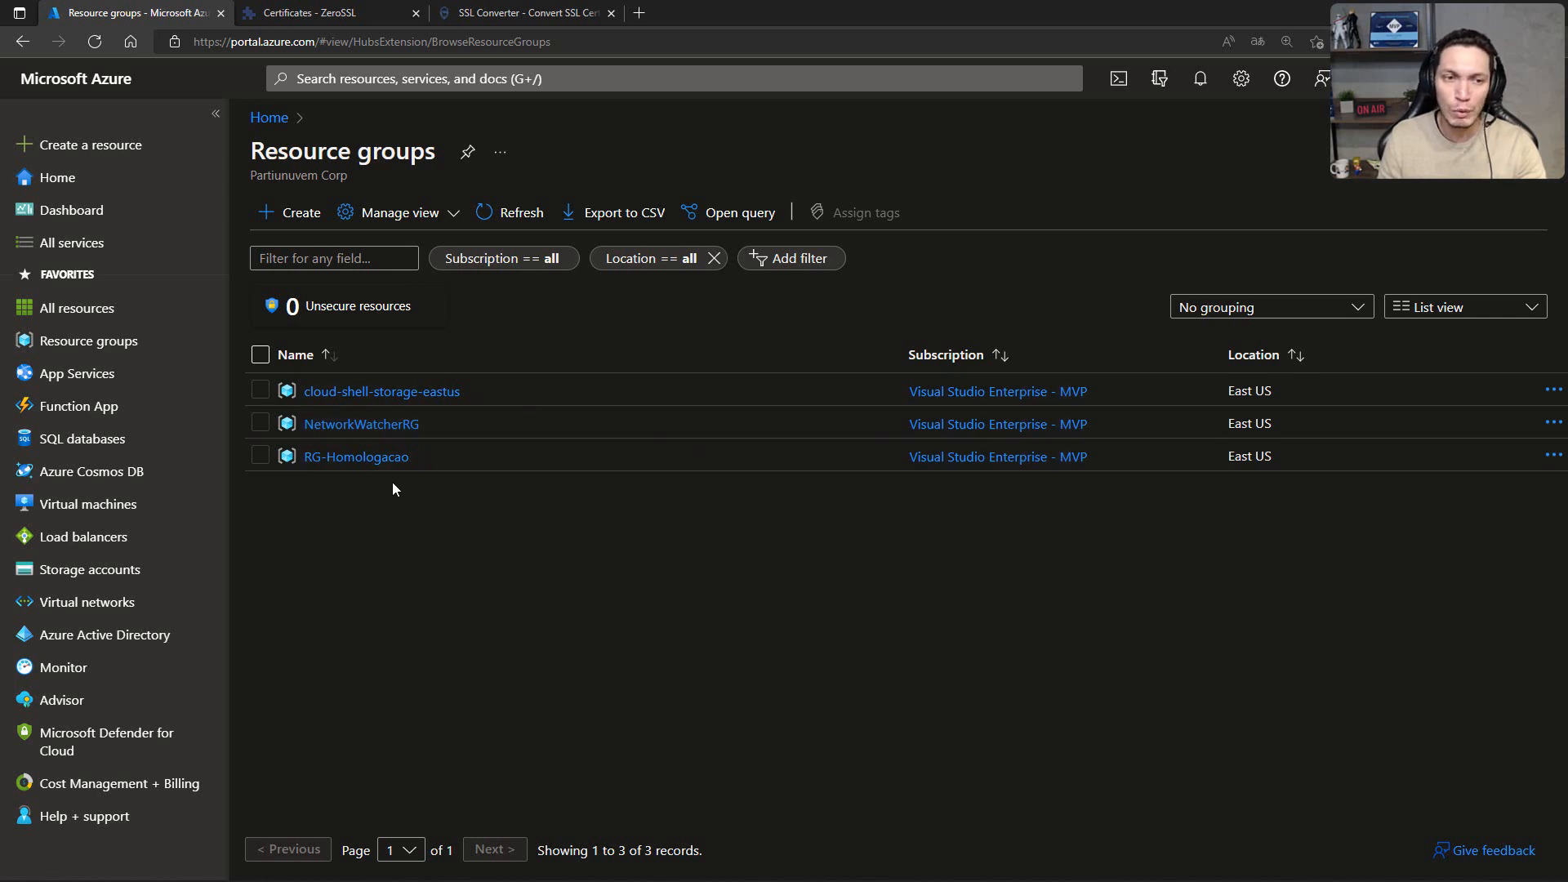
Step: Open the tfteccloud.com.br DNS zone in the RG-Homologacao resource group and highlight its domain name
click(372, 459)
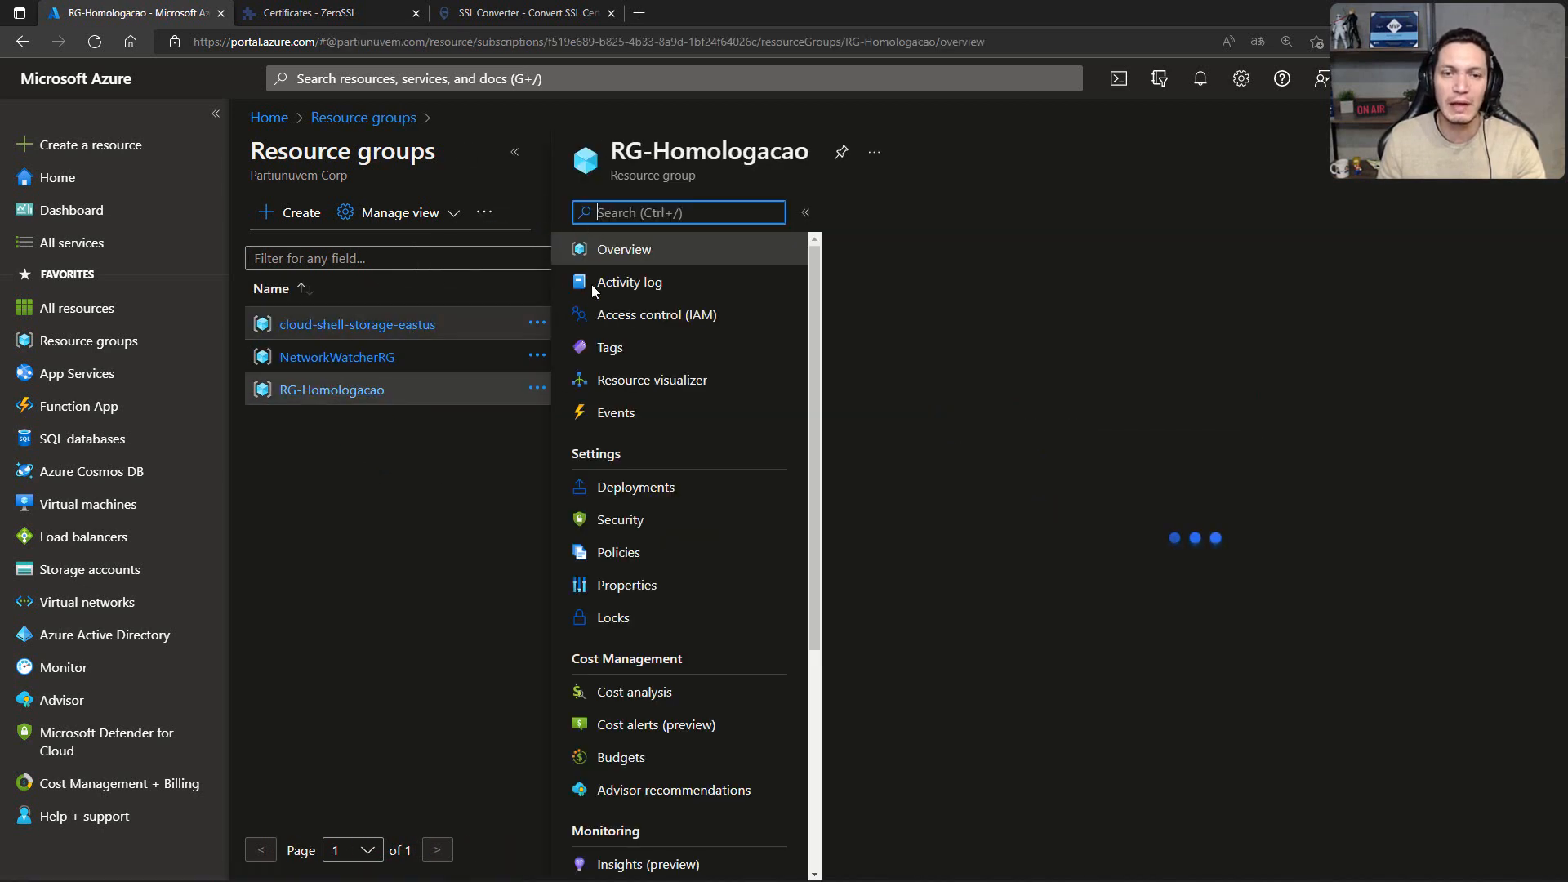
click(944, 639)
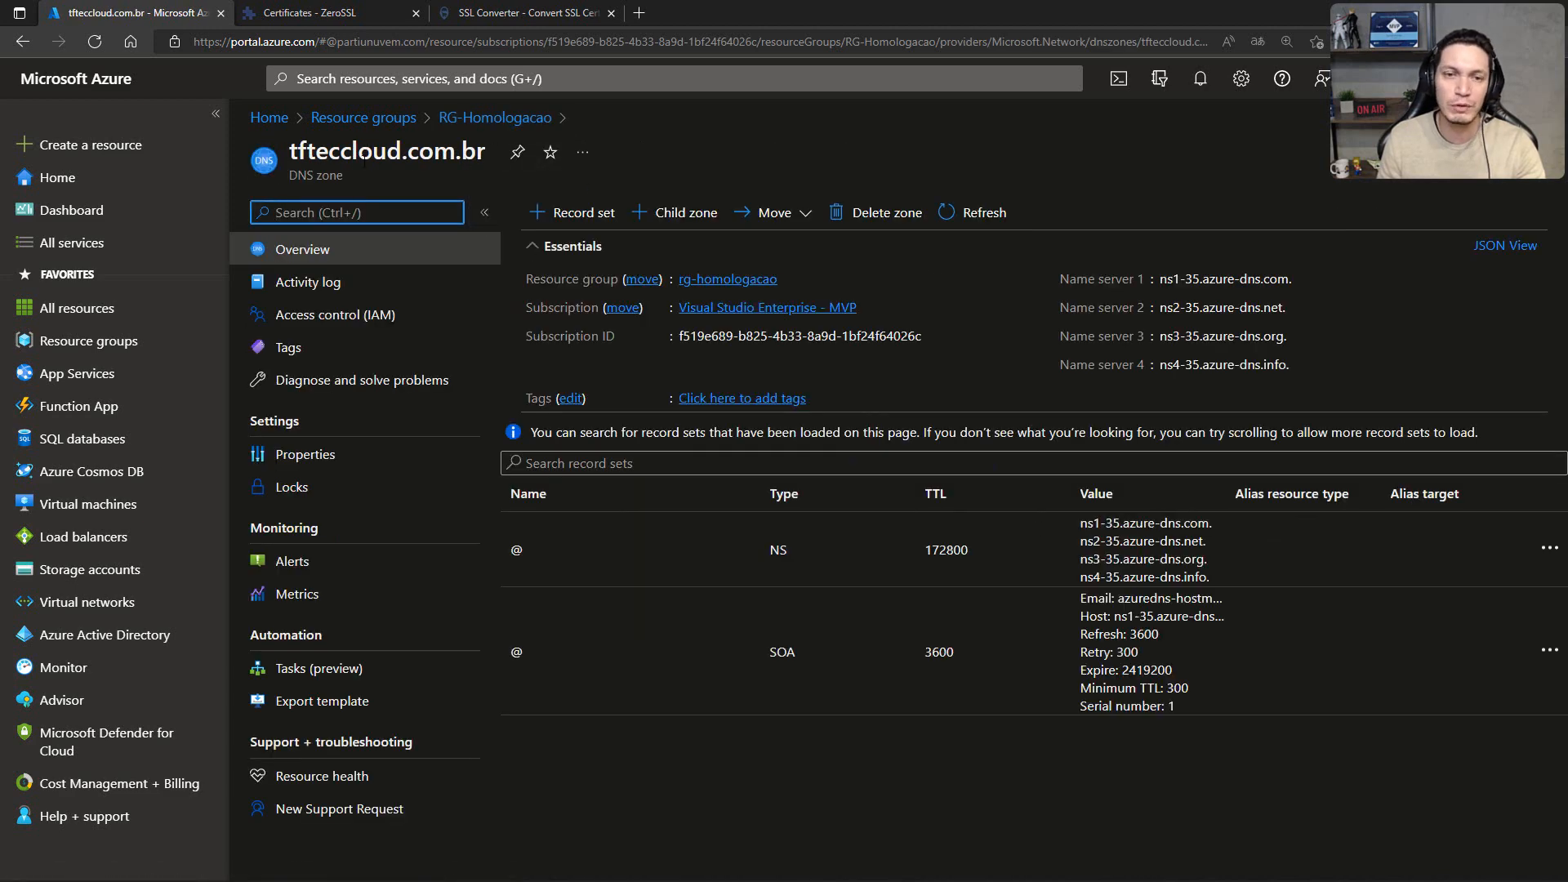
drag(290, 152, 487, 152)
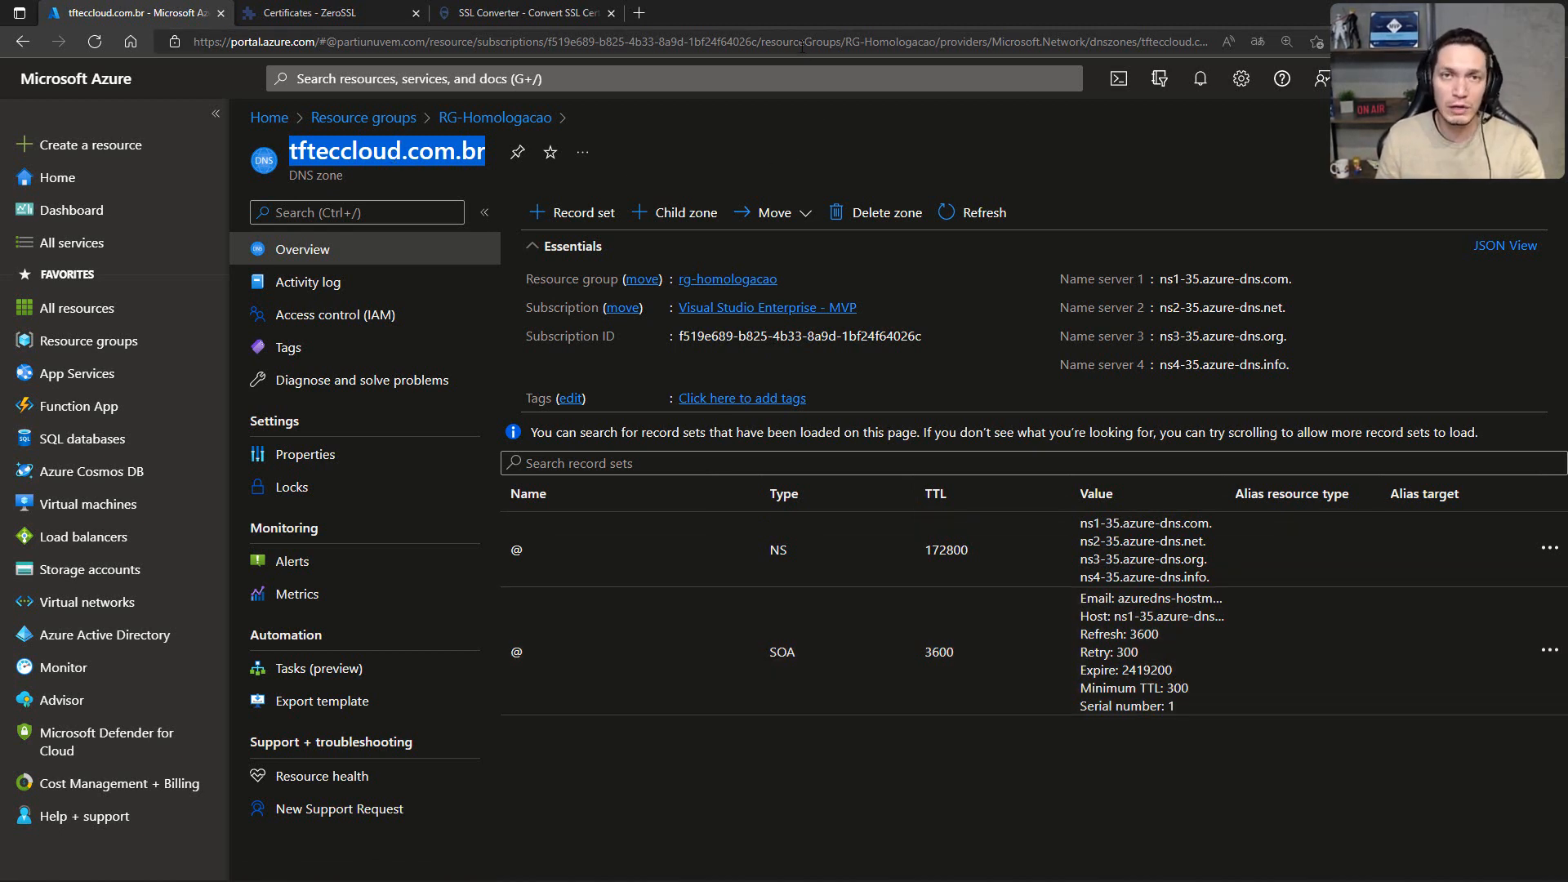
Step: Switch to ZeroSSL and start a new certificate for the domain partiunuvem.com.br
click(344, 13)
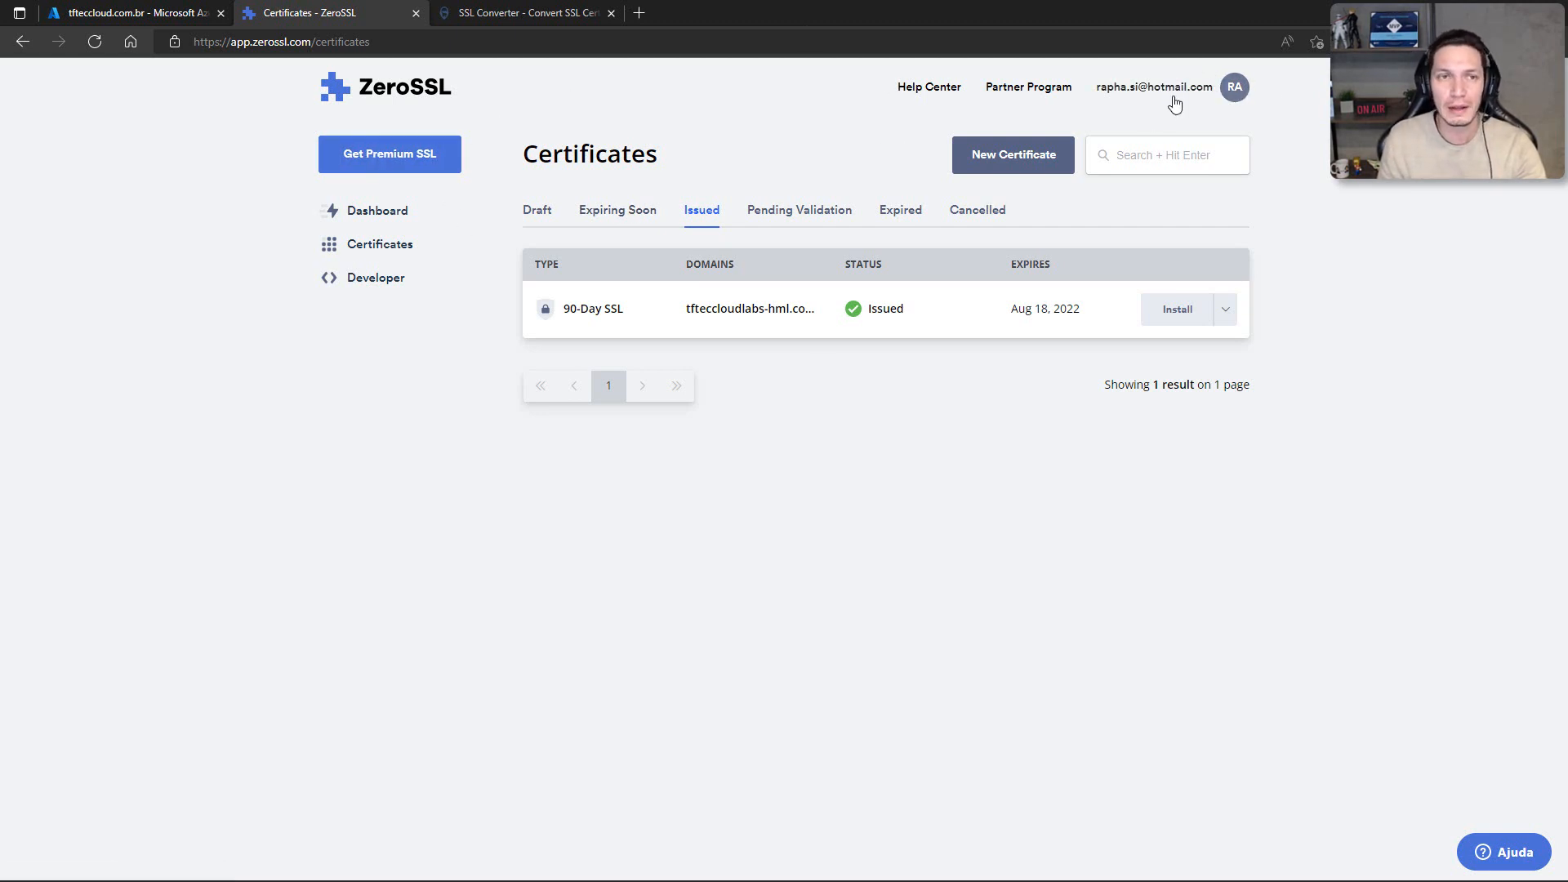
click(1017, 155)
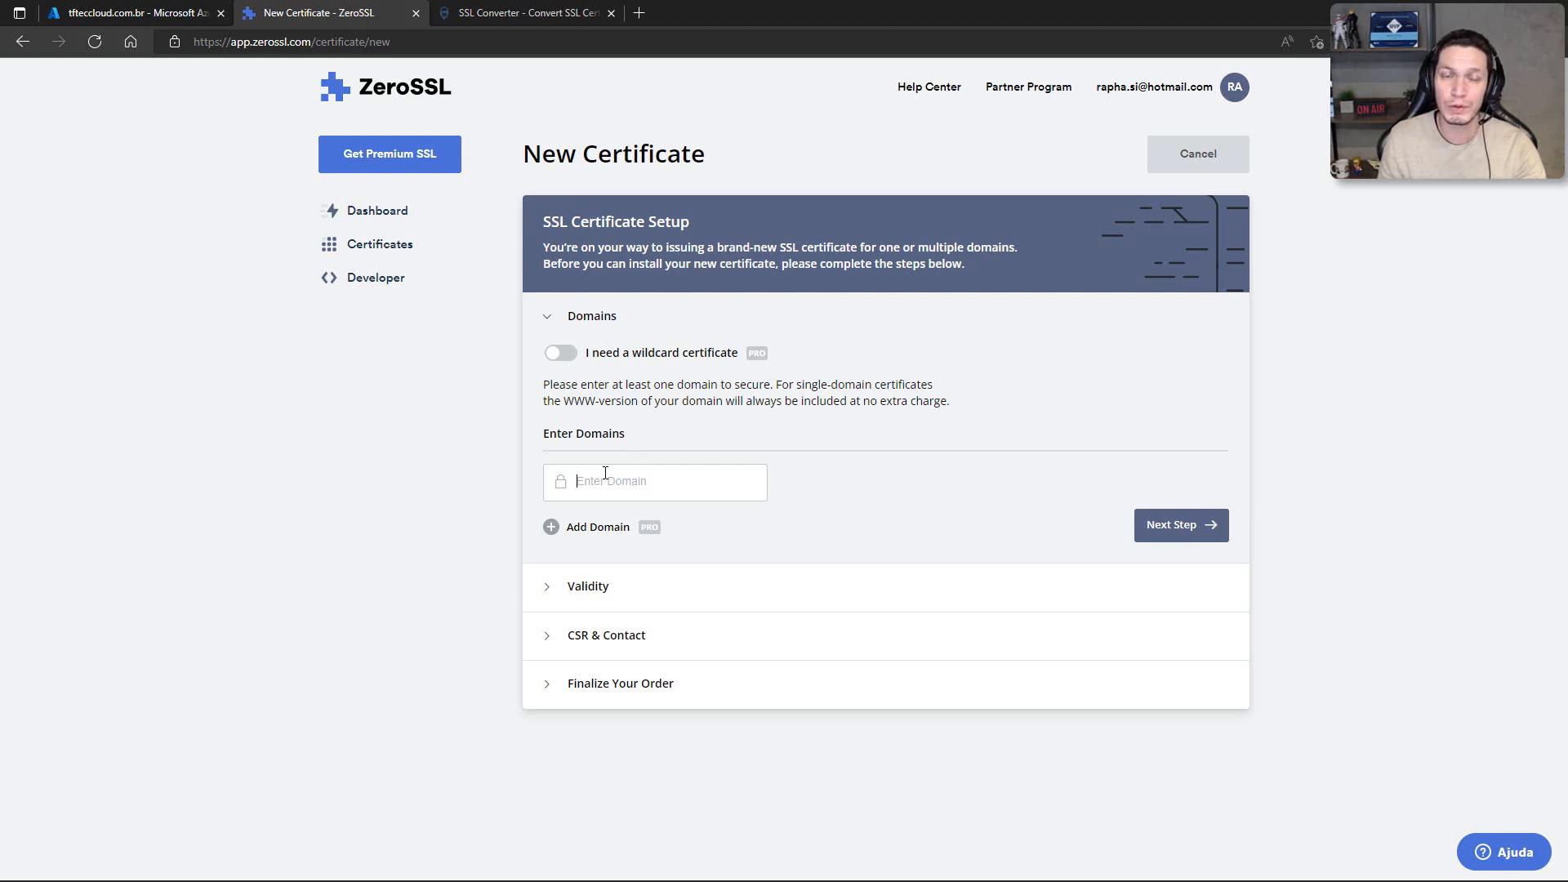
text(par)
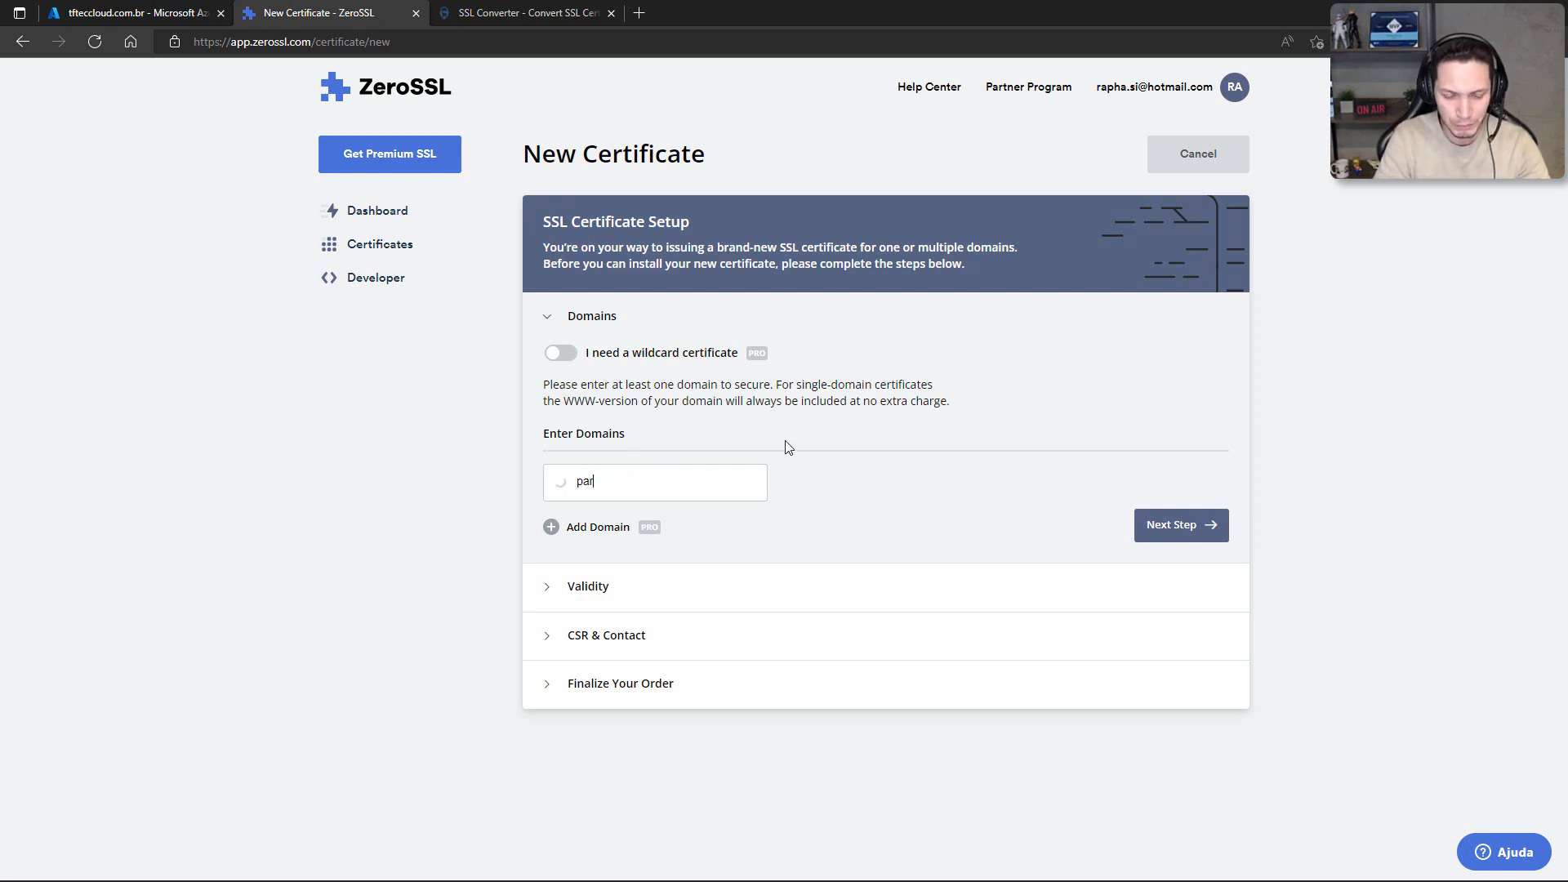
text(tiunuvem.com.br)
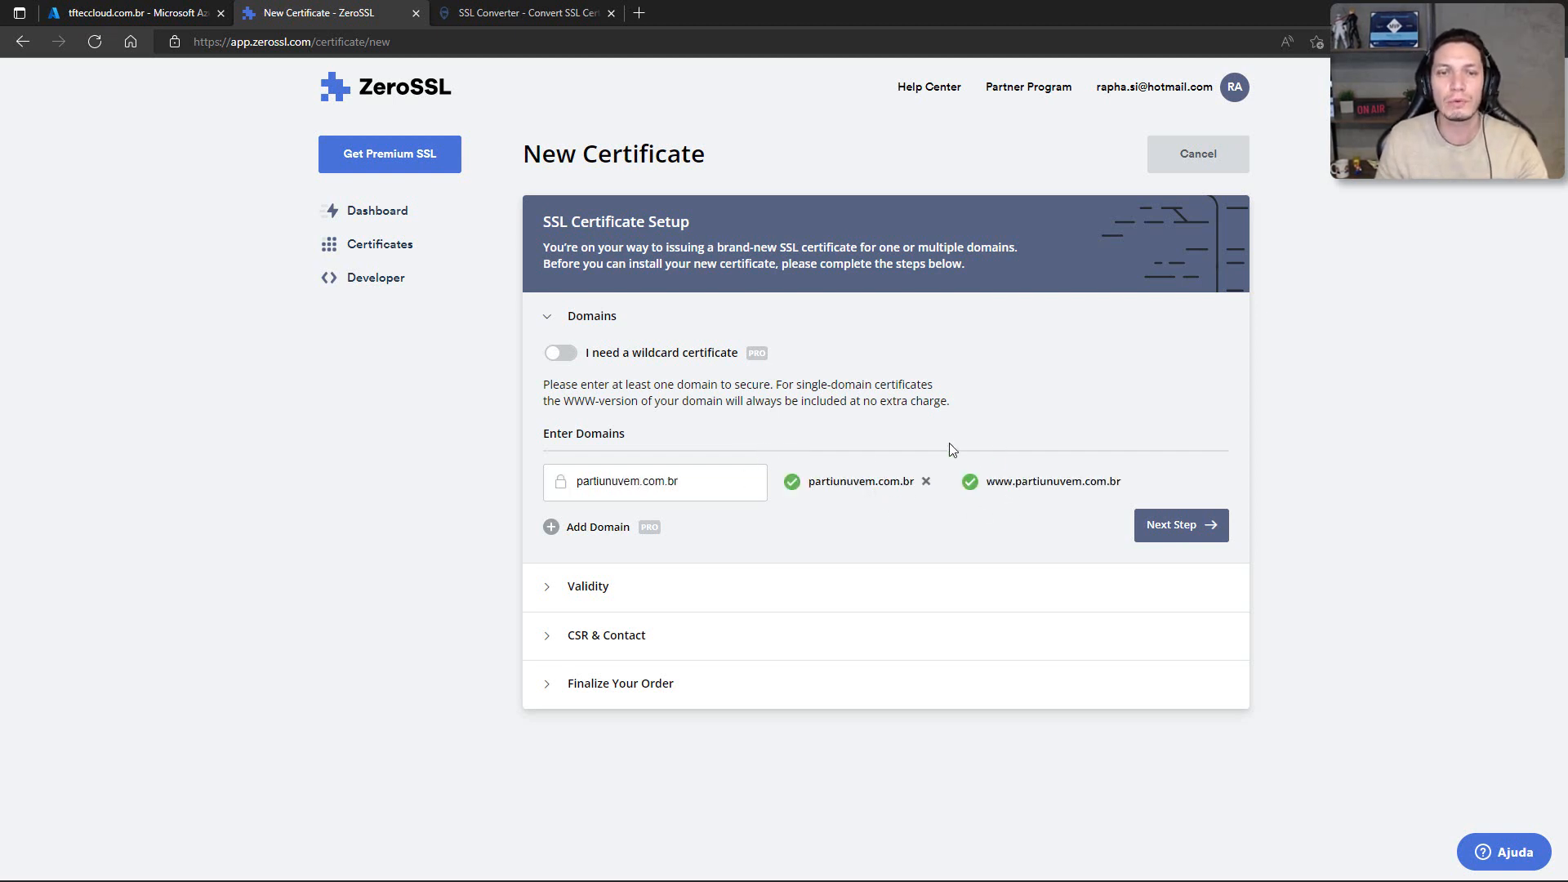
click(1164, 528)
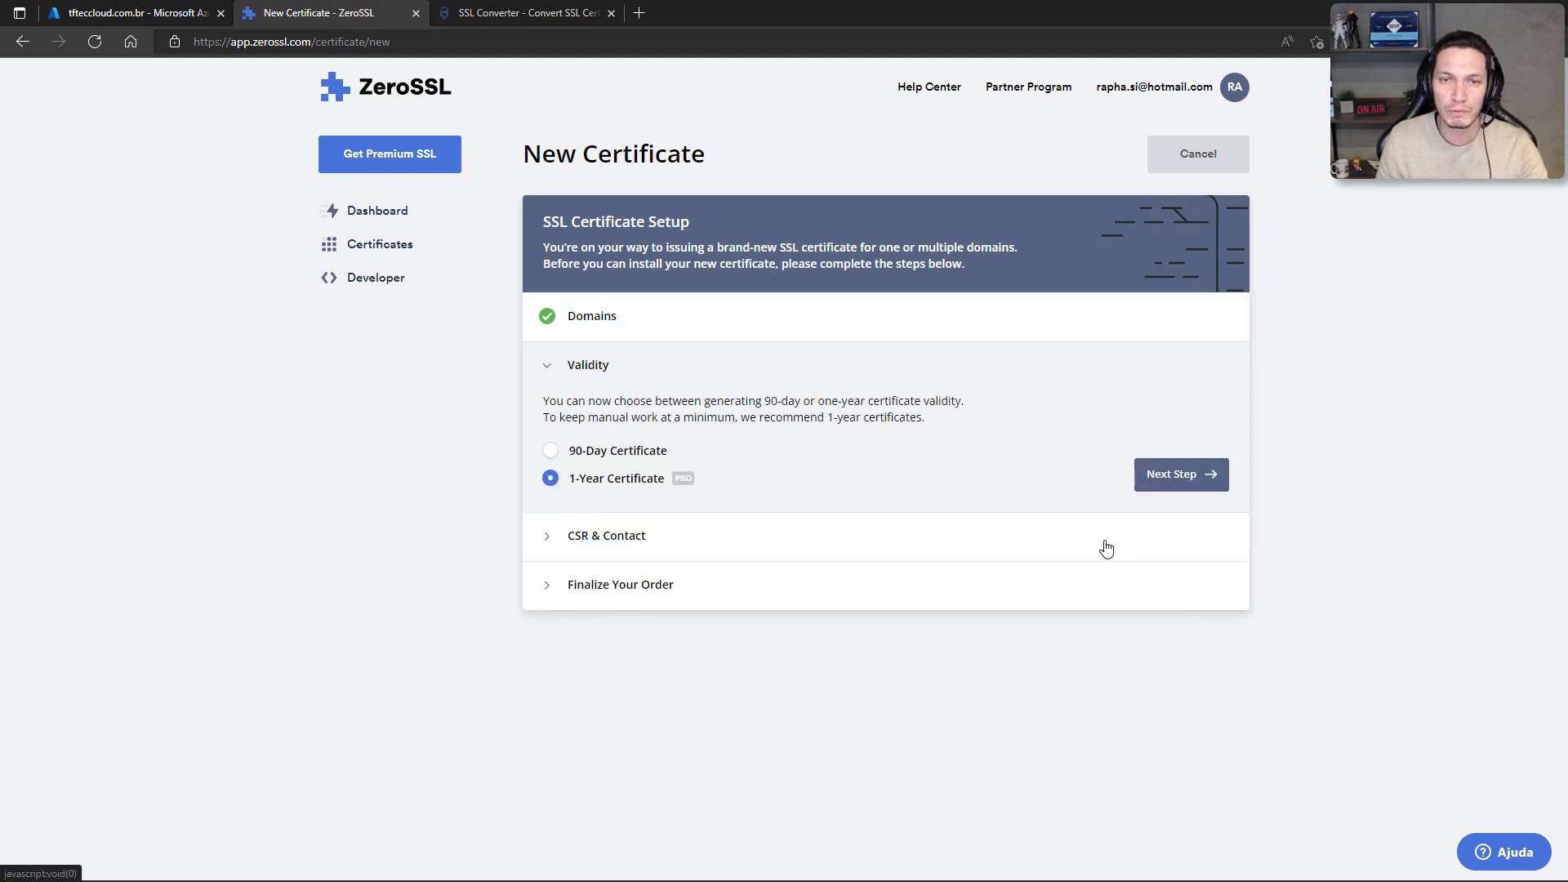
Step: Create the partiunuvem.com.br certificate with 90-day validity, an auto-generated CSR and the Free plan
click(546, 455)
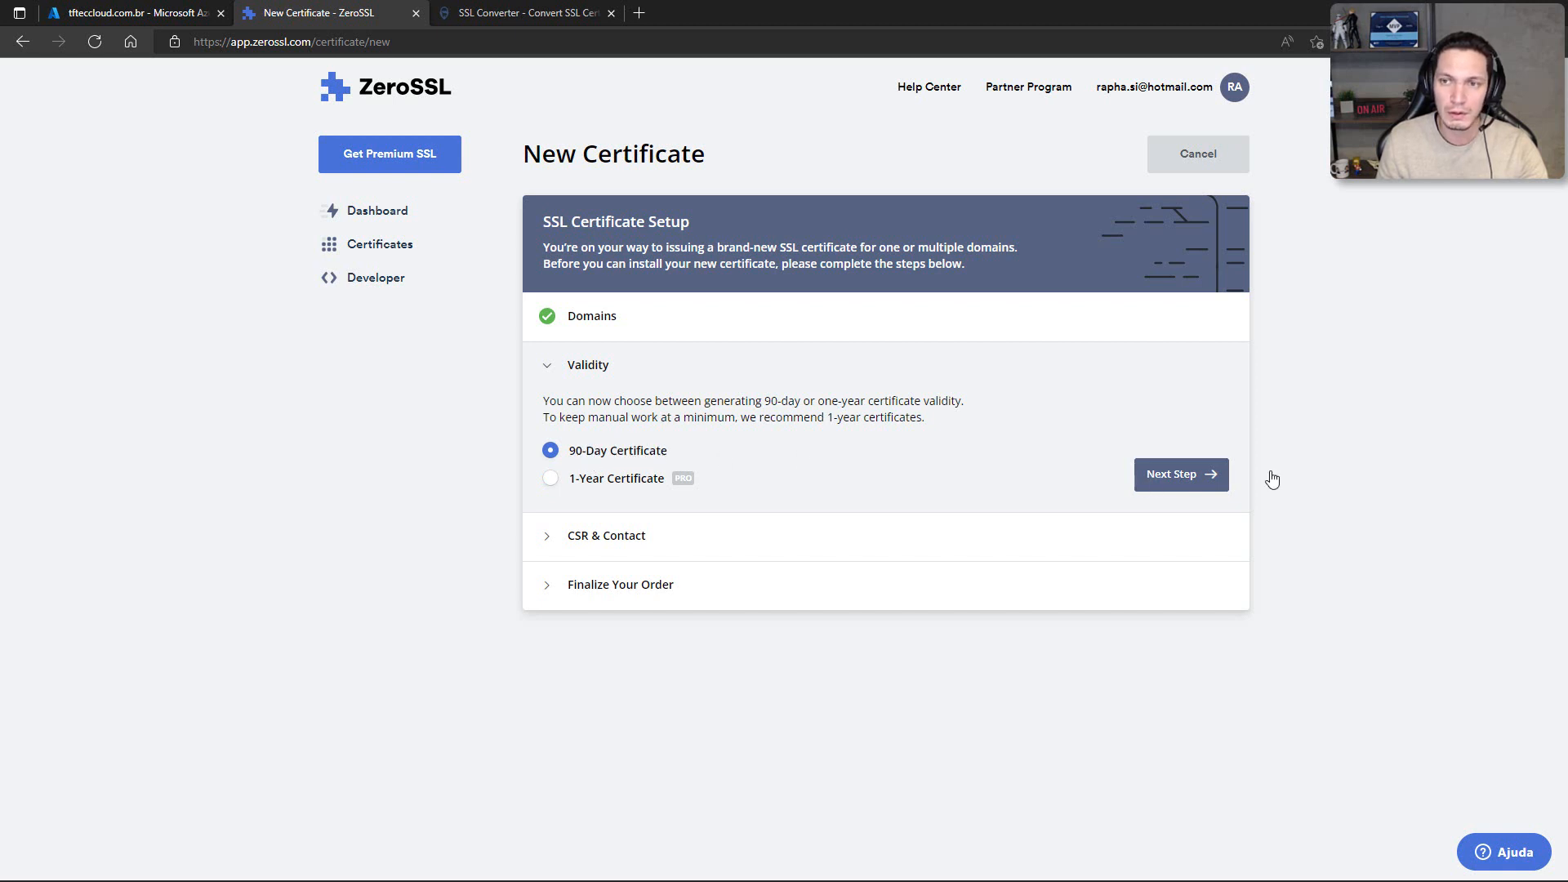
click(1202, 477)
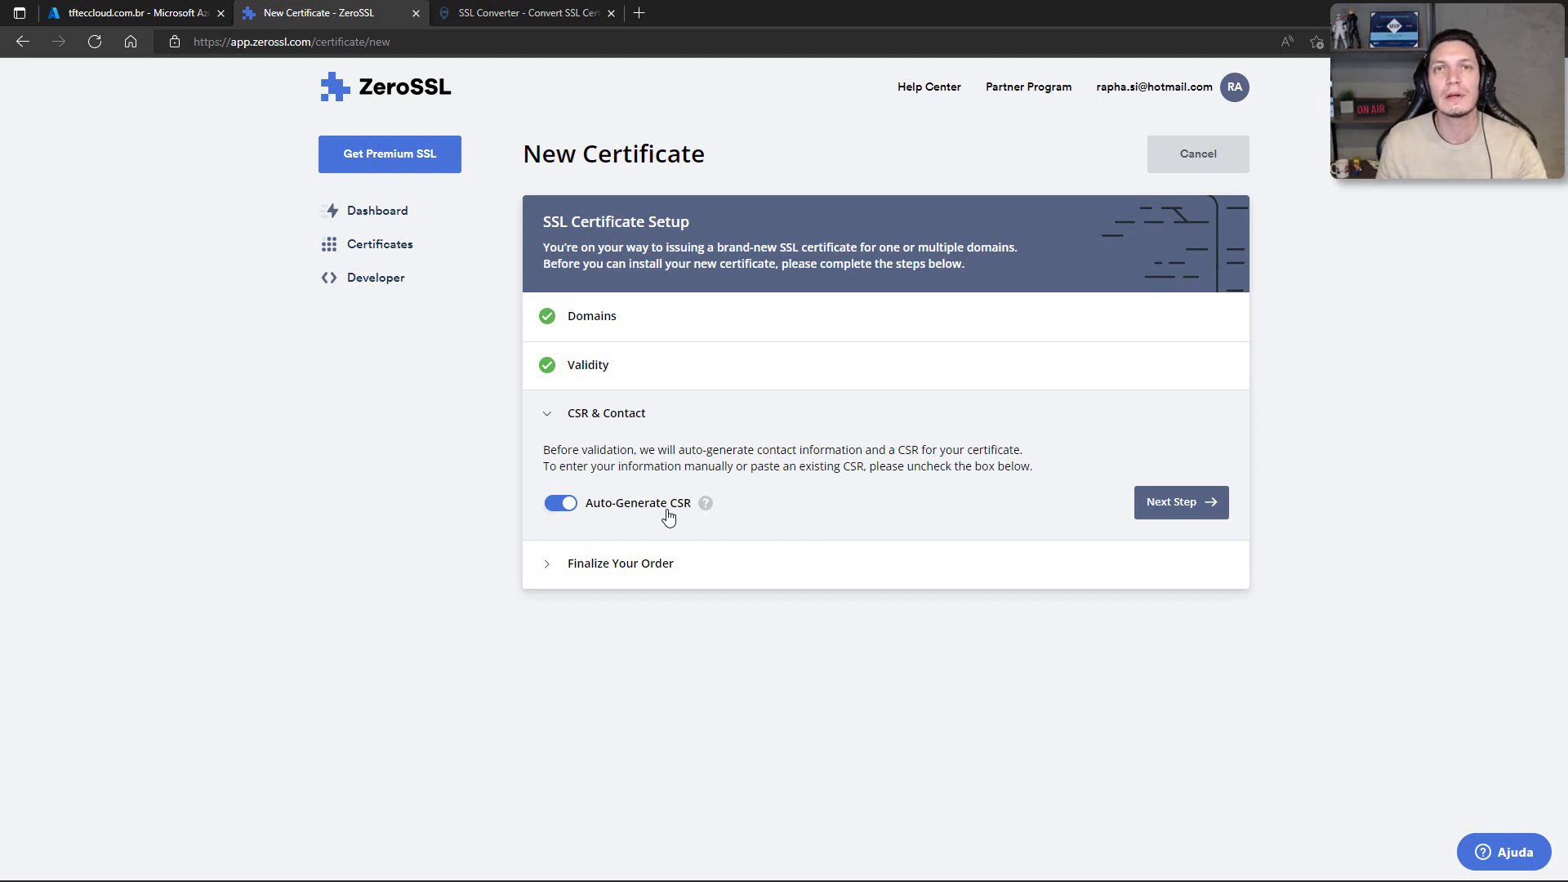
click(1181, 503)
scroll(720, 482, down, 3)
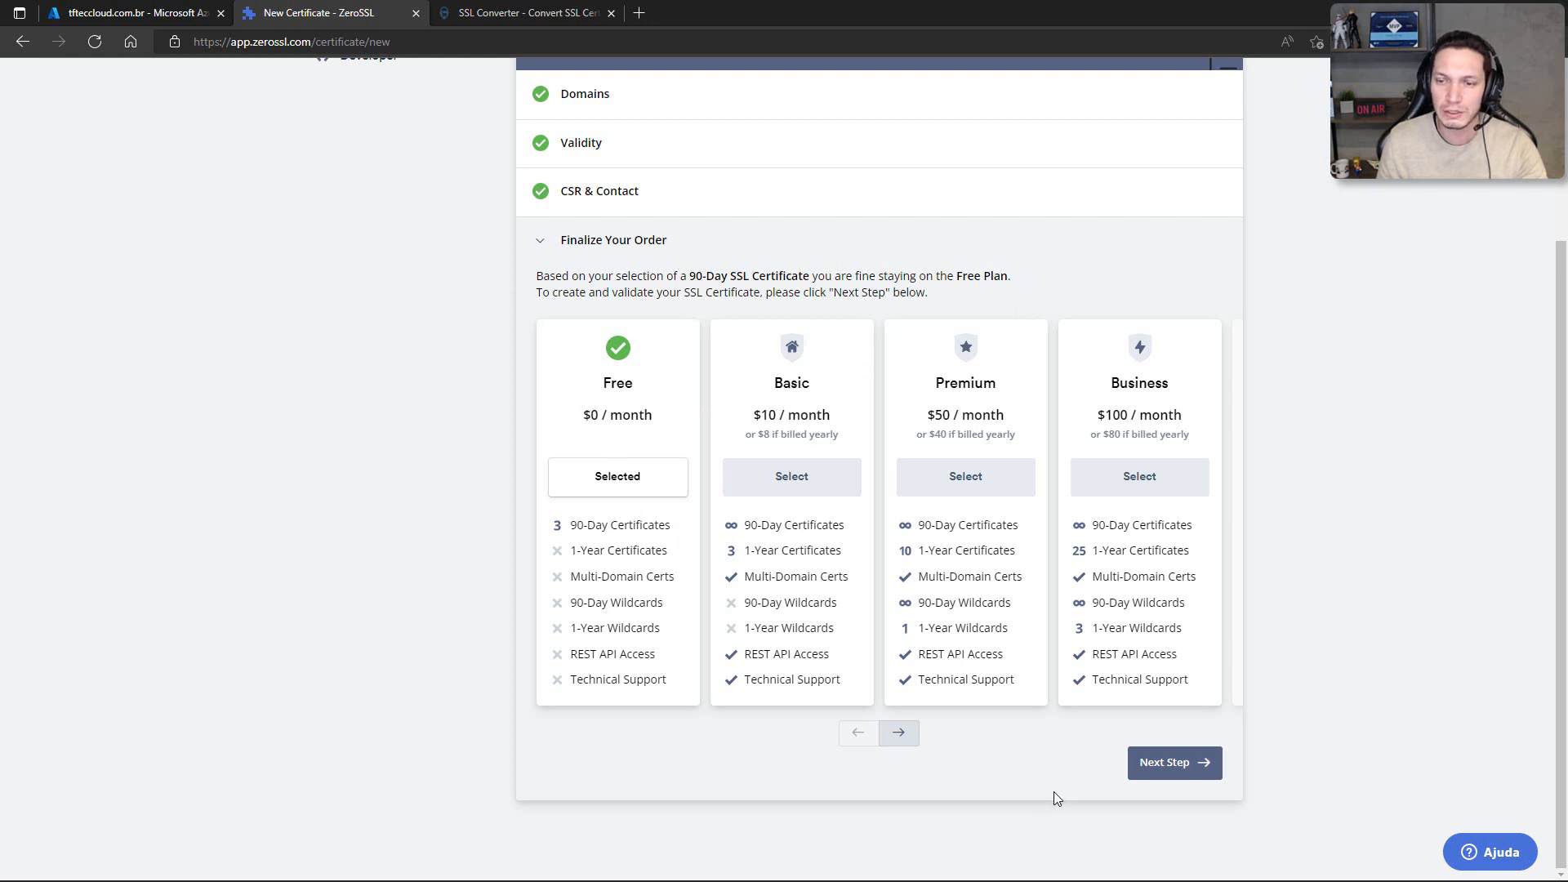
click(1149, 777)
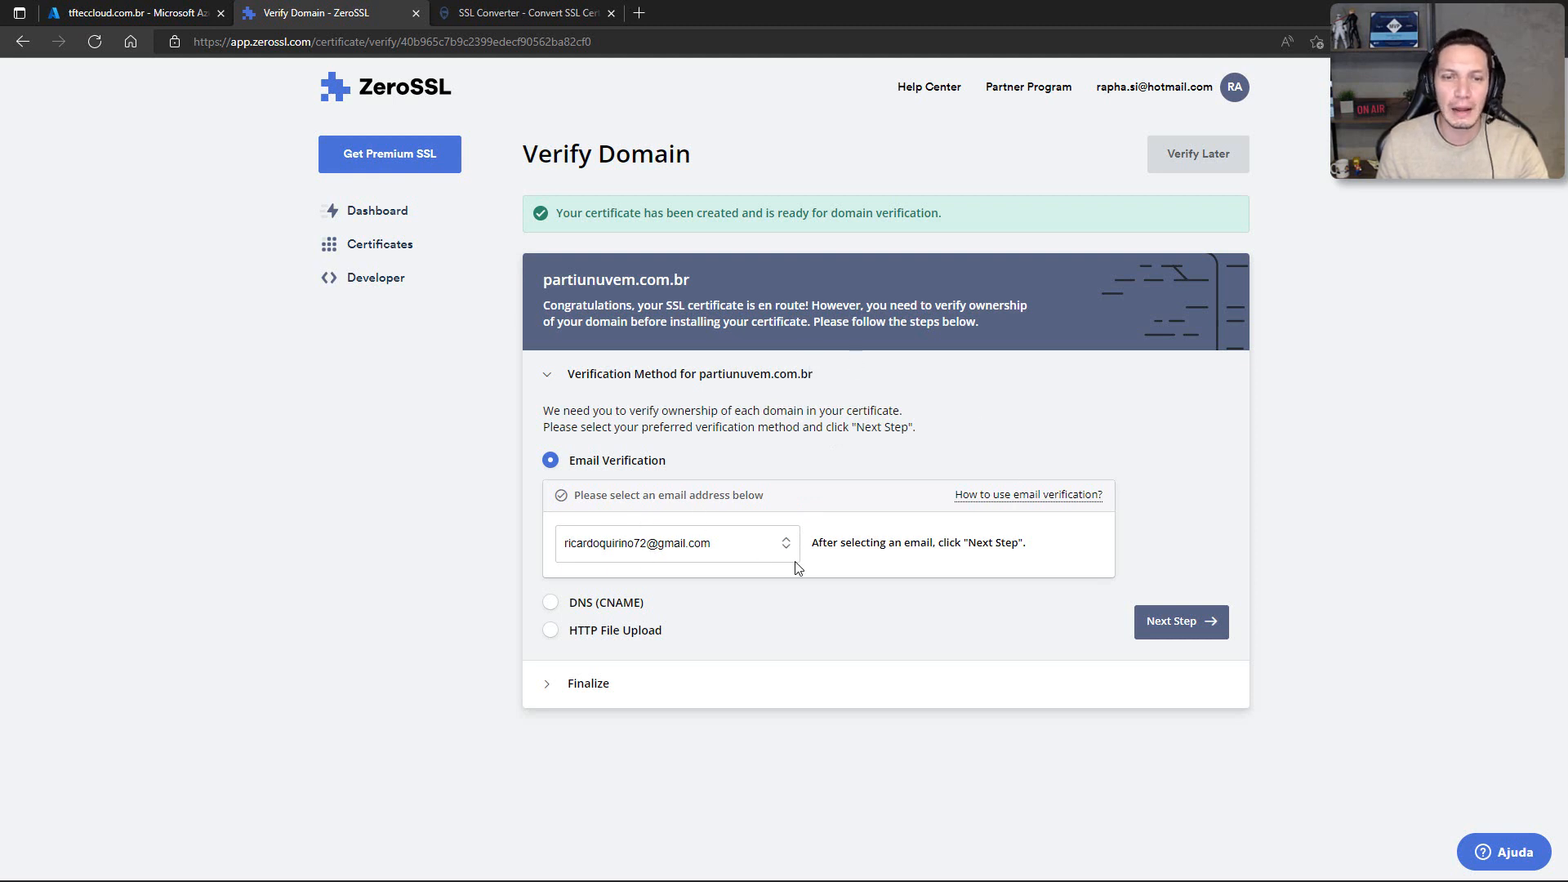
Step: Choose the domain's admin mailbox for email verification and review the other addresses offered for partiunuvem.com.br
click(714, 545)
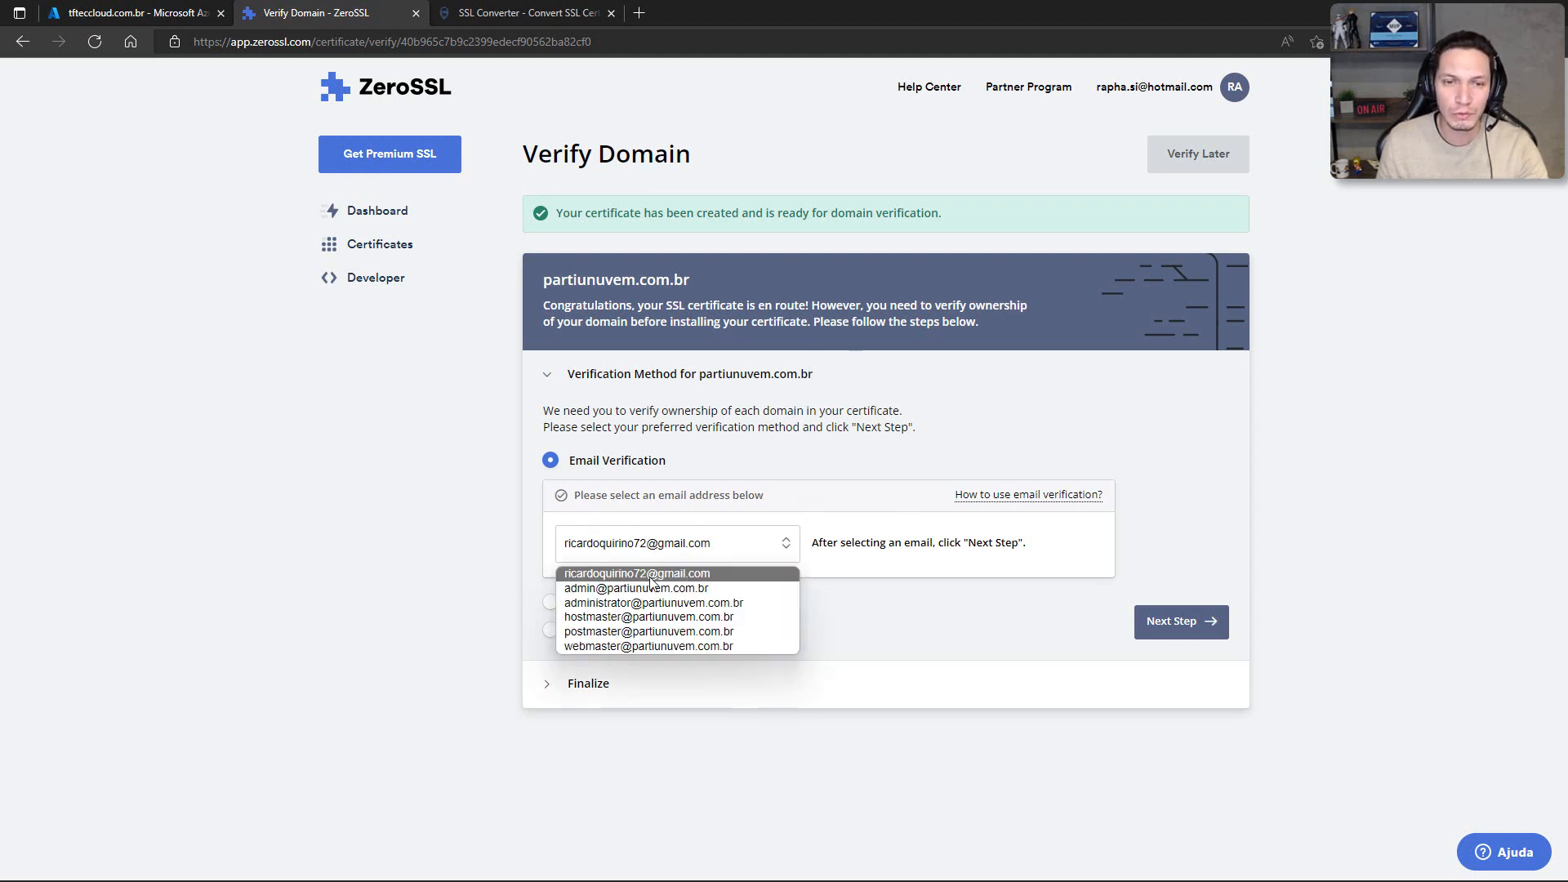
click(608, 590)
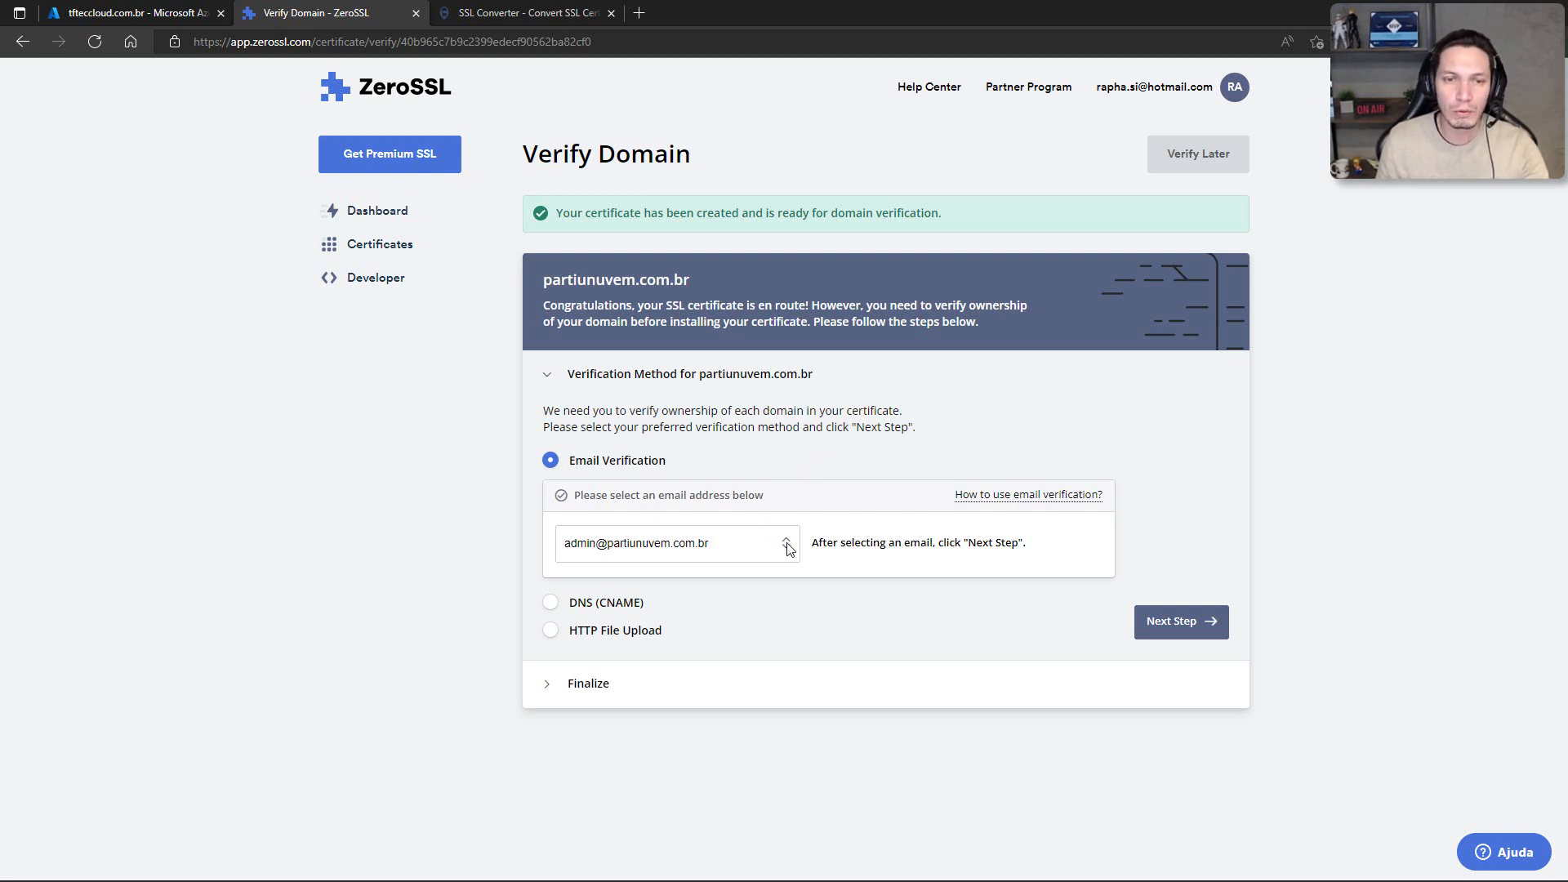
click(748, 549)
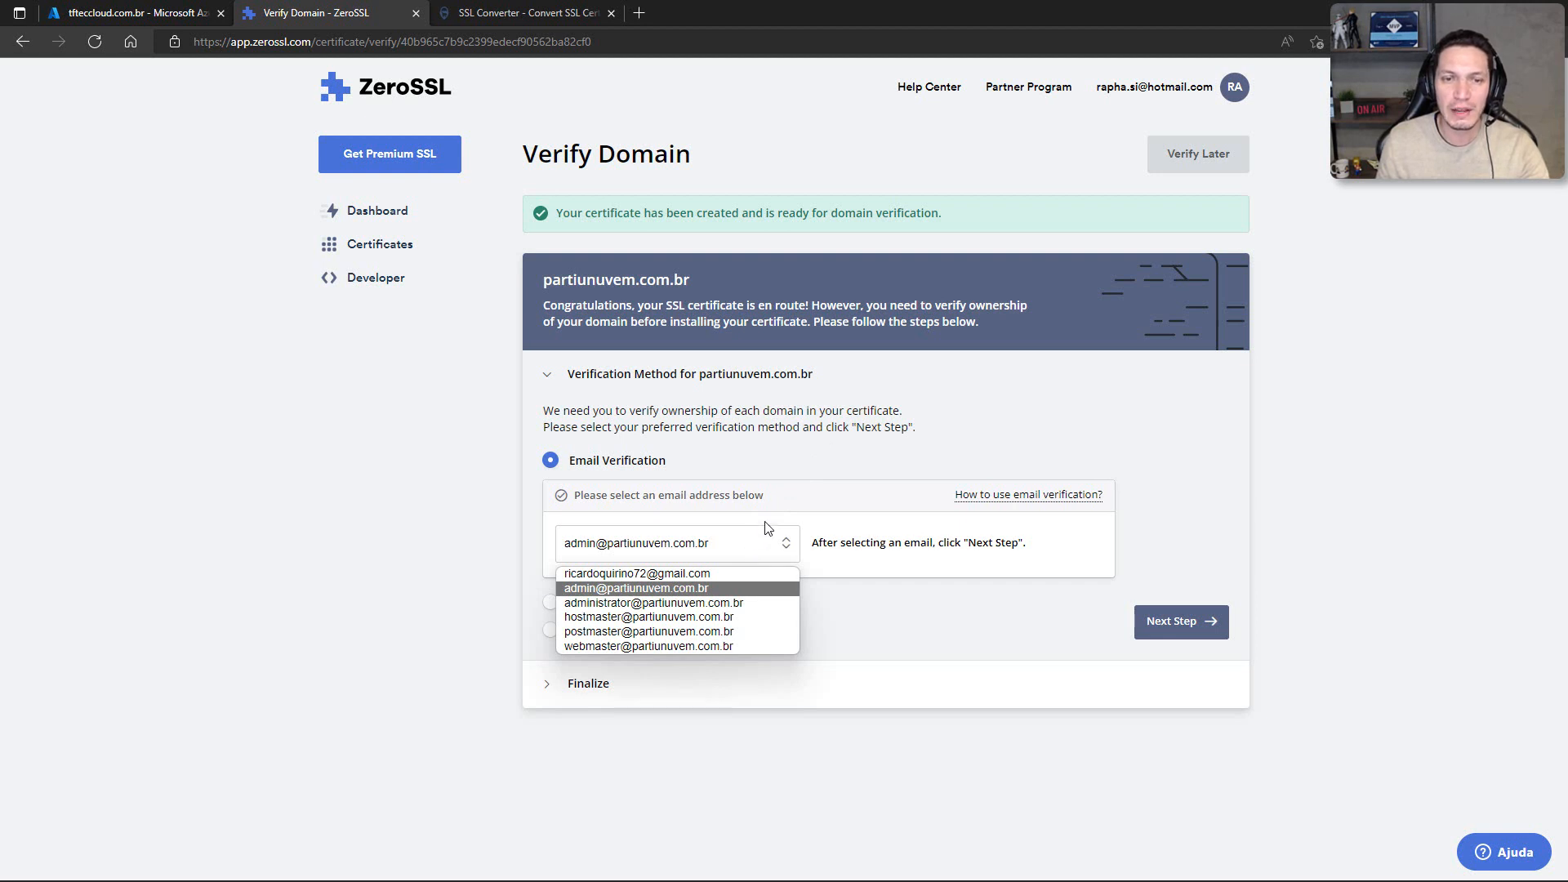
click(820, 484)
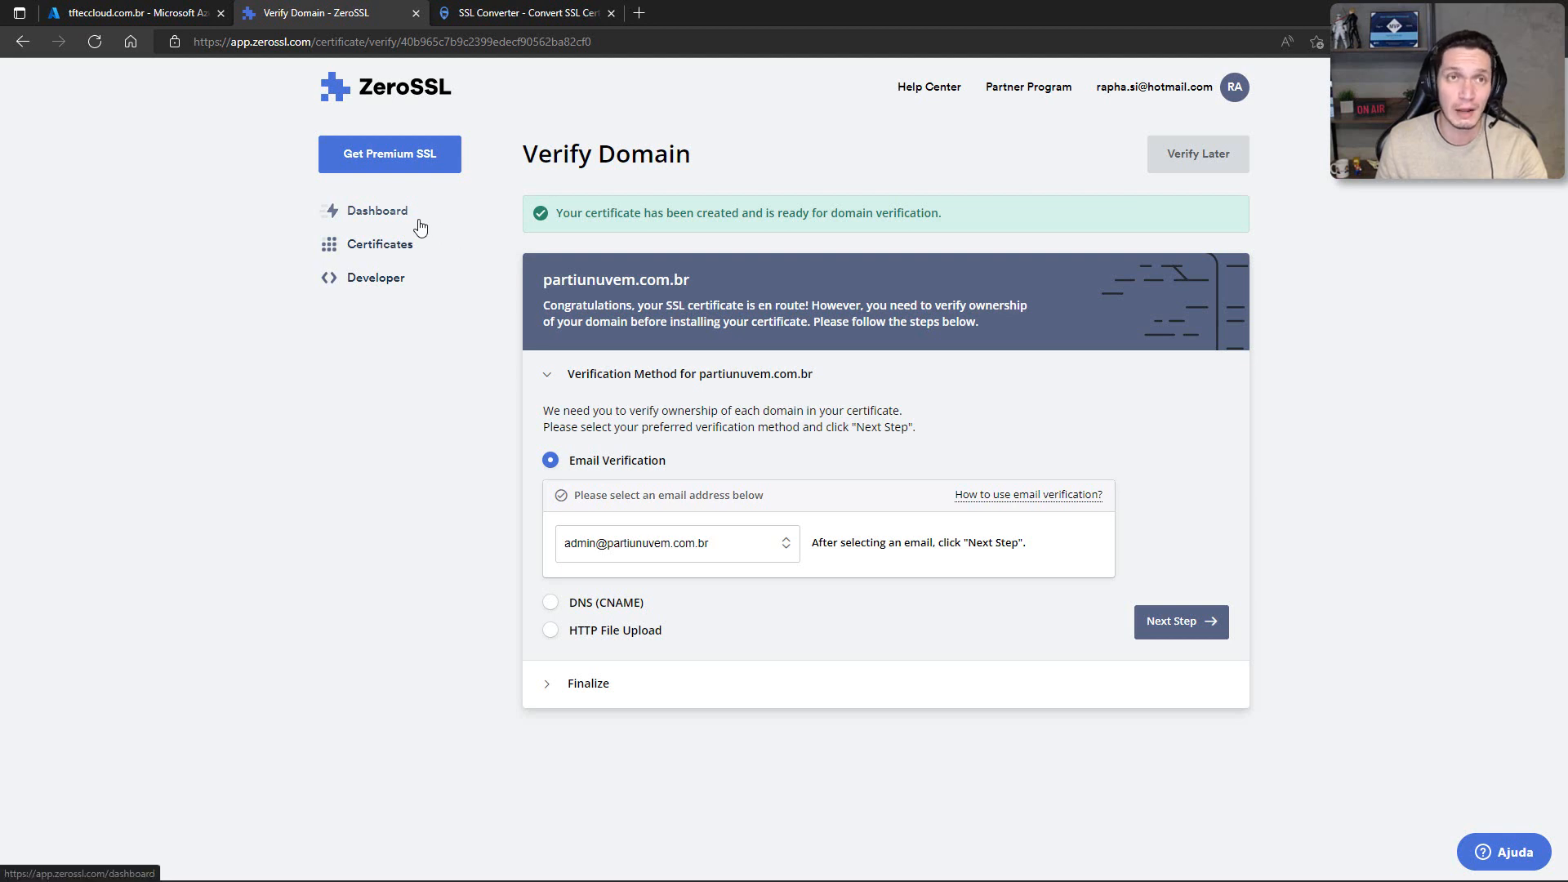
Step: Return to the dashboard and start another new certificate for the domain partiunuvem.com
click(373, 210)
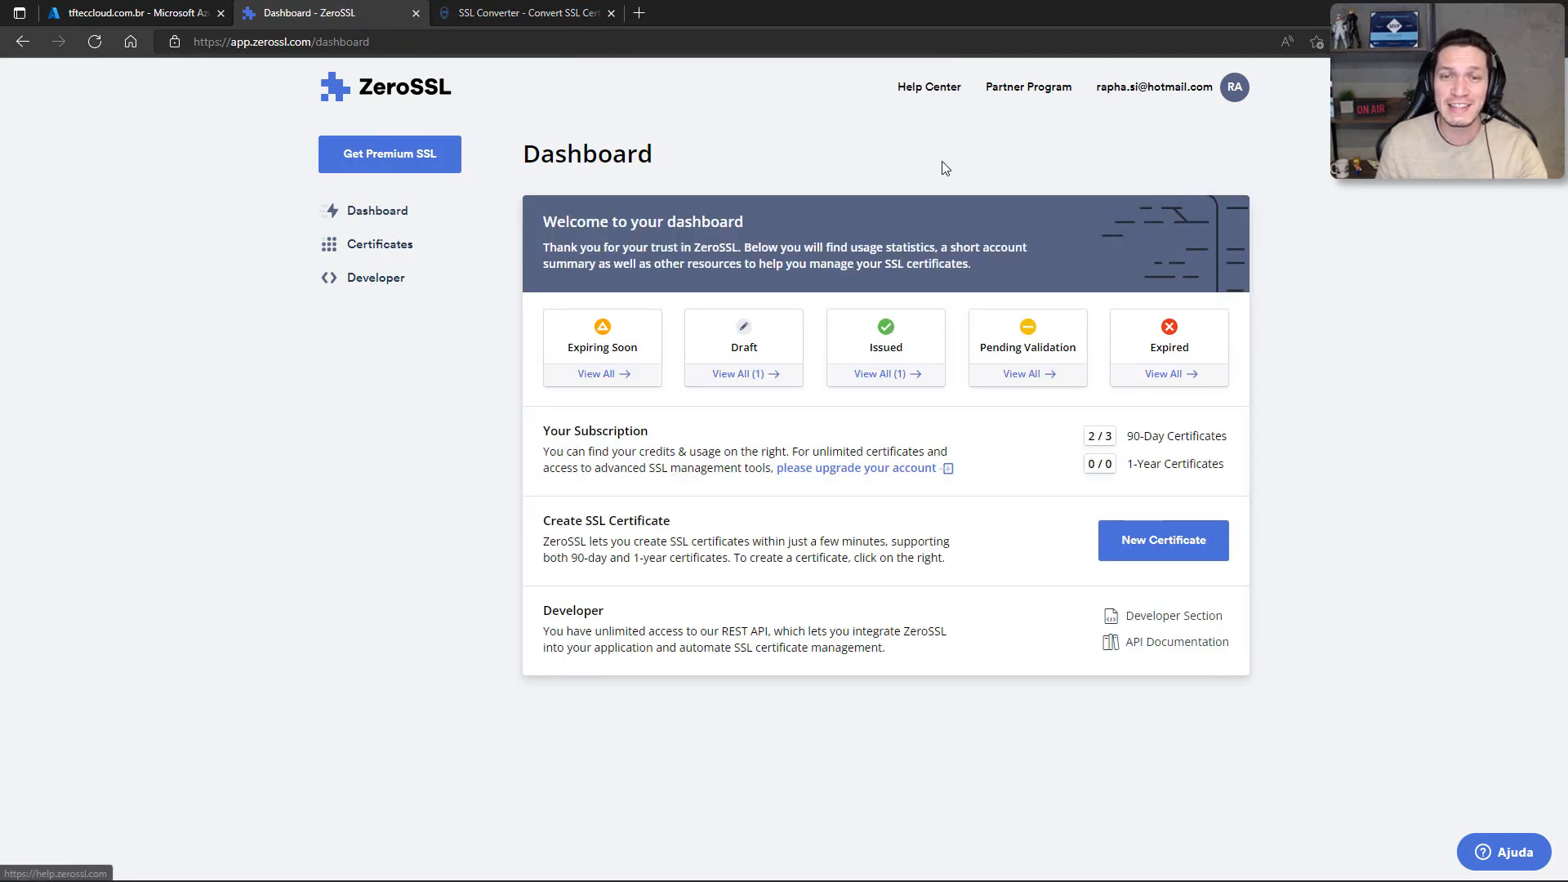
click(1152, 547)
click(701, 480)
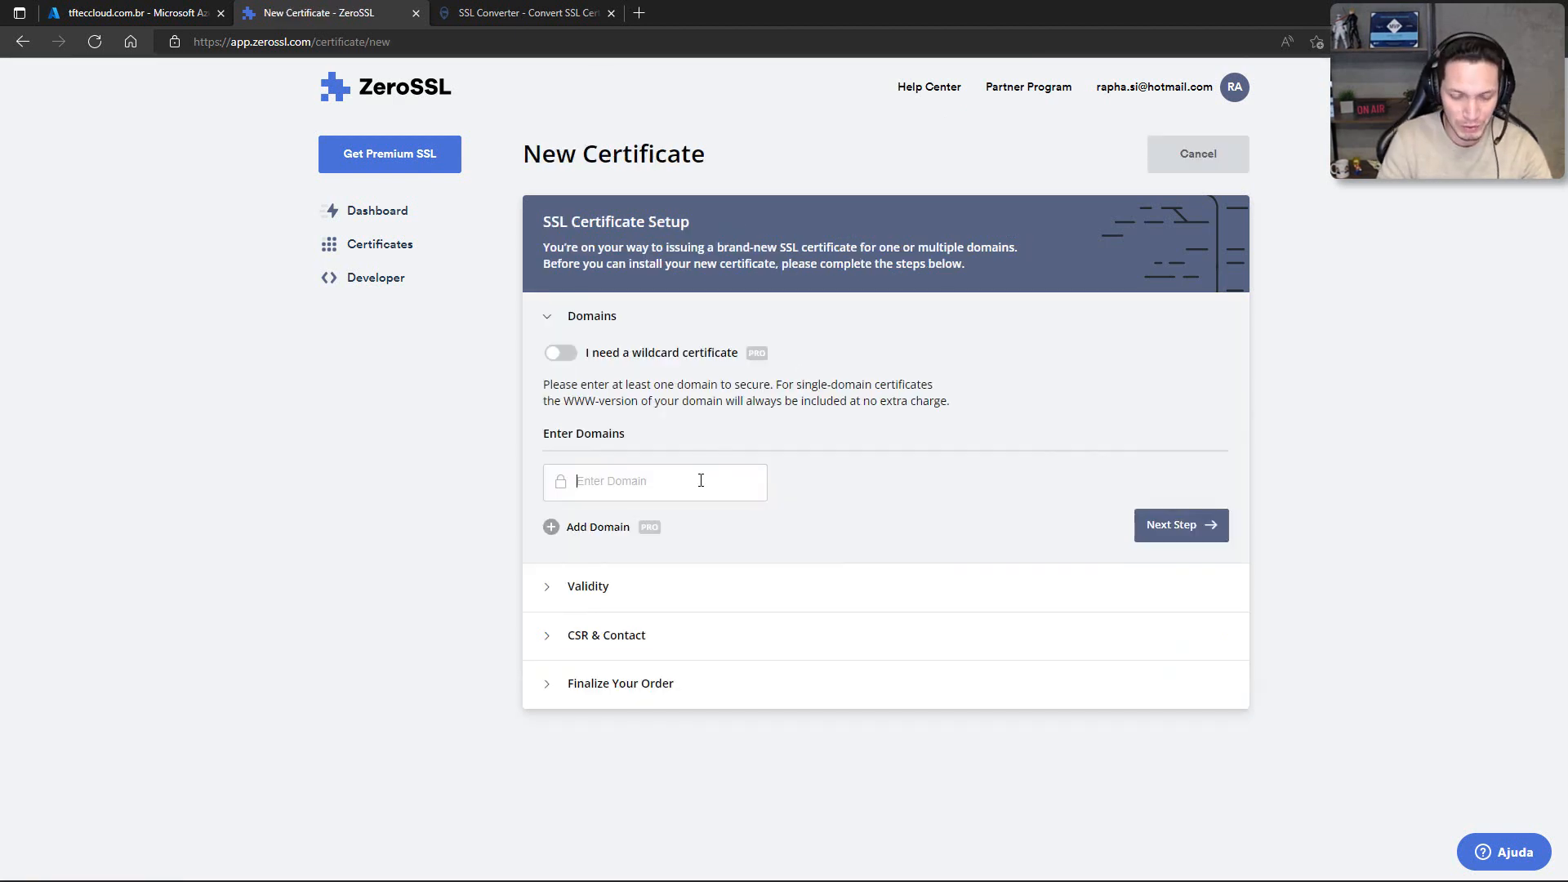
text(partiunuvem)
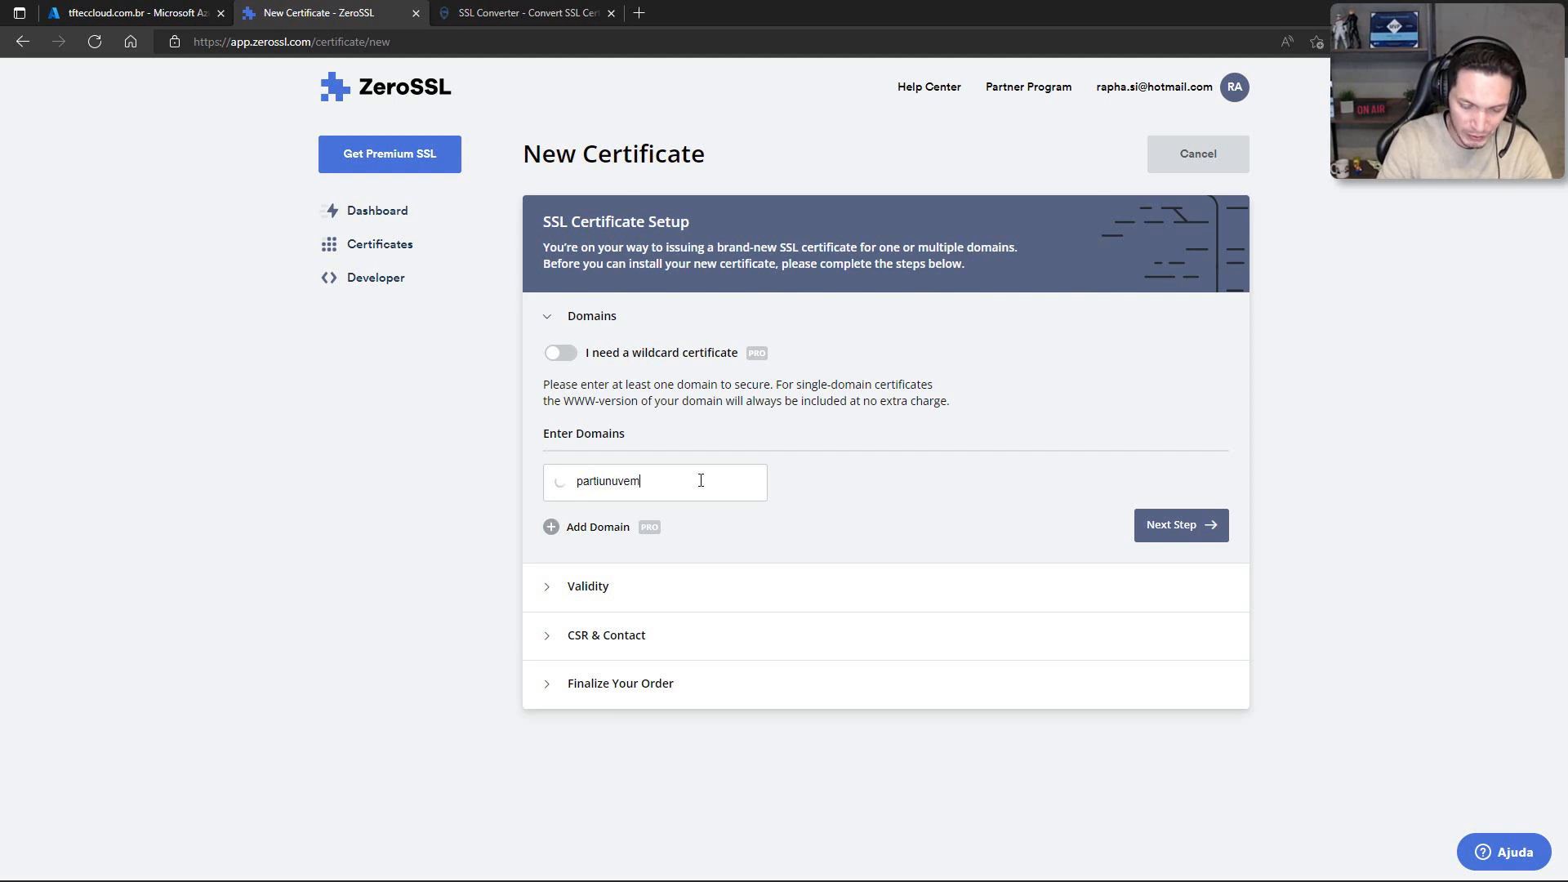
text(.com)
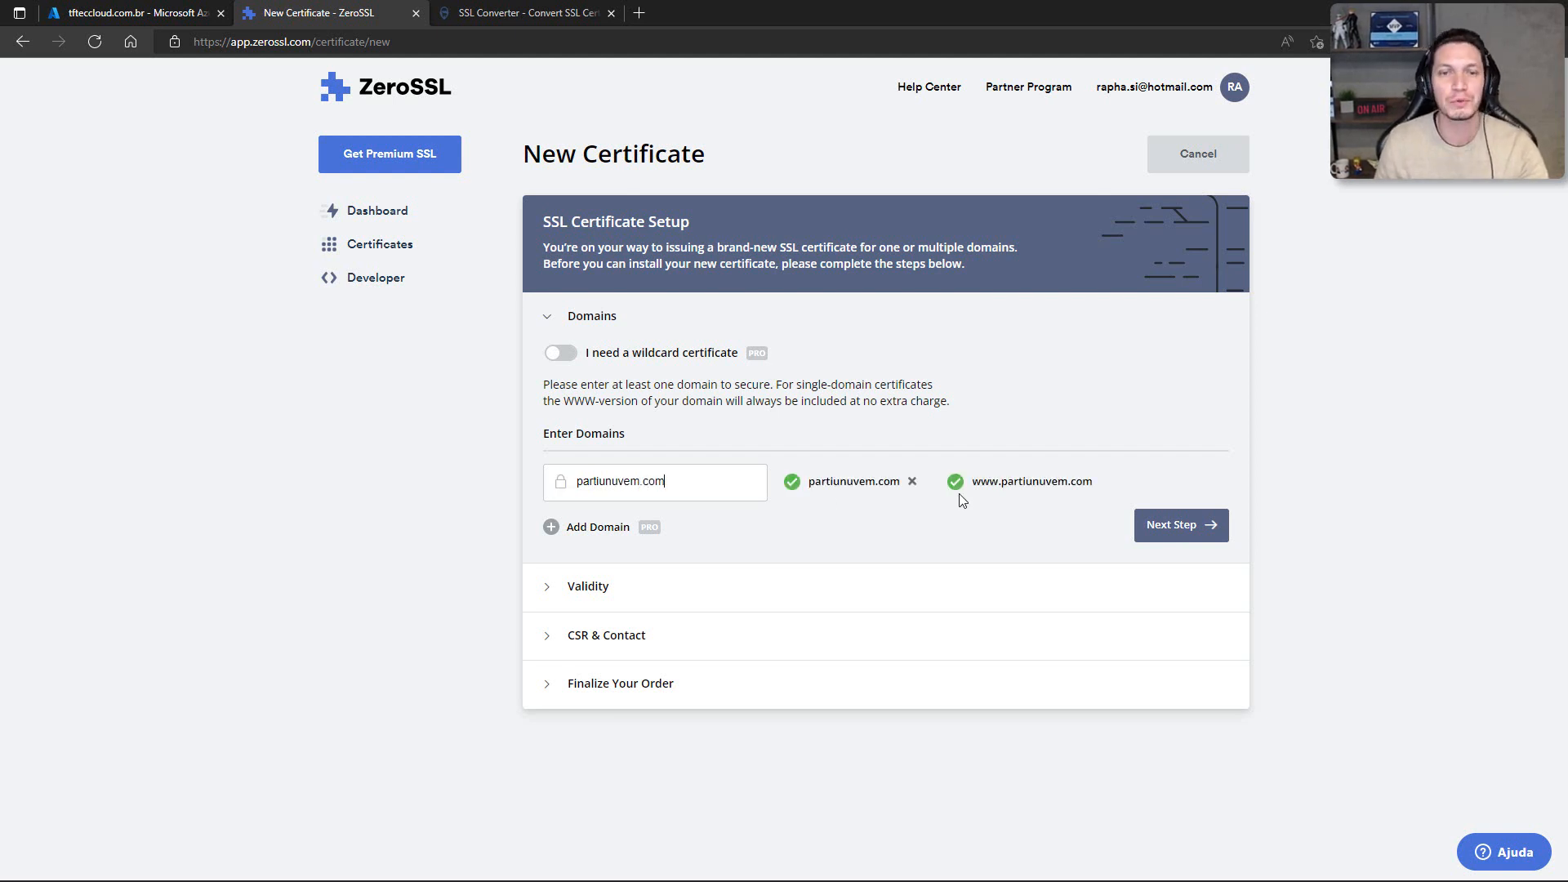
click(1146, 538)
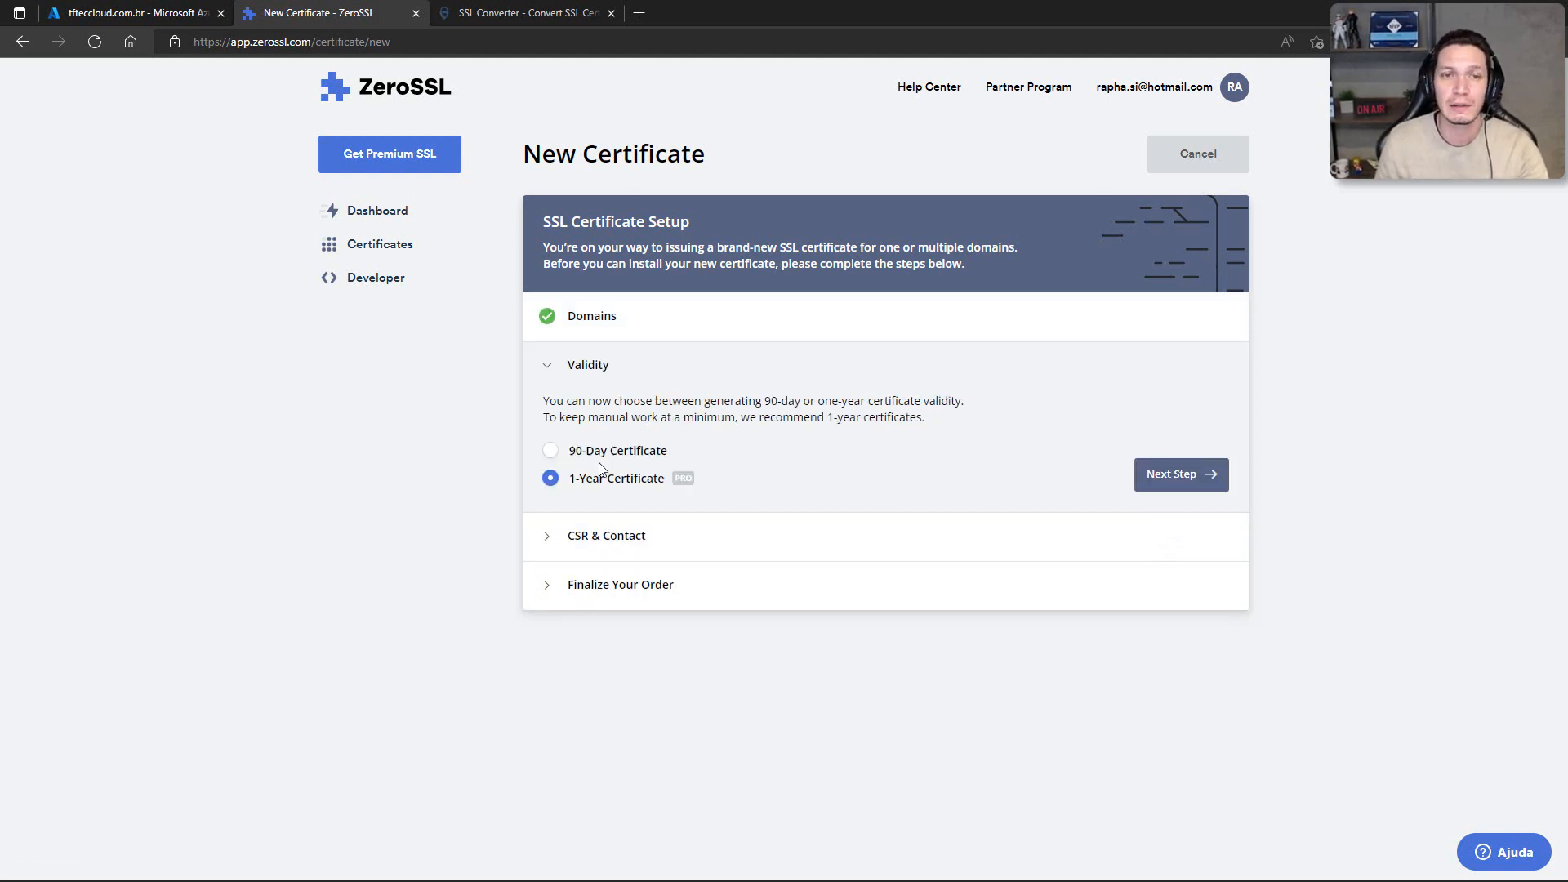
Step: Create the partiunuvem.com certificate with 90-day validity, an auto-generated CSR and the Free plan
click(550, 451)
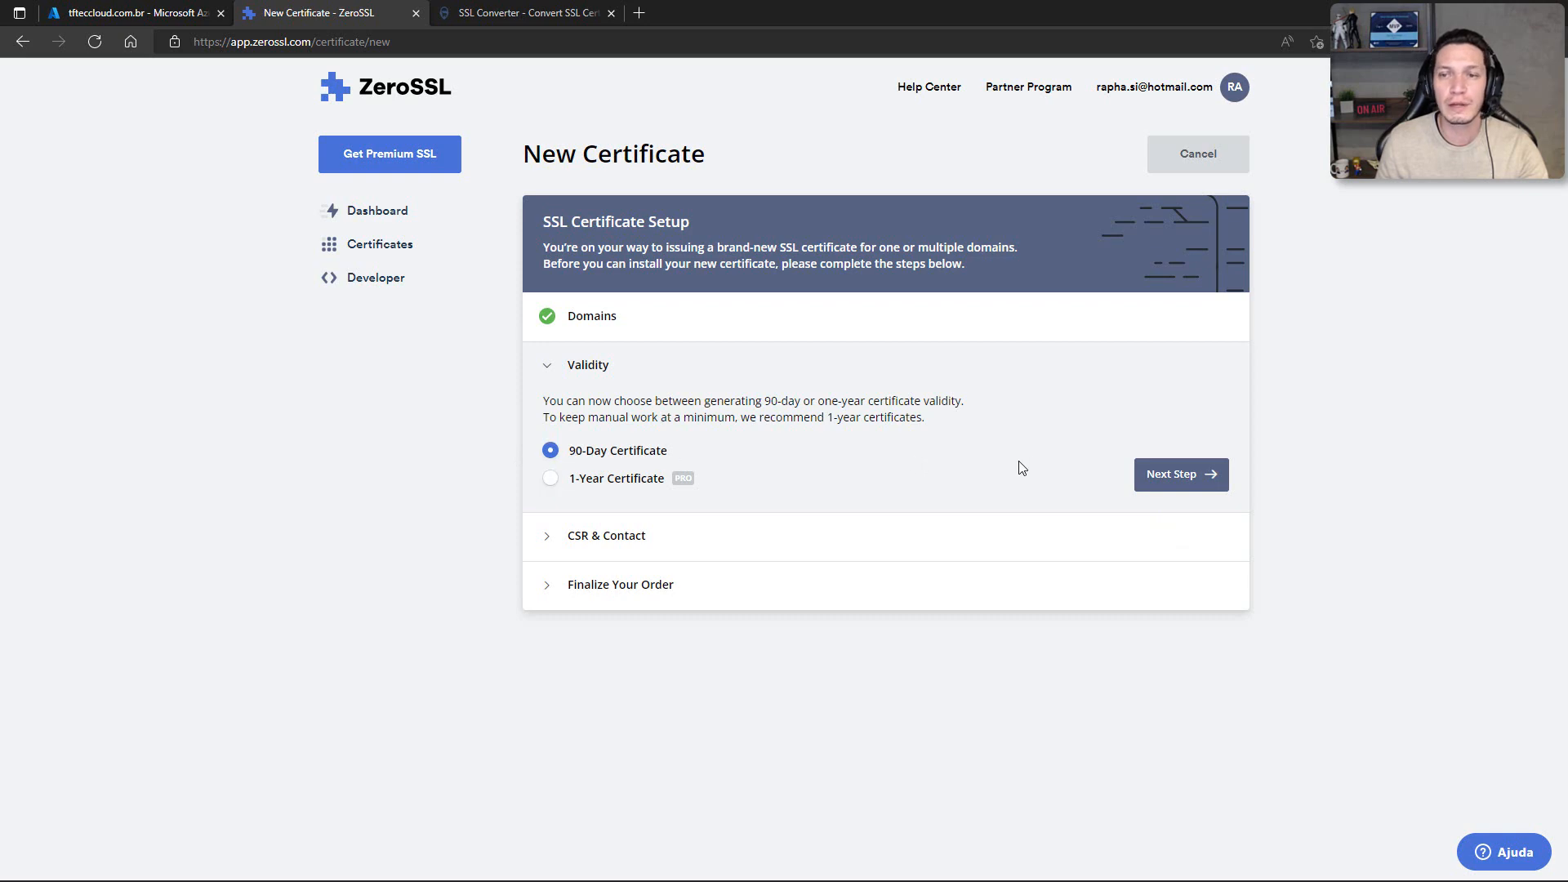
click(1163, 477)
click(1164, 503)
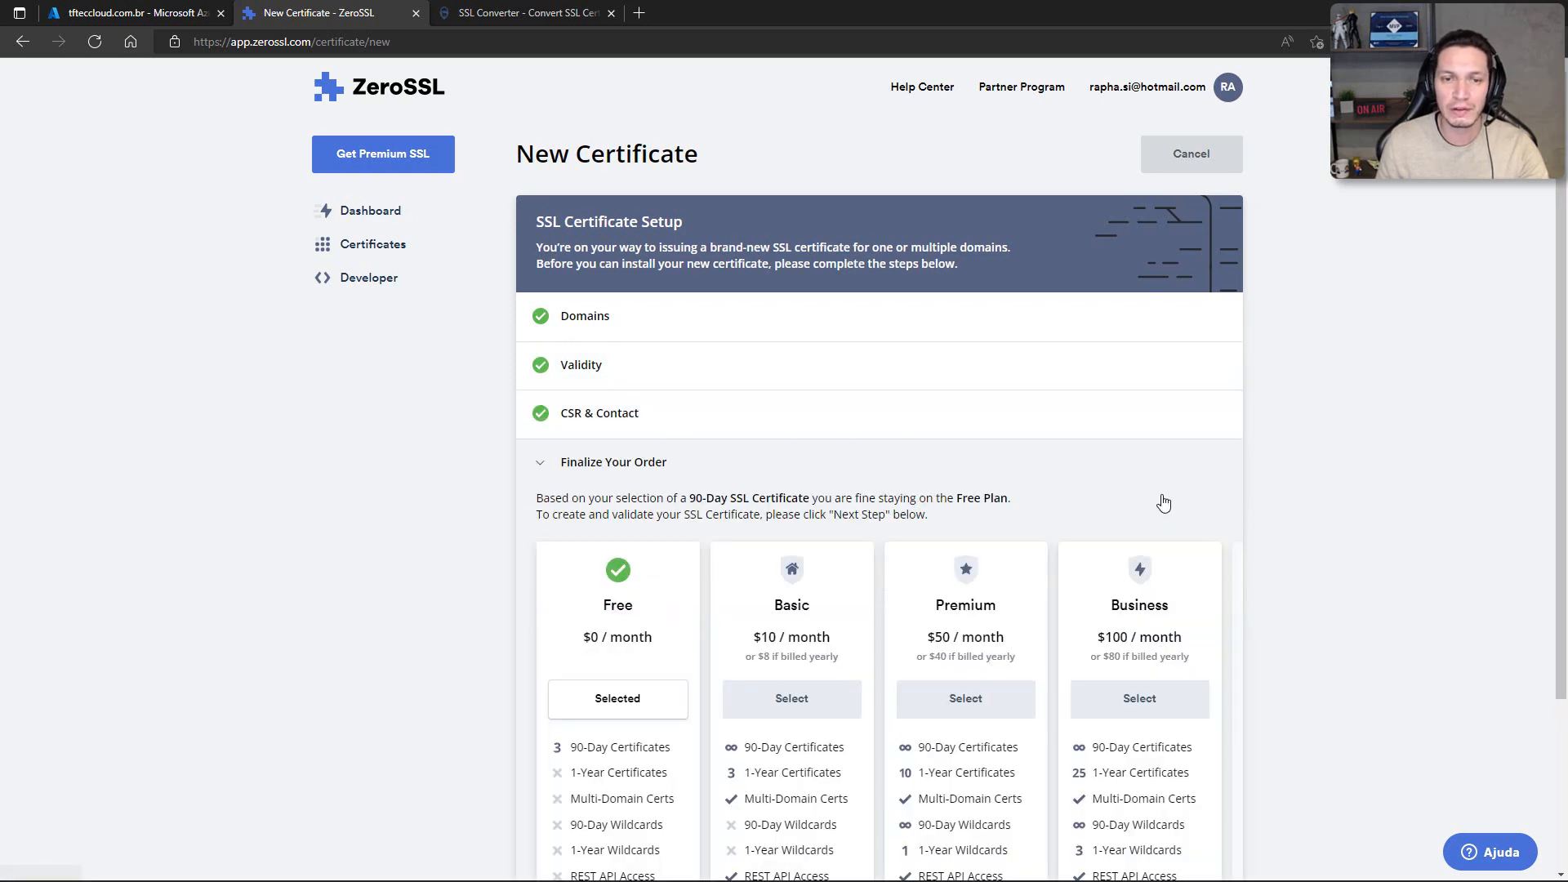
scroll(1106, 553, down, 3)
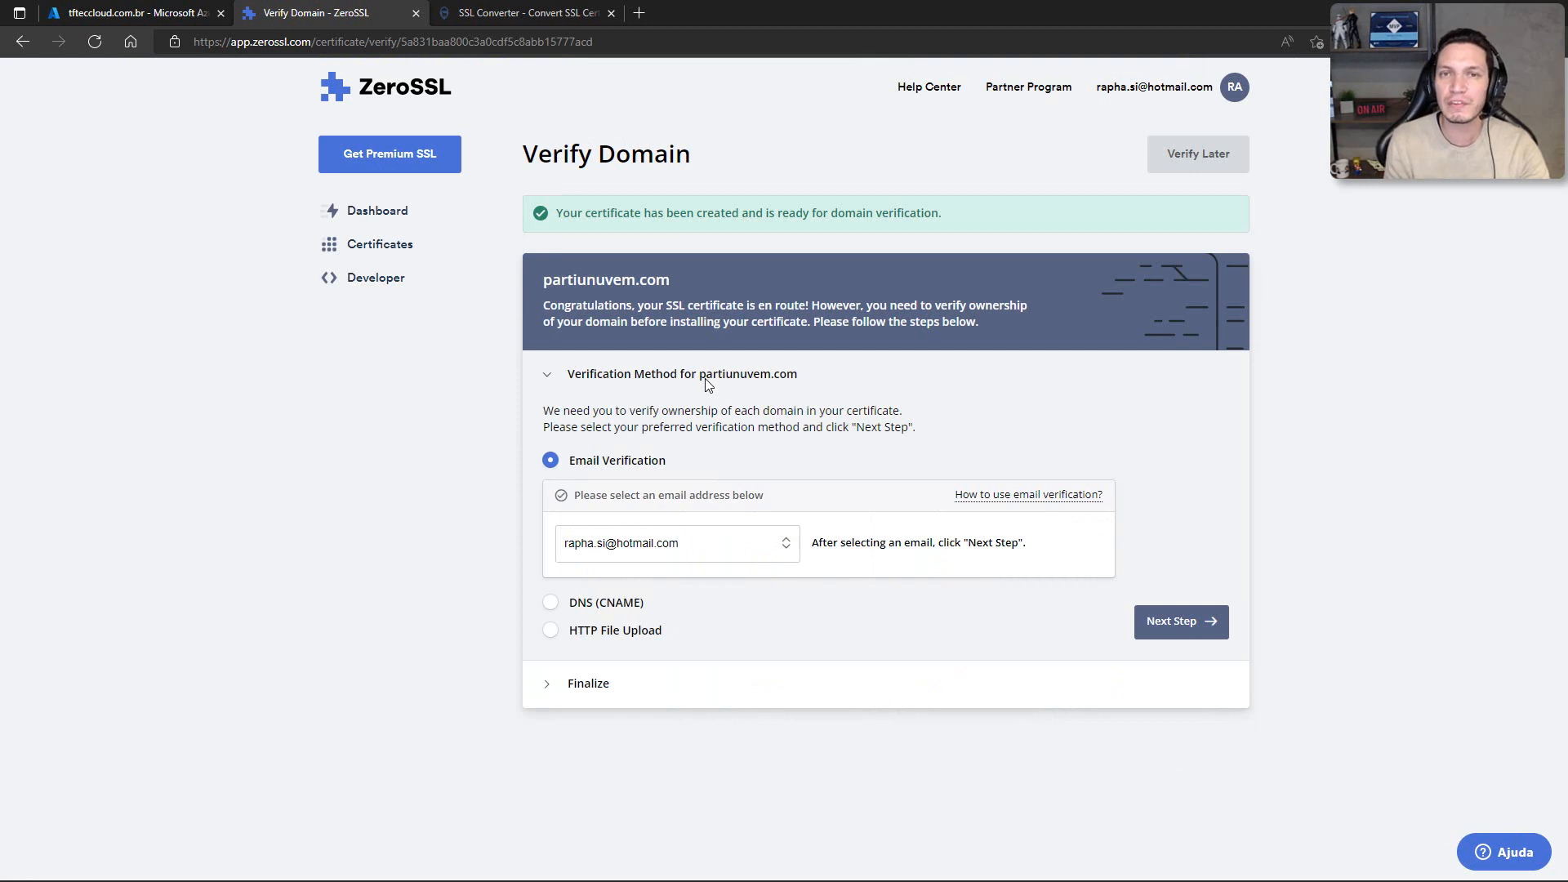
Step: Review the email addresses offered for verifying ownership of partiunuvem.com
click(712, 544)
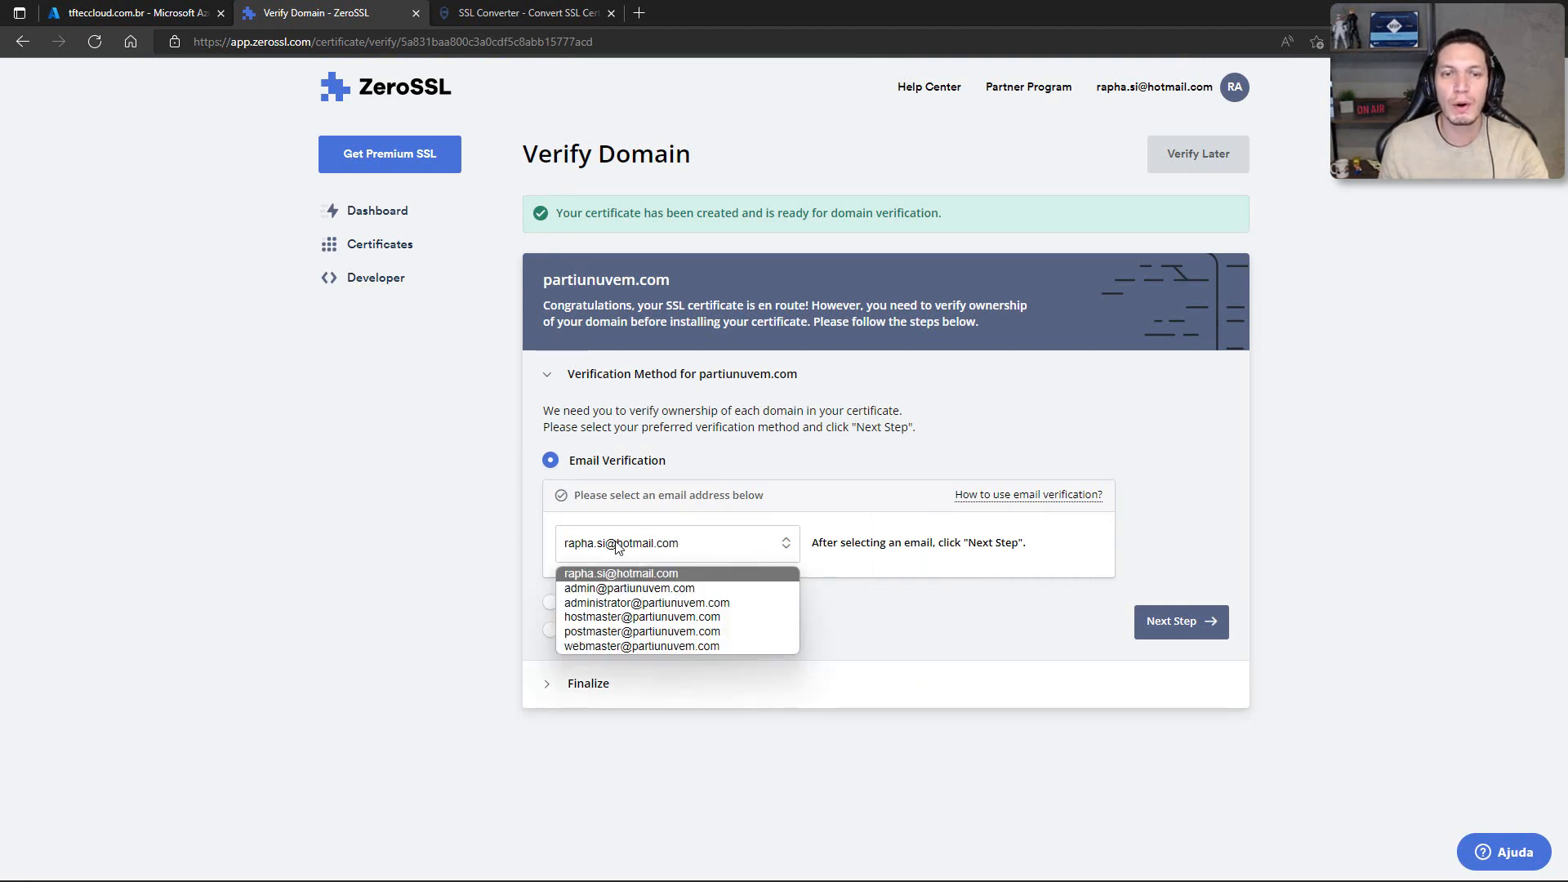
click(480, 540)
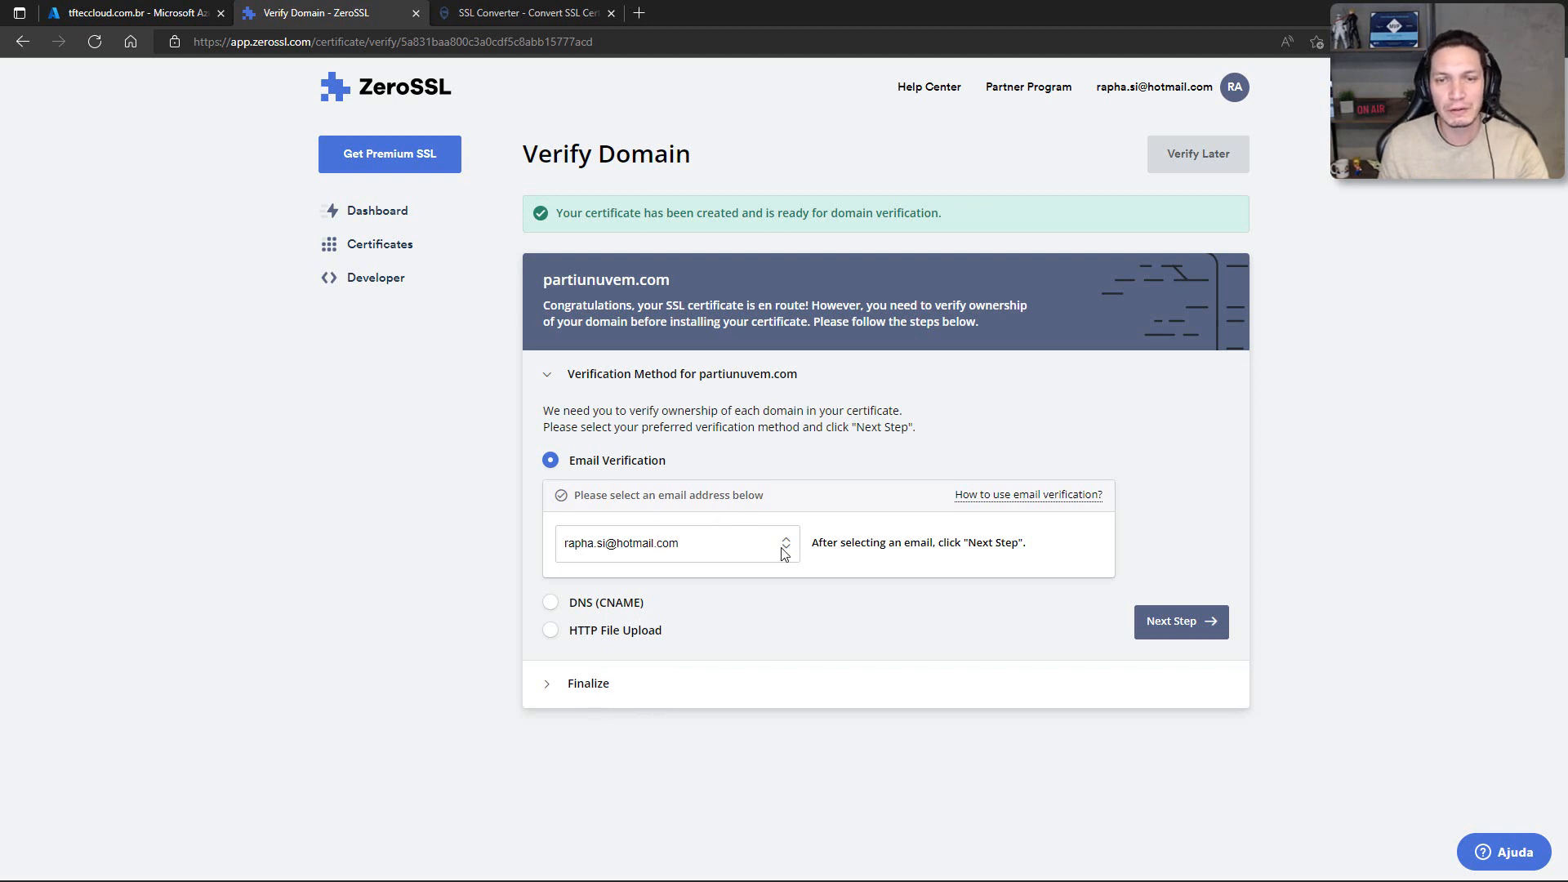
click(624, 548)
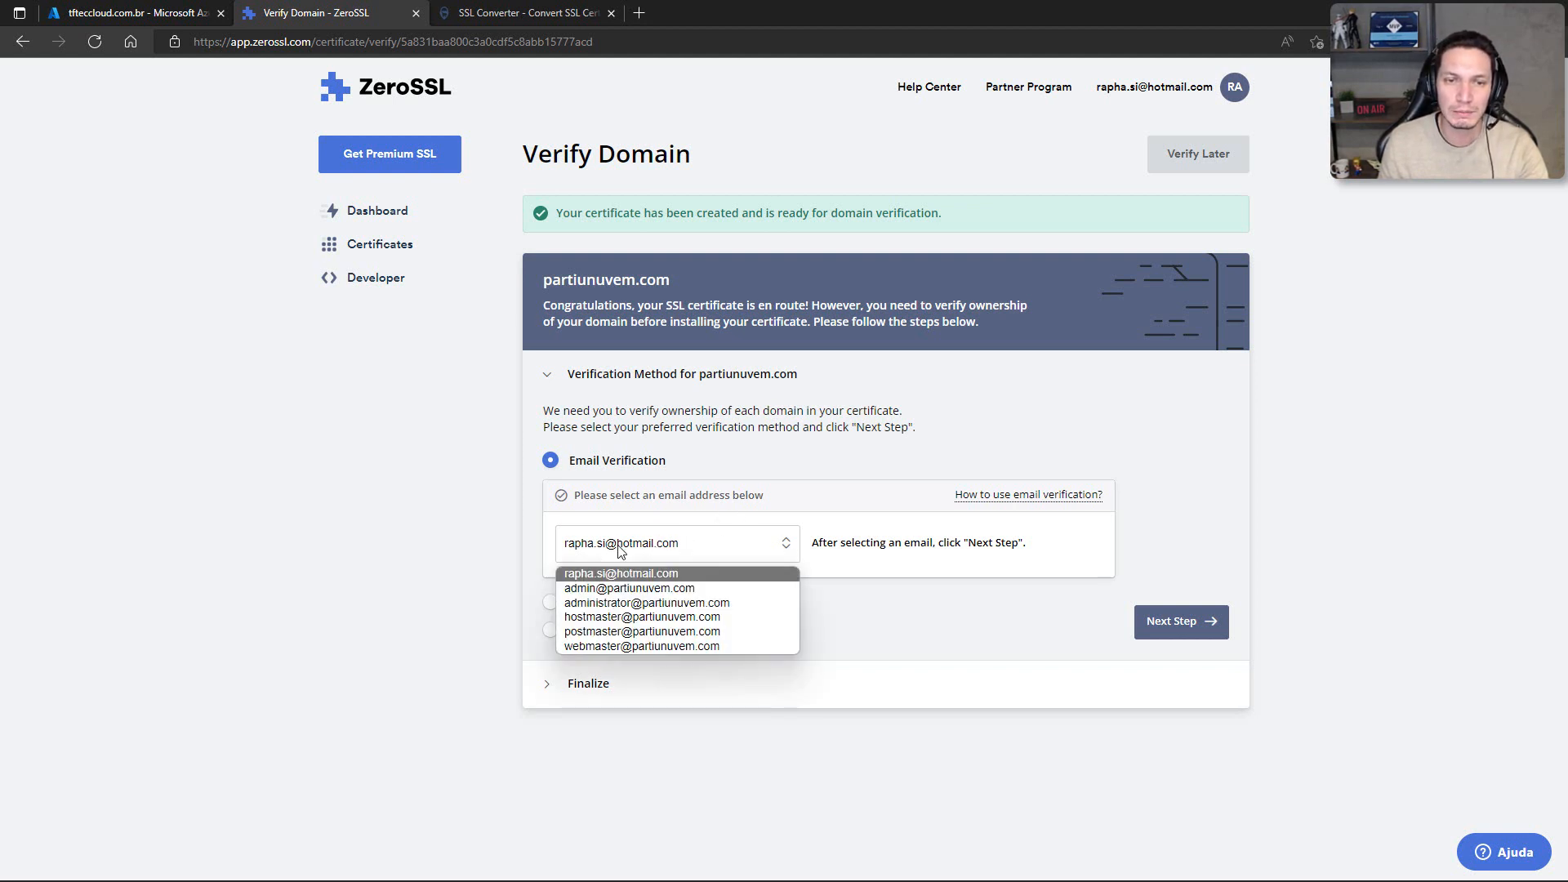
click(534, 552)
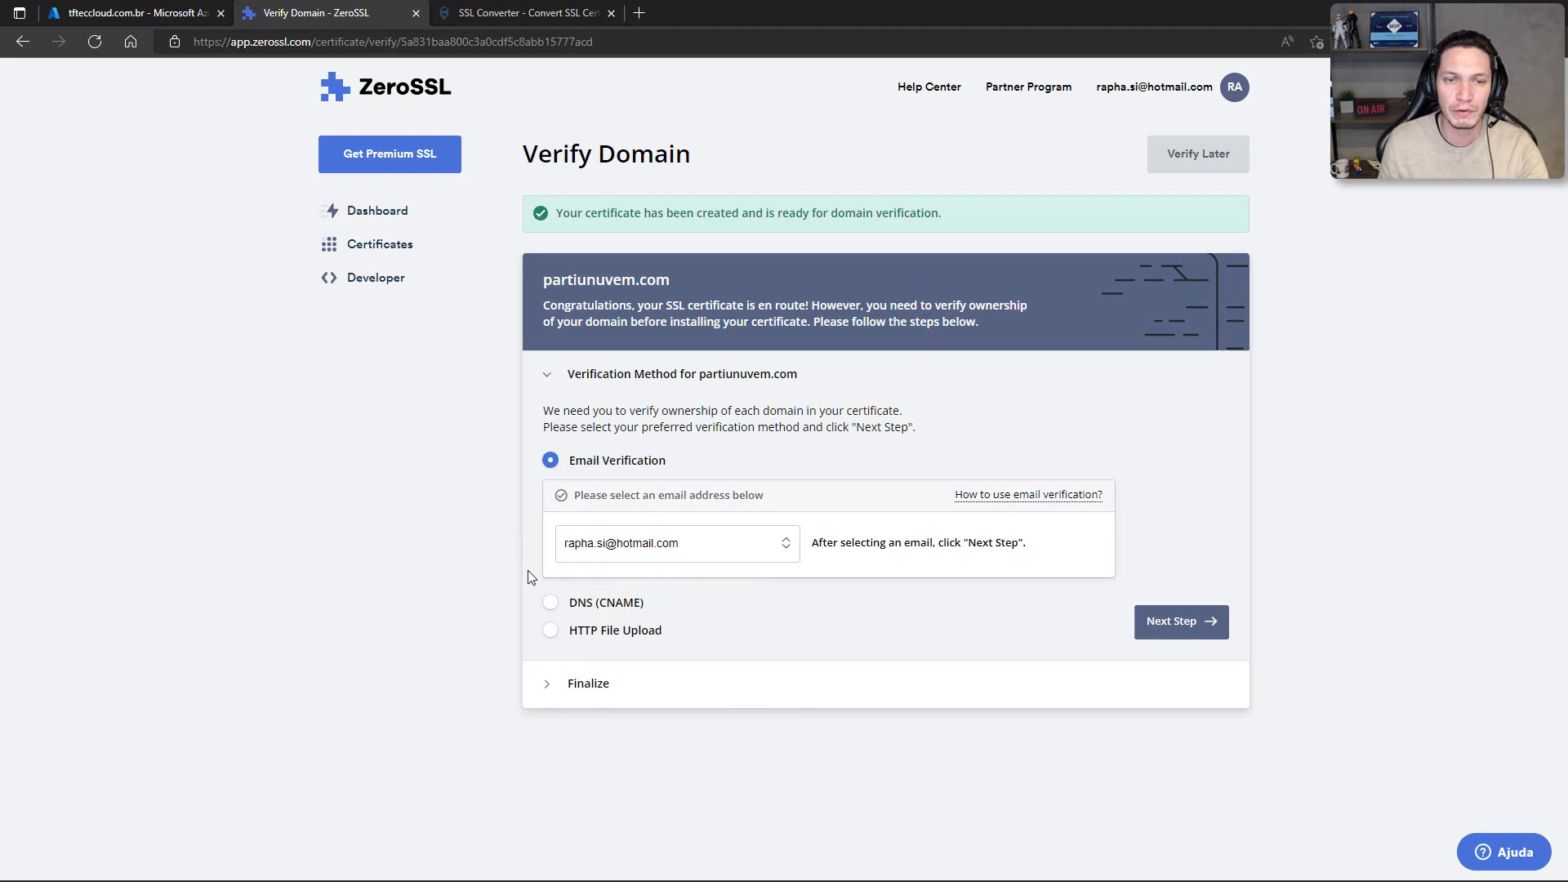
Step: Select DNS (CNAME) as the verification method for partiunuvem.com and review the required CNAME record
click(569, 602)
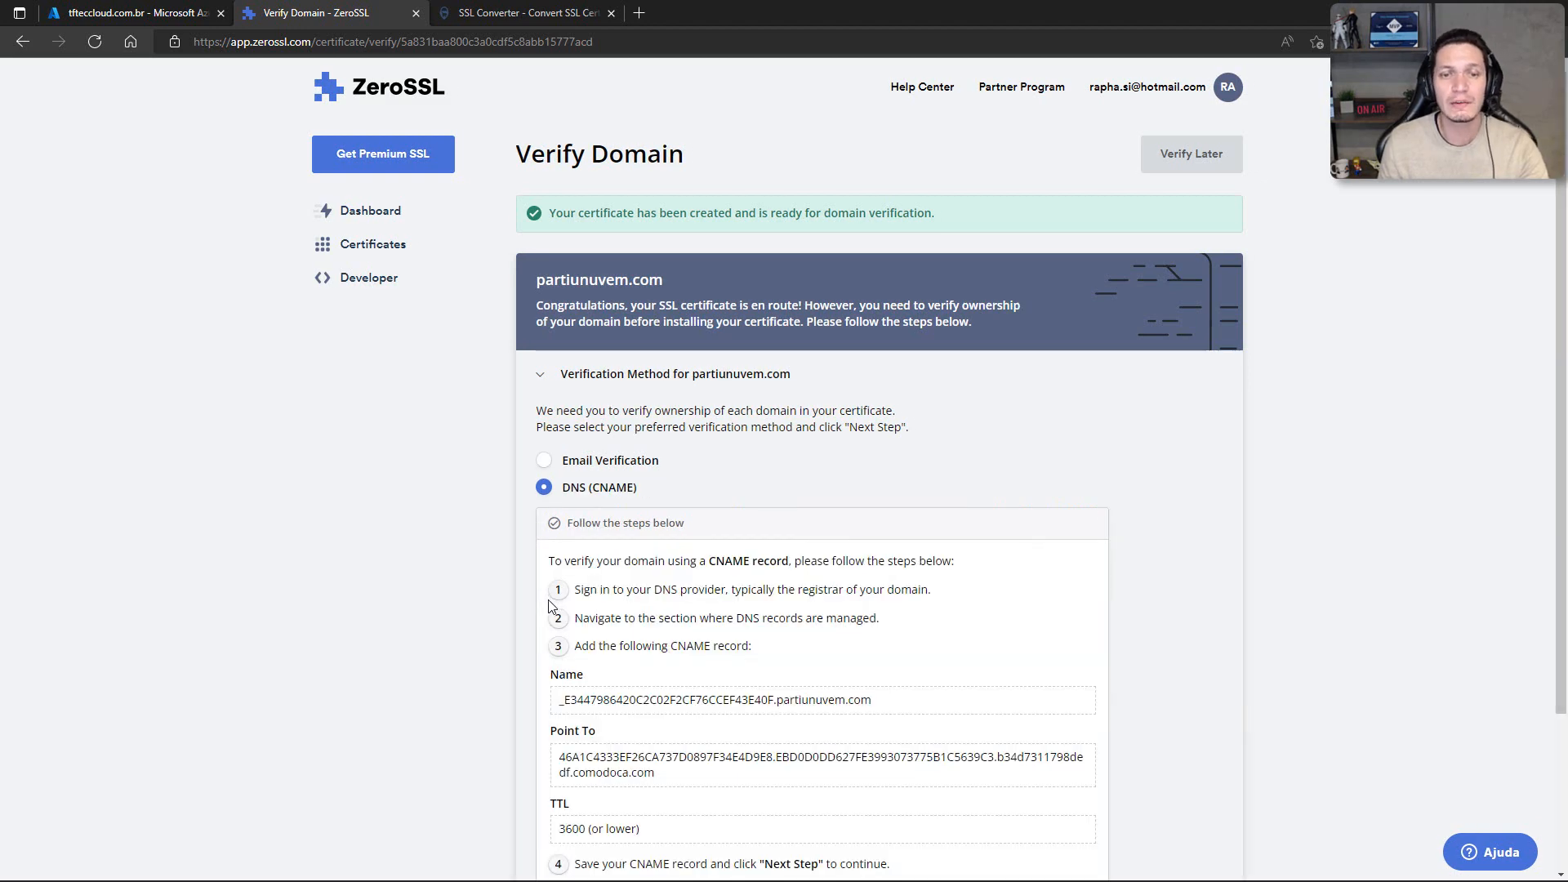
scroll(777, 409, down, 3)
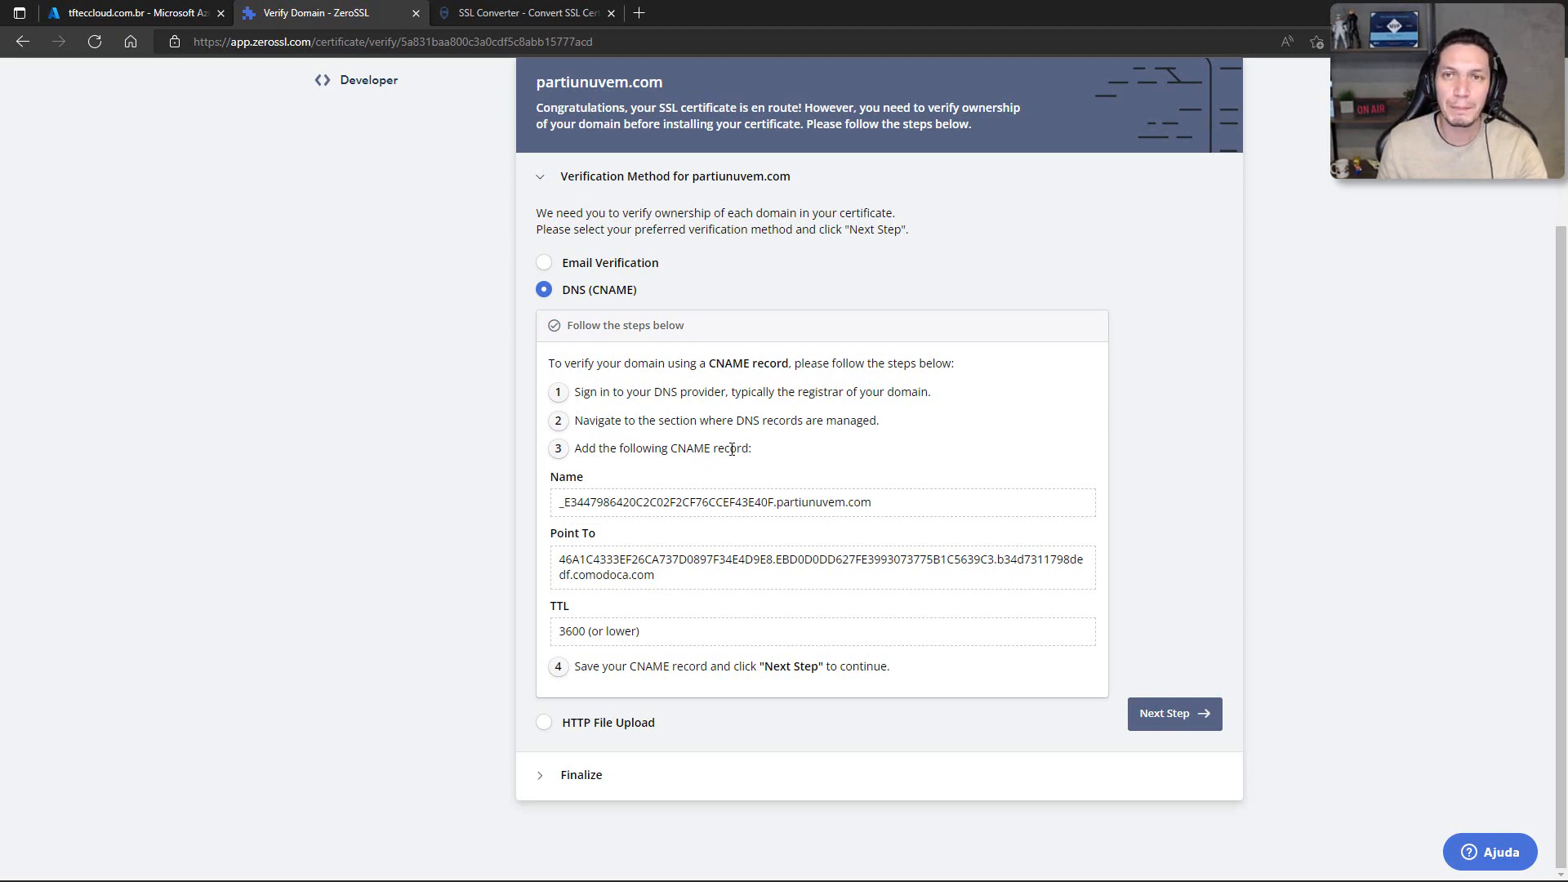
scroll(732, 449, up, 3)
click(1228, 87)
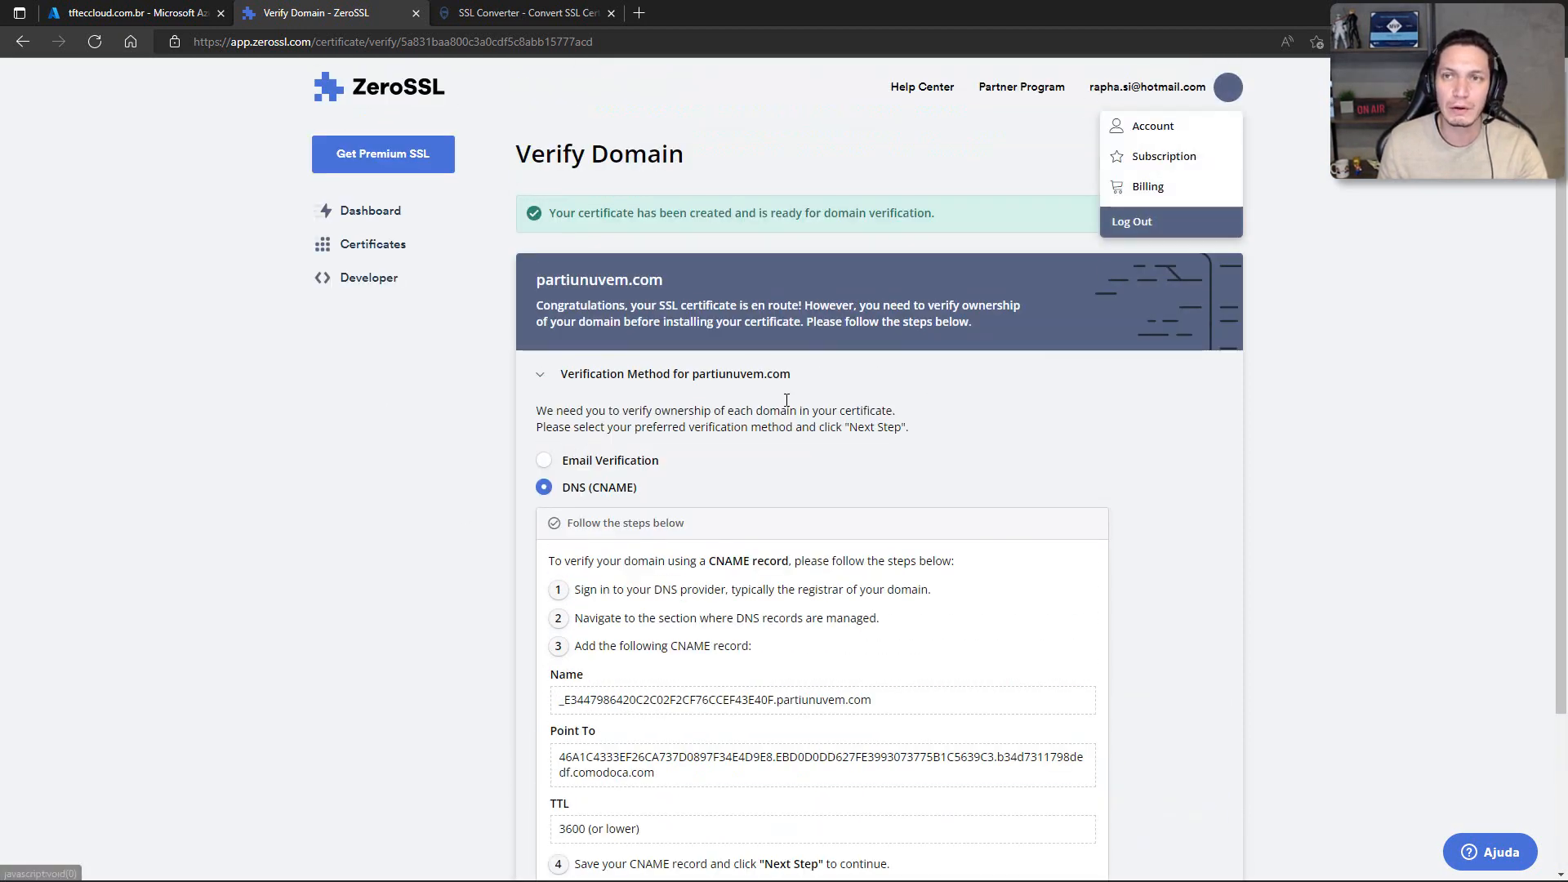
Step: Download the issued 90-day certificate for tfteccloudlabs-hml.com.br from the certificates list and open the downloaded ZIP archive
click(400, 246)
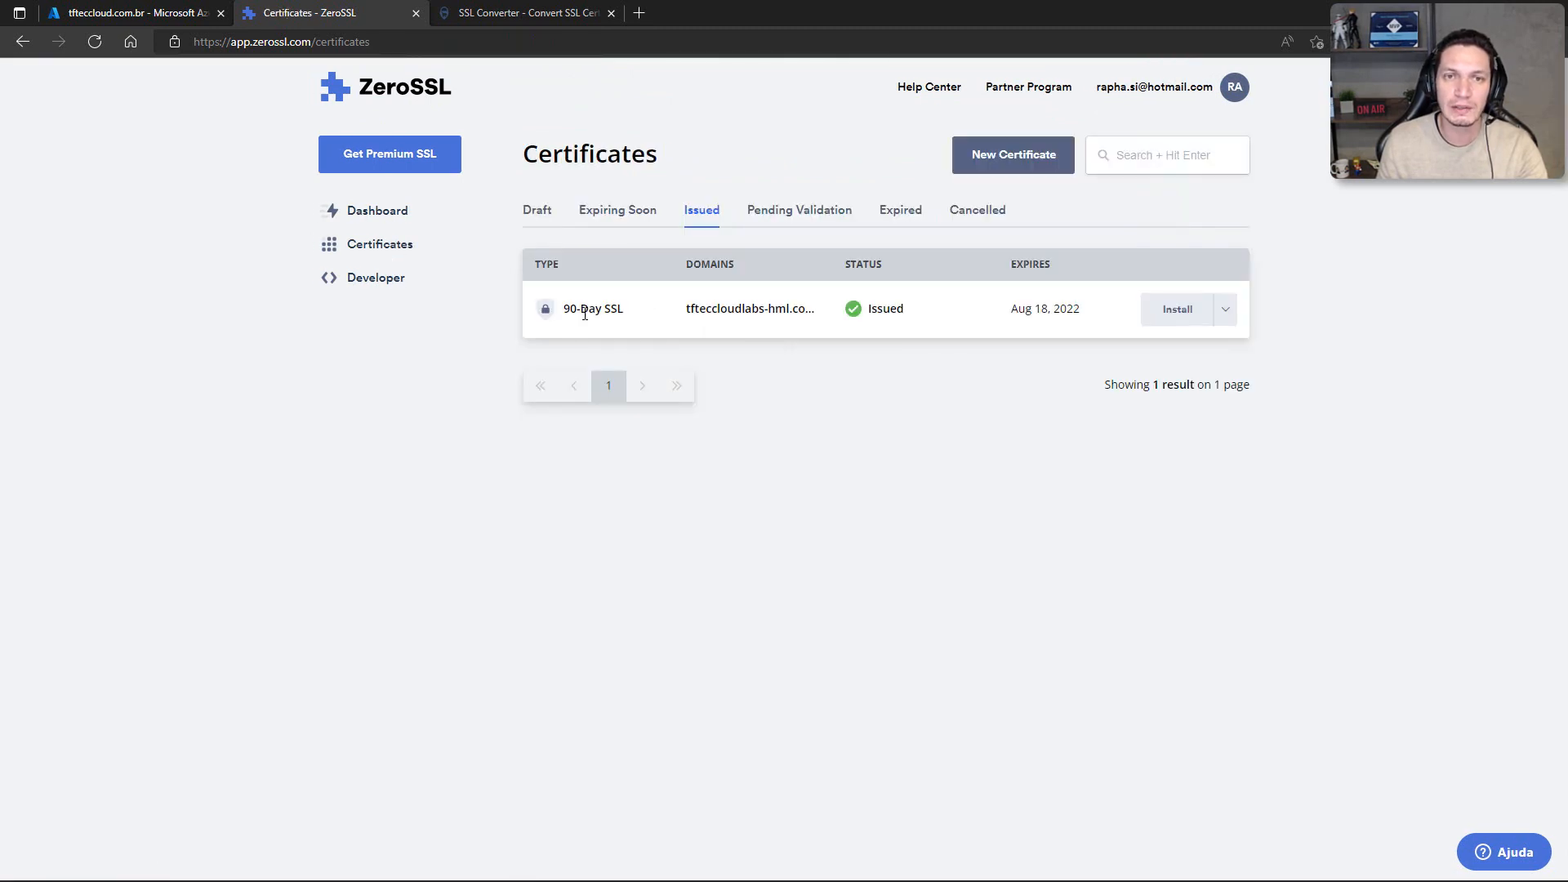
click(1224, 310)
click(1169, 384)
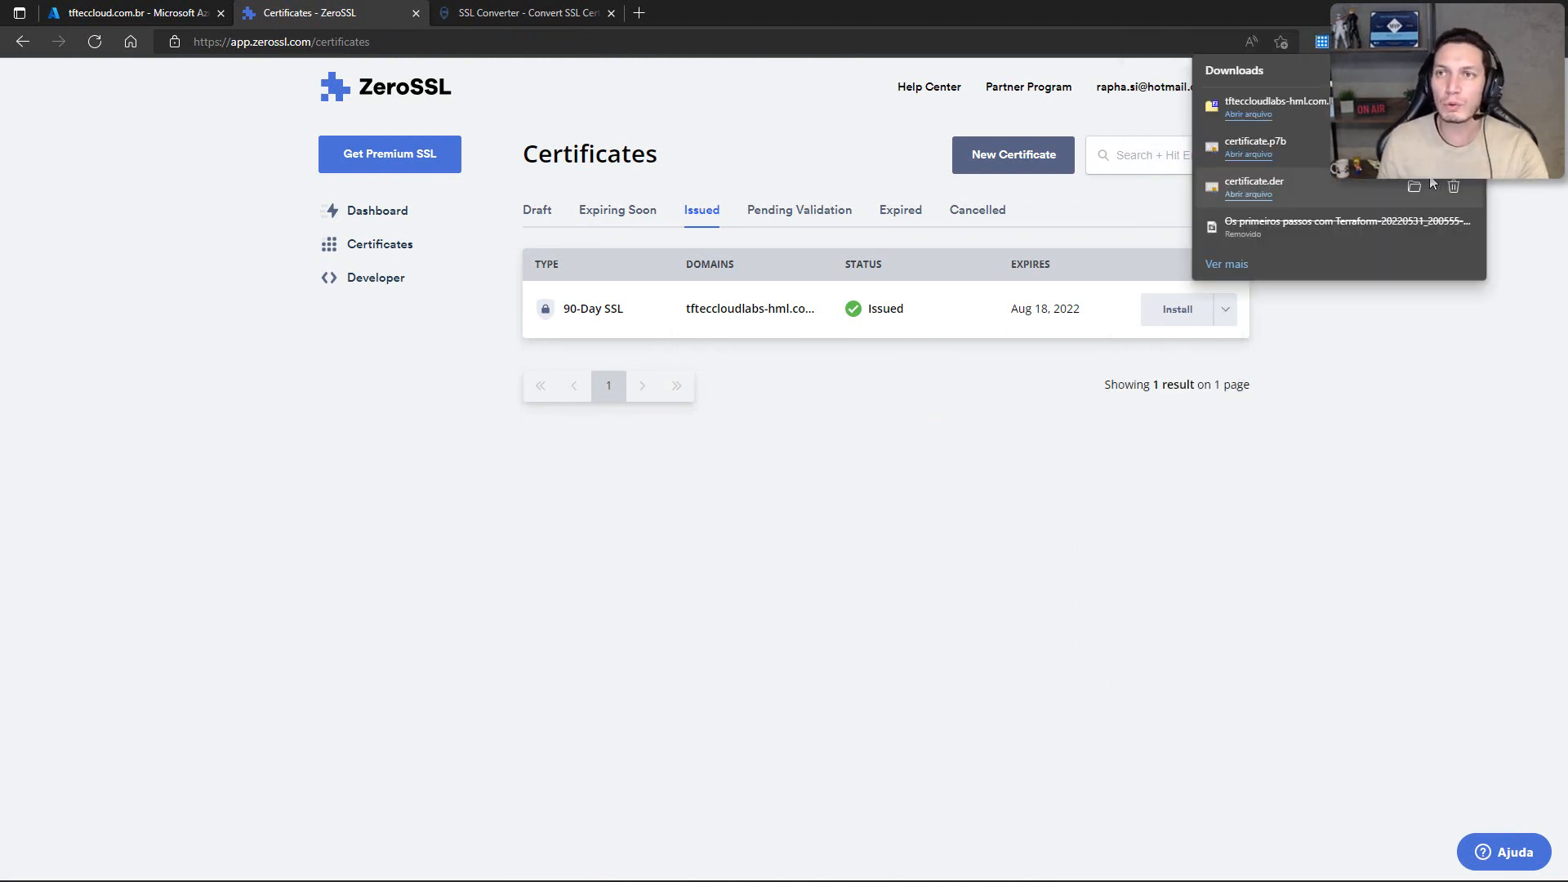
click(1262, 117)
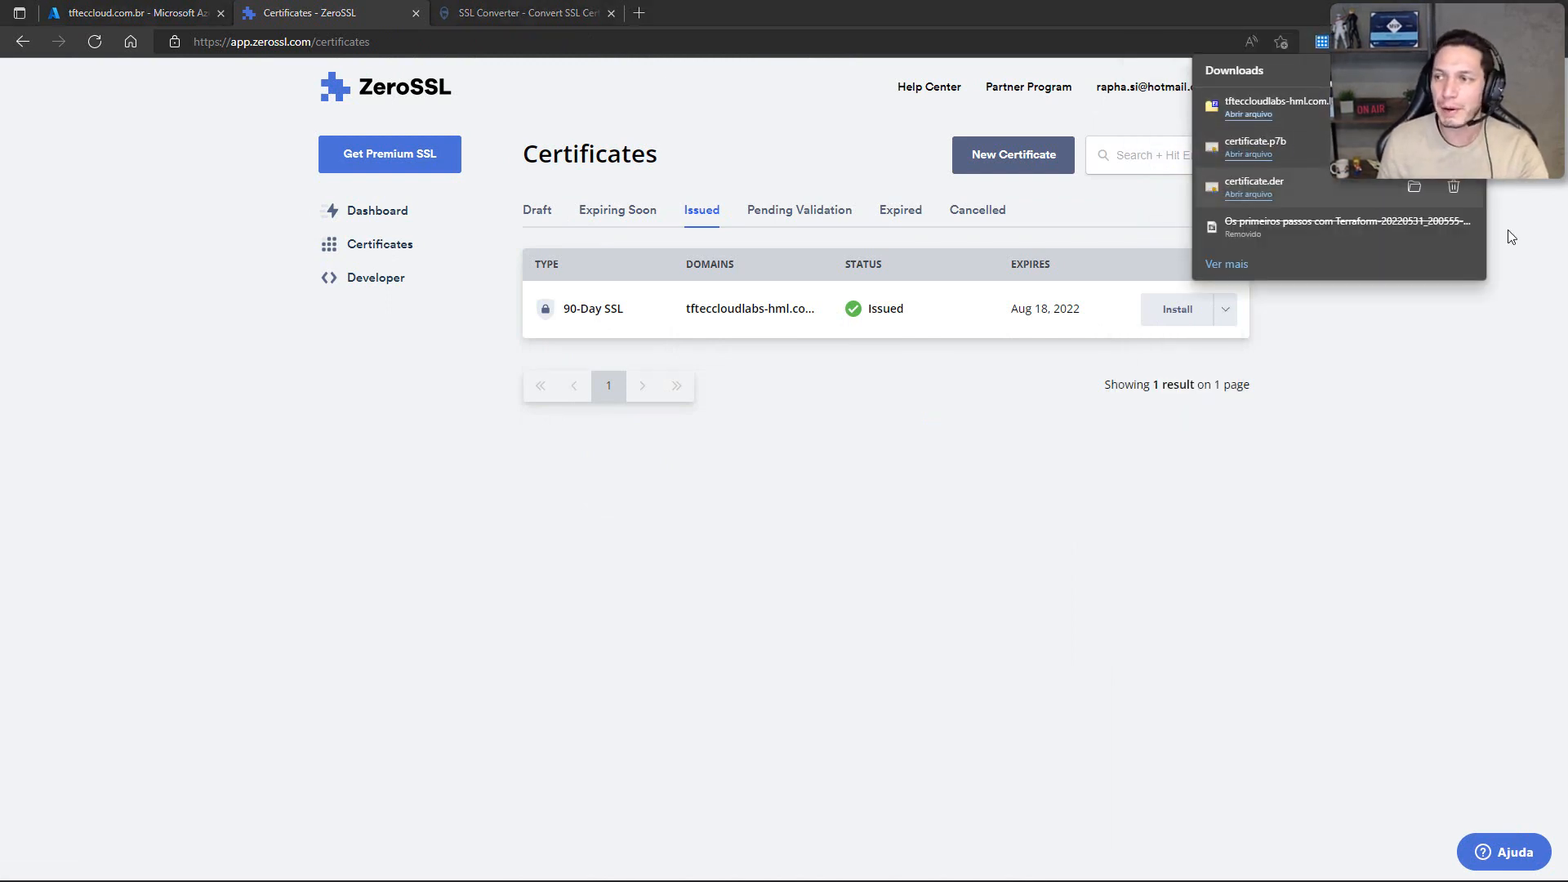
drag(1274, 146, 699, 163)
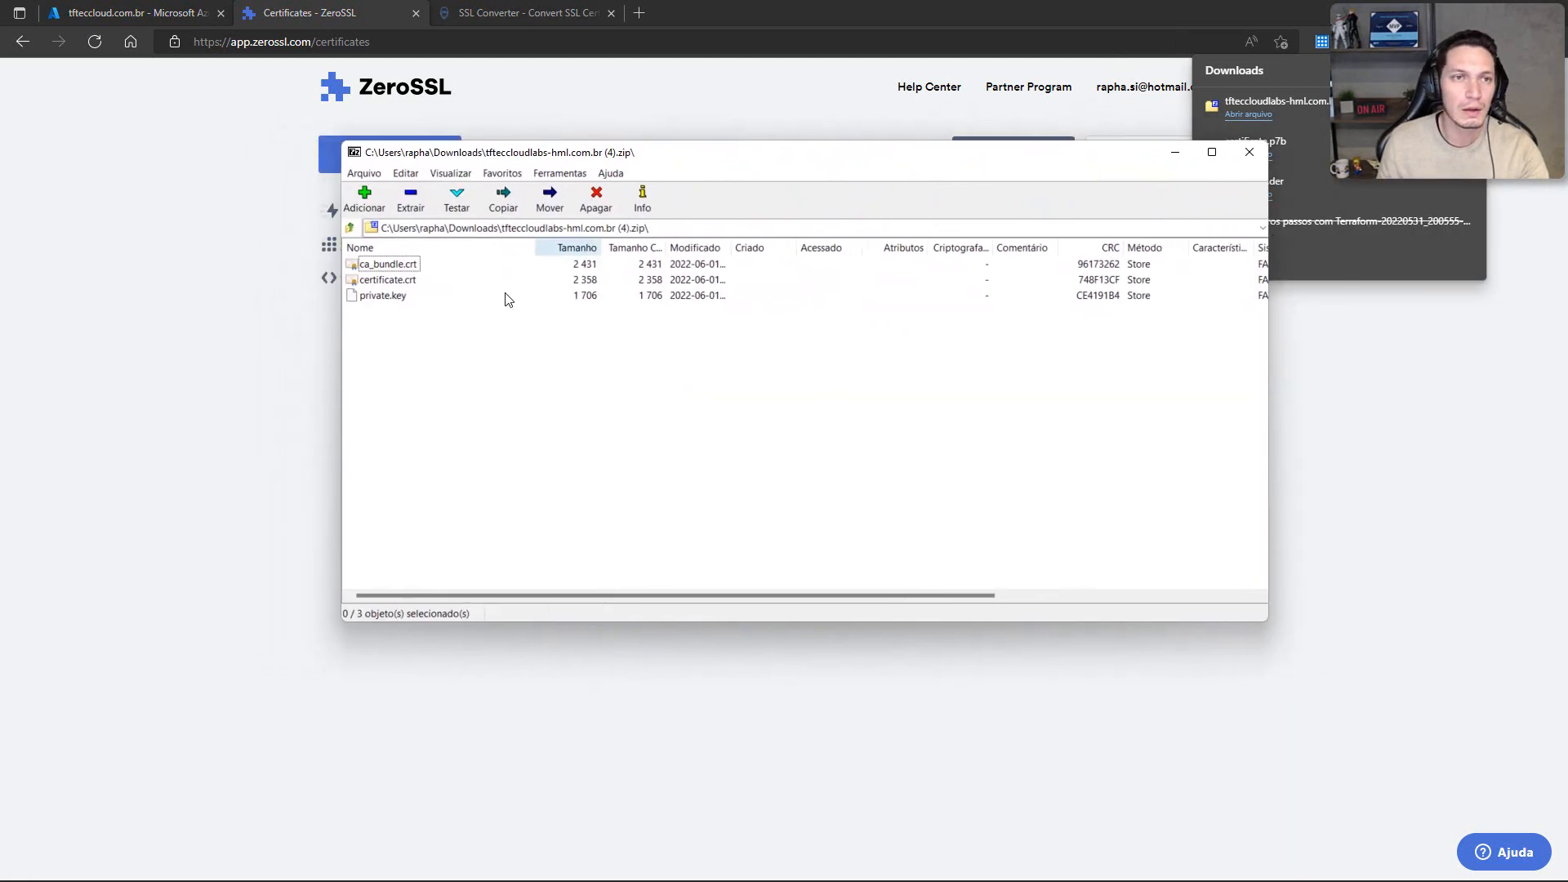
Step: Inspect the private.key, certificate.crt and ca_bundle.crt files in the downloaded archive, sort them by name, and close the archive and the downloads list
click(380, 254)
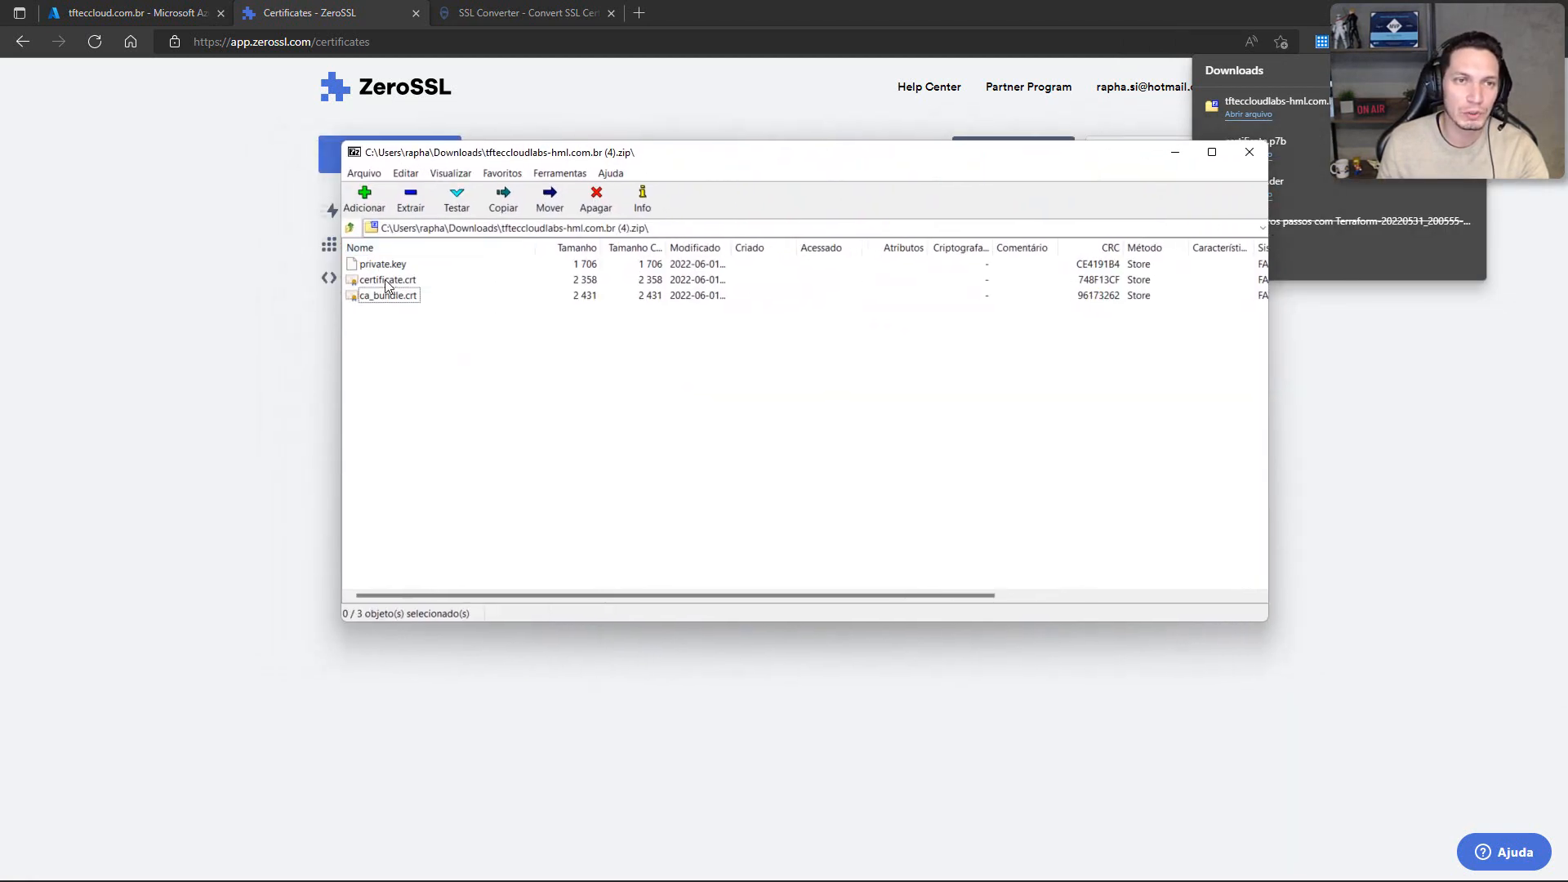
click(381, 281)
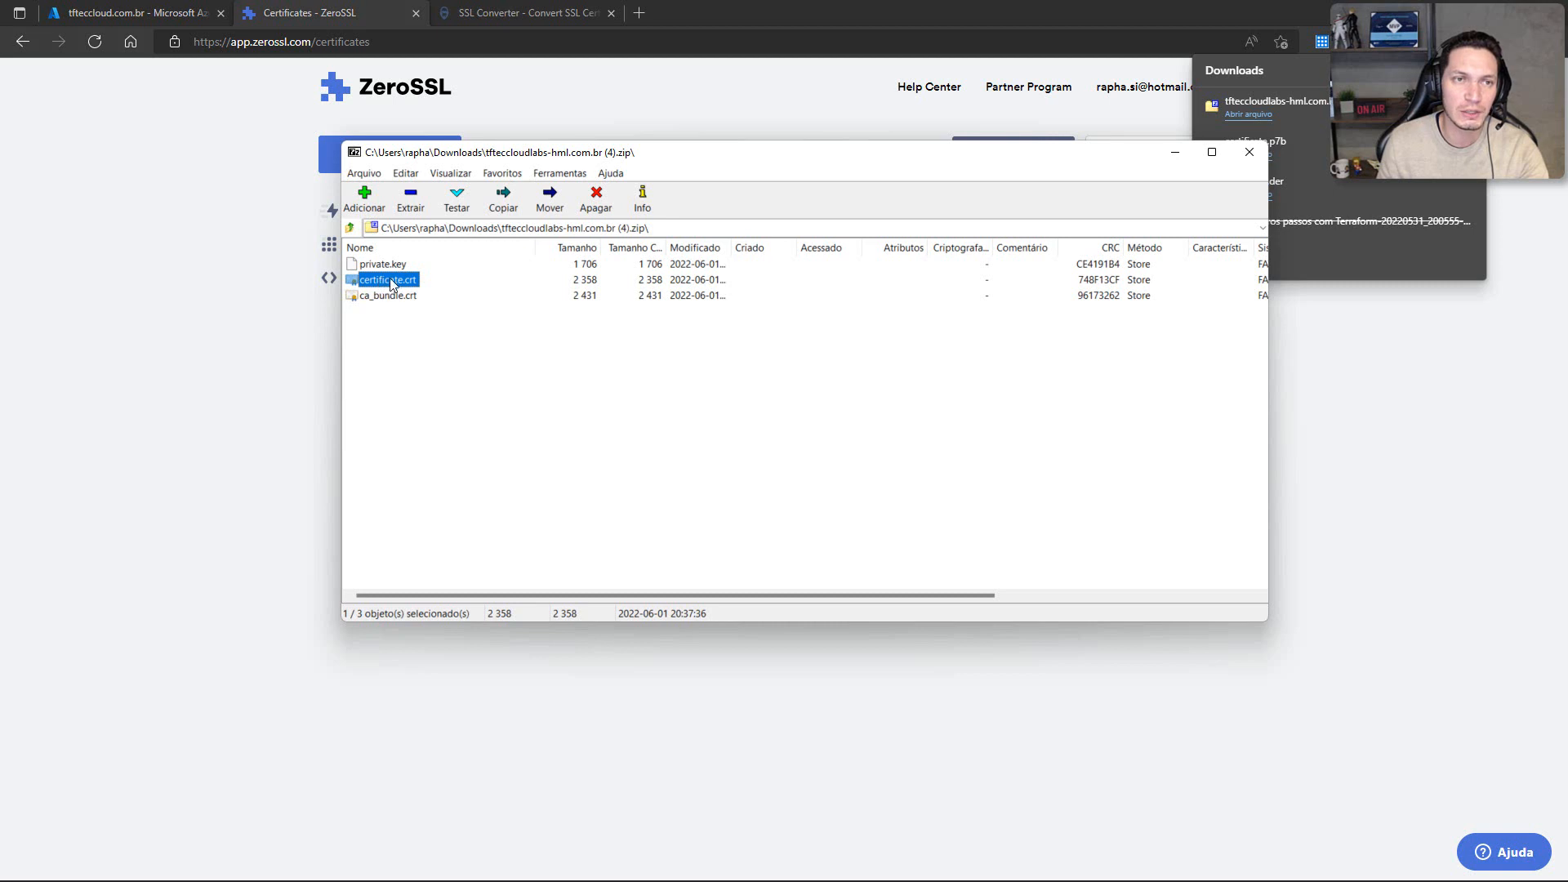
click(389, 268)
click(394, 319)
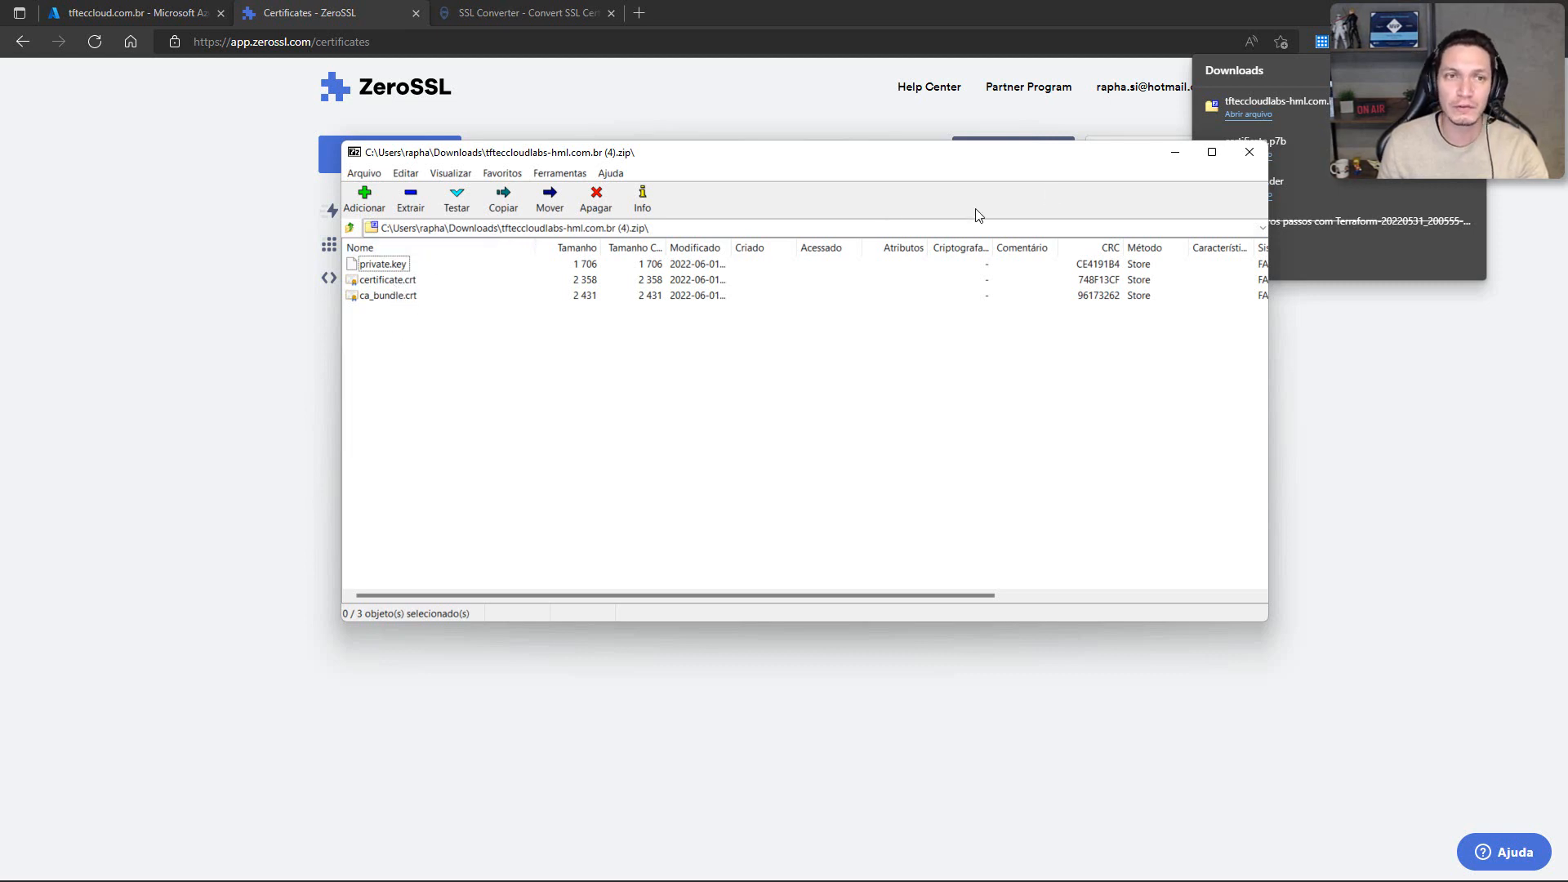
click(376, 286)
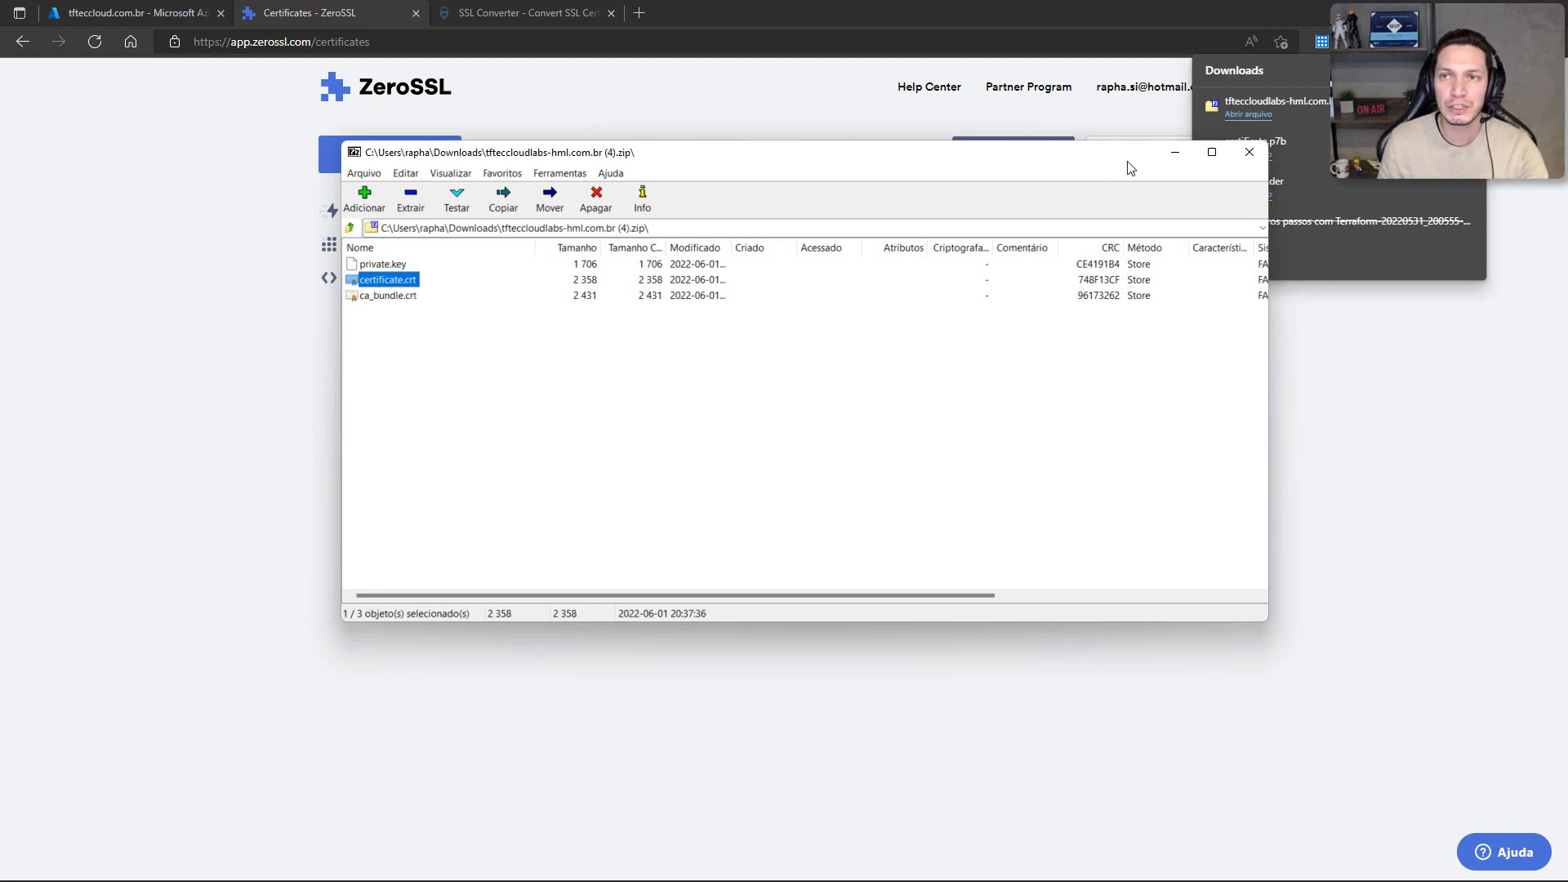
click(1250, 152)
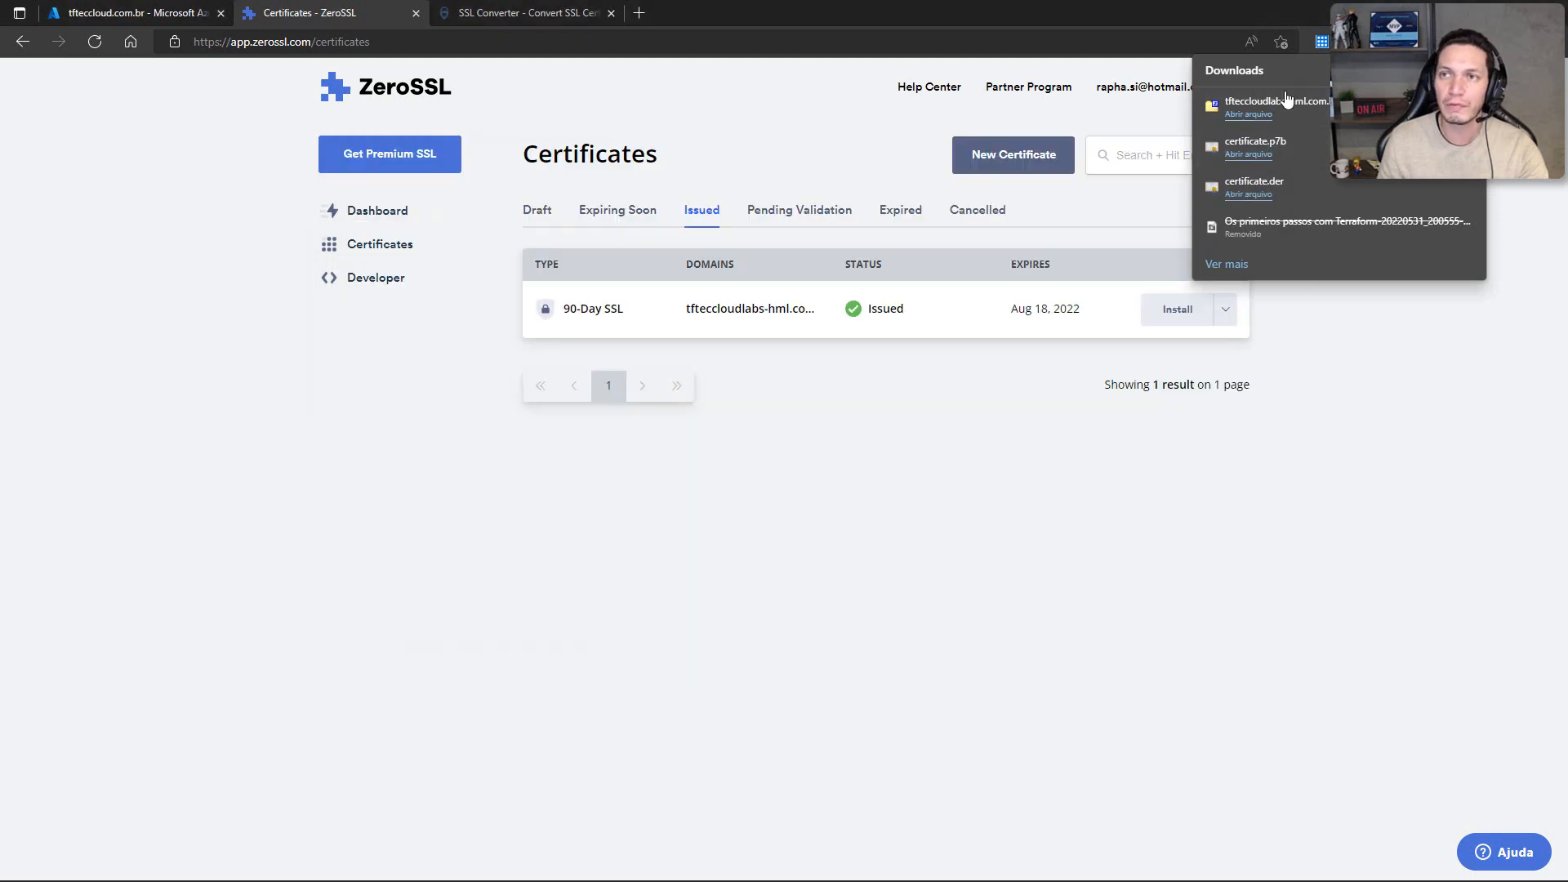
click(1085, 9)
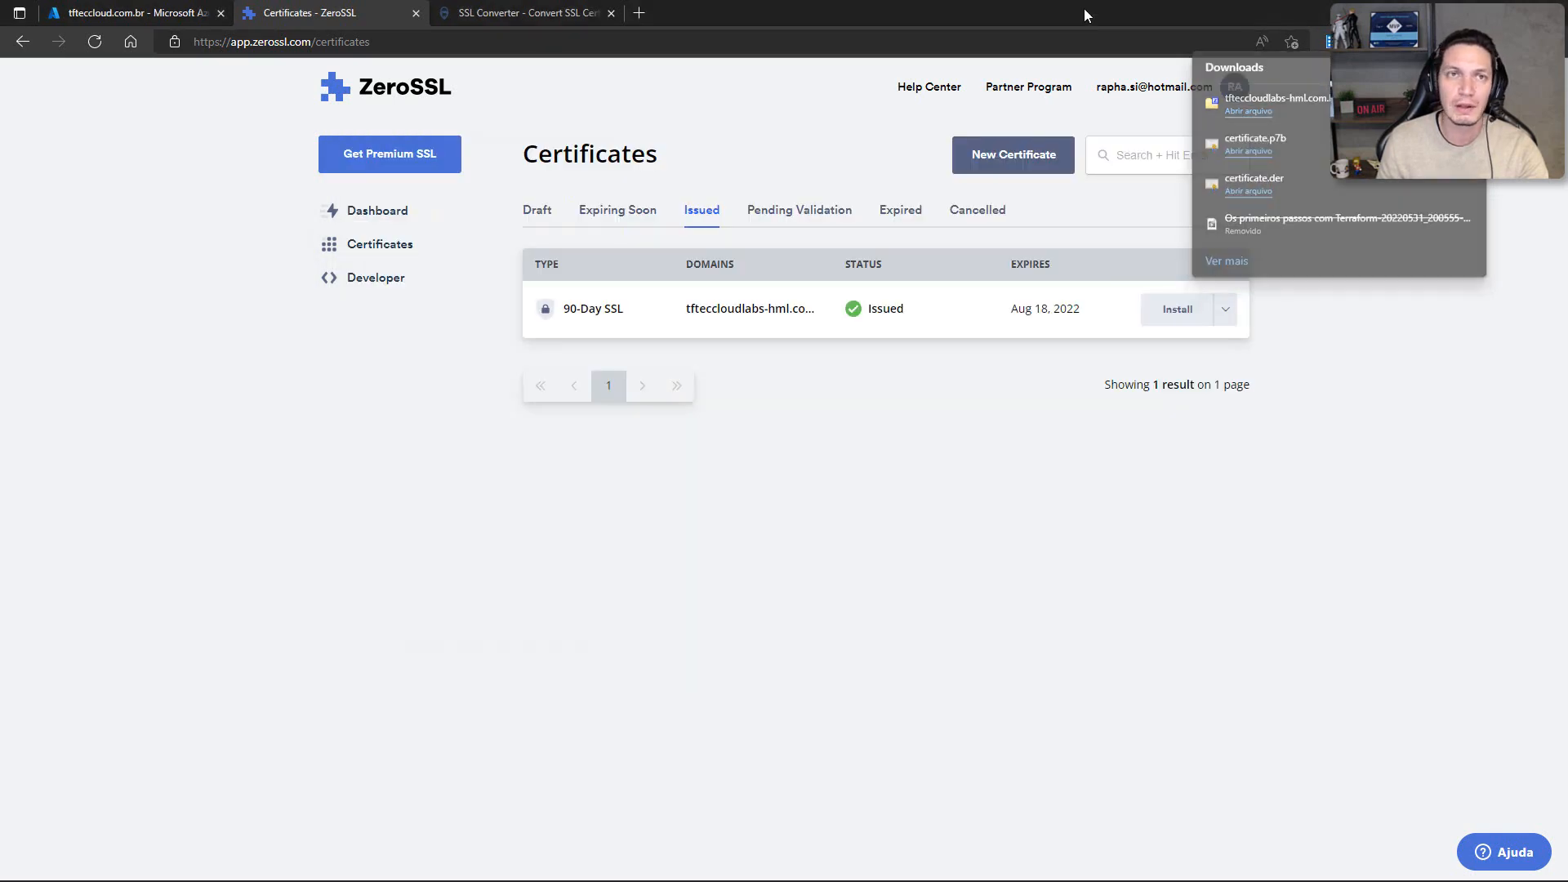
Step: Switch to the SSLShopper SSL Converter and choose certificate.crt from the tfteccloud folder as the certificate file to convert
click(514, 18)
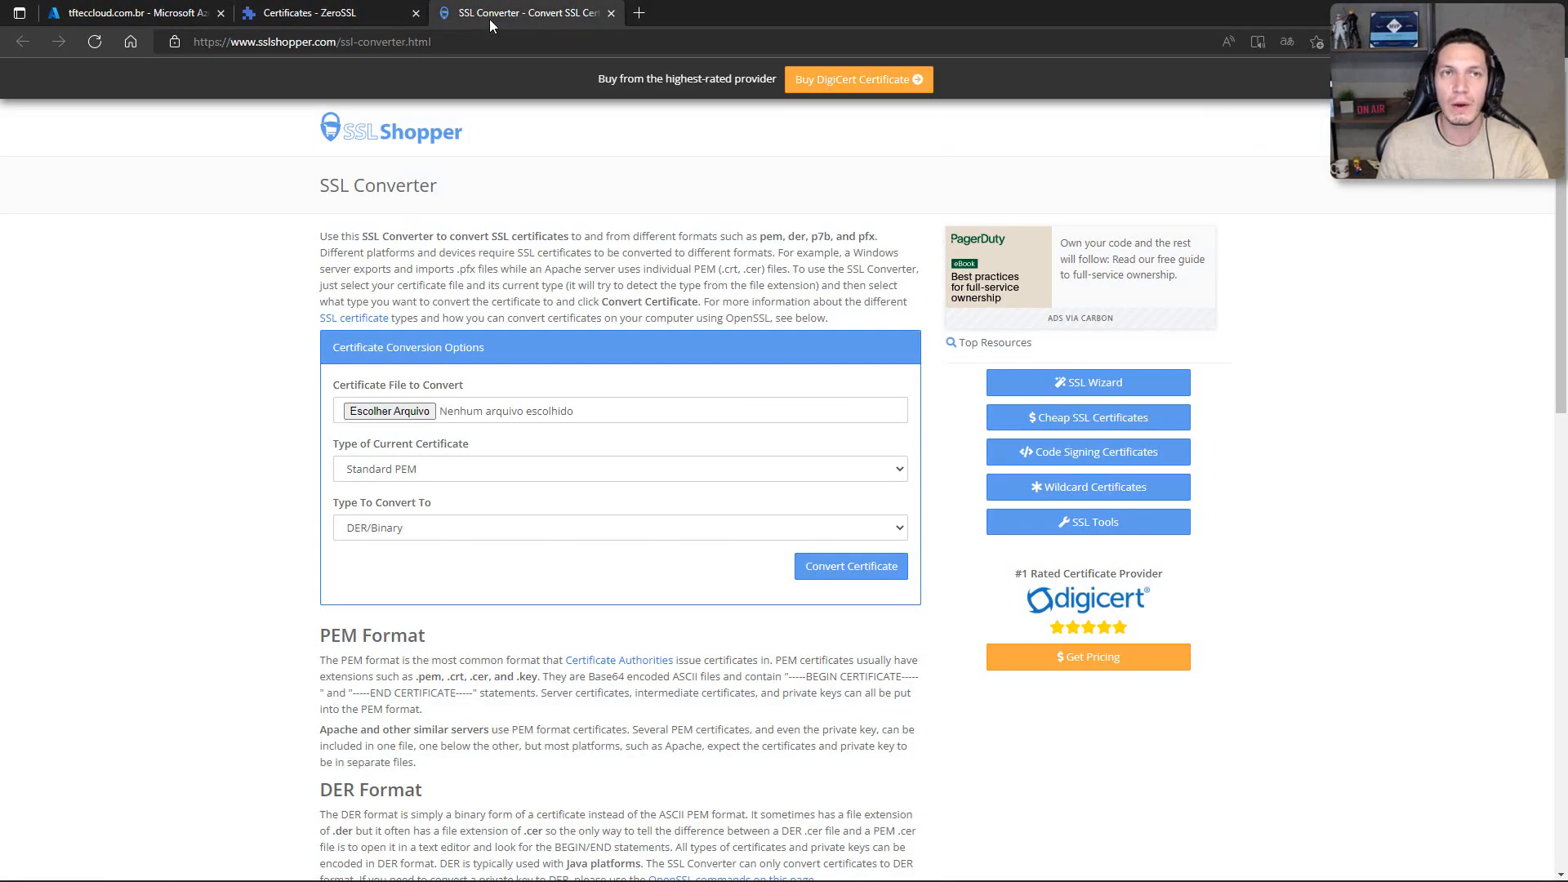
click(384, 411)
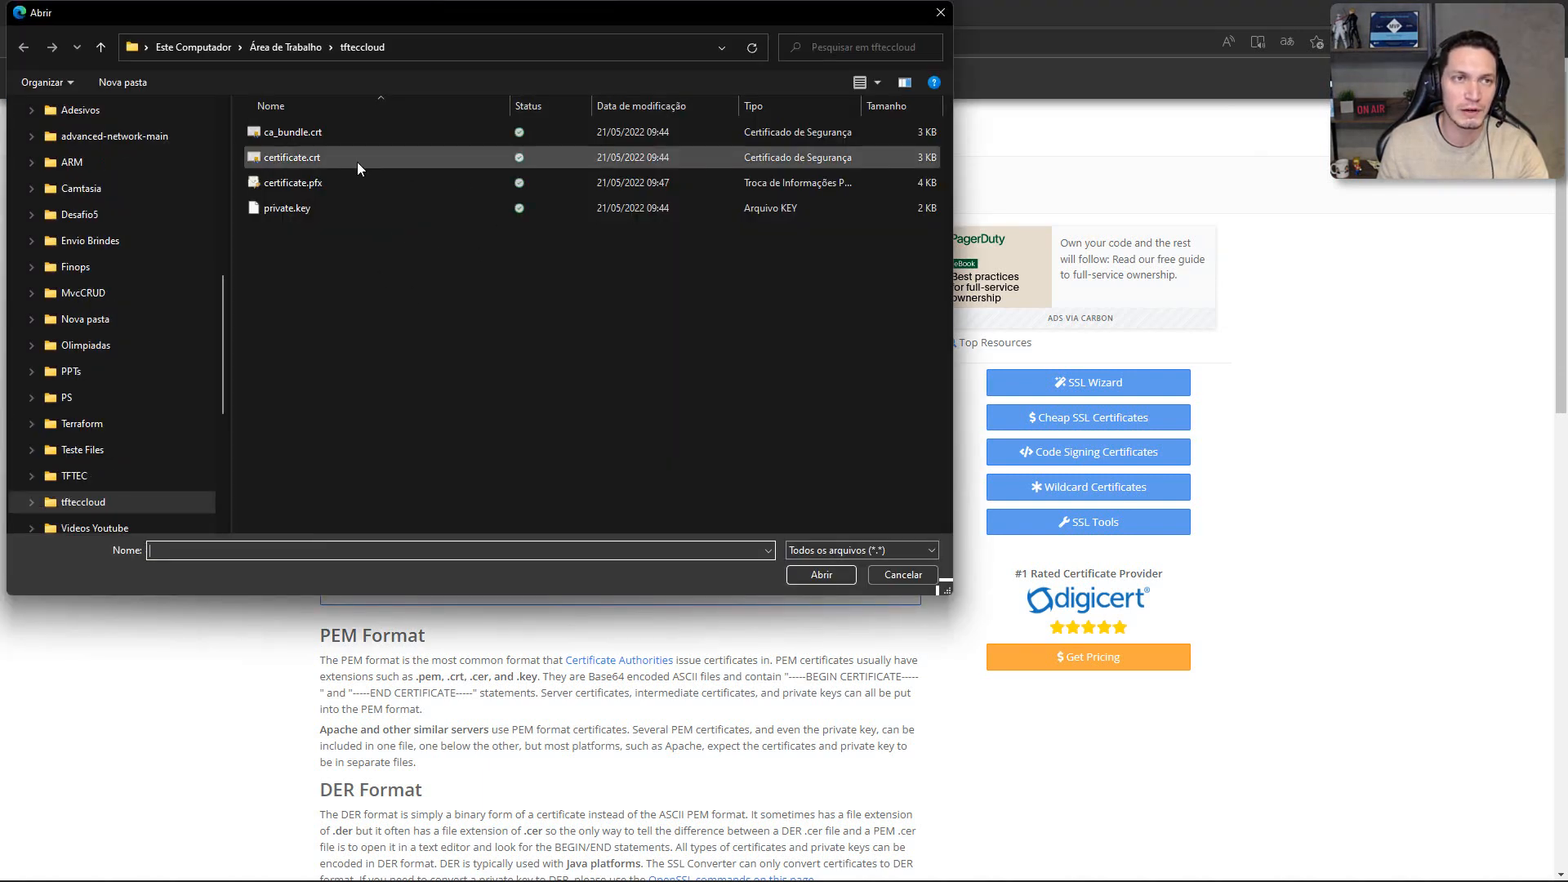
click(284, 160)
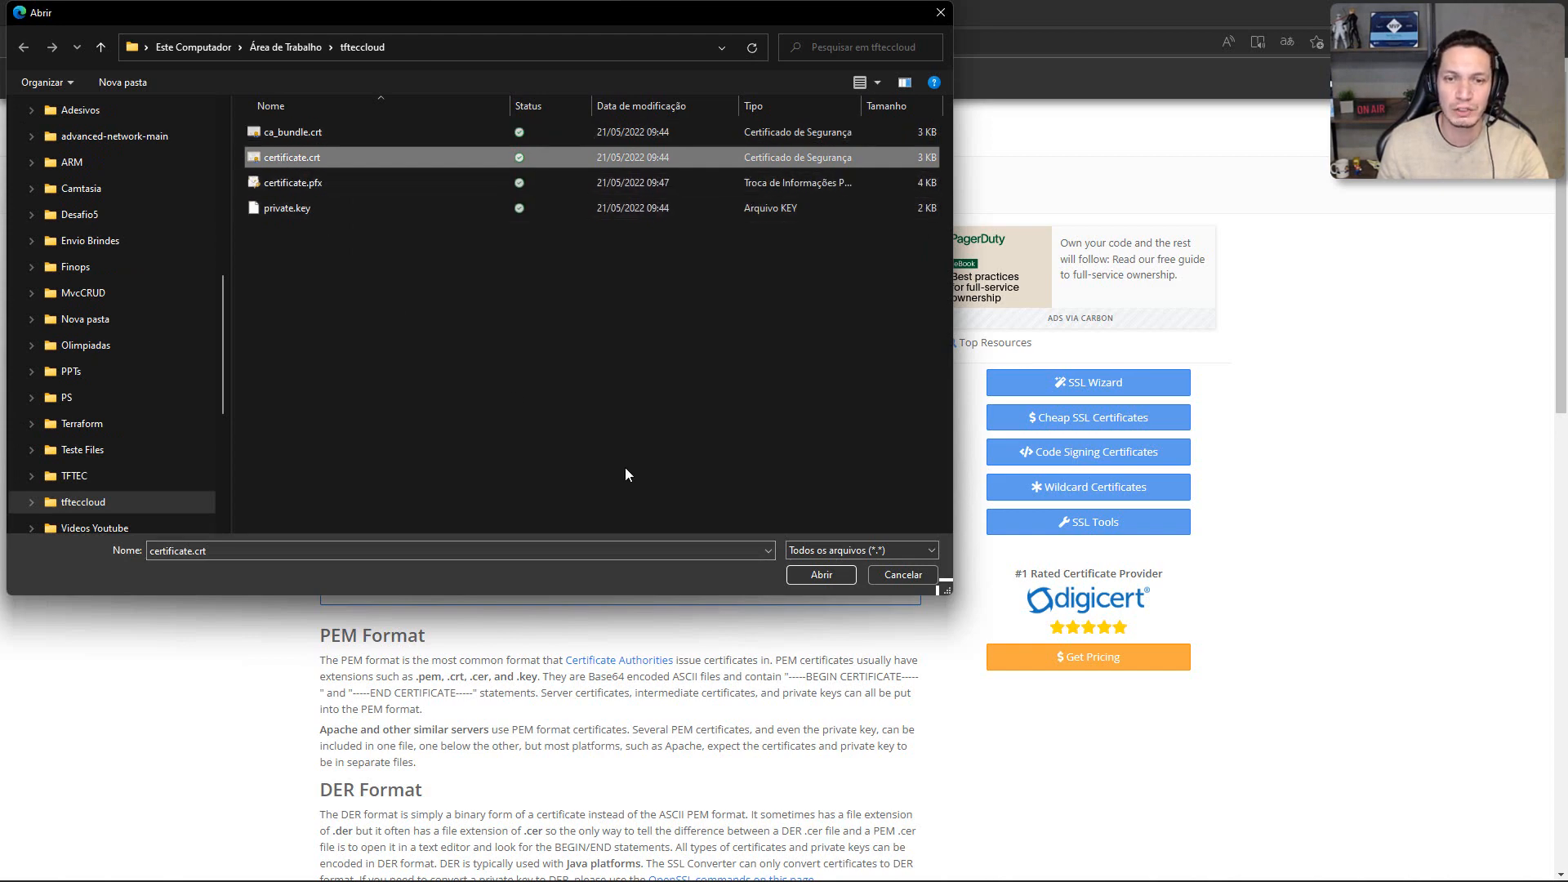
click(819, 574)
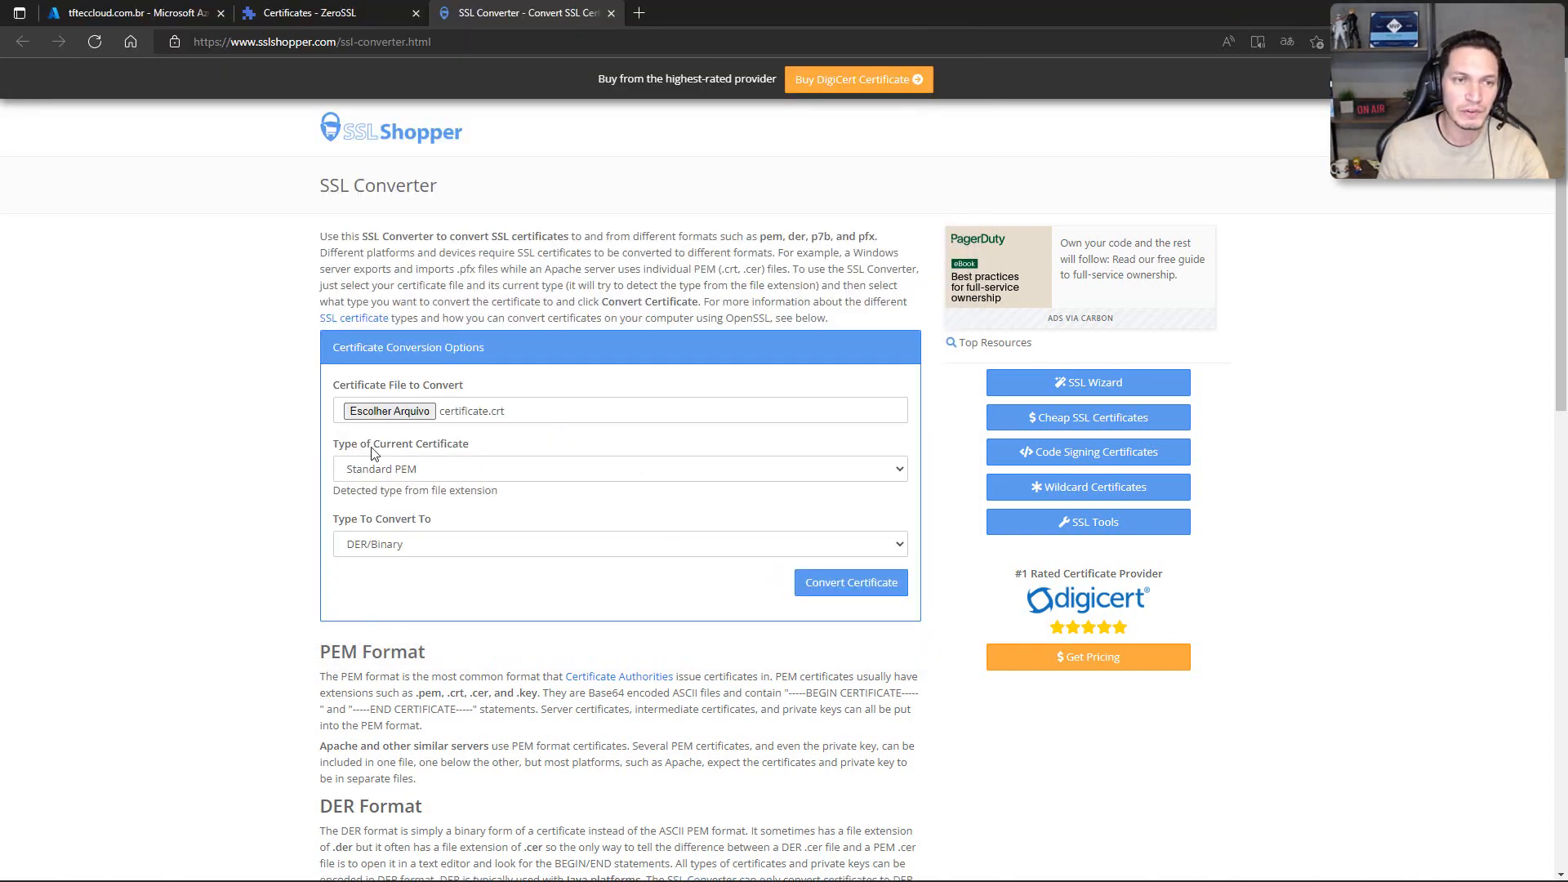
click(490, 476)
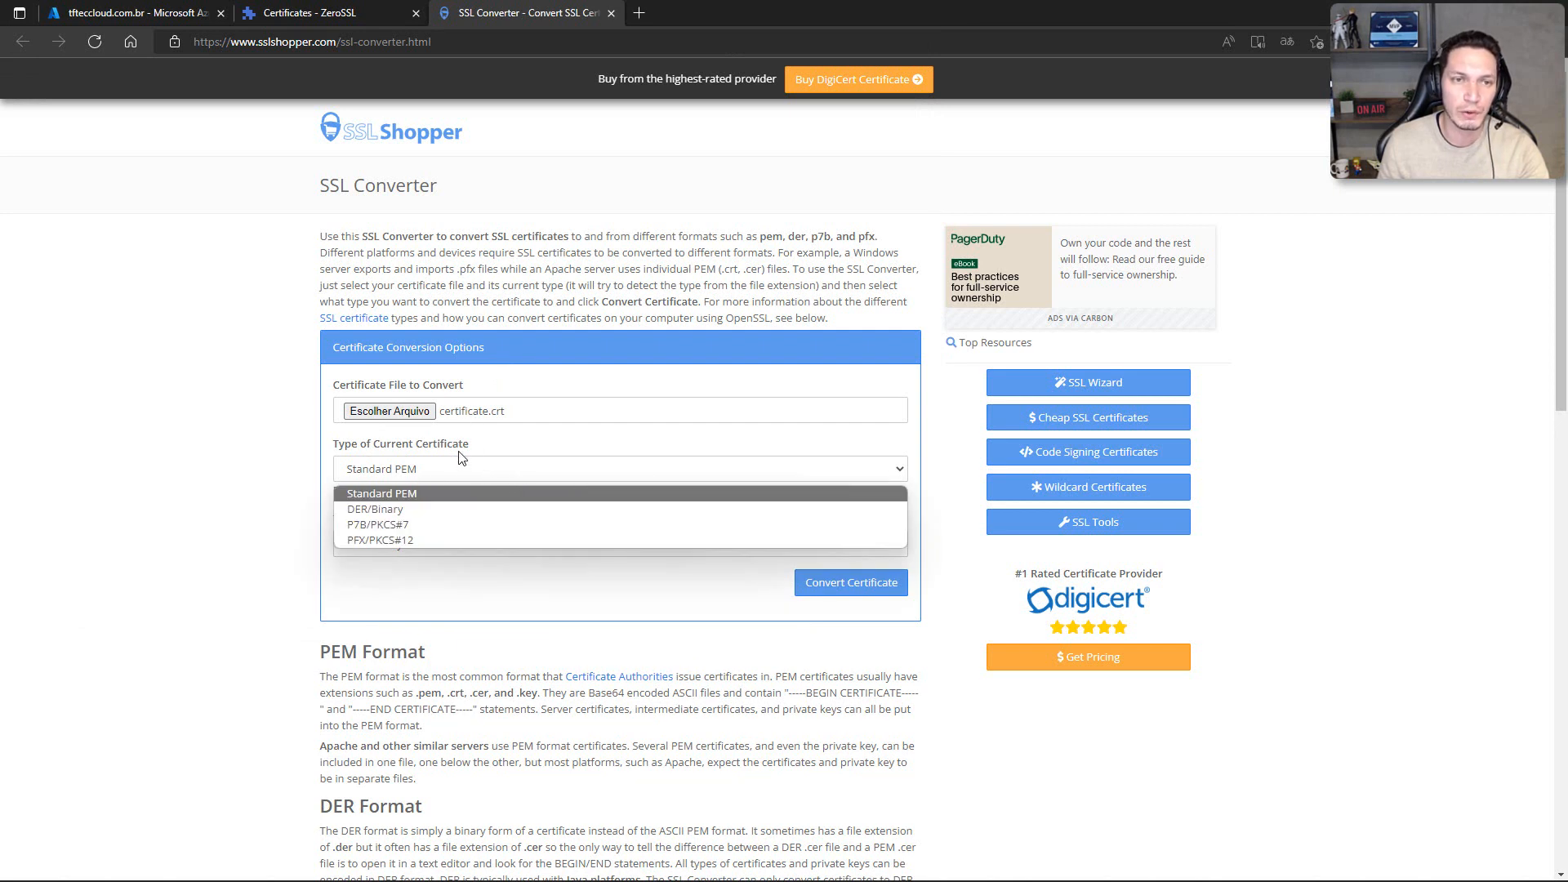
click(354, 541)
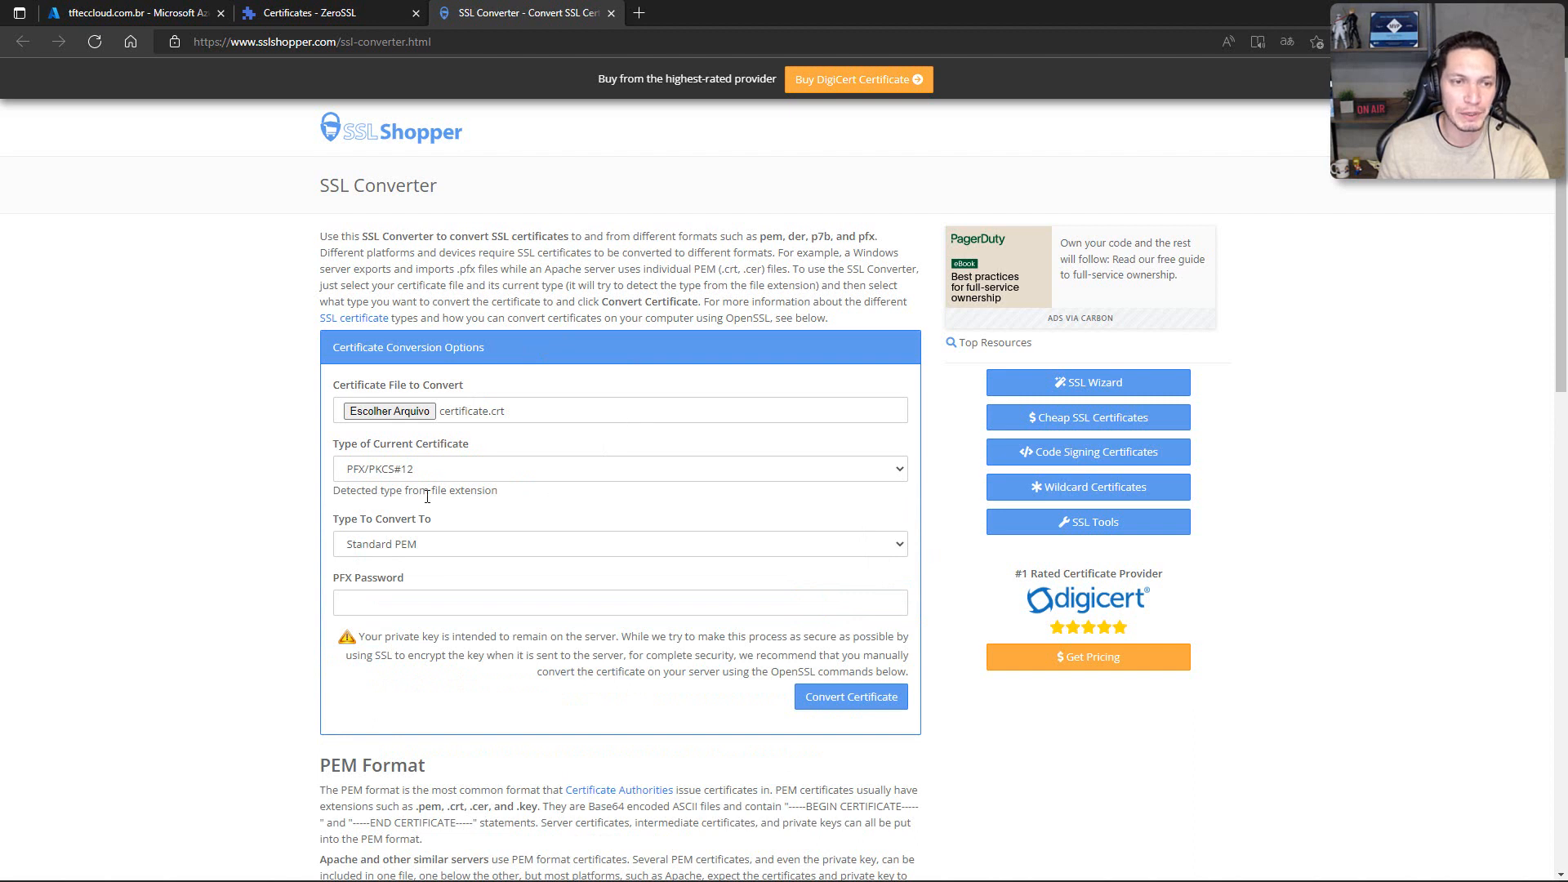
click(387, 603)
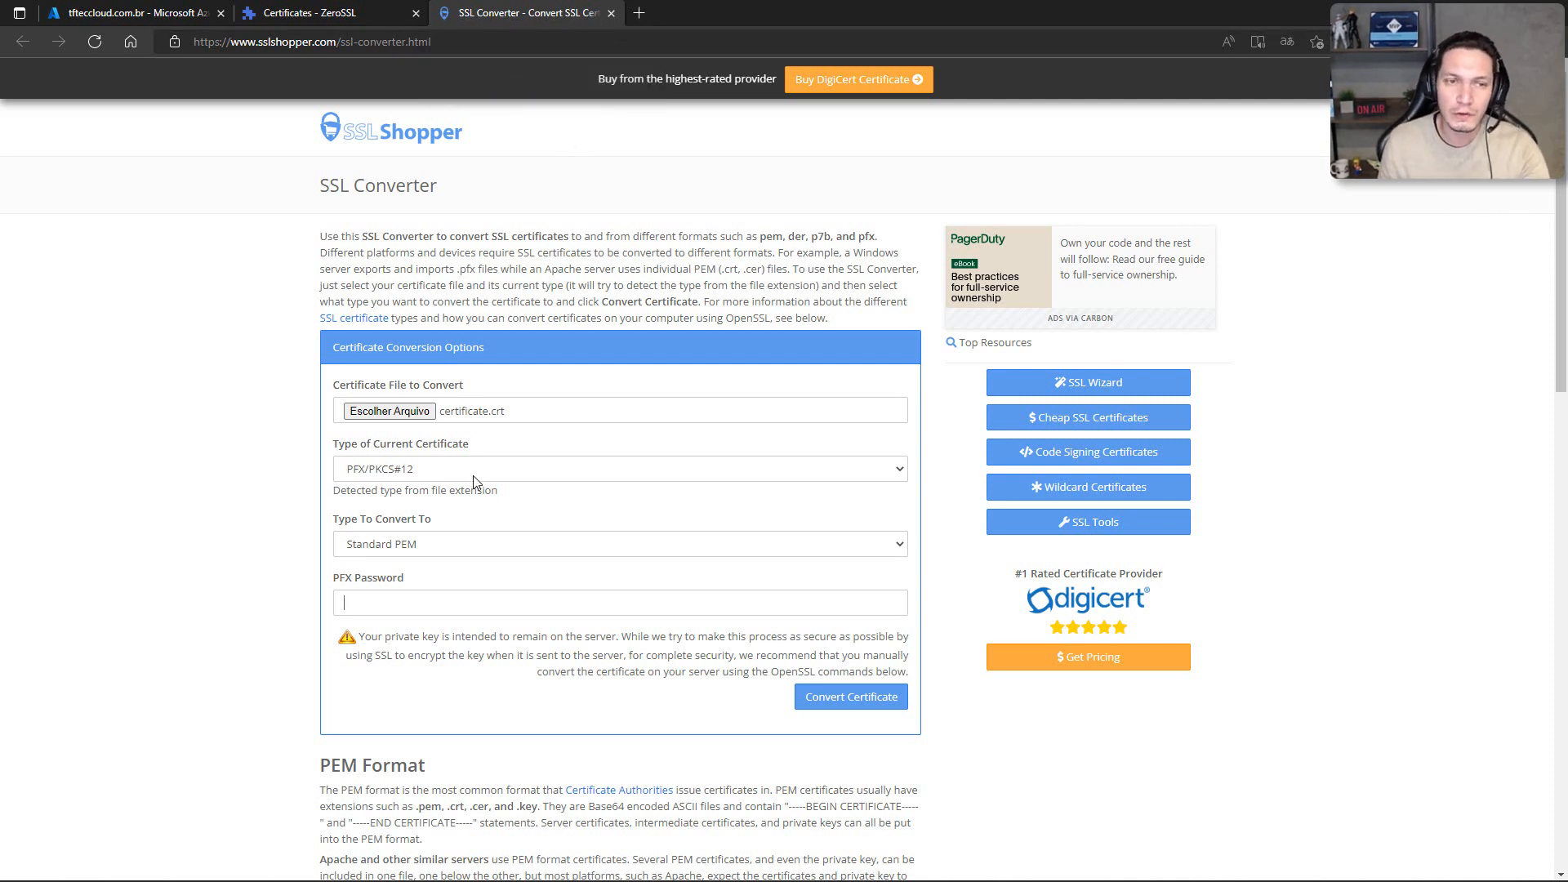
click(474, 547)
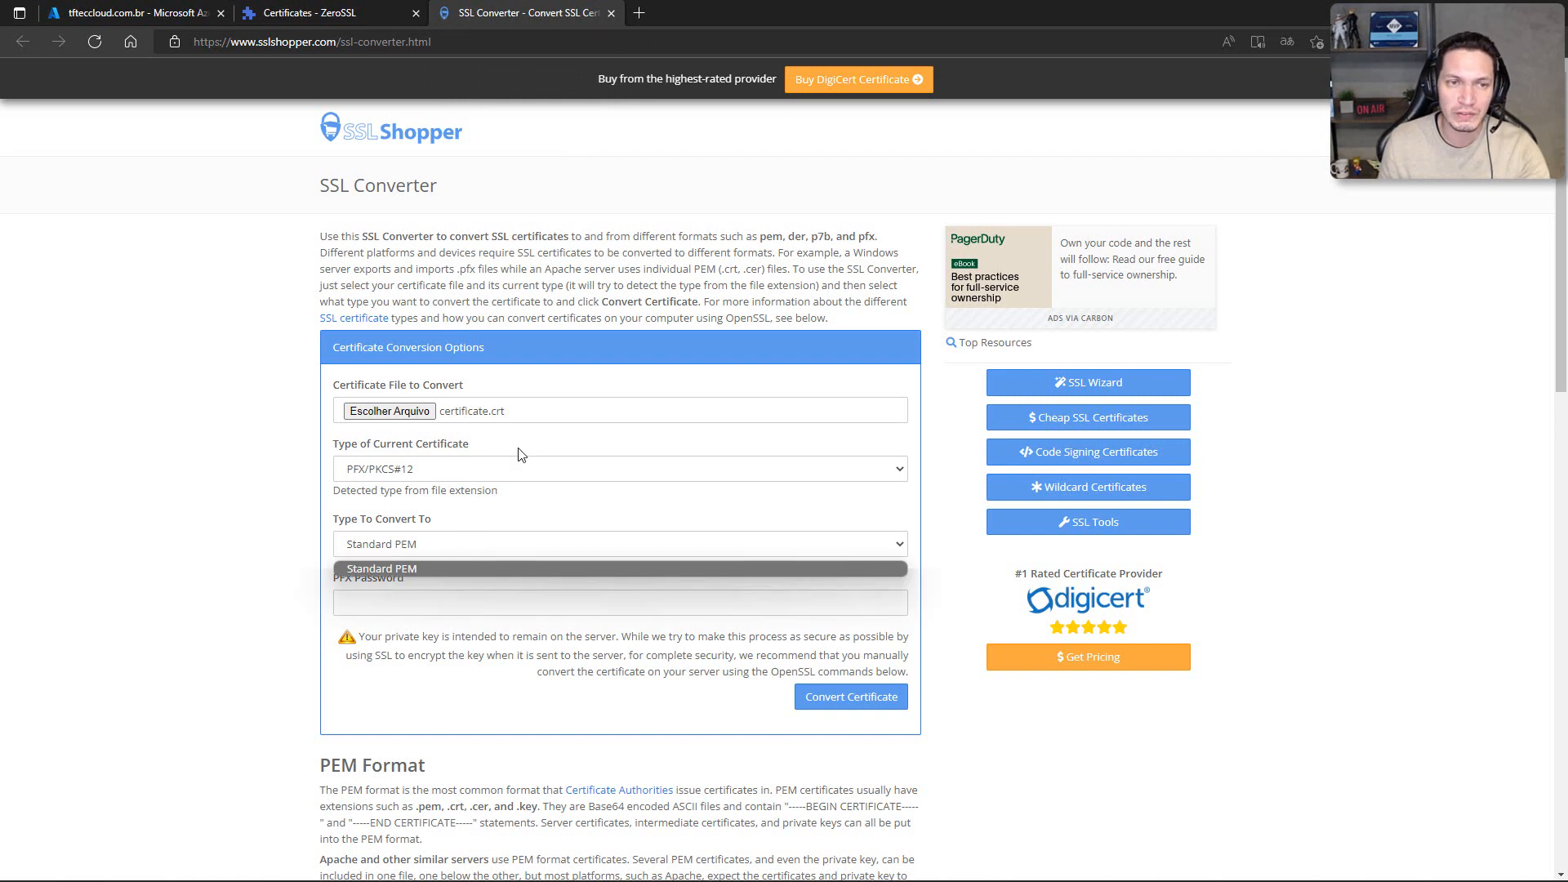
click(619, 446)
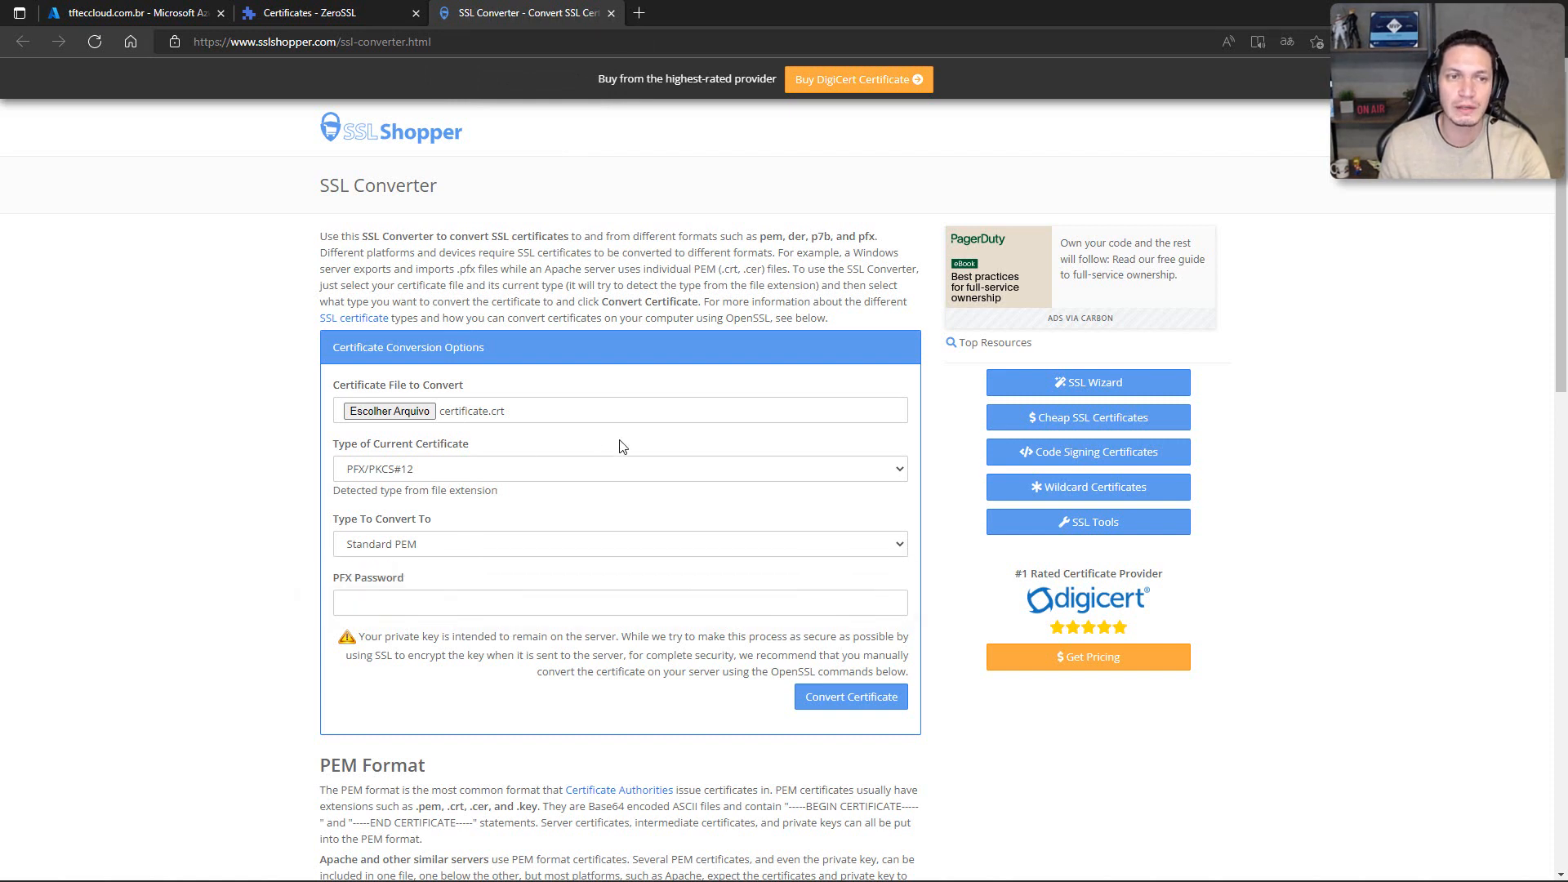
click(543, 475)
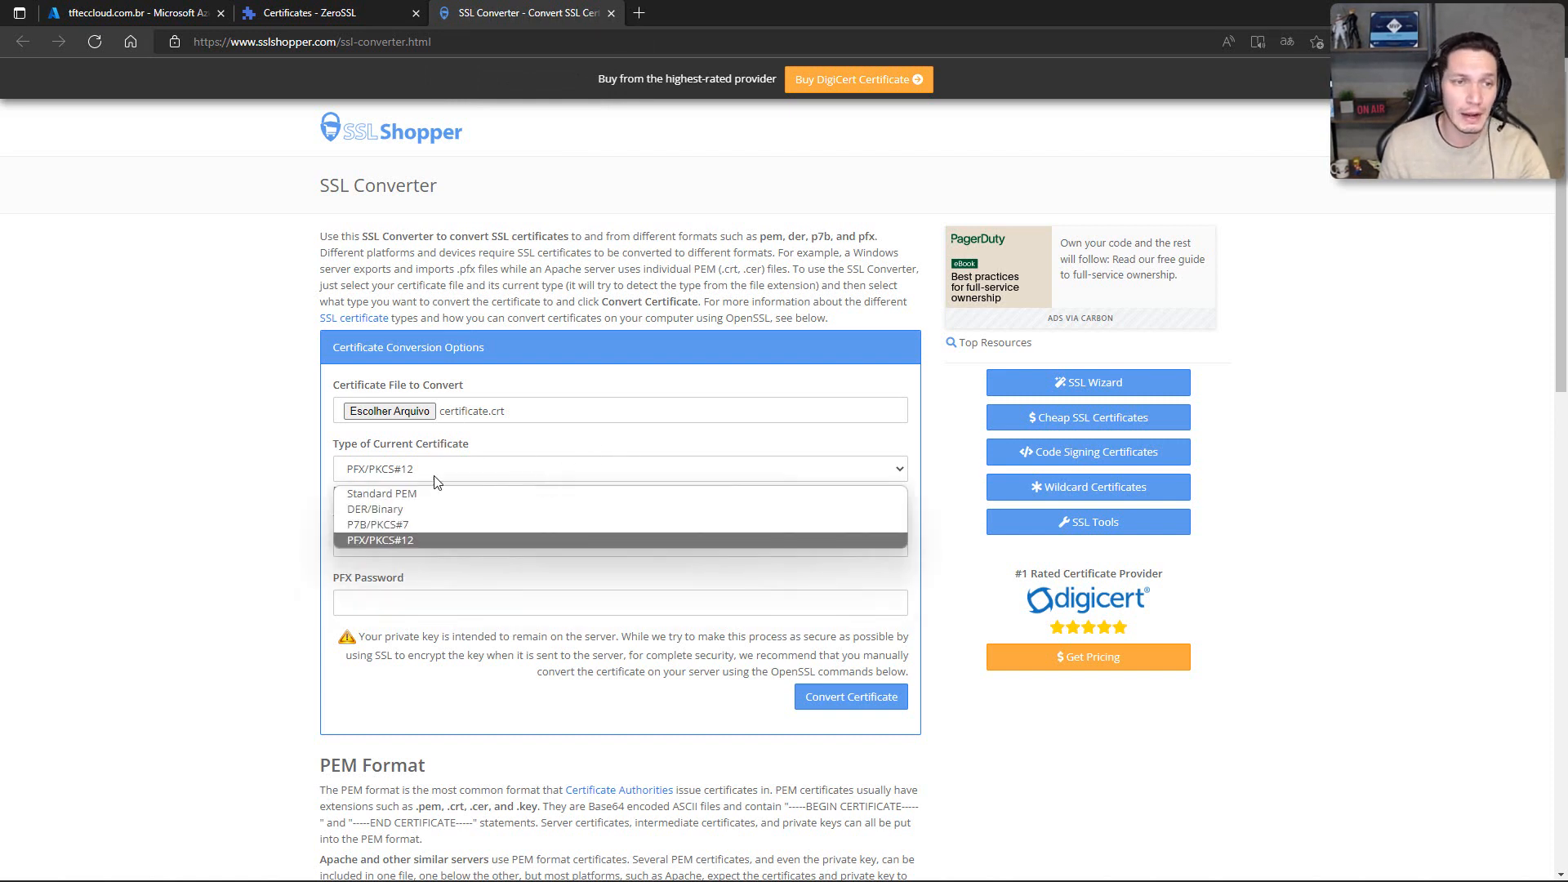
click(390, 494)
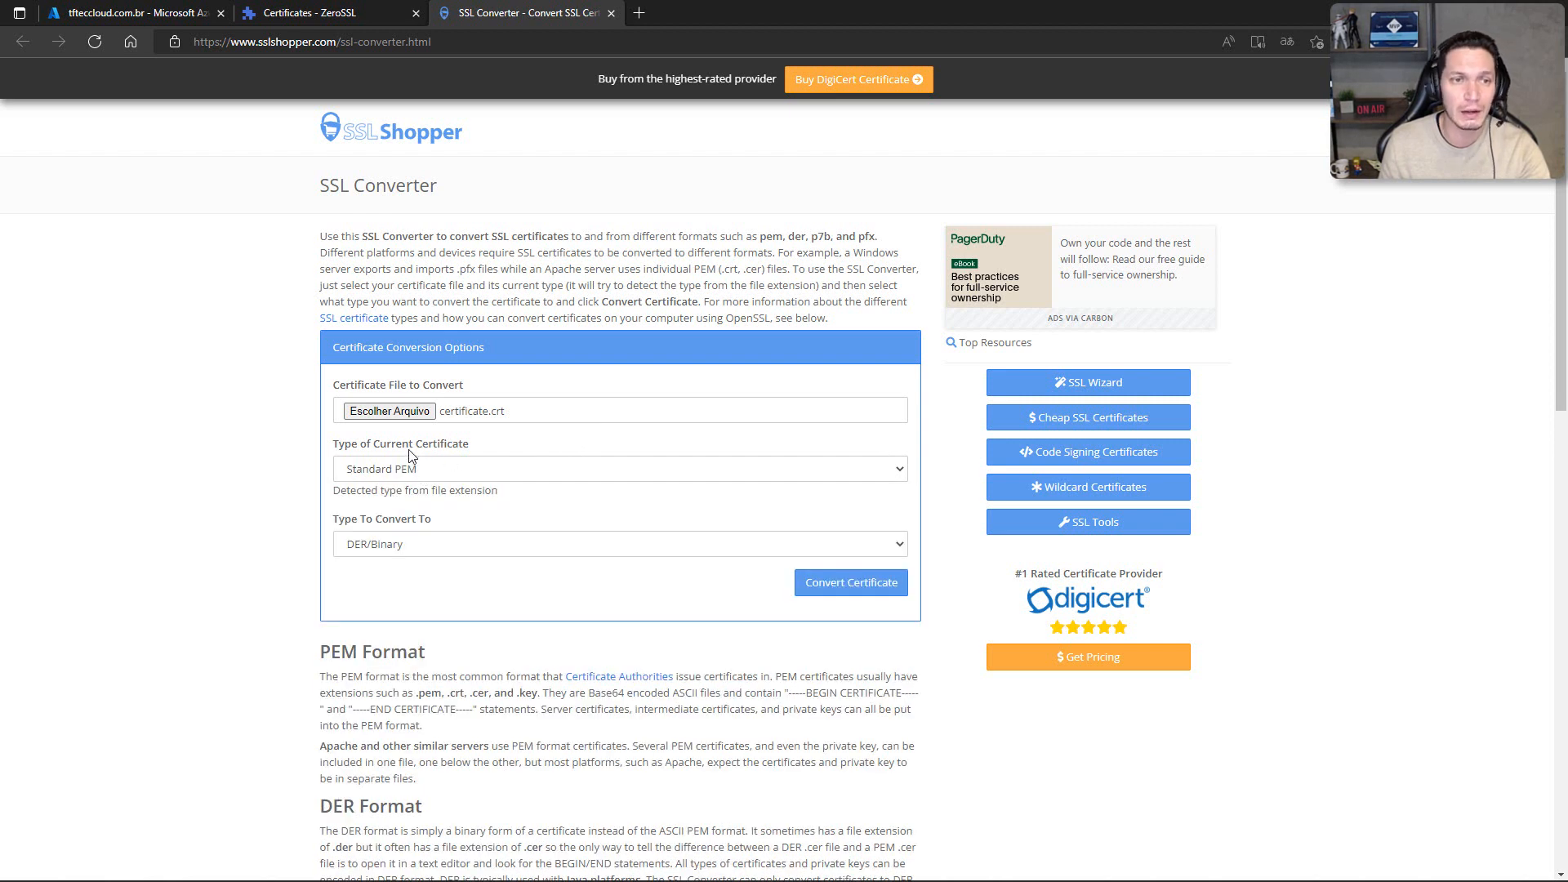
Step: Set PFX/PKCS#12 as the type to convert the Standard PEM certificate to
drag(338, 447, 481, 452)
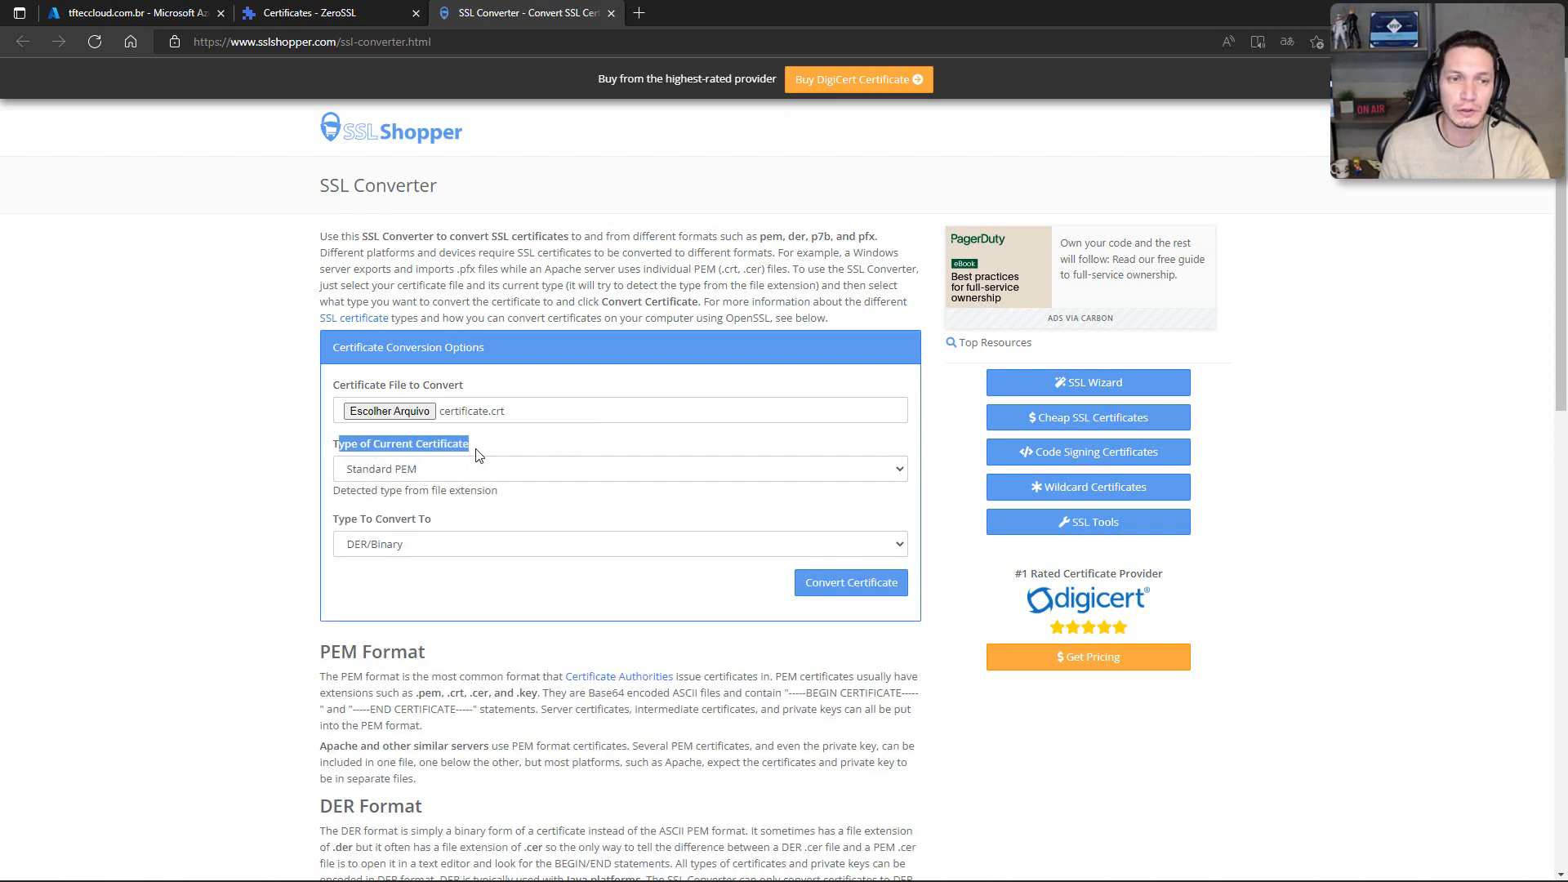
drag(333, 519, 460, 526)
click(437, 579)
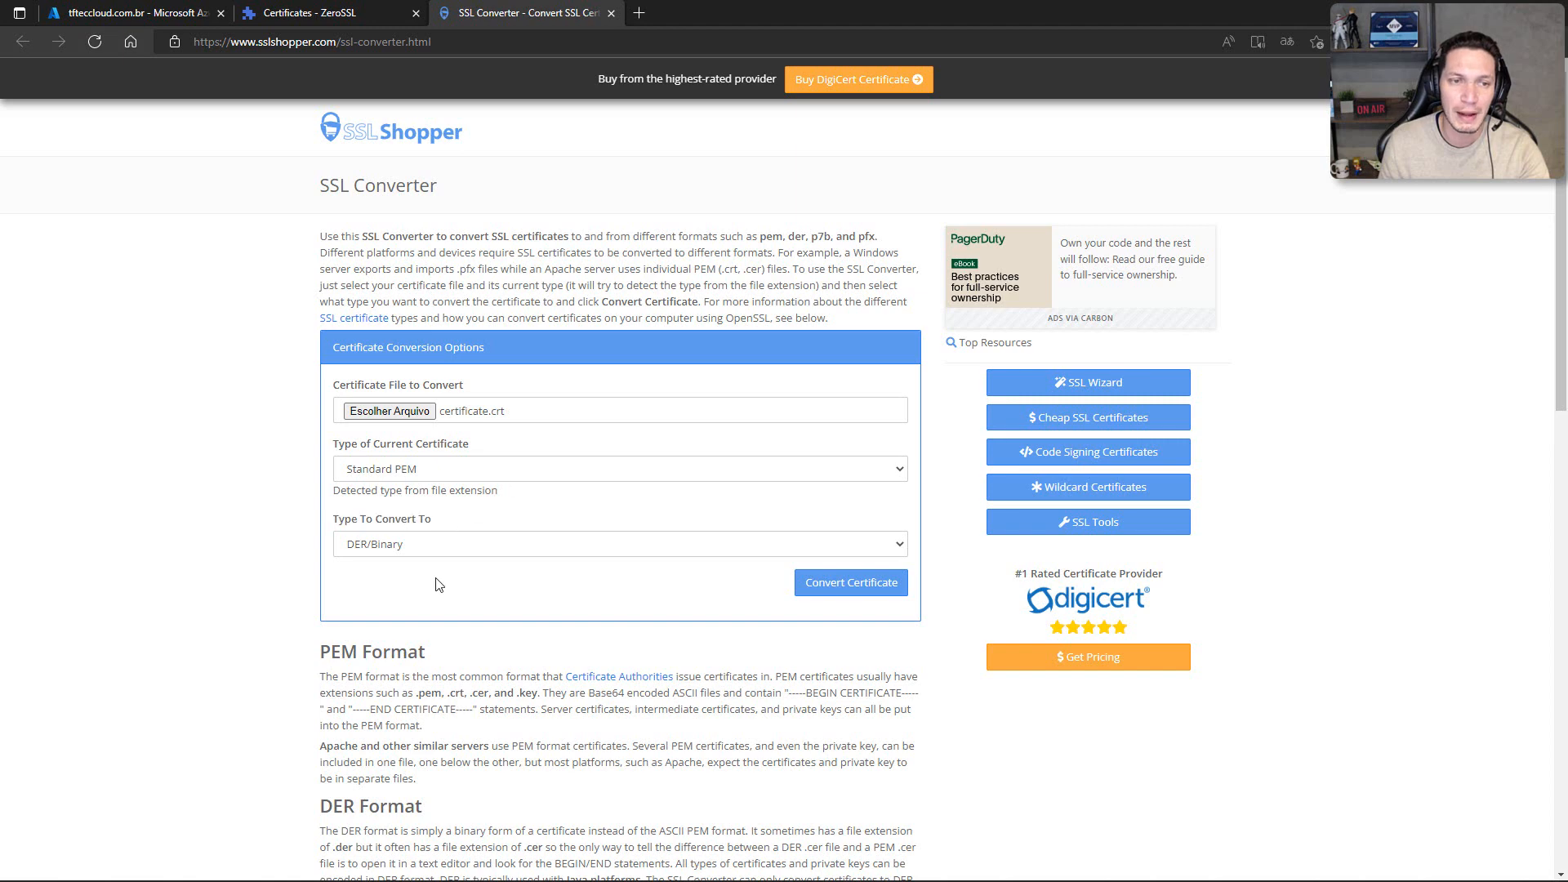
click(424, 546)
click(390, 596)
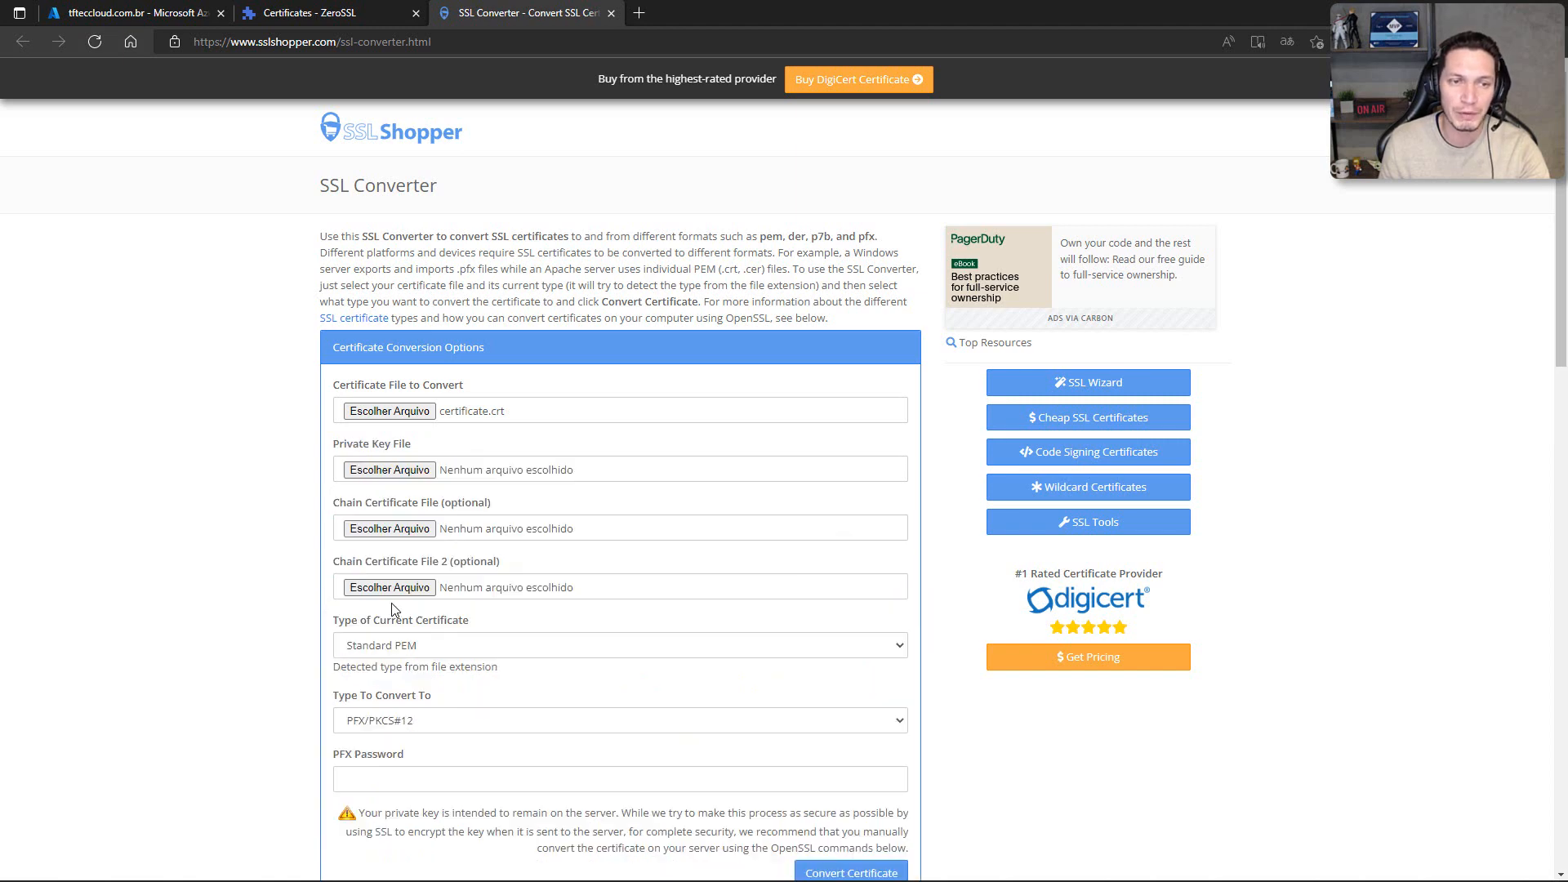
Step: Choose private.key from the tfteccloud folder as the private key file and activate the PFX password field
scroll(642, 605, down, 3)
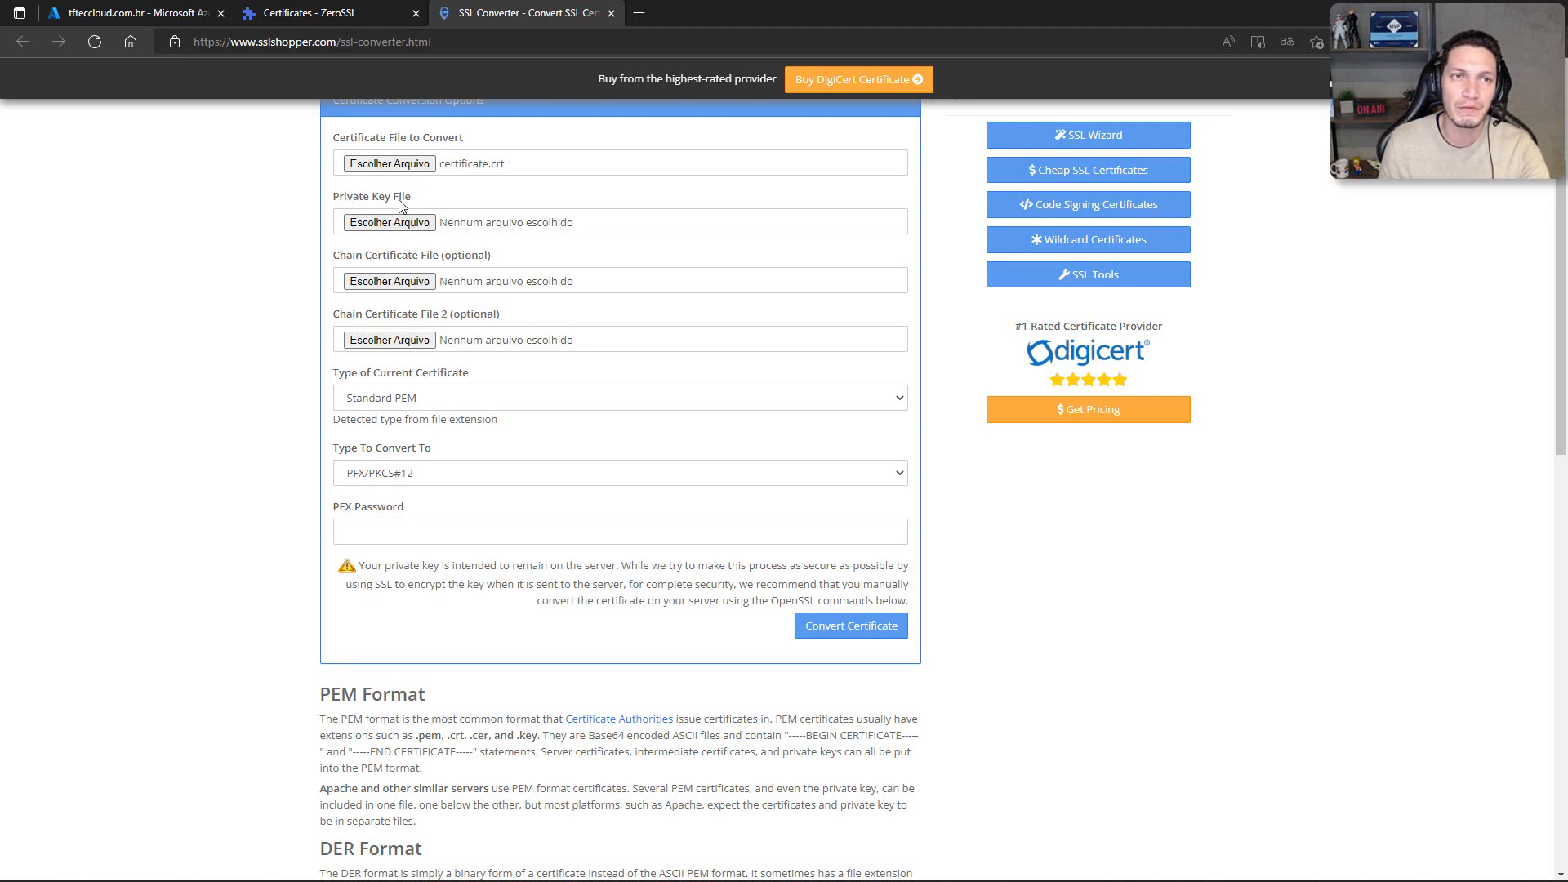
click(387, 226)
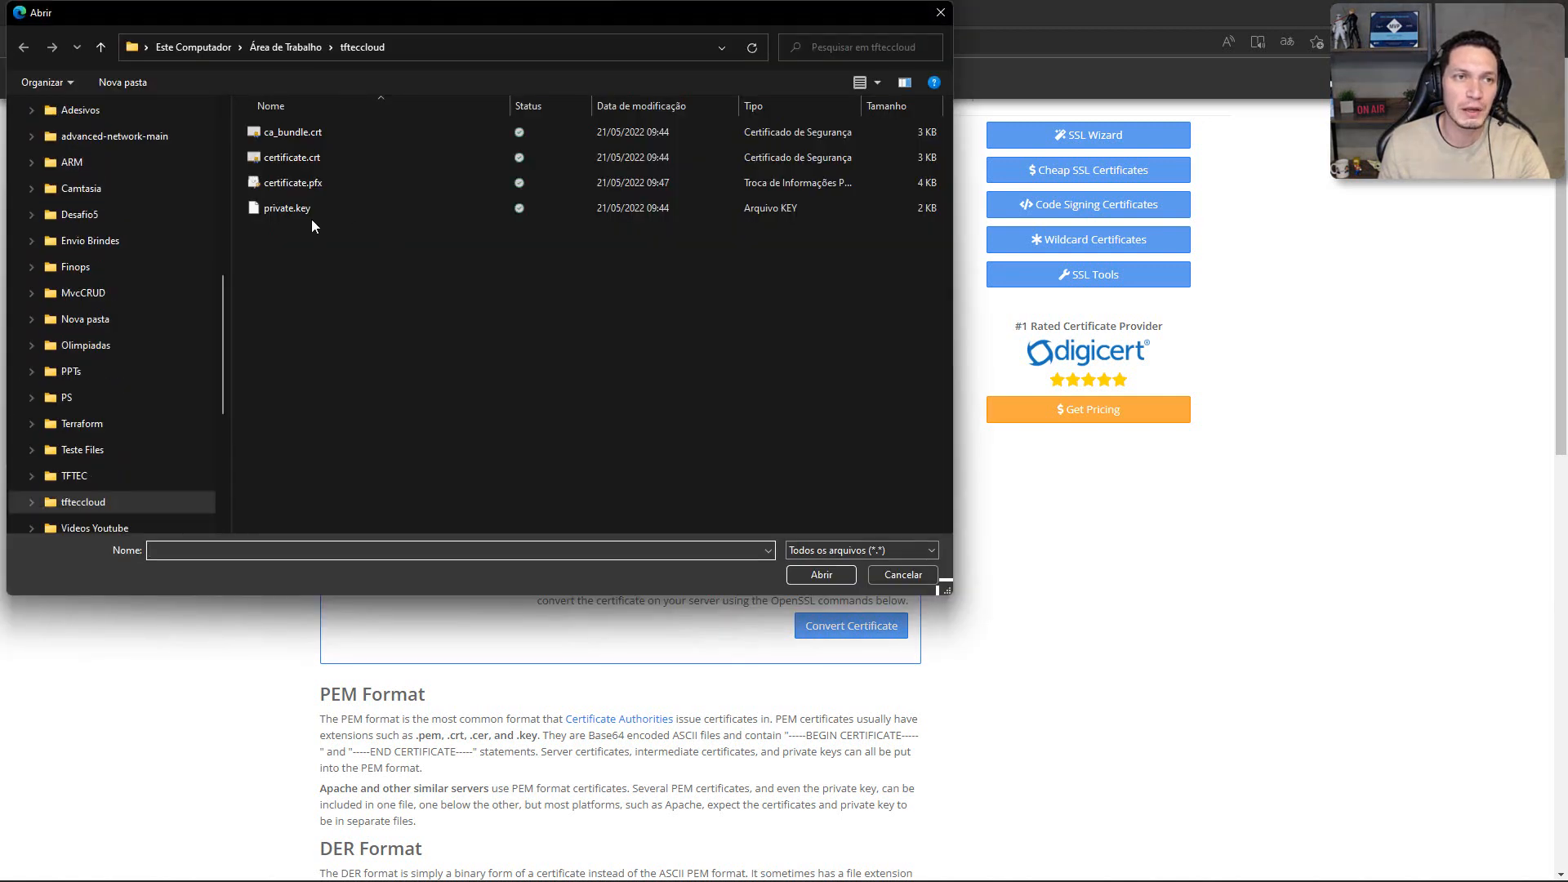
click(271, 211)
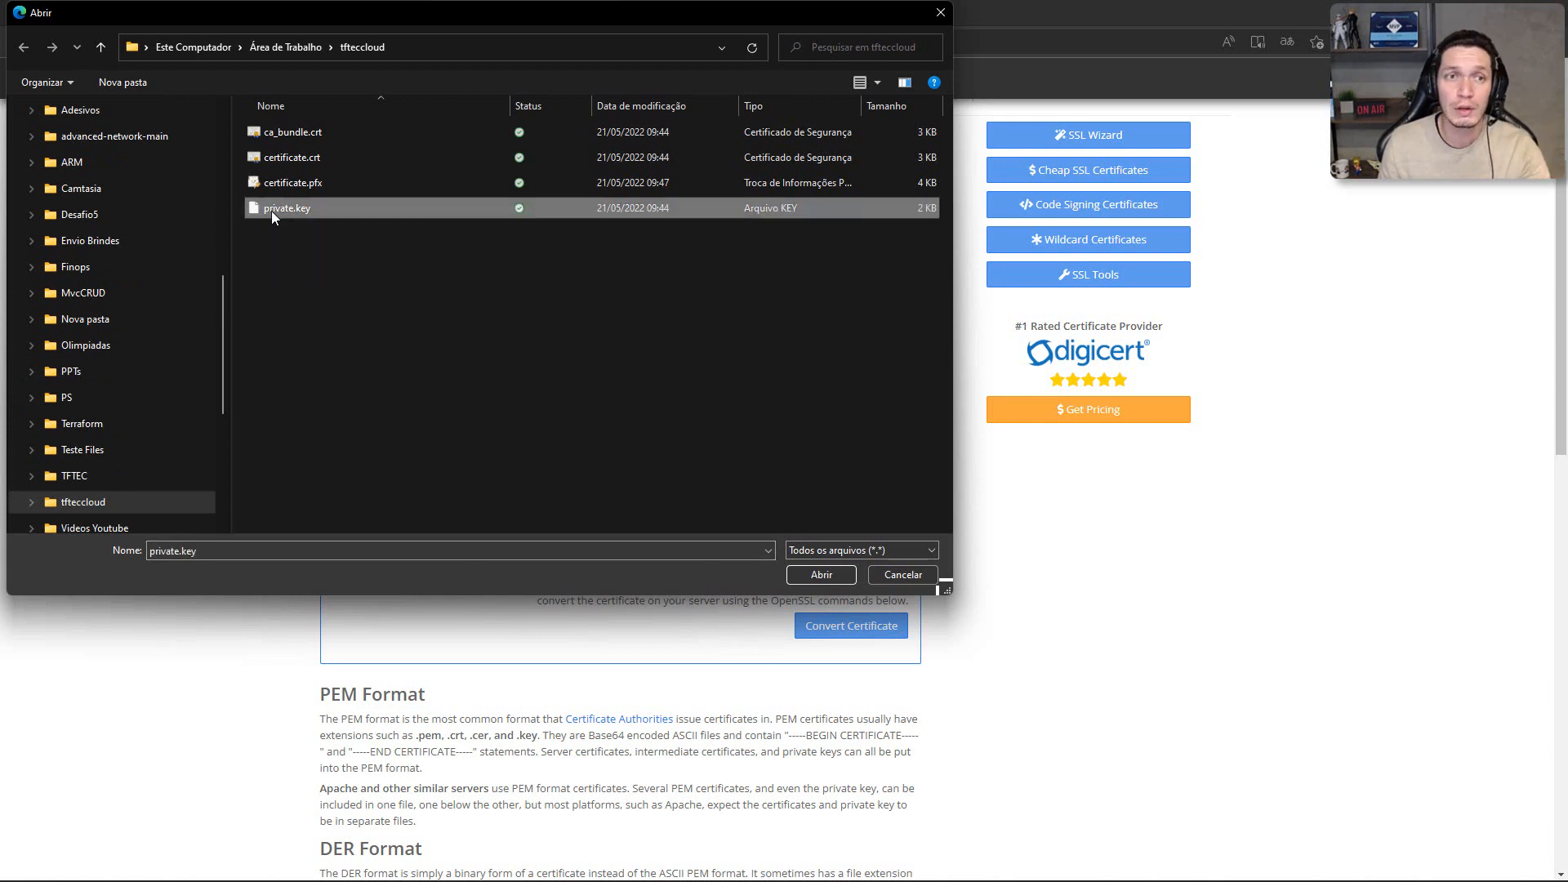
click(797, 573)
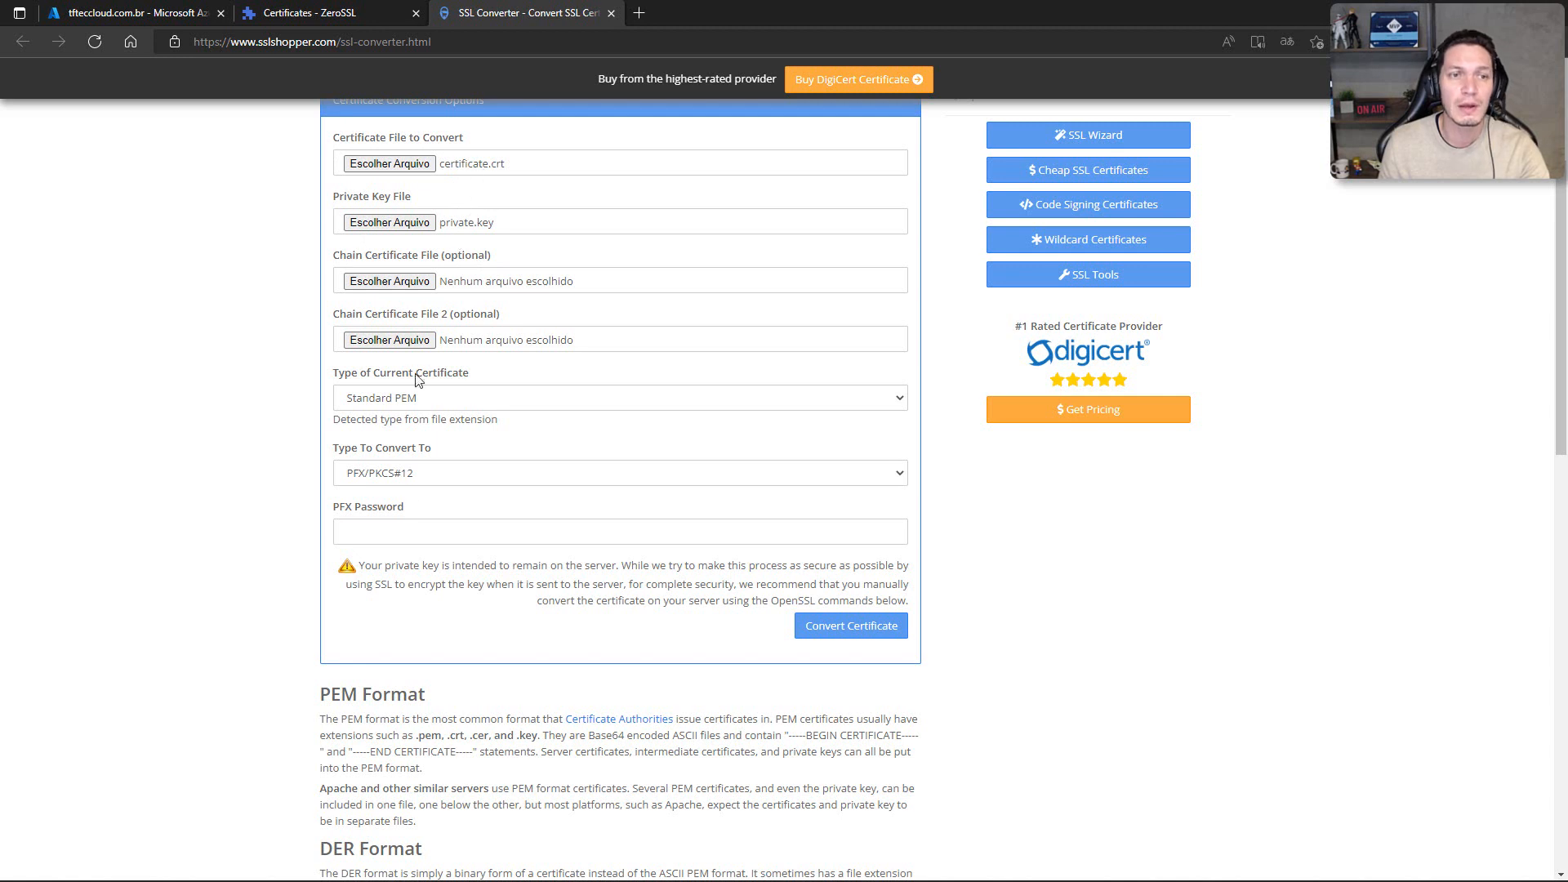
click(406, 526)
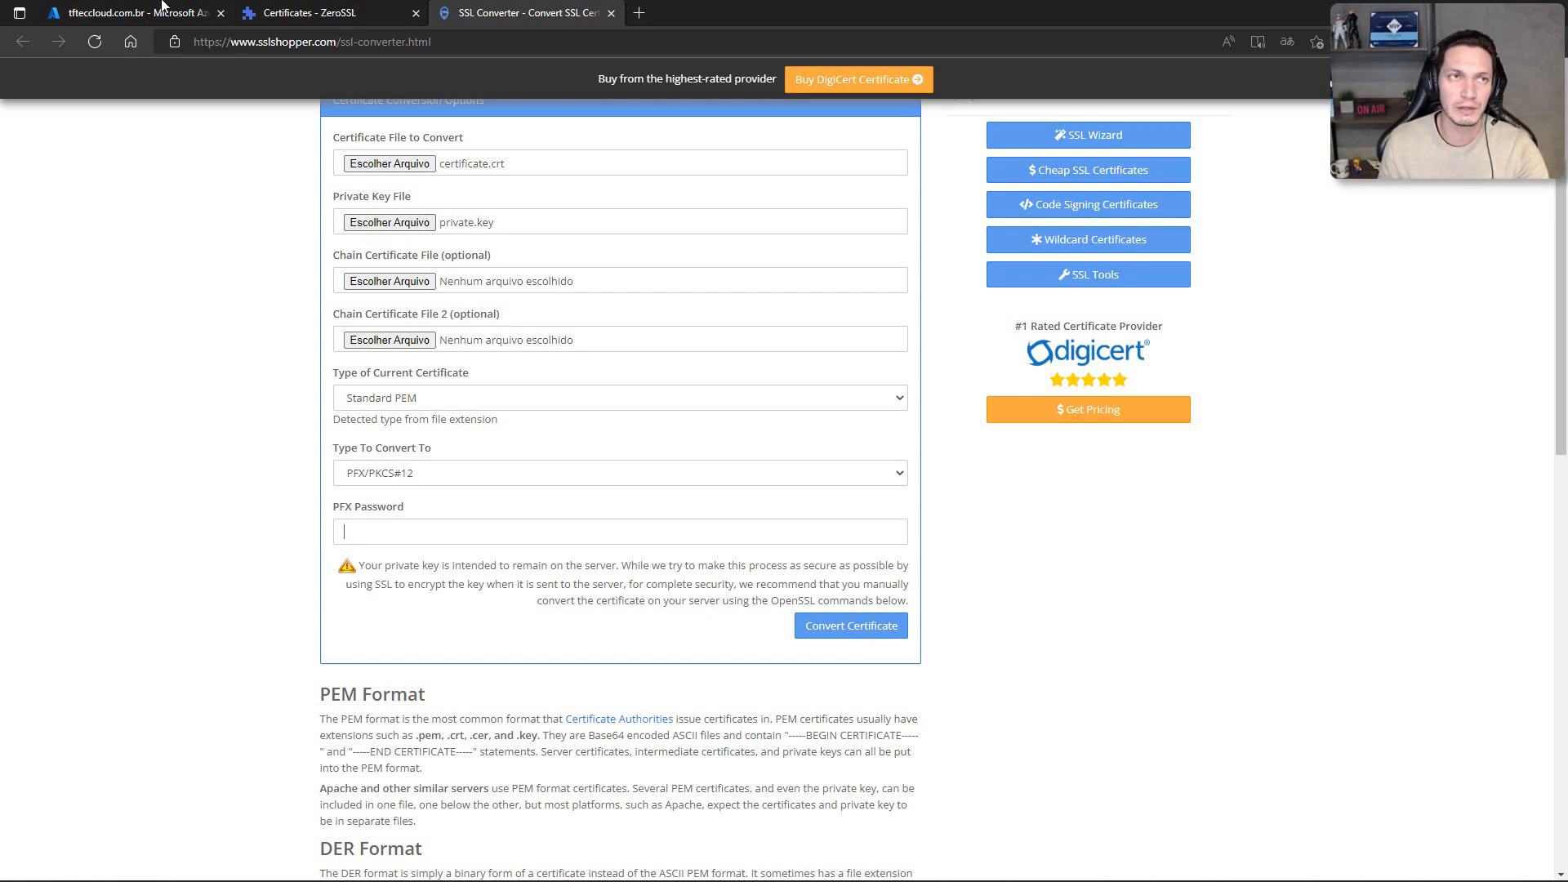
Step: Switch to the Azure portal, leave the tfteccloud.com.br DNS zone and open the form for creating a virtual network
click(114, 13)
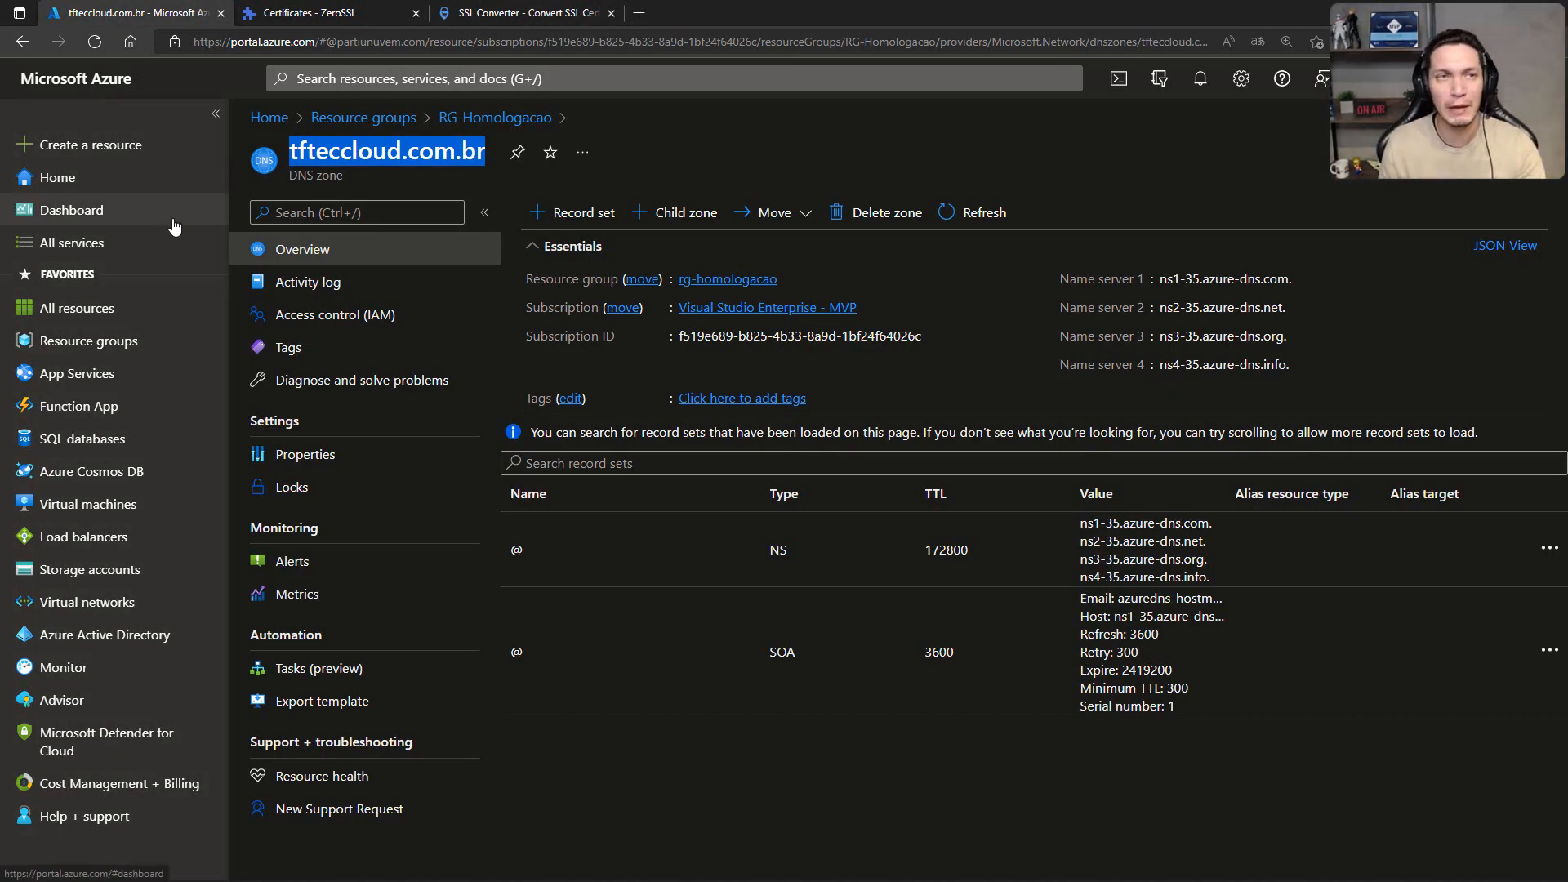
click(523, 119)
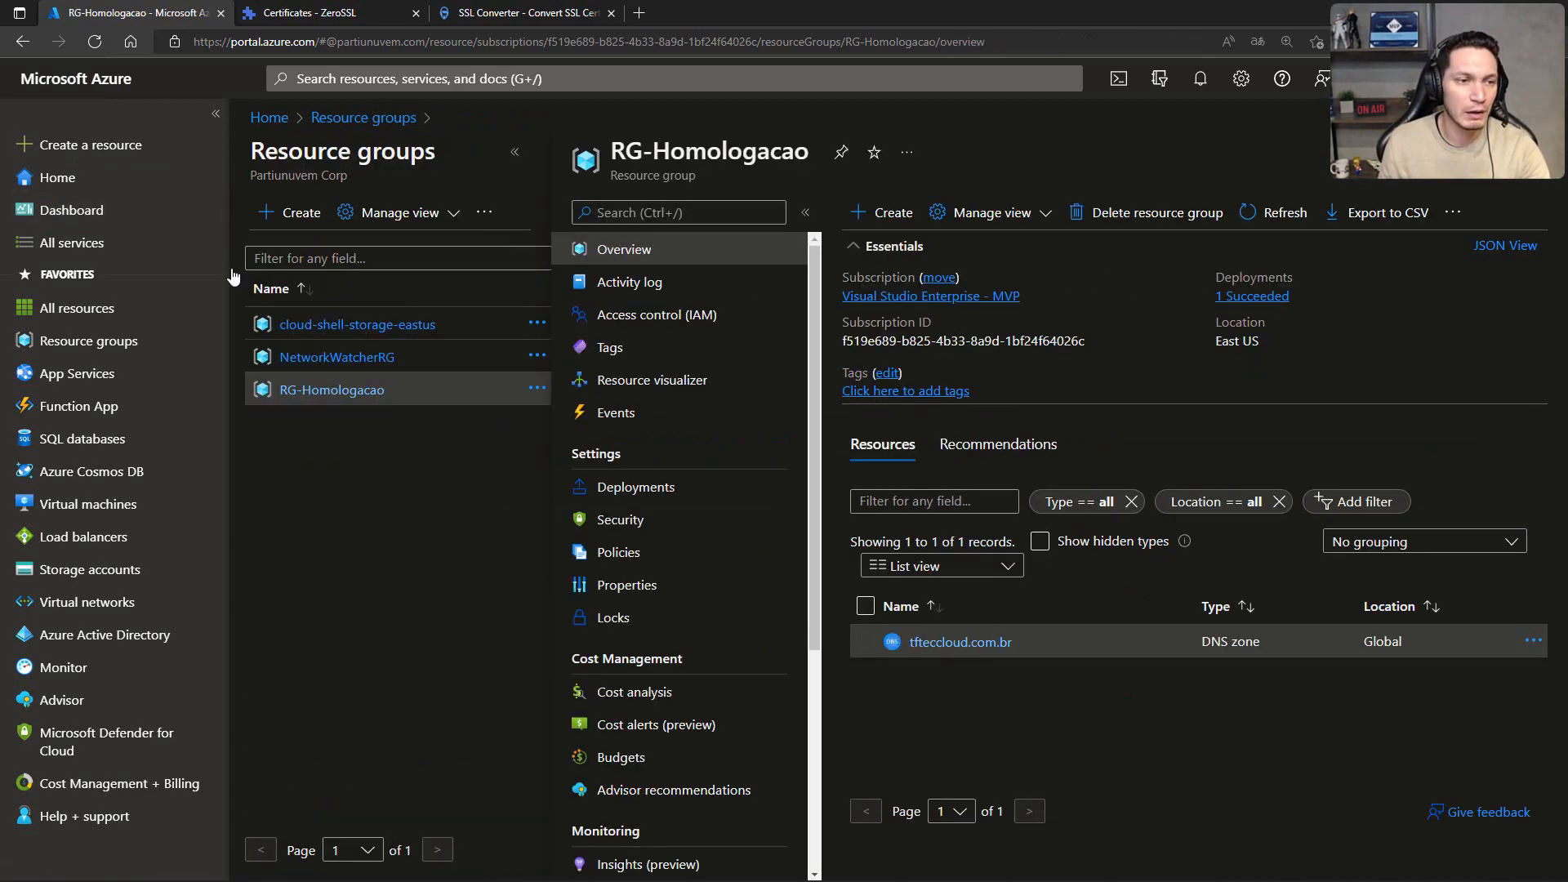
click(87, 602)
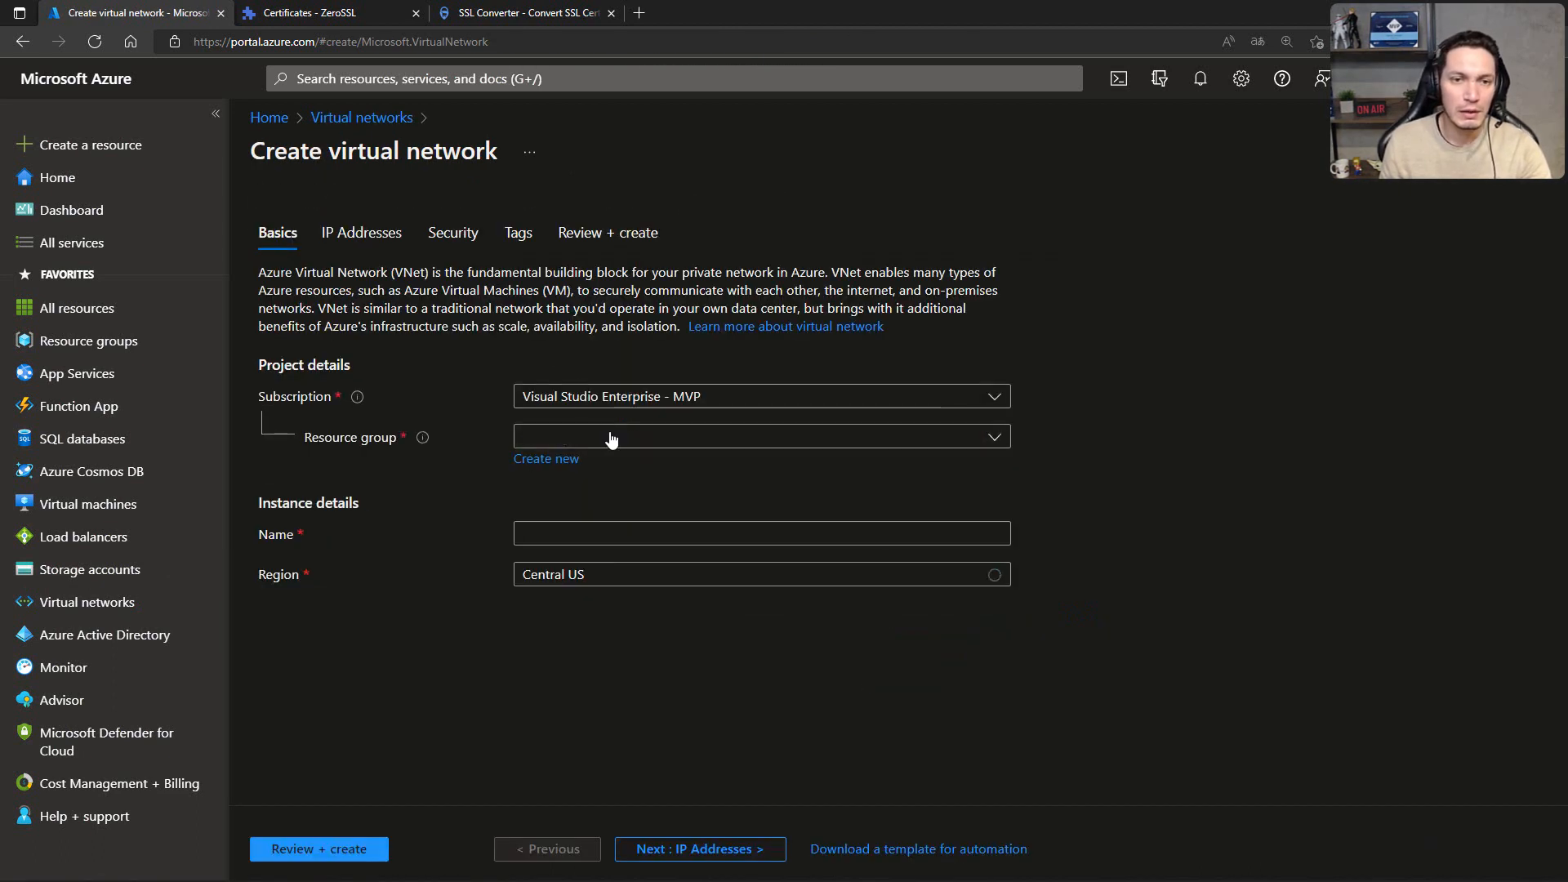
Step: Create a new resource group named RG-Live for the virtual network
click(612, 439)
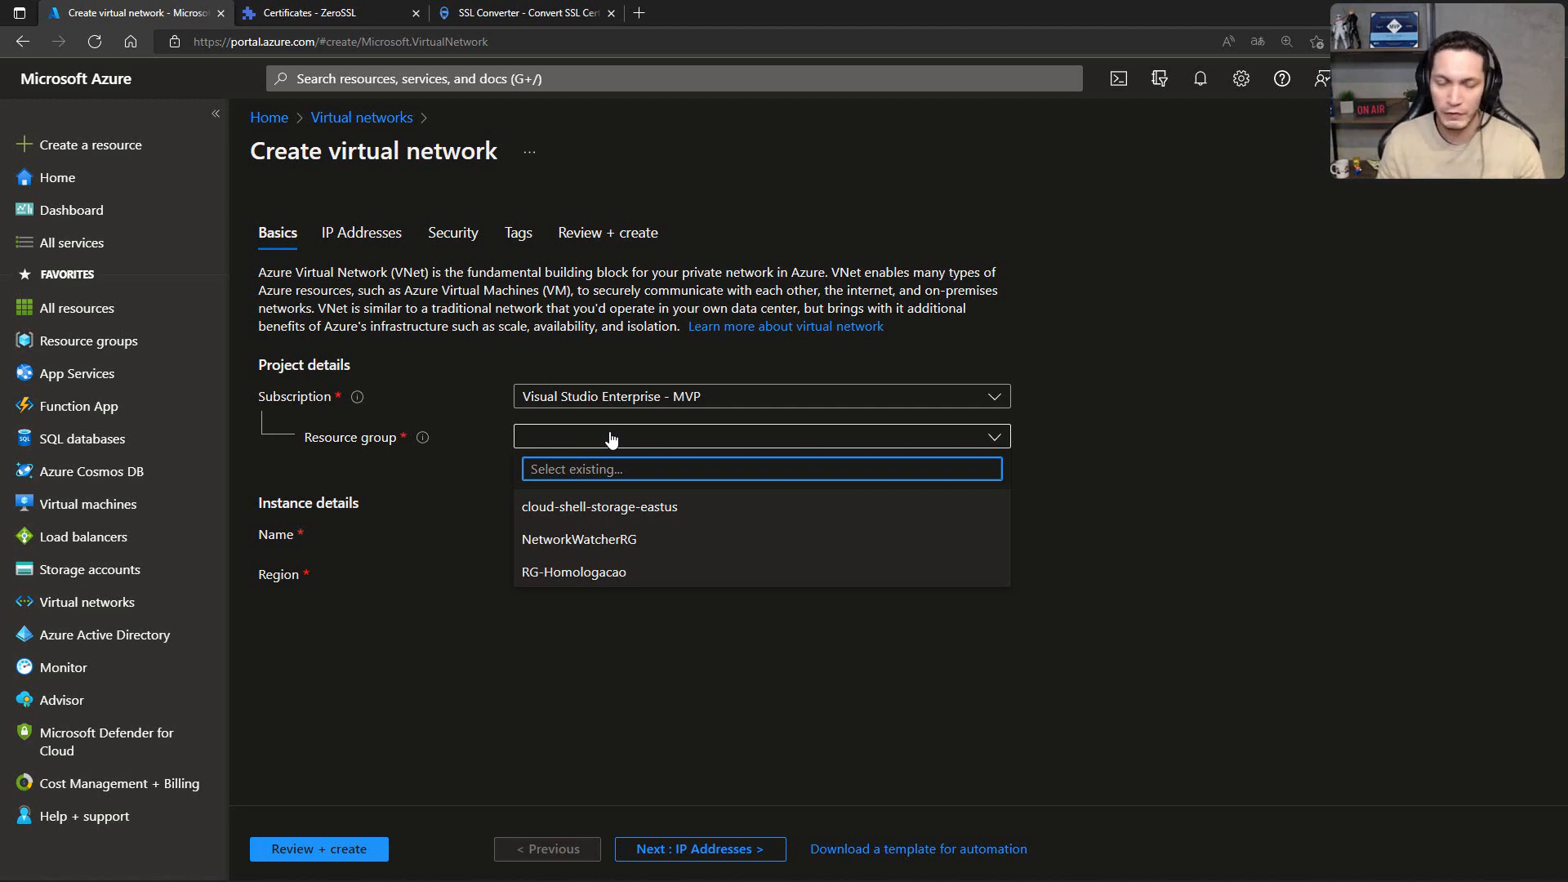
click(463, 477)
click(528, 461)
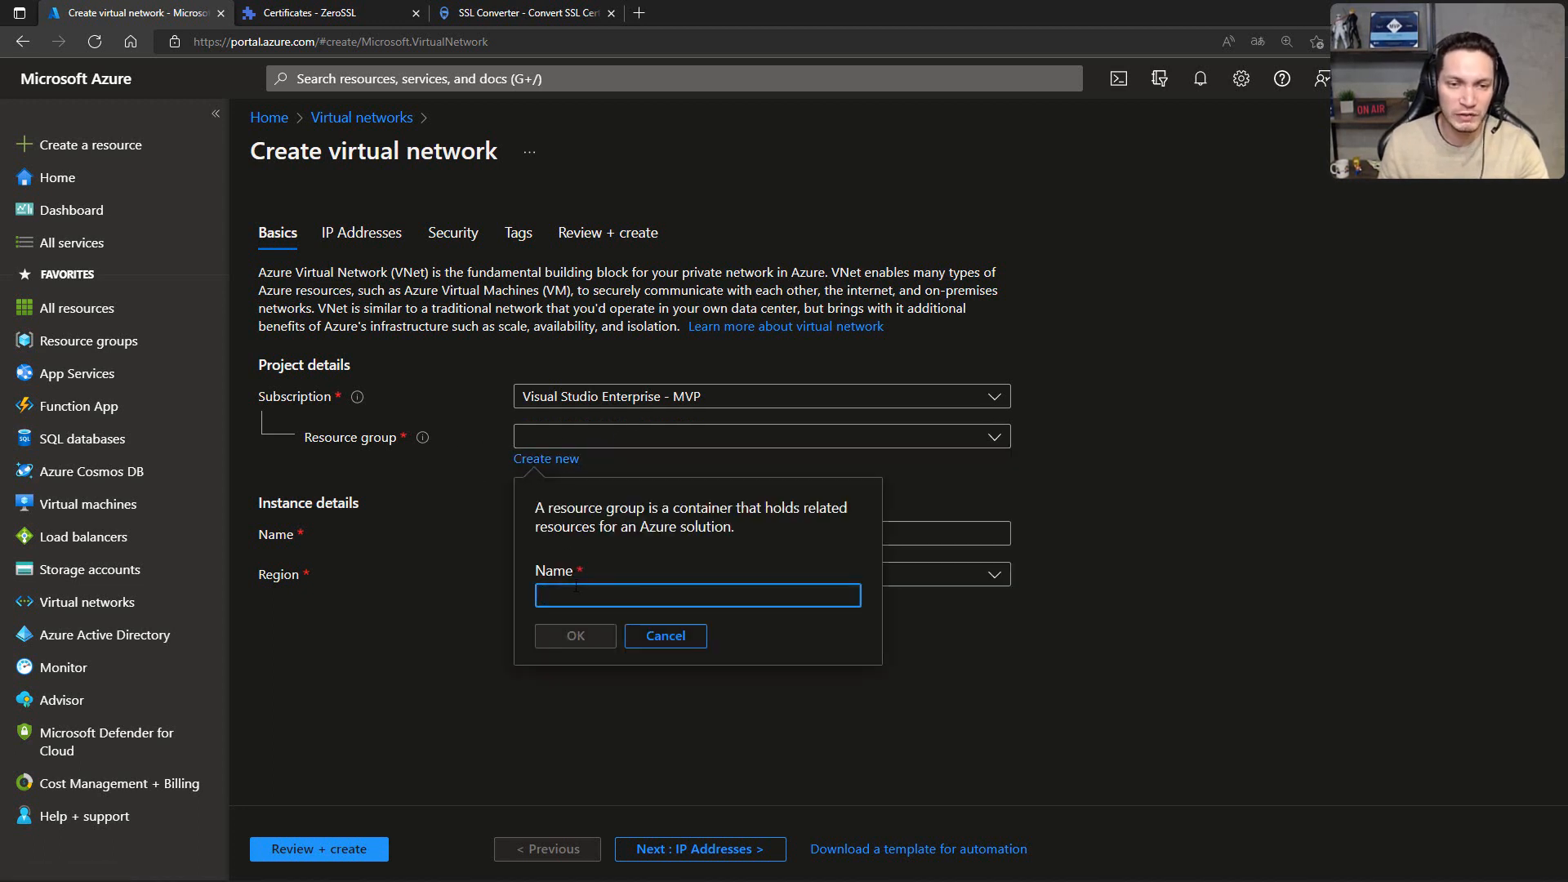
text(RG-)
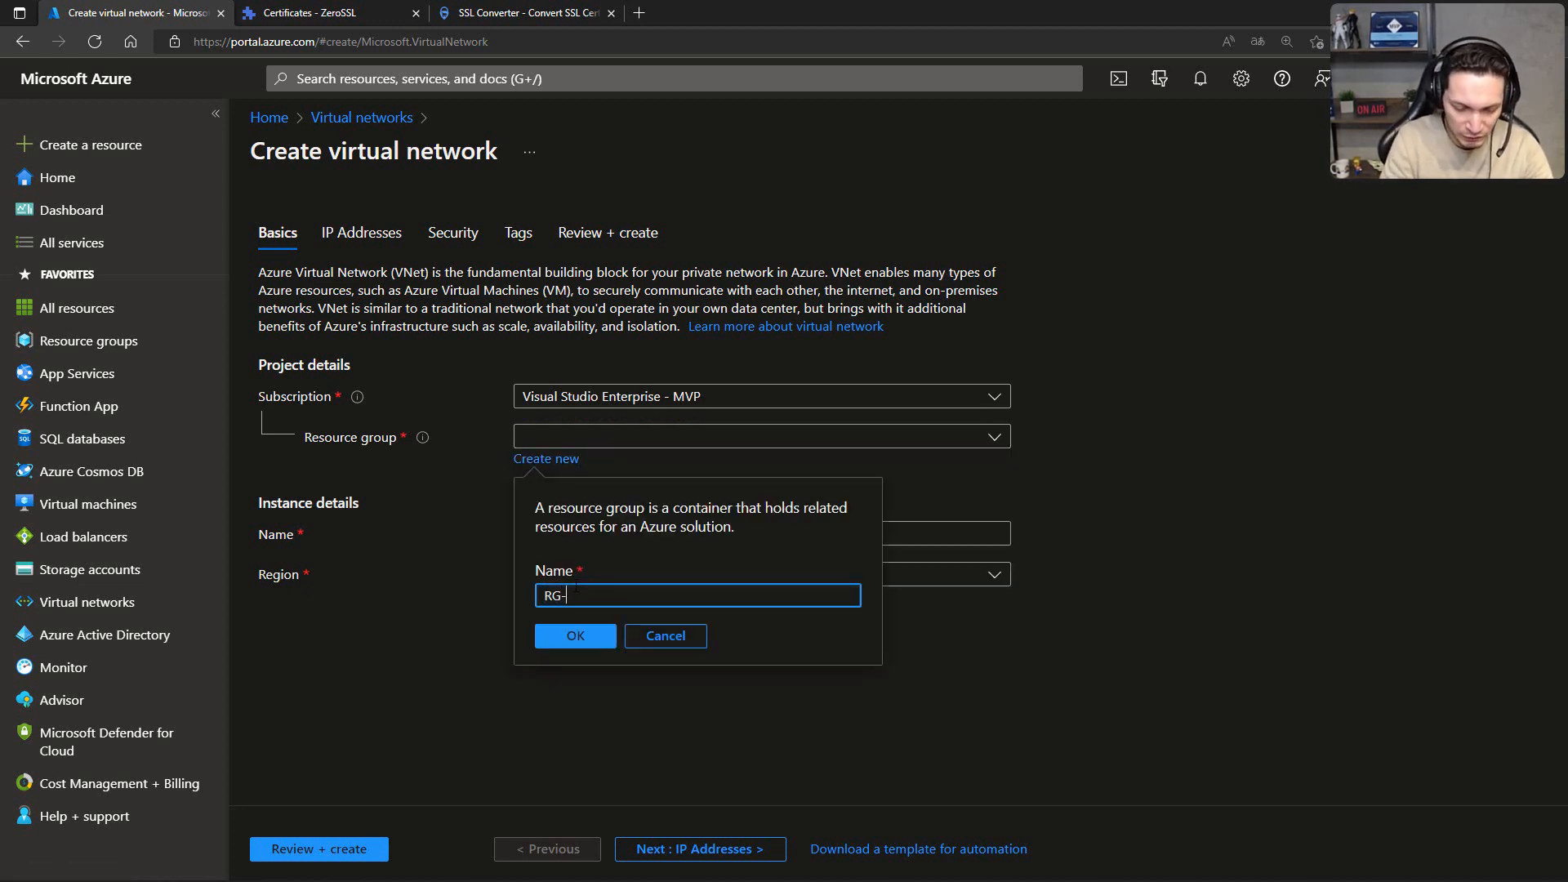
text(Live)
click(569, 636)
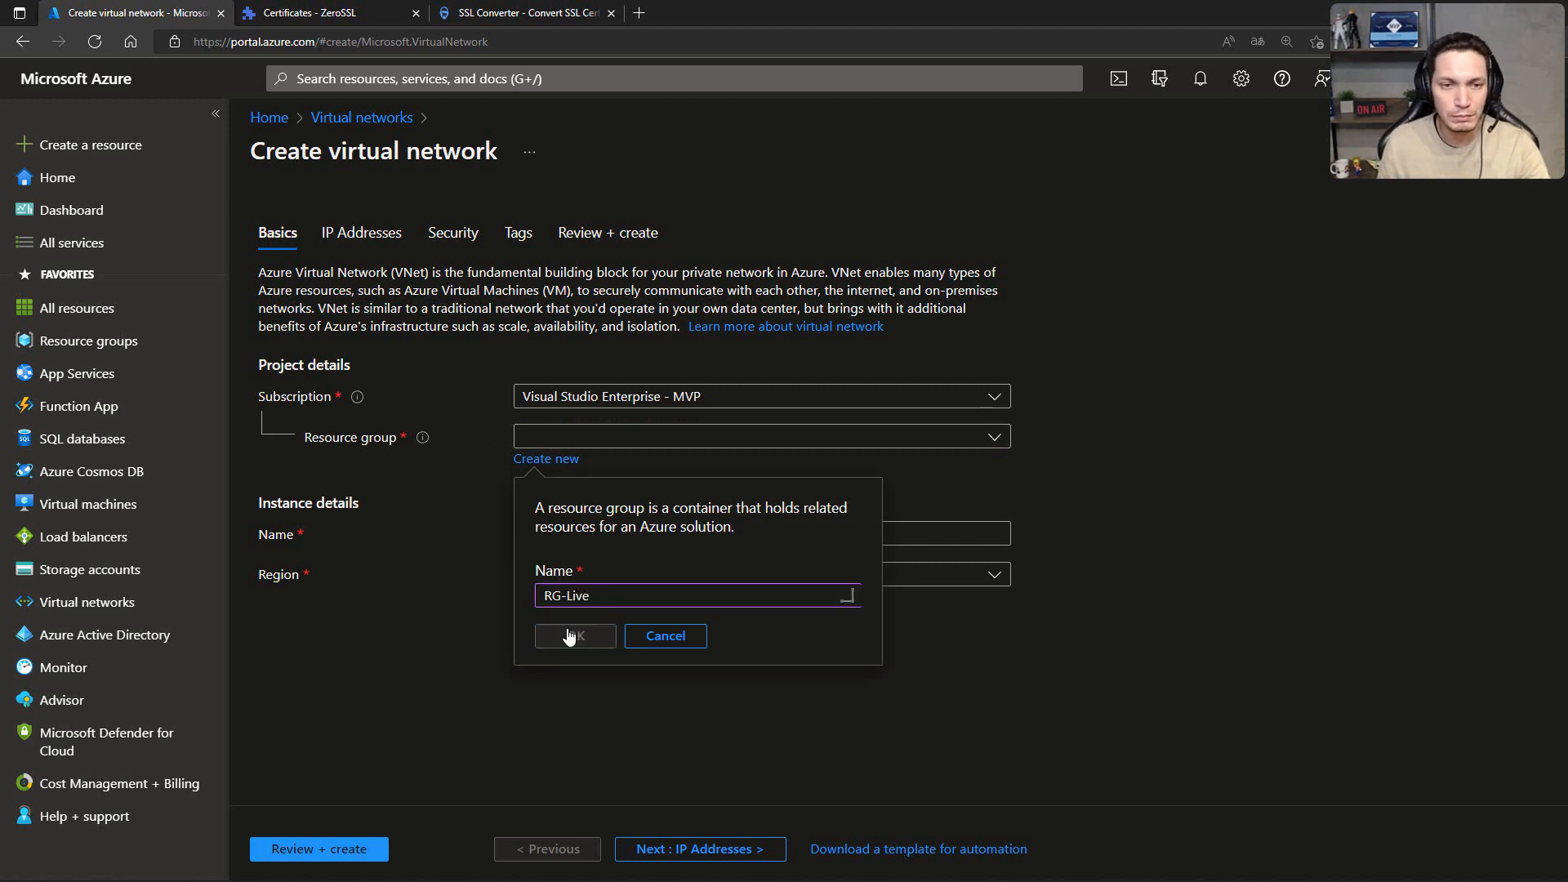
Step: Set the virtual network's region to East US and name it vnet-live
click(562, 574)
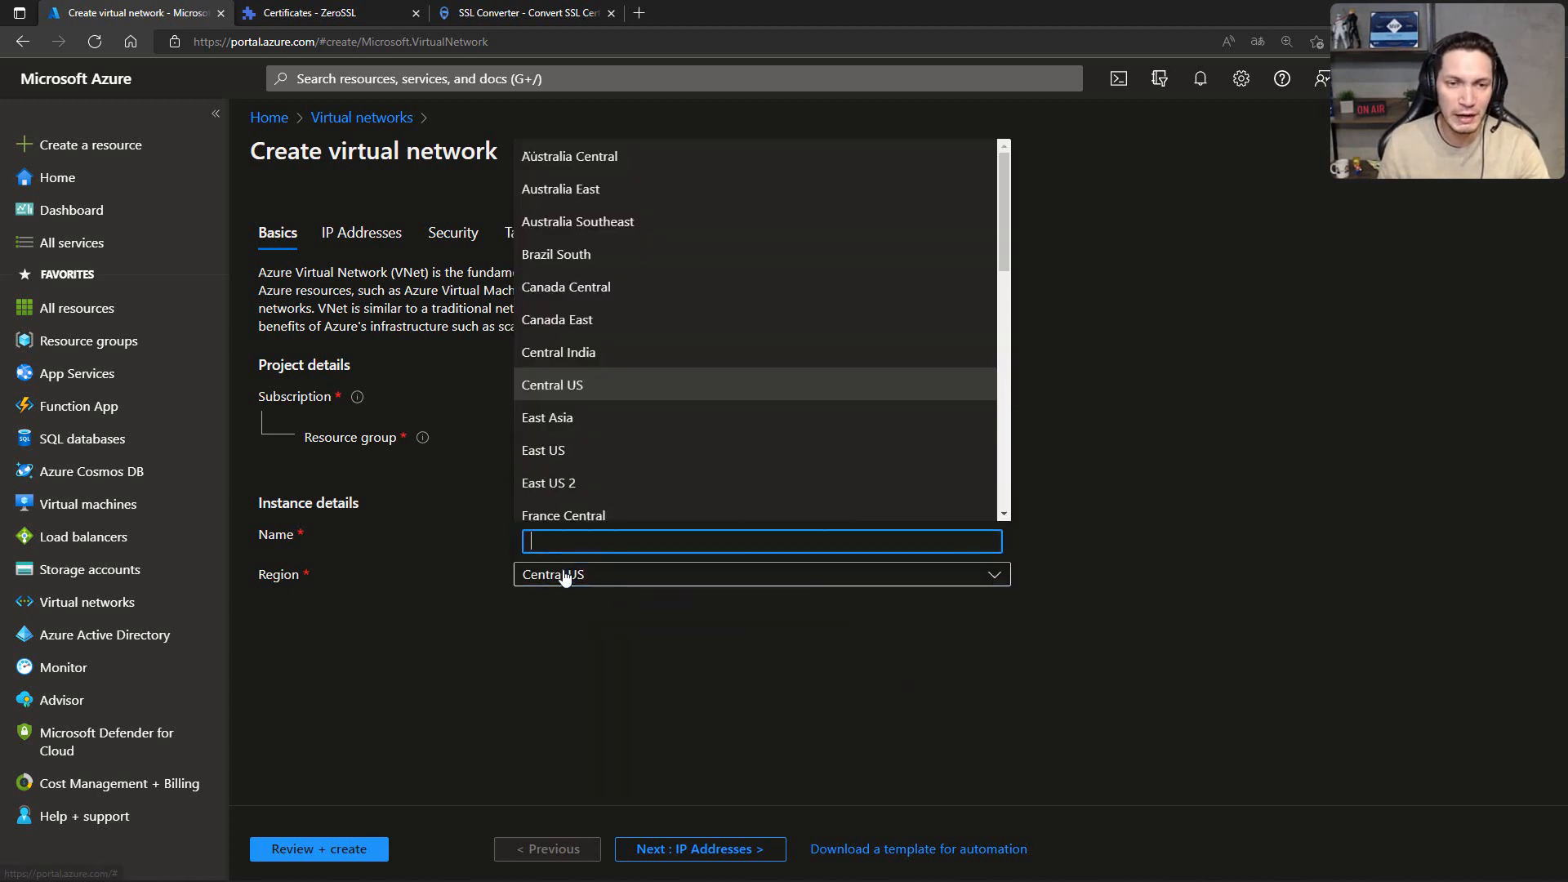
click(556, 451)
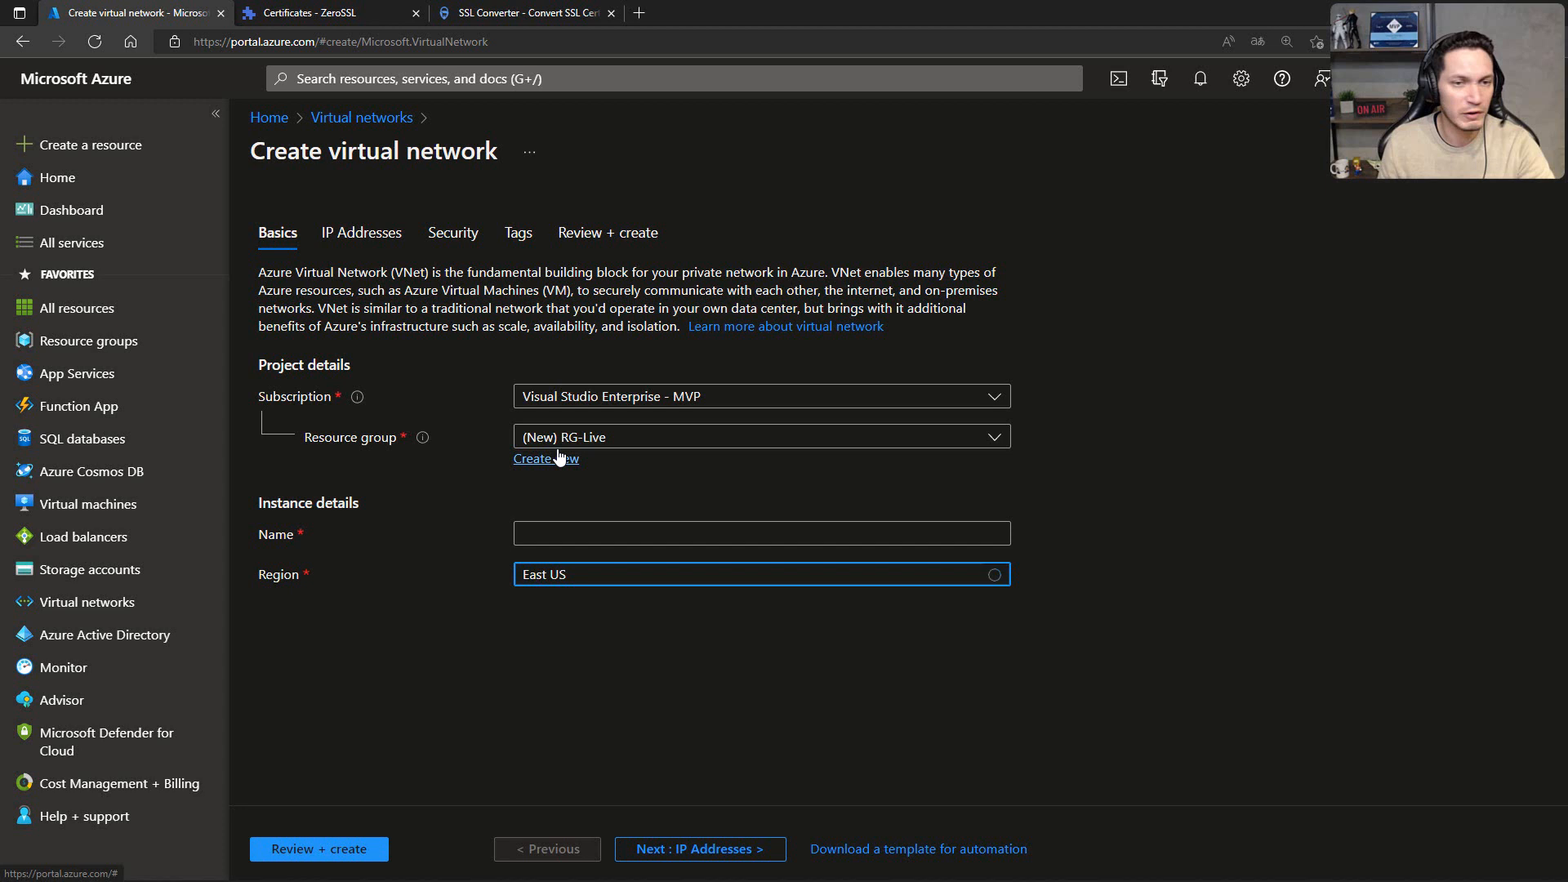
click(578, 527)
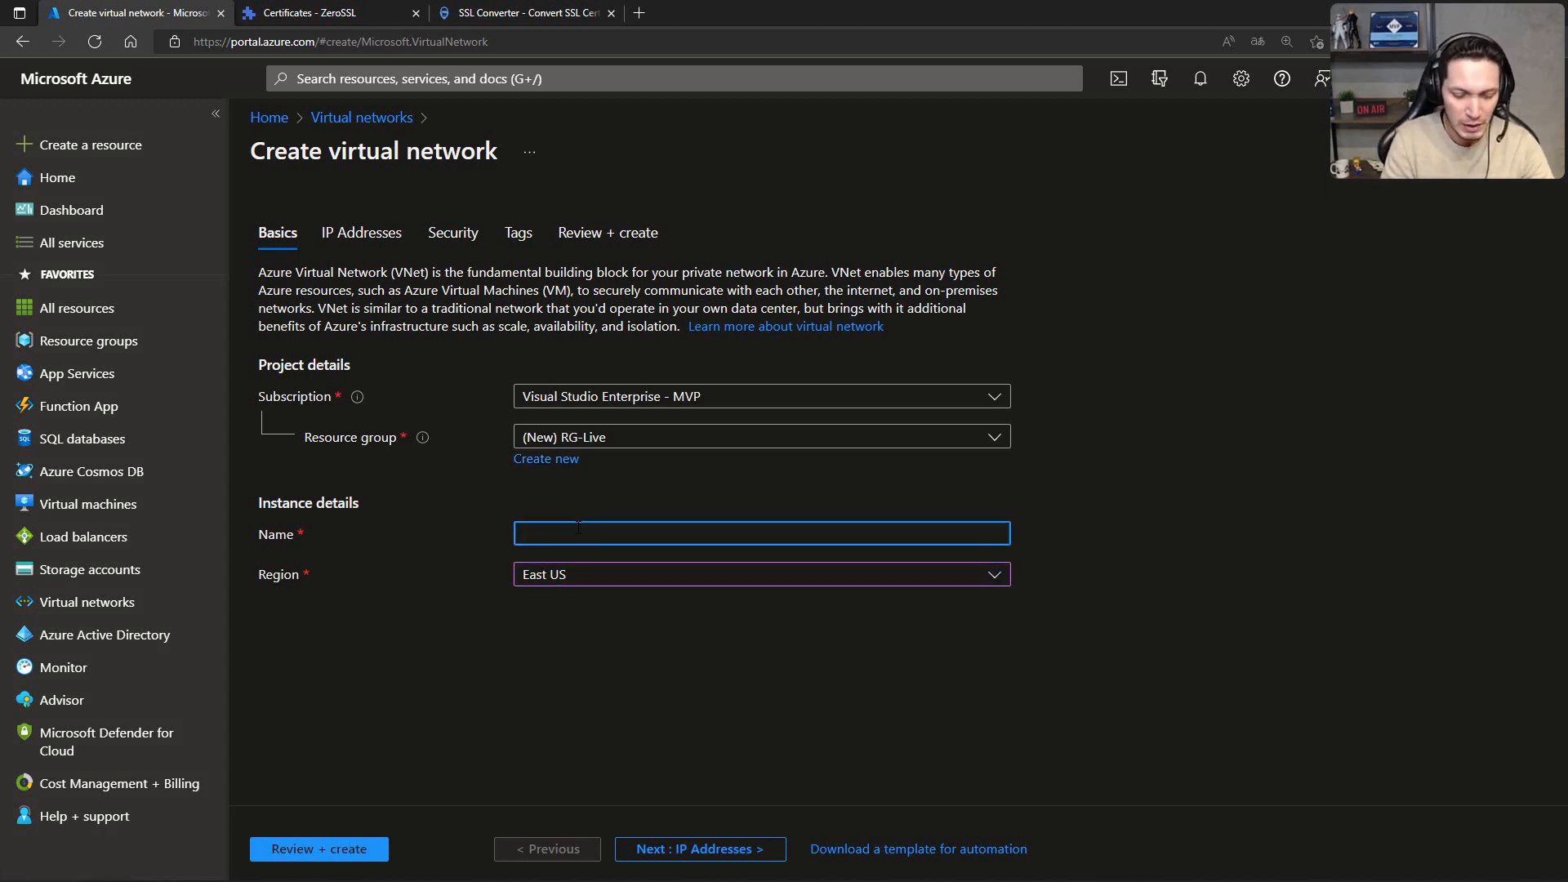
text(vnet-l)
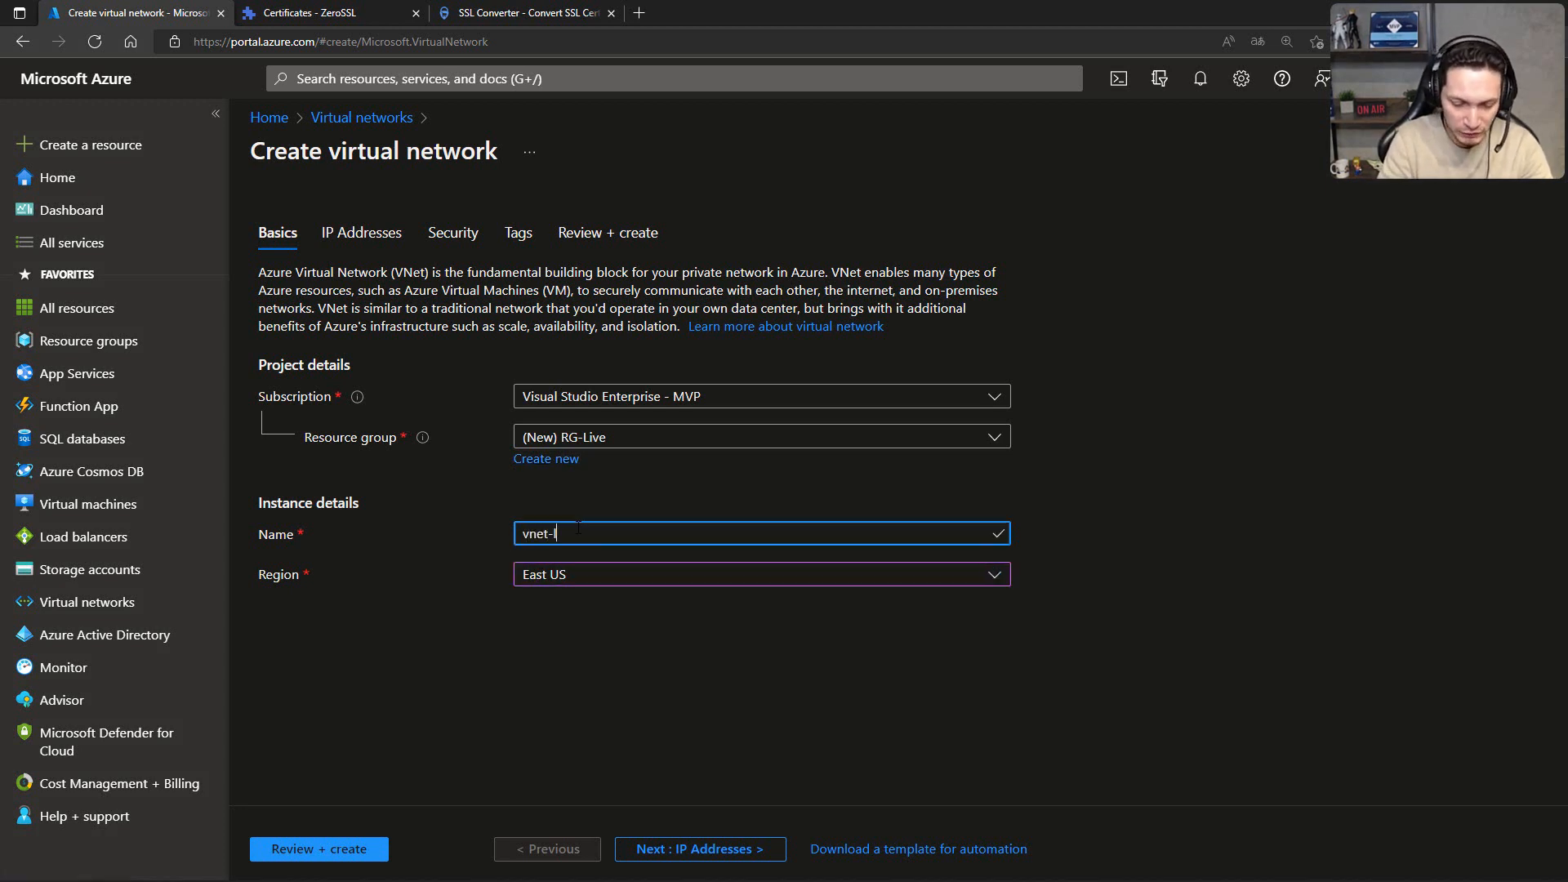
text(ive)
Step: Proceed to the IP address settings and set the IPv4 address space to 10.100.0.0/16
click(707, 852)
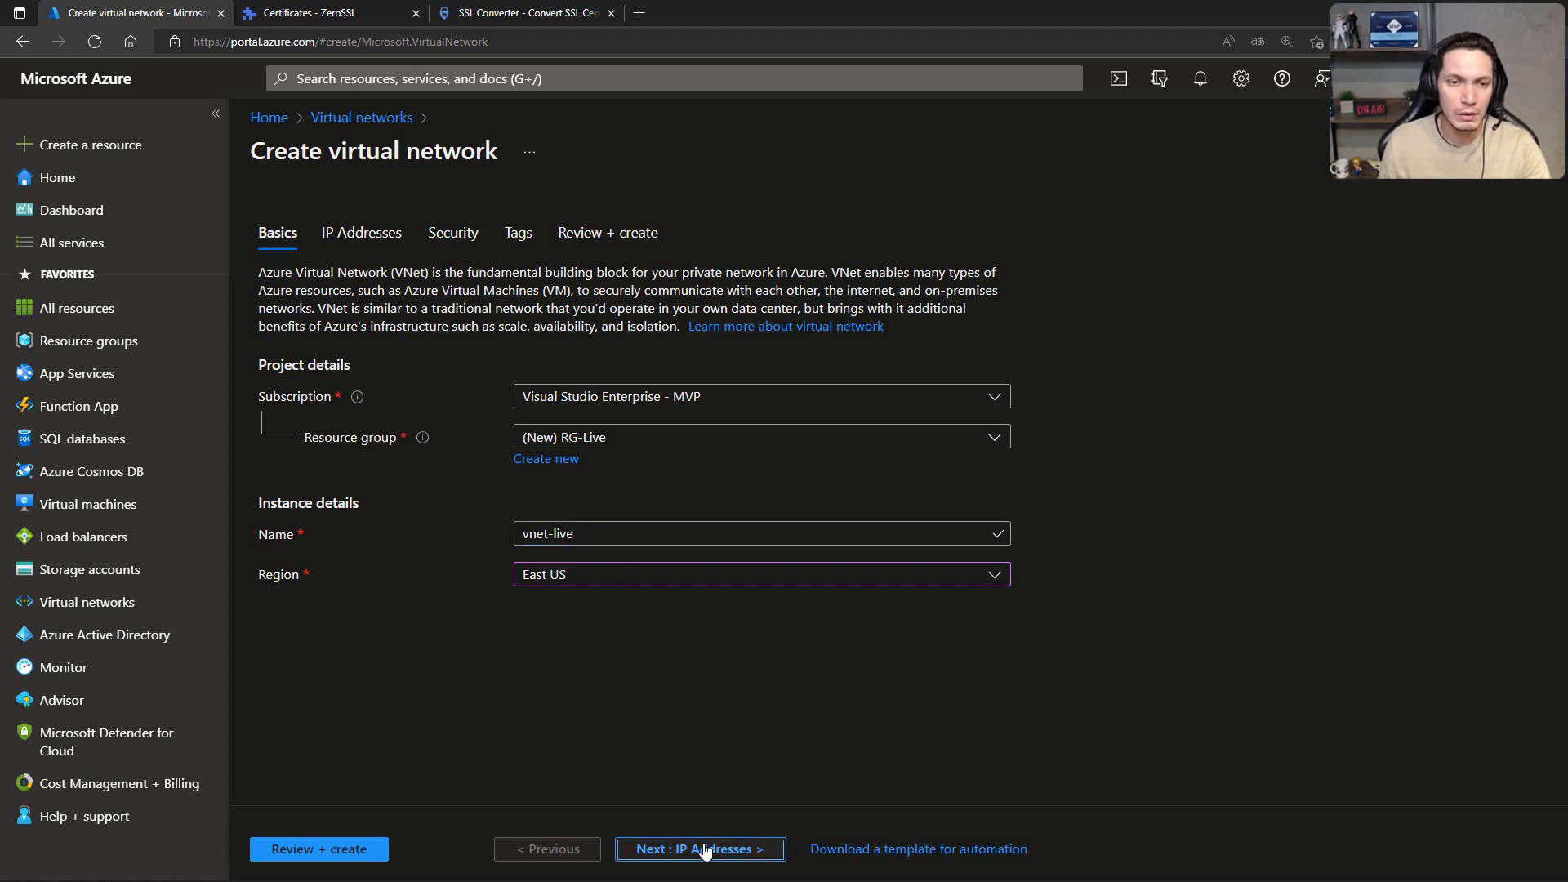
click(299, 343)
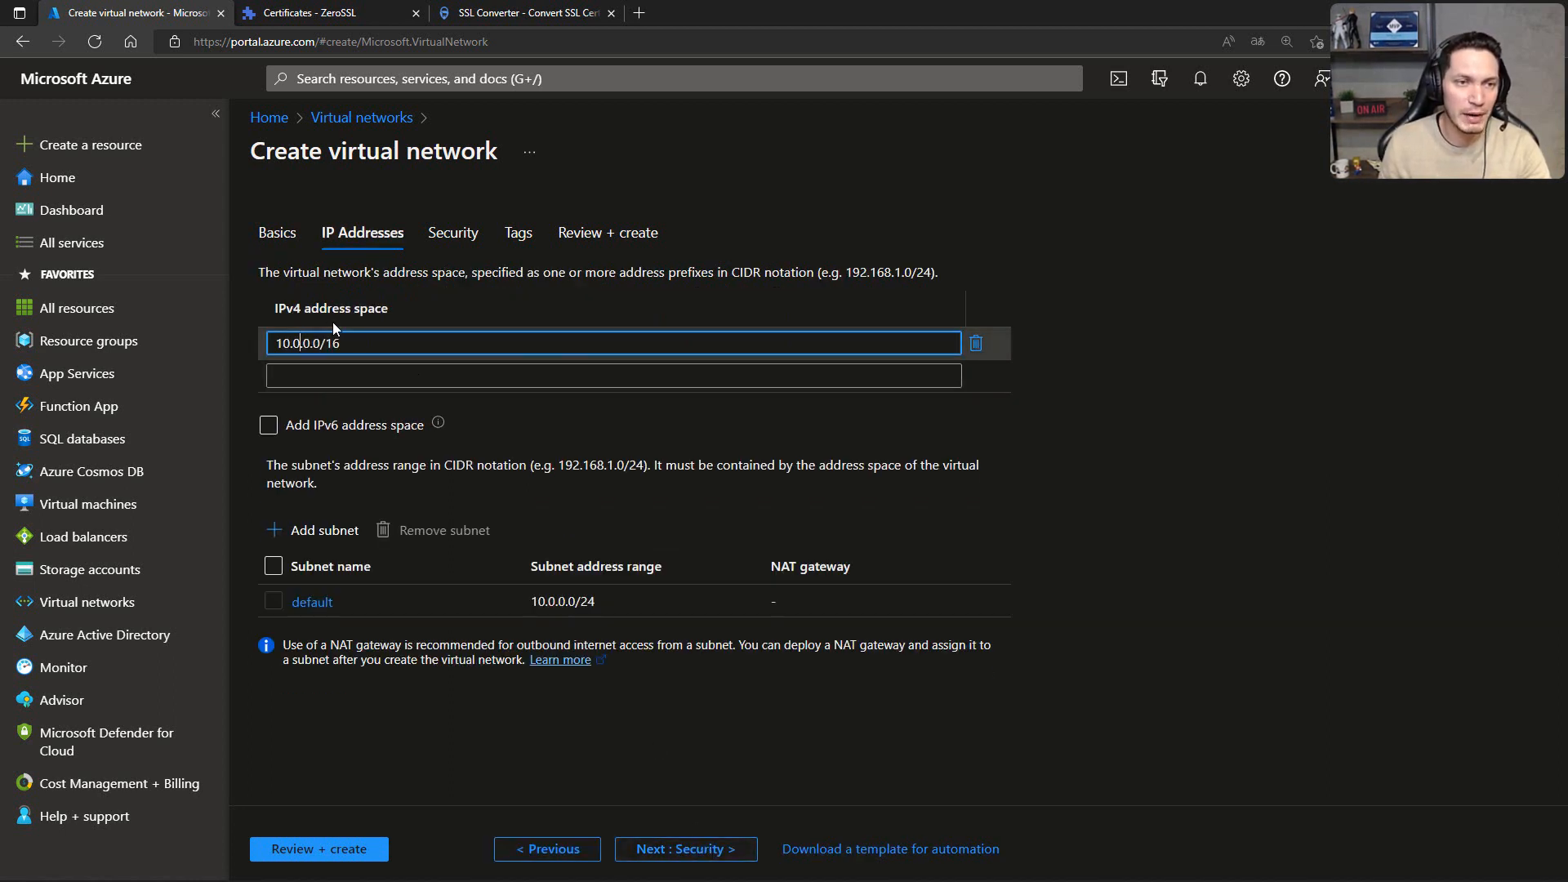
key(BackSpace)
text(100)
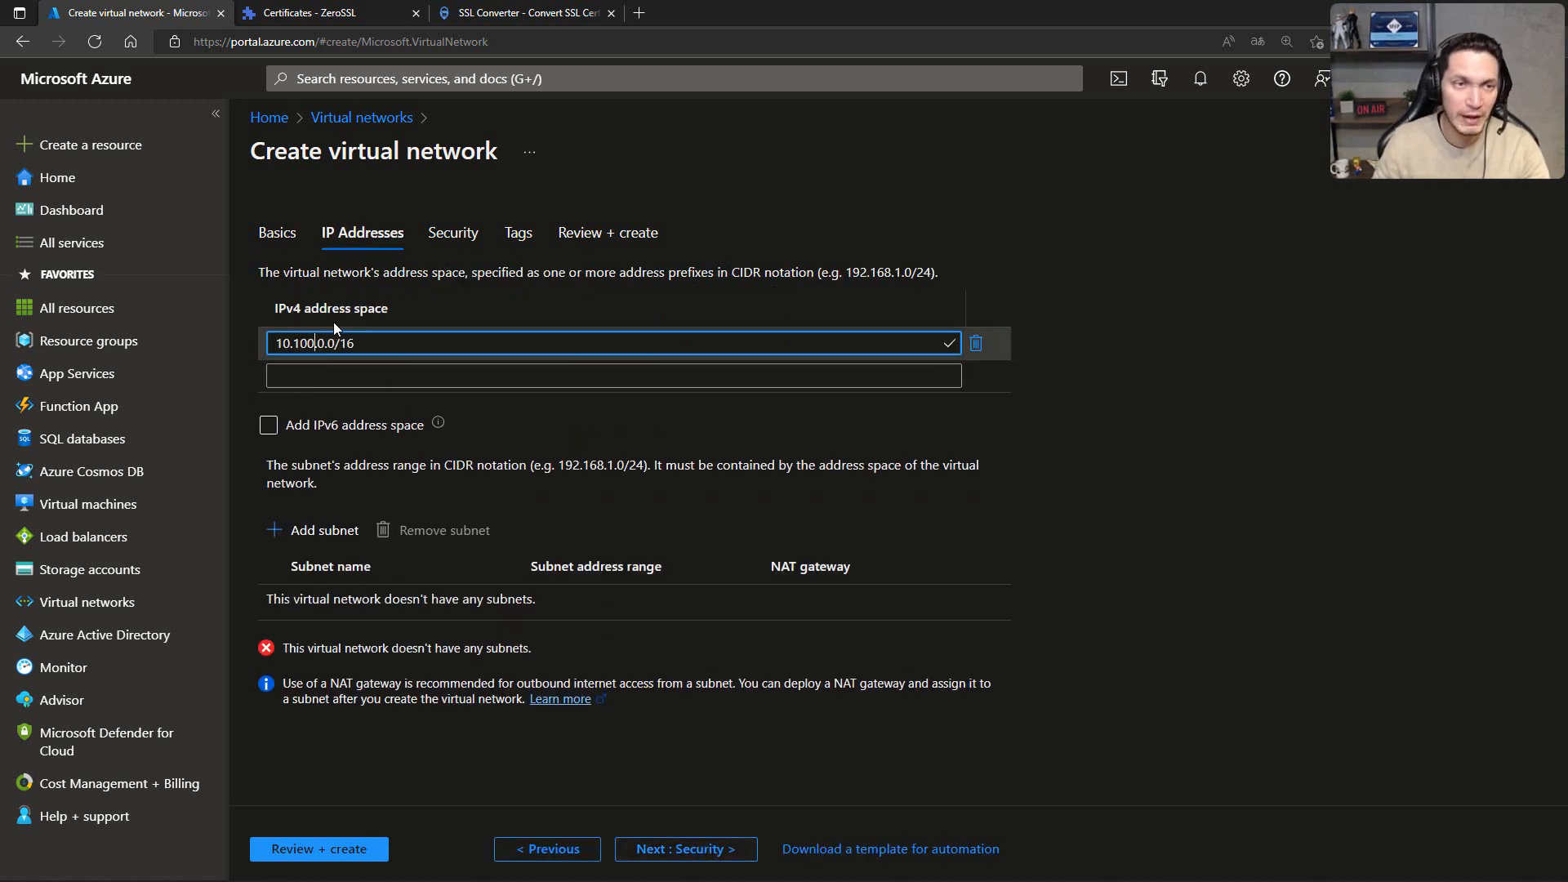
click(1106, 315)
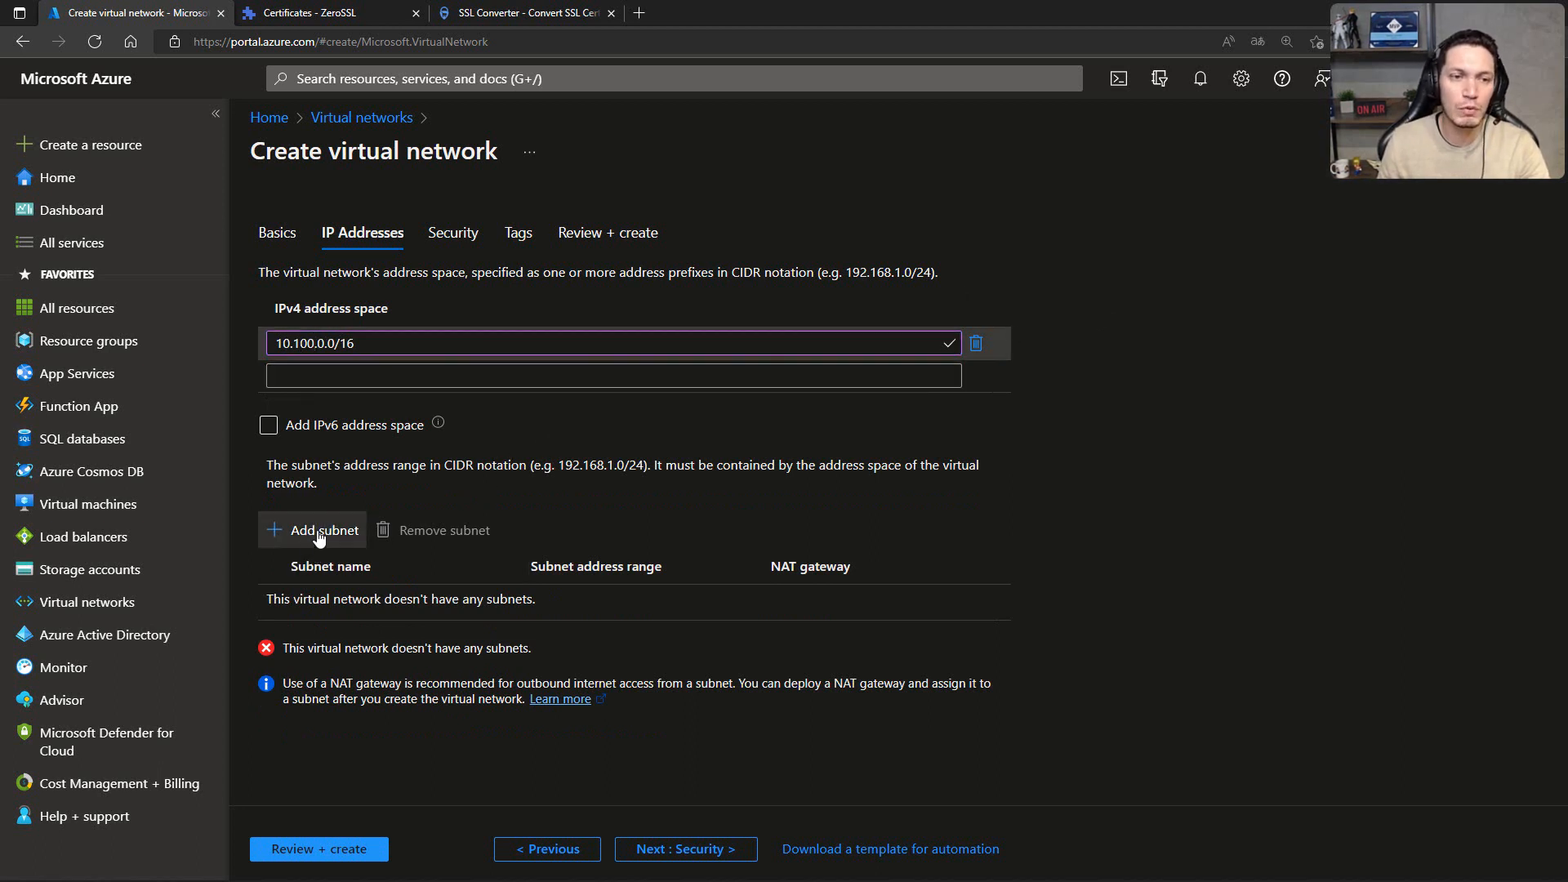
Step: Add a subnet named sub-prd01 with the address range 10.100.1.0/24
click(351, 520)
text(sub-)
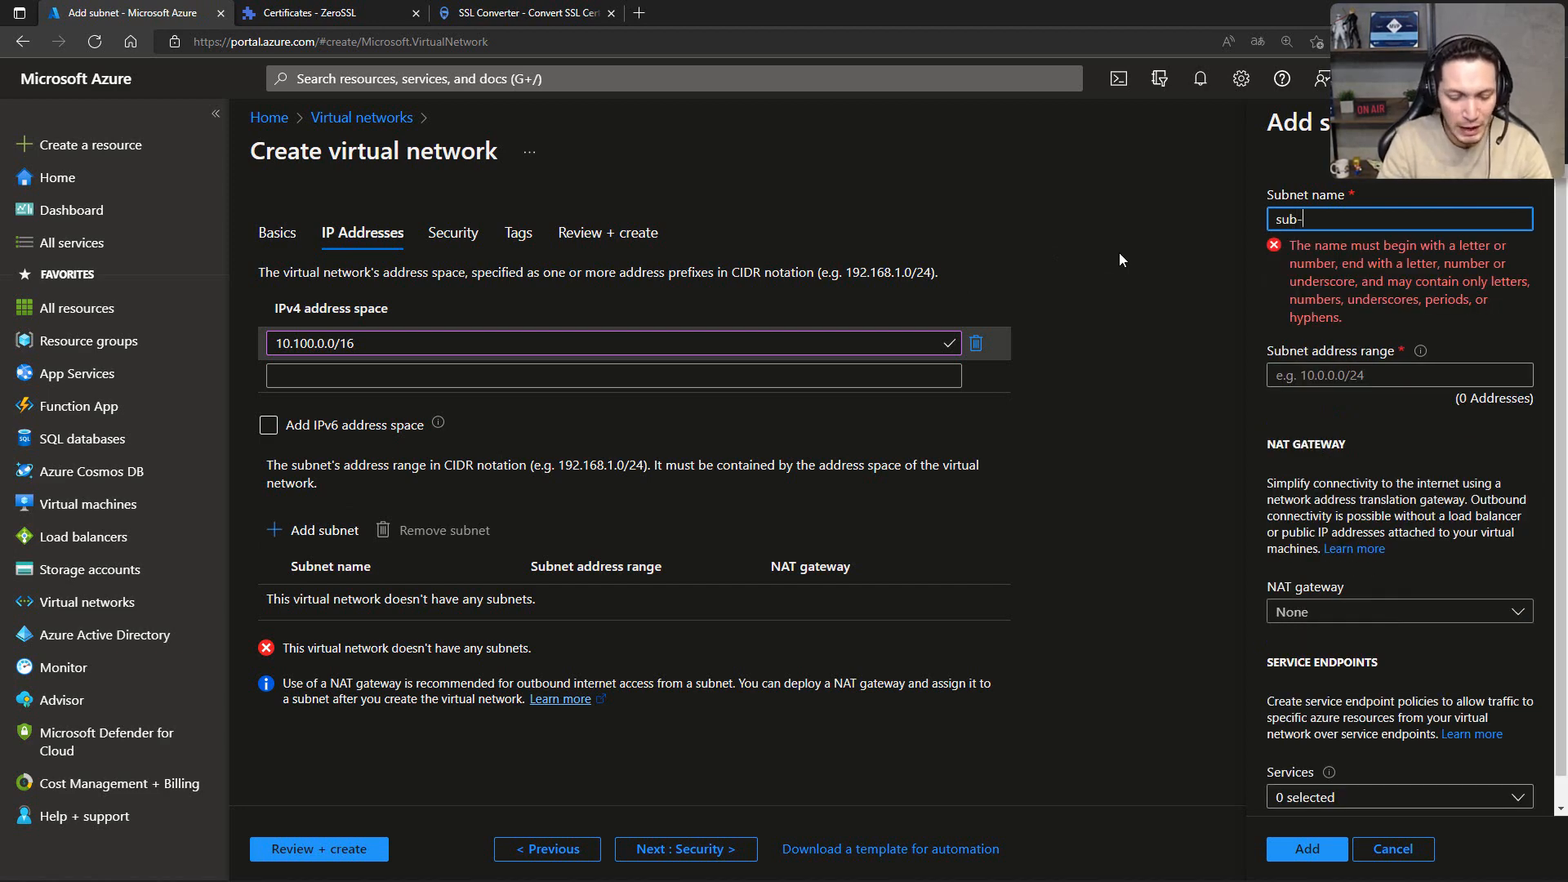
text(prd01)
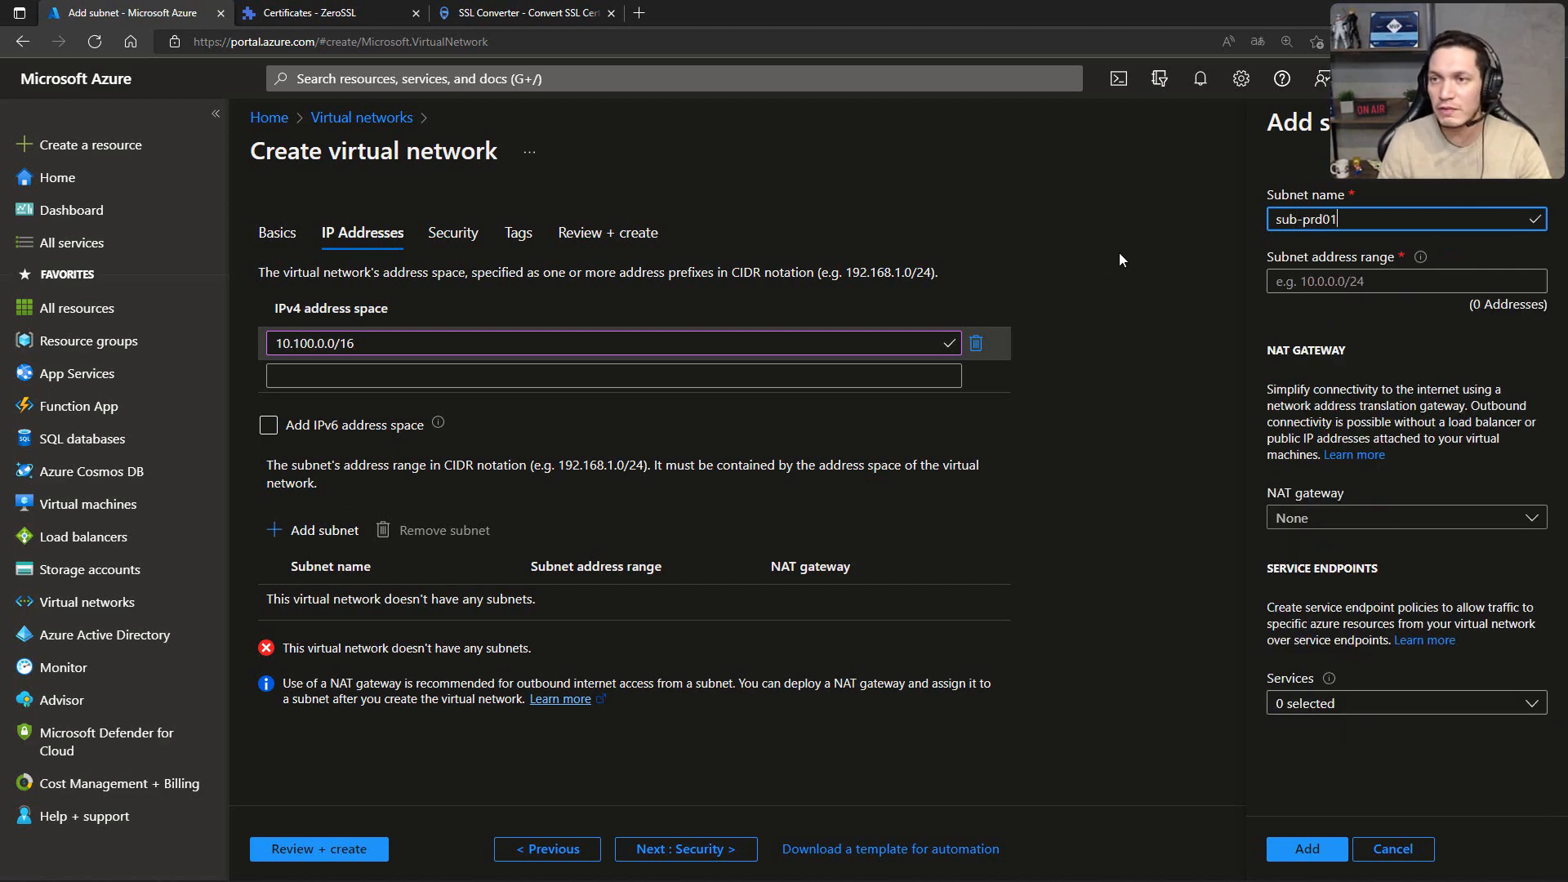
click(1287, 278)
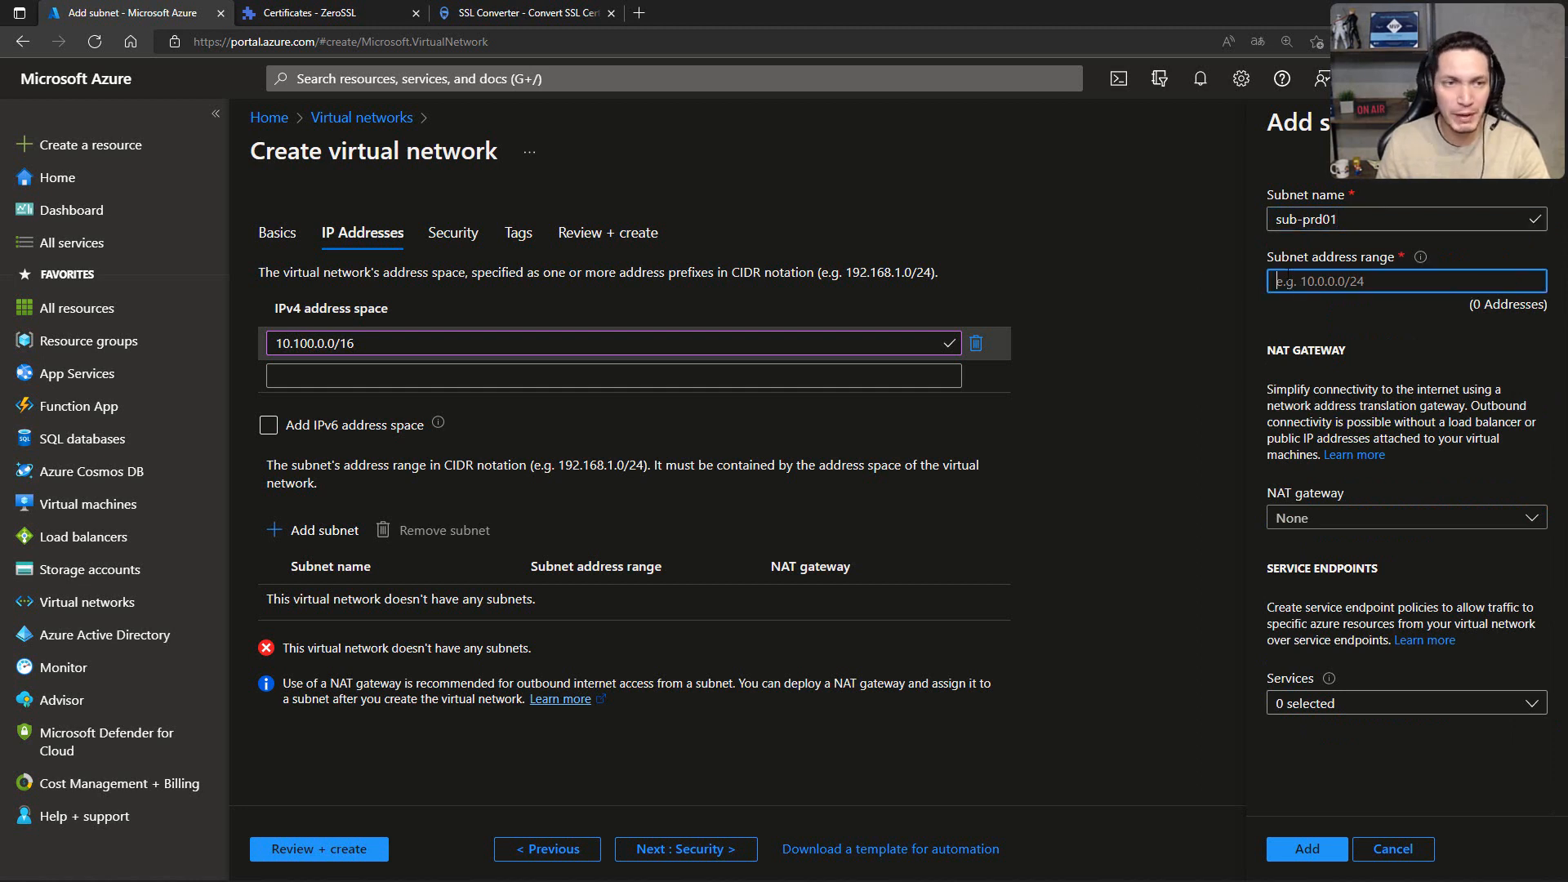
text(10.100)
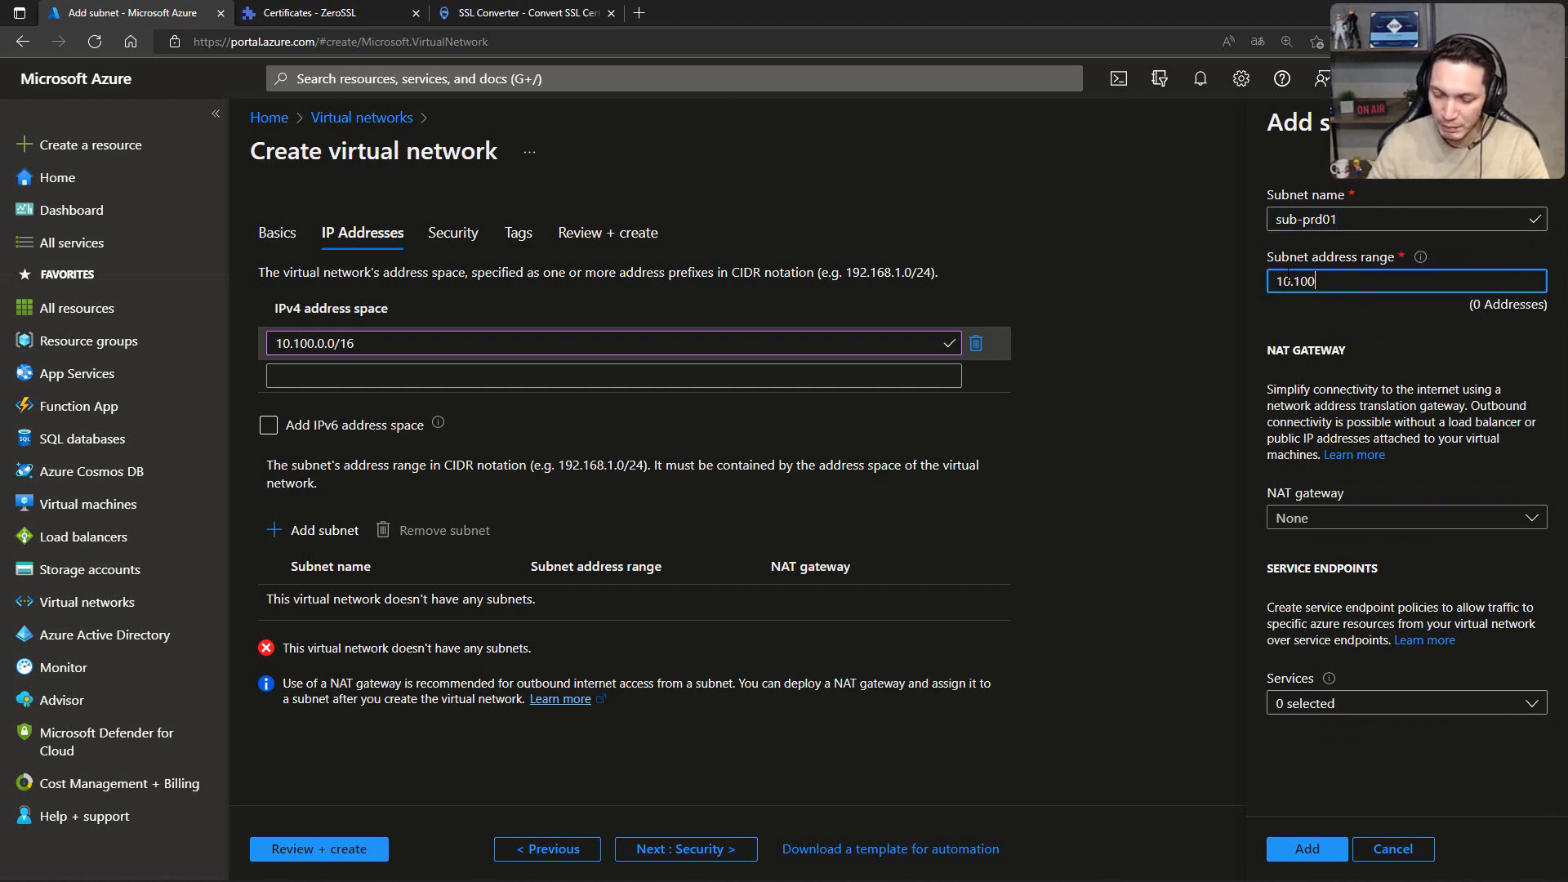
text(.1.0/24)
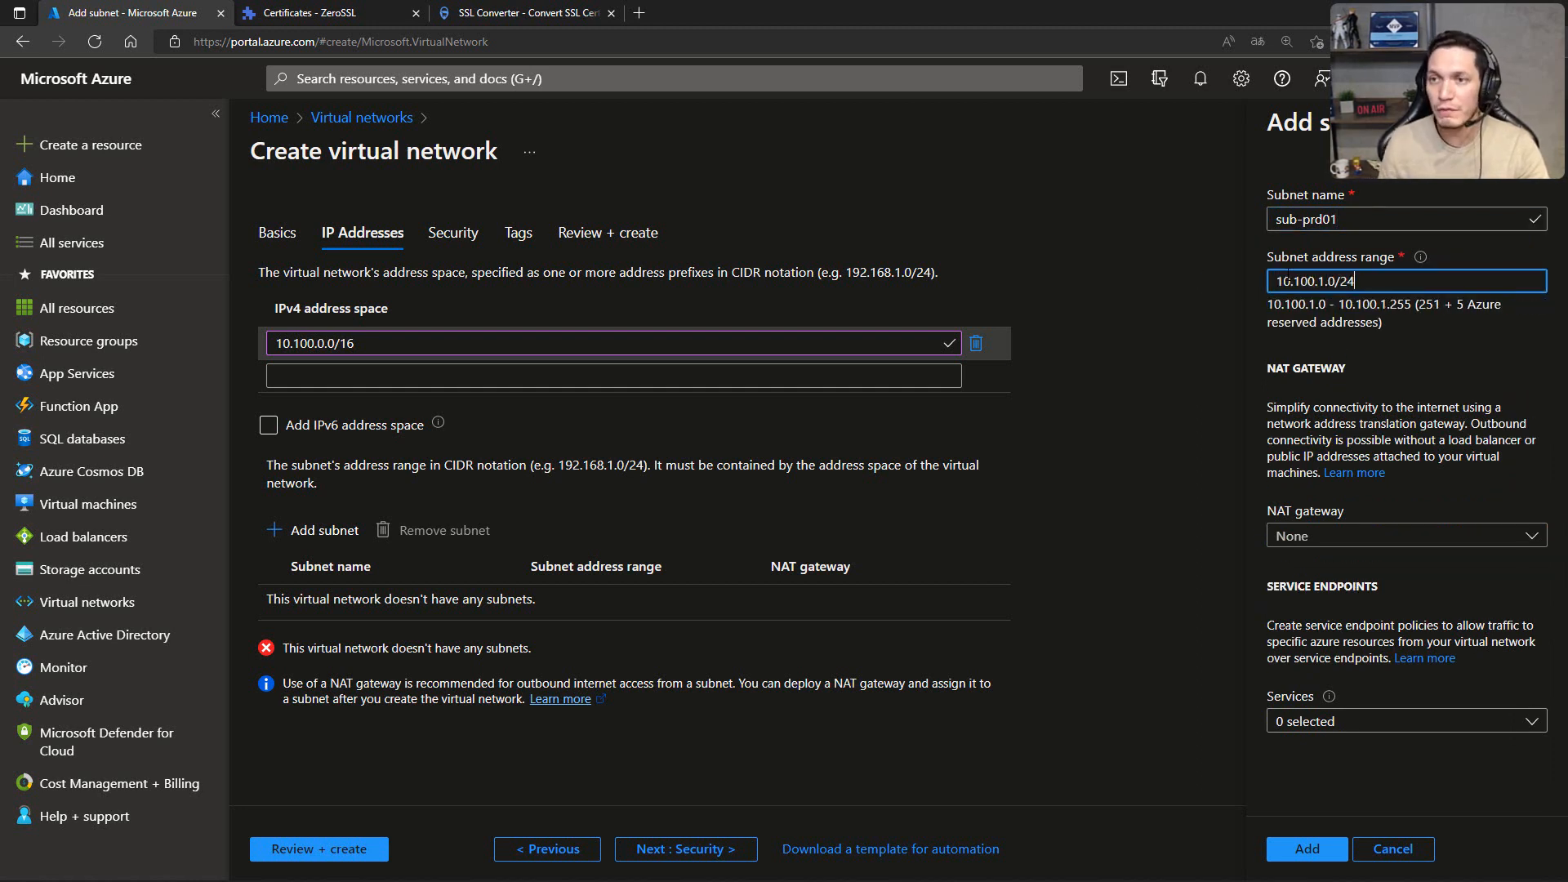
click(1307, 847)
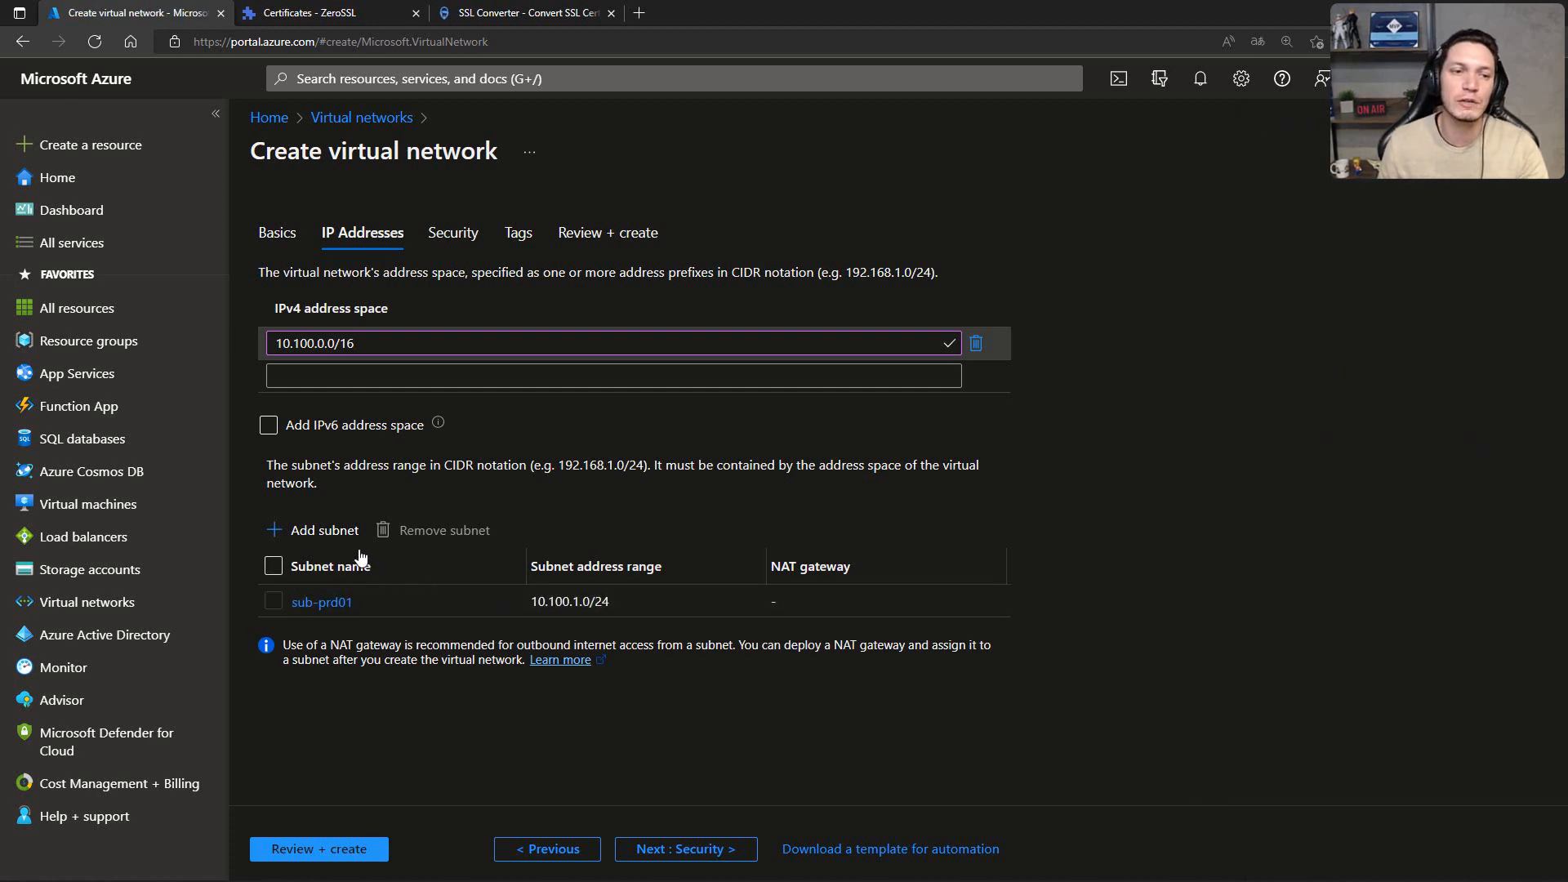
Step: Add a subnet named sub-appgw with the address range 10.100.250.0/24
click(334, 532)
text(s)
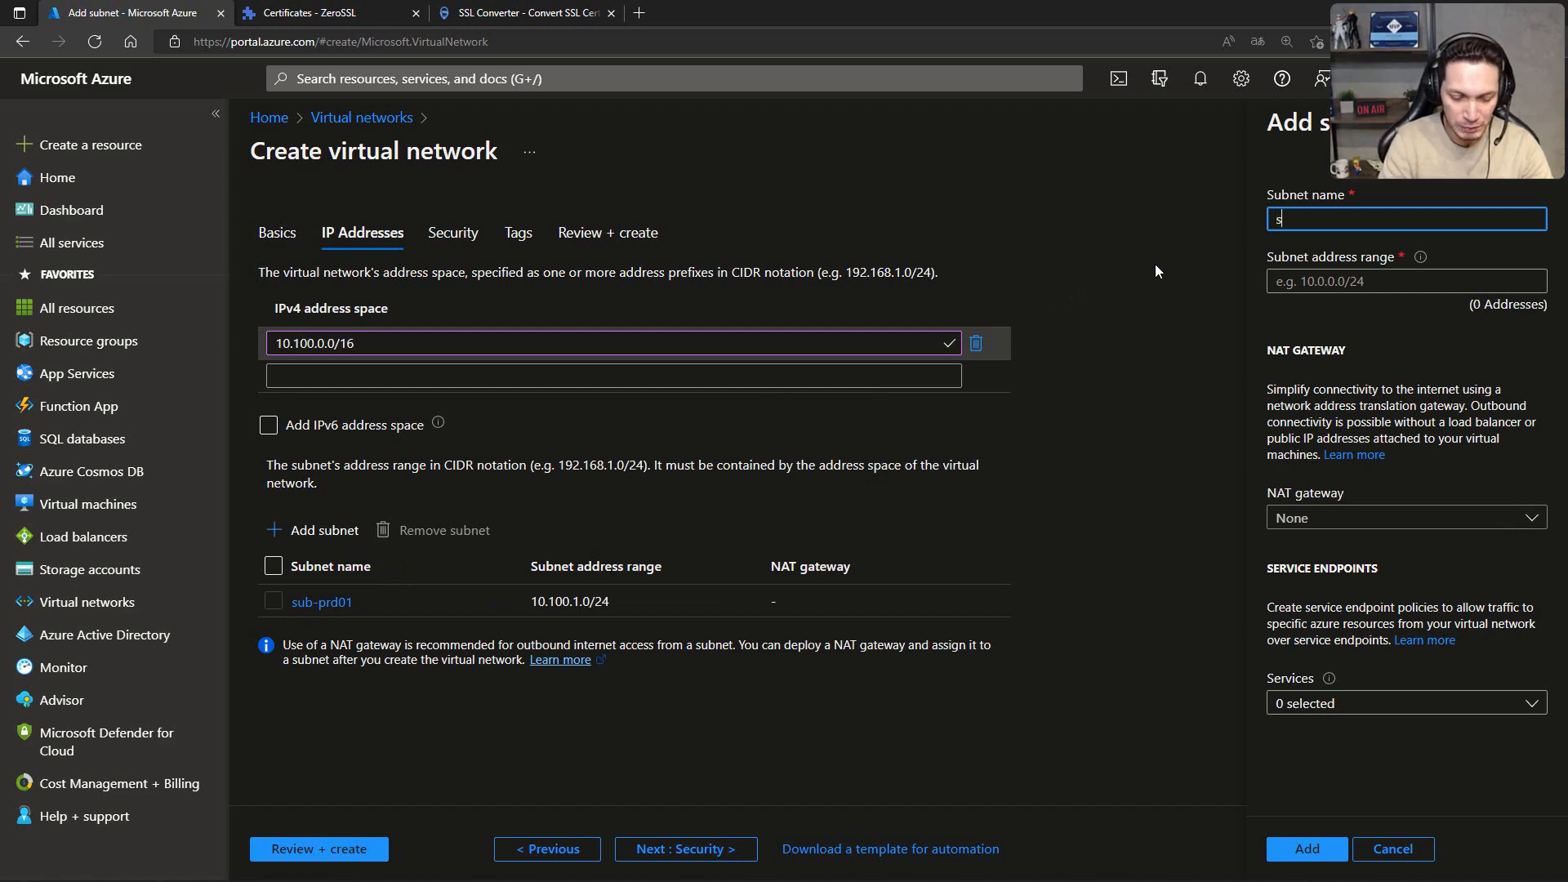
text(ub-appgw)
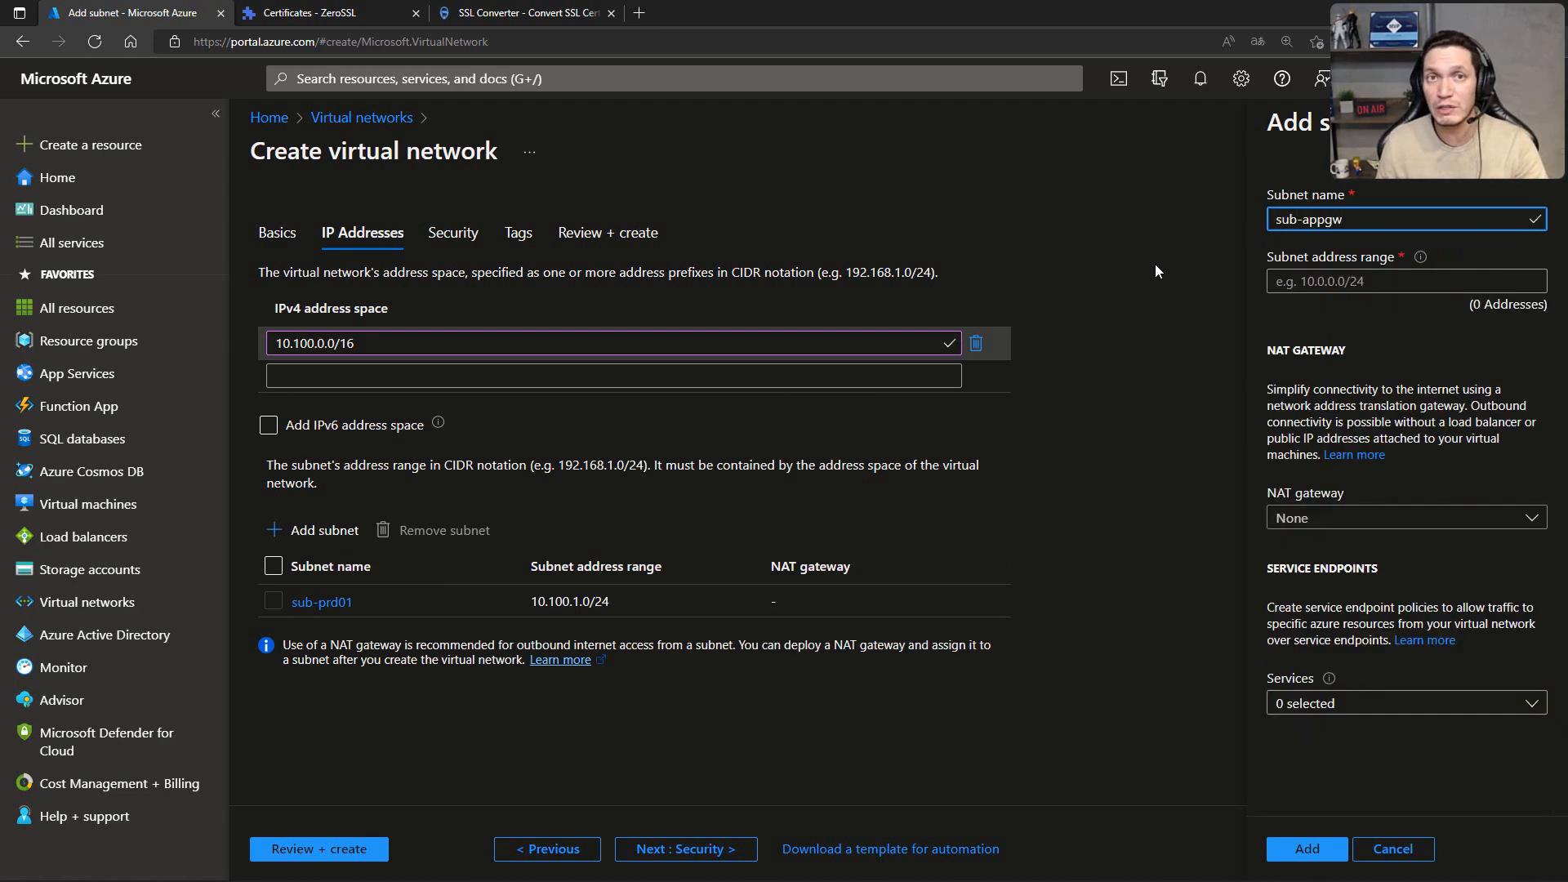
key(Tab)
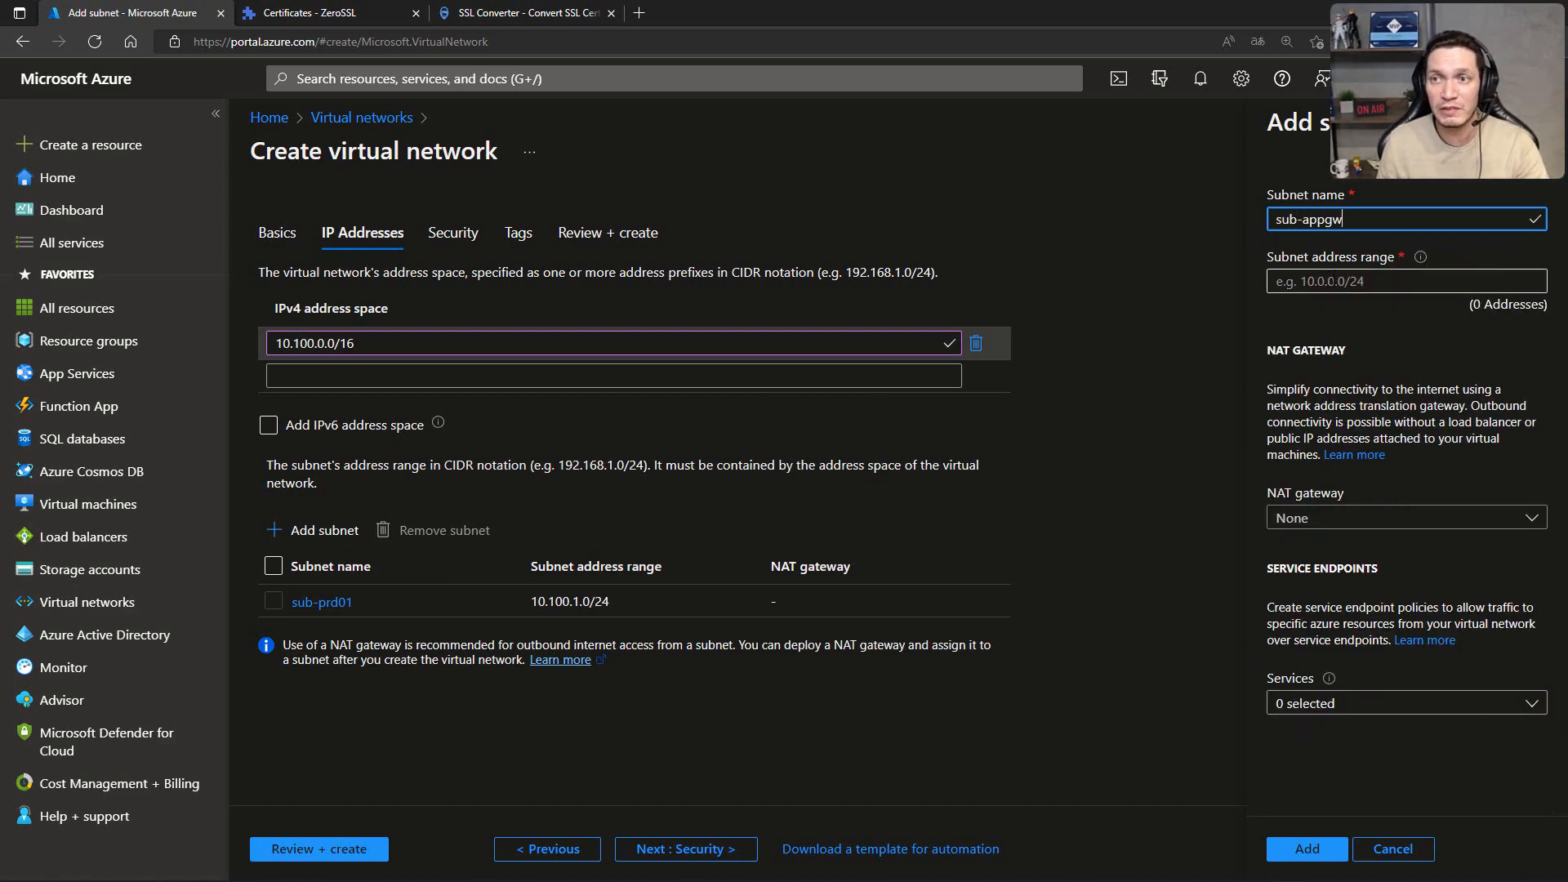
text(10)
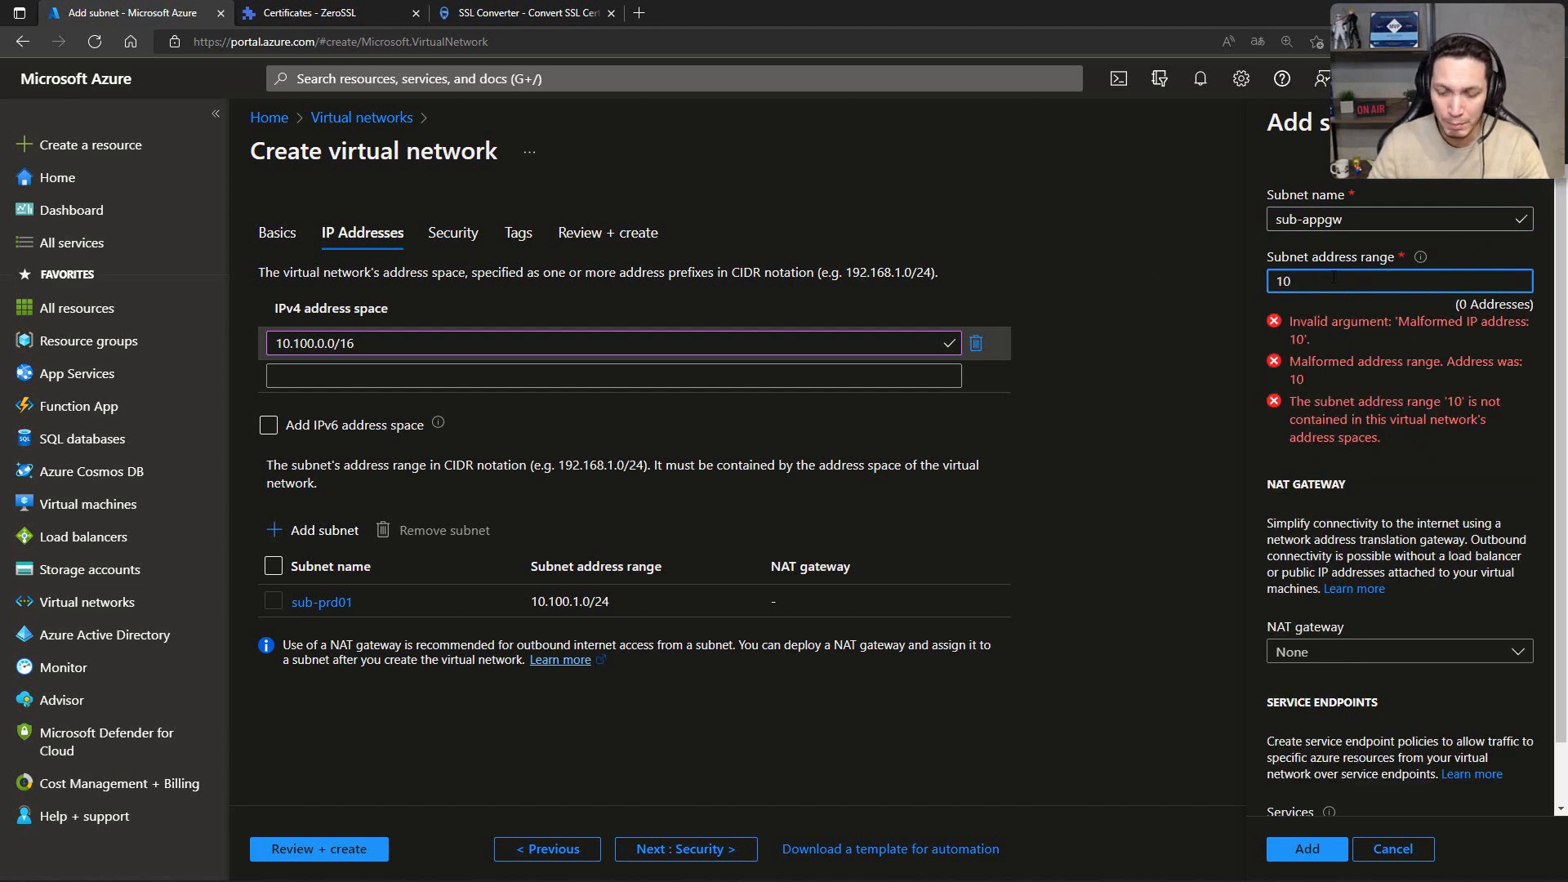
text(.100.25)
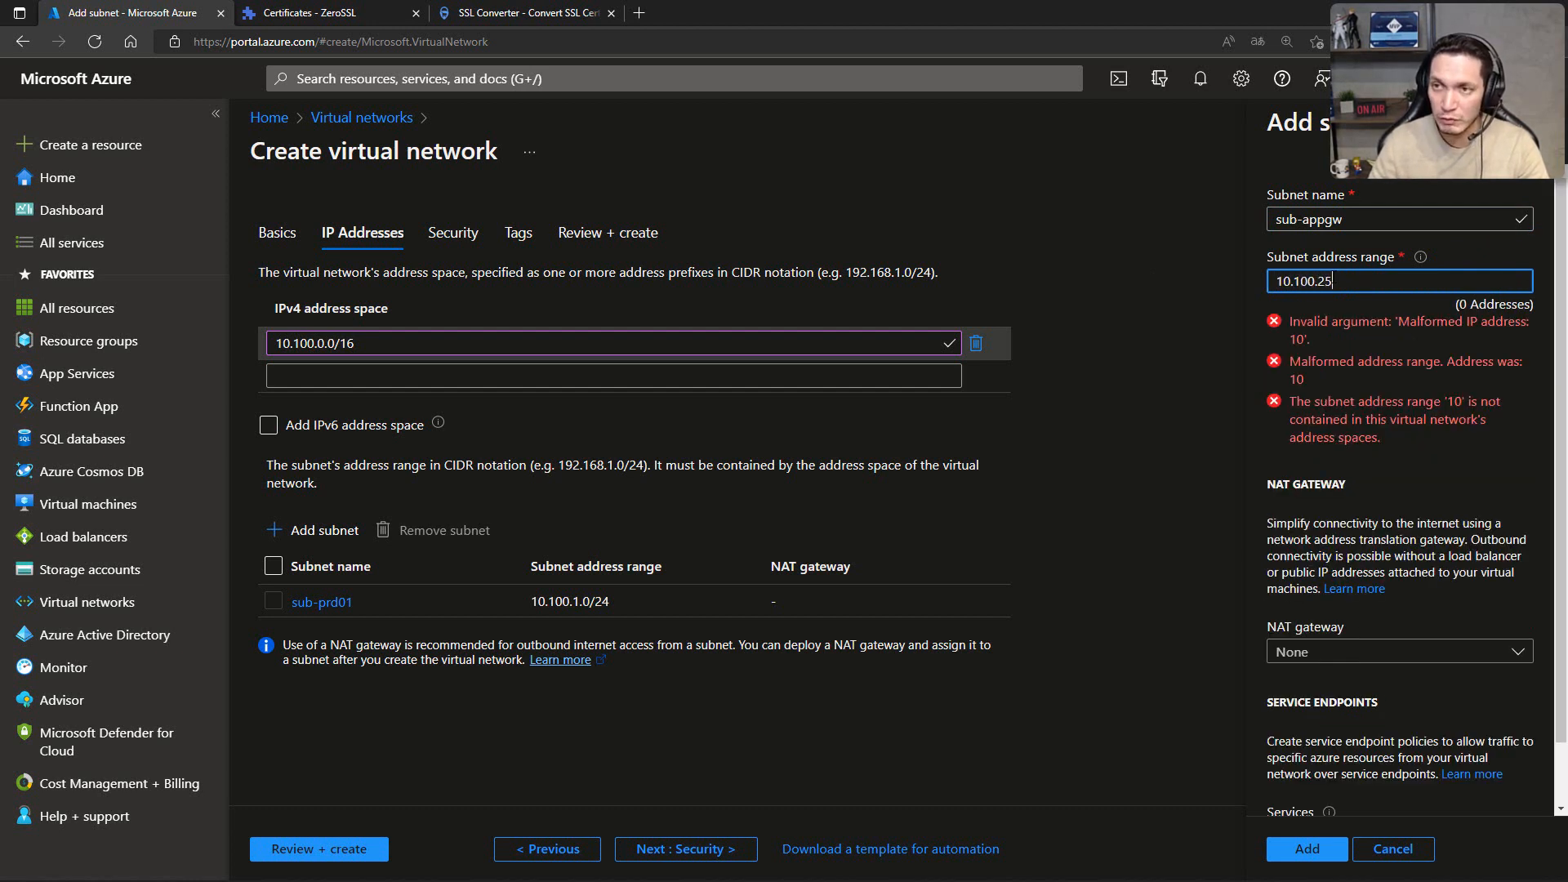
text(0.0)
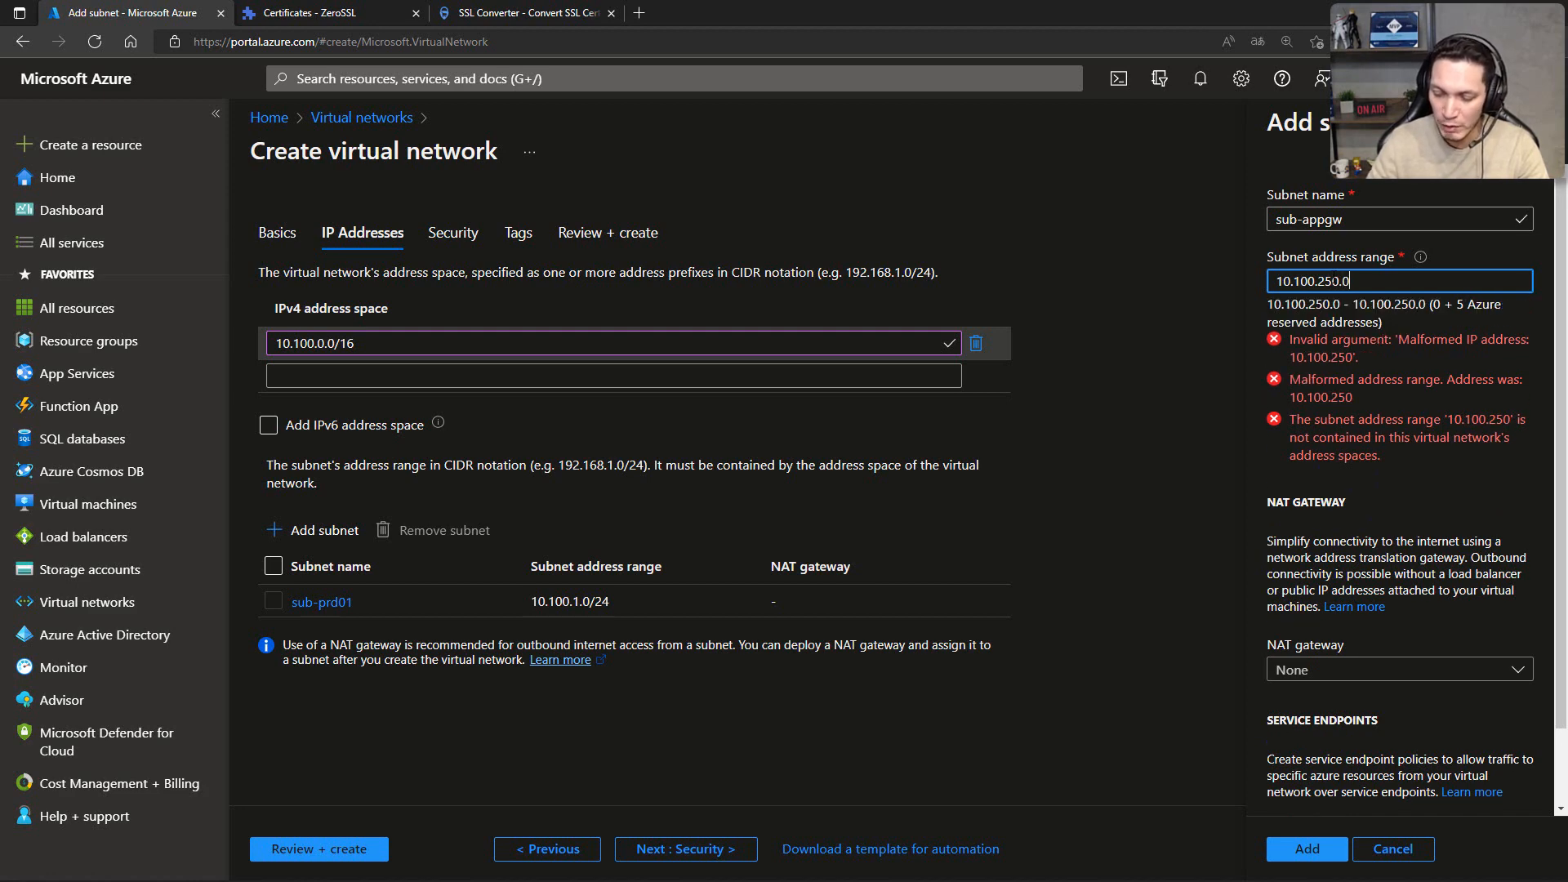
text(/24)
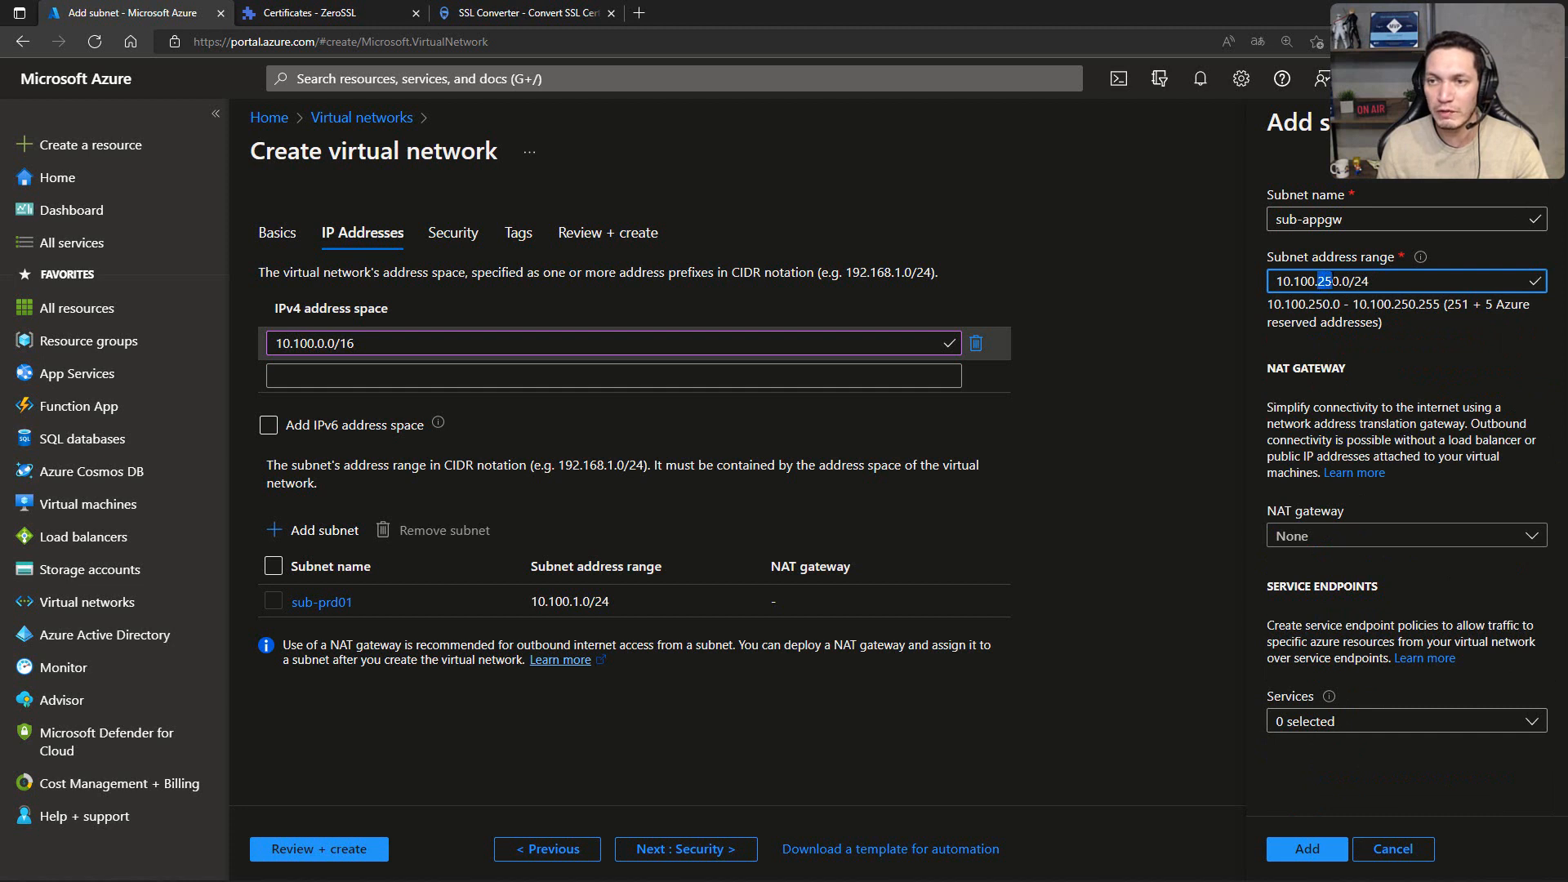
click(1306, 850)
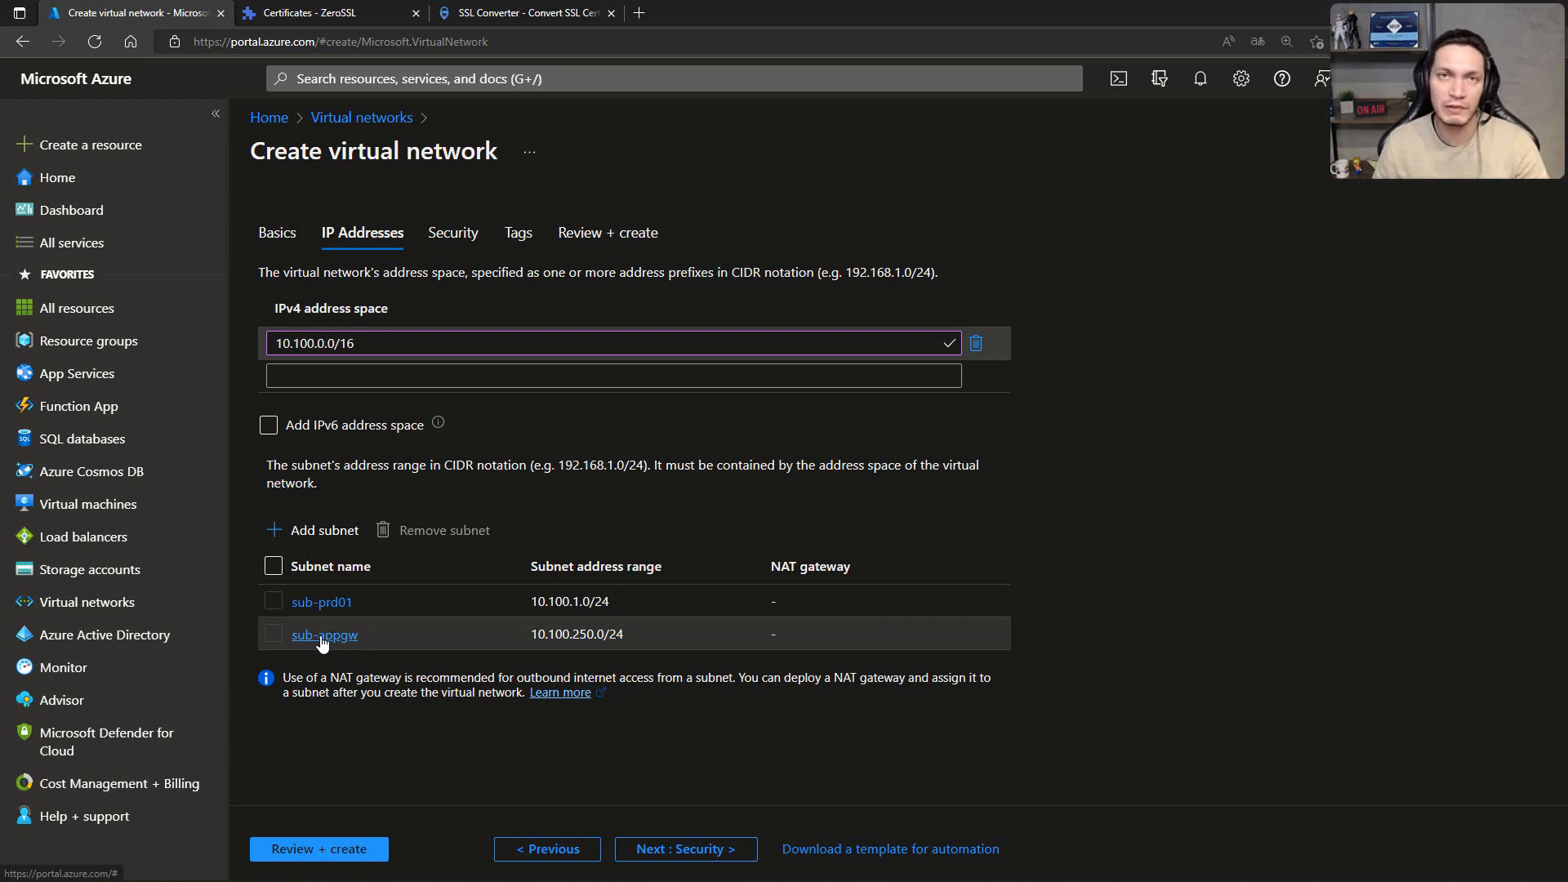
Step: Add a subnet named AzureBastionSubnet with the address range 10.100.251.0/26
click(325, 532)
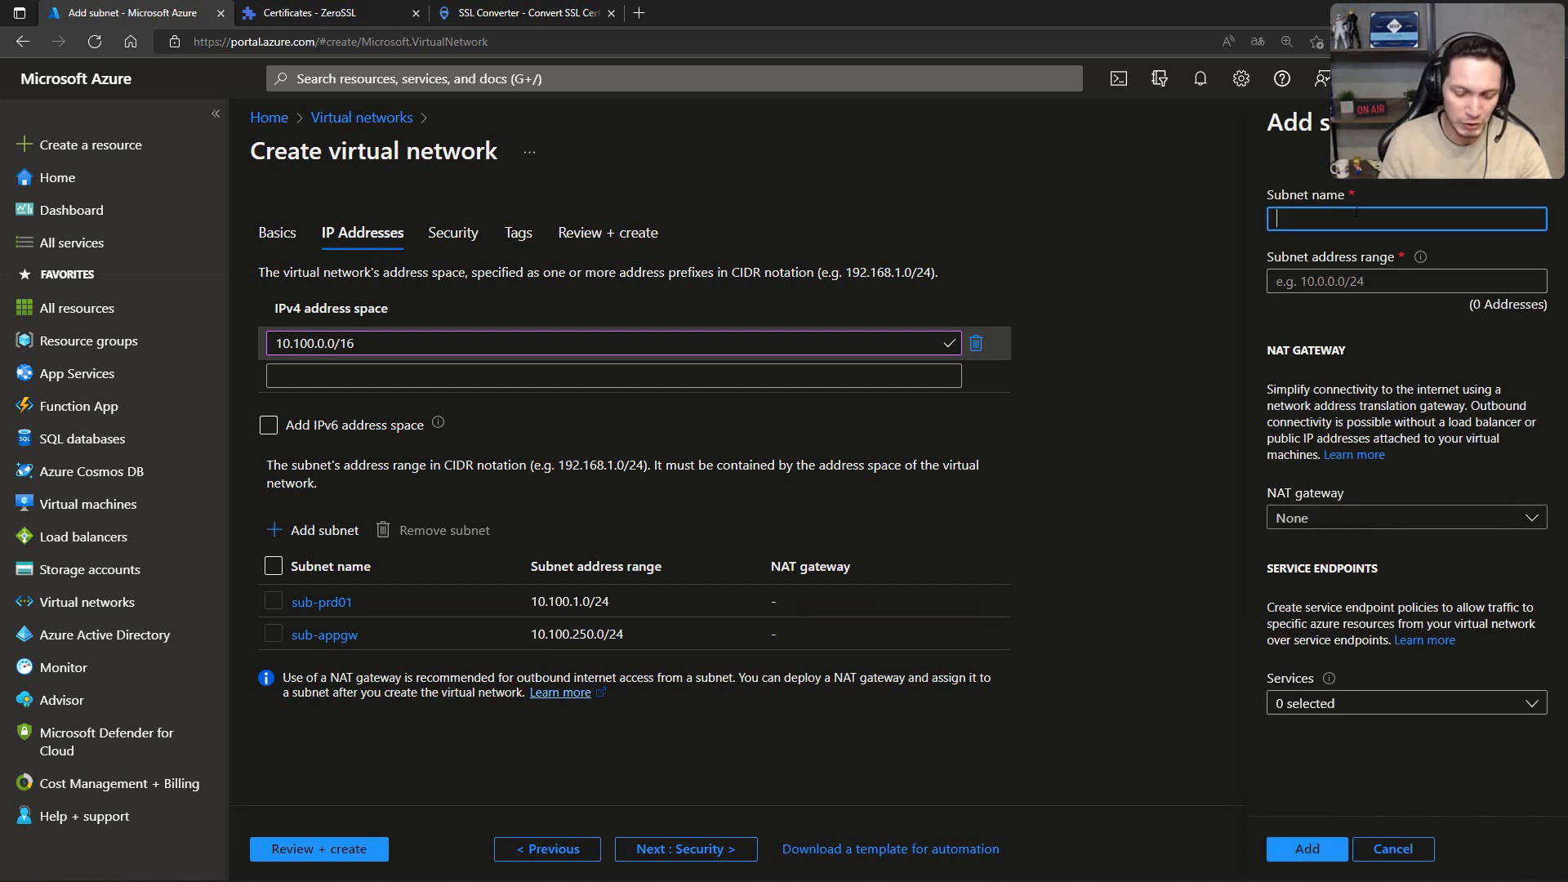
text(AzureB)
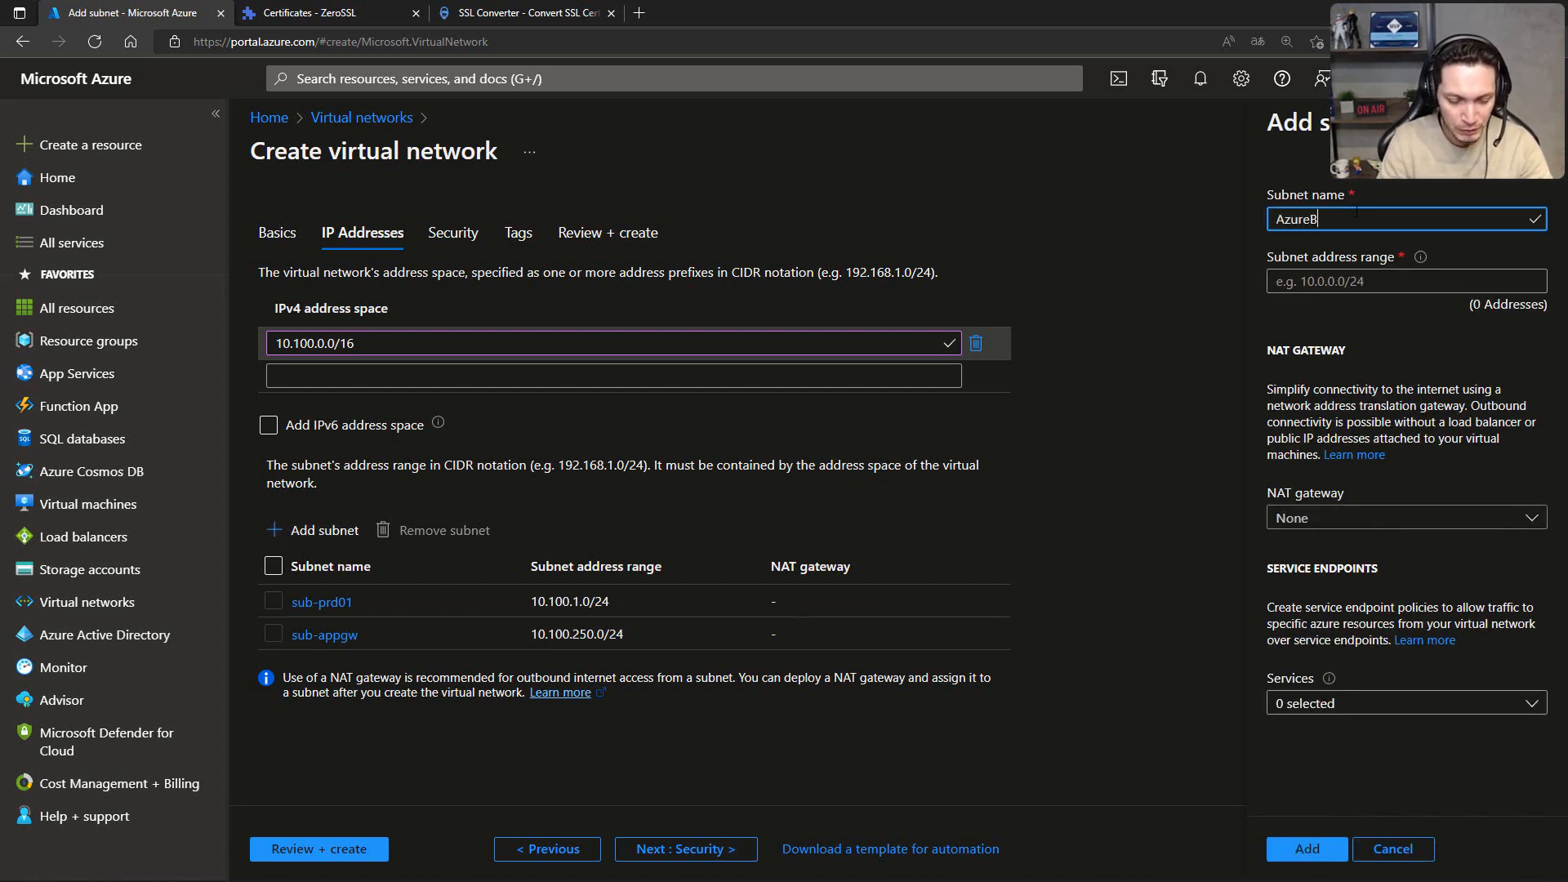
text(astionSu)
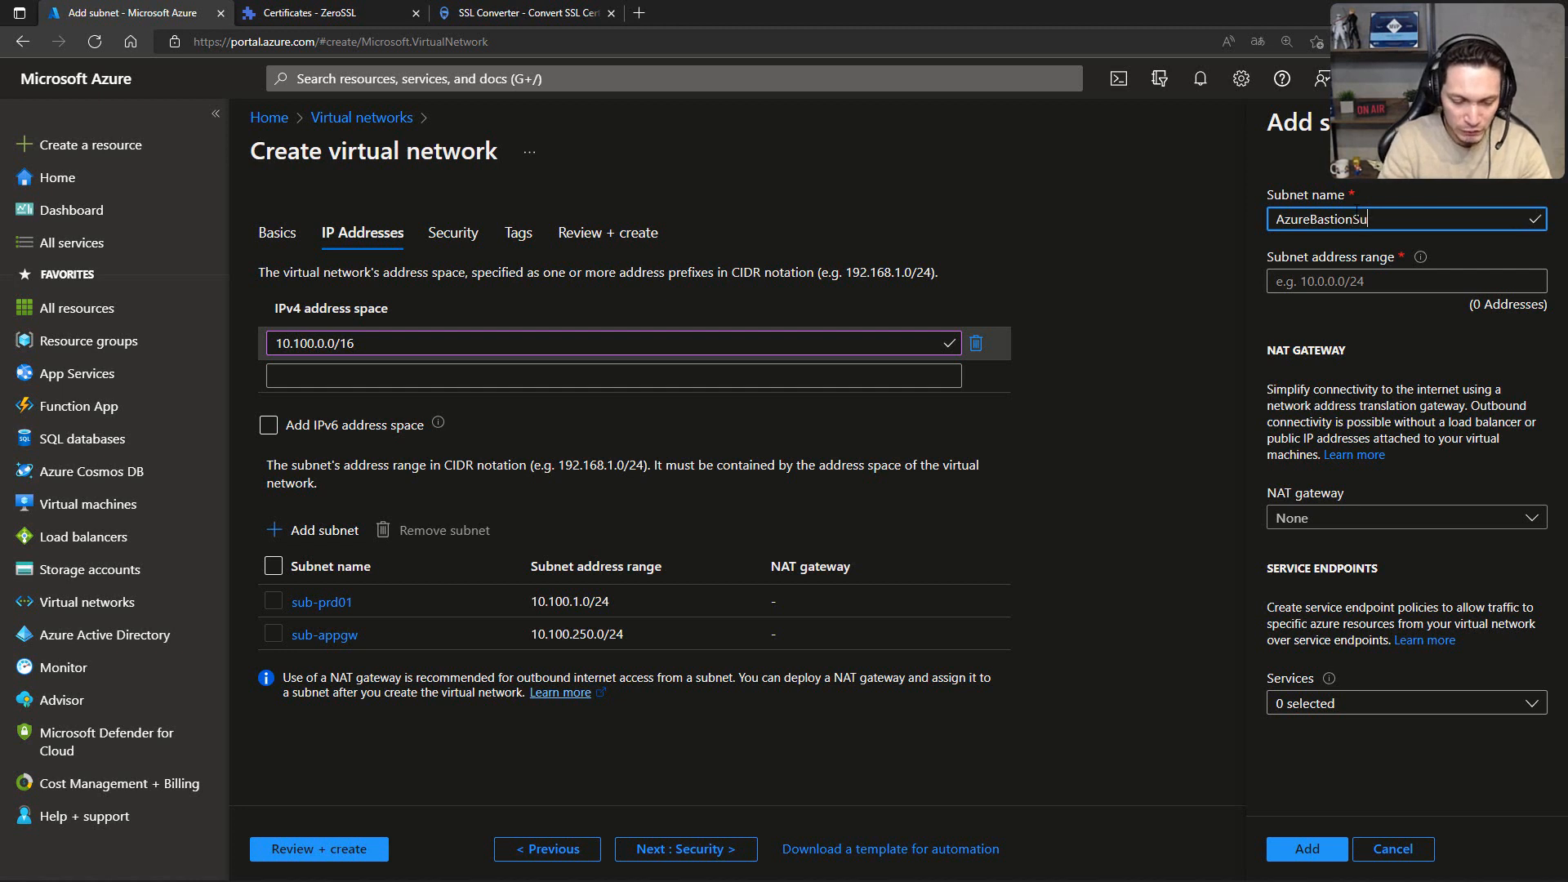
text(bvnet)
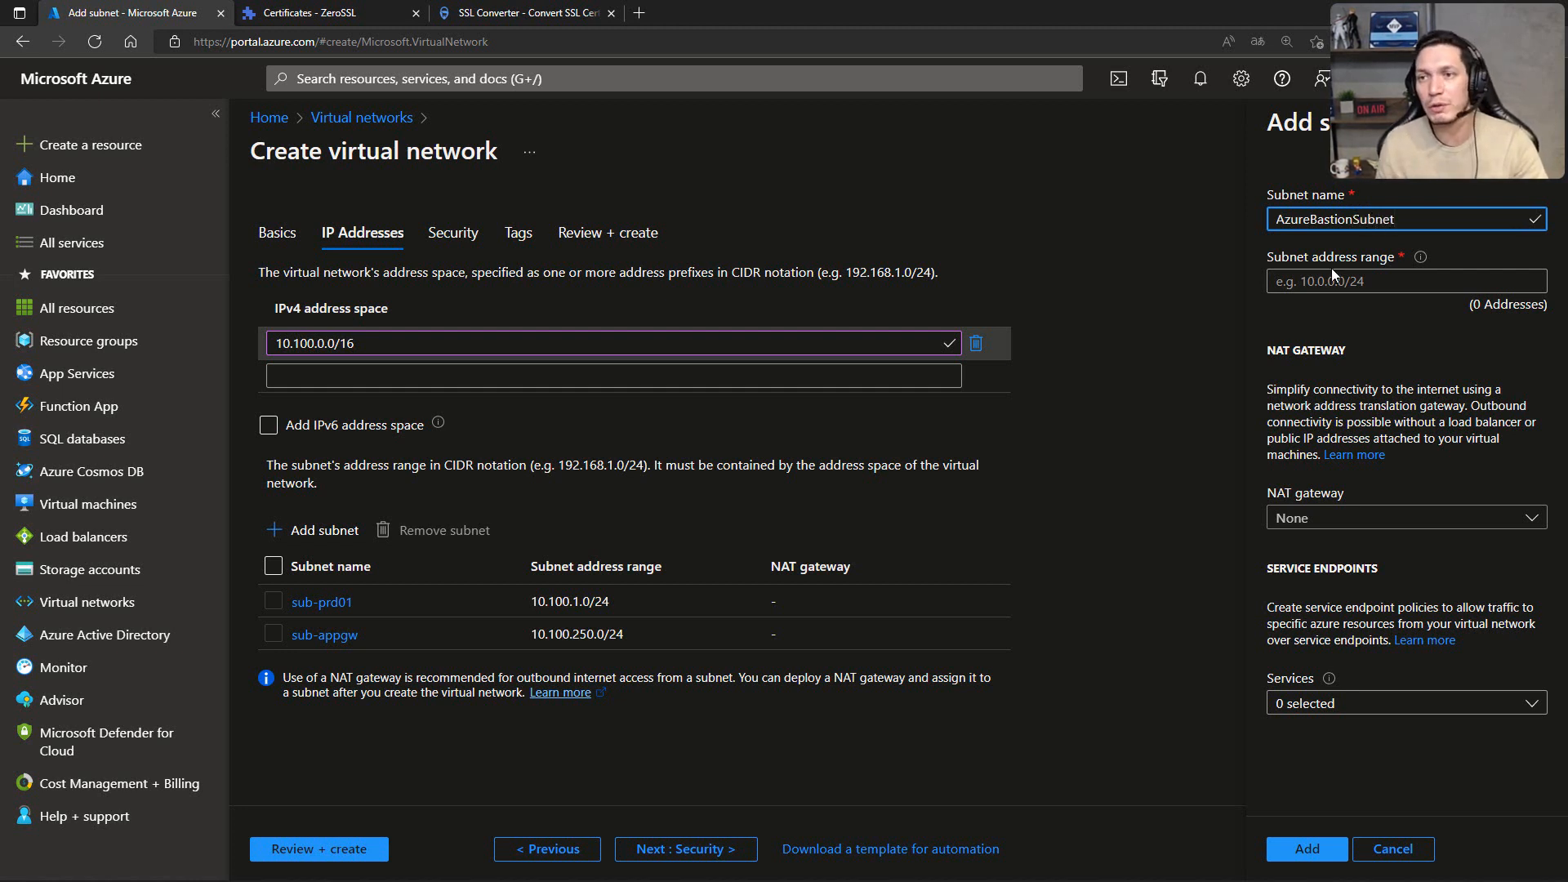
click(1332, 278)
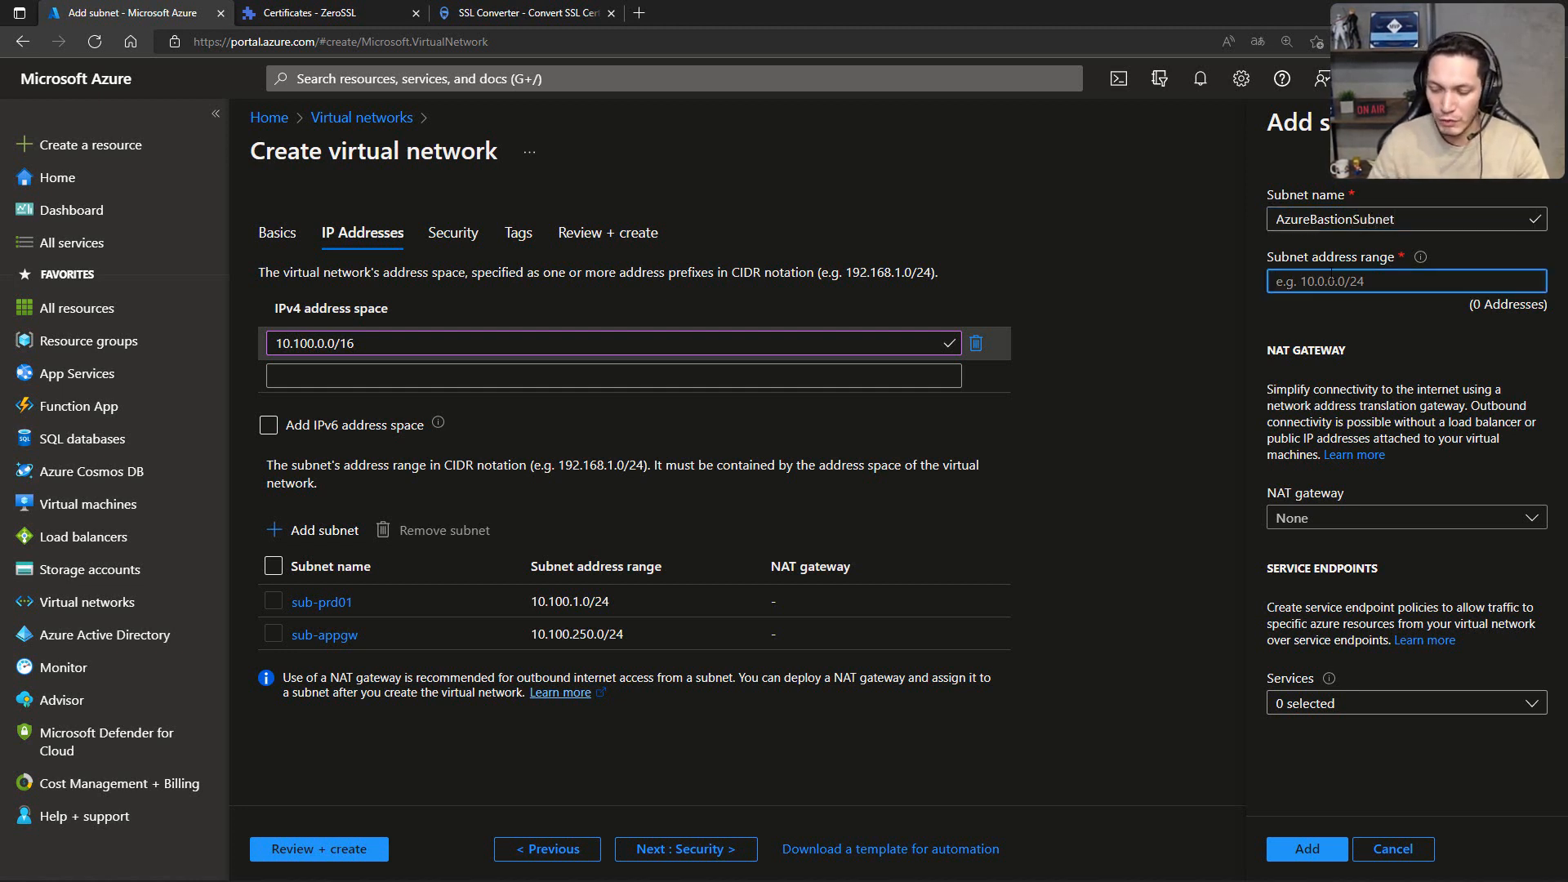
text(10.1)
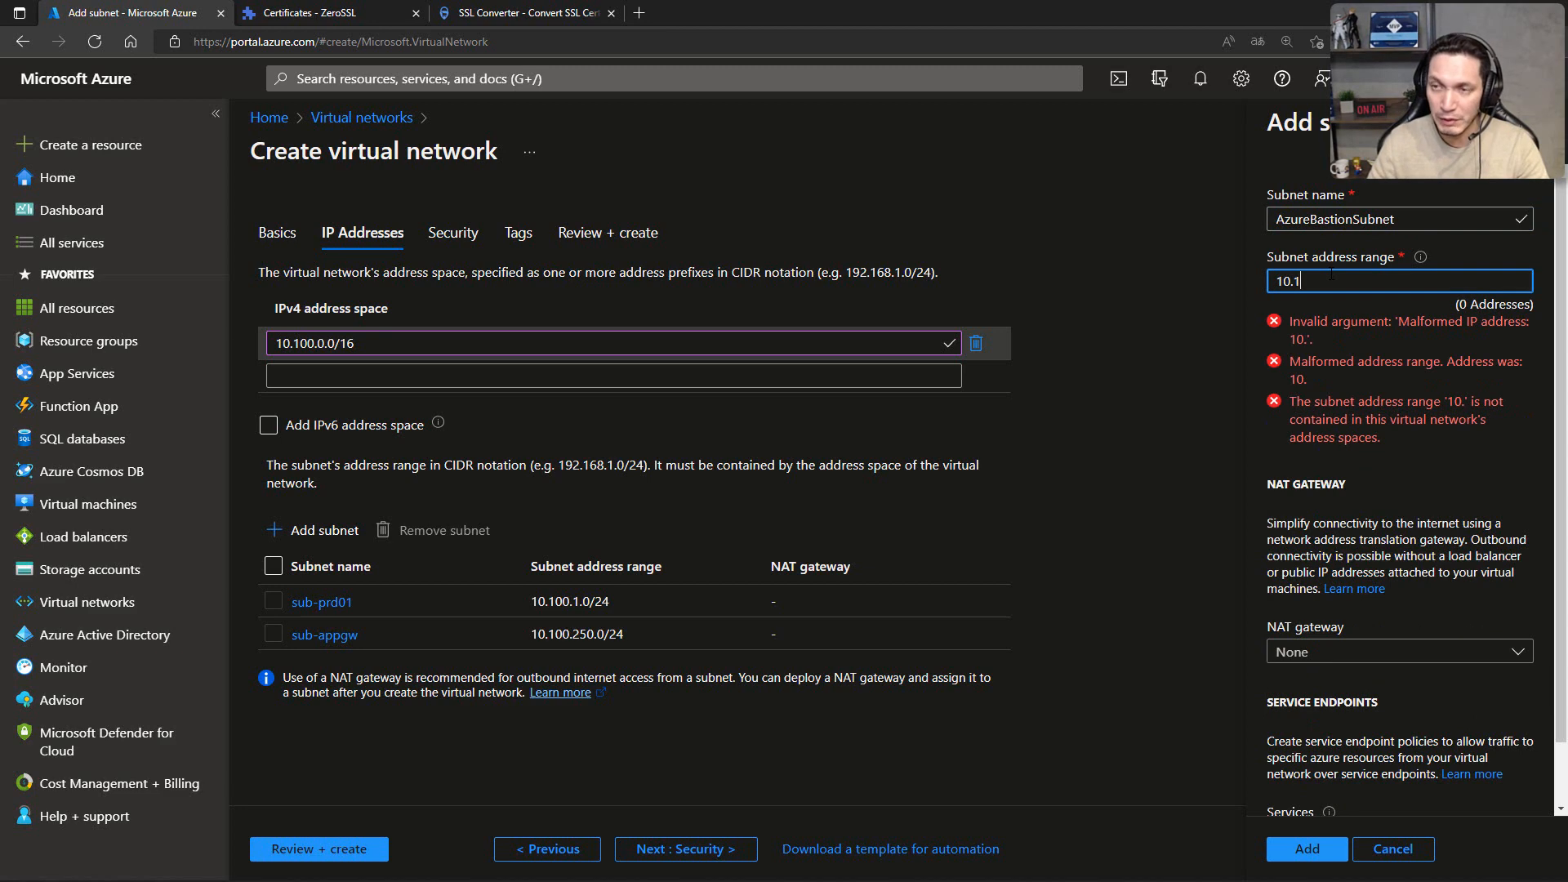
text(00.)
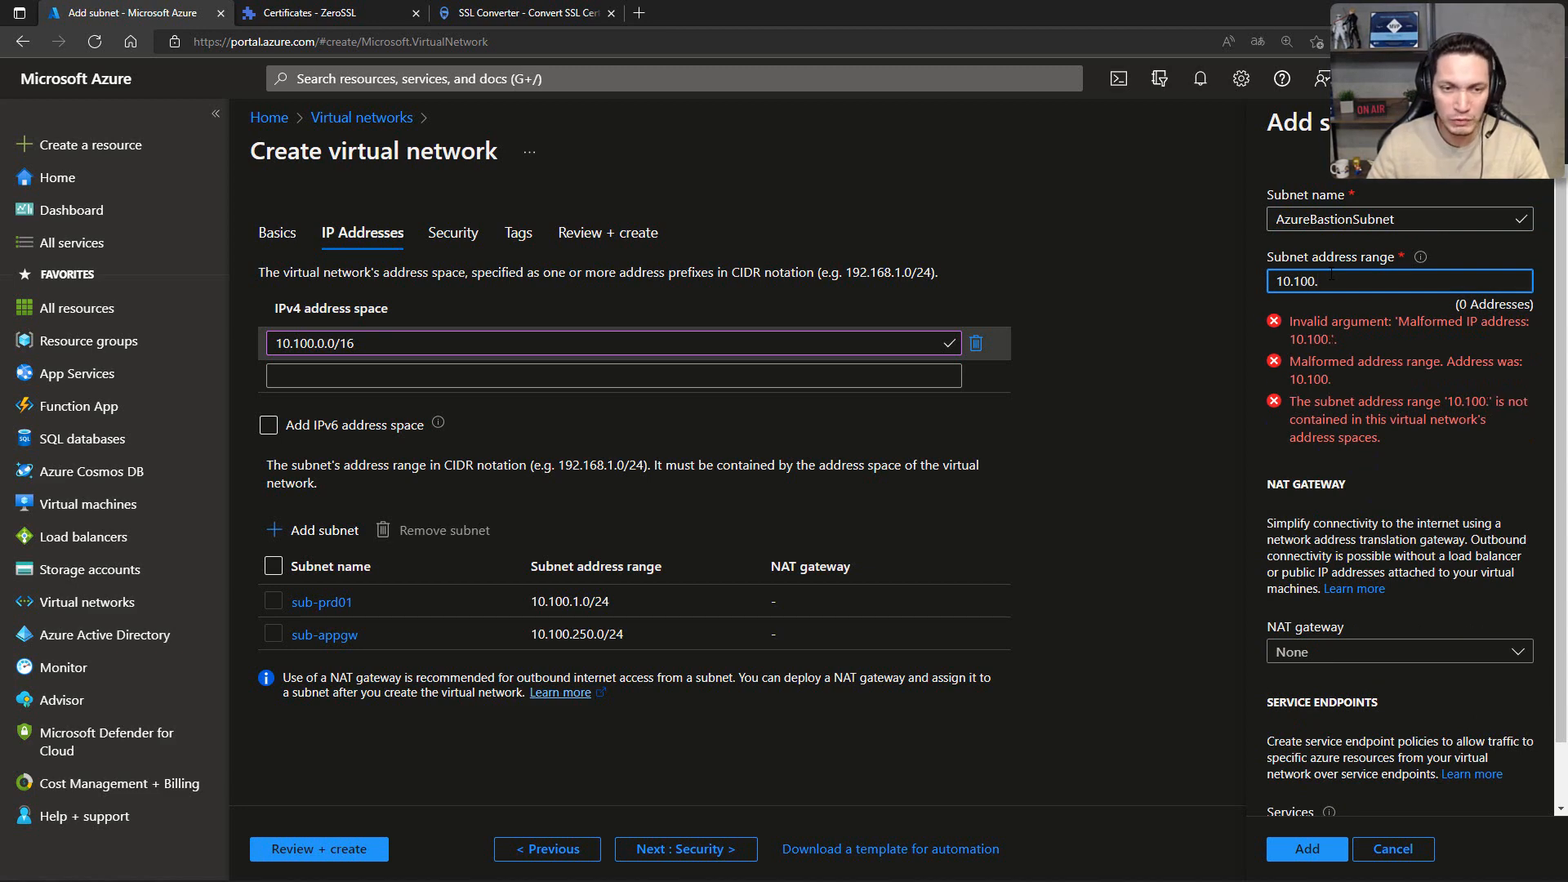
text(251.)
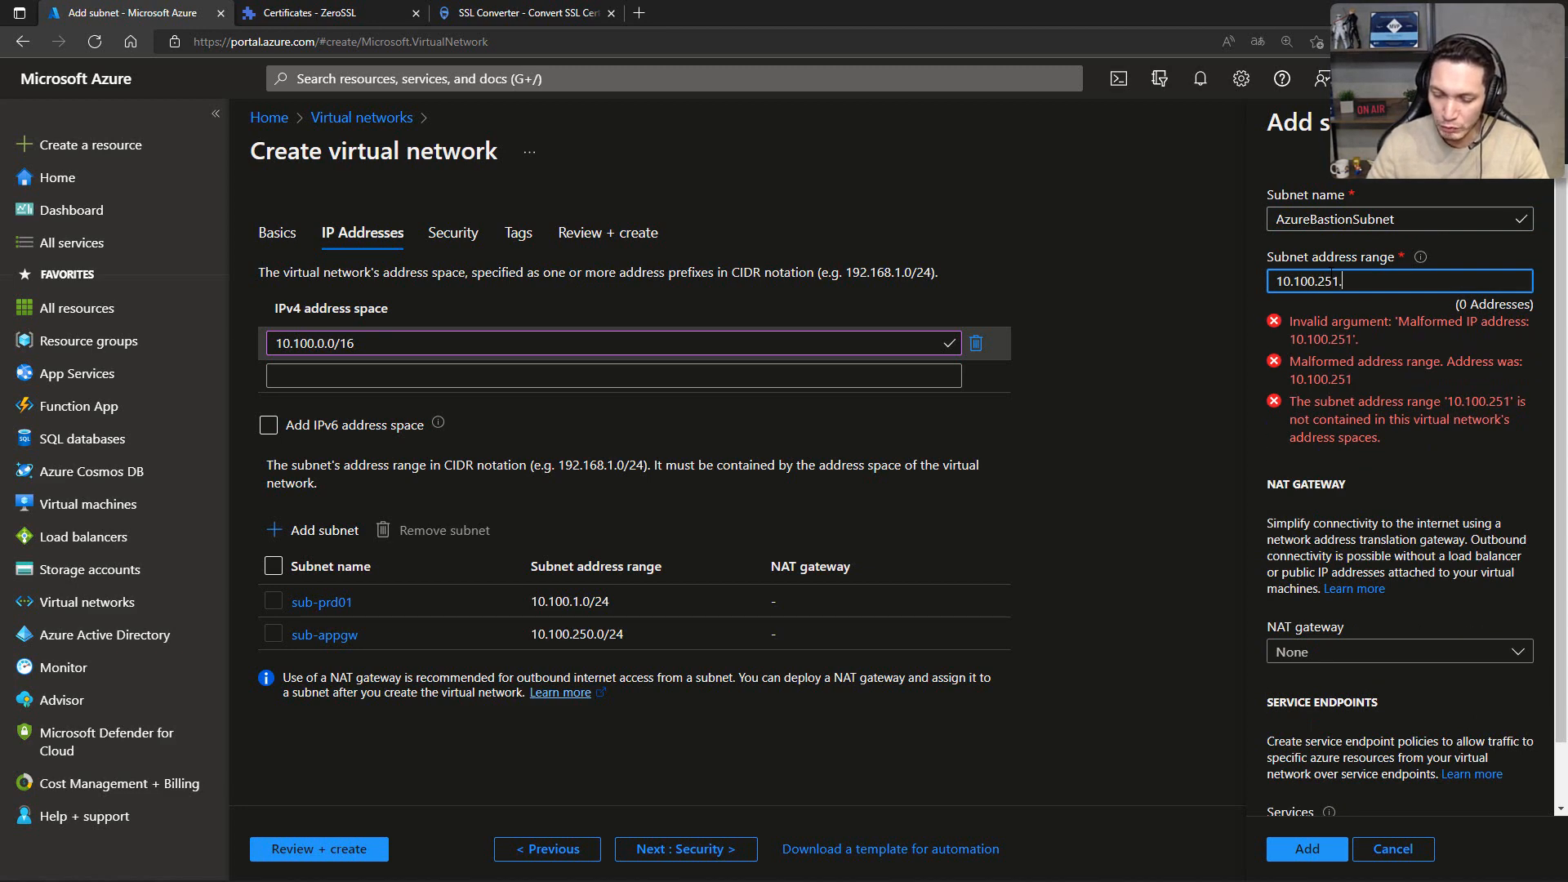
text(0/26)
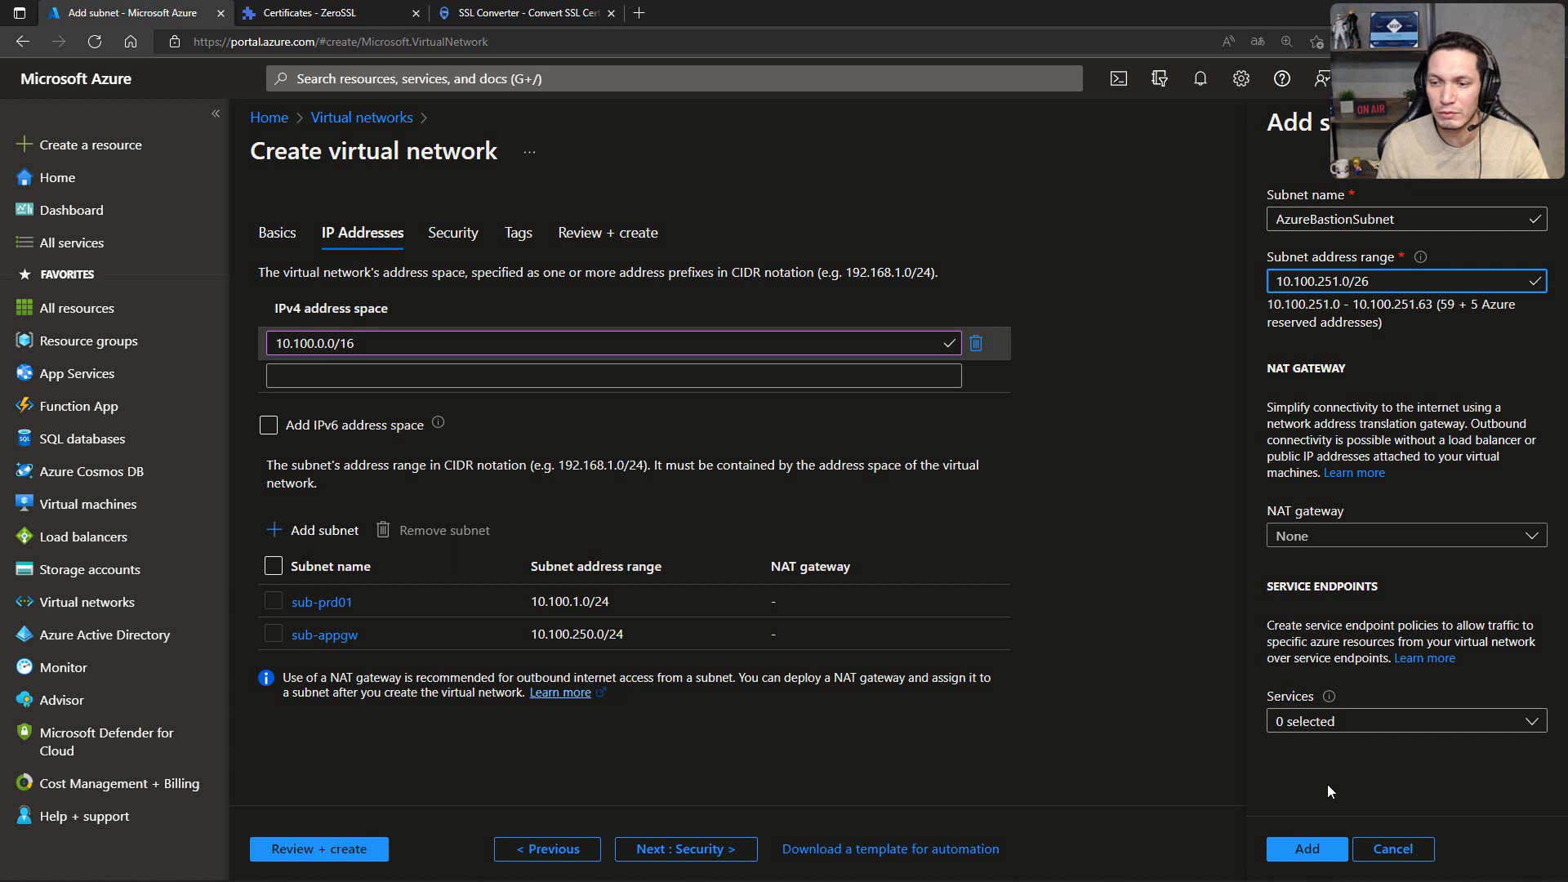
click(1311, 849)
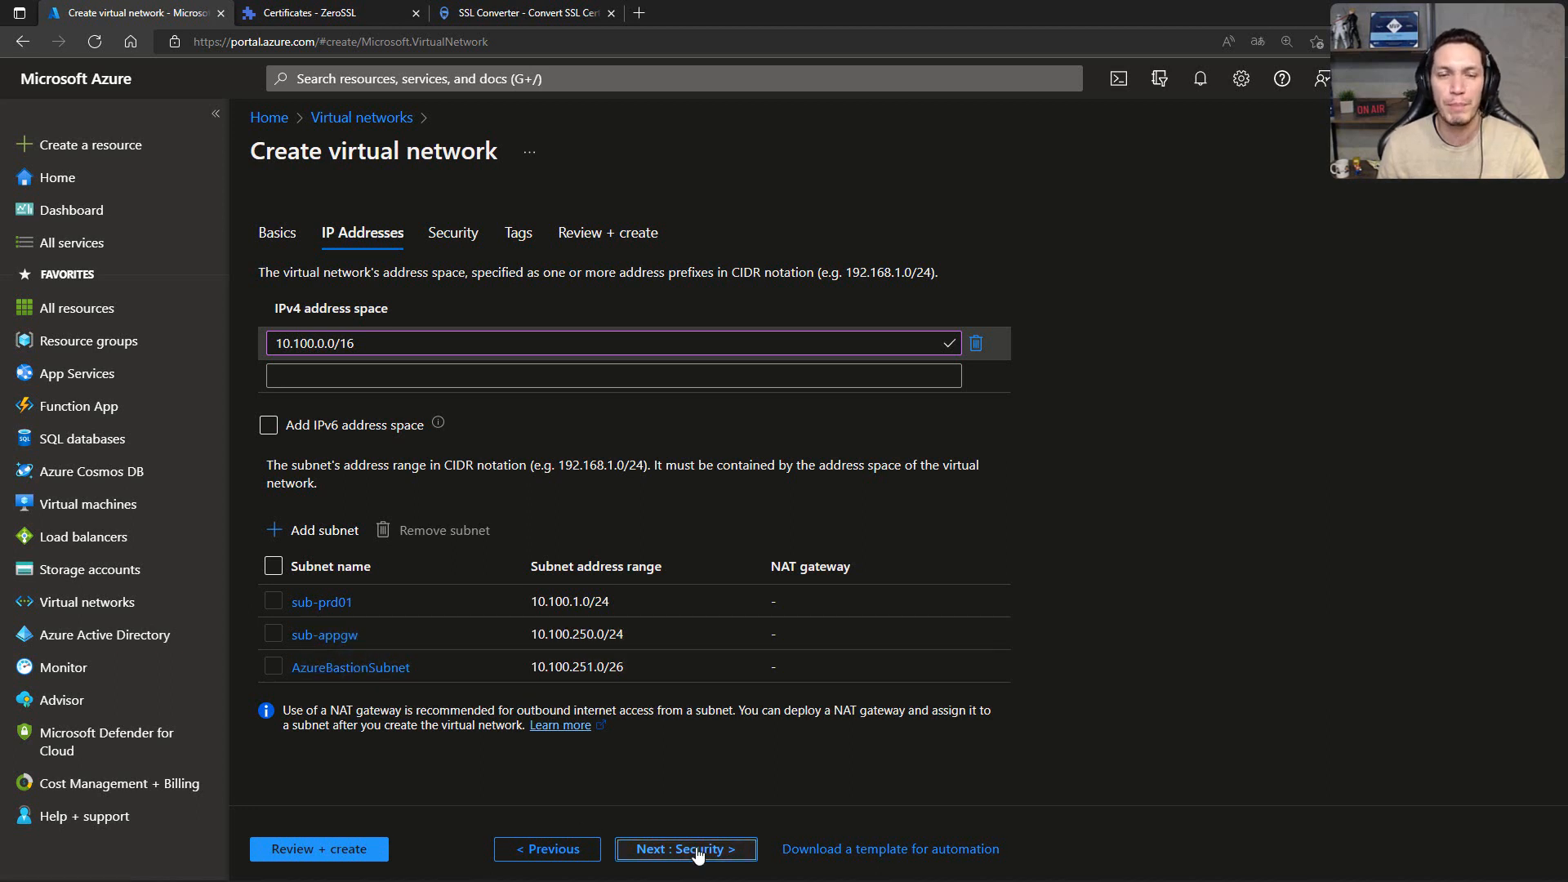
Step: Keep the default security options, leave the tags empty and proceed to the final review of the virtual network
click(644, 849)
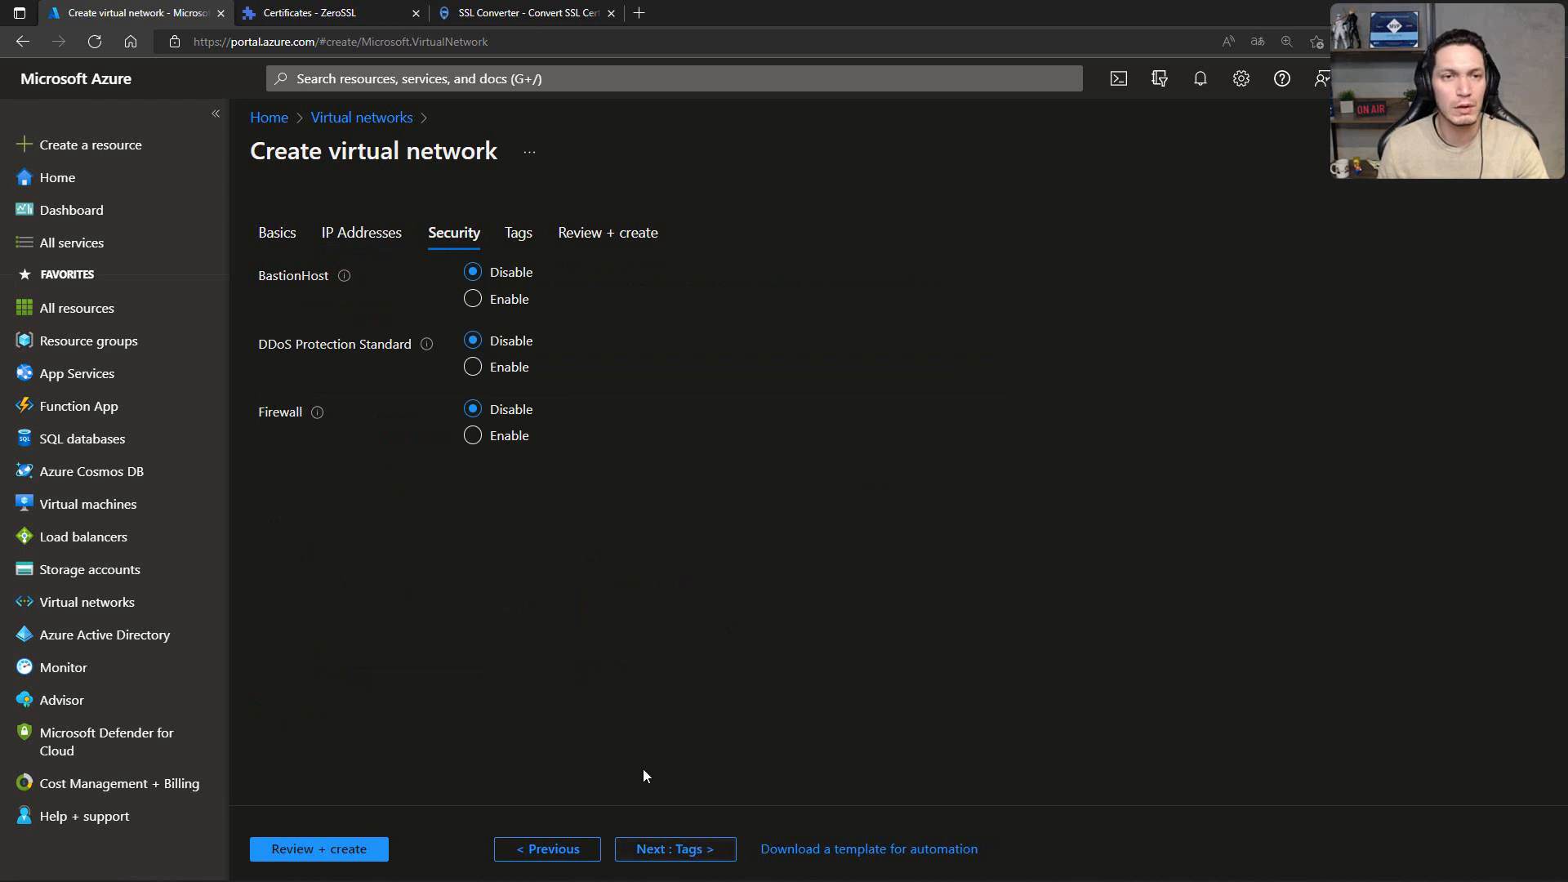
click(658, 851)
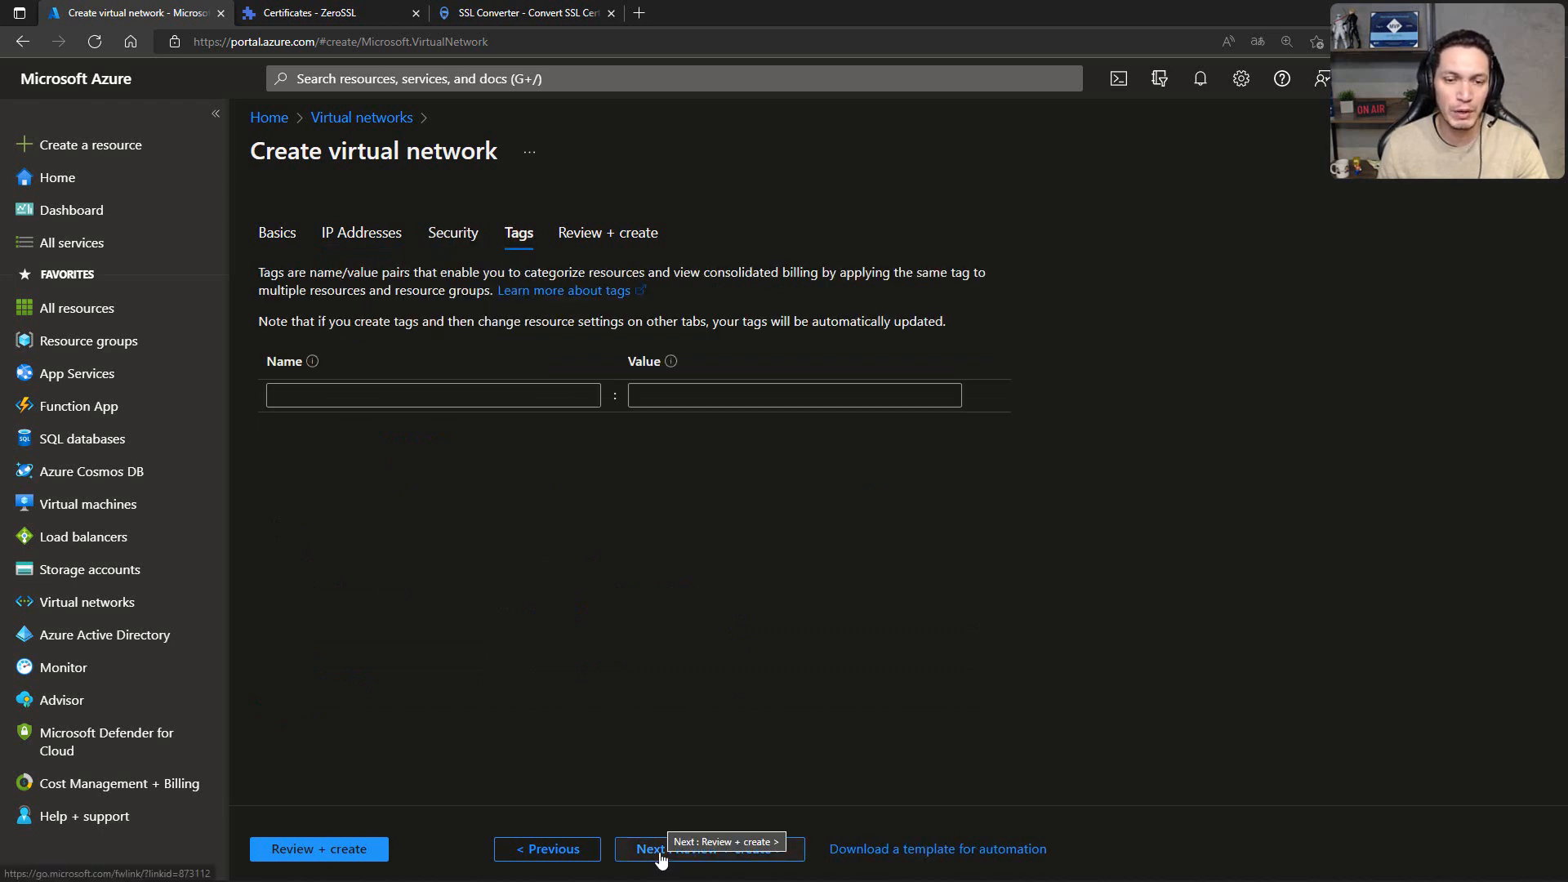
click(661, 856)
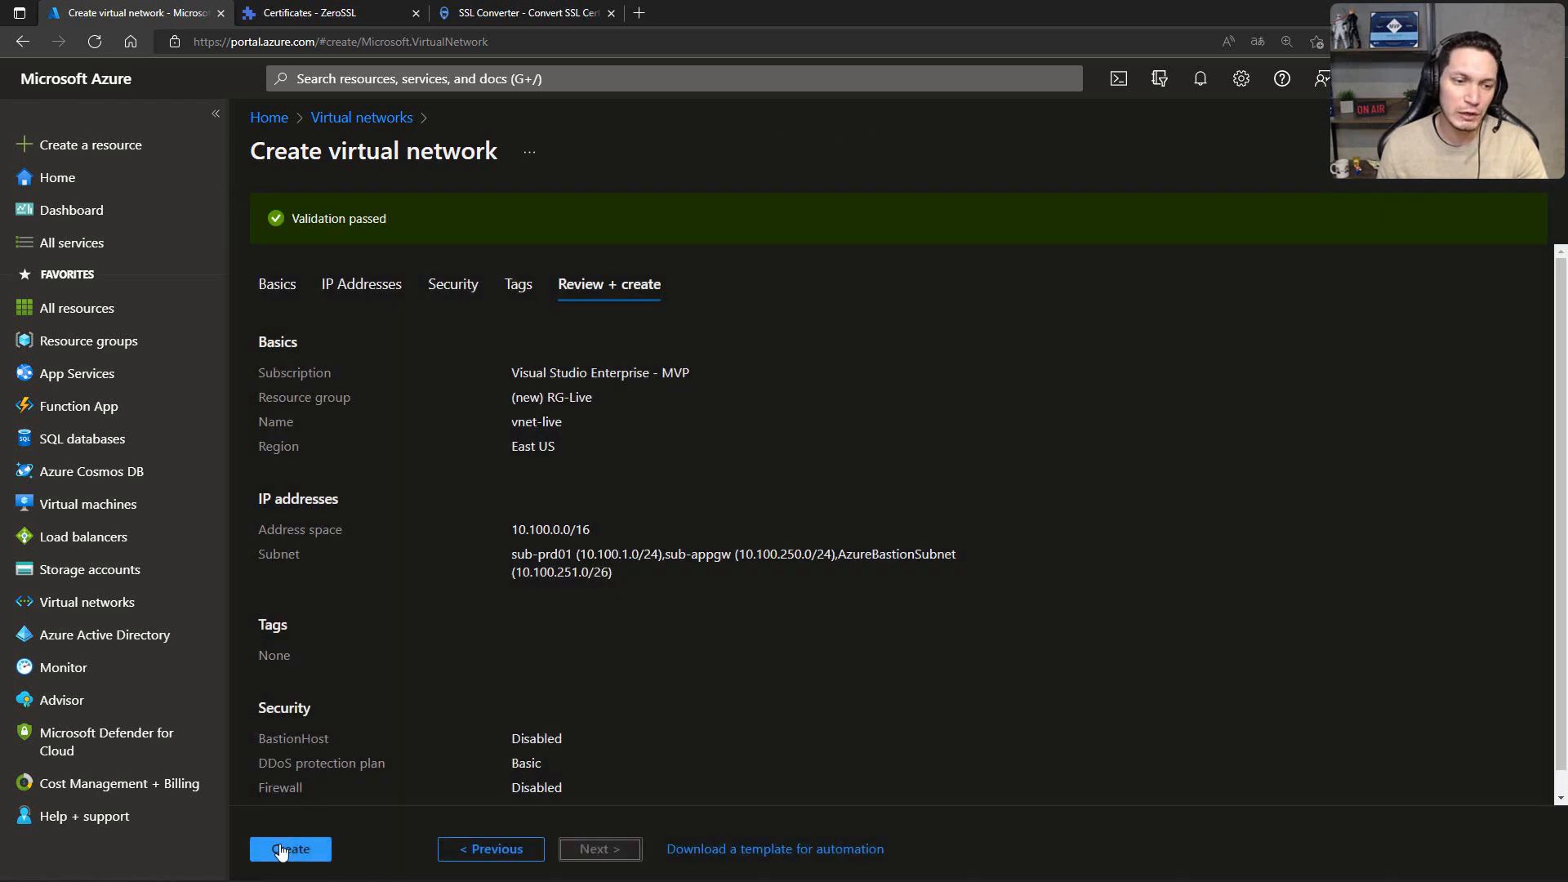
Step: Deploy the reviewed virtual network and start creating a new Azure virtual machine
click(281, 849)
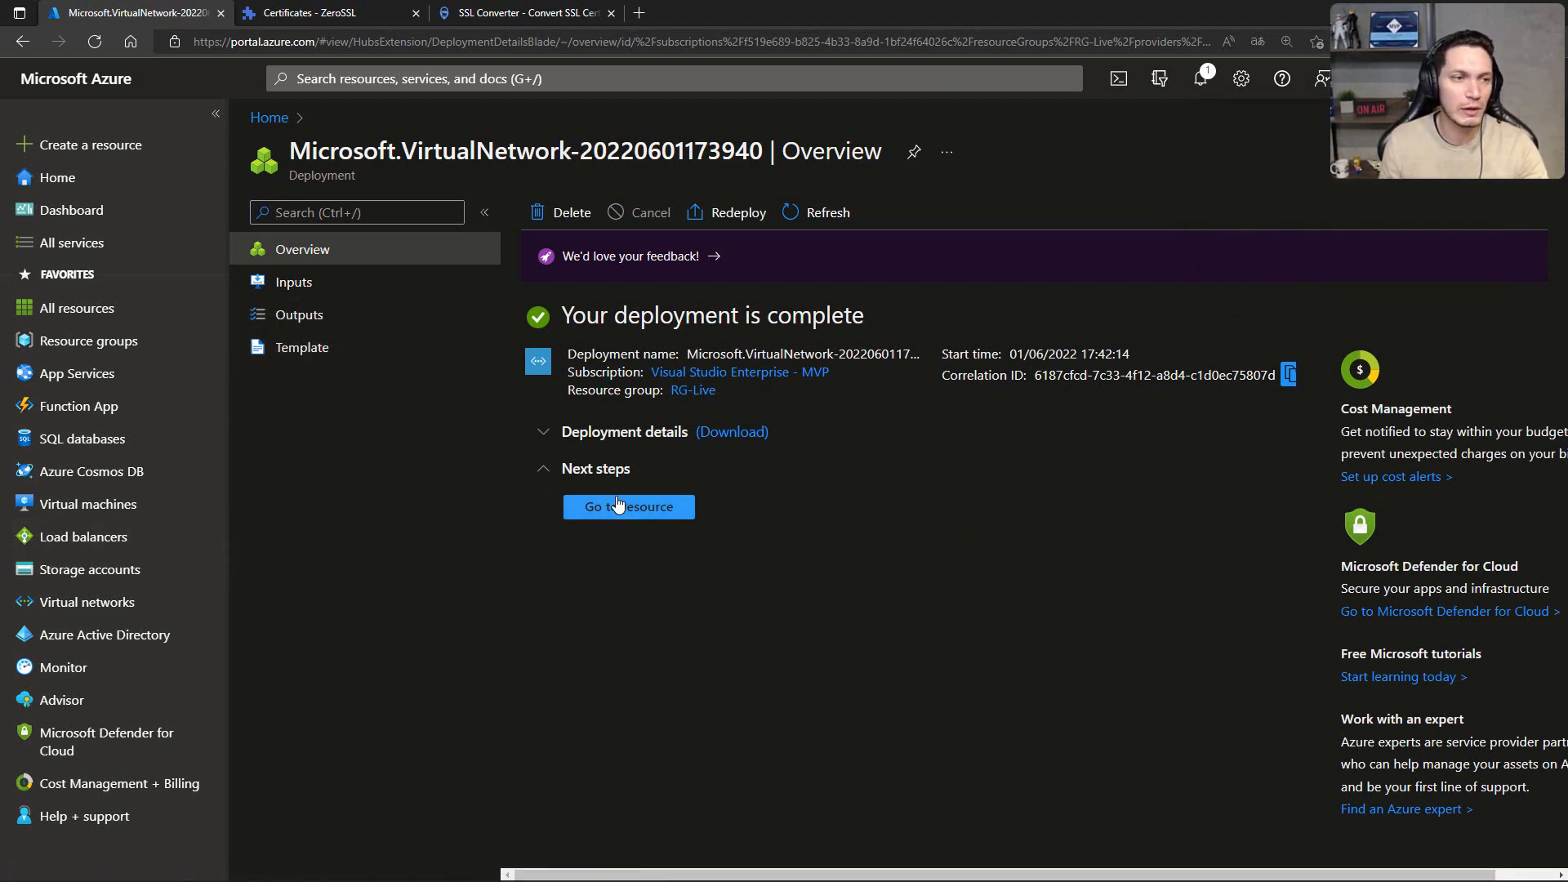
click(93, 501)
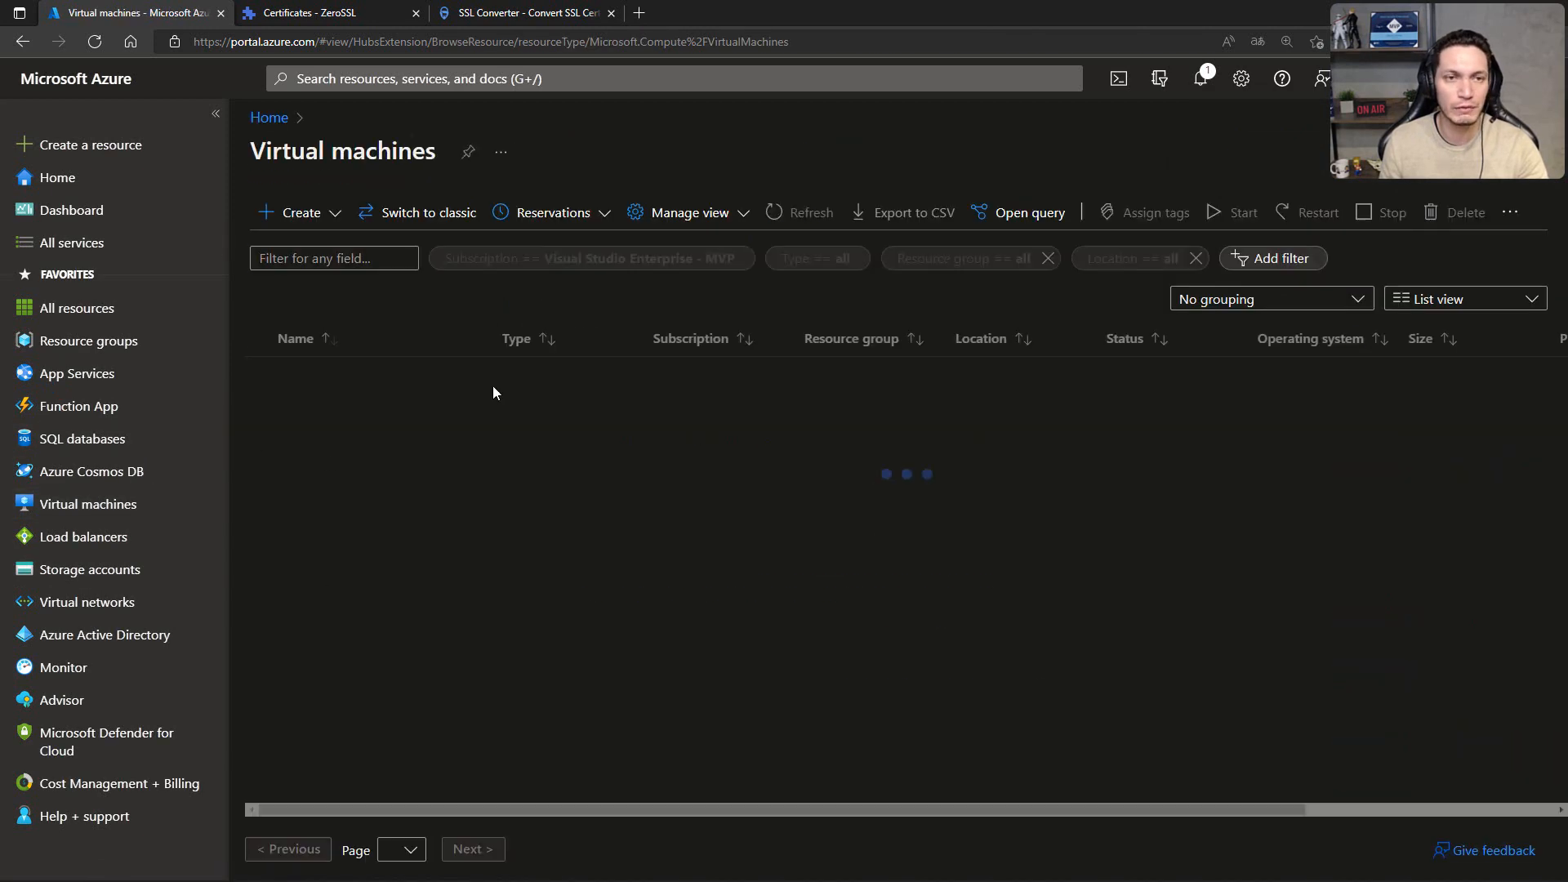
click(344, 234)
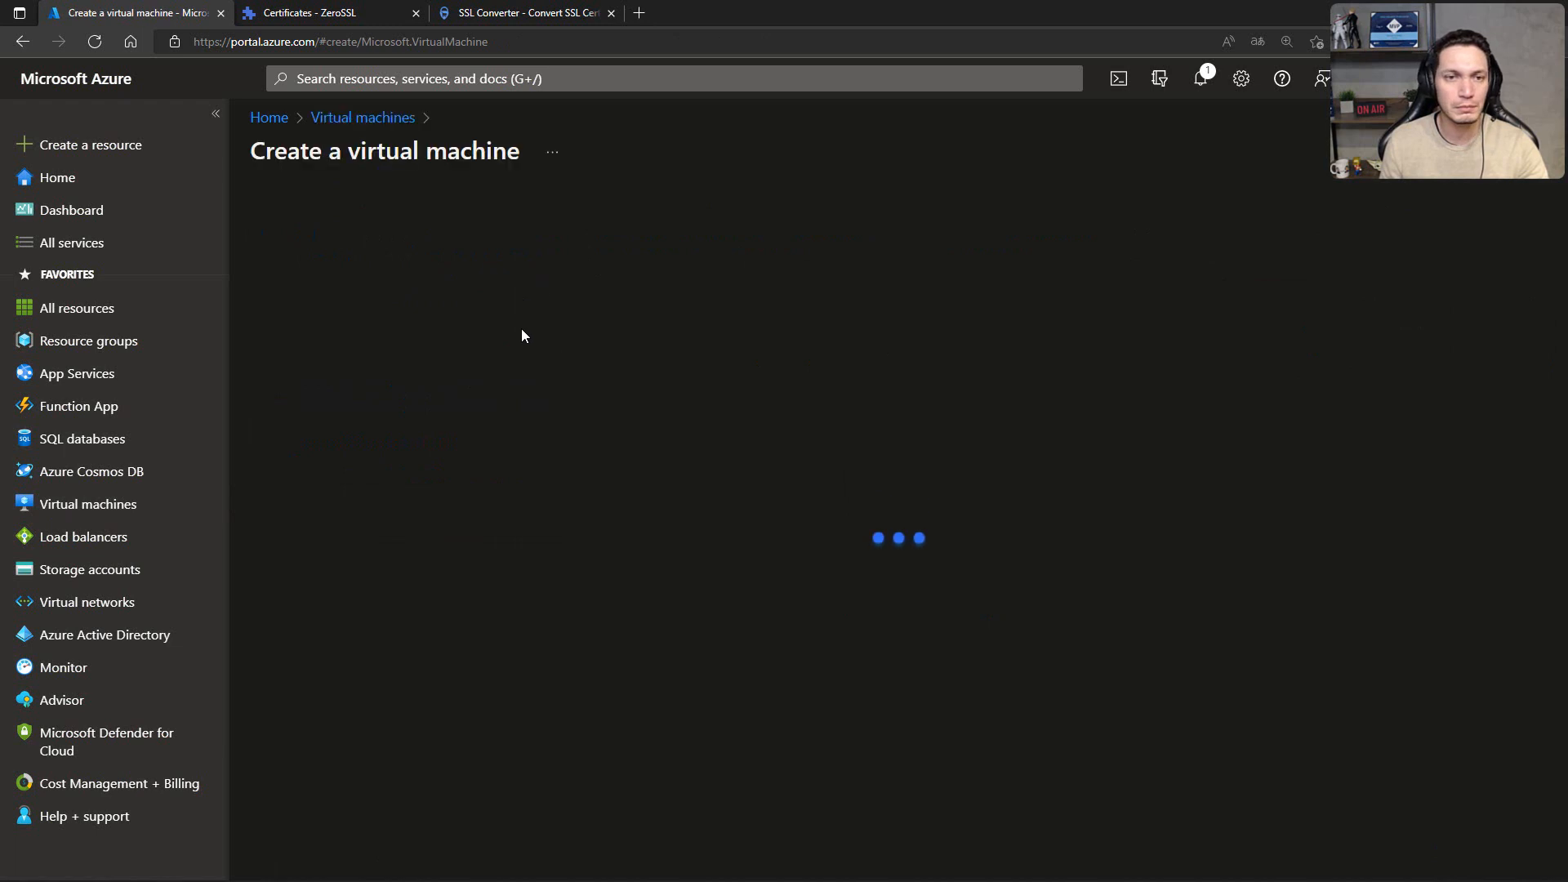
Step: Assign the virtual machine to the resource group RG-Live and name it vm-web01
click(688, 474)
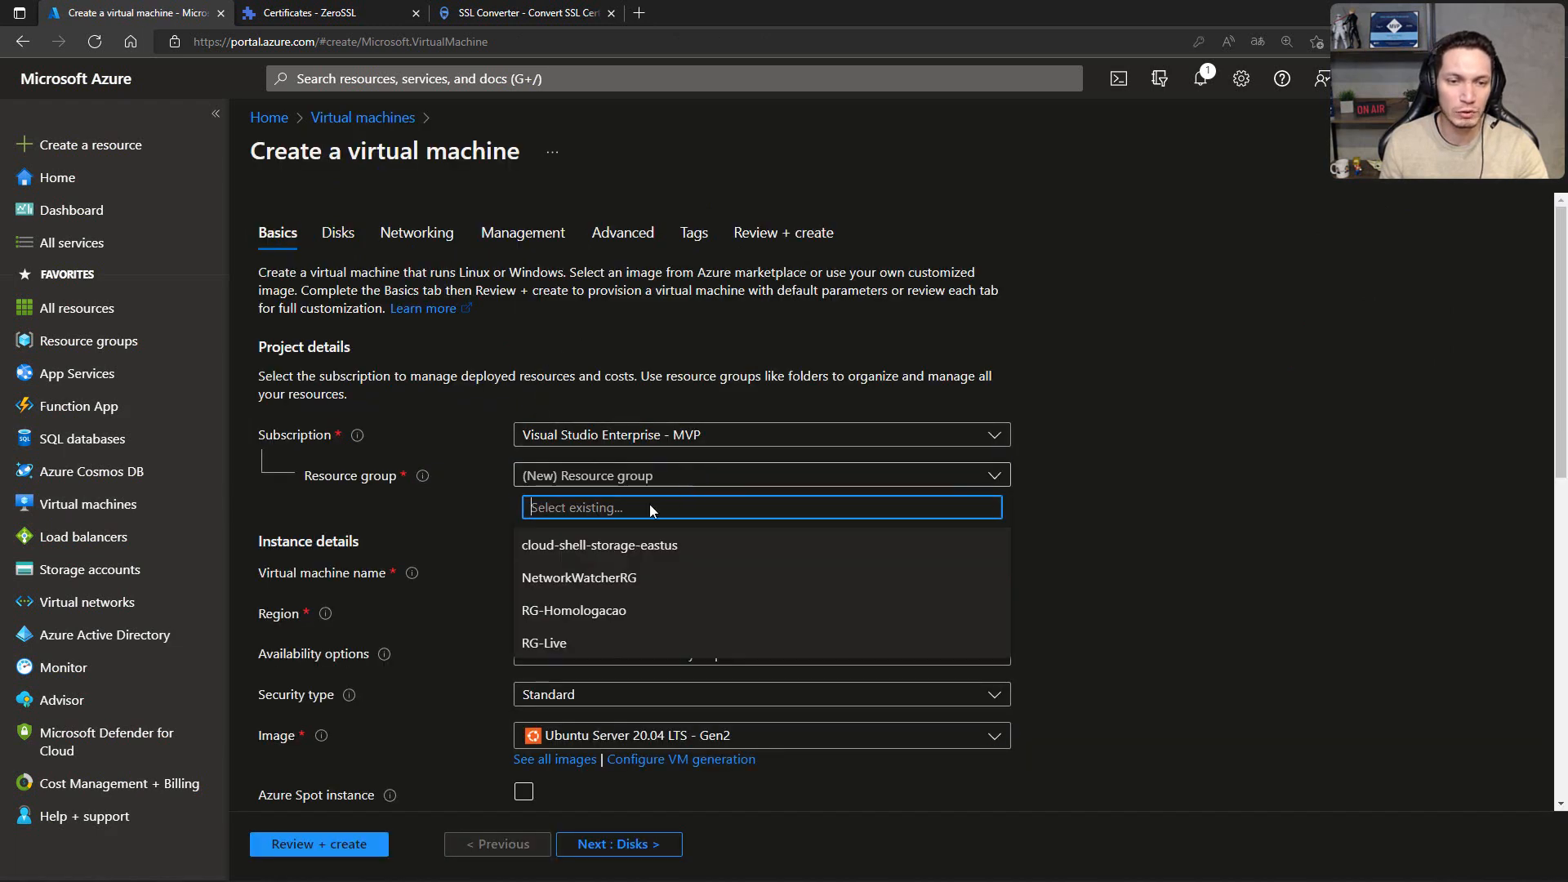
click(557, 644)
click(567, 575)
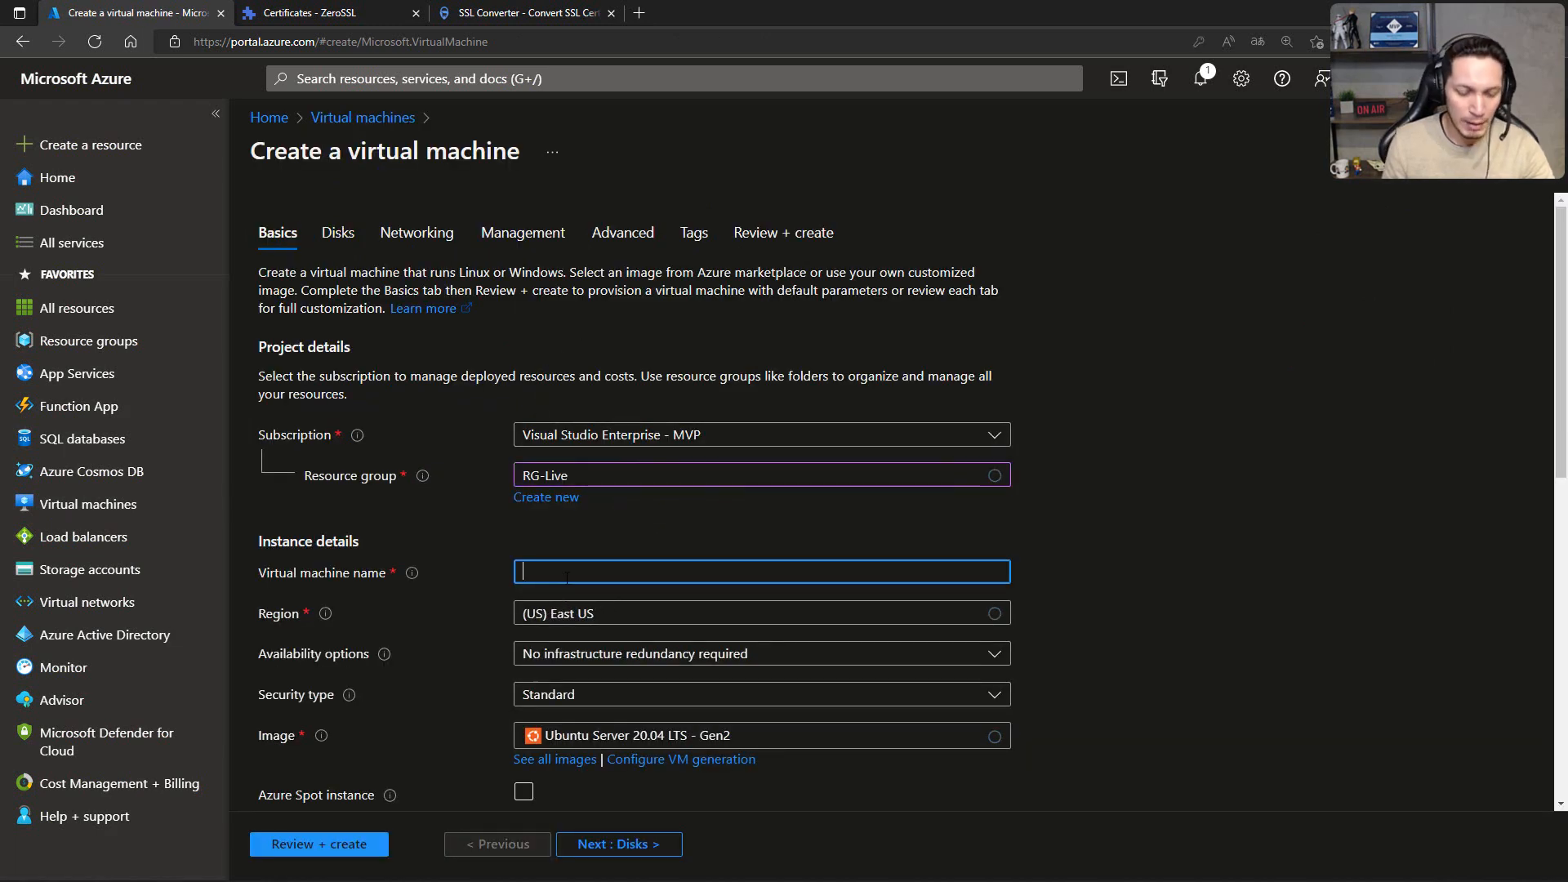
text(vm-web01)
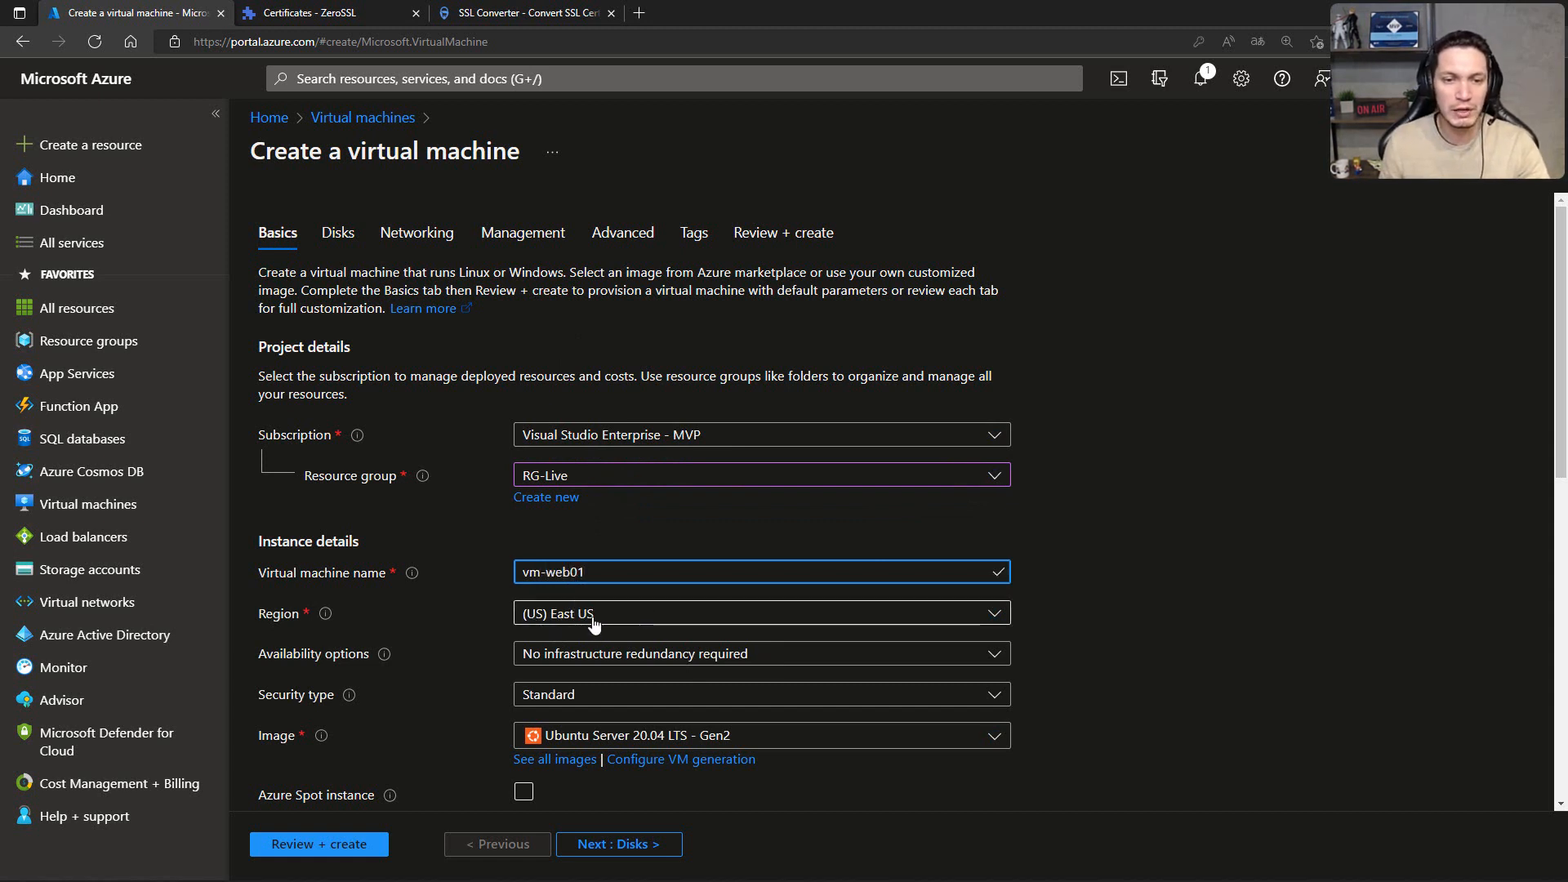
Step: Set the virtual machine's availability option to Availability zone and choose Zone 1
click(546, 658)
click(598, 501)
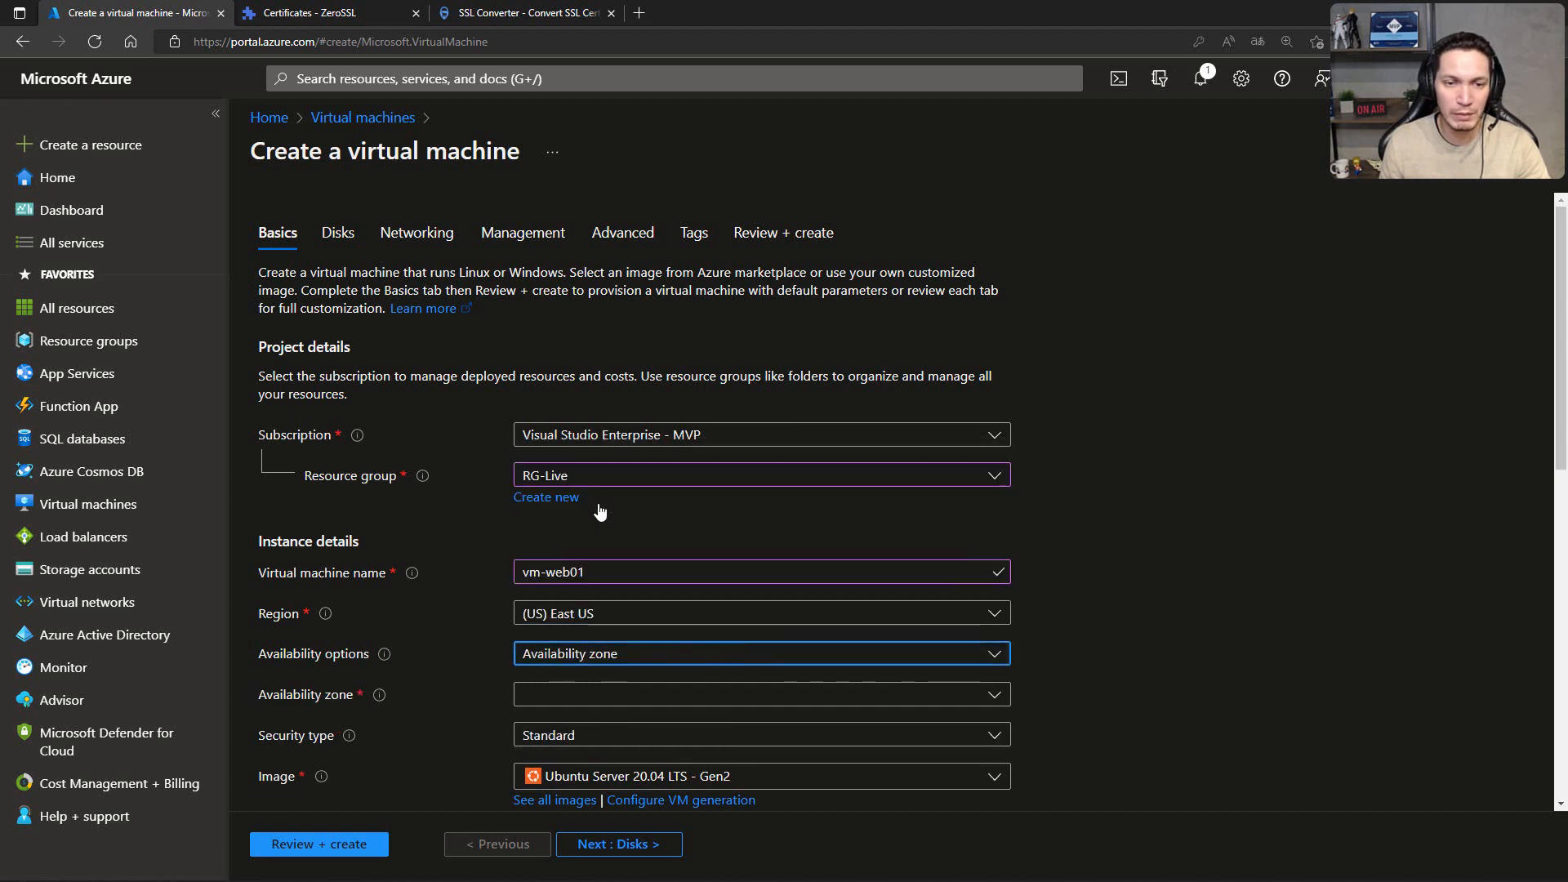
click(630, 691)
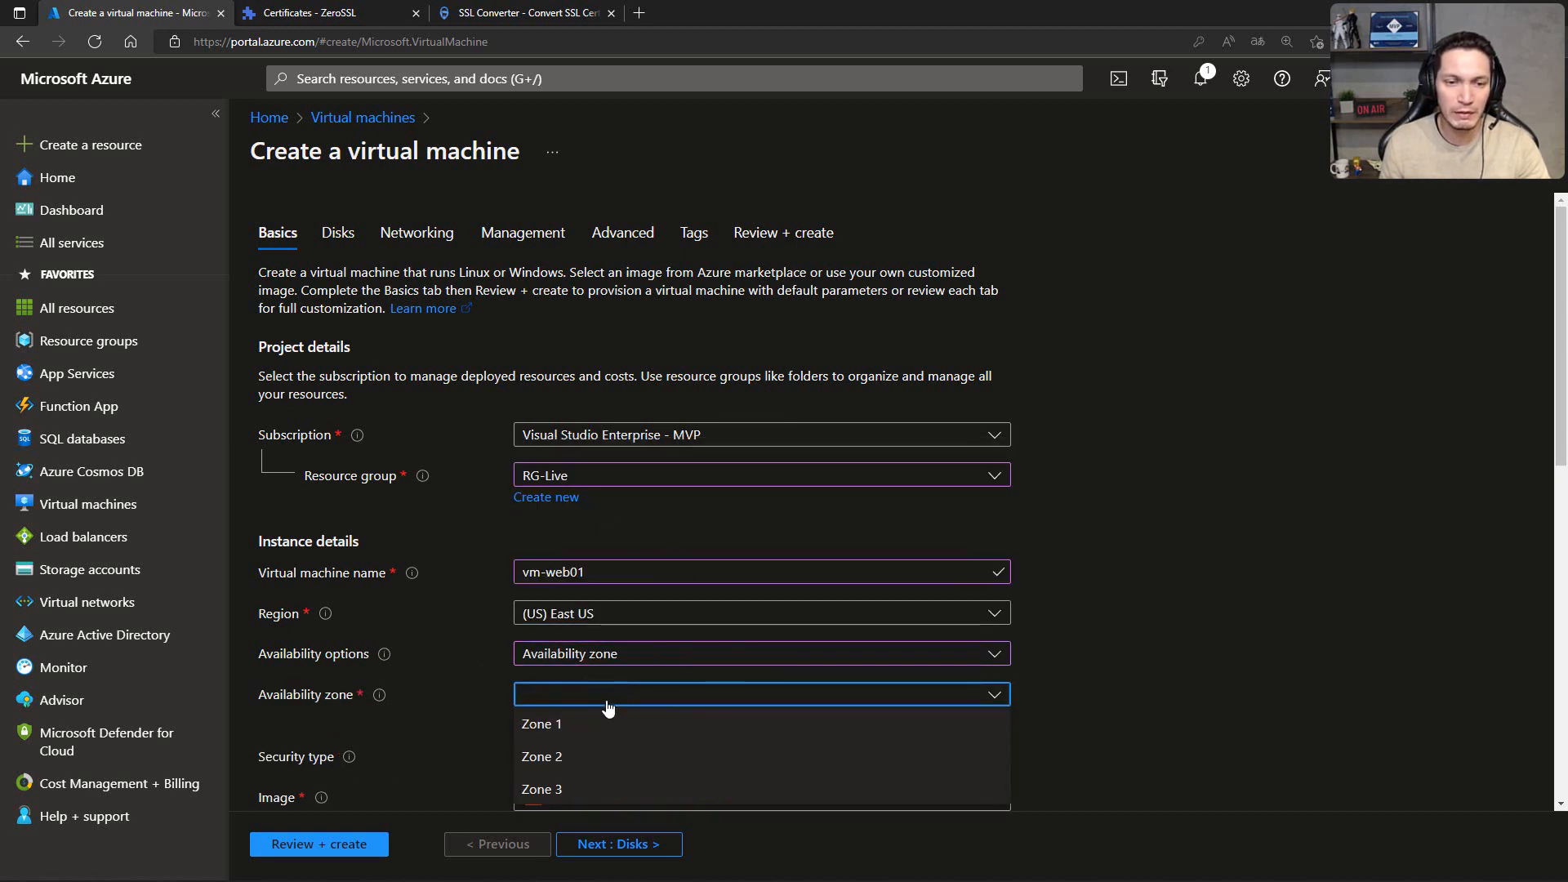
click(567, 725)
Step: Choose Windows Server 2022 Datacenter: Azure Edition - Gen2 as the virtual machine's image
scroll(1175, 609, down, 2)
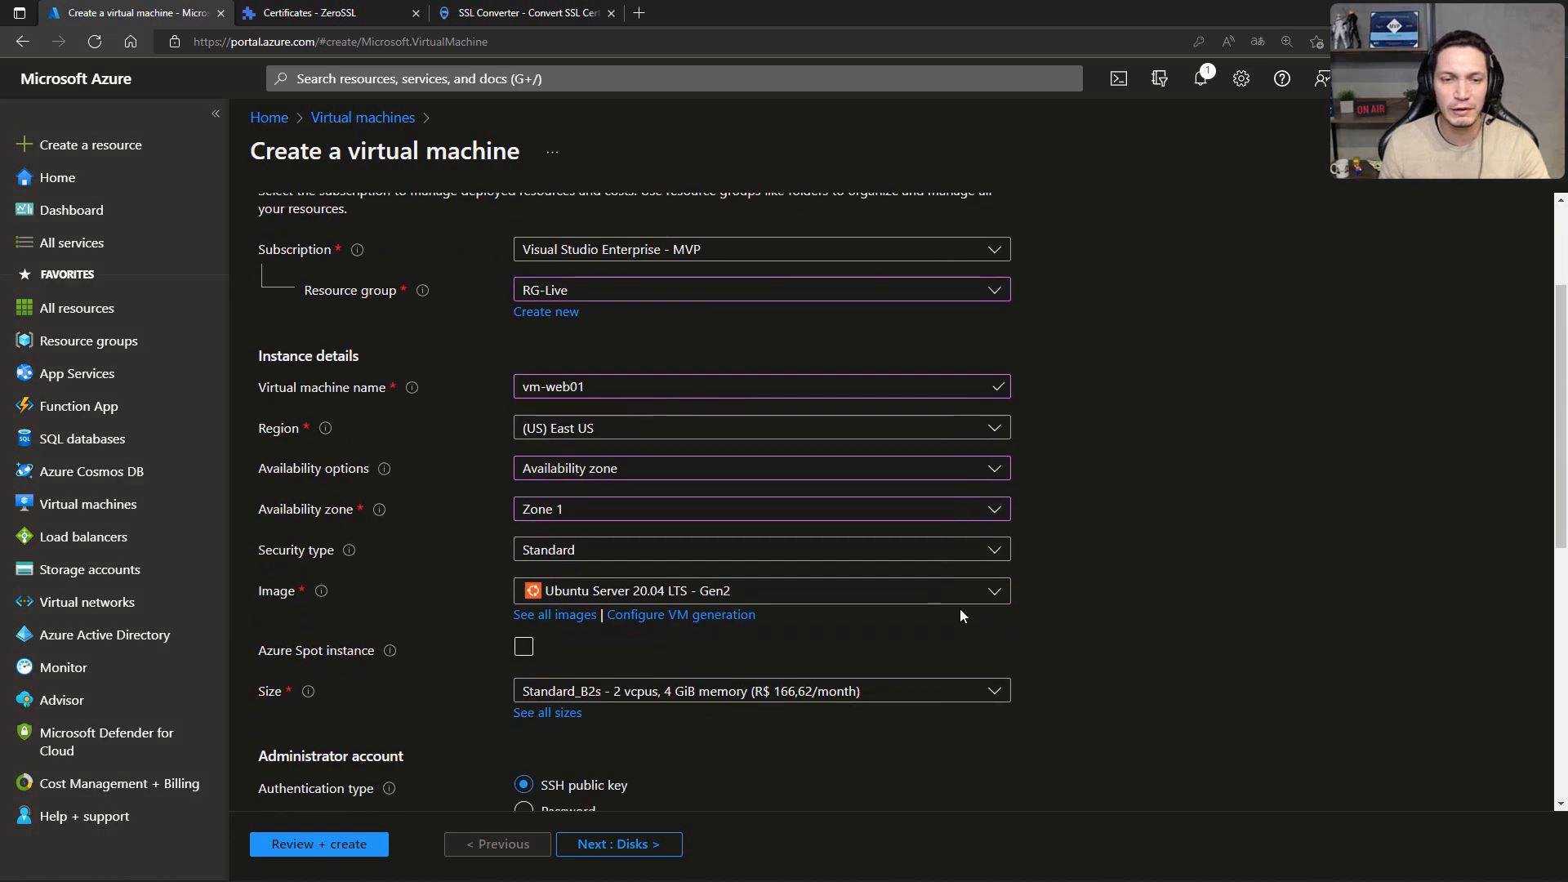
click(732, 602)
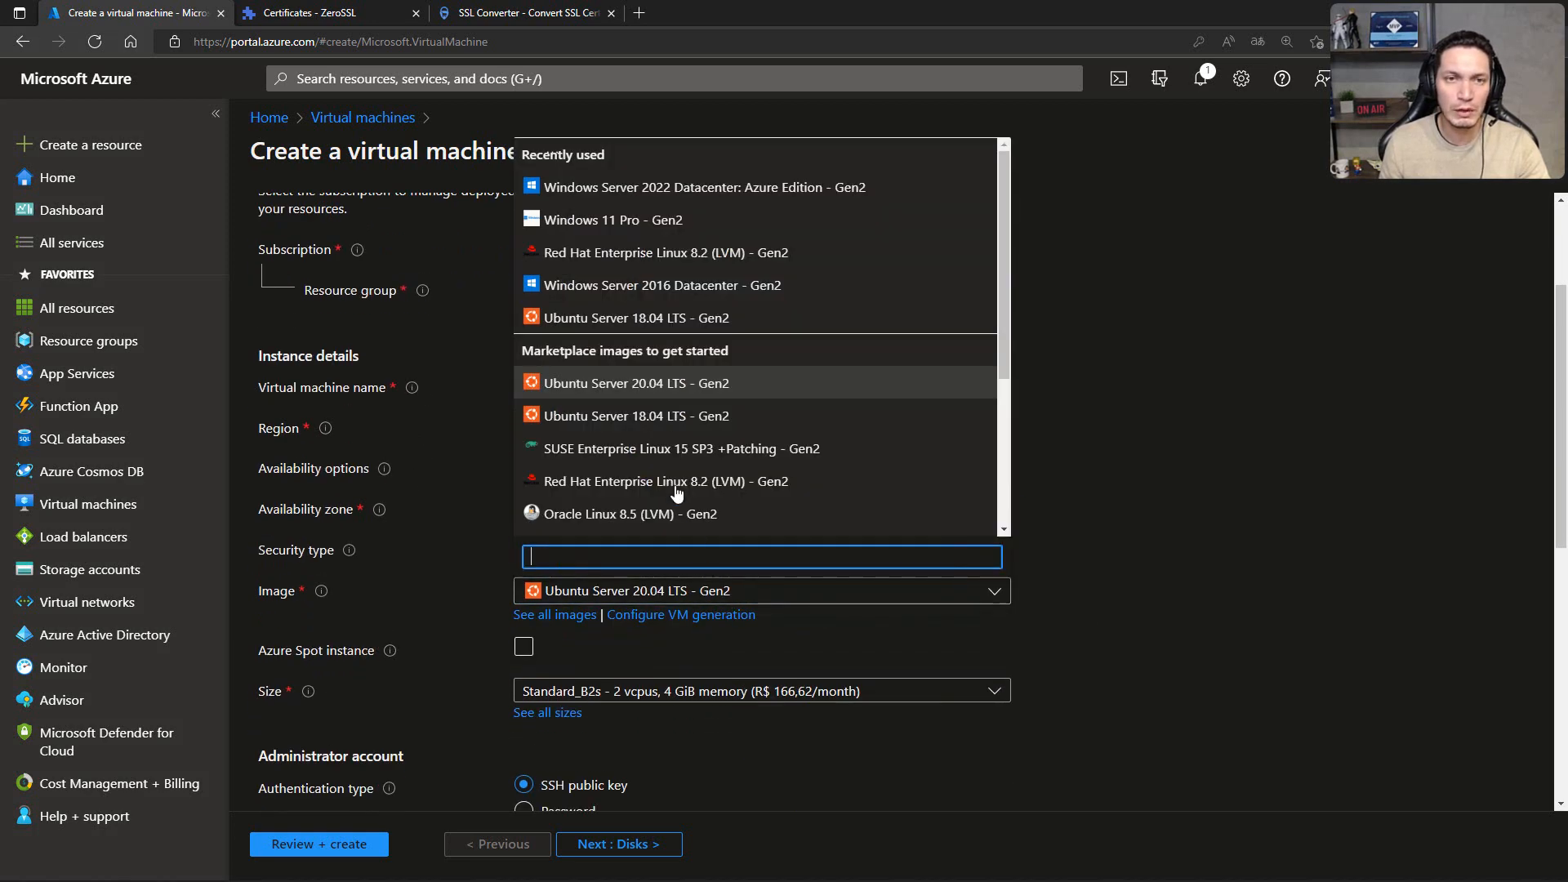
click(669, 189)
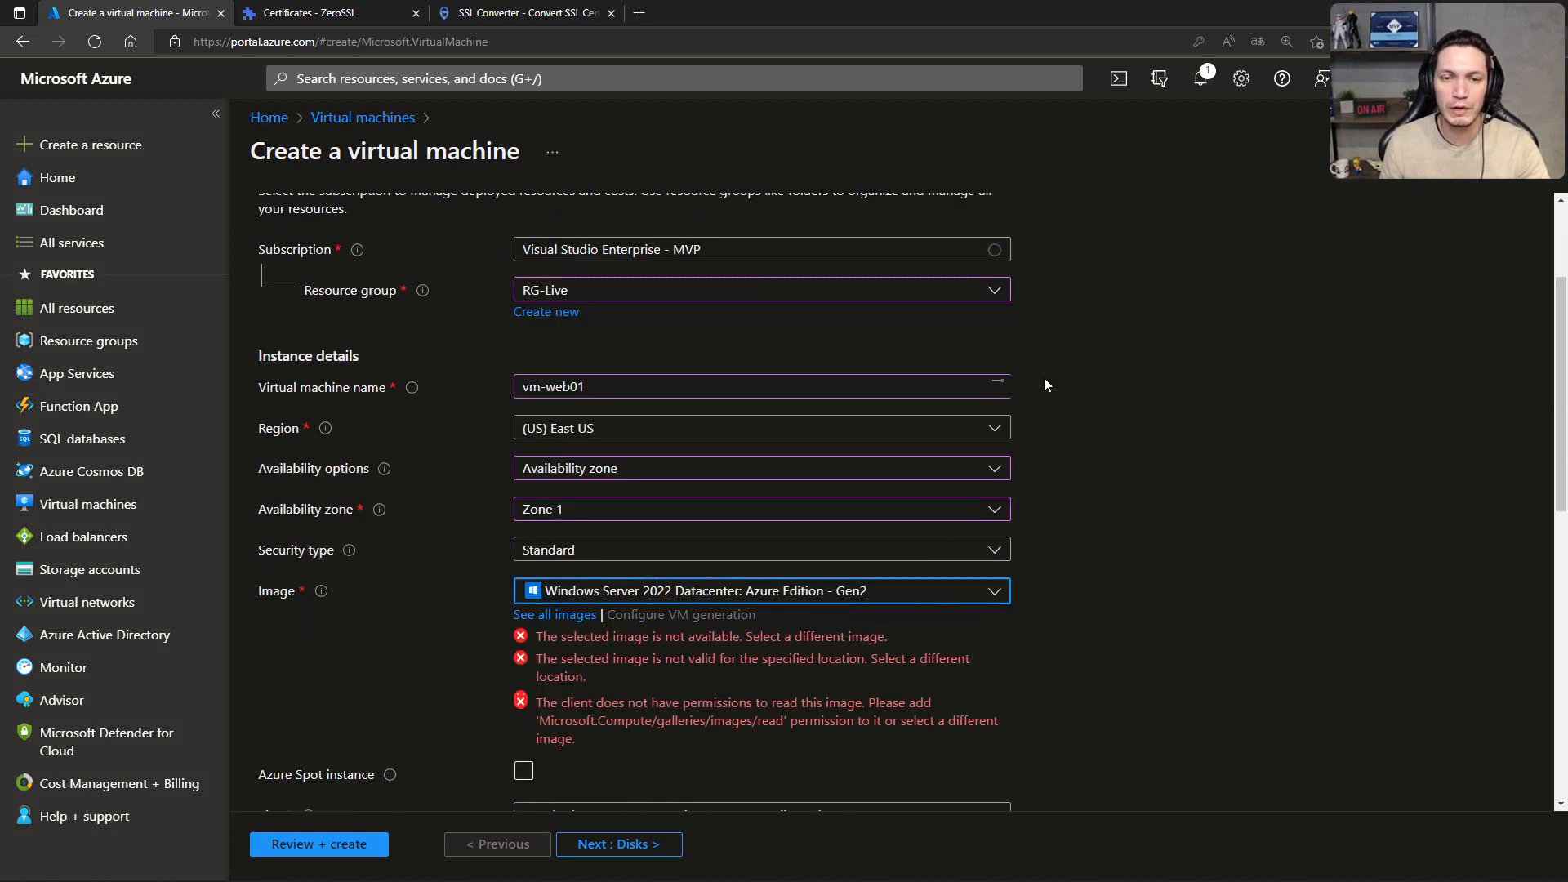
Step: Enter the administrator username and confirm the prefilled administrator account password
scroll(1099, 391, down, 2)
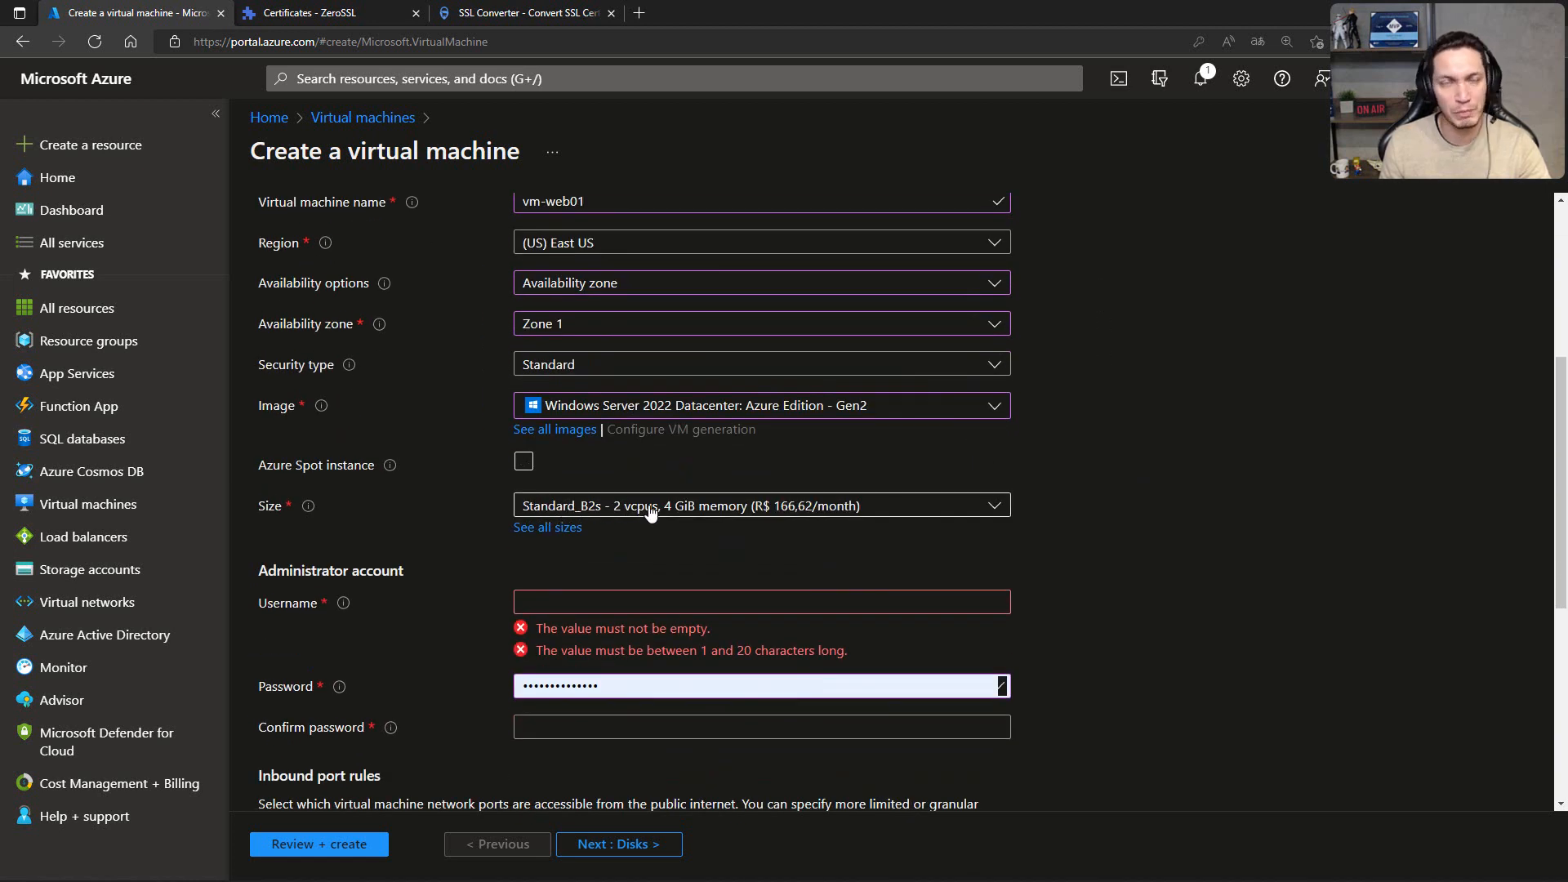
click(633, 603)
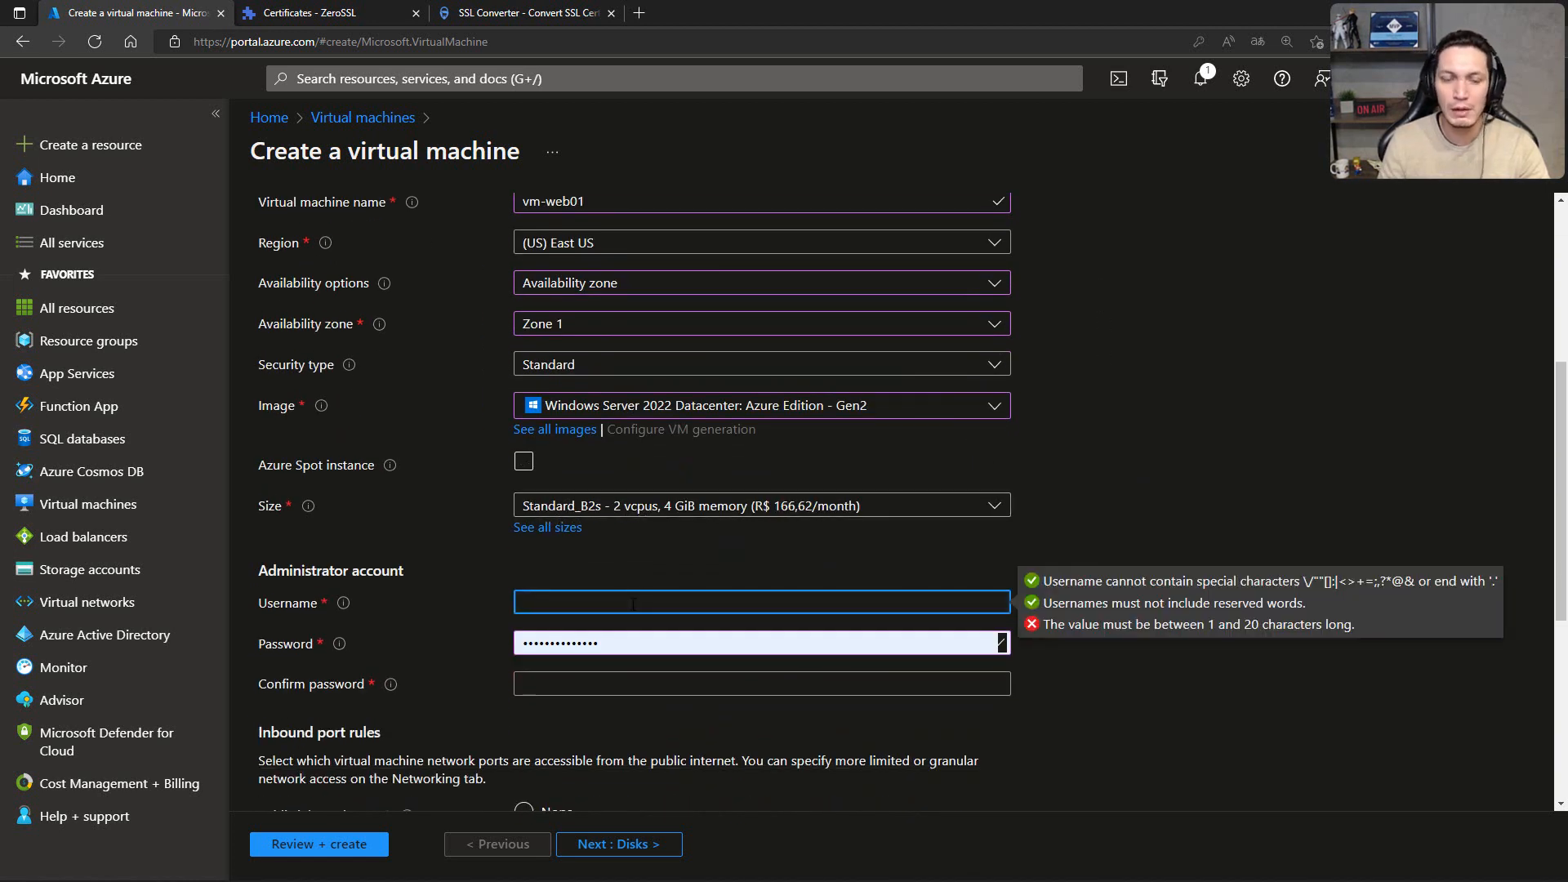
text(admin.)
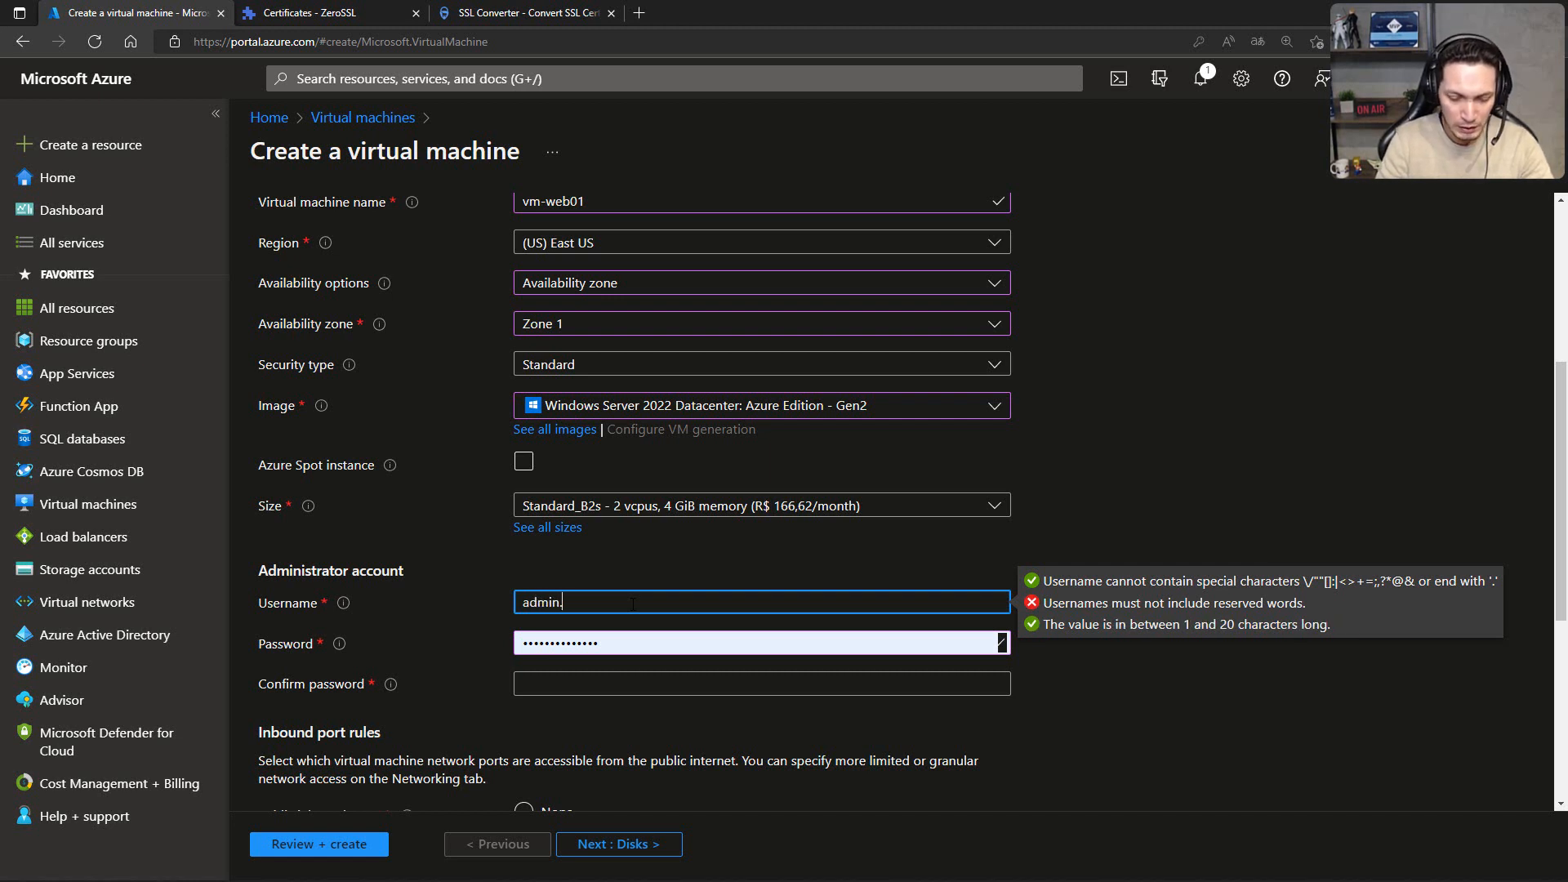
text(raphael)
key(Tab)
key(Tab)
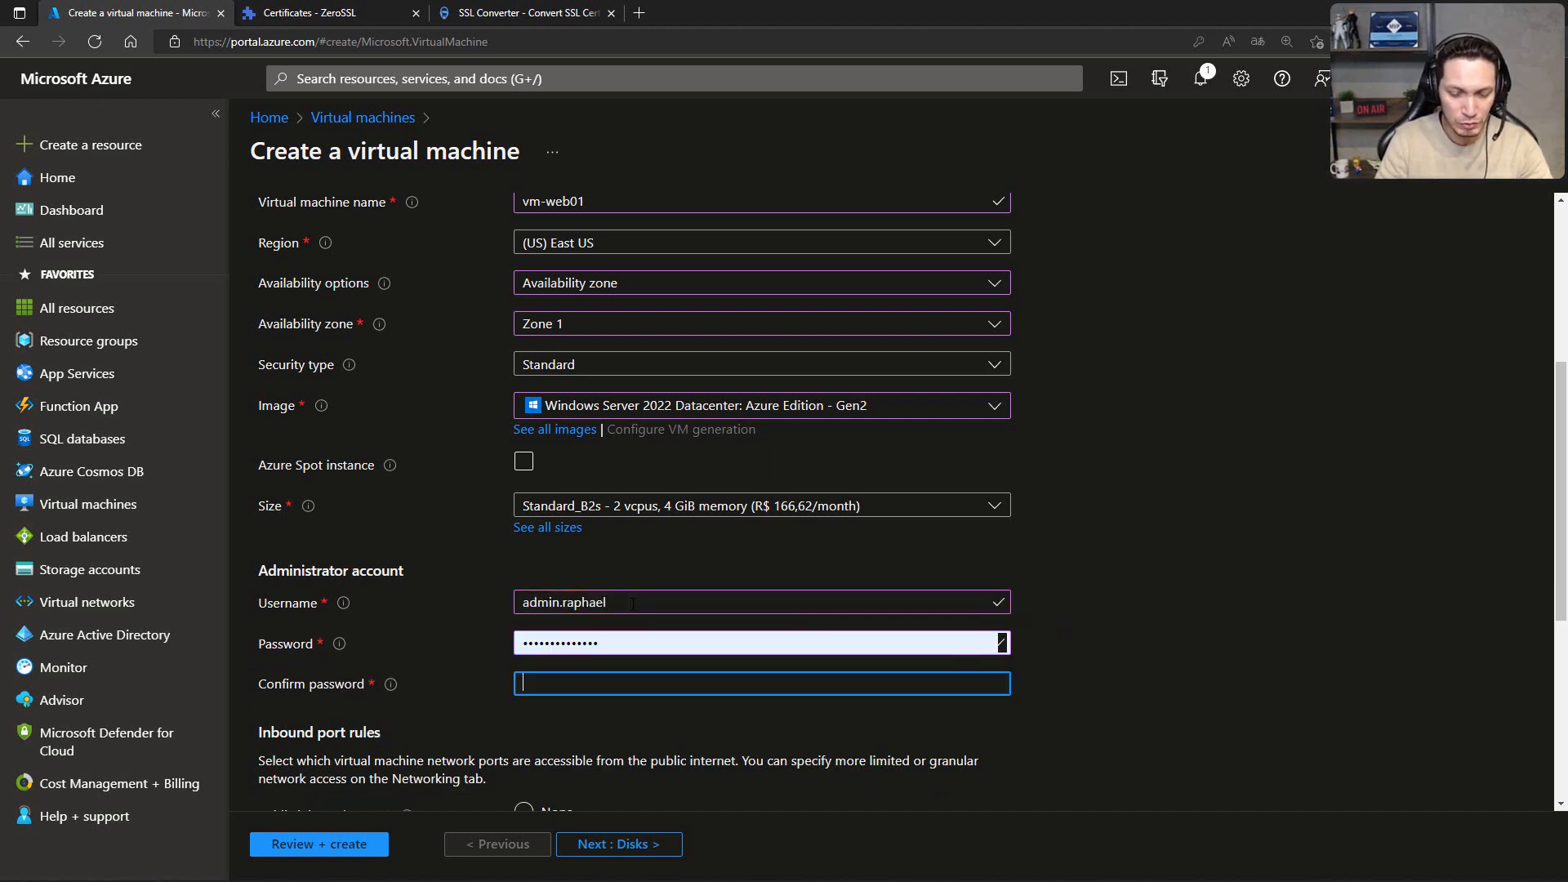
text(••••••)
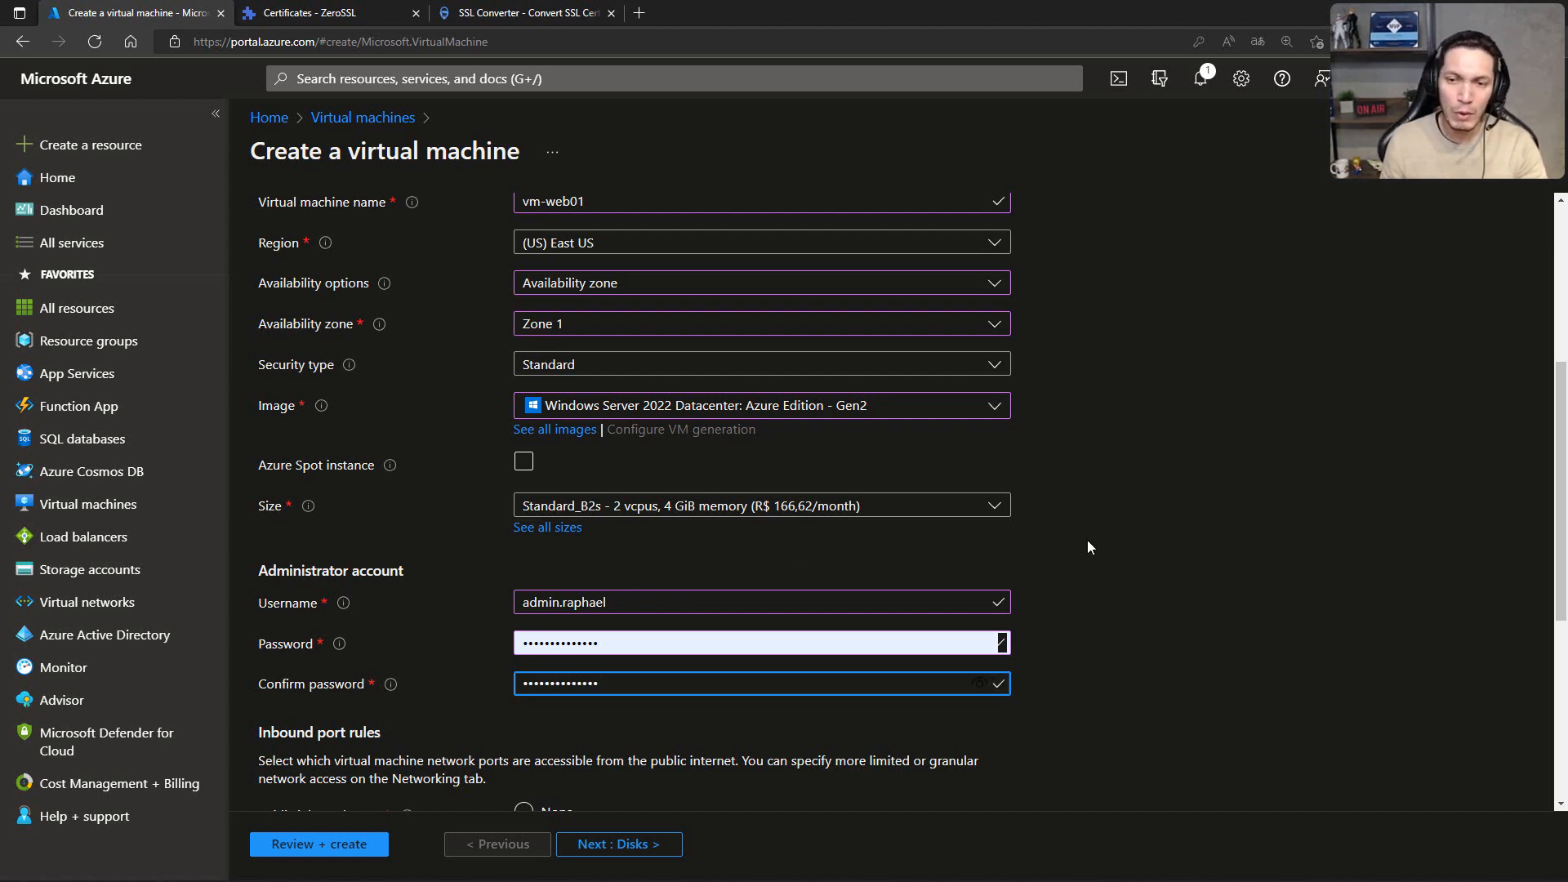
click(1110, 539)
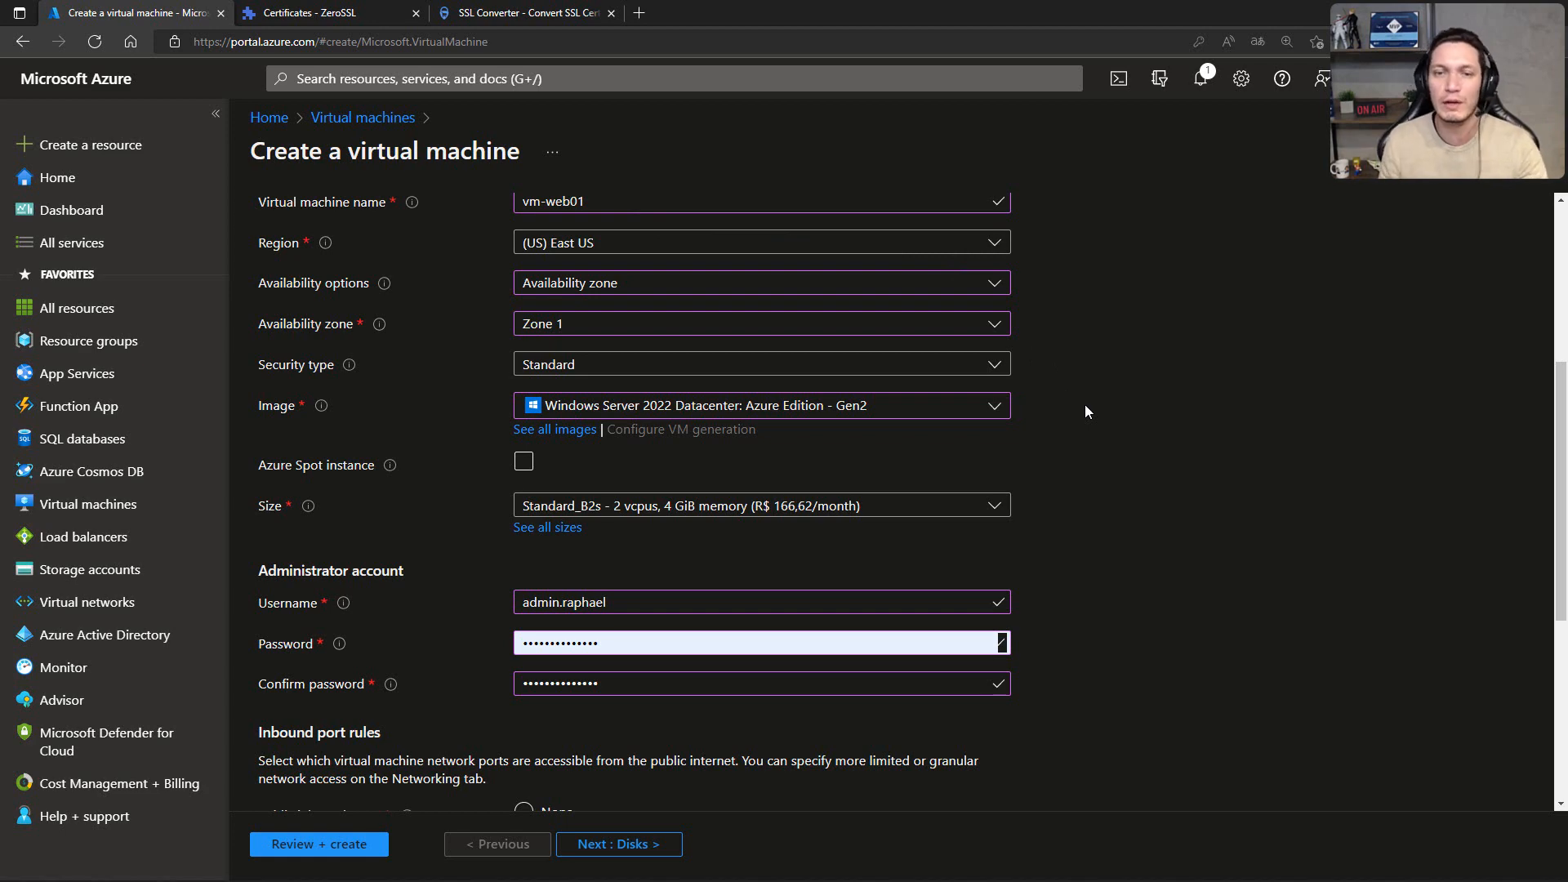
Step: Keep the default inbound port, licensing and disk settings and proceed to the virtual machine's networking options
scroll(1086, 406, down, 5)
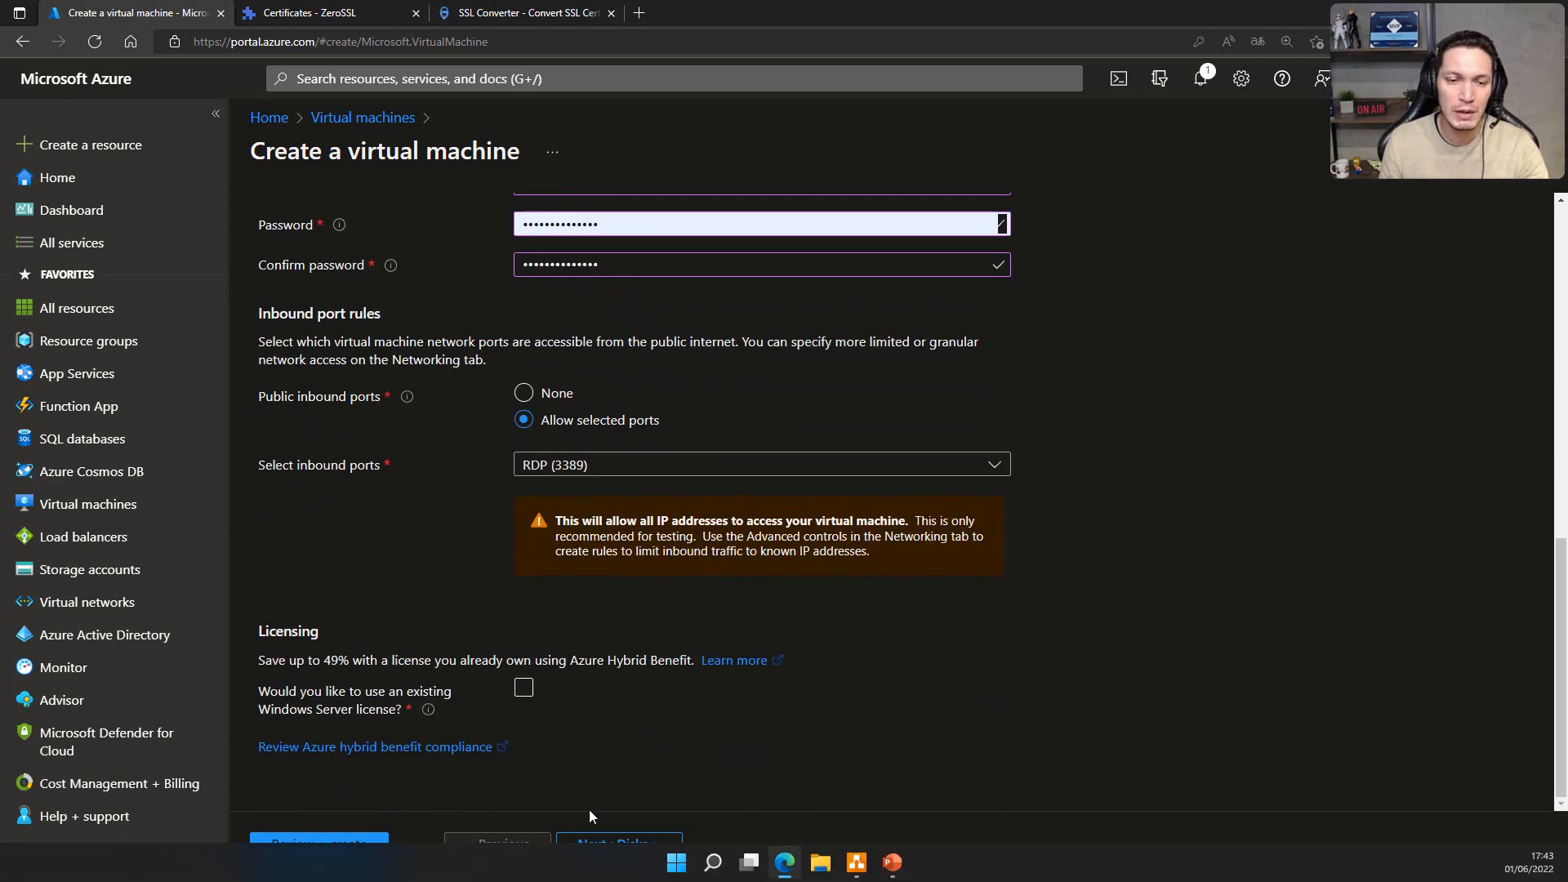
click(595, 842)
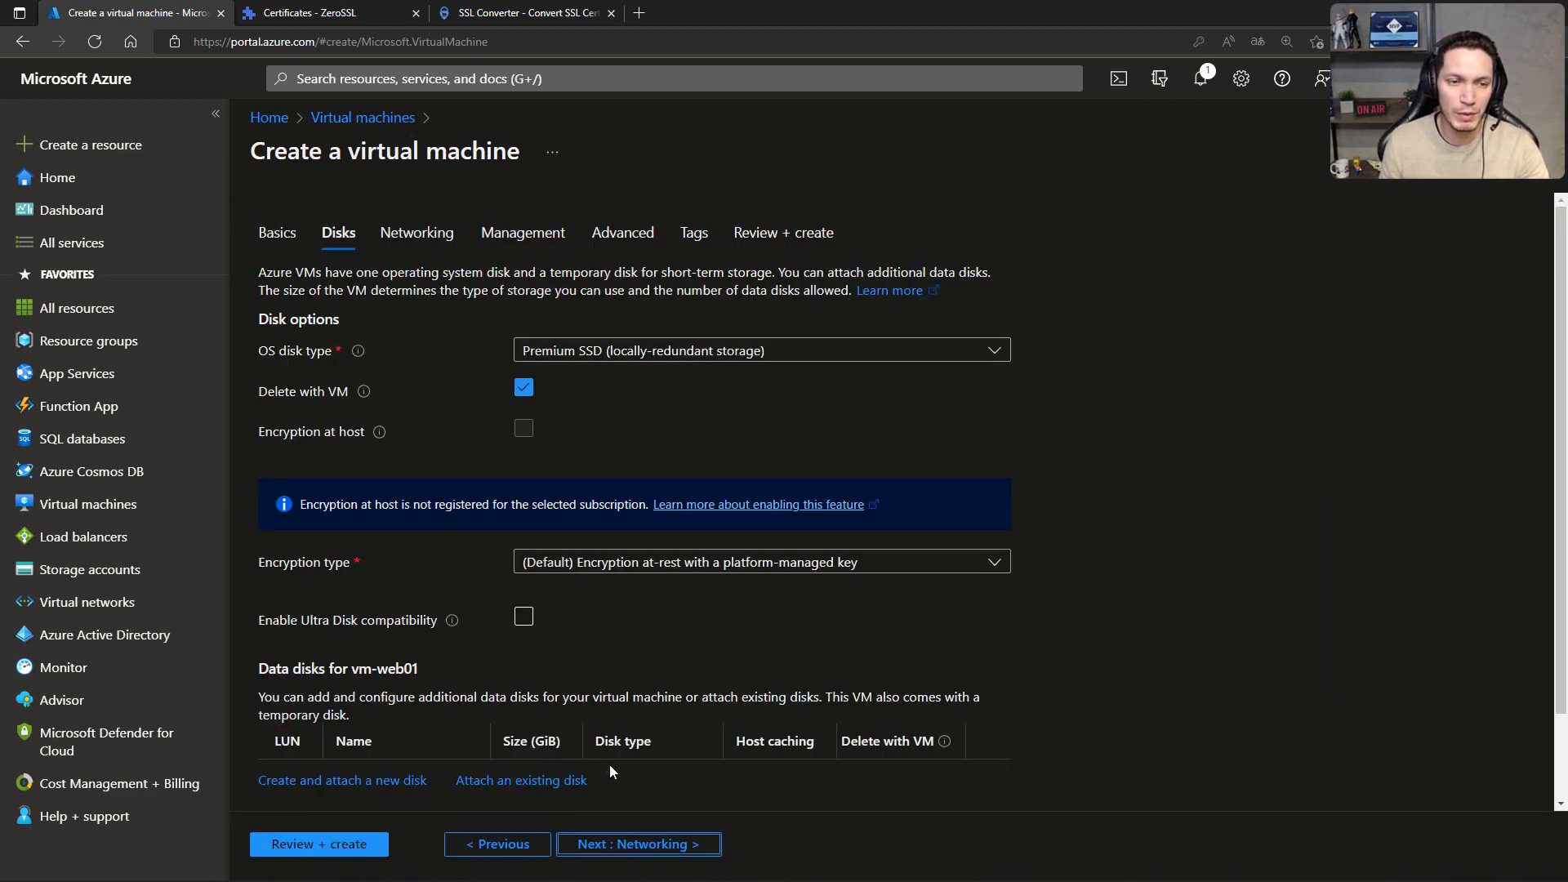
click(629, 844)
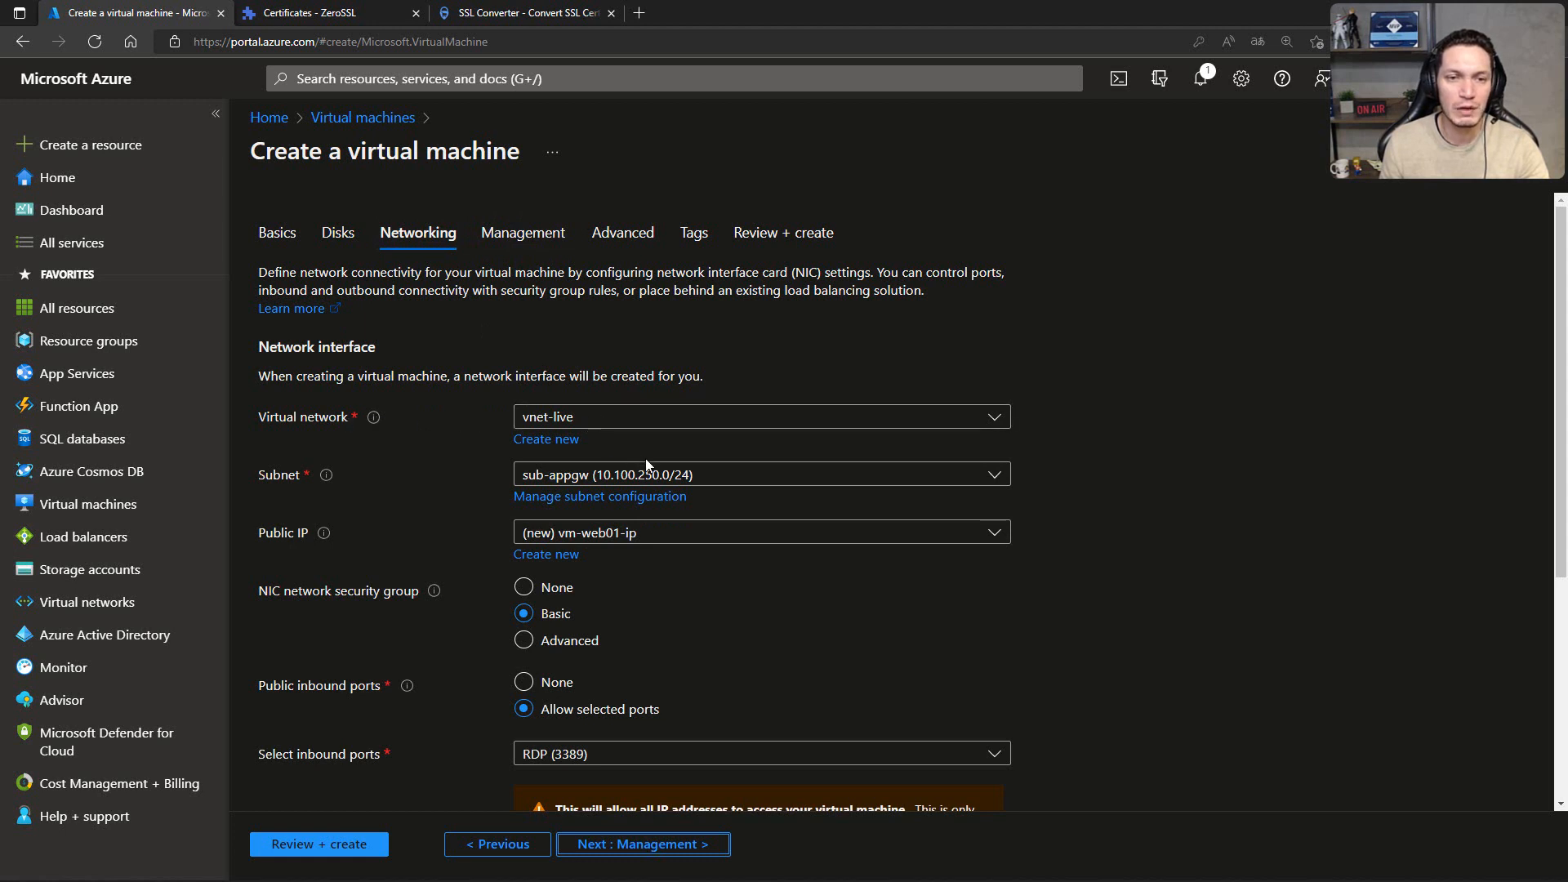
Step: Place the network interface in subnet sub-prd01 (10.100.1.0/24) and set its public IP to None
click(569, 479)
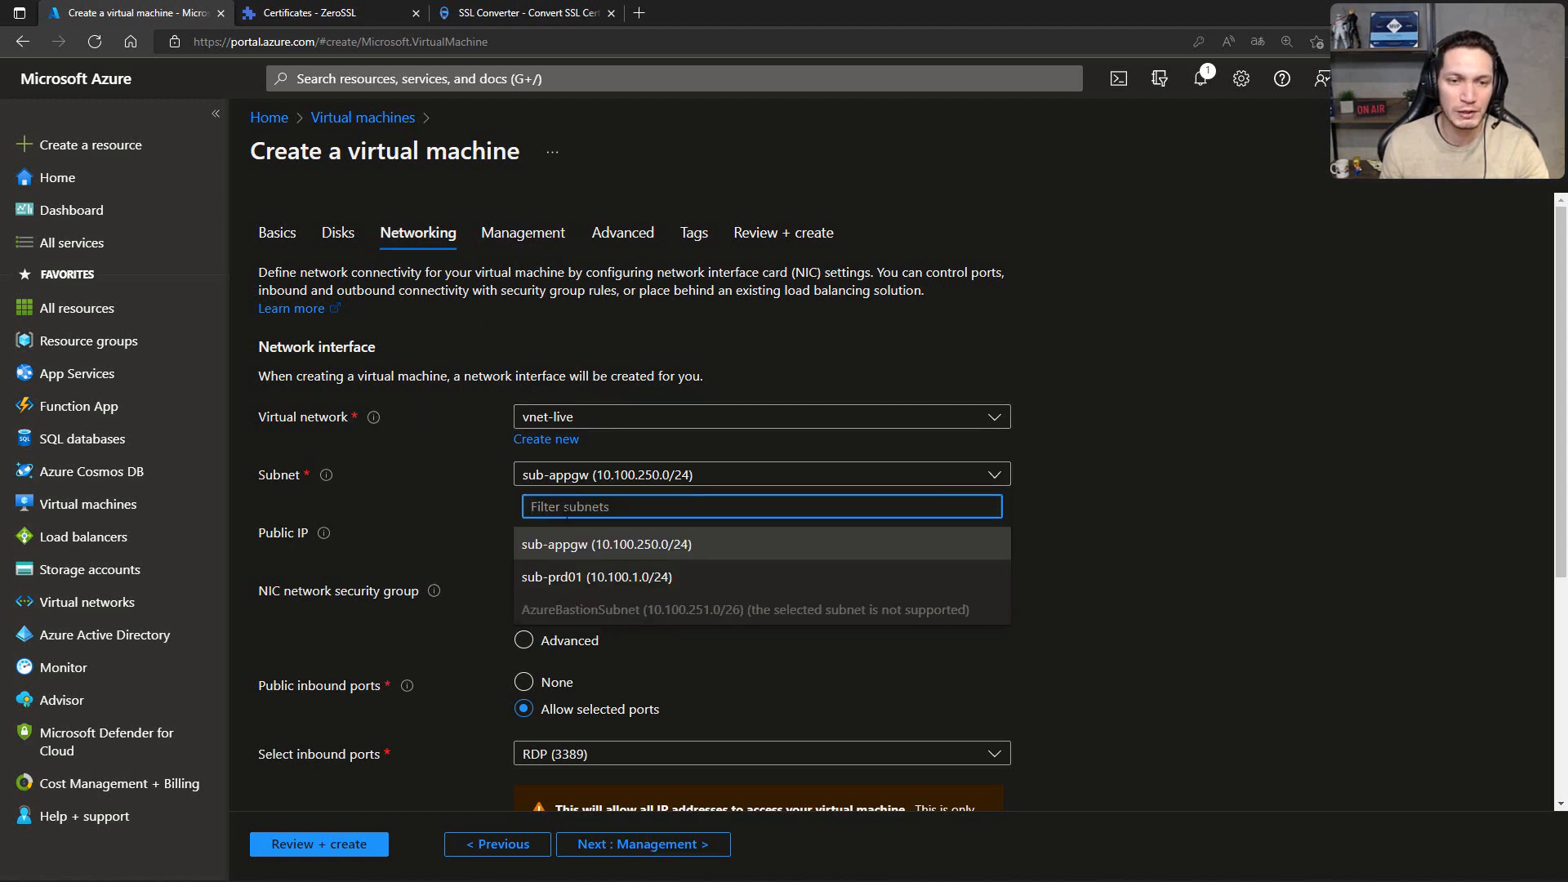
click(558, 580)
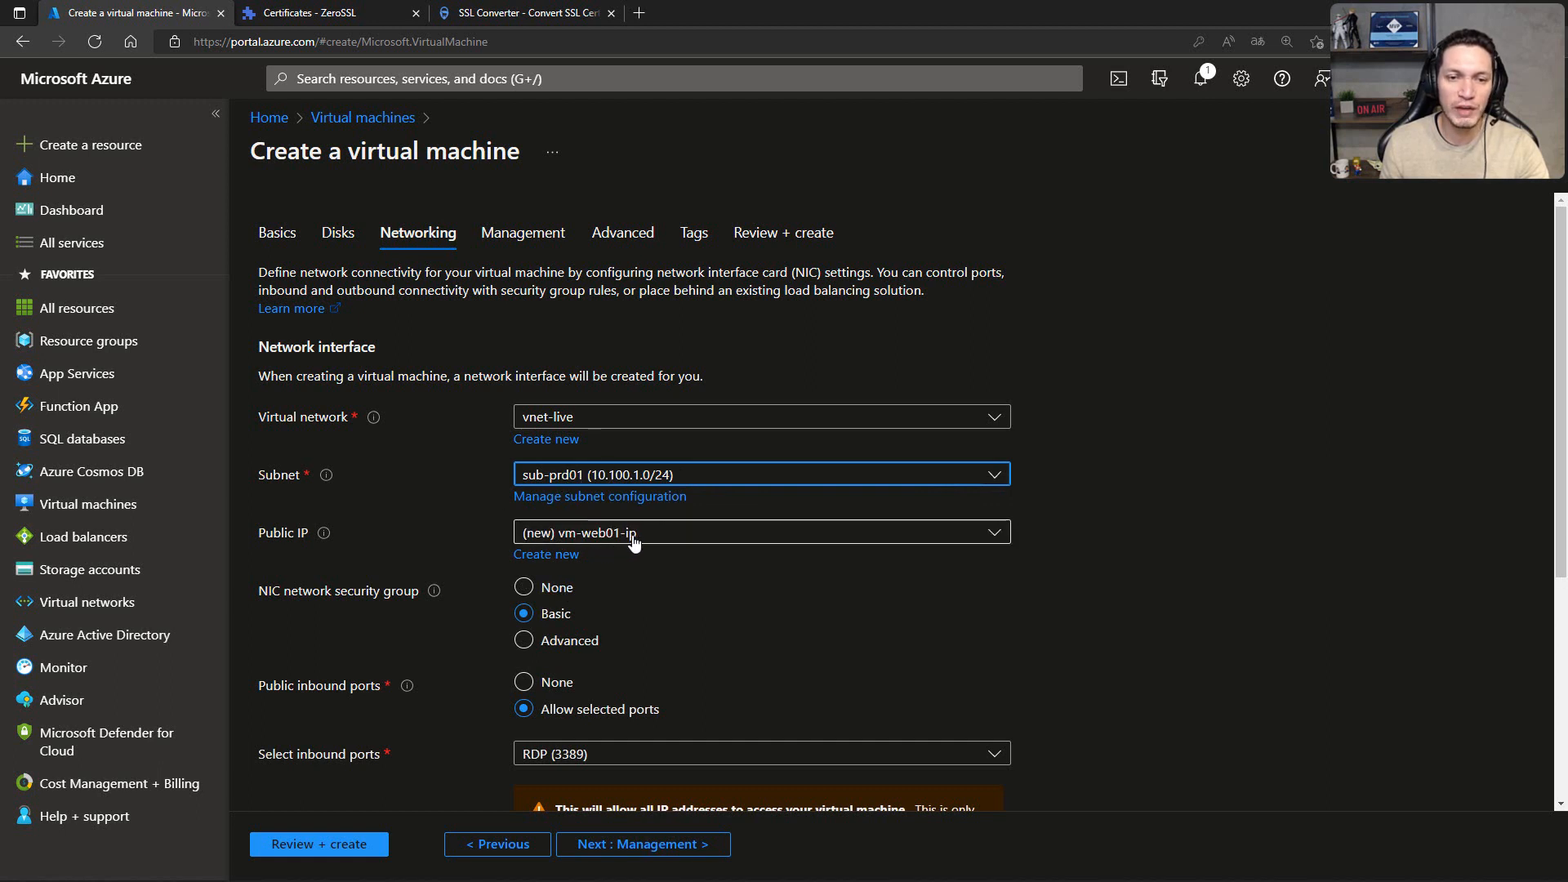
click(634, 539)
click(538, 594)
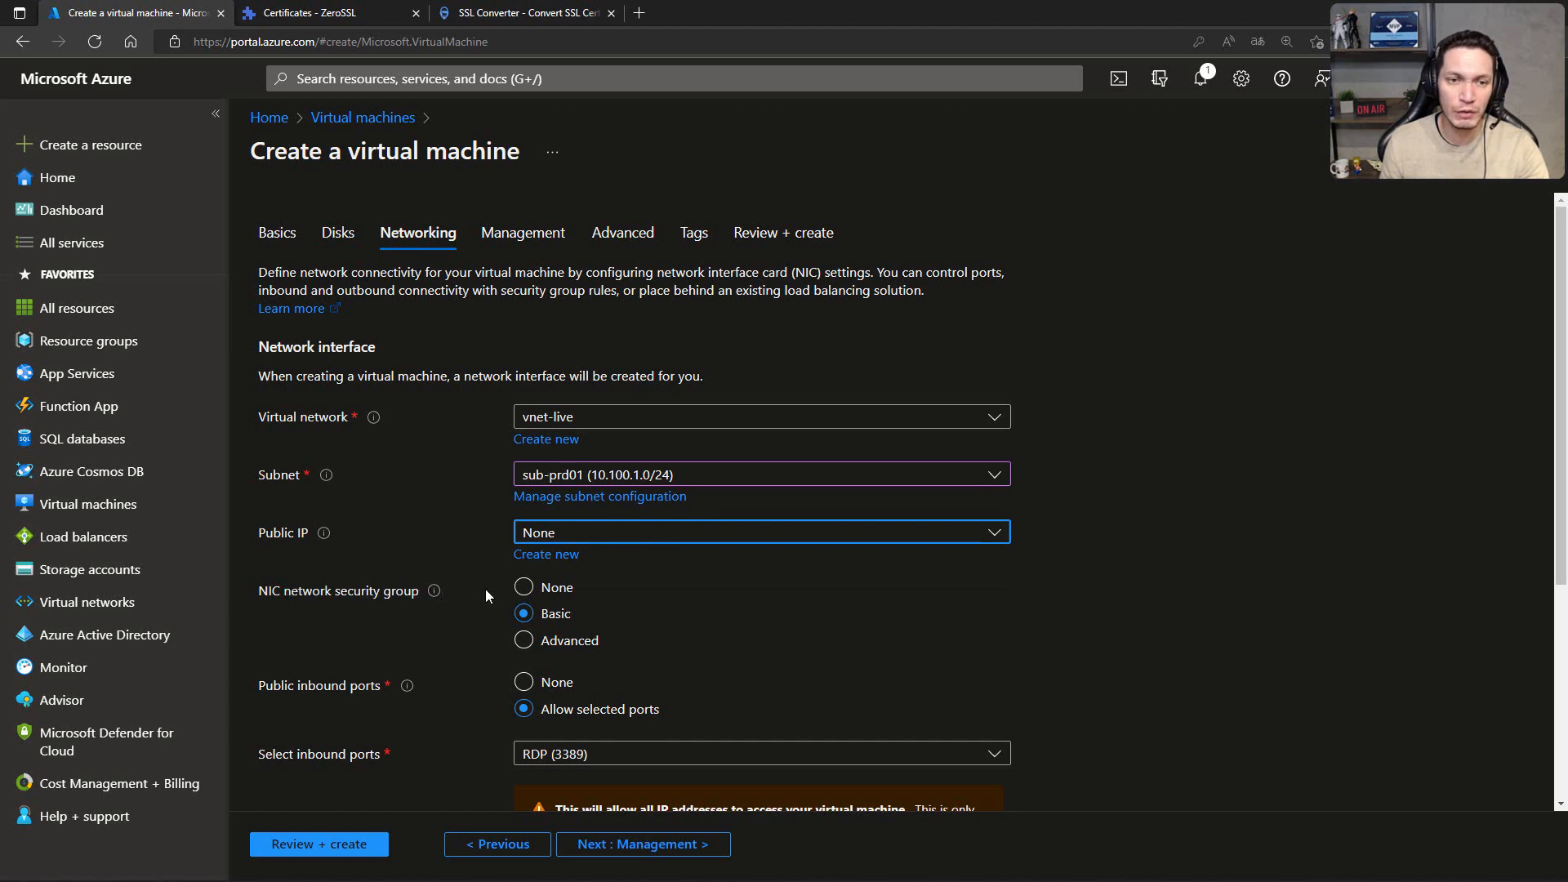
Step: Set the NIC network security group to None and enable deleting the NIC when the VM is deleted
click(523, 587)
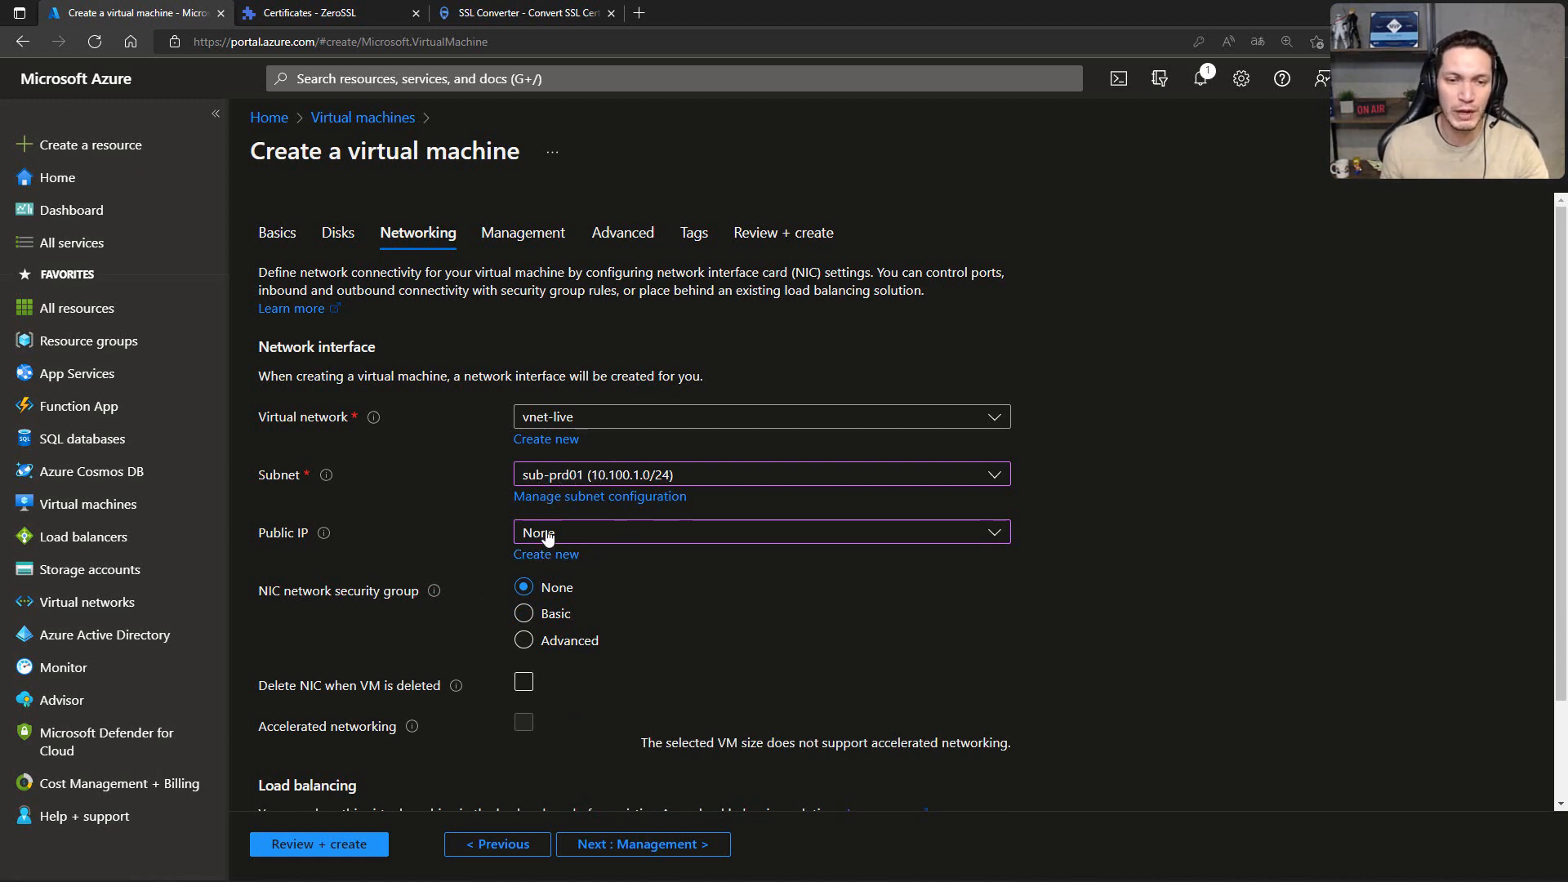
click(570, 645)
click(529, 686)
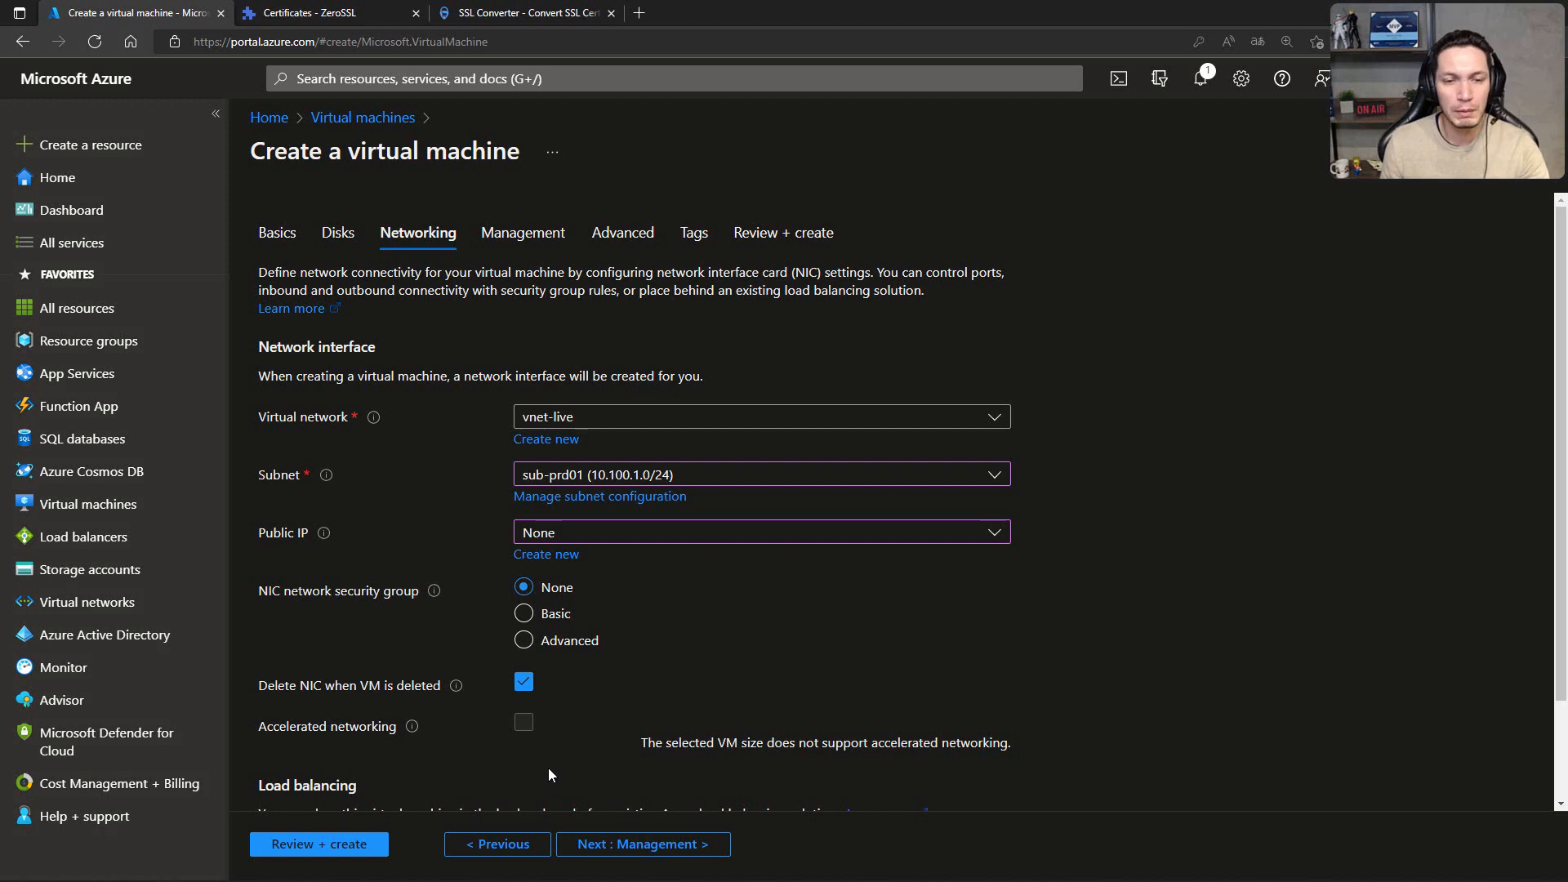
click(524, 691)
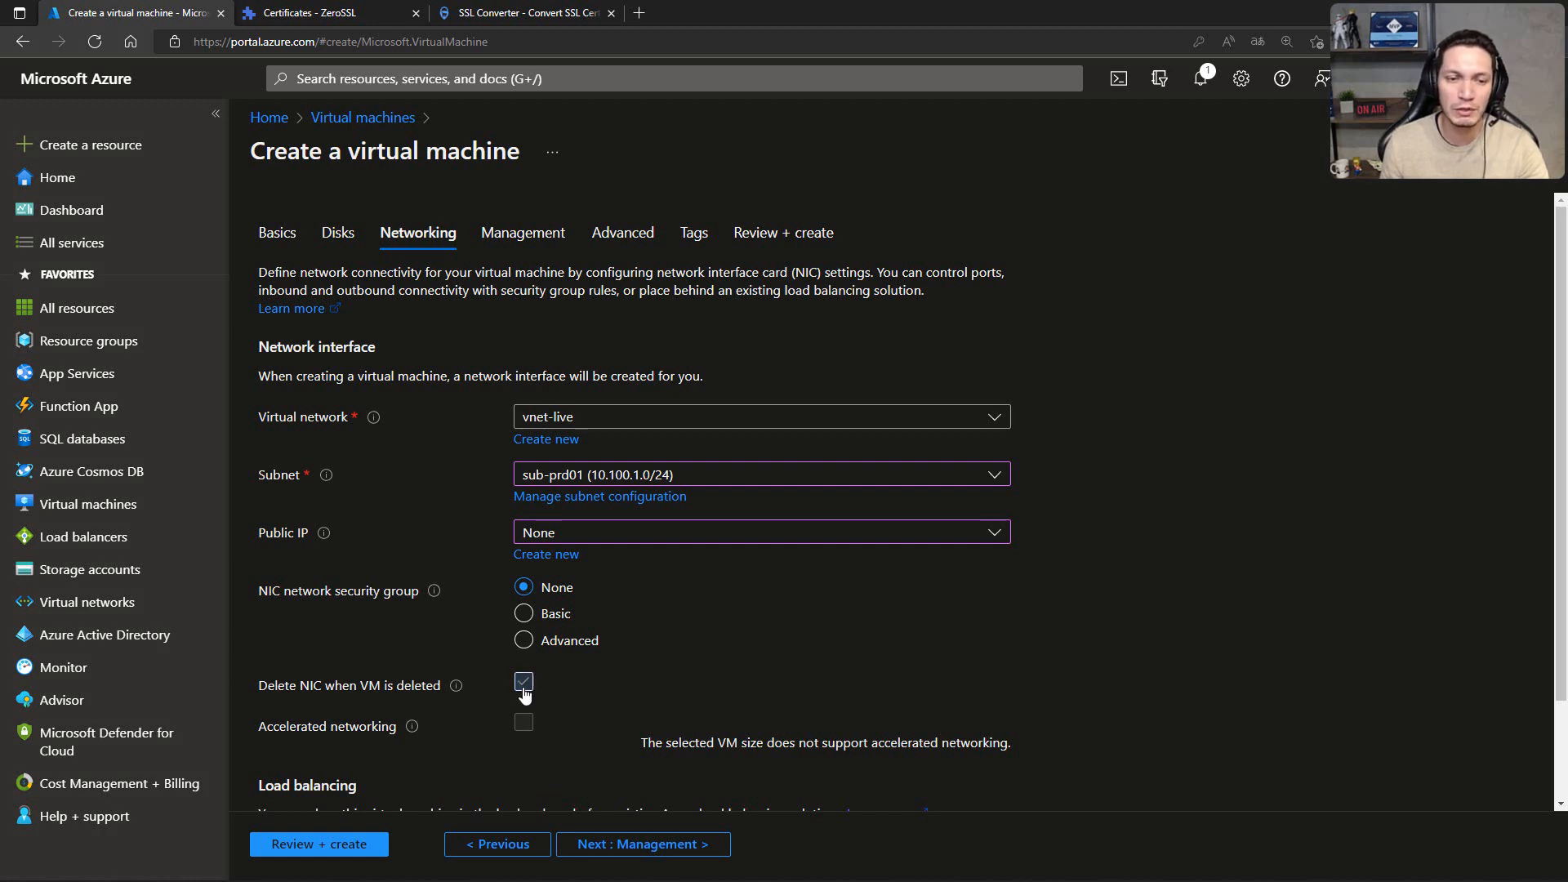
click(524, 691)
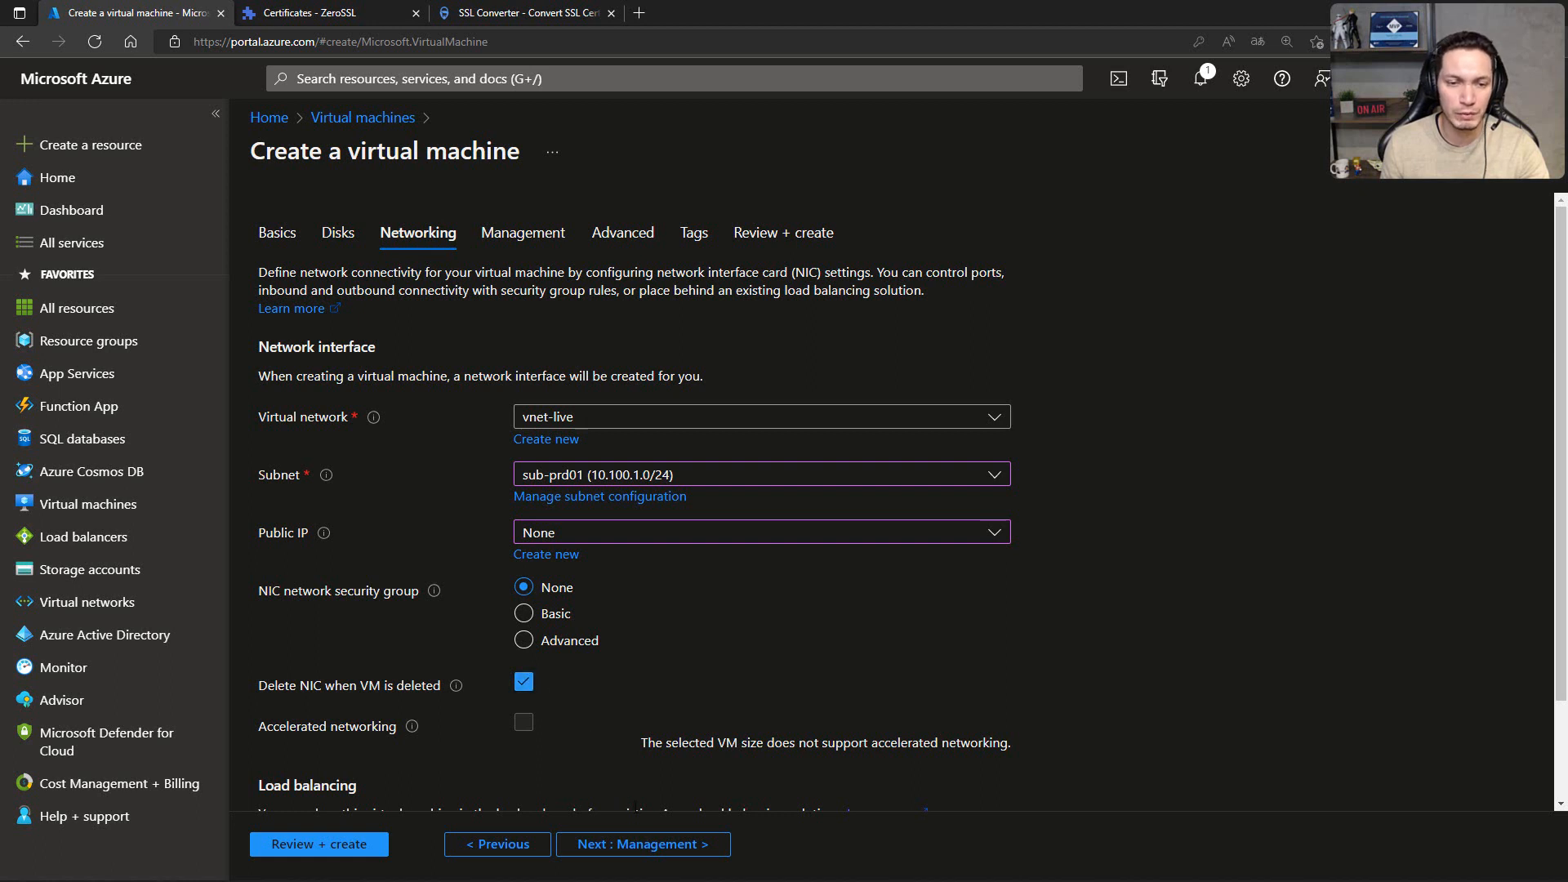
Step: Disable boot diagnostics, keep the default advanced settings and empty tags, and submit the virtual machine for deployment
click(646, 845)
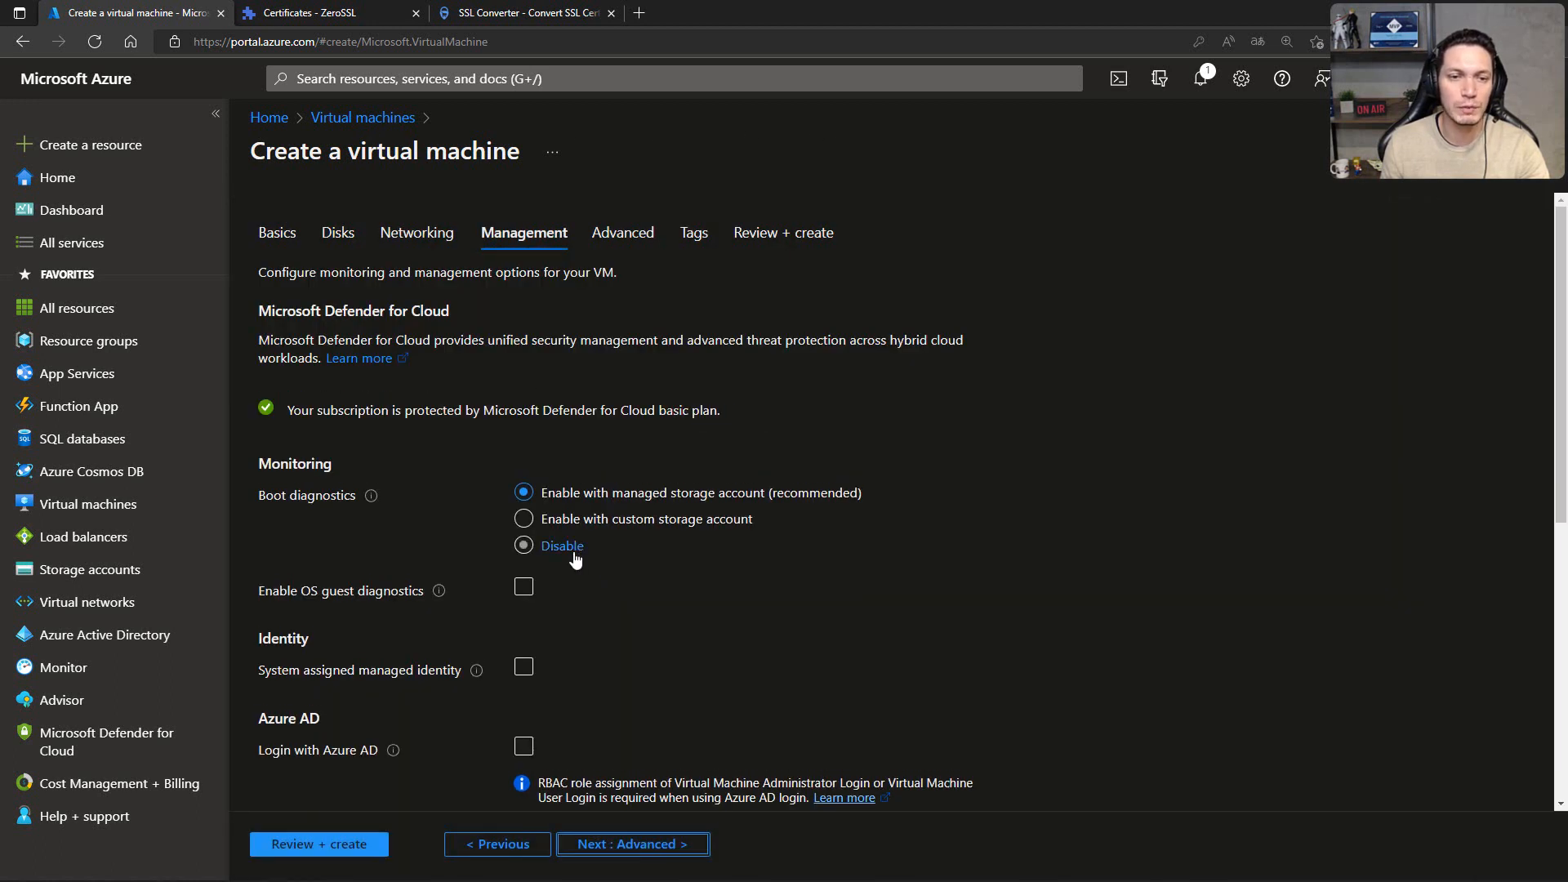
click(565, 547)
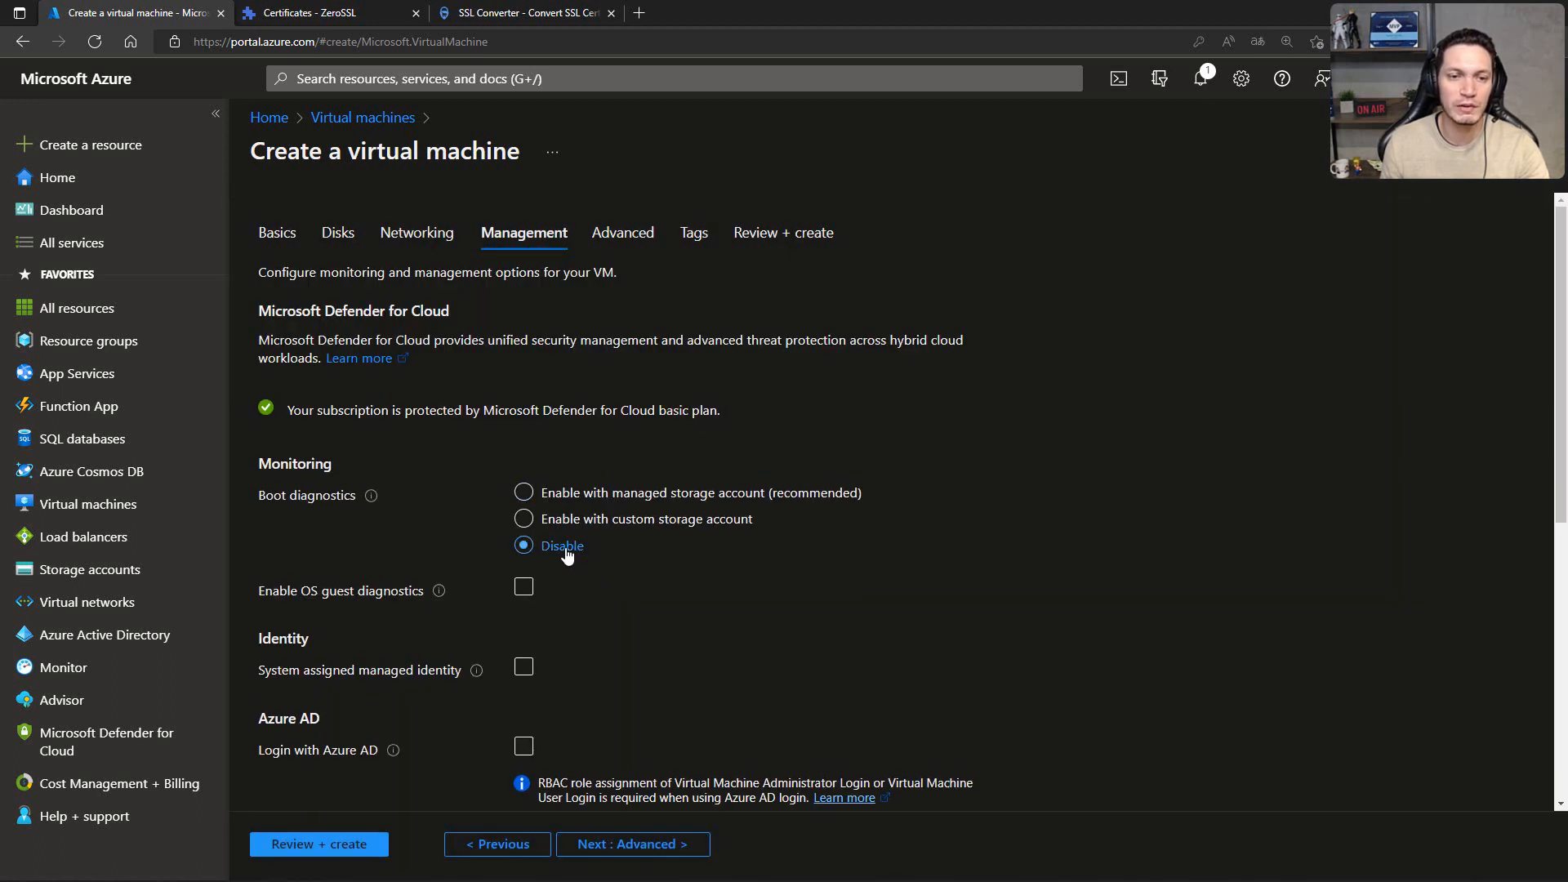
click(633, 846)
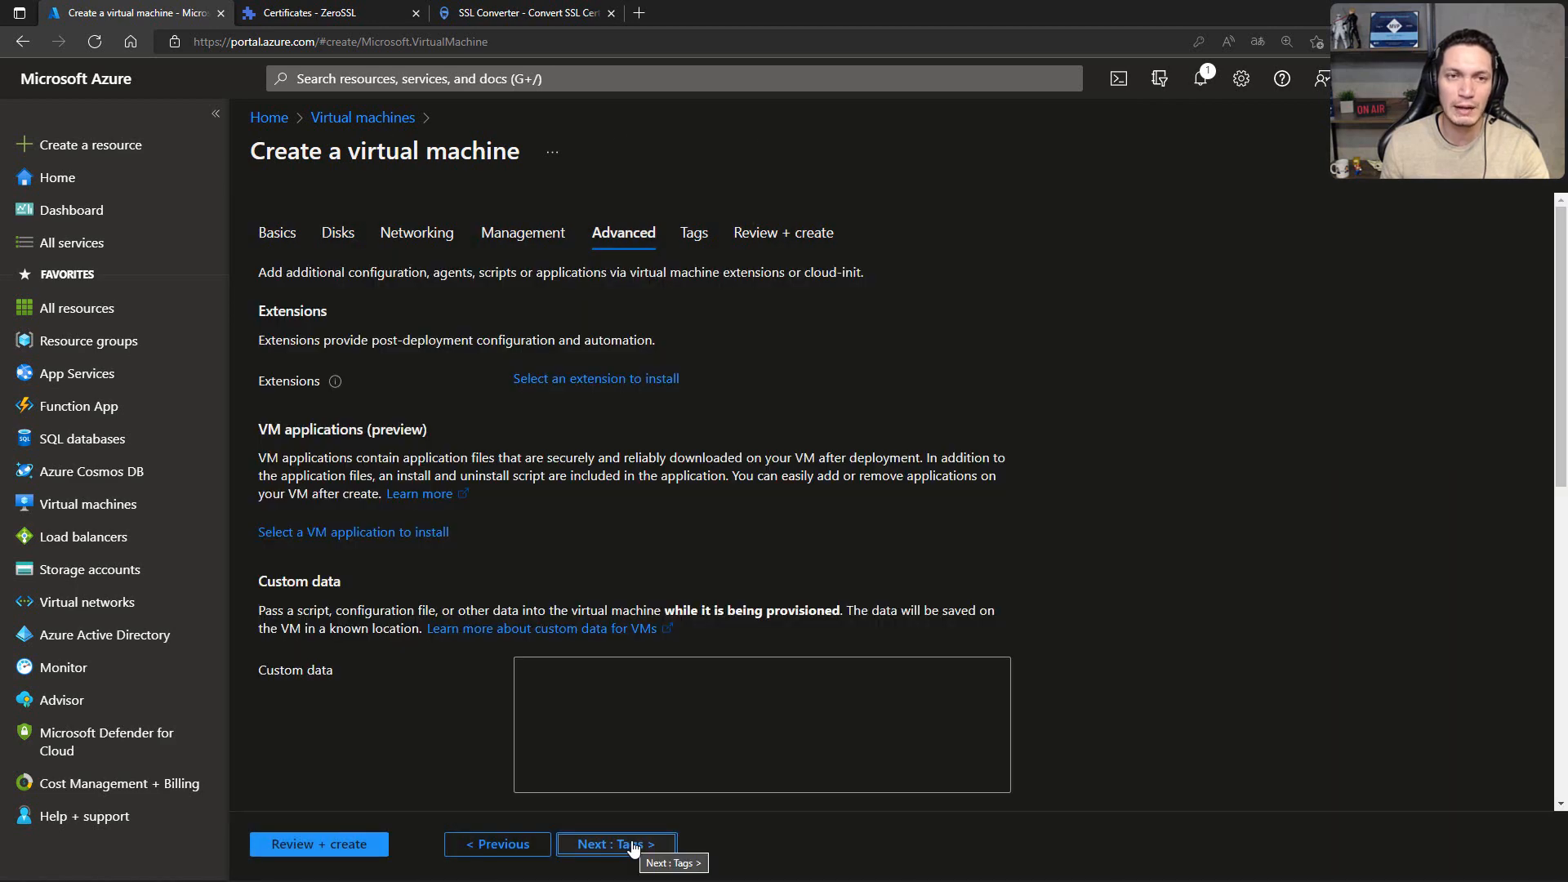
click(633, 845)
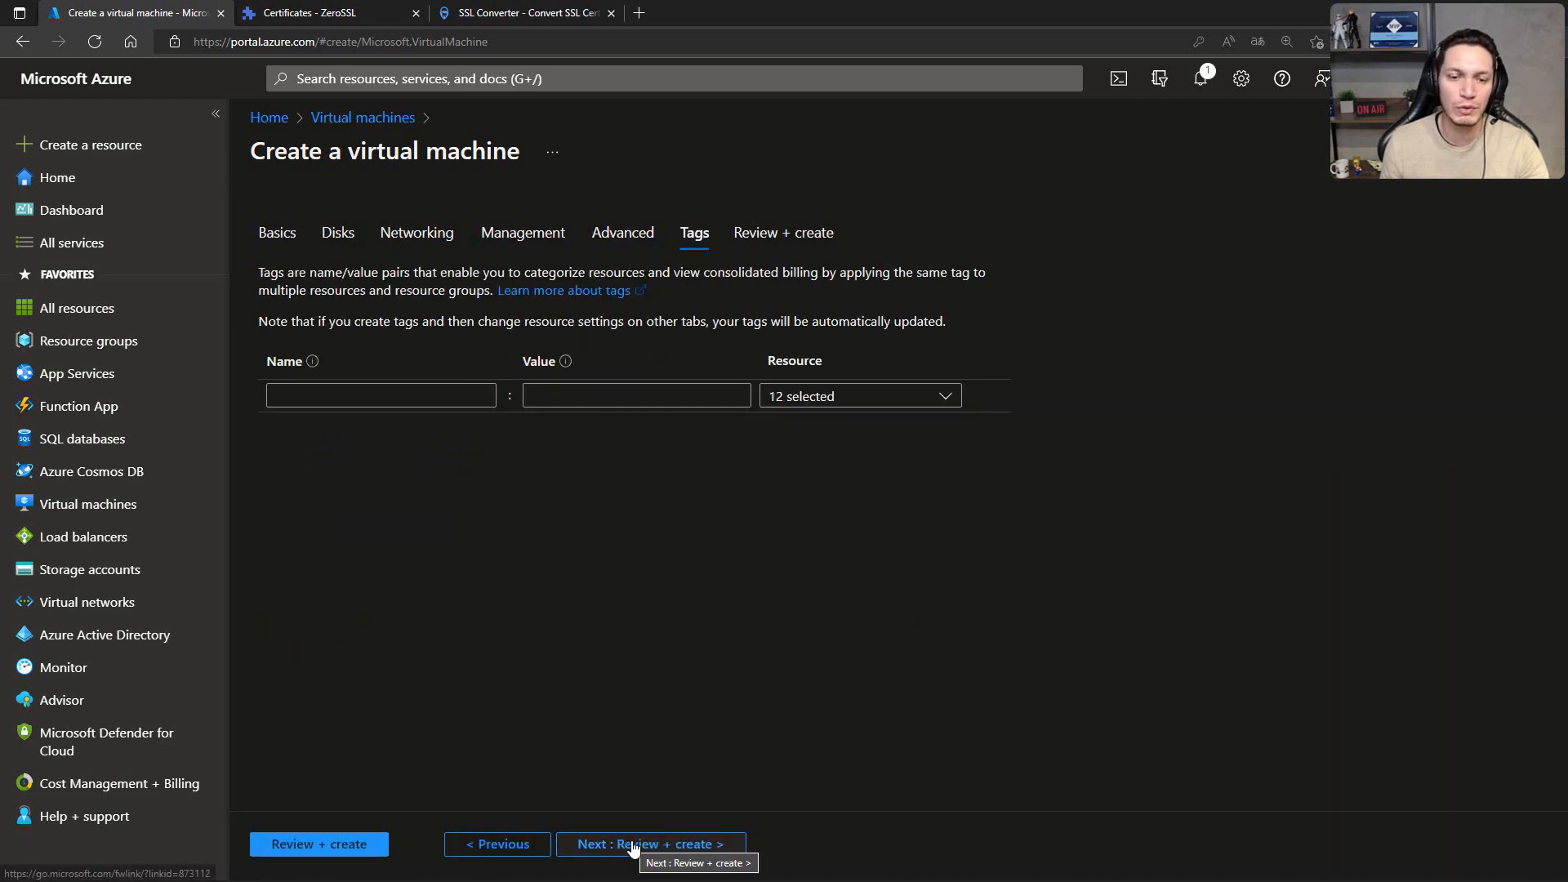
click(634, 846)
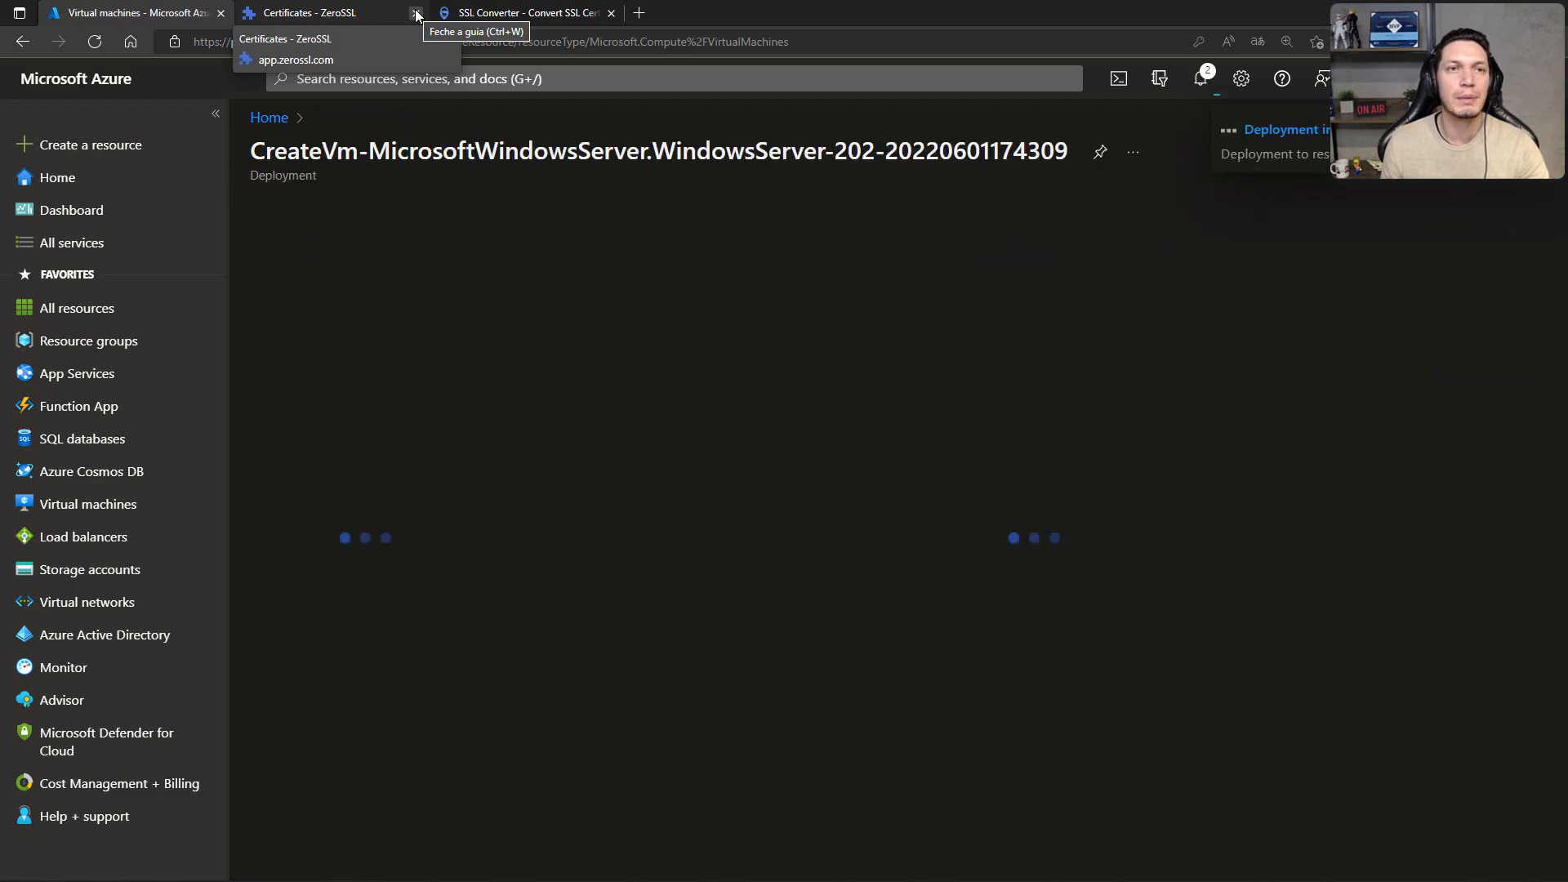
Step: Close the ZeroSSL certificates and SSL Converter browser tabs
click(416, 13)
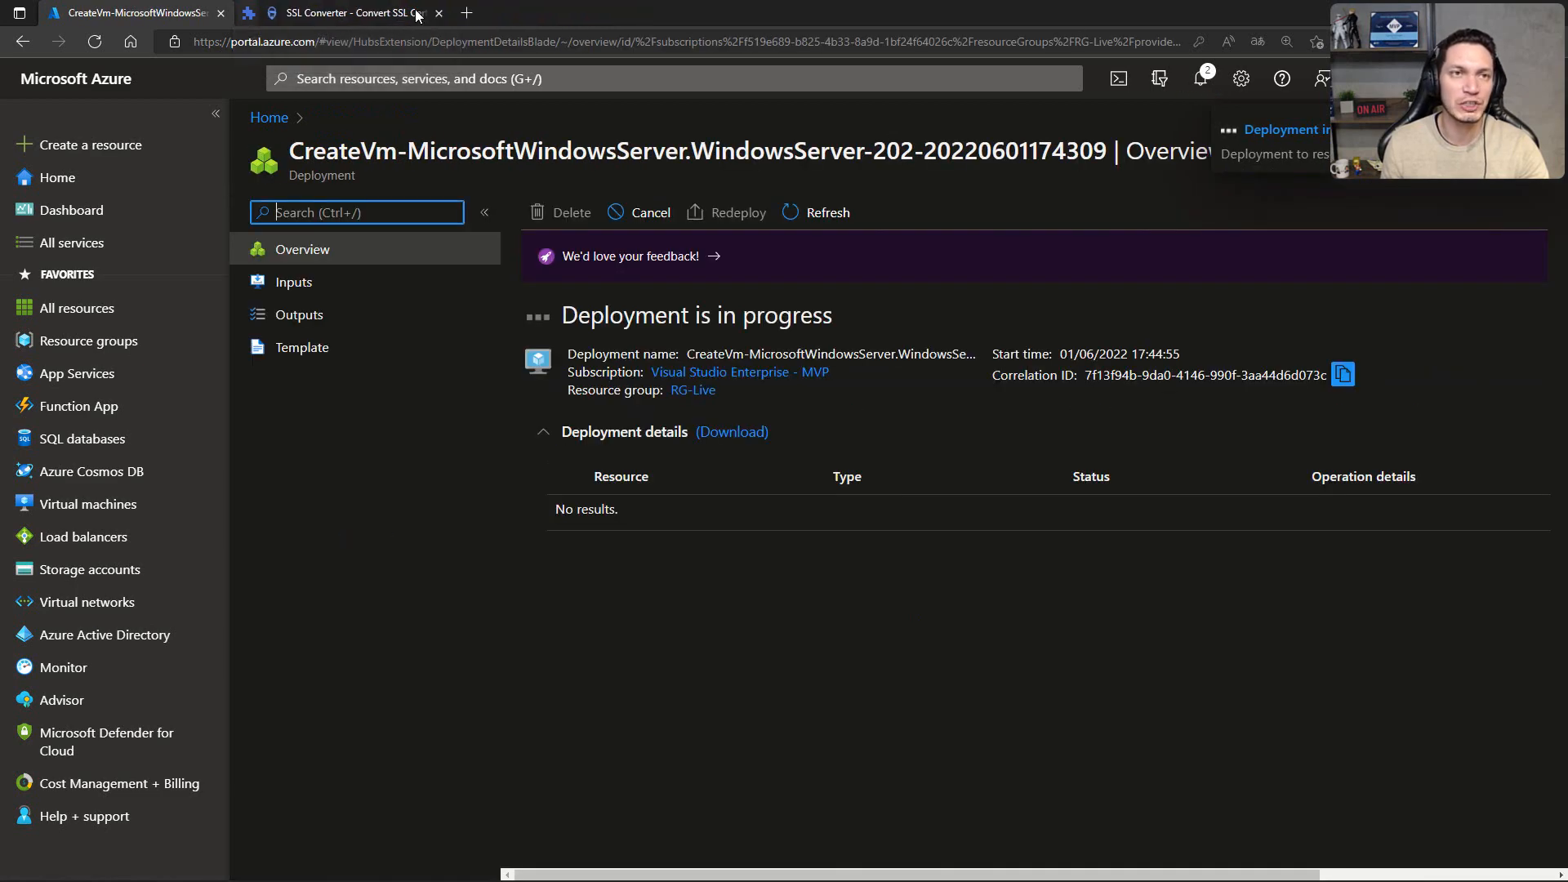
click(416, 13)
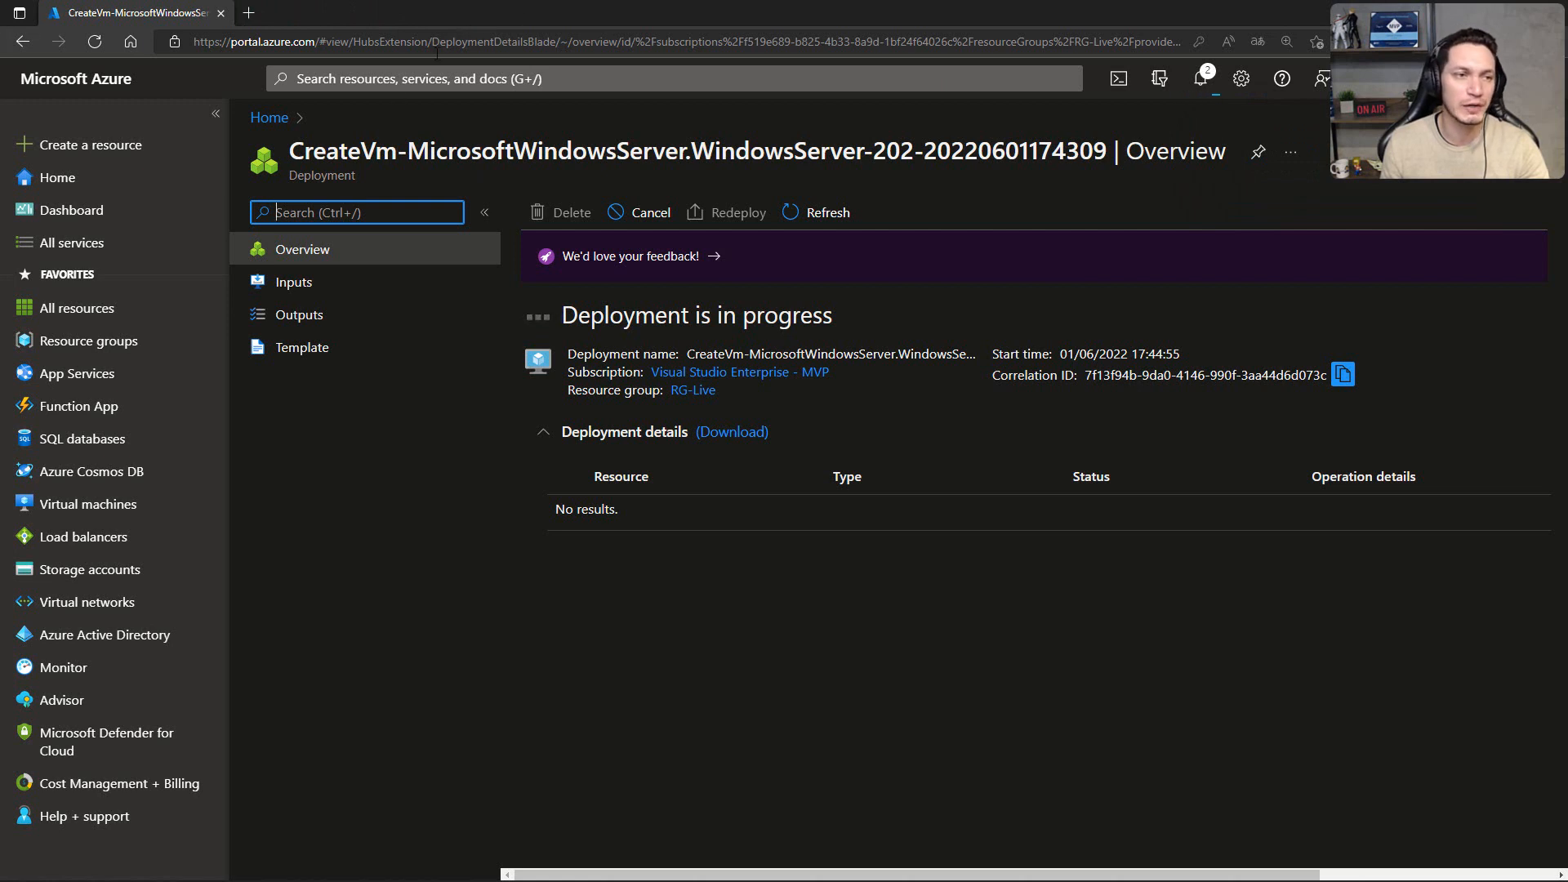
Step: Open the resource groups list in a new browser tab and sign in with the already connected account
right_click(90, 339)
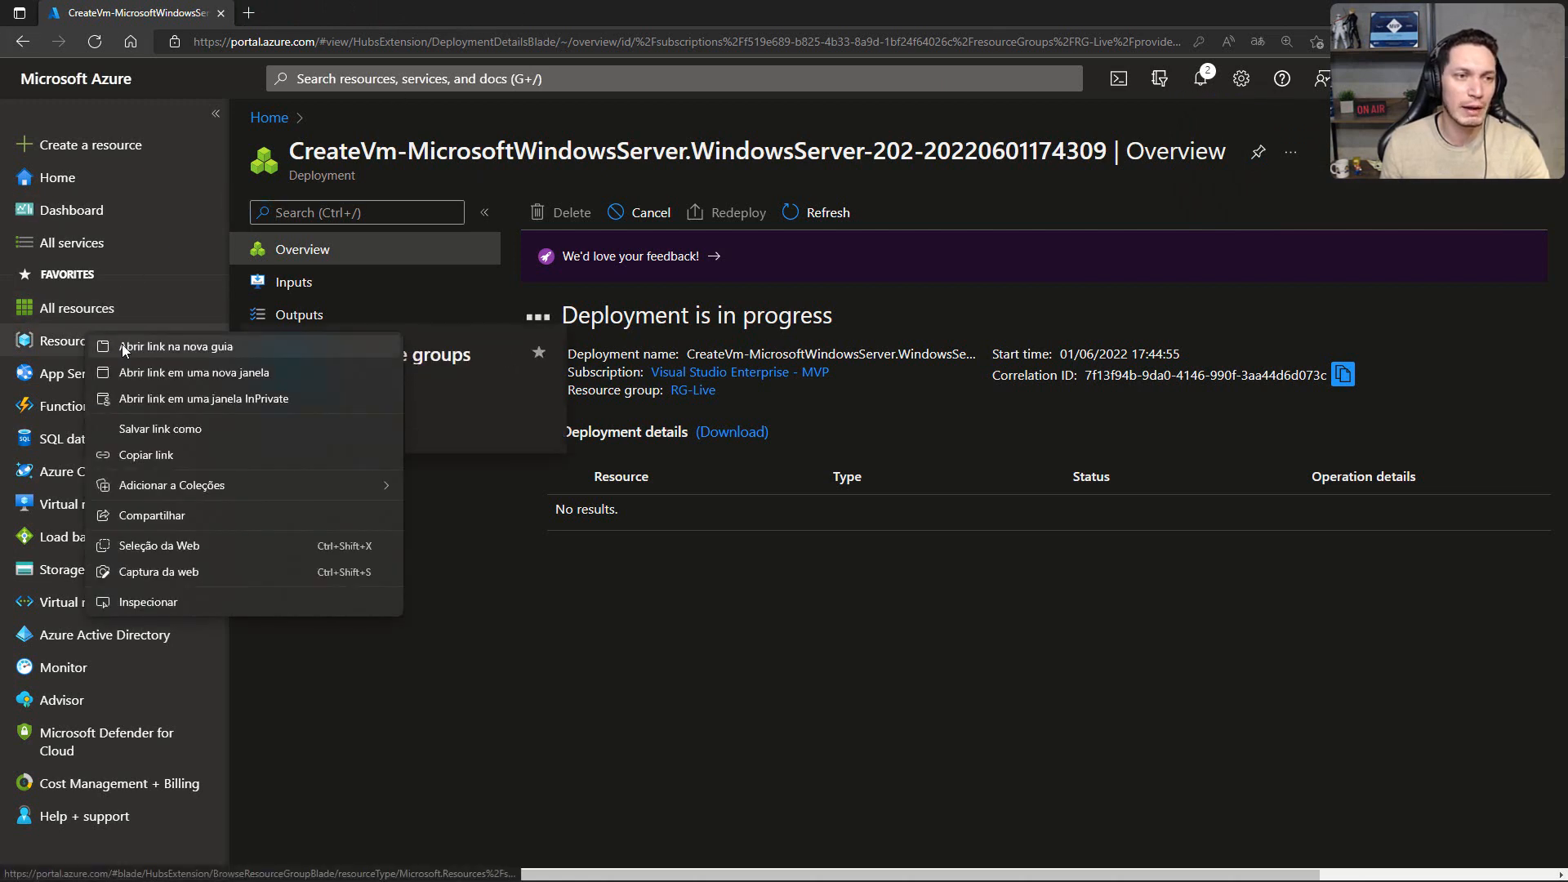
click(130, 346)
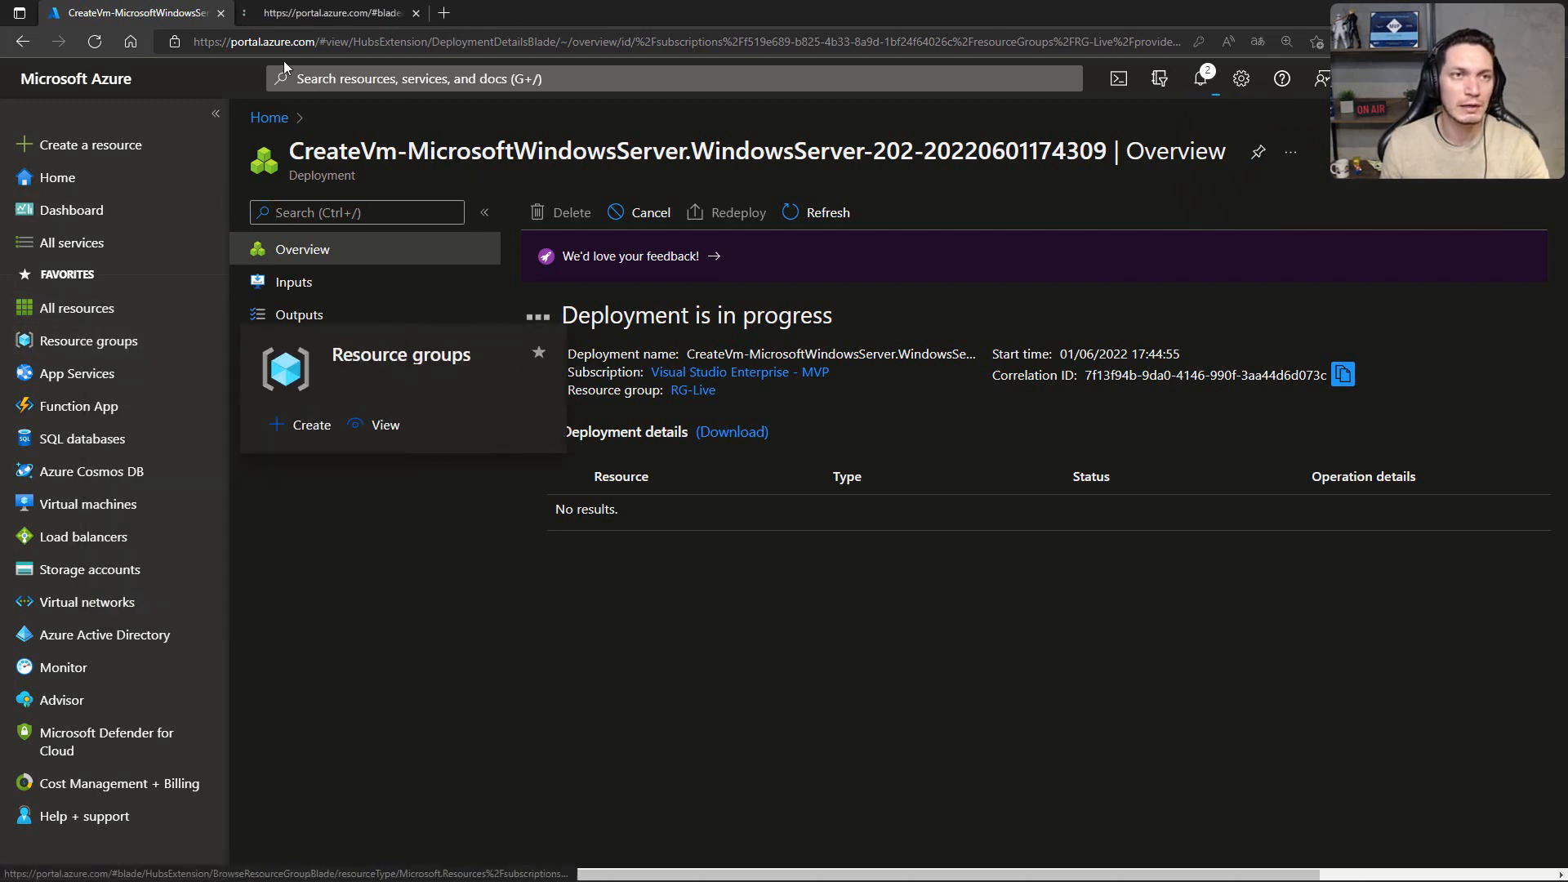
click(297, 16)
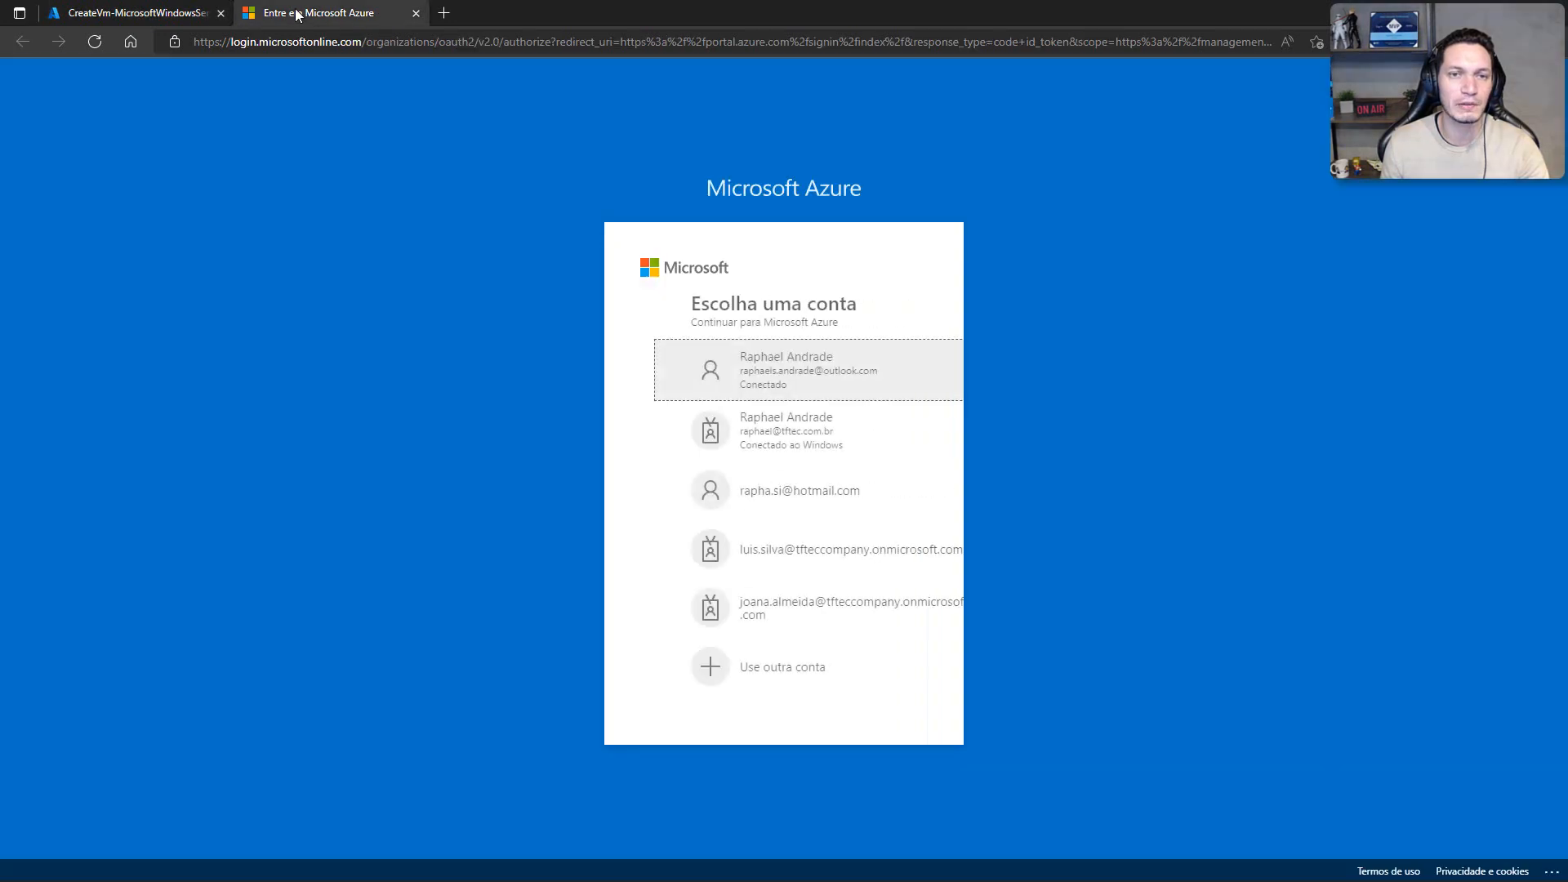
click(782, 382)
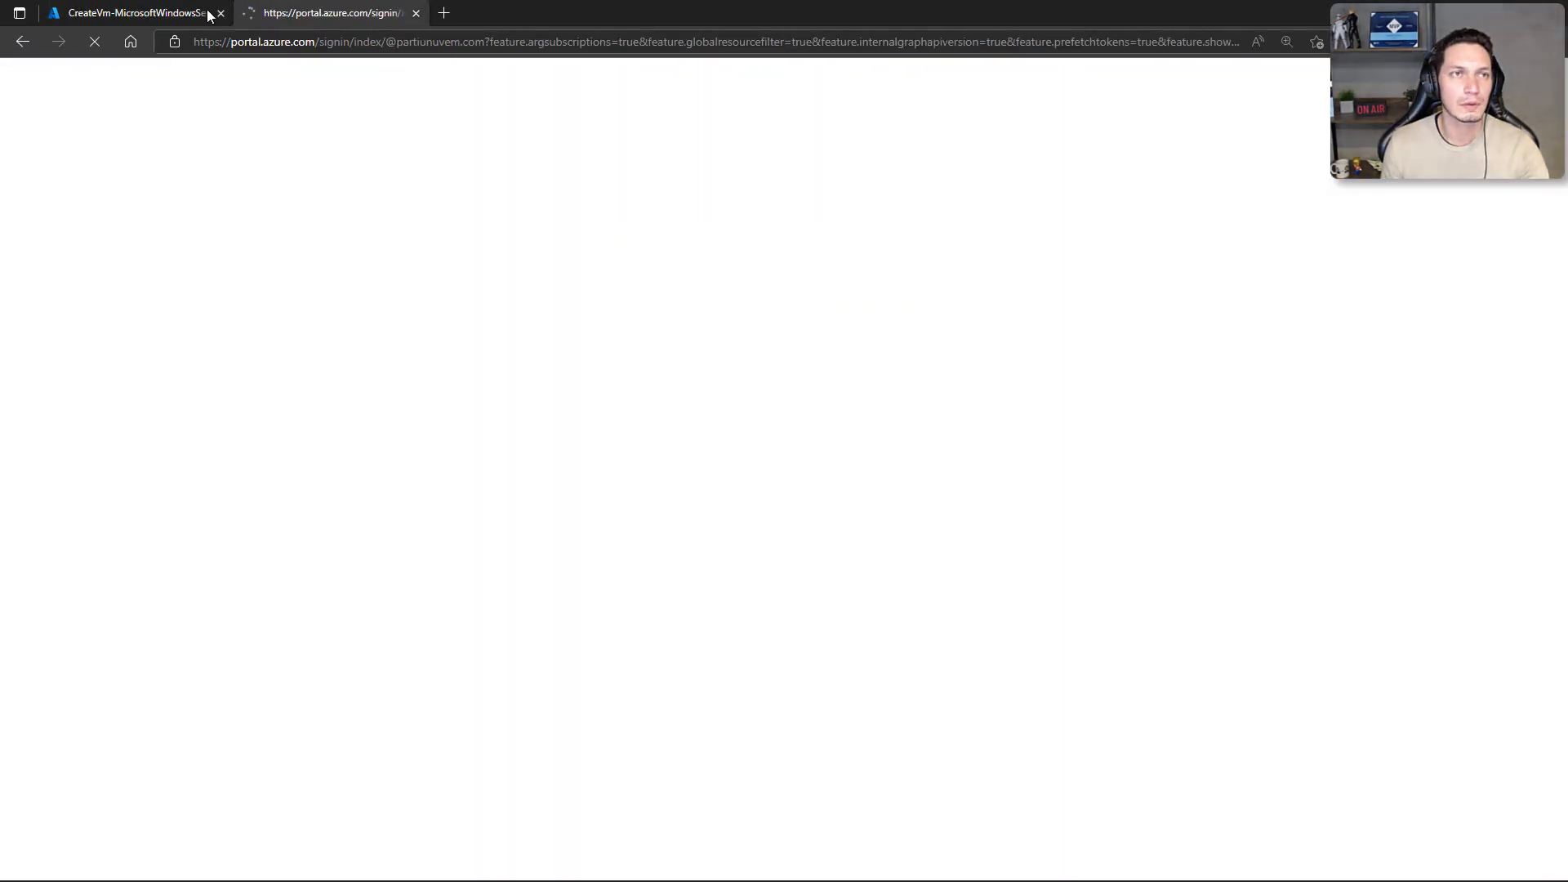
click(143, 16)
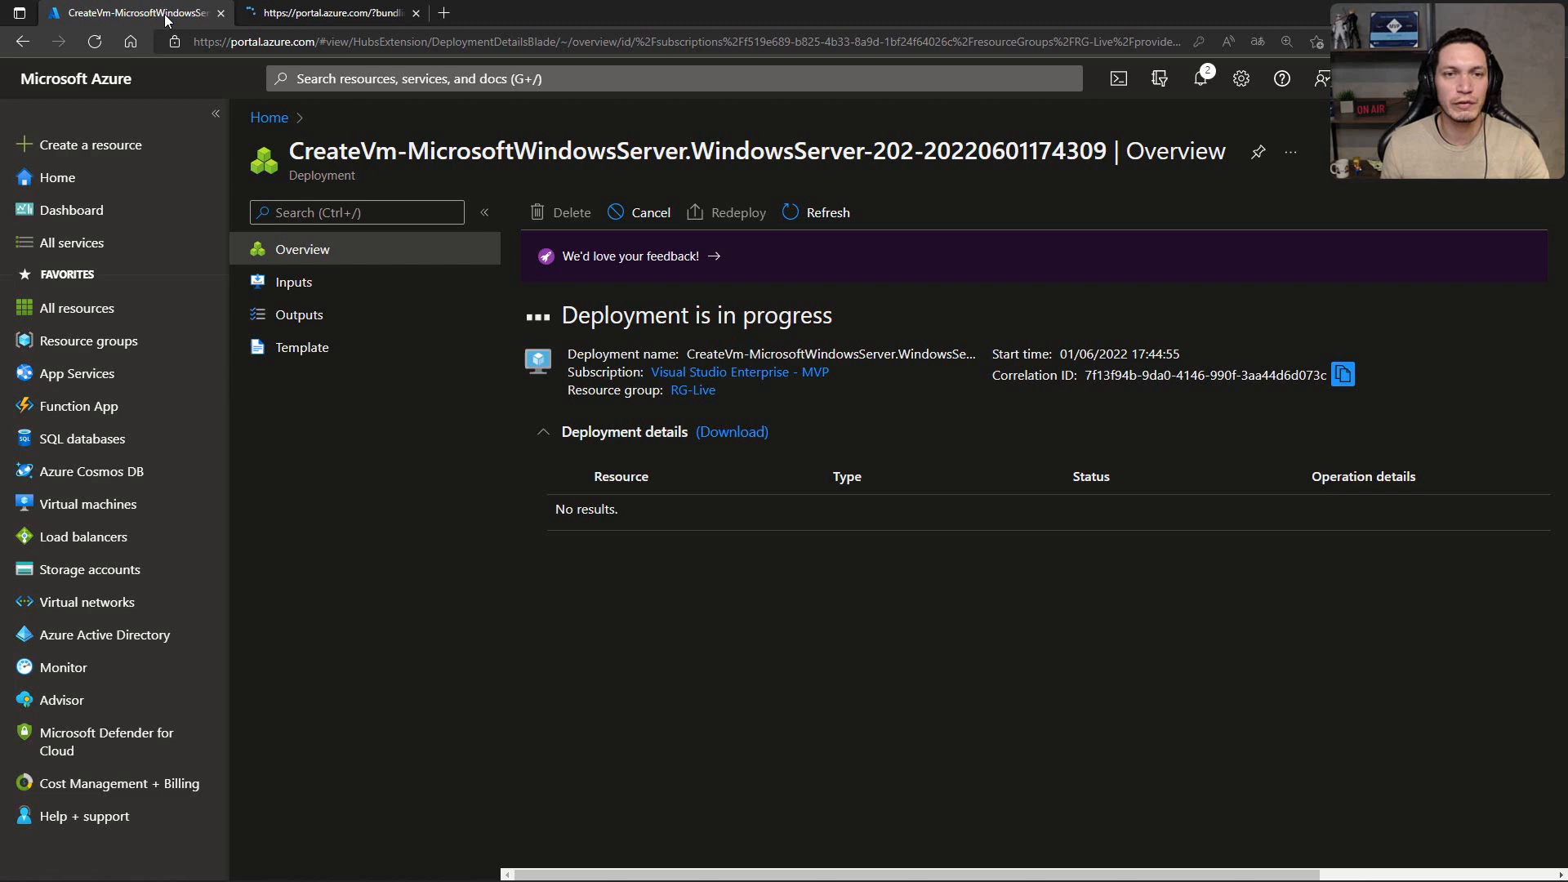
click(288, 18)
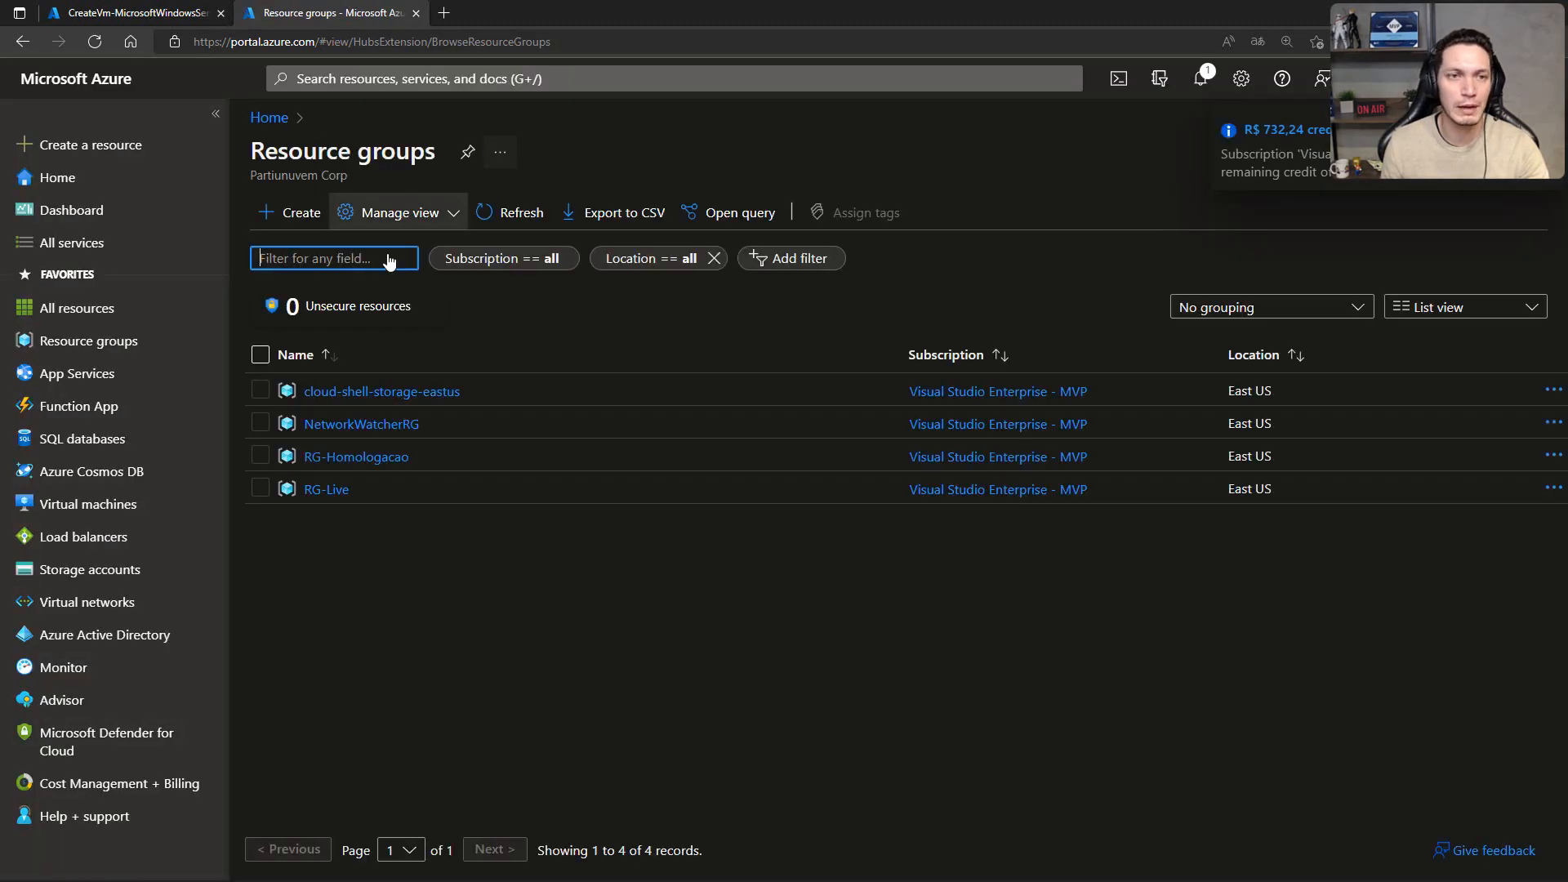
Step: Search the portal for nsg and open the Network security groups service
click(369, 78)
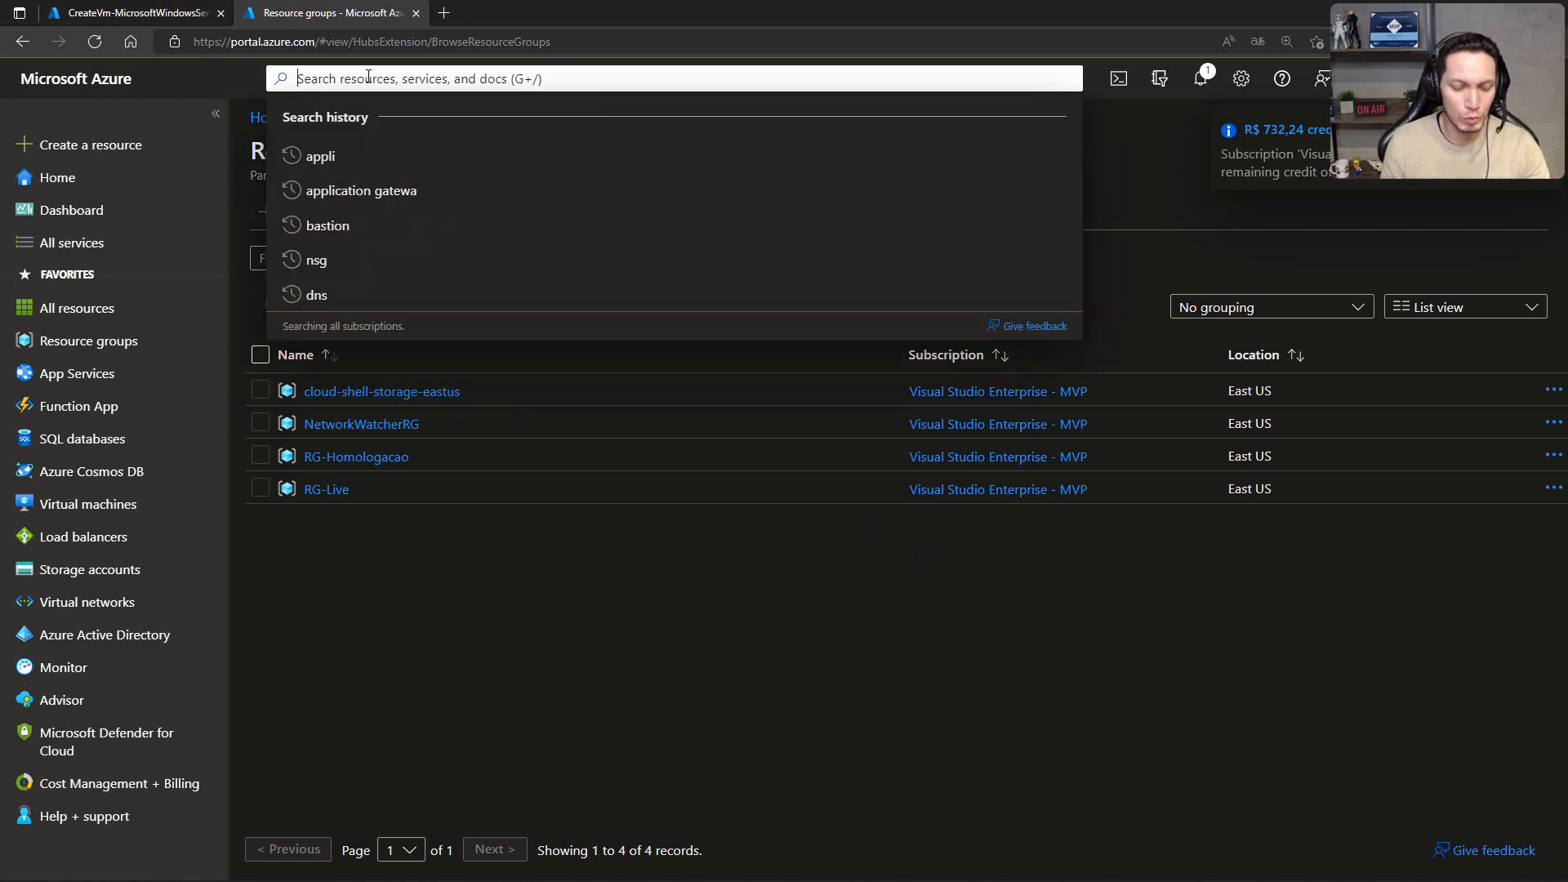
text(ne)
key(BackSpace)
text(sg)
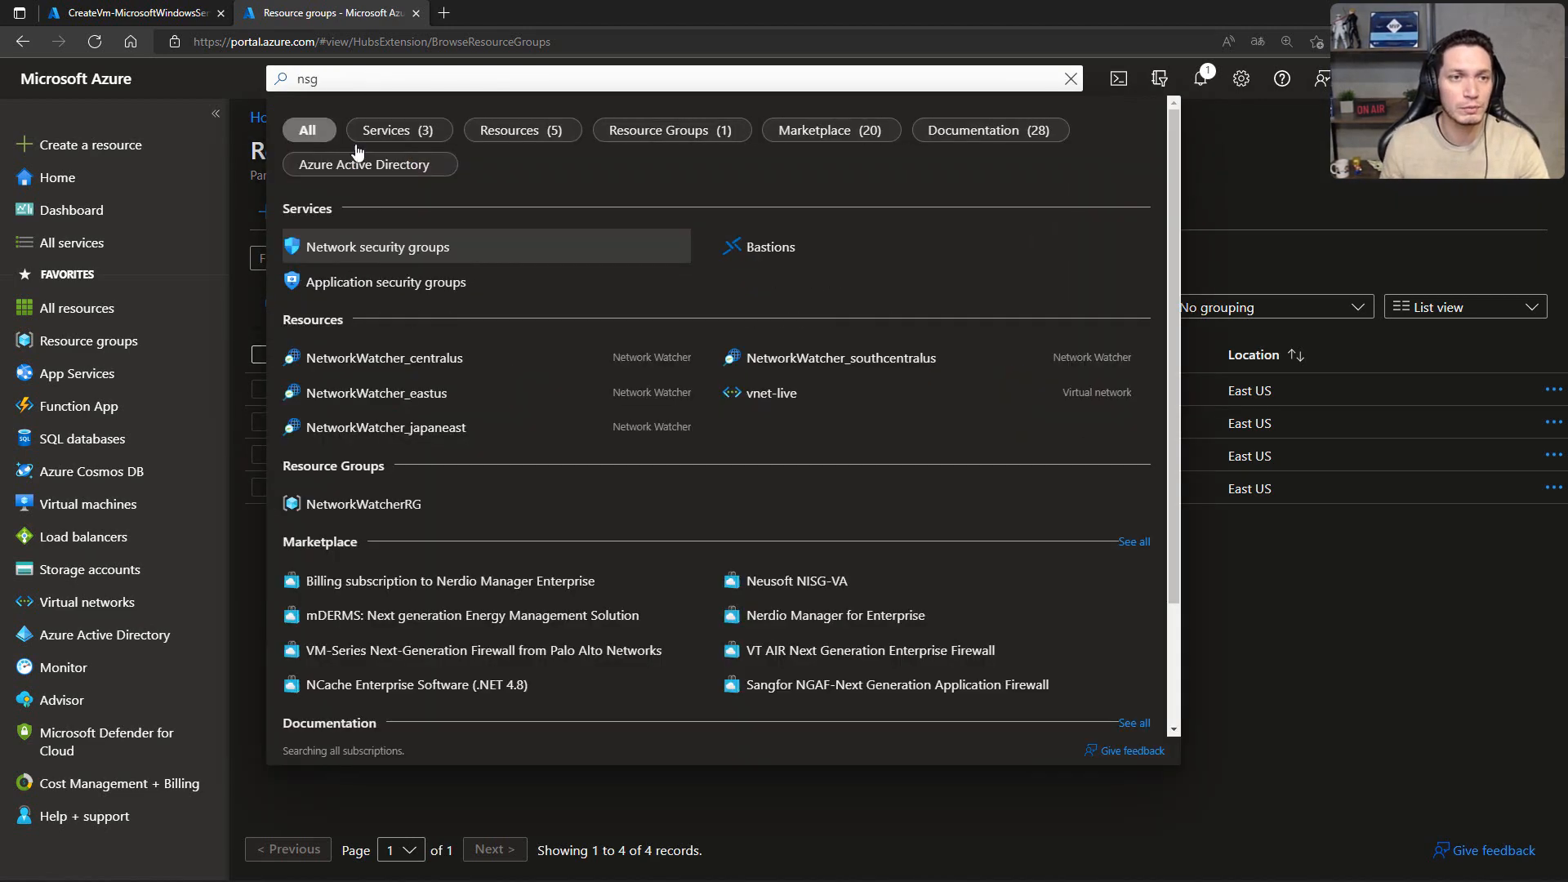
click(407, 245)
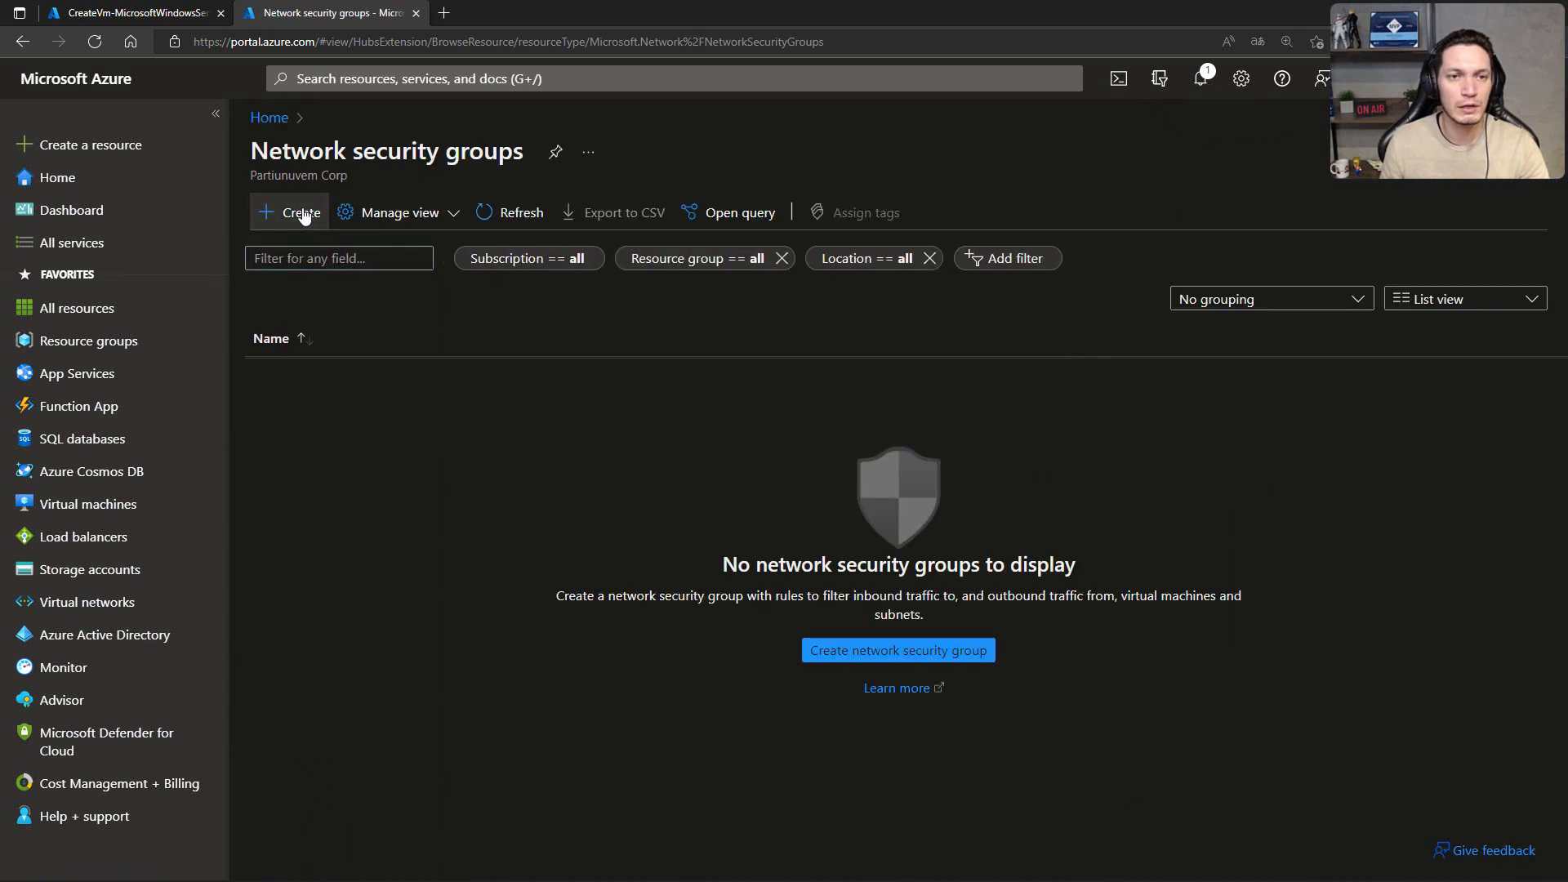
Step: Create network security group nsg-prd01 in resource group RG-Live, region East US, without tags
click(291, 212)
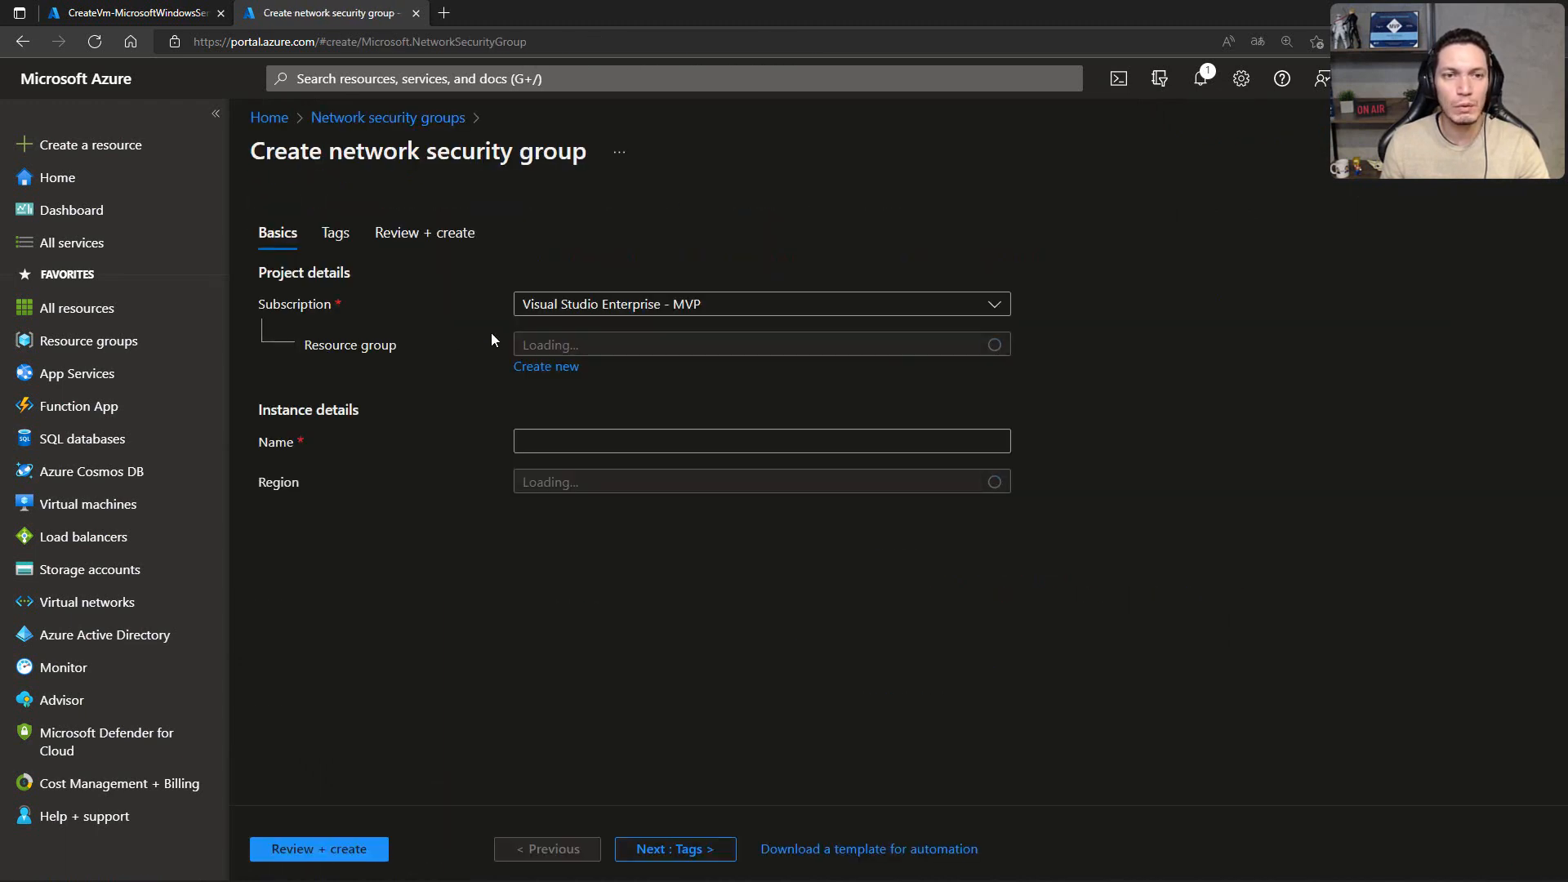
click(604, 349)
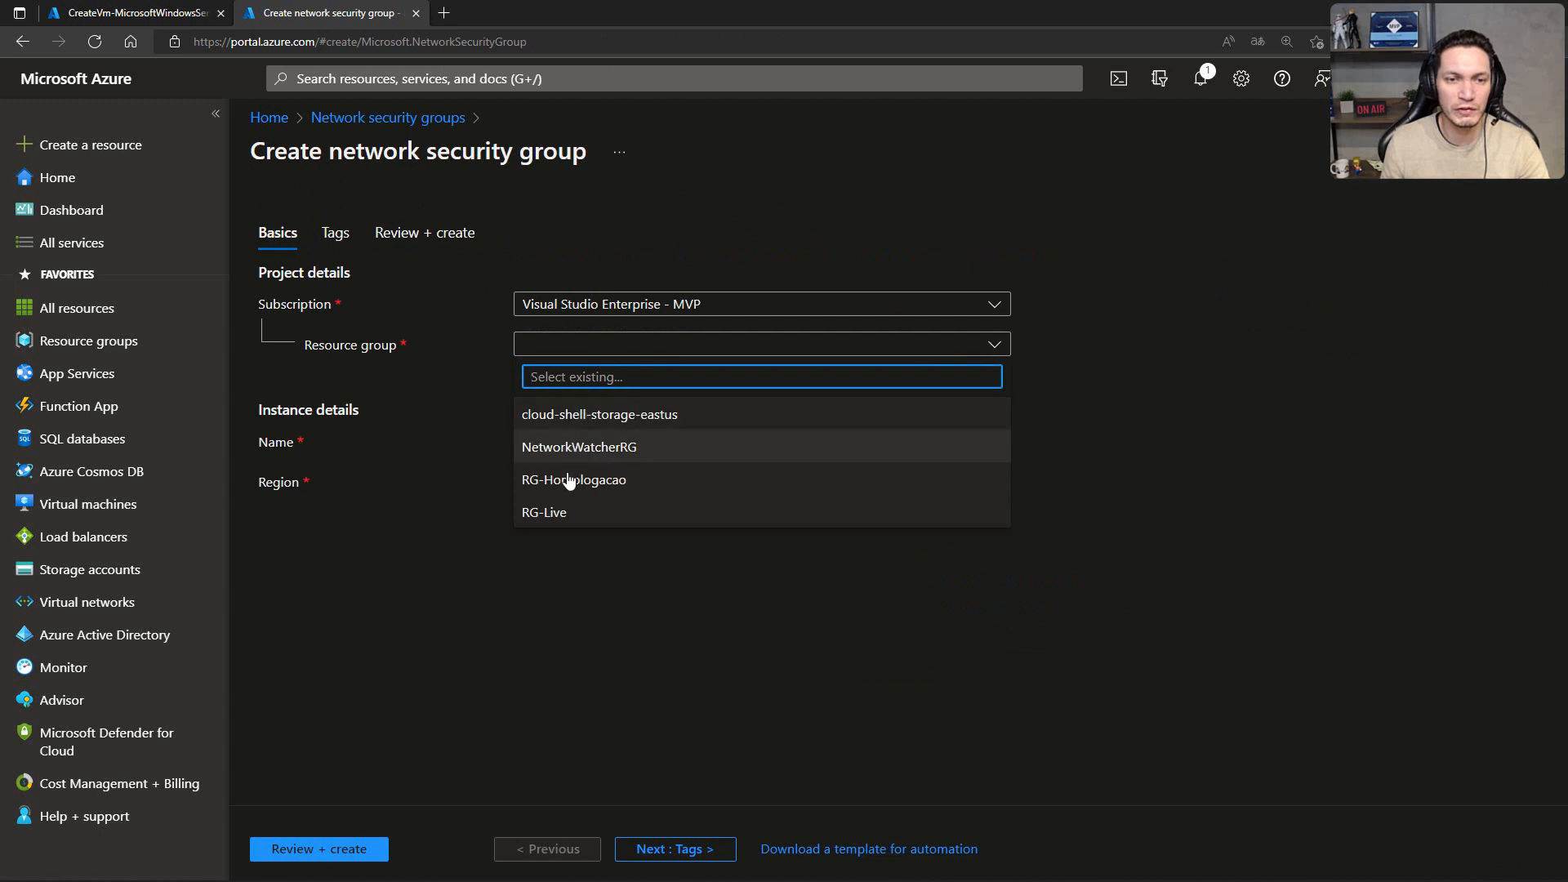
click(562, 512)
click(569, 440)
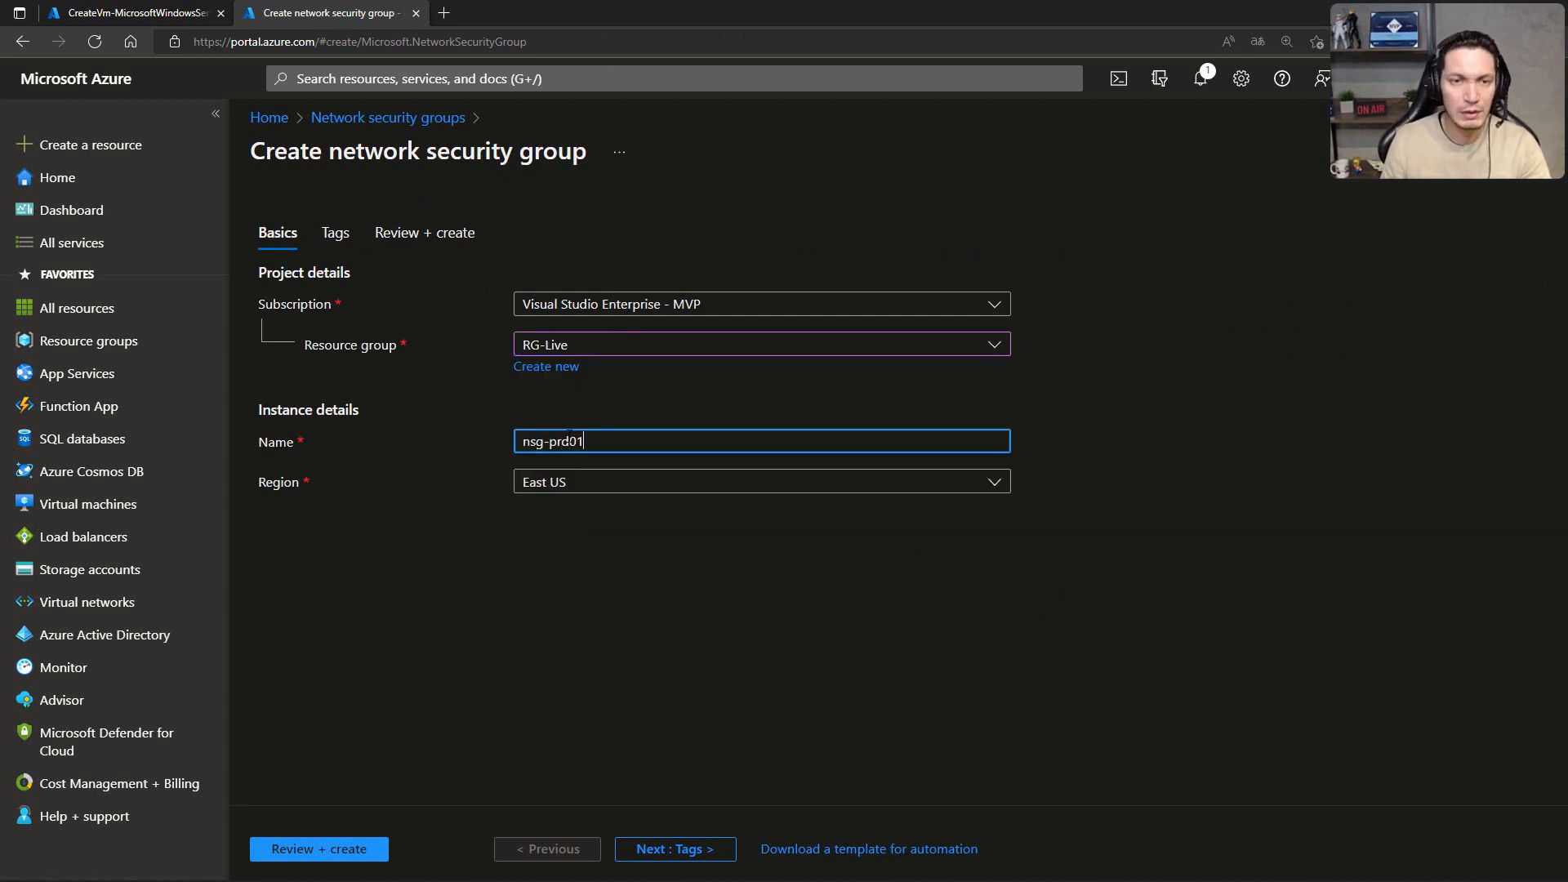
click(668, 847)
click(654, 848)
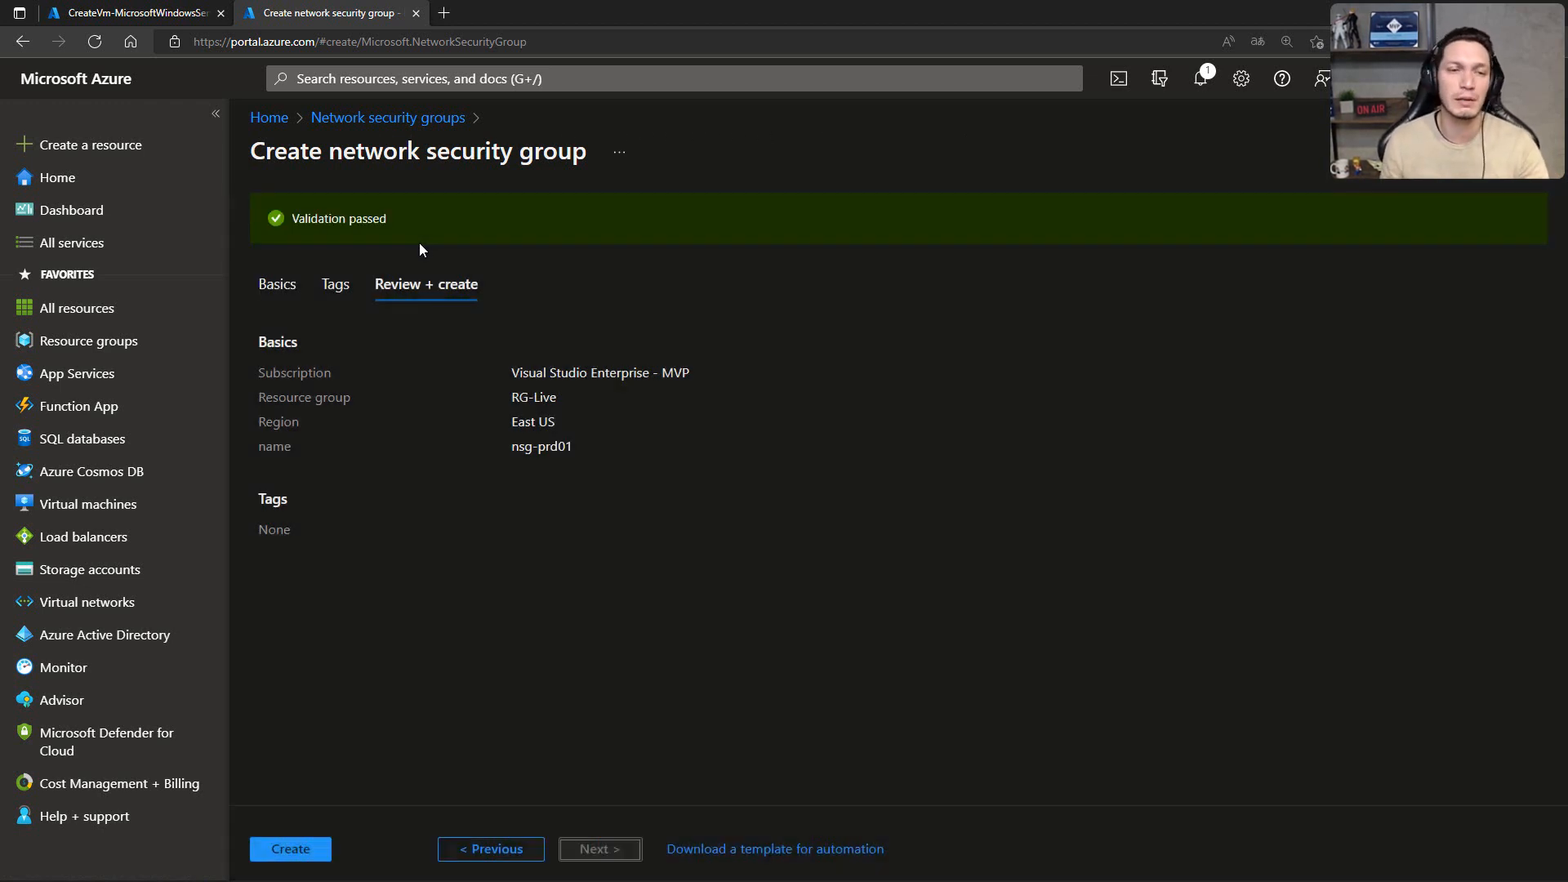
click(297, 837)
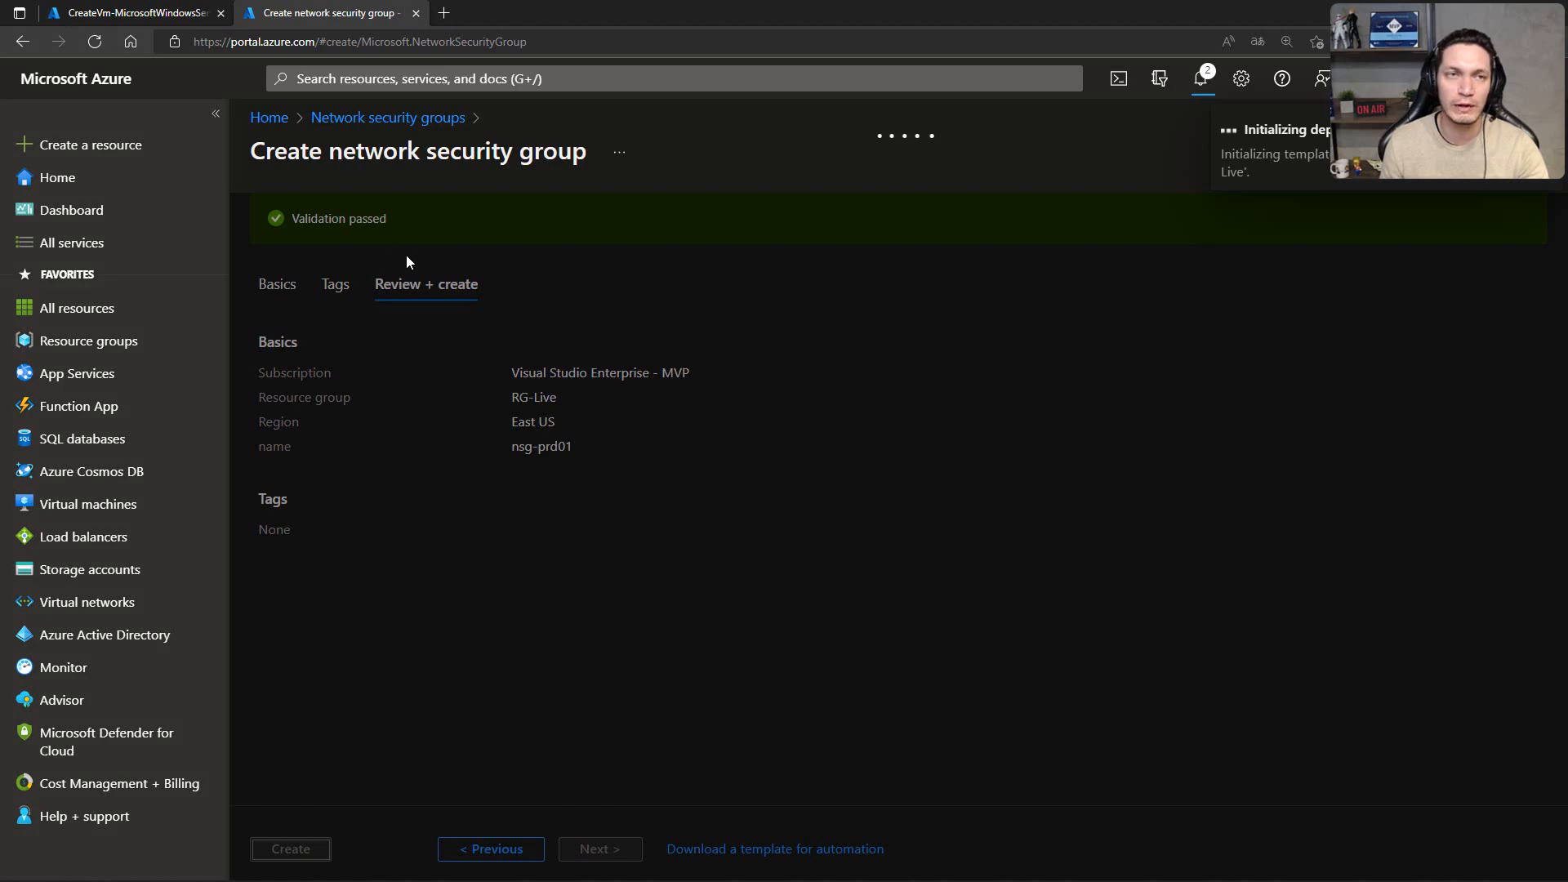
Step: Start another virtual machine from the completed VM deployment, in resource group RG-Live and named vm-web02
click(130, 11)
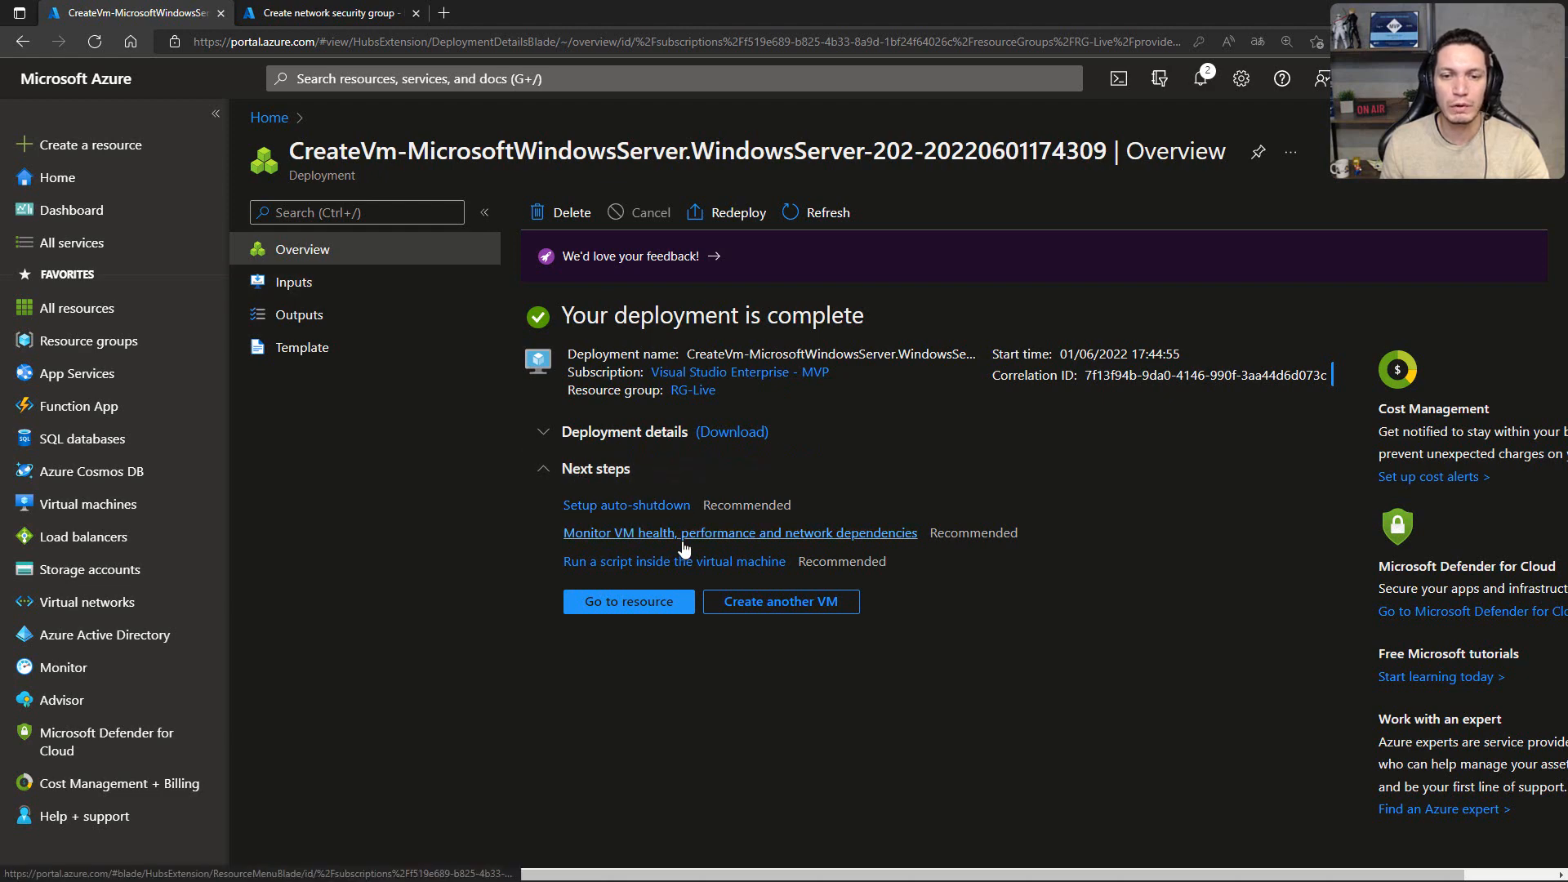
click(744, 604)
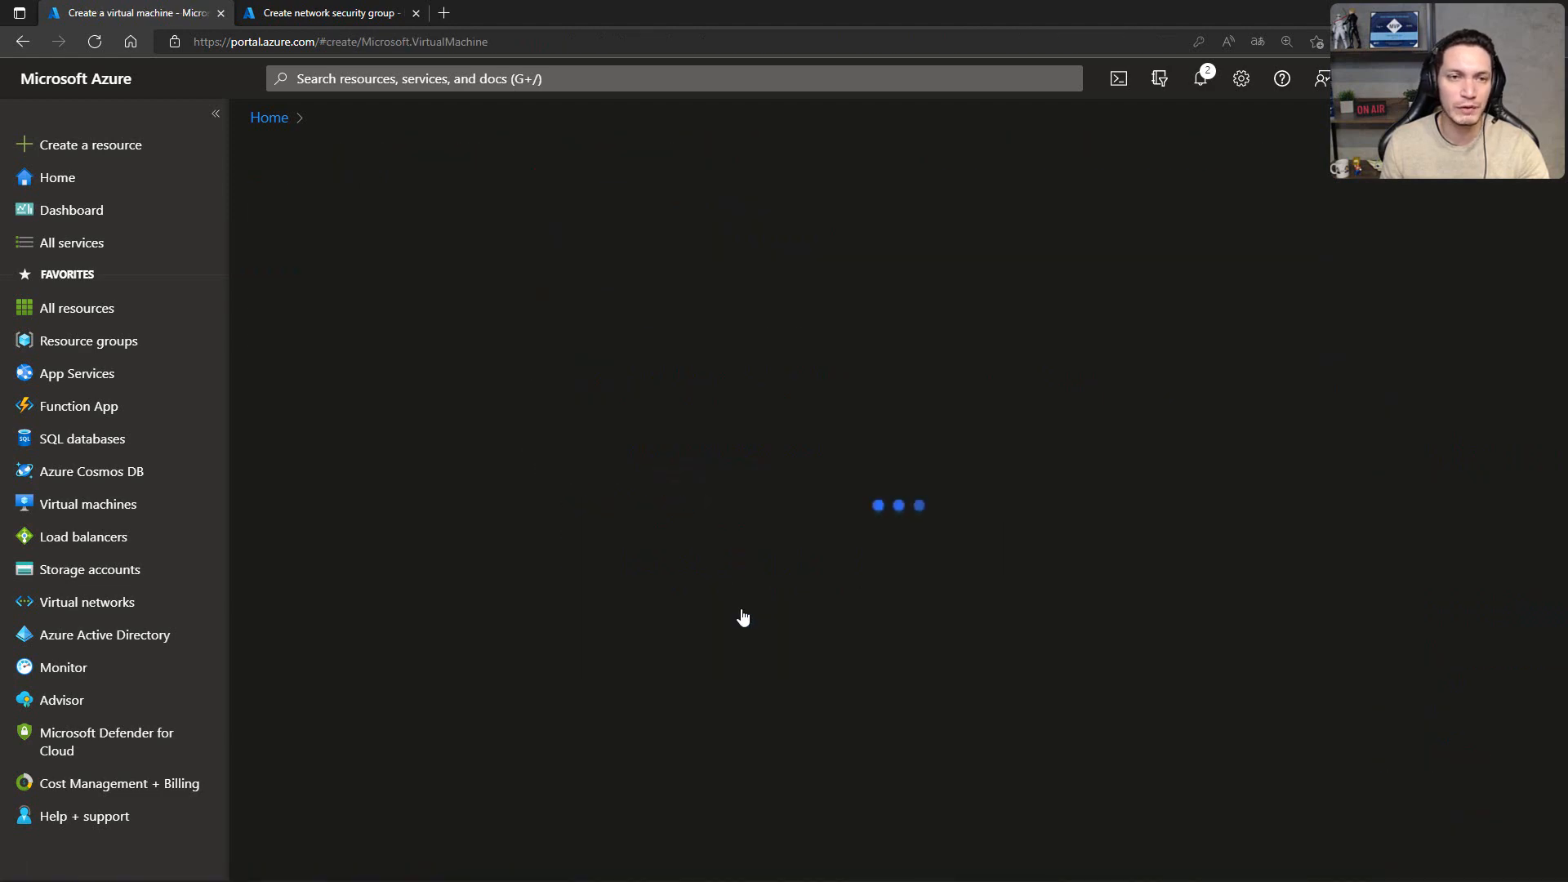
click(616, 478)
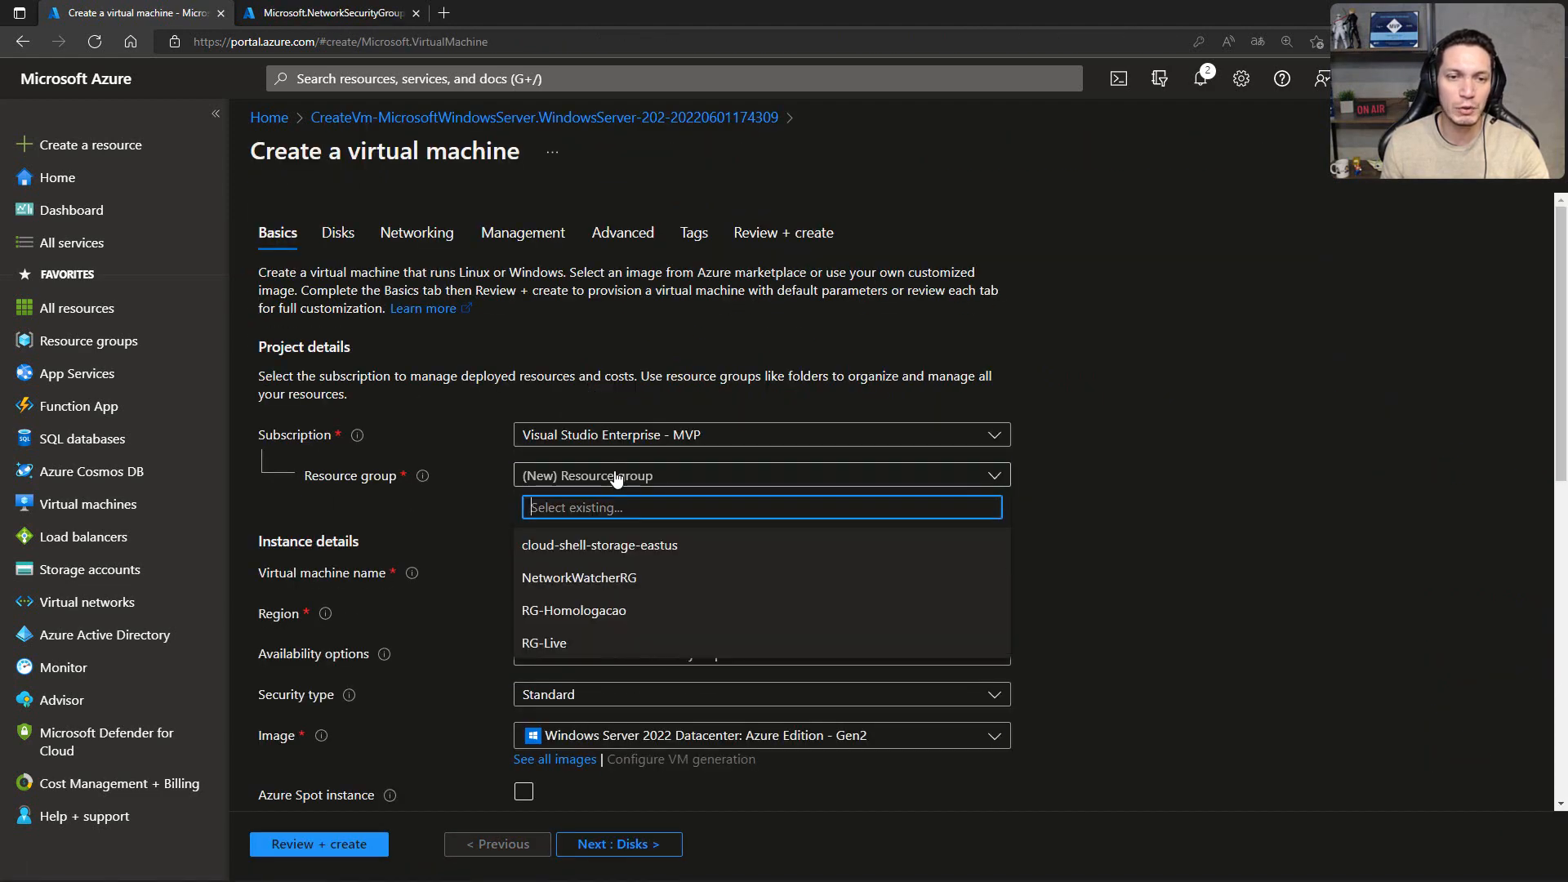
click(554, 642)
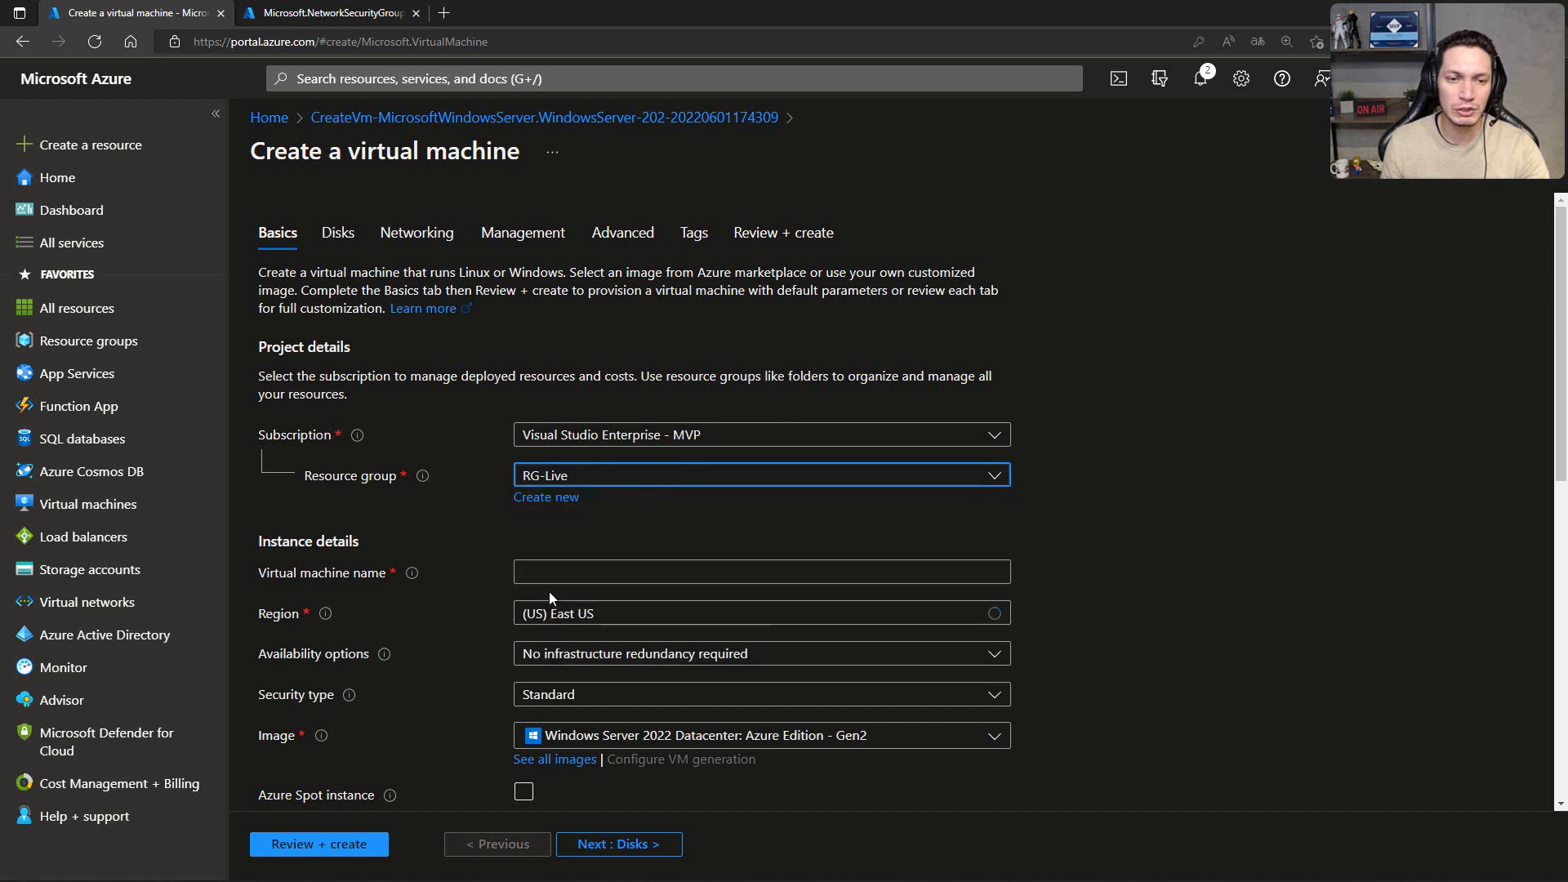
click(556, 571)
text(vm-web02)
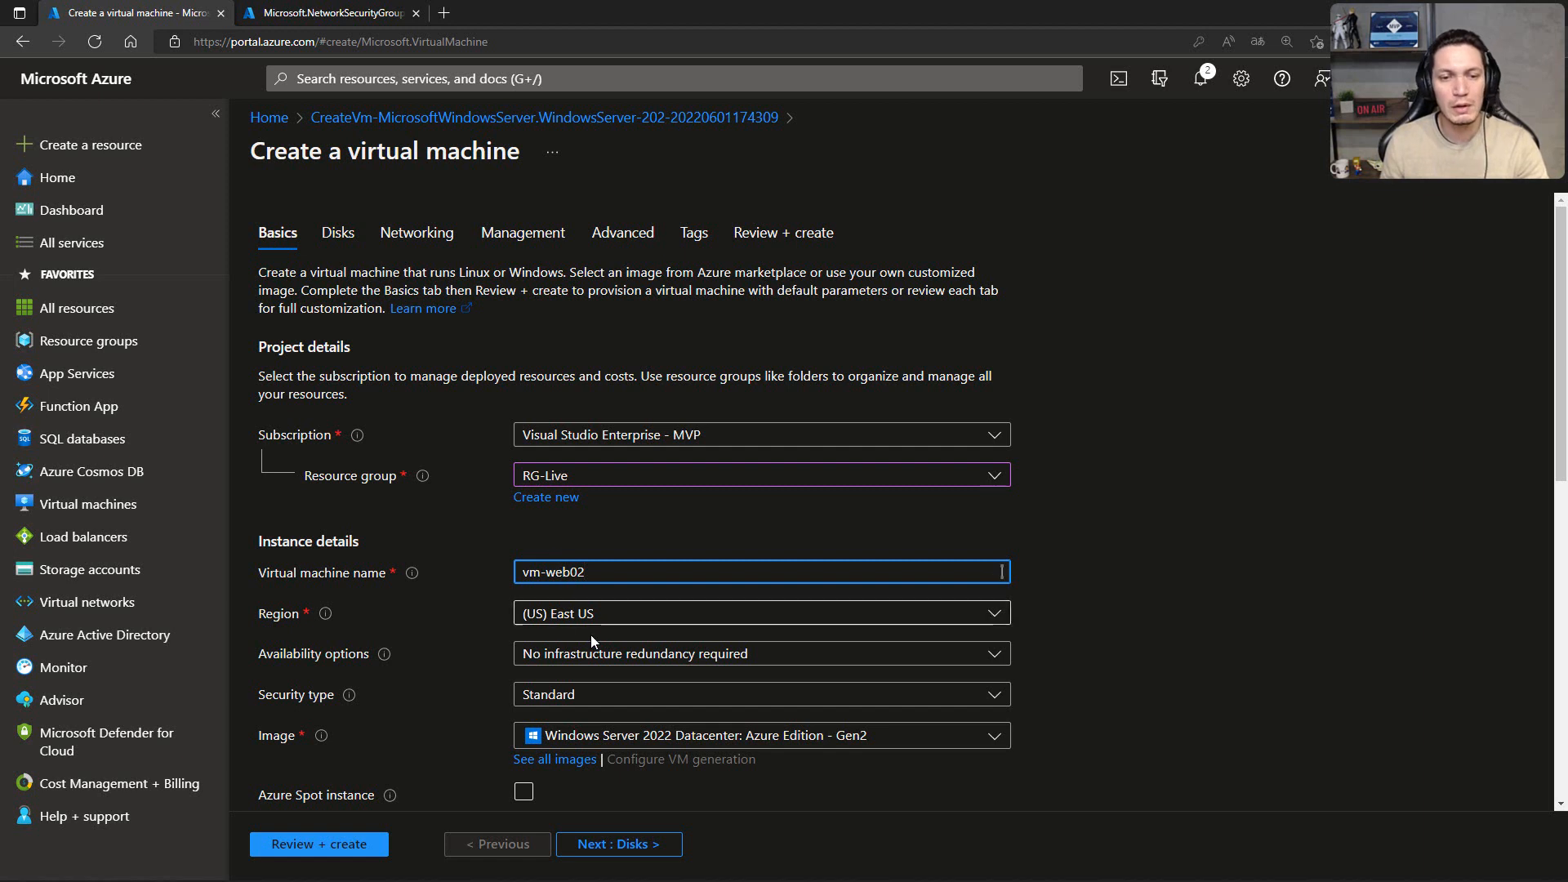
Step: Set the availability option of vm-web02 to Availability zone and choose Zone 2
click(601, 661)
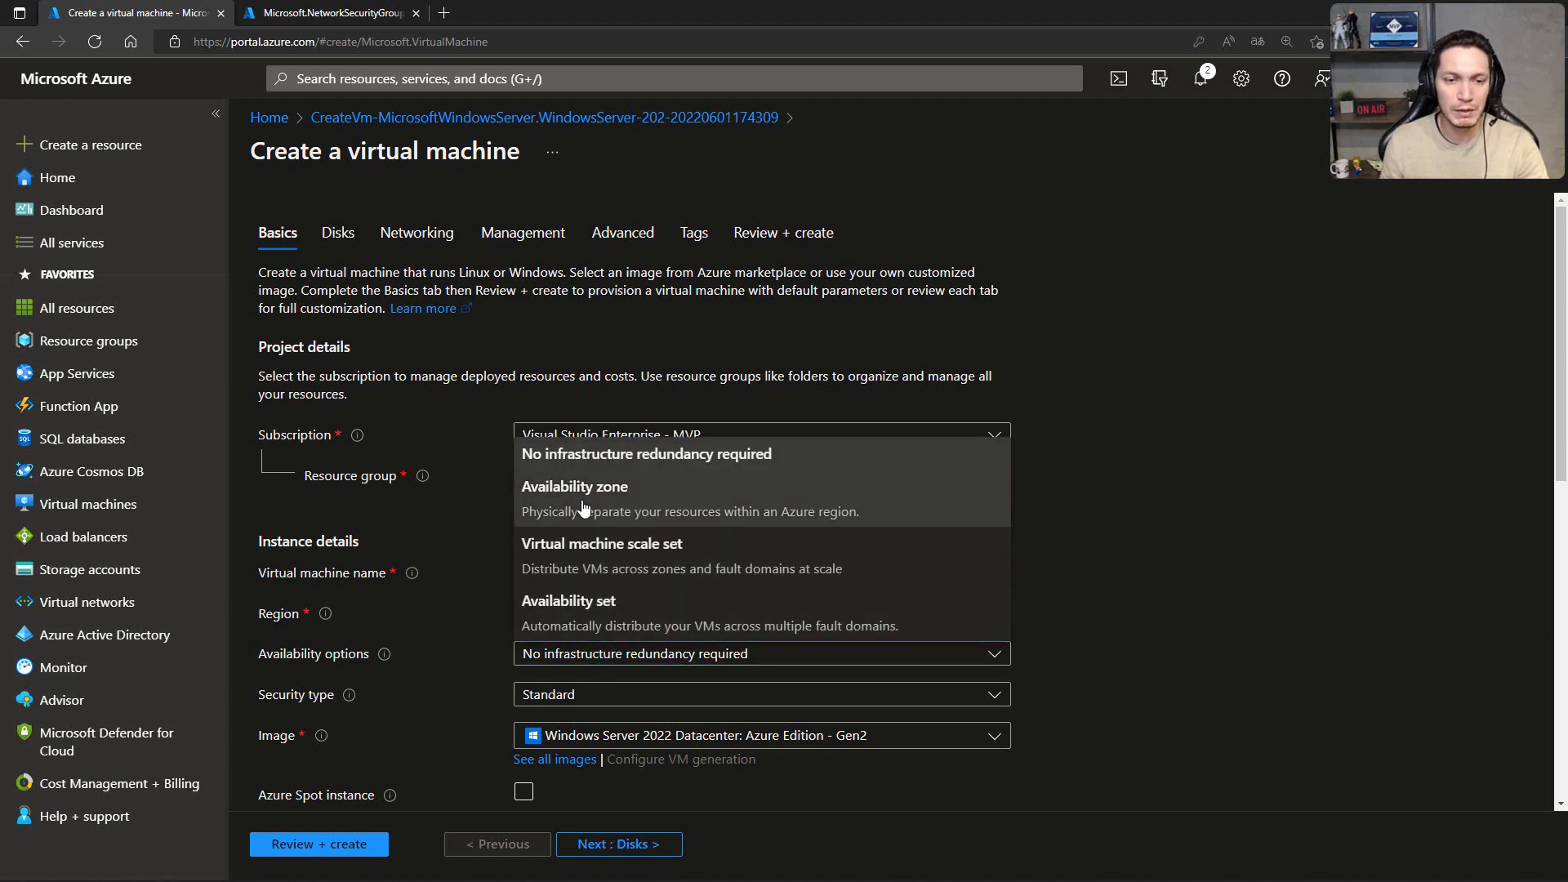
click(585, 507)
click(631, 704)
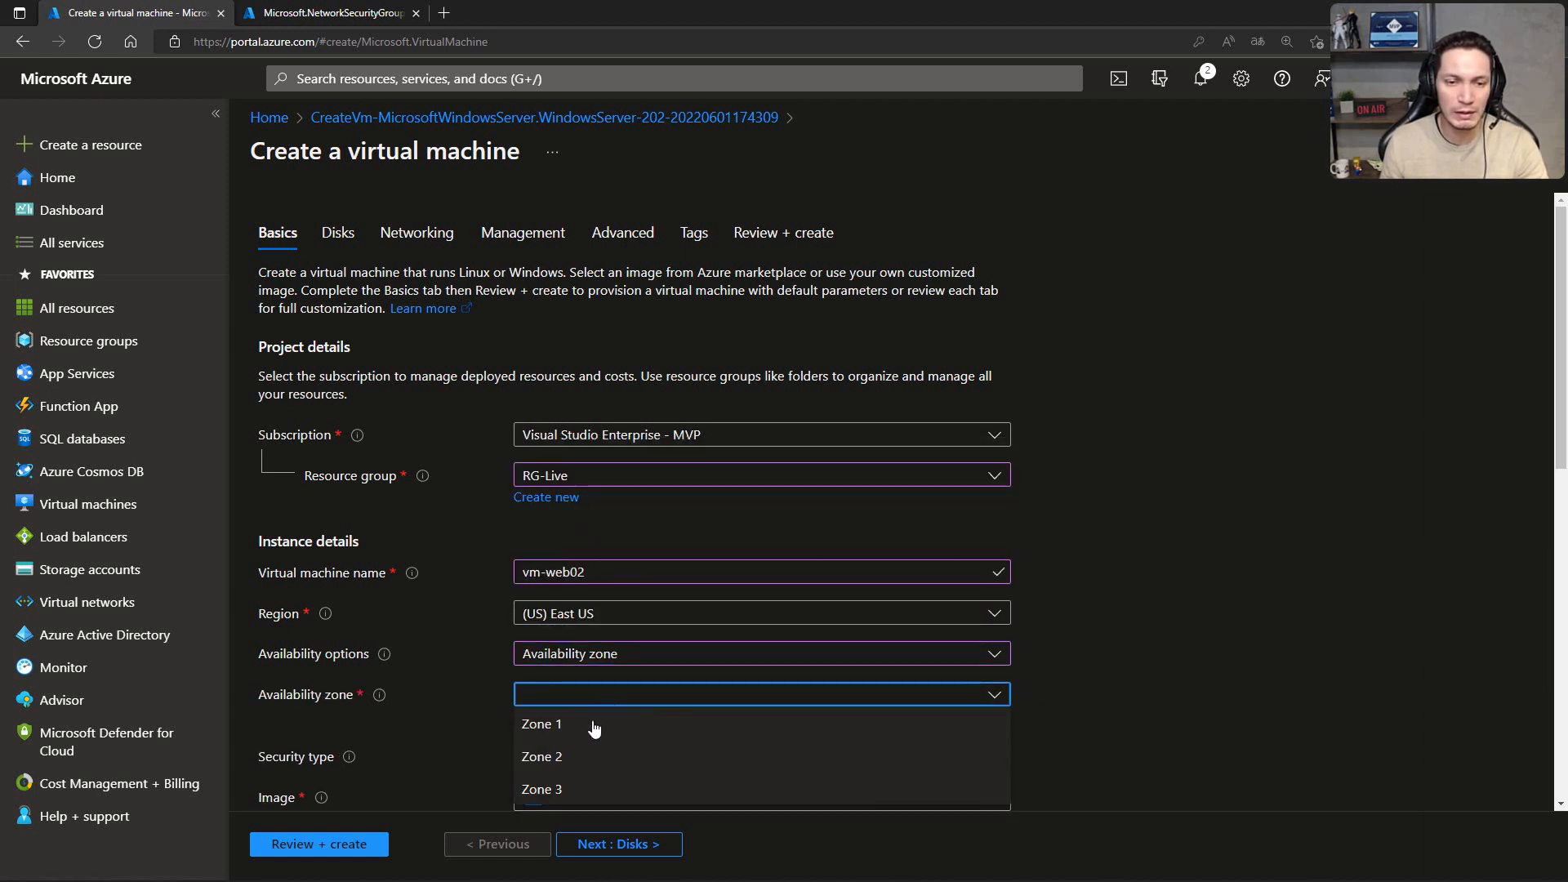
click(562, 753)
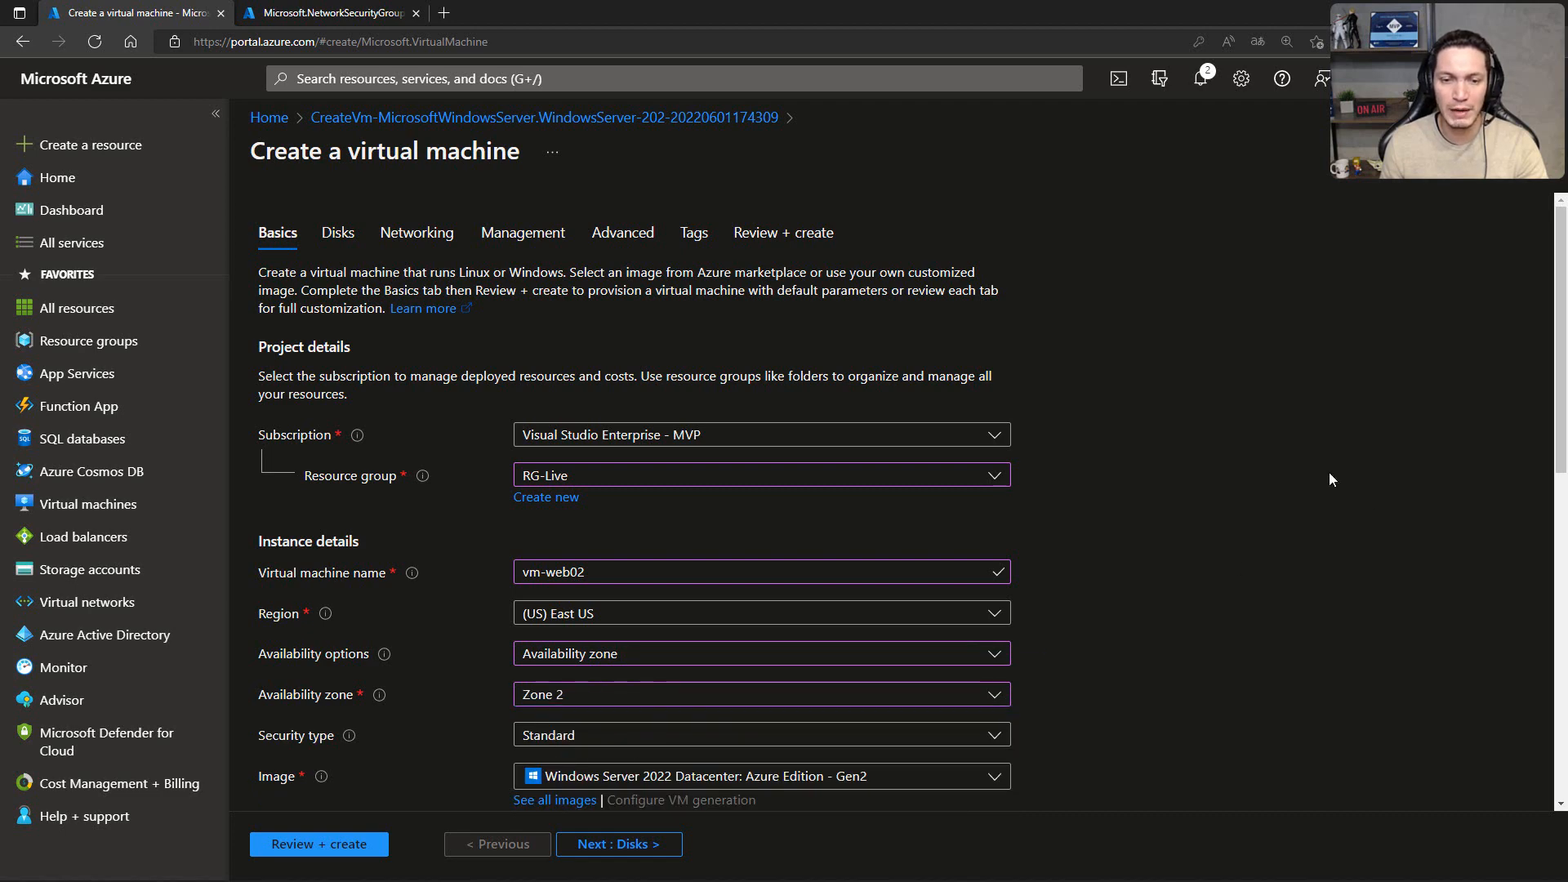
Step: Fill in the administrator's password confirmation and proceed to the networking settings, keeping the default disk options
scroll(1330, 480, down, 5)
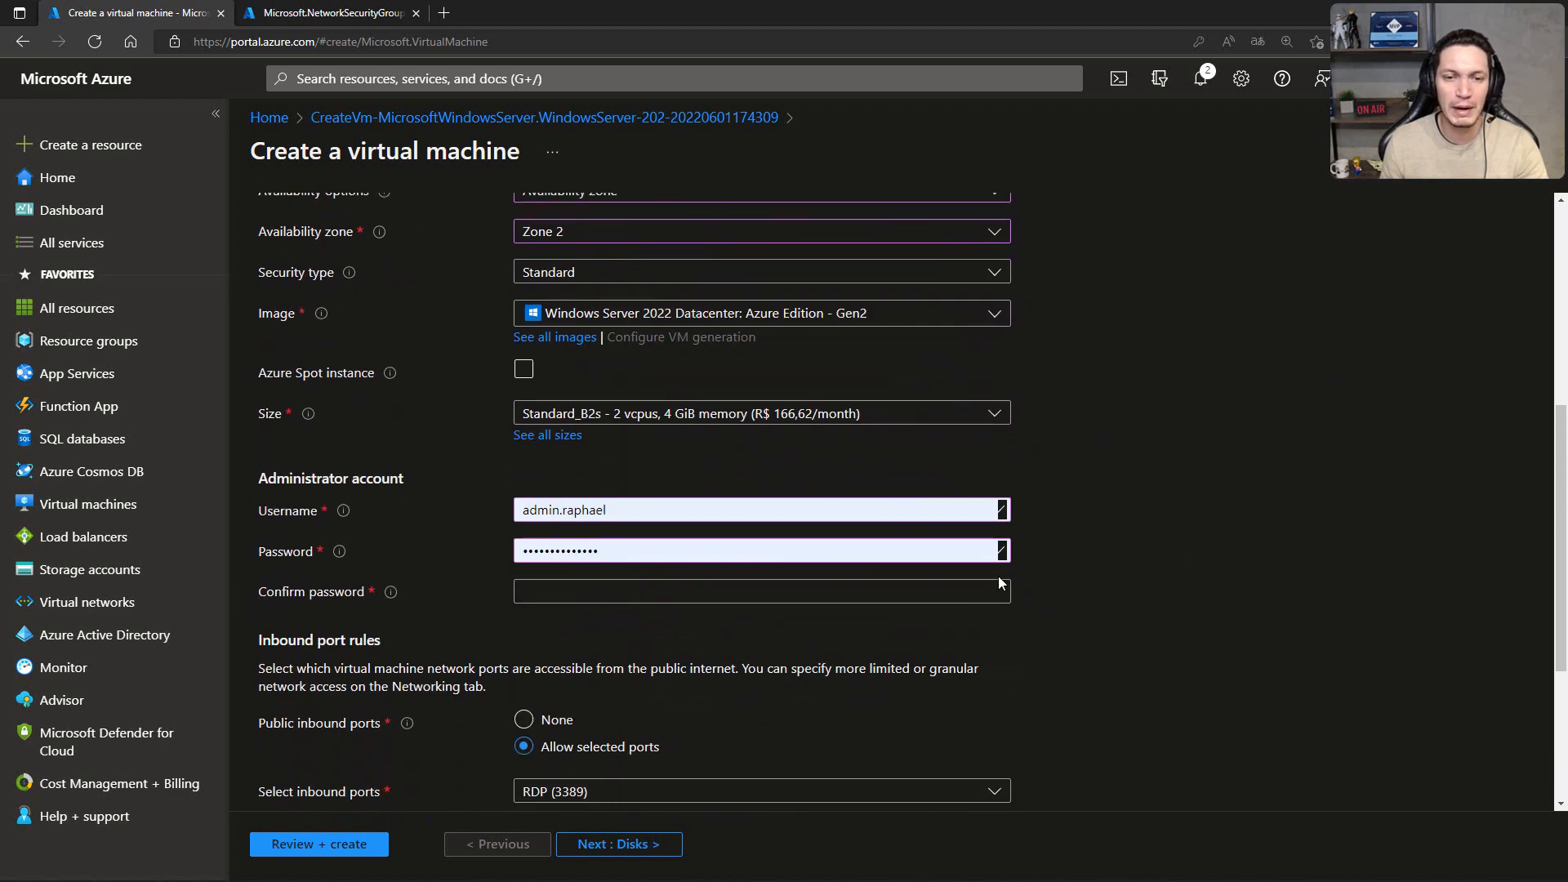
click(758, 593)
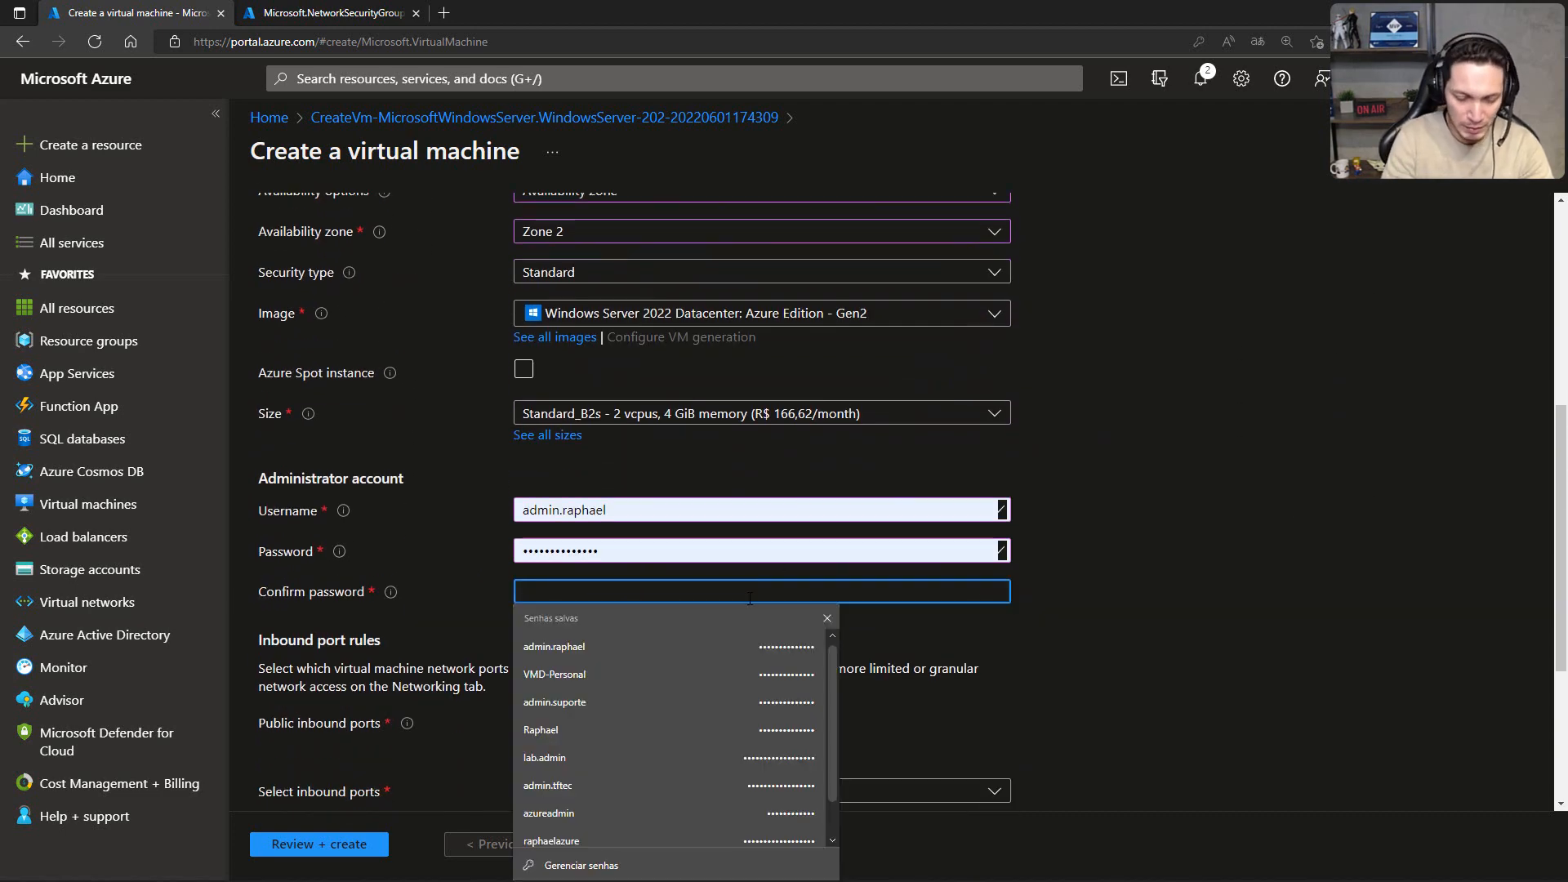
text(***)
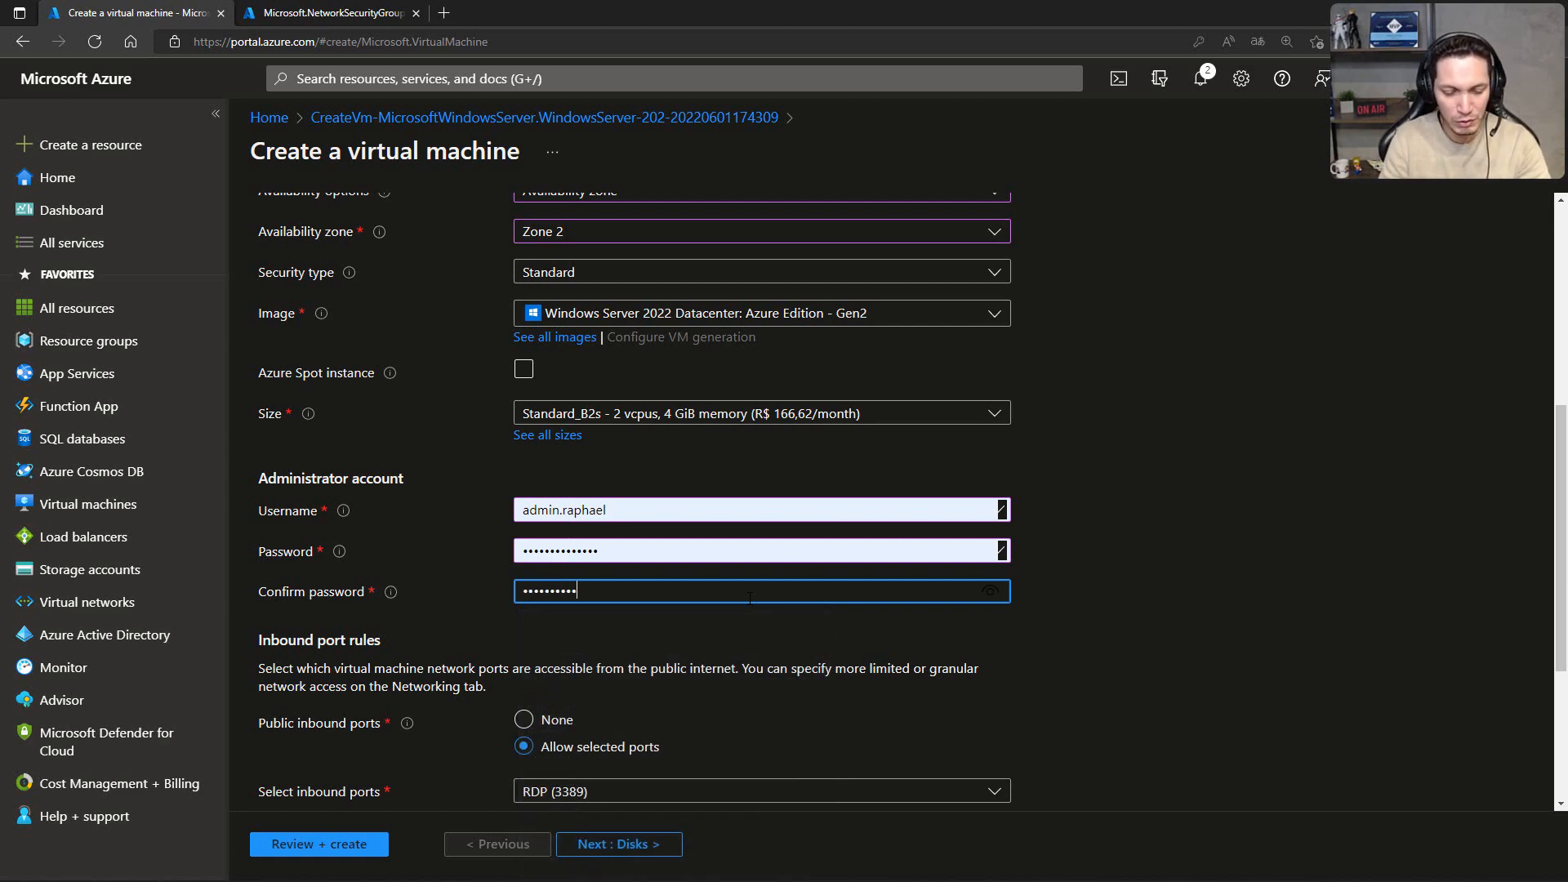
text(**)
scroll(749, 599, down, 2)
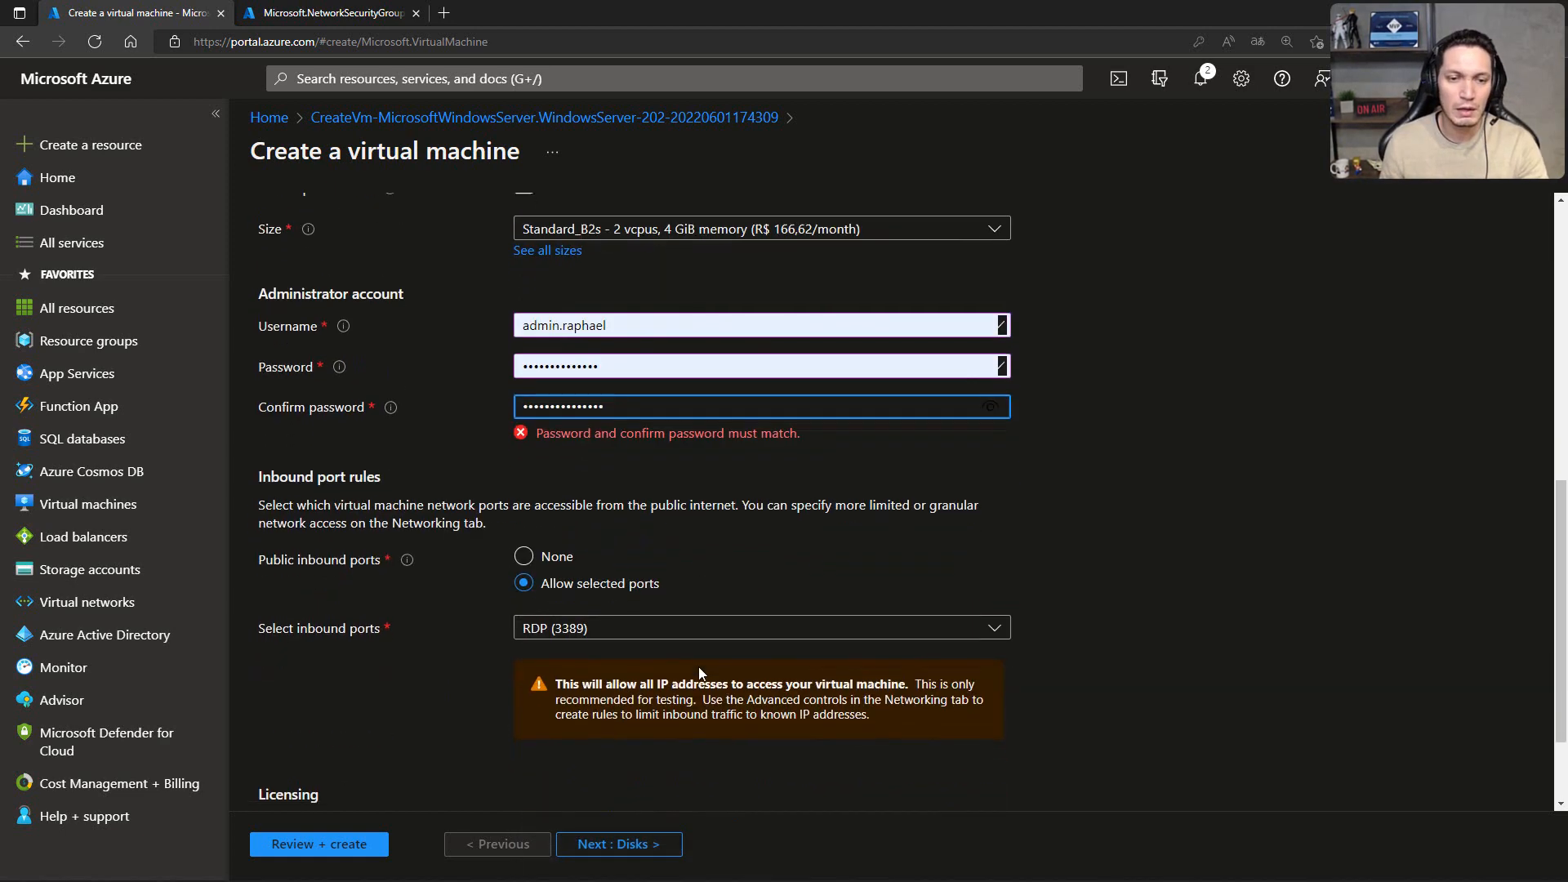
click(607, 843)
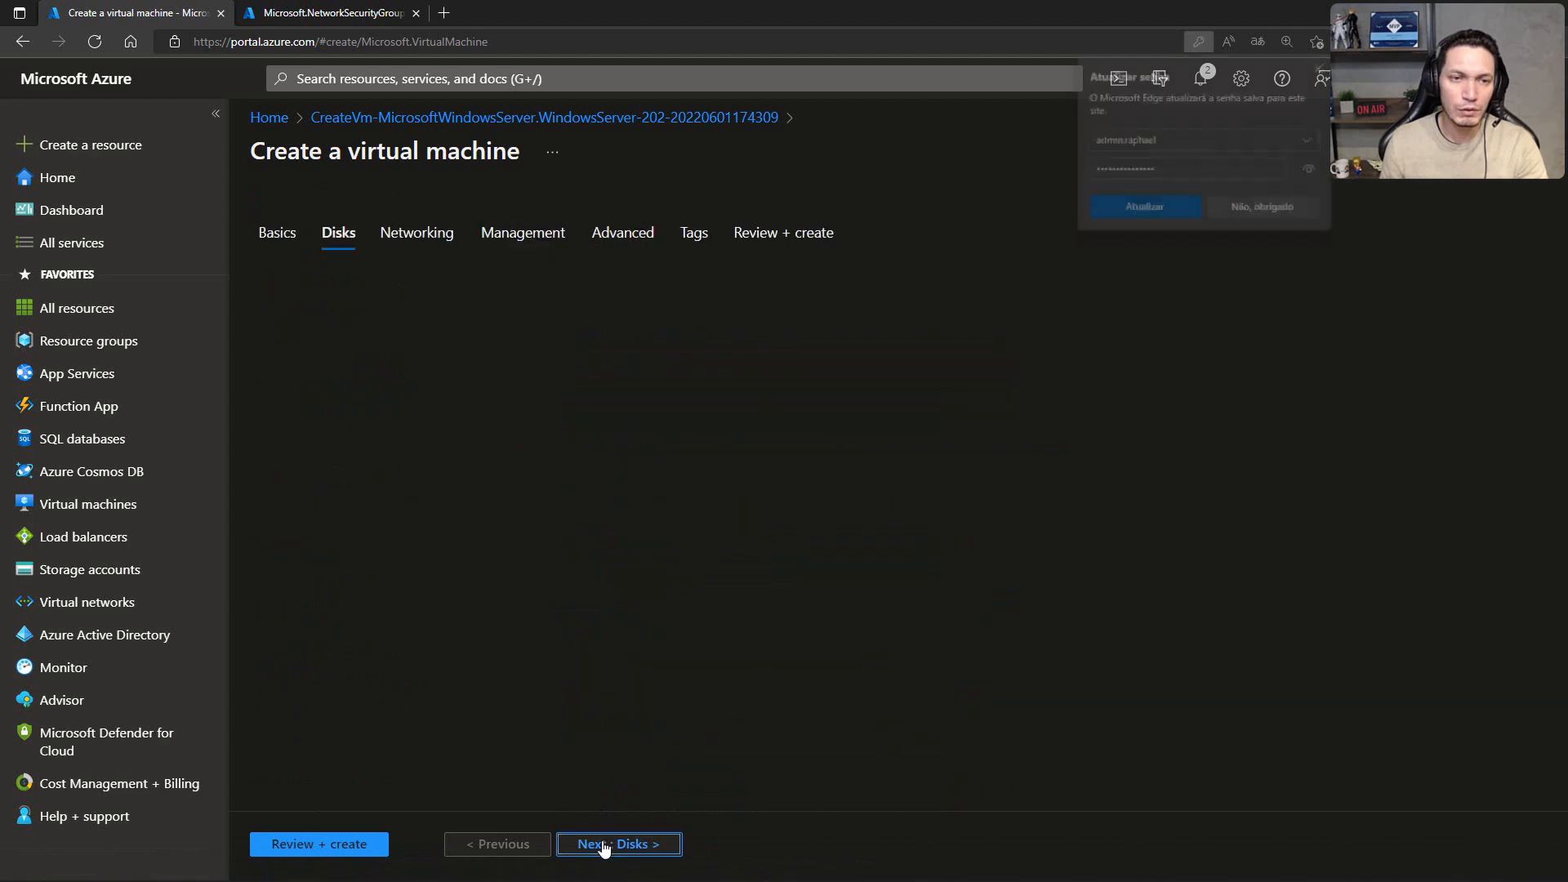
click(603, 846)
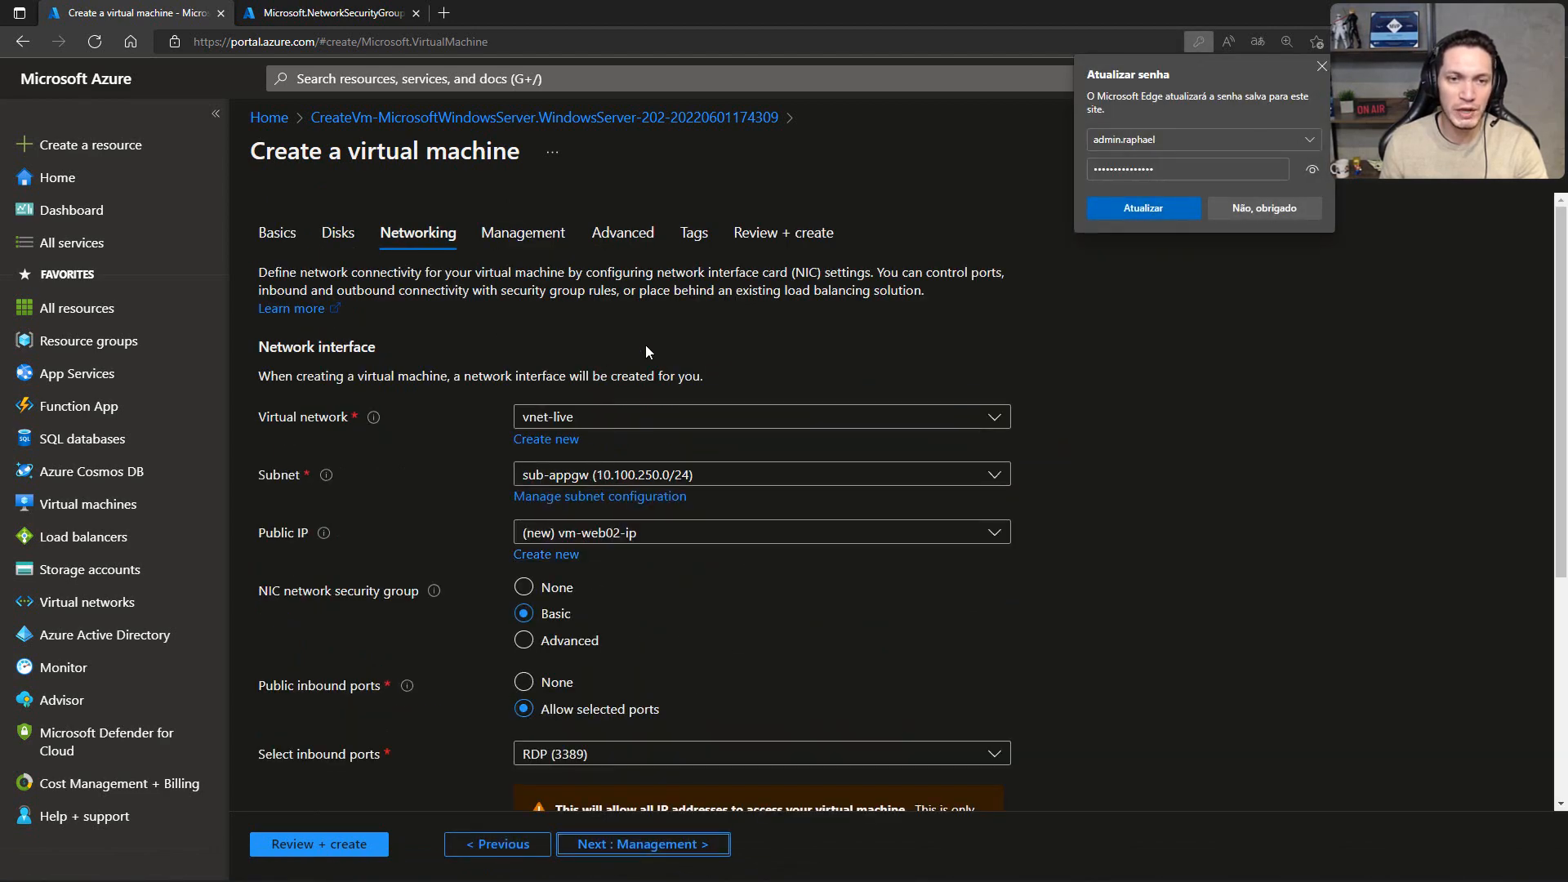
Step: Place vm-web02 in subnet sub-prd01 (10.100.1.0/24) and set its public IP to None
click(667, 479)
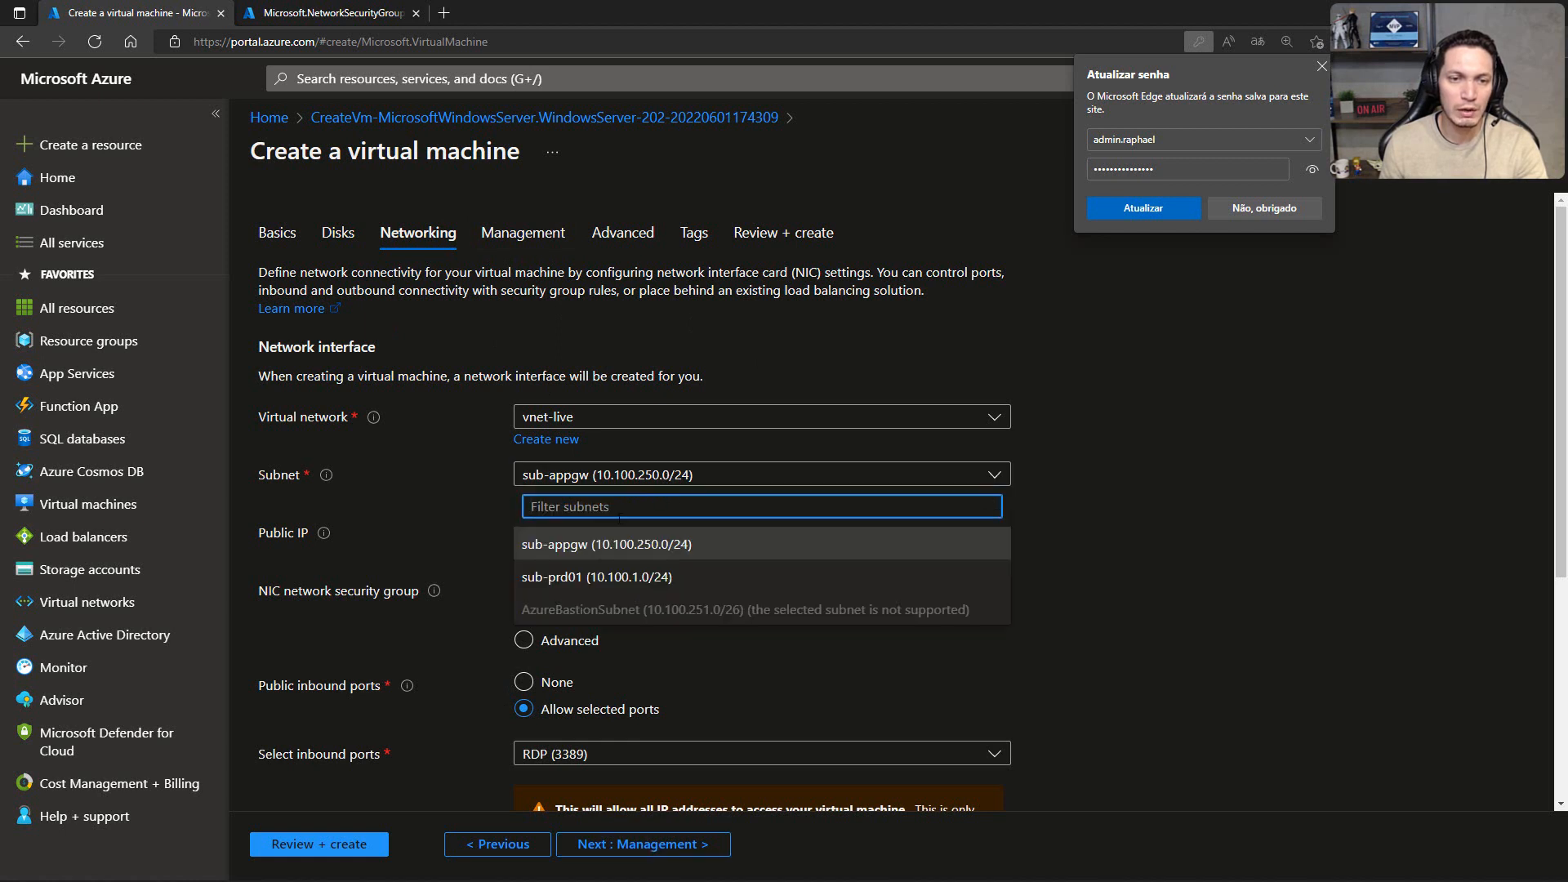
click(569, 576)
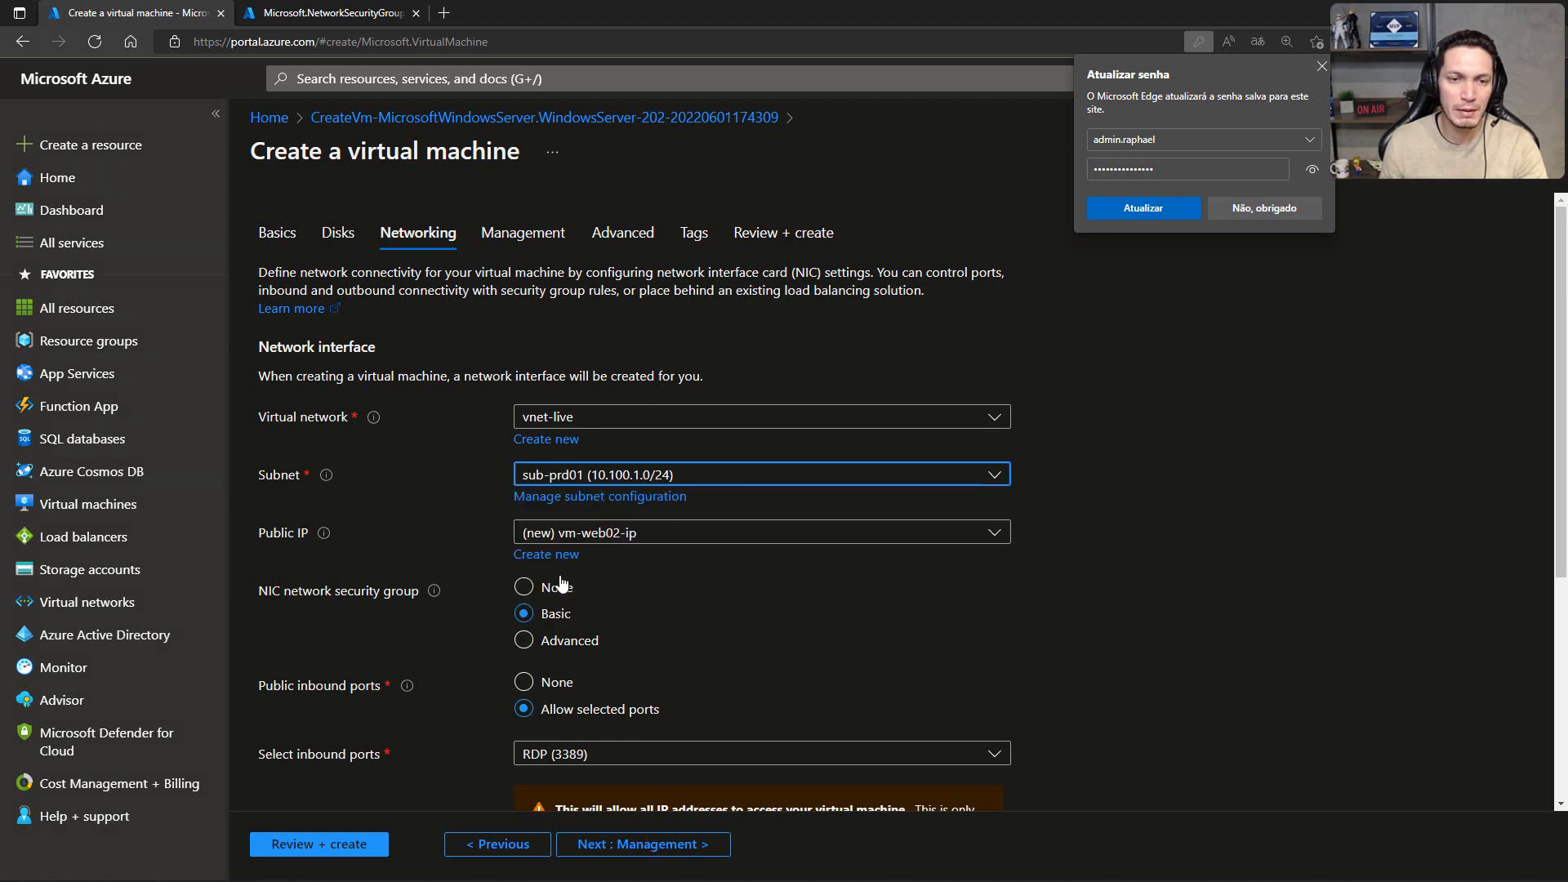
click(562, 532)
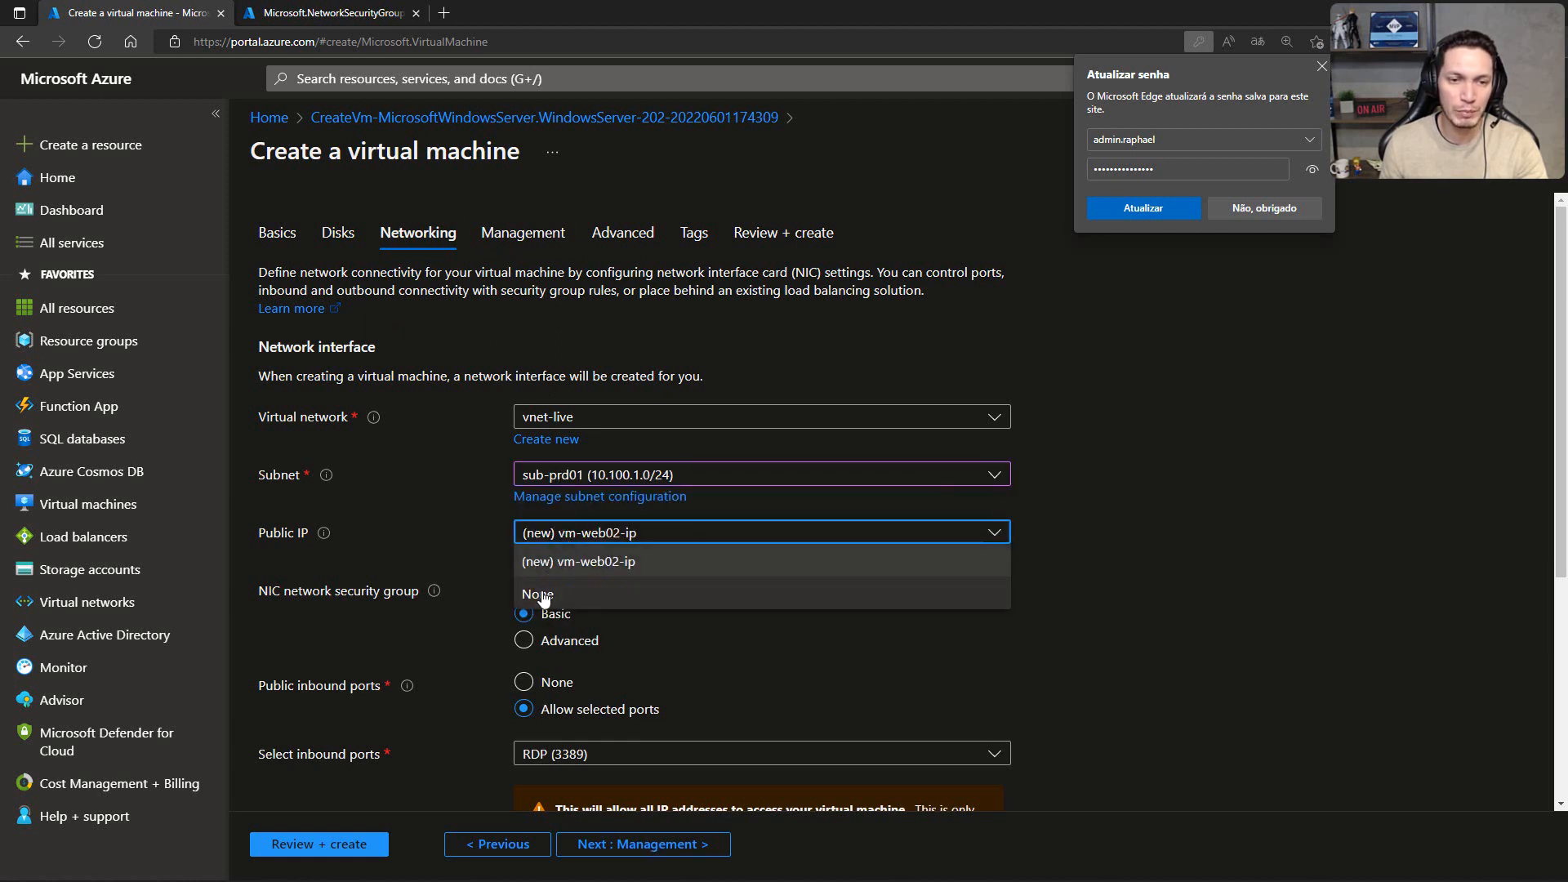
click(539, 596)
Step: Set the NIC network security group of vm-web02 to None, dismiss the browser's password update prompt, and continue to the management settings
click(553, 587)
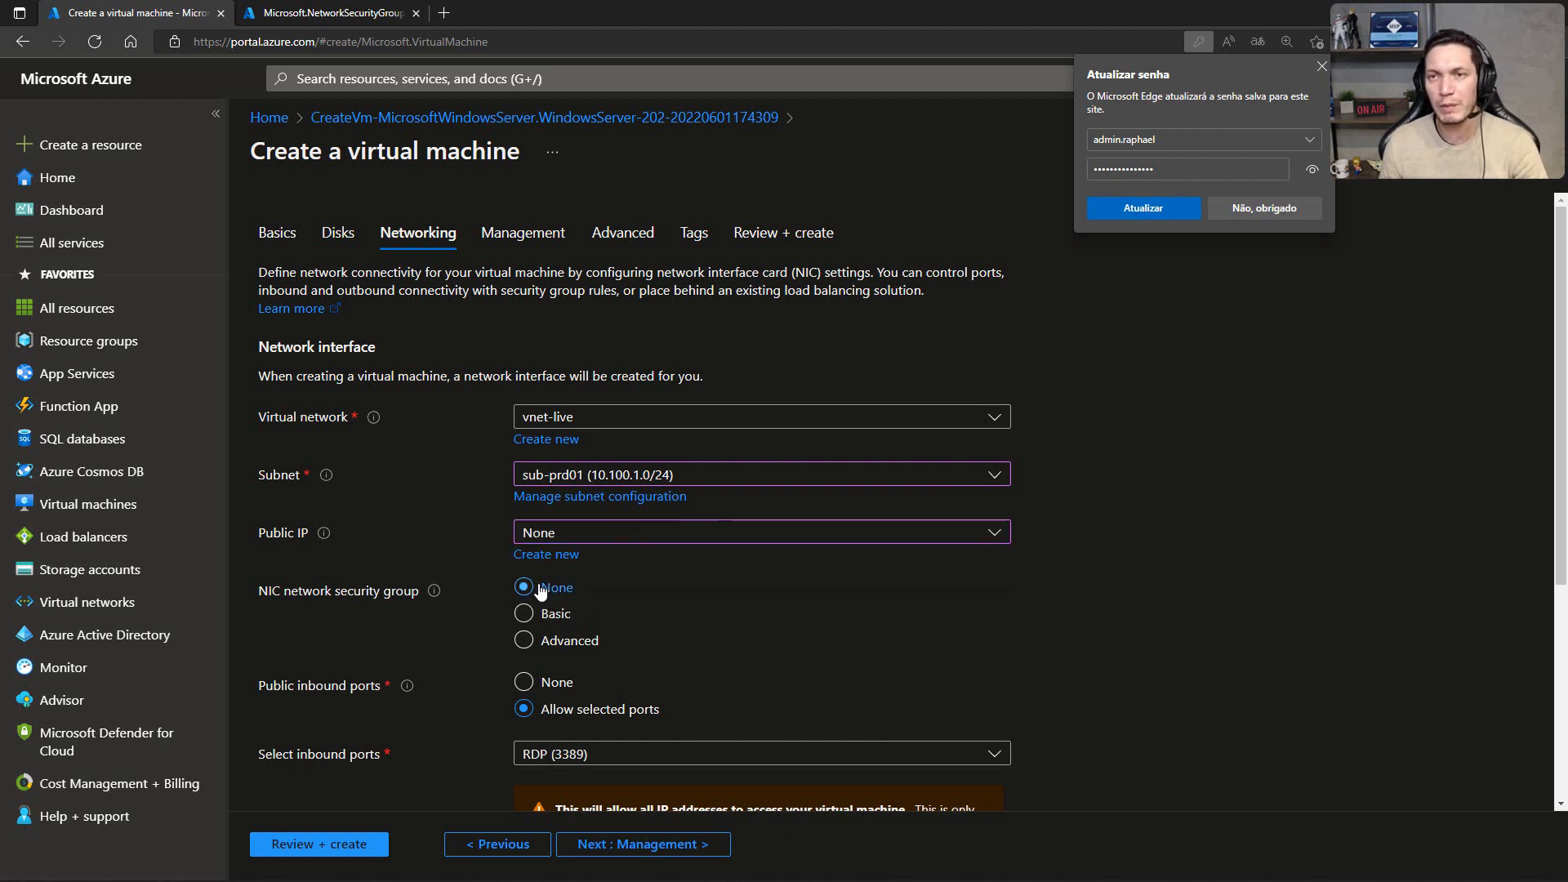
click(1321, 67)
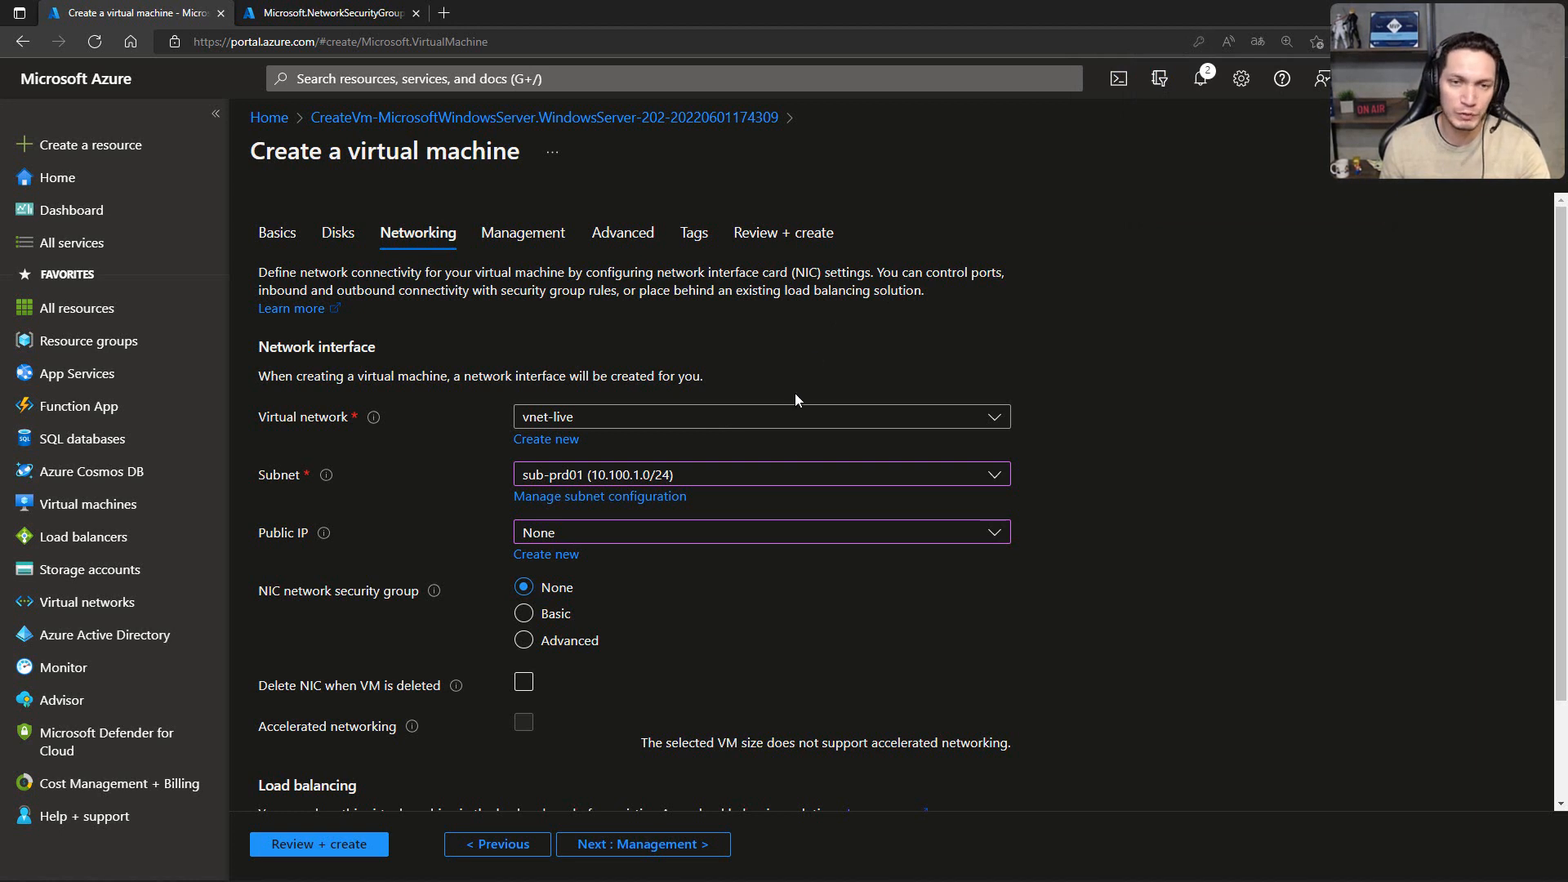
scroll(615, 478, down, 1)
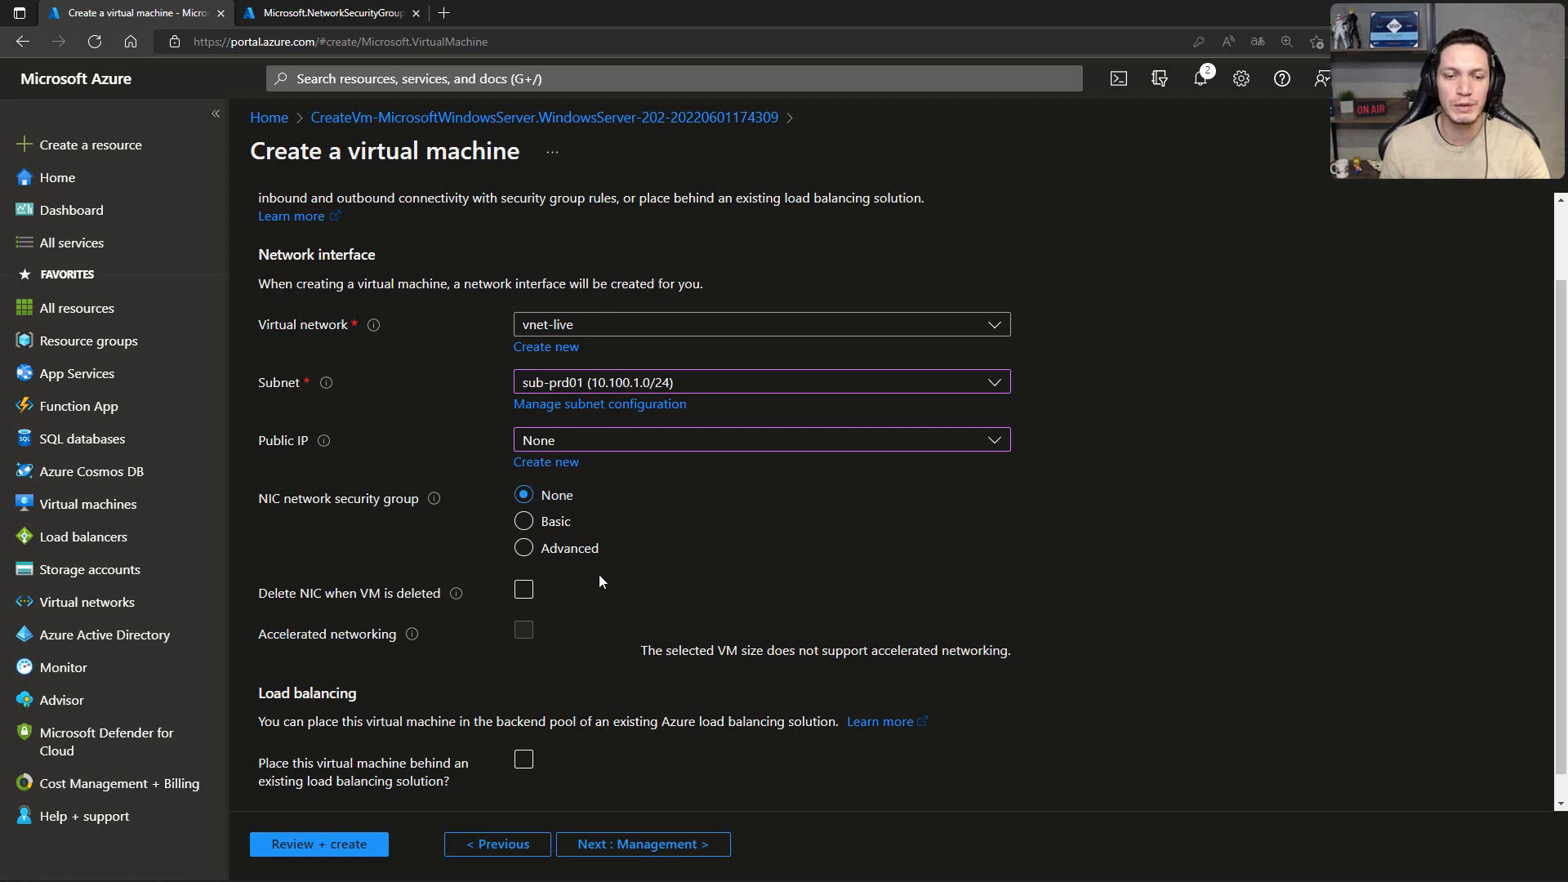
click(646, 843)
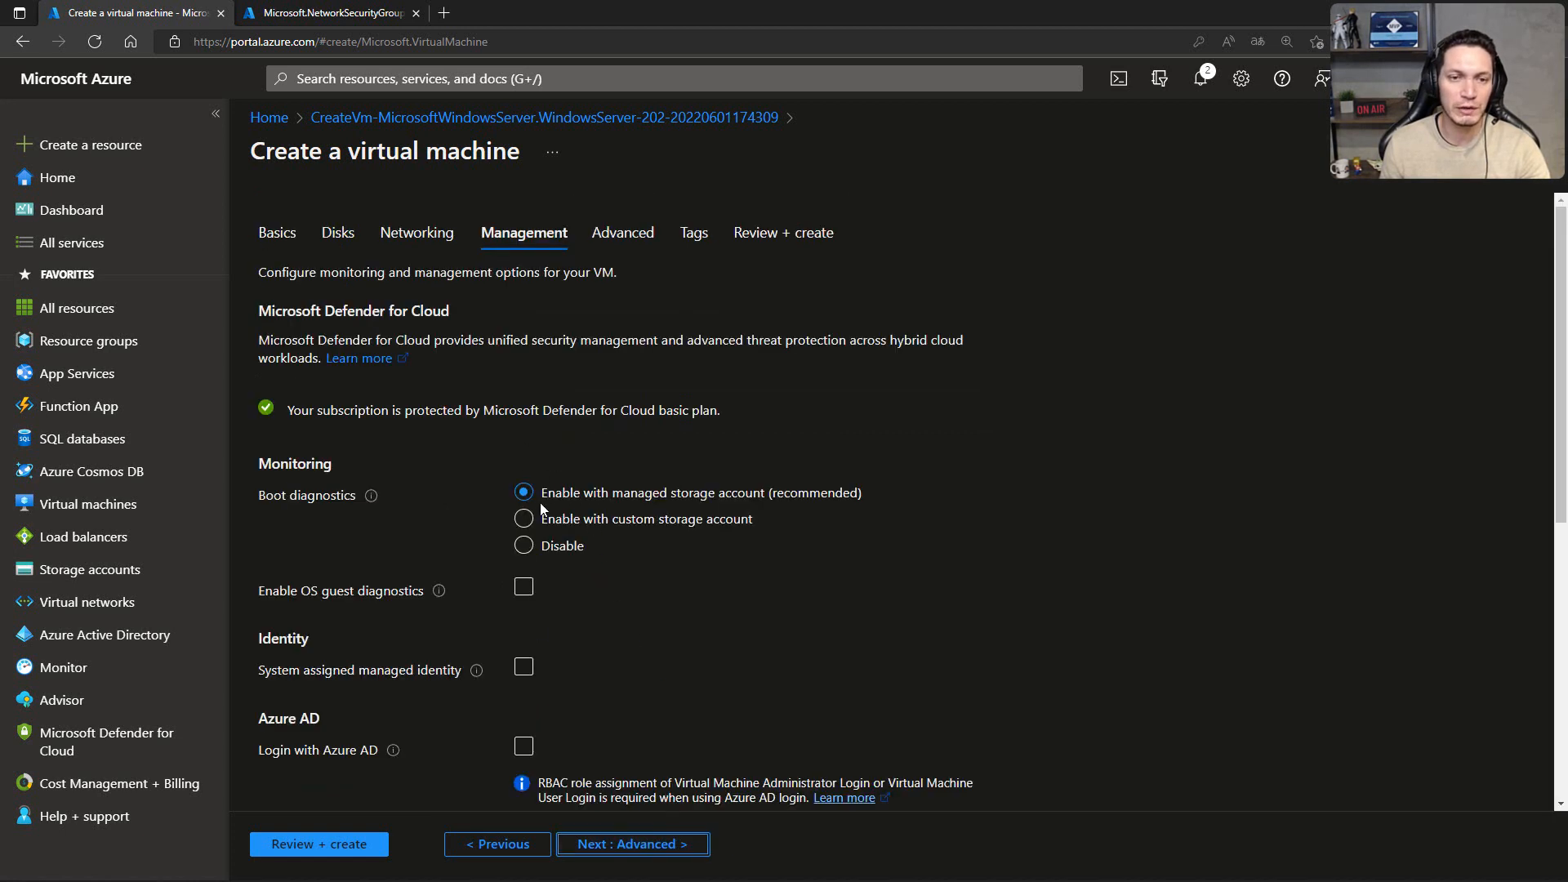
Step: Disable boot diagnostics for vm-web02 and proceed to the final review, keeping the default advanced settings and adding no tags
click(522, 545)
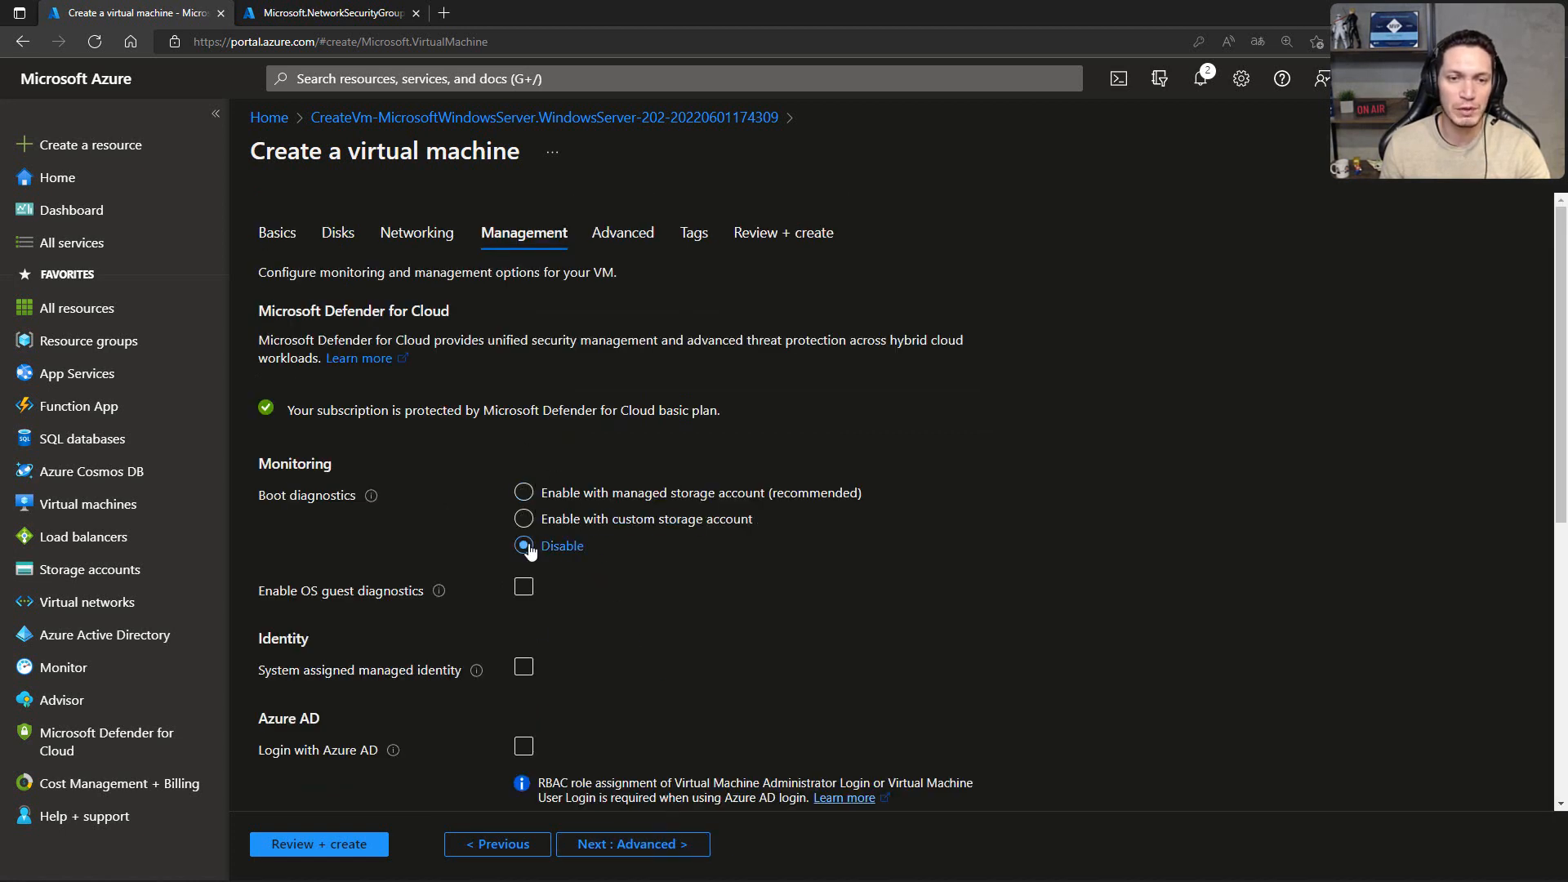
click(641, 843)
click(646, 845)
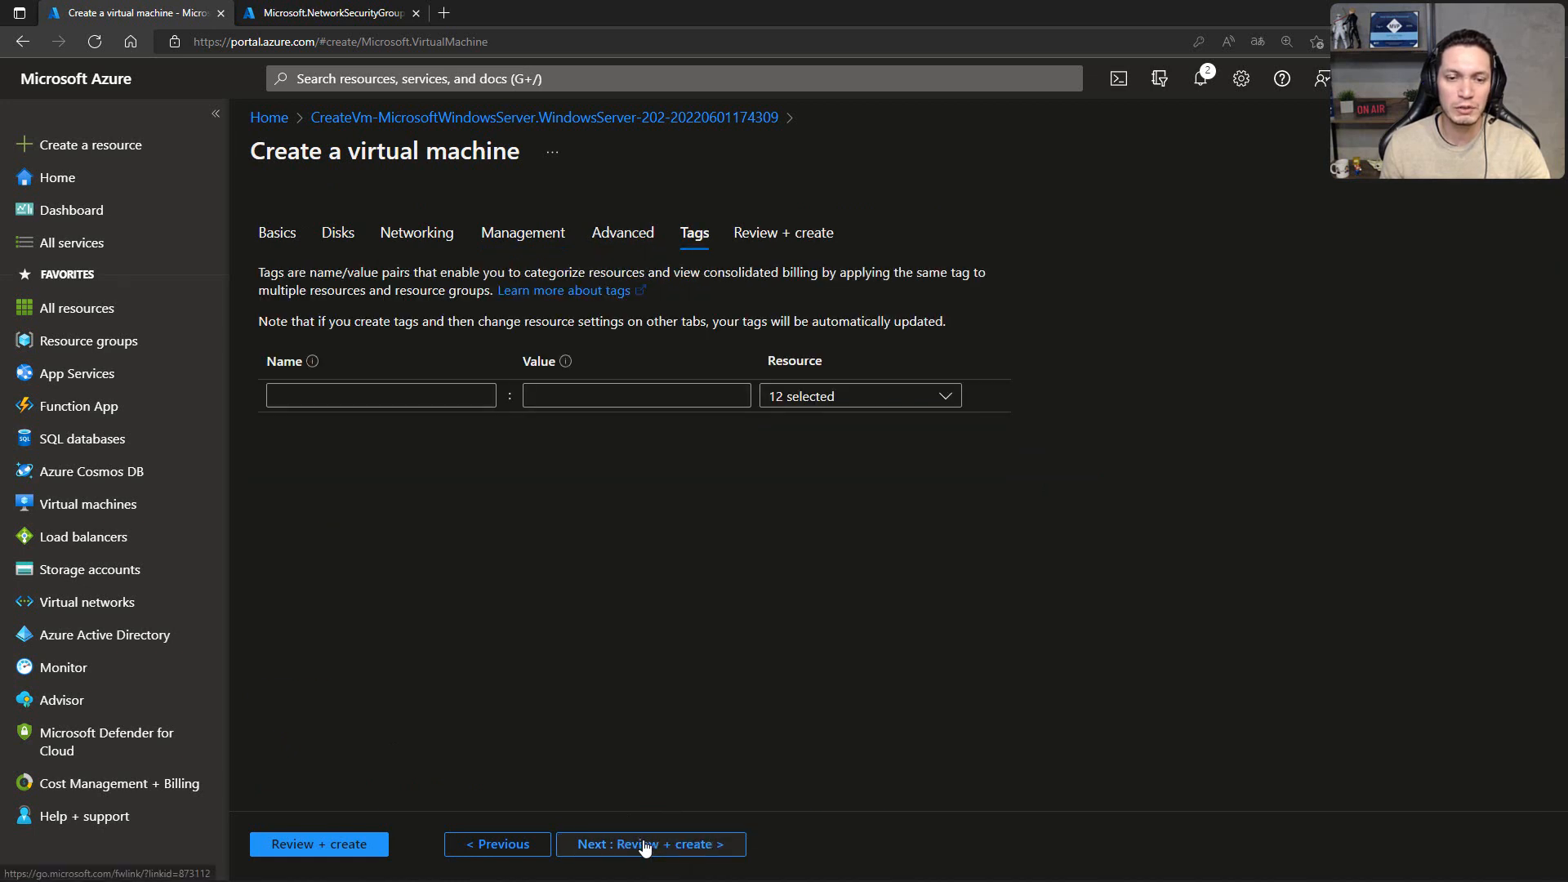
click(641, 846)
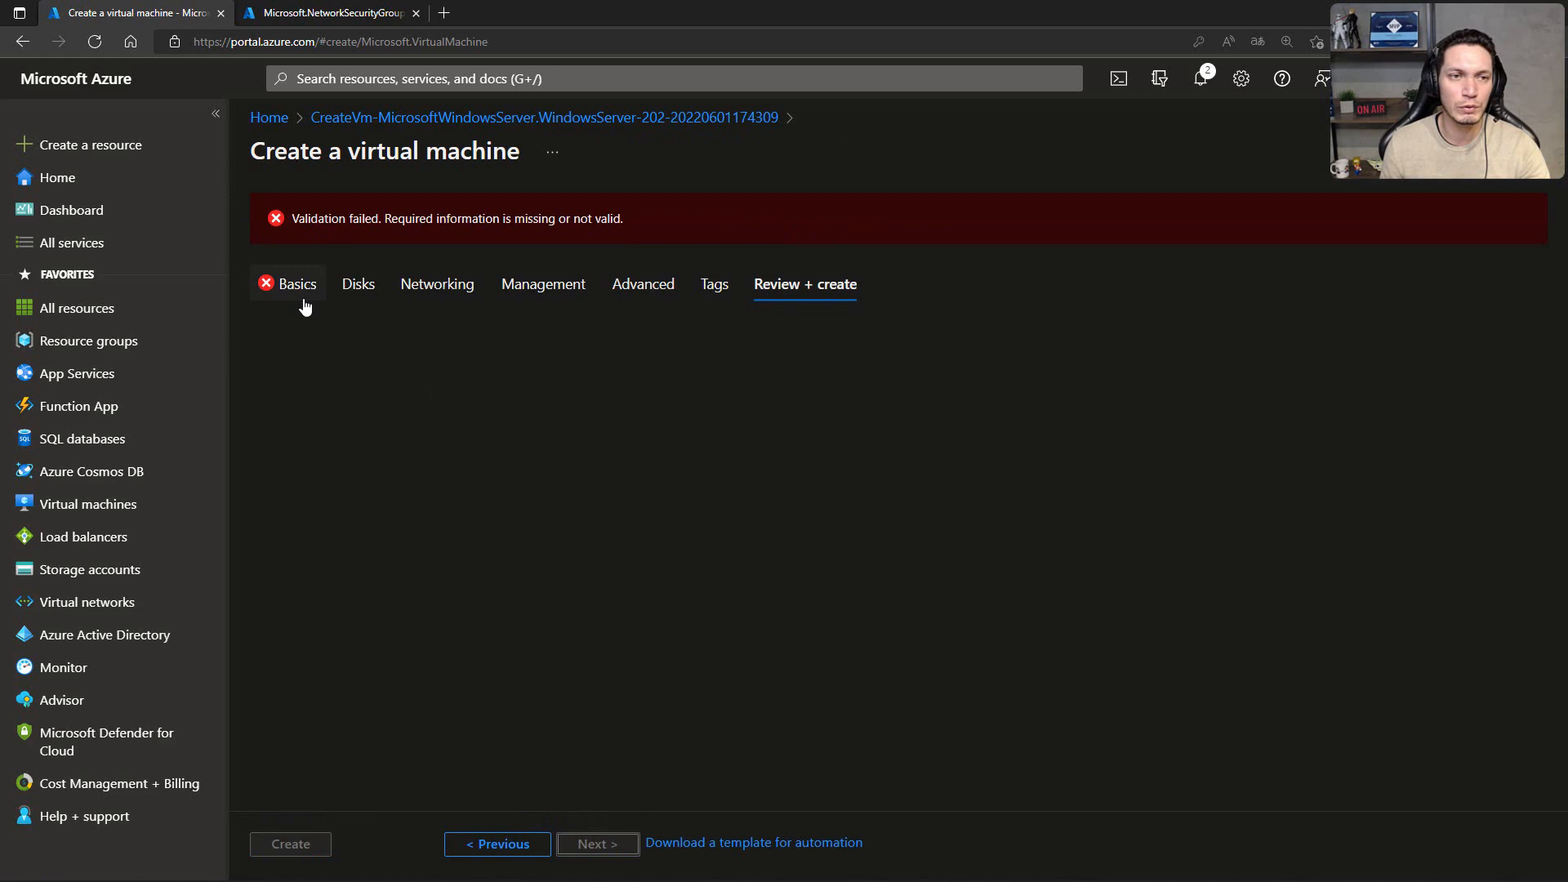
Step: Return to the basic settings of vm-web02 and re-enter the administrator's password confirmation to match the password
click(304, 305)
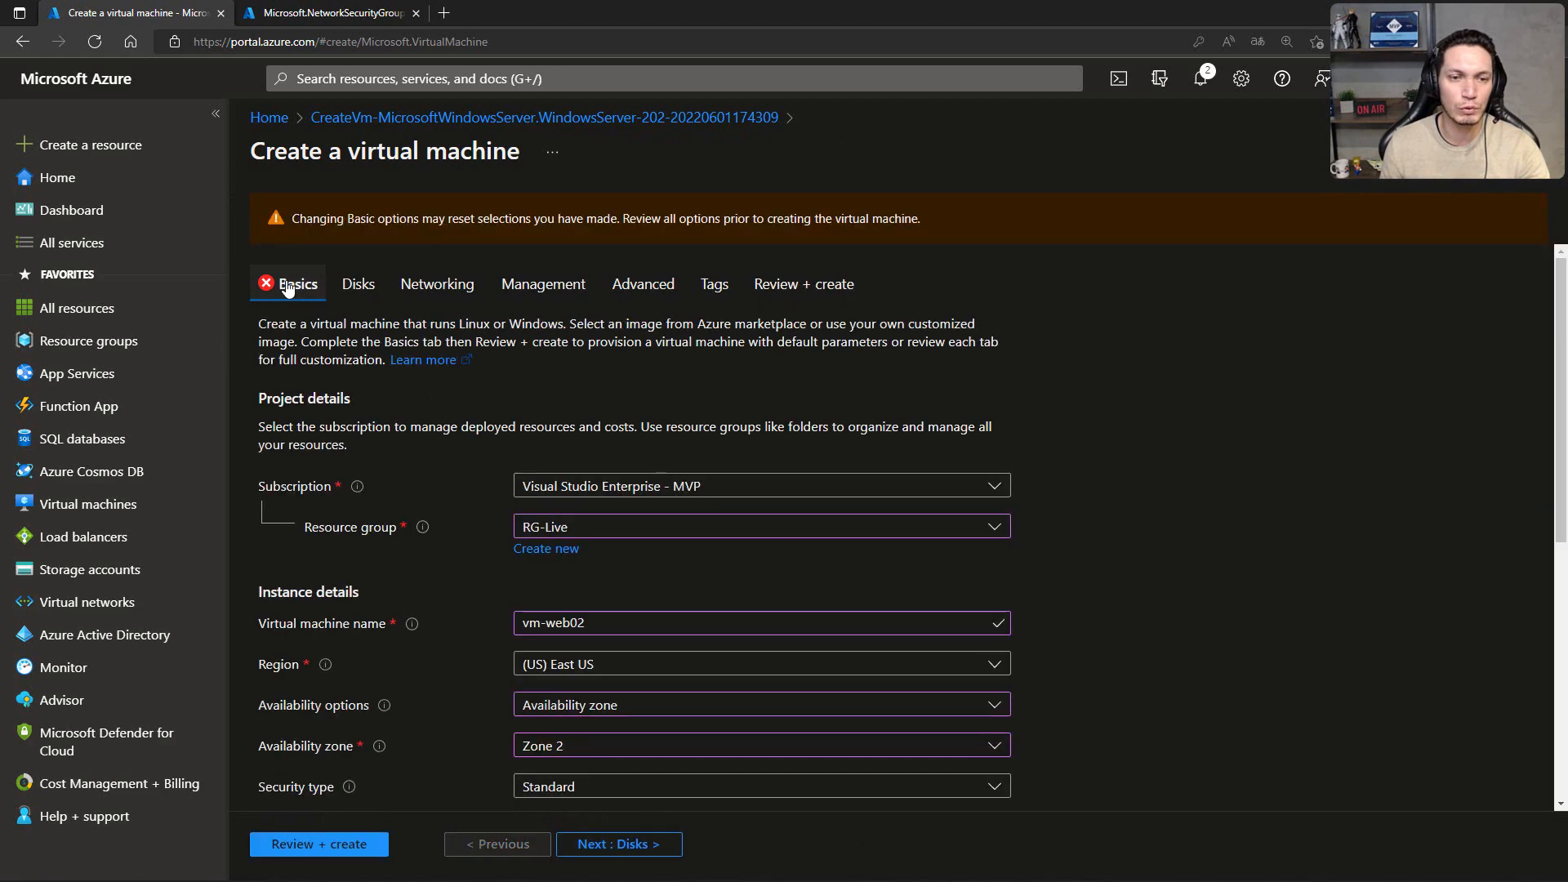
scroll(552, 444, down, 5)
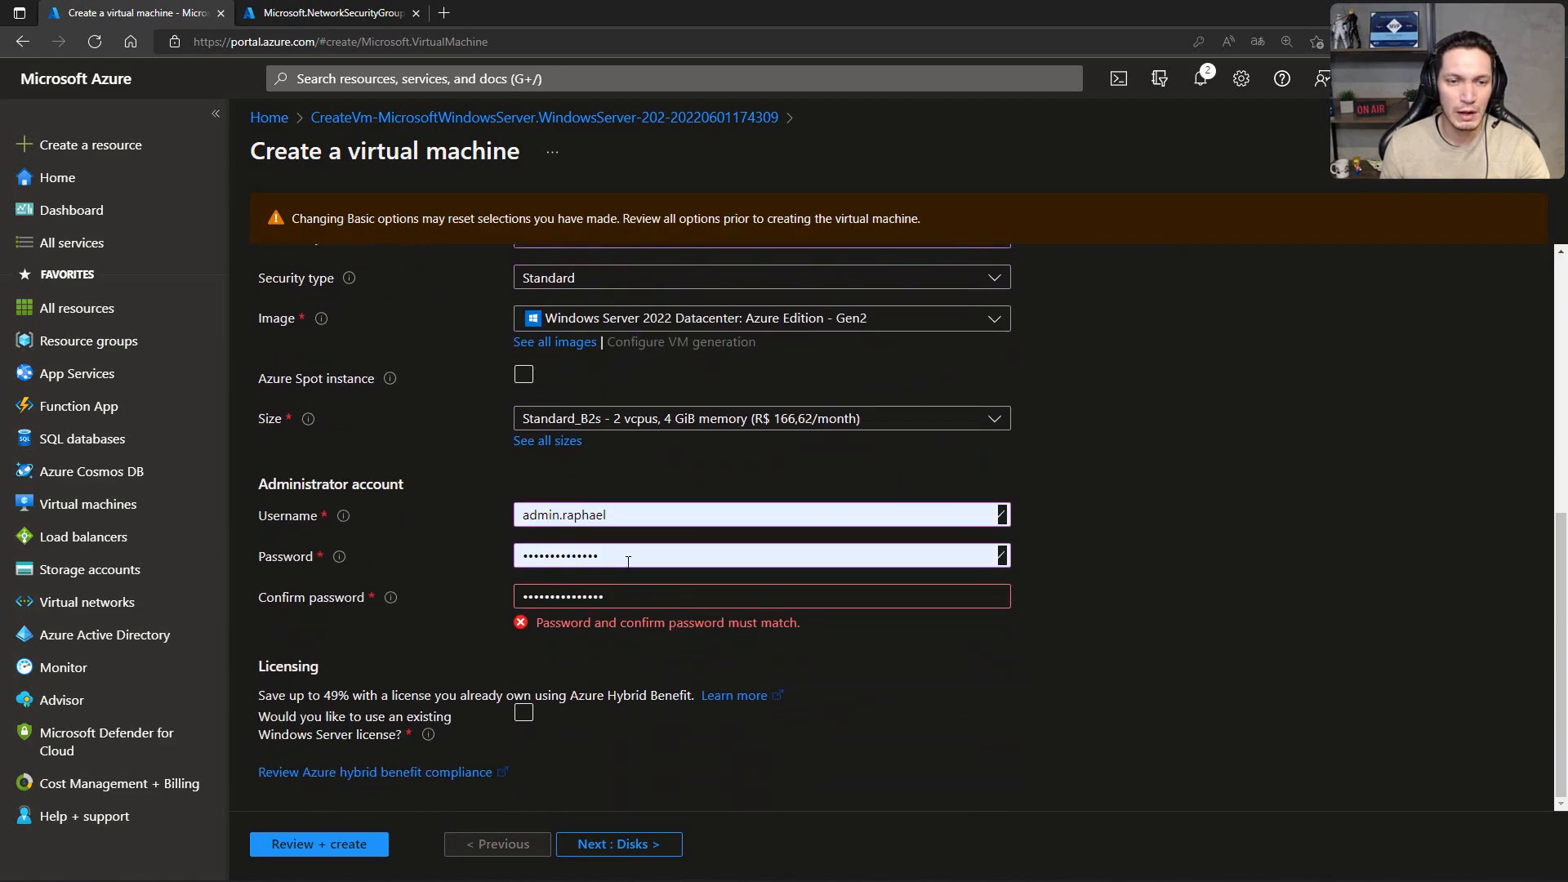
double_click(625, 587)
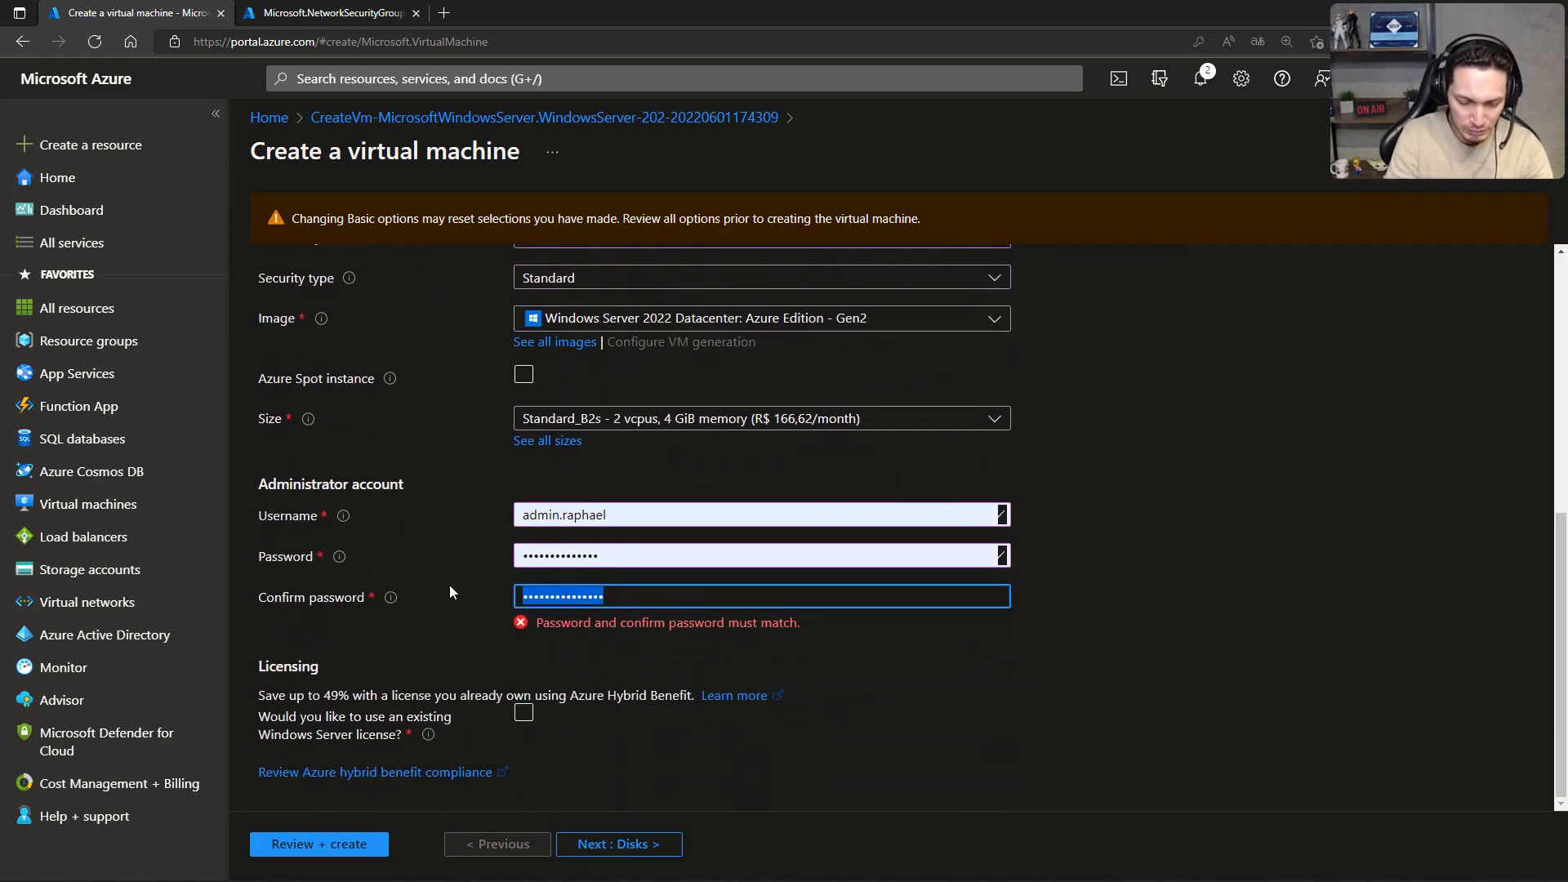
text(•••••••••••)
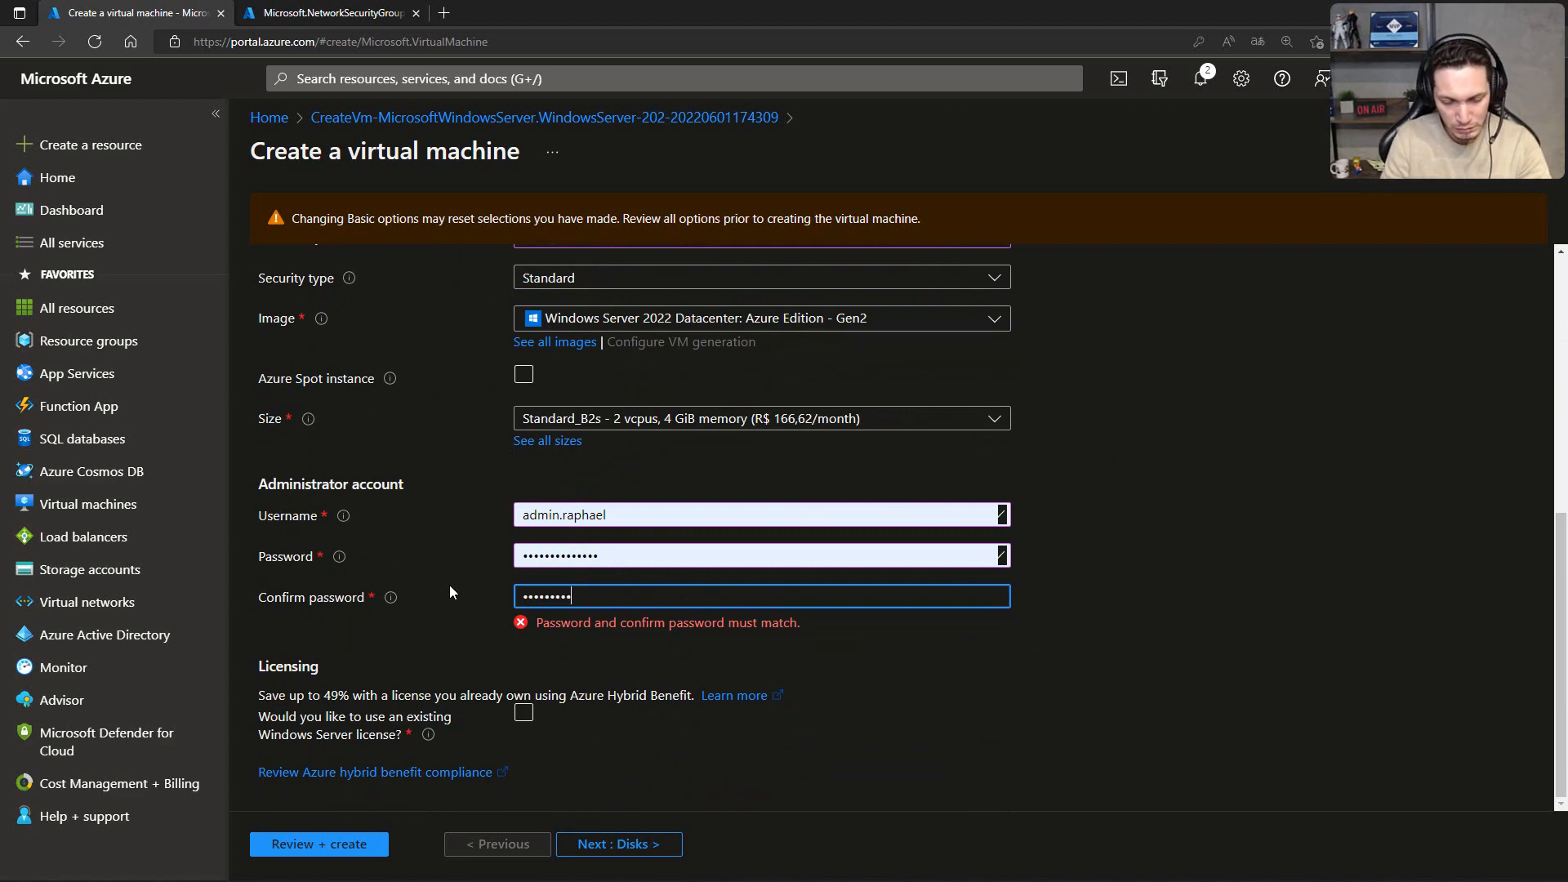
text(•••)
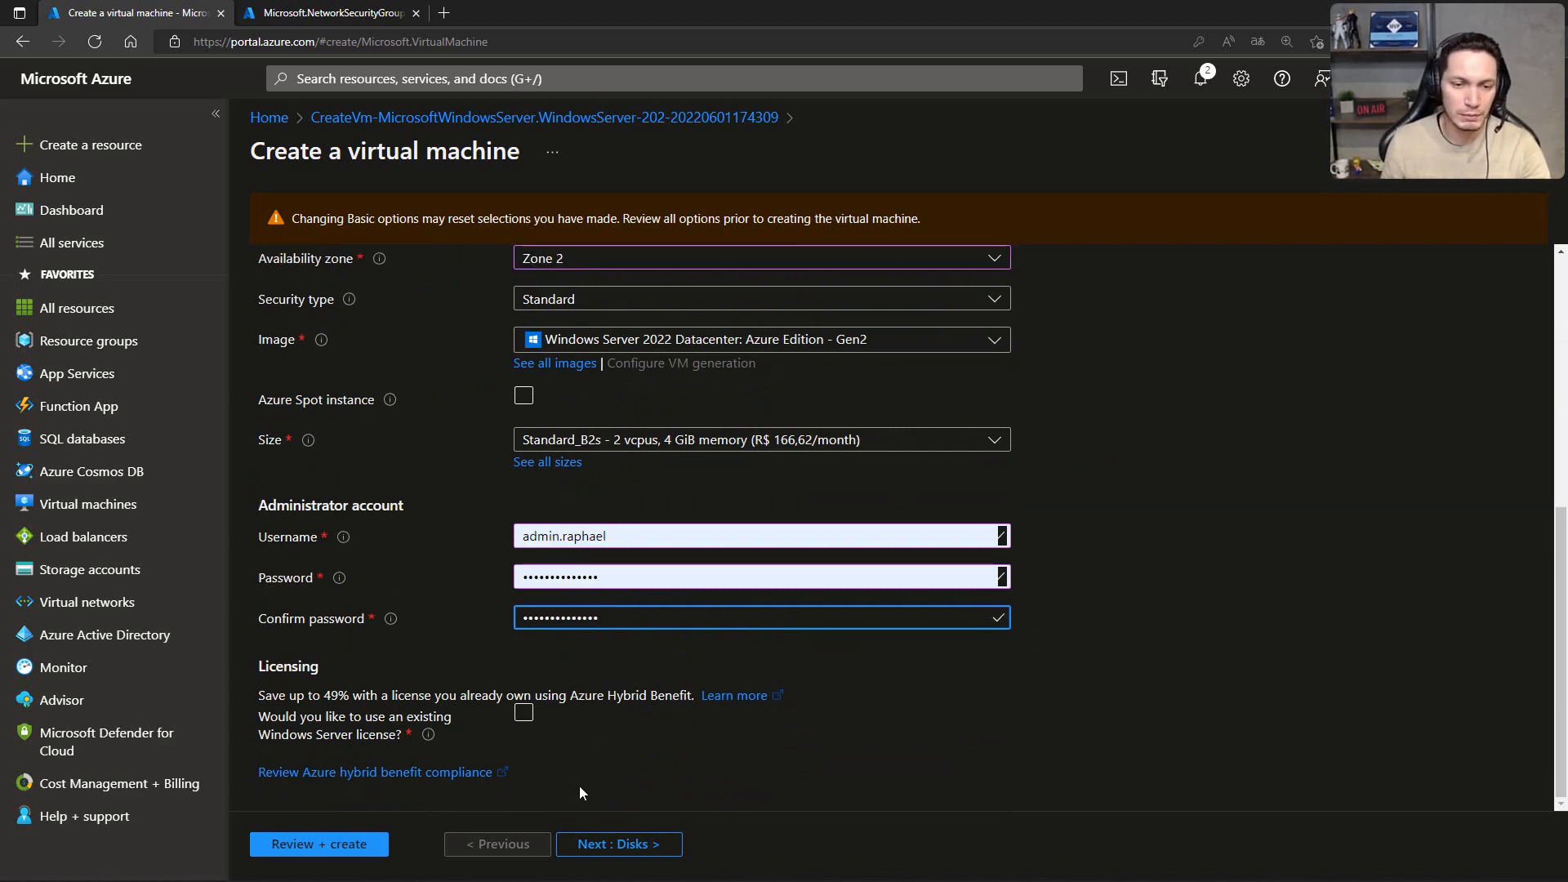
Step: Go through the remaining vm-web02 settings unchanged to the final review and create the virtual machine
click(614, 844)
click(614, 844)
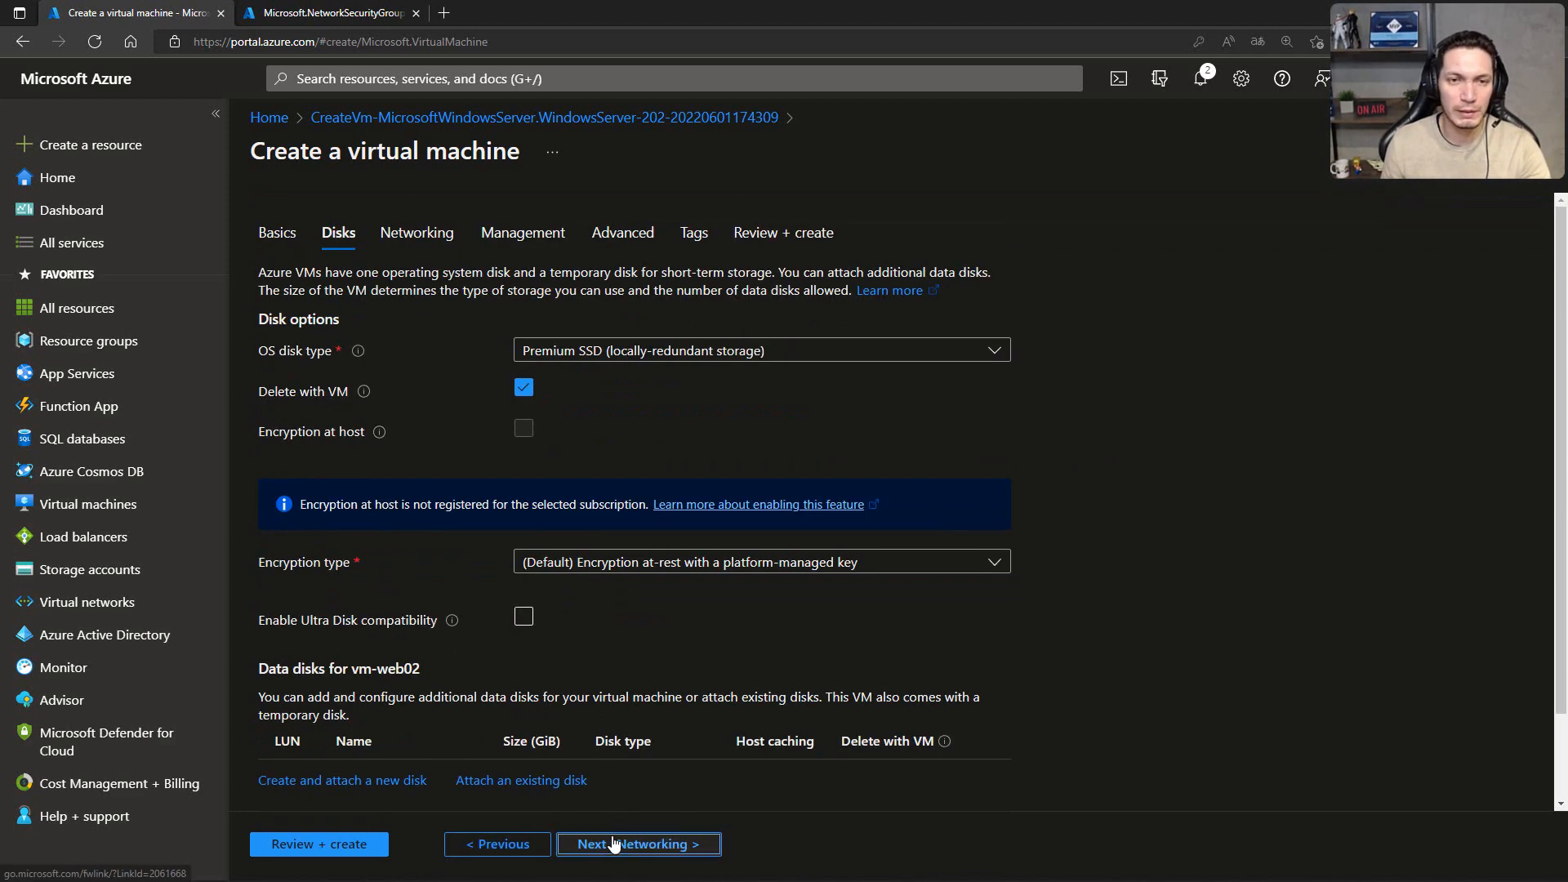
click(614, 844)
click(614, 844)
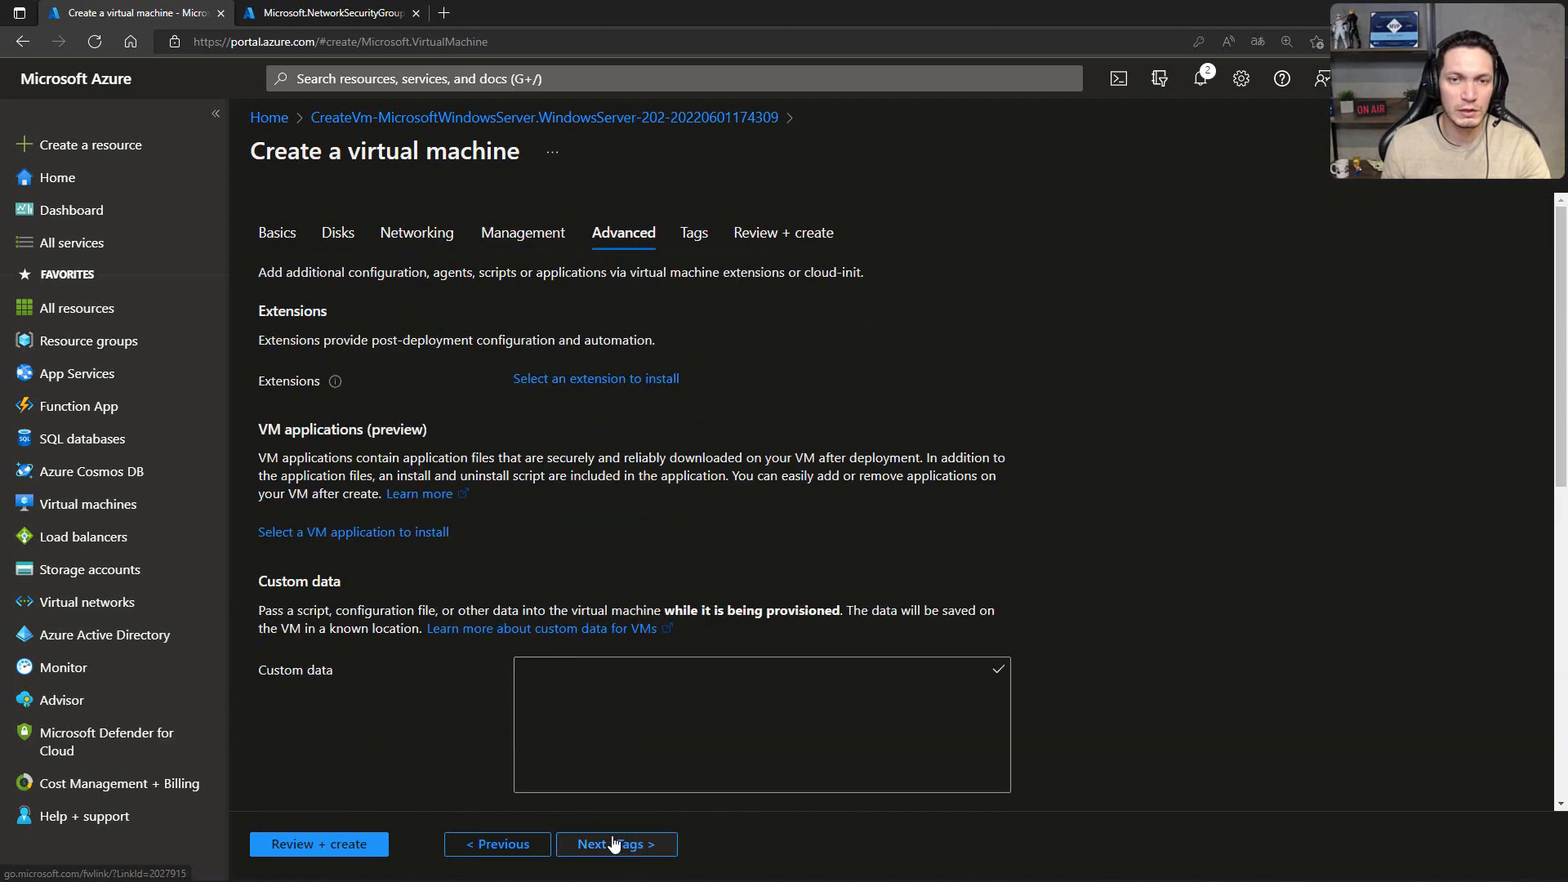
click(614, 843)
click(615, 844)
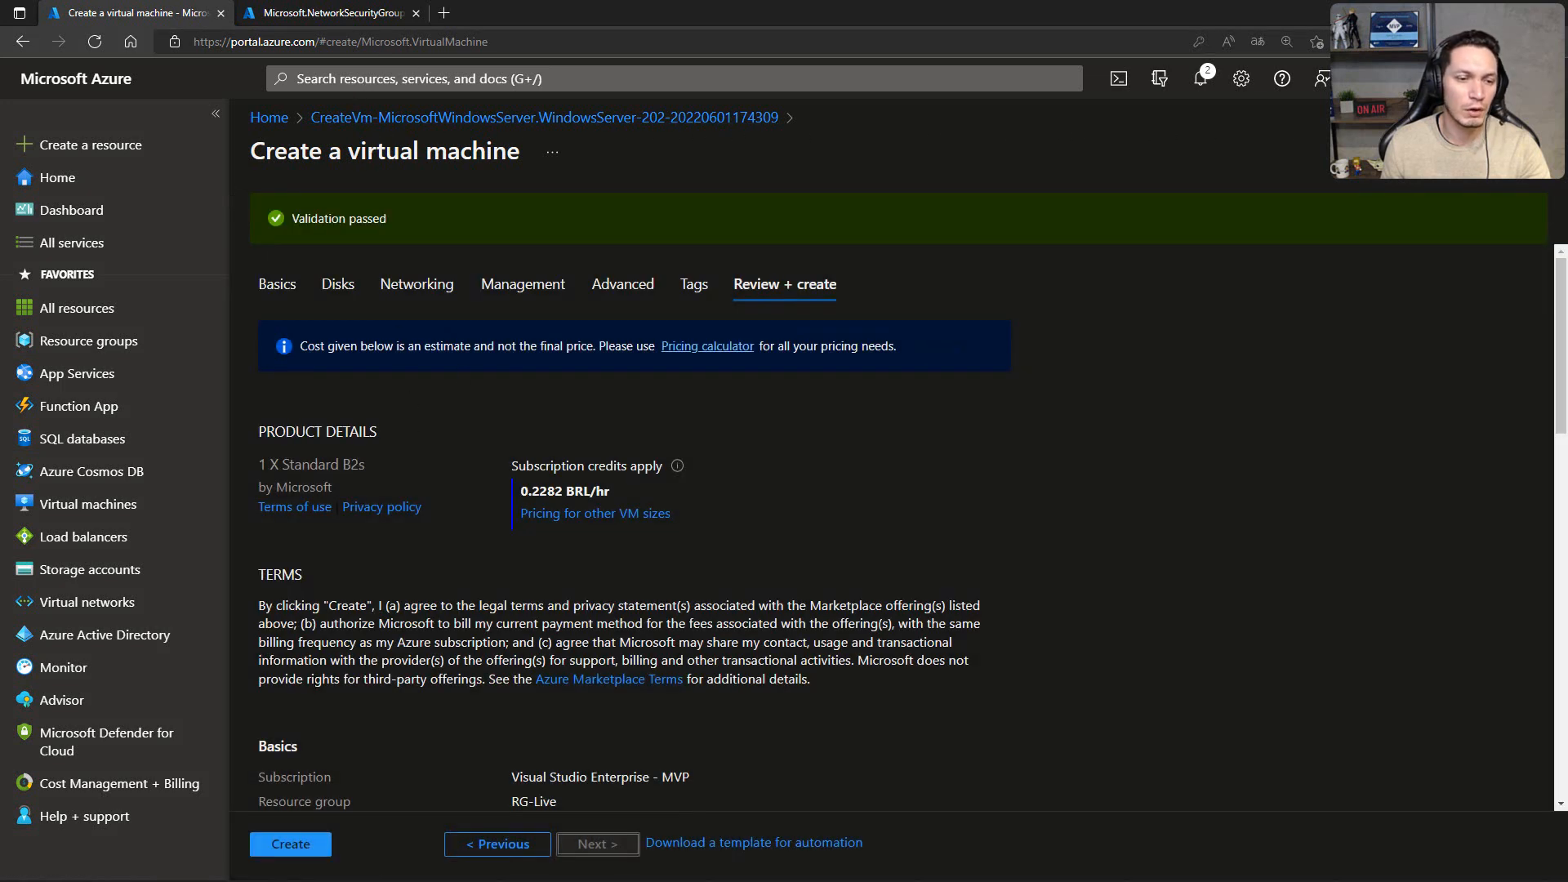
click(300, 841)
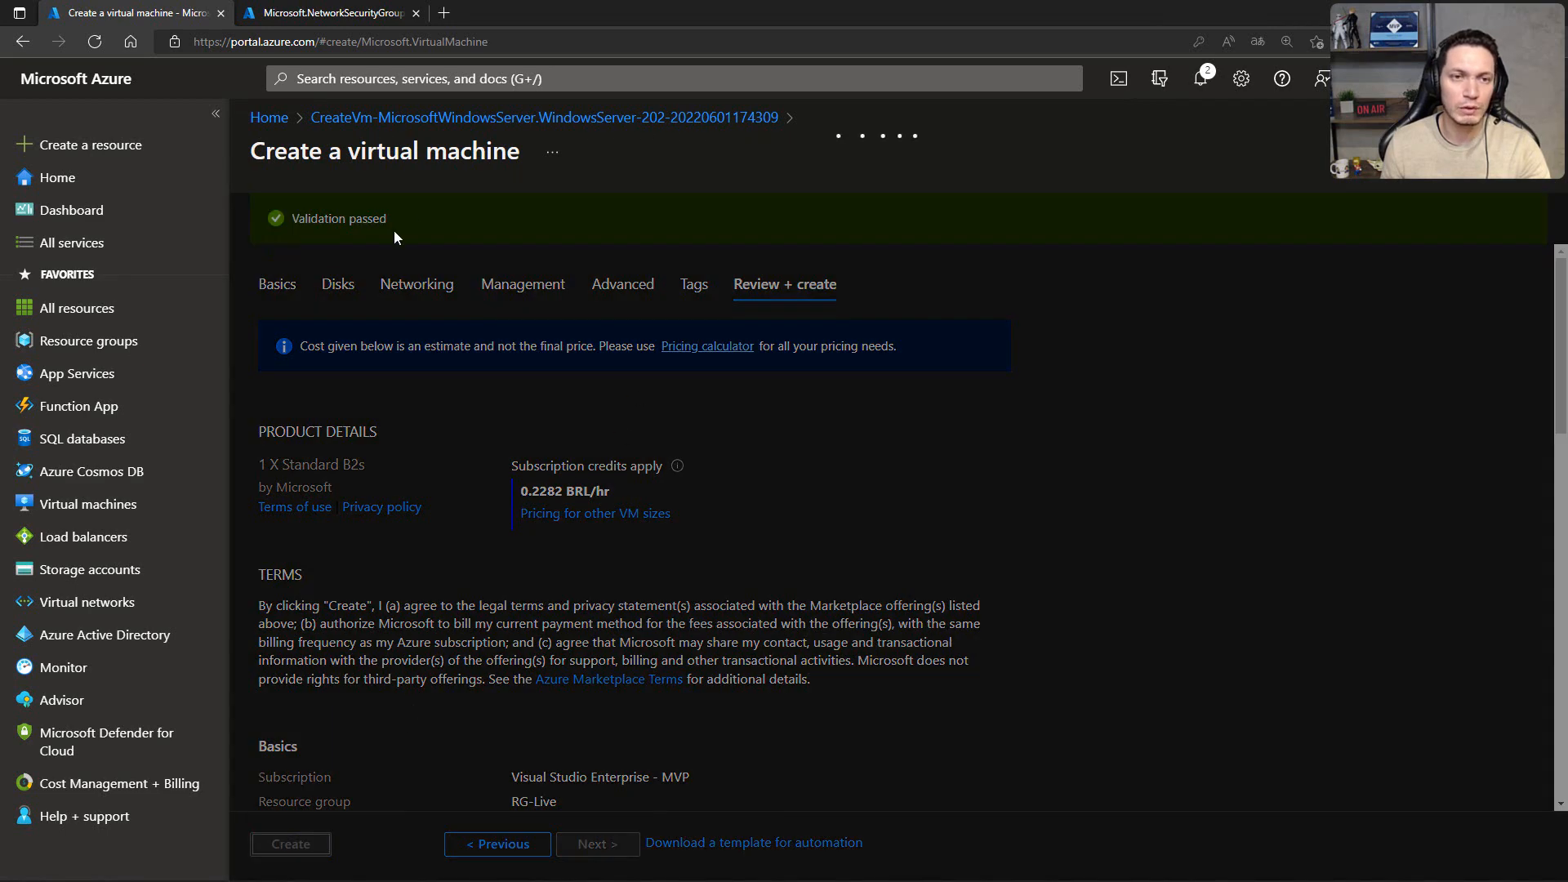
Step: Open nsg-prd01 from its deployment and associate it with subnet sub-prd01 of virtual network vnet-live
click(272, 17)
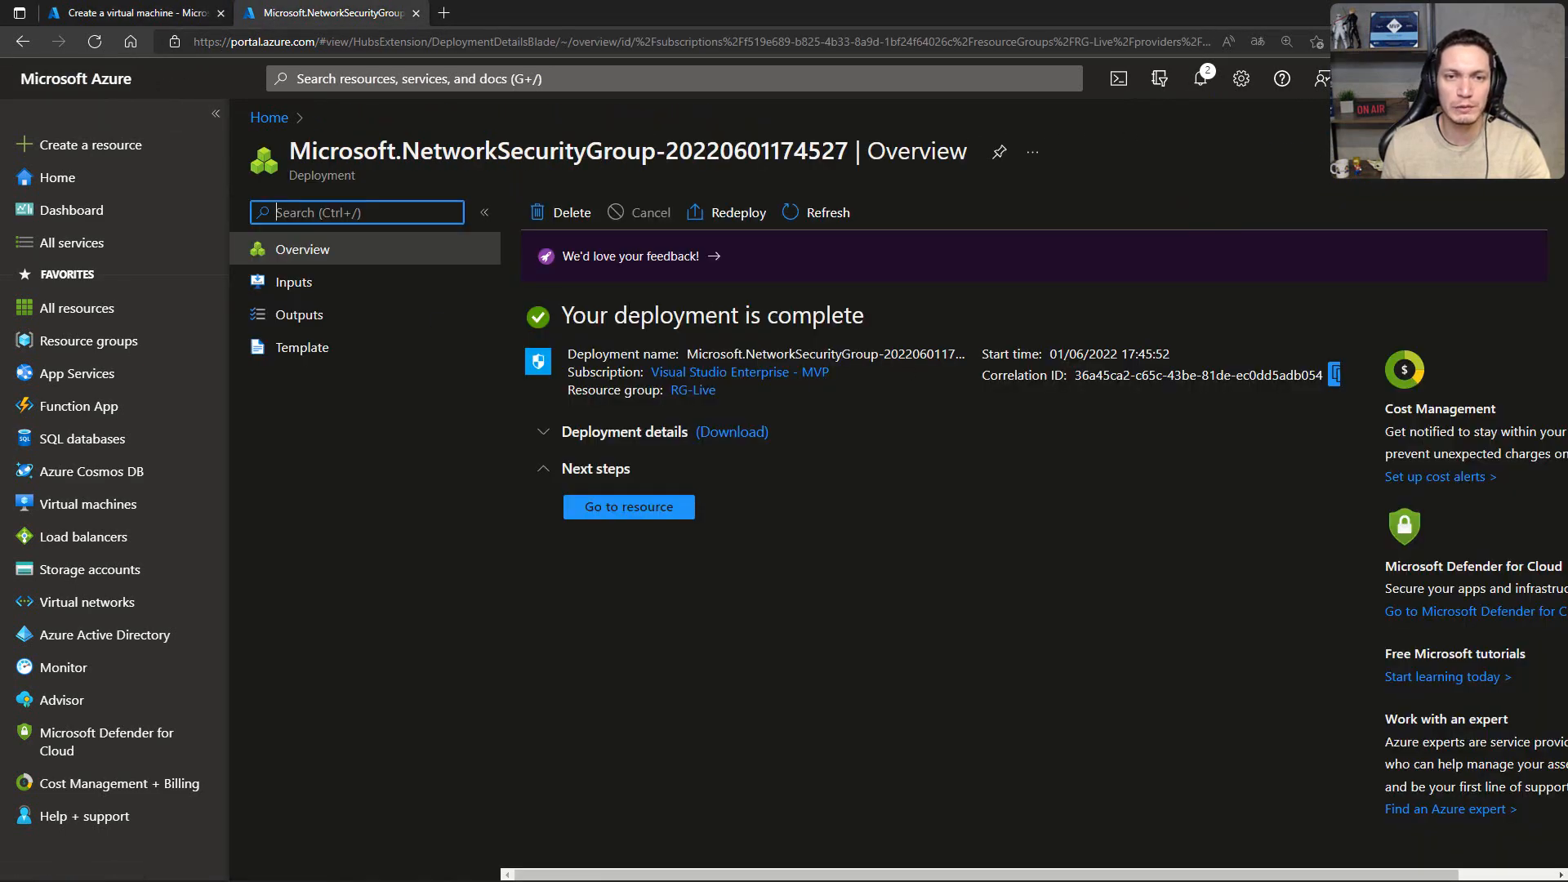
click(599, 513)
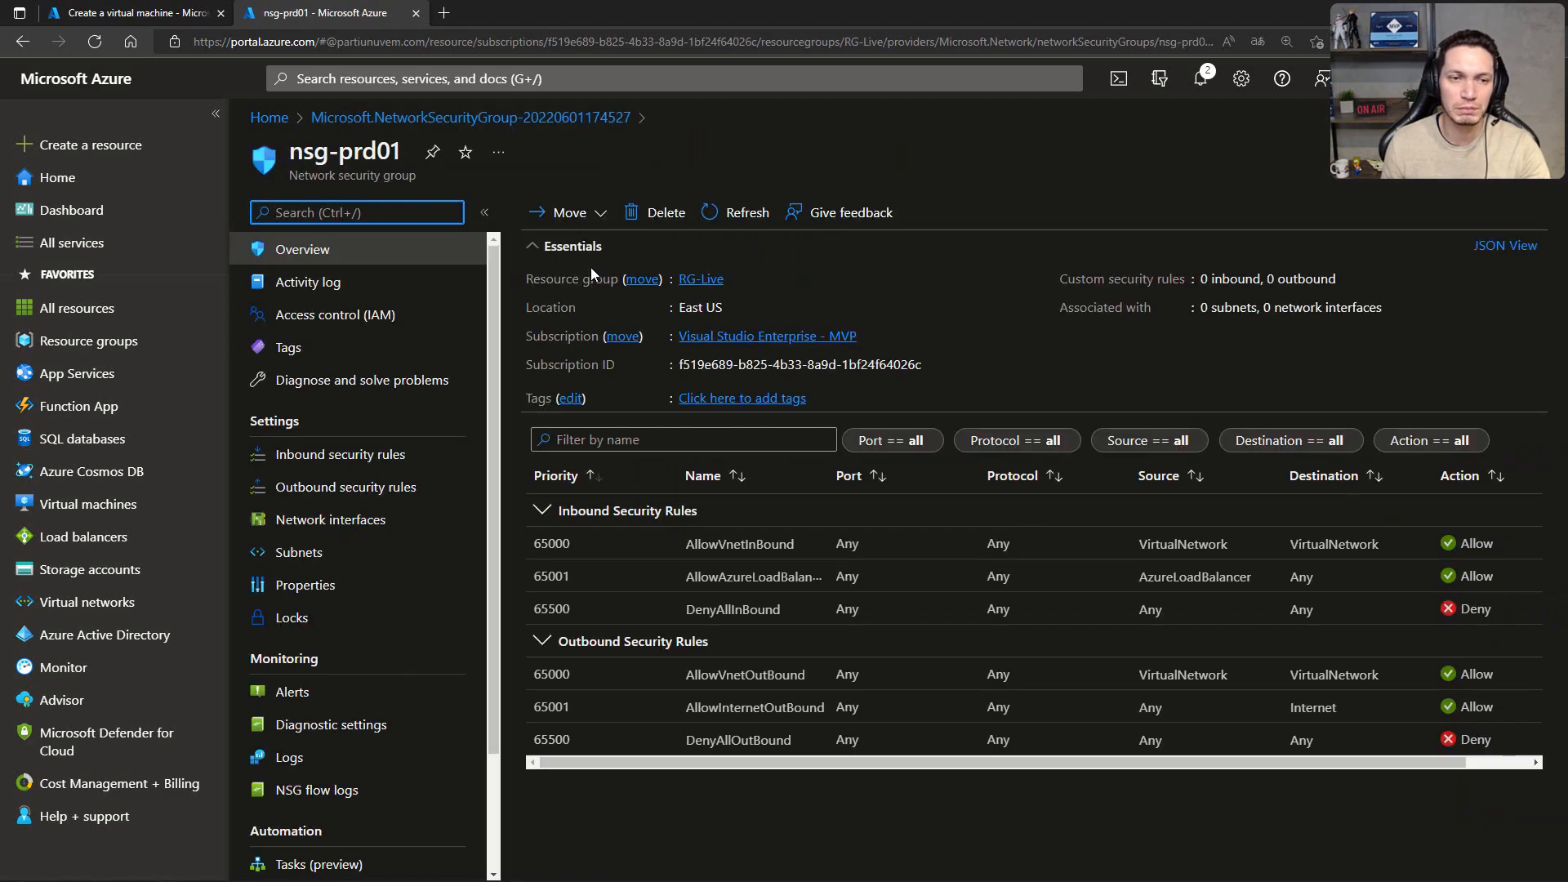
click(296, 556)
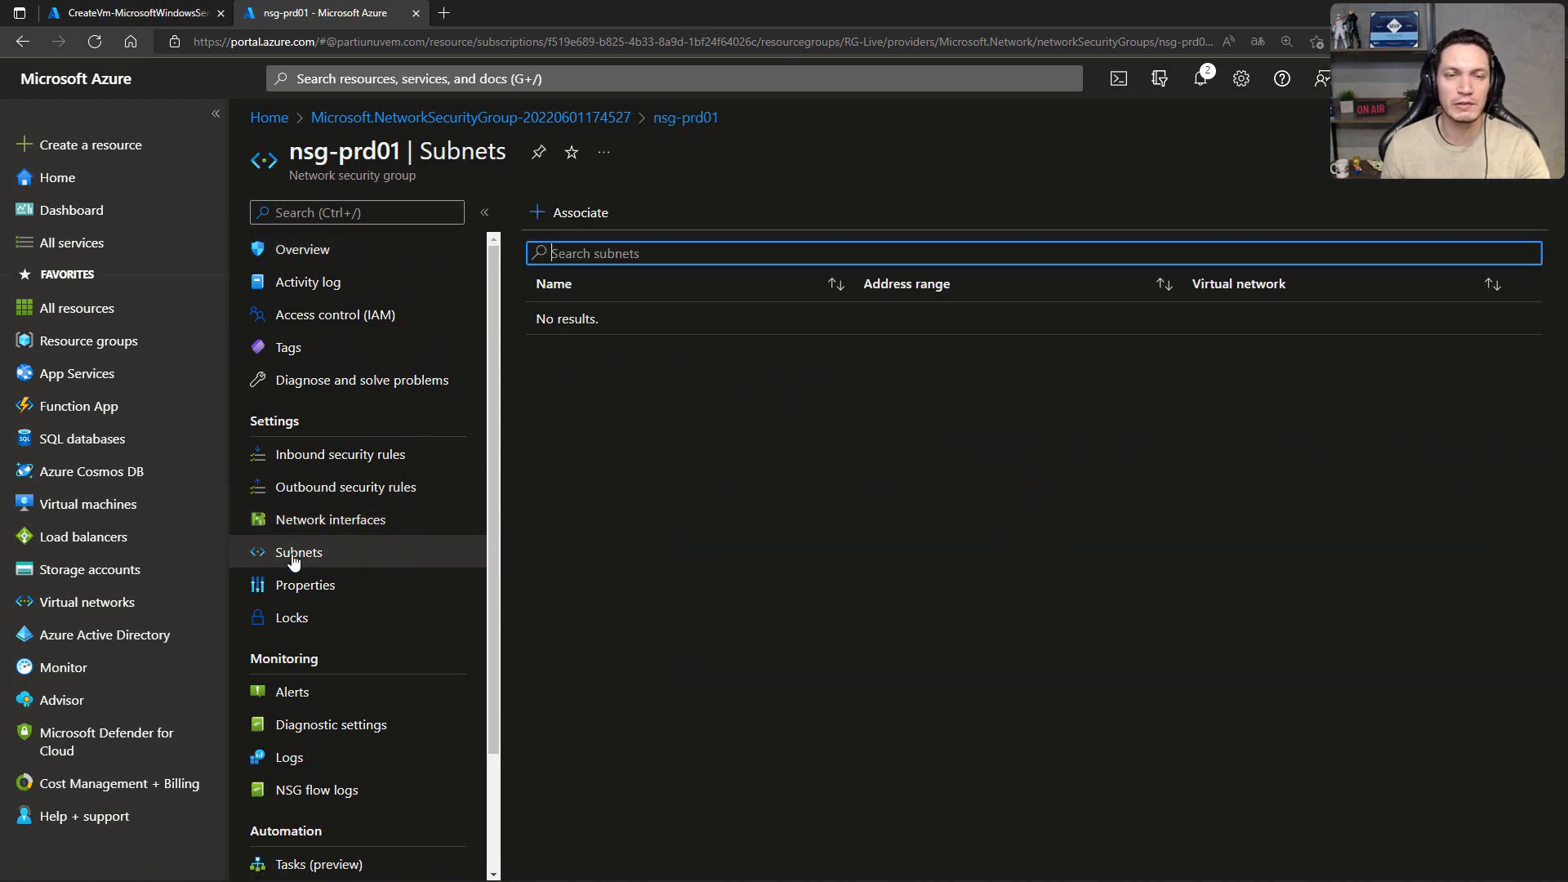
click(609, 225)
click(1036, 231)
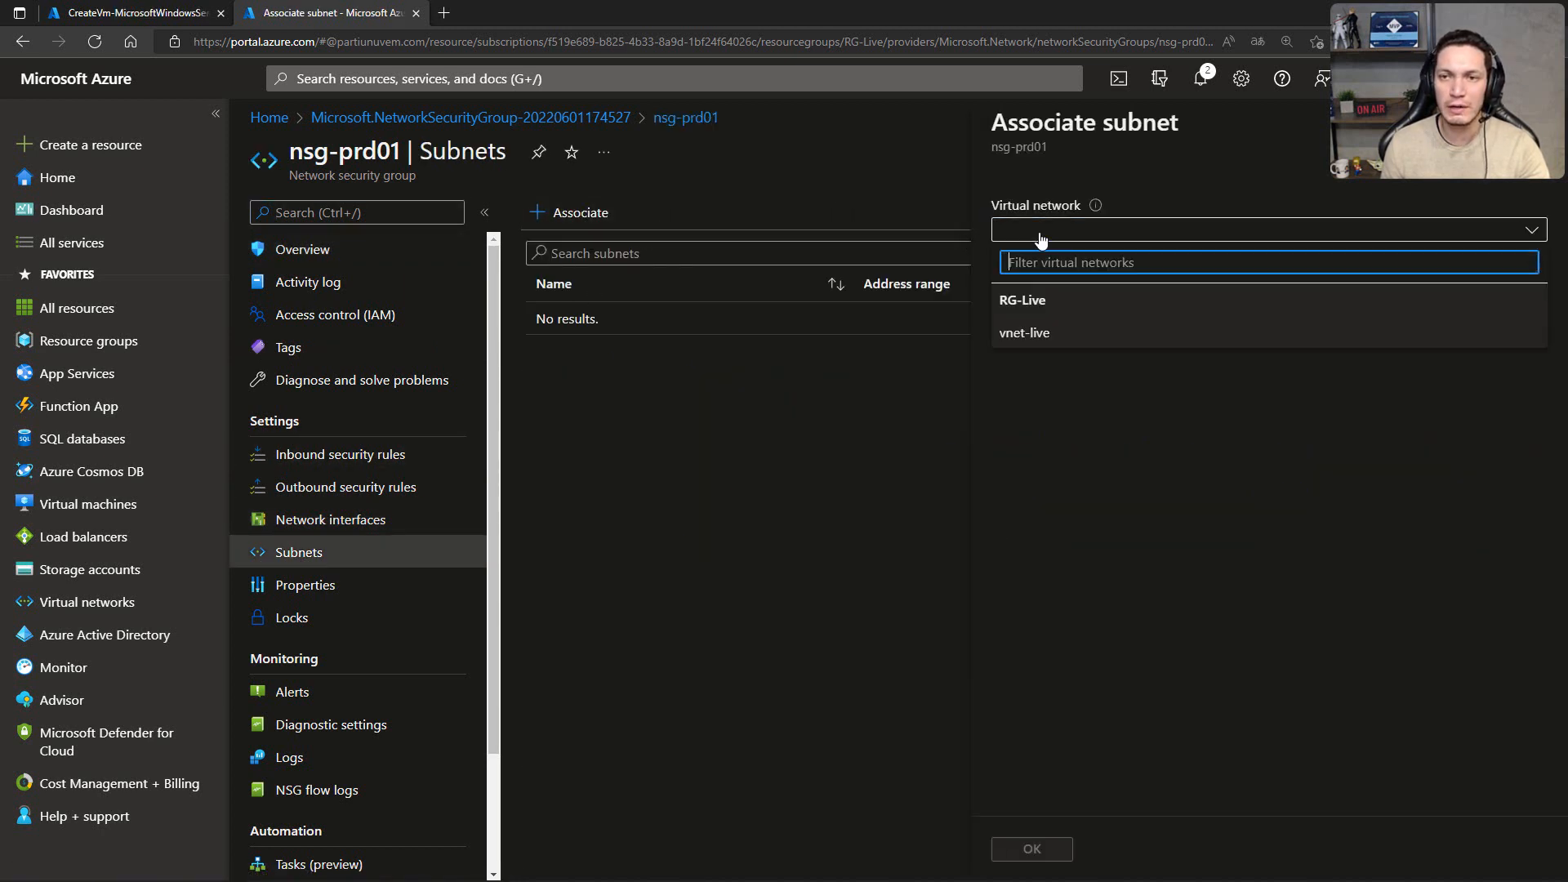
click(1027, 333)
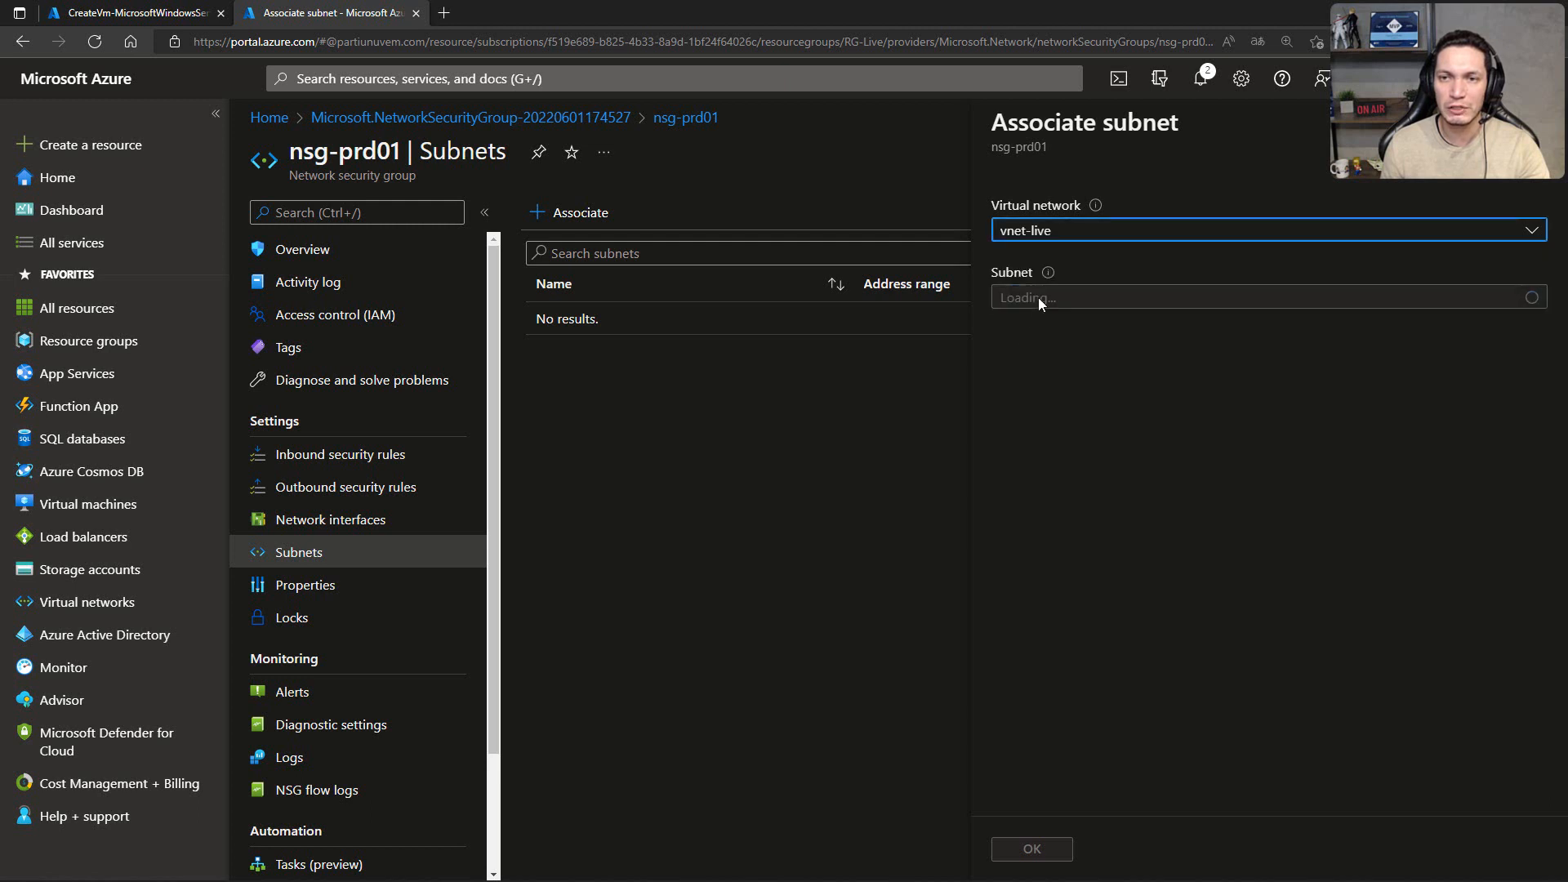
click(1037, 297)
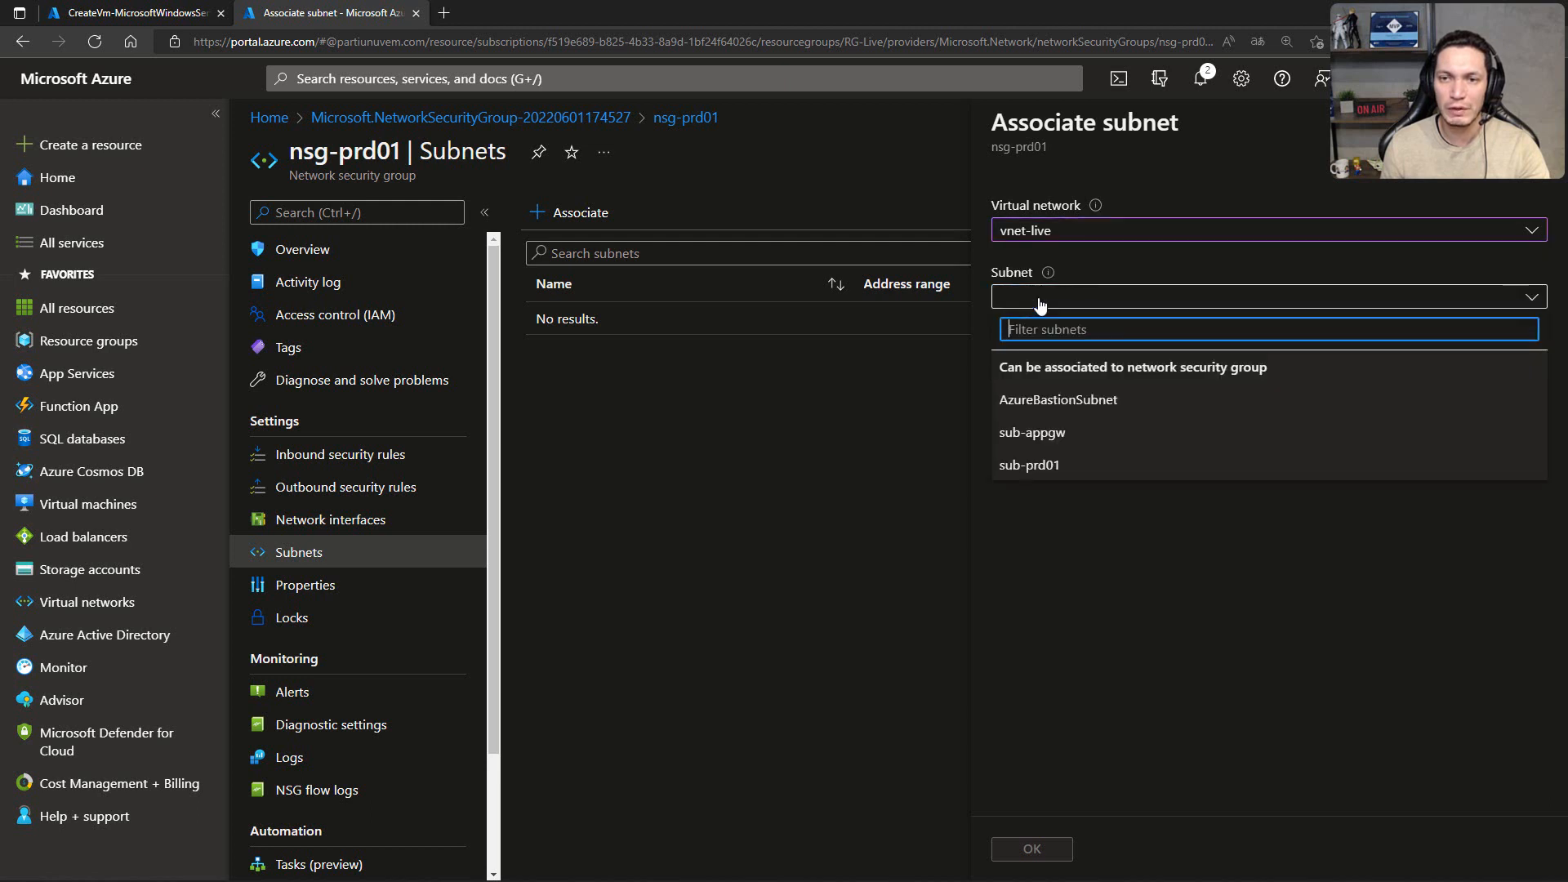
click(1033, 465)
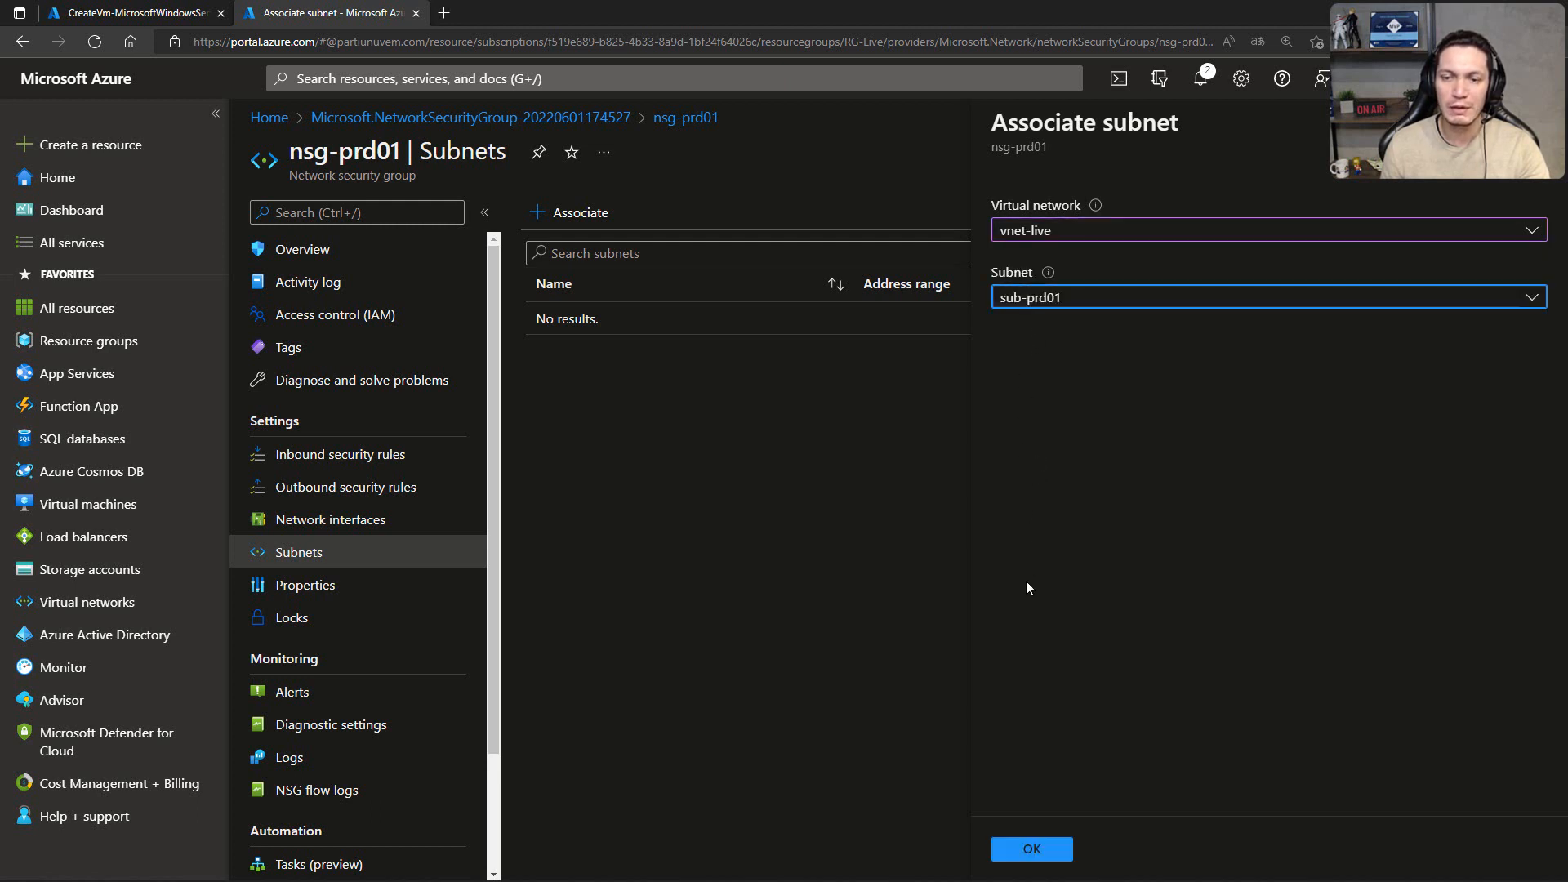
click(1032, 849)
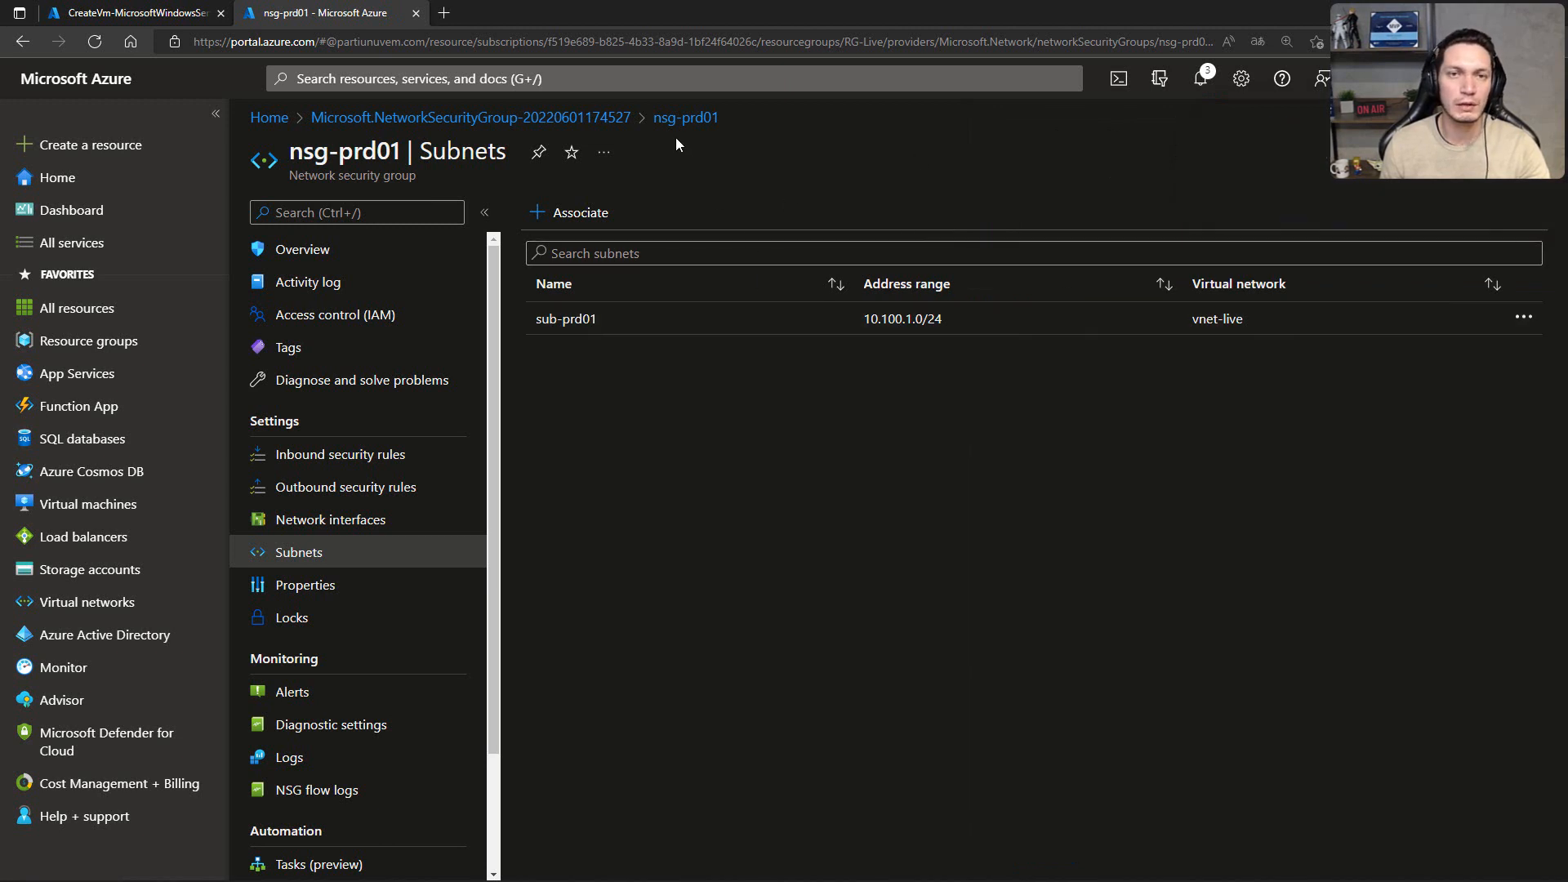
Step: Return to the portal home in the network security group's browser tab and check the deployment progress of vm-web02
click(271, 118)
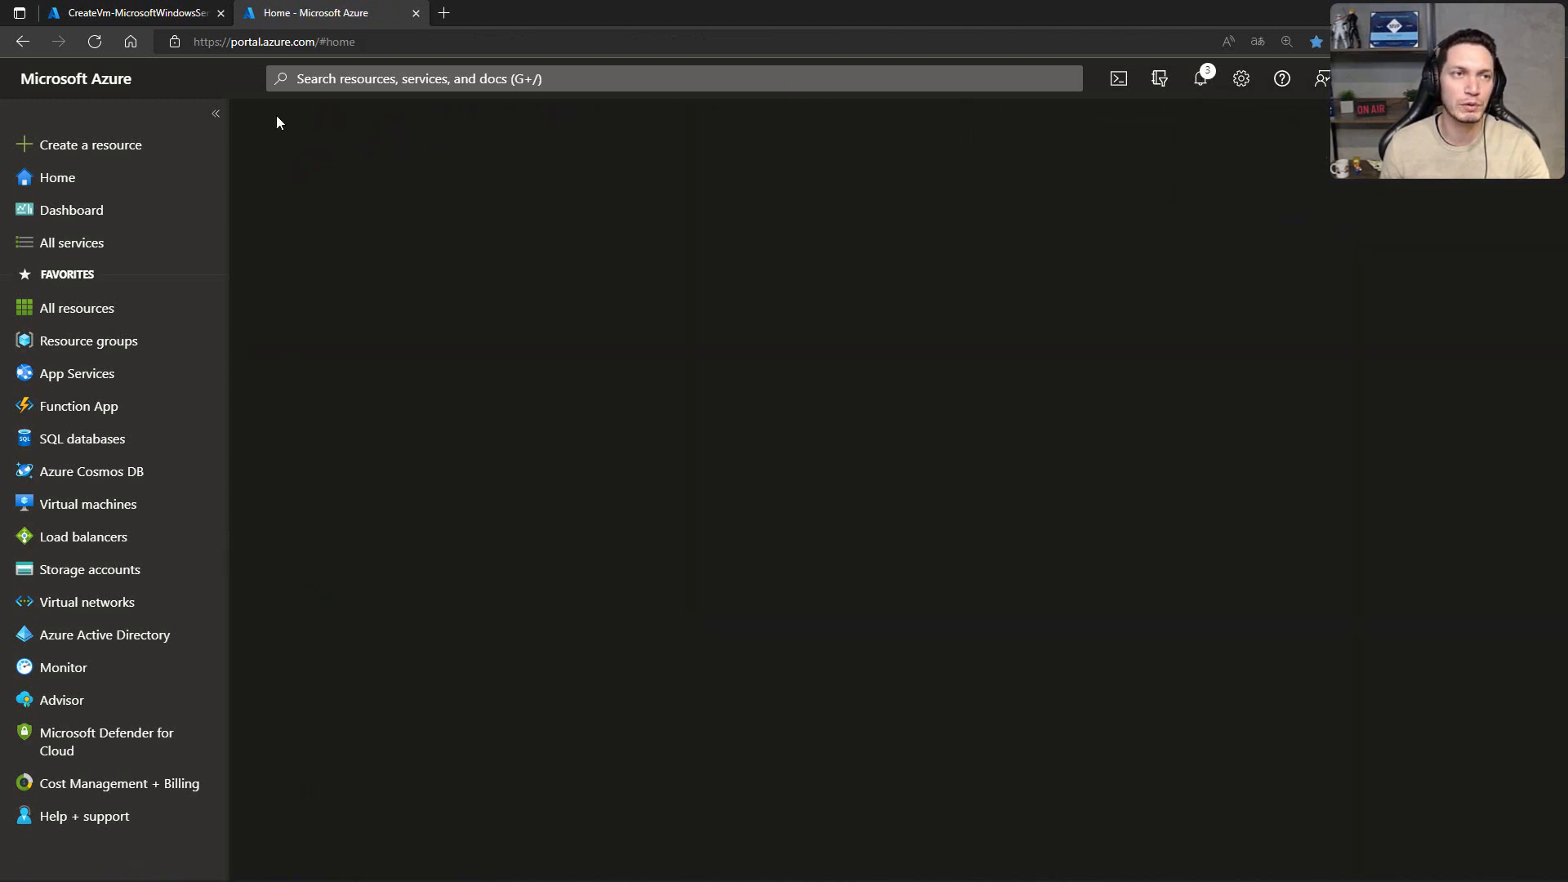
click(147, 14)
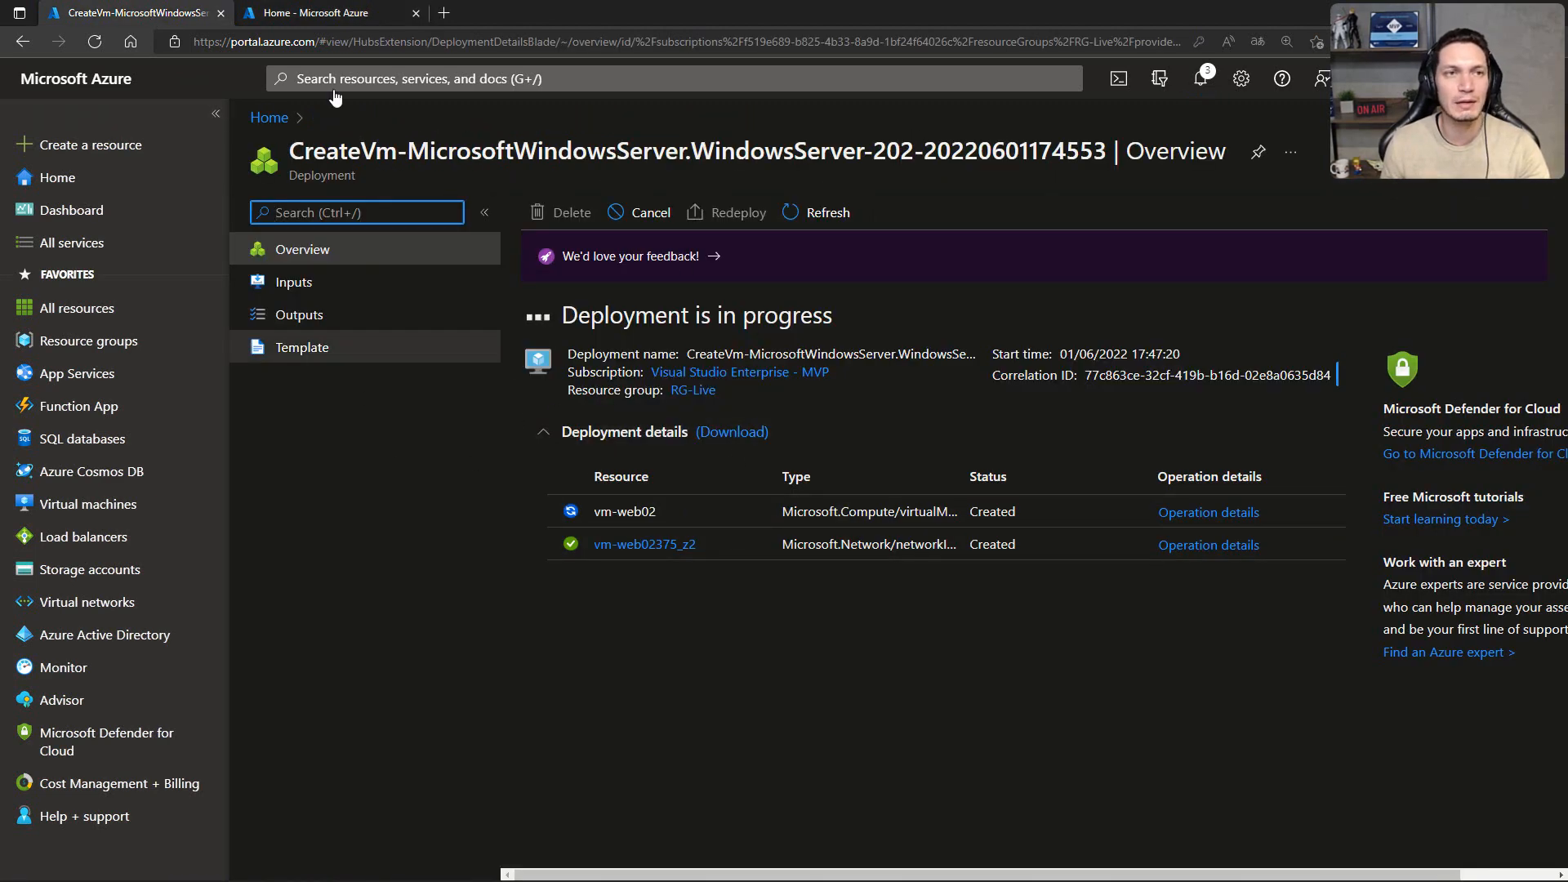
click(324, 14)
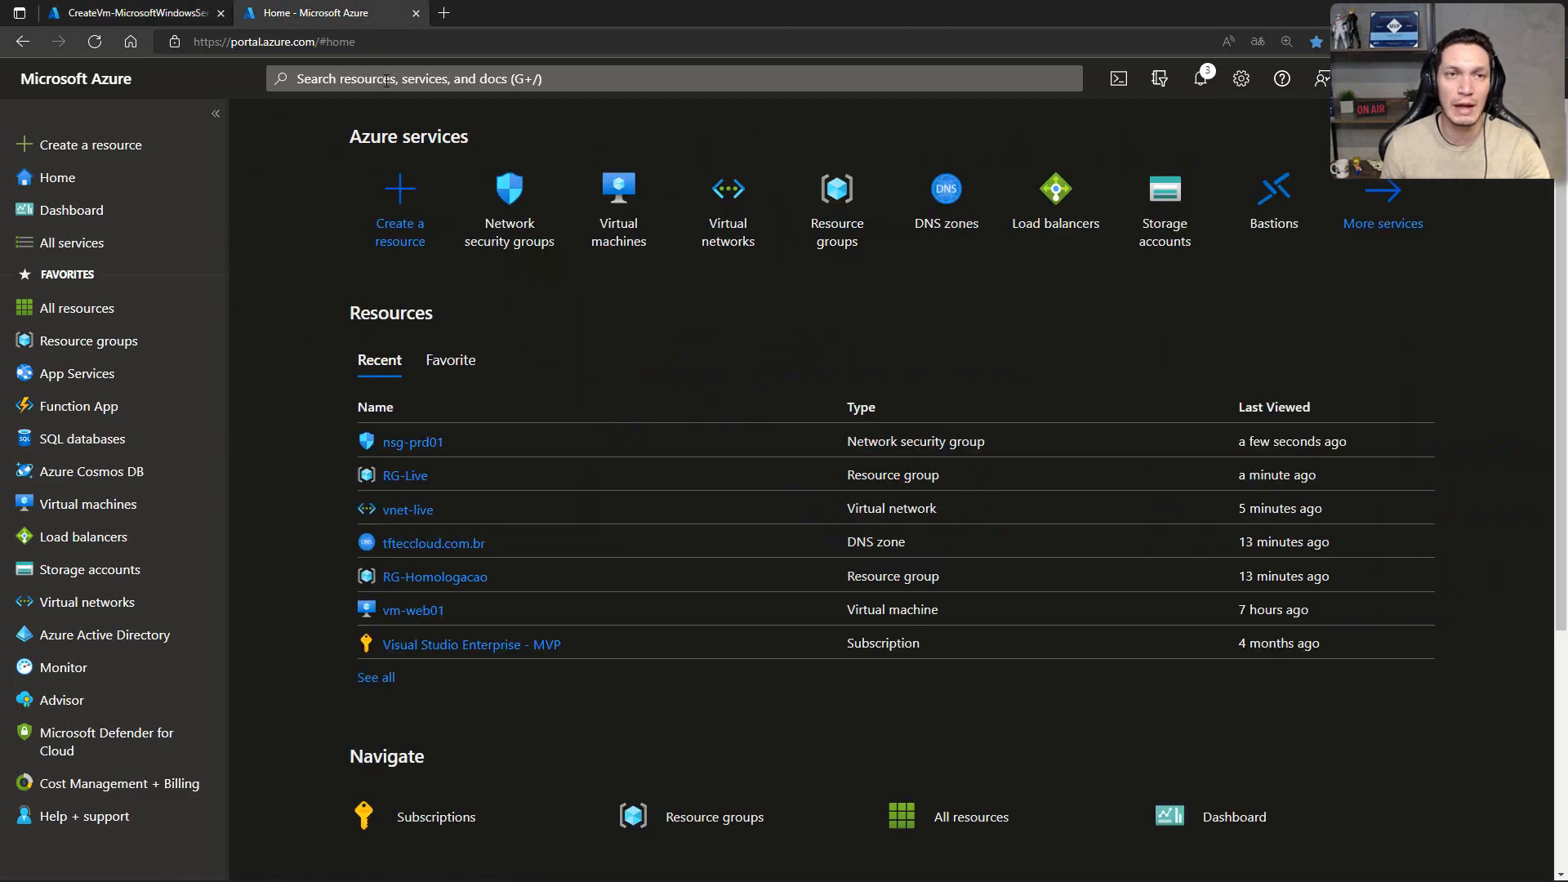
Step: Search the portal for "bastion", open the Bastions service, and start creating a new Bastion
click(519, 80)
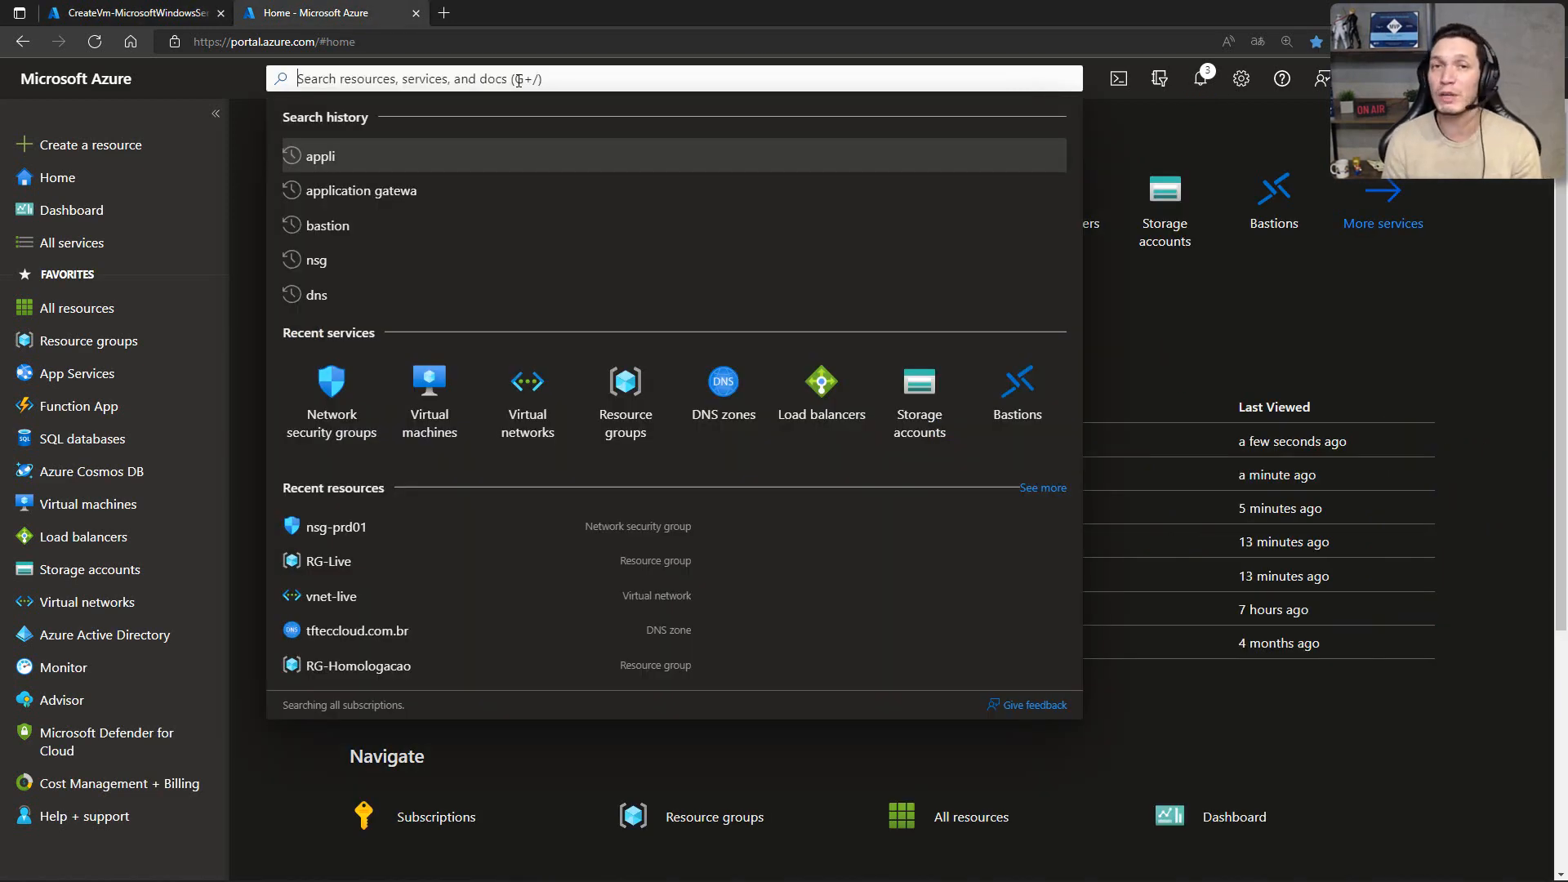
text(bastion)
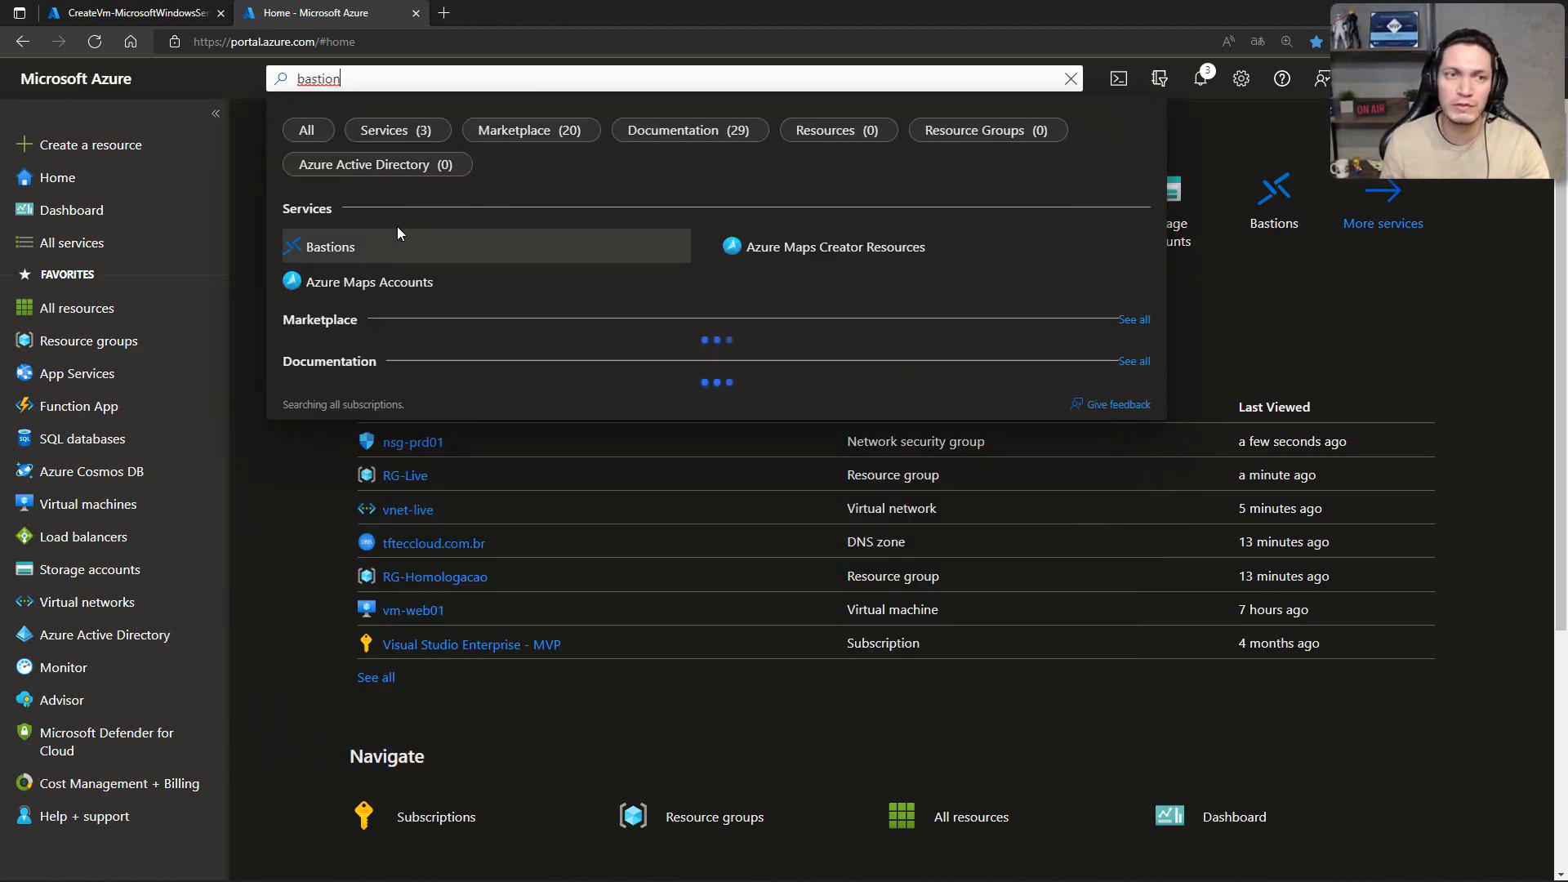
click(368, 239)
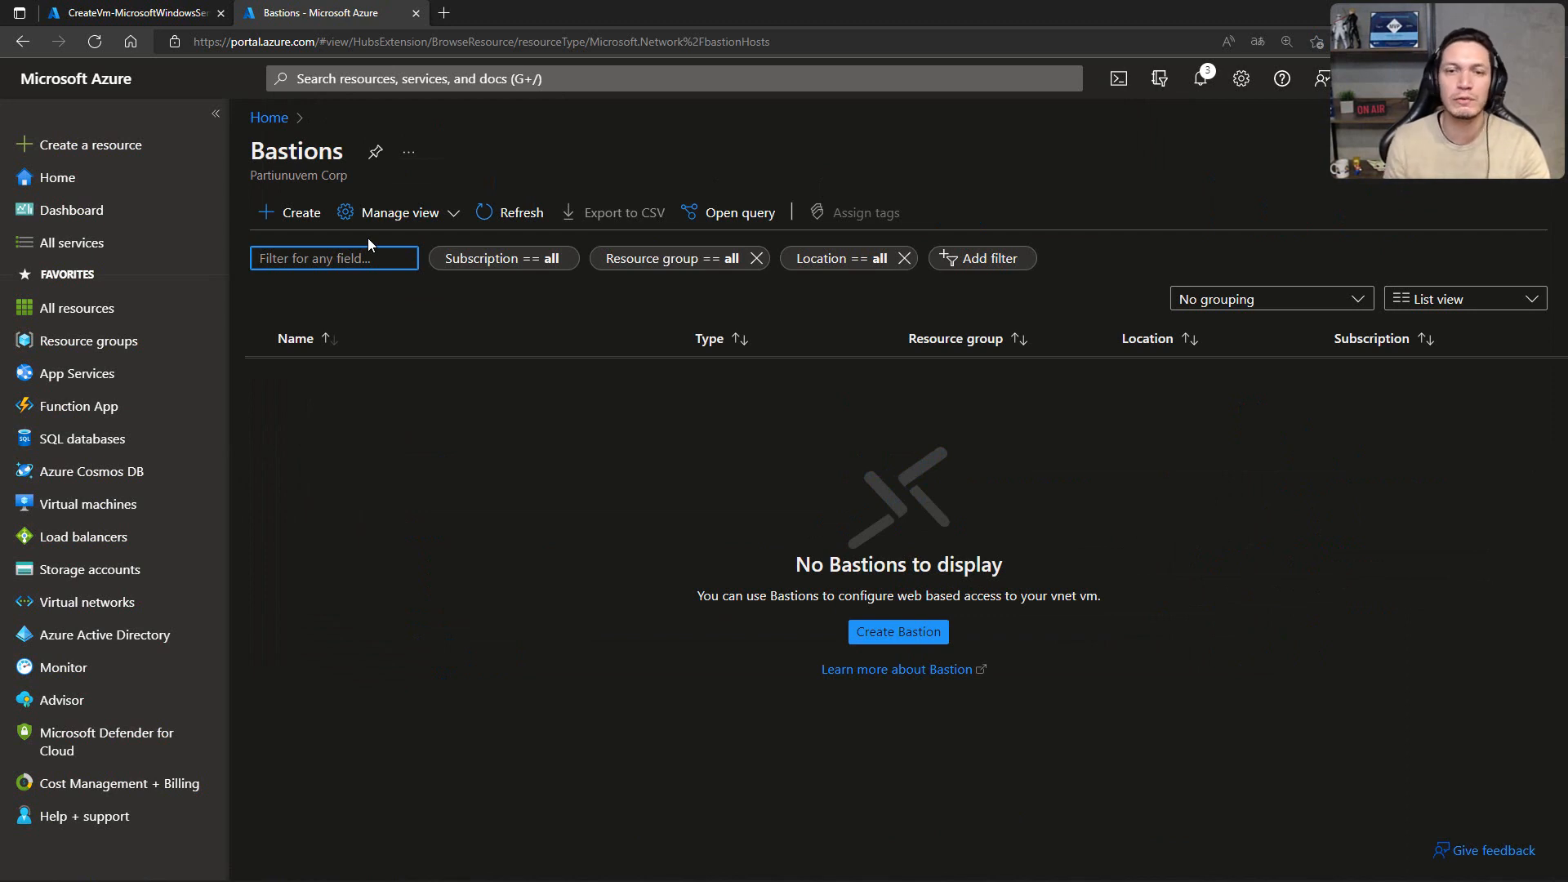
click(313, 224)
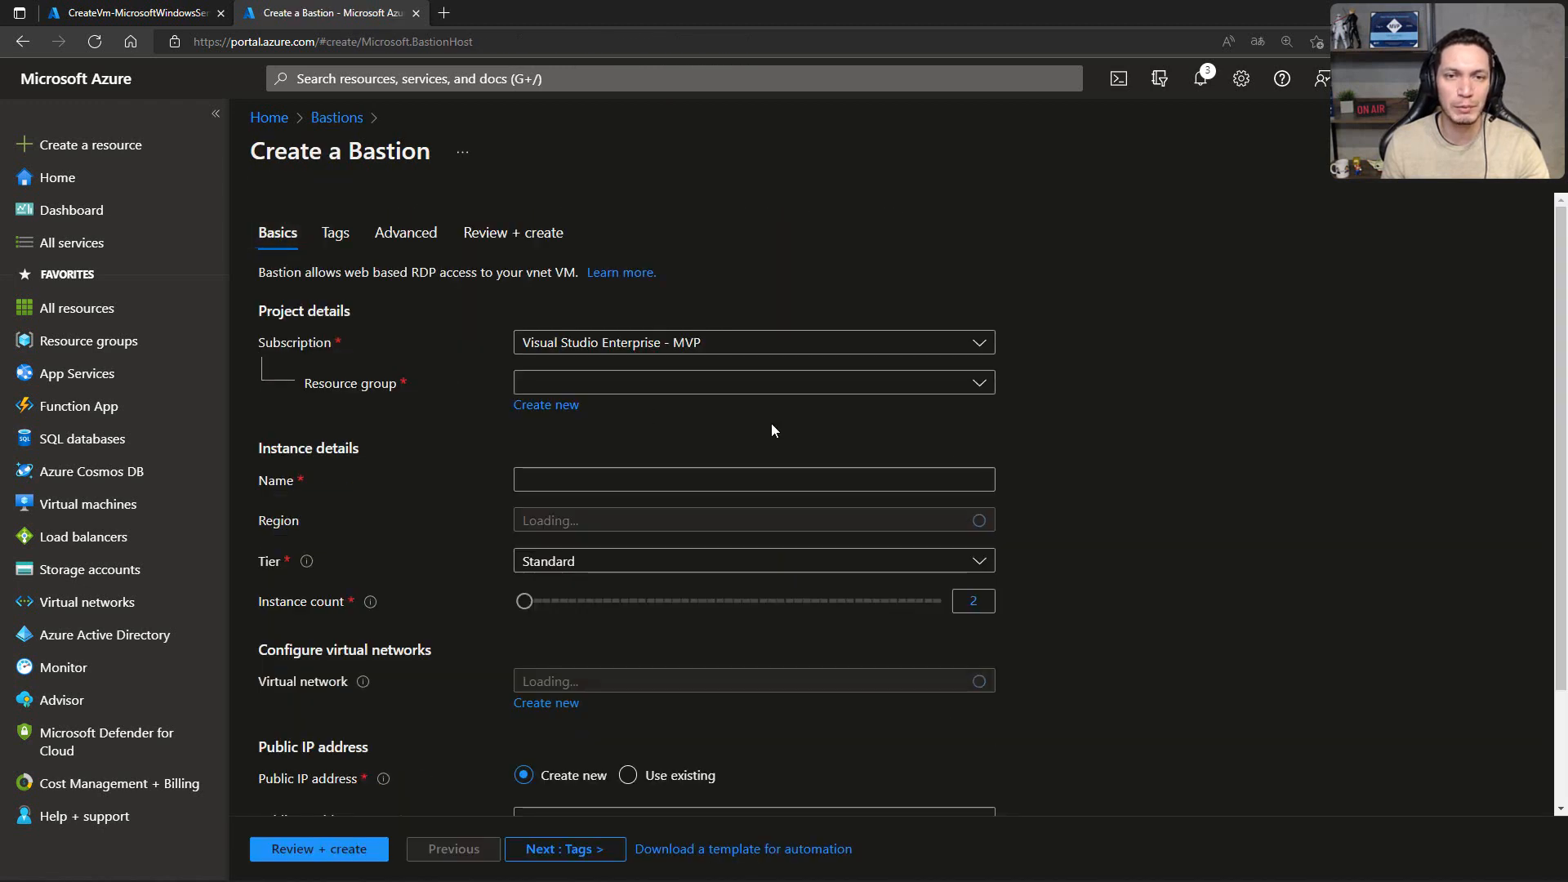
Step: Set the Bastion's resource group to RG-Live, its name to bastion01, and its region to East US
click(984, 385)
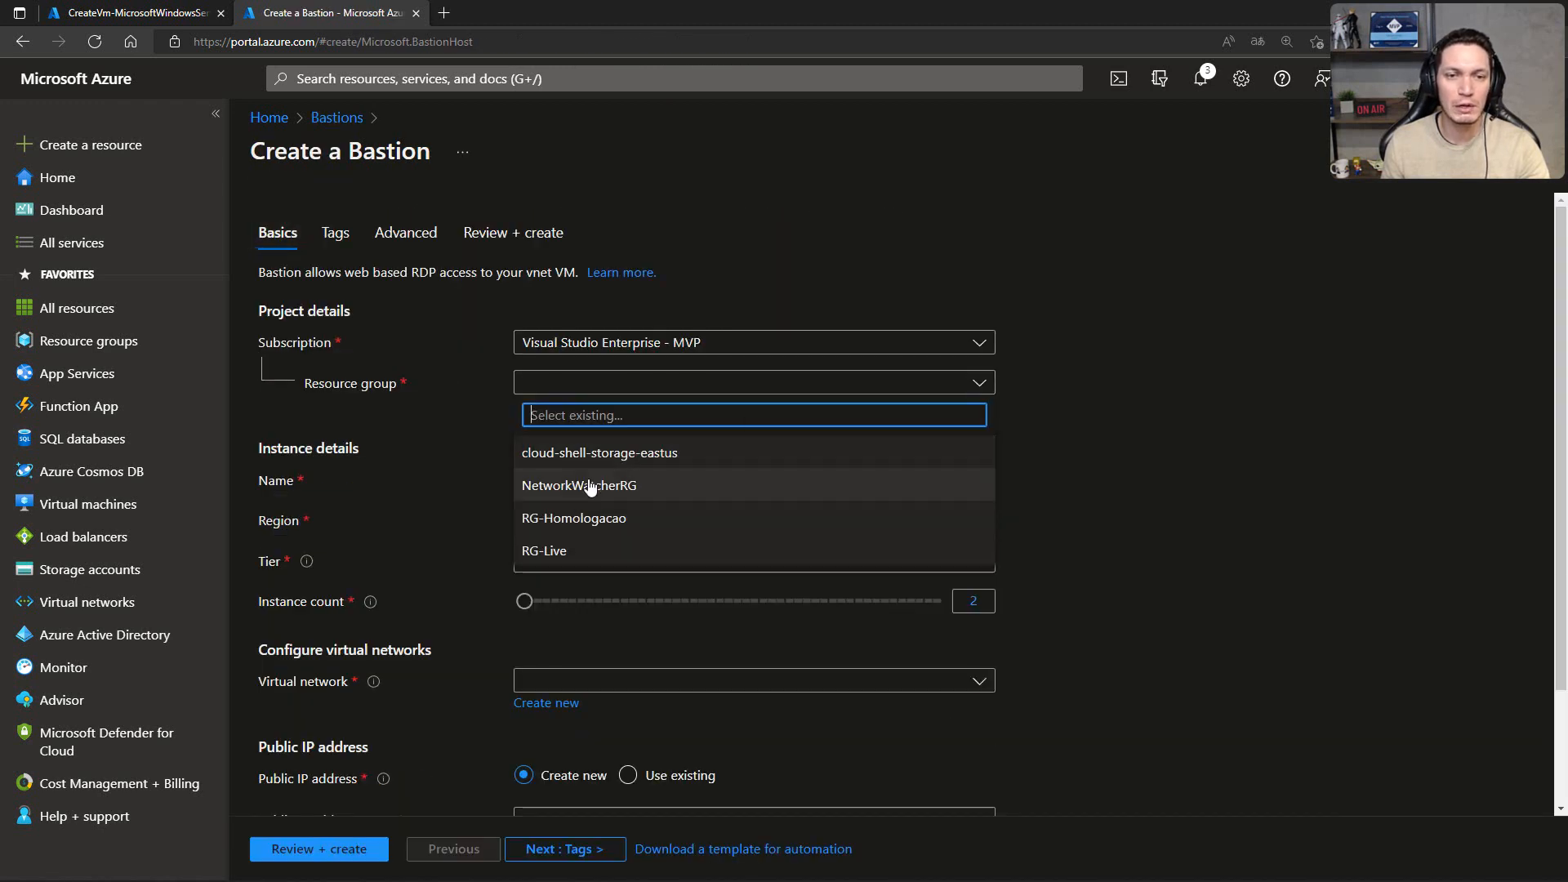
click(560, 551)
click(568, 480)
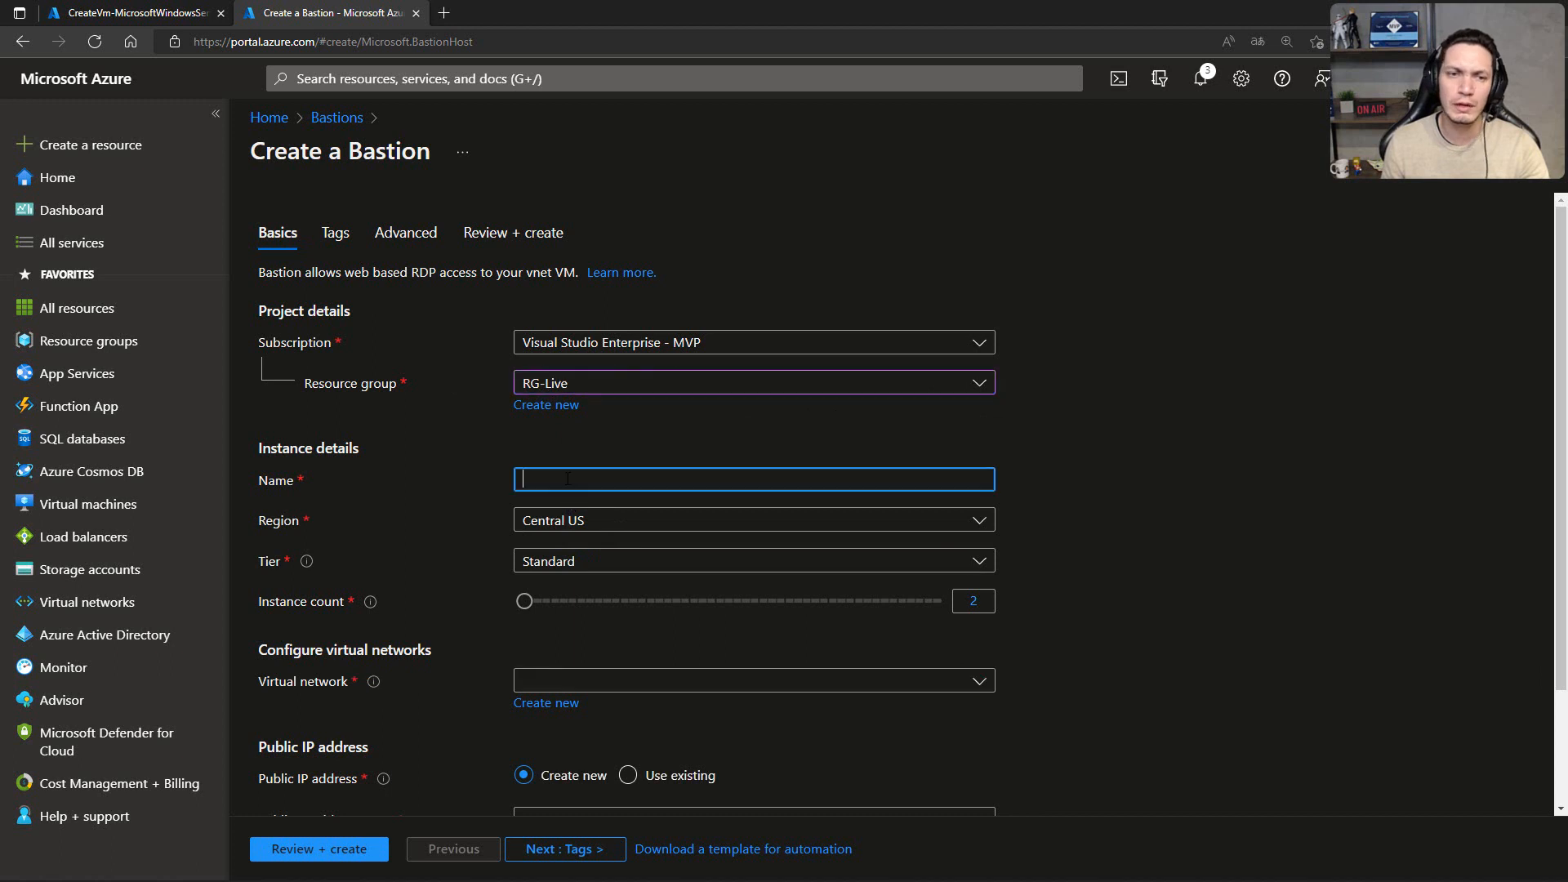
text(bastion01)
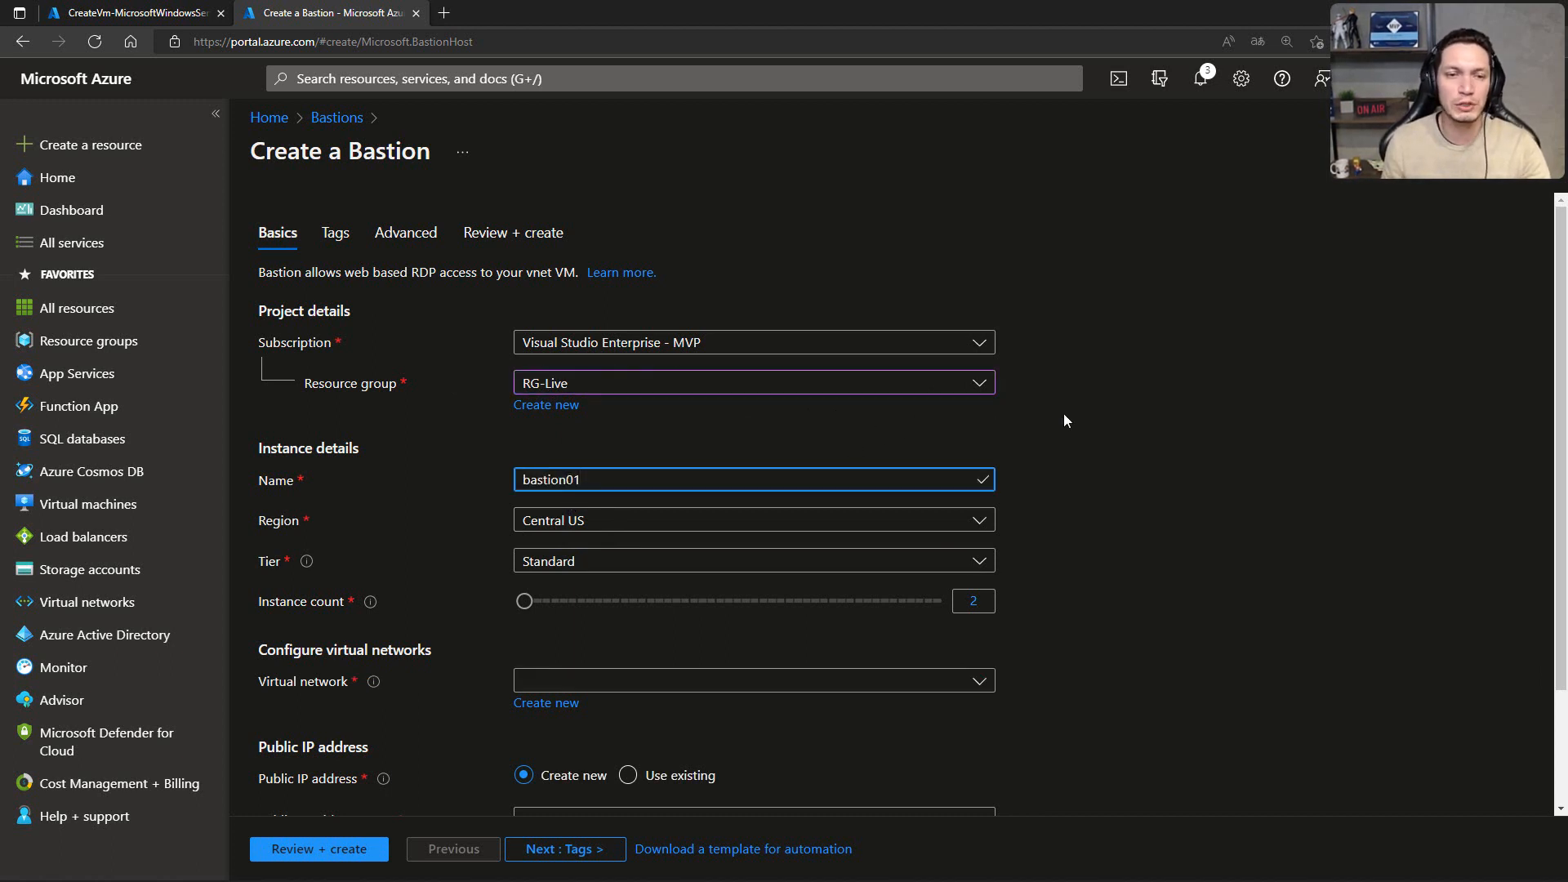
click(654, 521)
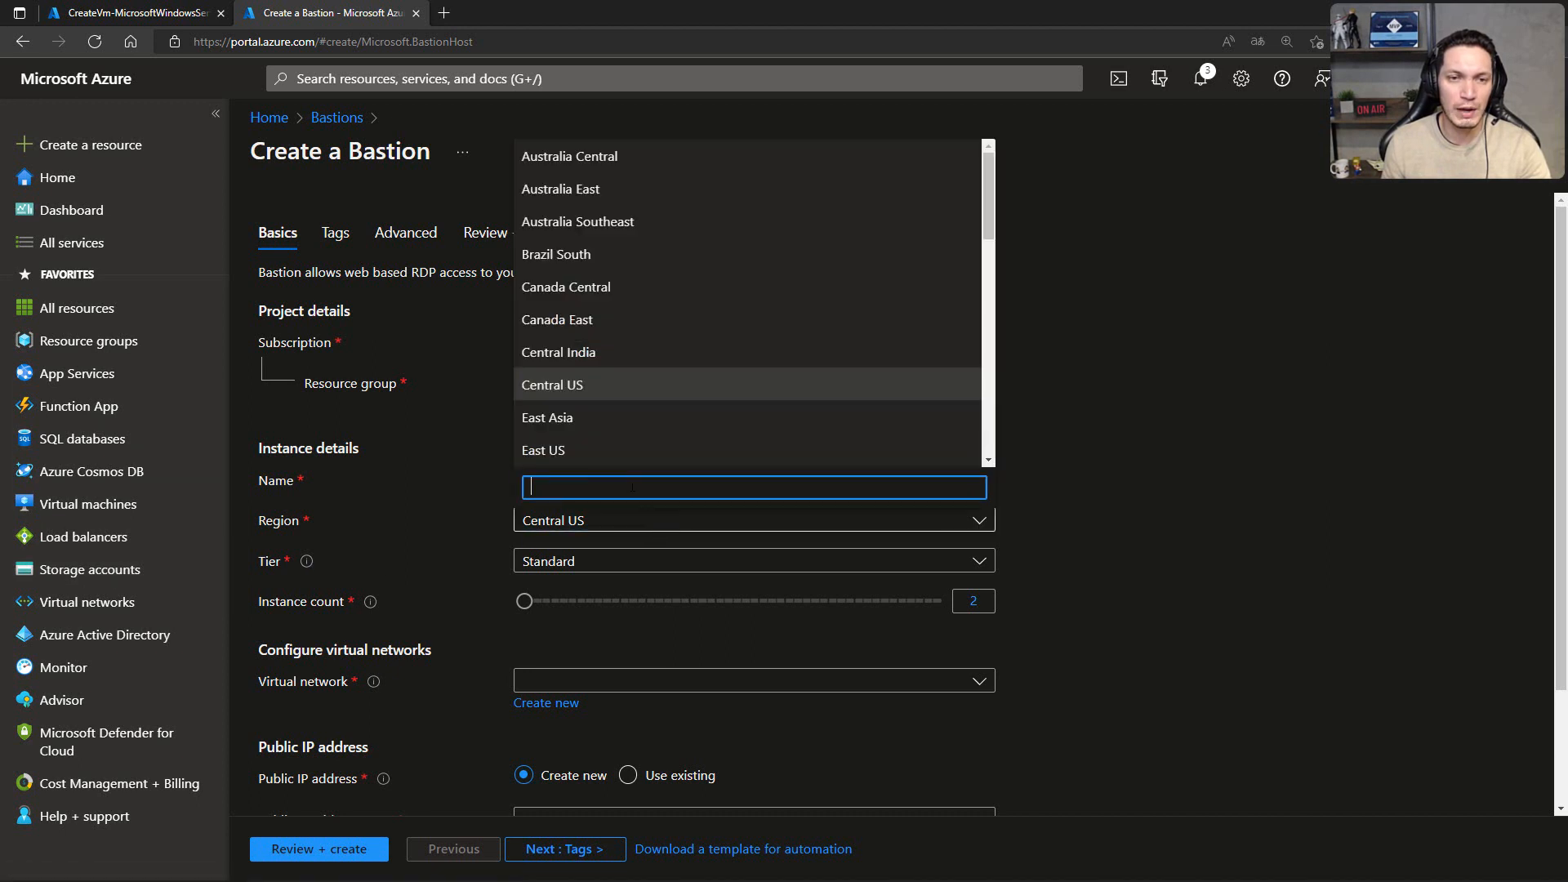
click(559, 450)
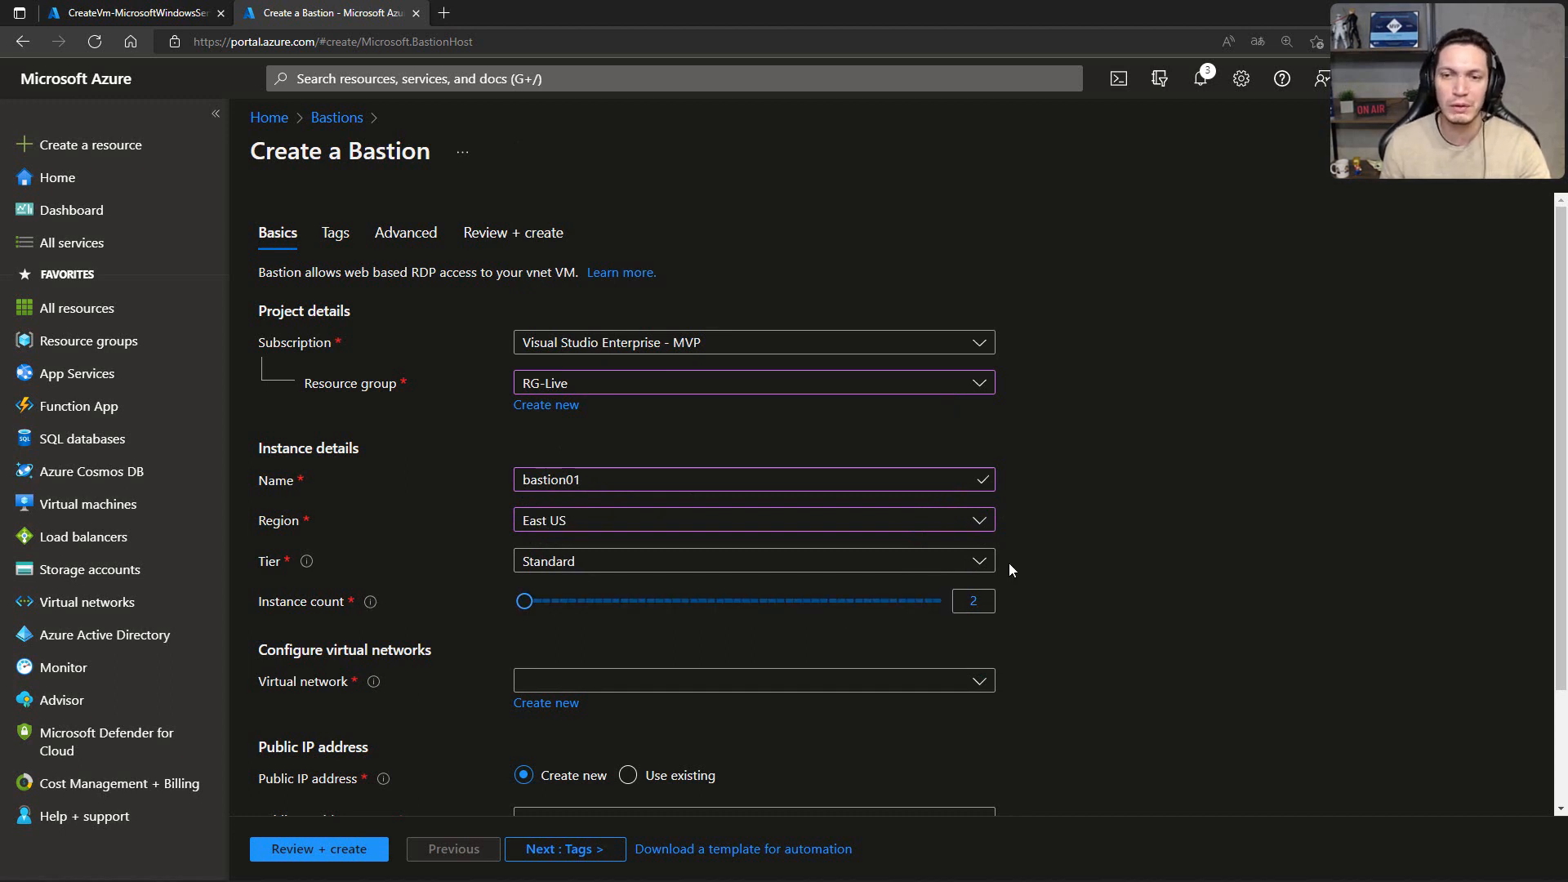
Step: Select vnet-live as the virtual network for bastion01
scroll(1021, 551, down, 1)
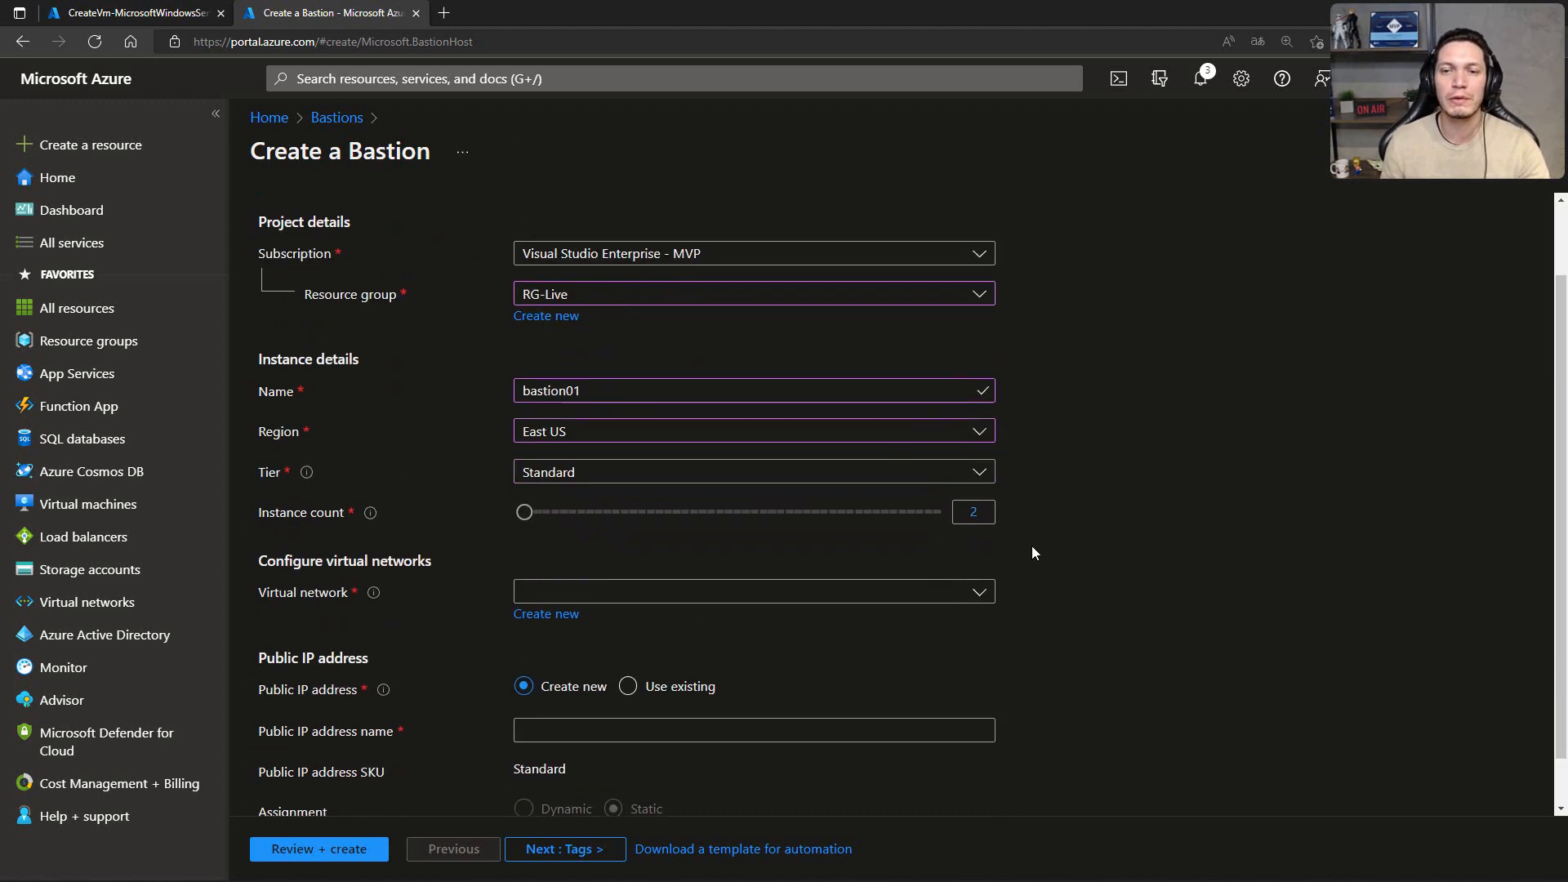
click(980, 590)
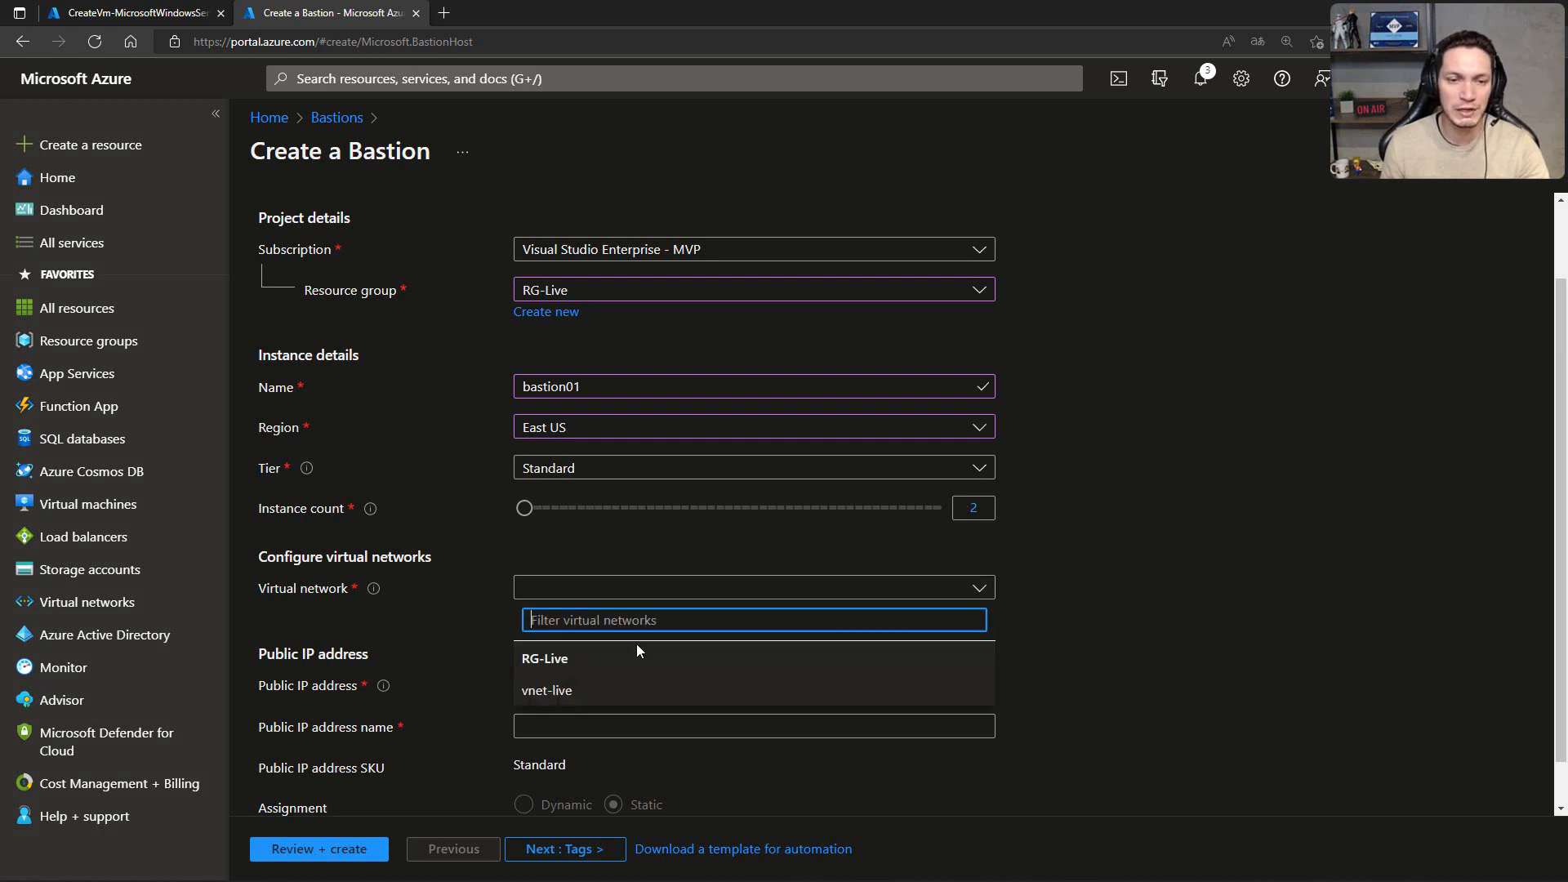
click(535, 691)
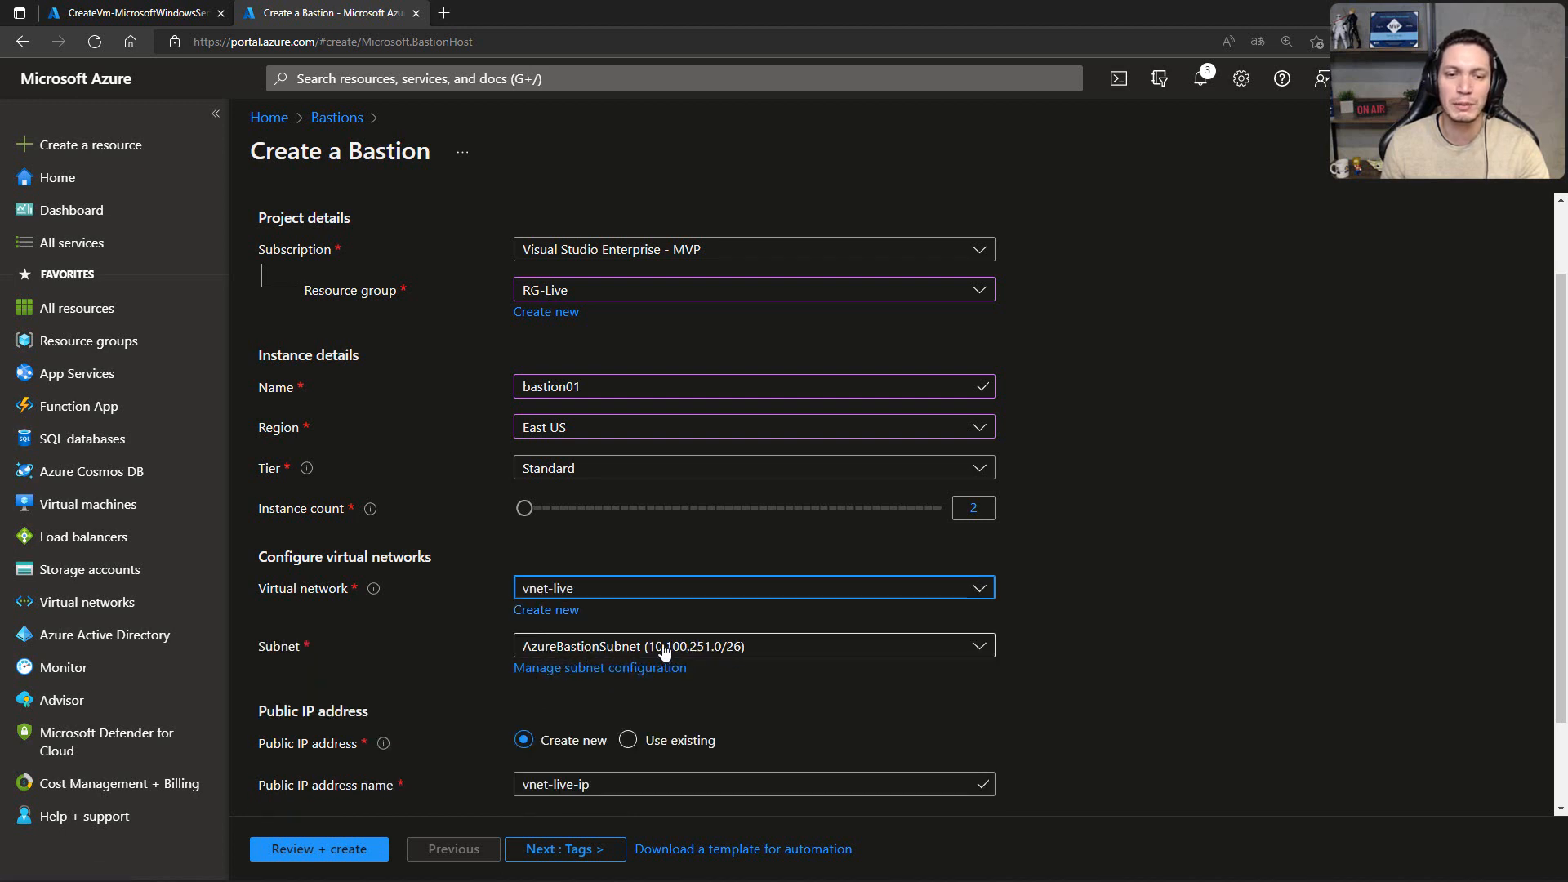
Step: Name the Bastion's new public IP address pip-bastion01
scroll(1116, 627, down, 2)
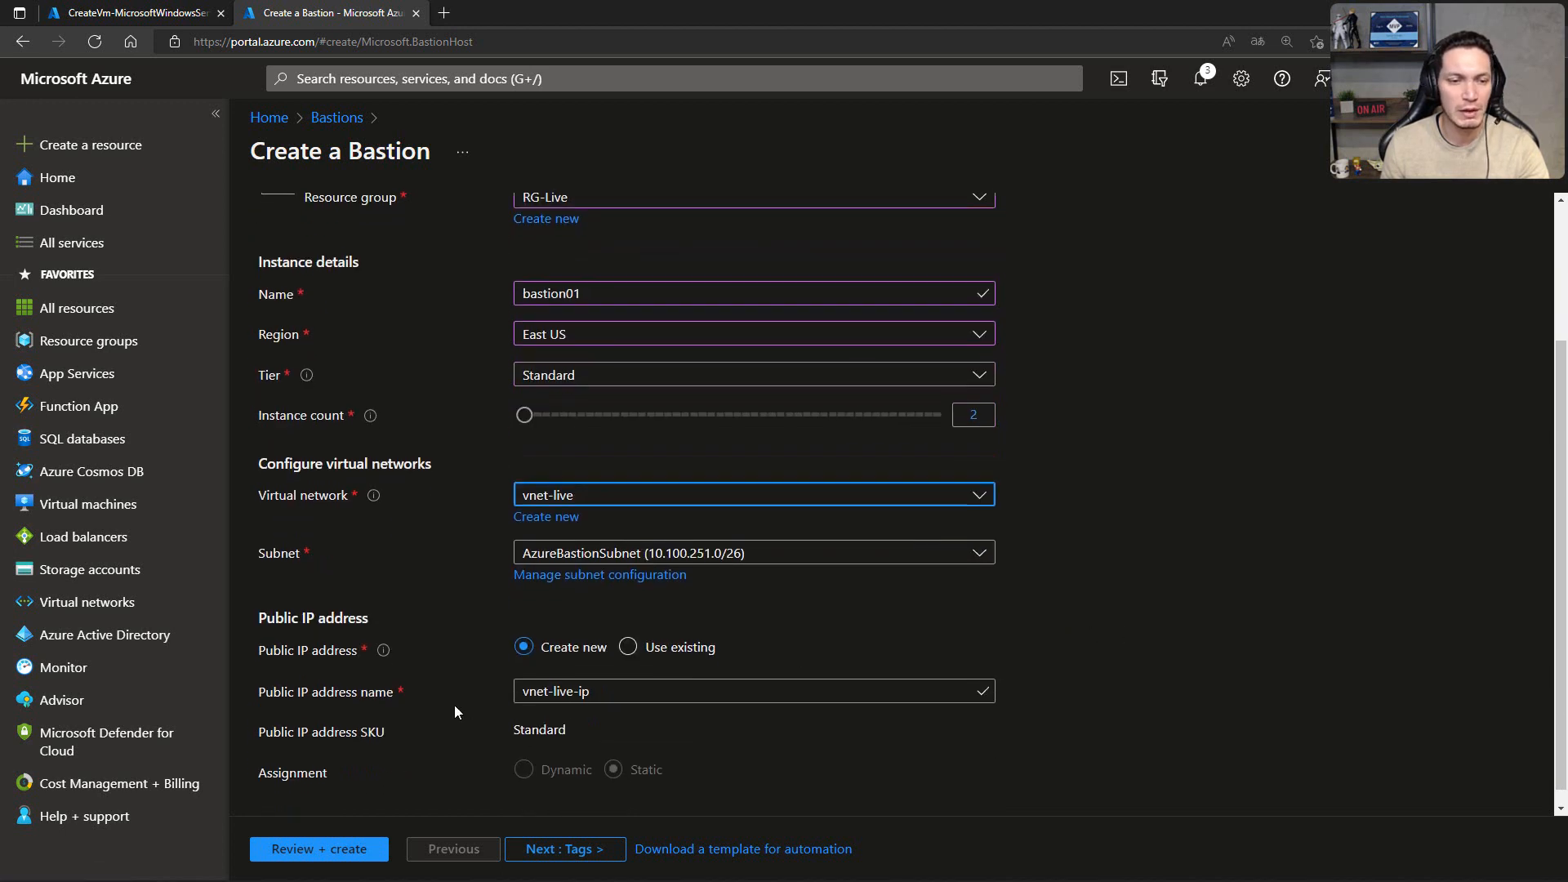
triple_click(602, 697)
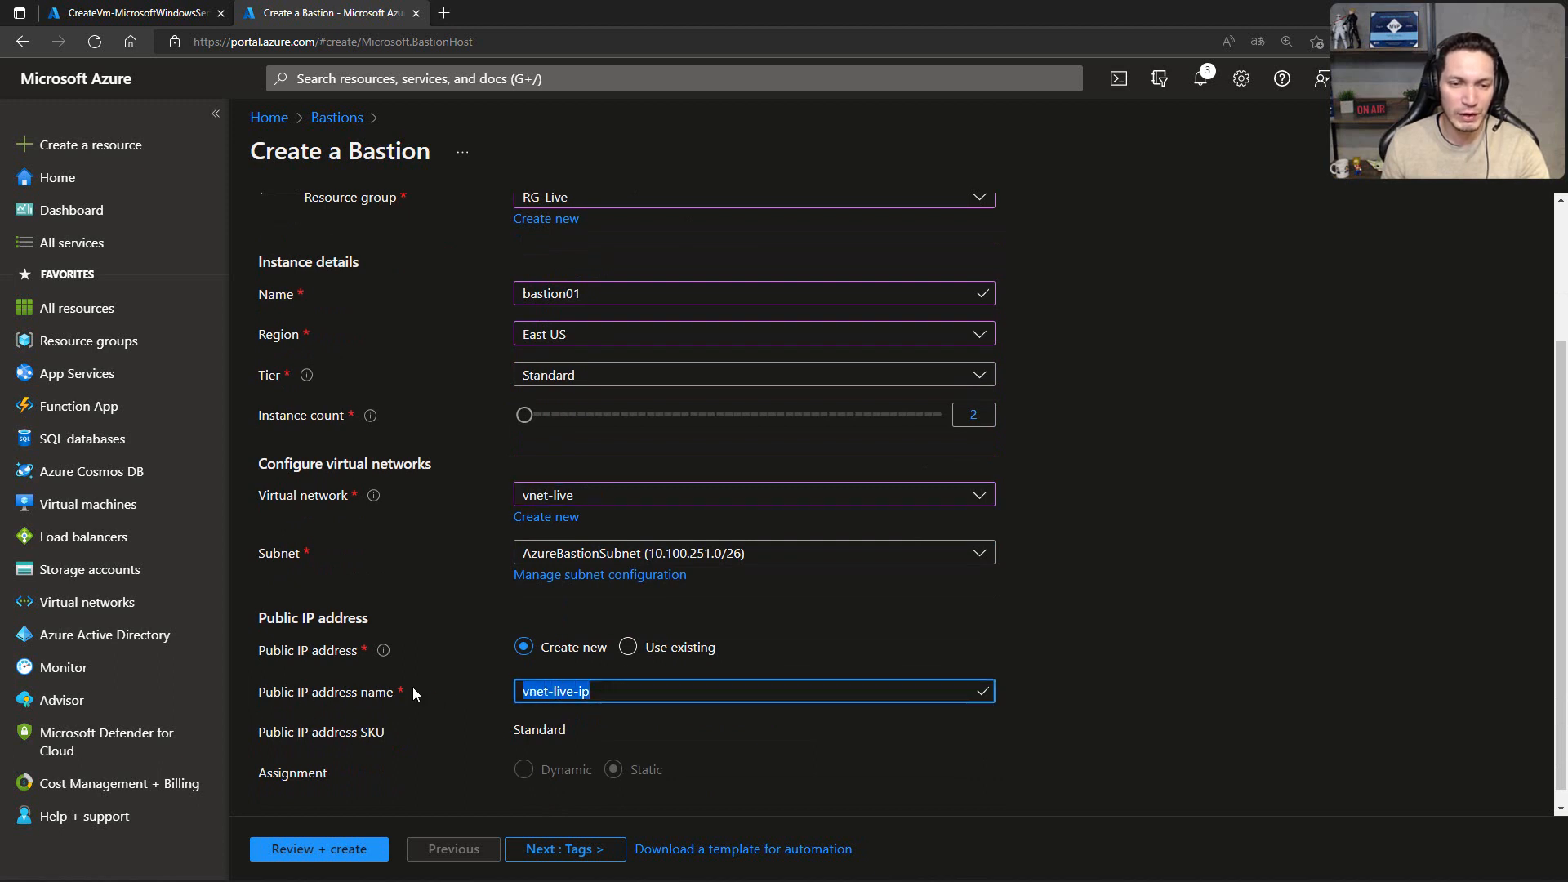
text(pip-bastion01)
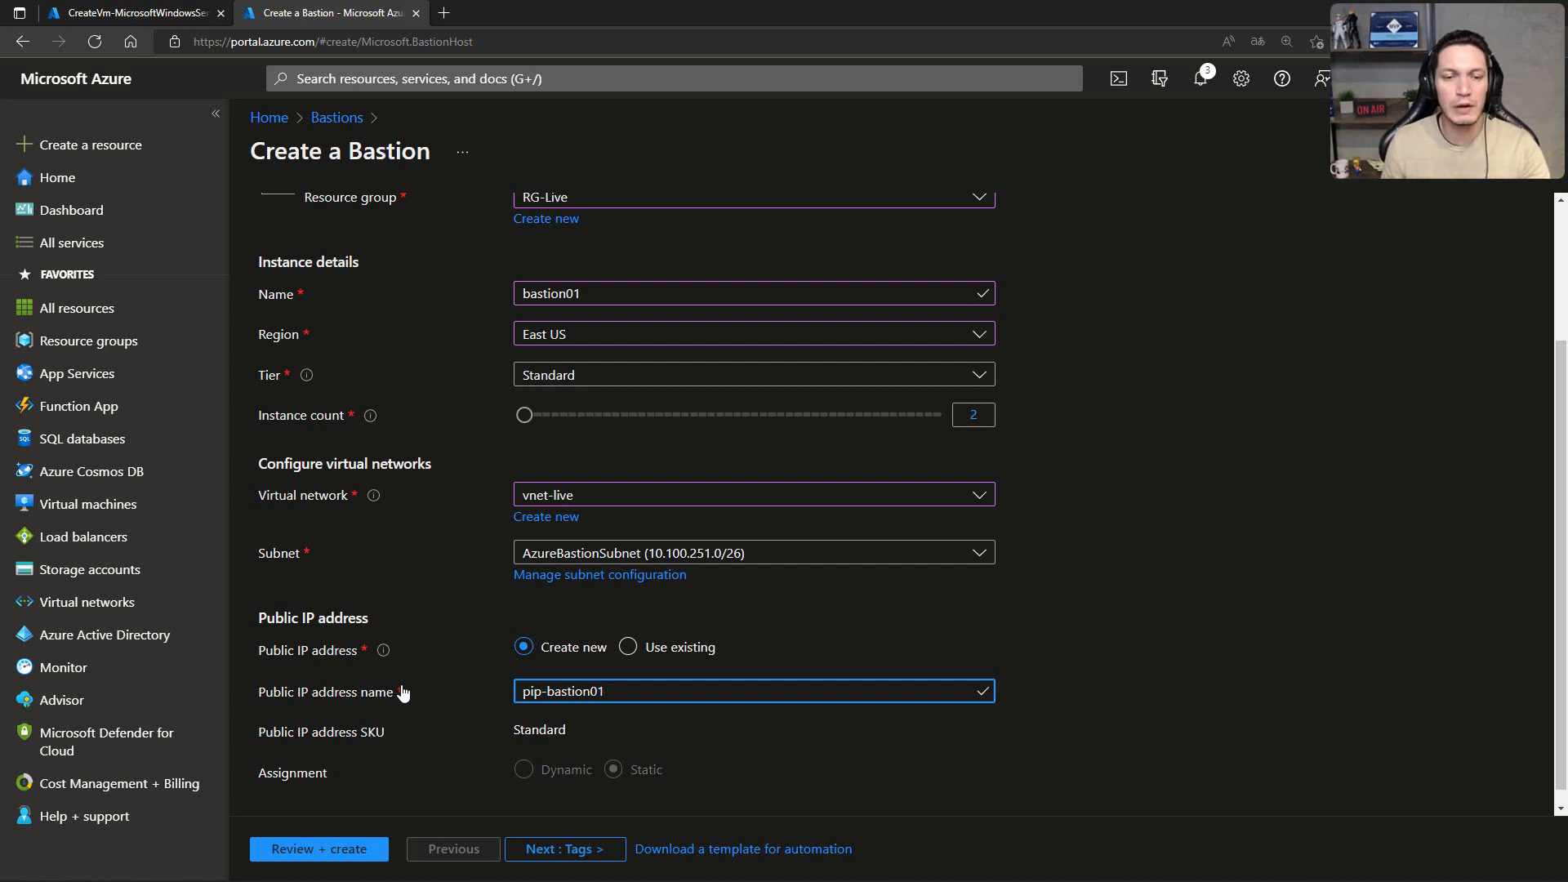
click(1085, 558)
scroll(1086, 558, down, 1)
Step: Keep the default tags and advanced features for bastion01, review its configuration, and create the Bastion
mouse_move(493, 871)
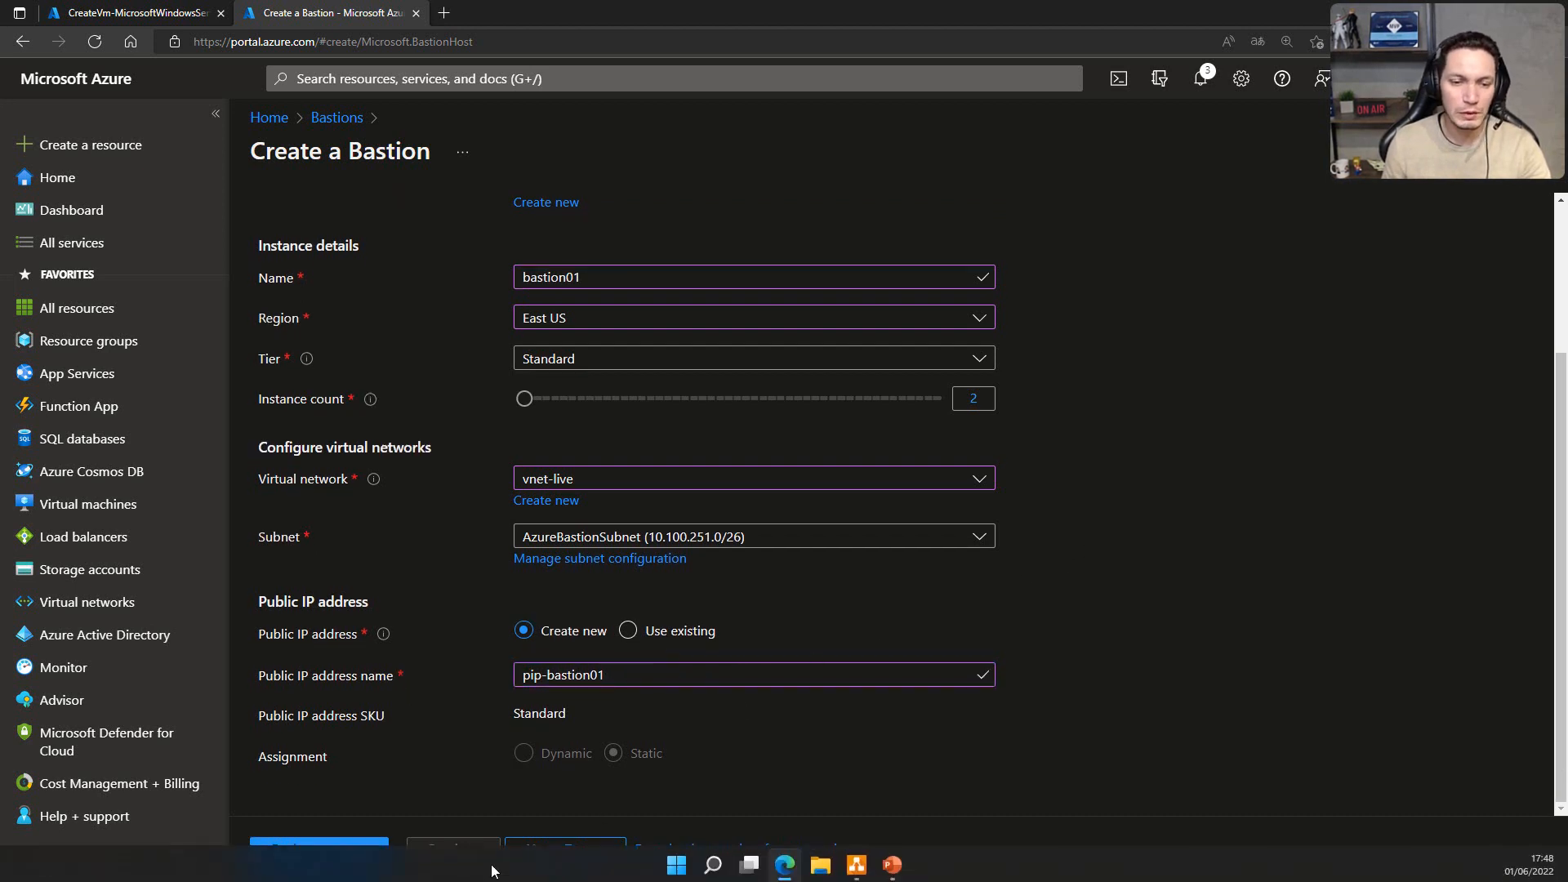
click(543, 849)
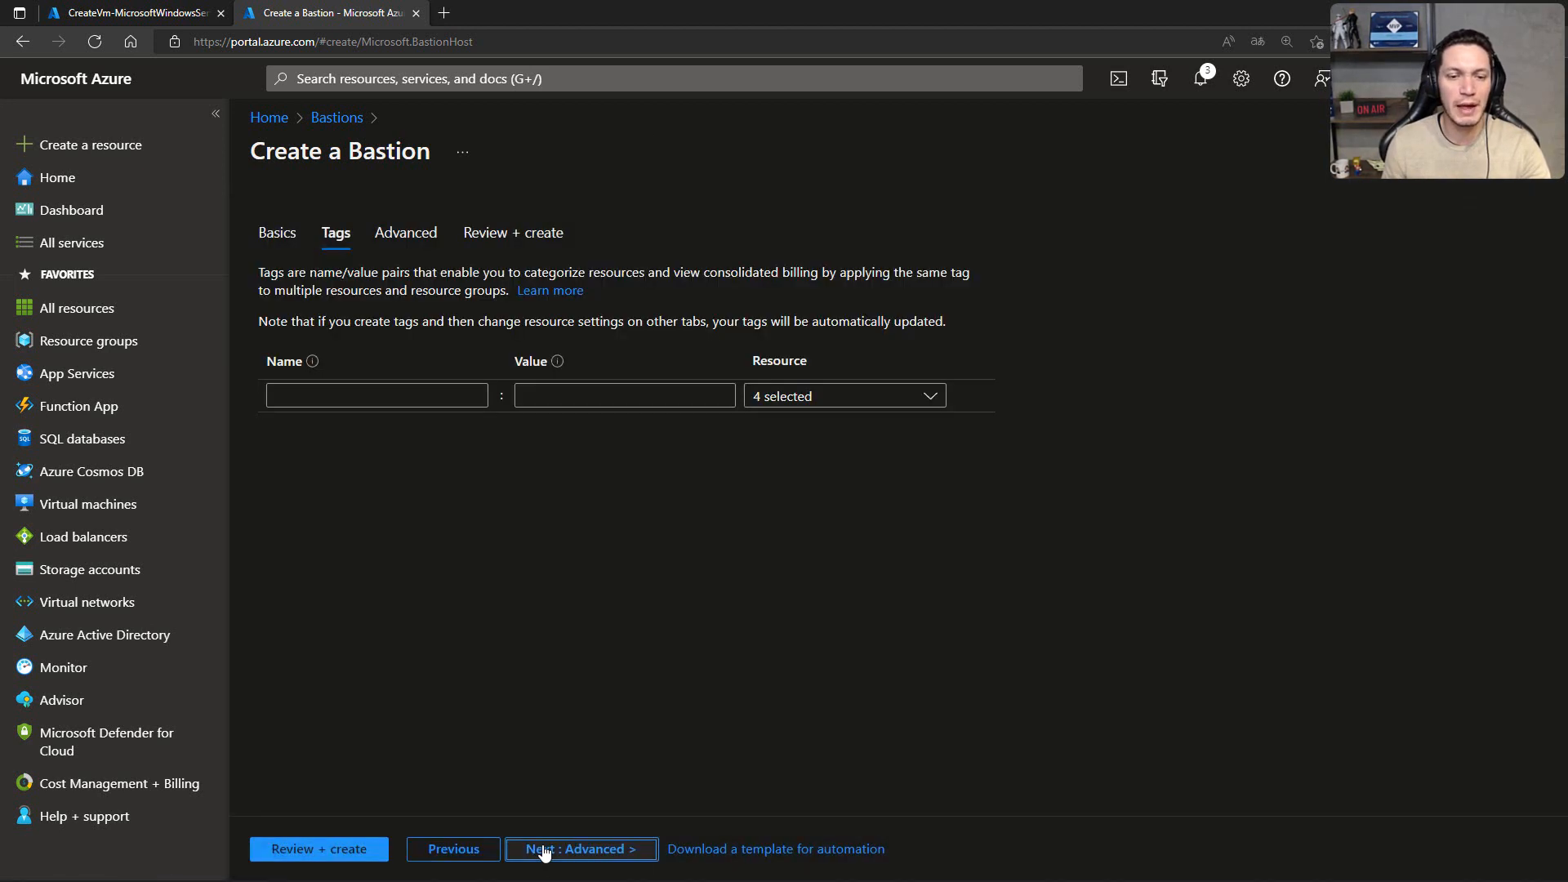
click(544, 850)
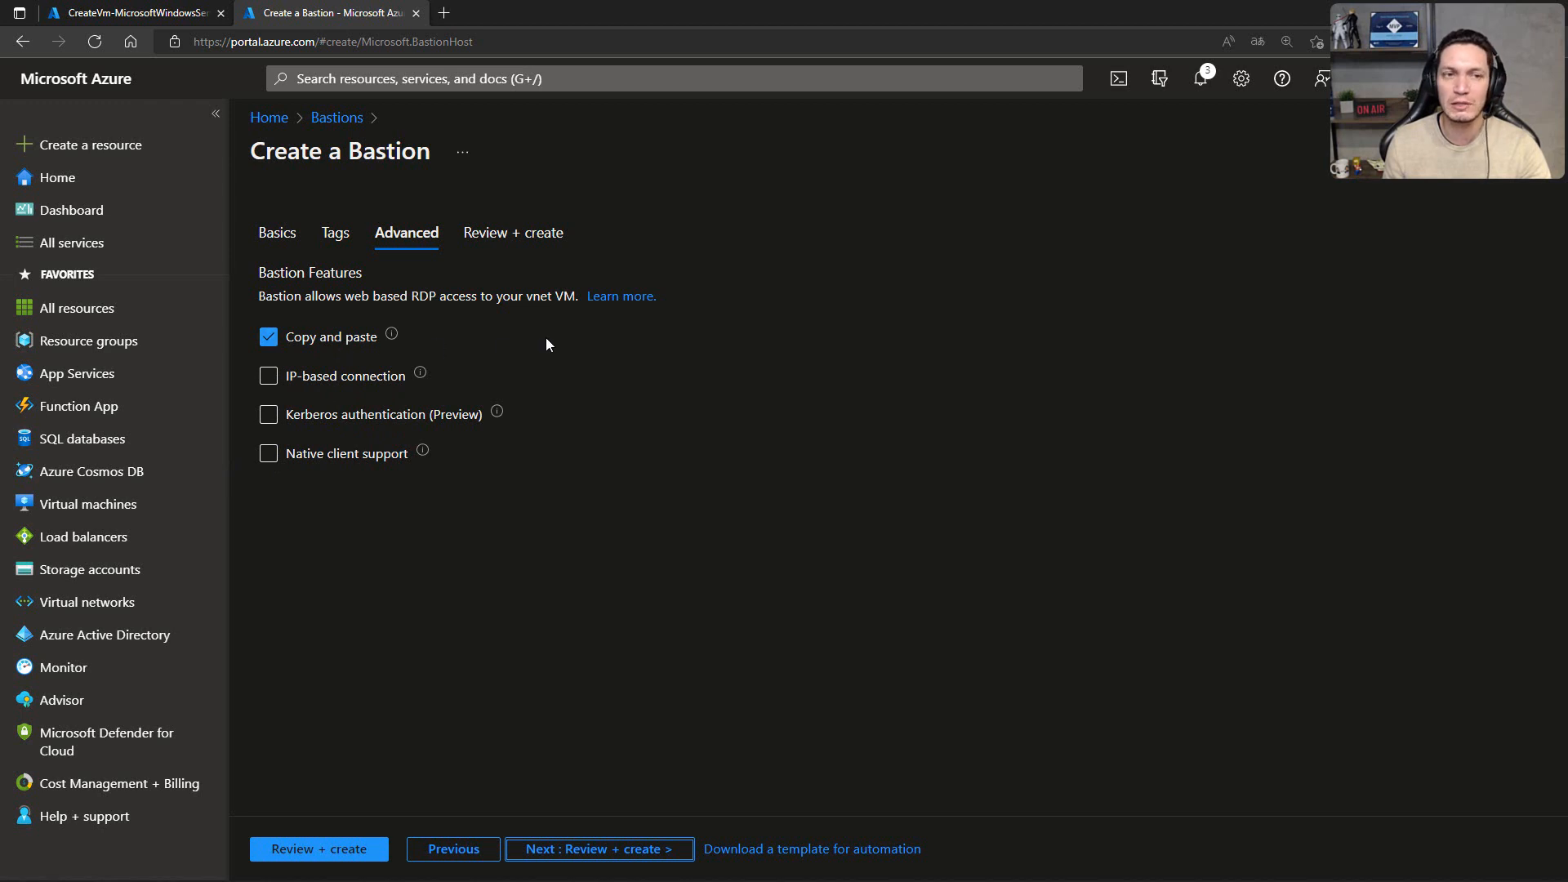
click(585, 848)
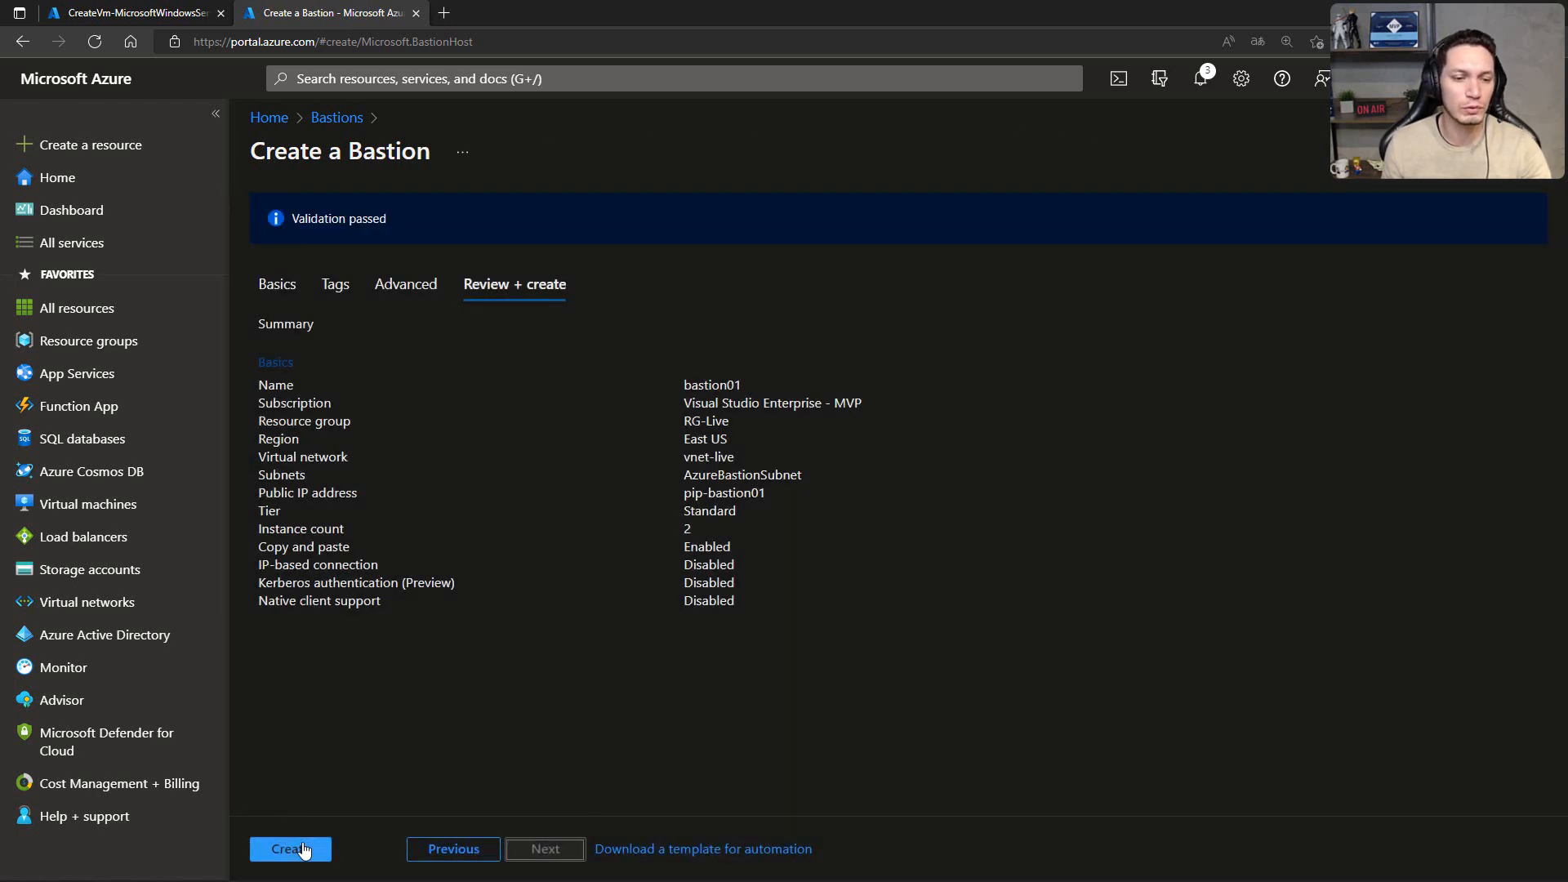
click(302, 849)
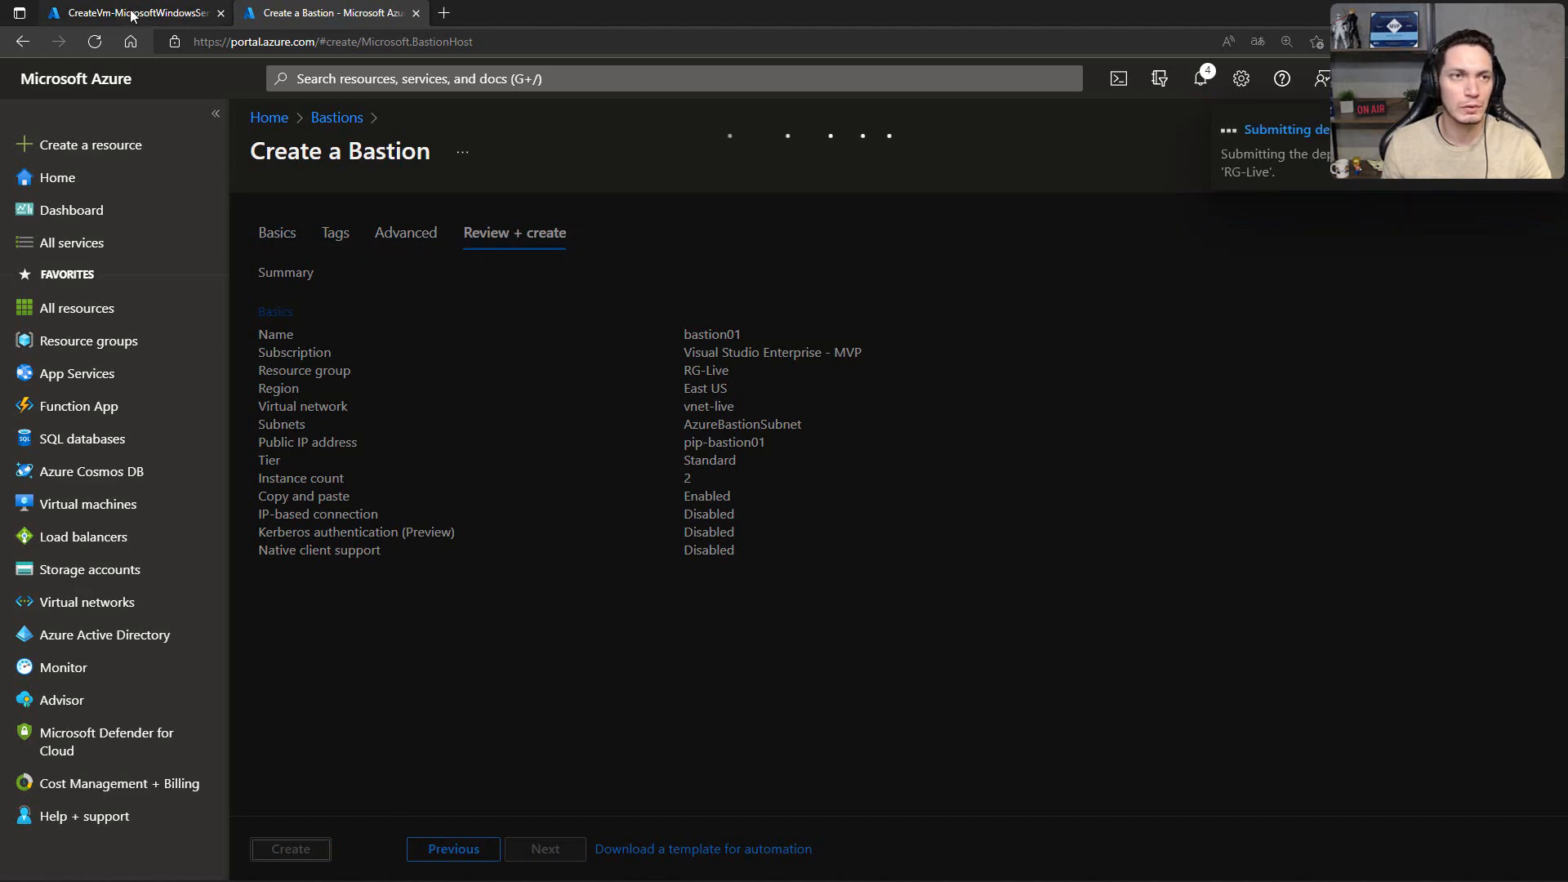
Step: Check the deployment status of vm-web02 and bastion01 in their browser tabs
click(194, 16)
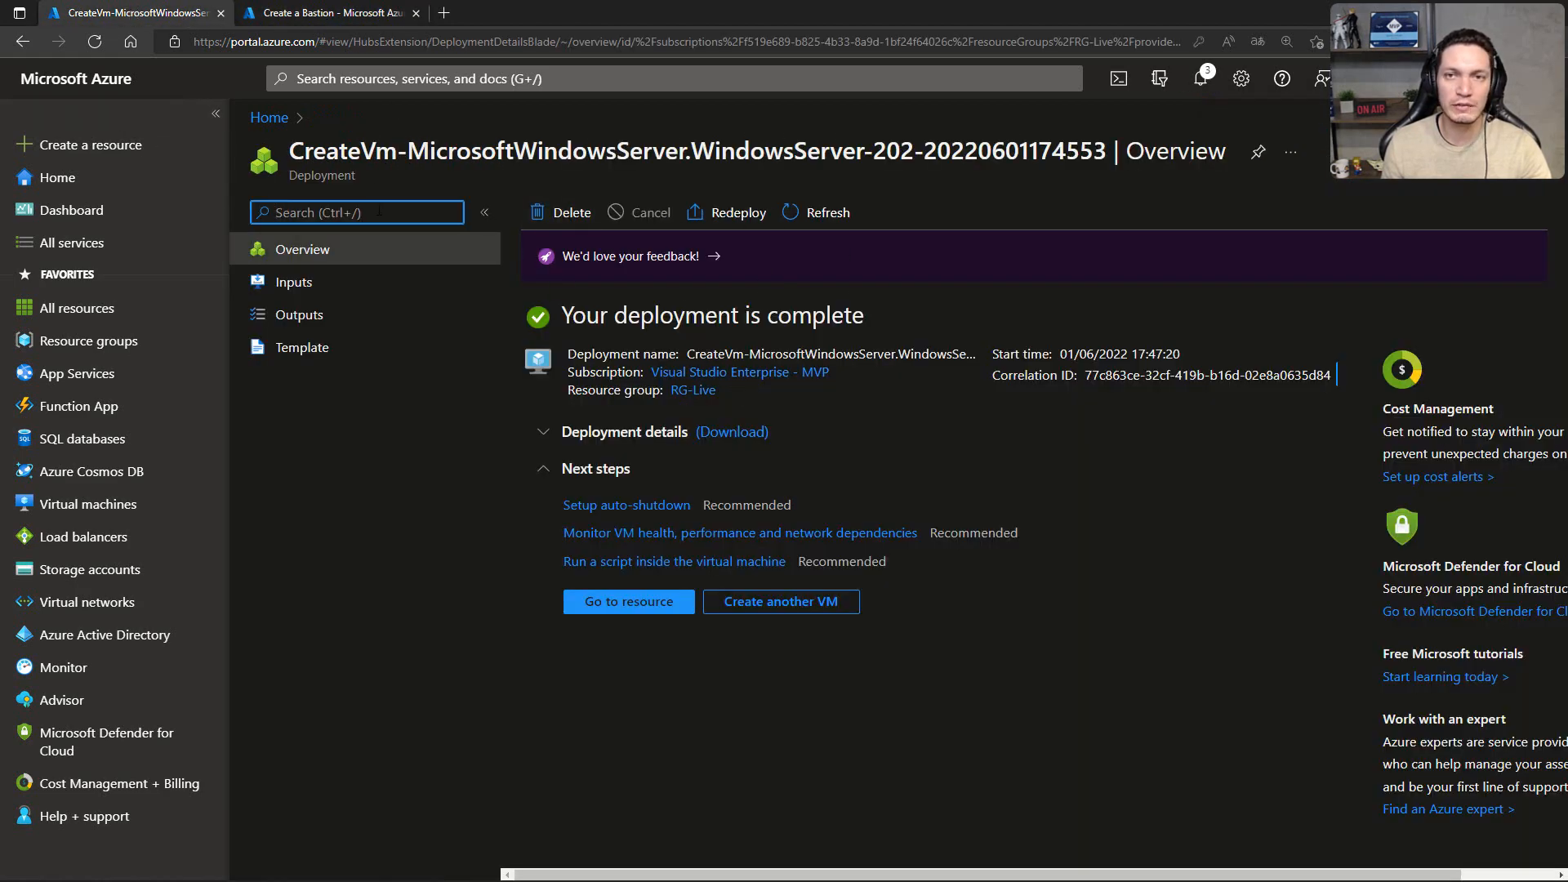
click(311, 15)
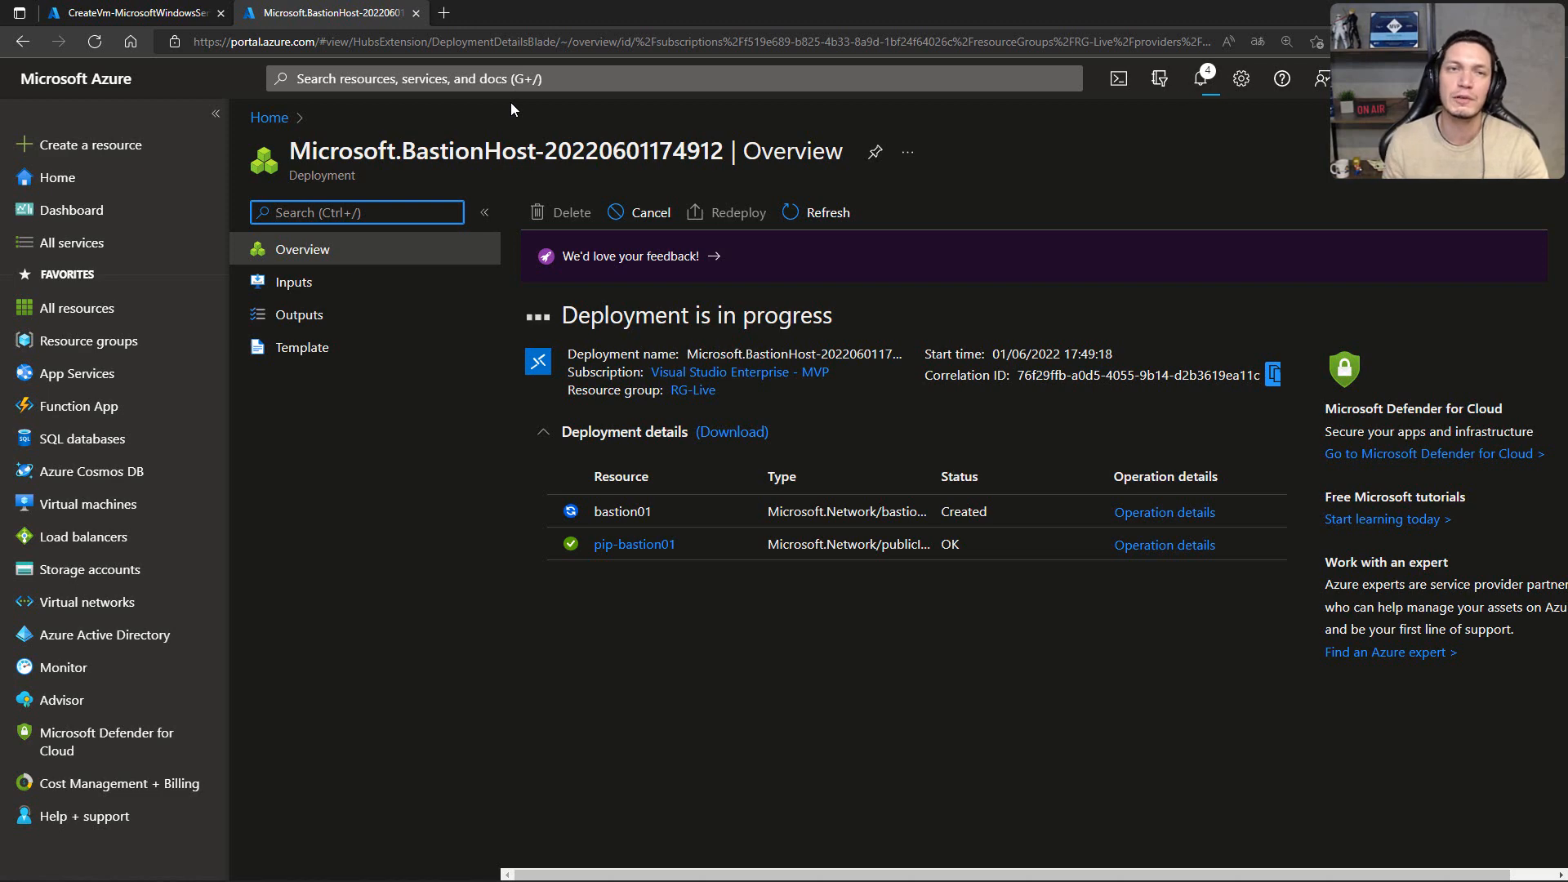
click(113, 14)
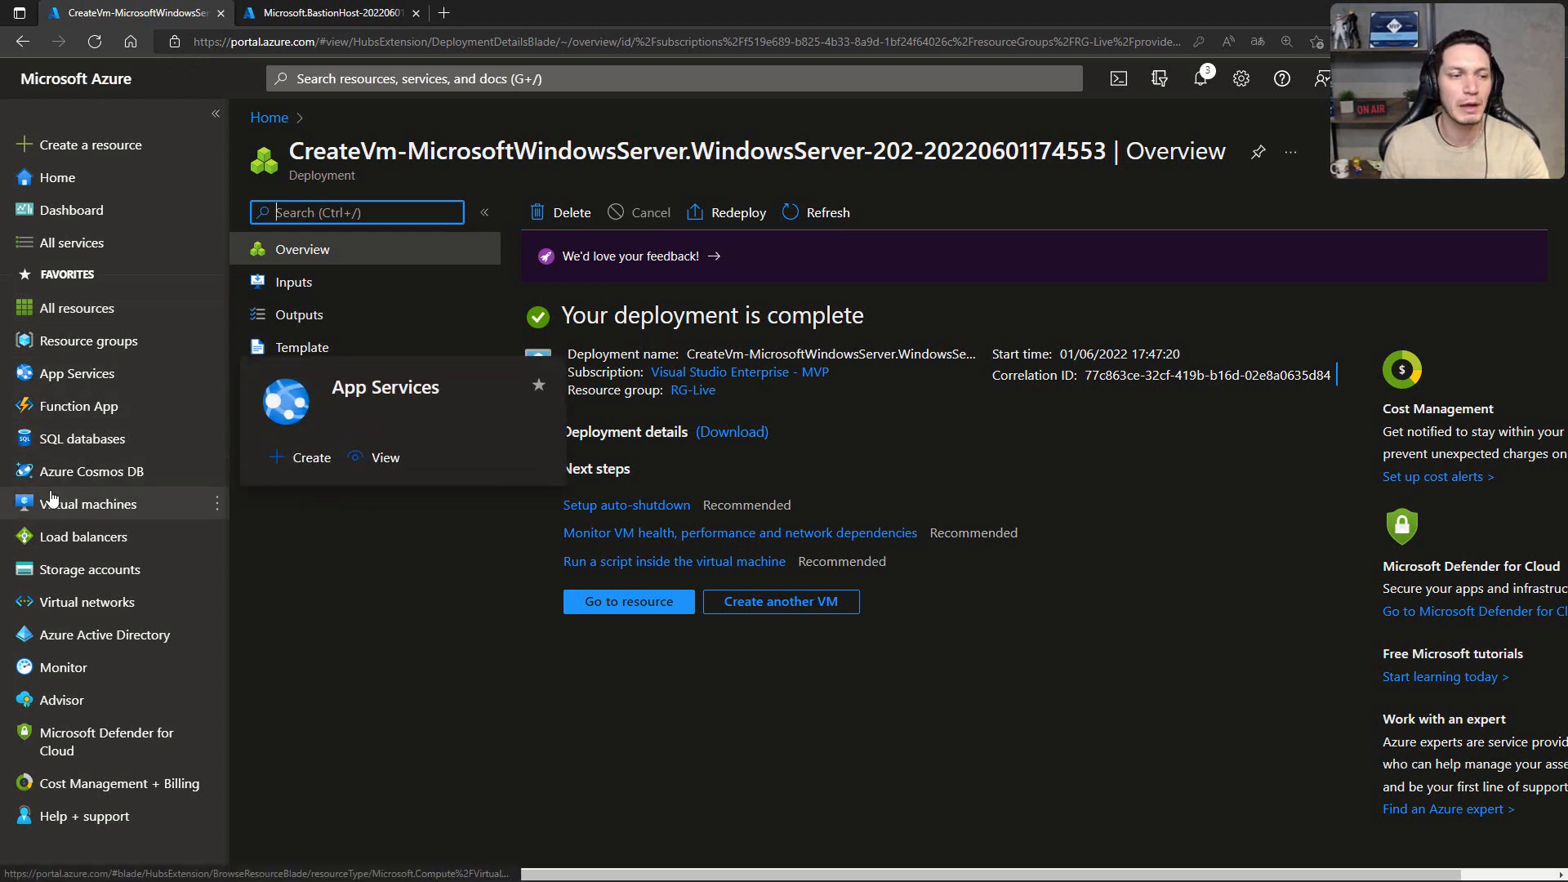
Step: Open the Storage accounts service and start creating a storage account in resource group RG-Live
click(71, 572)
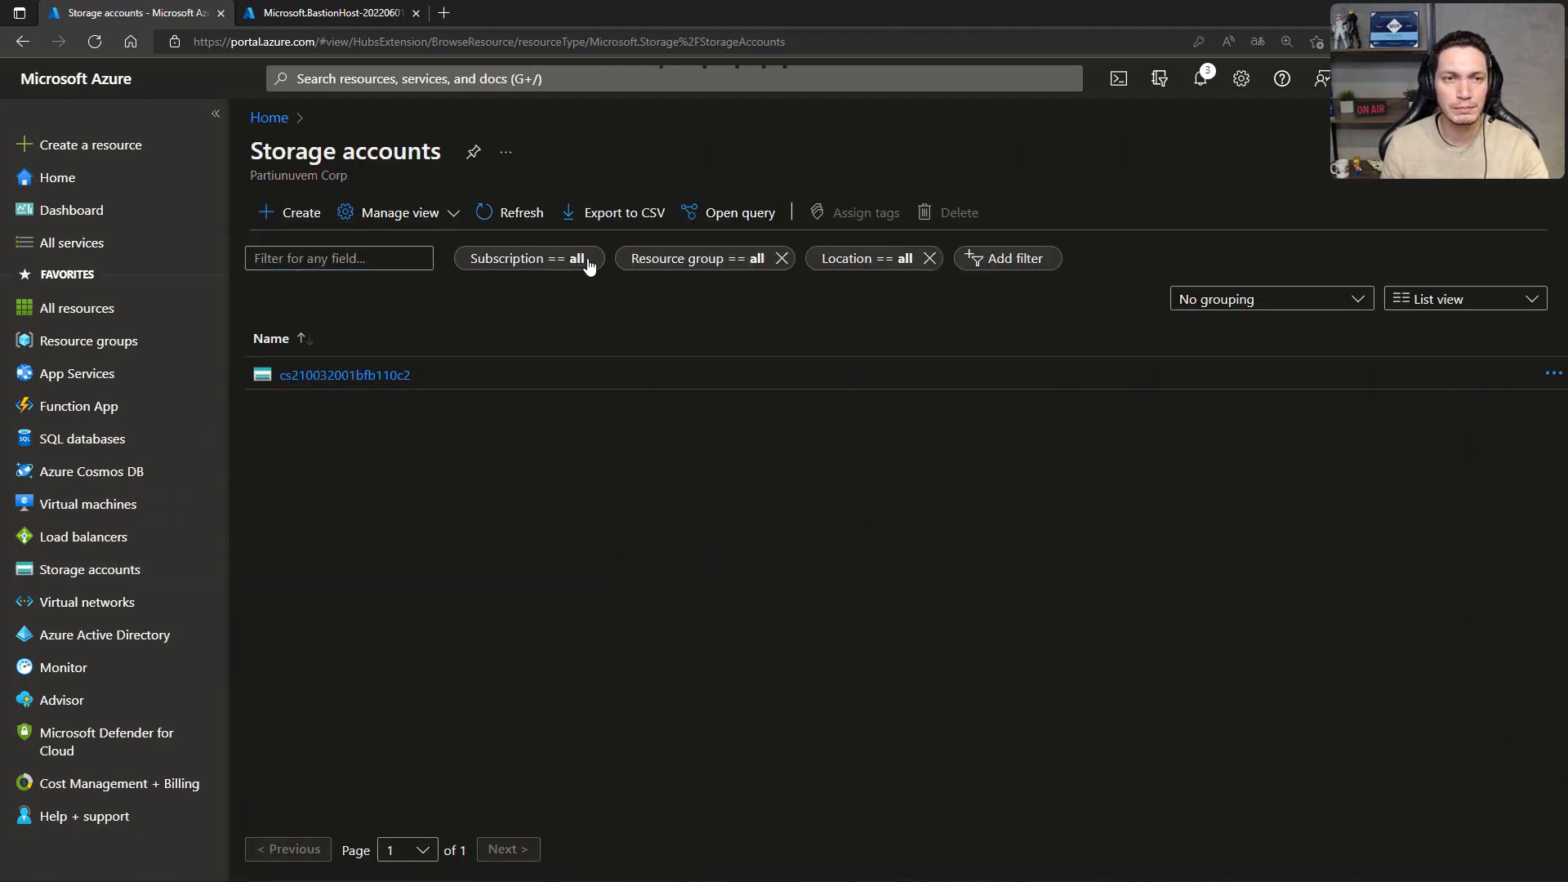
click(299, 216)
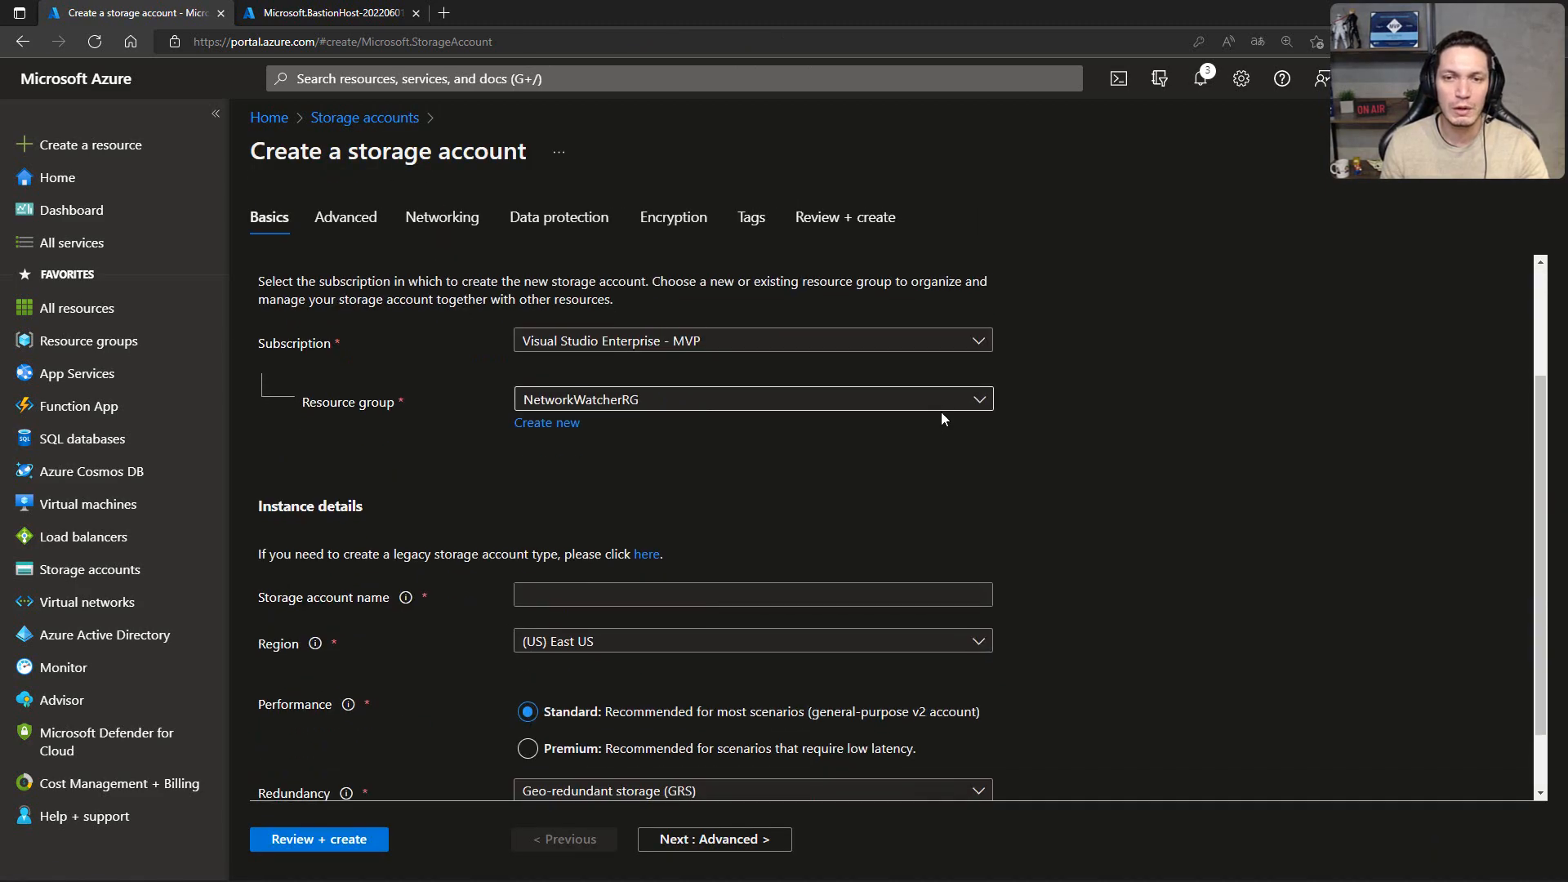
click(941, 412)
click(531, 539)
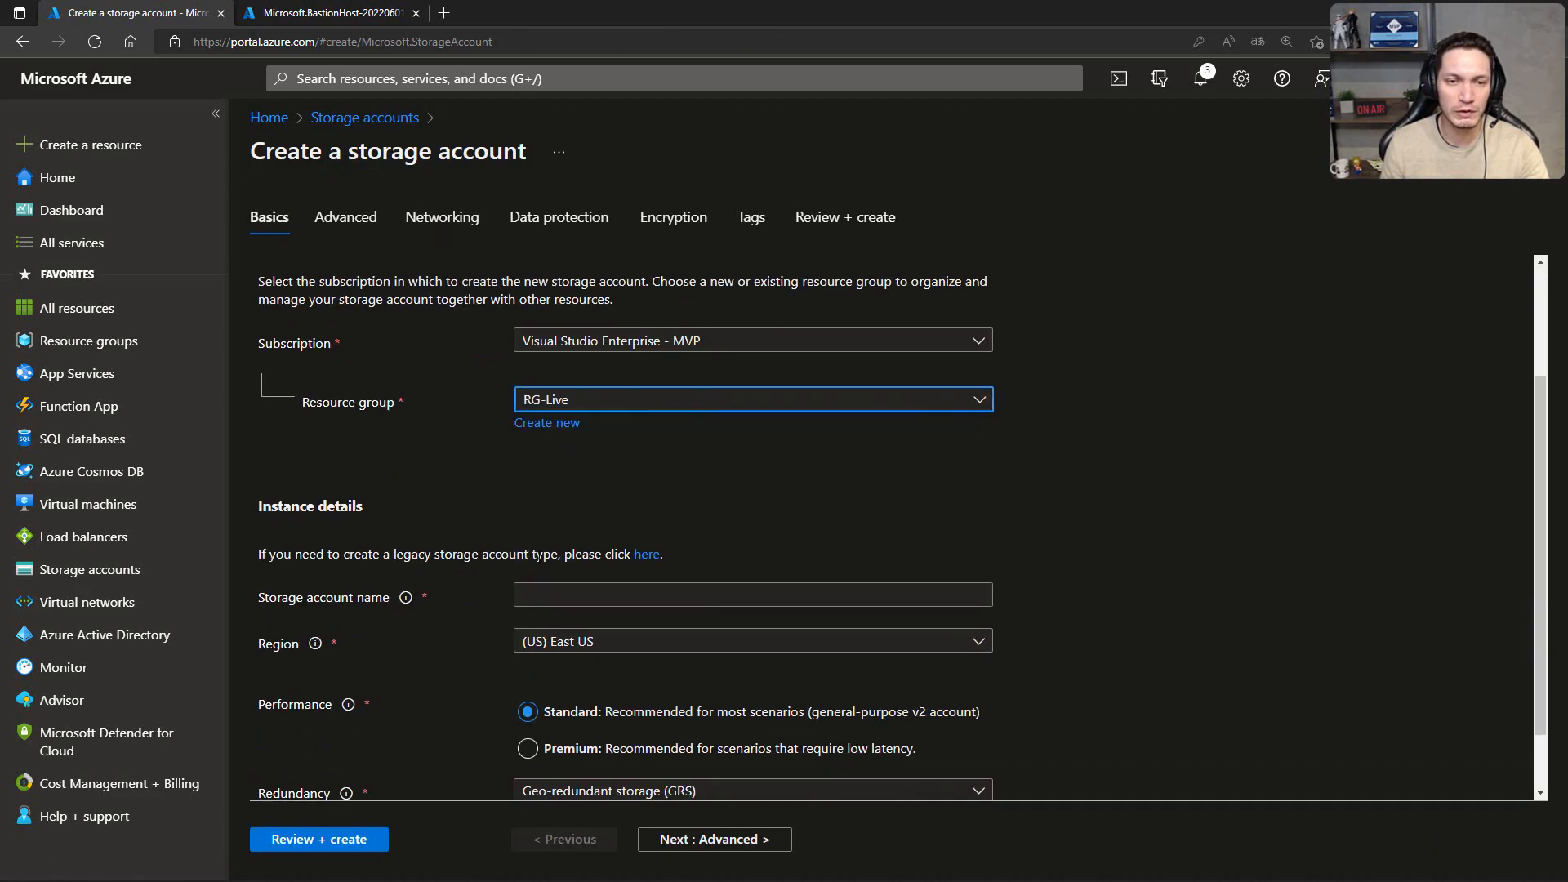
Step: Name the storage account stolivetftec and set its redundancy to Locally-redundant storage (LRS)
click(558, 587)
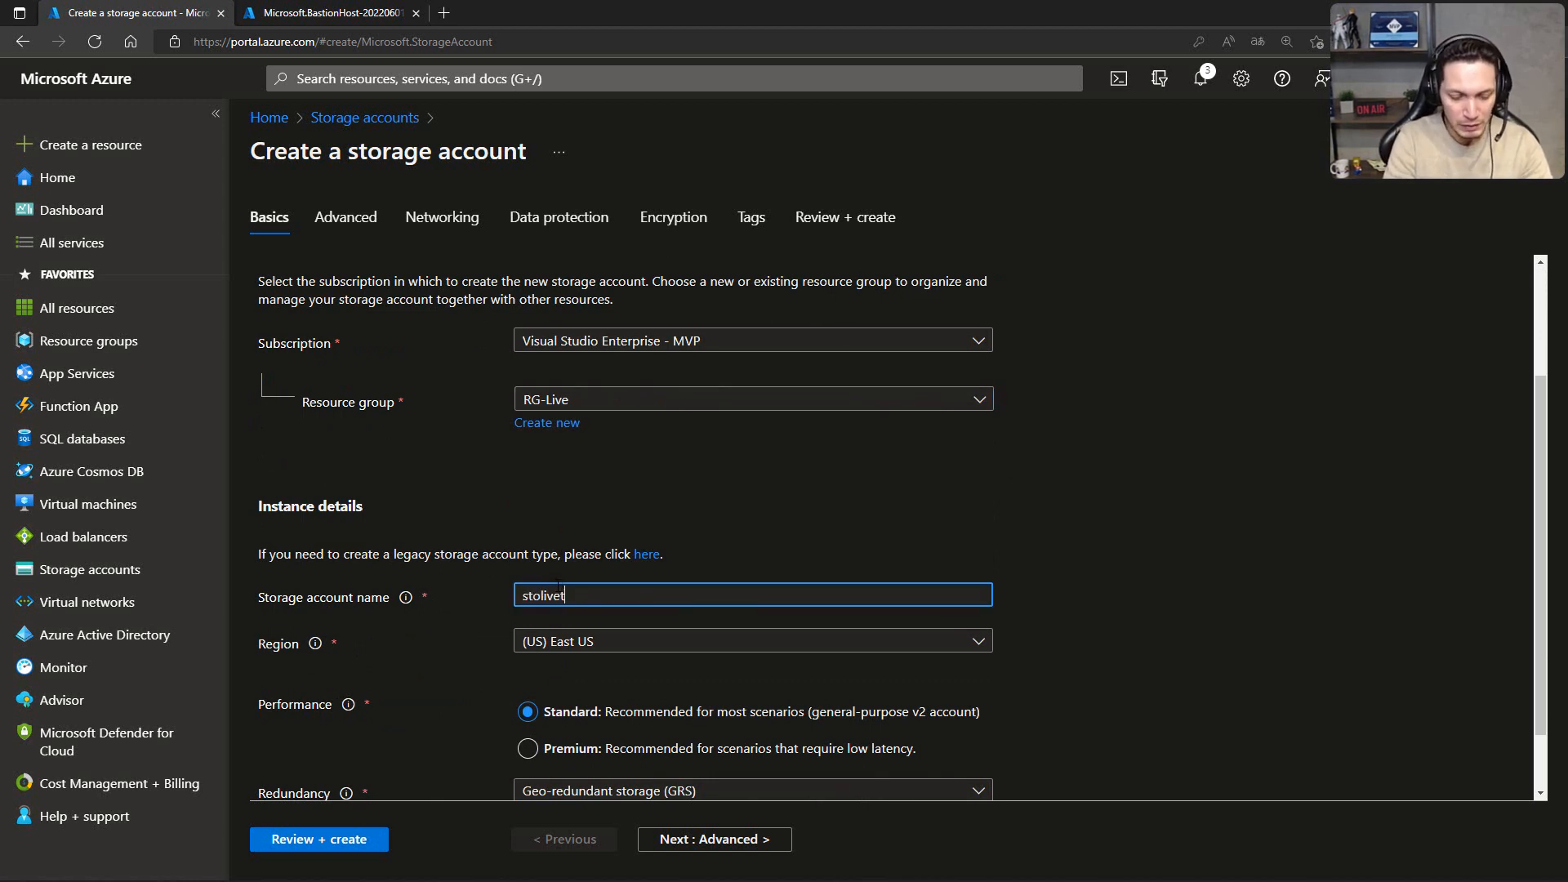
click(857, 532)
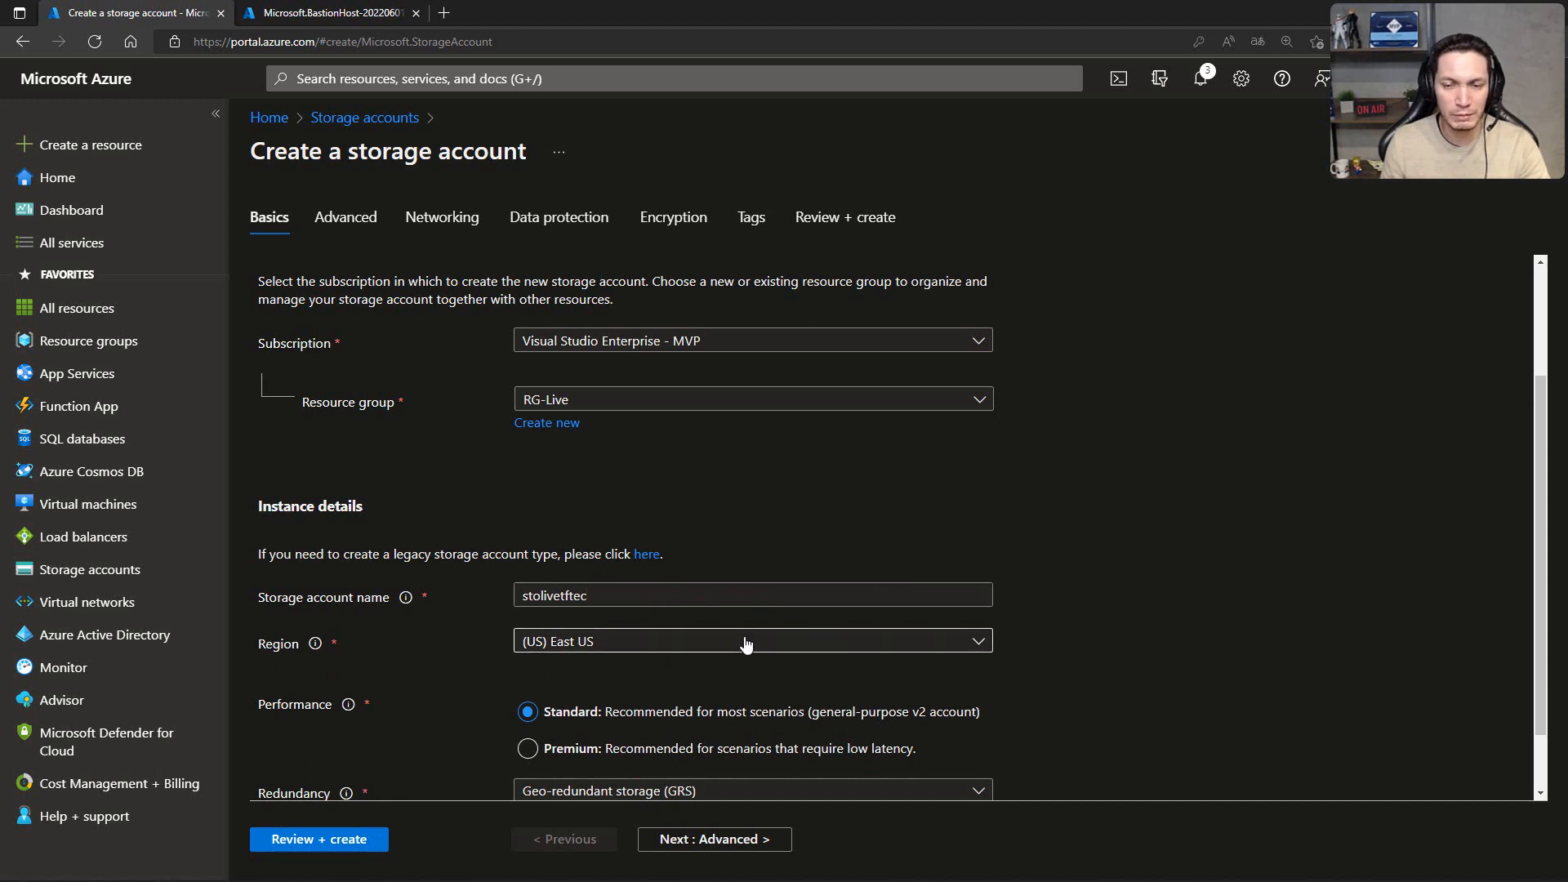
scroll(746, 644, down, 1)
click(621, 715)
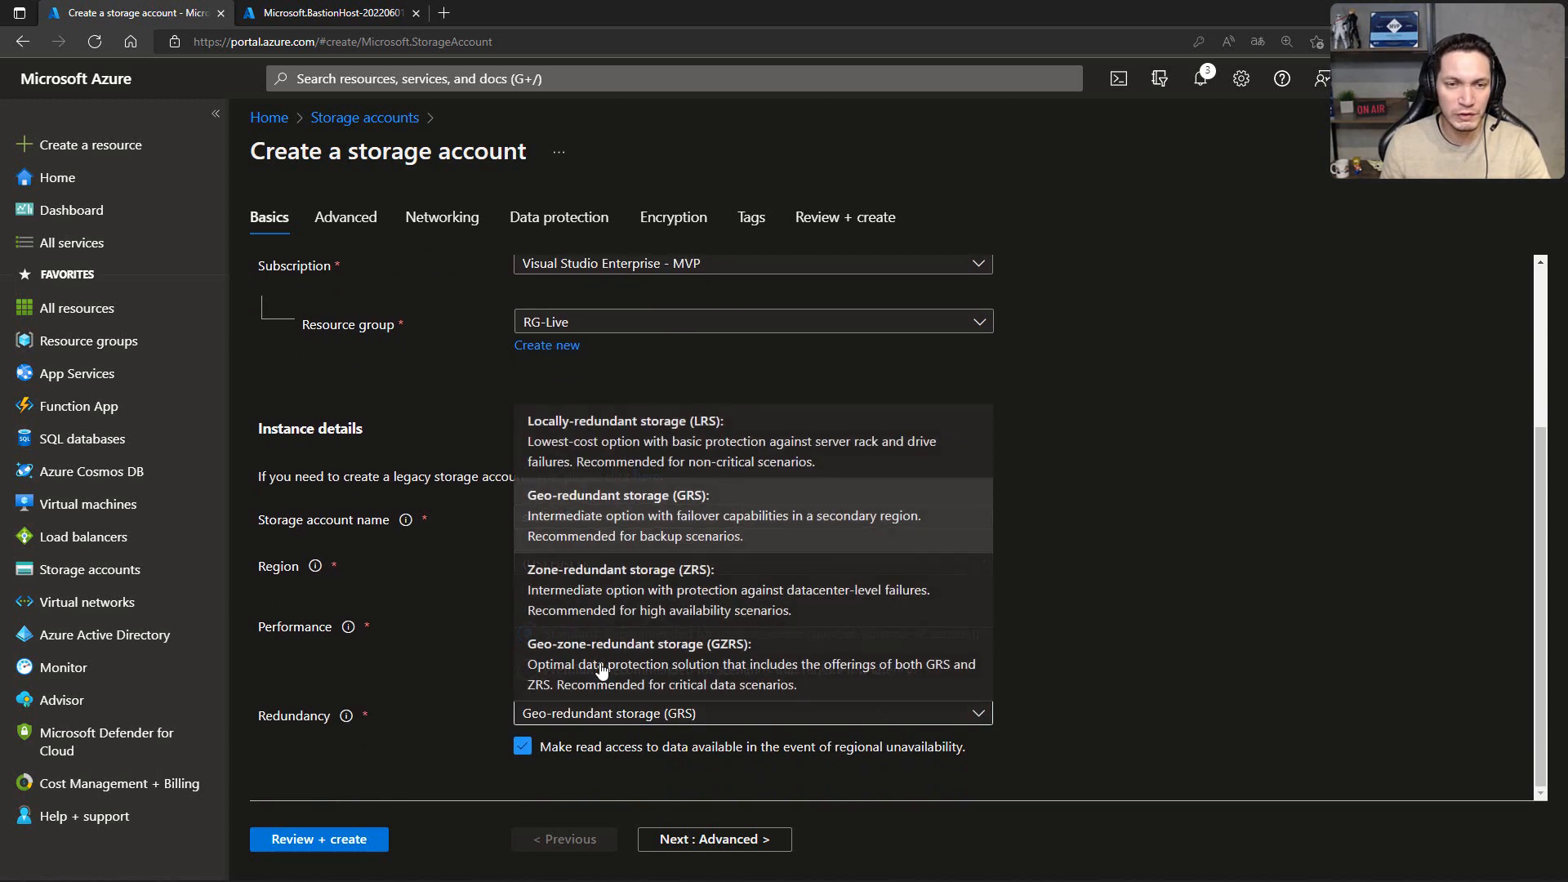
click(588, 442)
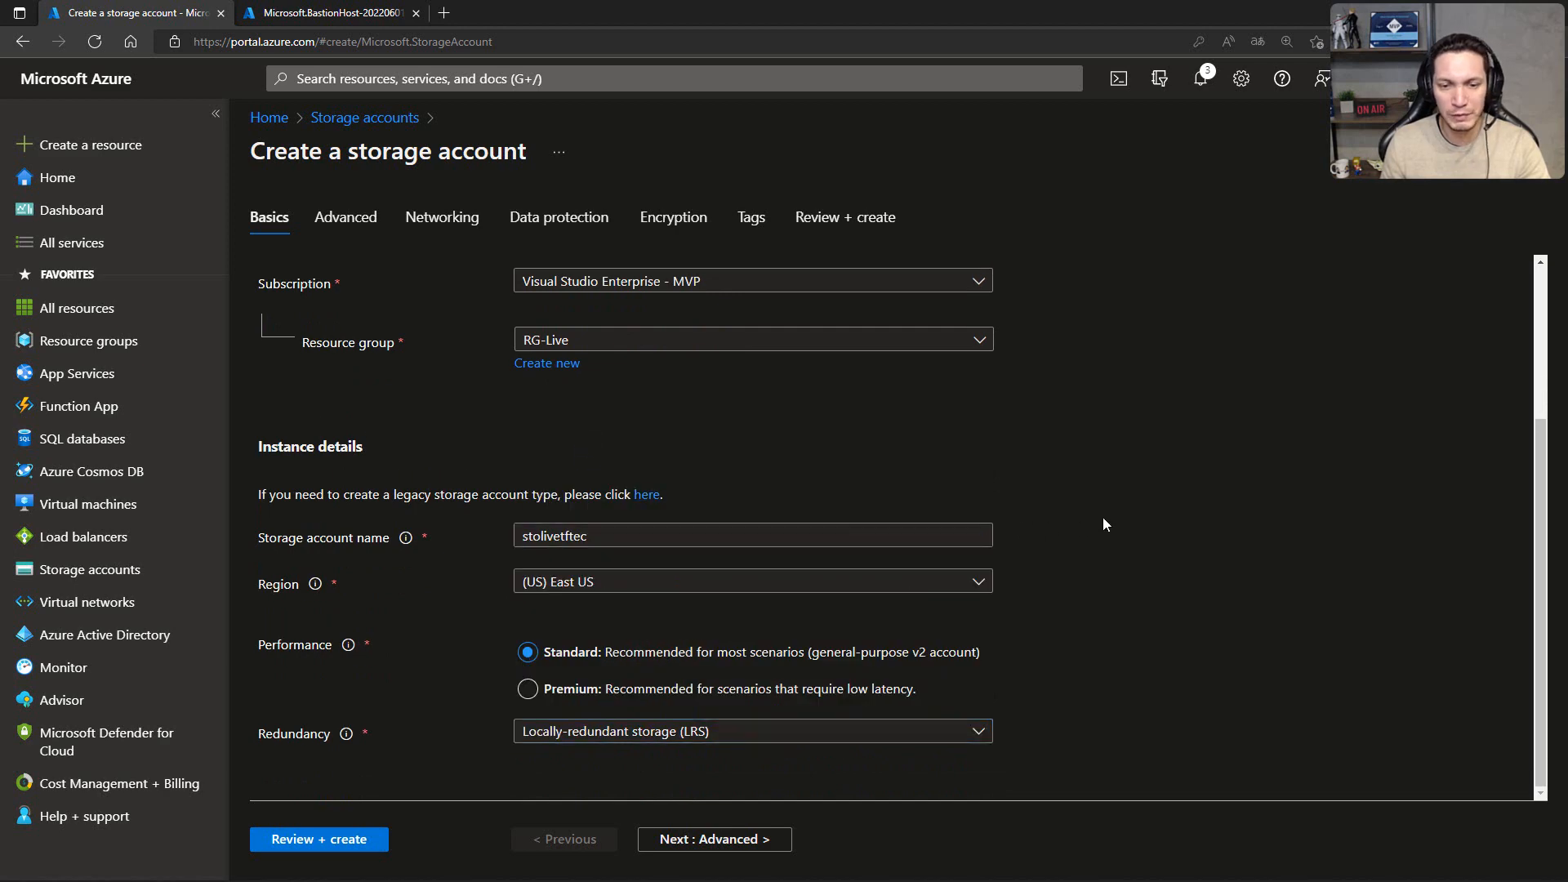
Step: Keep the default advanced, networking, data protection, encryption and tag settings, and create the stolivetftec storage account
click(708, 841)
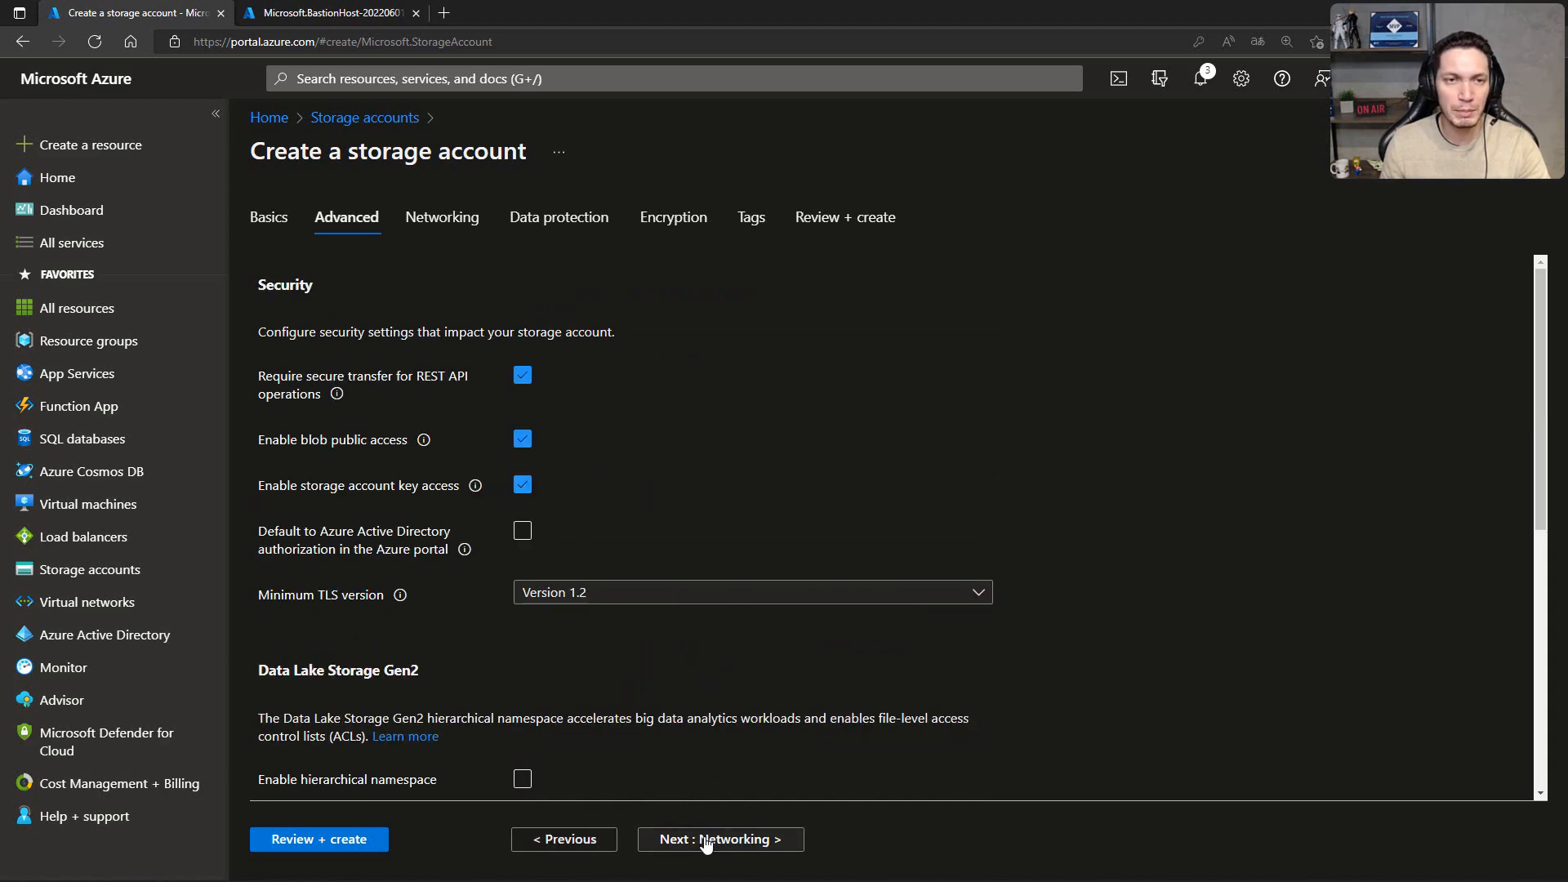
click(707, 841)
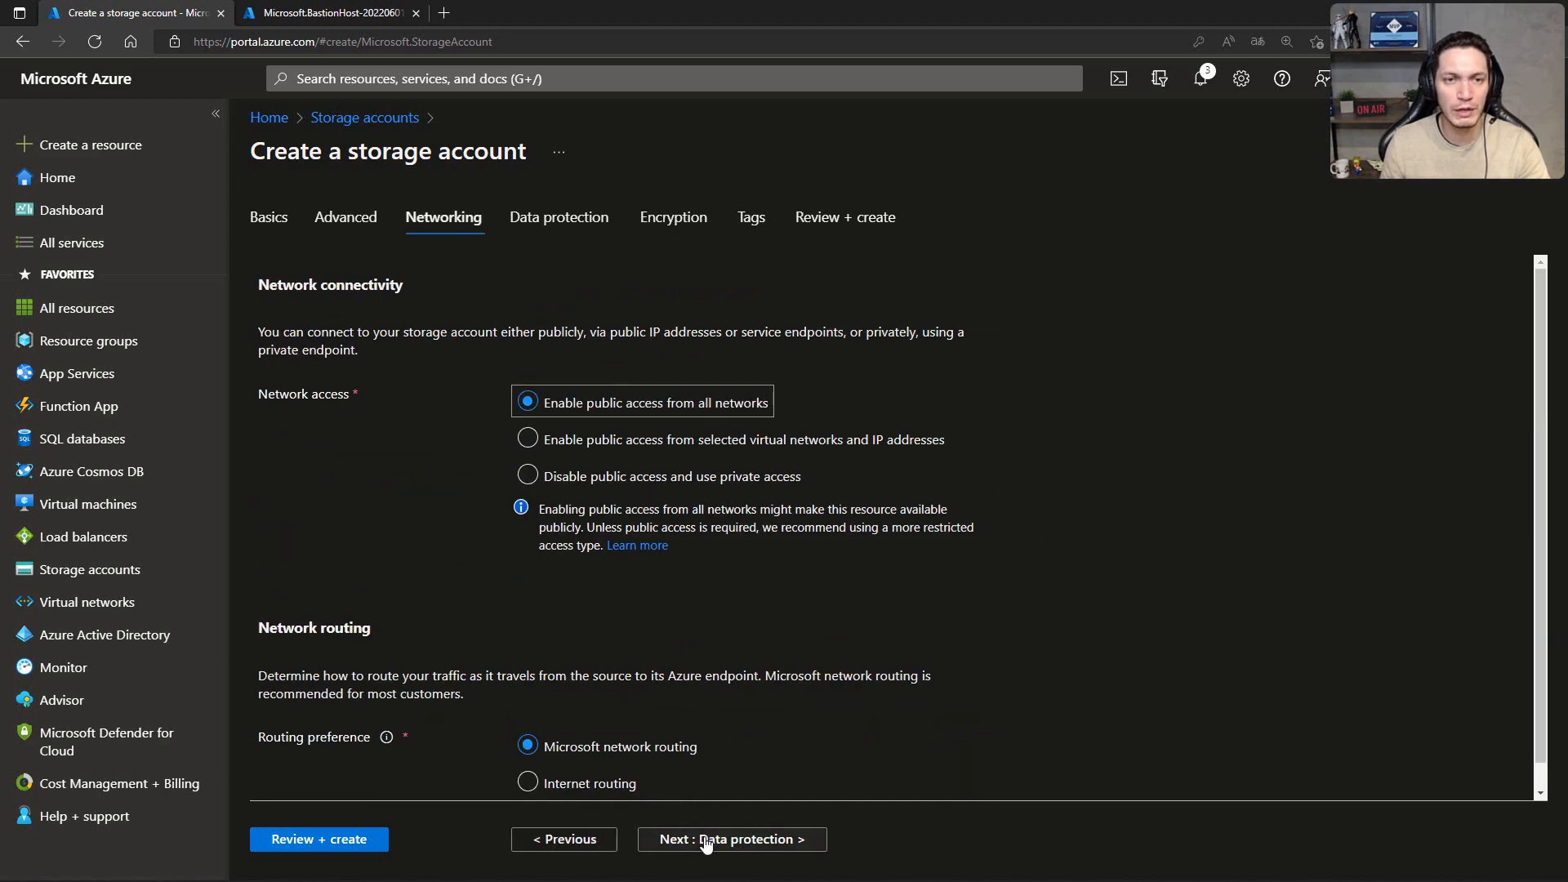
click(707, 840)
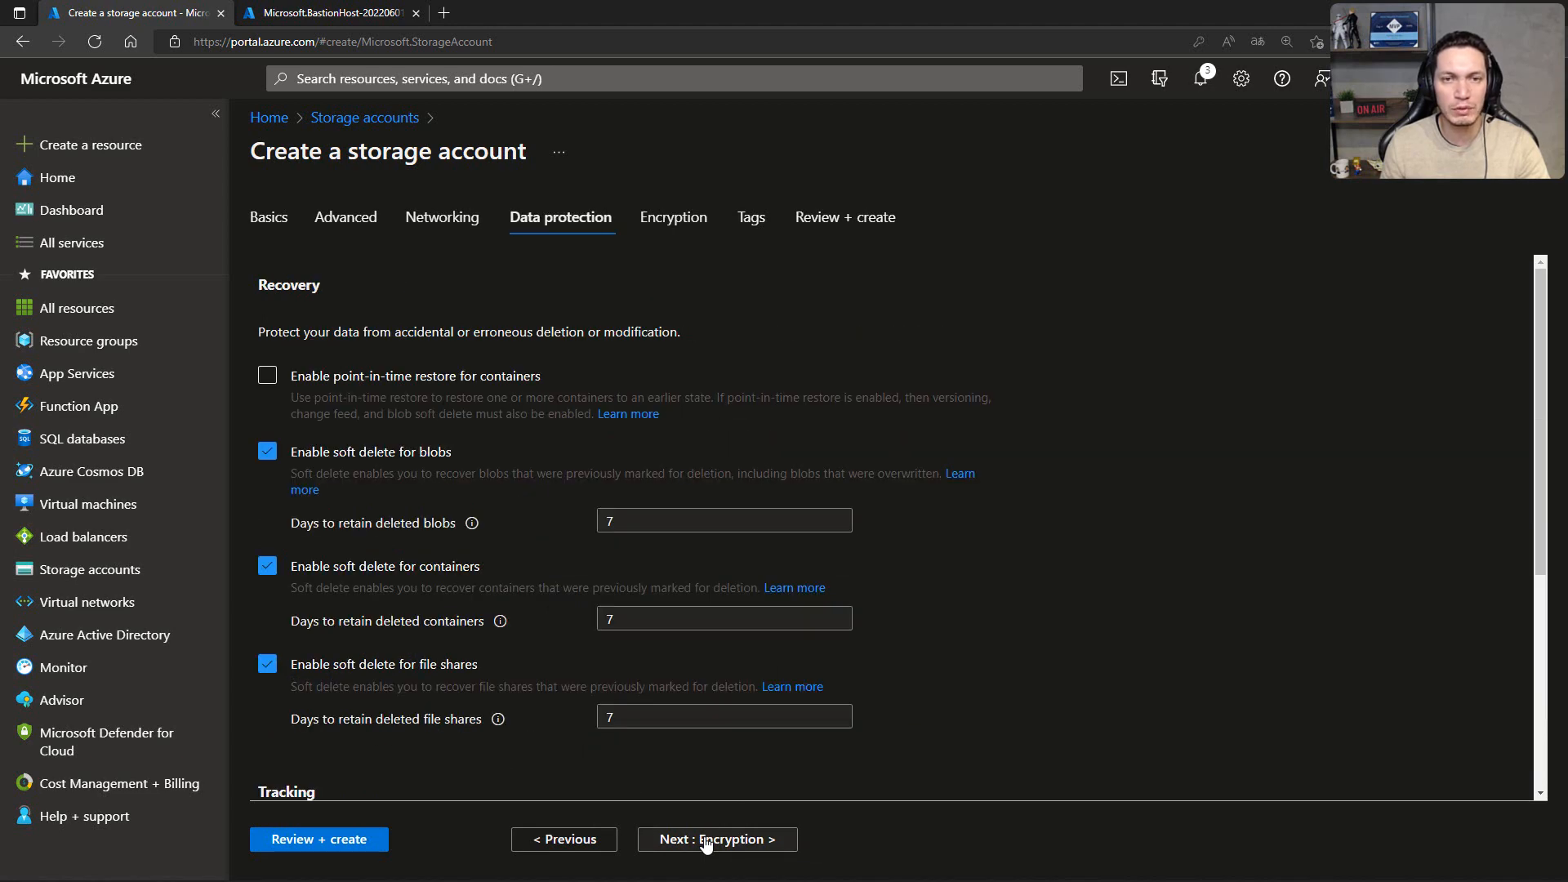
click(708, 842)
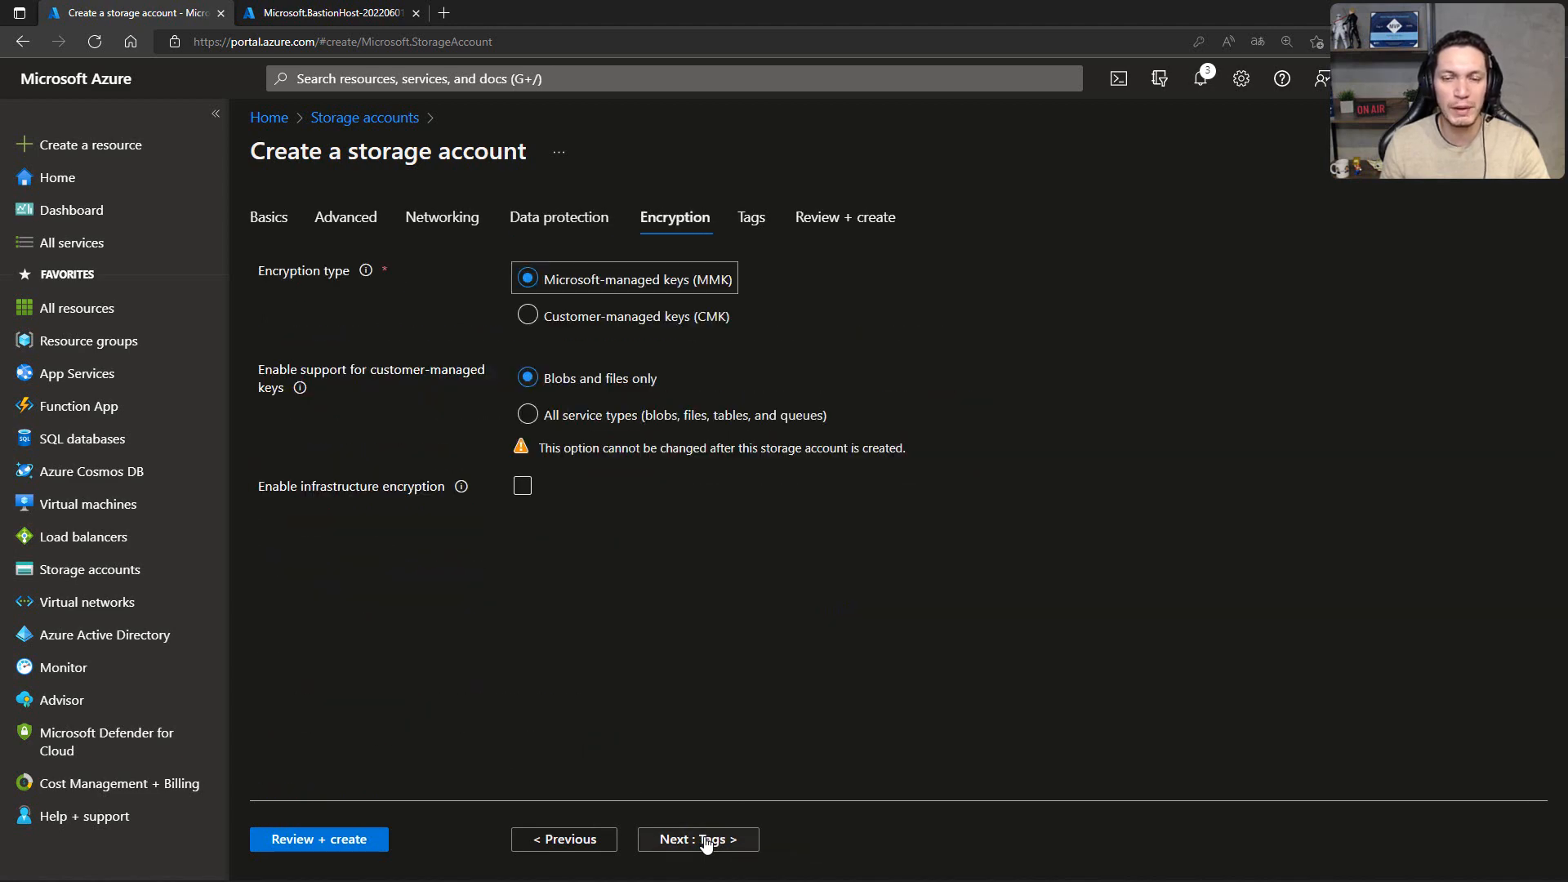
click(708, 842)
click(707, 841)
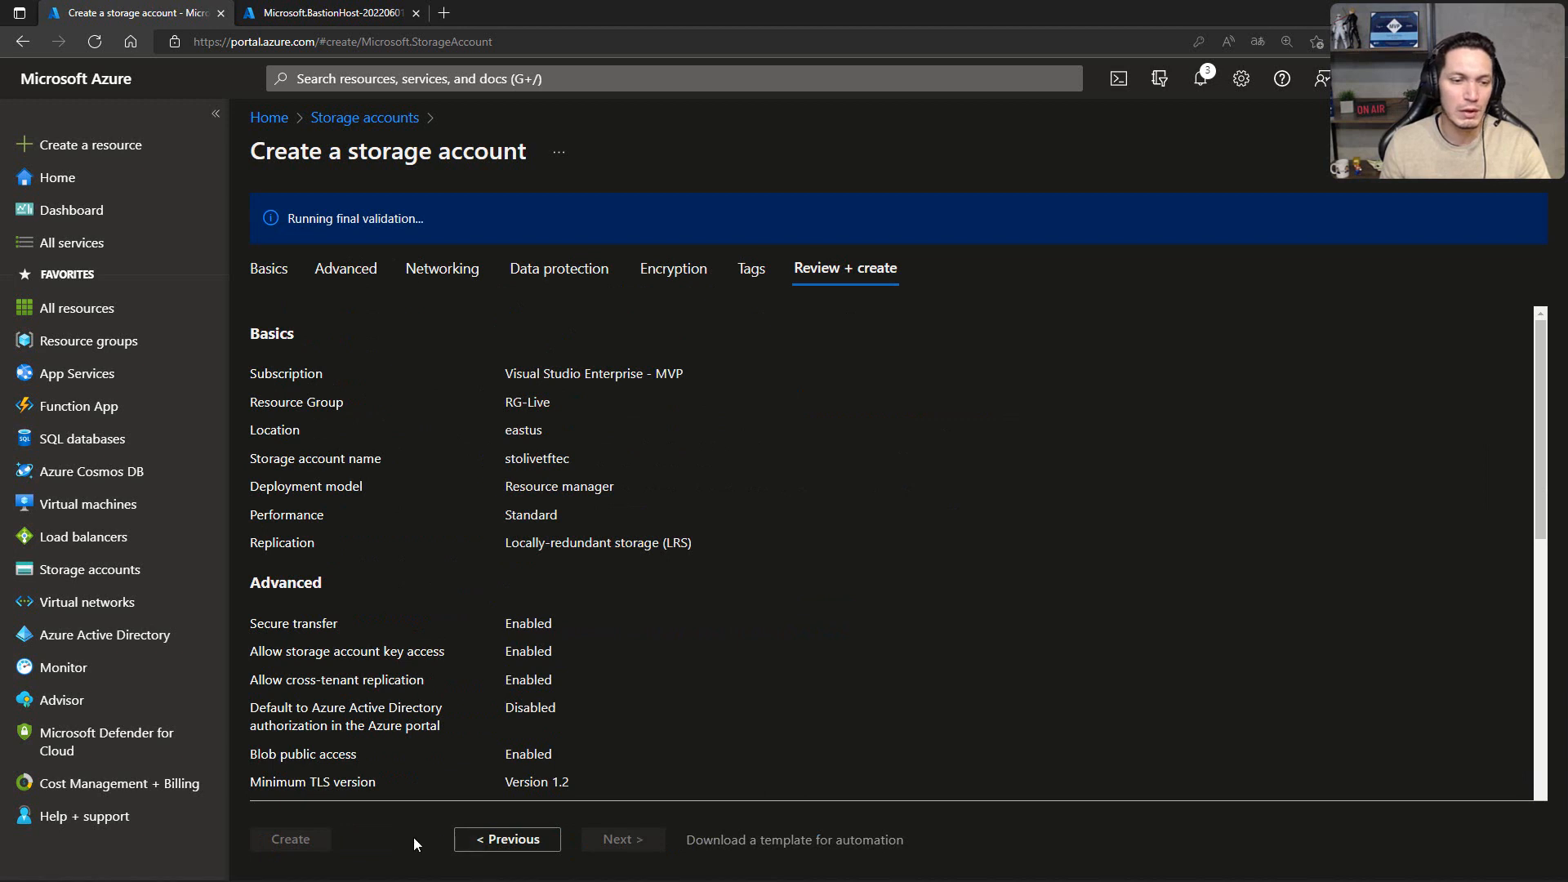
click(326, 840)
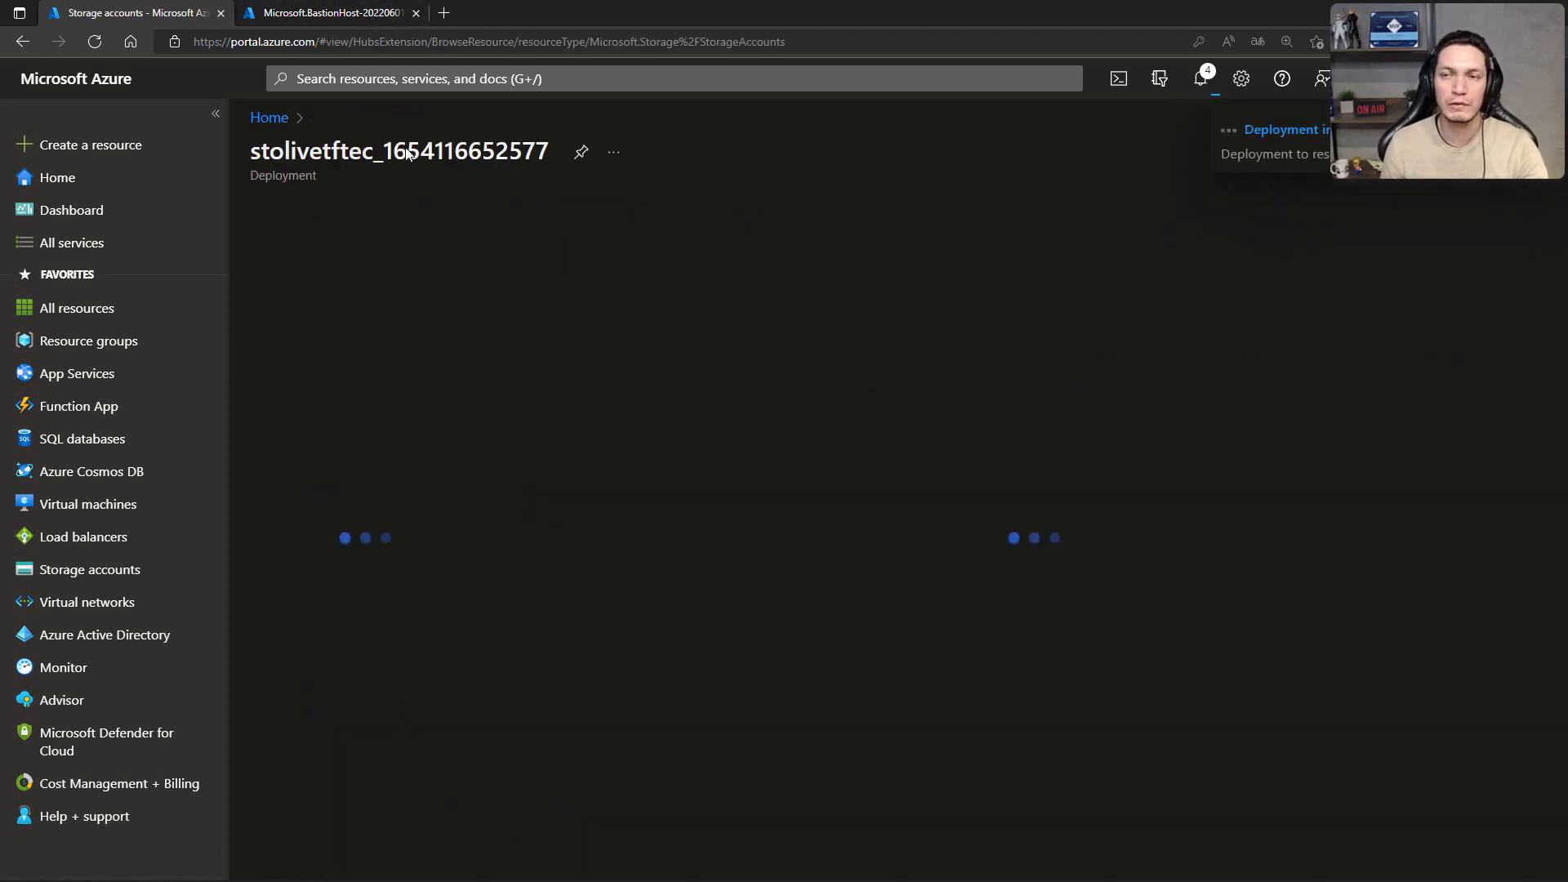
Step: Check the deployment progress of bastion01 and the stolivetftec storage account
click(299, 14)
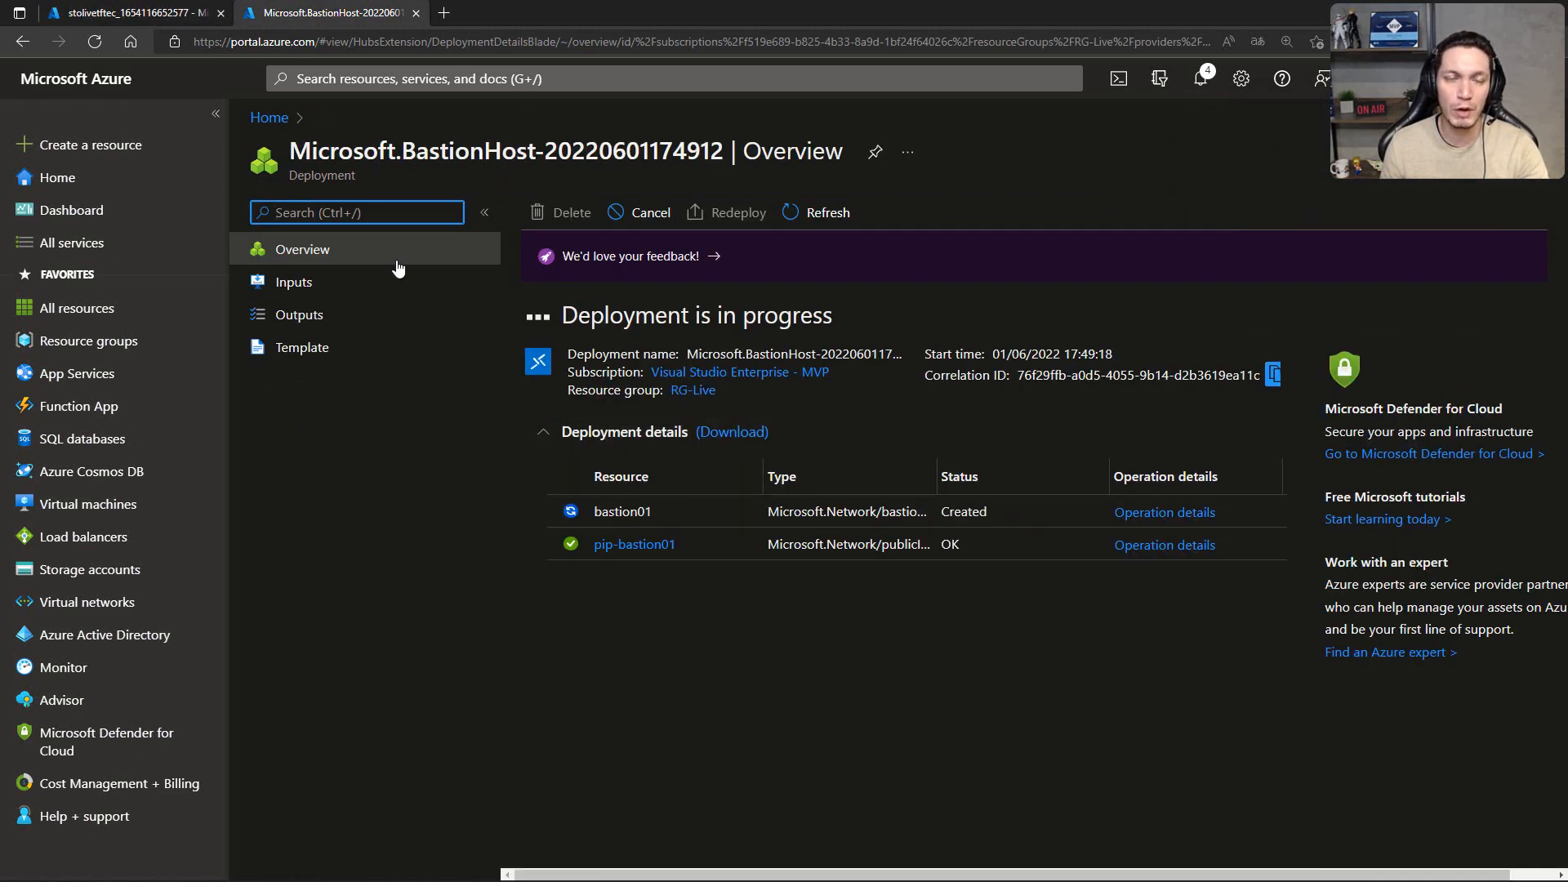
click(201, 15)
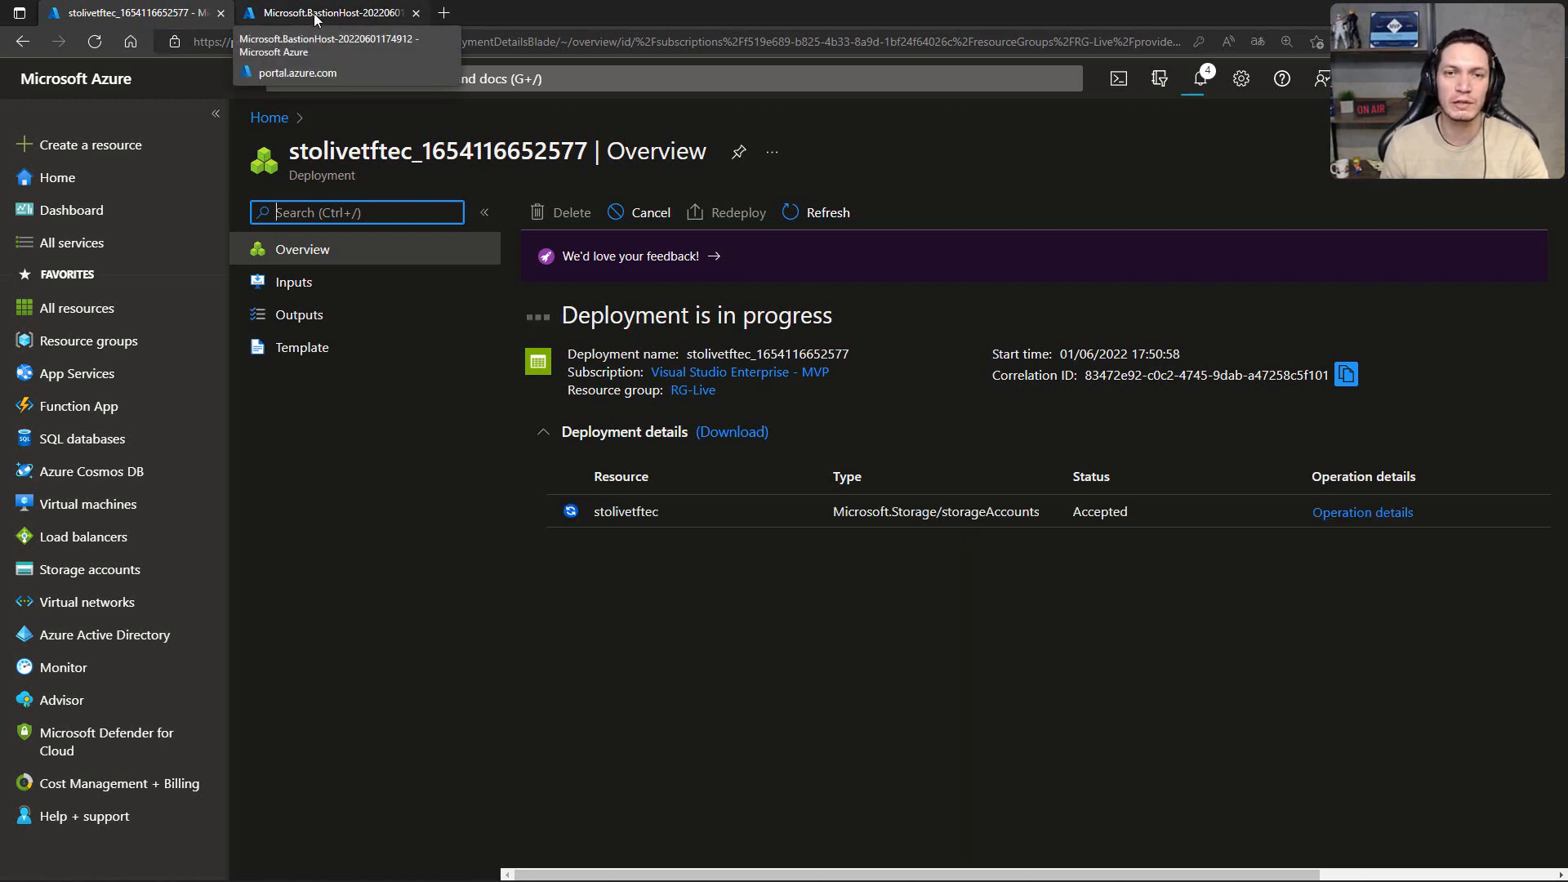
click(295, 19)
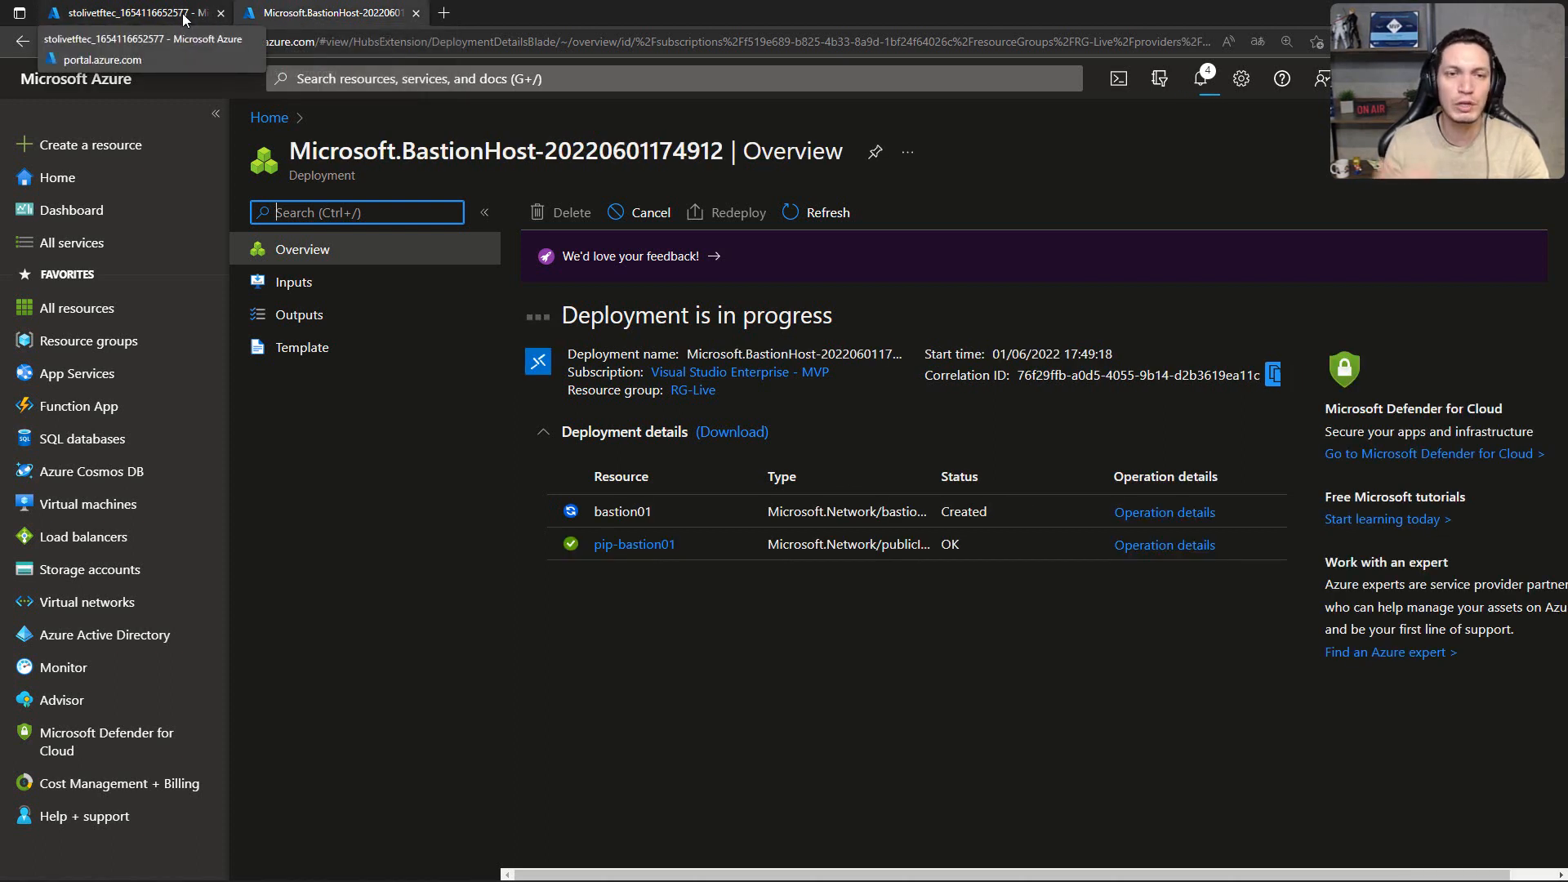
click(183, 18)
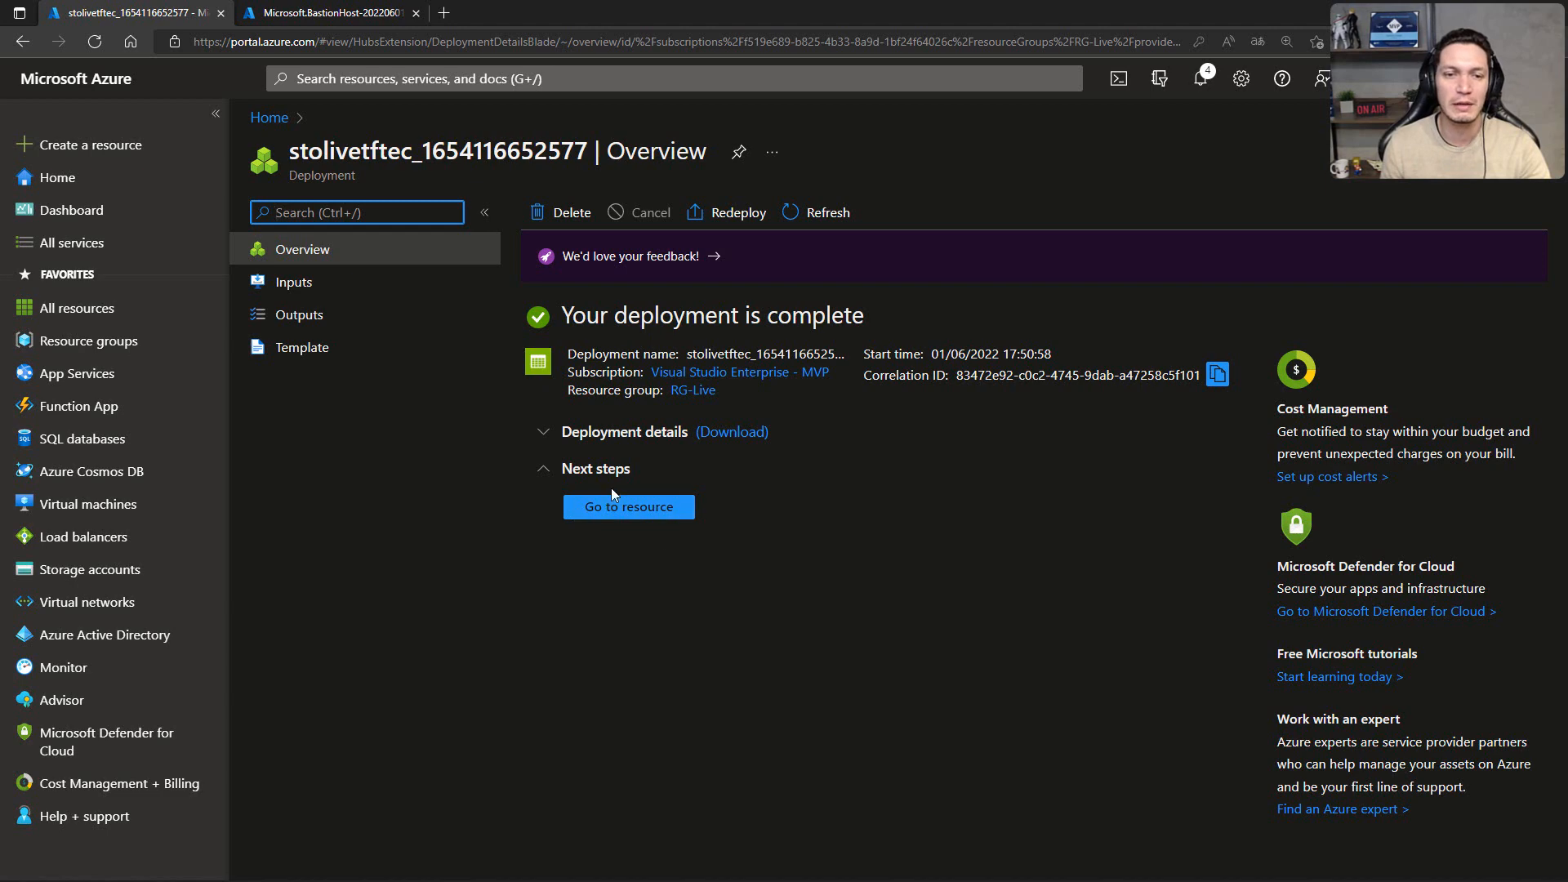
Step: Go to the deployed stolivetftec storage account and start adding a new file share
click(604, 511)
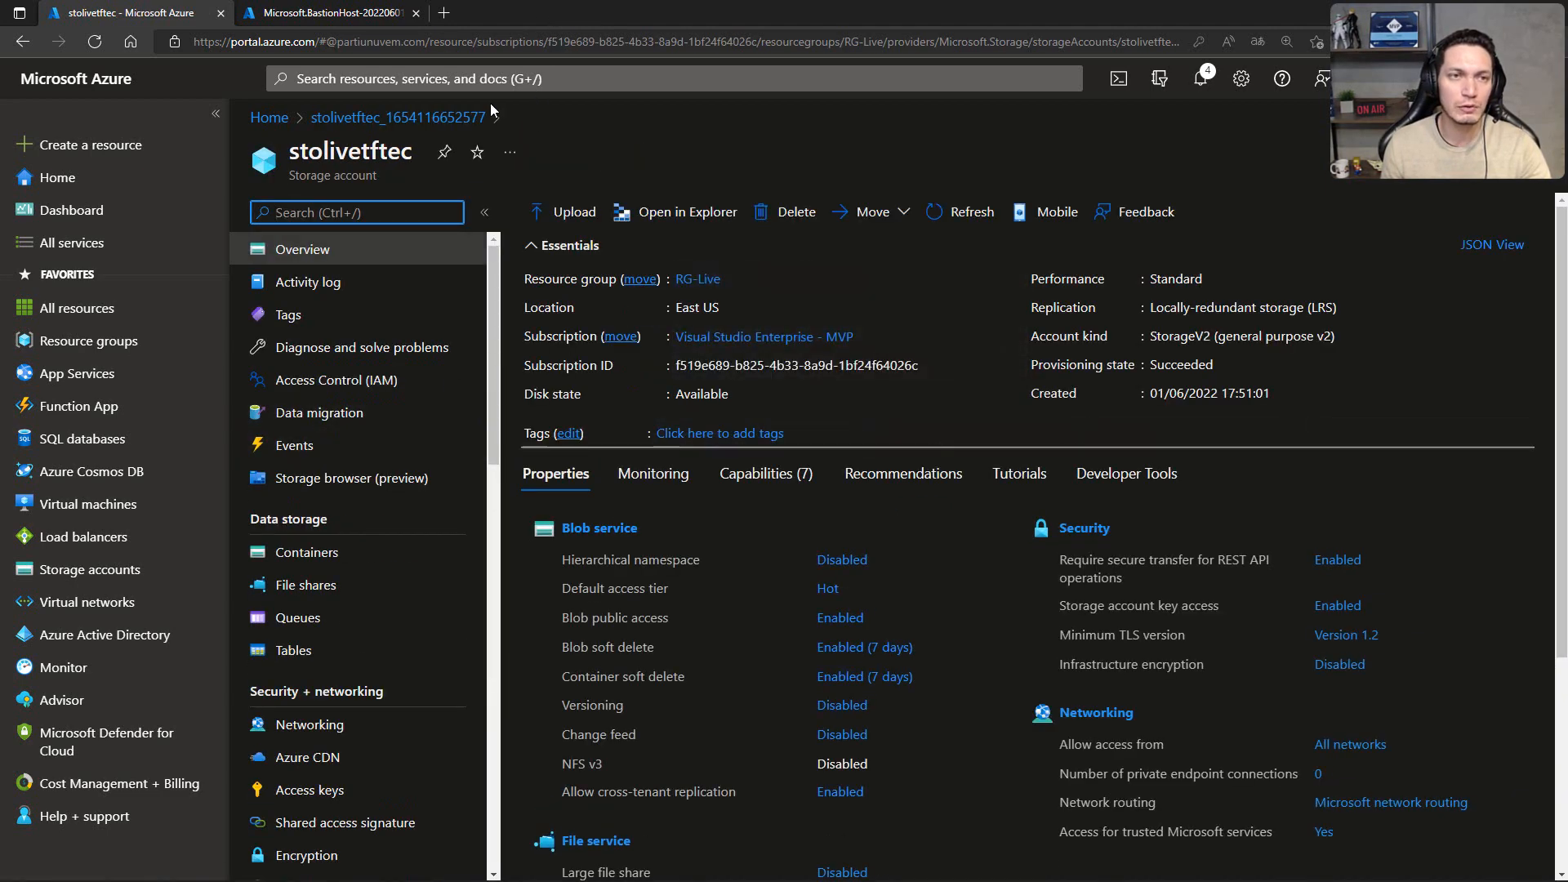
click(308, 594)
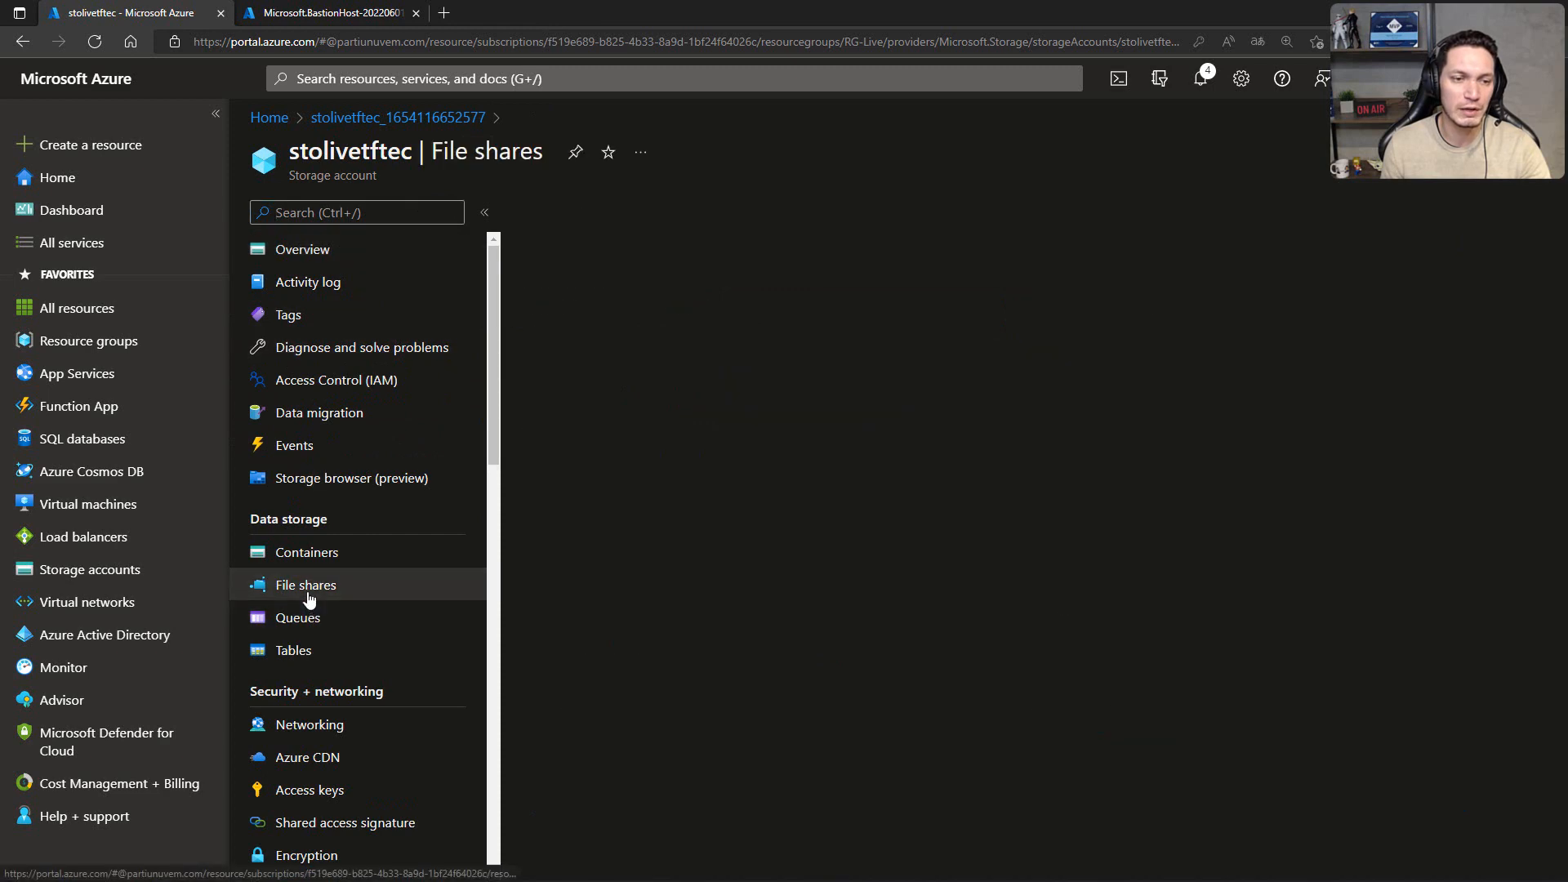
click(576, 213)
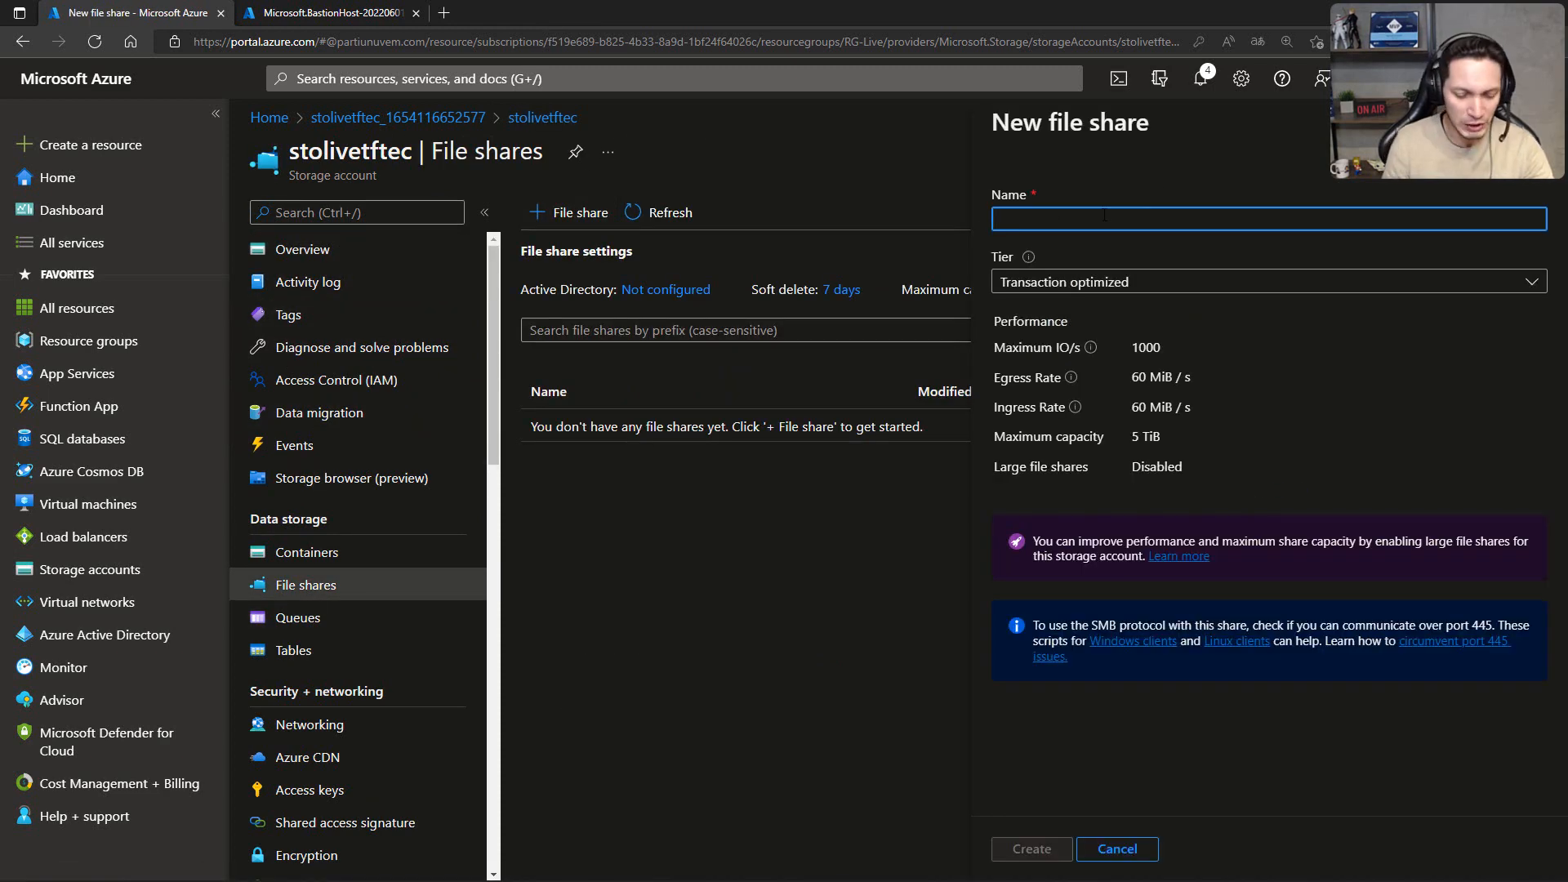
Step: Create the file share with the name certificado and the Cool tier
text(certidi)
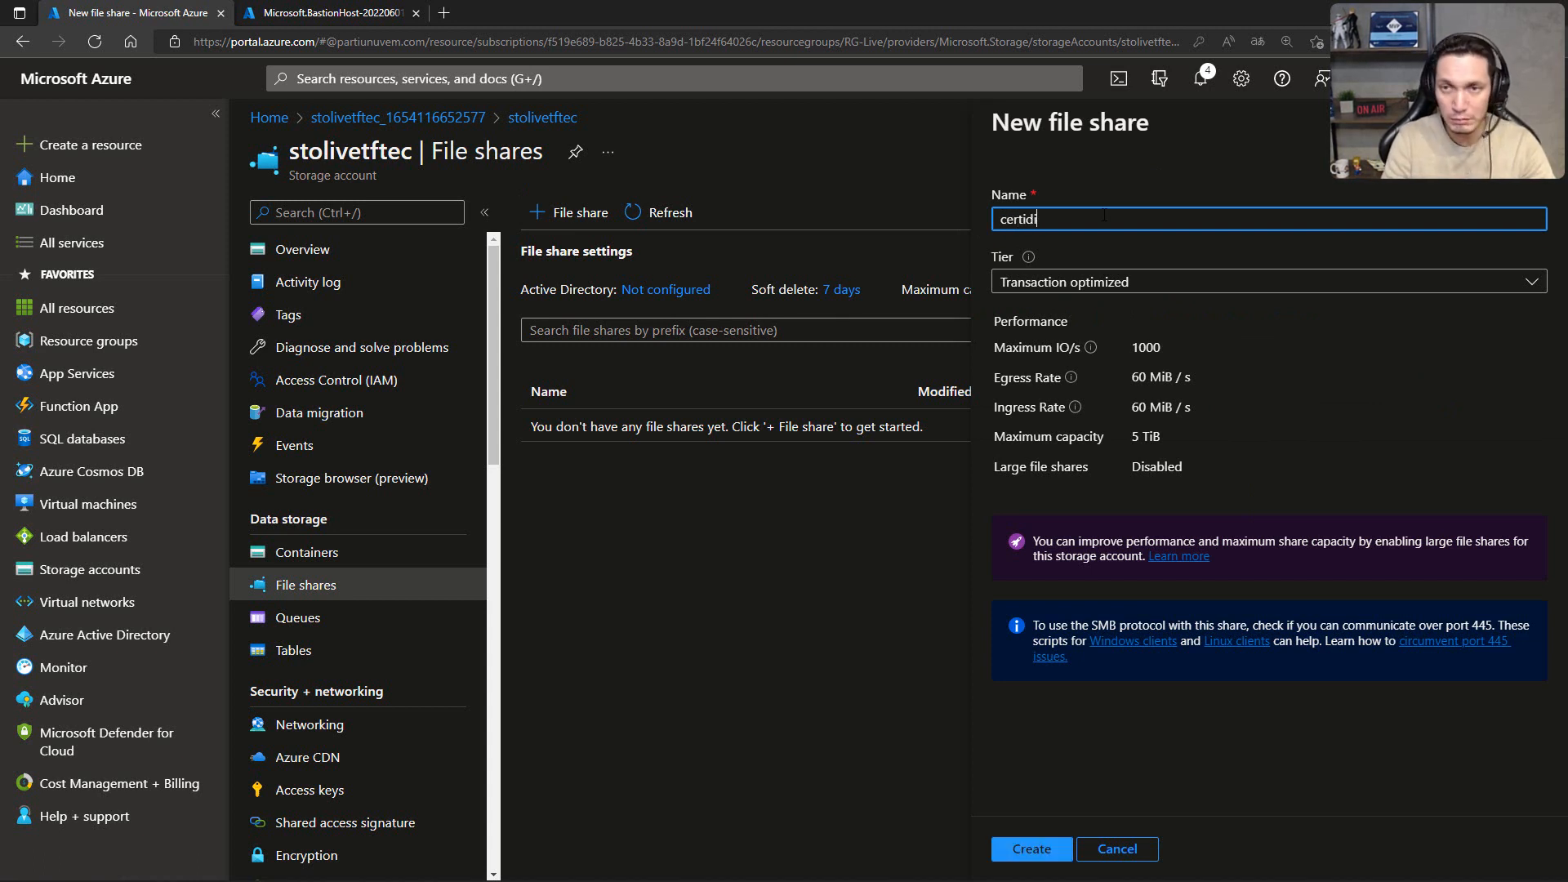
key(BackSpace)
key(BackSpace)
key(BackSpace)
text(ificado)
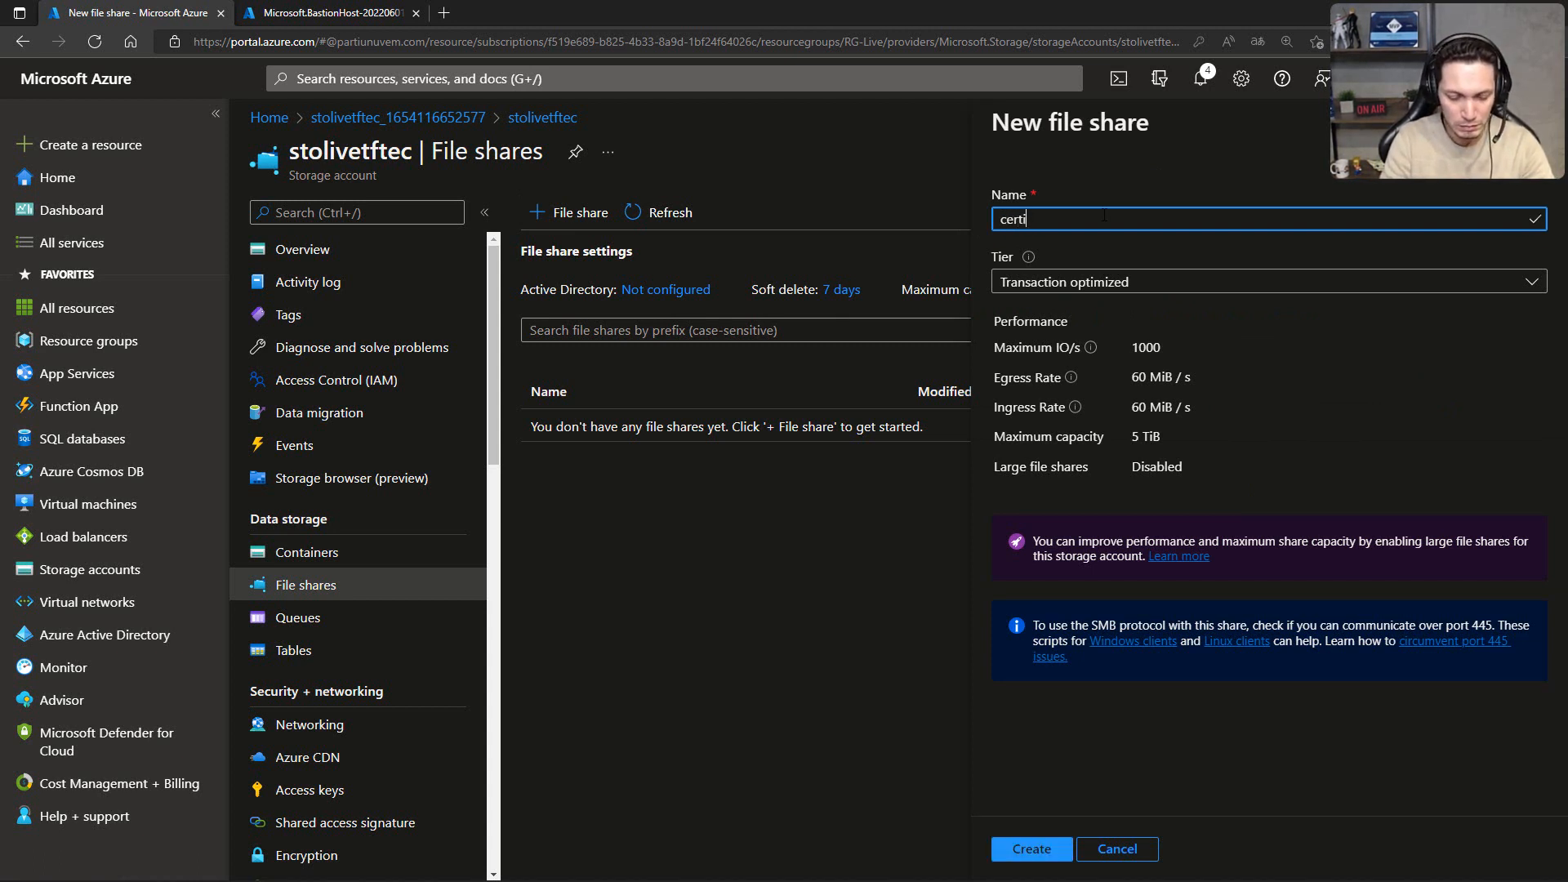
click(1111, 284)
click(1011, 535)
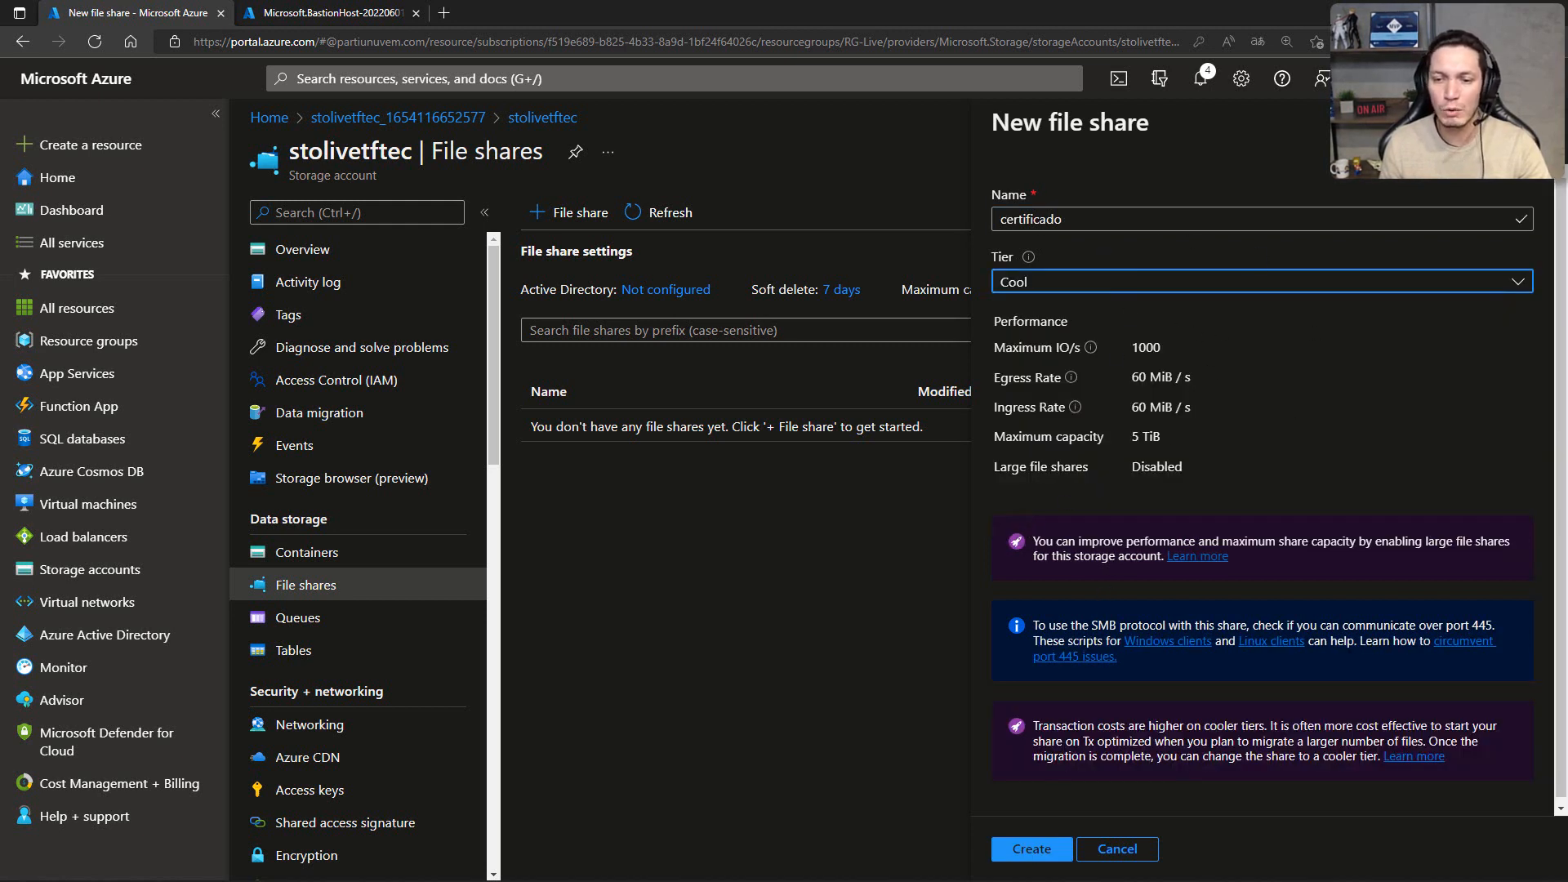
click(1032, 856)
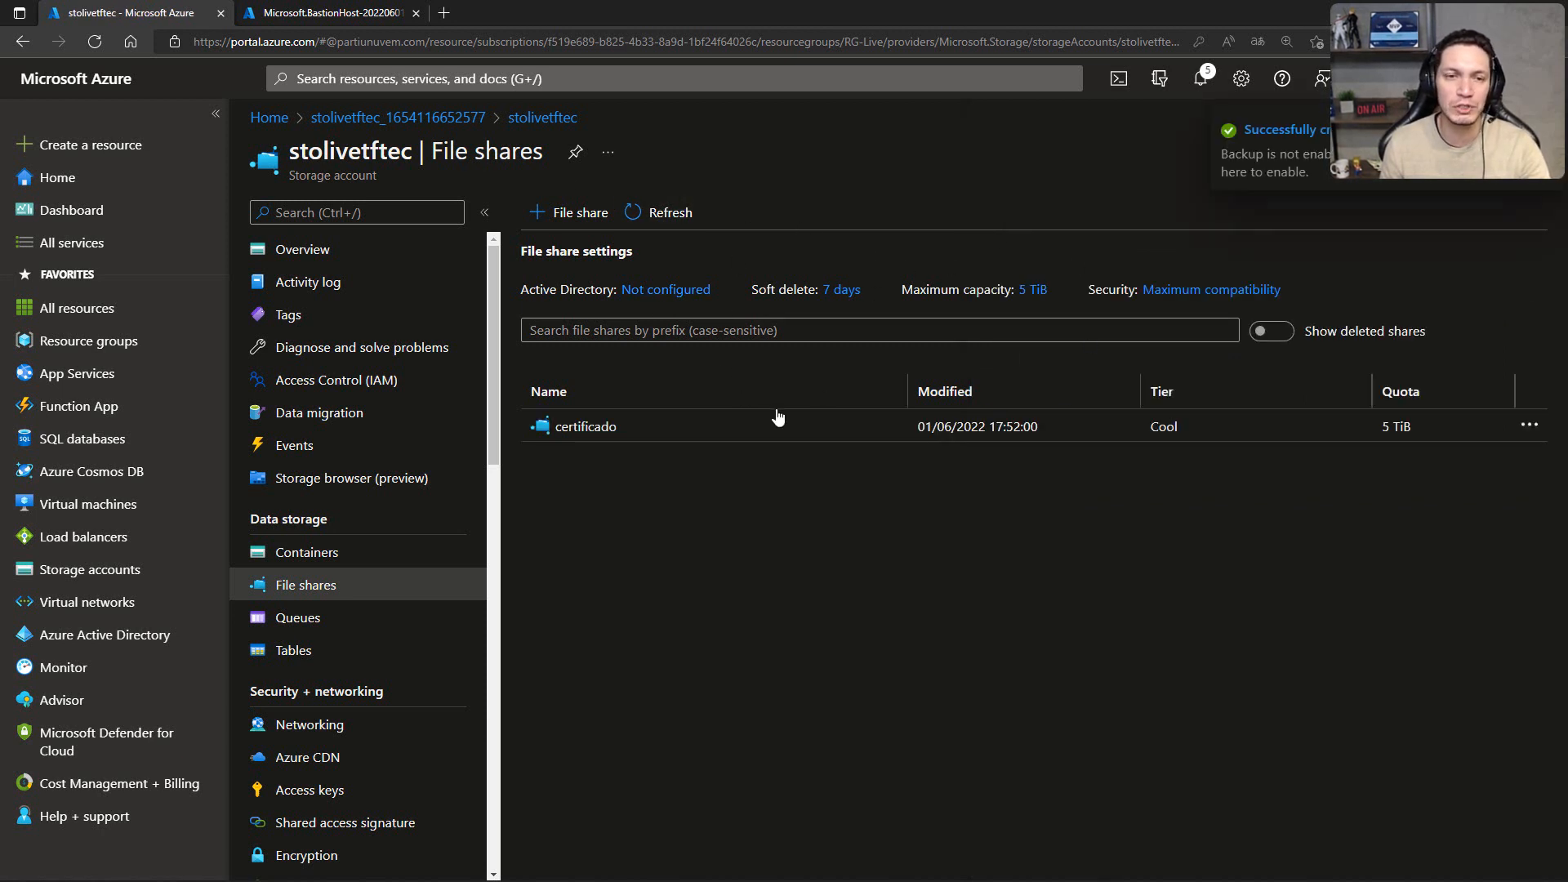
Step: Upload certificate.pfx from the tfteccloud folder to the certificado file share, then close the upload pane
click(585, 426)
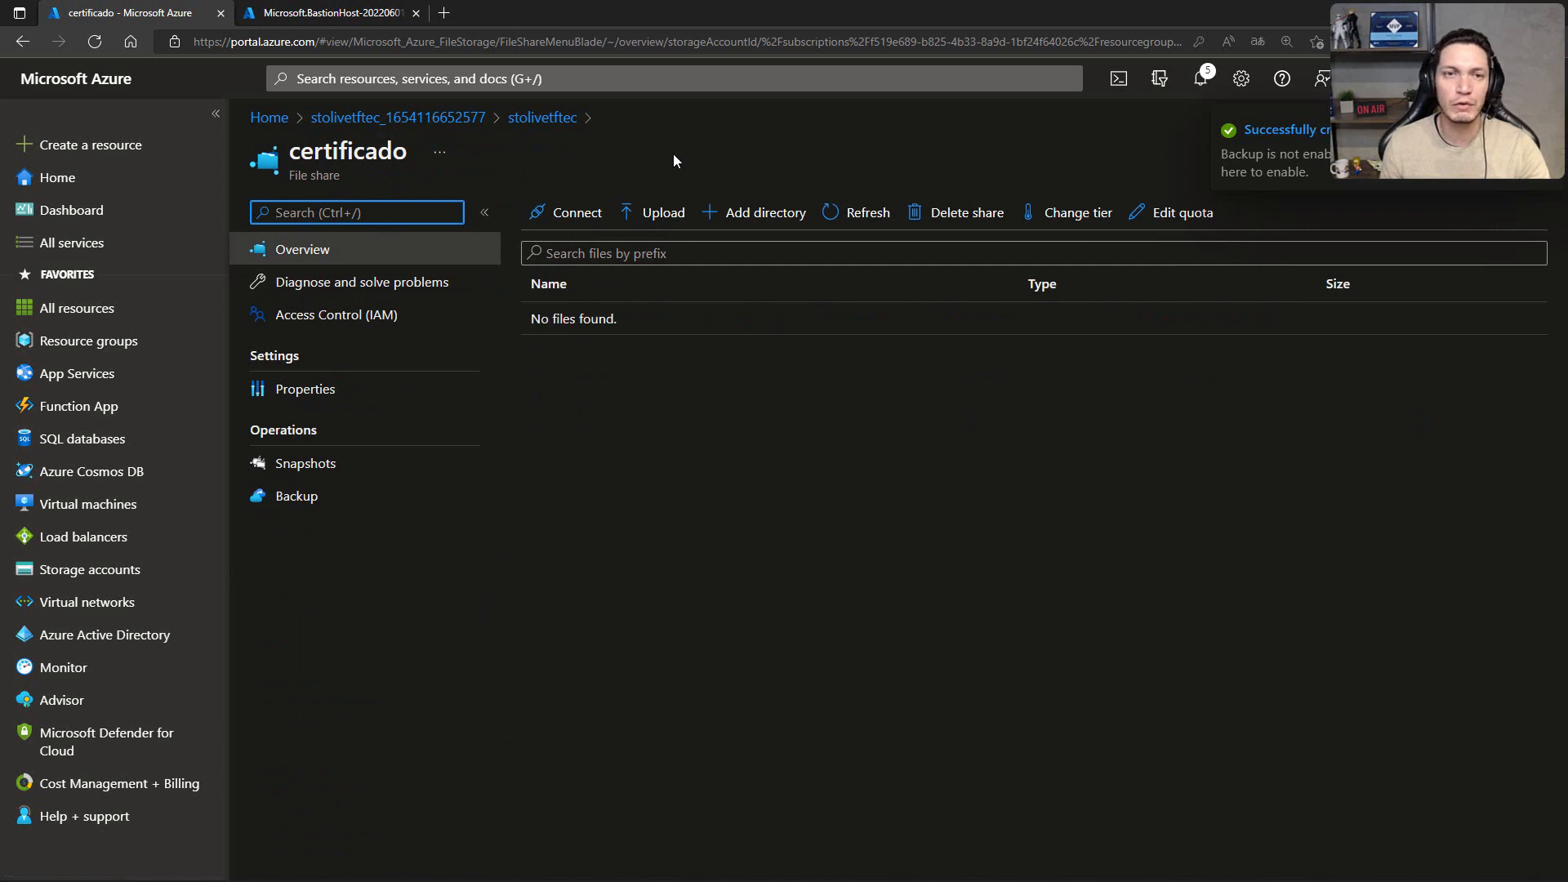
click(656, 218)
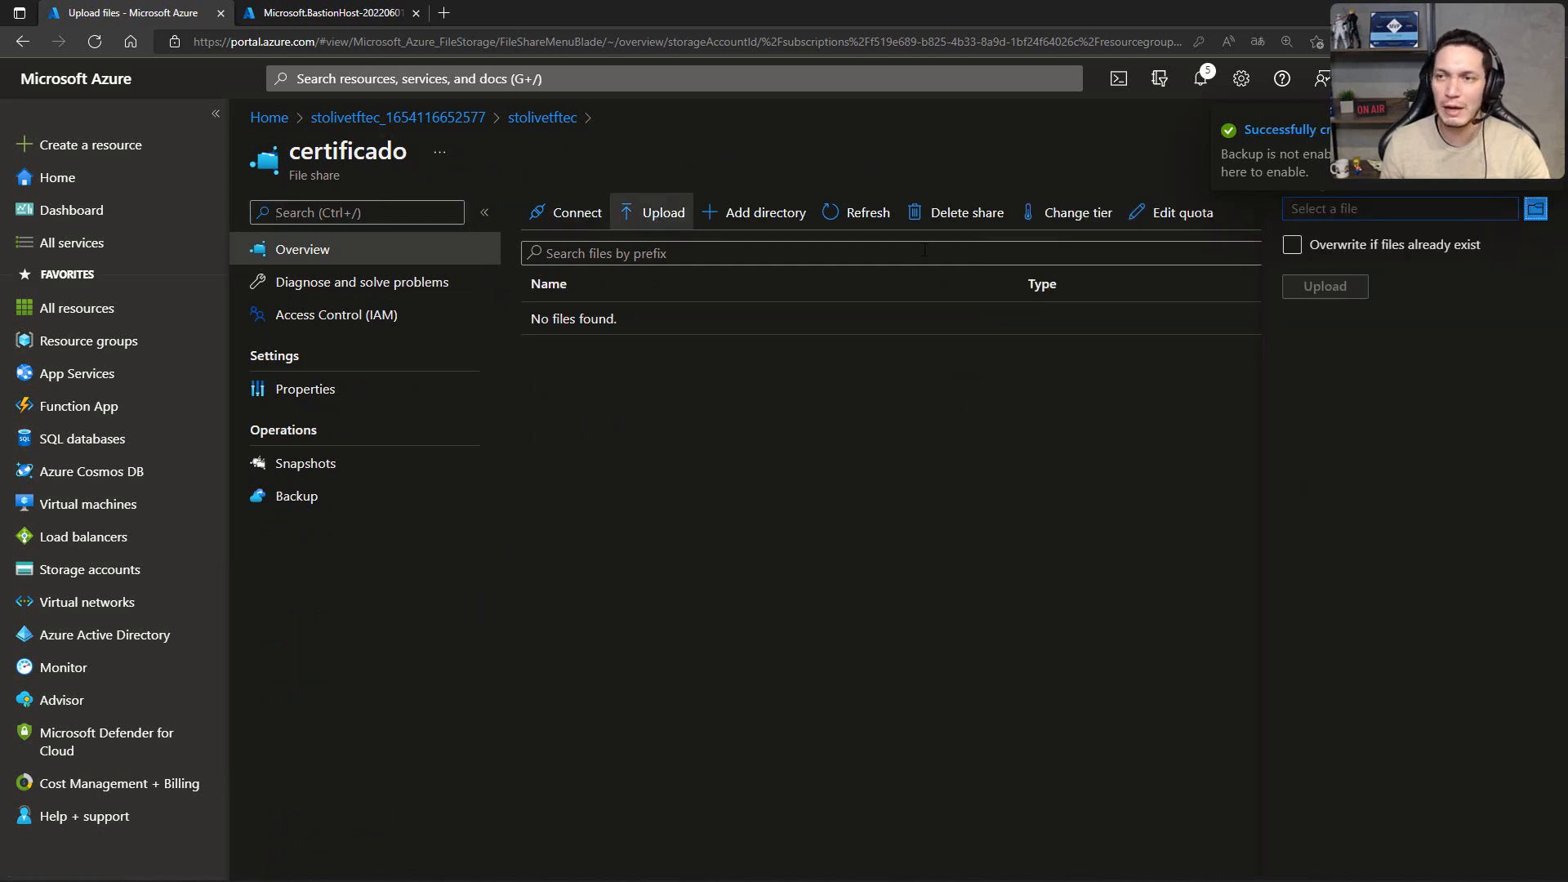
click(1536, 209)
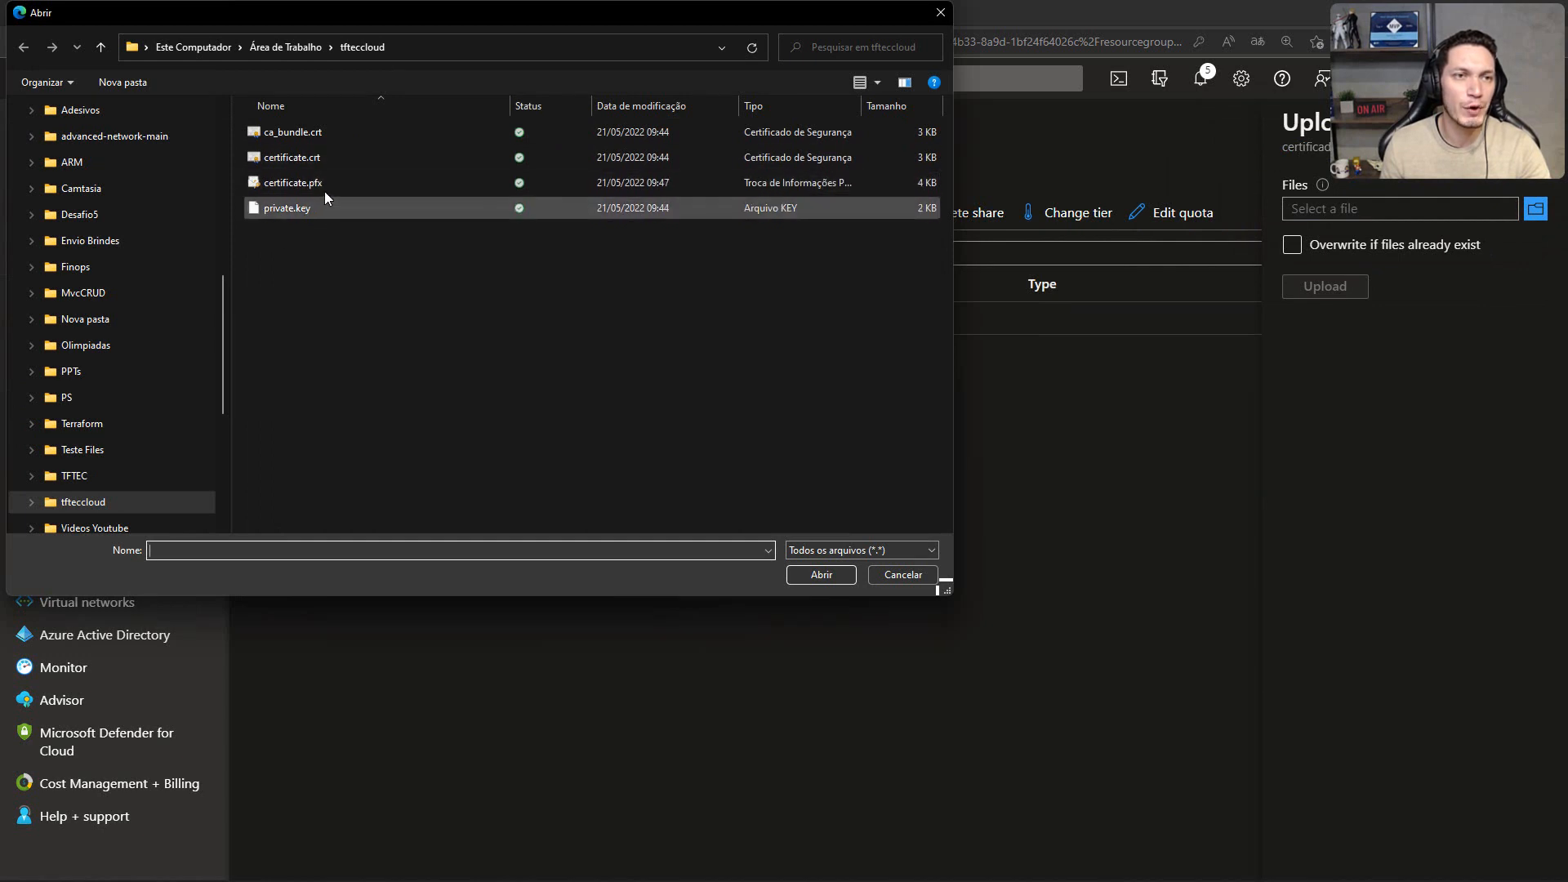
click(296, 182)
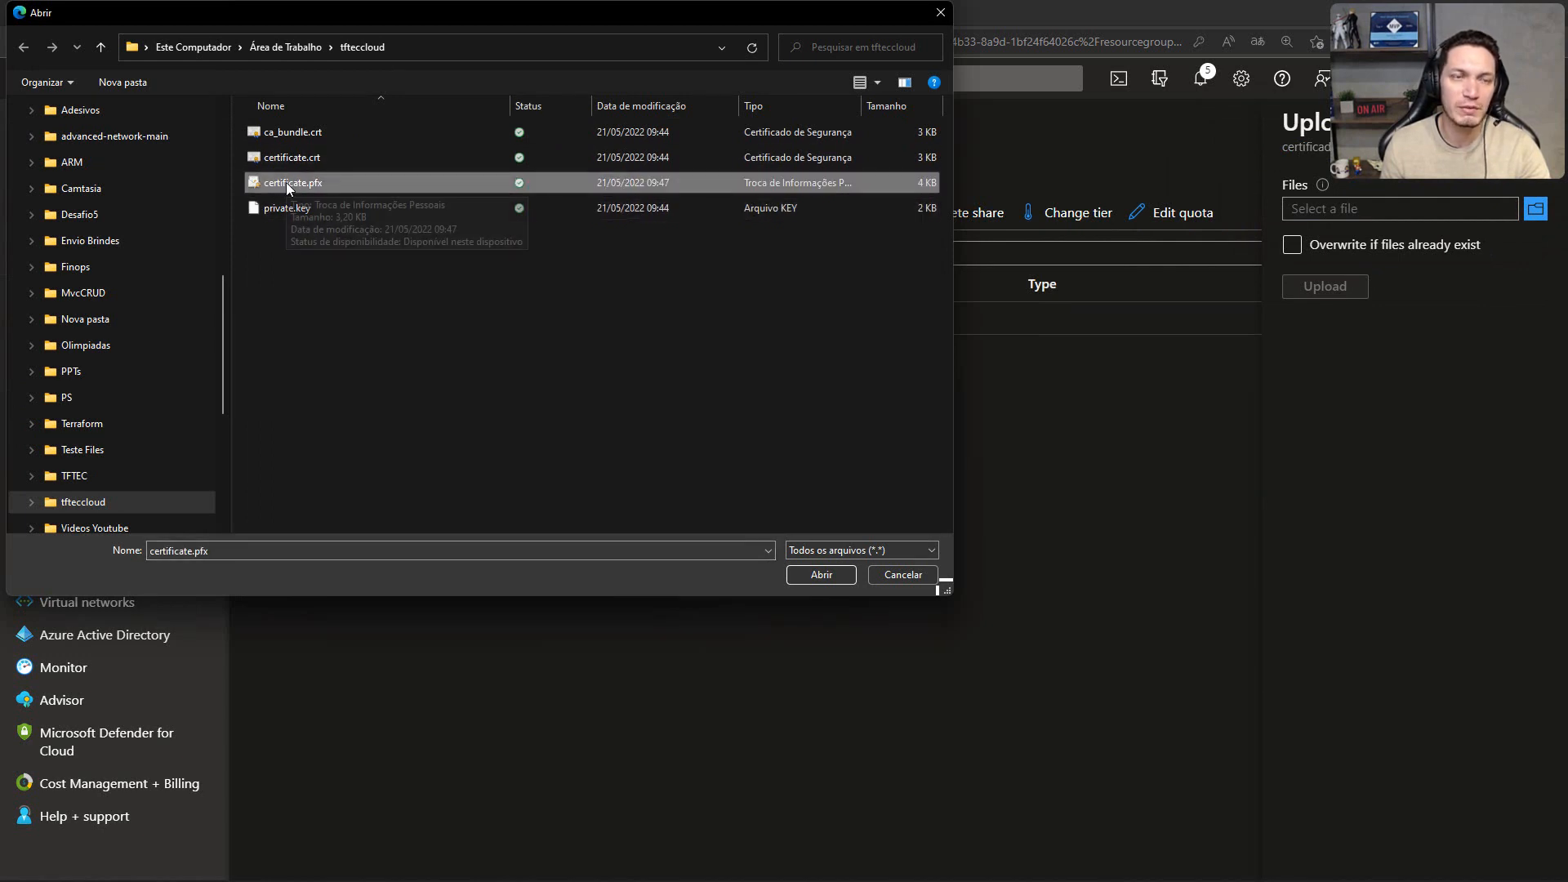
click(810, 570)
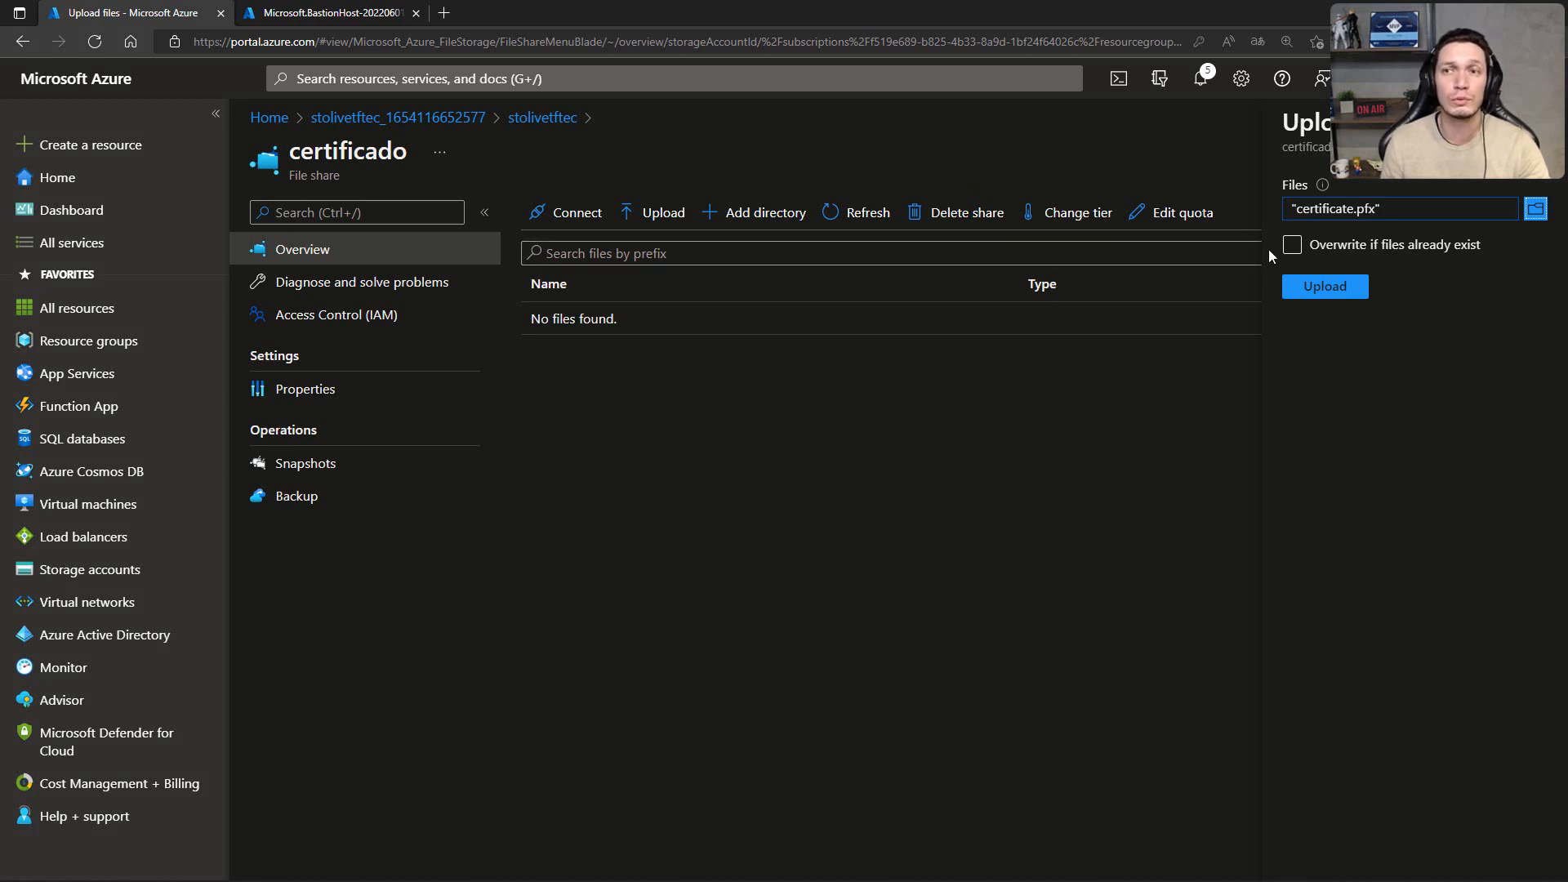
click(1316, 290)
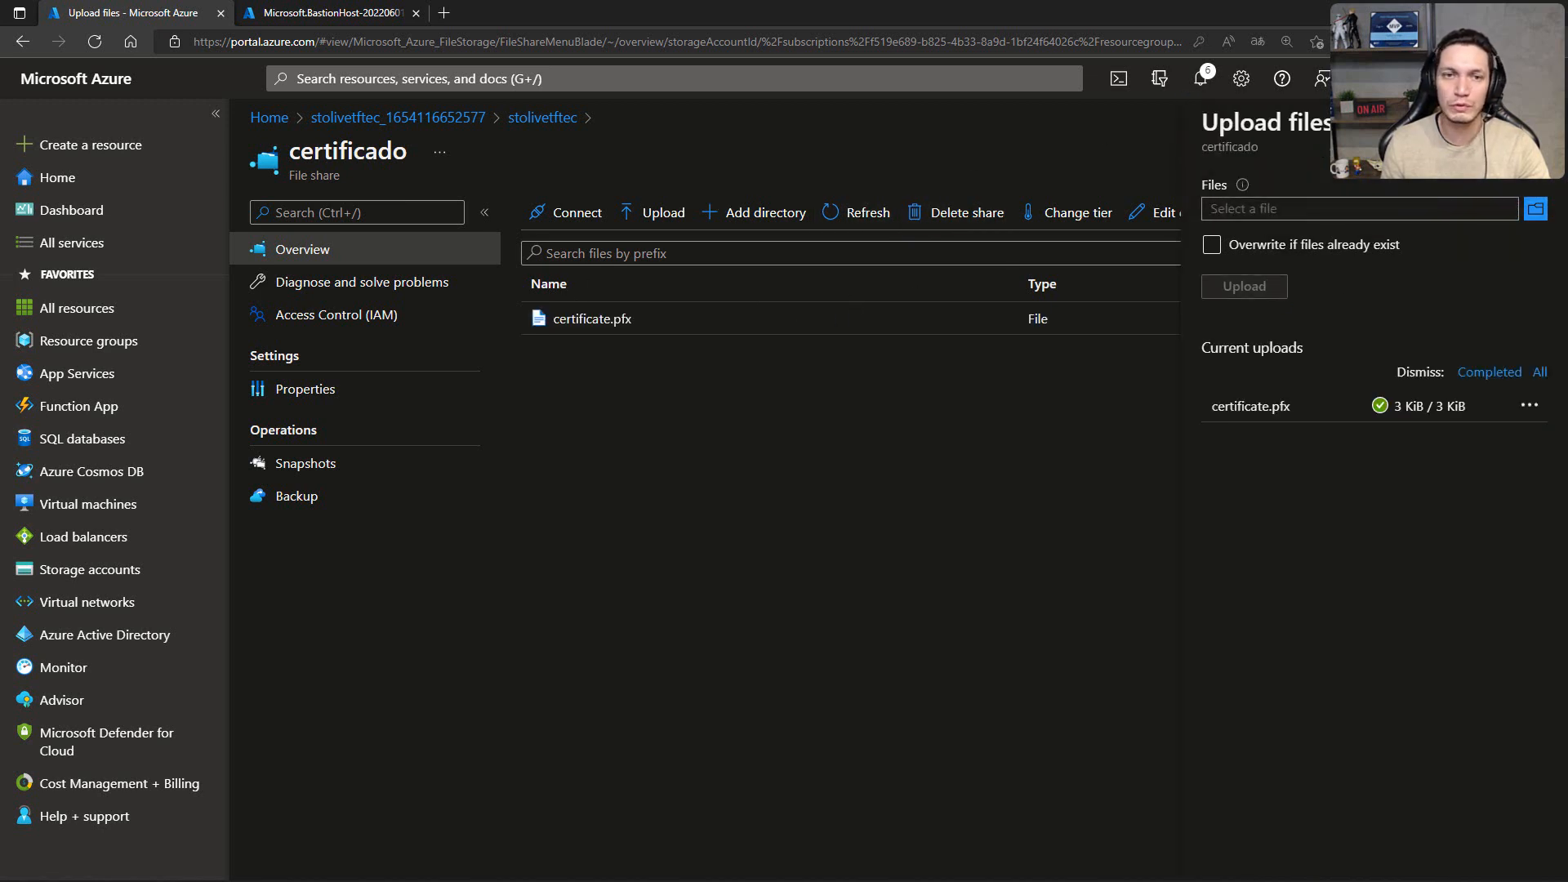
click(920, 271)
Step: Check the deployment progress of bastion01 and return to the certificado file share
click(362, 10)
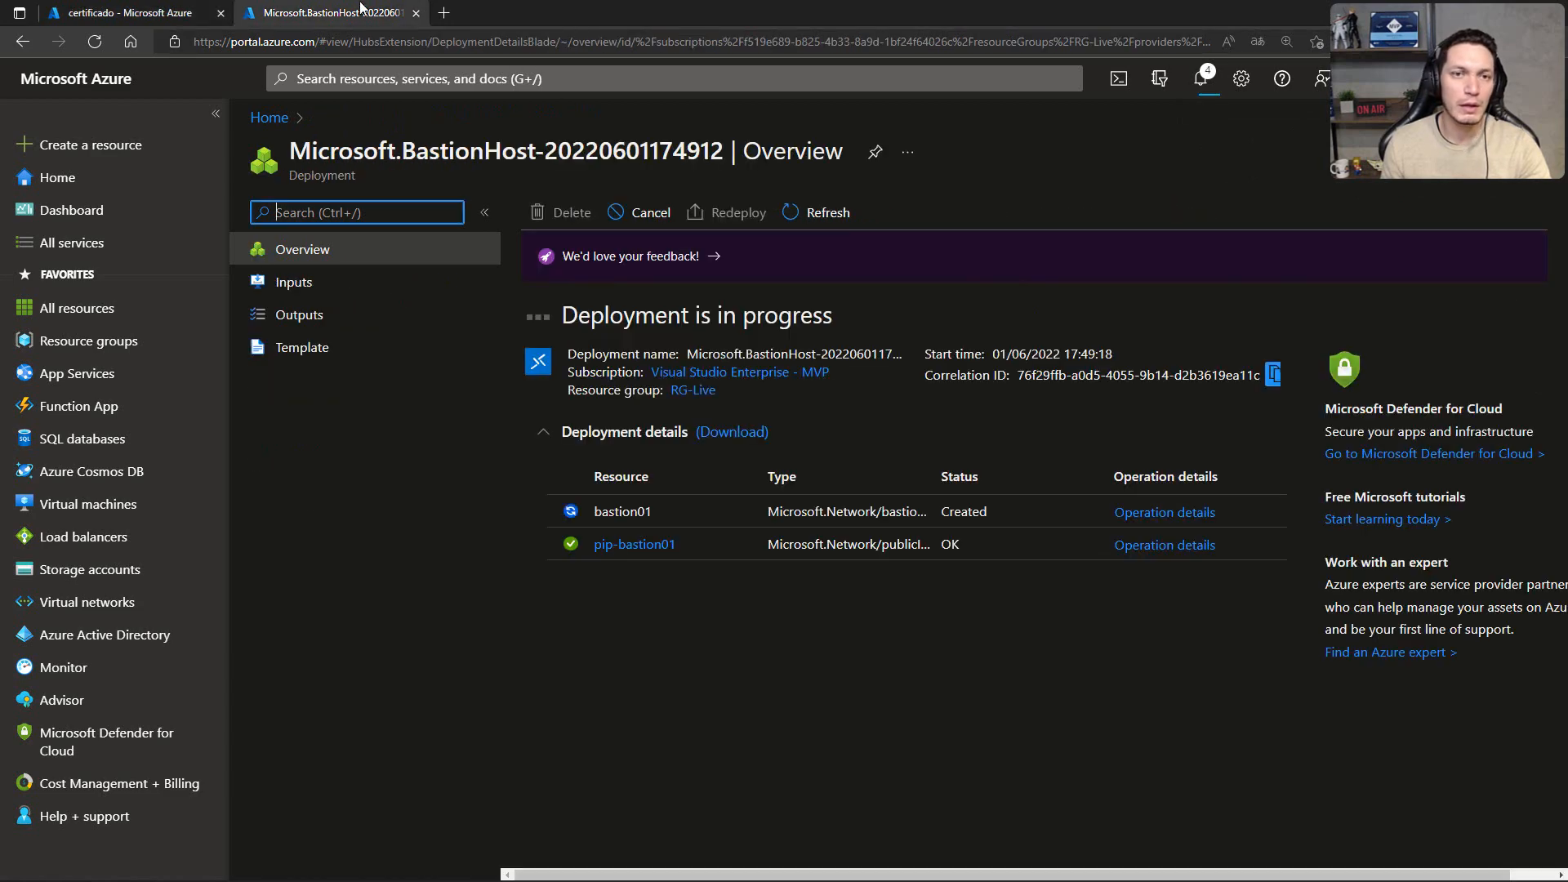
click(120, 14)
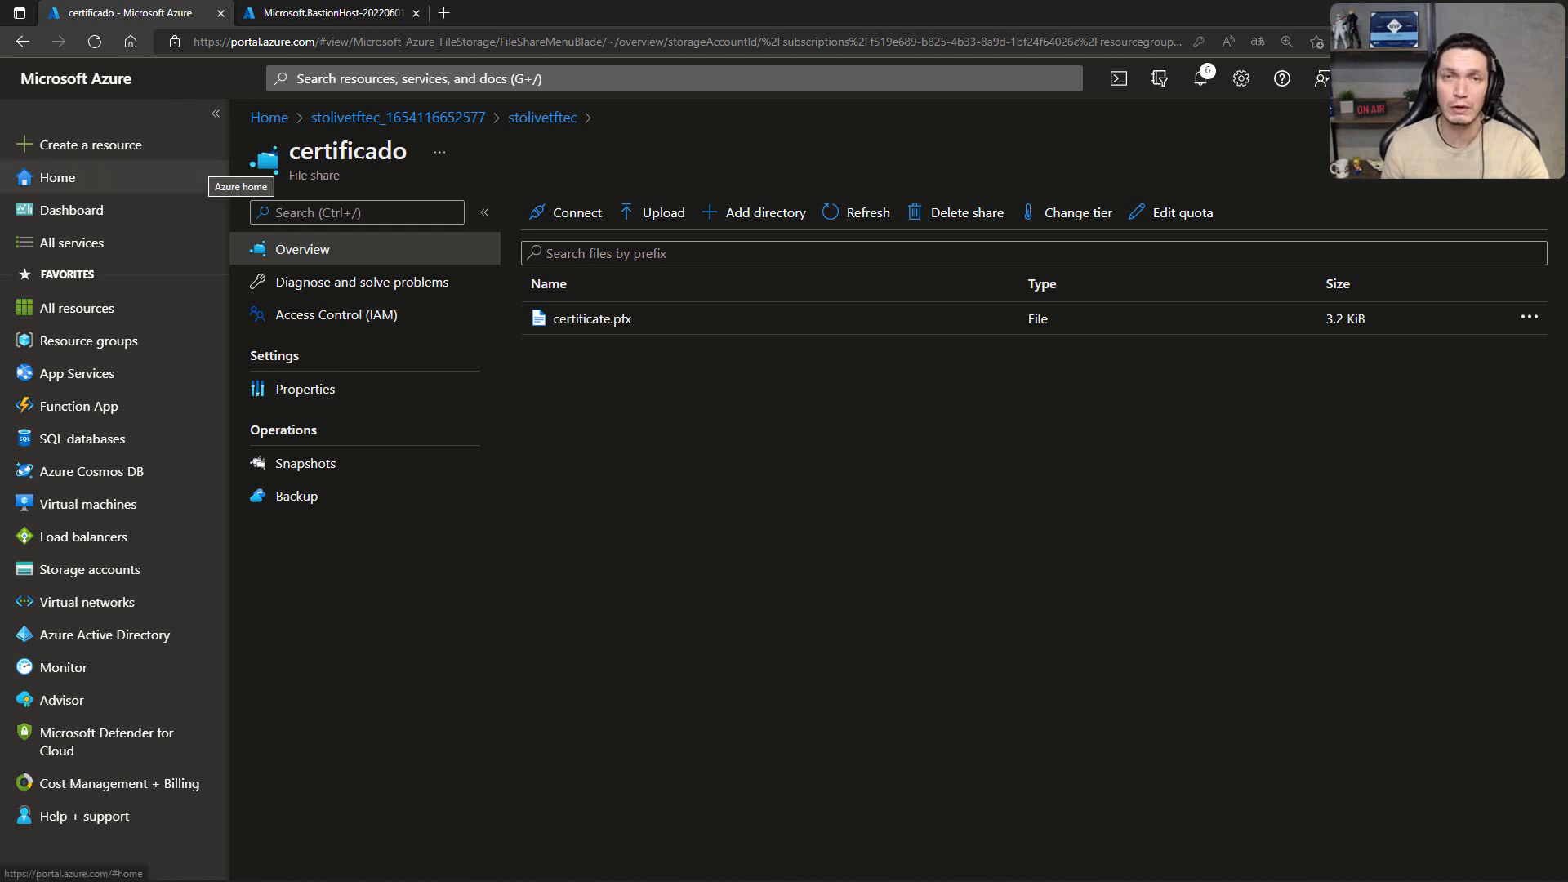
Step: Search the portal for "appli" and open the Application gateways service
click(554, 79)
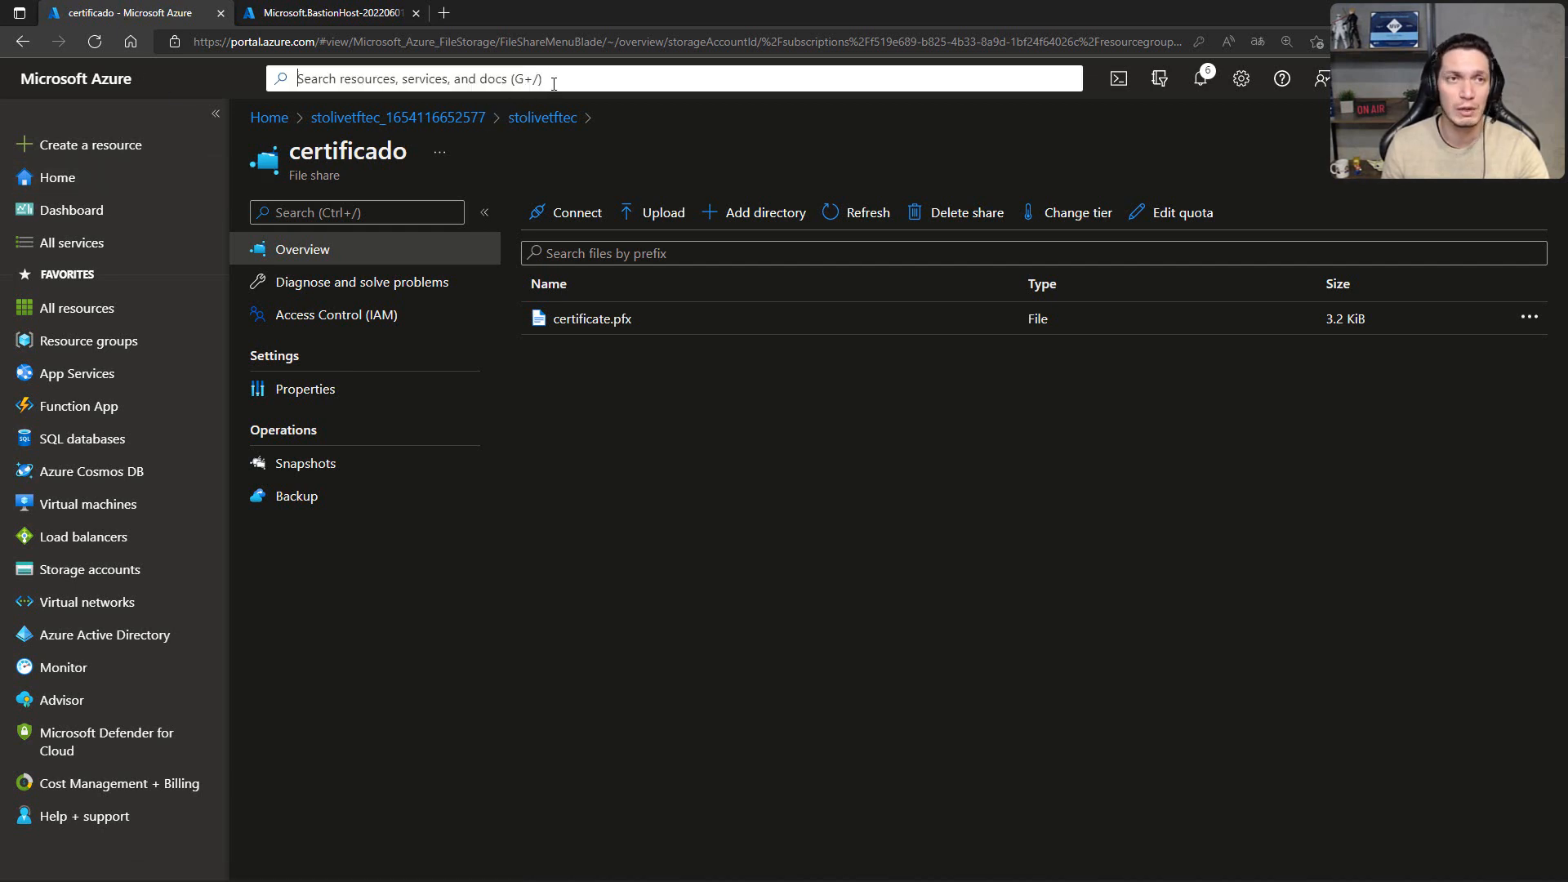
text(appli)
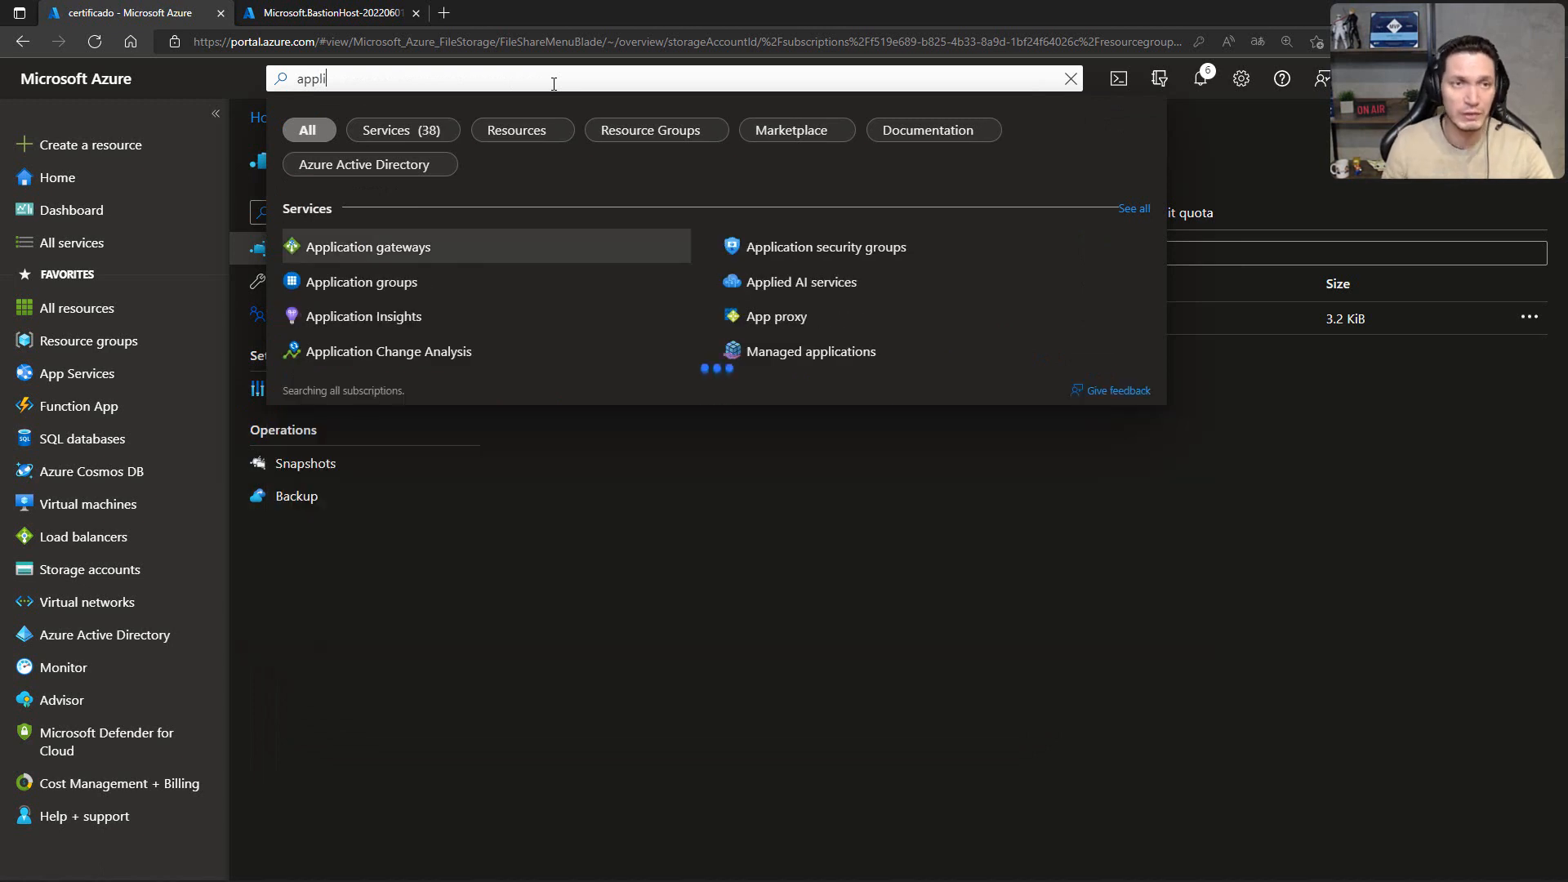
click(368, 261)
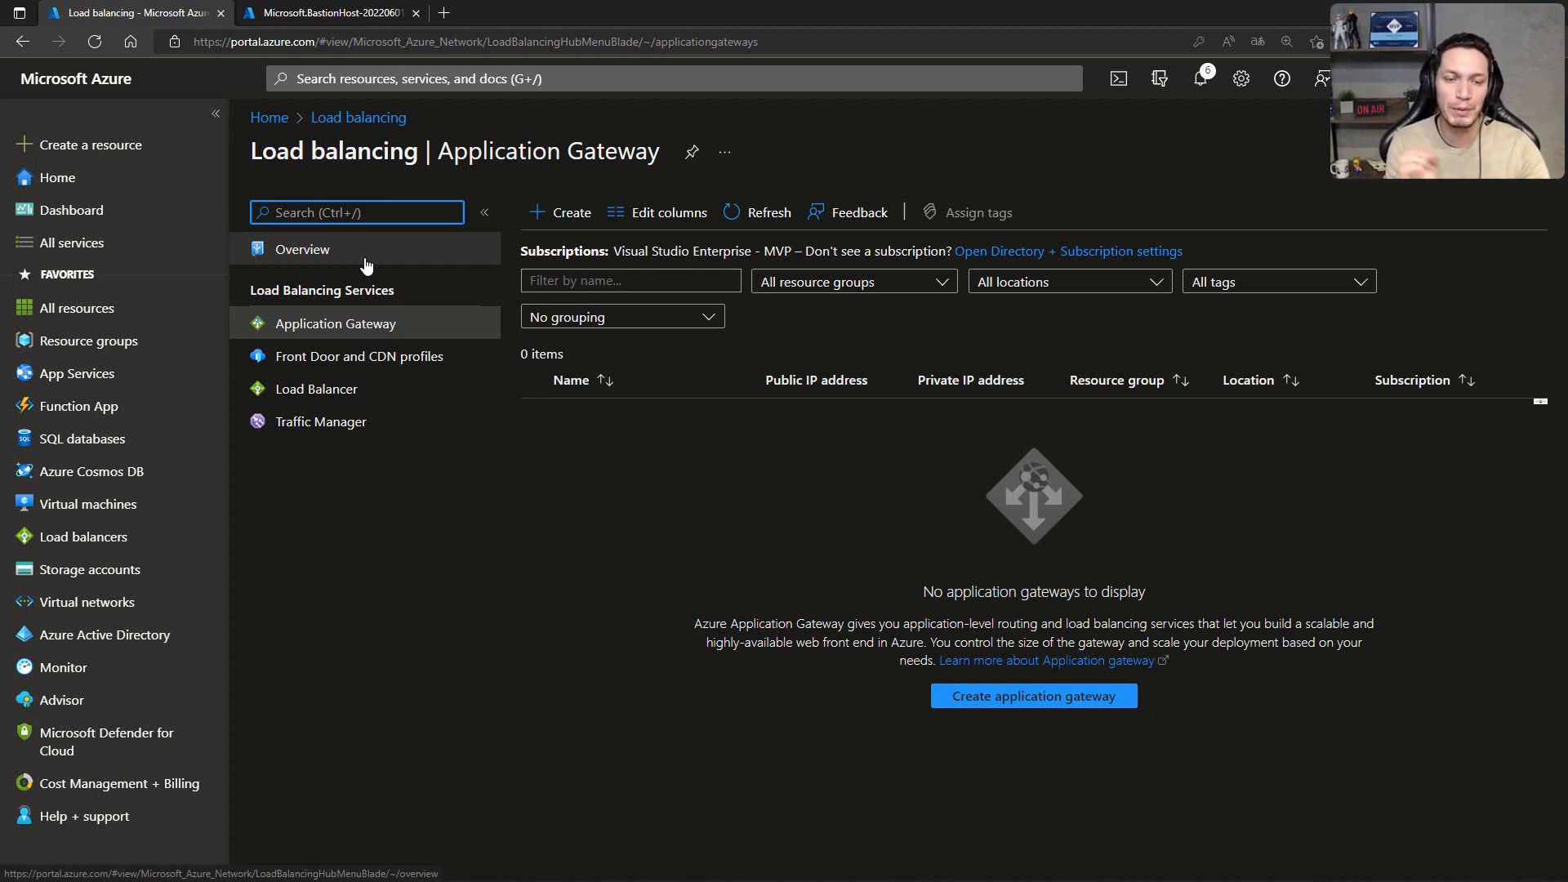
key(alt+Tab)
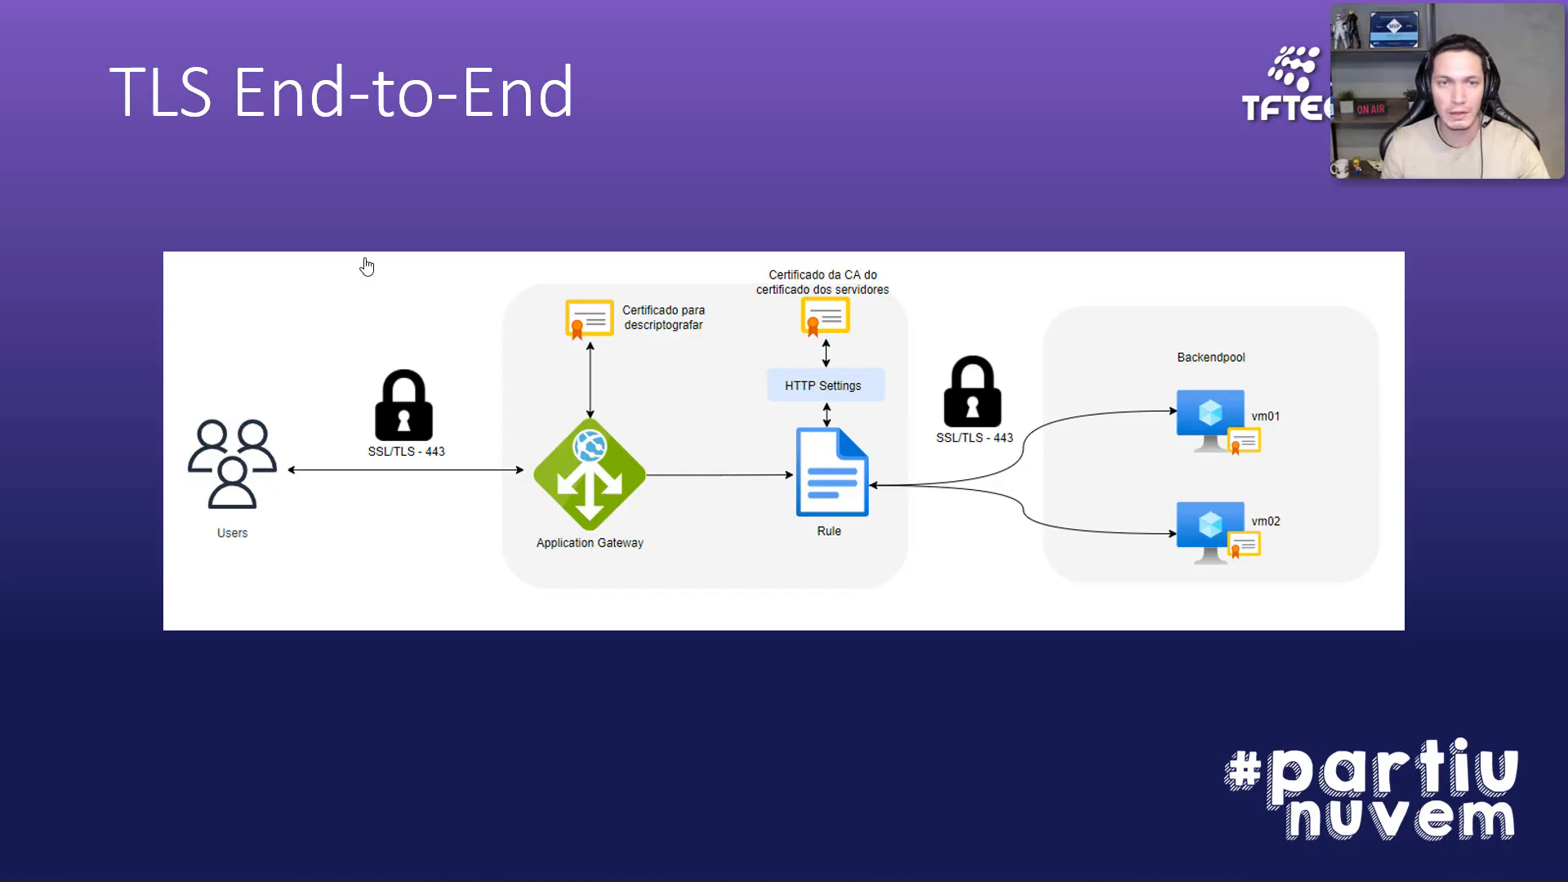
key(Right)
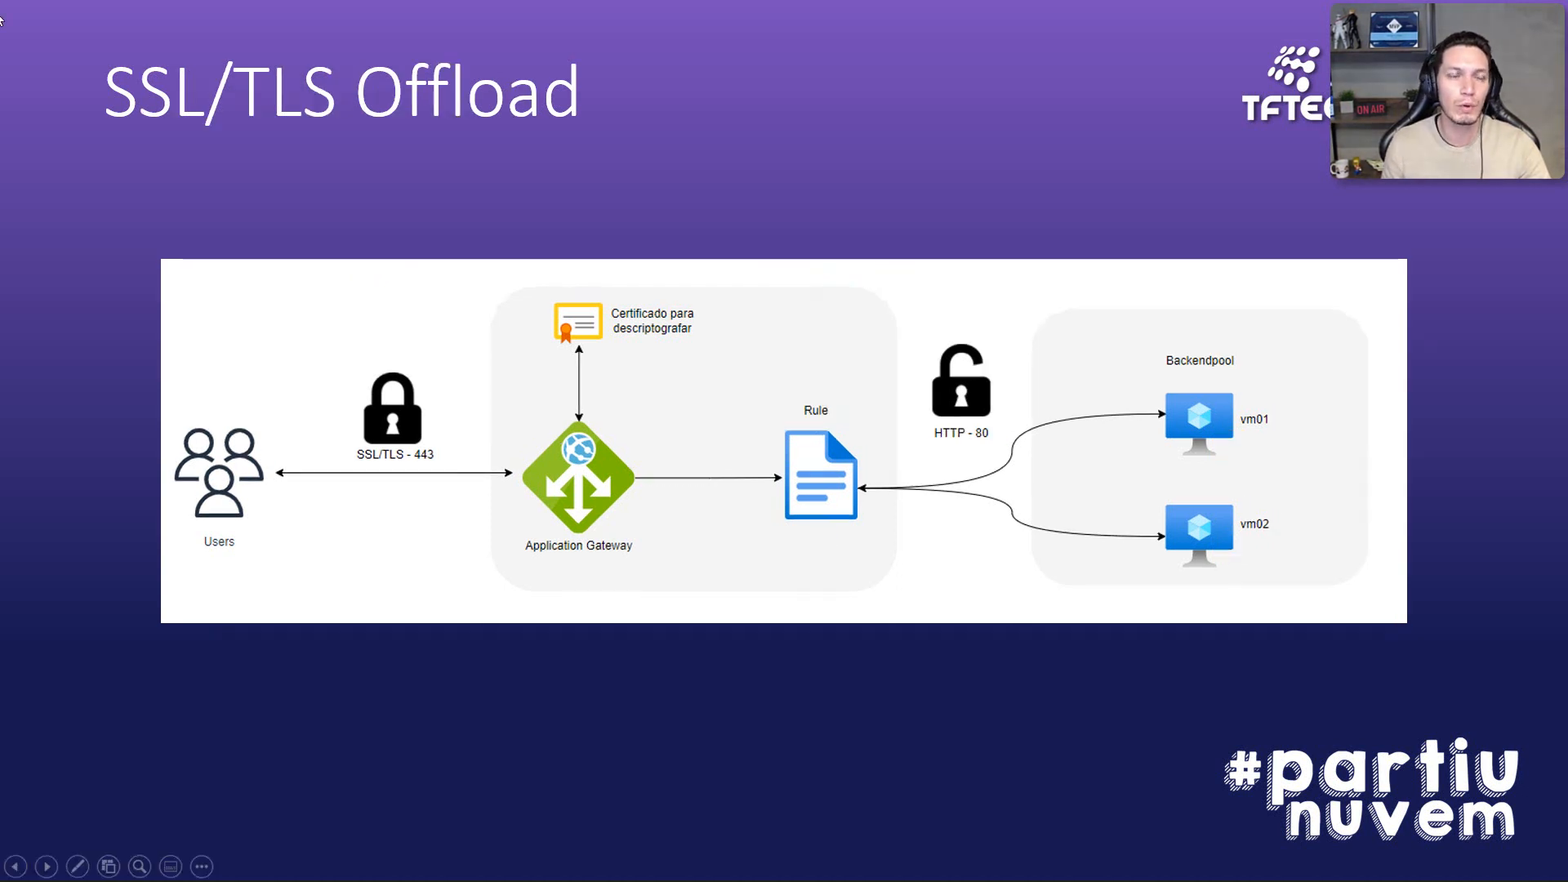
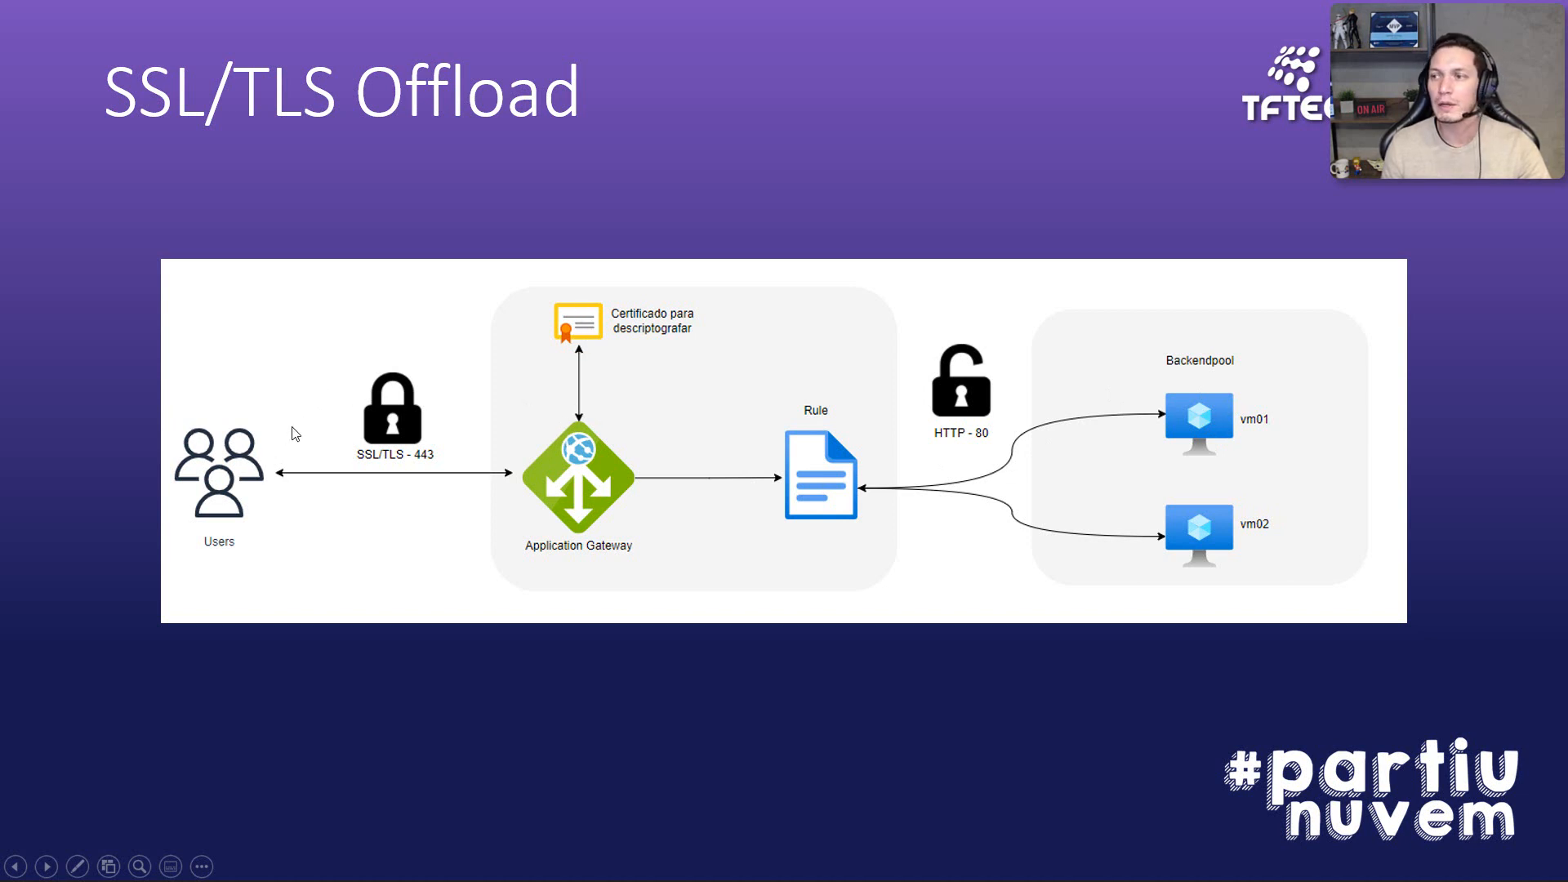
Step: Switch to the Azure portal and start a new application gateway named appgw01 in resource group RG-Live, region East US
key(alt+Tab)
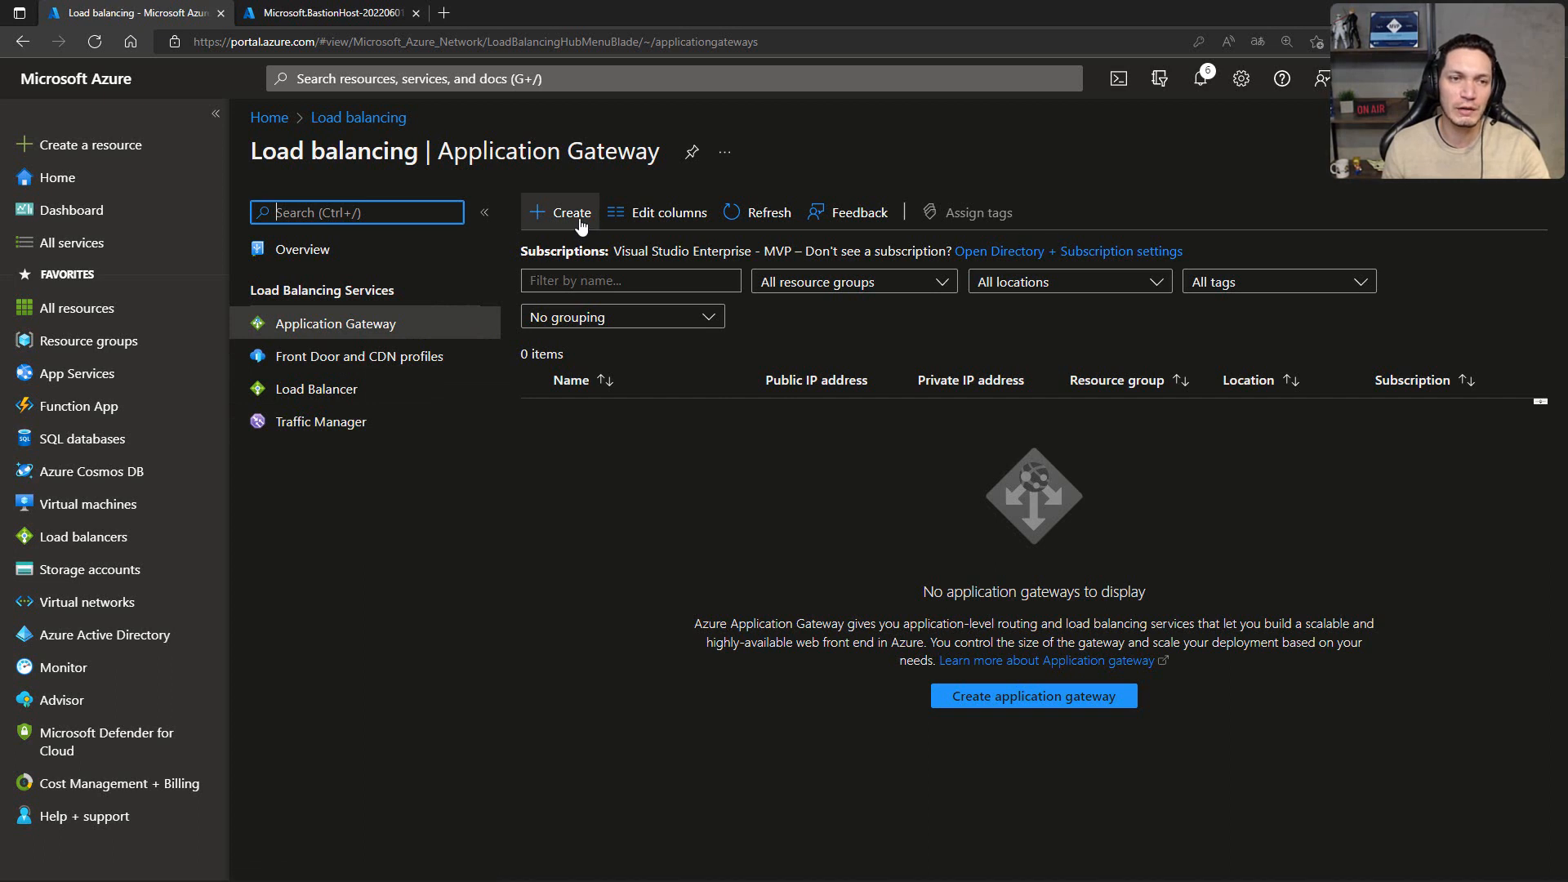
click(569, 214)
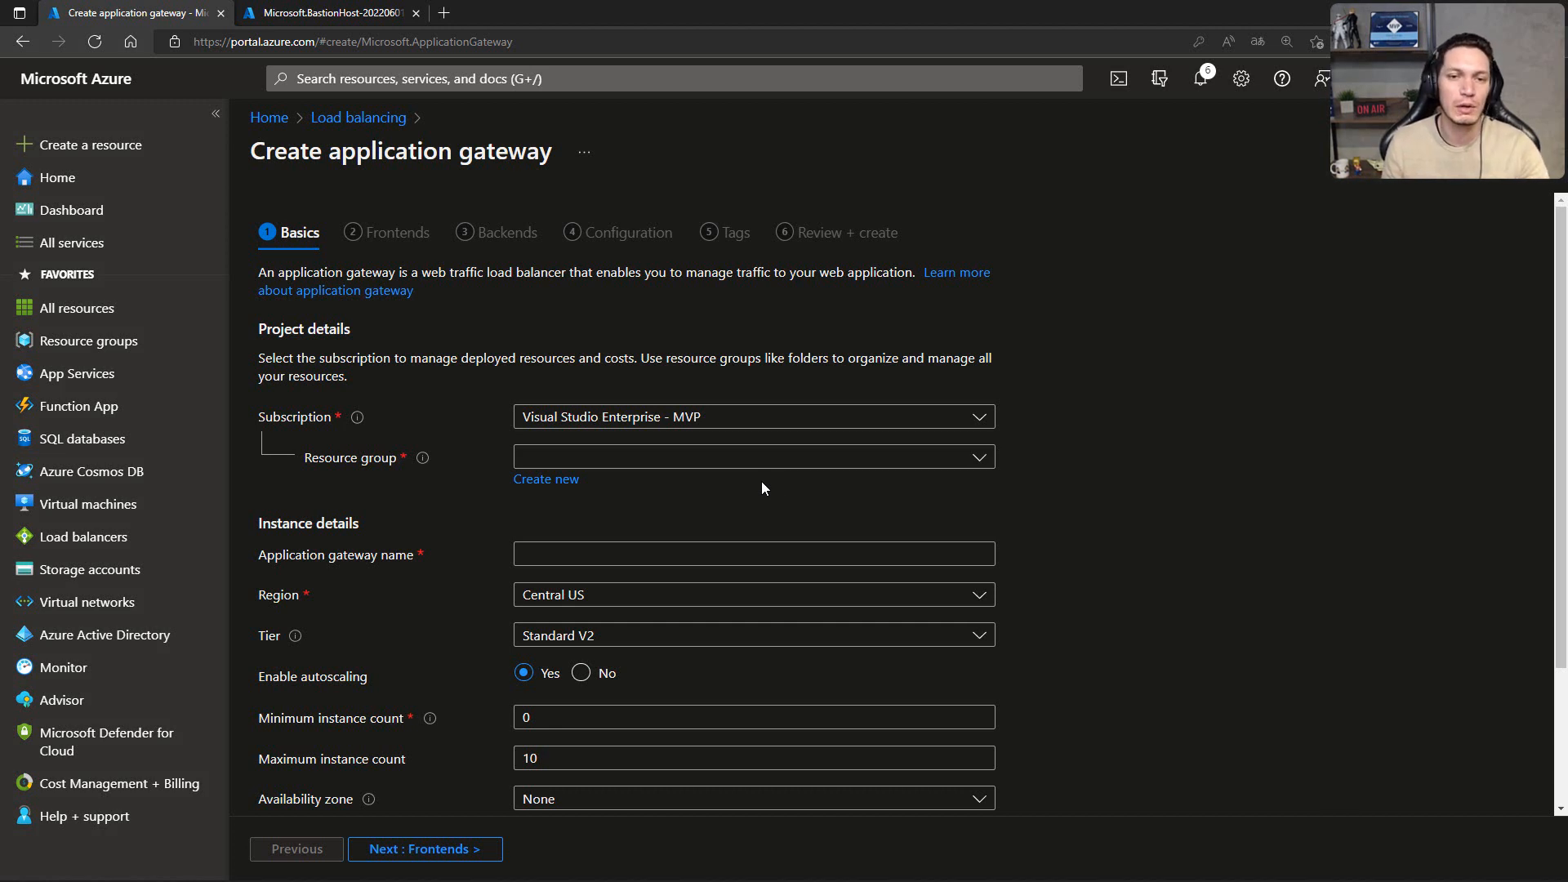
click(739, 459)
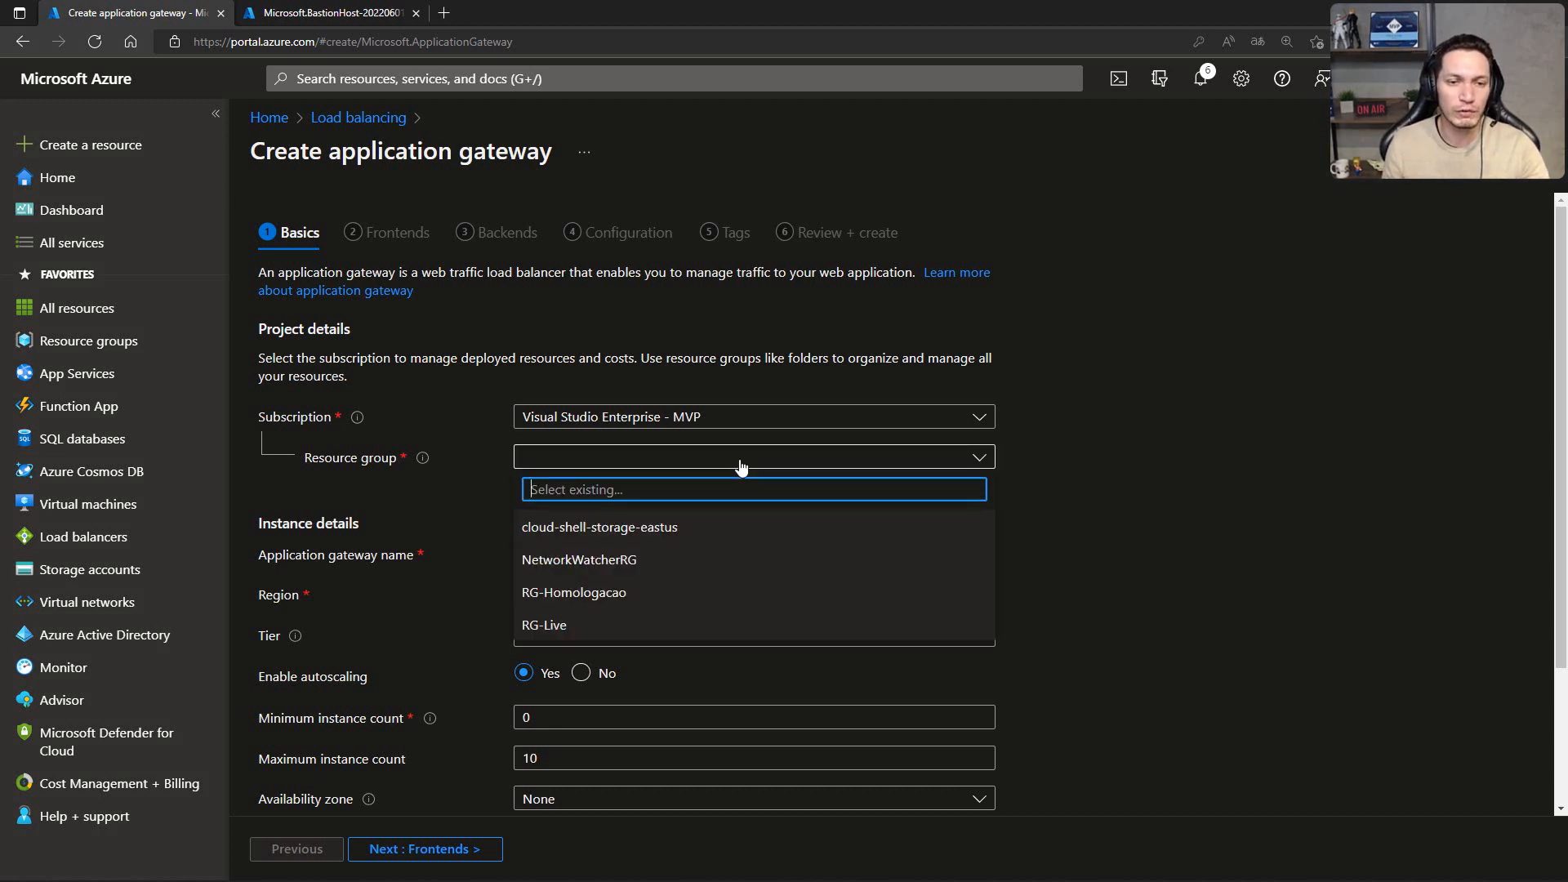
click(552, 627)
click(527, 553)
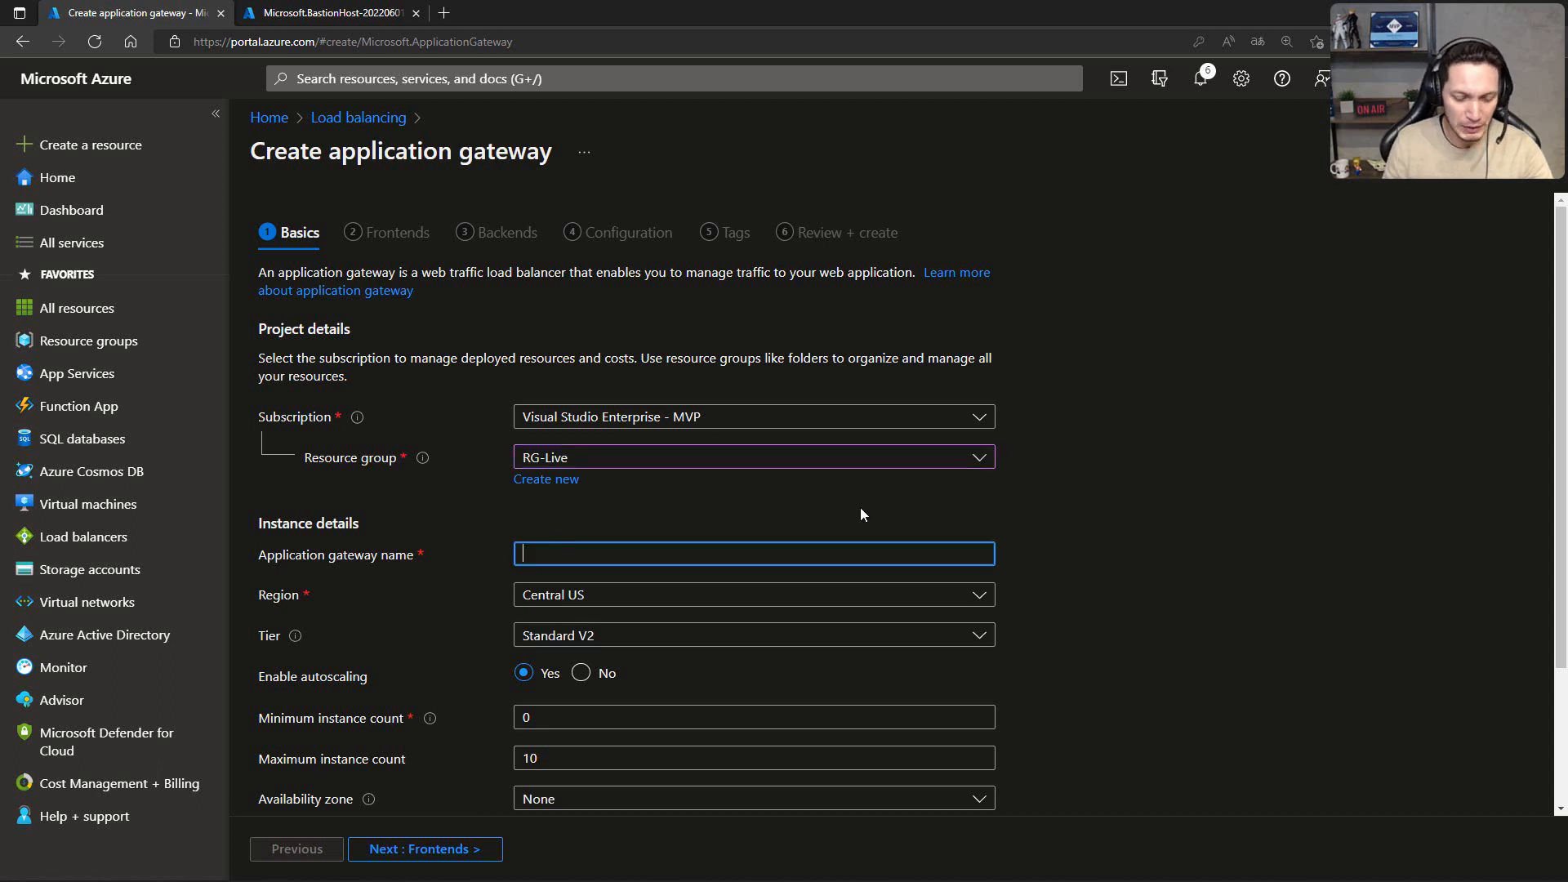
text(appgw01)
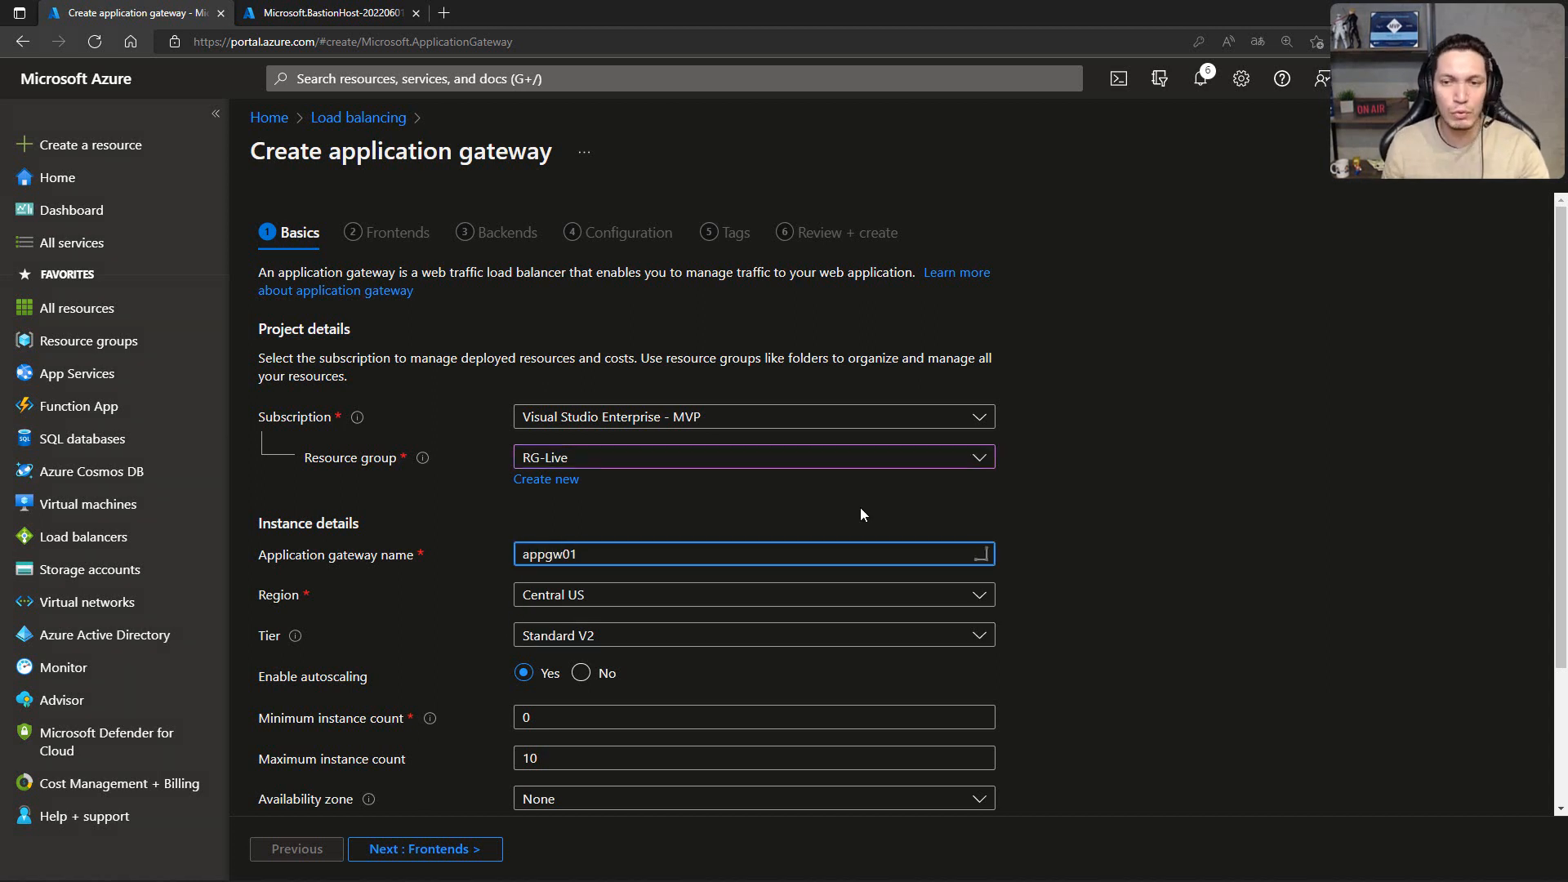
click(1086, 488)
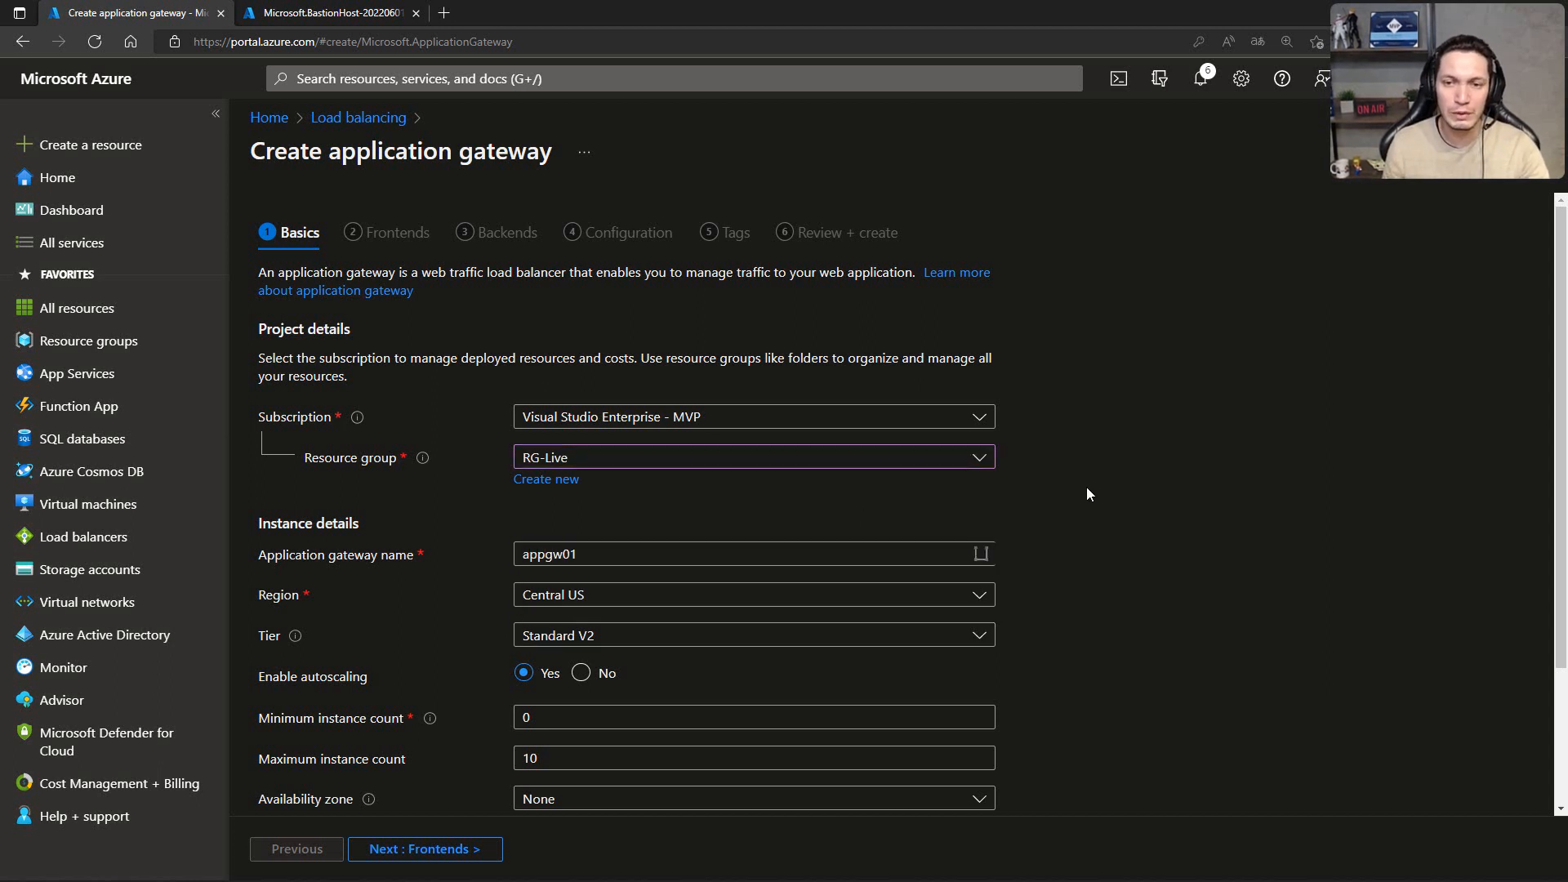
click(529, 598)
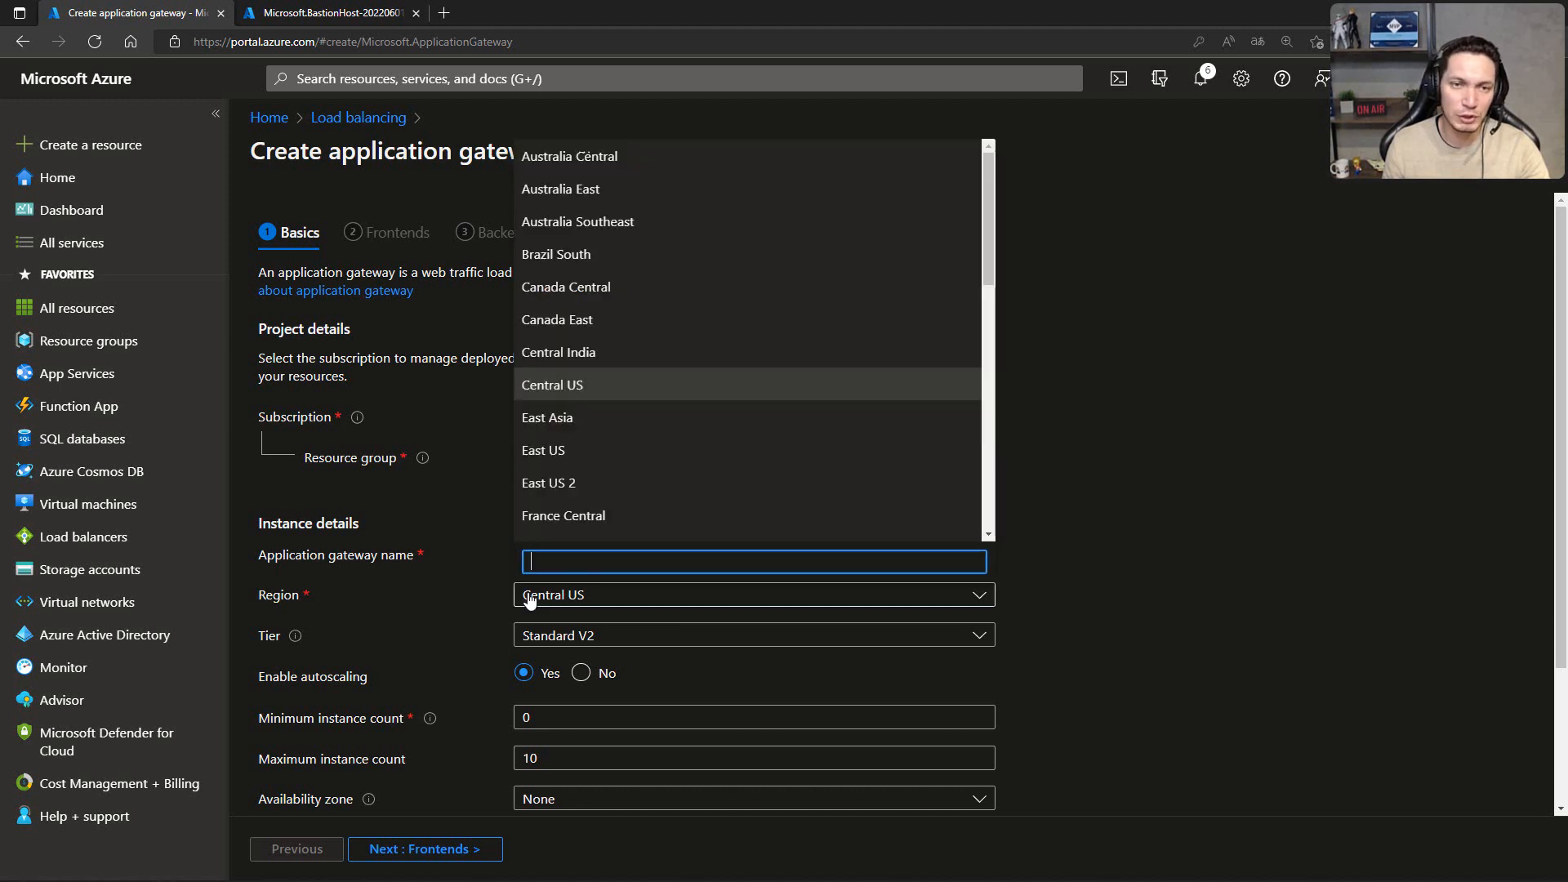
click(548, 452)
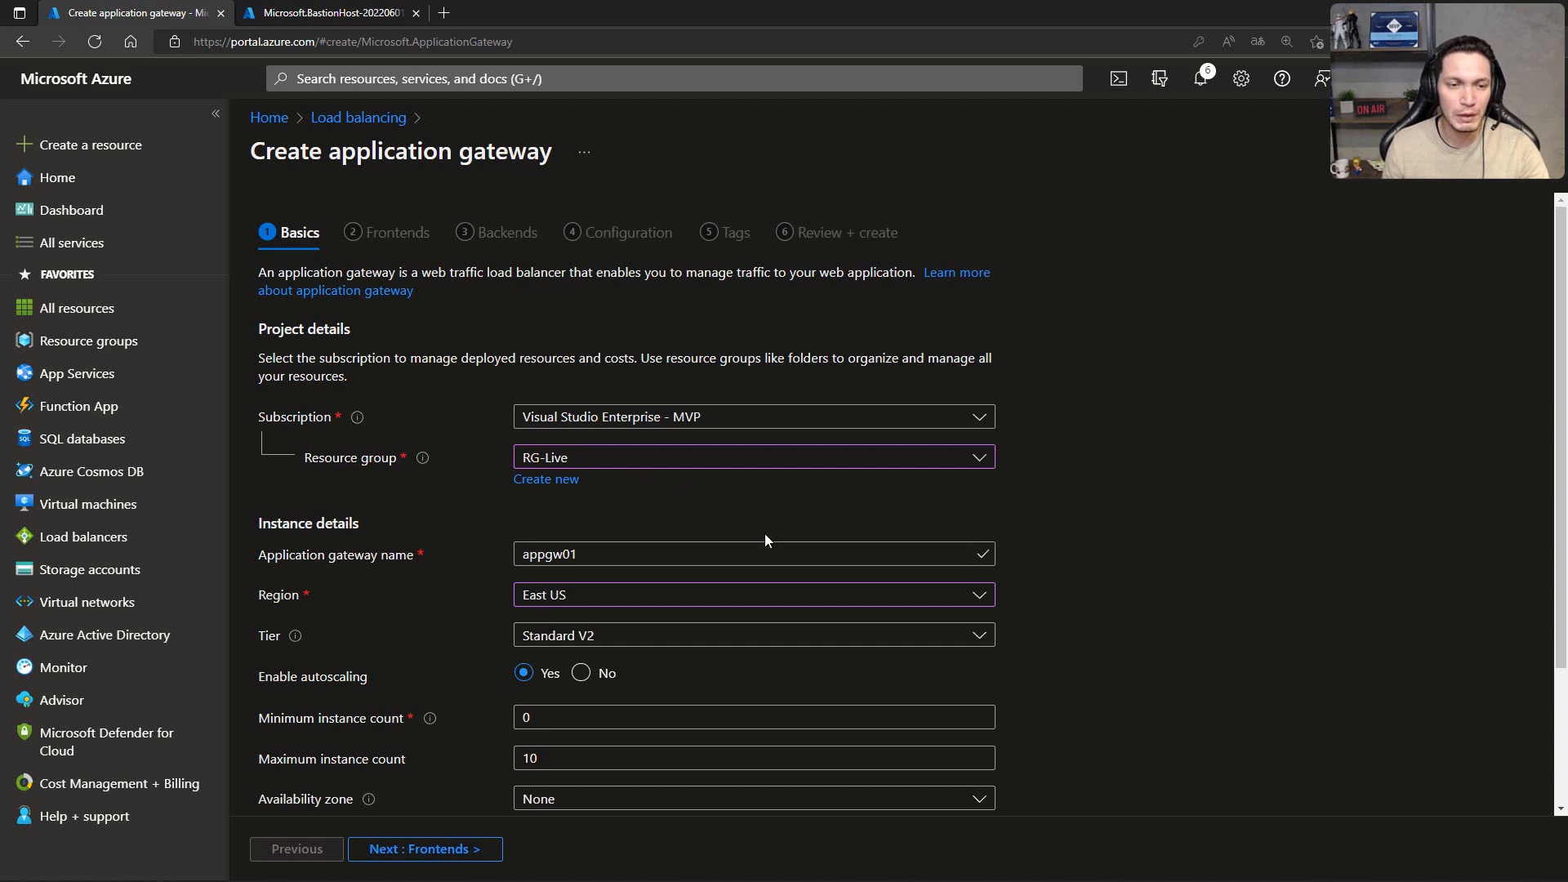
Step: Set the gateway's maximum instance count for autoscaling to 2
scroll(765, 533, down, 2)
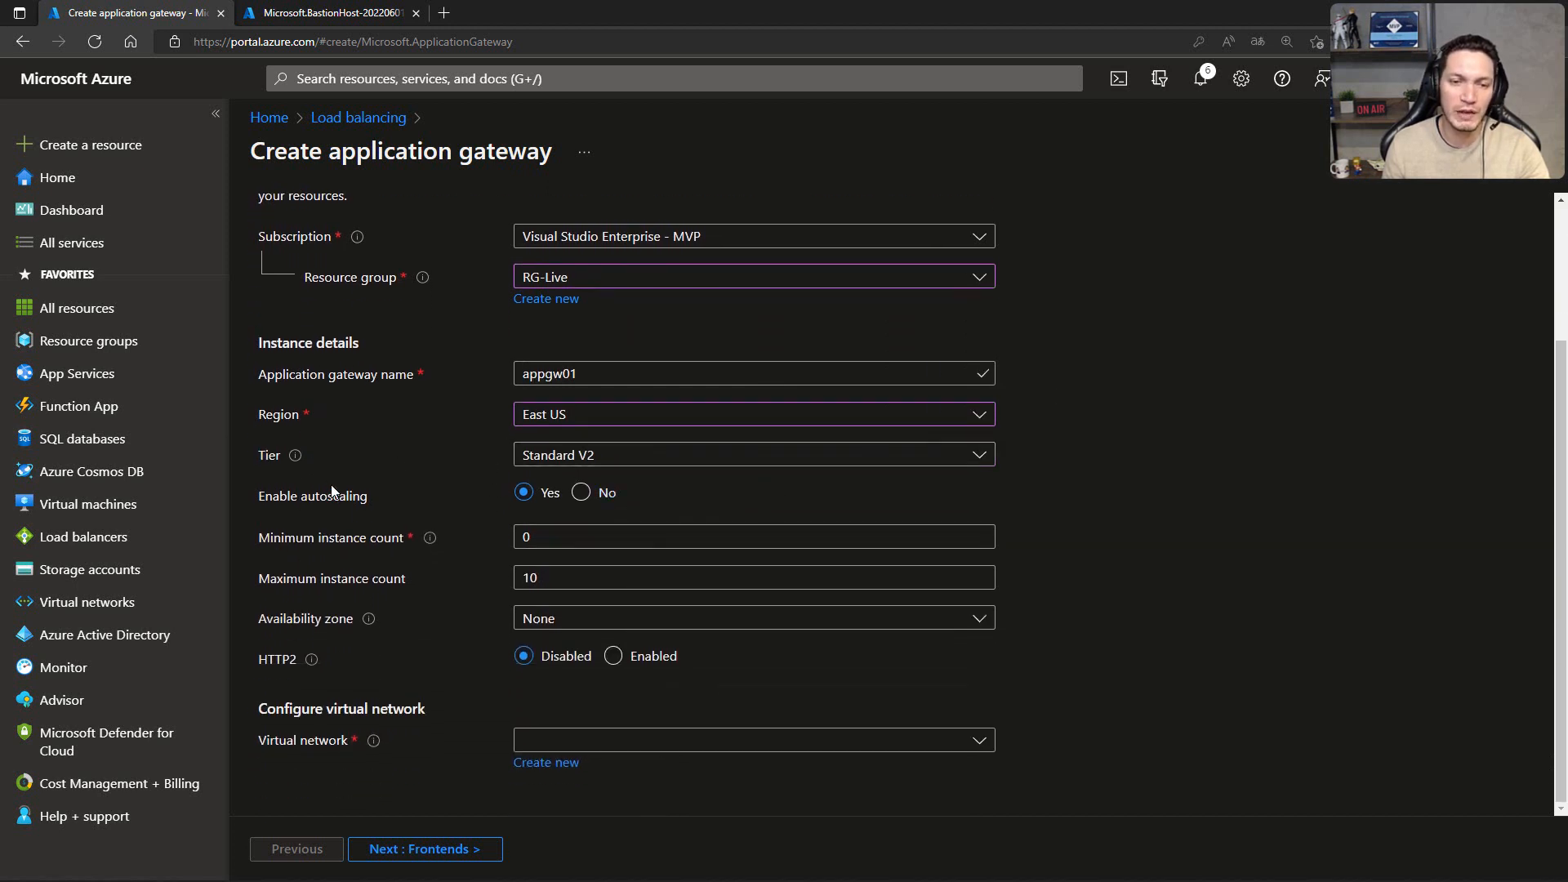
drag(550, 570, 509, 577)
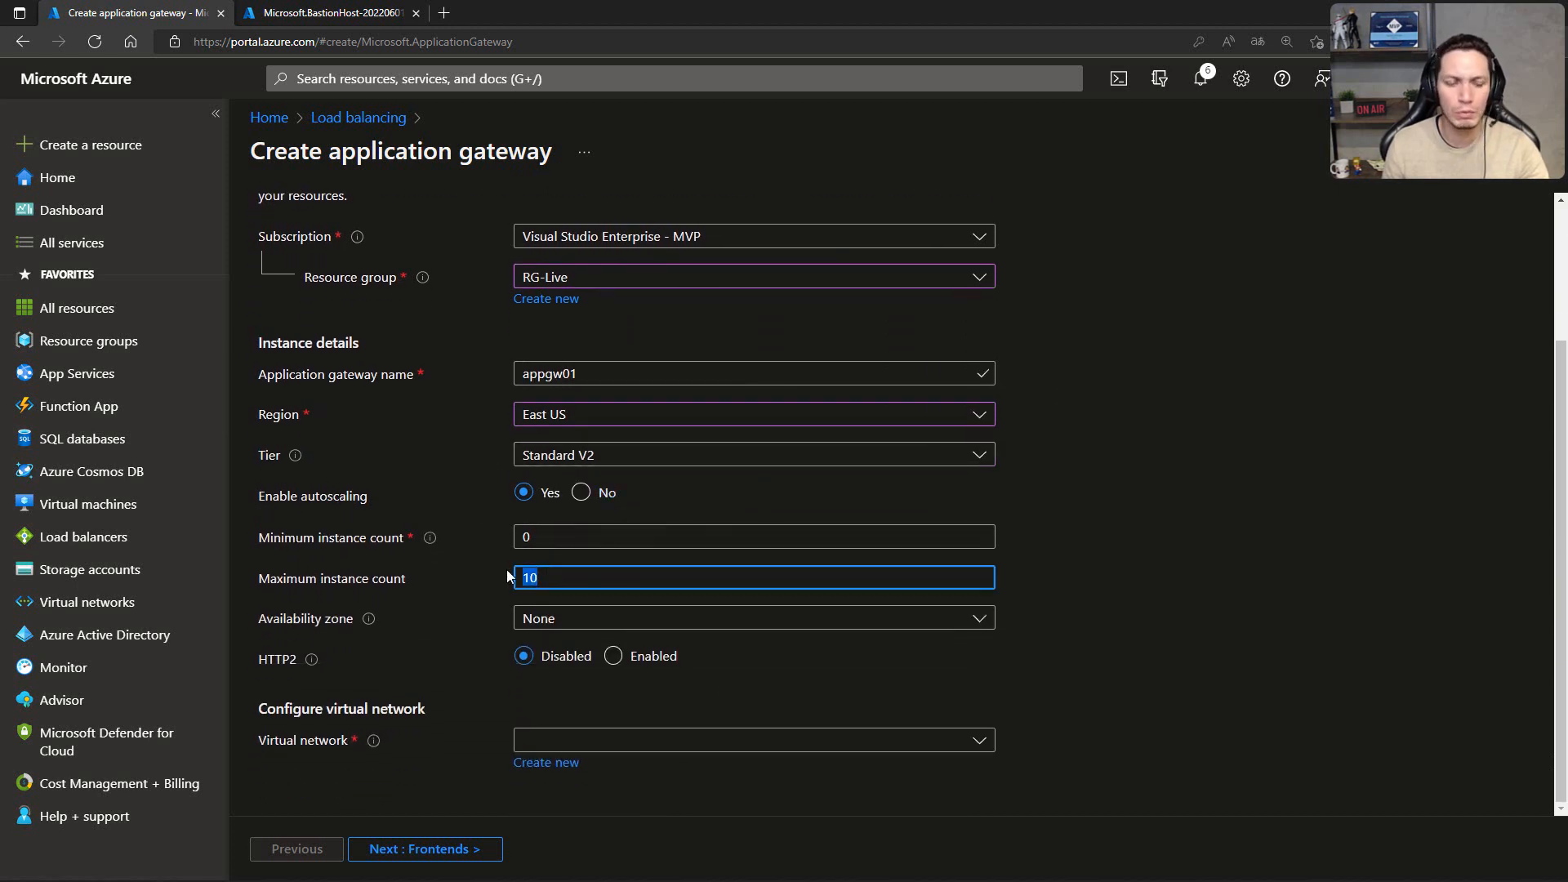
text(2)
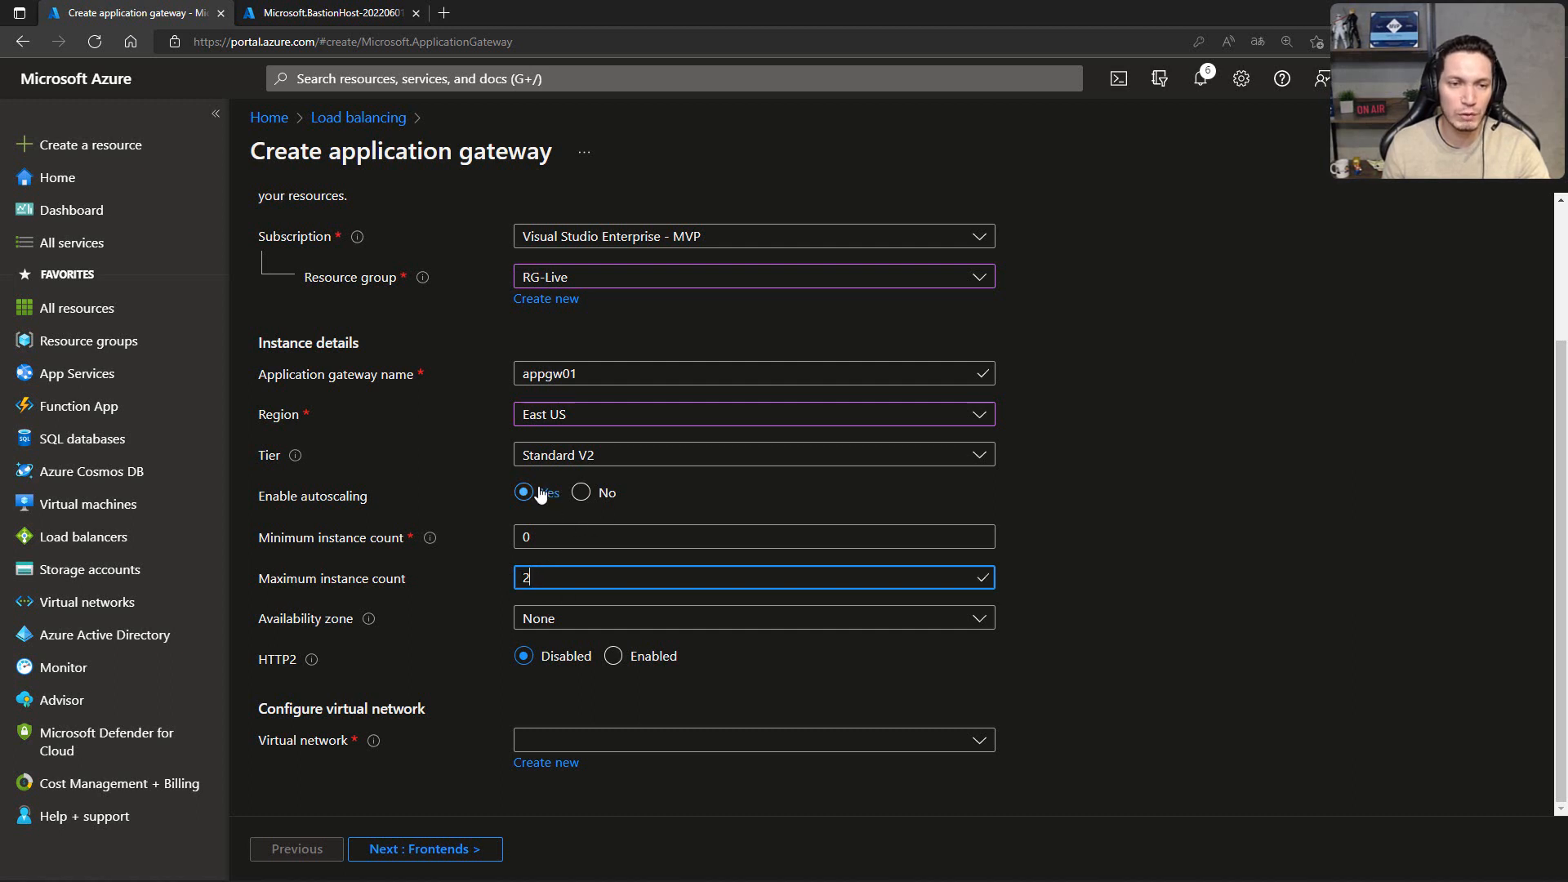
click(548, 535)
click(564, 577)
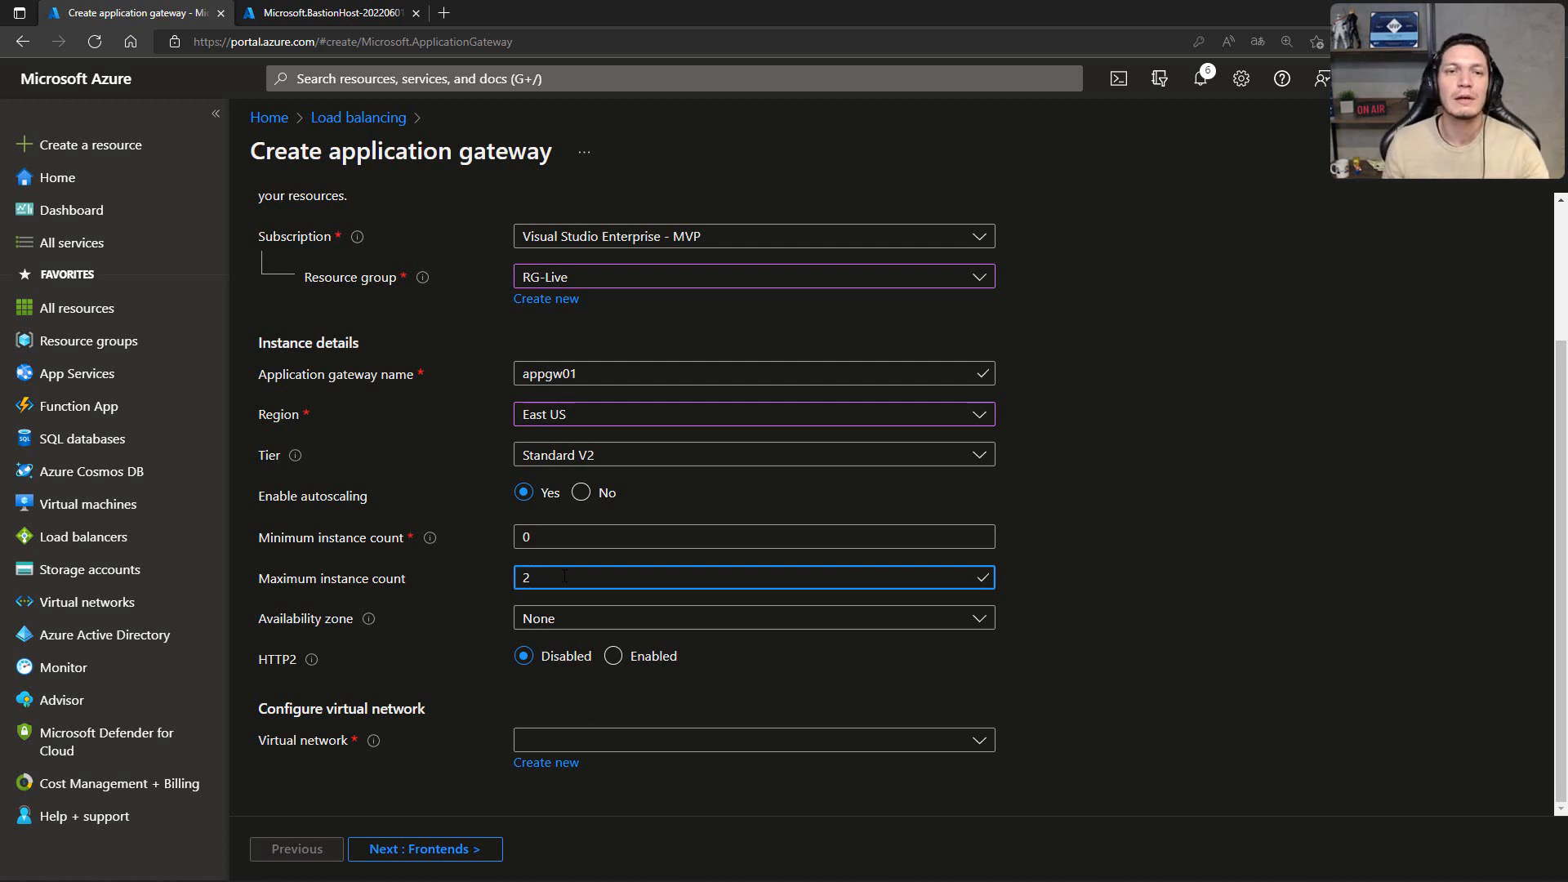
click(1031, 477)
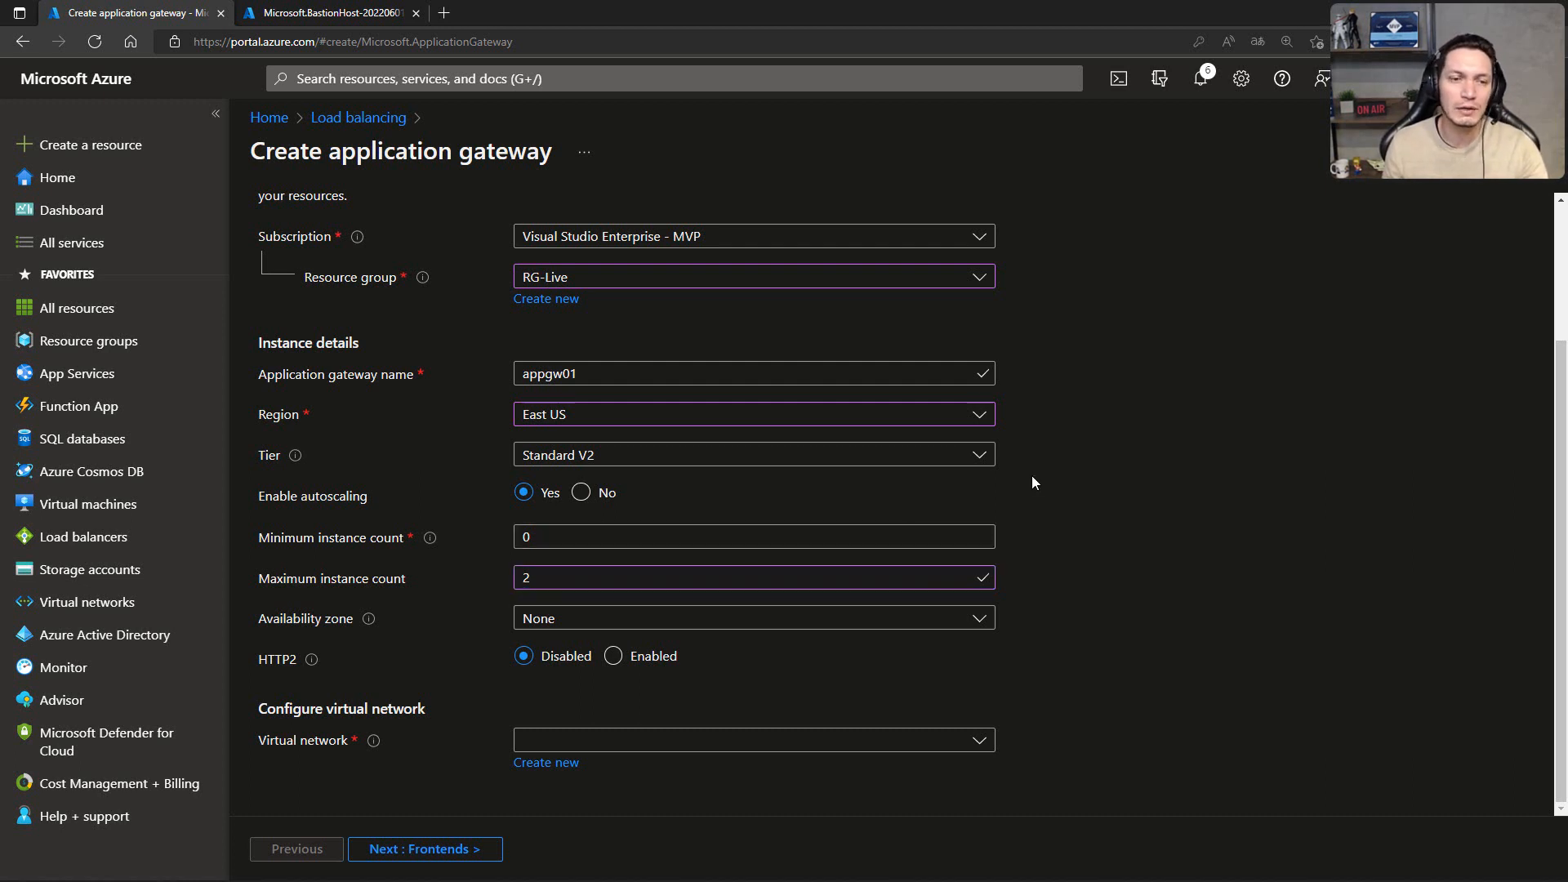
Step: Assign the application gateway to availability zones 1 and 2
click(544, 621)
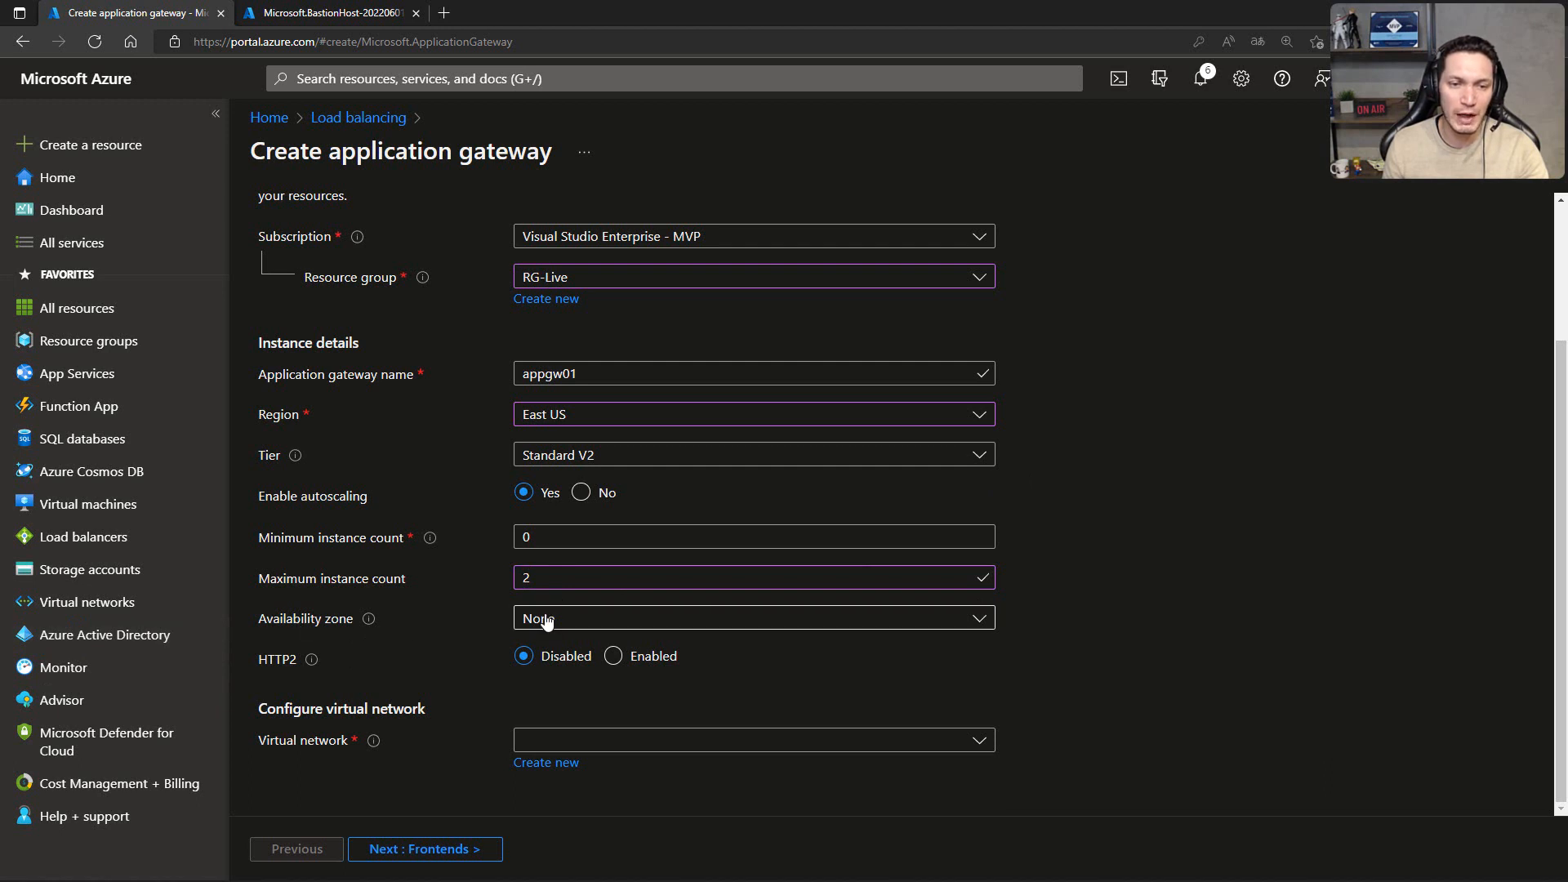
click(533, 680)
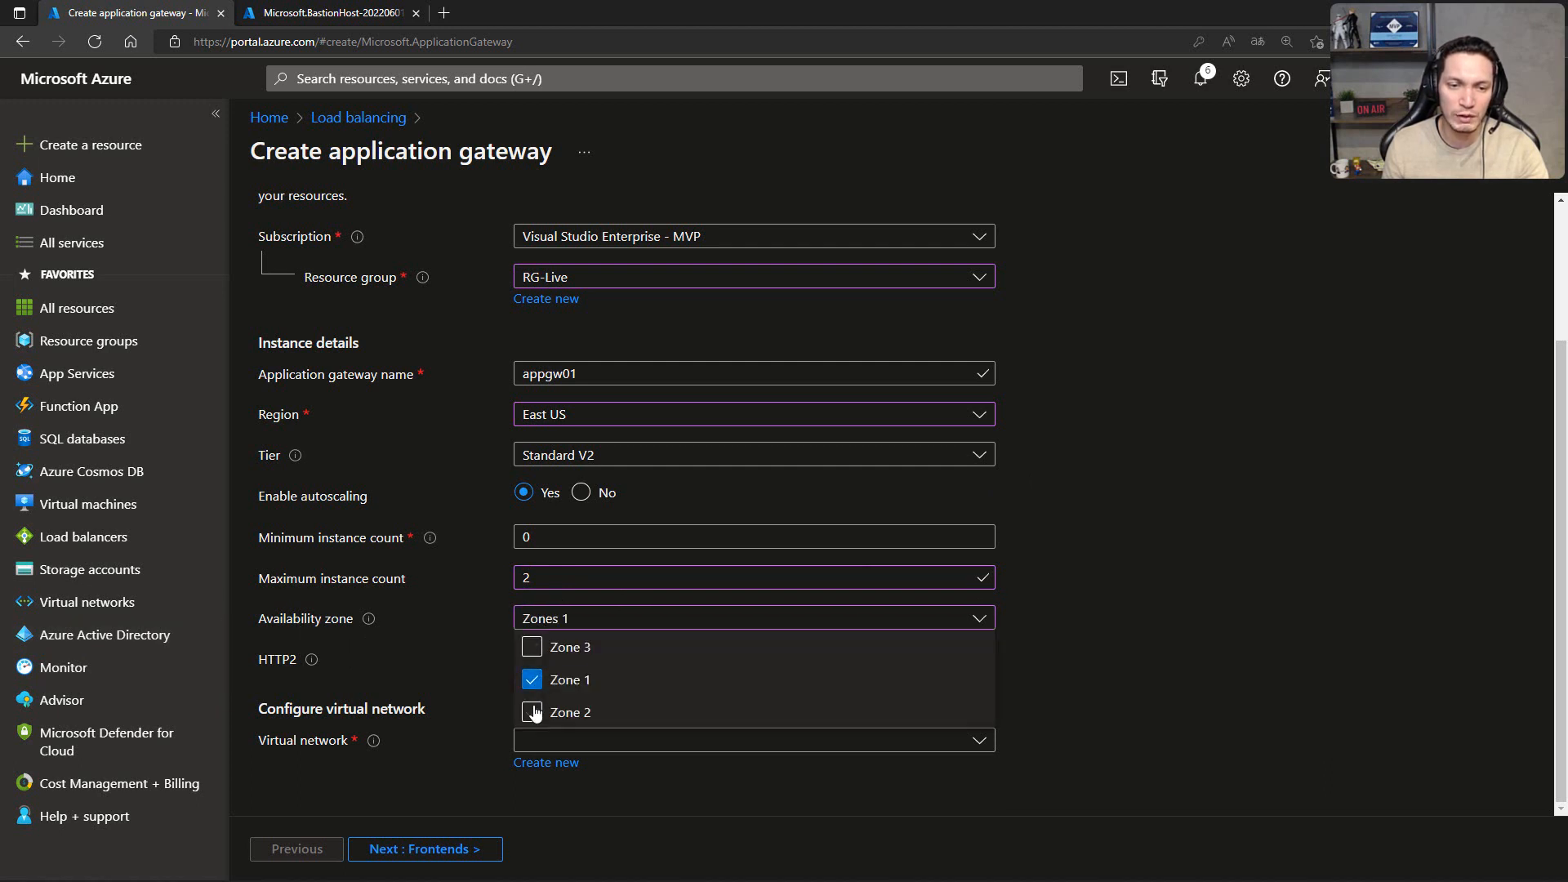
click(533, 712)
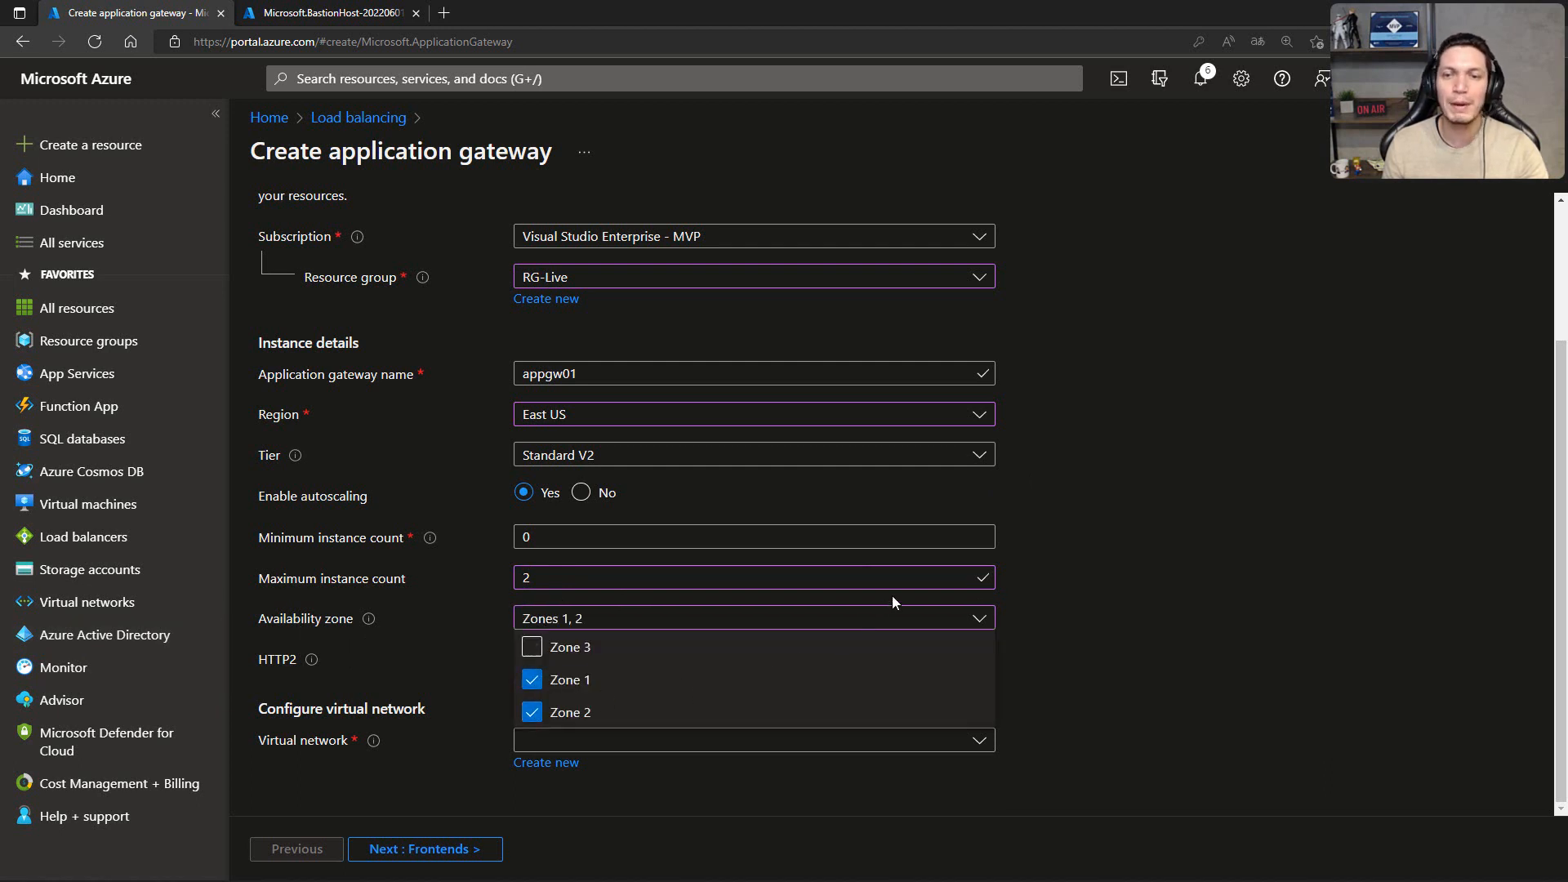
click(1065, 576)
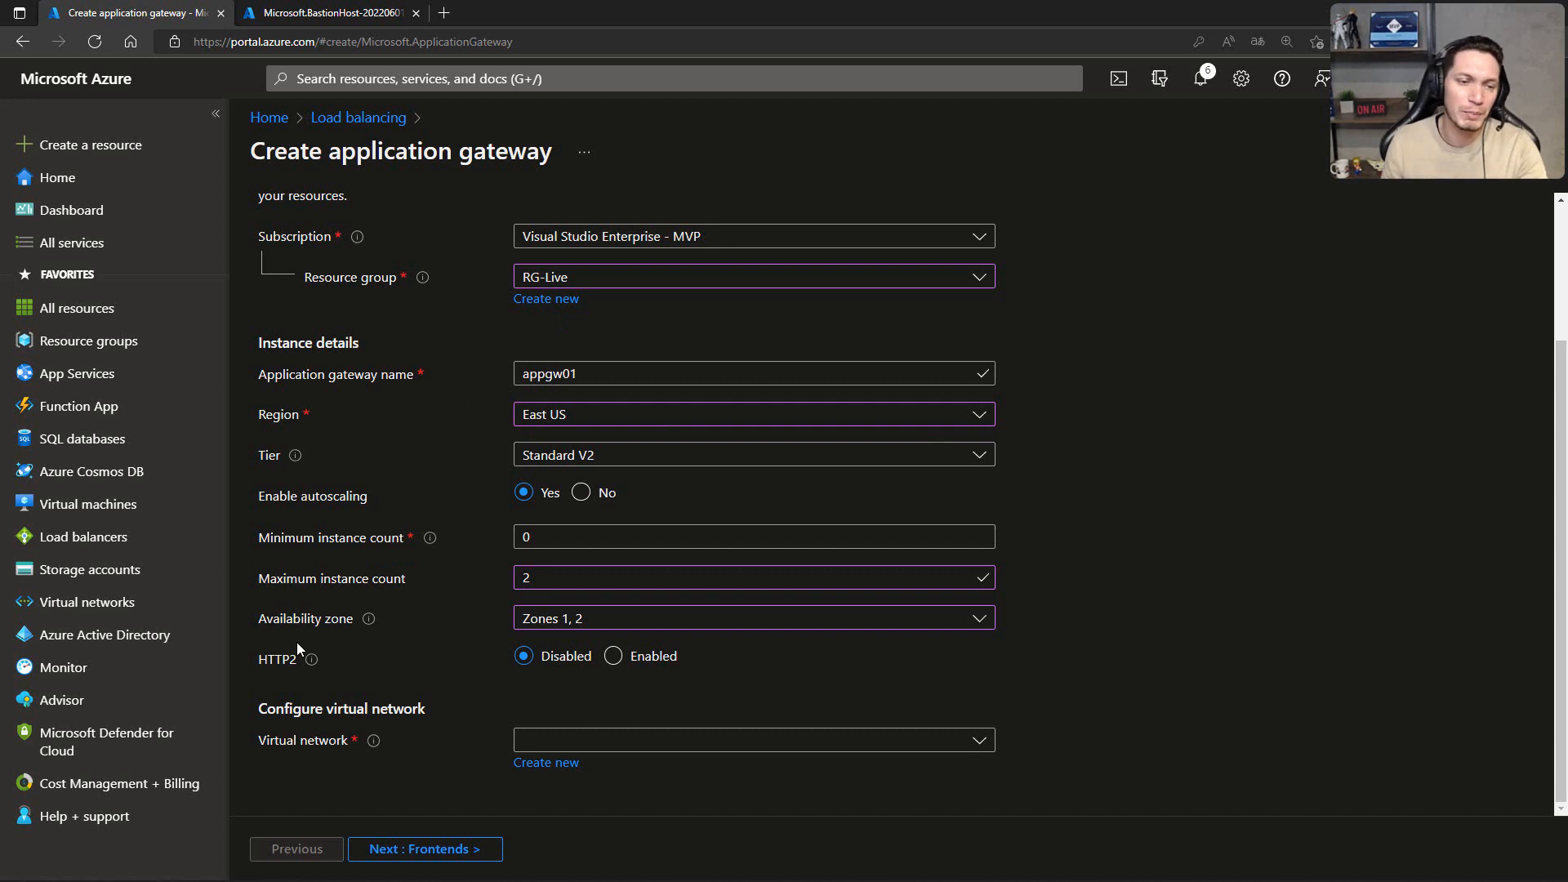
Step: Place the gateway in virtual network vnet-live with subnet sub-appgw (10.100.250.0/24), then continue to the frontend settings
click(977, 740)
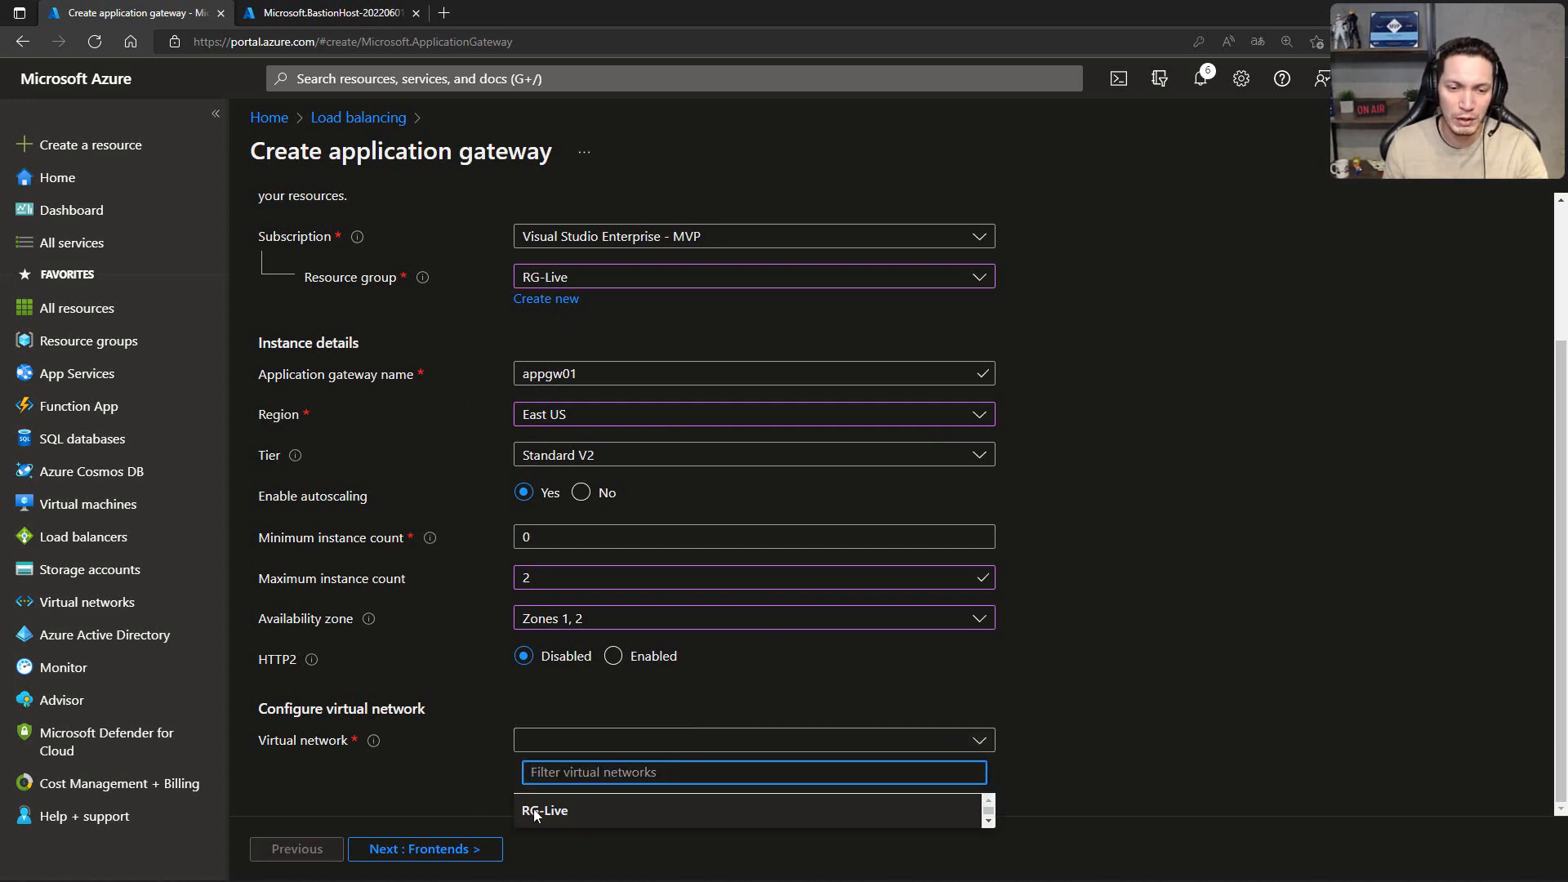
scroll(533, 805, down, 1)
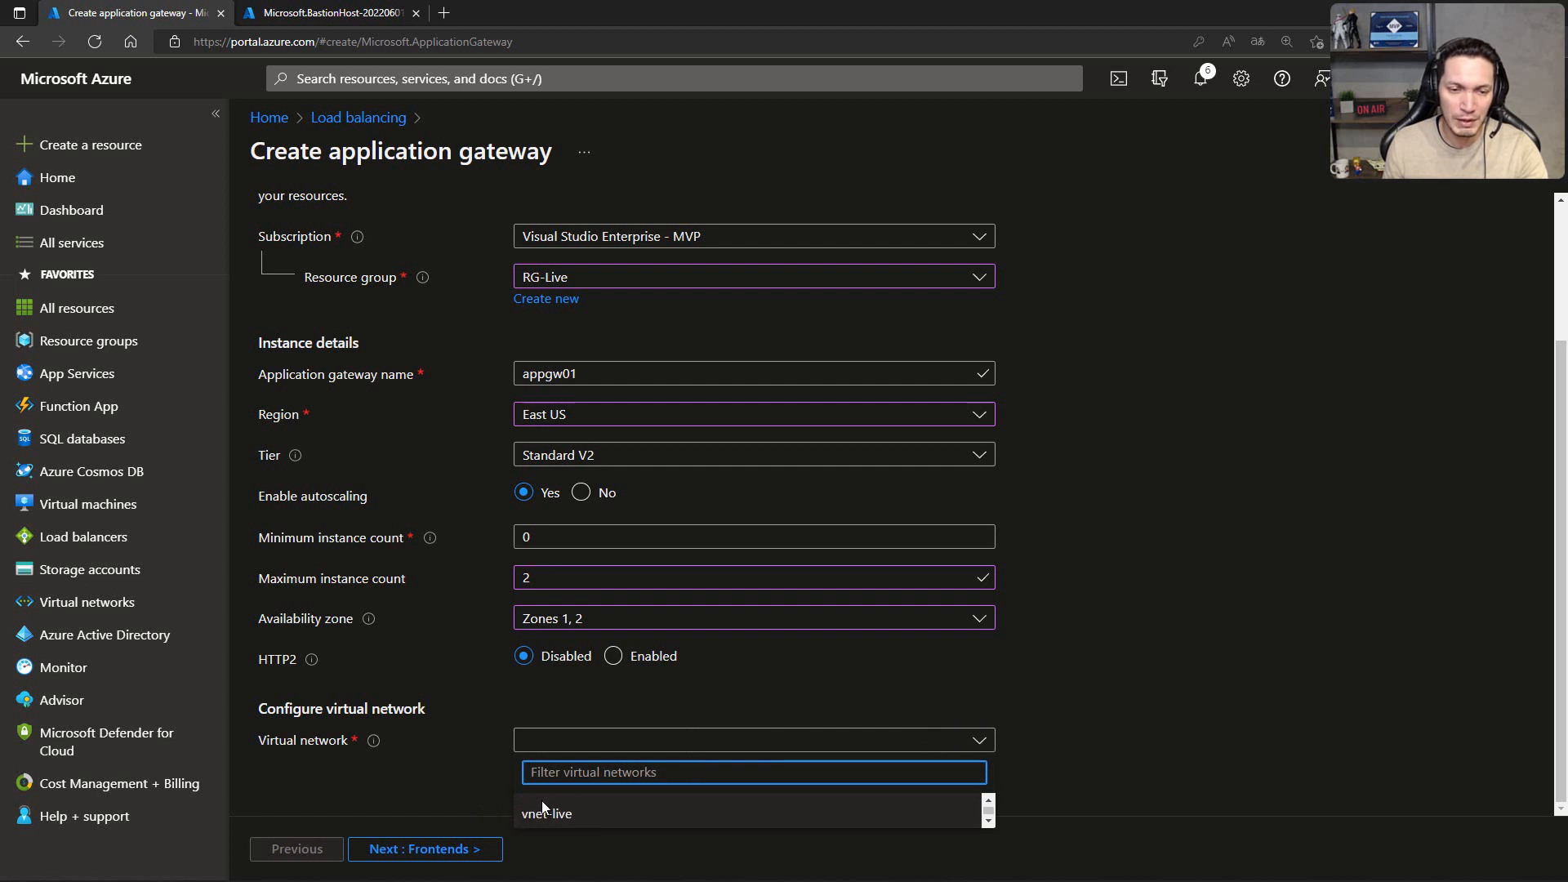
click(549, 819)
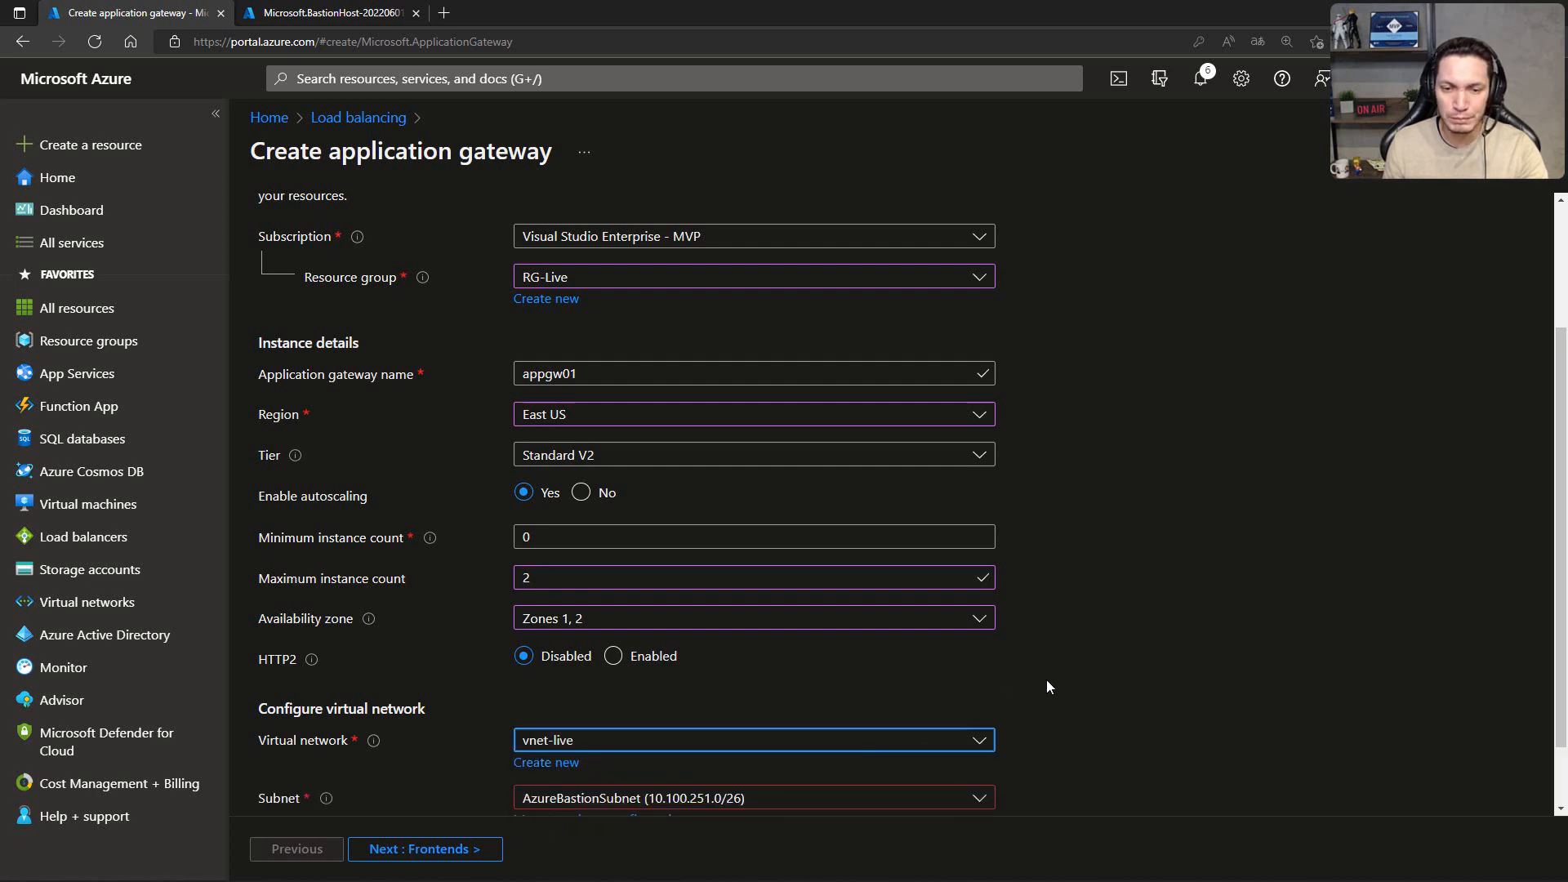
scroll(1052, 678, down, 1)
click(954, 725)
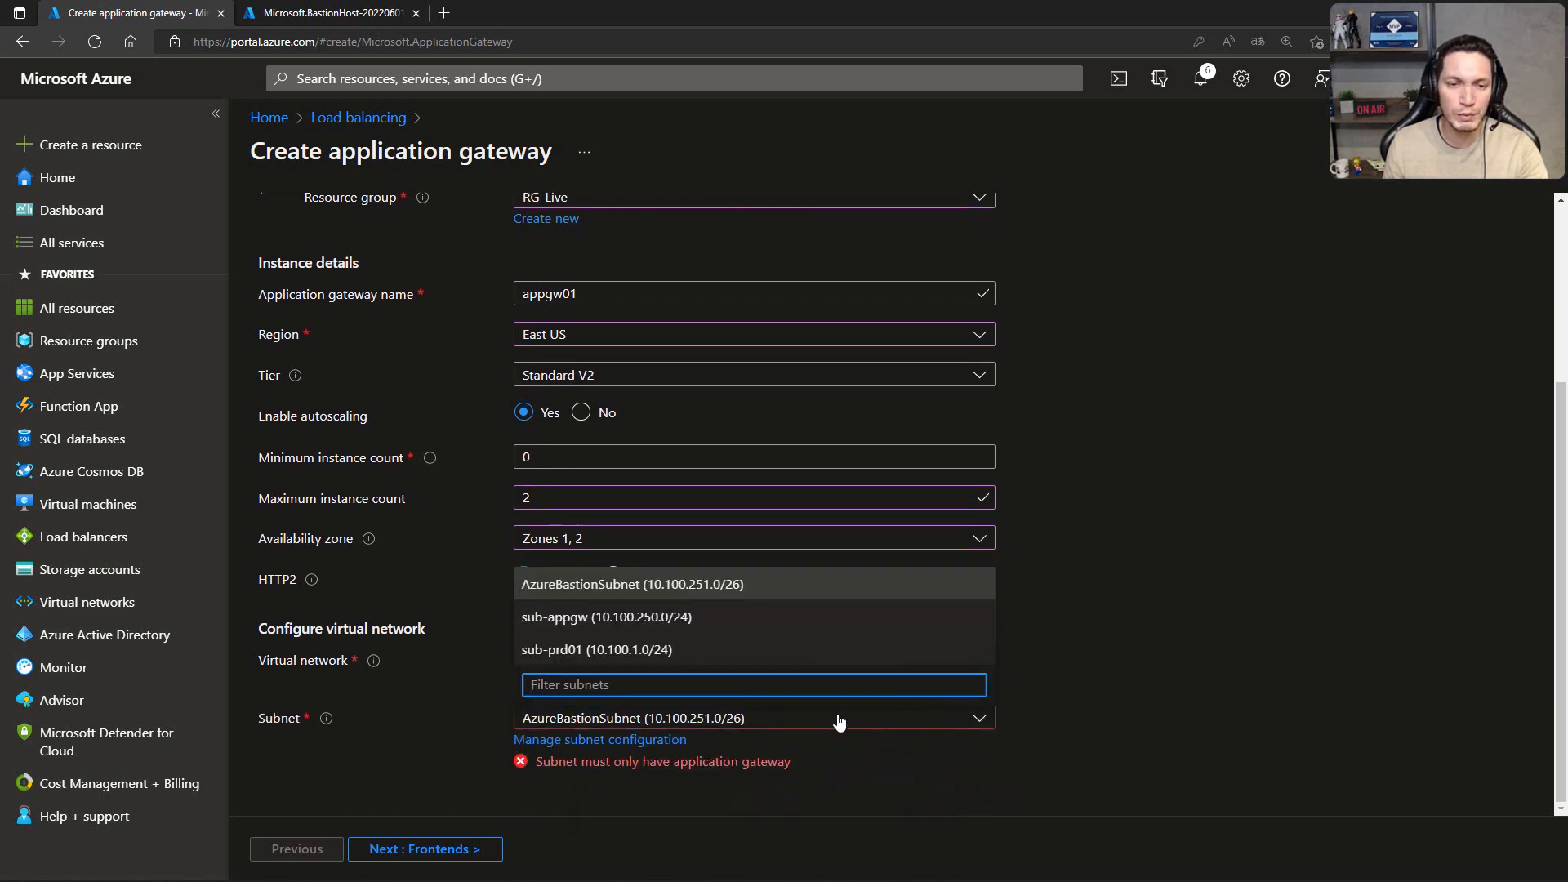
click(555, 649)
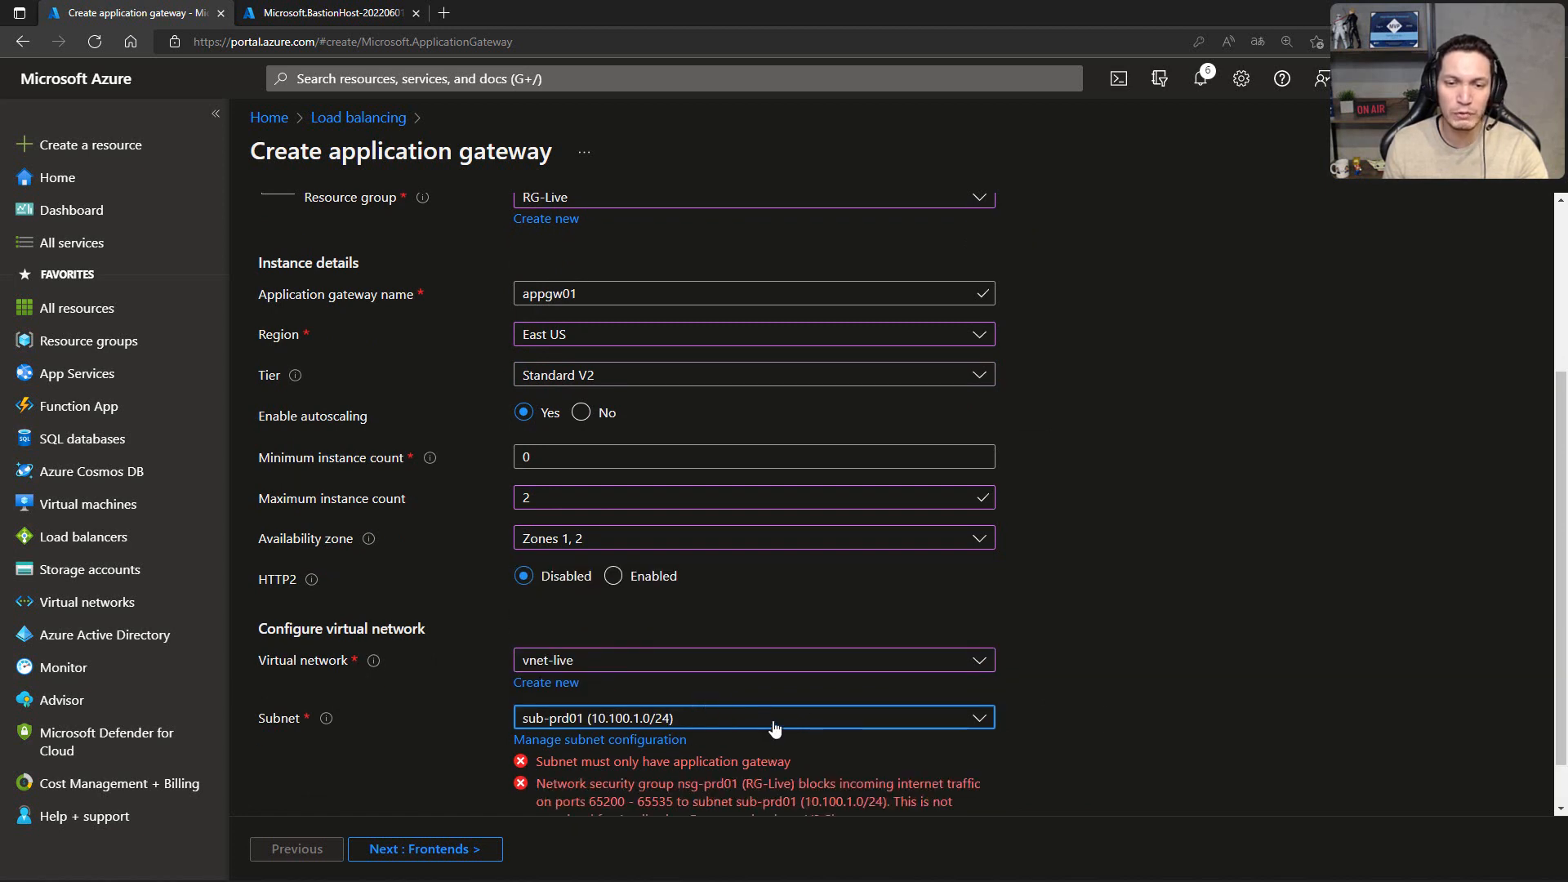
click(776, 724)
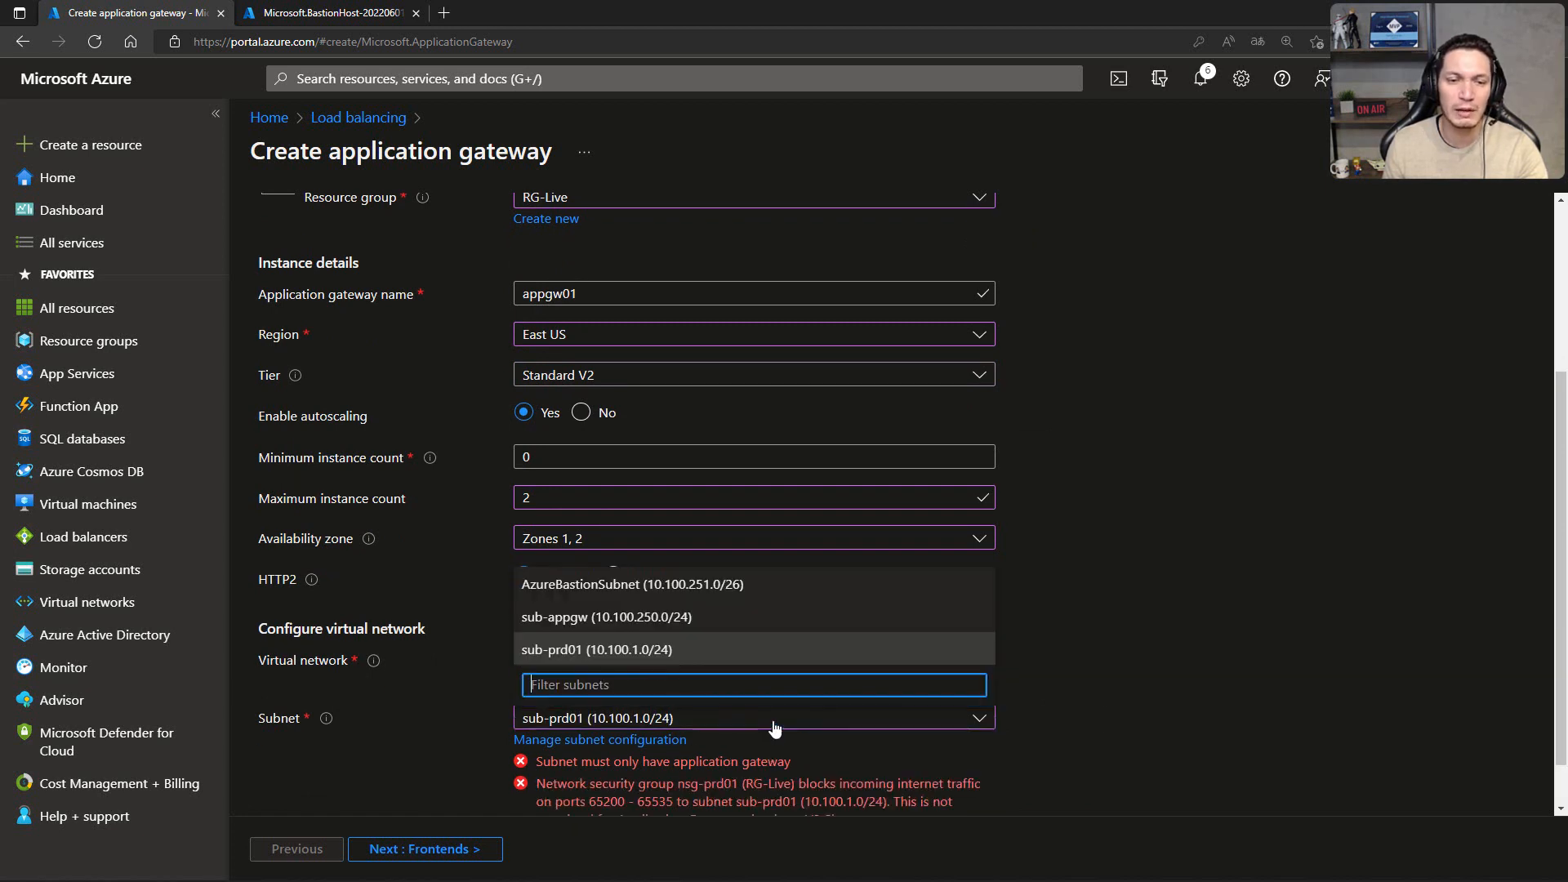
click(557, 622)
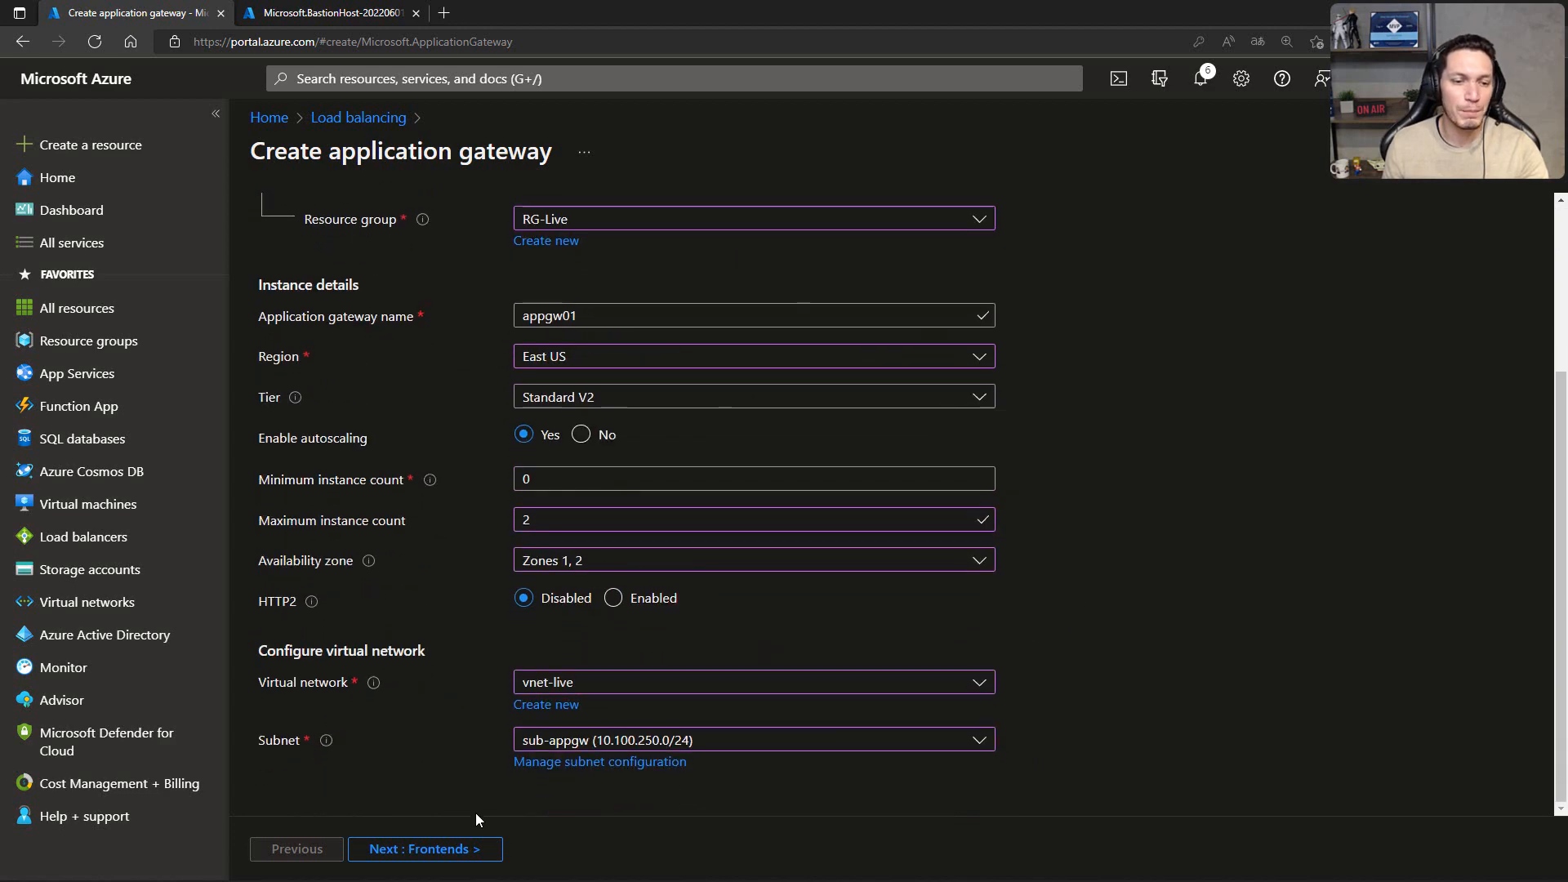
click(433, 849)
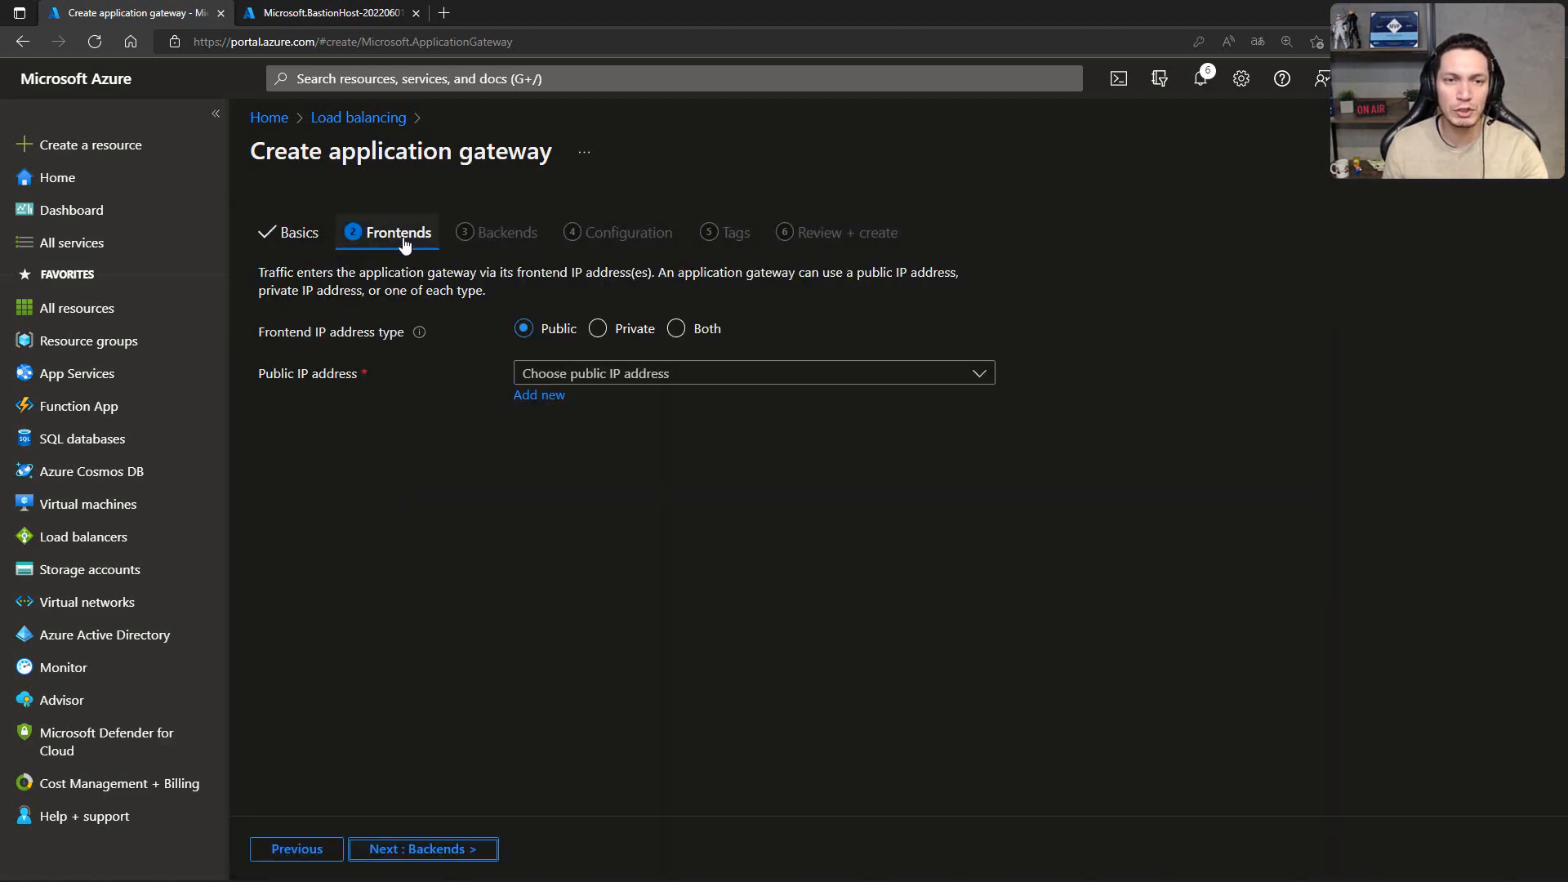
Step: Add a new public IP named pip-appgw01 as the gateway's frontend address and continue to the backend settings
click(732, 382)
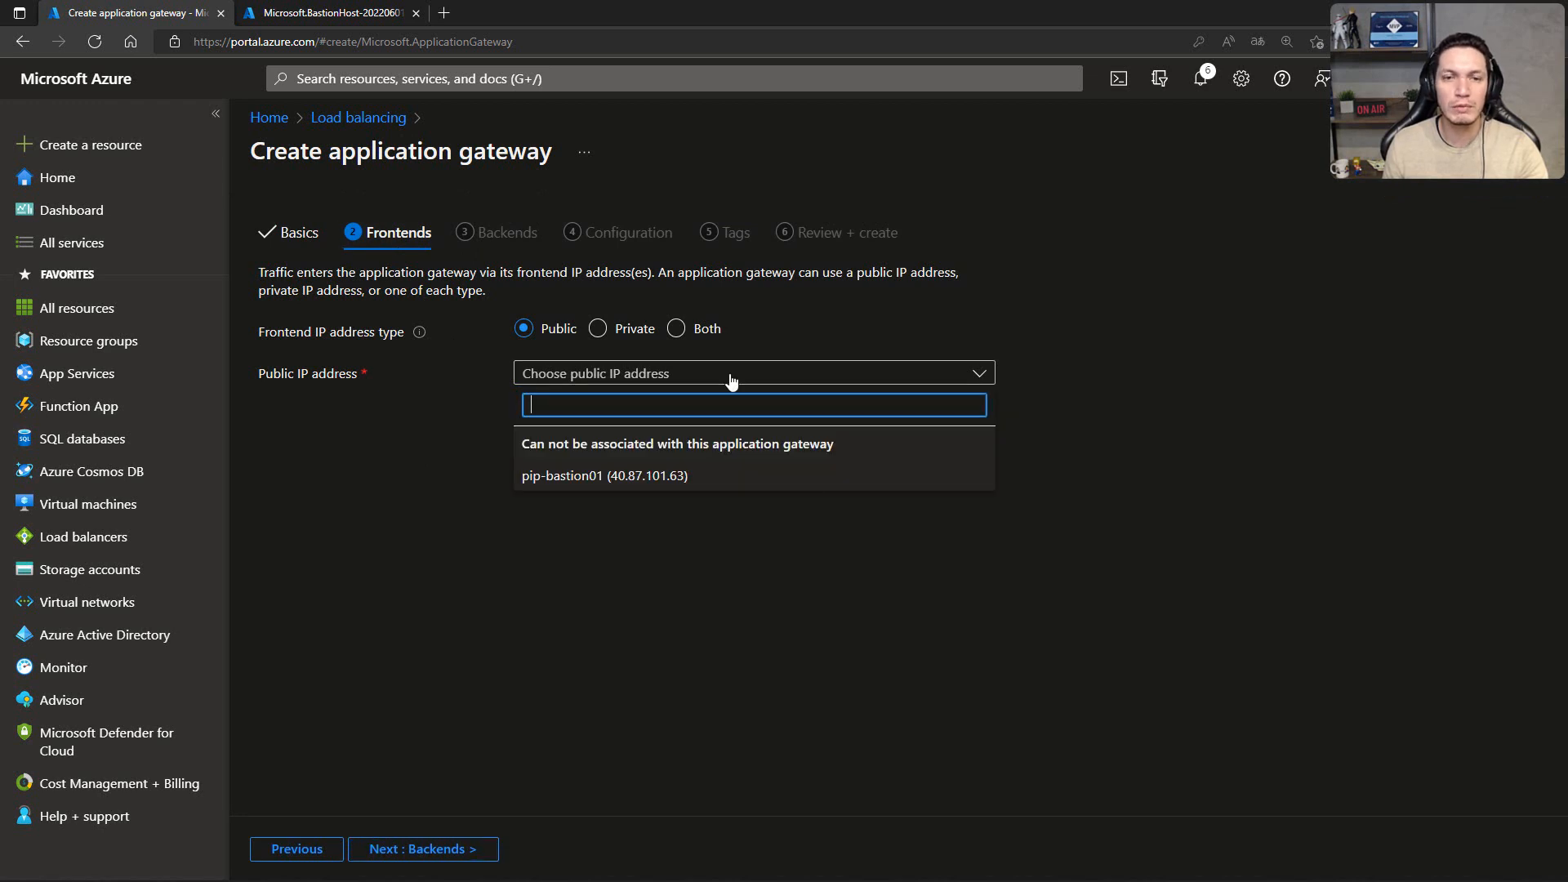
click(421, 480)
click(537, 397)
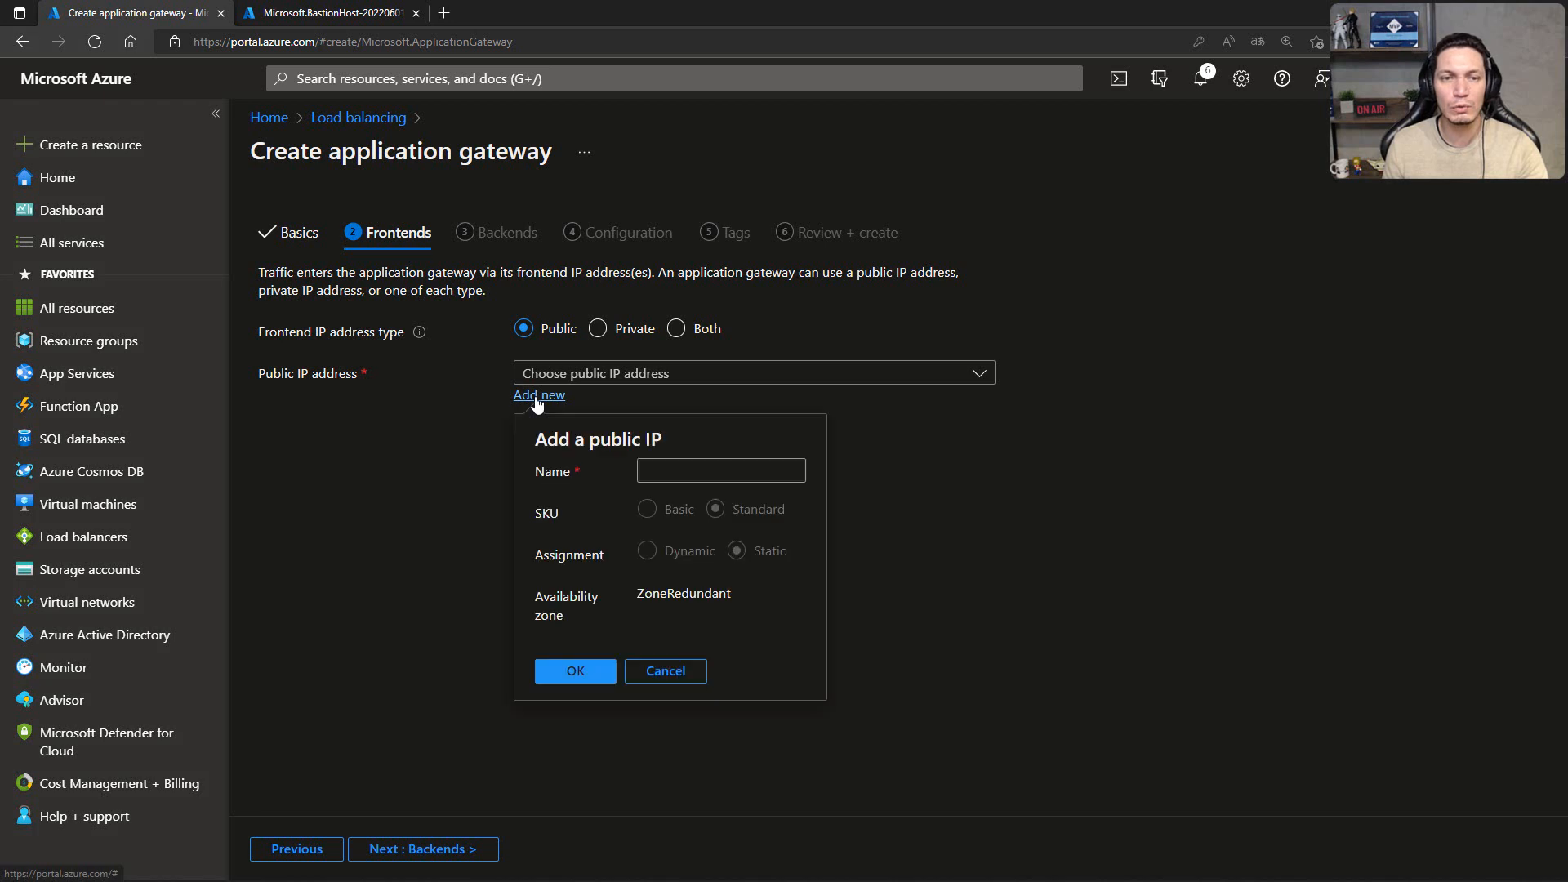
text(pip)
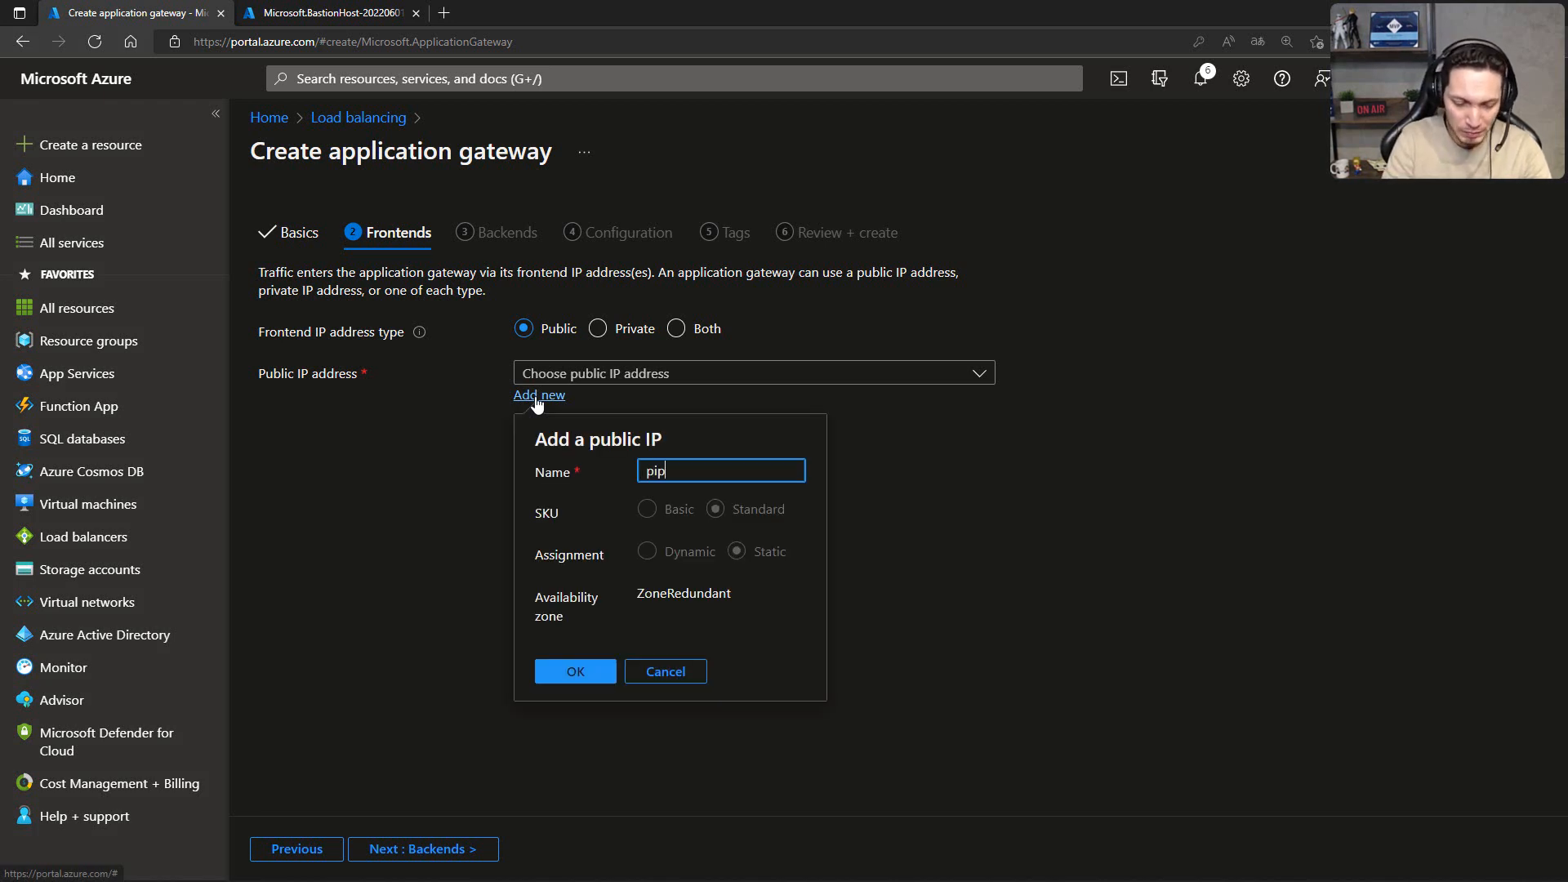
text(-appgw01)
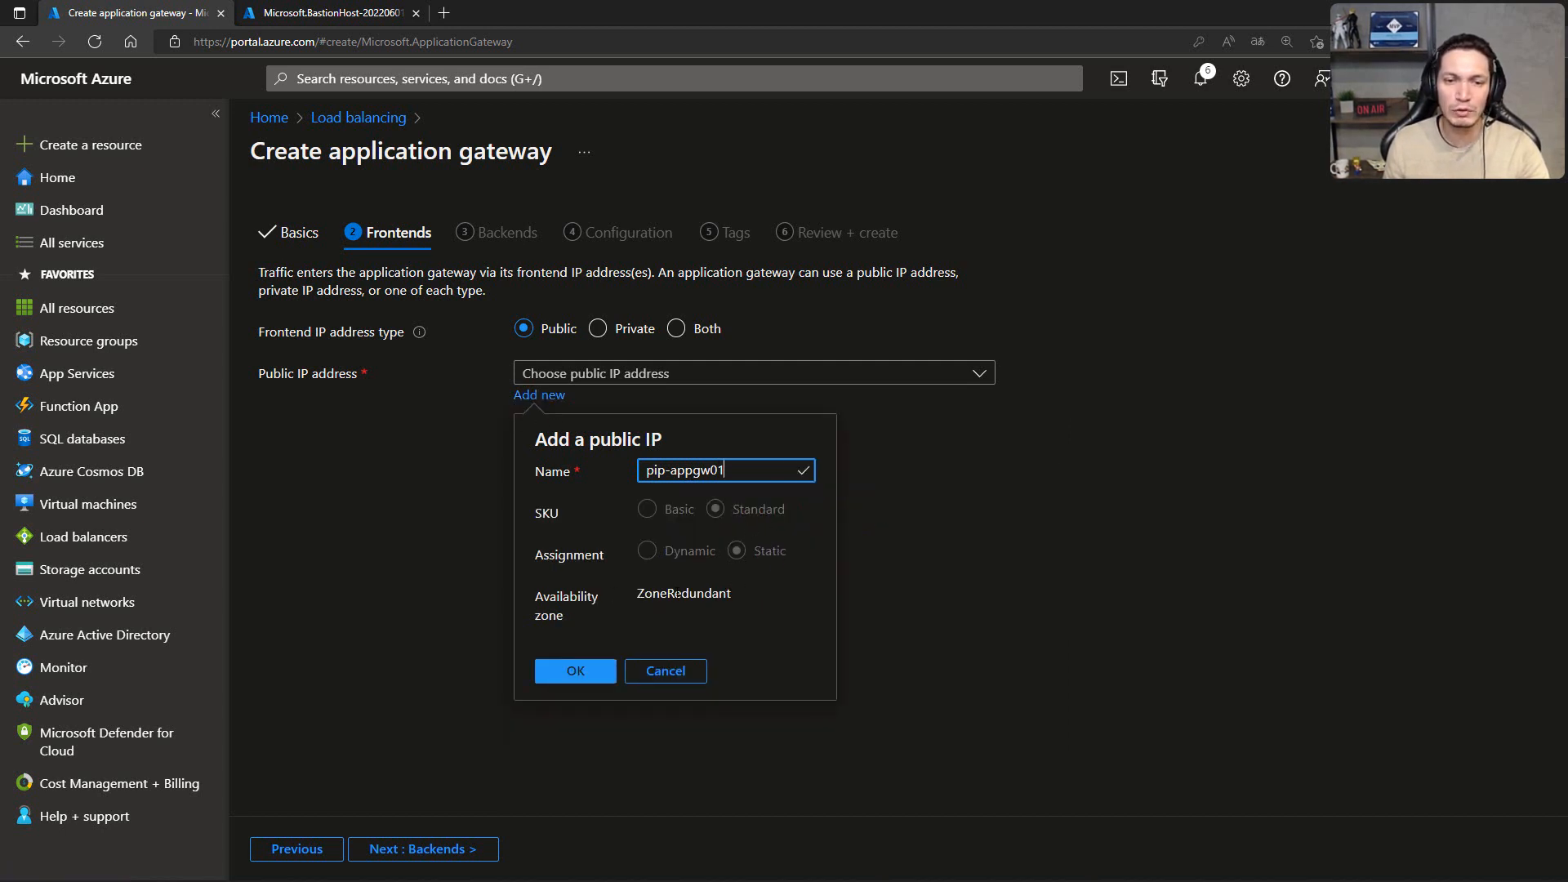
click(590, 664)
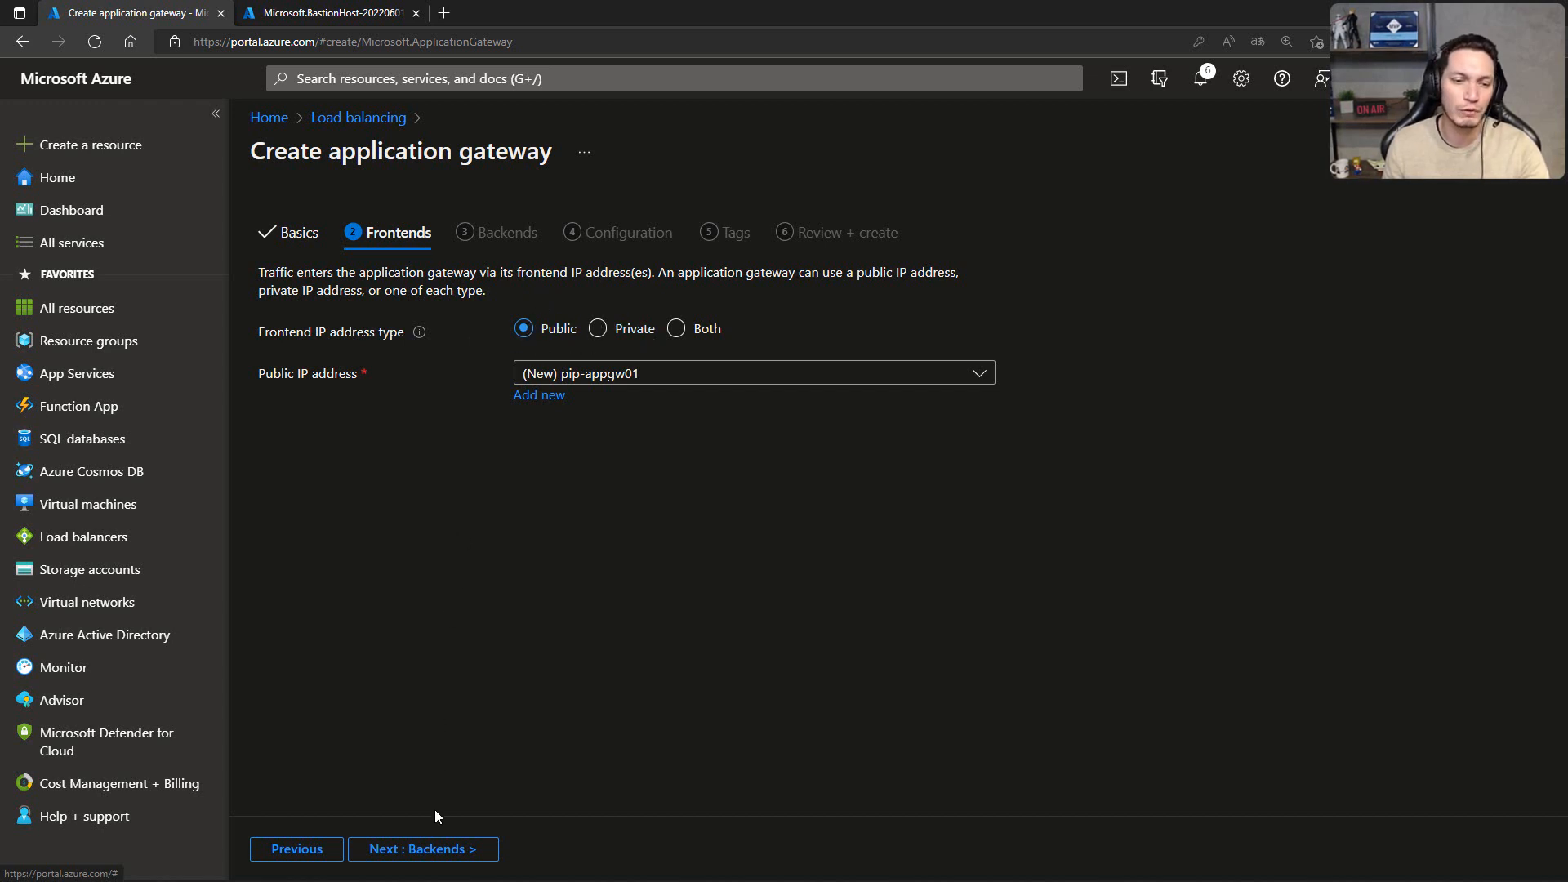
click(424, 849)
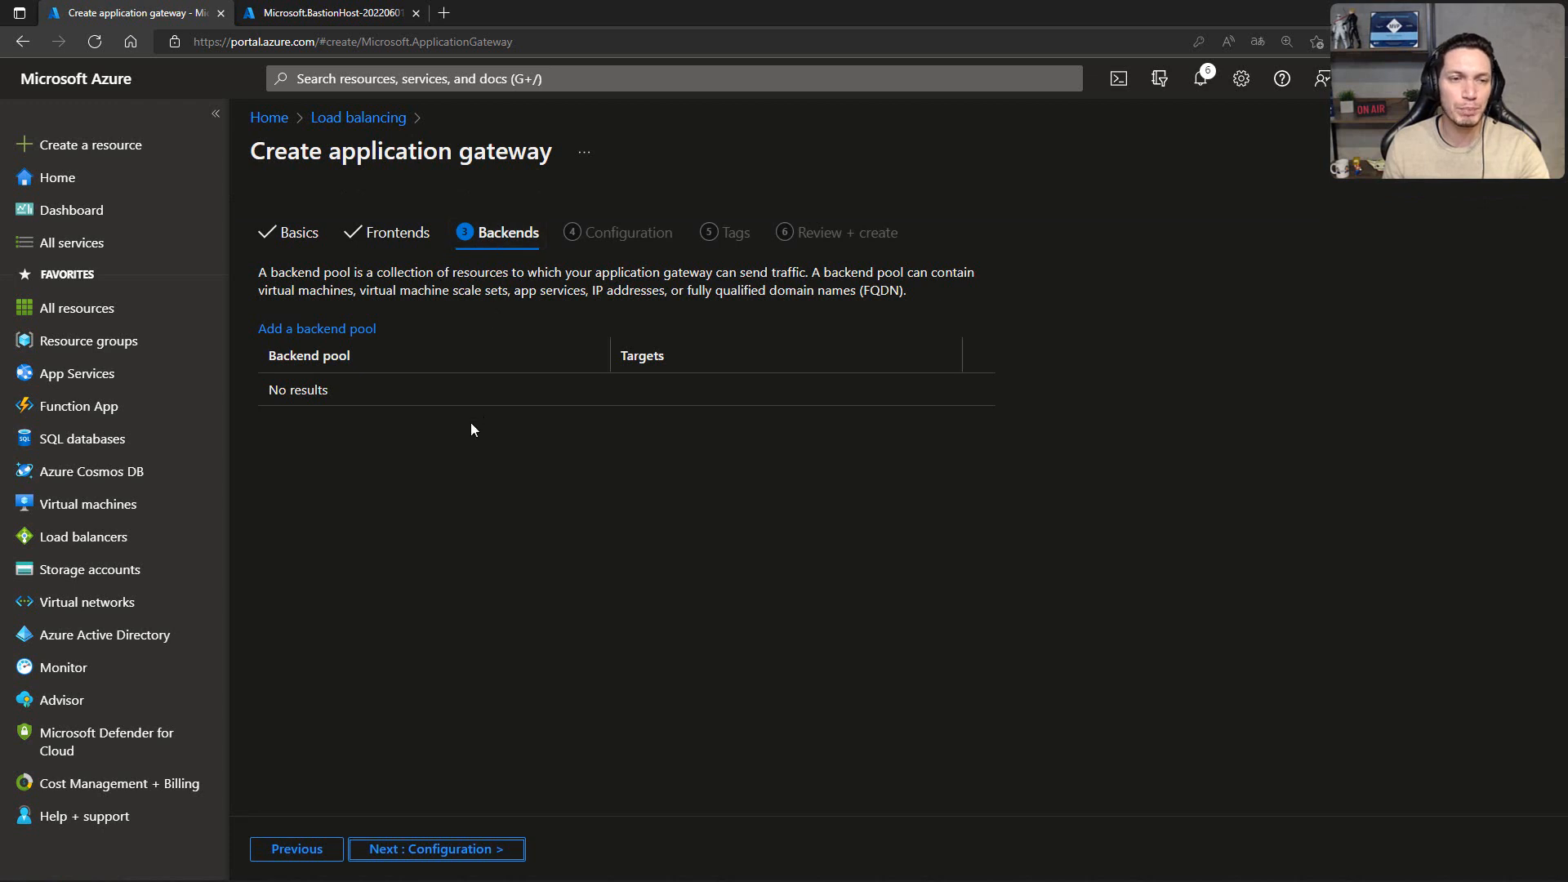
Step: Start a new backend pool for the application gateway and name it pool-websrv
click(314, 328)
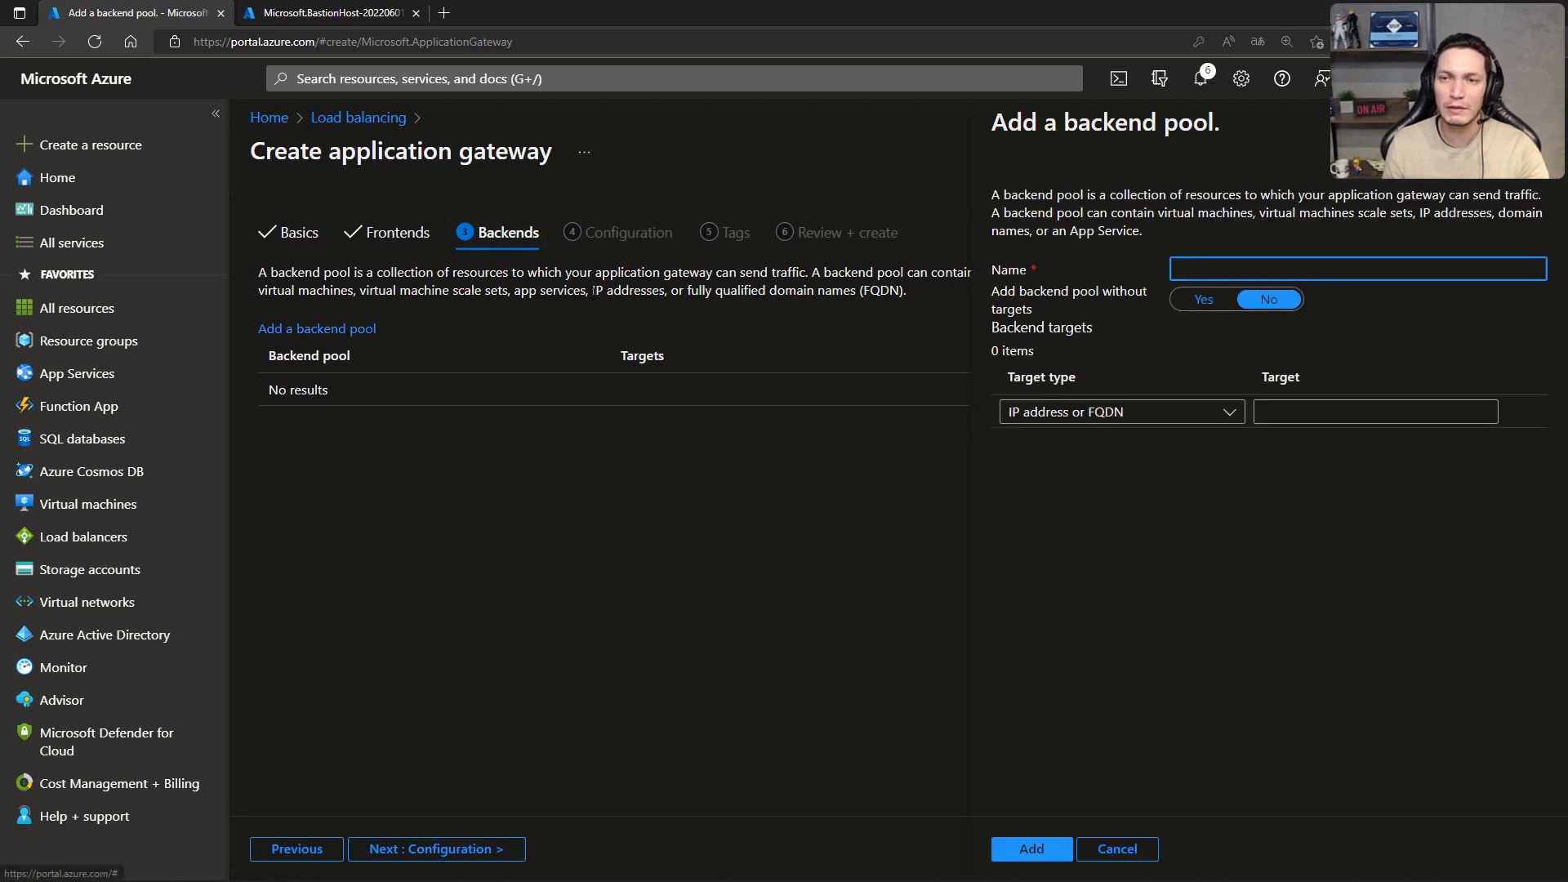
text(pool)
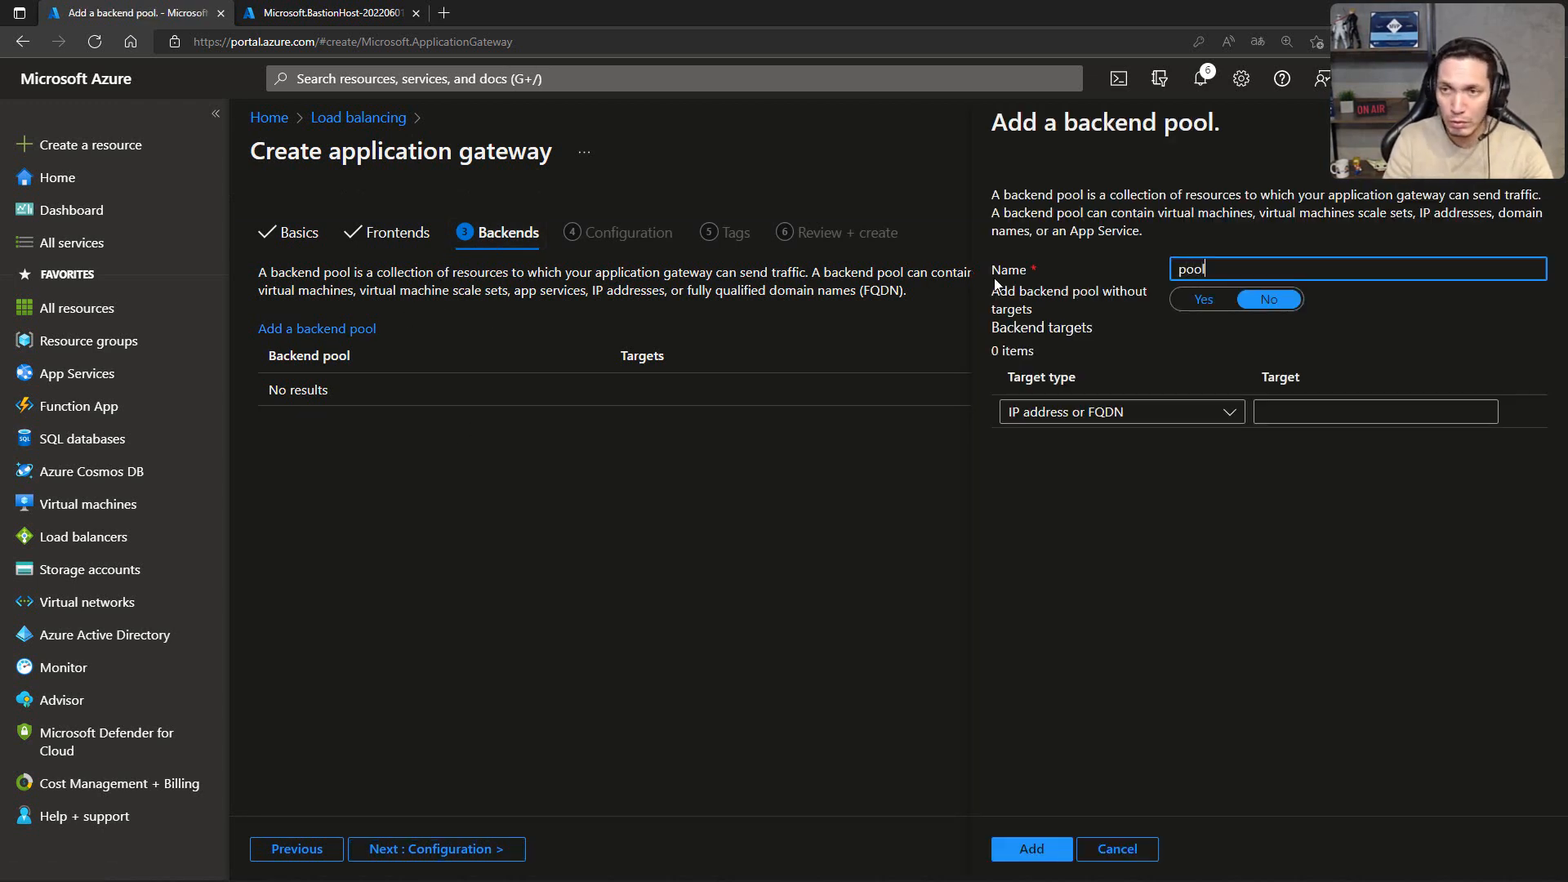
text(-)
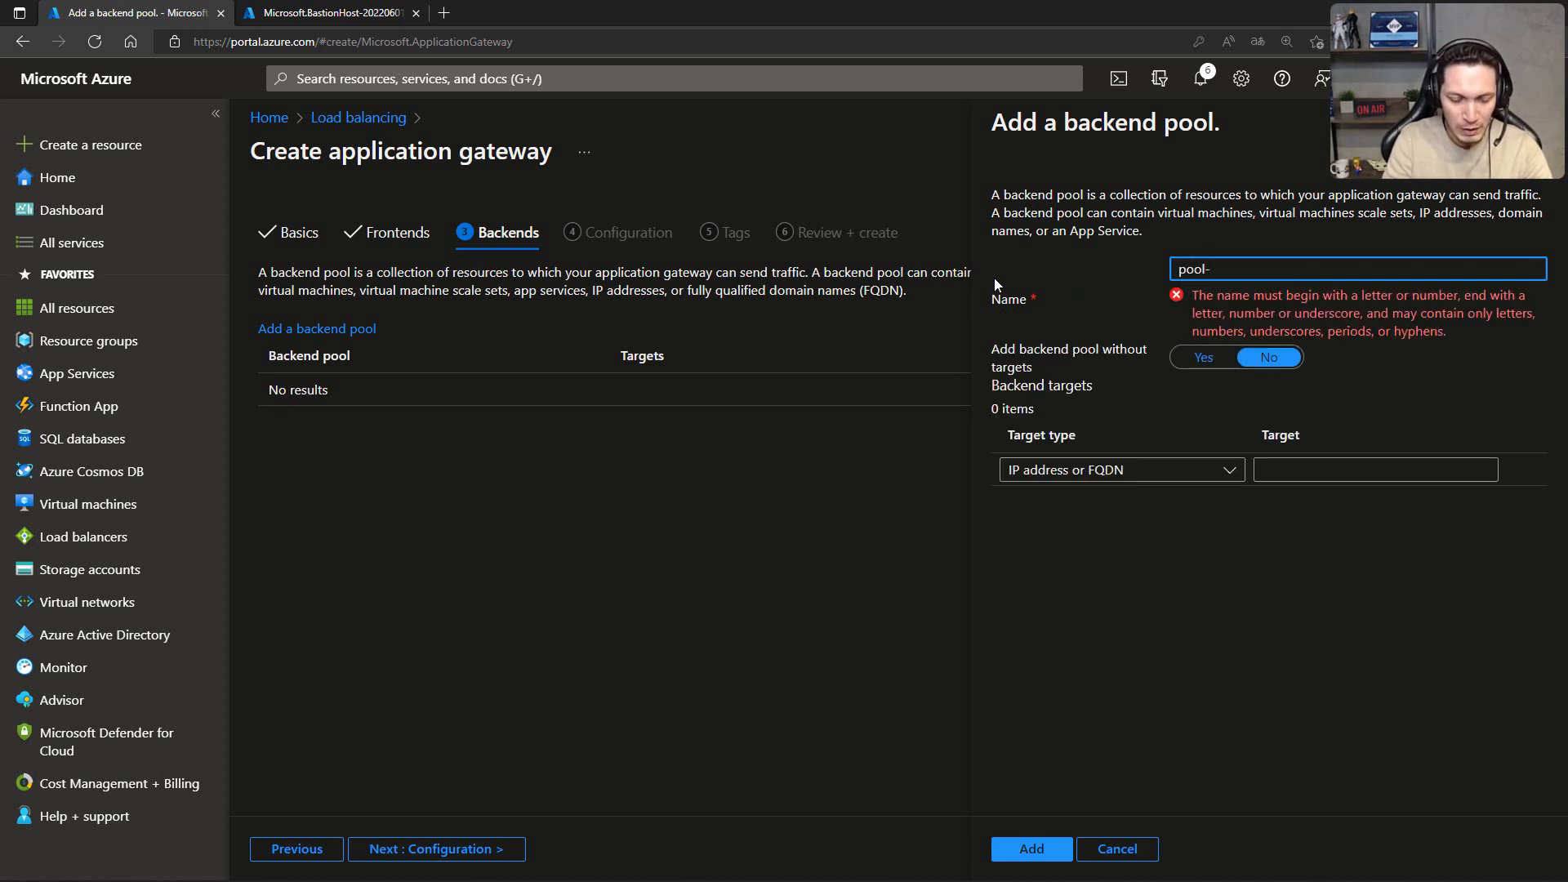
text(websrv)
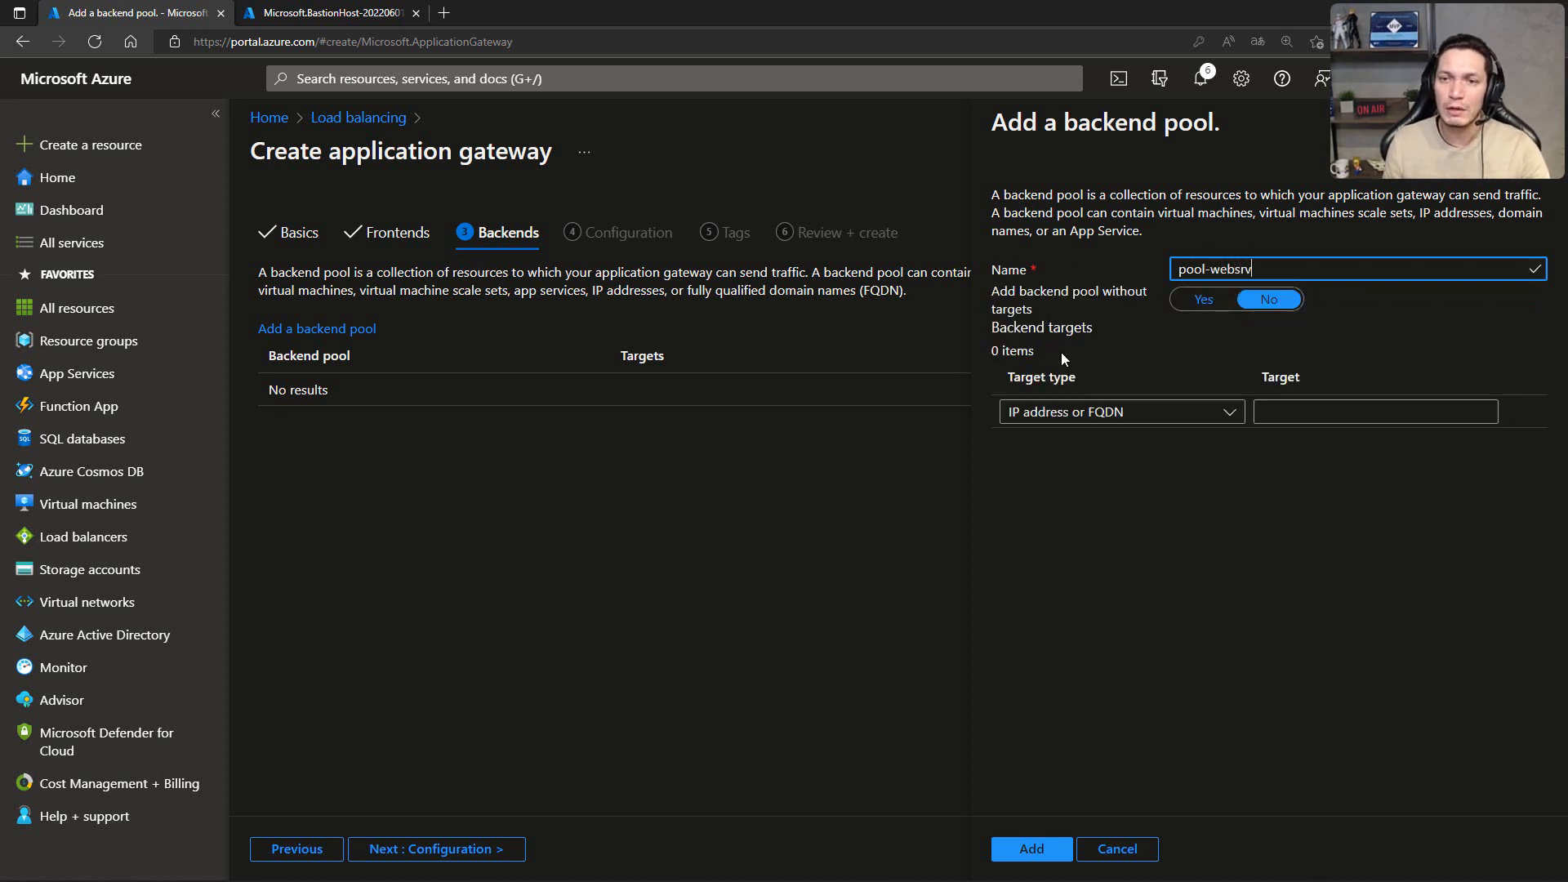
Step: Add virtual machine vm-web01's interface vm-web01439_z1 (10.100.1.4) as the pool's first backend target
click(1221, 414)
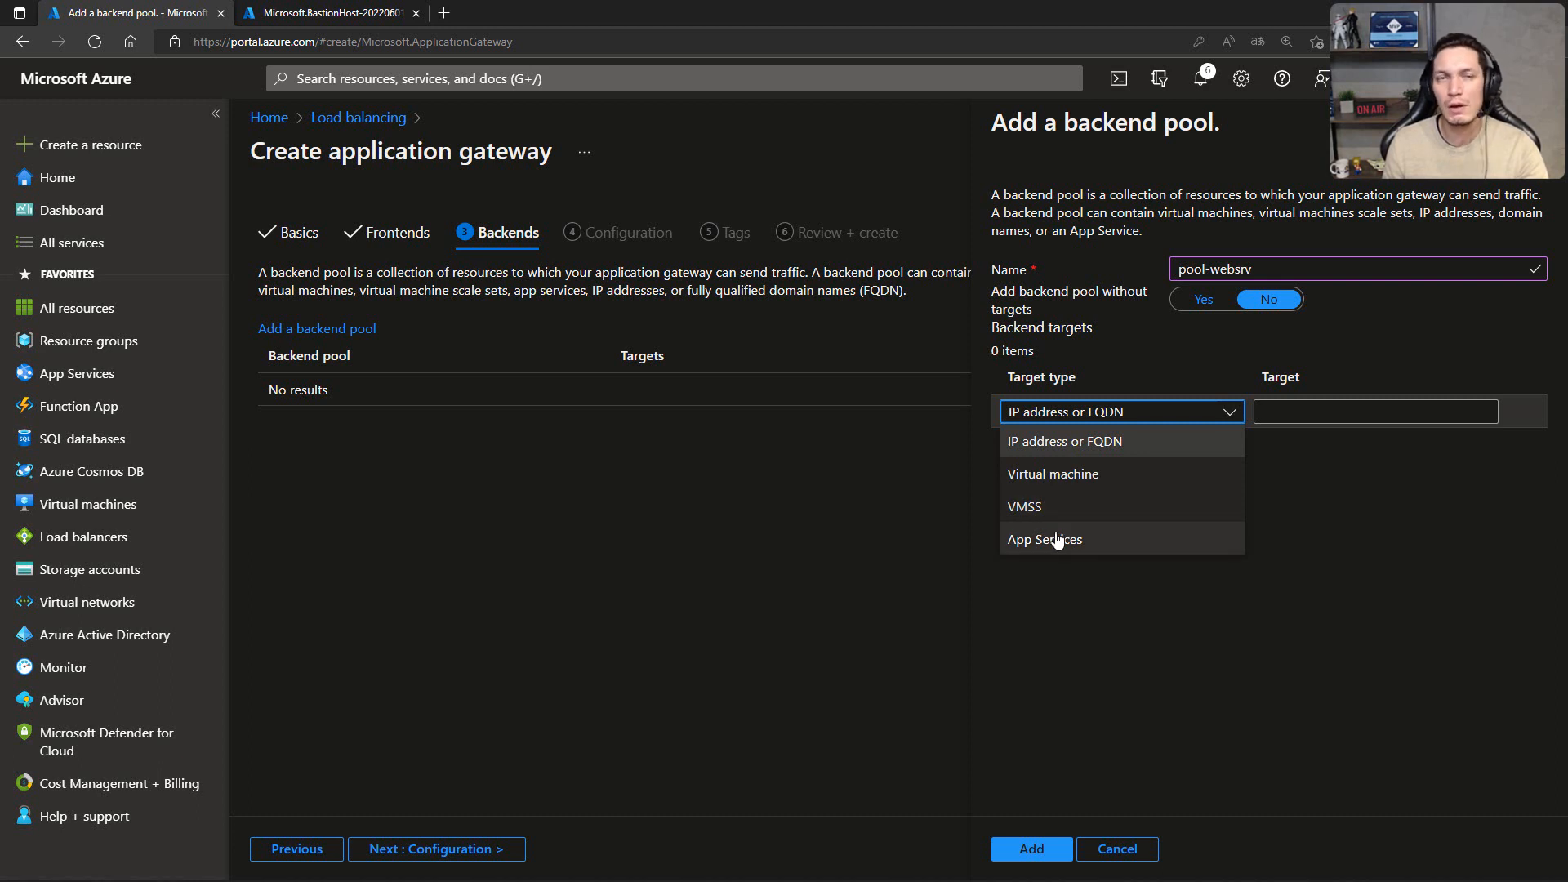
click(1075, 482)
click(1270, 423)
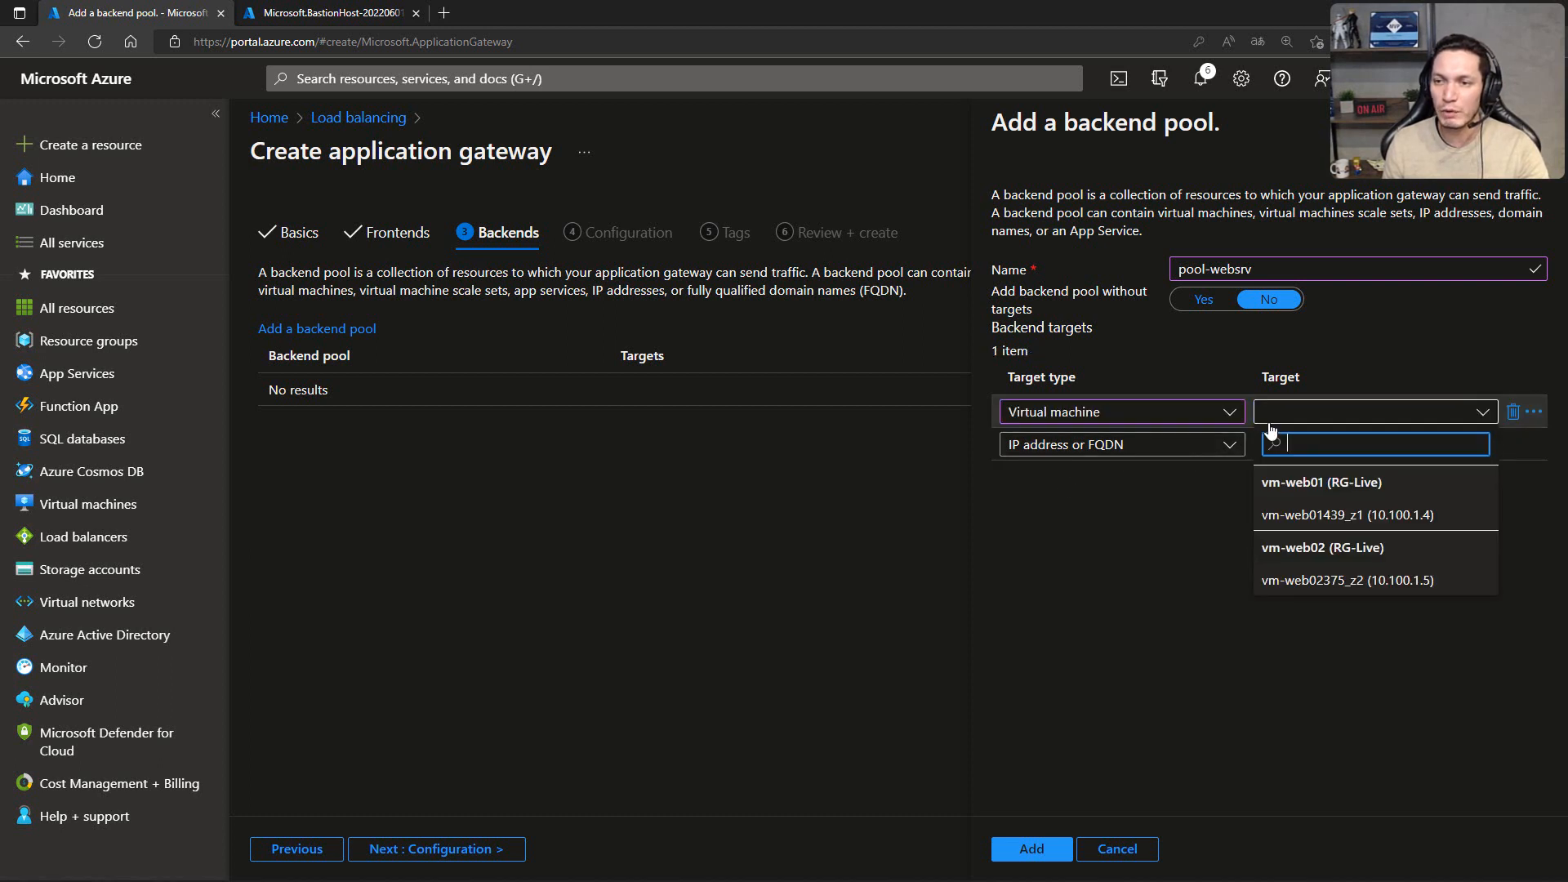
click(1288, 513)
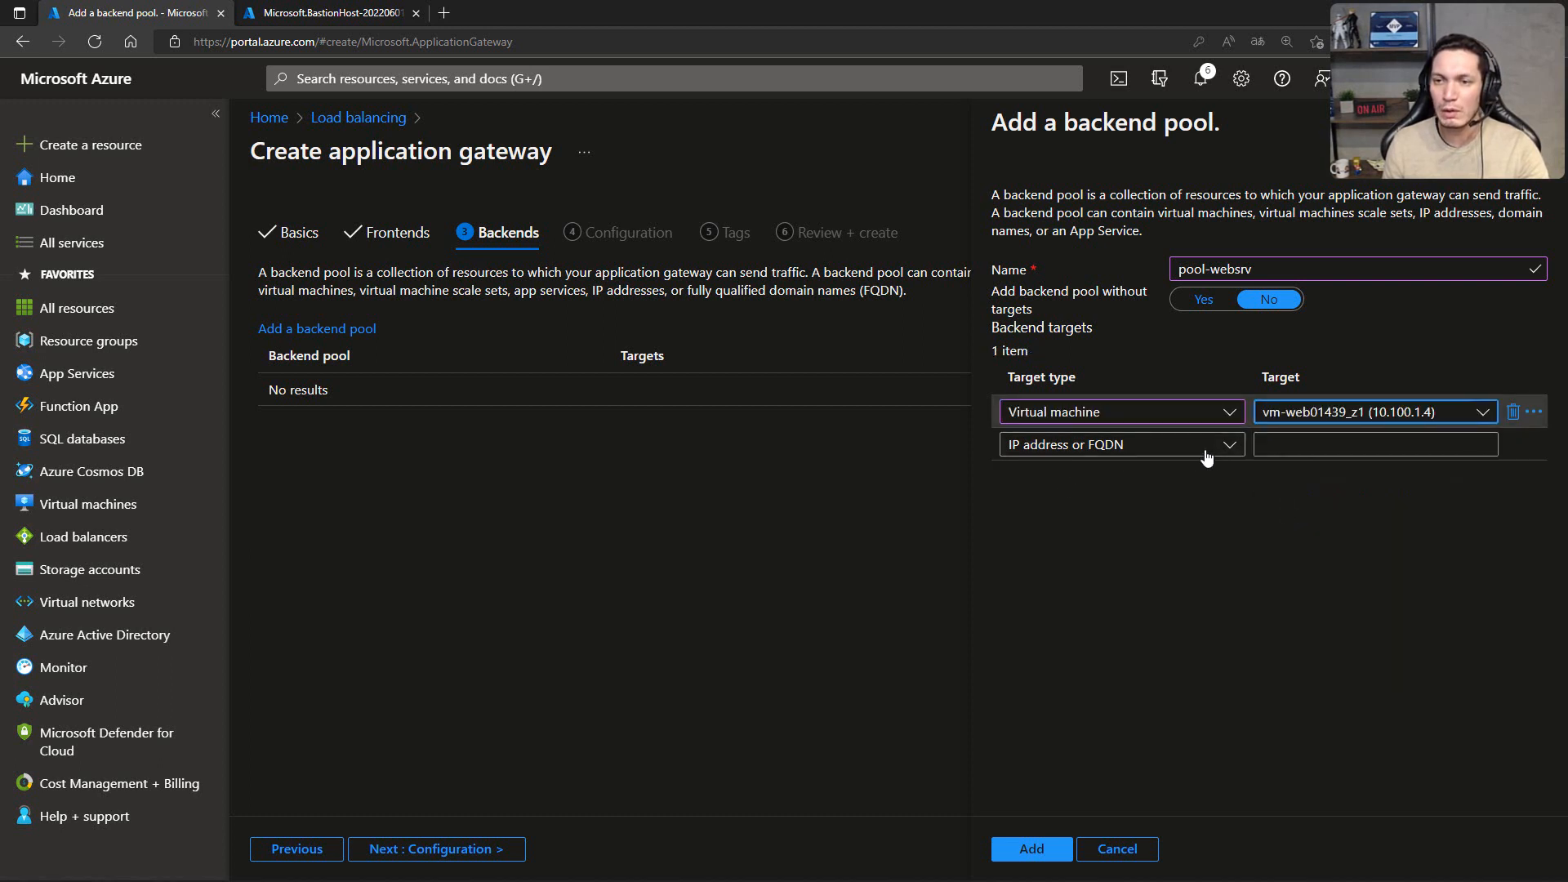
Step: Add virtual machine vm-web02's interface vm-web02375_z2 (10.100.1.5) as the second target, save the pool and continue to the configuration settings
click(1185, 445)
click(1085, 502)
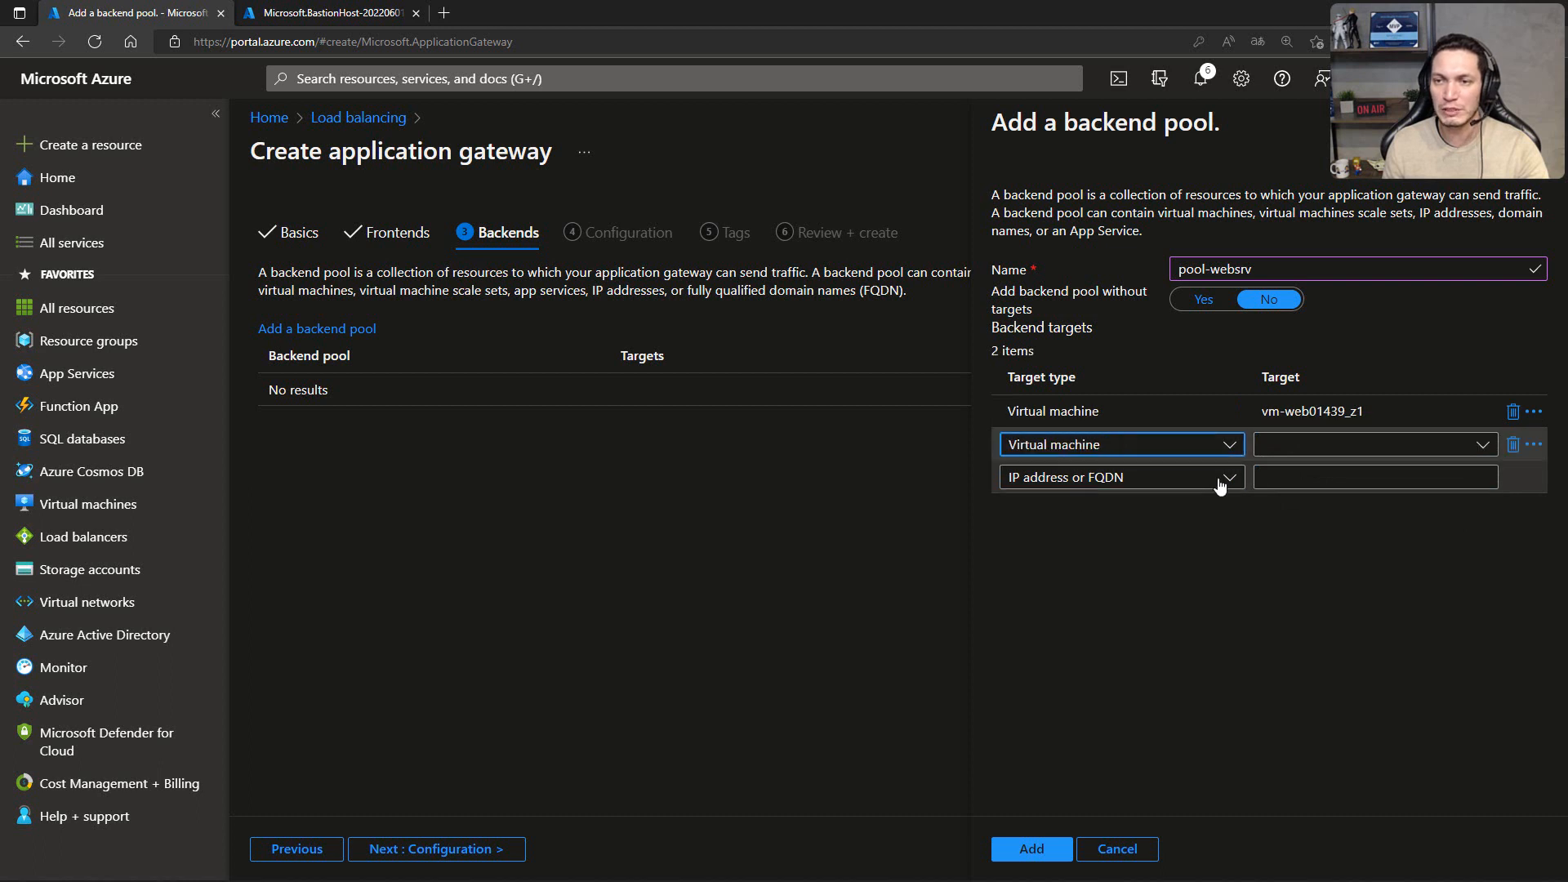
click(1281, 449)
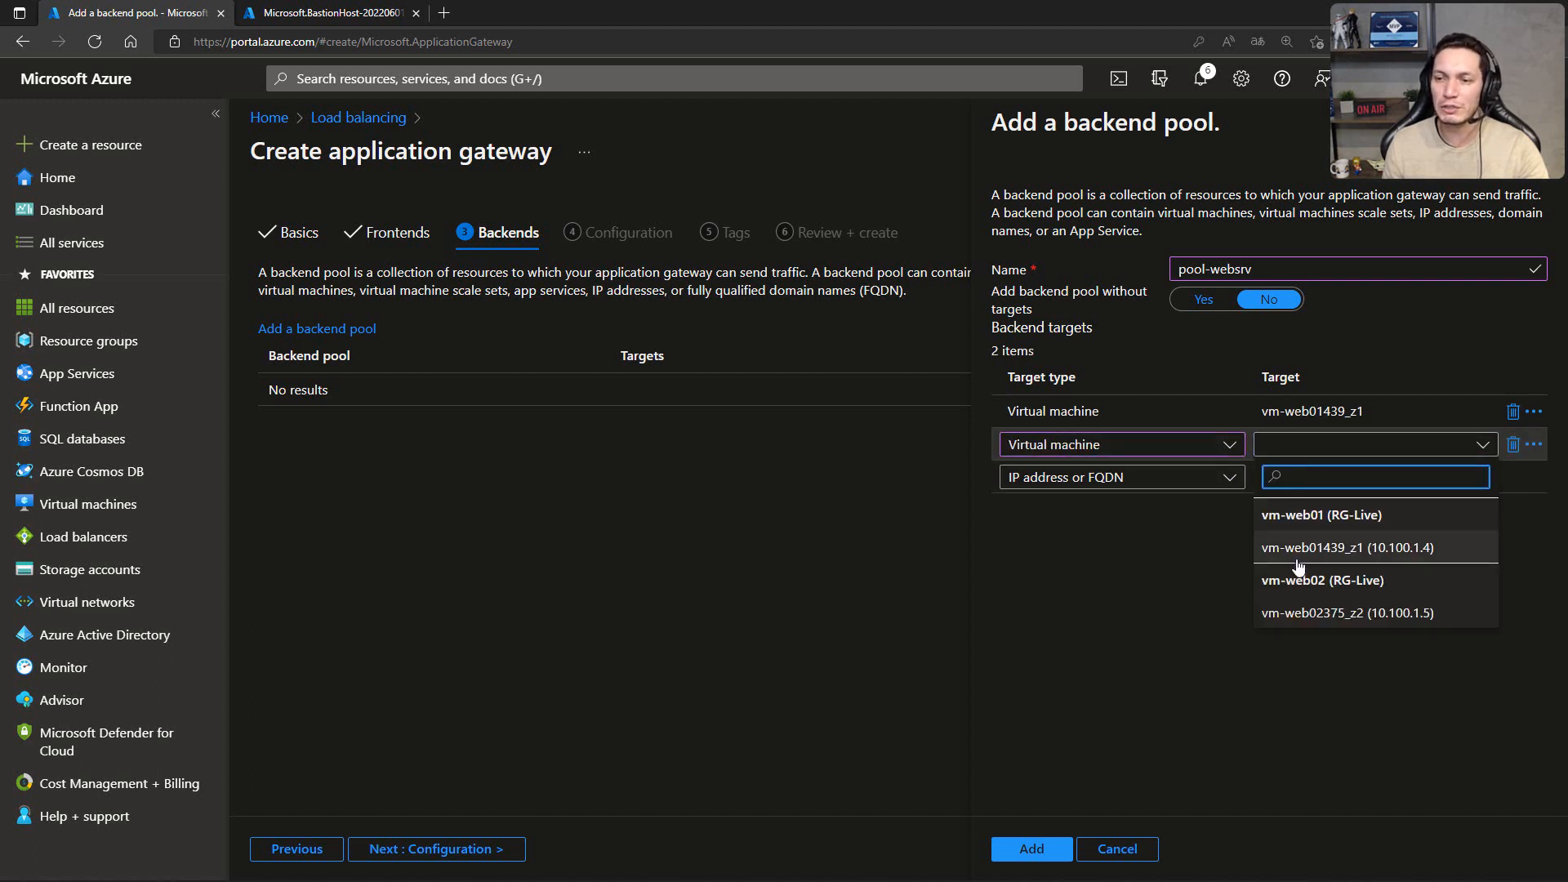
click(1294, 605)
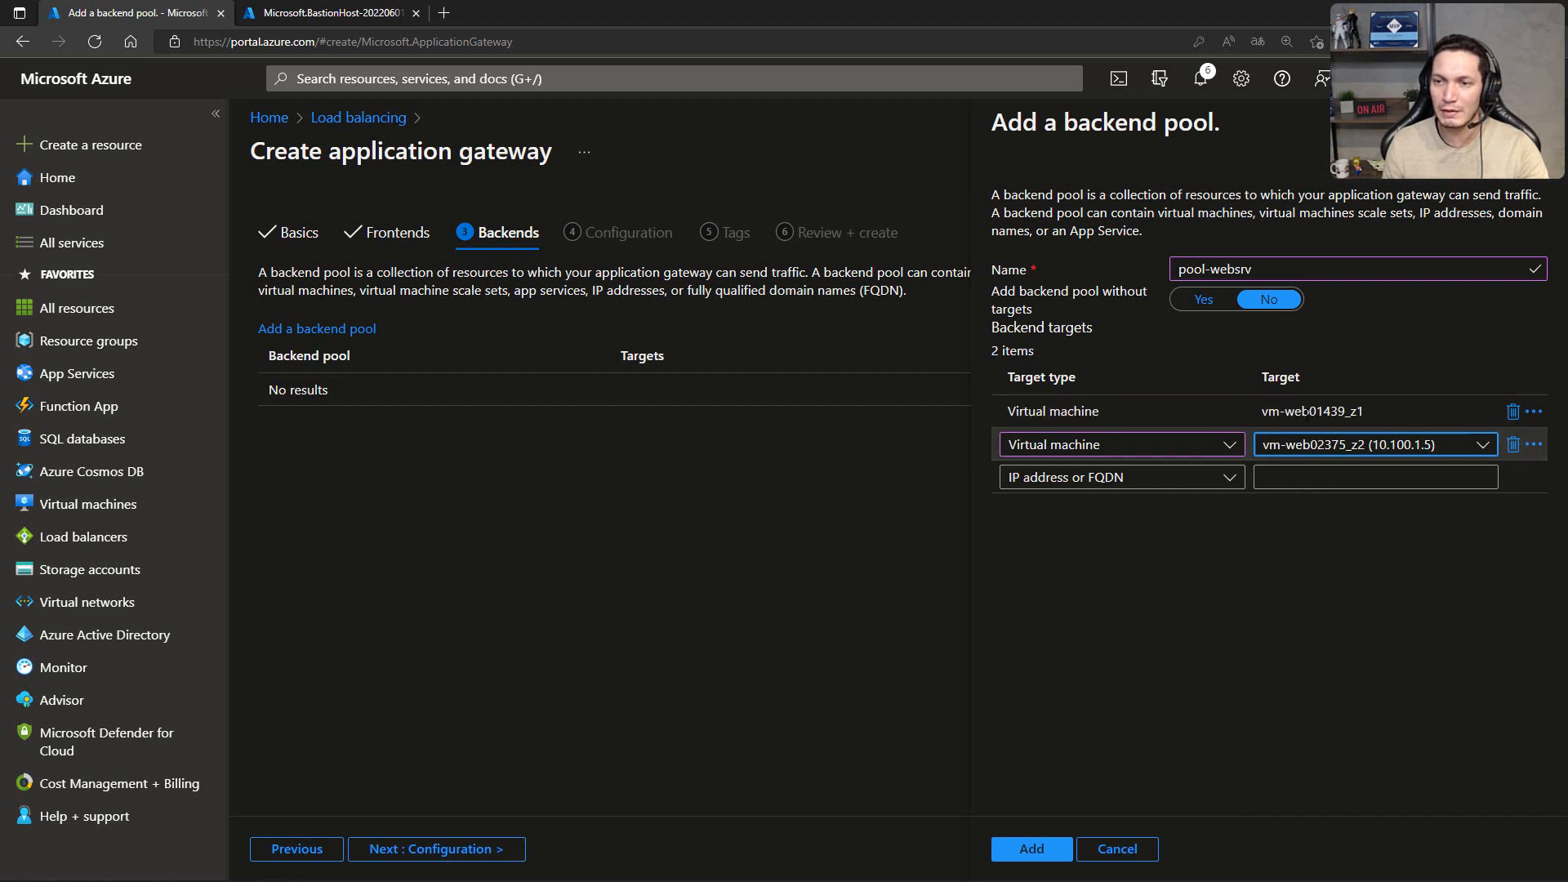
click(1033, 850)
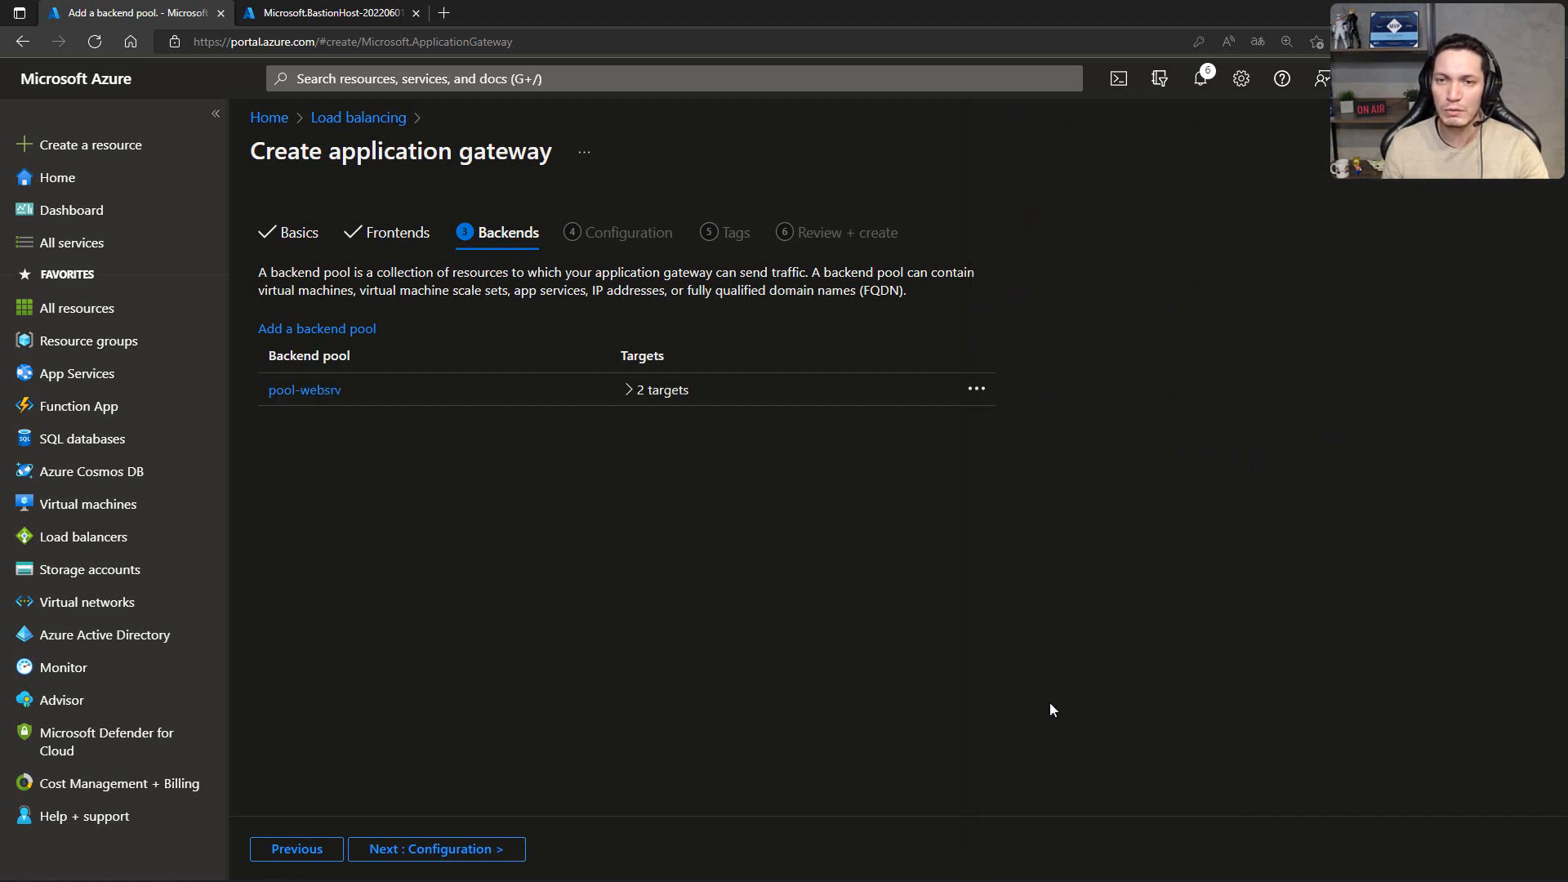
click(458, 849)
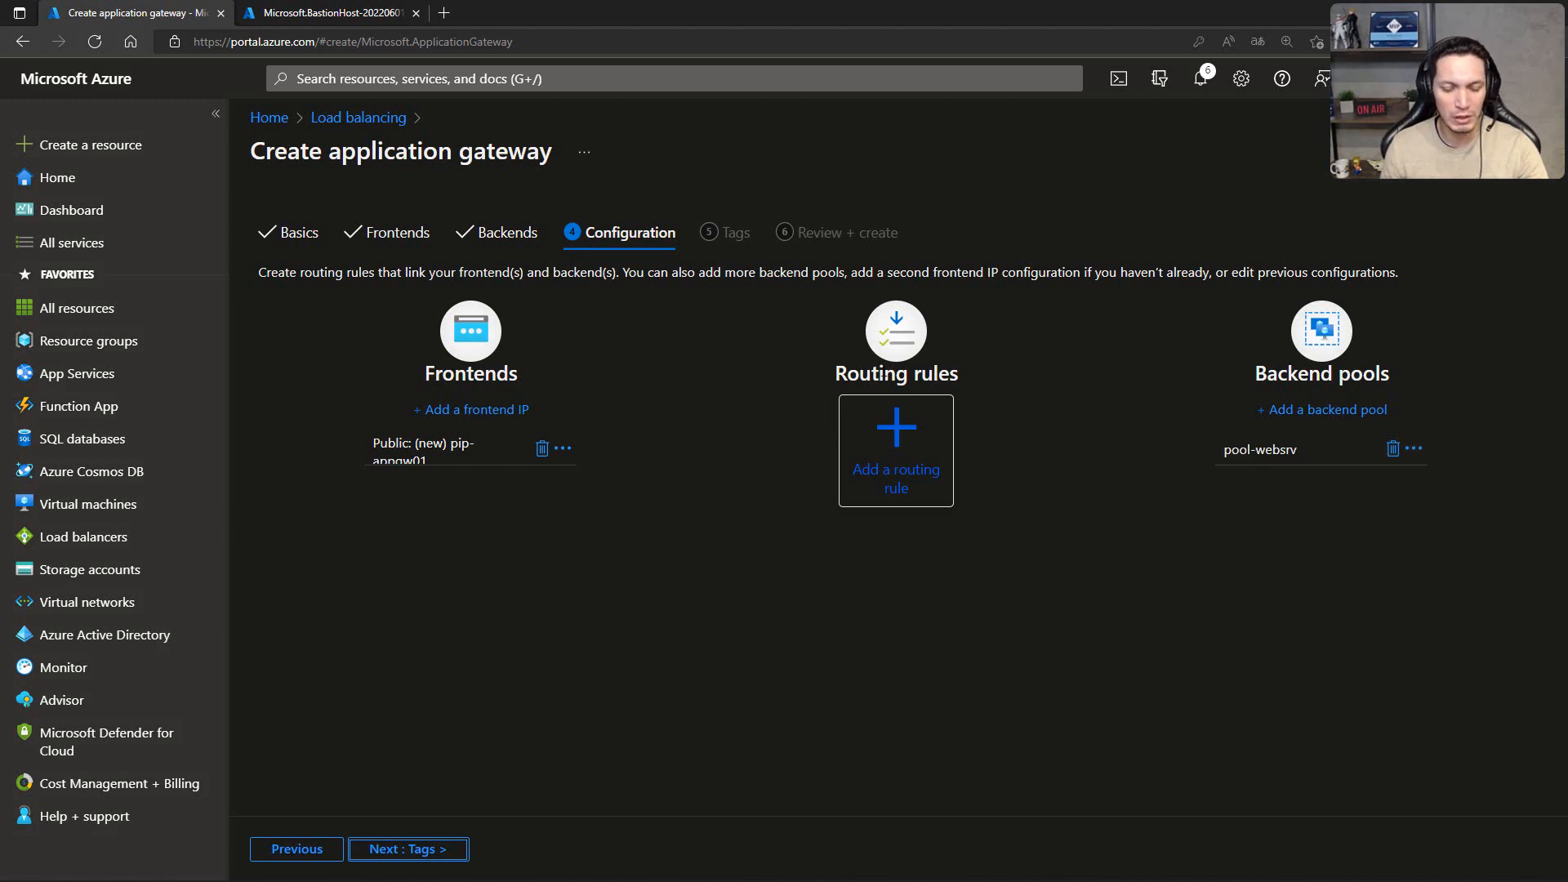
key(ctrl+2)
key(alt+Tab)
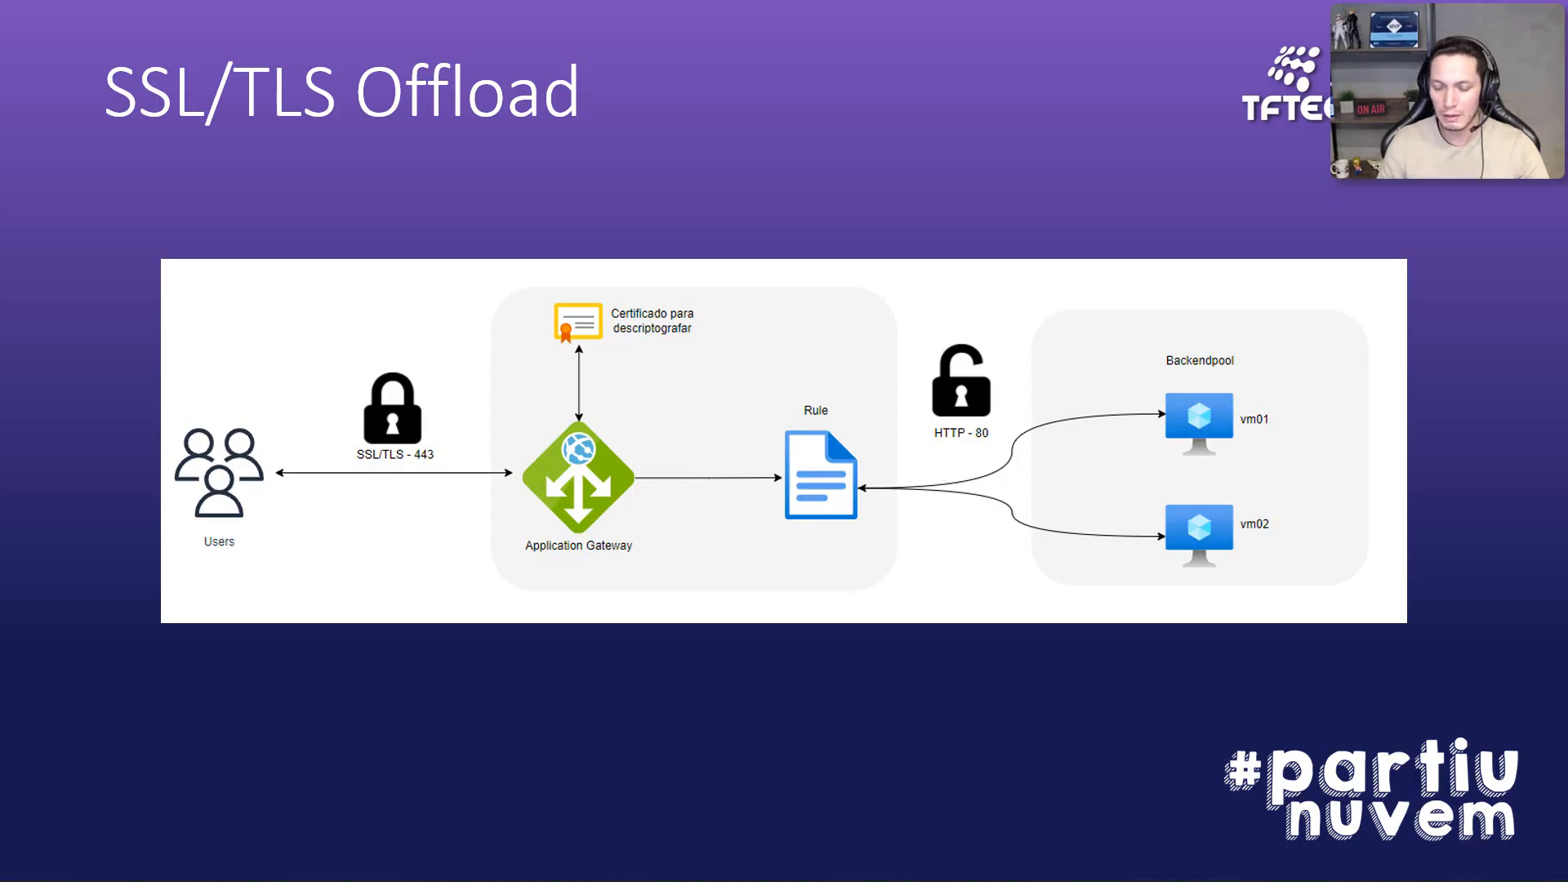
key(Right)
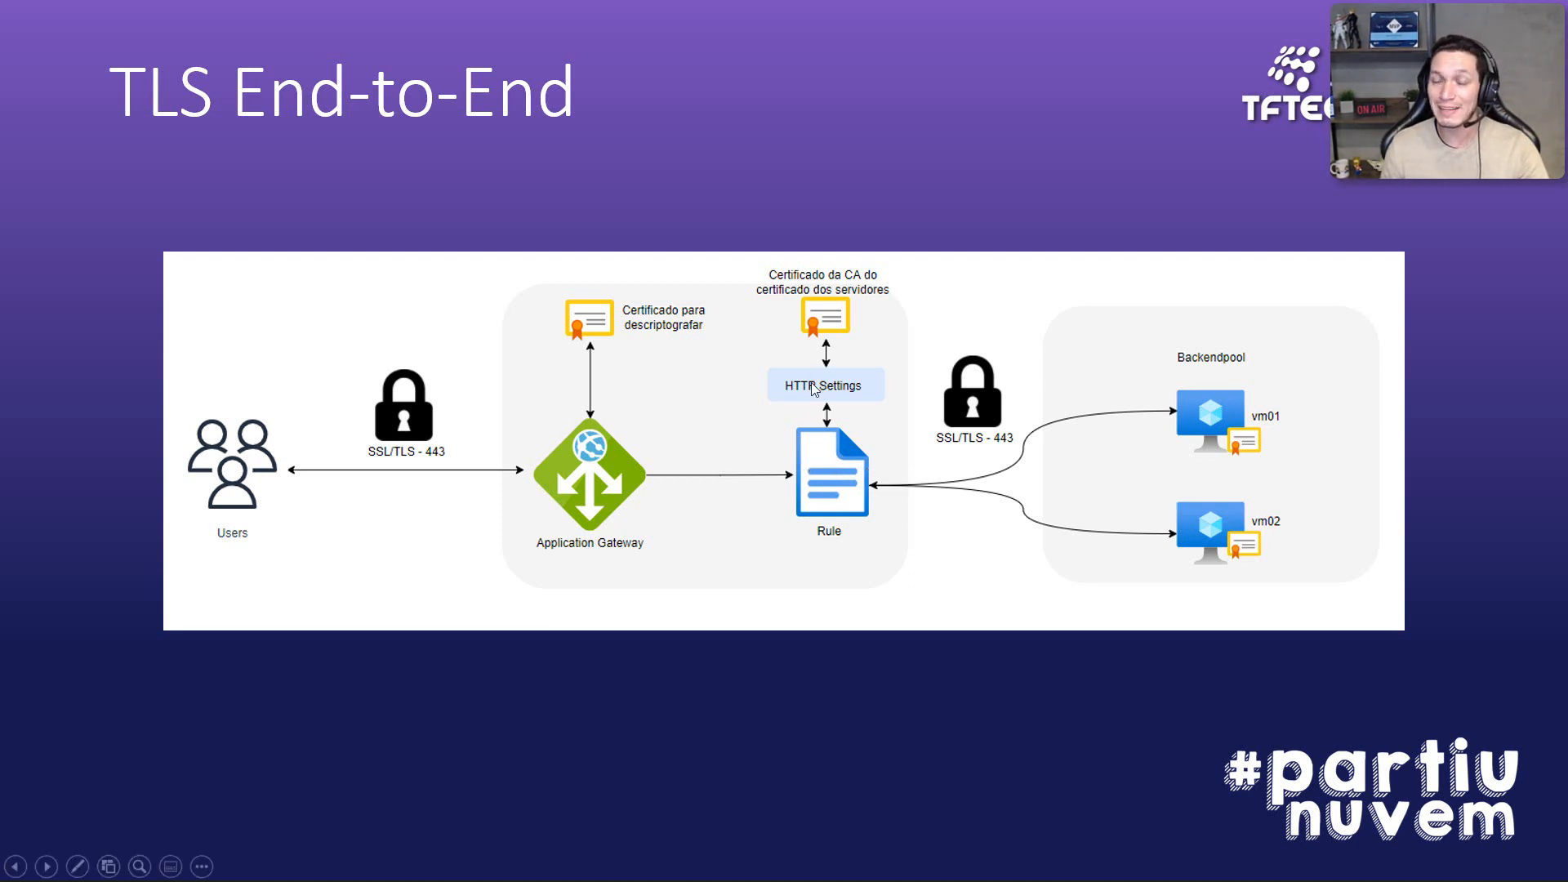
key(alt+Tab)
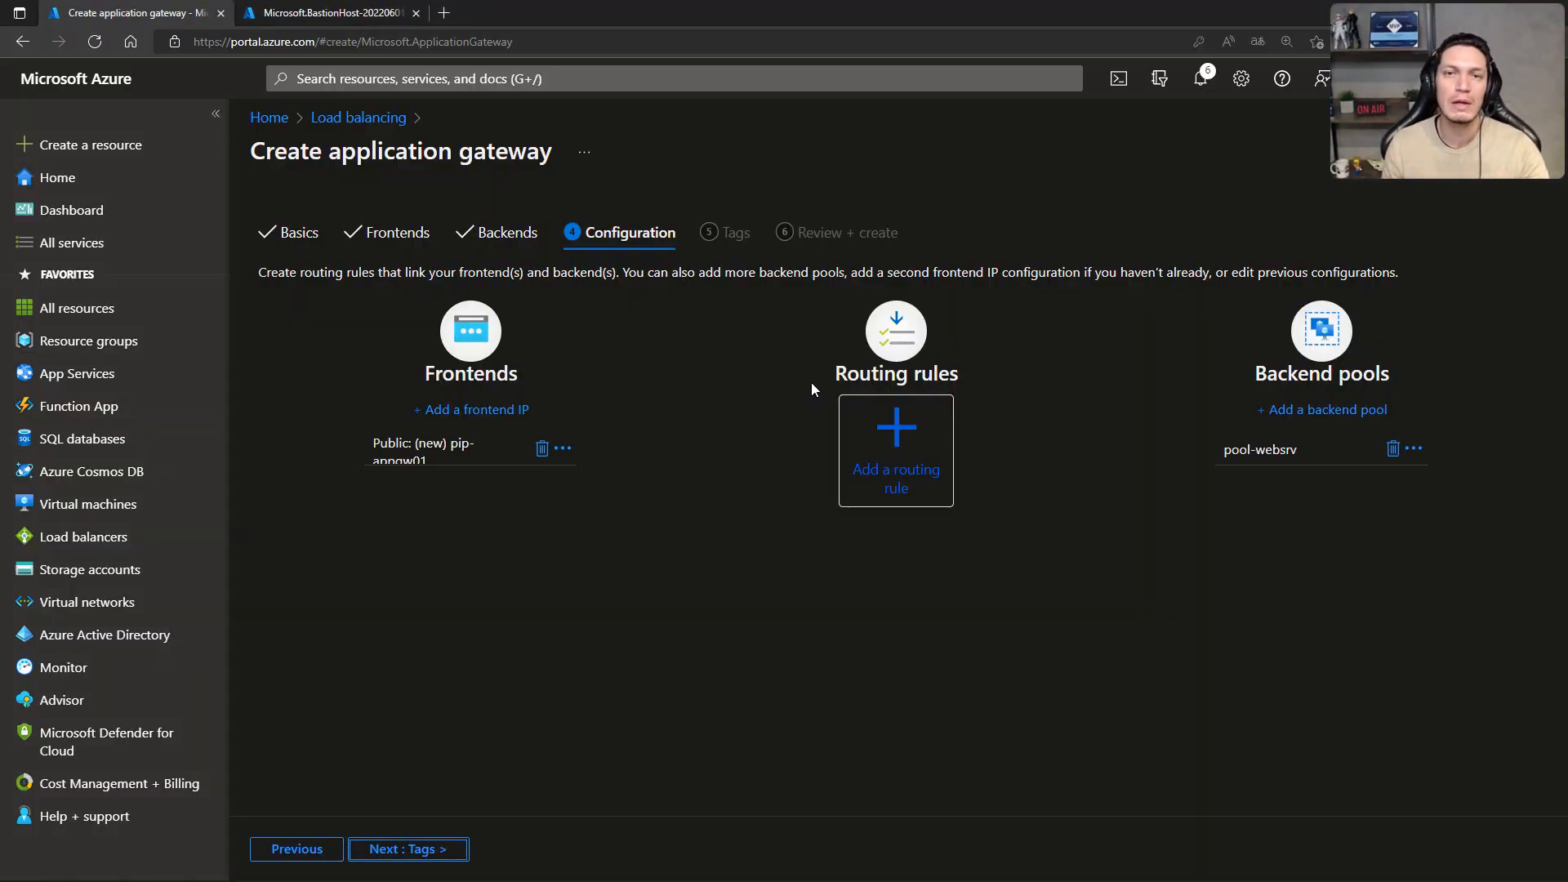
Step: Start a new routing rule named Rule-https with priority 10
click(892, 429)
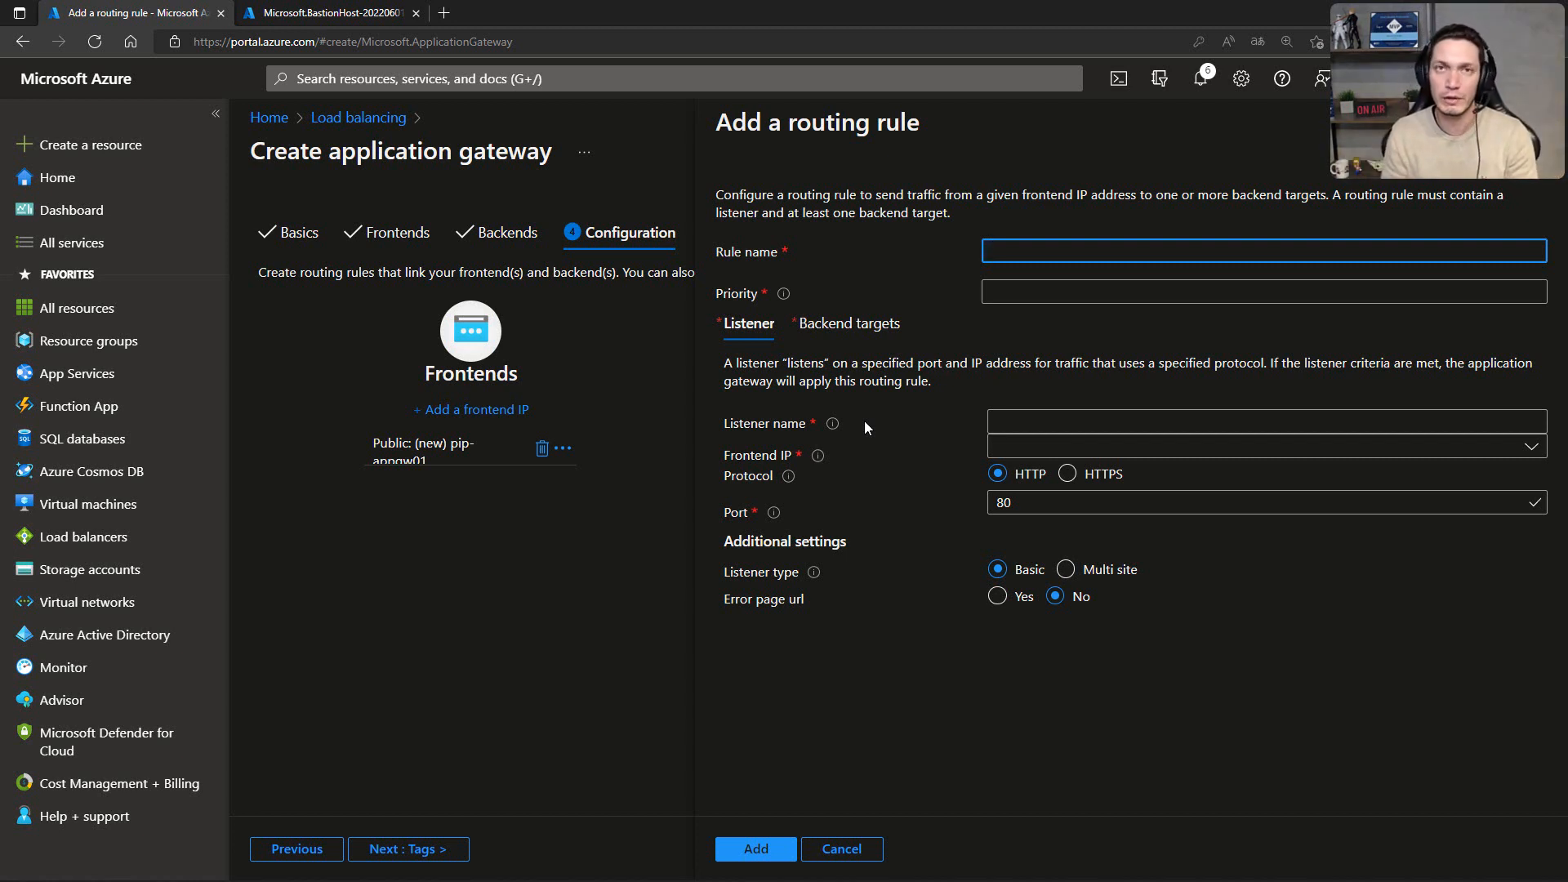
text(R)
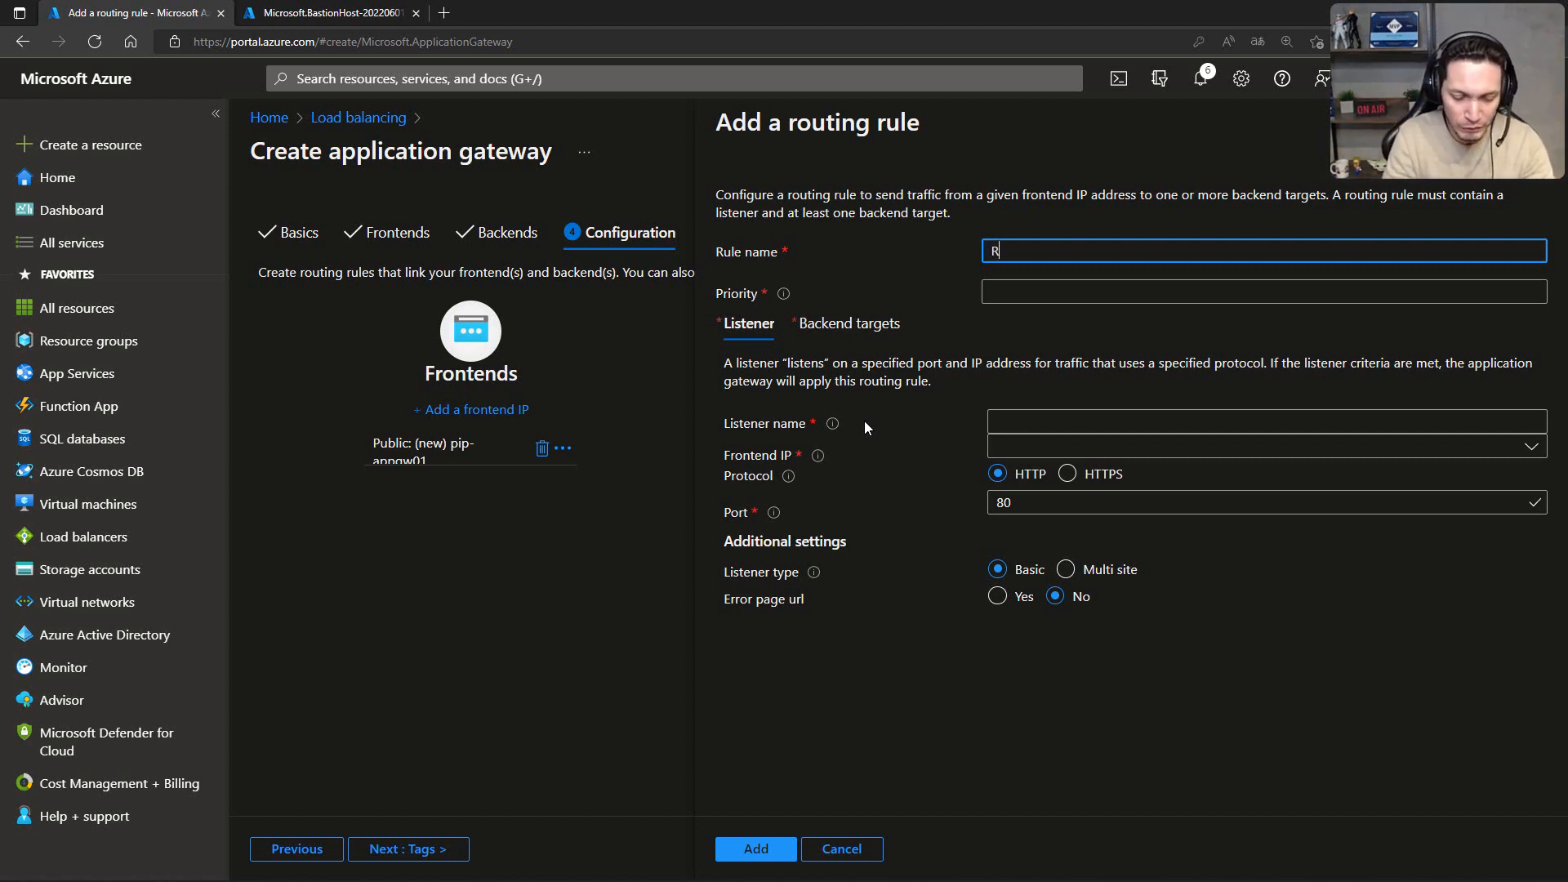
text(ule-)
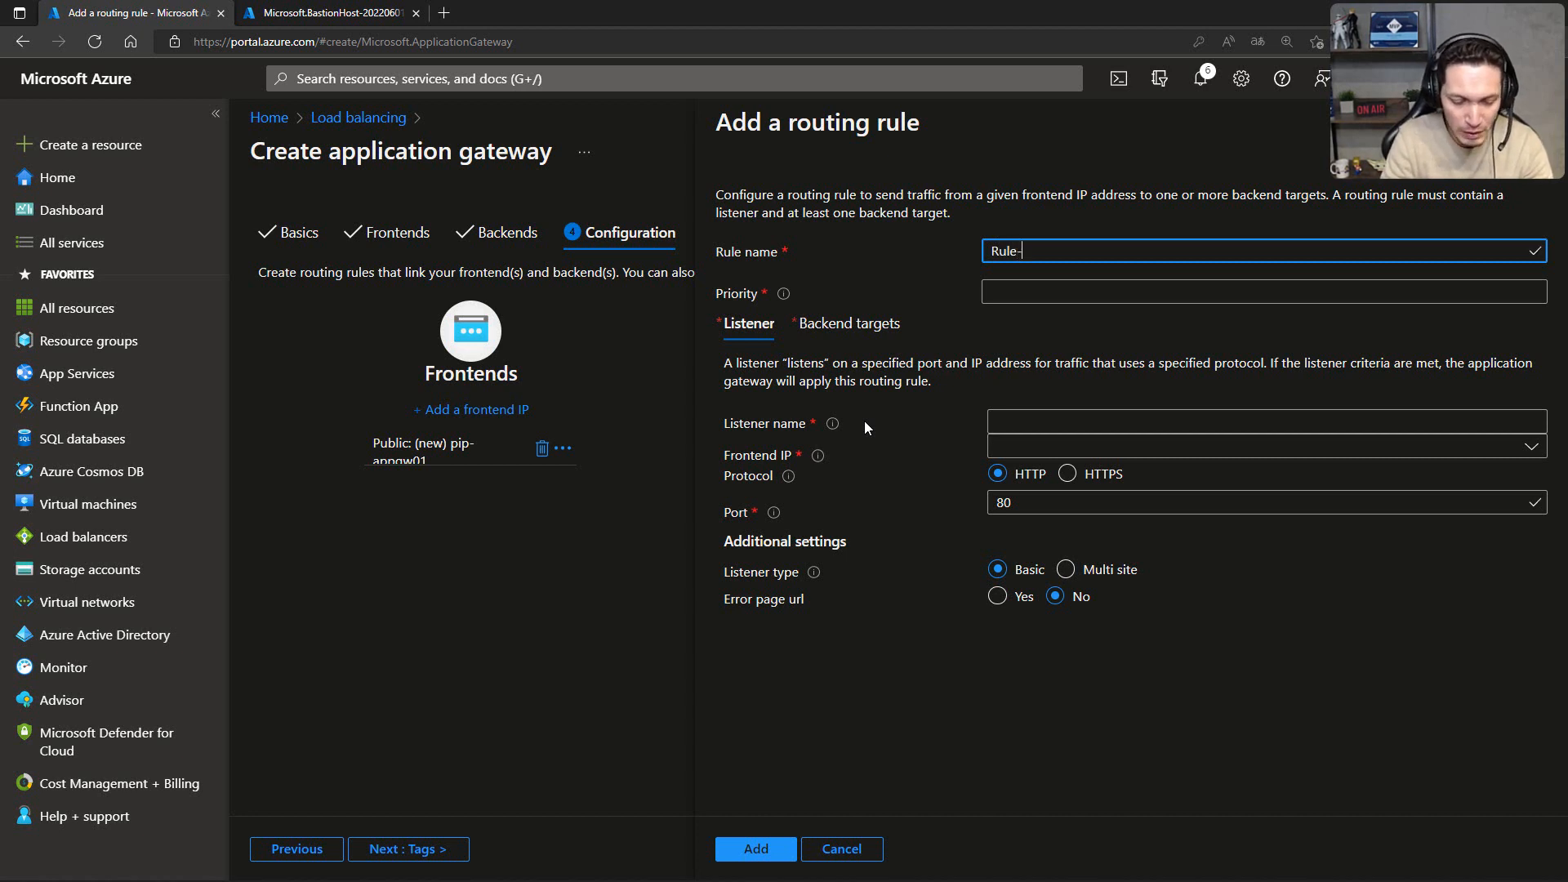
text(htt)
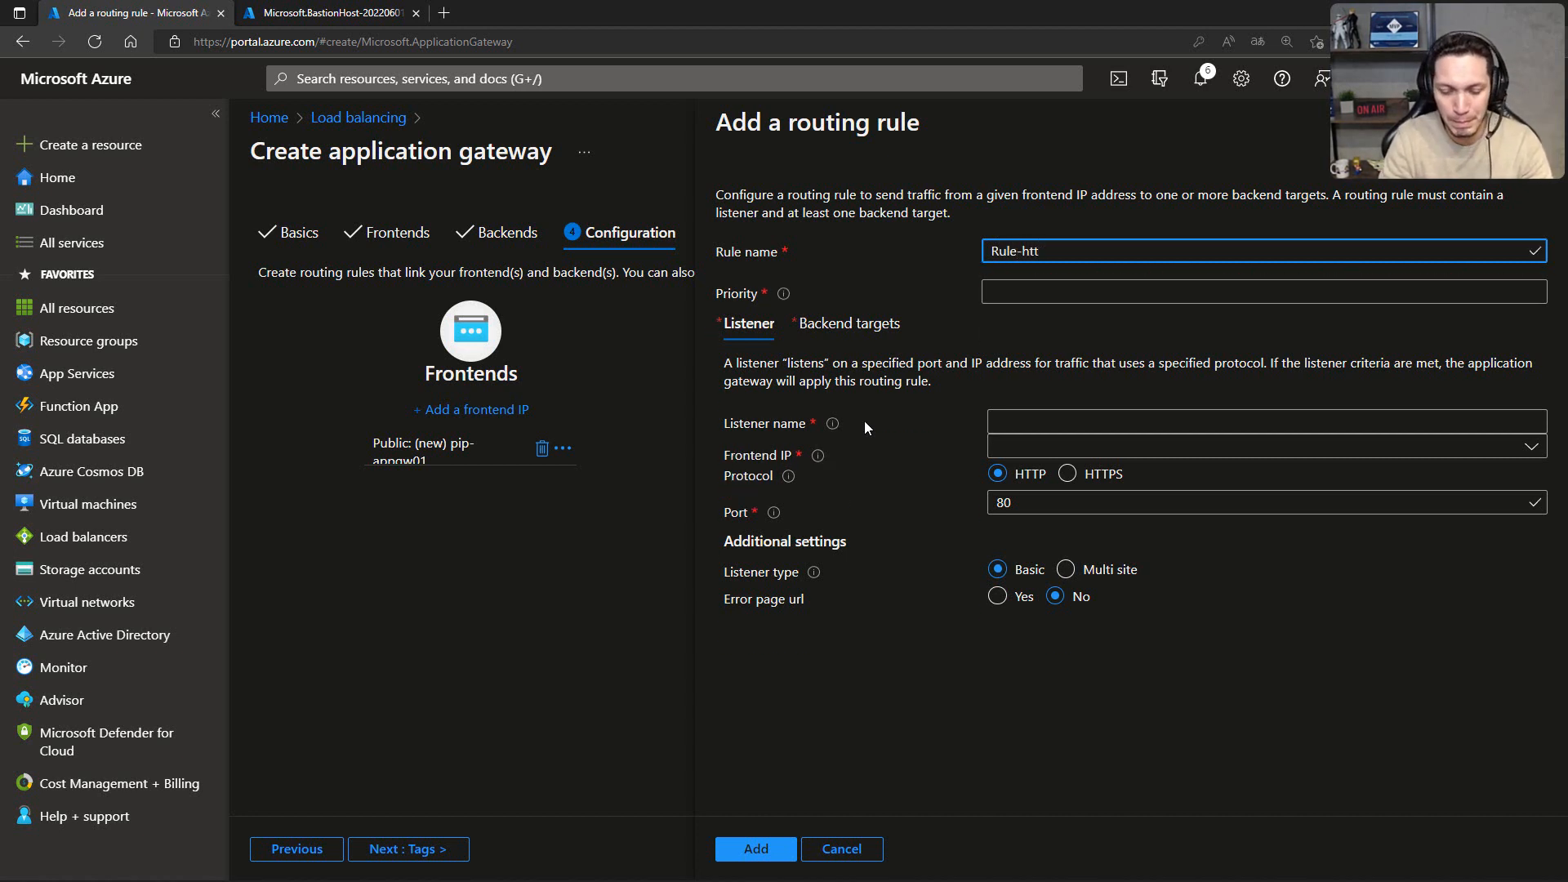
text(ps)
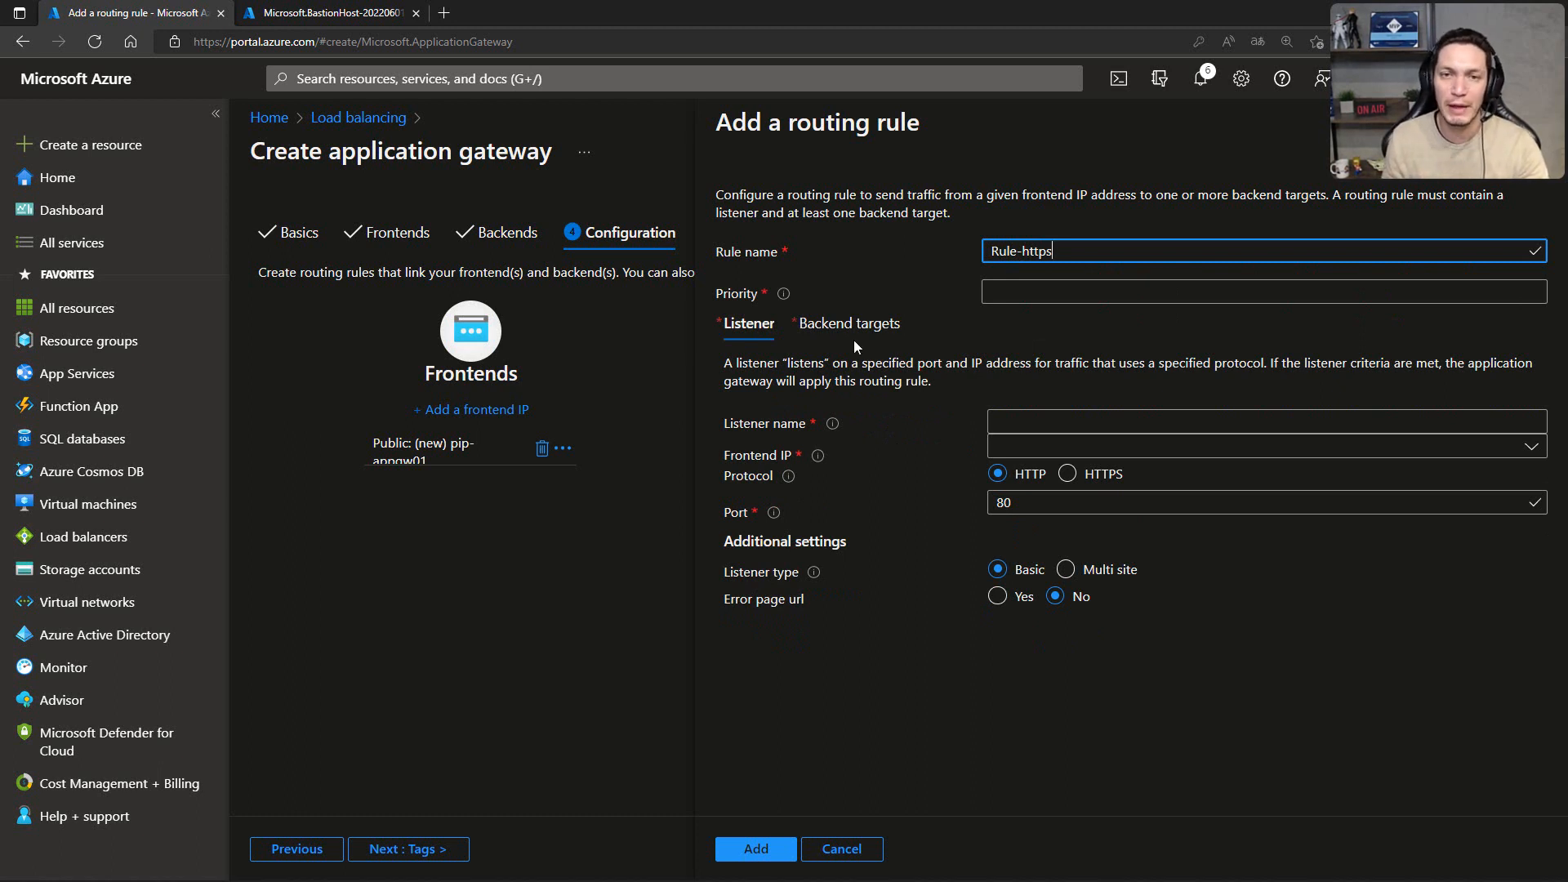
mouse_move(785, 296)
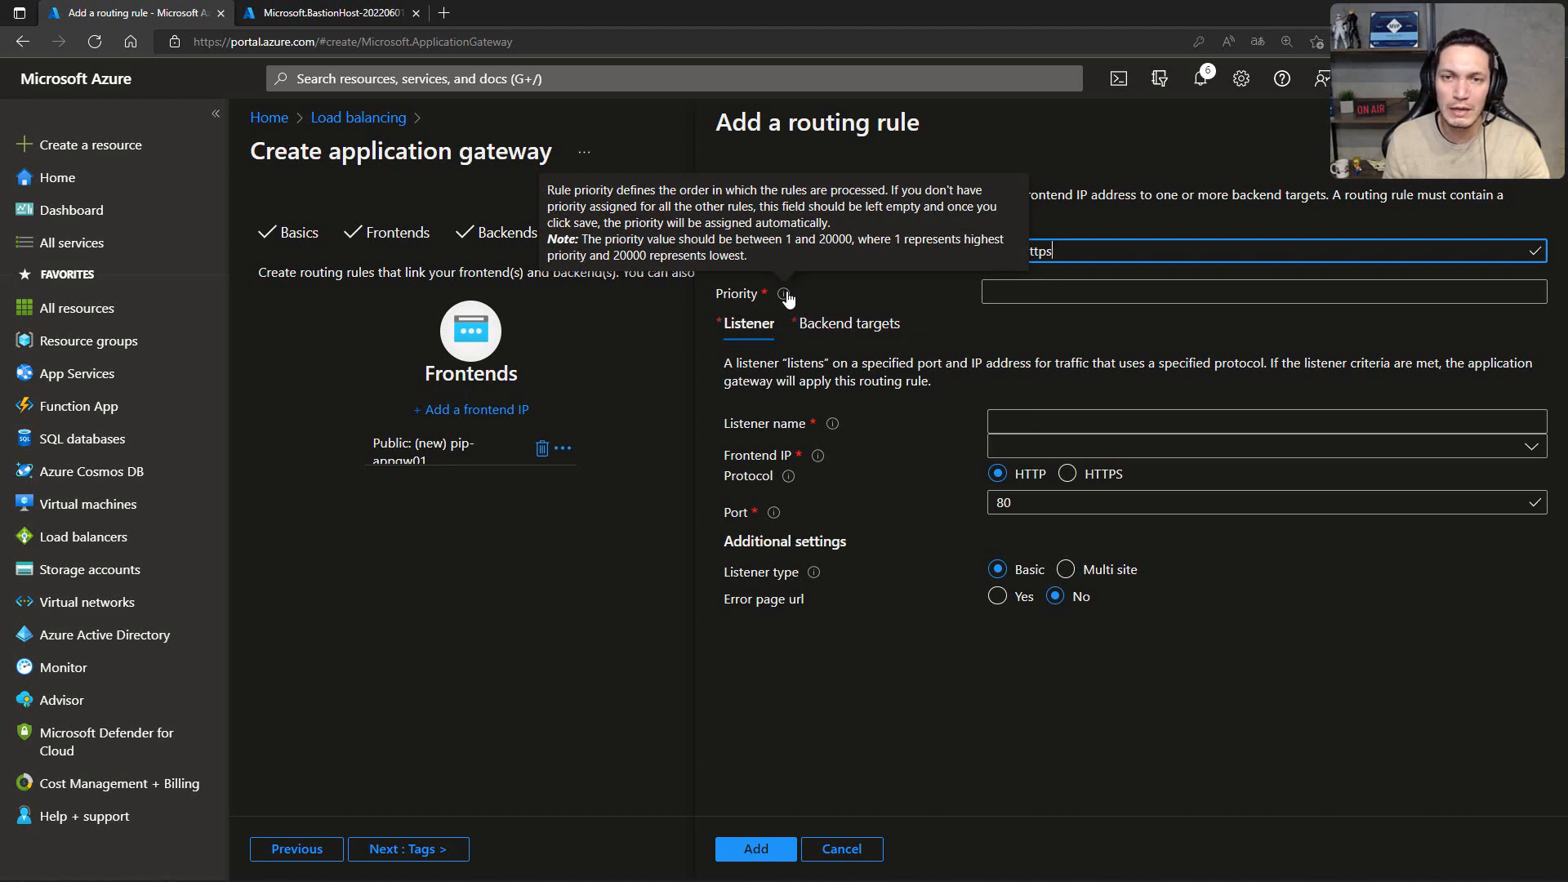
click(1037, 294)
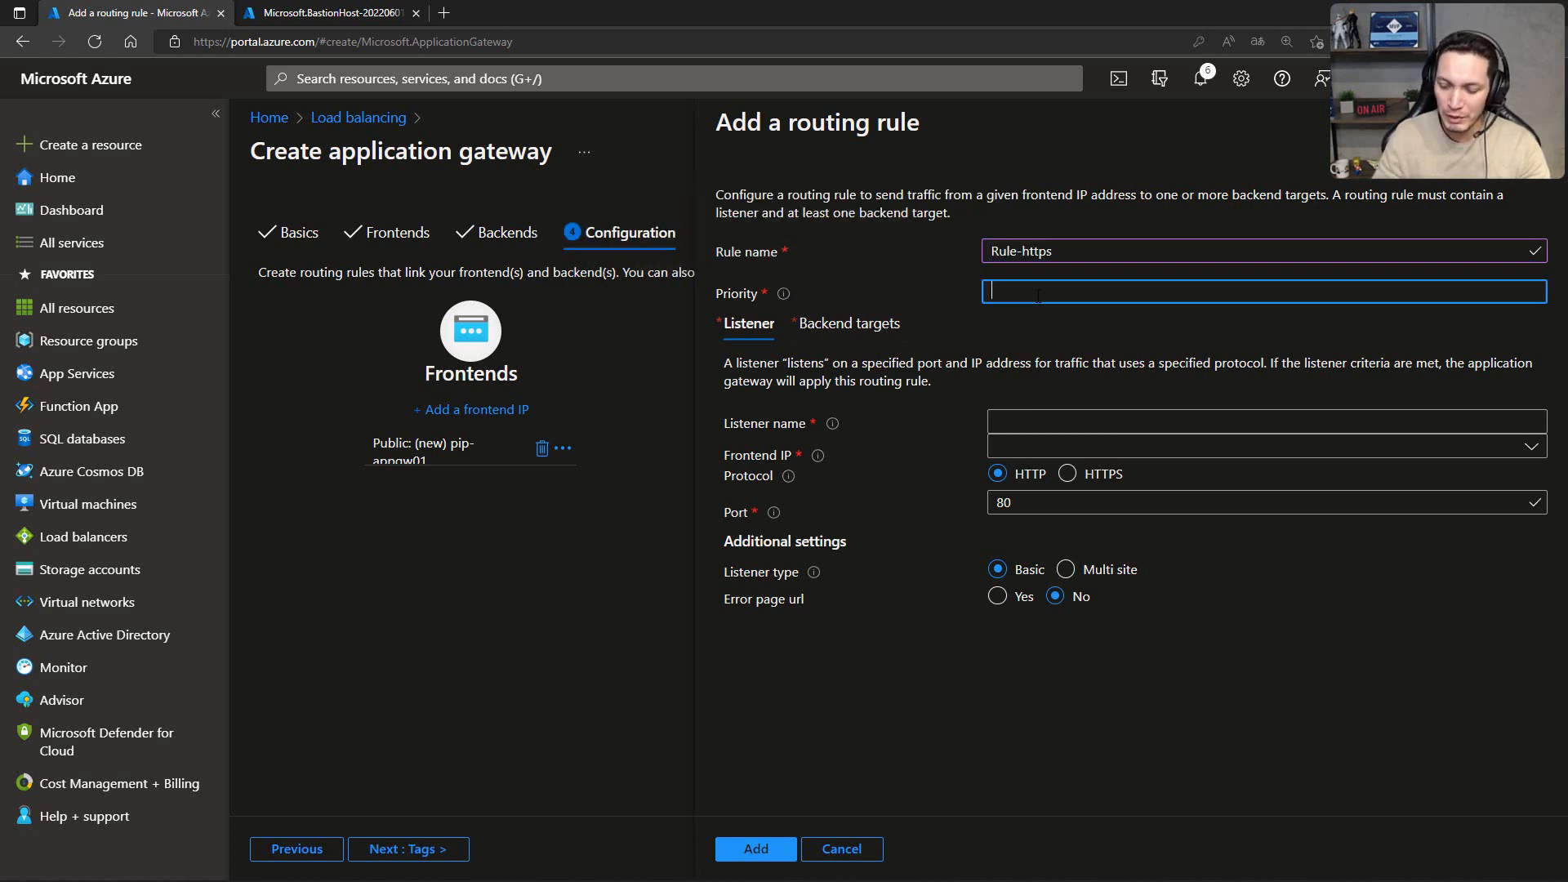
text(10)
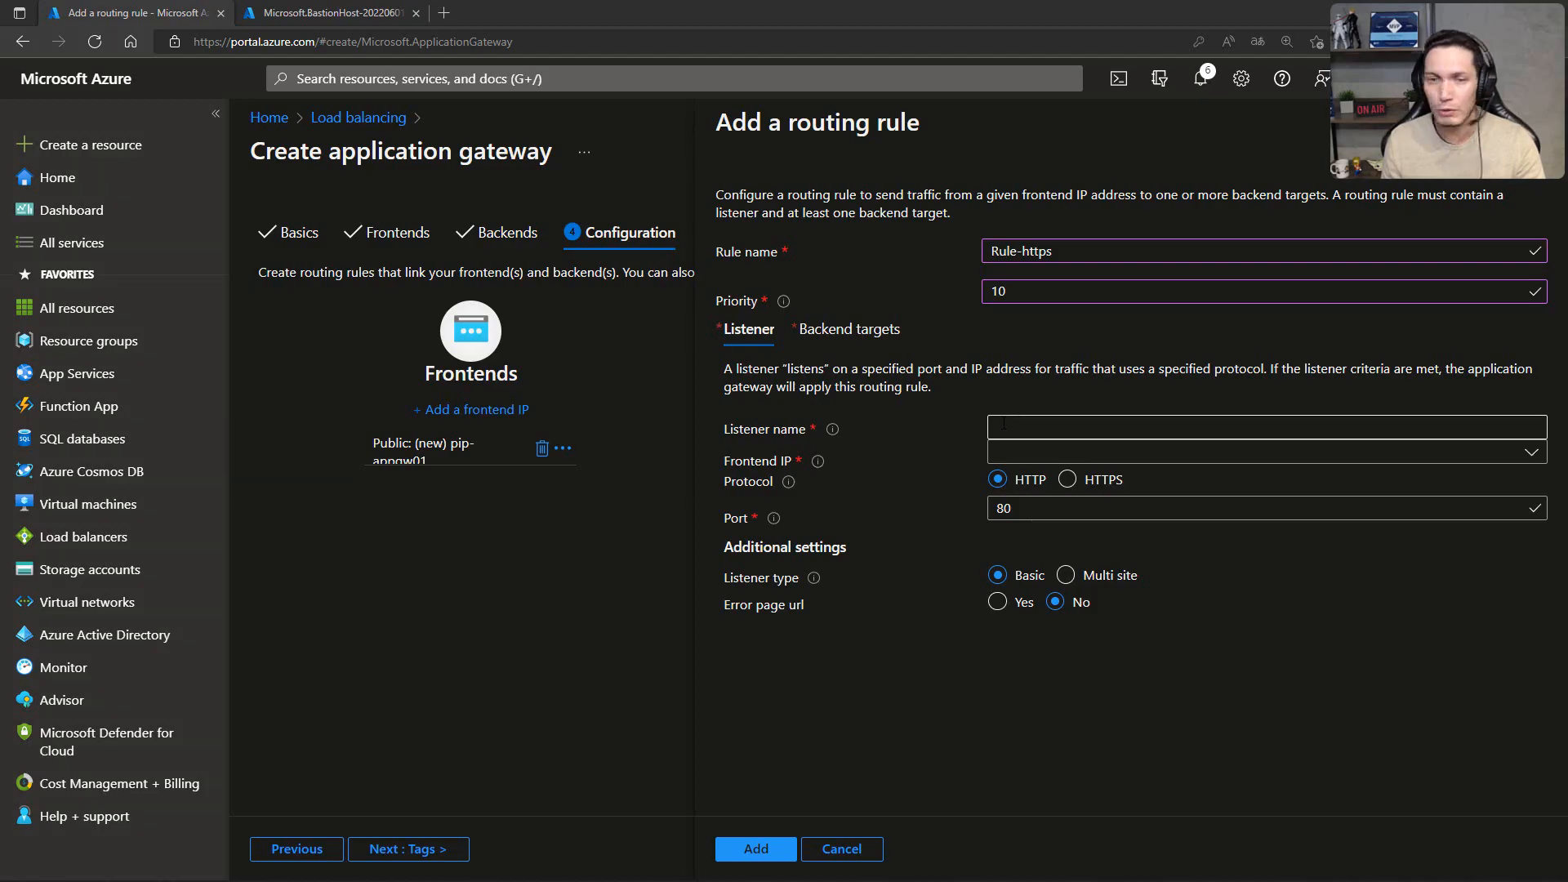
key(alt+Tab)
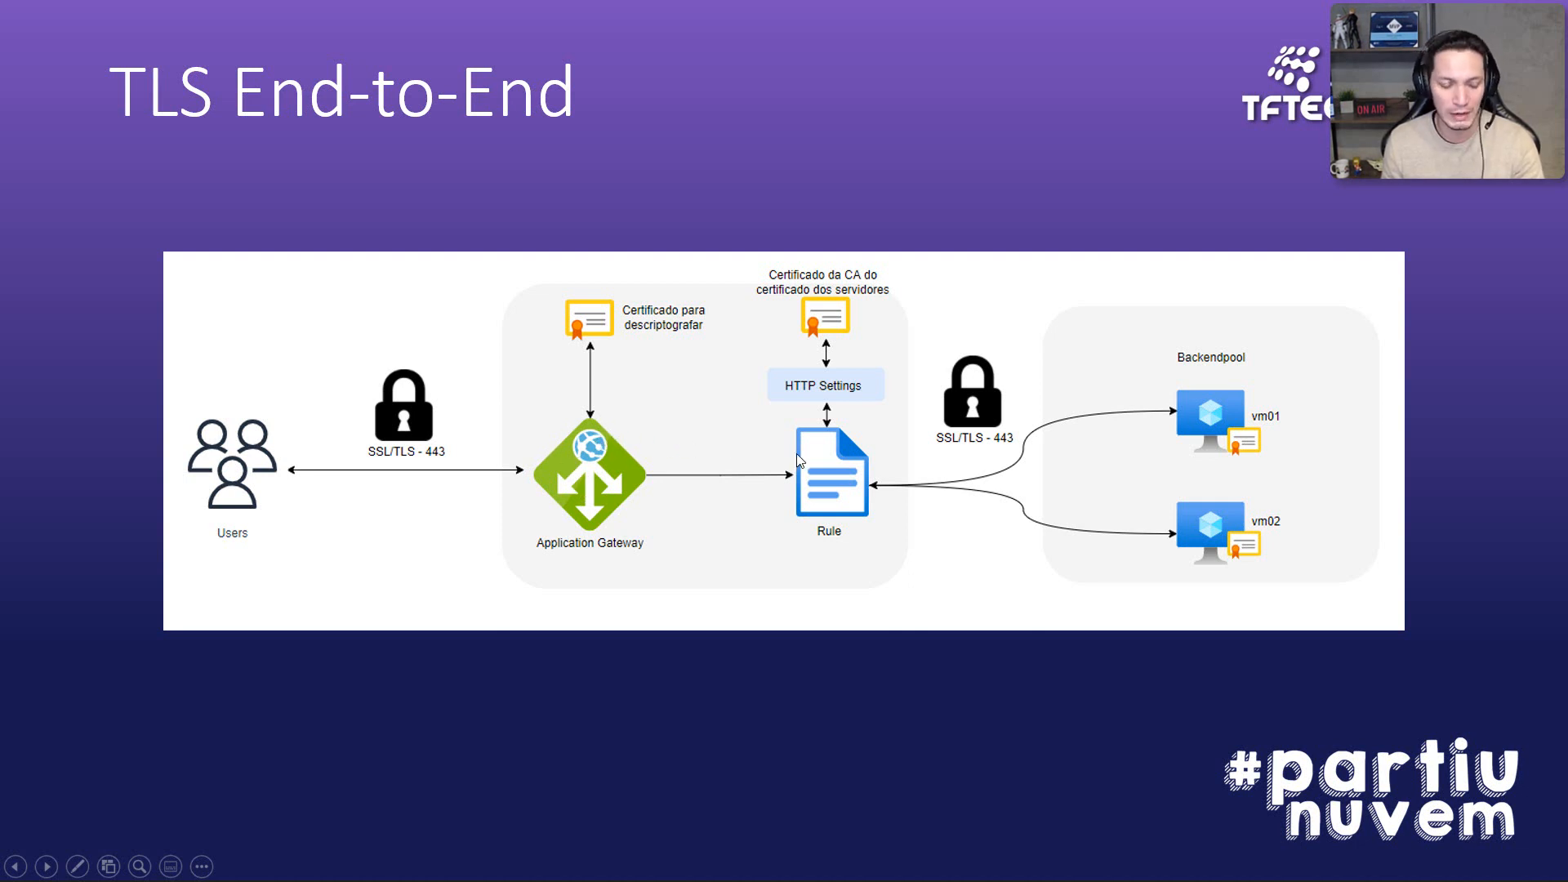
key(alt+Tab)
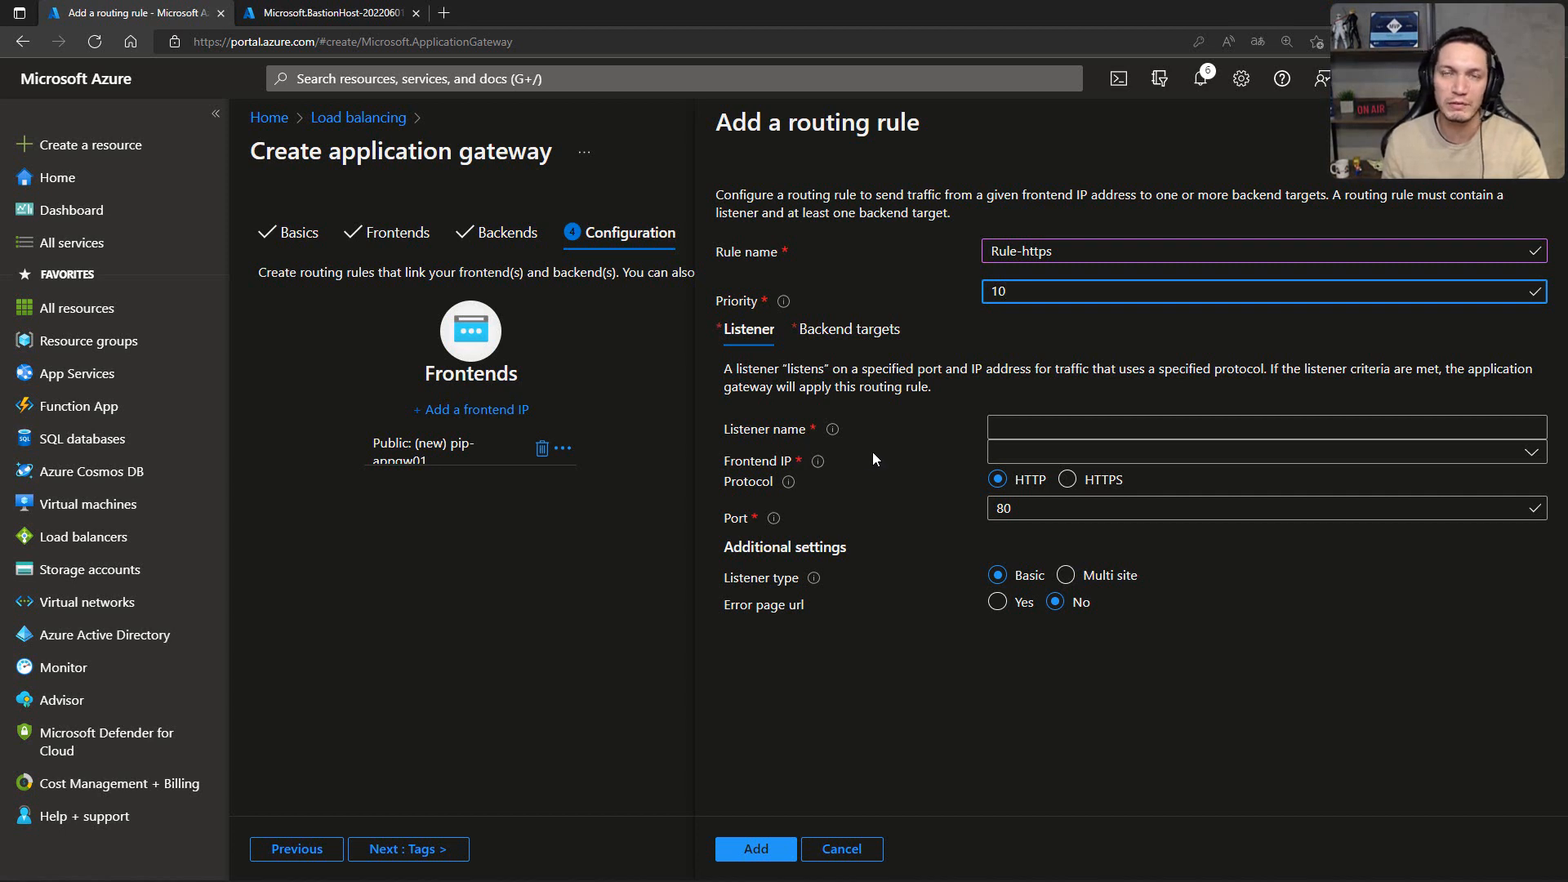
Step: Name the rule's listener lst-https and set it to the Public frontend IP with the HTTPS protocol
click(1011, 426)
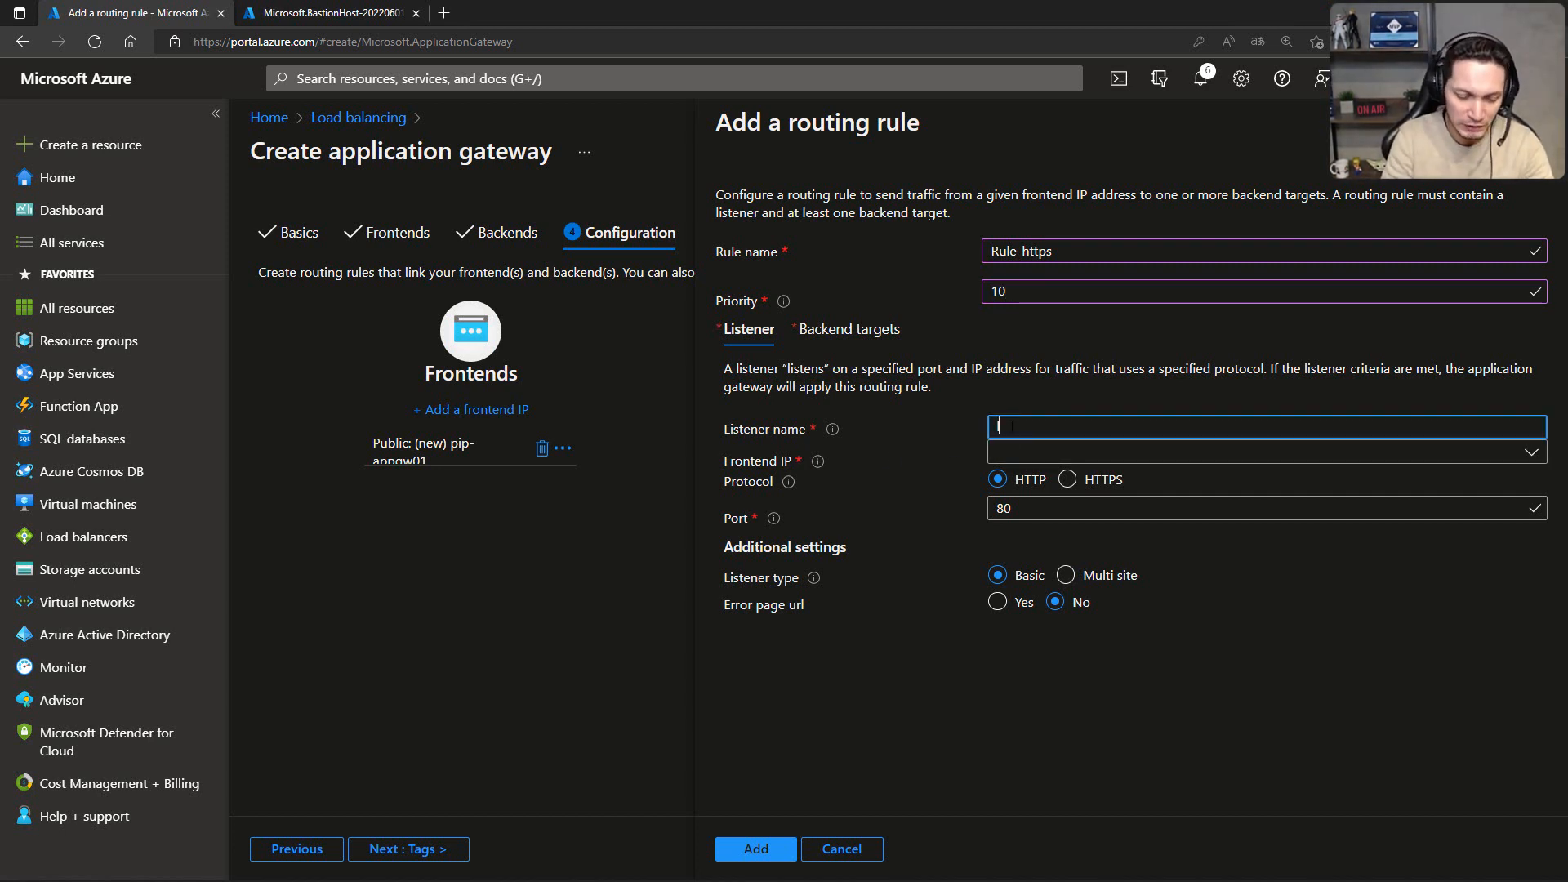
text(lst)
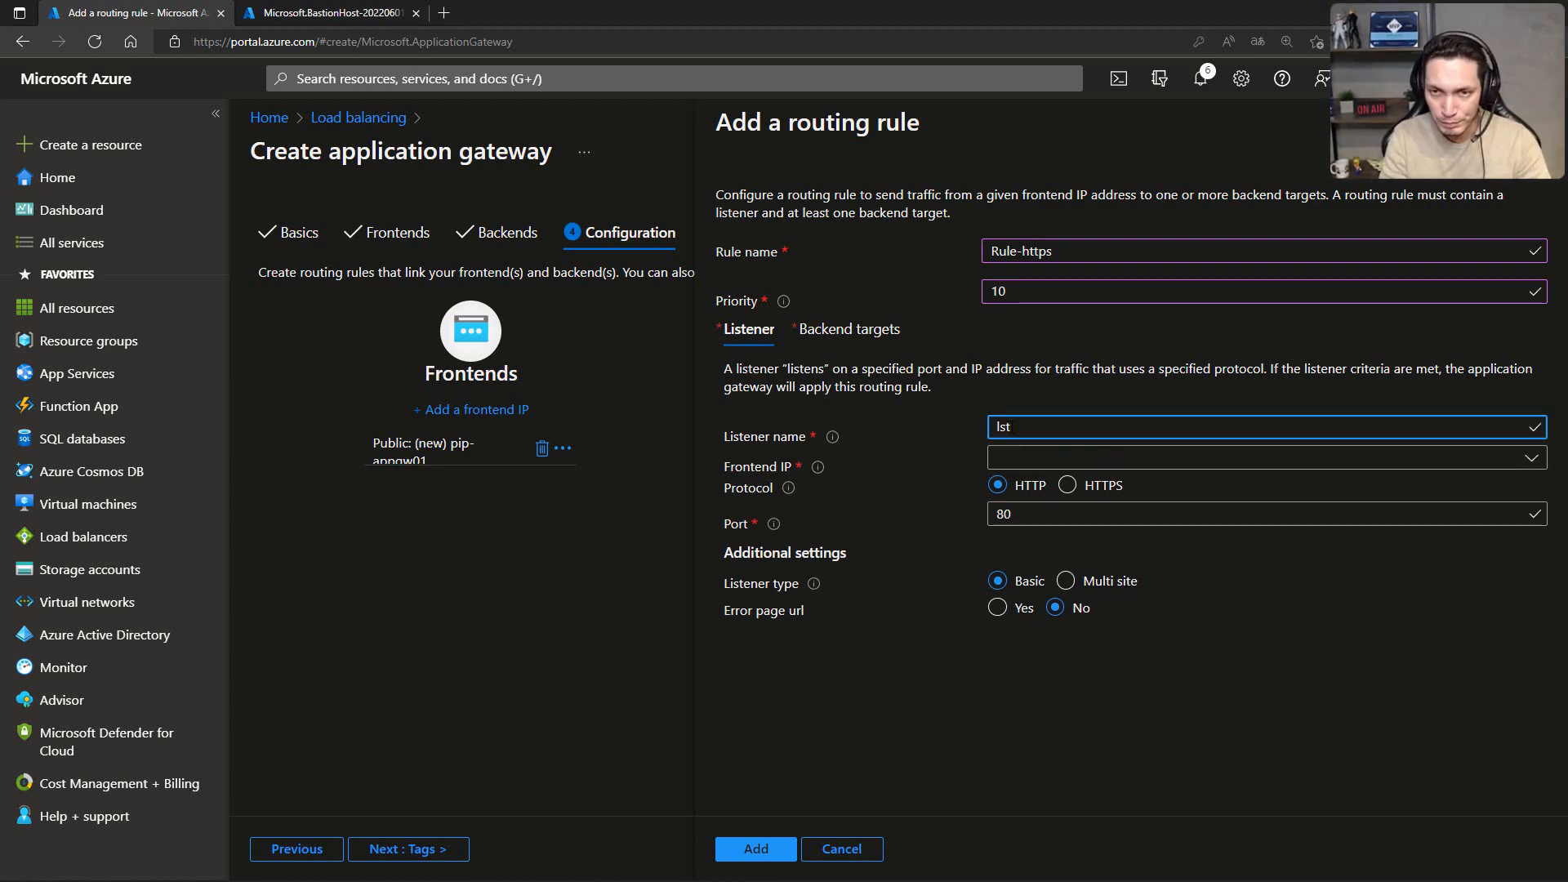
text(-)
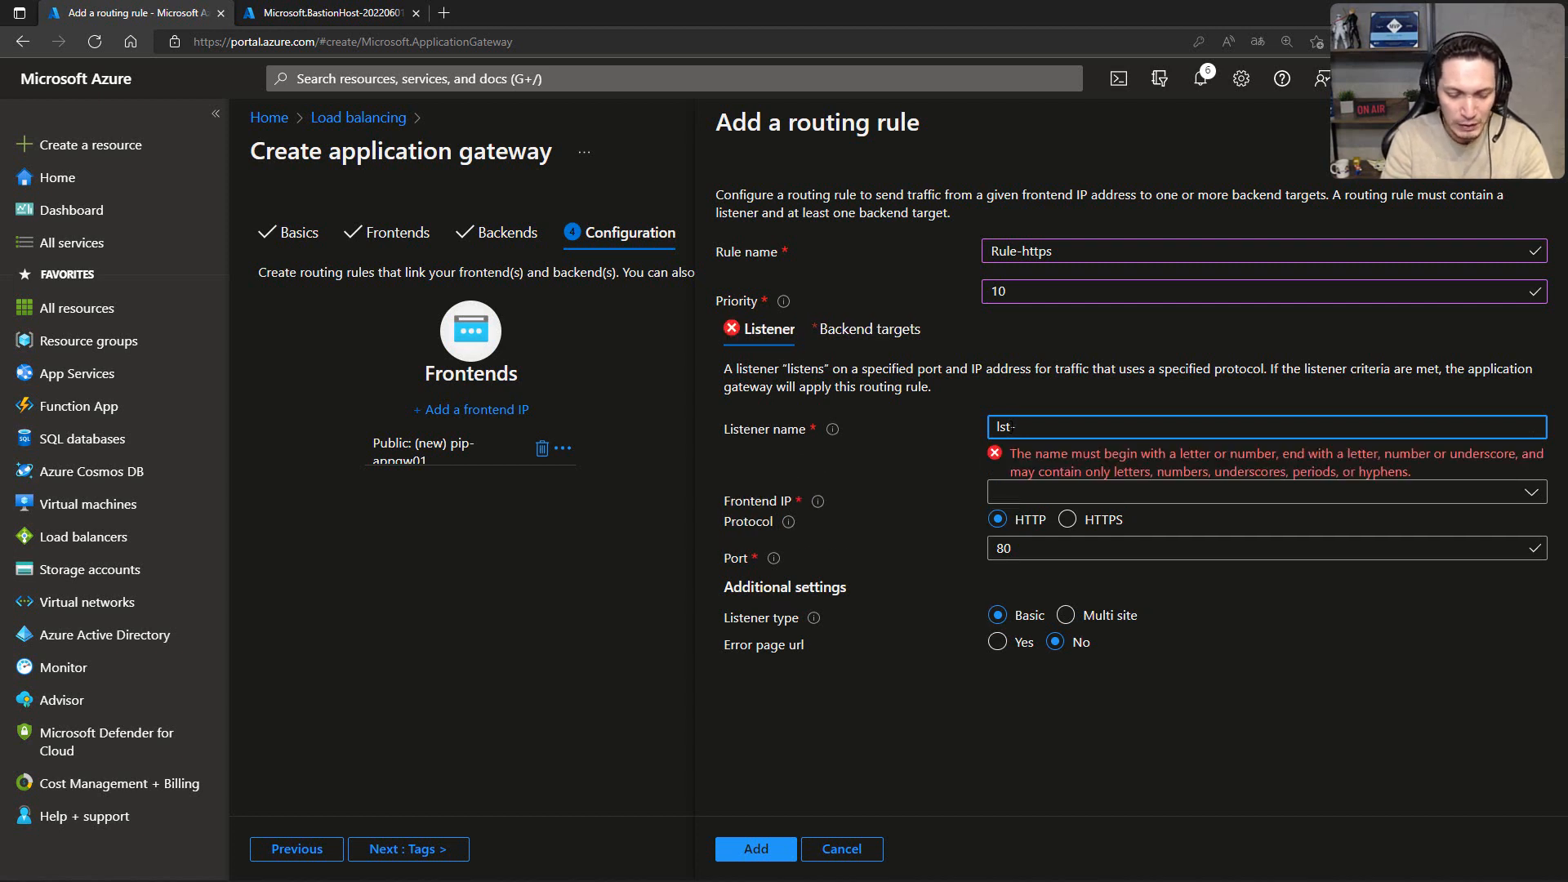
text(https)
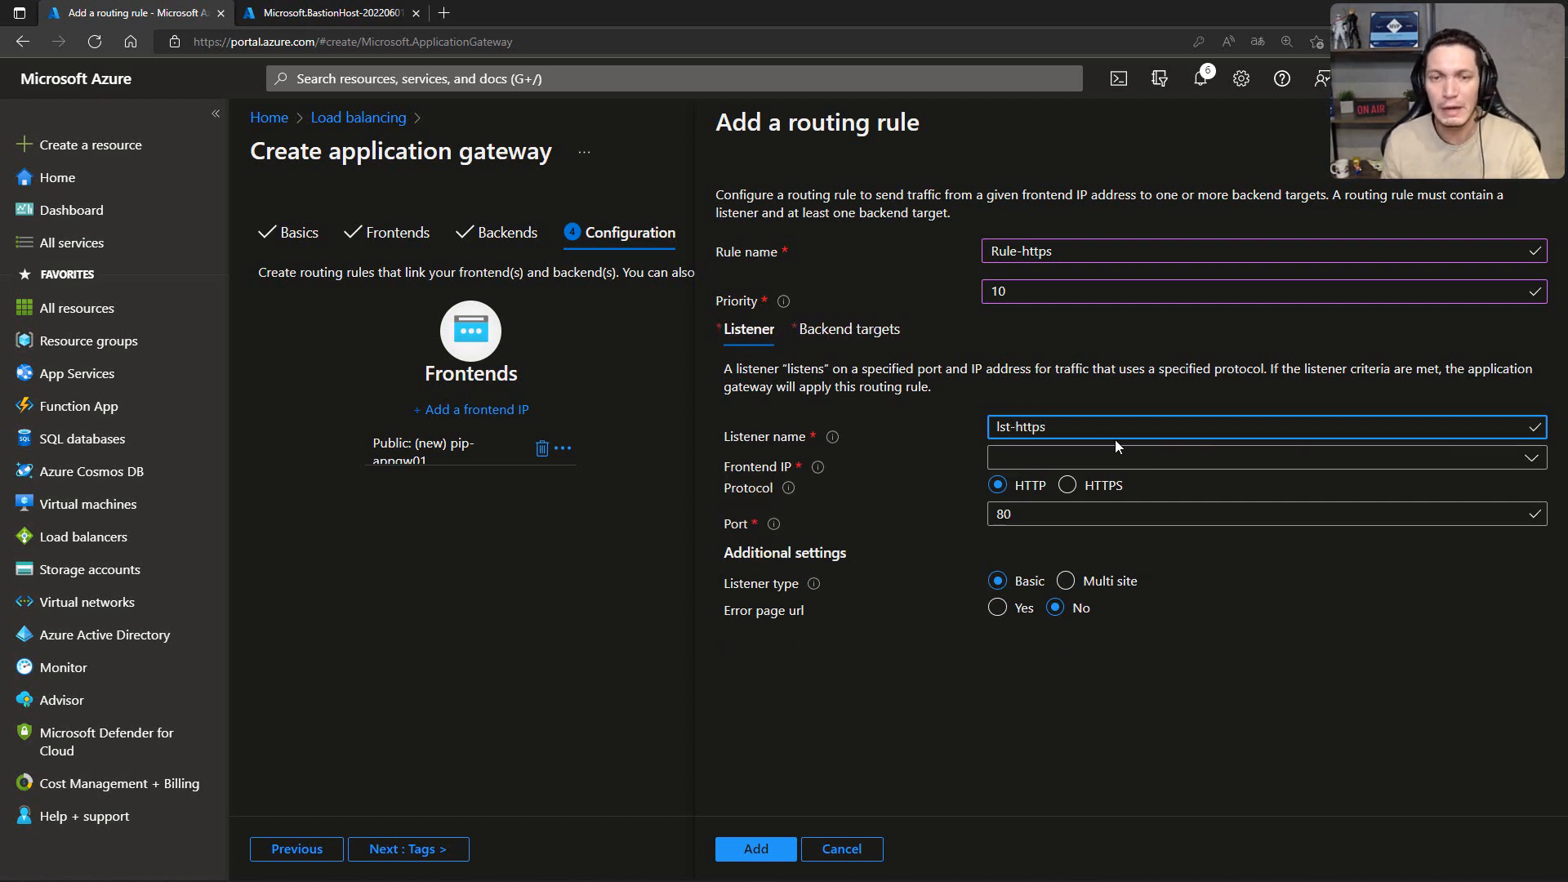
click(1030, 458)
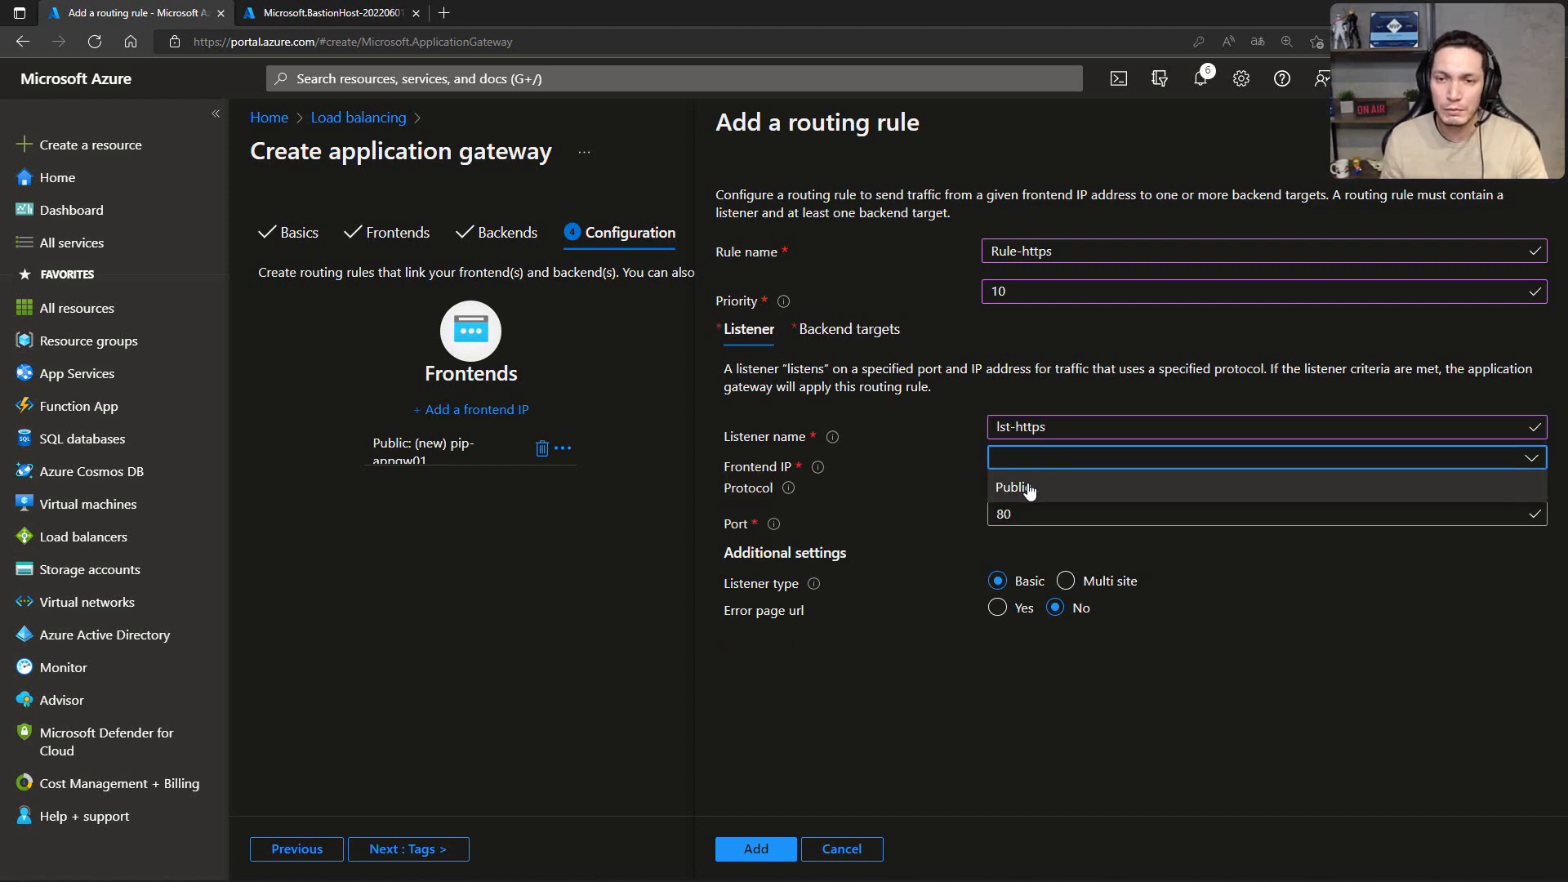
click(1029, 488)
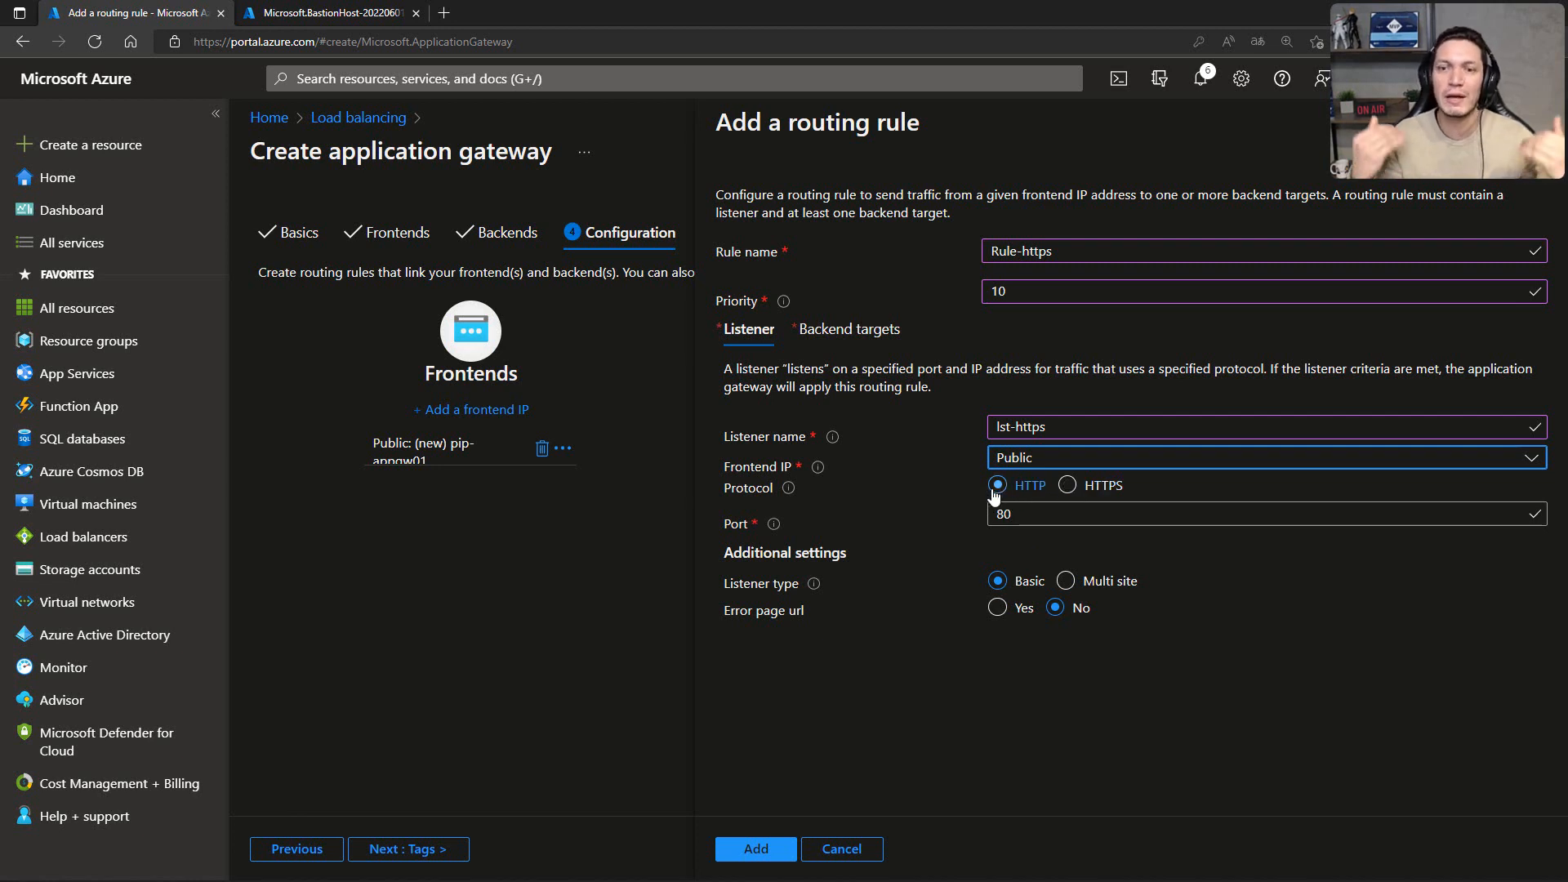
click(1068, 486)
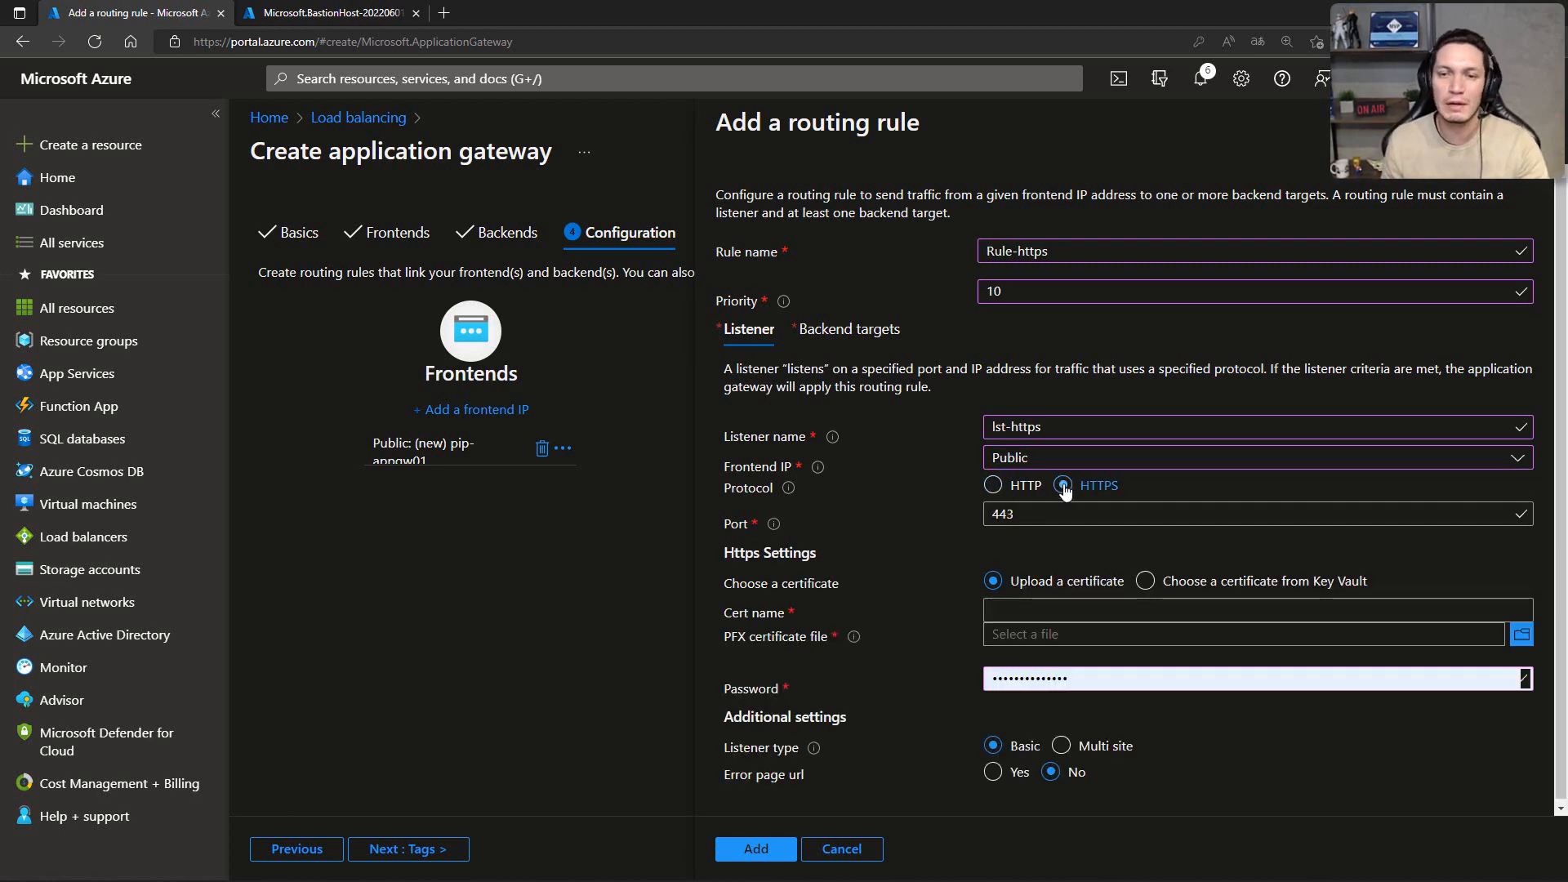
mouse_move(773, 527)
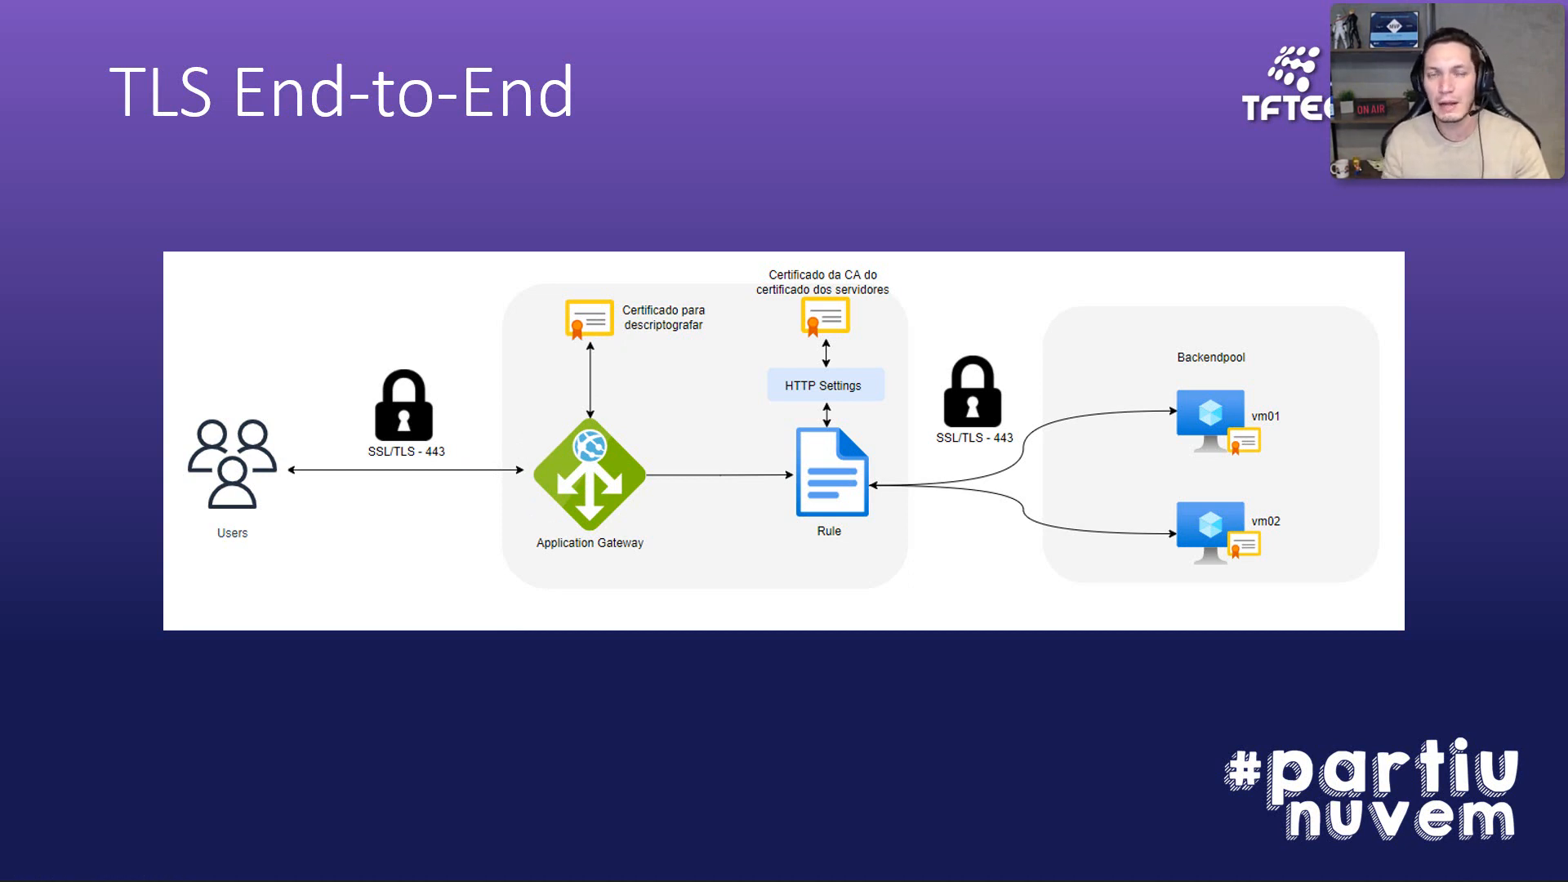
key(alt+Tab)
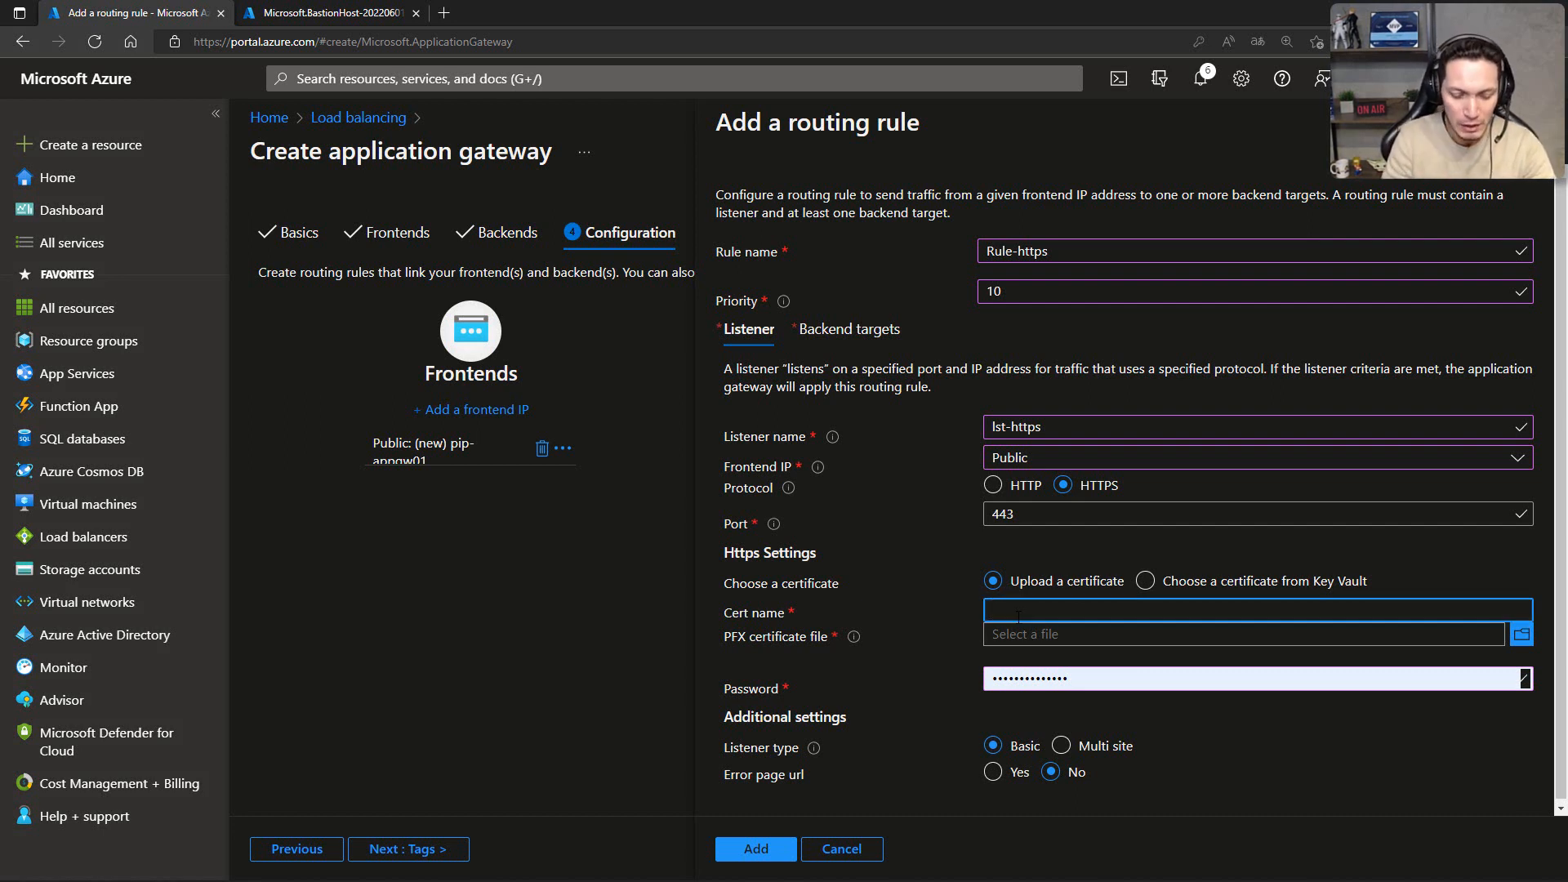
Step: Name the listener's uploaded certificate tfteccloud
text(clou)
key(BackSpace)
key(BackSpace)
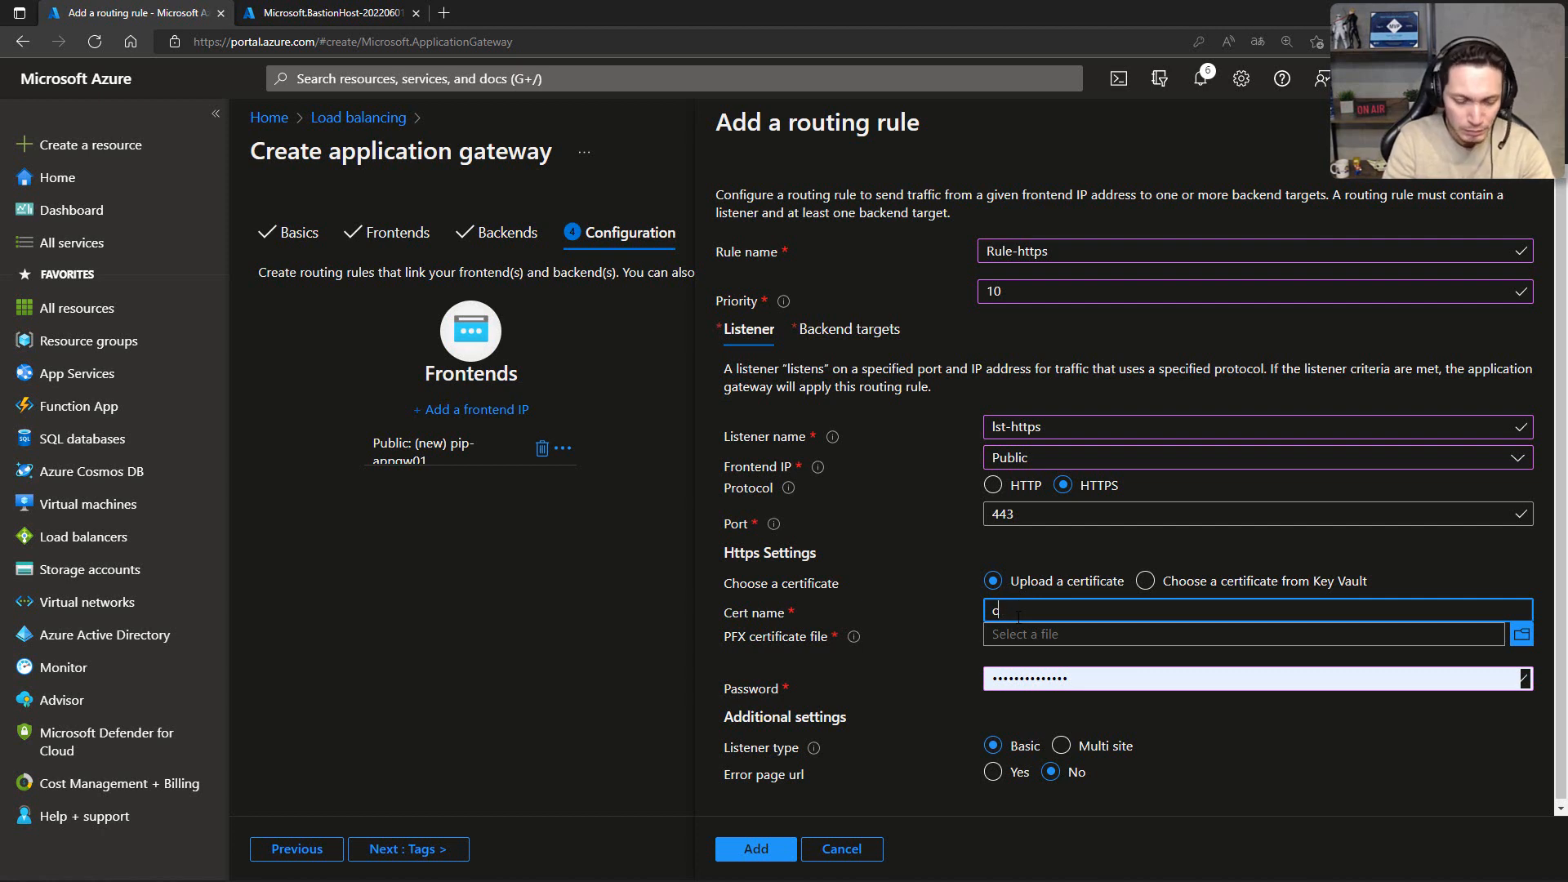
text(tftecclo)
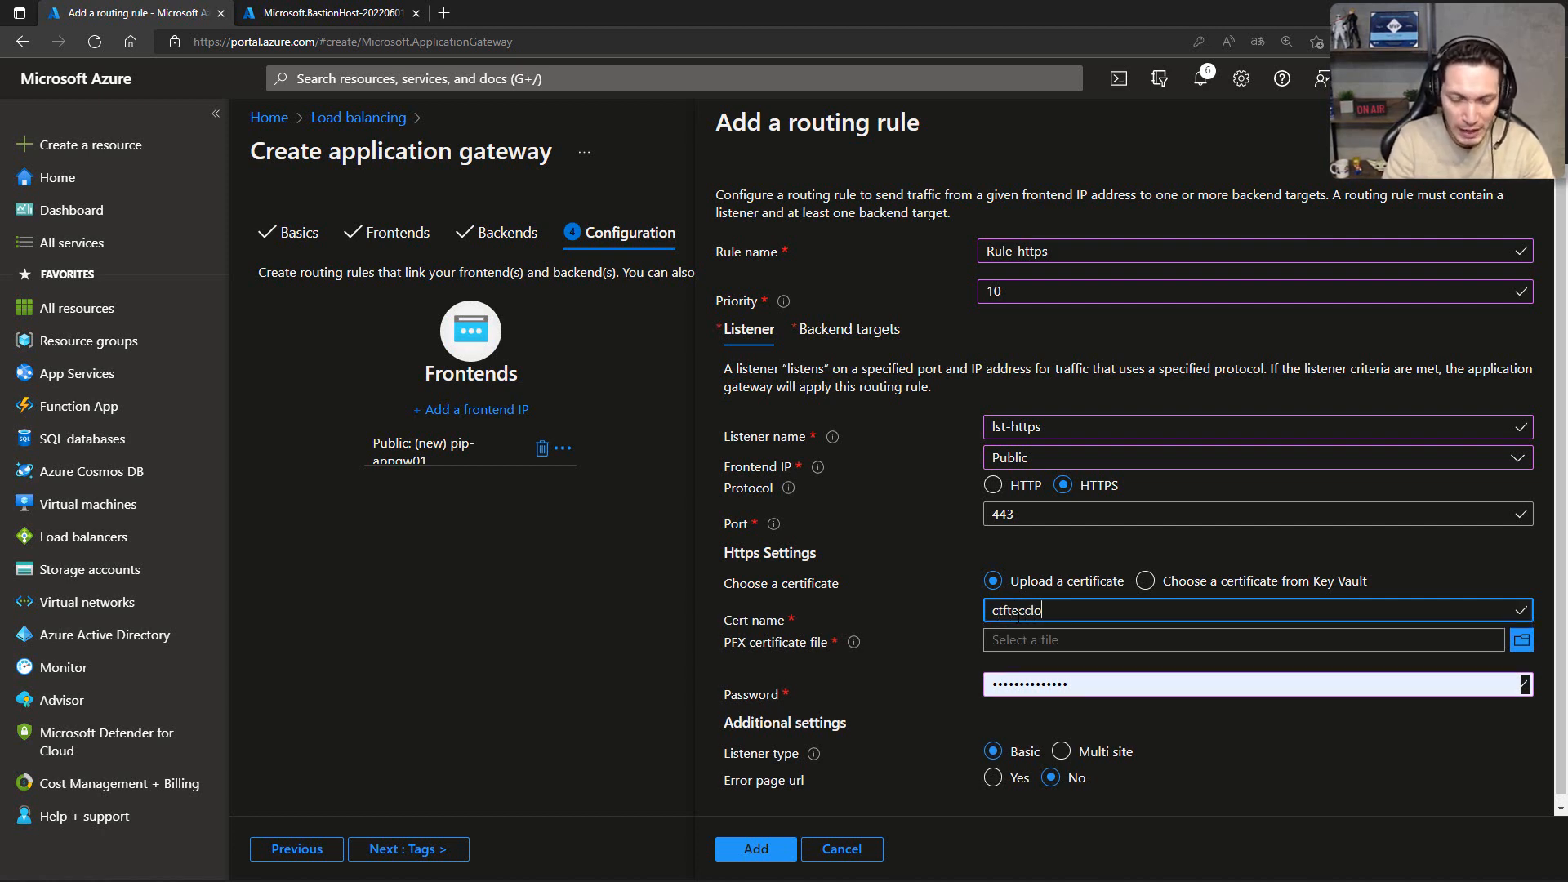
text(ud)
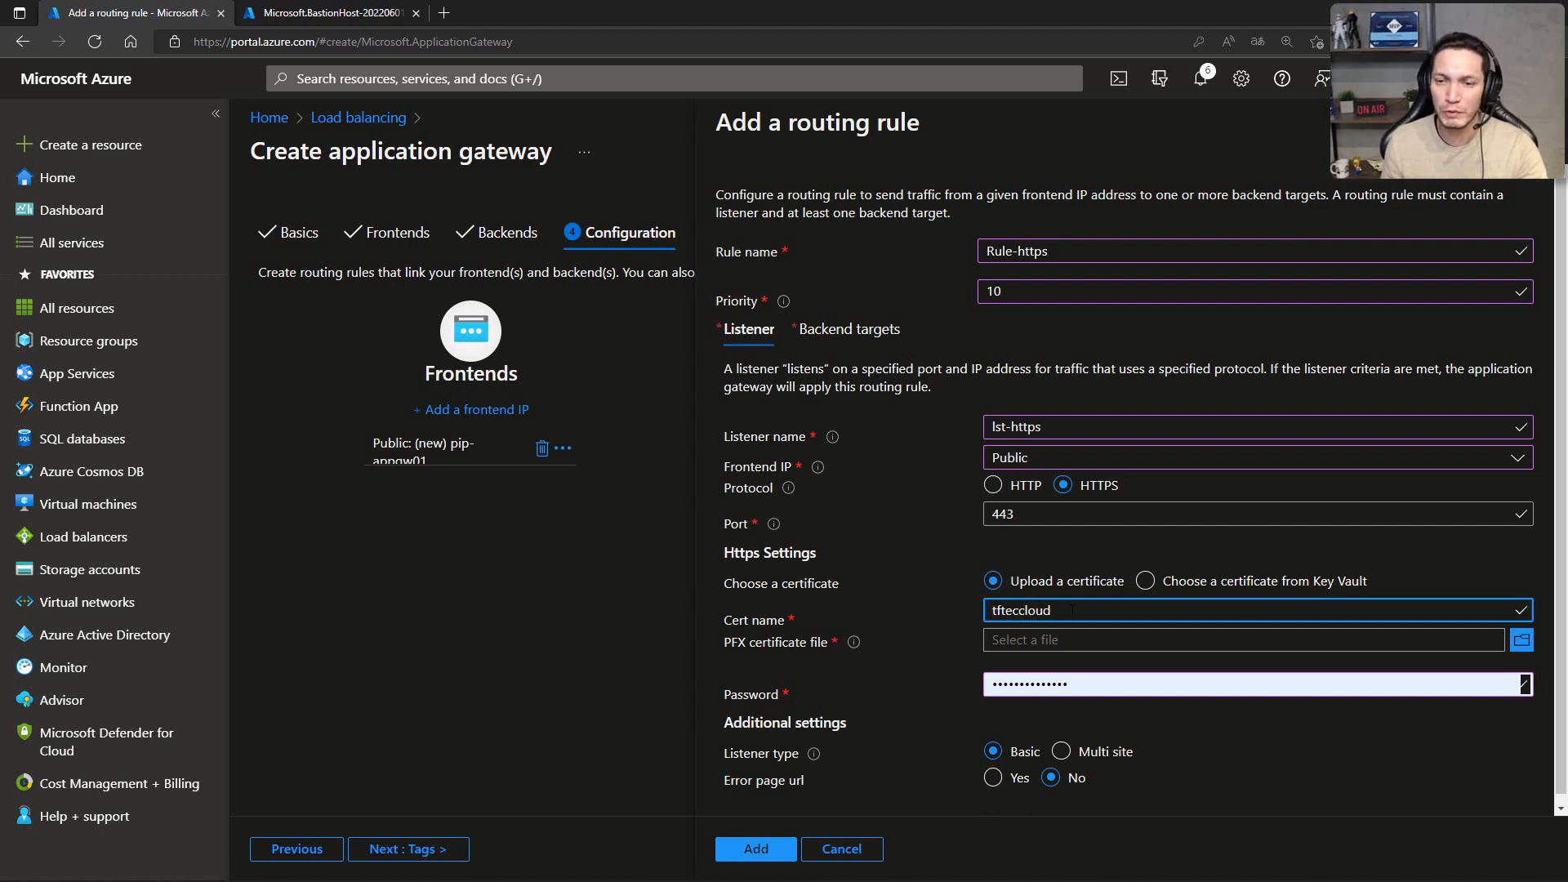
key(ctrl+a)
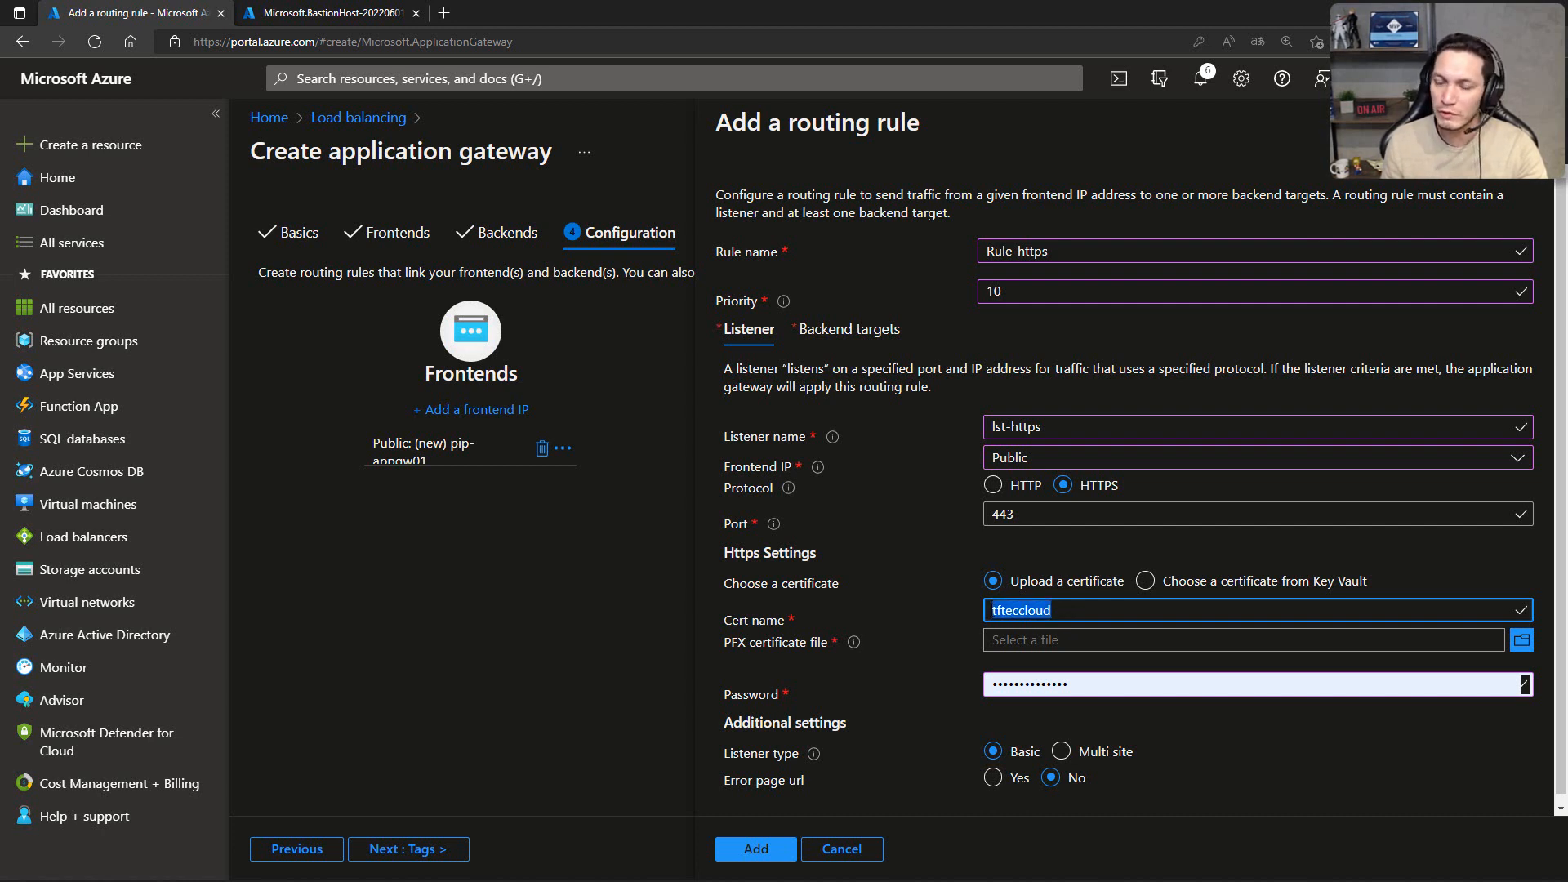
Step: Upload certificate.pfx from the tfteccloud folder as the listener's PFX certificate file
click(1519, 644)
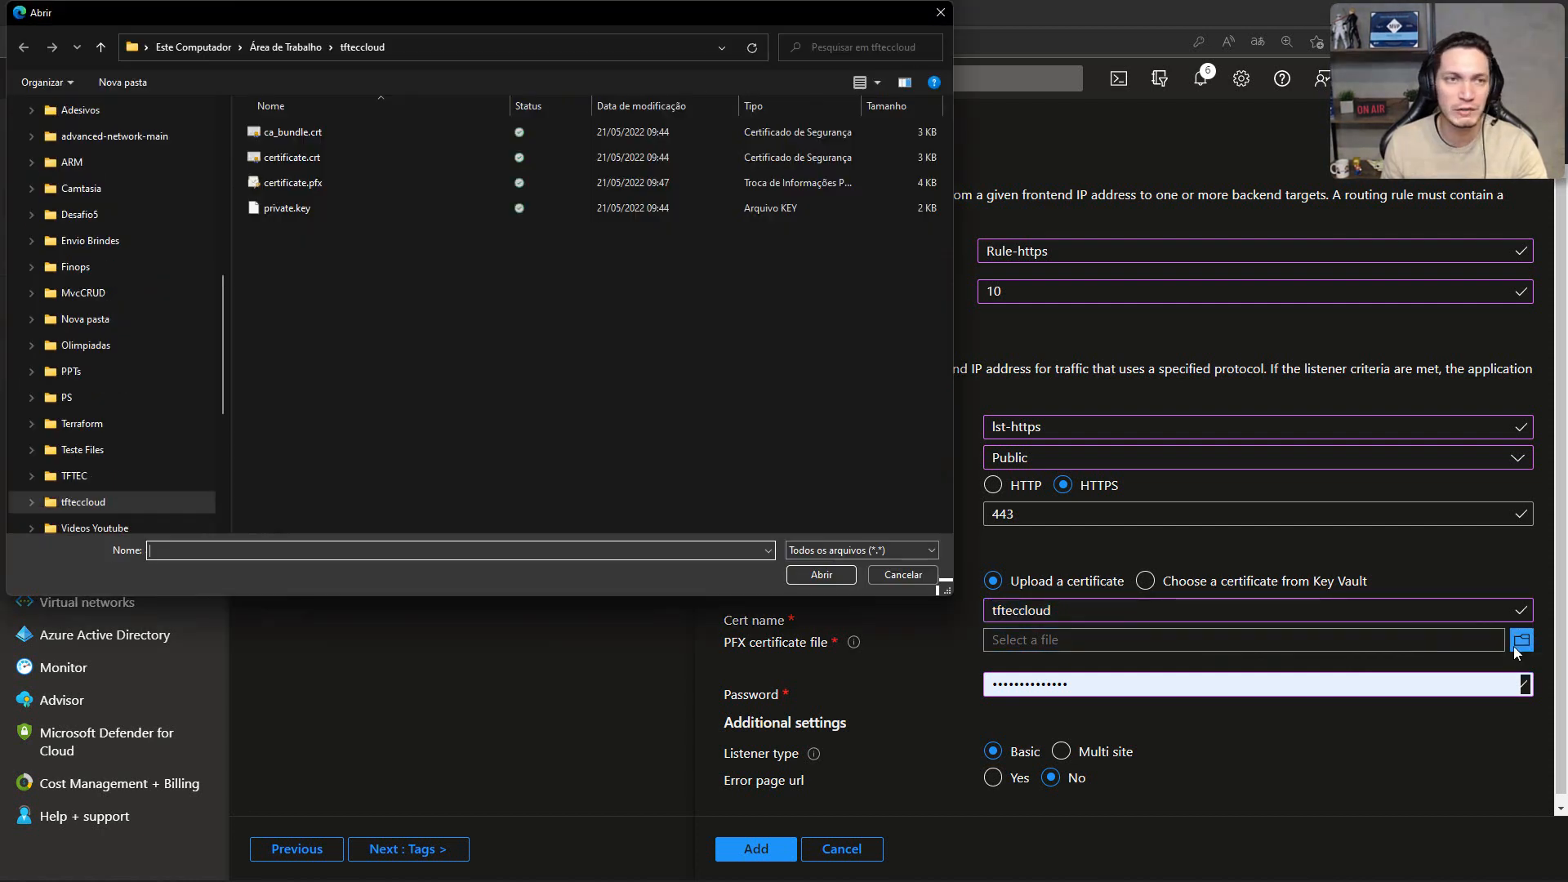
click(296, 183)
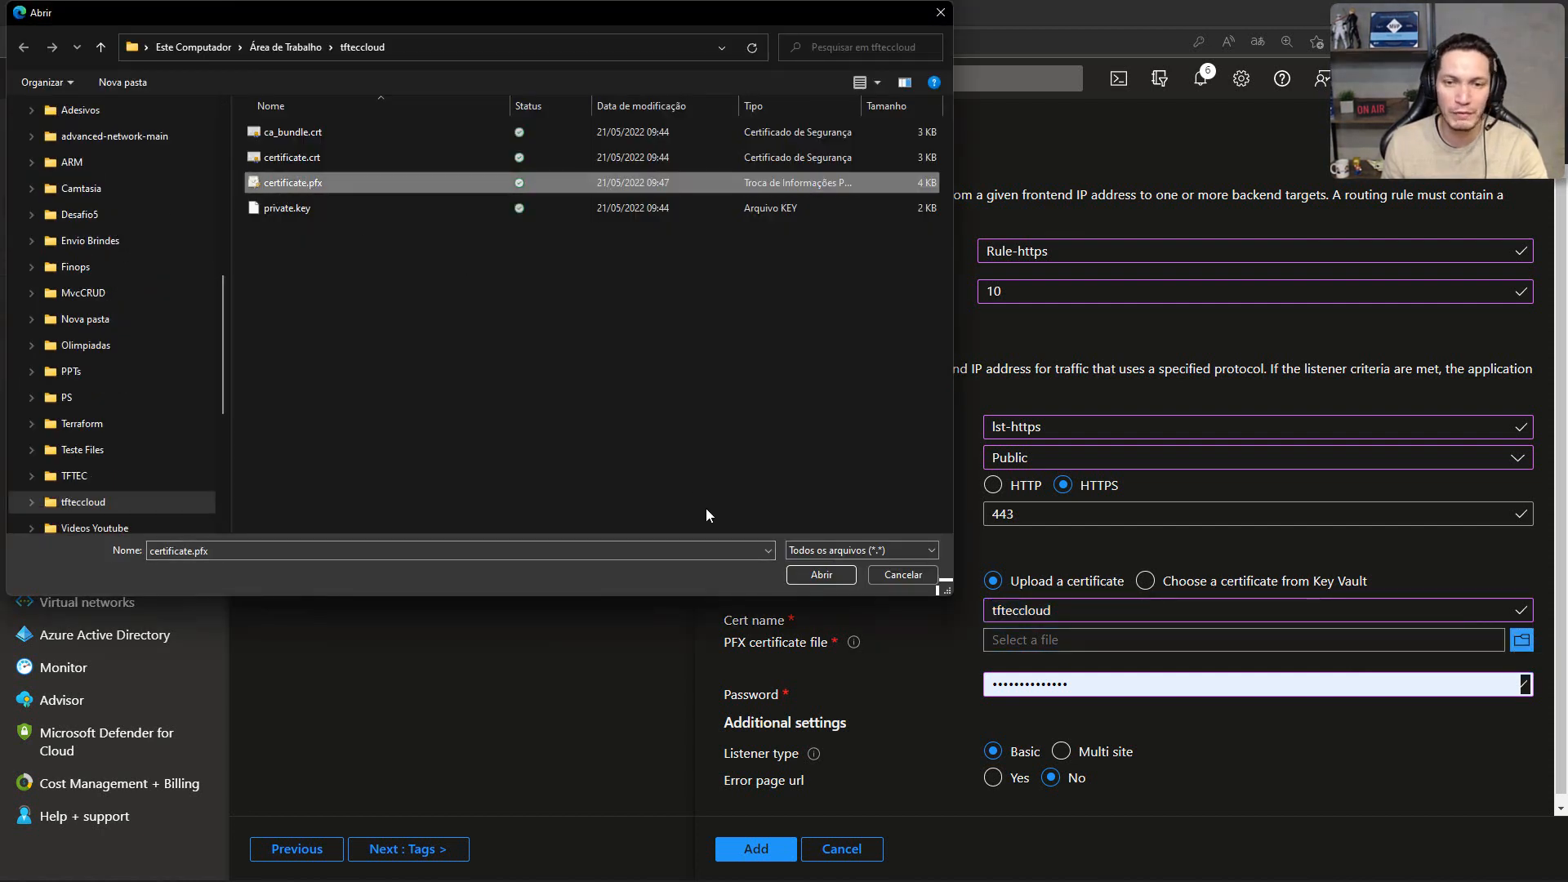
click(815, 580)
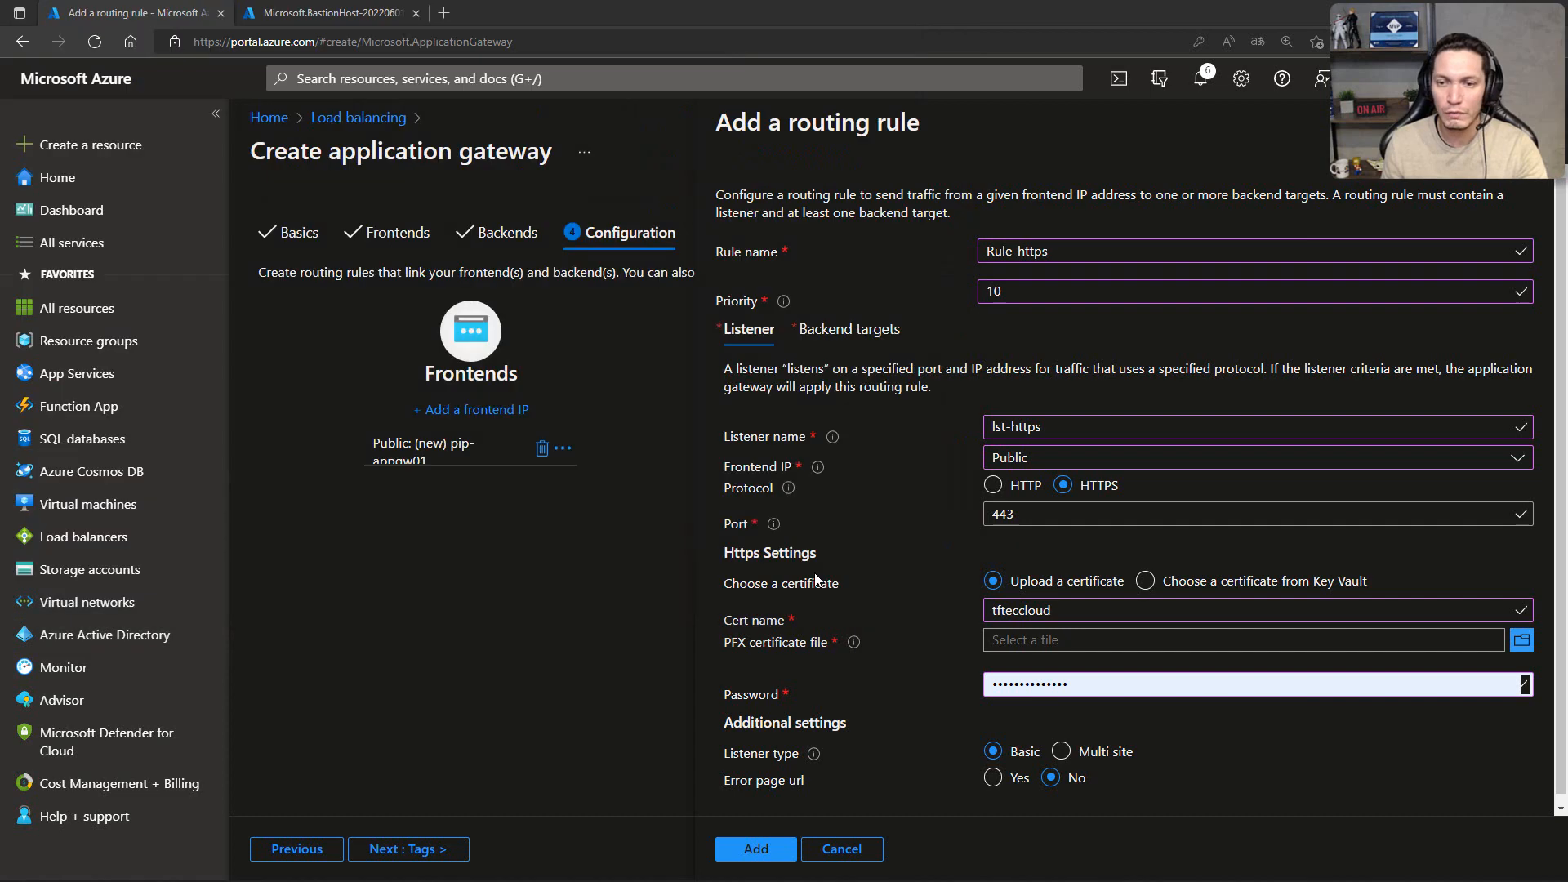
Step: Replace the prefilled entry in the listener's Password field with the PFX certificate's password
click(1090, 677)
key(ctrl+a)
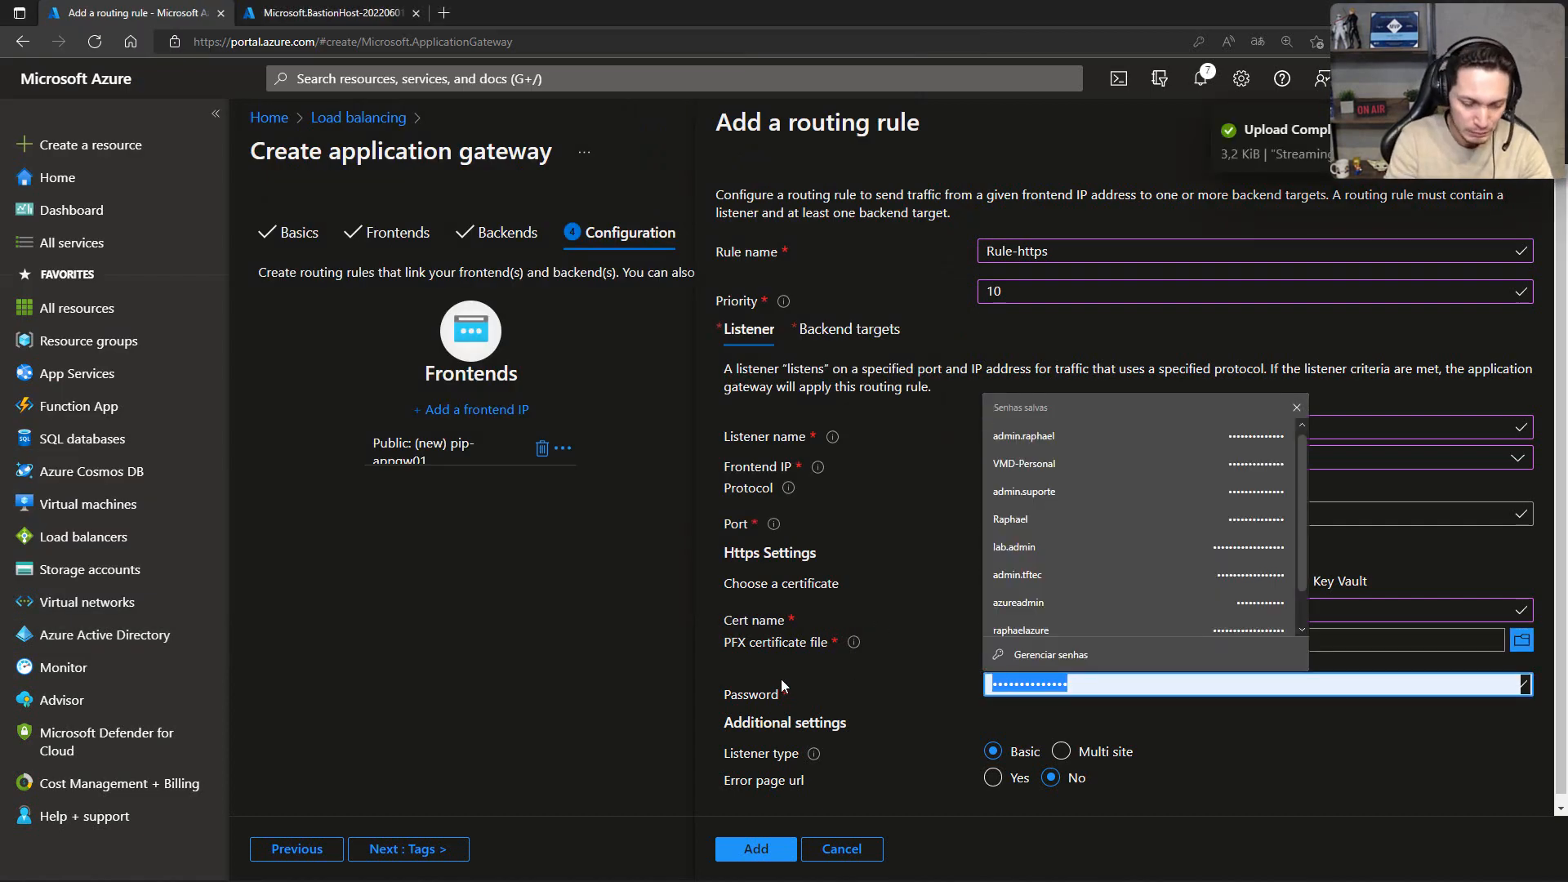
text(******)
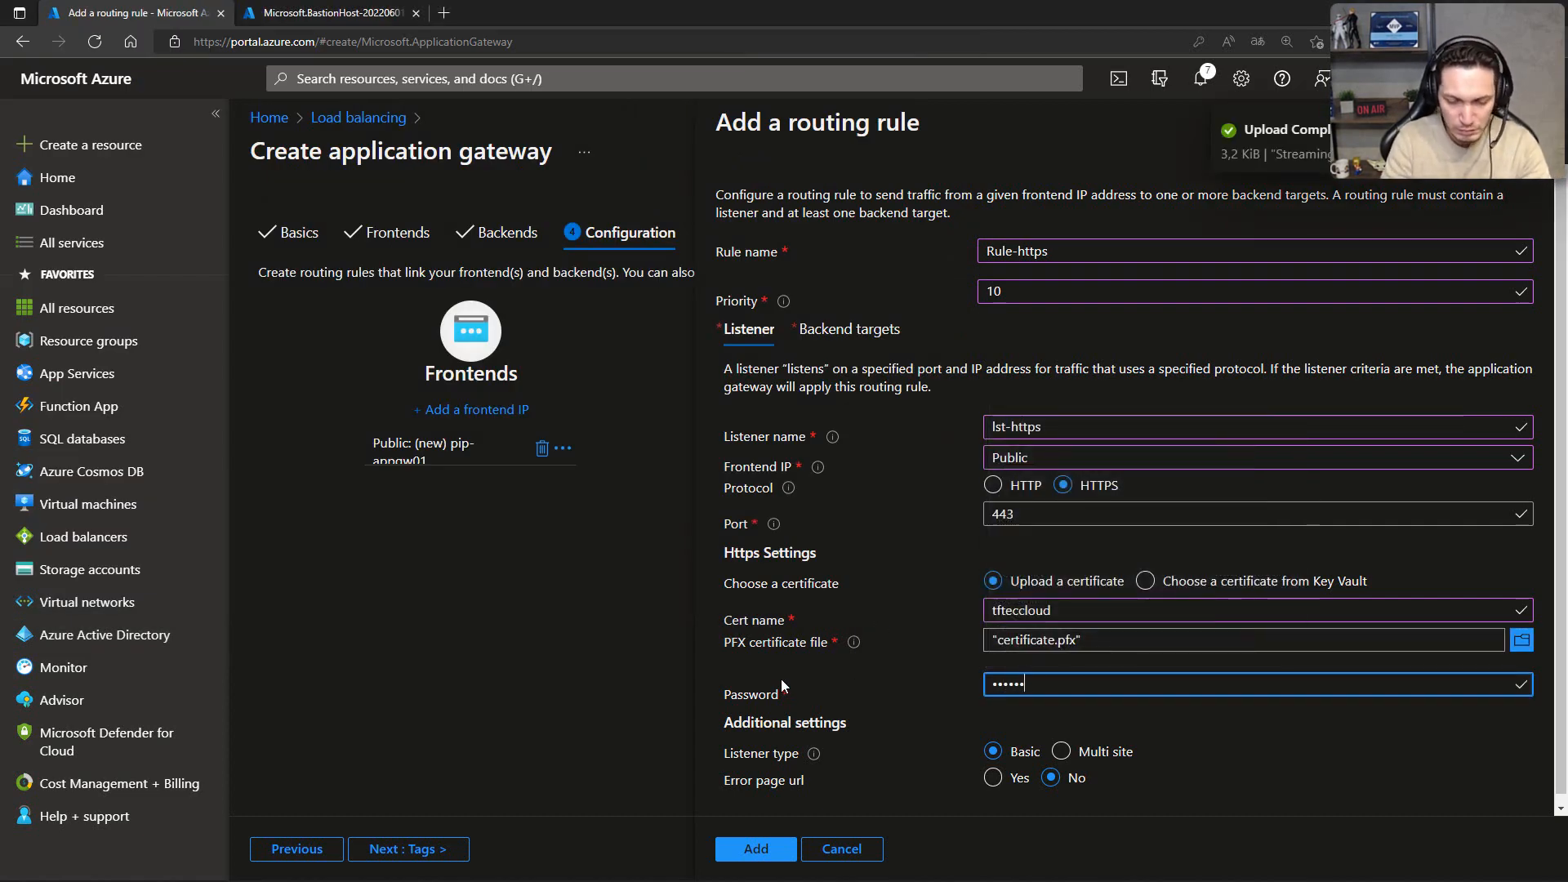
text(****)
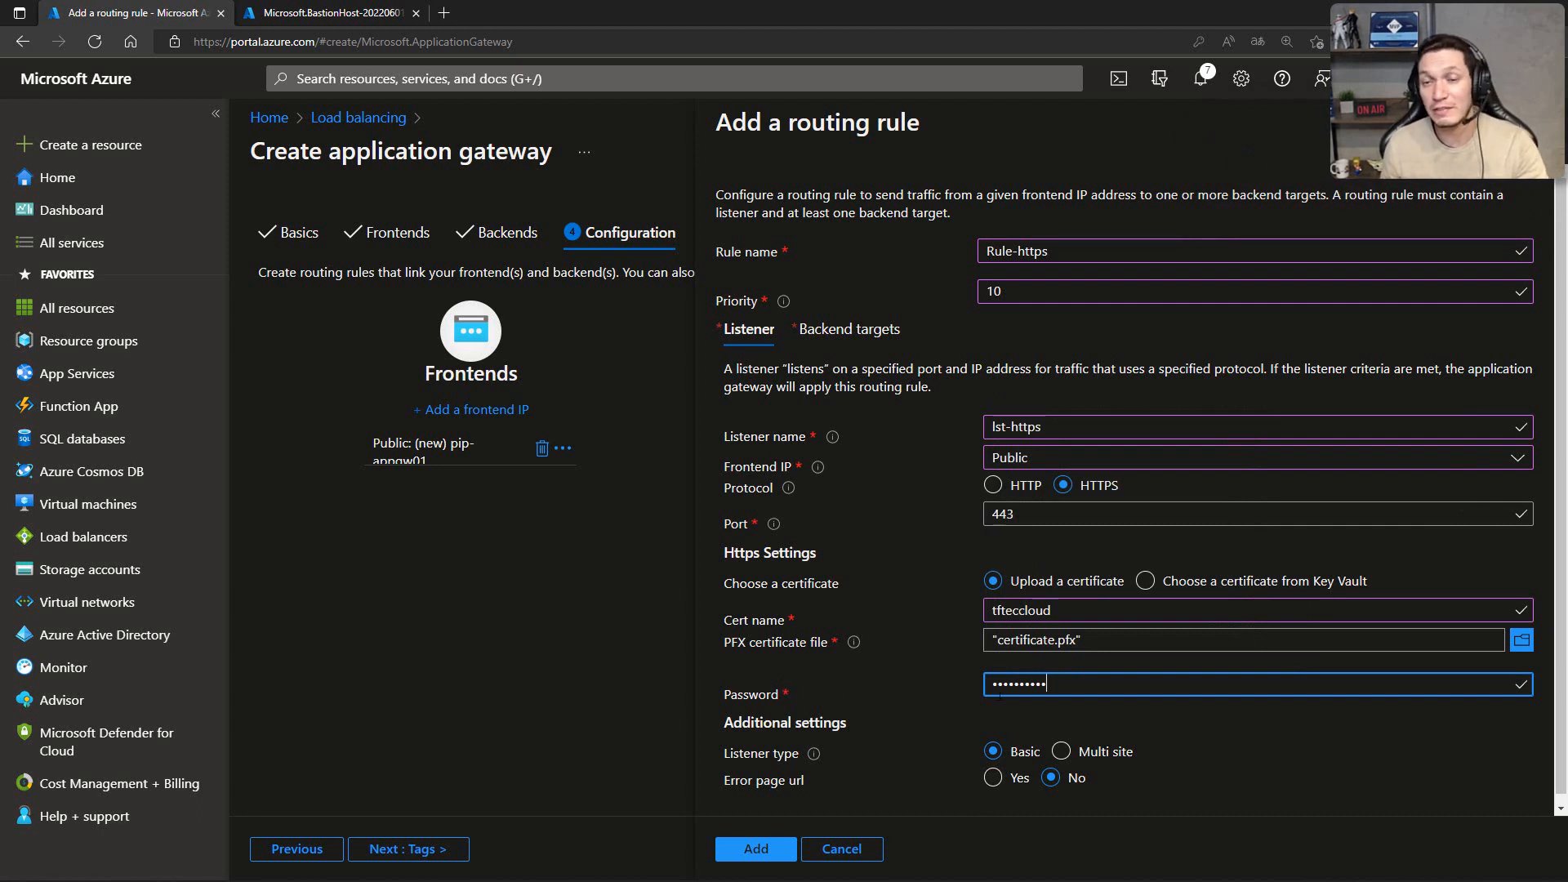
scroll(980, 653, down, 1)
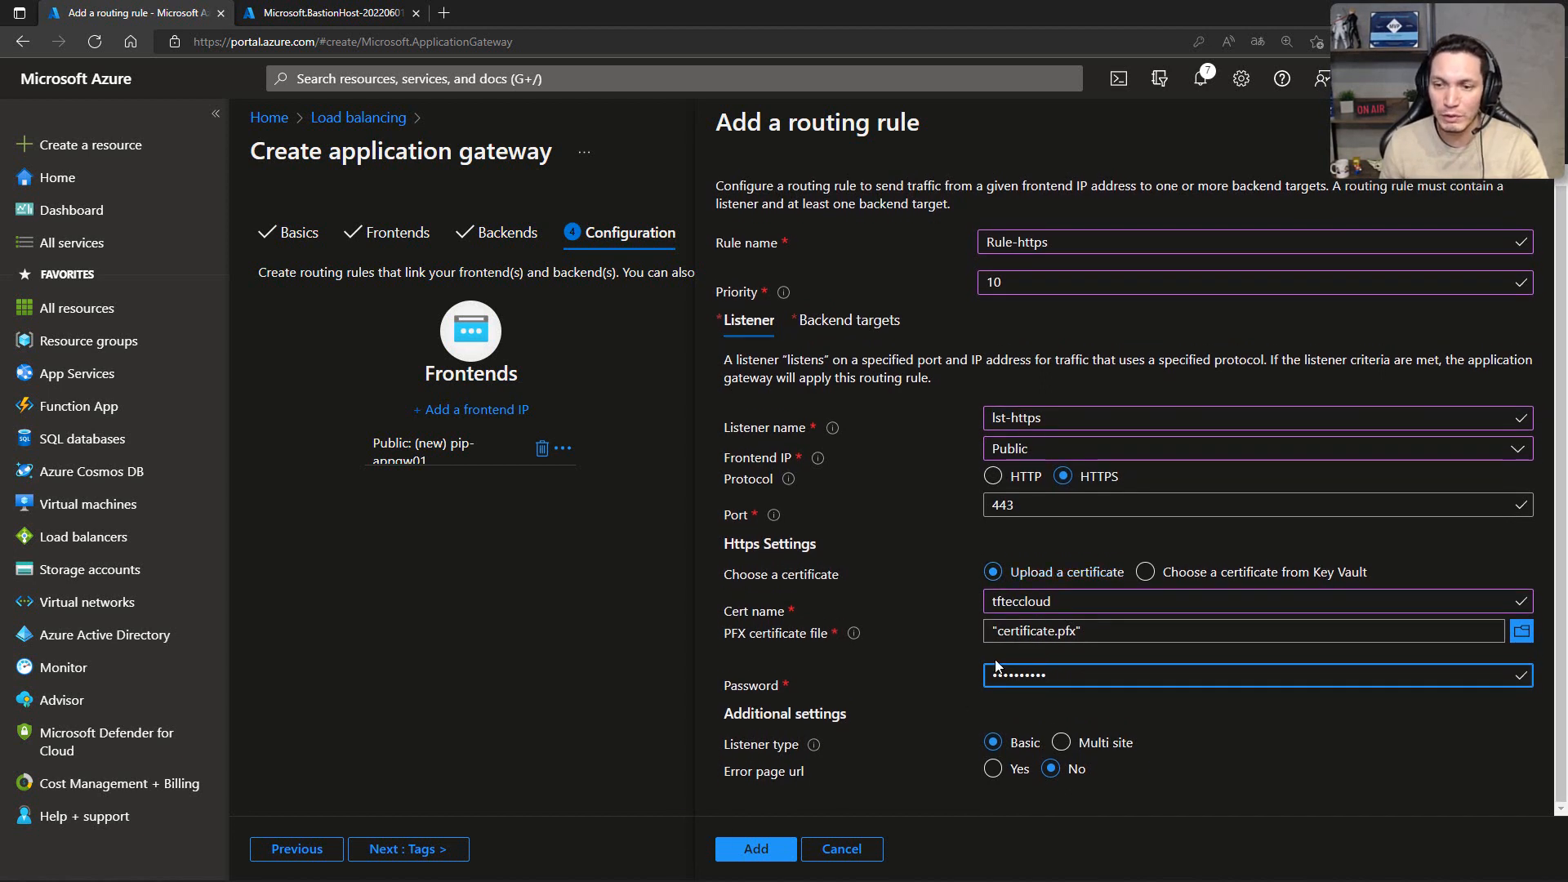
Step: Set the routing rule's backend target to pool-websrv, dismissing the browser's offer to save the password
click(870, 331)
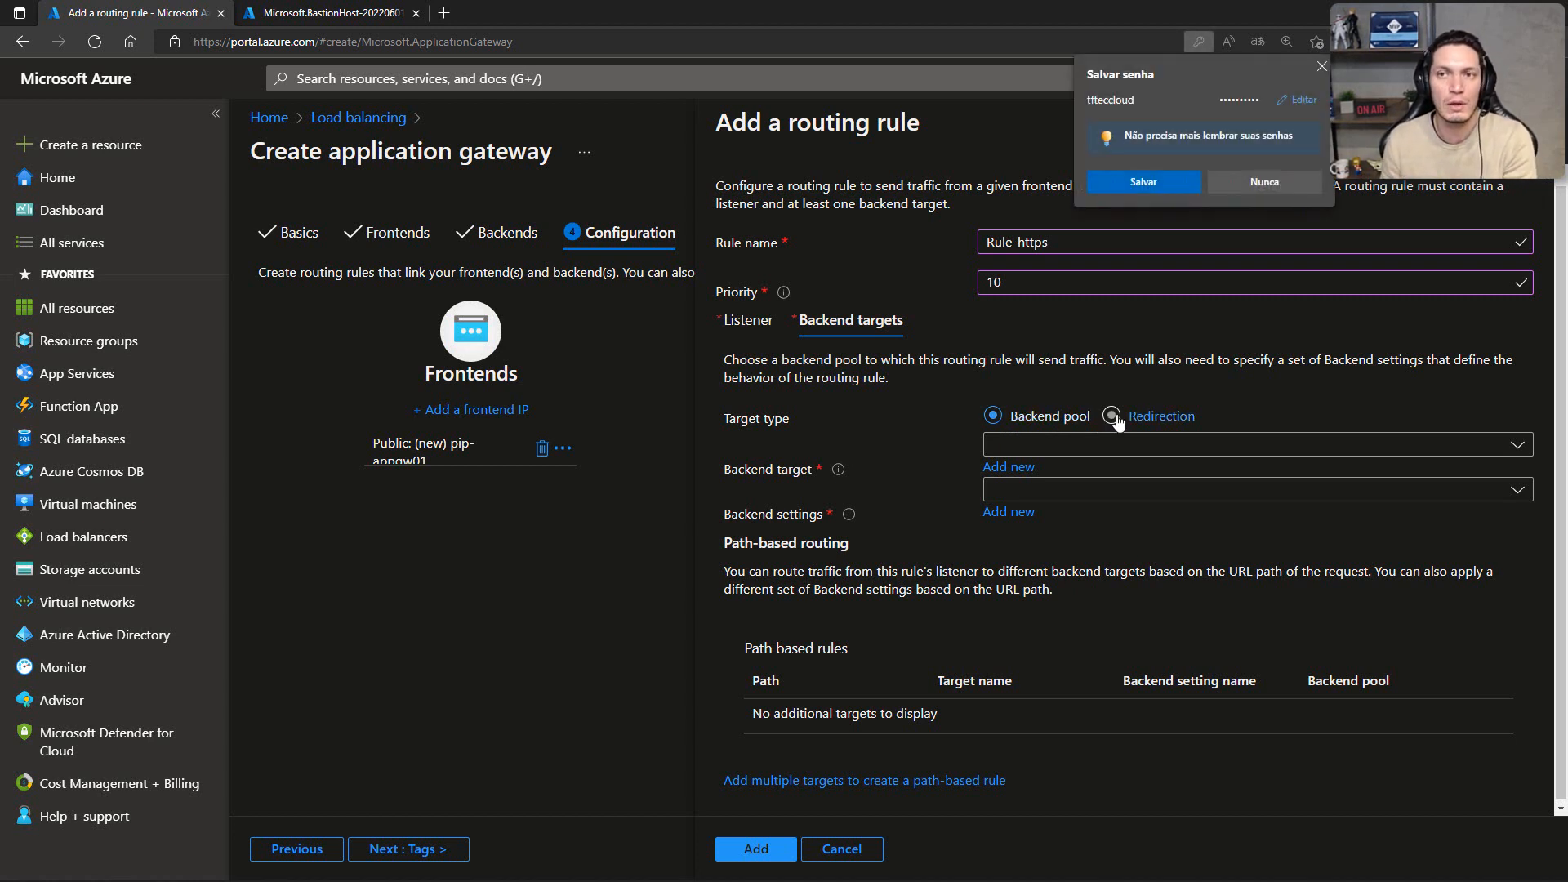
click(1318, 66)
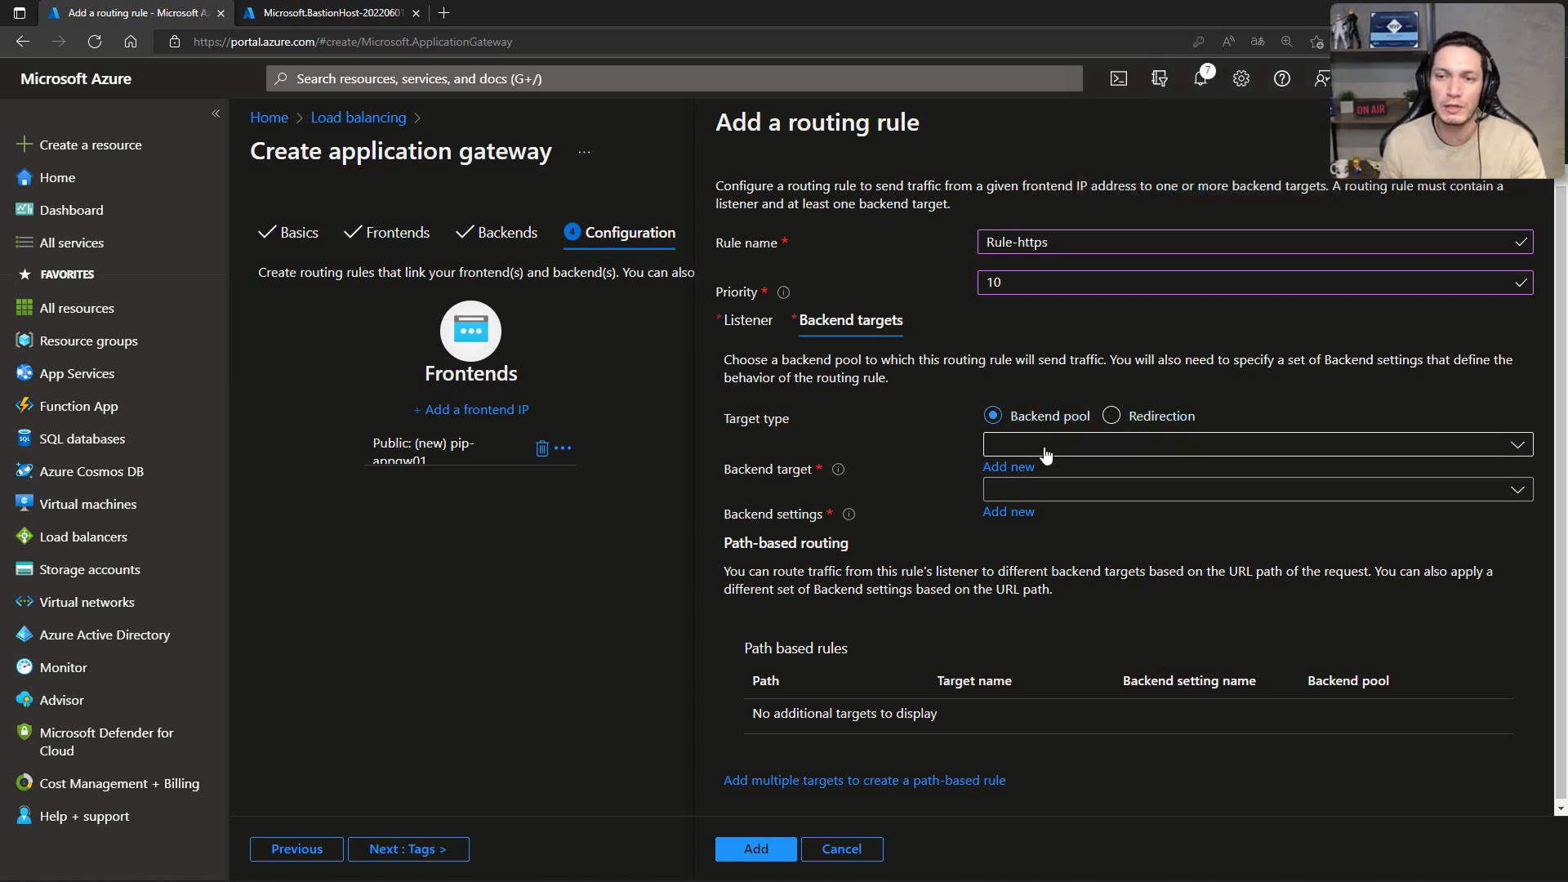
click(1095, 445)
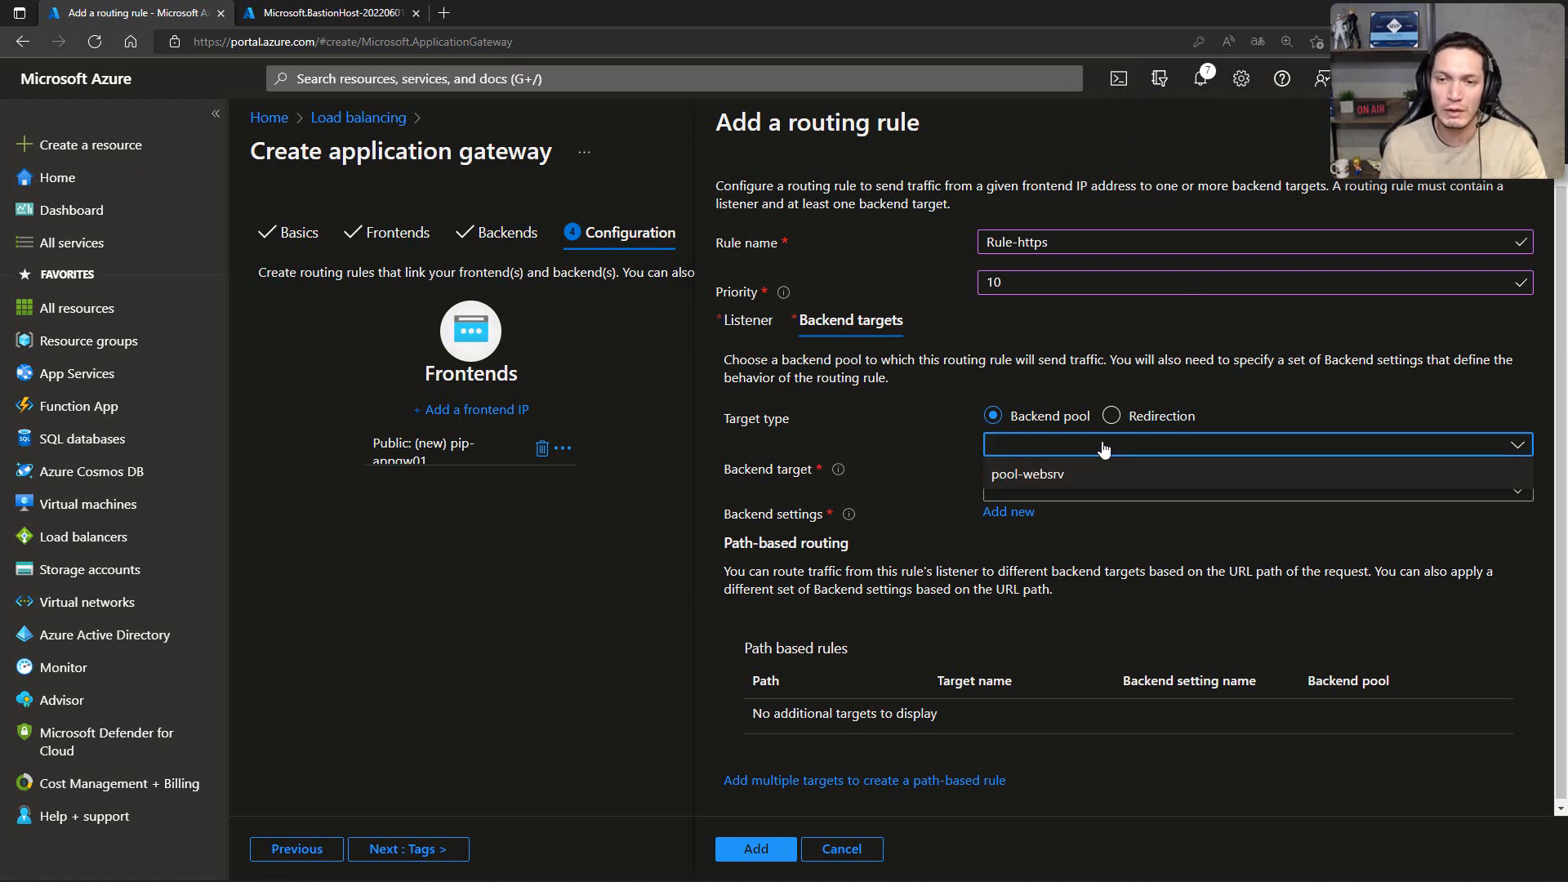
click(1025, 475)
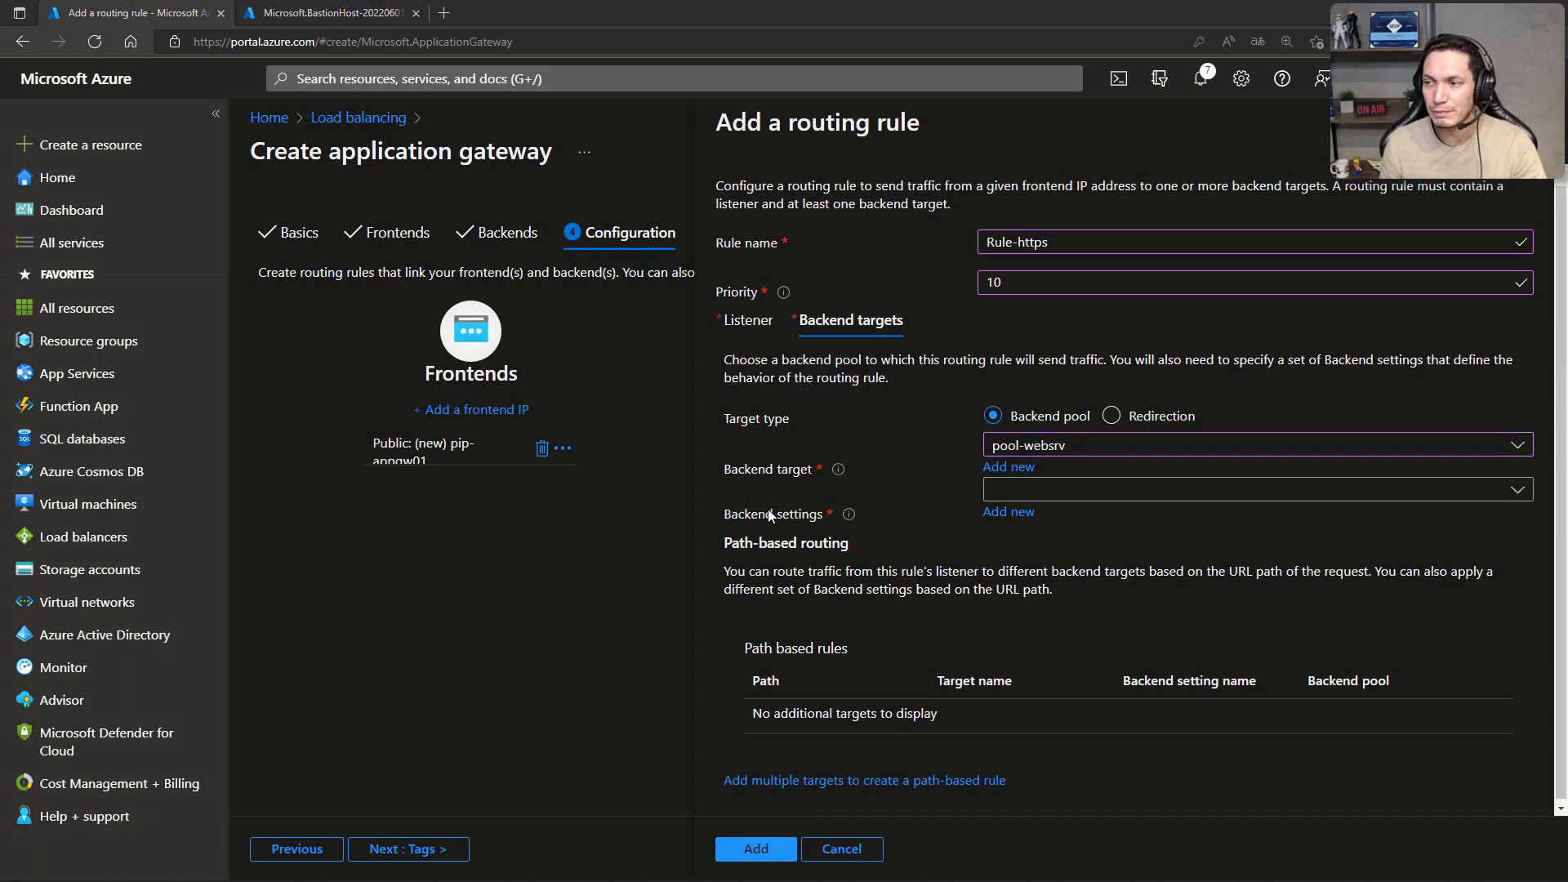
Step: Start a new backend setting for the rule and name it sts-http, keeping HTTP on port 80
key(alt+Tab)
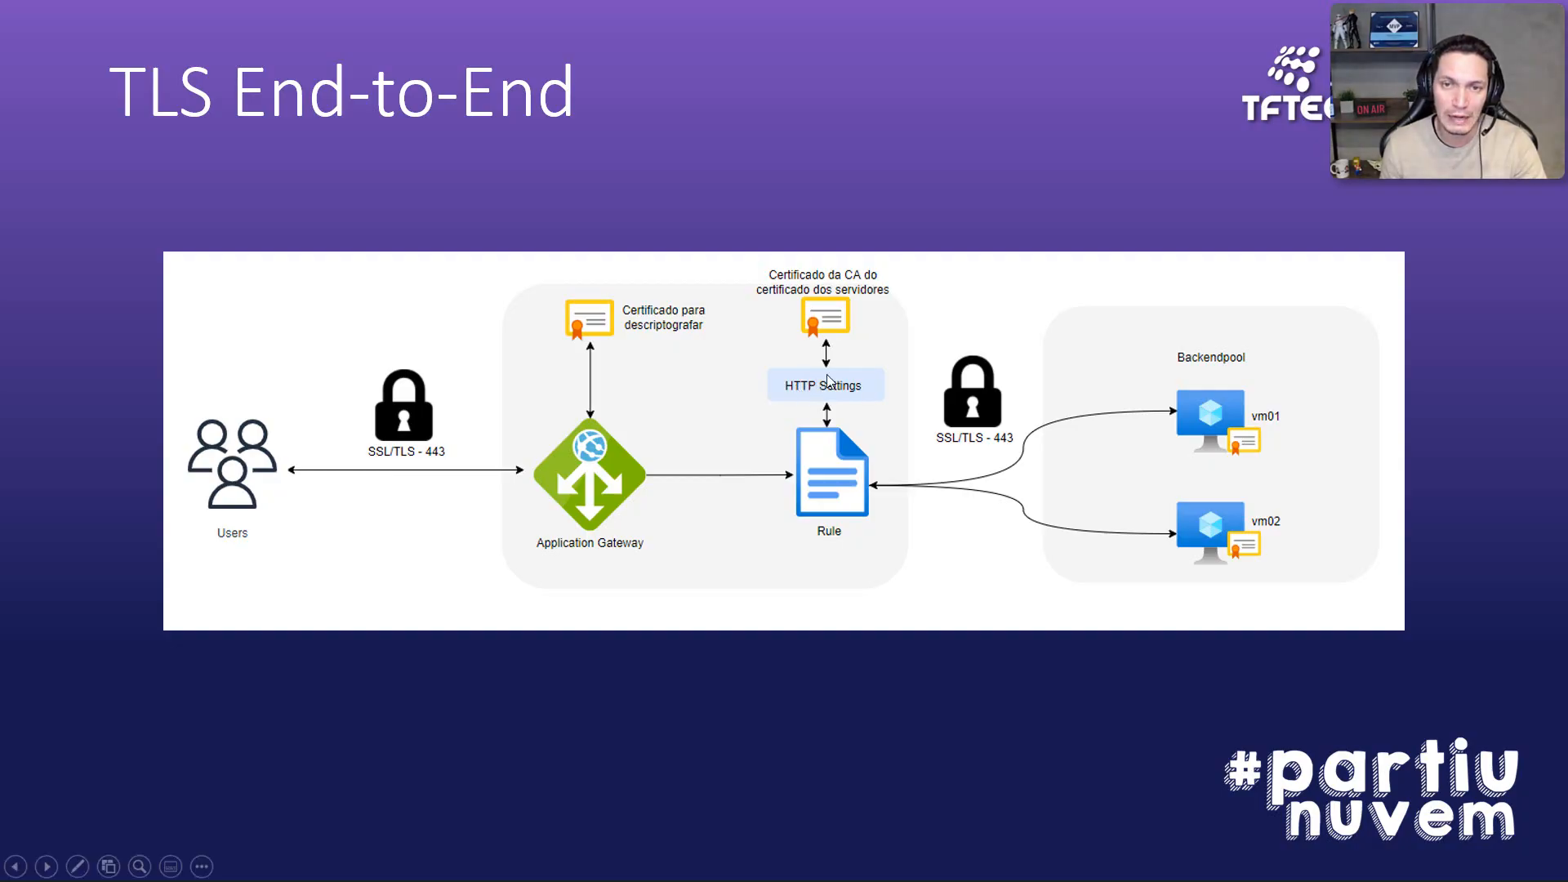
key(alt+Tab)
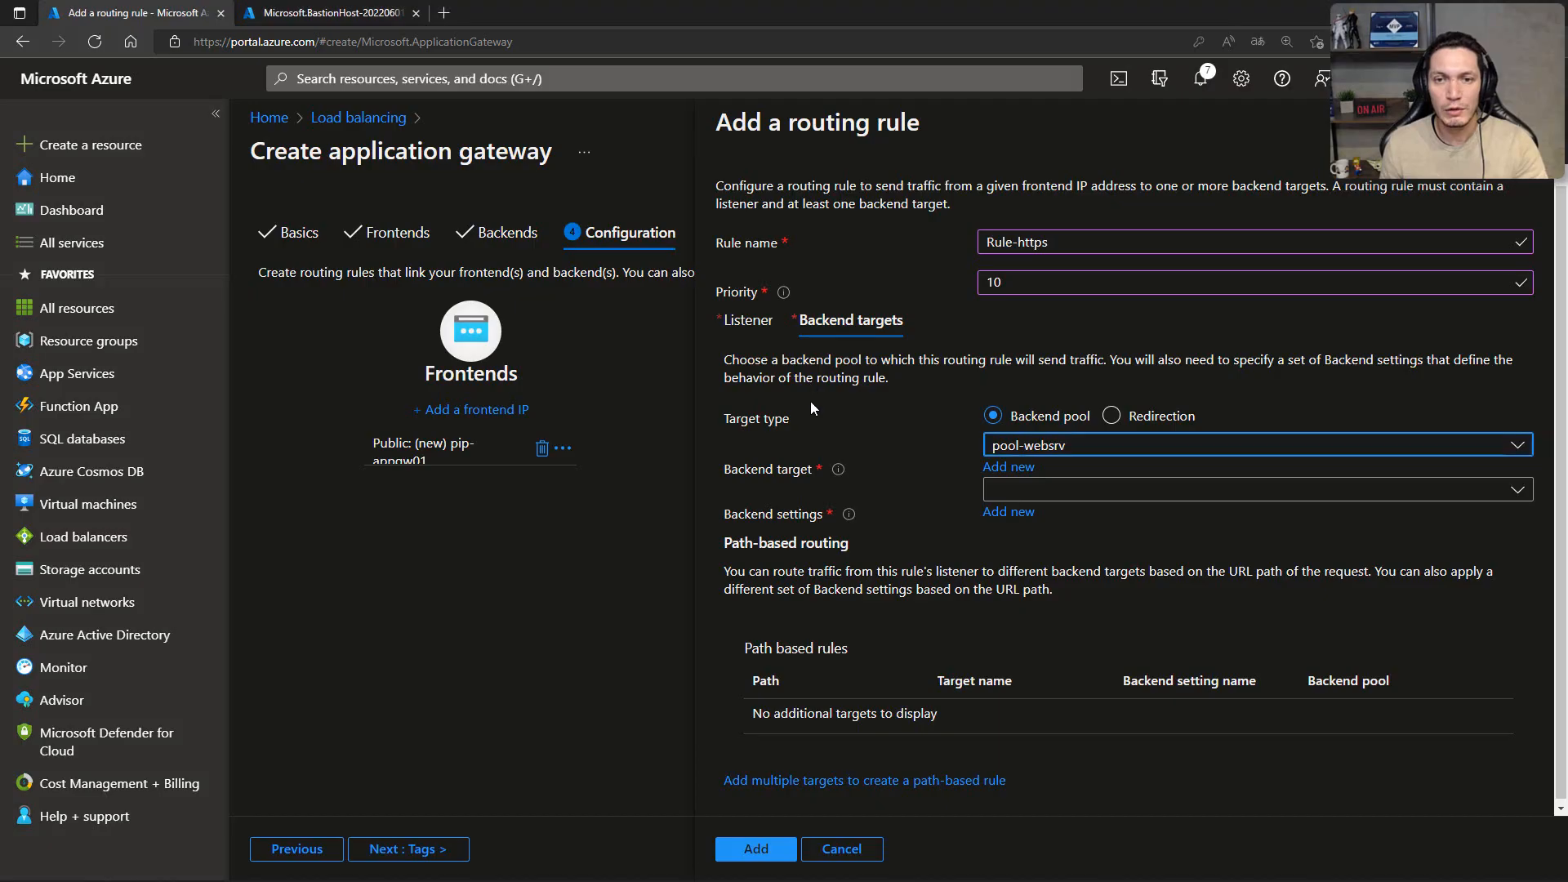
click(1120, 490)
click(1120, 492)
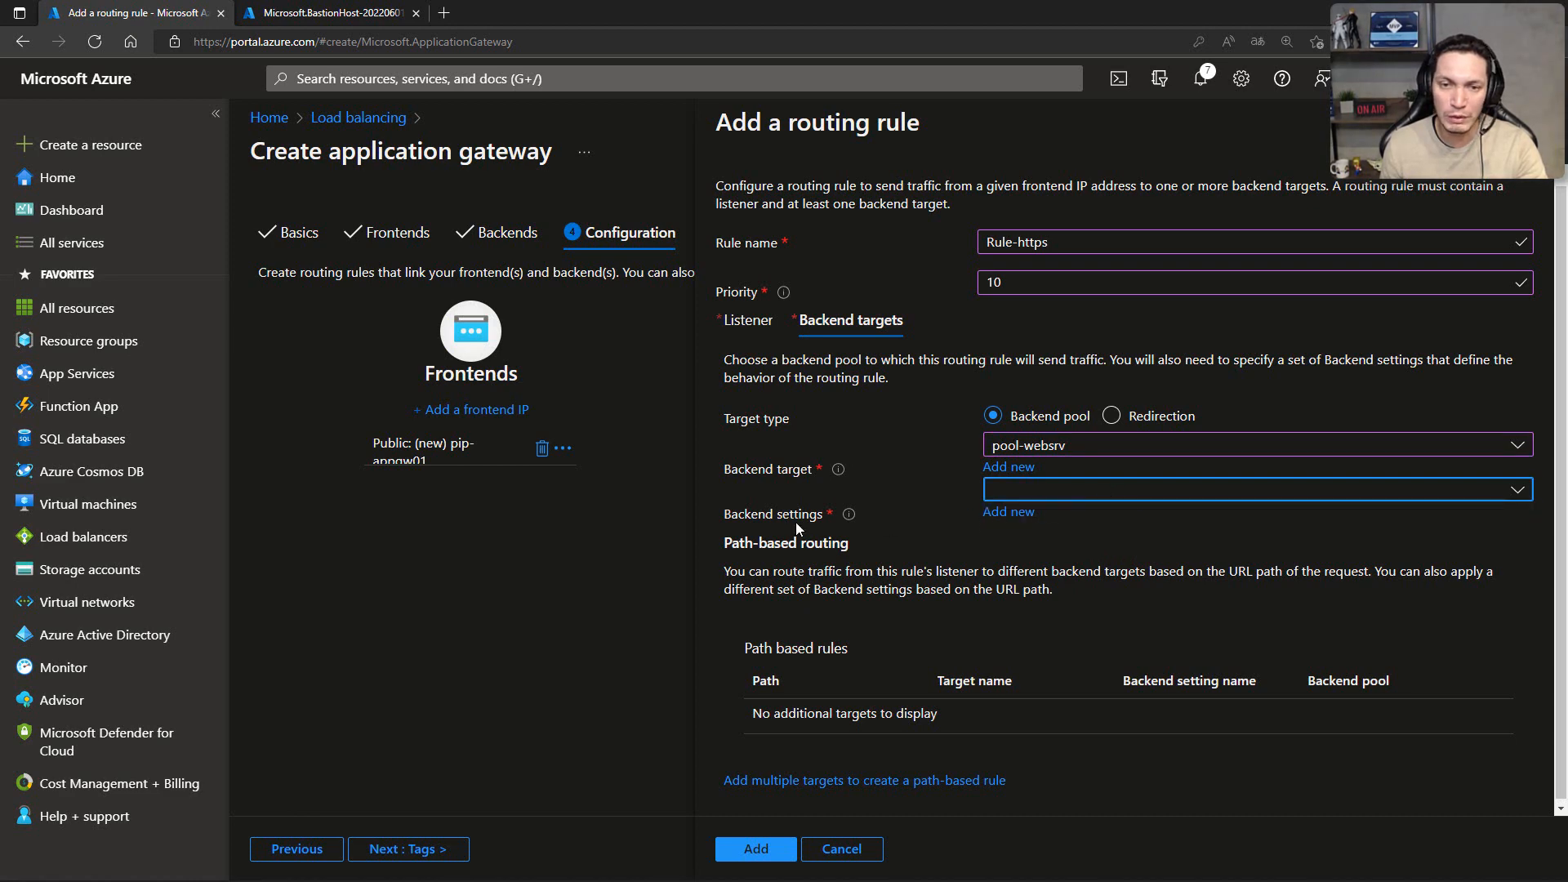
click(1011, 515)
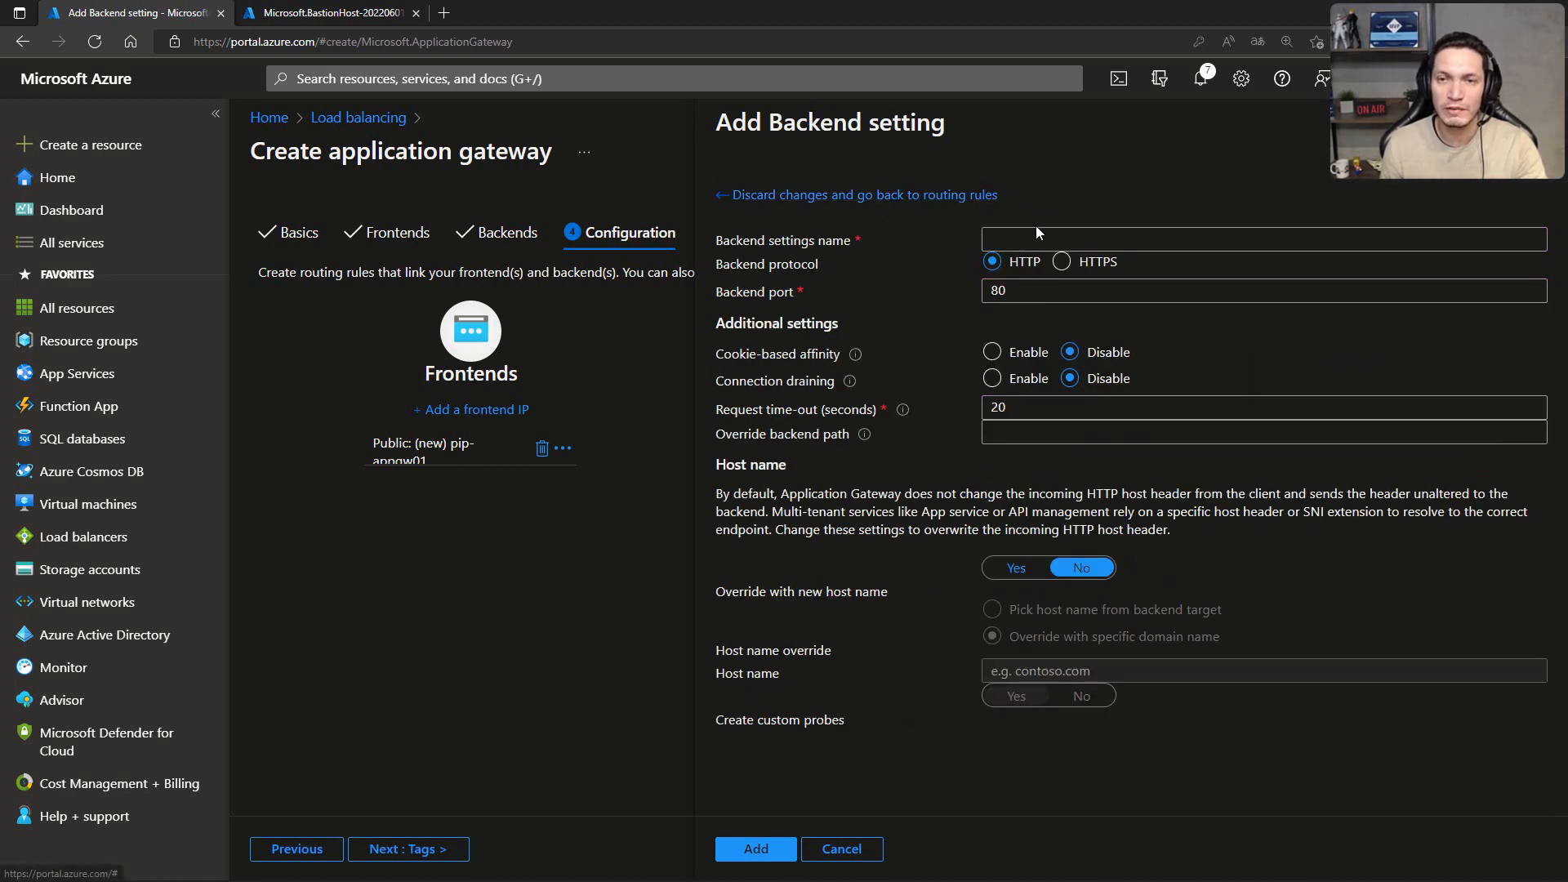
click(1021, 238)
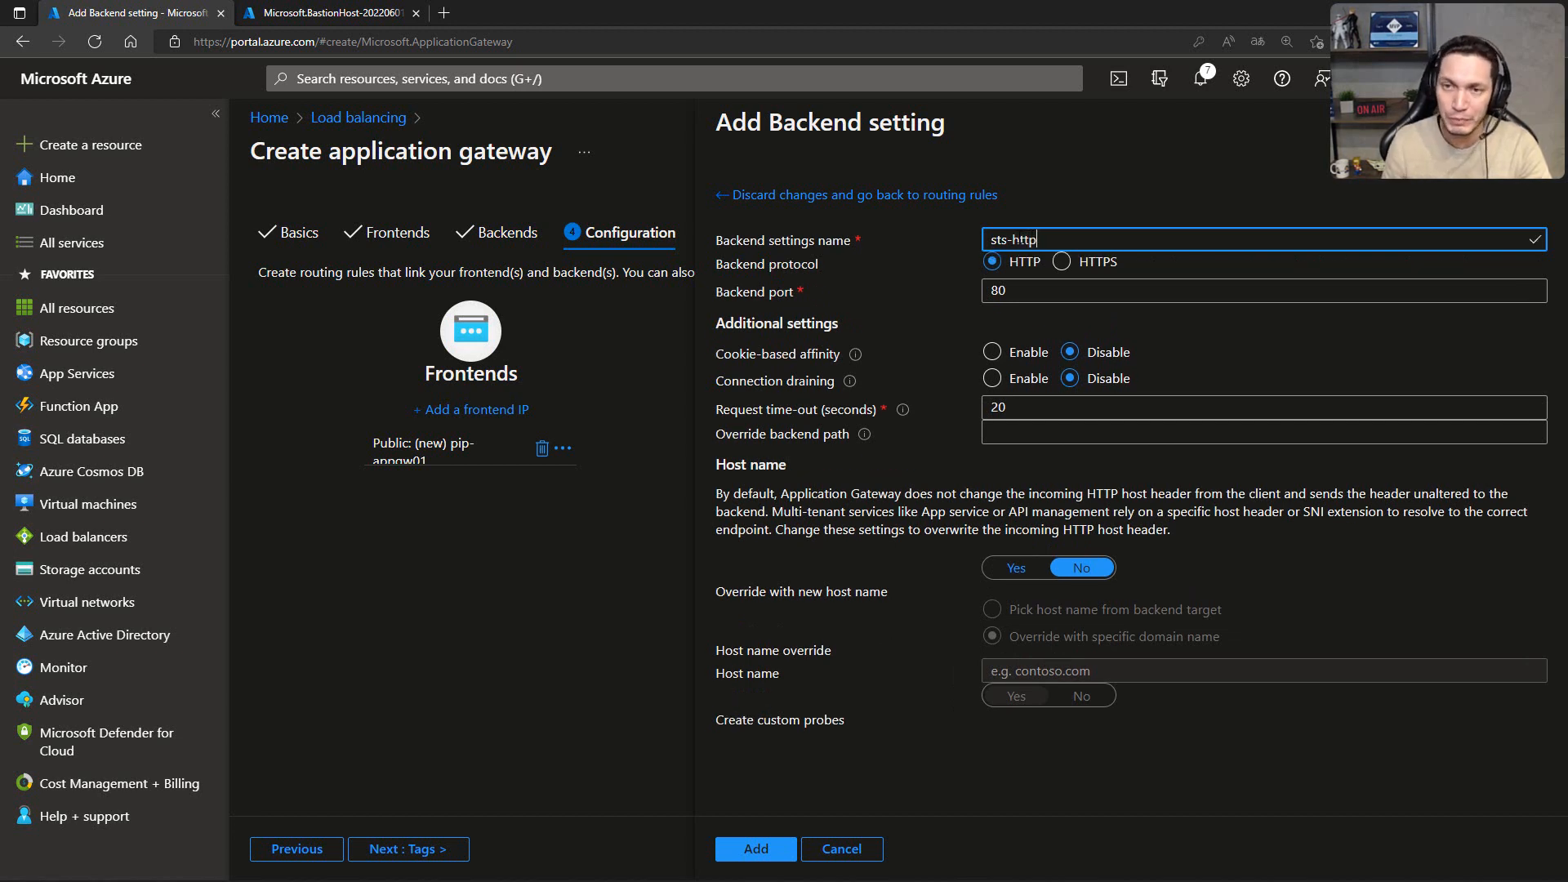
click(1013, 321)
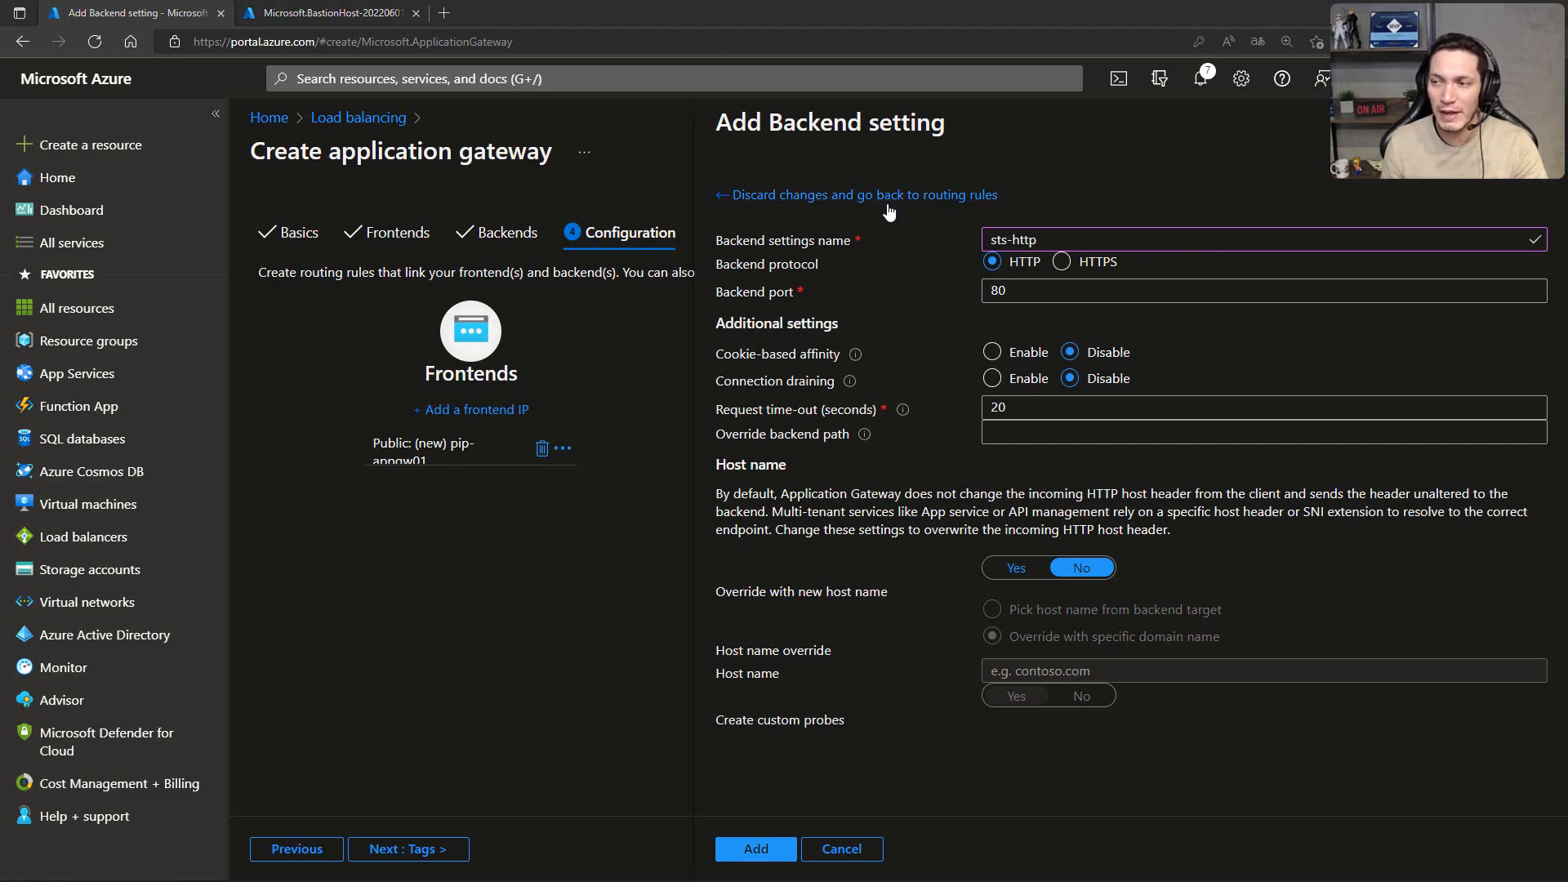
Step: Review the SSL/TLS Offload slide in the presentation, return to the Azure portal and save the sts-http backend setting
key(alt+Tab)
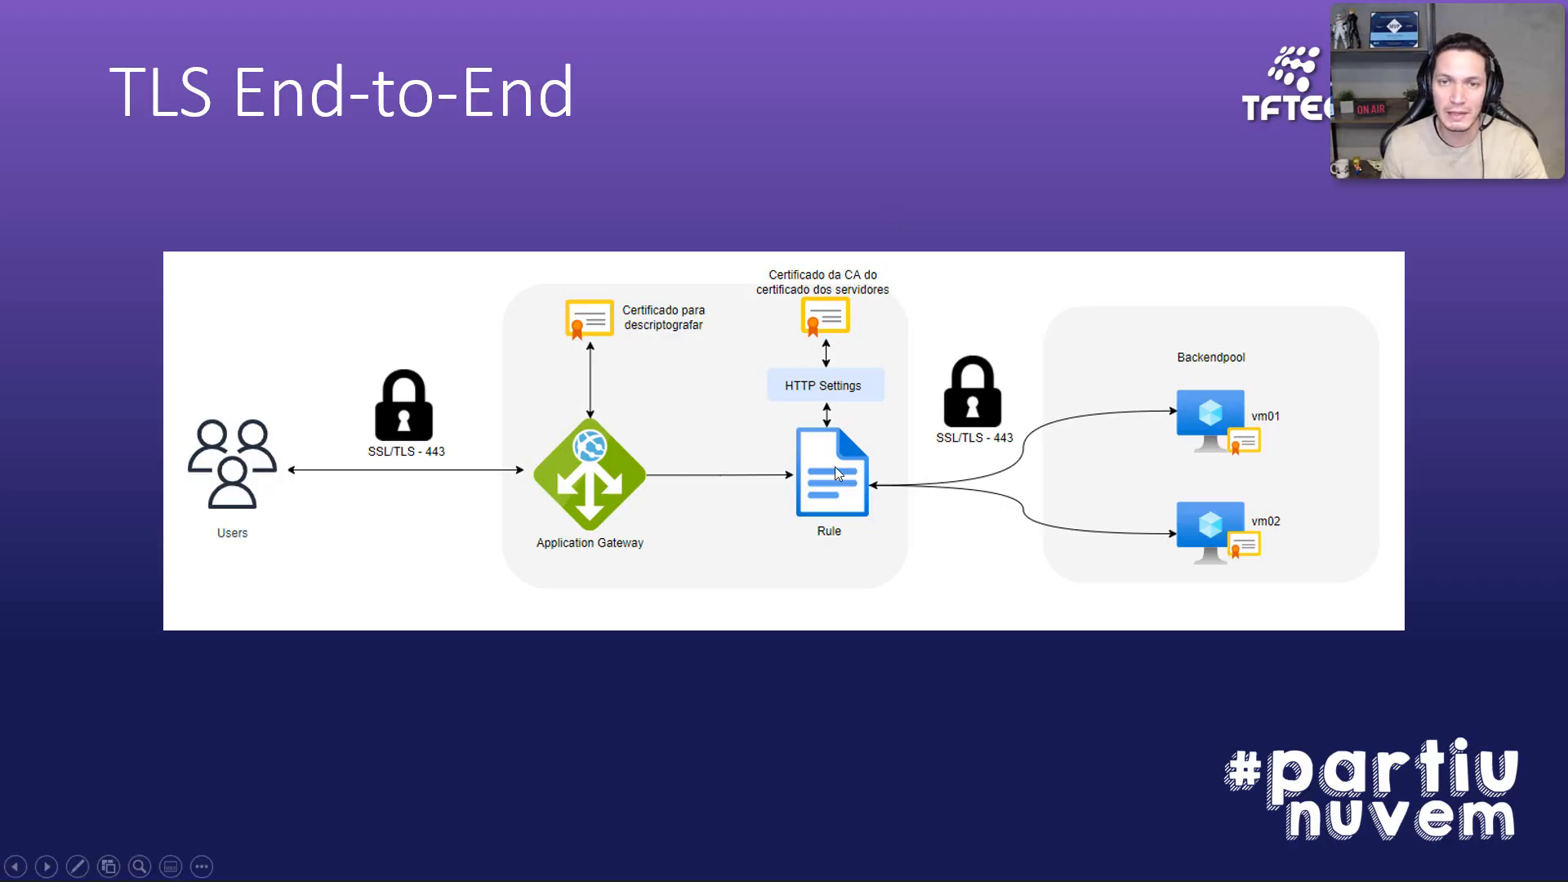
key(Right)
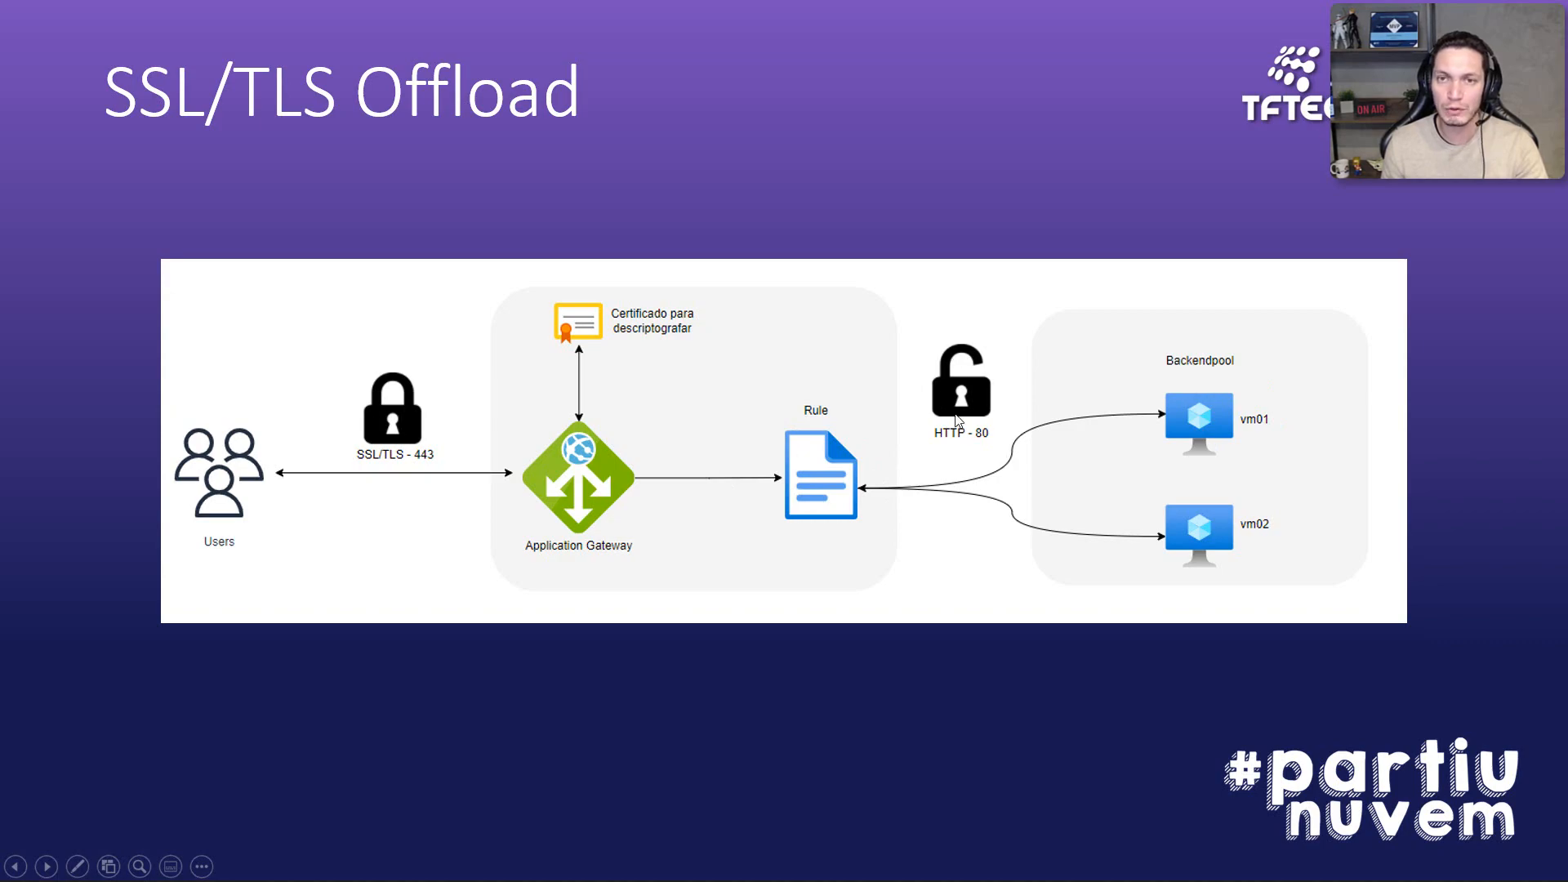
key(alt+Tab)
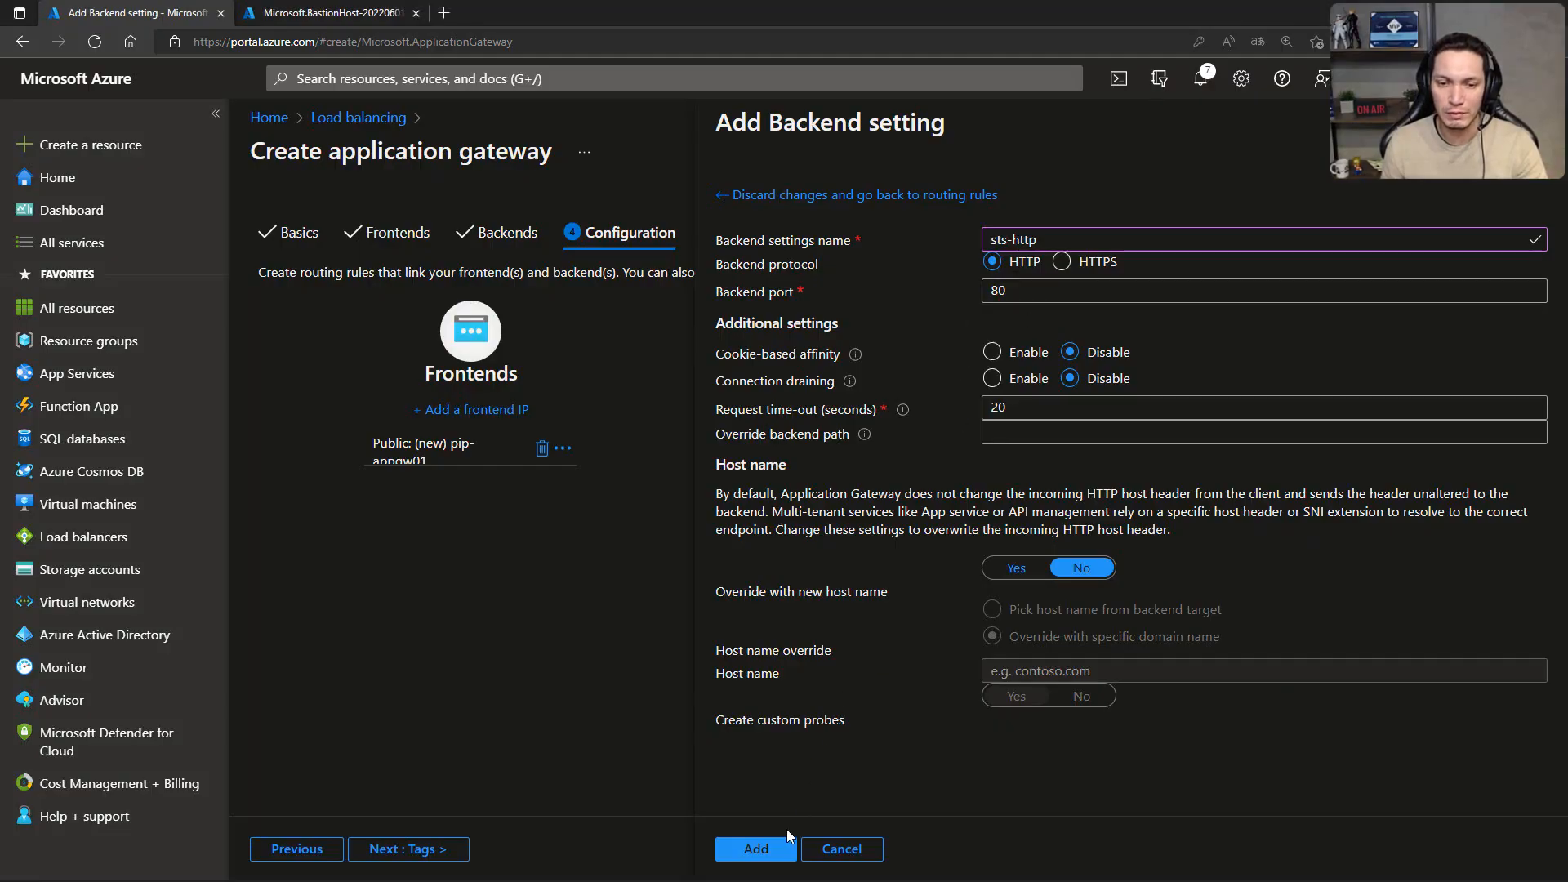
click(756, 850)
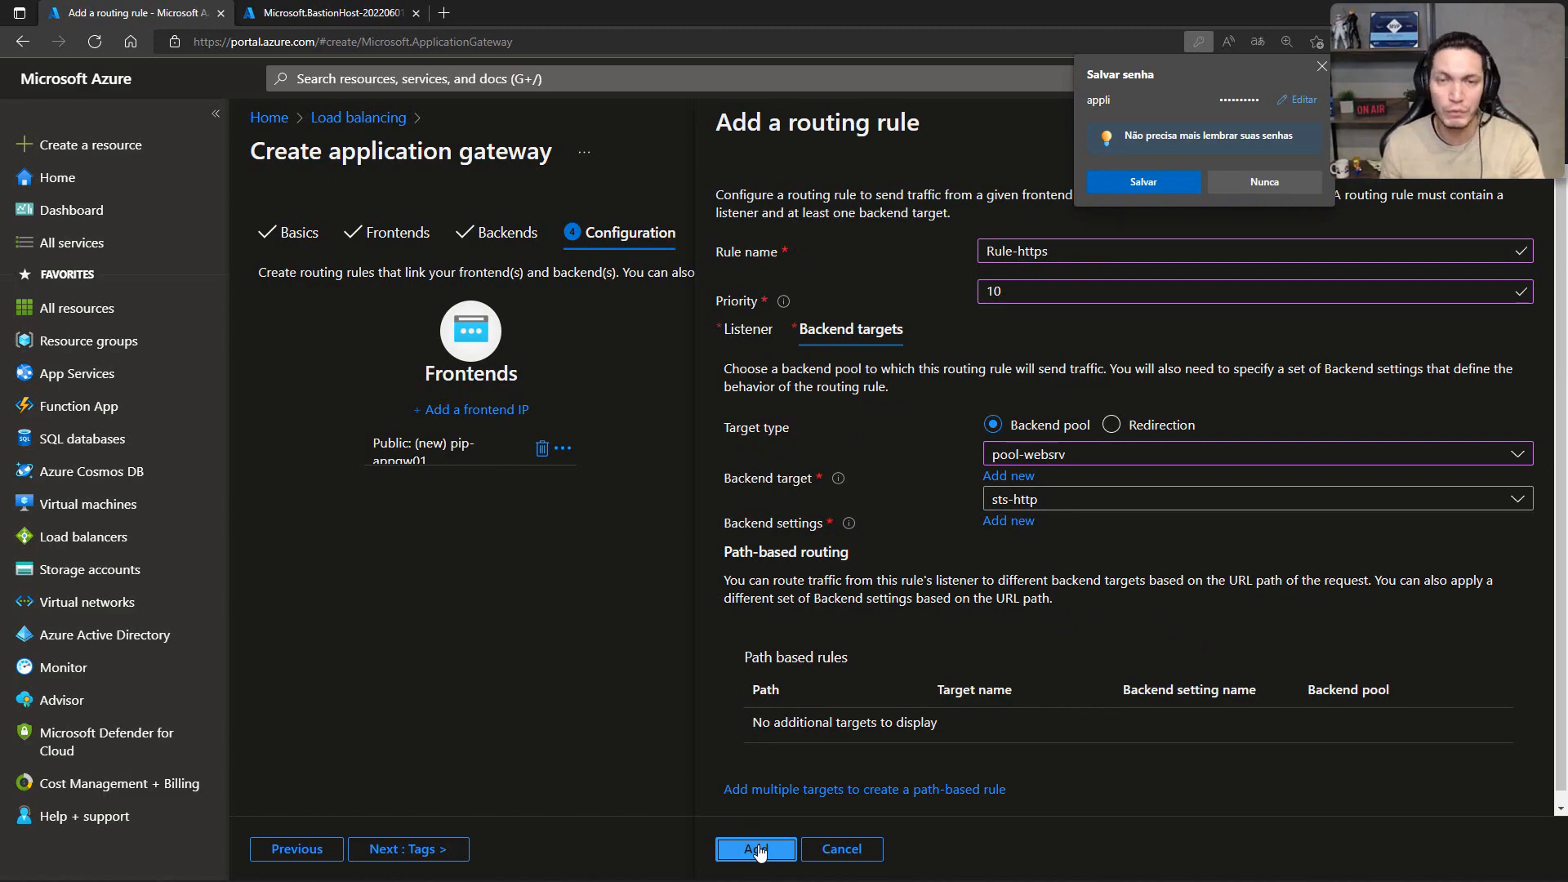
Step: Review the TLS End-to-End slide, return to the Azure portal and add Rule-https, dismissing the browser's password prompt
key(alt+Tab)
key(Right)
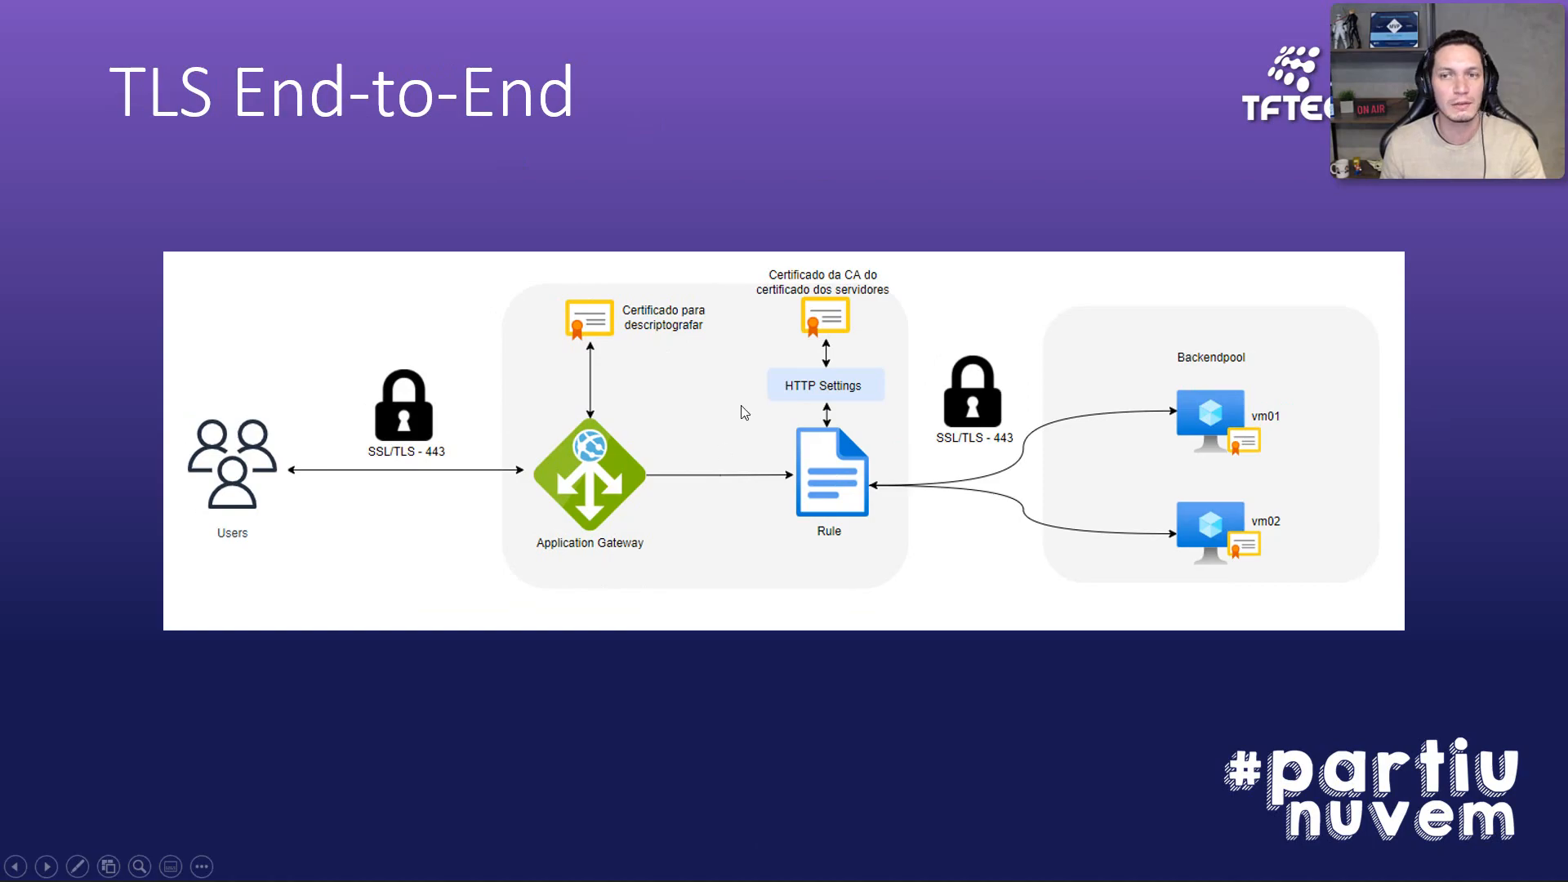
key(alt+Tab)
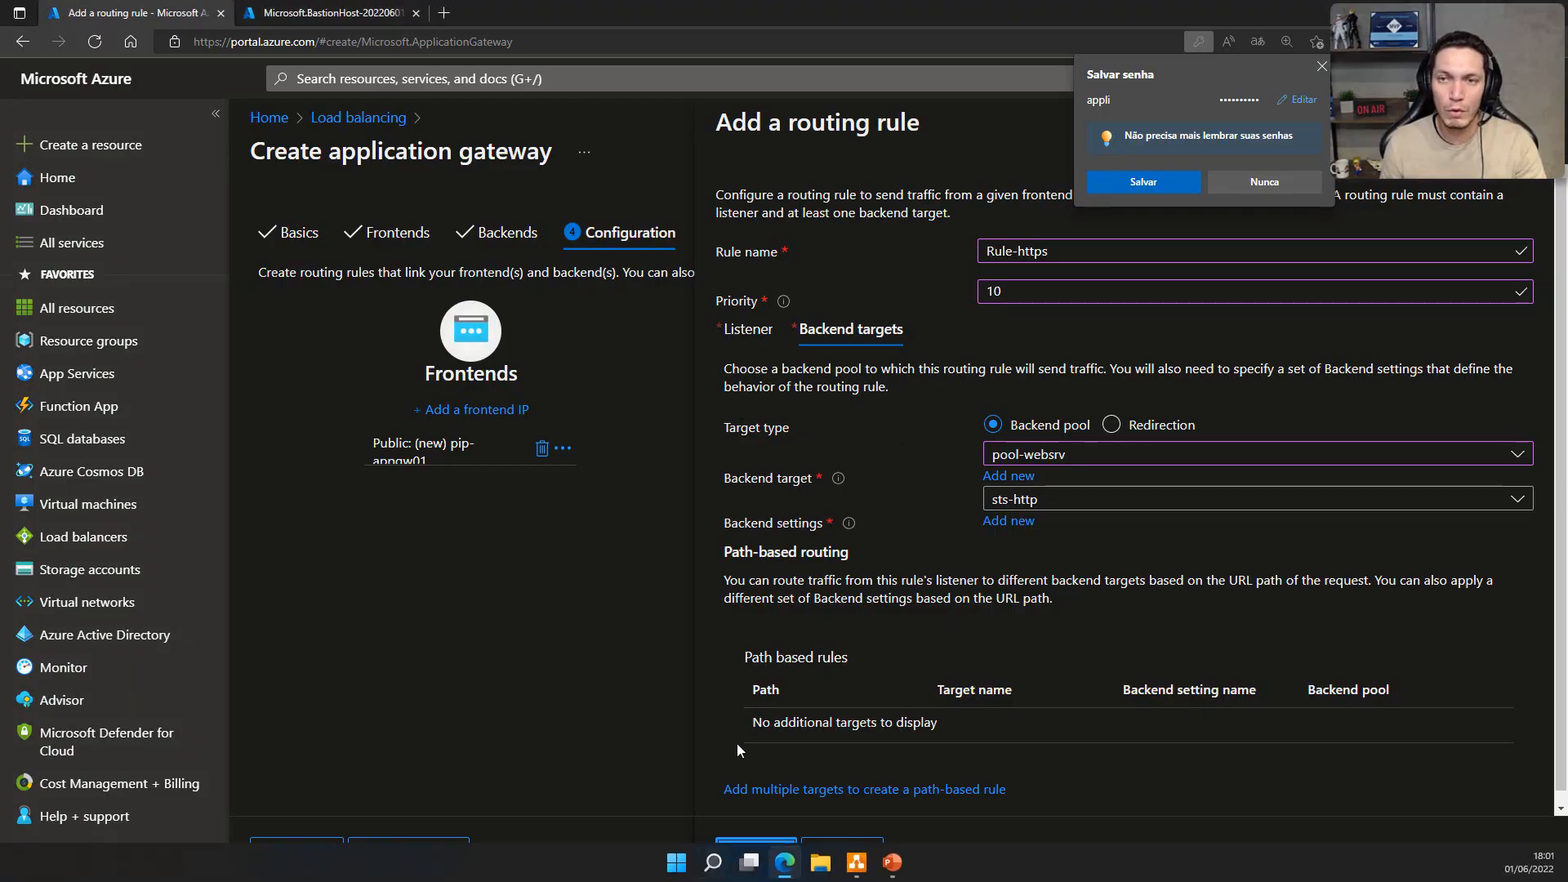
click(761, 845)
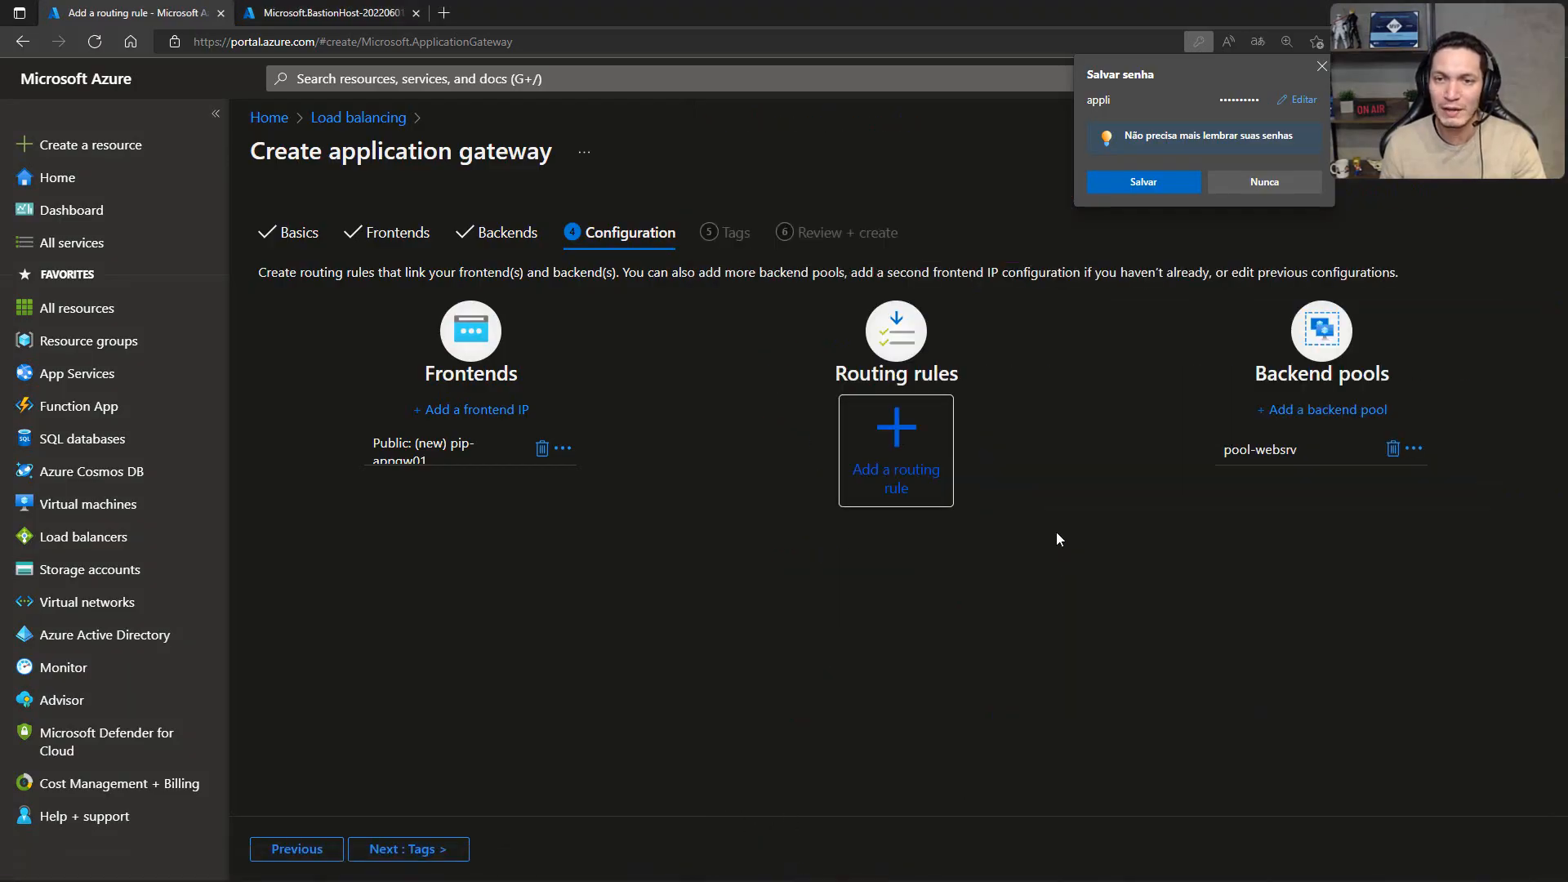
click(1322, 64)
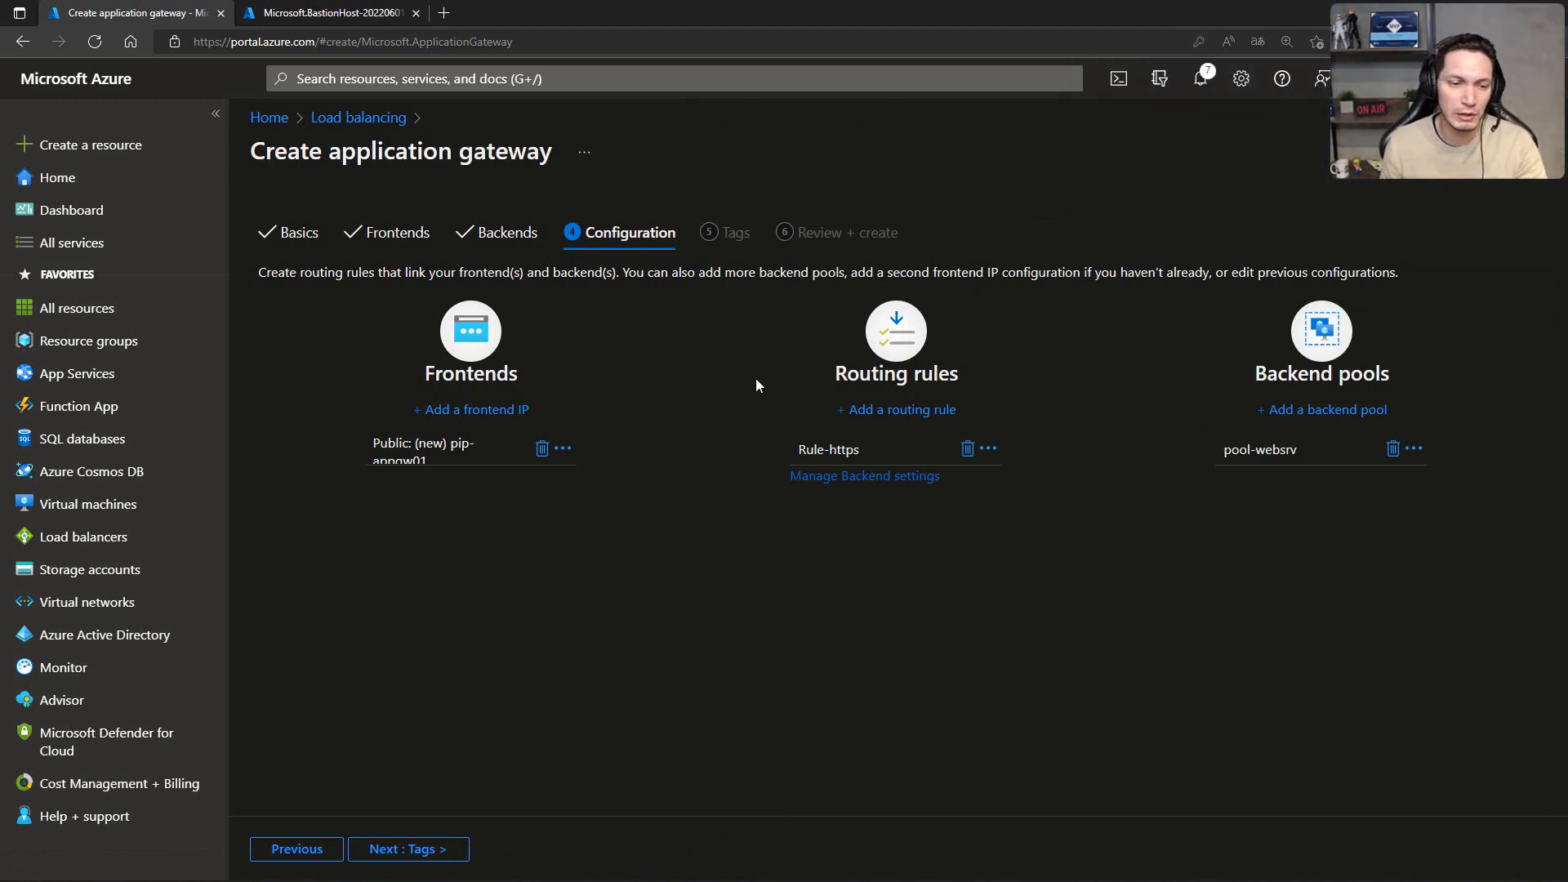
Step: Leave the tags empty, continue to the review and create application gateway appgw01
click(391, 850)
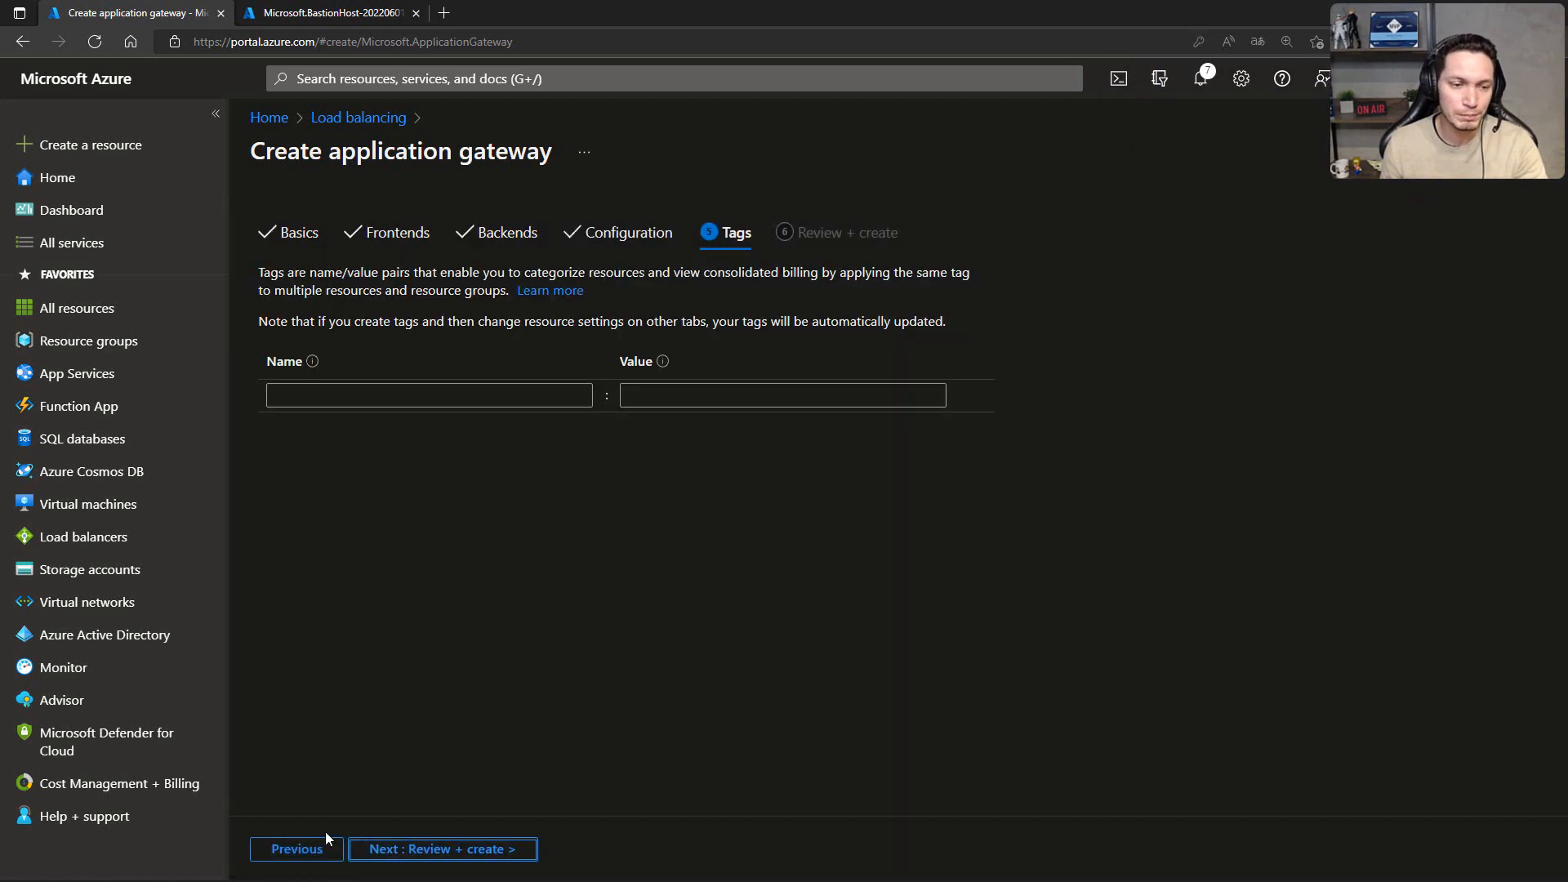
click(380, 850)
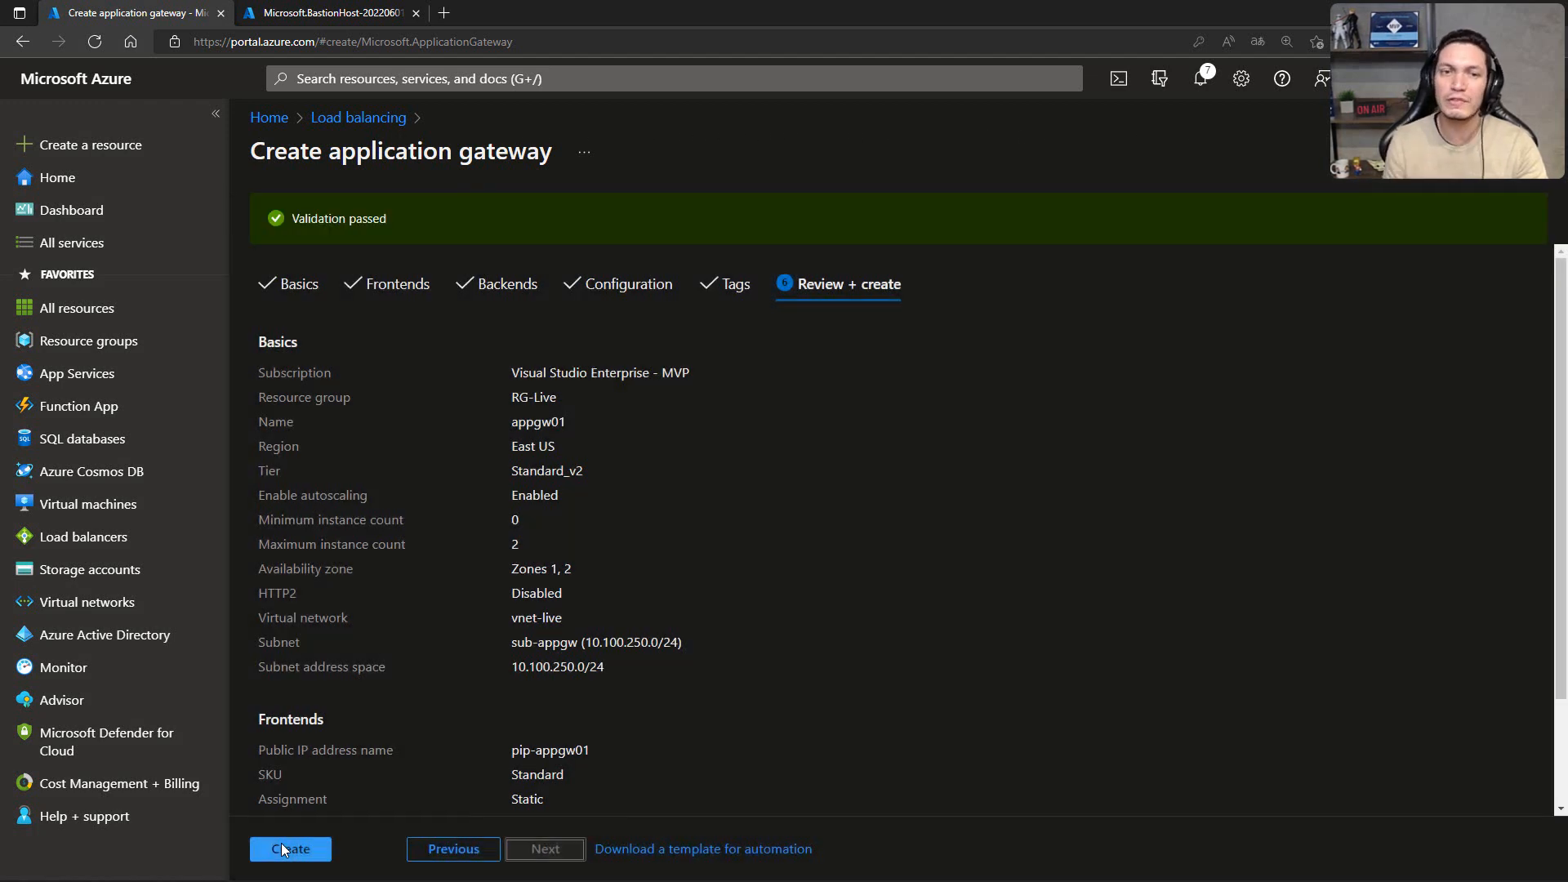
click(285, 850)
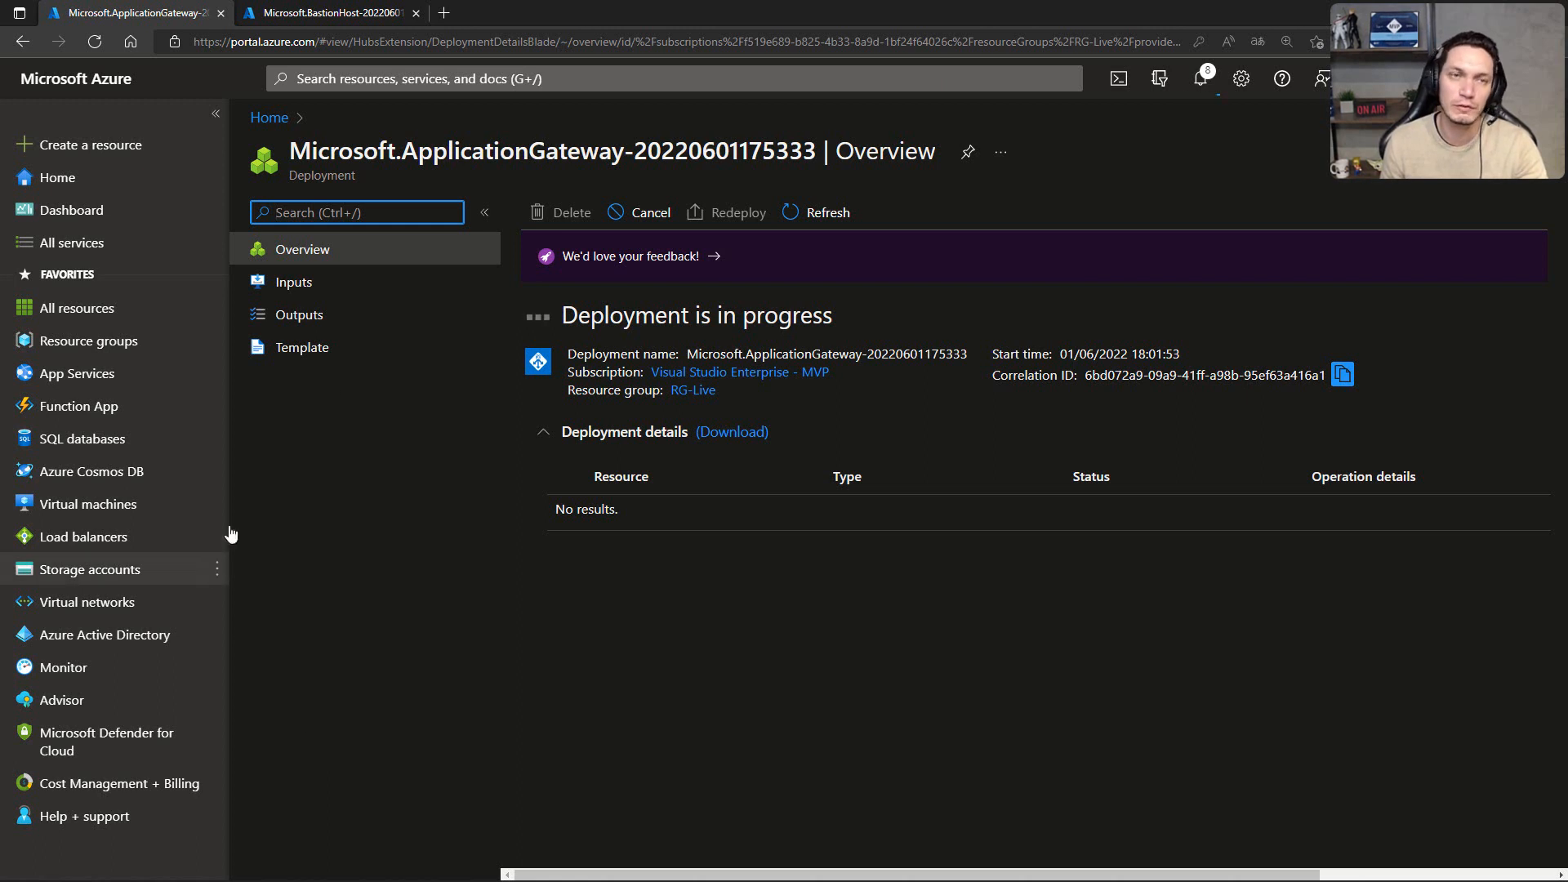
Step: Examine the operation details and status message of bastion01 in the BastionHost deployment
click(325, 21)
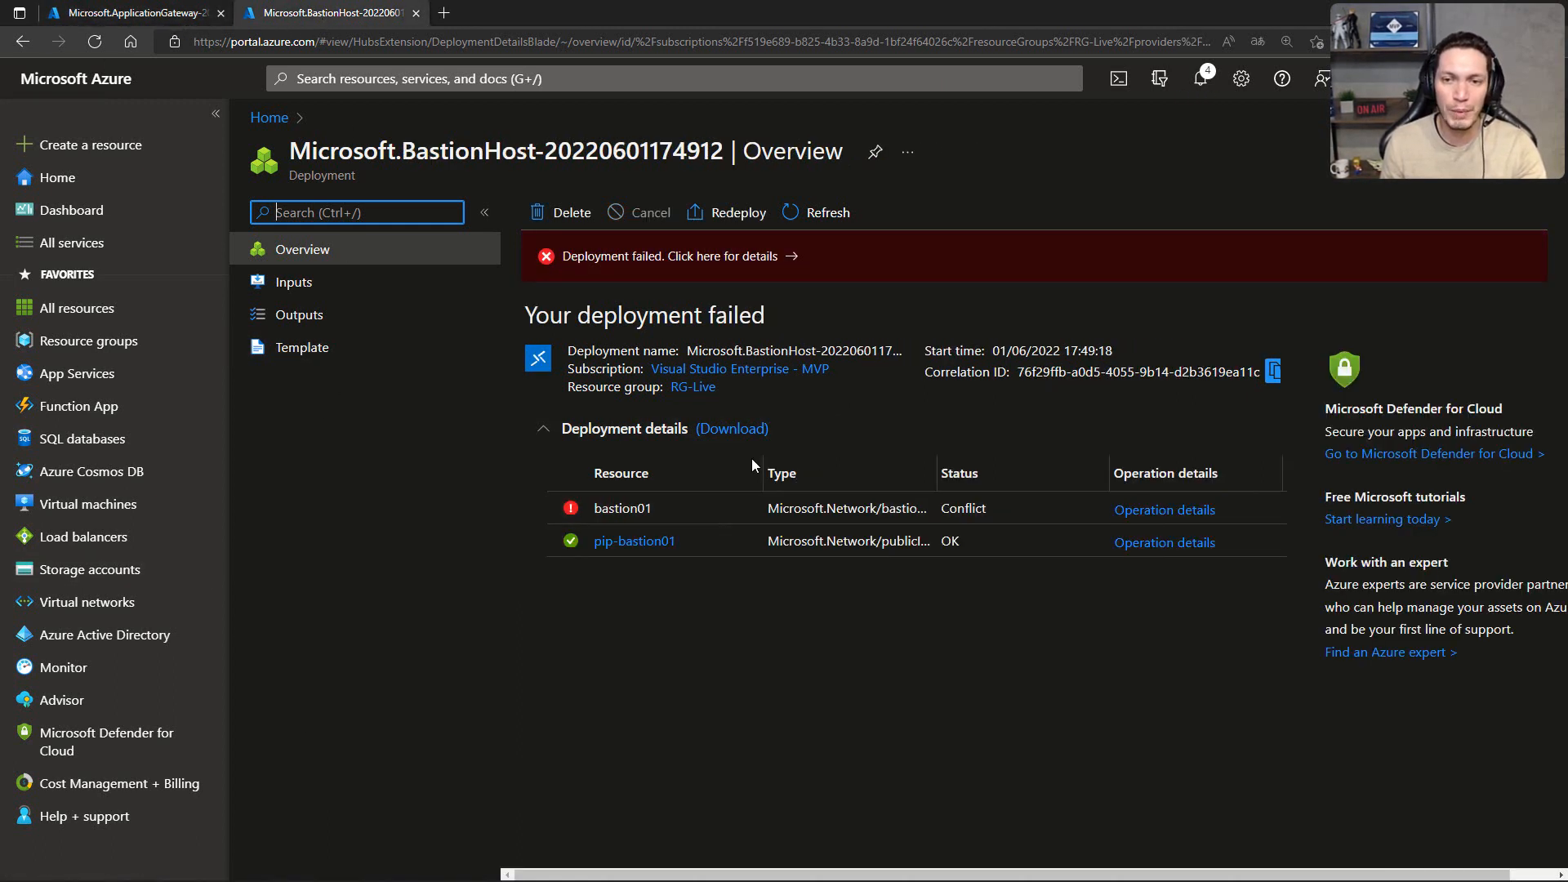
click(1140, 511)
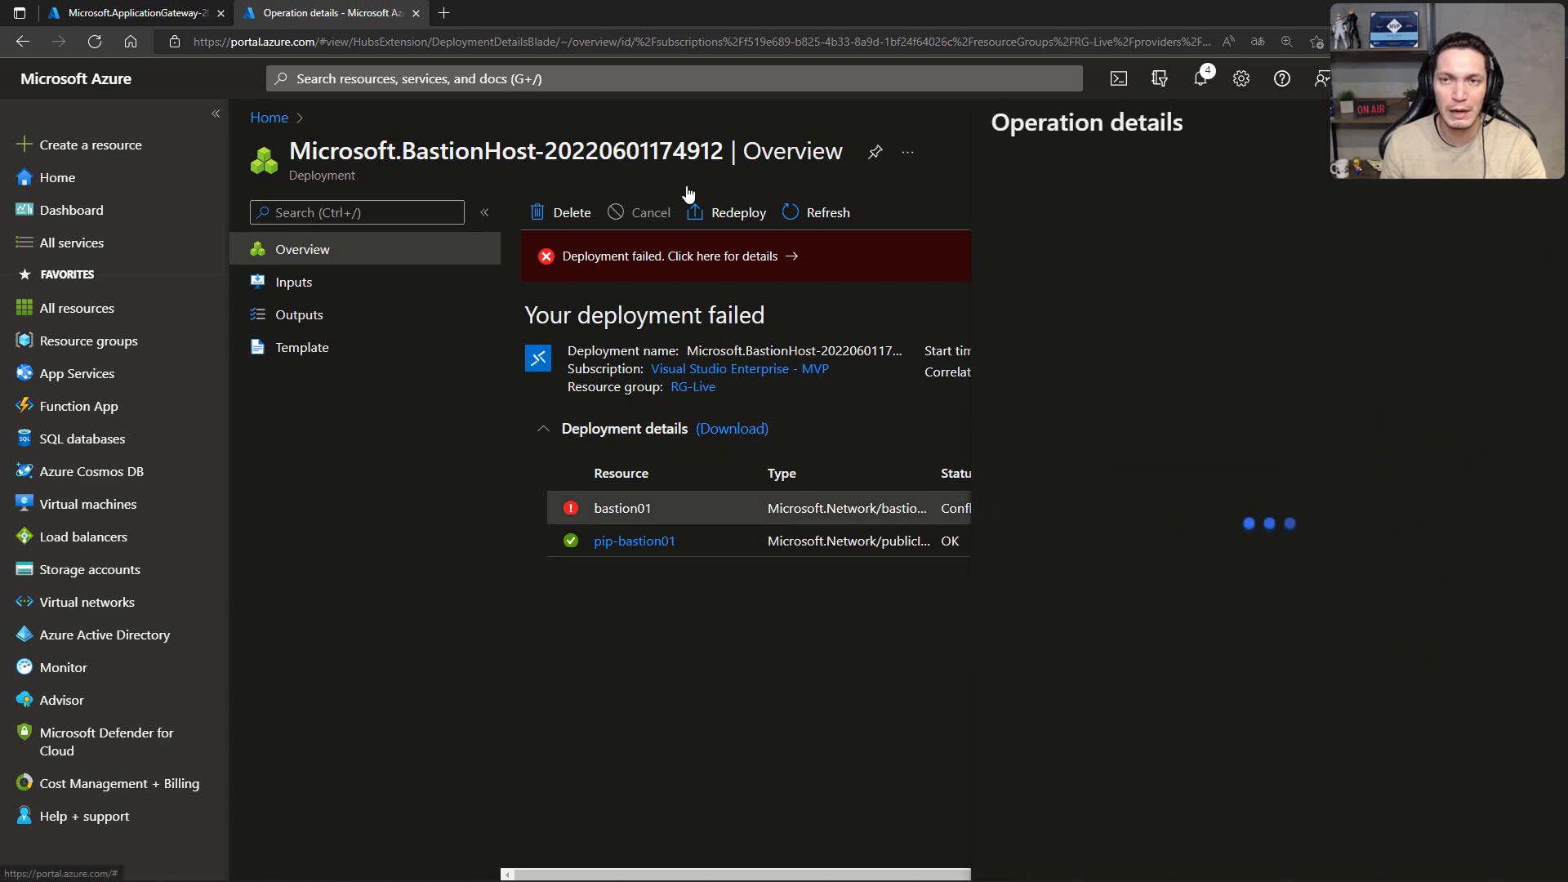
scroll(1175, 334, down, 4)
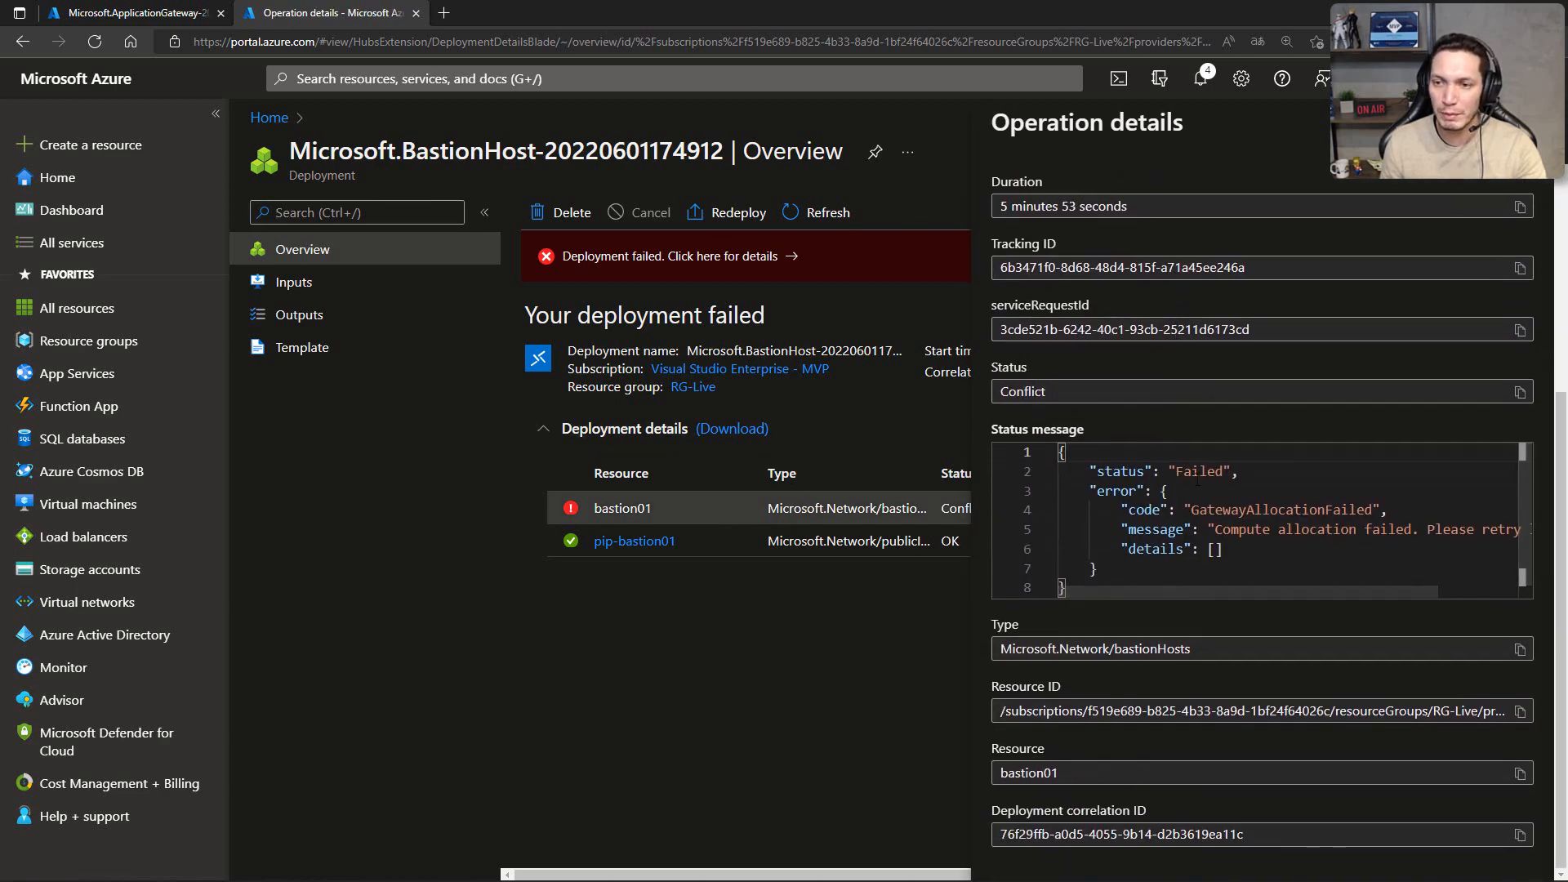
Step: Read the full error text in bastion01's status message and delete the failed BastionHost deployment from the history
mouse_move(1227, 594)
mouse_down()
mouse_move(1367, 590)
mouse_move(1223, 592)
mouse_move(1251, 588)
mouse_up()
drag(1143, 529, 1484, 530)
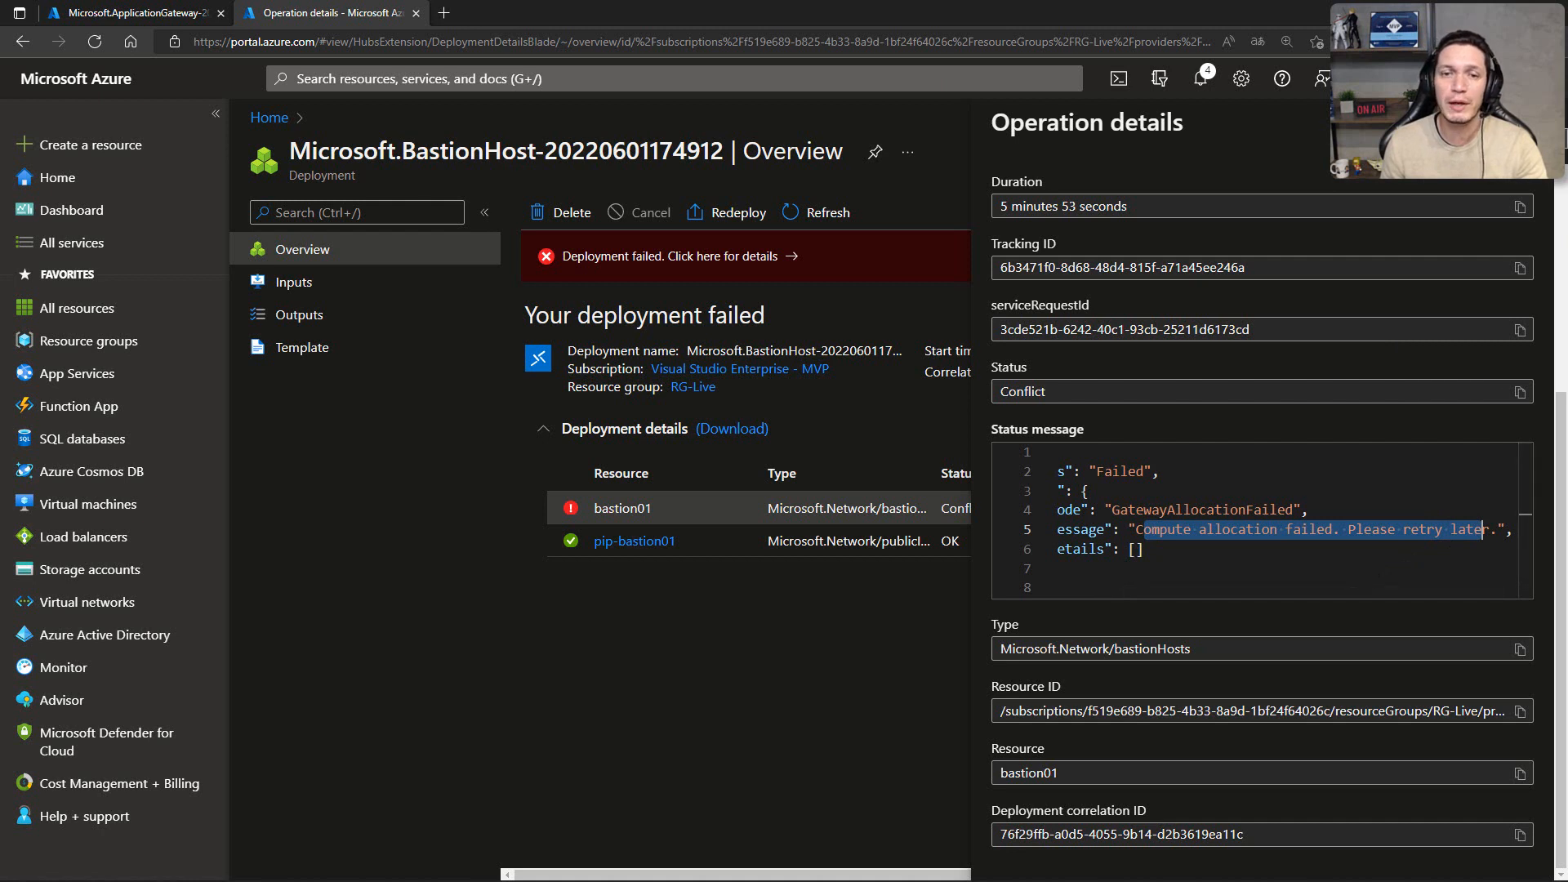
click(1537, 123)
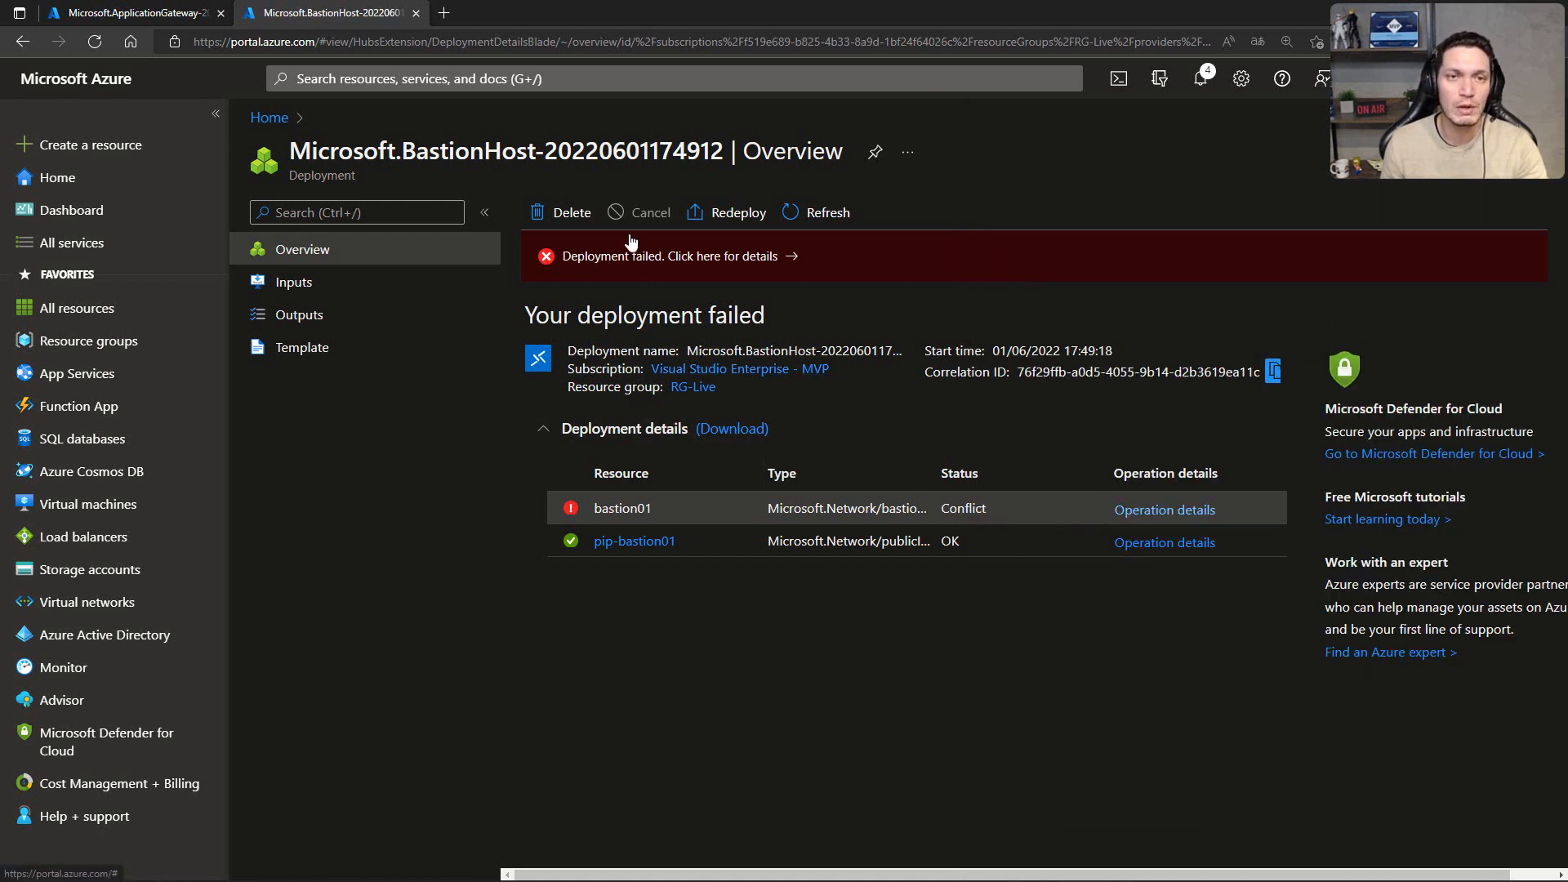
click(560, 214)
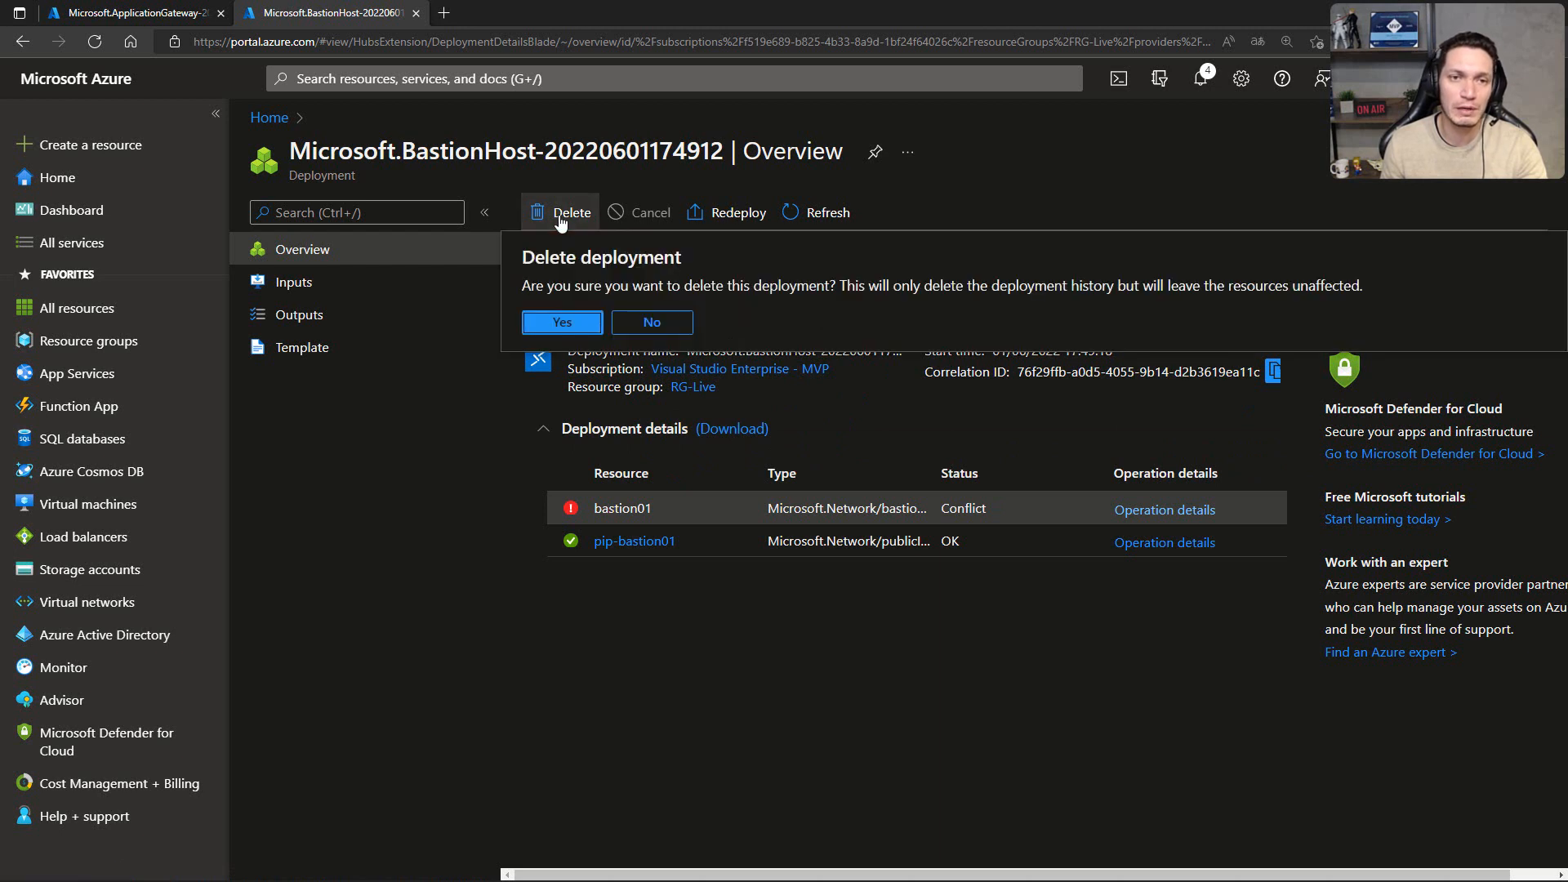
click(552, 318)
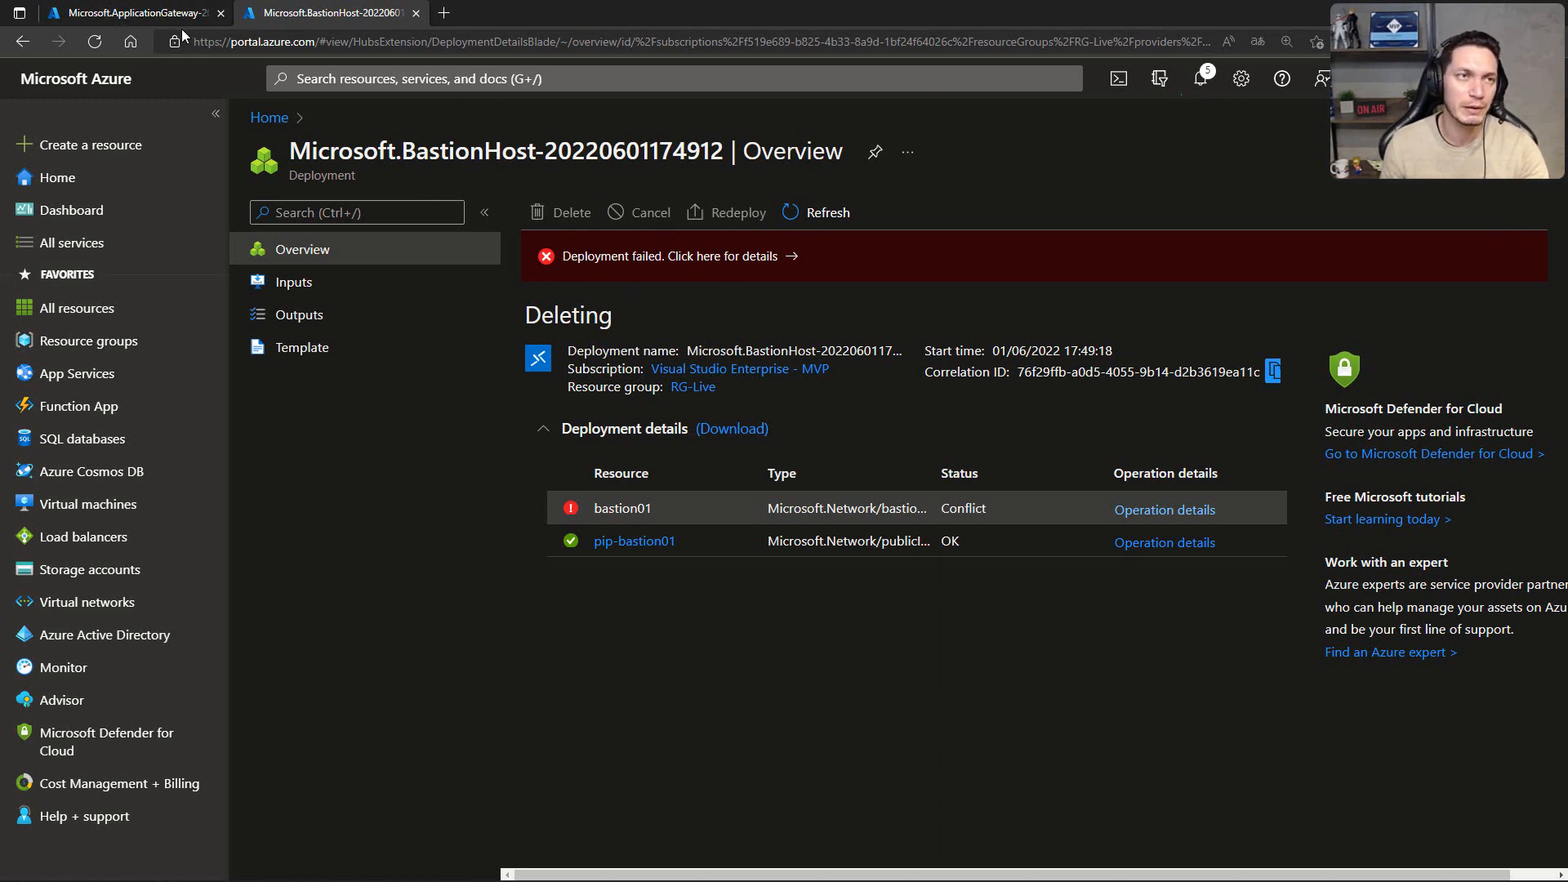
Step: Check the Application Gateway deployment's progress, and open the overview of bastion01 from the Bastions list
click(139, 13)
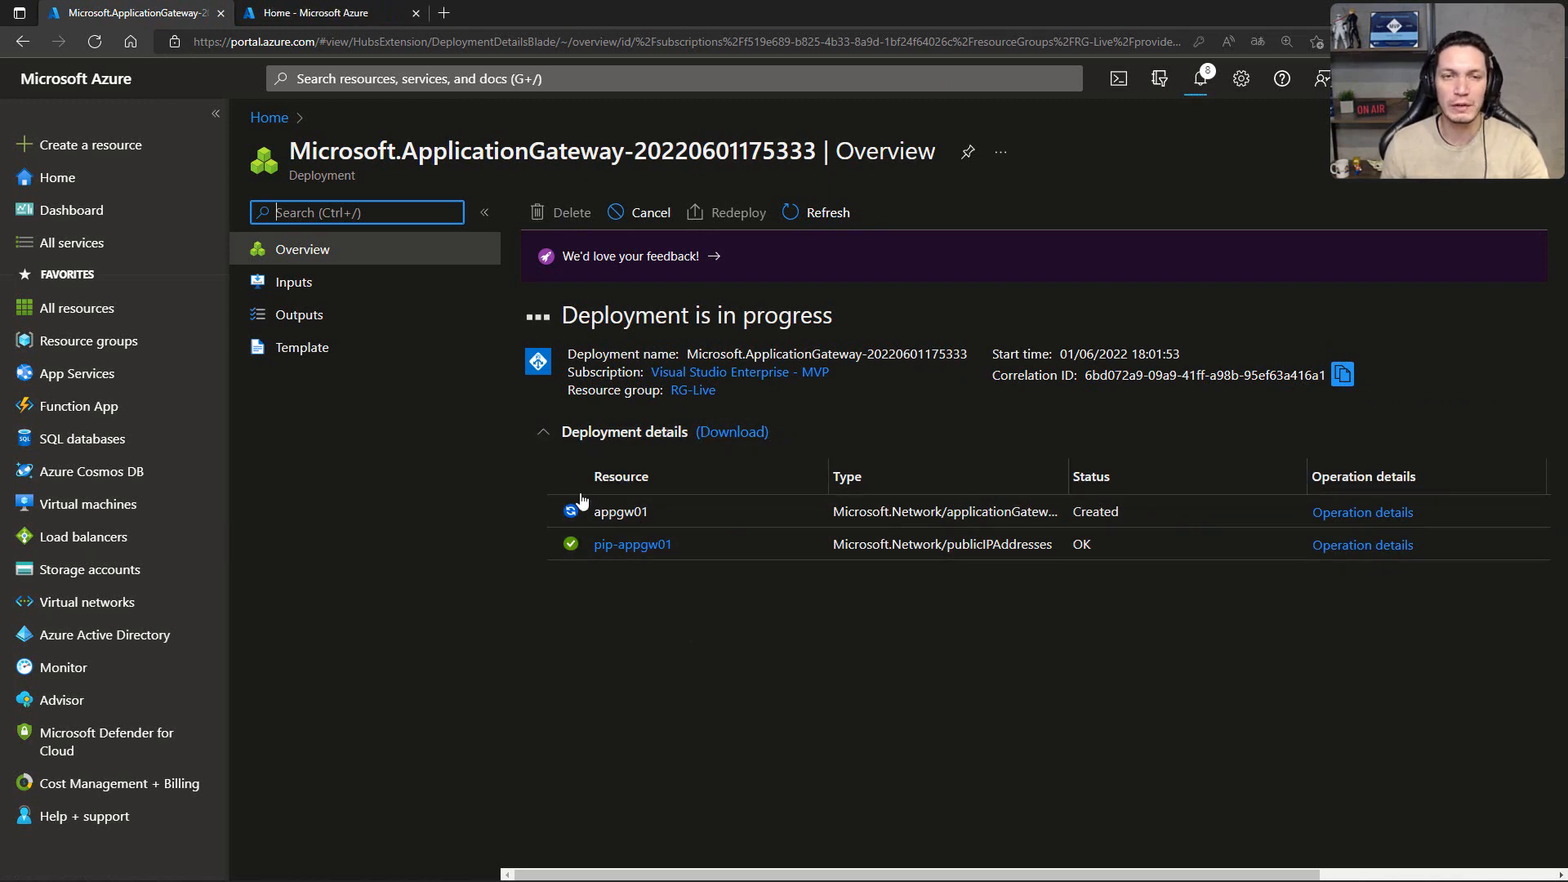
click(293, 13)
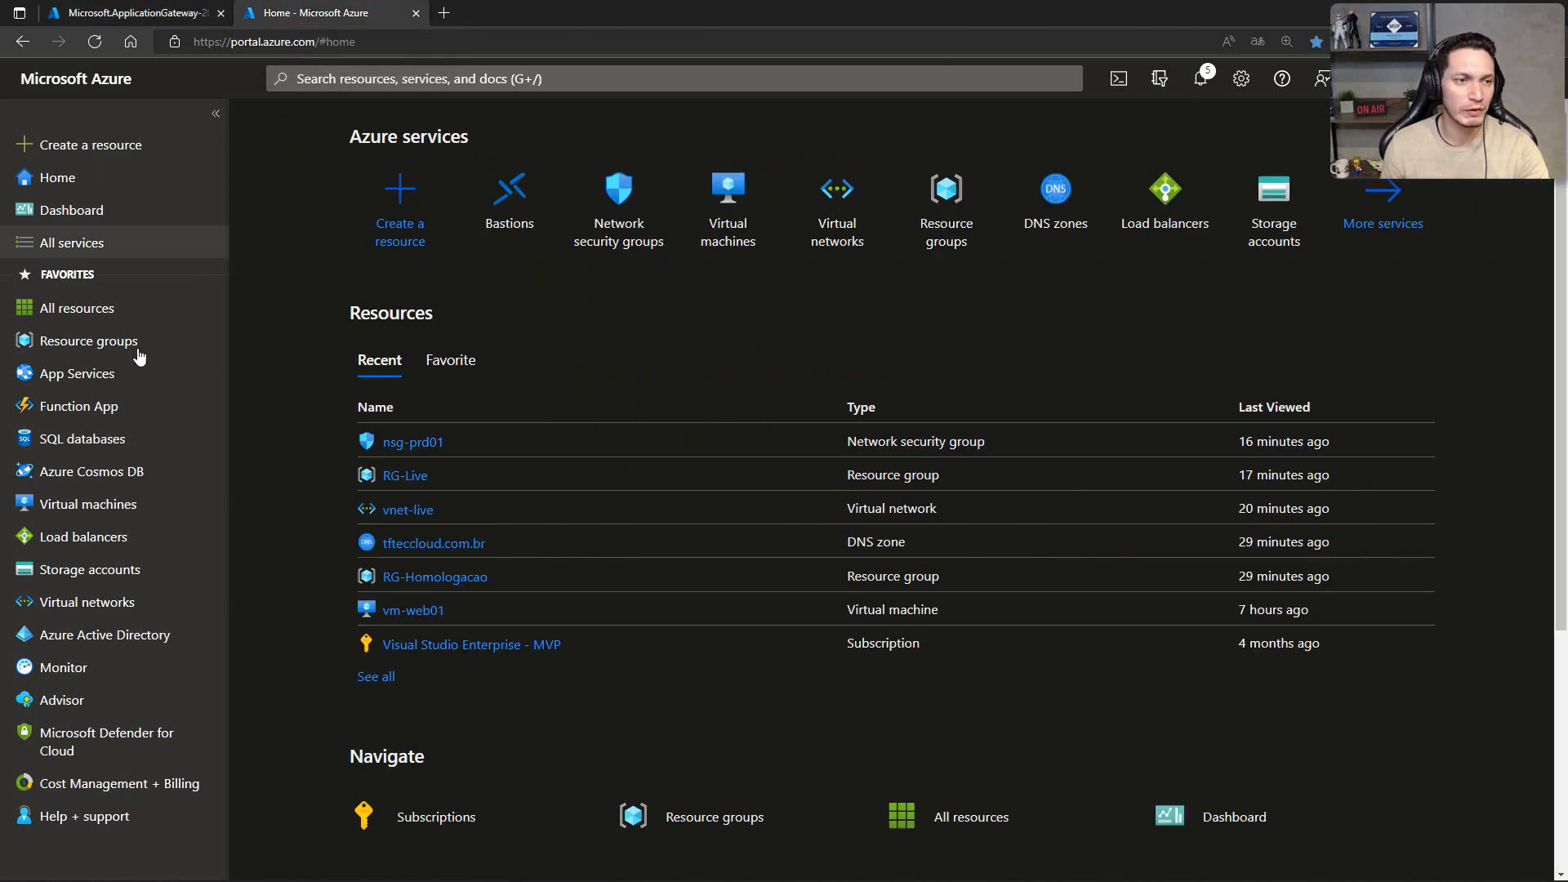
click(505, 209)
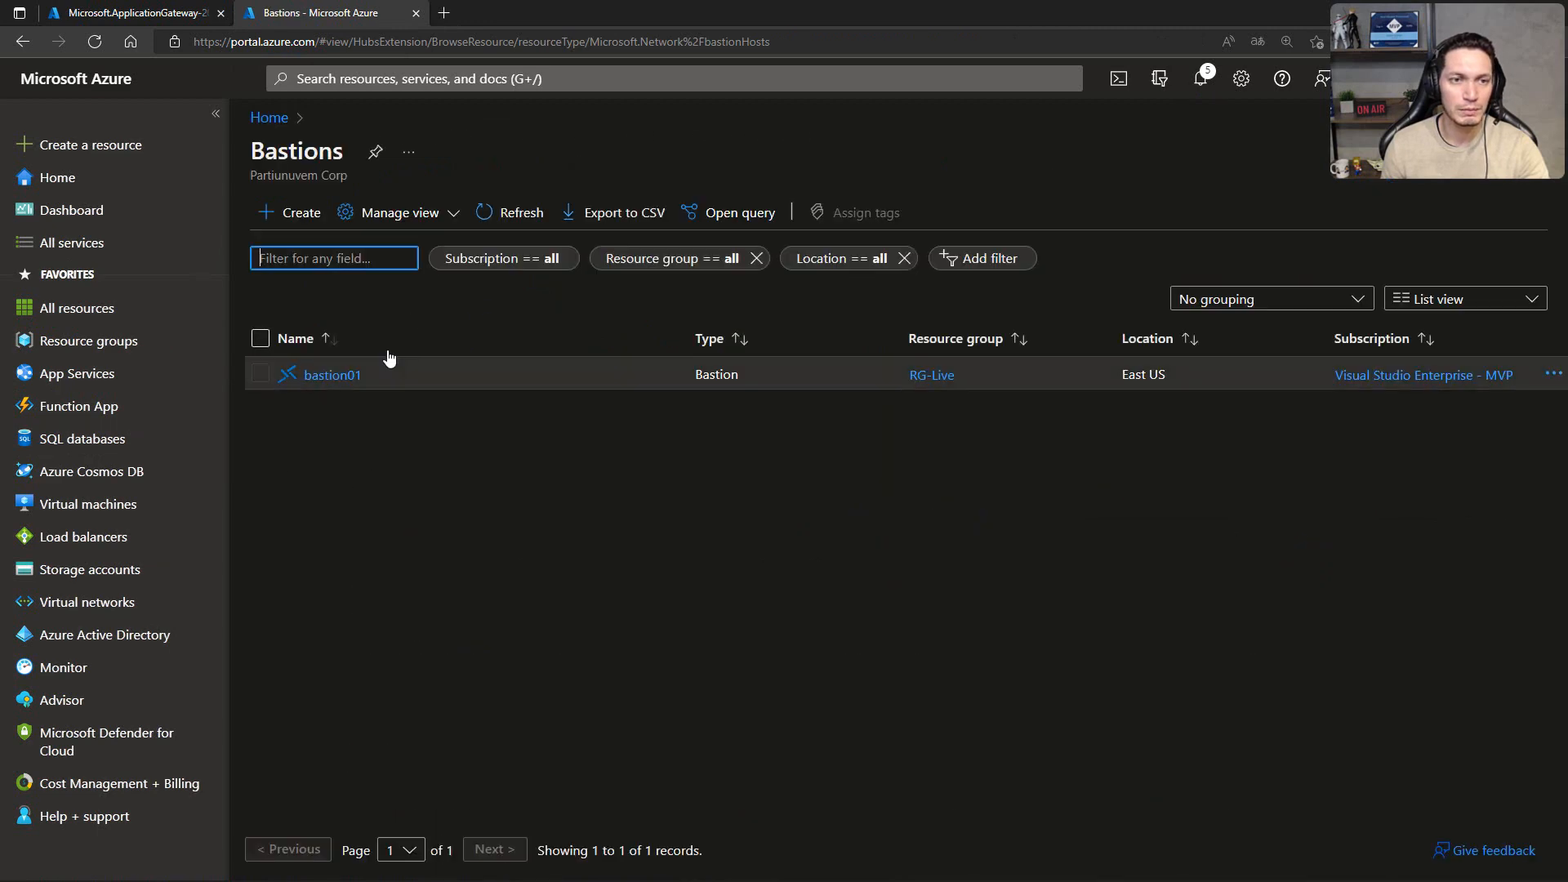
click(326, 376)
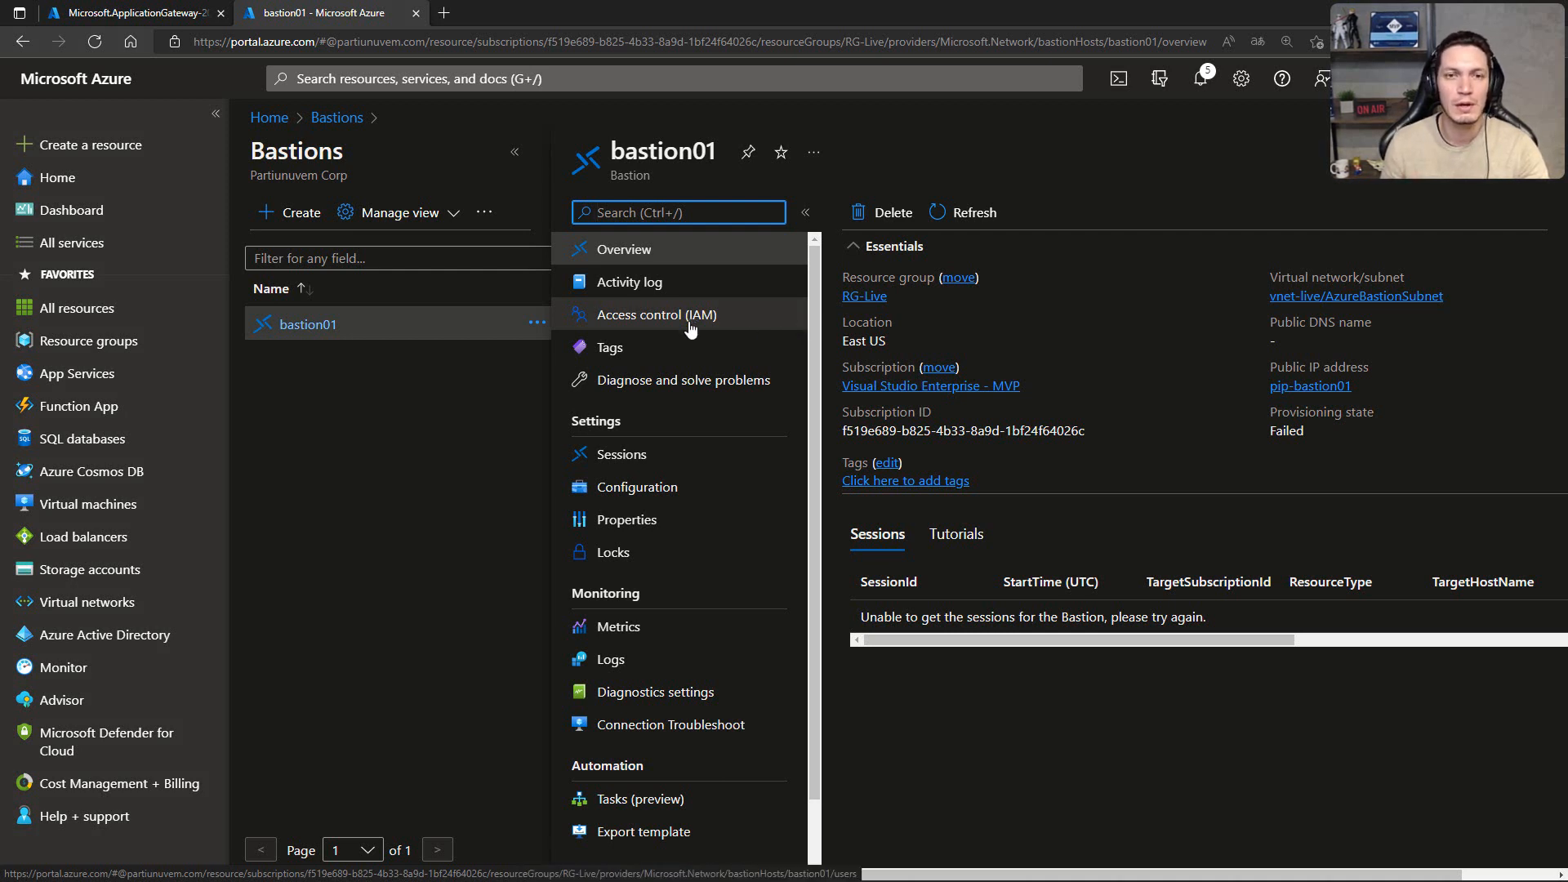
Step: Check the Bastion connection option of virtual machine vm-web01, and return to the virtual machines list
click(86, 504)
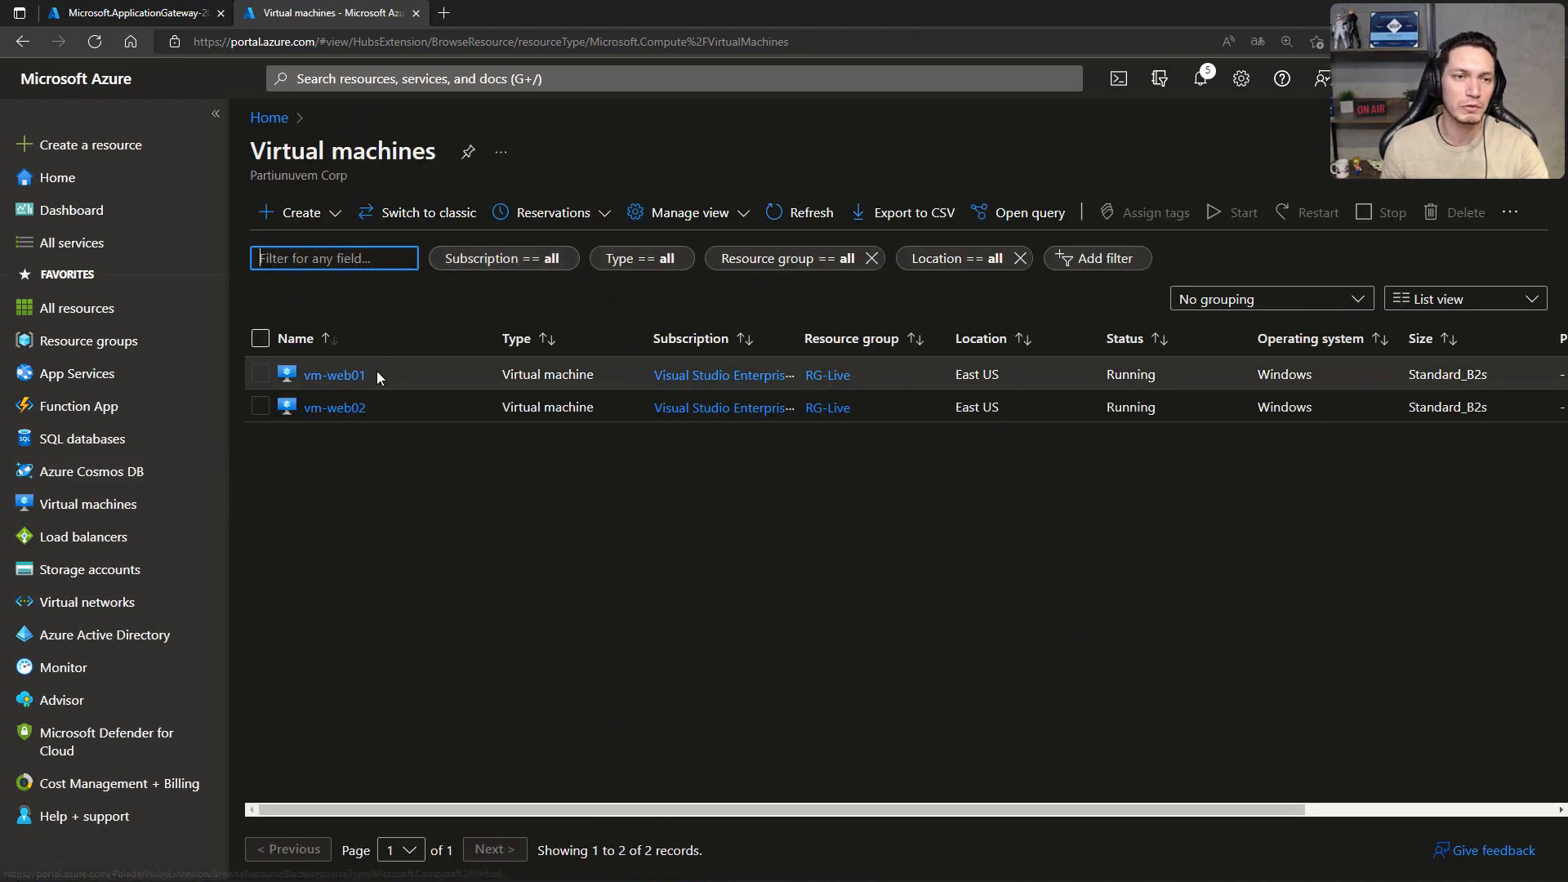
click(335, 371)
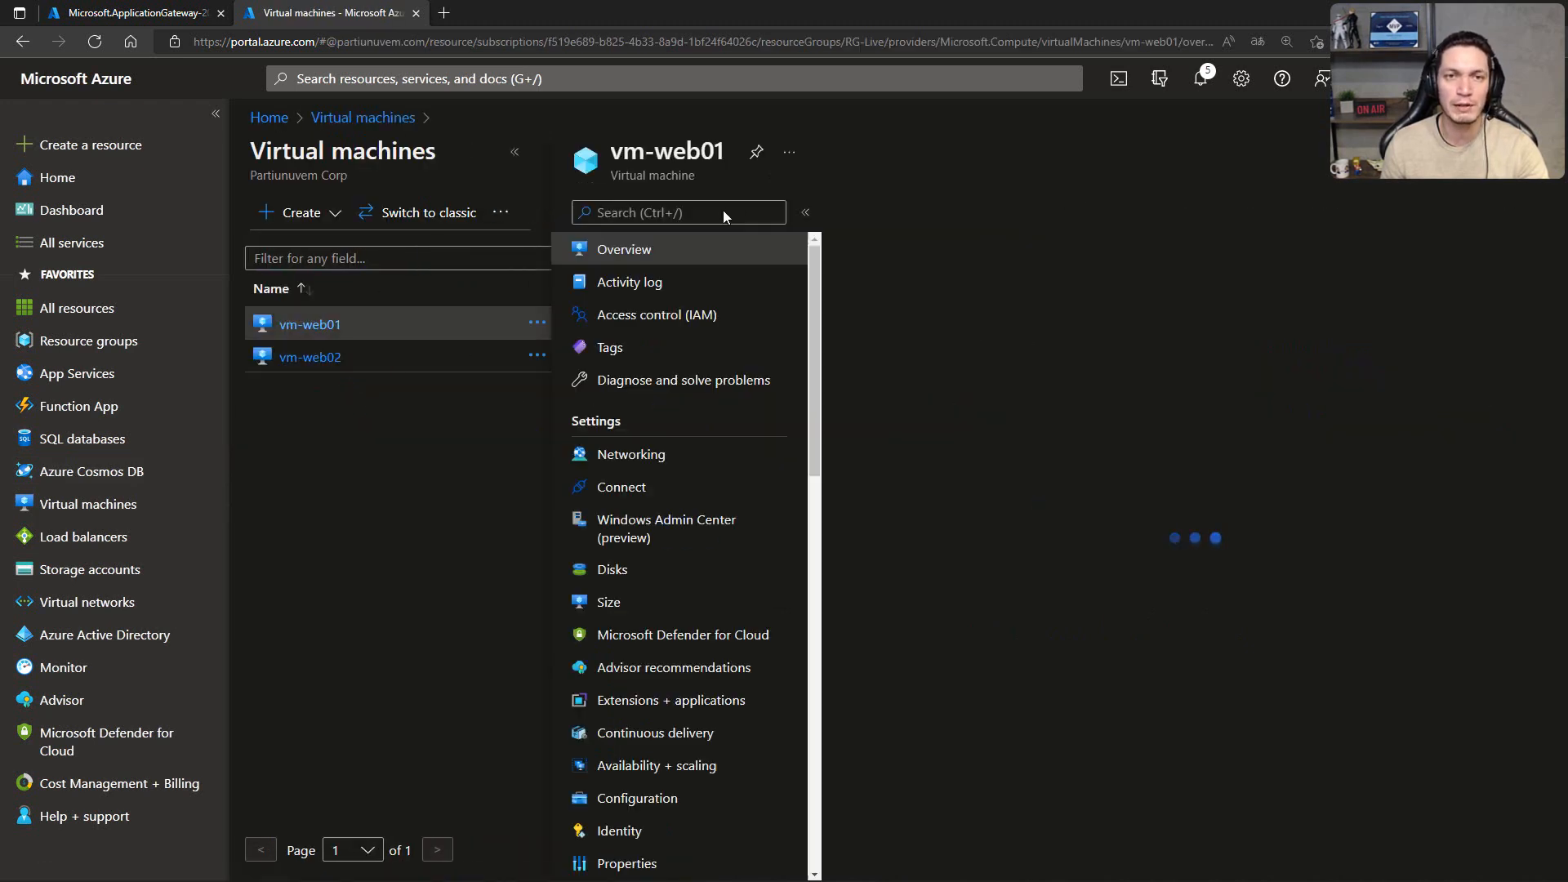
click(937, 213)
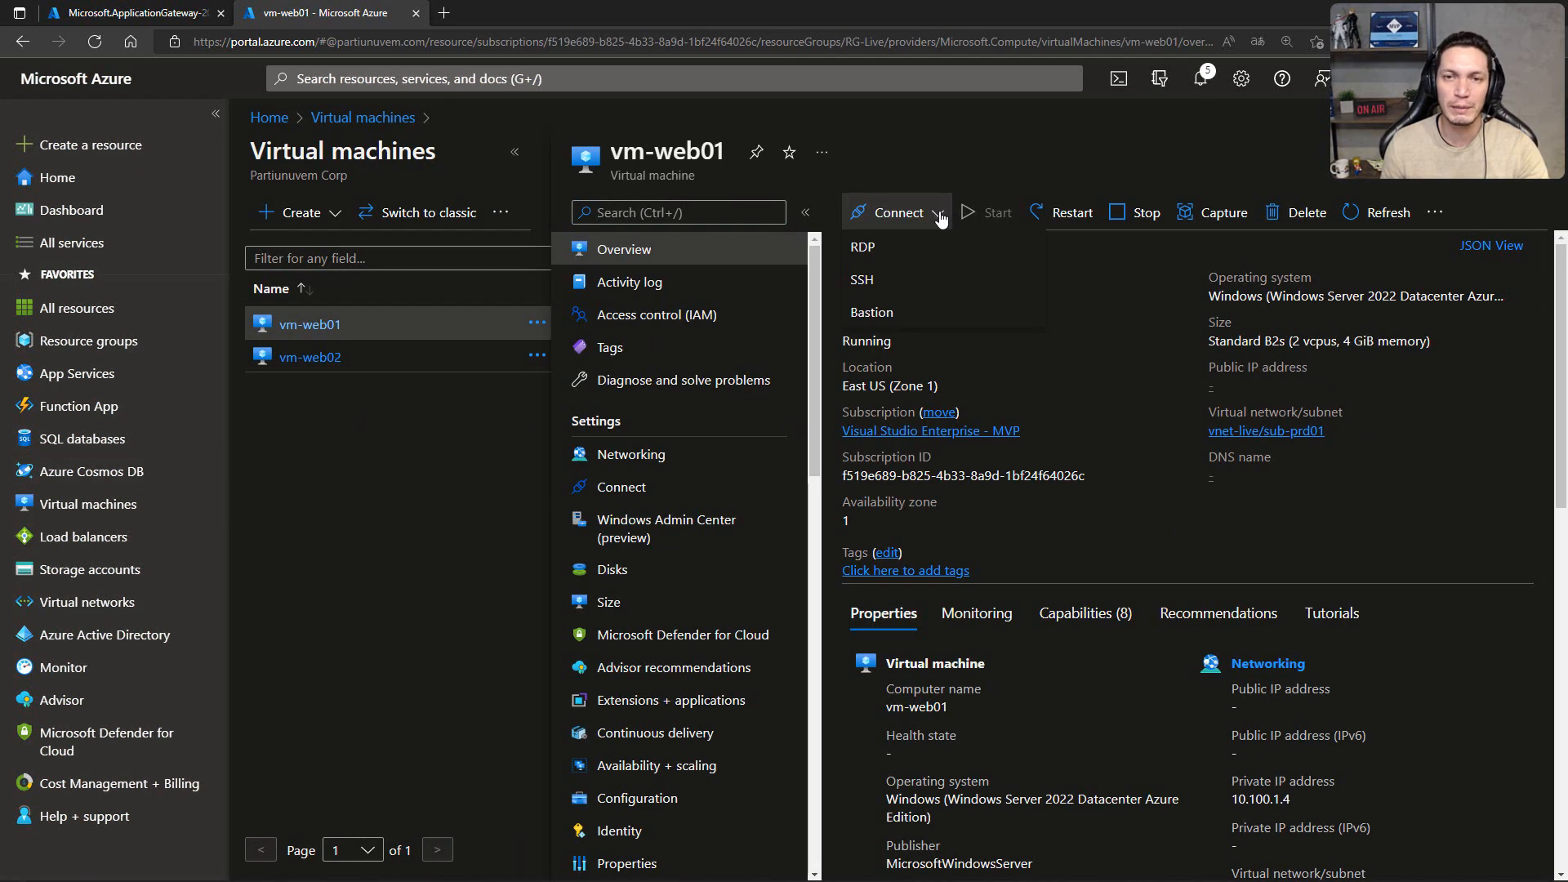
click(872, 314)
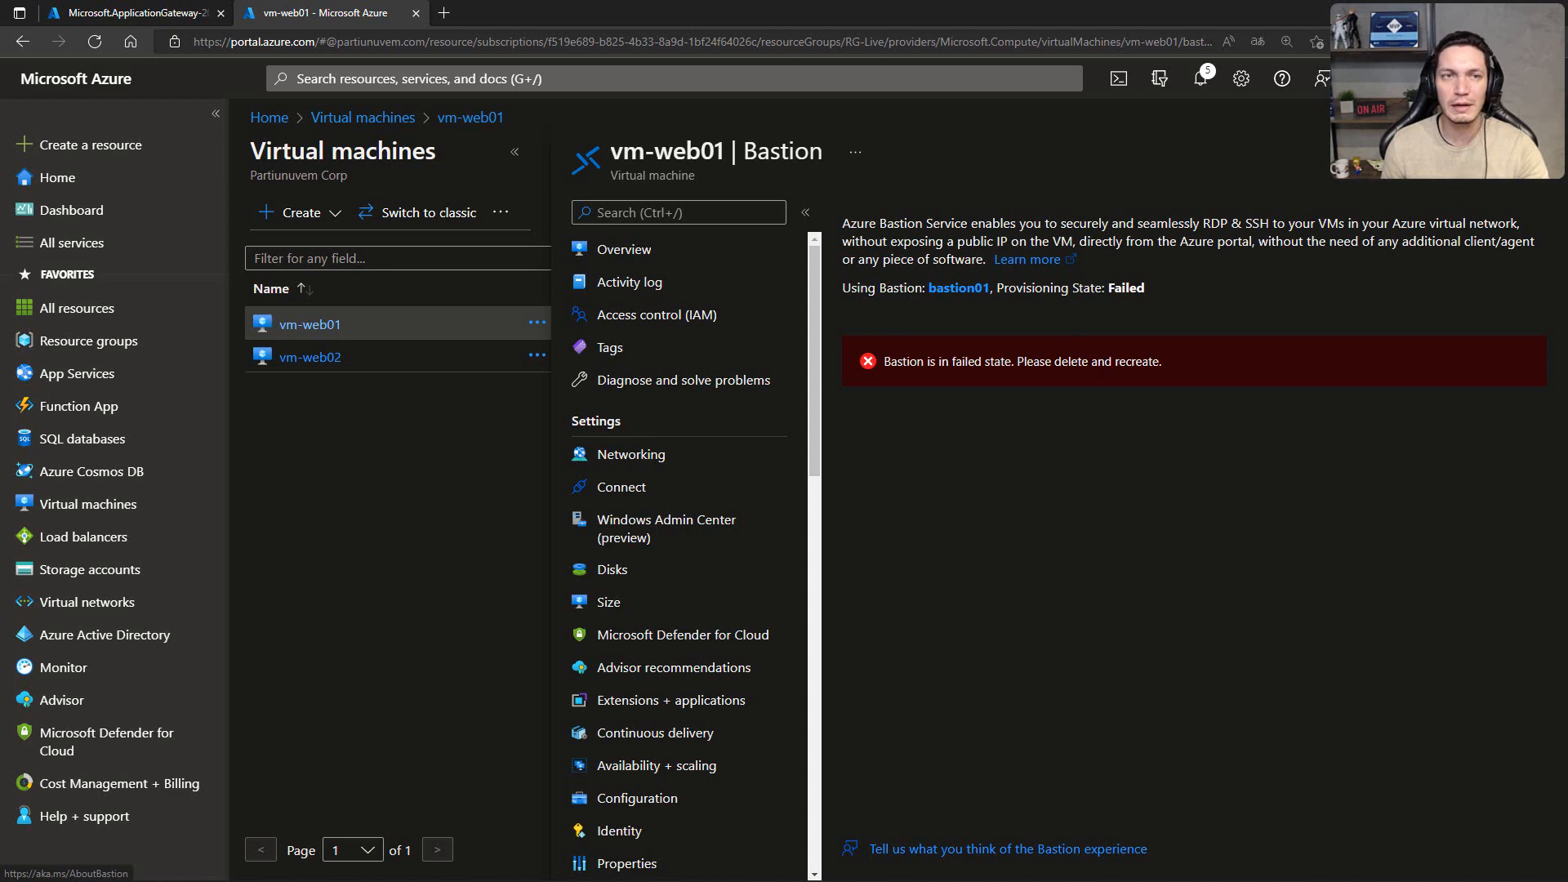
click(1541, 152)
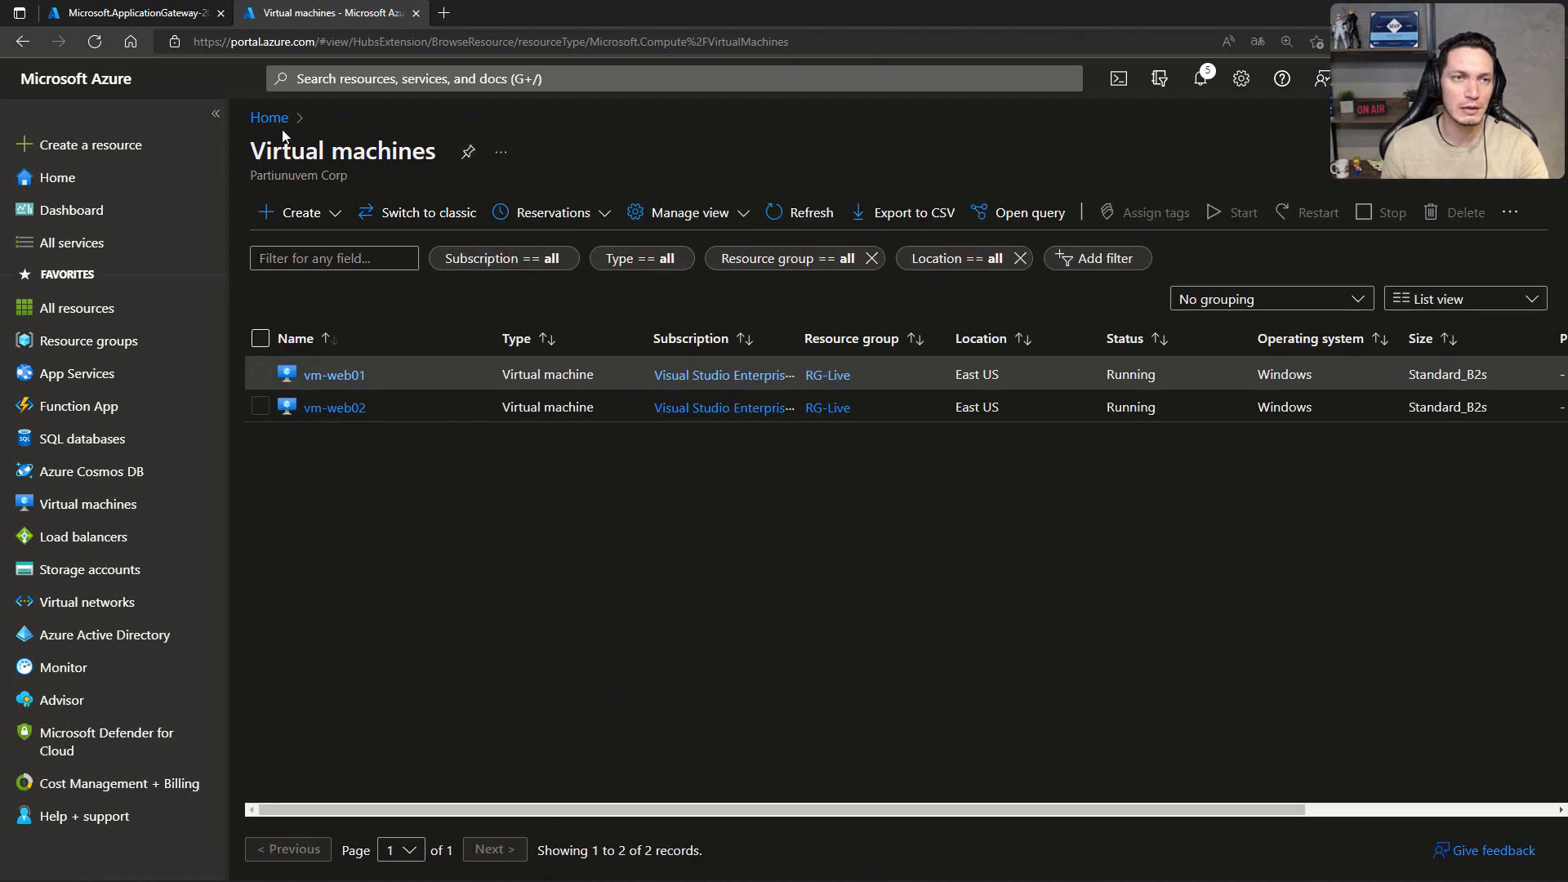
Step: Find the Bastions service, delete bastion01, and check the Application Gateway deployment while the deletion runs
click(330, 78)
text(bast)
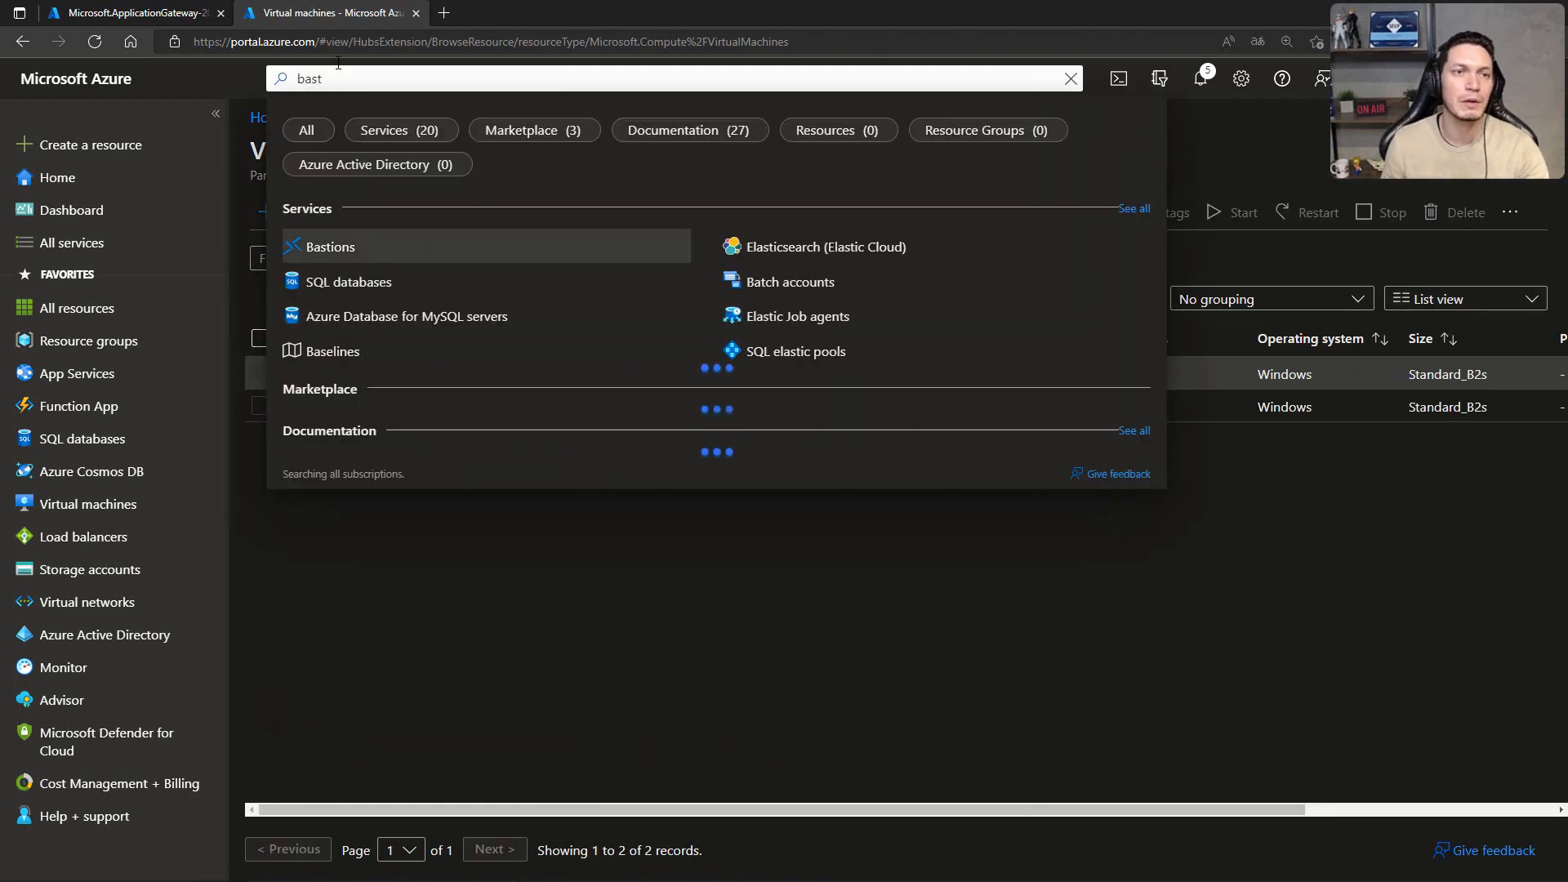
click(308, 244)
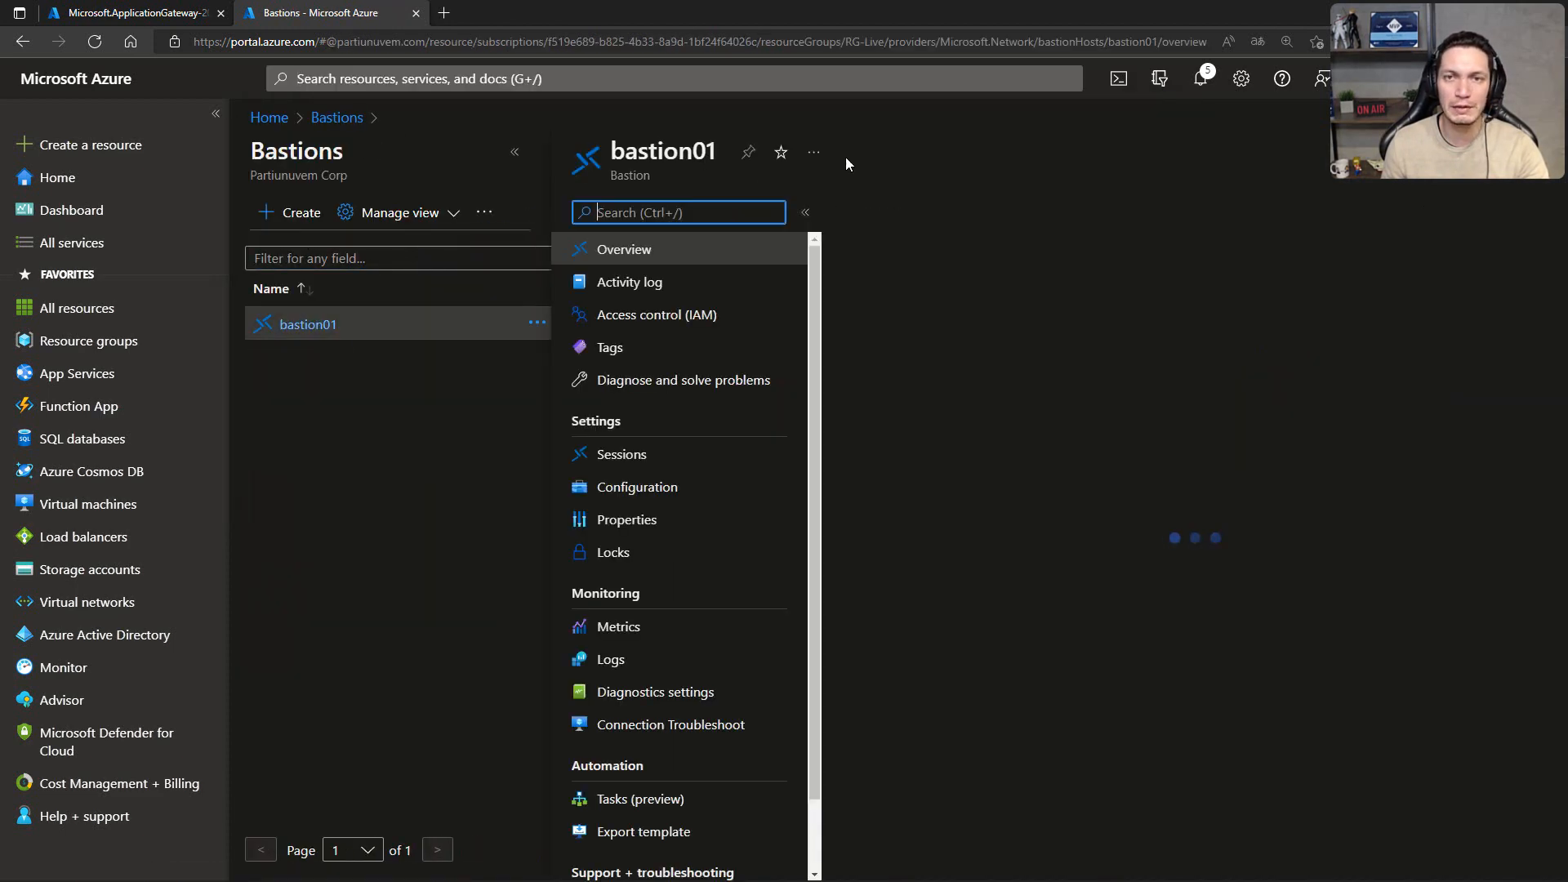
click(882, 214)
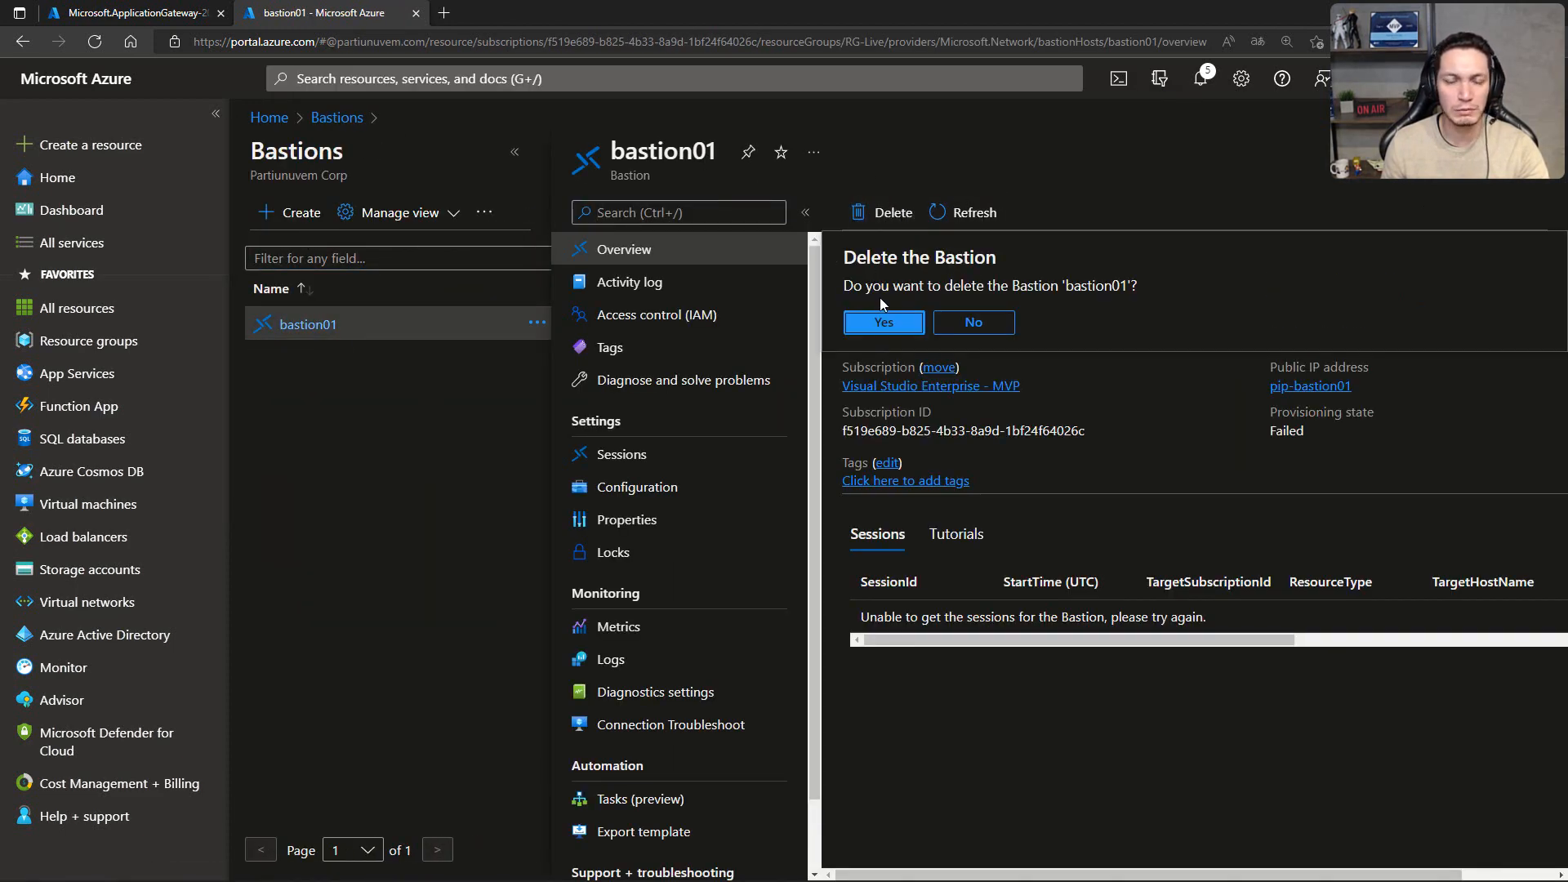
click(884, 322)
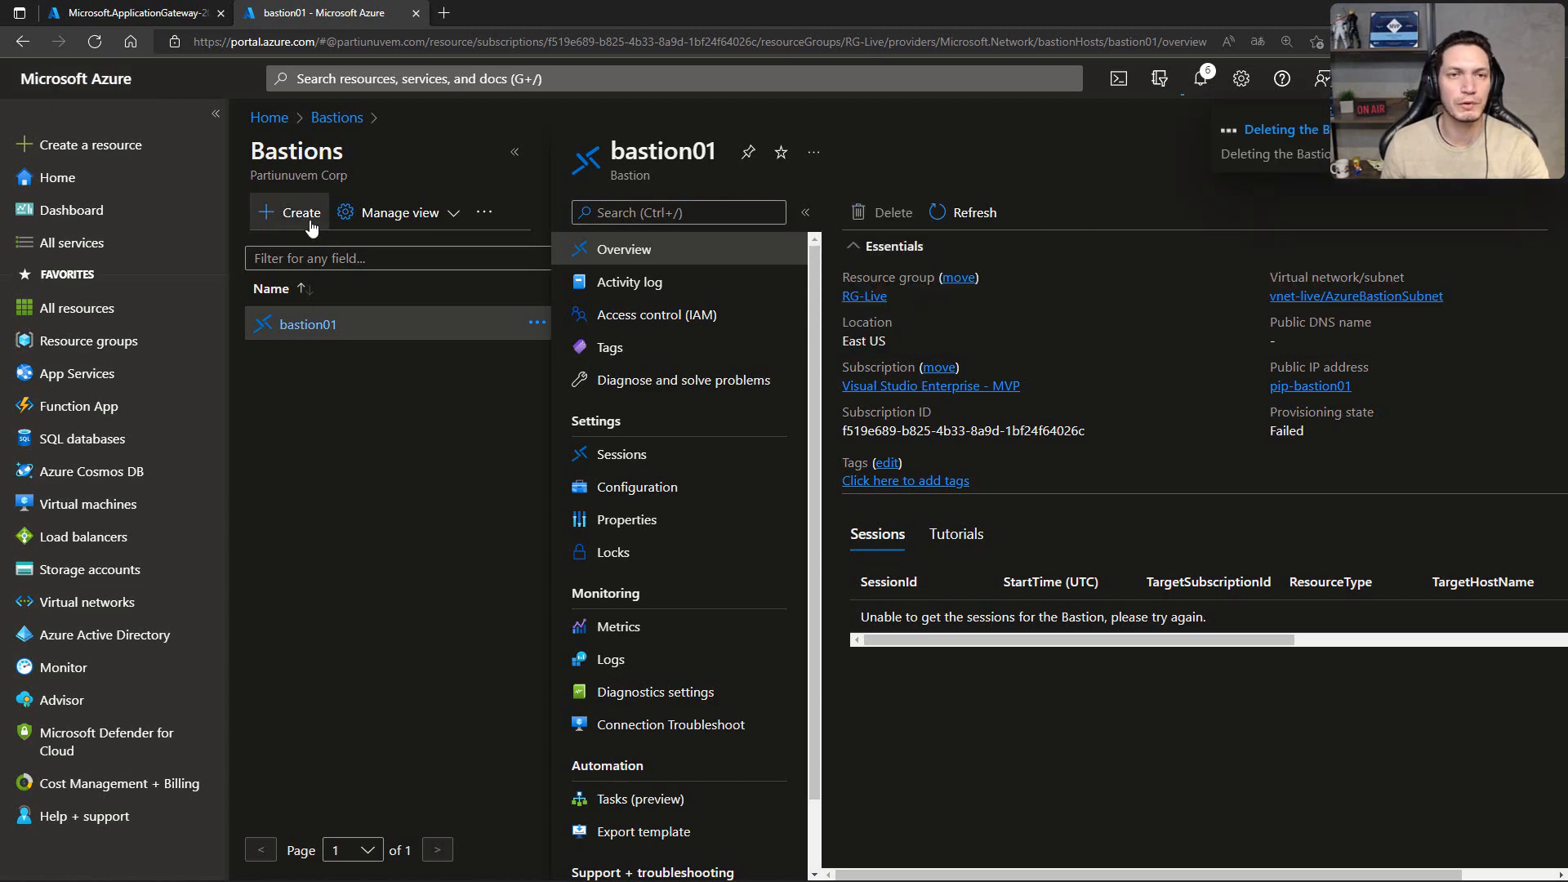
click(94, 15)
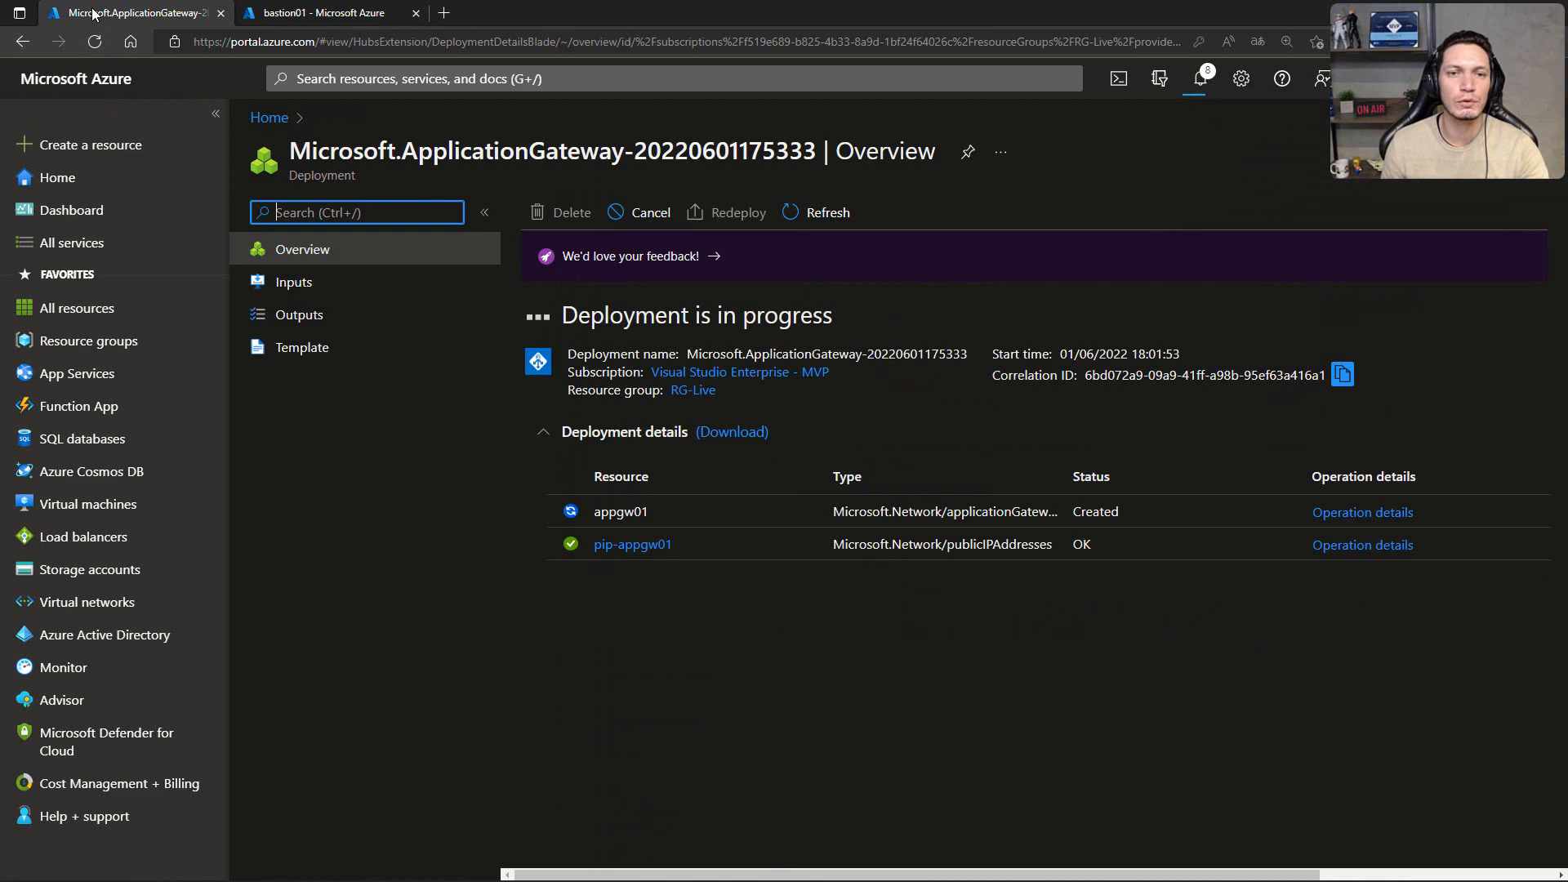
click(278, 13)
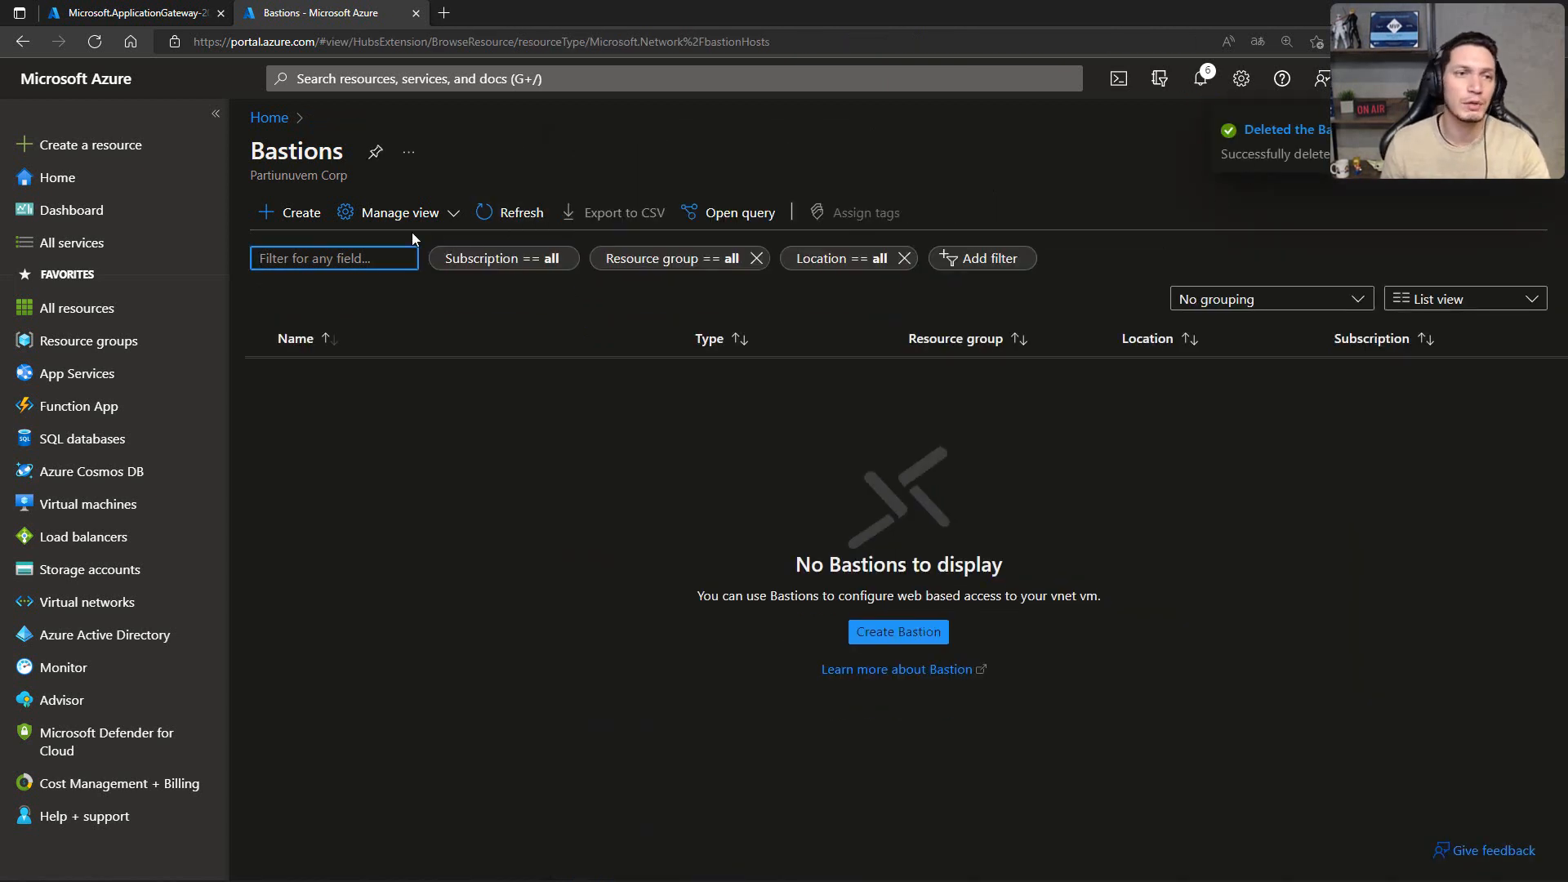
Step: Start a new Bastion in resource group RG-Live, named bastion01, in the East US region
click(278, 217)
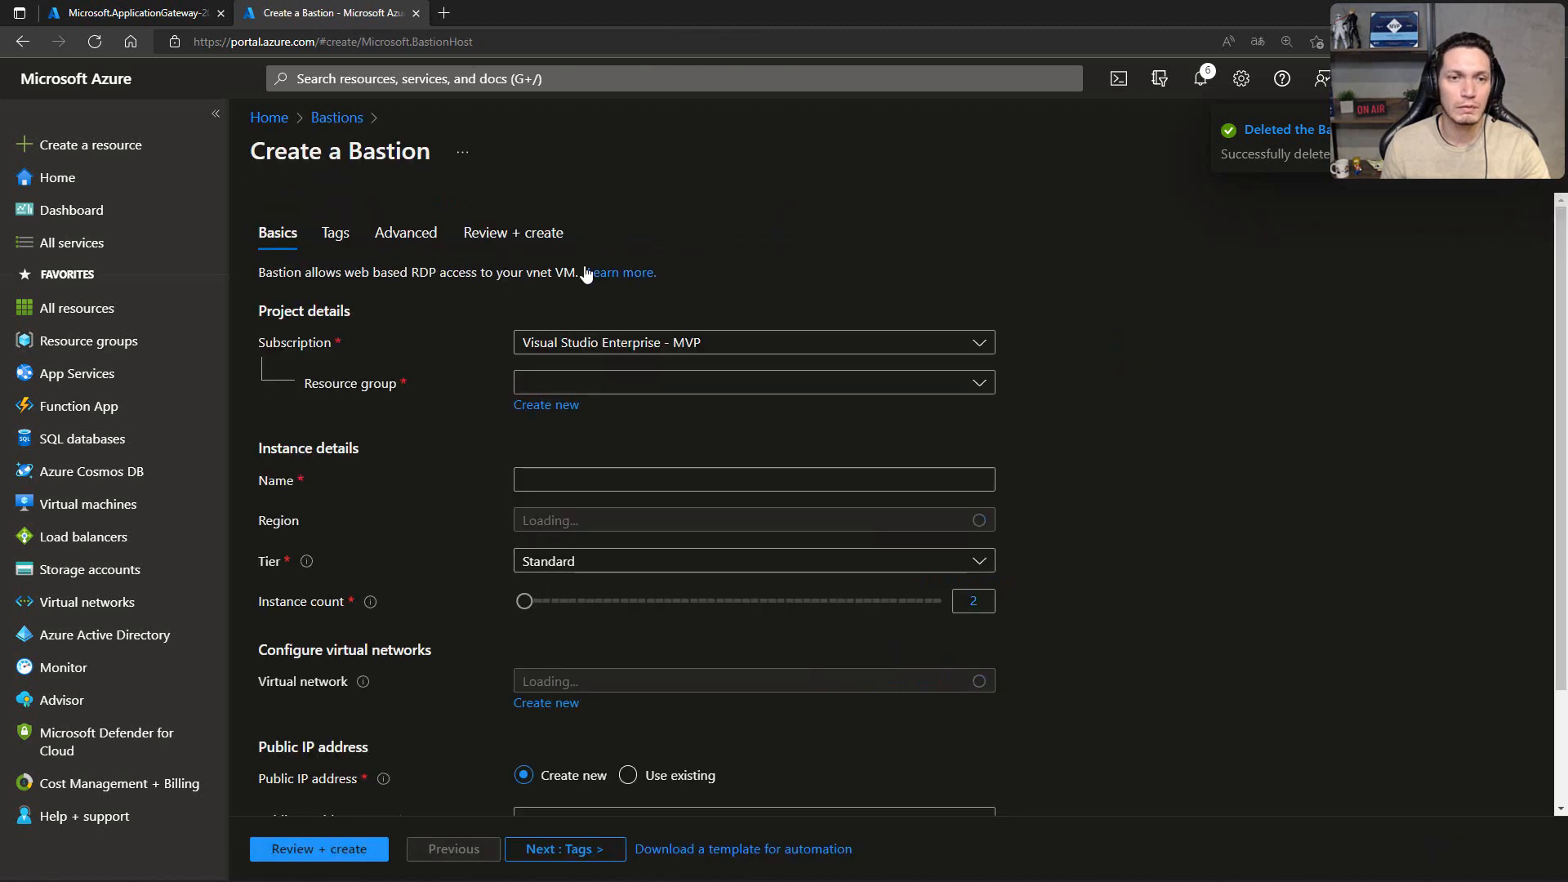
click(625, 383)
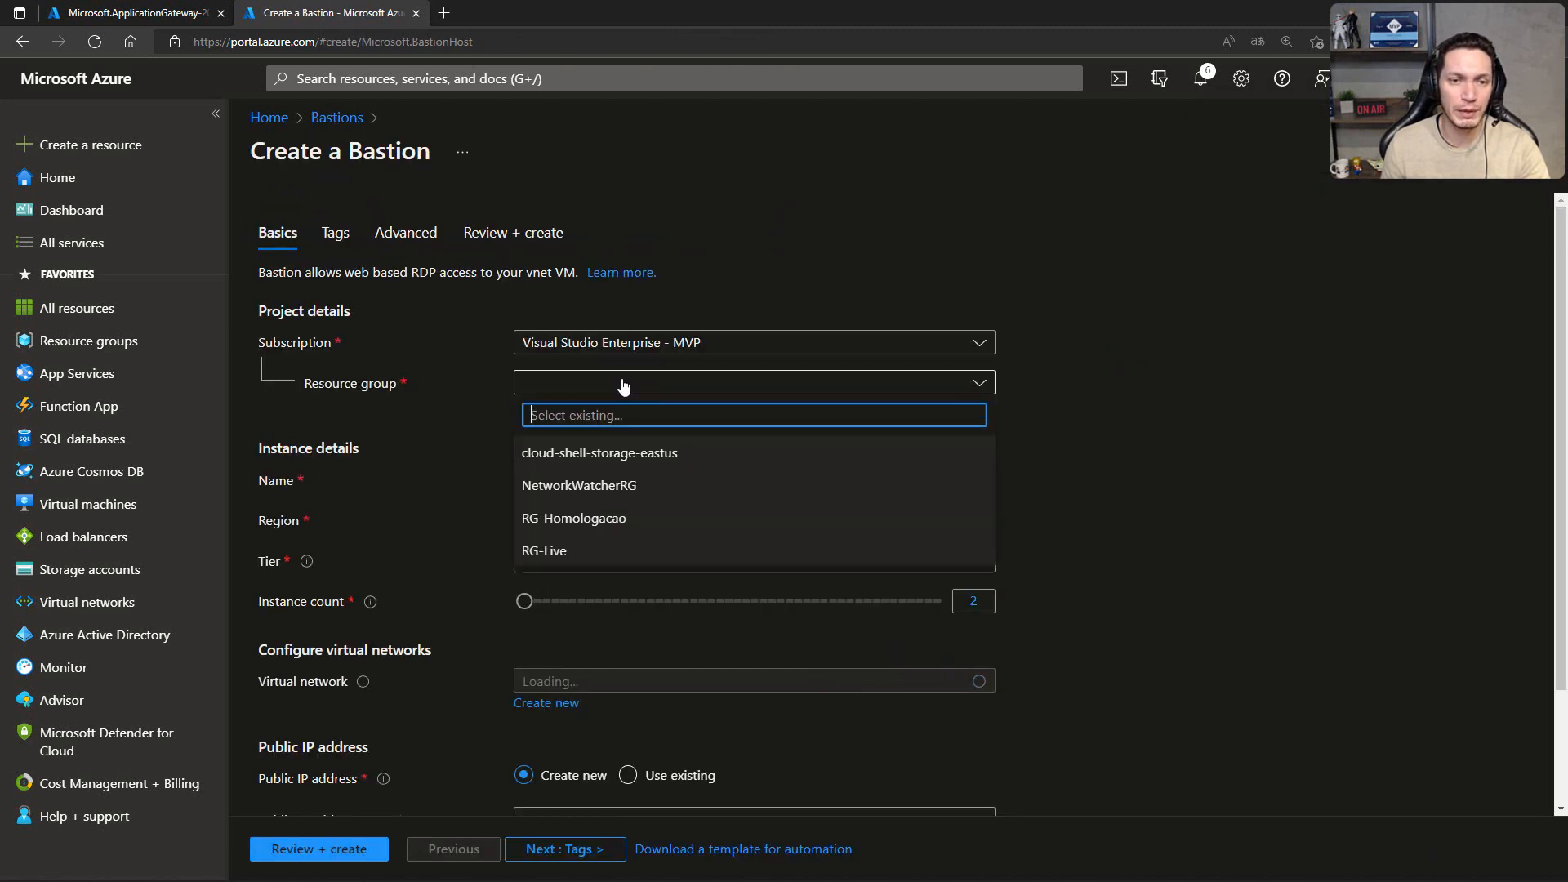
click(544, 550)
click(551, 471)
text(bastion01)
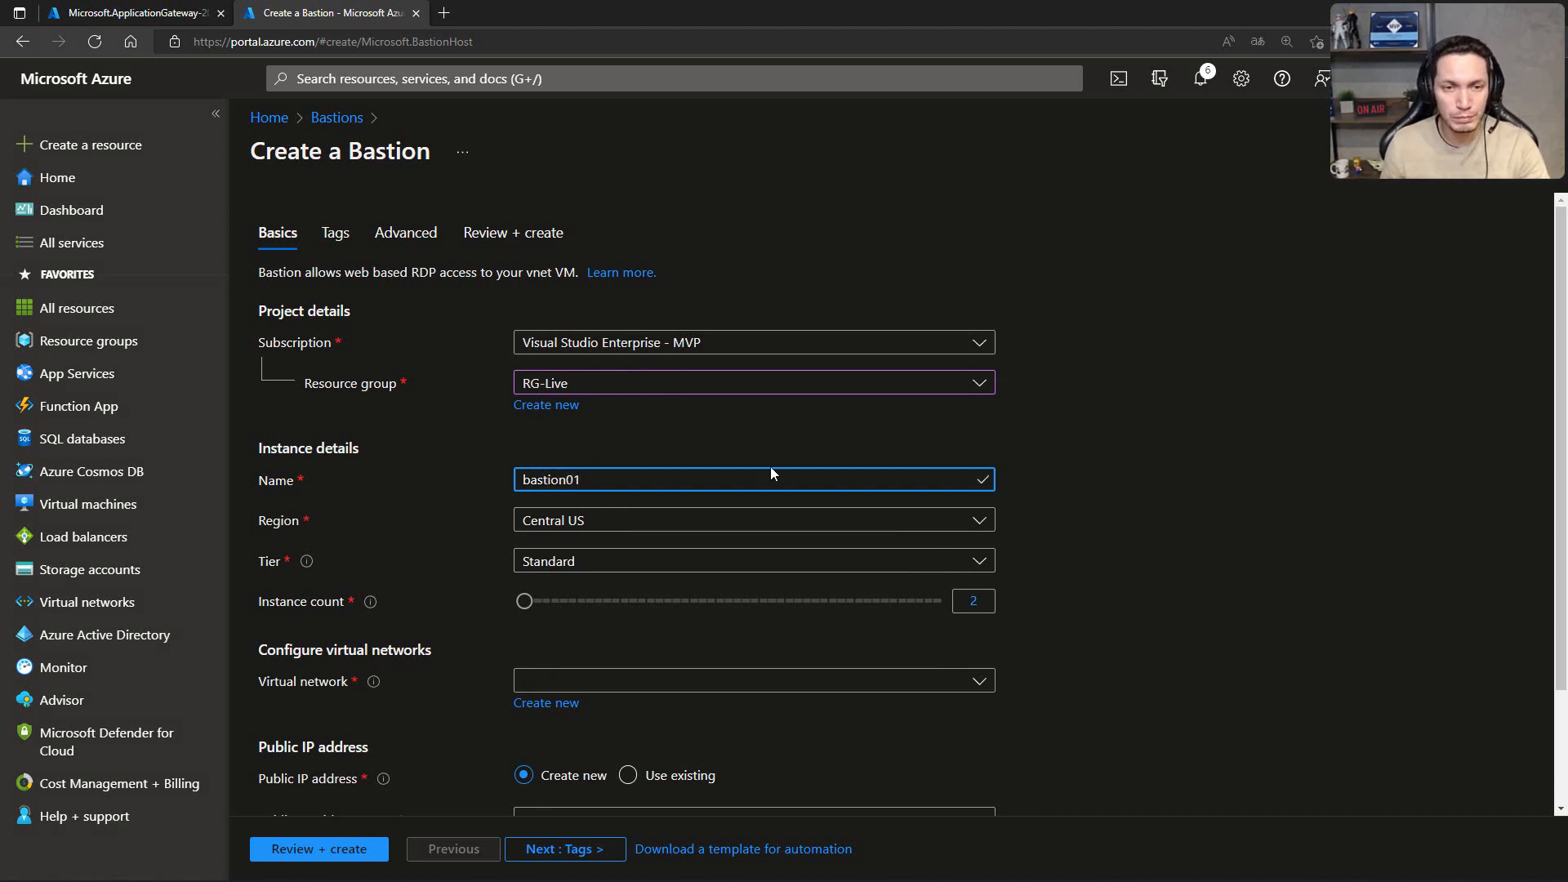
click(593, 524)
click(576, 450)
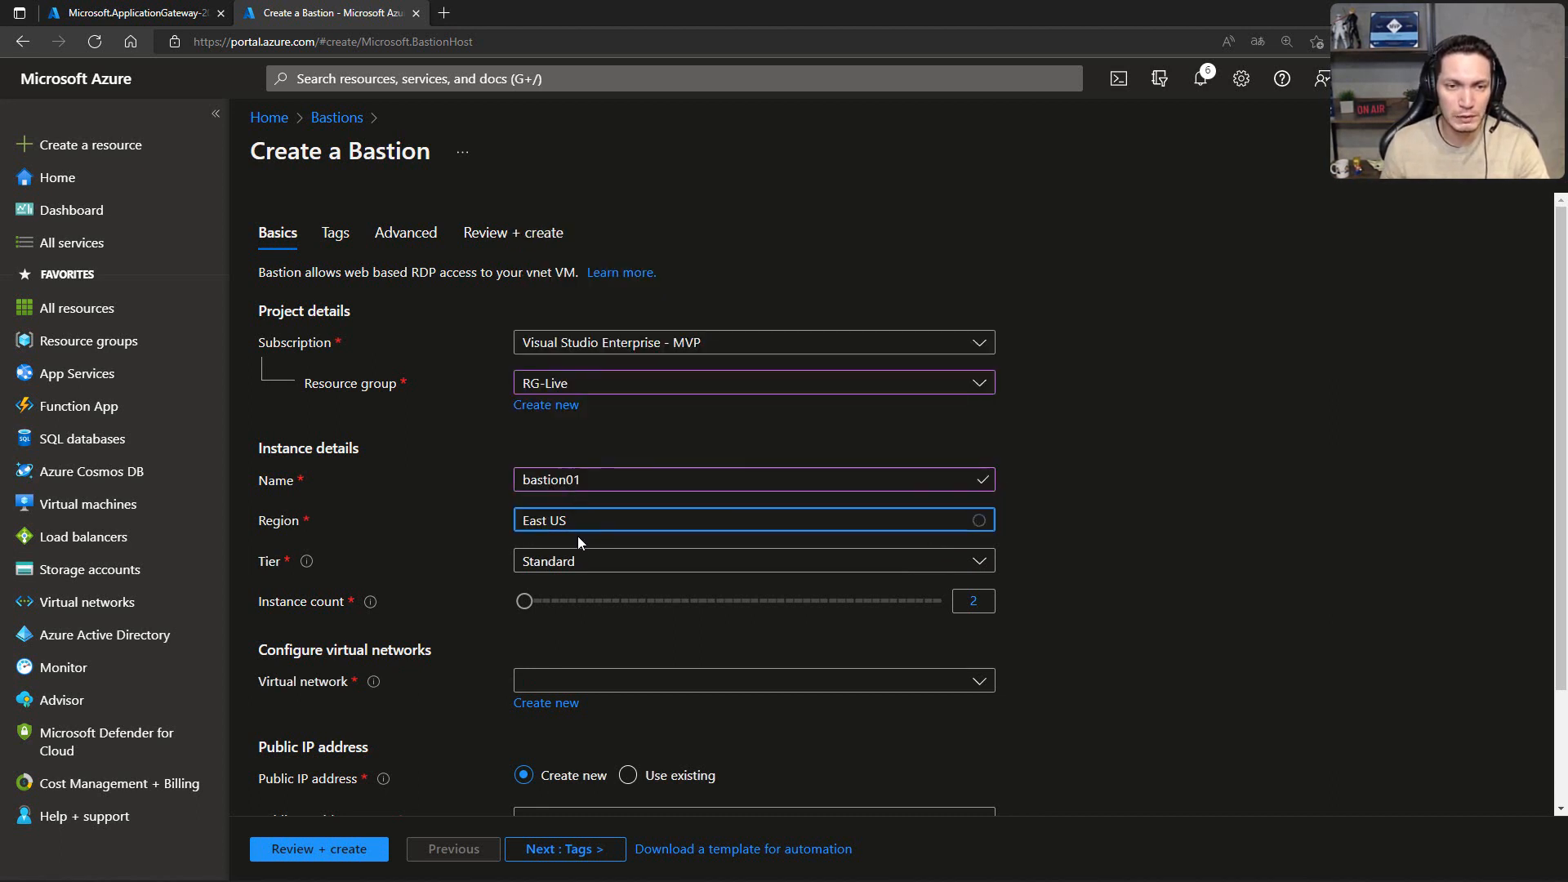
Step: Assign the Bastion to virtual network vnet-live and name its new public IP address pip-bastion
scroll(601, 563, down, 2)
click(604, 541)
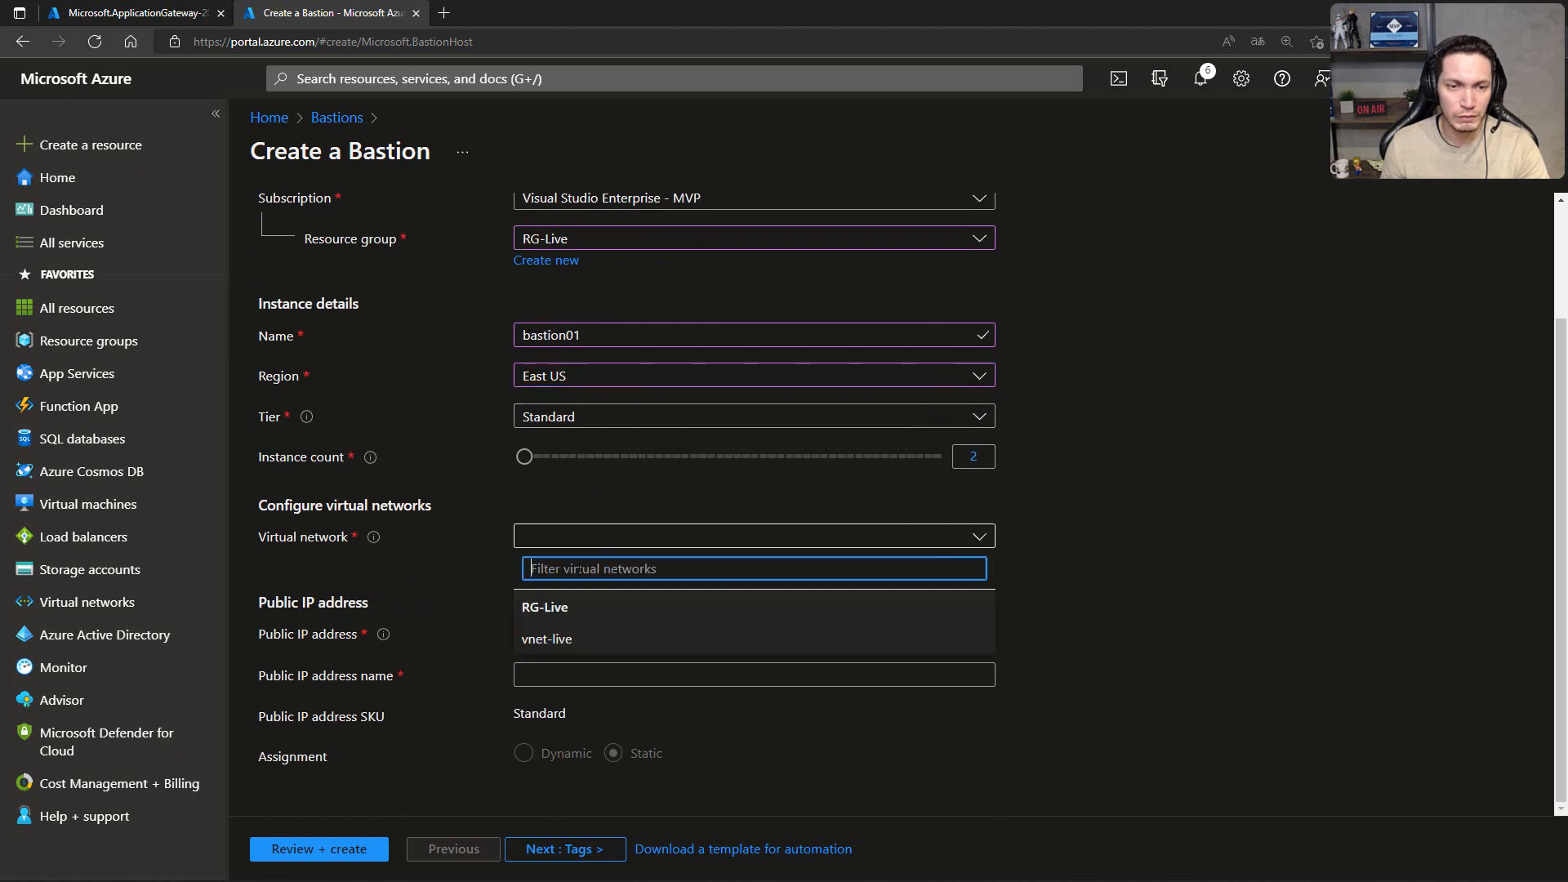
click(555, 639)
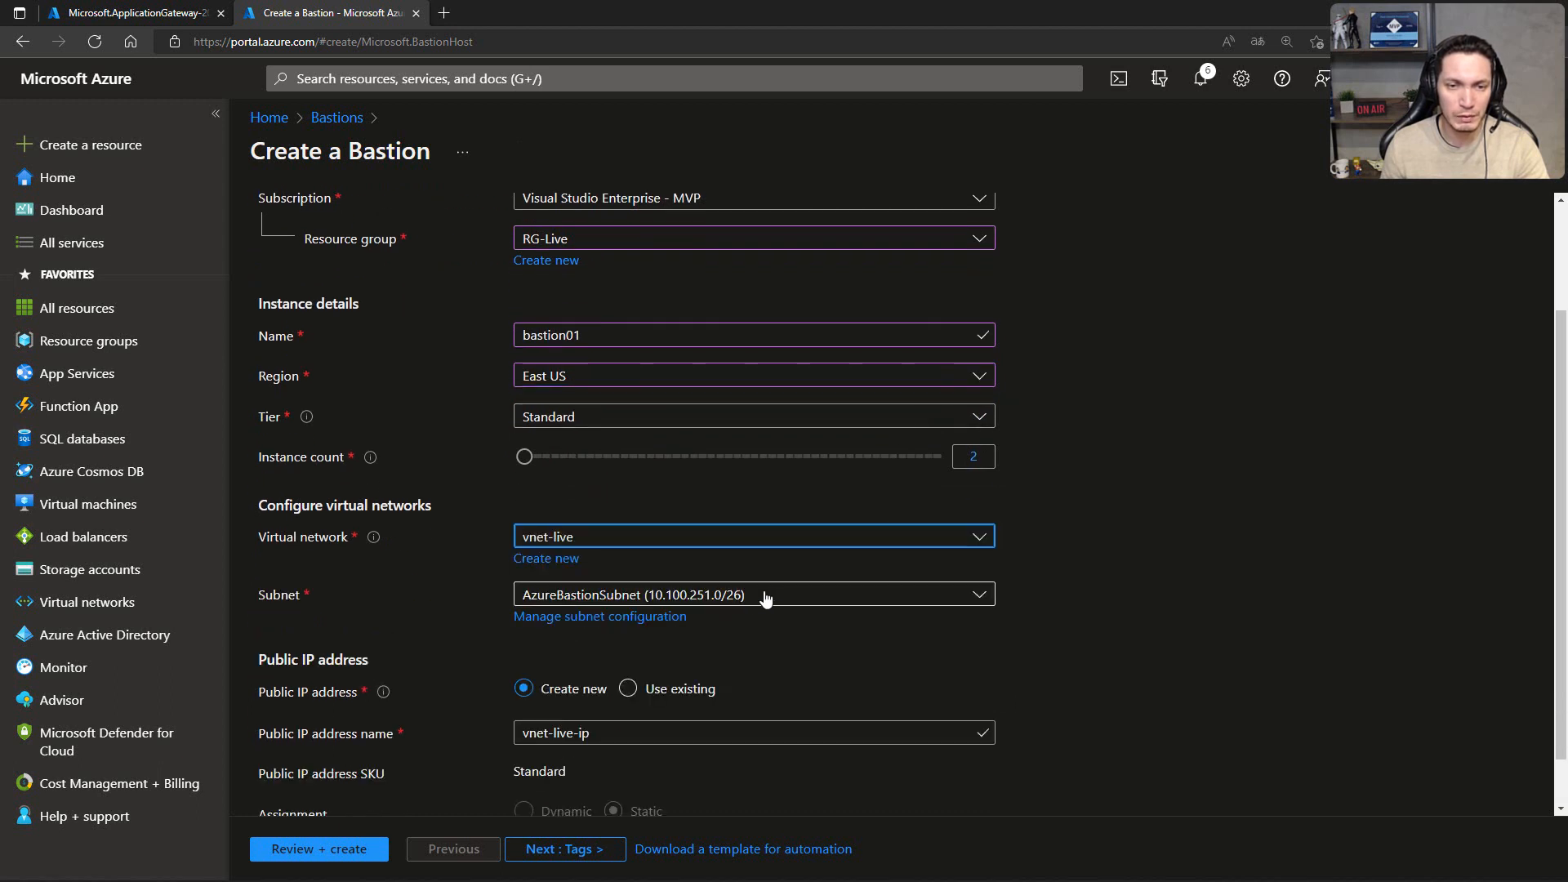
scroll(739, 624, down, 1)
click(608, 668)
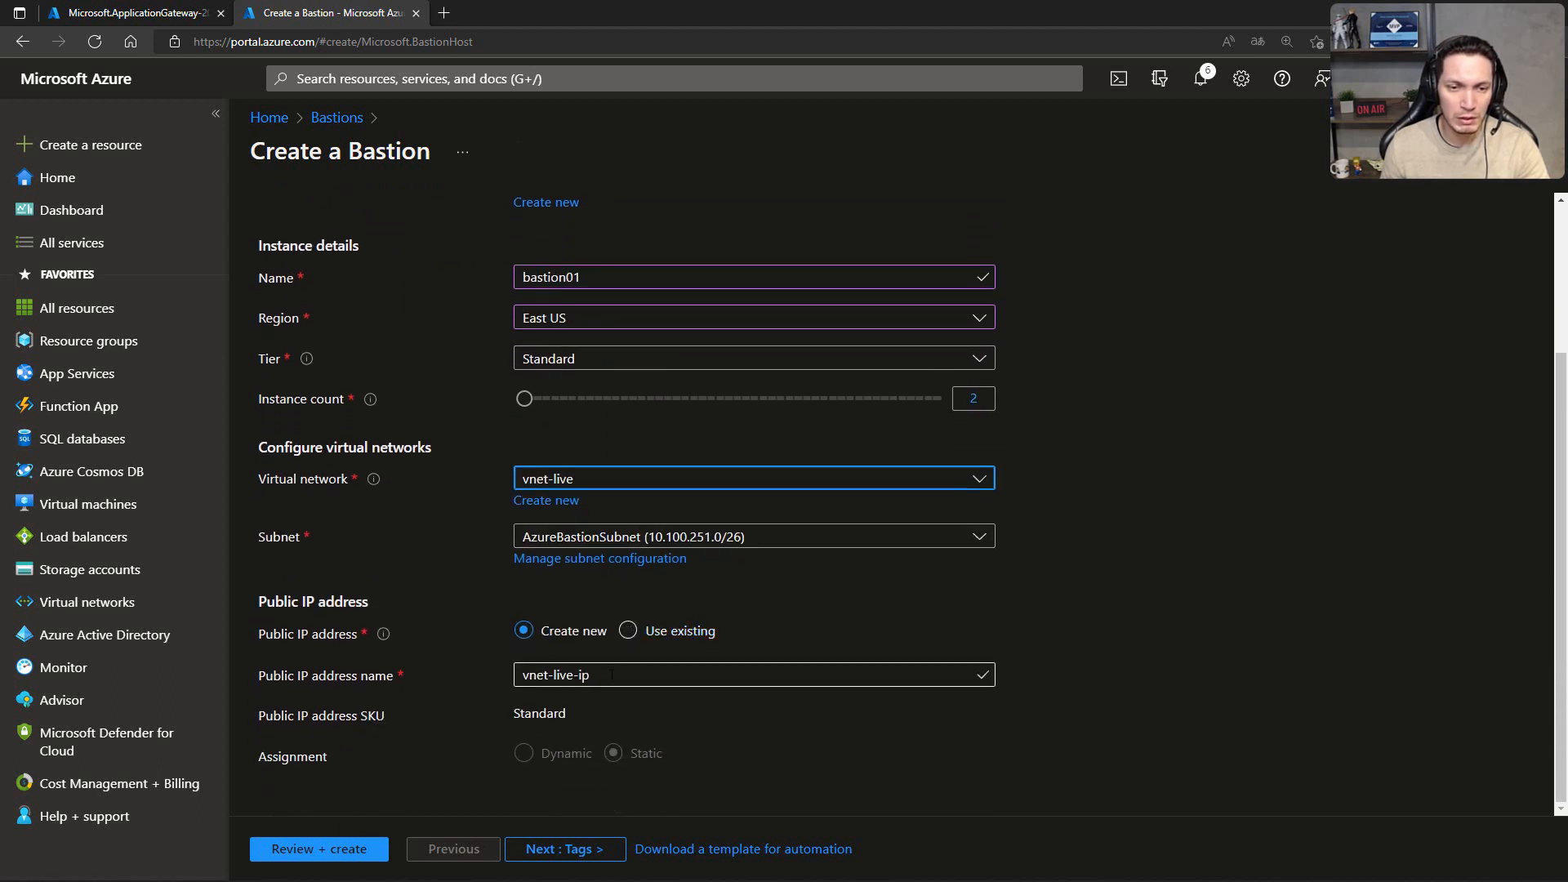
key(ctrl+a)
text(pip)
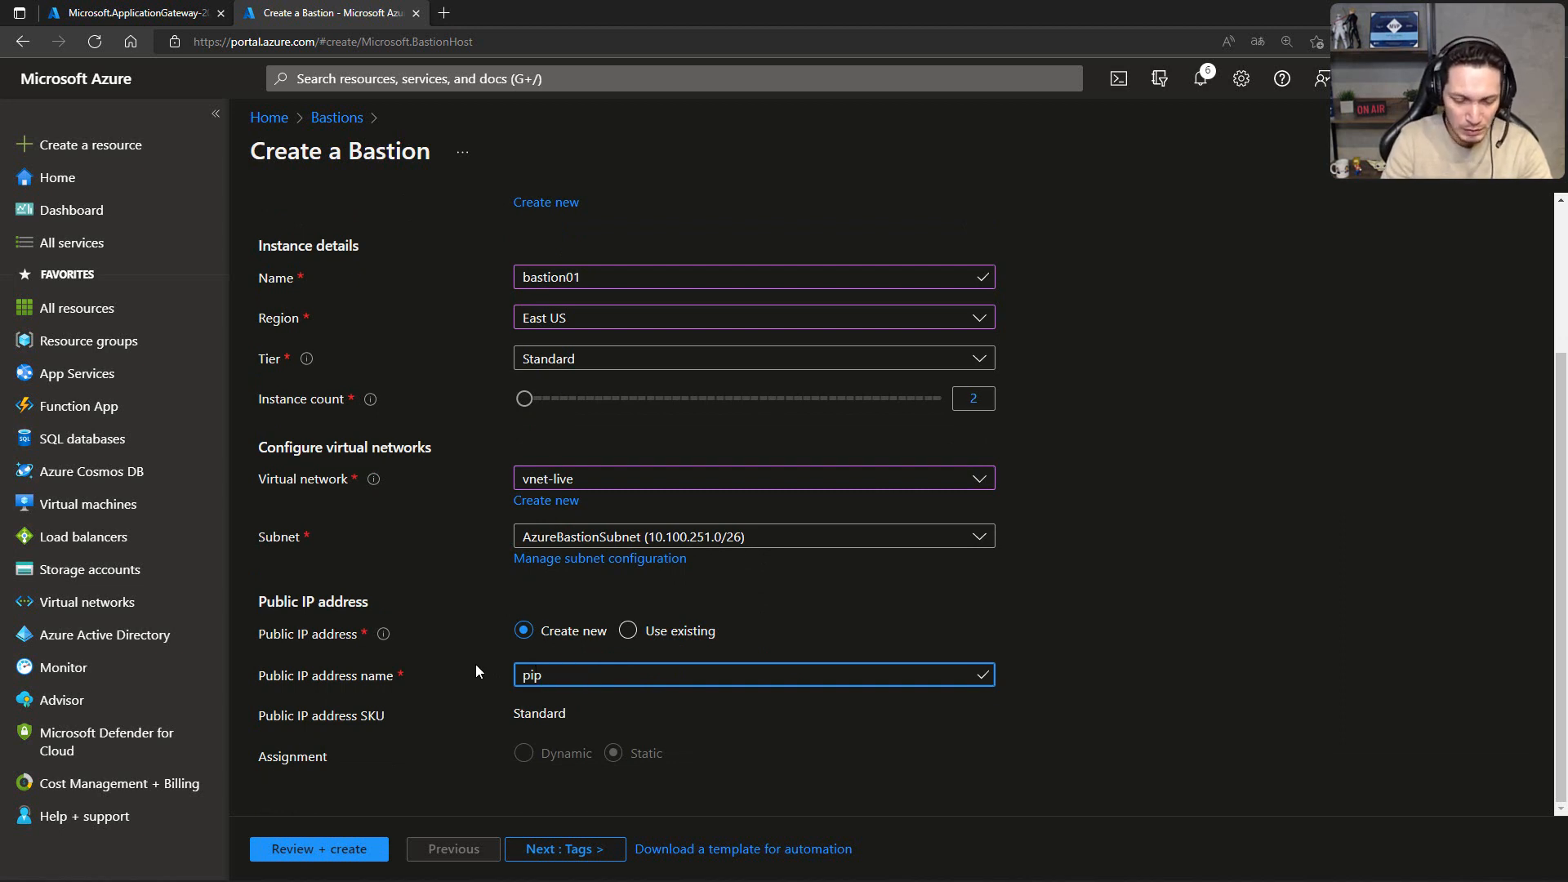
text(-bastion)
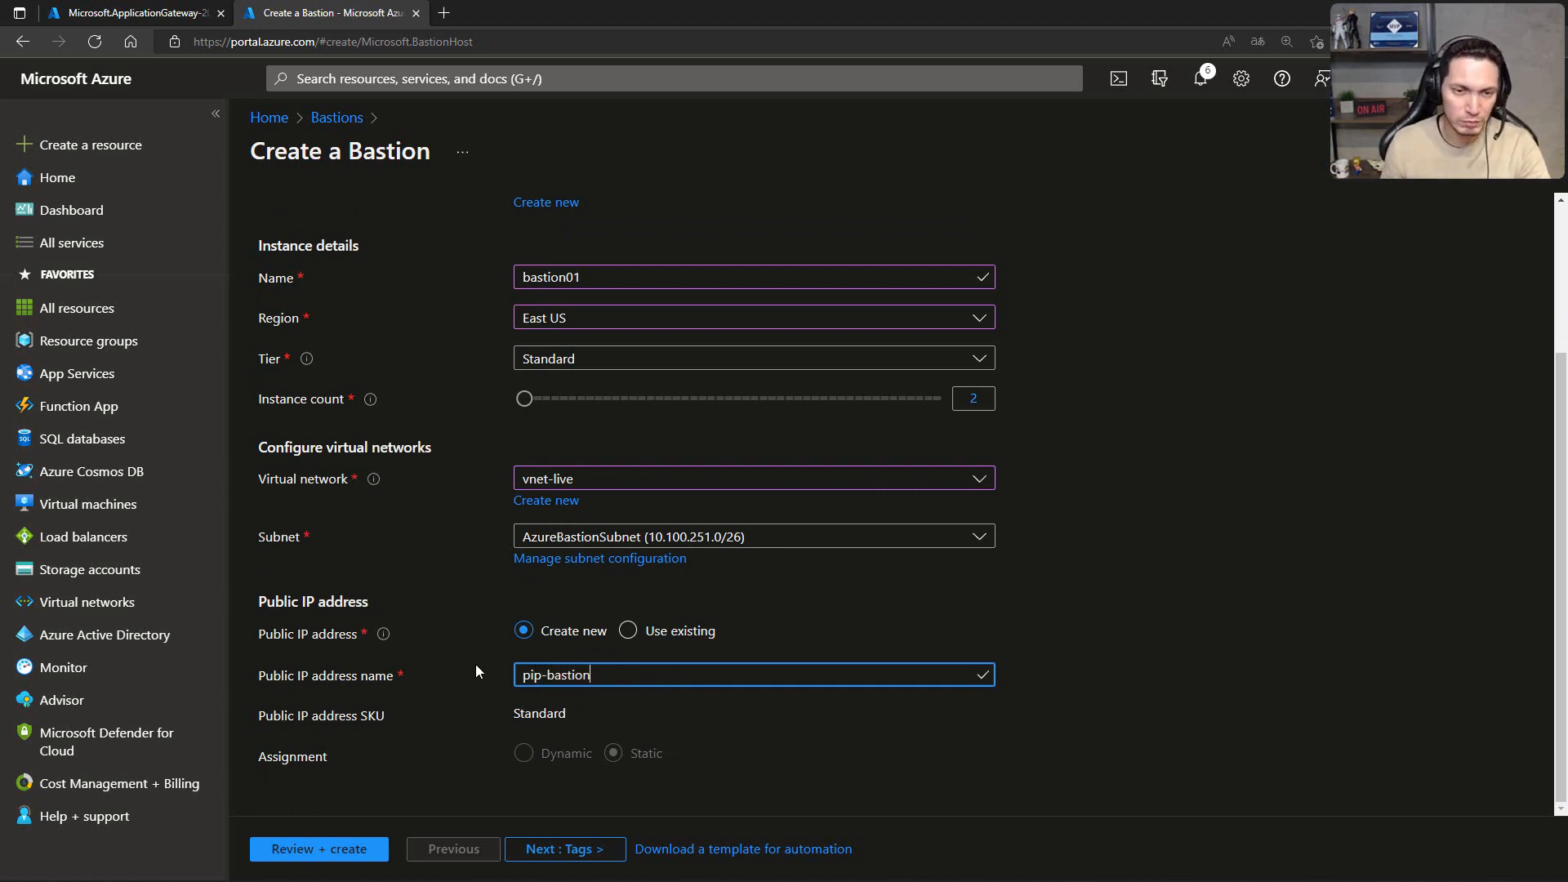
click(1164, 656)
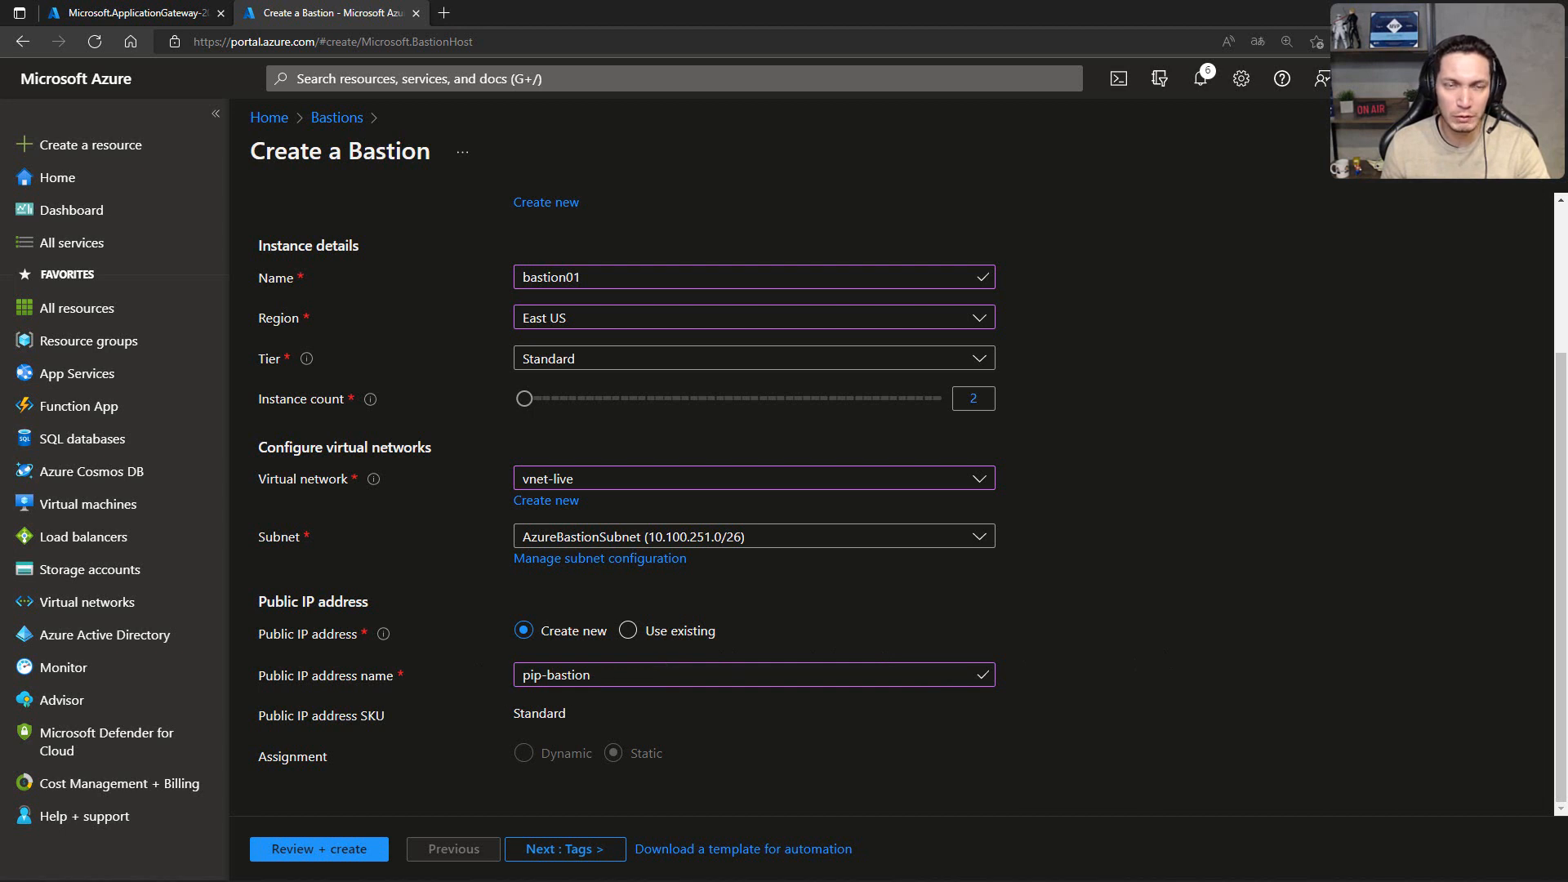
Step: Leave the tags and advanced features at their defaults, continue to the review and create bastion01
click(555, 847)
click(550, 850)
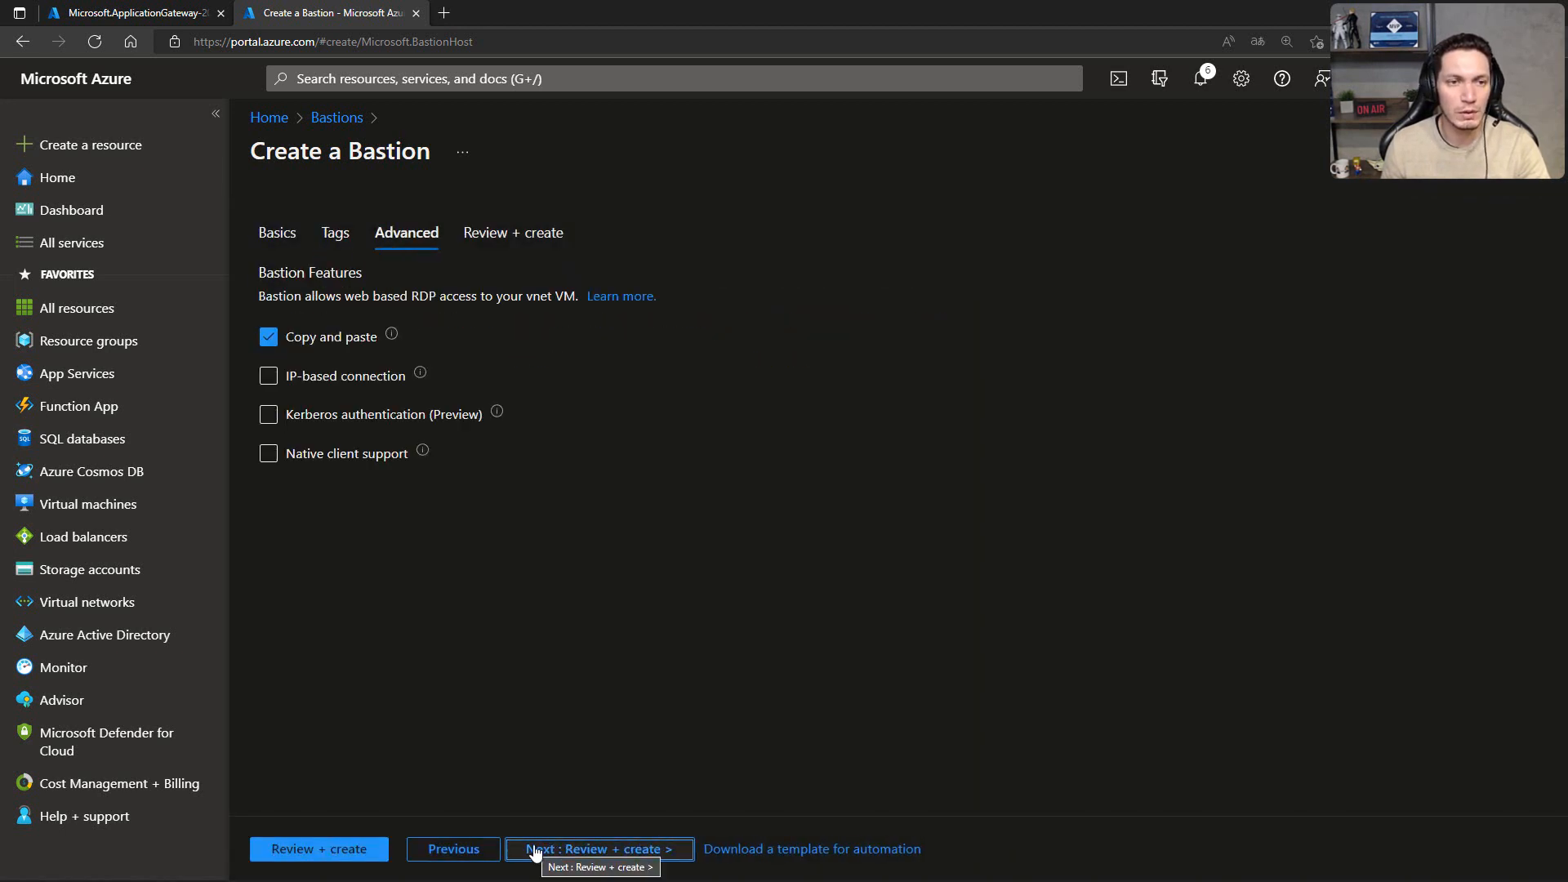
click(351, 852)
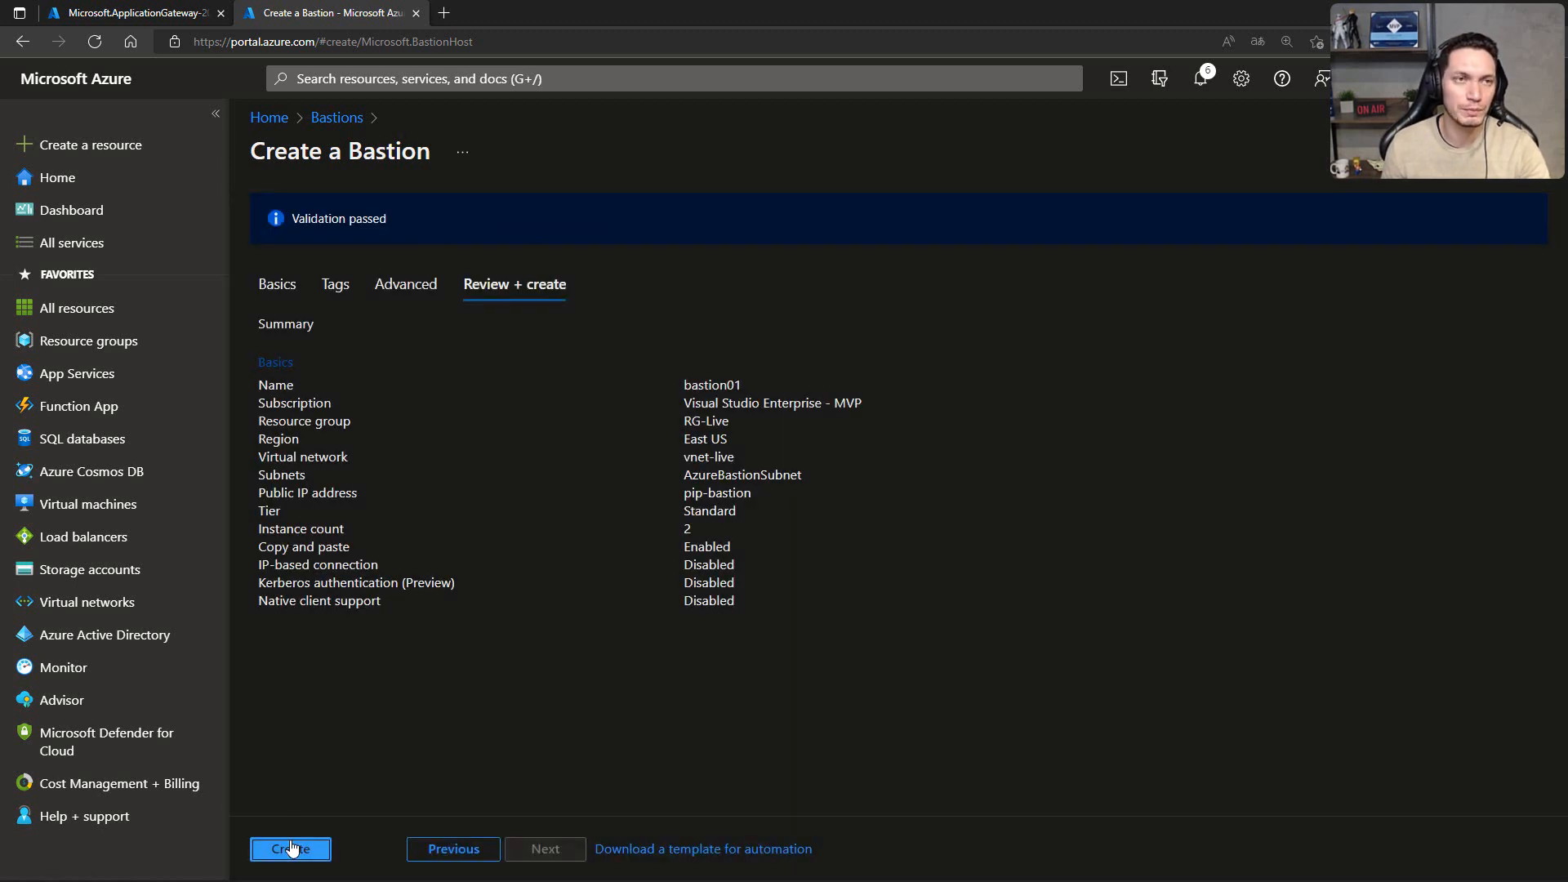
click(291, 849)
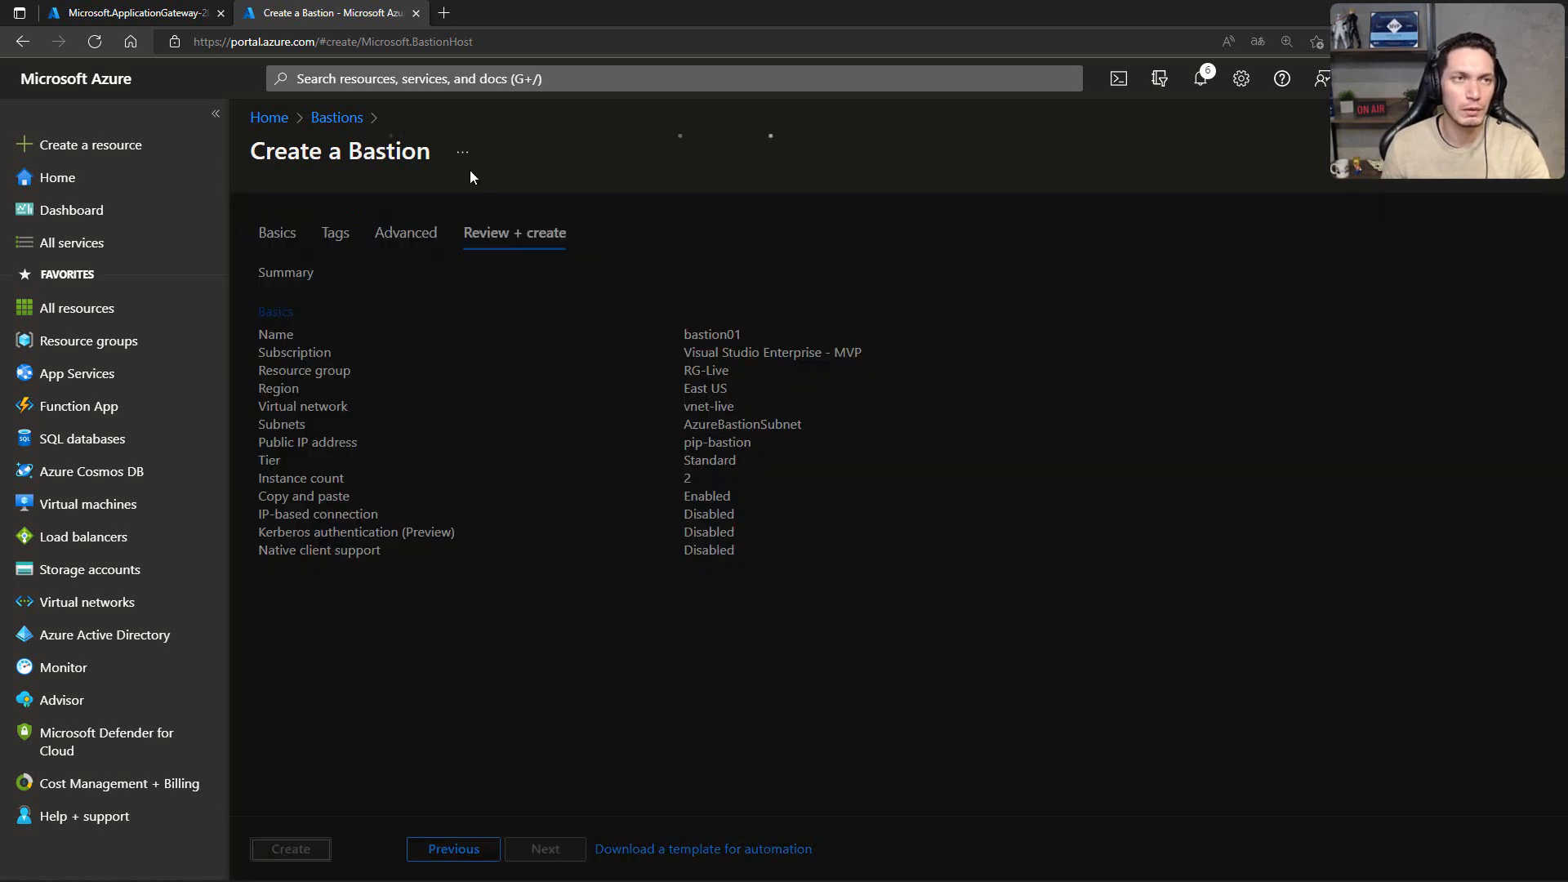
Step: Check the deployment progress of the Application Gateway and the new BastionHost
click(172, 23)
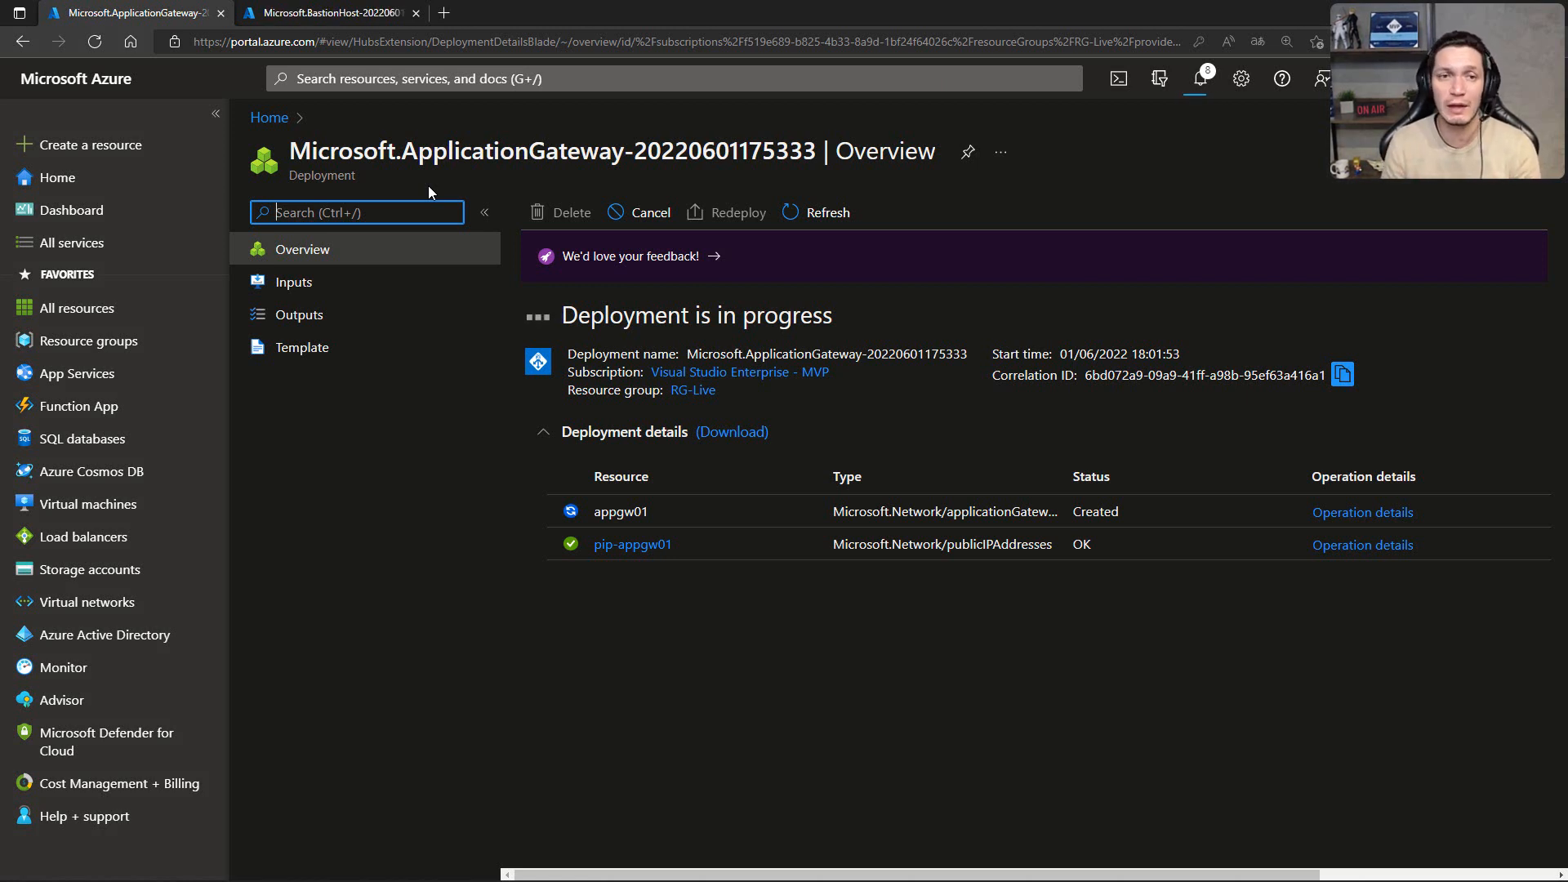
click(350, 17)
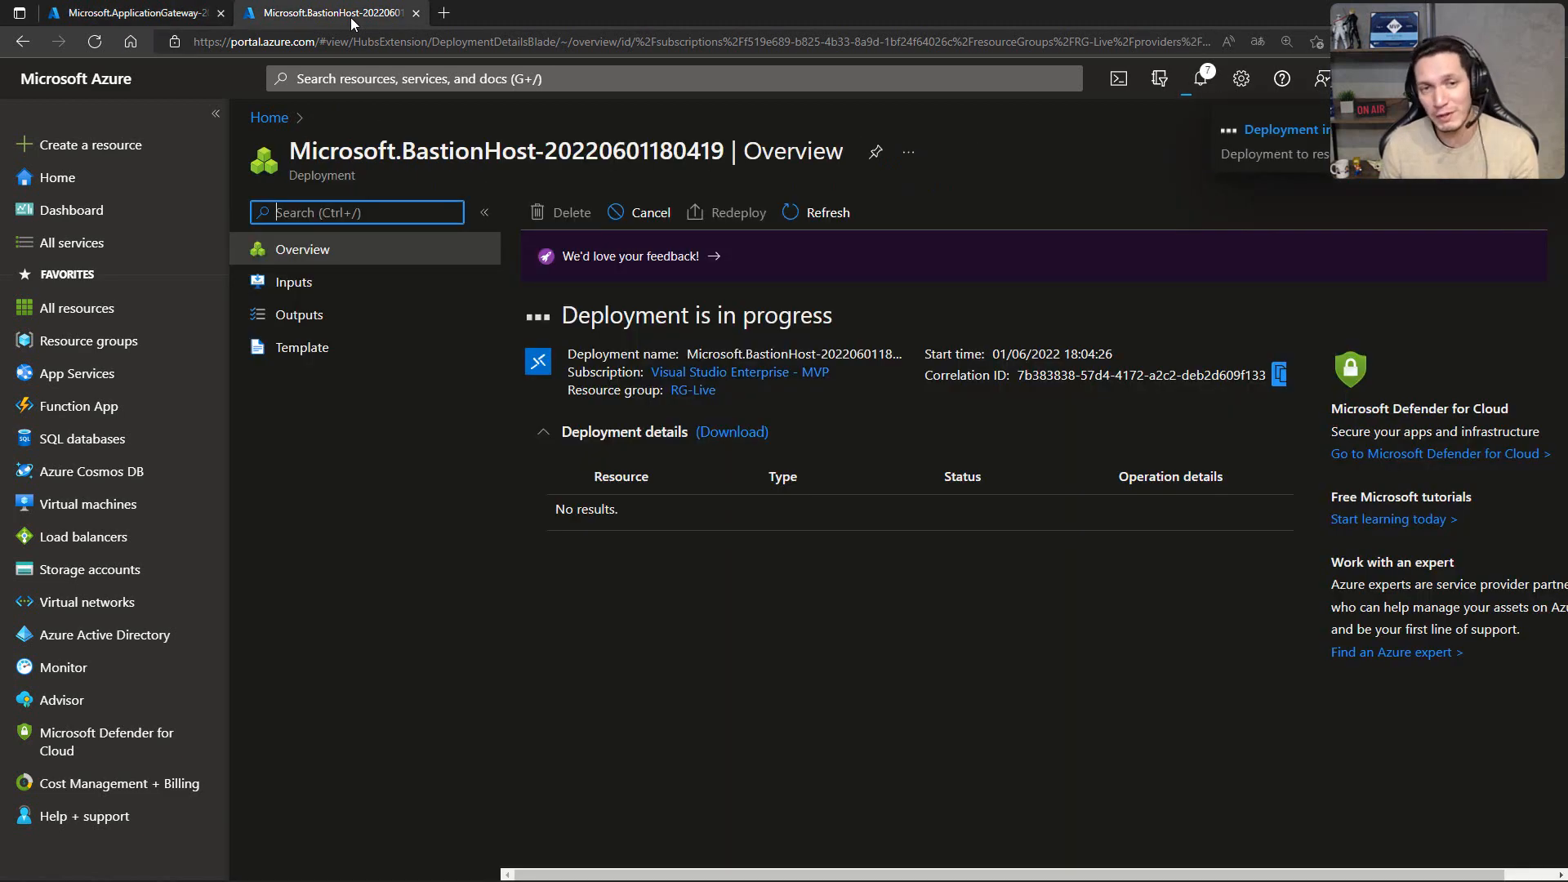
click(177, 16)
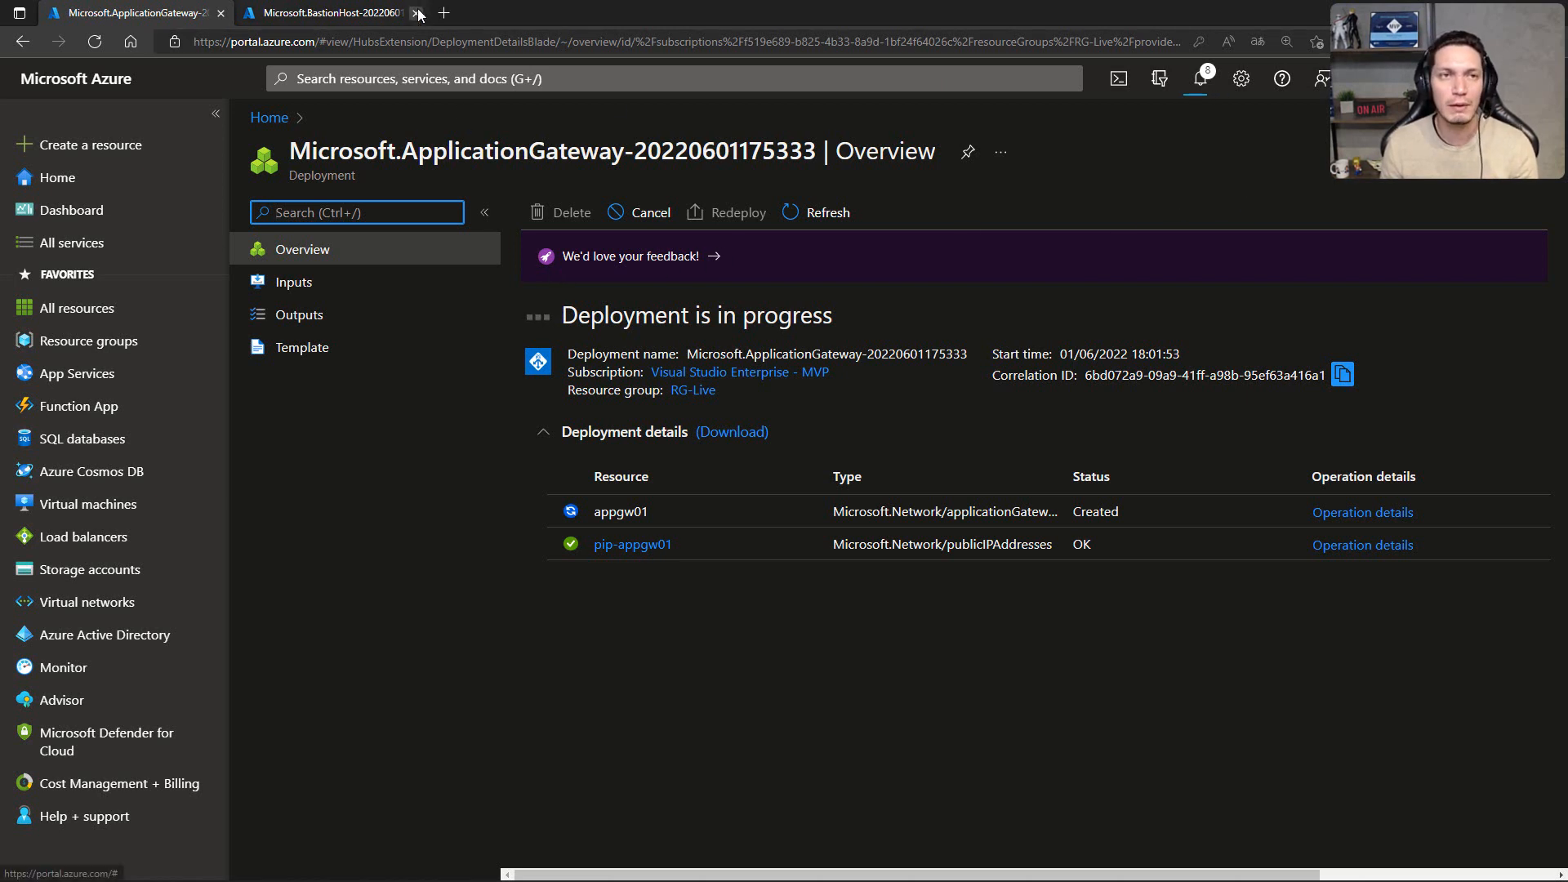
Step: Open the portal's virtual machines list in a separate browser tab, signing in with the existing account and dismissing the translation offer
click(361, 13)
click(210, 13)
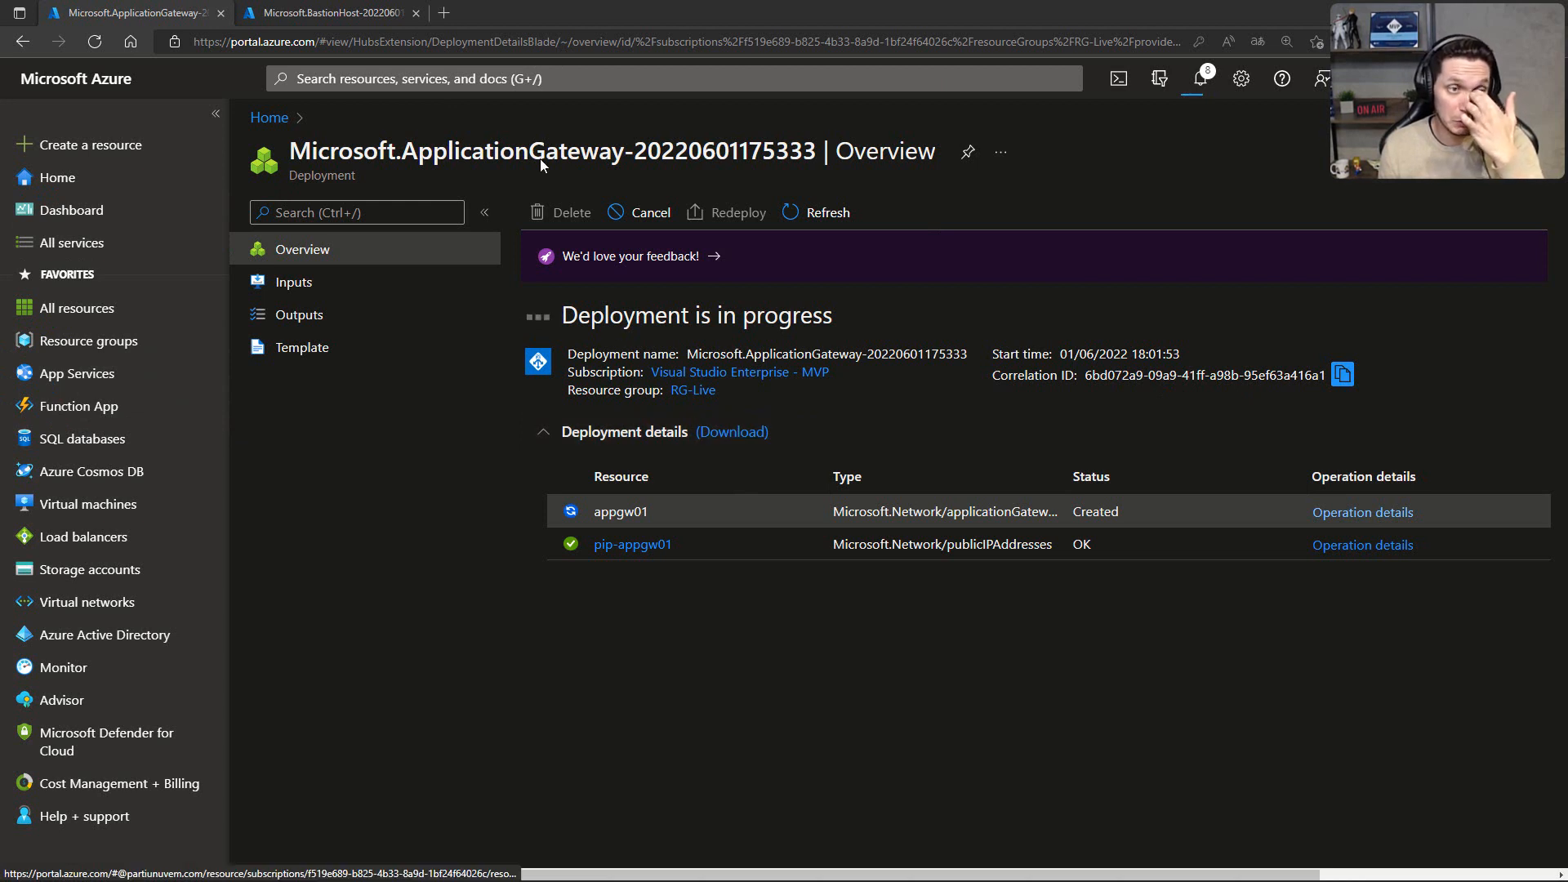
right_click(65, 500)
click(119, 509)
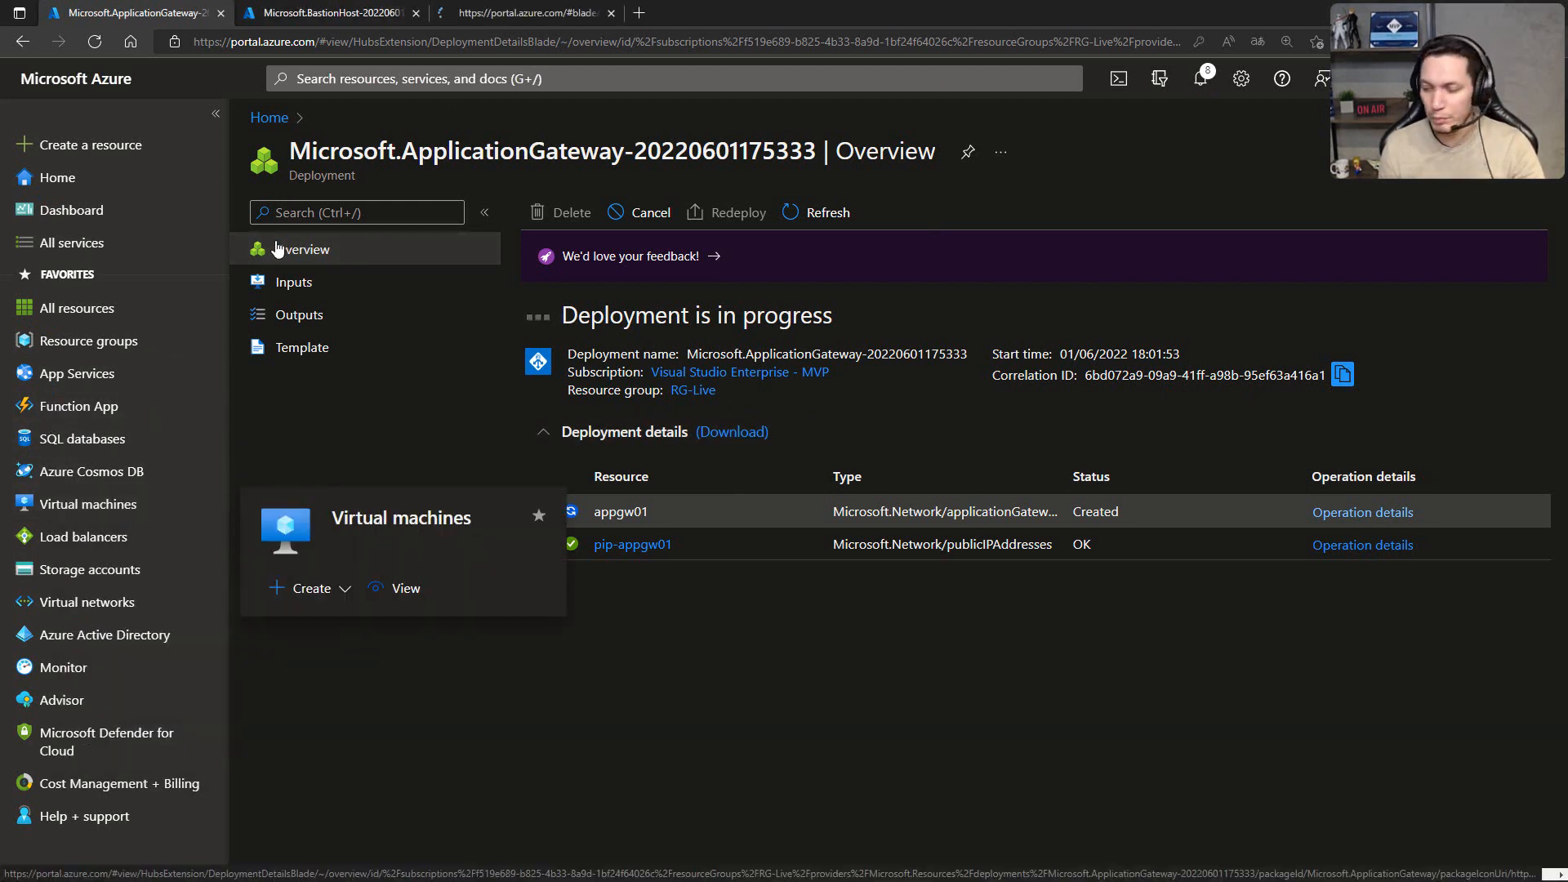
click(515, 13)
click(751, 372)
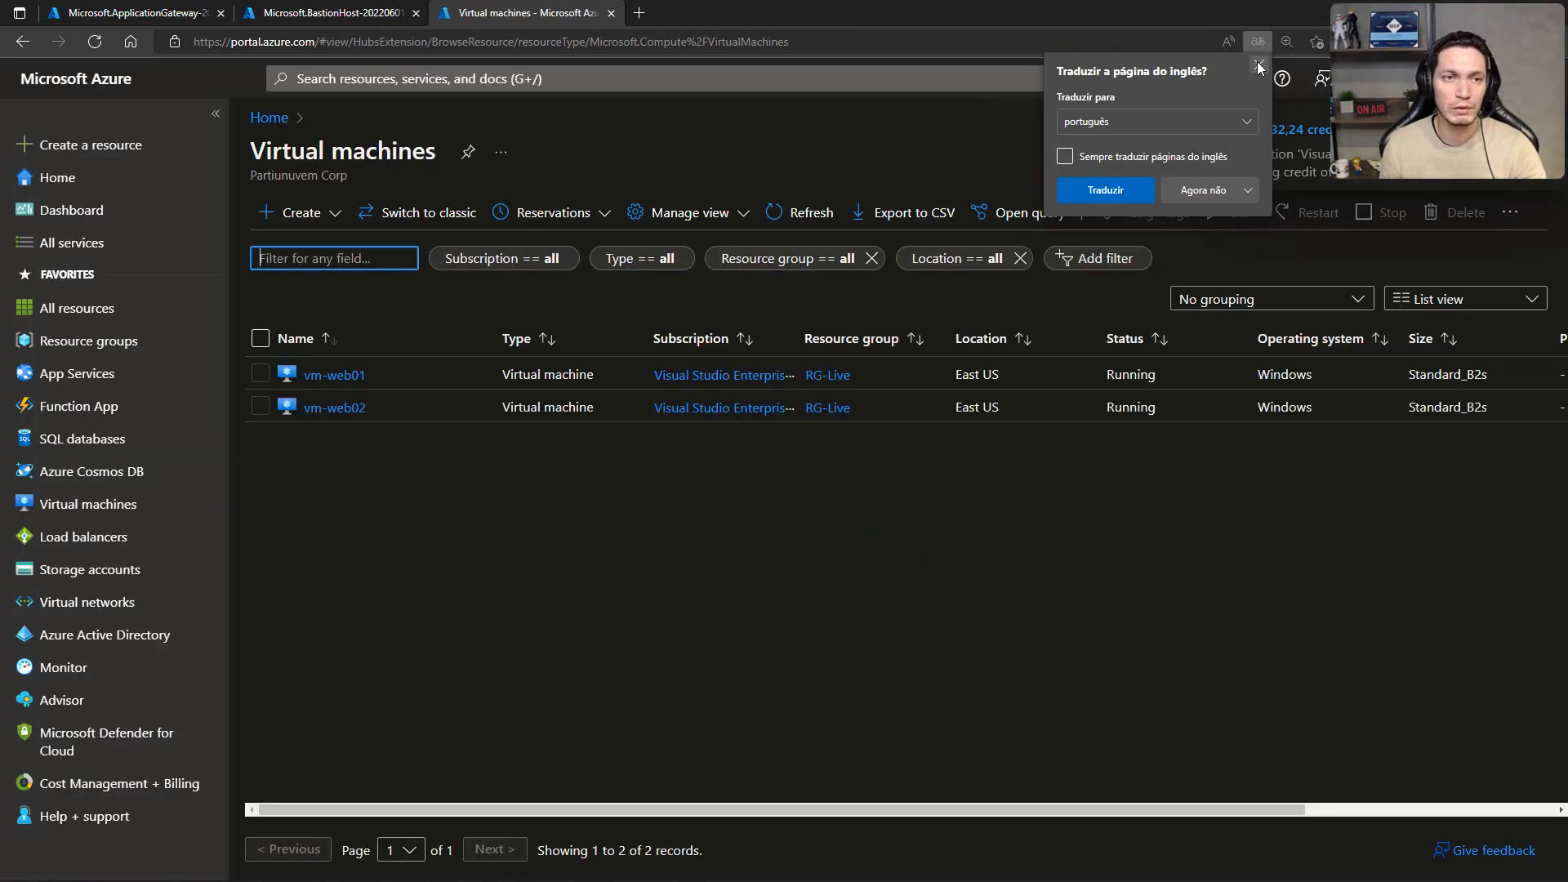
click(1258, 64)
Step: Run a PowerShell script on vm-web01 that installs IIS with management tools, removes iisstart.htm and writes Default.htm with "TFTEC LIVE - APPGW - $($env:computername)"
click(351, 375)
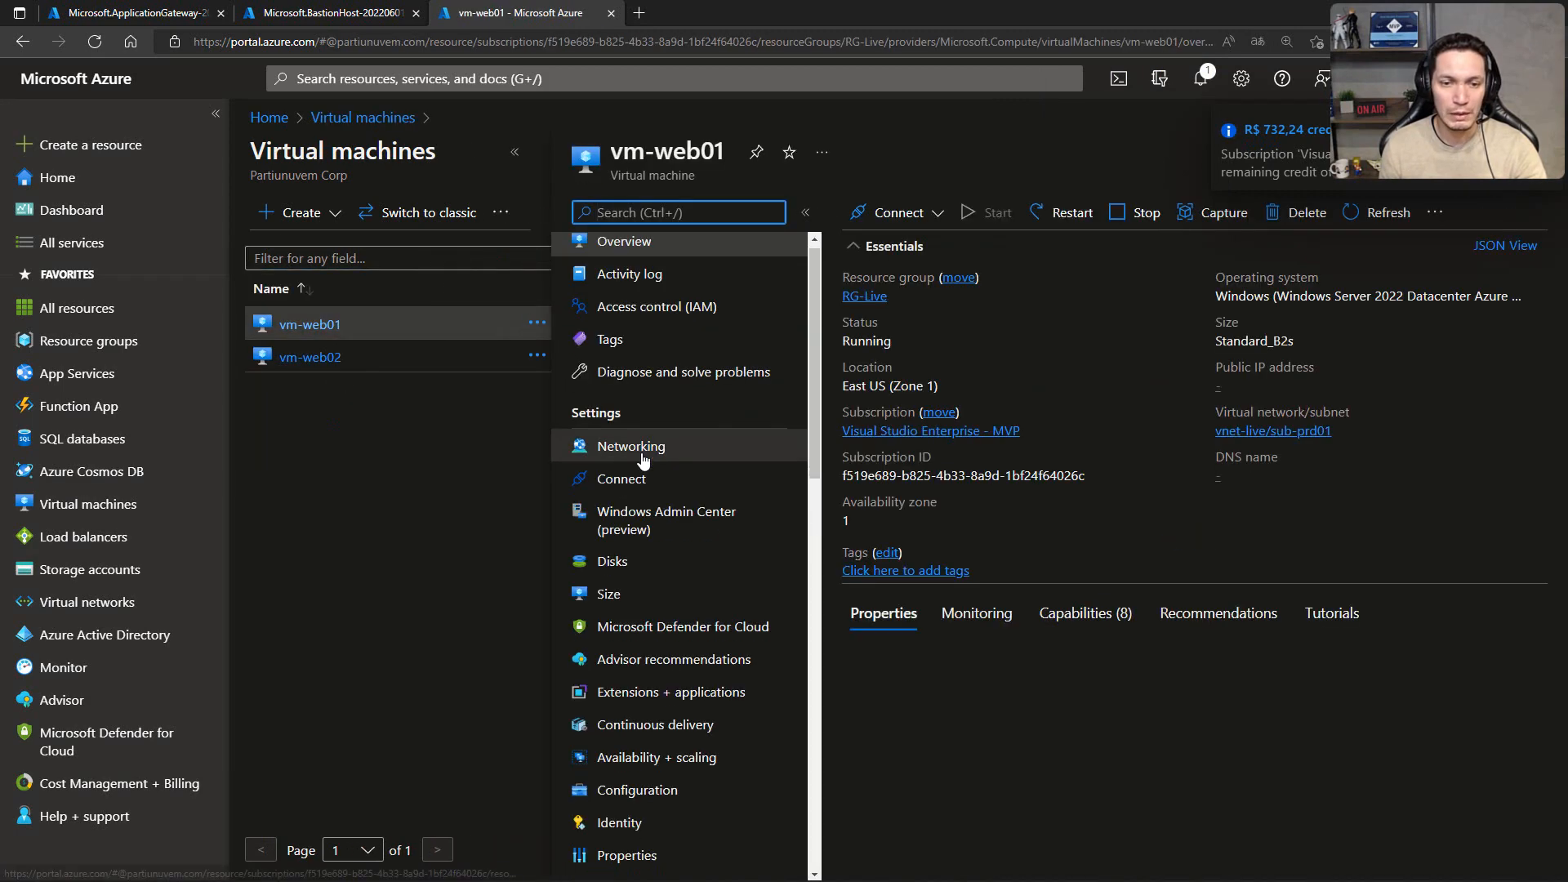
scroll(613, 368, down, 5)
scroll(641, 456, down, 2)
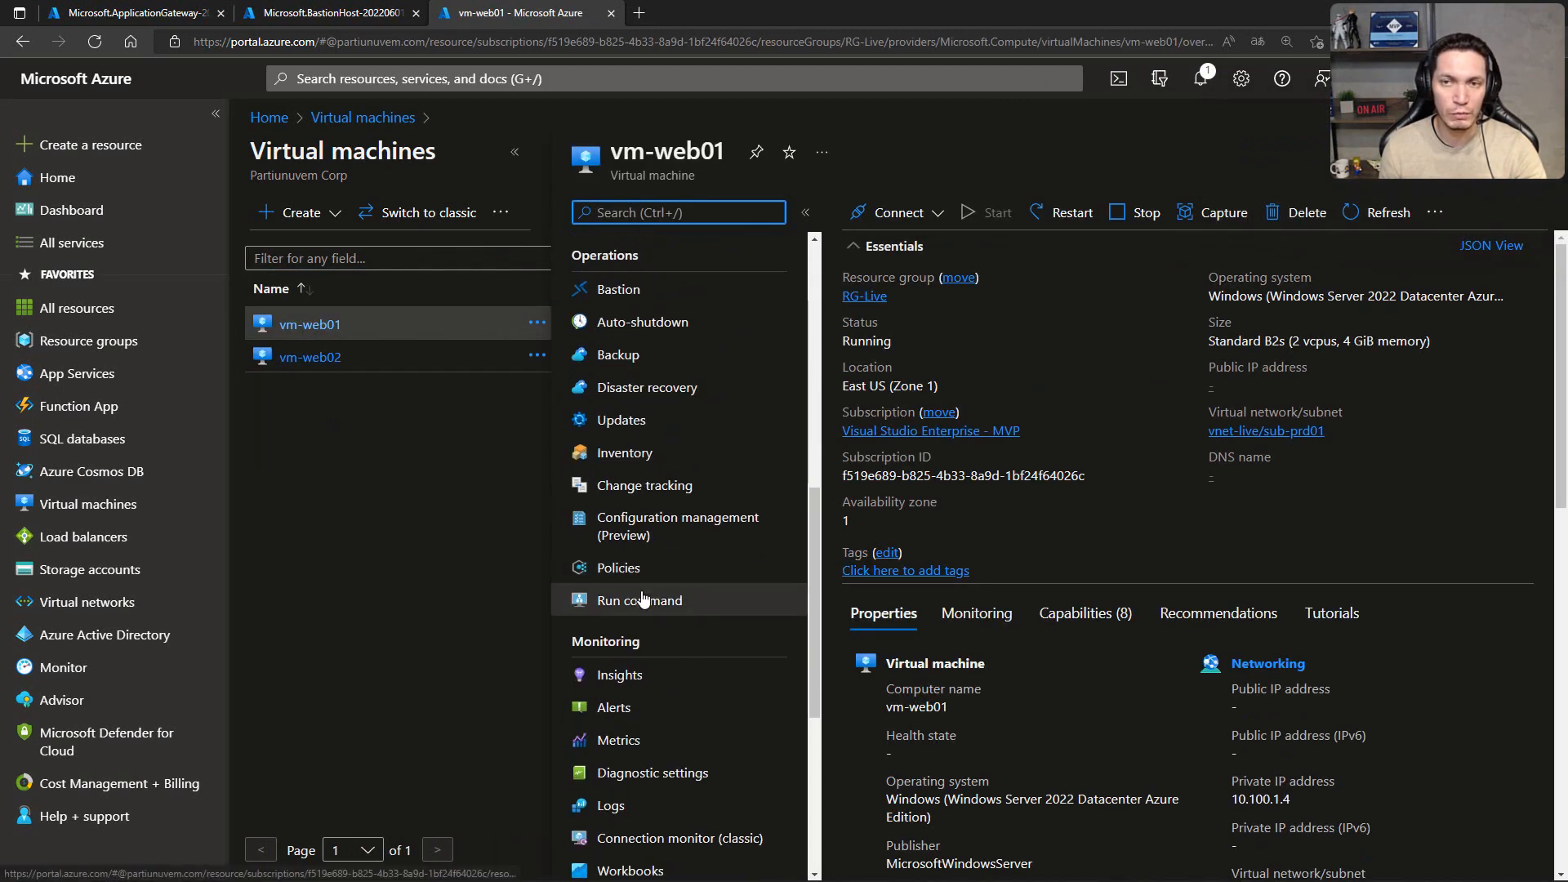
click(645, 600)
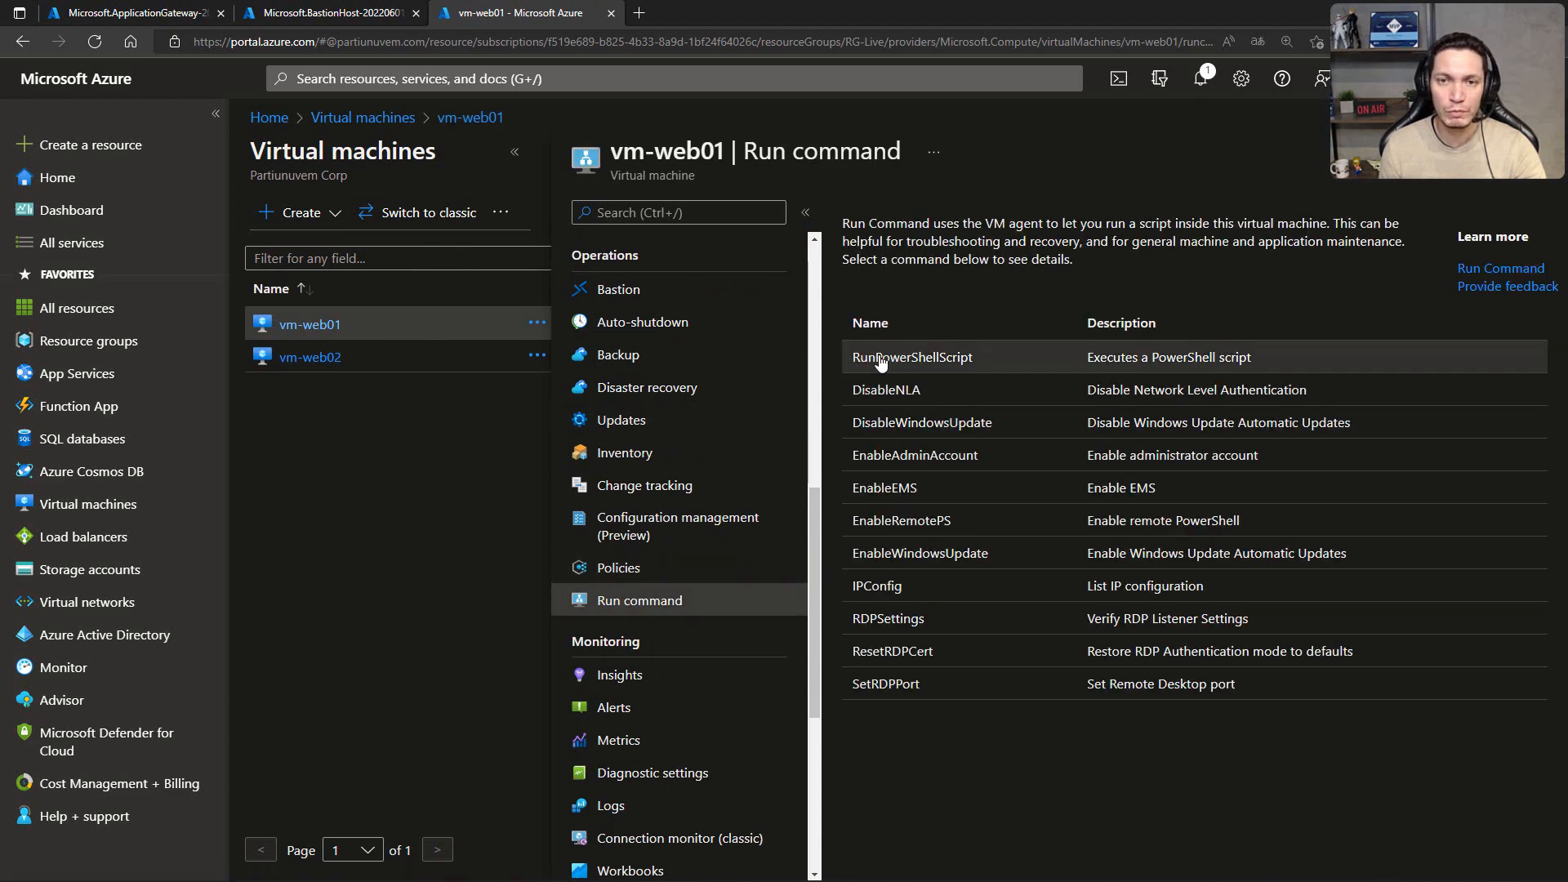
click(881, 362)
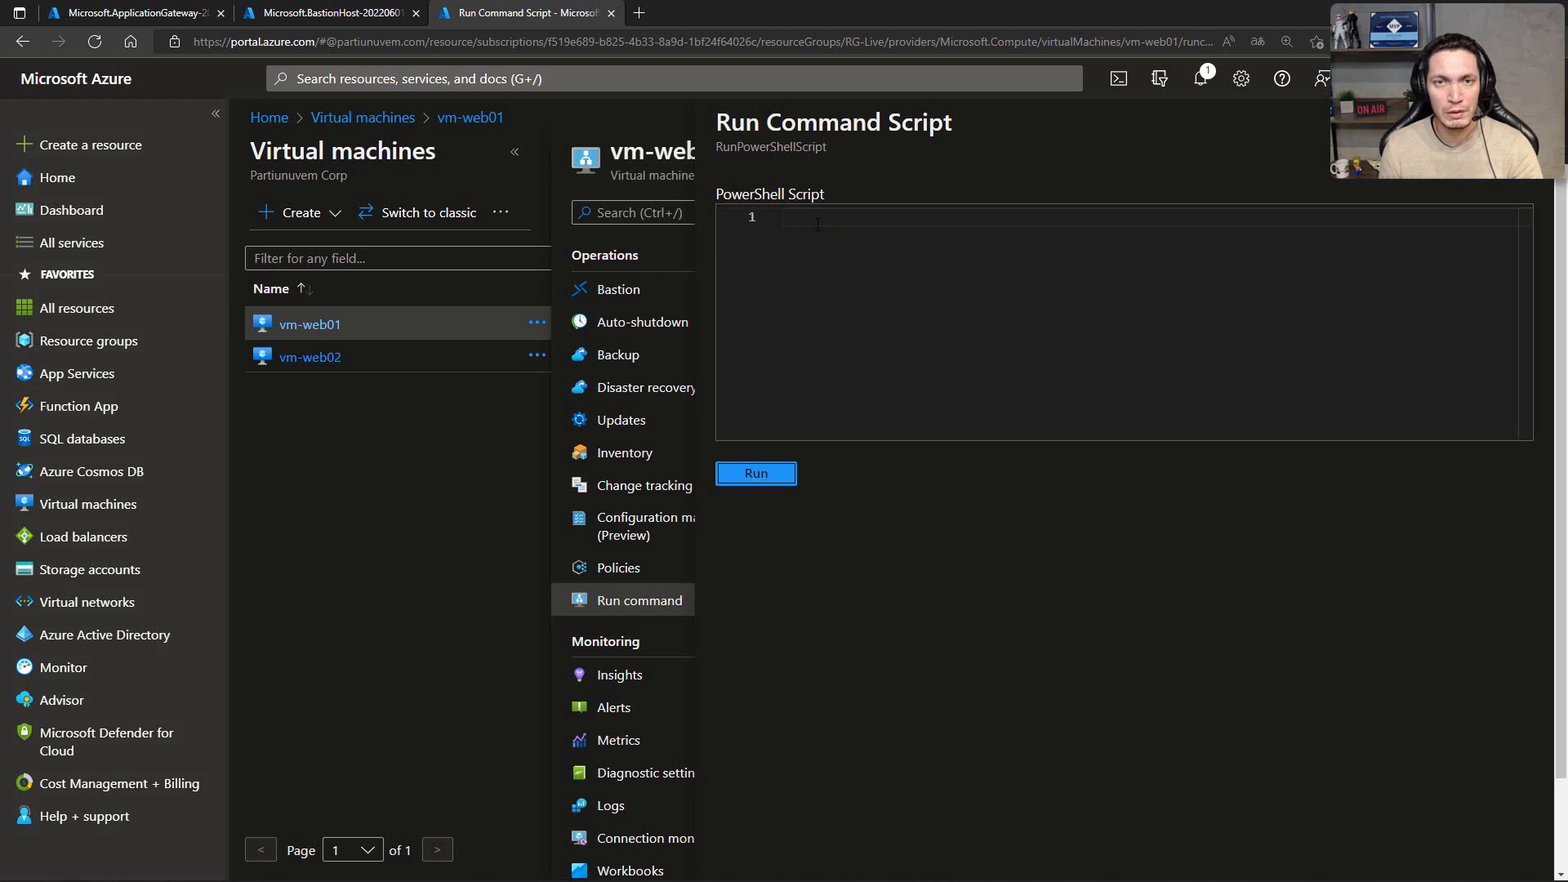
click(817, 223)
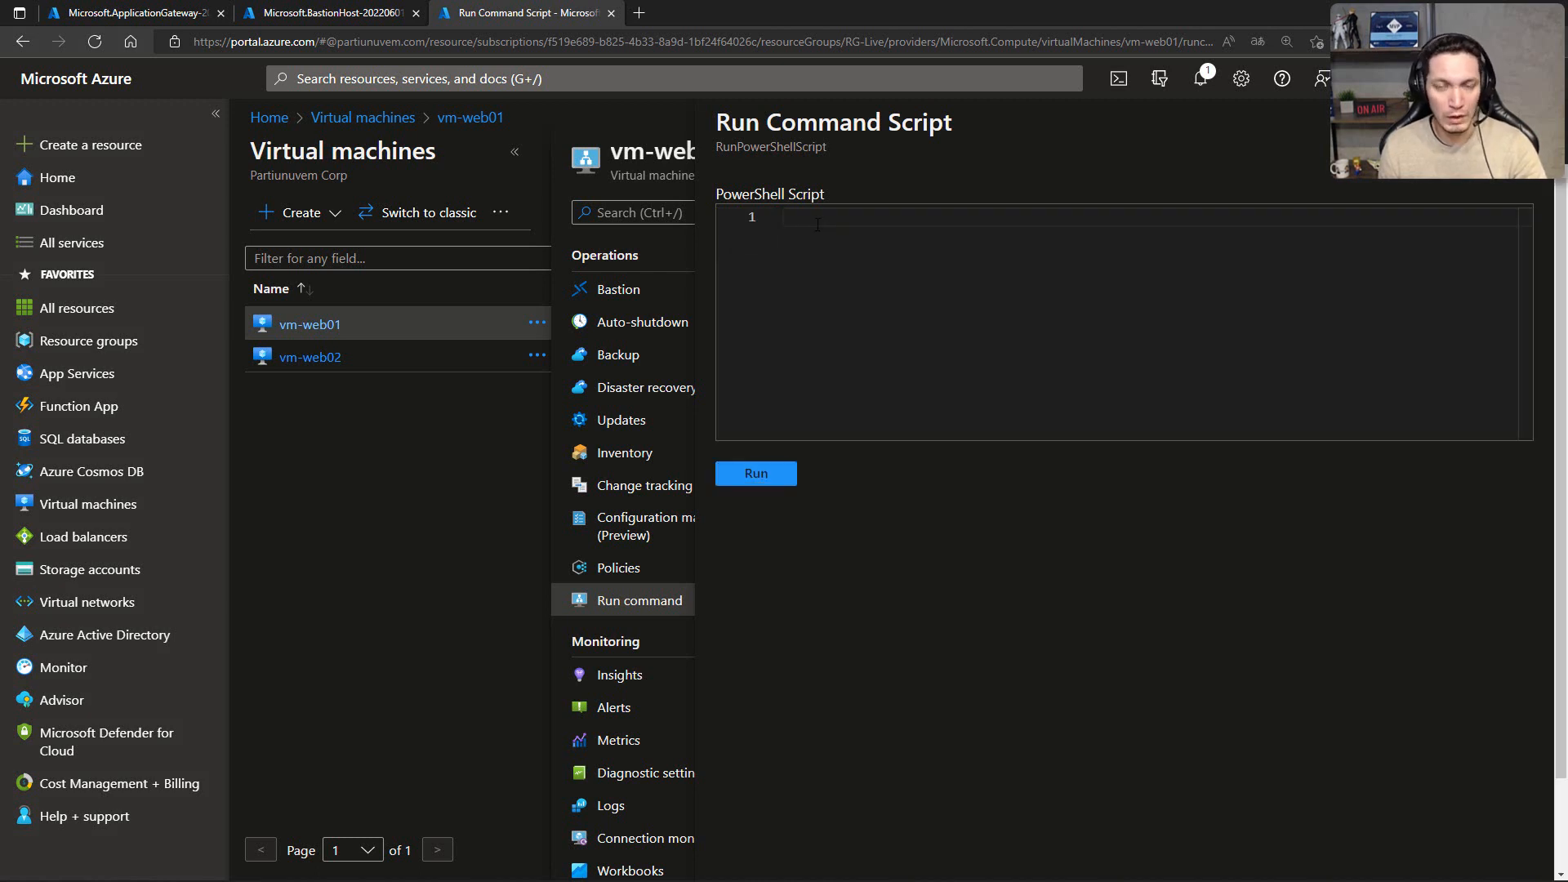
key(ctrl+v)
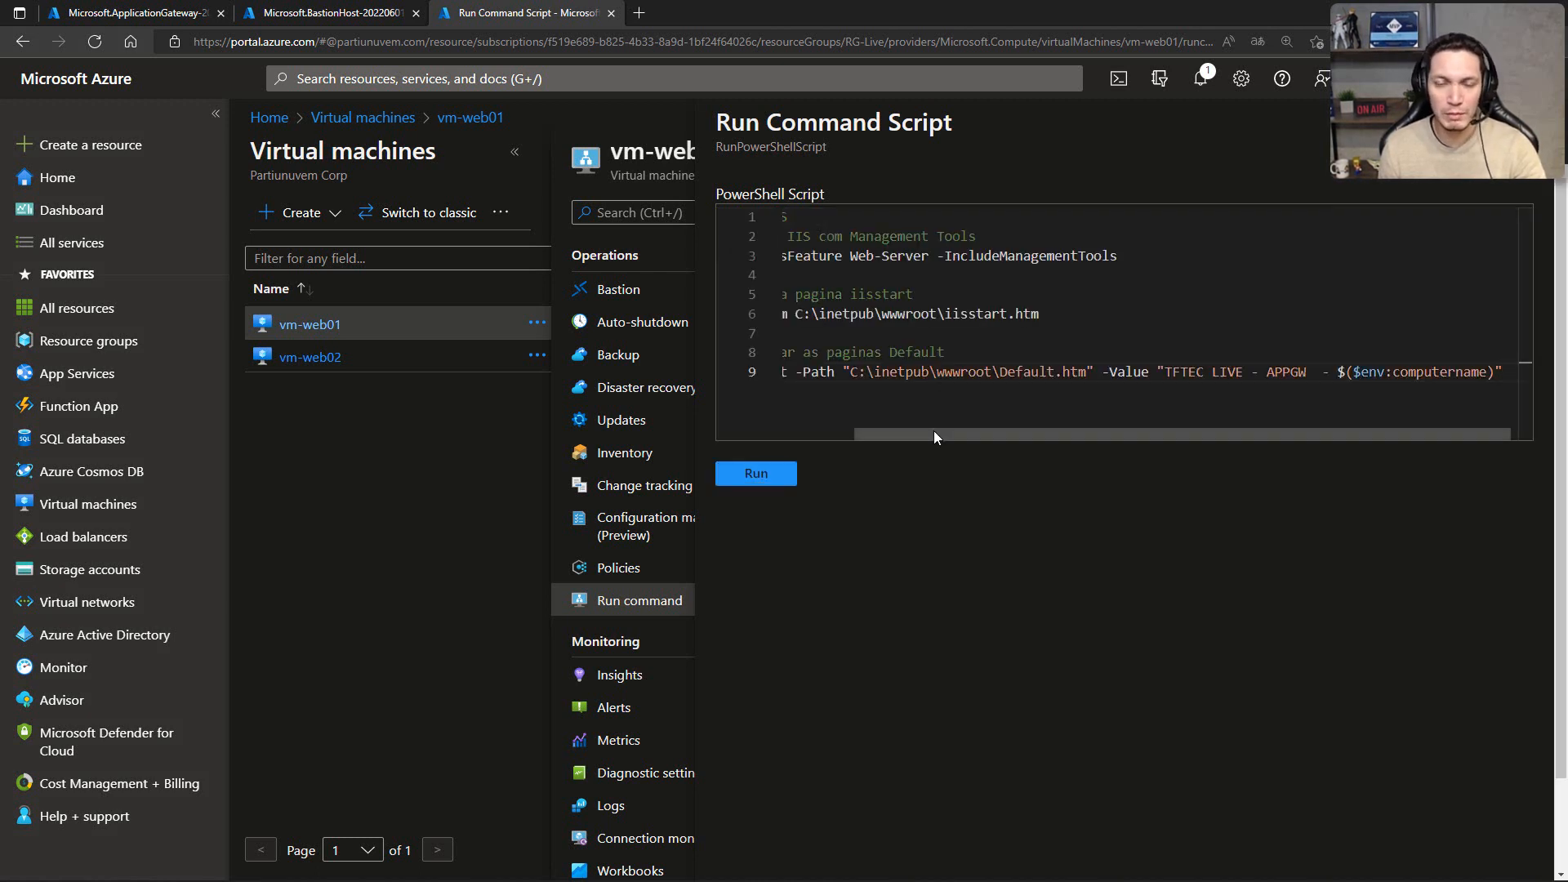
drag(934, 430, 980, 434)
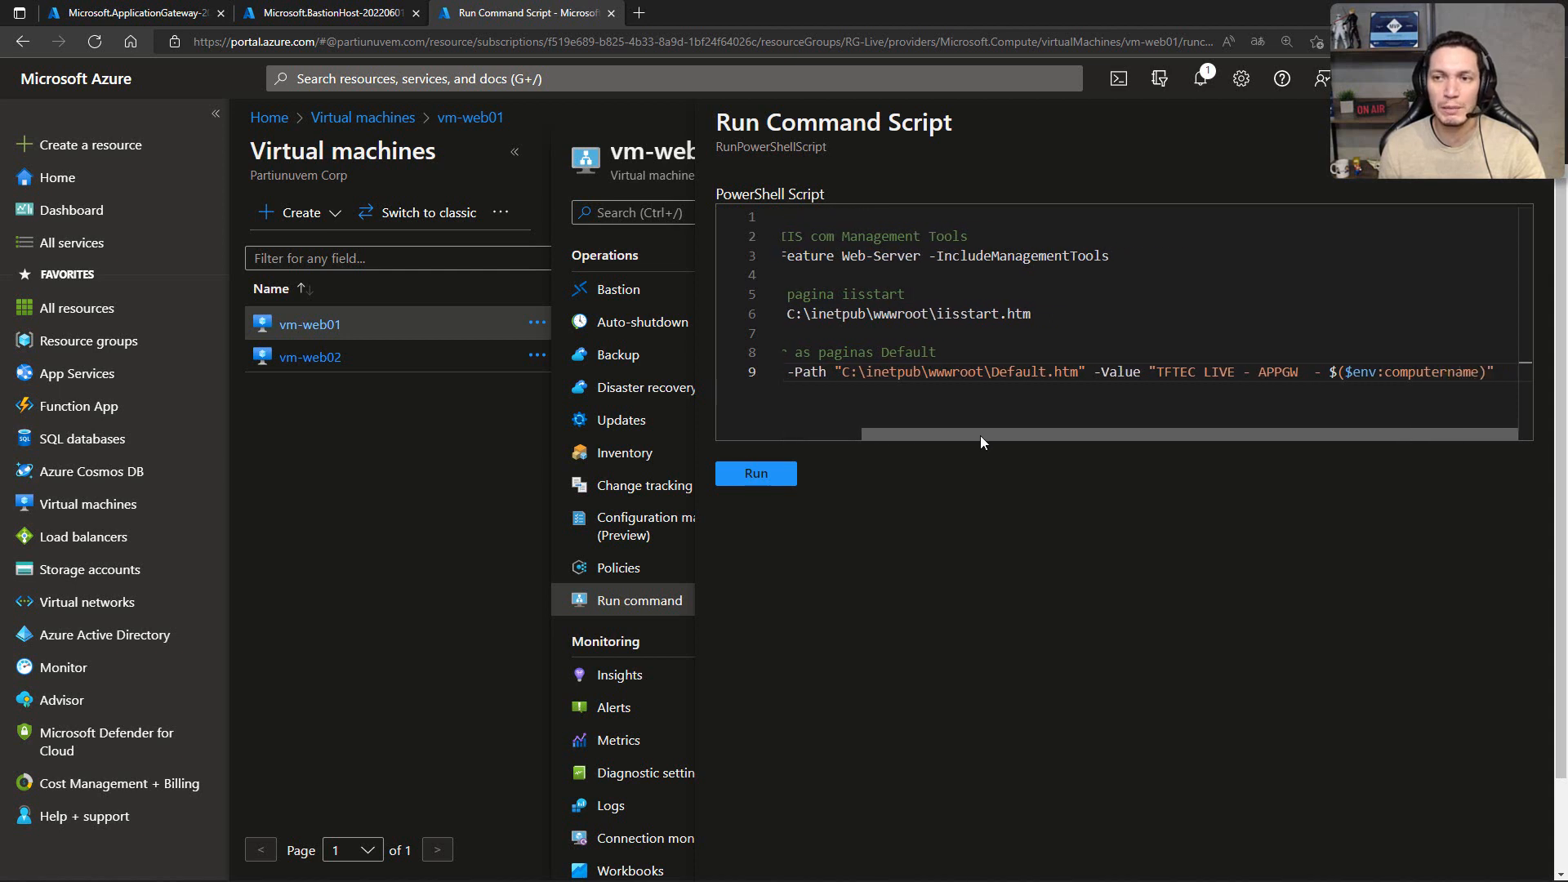
drag(1160, 369, 1500, 372)
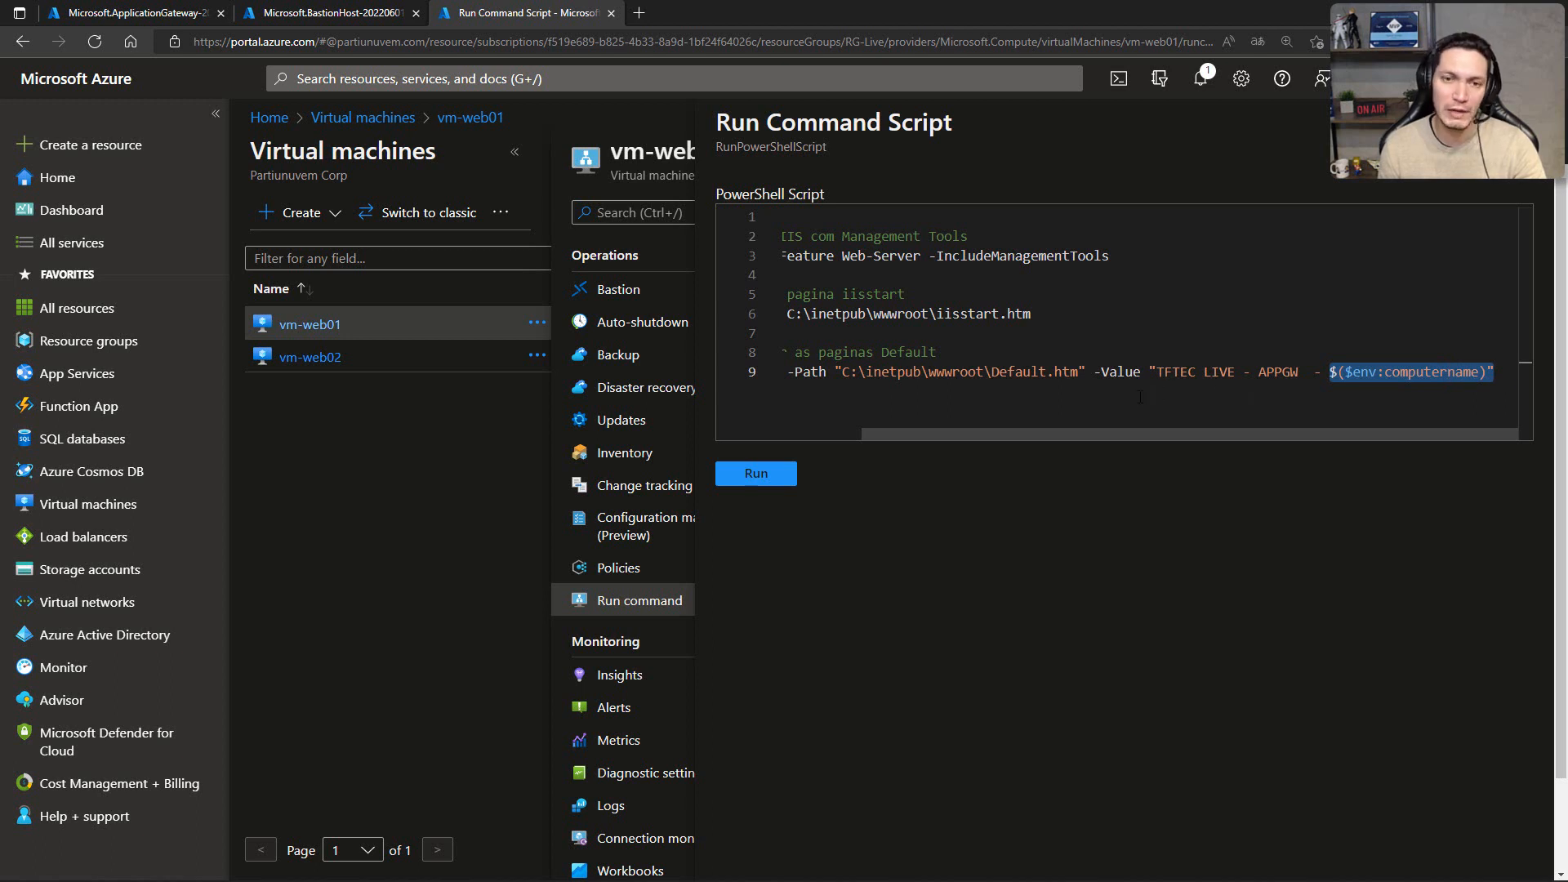
click(780, 477)
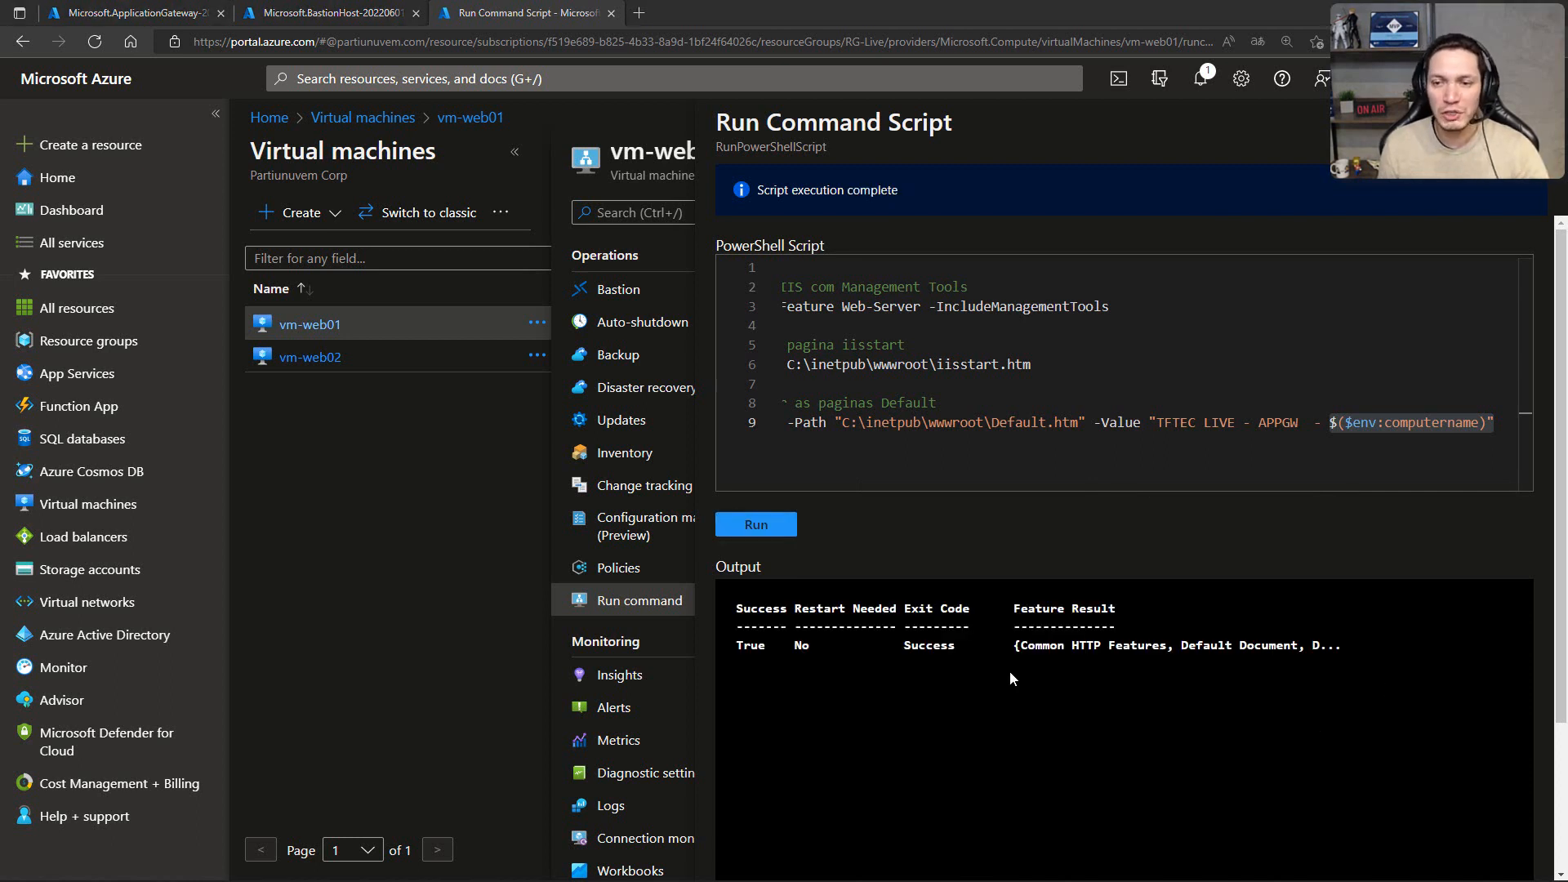
Step: Run the same IIS installation and Default.htm PowerShell script on vm-web02
click(311, 359)
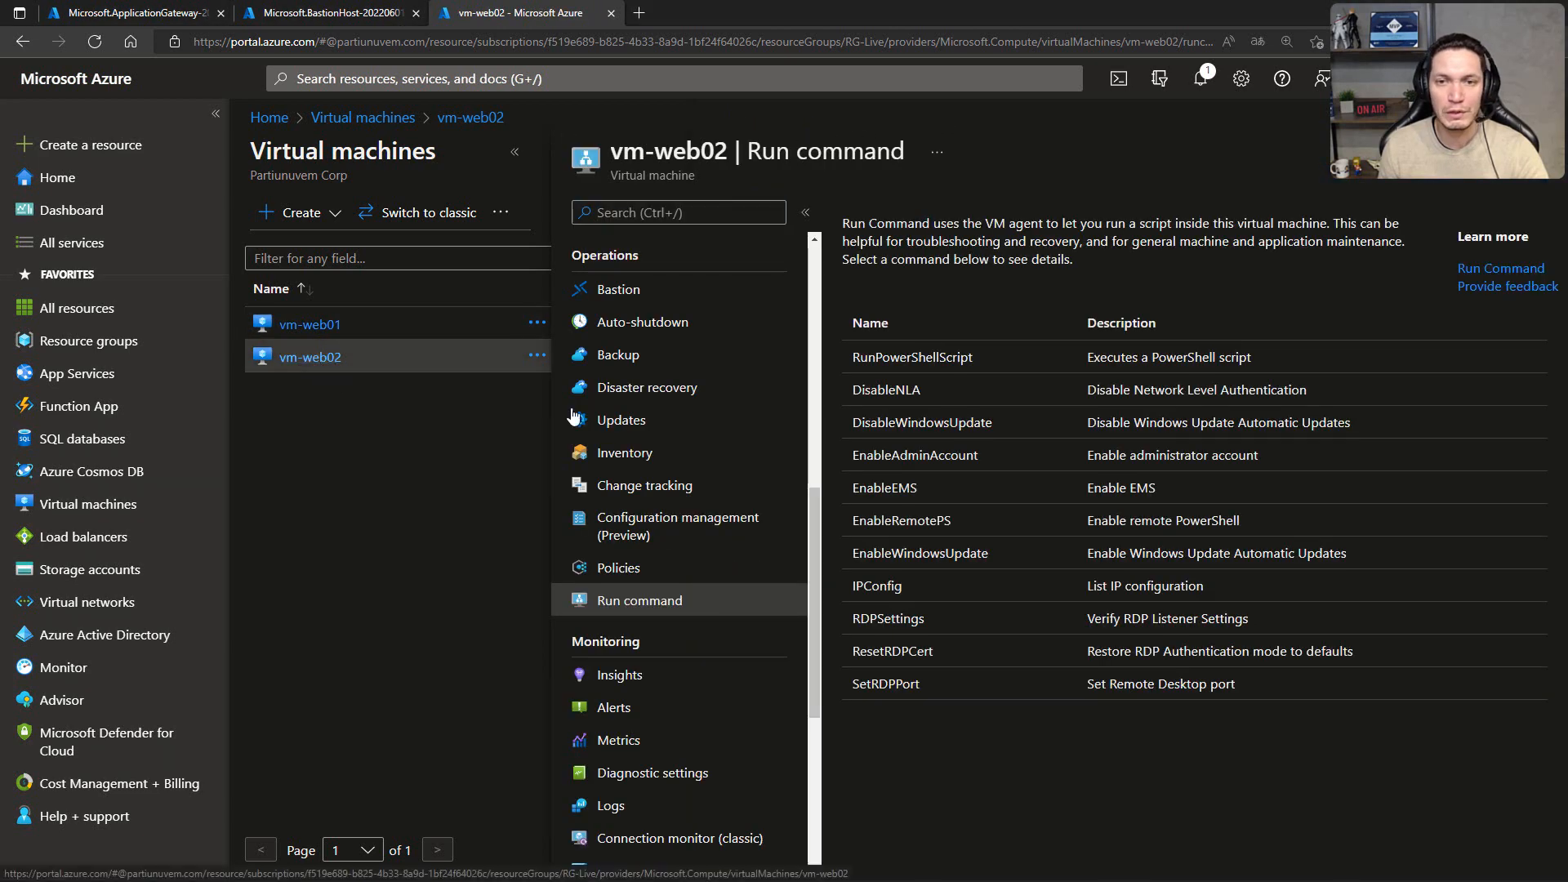
click(877, 358)
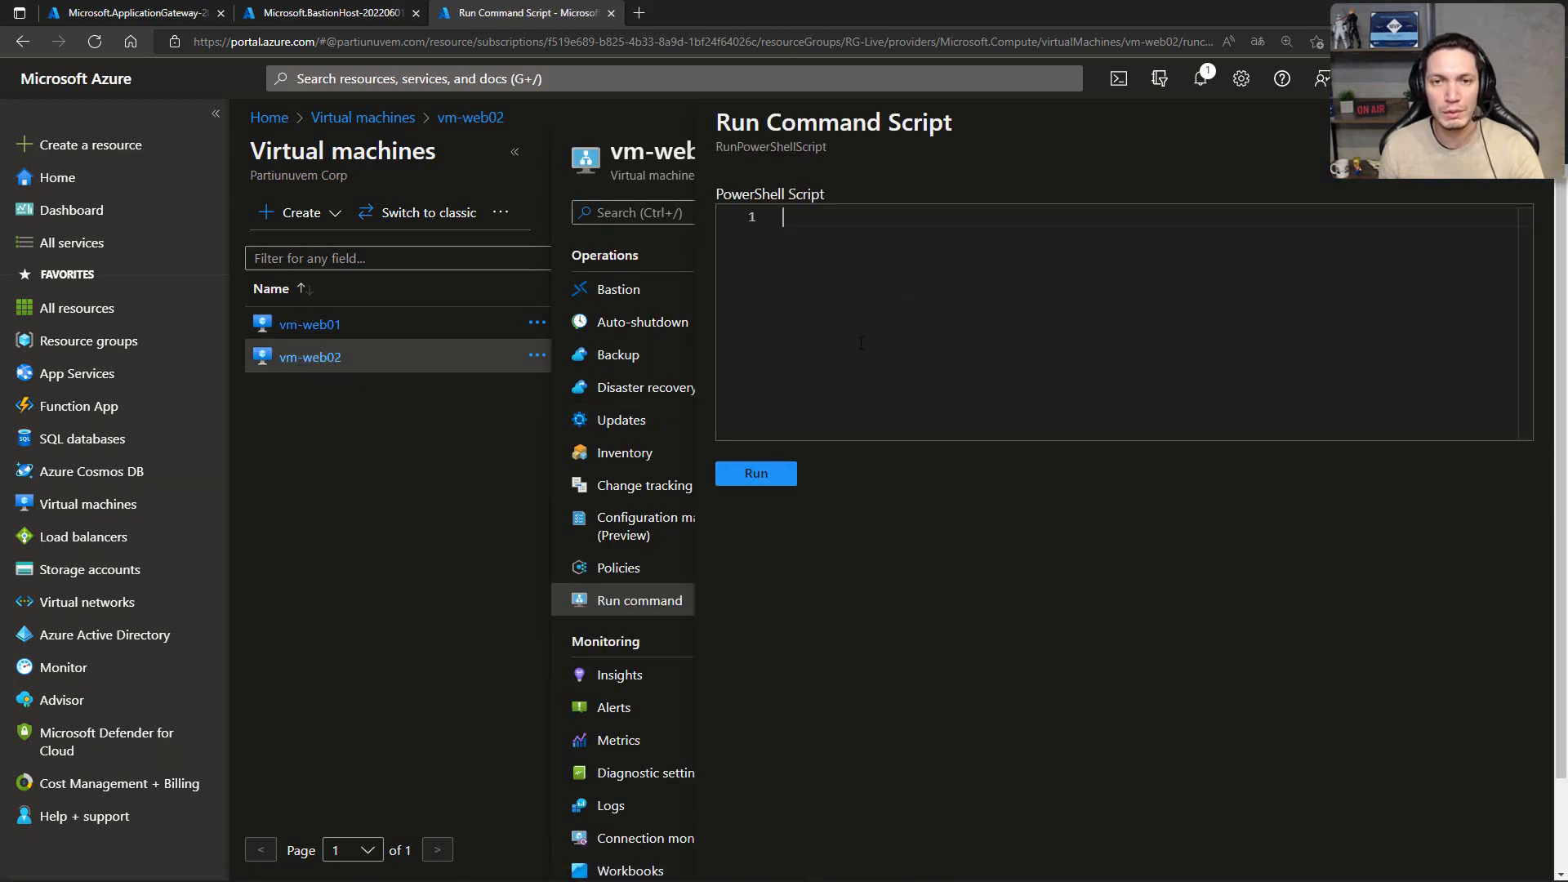
key(ctrl+v)
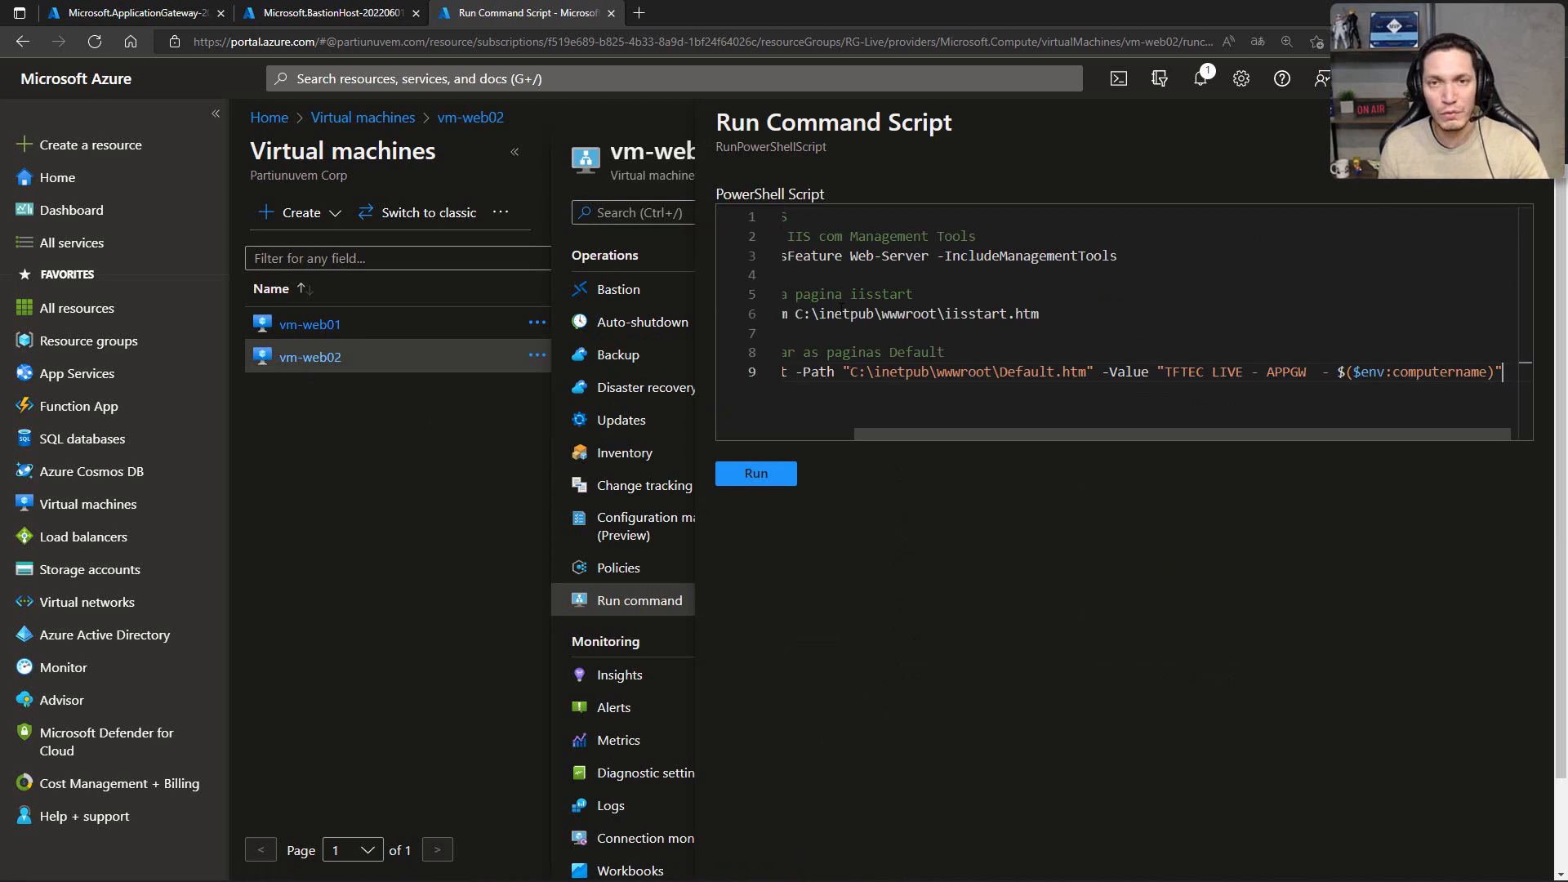
click(756, 476)
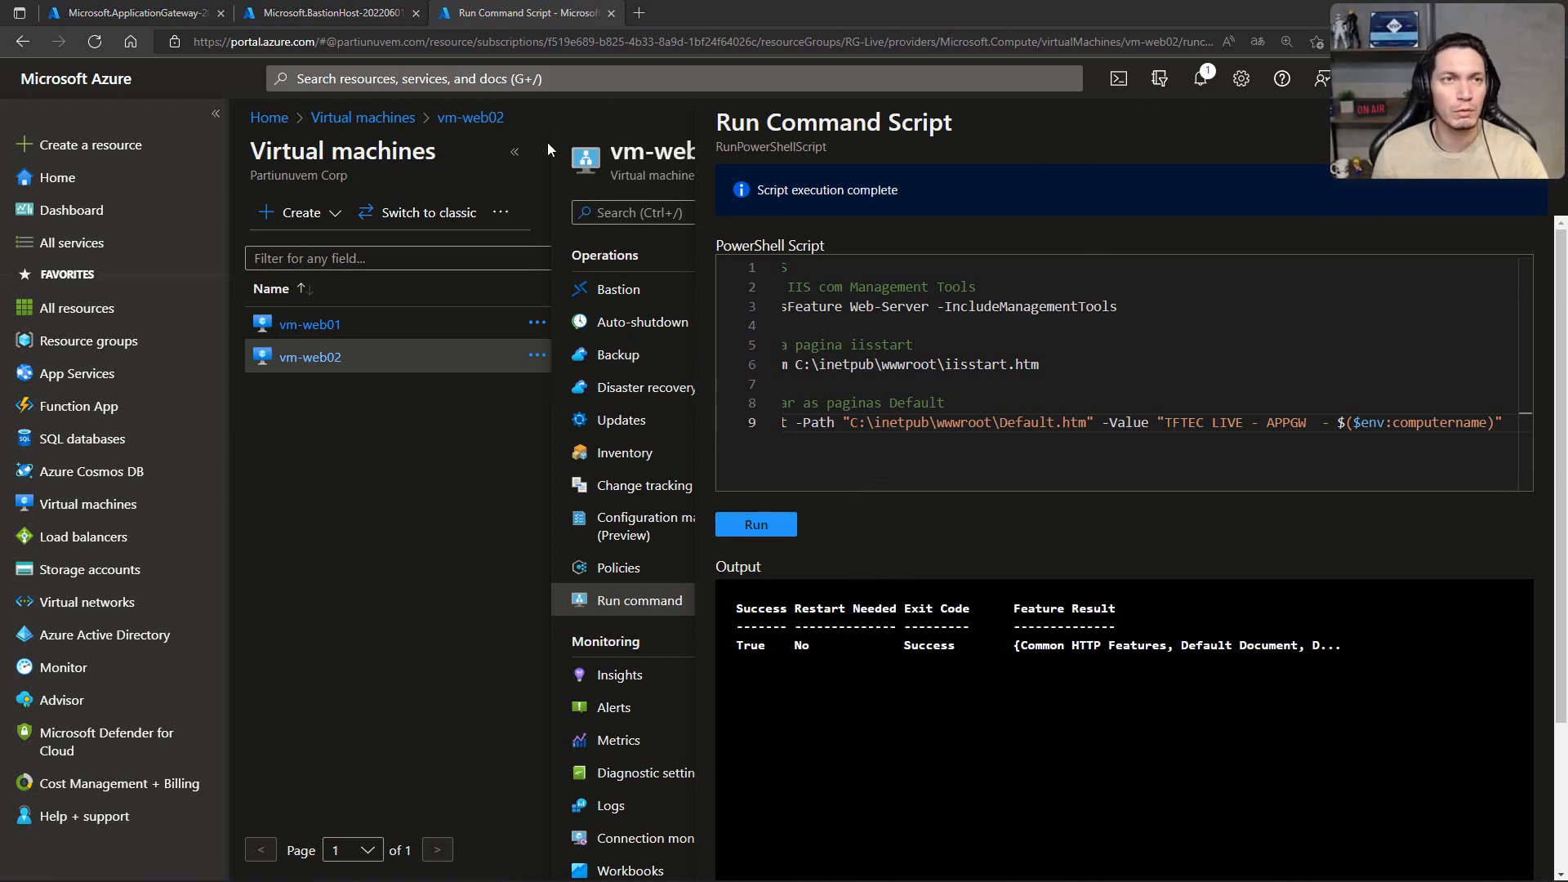
Step: Check the Bastion and Application Gateway deployments and copy the frontend public IP address of appgw01 in RG-Live
click(359, 13)
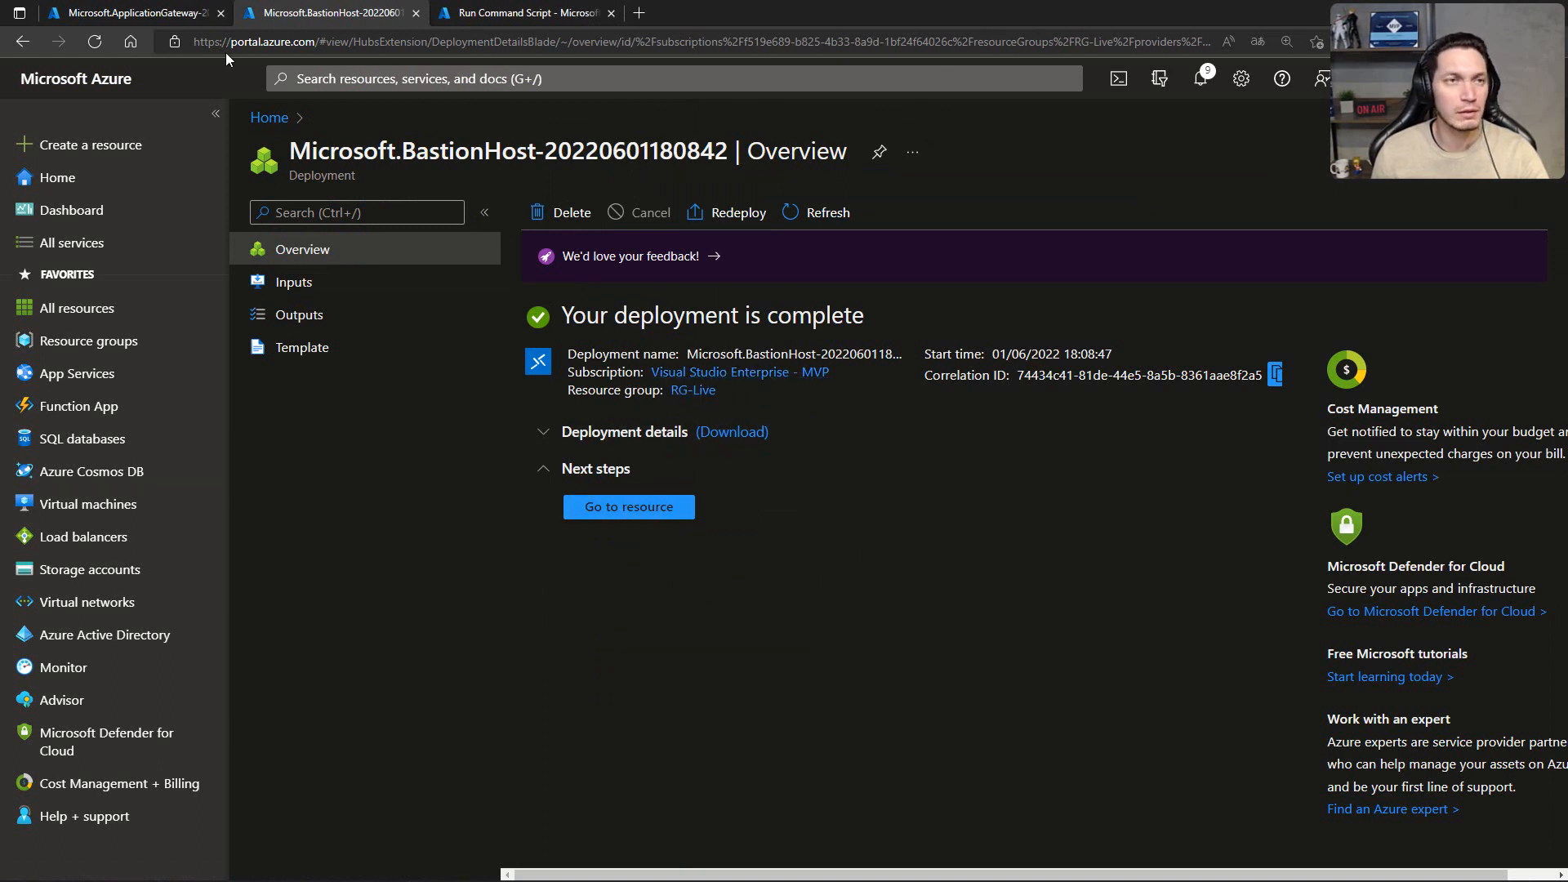
click(135, 13)
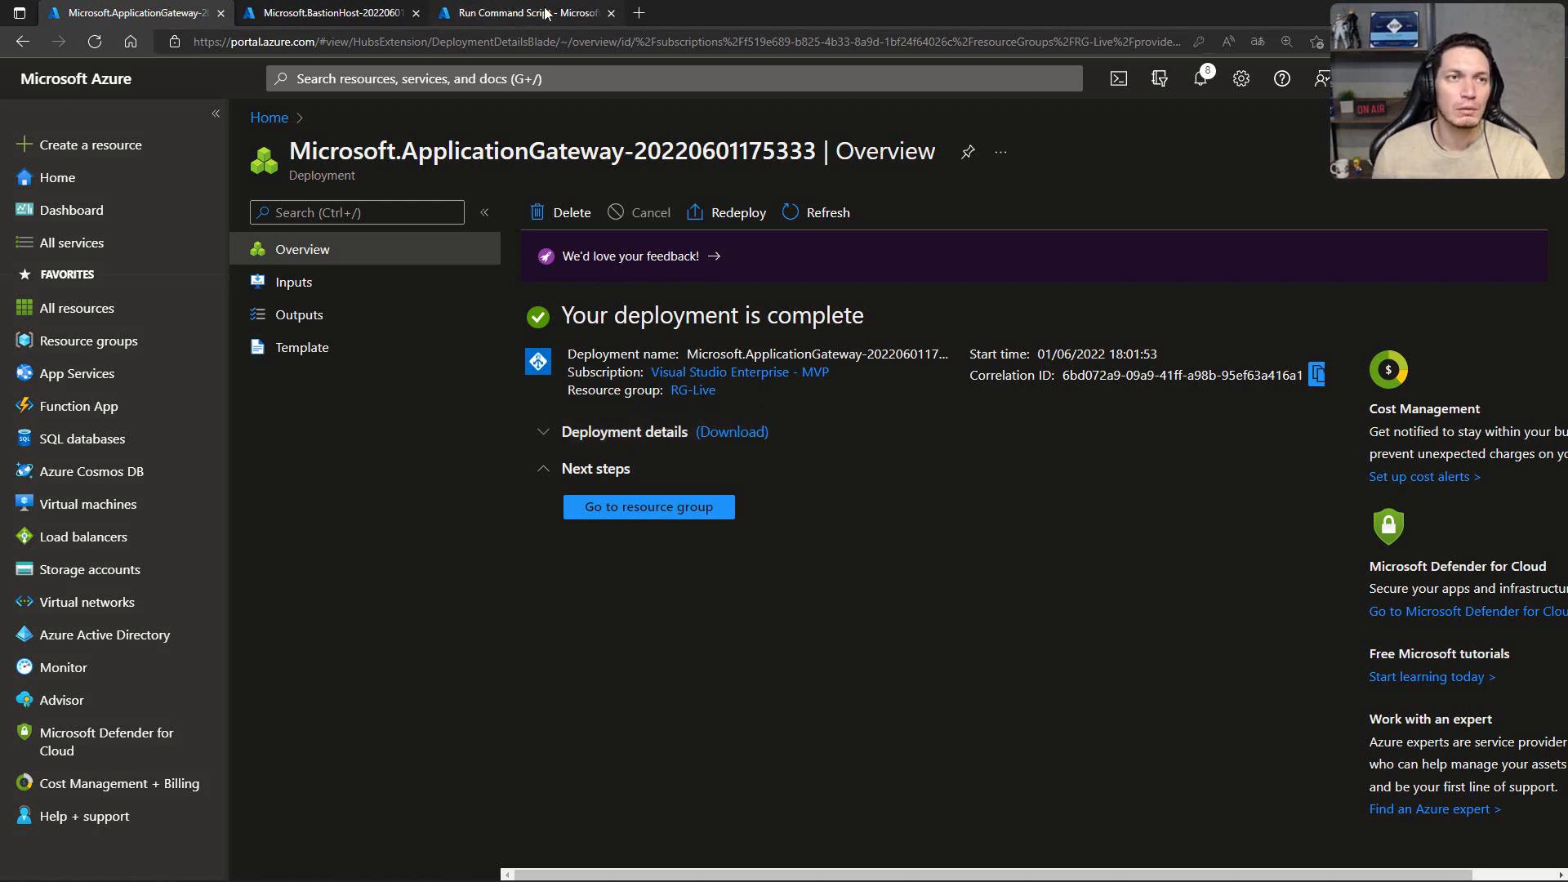
click(638, 516)
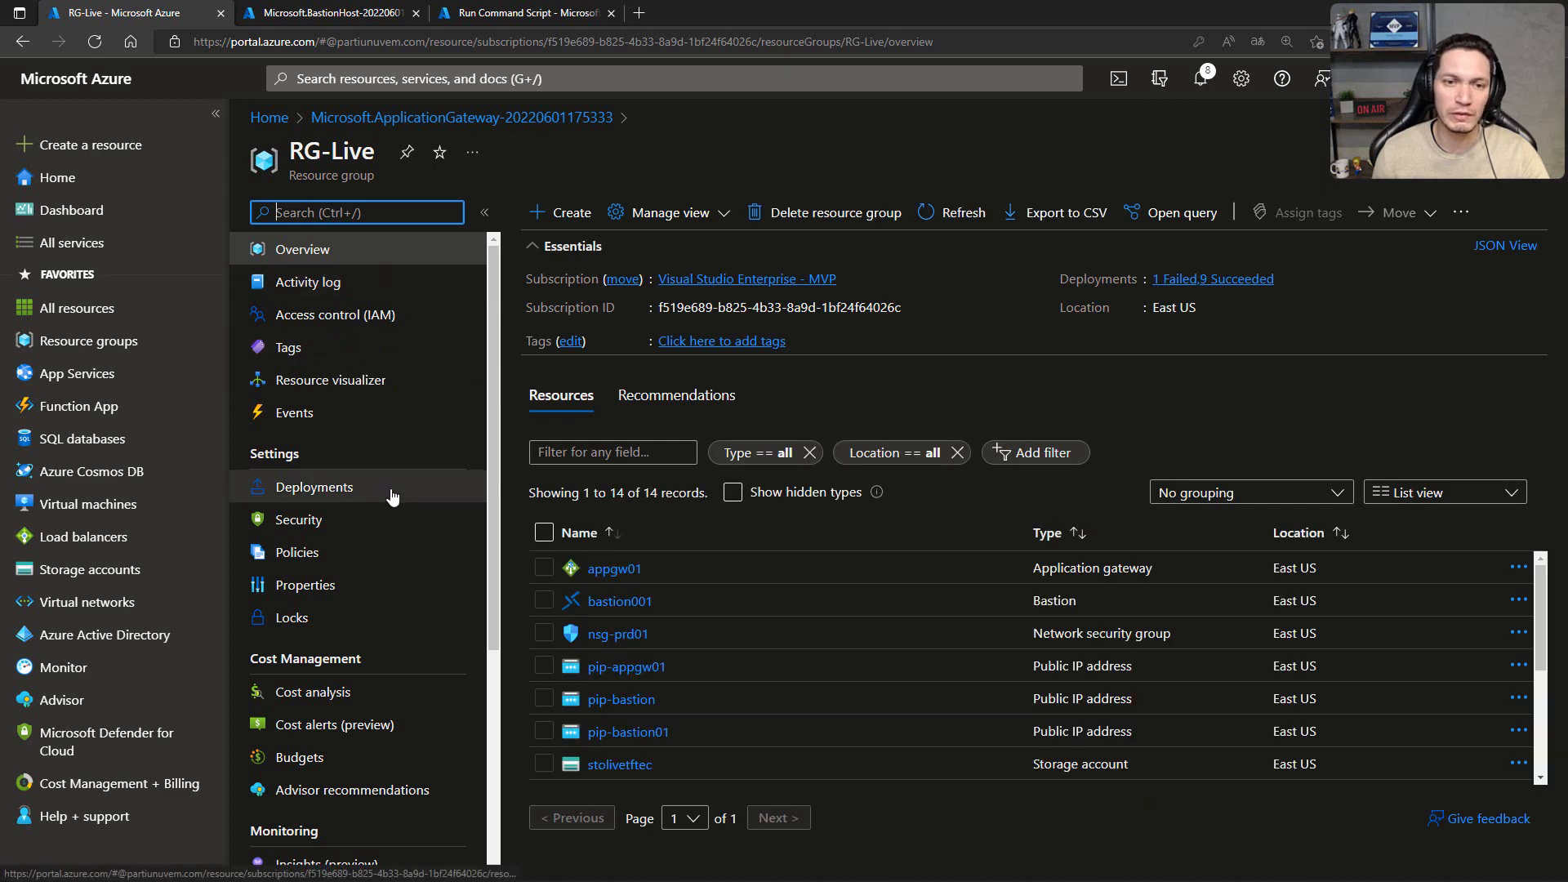
click(614, 574)
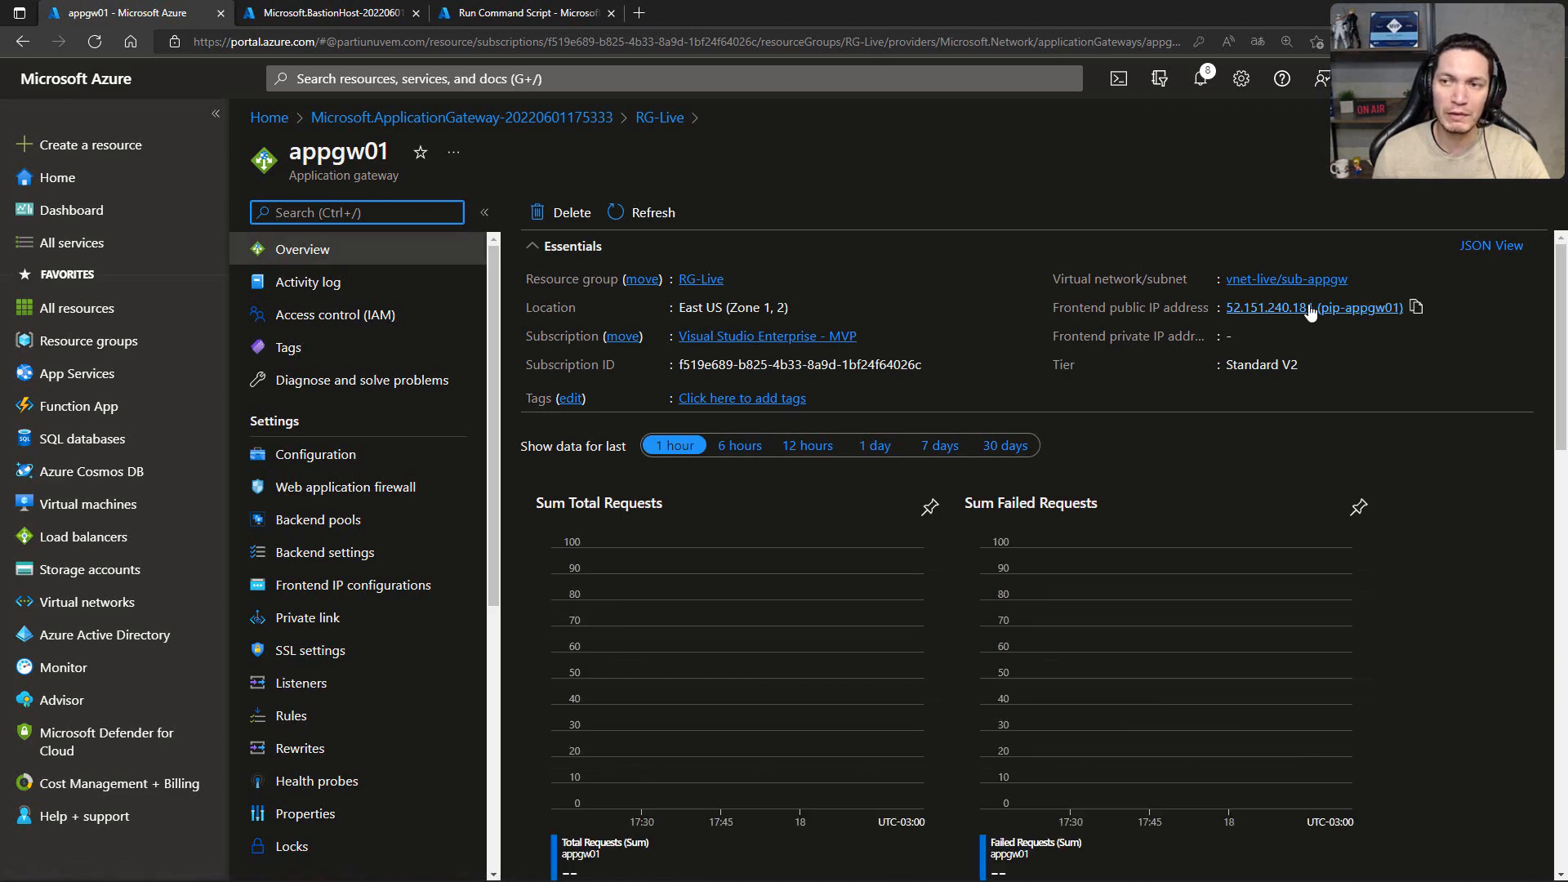
click(1416, 309)
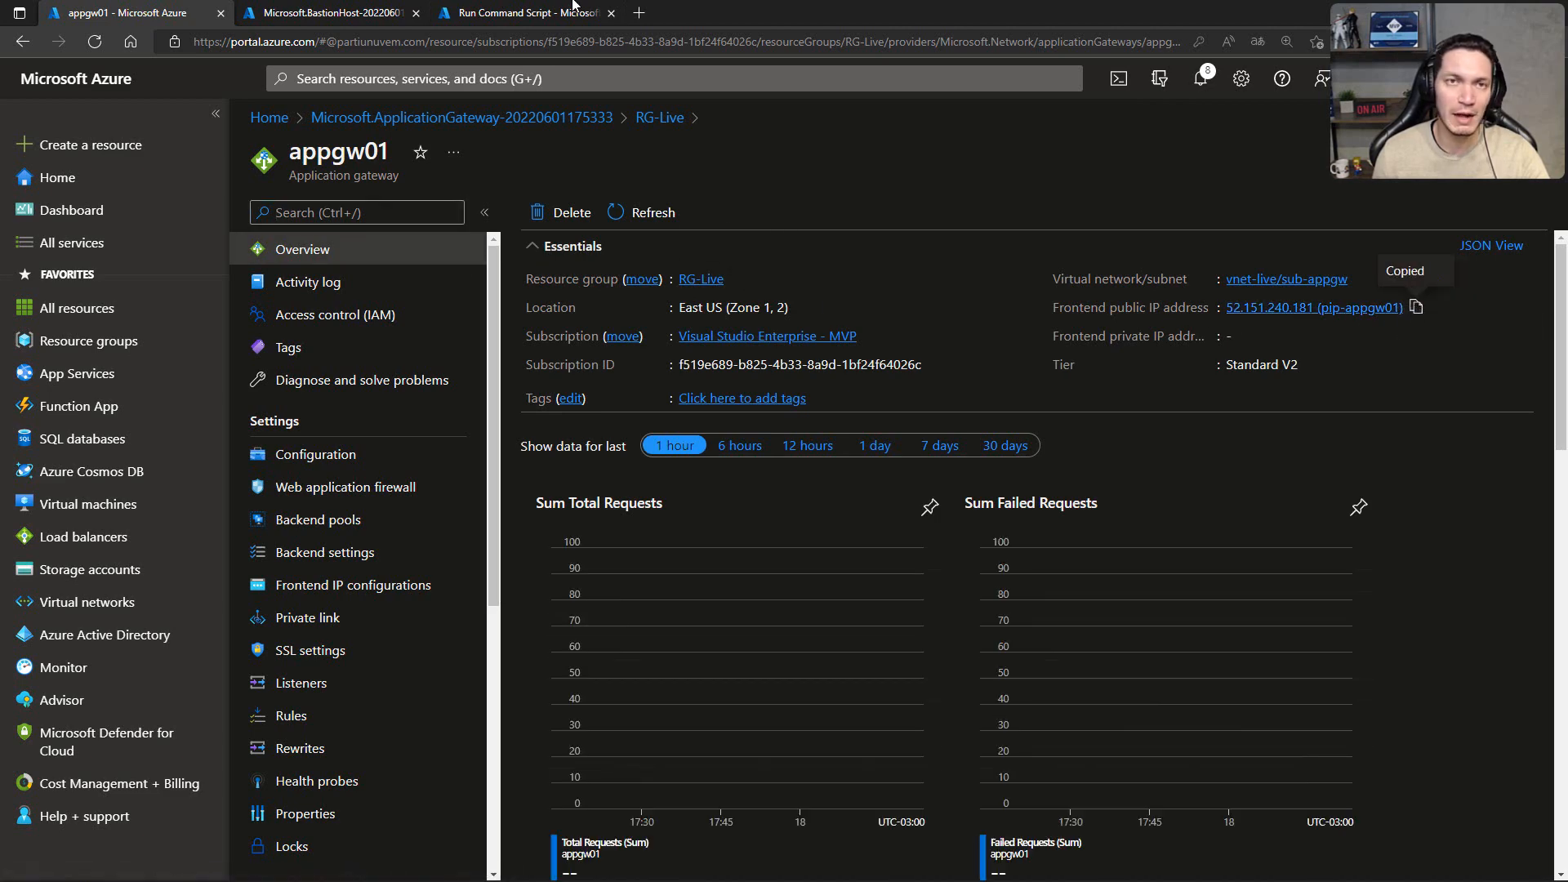
Step: Try to open the gateway's public address 52.151.240.181 in a new browser tab, without the pip-appgw01 suffix
click(639, 12)
key(ctrl+v)
key(Return)
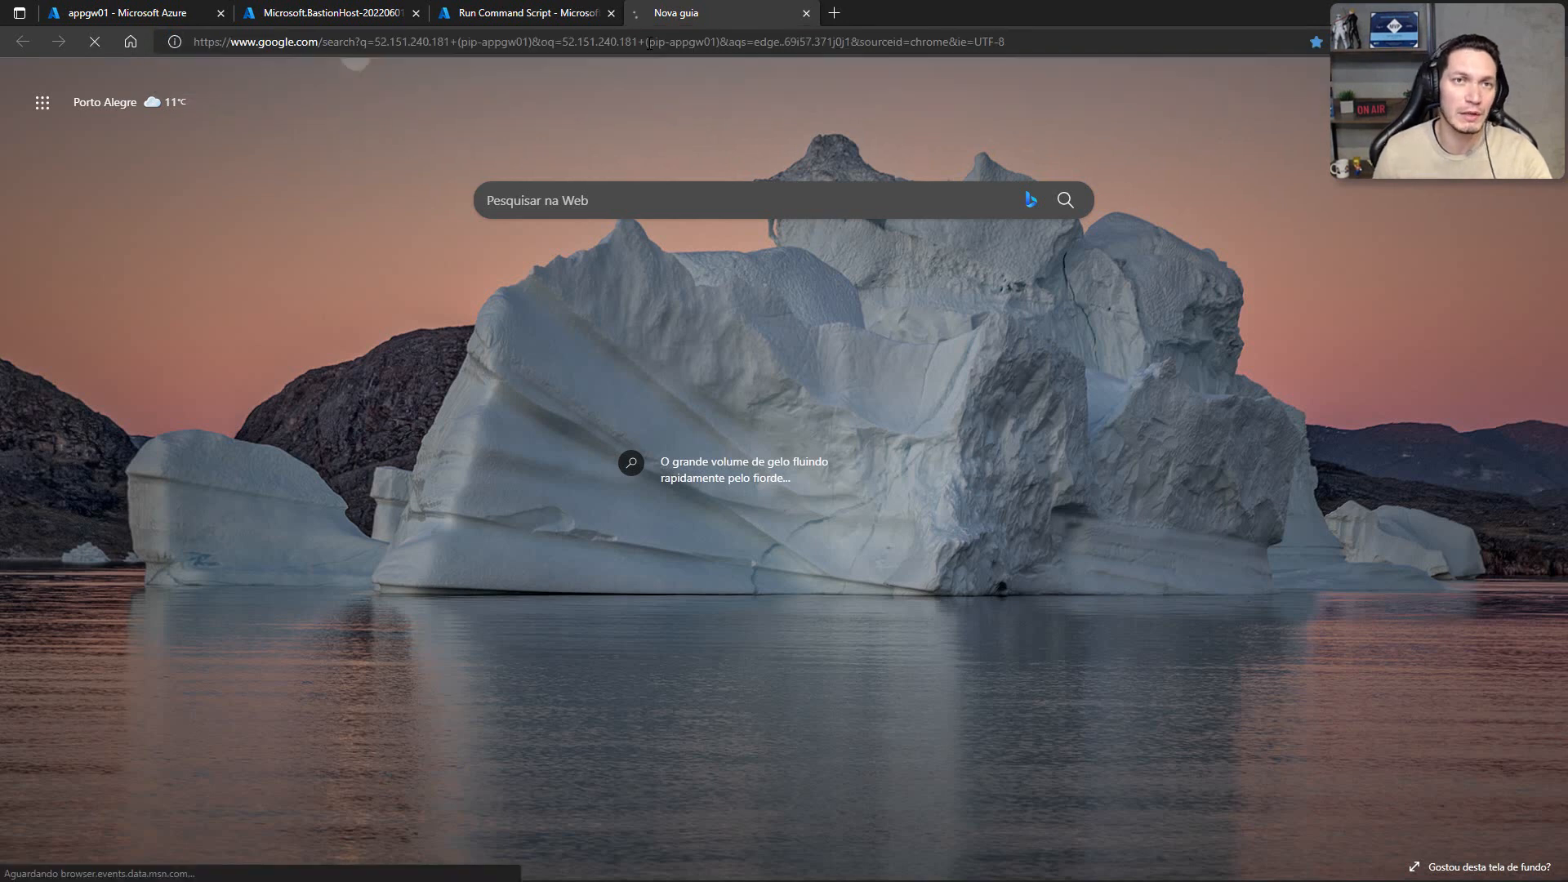
click(274, 43)
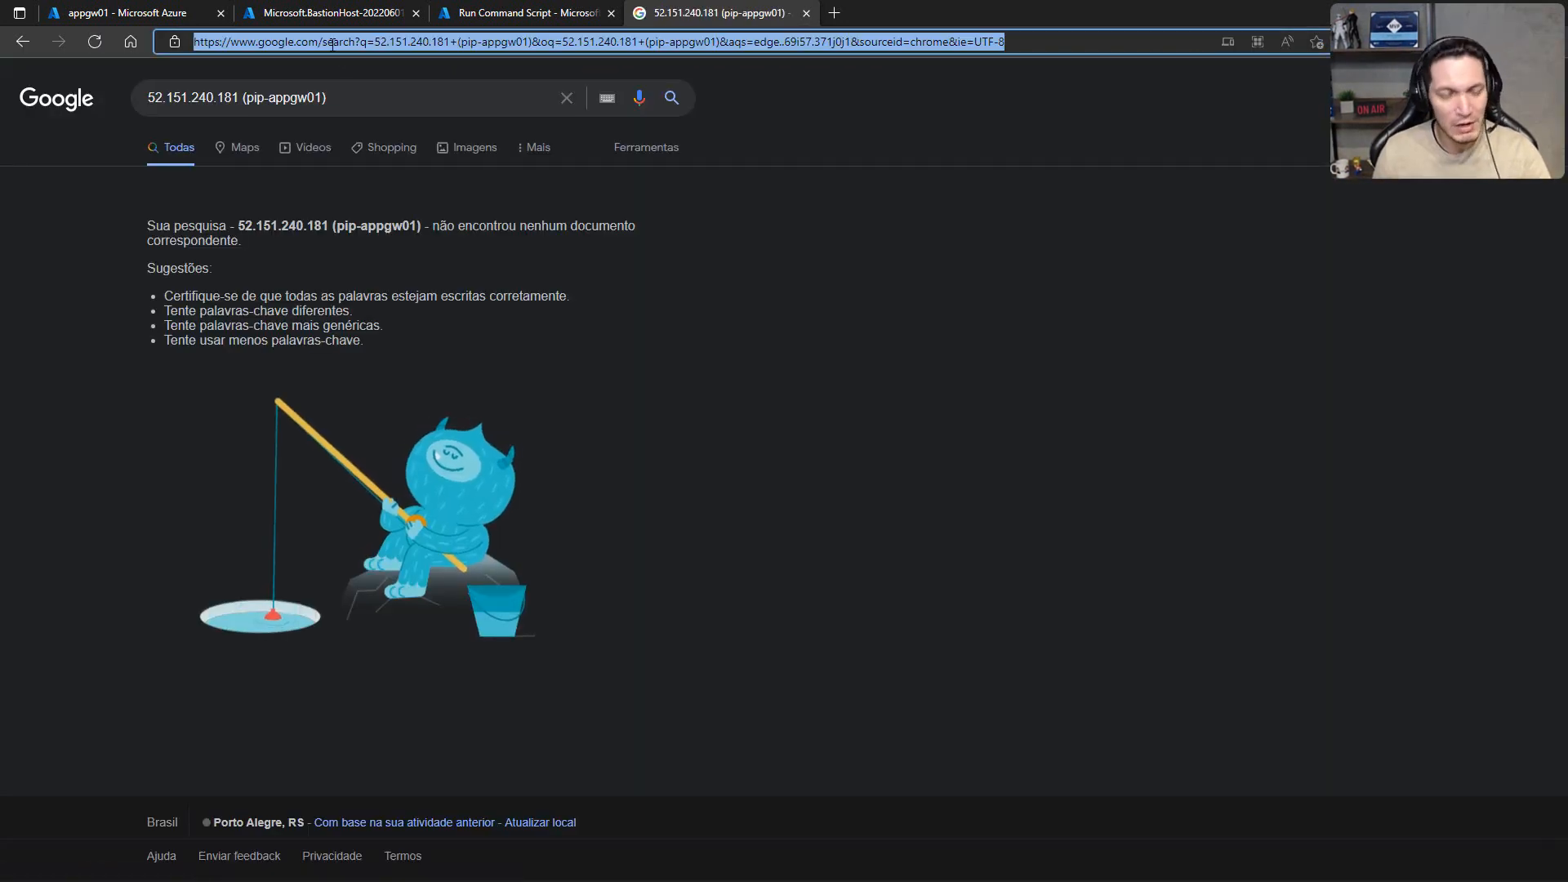
key(ctrl+v)
drag(273, 41, 351, 42)
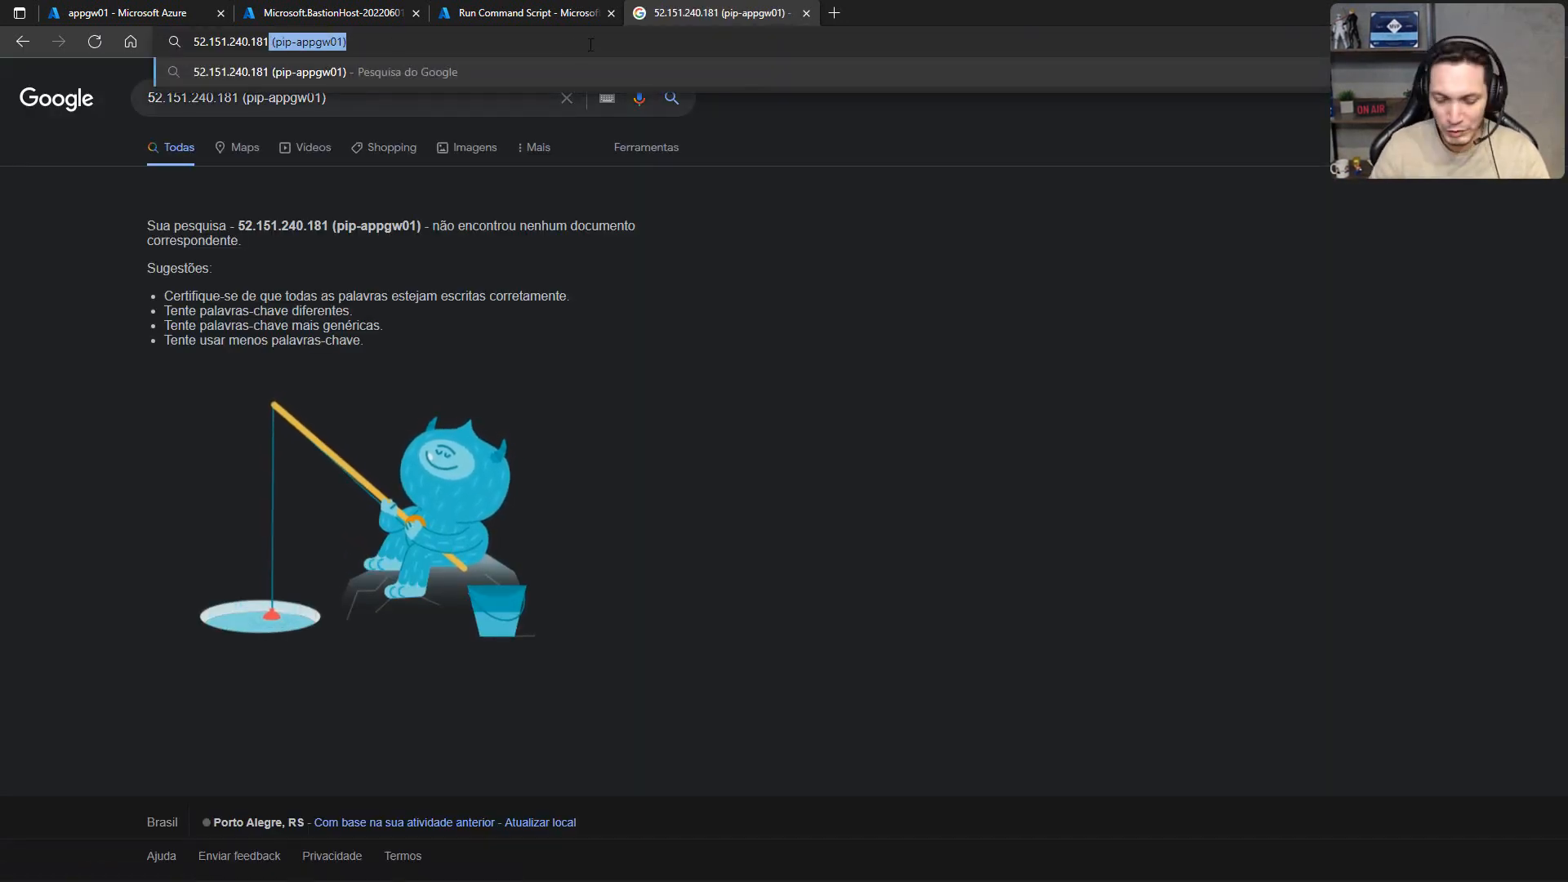
key(BackSpace)
key(Return)
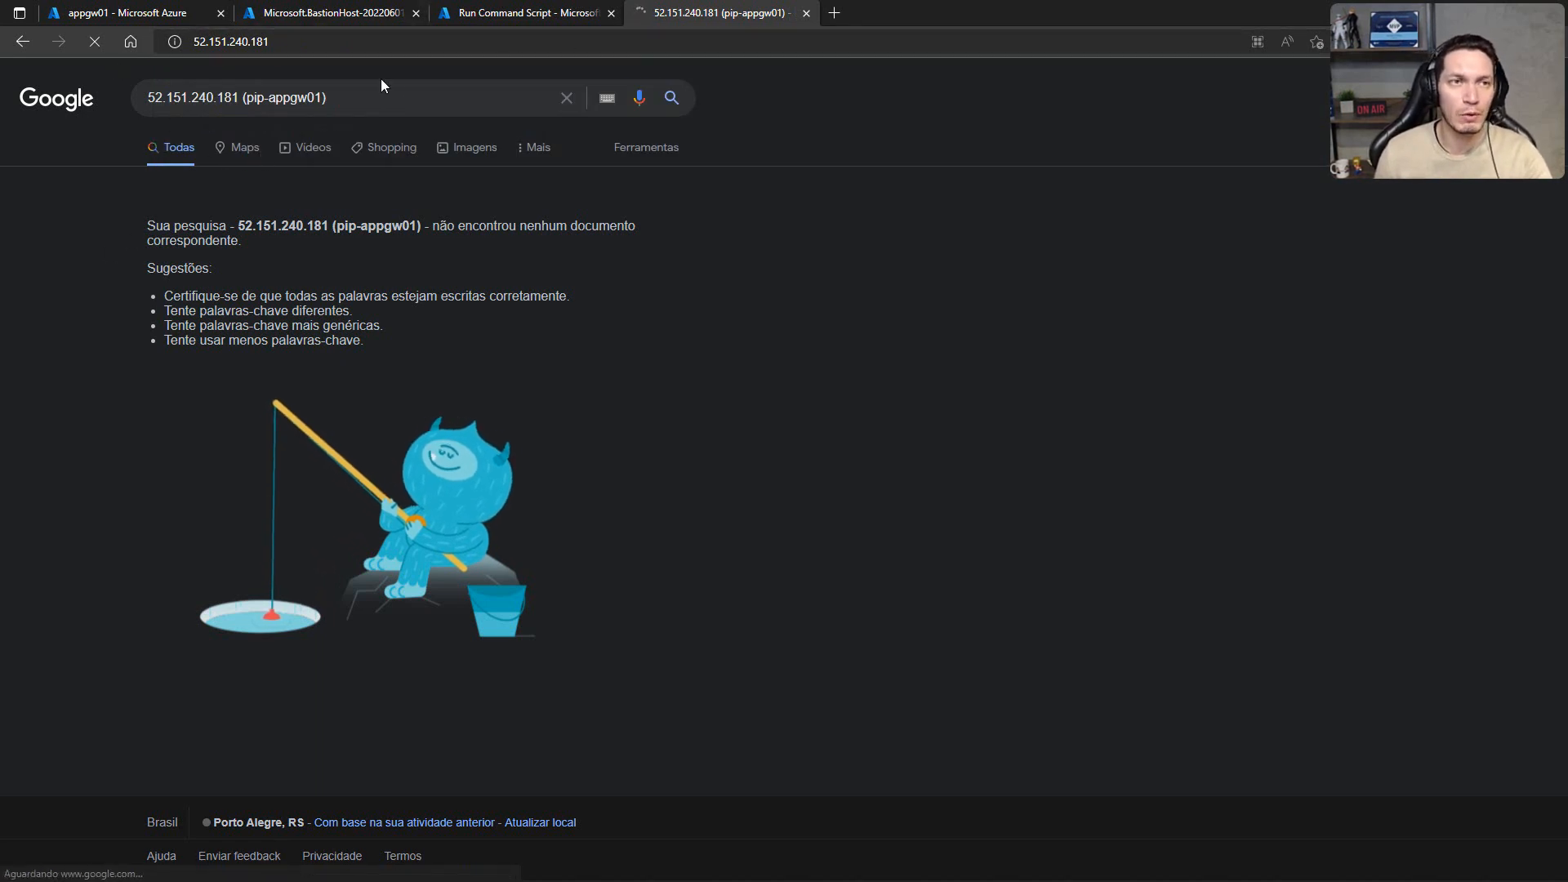
click(292, 45)
key(ctrl+c)
click(292, 45)
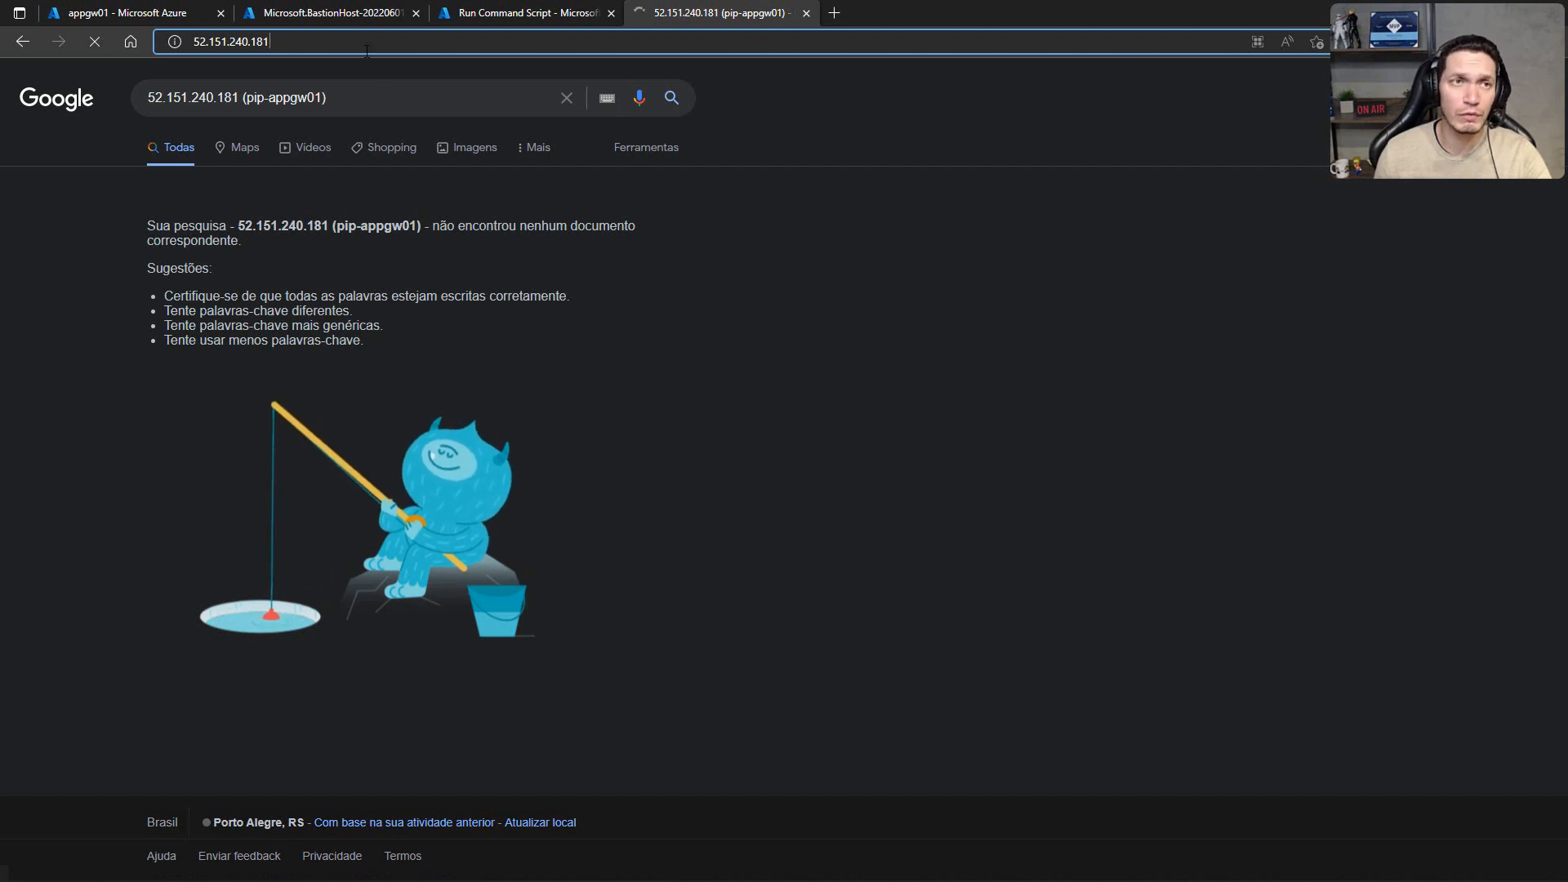
key(Home)
text(https://)
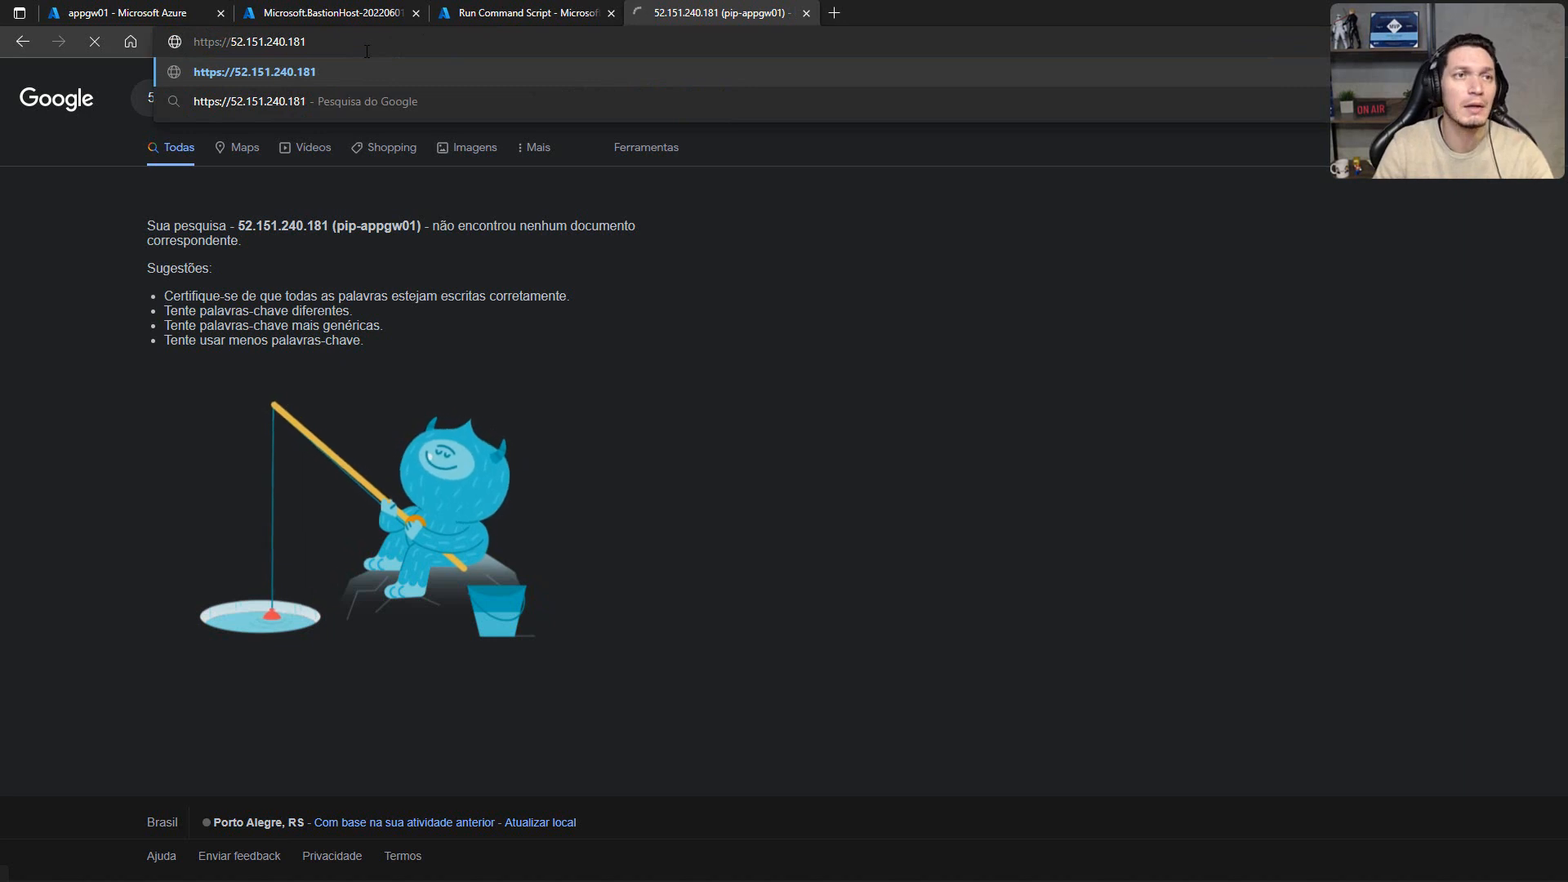
key(Return)
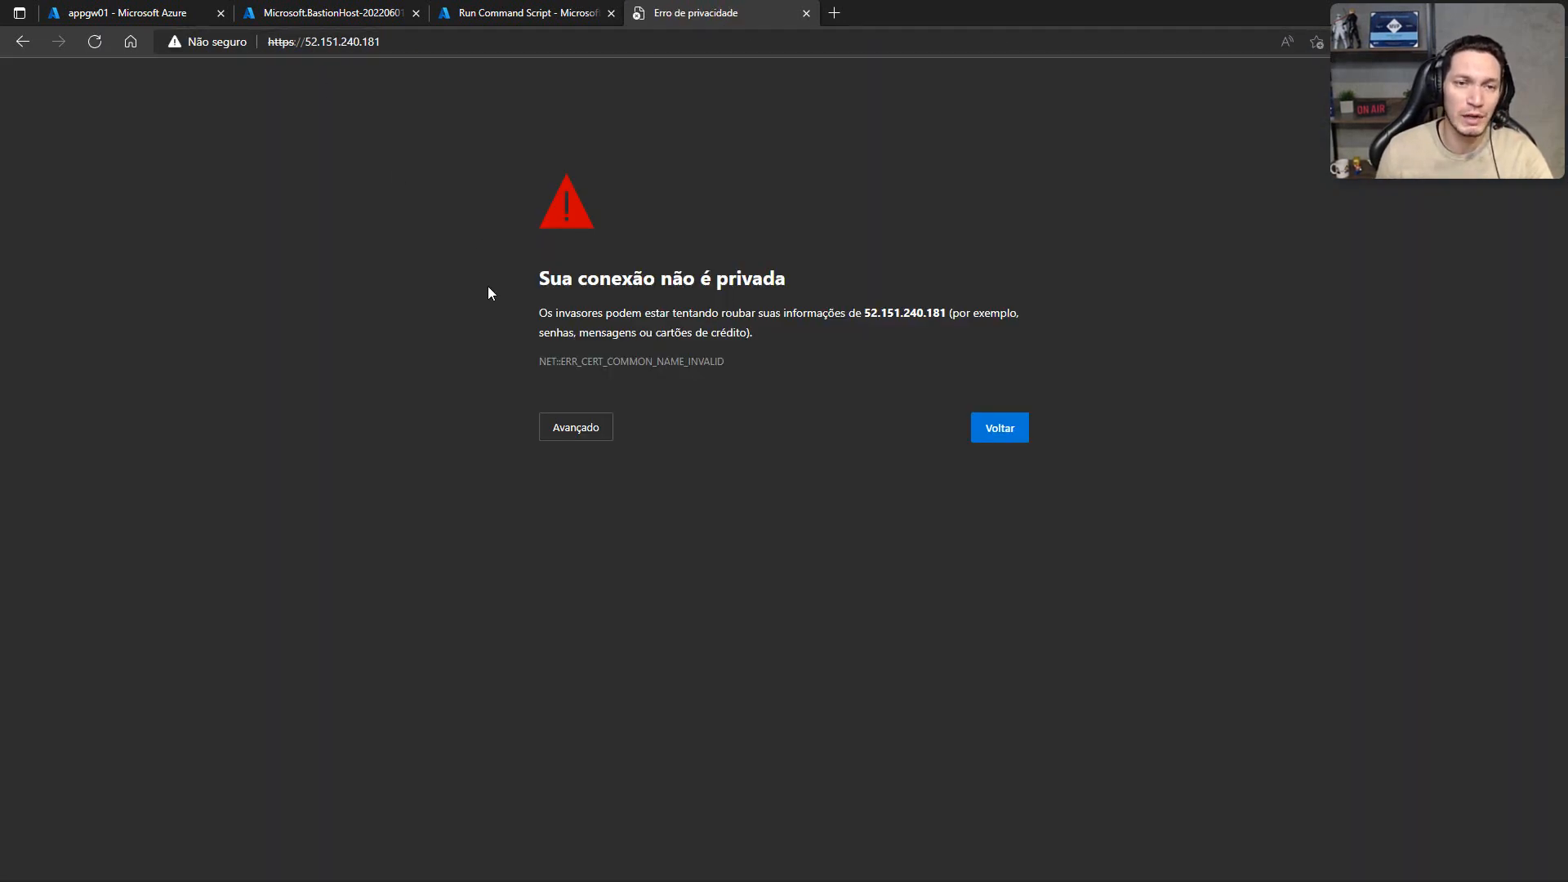
click(568, 431)
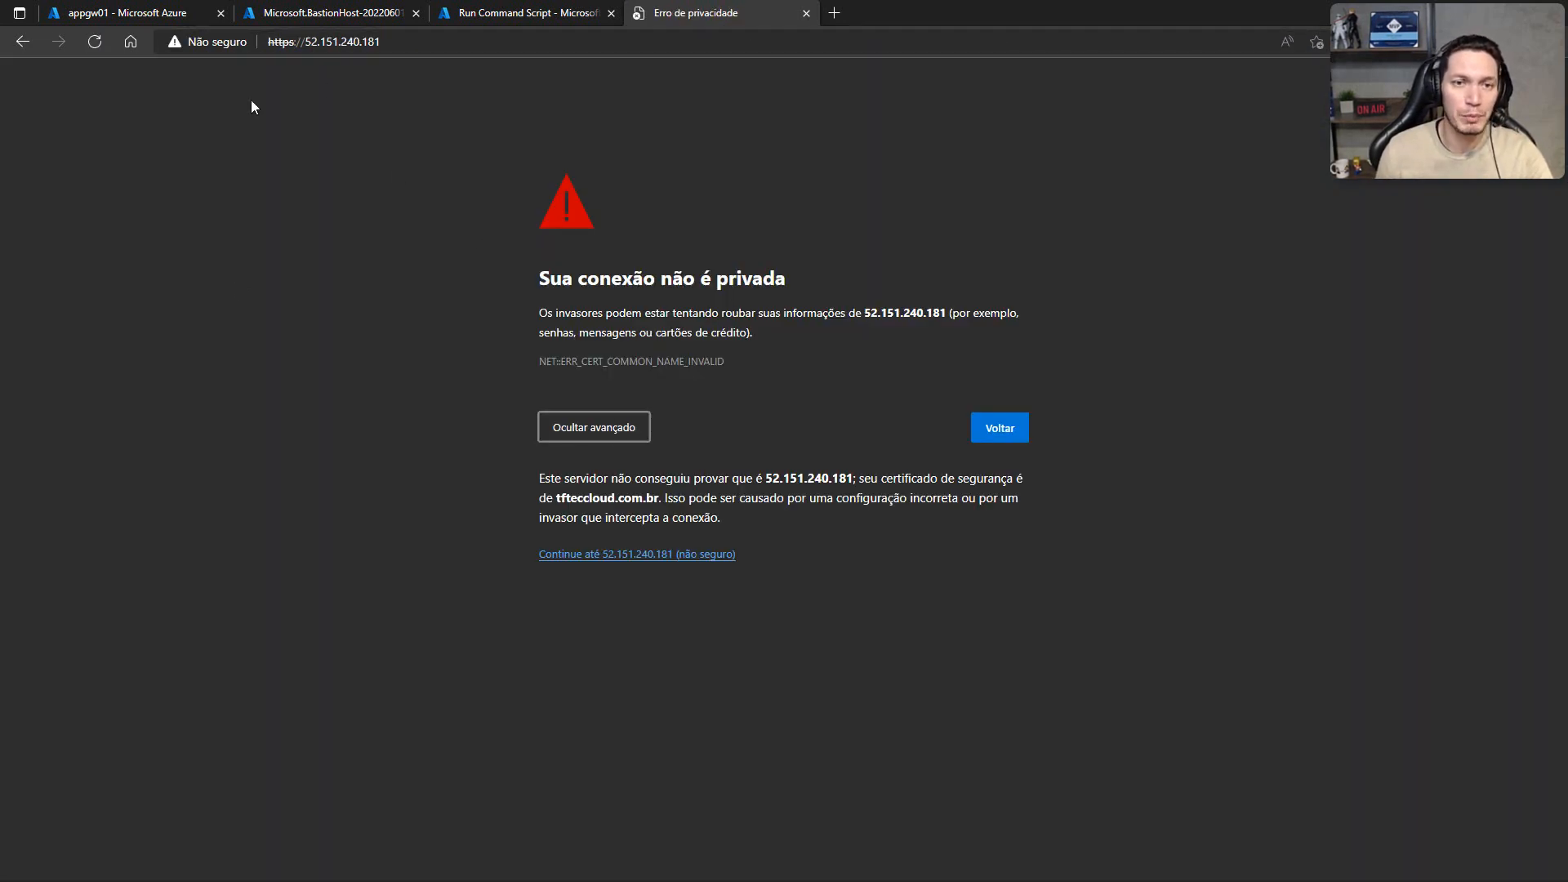
click(631, 555)
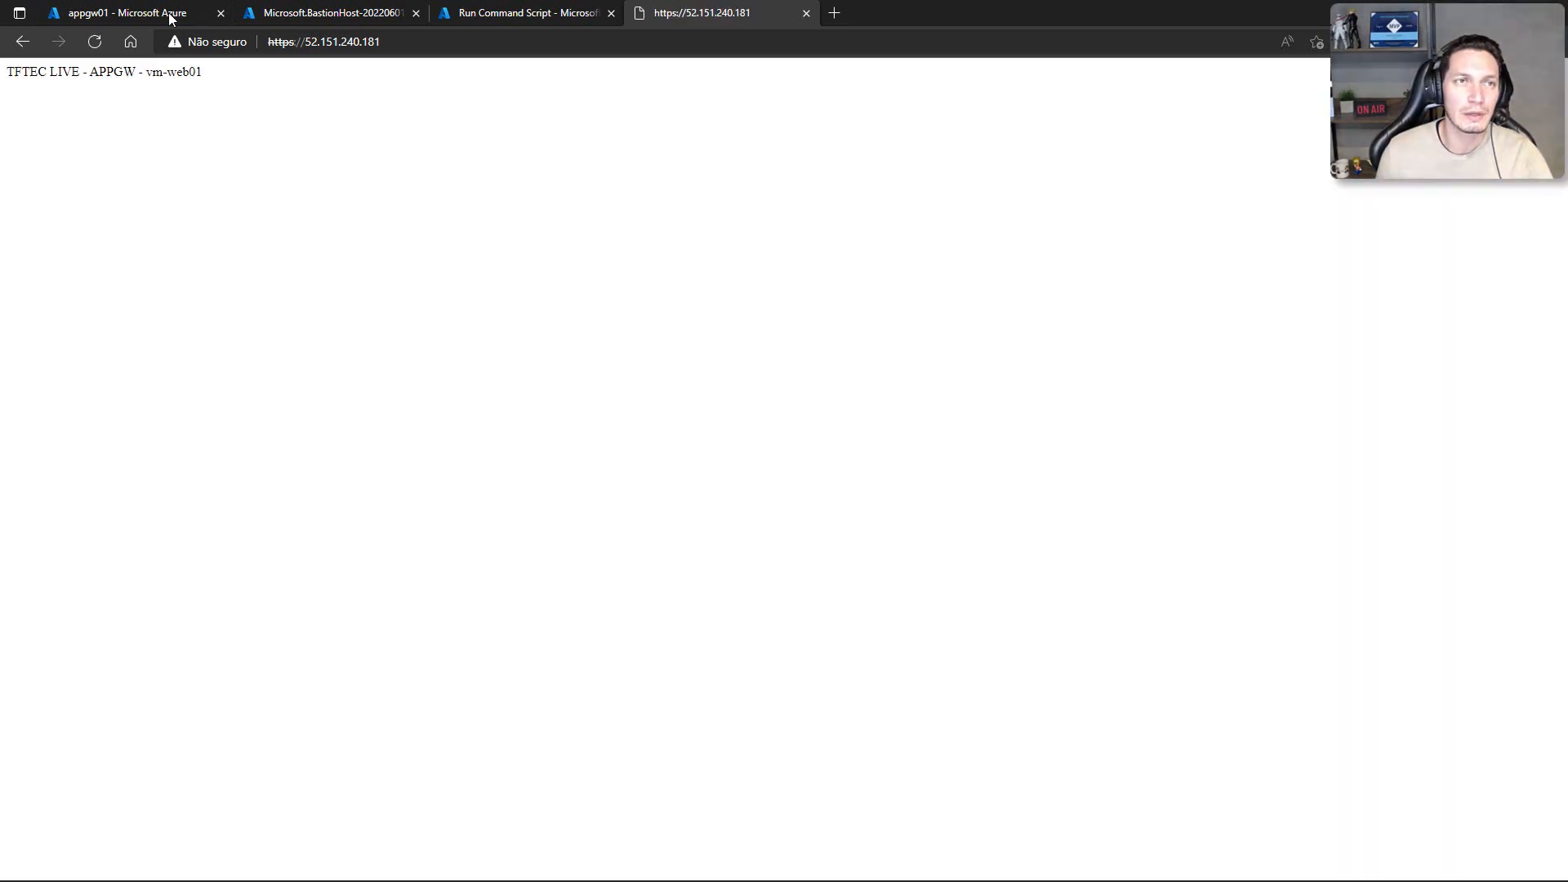
Step: Examine the issuer, subject and validity of the gateway site's SSL certificate, and highlight the IP address in the URL
click(242, 45)
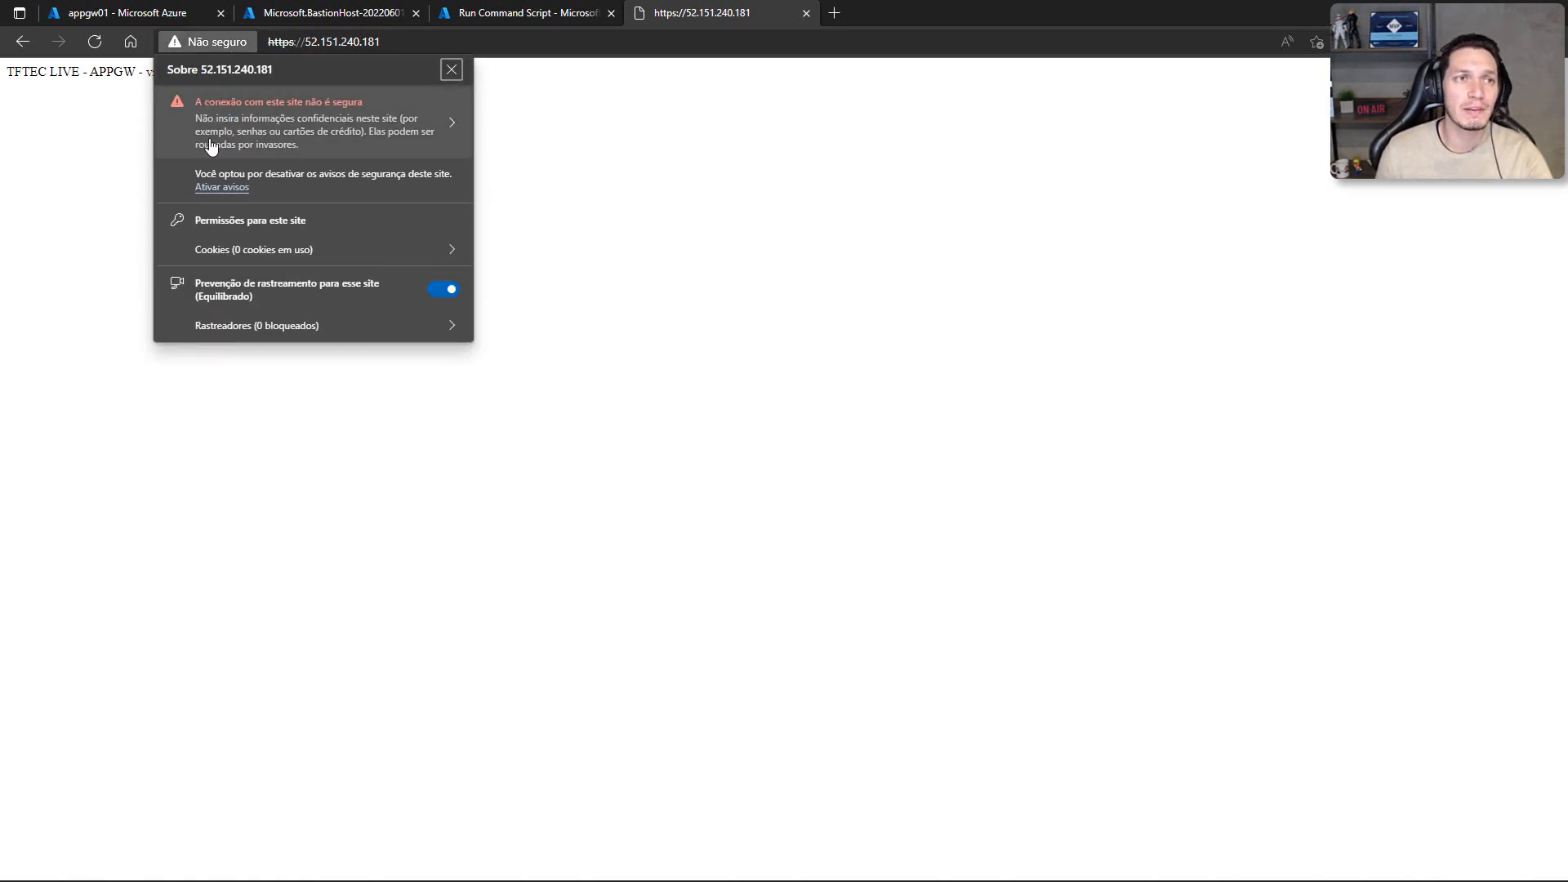
click(404, 123)
click(423, 83)
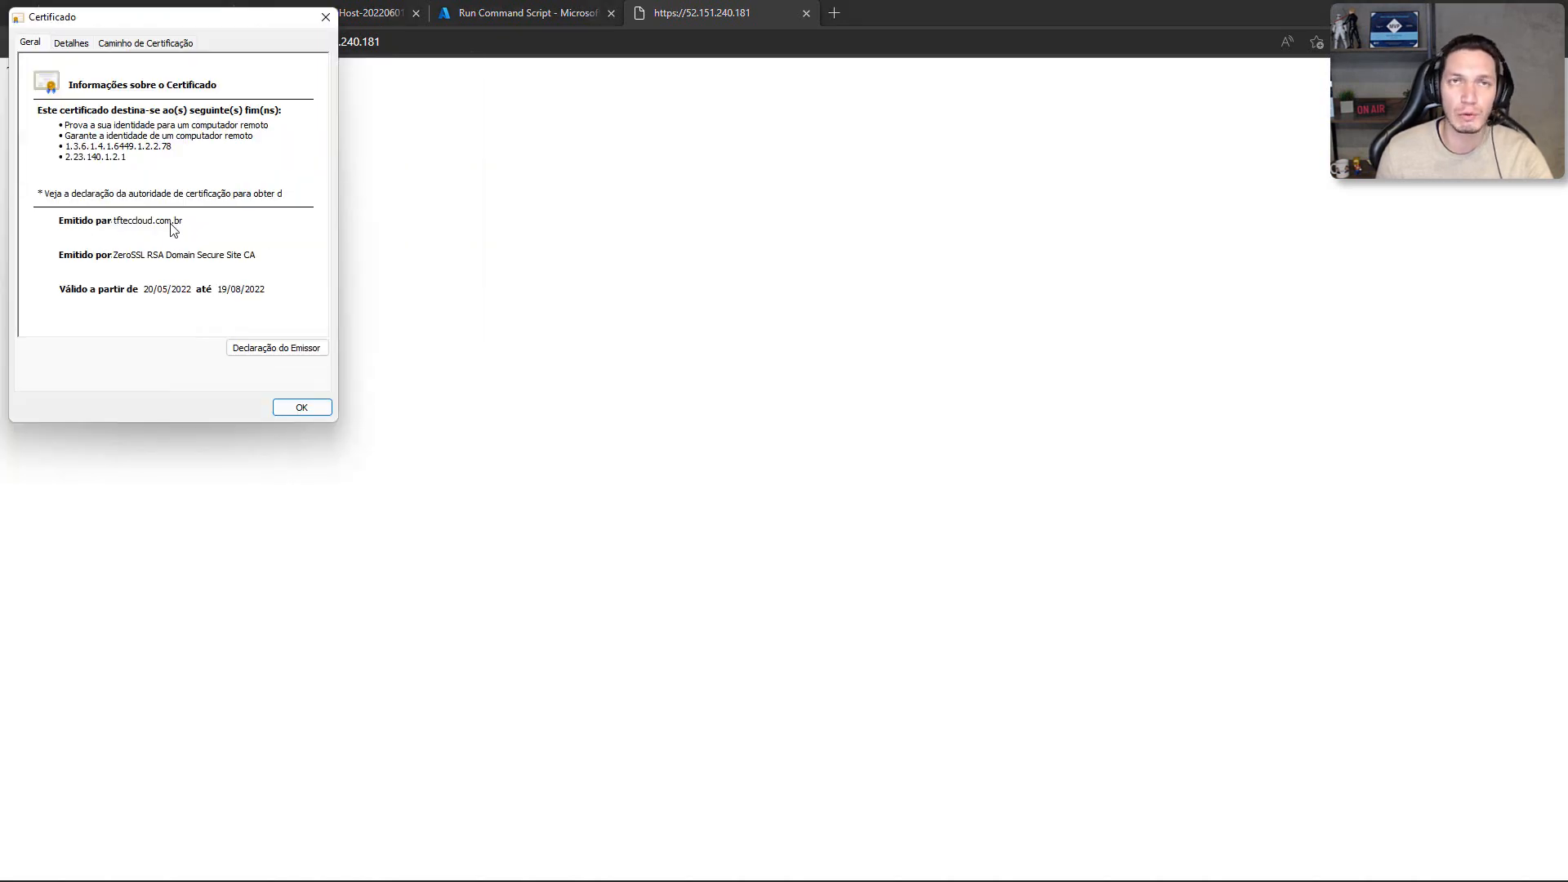
click(326, 18)
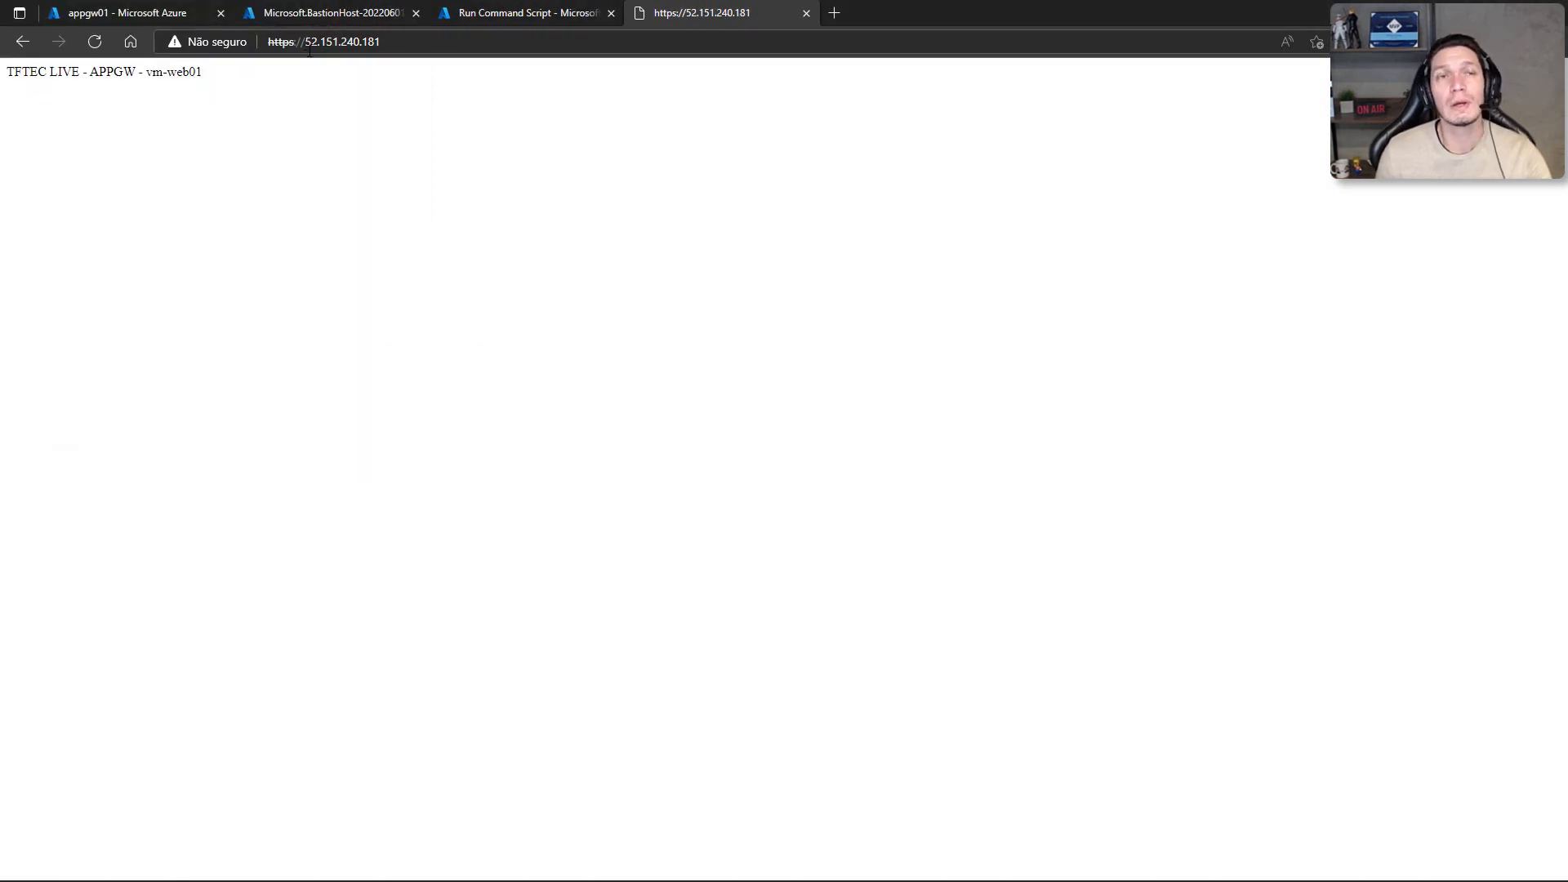
drag(401, 41, 328, 43)
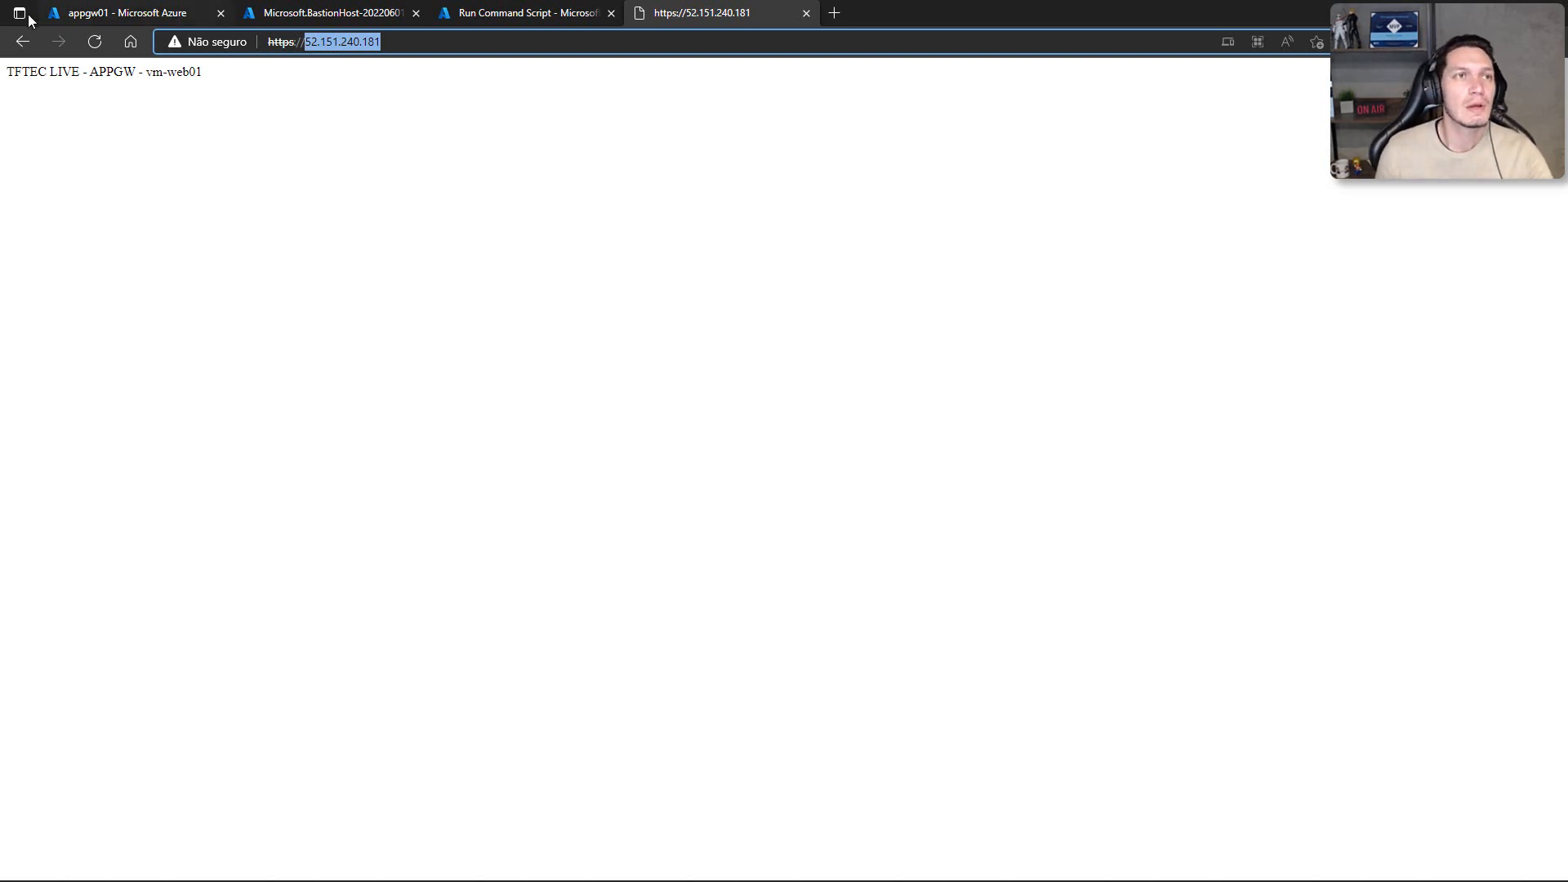
Step: Find the DNS zones service in the Azure portal and open the tfteccloud.com.br zone with its list pane collapsed
click(306, 13)
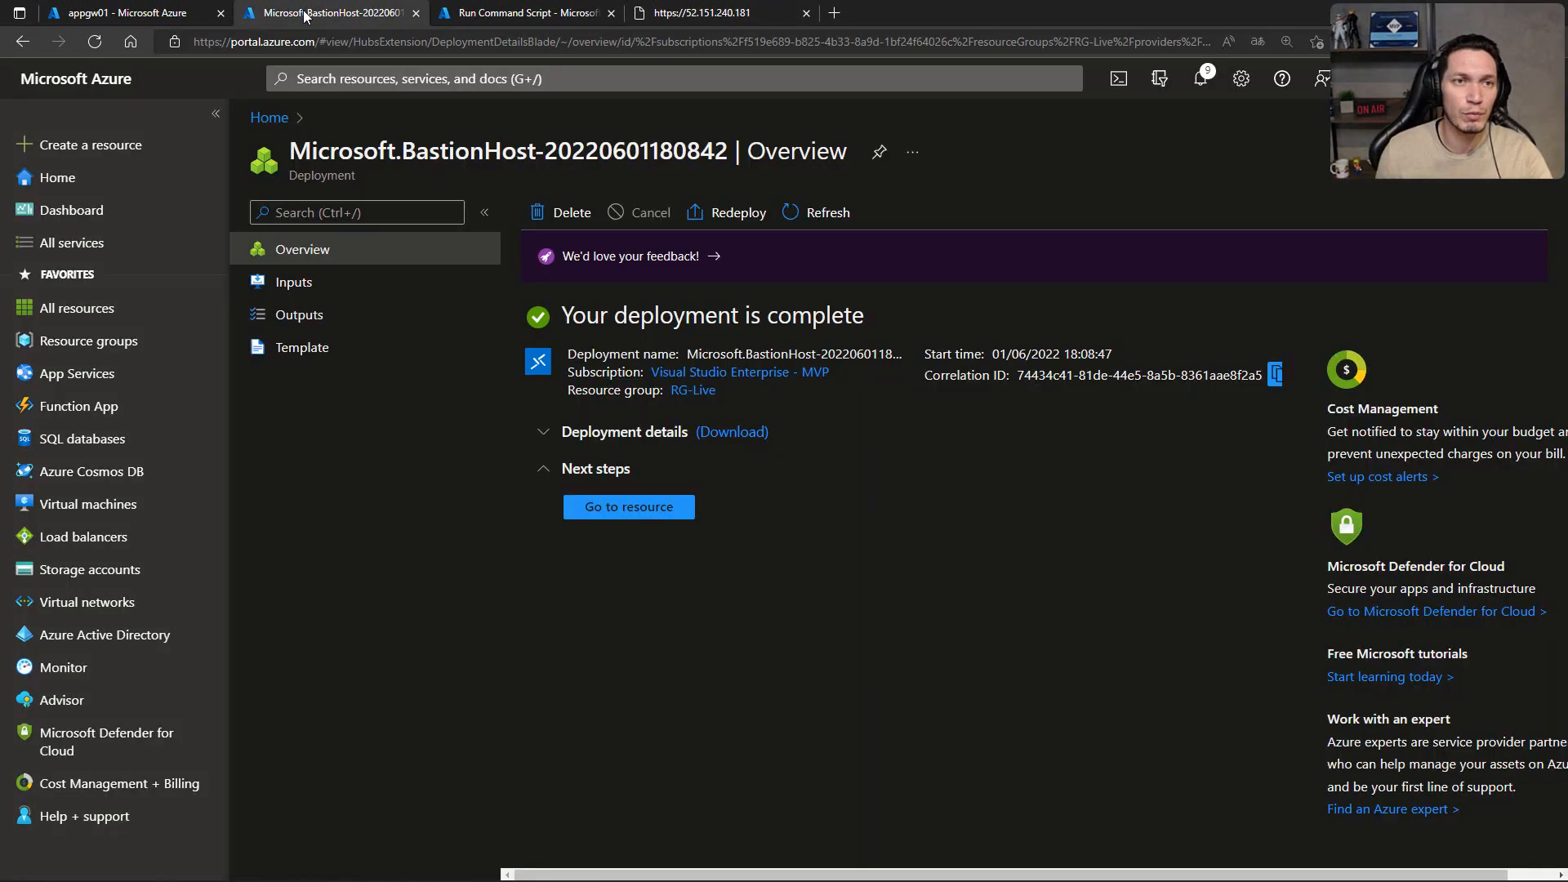
click(404, 79)
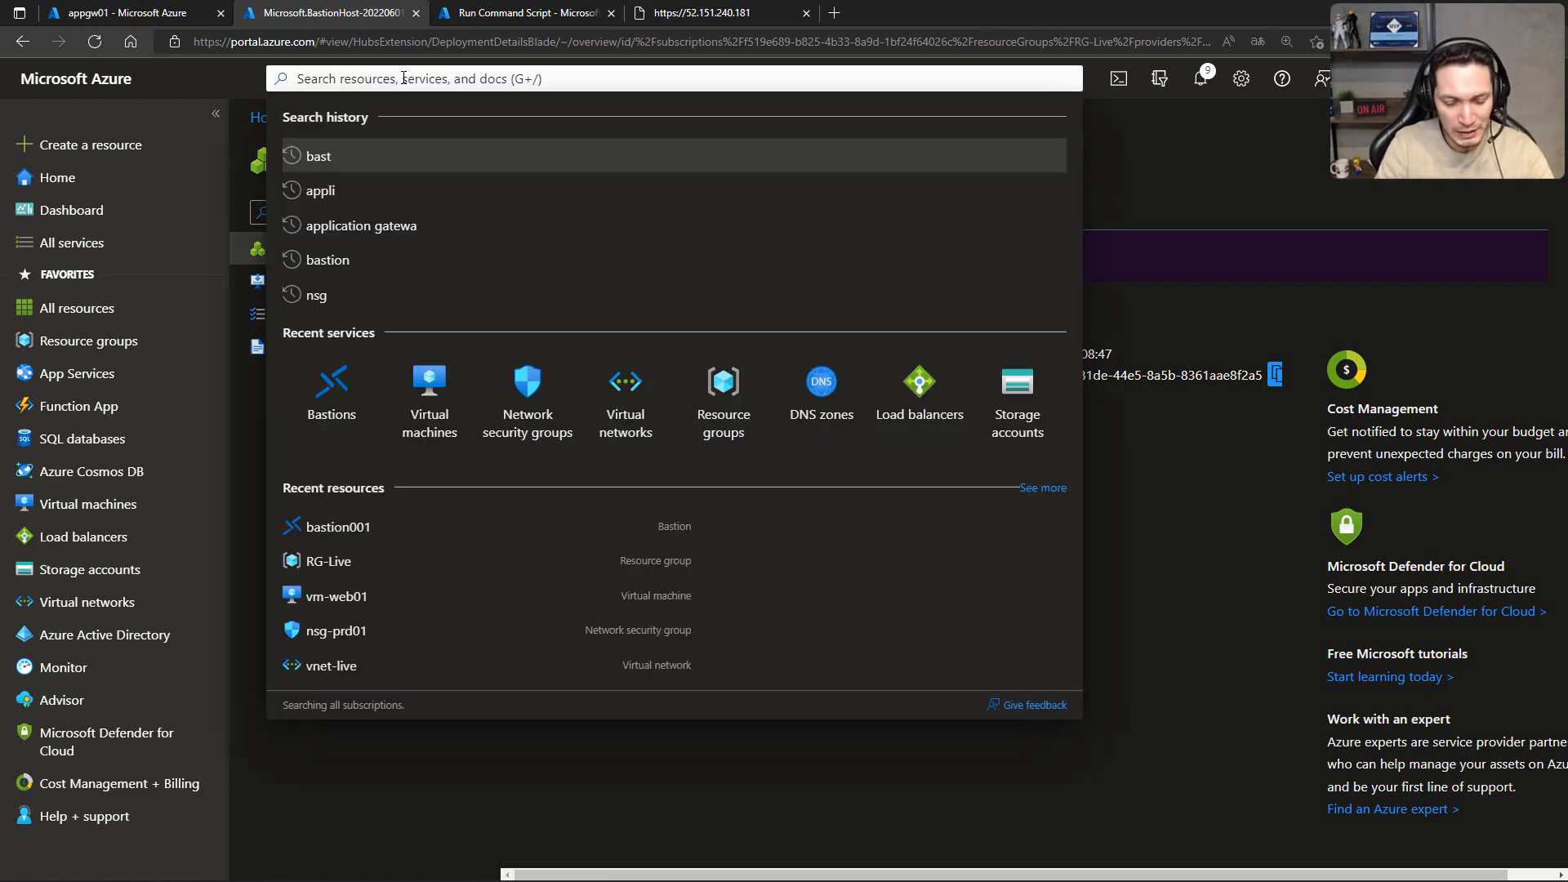
text(dns)
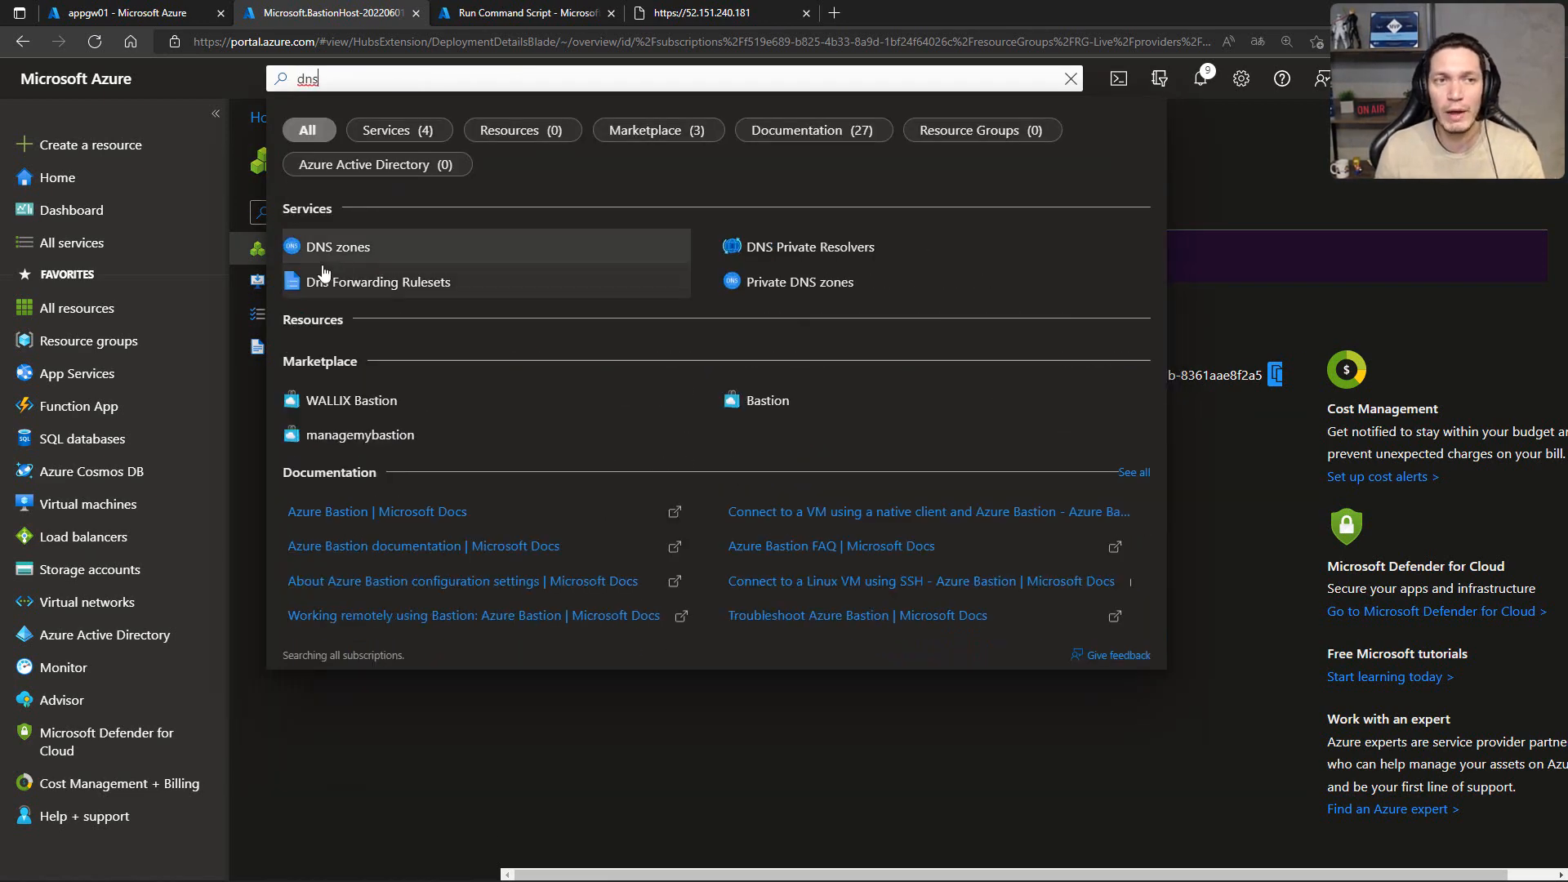
click(321, 254)
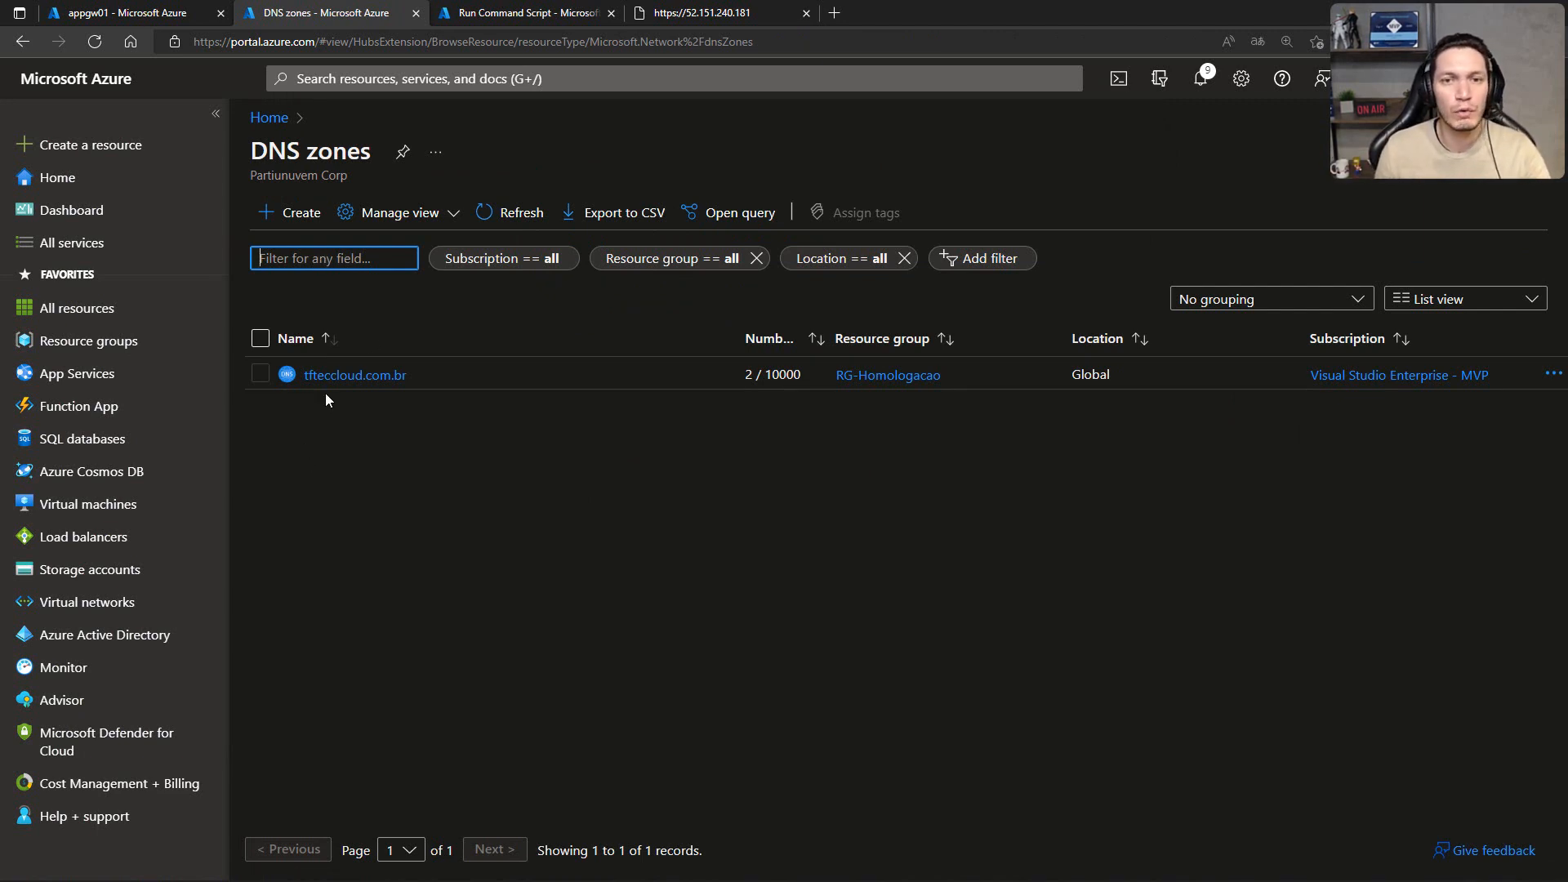
click(360, 376)
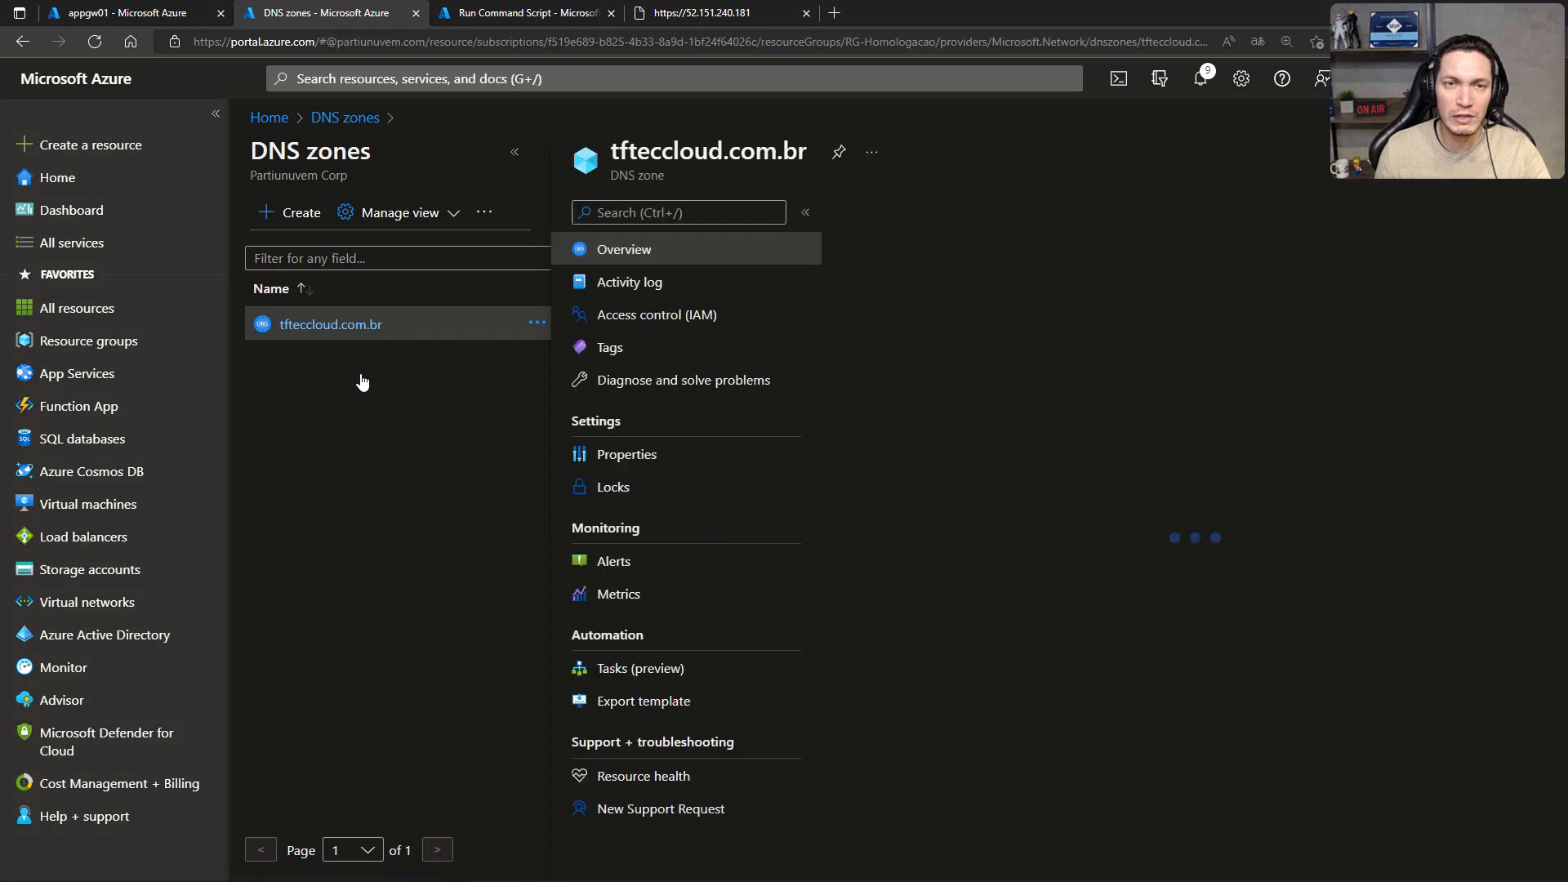
click(515, 151)
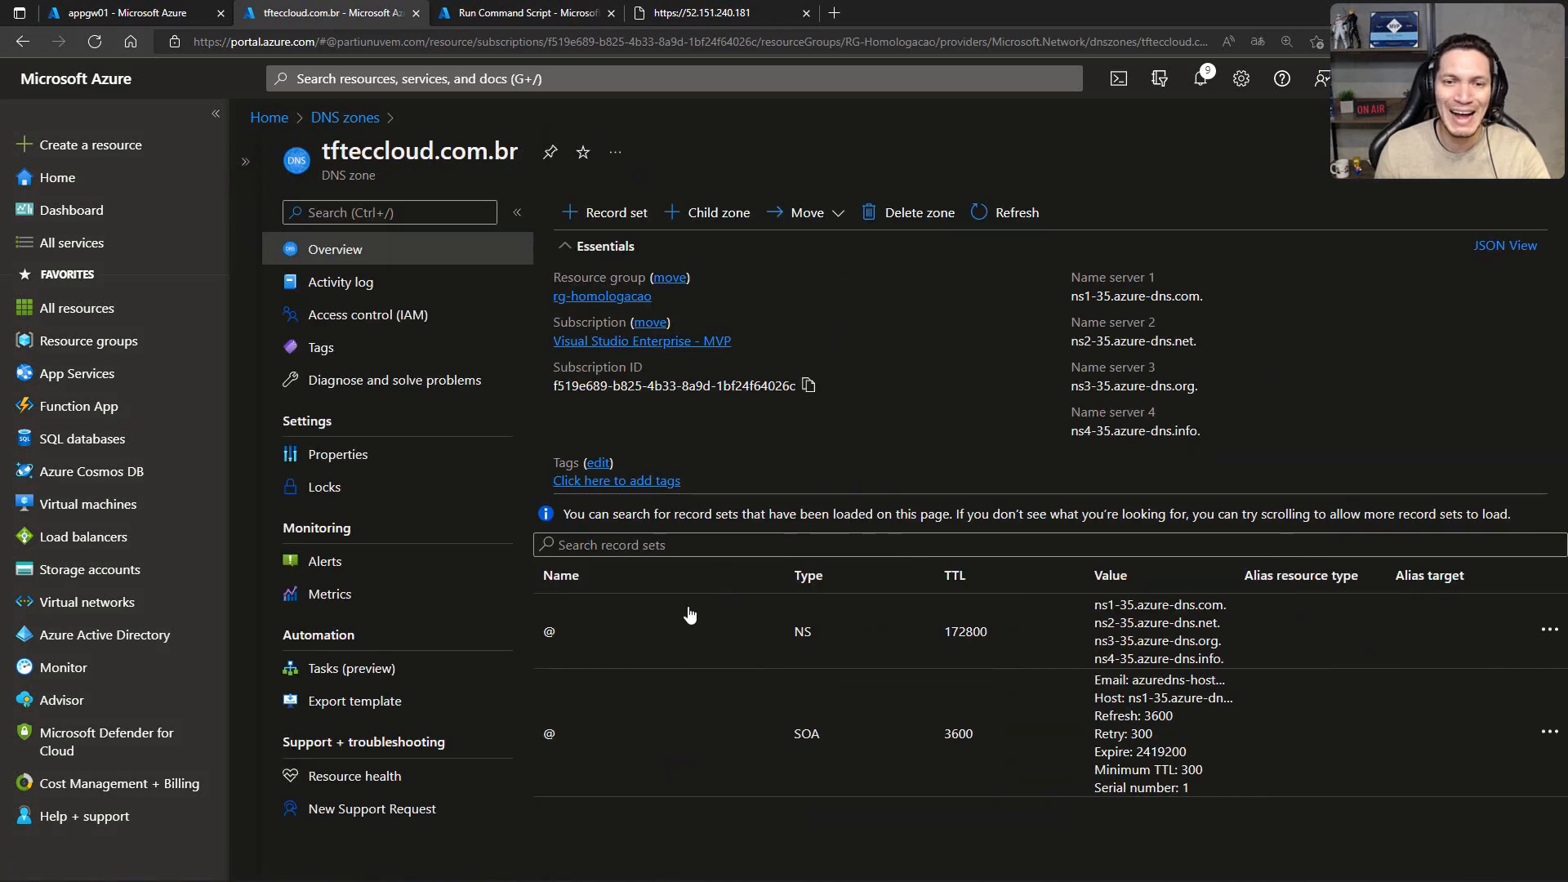
Step: Add an A record set named @ to the tfteccloud.com.br zone, pointing to 52.151.240.181 with a TTL of 1 hour
click(629, 214)
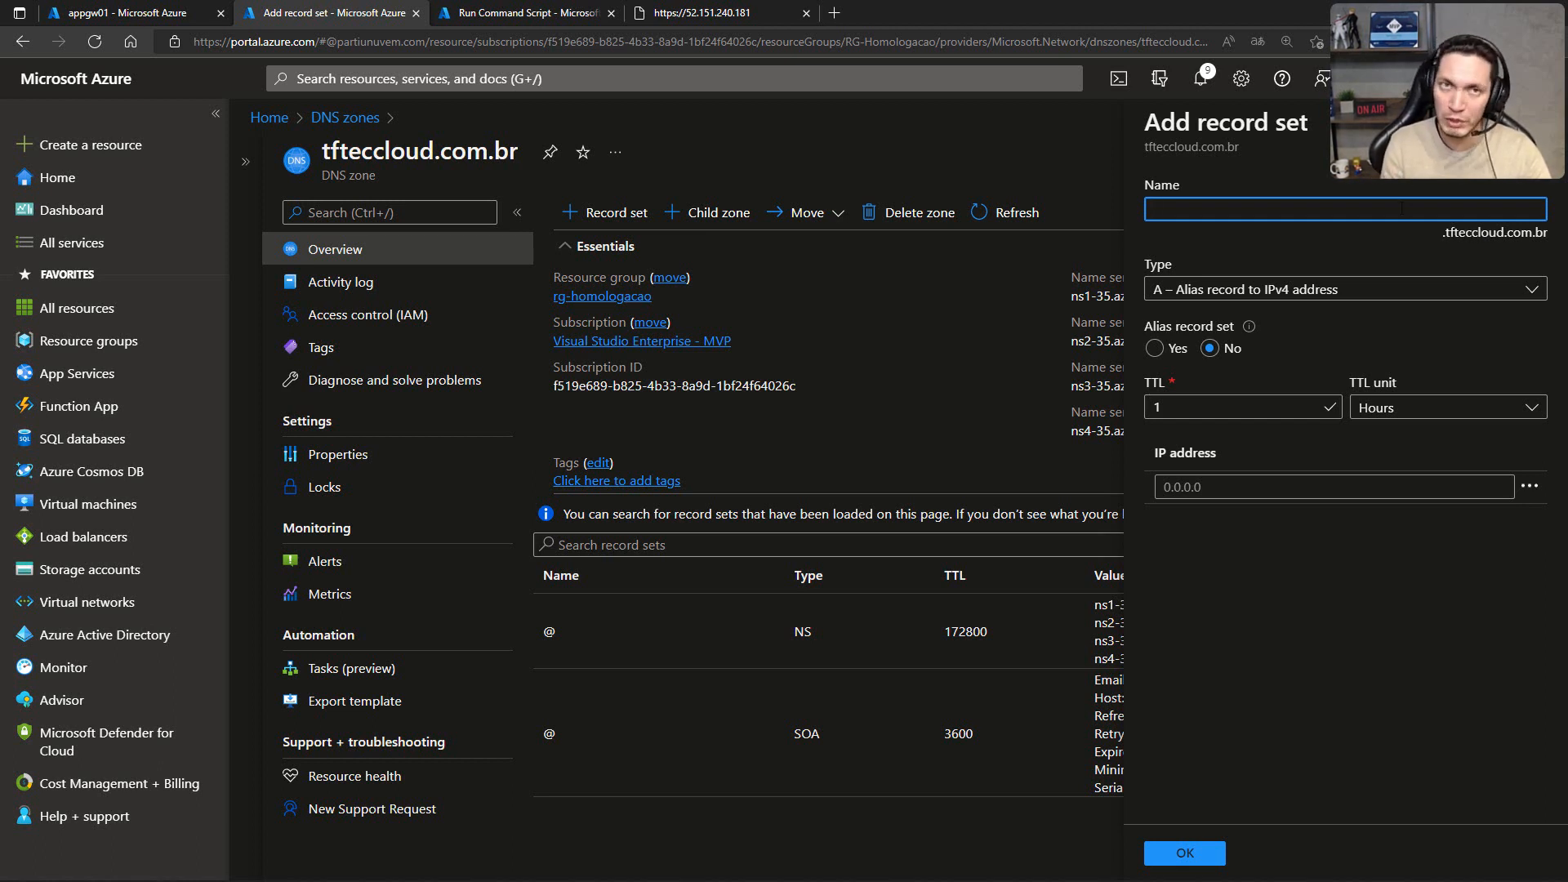
text(@)
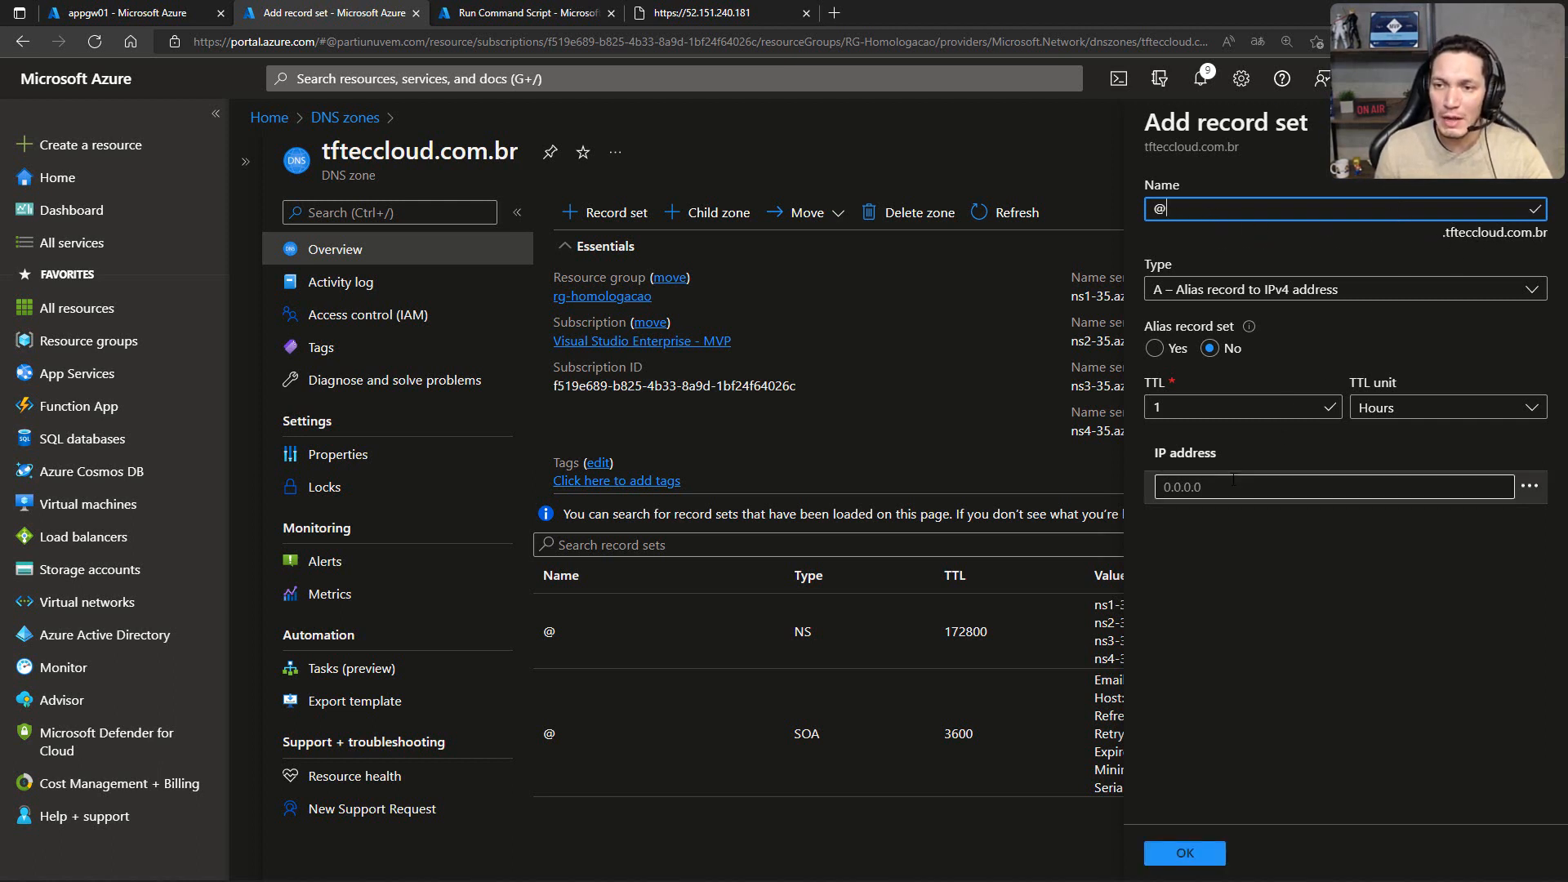
click(1209, 487)
key(ctrl+v)
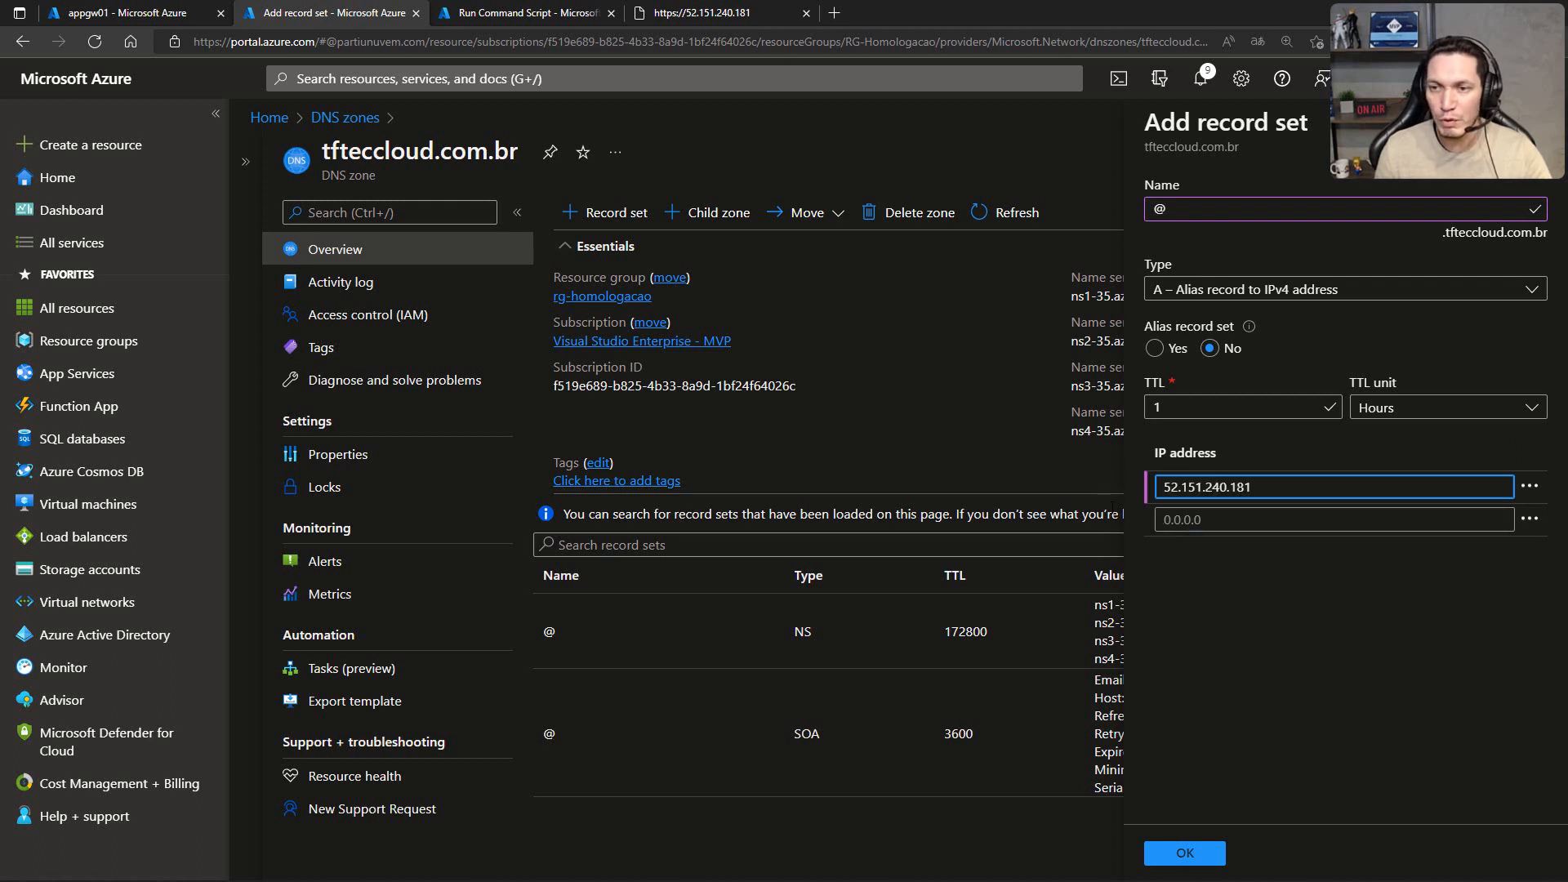
click(1219, 564)
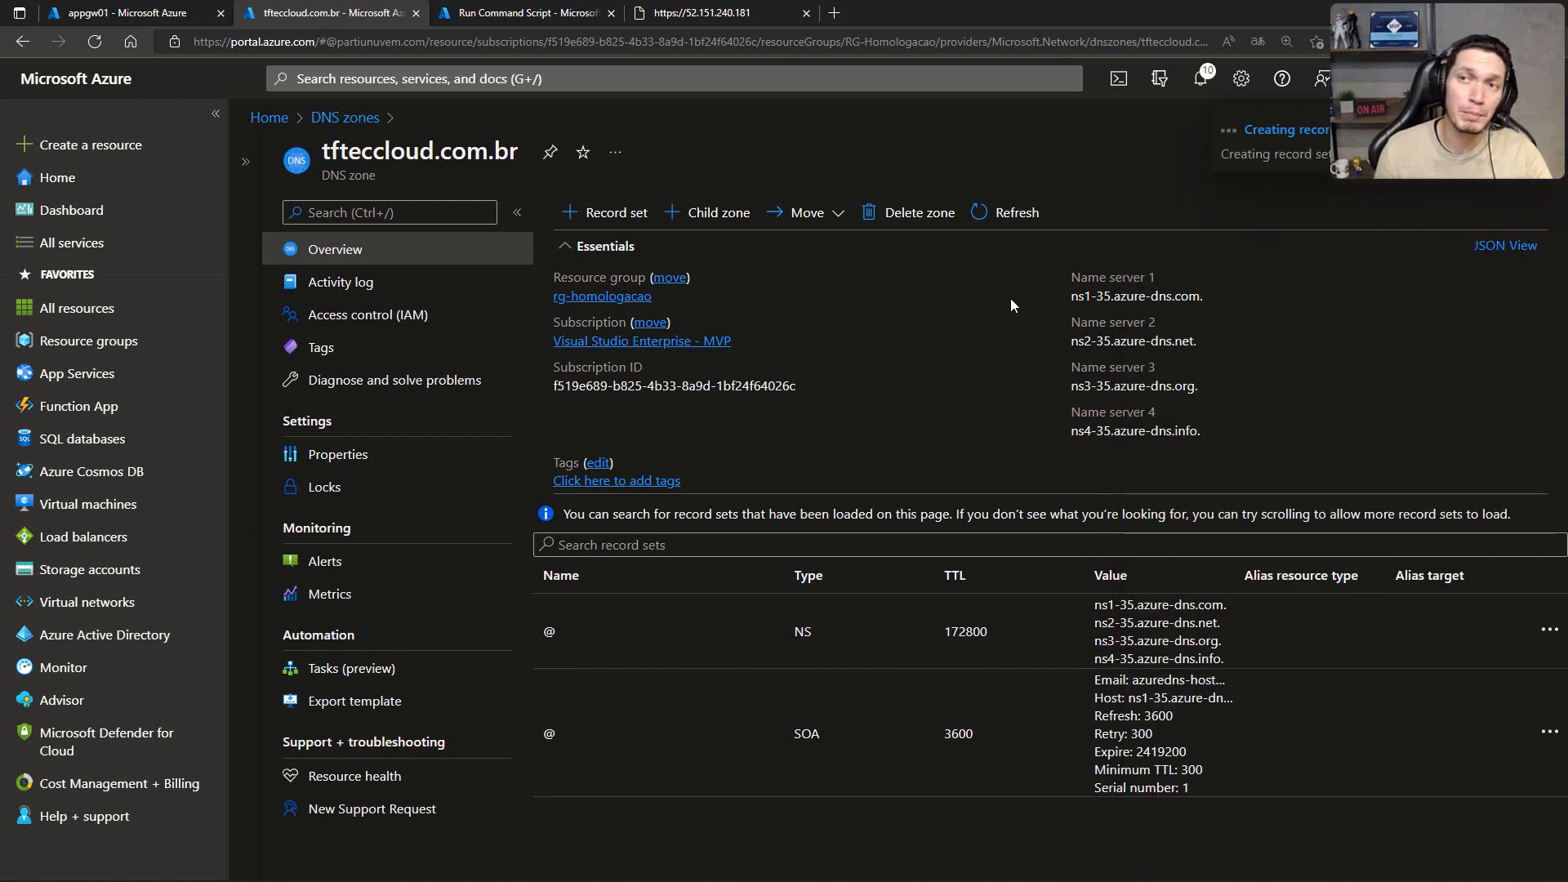
click(699, 23)
click(614, 43)
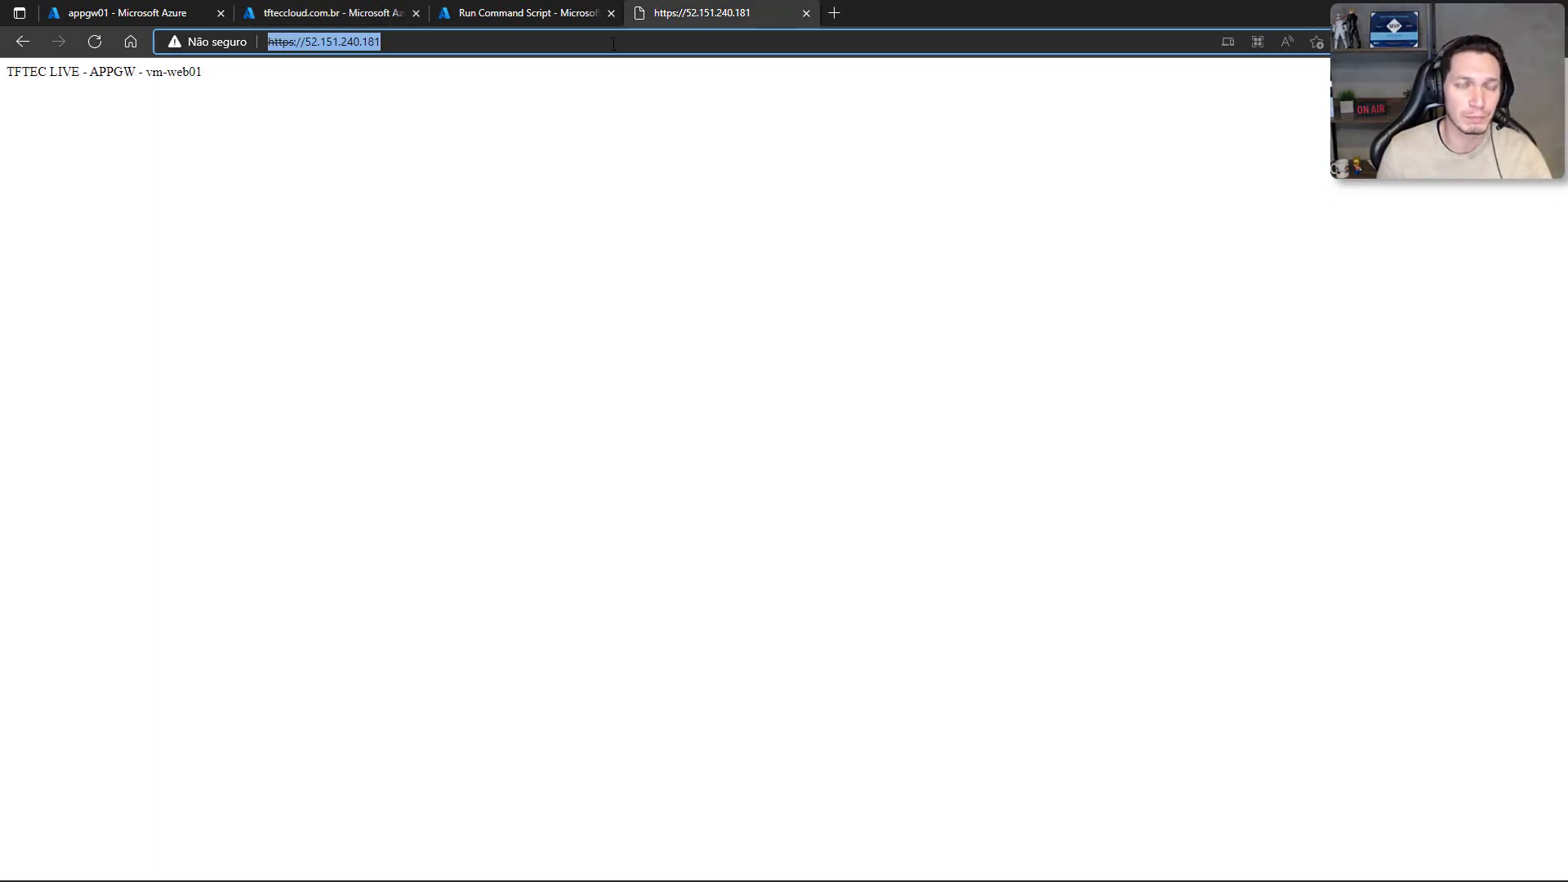
text(https:/)
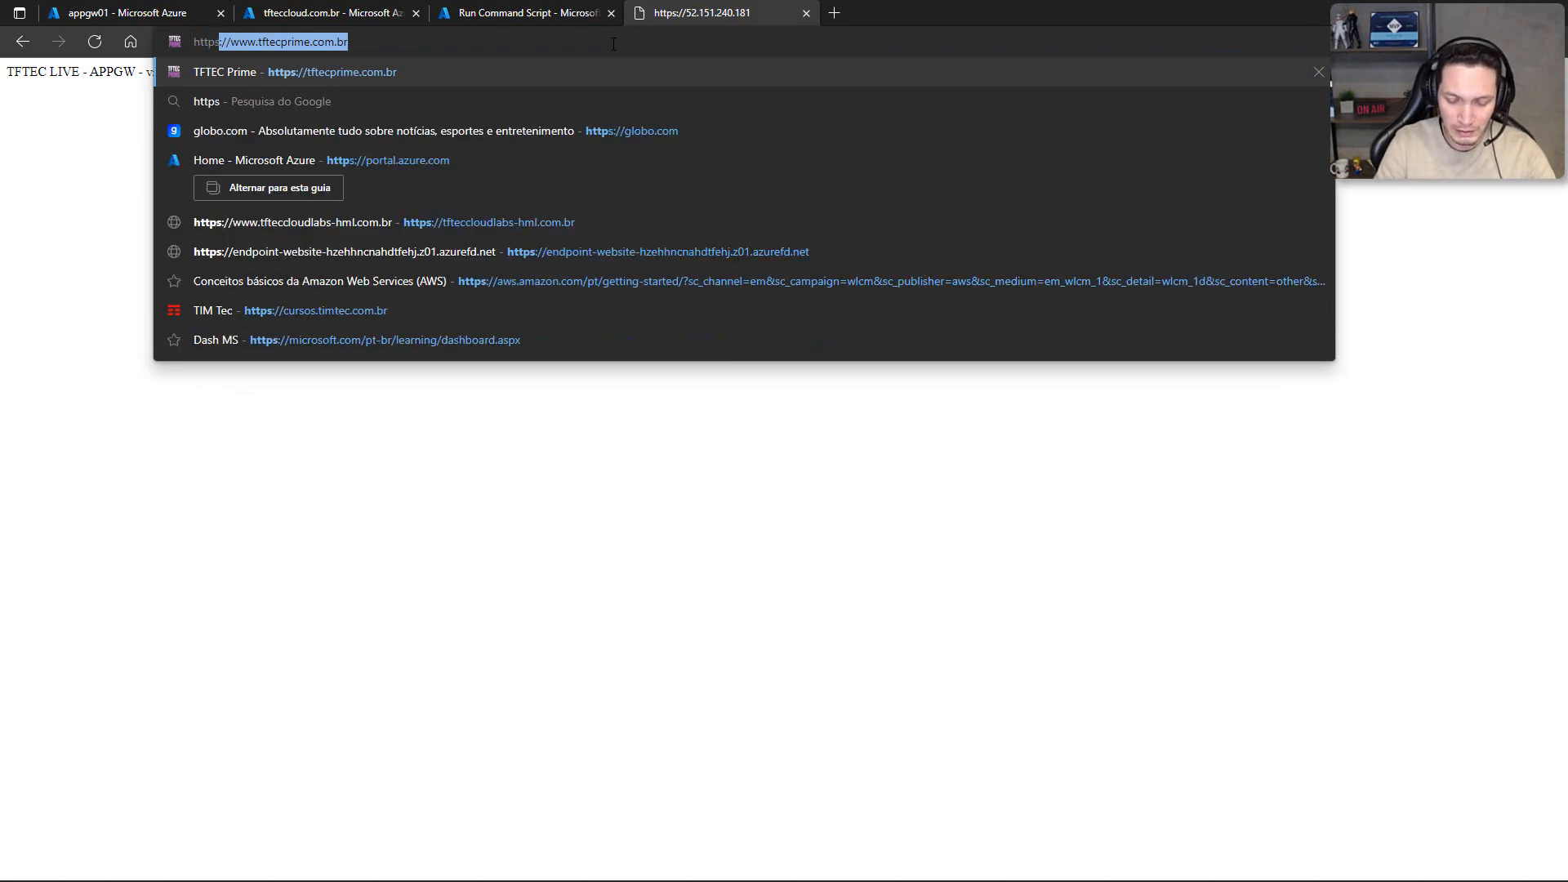
text(/)
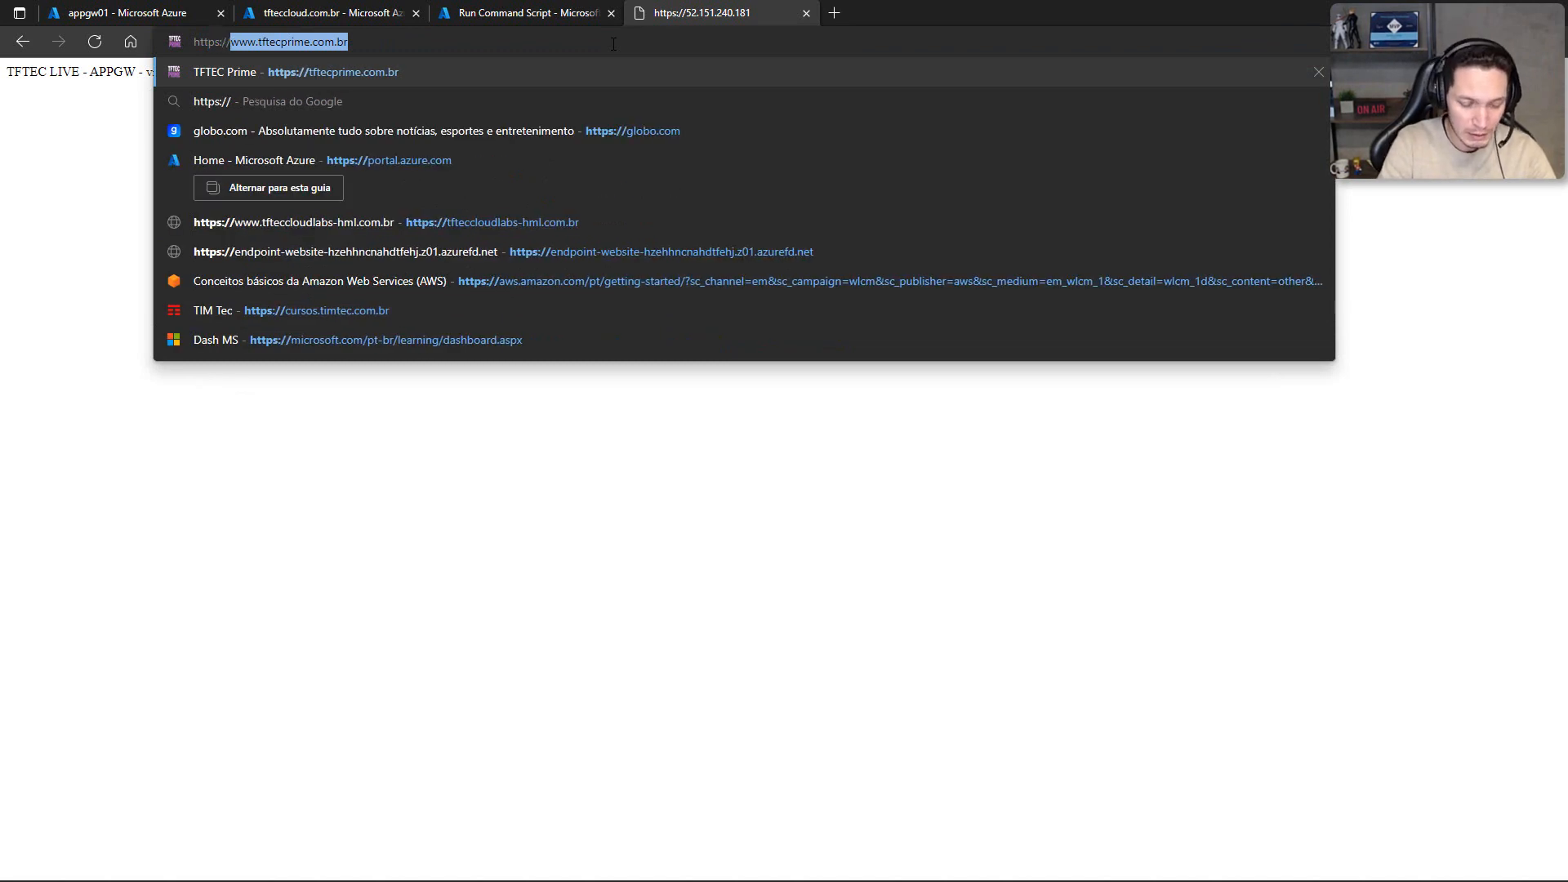
text(tftecclo)
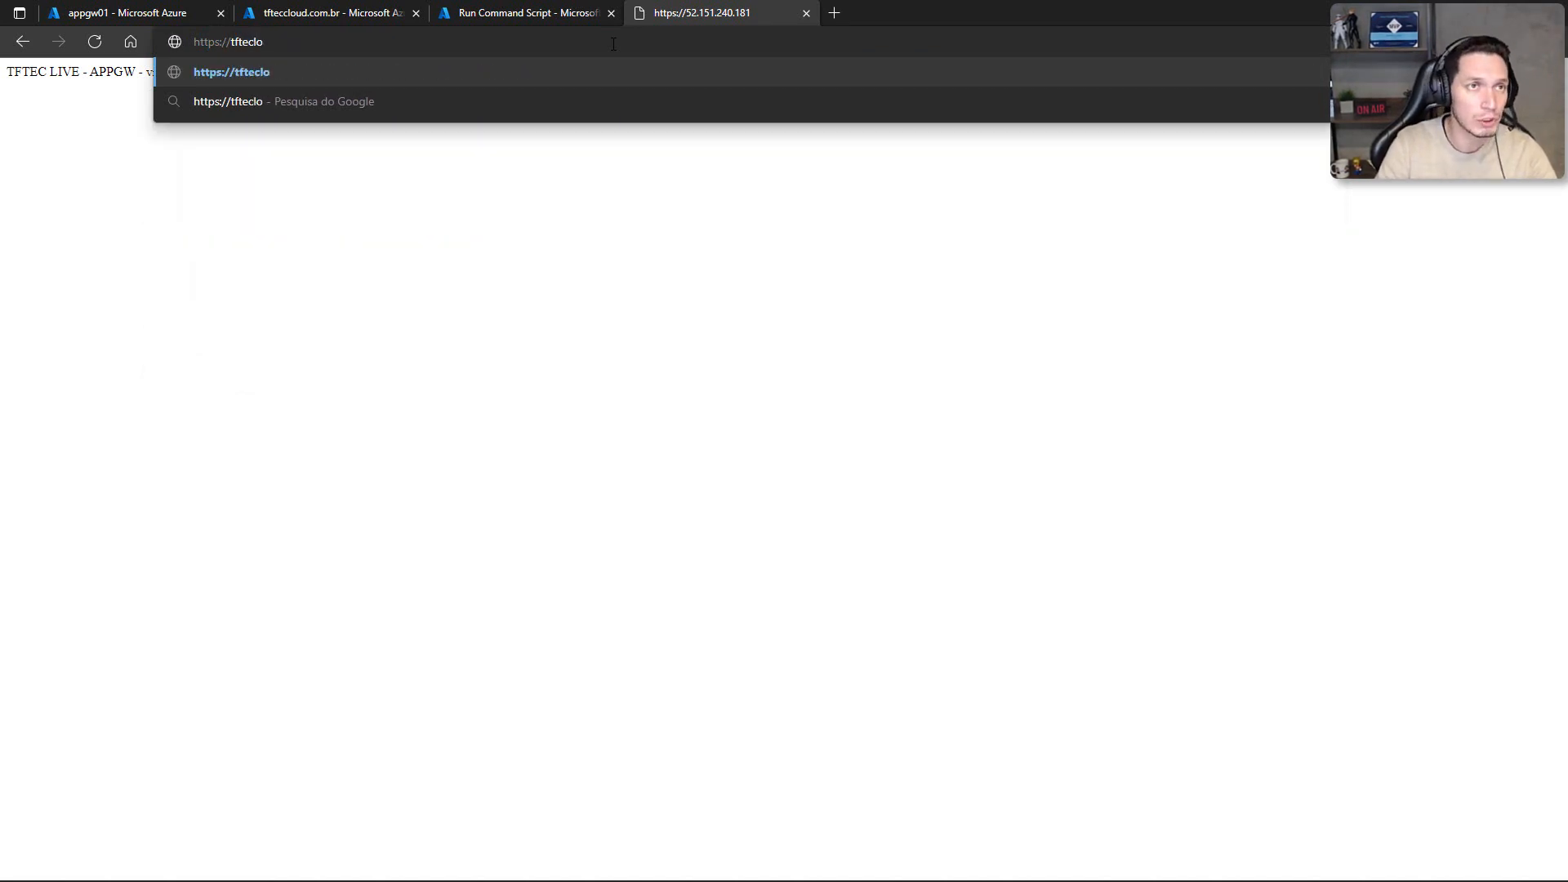
key(BackSpace)
key(BackSpace)
key(BackSpace)
text(c)
text(l)
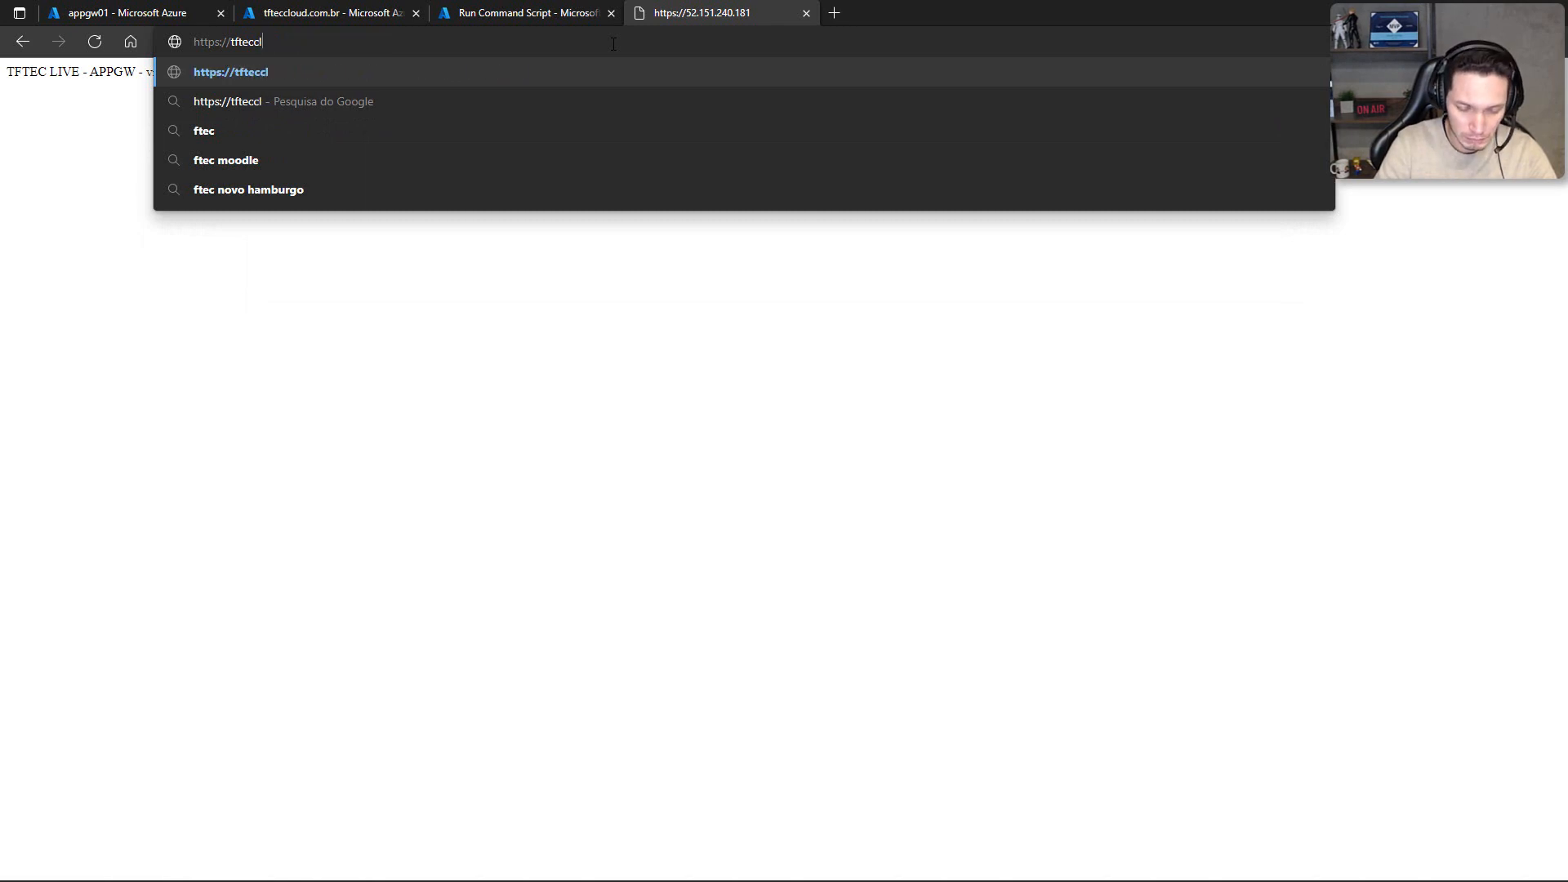
text(oud.com.br)
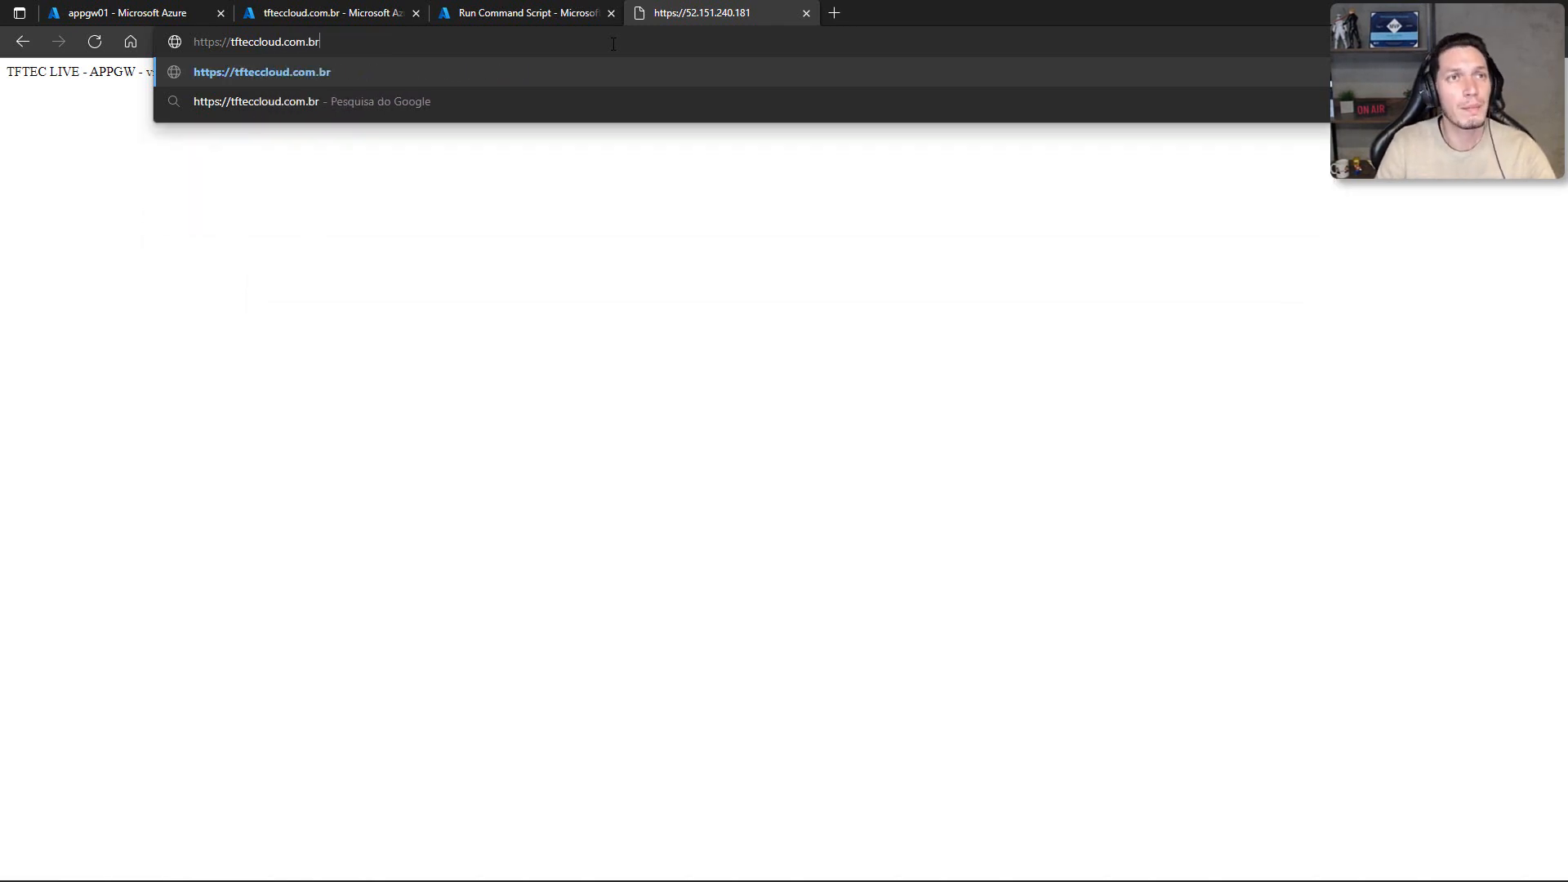
key(Return)
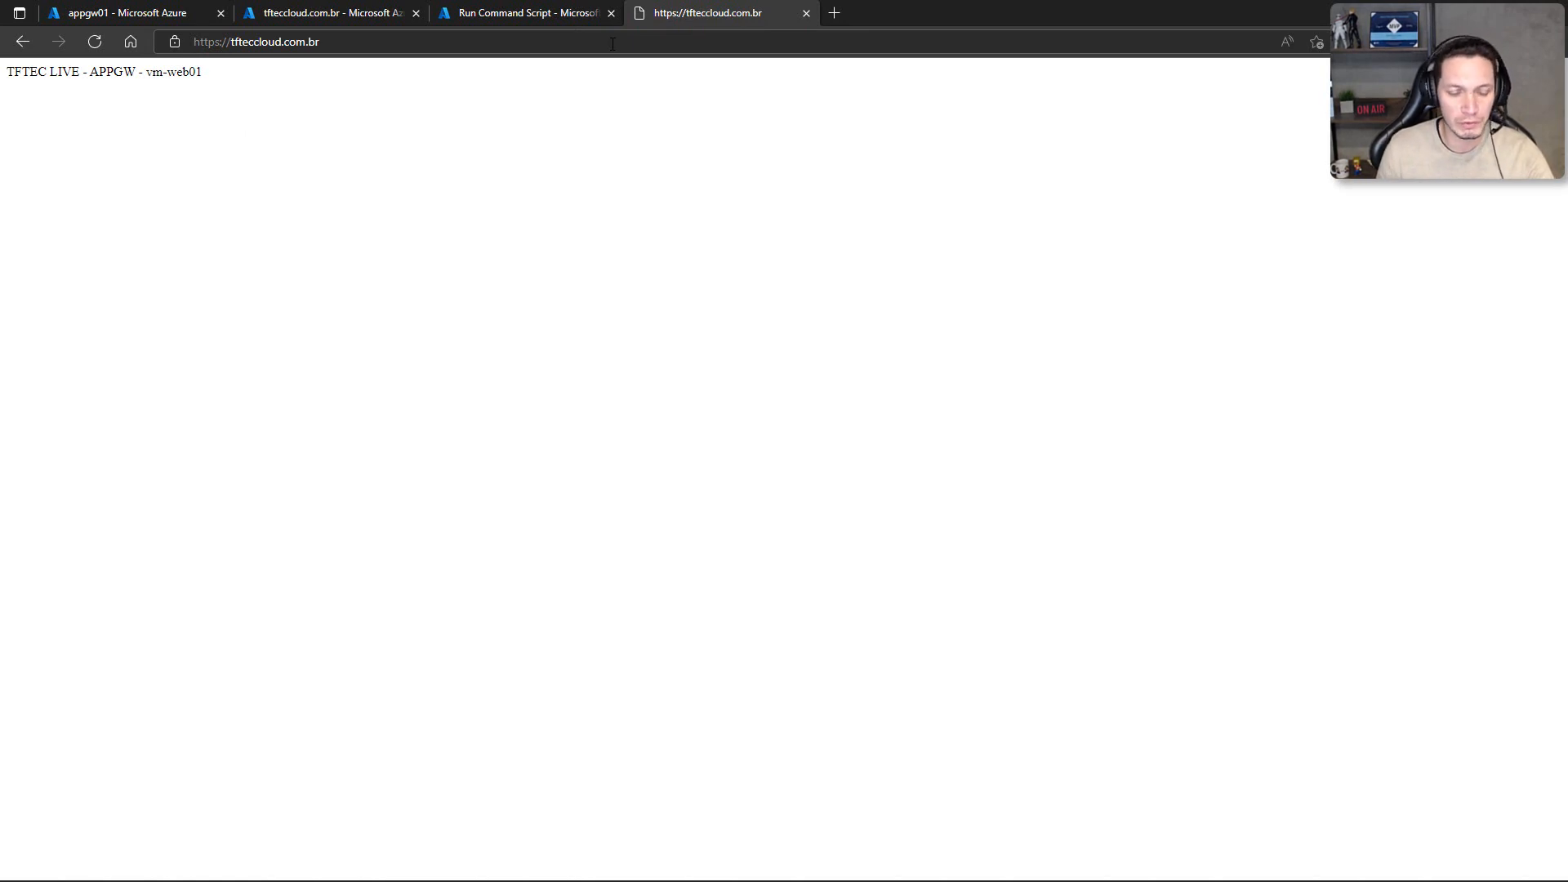
Step: Reload the tfteccloud.com.br page to see which web server answers, and highlight the domain name in the URL
click(612, 44)
key(Return)
click(613, 44)
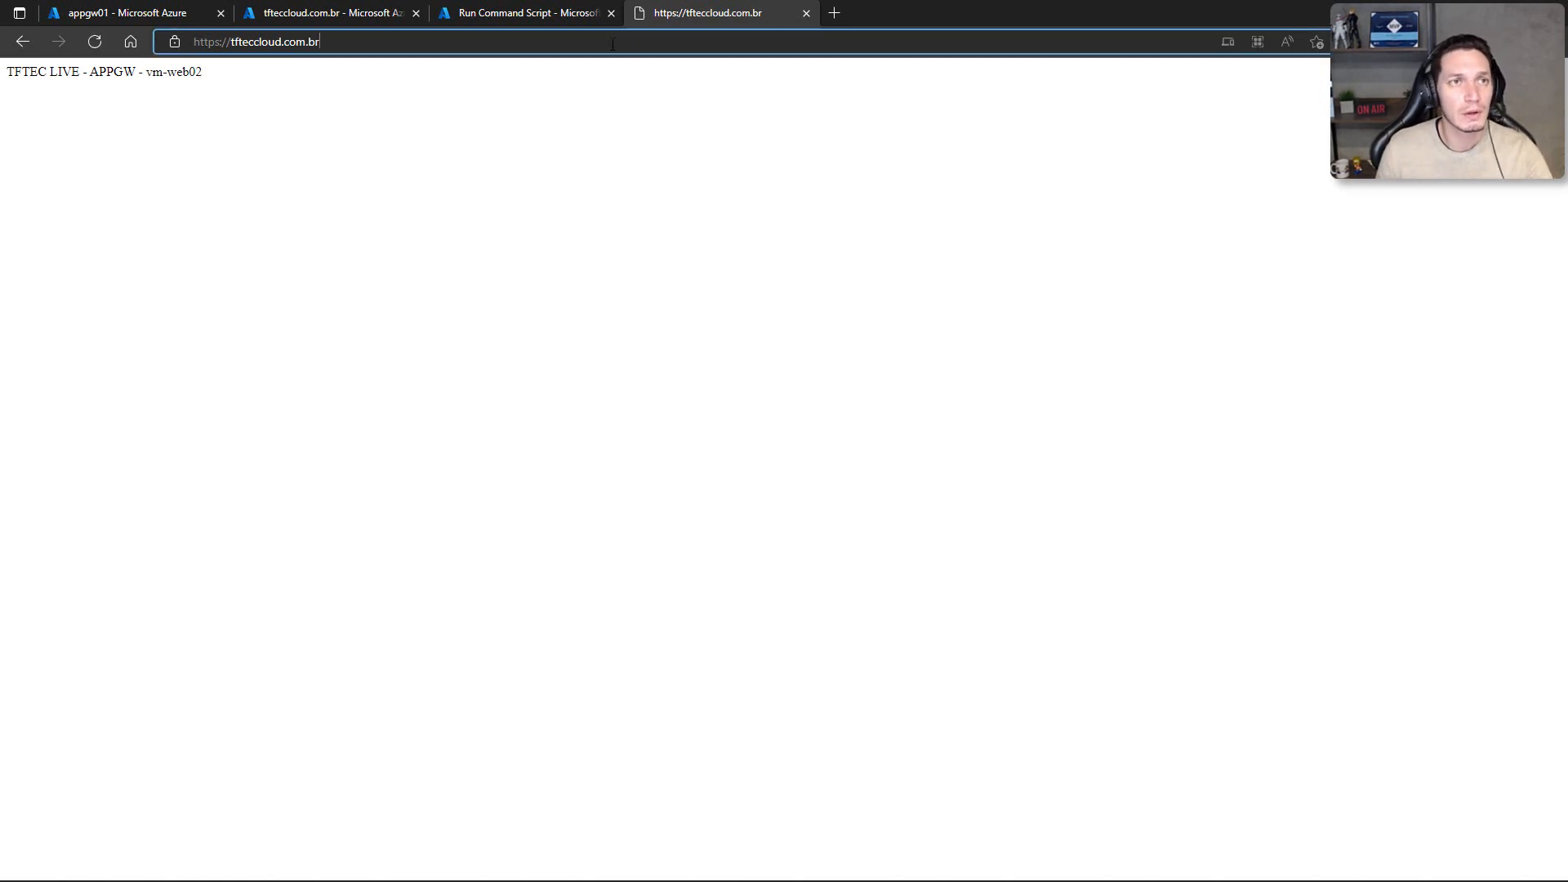
click(353, 100)
drag(320, 42, 231, 41)
Step: Open a Command Prompt window and ping tfteccloud.com.br to check its name resolution
key(super+r)
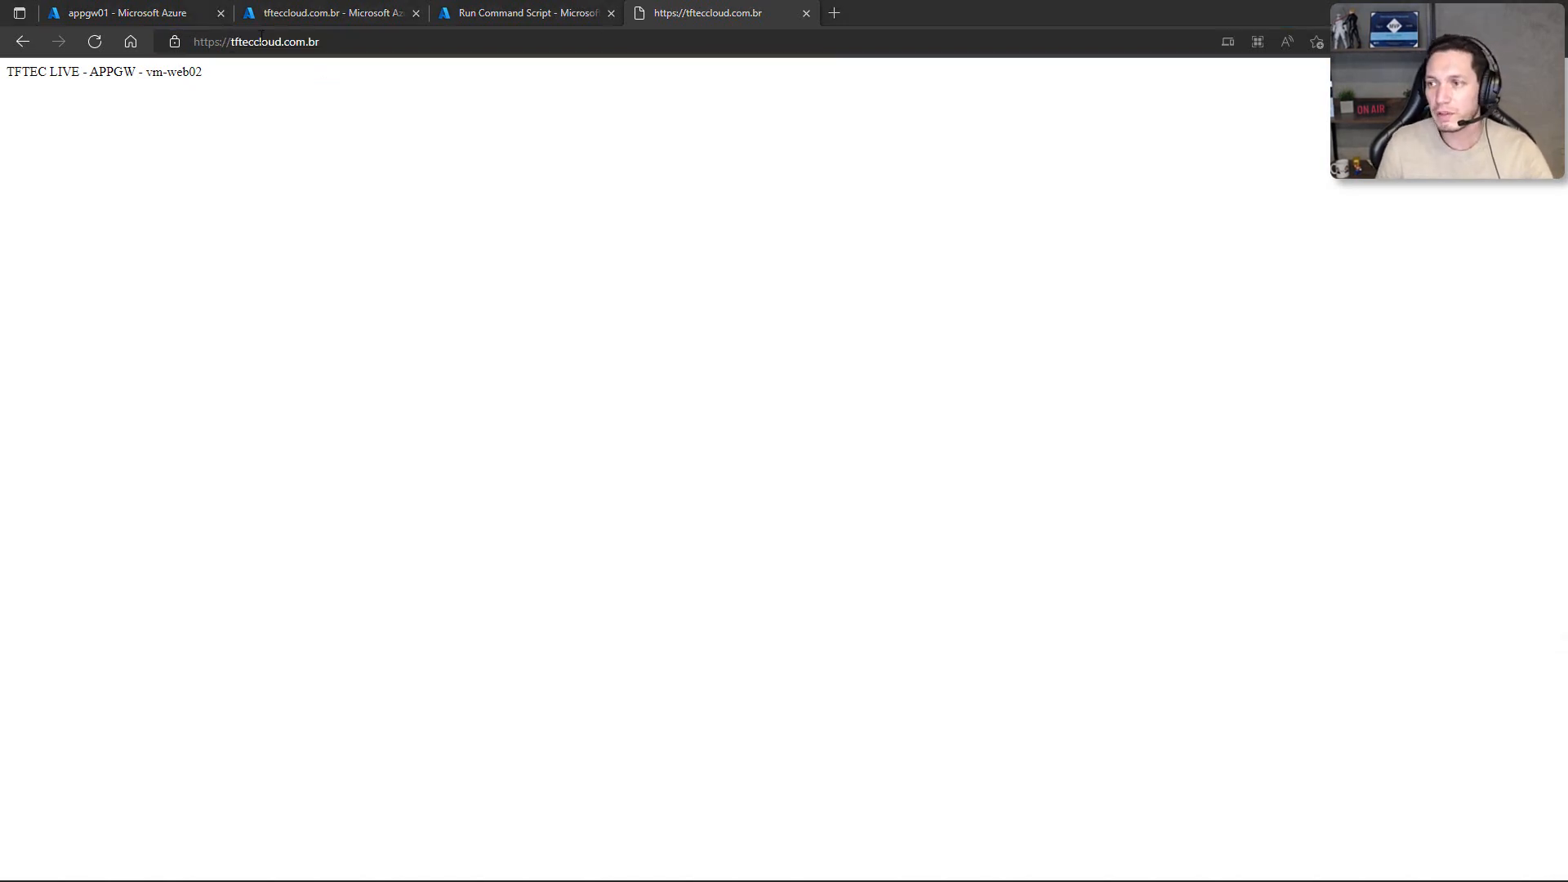
drag(1567, 101, 490, 108)
drag(503, 327, 498, 311)
text(ping tfteccloud.com.br)
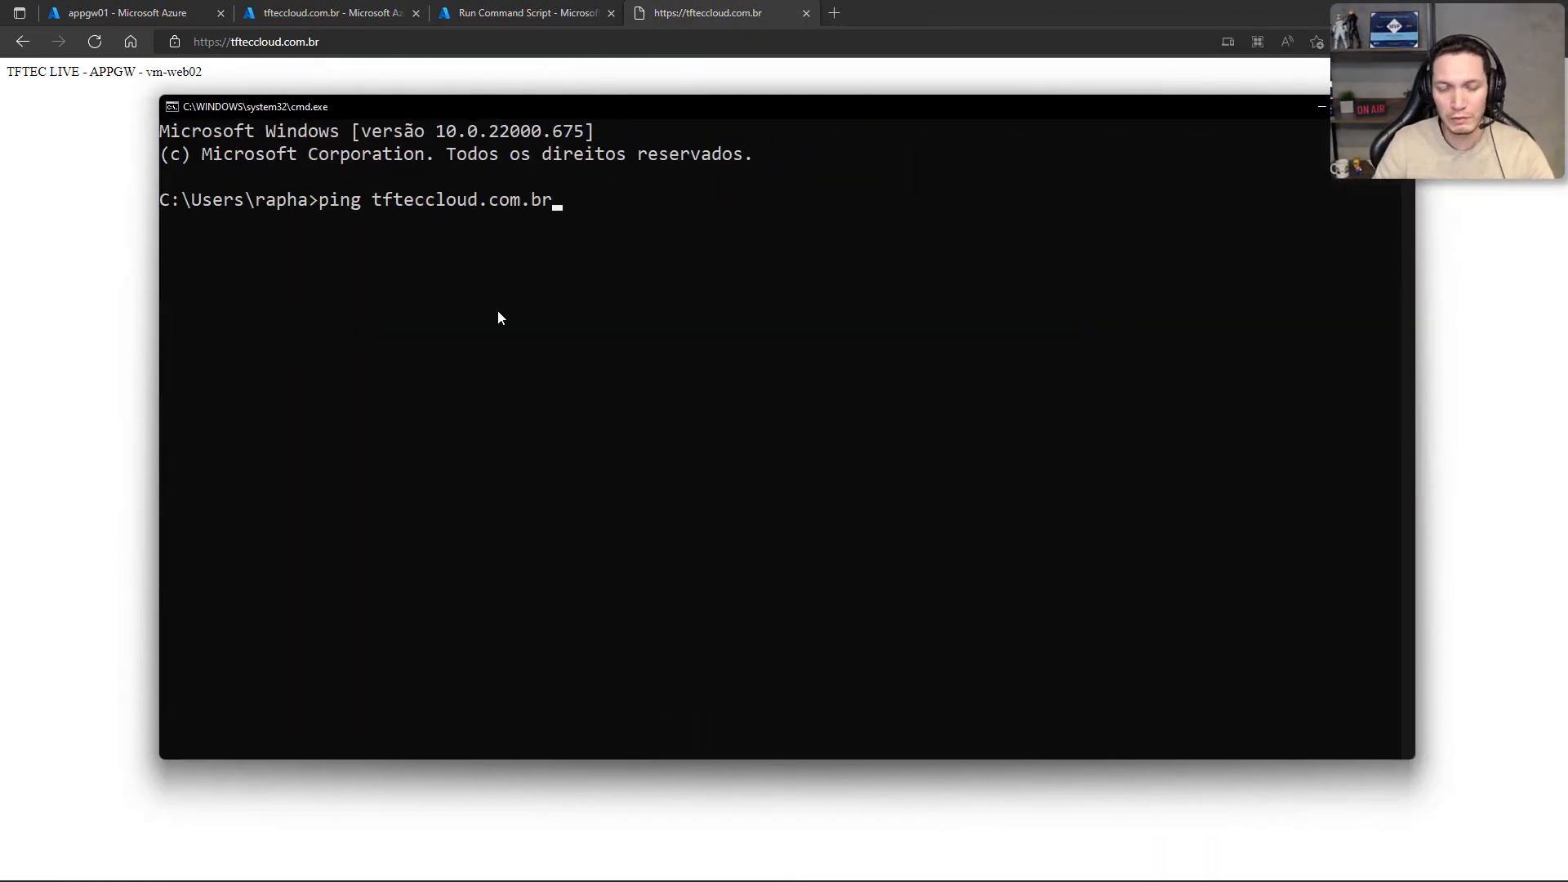
key(Return)
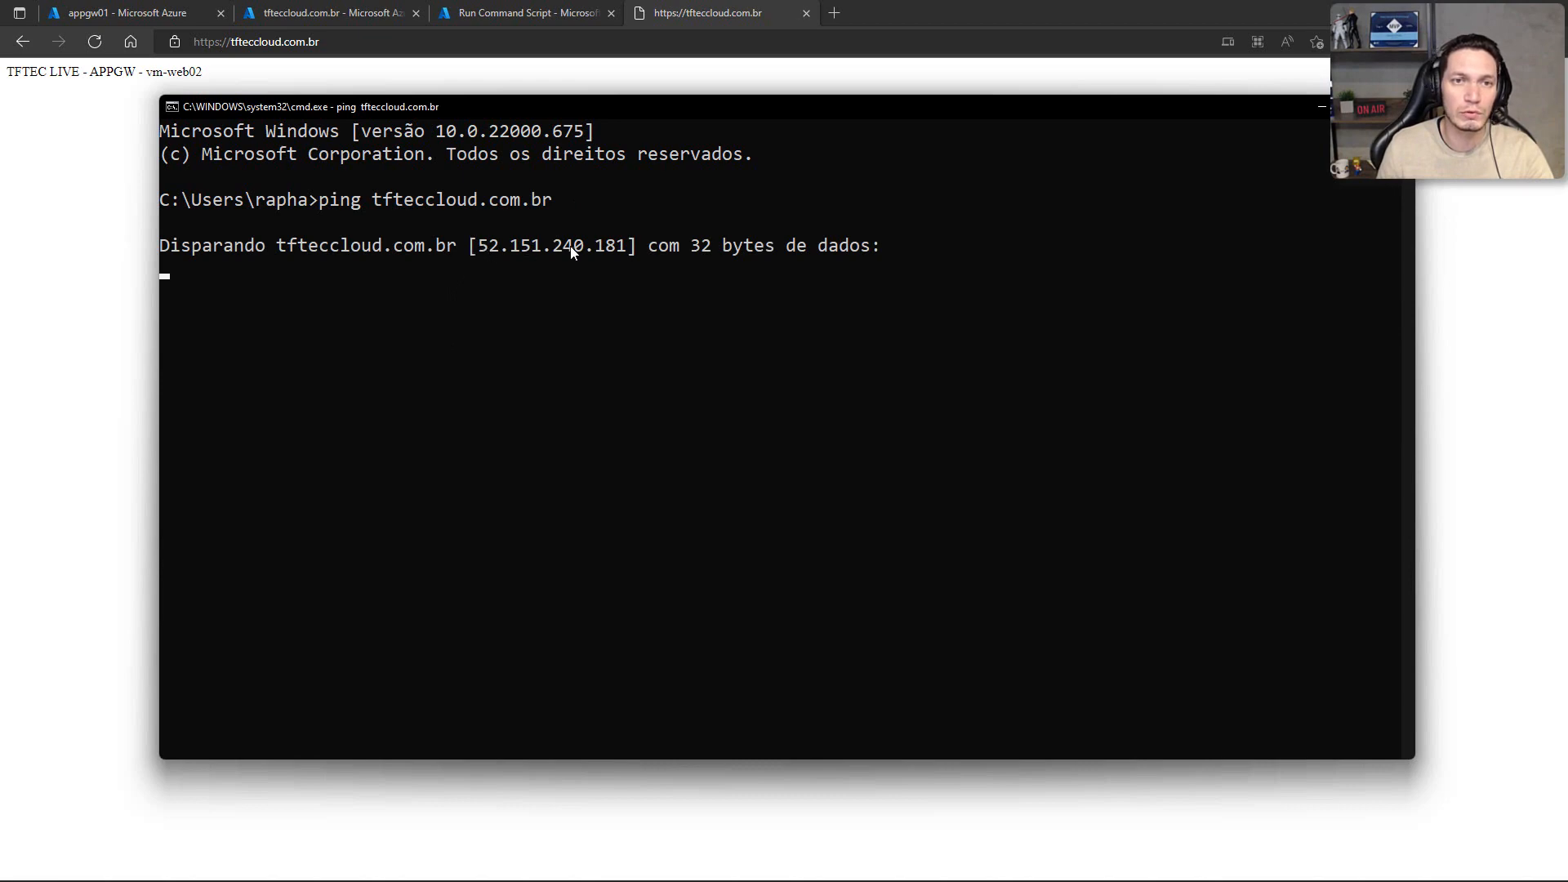
Step: Compare the ping target with appgw01's public IP address, and reload the tfteccloud.com.br site repeatedly to check load balancing
click(82, 14)
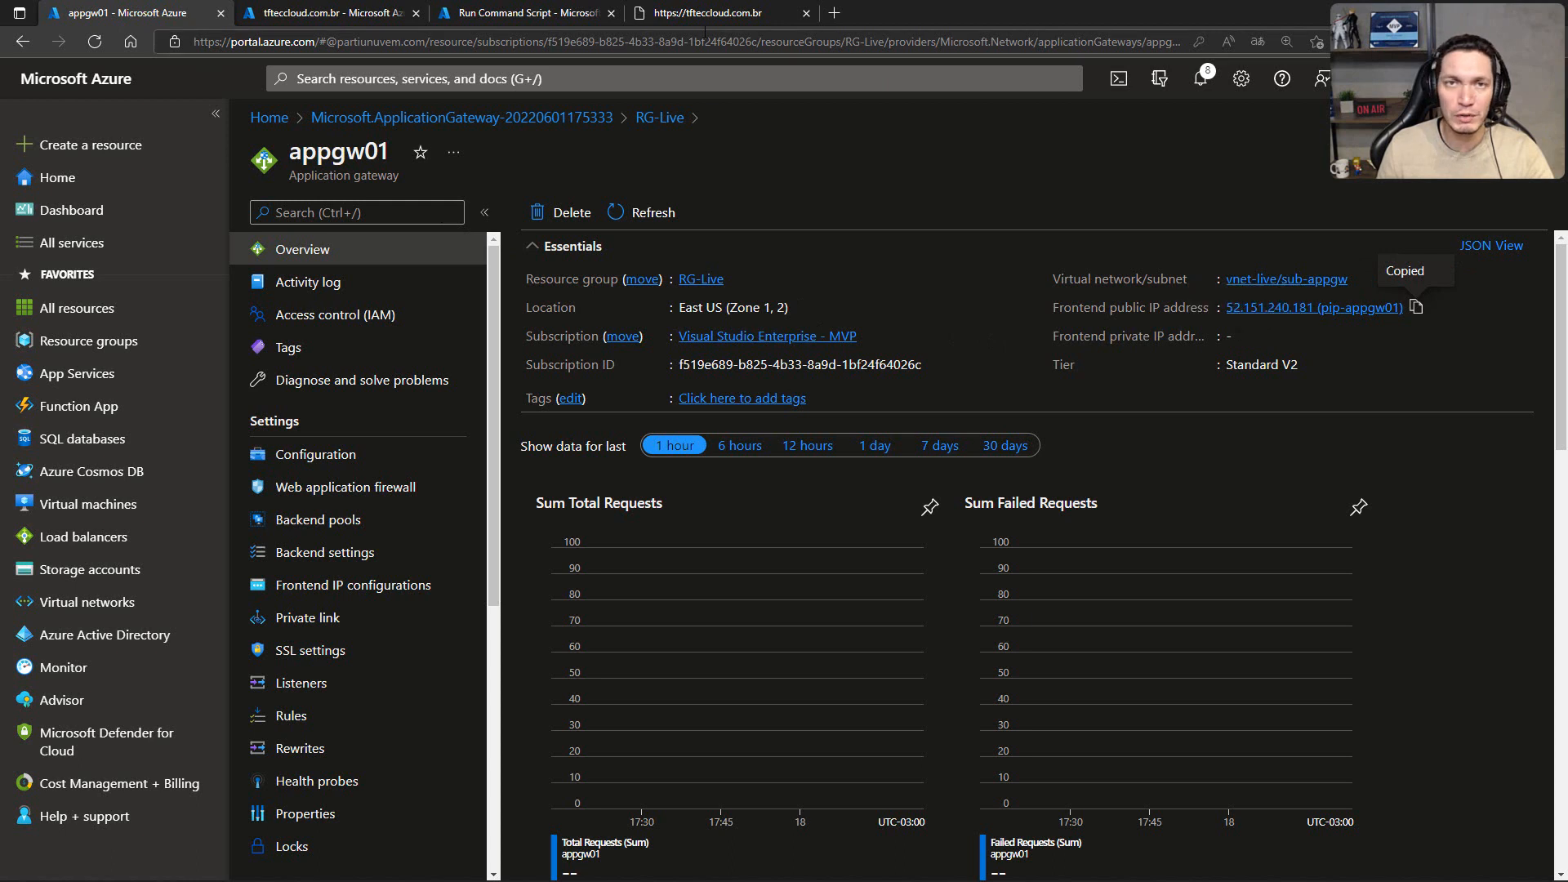
click(678, 13)
click(508, 232)
key(F5)
key(F5)
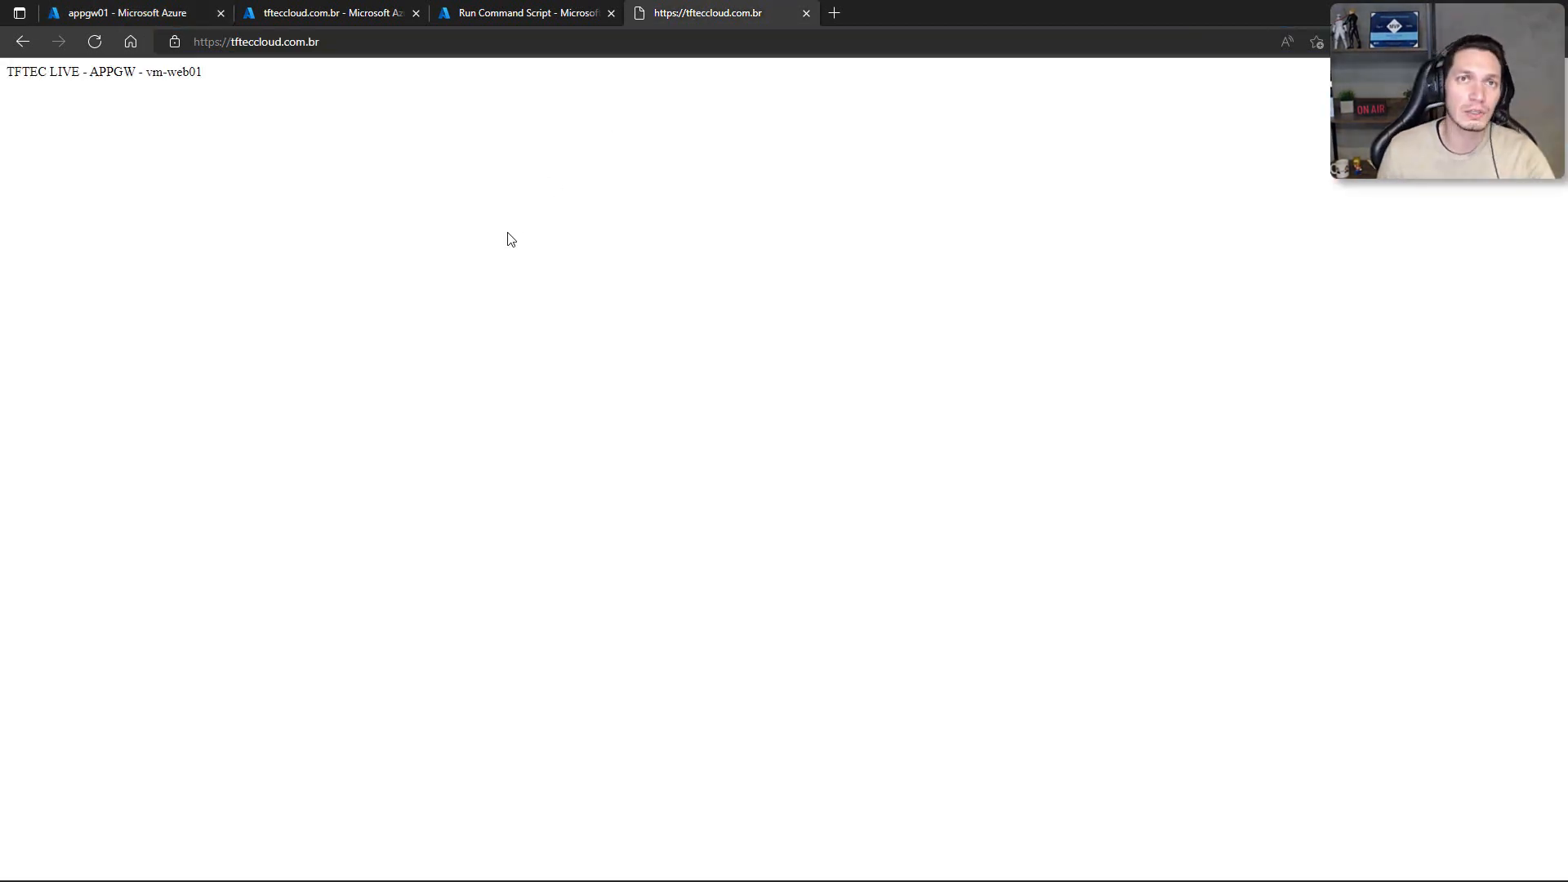
key(F5)
key(F5)
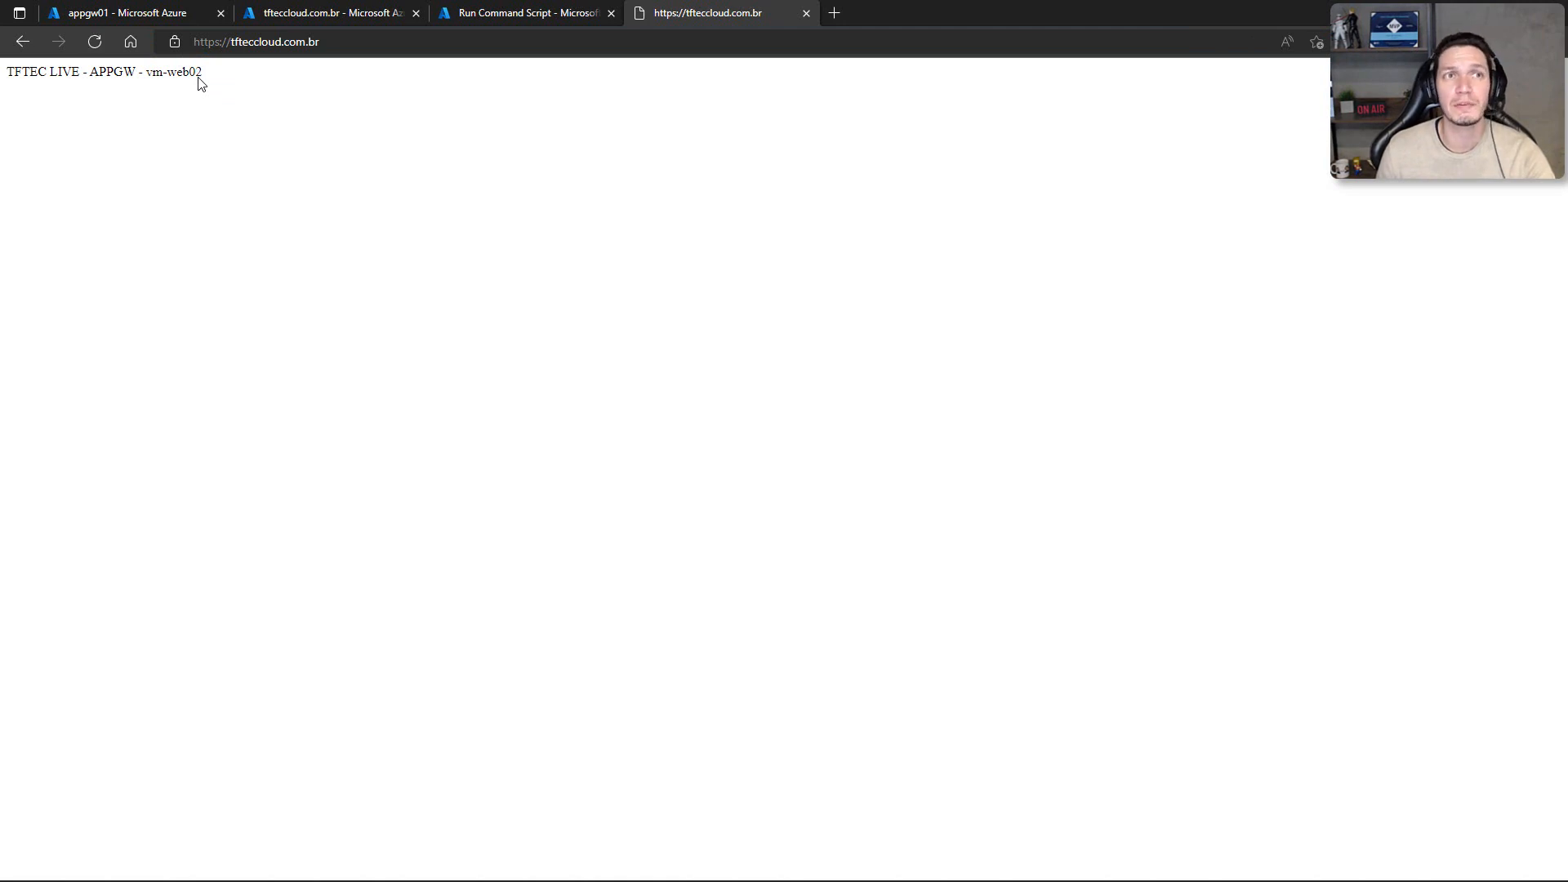
key(F5)
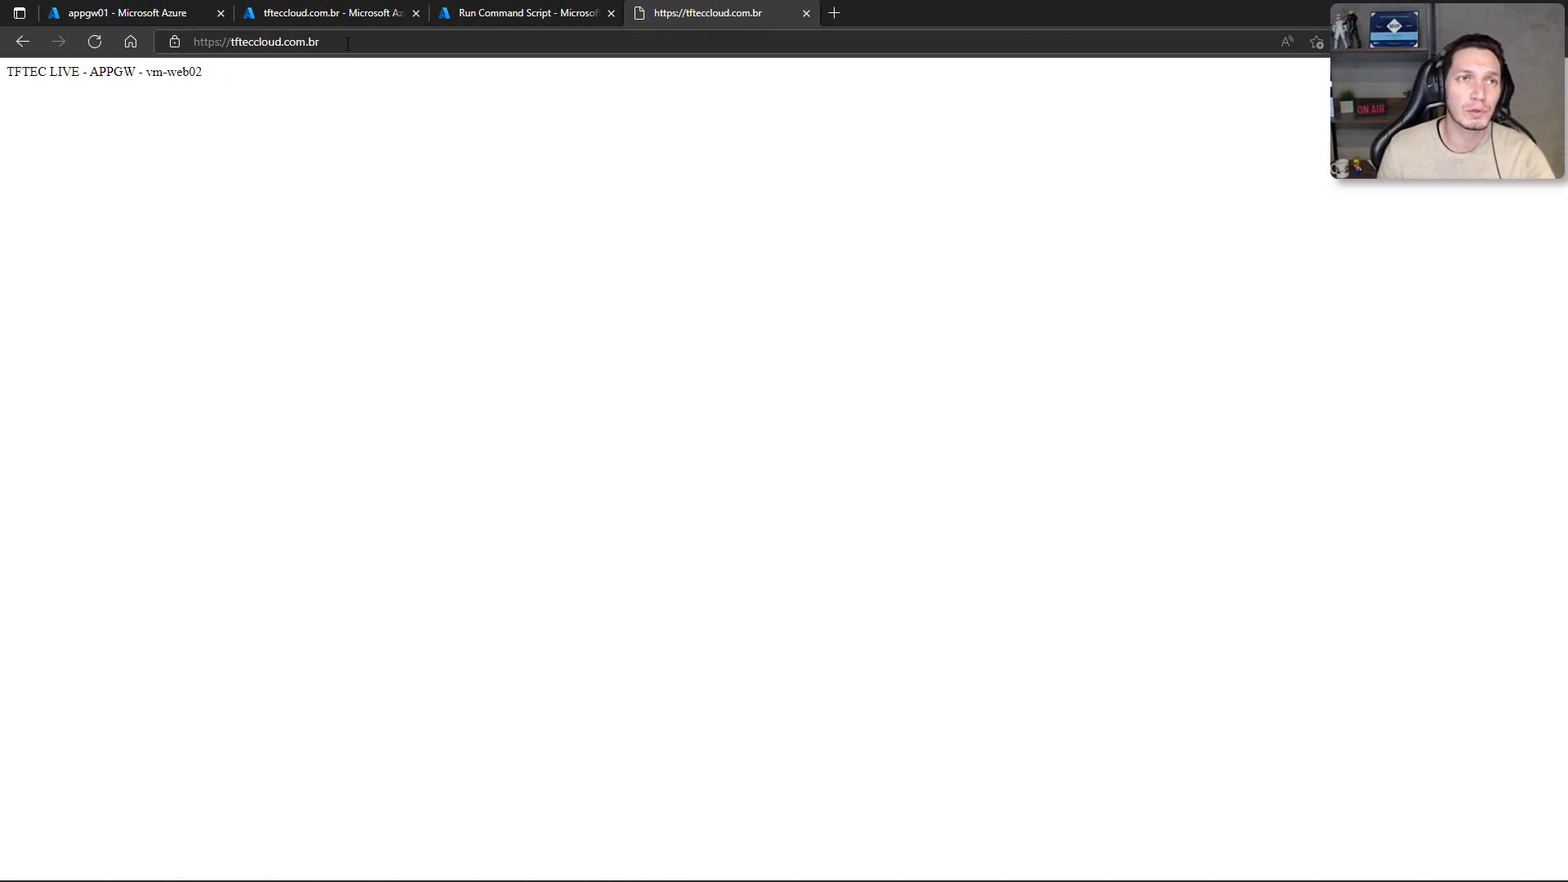
Step: Examine the connection security of tfteccloud.com.br and its certificate's subject, issuer and validity, and close the certificate window
drag(348, 43, 203, 42)
click(194, 98)
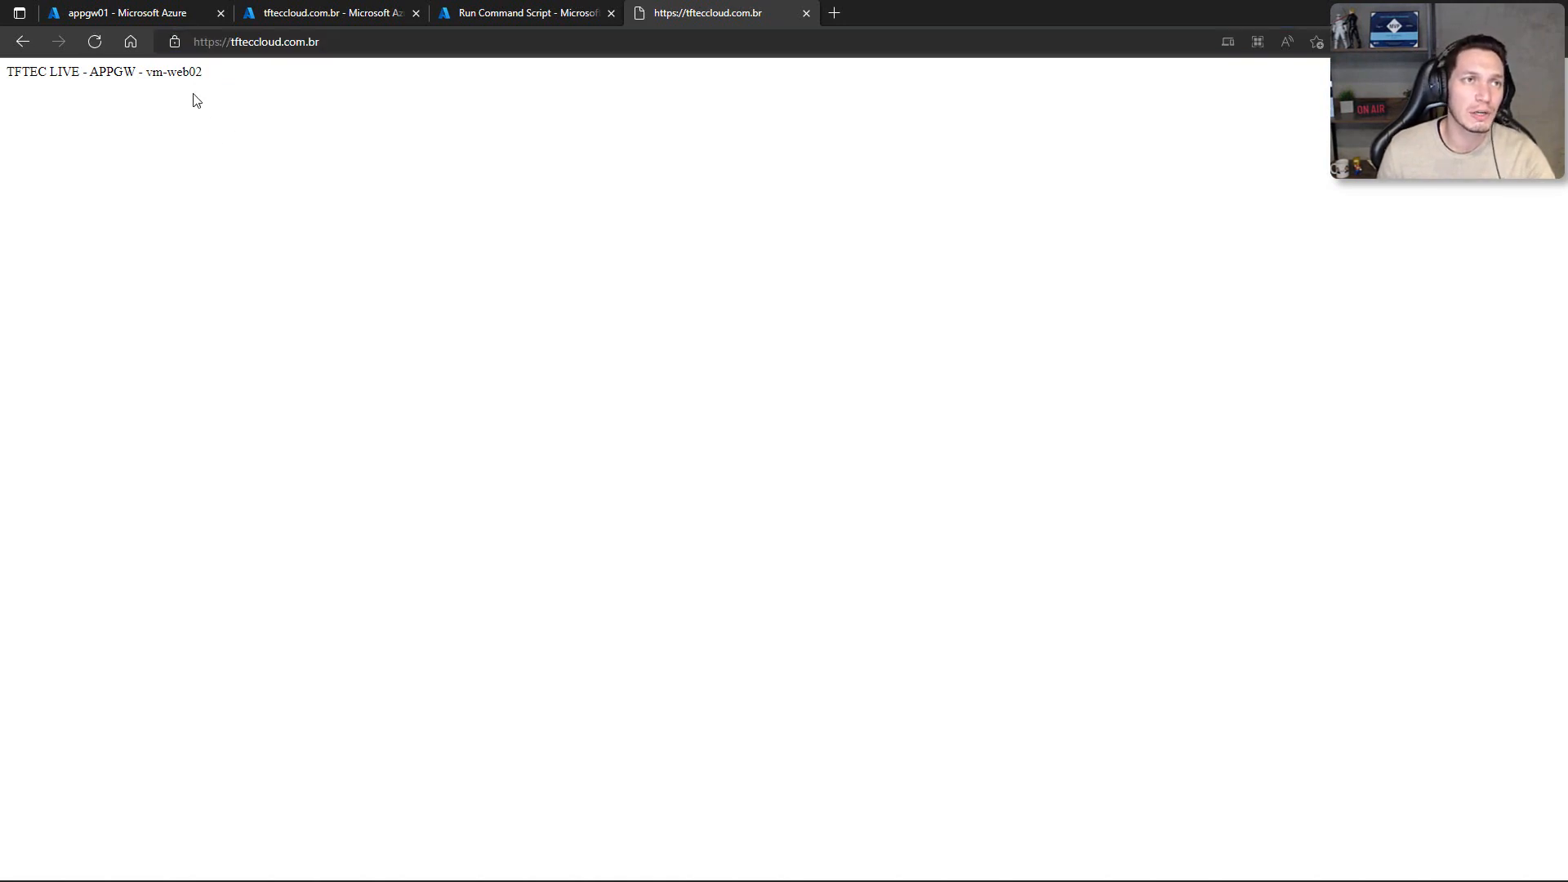
click(174, 42)
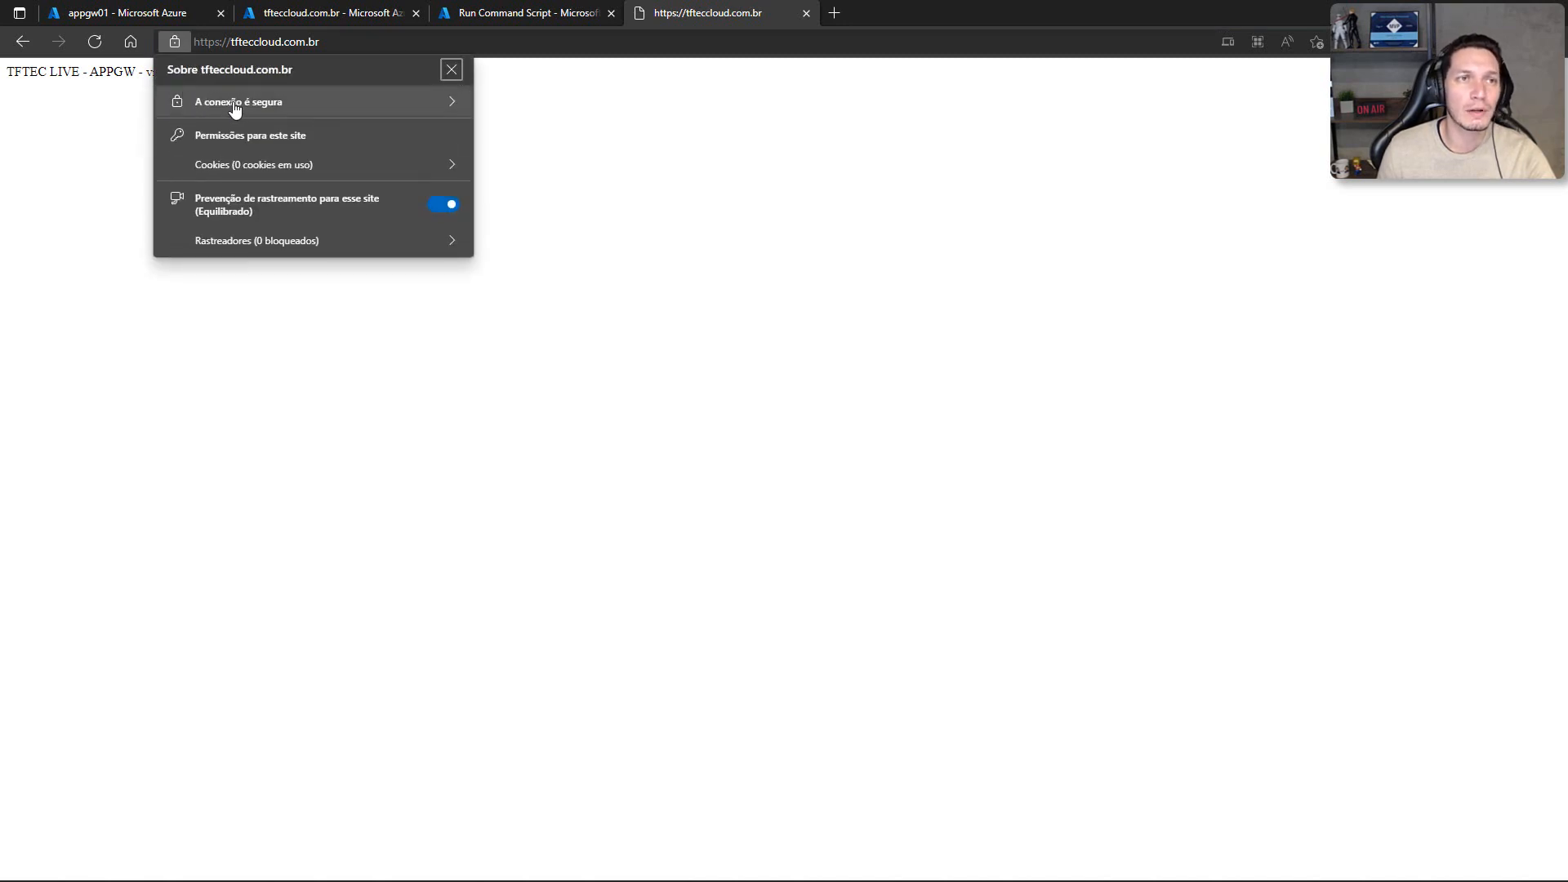
click(232, 104)
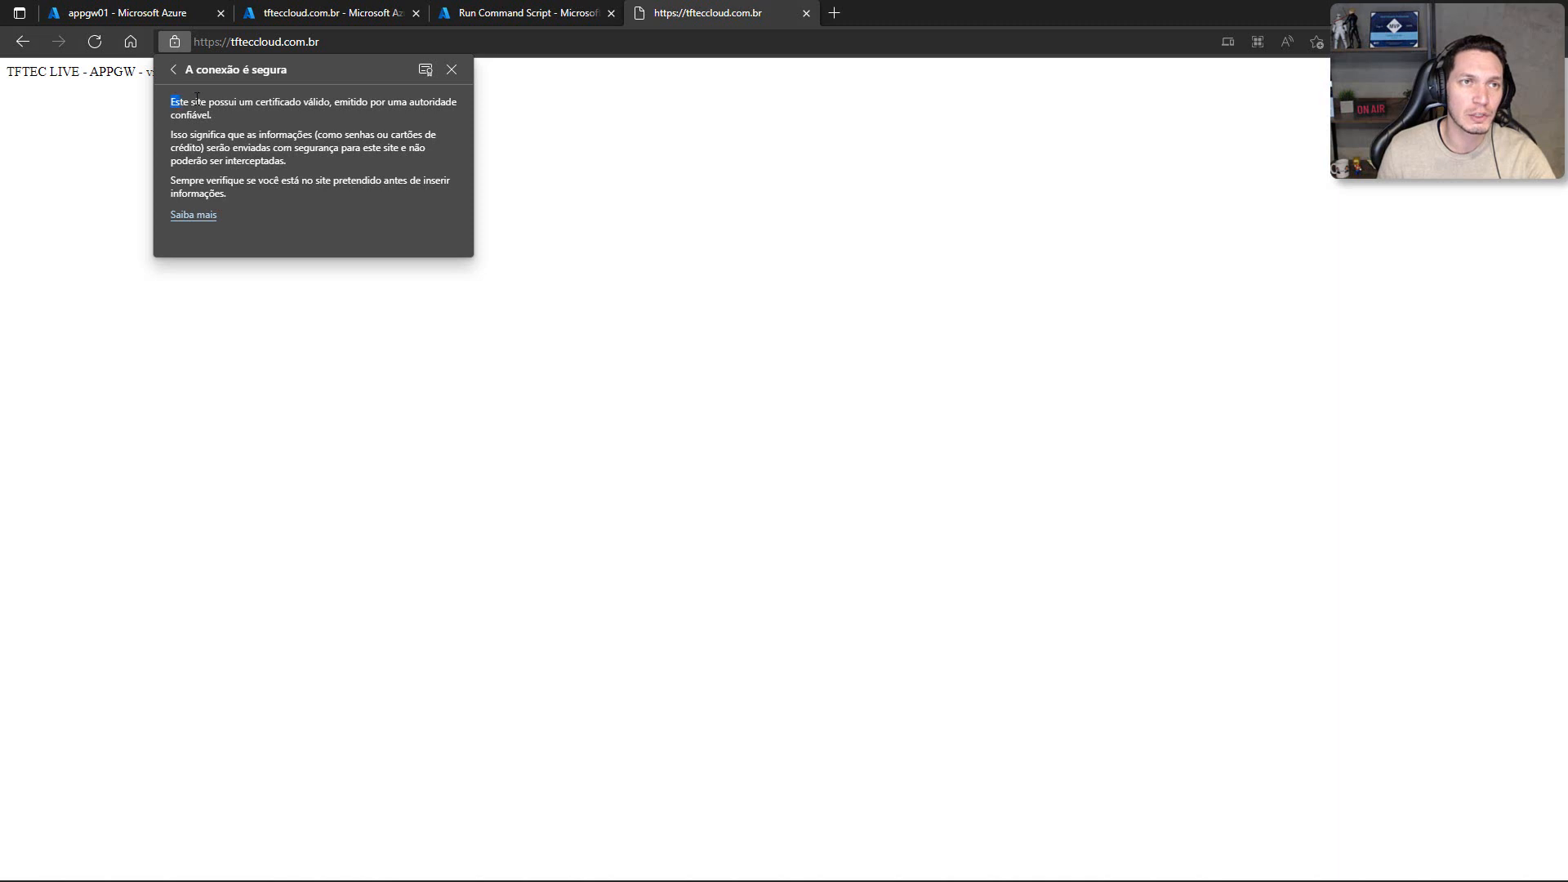
drag(197, 98, 251, 119)
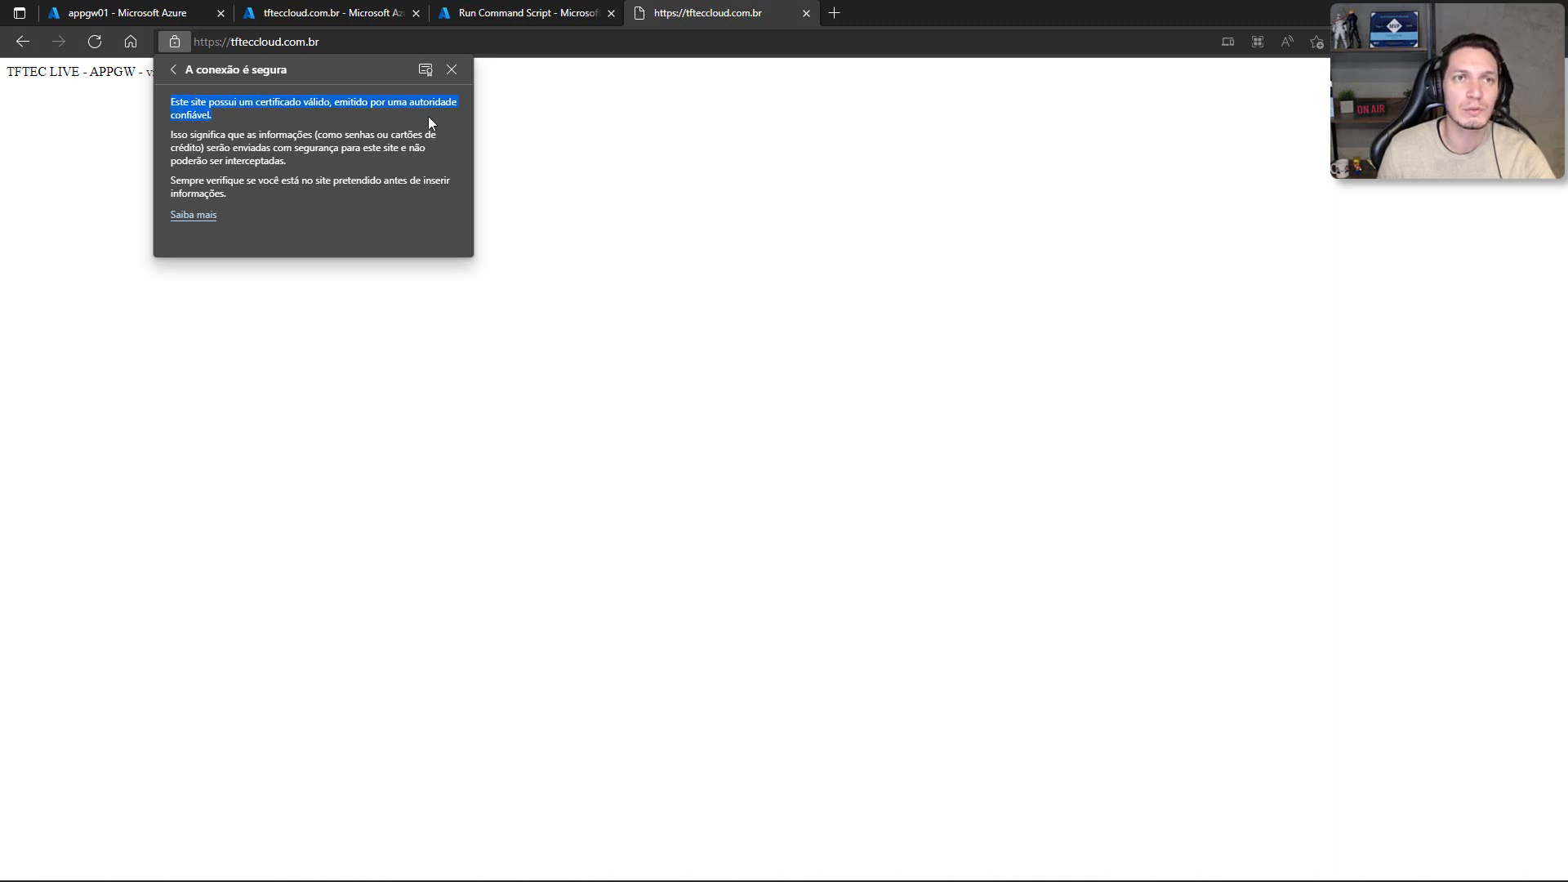
click(425, 72)
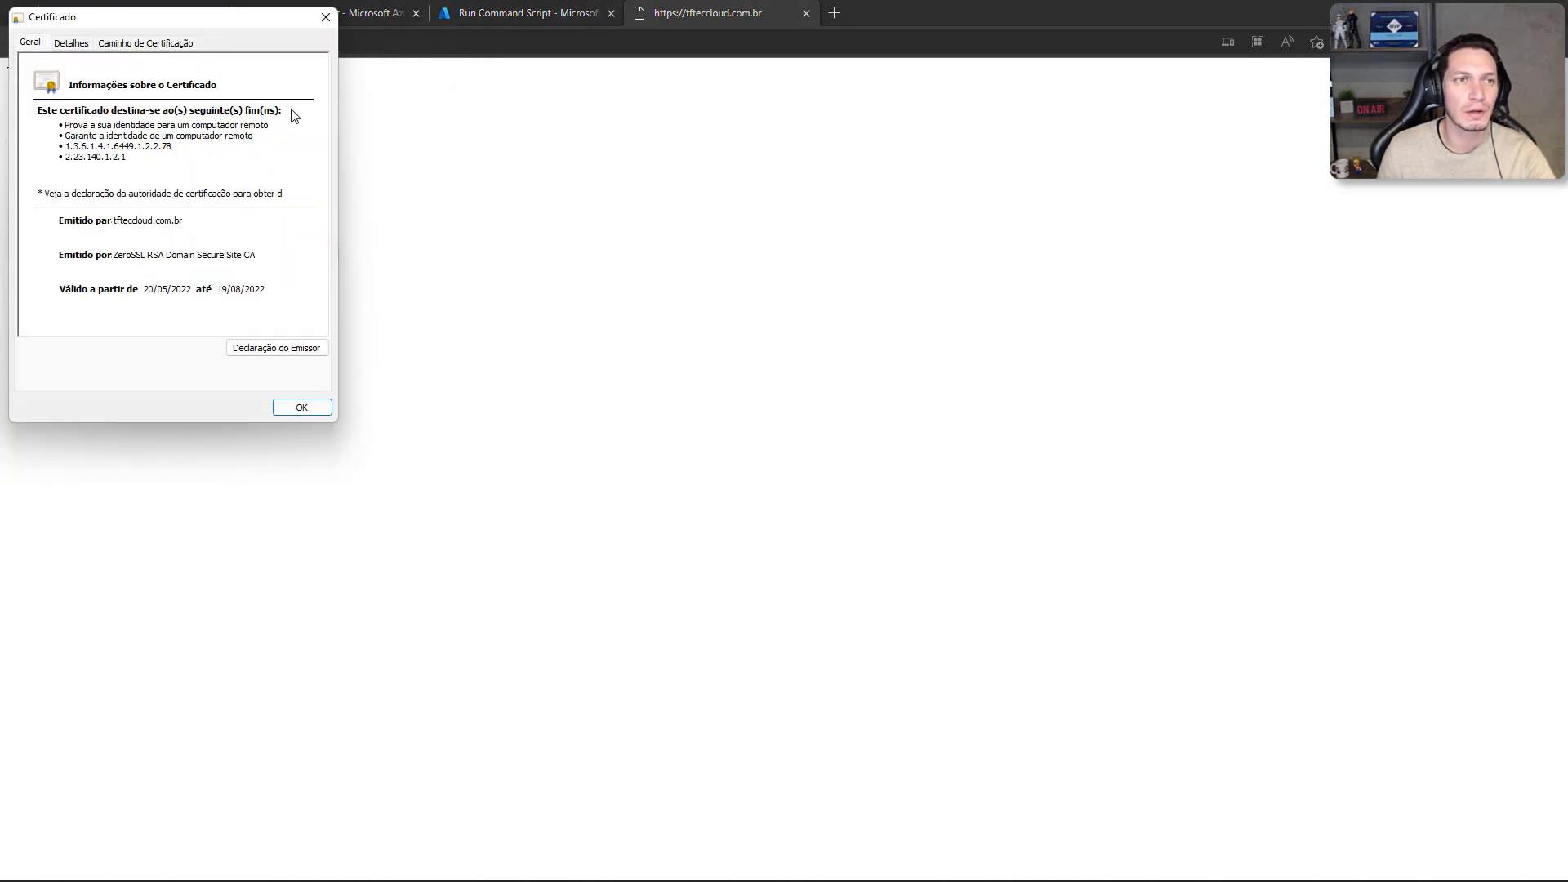
click(293, 413)
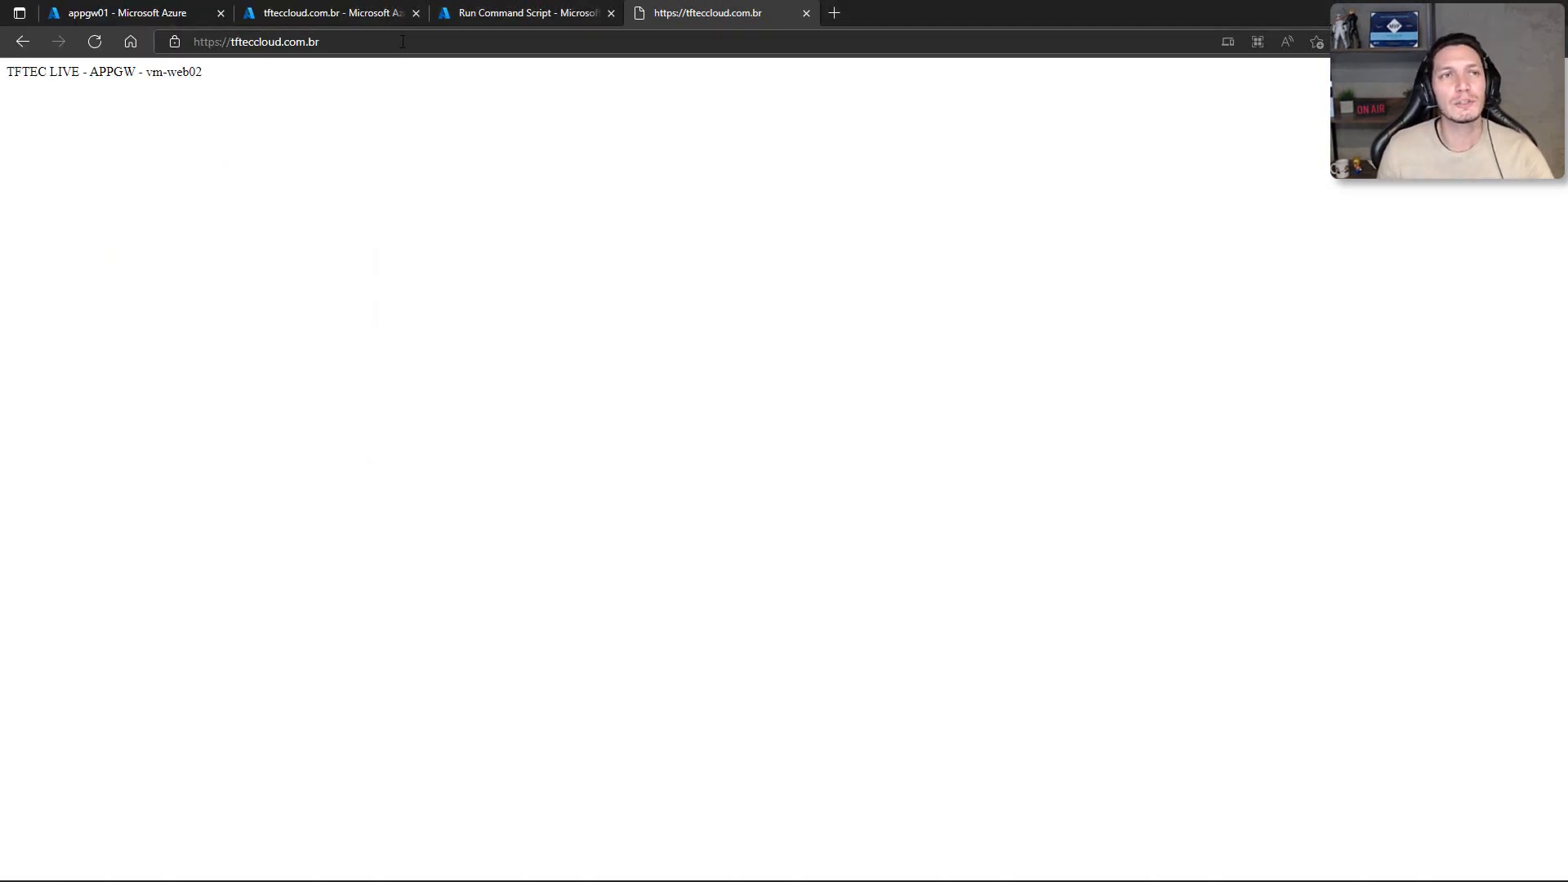
Step: Open tfteccloud.com.br in a new browser tab to check which web server answers
click(279, 47)
click(347, 44)
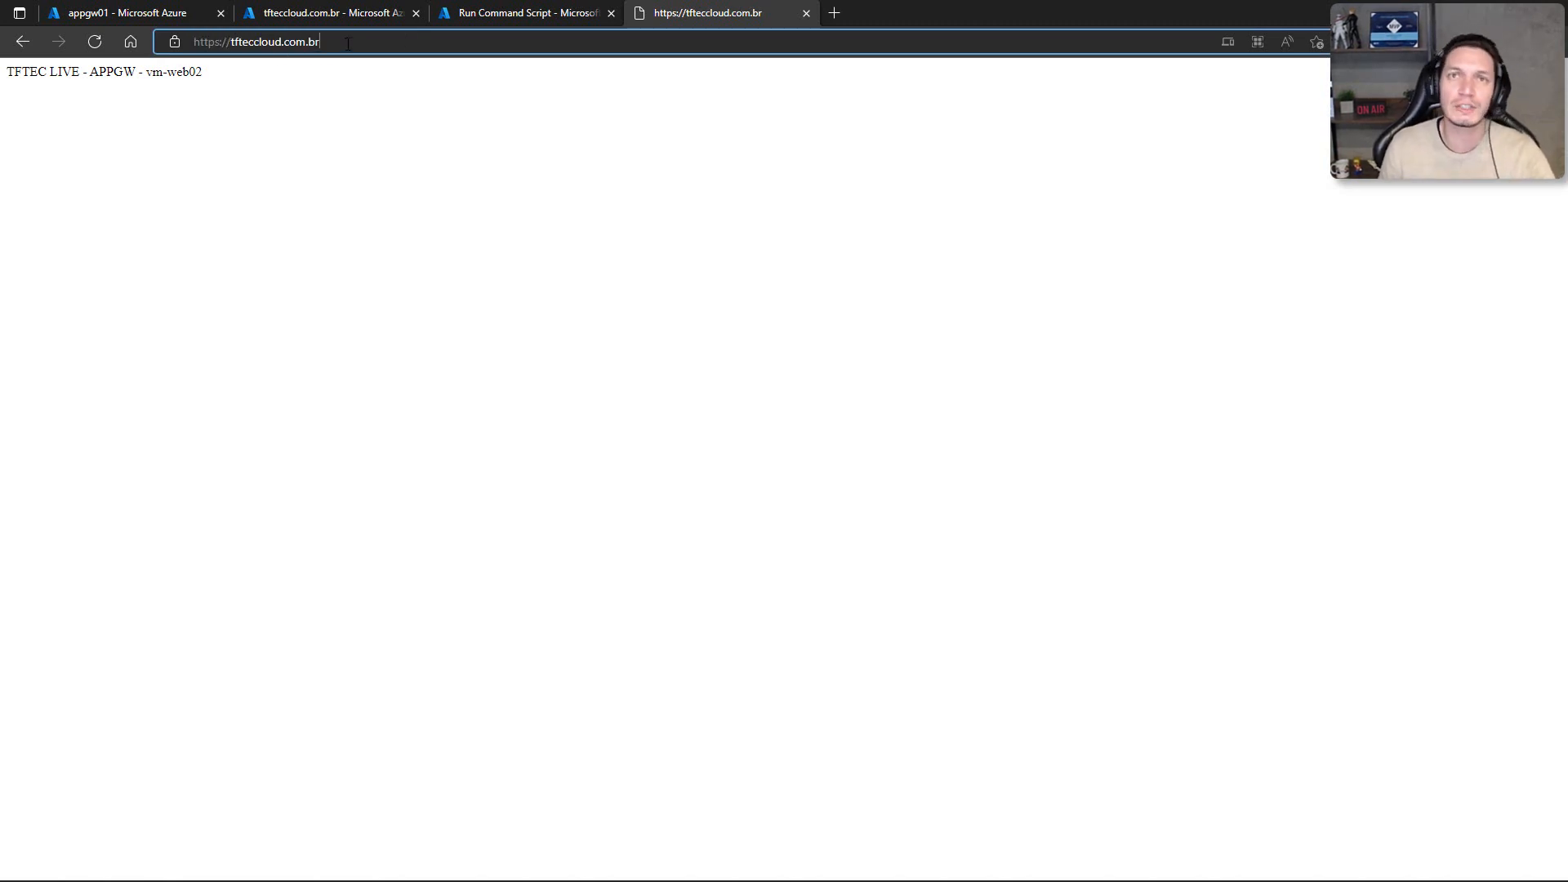
click(835, 13)
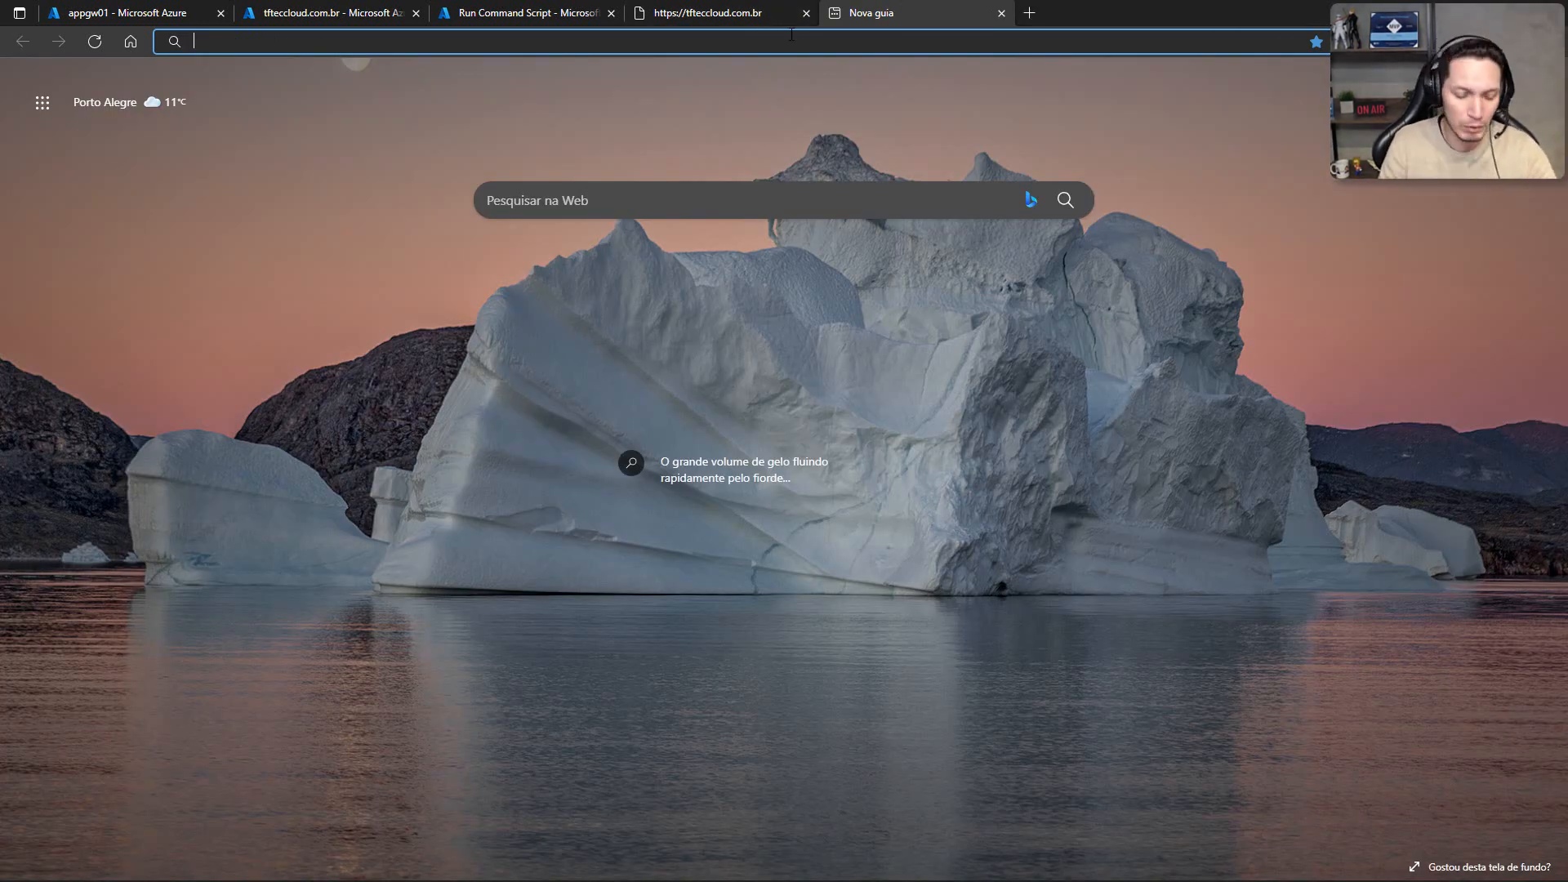
text(tftecclou)
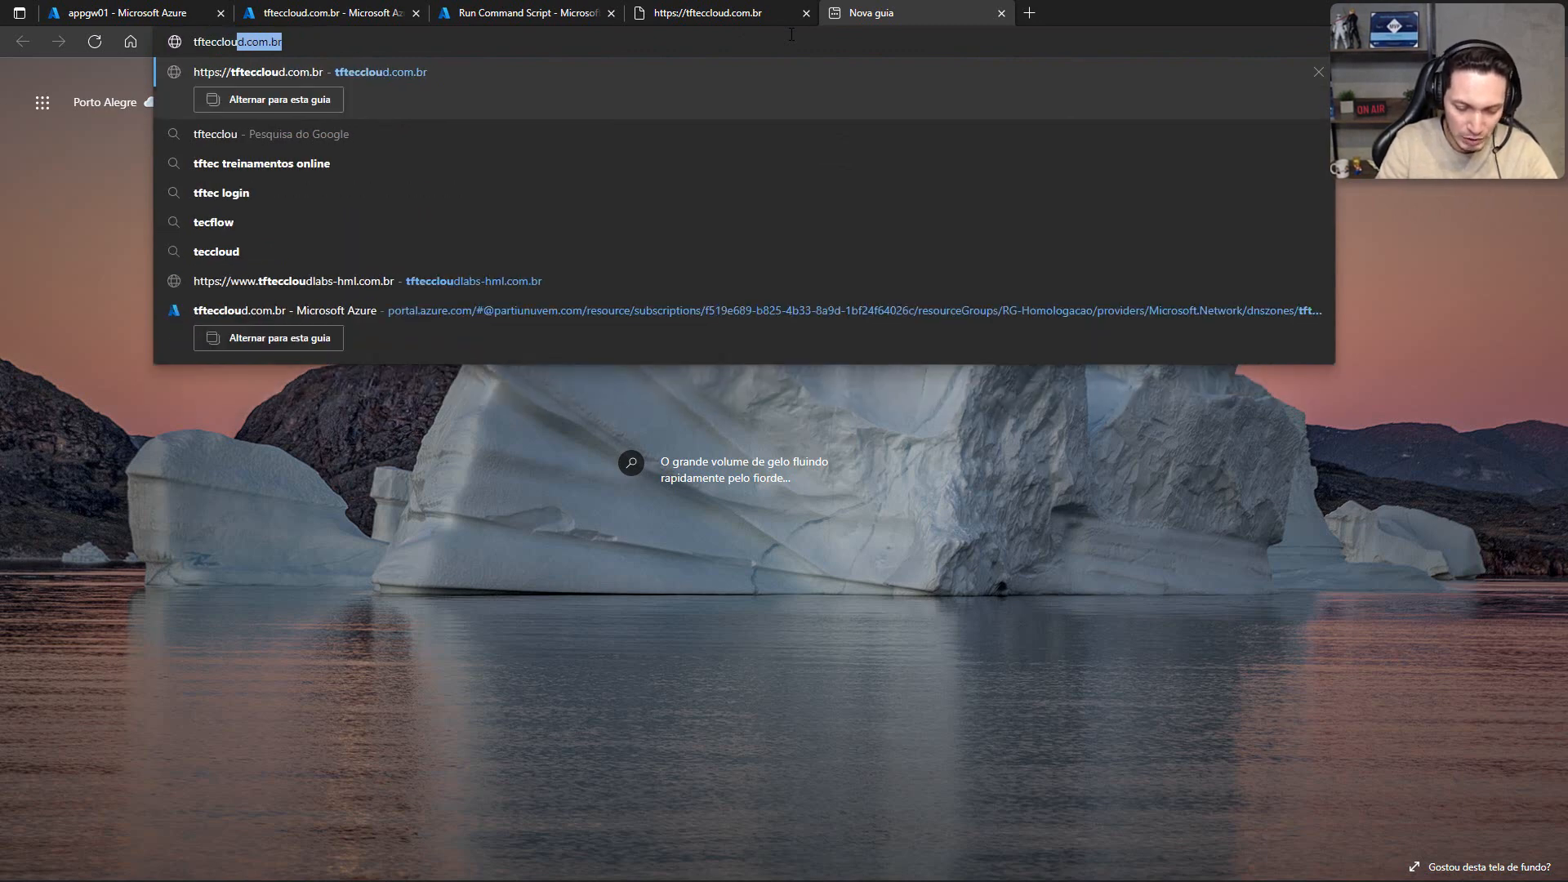
text(d.com.br)
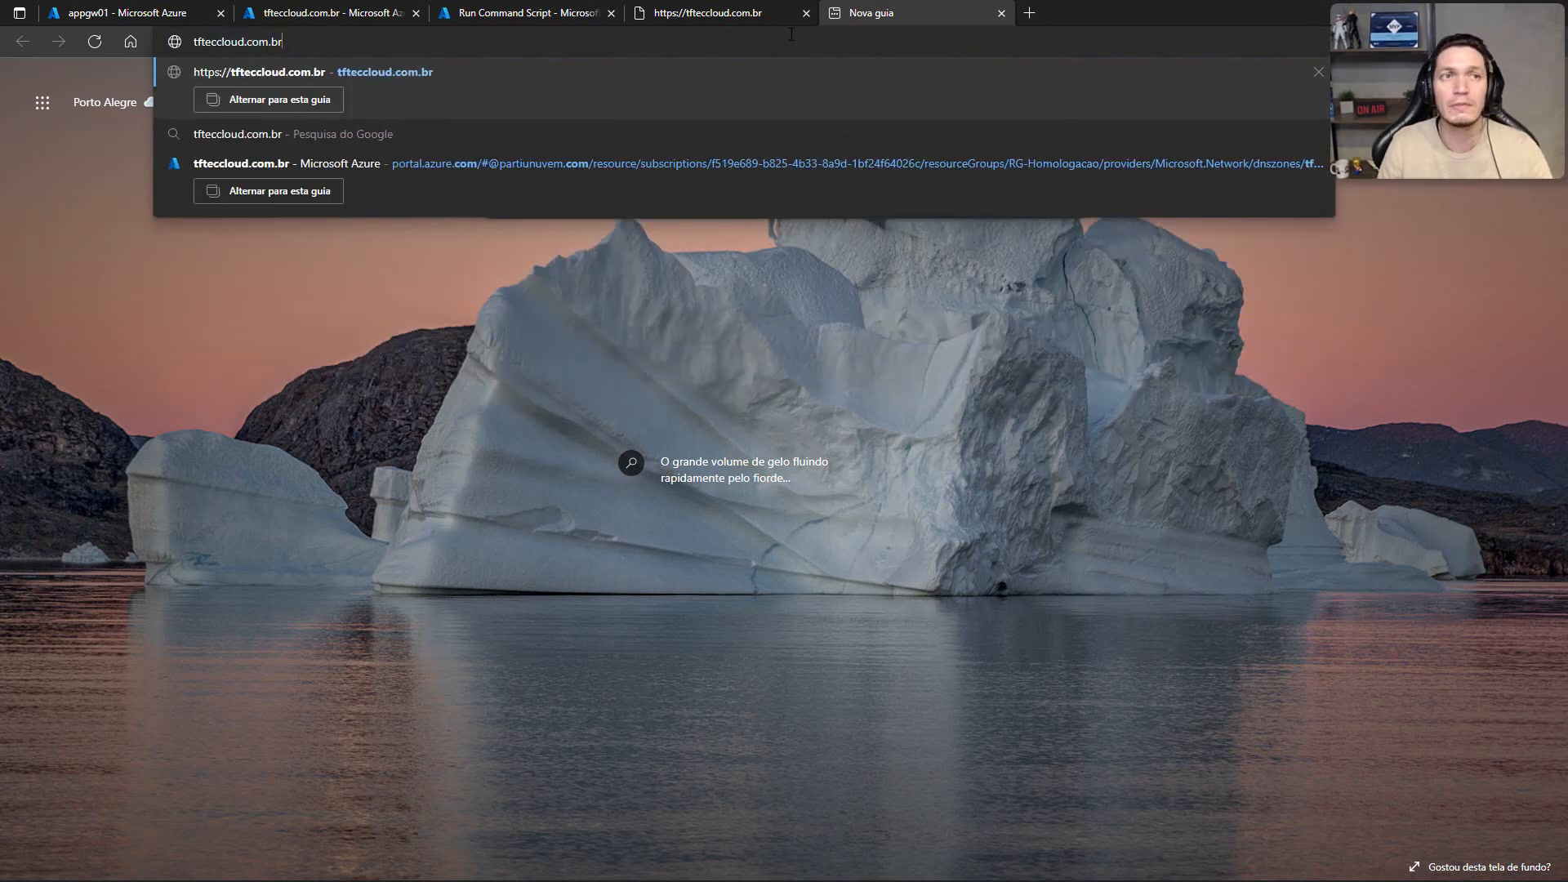
key(Return)
click(349, 52)
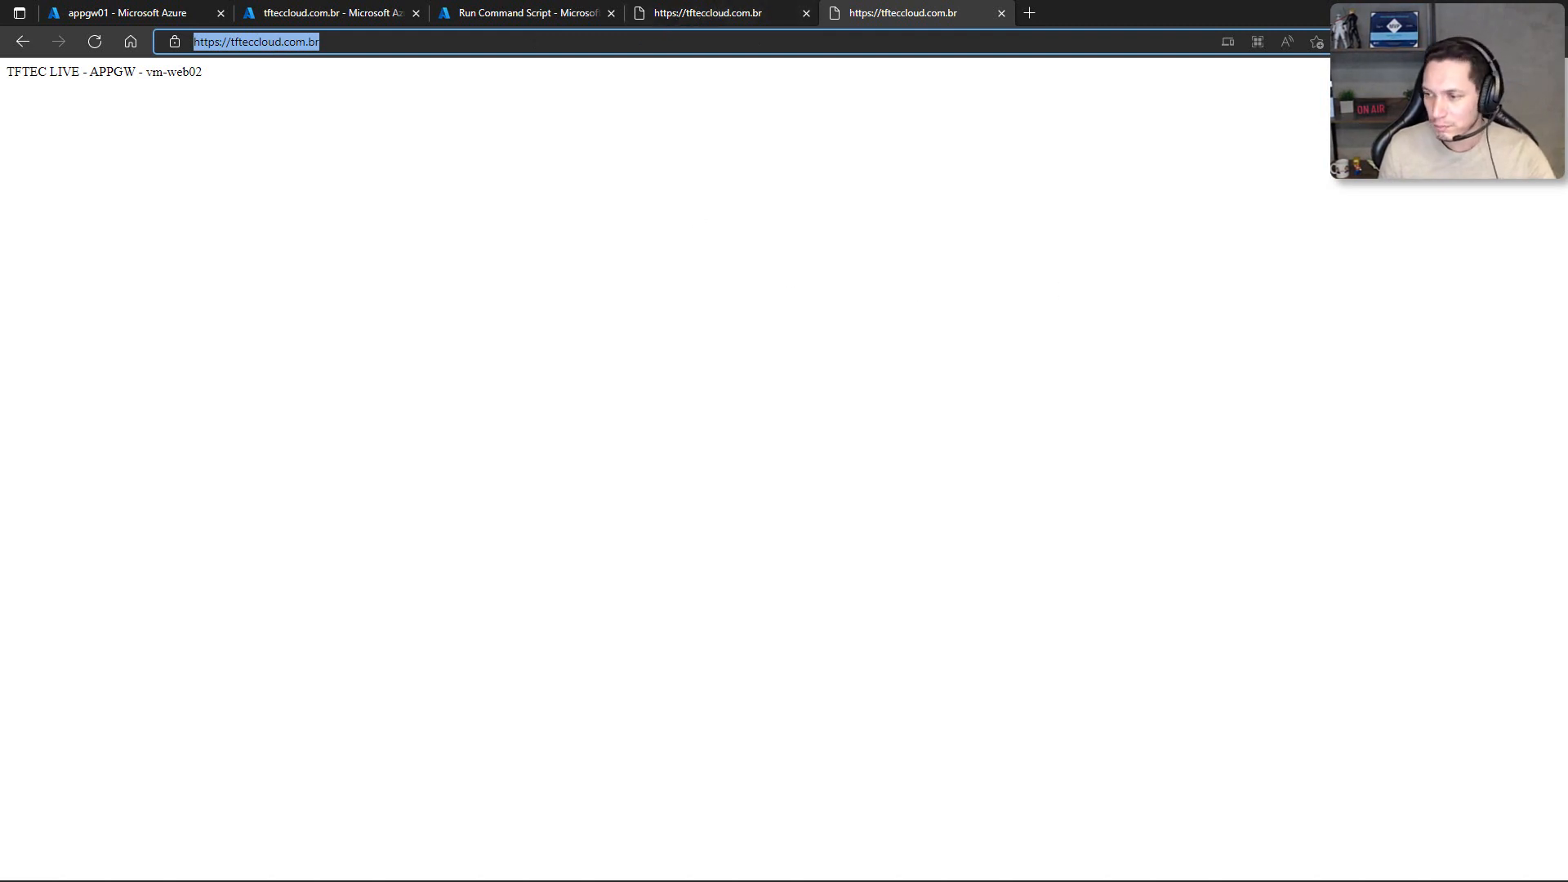
key(alt+Tab)
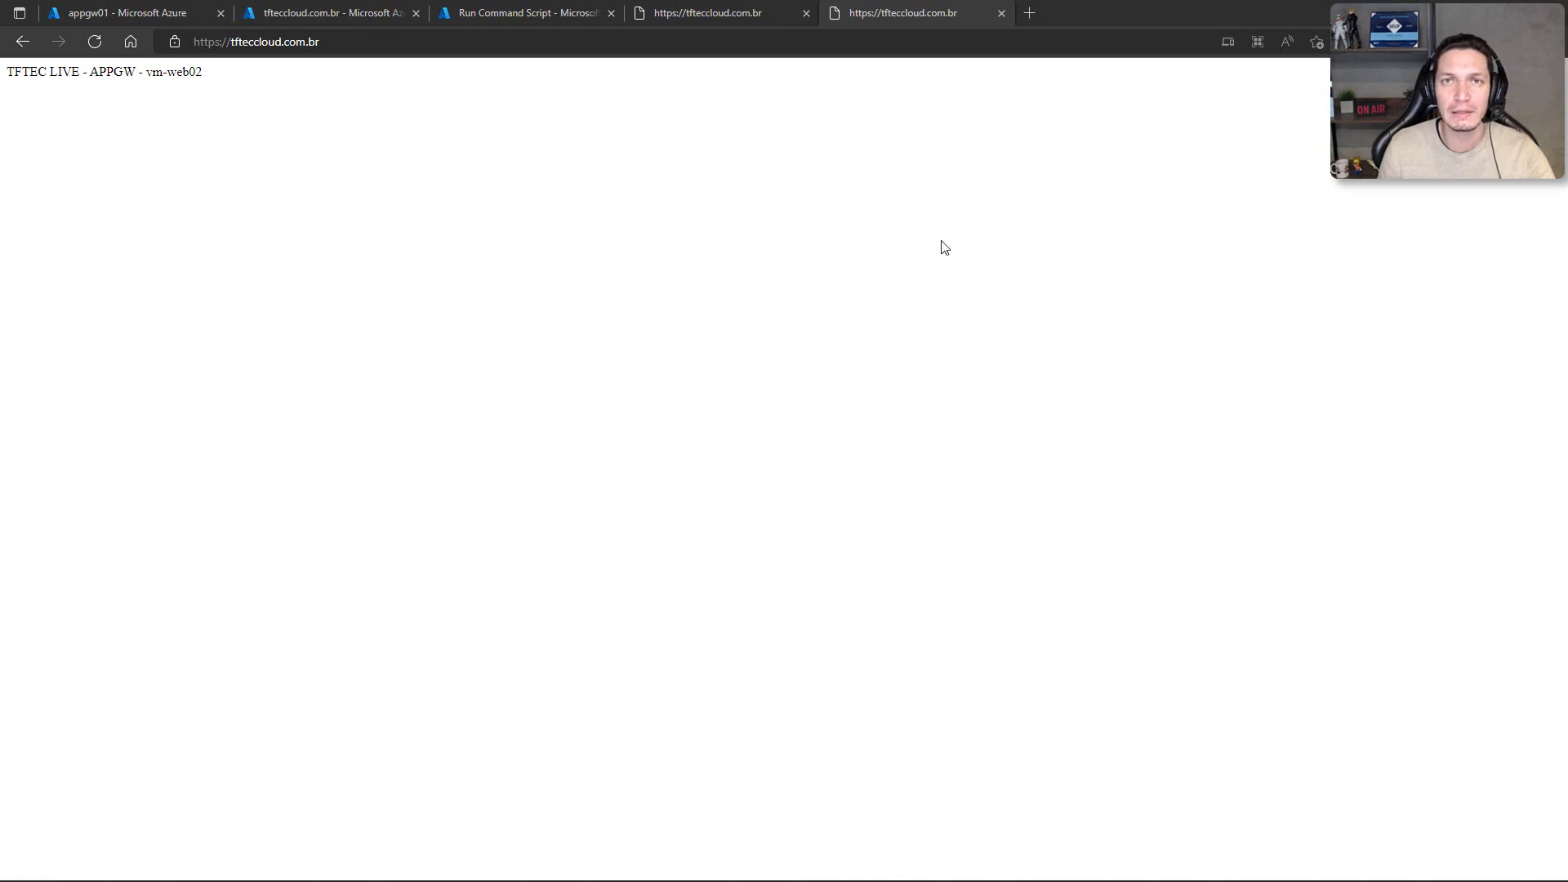
Step: Open tfteccloud.com.br in an InPrivate window and test requesting it over plain HTTP
key(ctrl+shift+n)
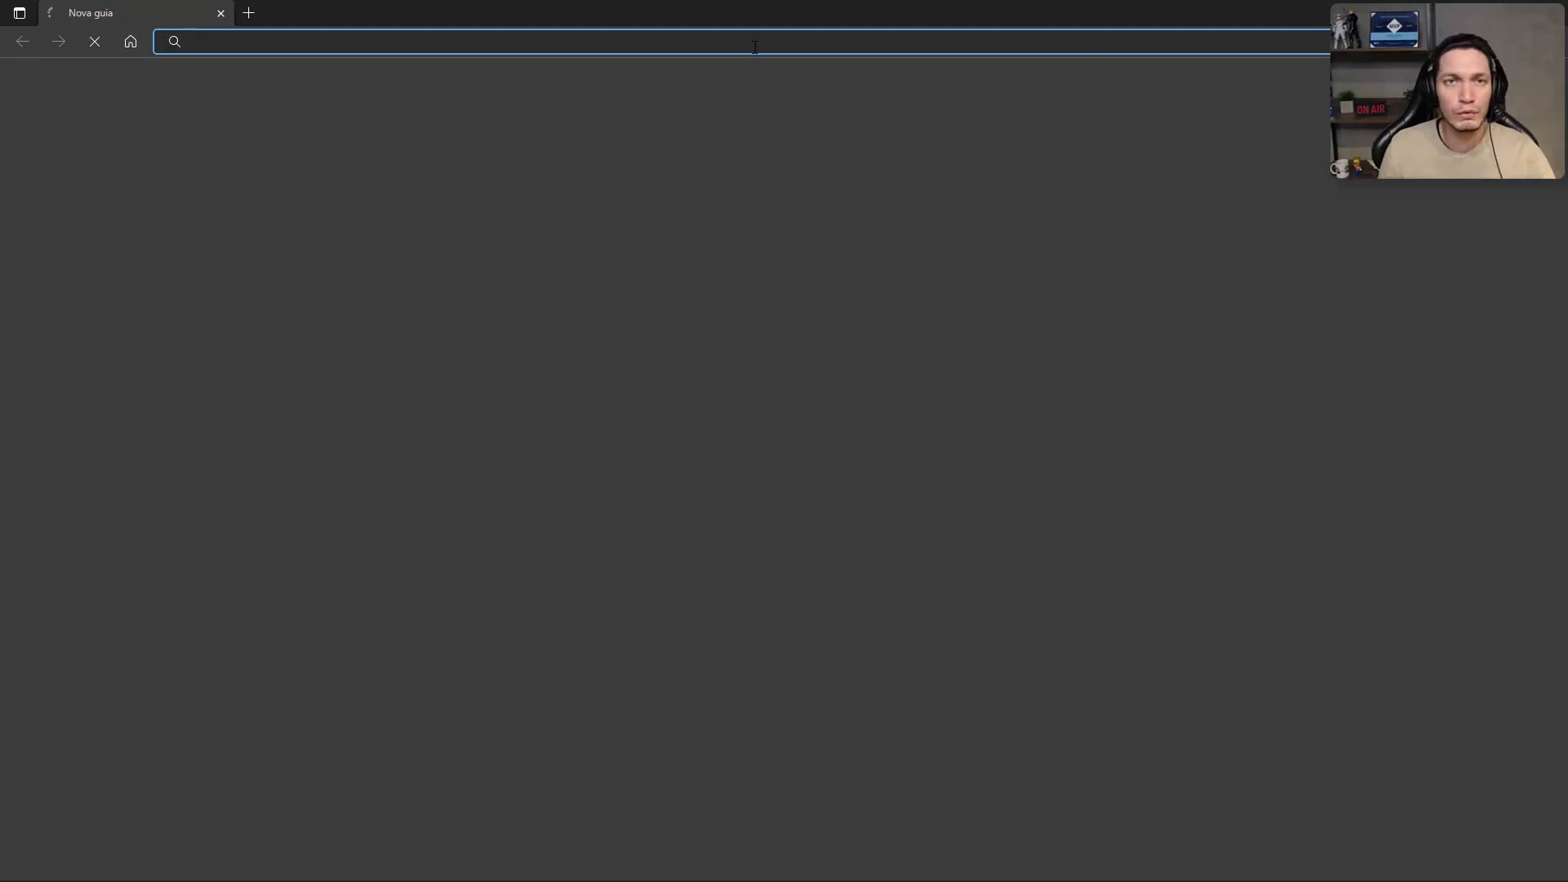
text(tfteccloud)
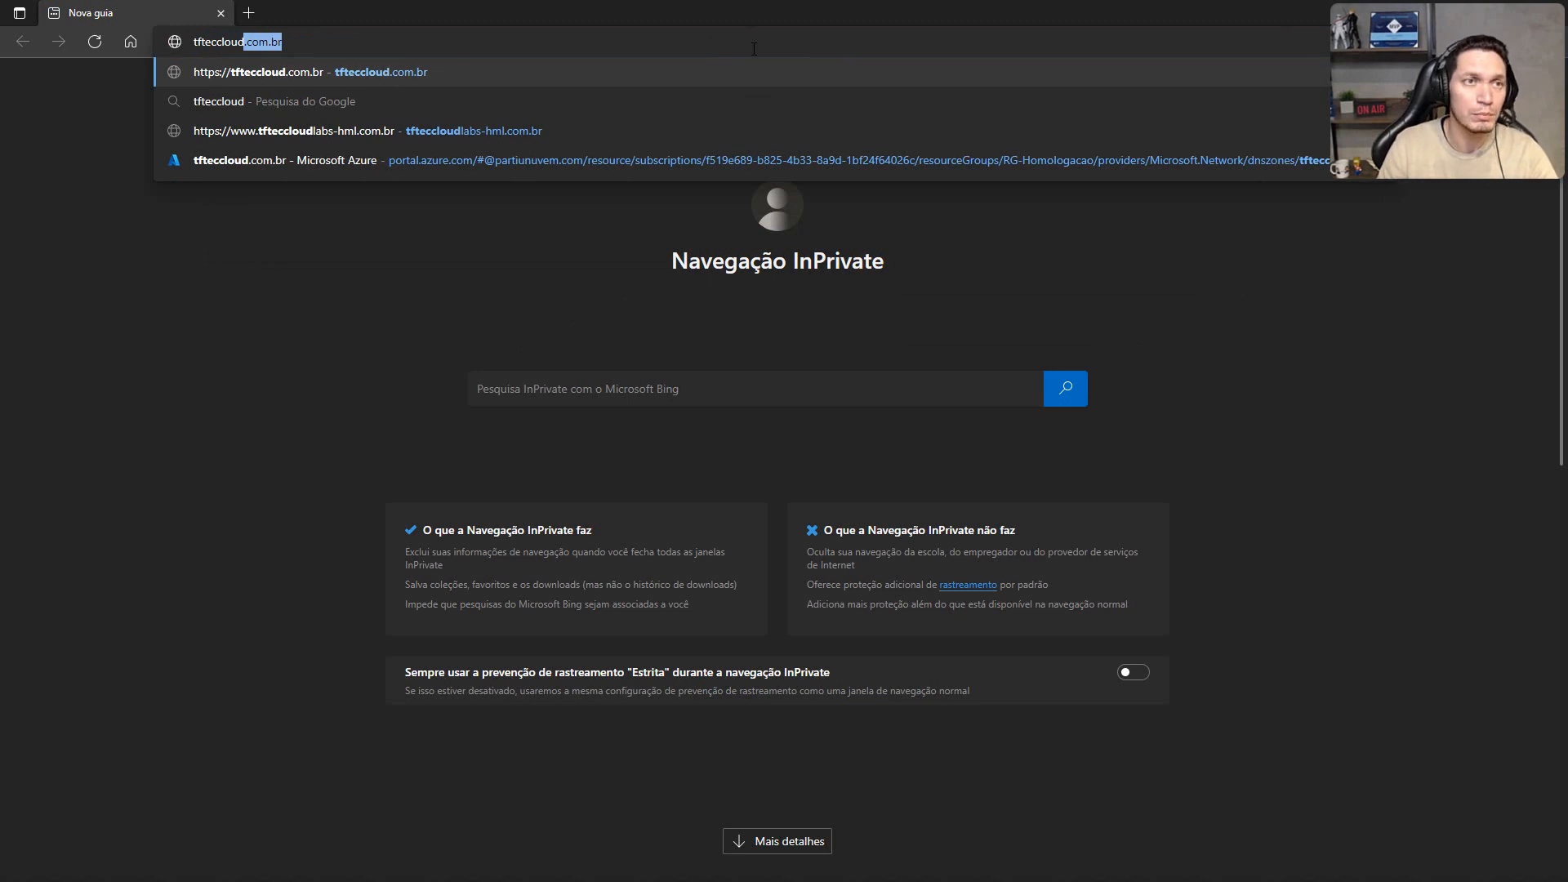
key(Return)
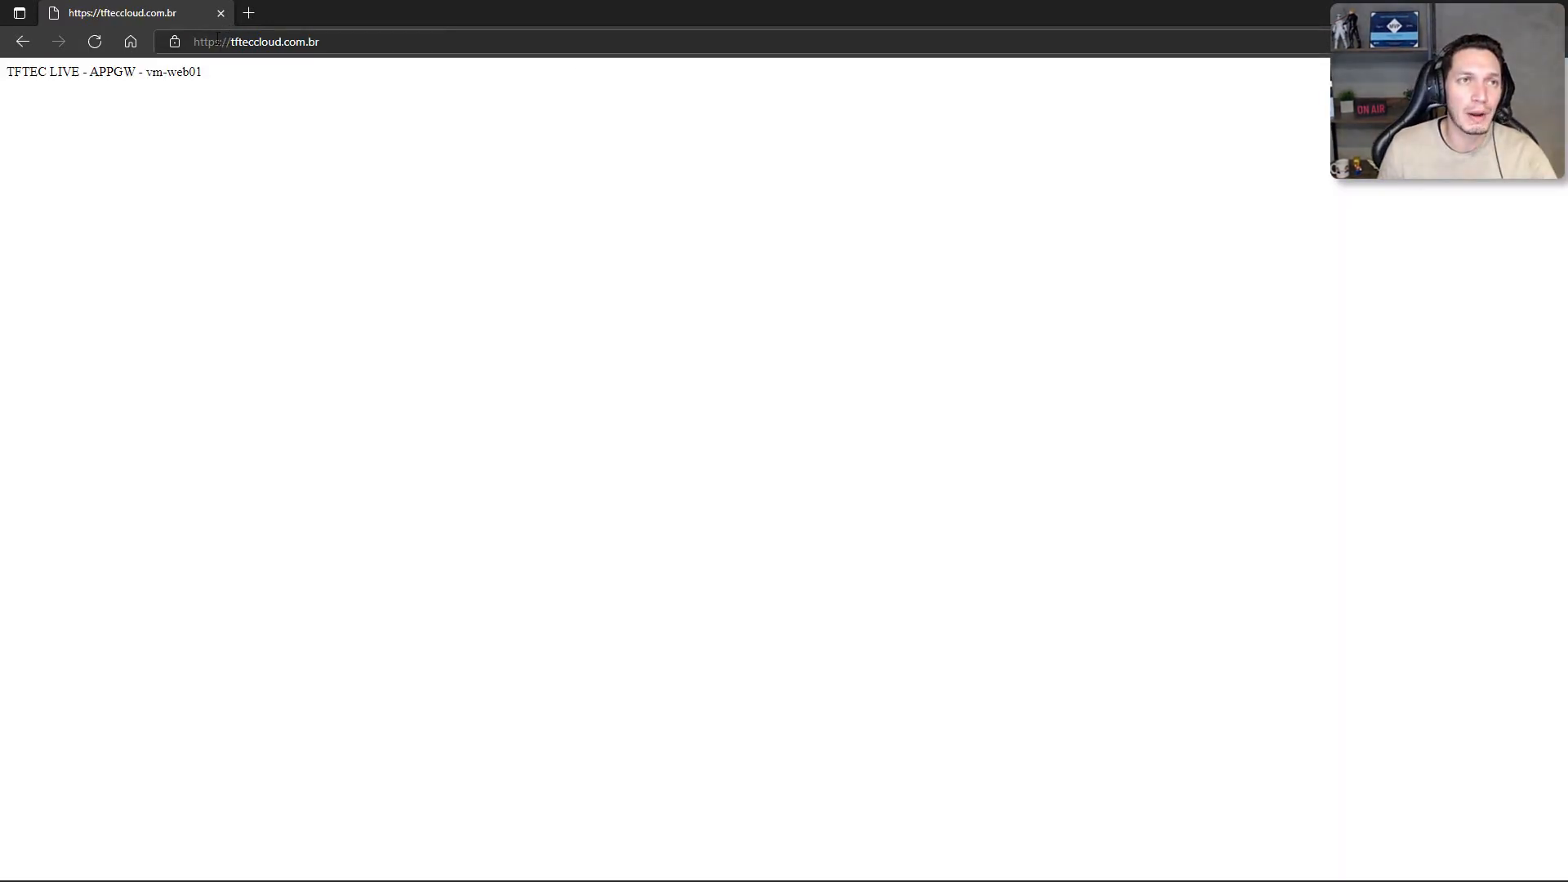
click(217, 37)
key(End)
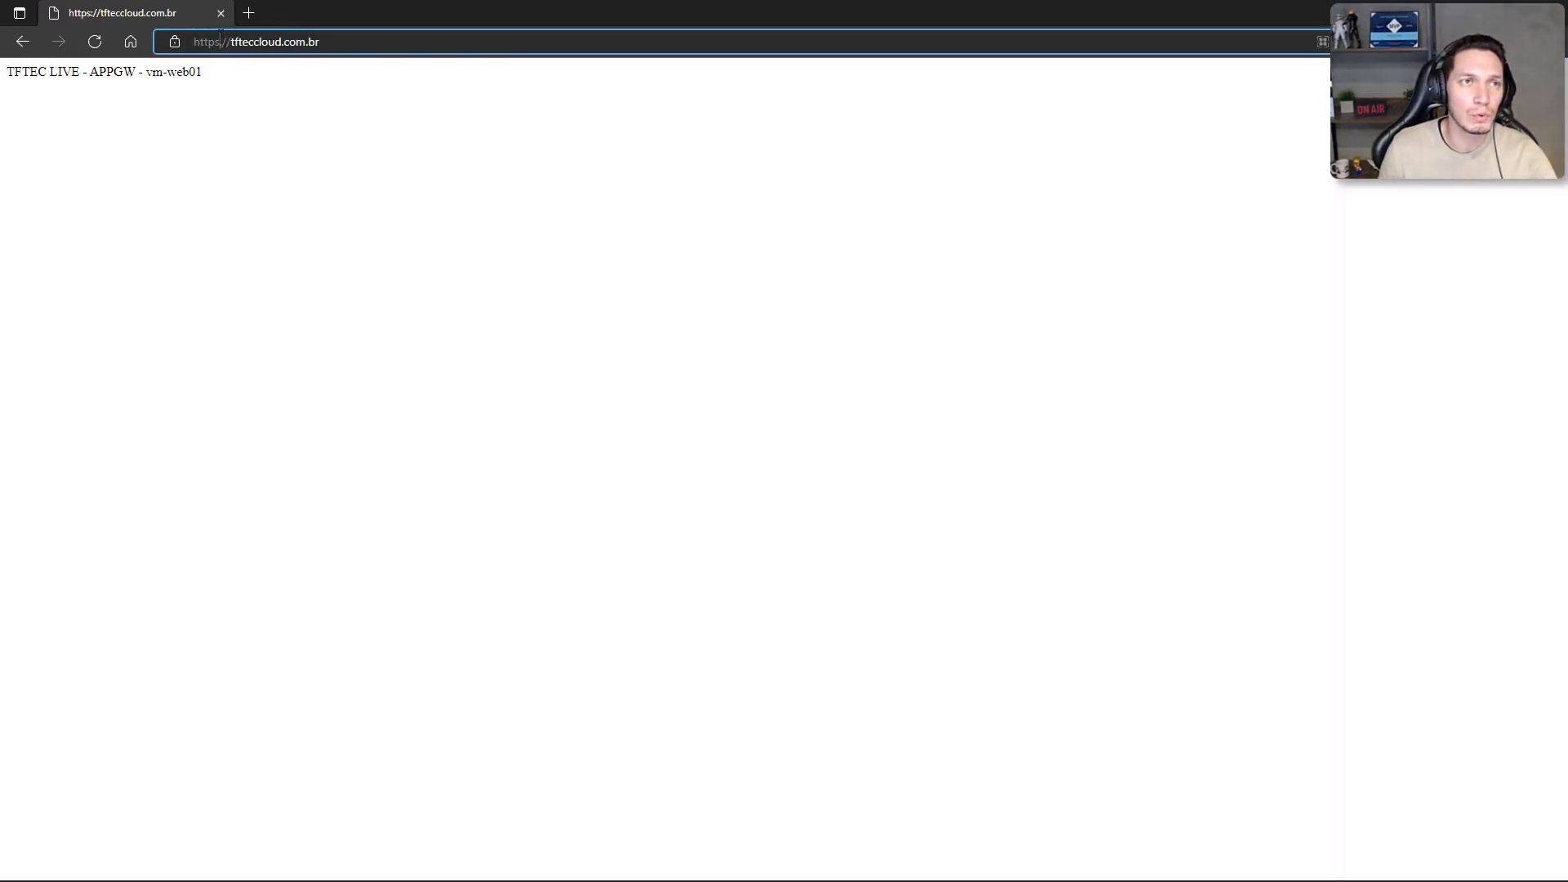
key(Return)
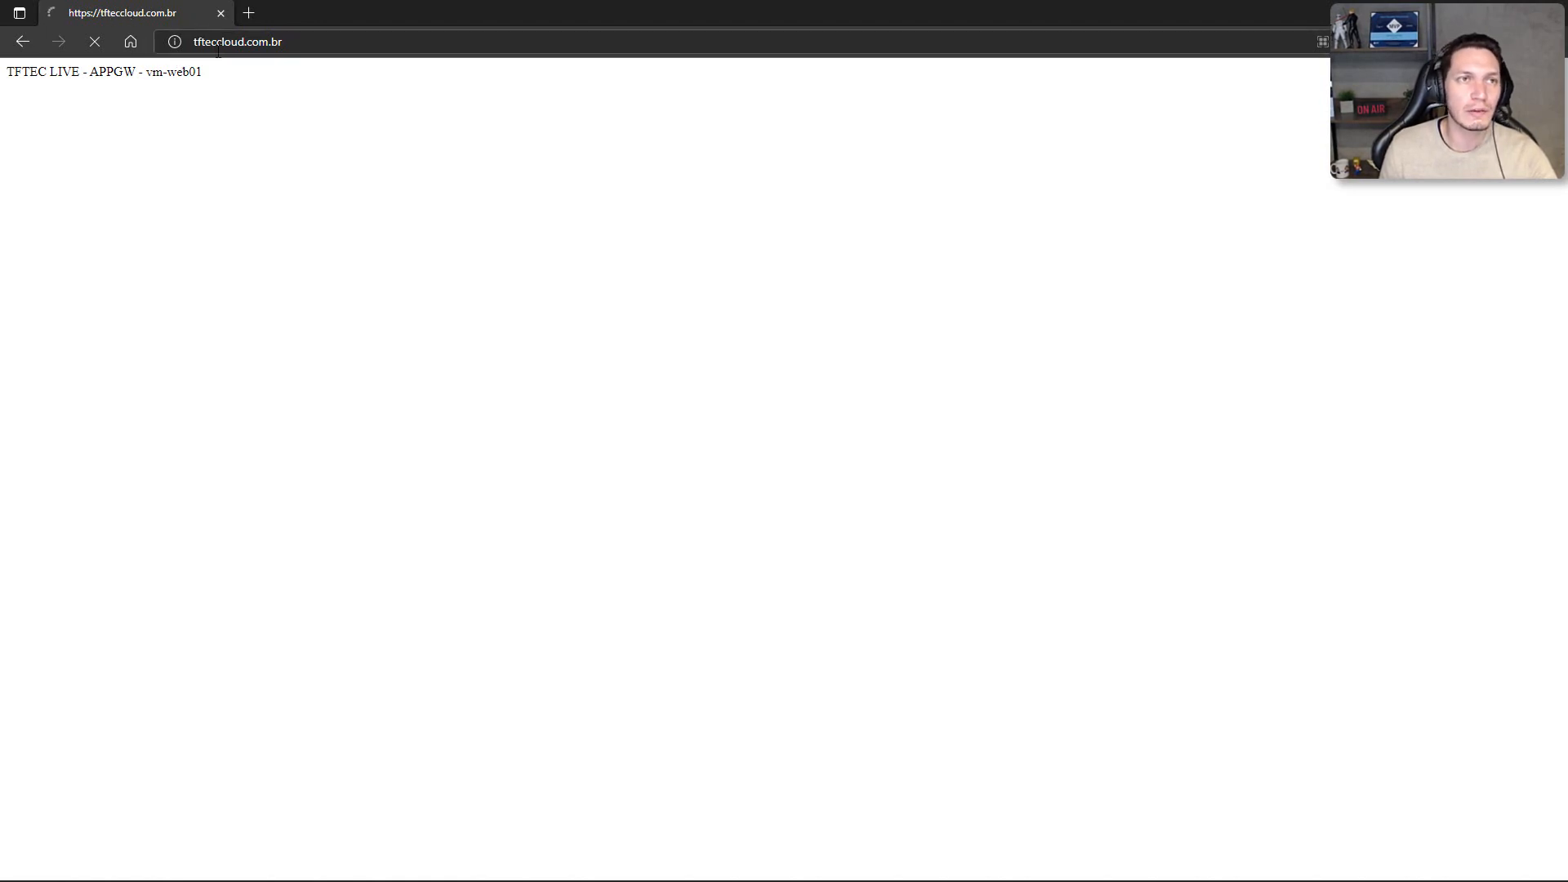
Step: Load tfteccloud.com.br over HTTPS again in the InPrivate window and close that window
click(419, 41)
click(419, 41)
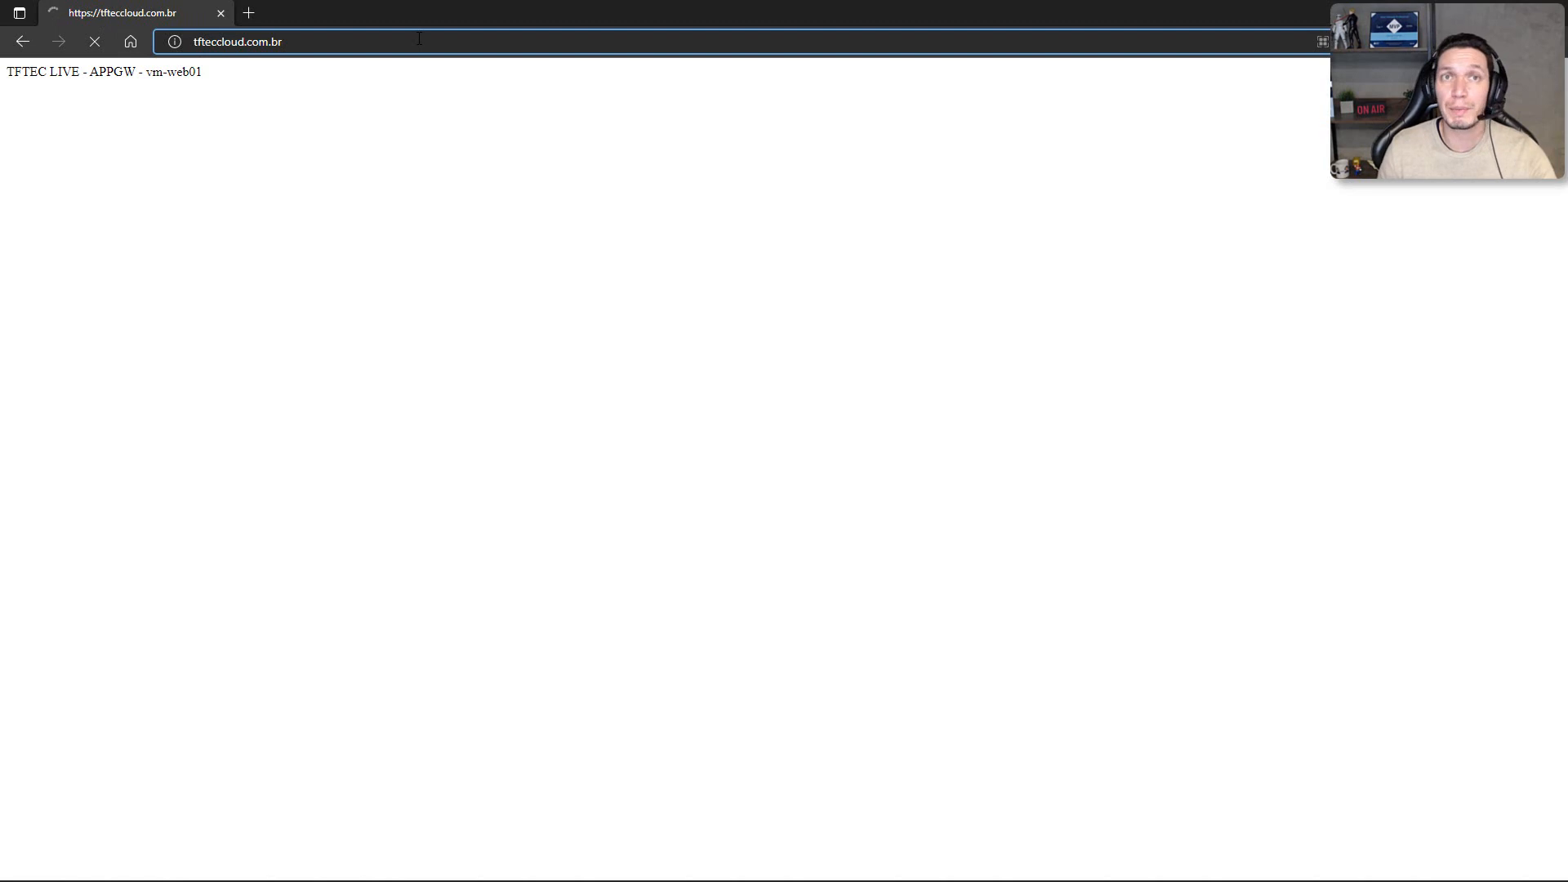
triple_click(419, 39)
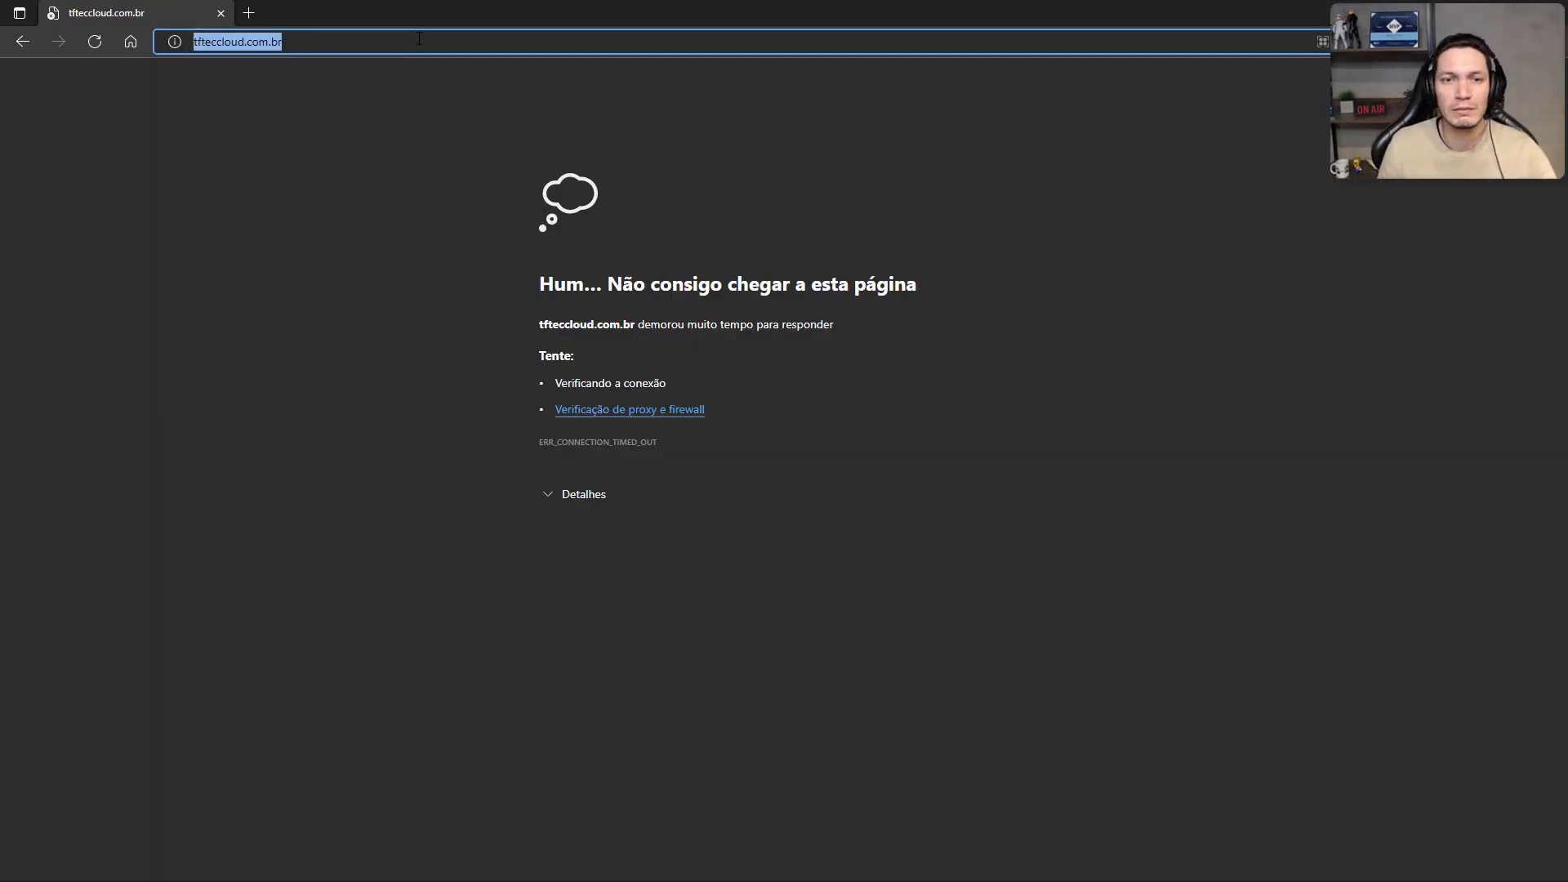
click(314, 39)
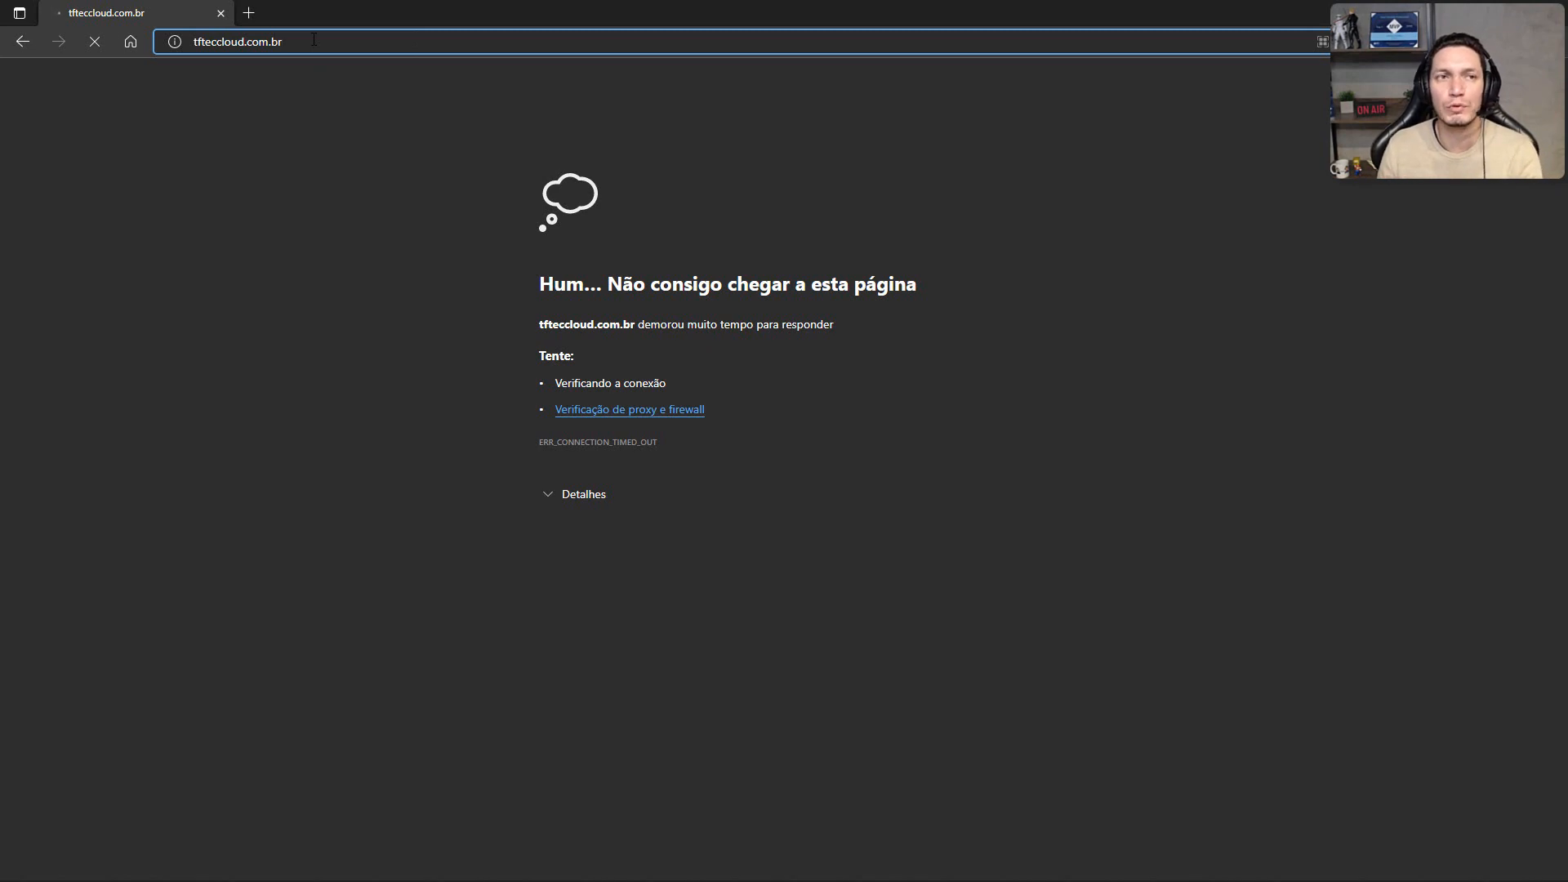
key(Return)
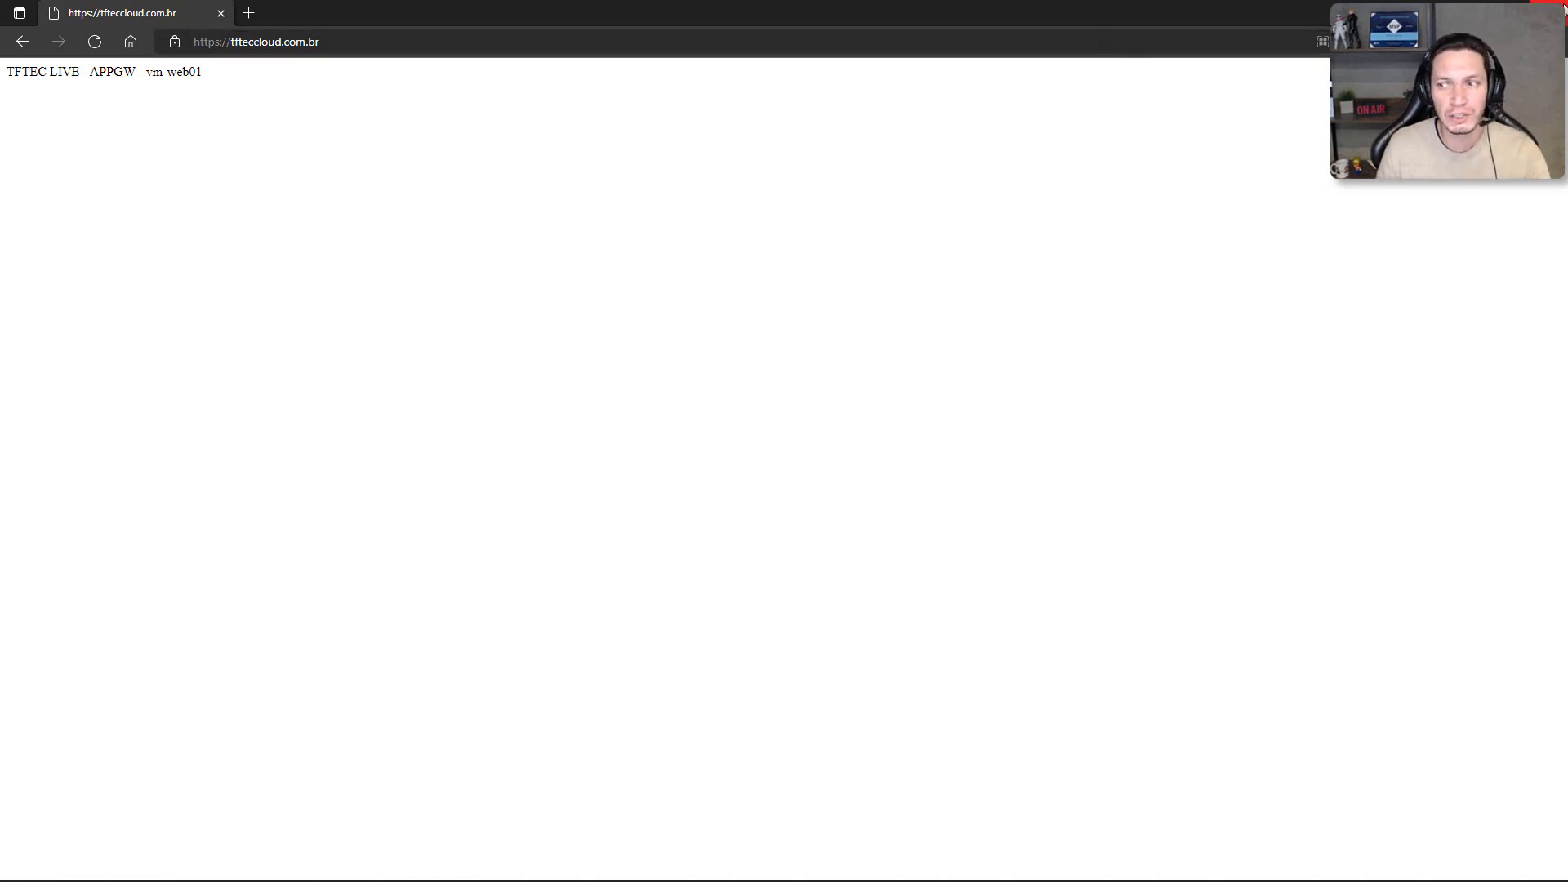
click(1562, 8)
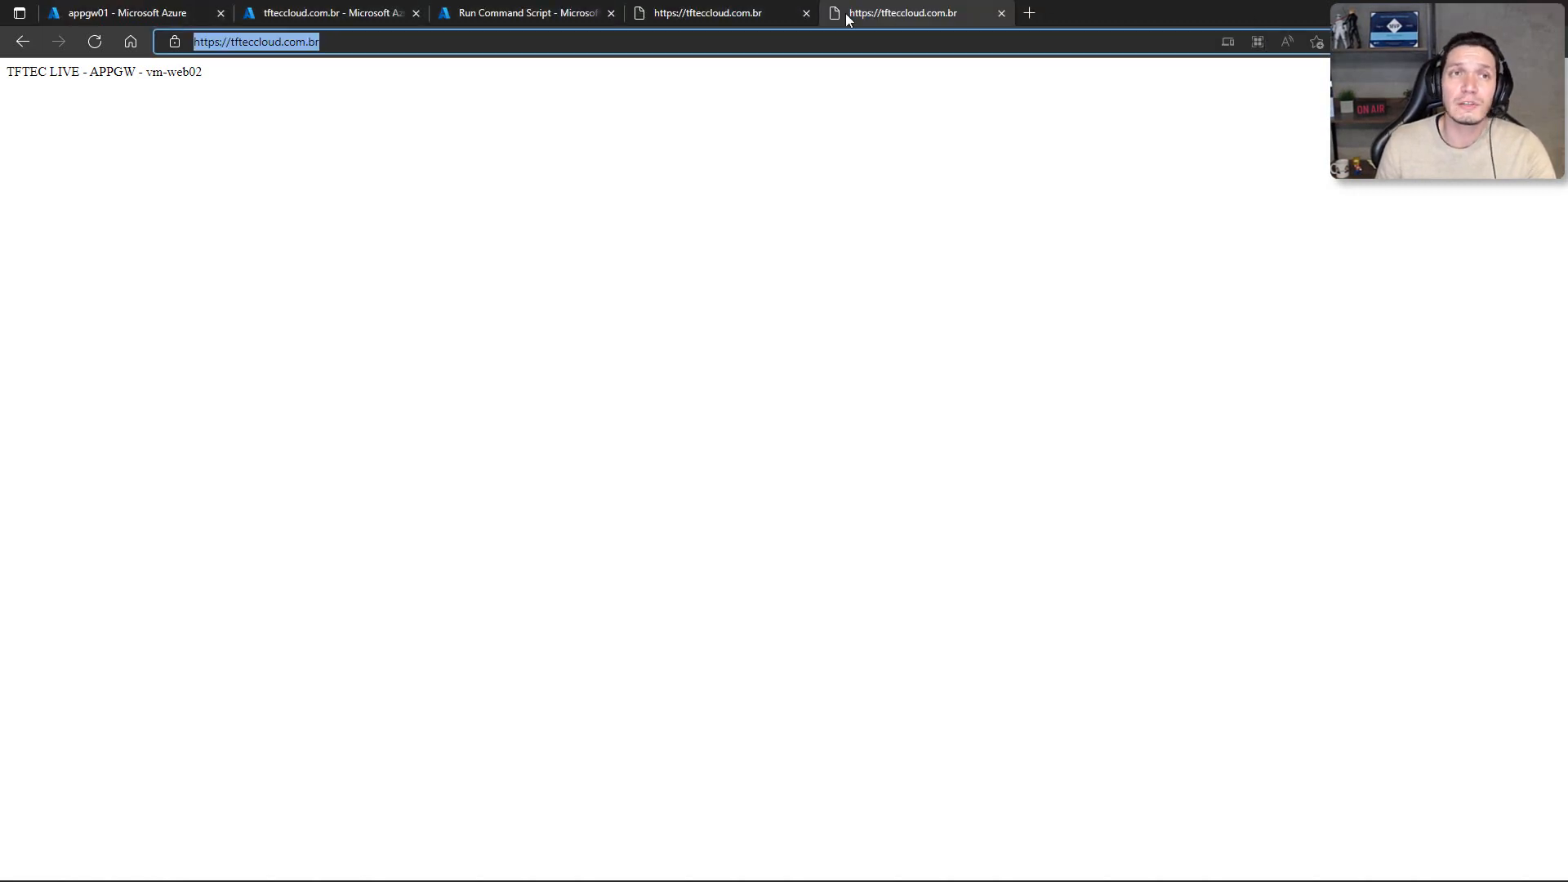
Step: Review the configuration of appgw01's sts-http backend setting and close it without changes
click(170, 18)
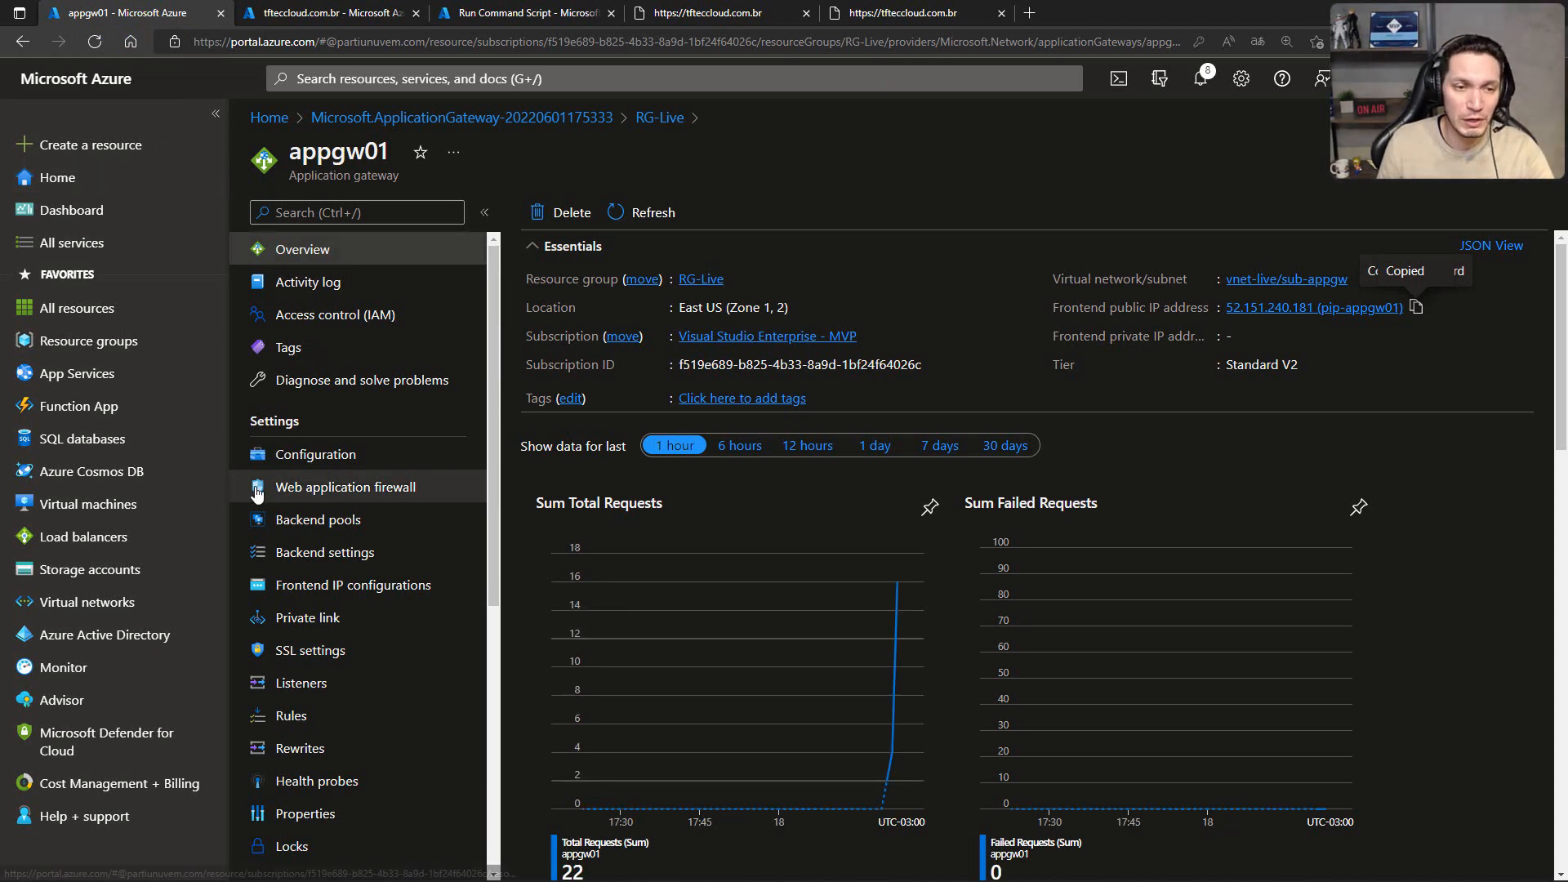
scroll(319, 466, down, 2)
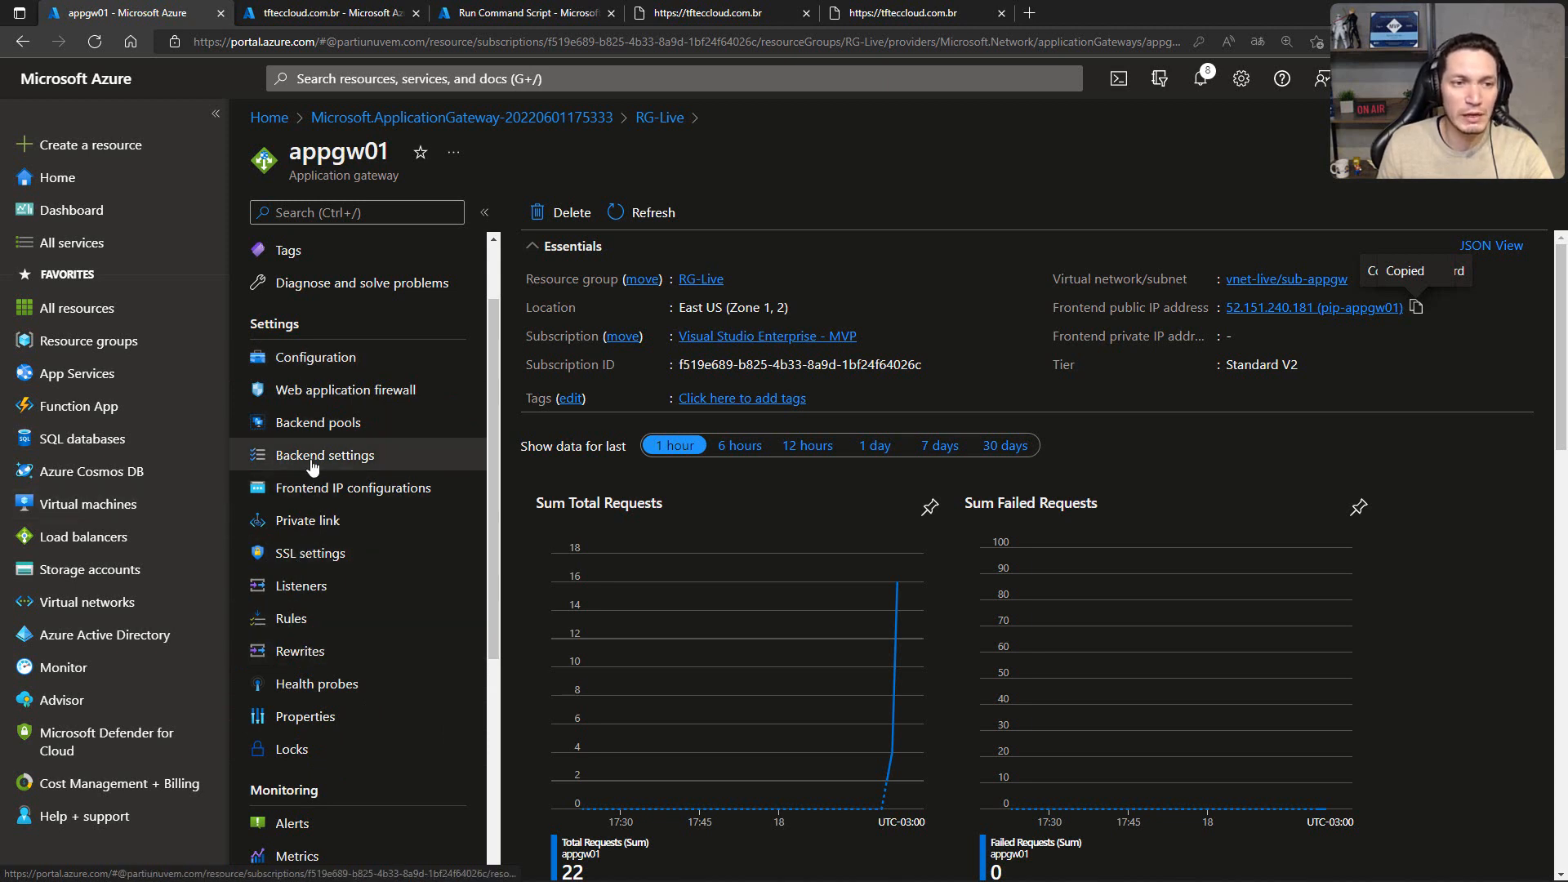
click(302, 457)
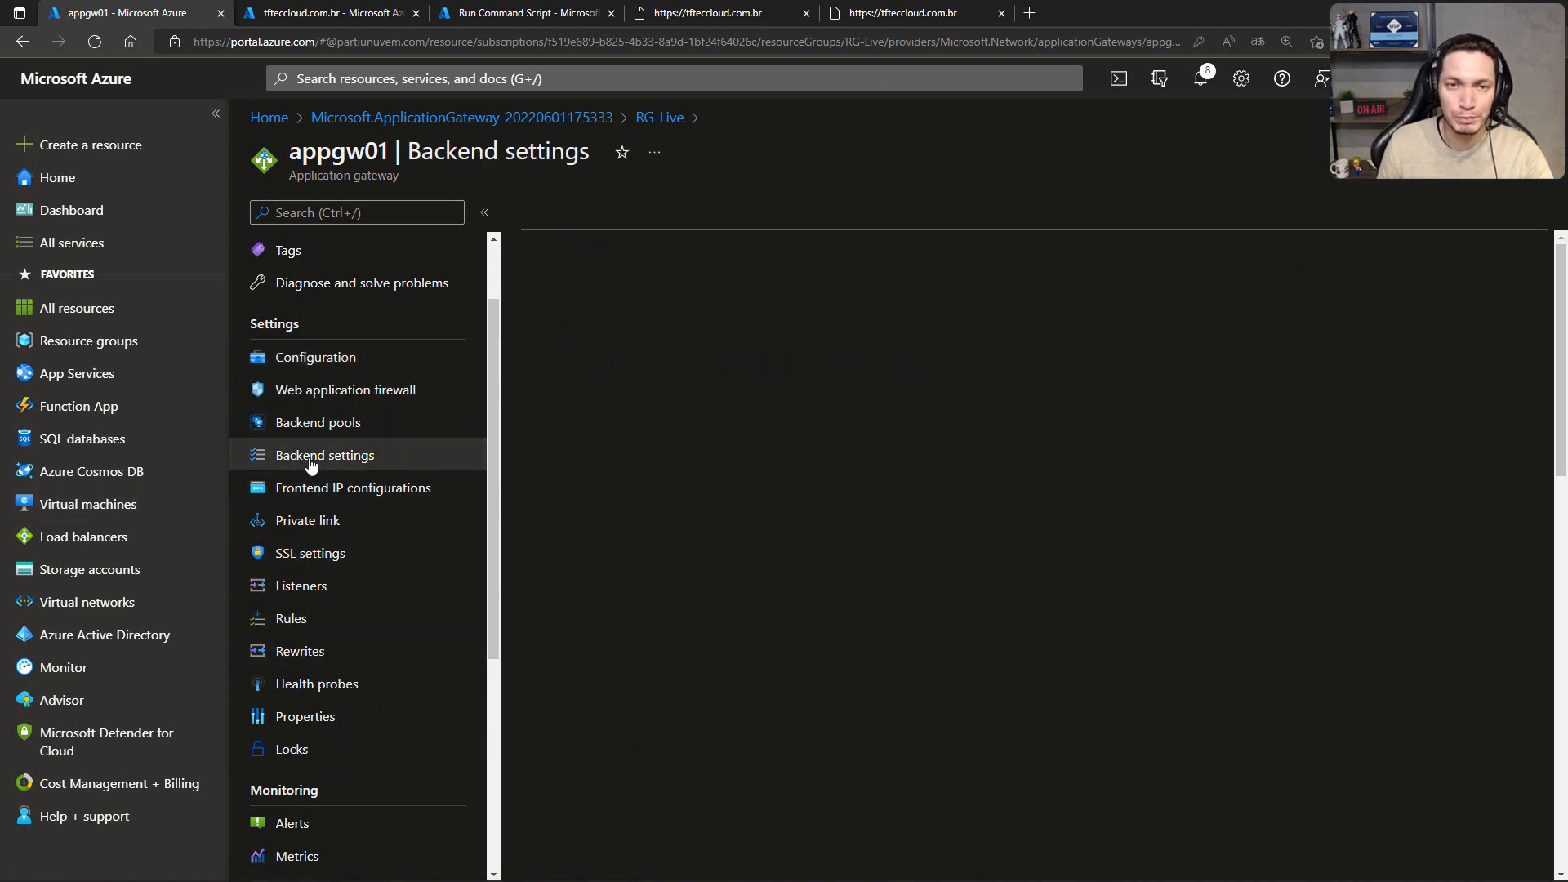
click(554, 320)
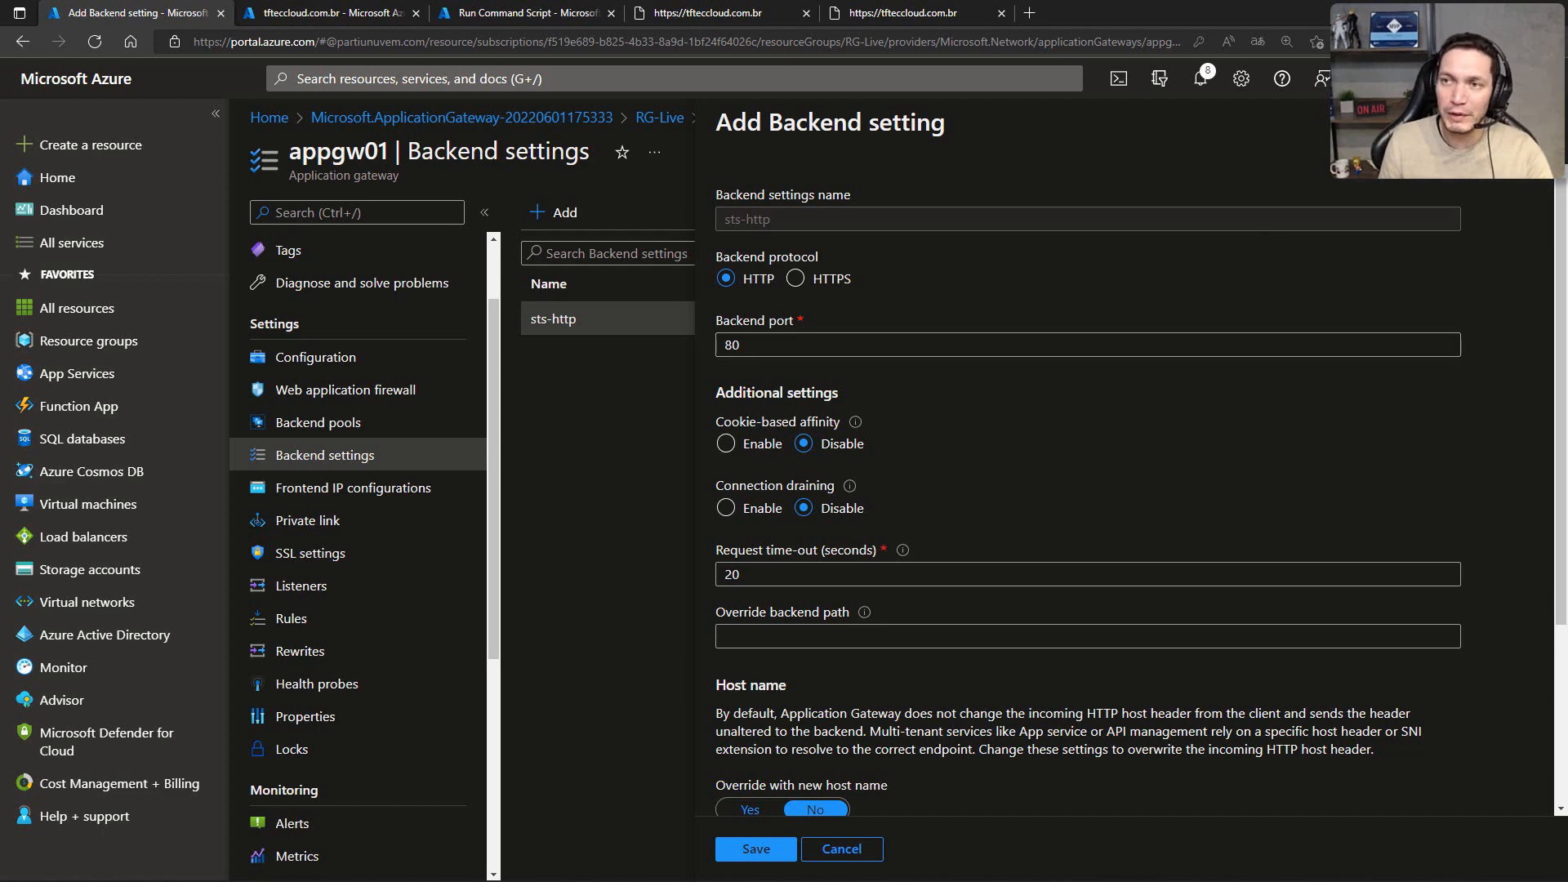
click(1536, 123)
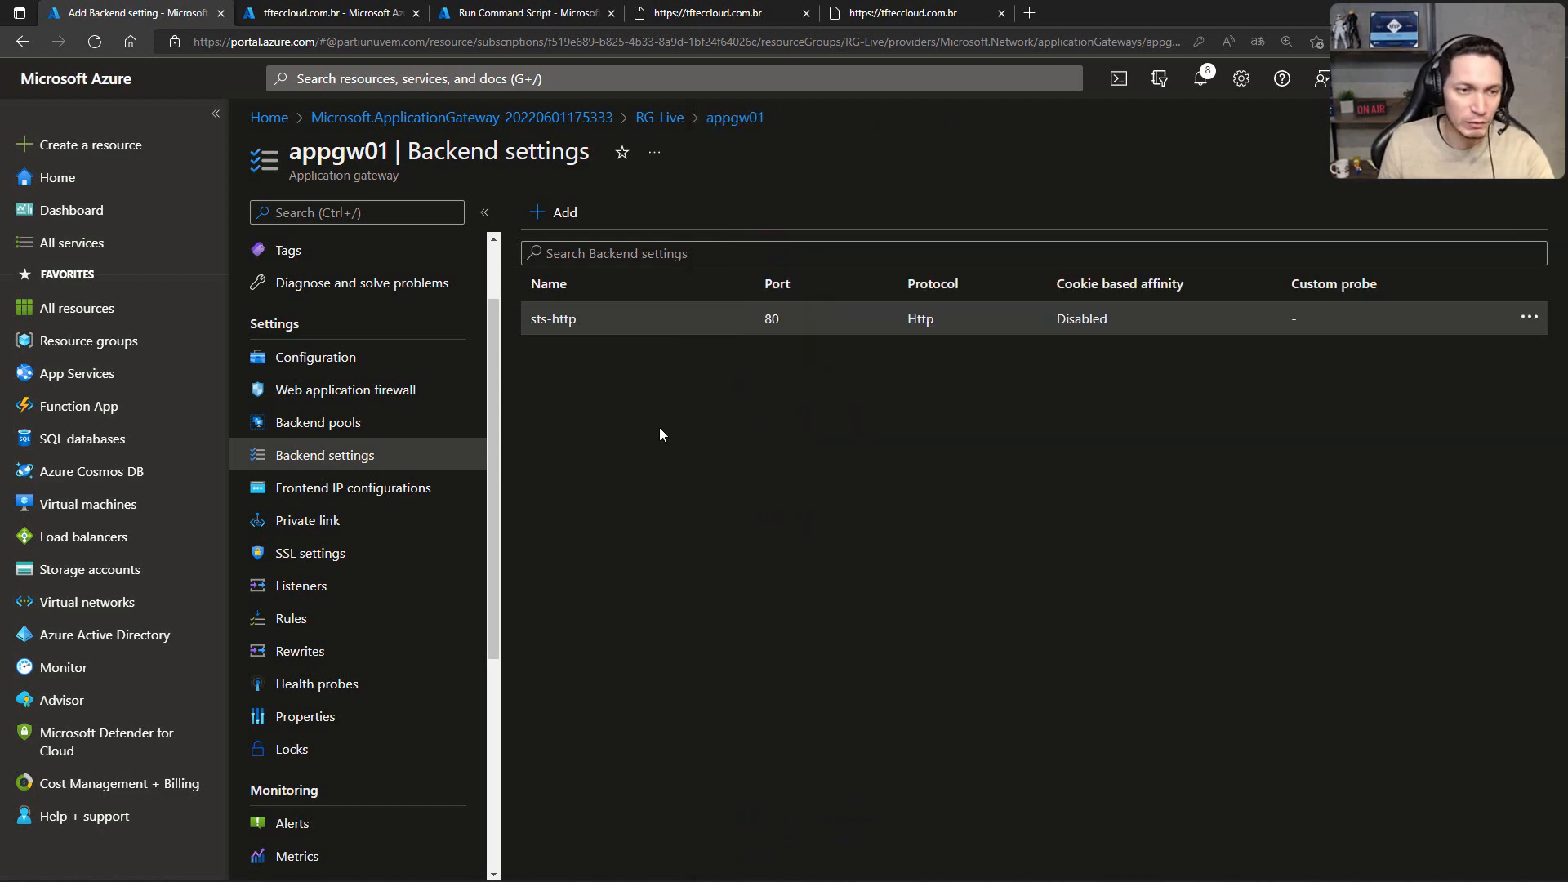
Step: Add an HTTP listener named lst-http to appgw01 with the Public frontend IP and port 80, and dismiss the browser's password prompt
click(310, 591)
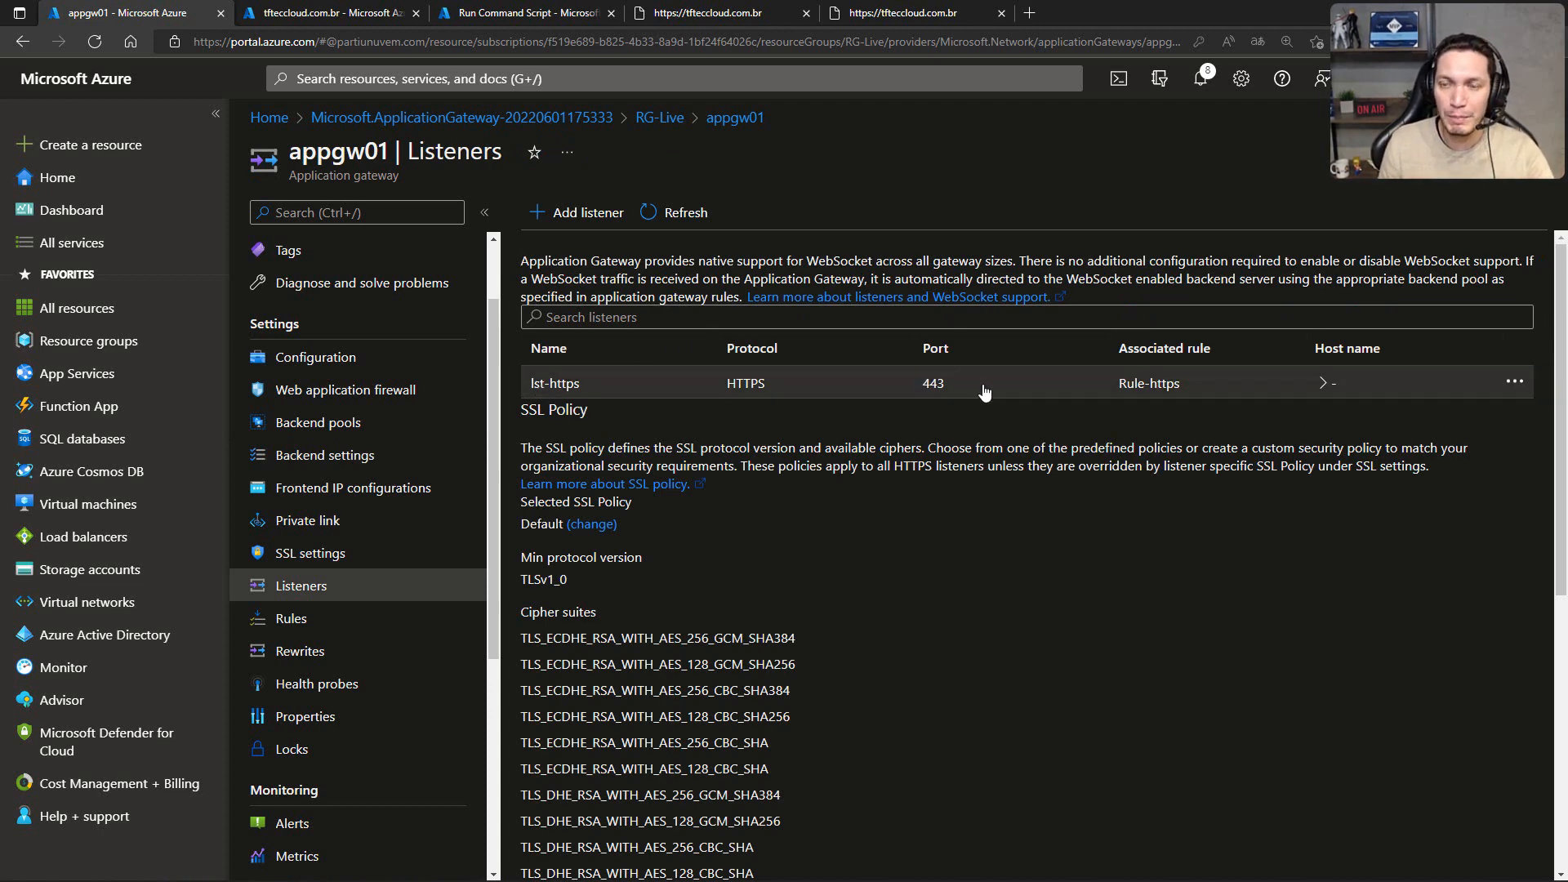
click(569, 217)
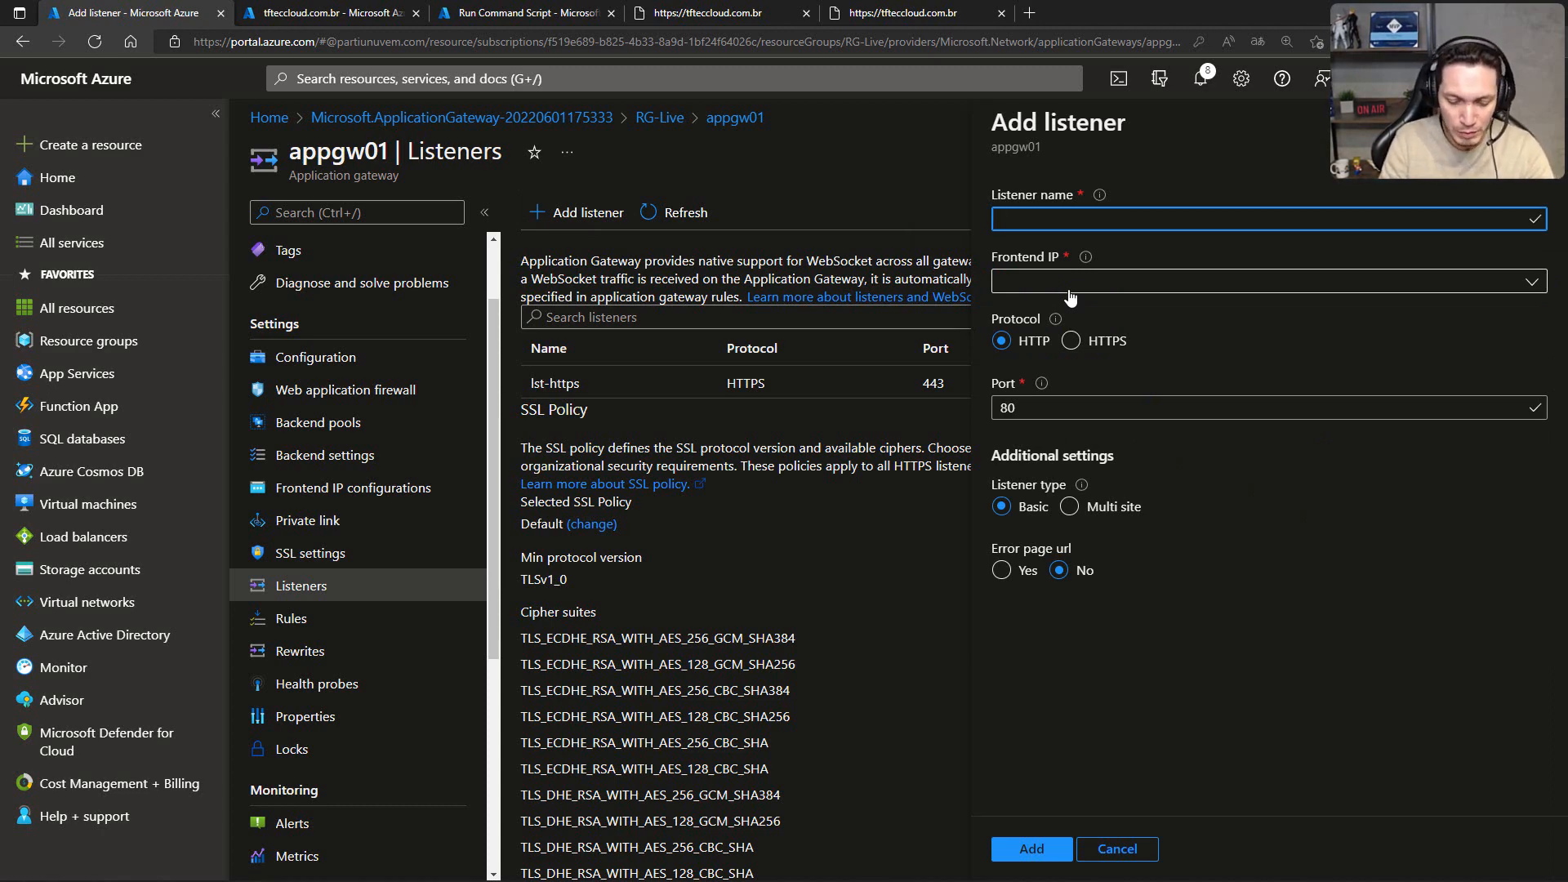
text(lst-)
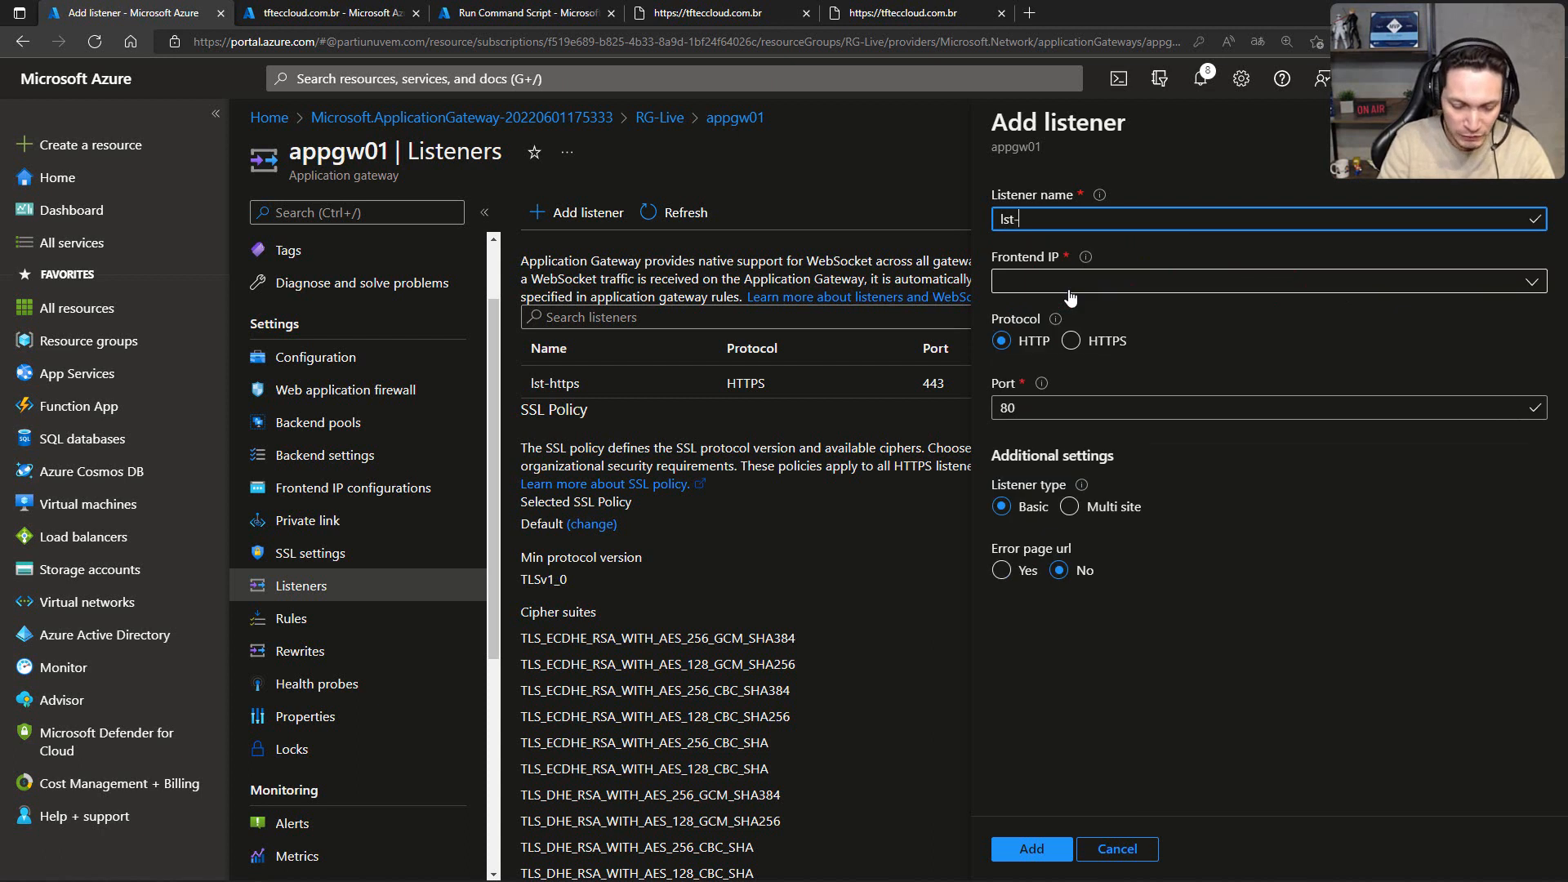
text(http)
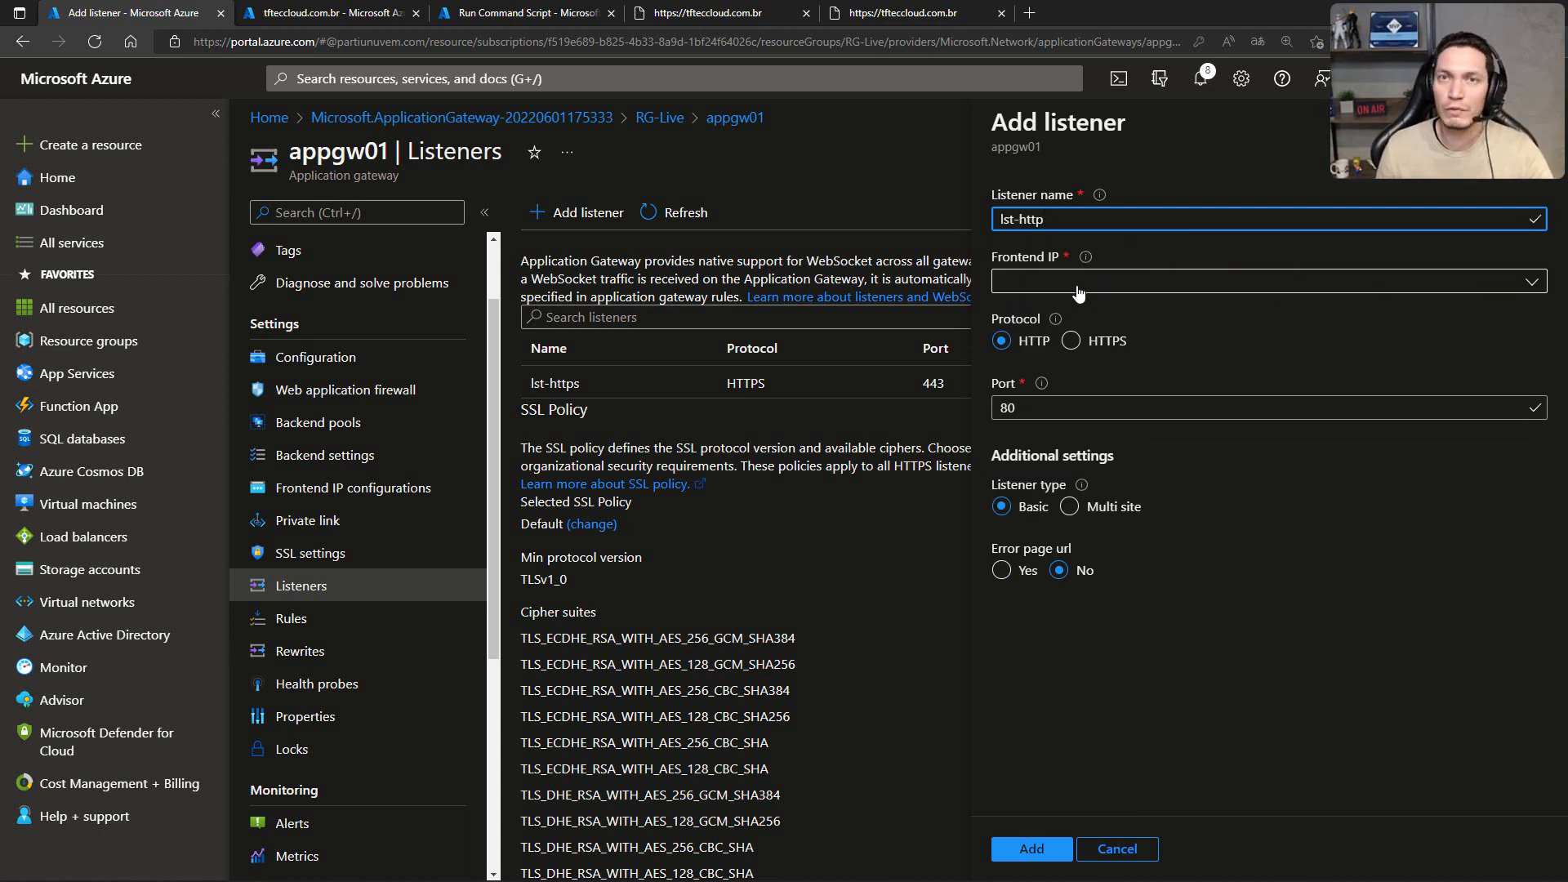
click(1093, 289)
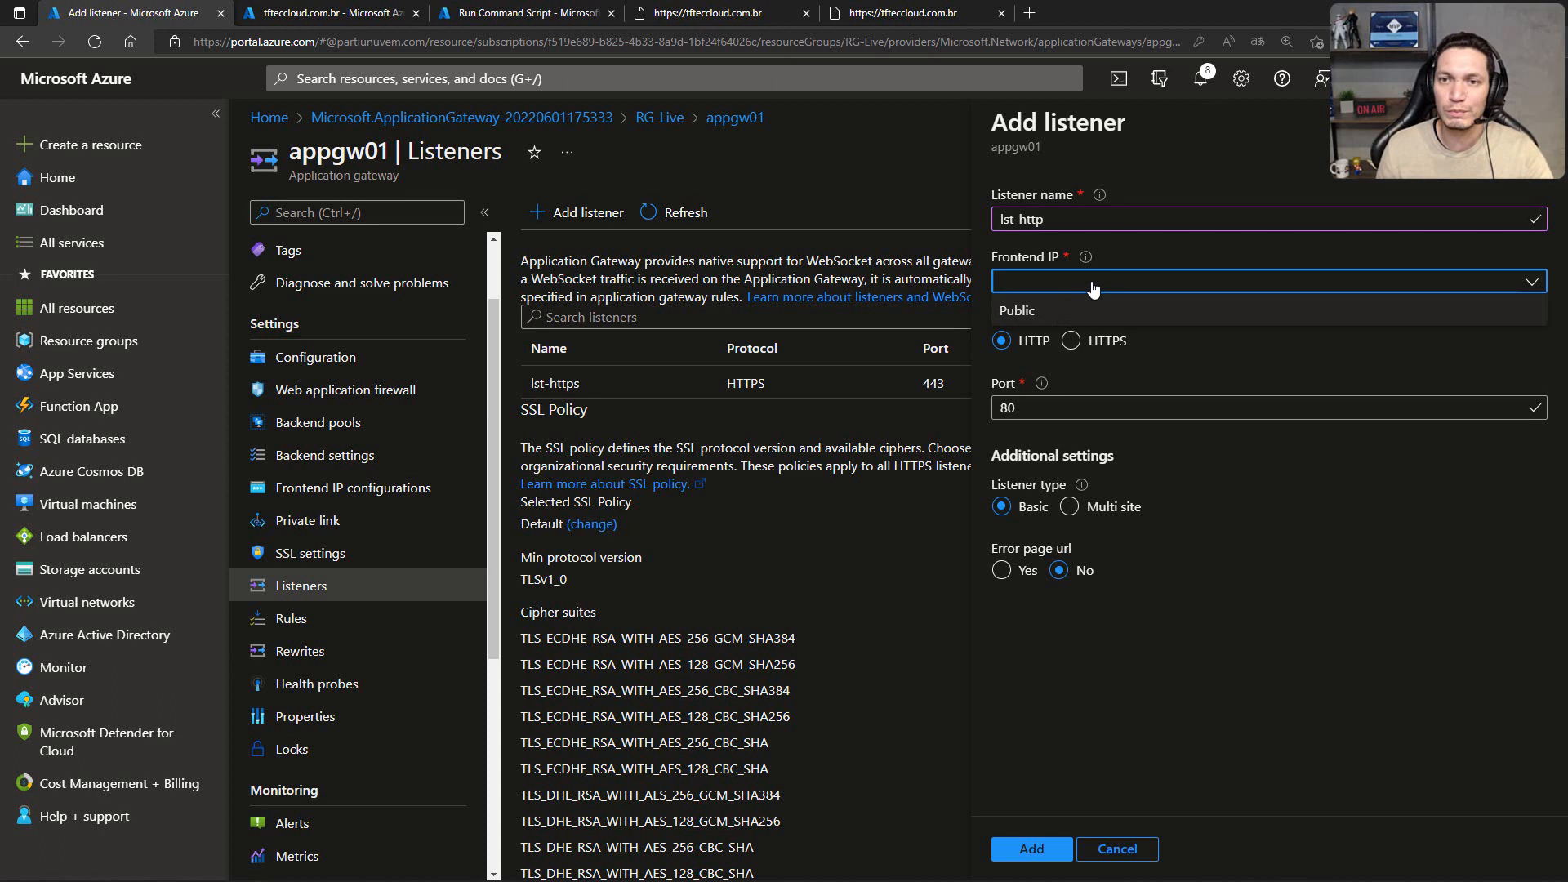
click(1004, 315)
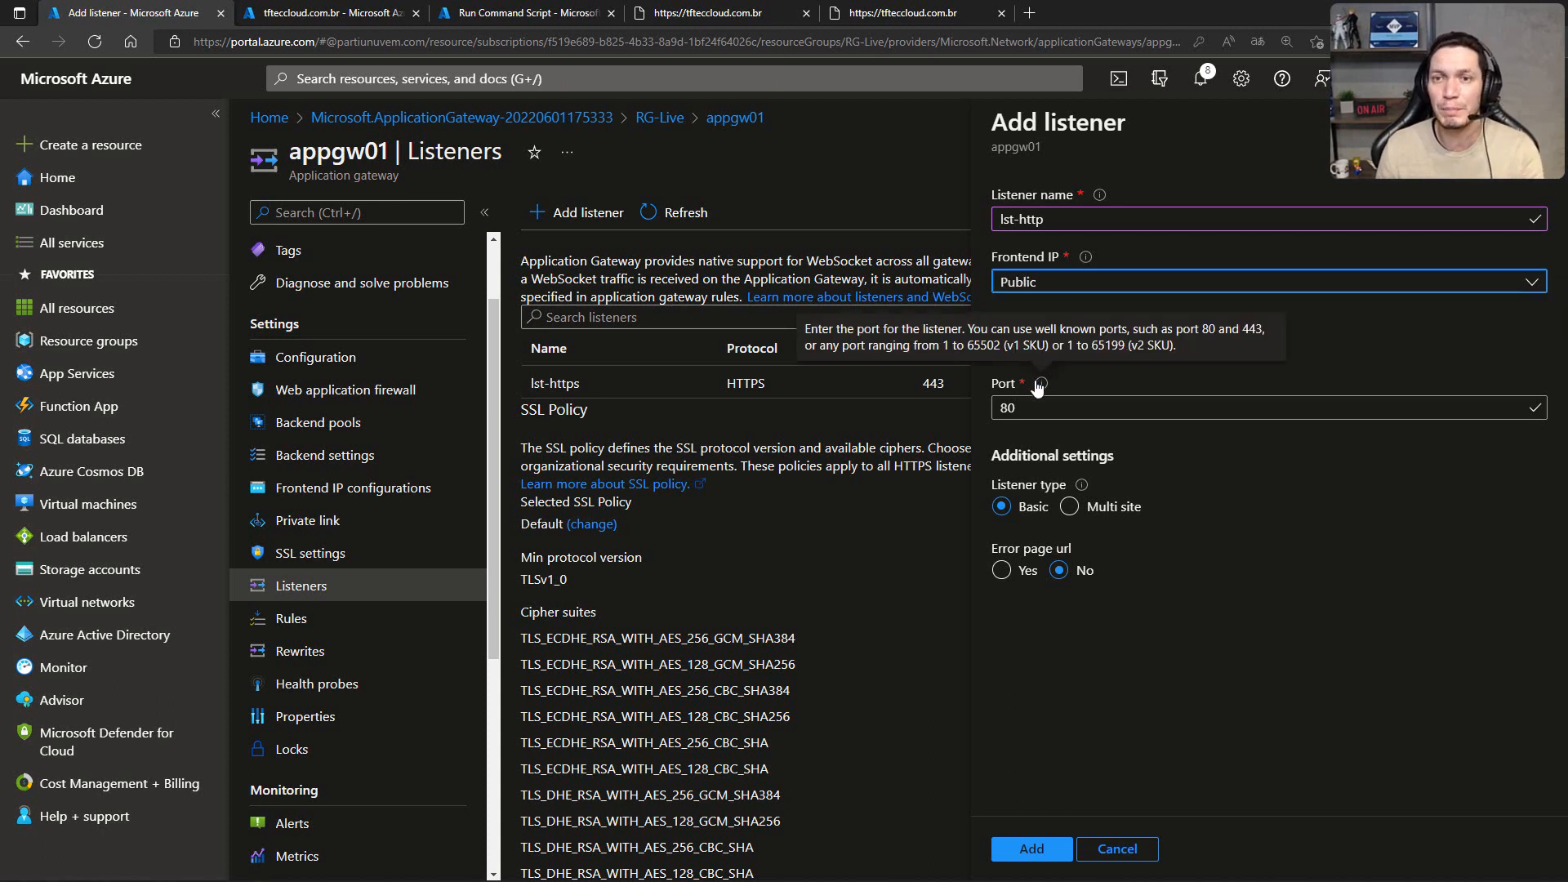
click(1031, 848)
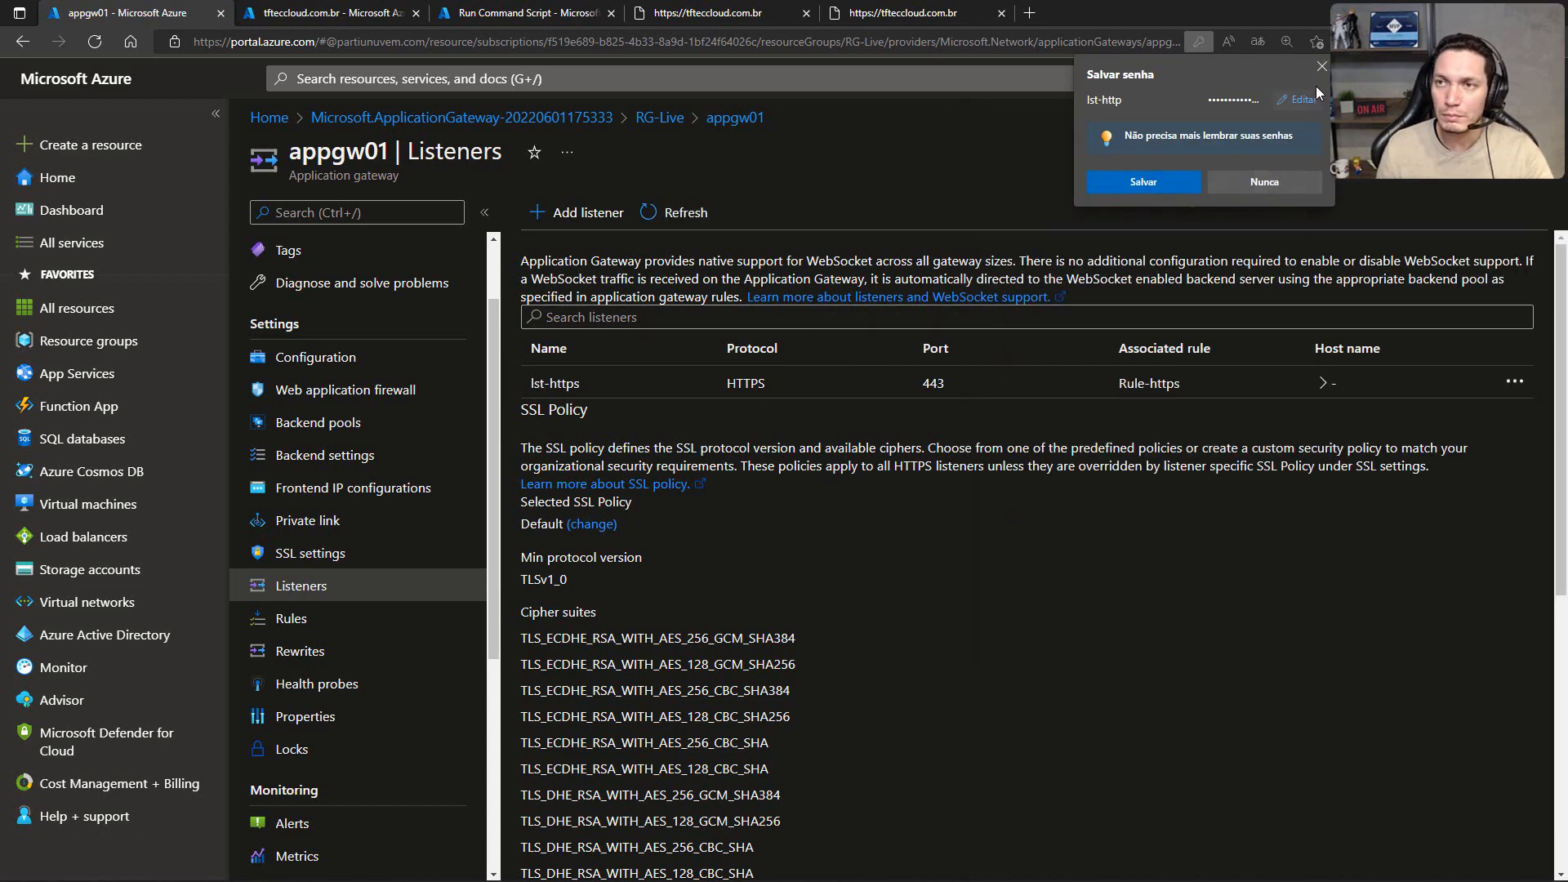
click(1323, 66)
scroll(686, 370, down, 5)
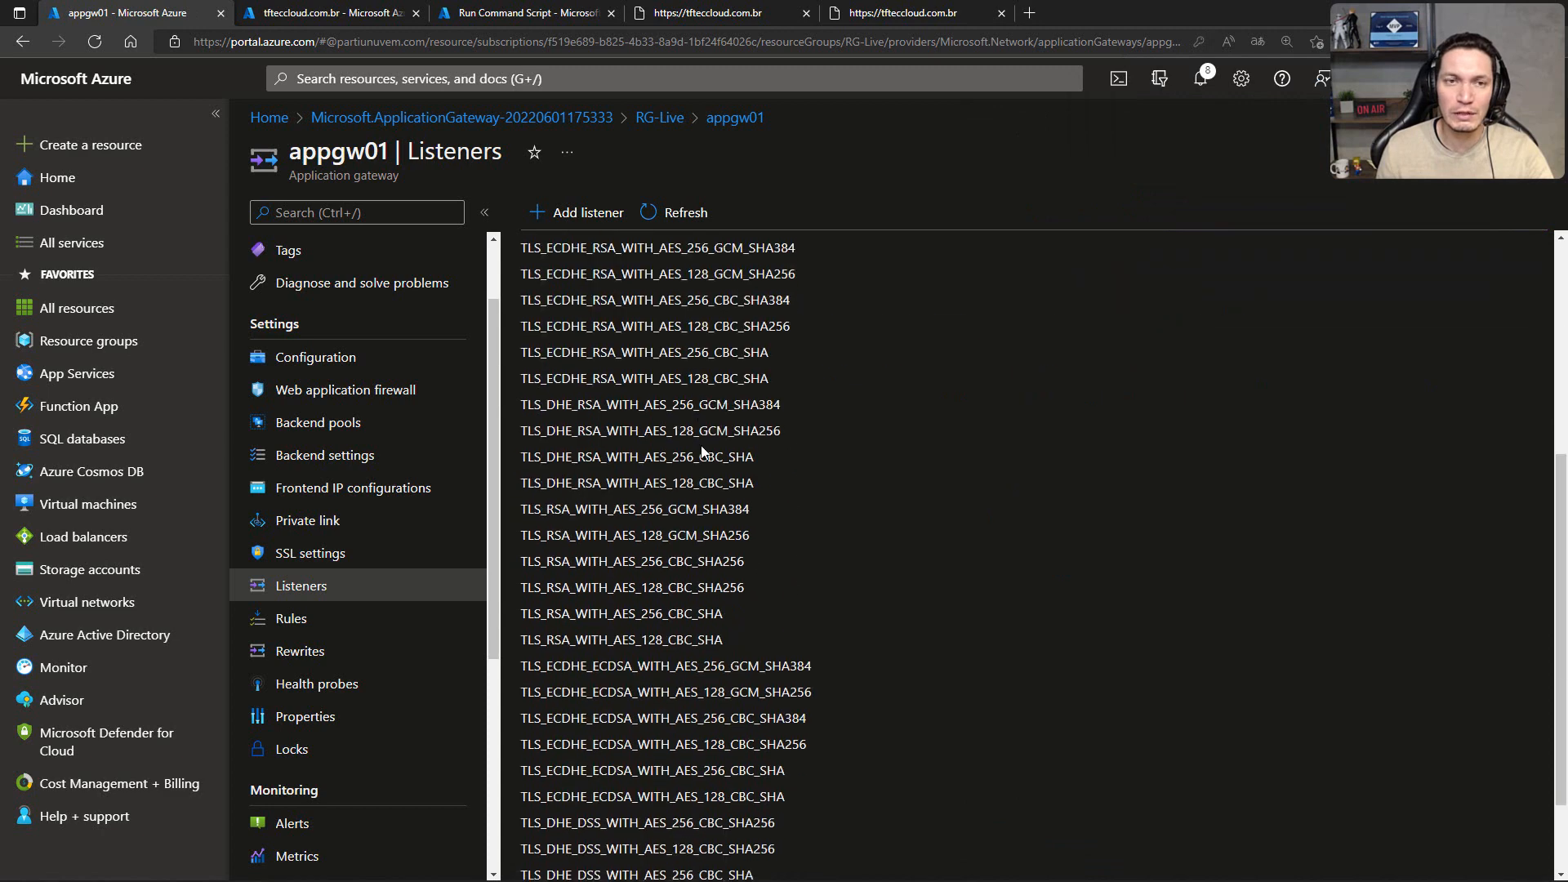
scroll(701, 452, up, 5)
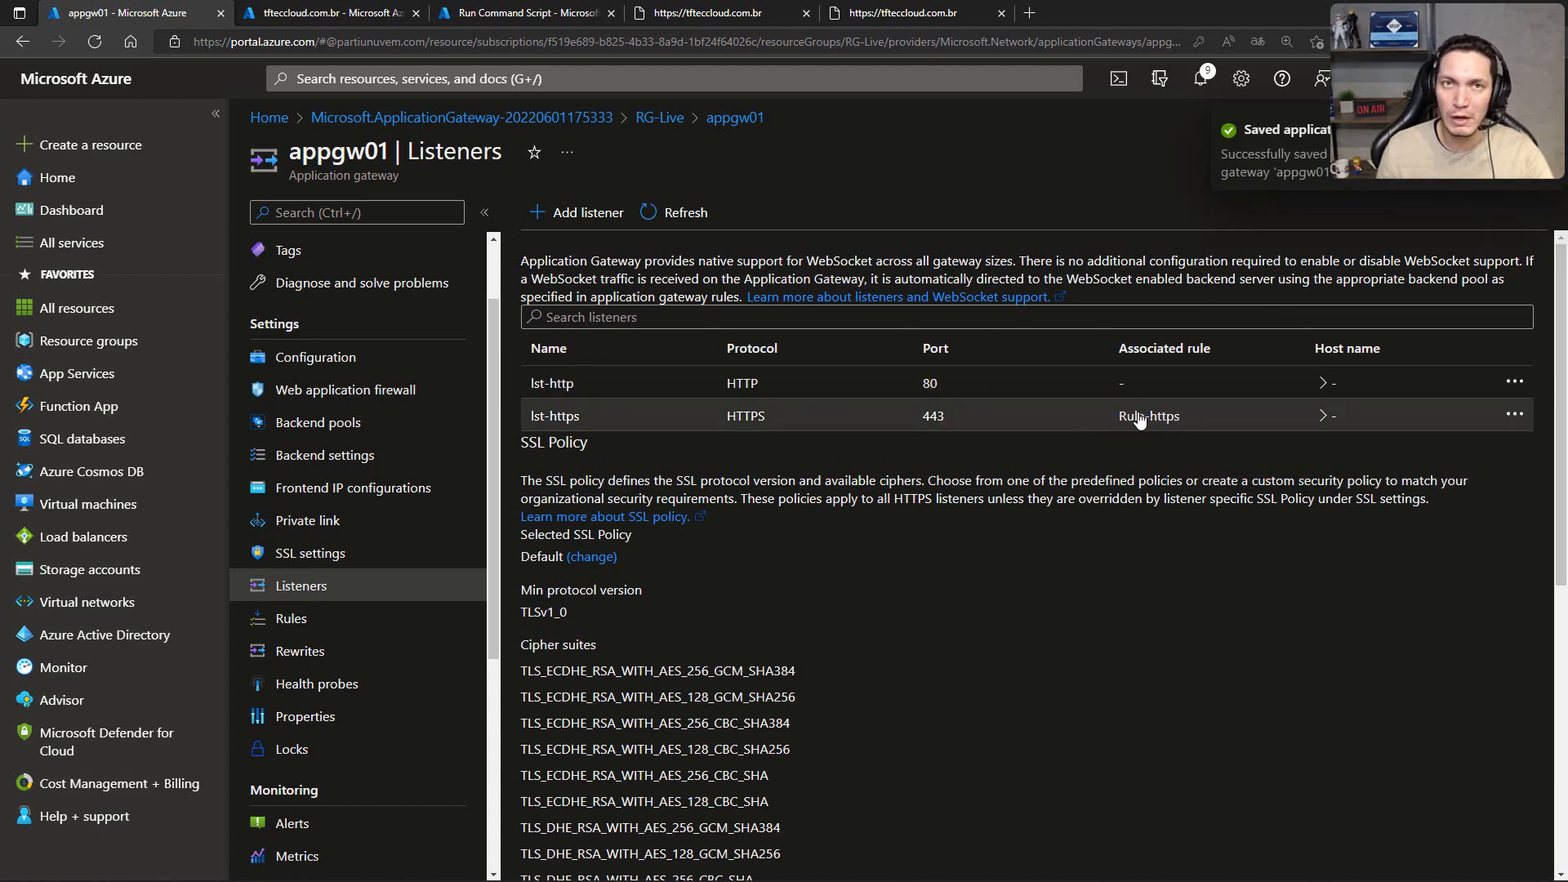
Step: Start a new routing rule on appgw01 named Rule-http with priority 11 and the lst-http listener
click(294, 621)
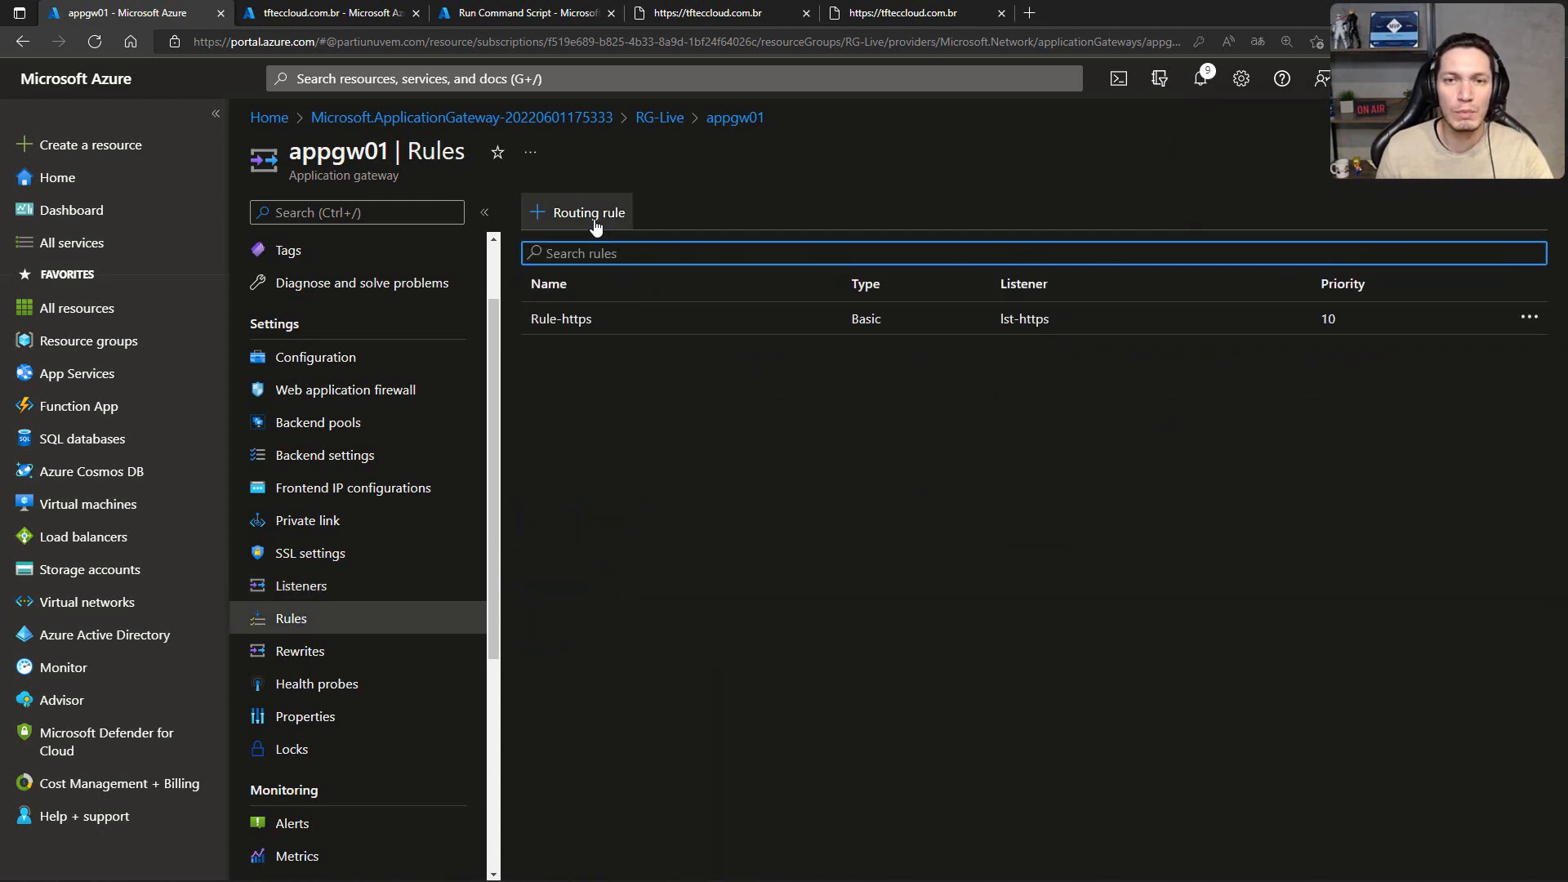
click(594, 219)
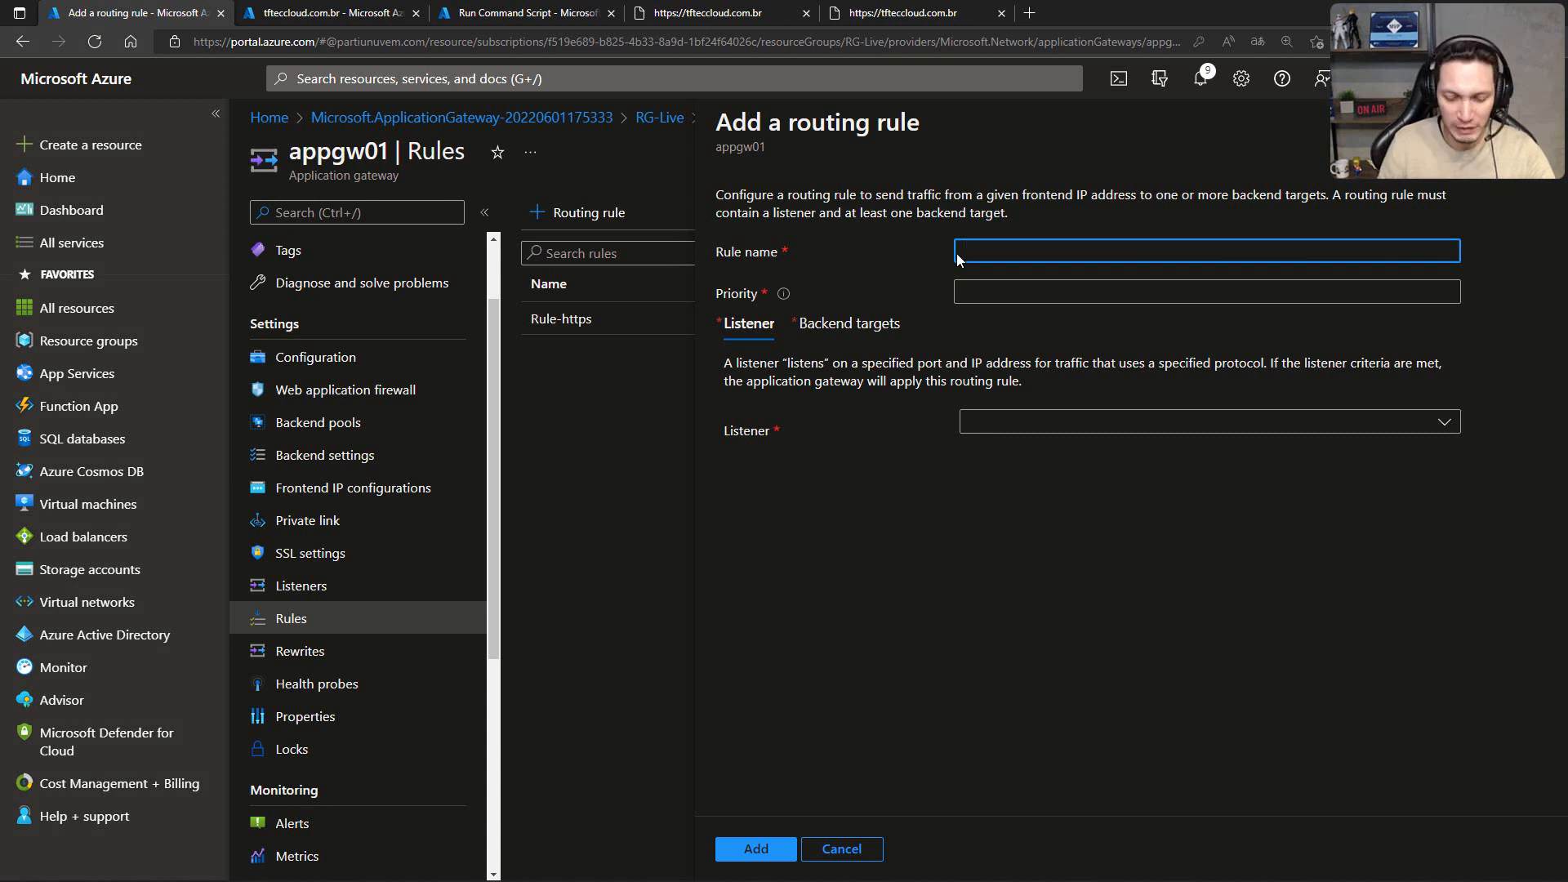
text(Rule-h)
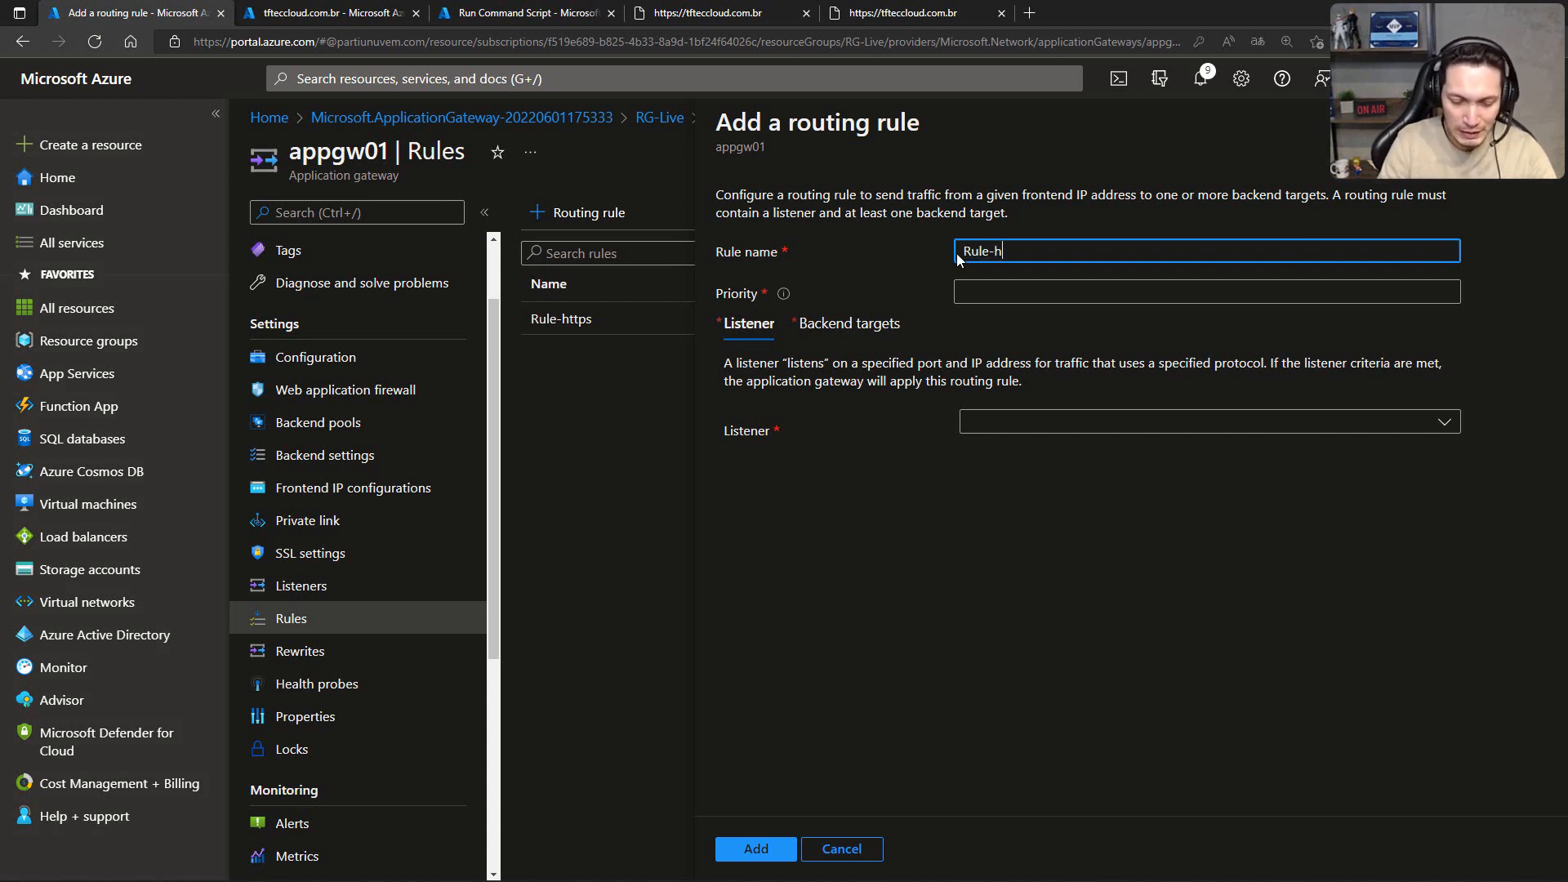
text(ttp)
click(1010, 287)
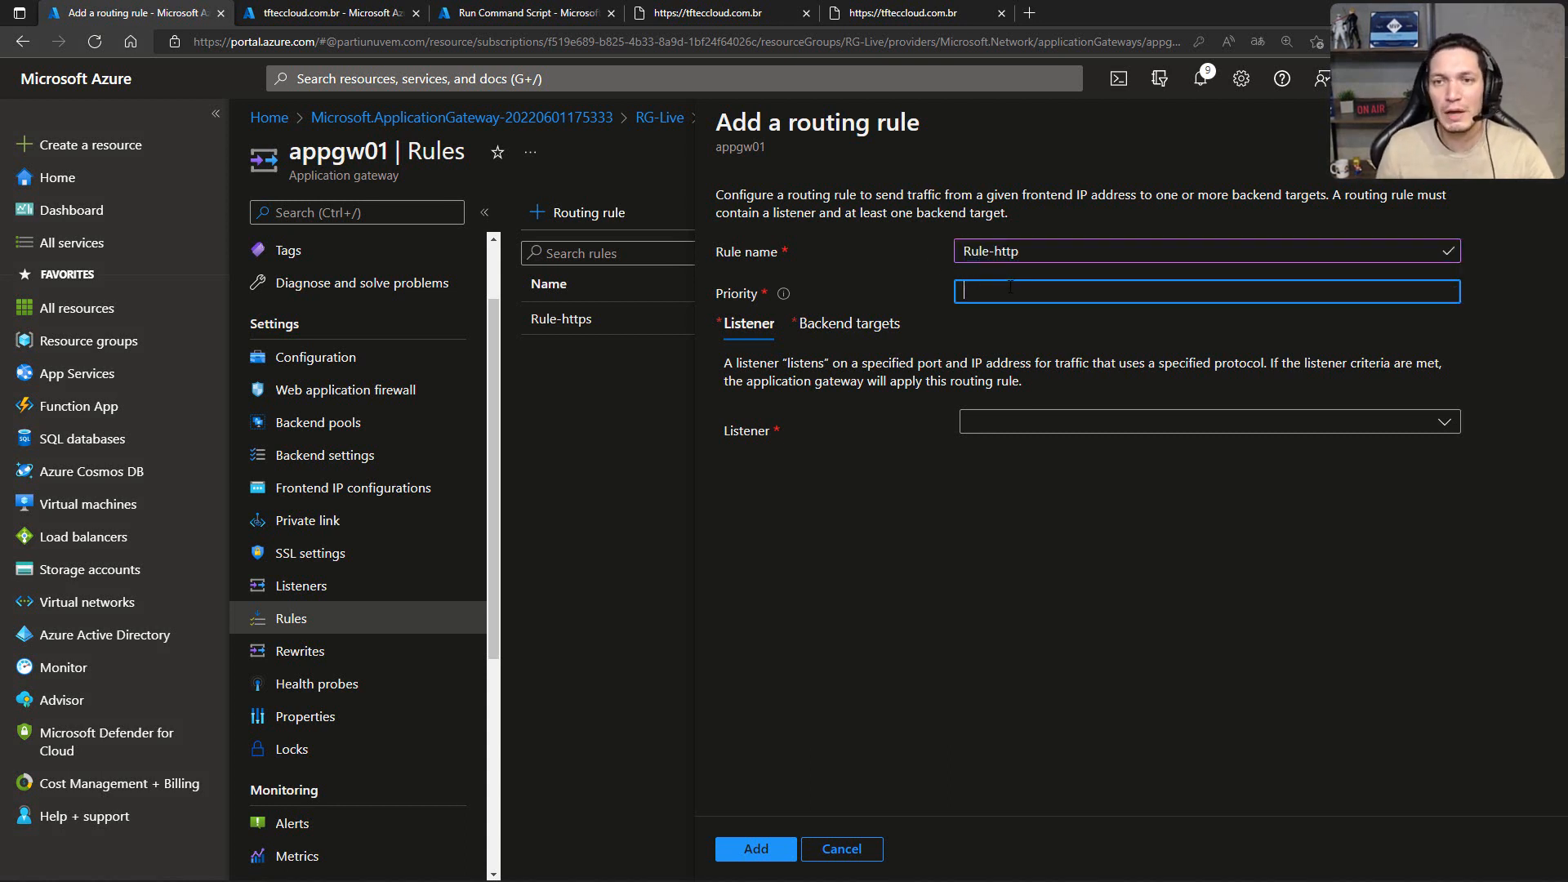
text(11)
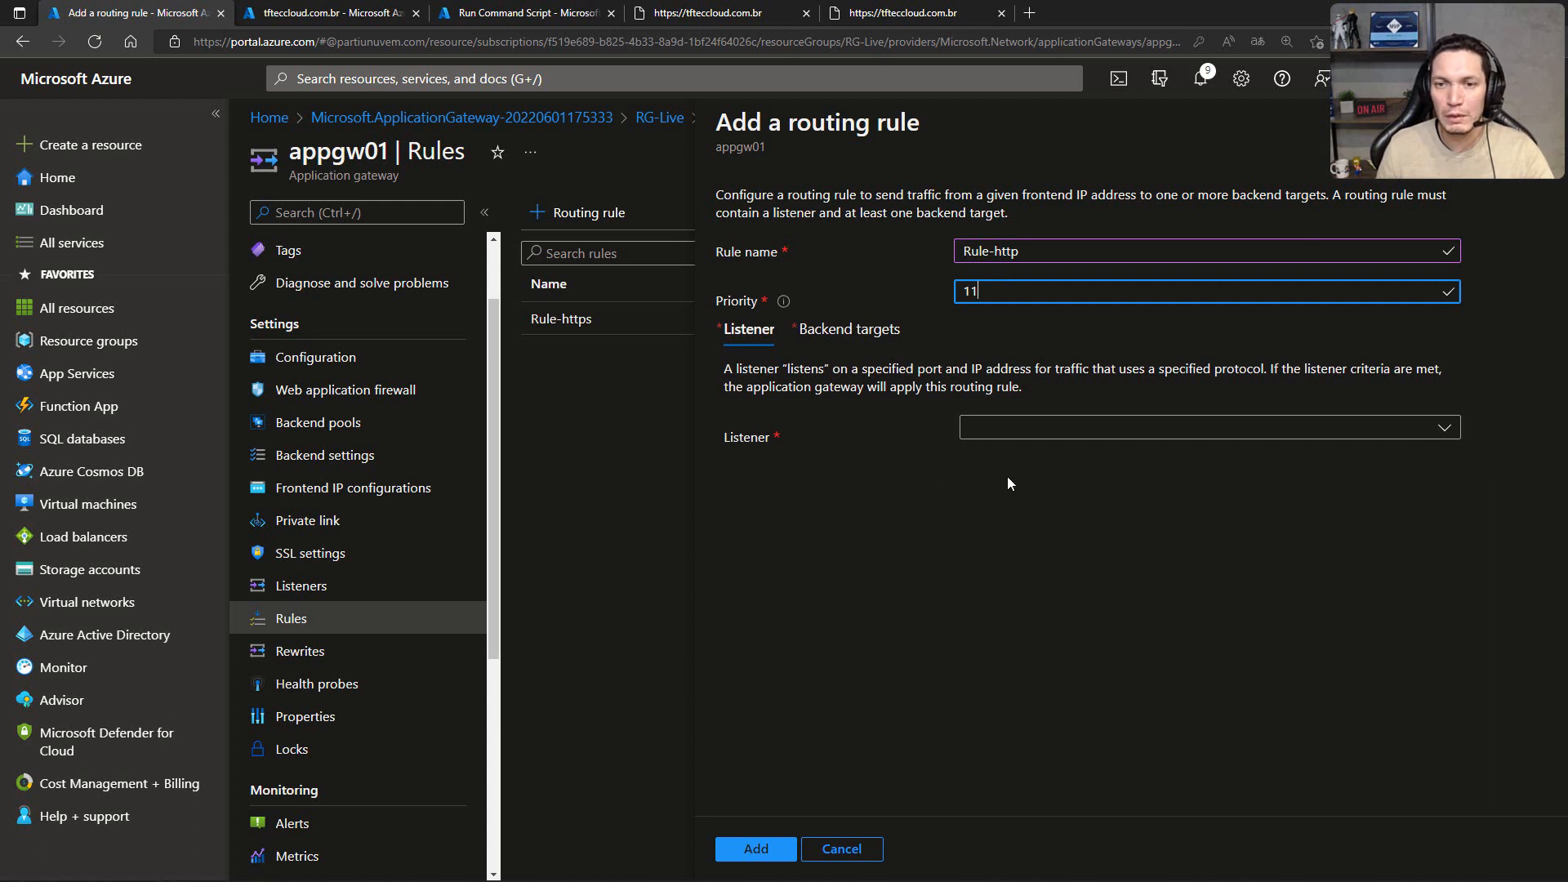
click(1019, 427)
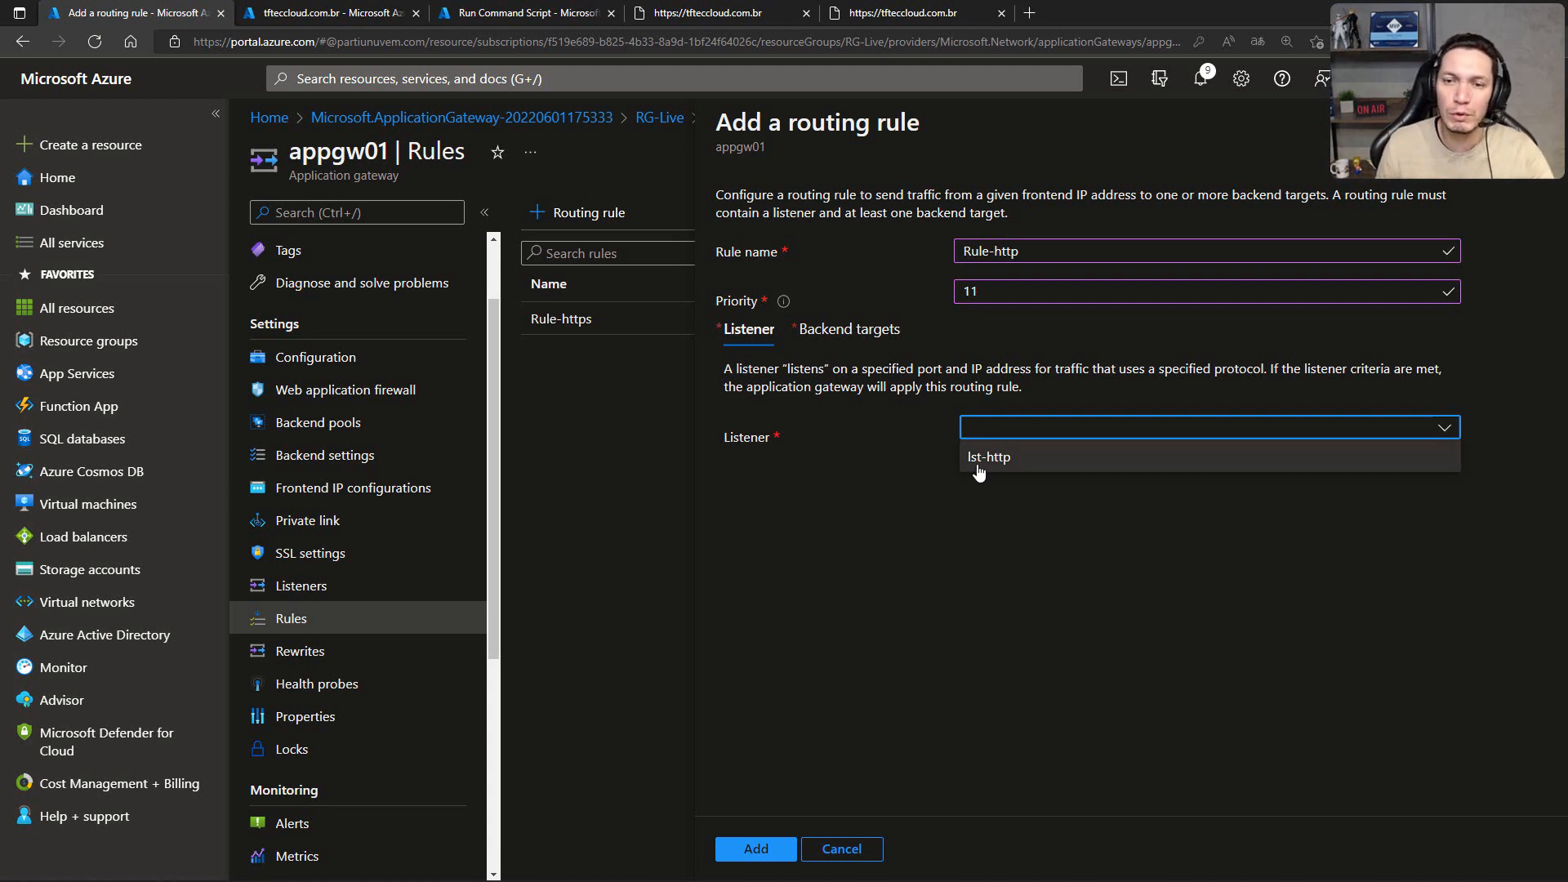
click(992, 462)
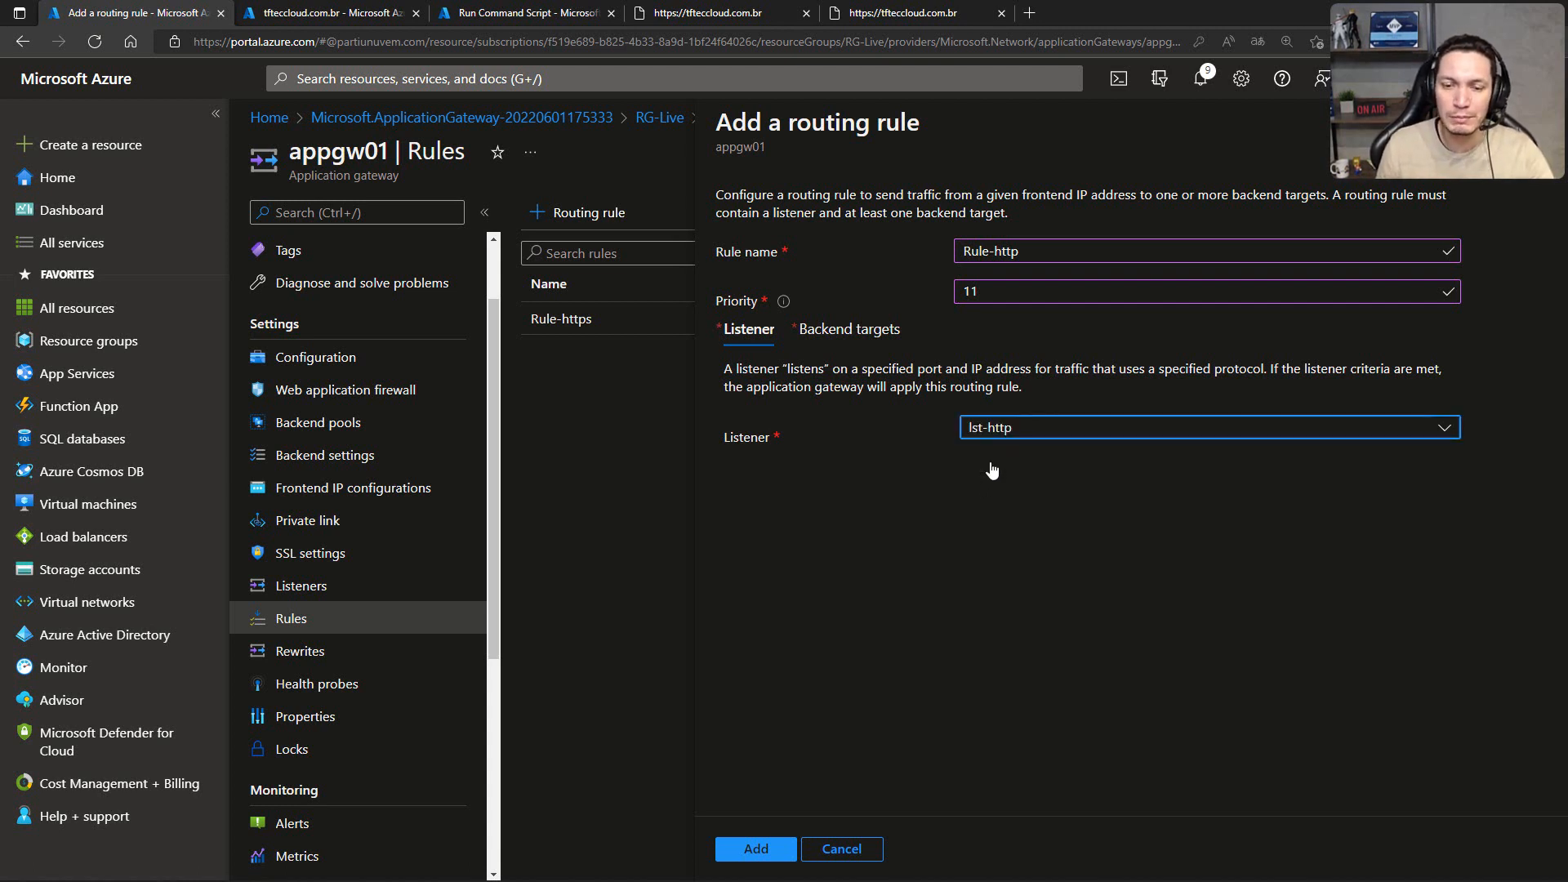
Step: Make the rule's backend target a permanent redirection to the lst-https listener and add the rule
click(848, 340)
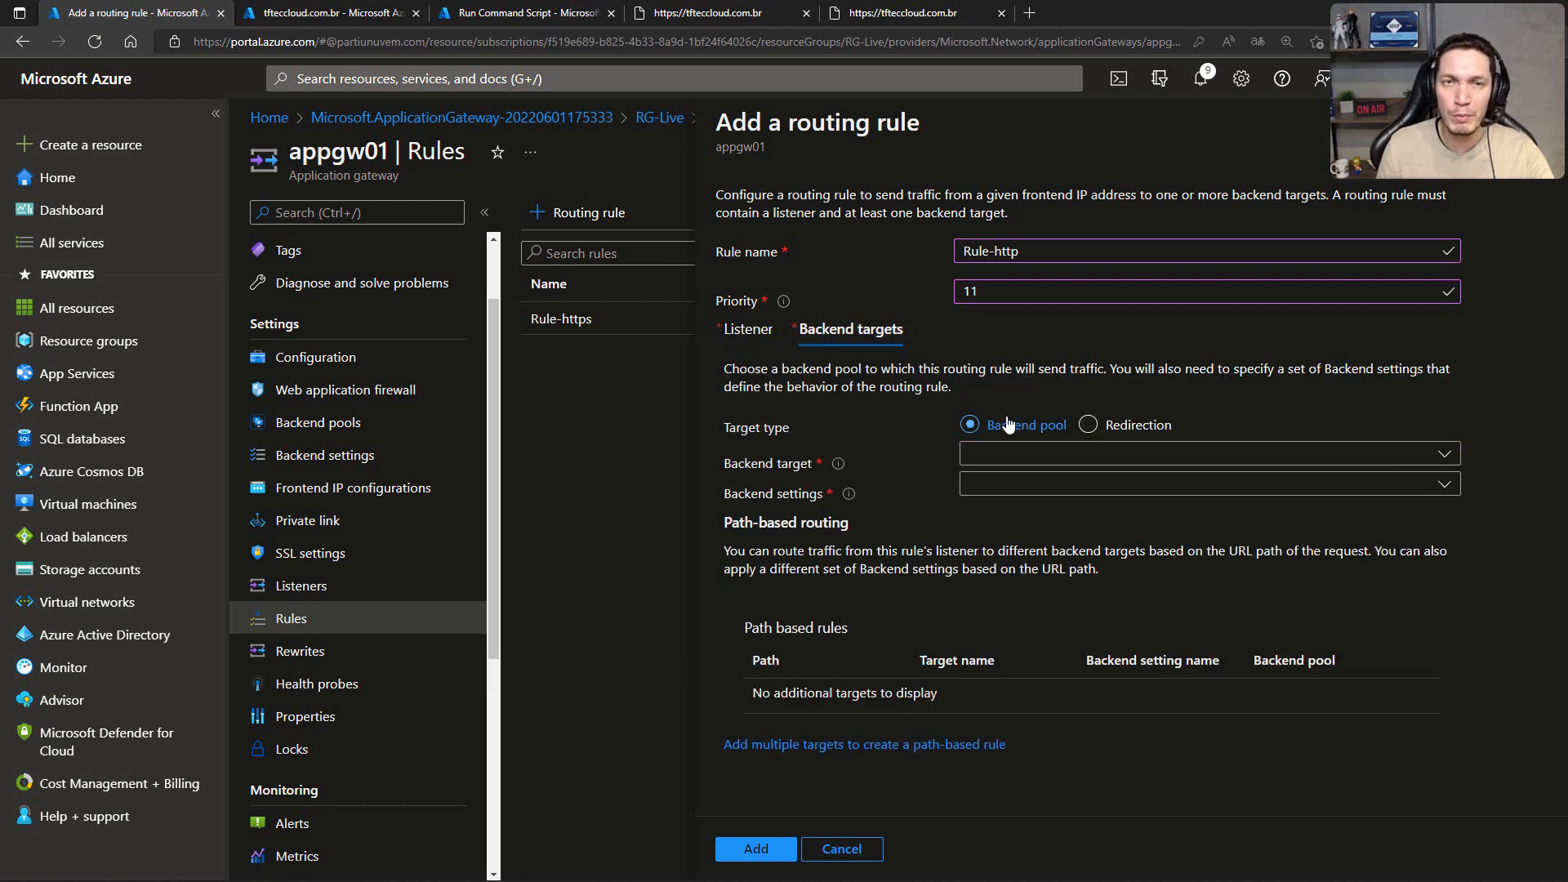
click(1088, 429)
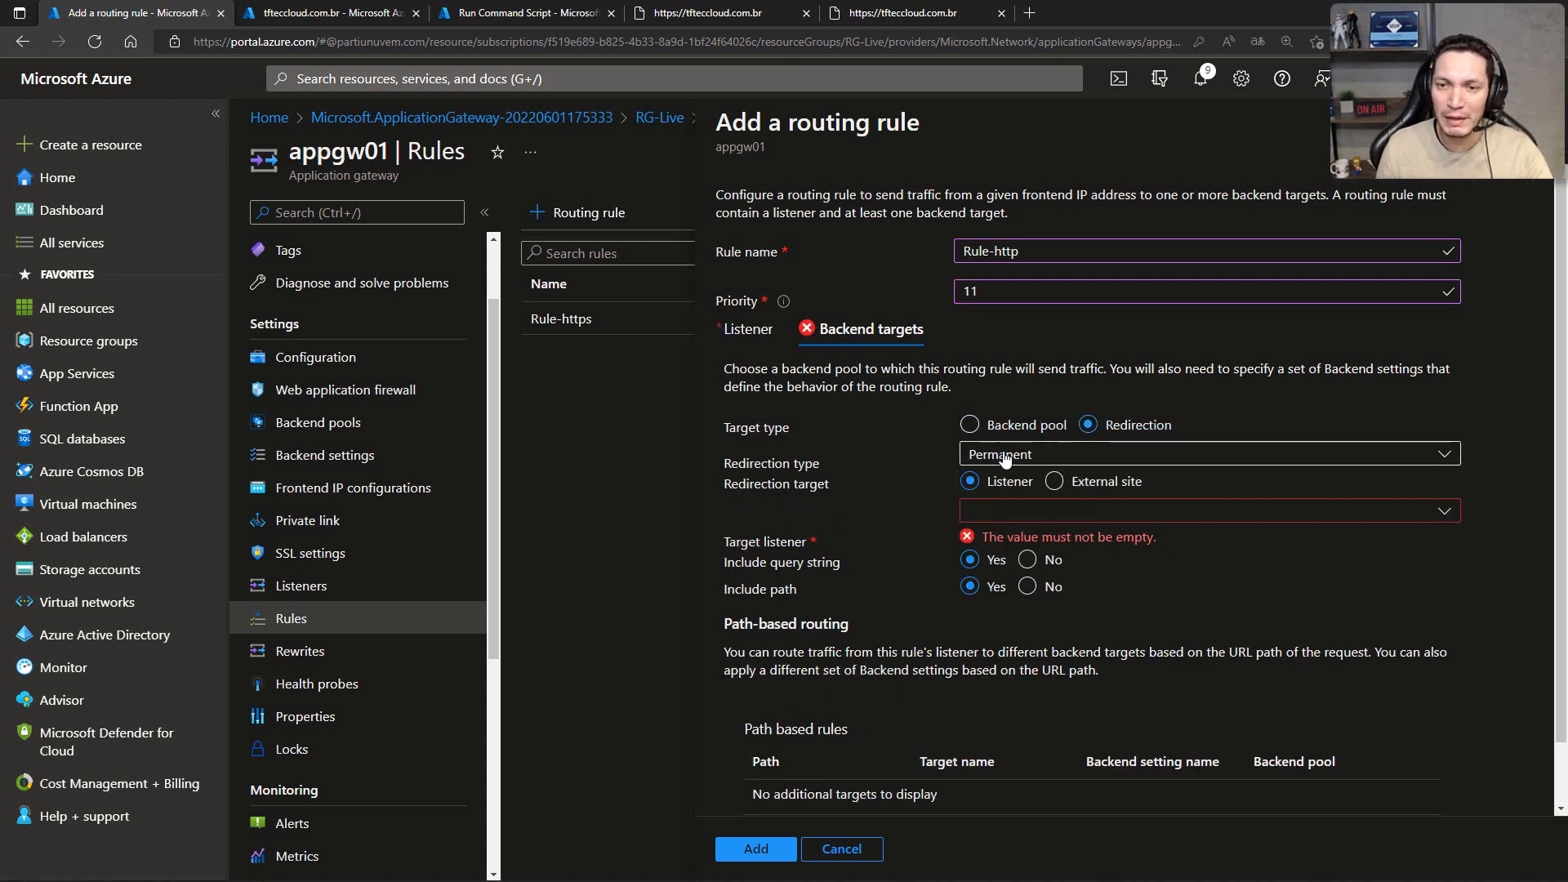
click(1045, 513)
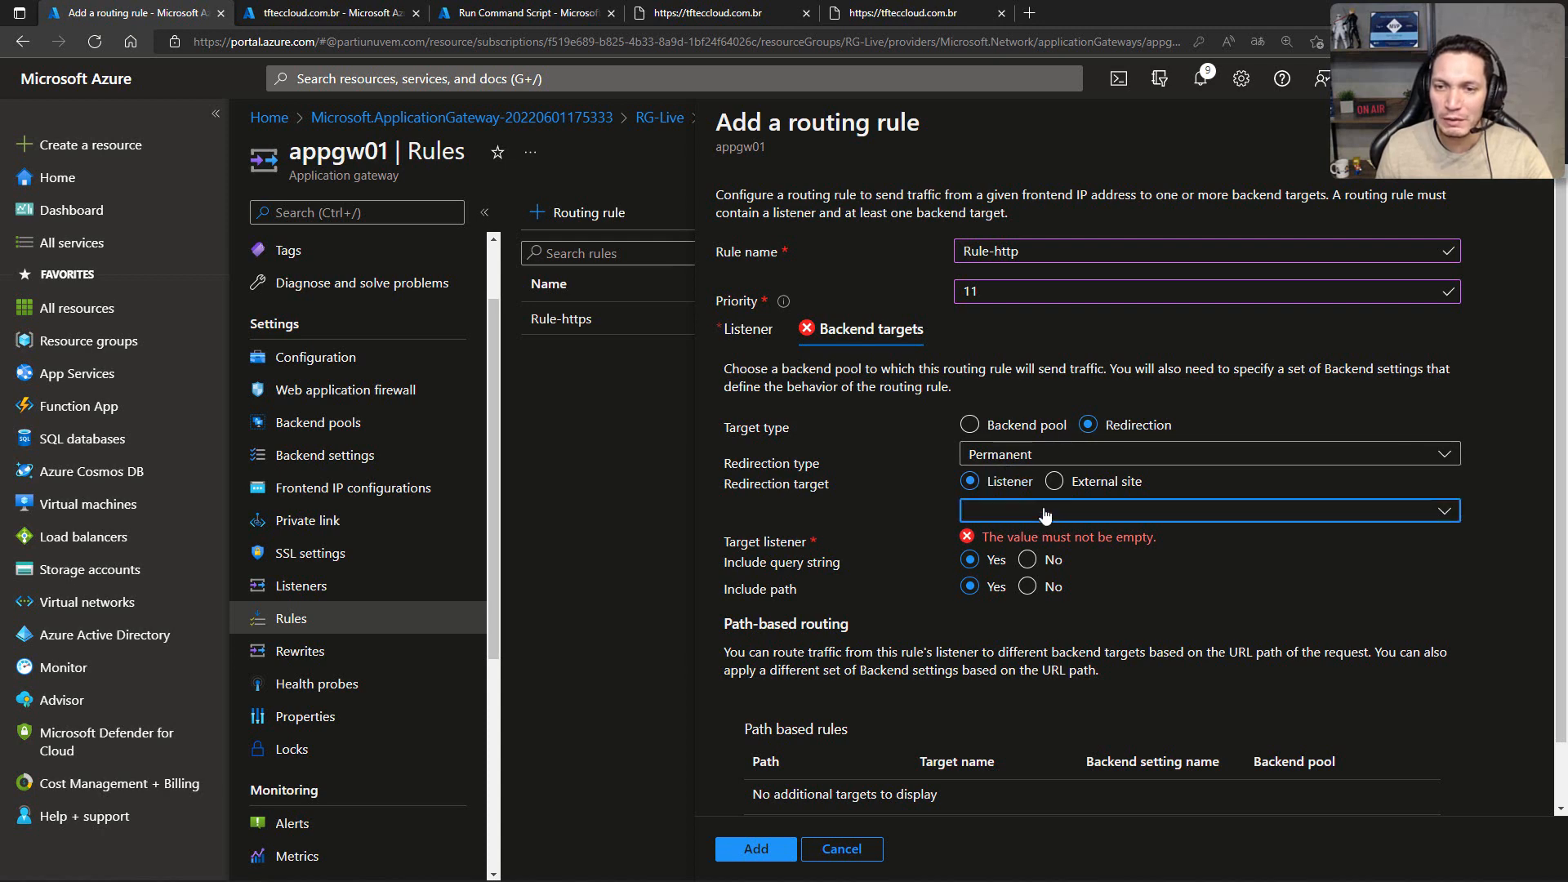
click(1019, 537)
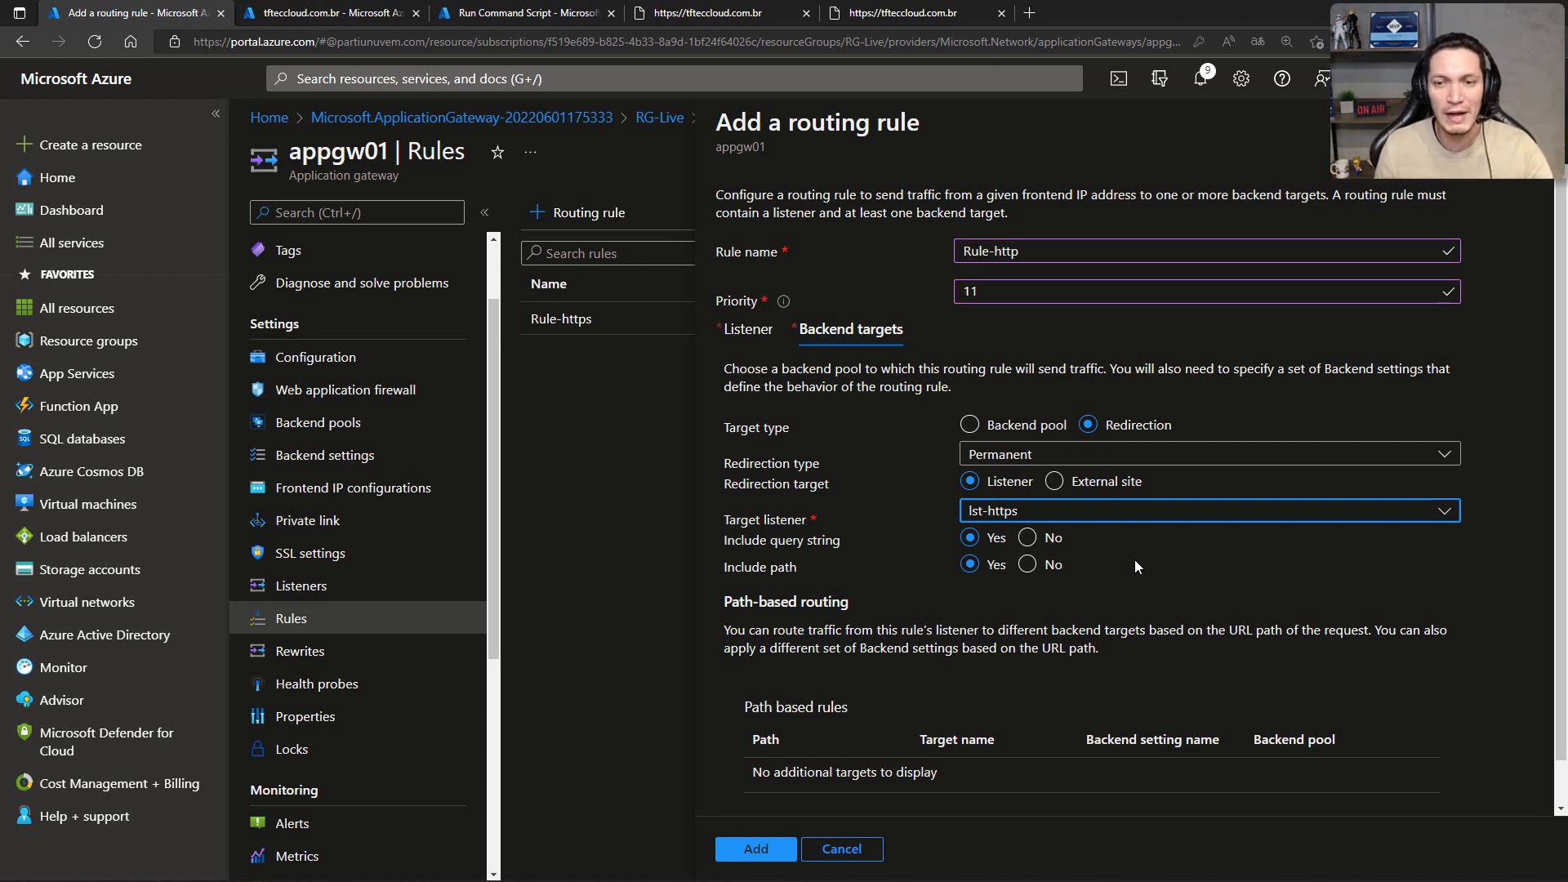
click(747, 849)
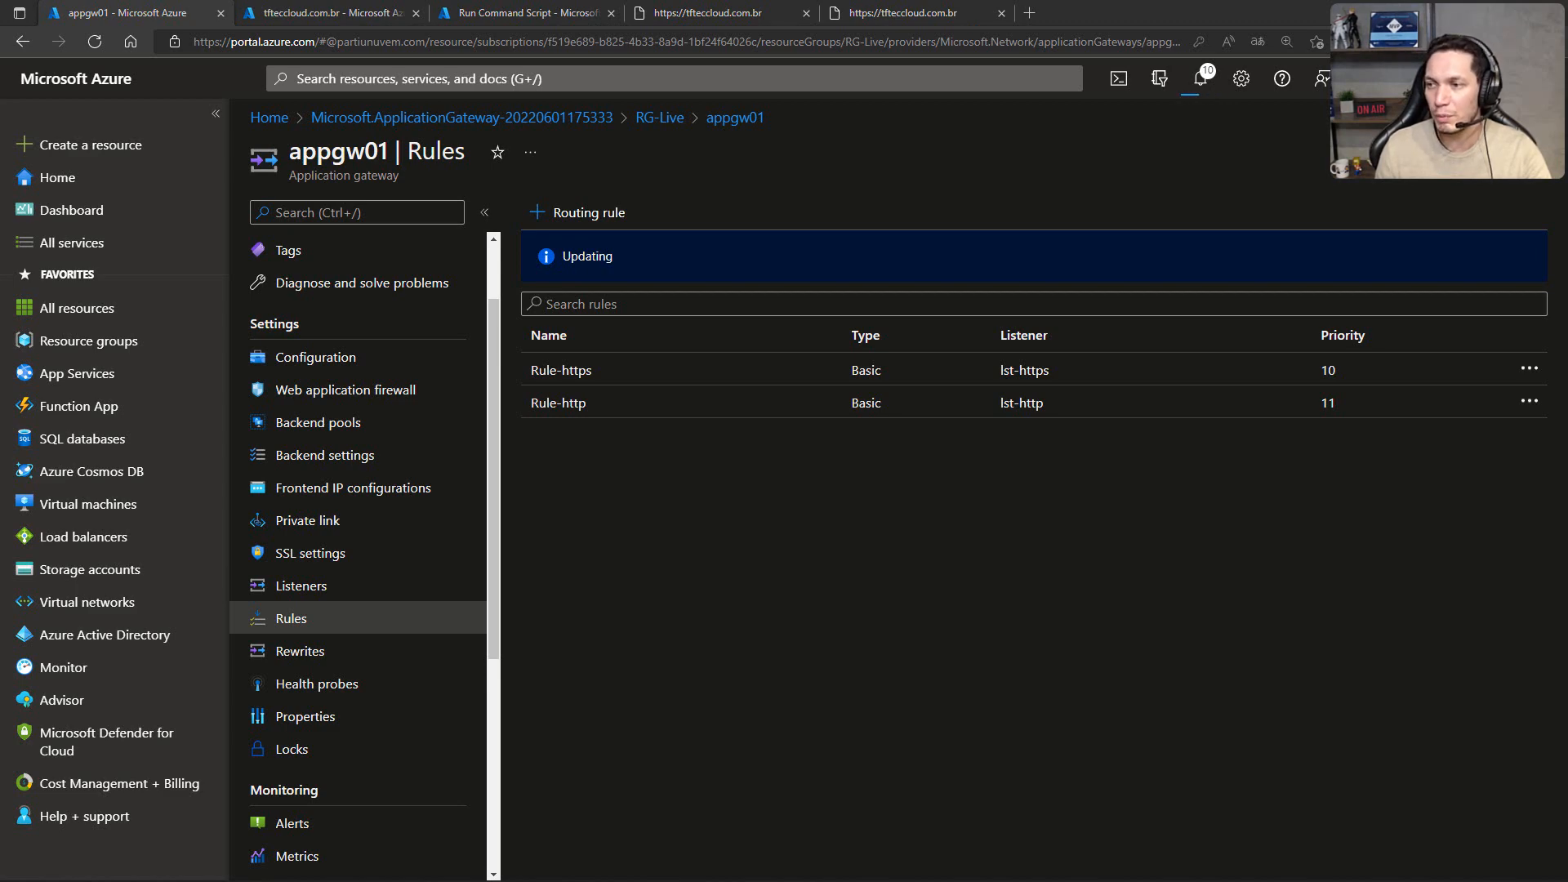
Step: Load tfteccloud.com.br in a Chrome incognito window in front of the portal
drag(1567, 245, 727, 289)
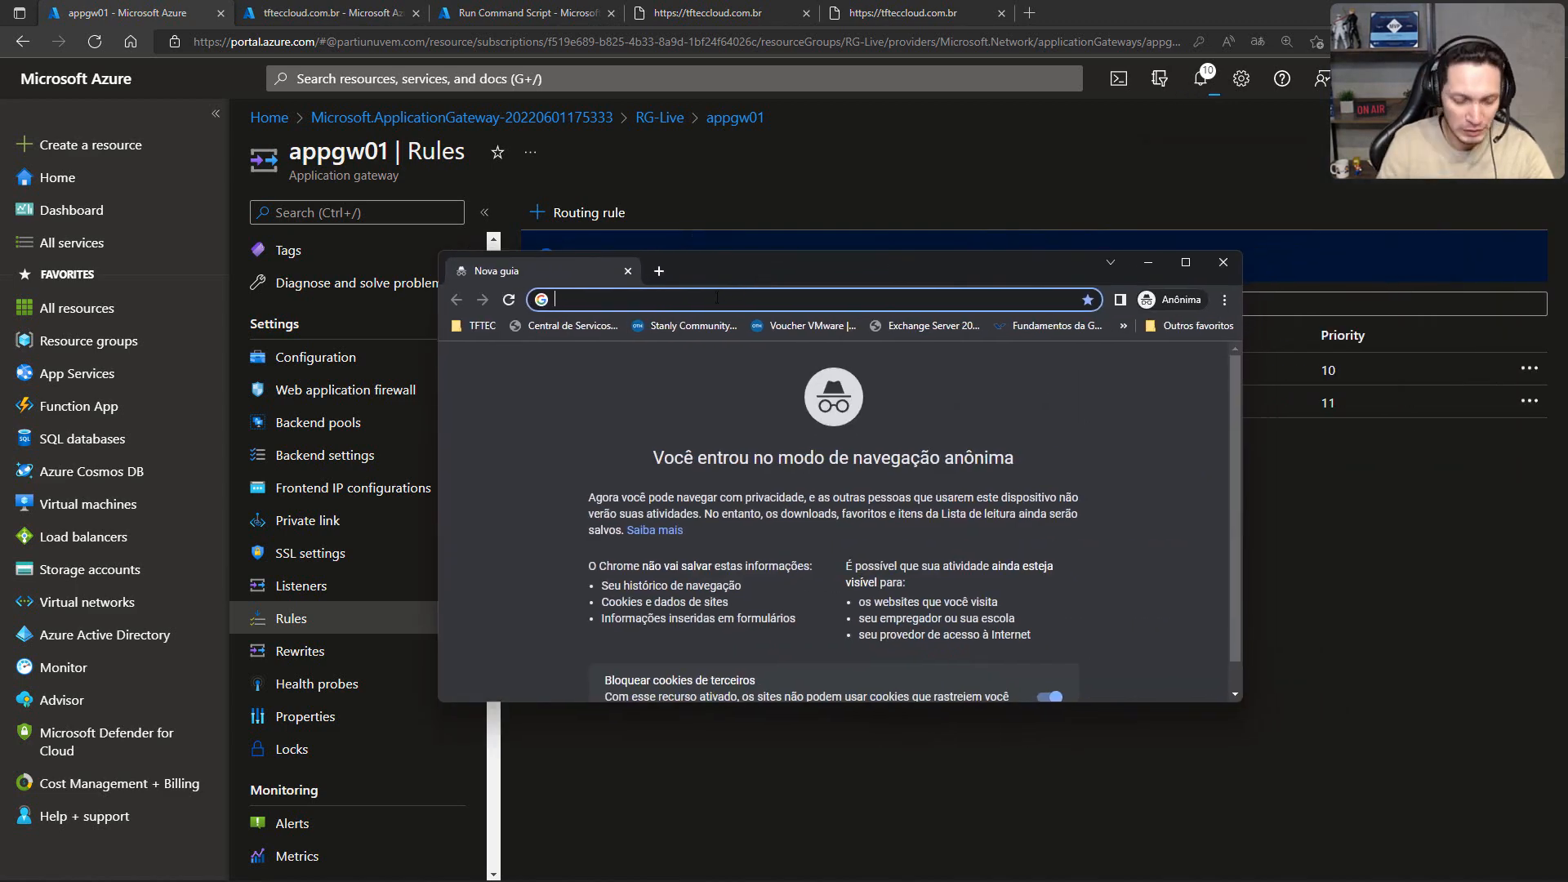
text(tftecclo)
text(ud.com.br)
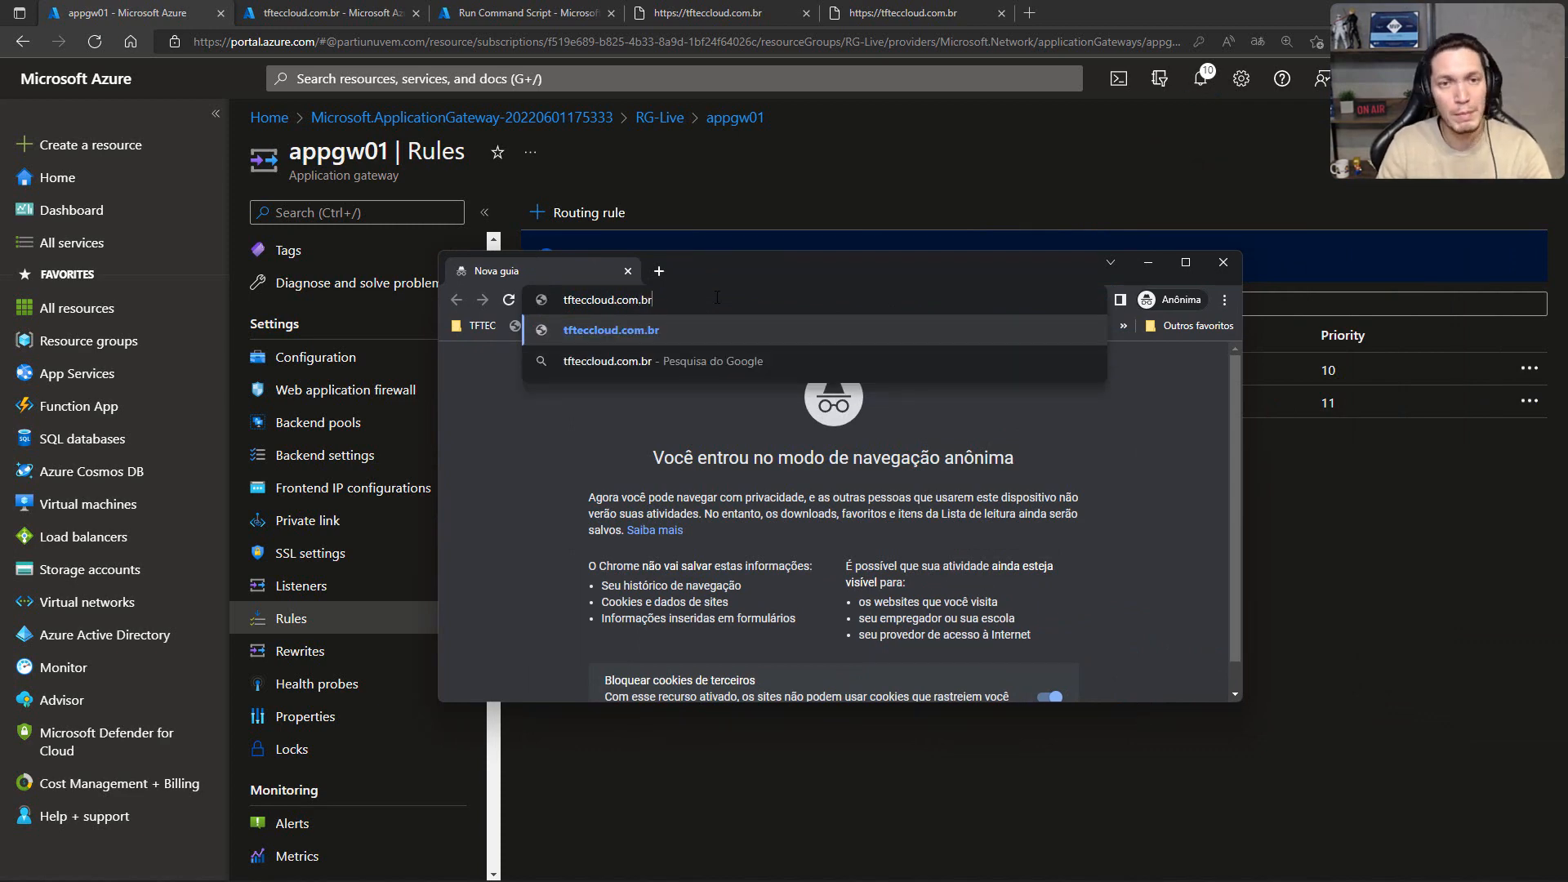
key(Return)
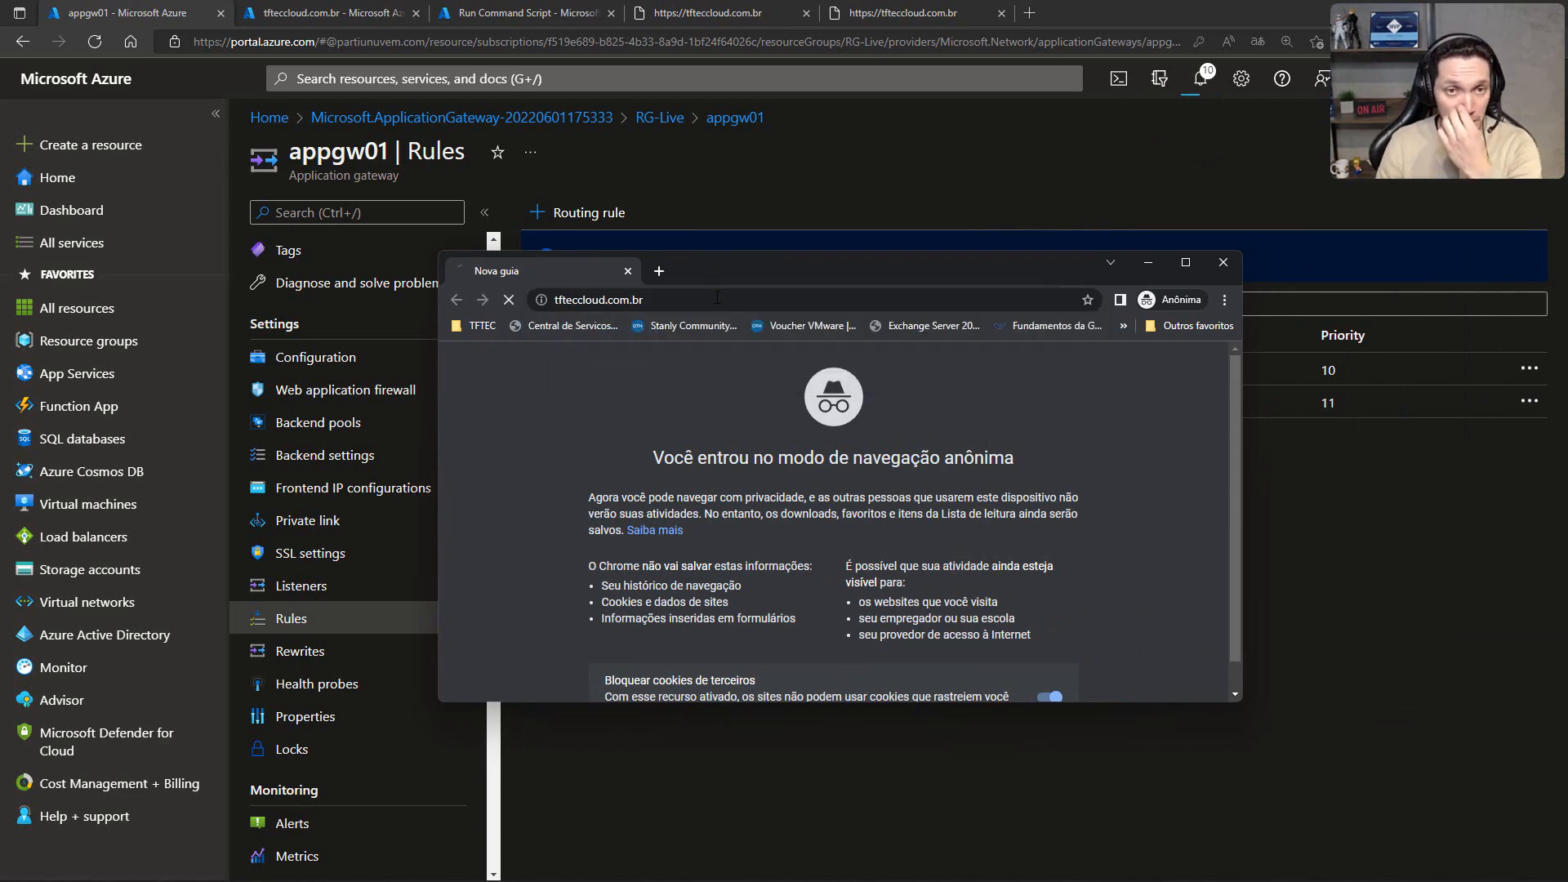
click(715, 298)
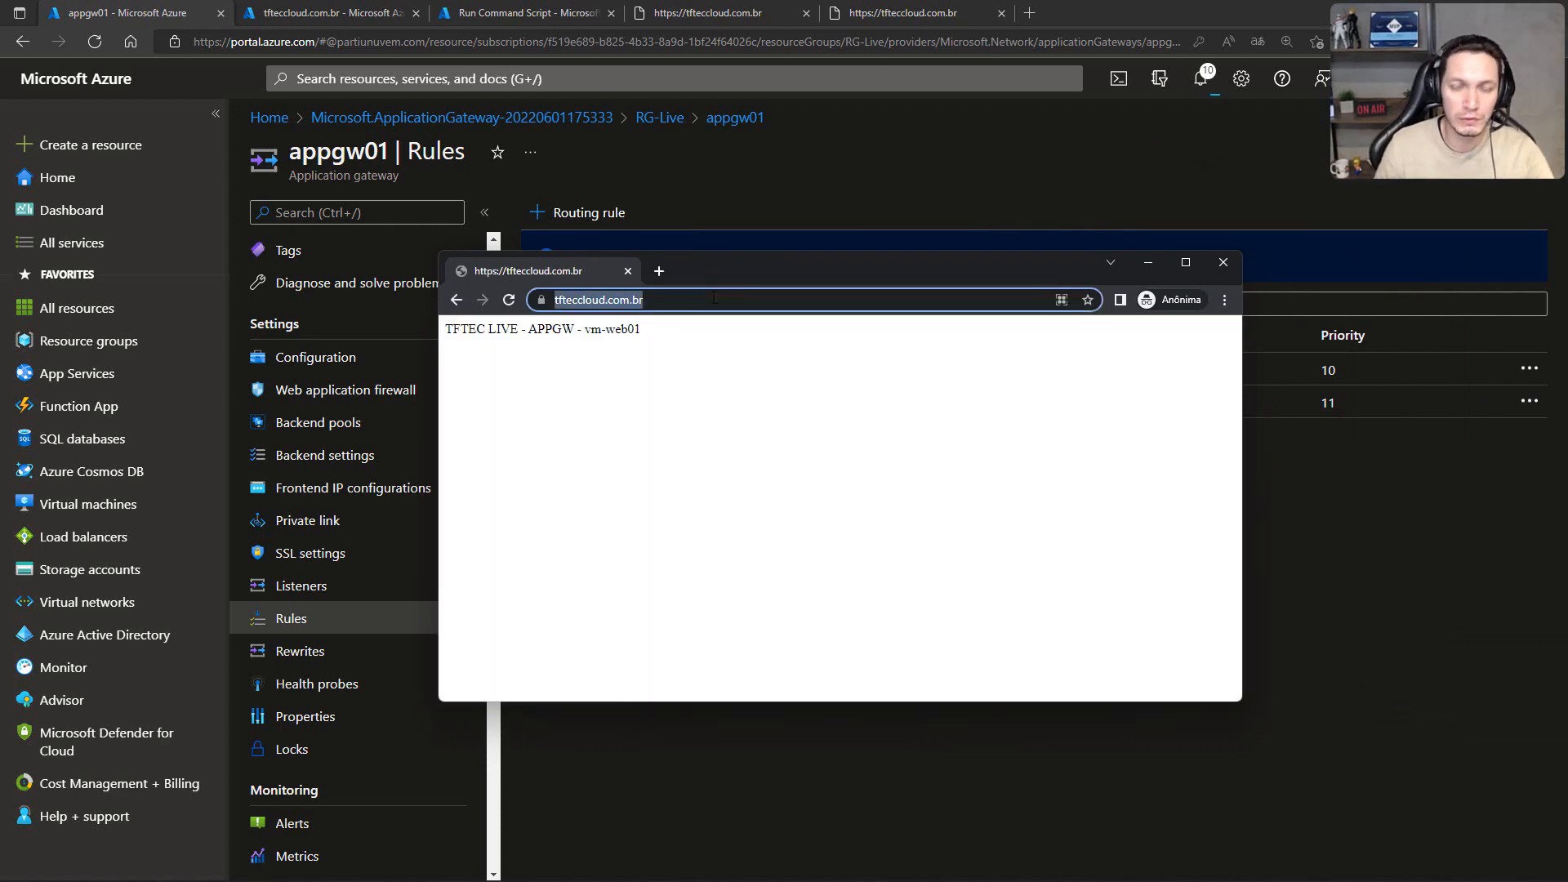
key(Home)
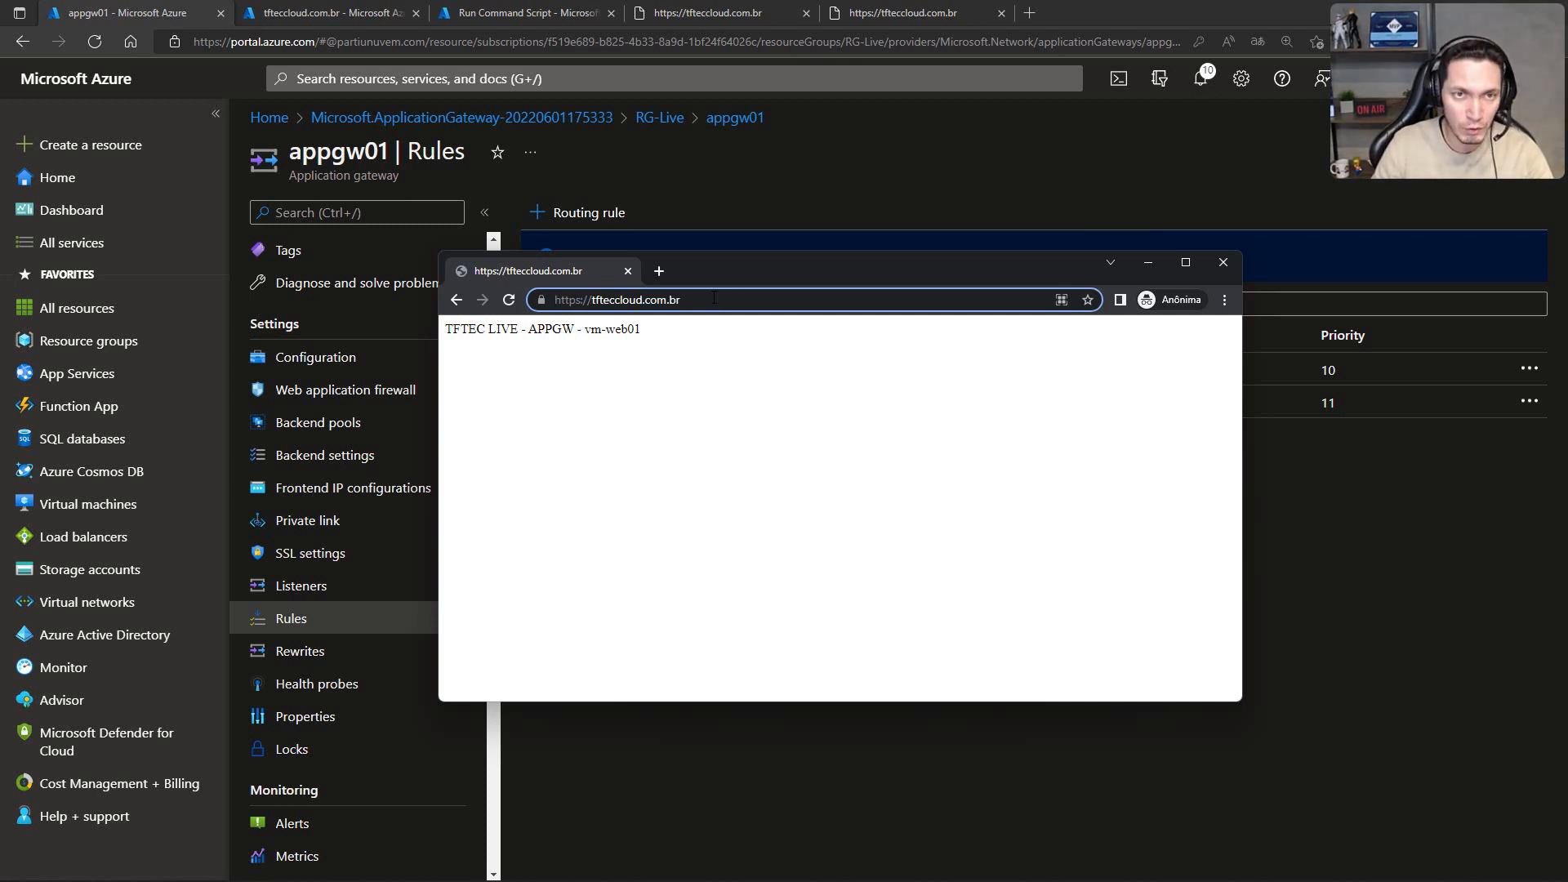
key(Delete)
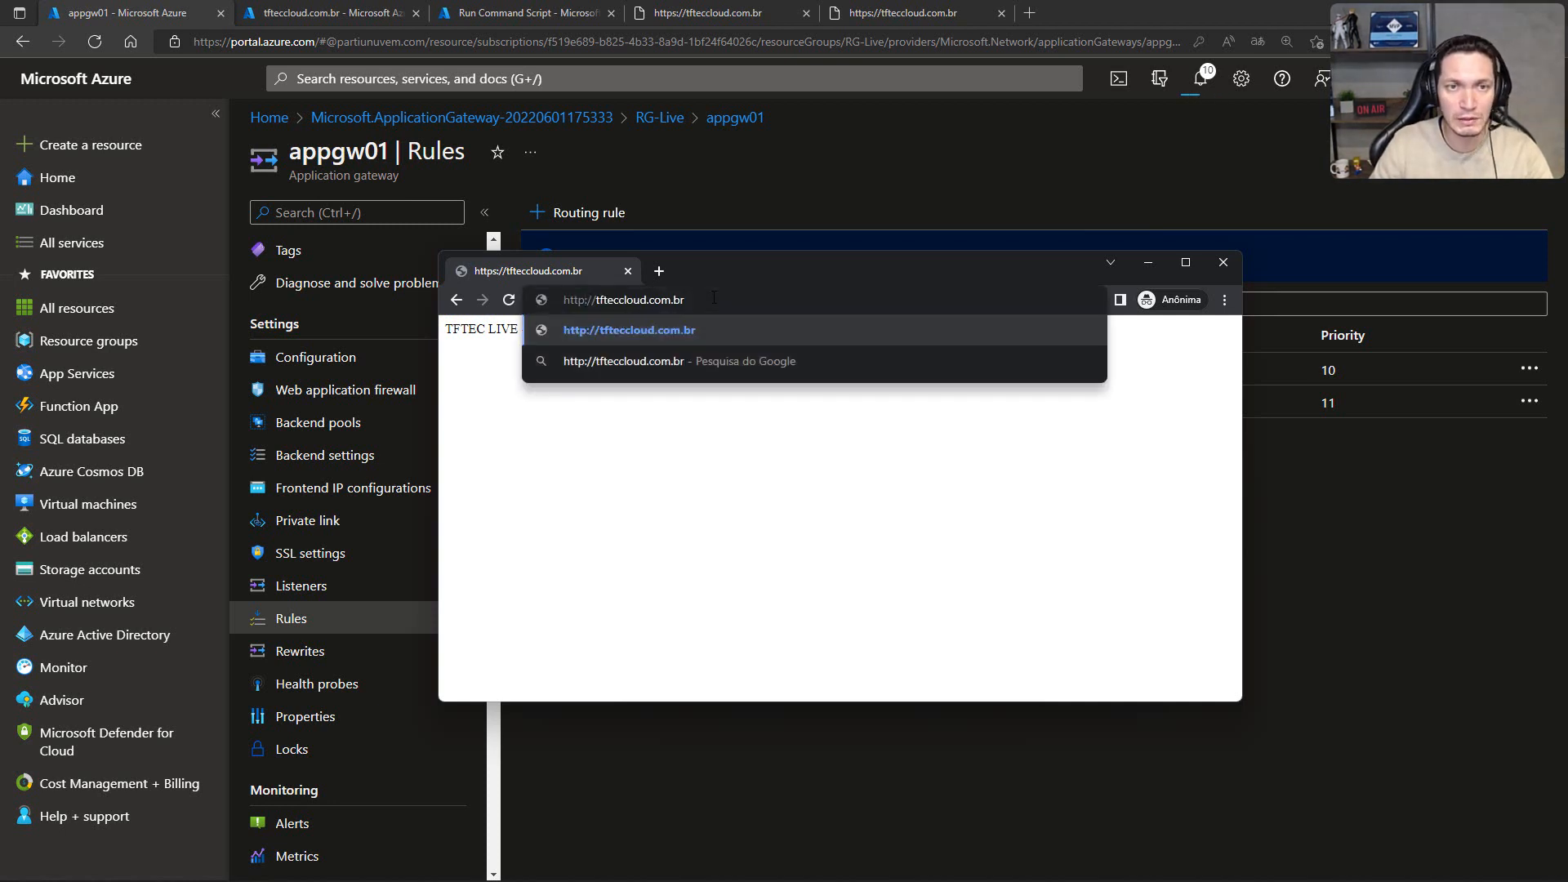
key(Return)
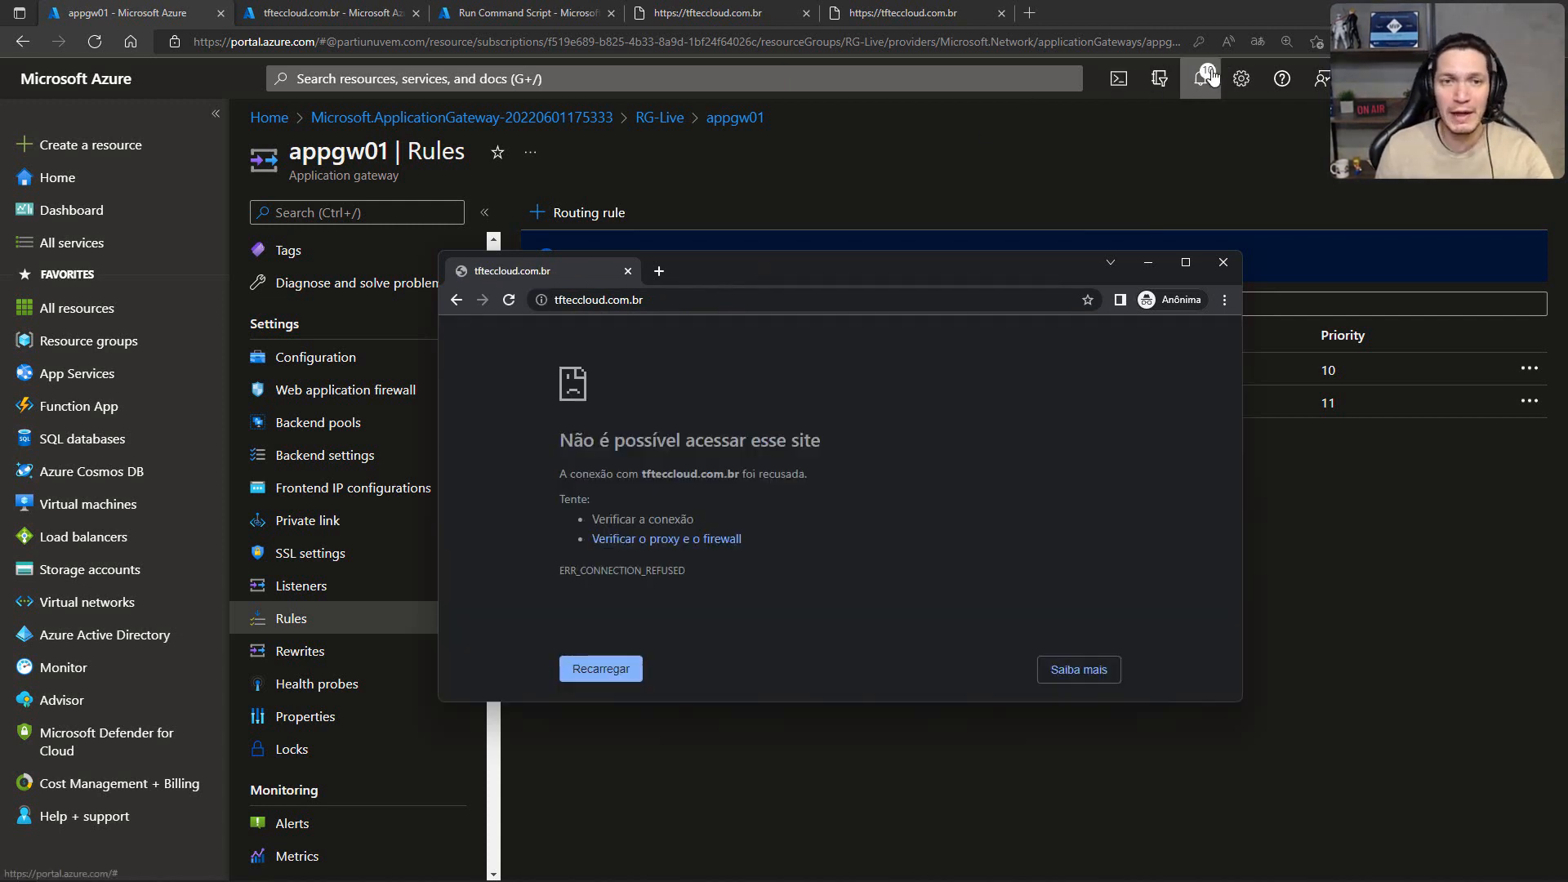
drag(806, 261, 788, 444)
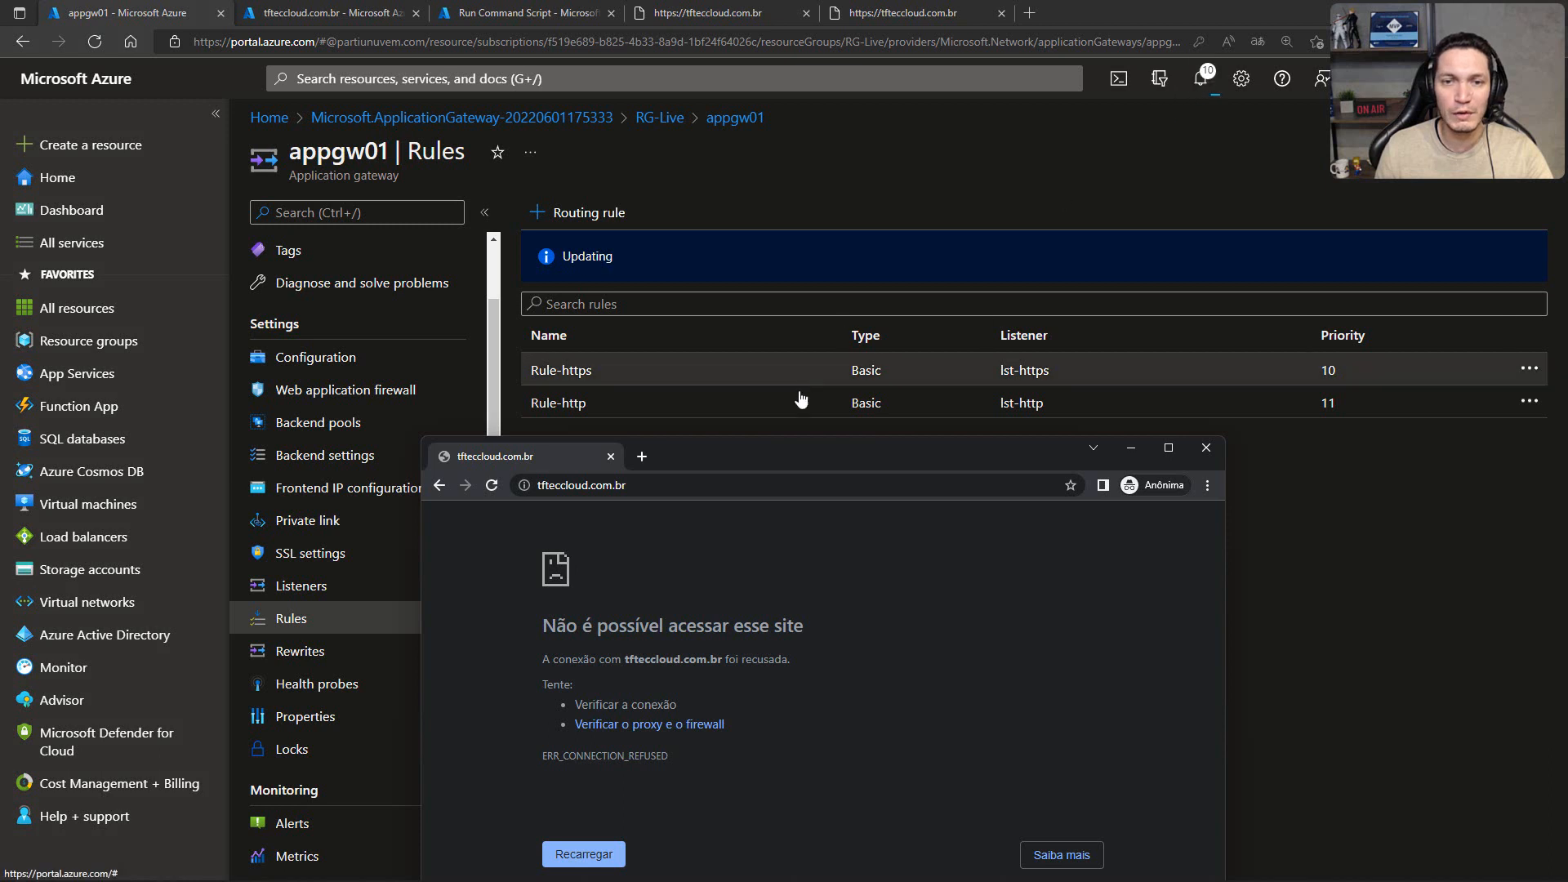
drag(775, 457, 763, 331)
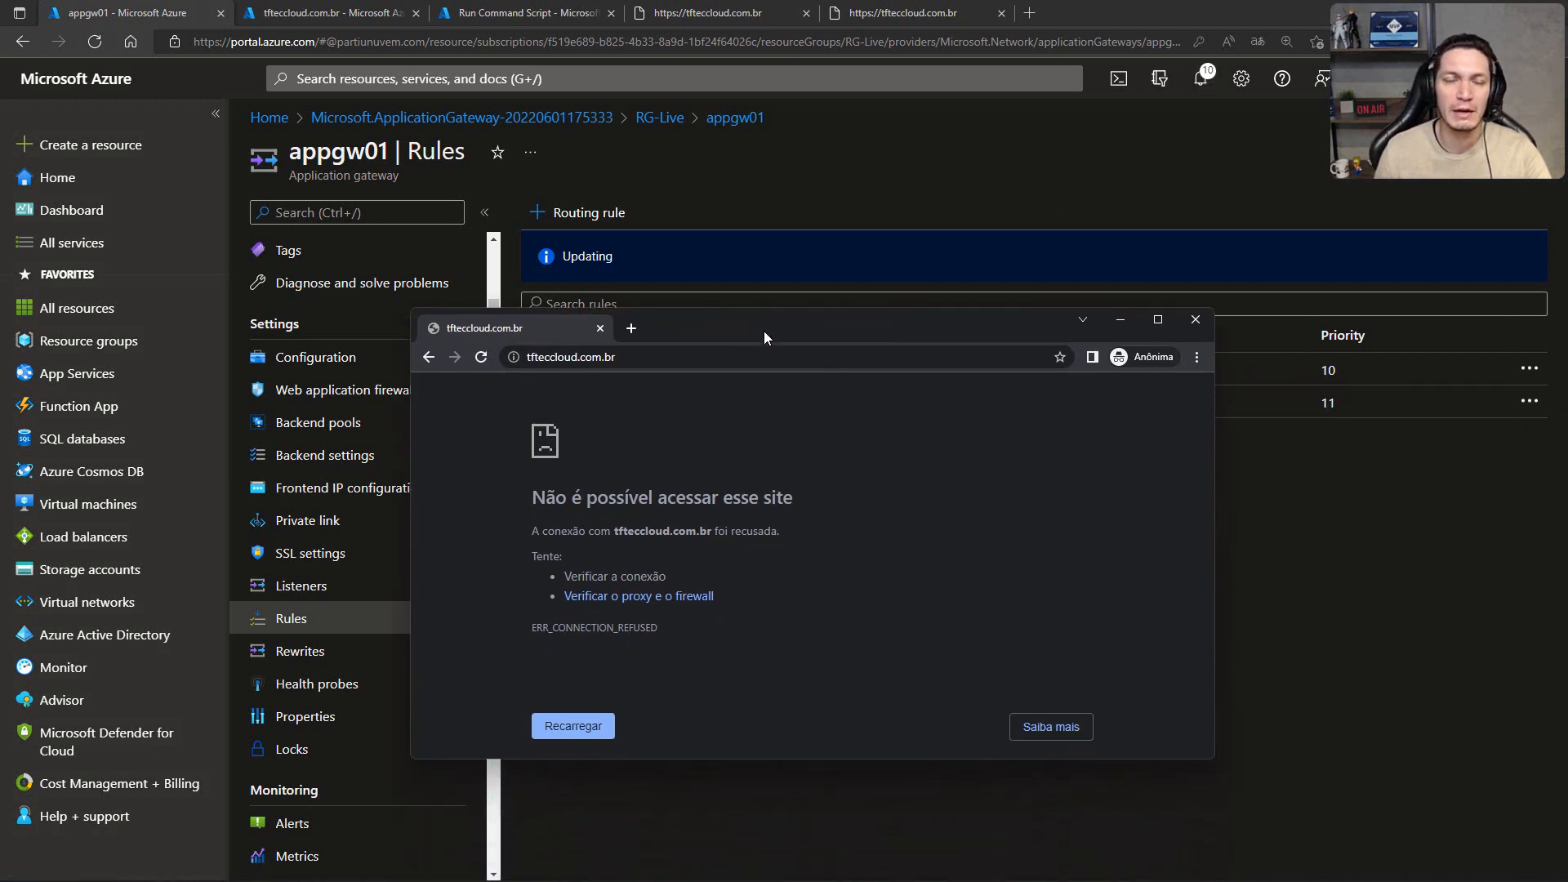
key(F5)
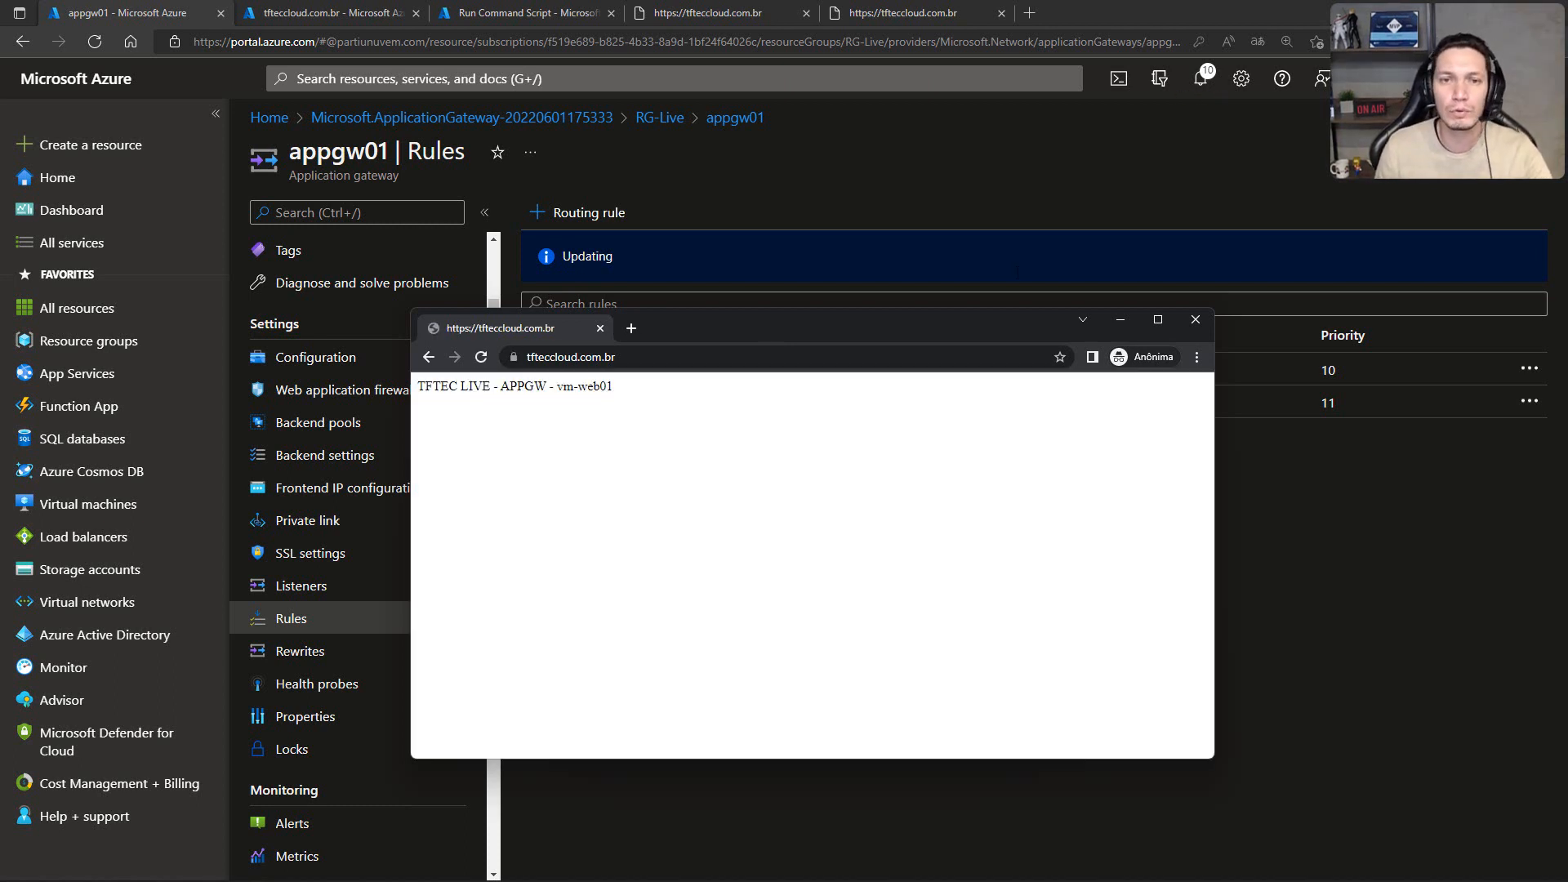
Step: Request tfteccloud.com.br over plain HTTP two more times to test the redirection to HTTPS
click(692, 357)
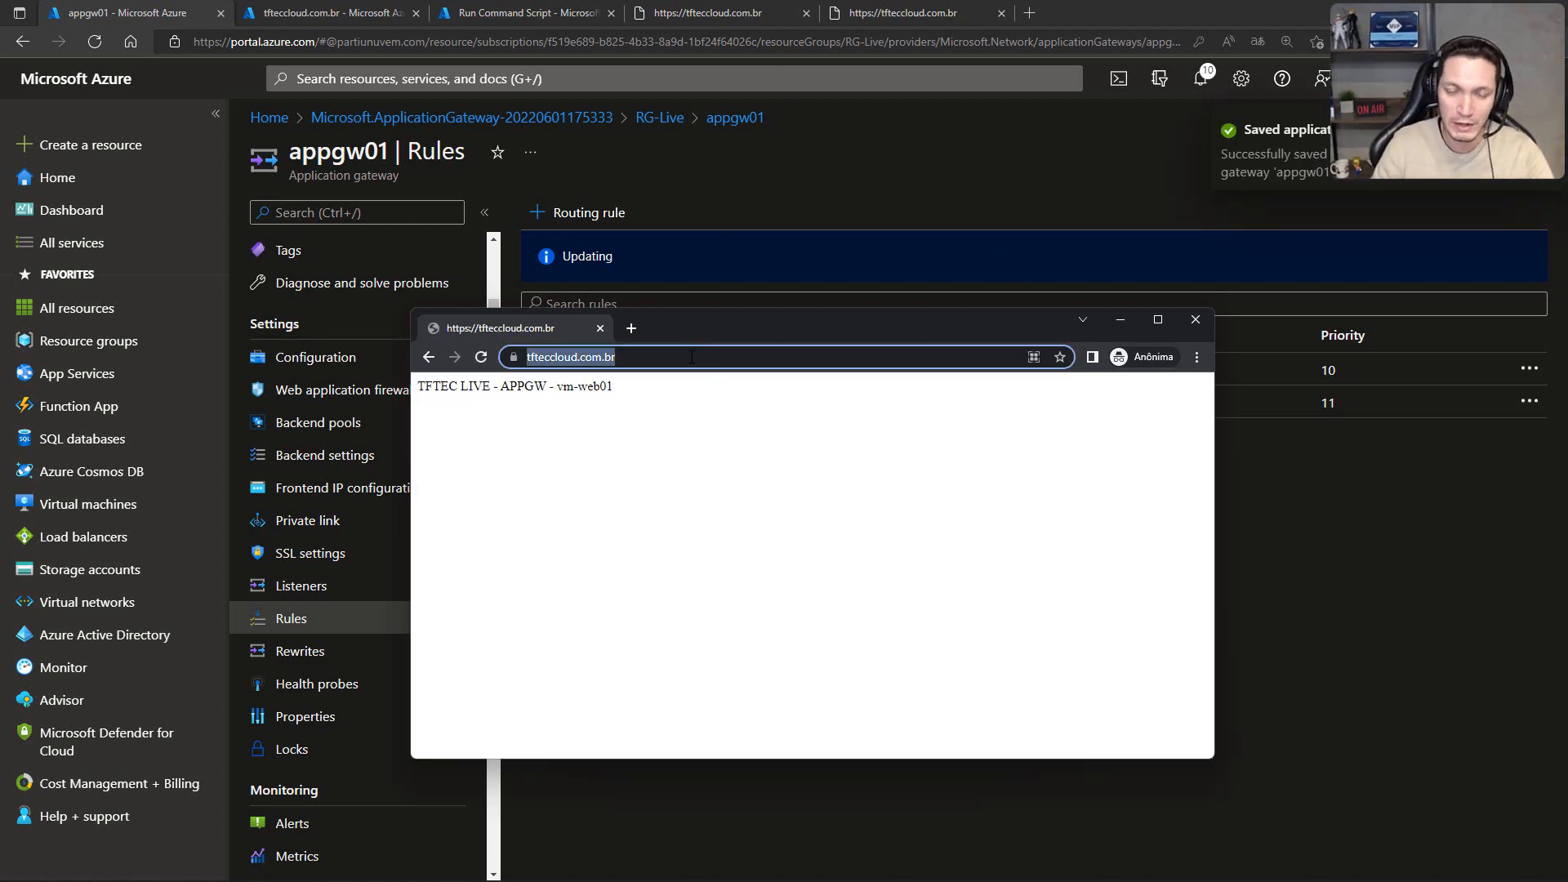
key(Home)
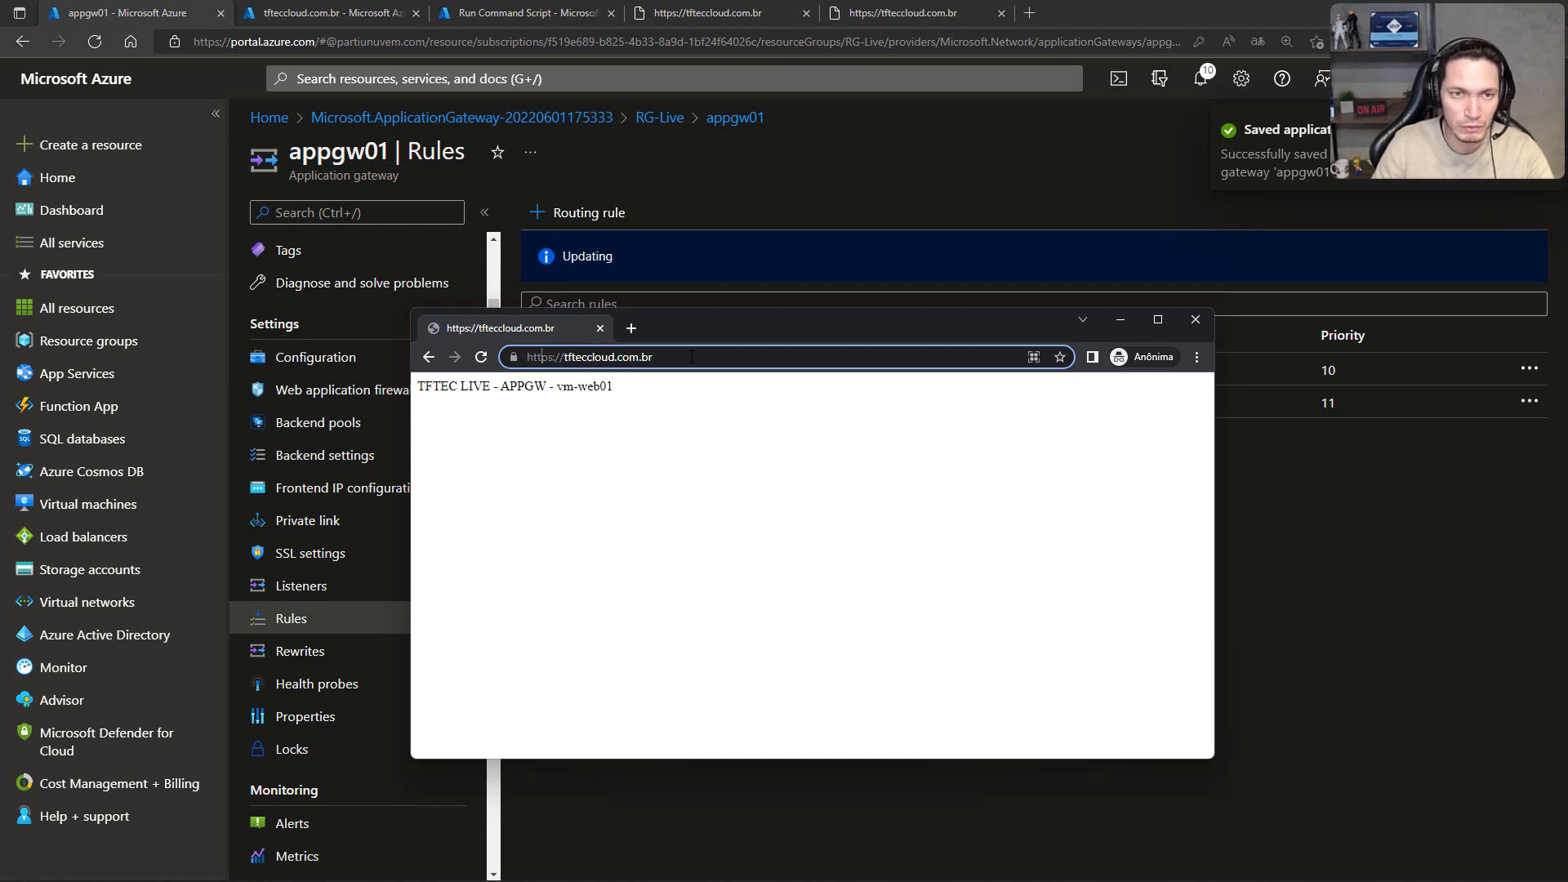
key(BackSpace)
key(Return)
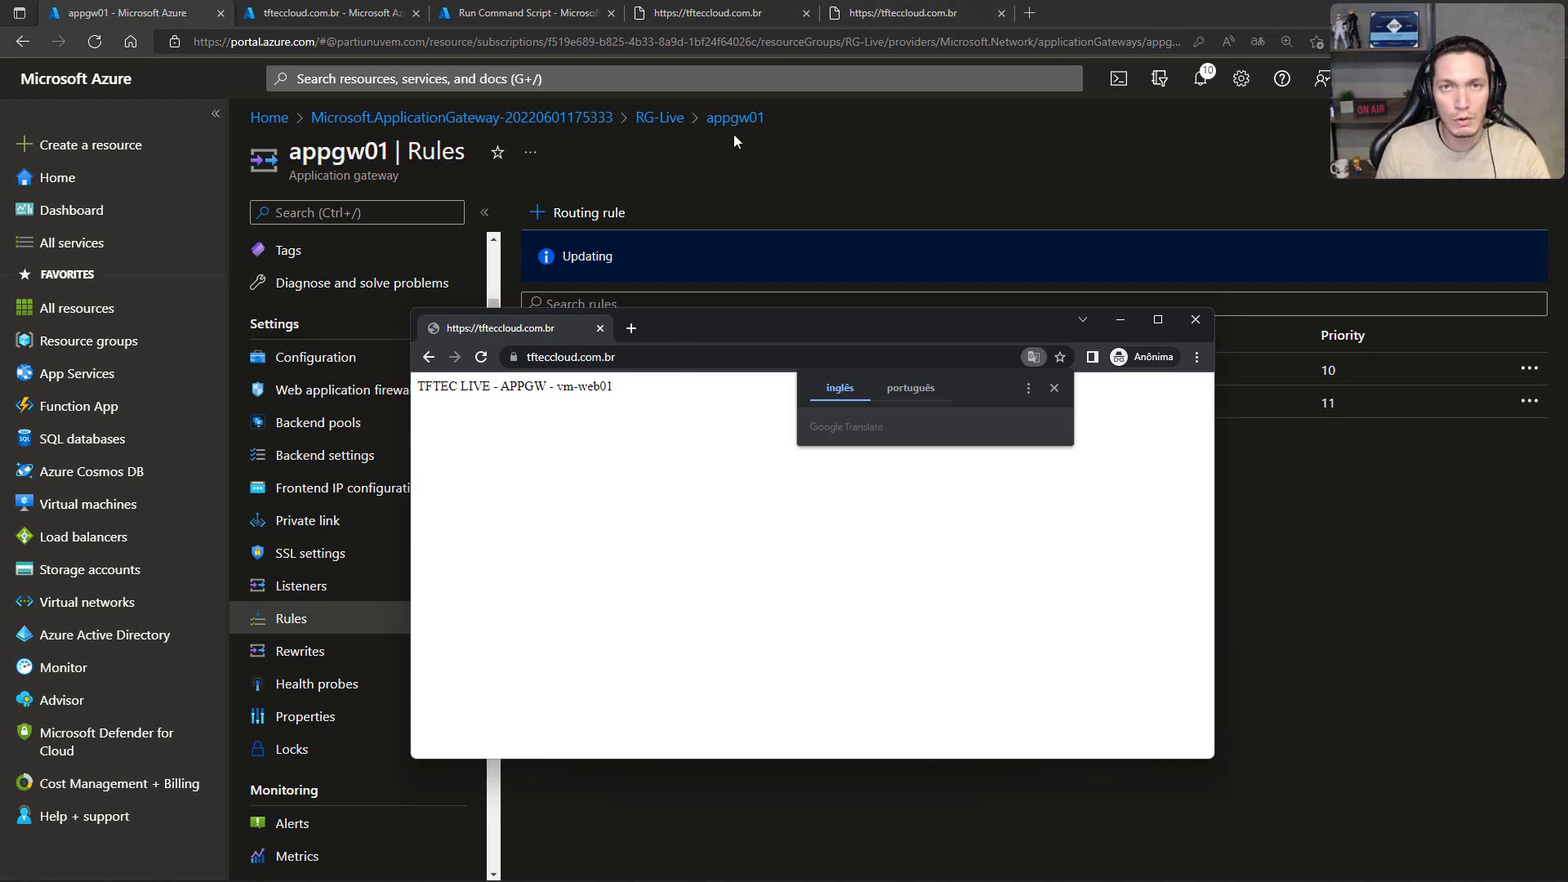
click(661, 360)
key(Home)
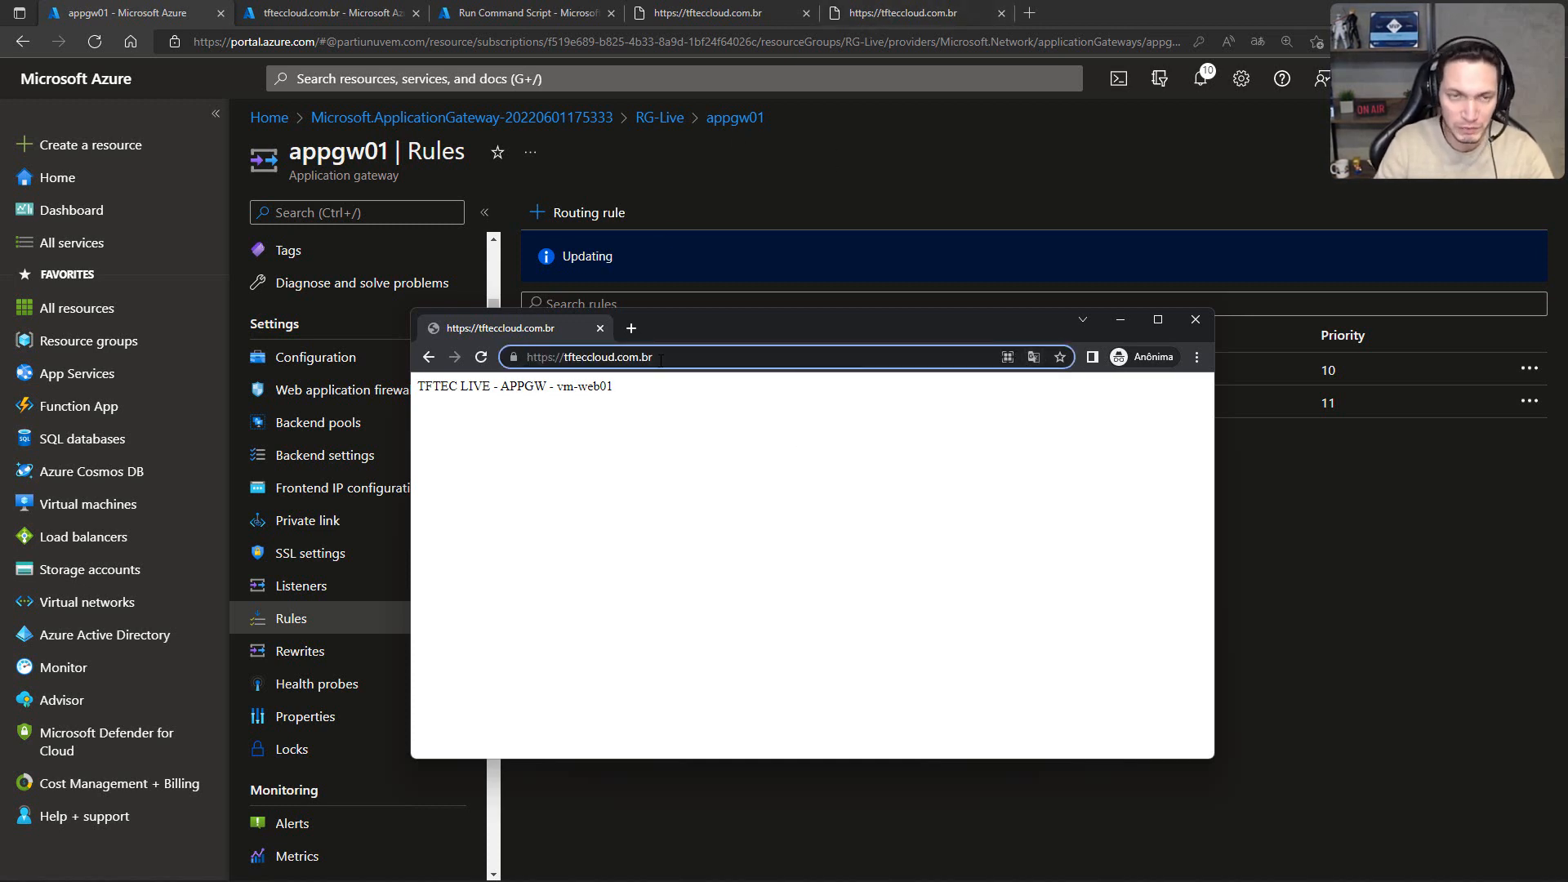
key(Delete)
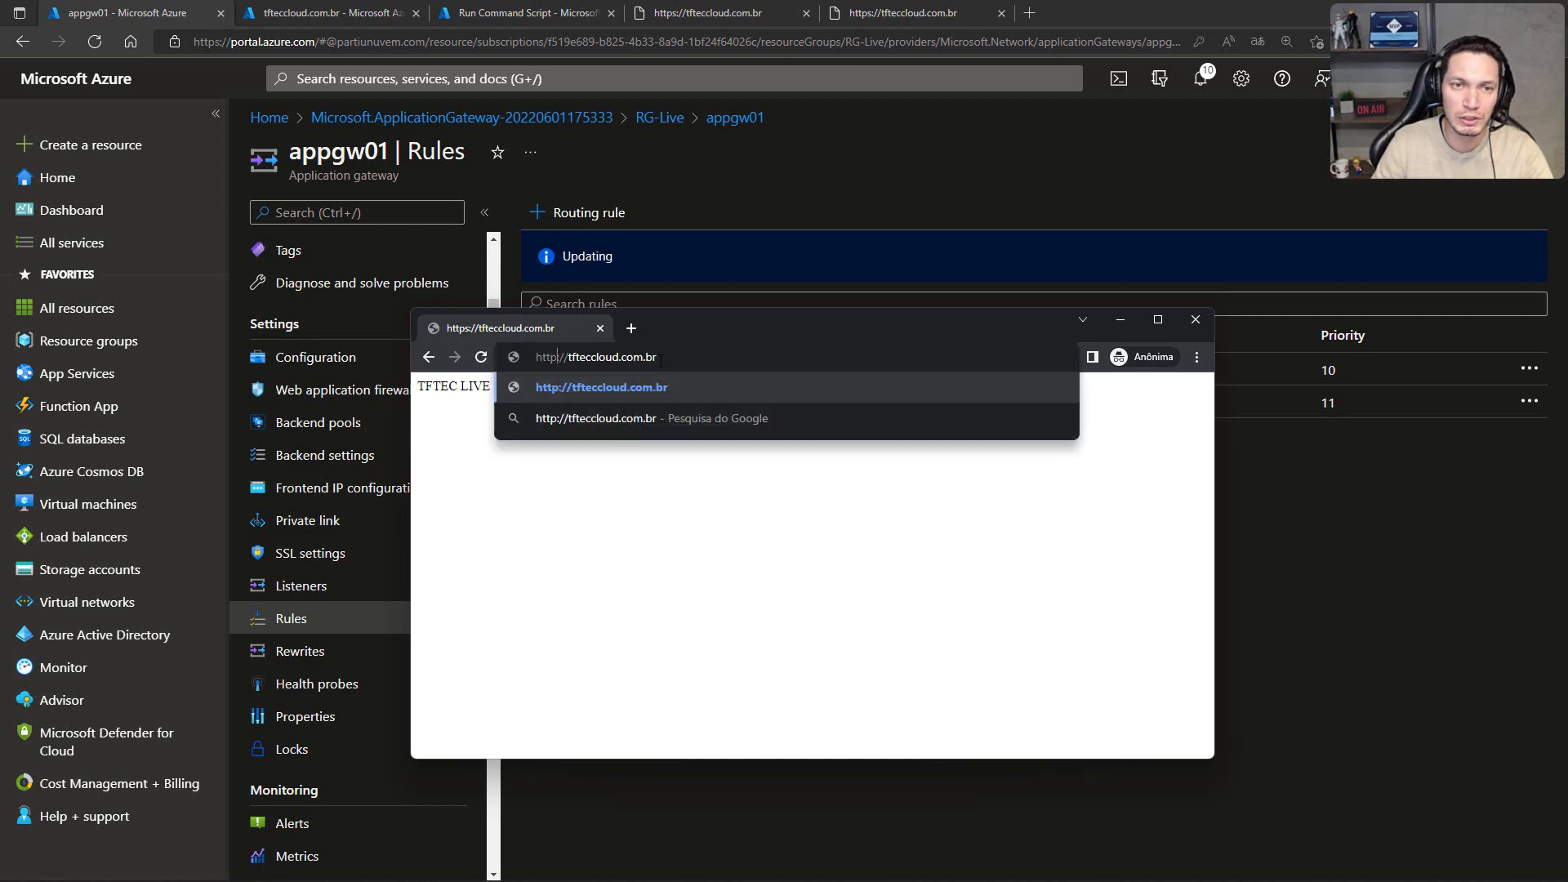
key(Return)
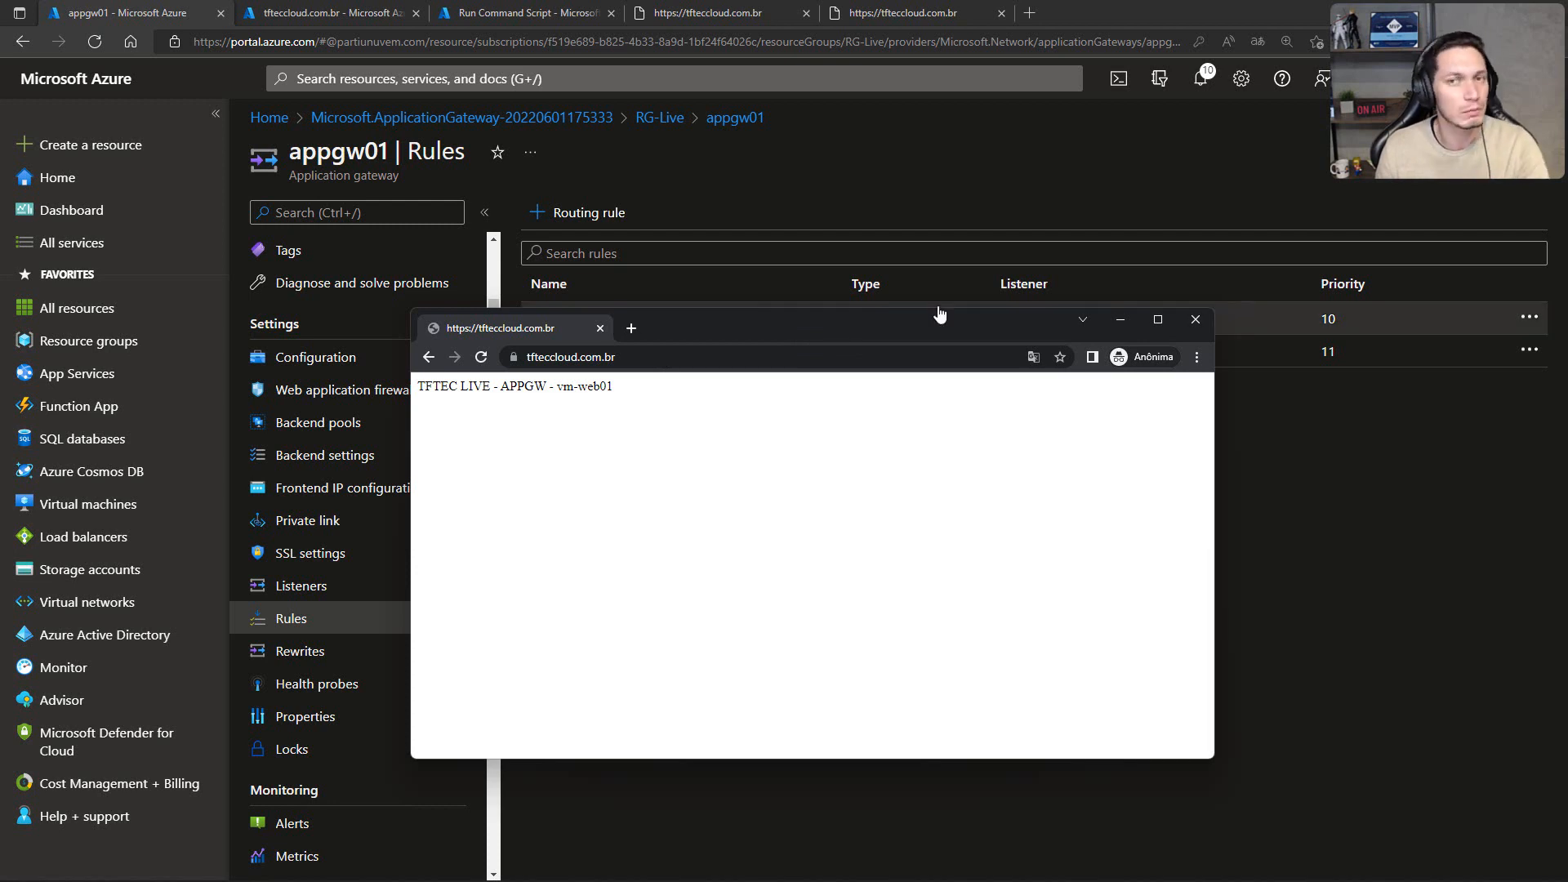
Step: Minimize the incognito window and switch to the presentation's SSL/TLS Offload slide
click(1121, 319)
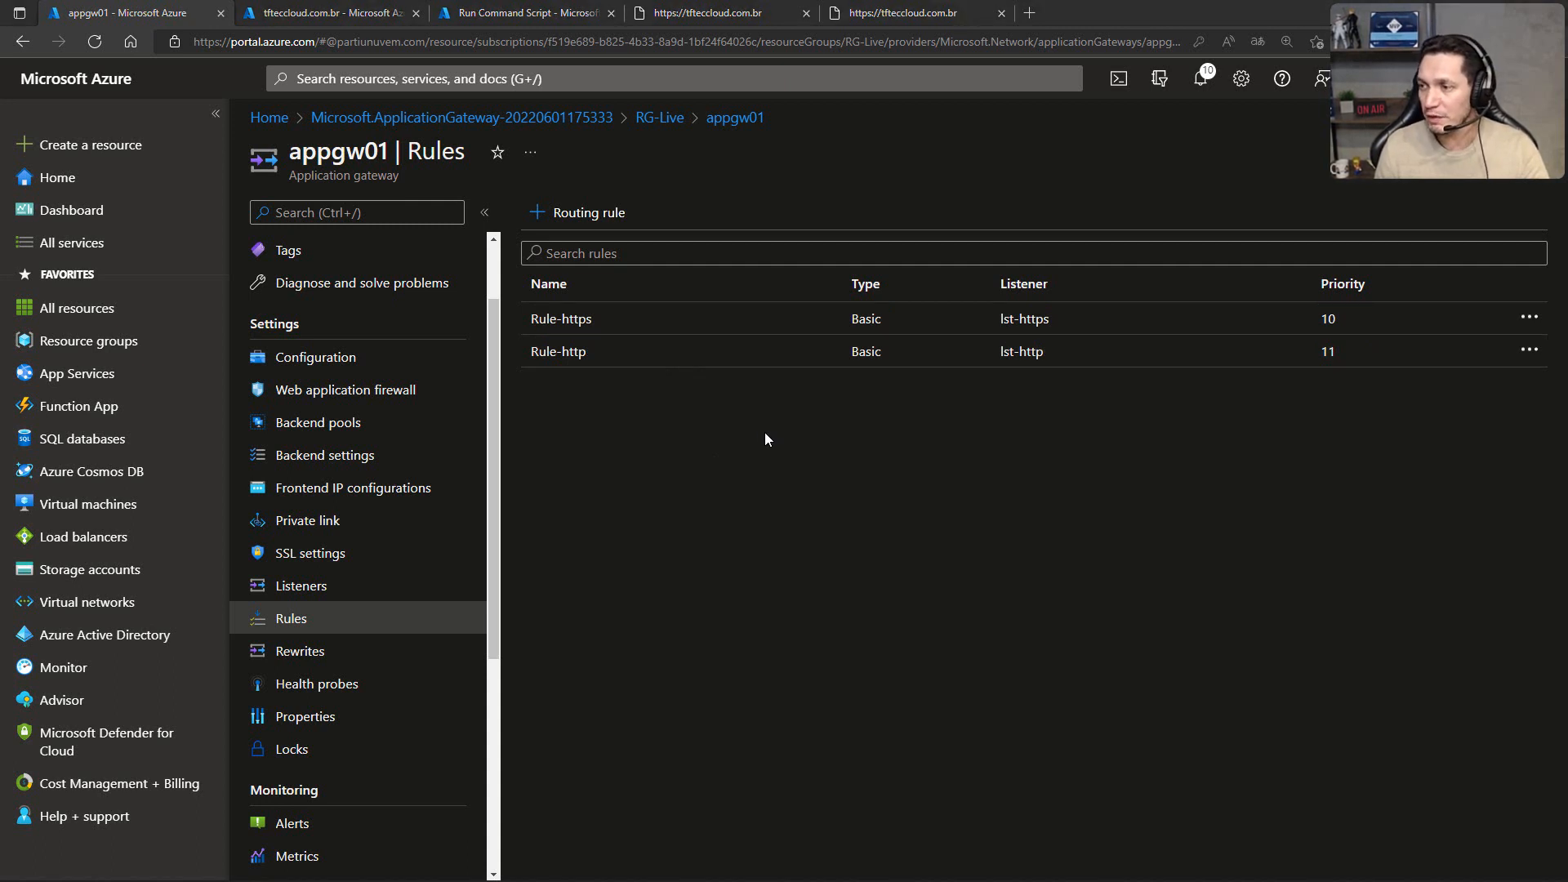
key(alt+Tab)
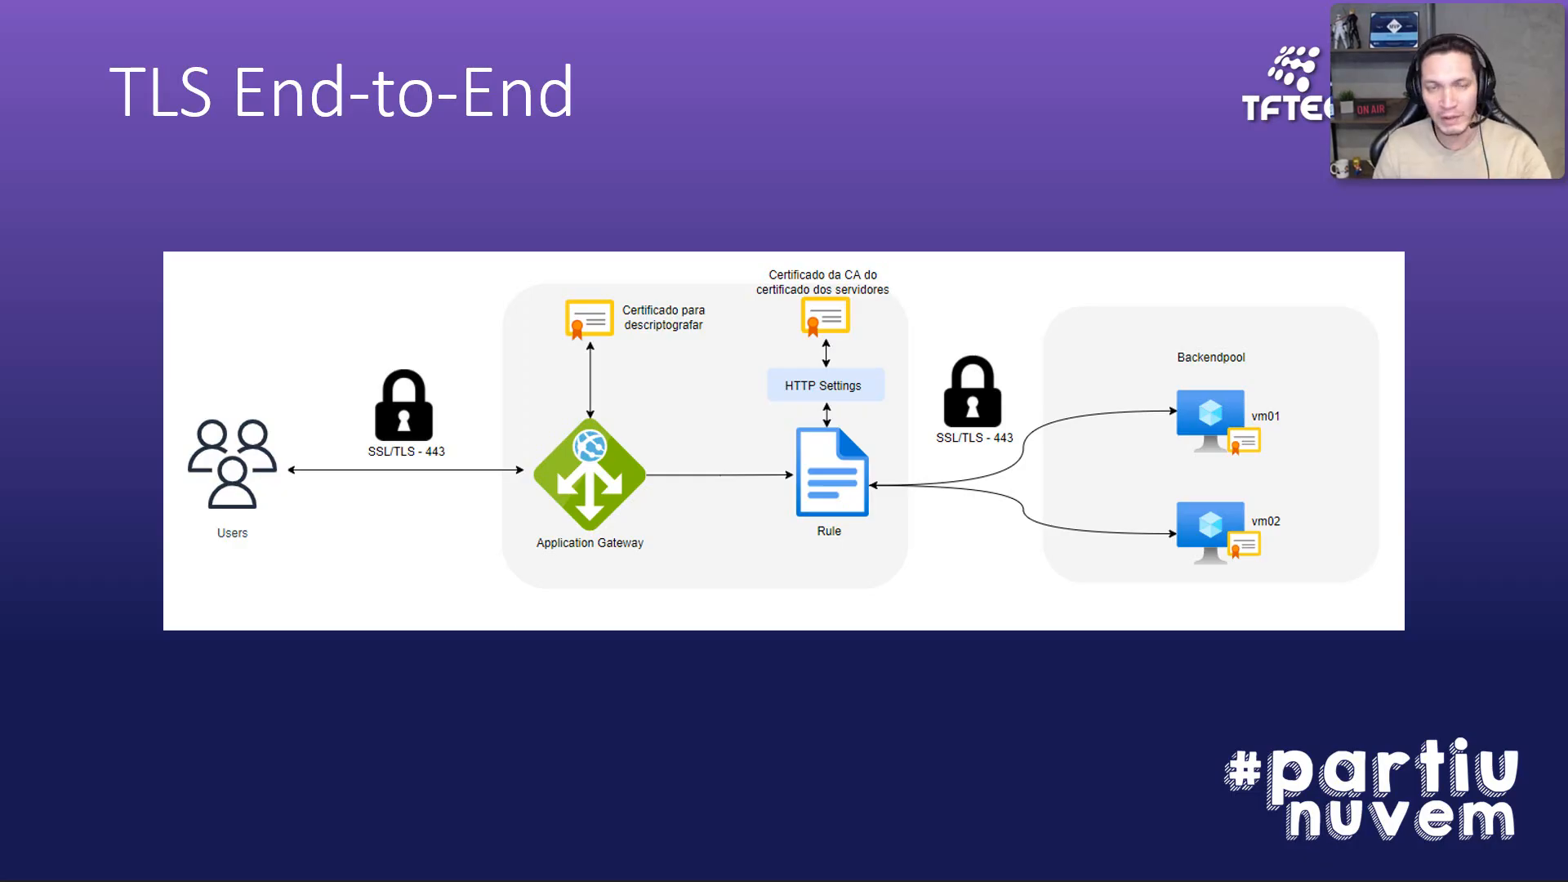
key(Right)
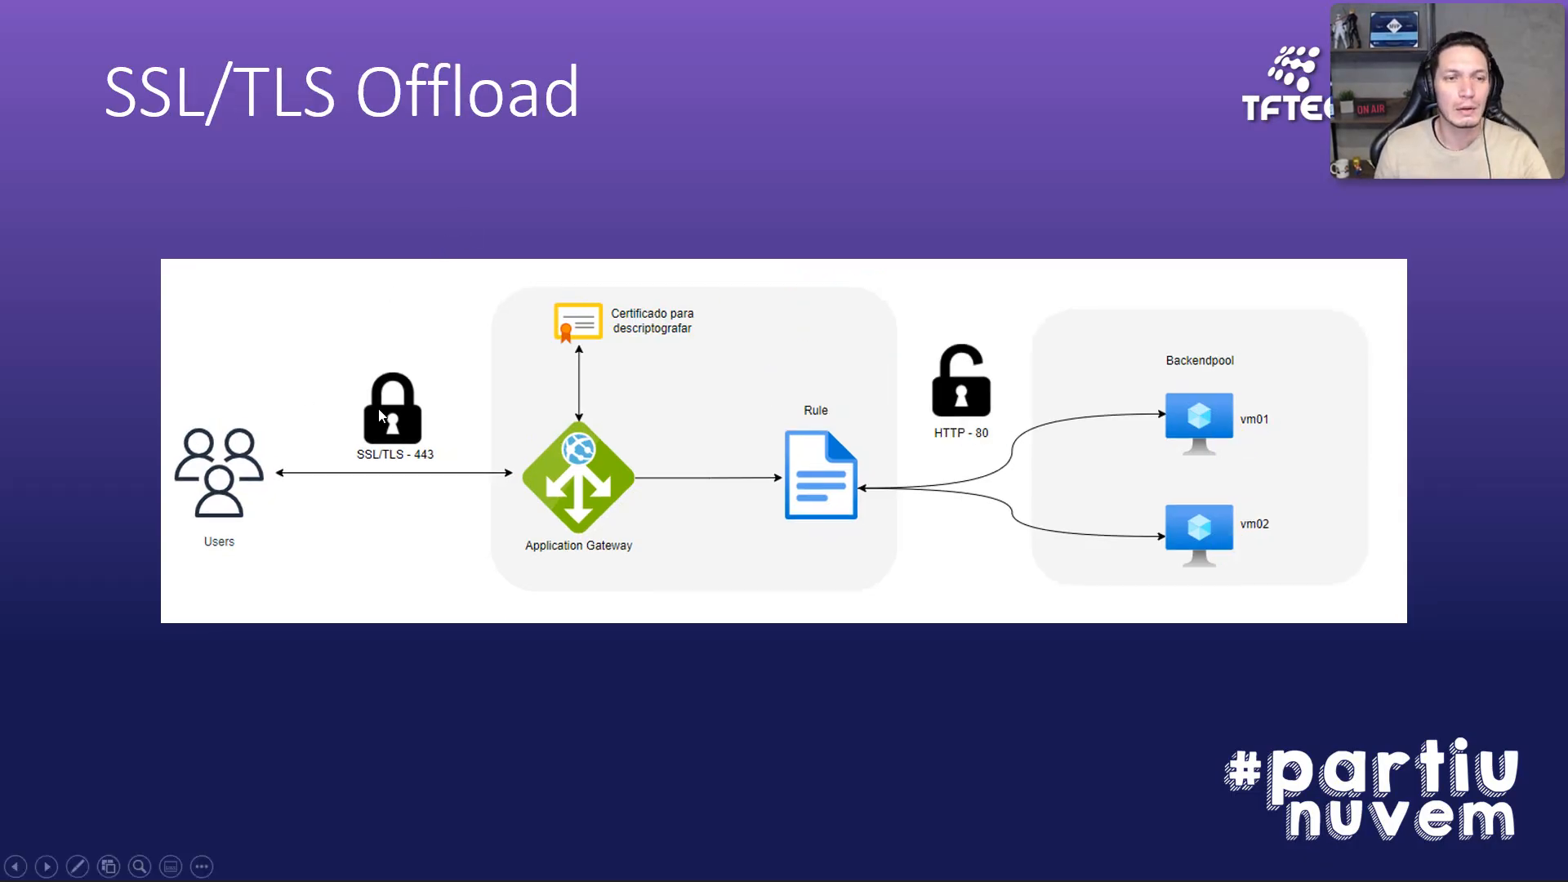
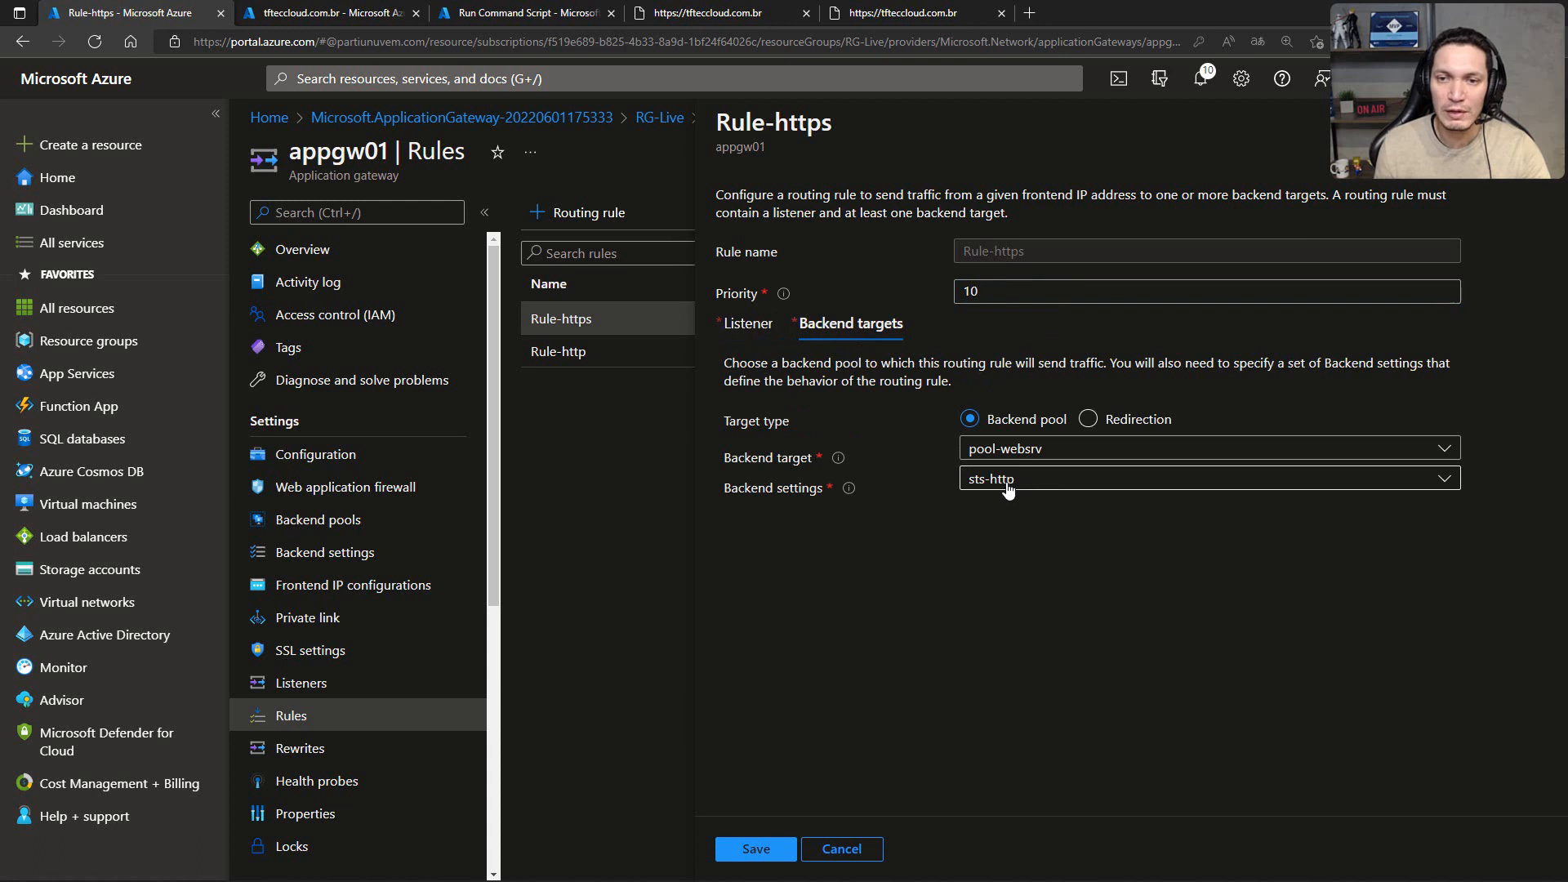
Step: Check the listener assigned to Rule-https, close the rule, and consult the presentation's TLS End-to-End slide before returning to the portal
click(748, 326)
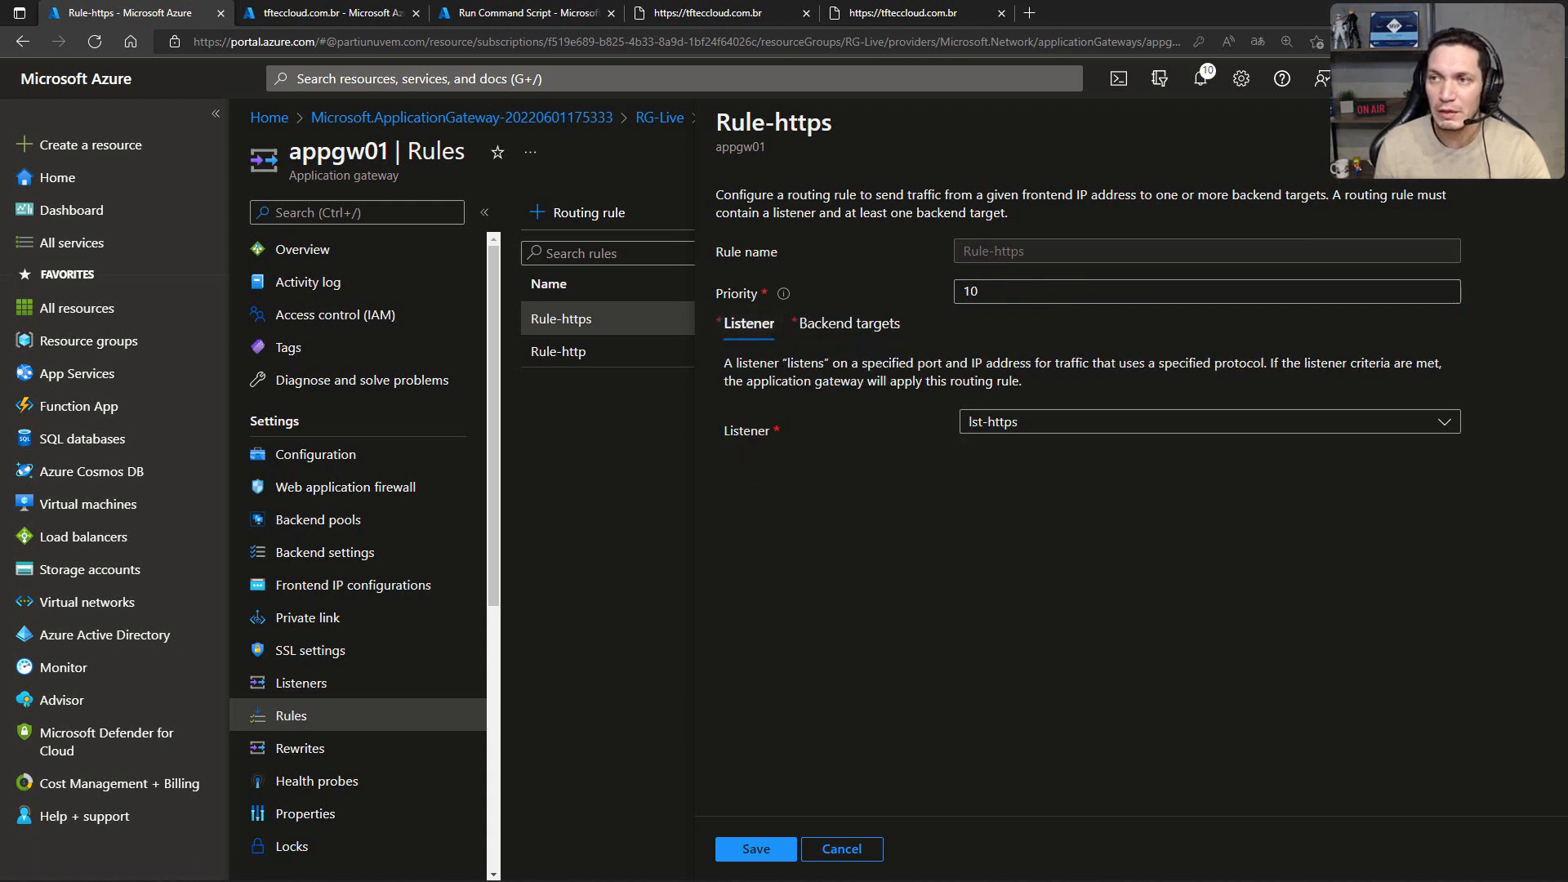
click(1543, 123)
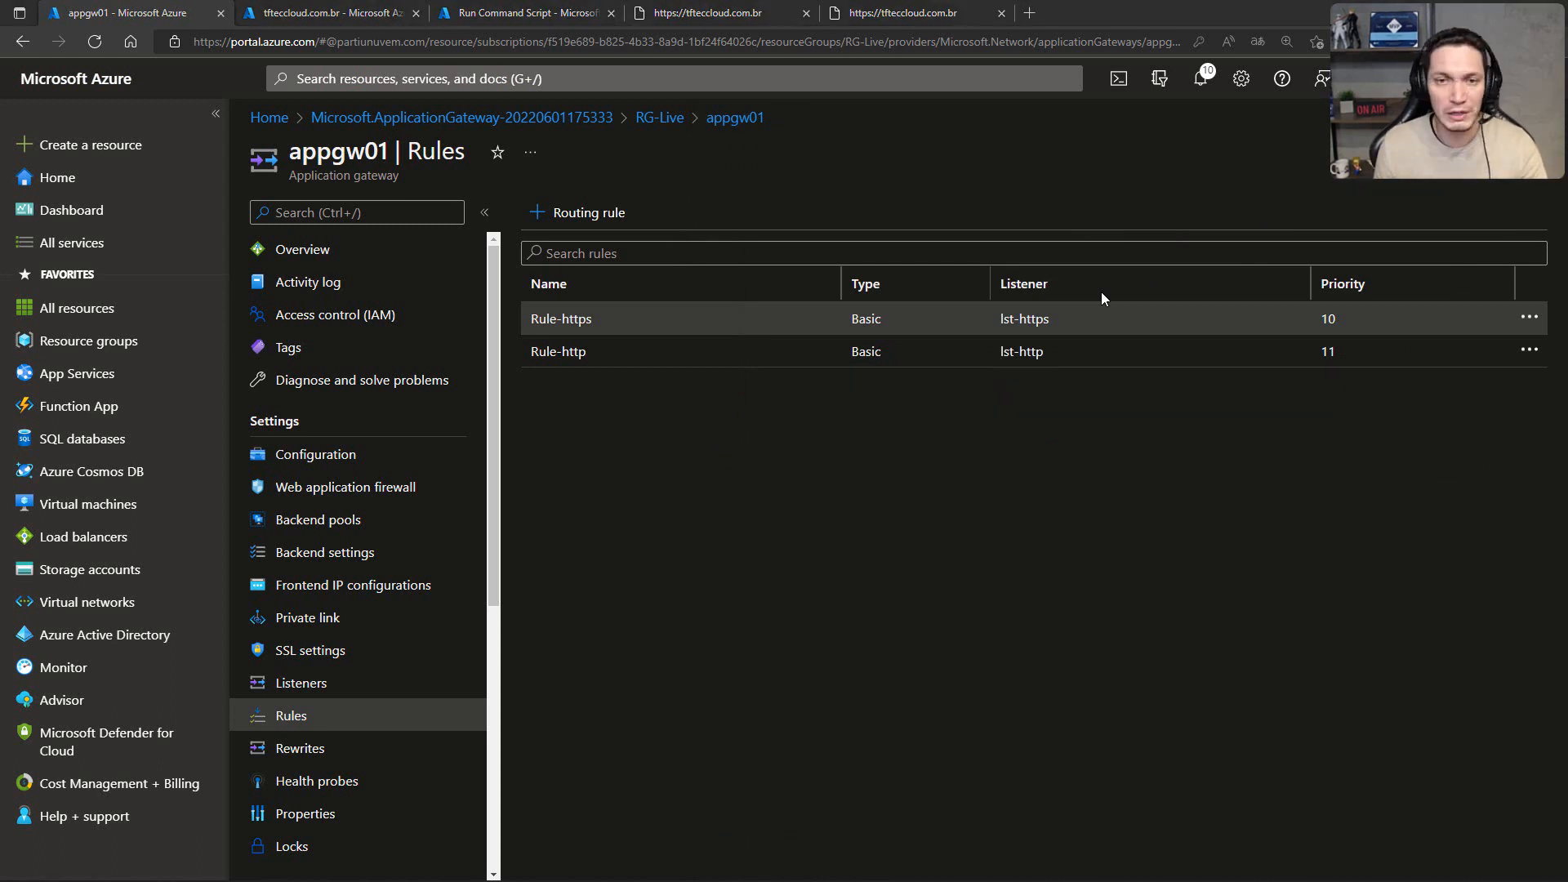
key(alt+Tab)
key(Right)
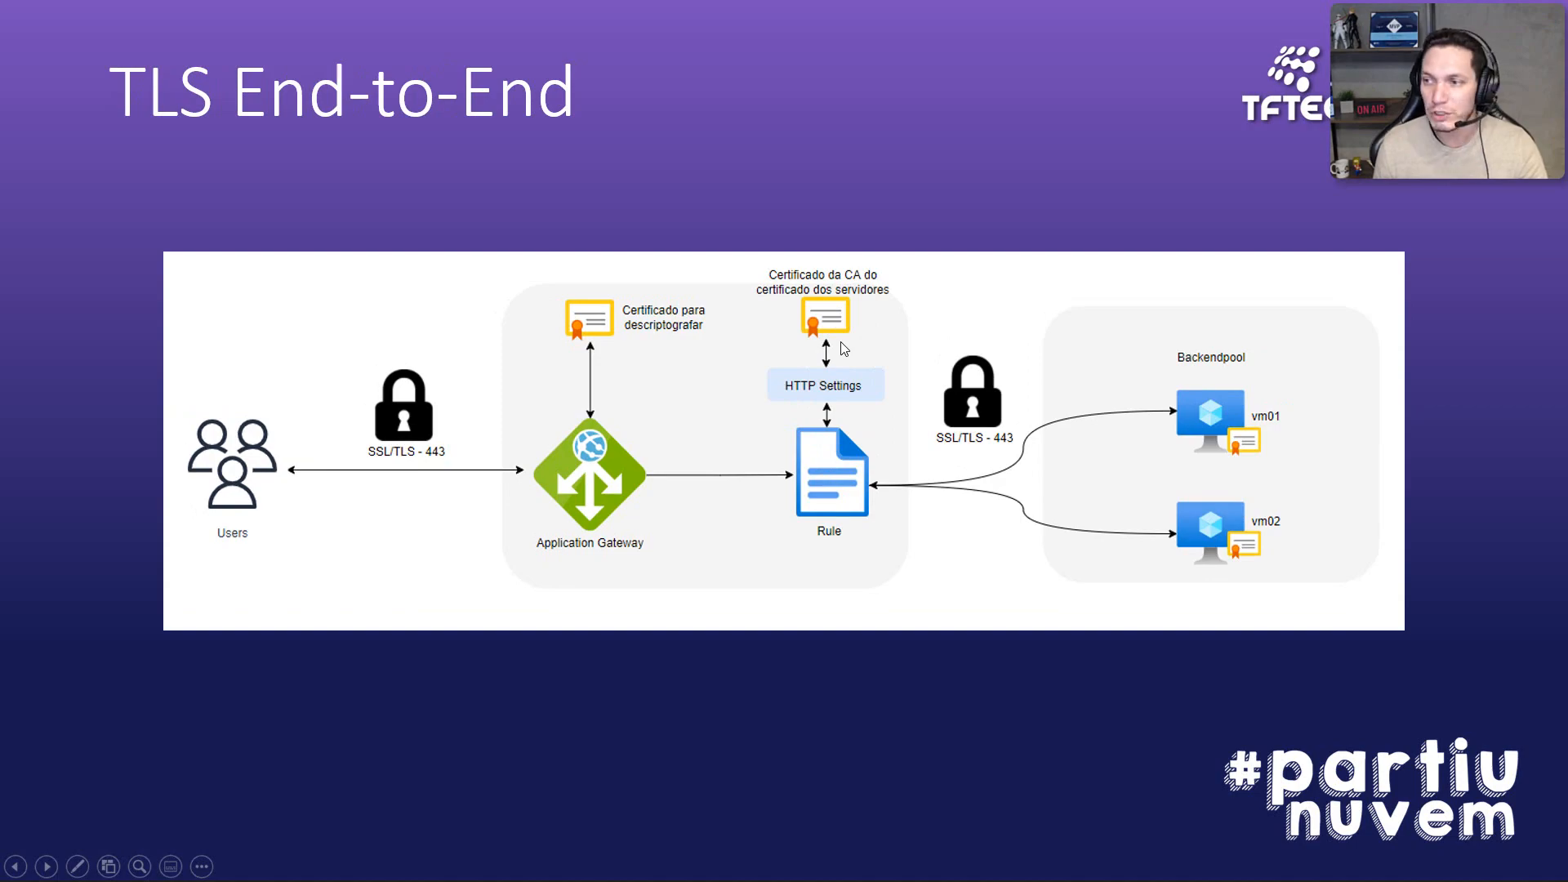
key(alt+Tab)
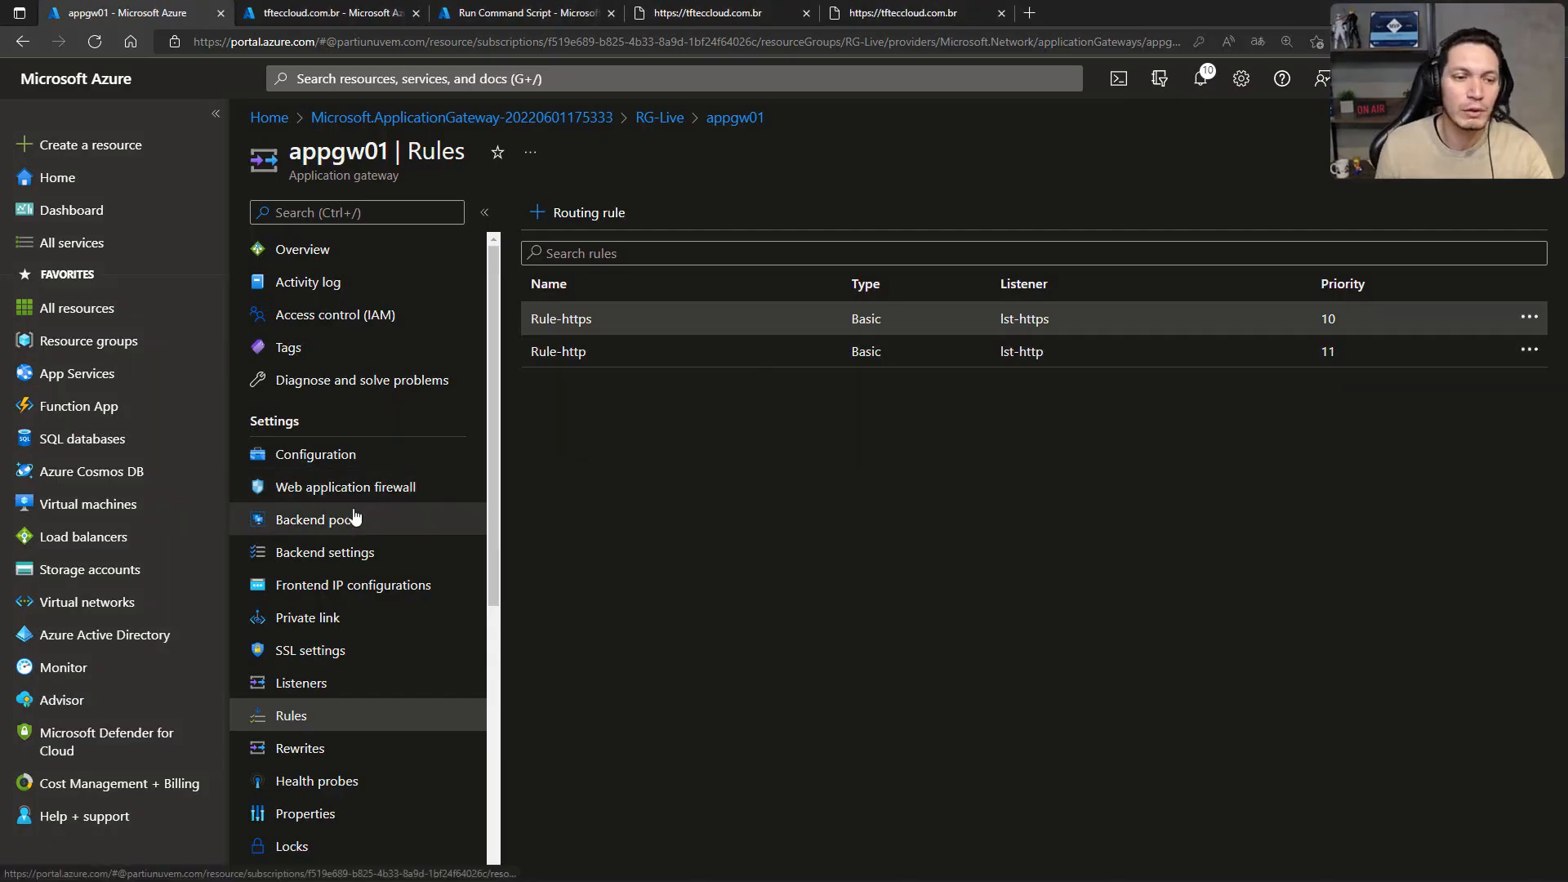
Step: Open the sts-http backend setting of appgw01 and switch its backend protocol to HTTPS on port 443
click(349, 558)
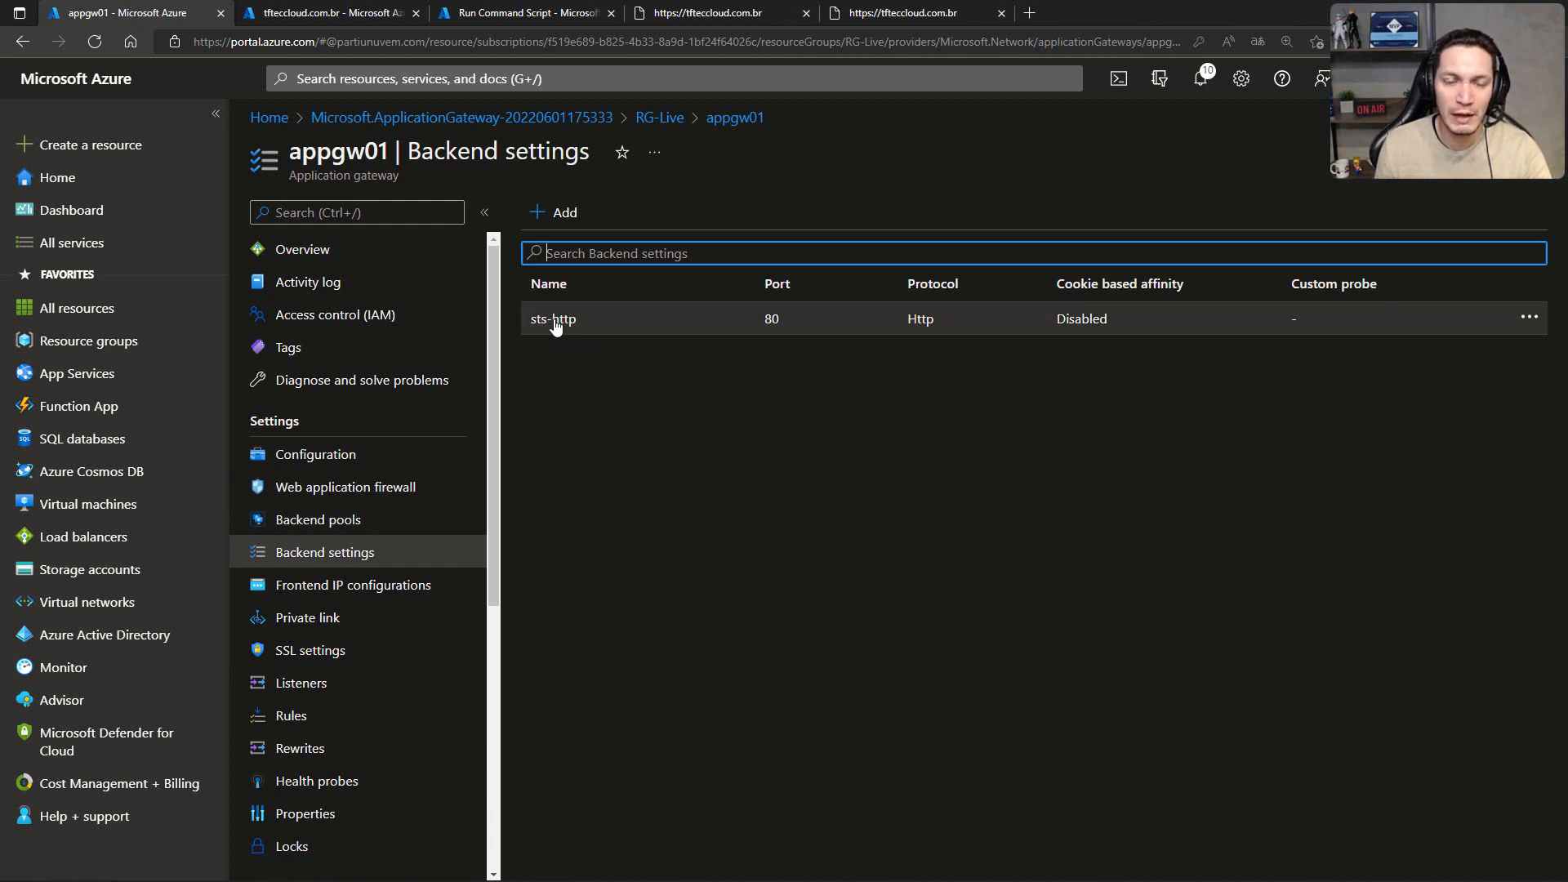
click(570, 321)
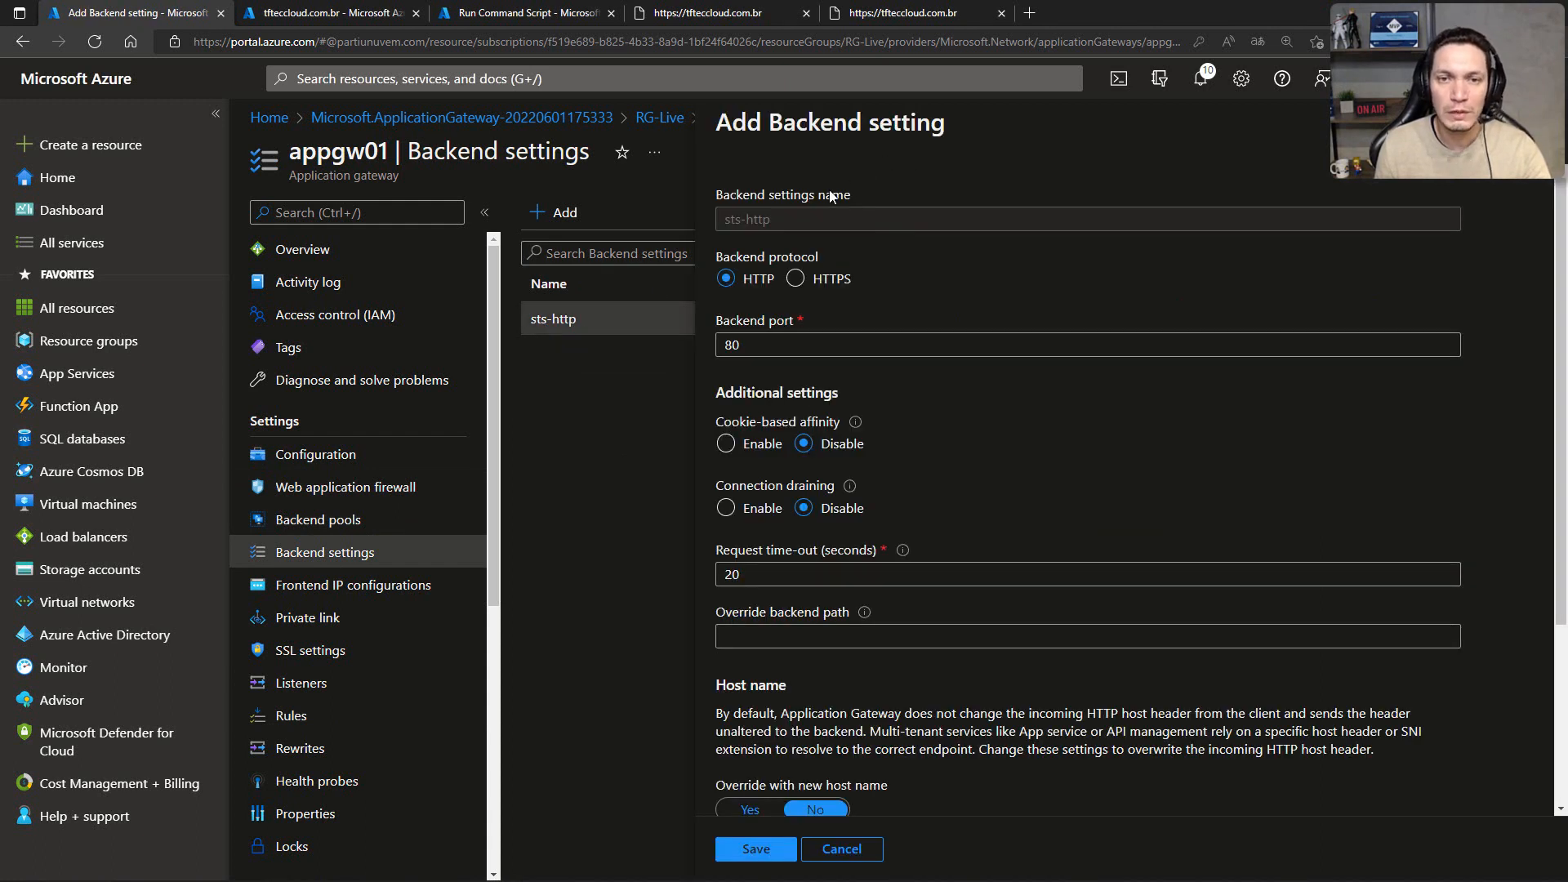
double_click(746, 345)
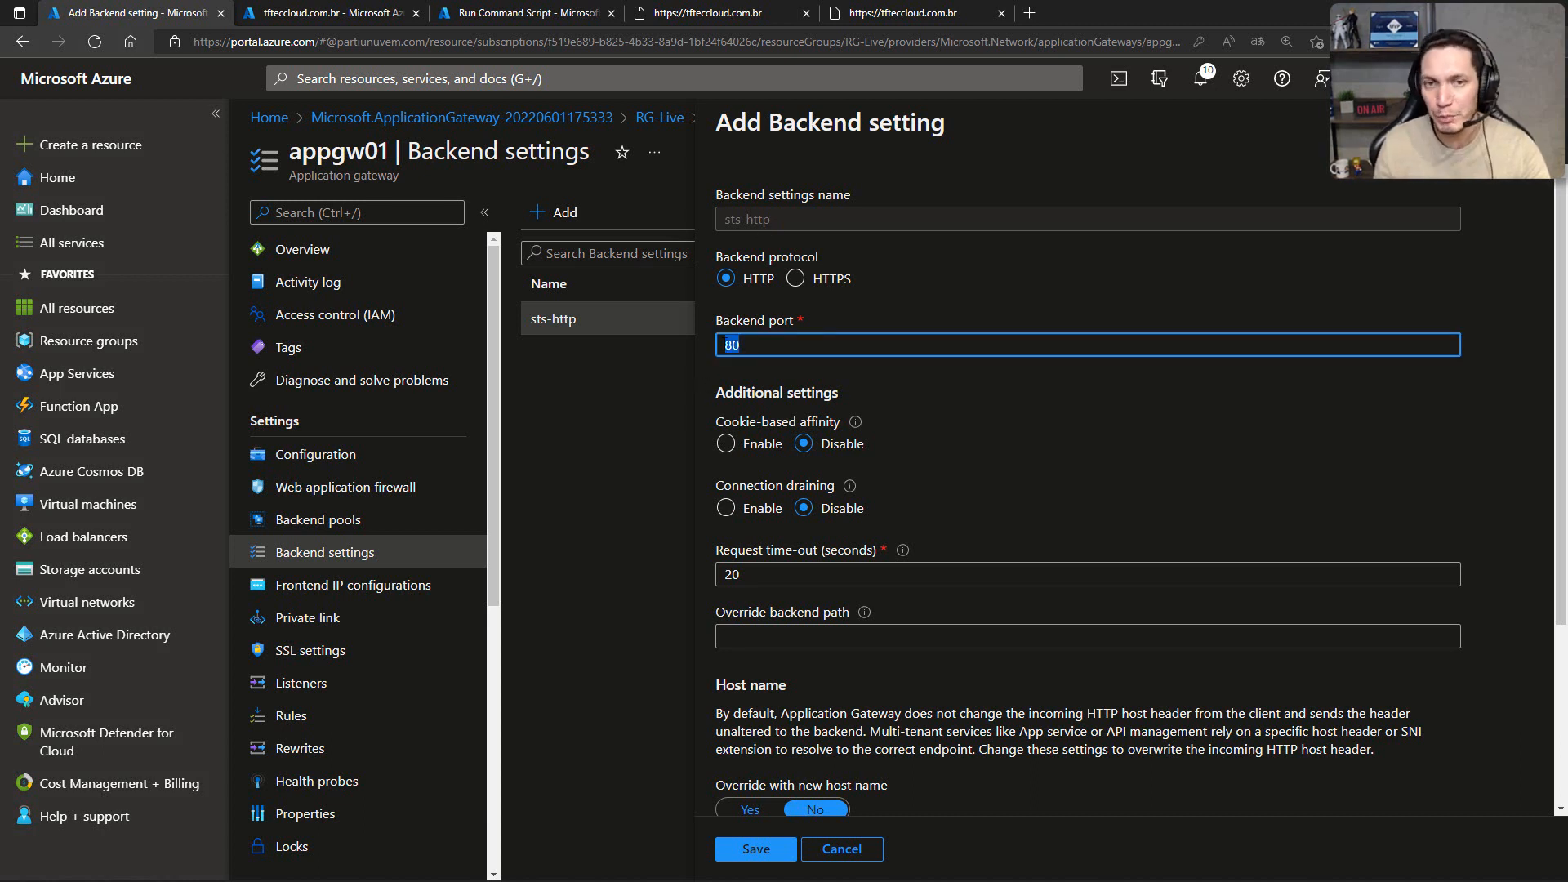
click(795, 285)
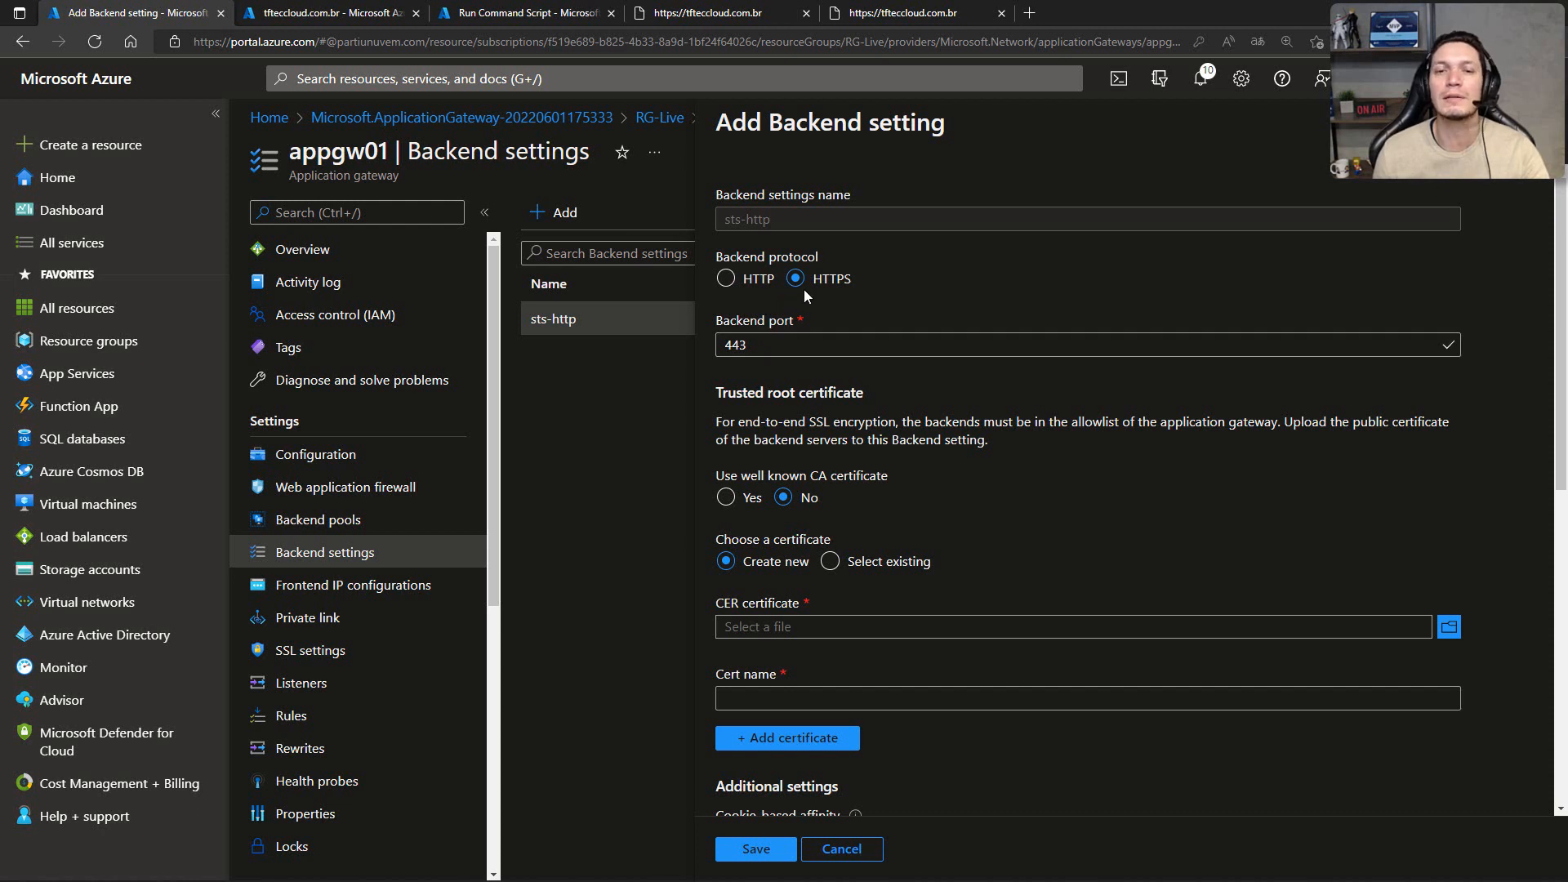
Step: Highlight the trusted root certificate explanation and the "Use well known CA certificate" option in the backend setting
drag(719, 423, 997, 443)
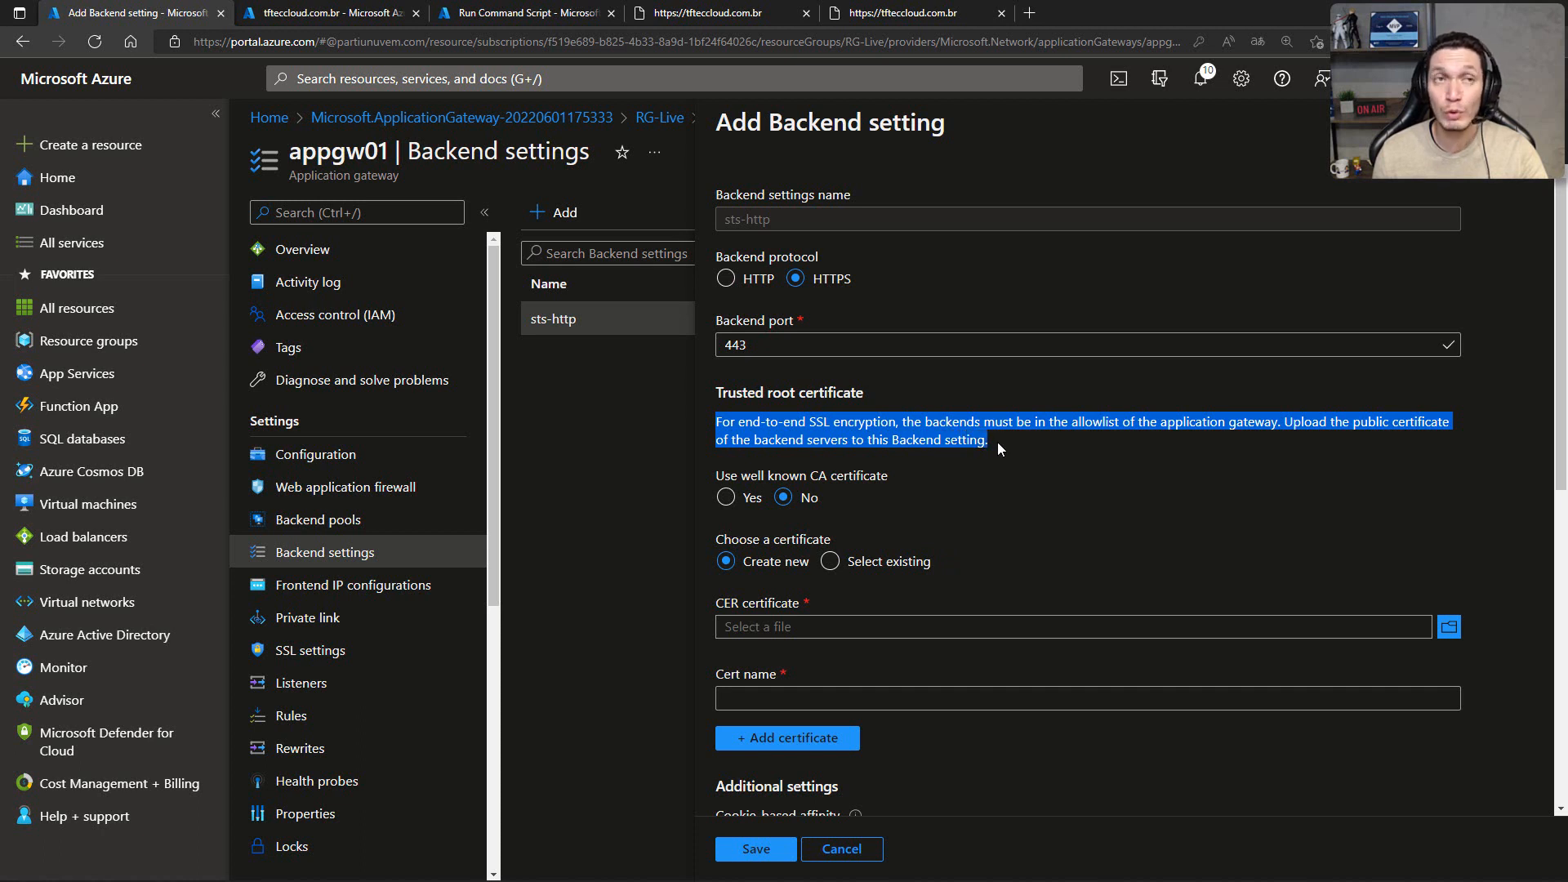
drag(724, 476, 887, 476)
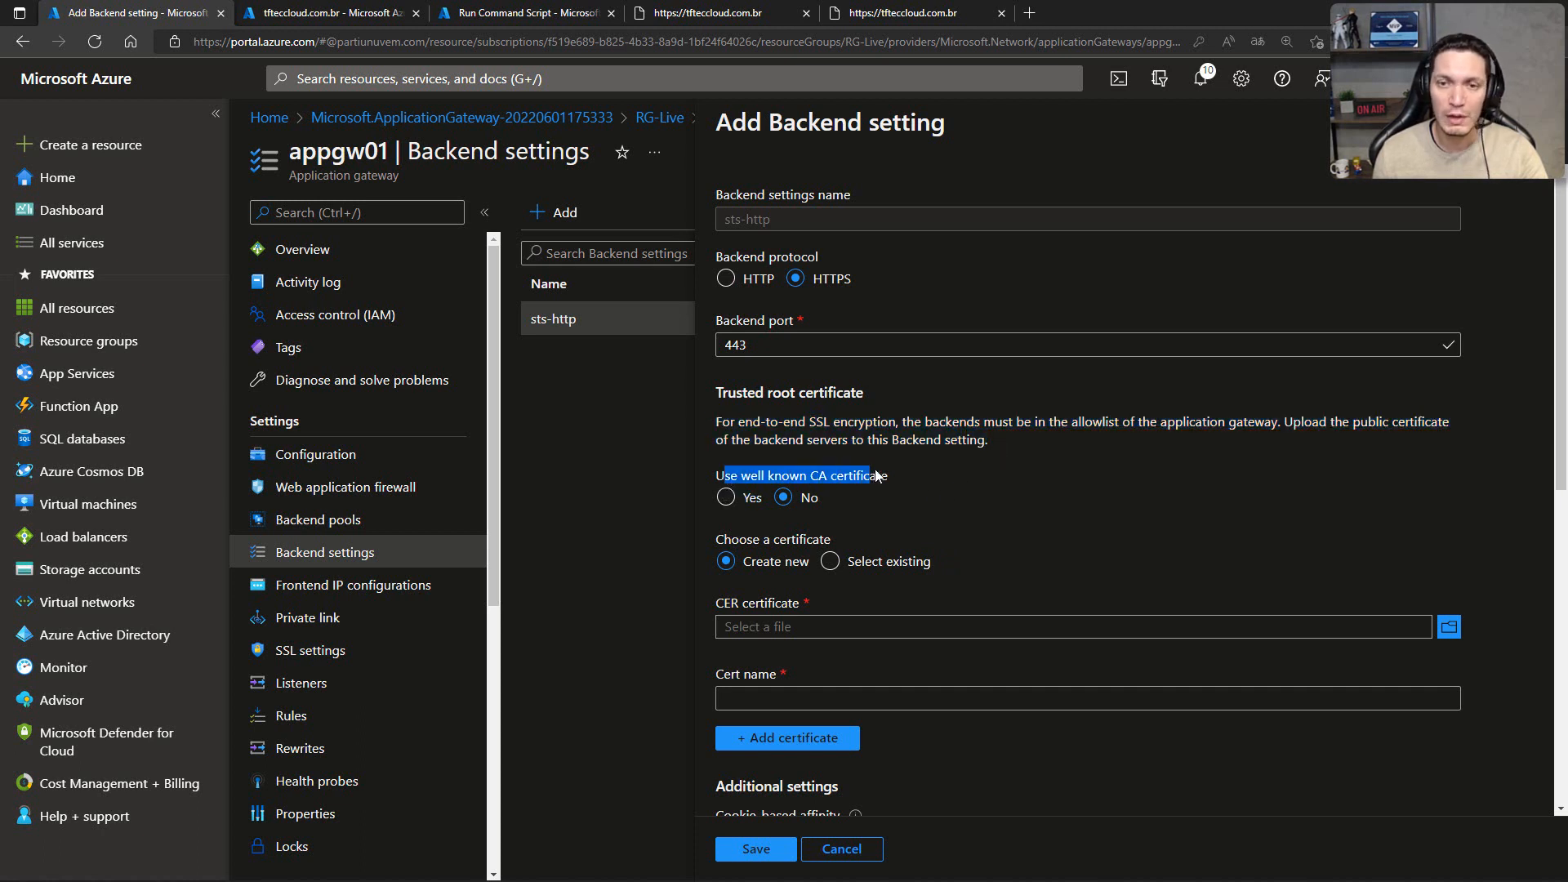
click(909, 480)
drag(719, 476, 856, 476)
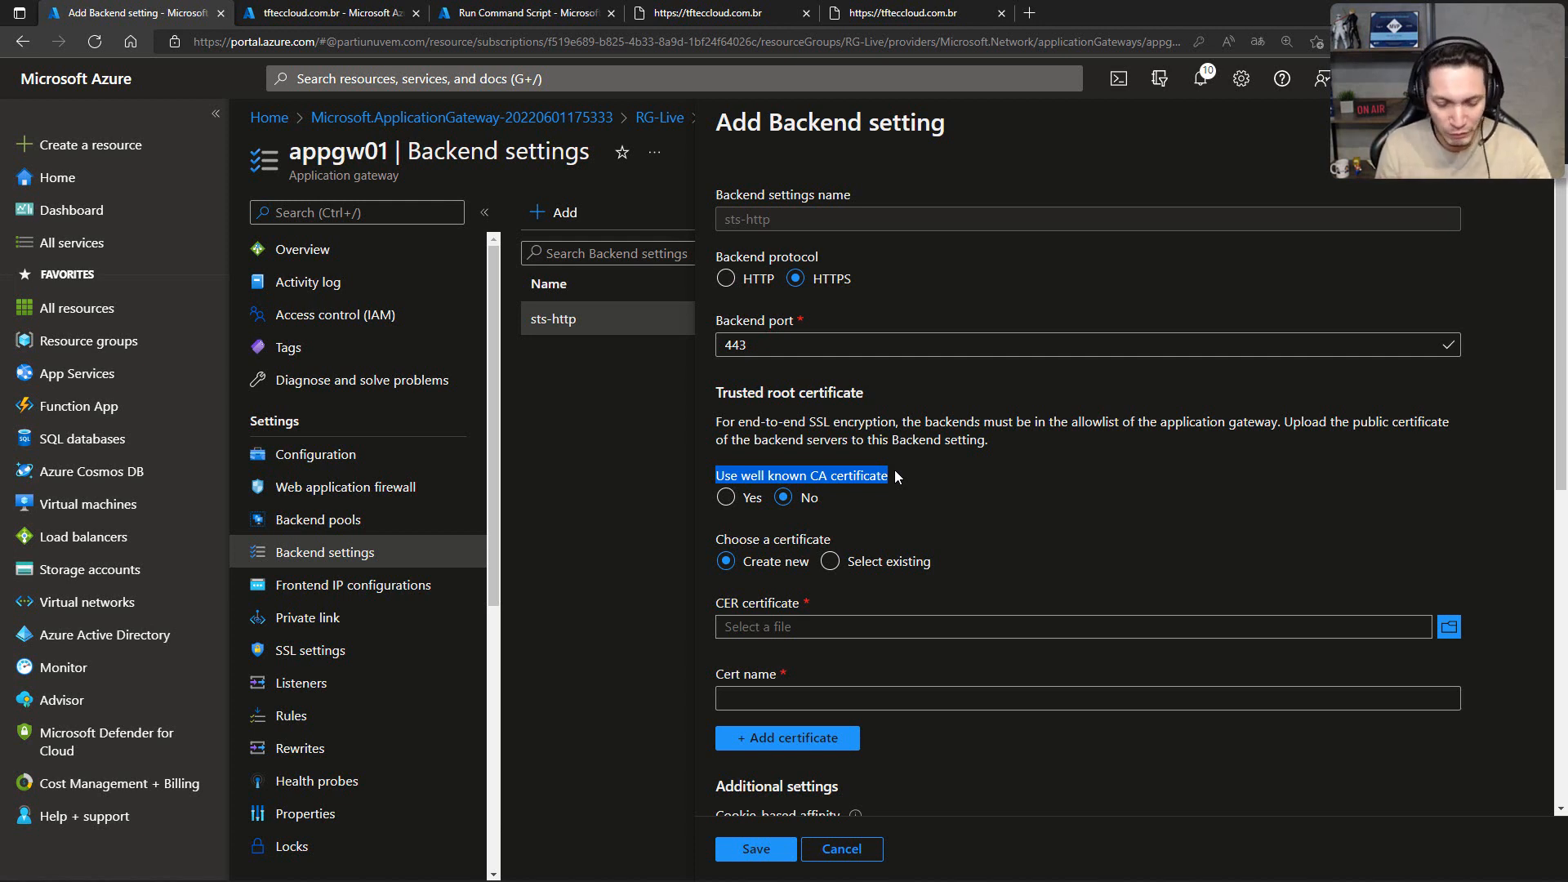
Step: Open the Microsoft Management Console and add the Certificados snap-in for the current user account
key(alt+Tab)
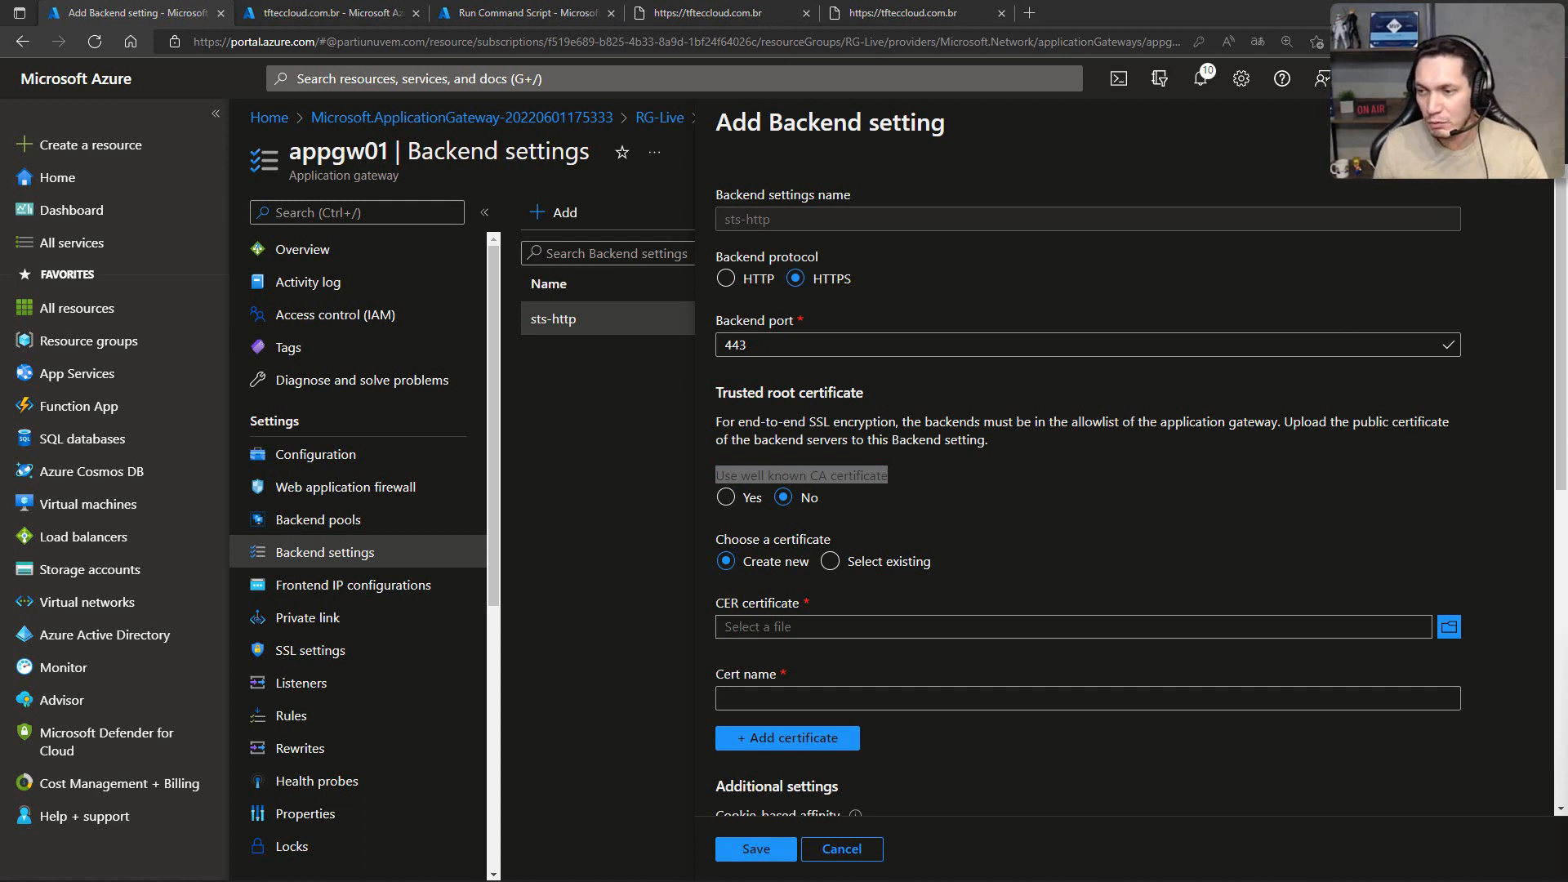
key(super+r)
click(853, 741)
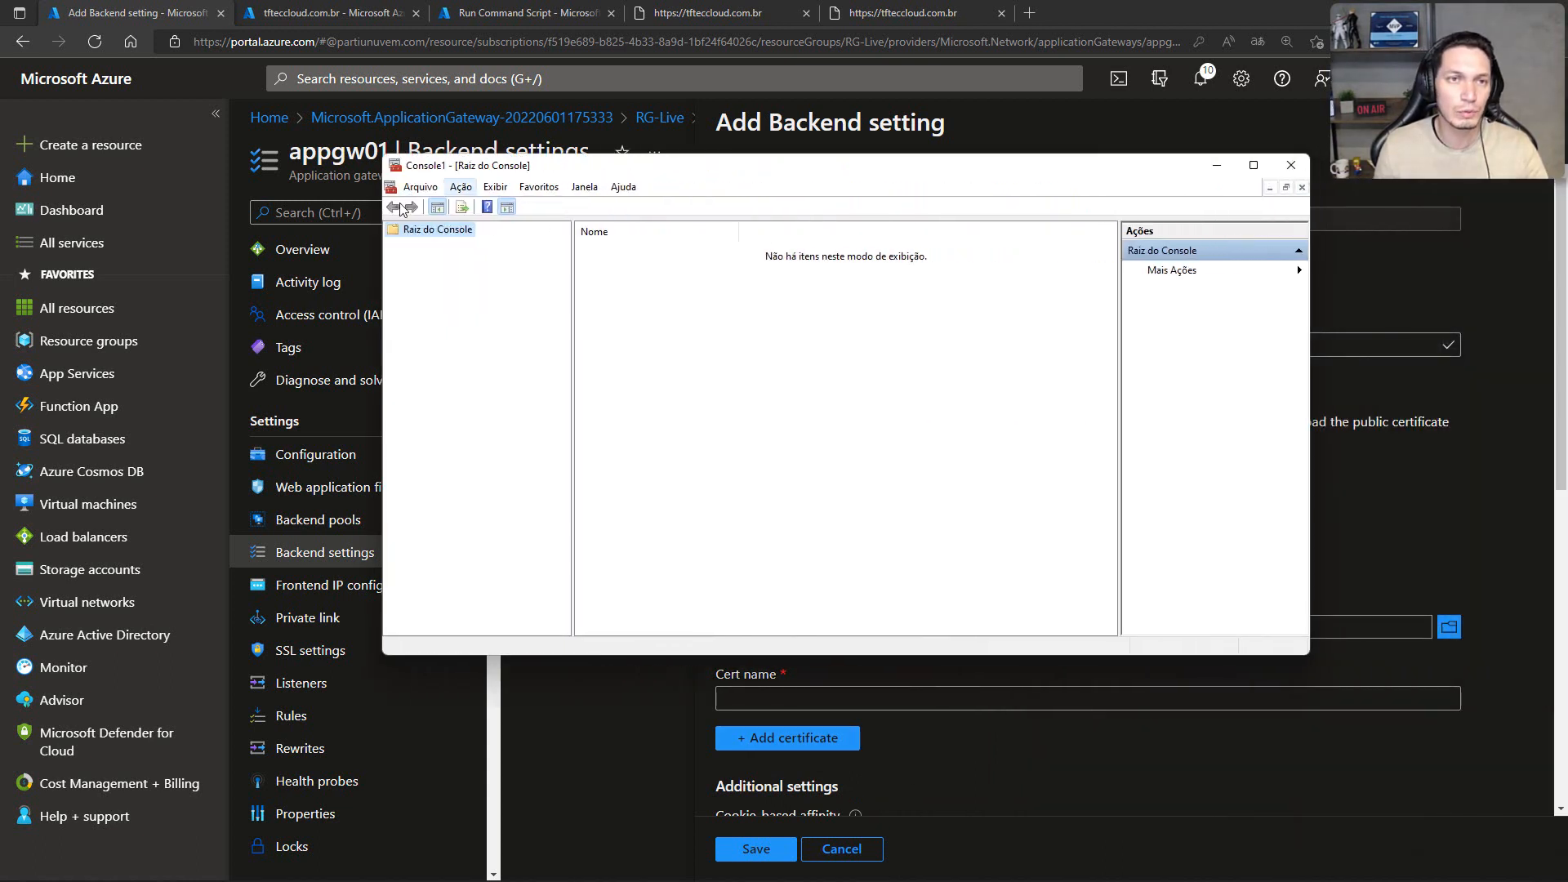
click(421, 187)
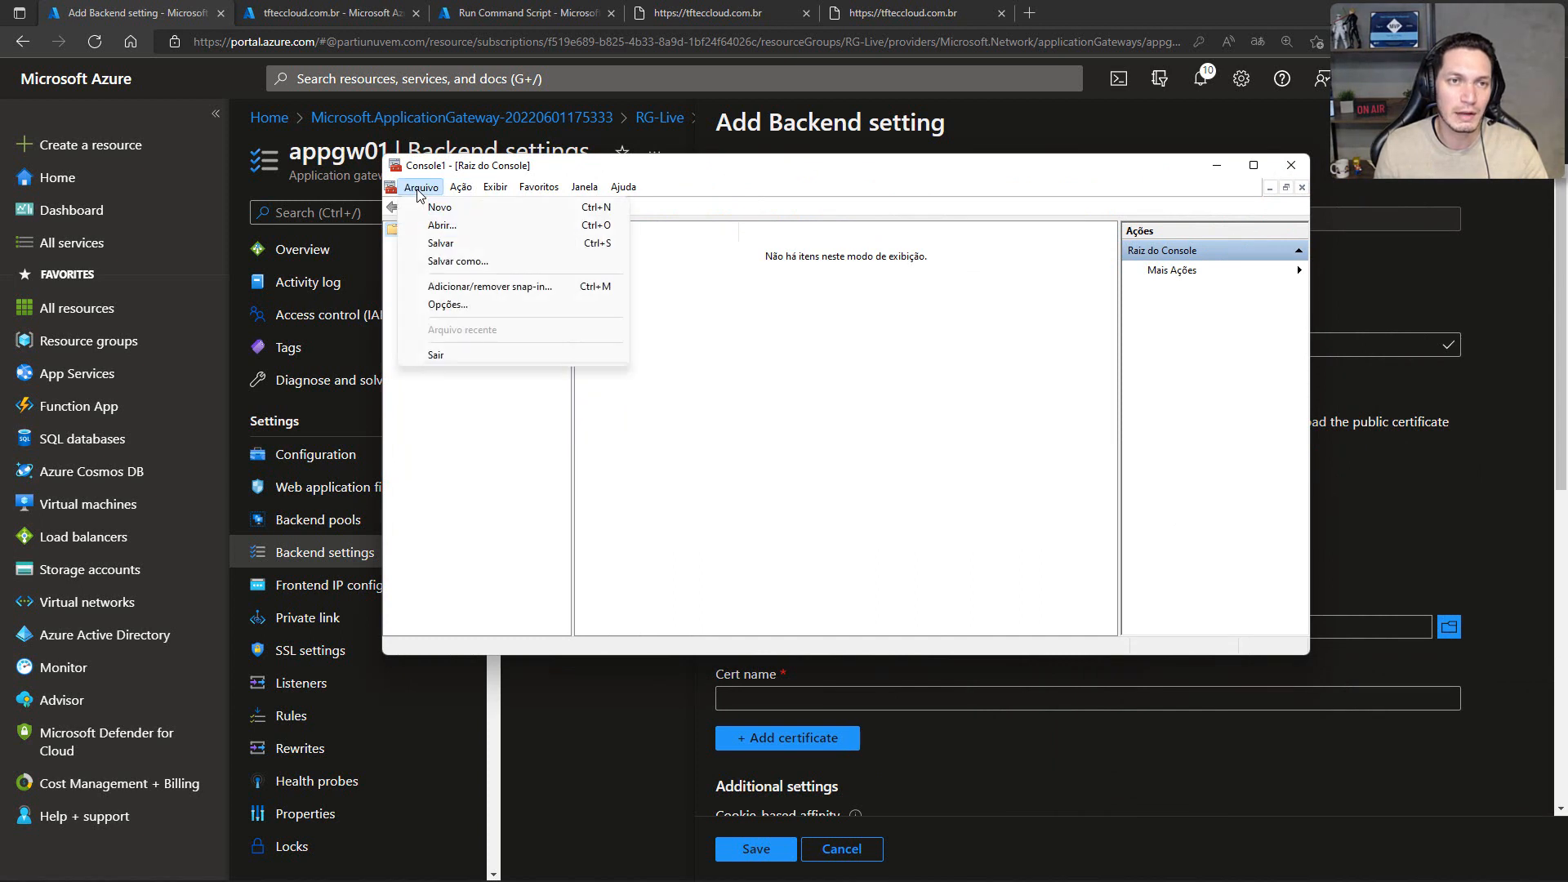
click(487, 288)
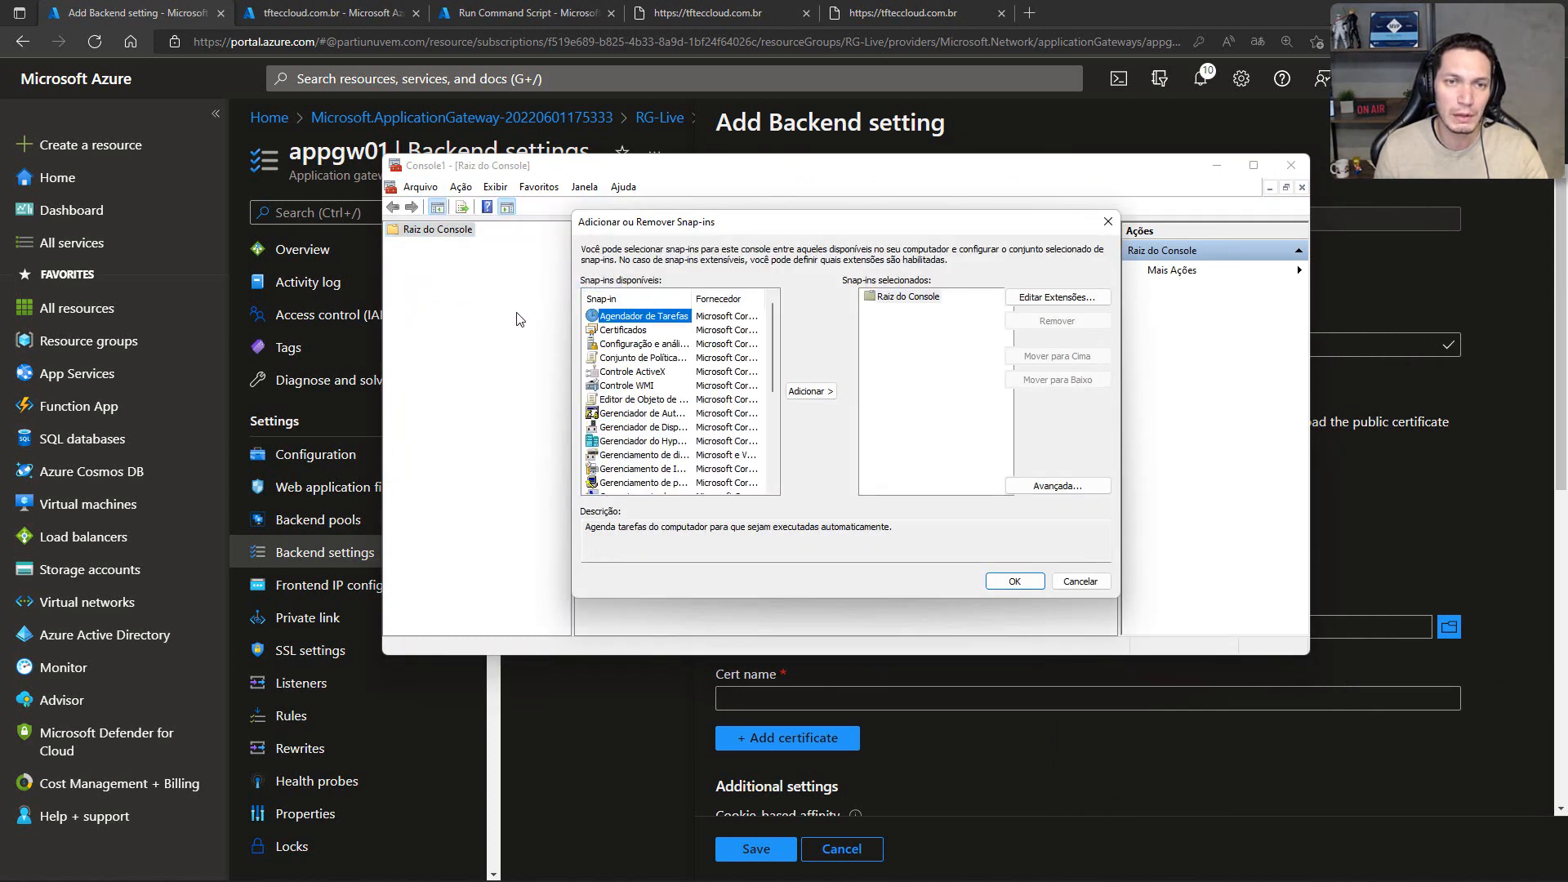
click(614, 329)
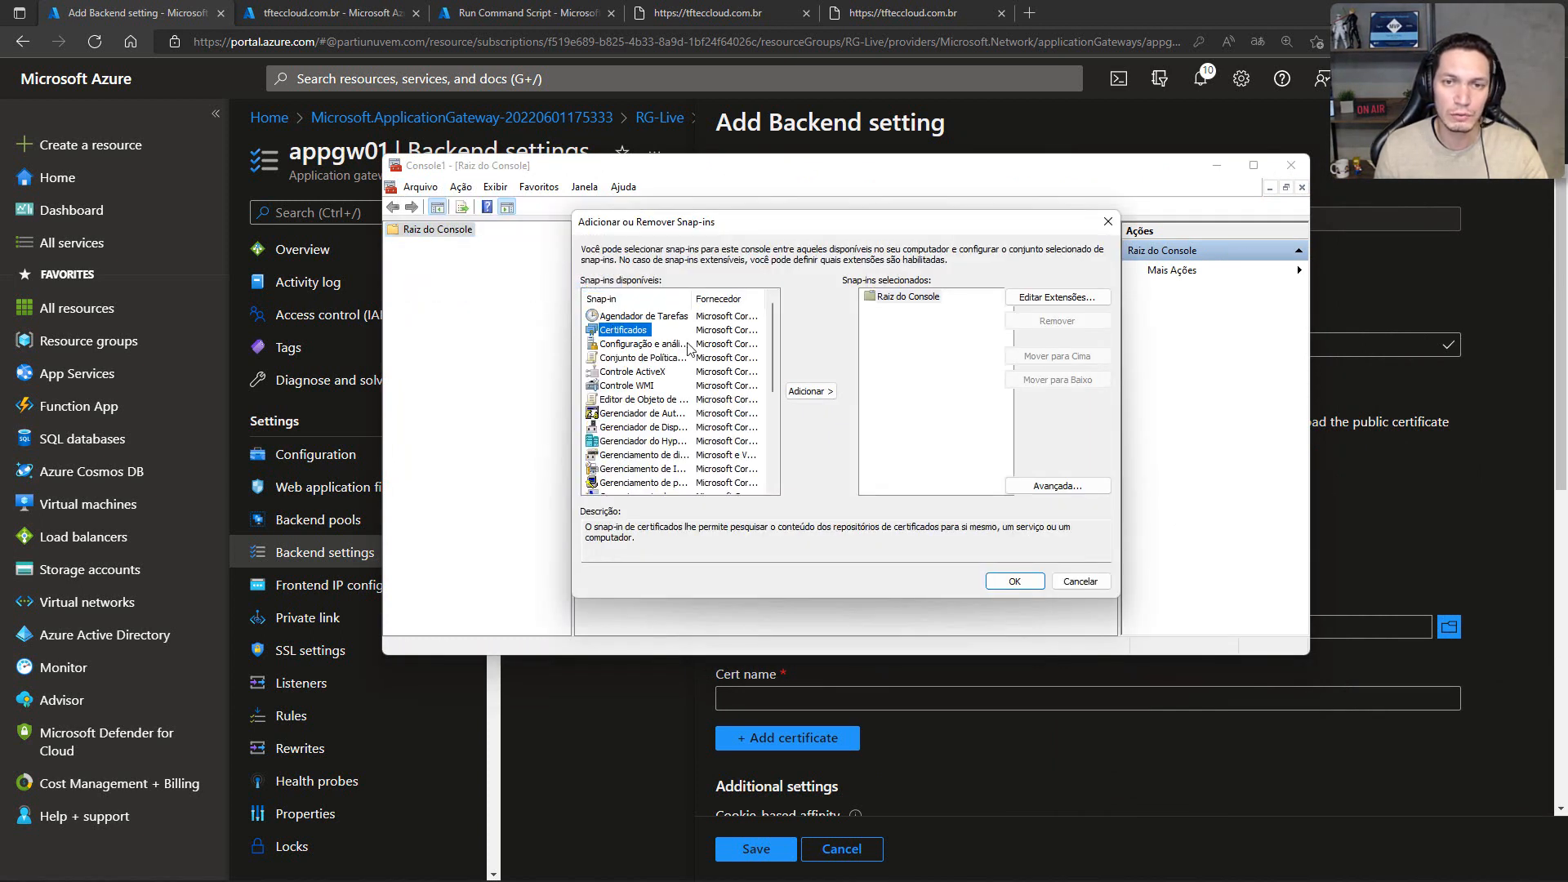
click(810, 392)
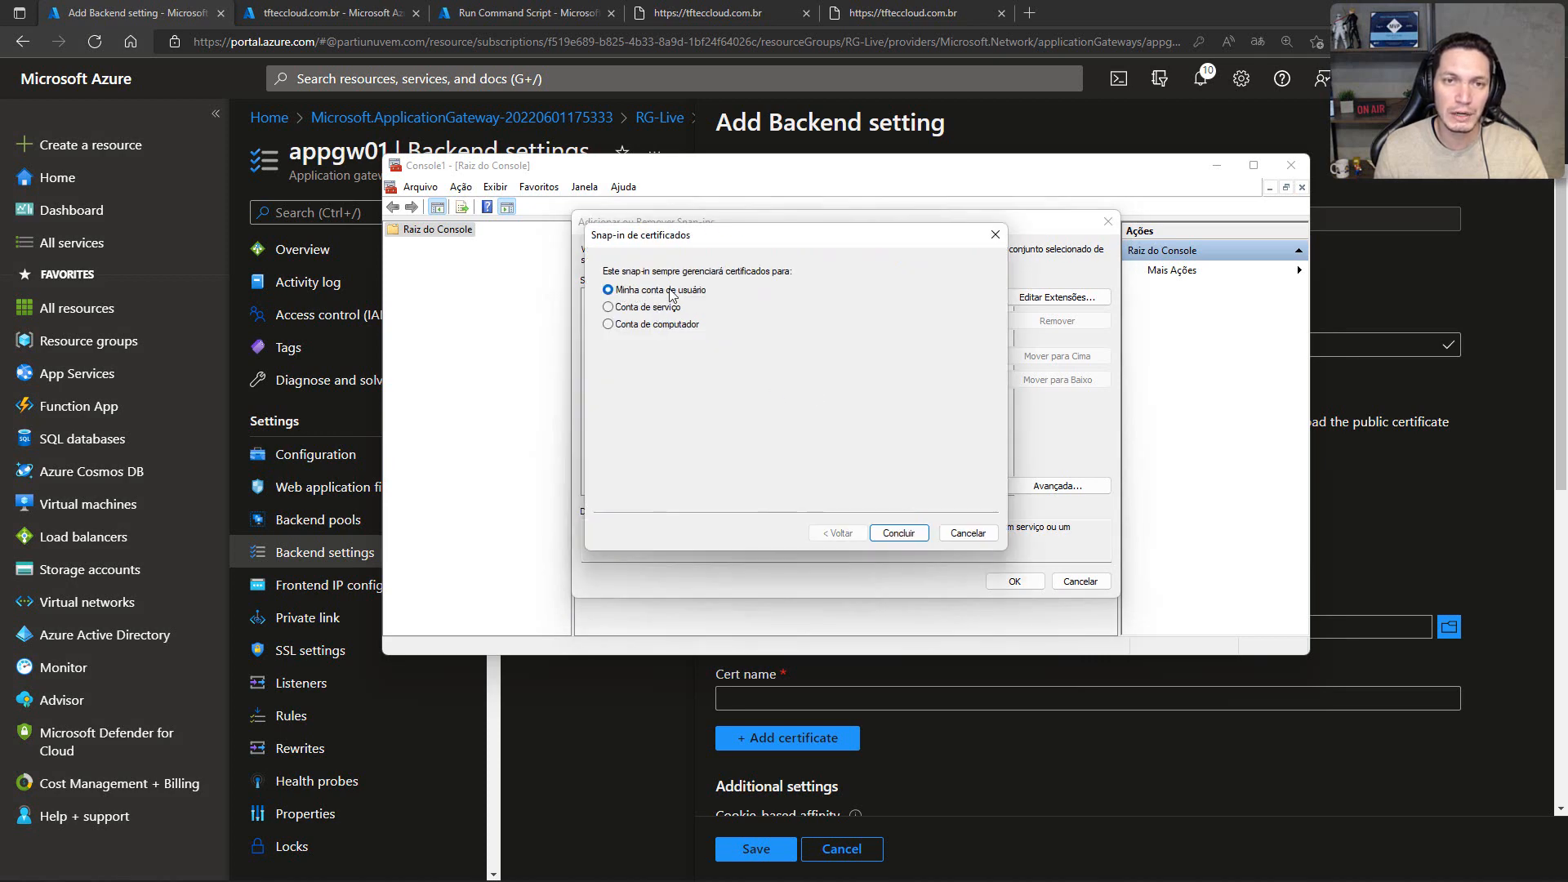
click(899, 532)
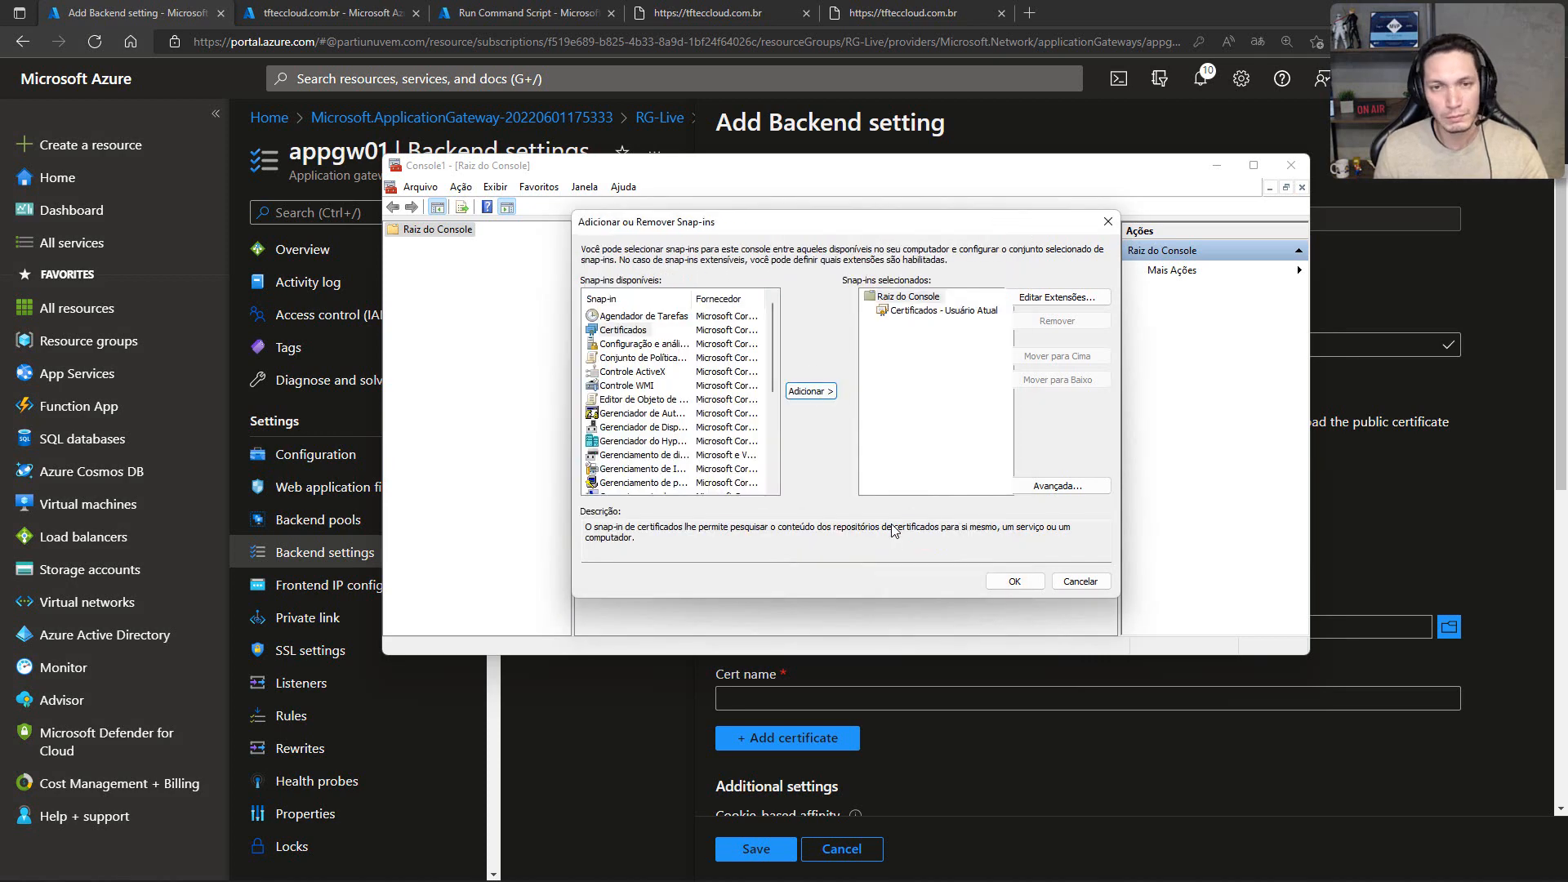
click(1015, 581)
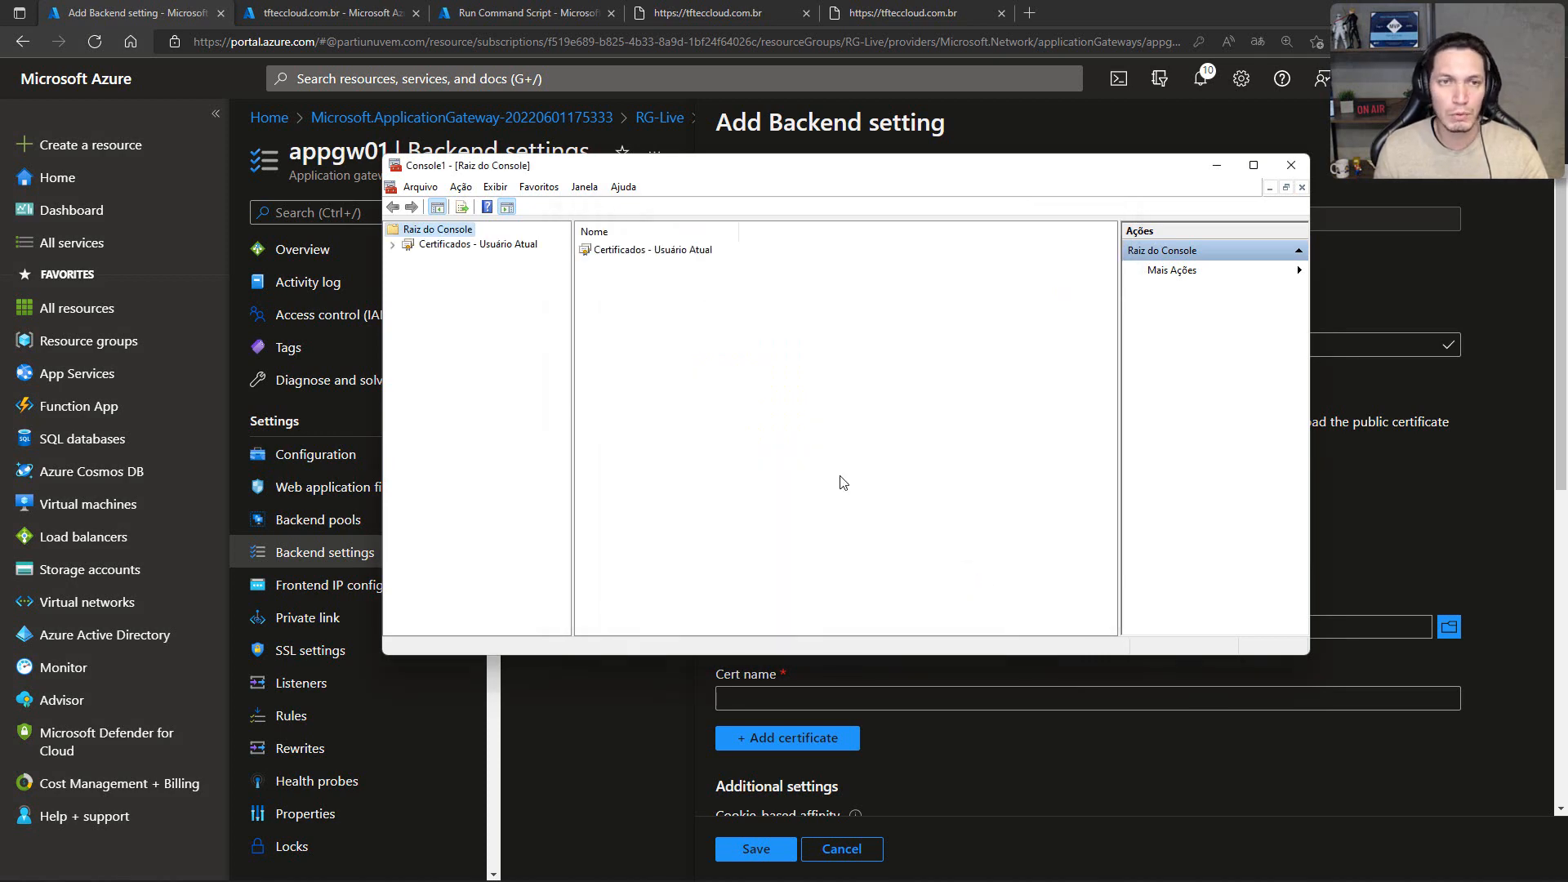
Step: Open the certificates under Autoridades de Certificação Raiz Confiáveis, widening the folder tree and enlarging the console window
click(393, 244)
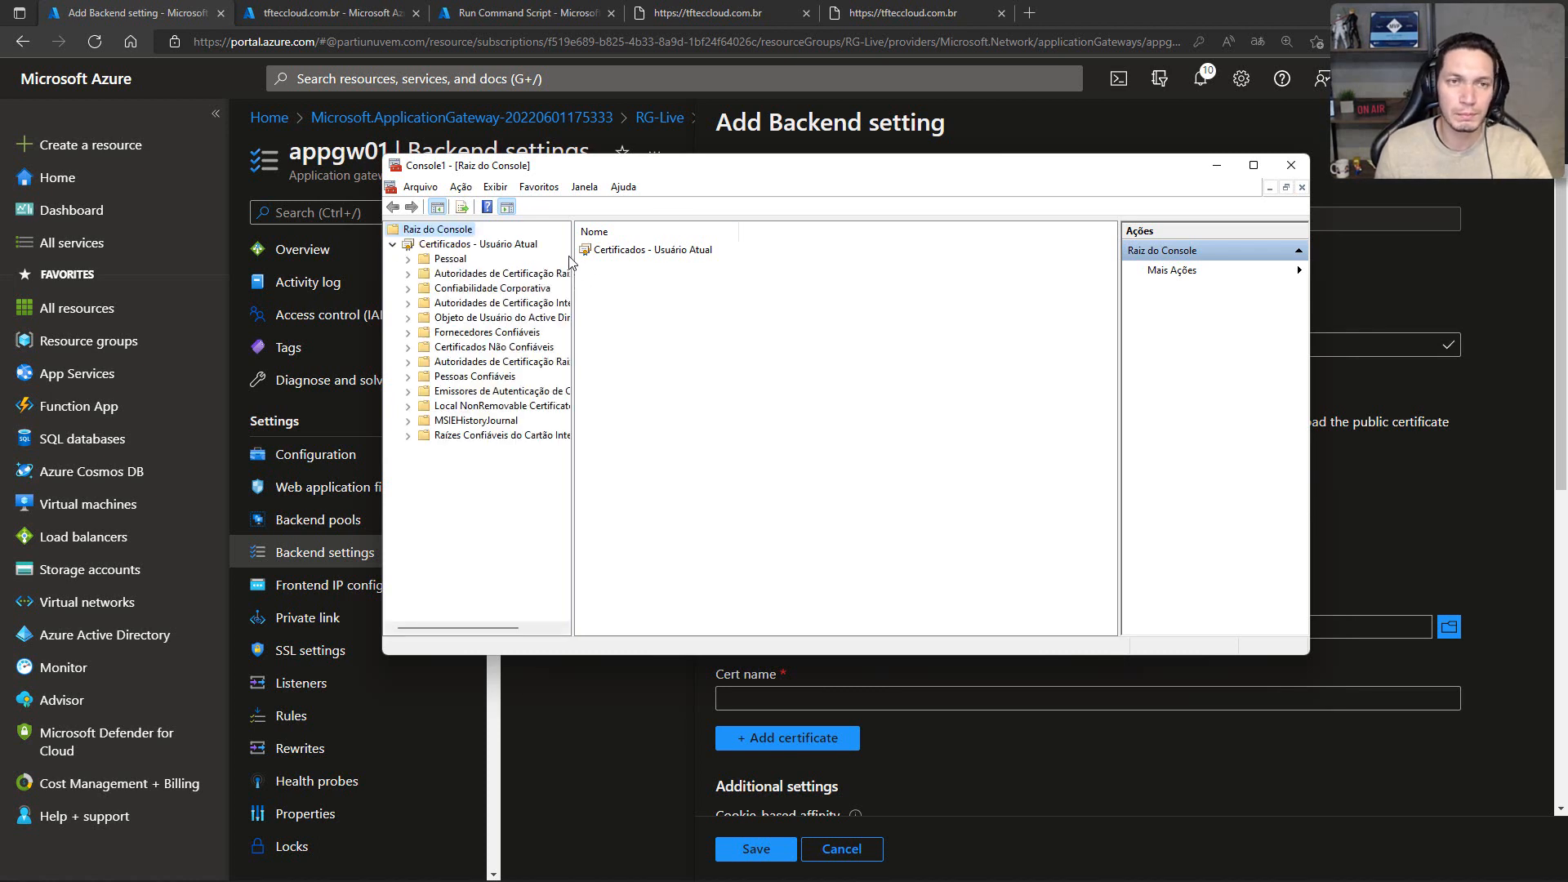
drag(573, 257, 656, 258)
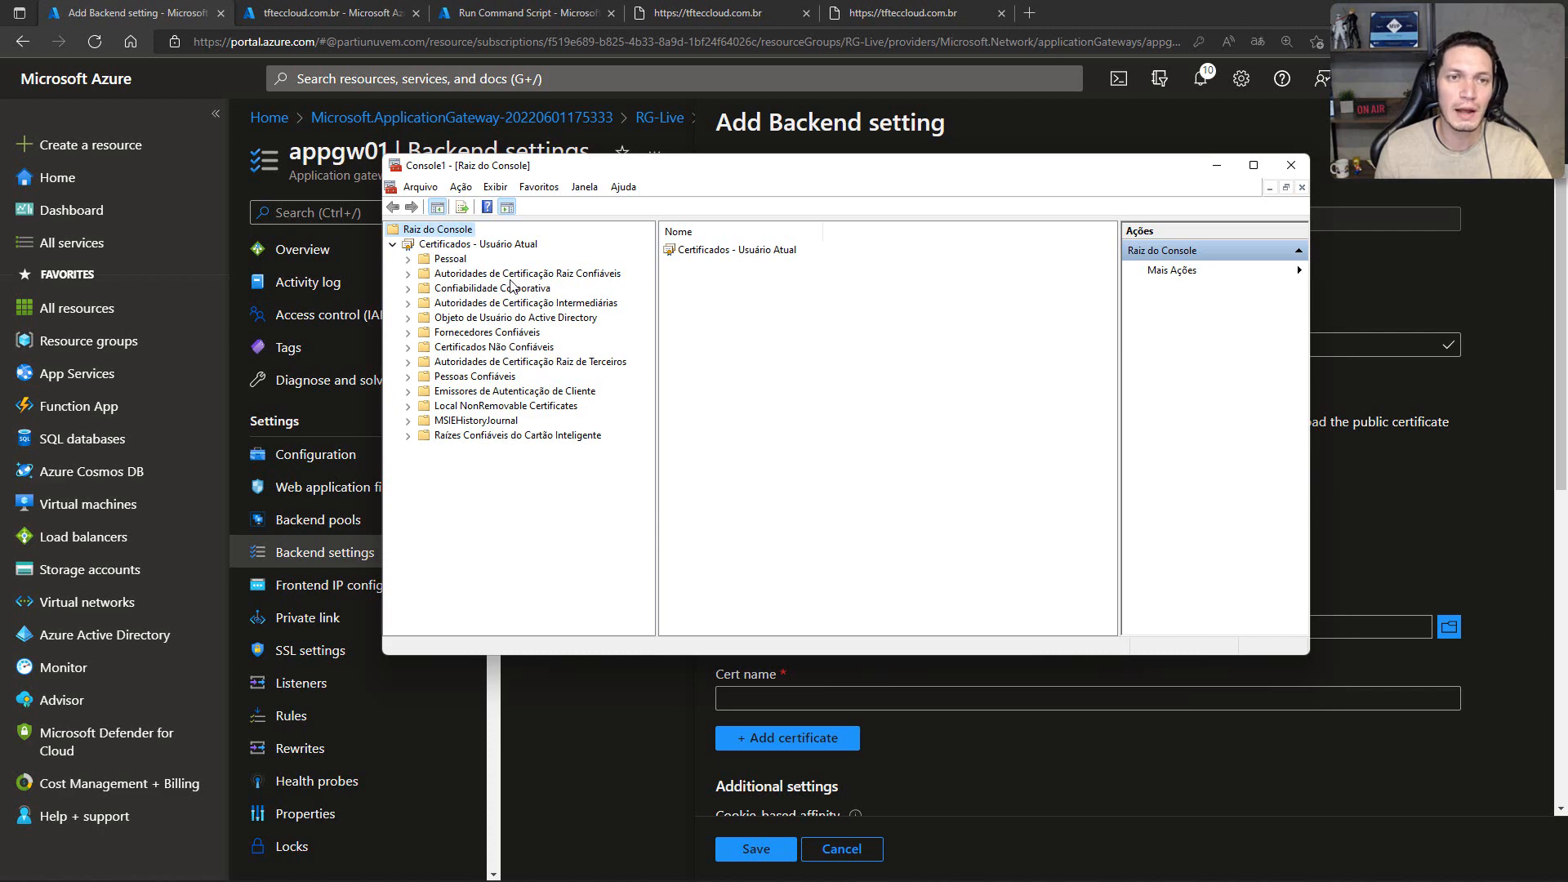
click(408, 274)
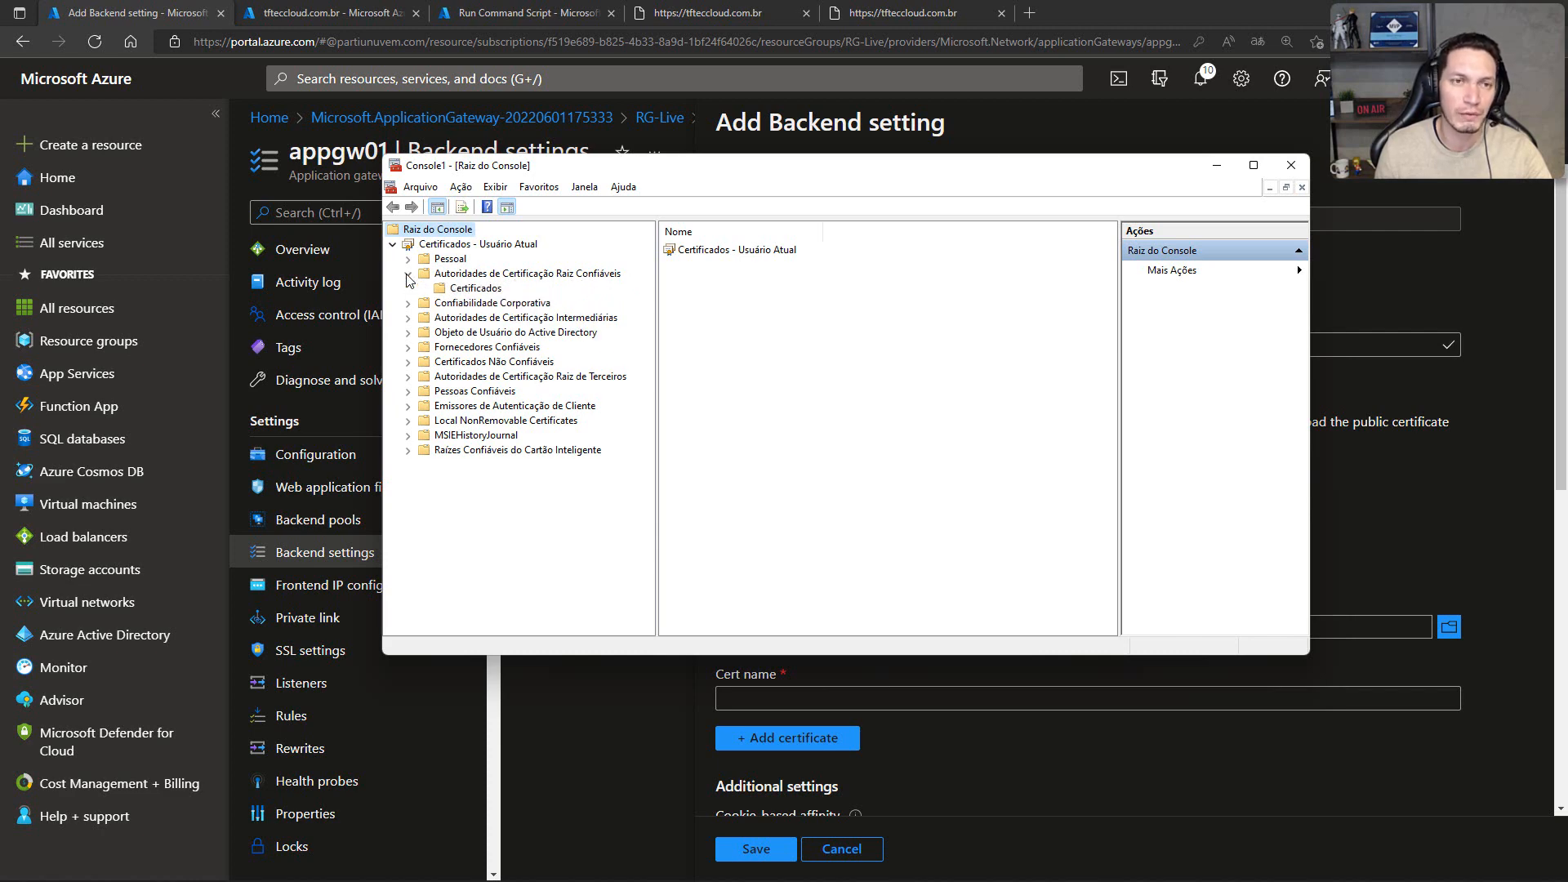
click(468, 289)
drag(919, 167, 664, 76)
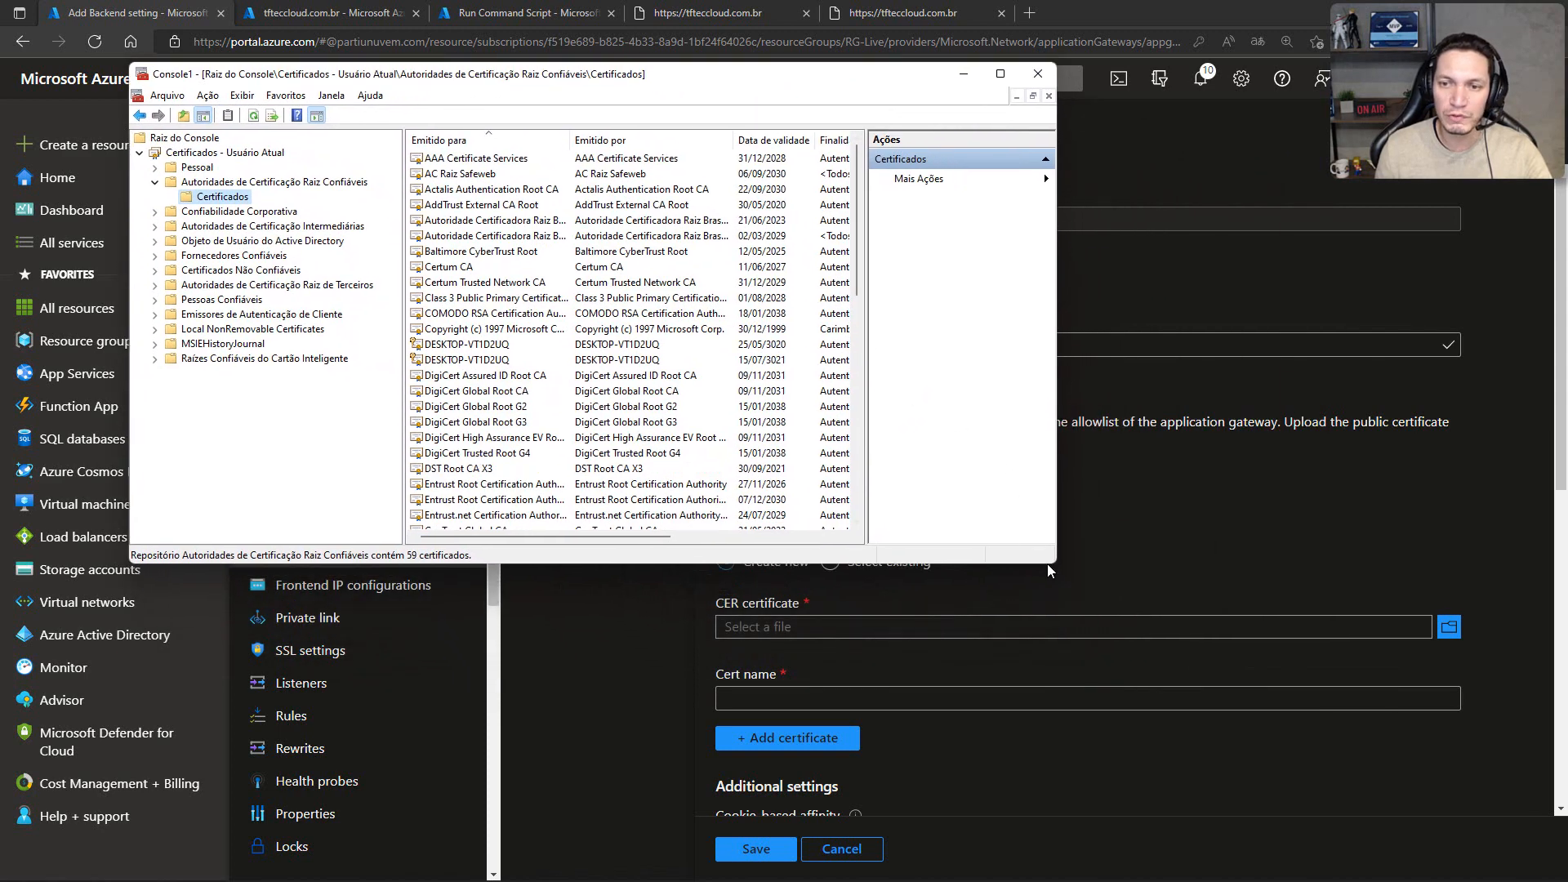
drag(1055, 564, 1228, 857)
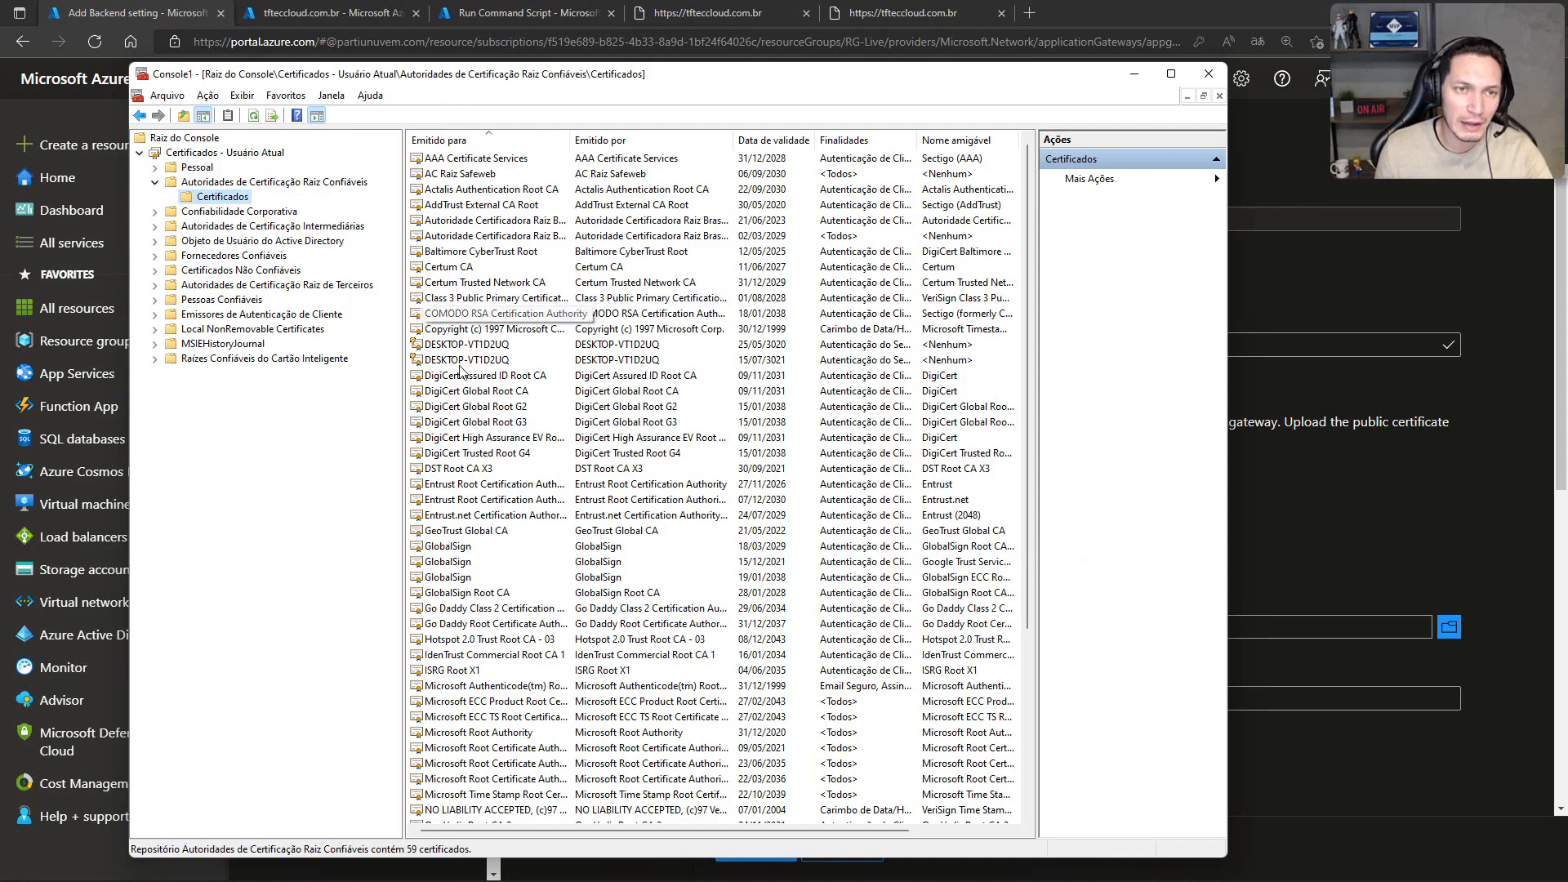
Step: Examine the trusted root authorities, including COMODO, GlobalSign, Symantec, VeriSign and GeoTrust, with the issuer column widened, and minimize the console
scroll(461, 384, down, 5)
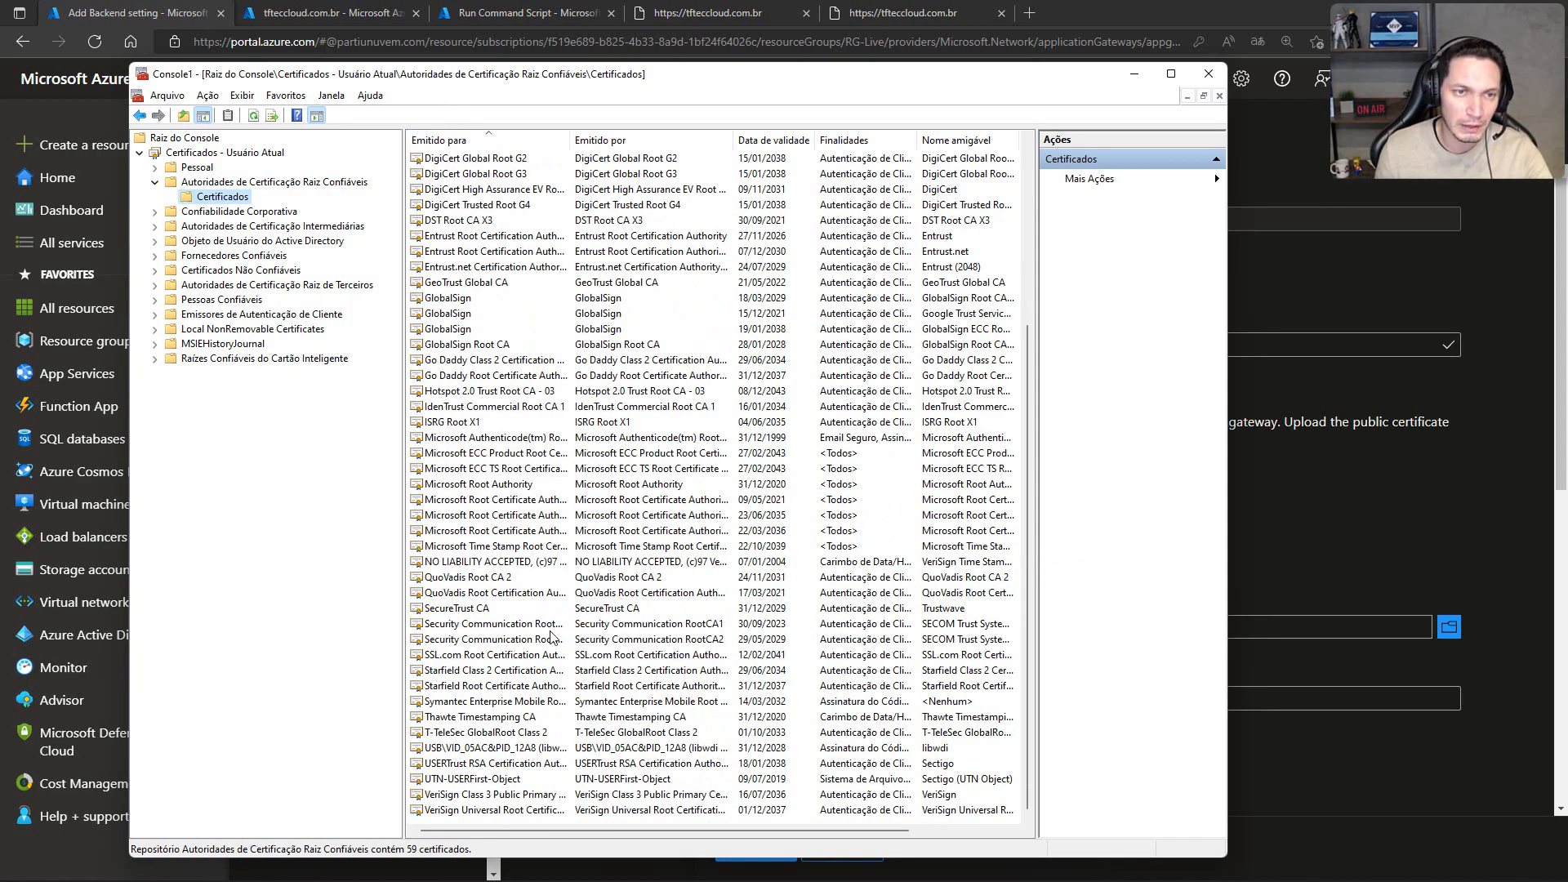
scroll(461, 395, up, 5)
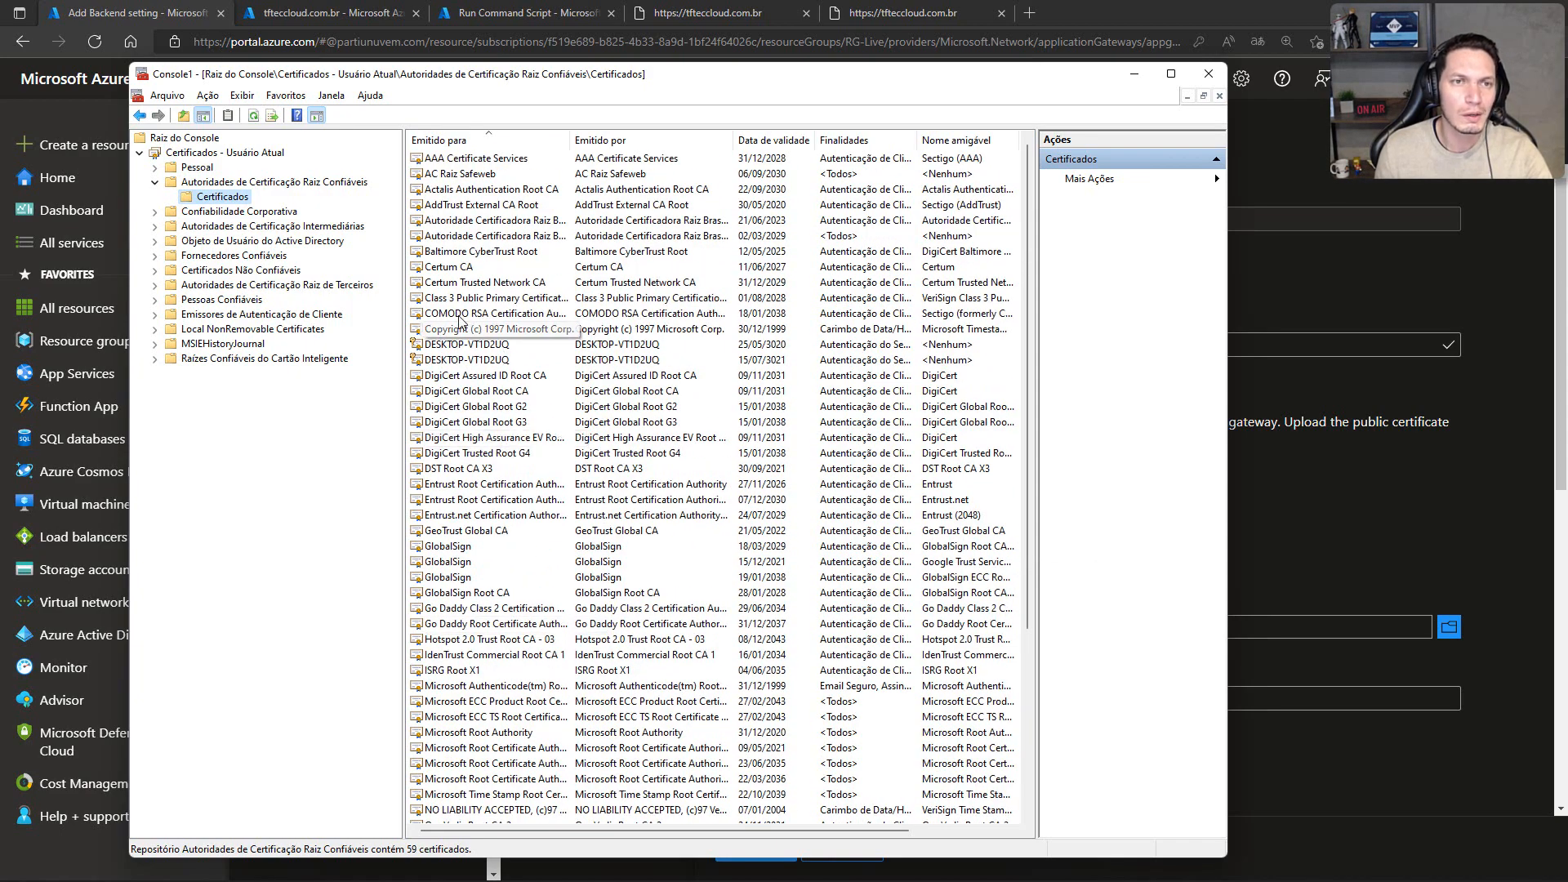
click(539, 313)
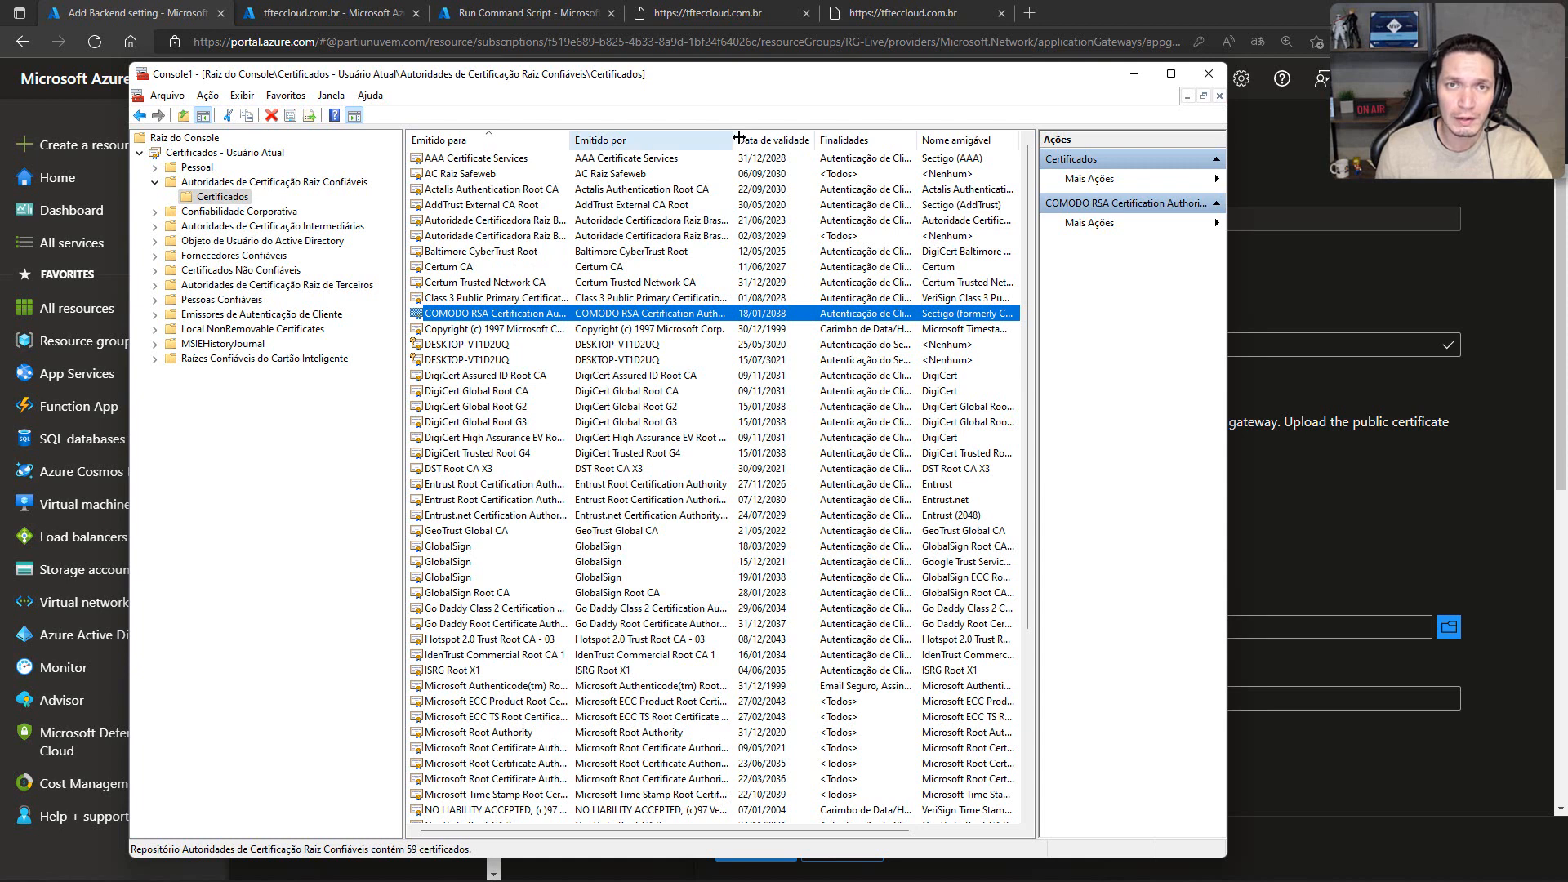
double_click(736, 139)
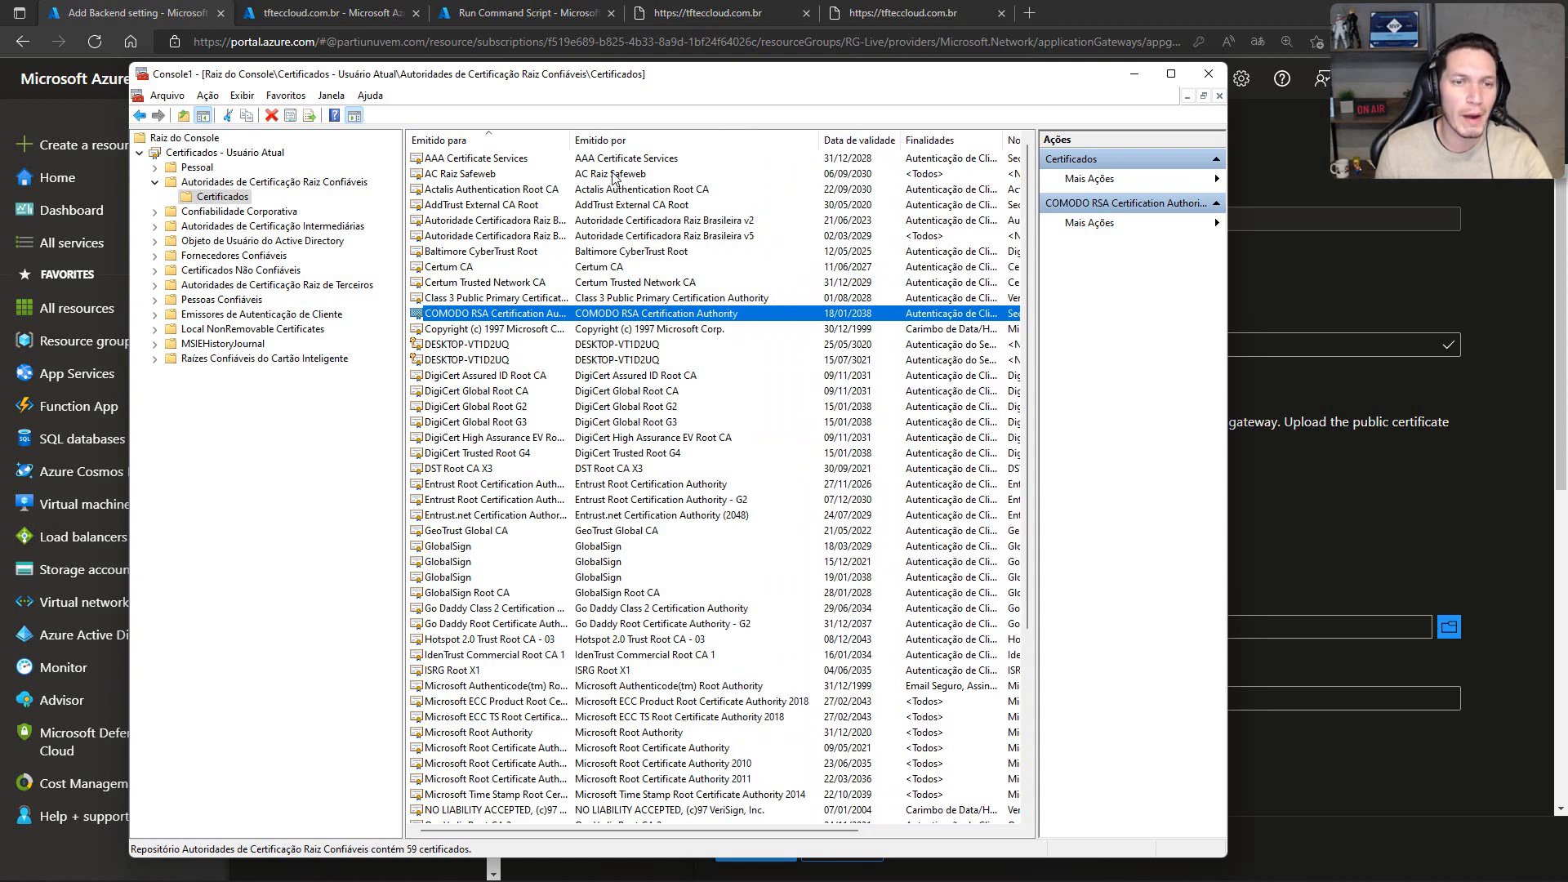
click(448, 549)
scroll(448, 549, down, 3)
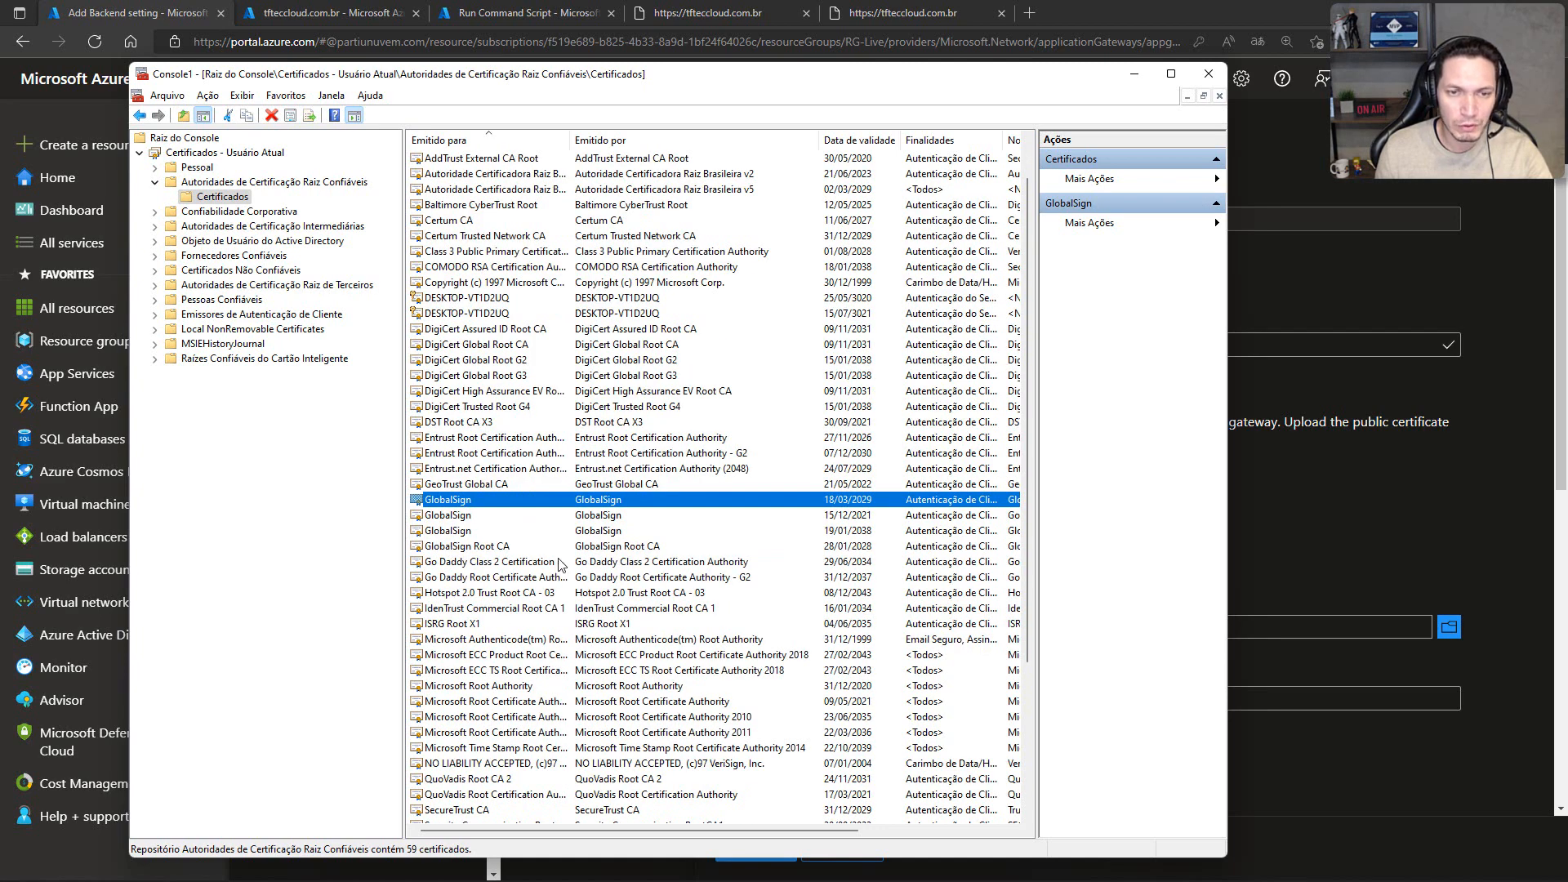
scroll(576, 479, down, 1)
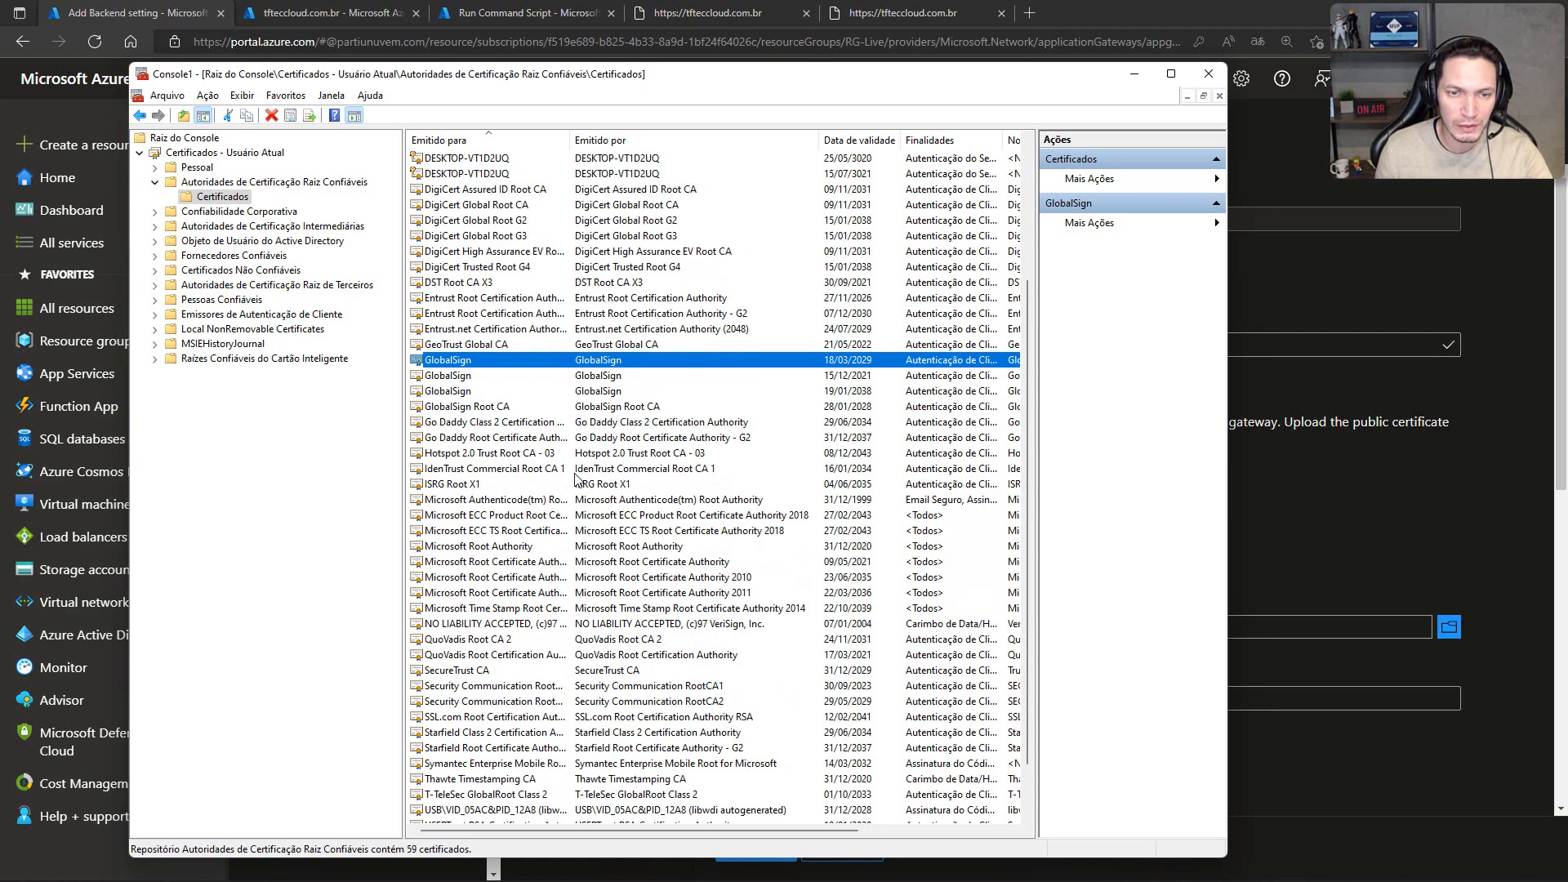
scroll(576, 478, down, 1)
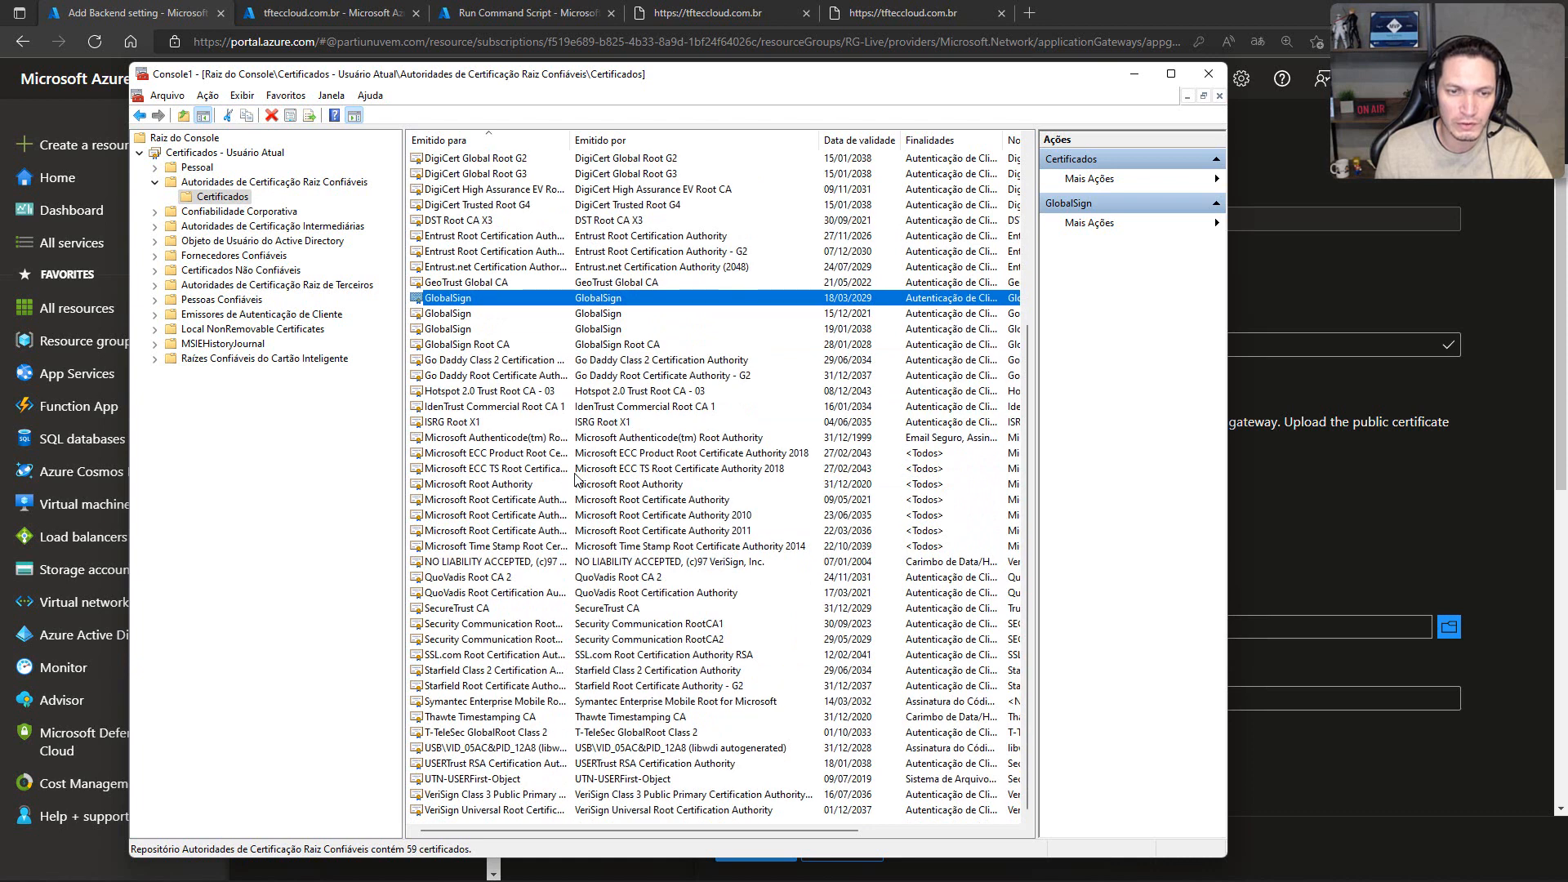
click(642, 701)
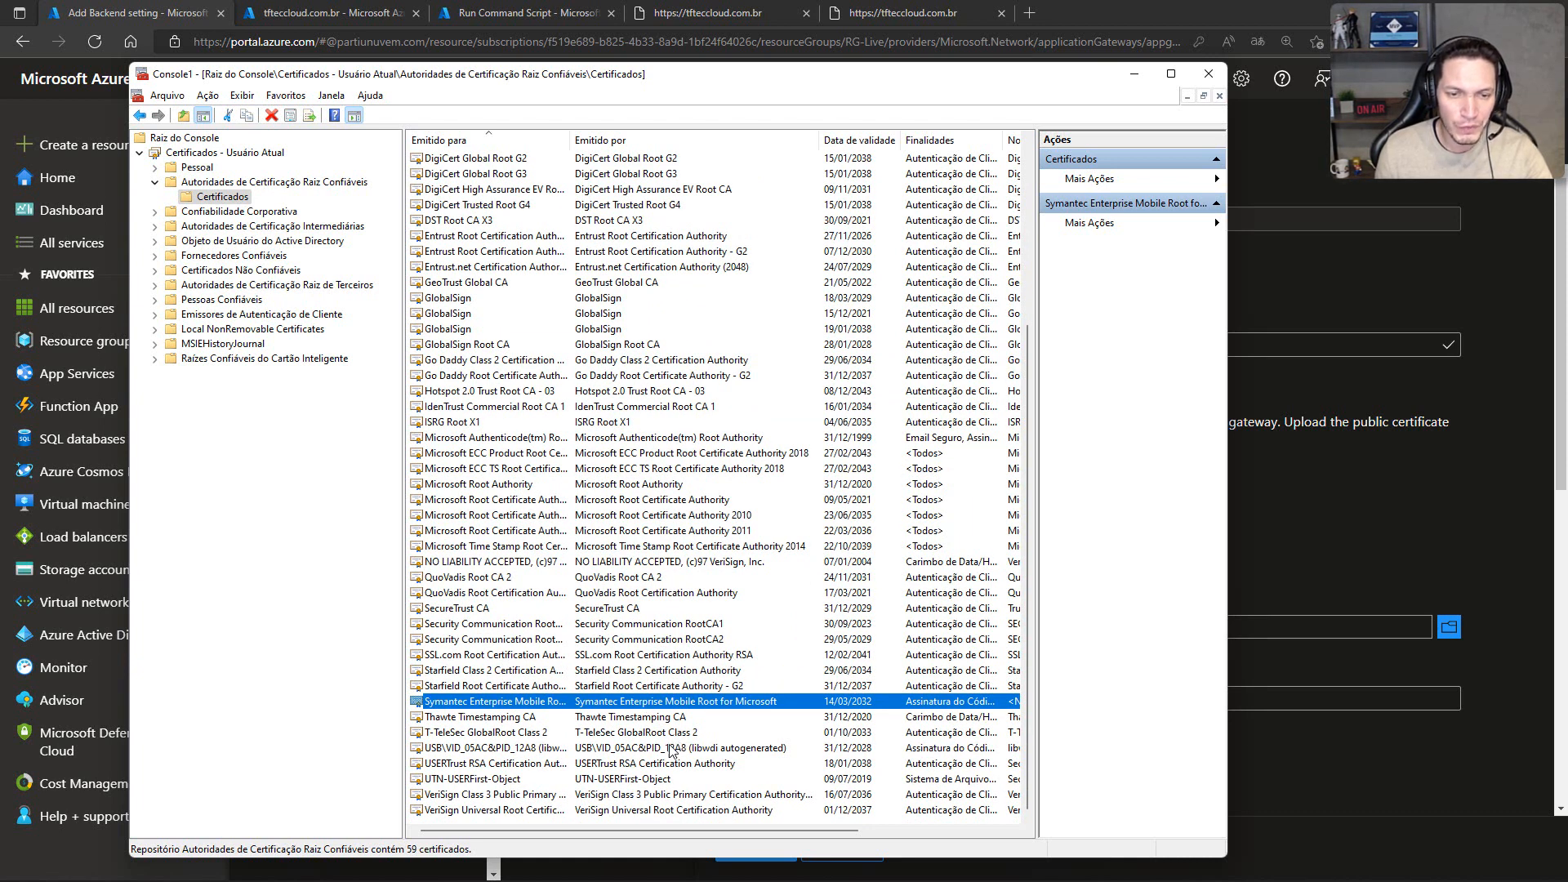
click(636, 797)
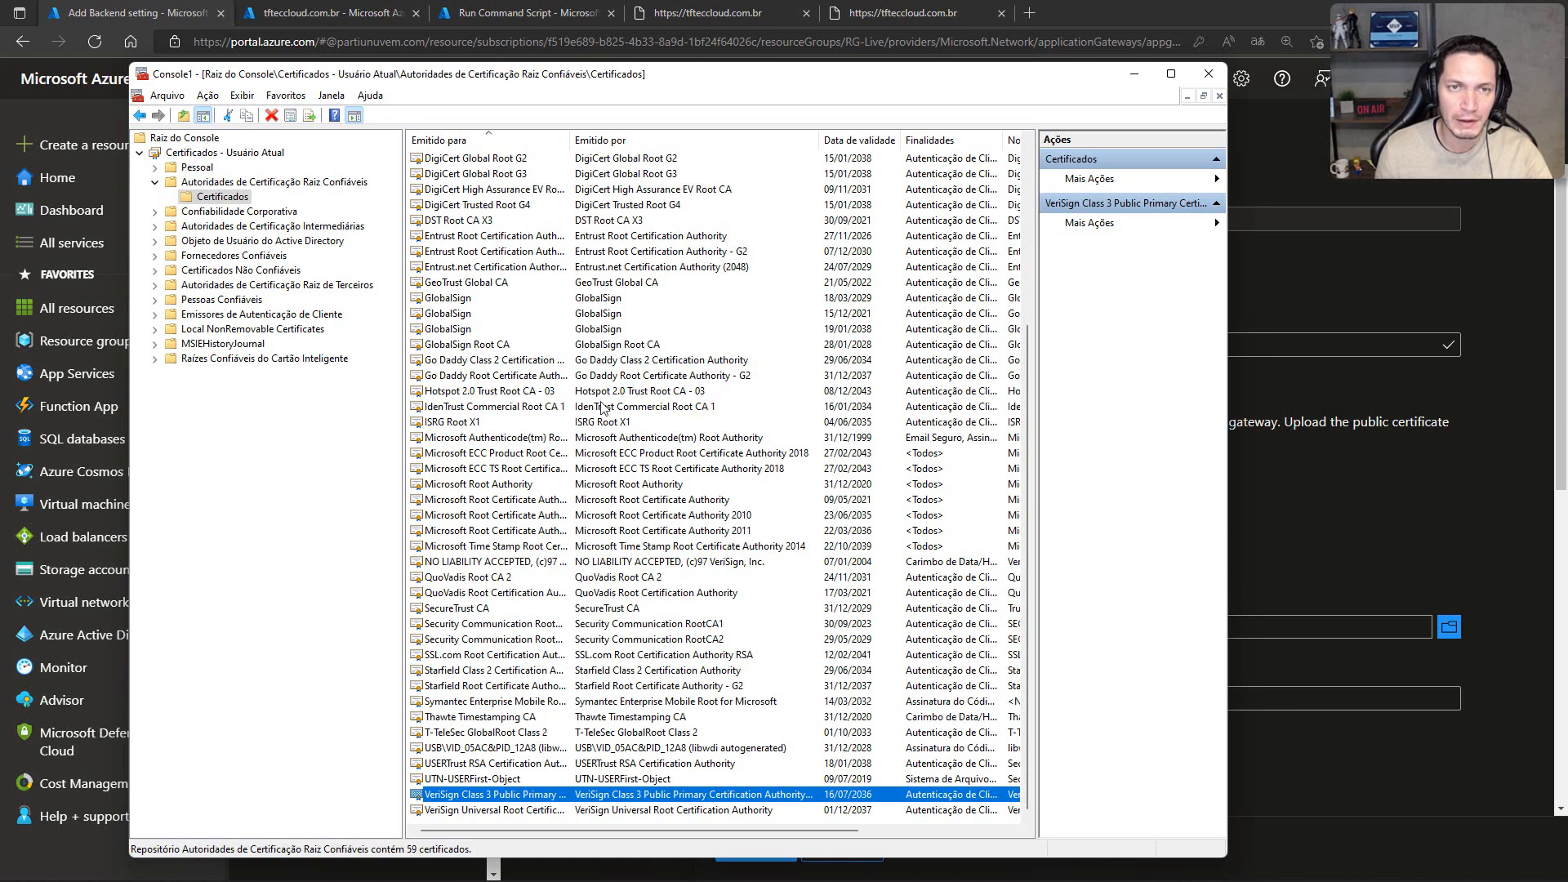
click(611, 284)
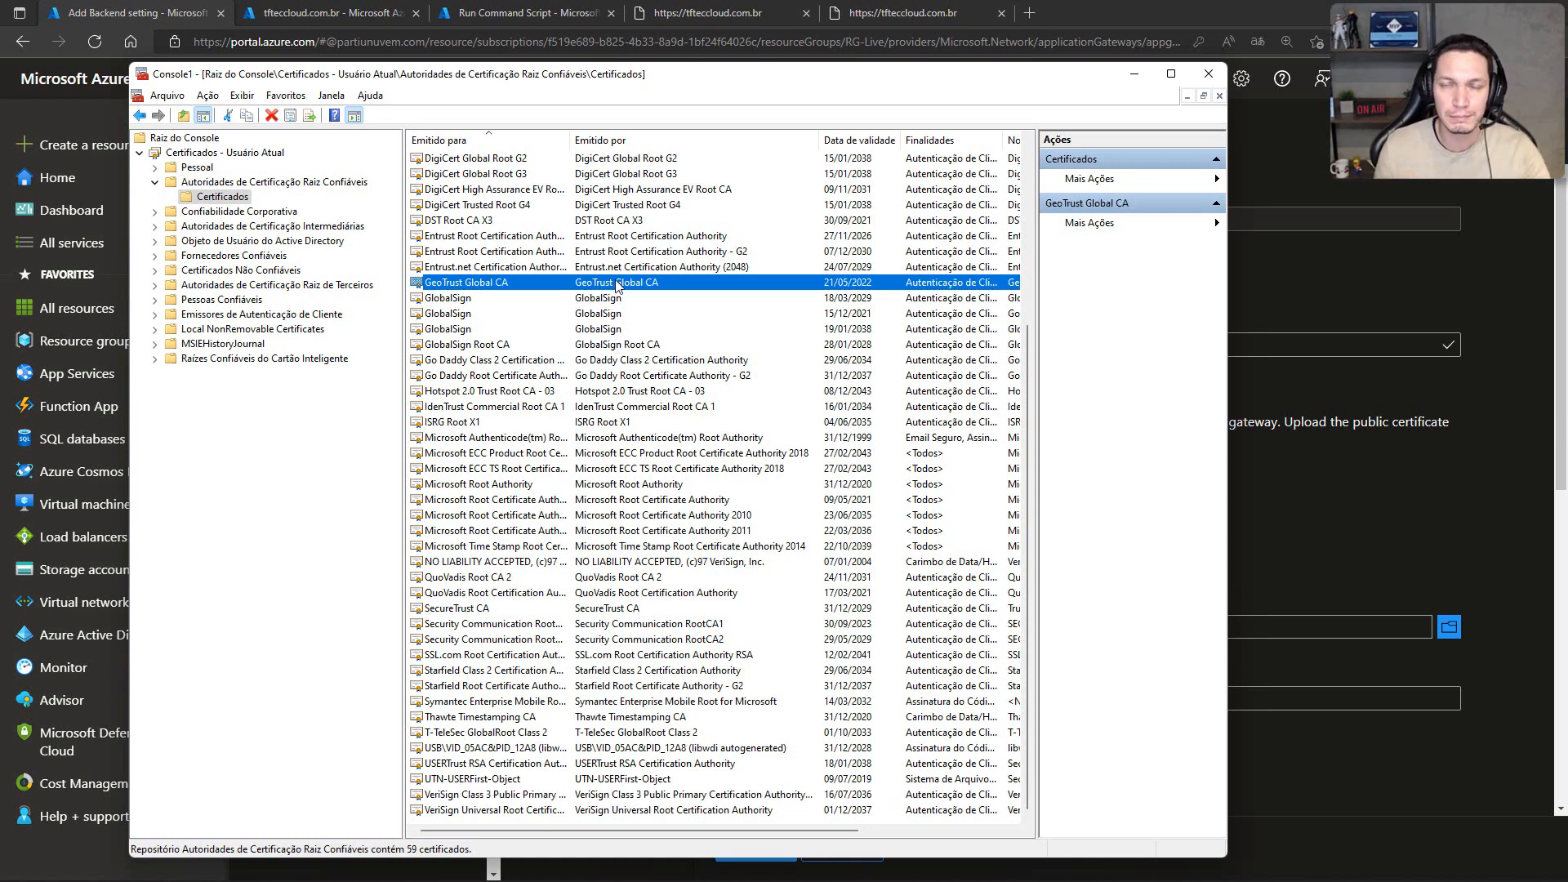
click(1134, 73)
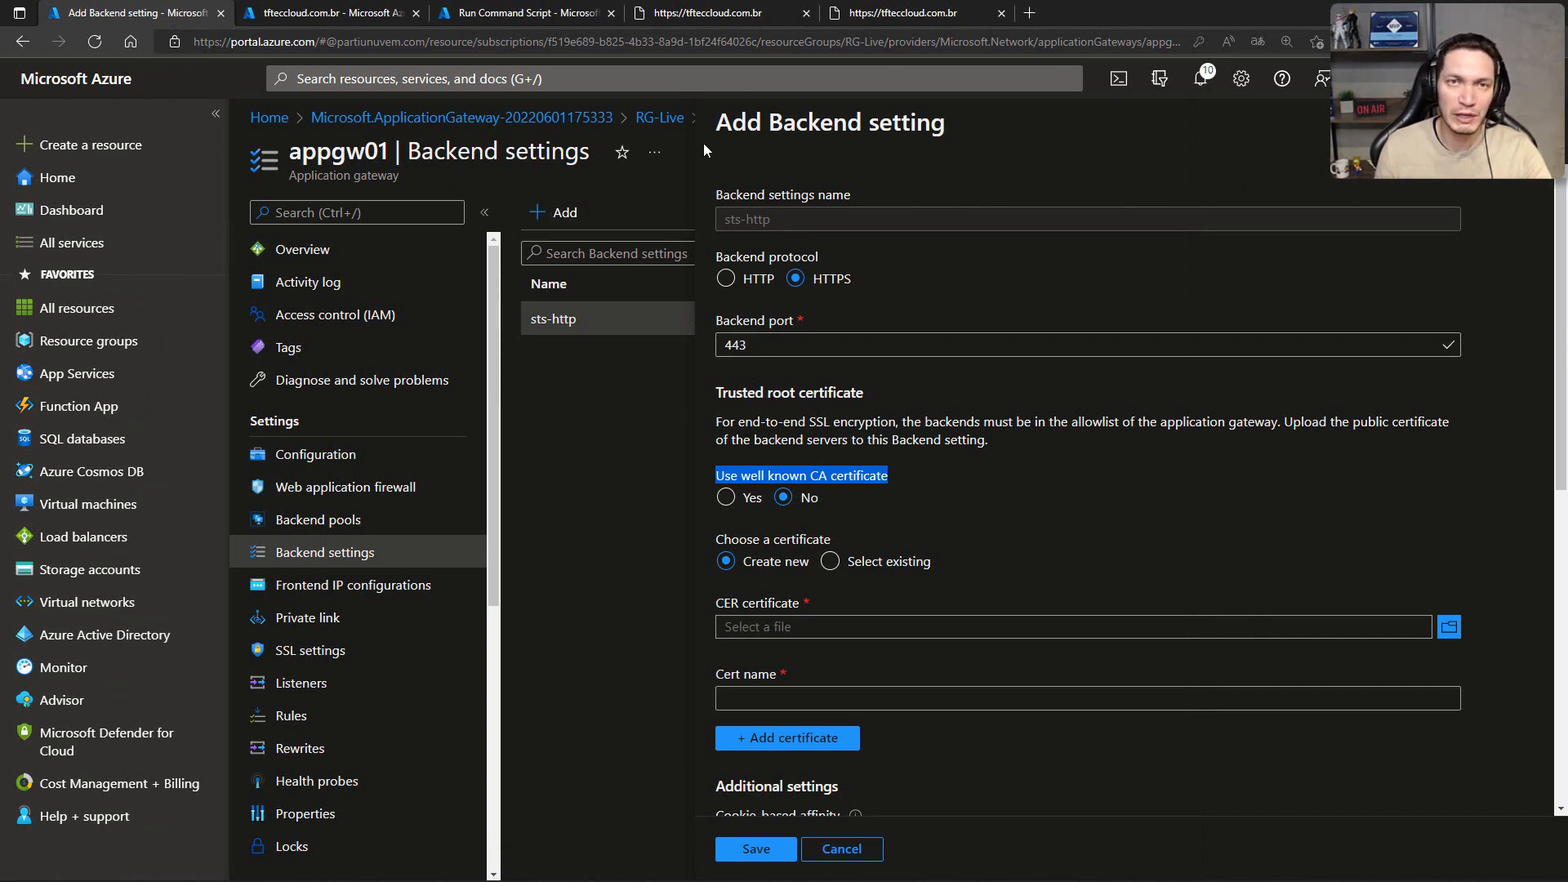
Step: Open the Bastion connection page for the vm-web01 virtual machine in the Azure portal
click(346, 12)
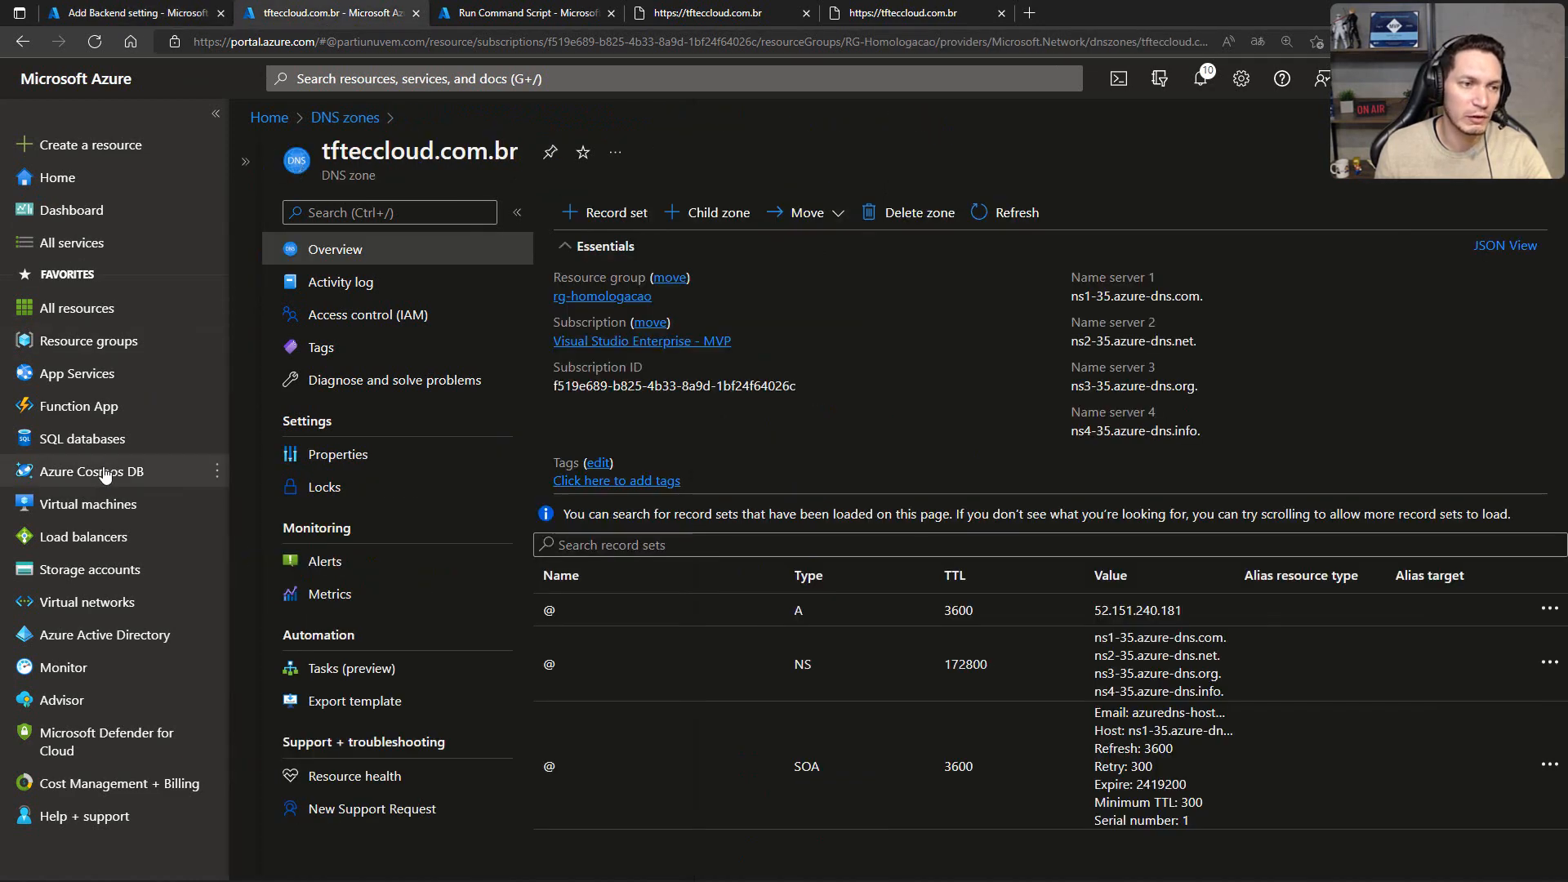
click(89, 504)
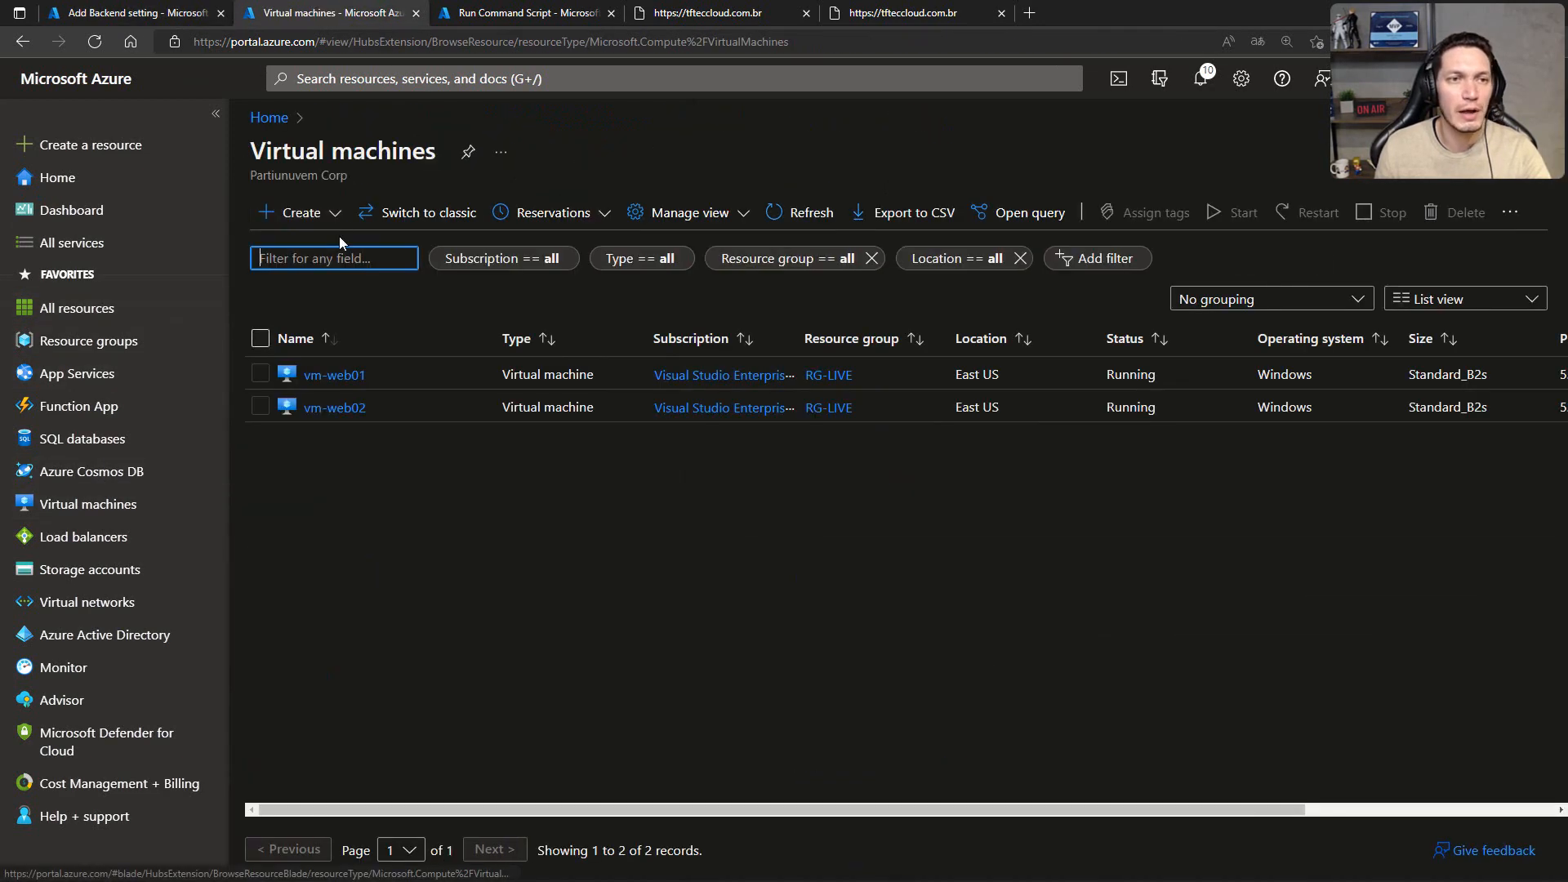
click(335, 374)
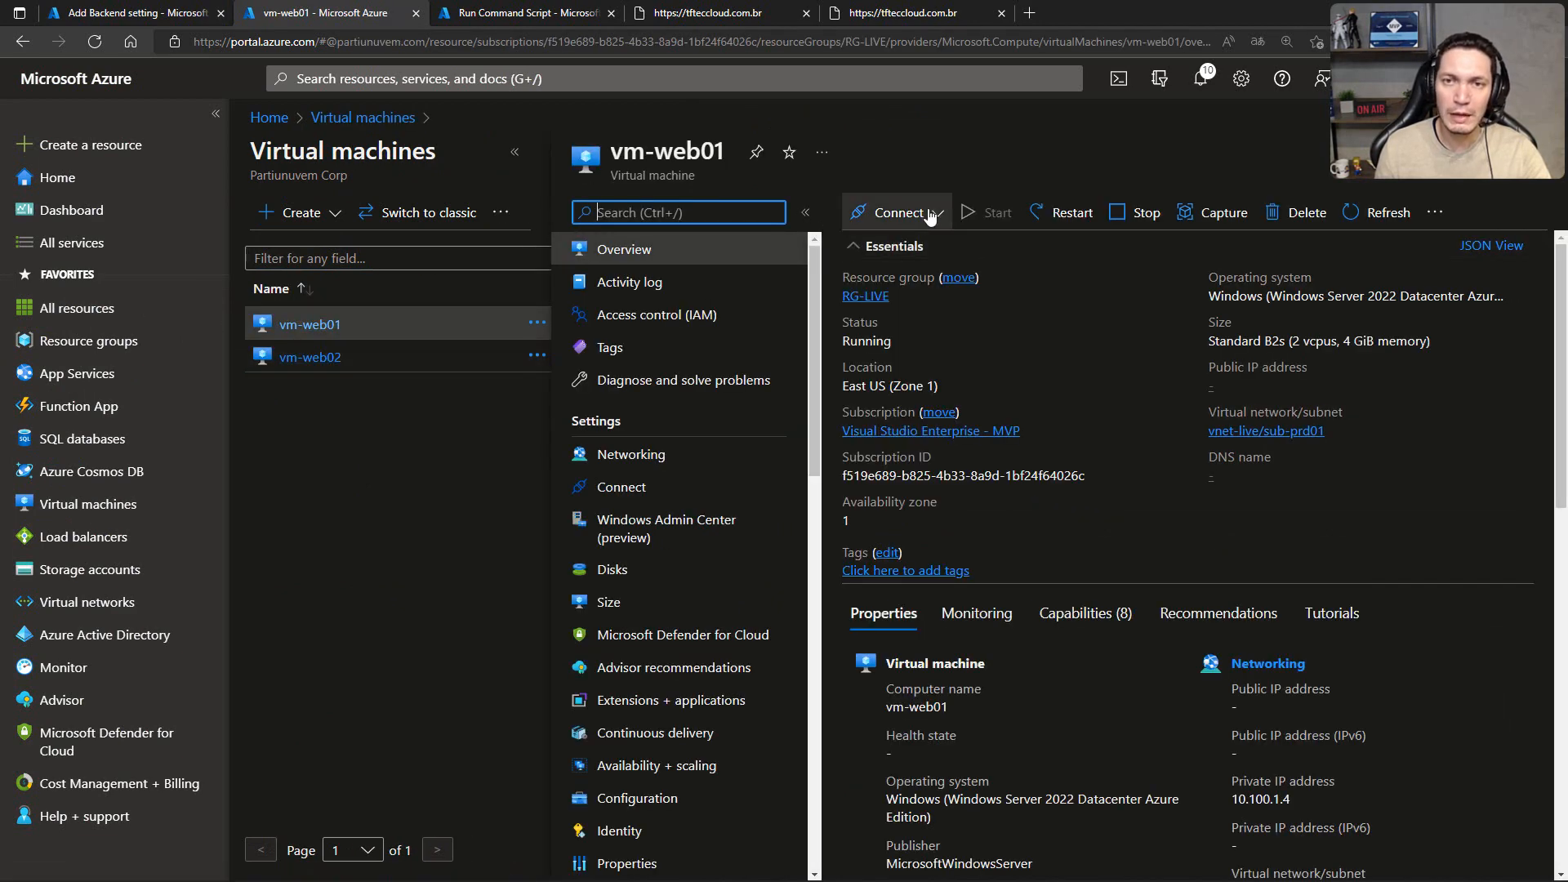
click(899, 212)
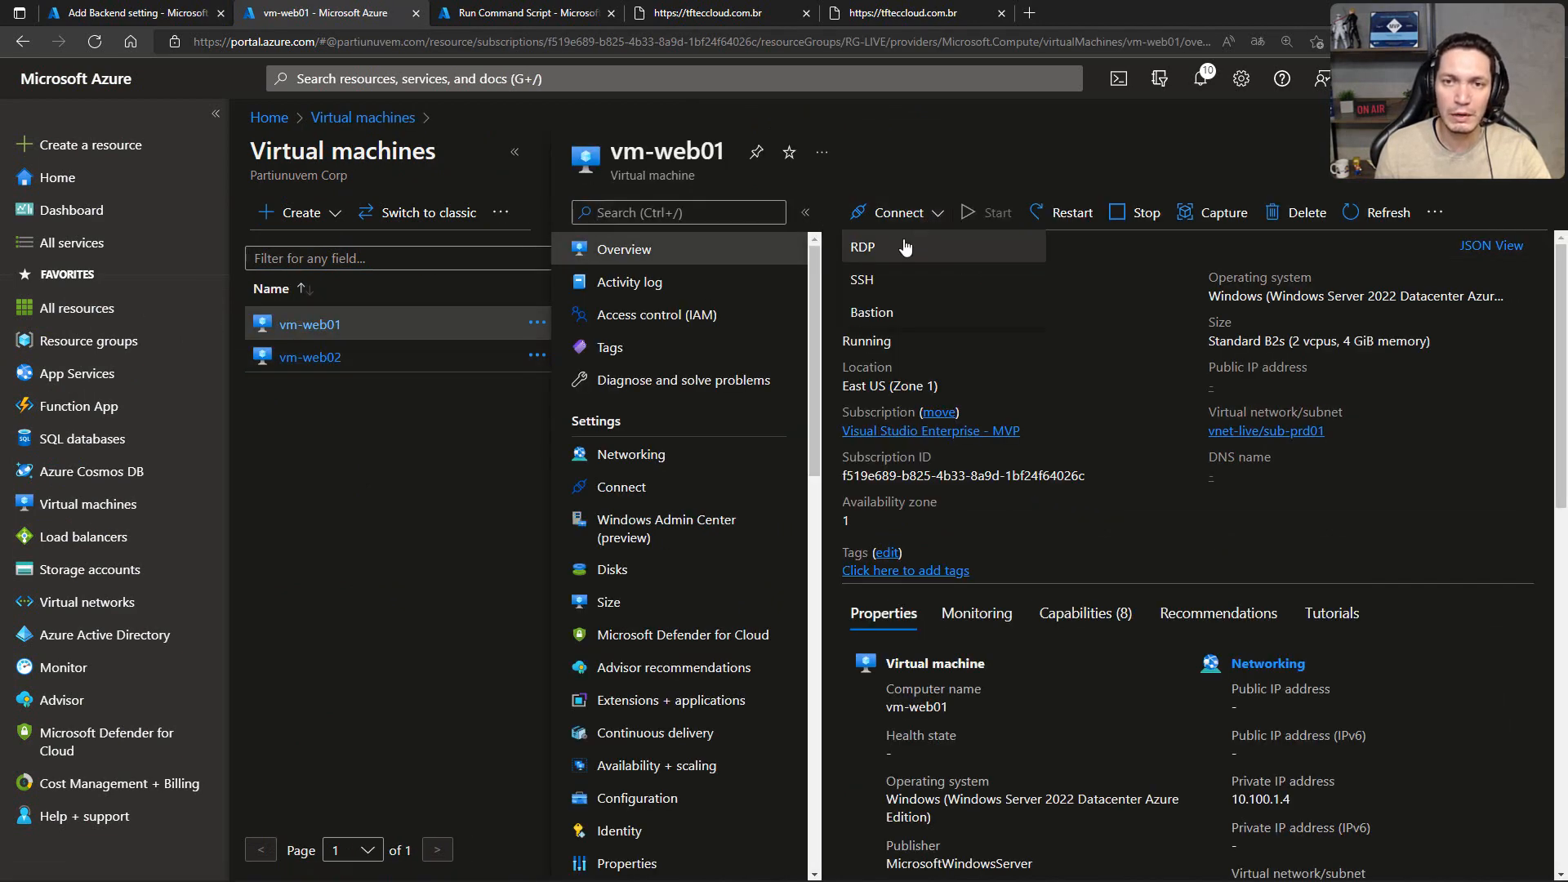
click(867, 315)
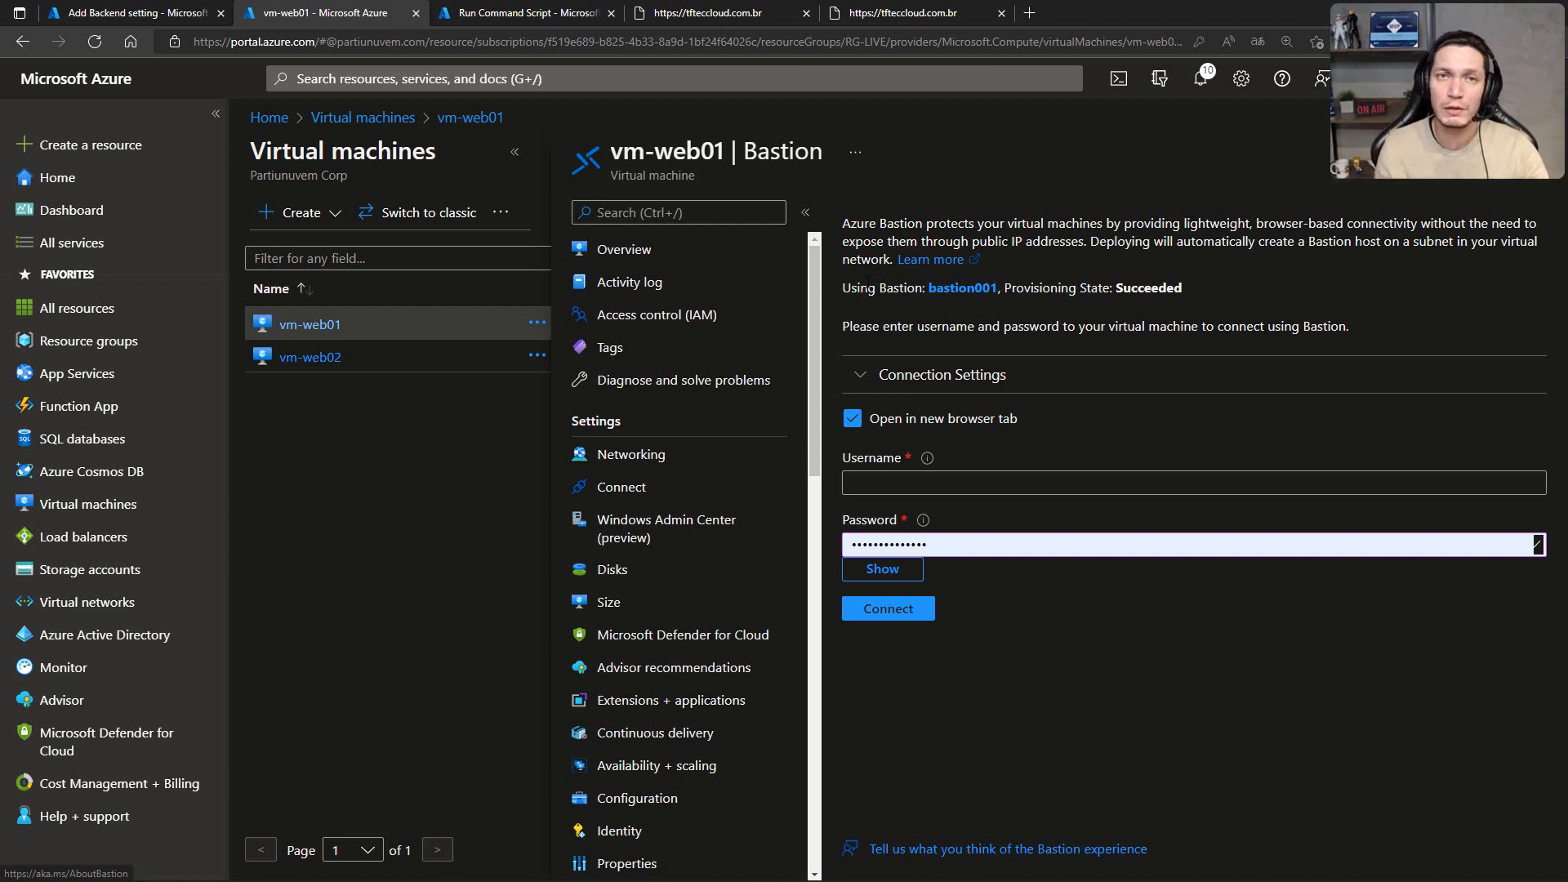
Step: Connect to vm-web01 through Bastion with the administrator username and the prefilled password, allowing the session clipboard access
click(947, 479)
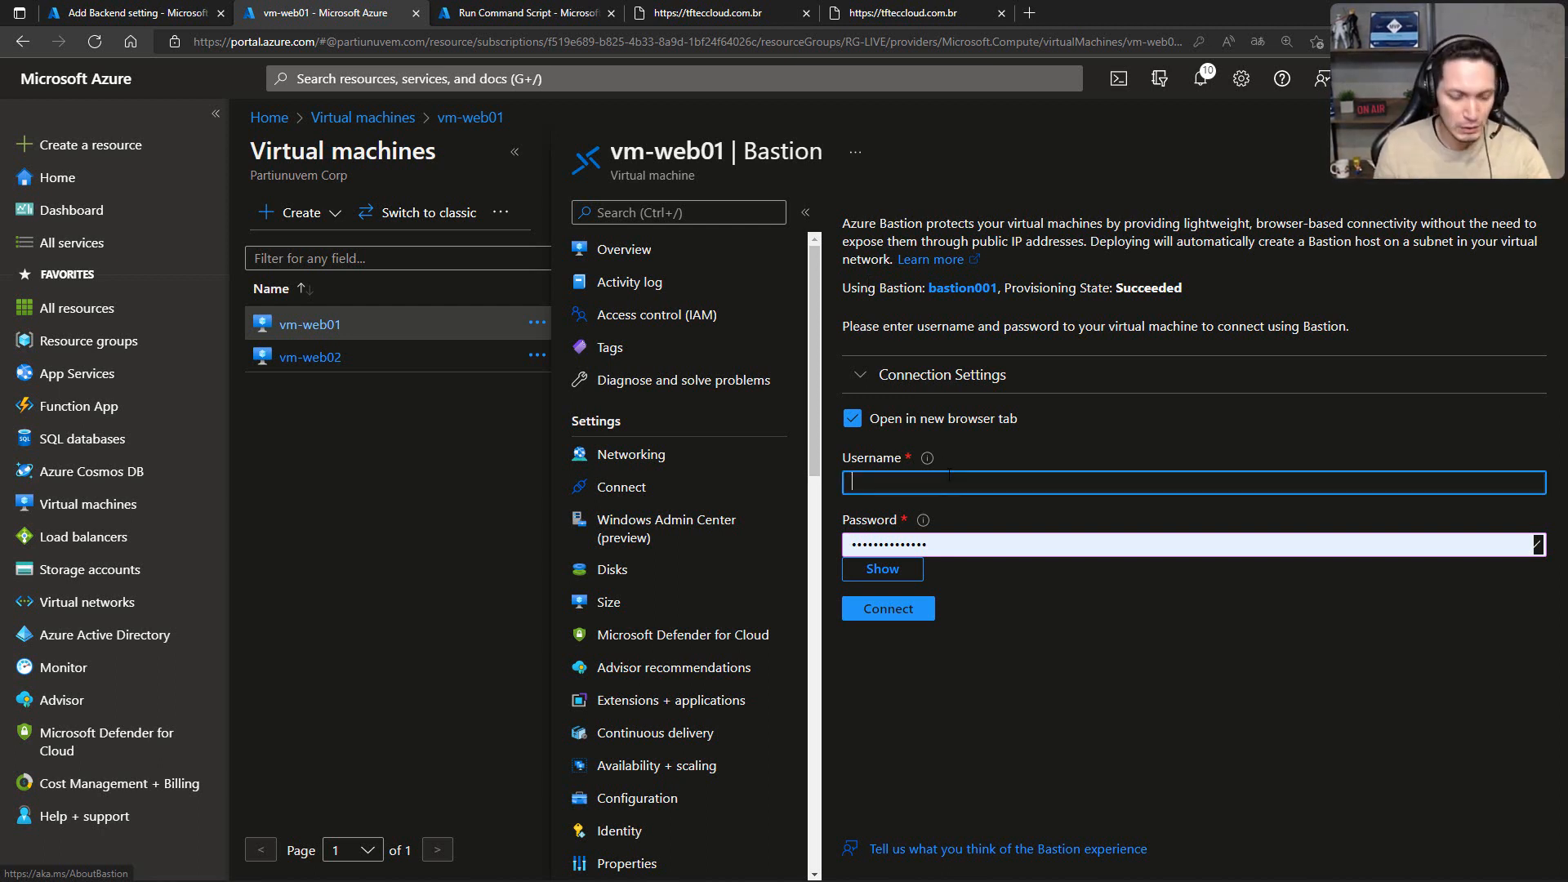
text(admin.raphael)
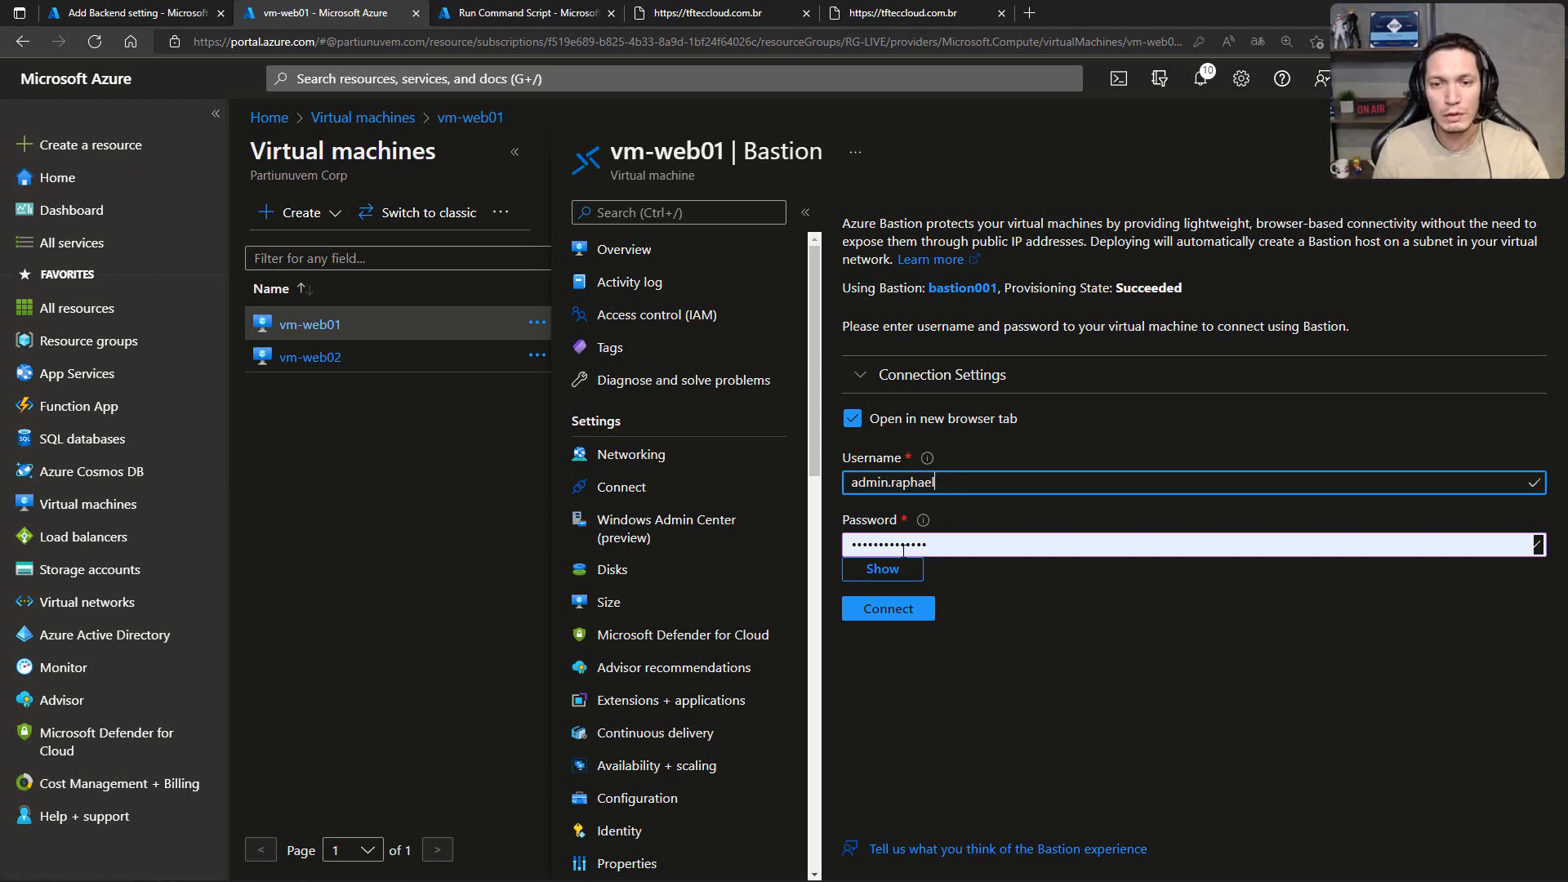
click(887, 614)
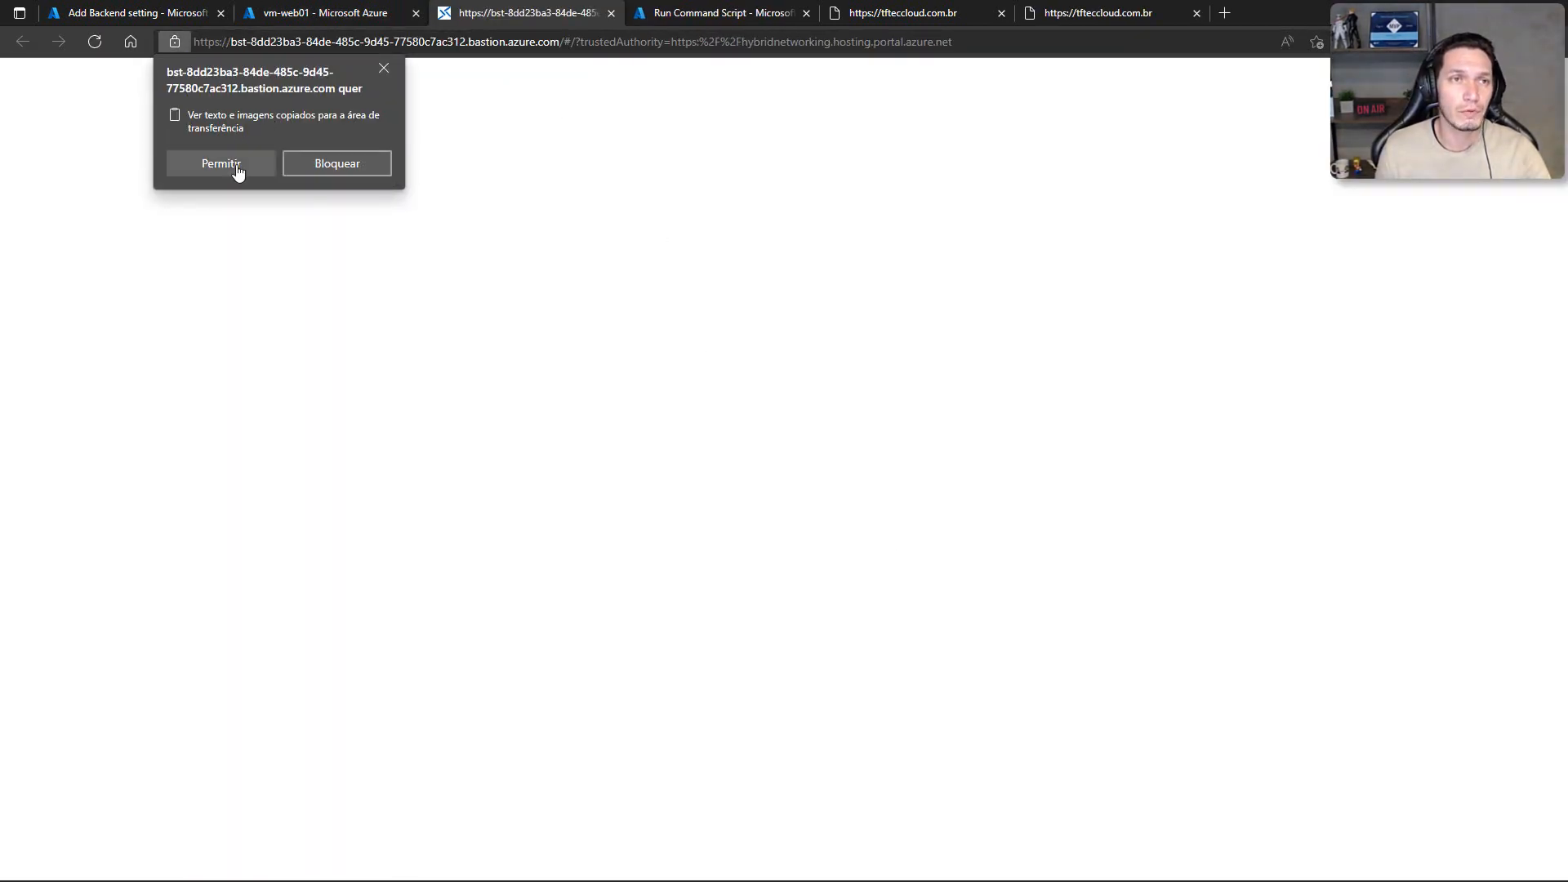
click(237, 165)
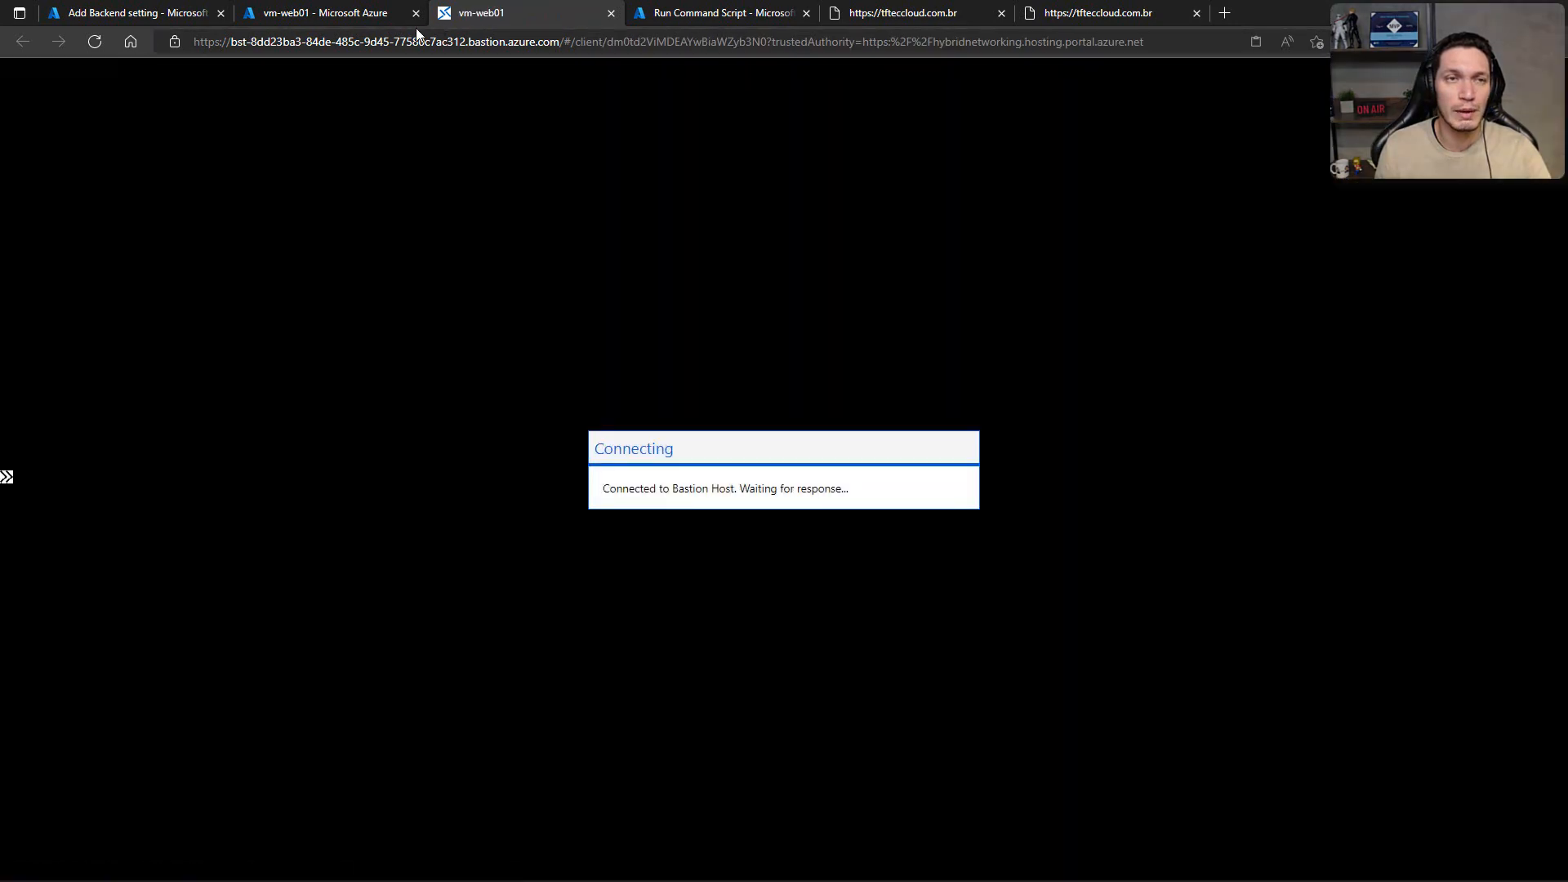
Step: Connect to vm-web02 through Bastion in a new browser tab, using the administrator username and the prefilled password
click(319, 16)
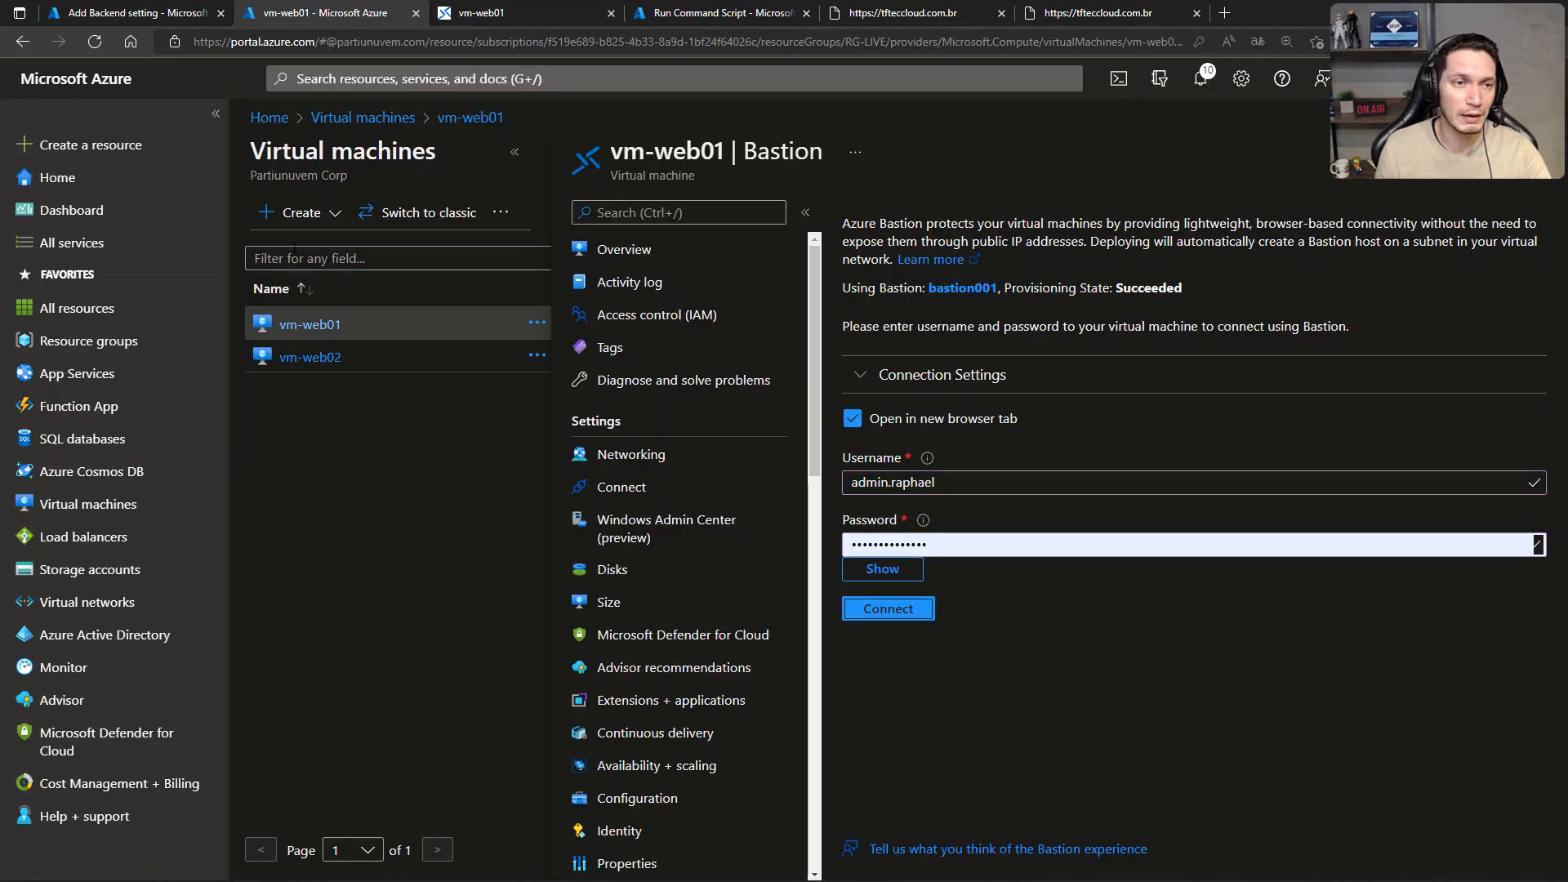
click(310, 358)
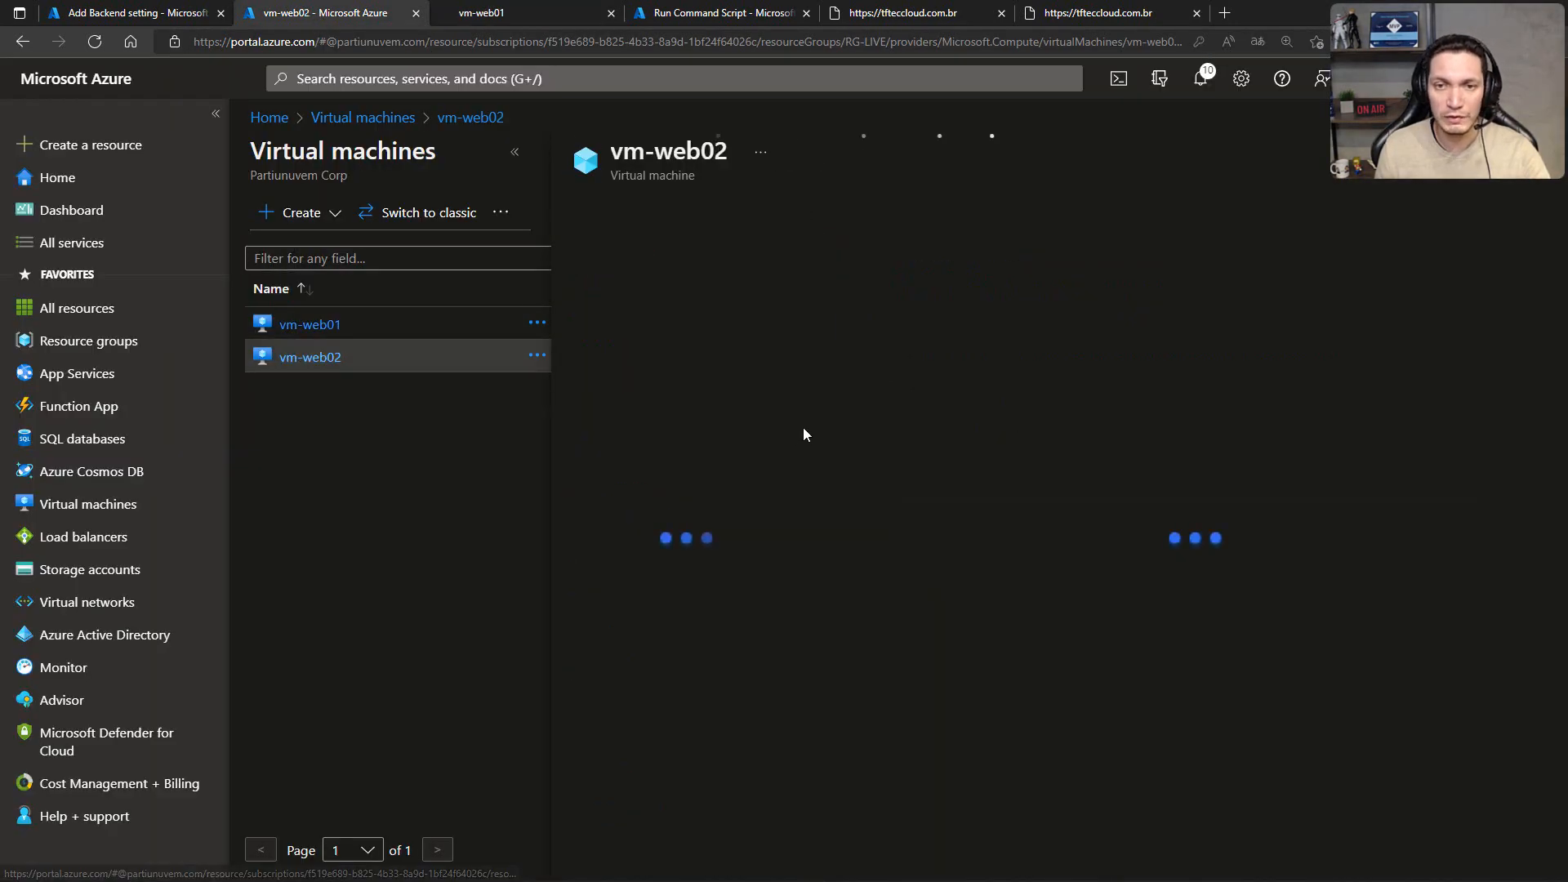
click(849, 482)
text(admin.rapha)
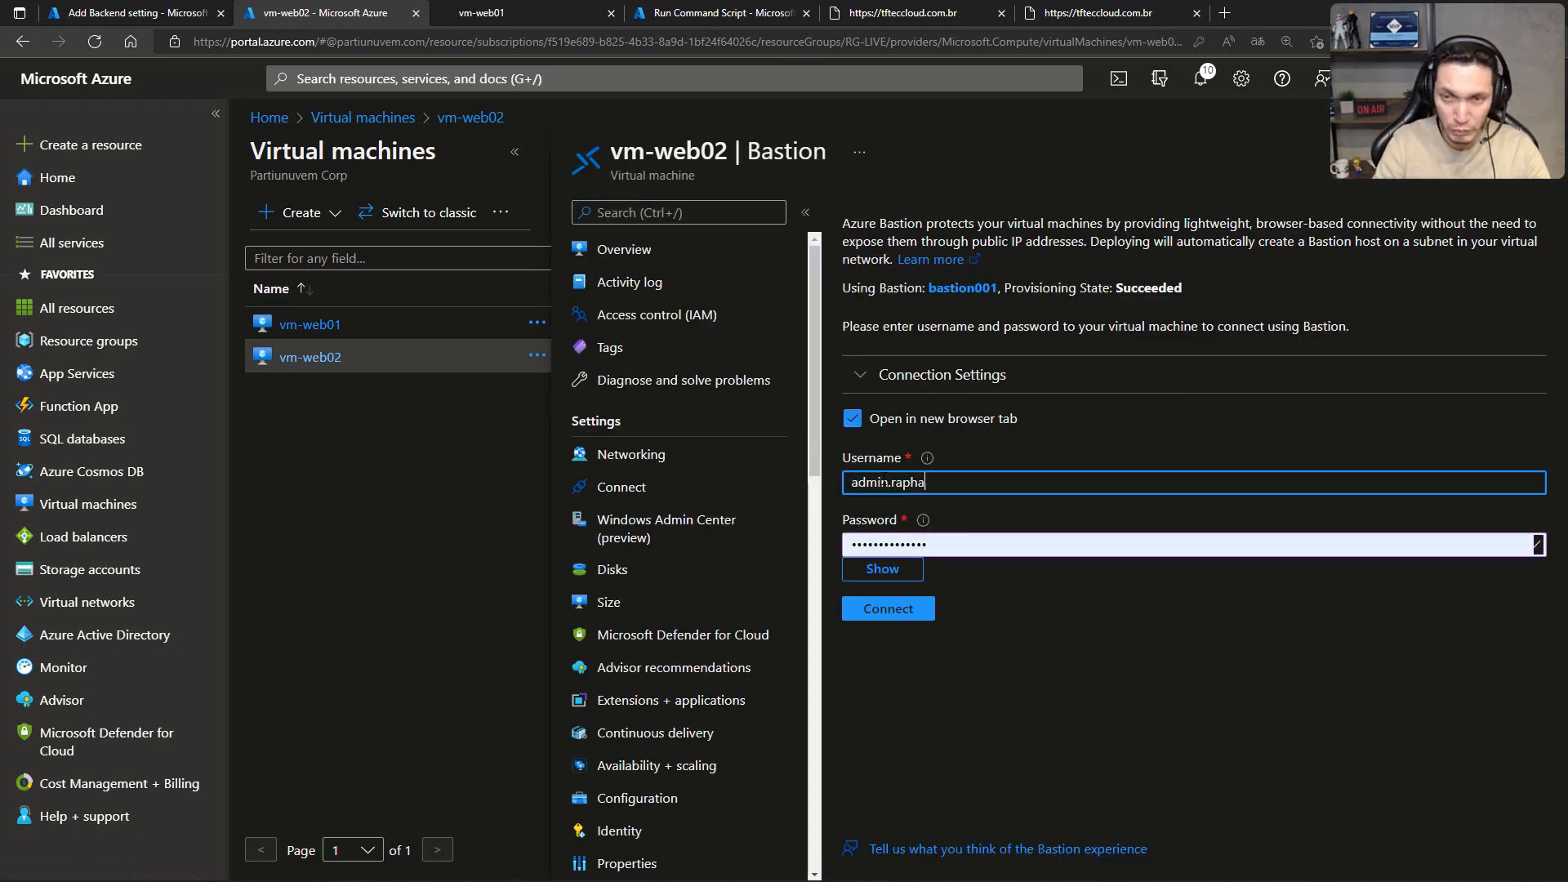
text(el)
click(911, 607)
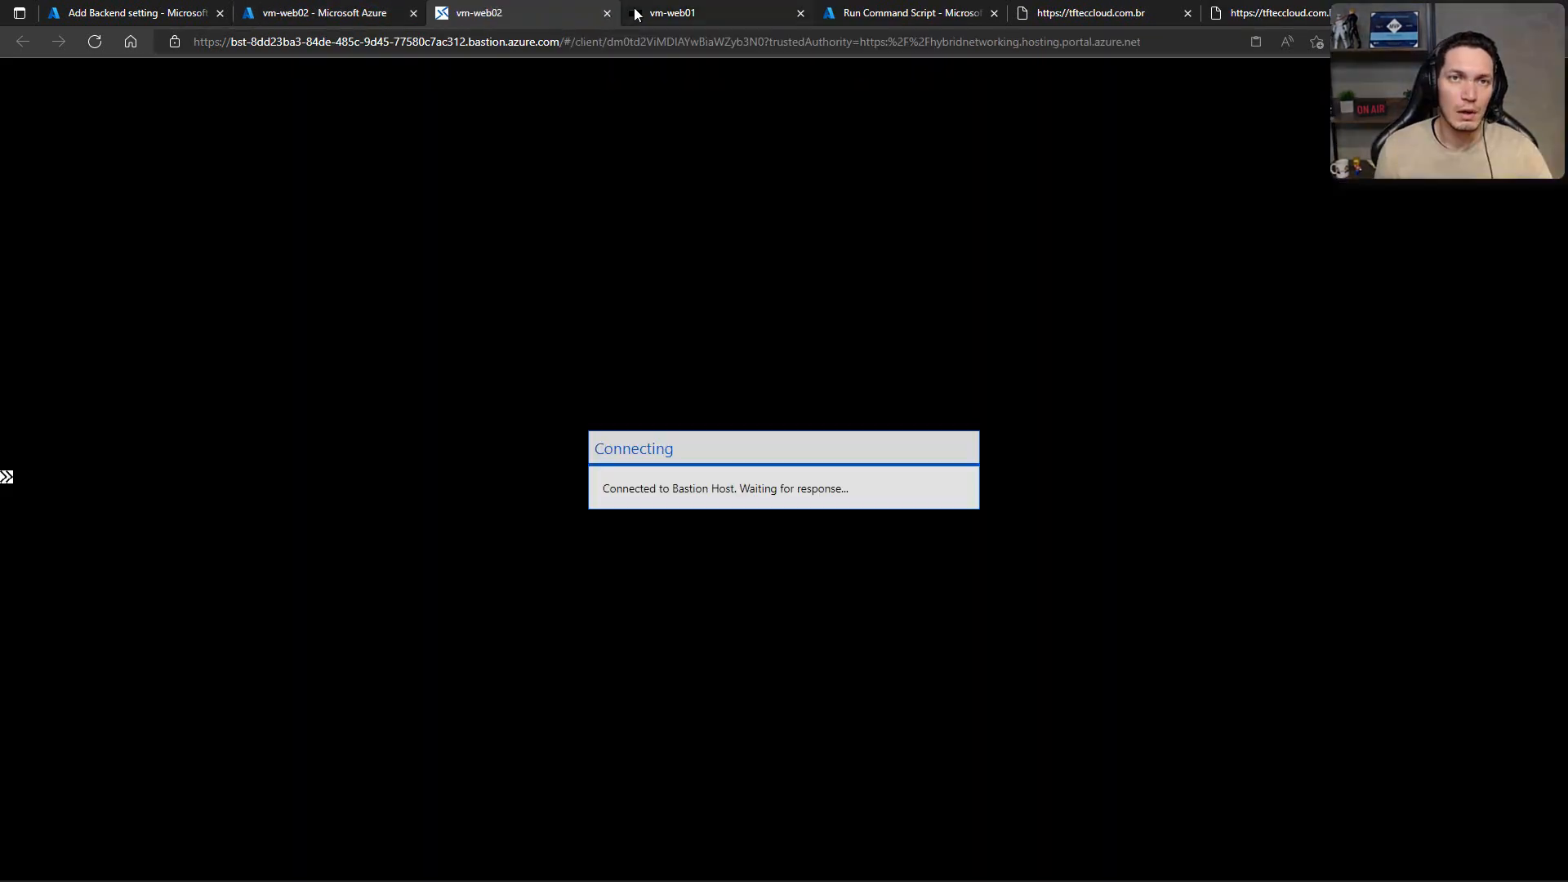
Step: Allow network discovery on vm-web01 and dismiss the Windows Admin Center notice in Server Manager on vm-web02
click(656, 13)
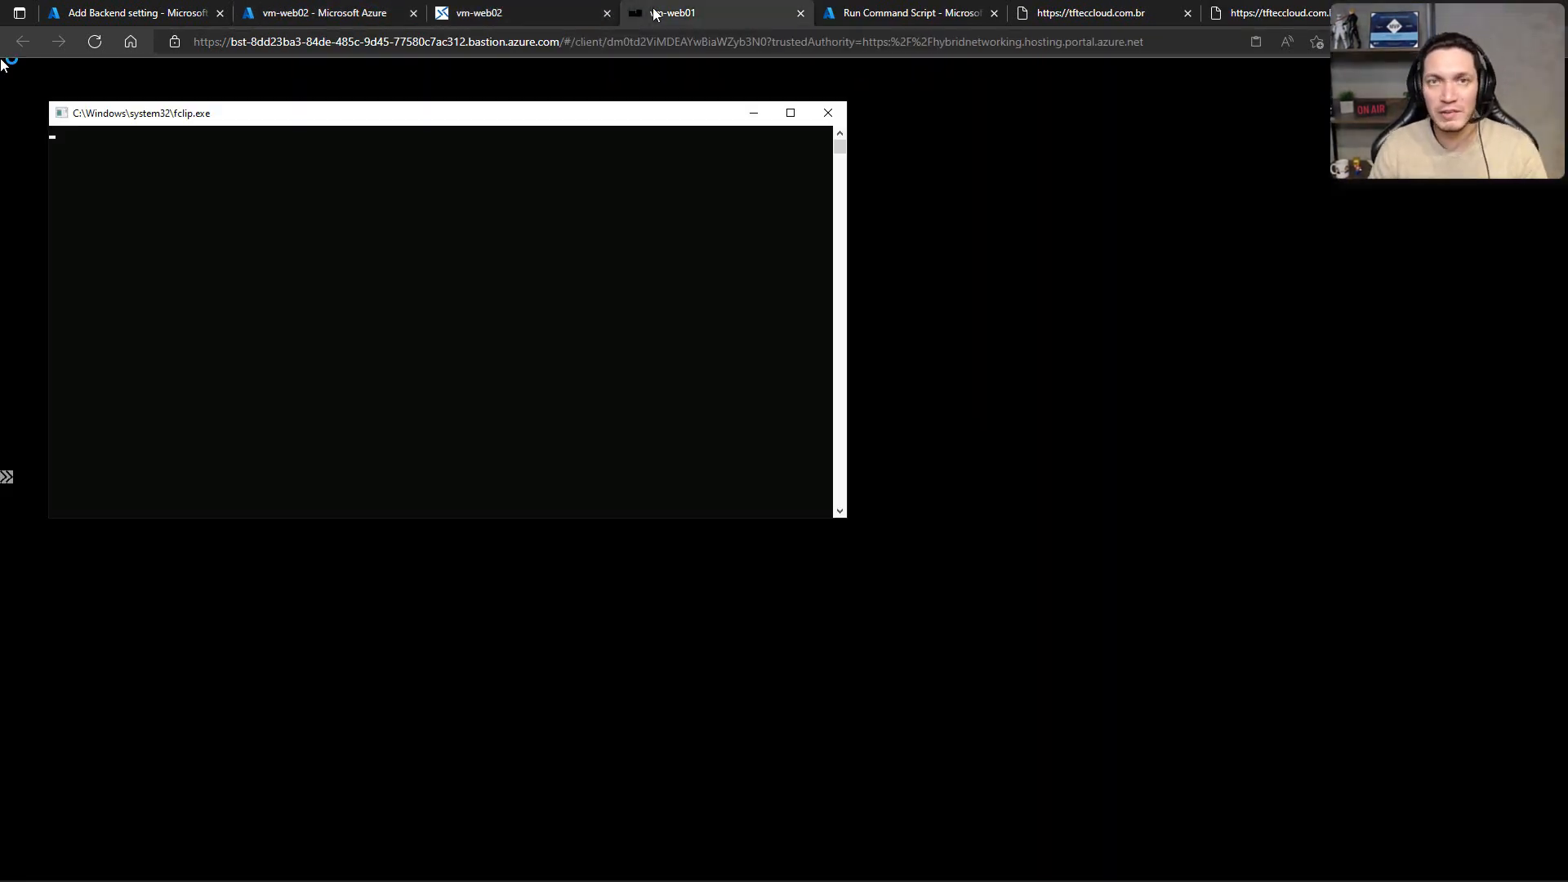
click(567, 13)
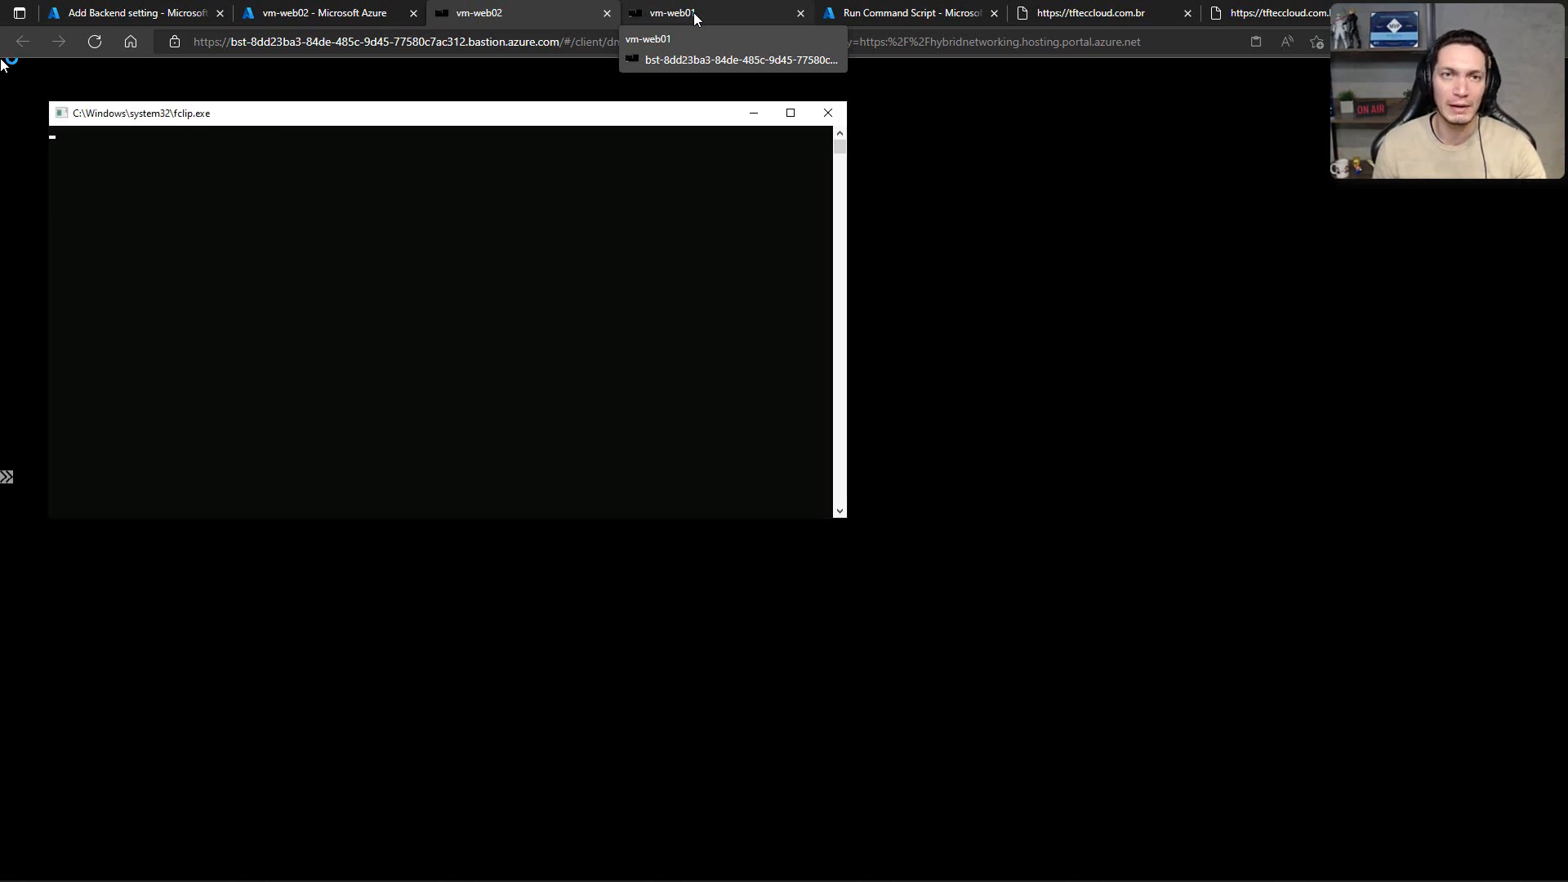
click(694, 13)
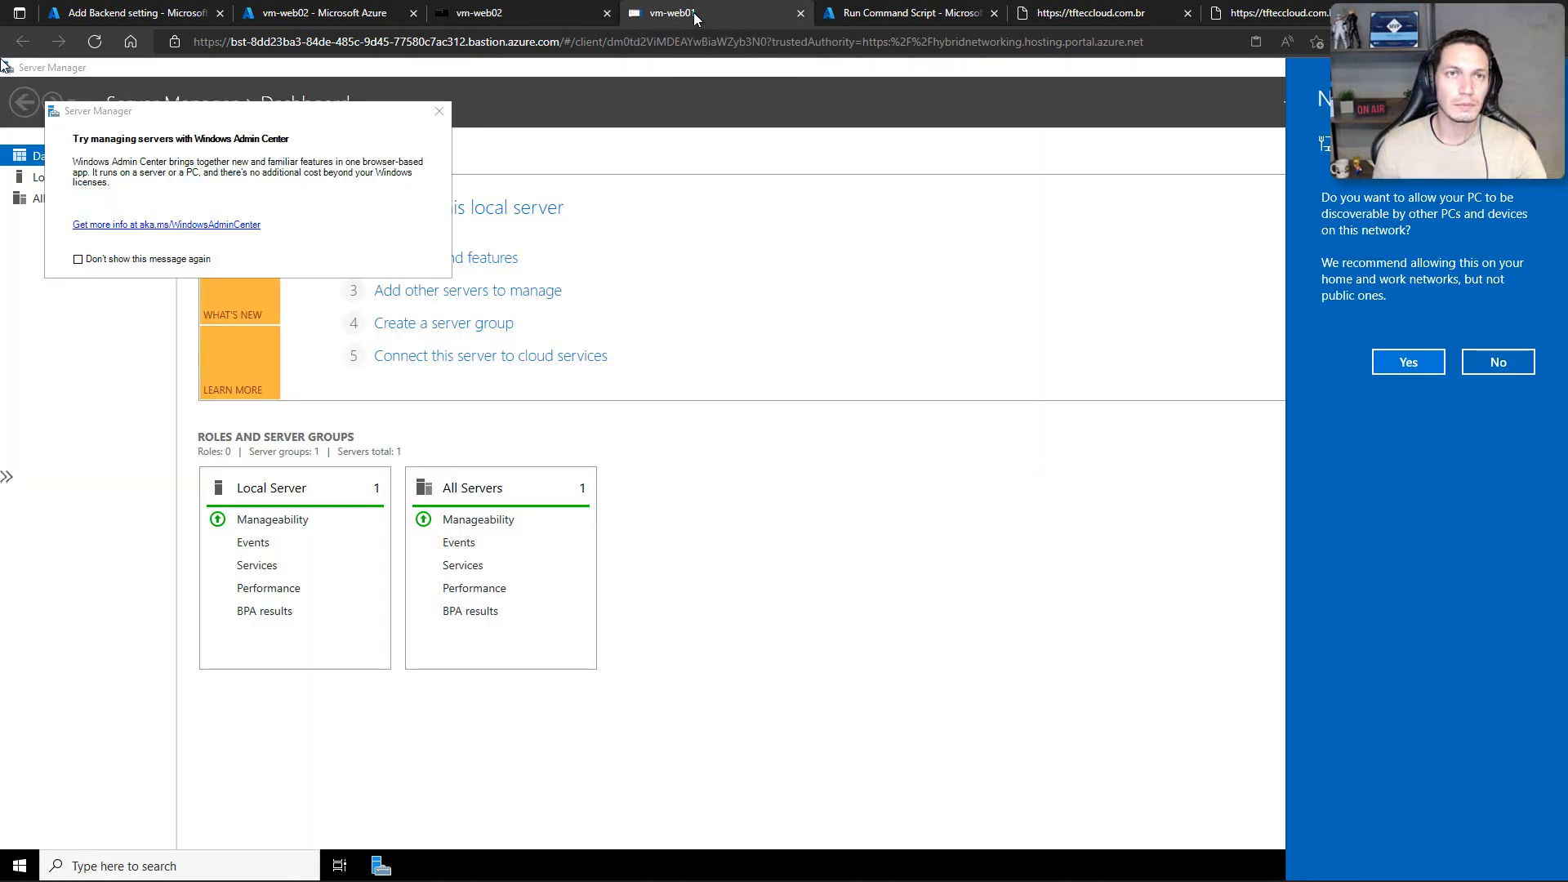
click(1389, 361)
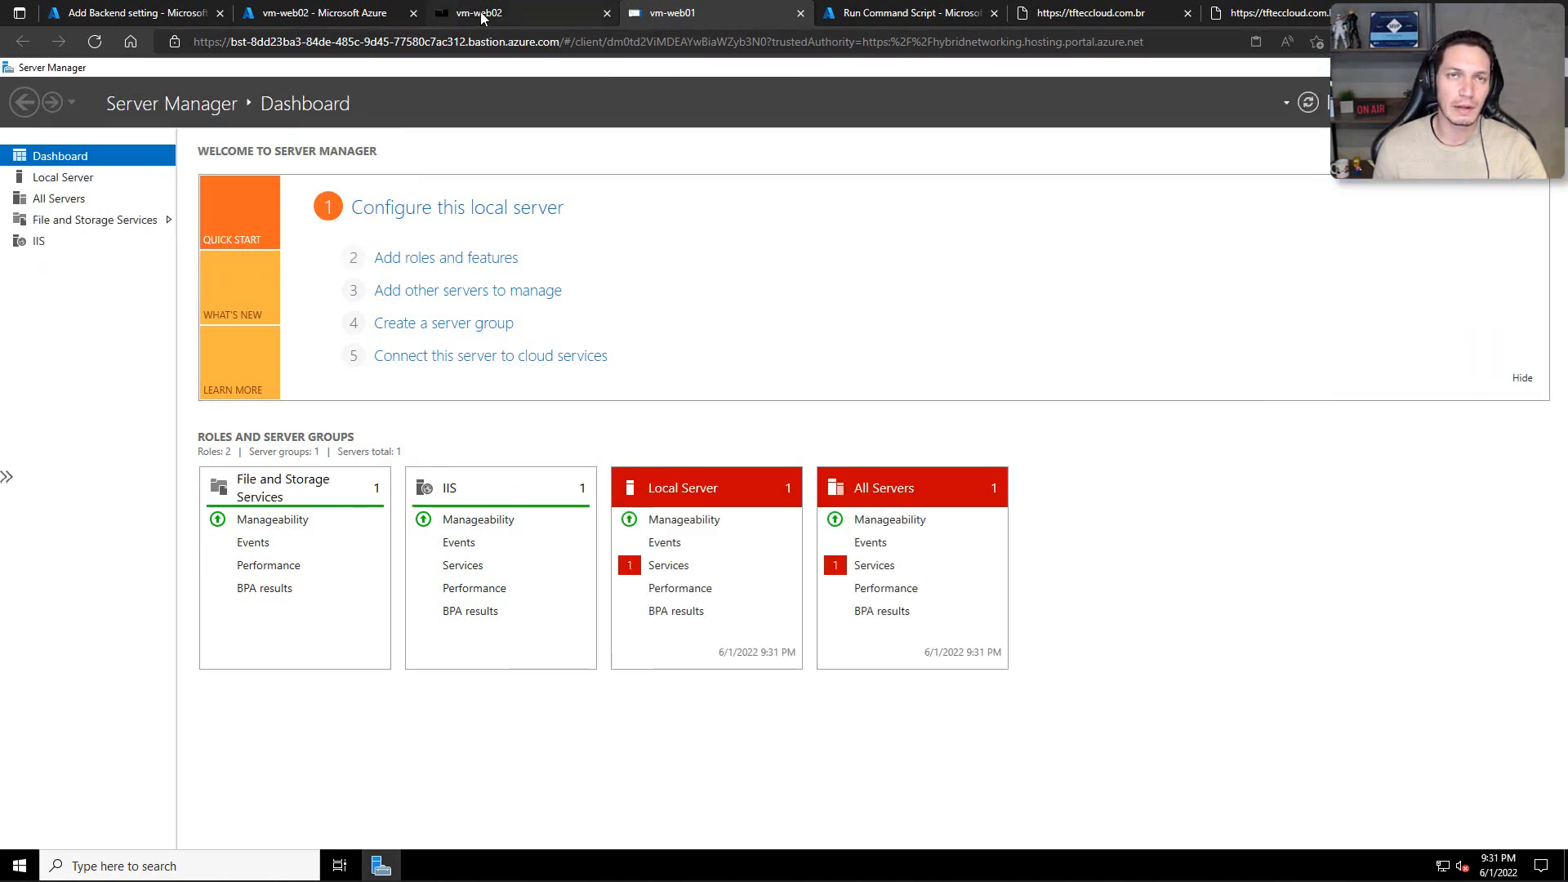
click(515, 10)
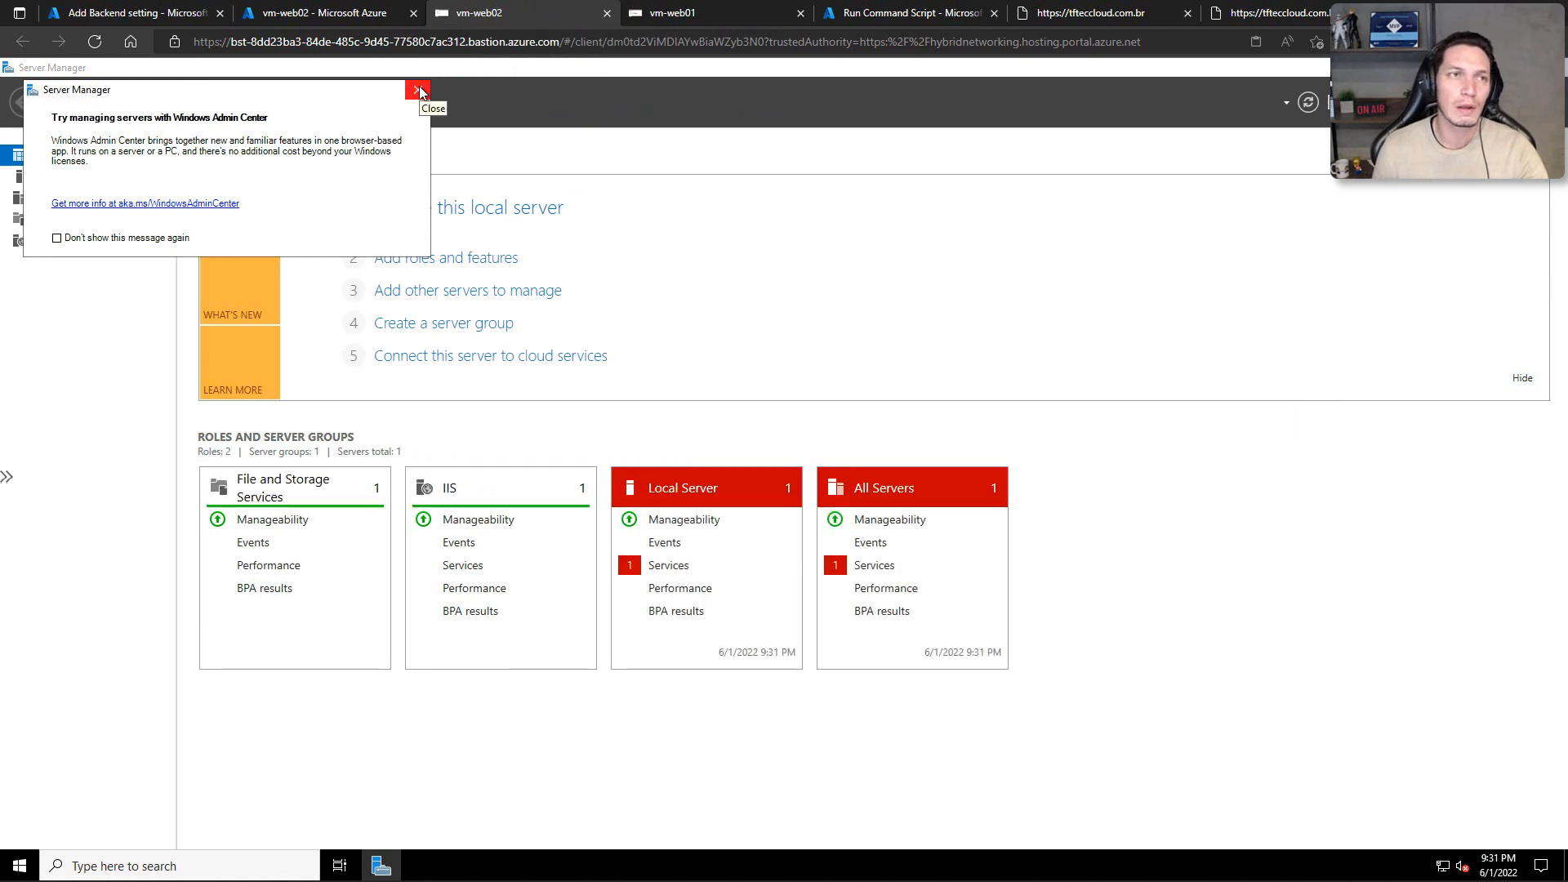
click(418, 90)
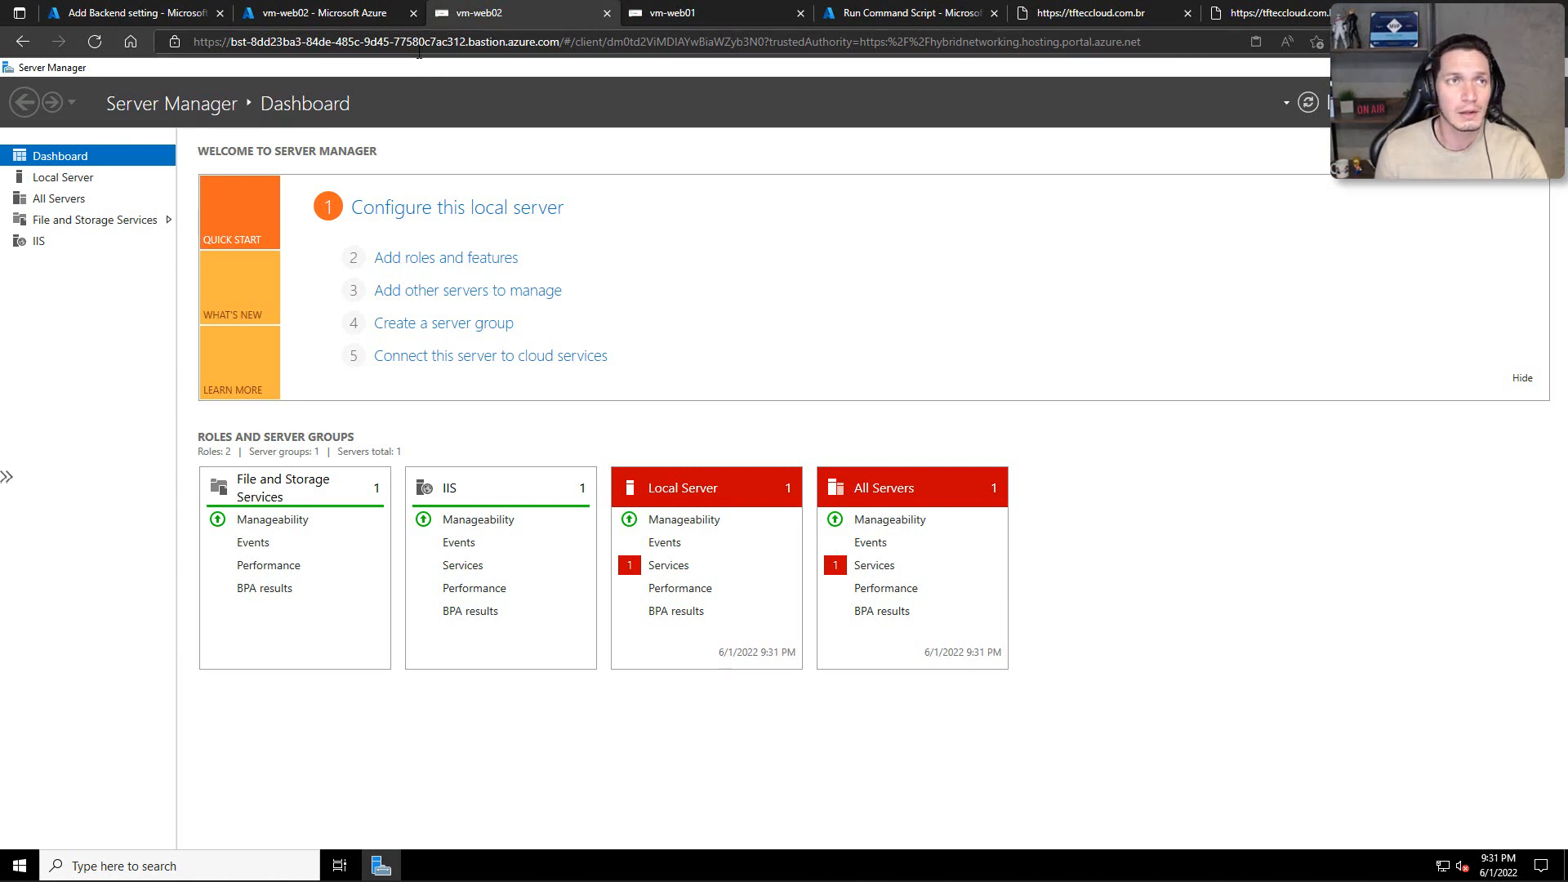
Step: Load tfteccloud.com.br in the current browser tab and examine its connection security and certificate validity information
click(419, 49)
text(tfteccloud.com.br)
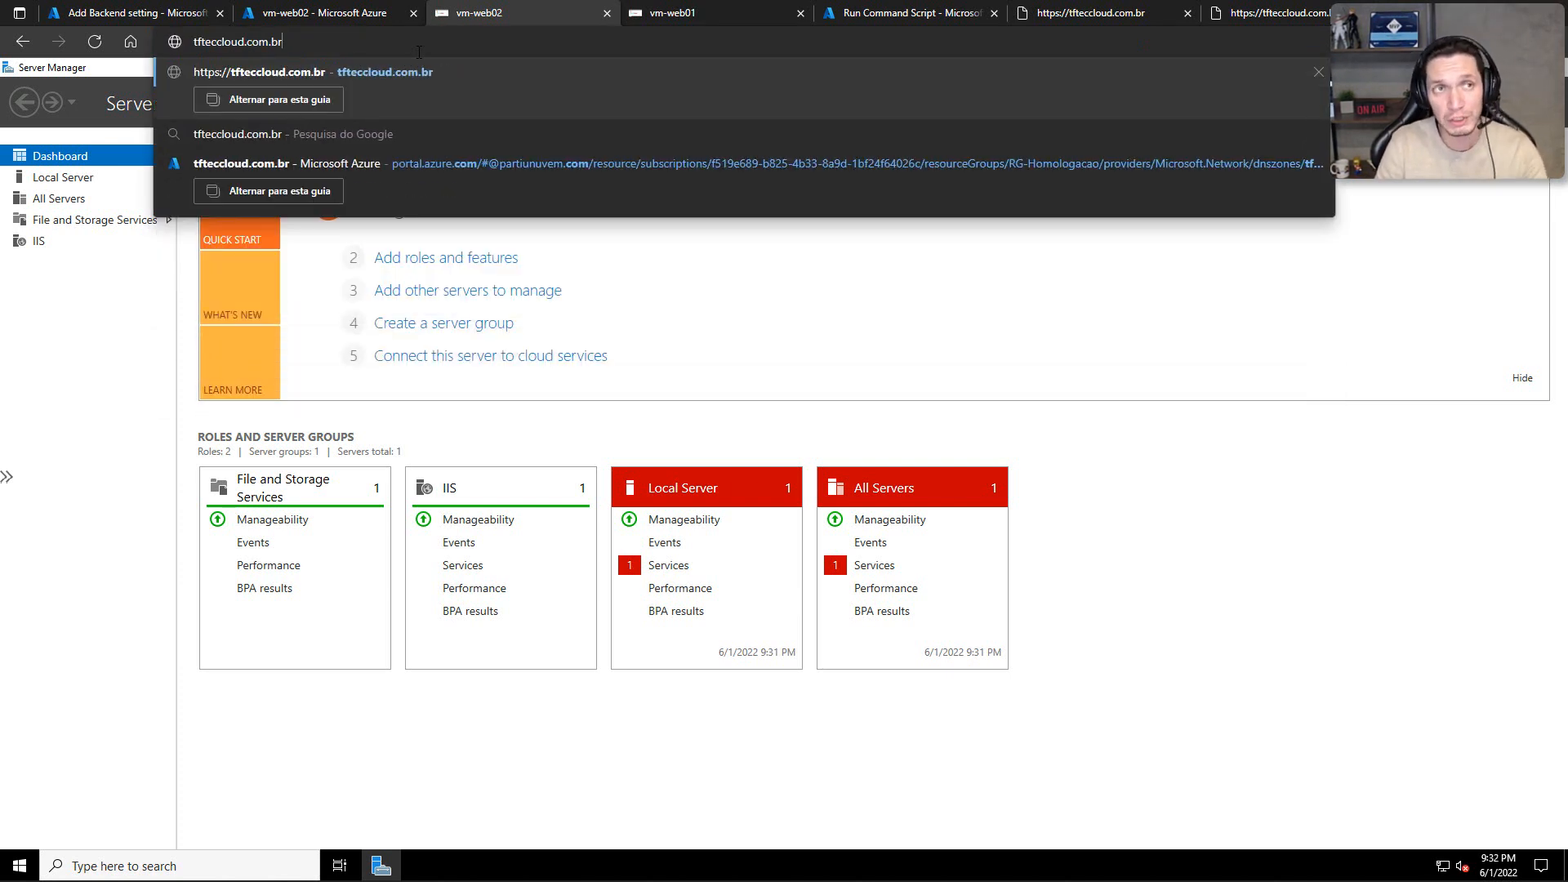
key(Return)
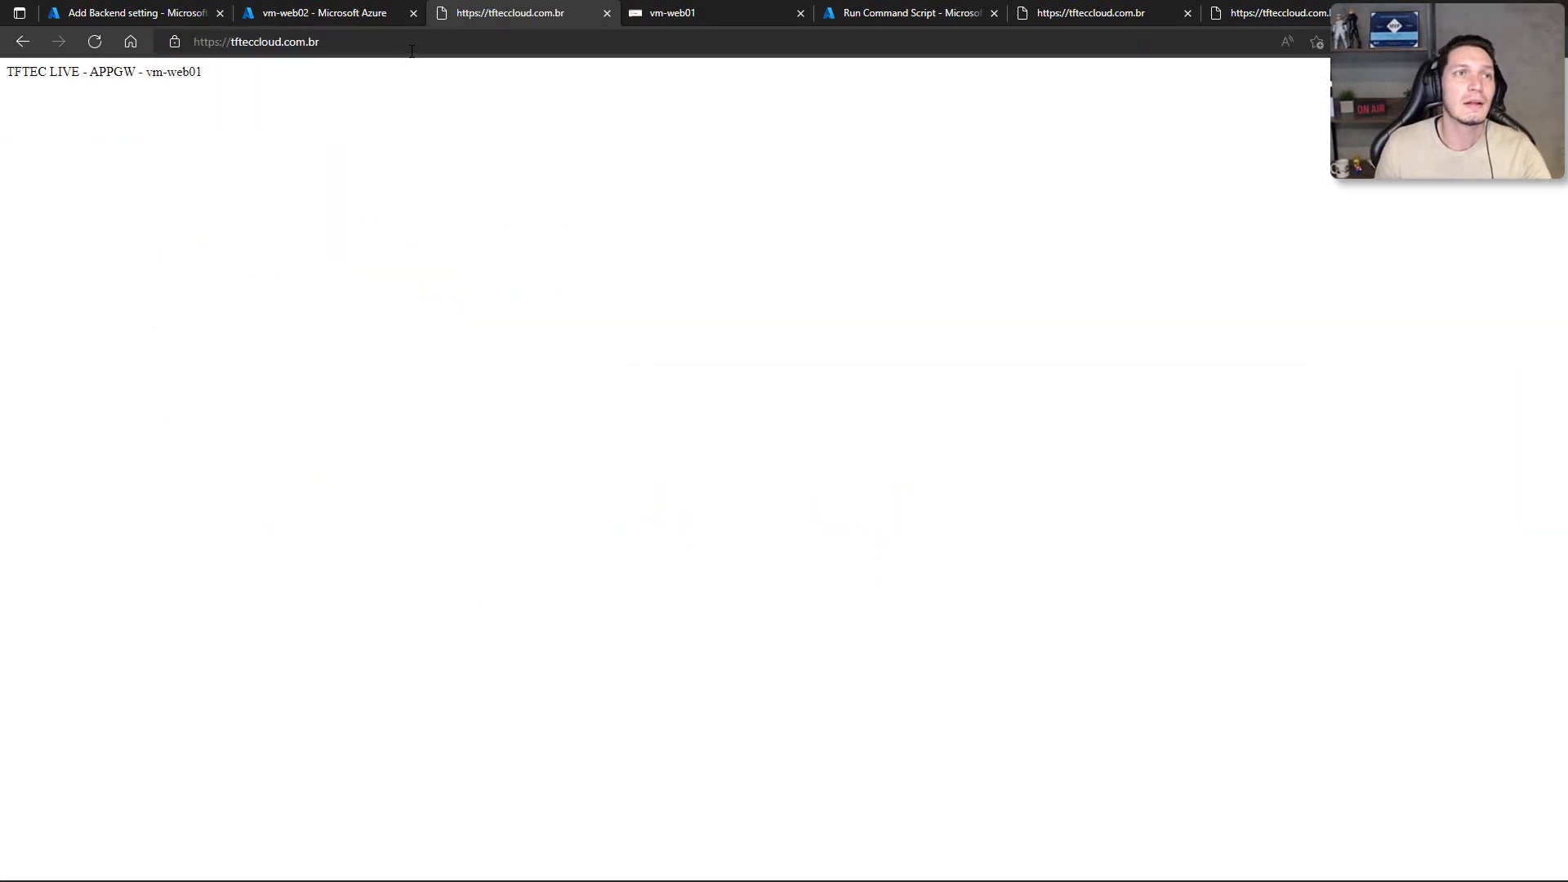
click(198, 43)
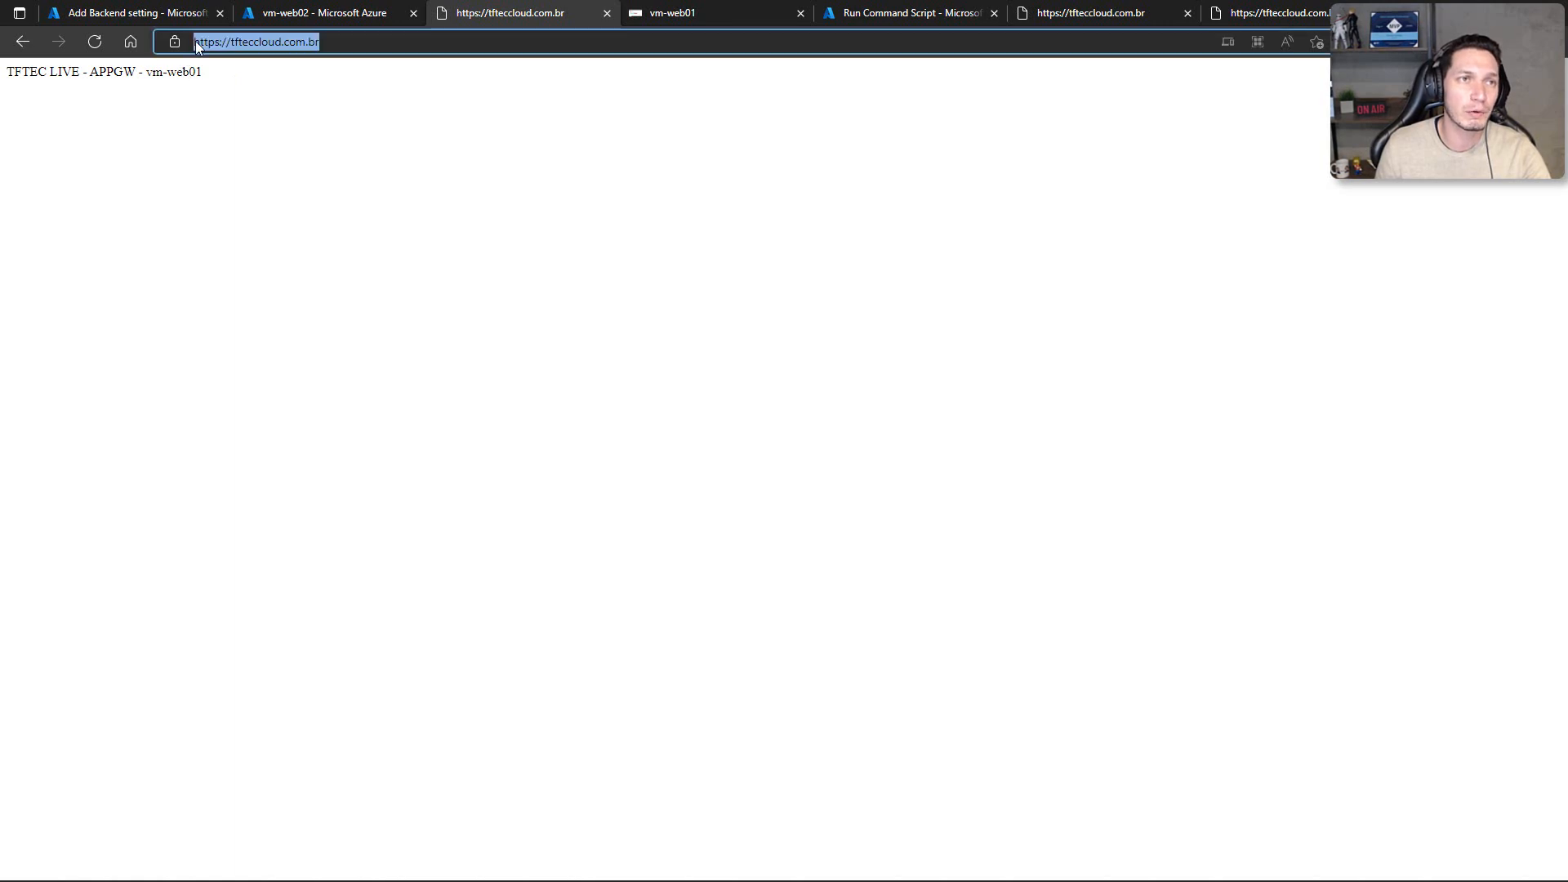
click(179, 41)
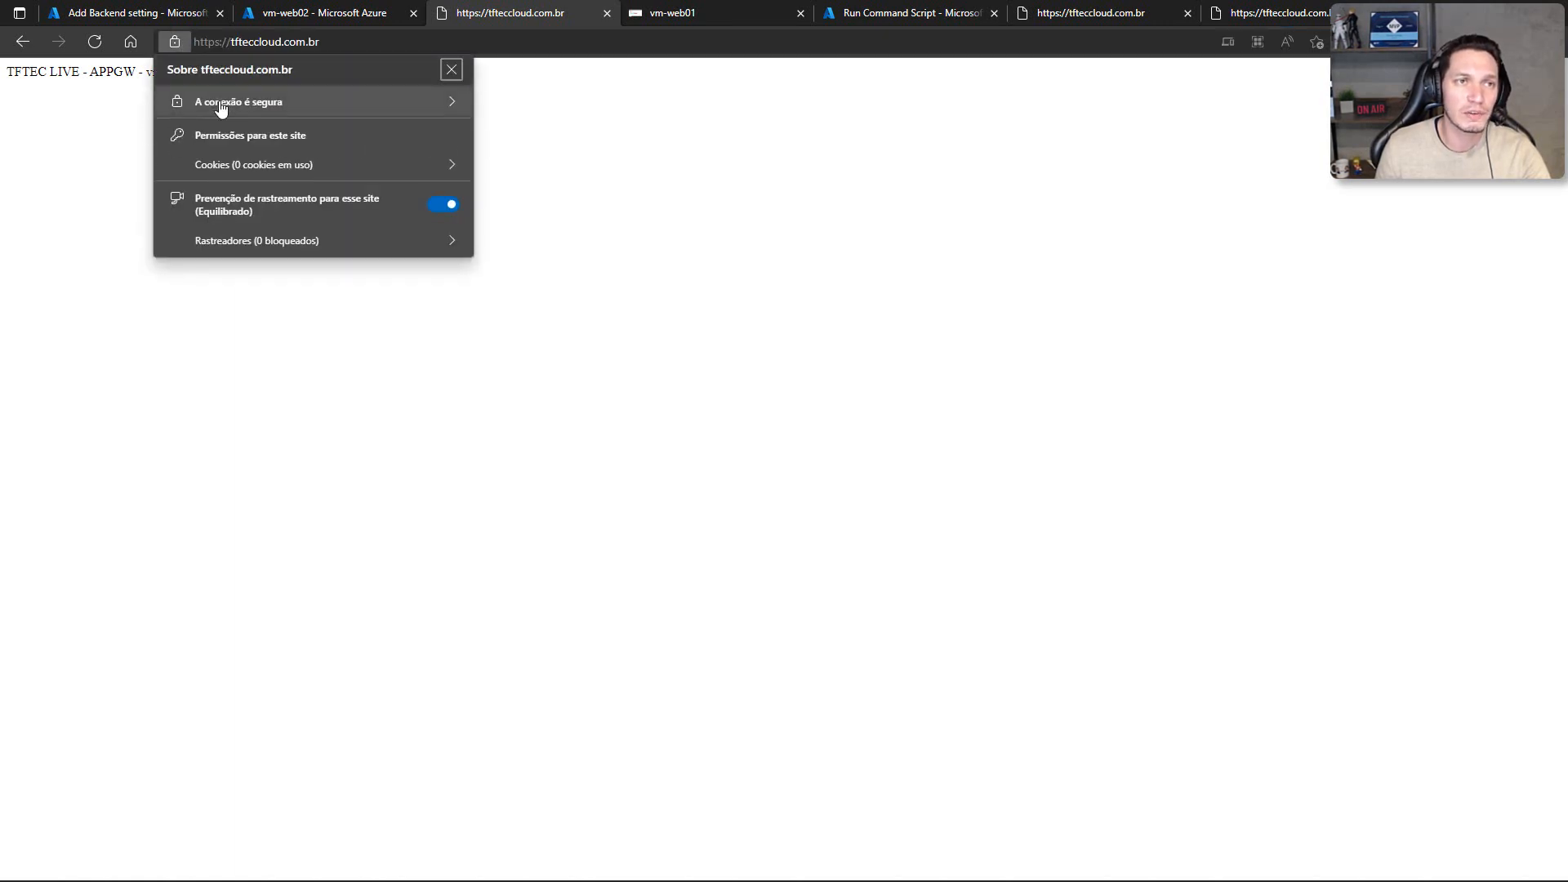
click(219, 105)
drag(167, 103, 382, 111)
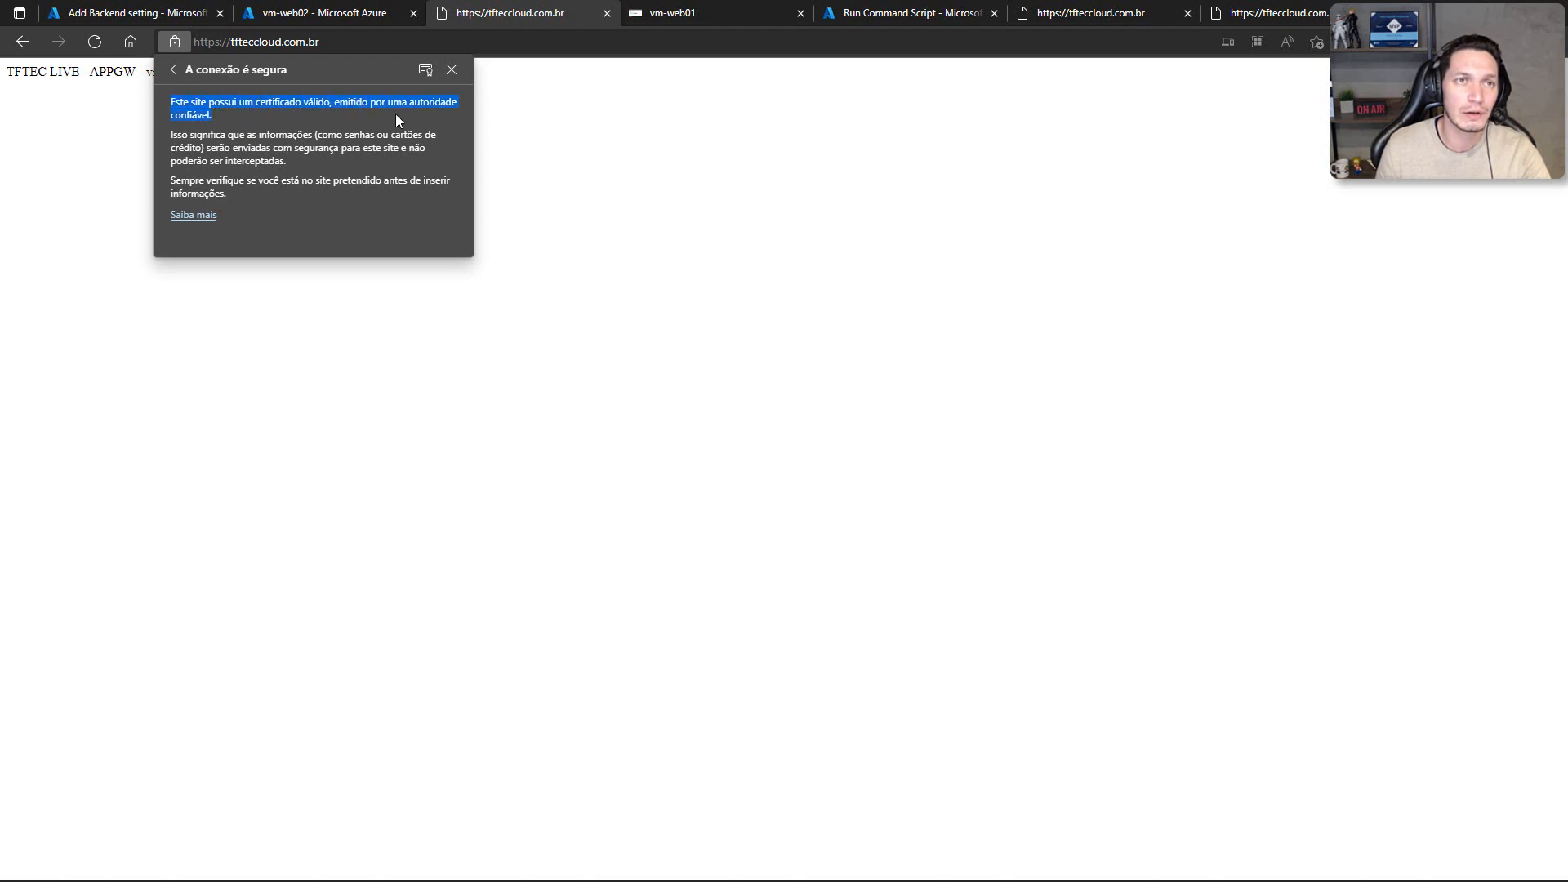
click(449, 78)
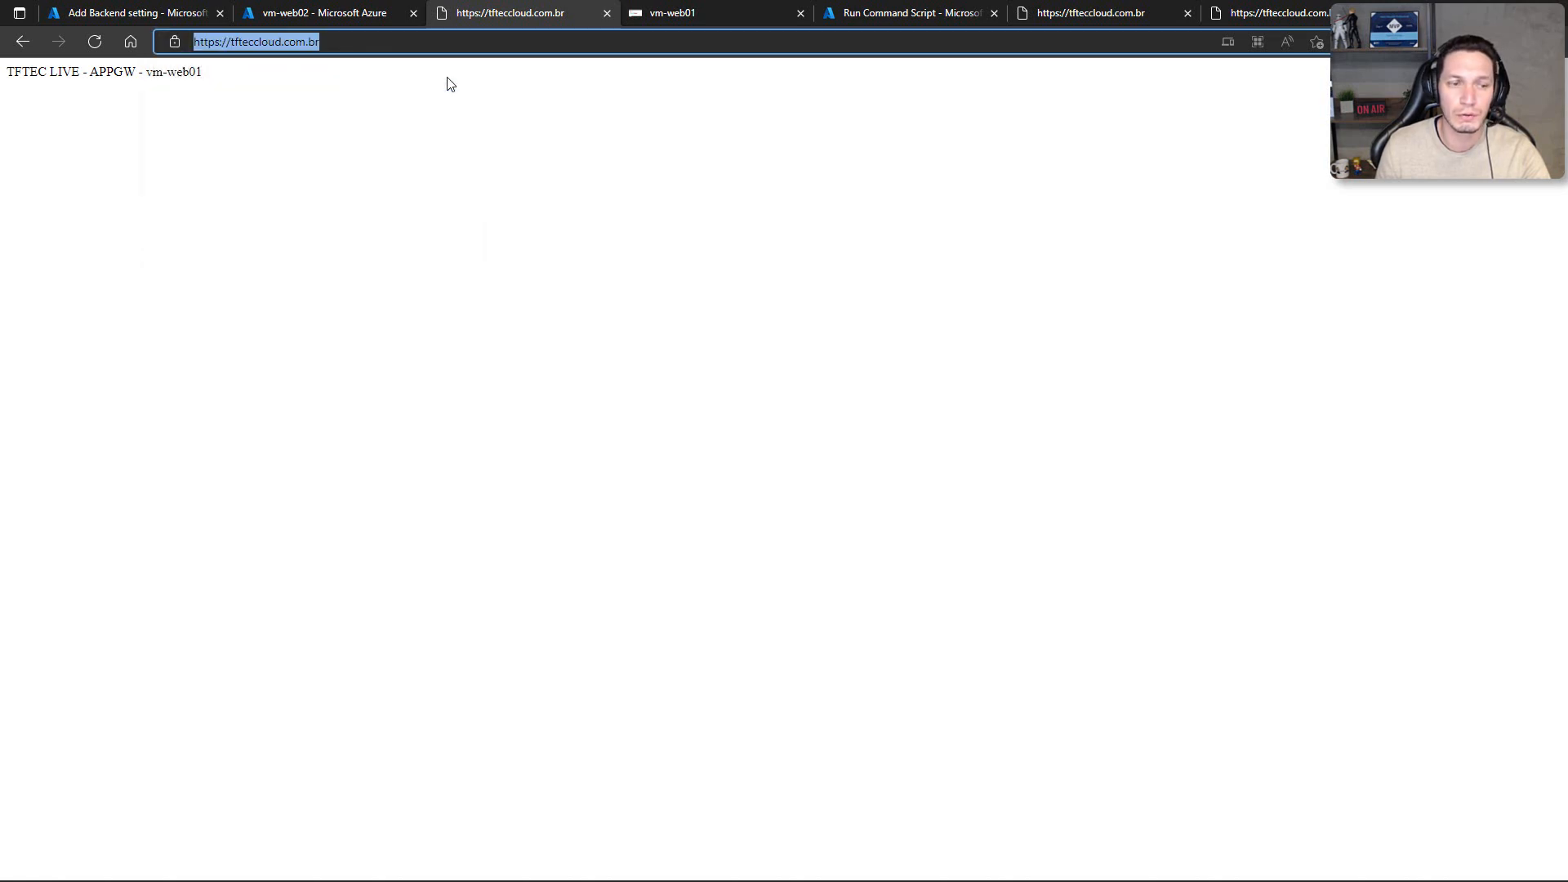
click(364, 335)
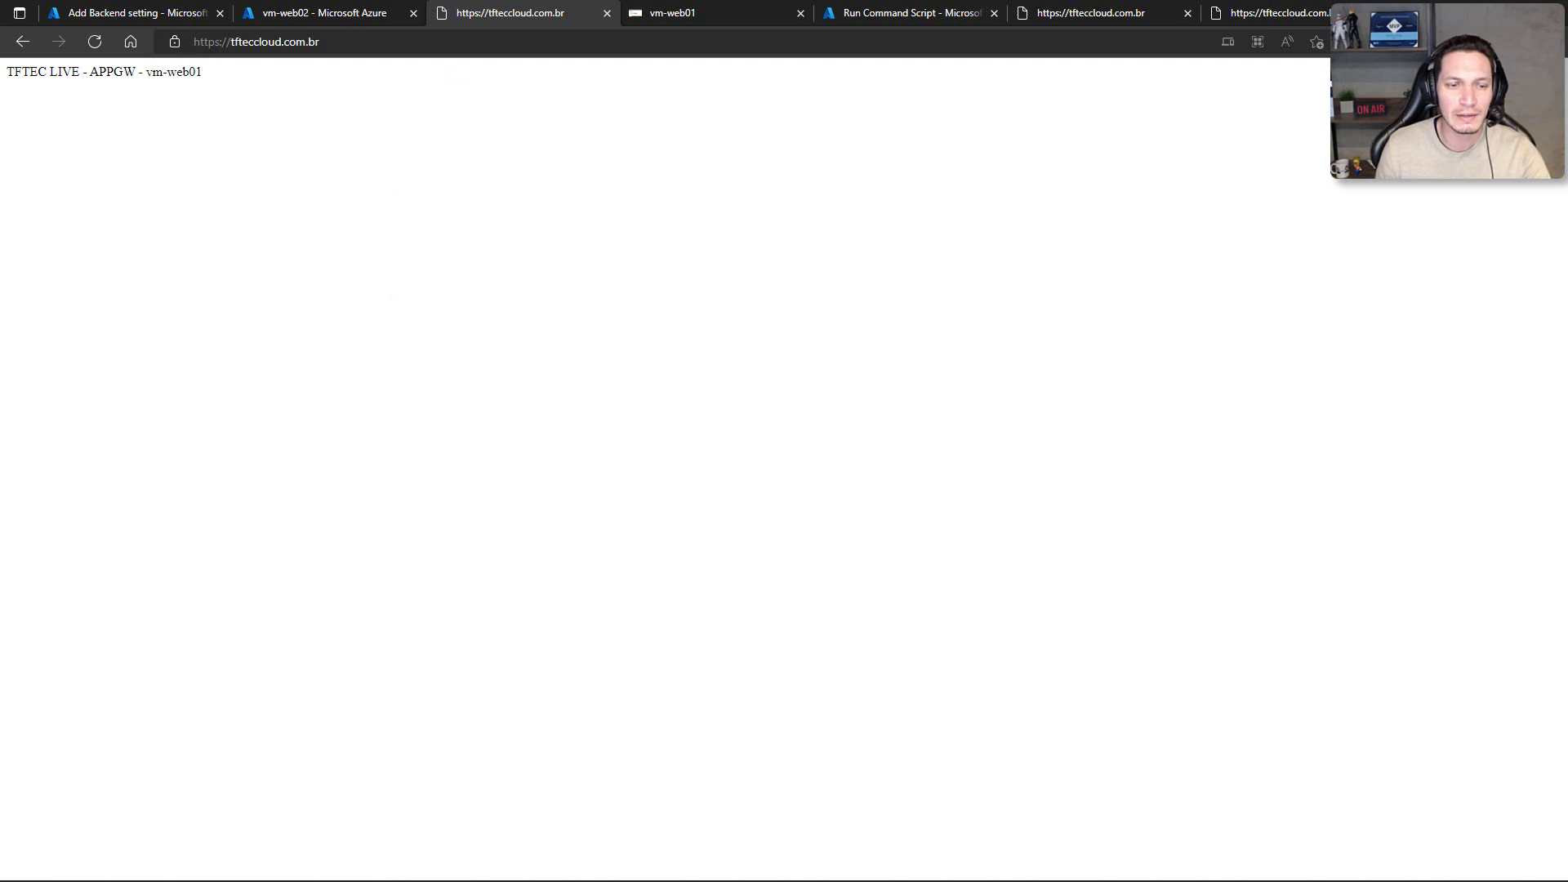
Step: Close the browser tab holding the vm-web01 Bastion session
click(679, 14)
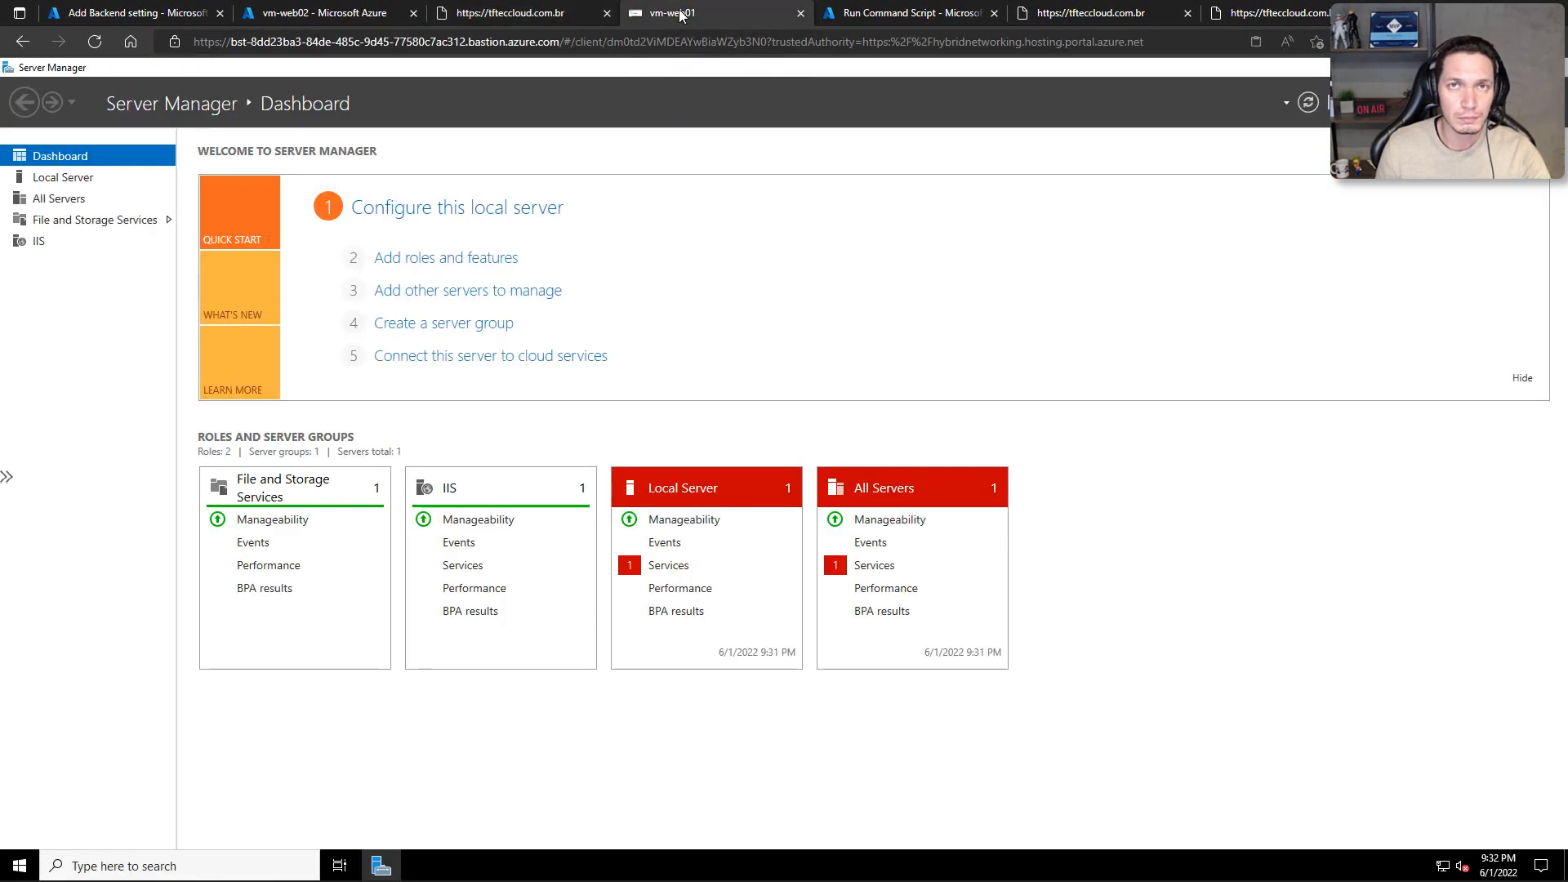
click(535, 12)
click(376, 12)
click(478, 11)
middle_click(759, 14)
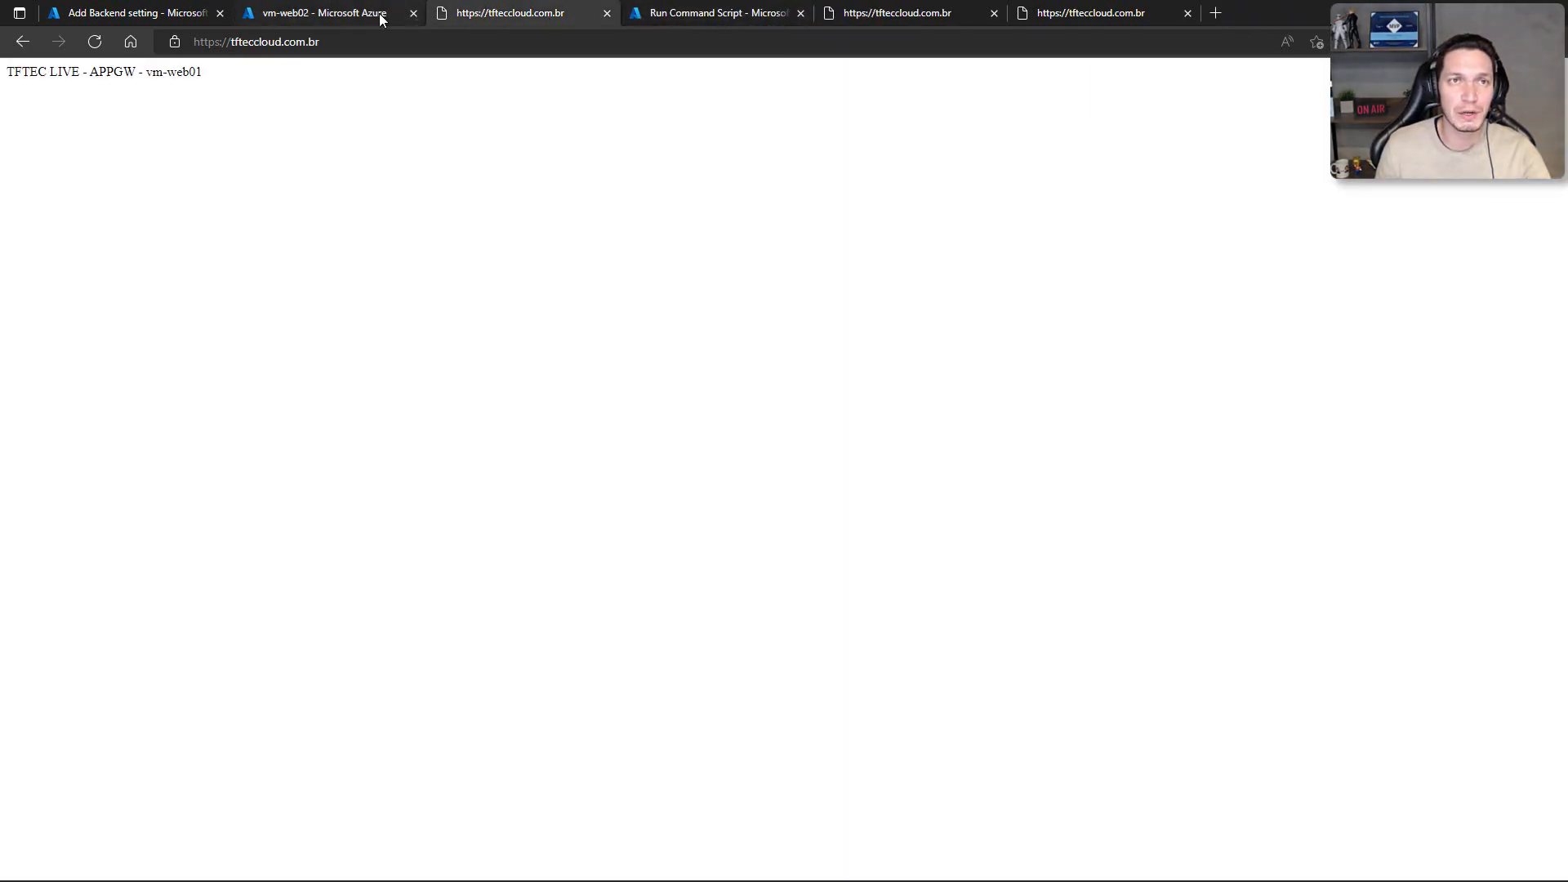
Step: Reconnect to vm-web02 and vm-web01 through Bastion with the credentials already filled in
click(379, 15)
click(899, 605)
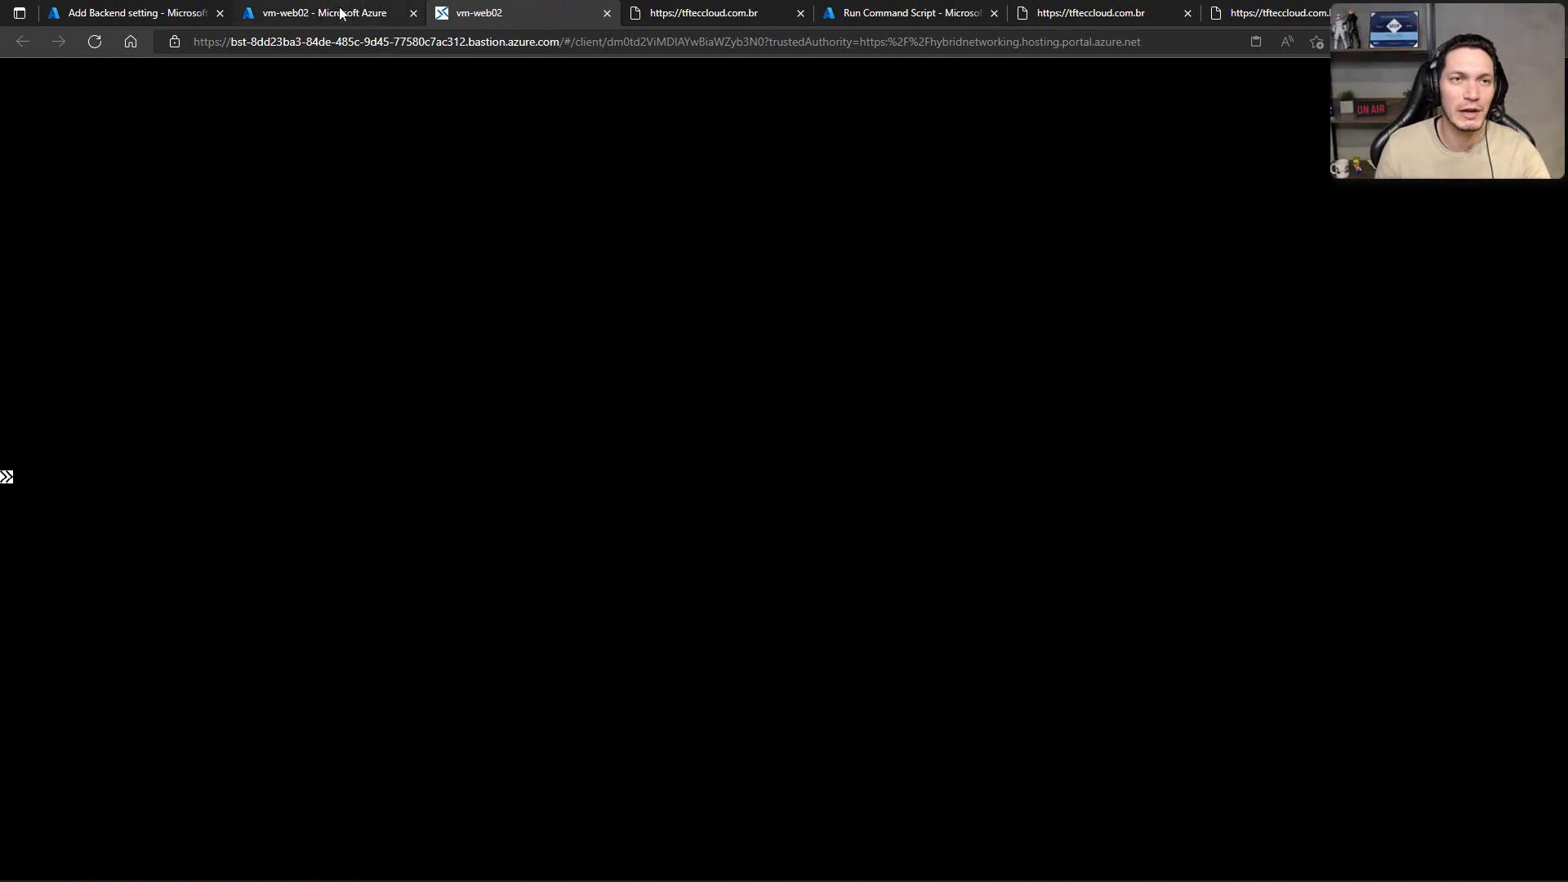
click(342, 13)
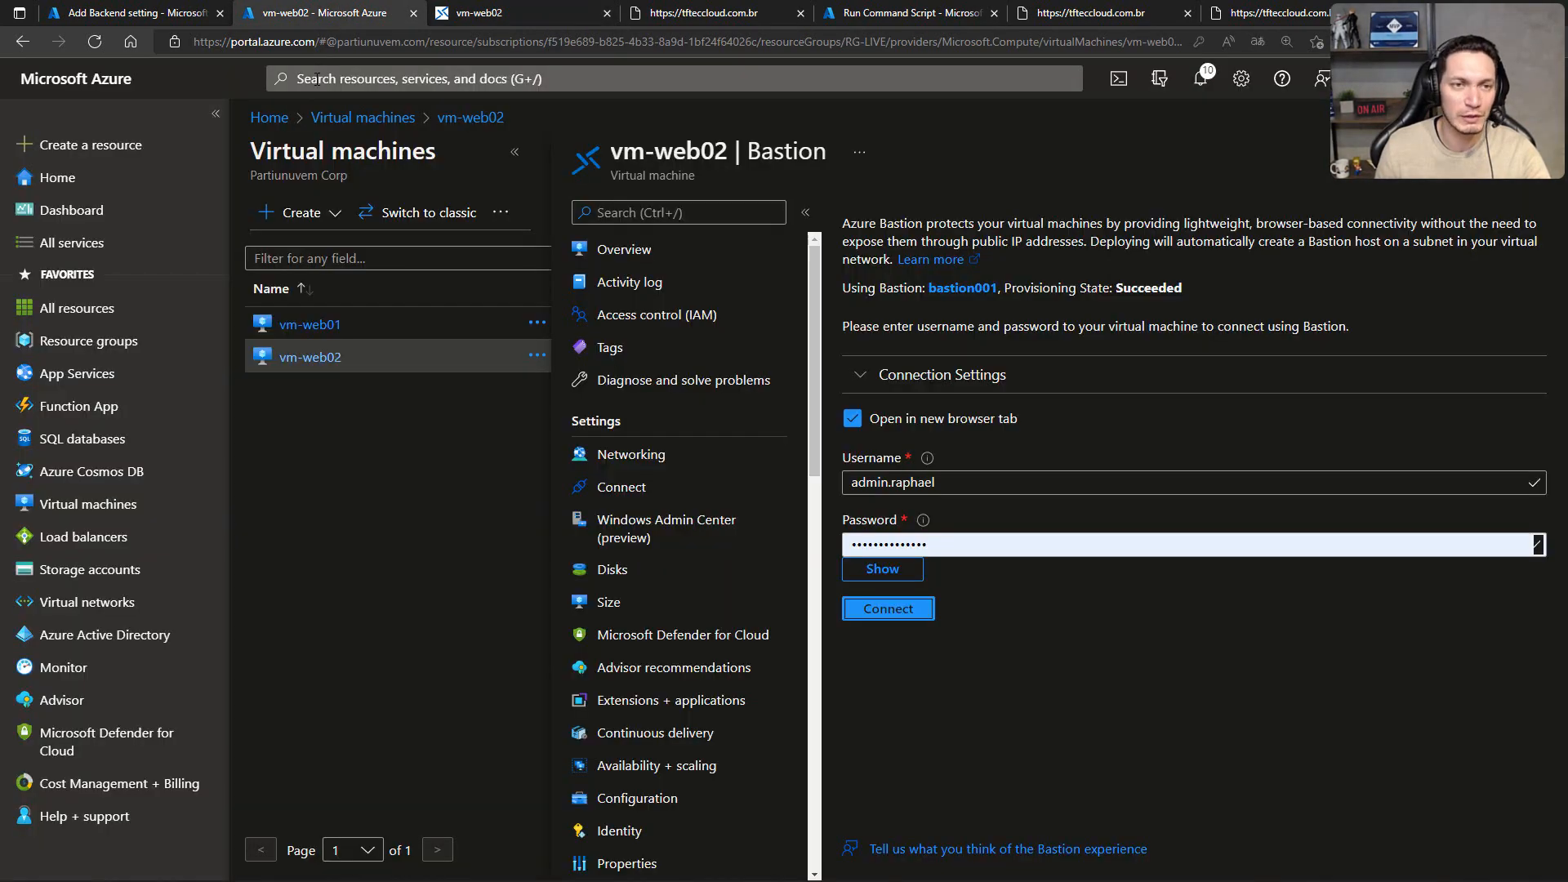
click(315, 324)
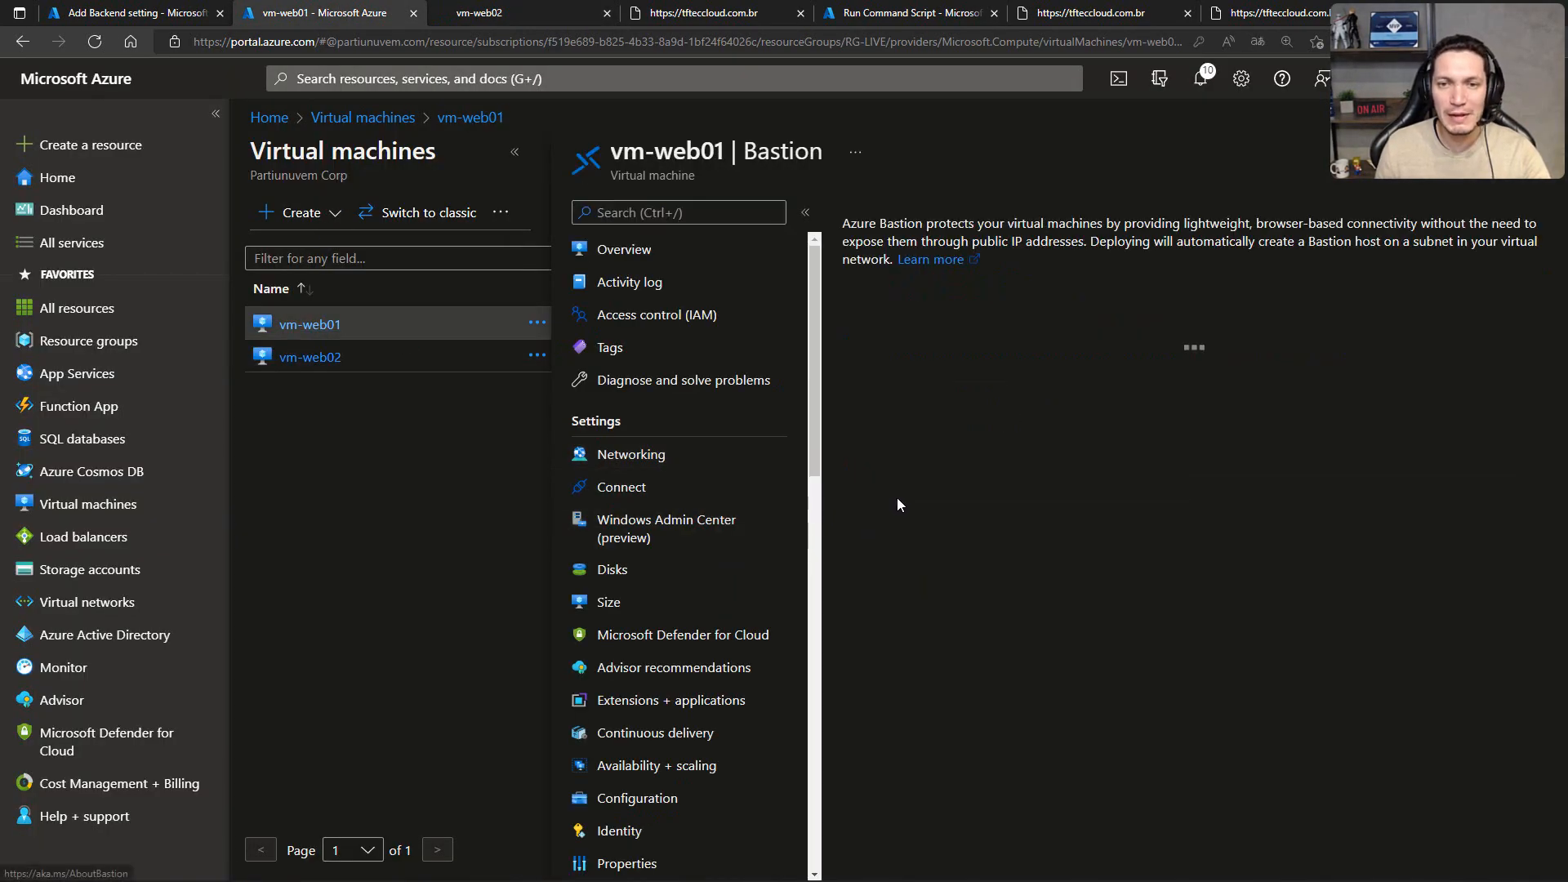
click(889, 608)
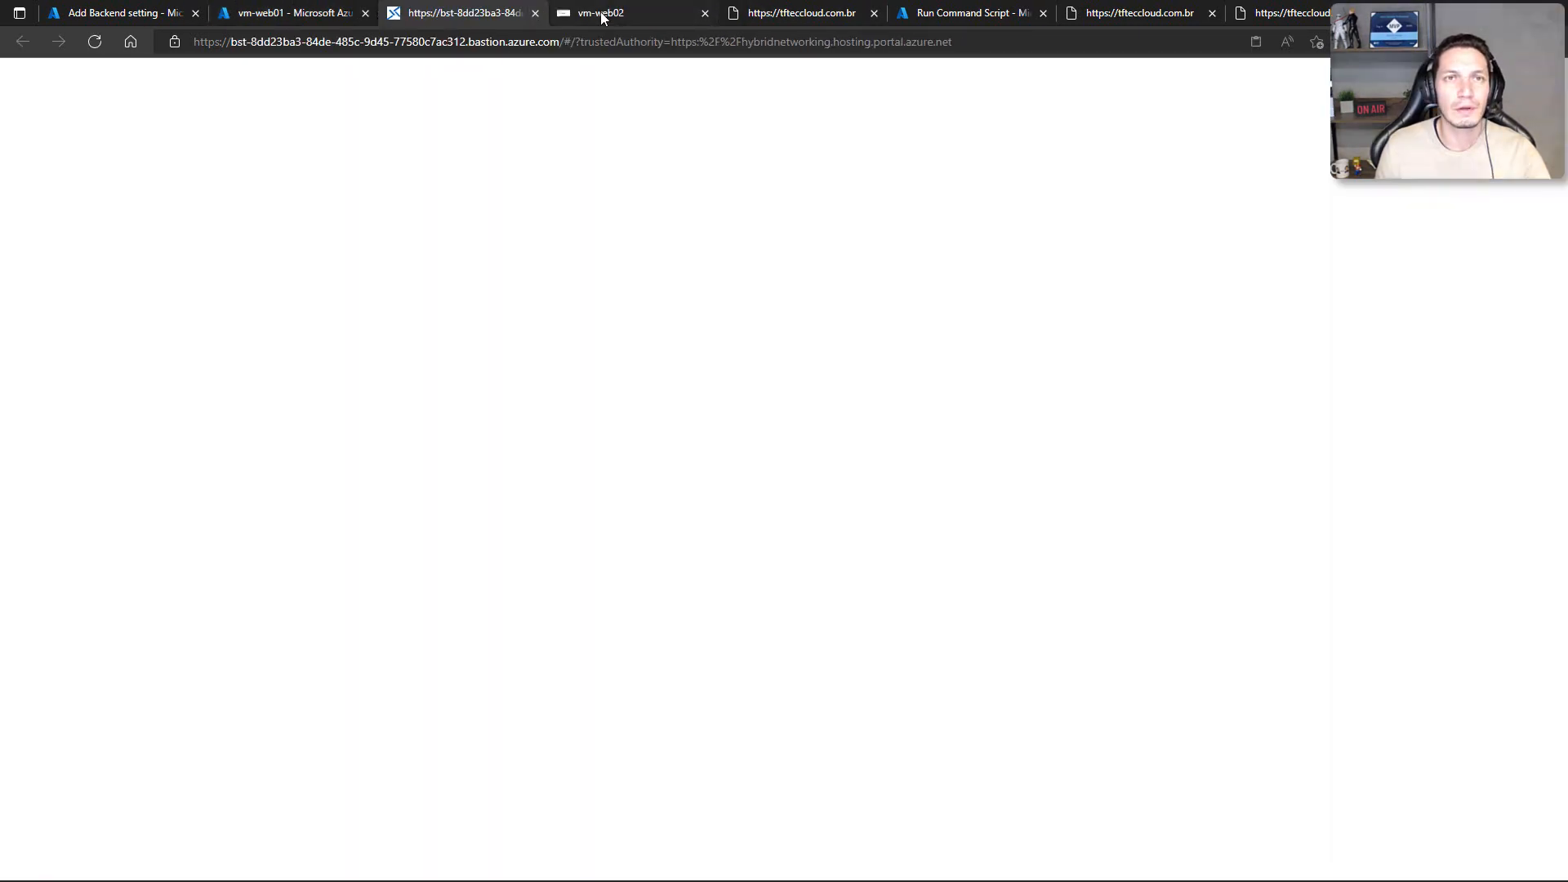
Step: Close Server Manager in the vm-web02 session and launch Microsoft Edge there
click(602, 15)
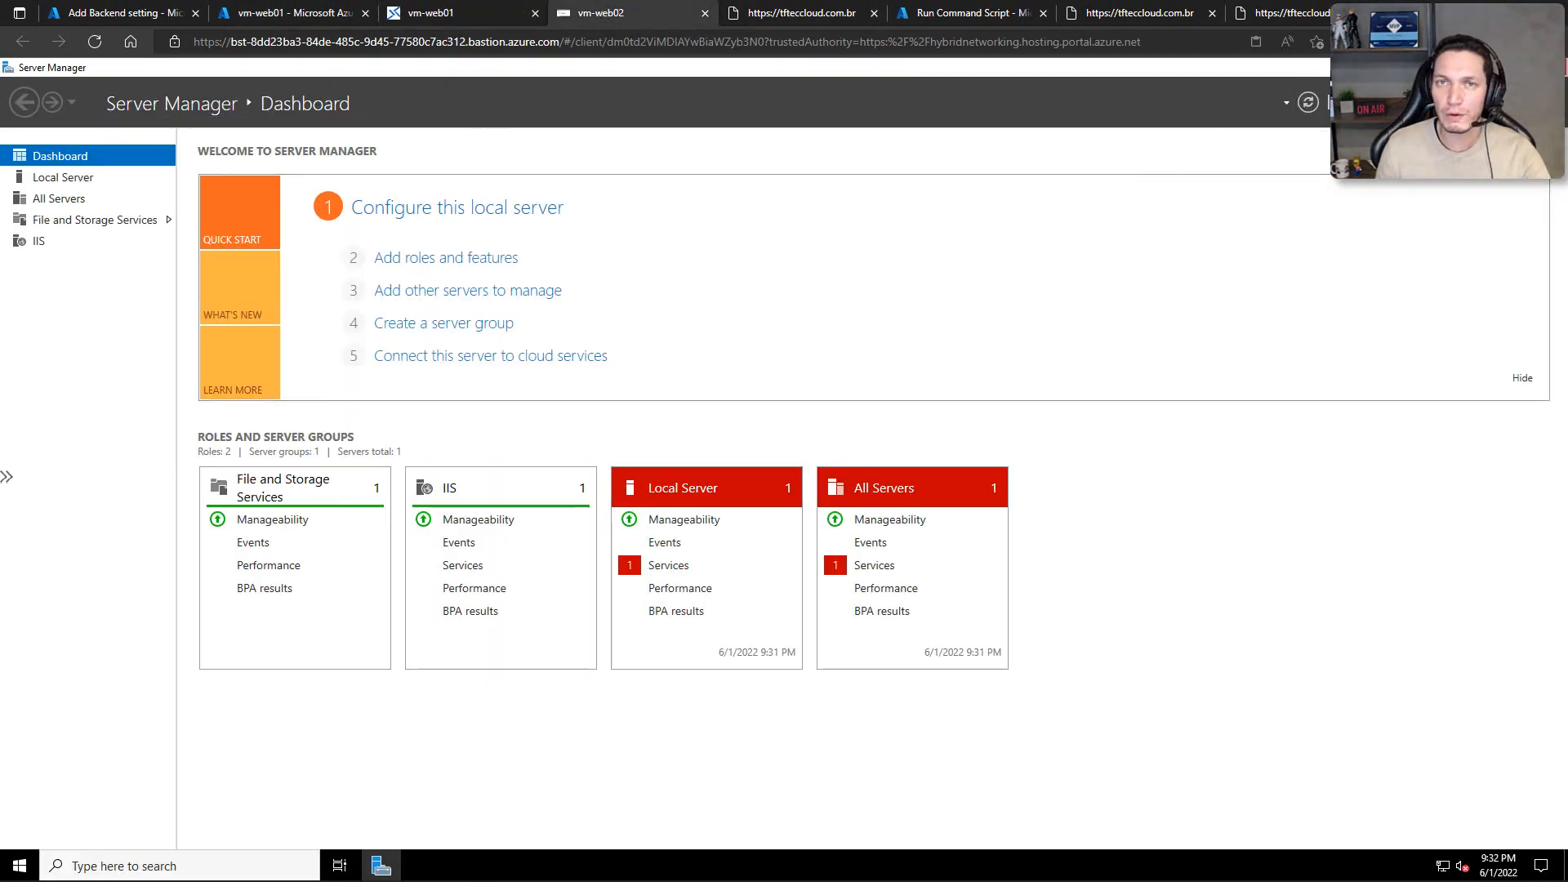
click(1549, 68)
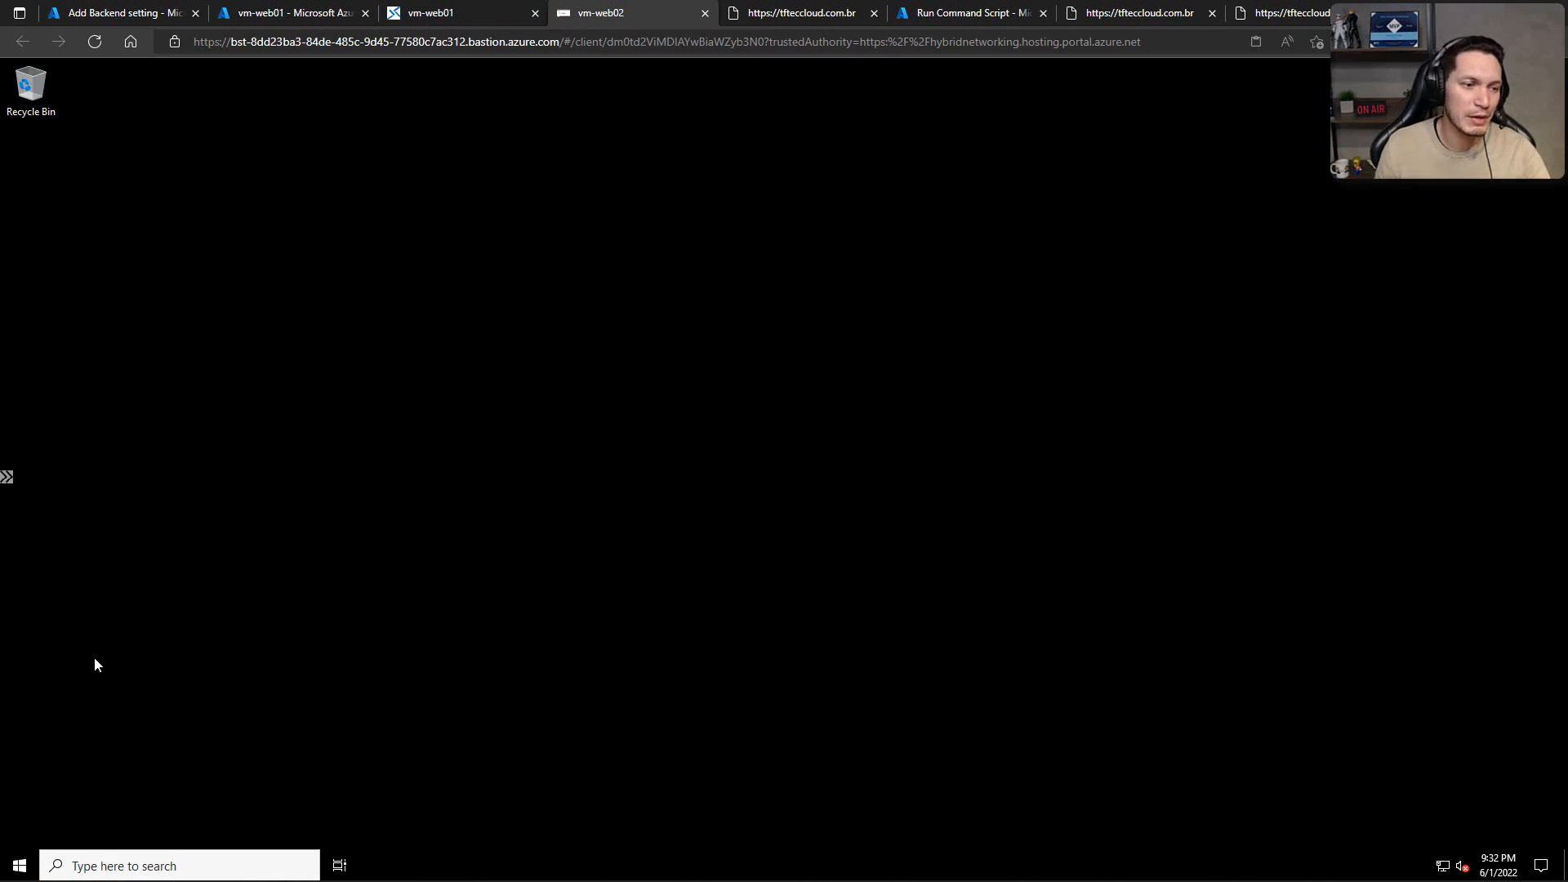
click(20, 866)
click(131, 384)
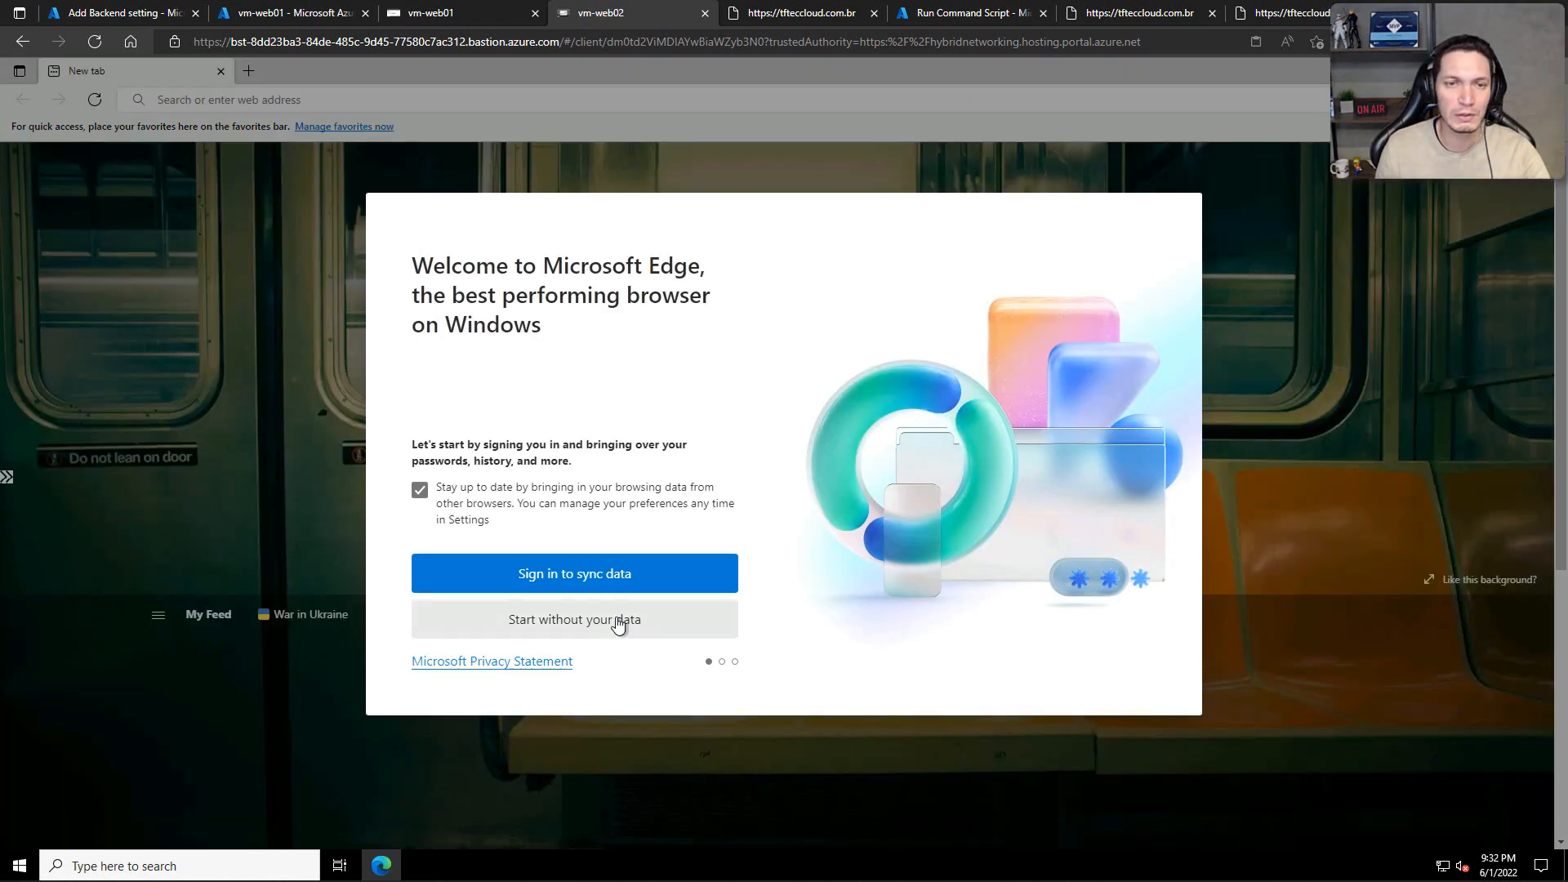
Step: Complete the Microsoft Edge first-run setup on vm-web02 without signing in or importing data
click(617, 623)
click(615, 629)
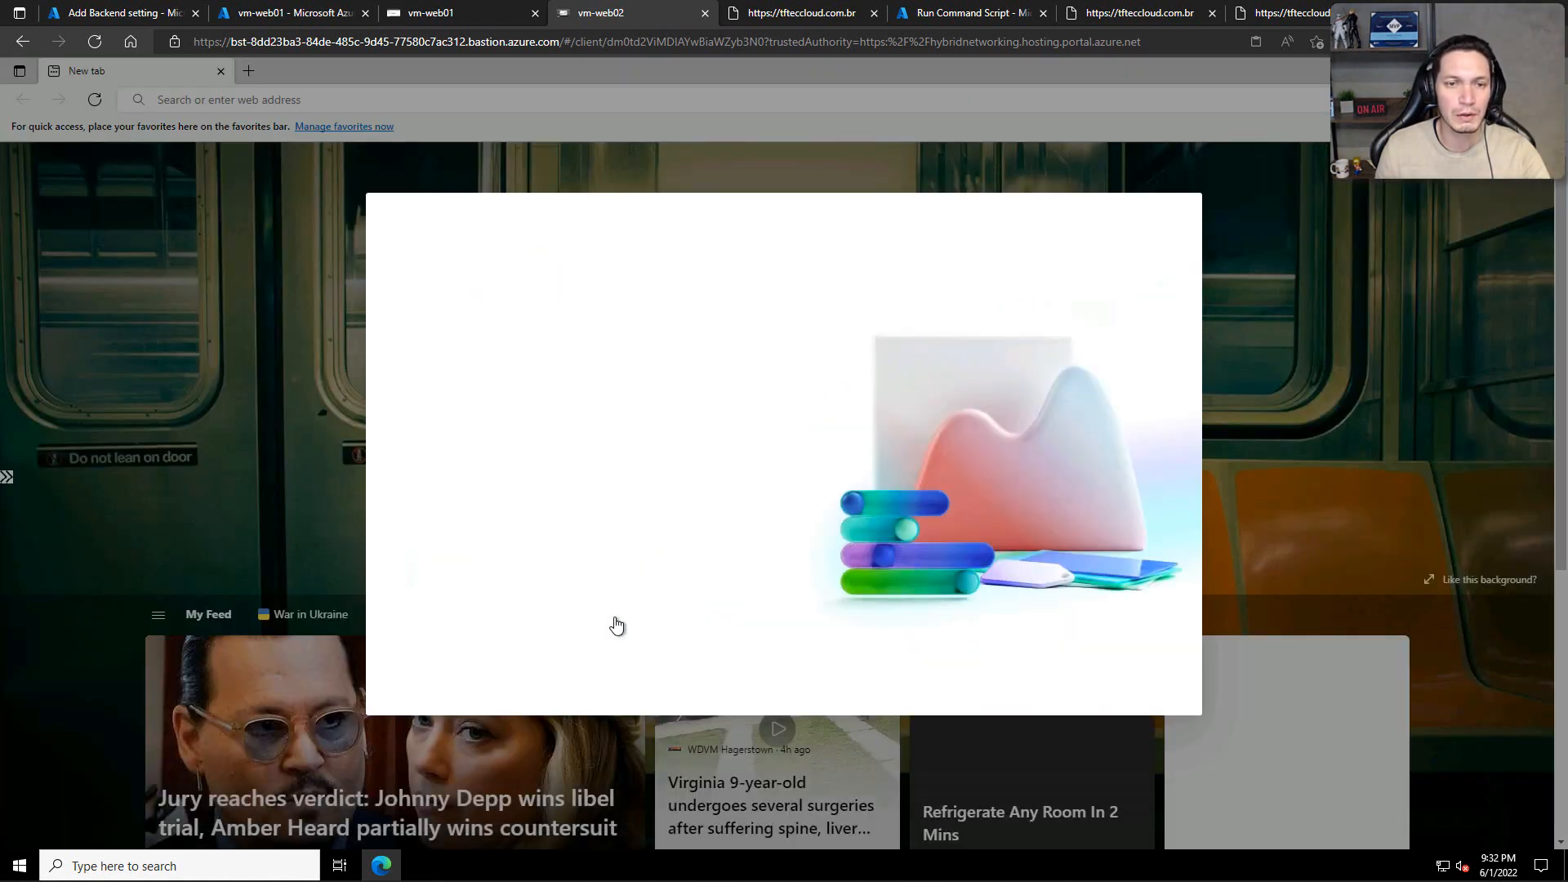
click(558, 630)
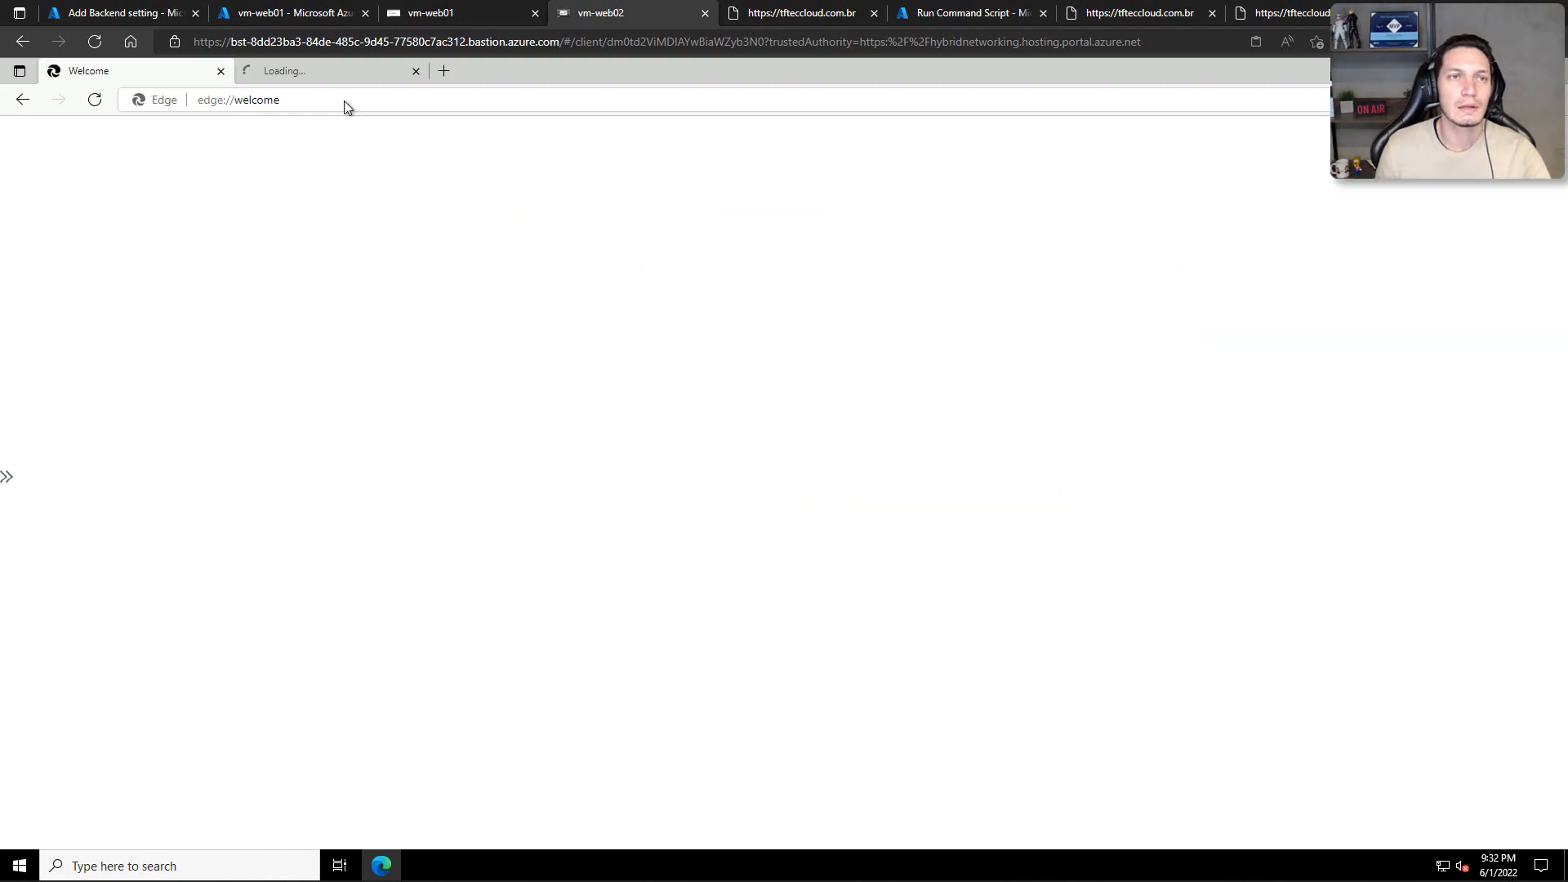
click(346, 100)
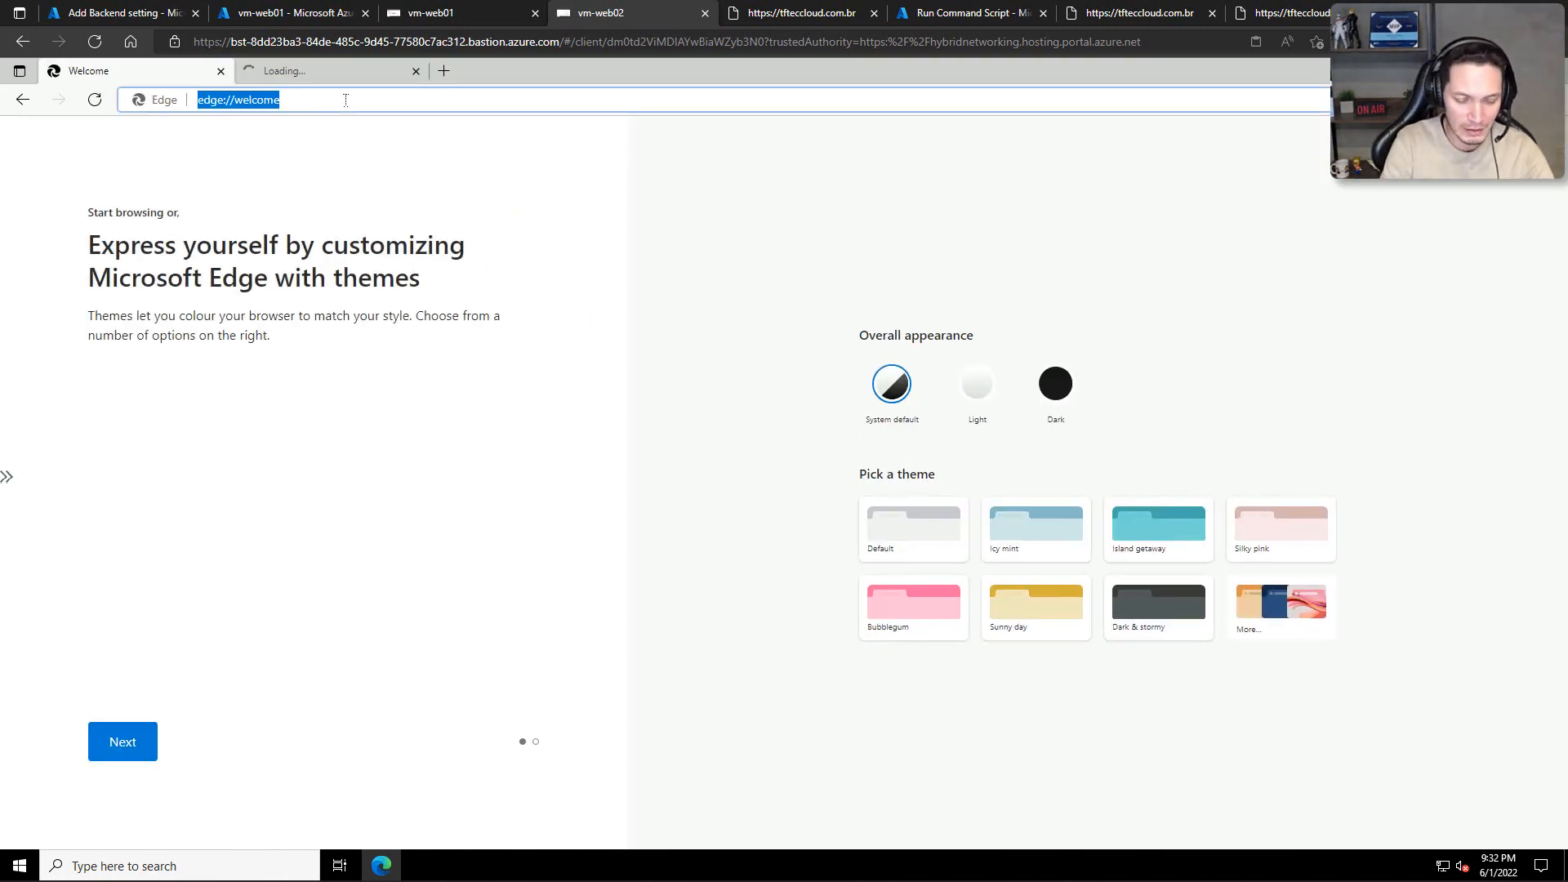
text(tfteccll)
key(BackSpace)
key(BackSpace)
text(cclou)
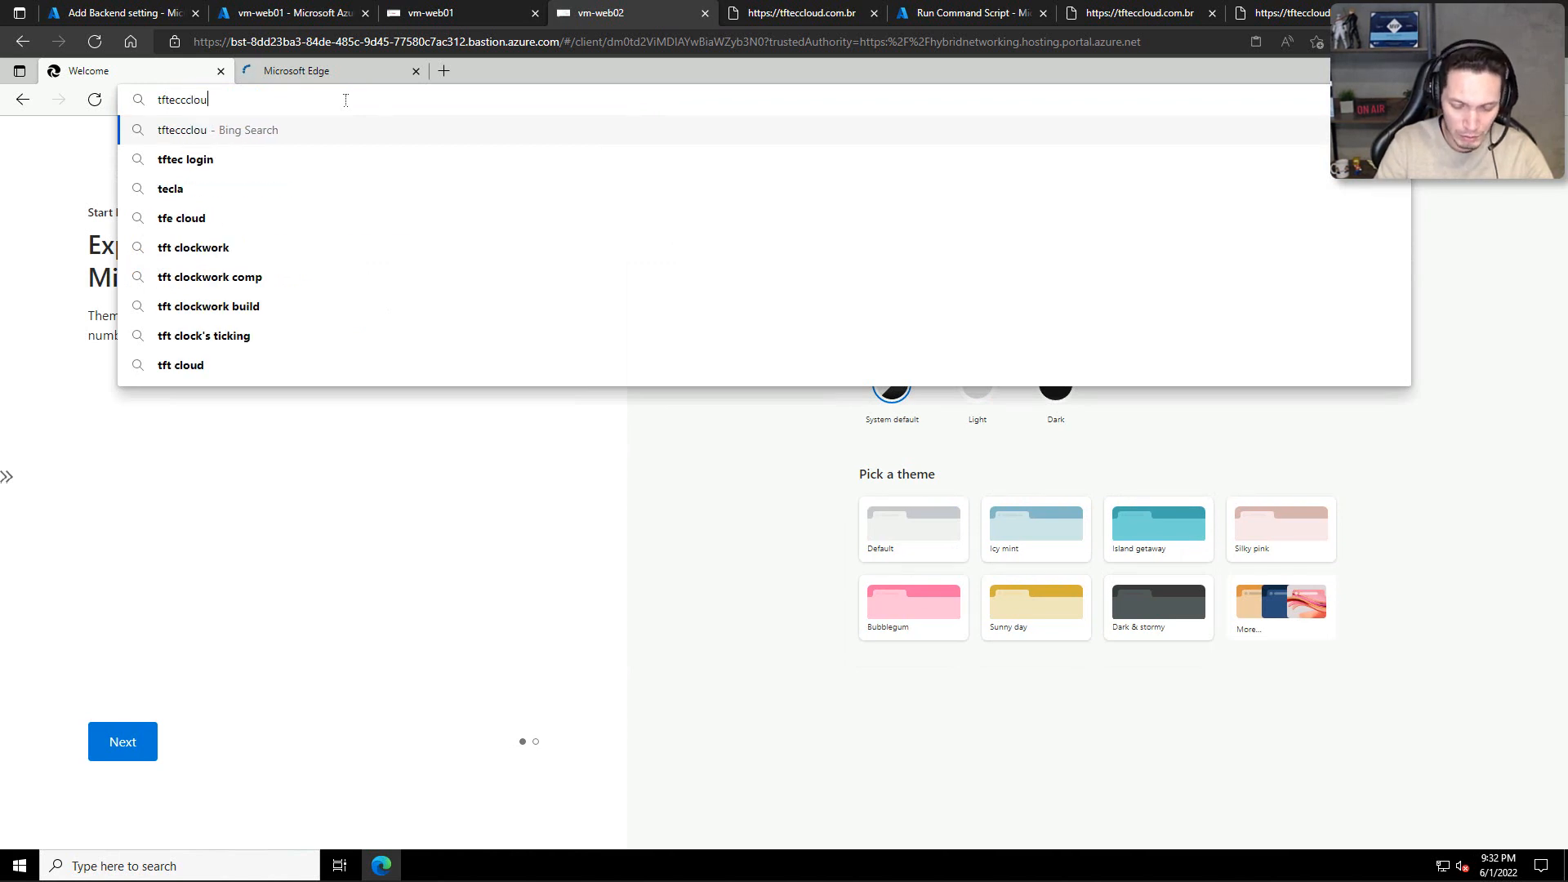
key(BackSpace)
key(BackSpace)
key(BackSpace)
key(BackSpace)
text(loud.com.br)
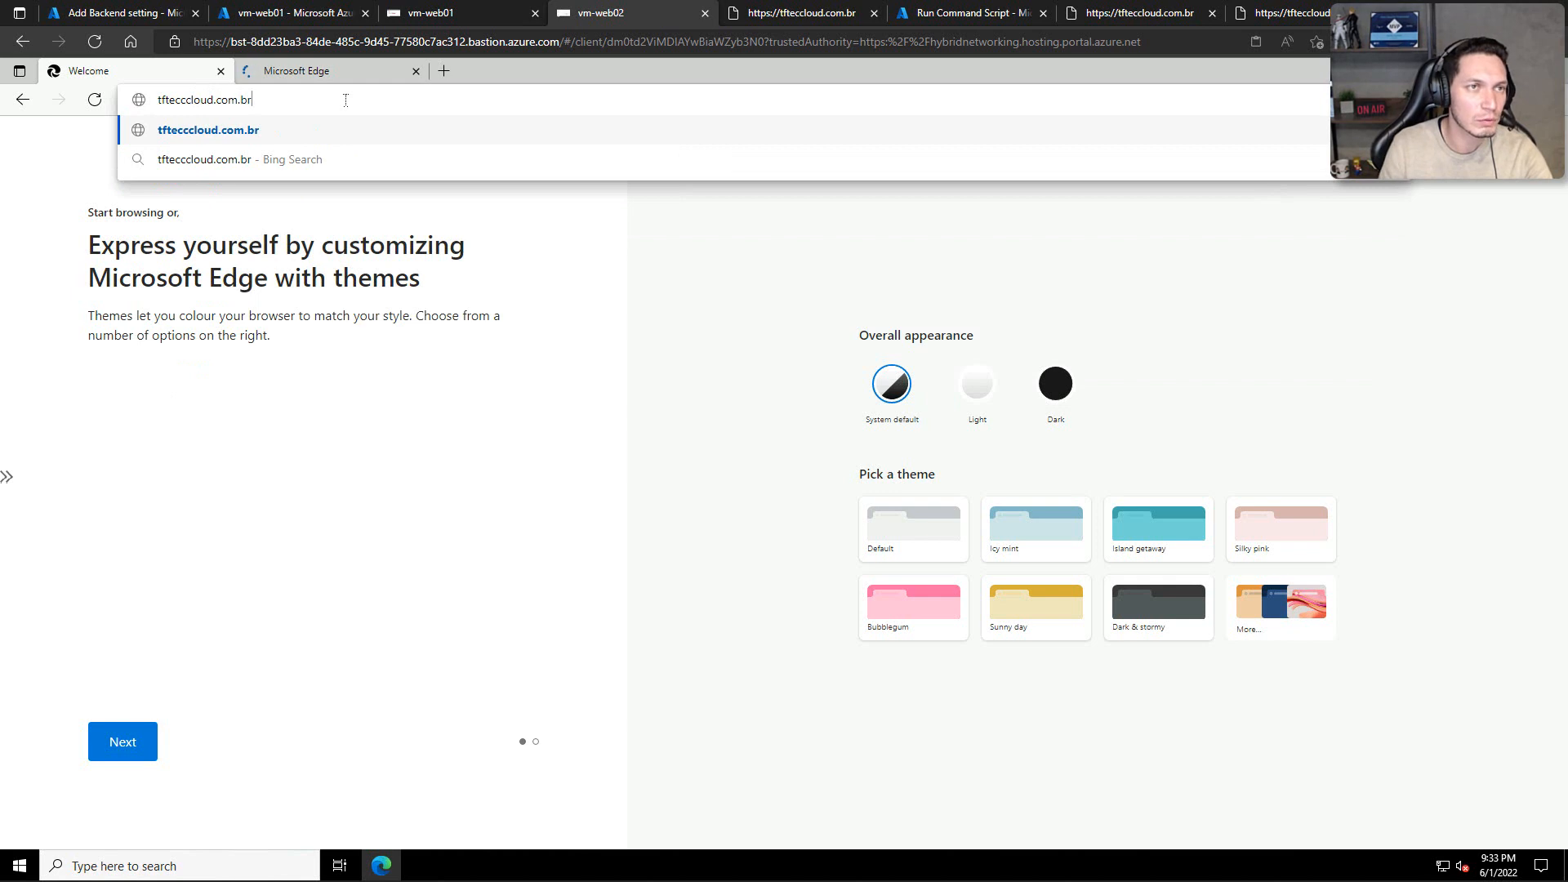
key(Return)
Step: Open tfteccloud.com.br in the browser inside the vm-web02 session
click(346, 100)
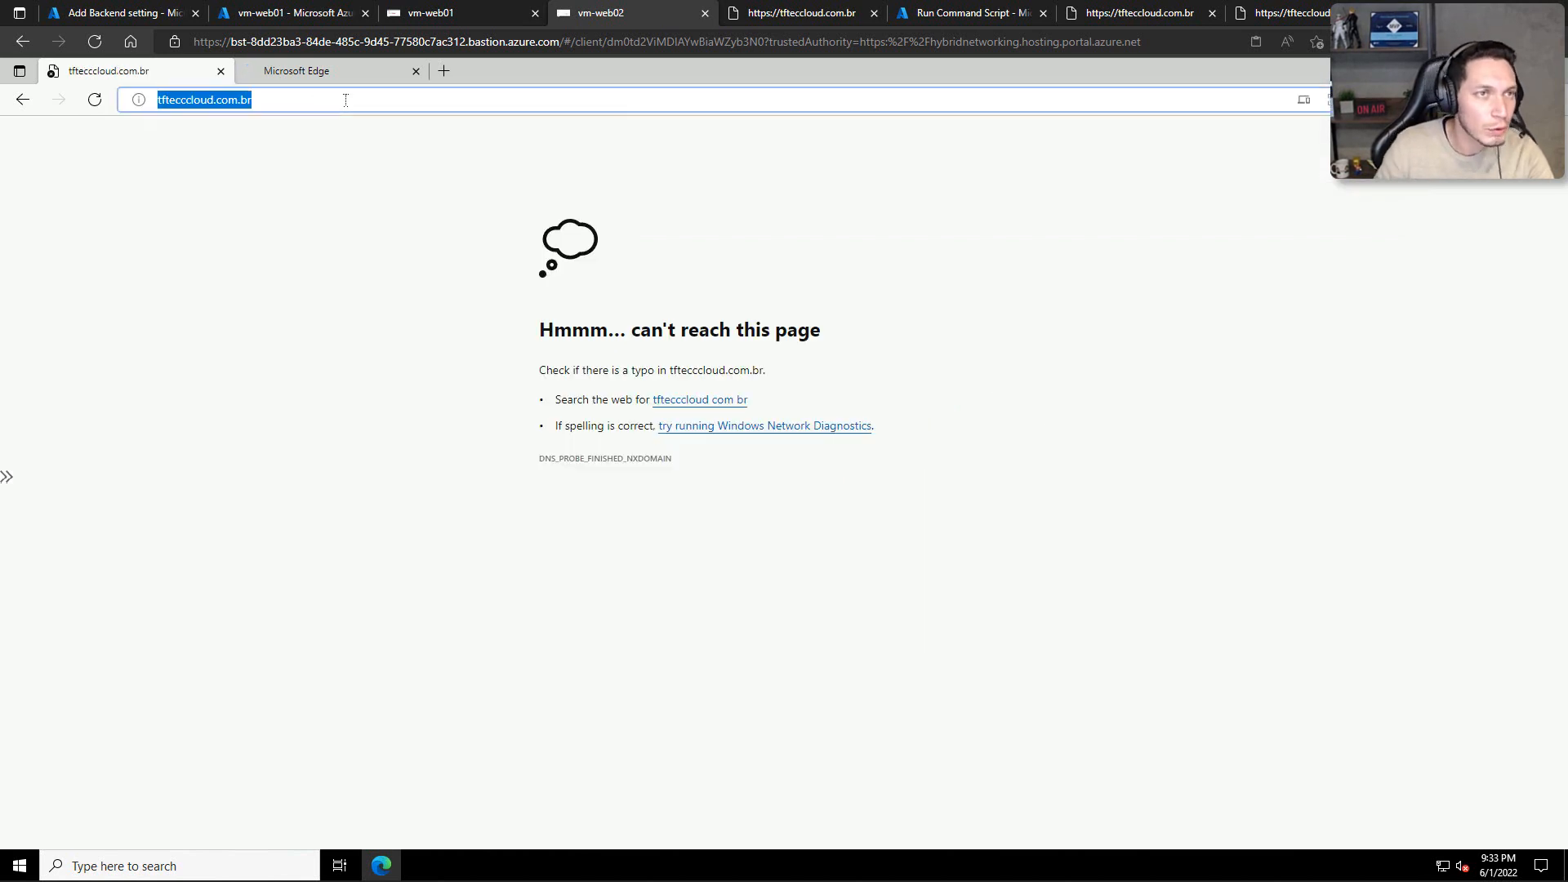
text(tft)
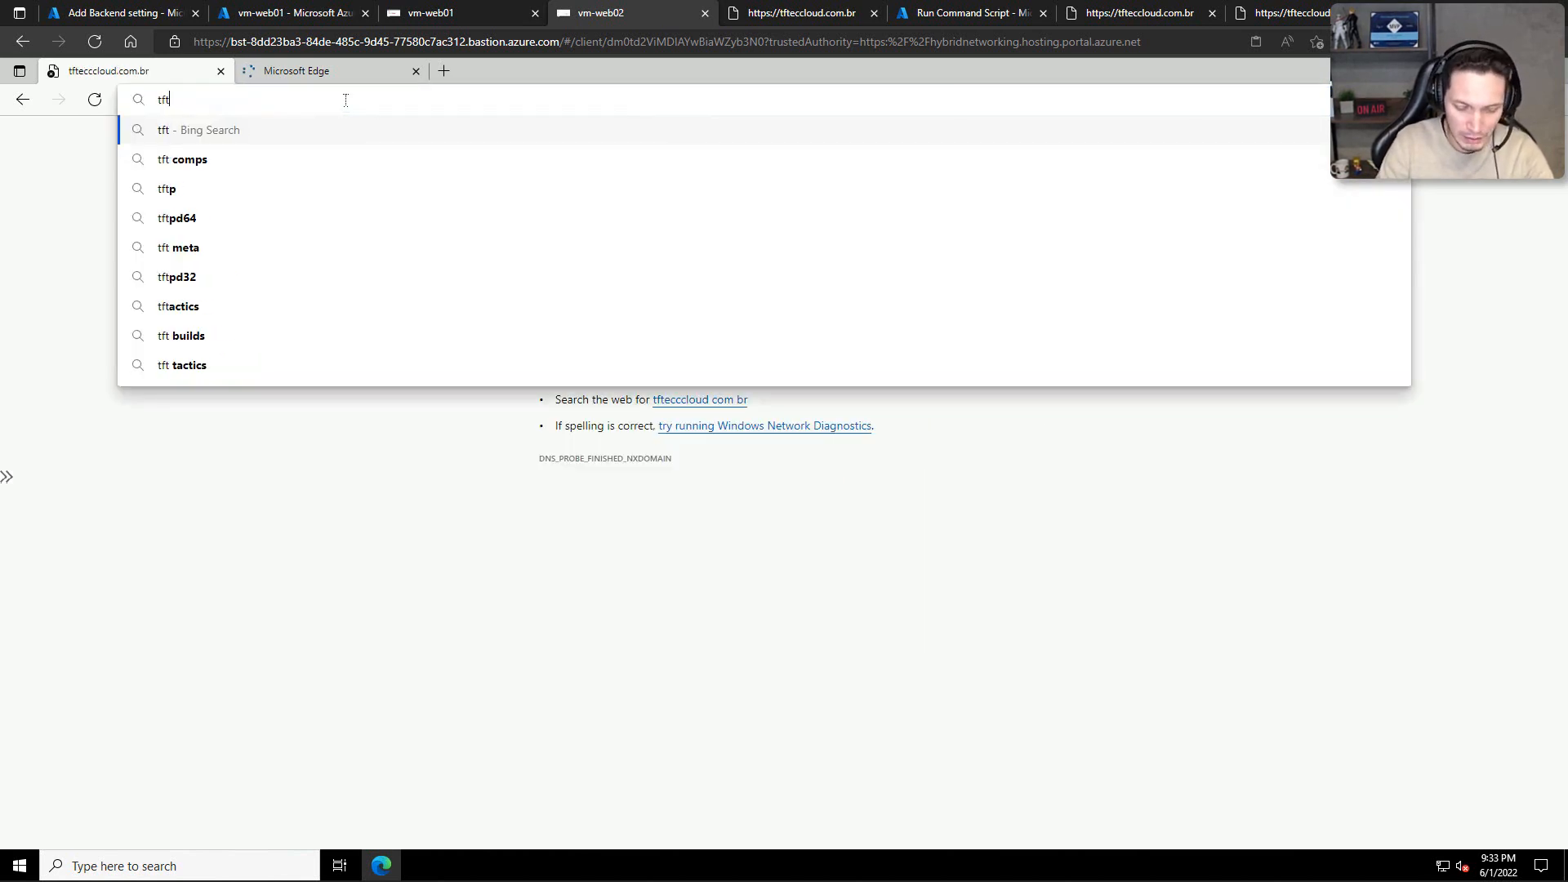
text(eccloud.com.br)
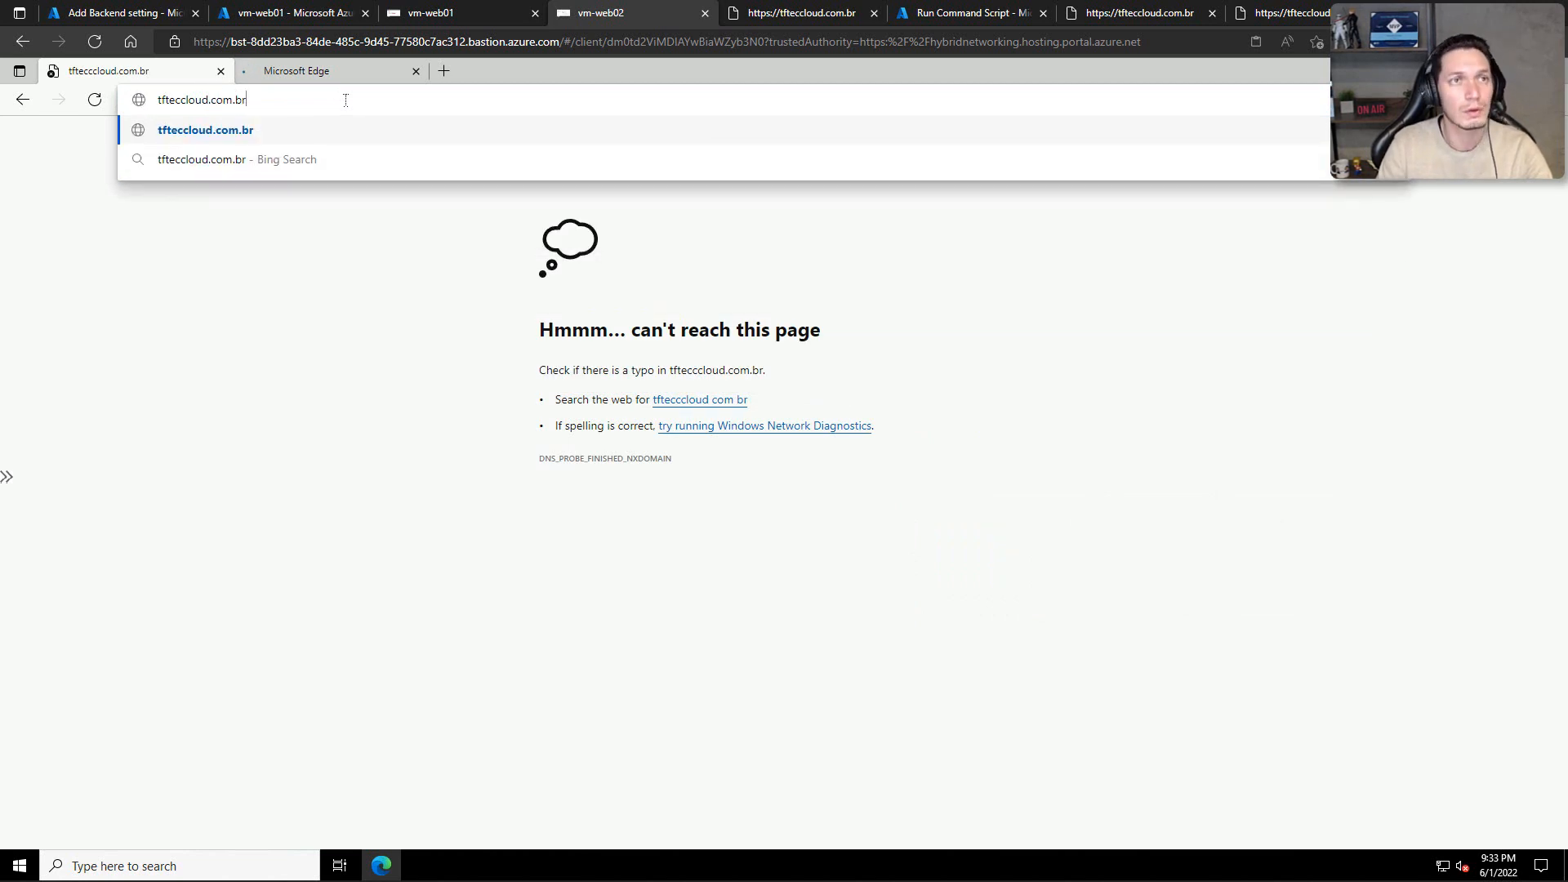
key(Return)
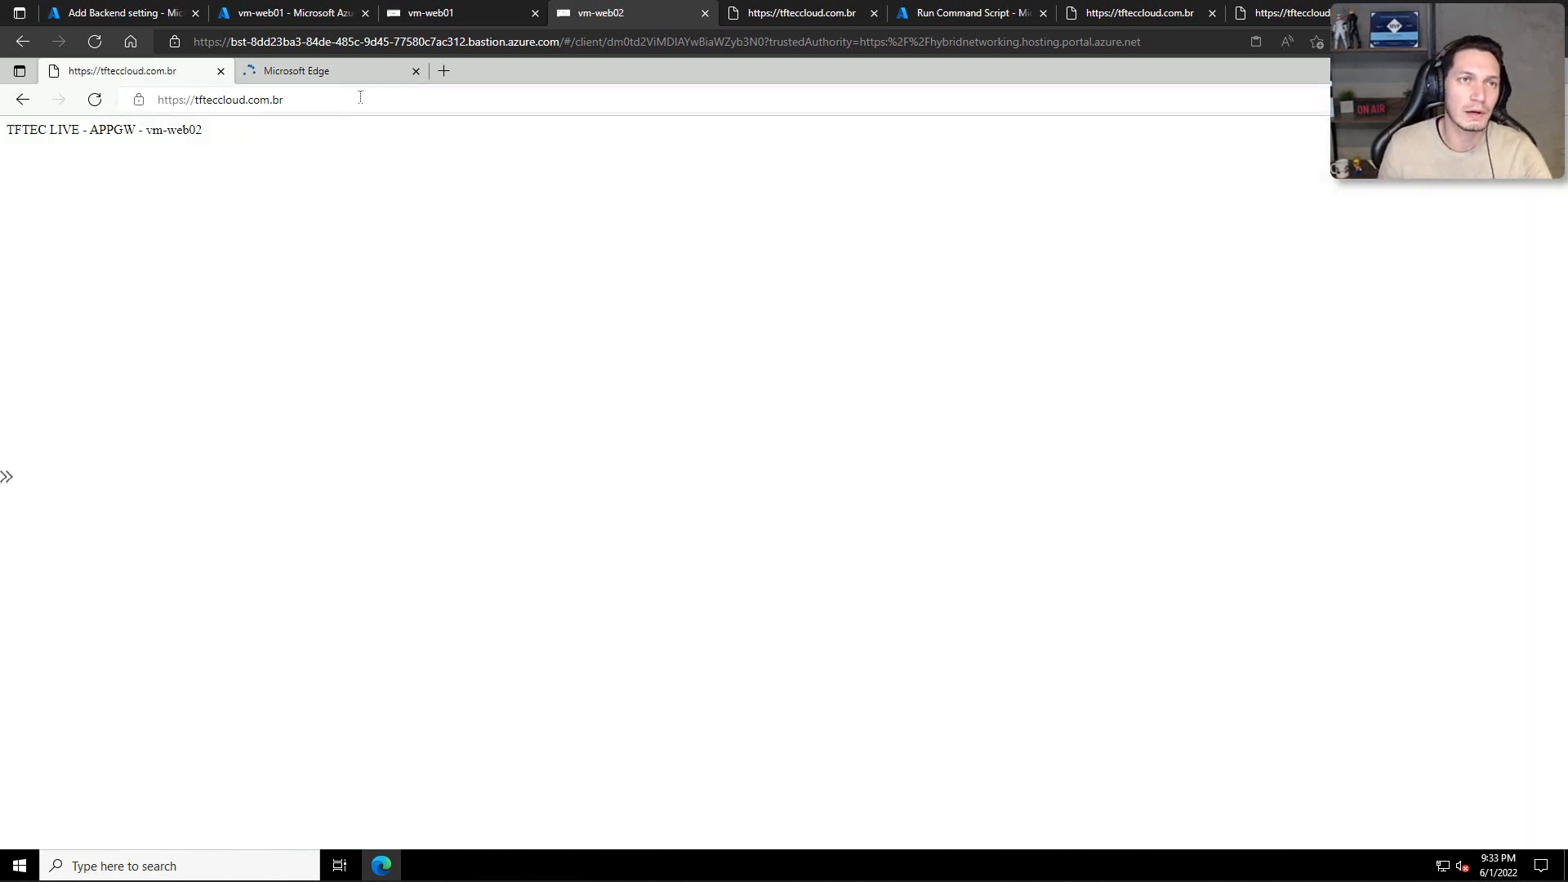
Step: Examine the connection security and certificate trust information for tfteccloud.com.br, closing the site information when finished
click(143, 100)
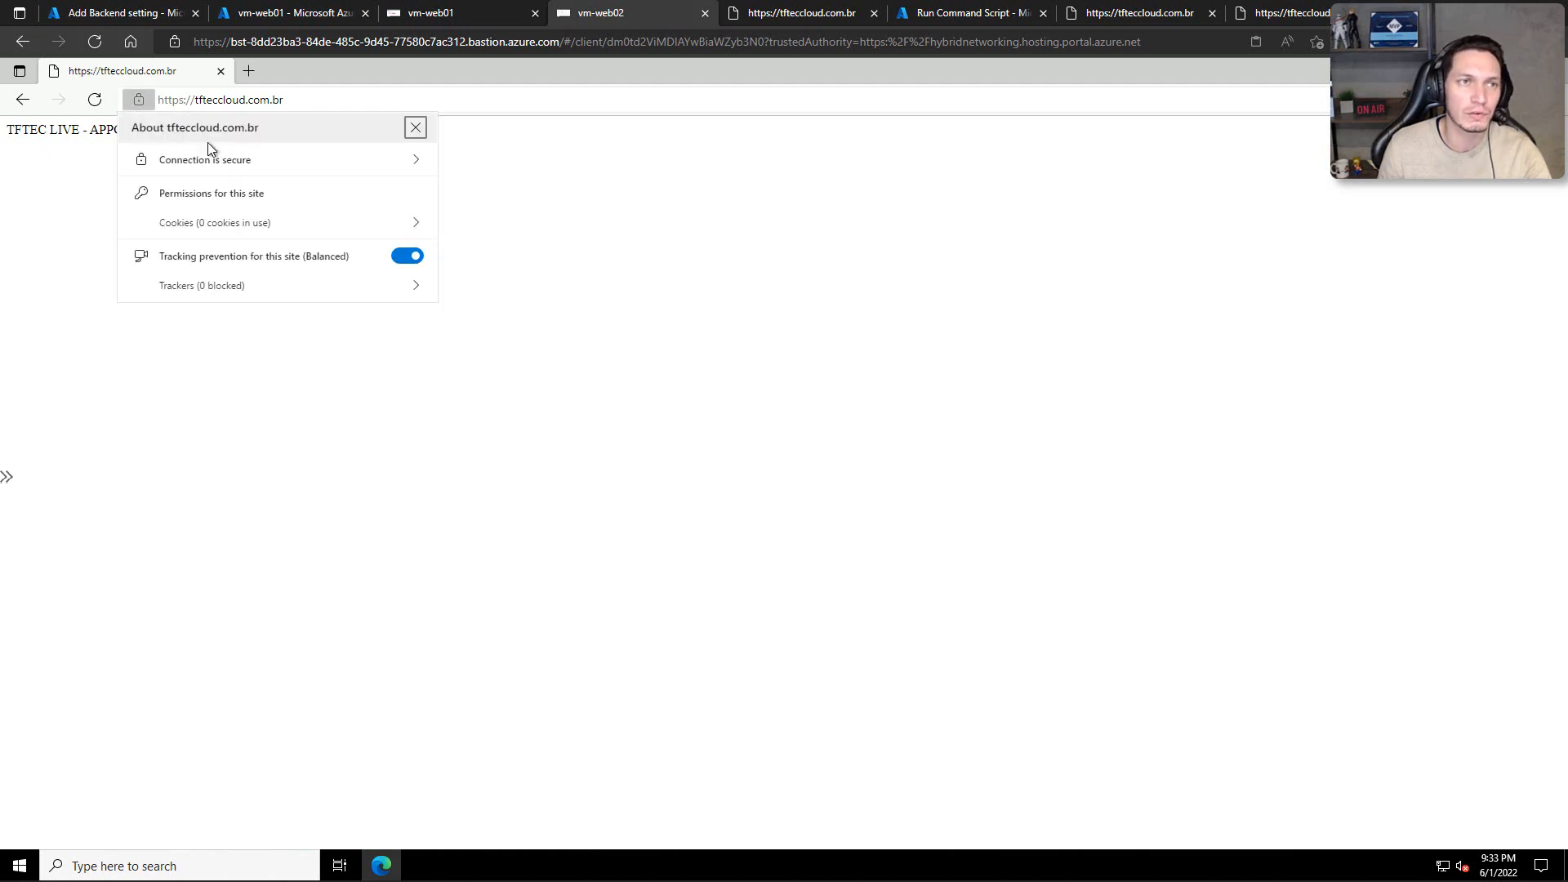
click(210, 159)
drag(183, 160, 395, 164)
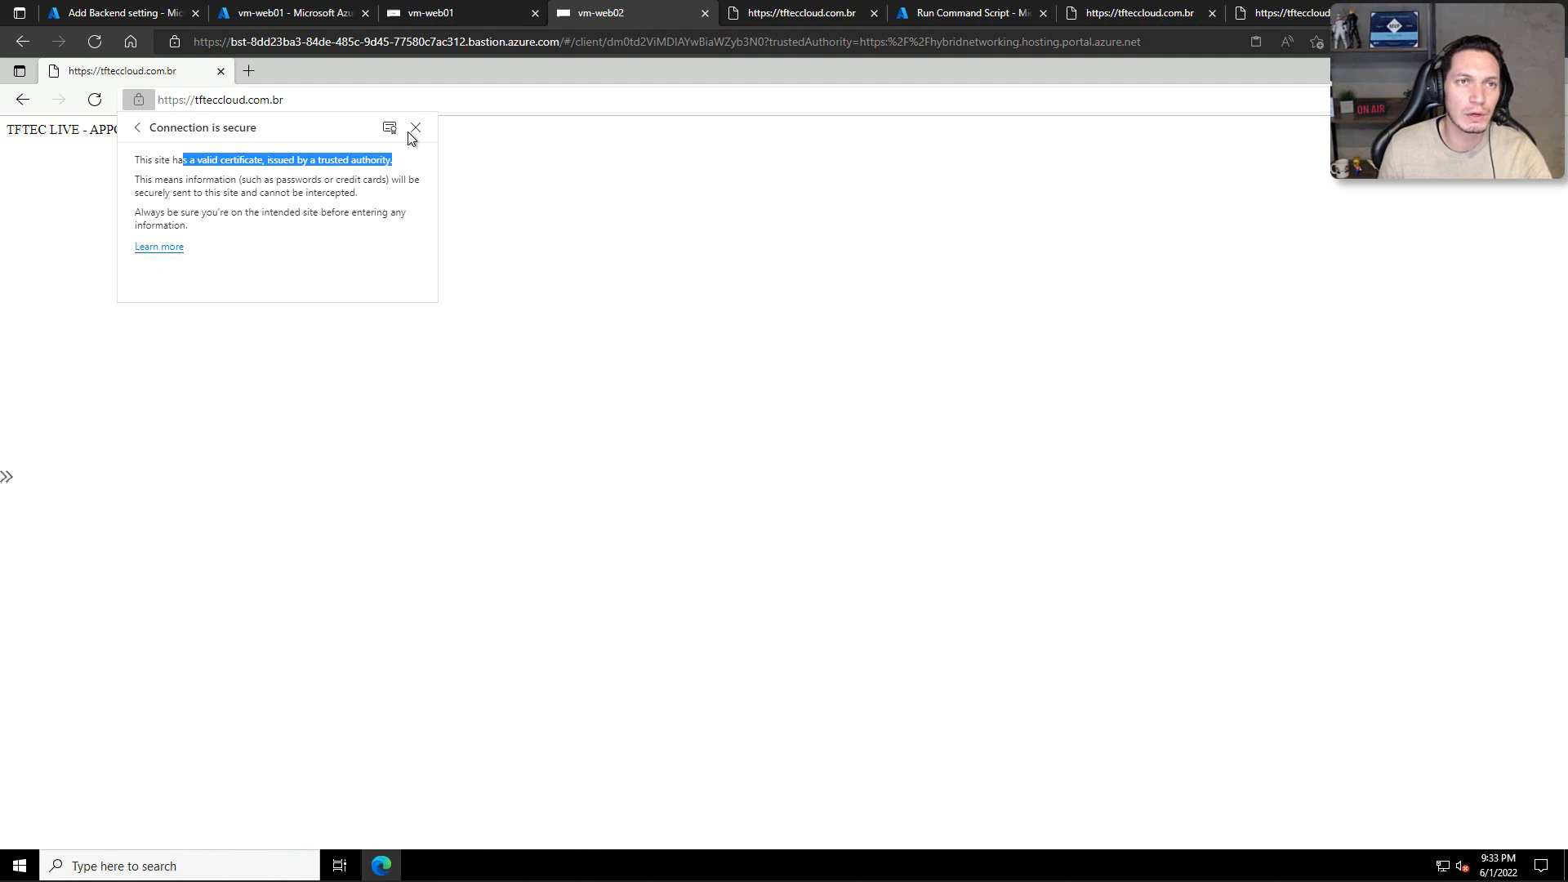
click(416, 128)
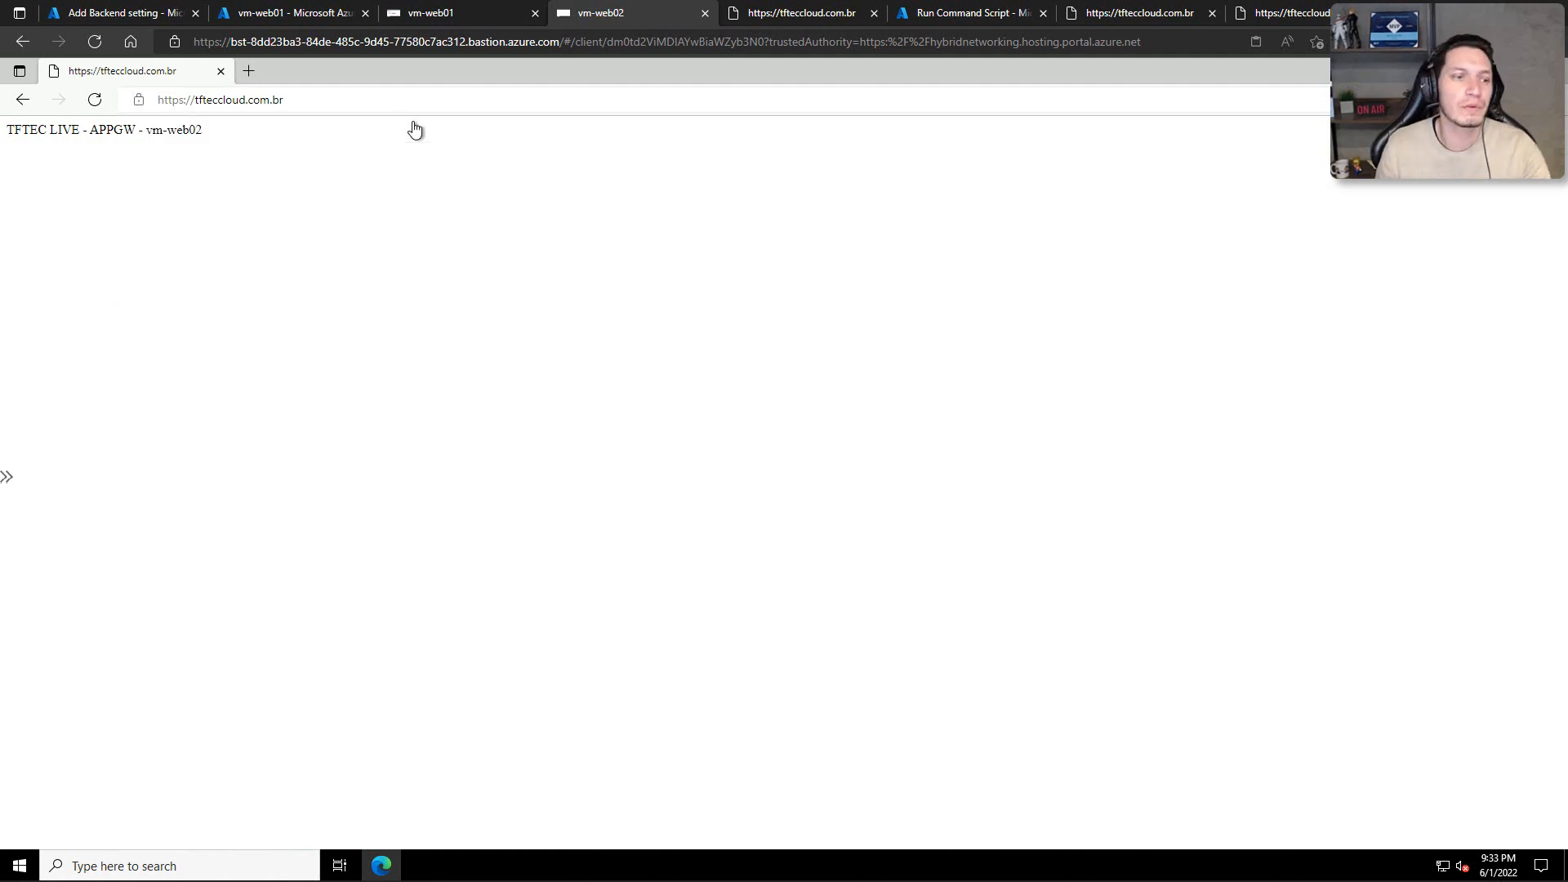
Step: Launch mmc on vm-web02 and add the Certificates snap-in for My user account to the console
right_click(19, 865)
click(82, 782)
text(mmc)
key(Return)
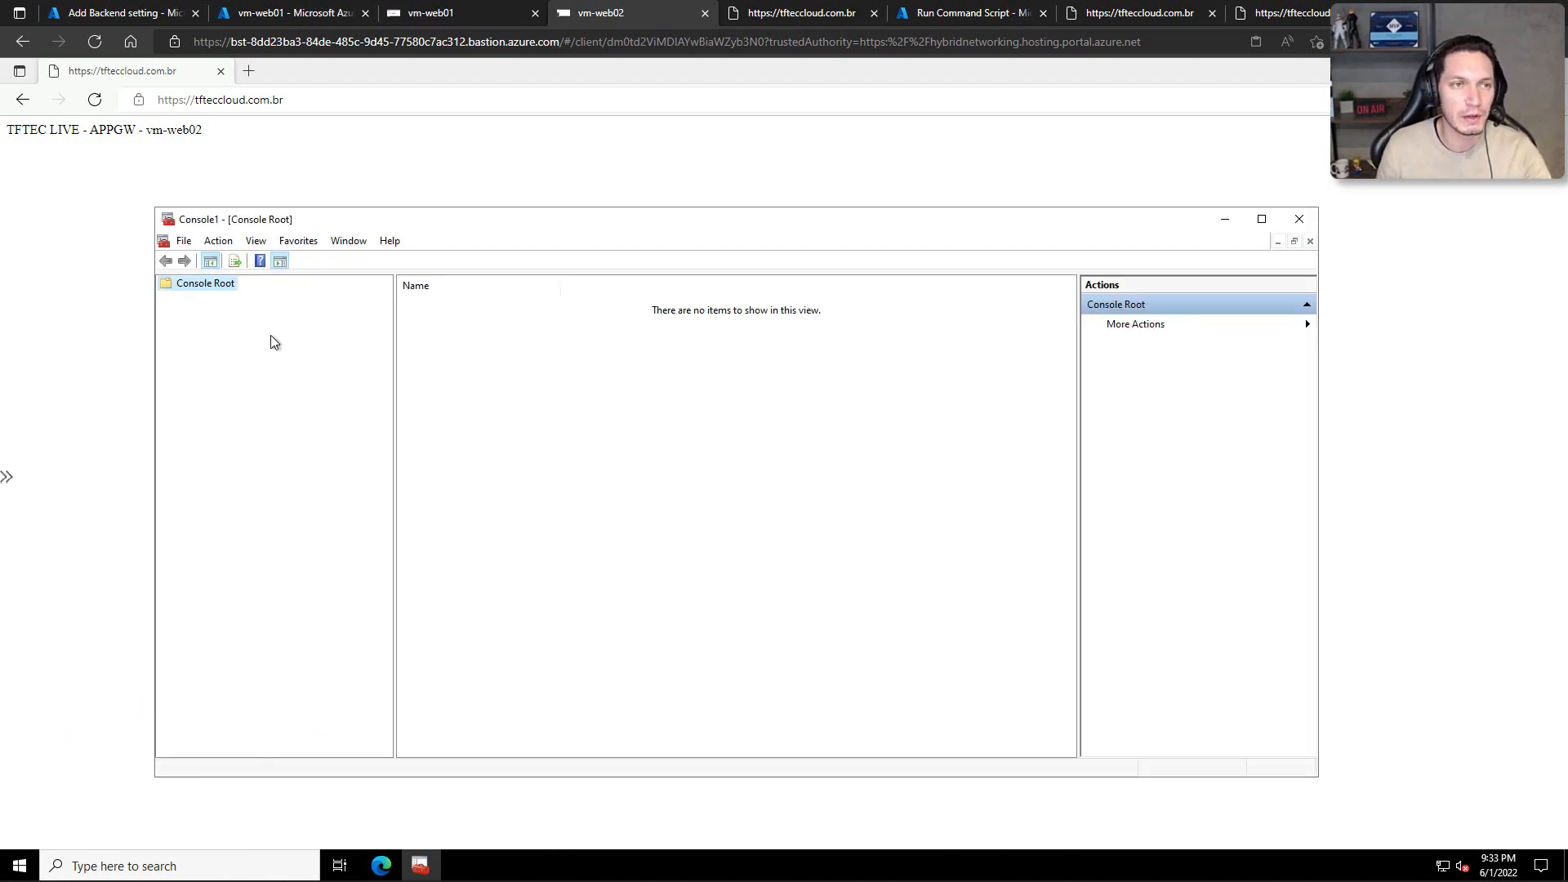
click(184, 242)
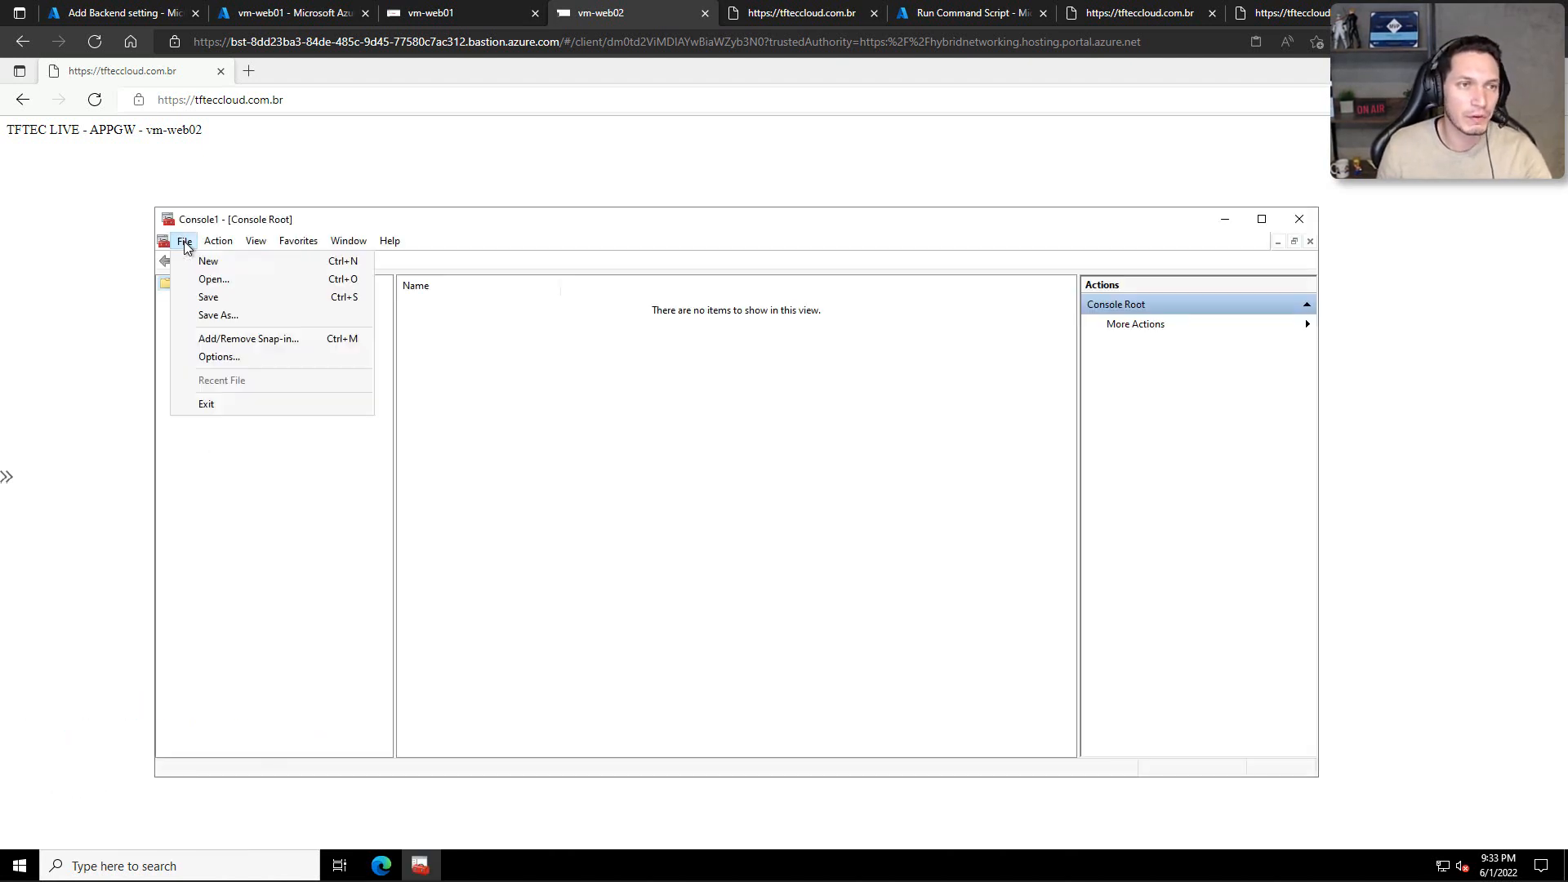
click(223, 338)
click(502, 432)
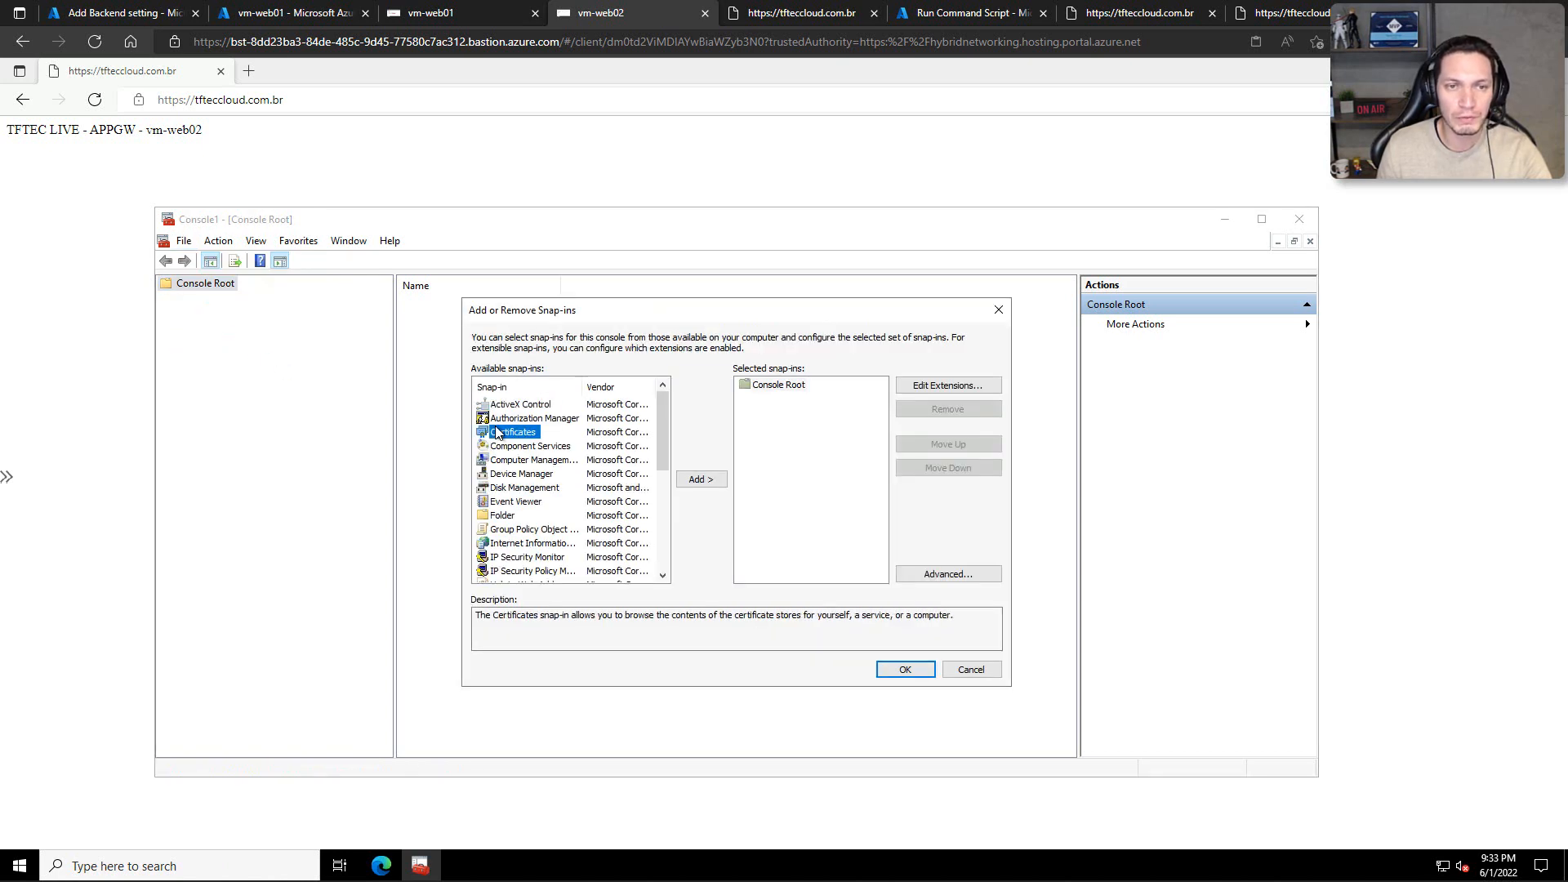
click(696, 480)
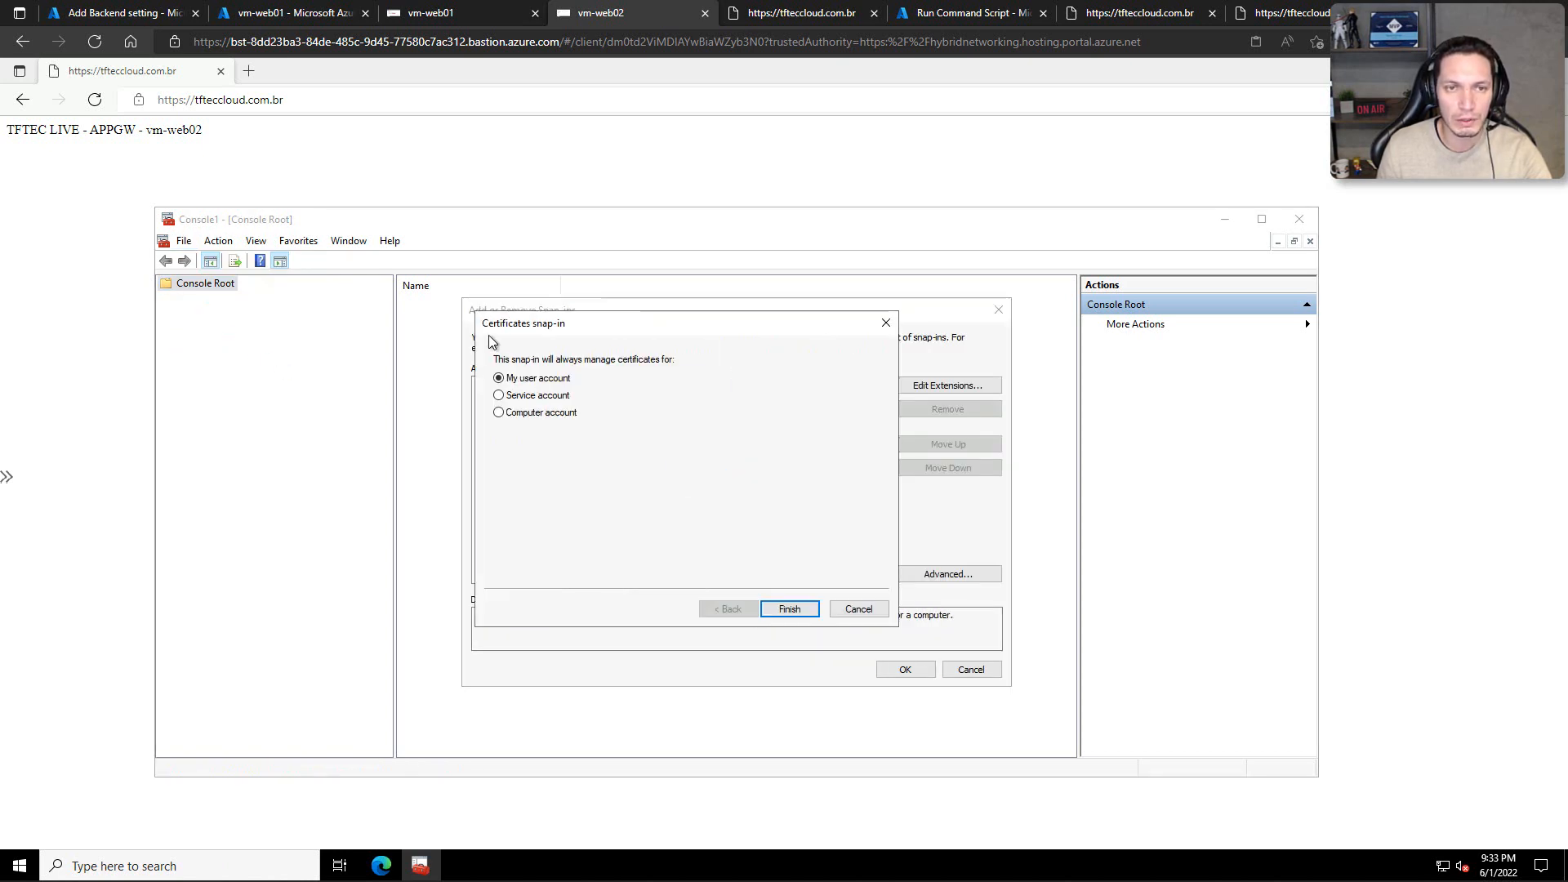
click(789, 608)
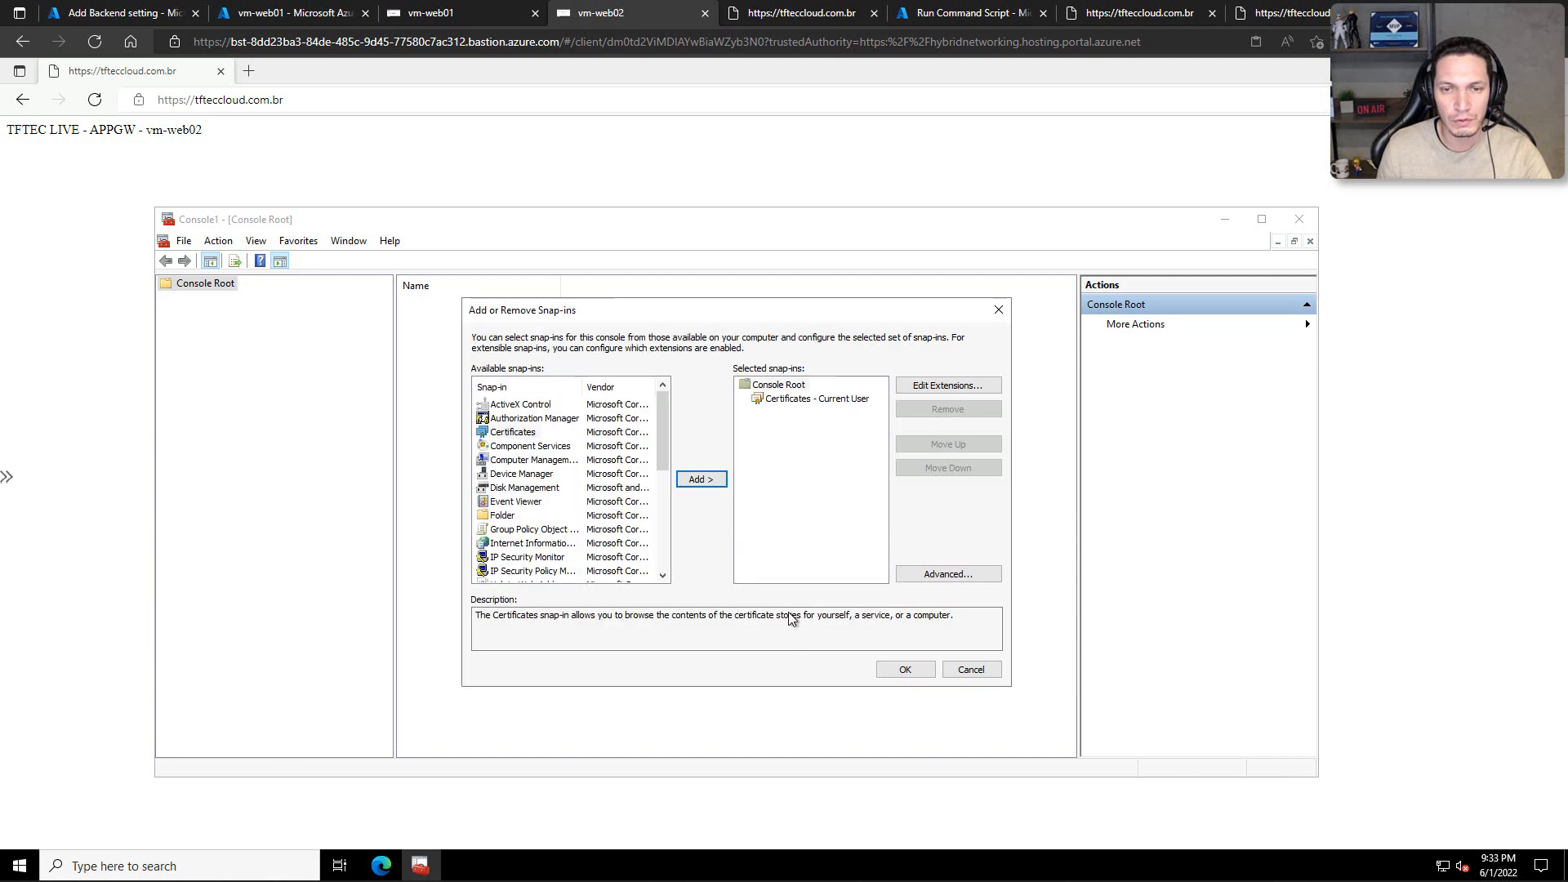
click(898, 668)
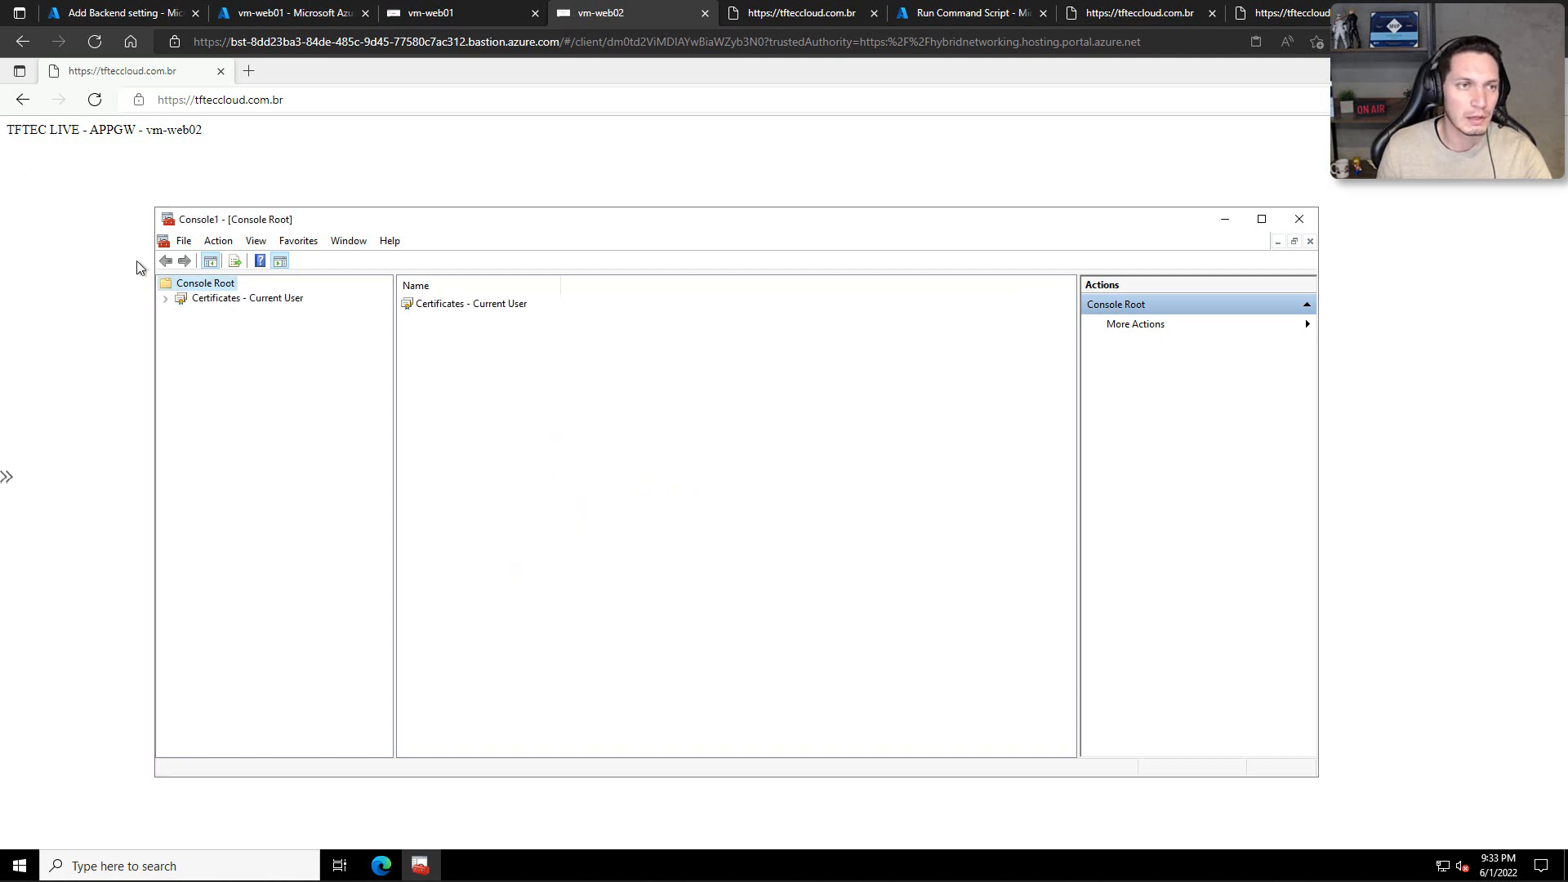
Step: Examine the Trusted Root Certification Authorities certificates with widened Issued To and Issued By columns, and close the console without saving its settings
click(164, 299)
click(181, 328)
click(245, 342)
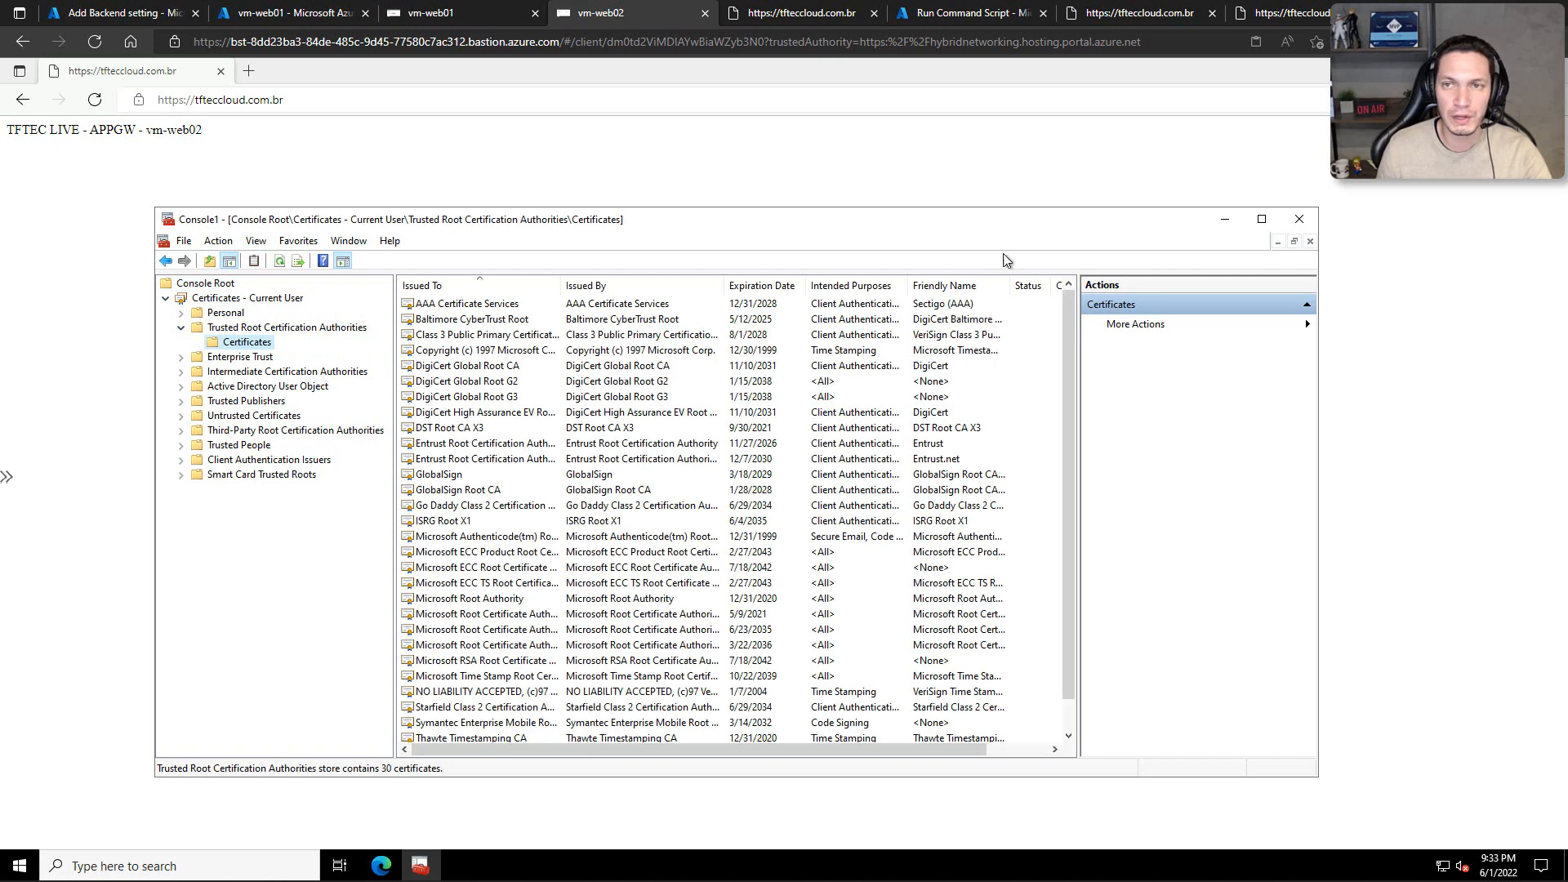
click(1261, 220)
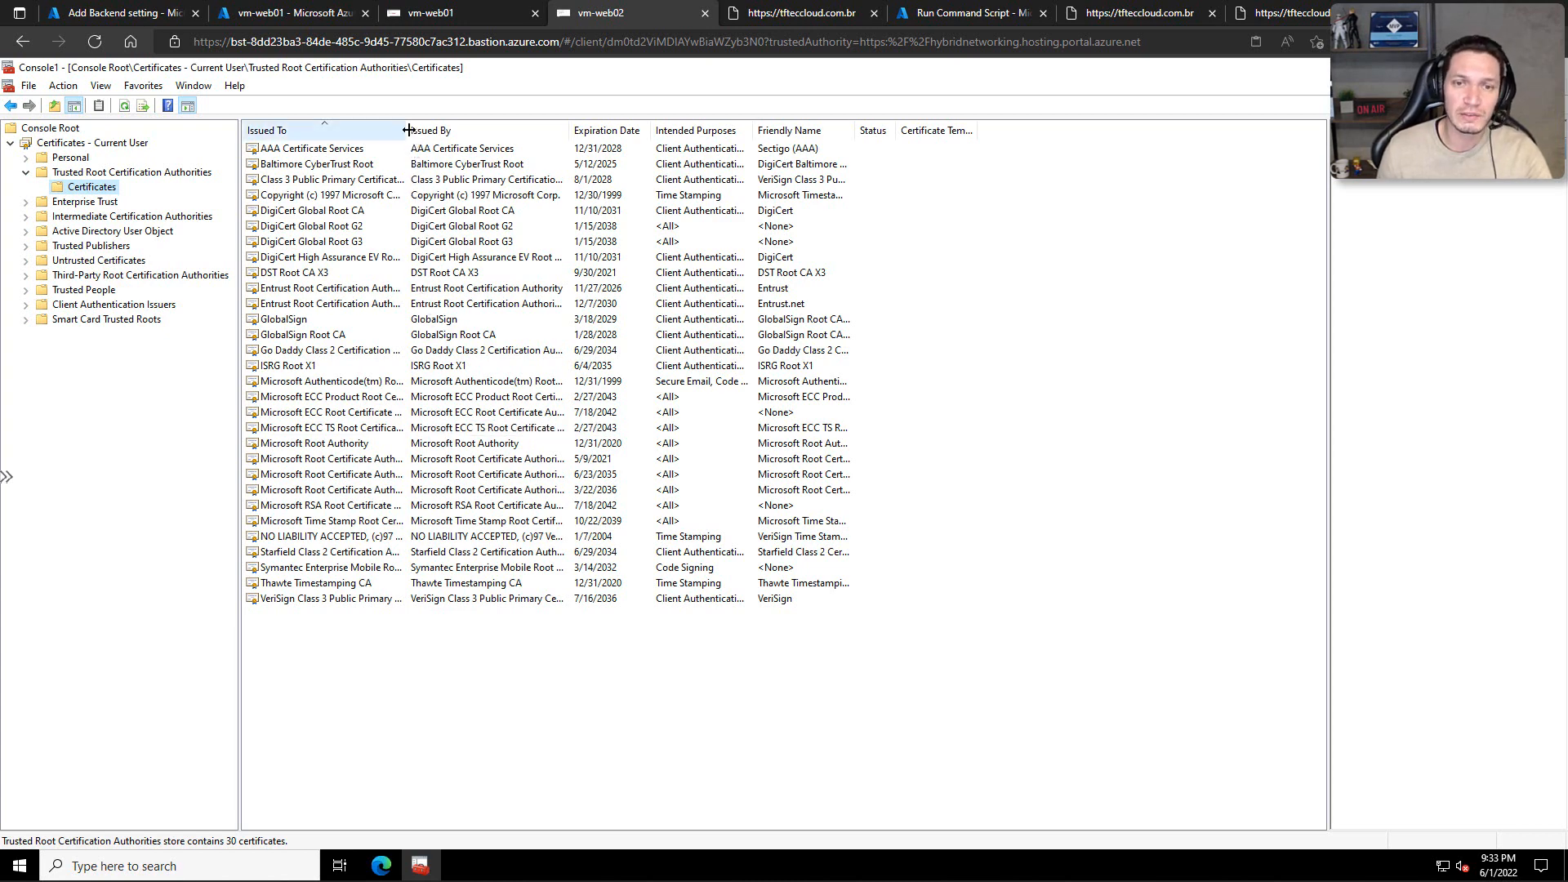
drag(406, 129, 448, 129)
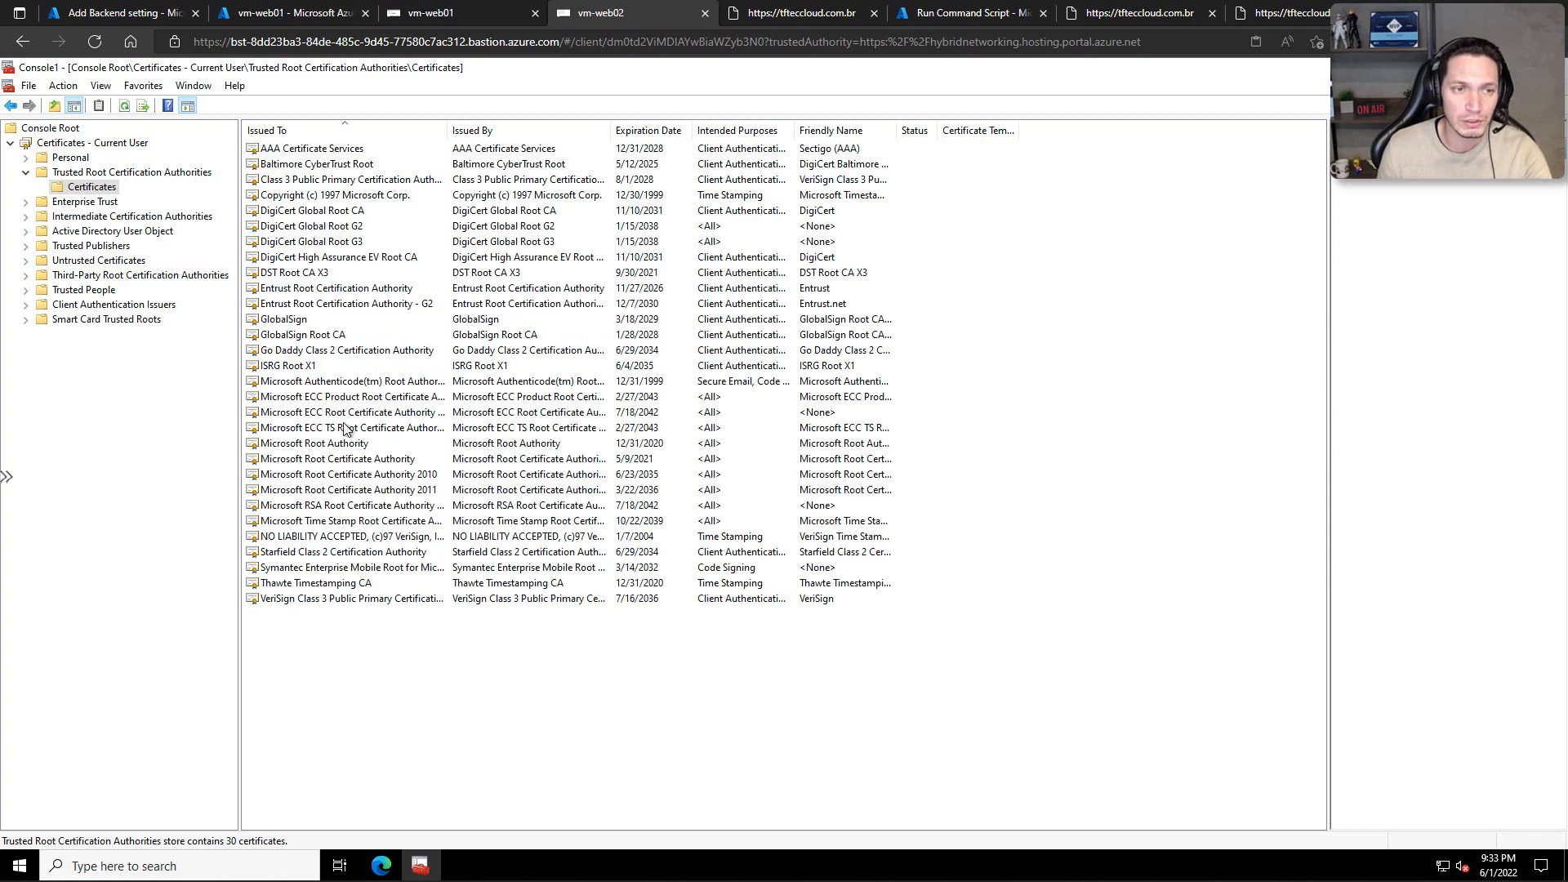
drag(448, 131, 499, 131)
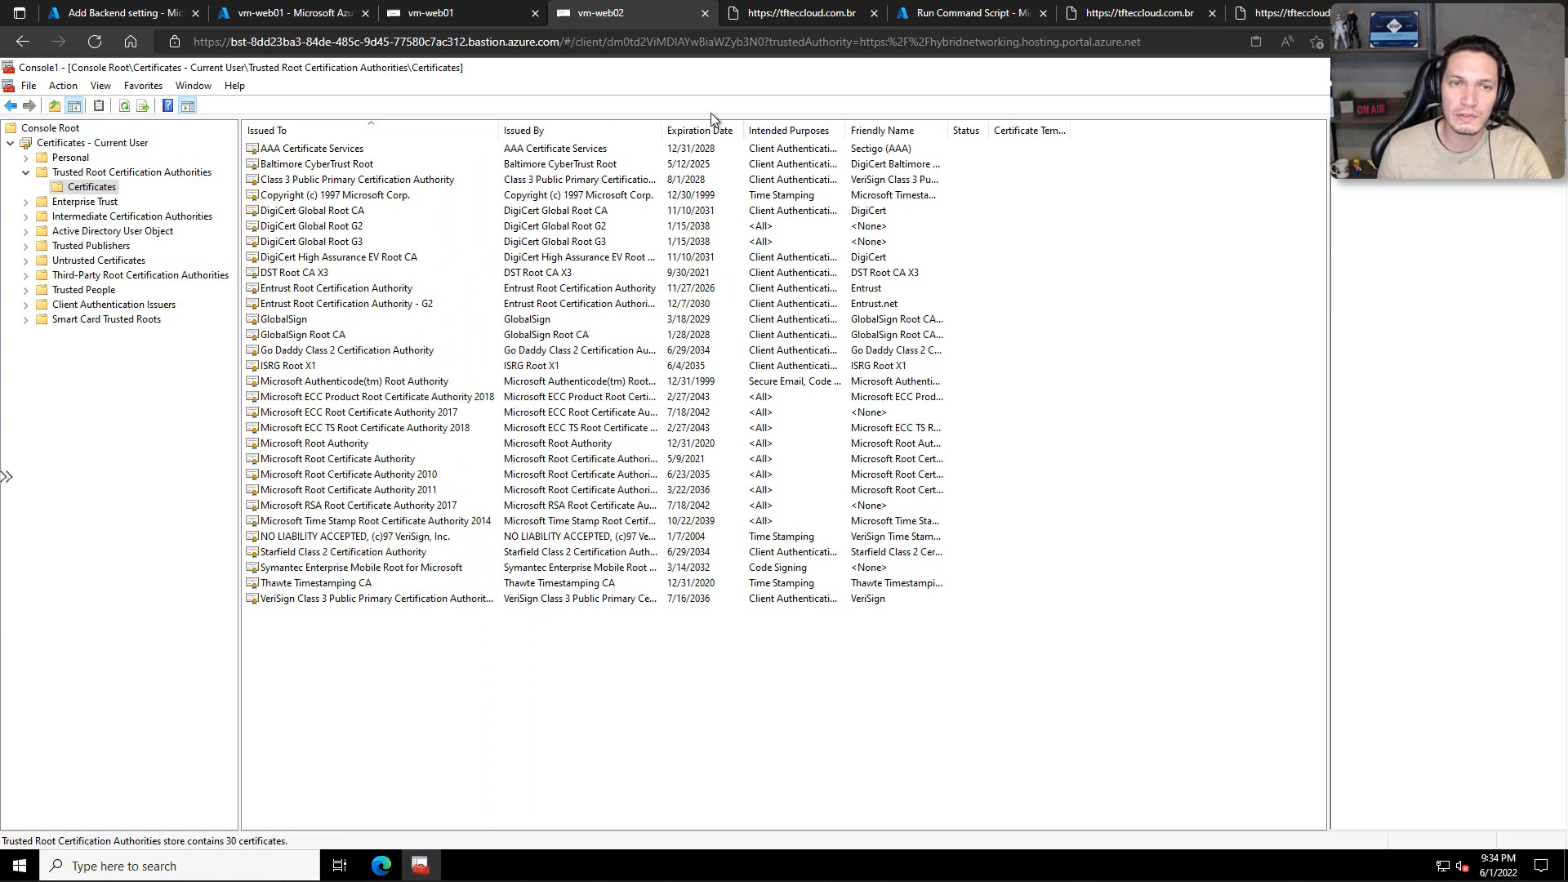
drag(664, 133, 800, 135)
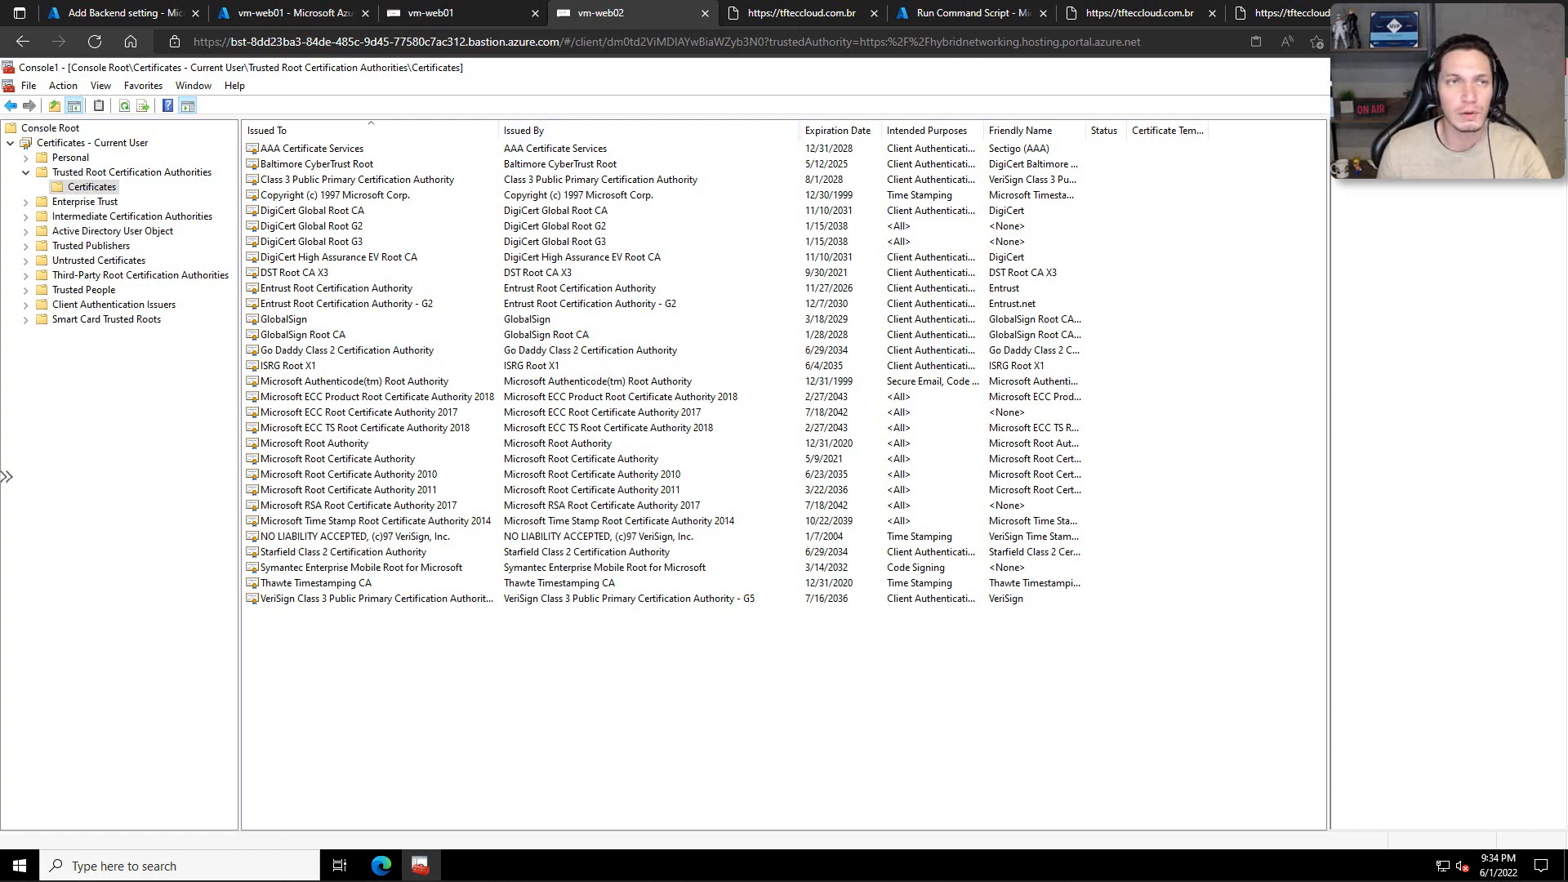
click(1550, 68)
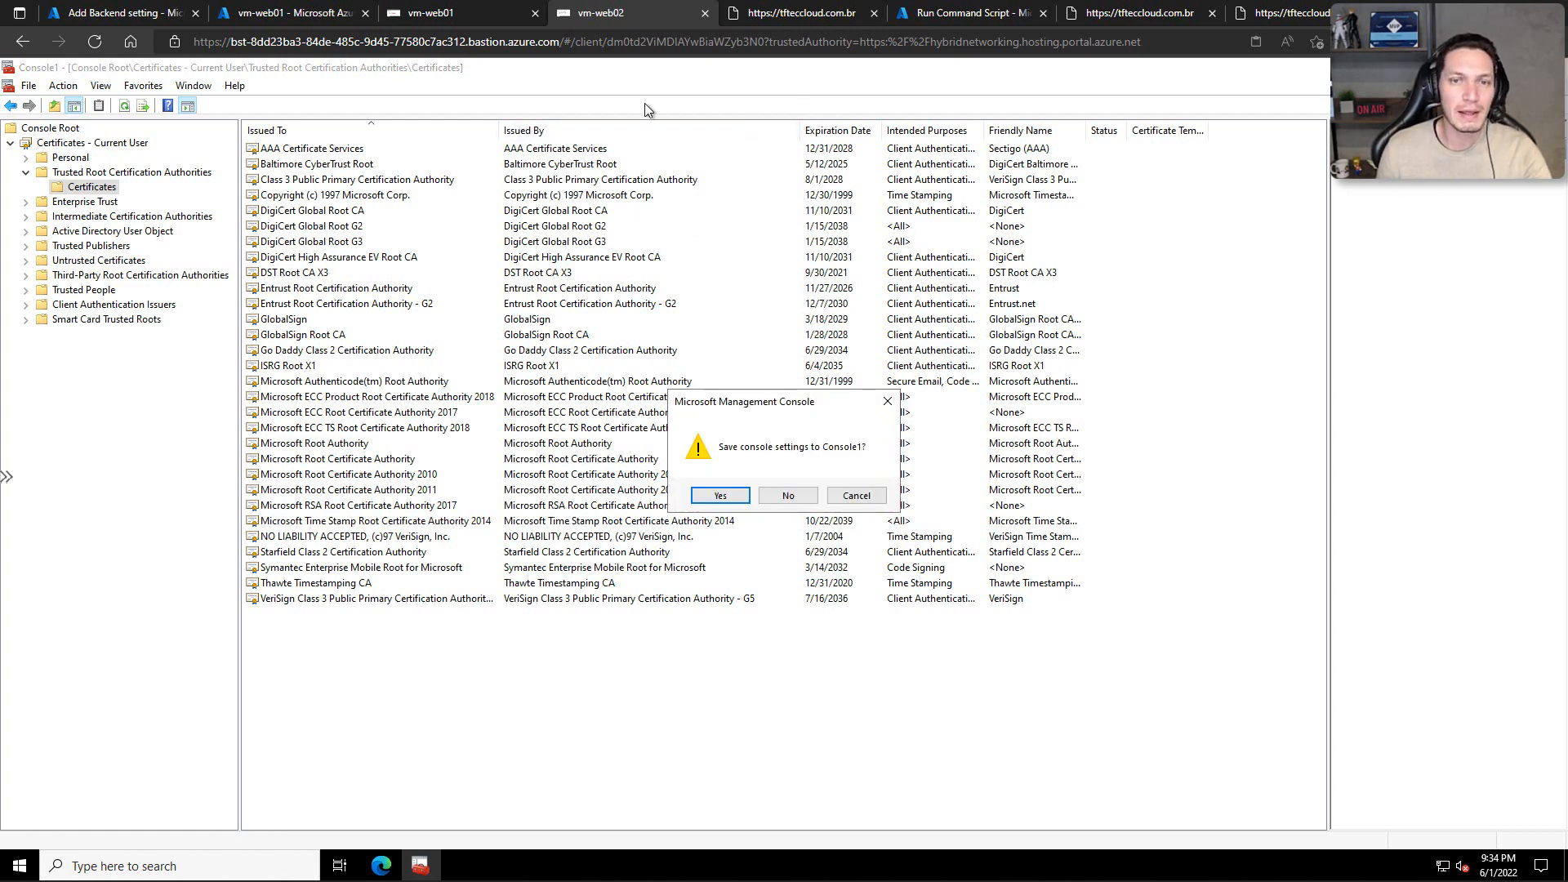
click(785, 496)
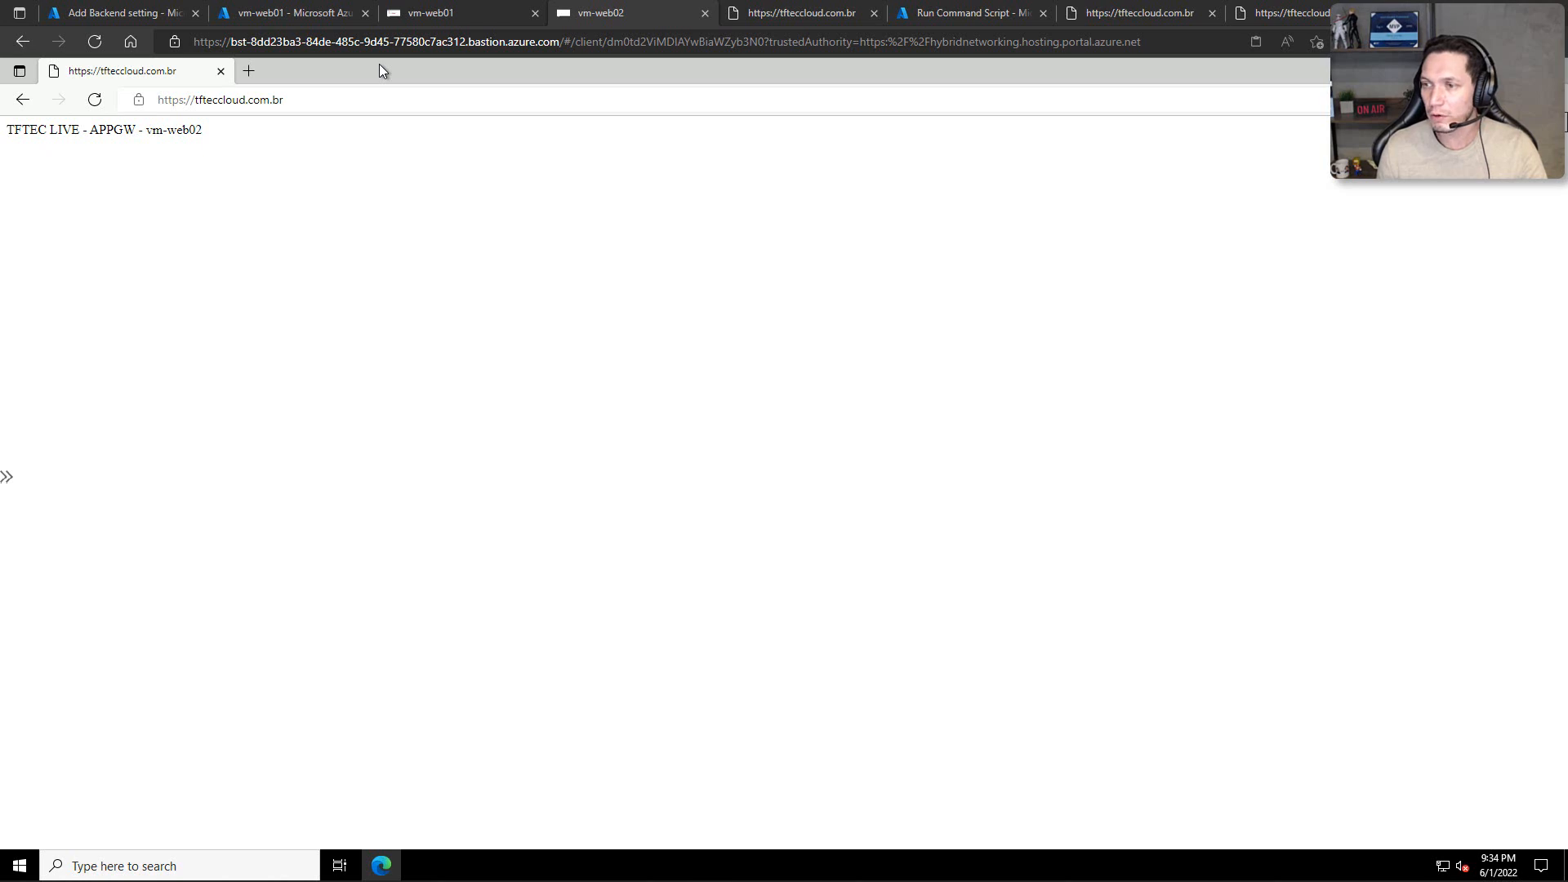
key(alt+Tab)
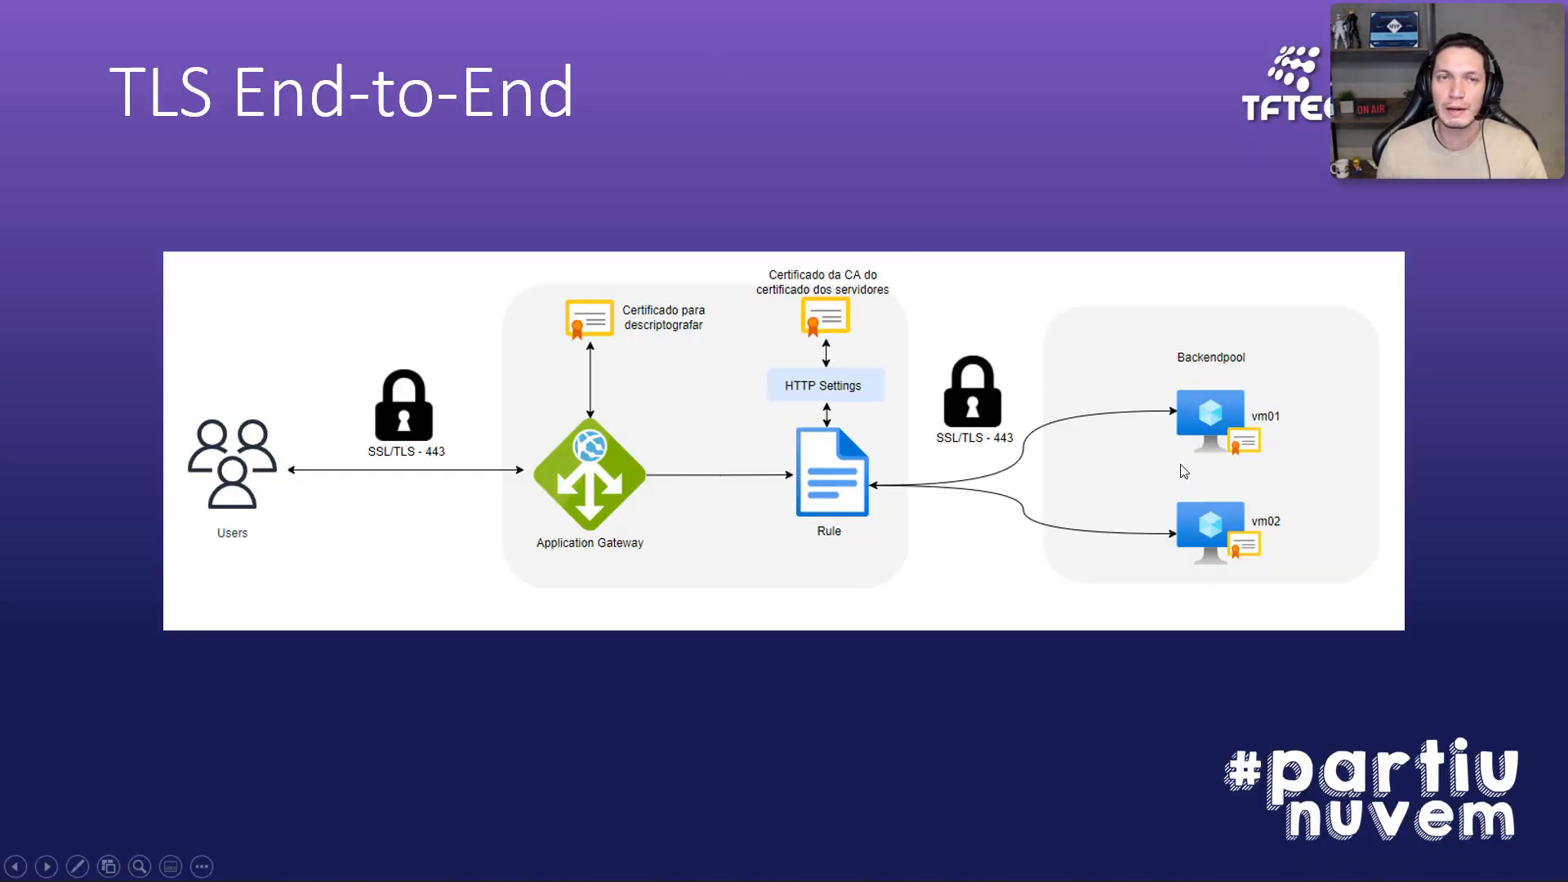
key(alt+Tab)
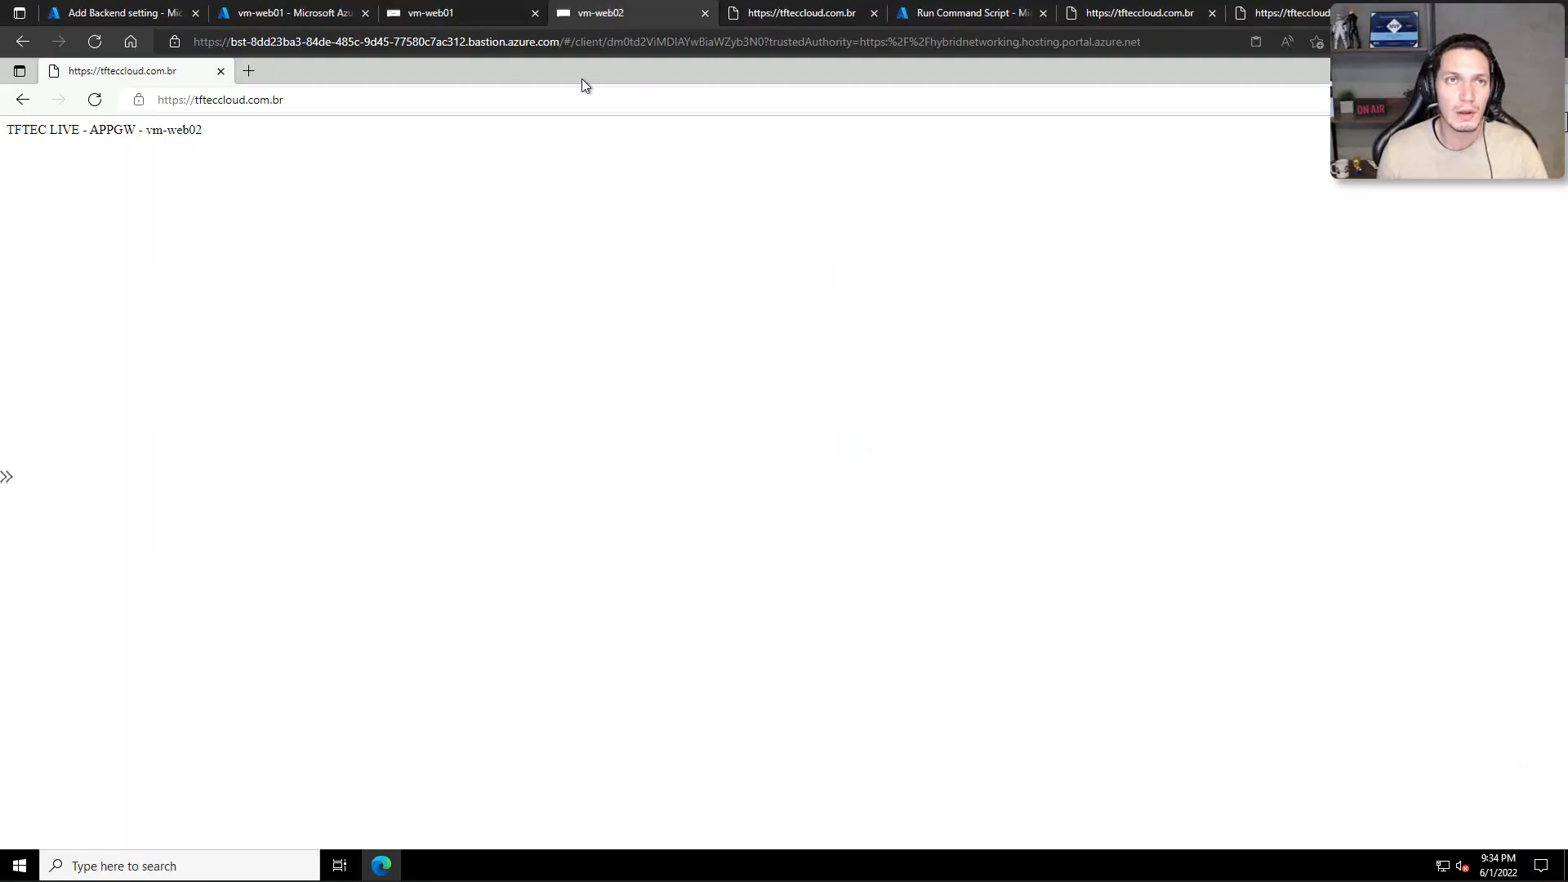
Step: Switch to the vm-web01 Bastion session and open Internet Information Services (IIS) Manager from Server Manager
click(451, 18)
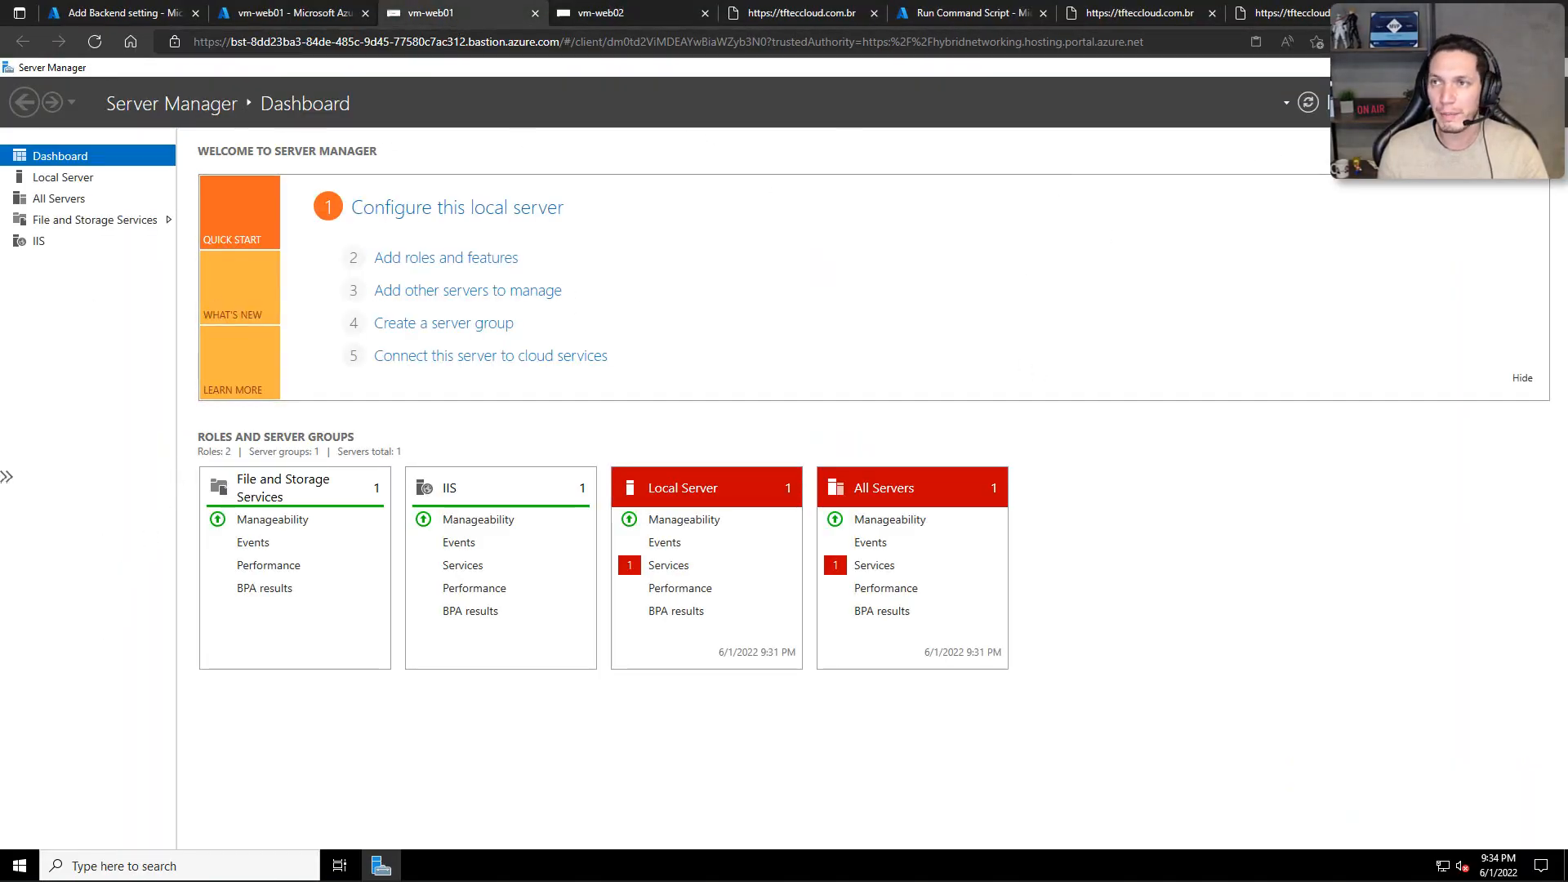
click(1401, 103)
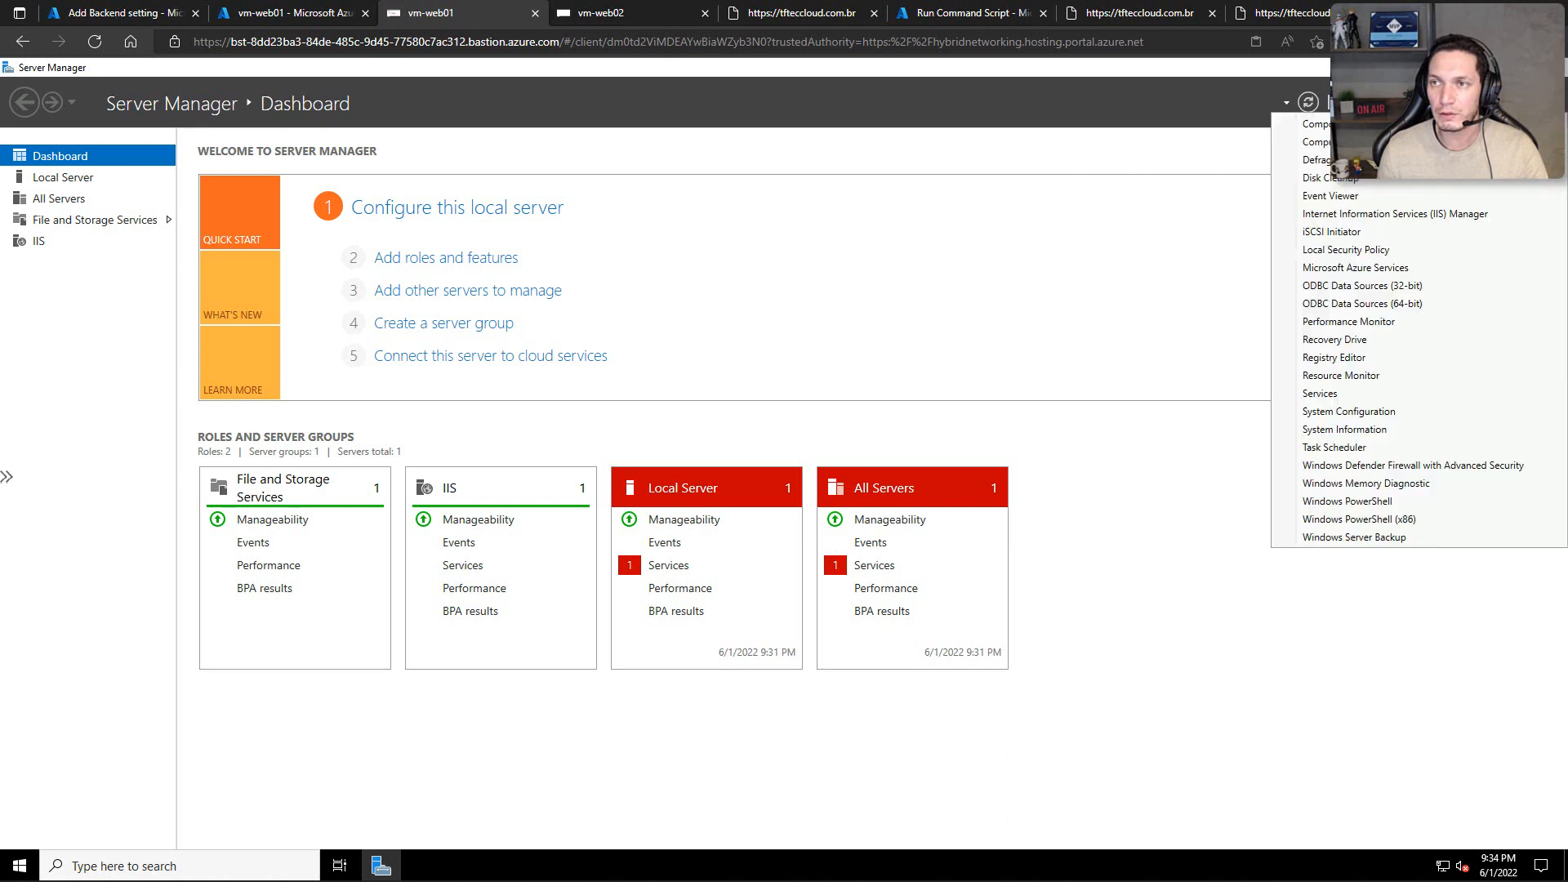
click(1352, 215)
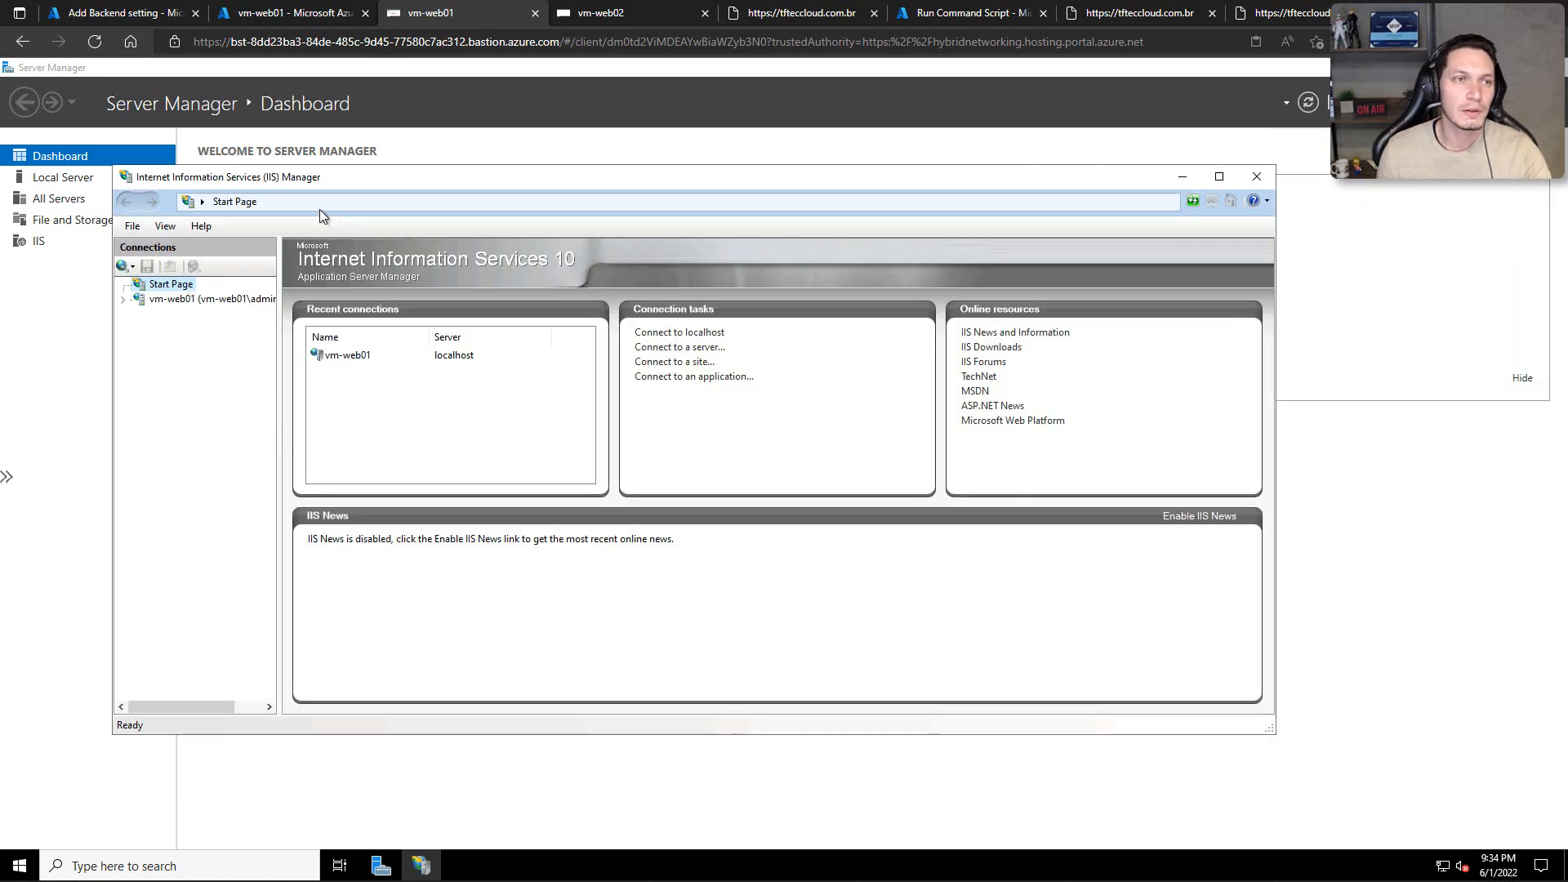
Step: Select Default Web Site on vm-web01 and examine its site bindings, closing the bindings list without changes
click(125, 300)
click(167, 328)
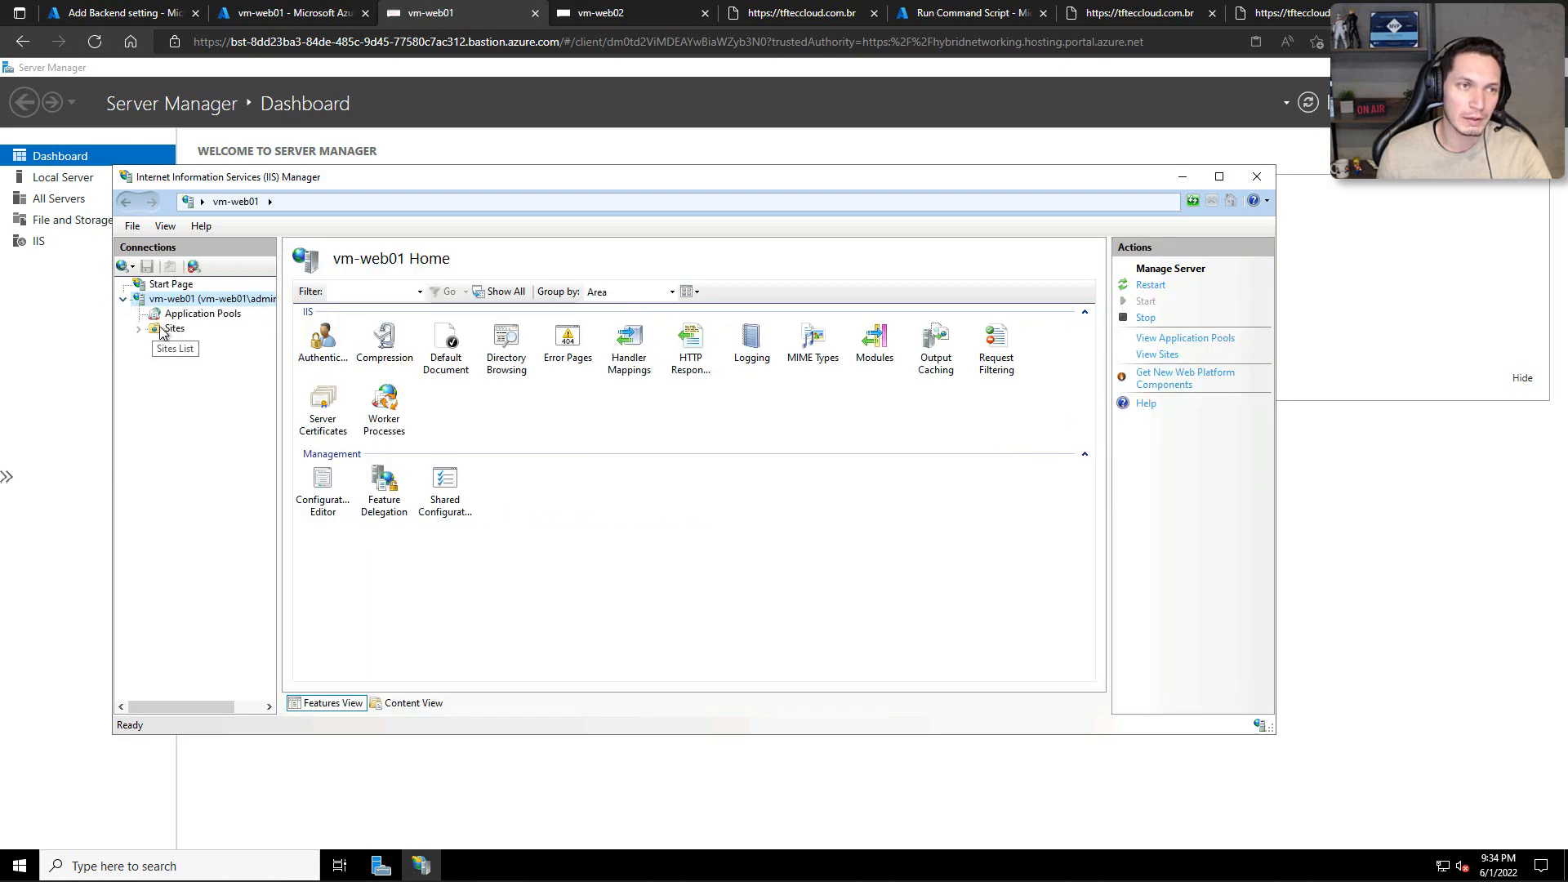
click(139, 330)
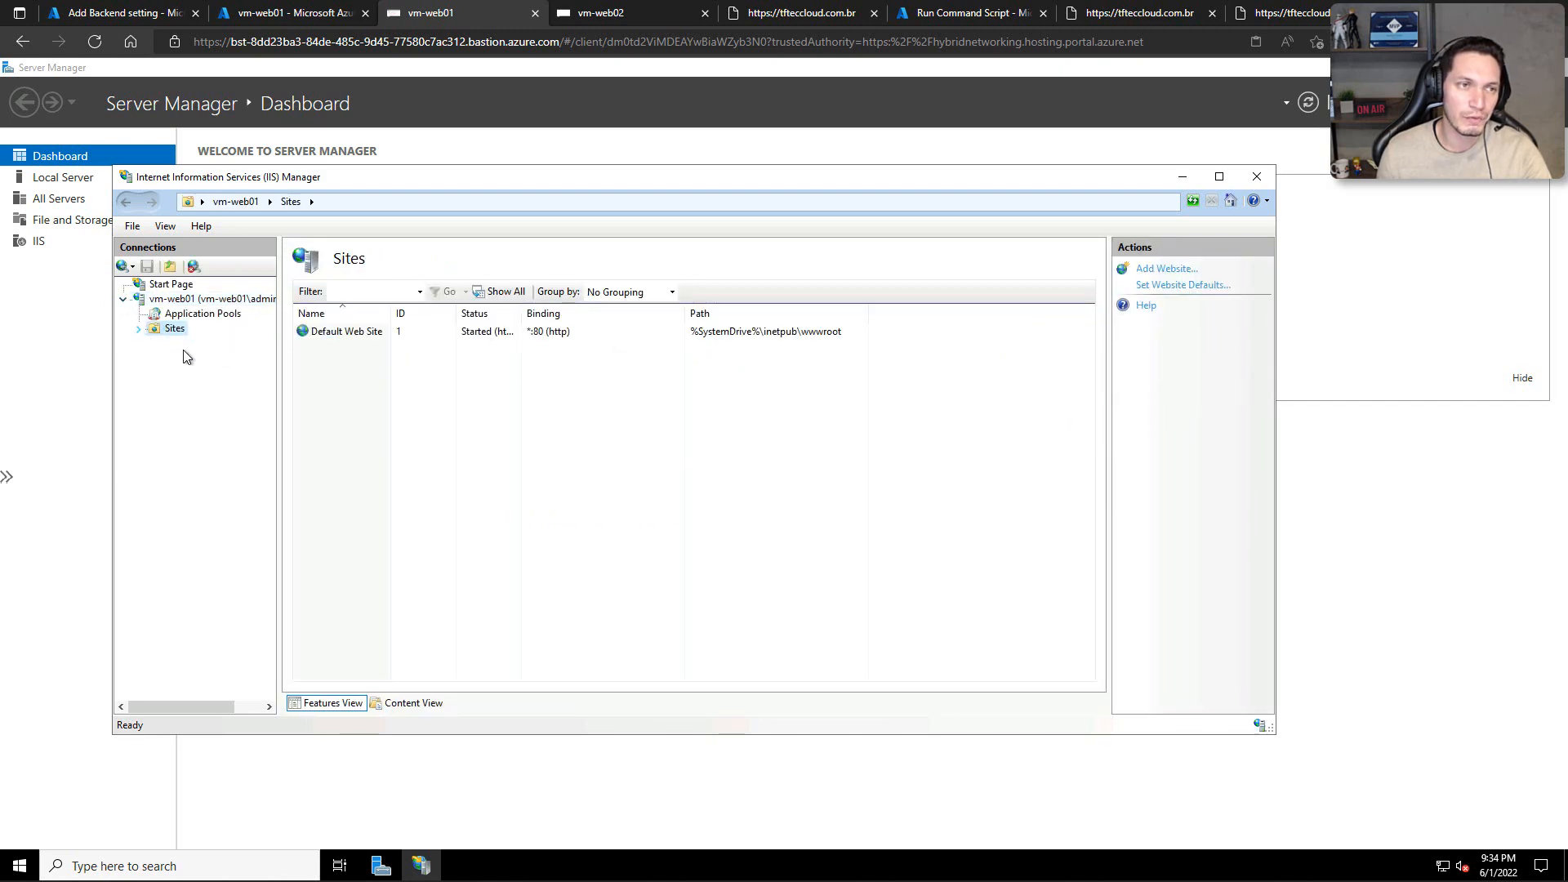
click(185, 346)
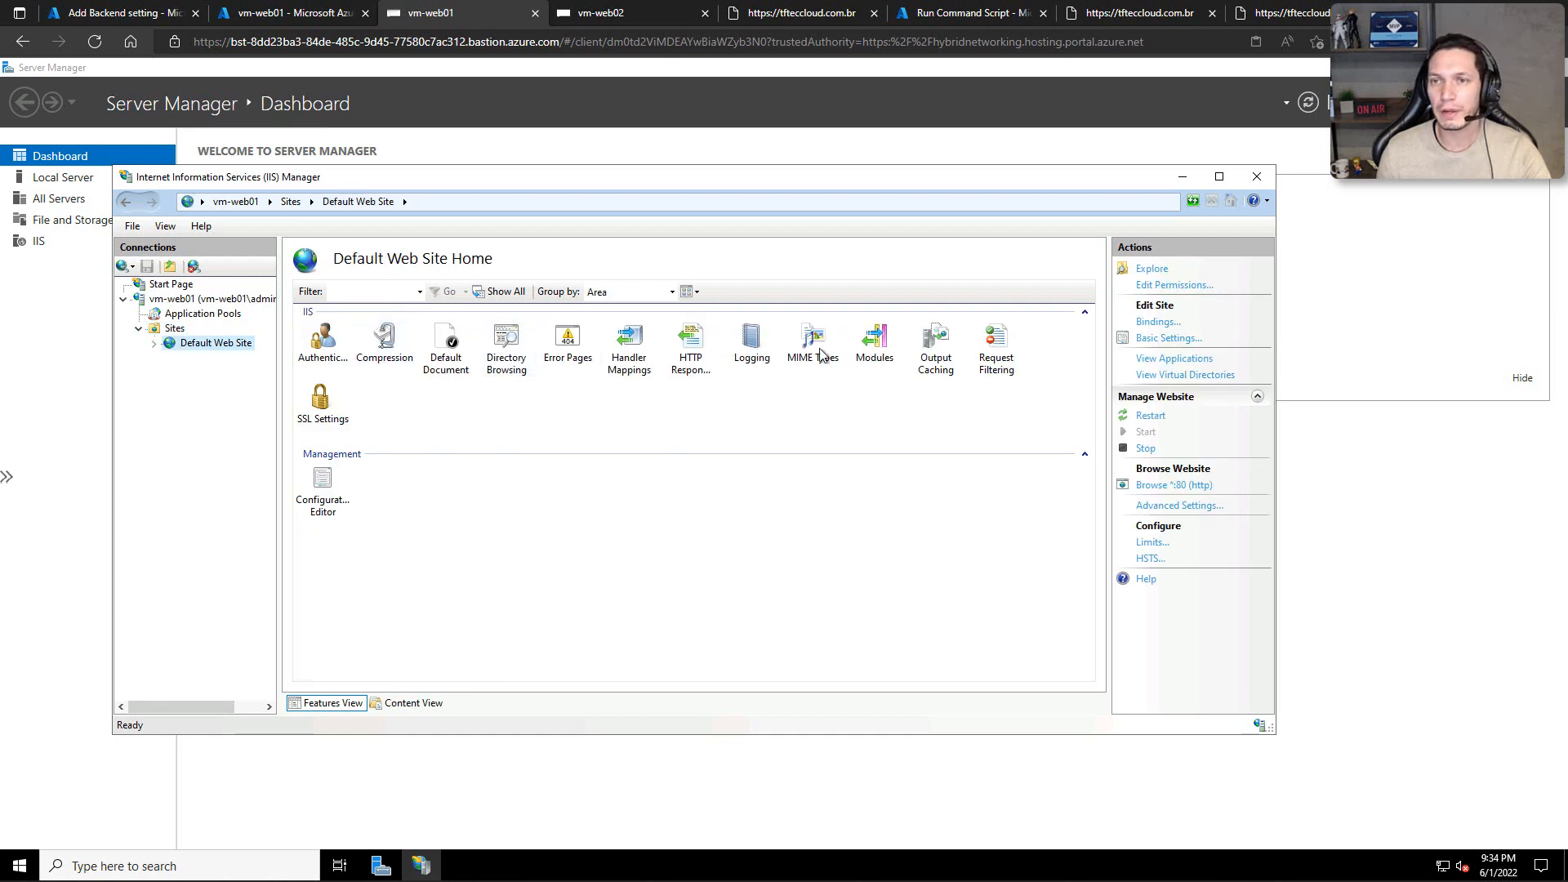
click(1156, 322)
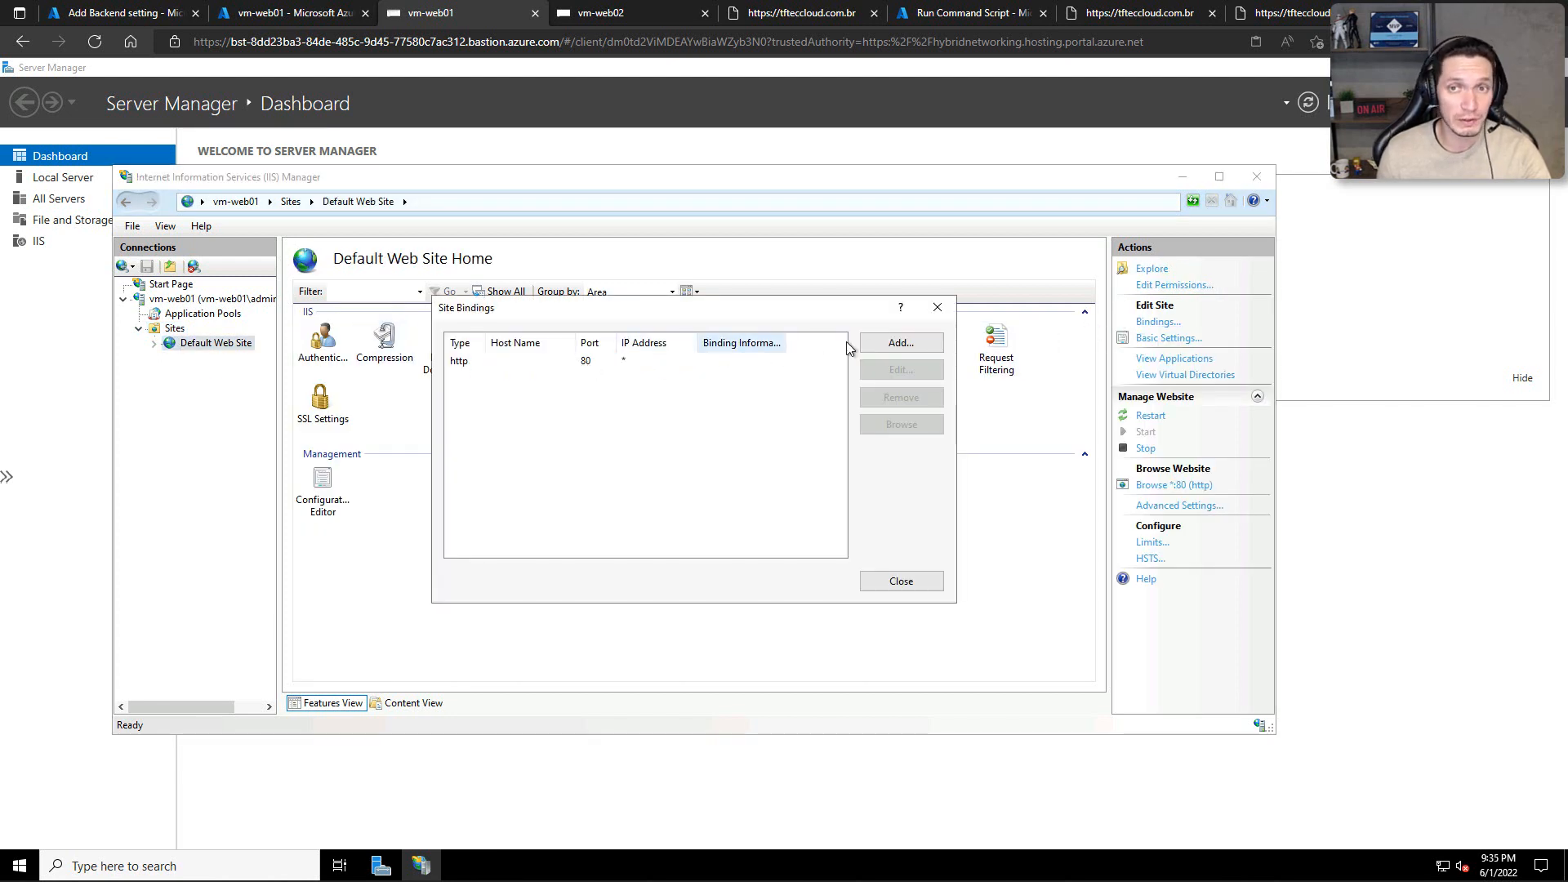
click(936, 308)
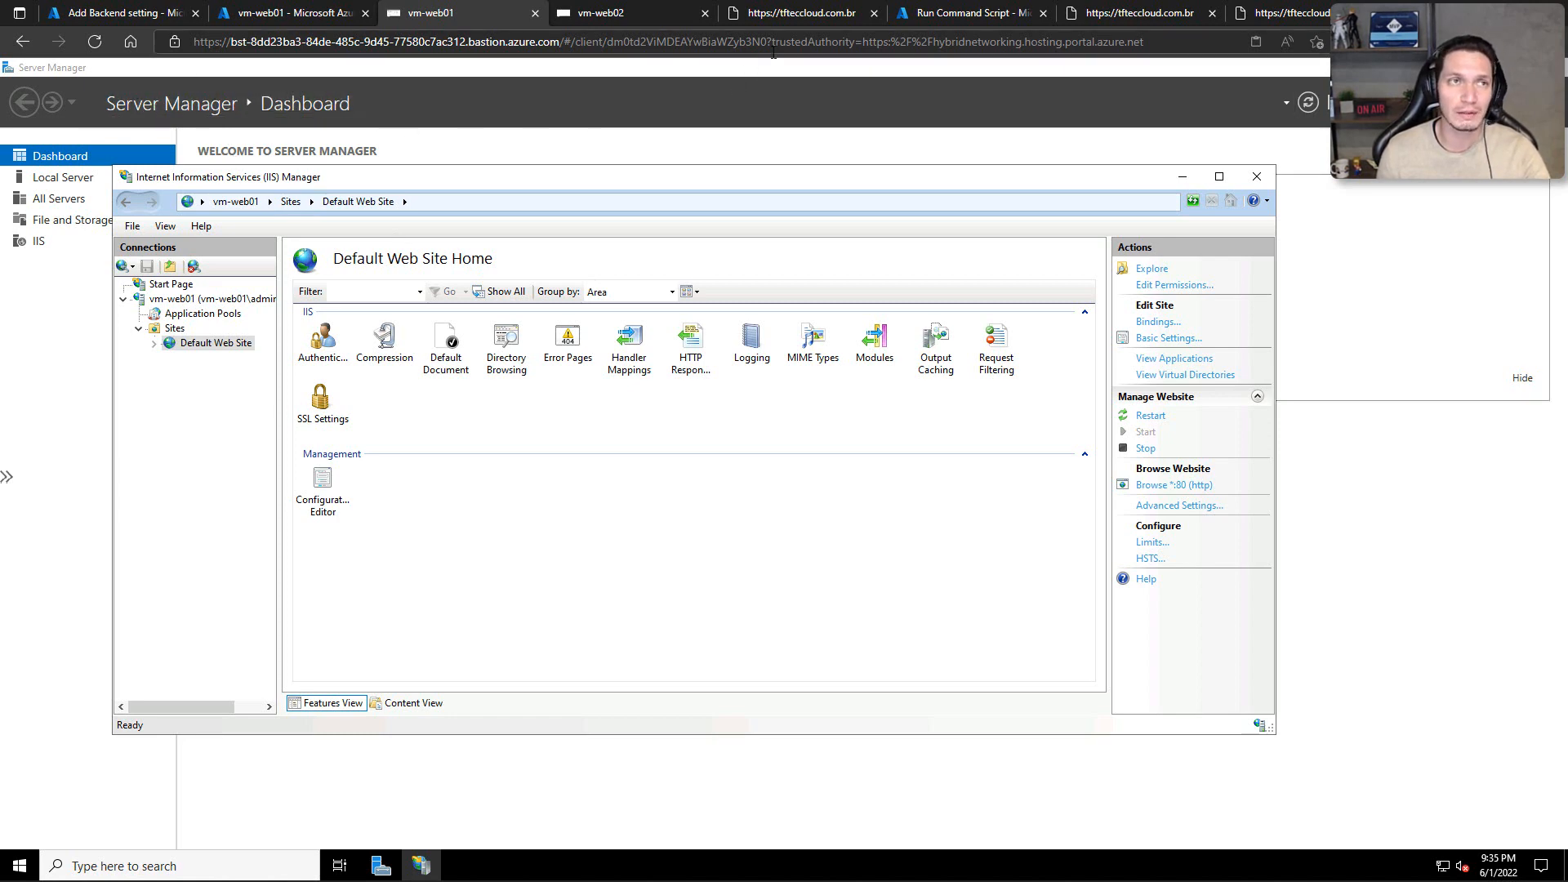
Step: Open the certificado file share in the stolivetftec storage account in the Azure portal
click(129, 17)
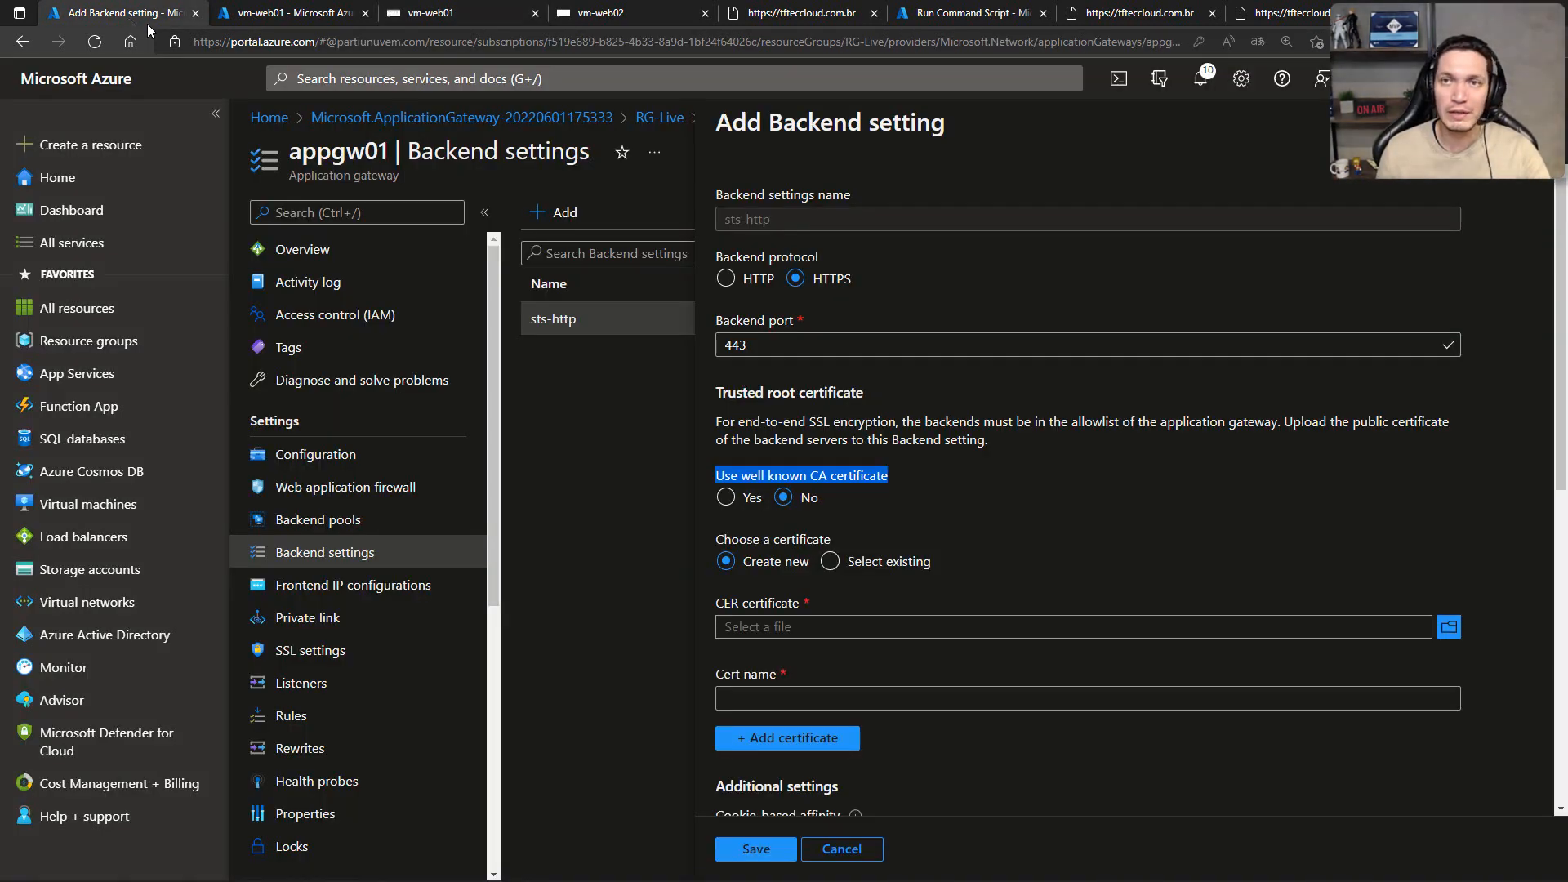
click(924, 17)
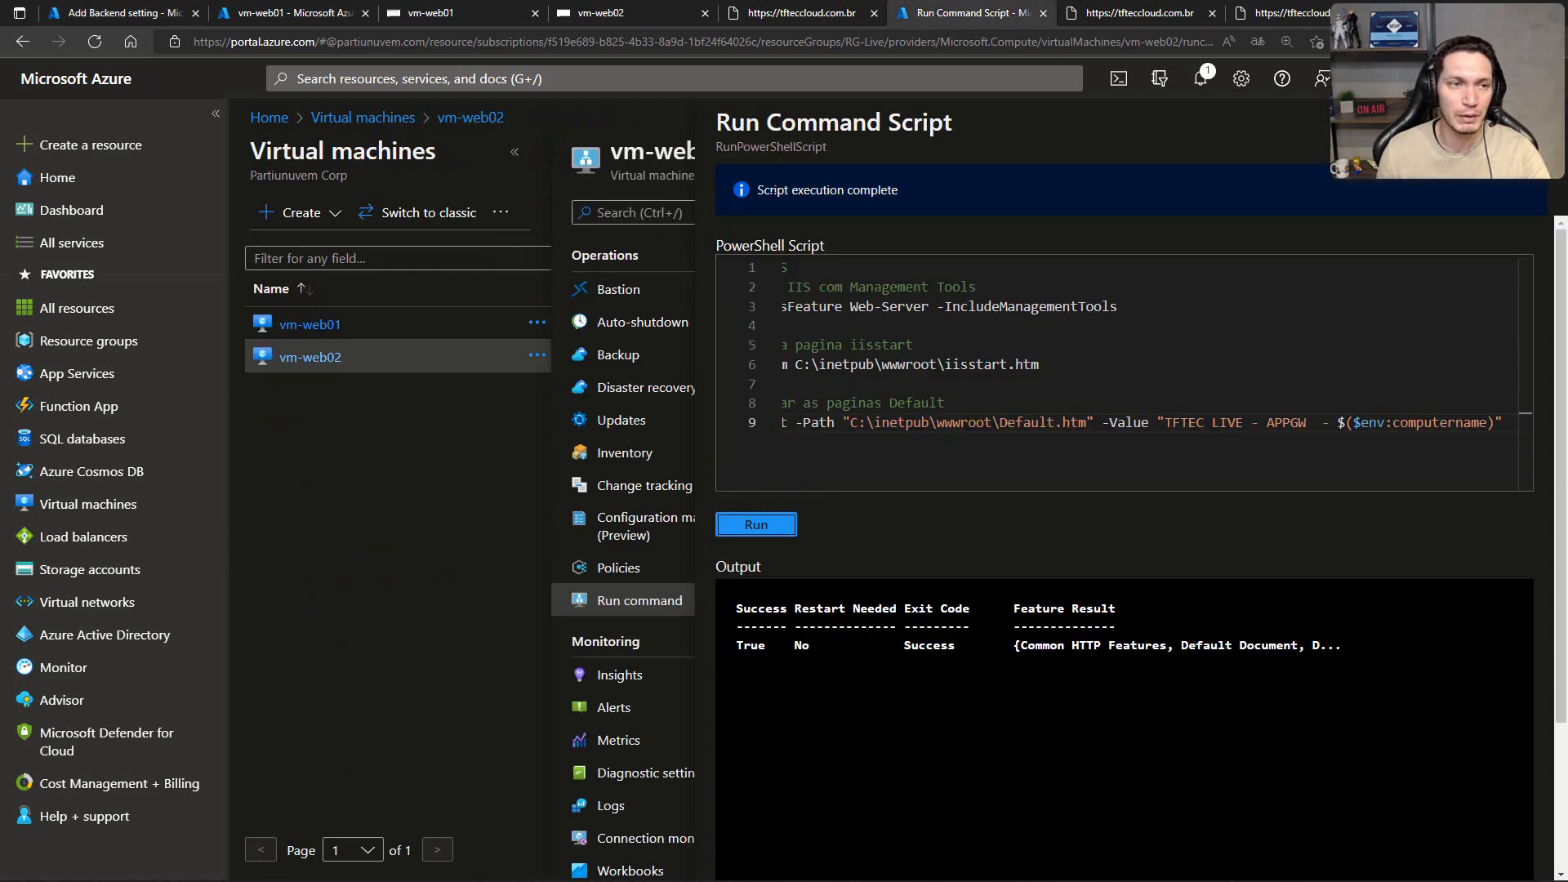
click(49, 570)
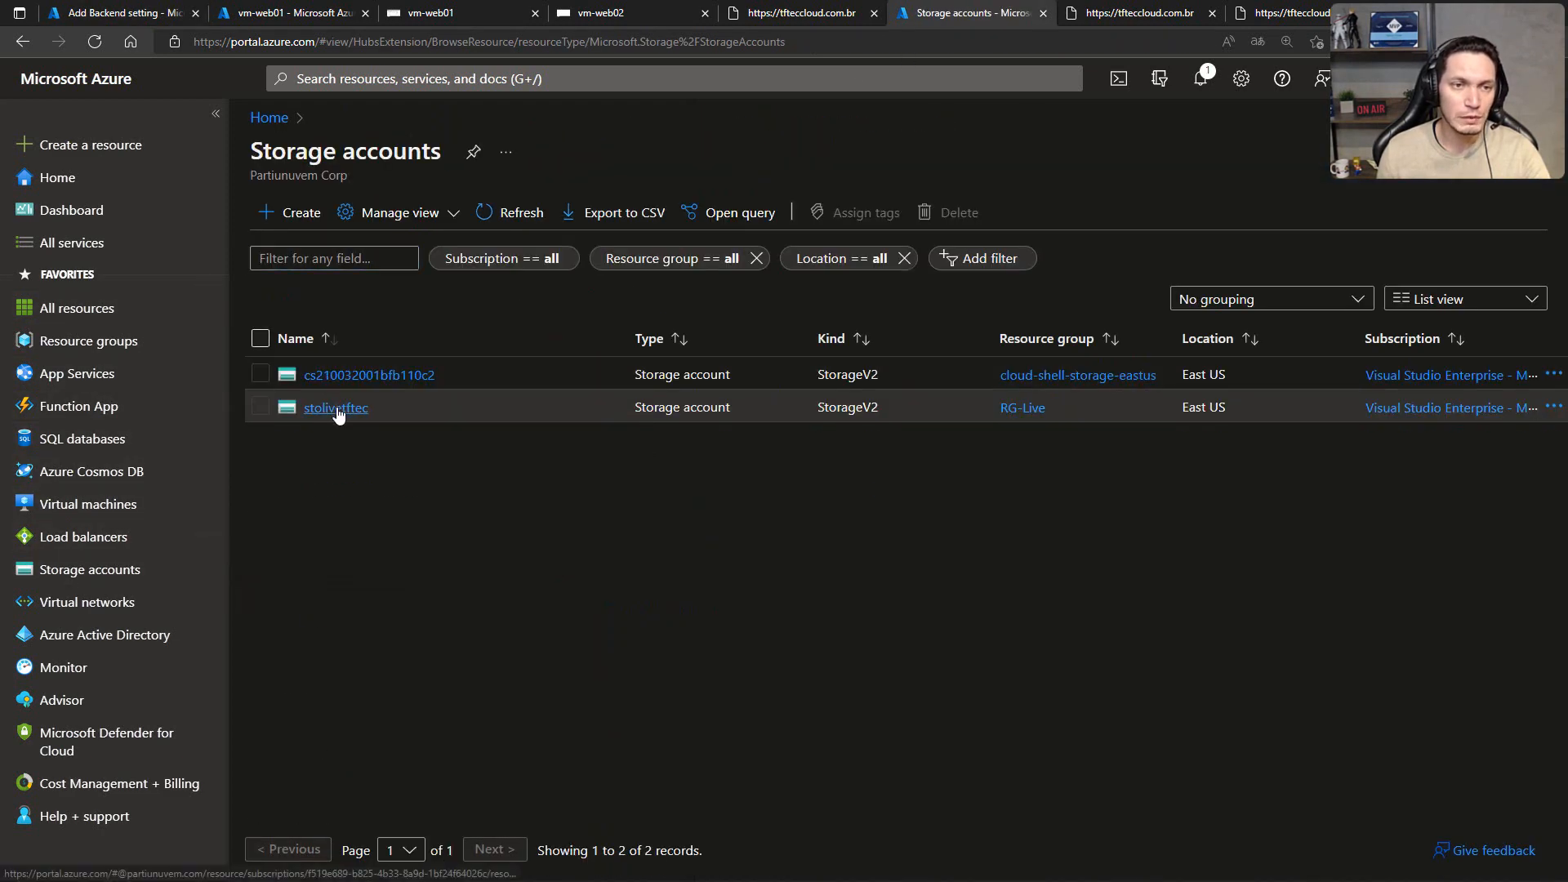
click(336, 408)
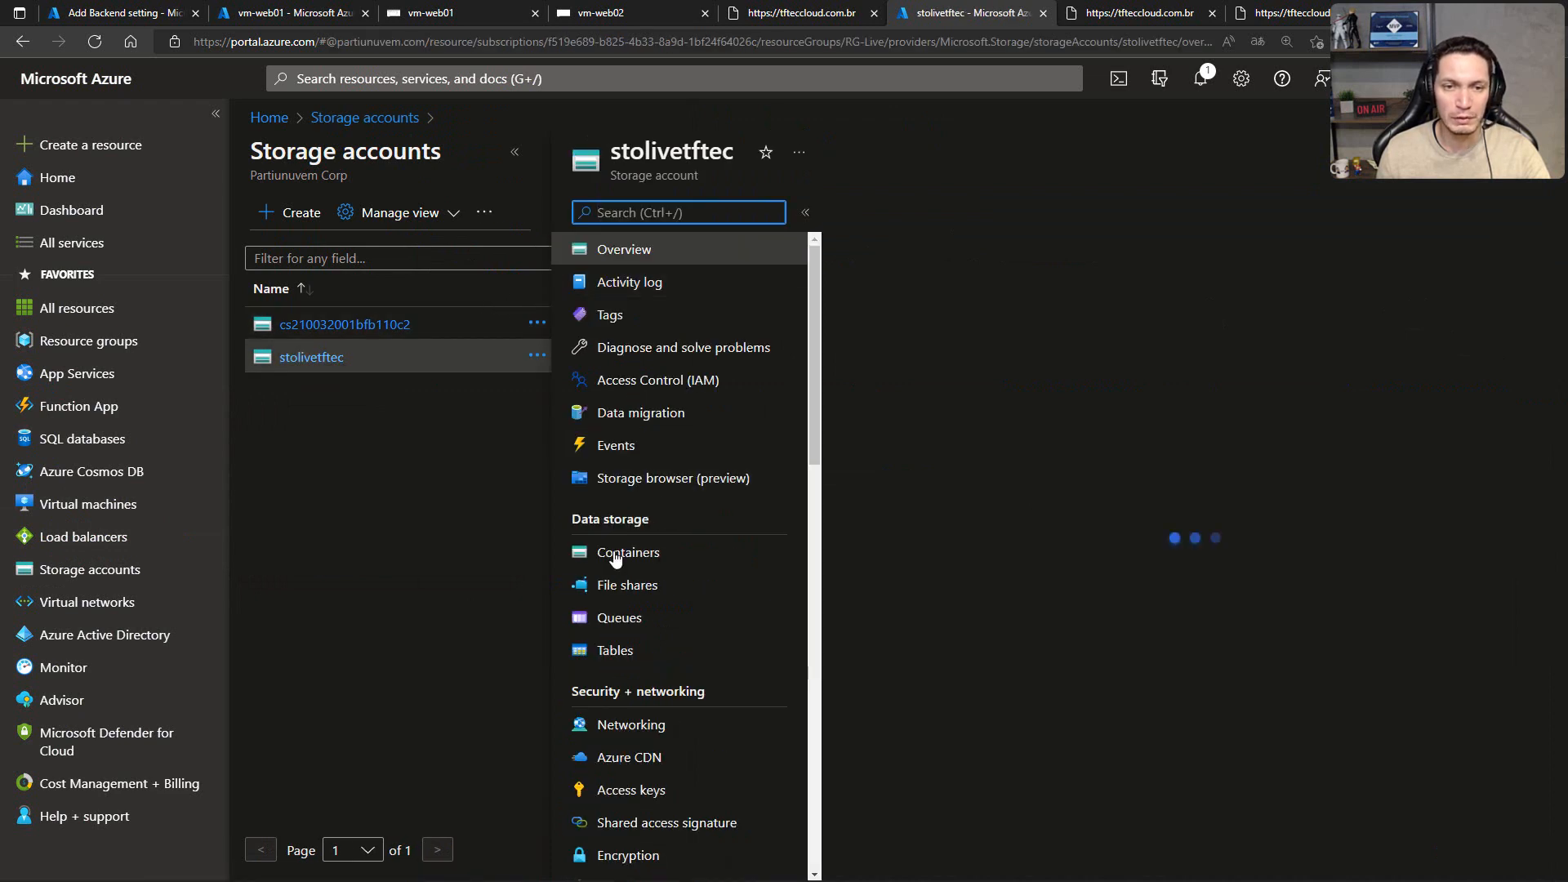
click(614, 590)
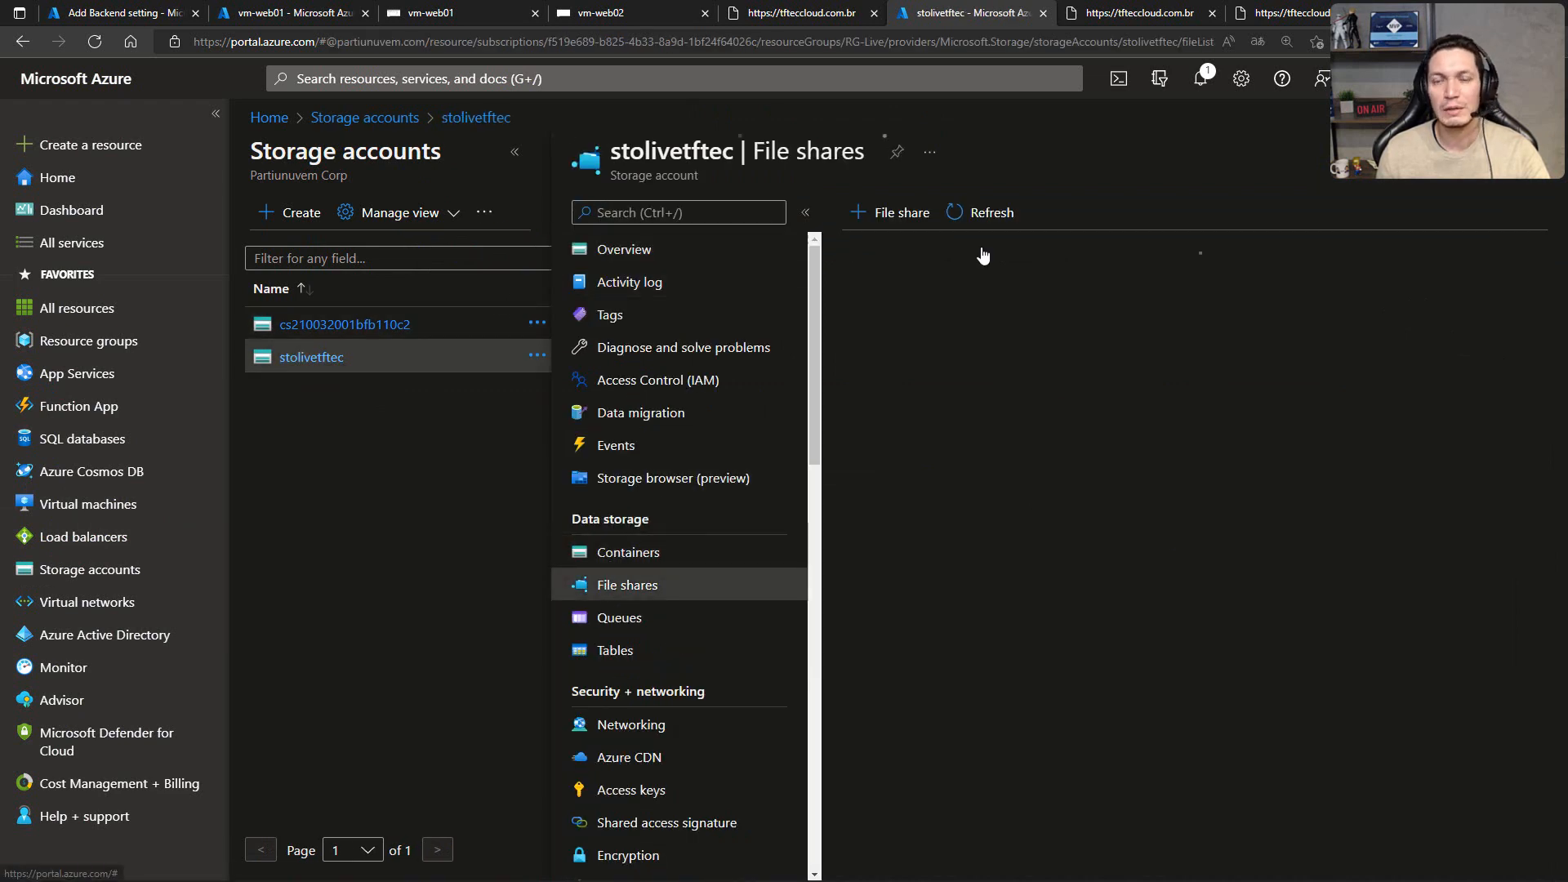
click(899, 473)
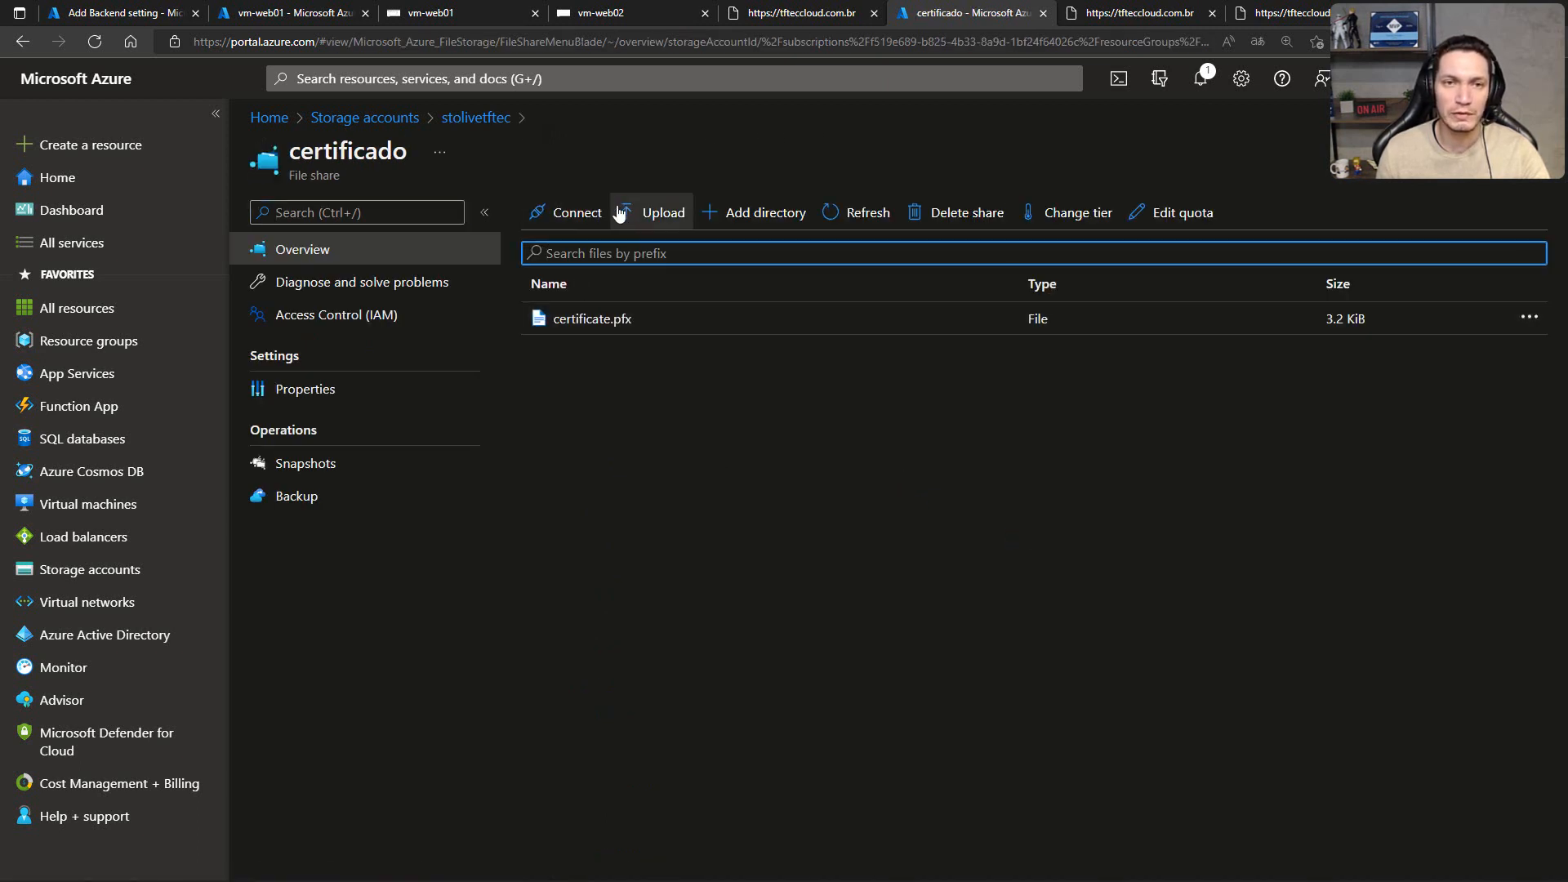
Step: Copy the certificado share's Windows connection script that authenticates with the storage account key
click(576, 213)
scroll(1070, 507, down, 5)
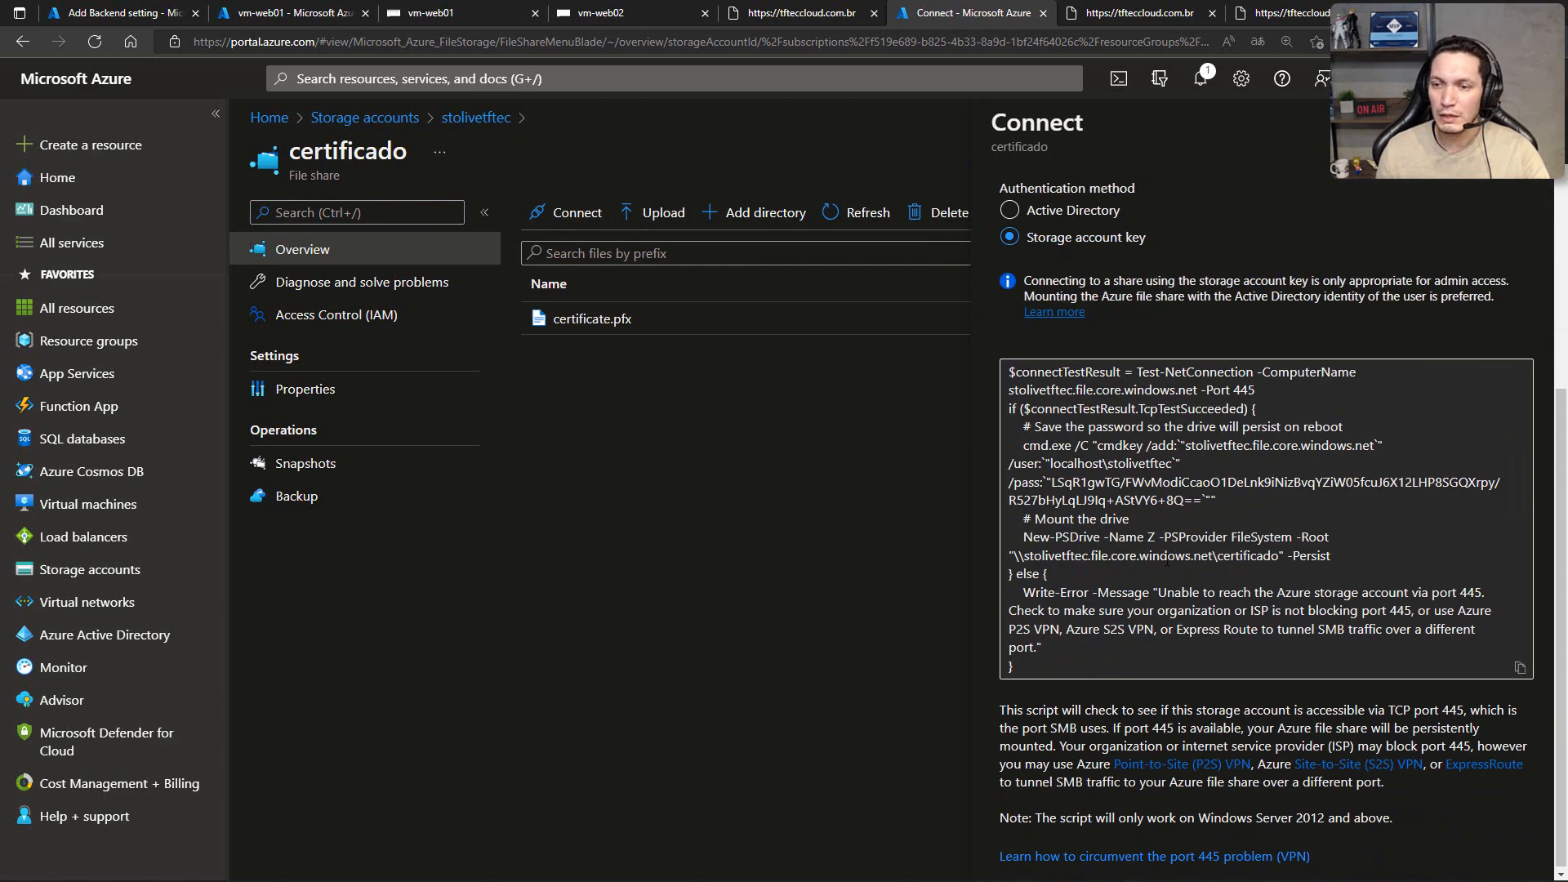
click(1521, 668)
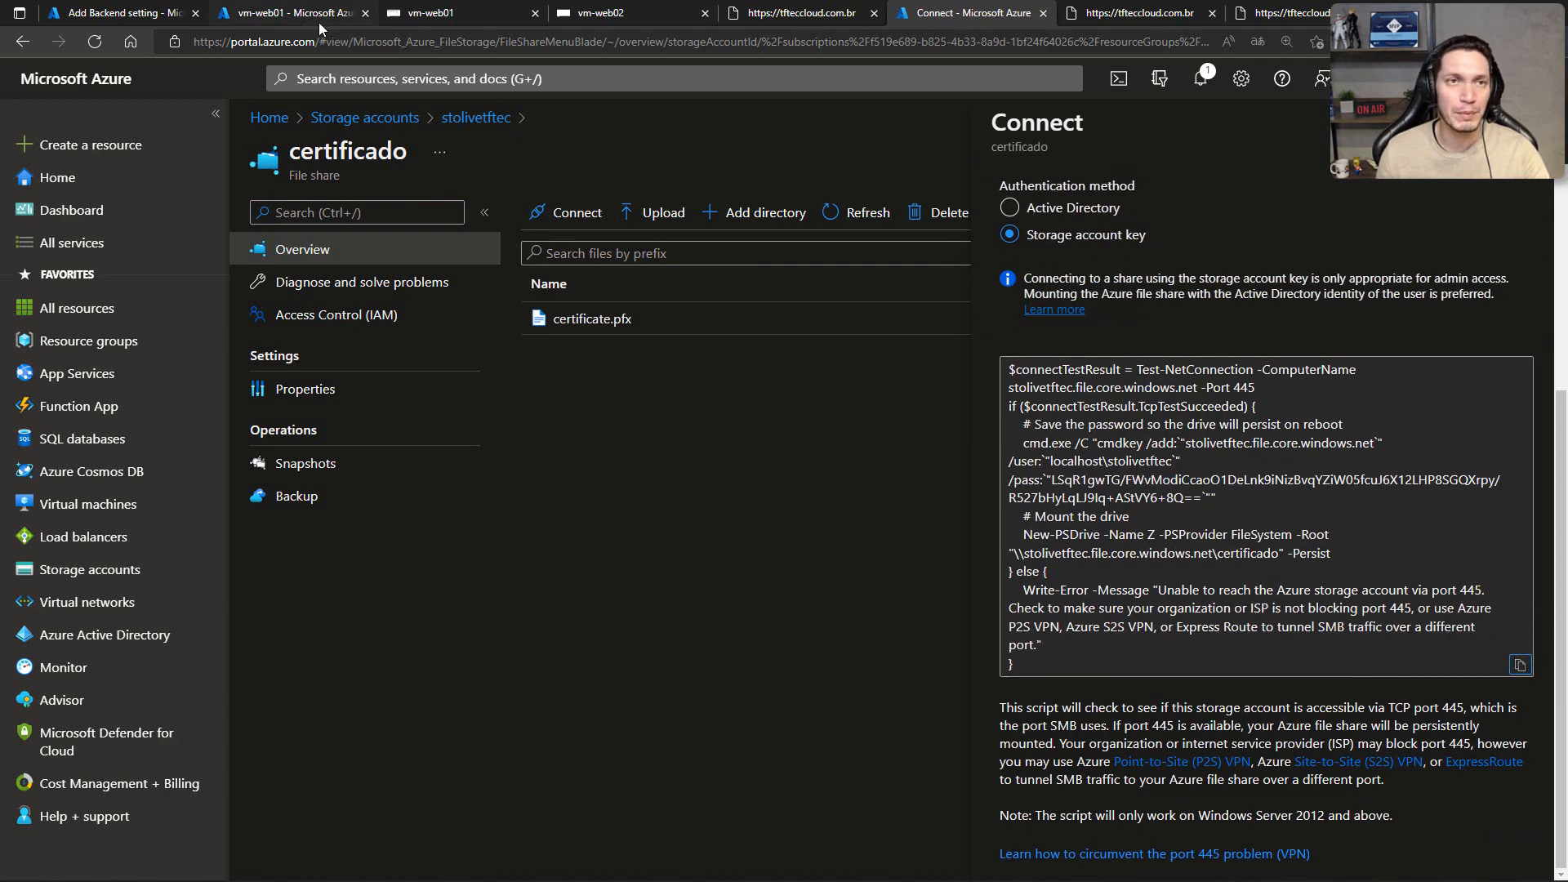
Step: Switch to the vm-web01 session and paste the share connection script, including the storage account key, into Windows PowerShell
click(420, 17)
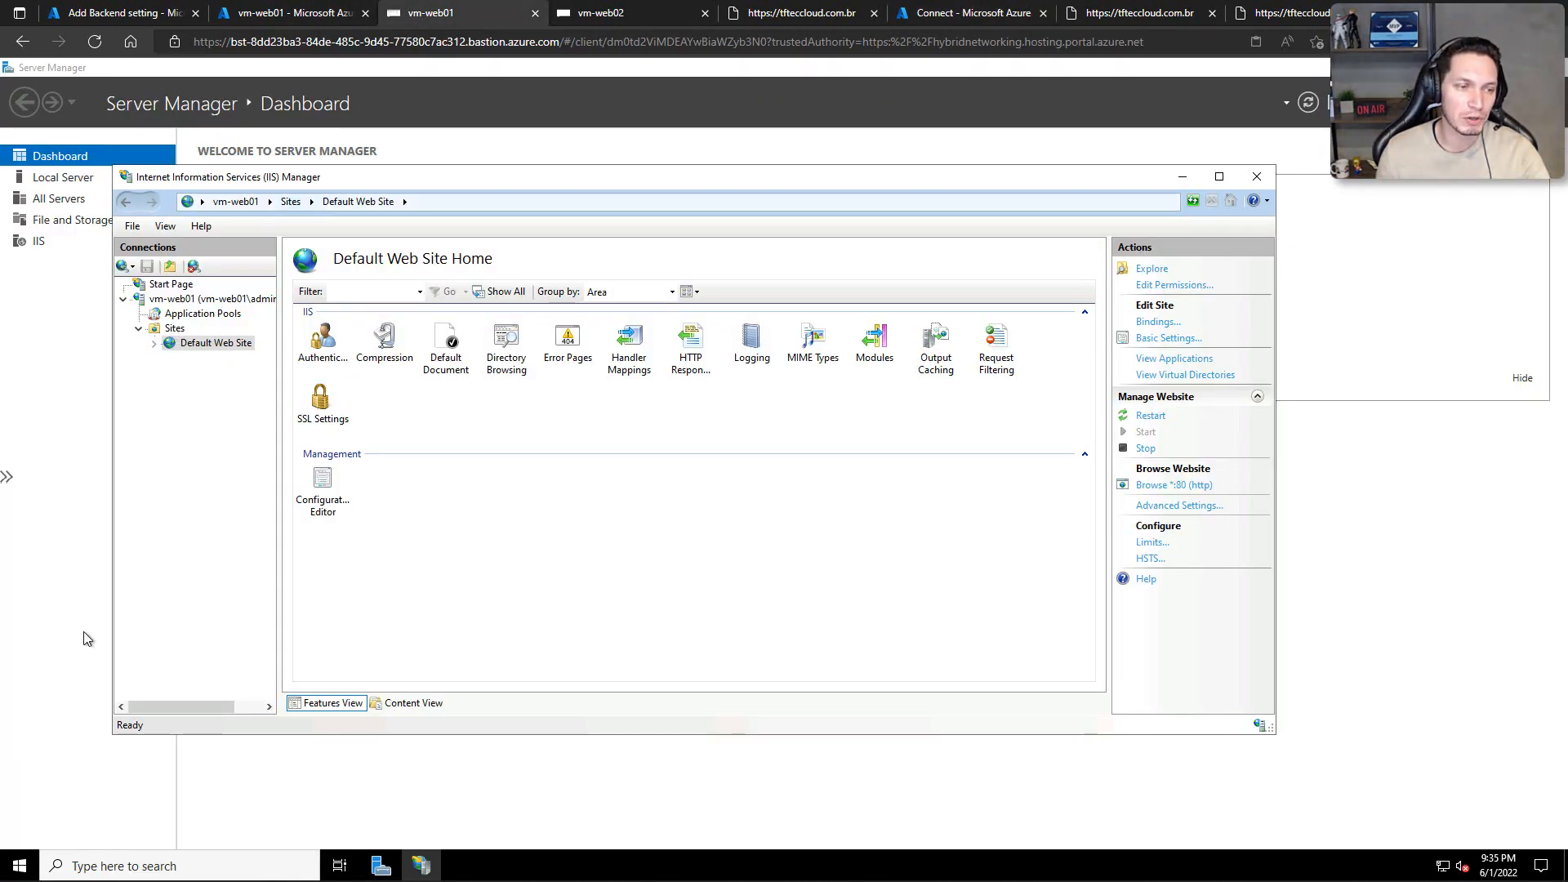
right_click(20, 867)
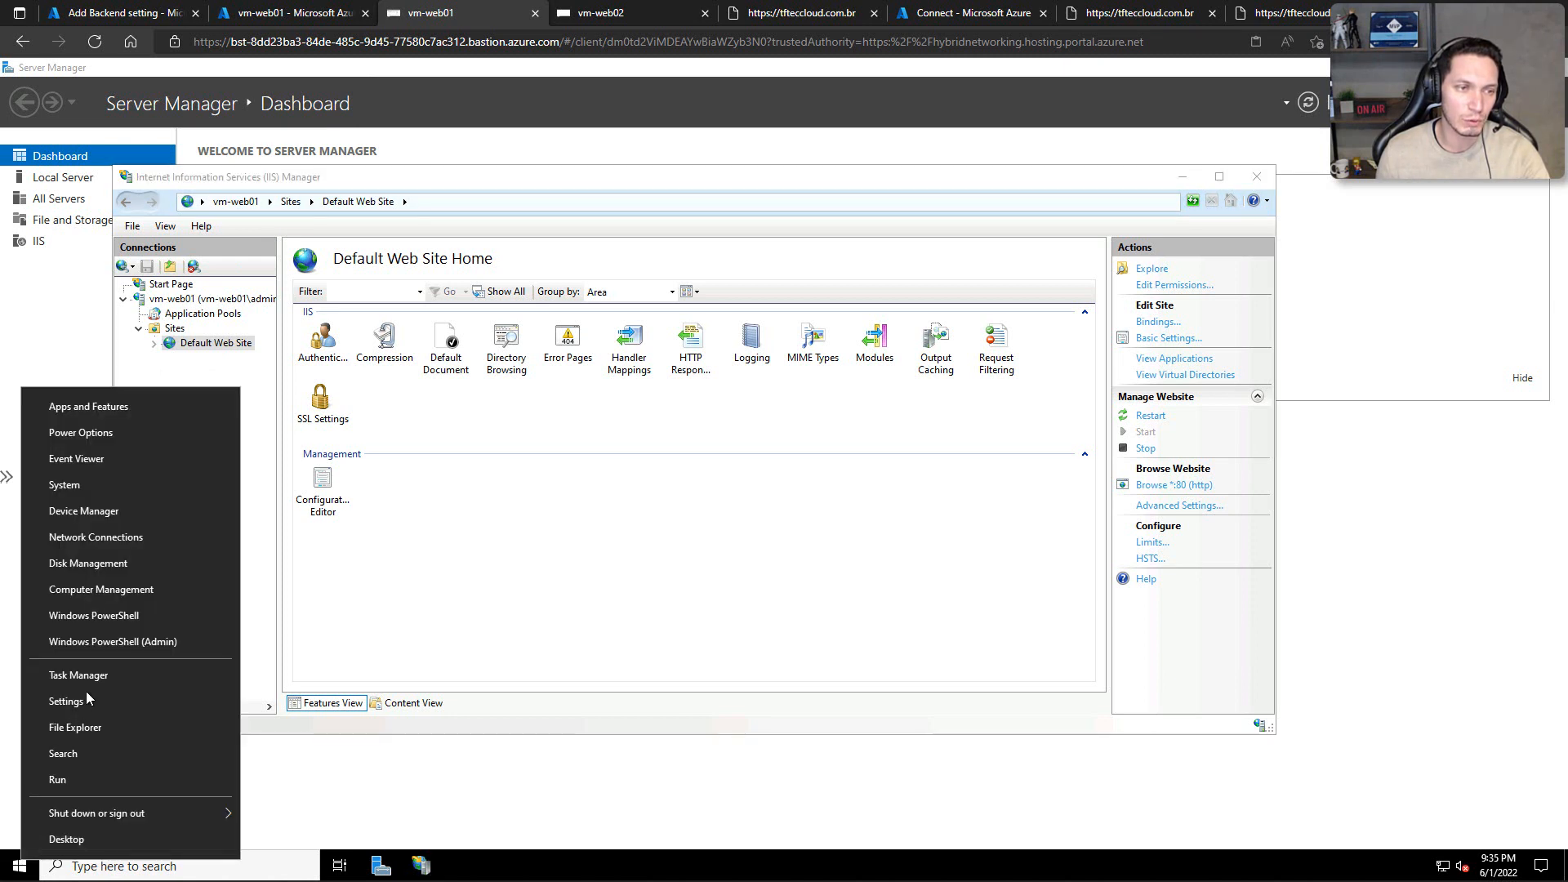
click(85, 616)
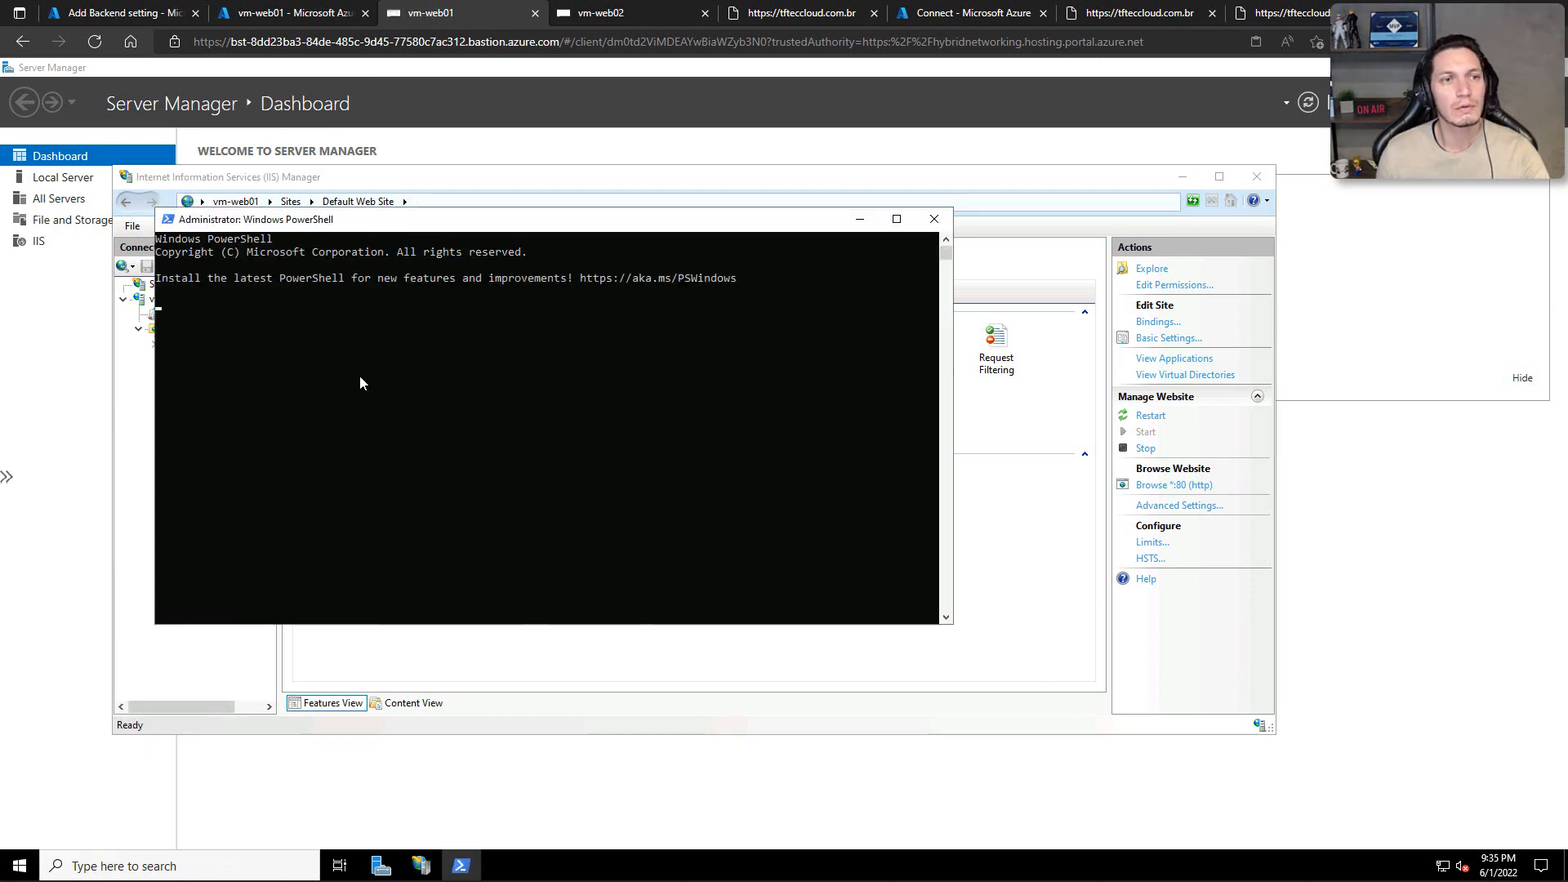
key(ctrl+v)
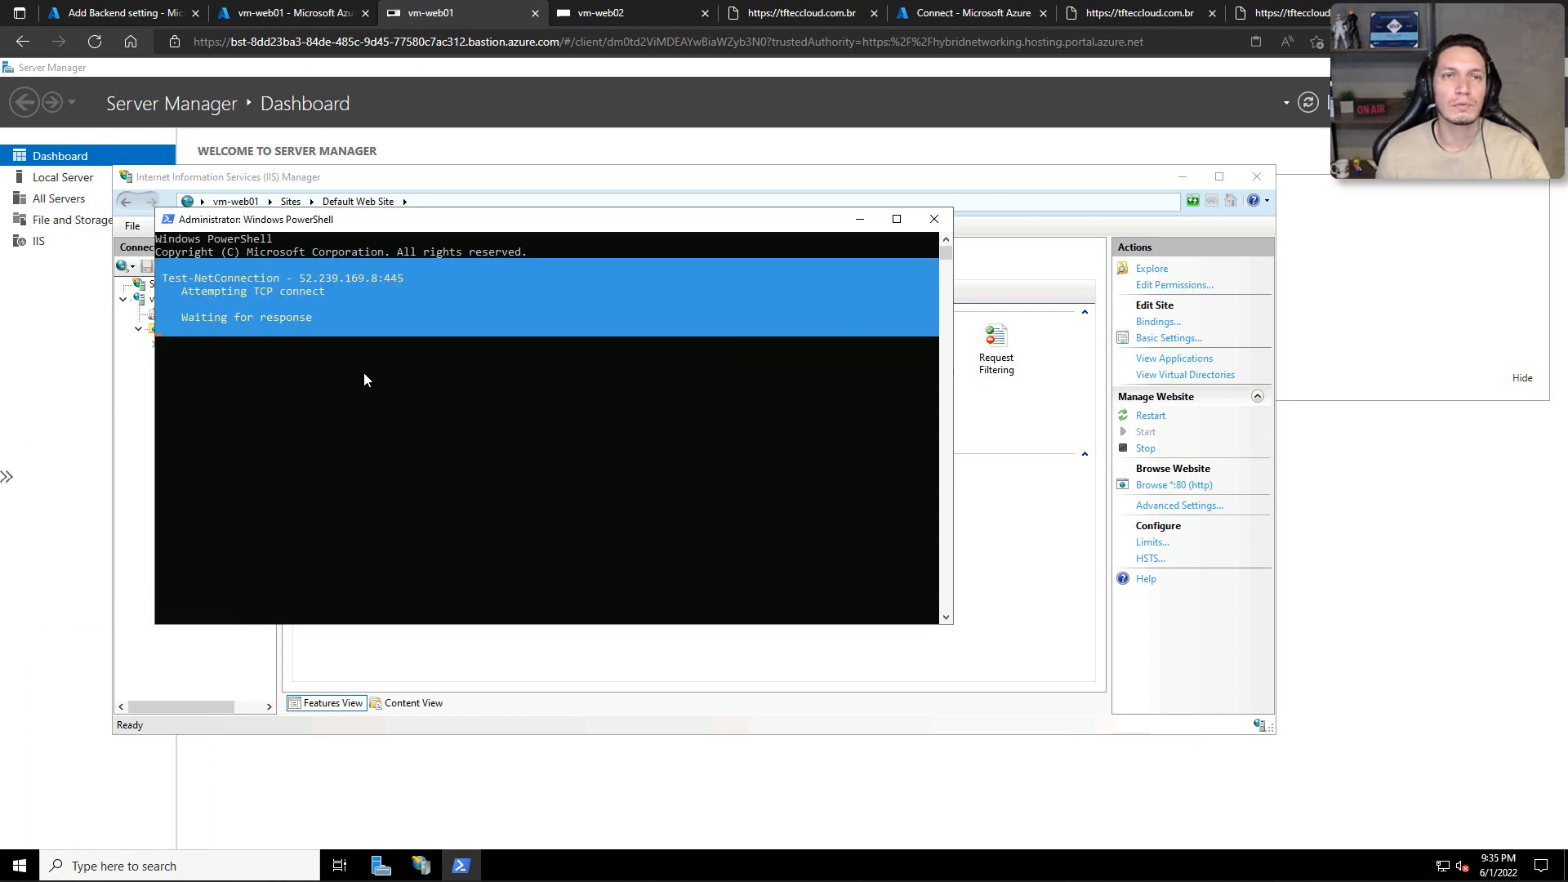
Step: Switch to the vm-web02 session and paste the share connection script, including the storage account key, into Windows PowerShell
click(582, 12)
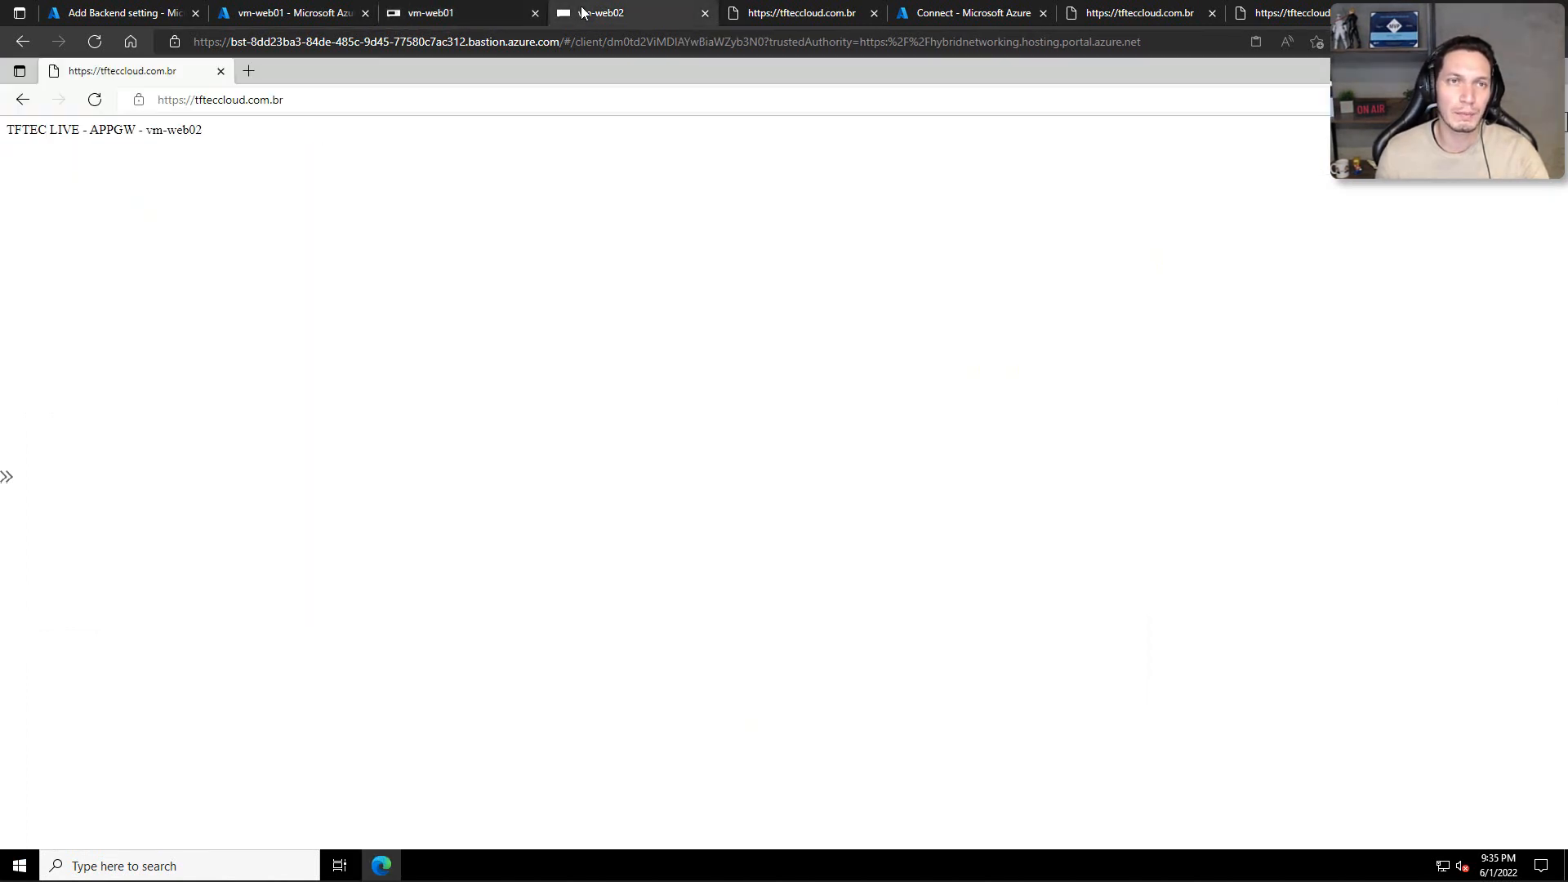
right_click(21, 862)
click(78, 609)
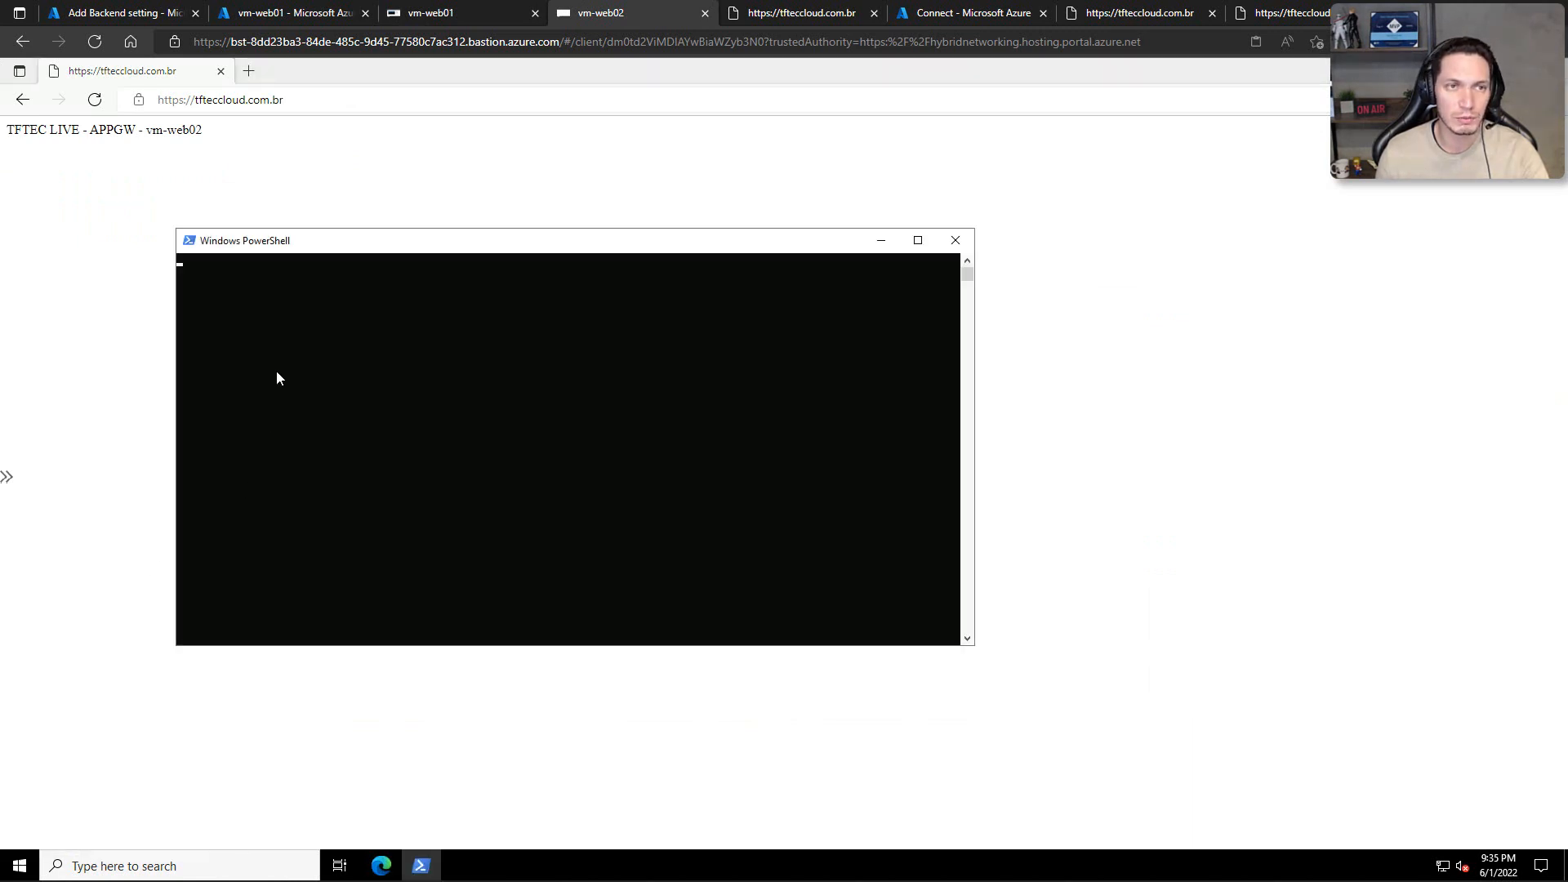
key(ctrl+v)
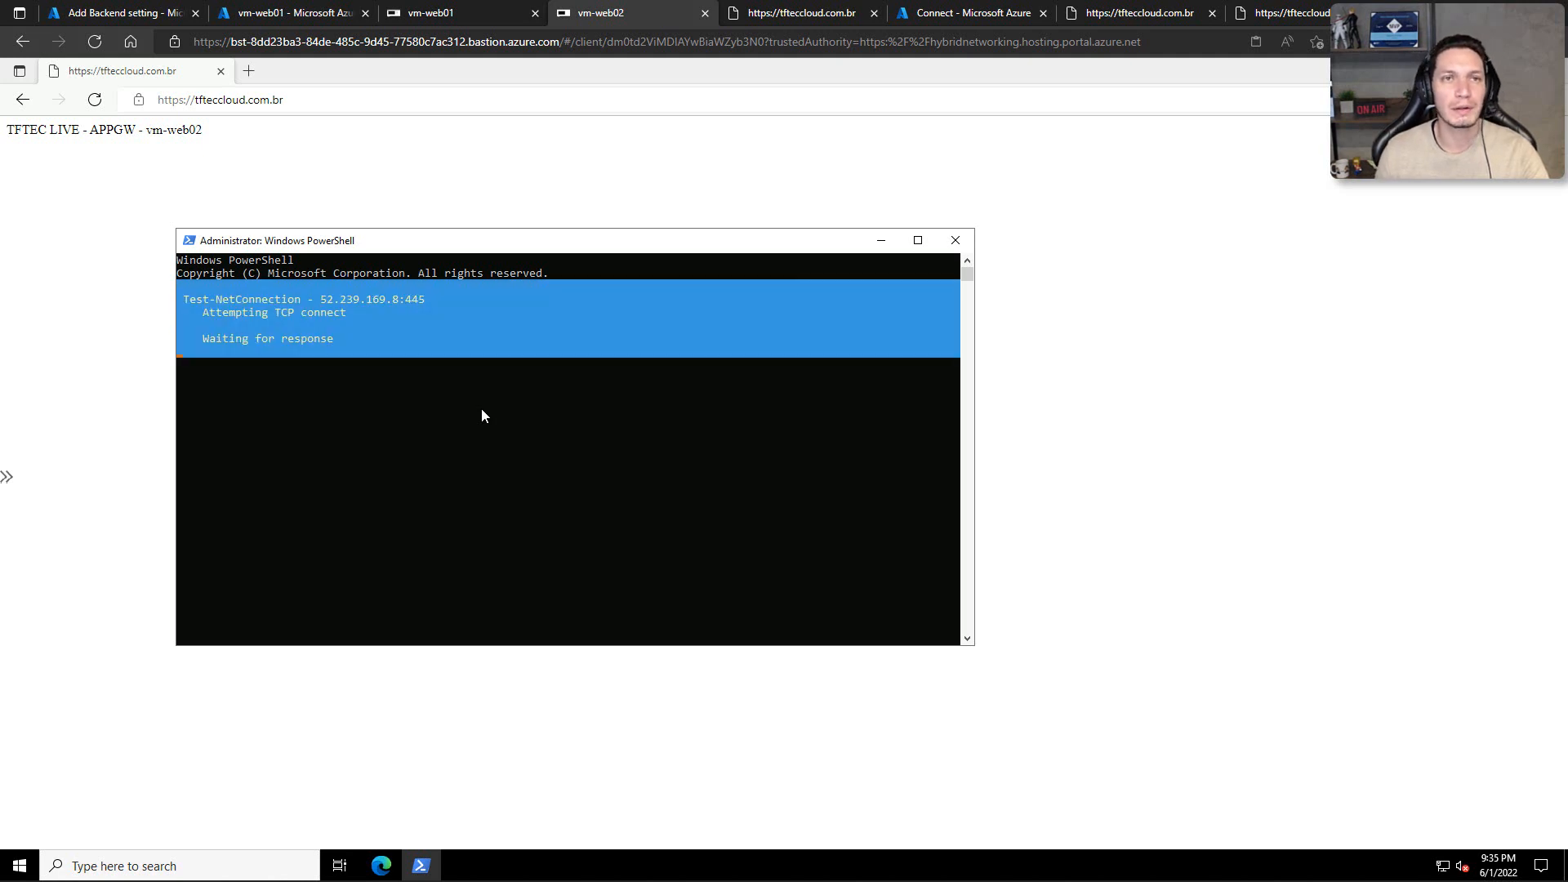
Step: Return to vm-web01, execute the pasted script to mount the certificado share as drive Z, and close PowerShell
click(449, 13)
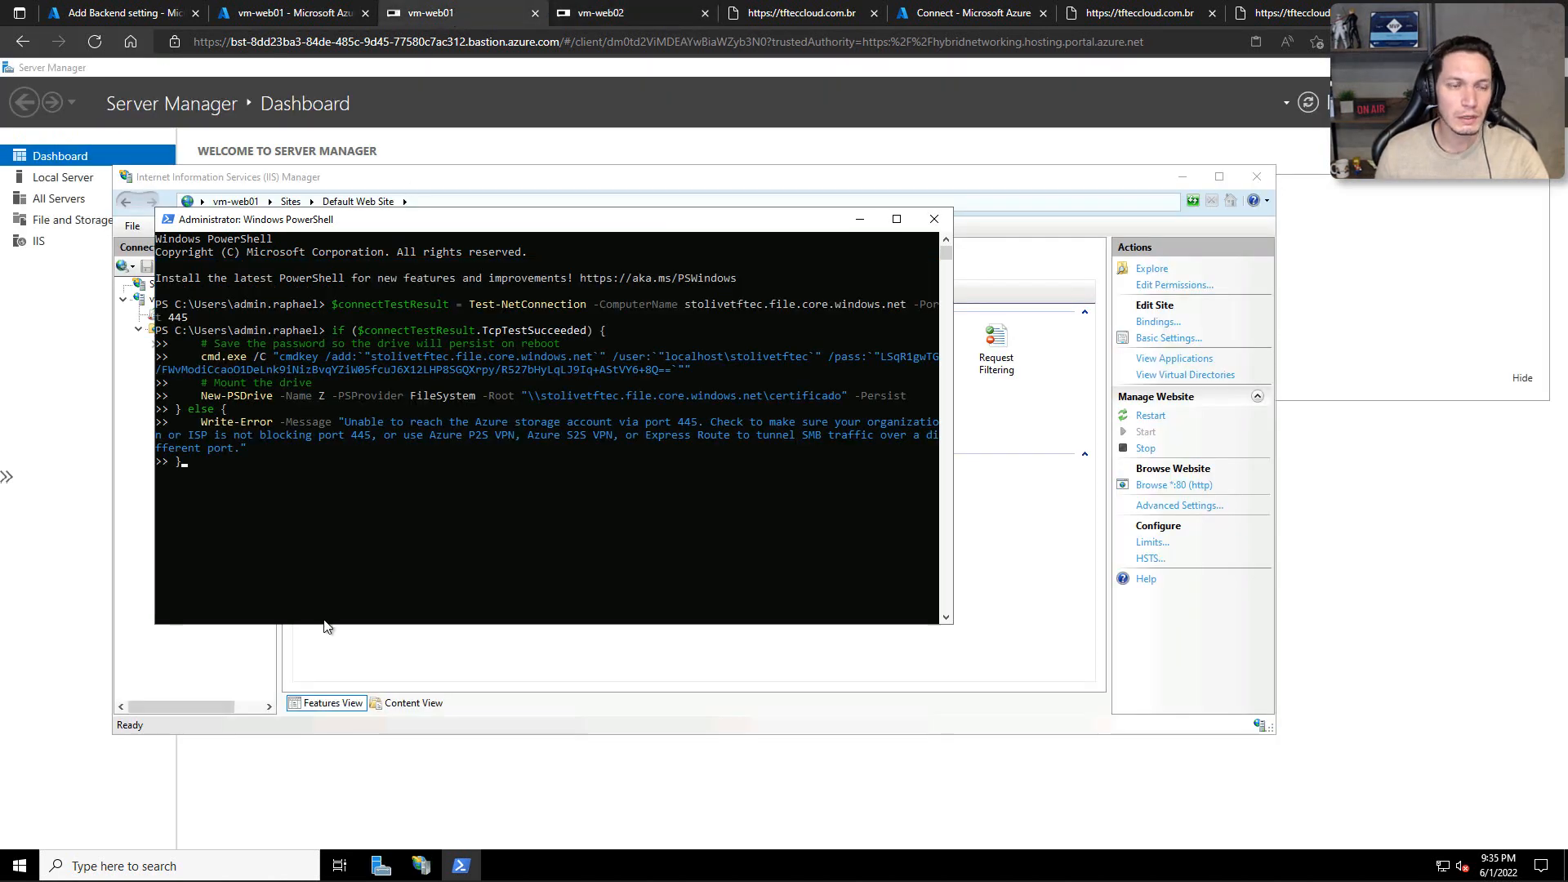
click(253, 517)
key(Return)
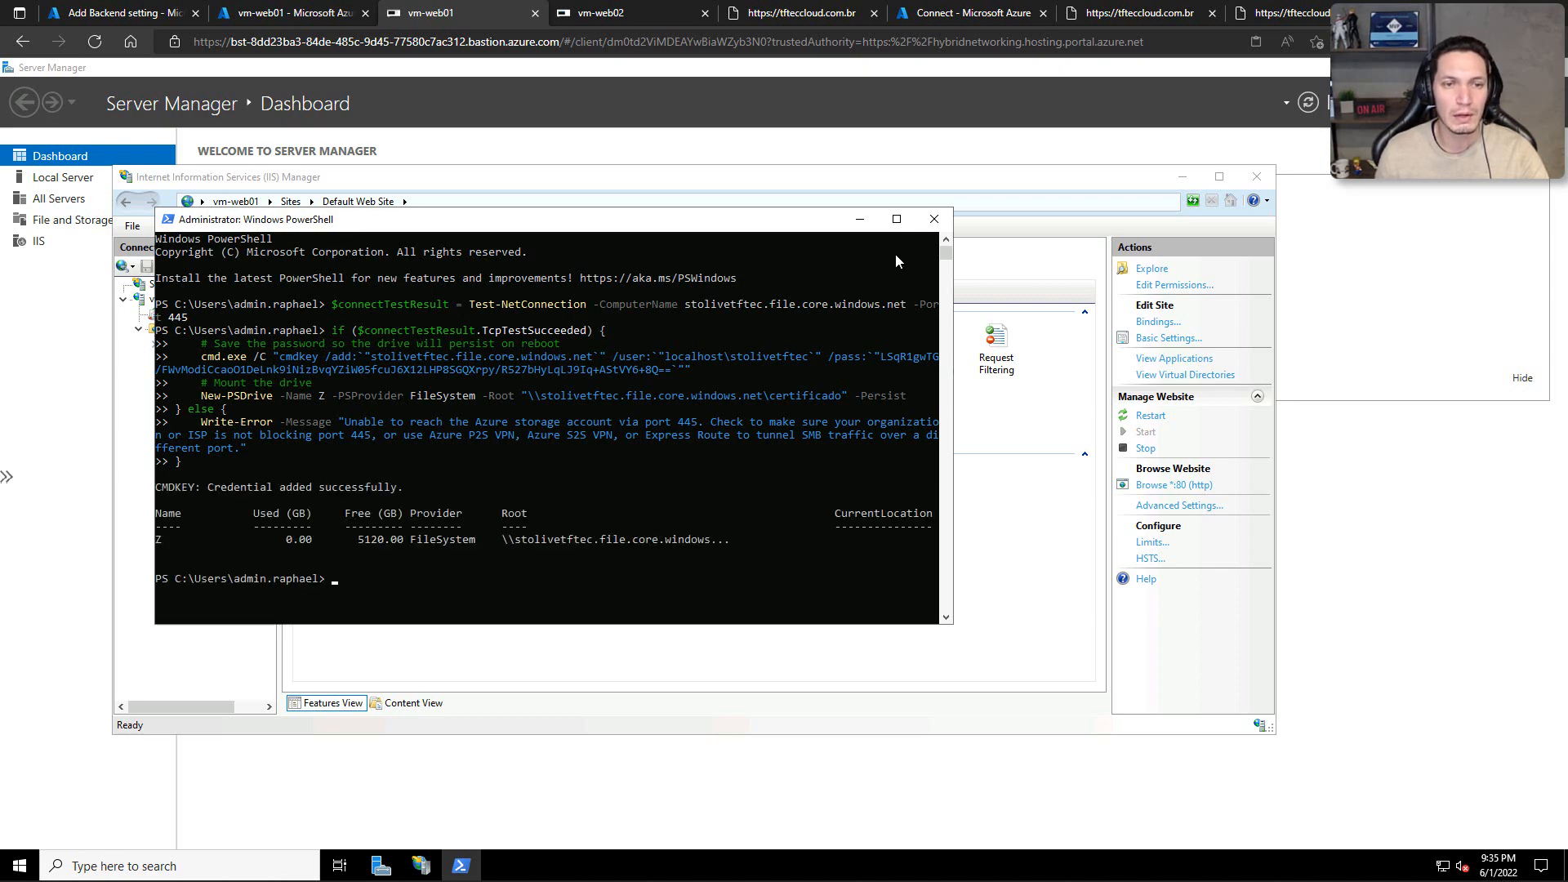
click(934, 219)
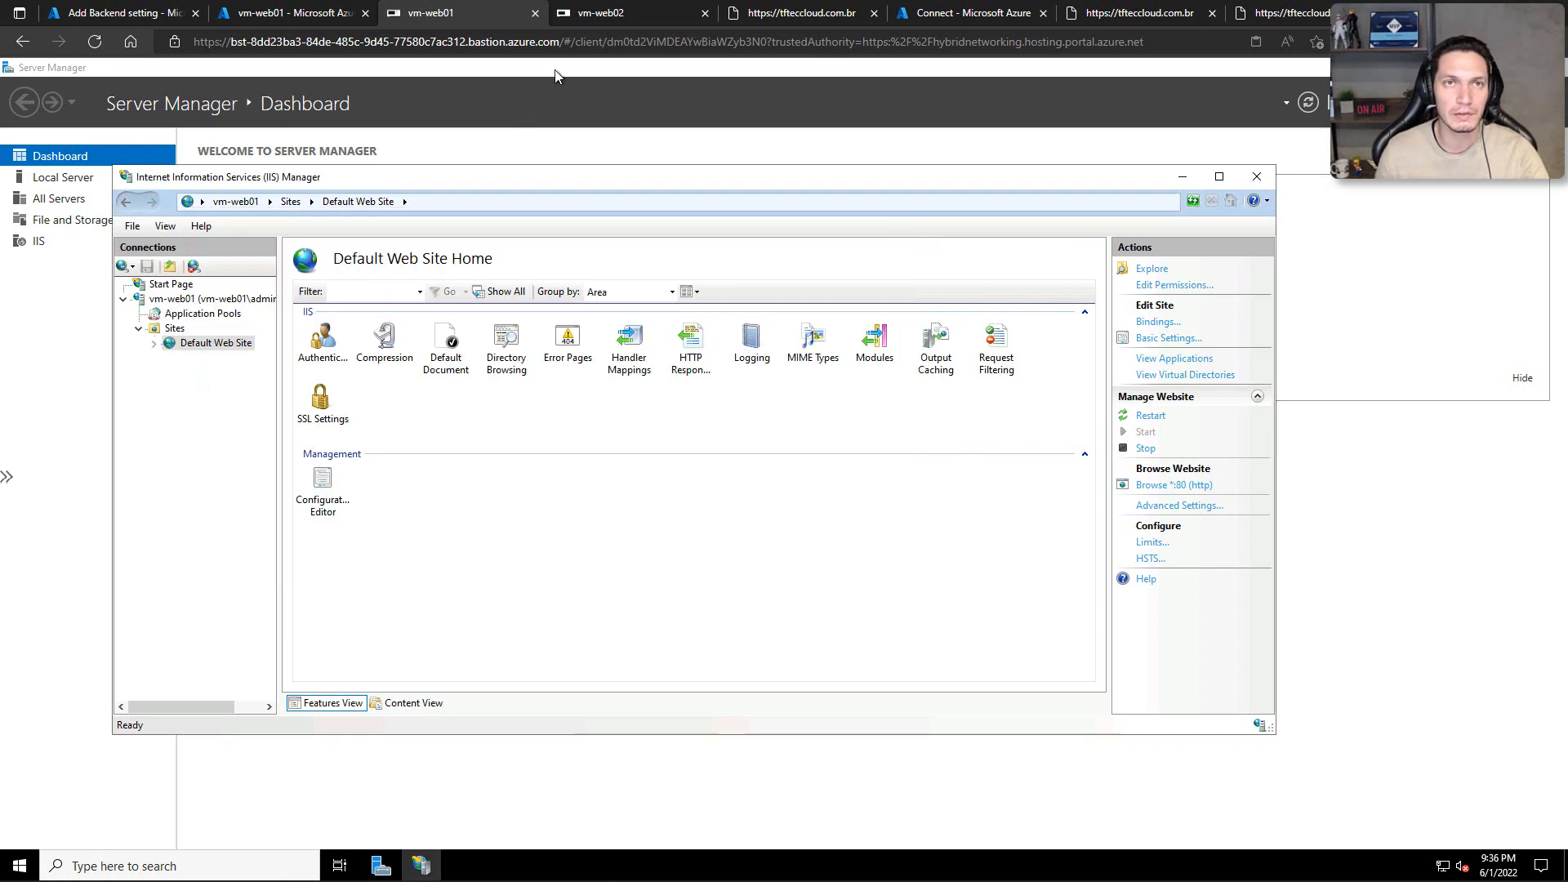
Step: Switch to vm-web02 and close its PowerShell window and the browser showing tfteccloud.com.br
click(621, 13)
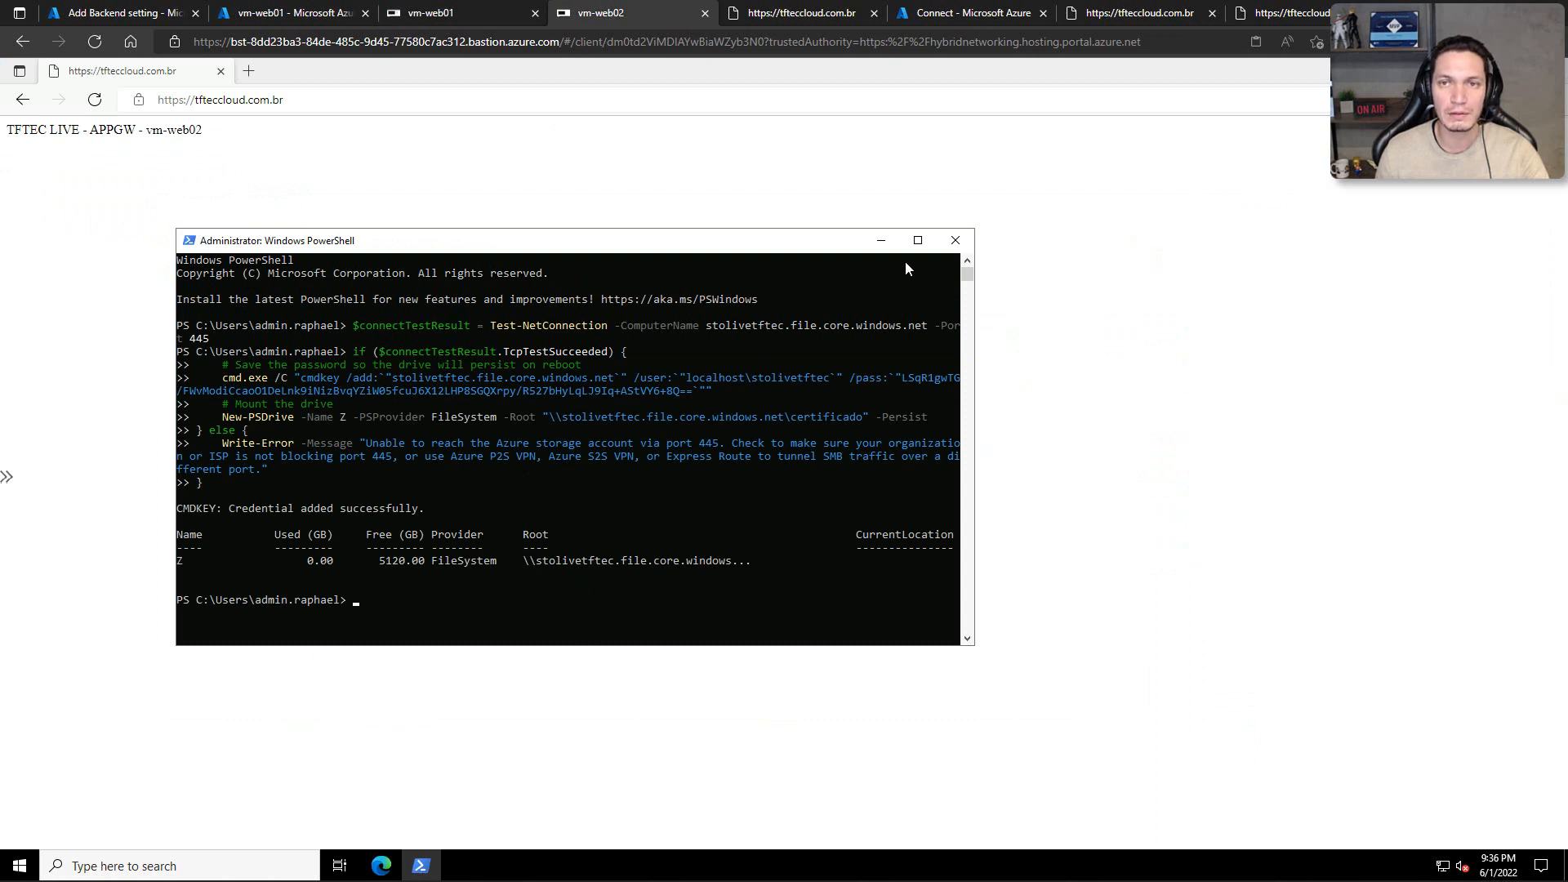
click(955, 240)
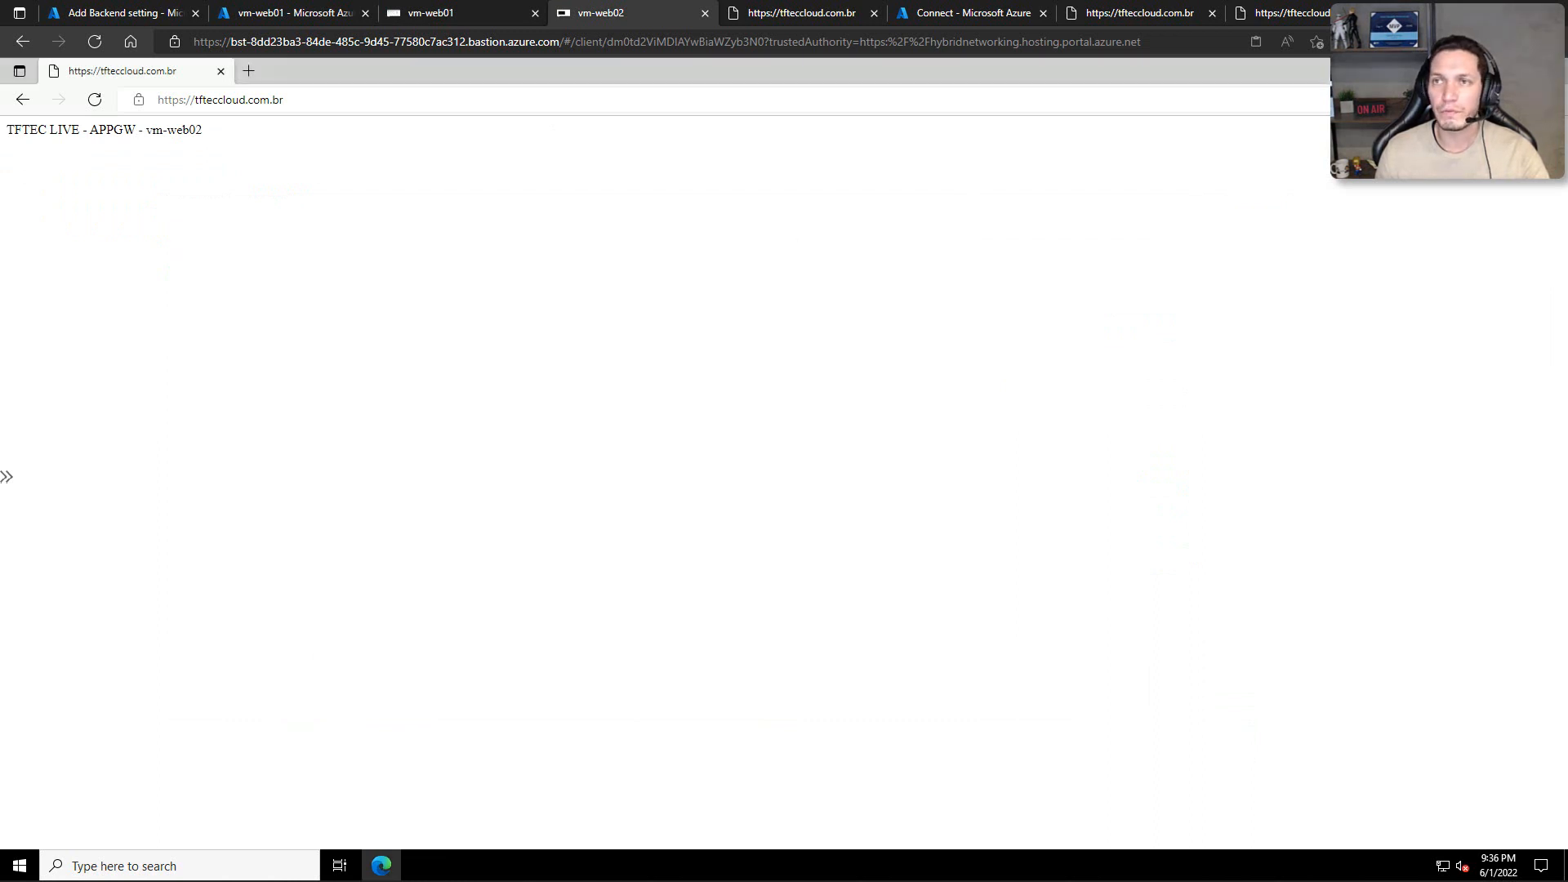
click(1548, 71)
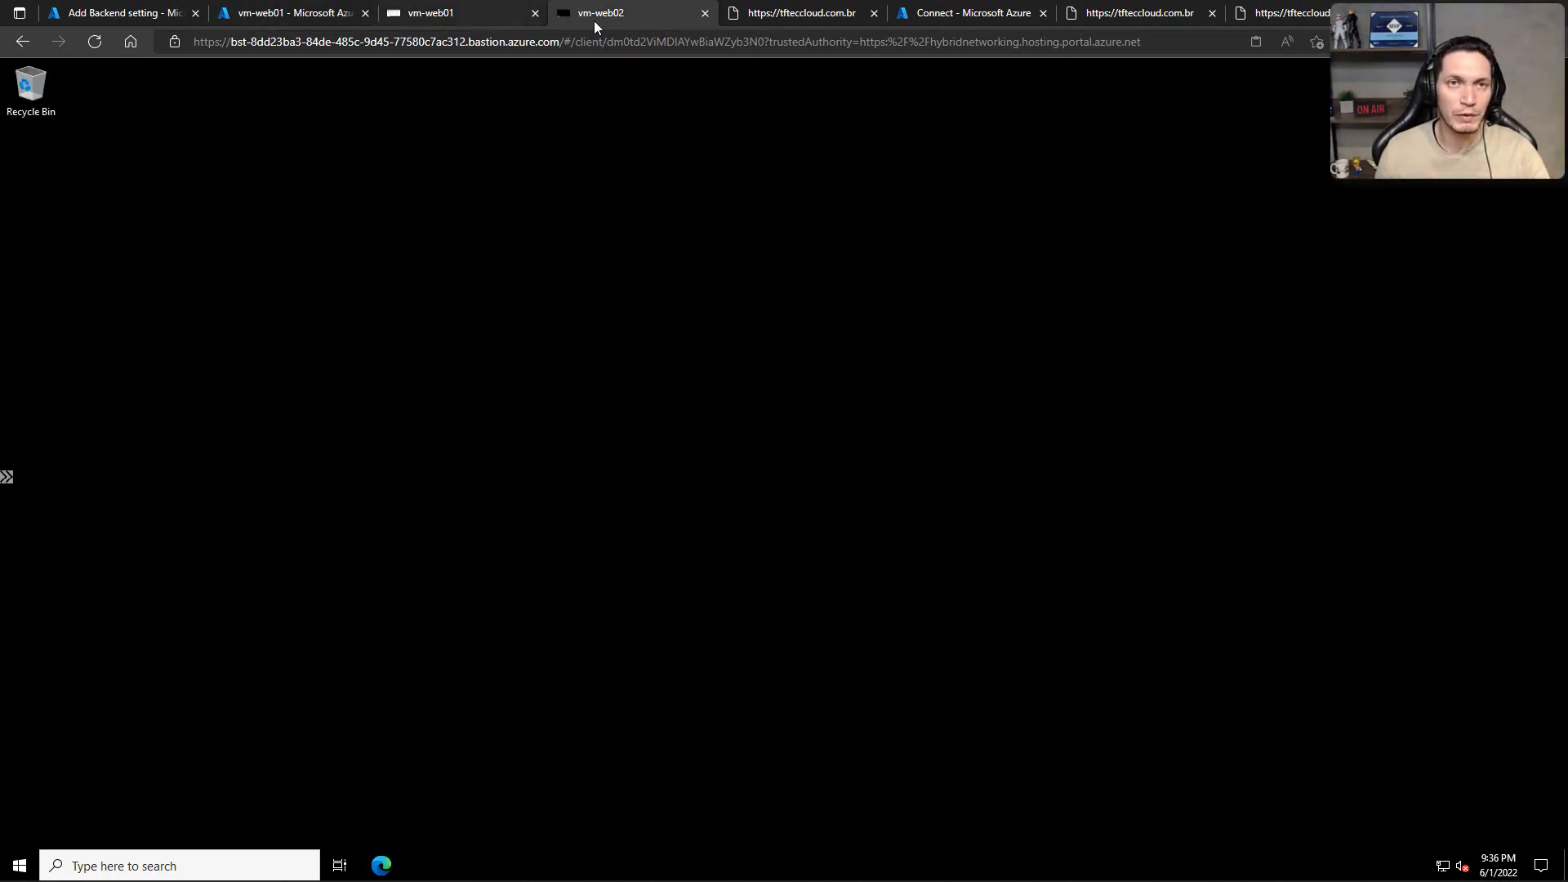
Step: Switch to vm-web01 and open the mapped certificado network drive from This PC in File Explorer
click(491, 16)
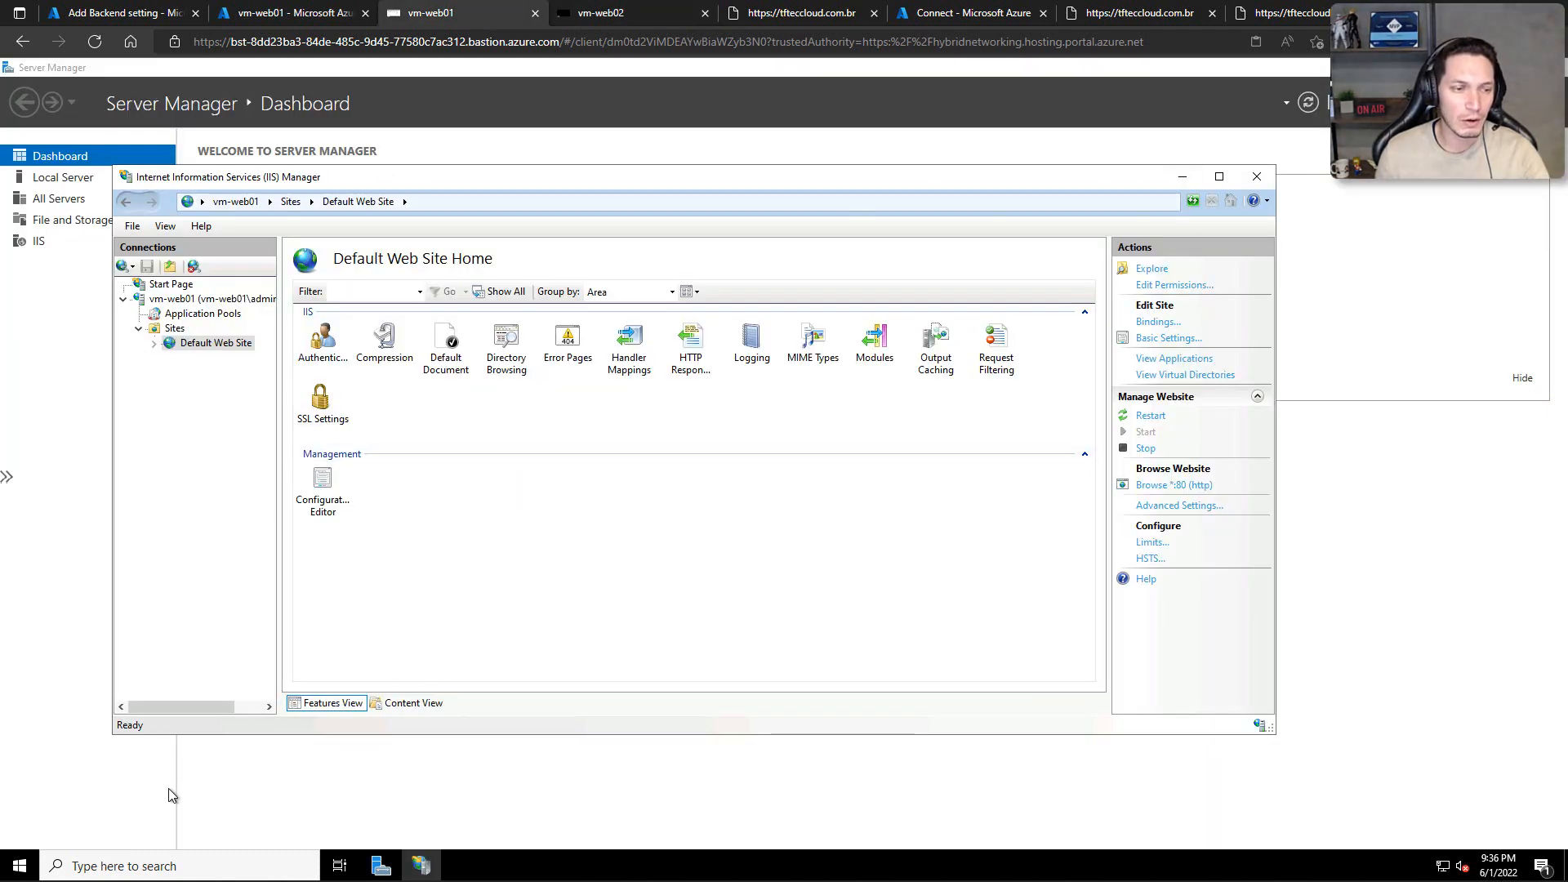
click(18, 868)
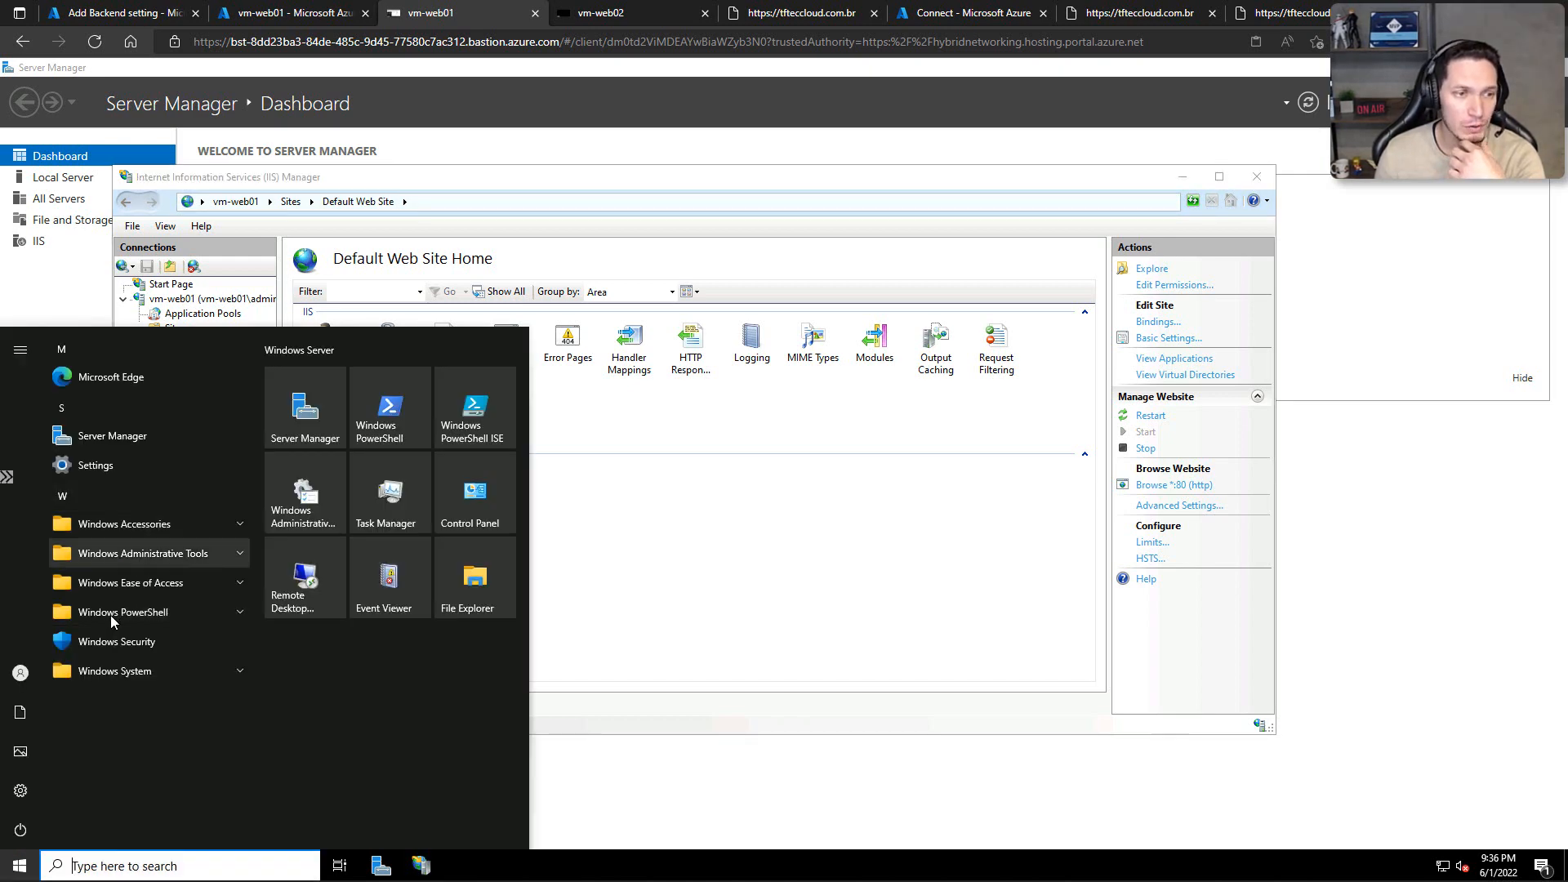
click(156, 521)
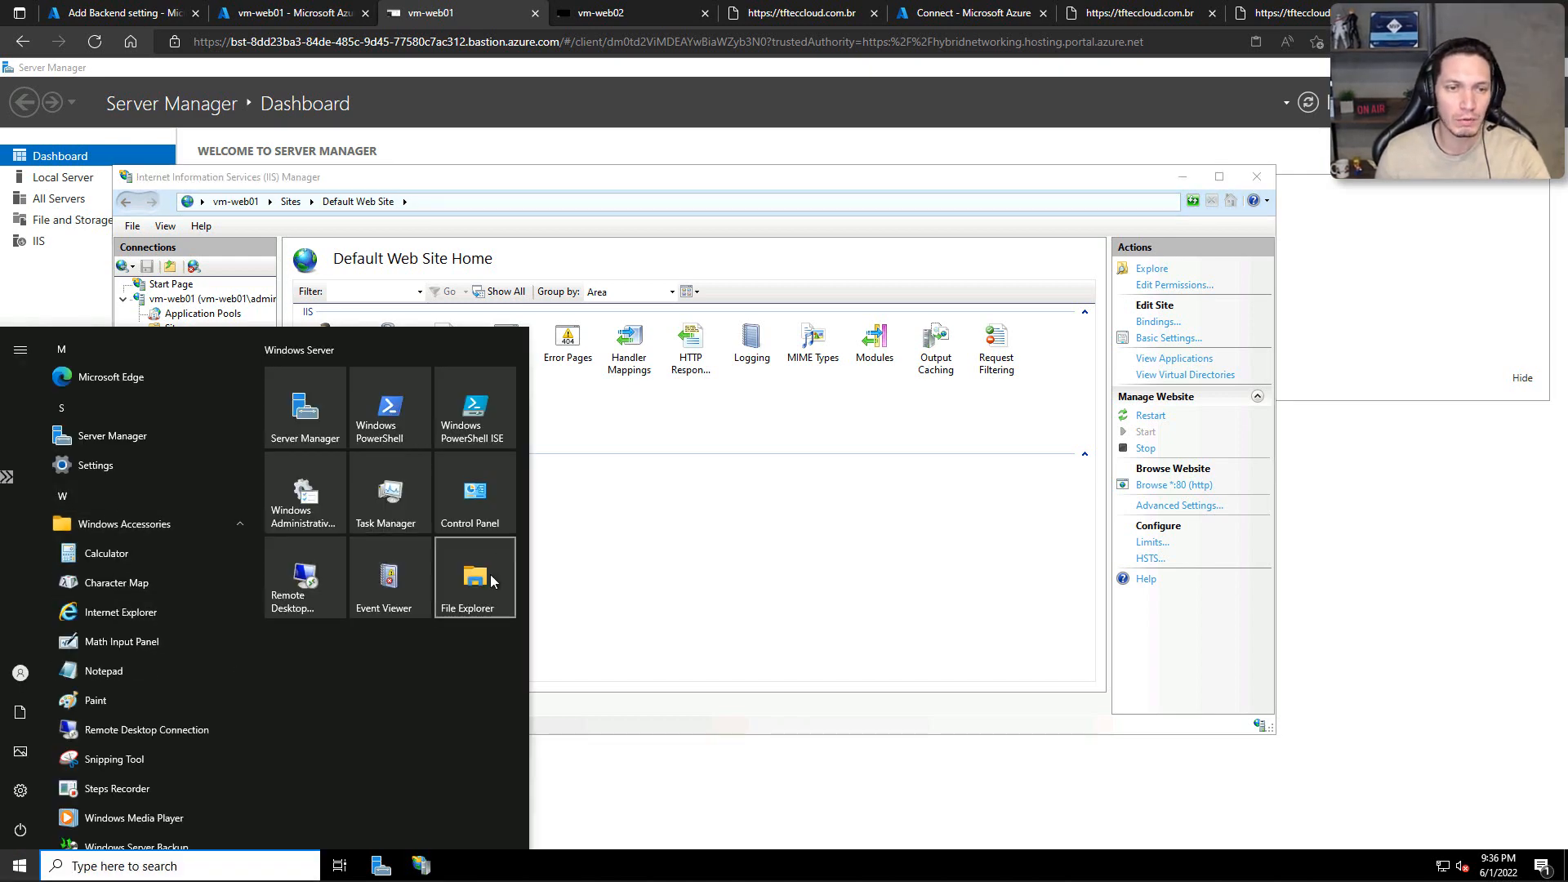
click(491, 581)
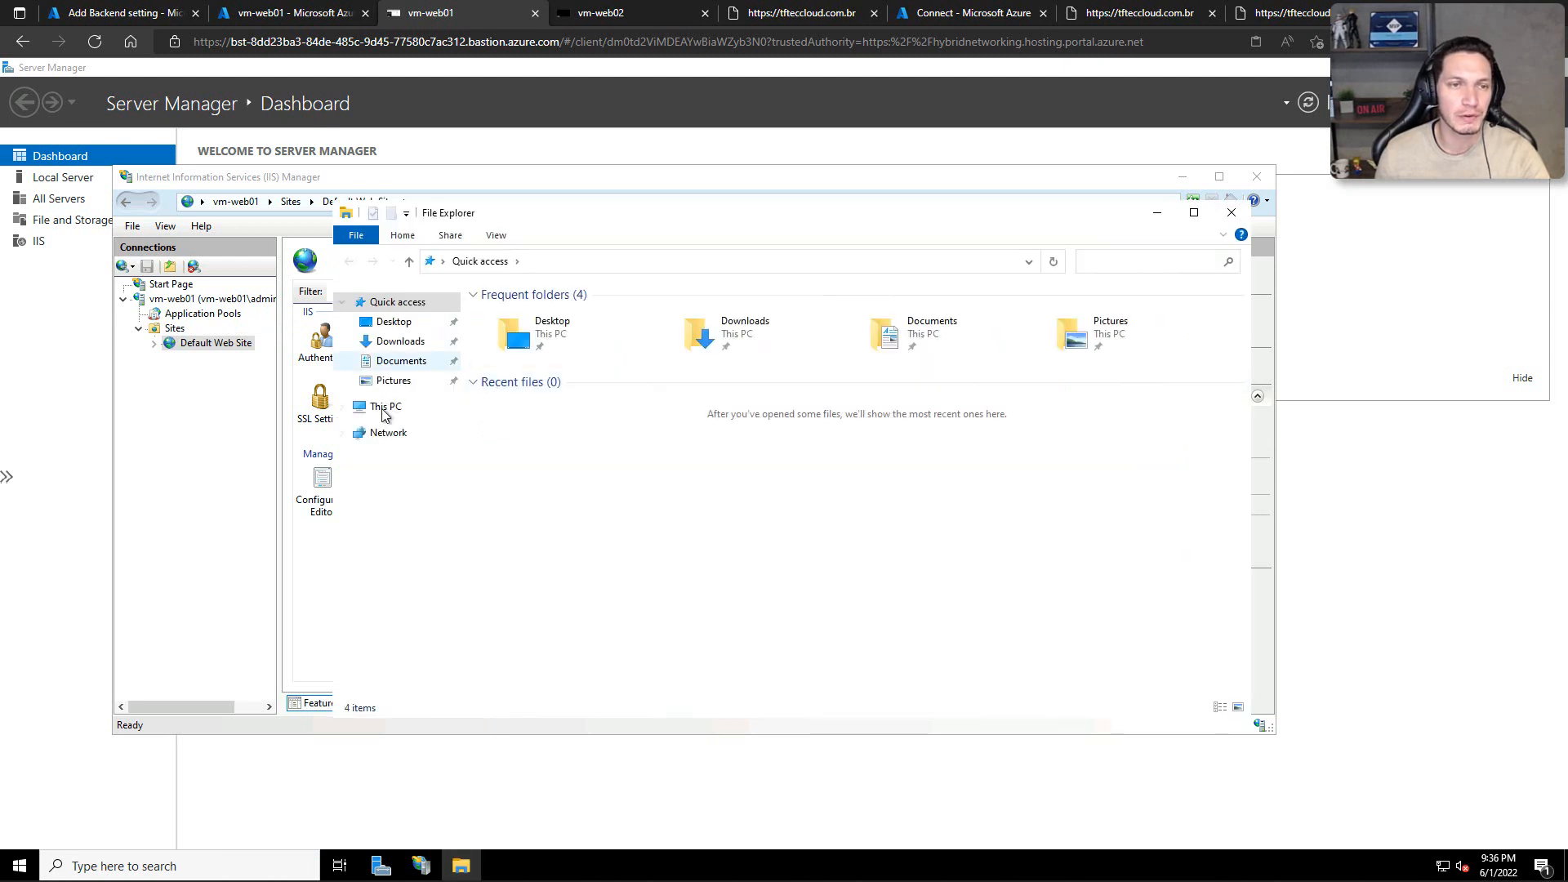
click(381, 408)
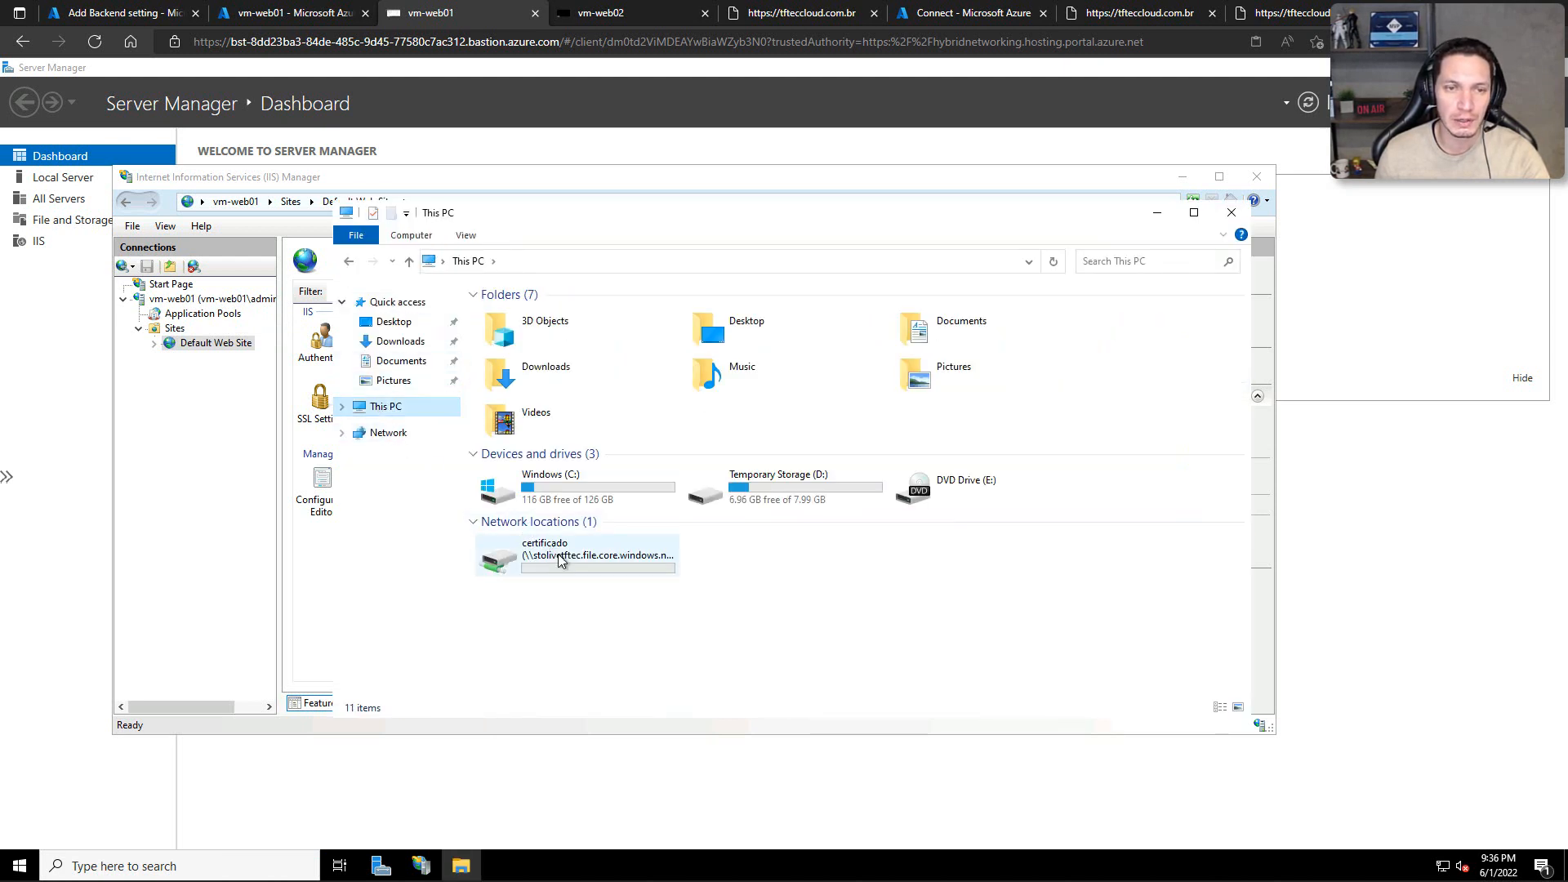
double_click(569, 558)
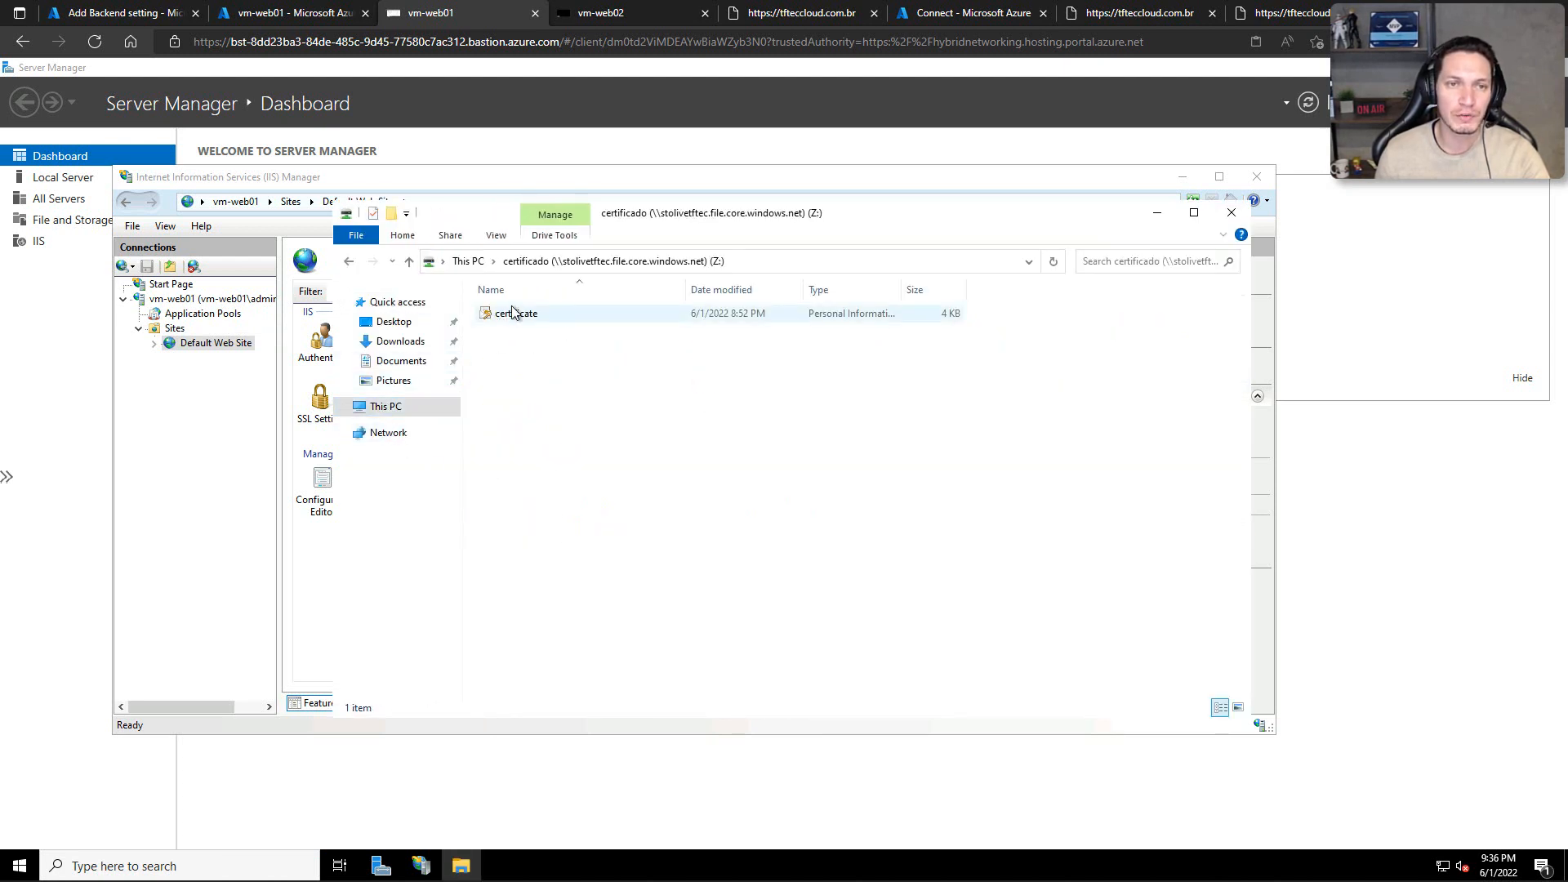
Step: Close IIS Manager and Server Manager on vm-web01, keeping the certificado folder window open
click(362, 183)
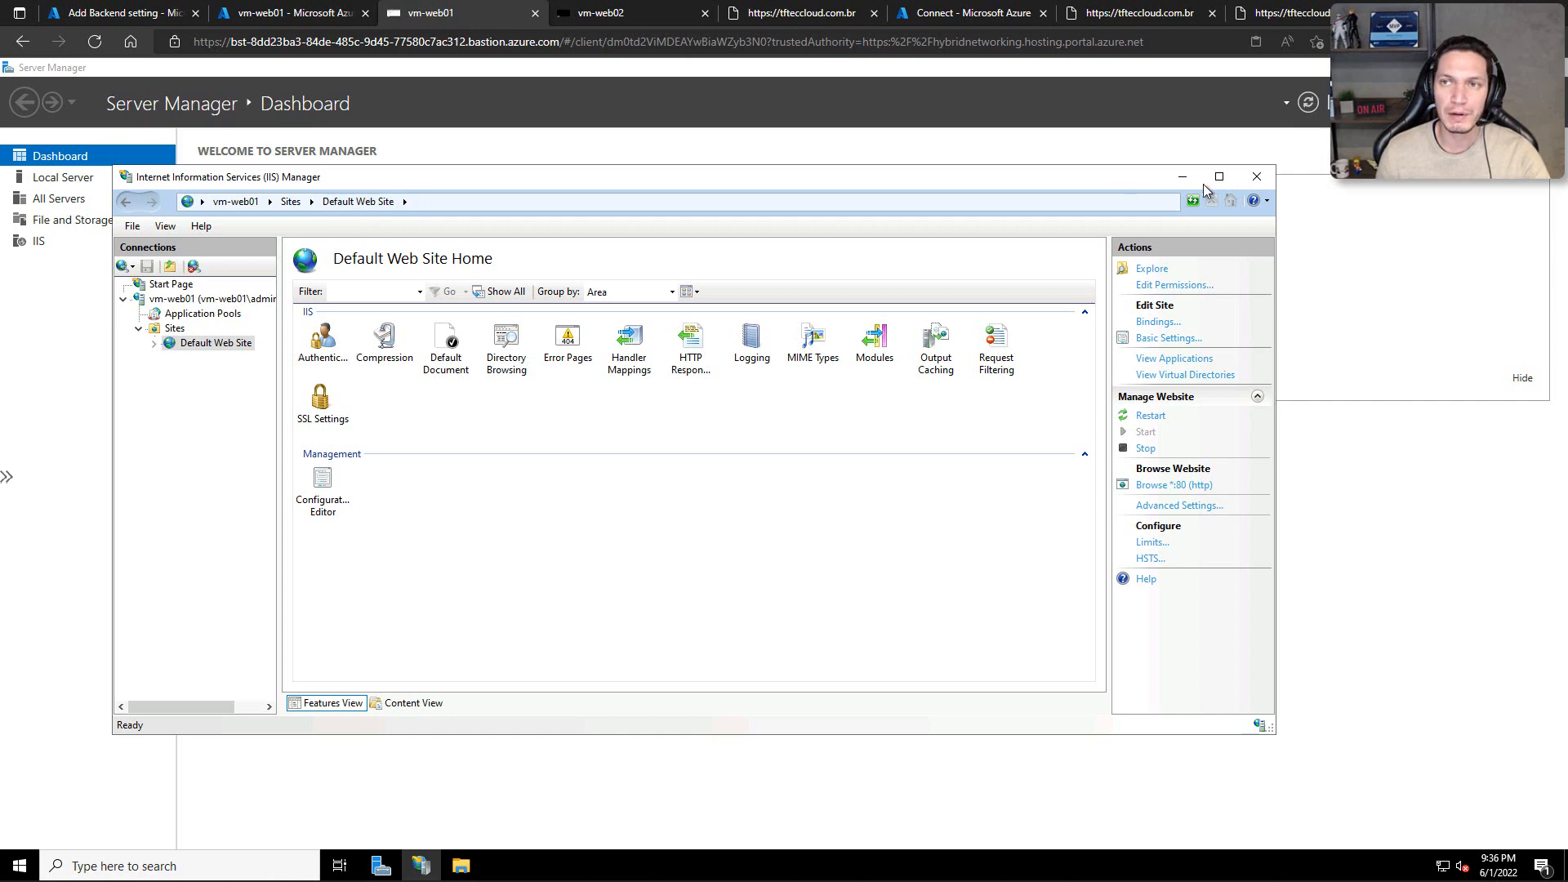
click(1256, 178)
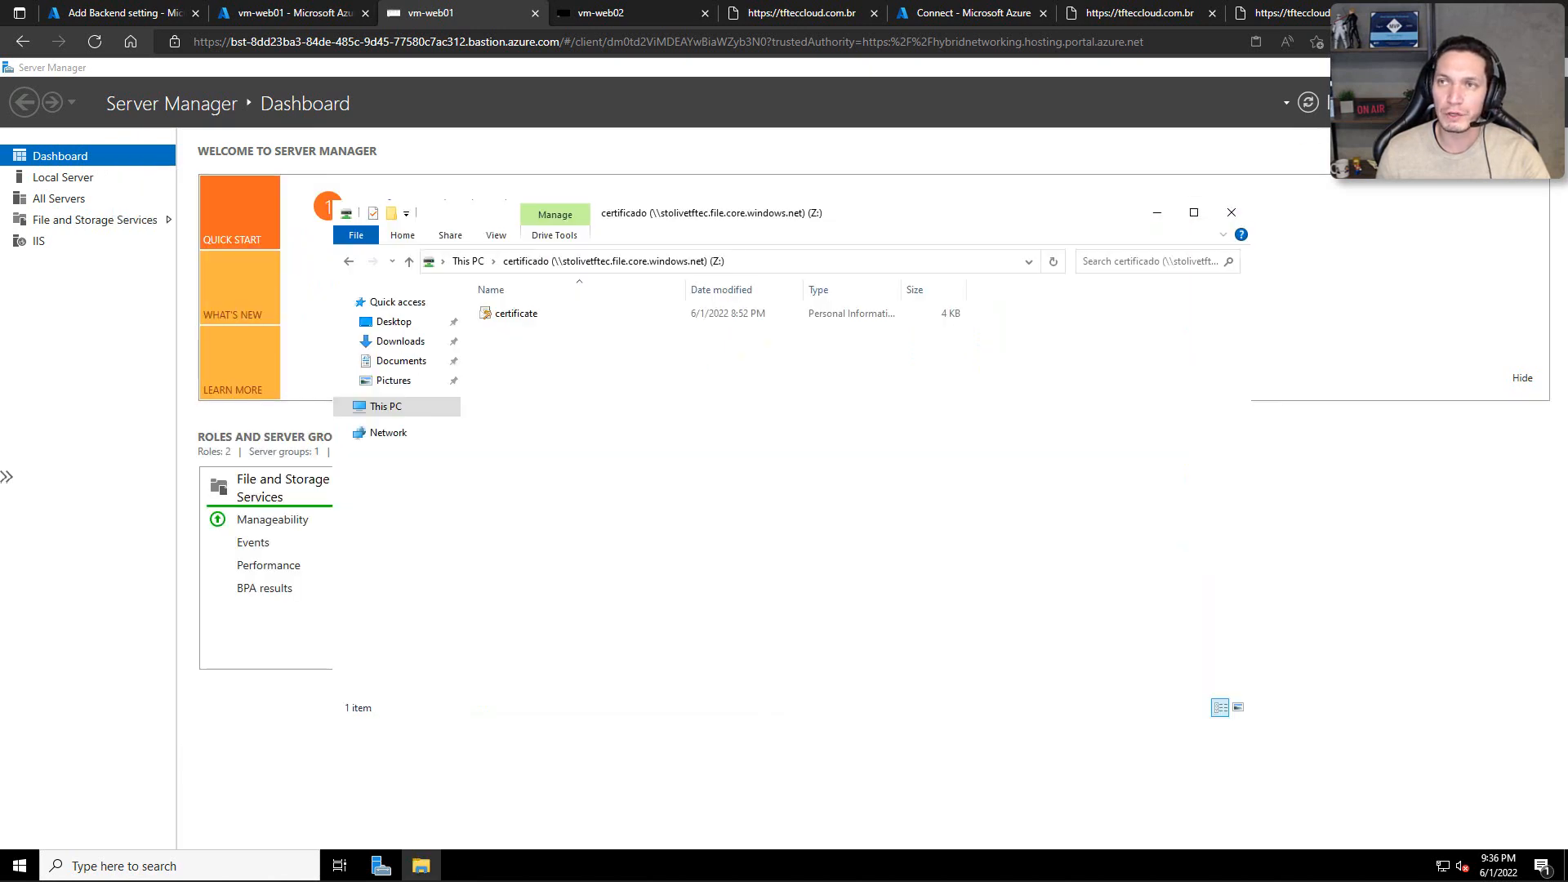
click(1551, 68)
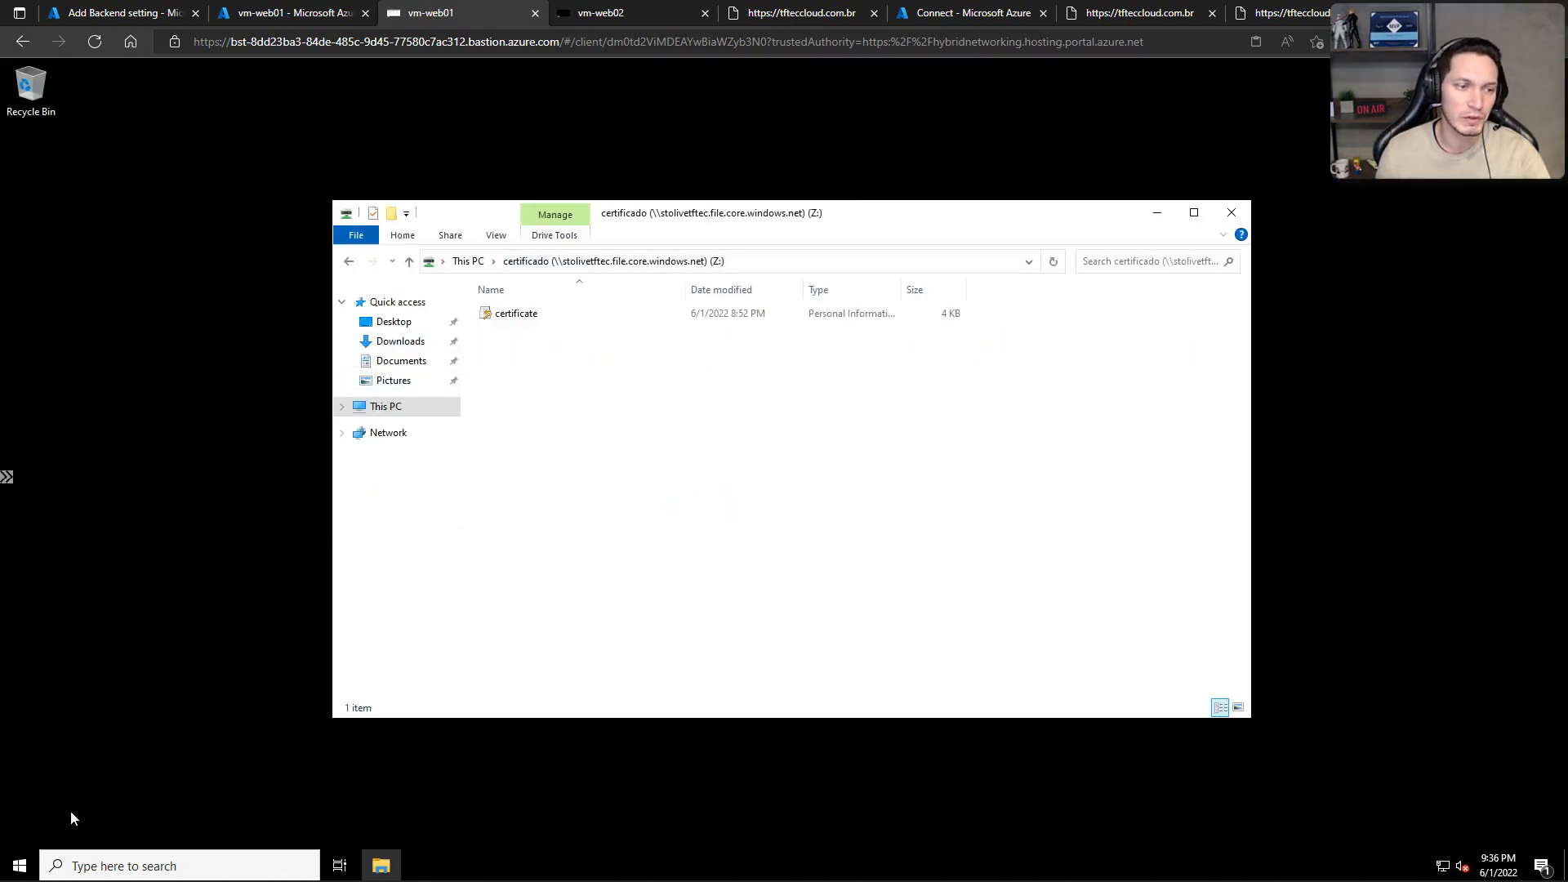
Step: Reopen Server Manager on vm-web01, launch Internet Information Services (IIS) Manager from it, and select the vm-web01 server node
click(18, 866)
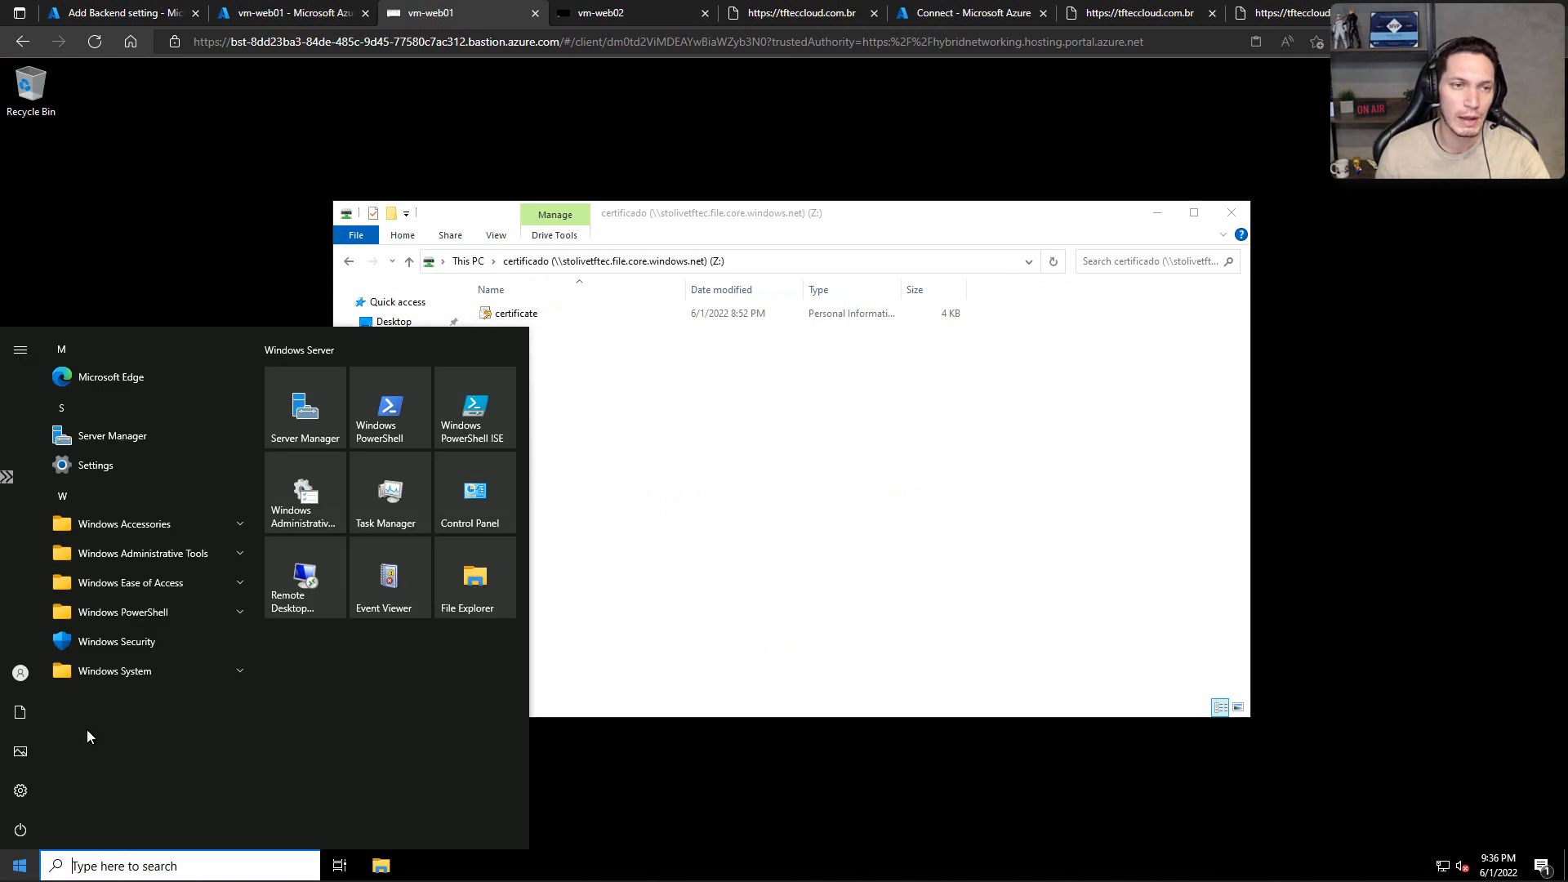
click(304, 412)
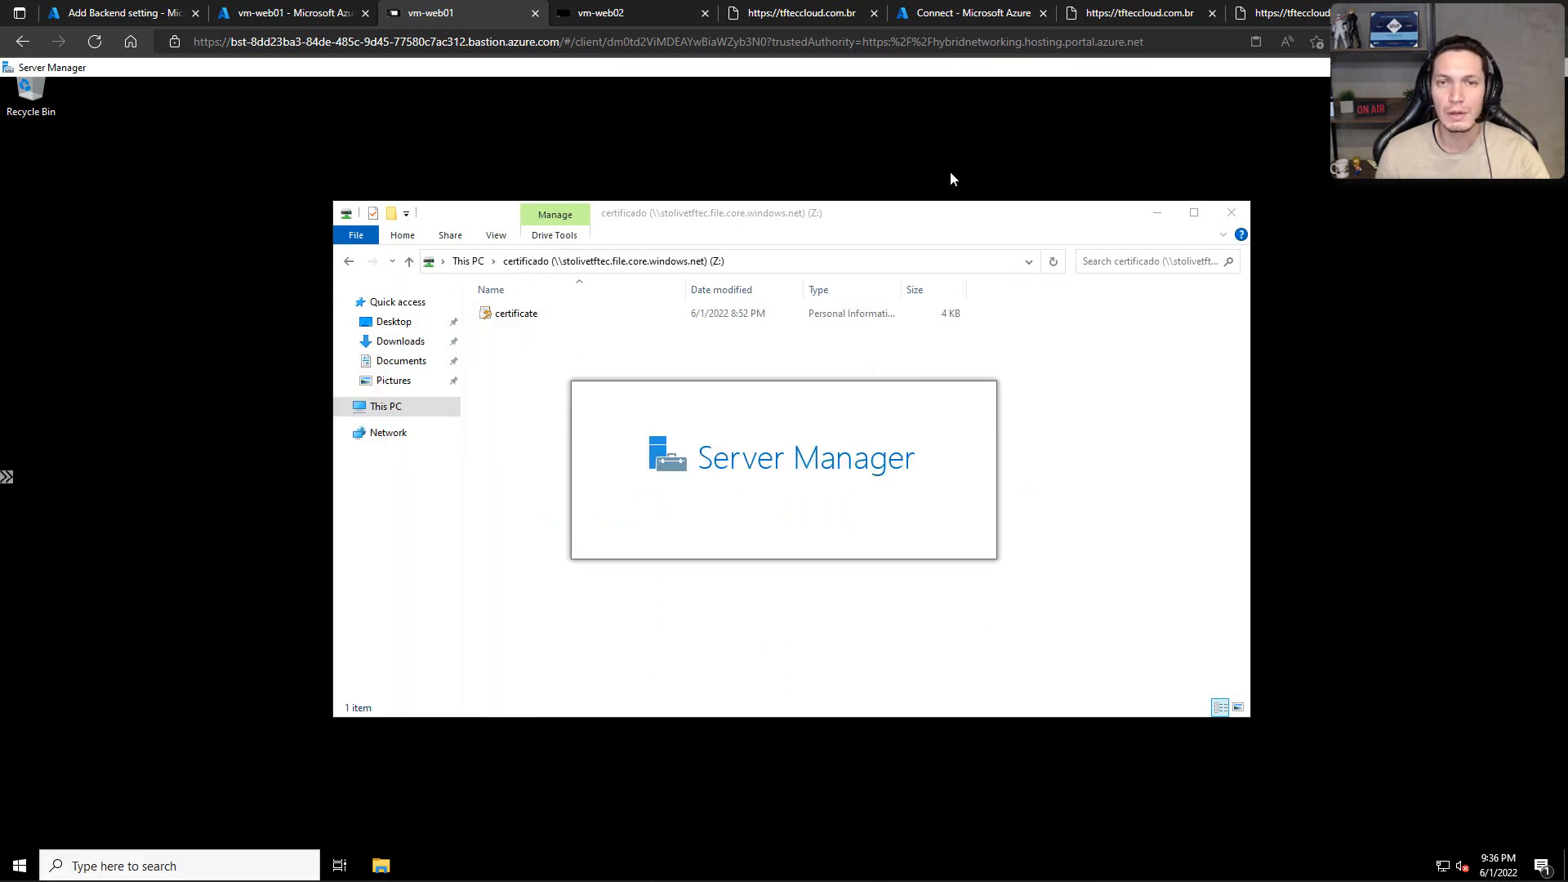
click(1444, 102)
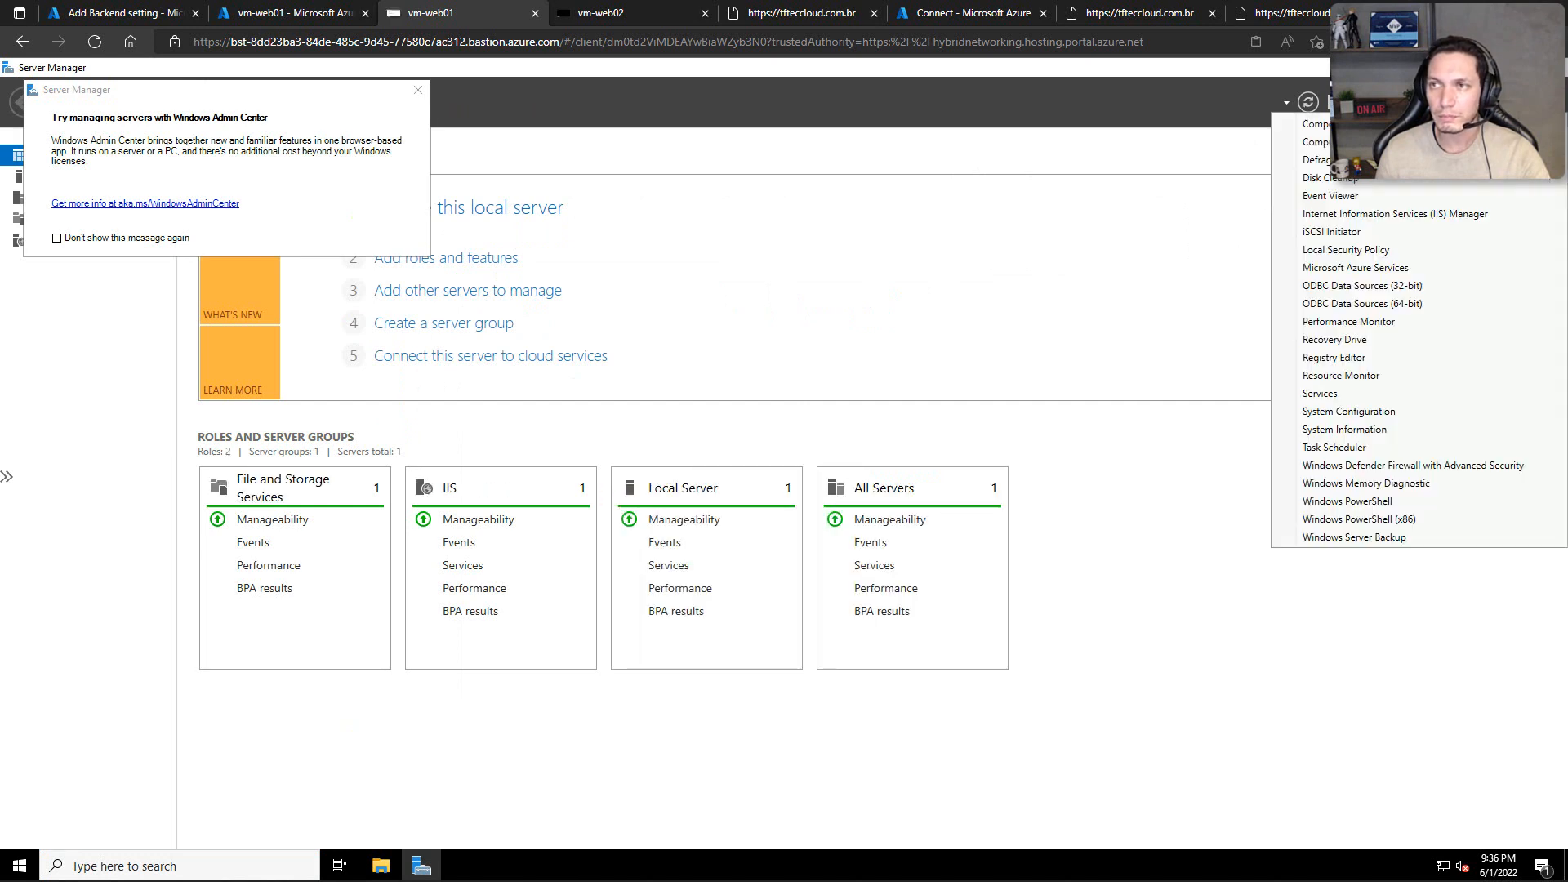
click(1352, 219)
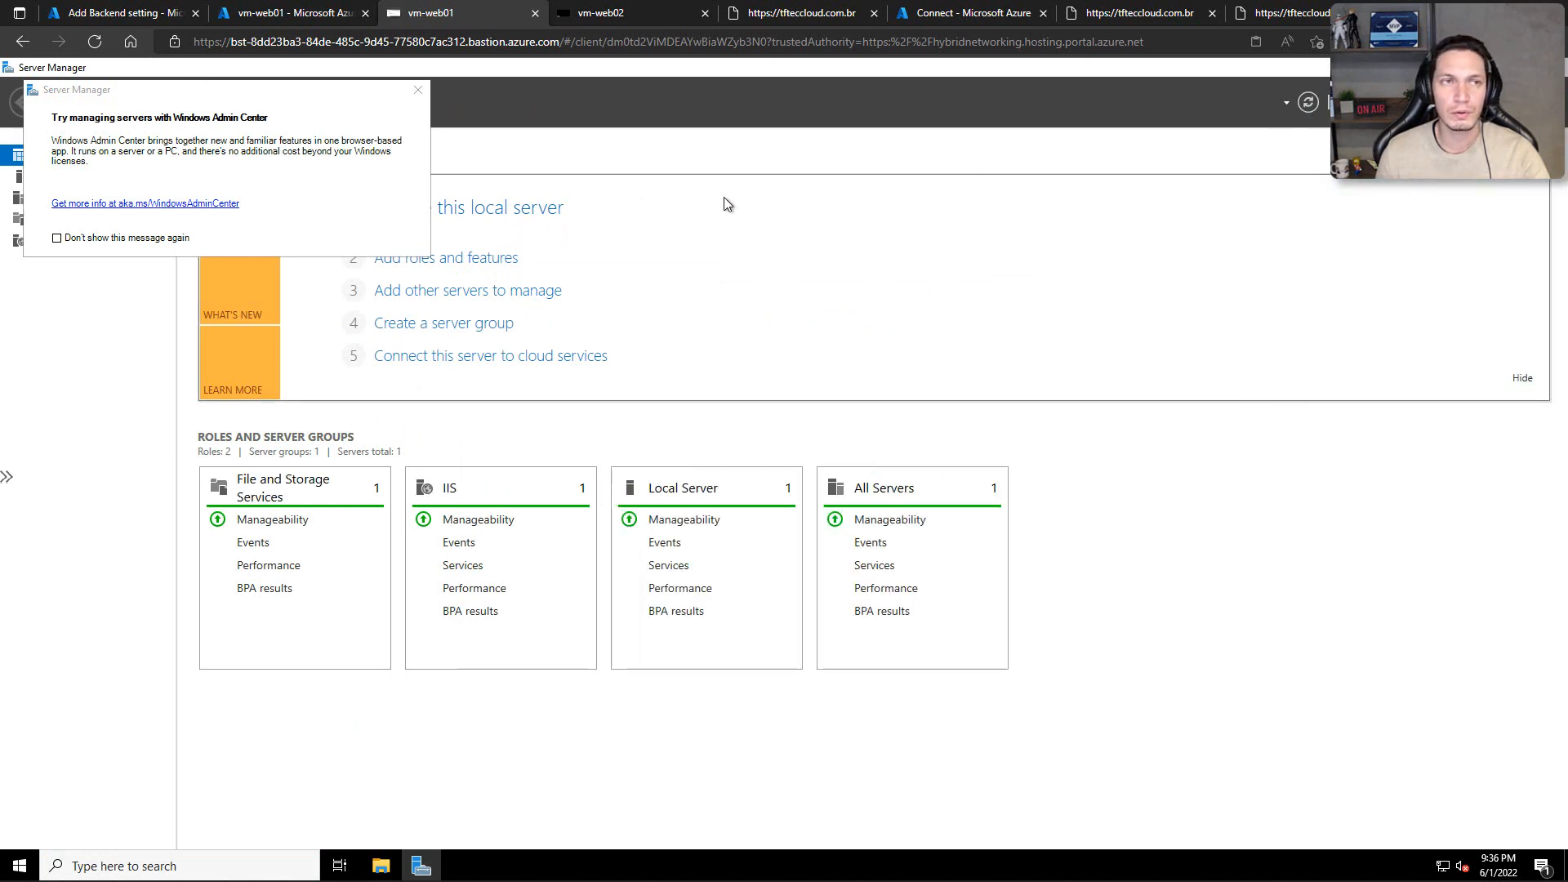
double_click(172, 299)
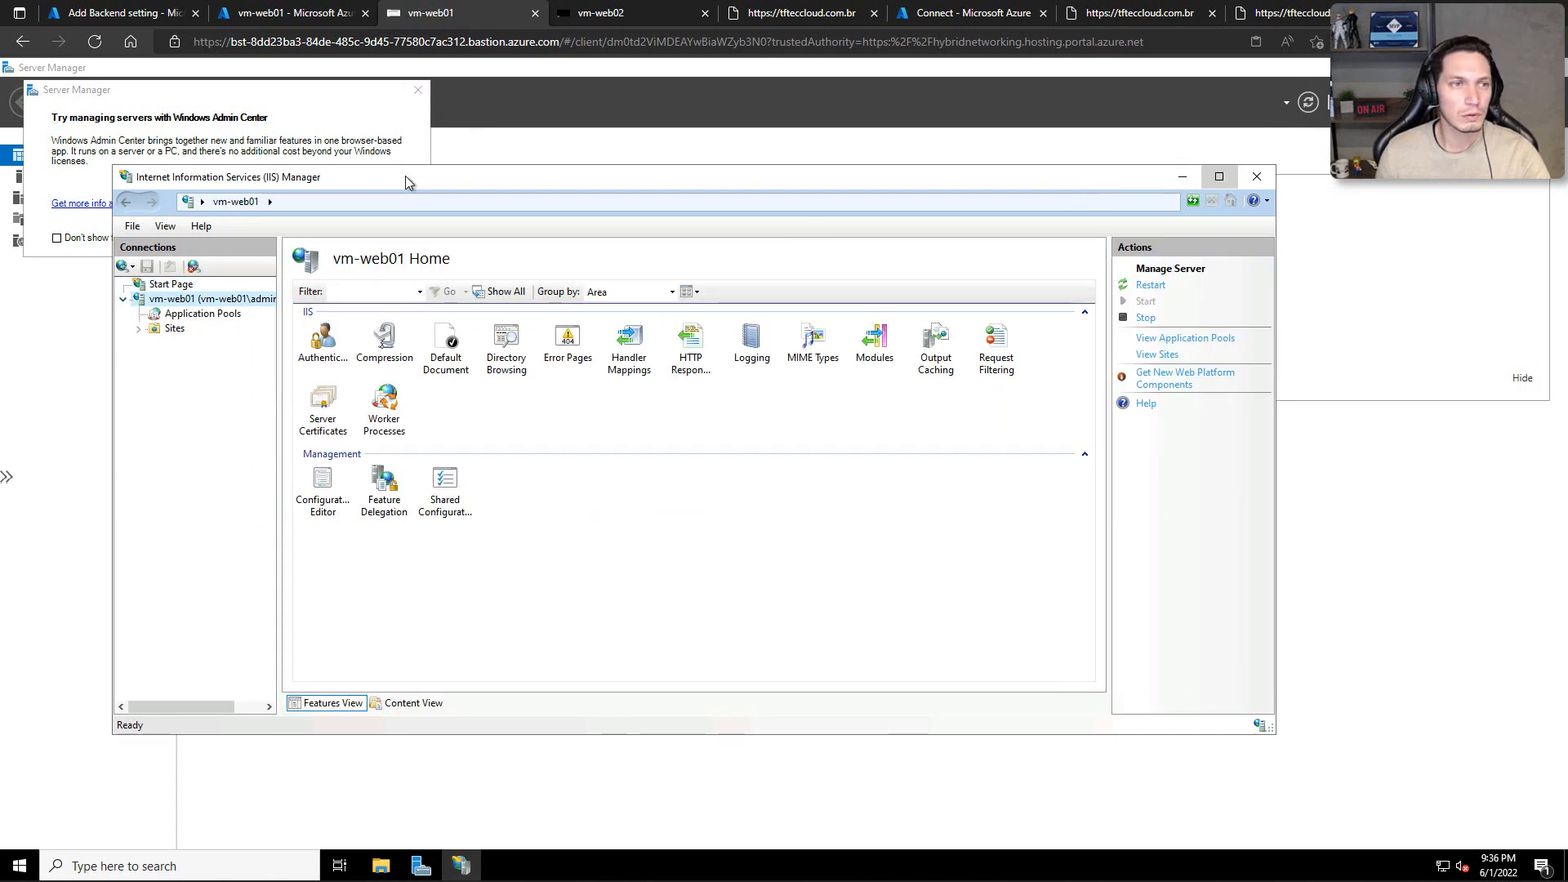
Step: Maximize IIS Manager on vm-web01 and open the server's Server Certificates feature
double_click(489, 176)
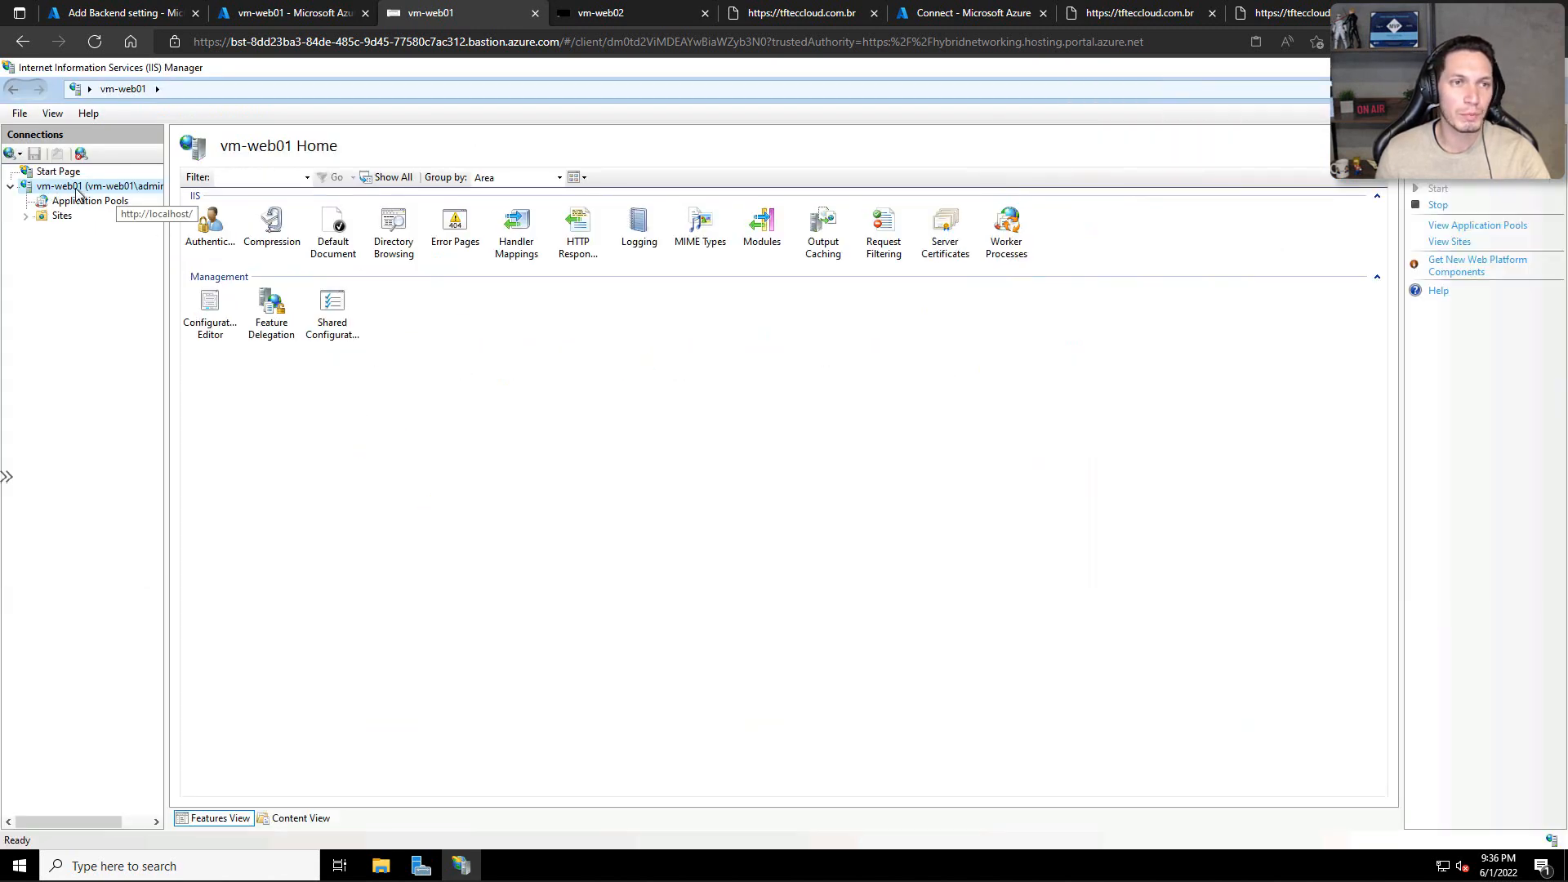
click(944, 227)
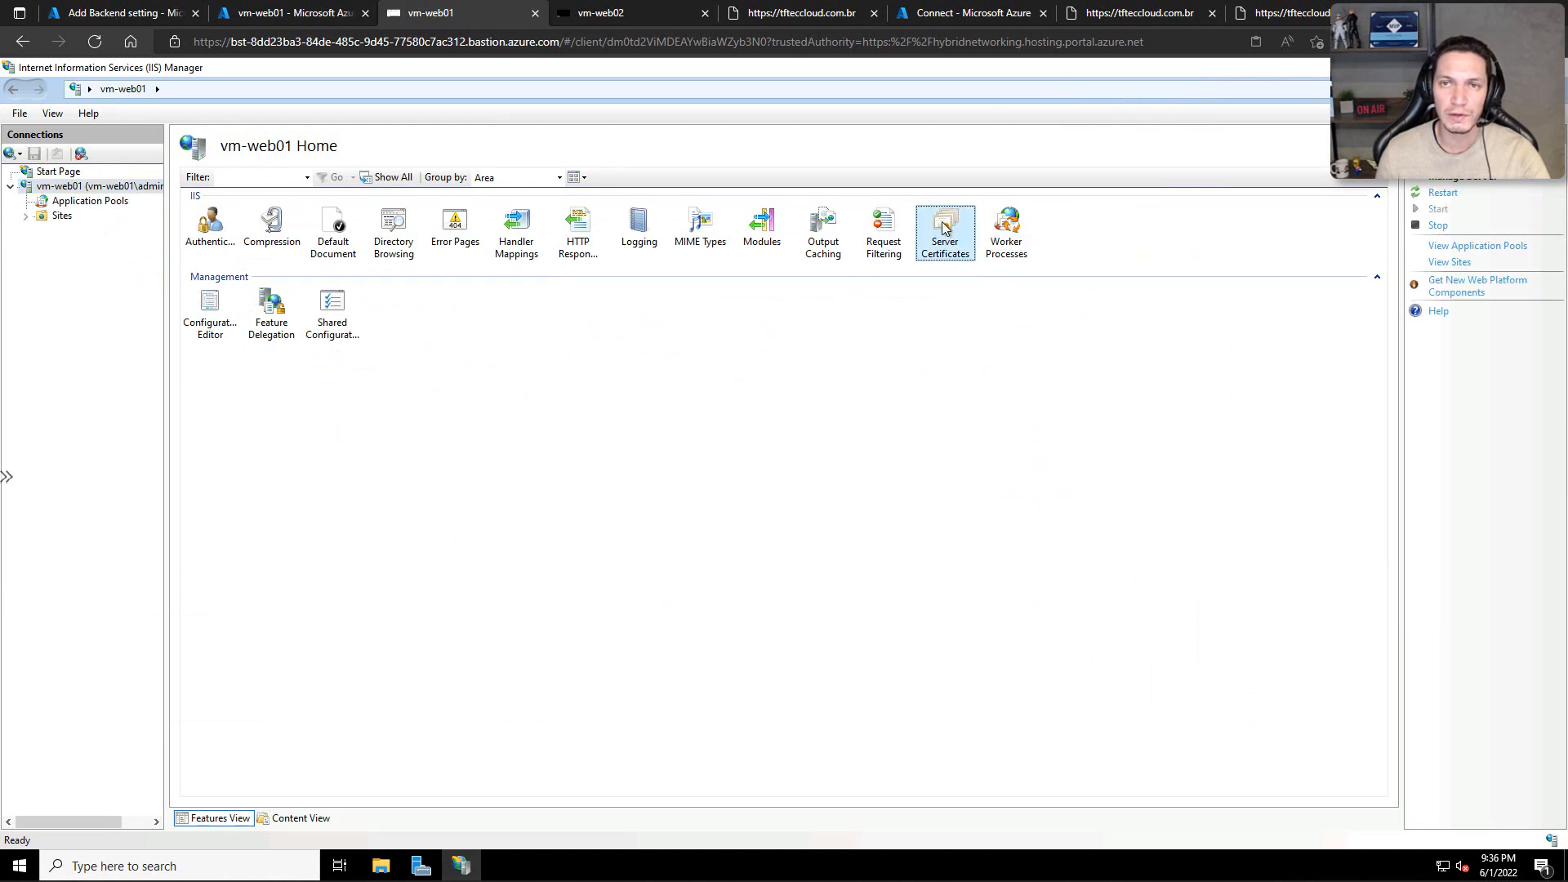
double_click(943, 228)
click(343, 244)
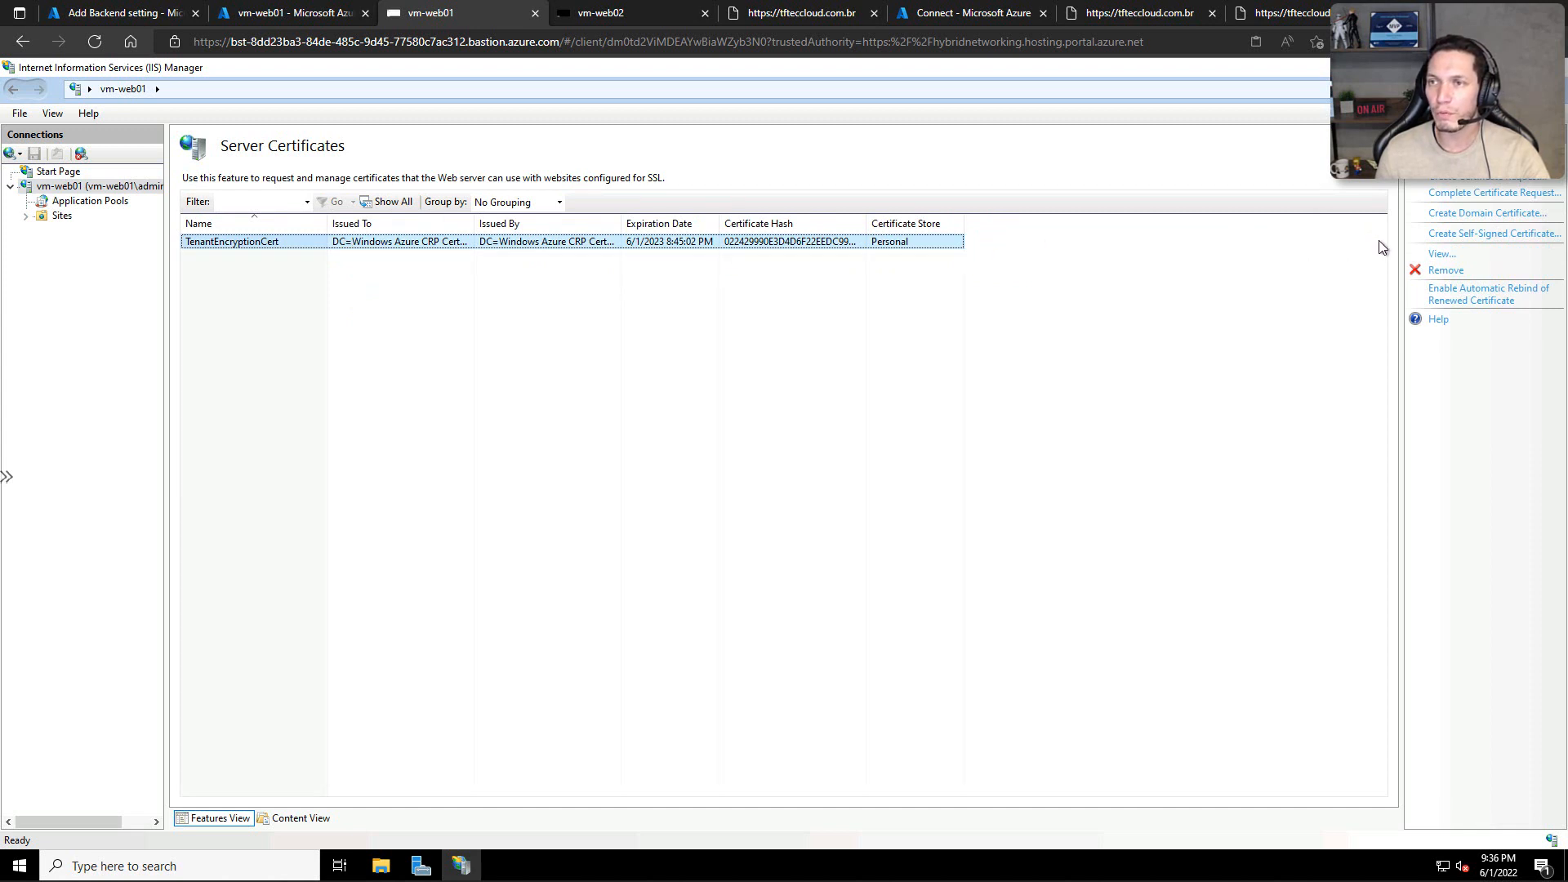
click(1239, 296)
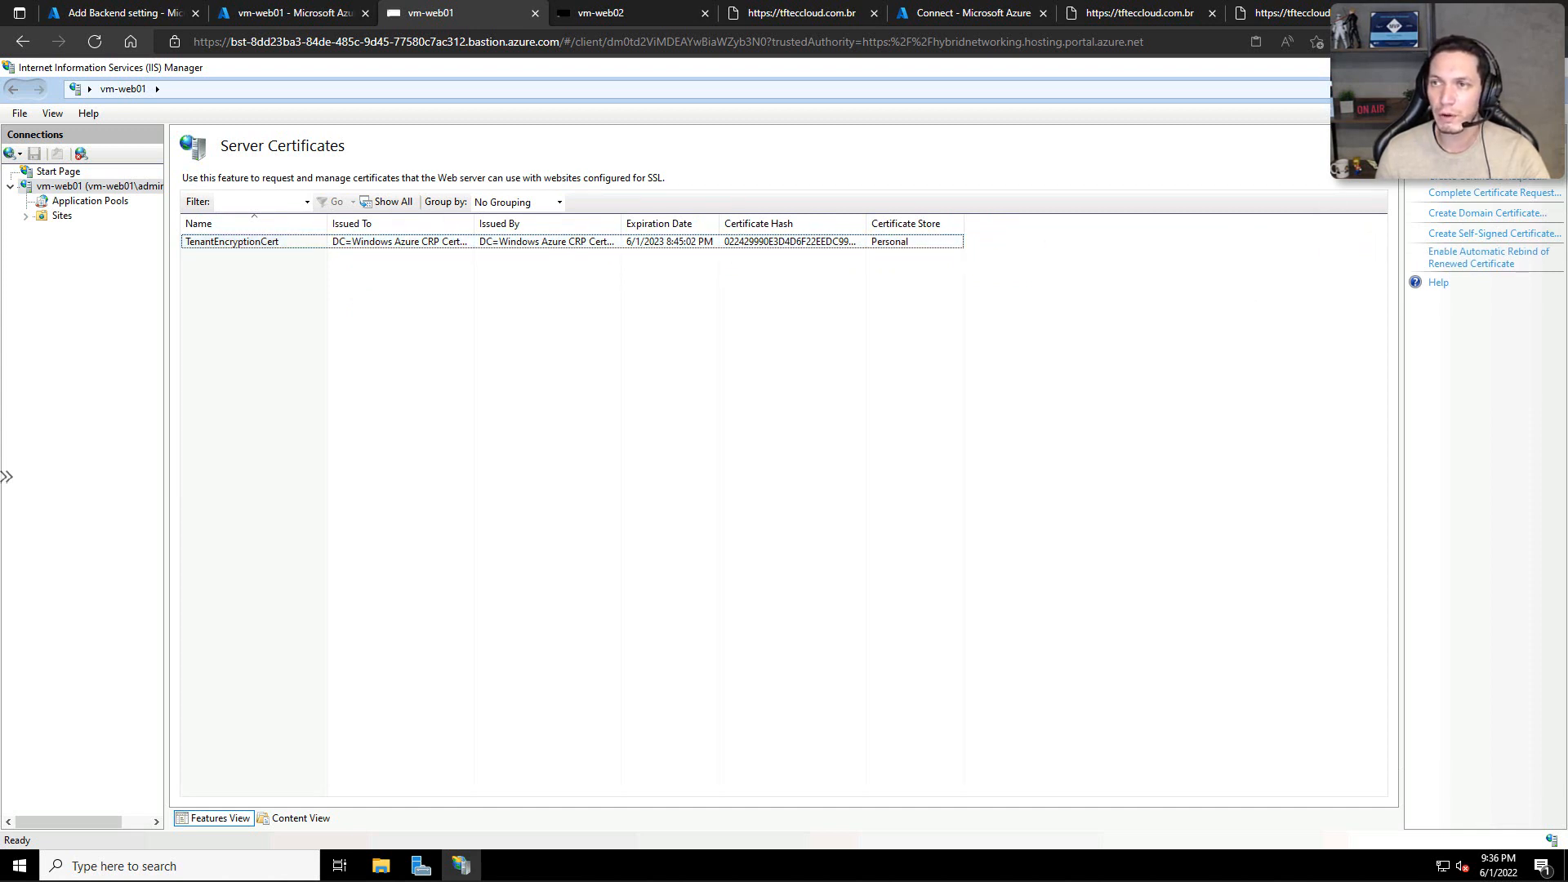
Step: Start a certificate import on vm-web01 and choose certificate.pfx from the mapped certificado network drive
click(1445, 158)
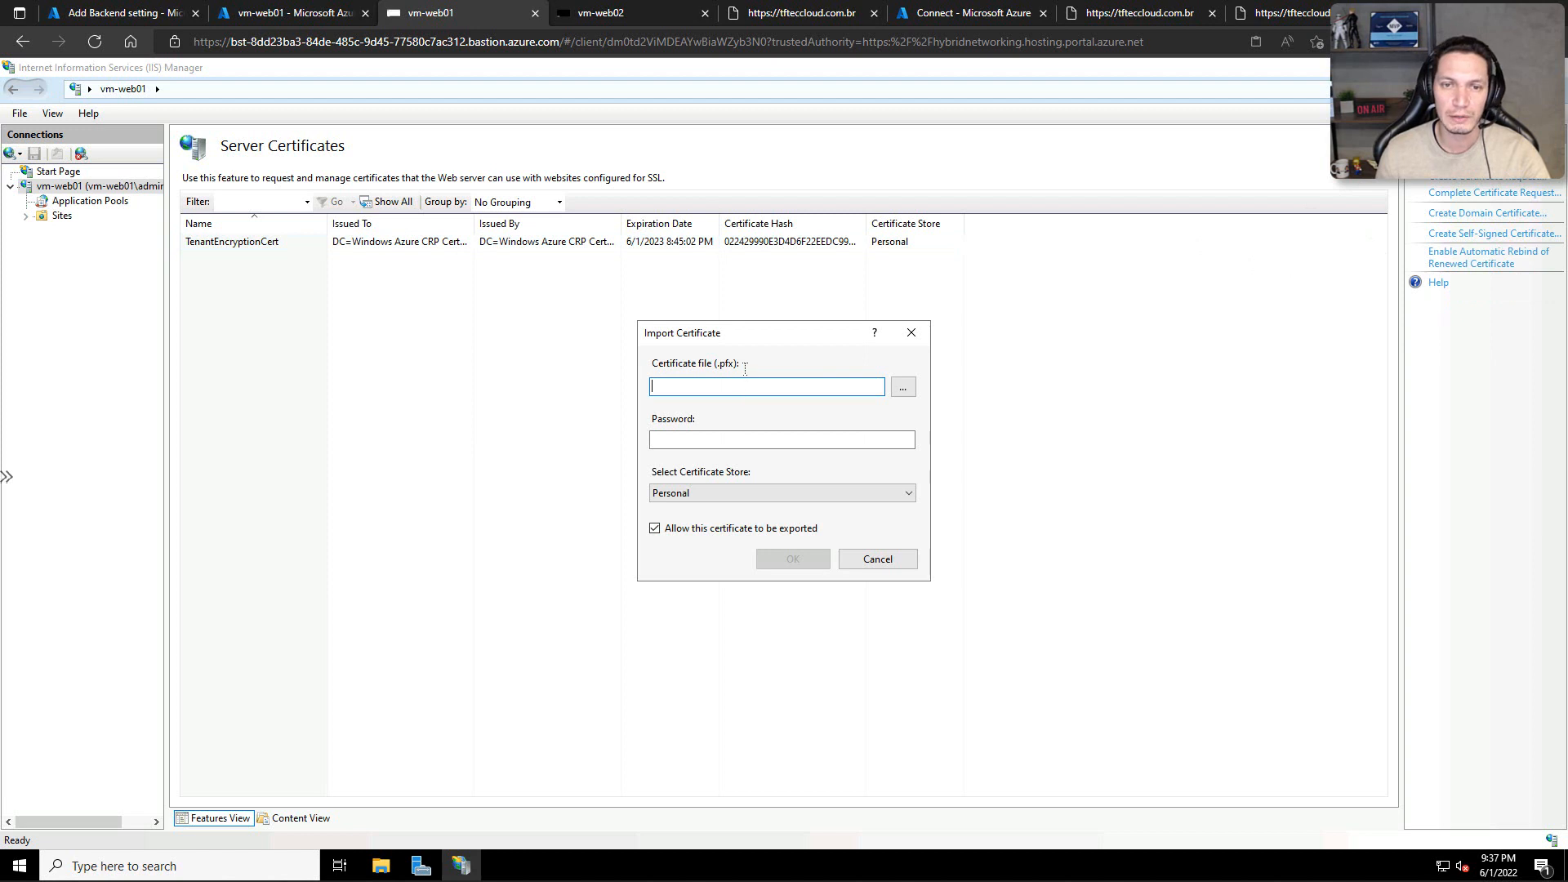
click(907, 388)
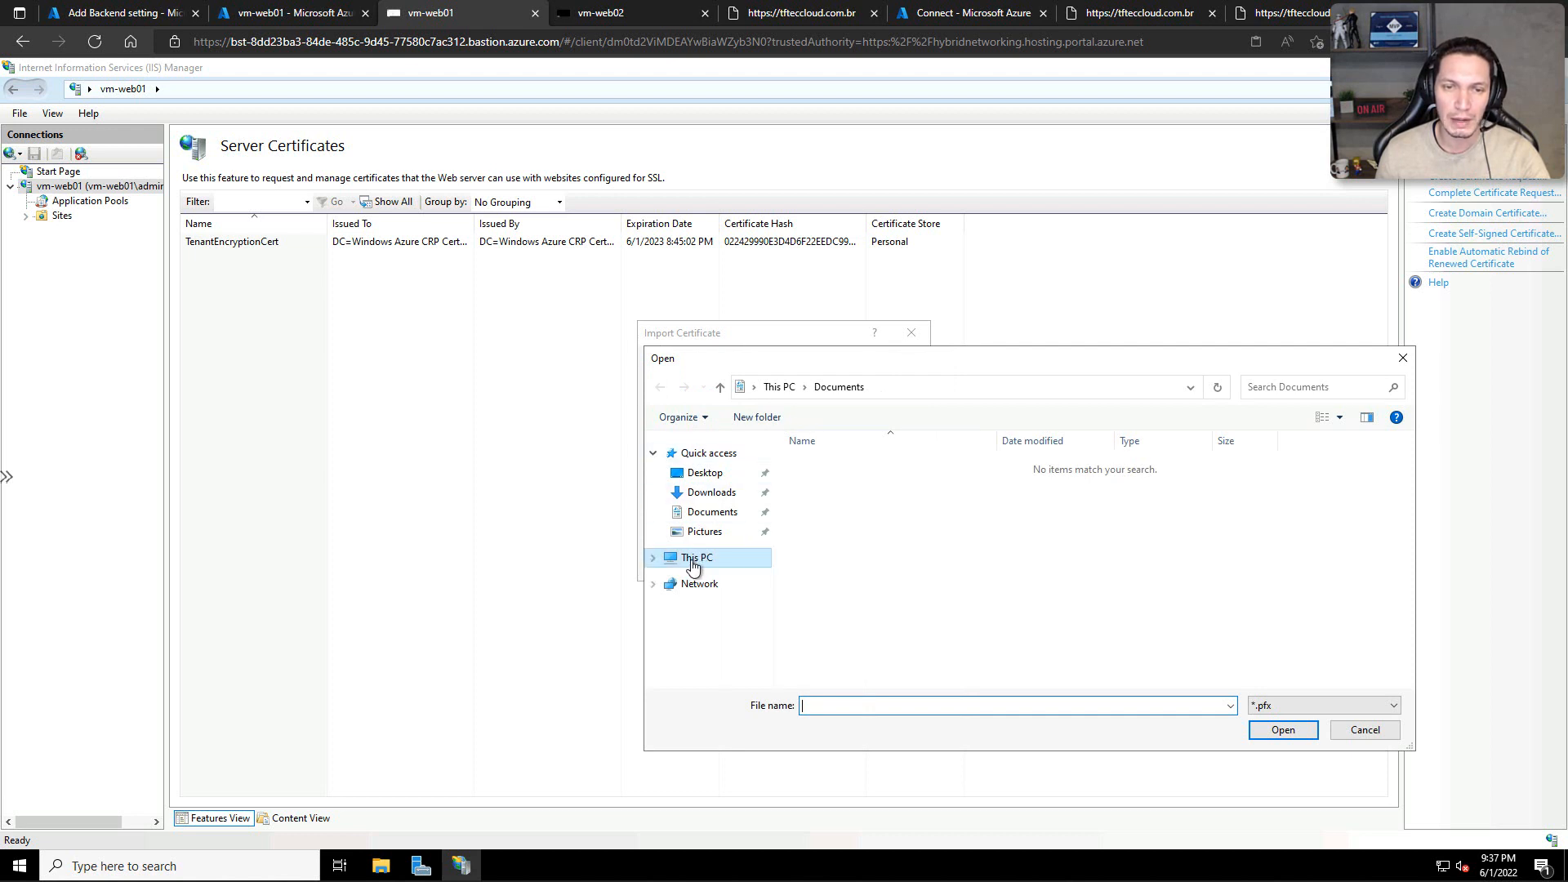
click(690, 562)
scroll(943, 623, down, 2)
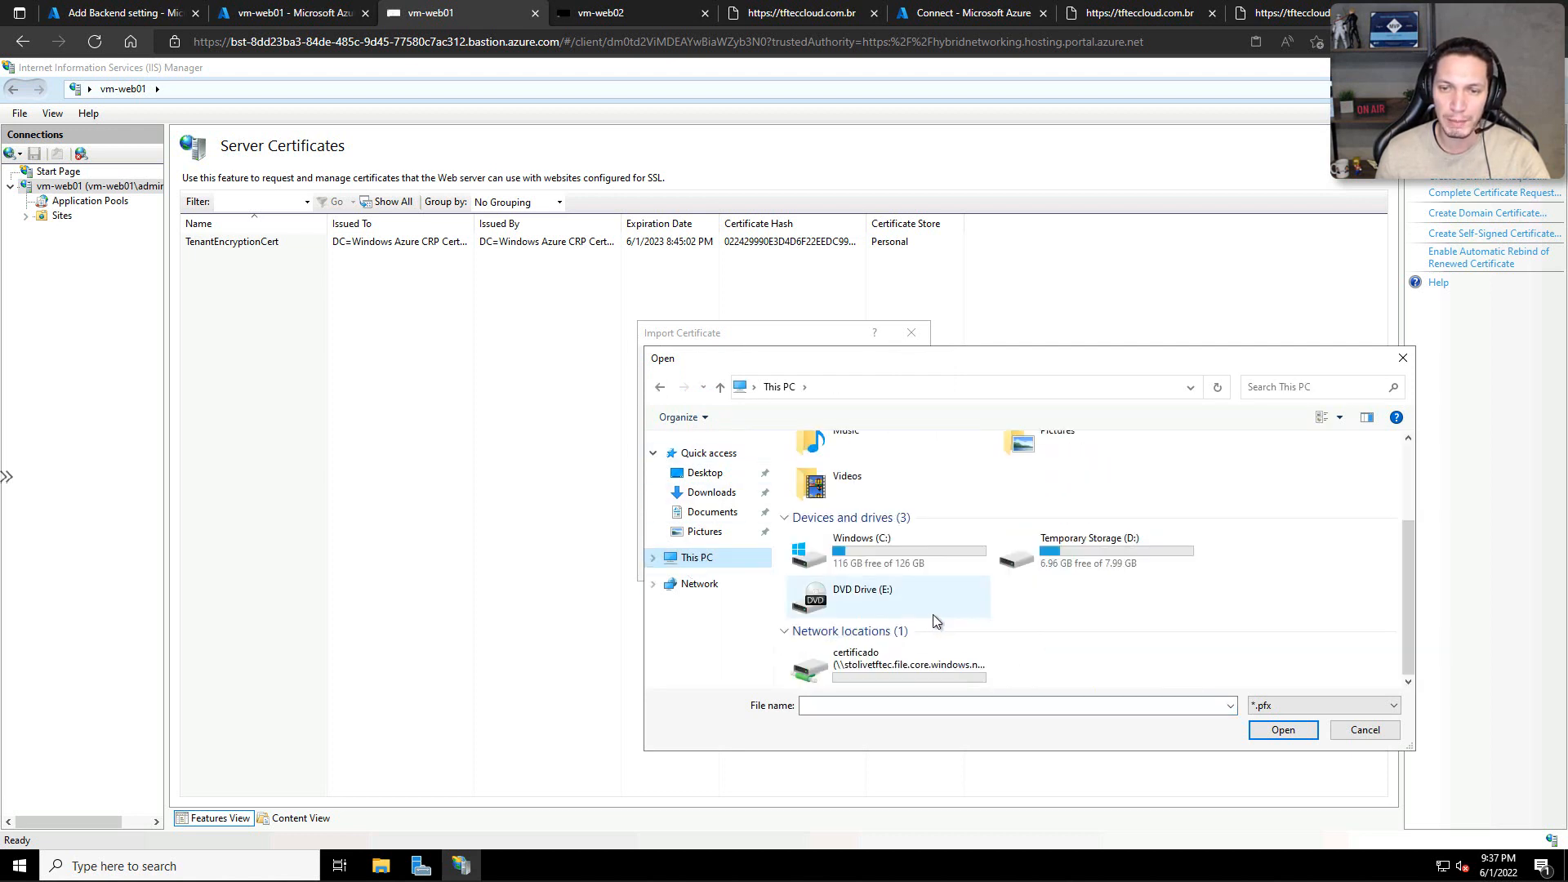
double_click(869, 658)
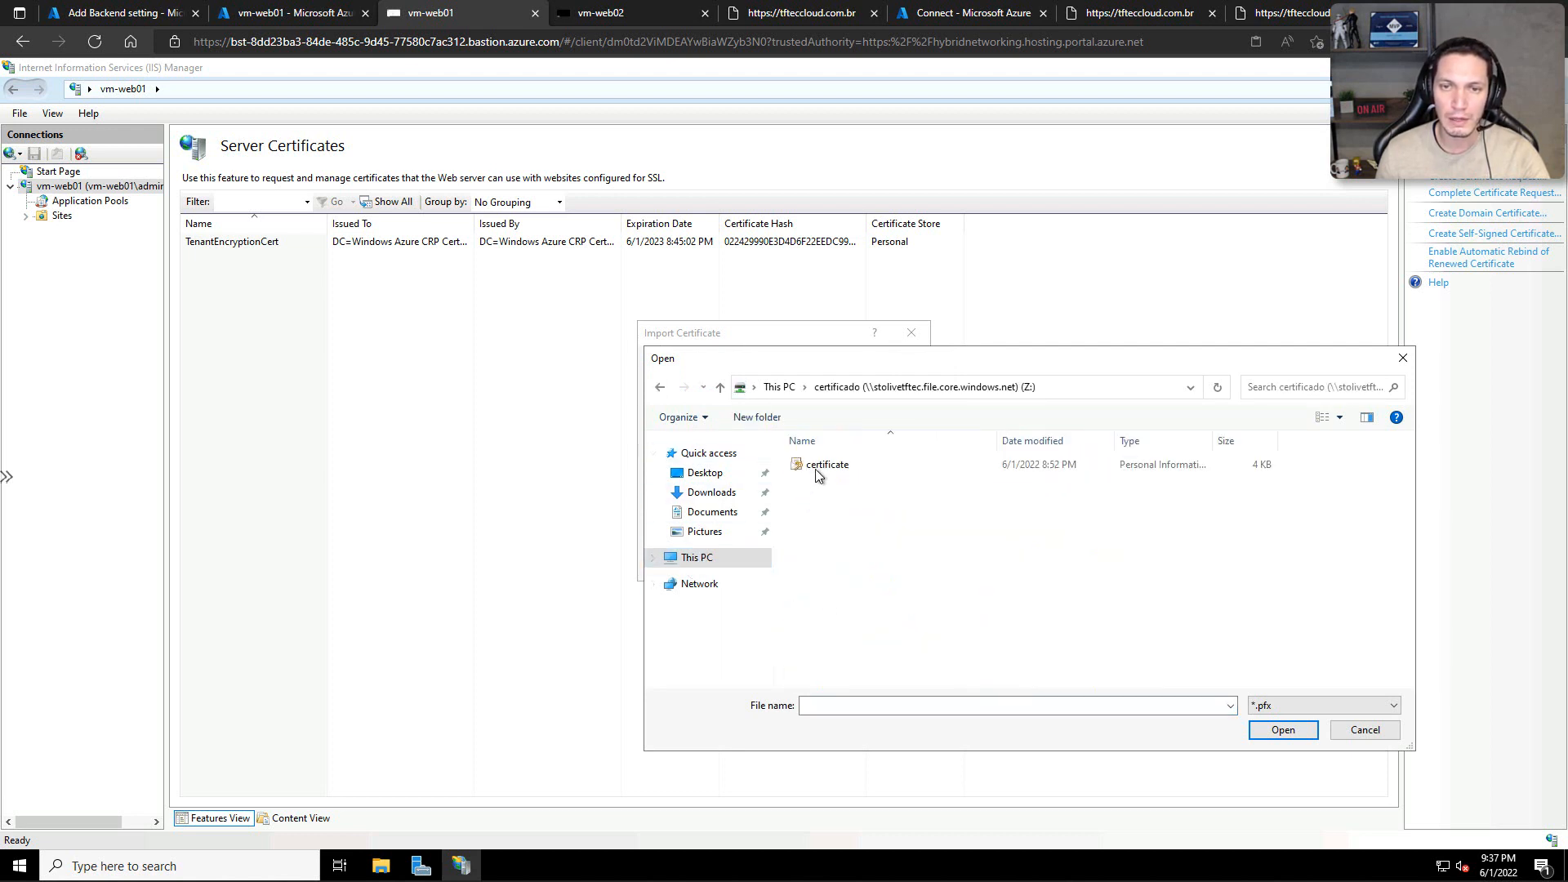
click(818, 474)
click(1262, 729)
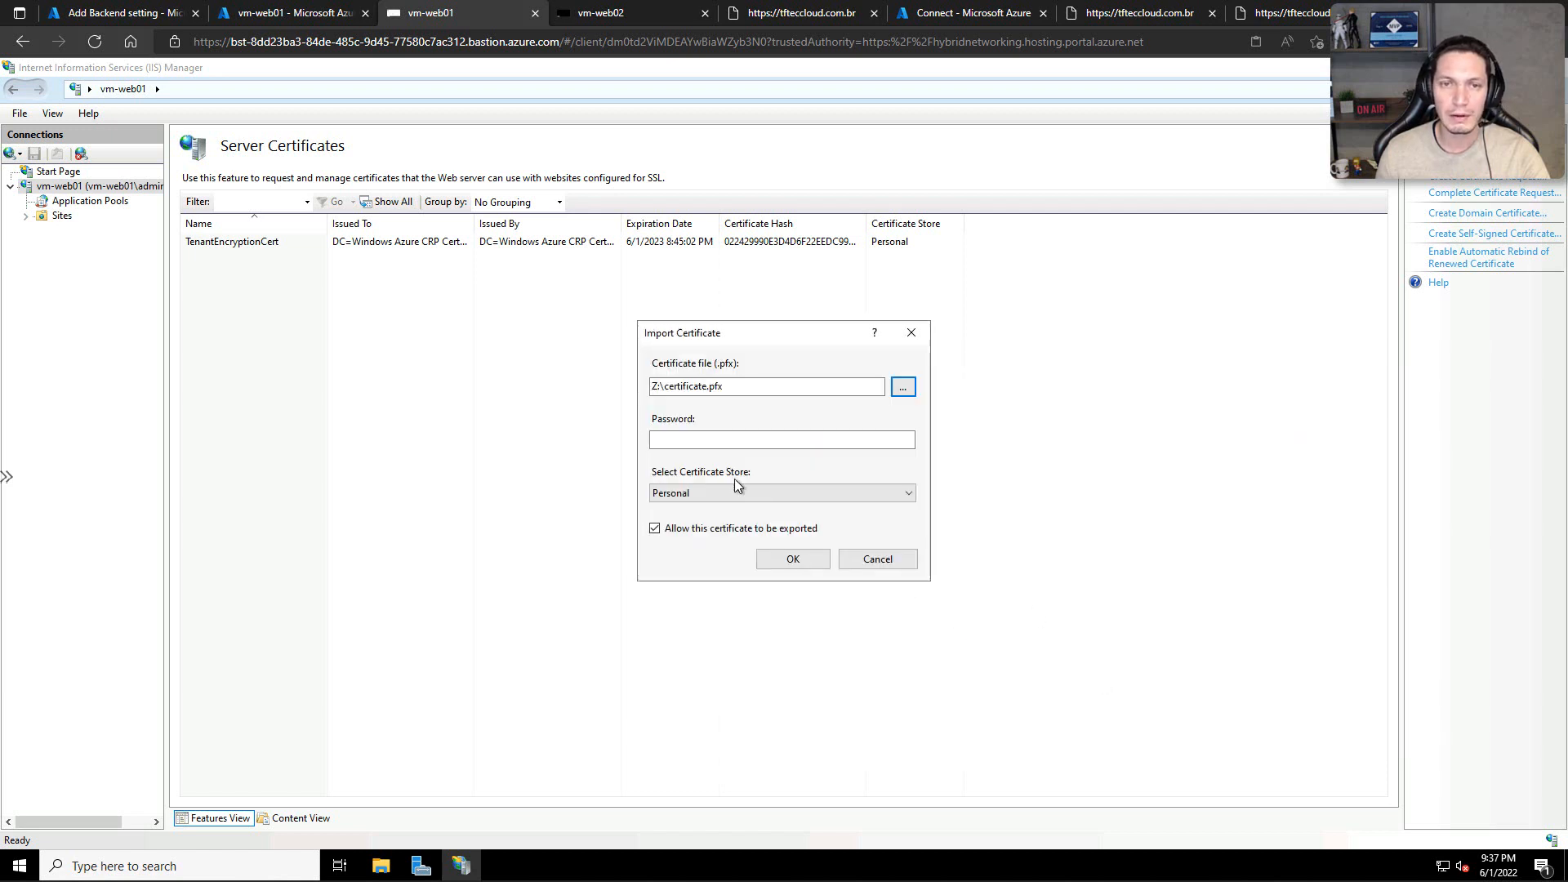
Step: Enter the certificate password and import the file into the Personal store with export allowed
click(703, 442)
text(•••••)
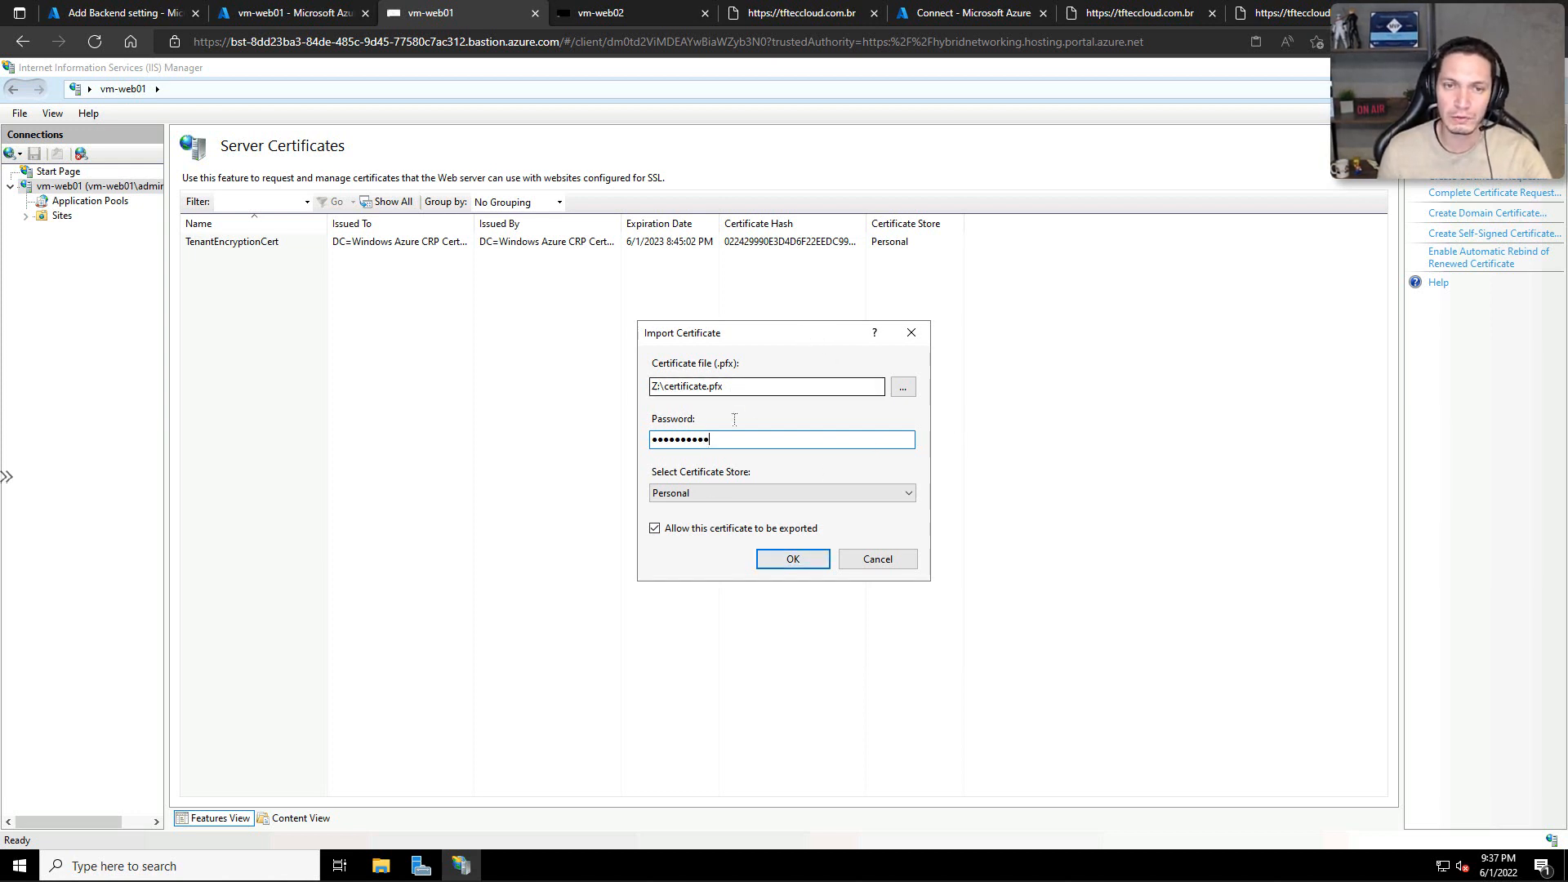
click(791, 560)
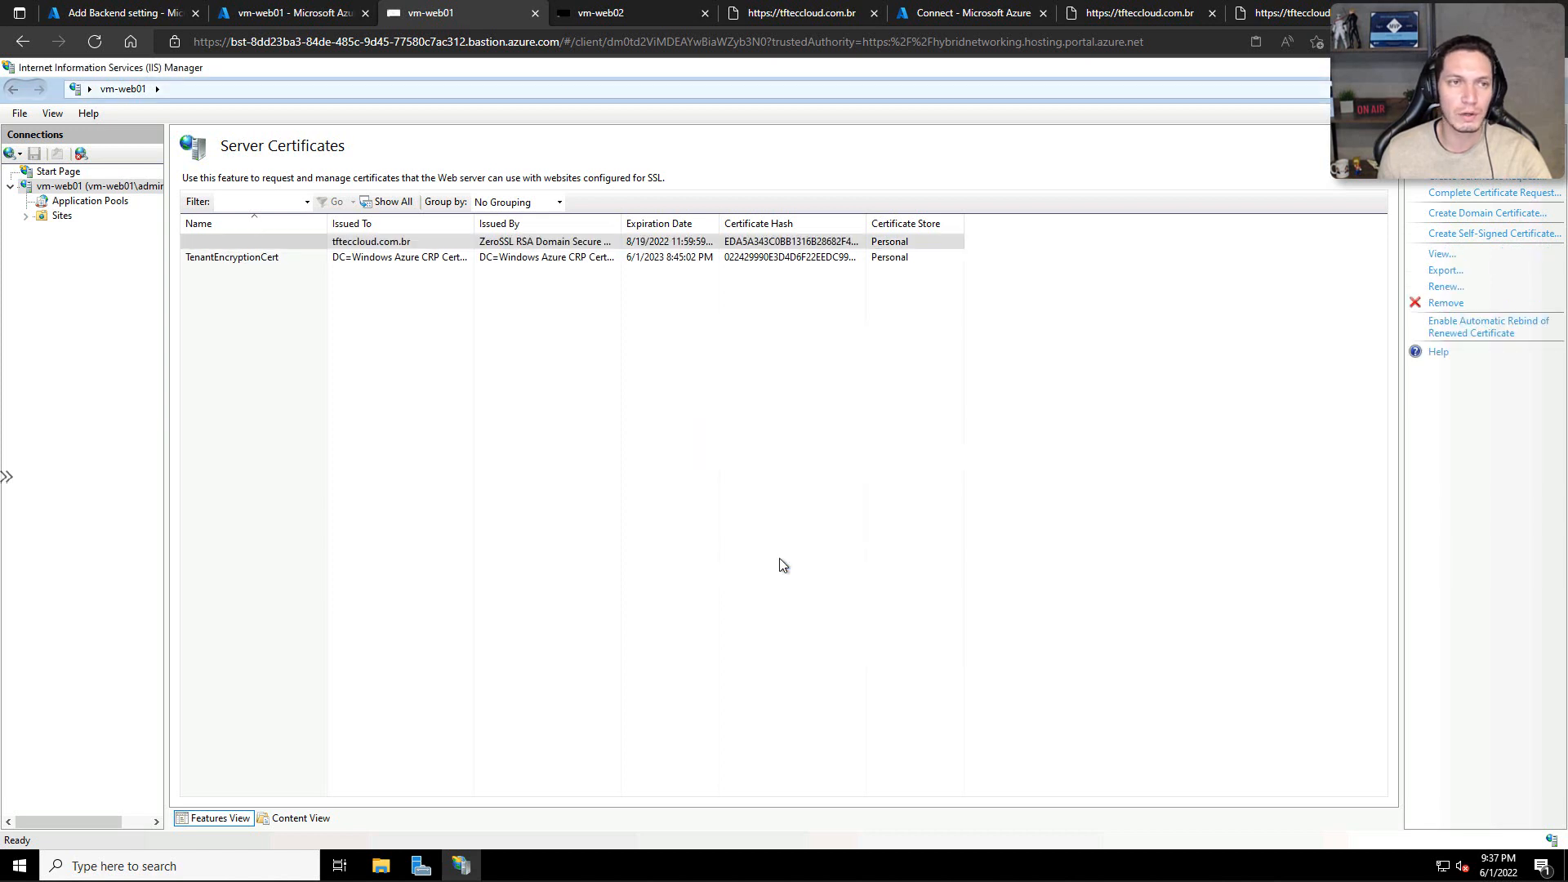
Step: View the general information of the imported tfteccloud.com.br certificate, and close its details
click(415, 258)
double_click(396, 244)
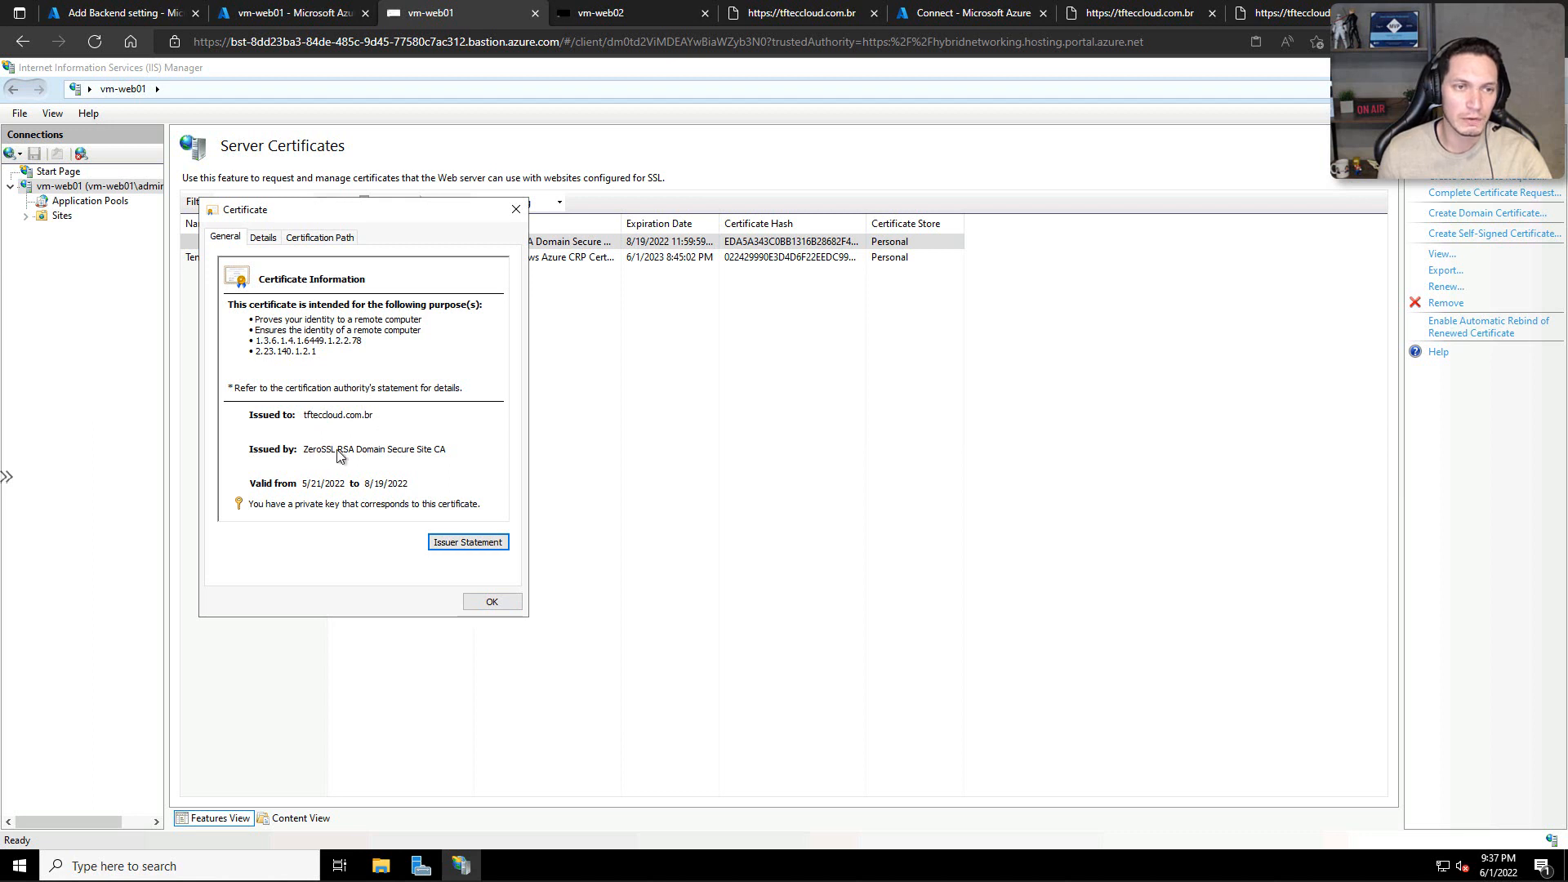
click(492, 601)
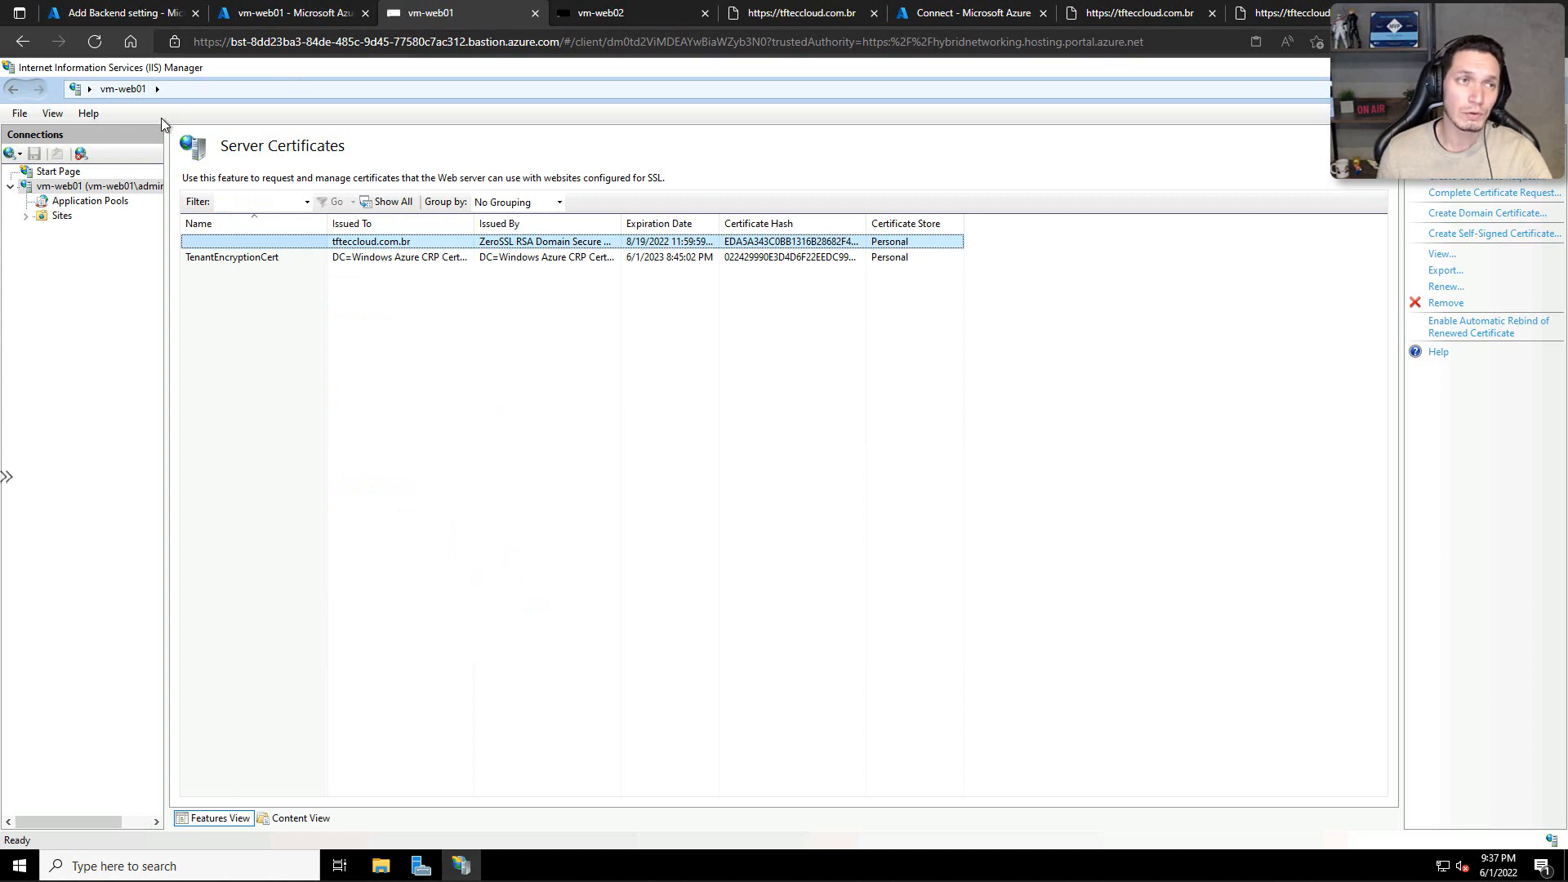
Step: Add an https binding on port 443 to Default Web Site on vm-web01, using the tfteccloud.com.br SSL certificate
click(37, 220)
double_click(37, 219)
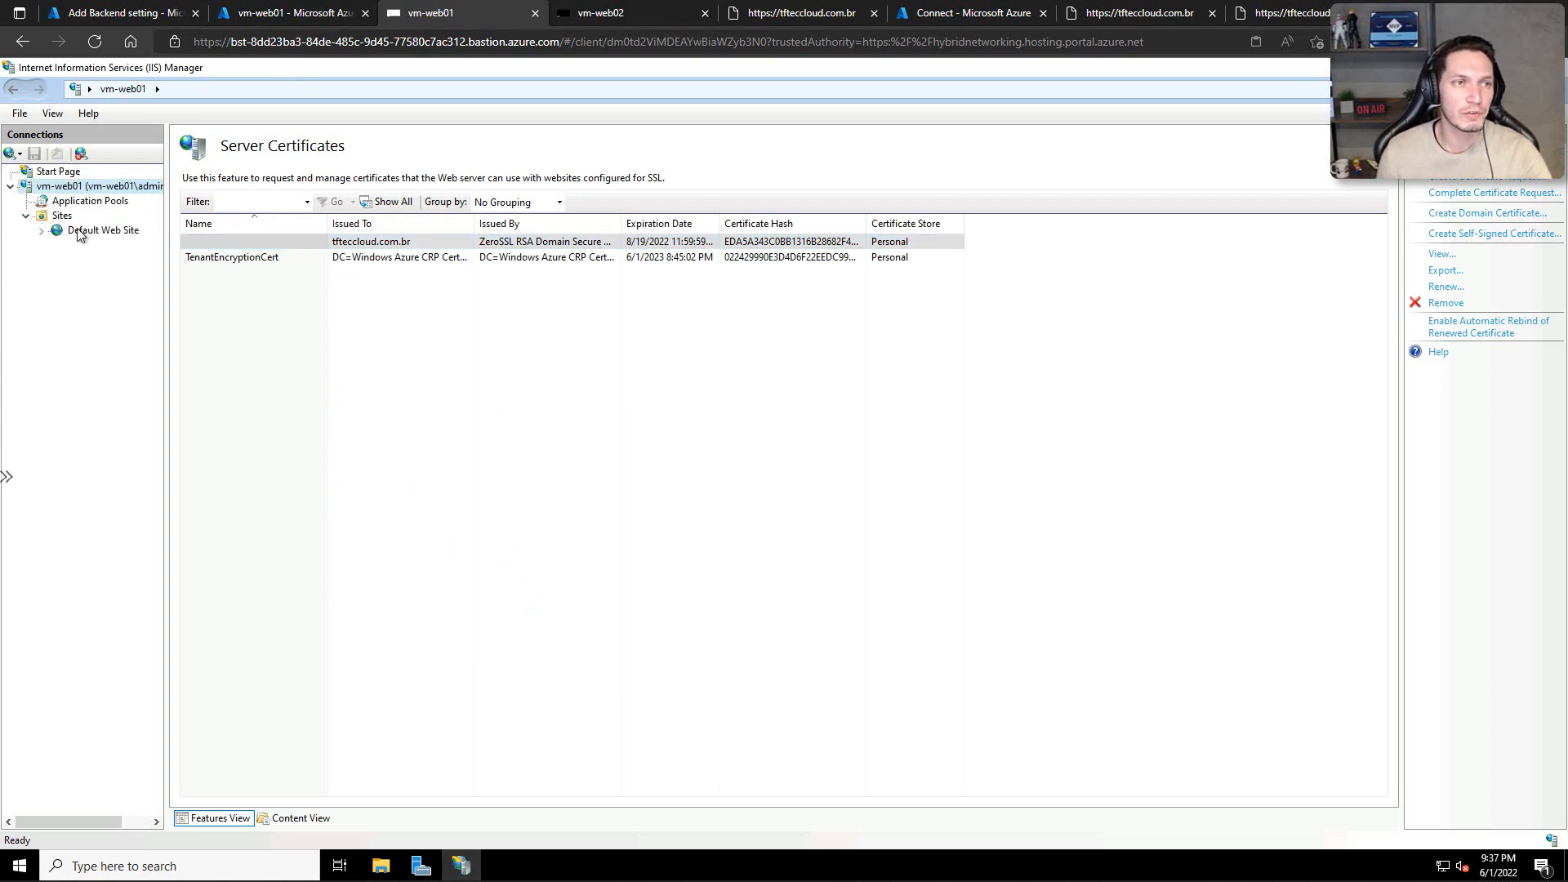
click(102, 230)
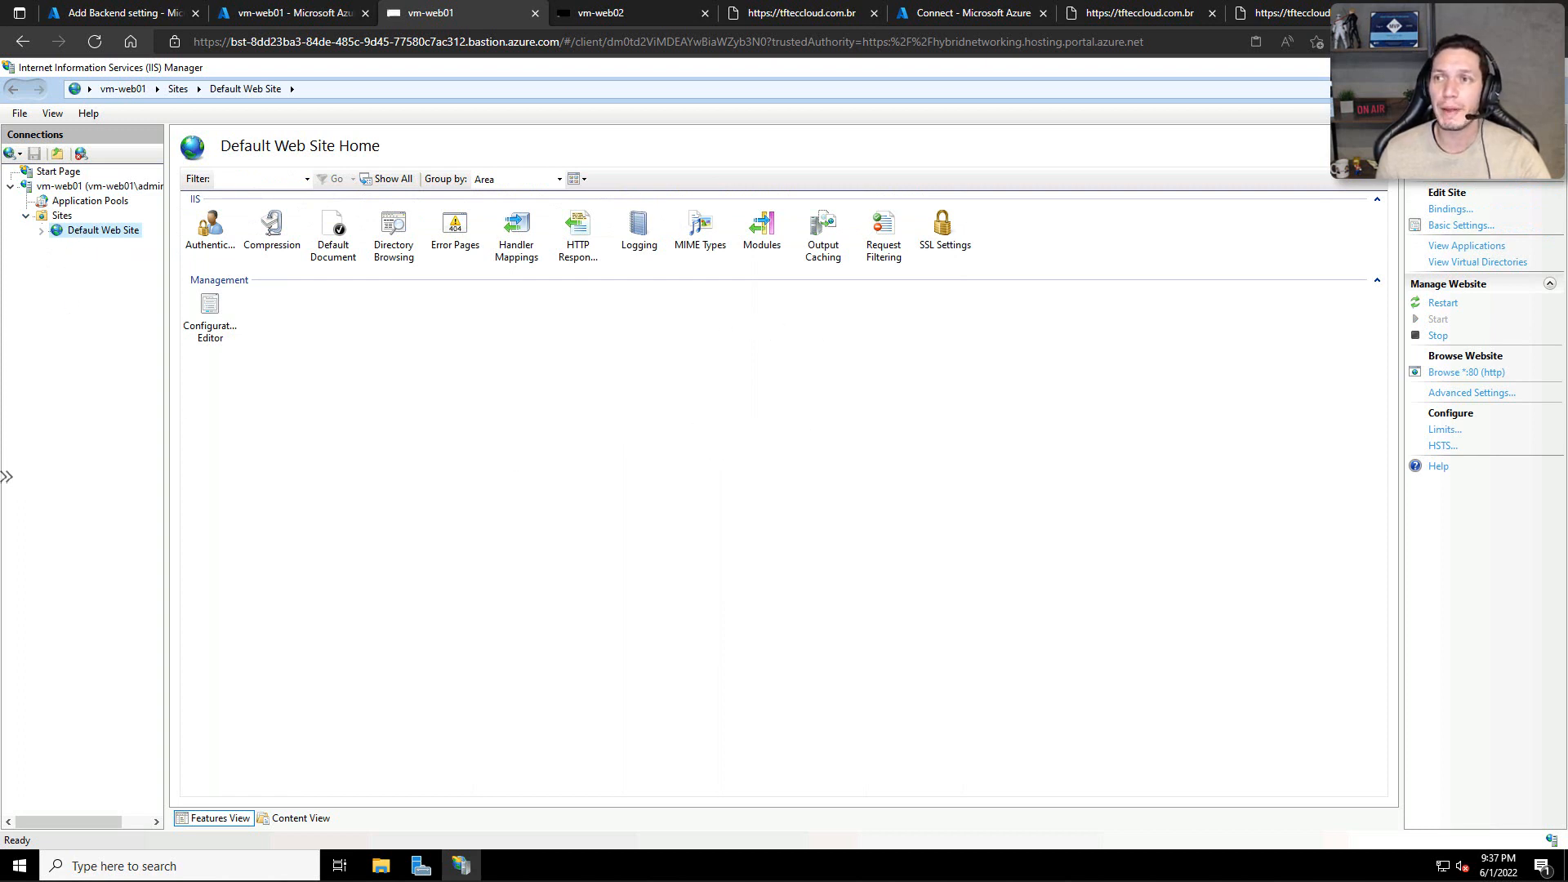
click(1450, 209)
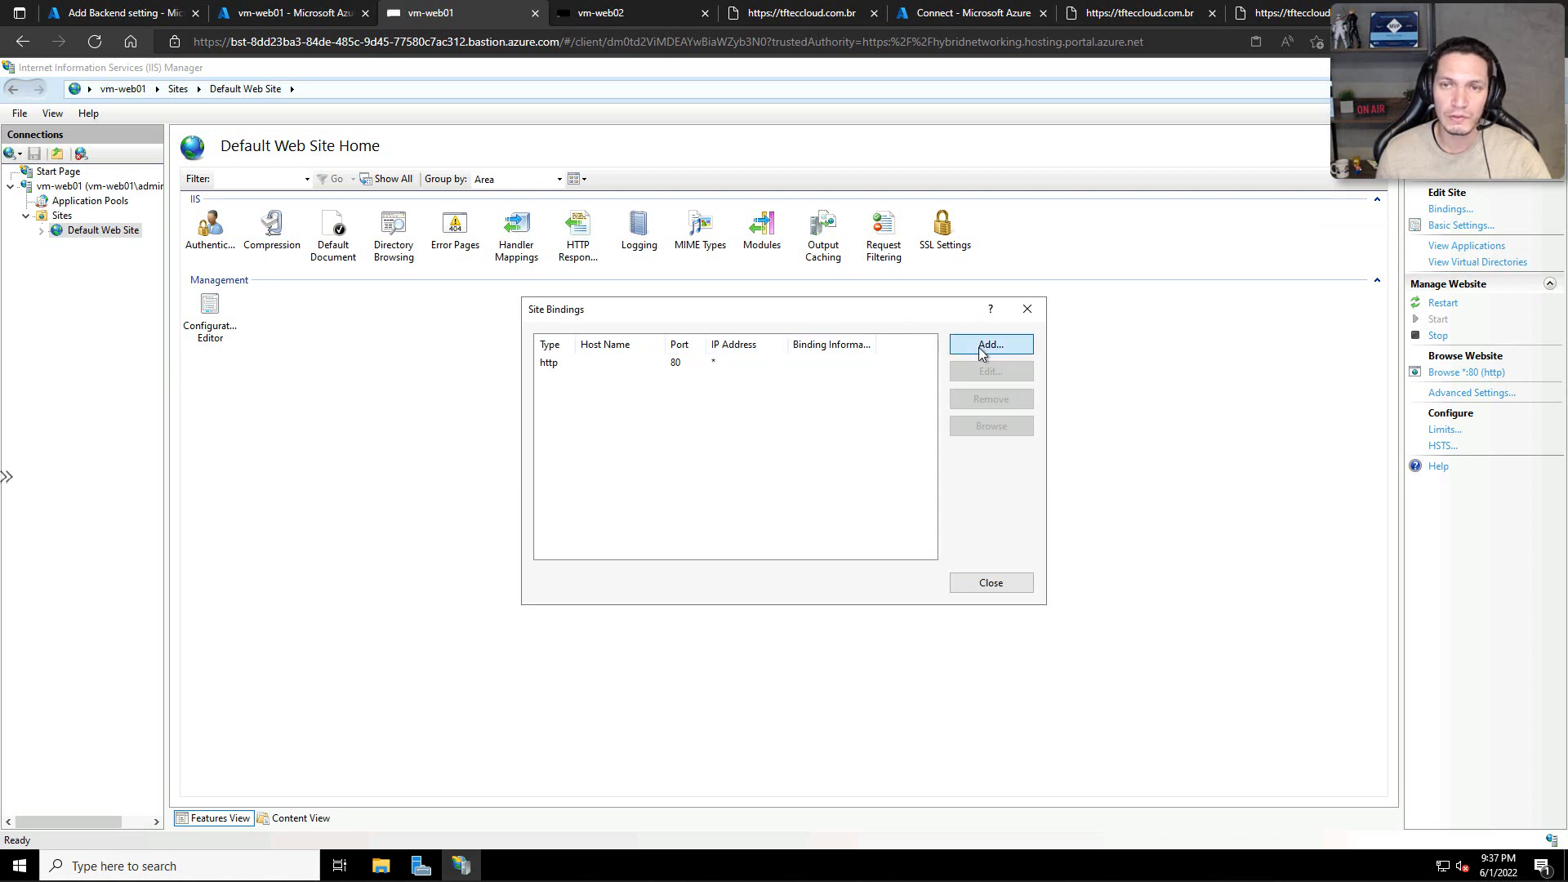
click(989, 345)
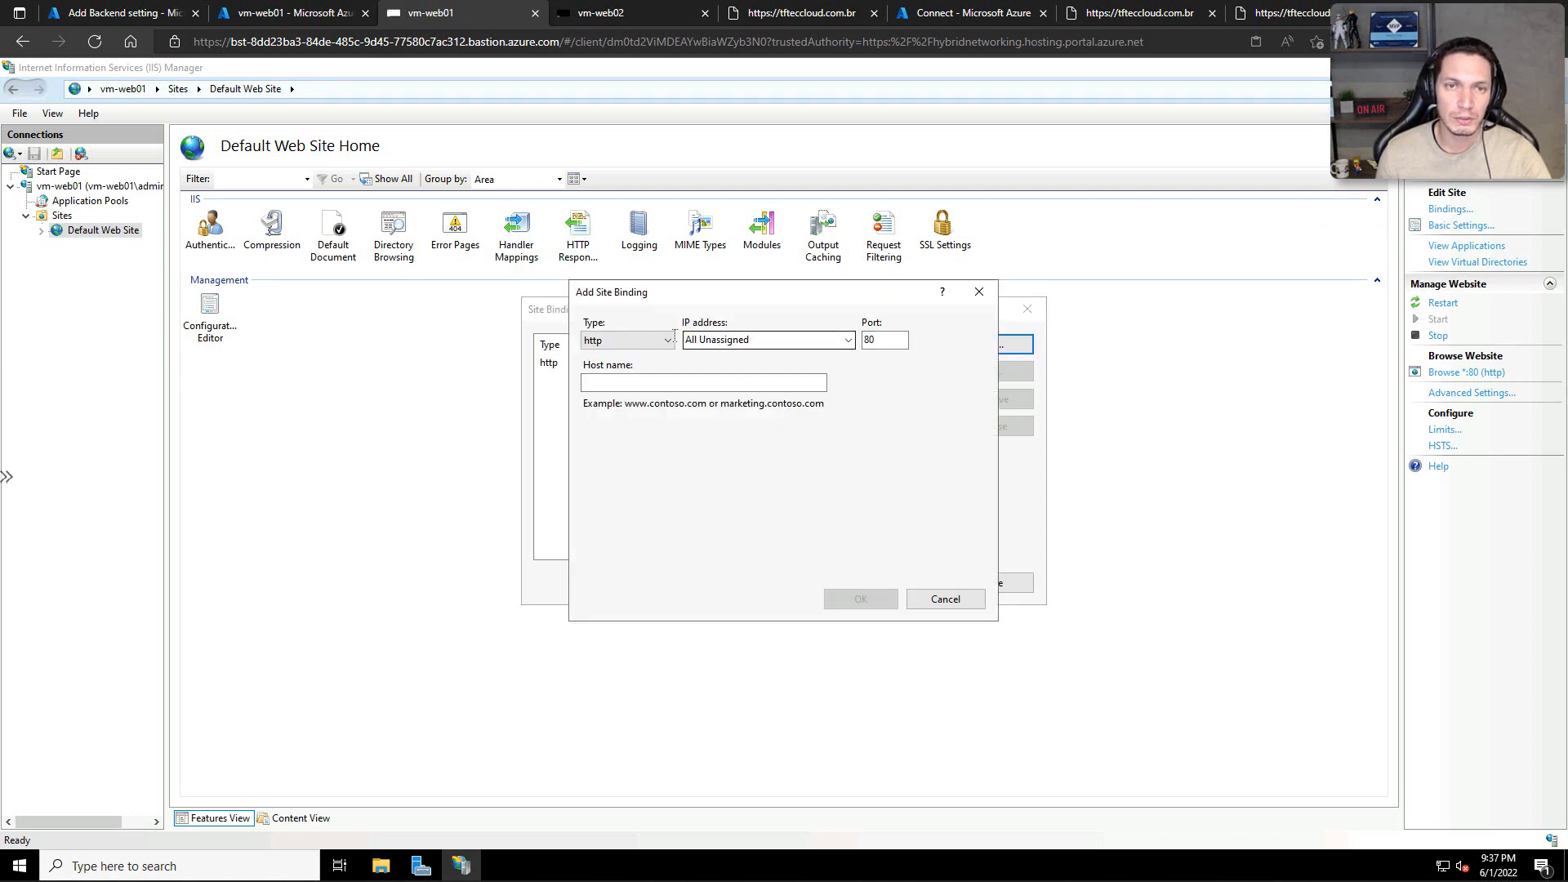
click(667, 340)
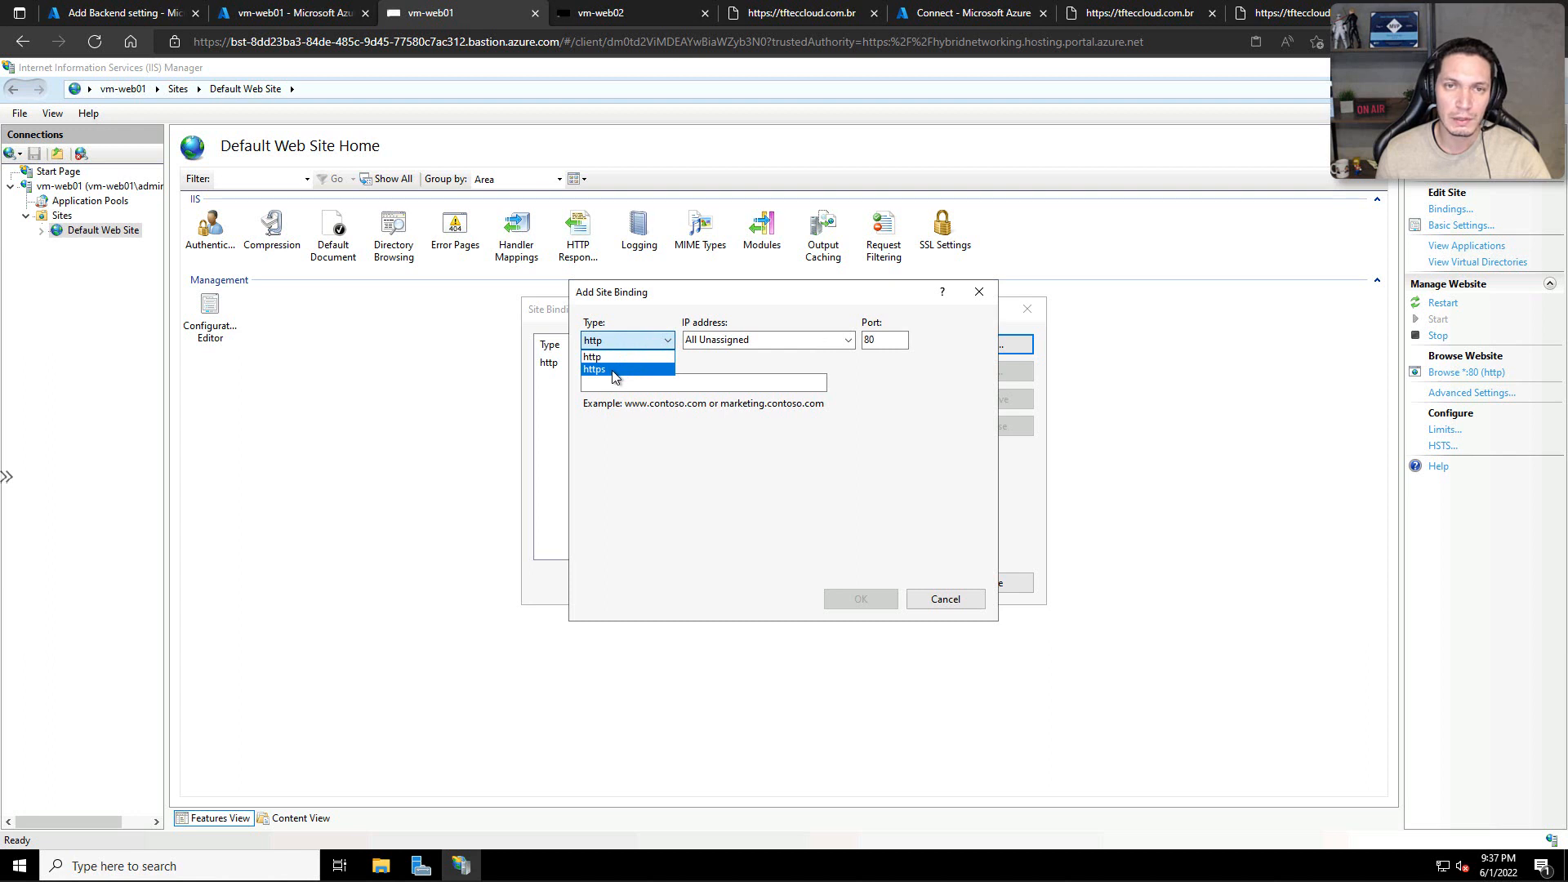
click(614, 376)
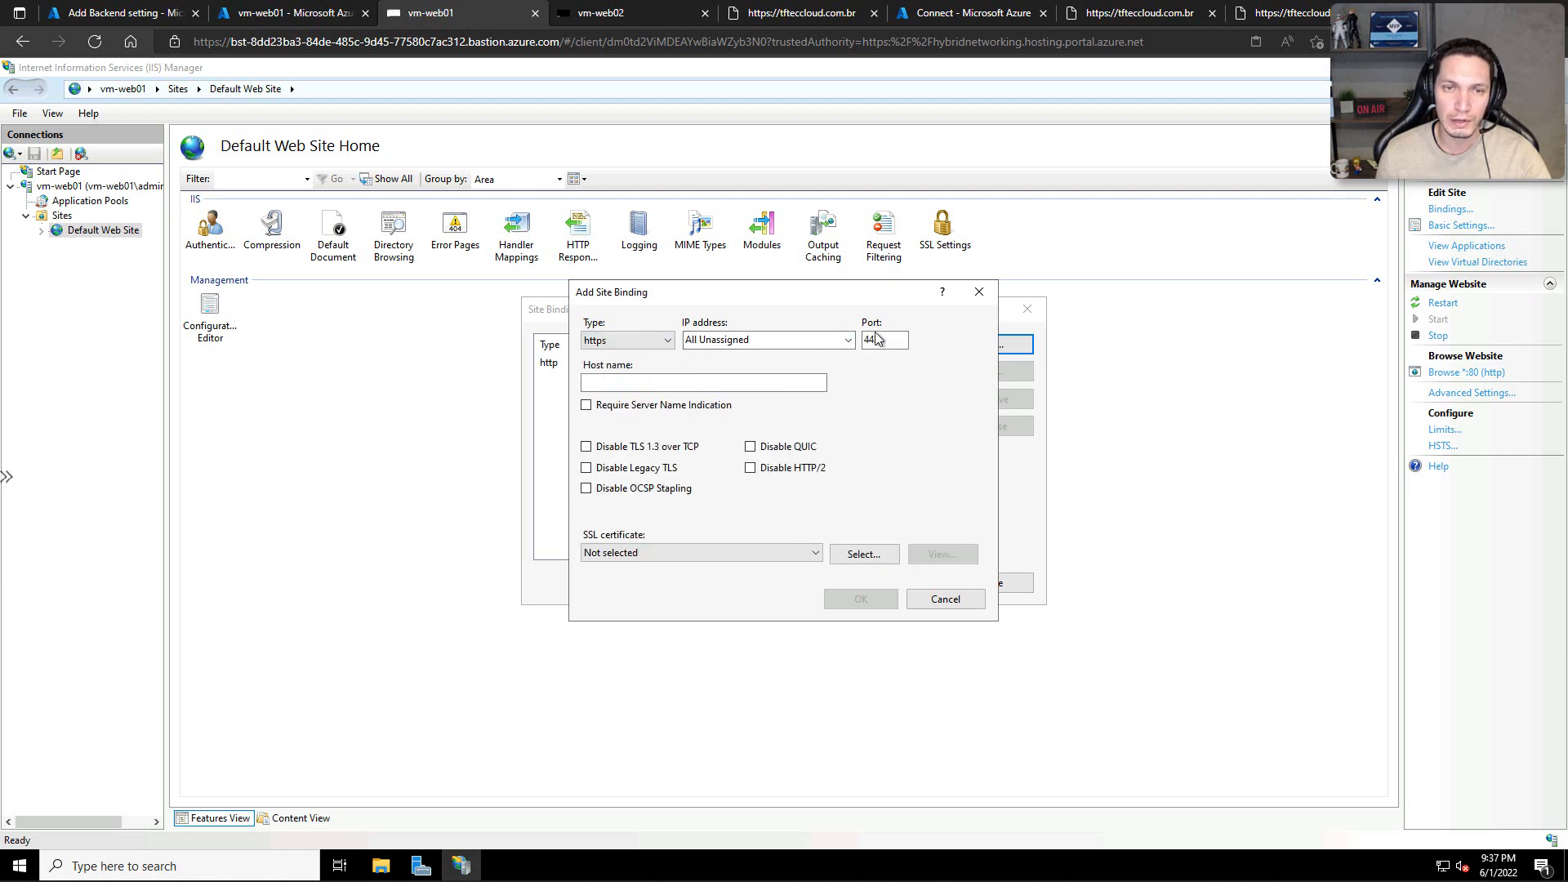
click(818, 553)
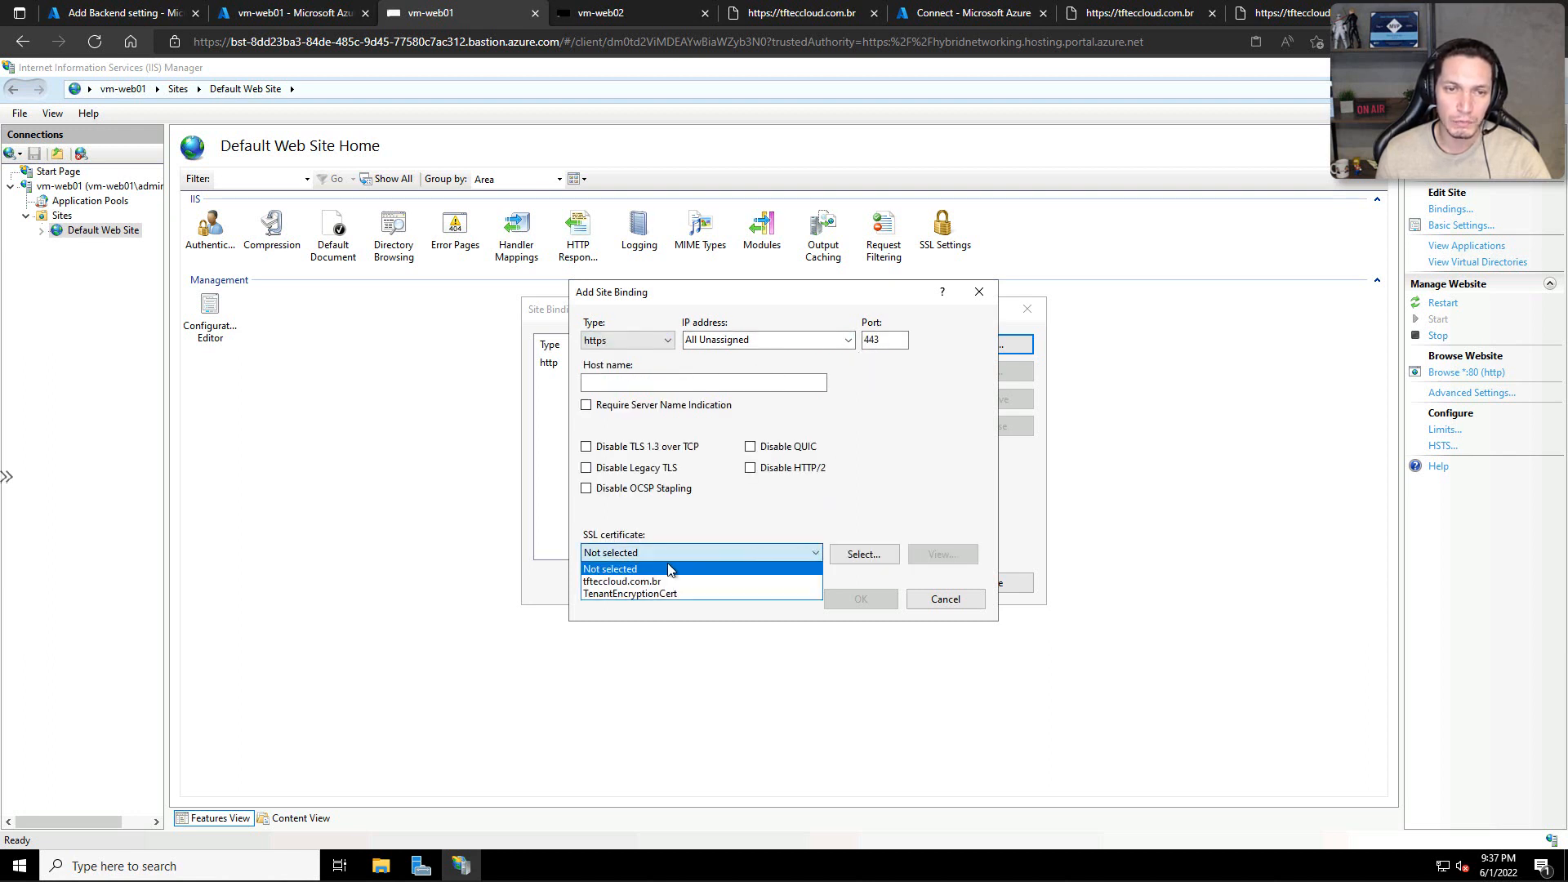
click(614, 582)
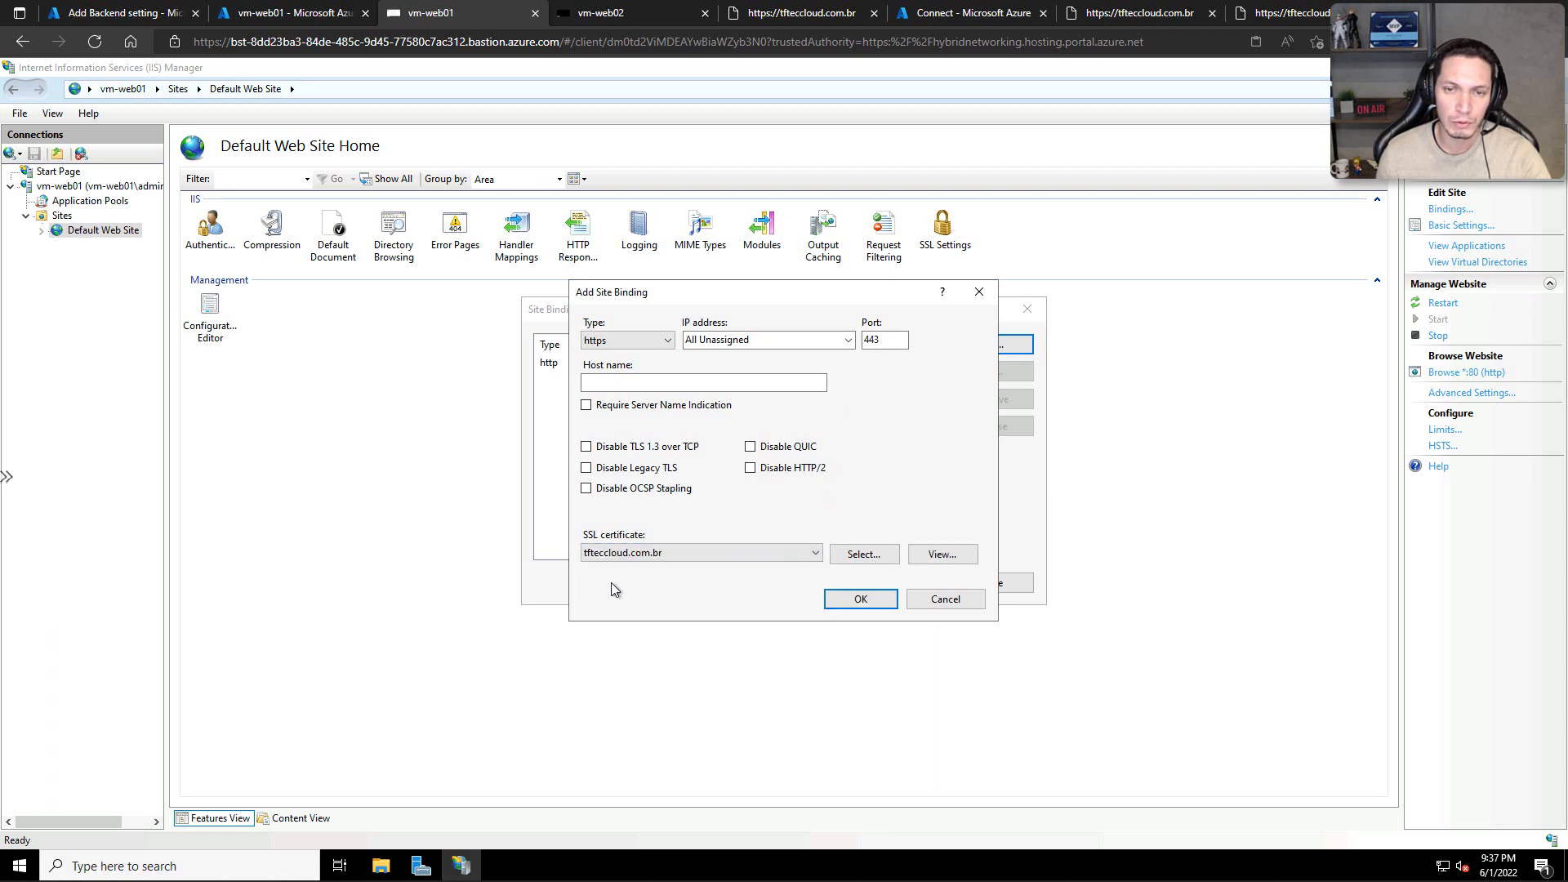
click(853, 596)
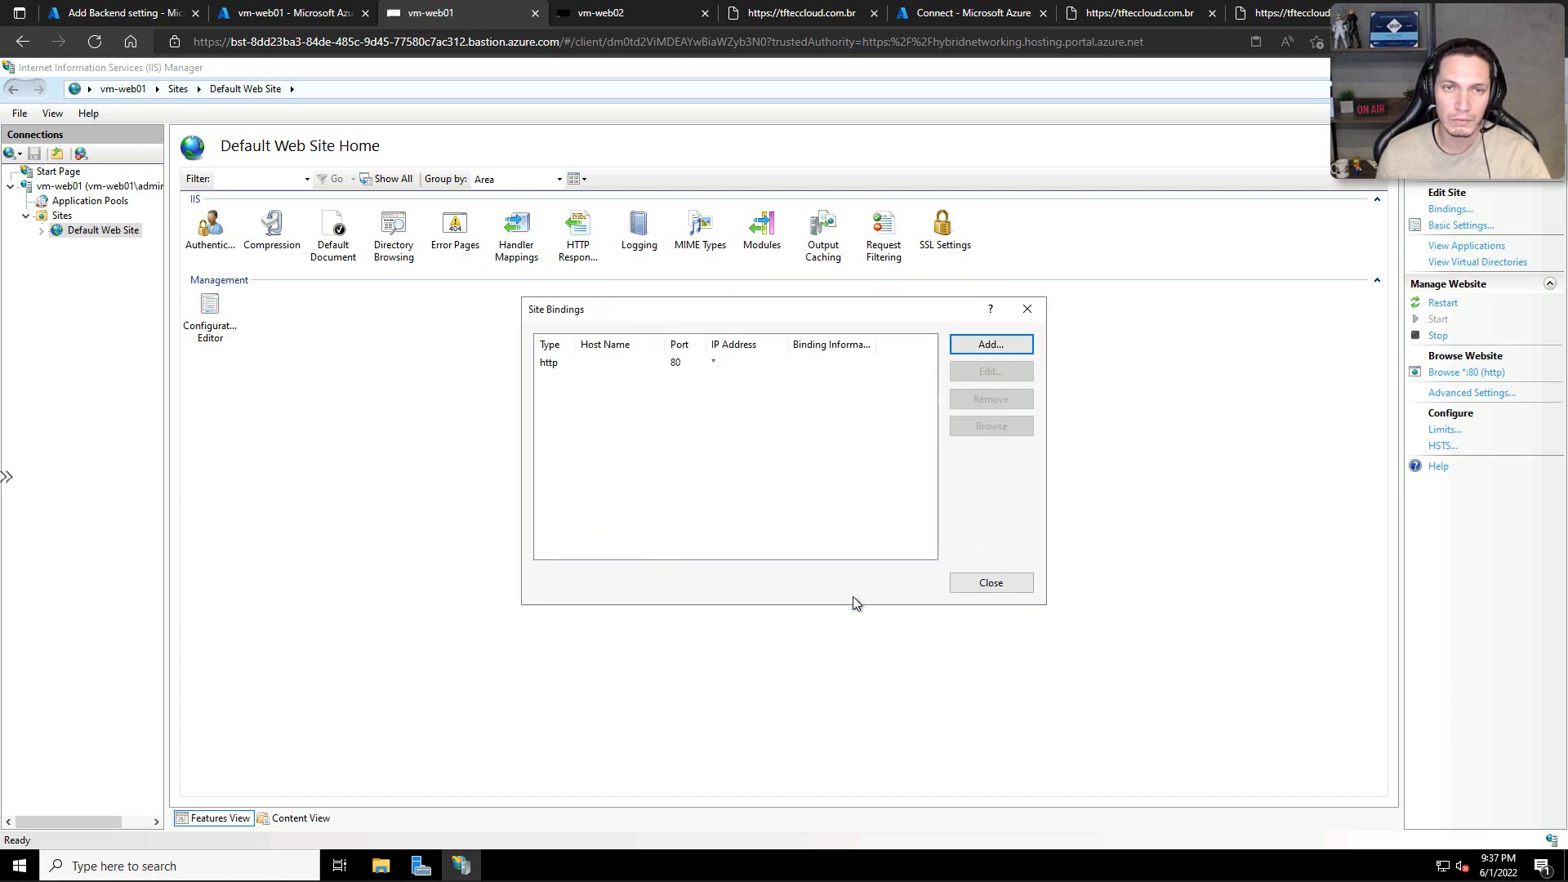
Step: Remove the http port 80 binding from Default Web Site and close the site bindings
click(686, 365)
click(979, 402)
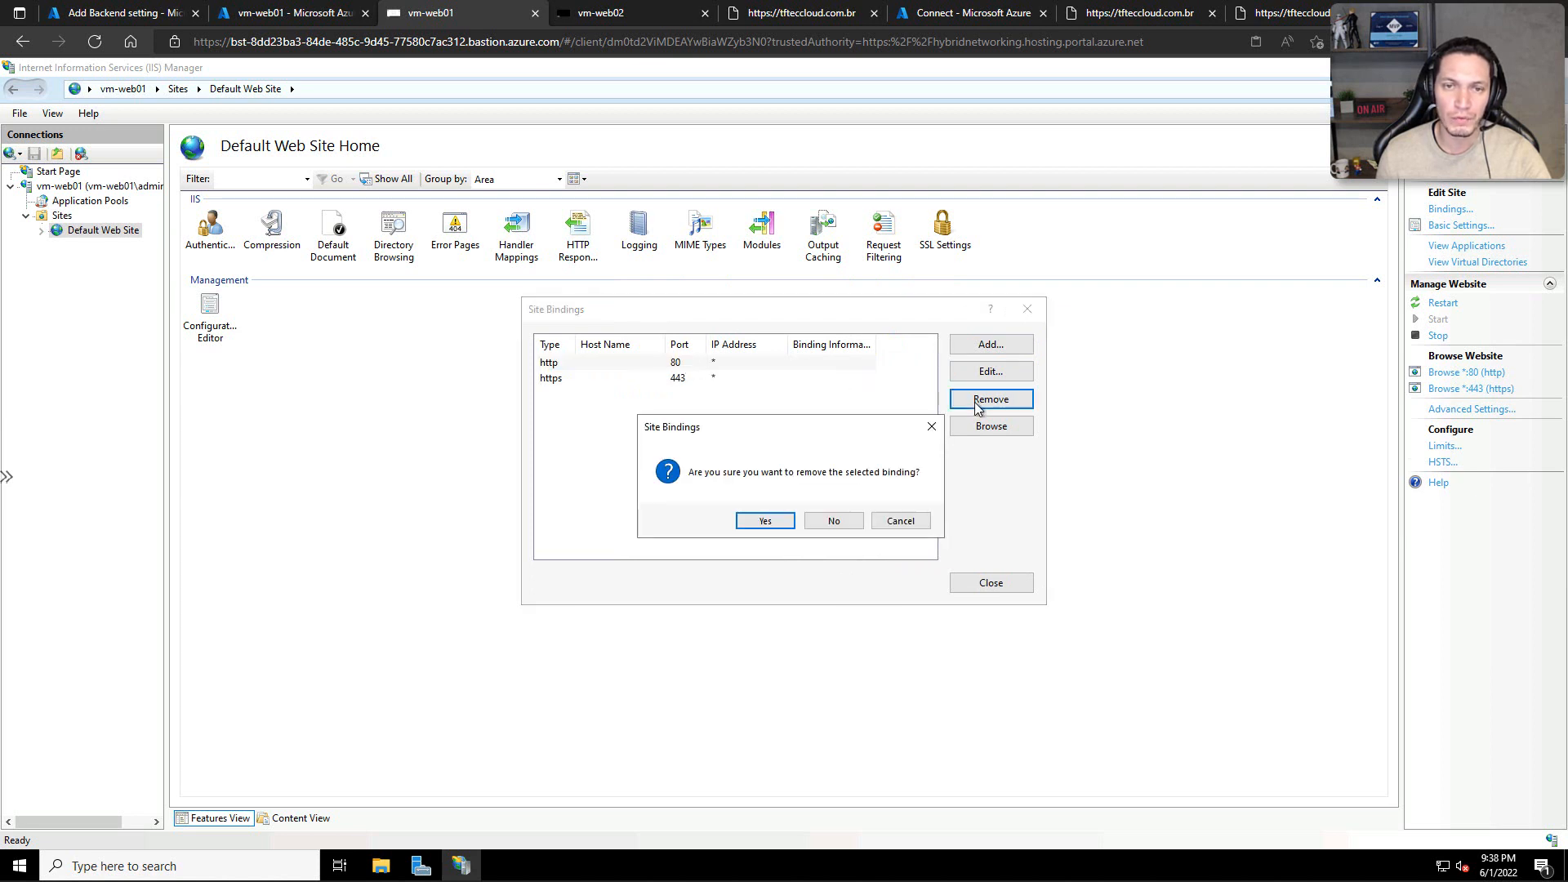
click(764, 521)
click(984, 585)
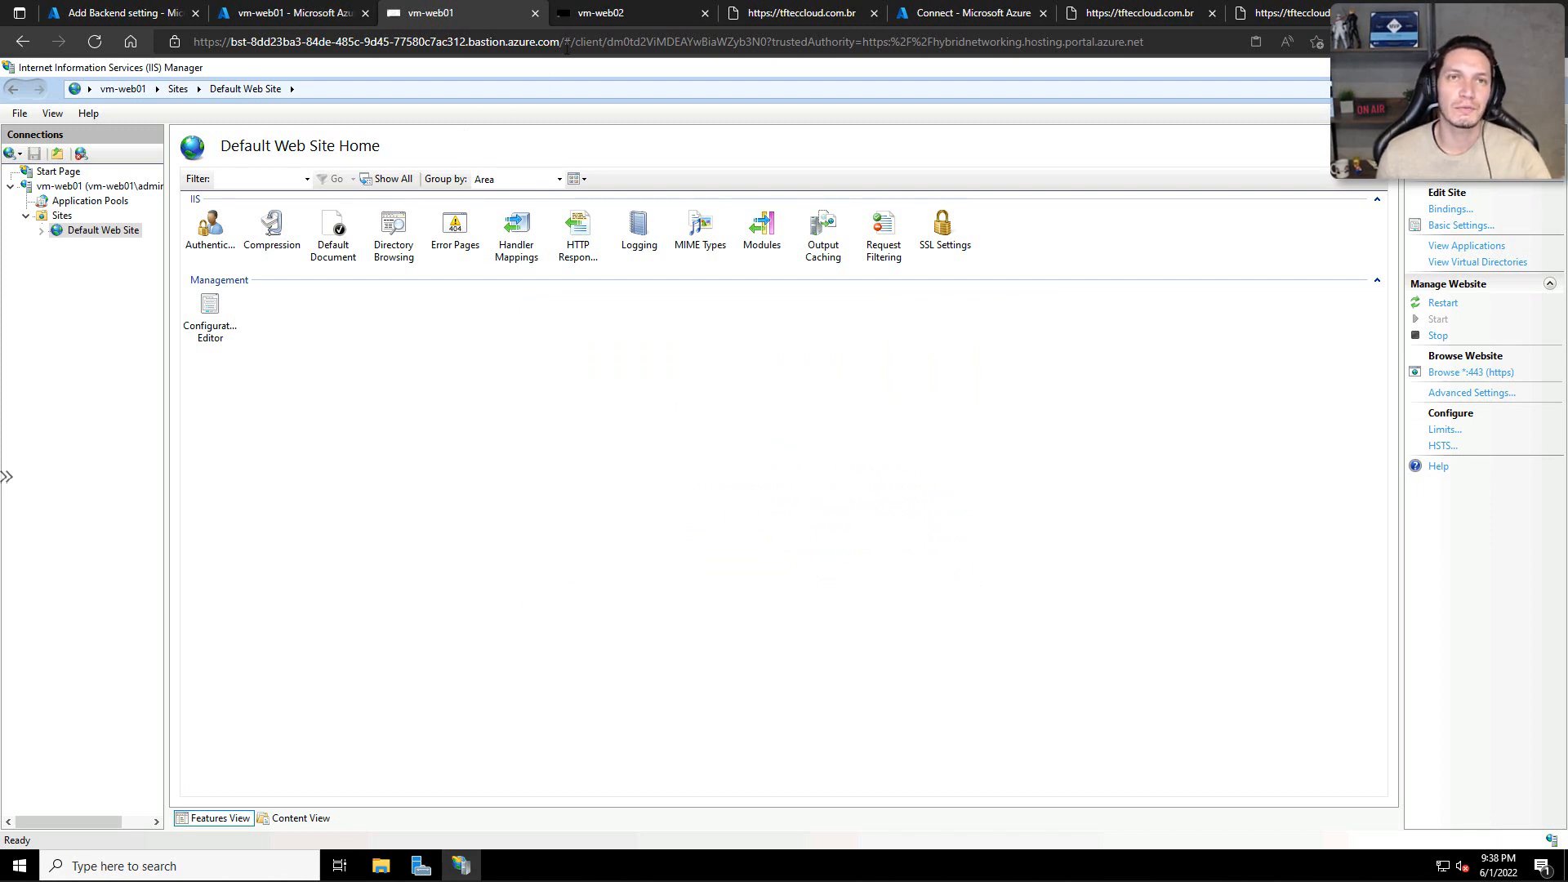
Step: Switch to vm-web02, launch IIS Manager from Server Manager, maximize it, and expand the vm-web02 server node
click(590, 13)
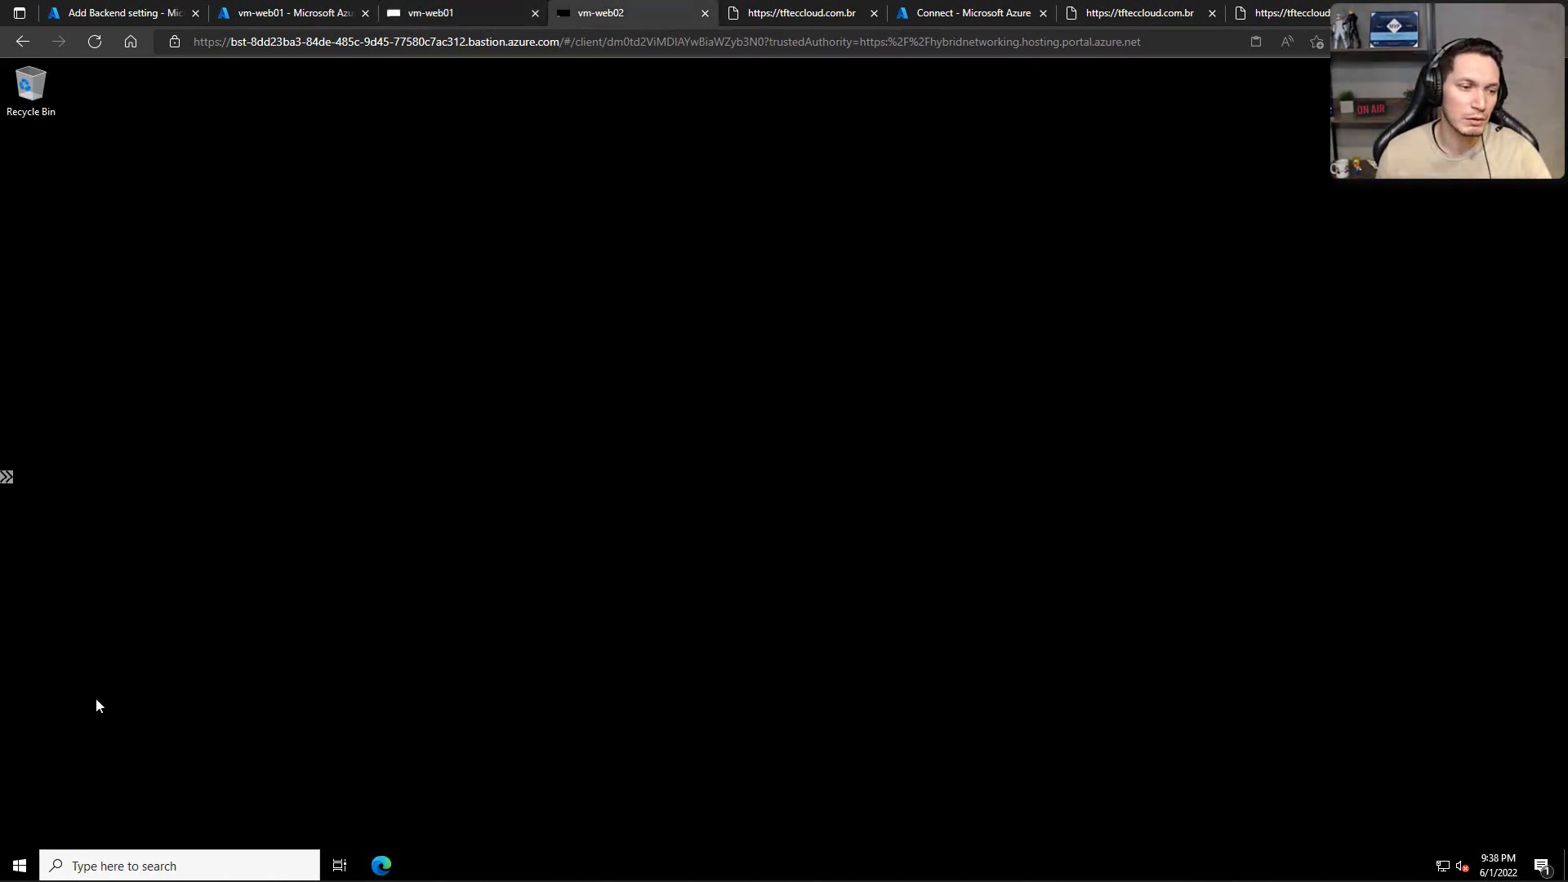
click(20, 865)
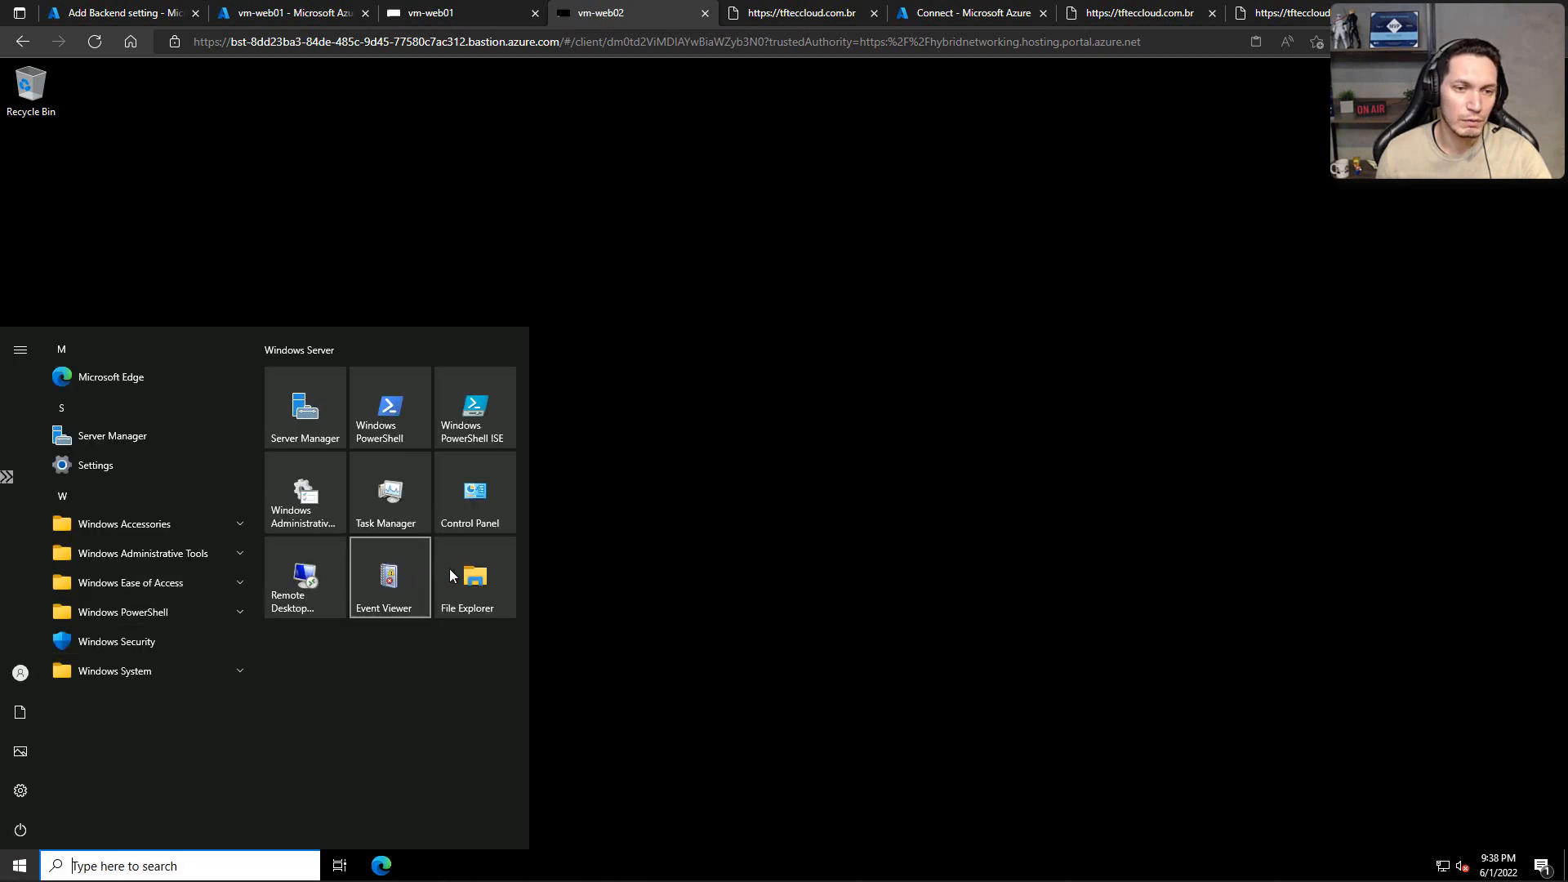
click(304, 412)
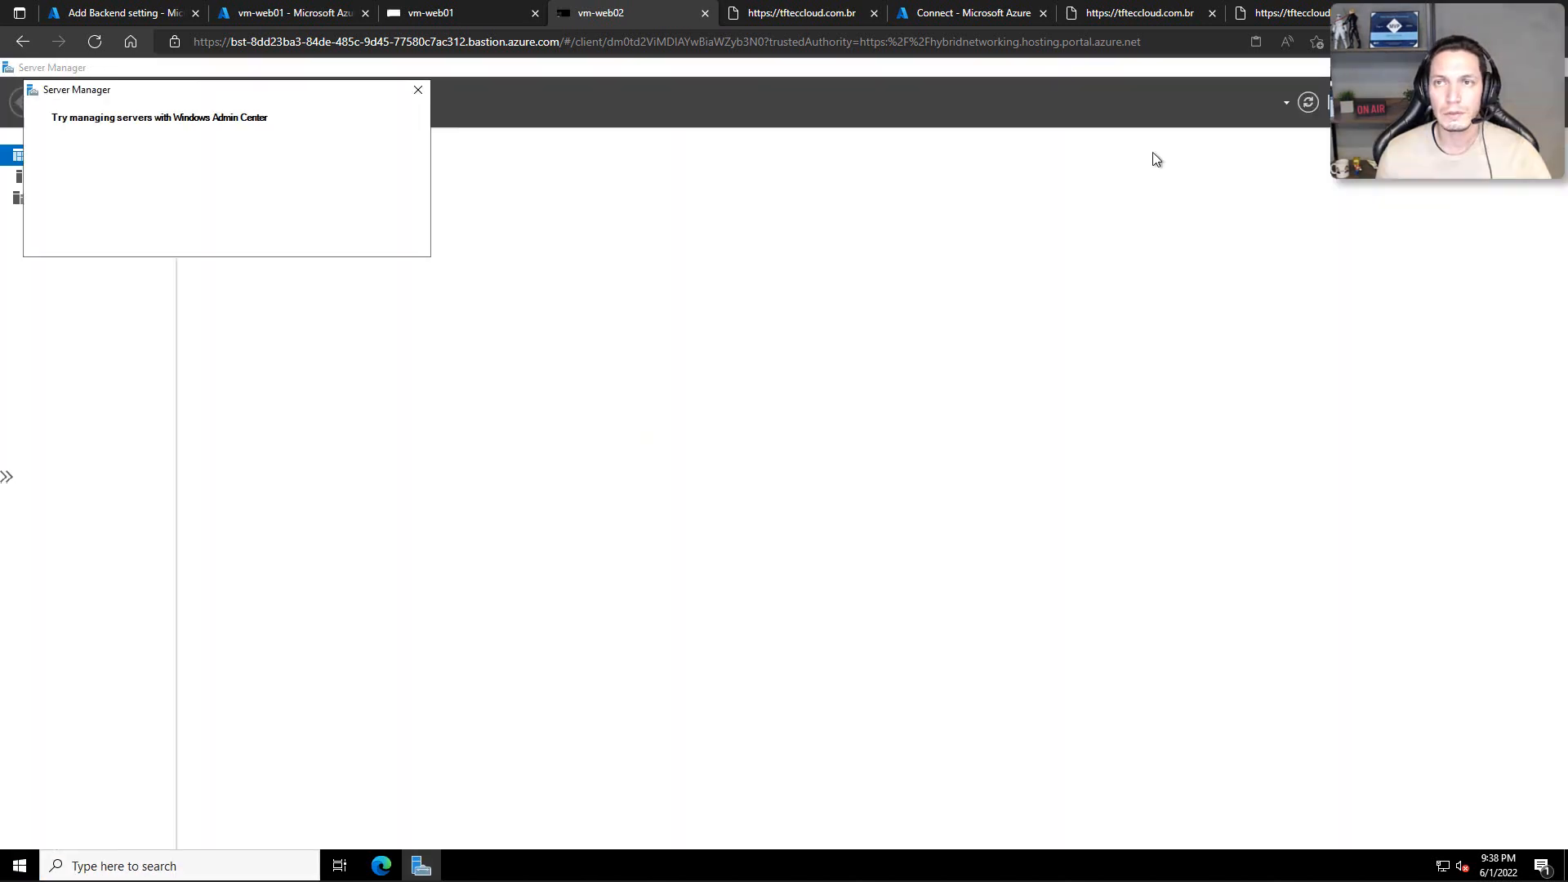
click(1422, 102)
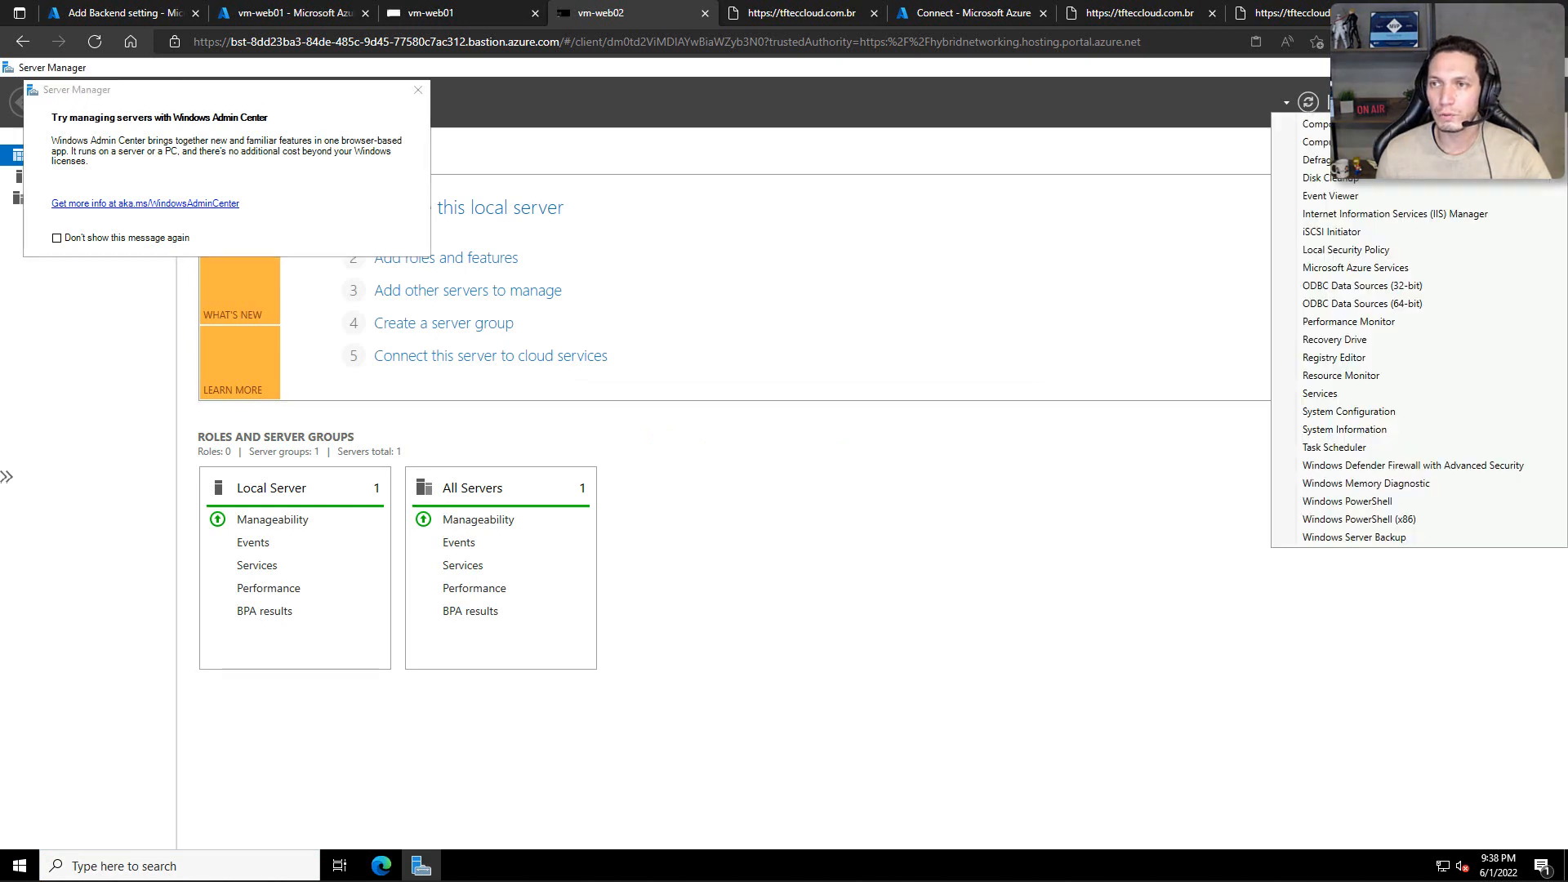
click(1355, 217)
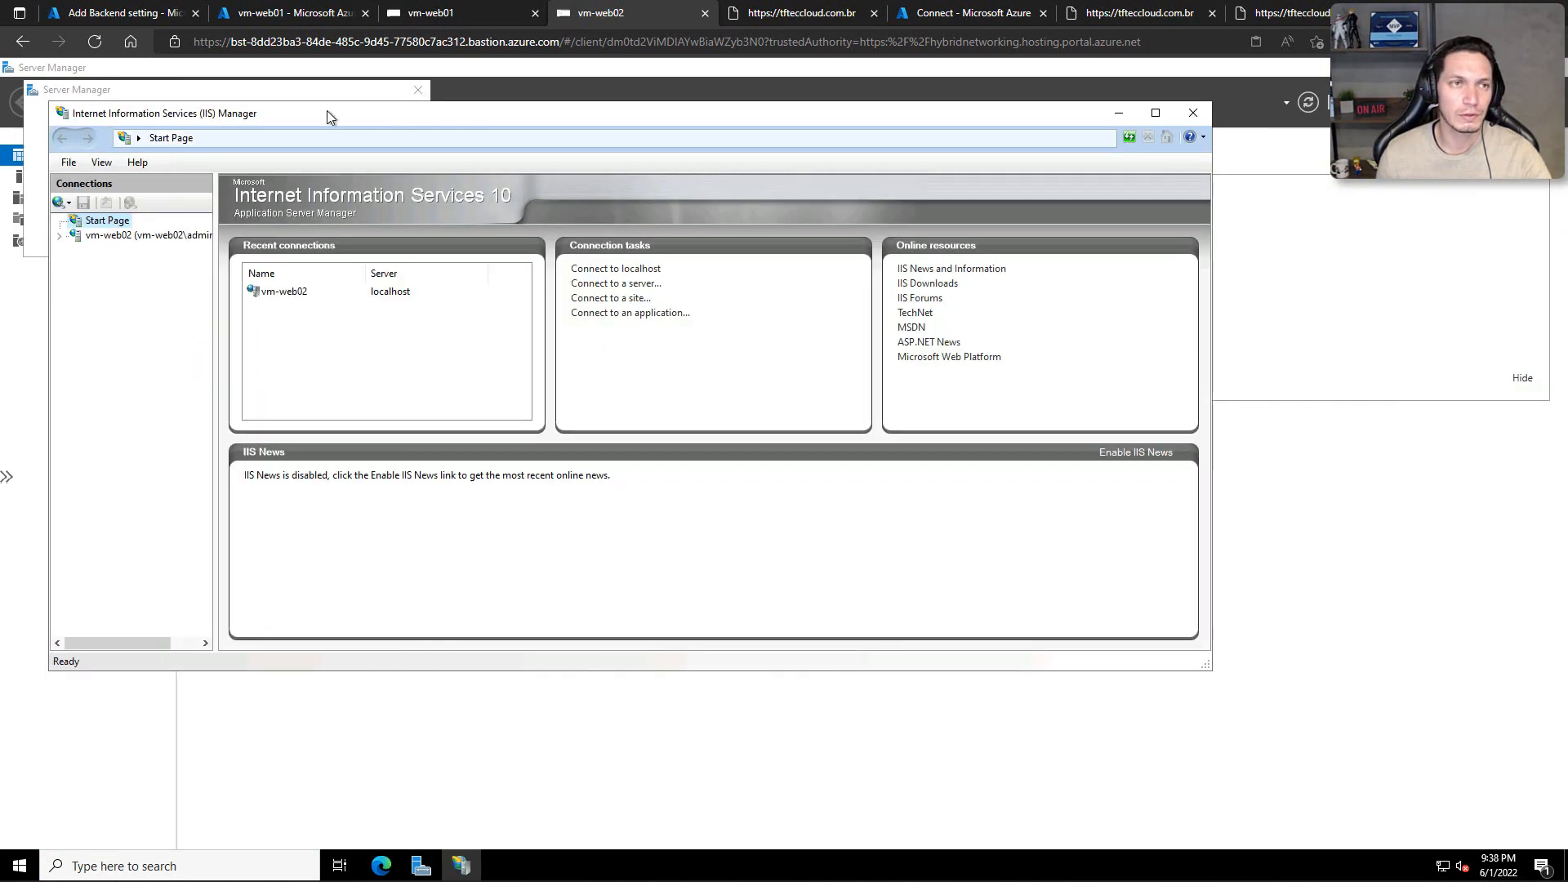
double_click(294, 115)
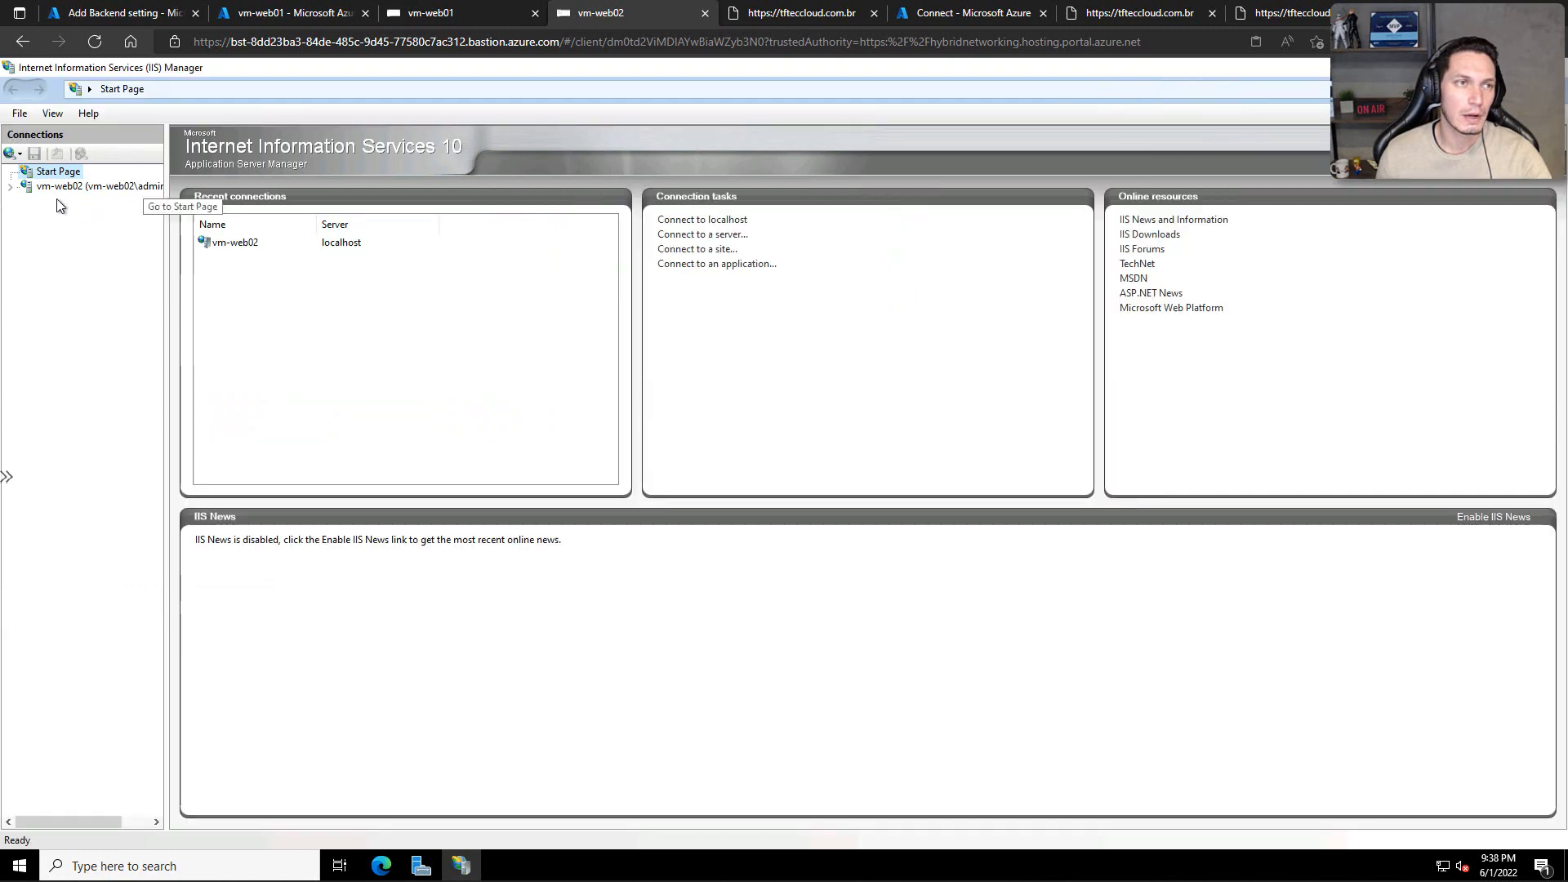
click(13, 189)
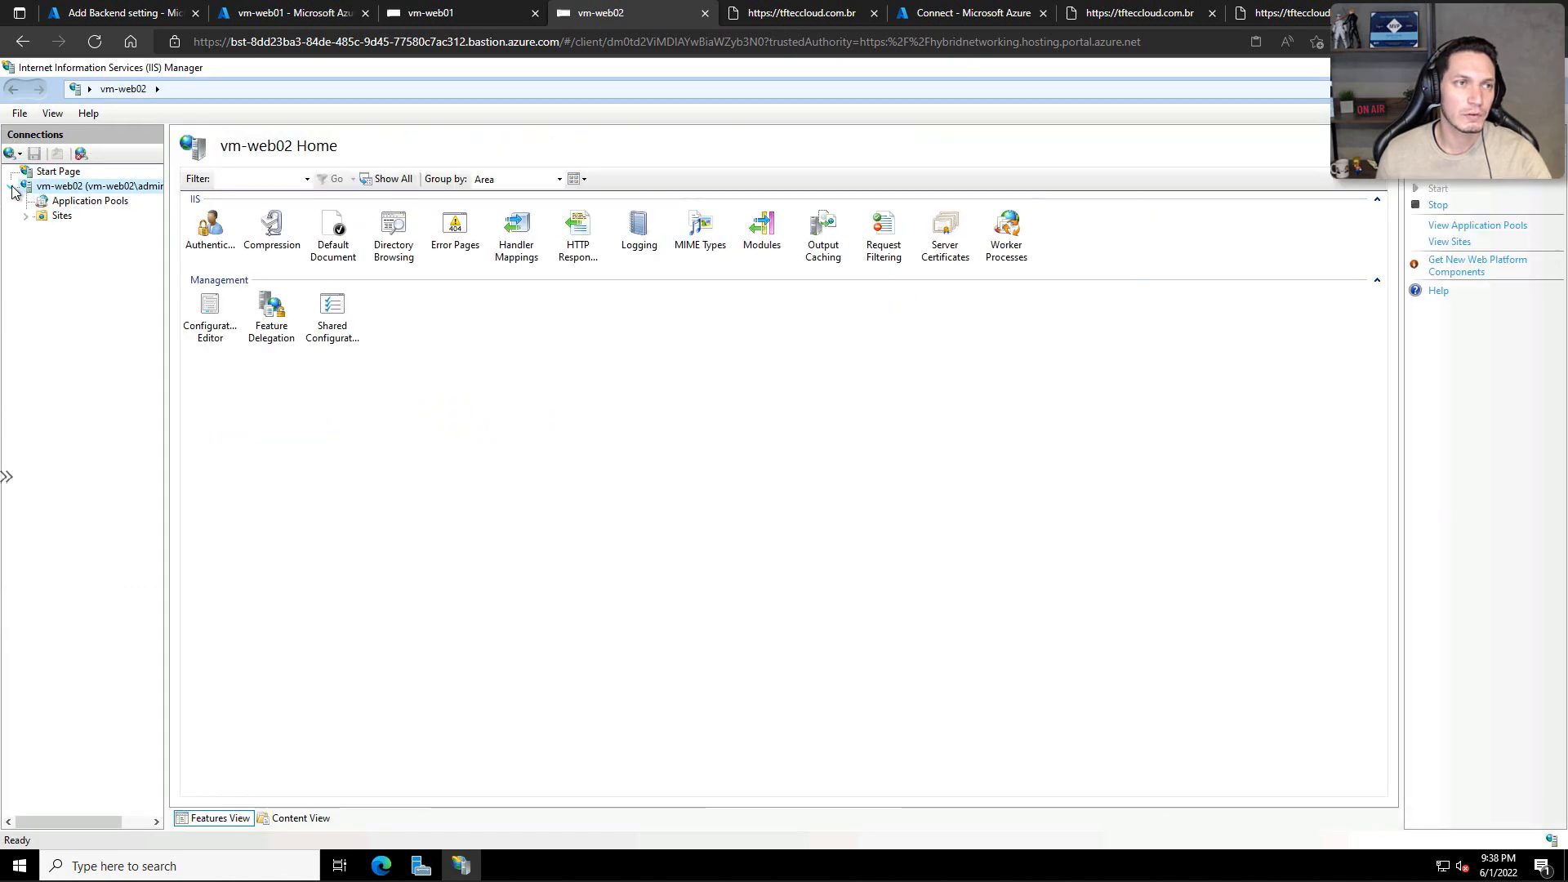
Step: Start a certificate import in vm-web02's Server Certificates and choose certificate.pfx from the certificado network drive (Z:)
click(941, 231)
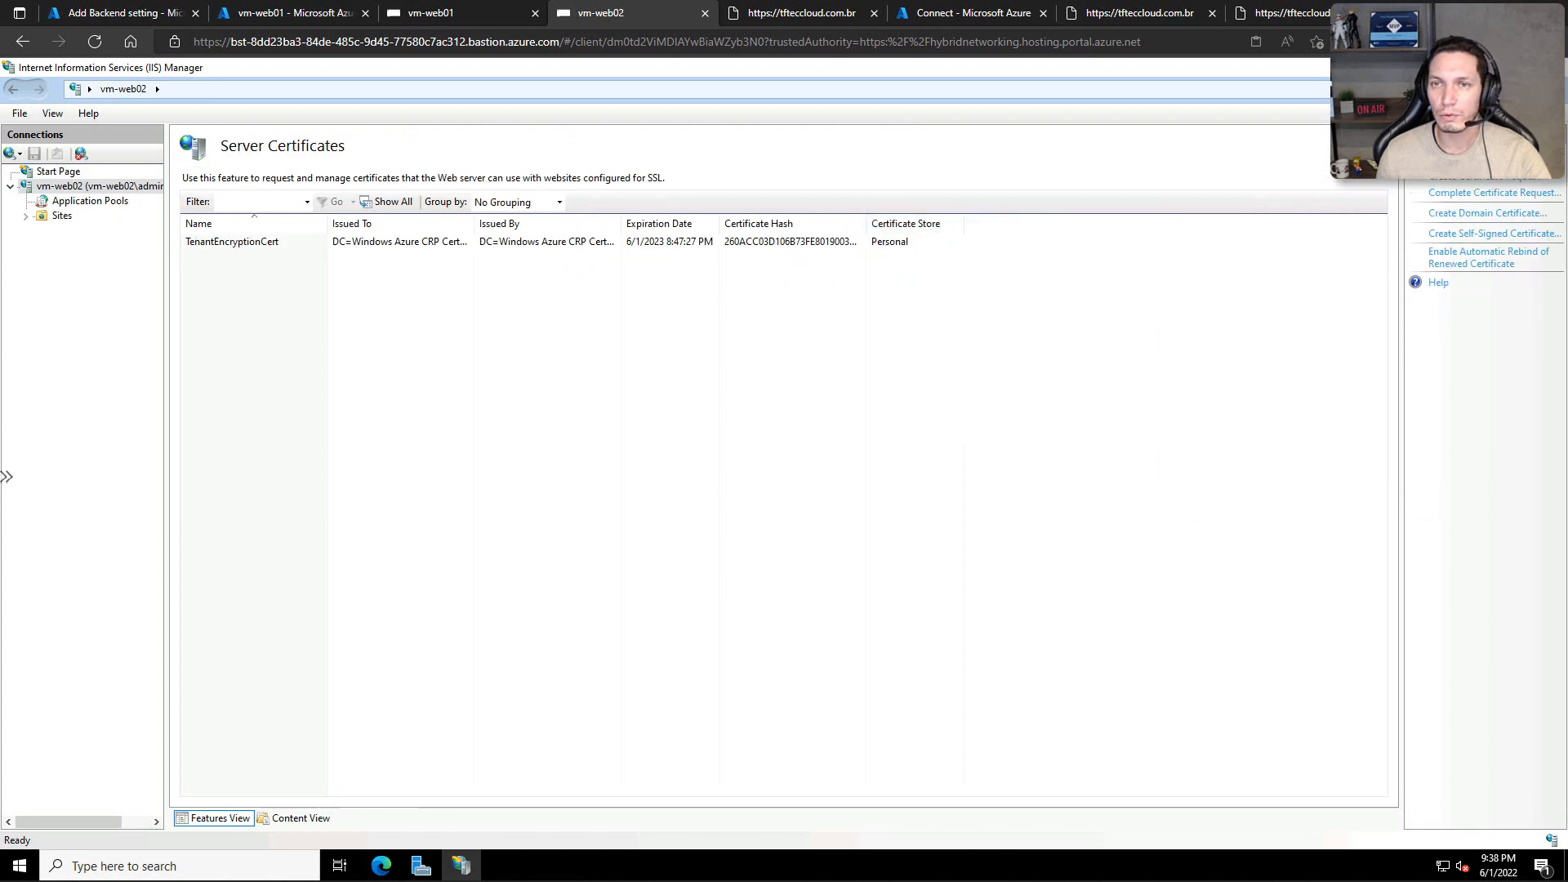
click(1441, 156)
click(904, 387)
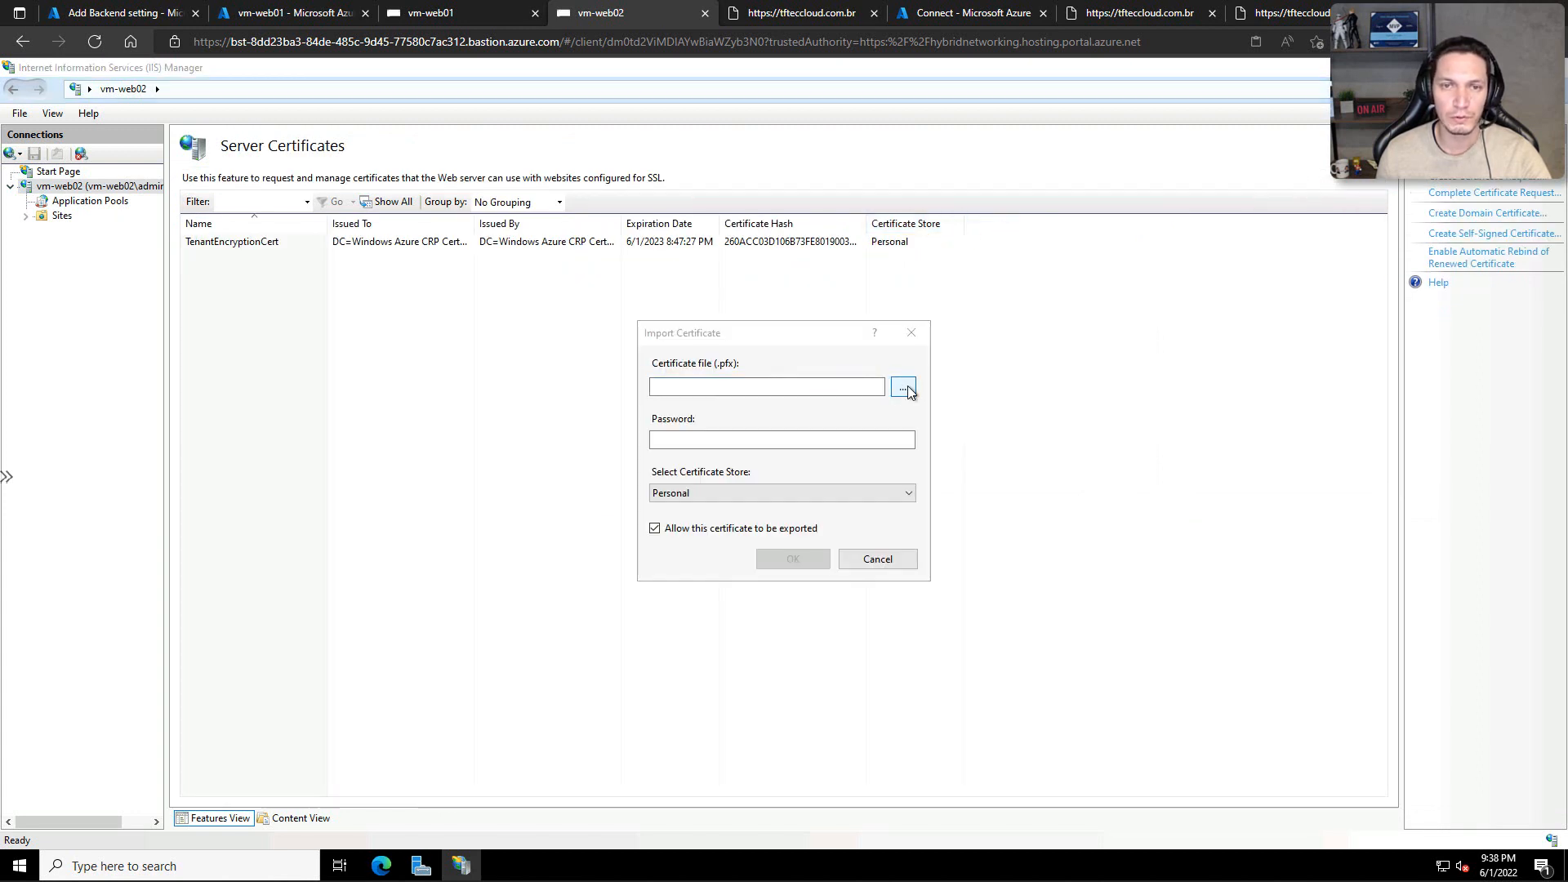
click(692, 558)
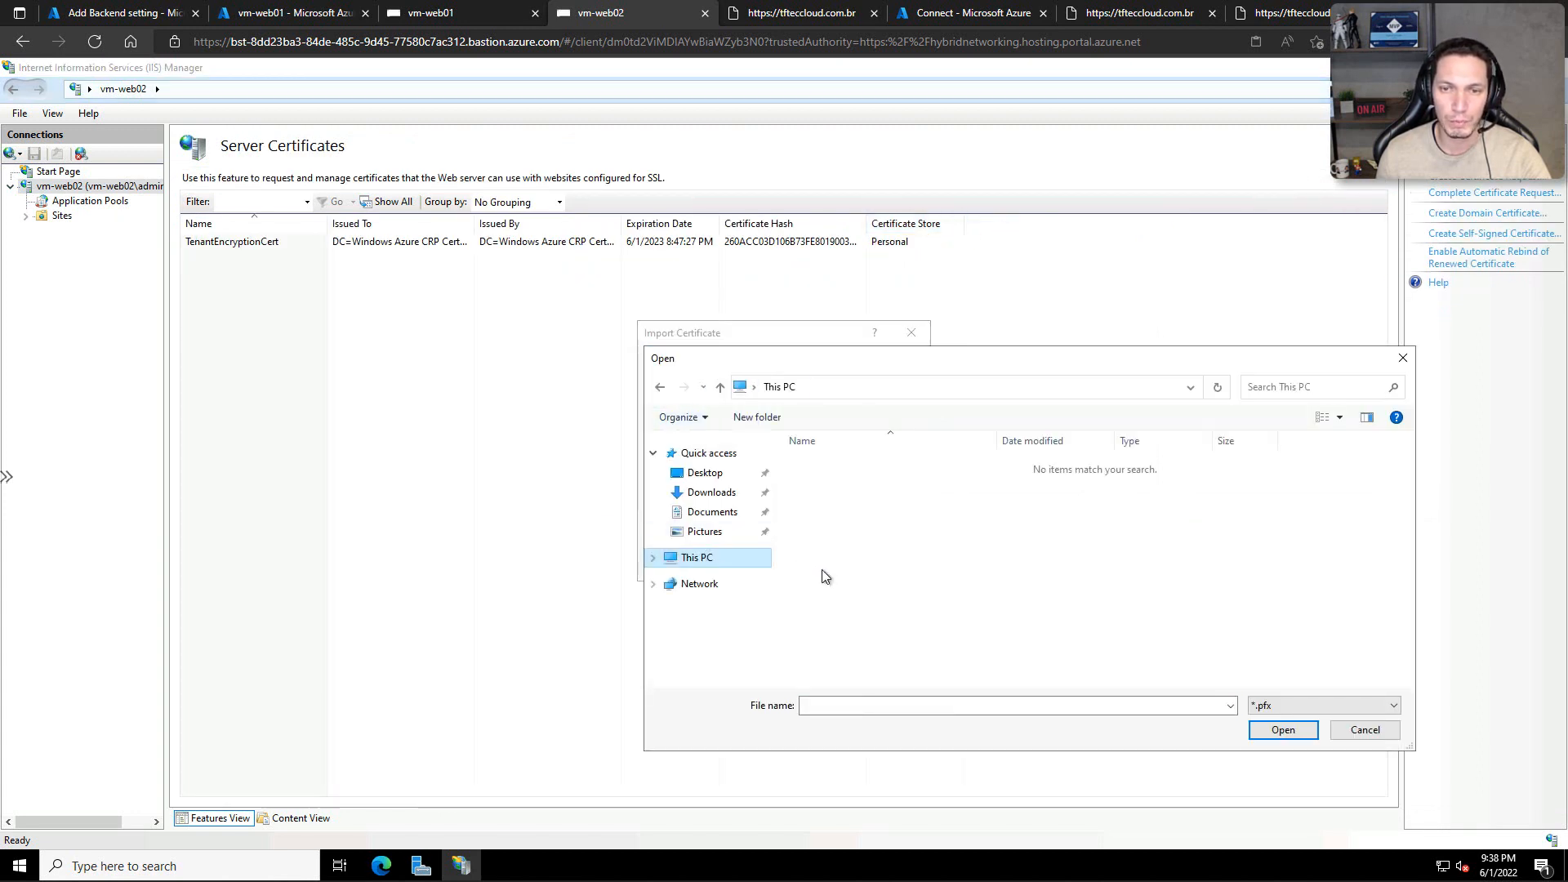
scroll(825, 577, down, 3)
click(866, 669)
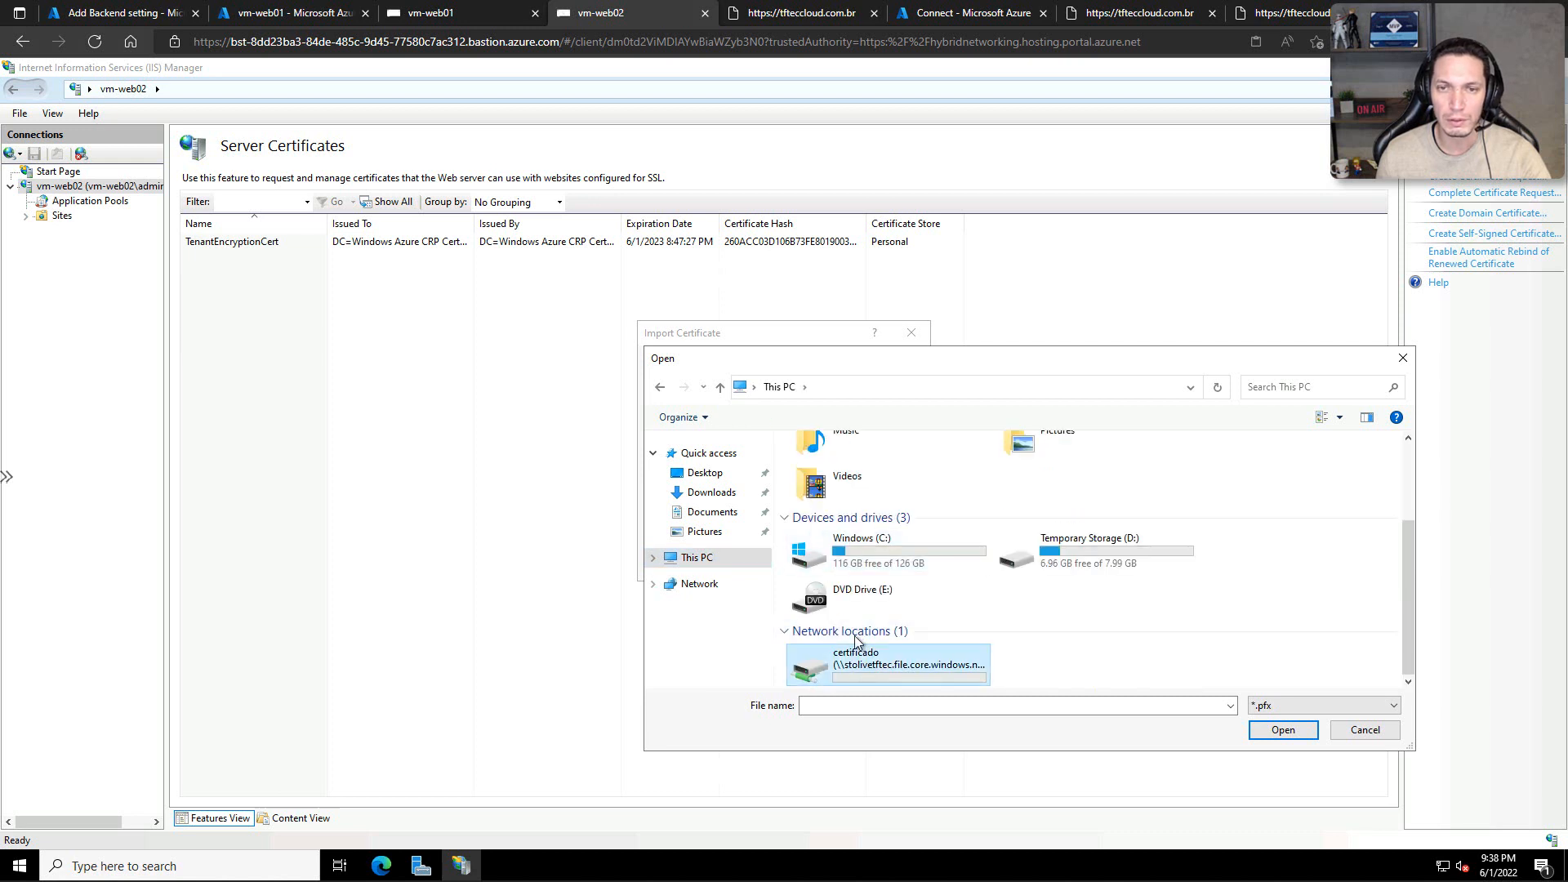
double_click(866, 668)
click(828, 465)
click(1271, 730)
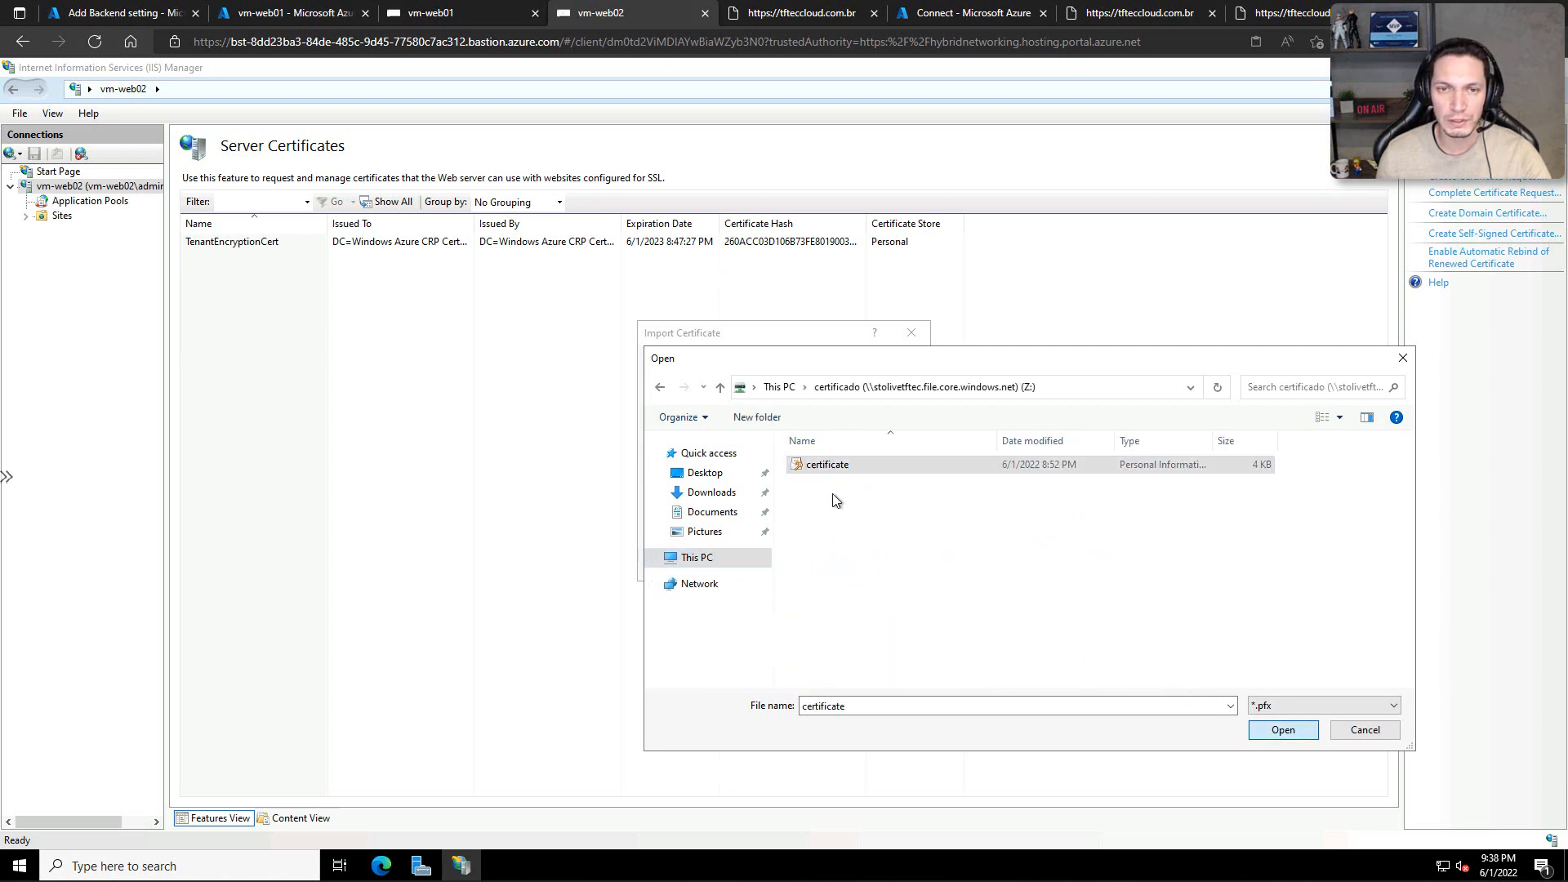
Step: Enter the certificate password and import the certificate into the Personal store with export allowed
click(736, 438)
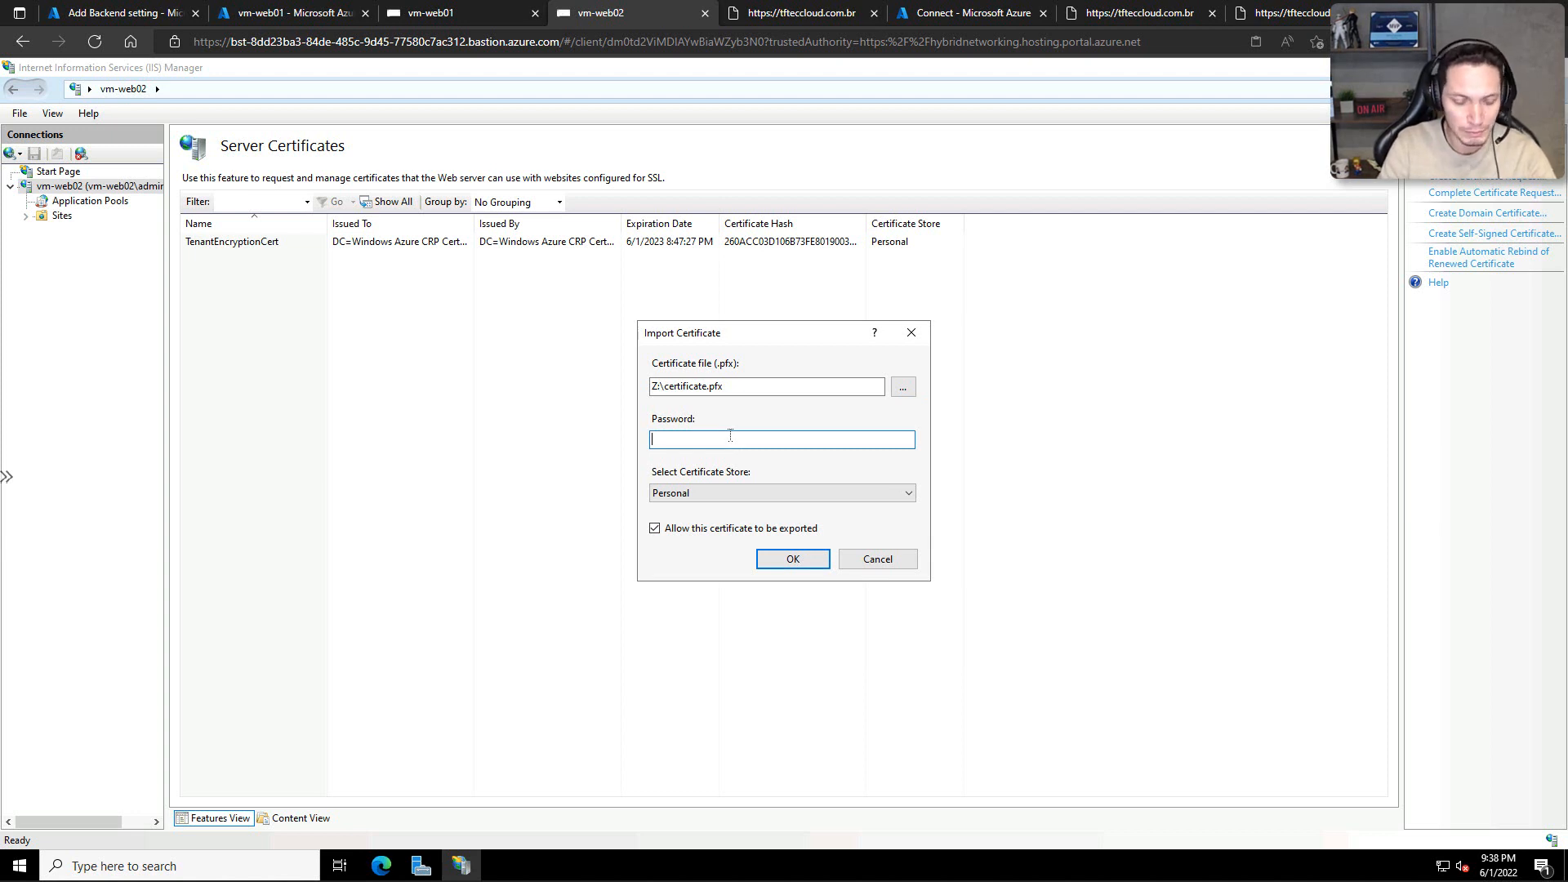
text(••••)
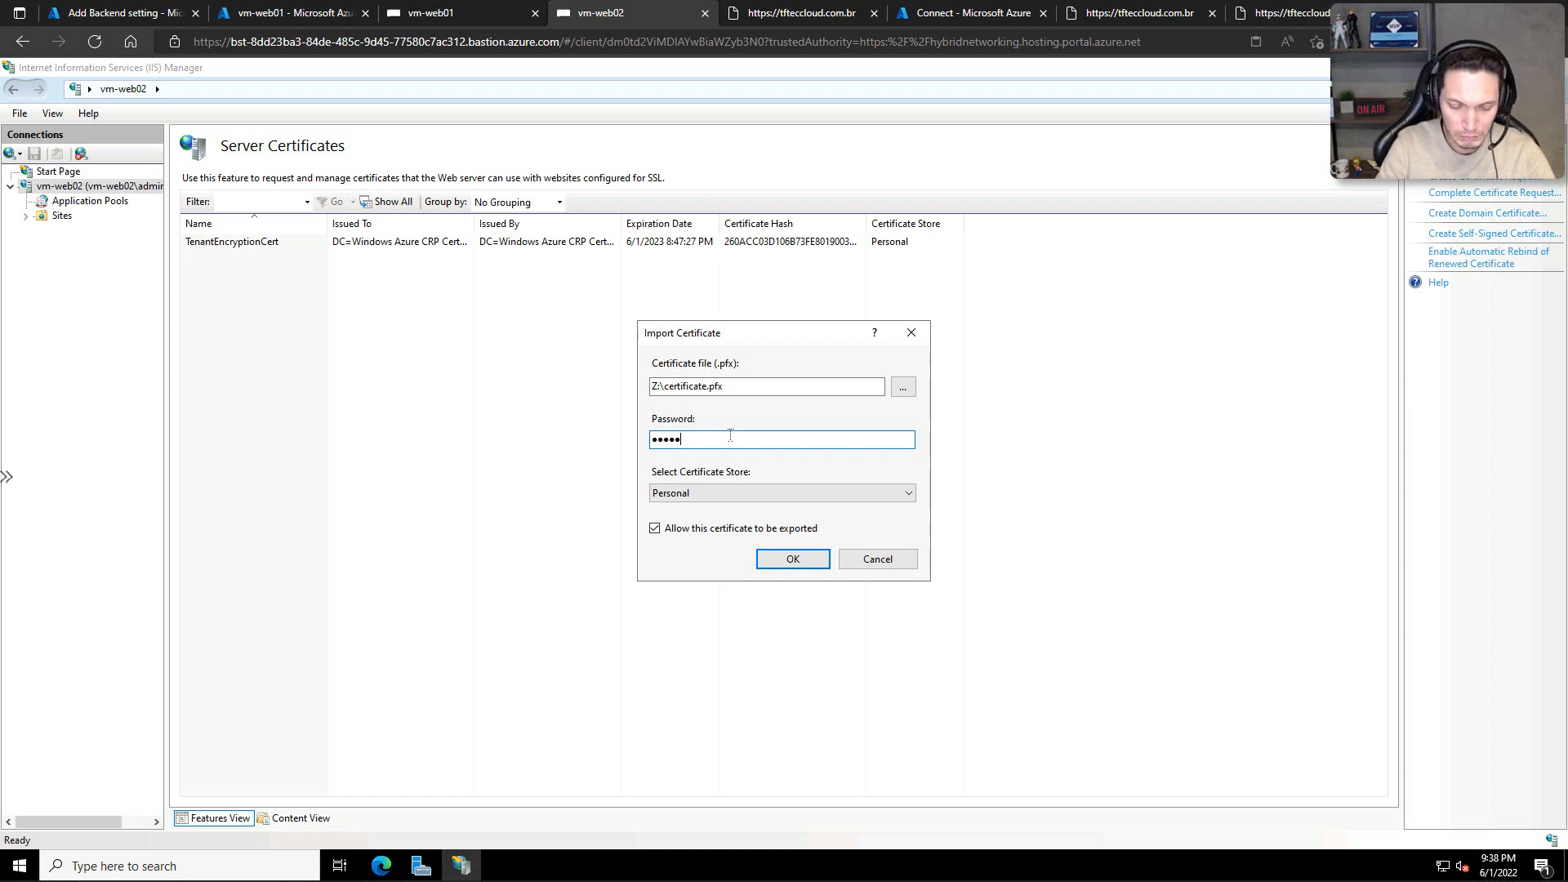
click(812, 557)
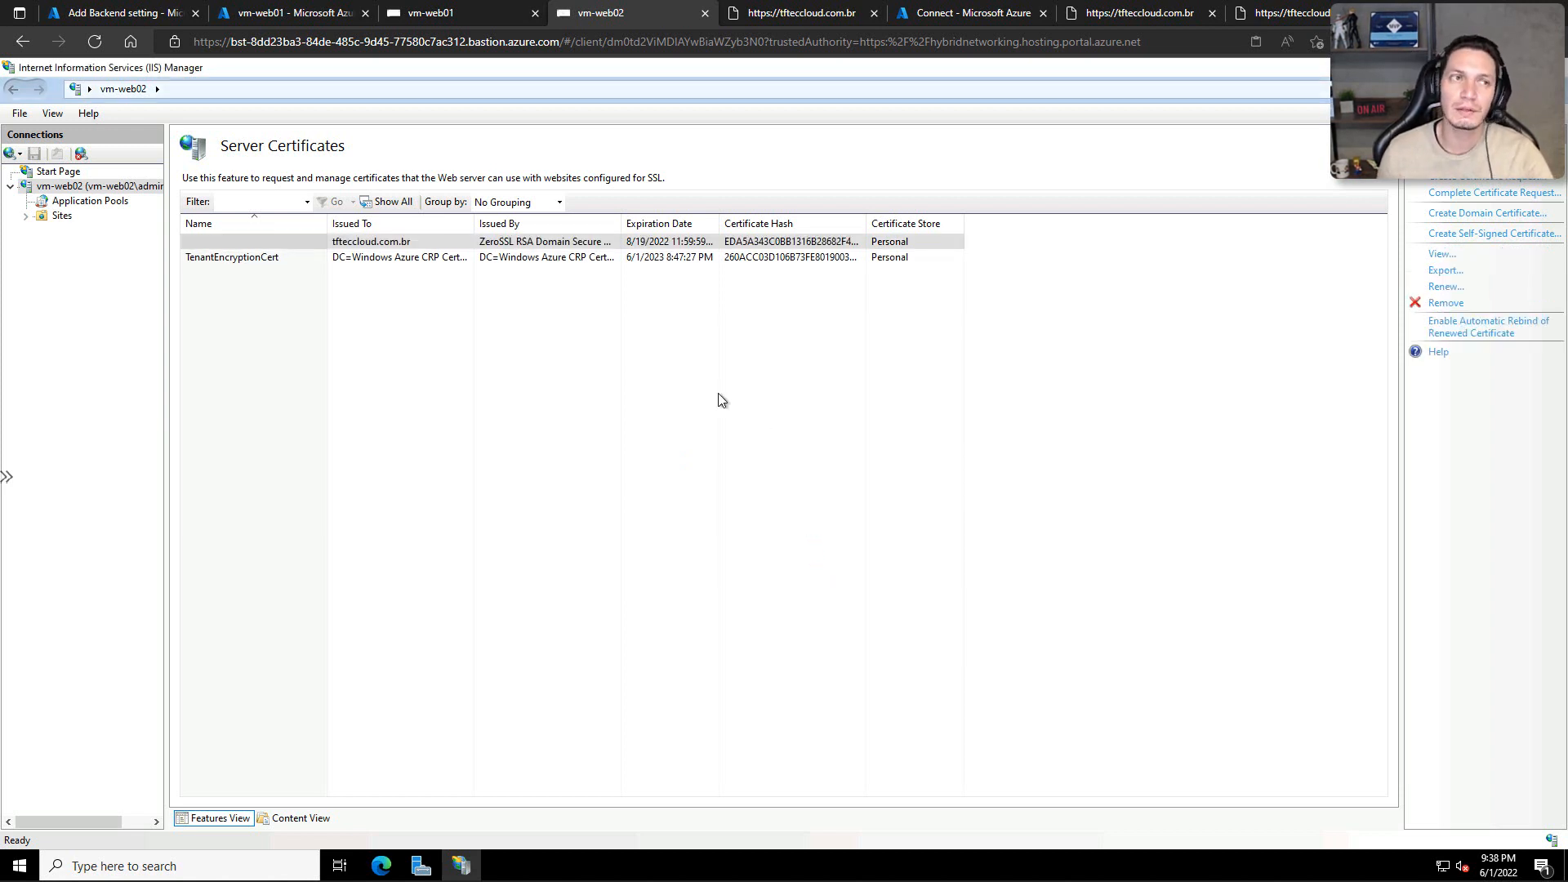
Step: Add an https binding on port 443 to Default Web Site on vm-web02, using the tfteccloud.com.br SSL certificate
click(26, 216)
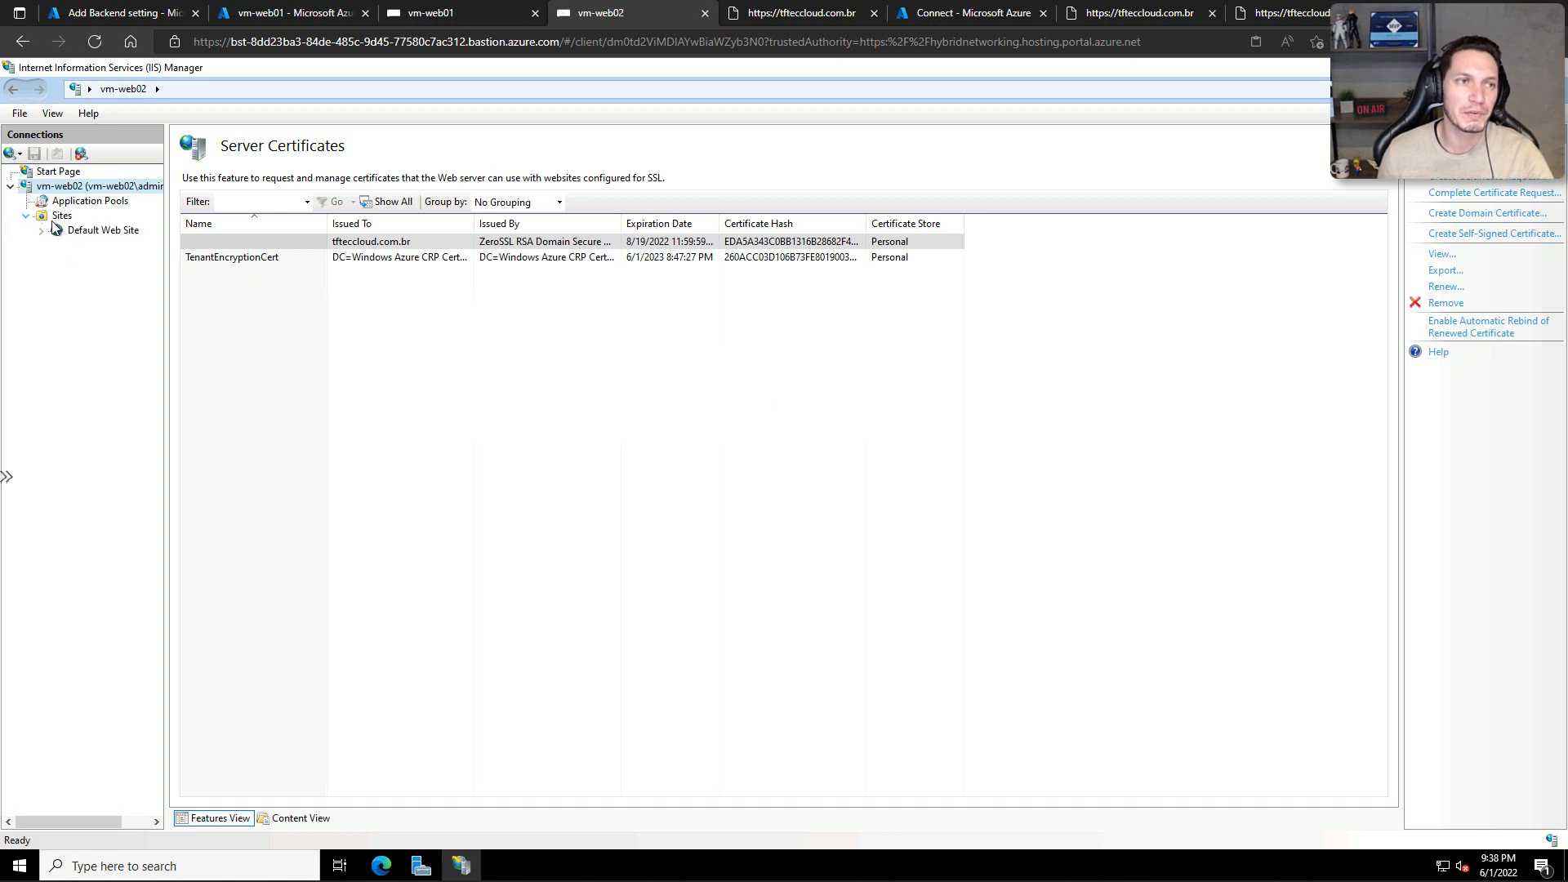
click(122, 231)
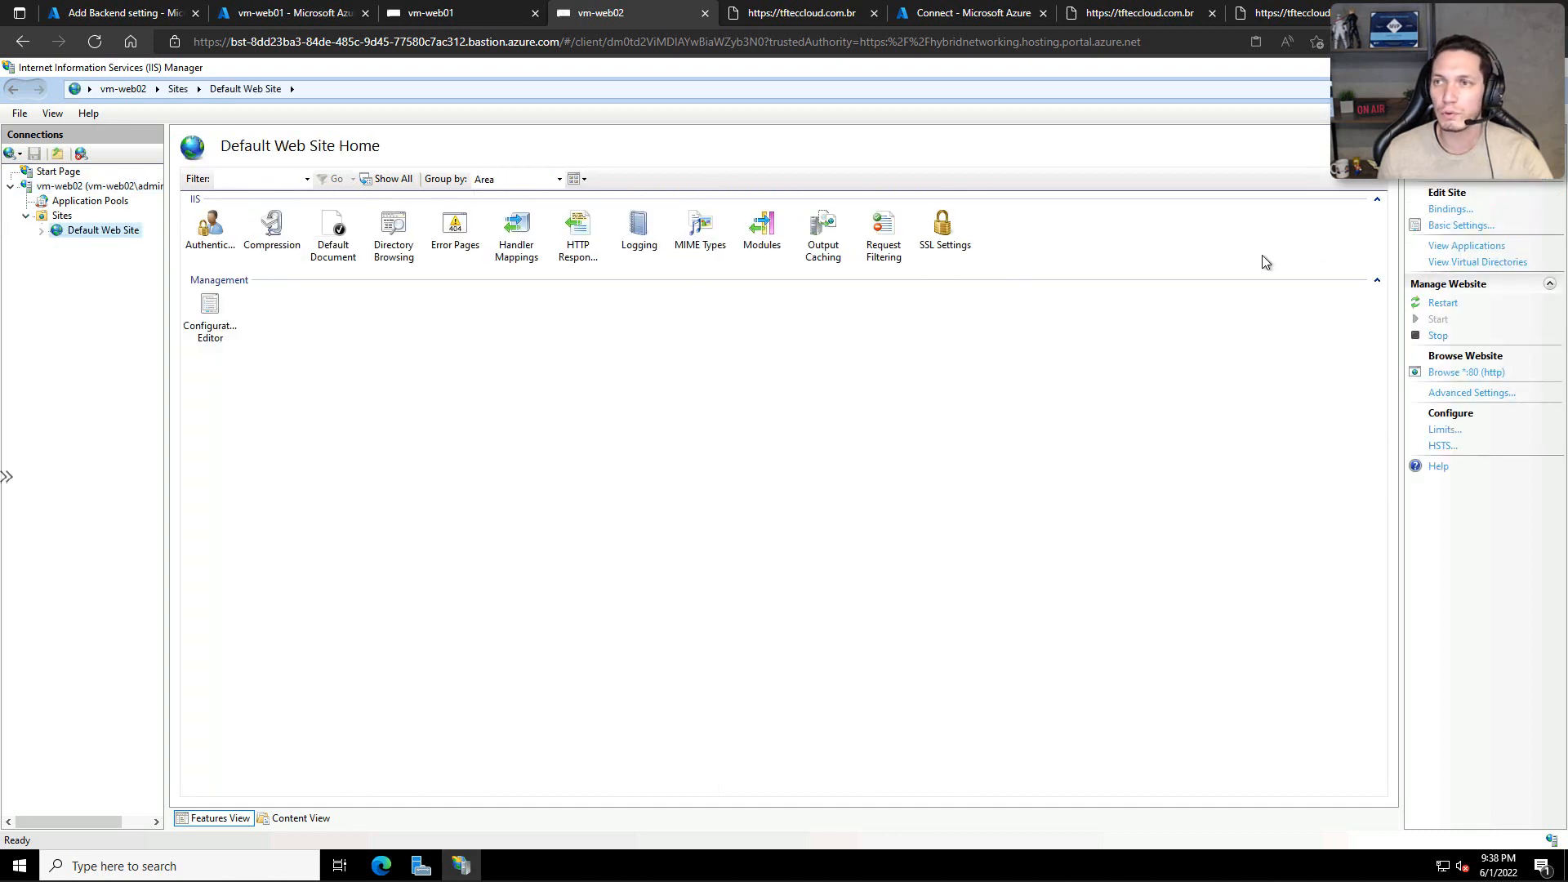
click(1462, 211)
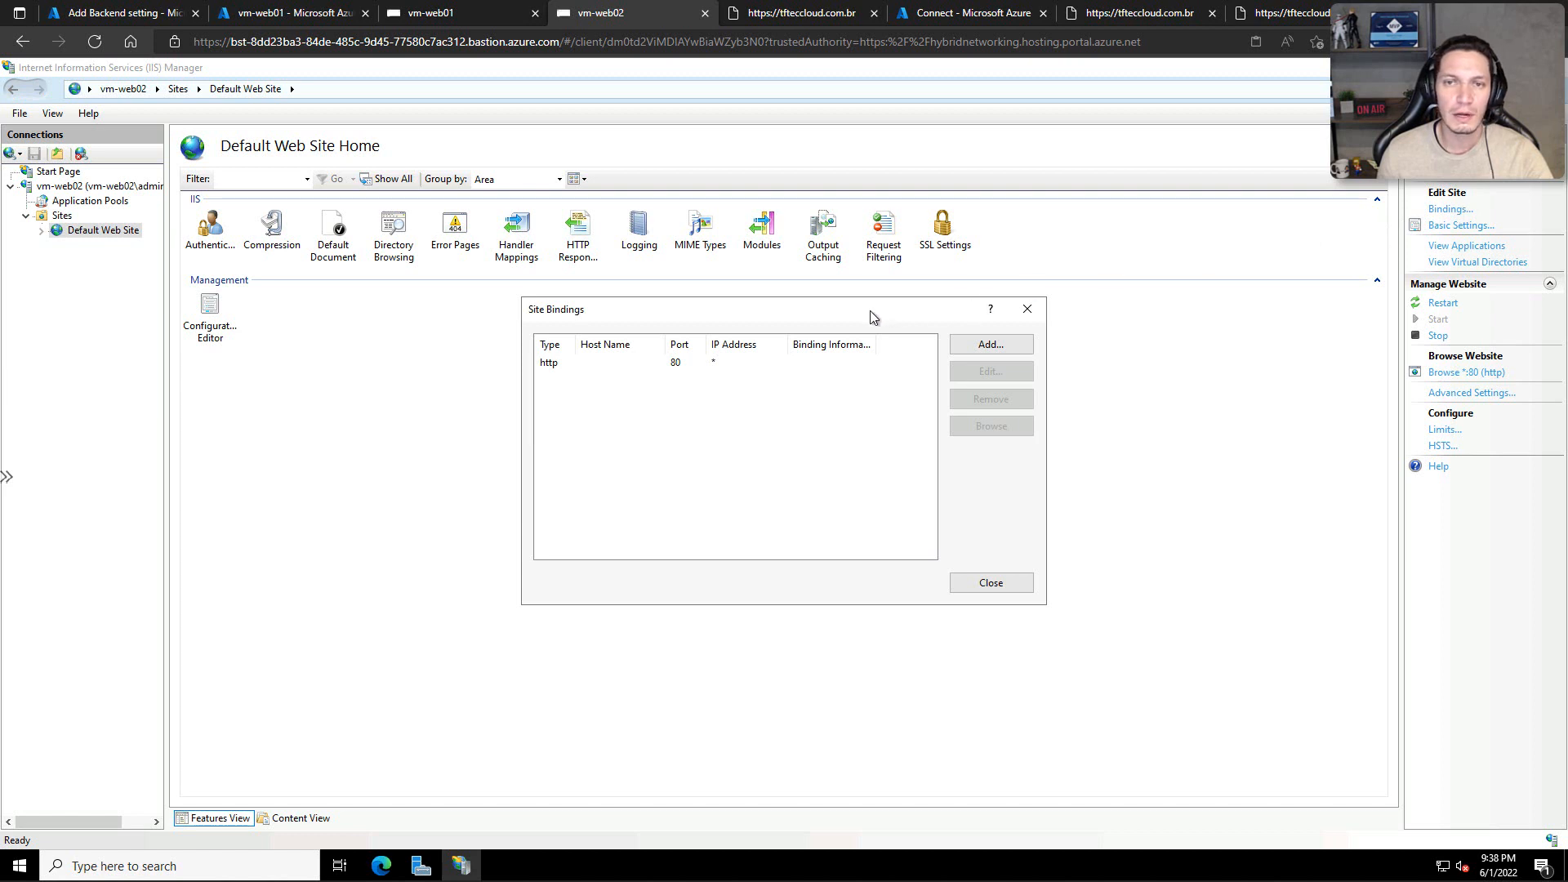
click(968, 347)
click(668, 341)
click(613, 368)
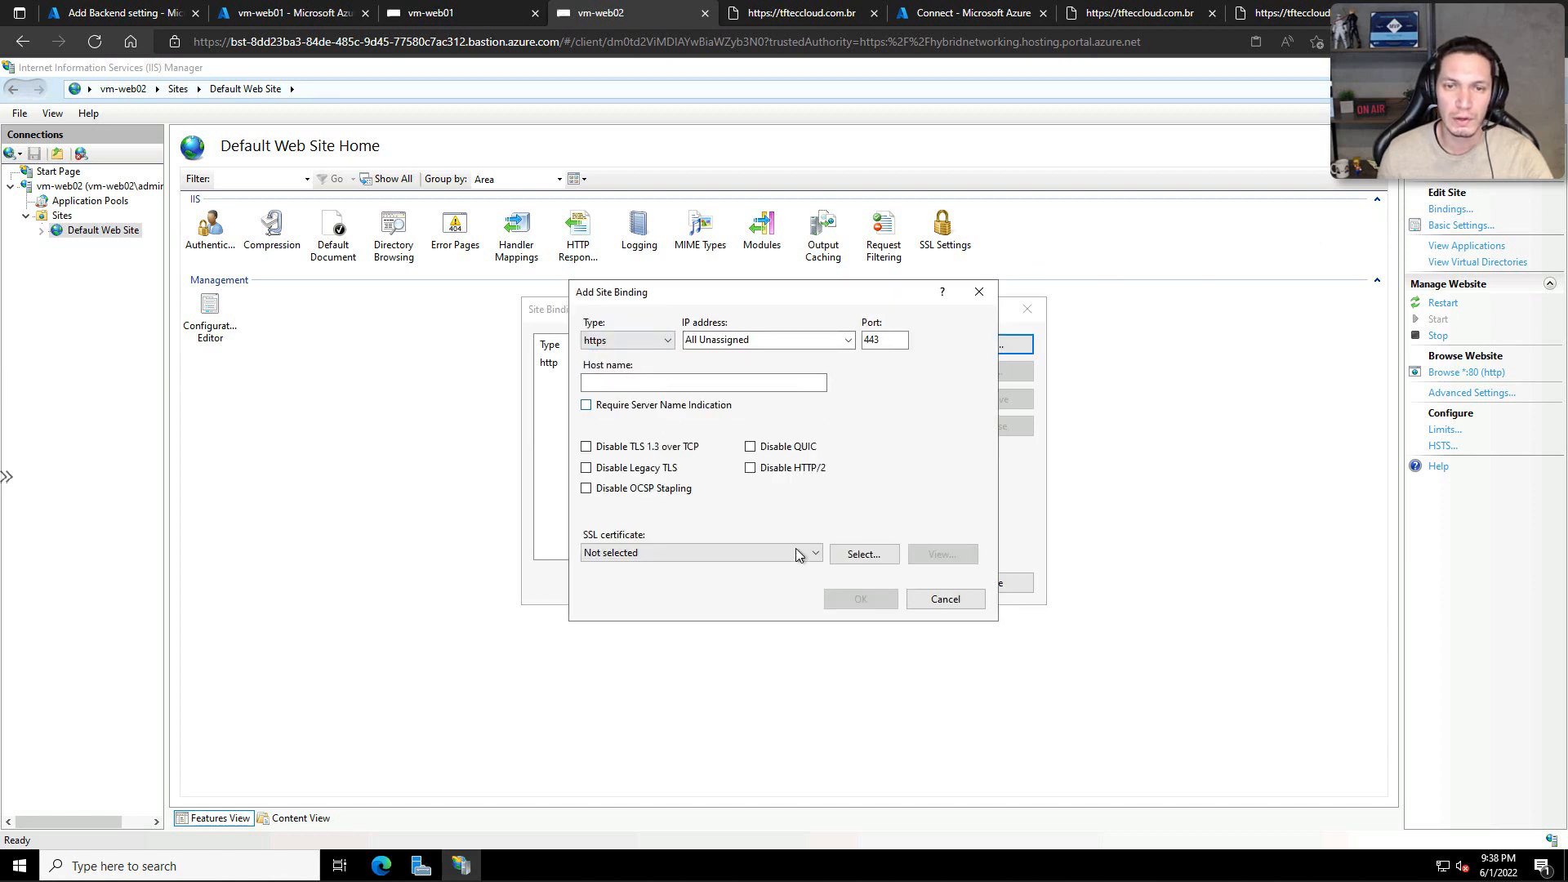
click(698, 556)
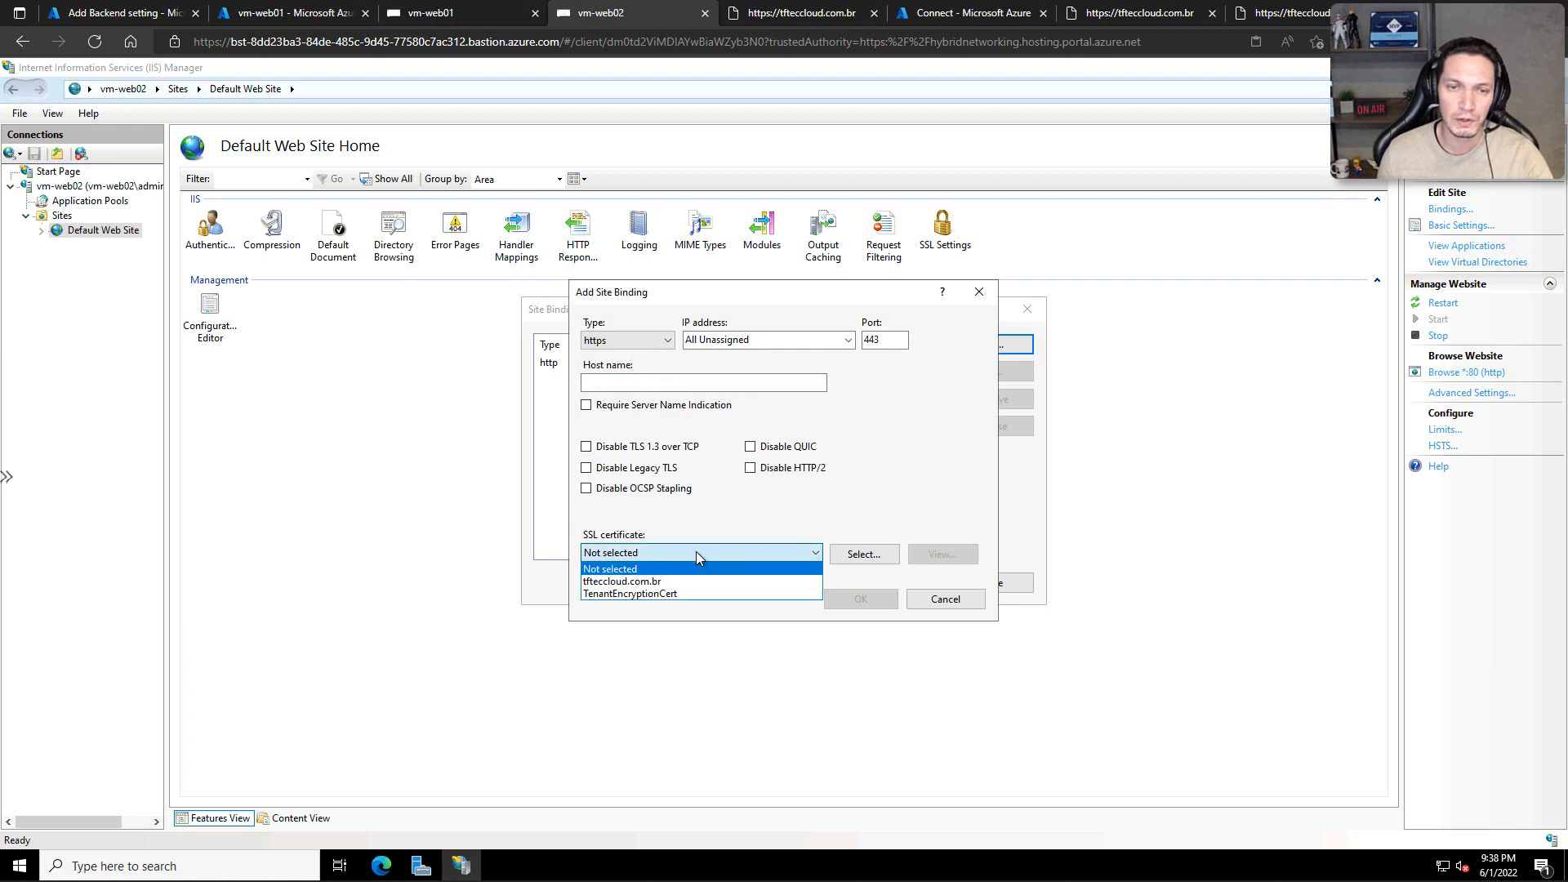
click(643, 582)
click(851, 601)
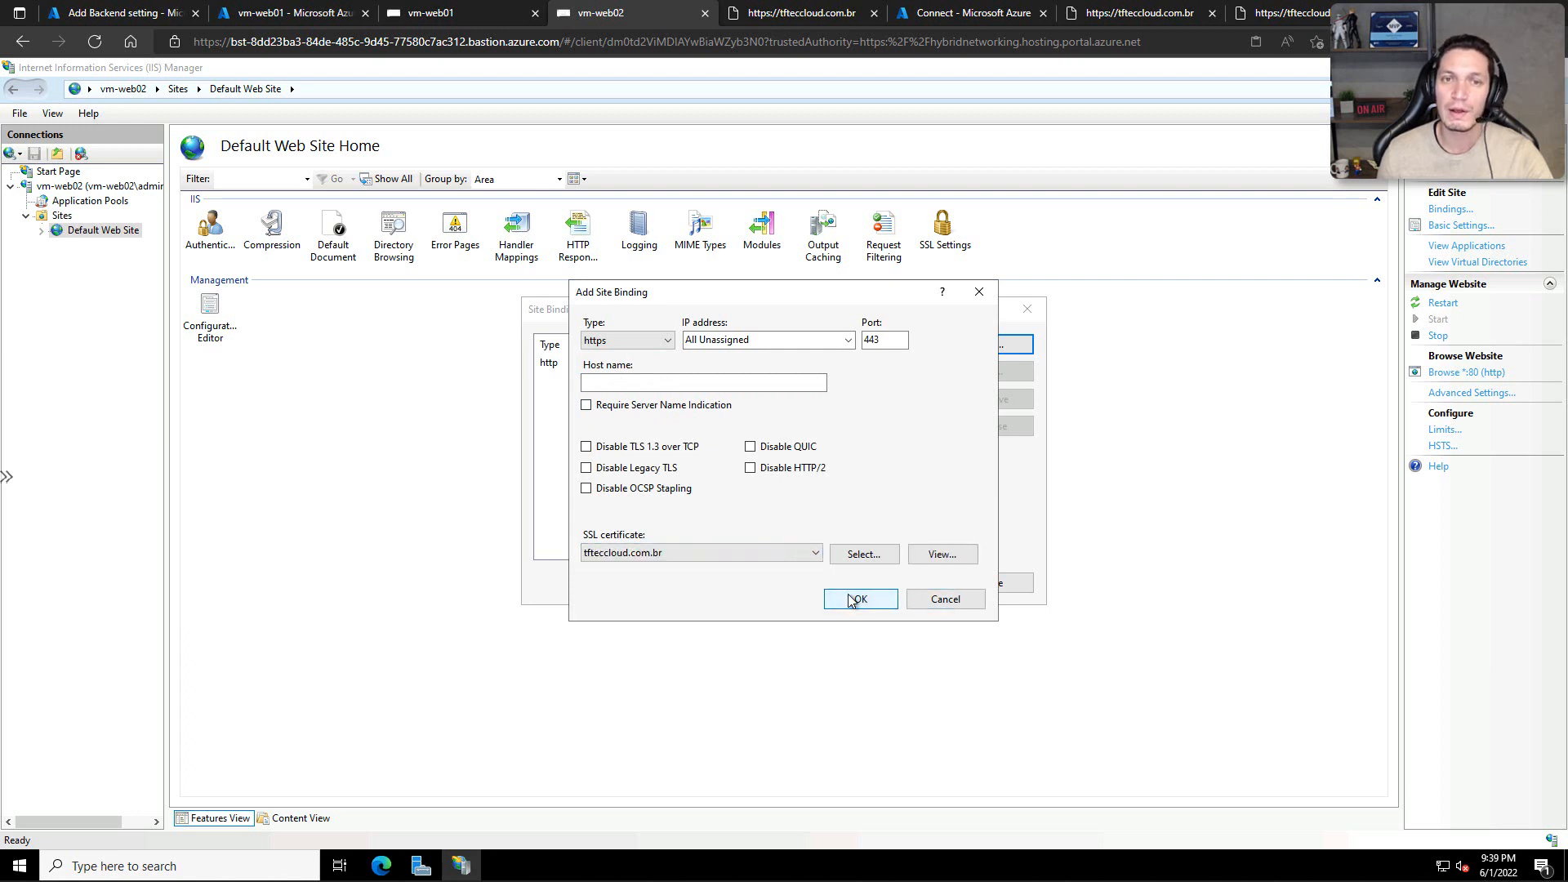
Step: Remove the http port 80 binding from vm-web02's Default Web Site and close the site bindings
click(780, 364)
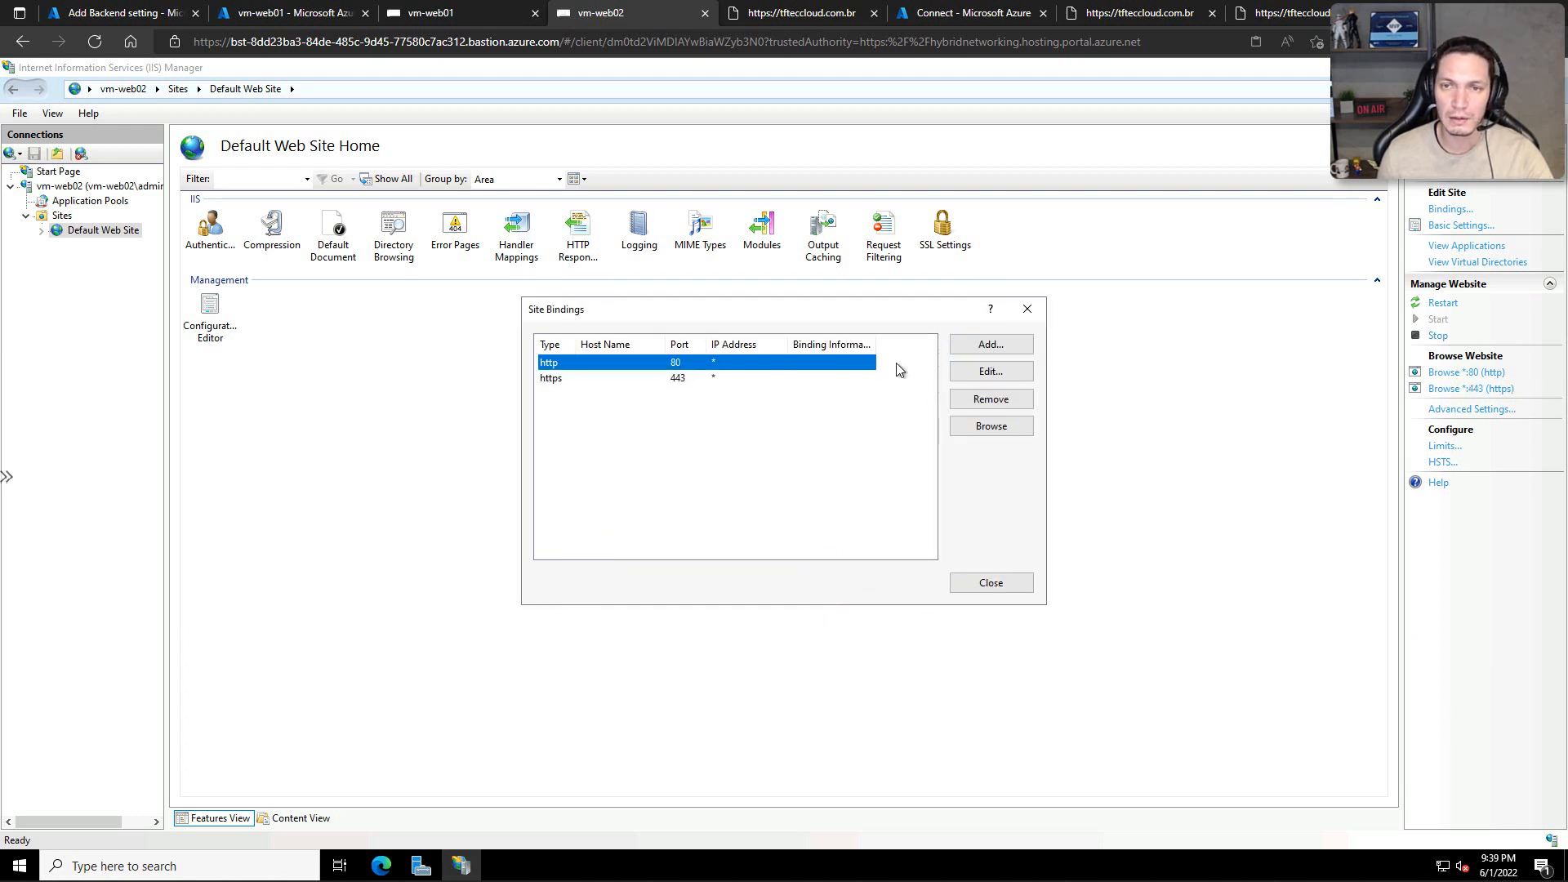
click(1013, 402)
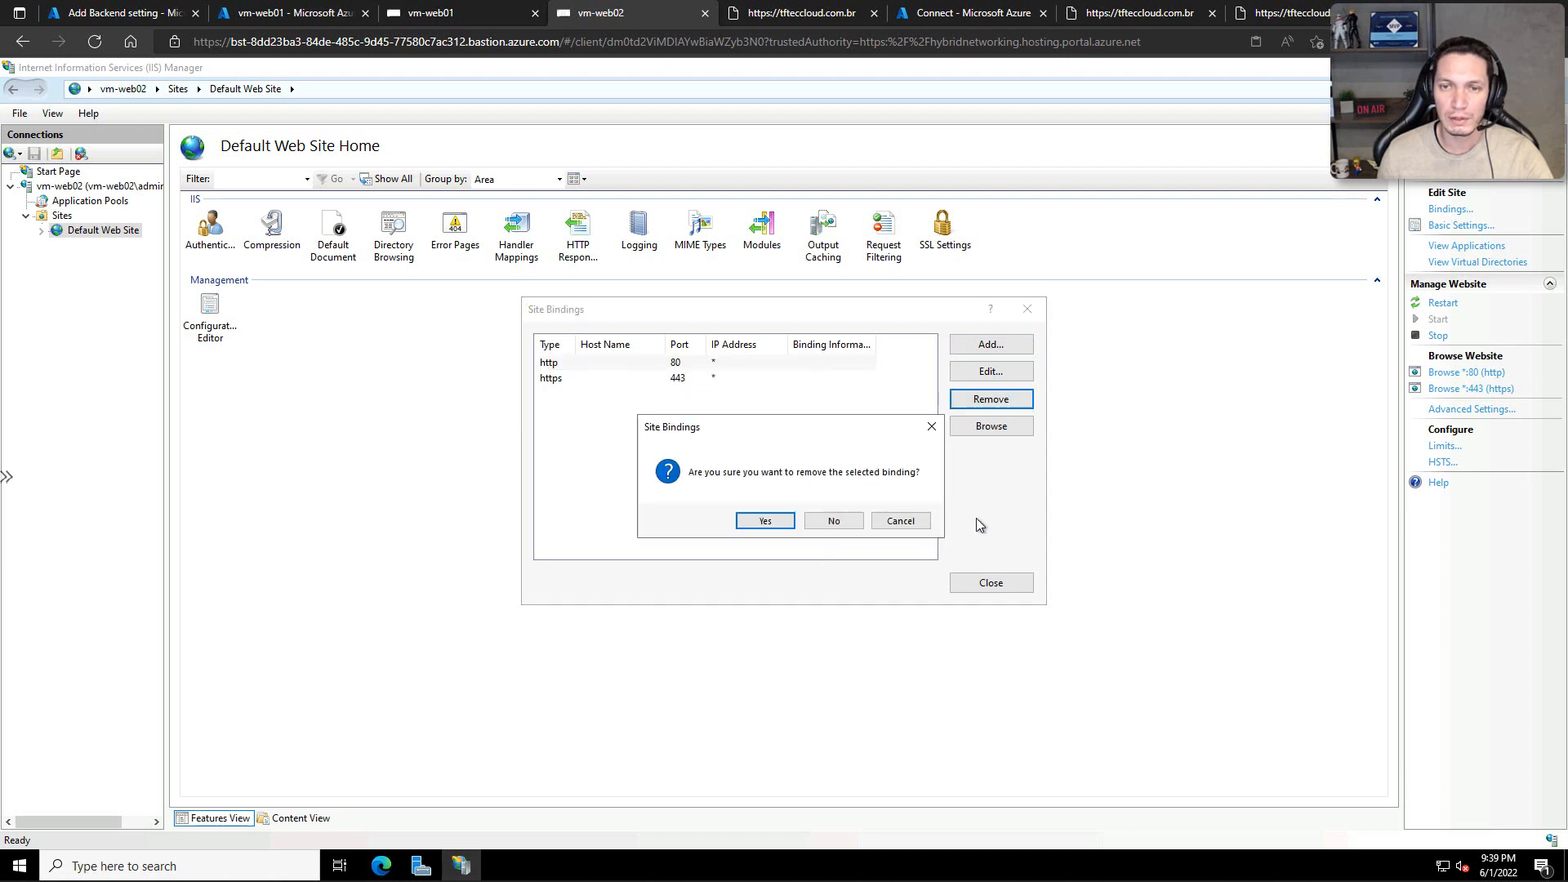
click(783, 520)
click(1013, 584)
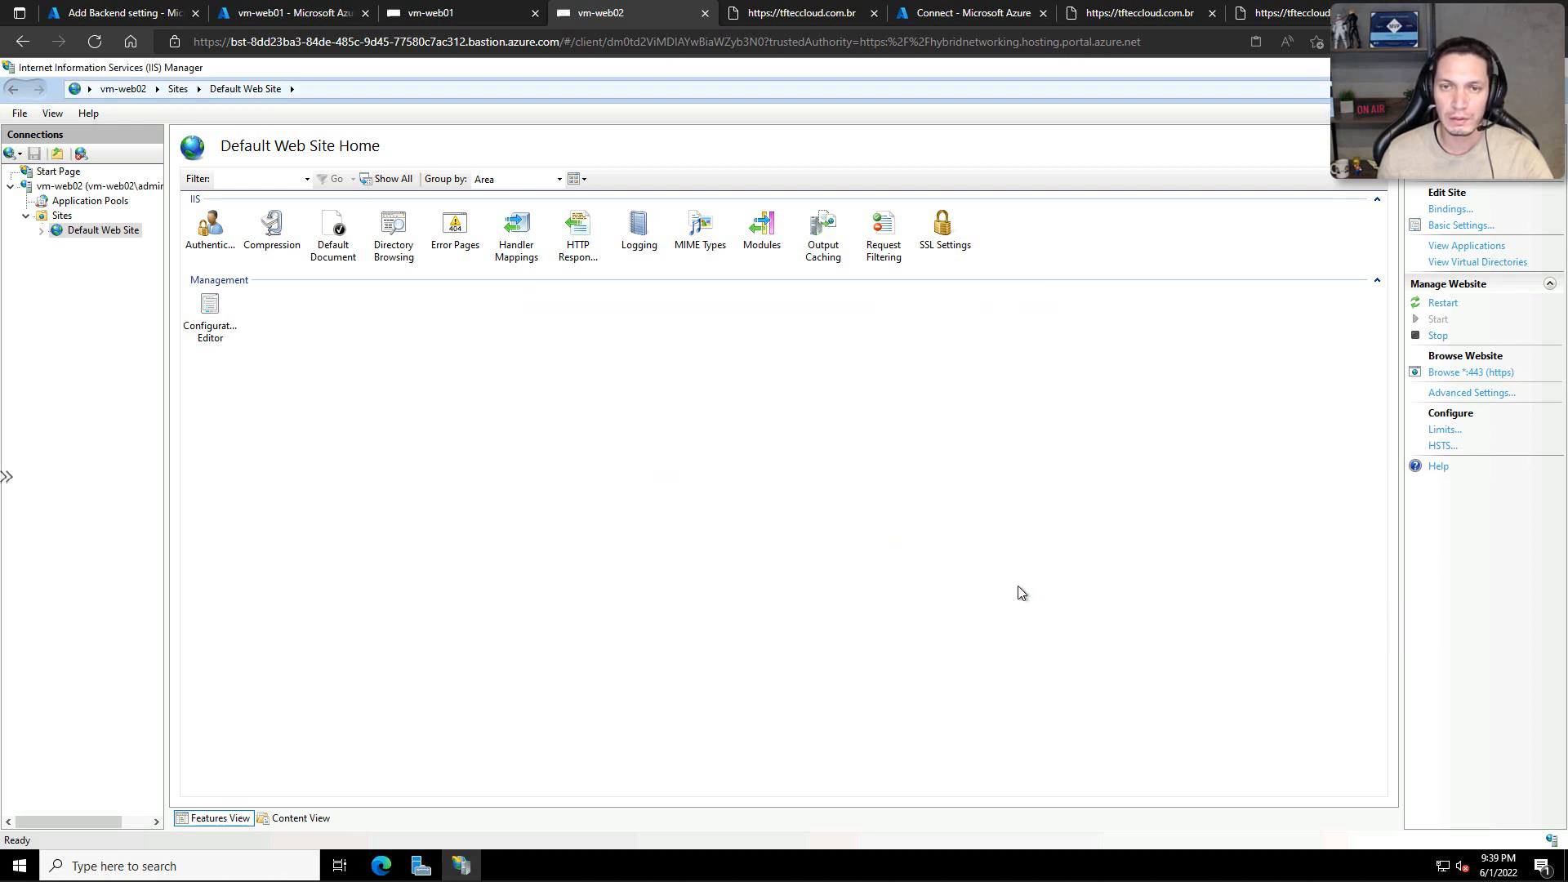
Step: Reload tfteccloud.com.br in its browser tab and review the TLS End-to-End and SSL/TLS Offload slides
click(1086, 18)
key(Return)
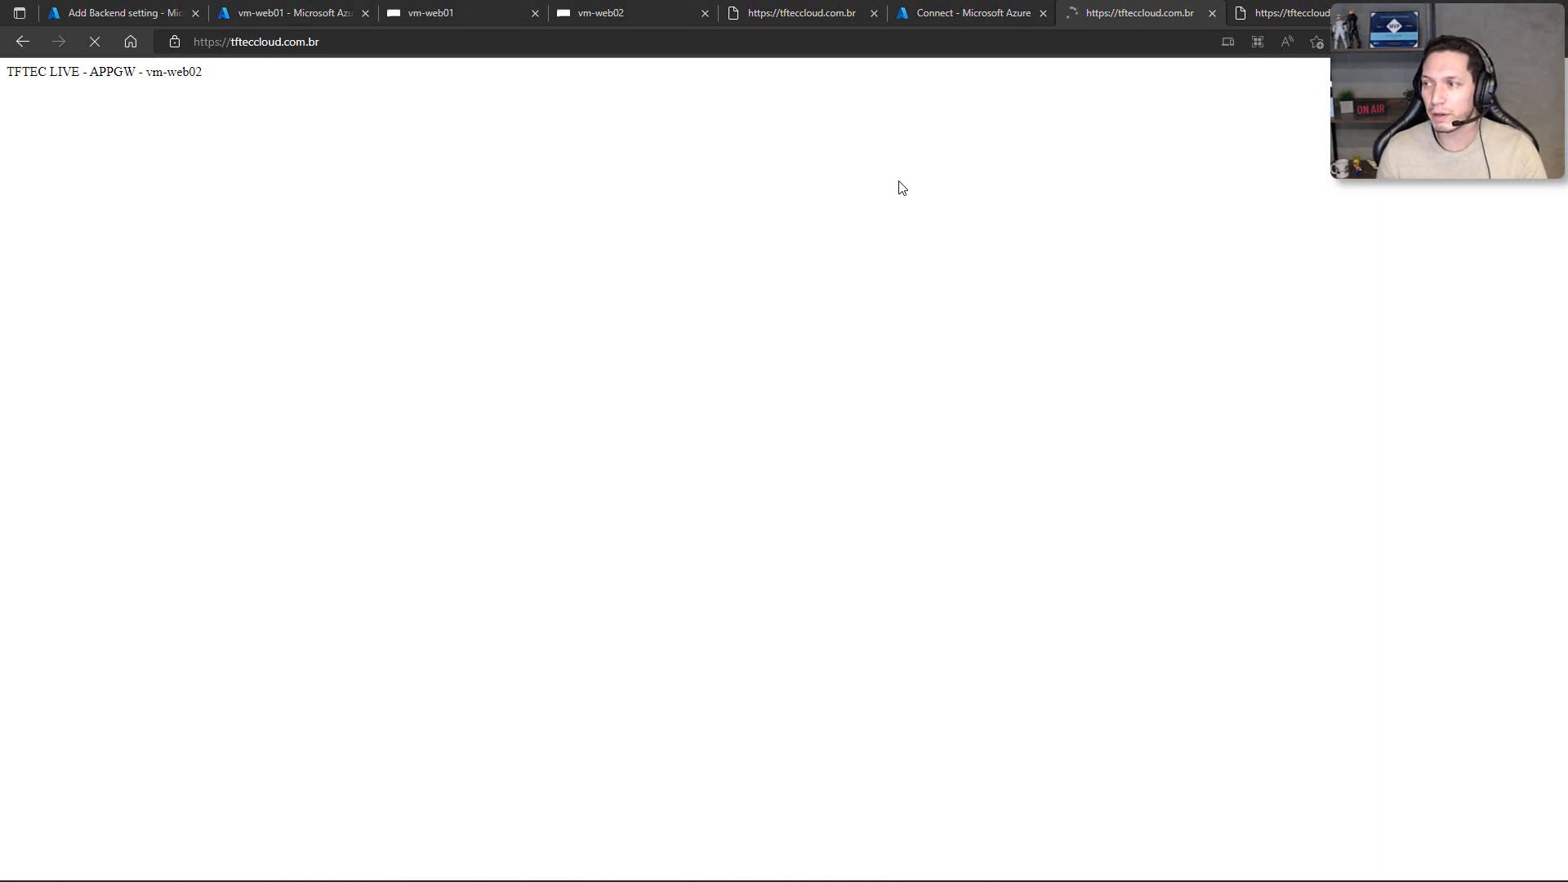
key(alt+Tab)
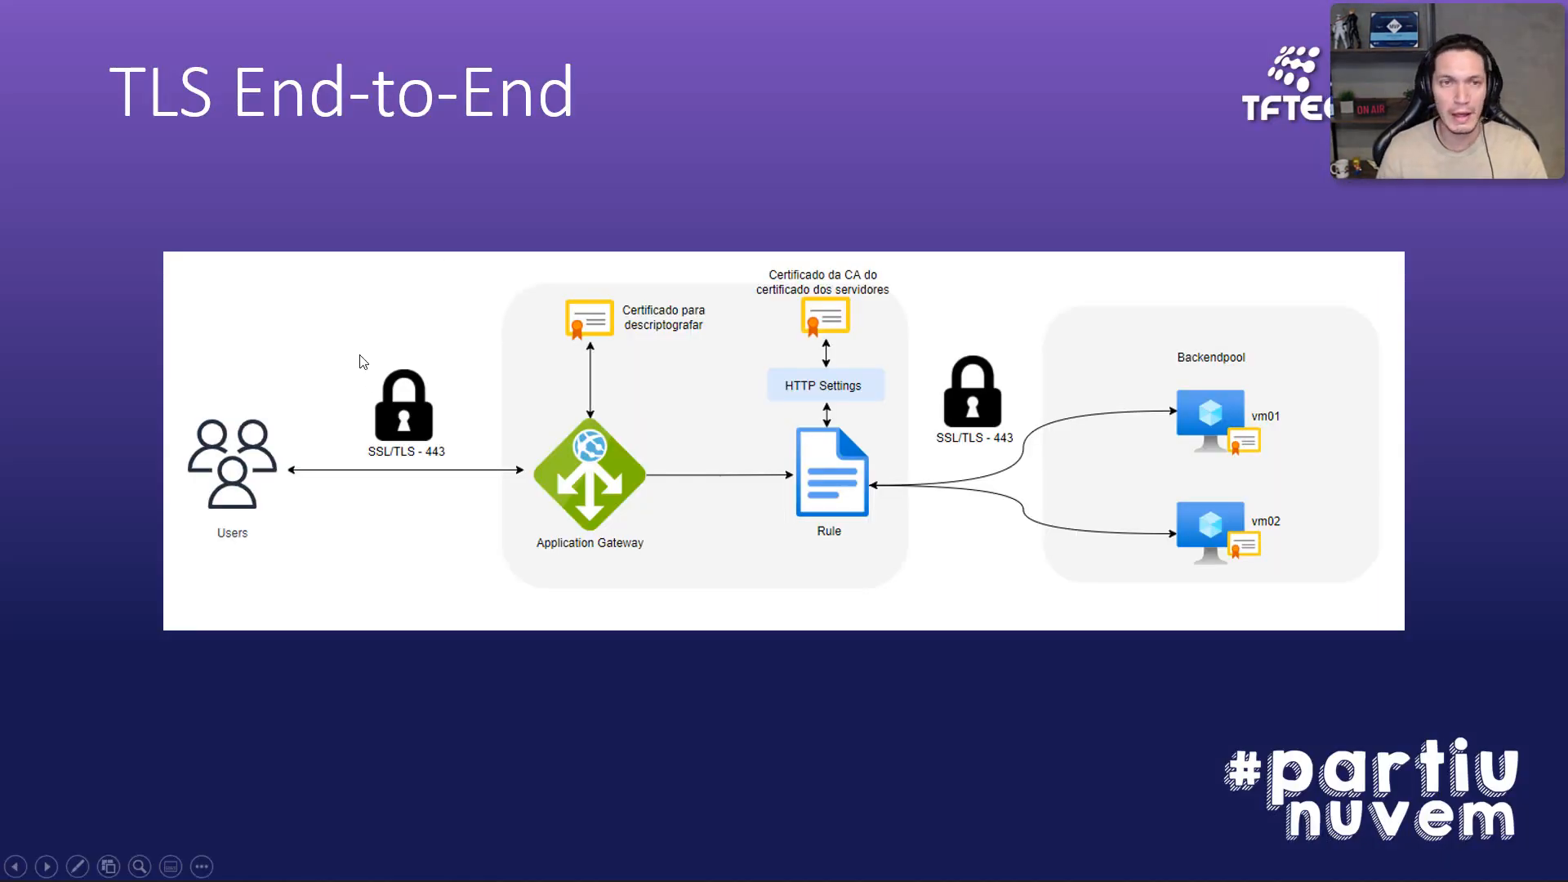
key(Left)
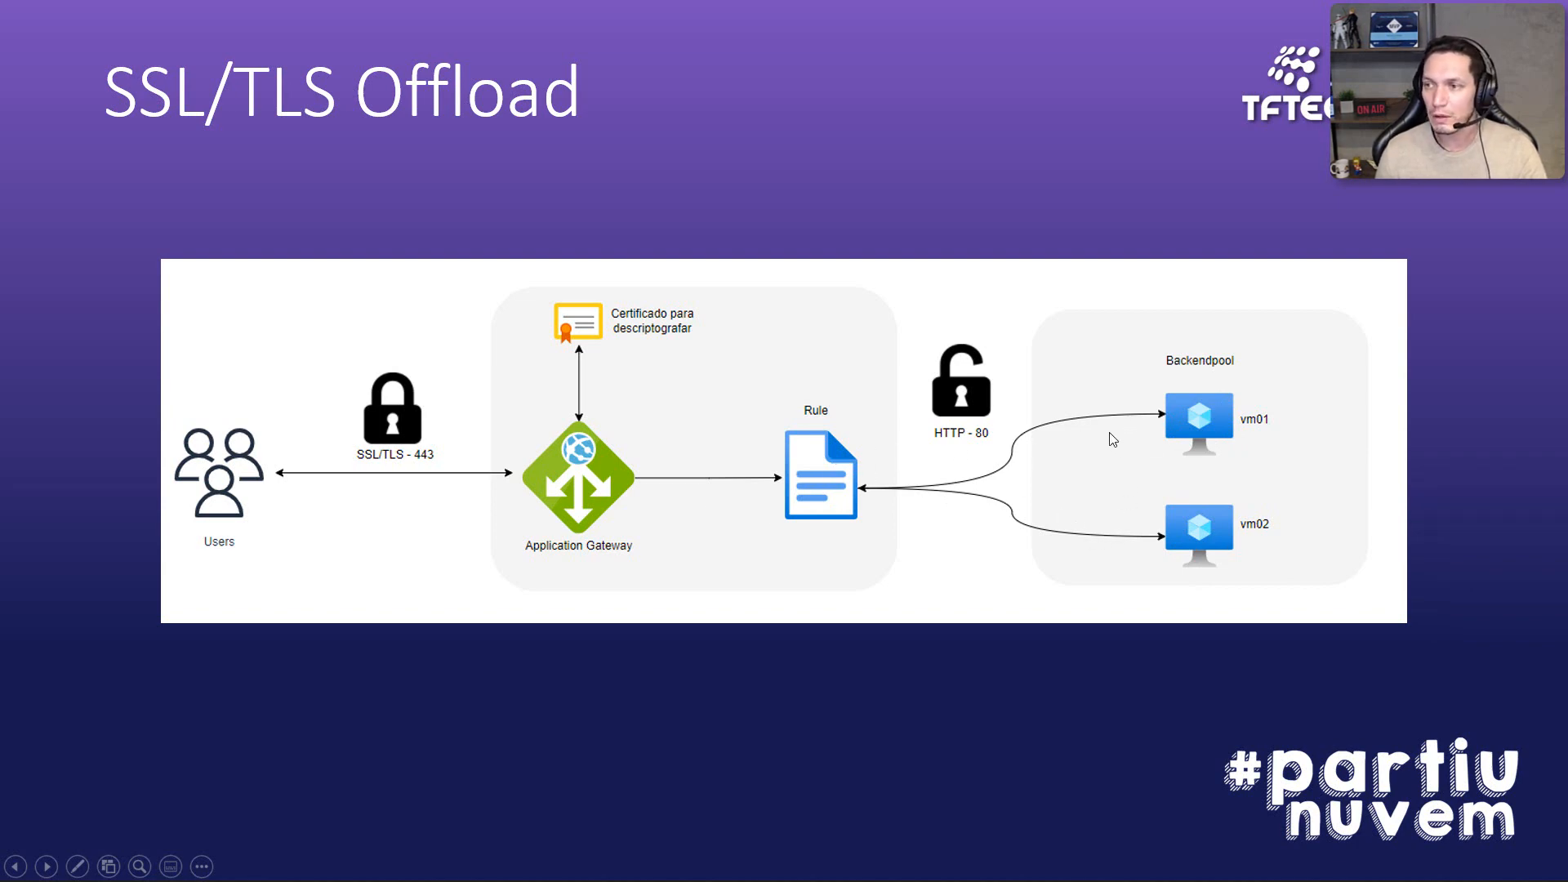
key(alt+Tab)
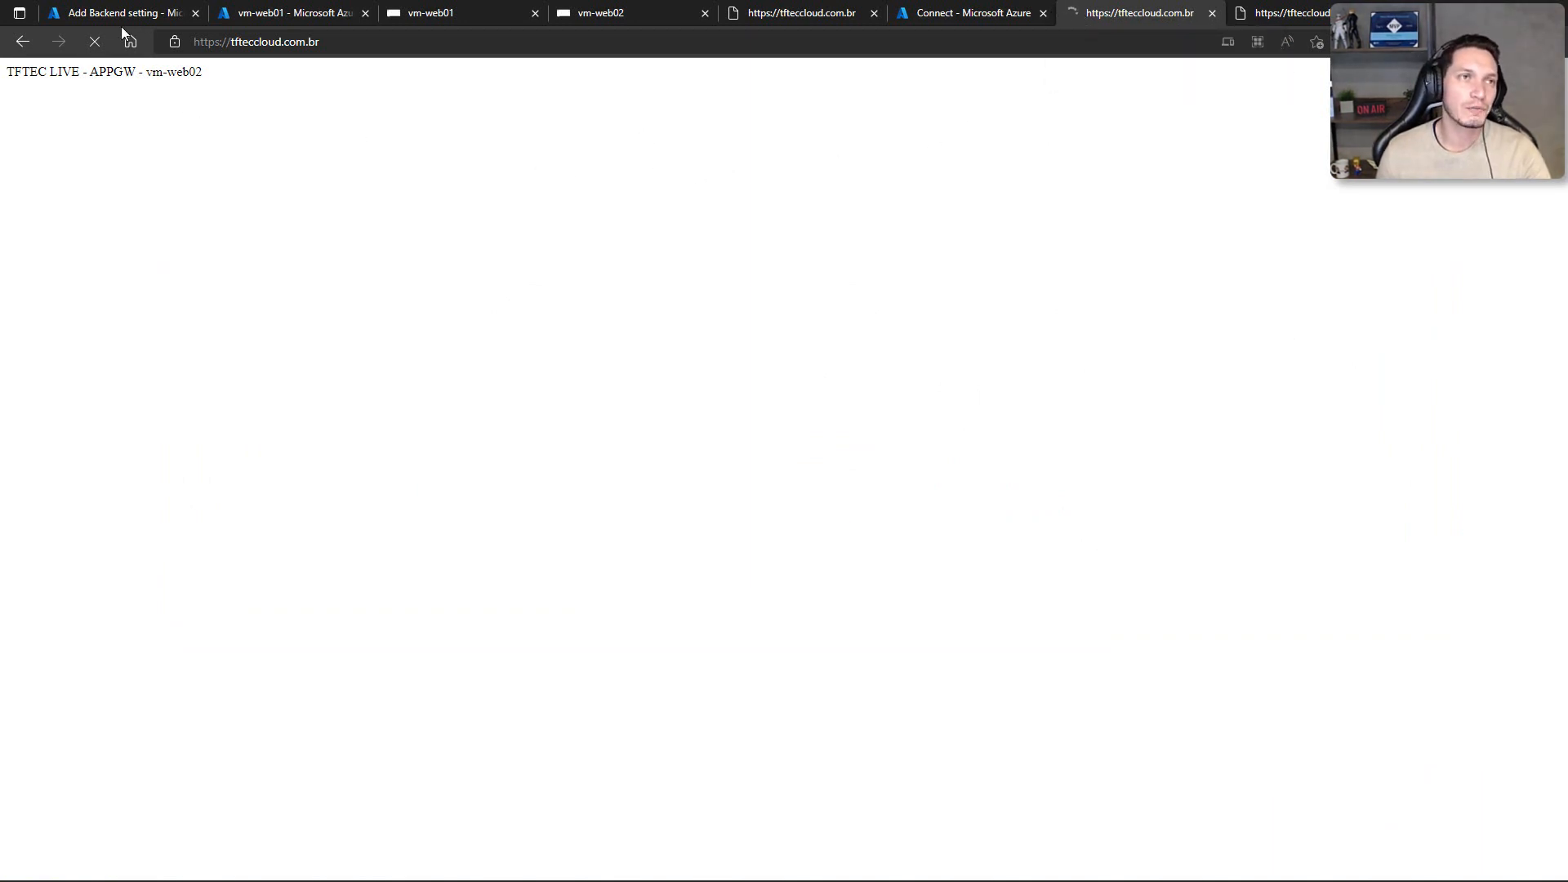
Step: Check the connection security information for tfteccloud.com.br in the other open site tab, and close it
click(85, 14)
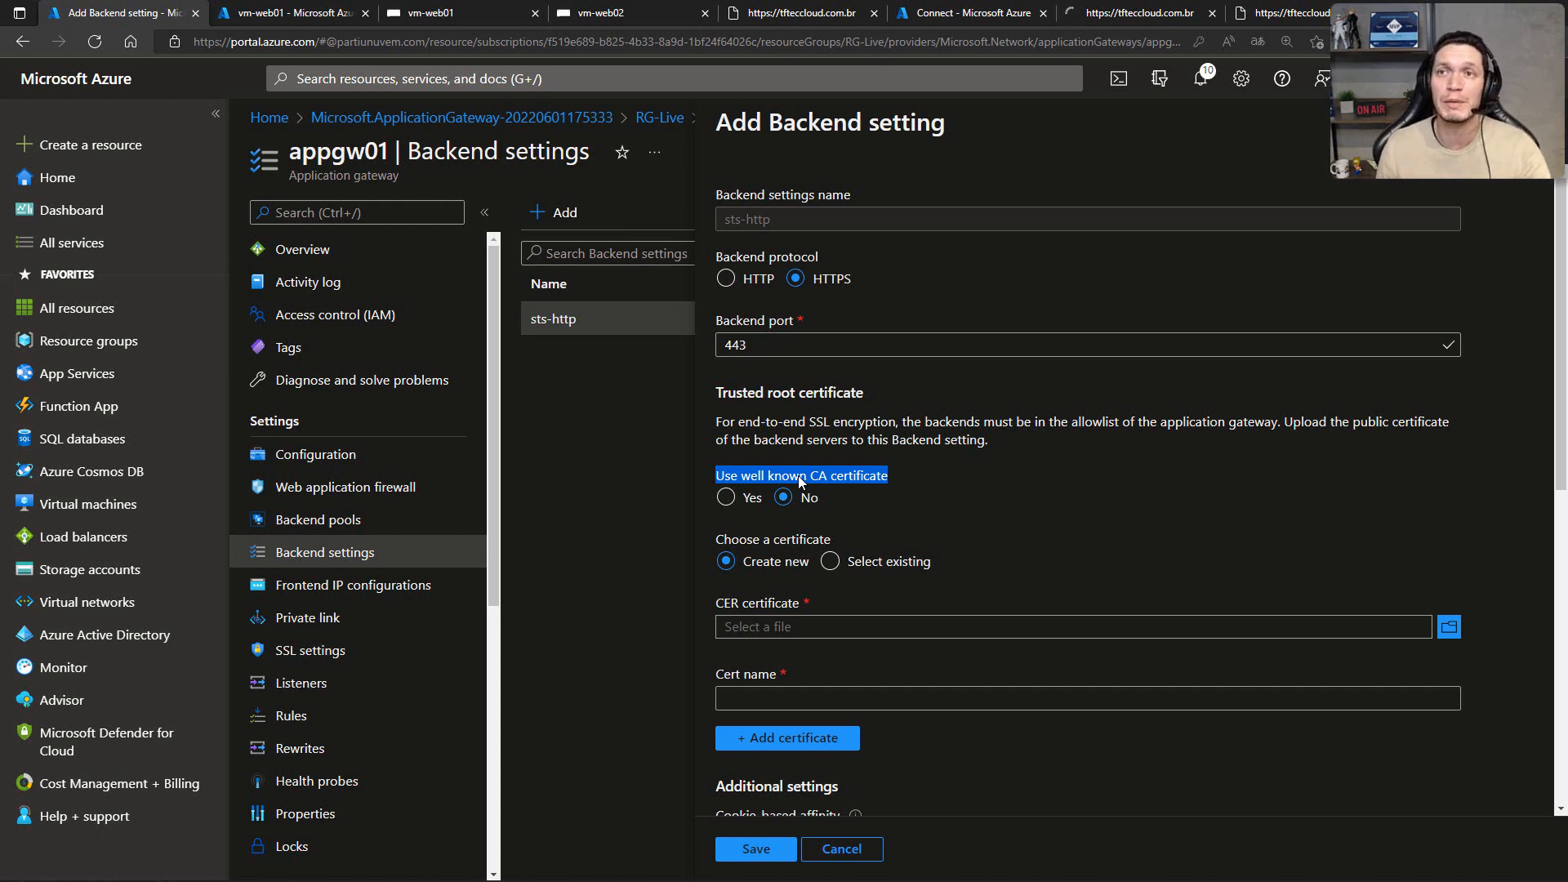
click(1278, 13)
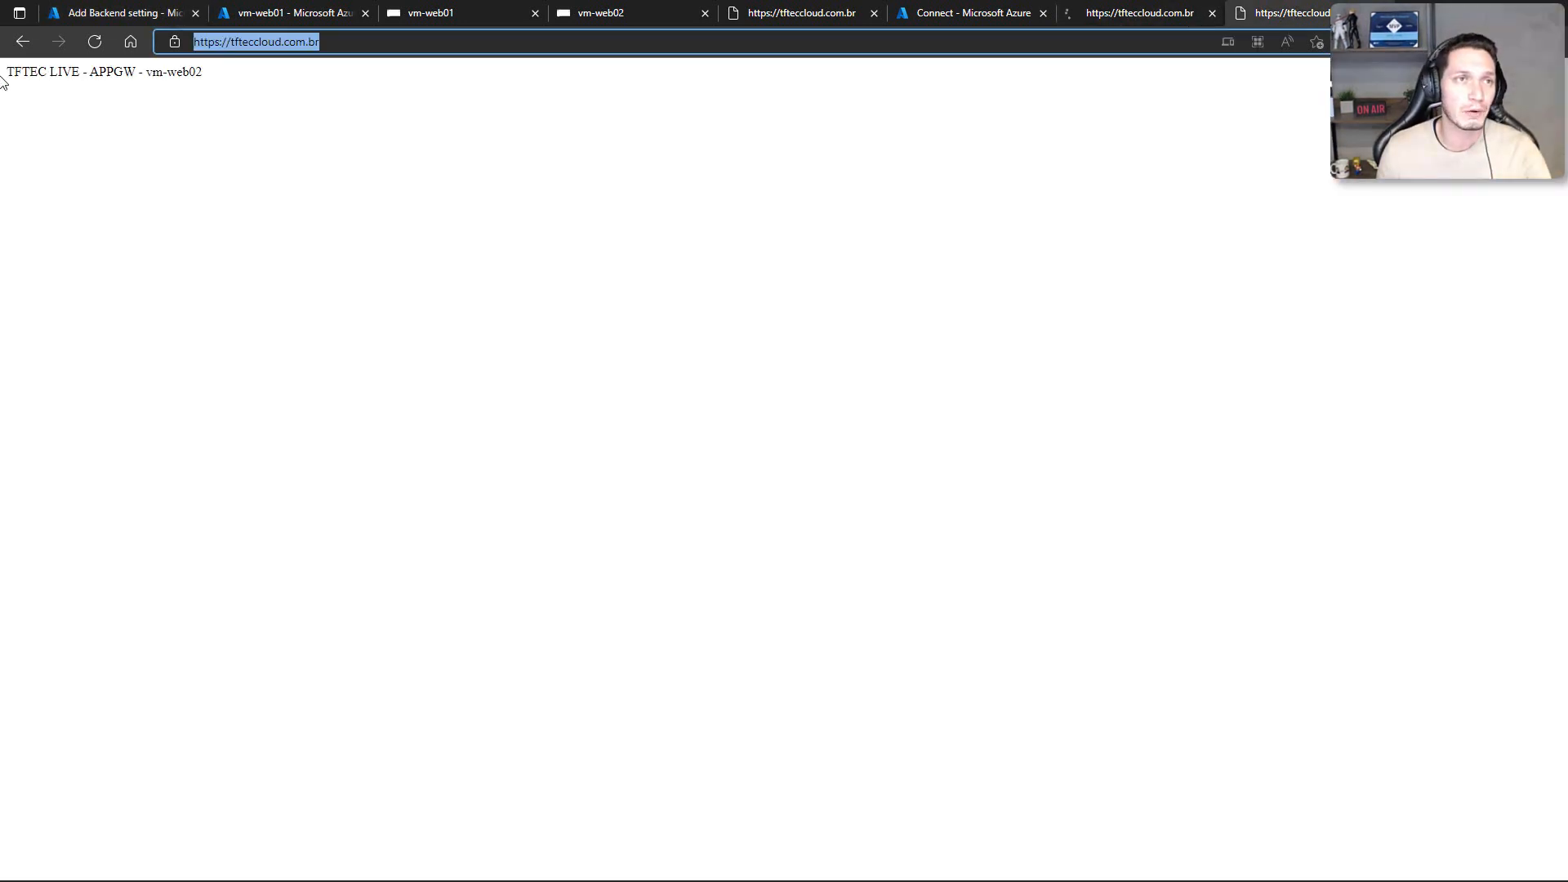
click(174, 42)
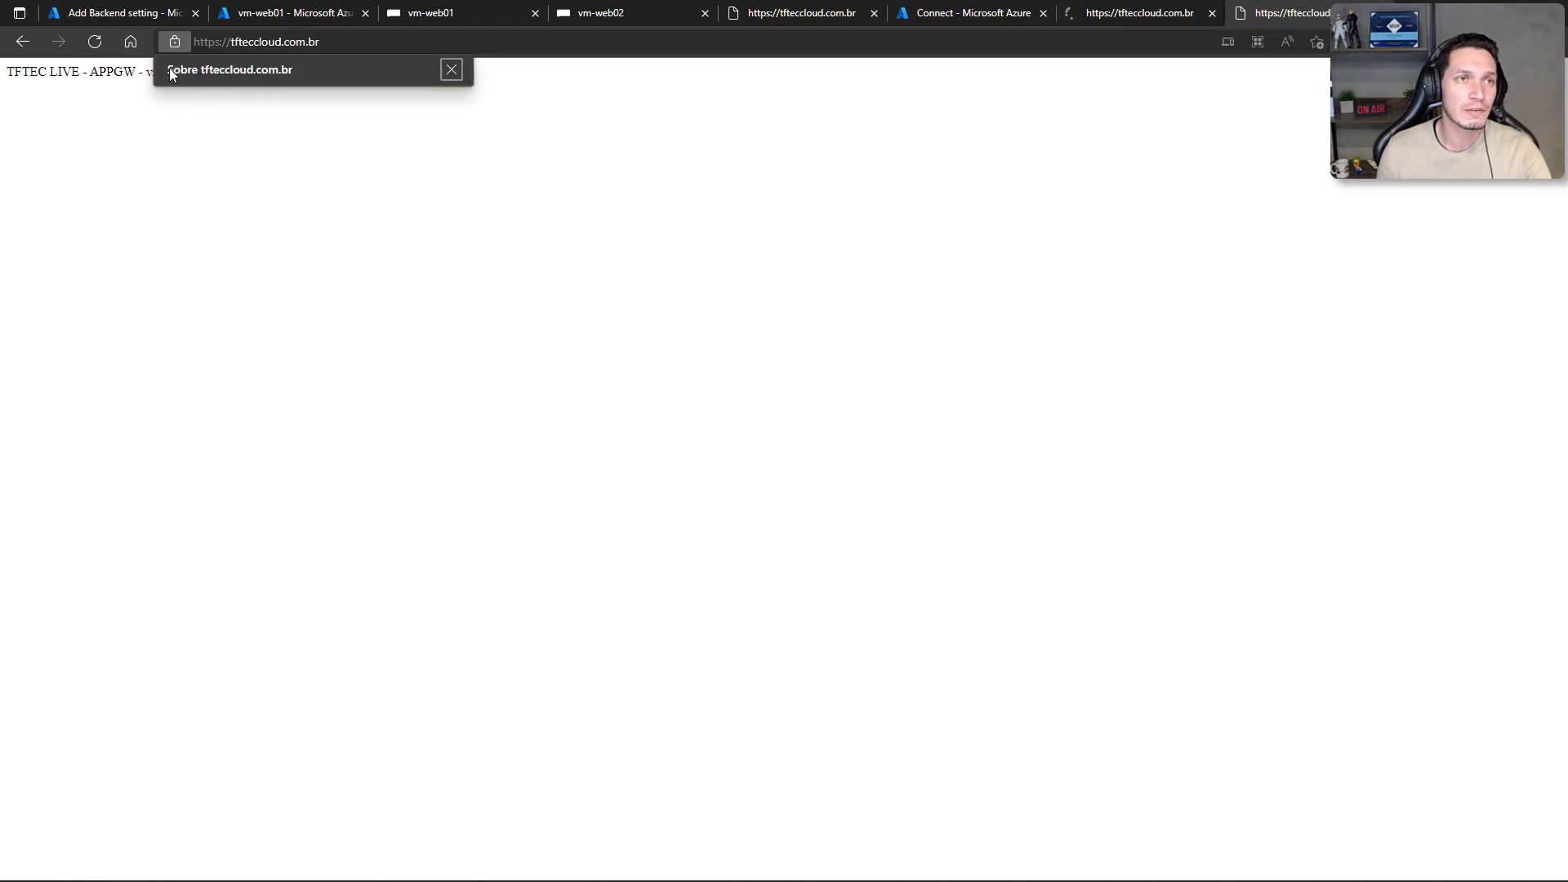
click(251, 103)
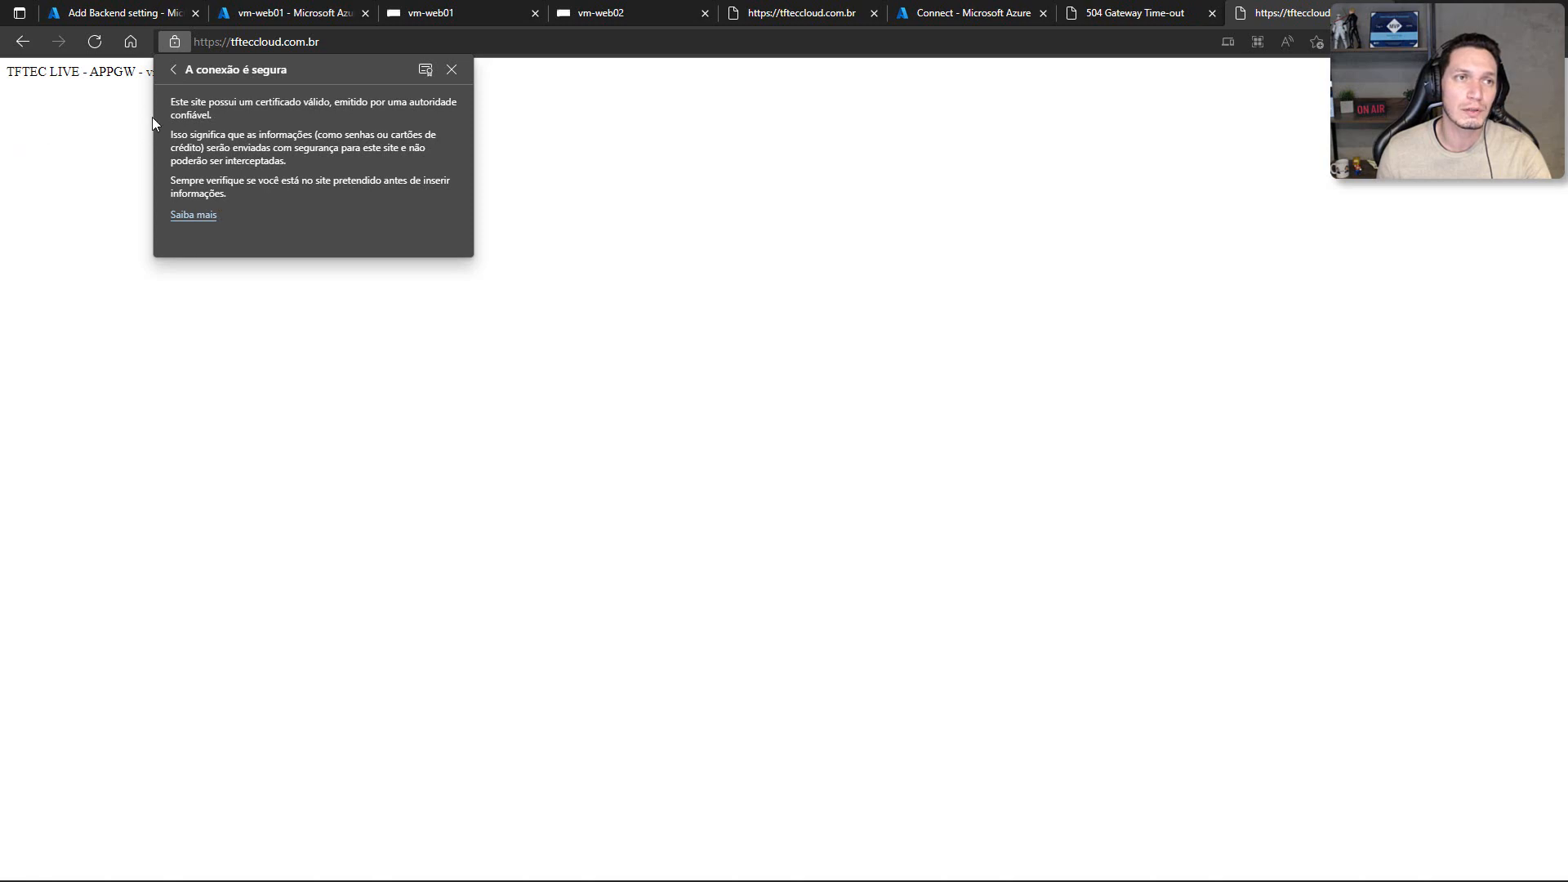
click(452, 70)
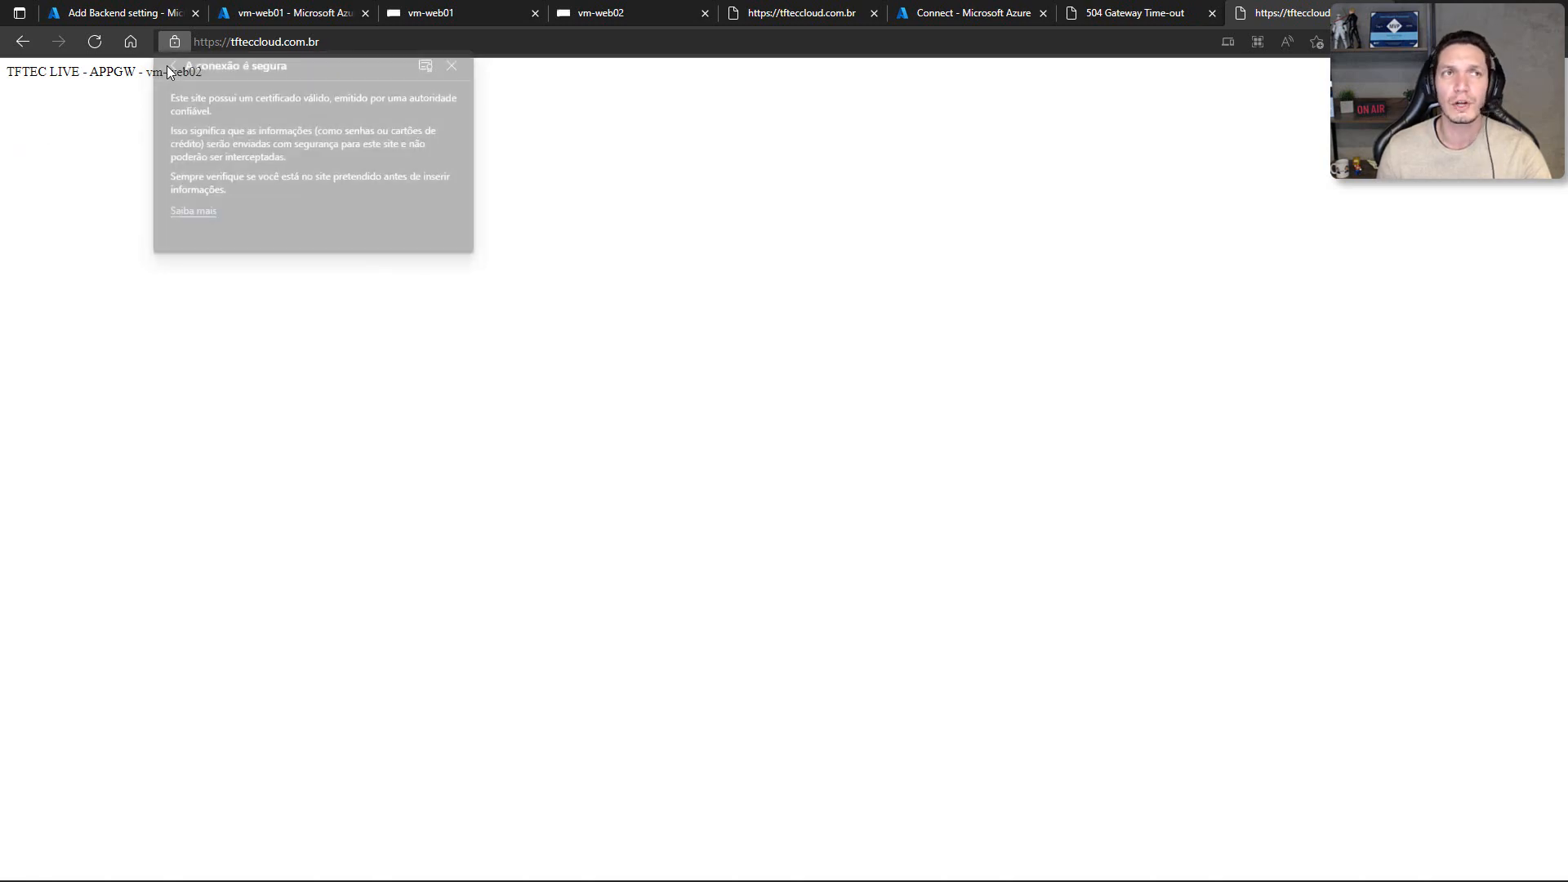
Step: Set appgw01's sts-http backend setting to use a well known CA certificate and save it with HTTPS on port 443
click(123, 11)
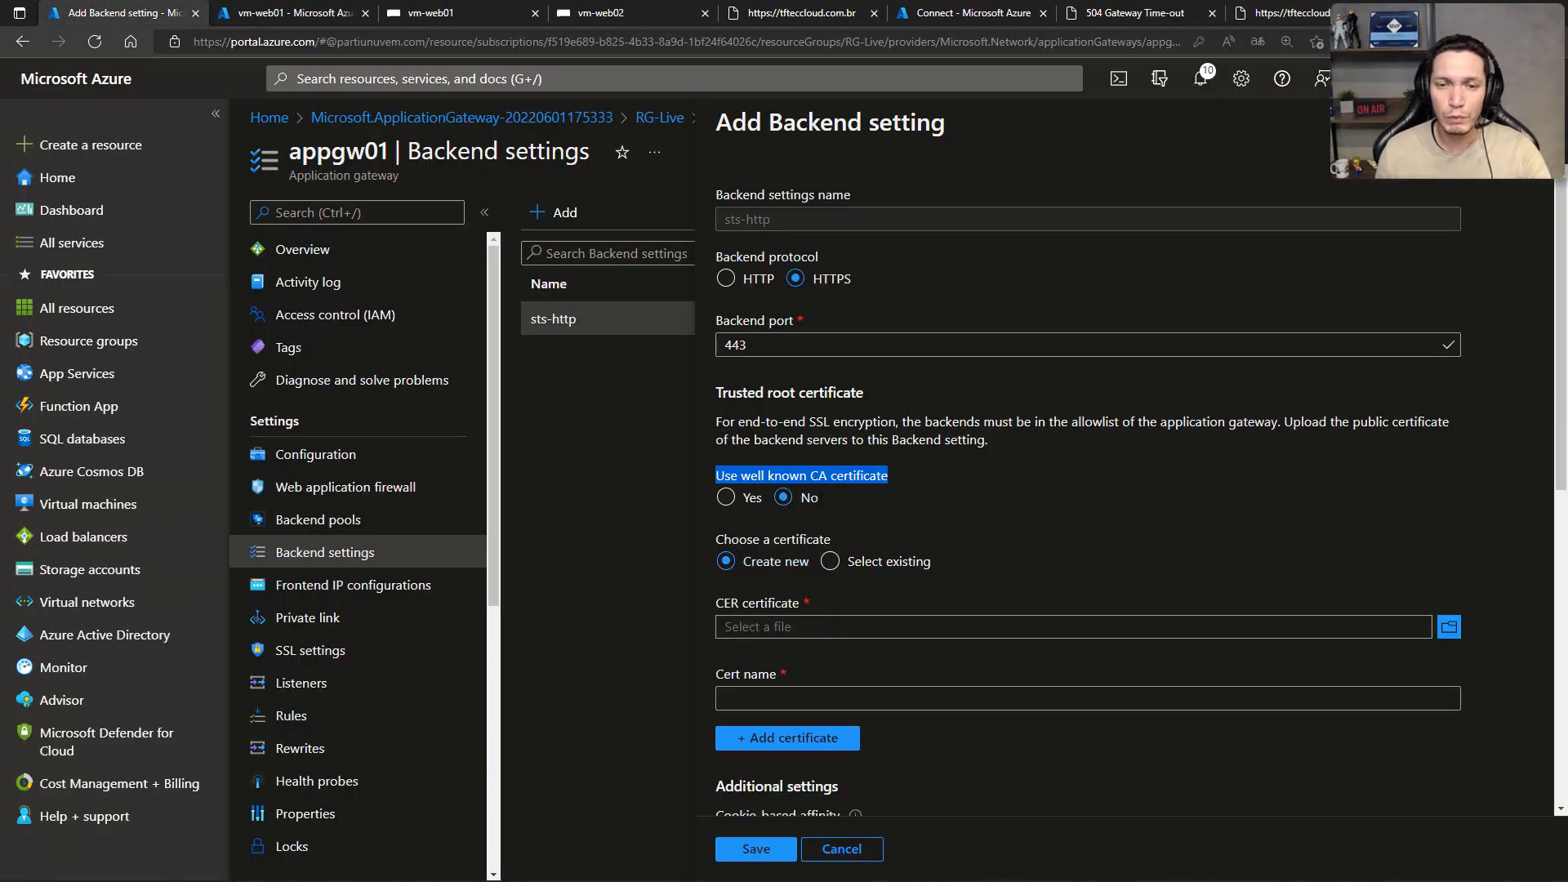
click(726, 498)
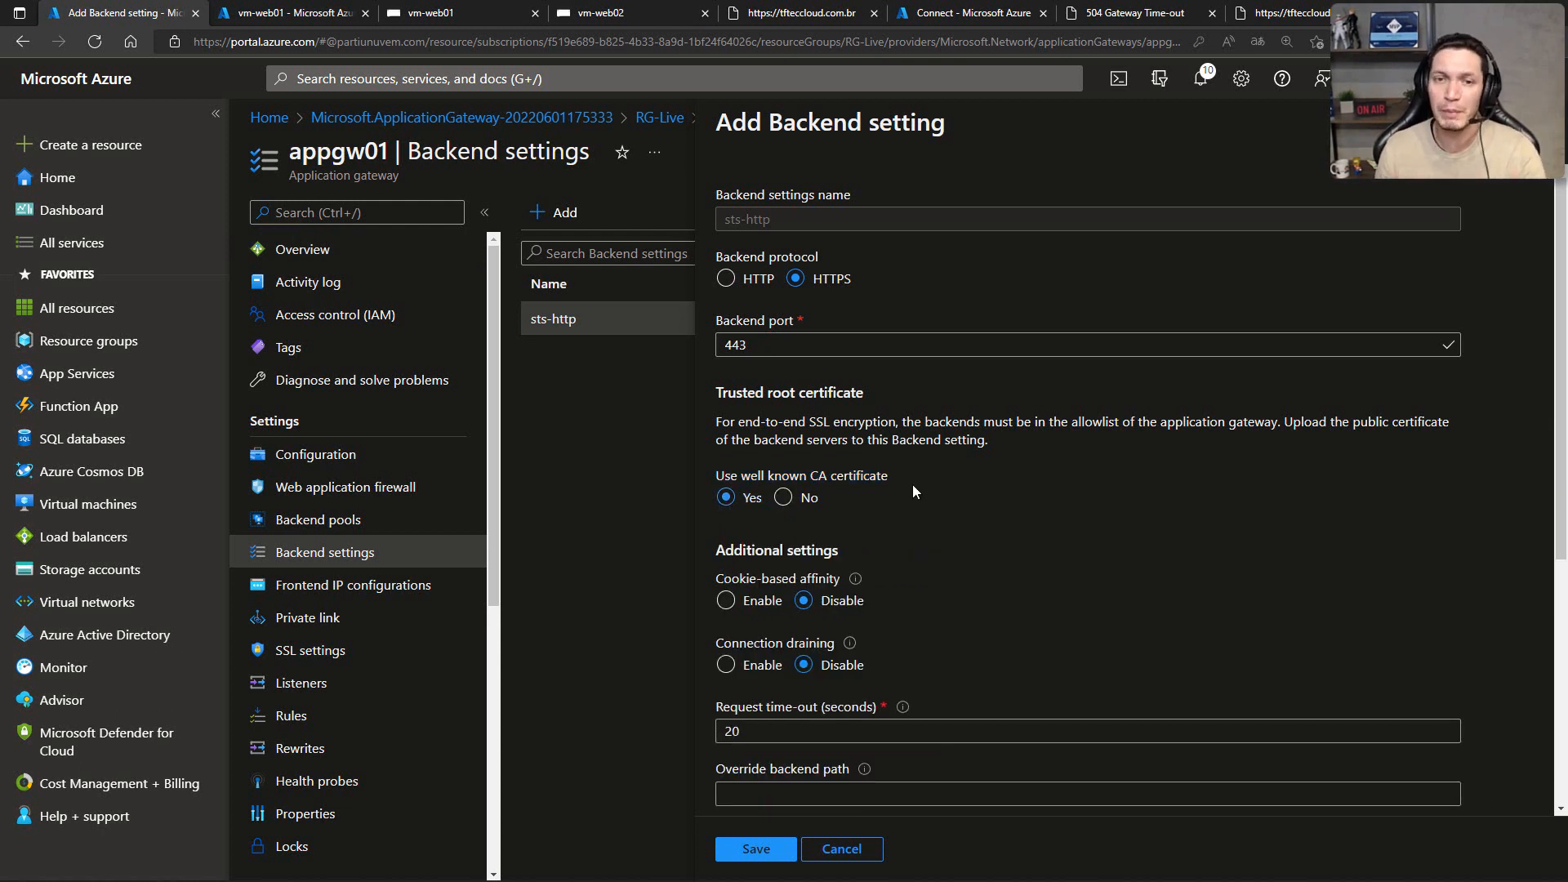
scroll(914, 490, down, 1)
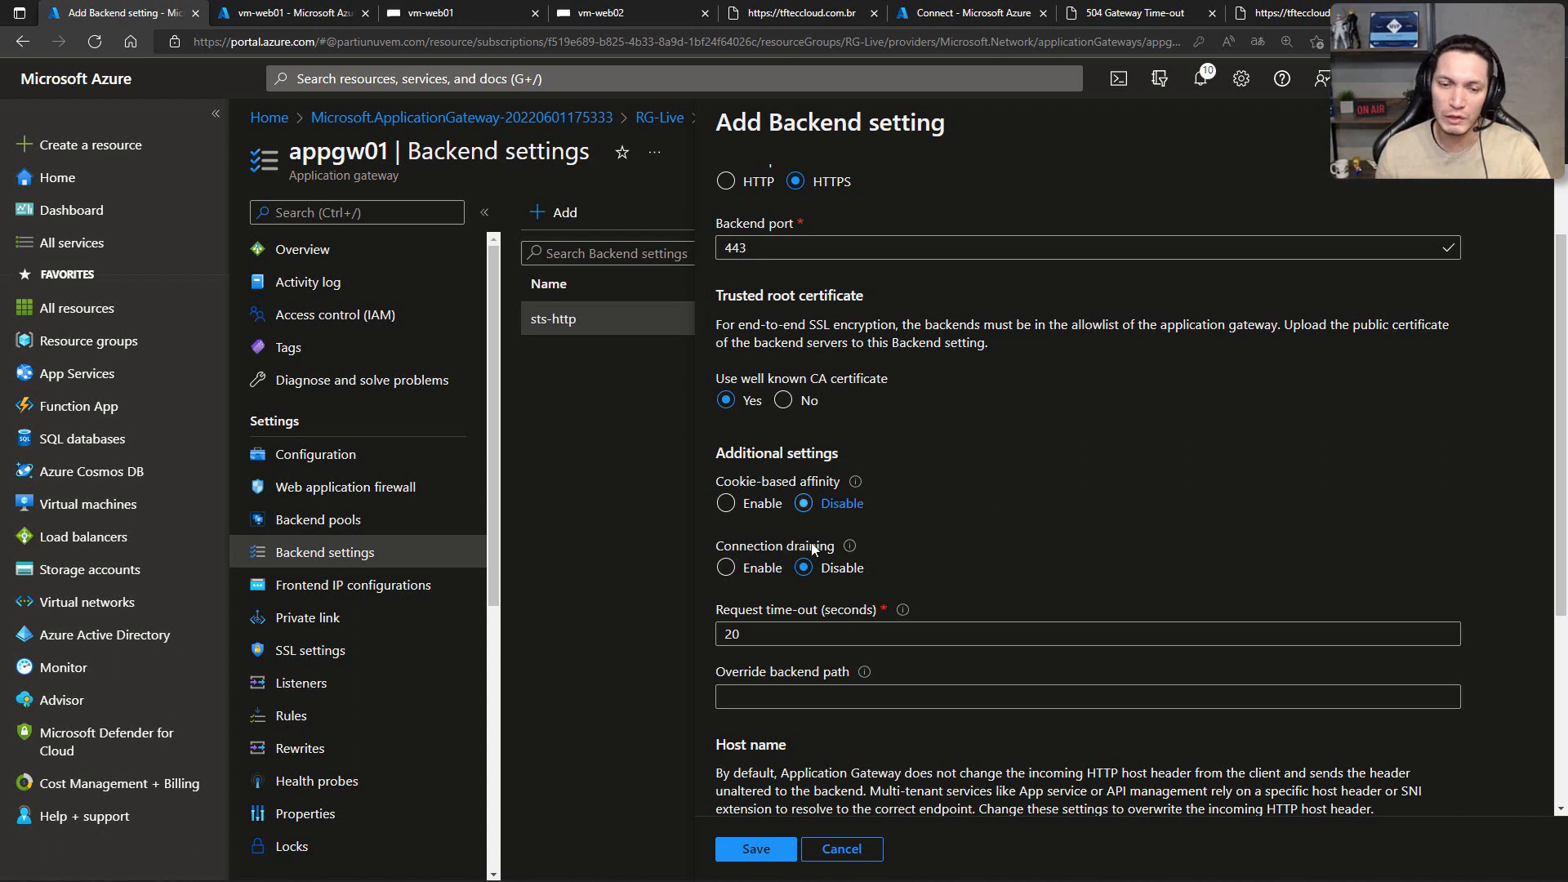
click(753, 851)
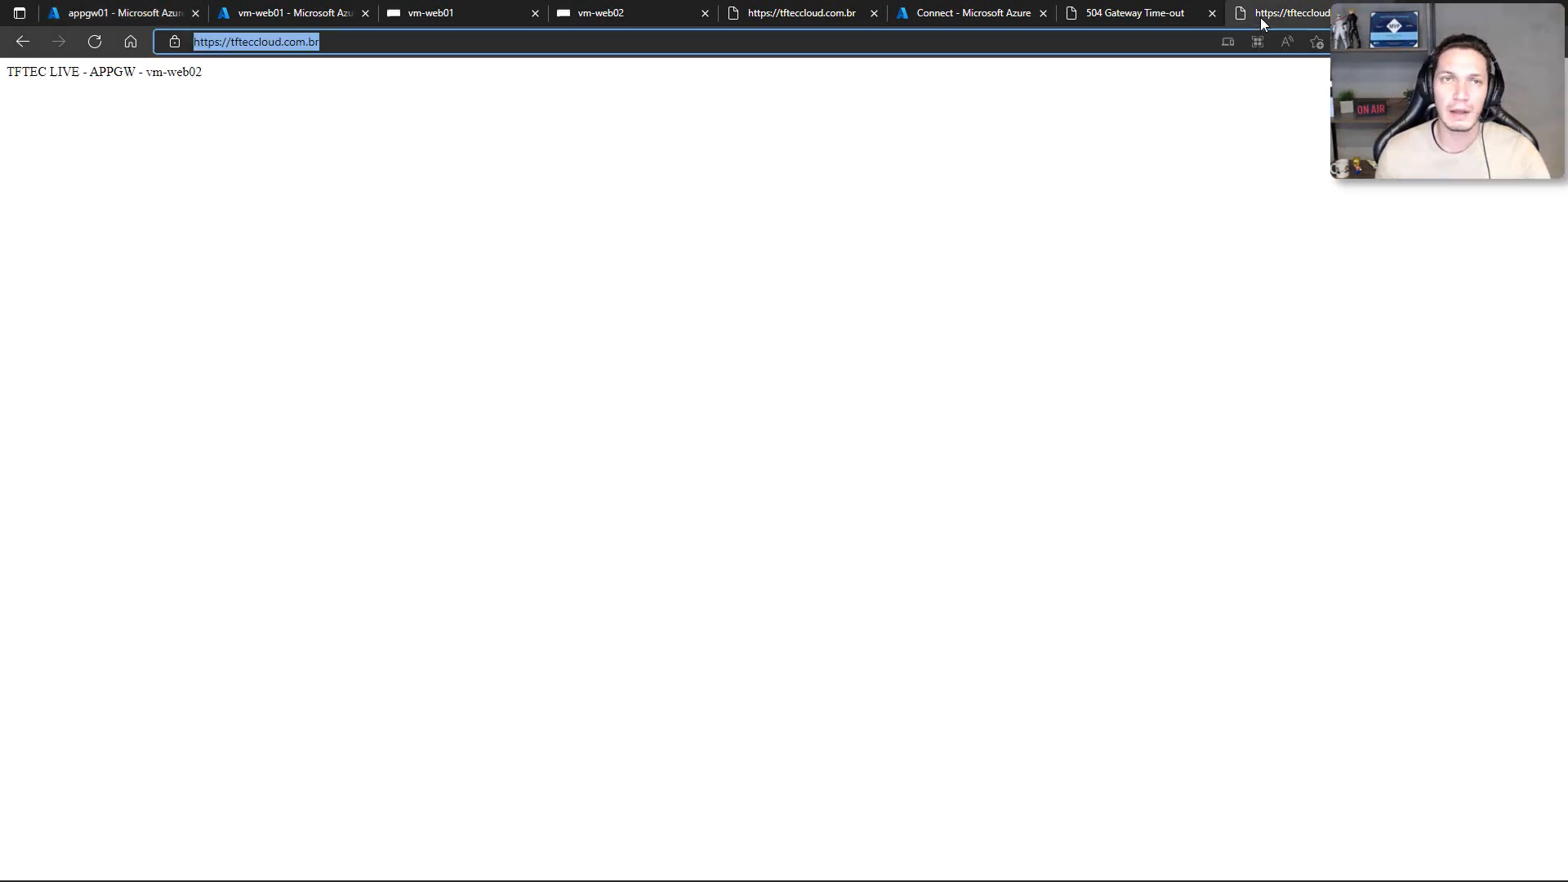
Step: Reload tfteccloud.com.br in both open site tabs to test the HTTPS backend, and return to appgw01's backend settings
click(487, 80)
key(F5)
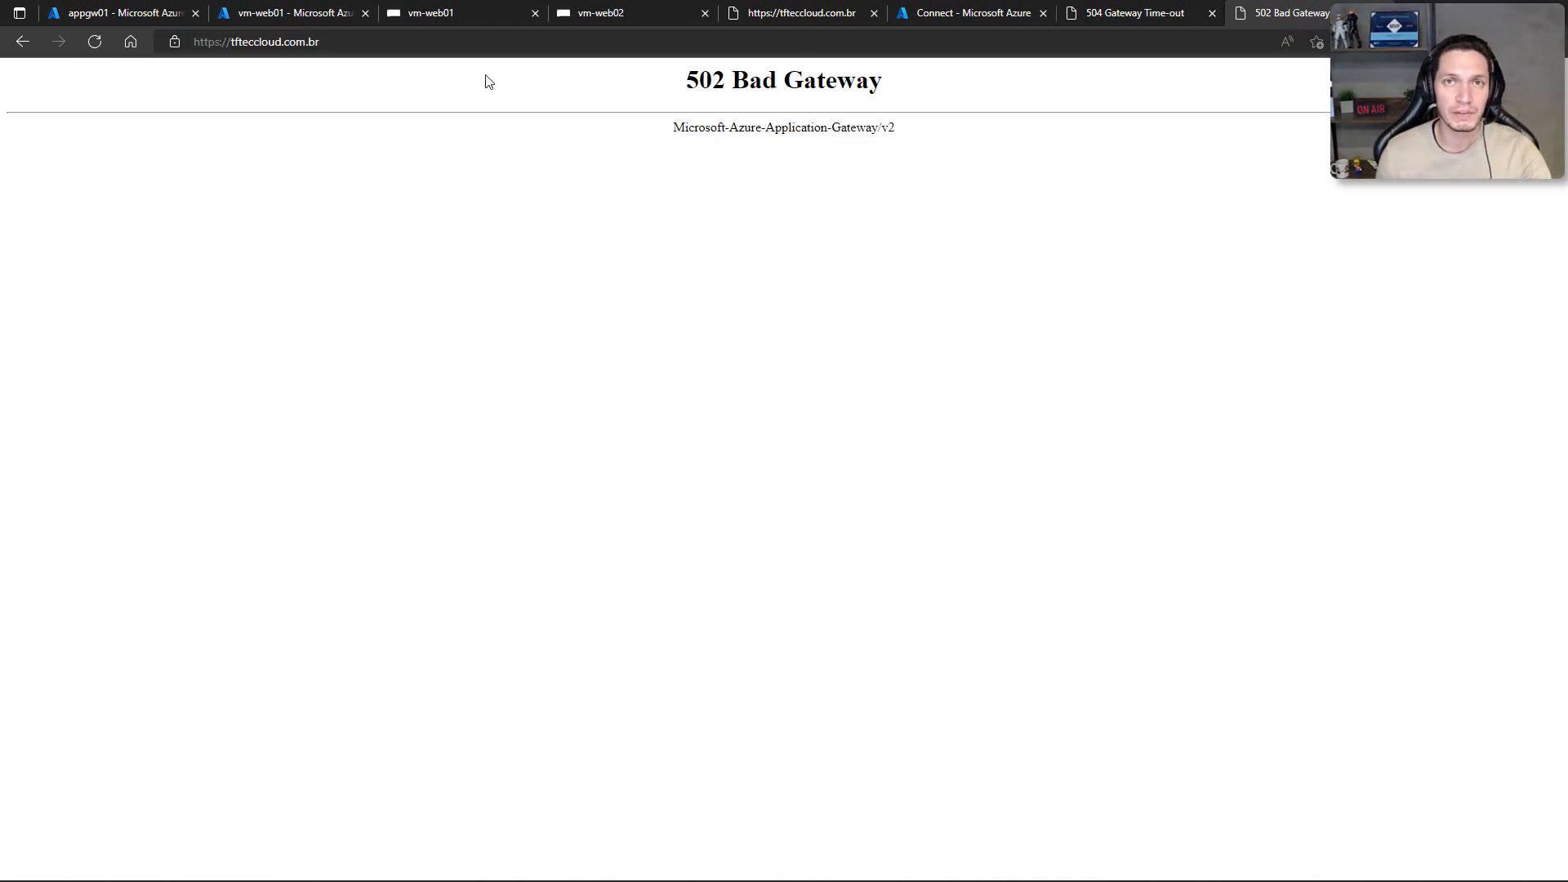
drag(692, 73, 750, 75)
click(1092, 18)
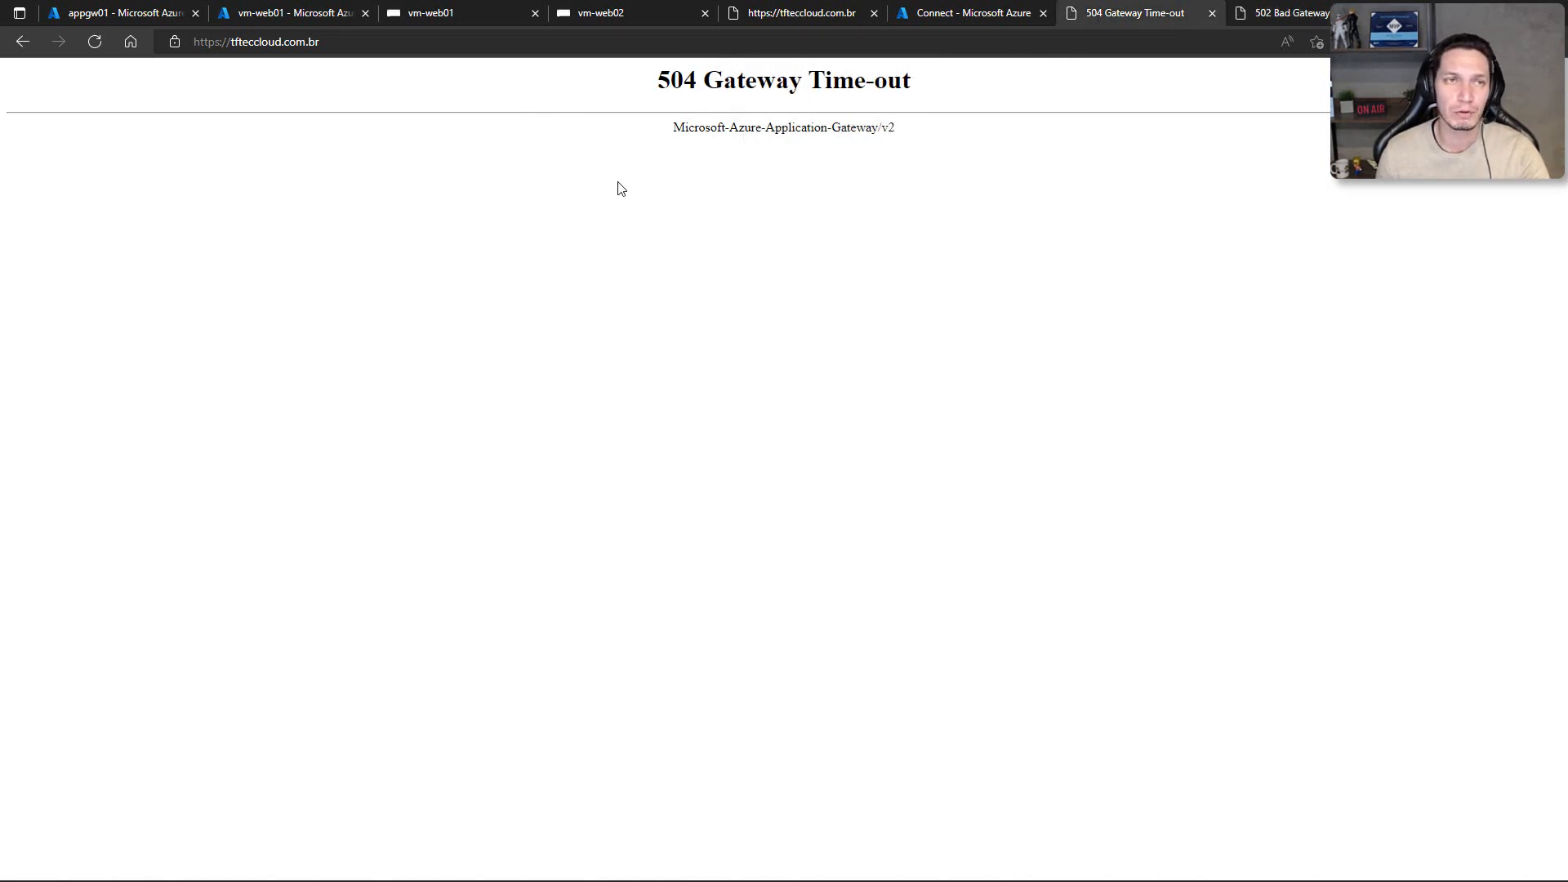
key(F5)
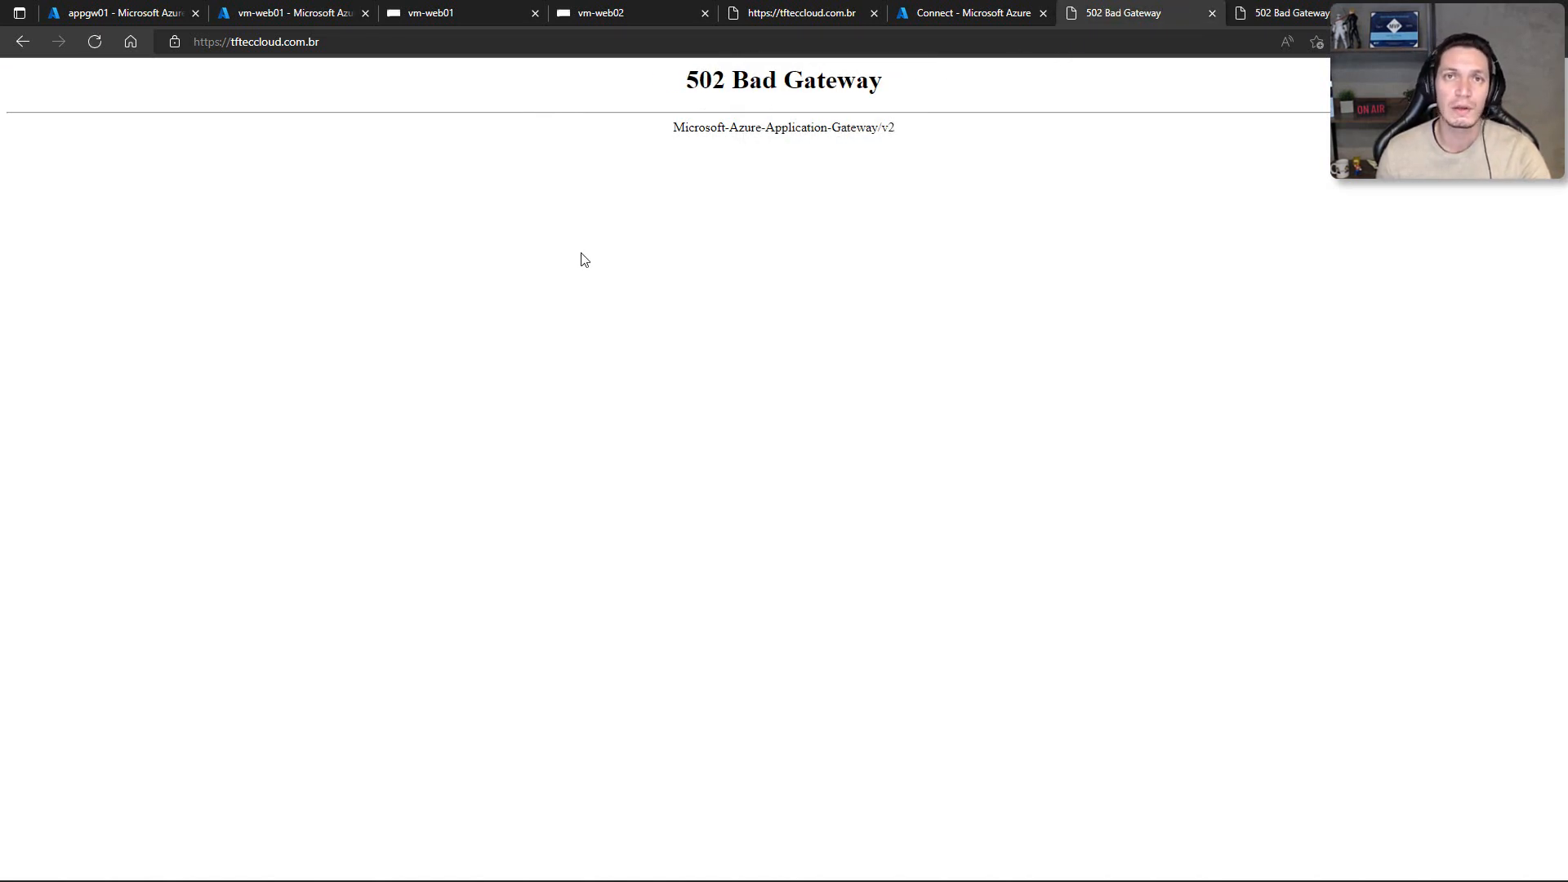
drag(693, 75, 890, 80)
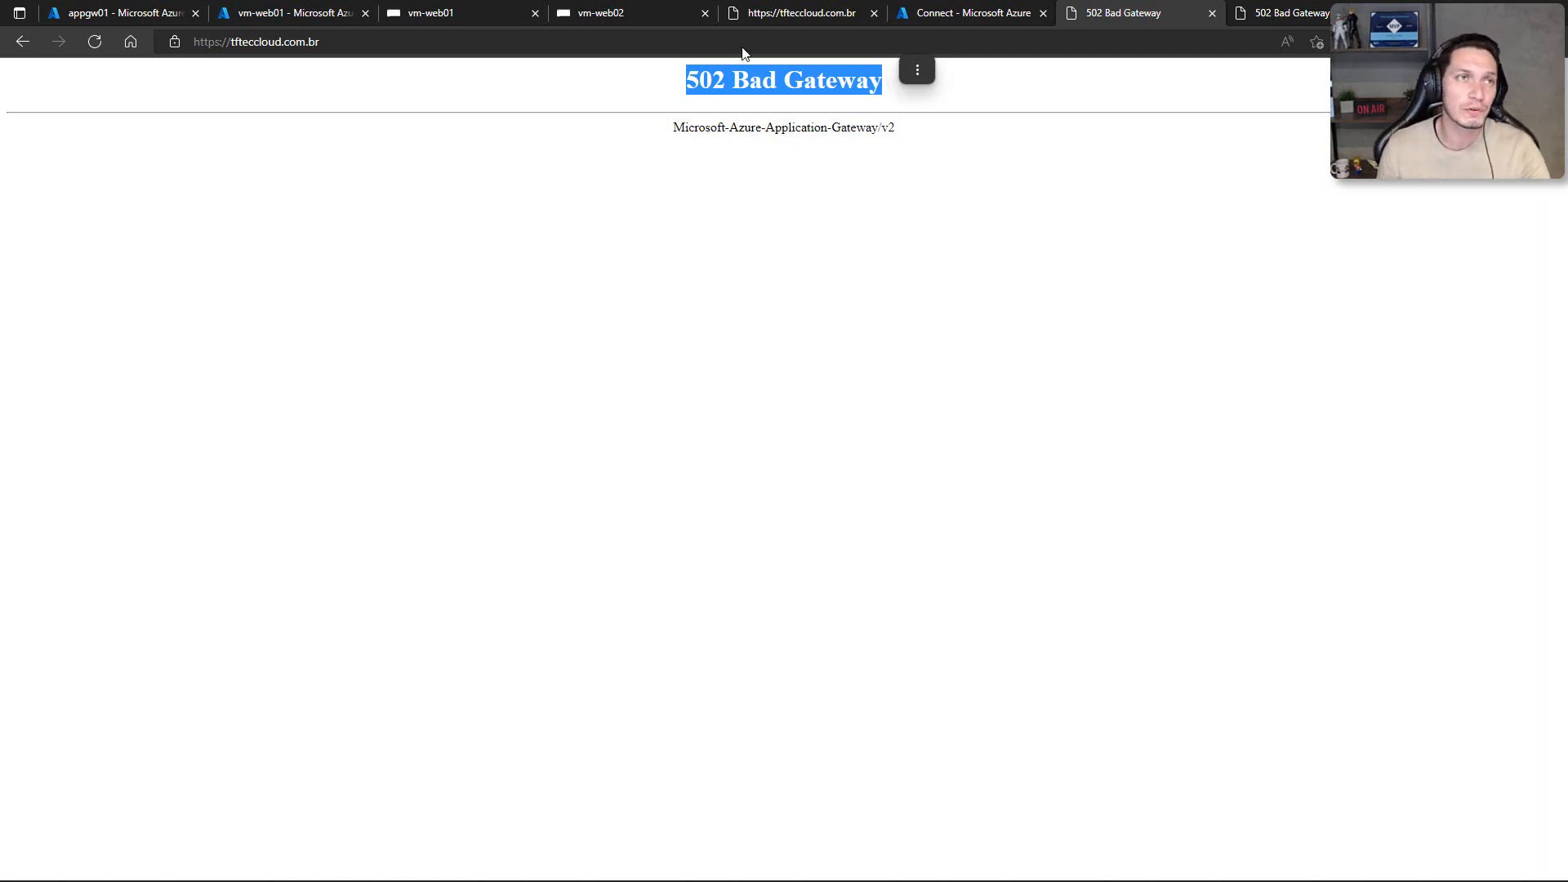
click(131, 13)
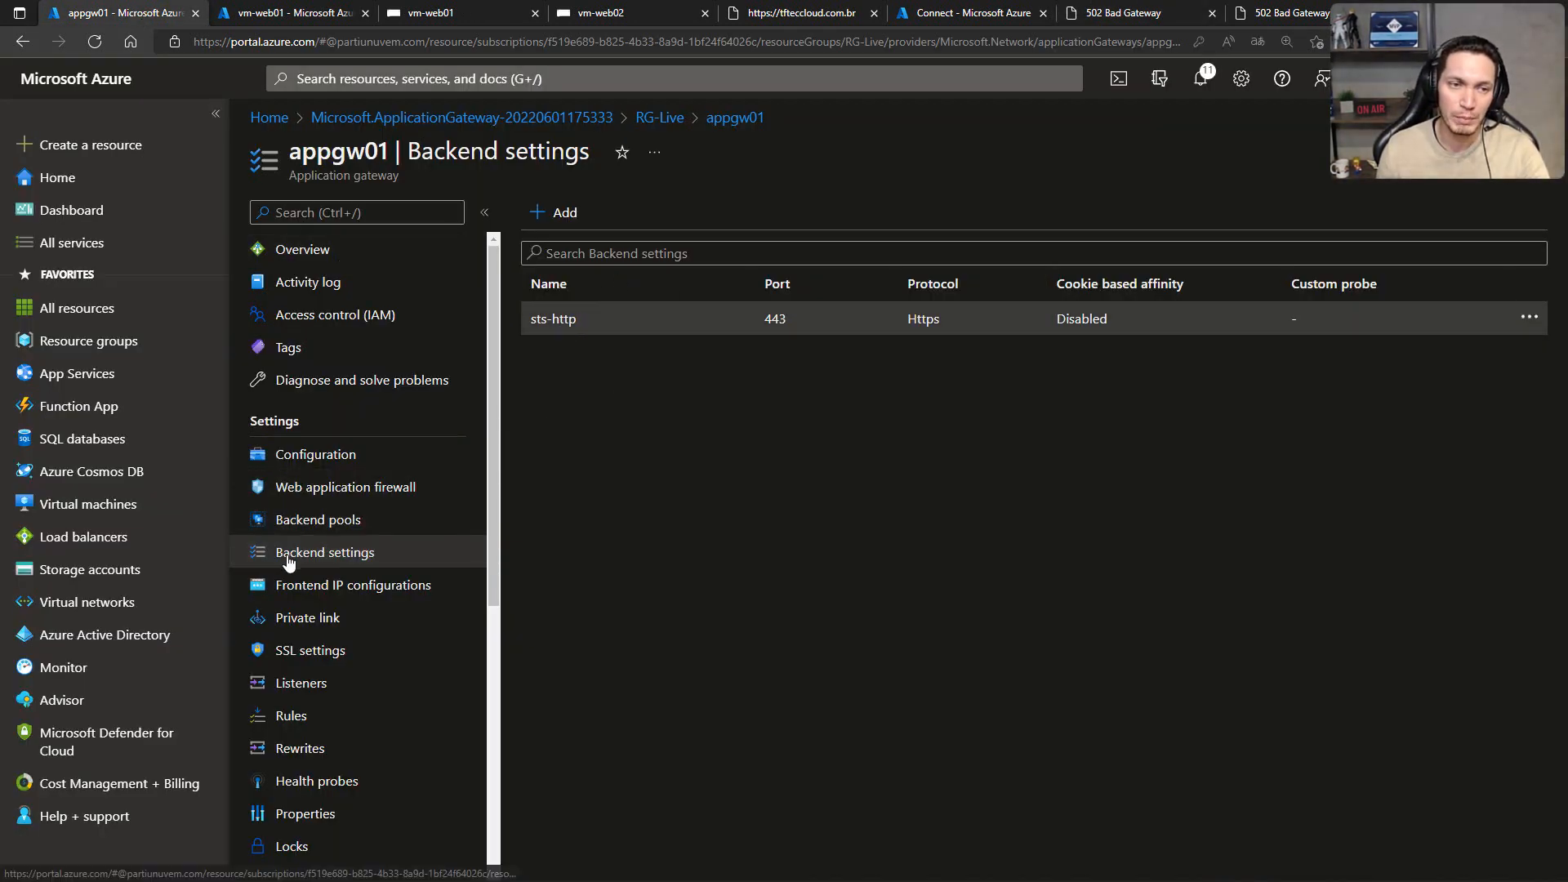
Step: Open appgw01's sts-http backend setting, set the well known CA certificate option to No, and browse for a CER certificate file
click(566, 324)
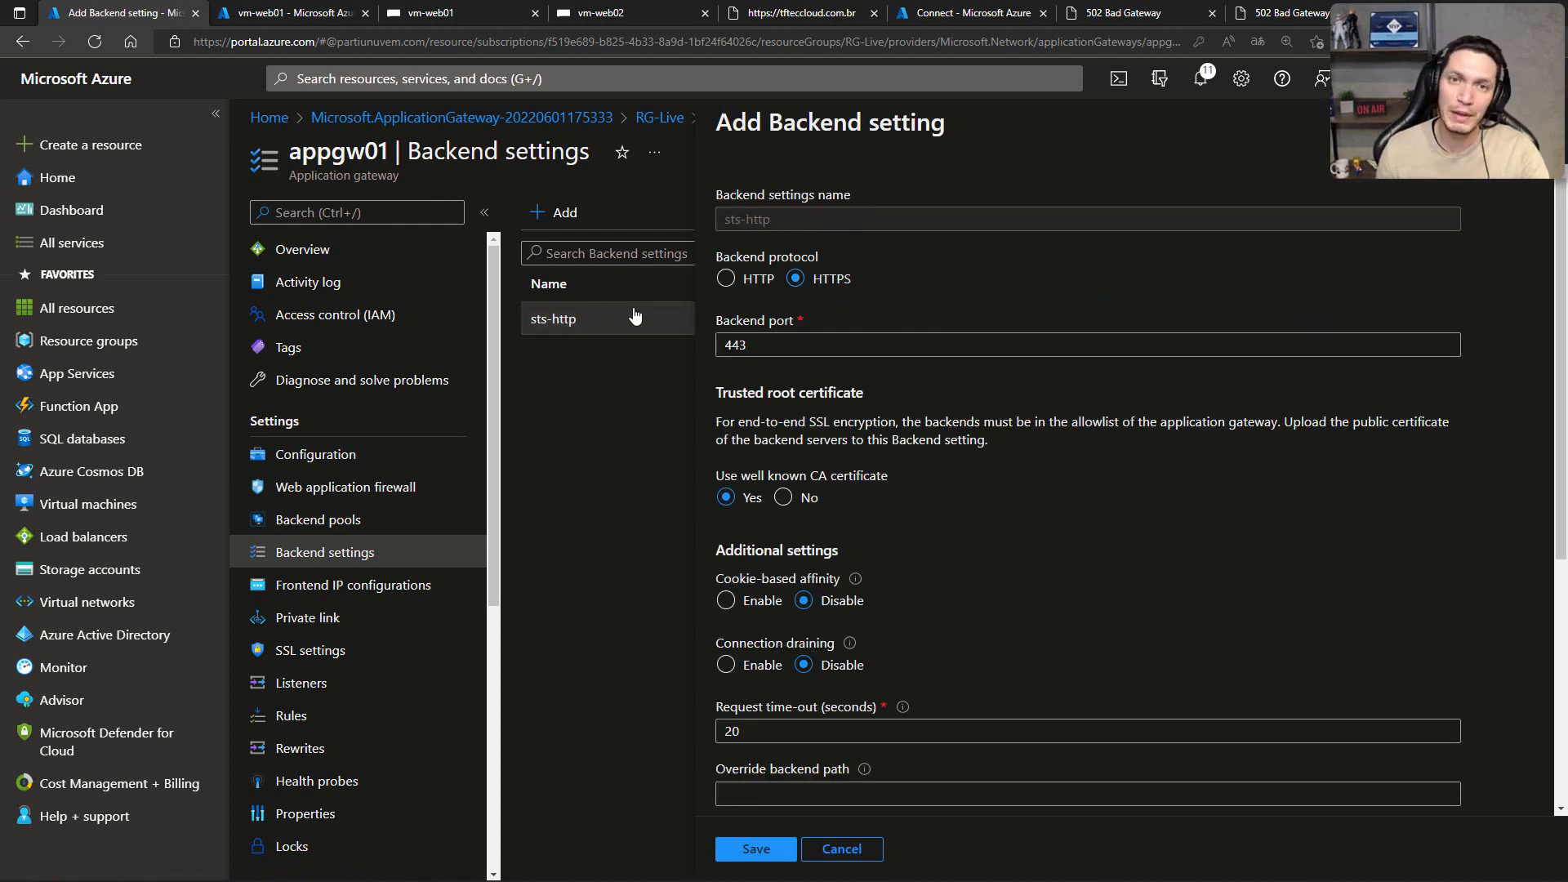
scroll(890, 374, down, 2)
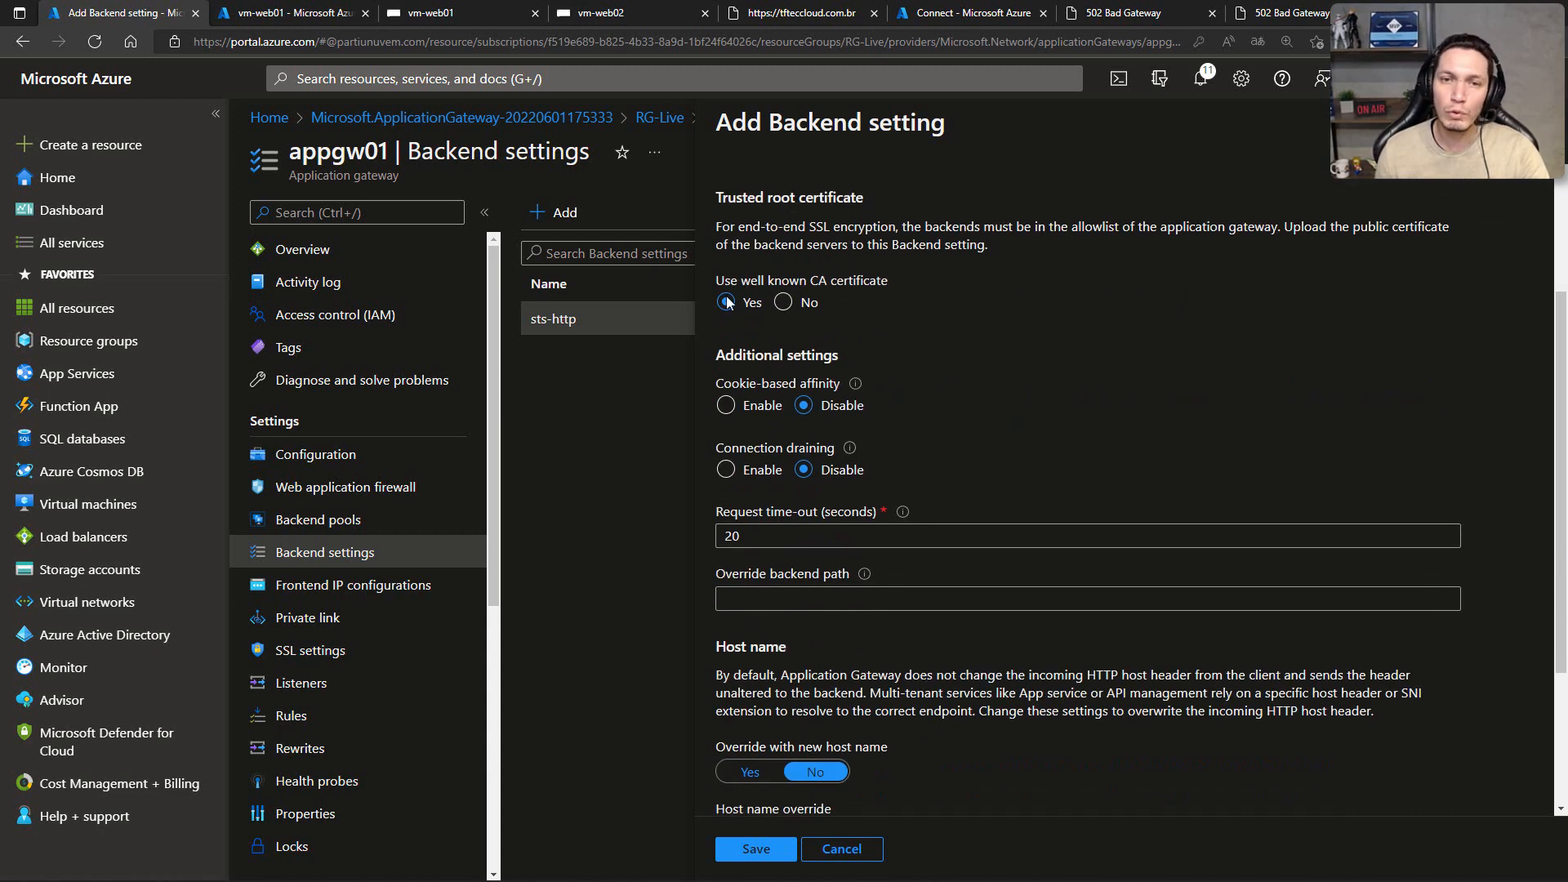
click(784, 303)
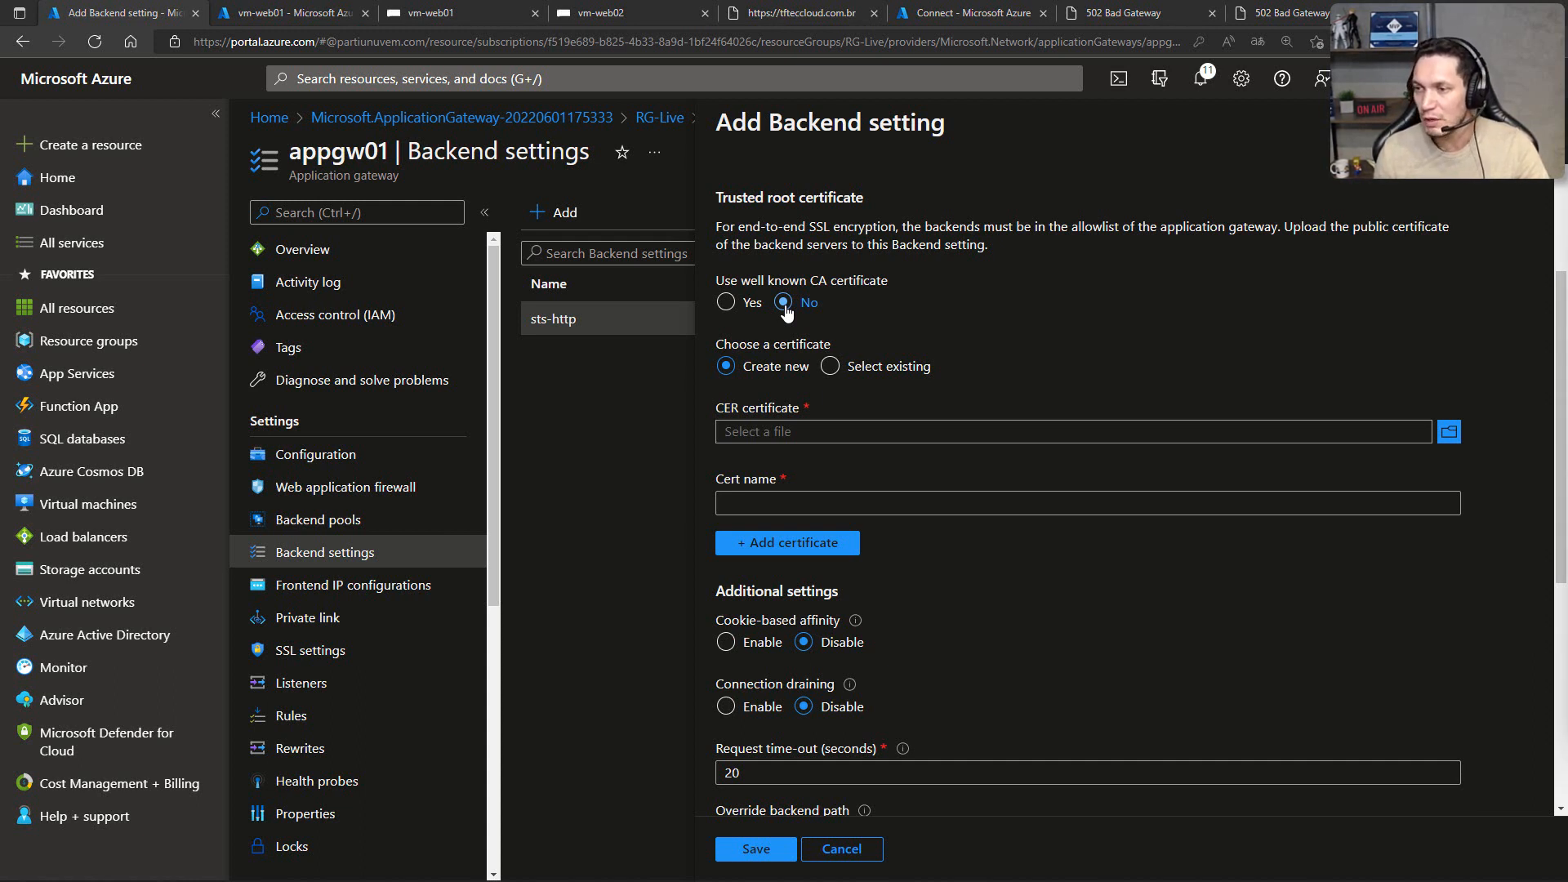
click(1449, 432)
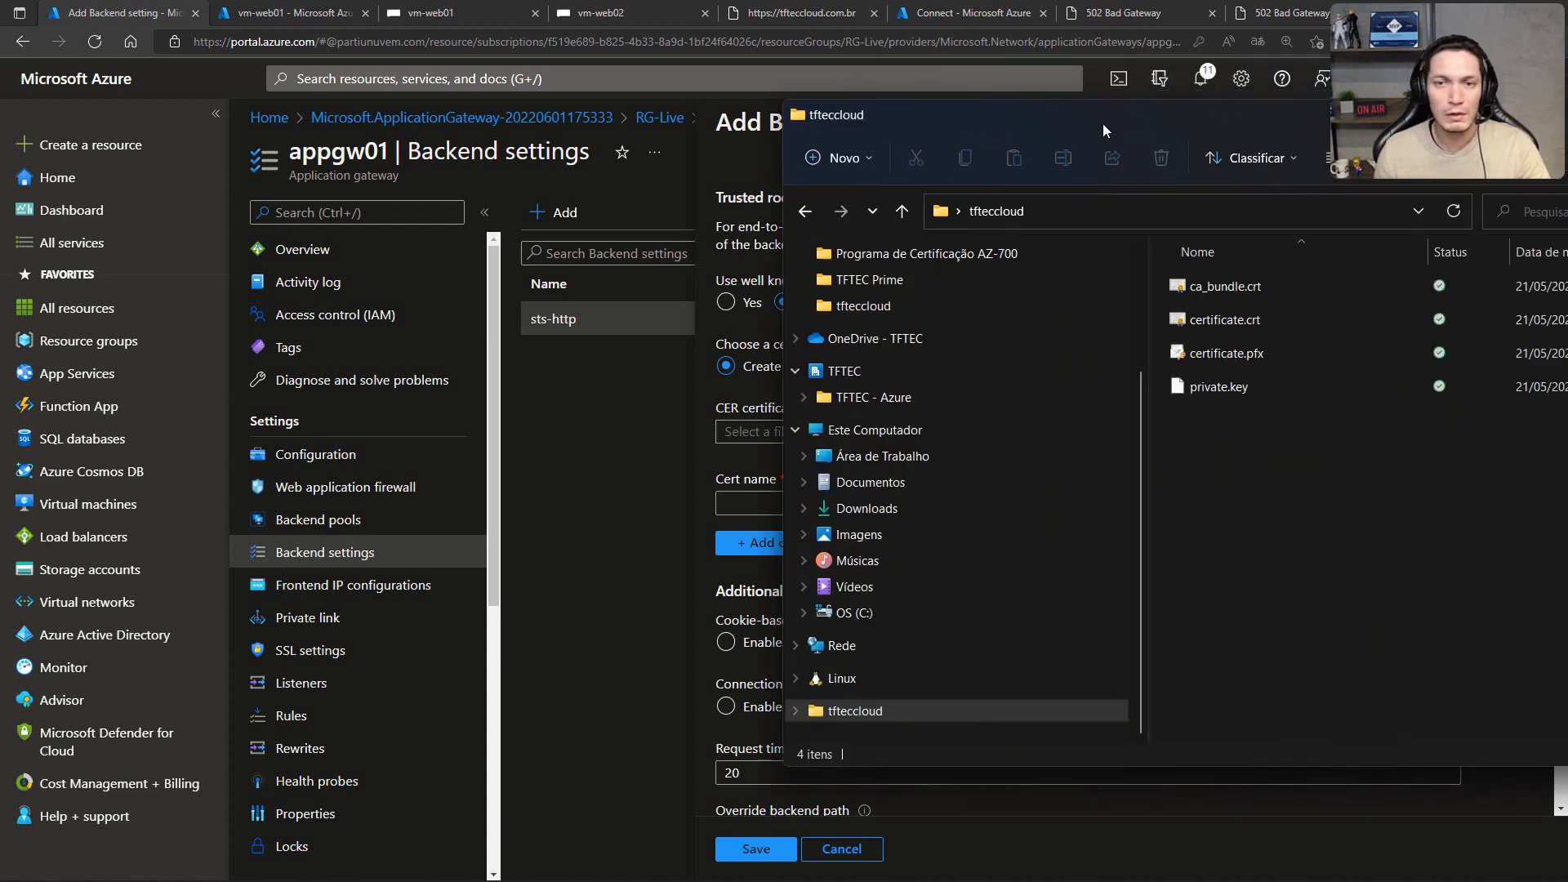
Step: Open ca_bundle.crt from the tfteccloud folder and examine its general certificate information
click(657, 323)
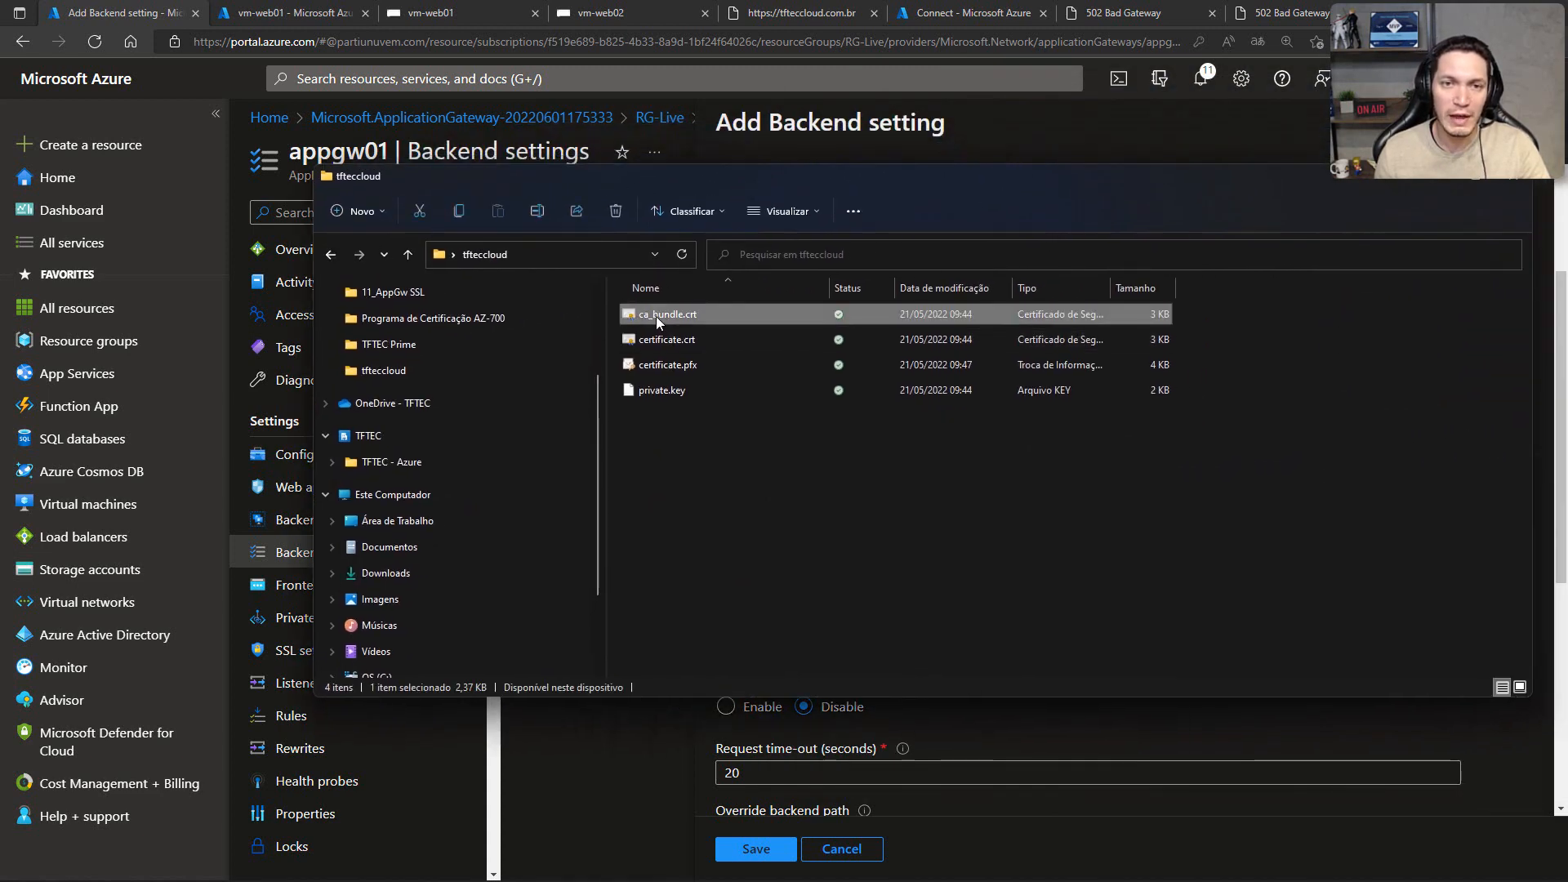
double_click(664, 314)
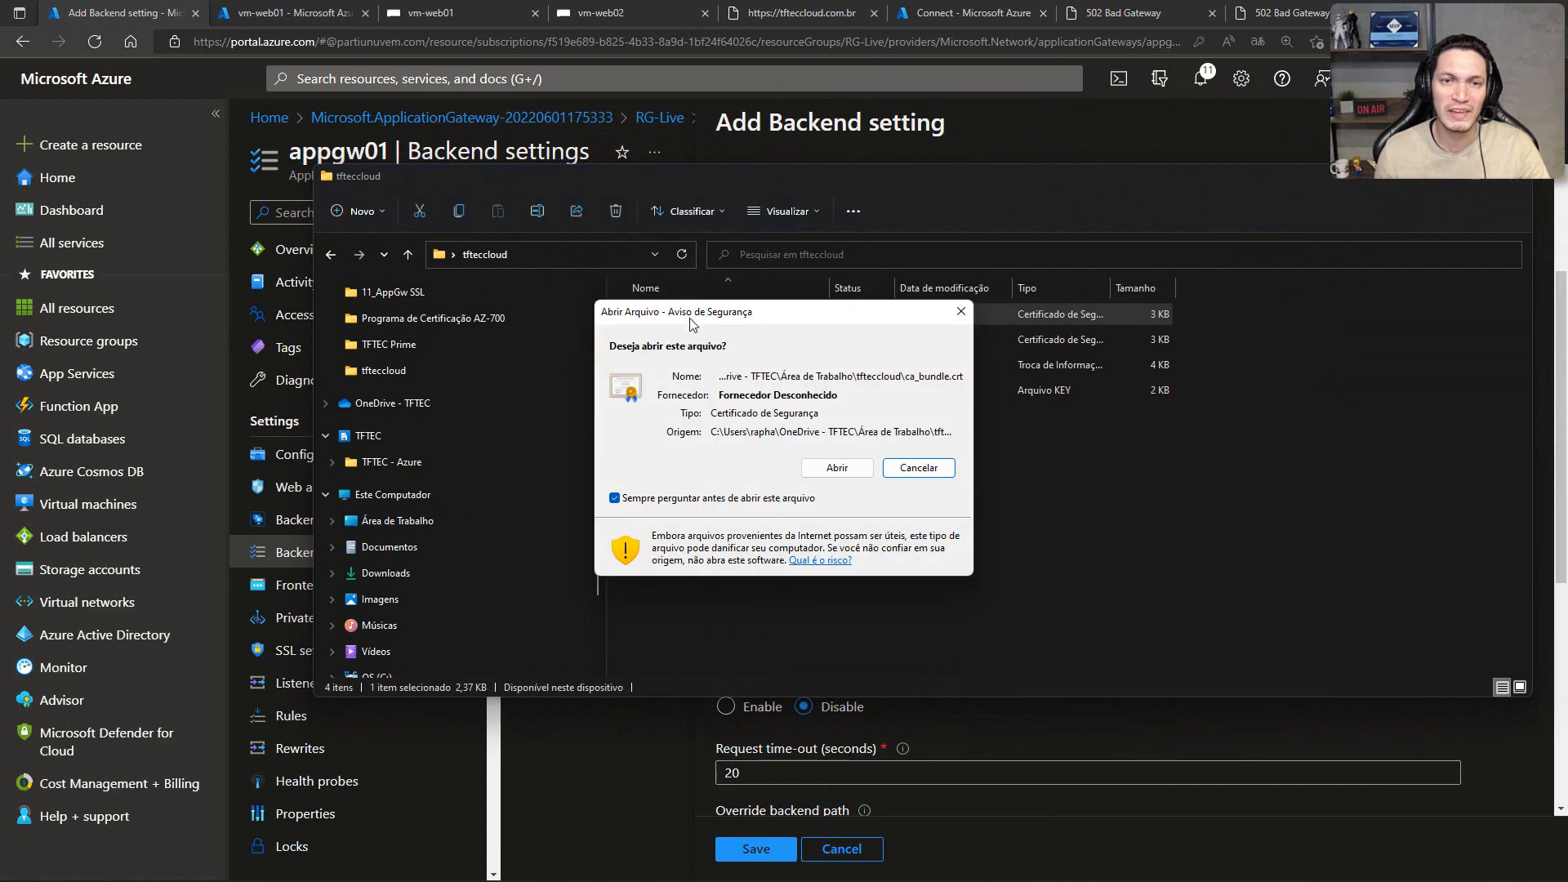
click(828, 472)
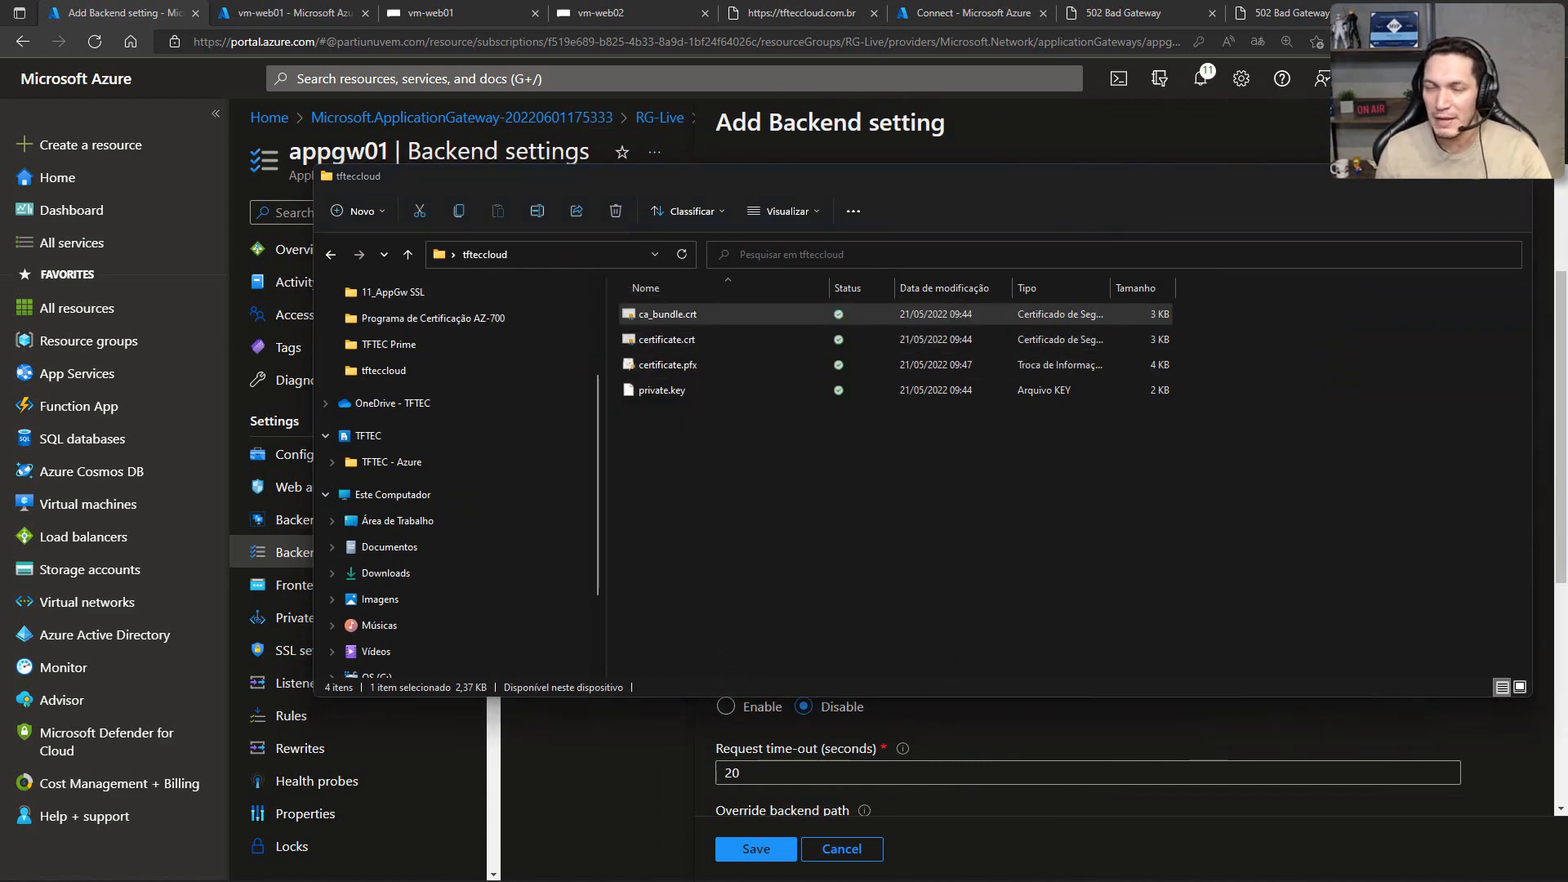
drag(884, 58, 653, 139)
click(617, 341)
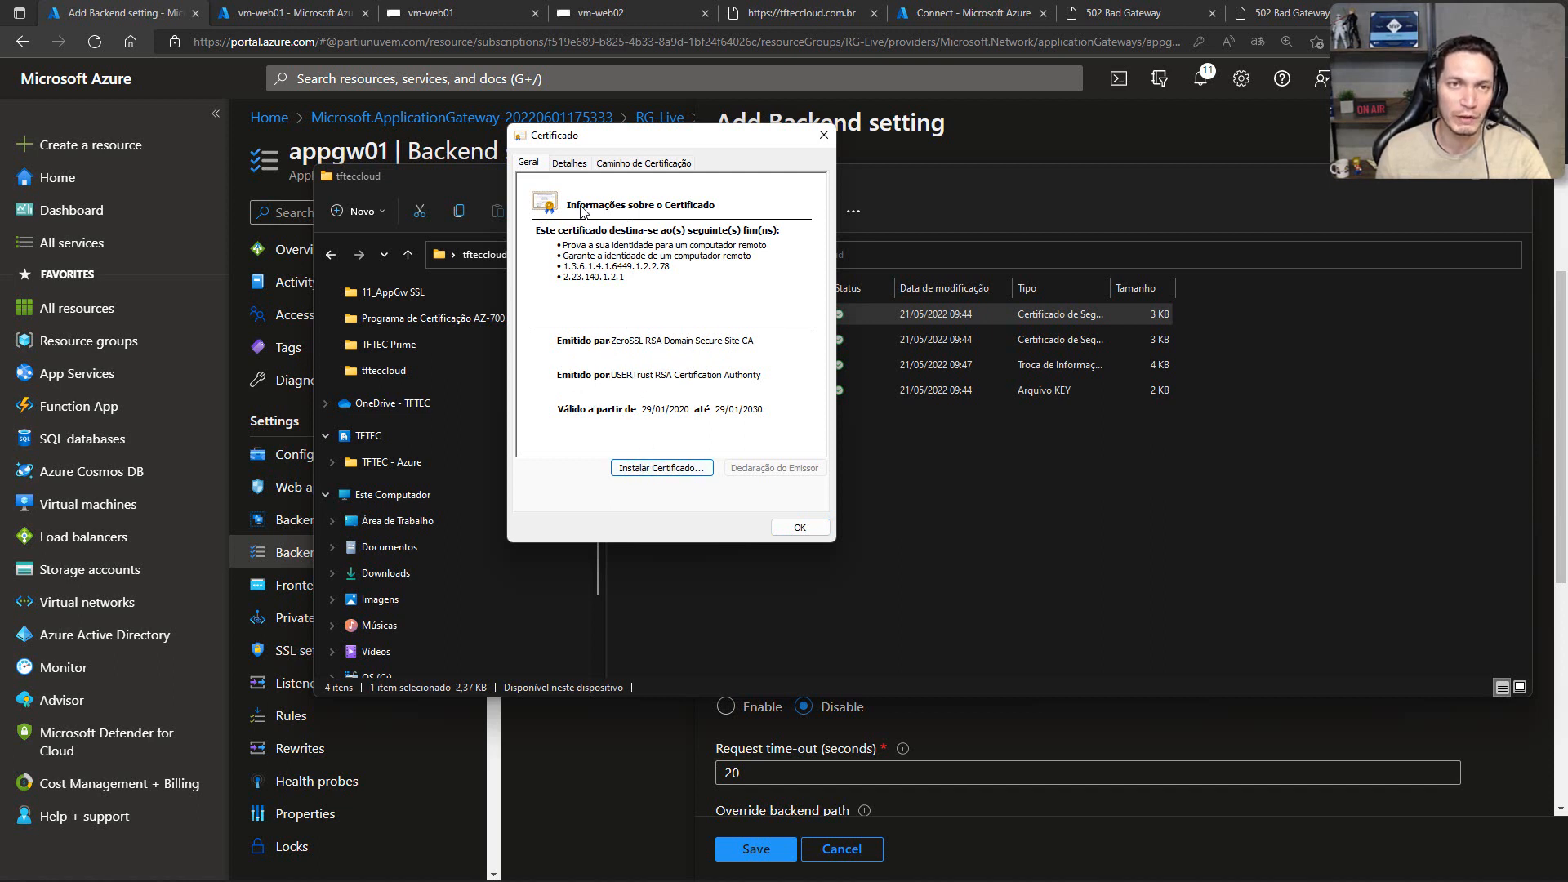
drag(604, 147, 651, 253)
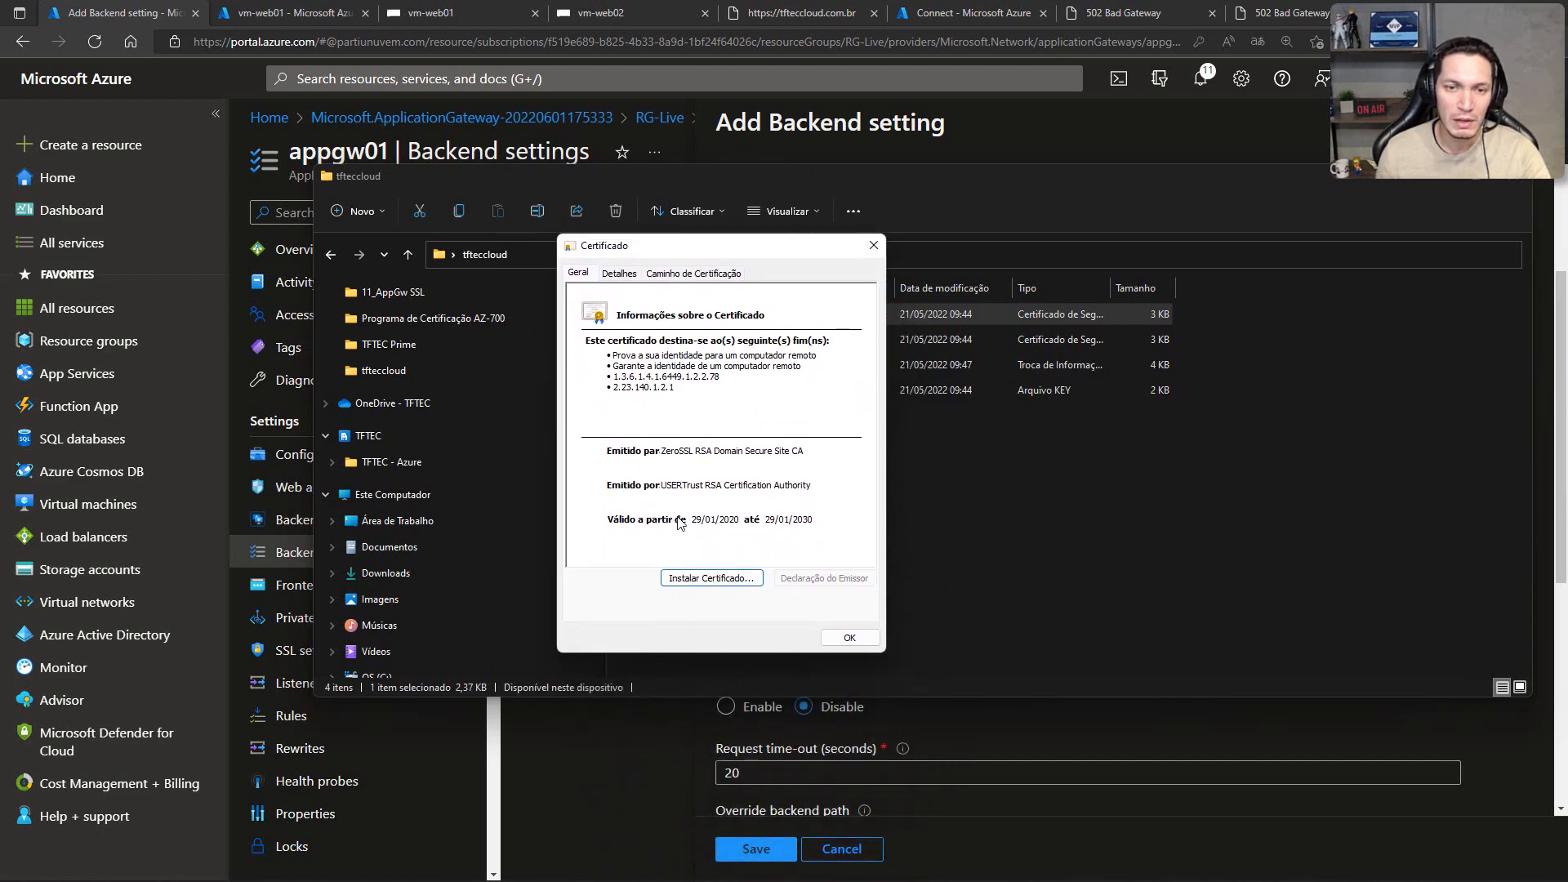
Step: Install the ca_bundle.crt certificate for the current user with the automatically determined store, and dismiss the certificate and folder windows
click(708, 578)
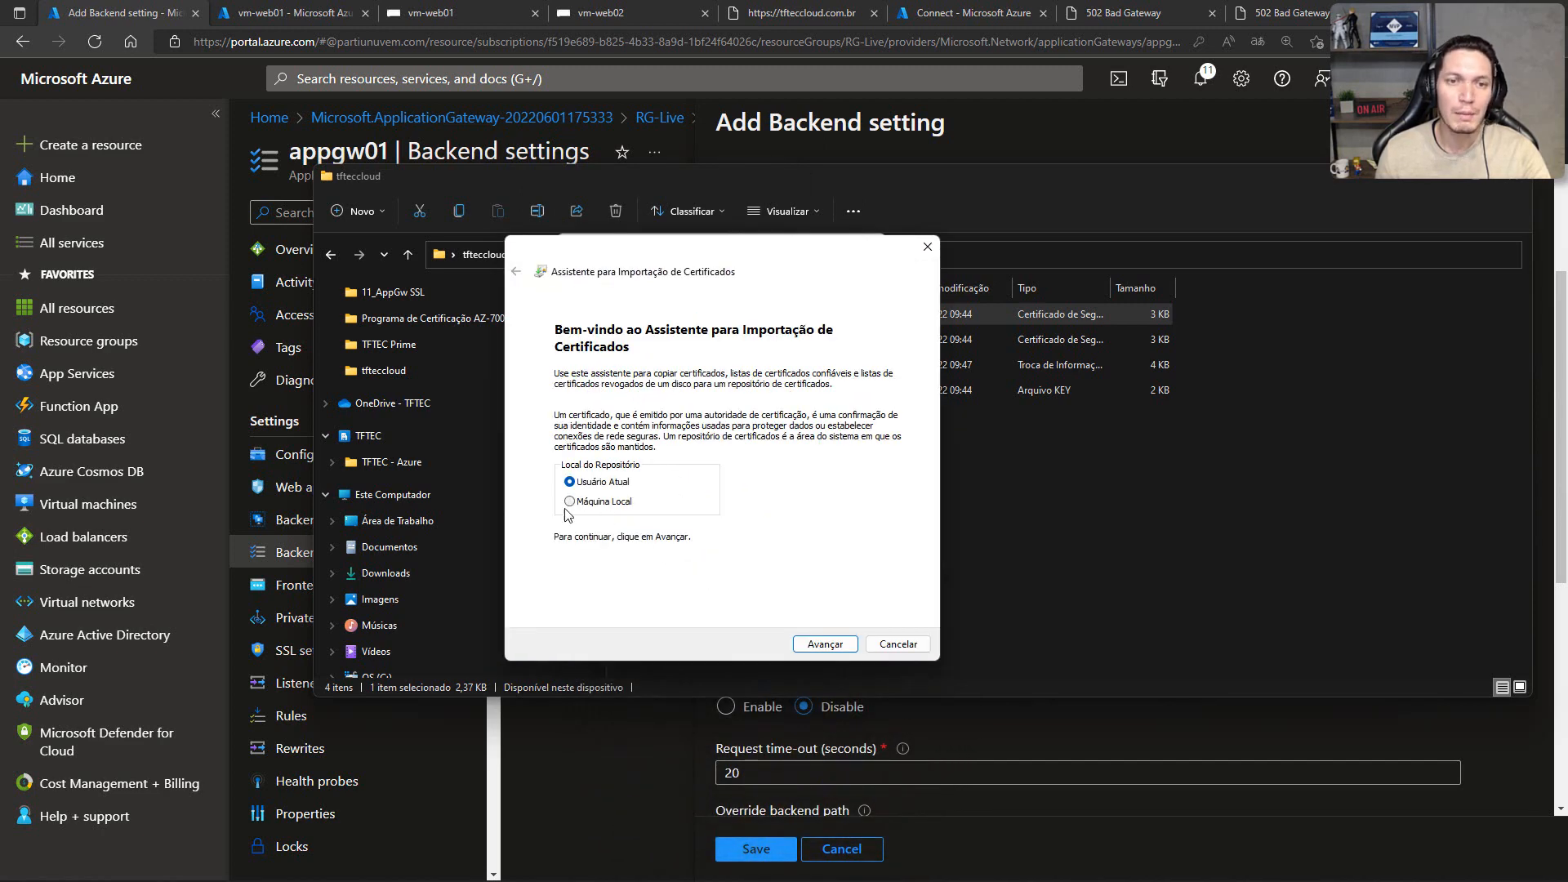
click(820, 643)
click(811, 643)
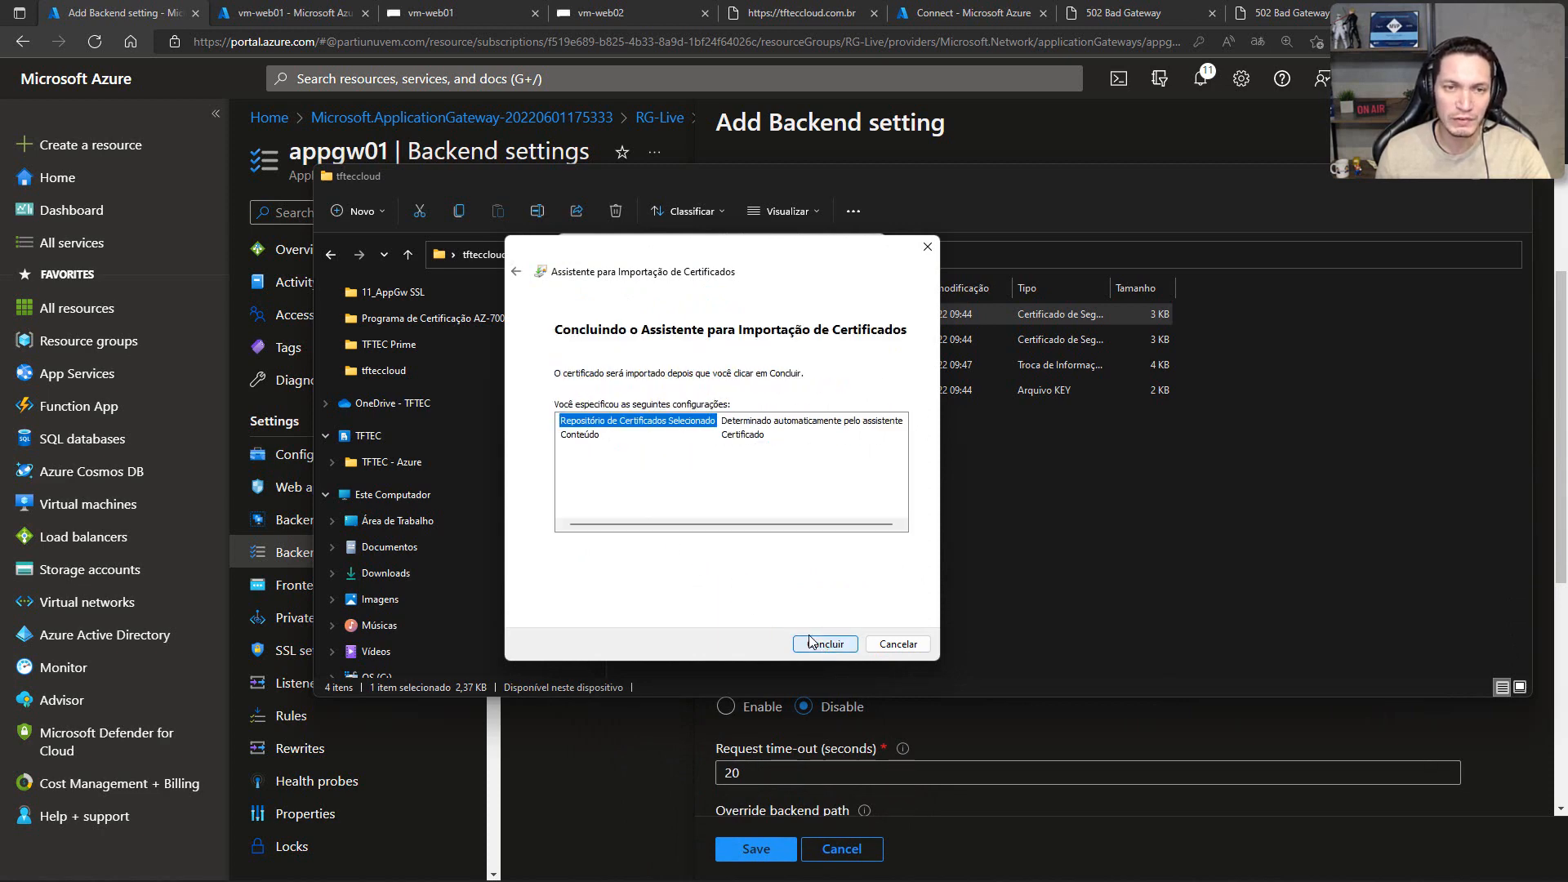
click(821, 643)
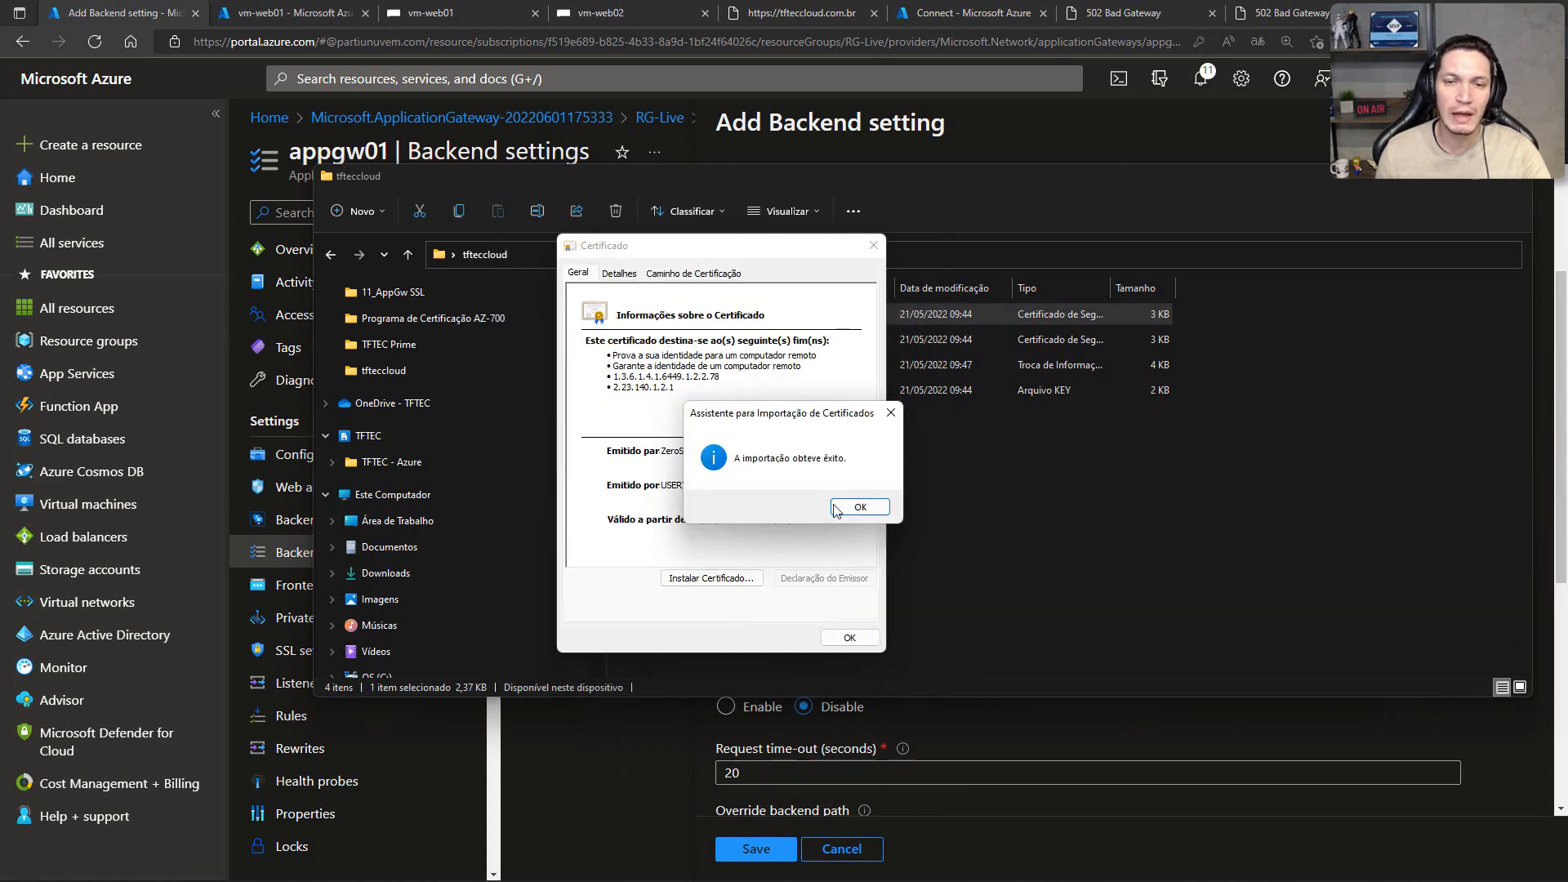
click(860, 508)
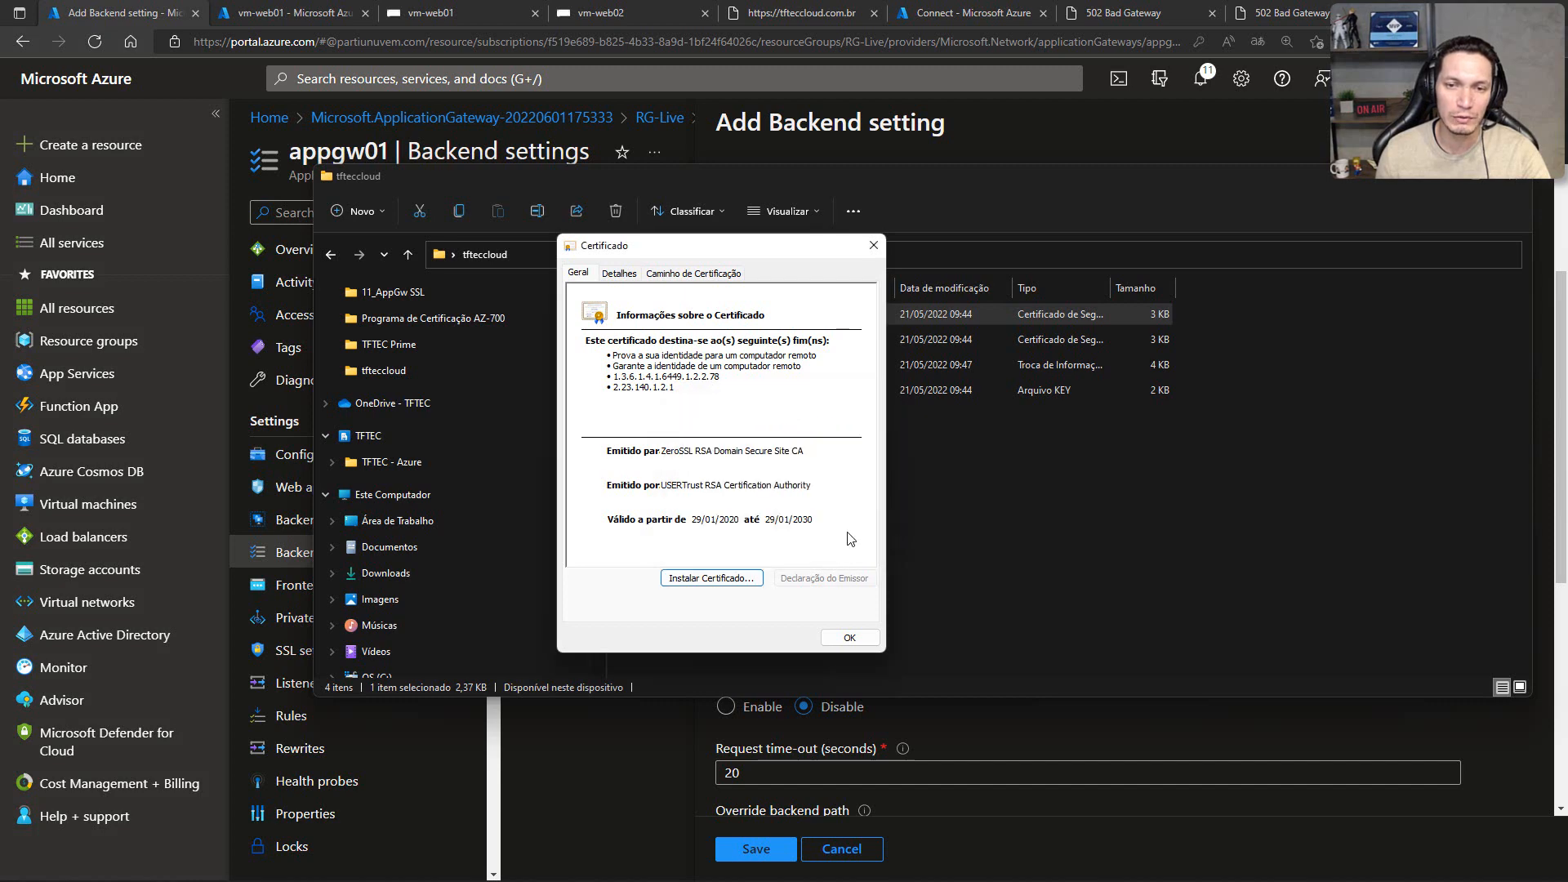
click(849, 638)
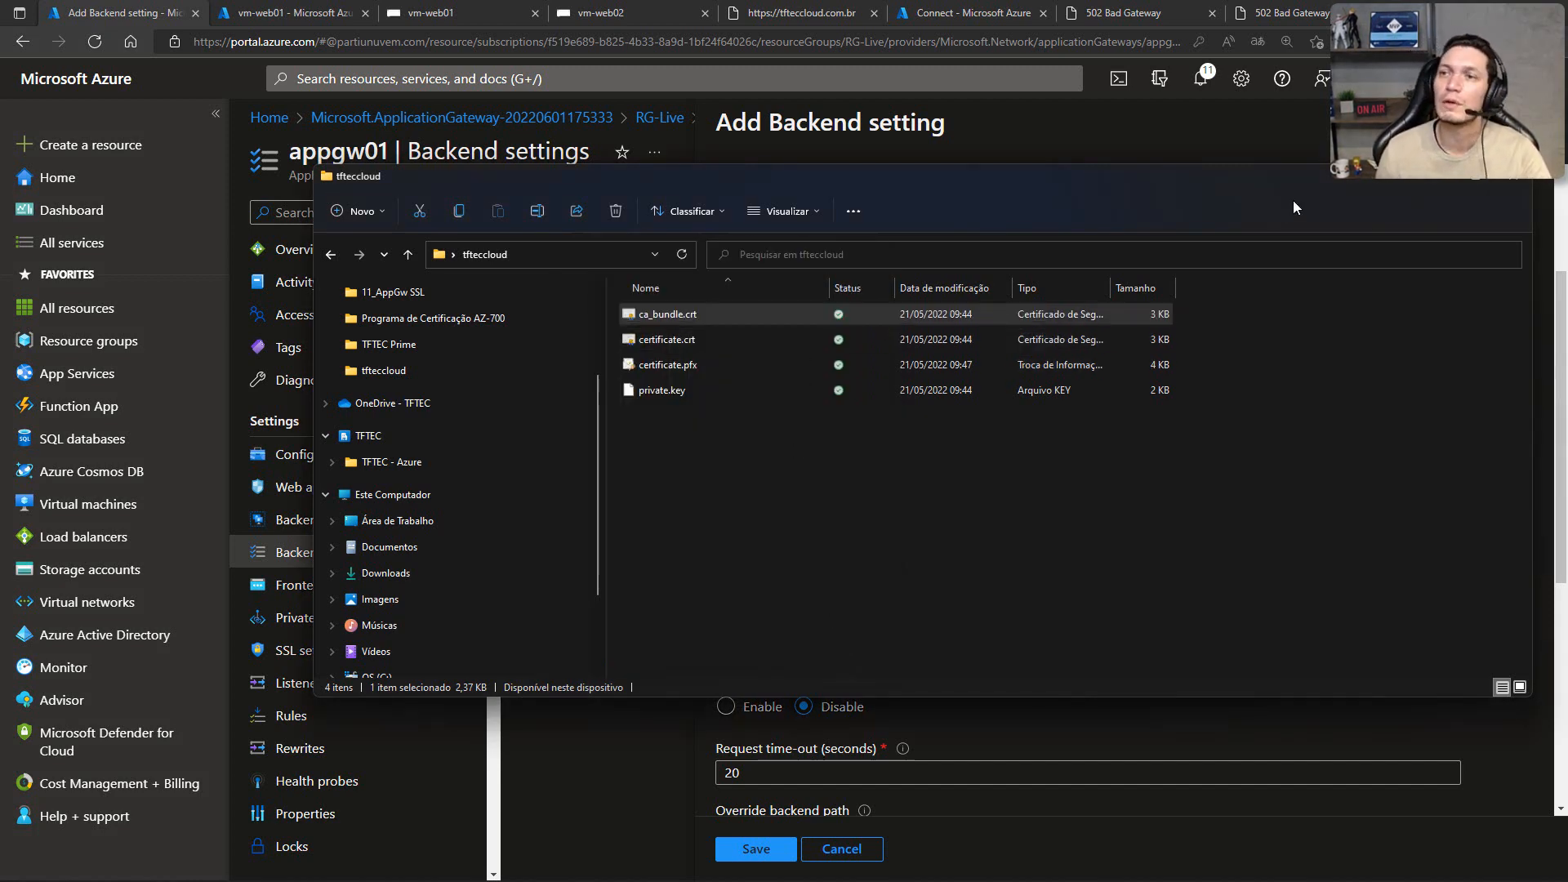
click(1513, 176)
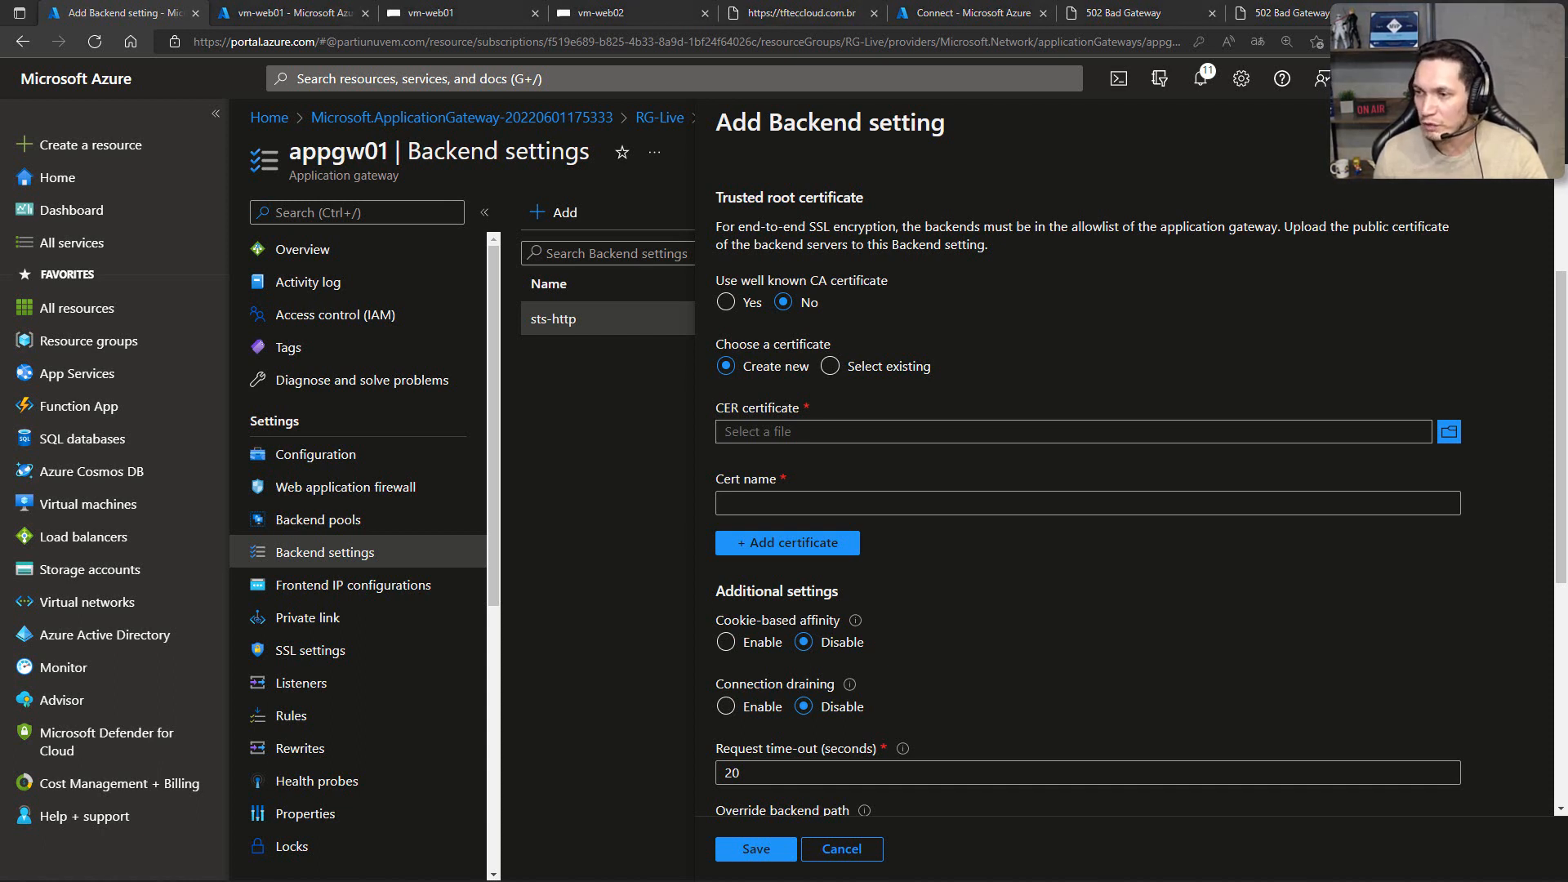
Step: Switch to the local certificates console and review the current user's trusted root certificates, selecting GeoTrust Global CA
key(alt+Tab)
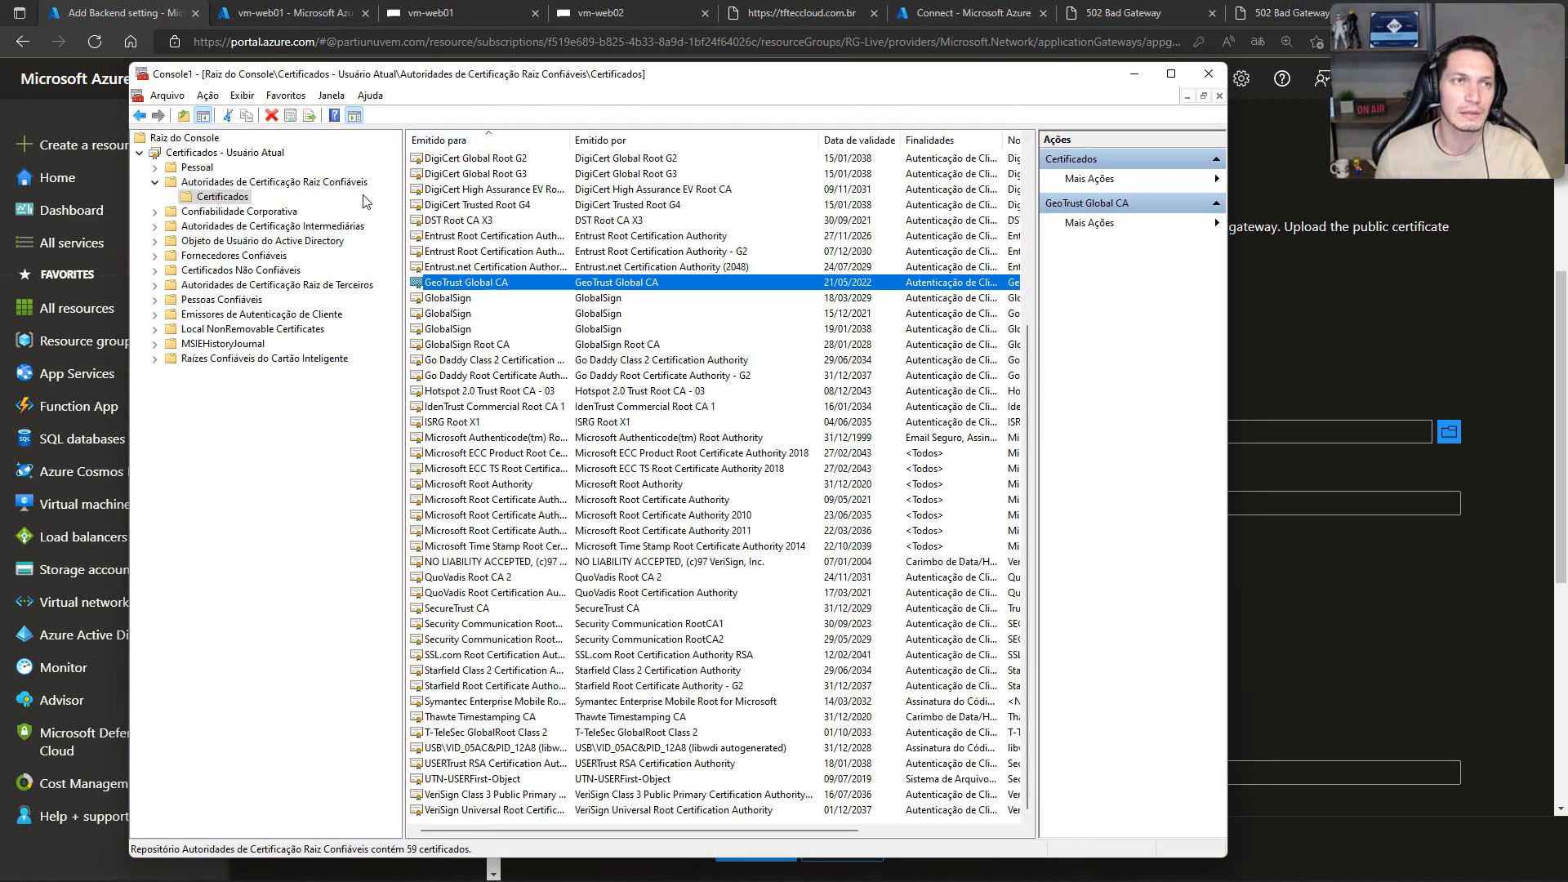
click(214, 197)
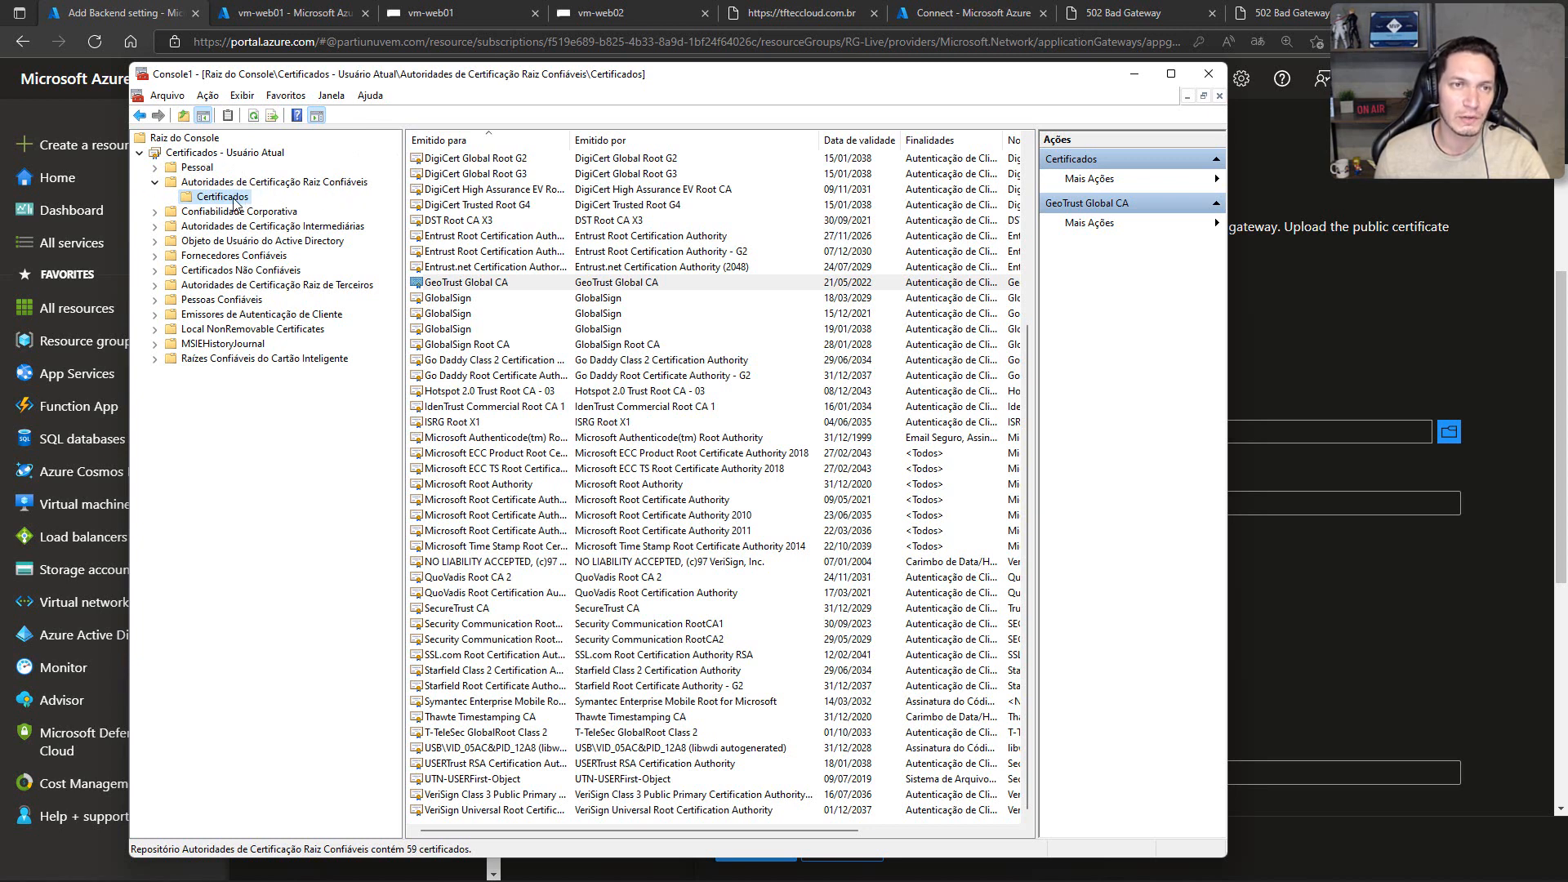
click(628, 285)
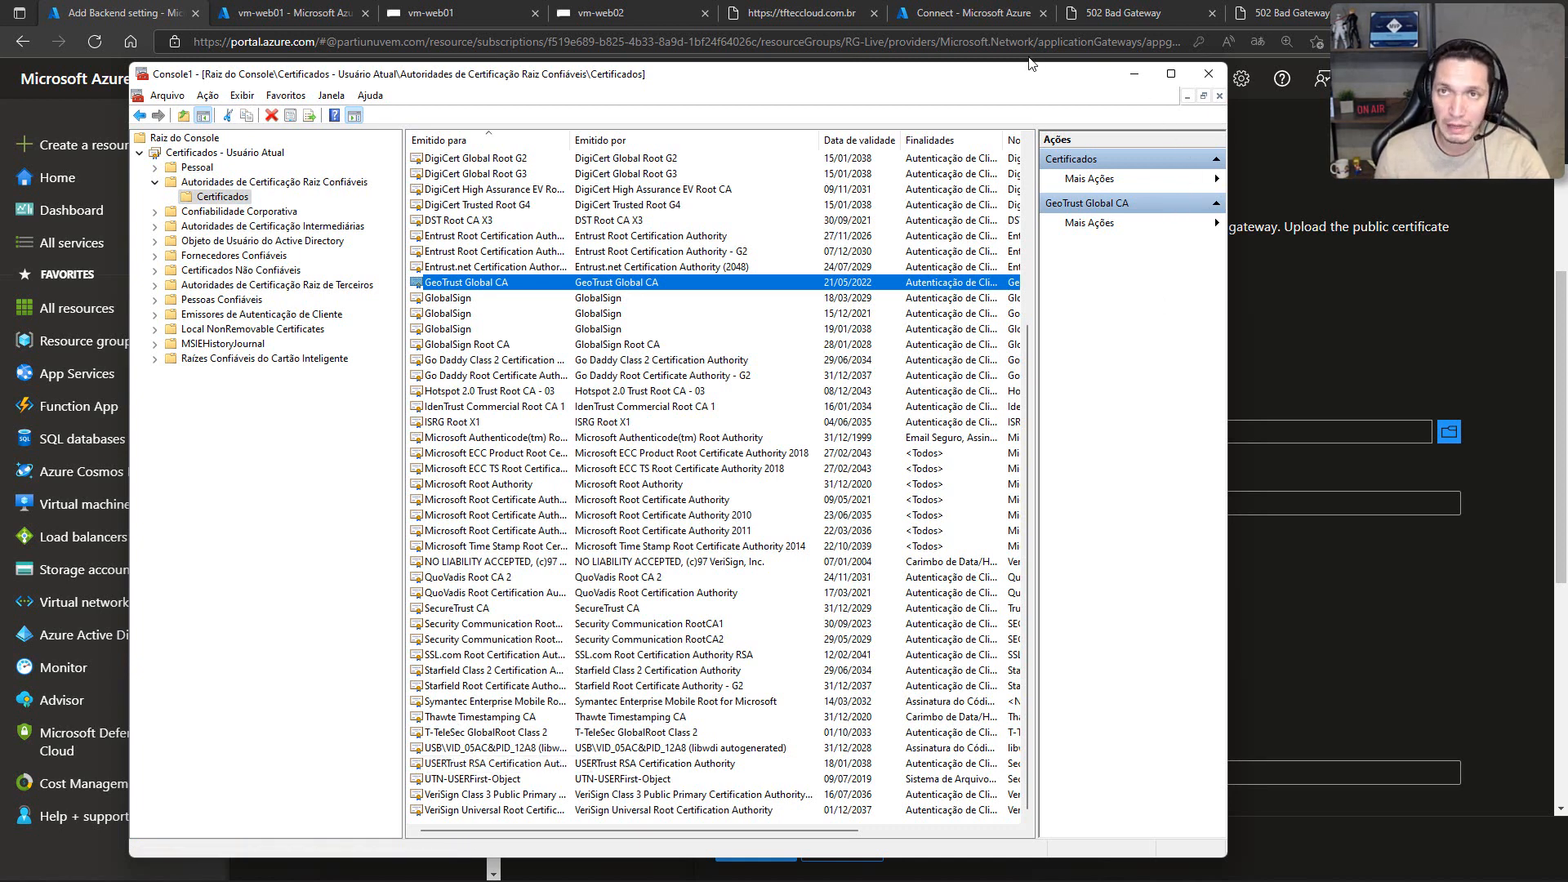
drag(1032, 78, 999, 64)
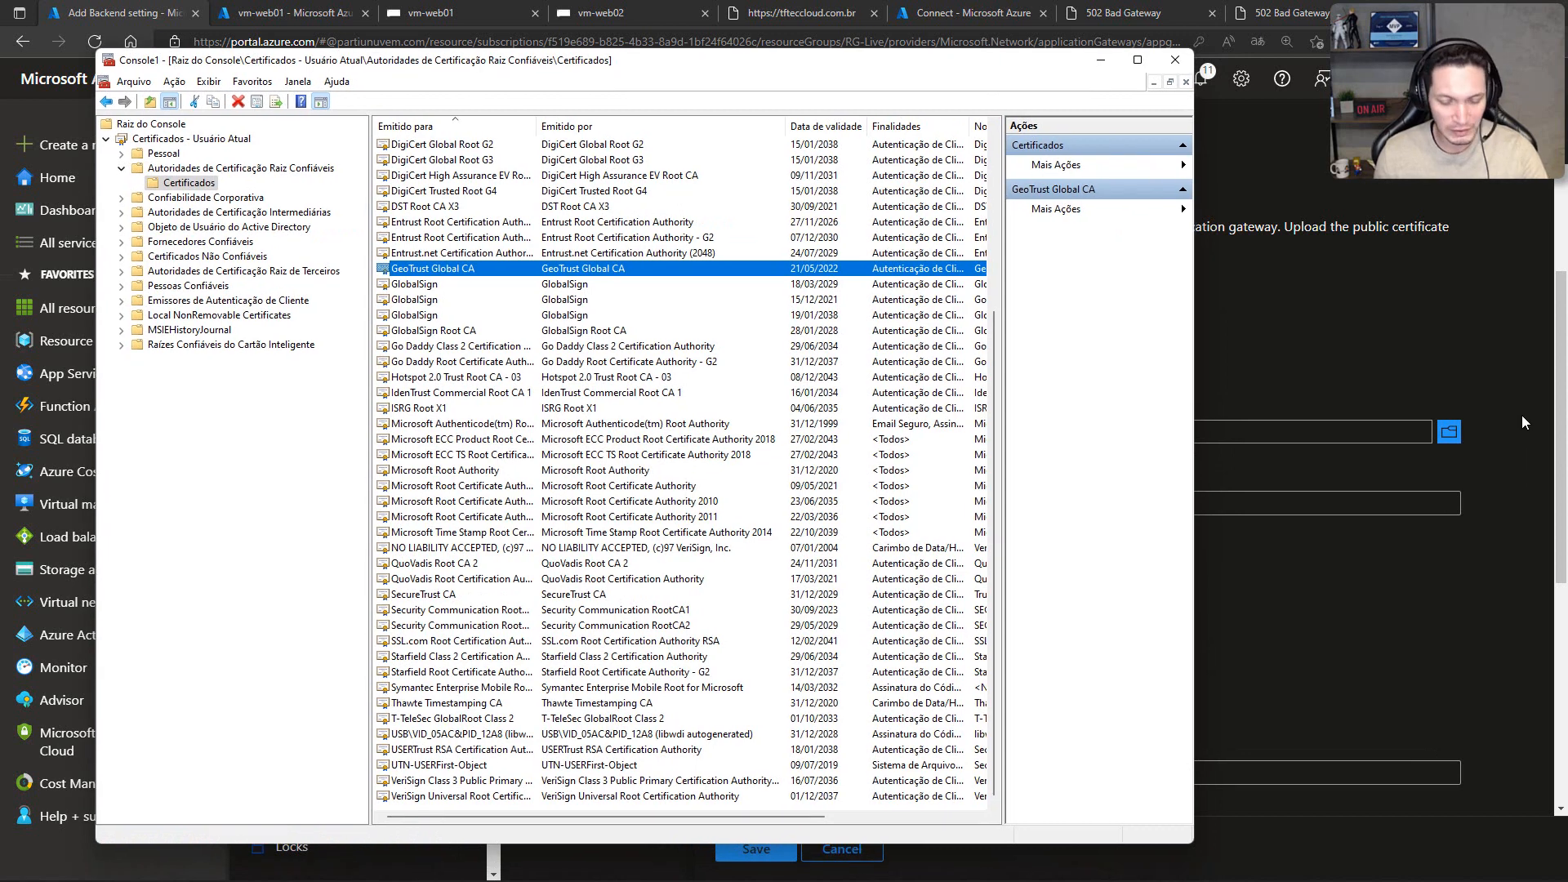
Step: Reopen ca_bundle.crt to check its issuer, and locate USERTrust RSA Certification Authority among the local trusted root certificates
click(1510, 441)
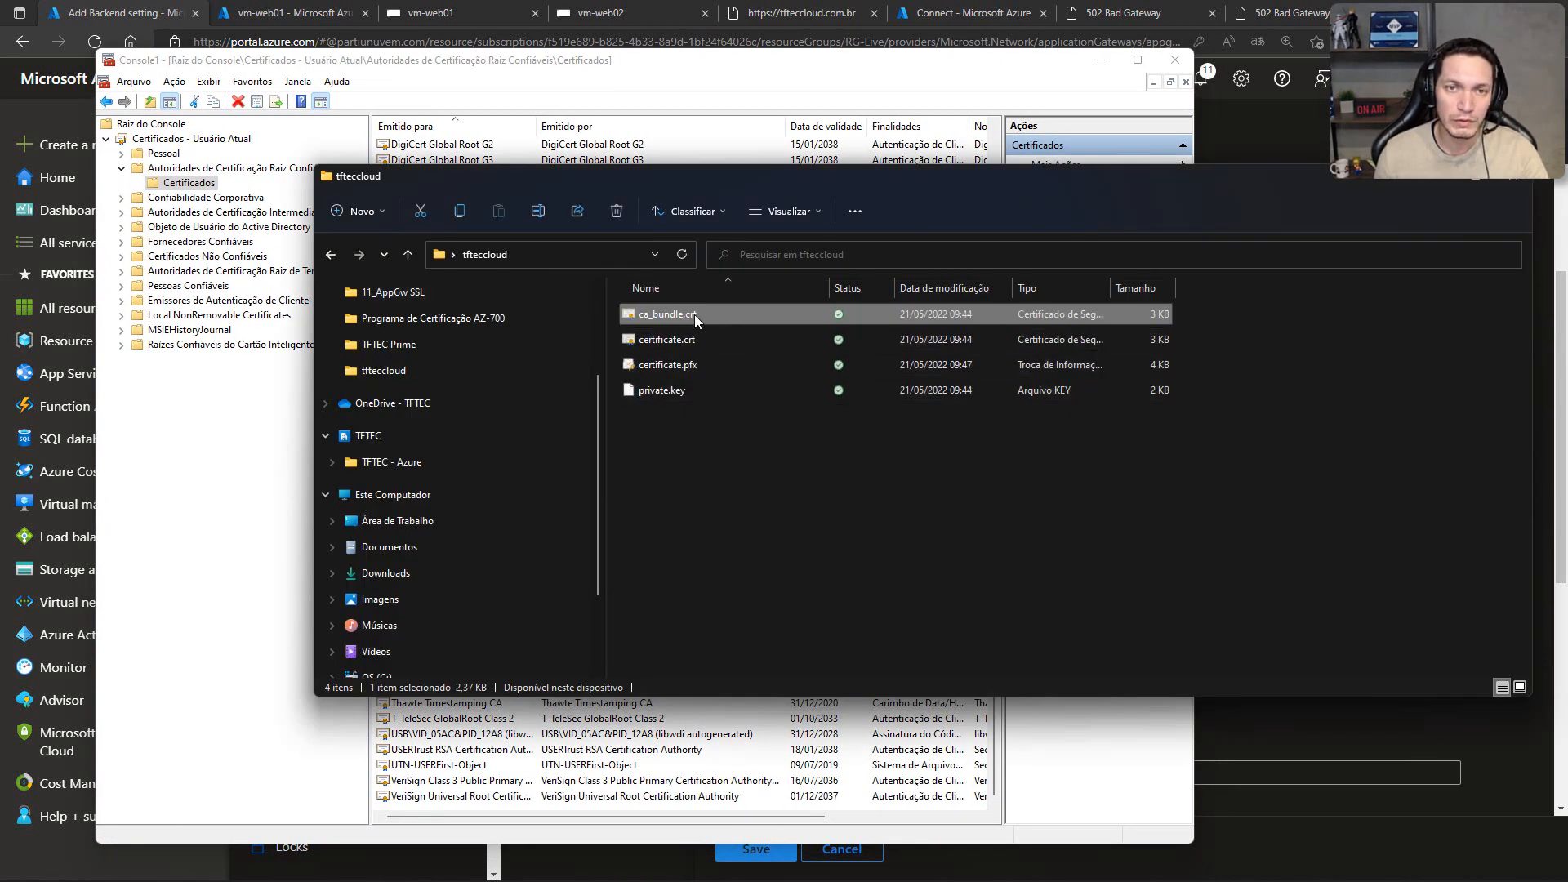
double_click(694, 316)
click(814, 474)
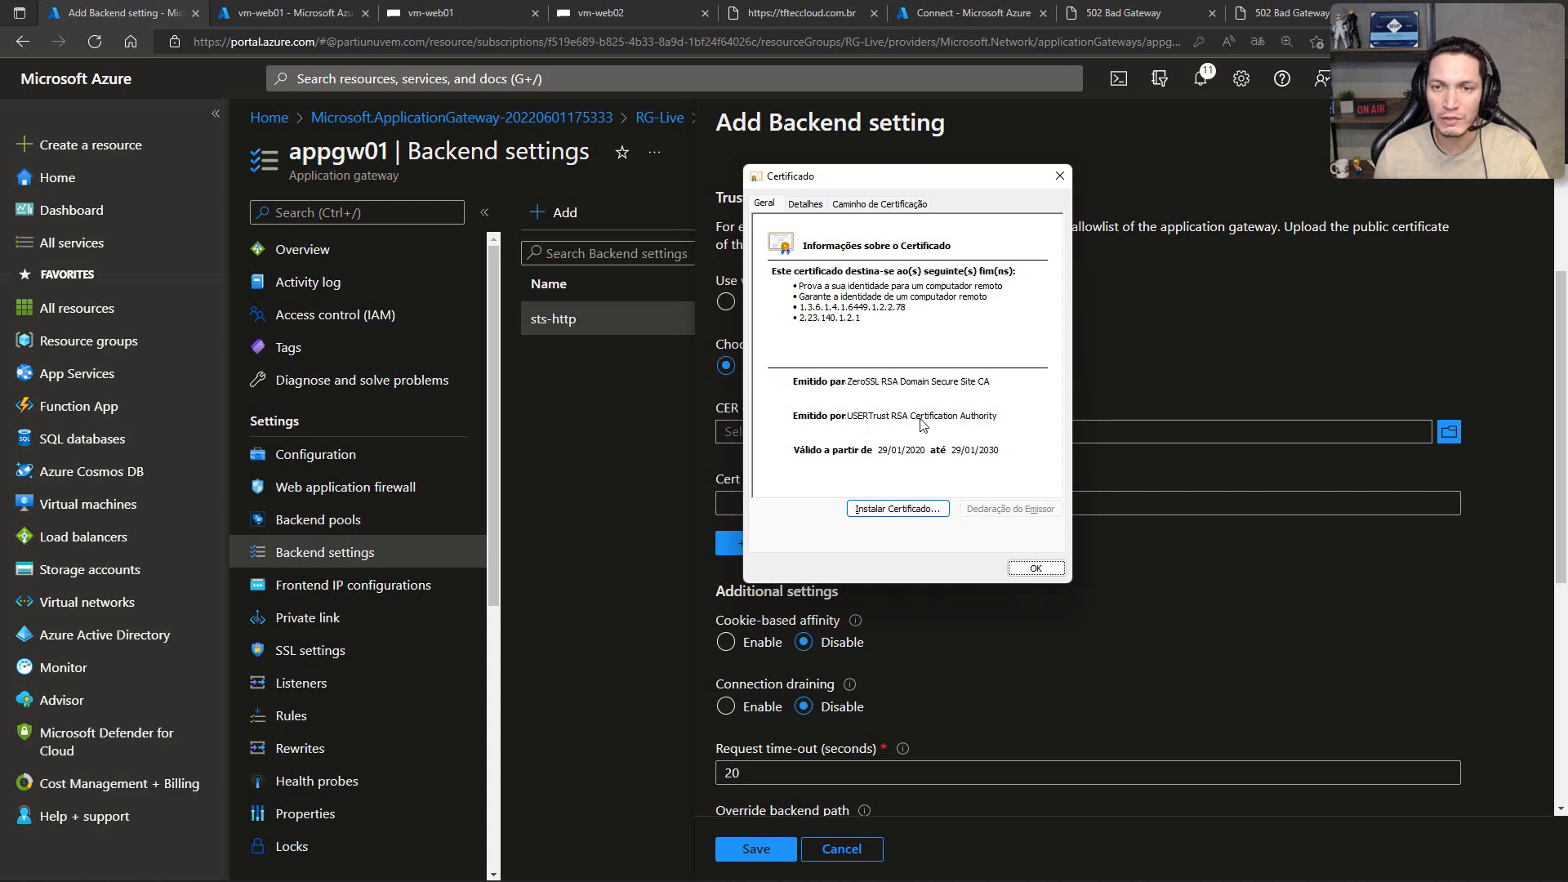
key(alt+Tab)
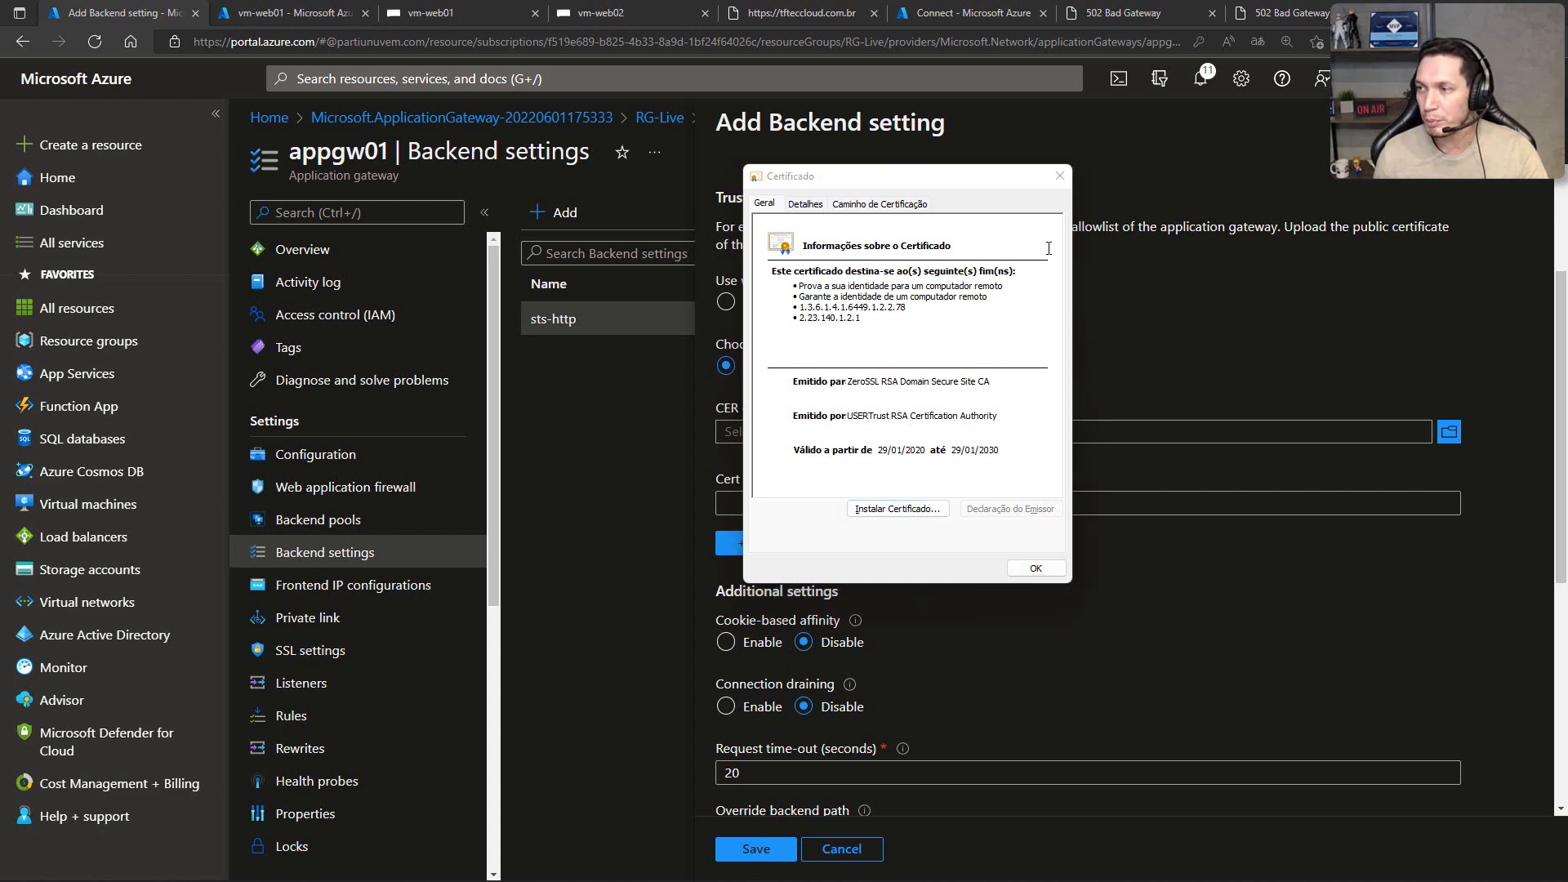
key(alt+Tab)
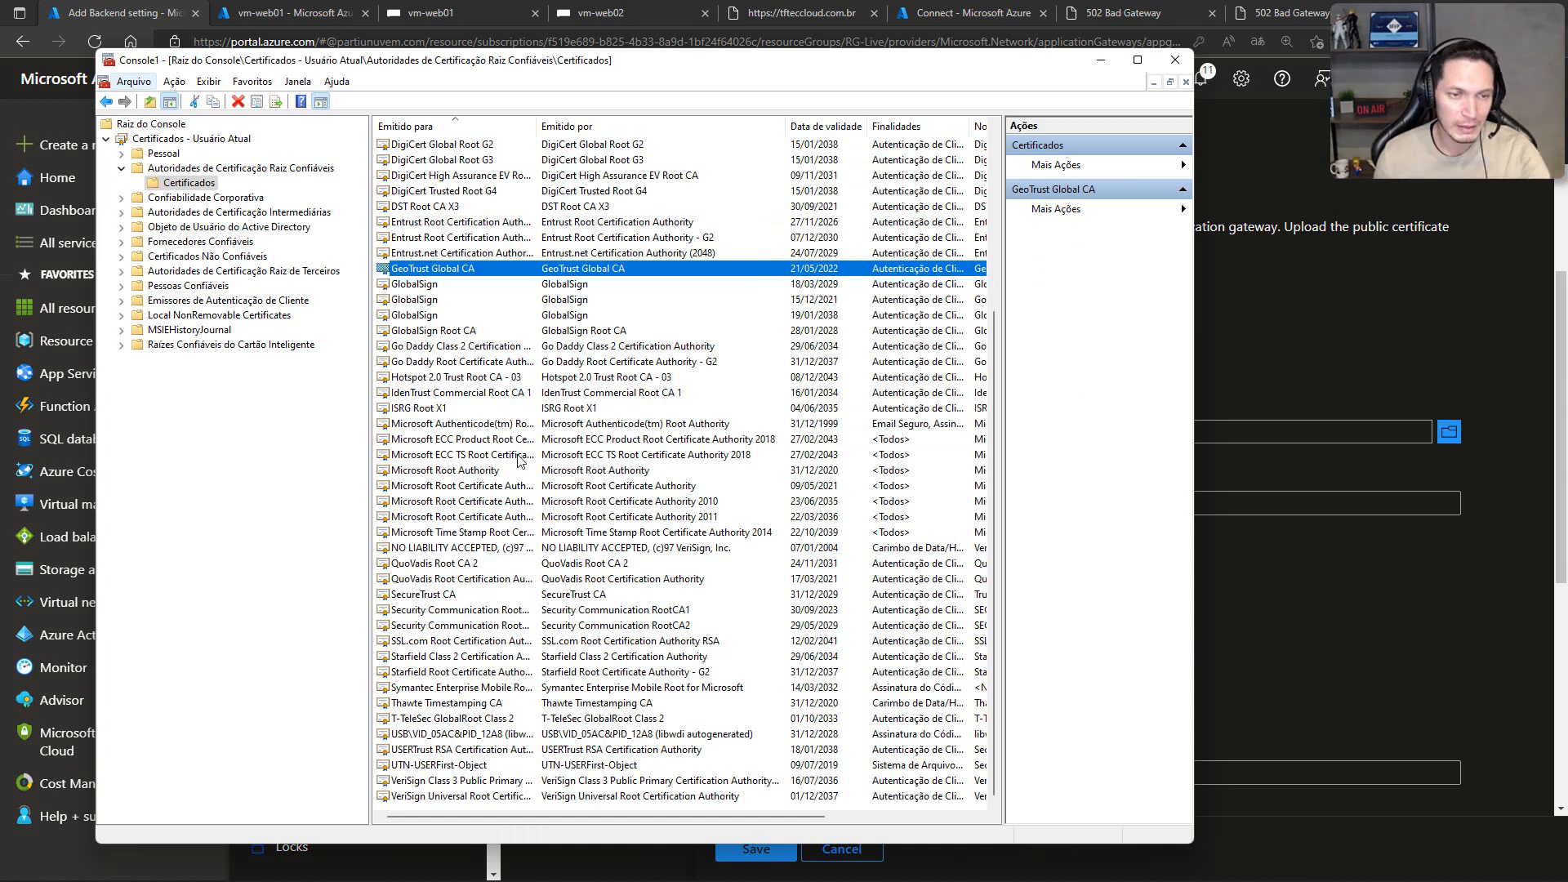
click(417, 751)
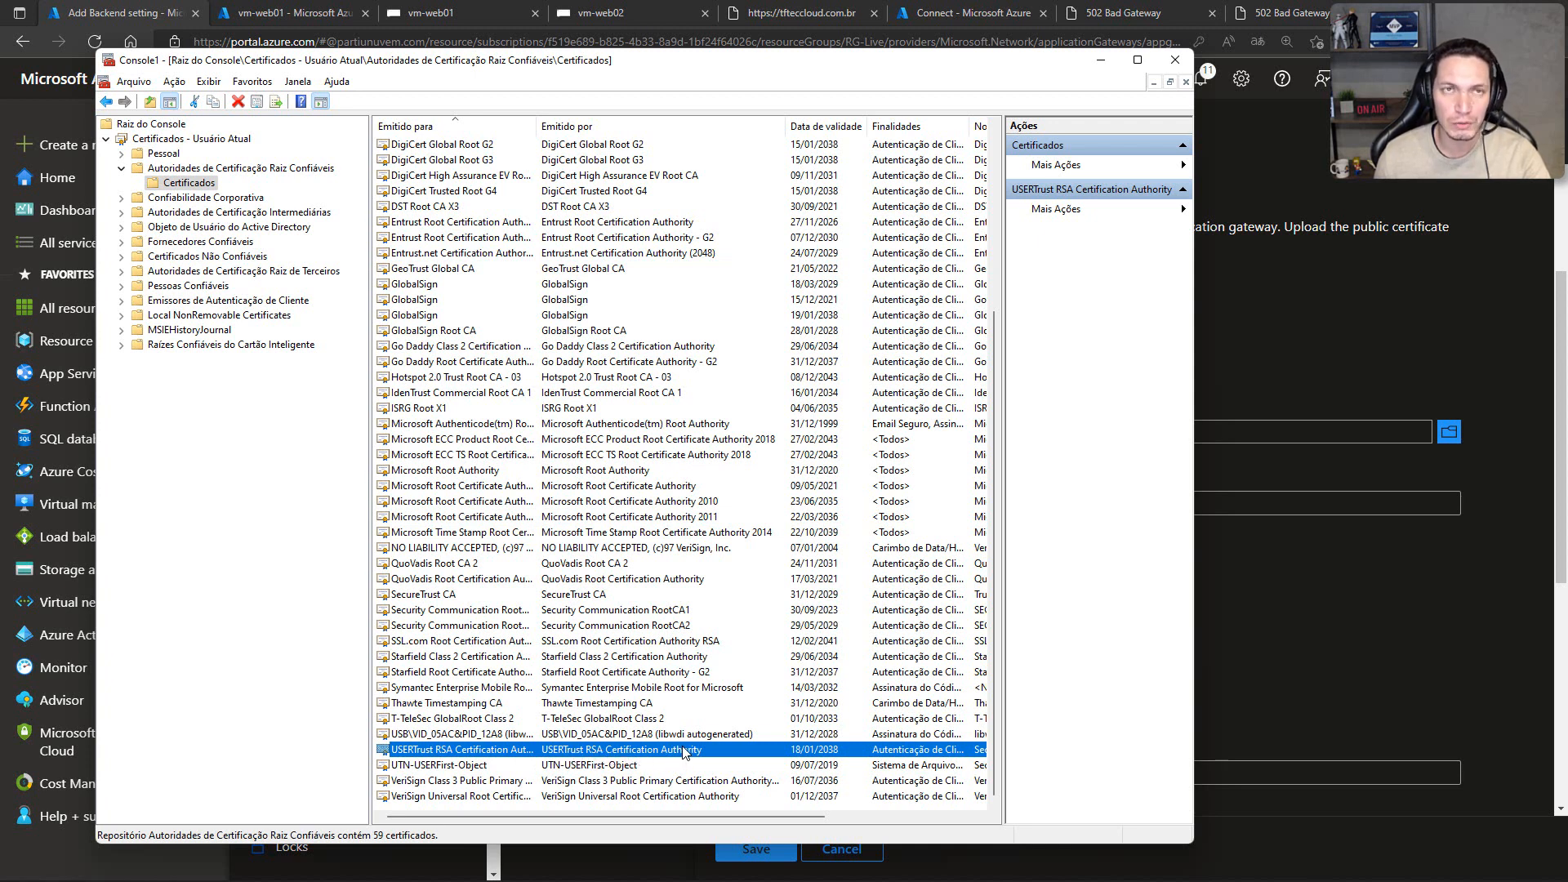
Step: Switch to the vm-web01 Bastion session and launch a Microsoft Management Console from the Run dialog
click(461, 7)
click(460, 10)
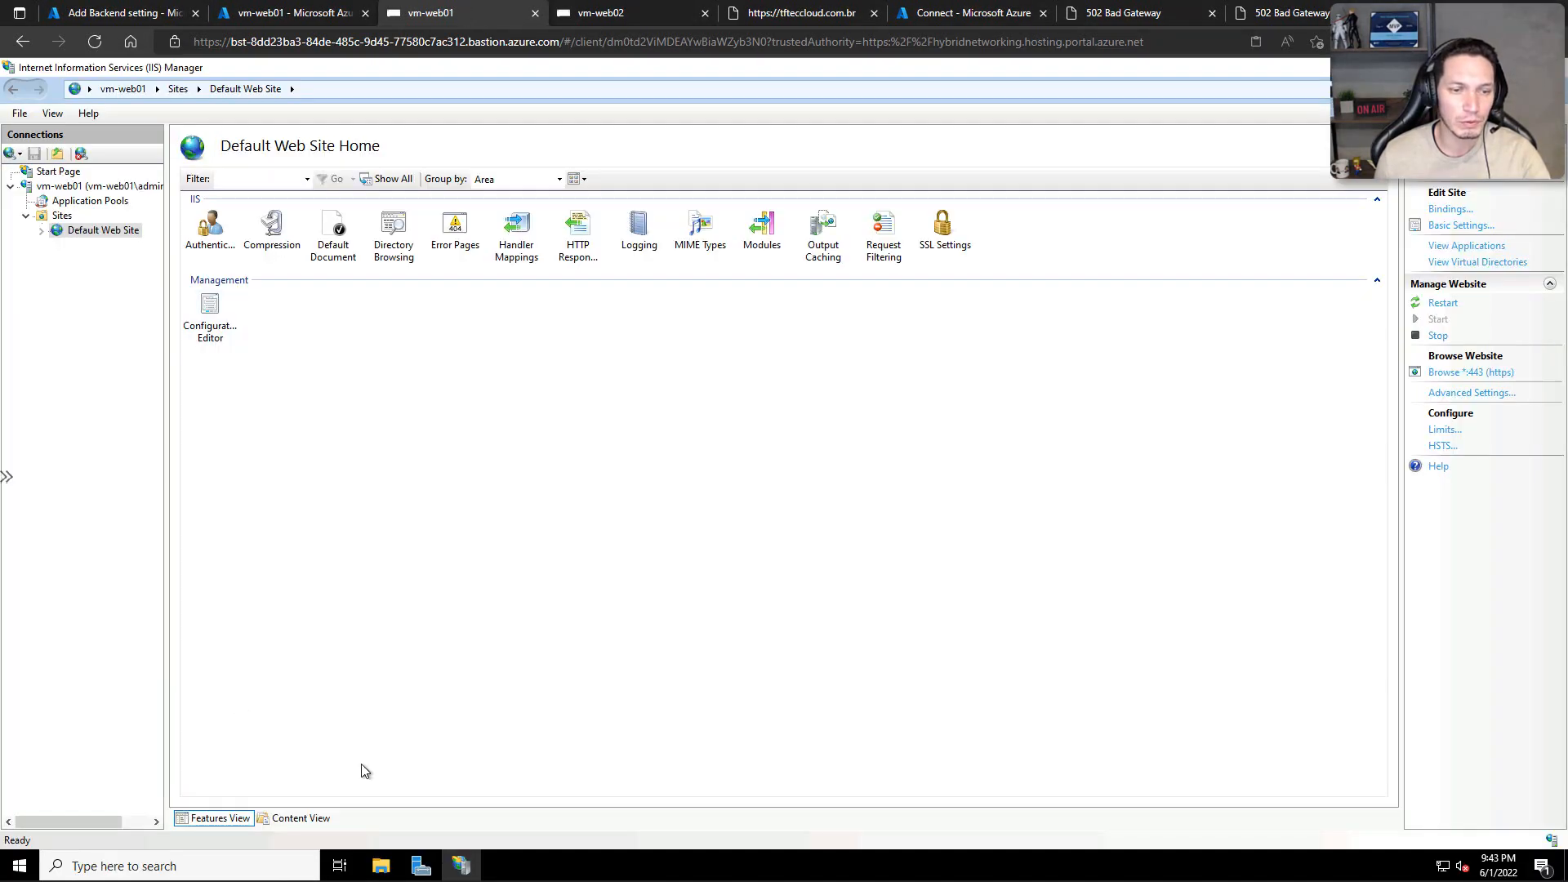
right_click(19, 866)
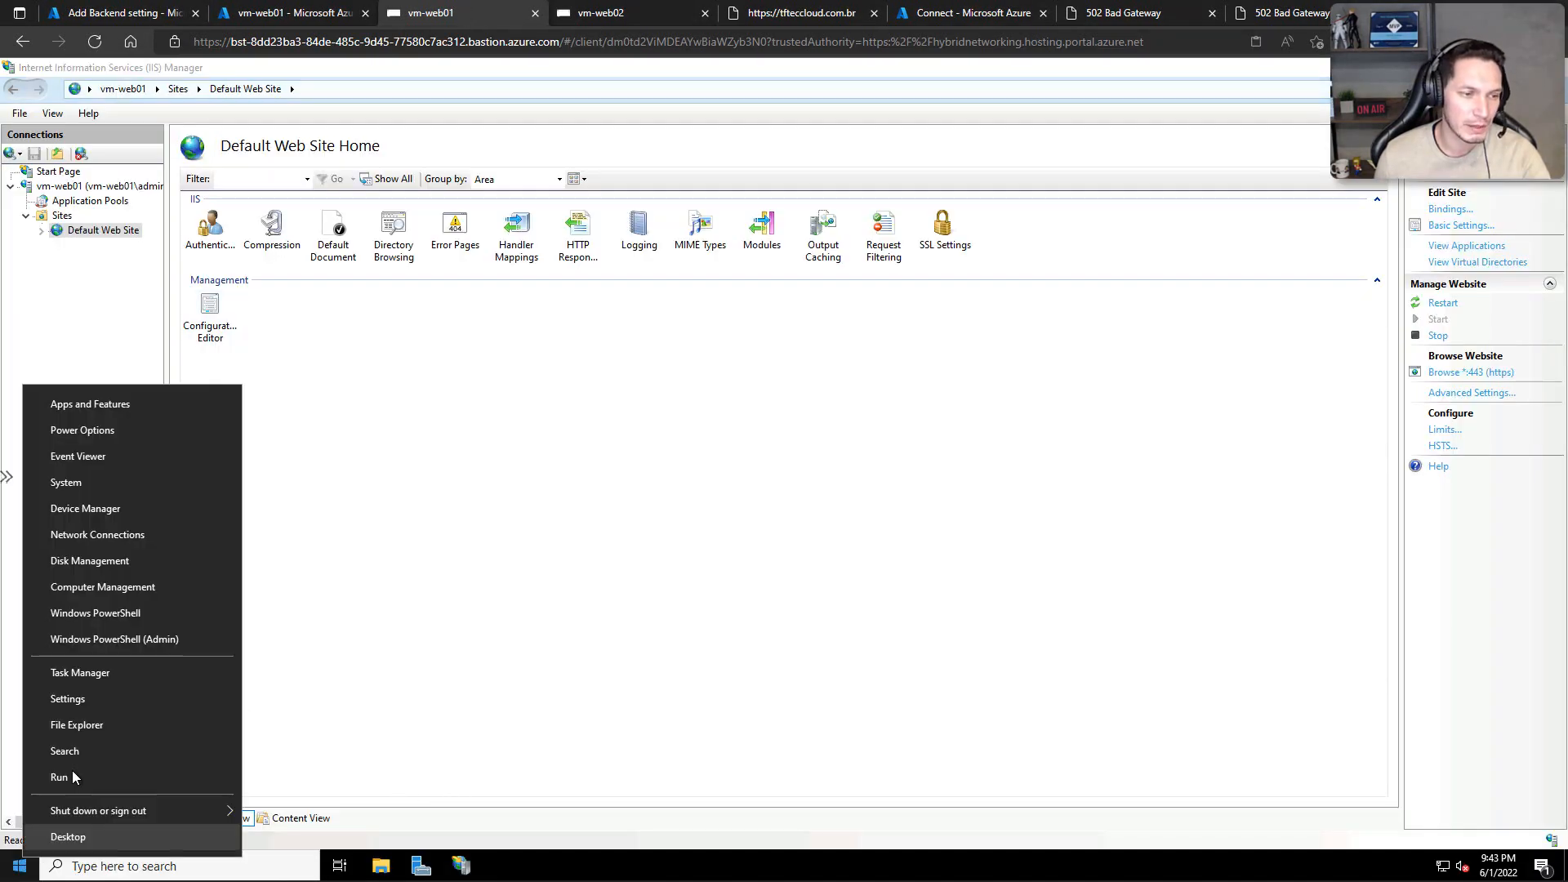
click(72, 773)
text(mmc)
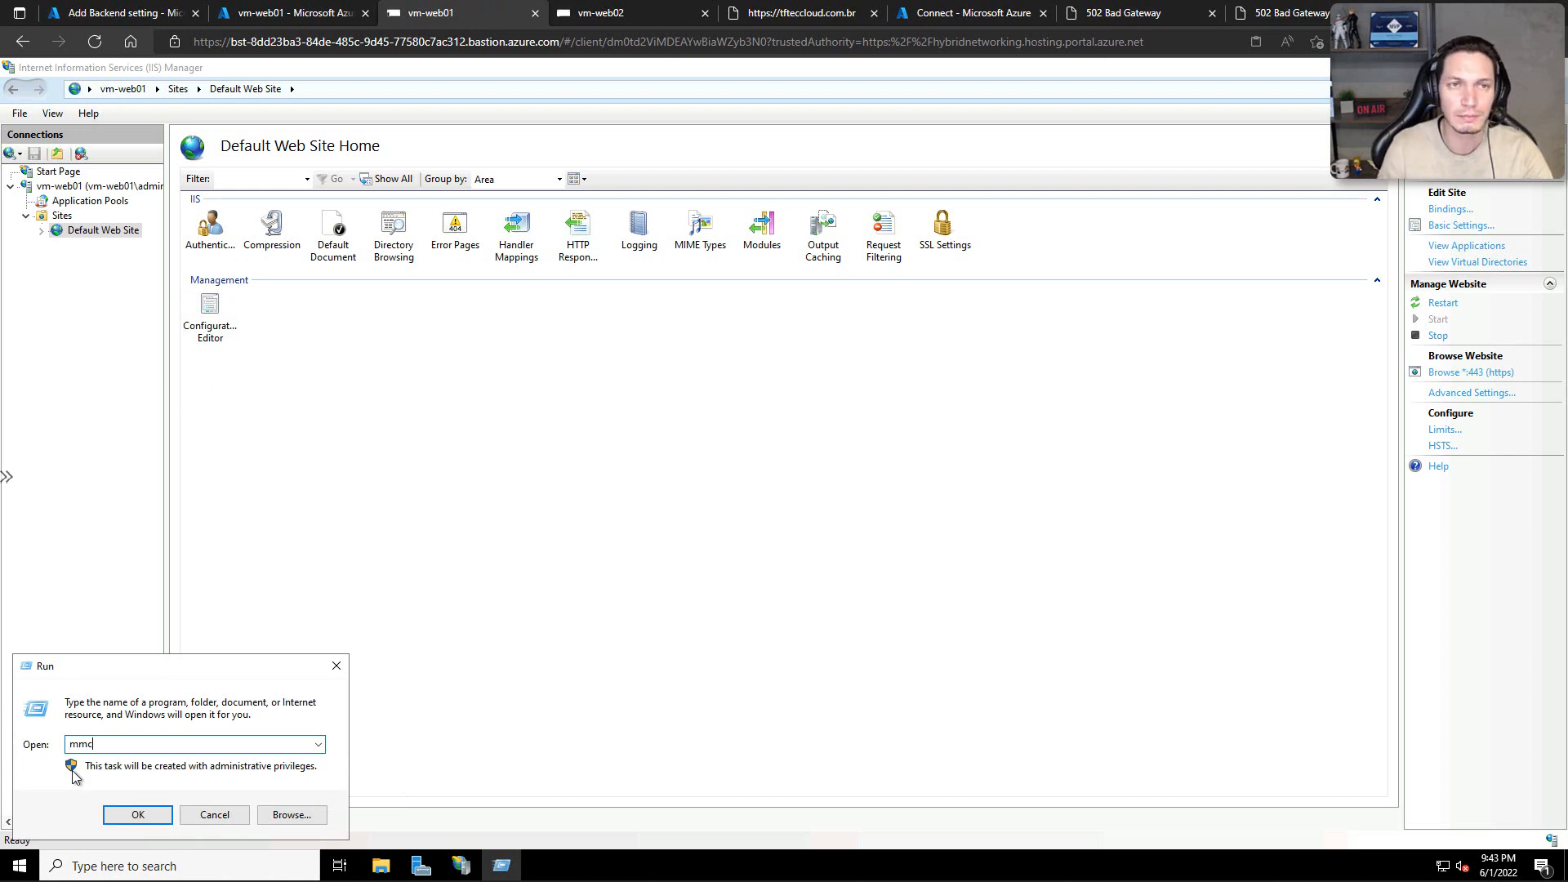
key(Return)
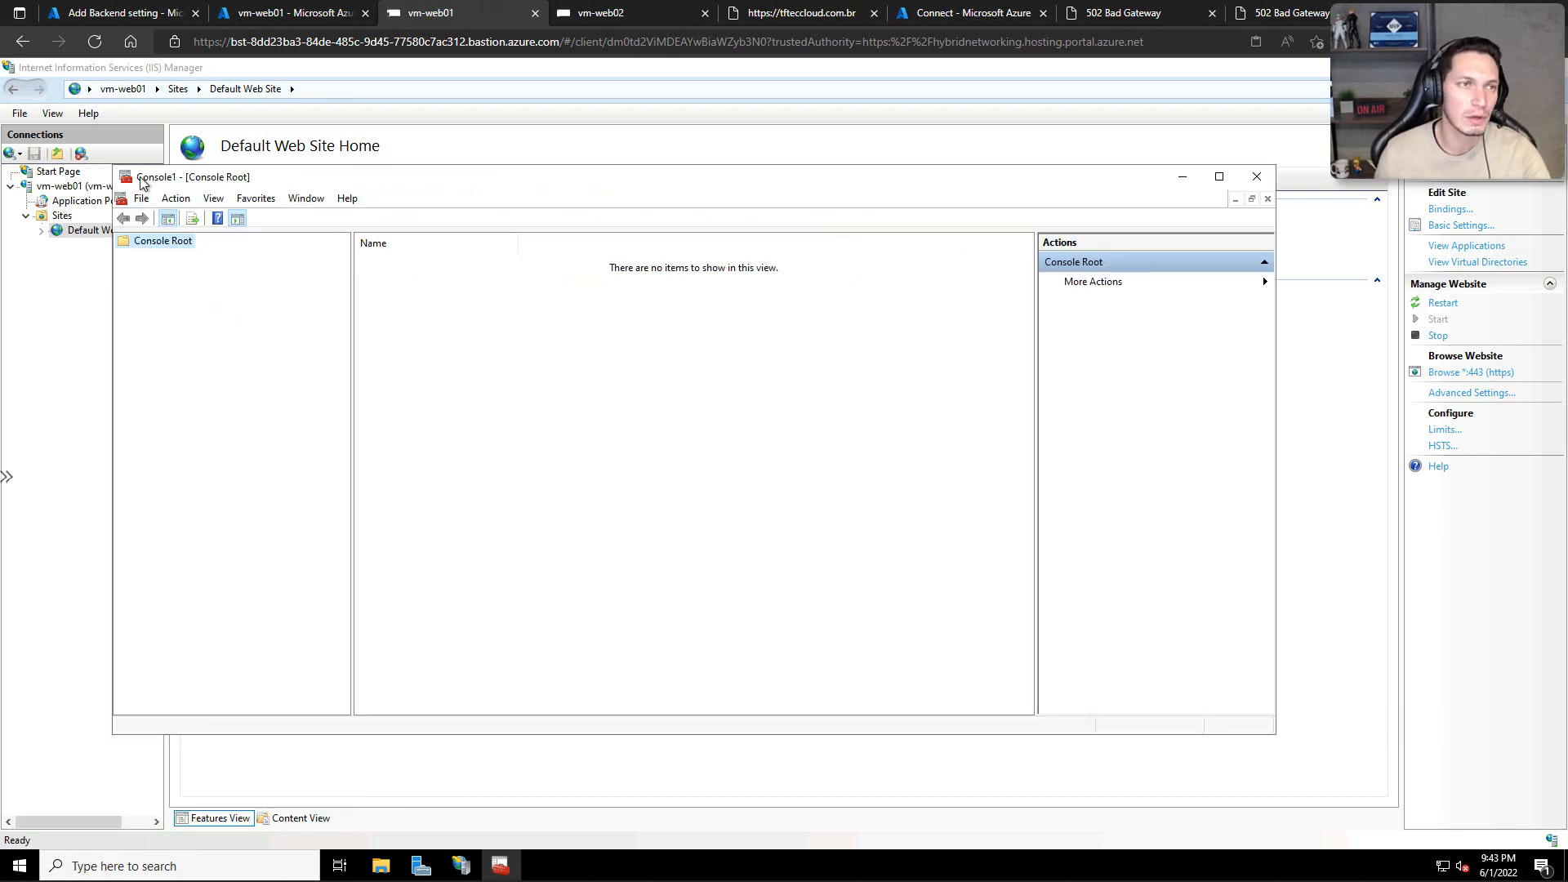
Step: Add the Certificates snap-in for My user account to vm-web01's management console
click(141, 199)
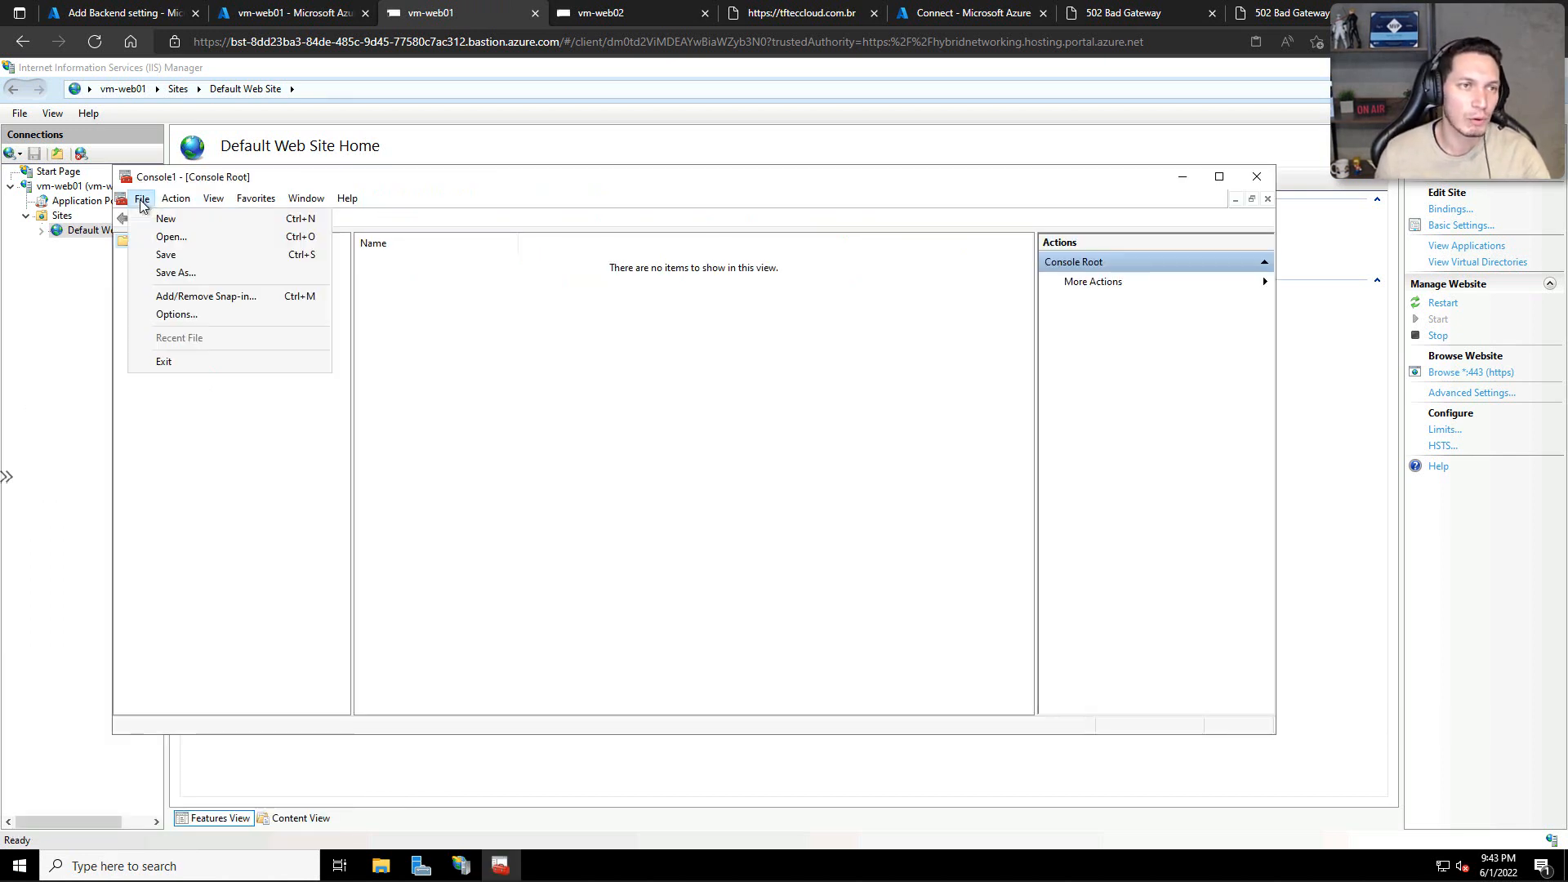
click(184, 299)
click(467, 390)
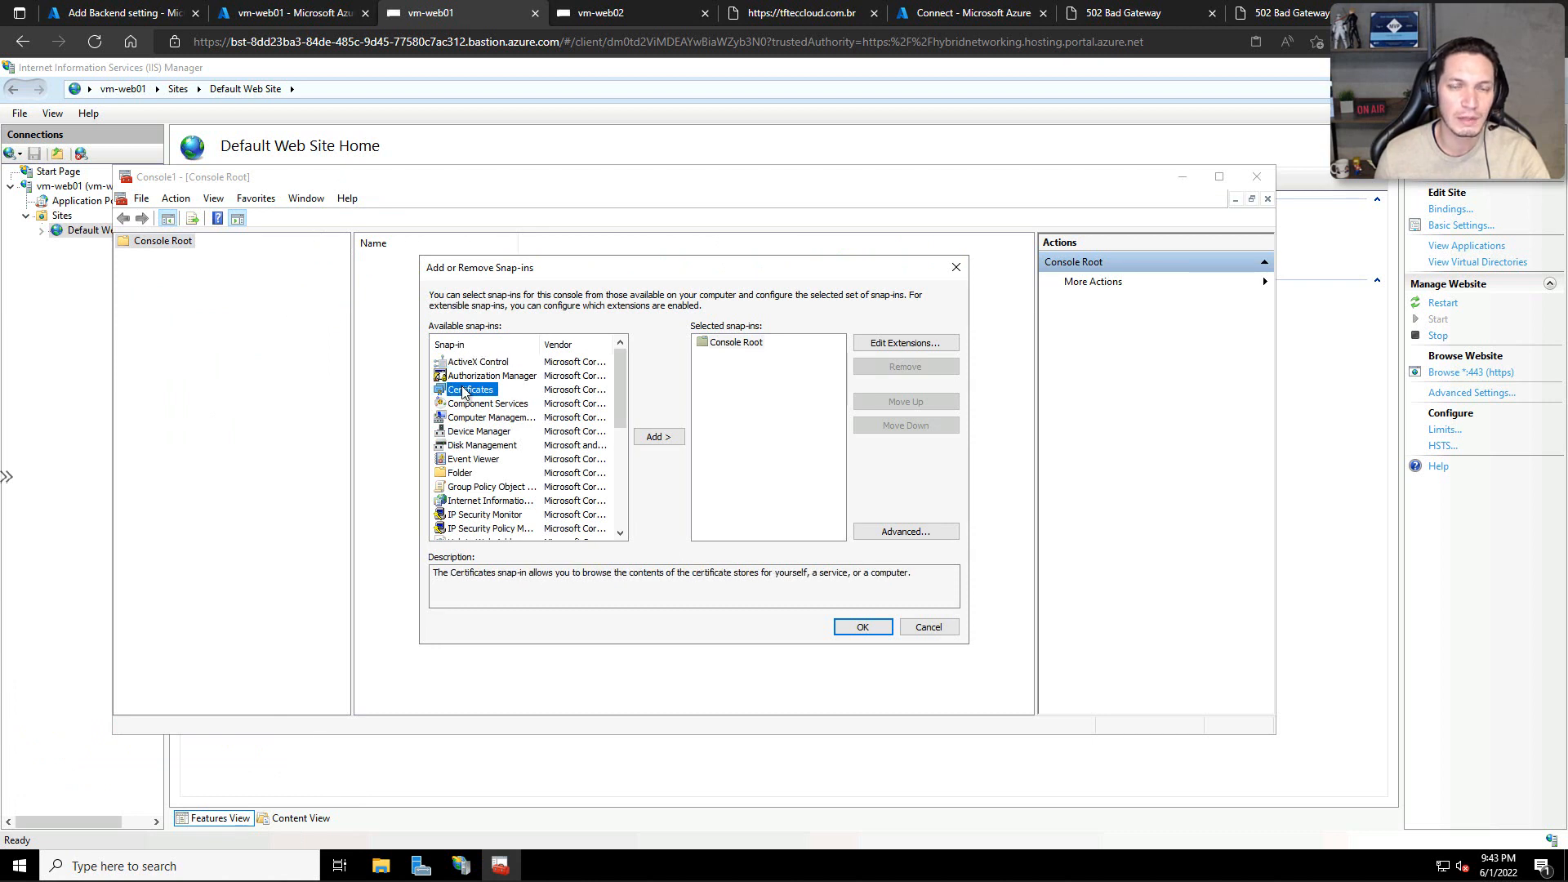
click(647, 438)
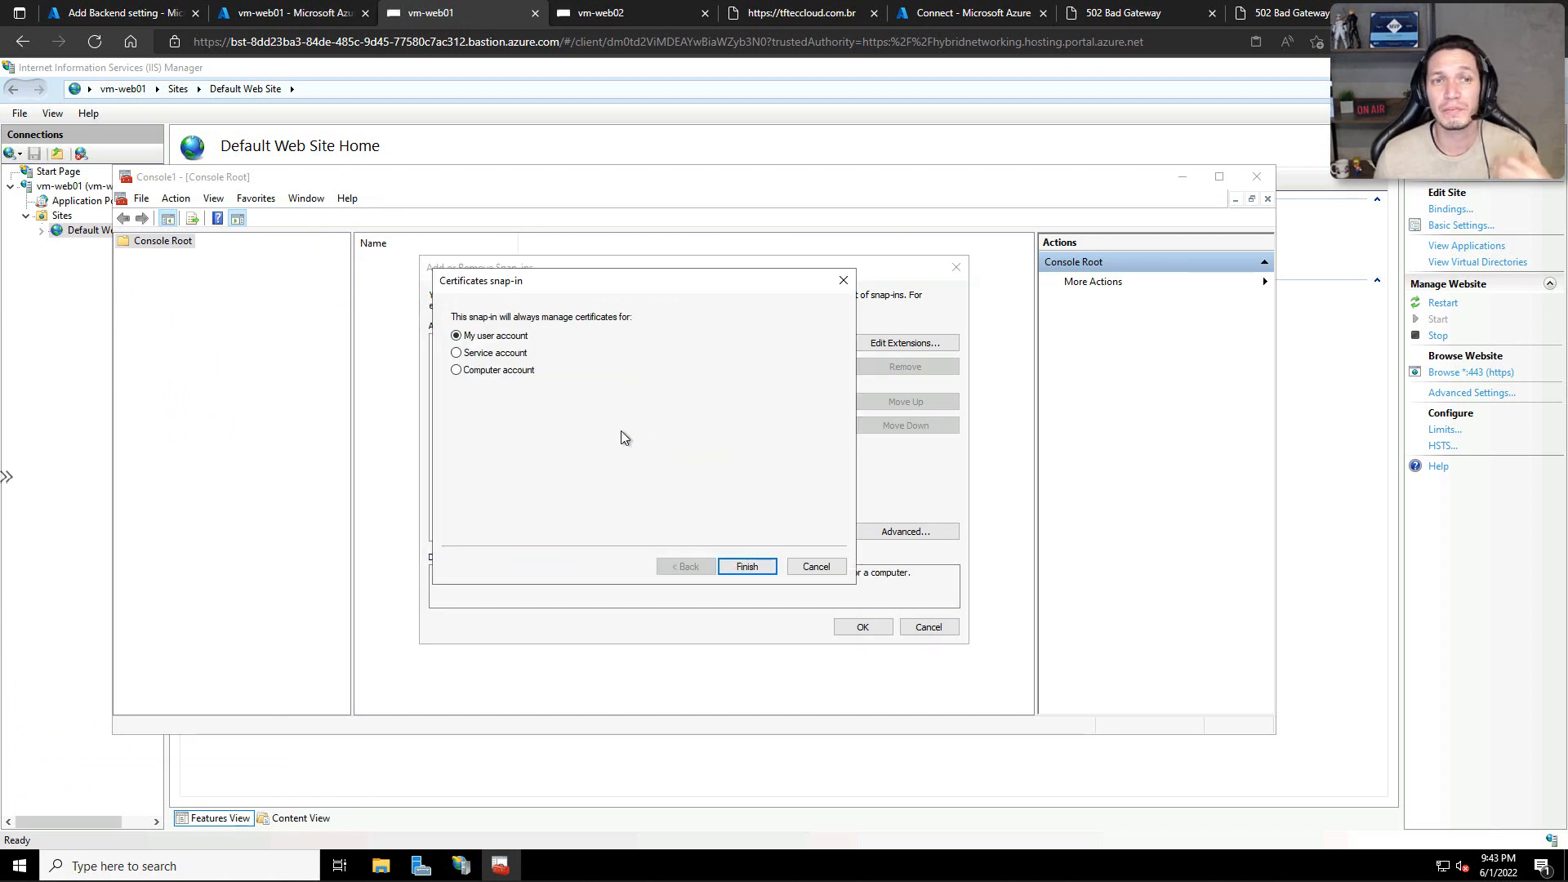
click(746, 567)
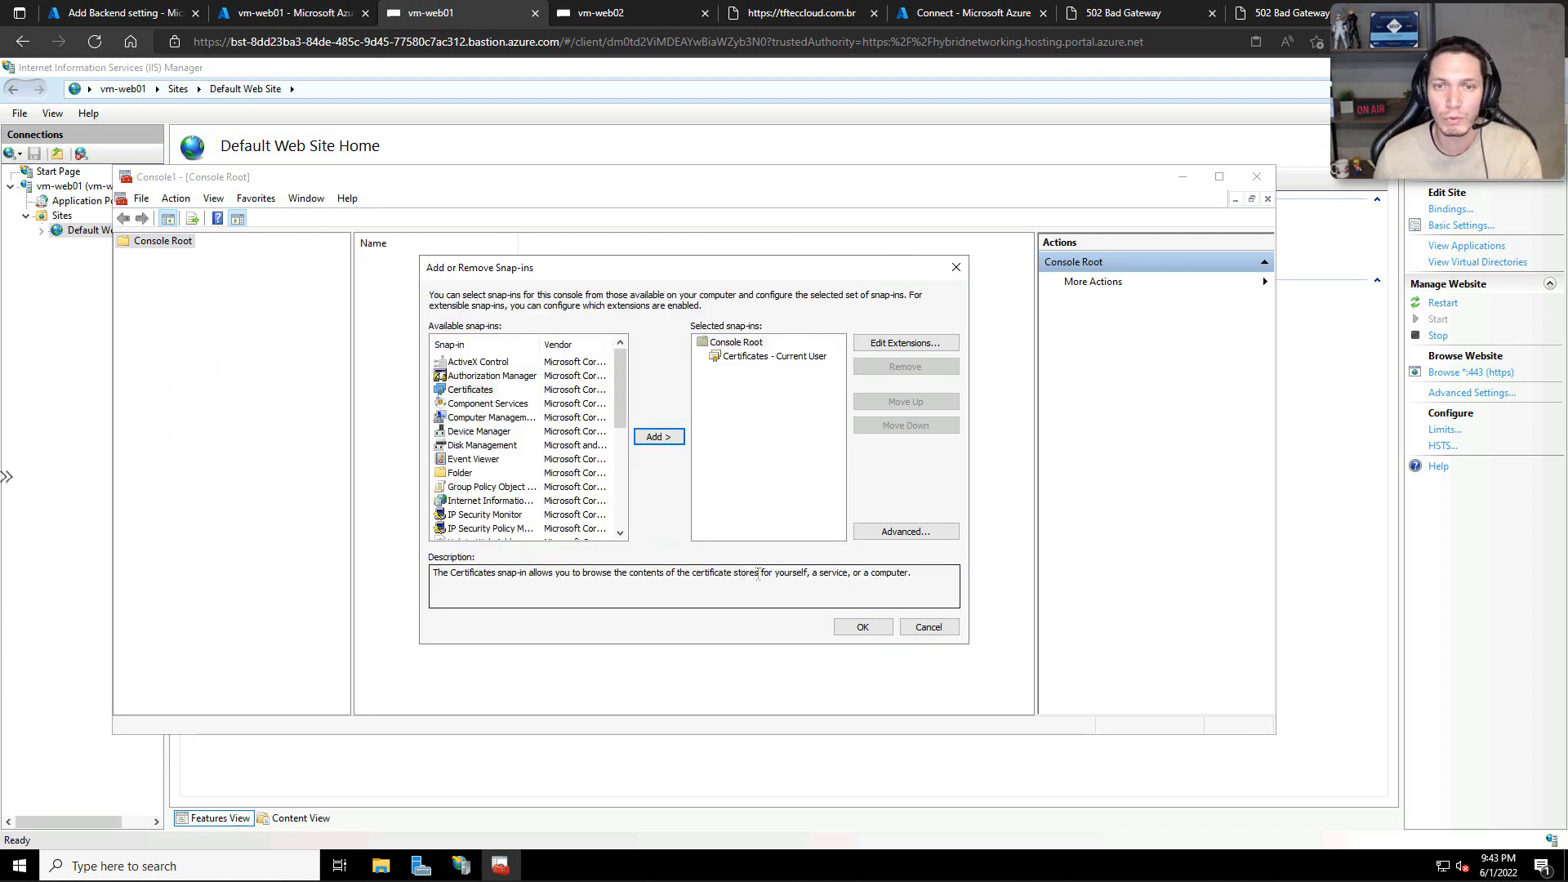
click(863, 626)
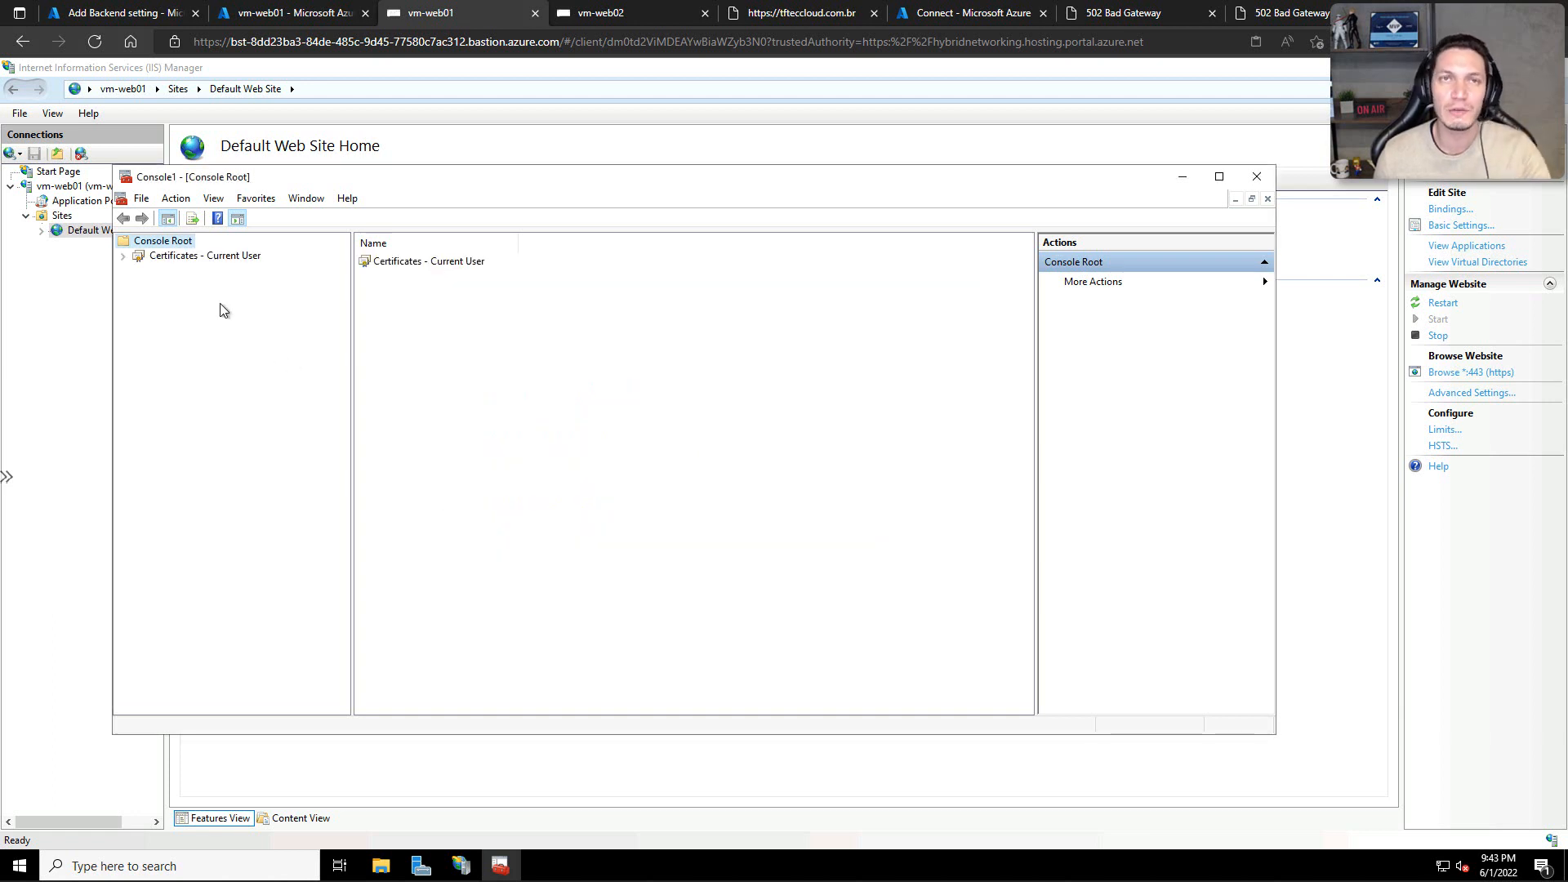
Step: Display the certificates under Trusted Root Certification Authorities for the current user on vm-web01
click(125, 256)
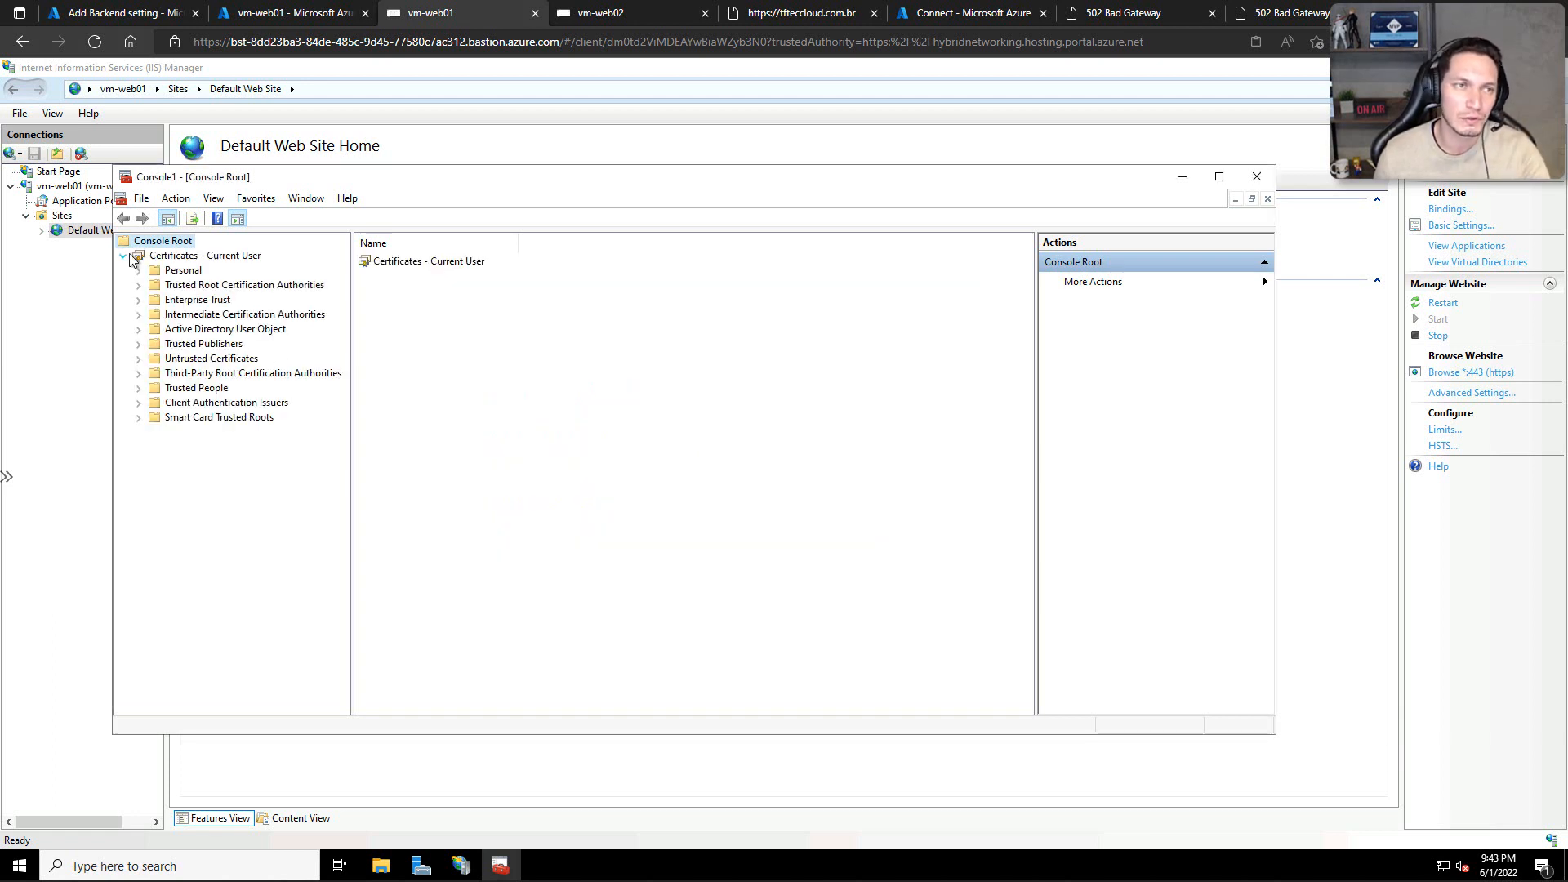
click(158, 288)
click(139, 285)
click(190, 301)
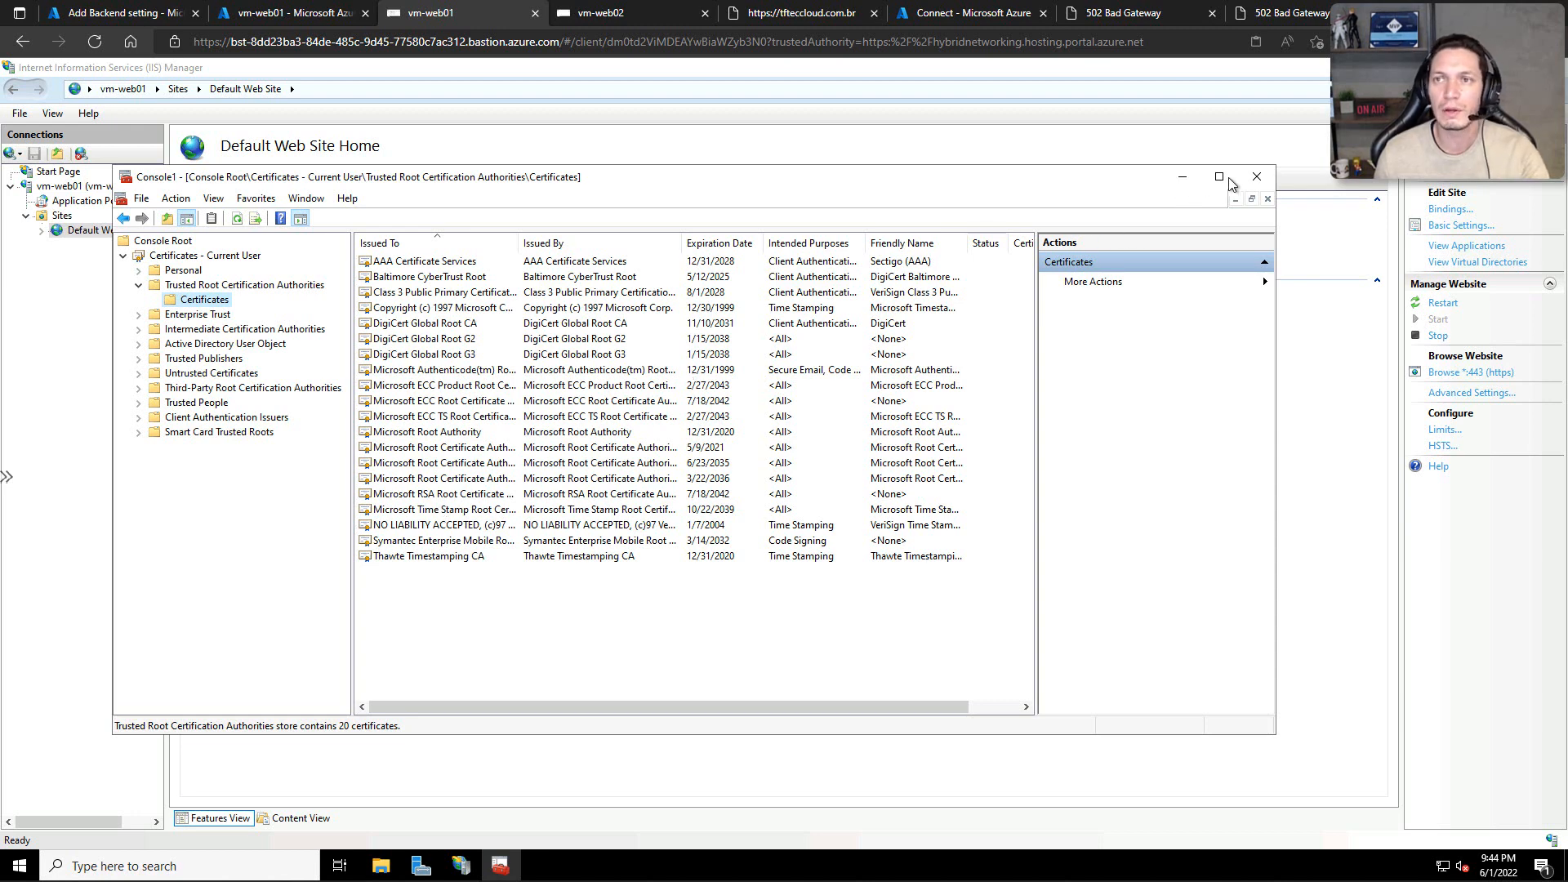
Step: Close vm-web01's management console without saving its settings and switch to the local certificates console
click(1255, 178)
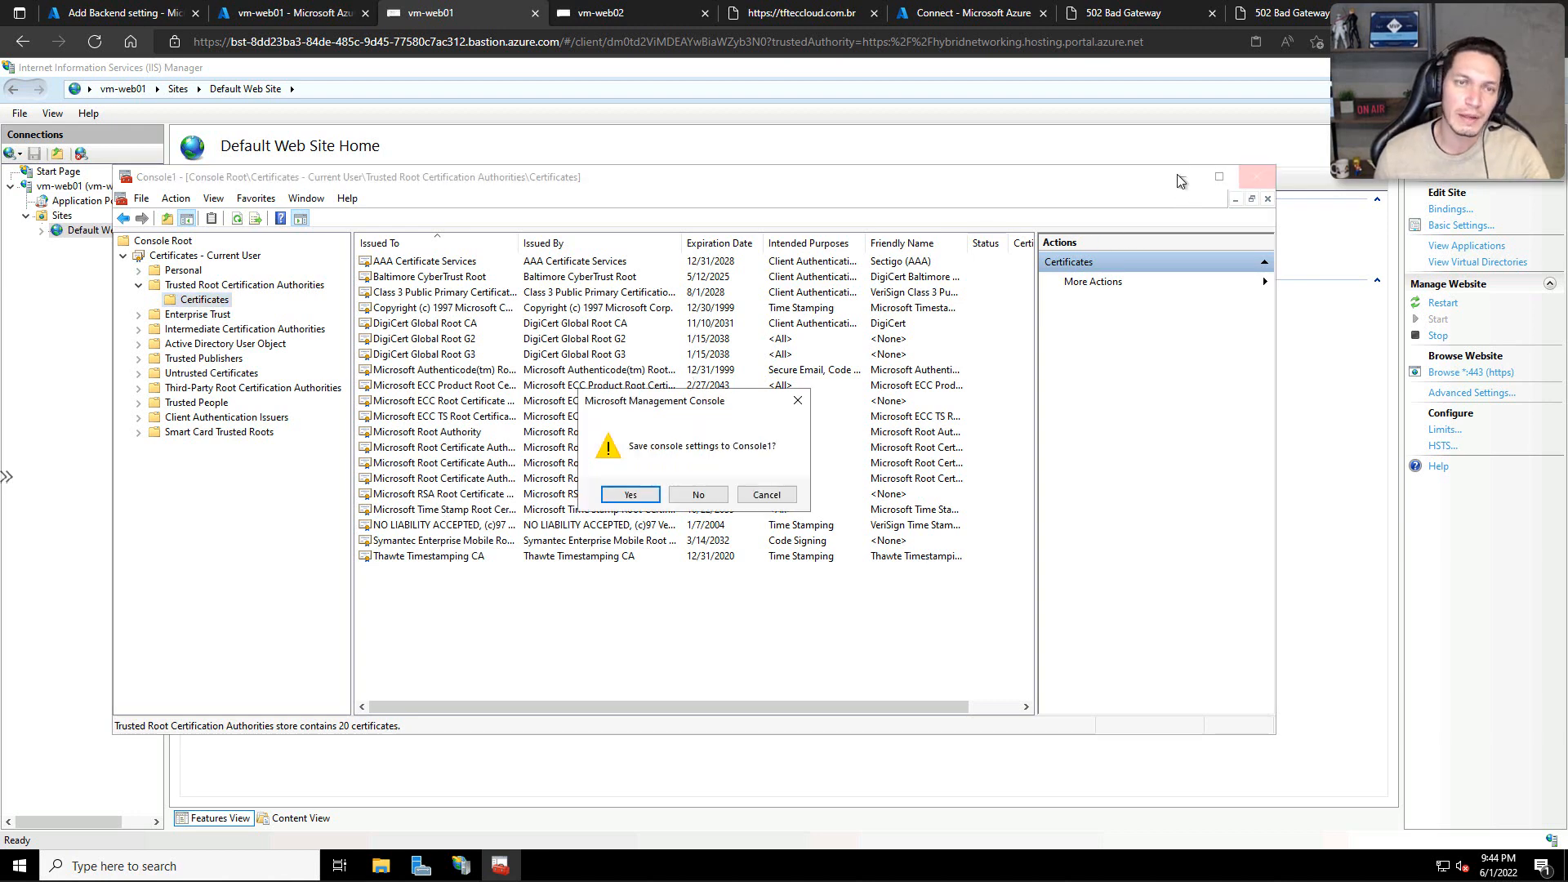
click(719, 495)
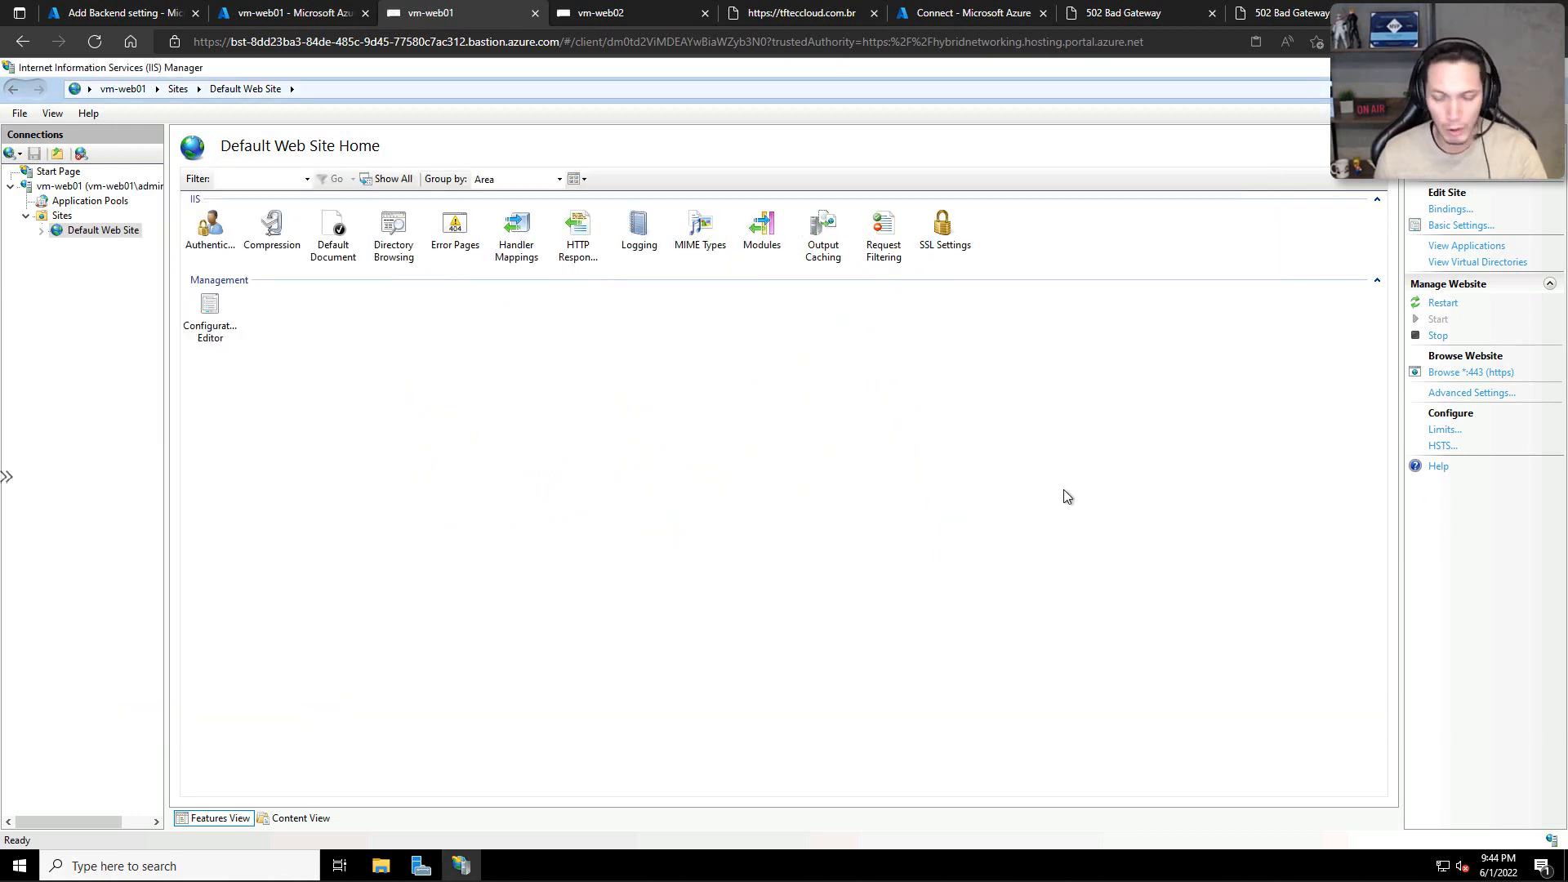
key(alt+Tab)
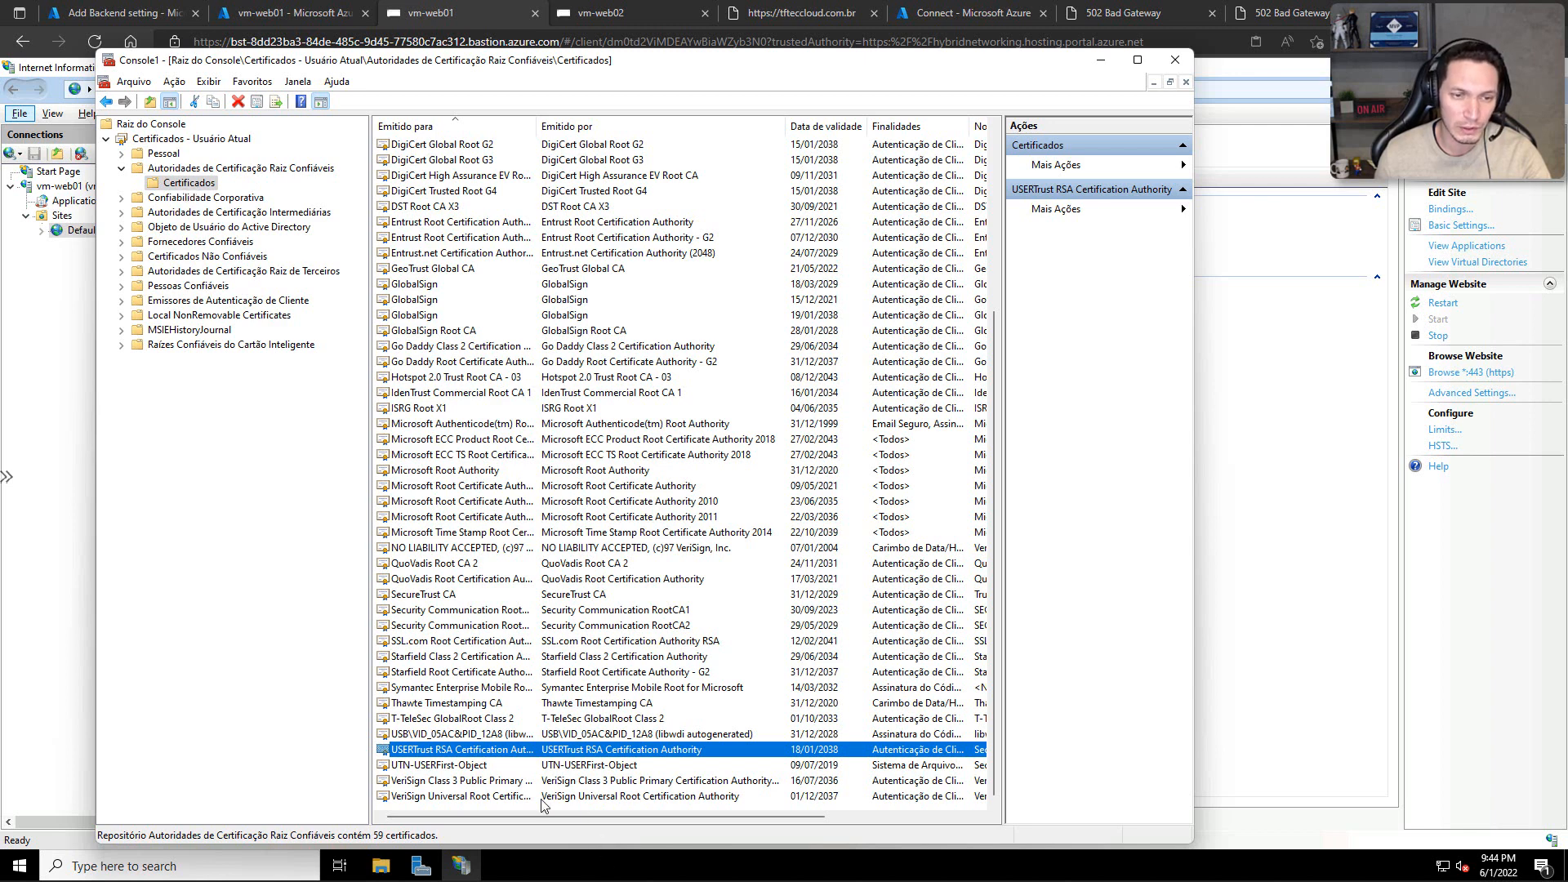
Step: Start exporting the USERTrust RSA Certification Authority root certificate in DER-encoded binary X.509 (.cer) format
right_click(411, 751)
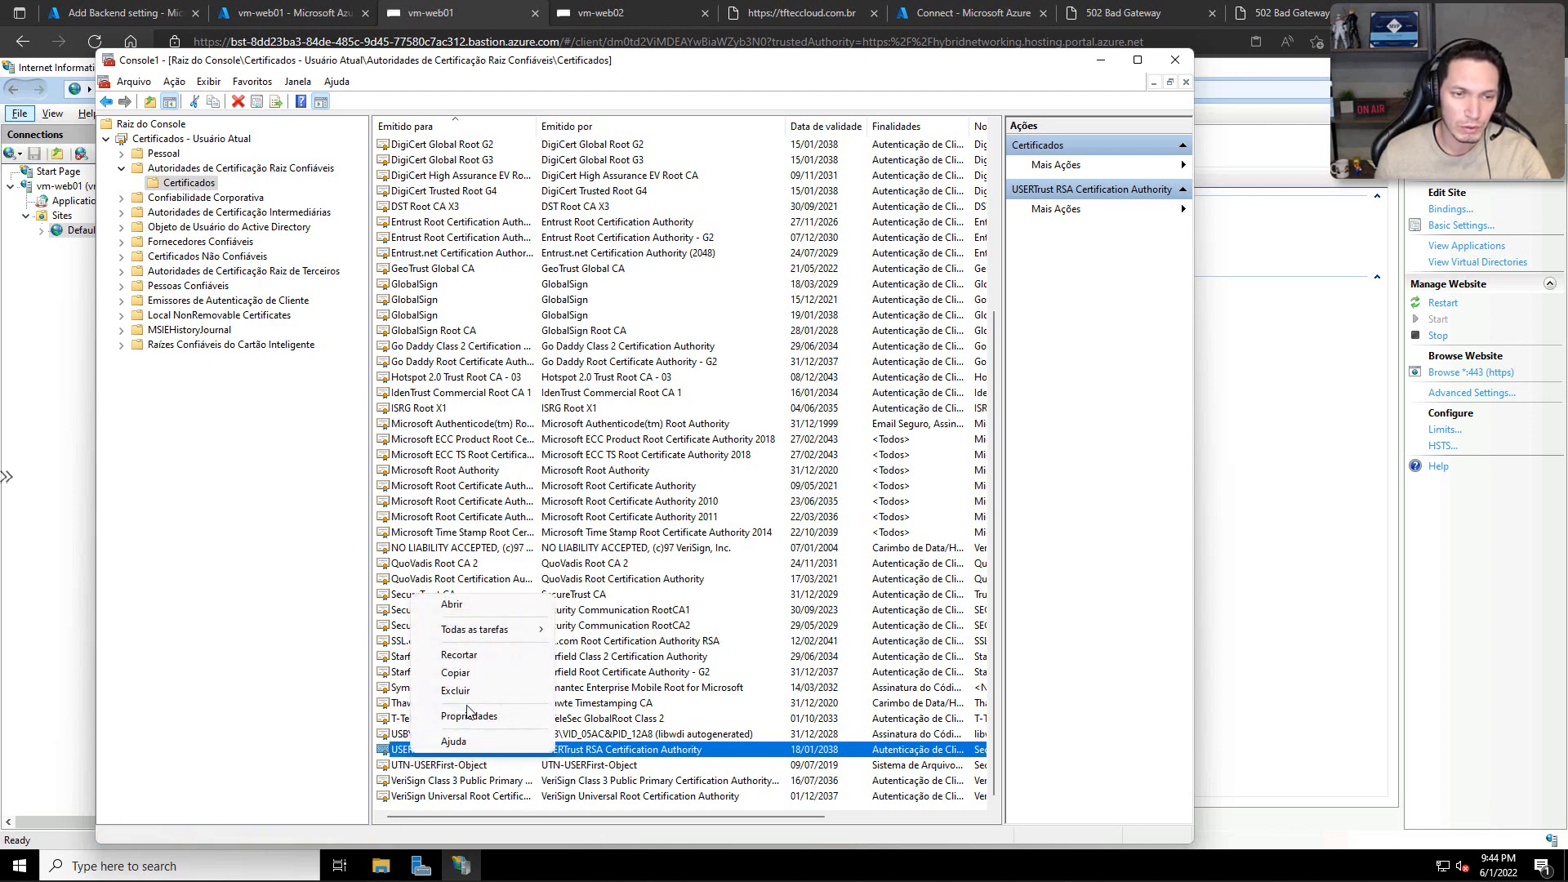
mouse_move(488, 633)
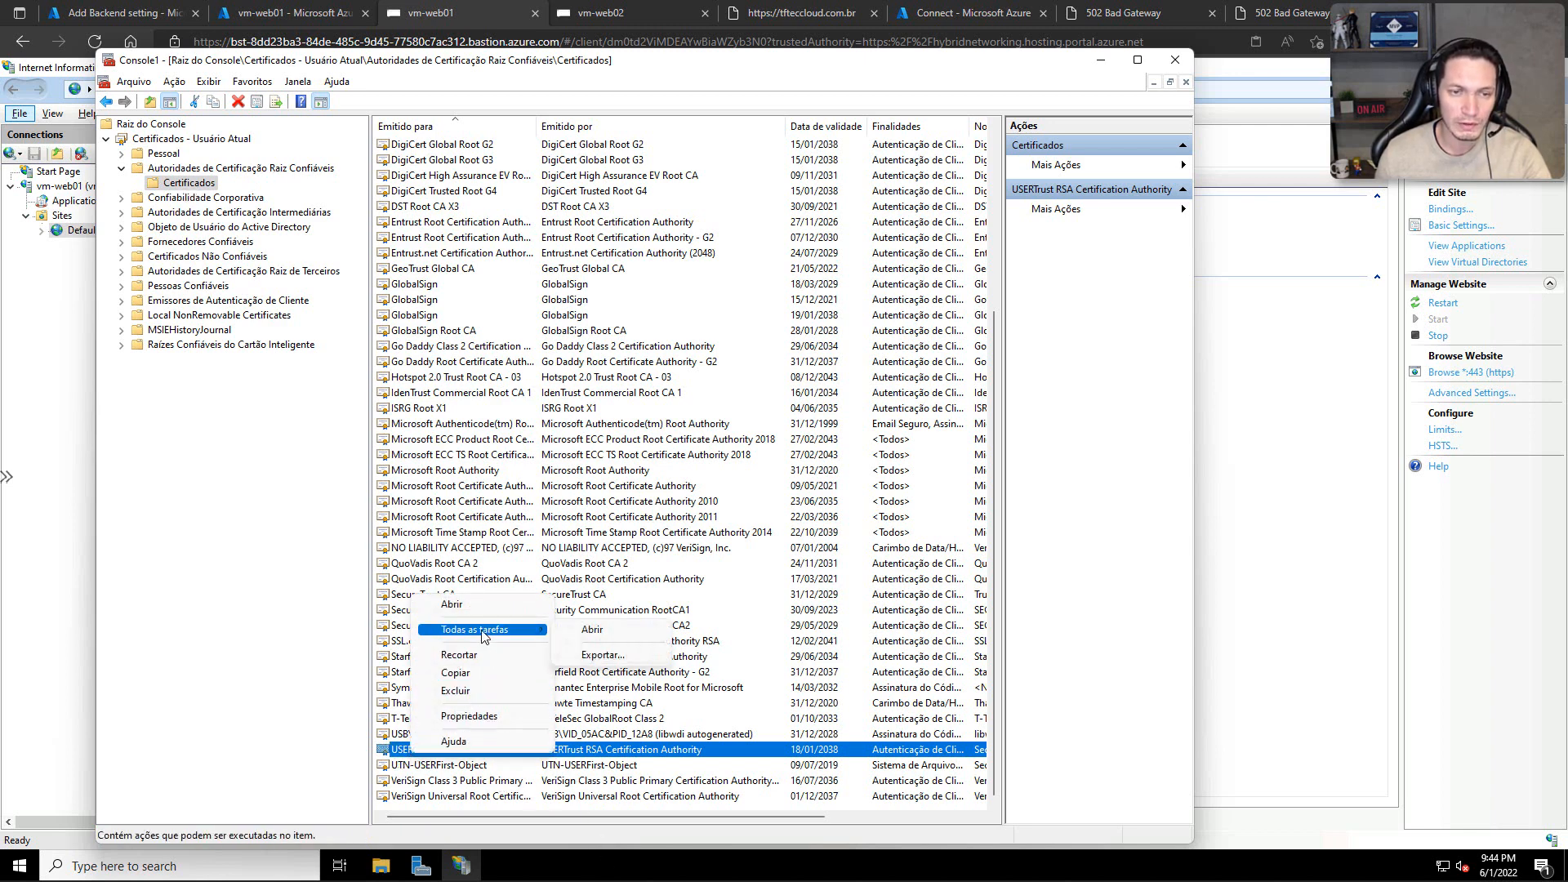
click(584, 656)
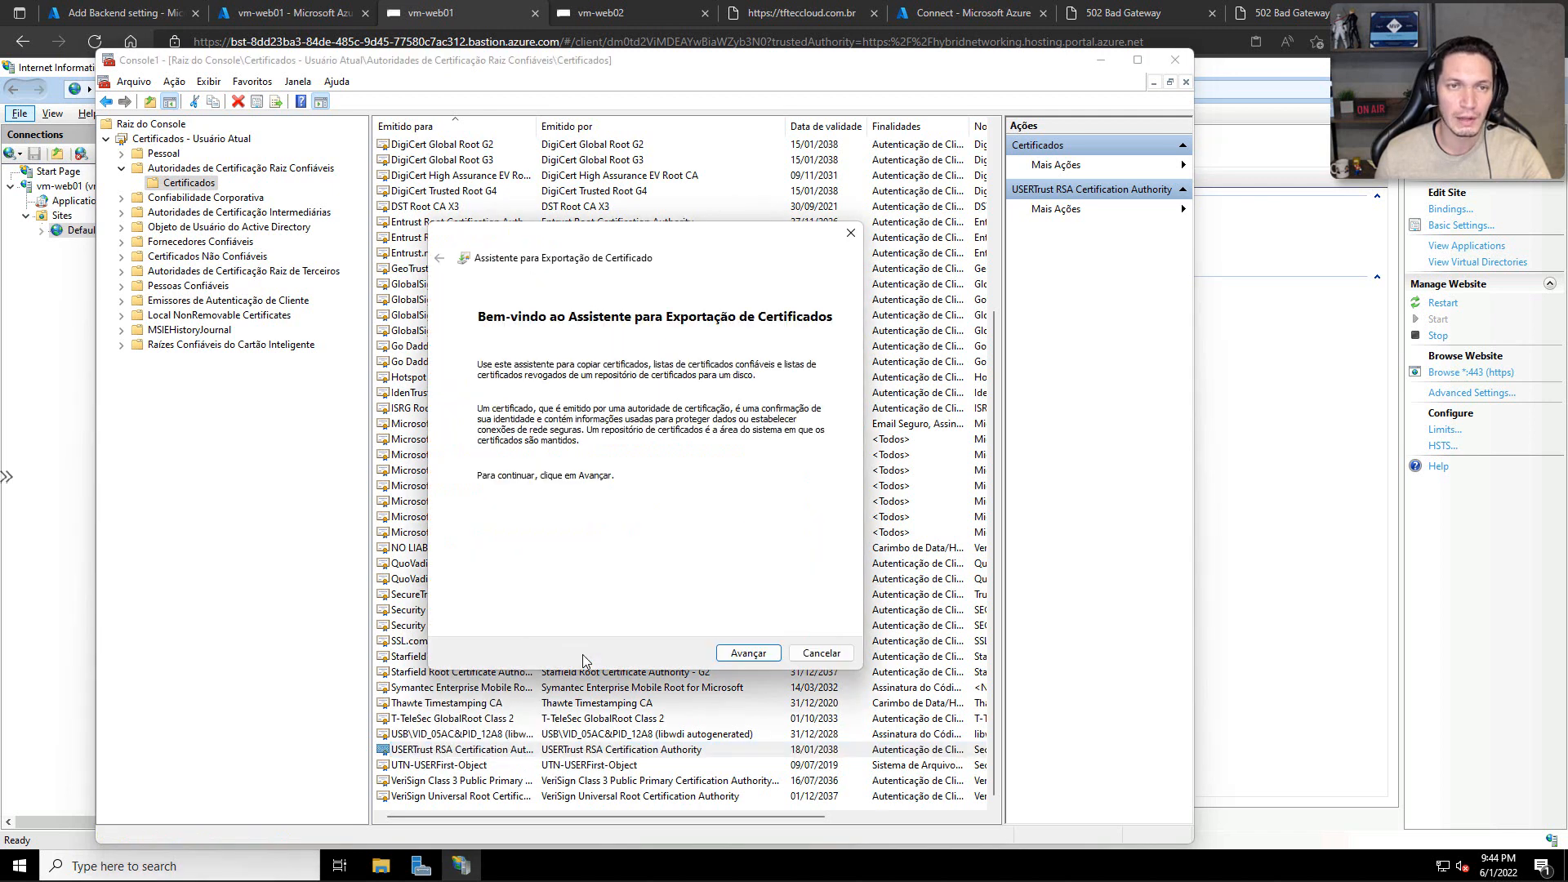
click(735, 652)
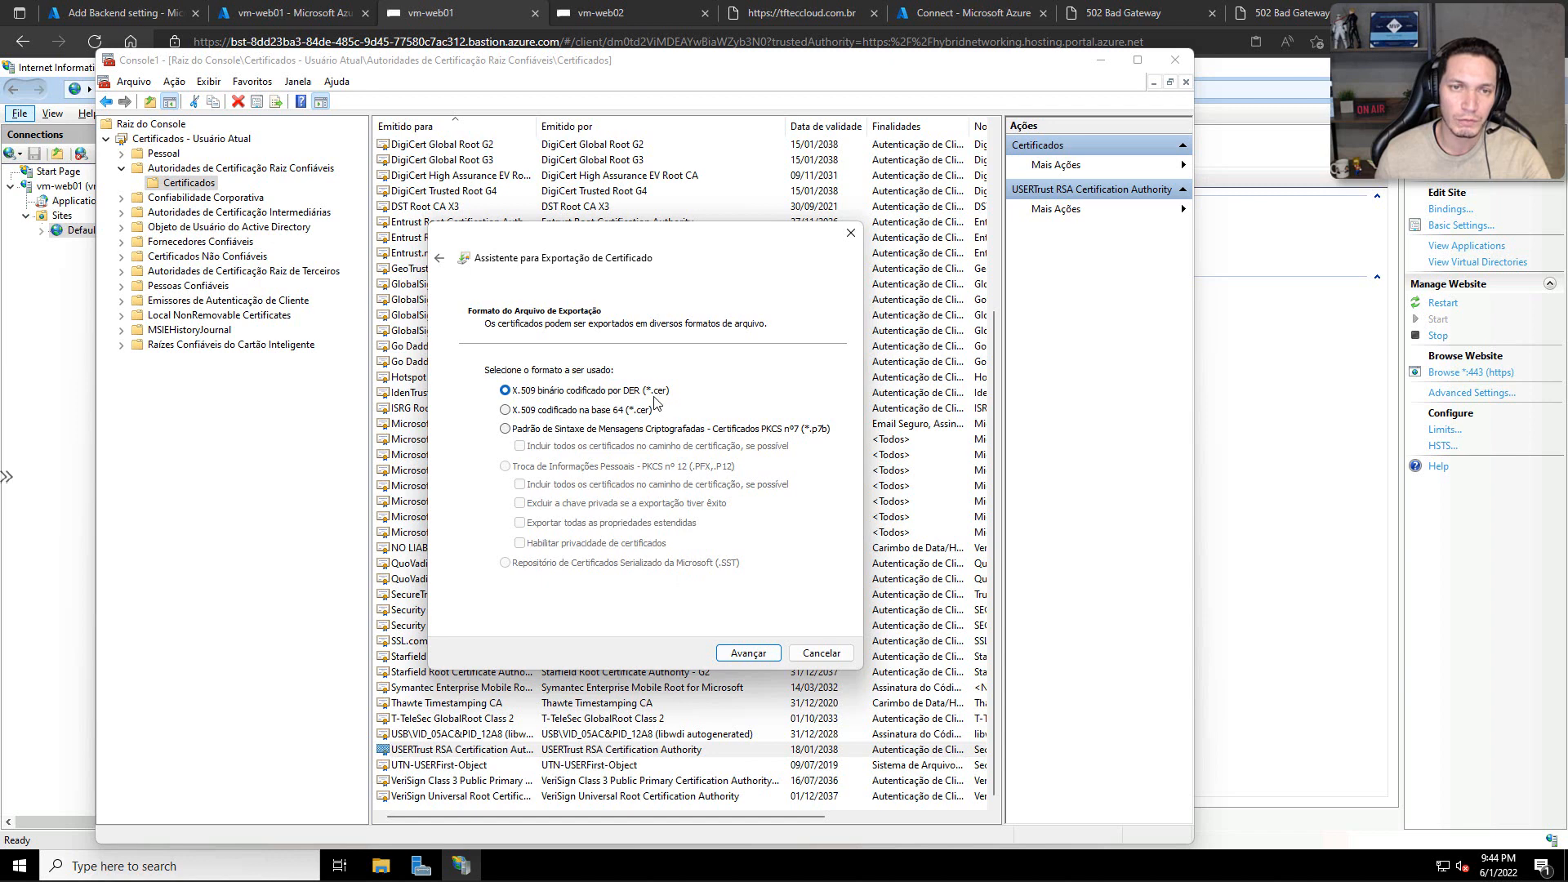
click(742, 653)
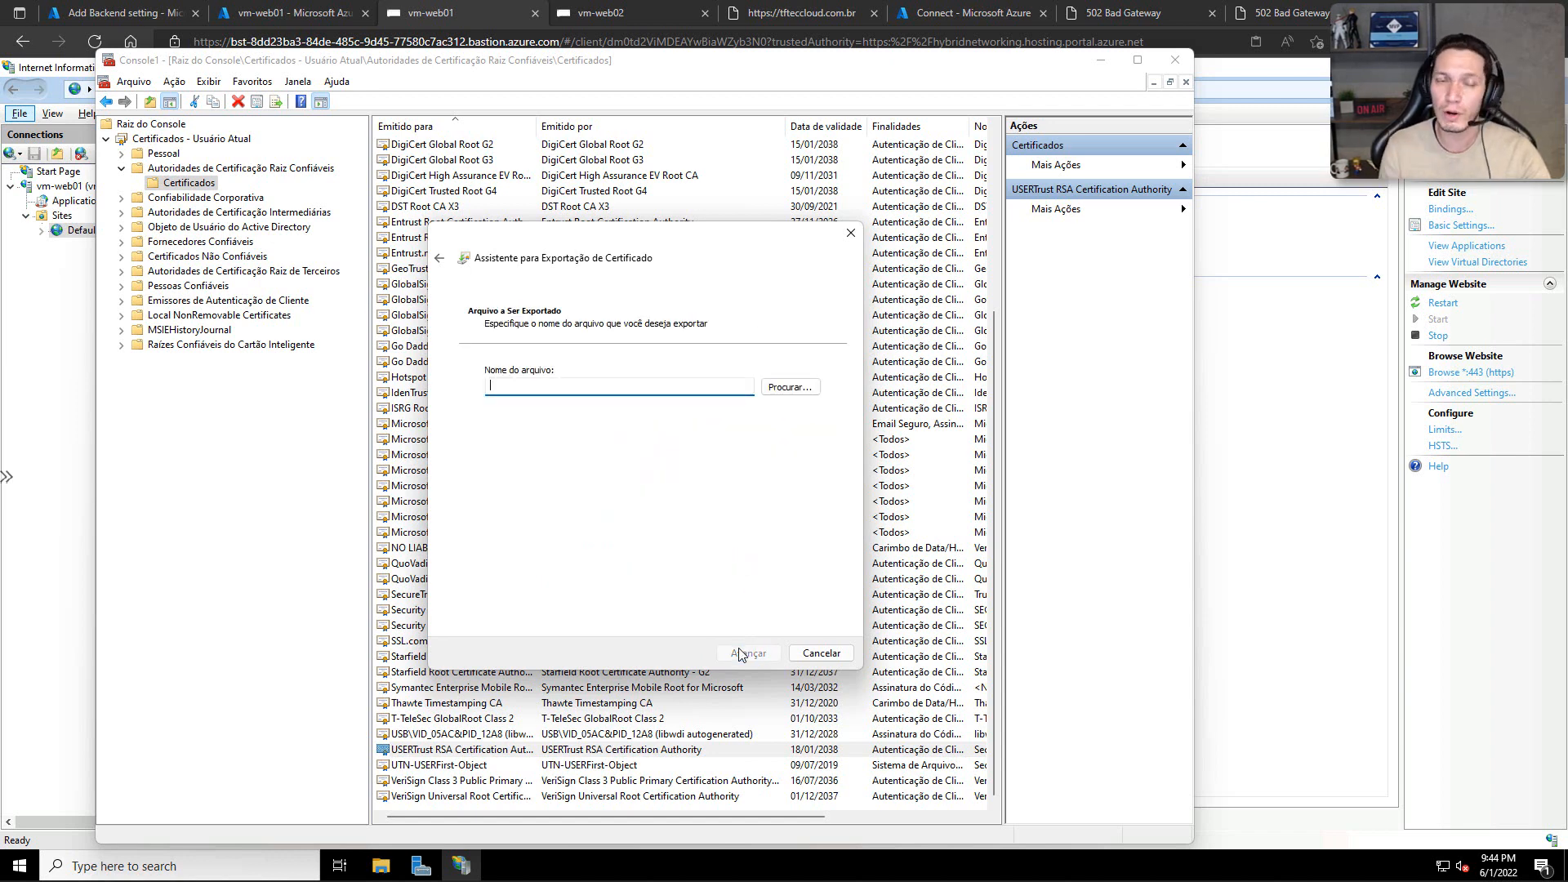
Step: Set the export file name to ca in the tfteccloud folder and complete the certificate export
click(776, 387)
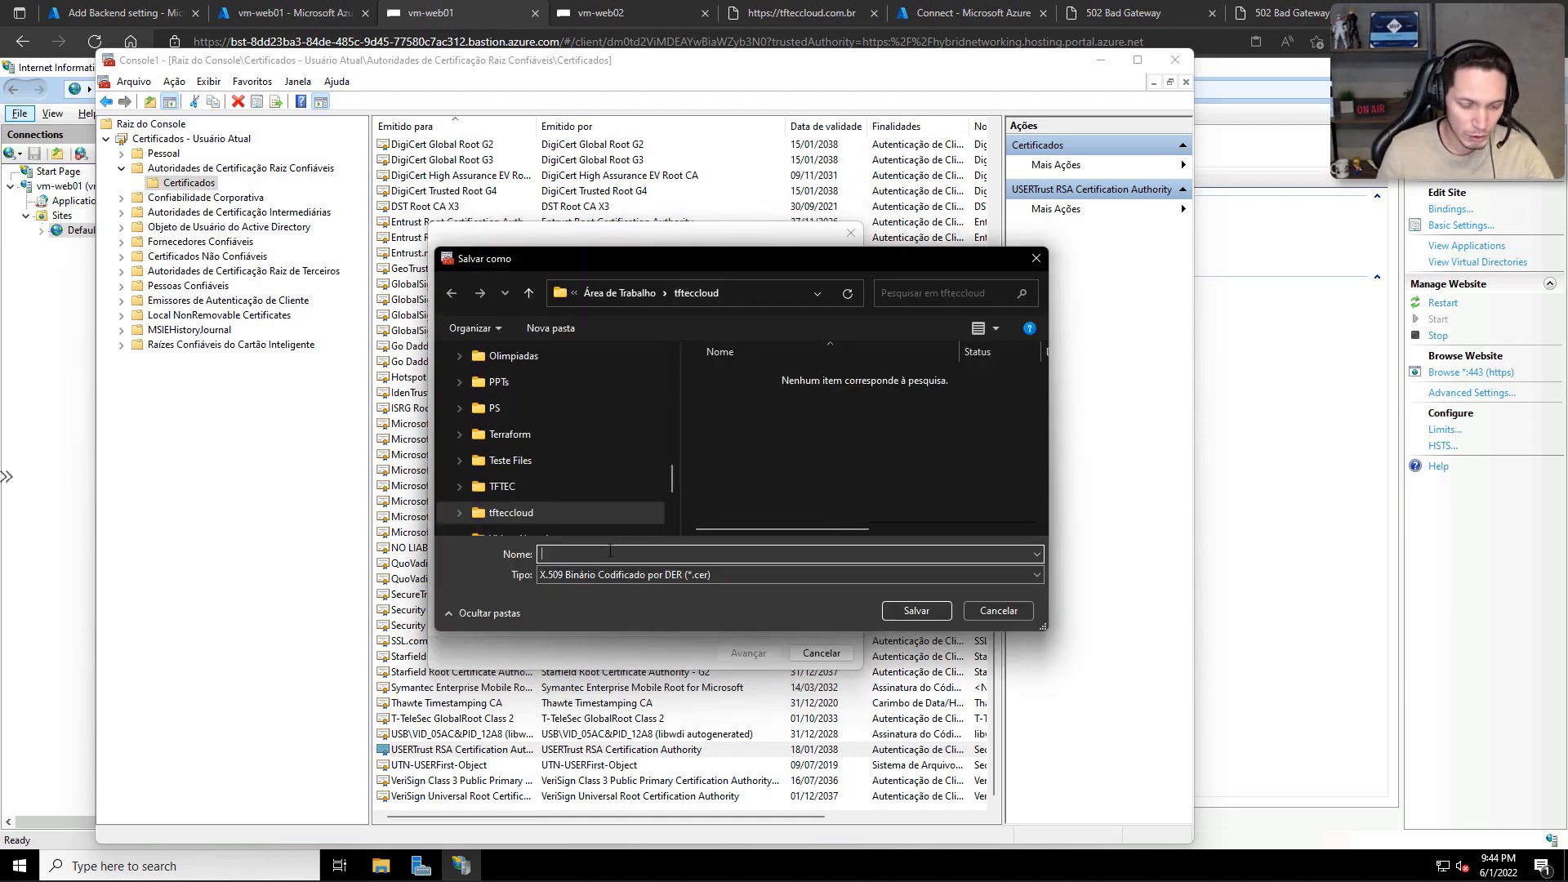
text(ca)
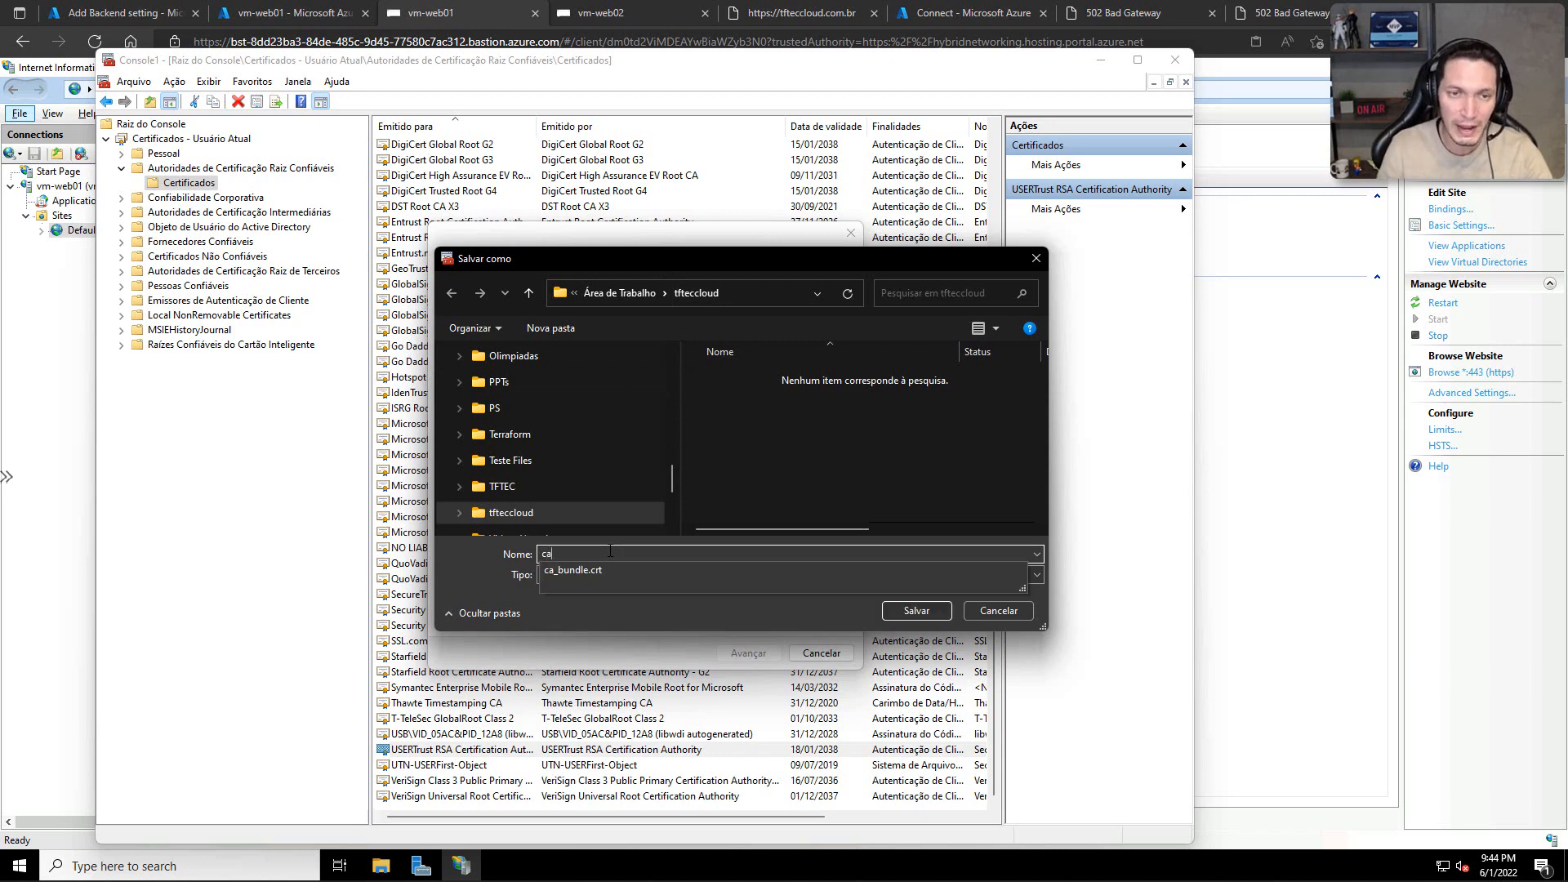
click(476, 574)
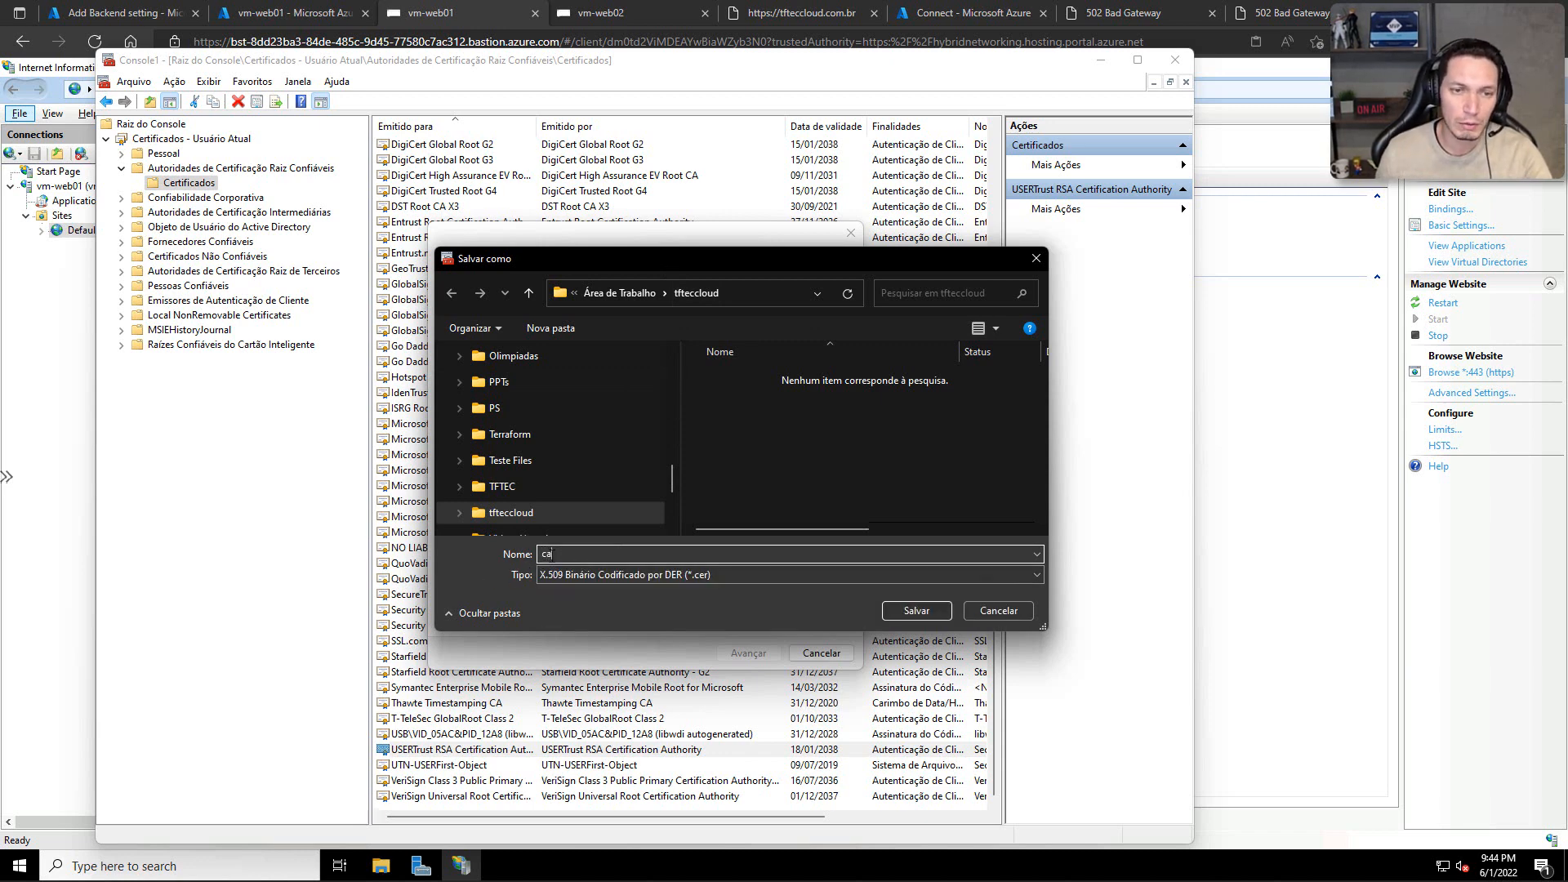
click(897, 611)
click(747, 654)
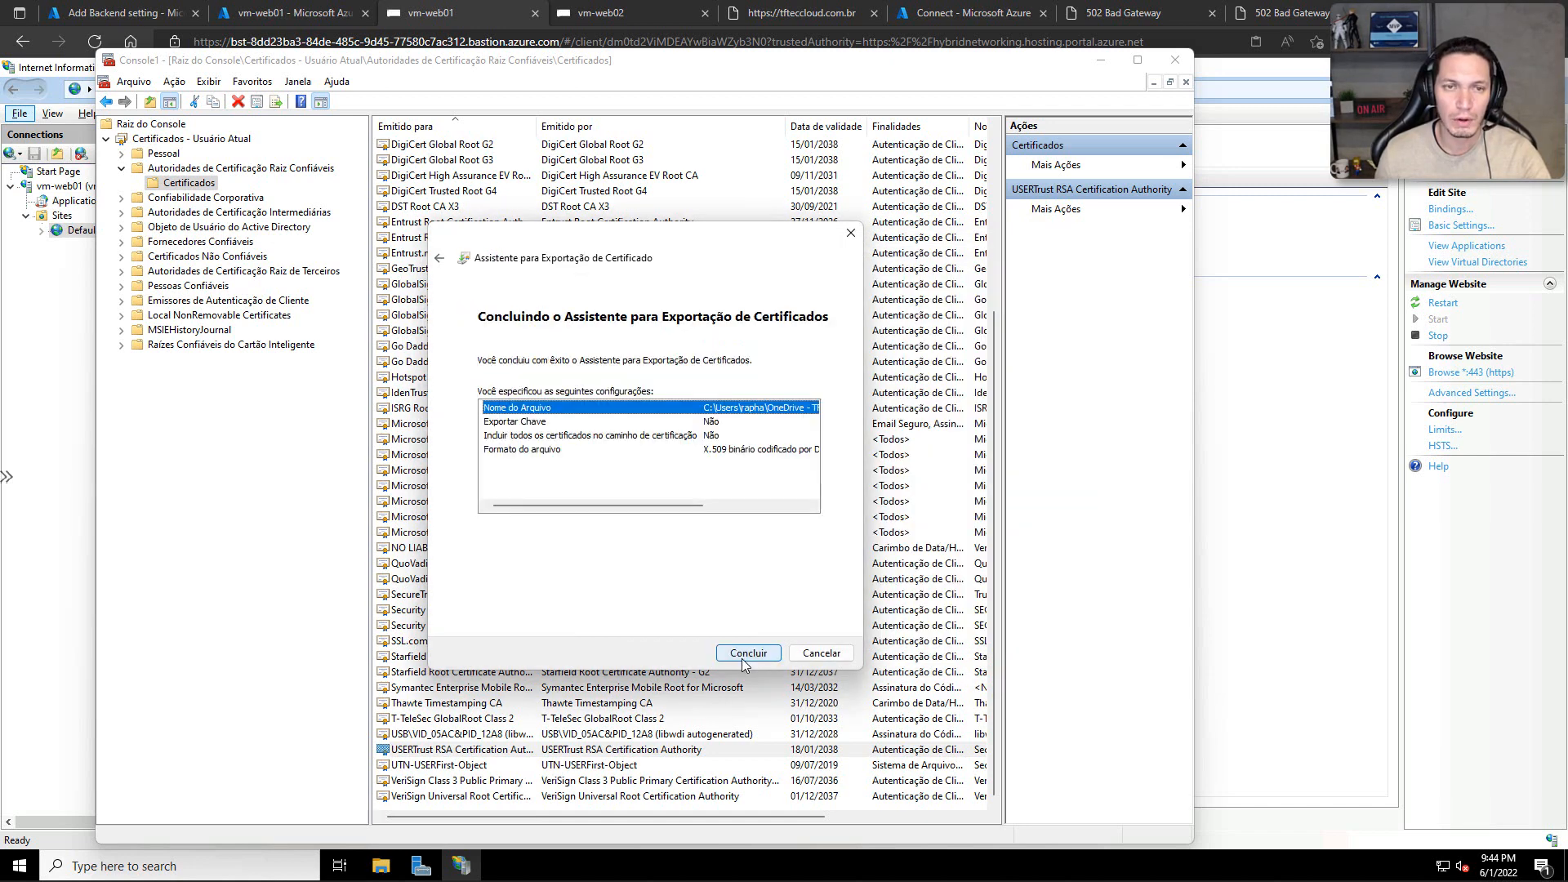
click(746, 655)
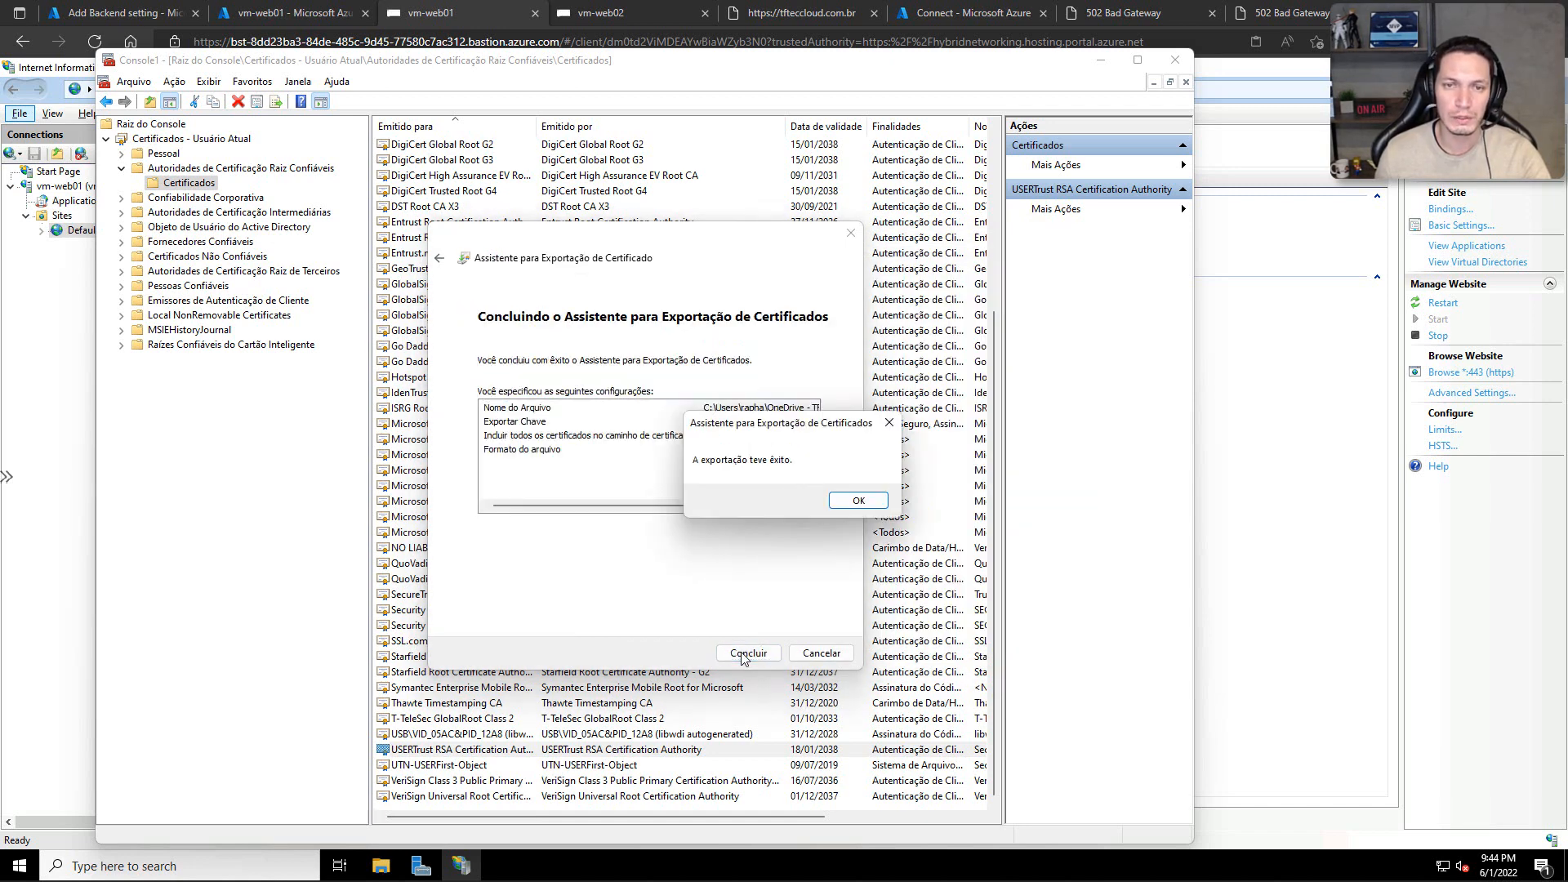
click(841, 503)
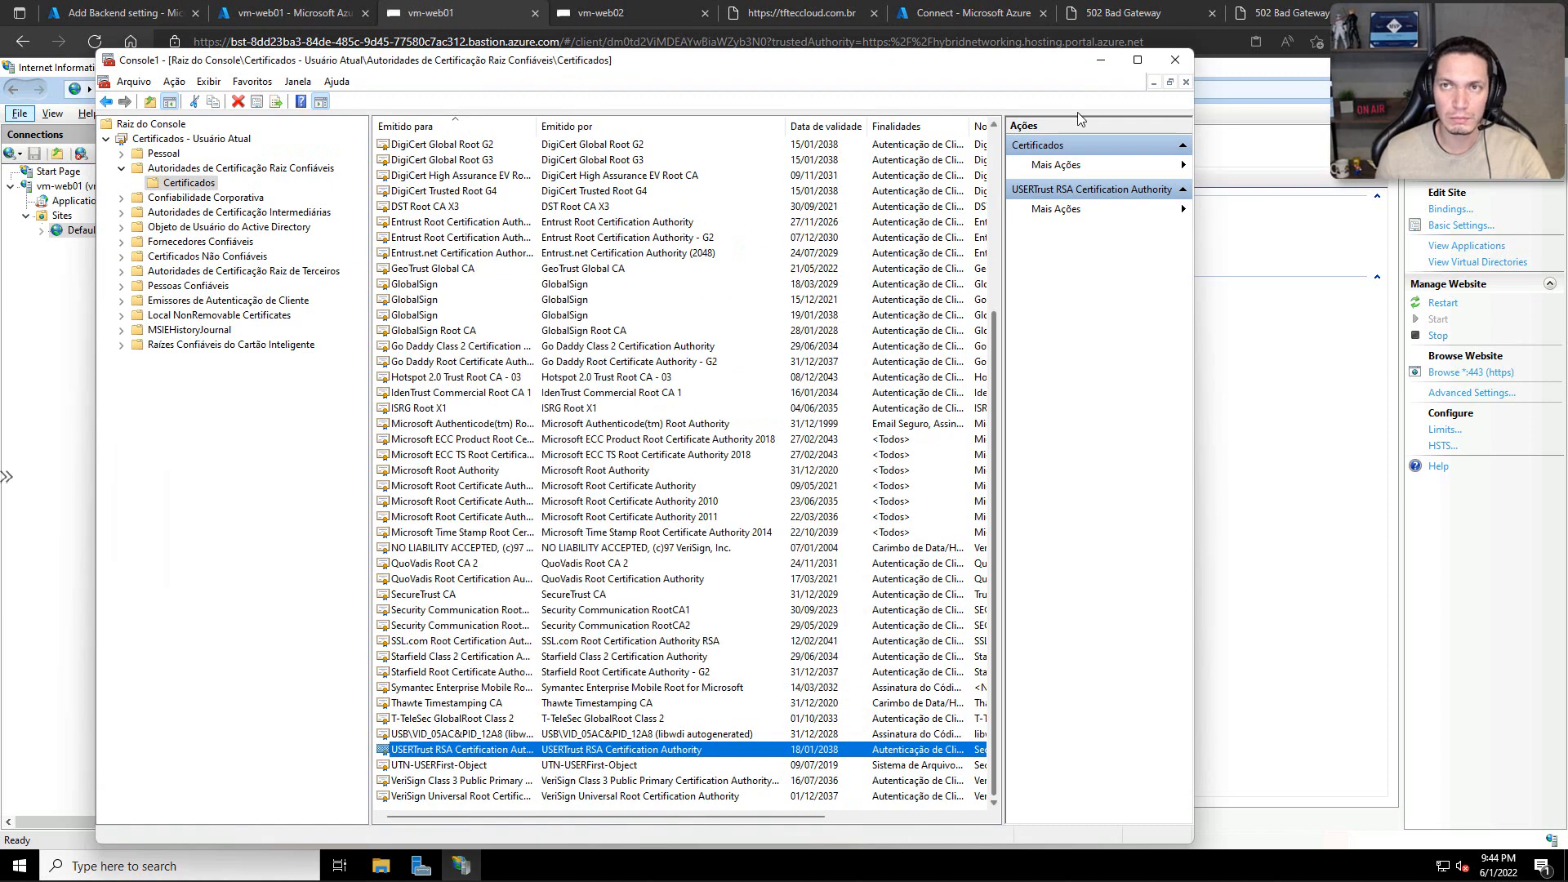
Step: Minimize the certificates console and open ca.cer from the local tfteccloud folder to check its subject and issuer
click(1094, 64)
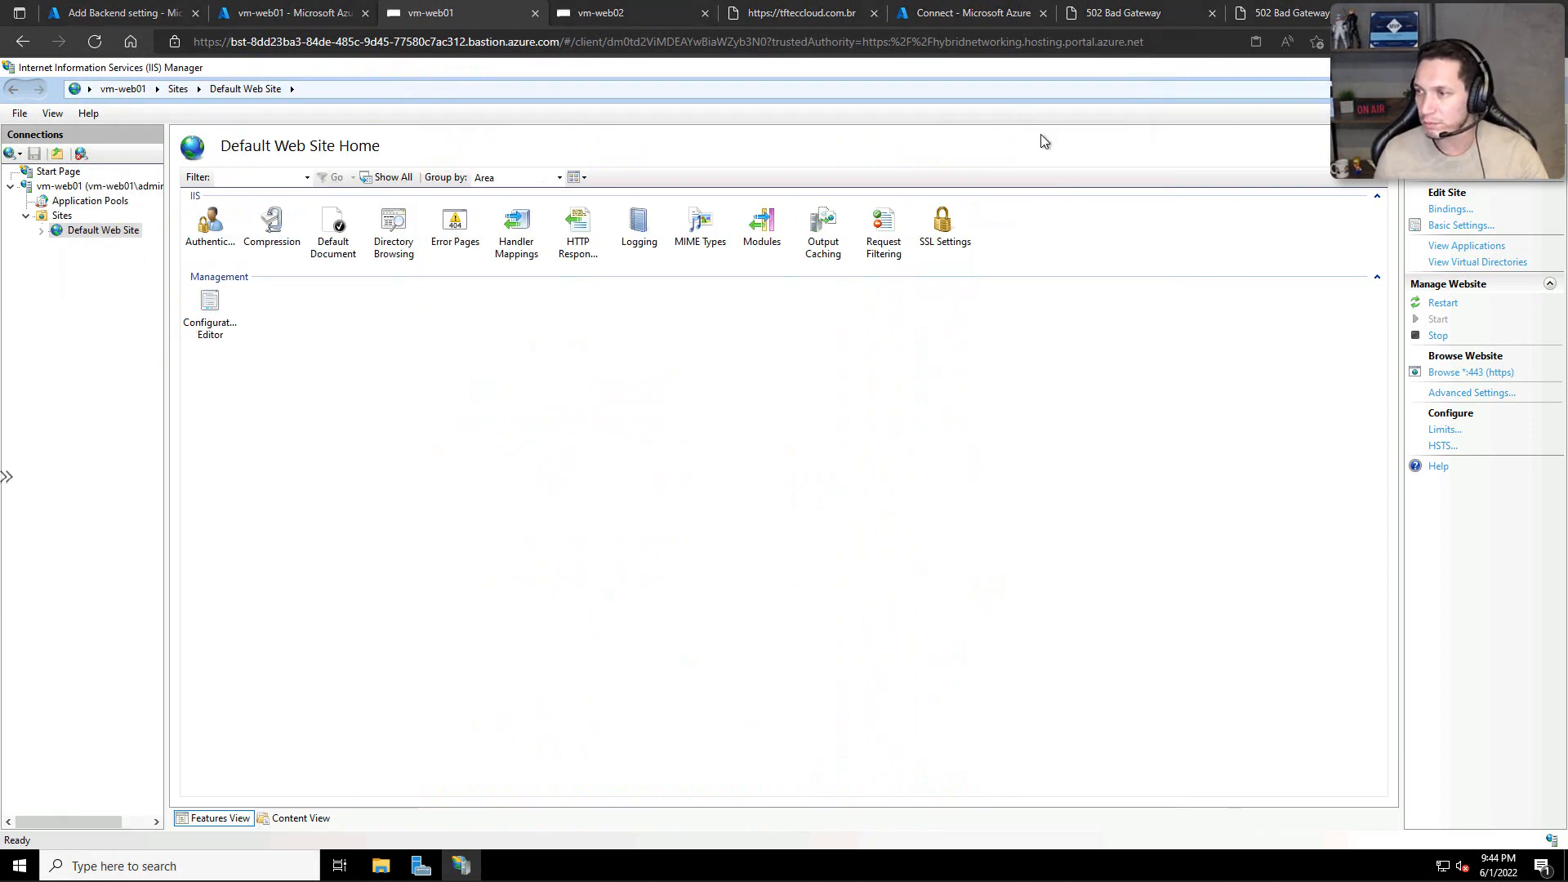
key(alt+Tab)
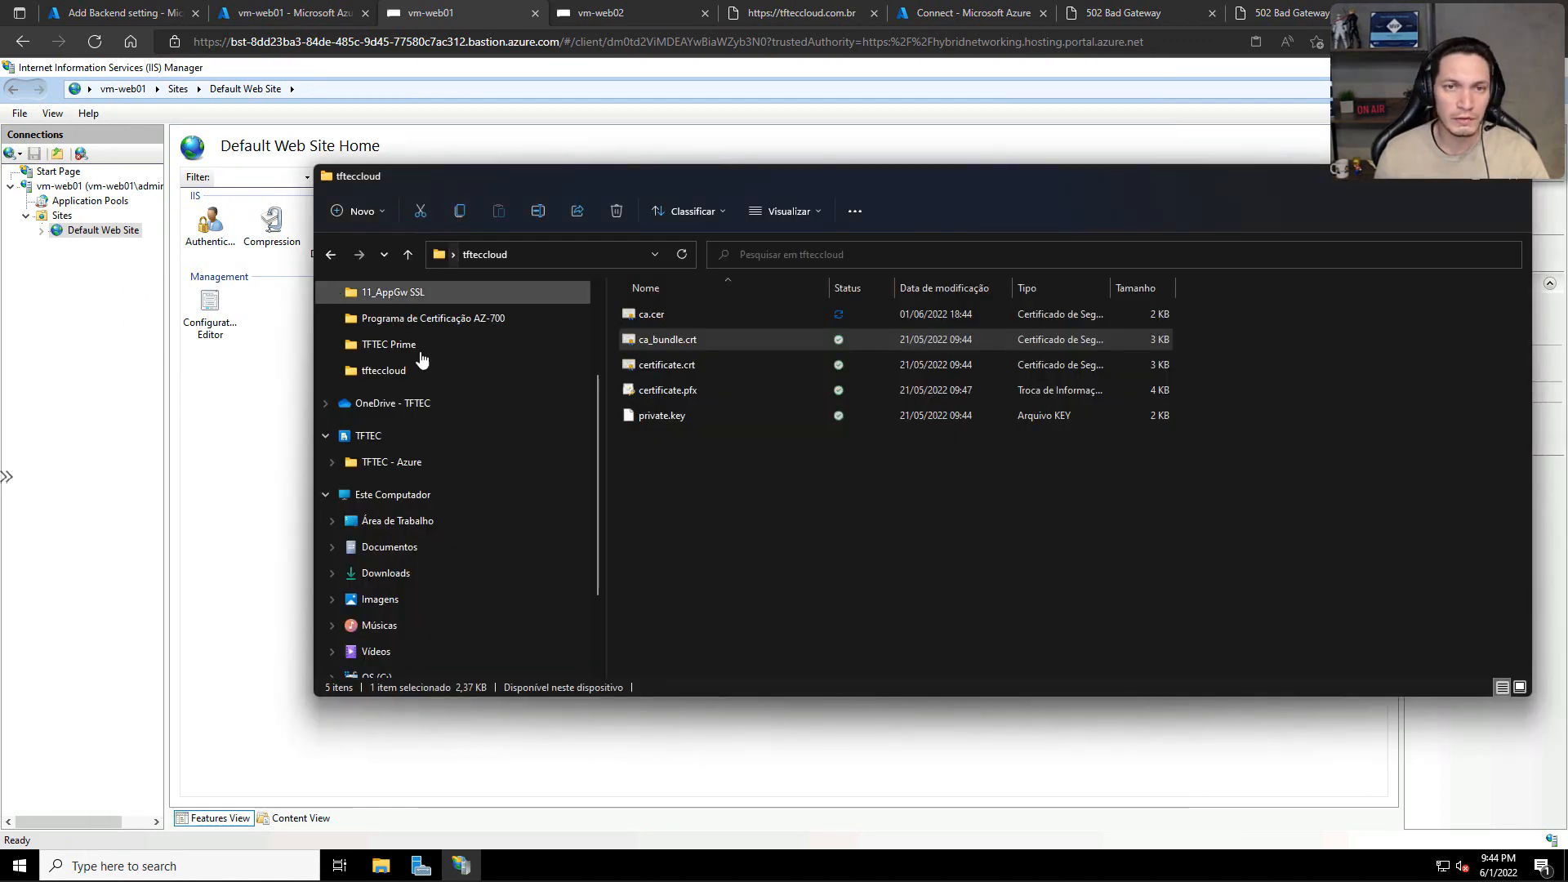
click(651, 314)
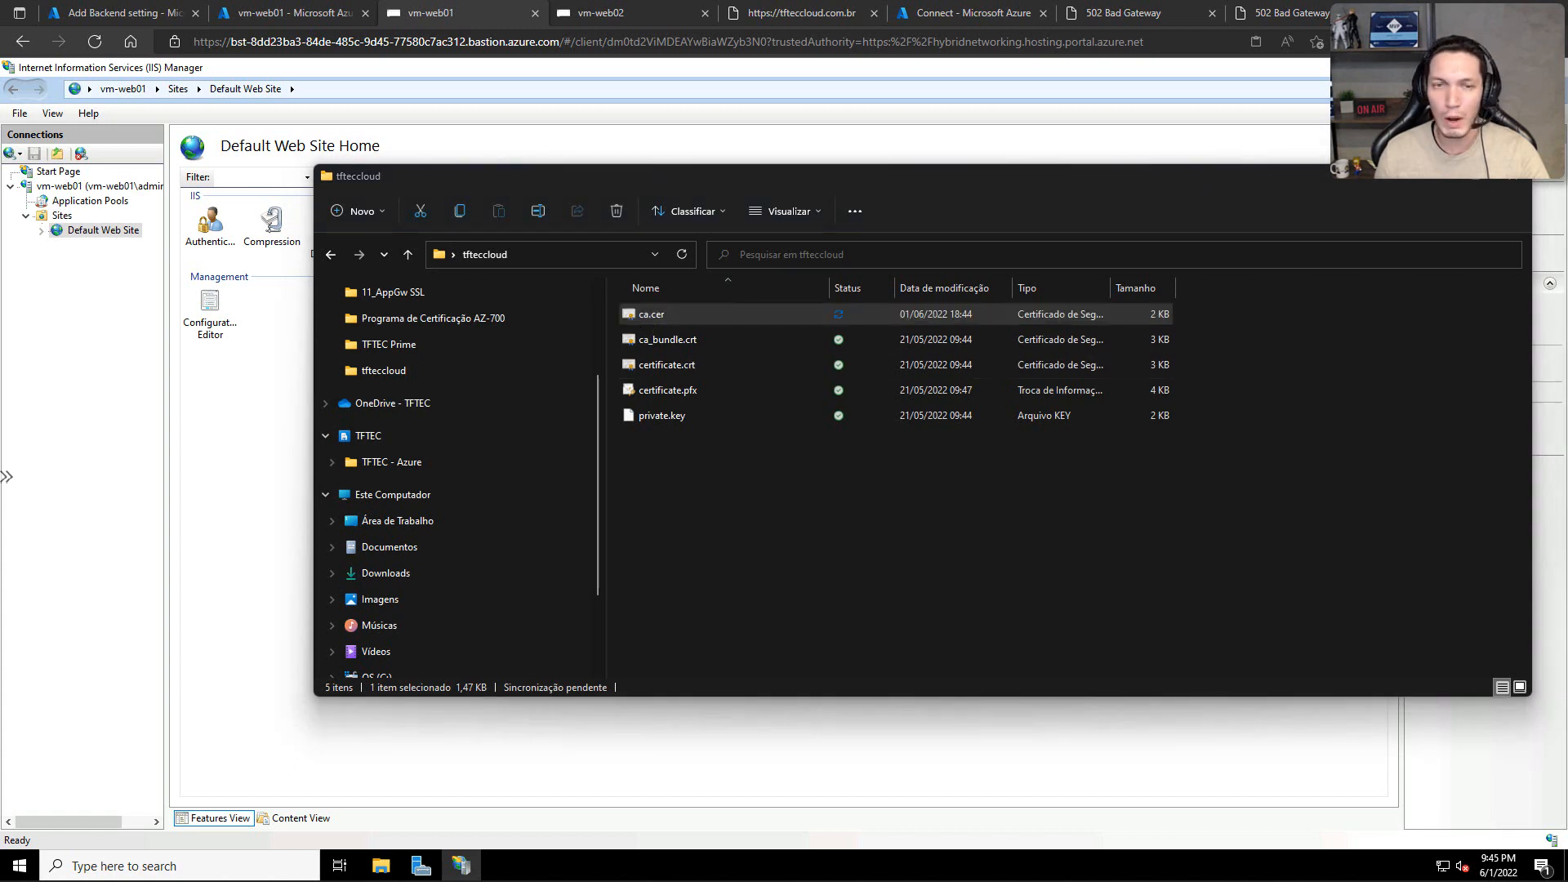
key(Return)
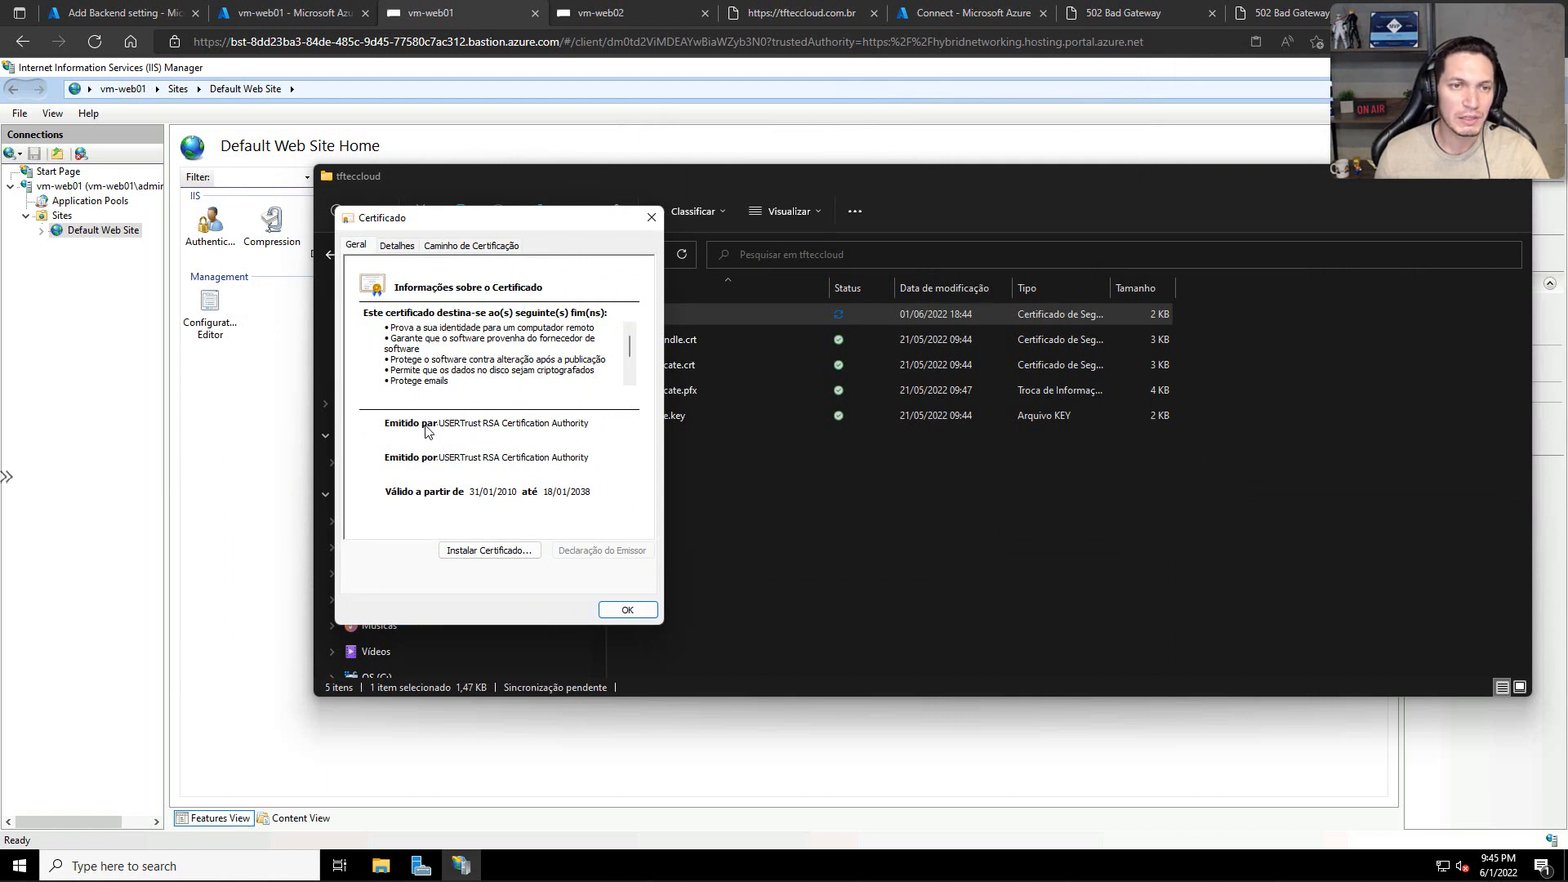
click(438, 461)
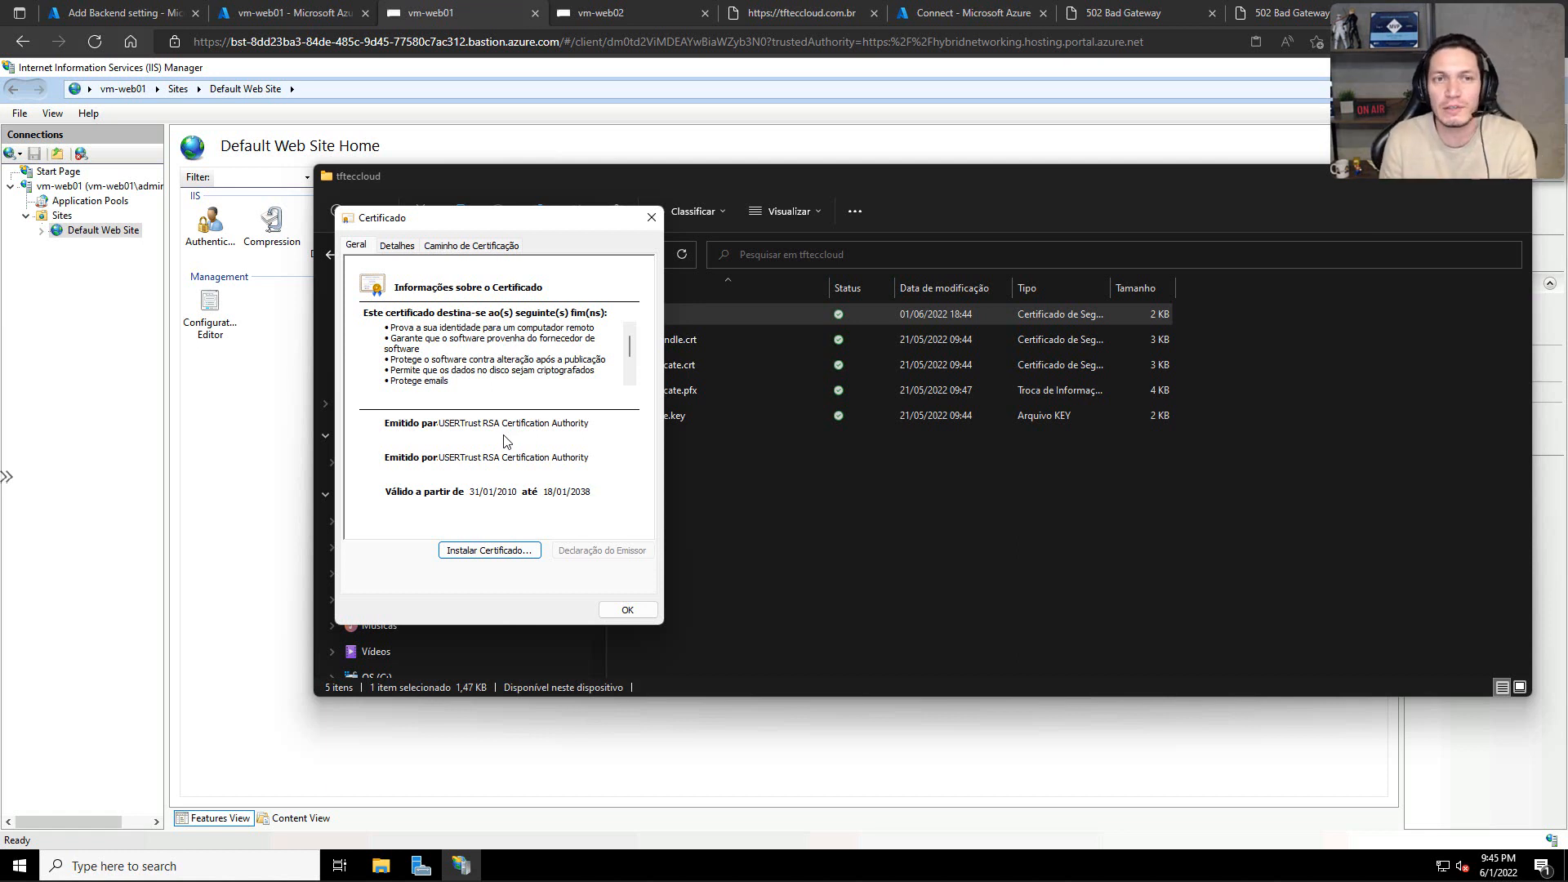
click(621, 610)
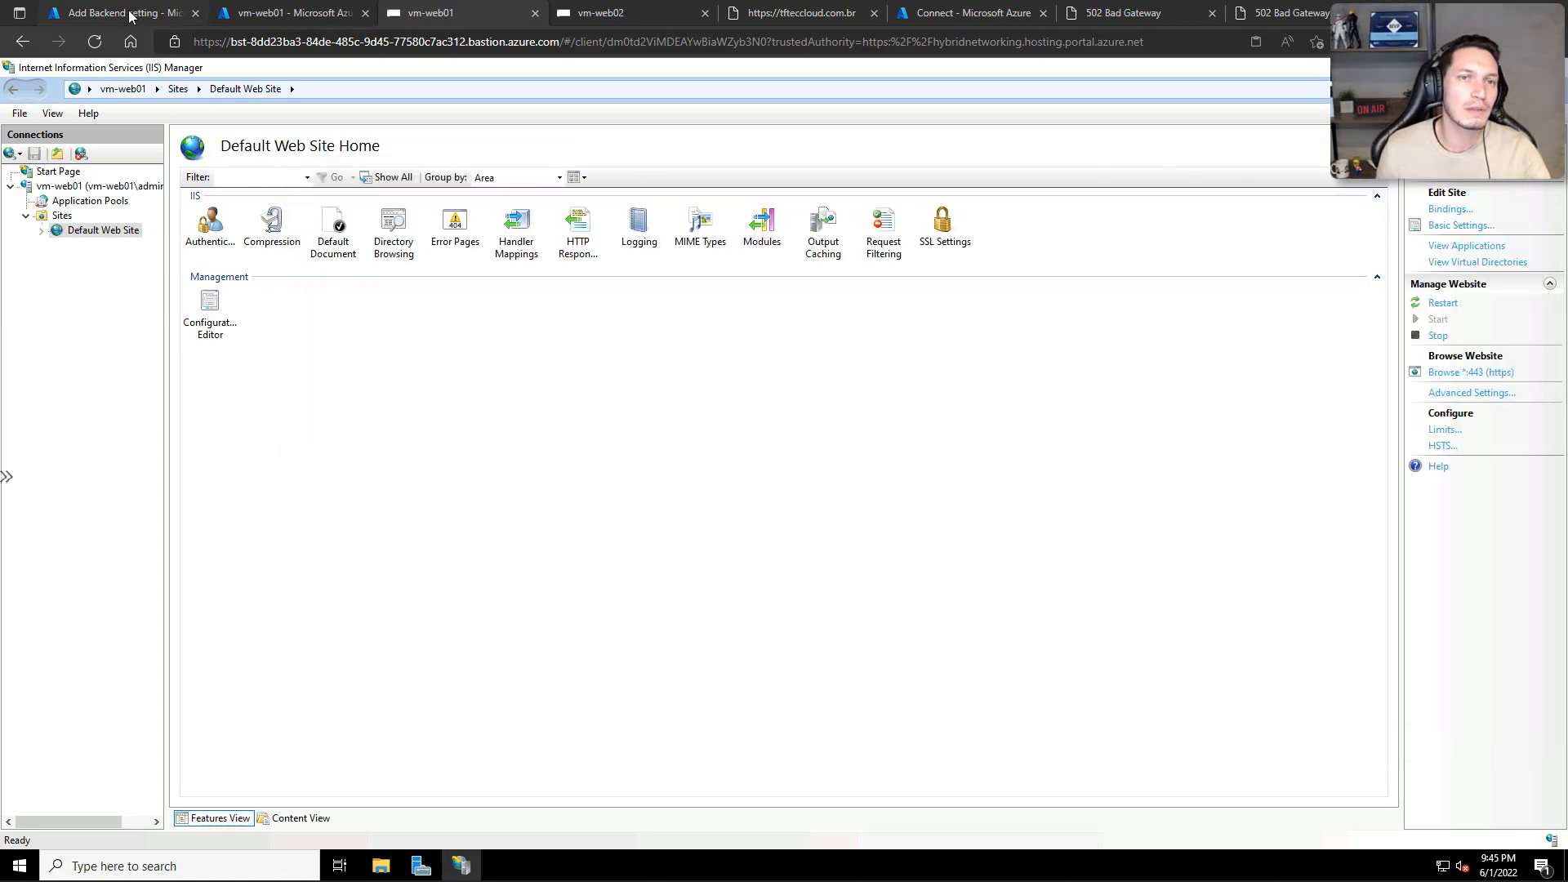
Step: Return to appgw01's backend setting in the Azure portal and upload ca.cer as the trusted root CER certificate
click(125, 13)
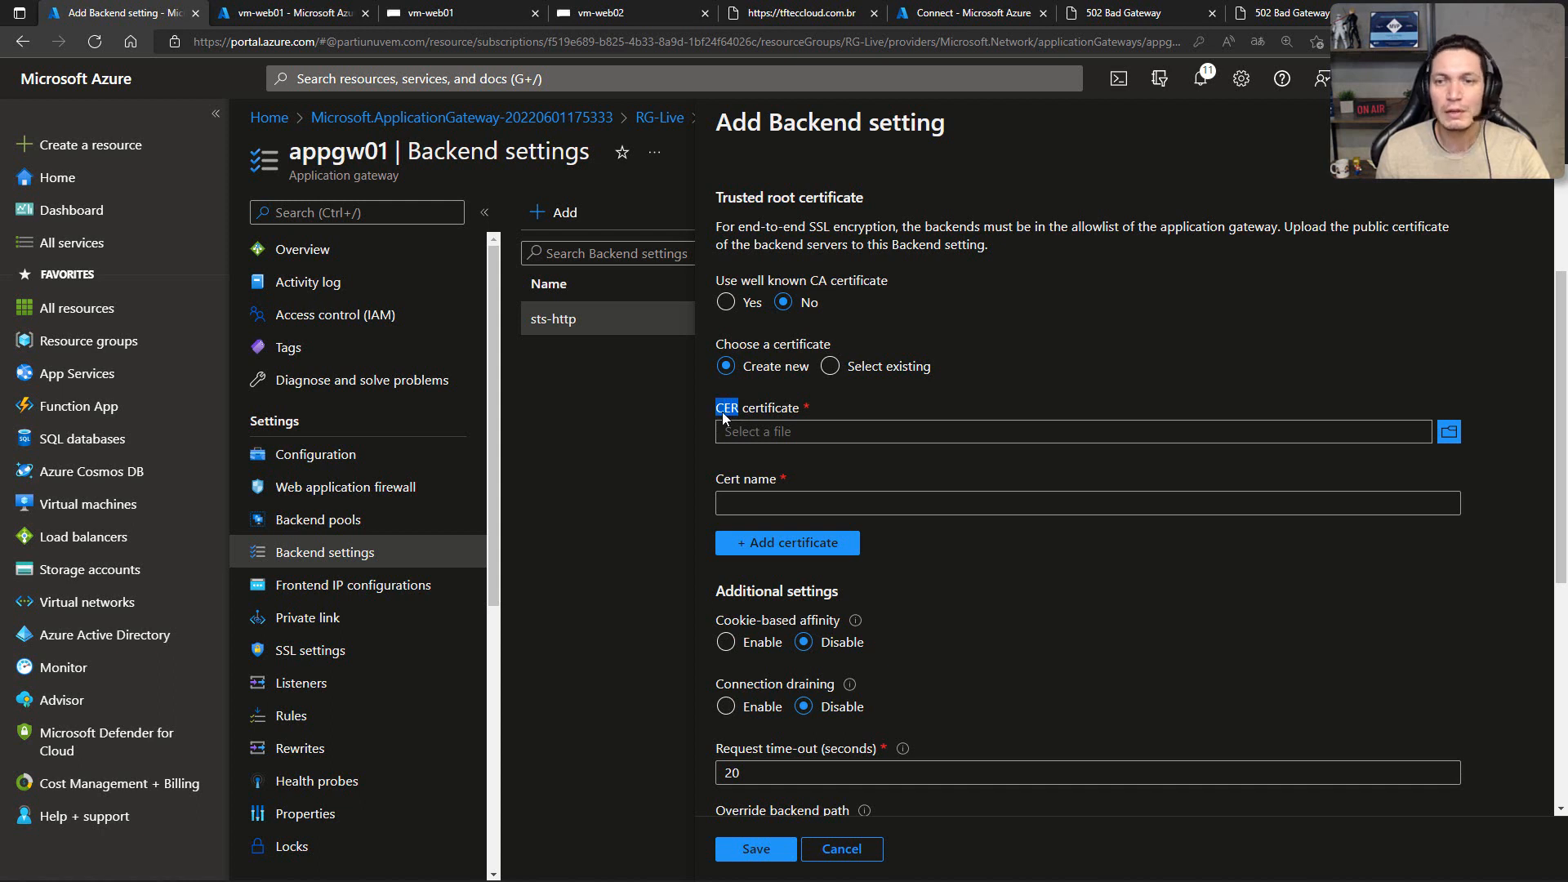
click(1446, 432)
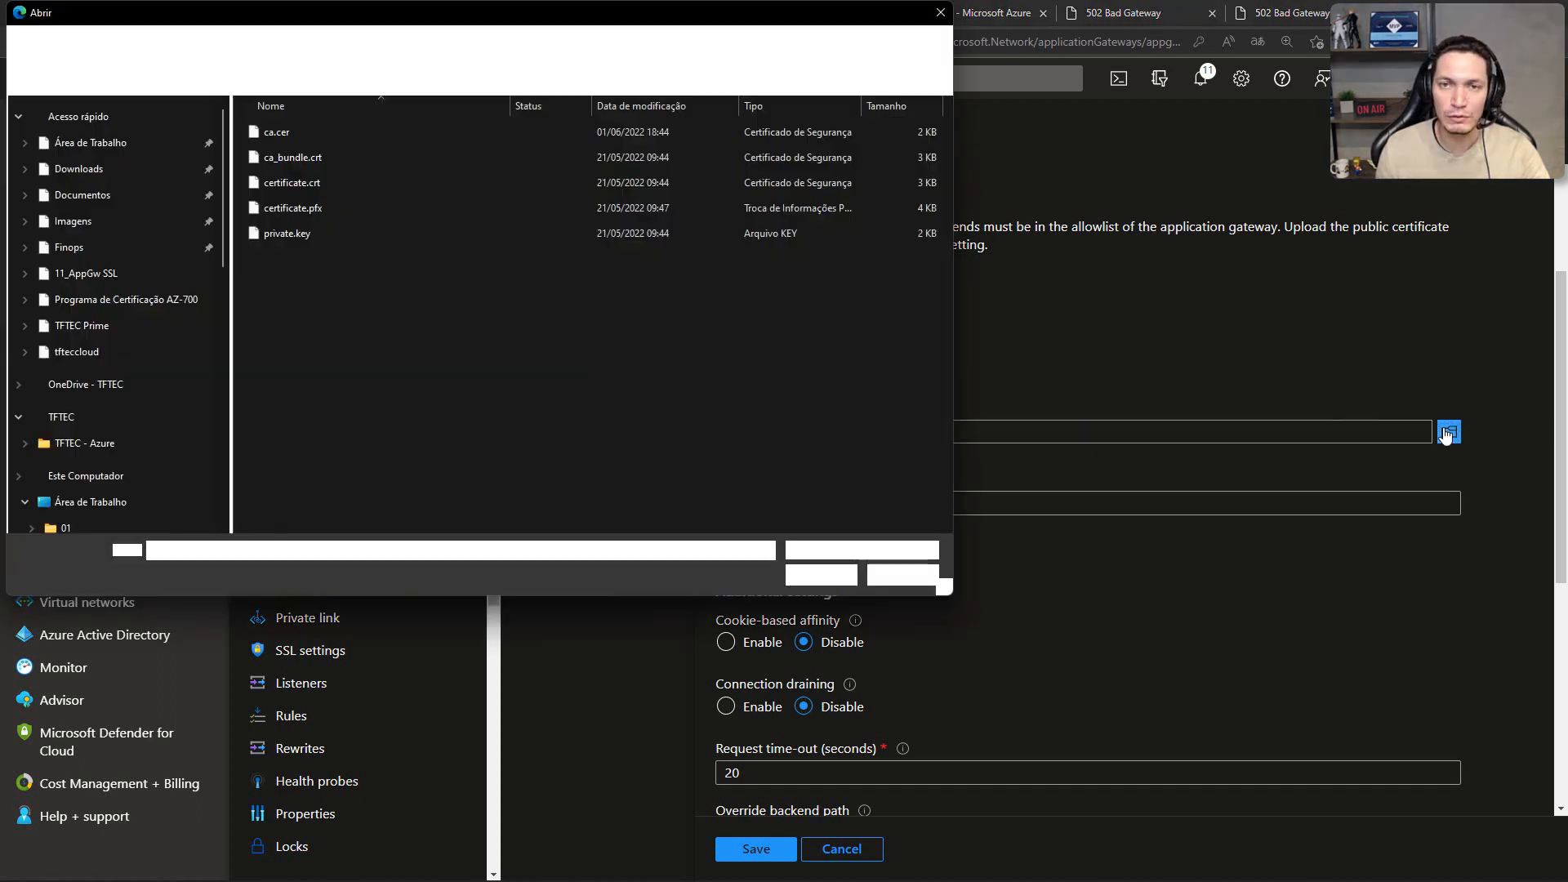
click(287, 134)
click(805, 573)
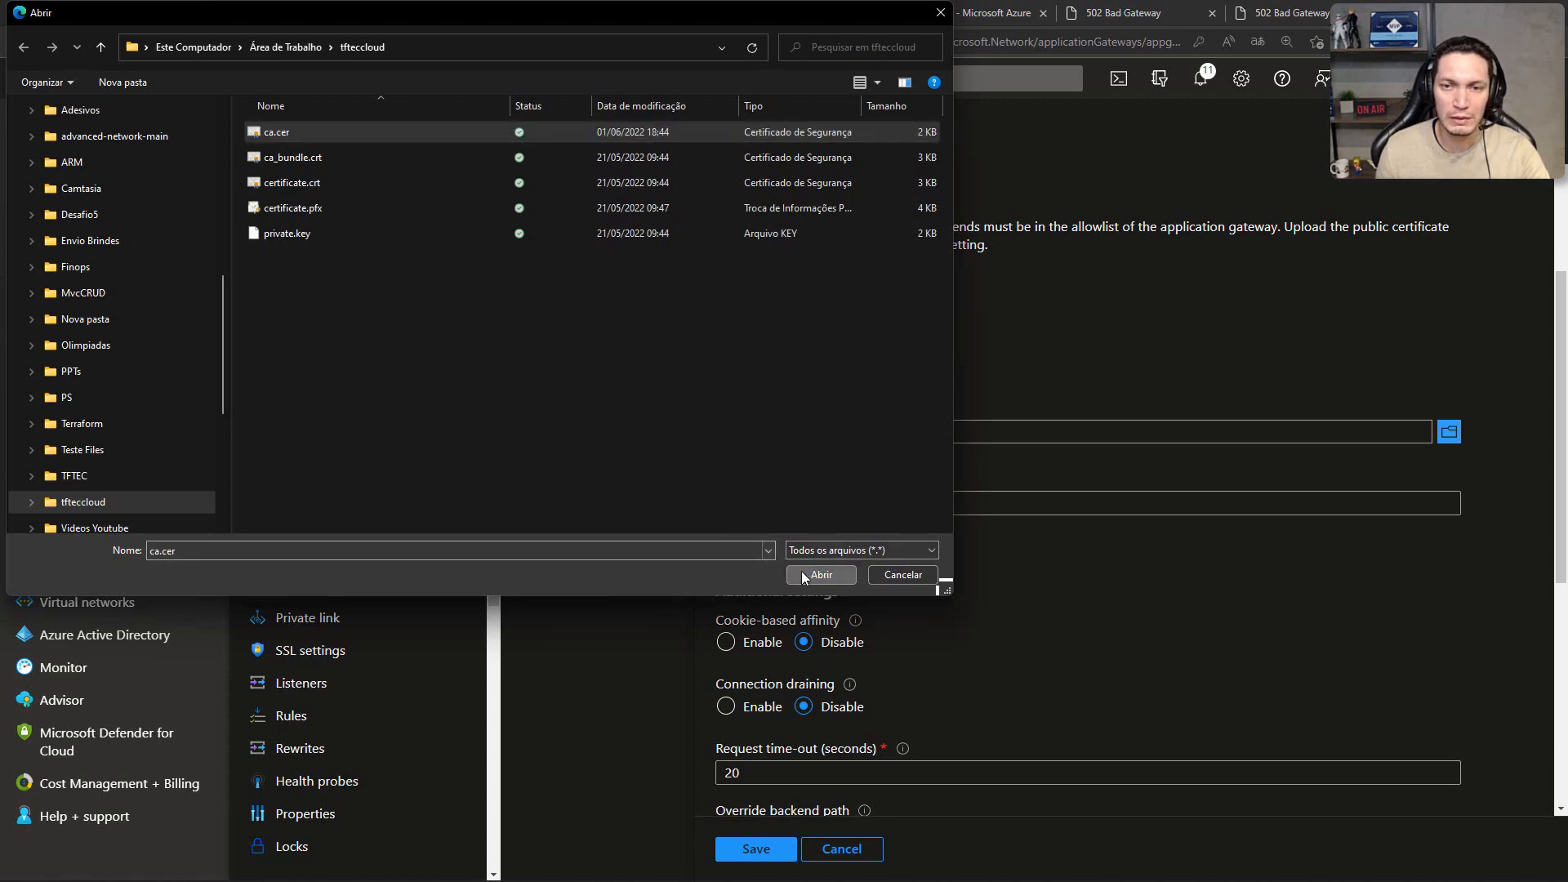
Step: Name the root certificate ca_tfteccloud, add it to the backend setting and save the setting
click(780, 504)
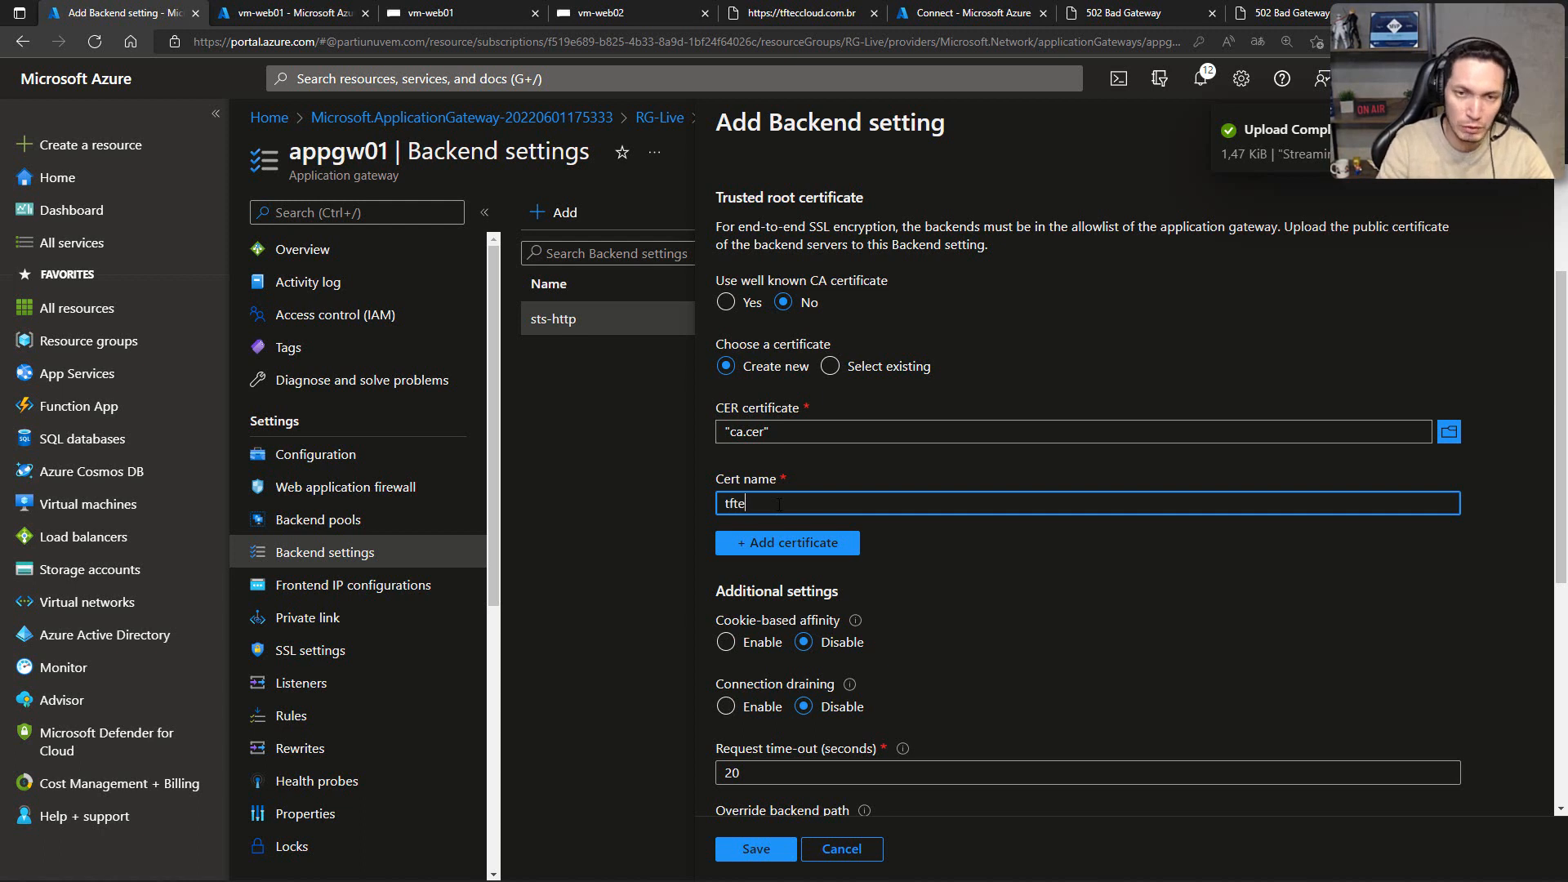
text(ca_)
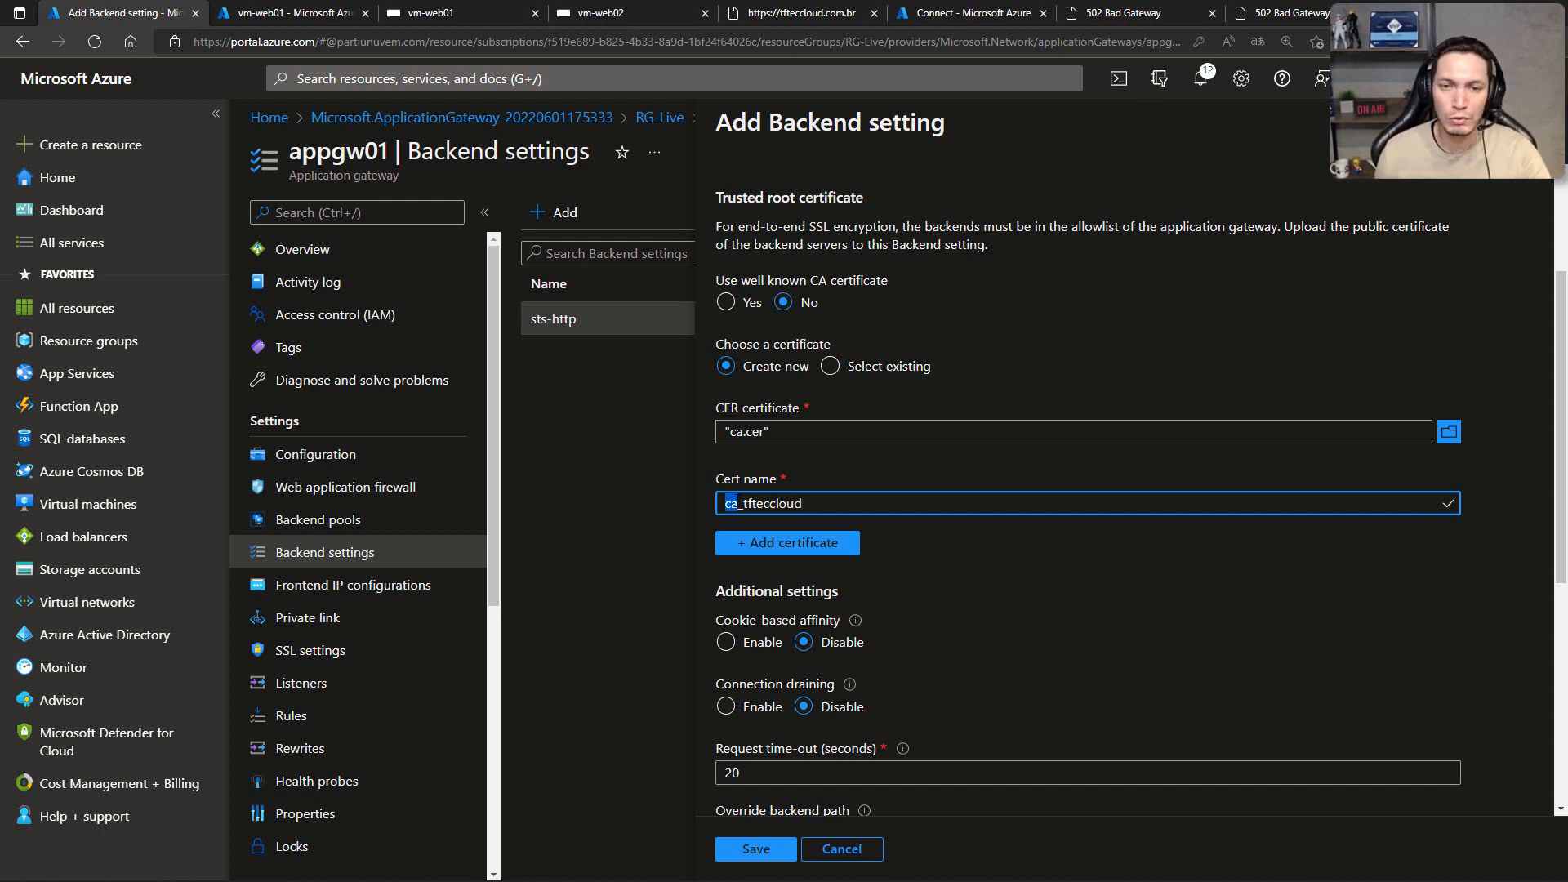
click(782, 542)
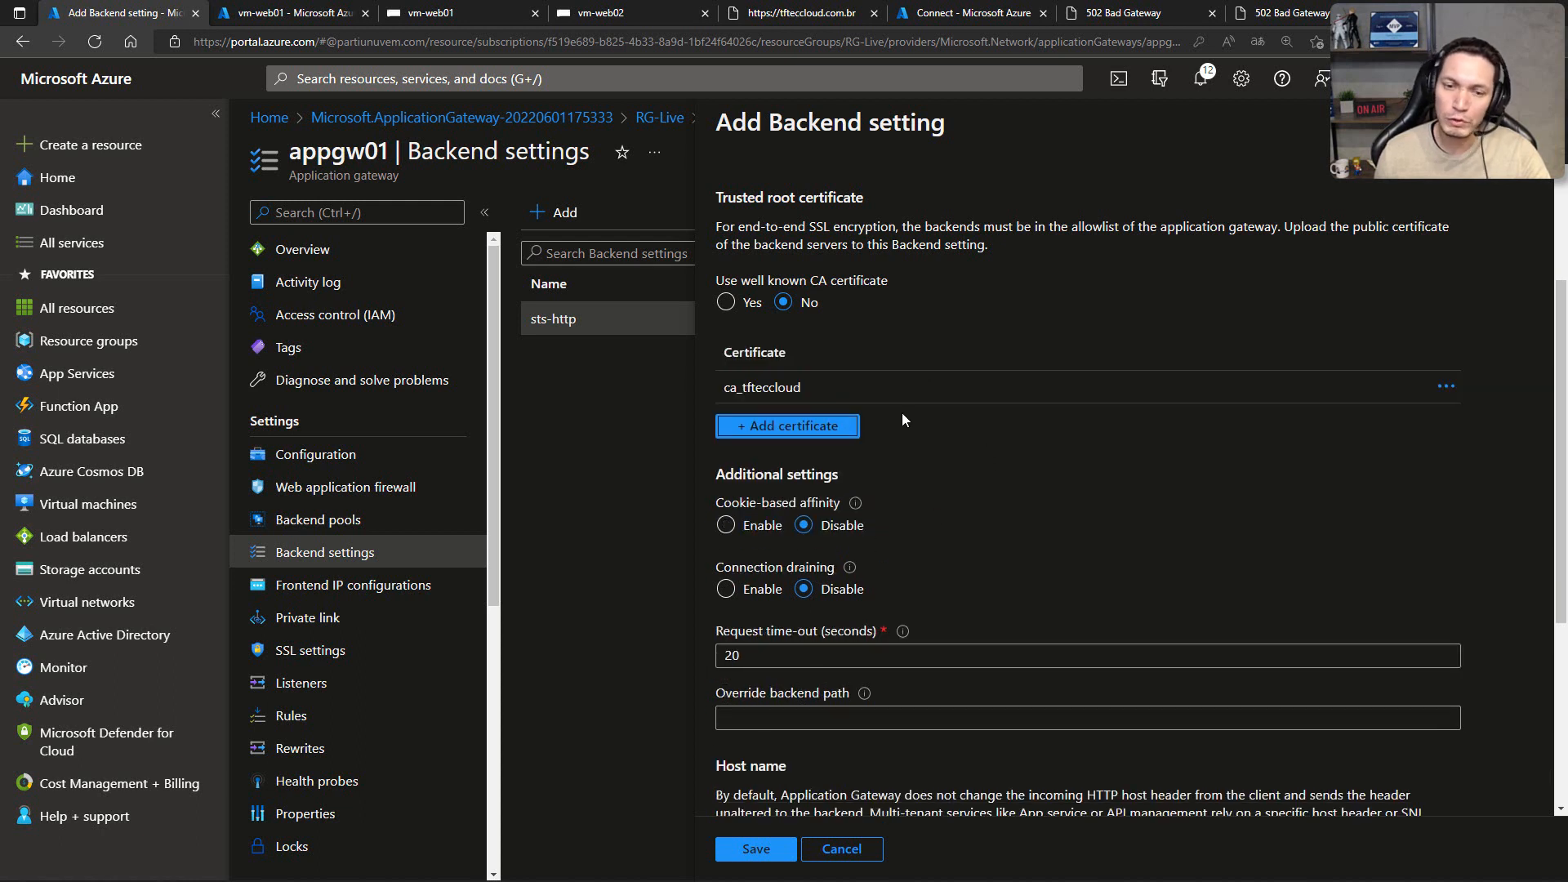
click(750, 851)
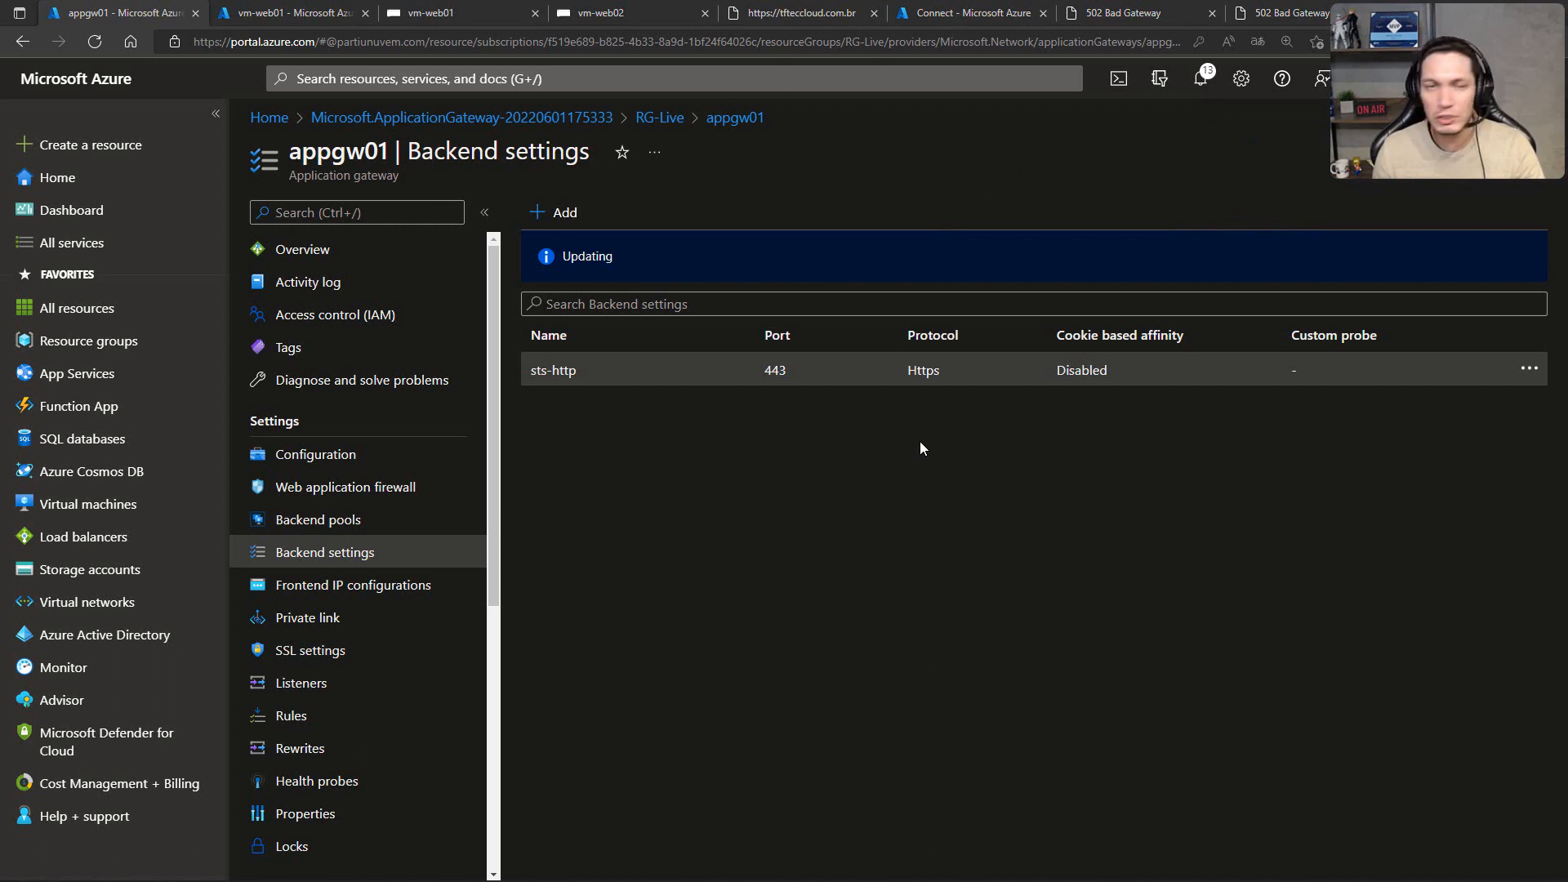
Step: Switch to the local tfteccloud folder and open ca_bundle.crt to check which authority issued it
key(alt+Tab)
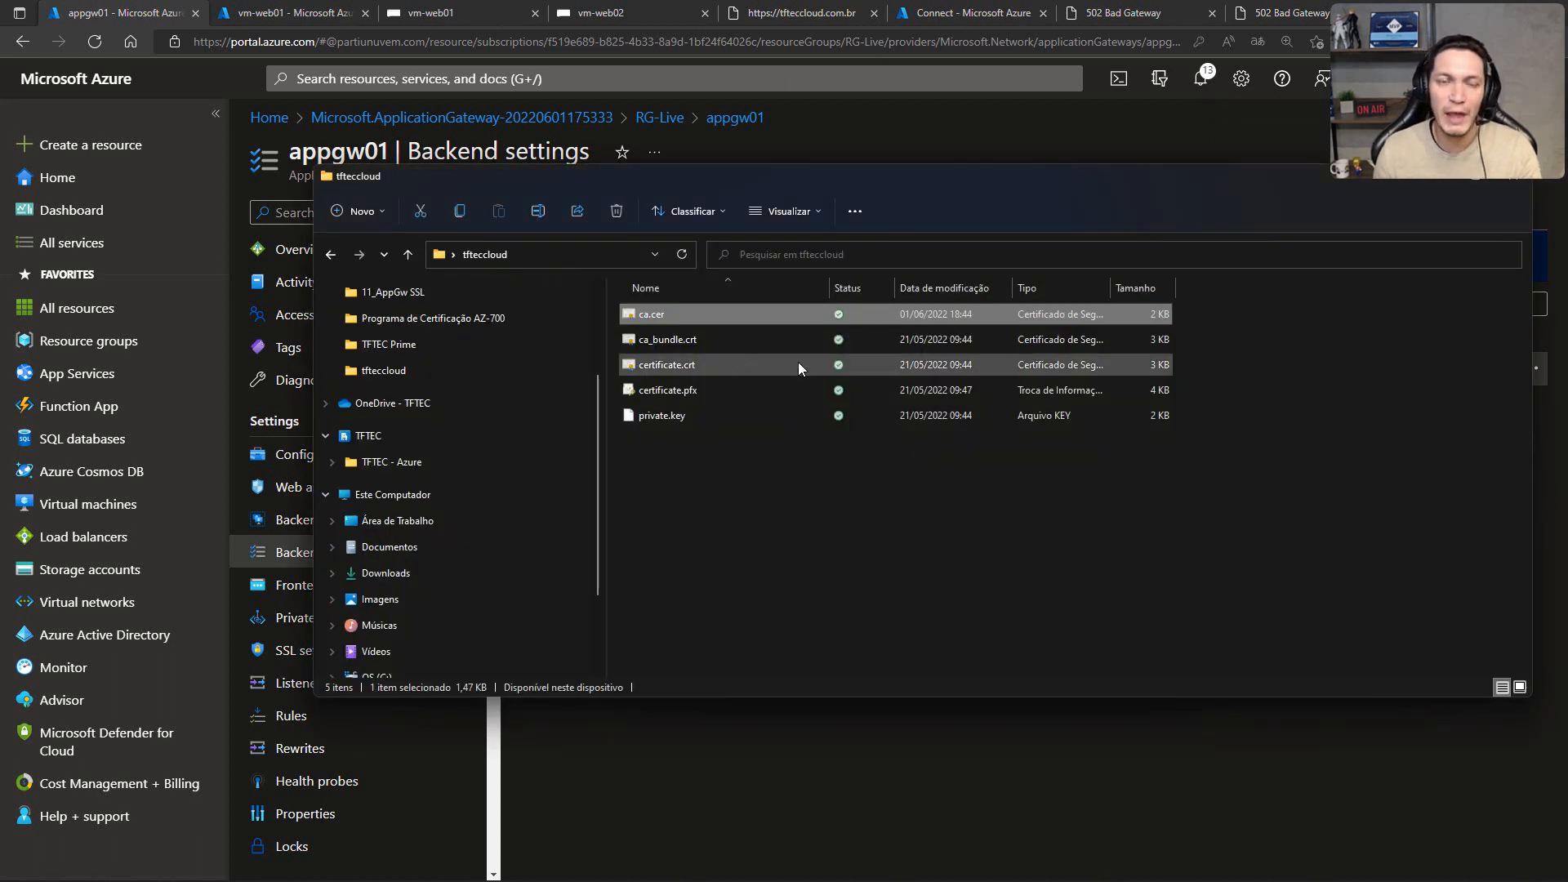
click(656, 343)
double_click(656, 343)
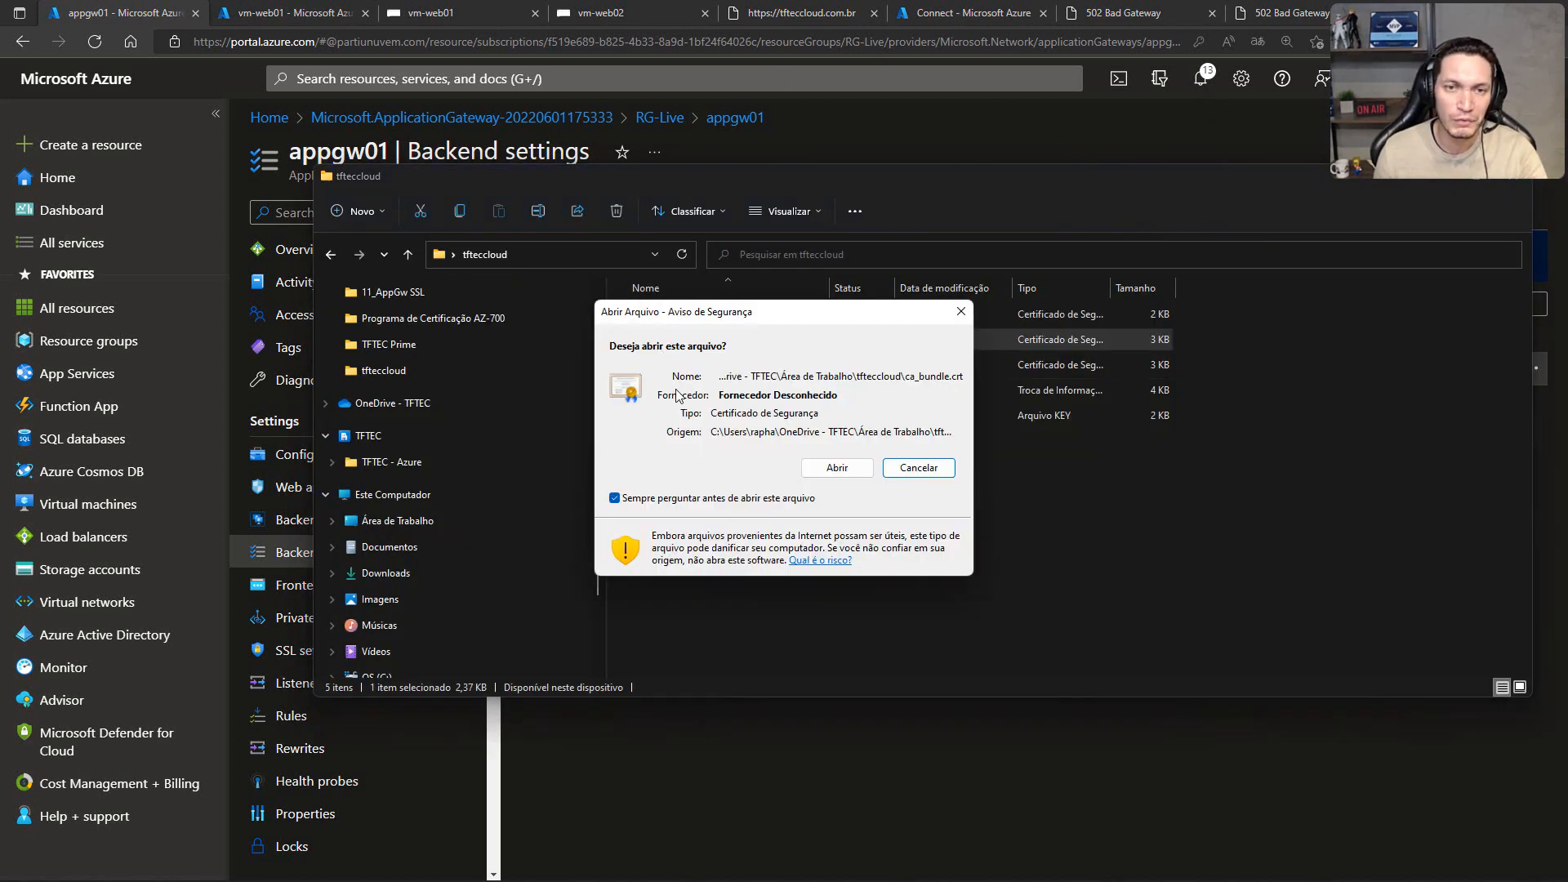
click(837, 470)
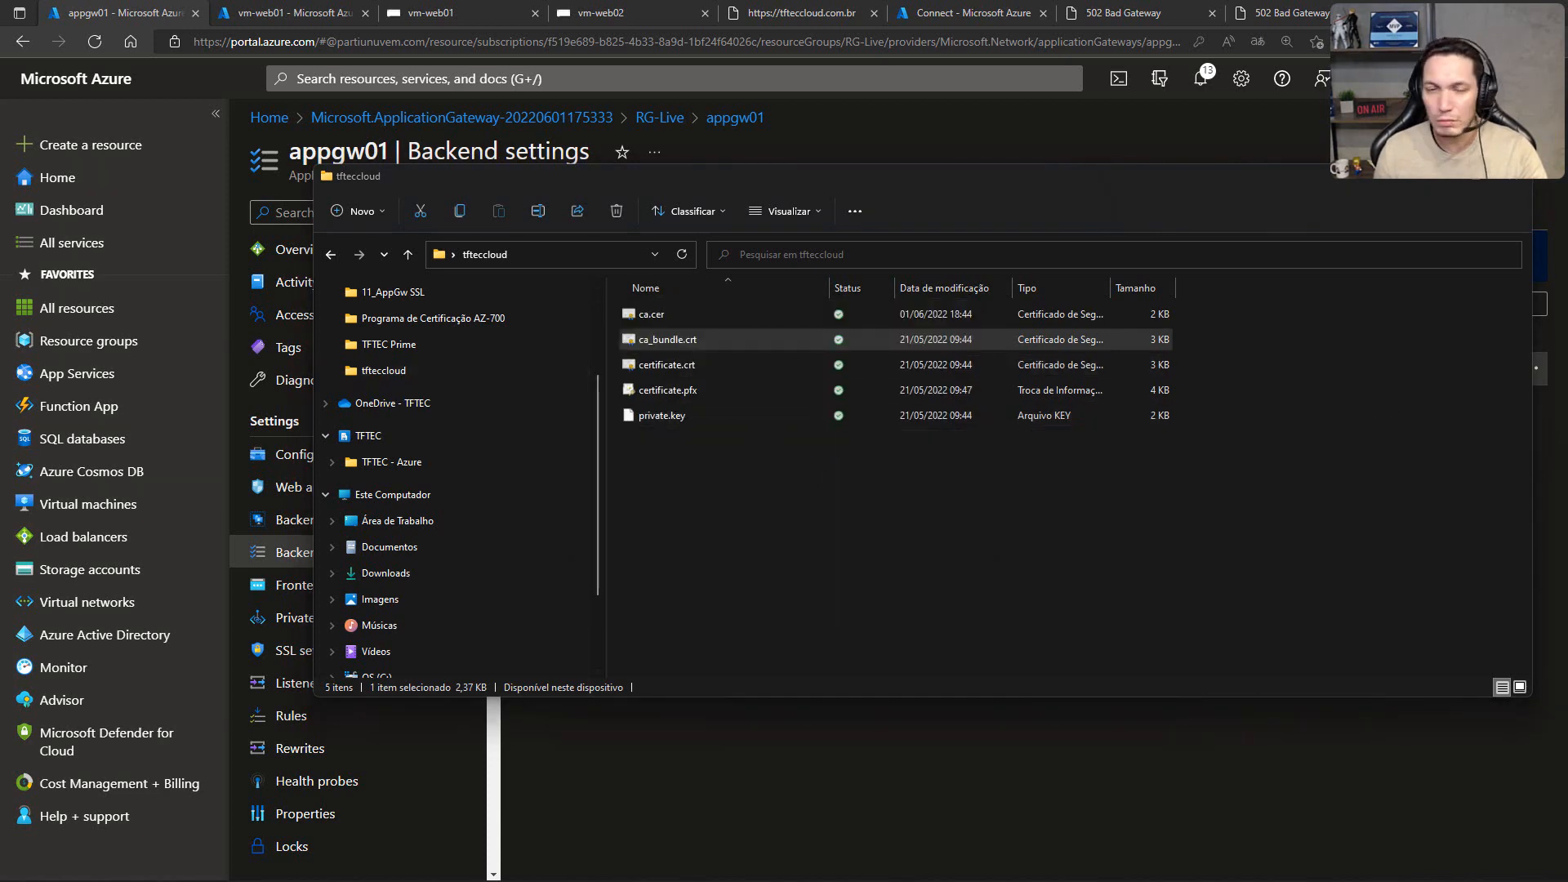
click(789, 381)
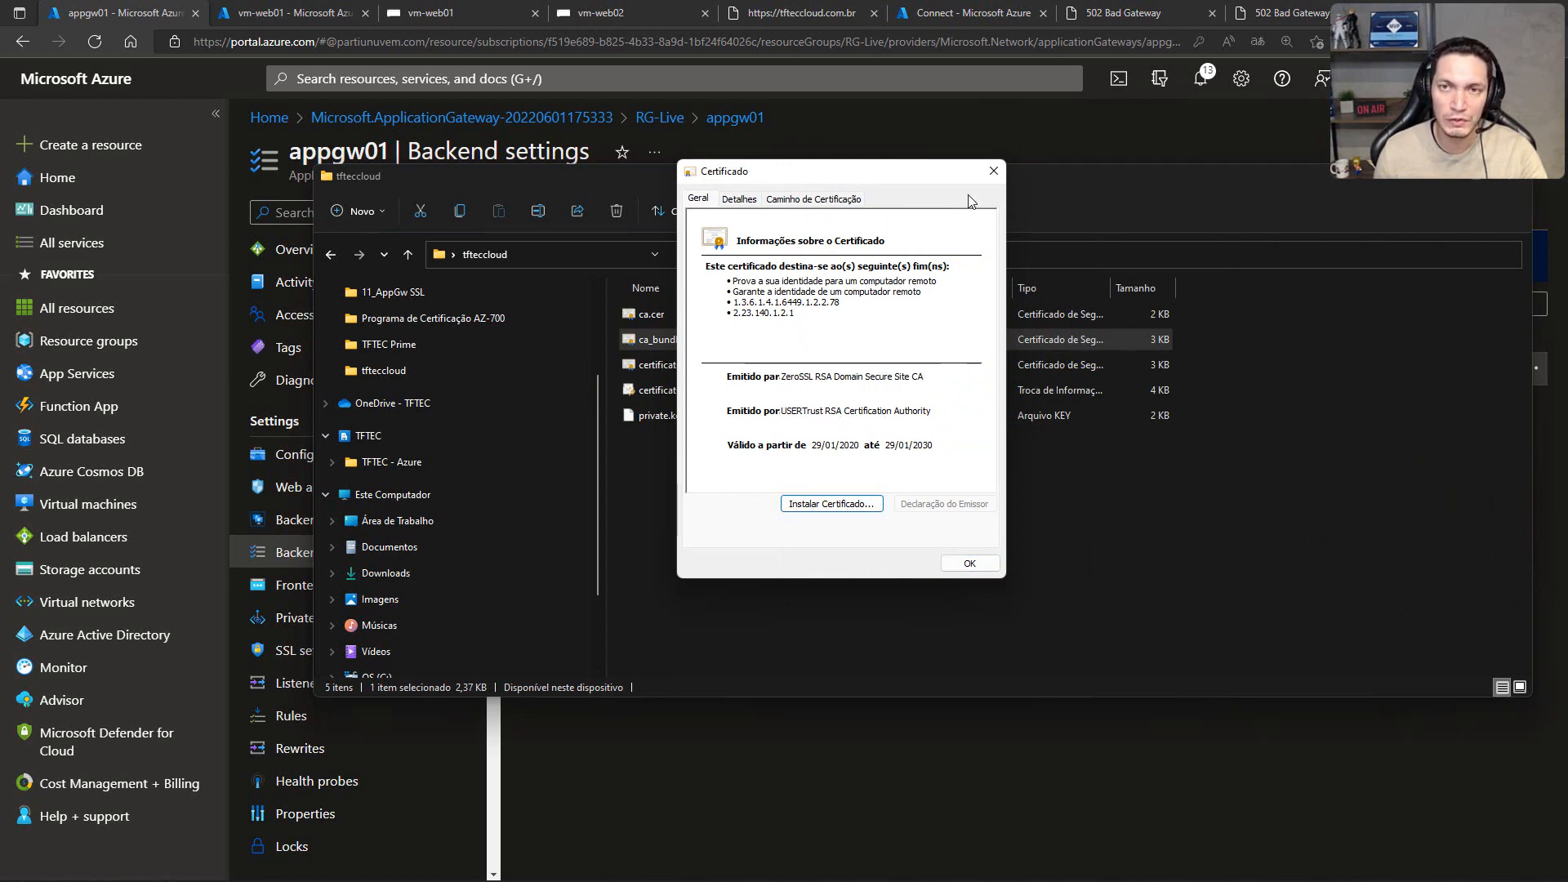
click(994, 171)
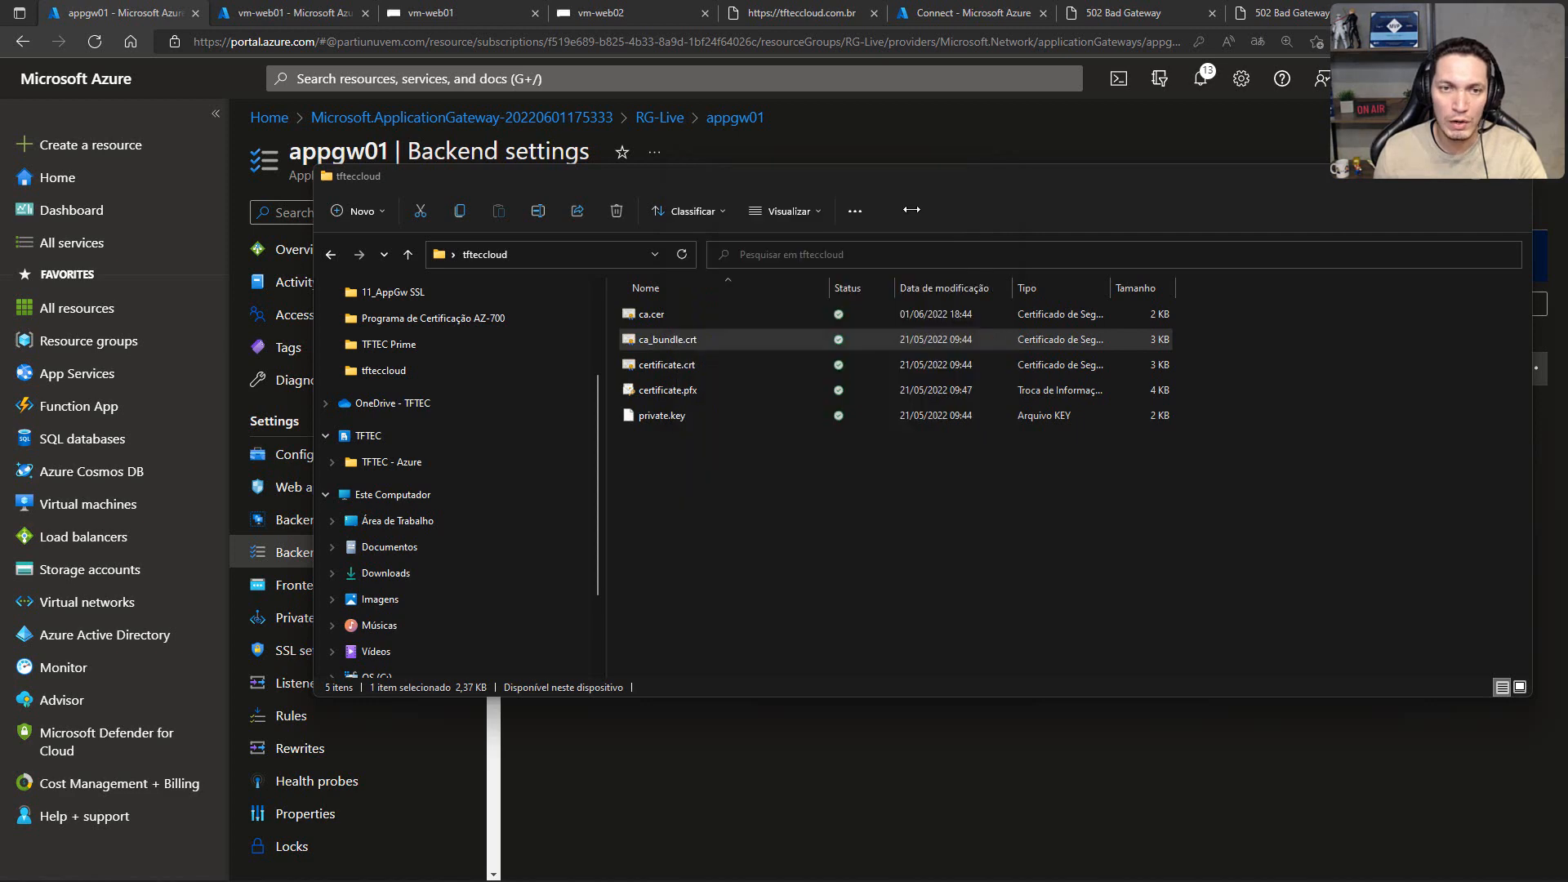
Step: Open ca.cer again to compare its authority with the bundle's issuer, and return to the Azure portal
click(675, 317)
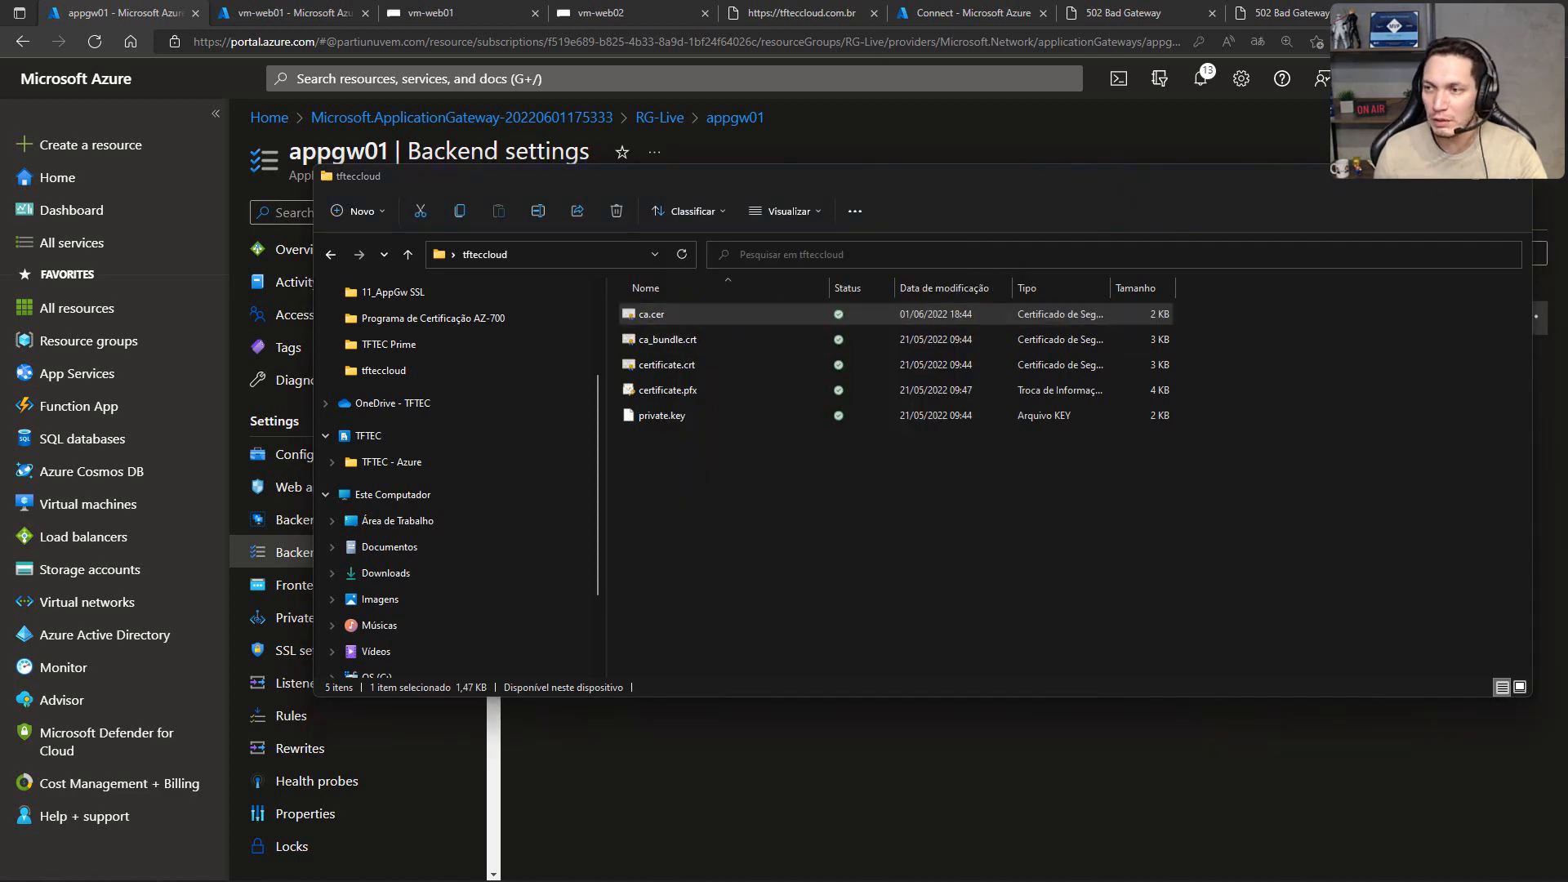
drag(1567, 135, 964, 137)
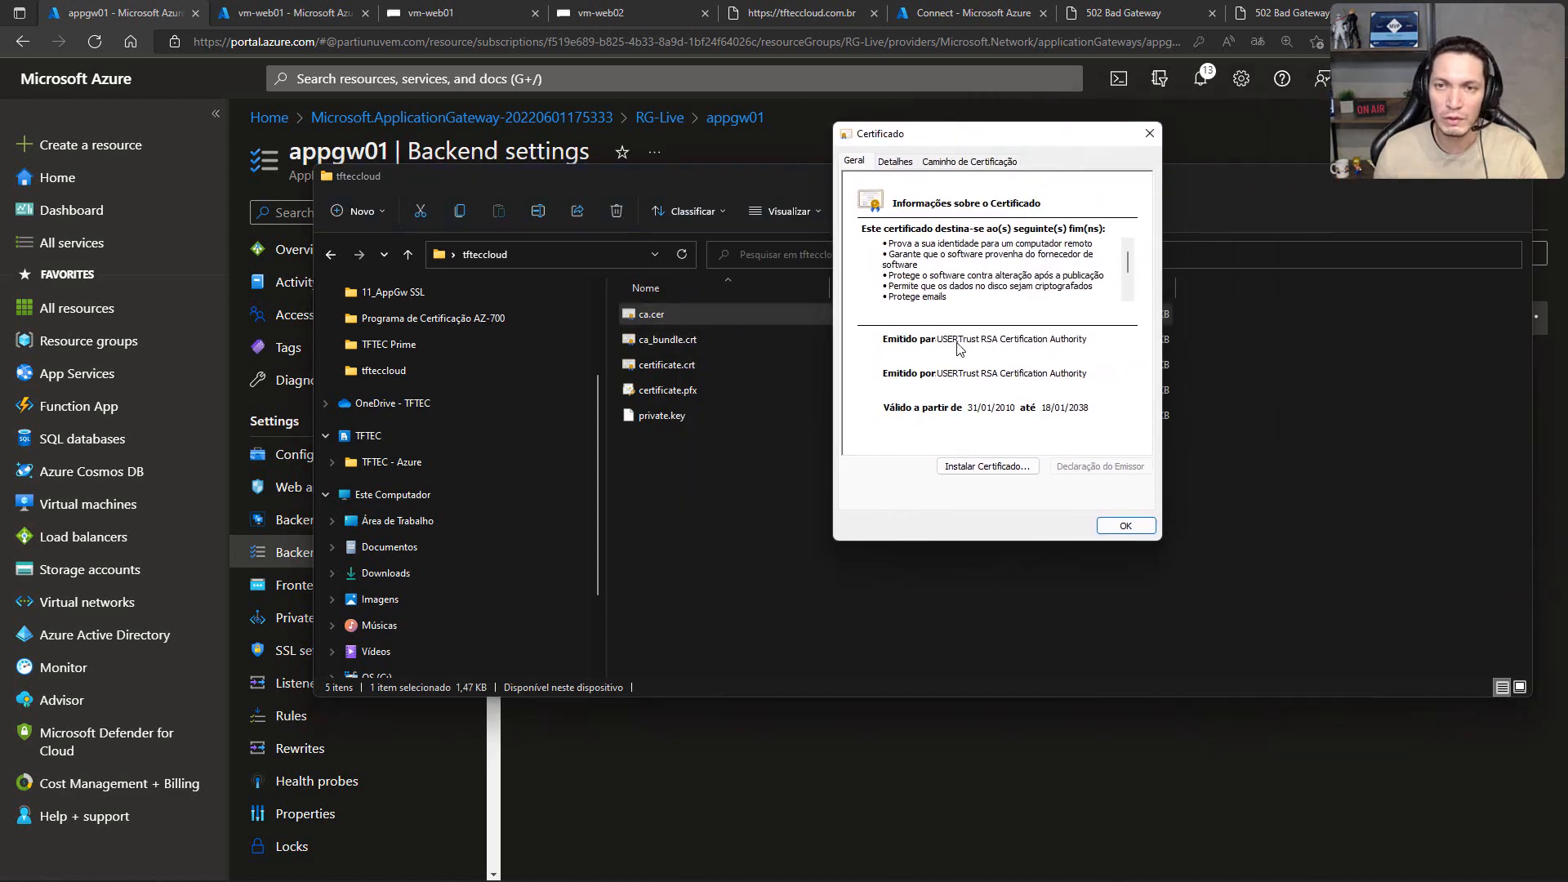
click(1150, 134)
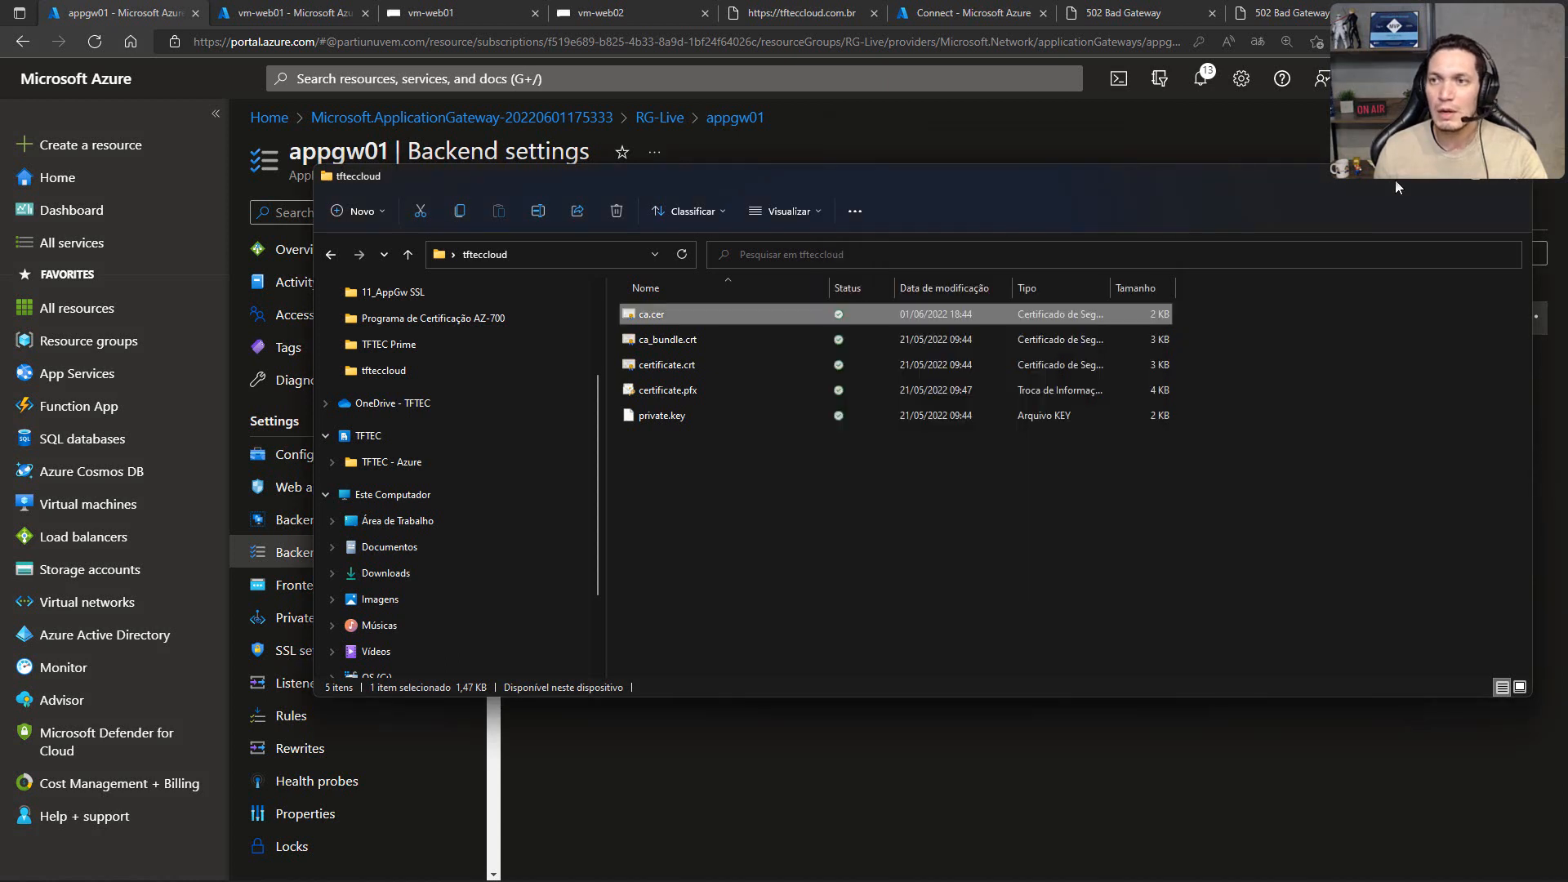
click(1436, 182)
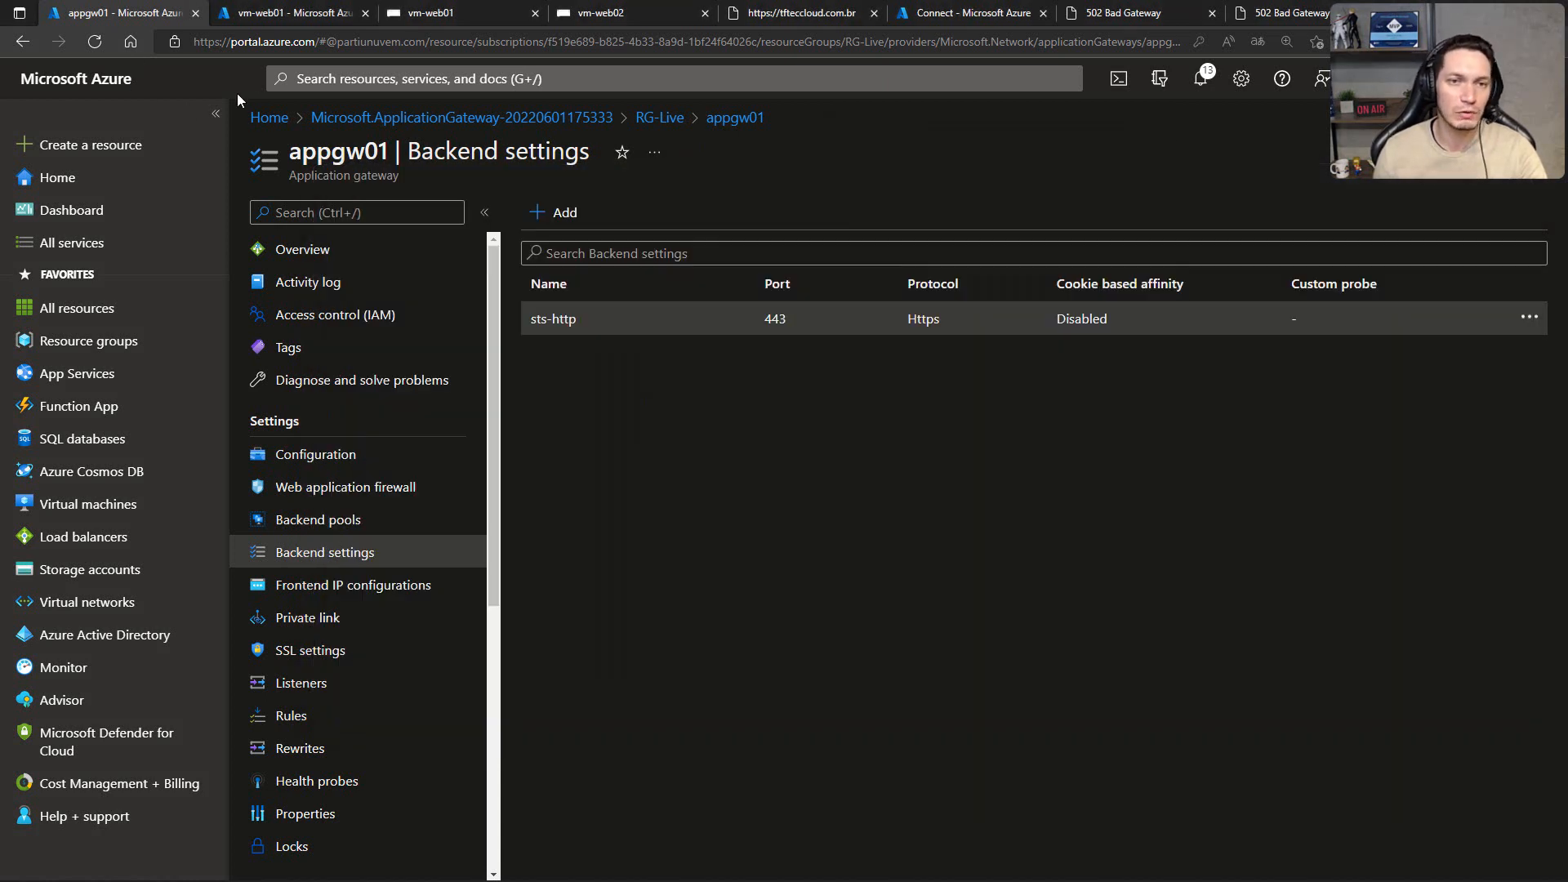
Step: Reopen the sts-http backend setting to review its certificate, and switch to the presentation's TLS End-to-End slide
click(578, 321)
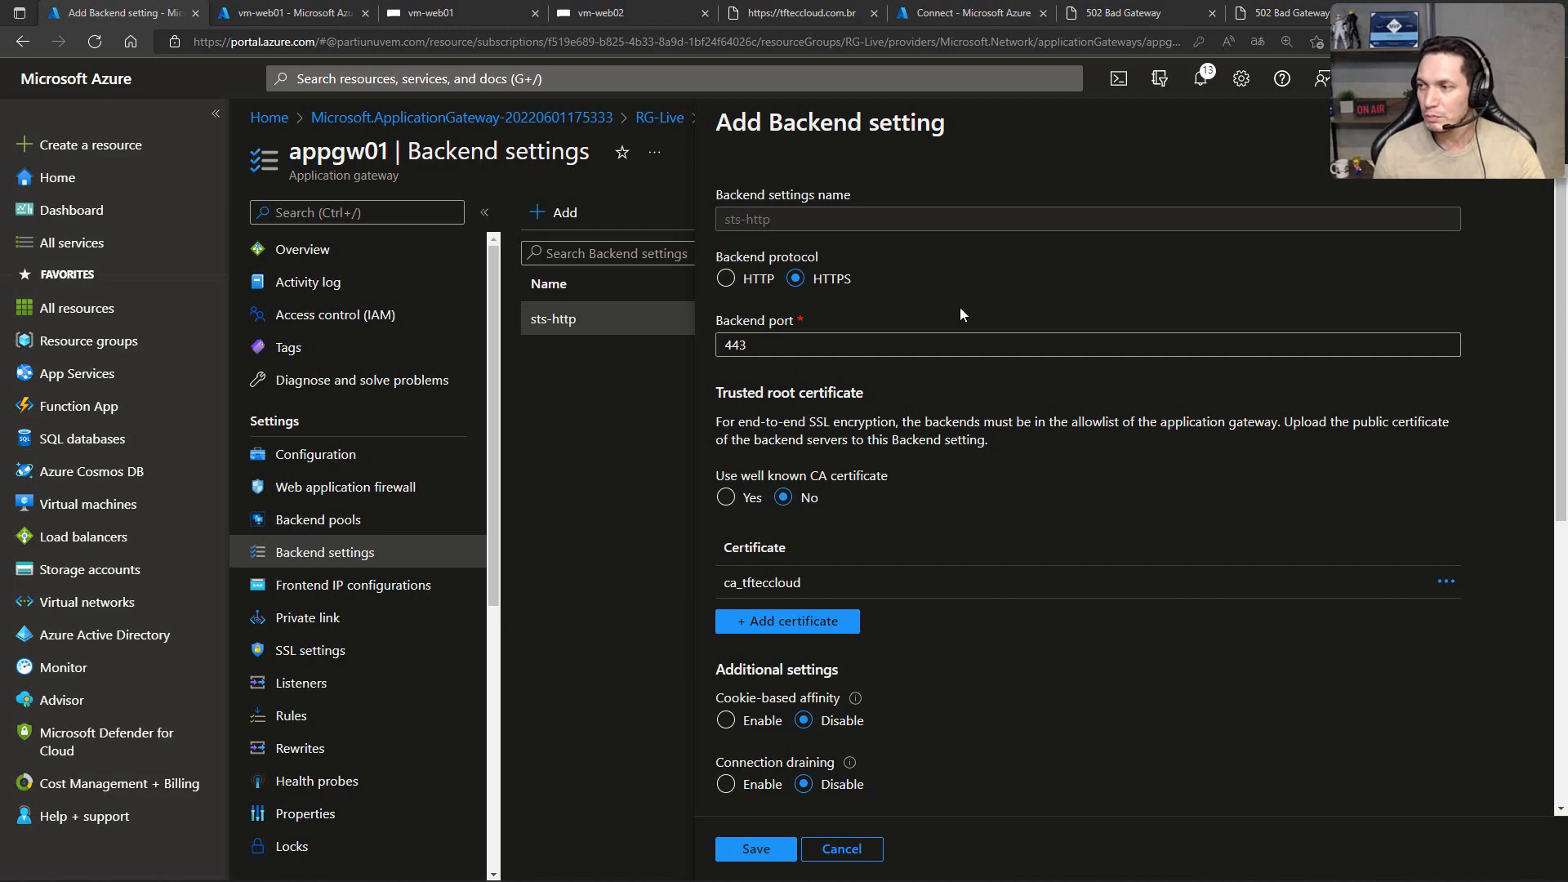
key(alt+Tab)
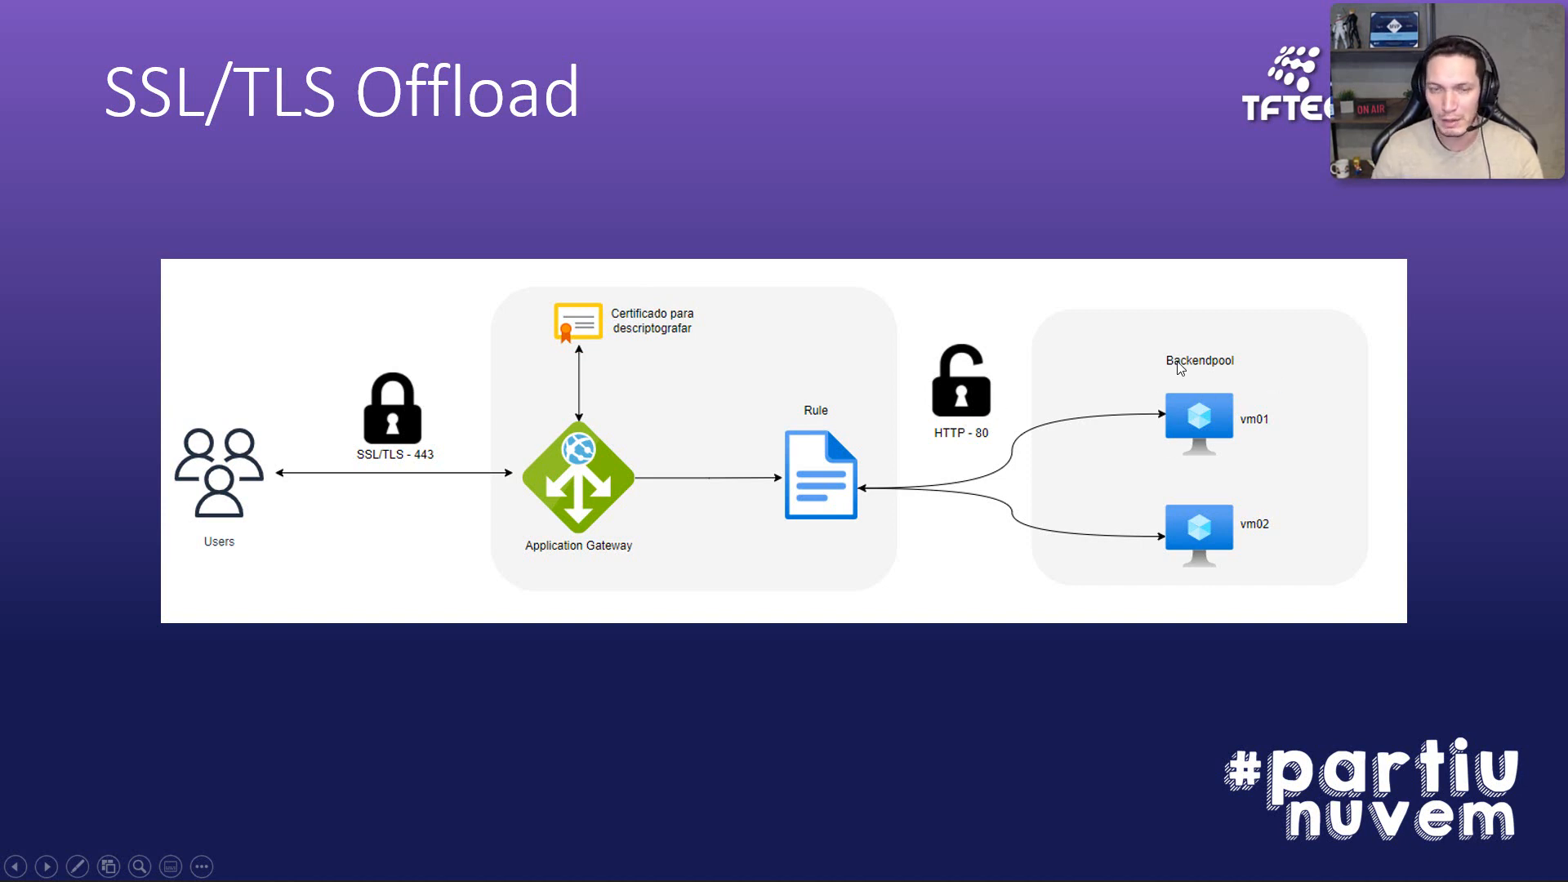
key(Right)
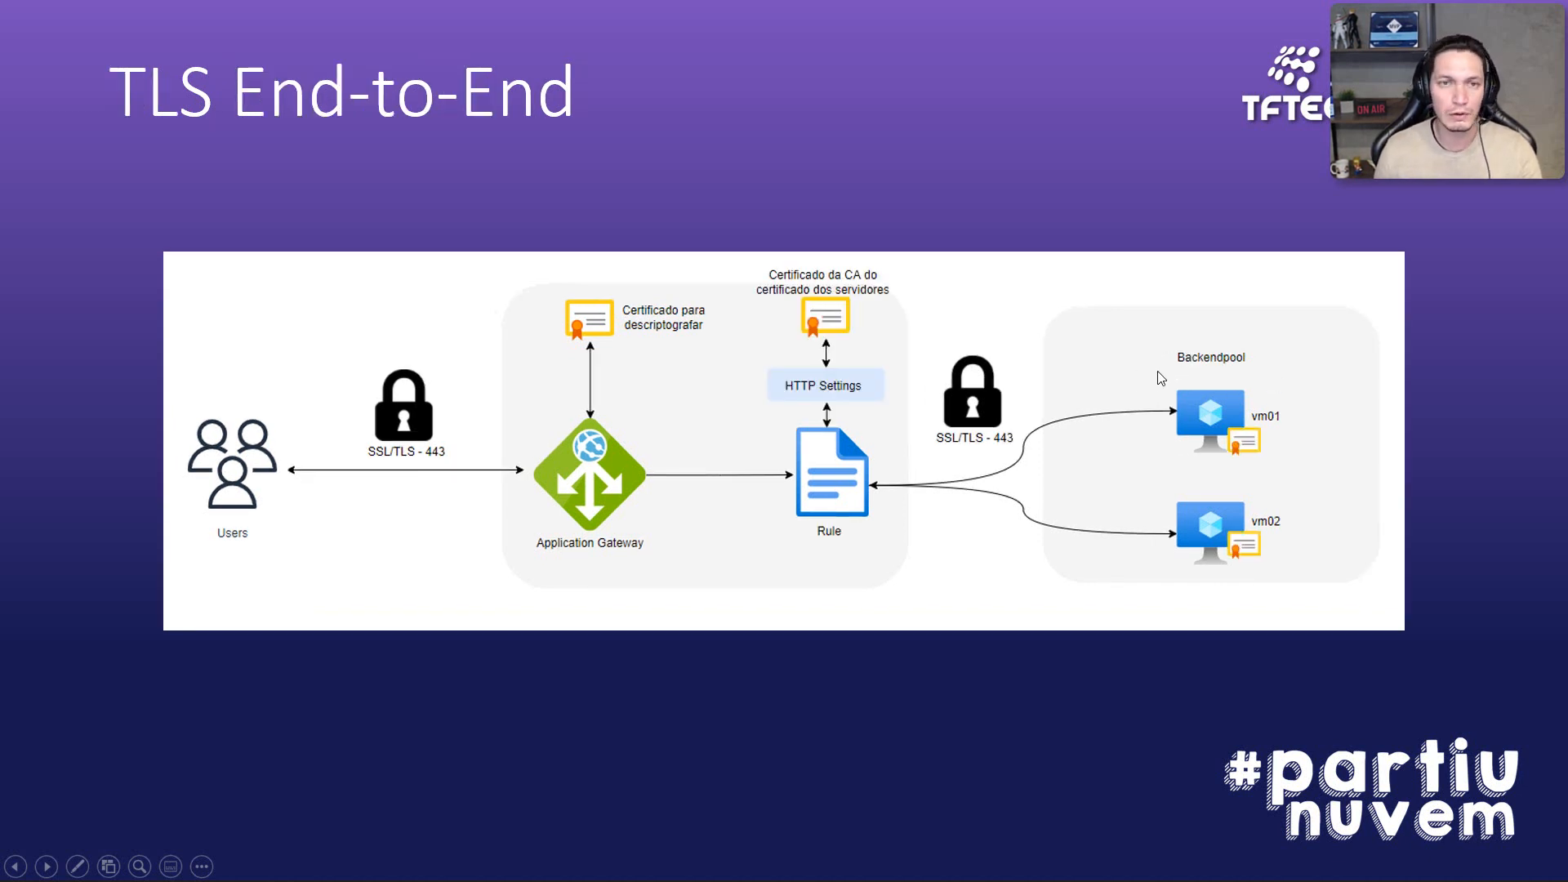
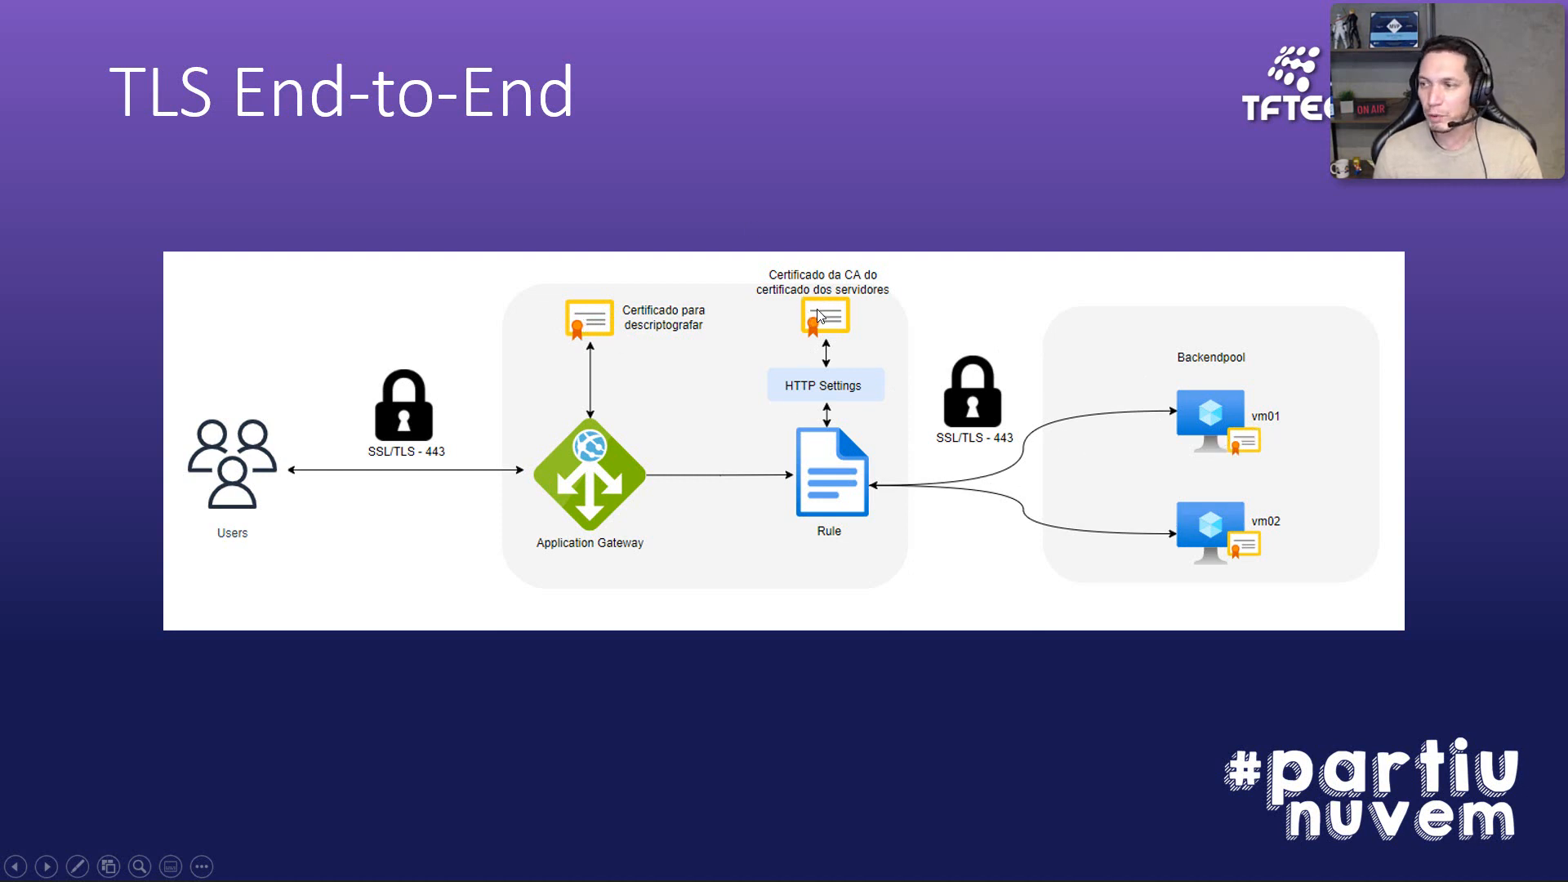
key(alt+Tab)
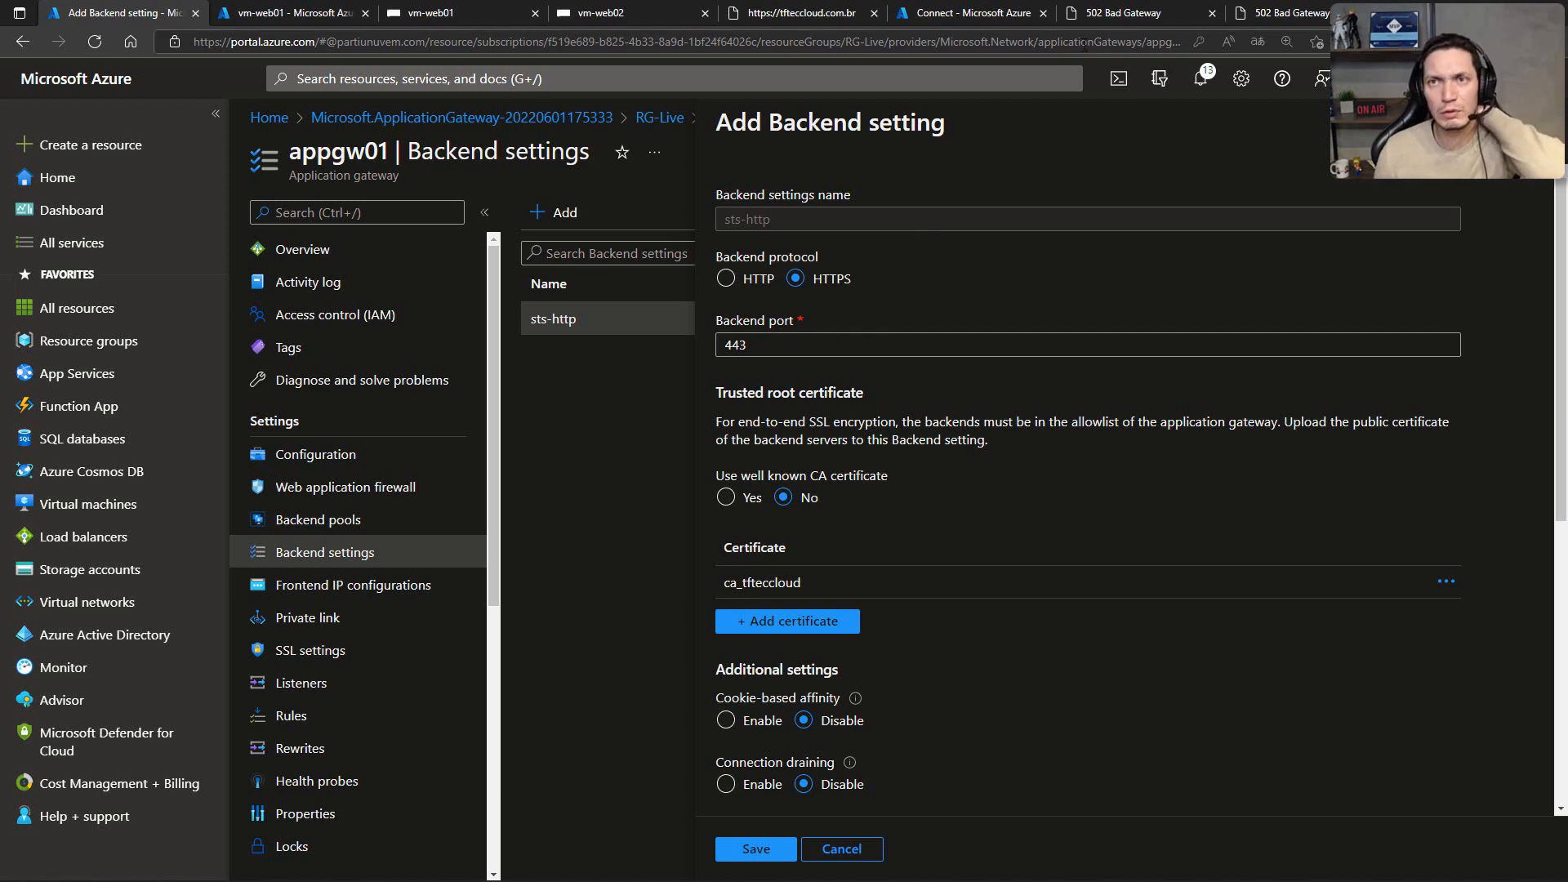
click(1104, 18)
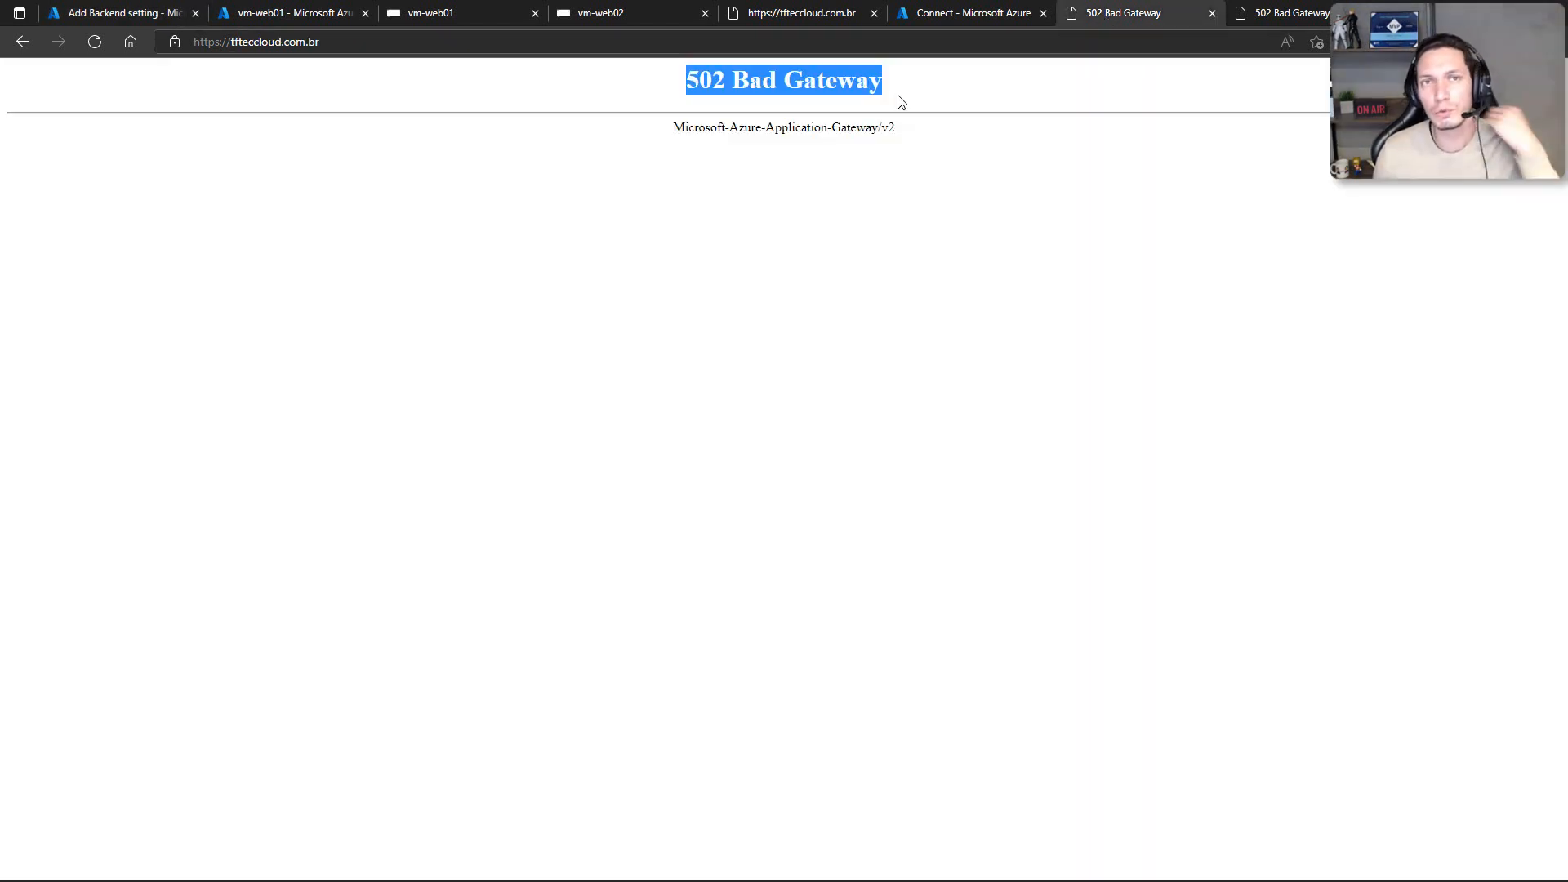
click(648, 202)
key(F5)
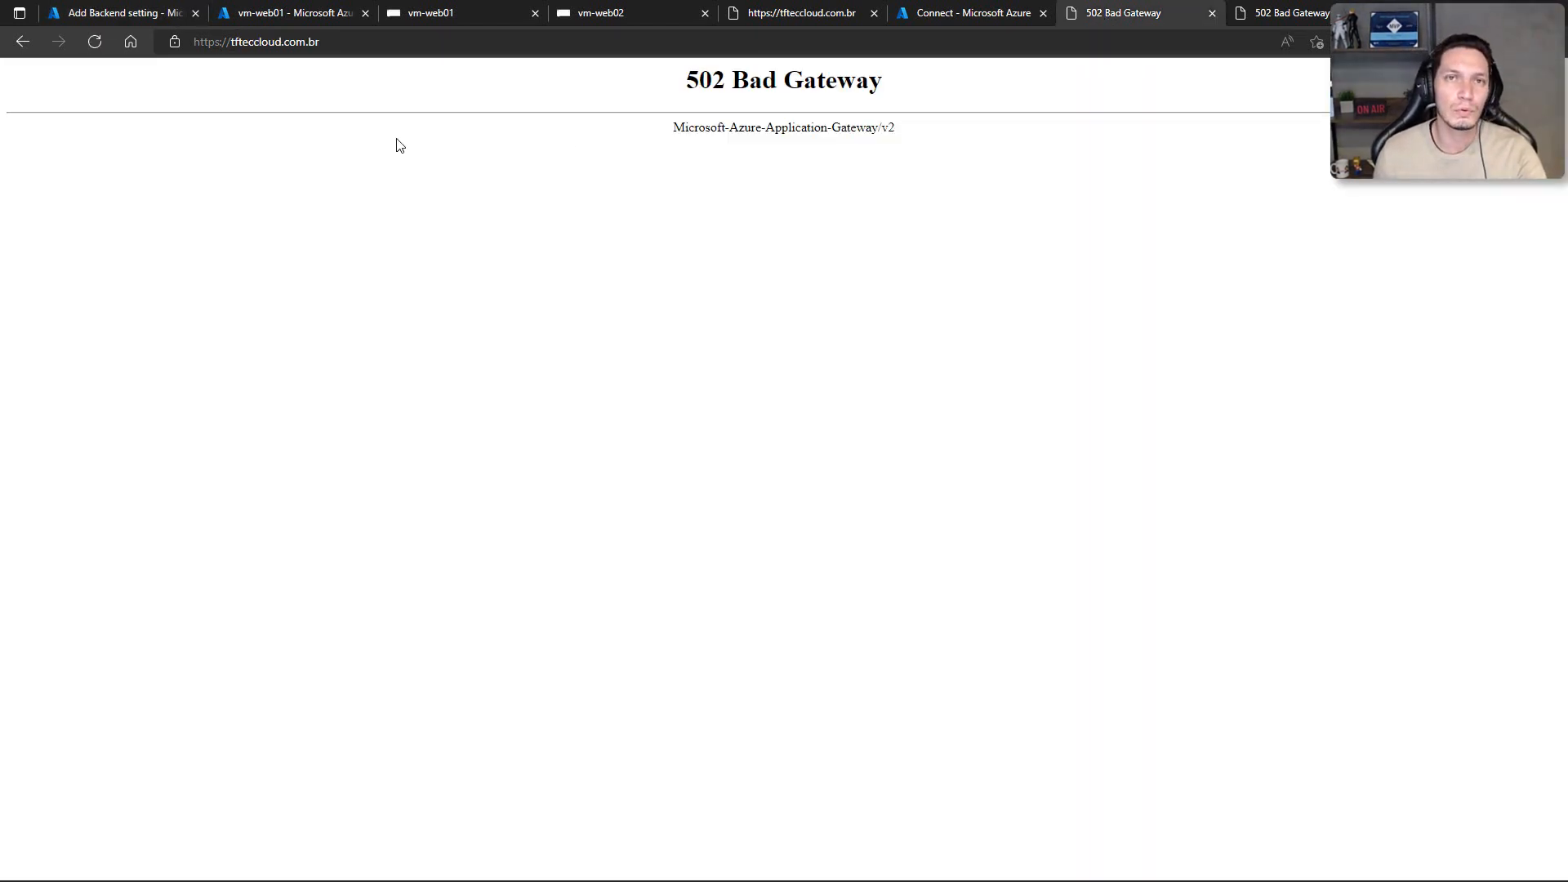
key(F5)
key(F5)
key(F5)
key(F5)
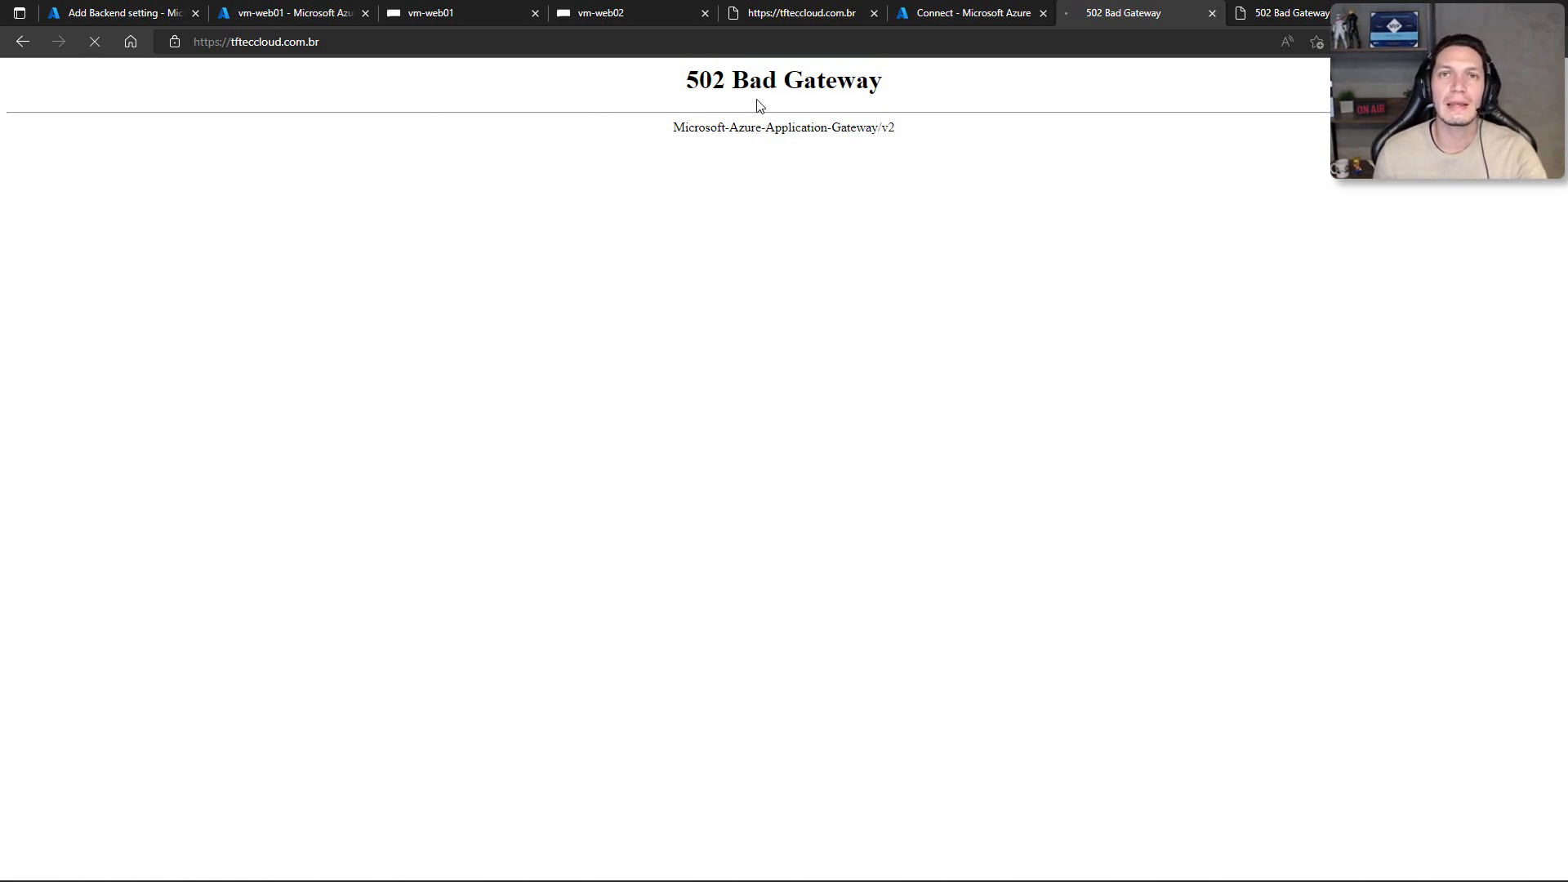
key(F5)
key(F5)
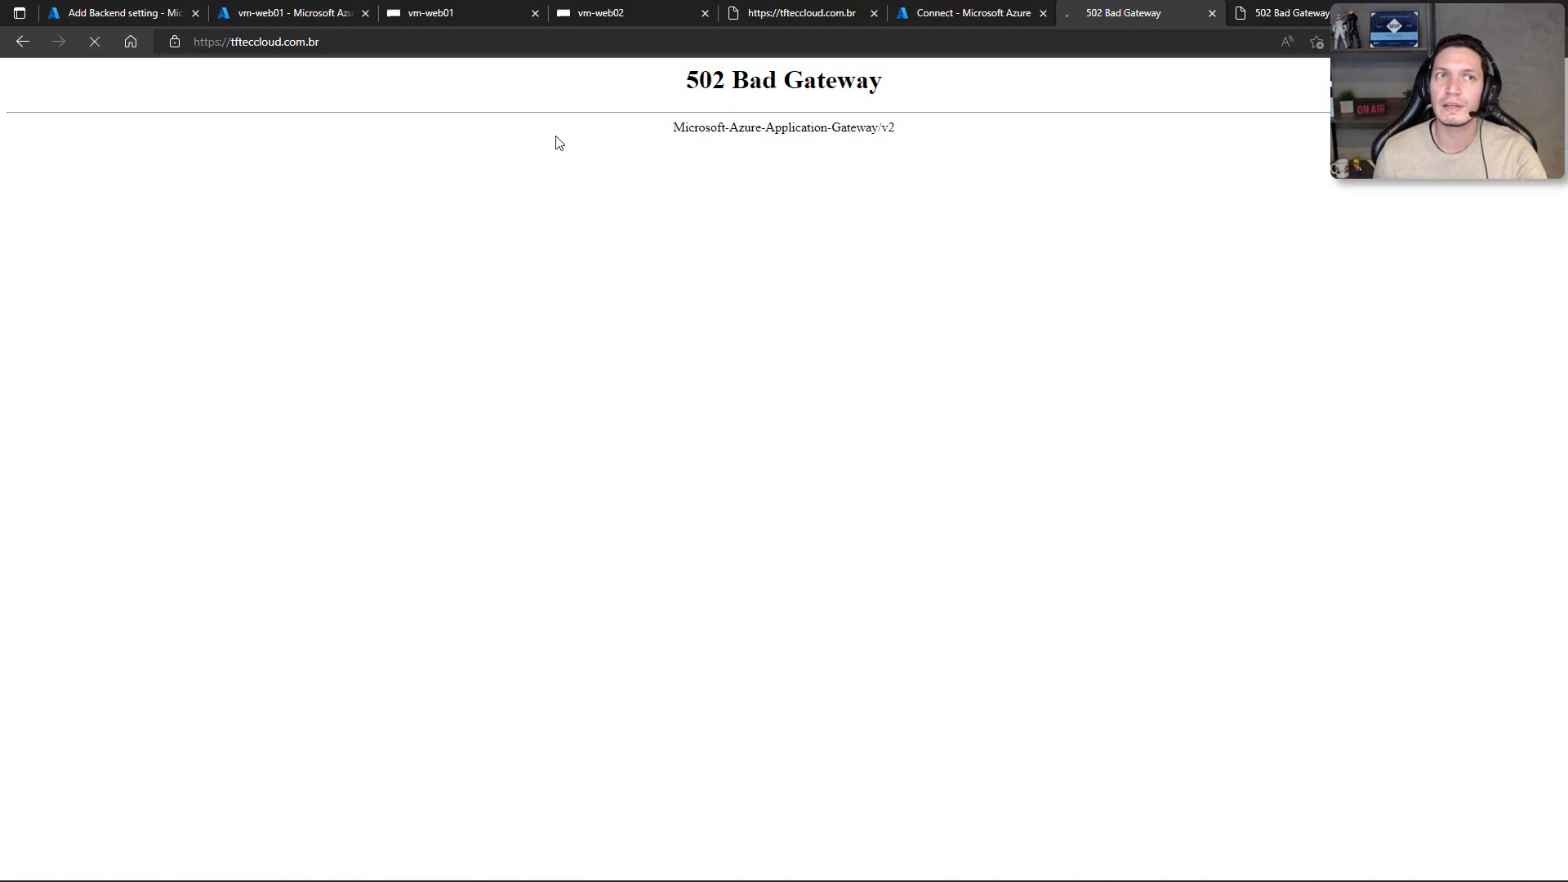
key(F5)
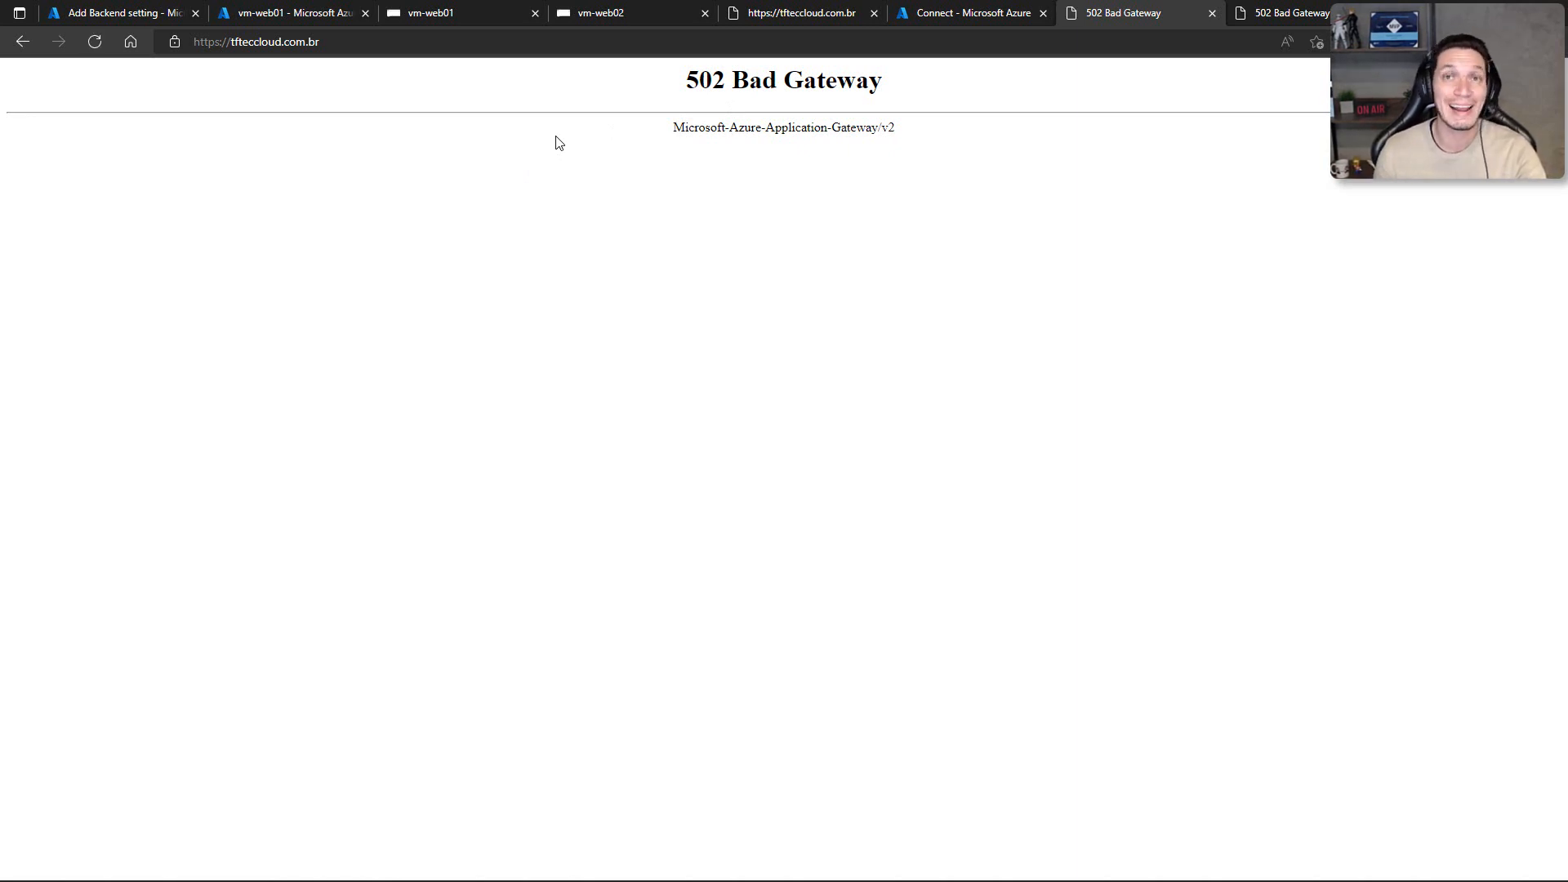
key(F5)
key(F5)
key(F5)
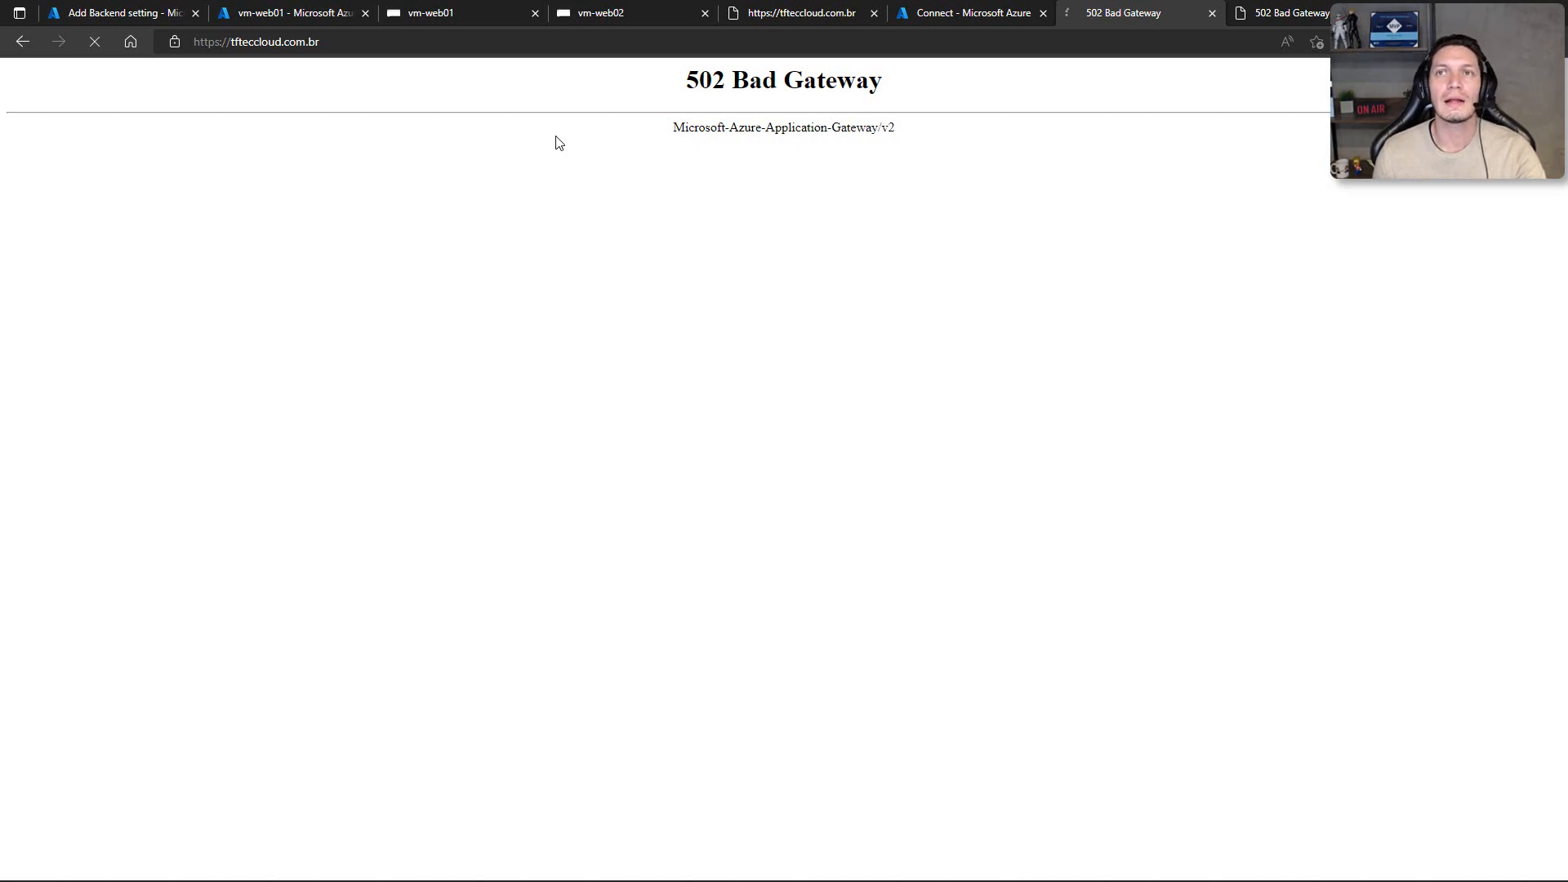
key(F5)
key(F5)
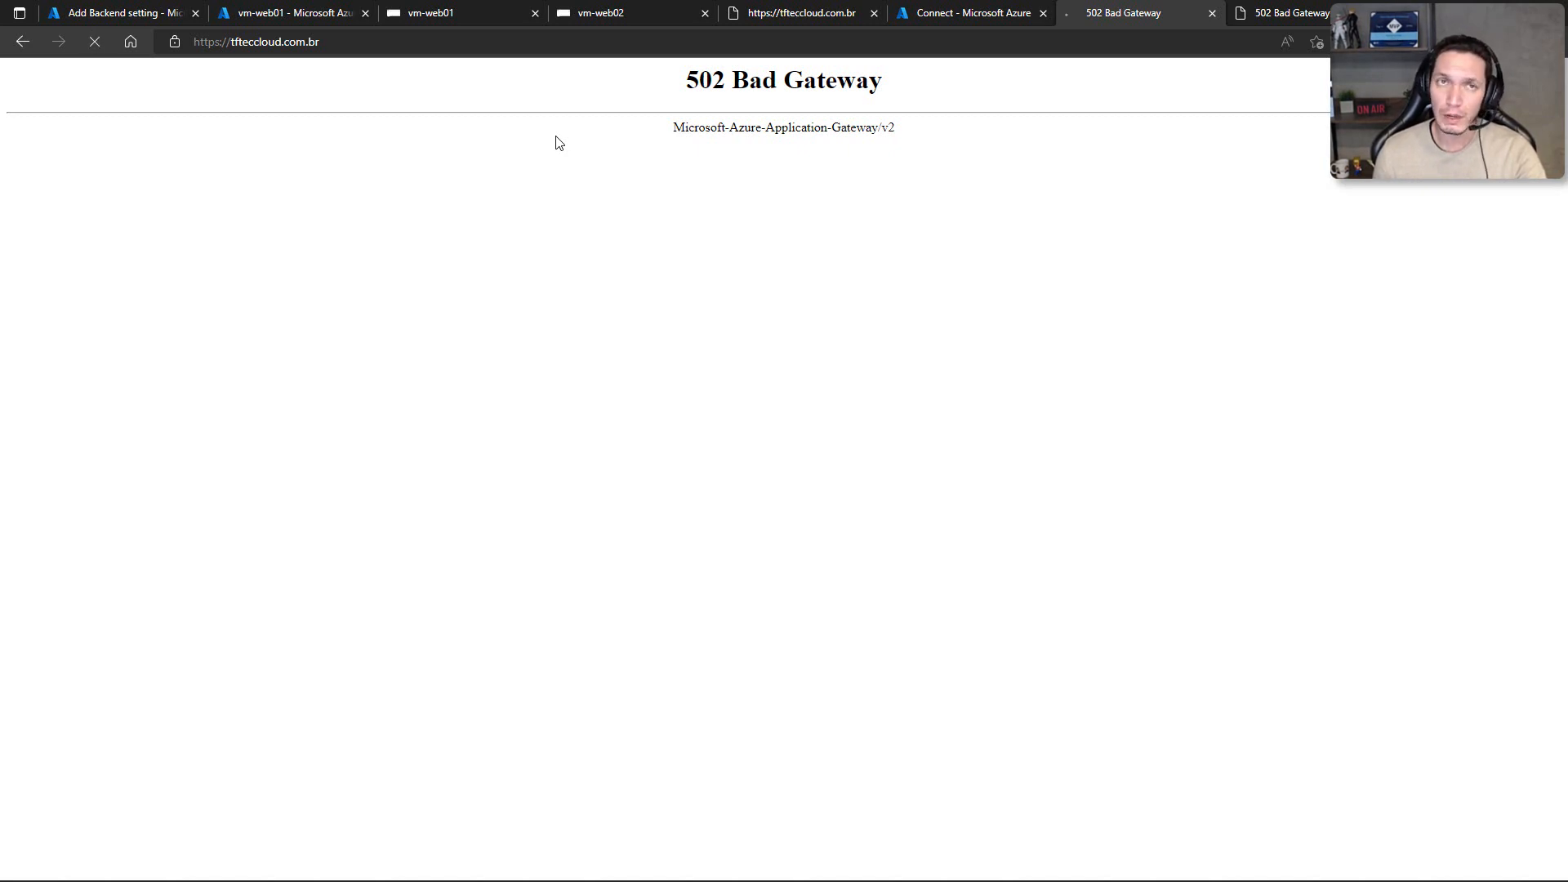
Step: In the vm-web01 session, check the Default Web Site's HTTPS binding on port 443 and close the site bindings
click(424, 23)
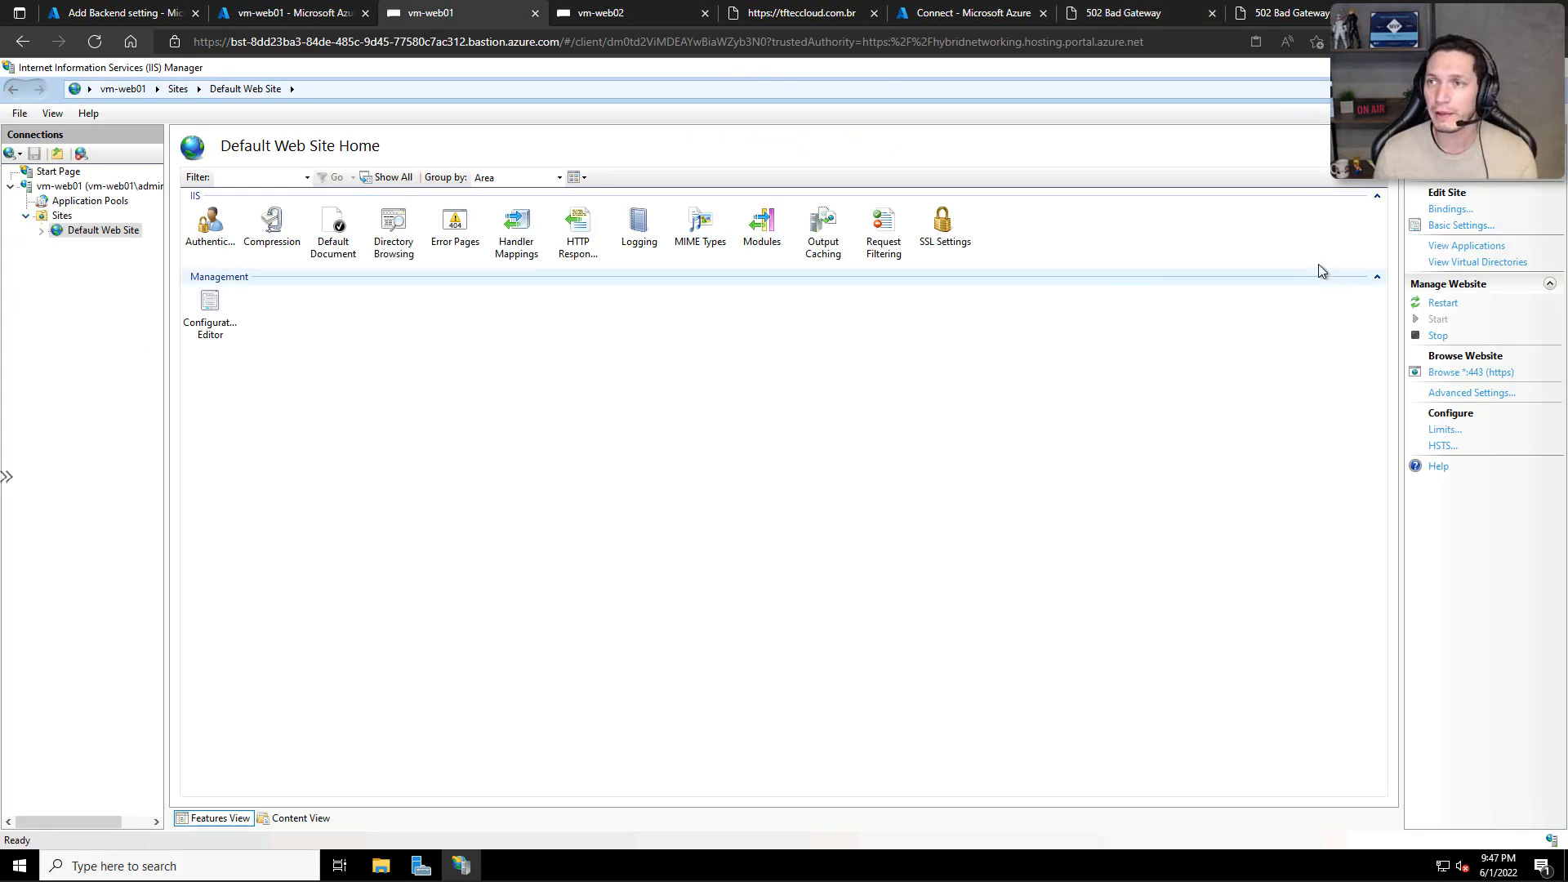
click(1434, 212)
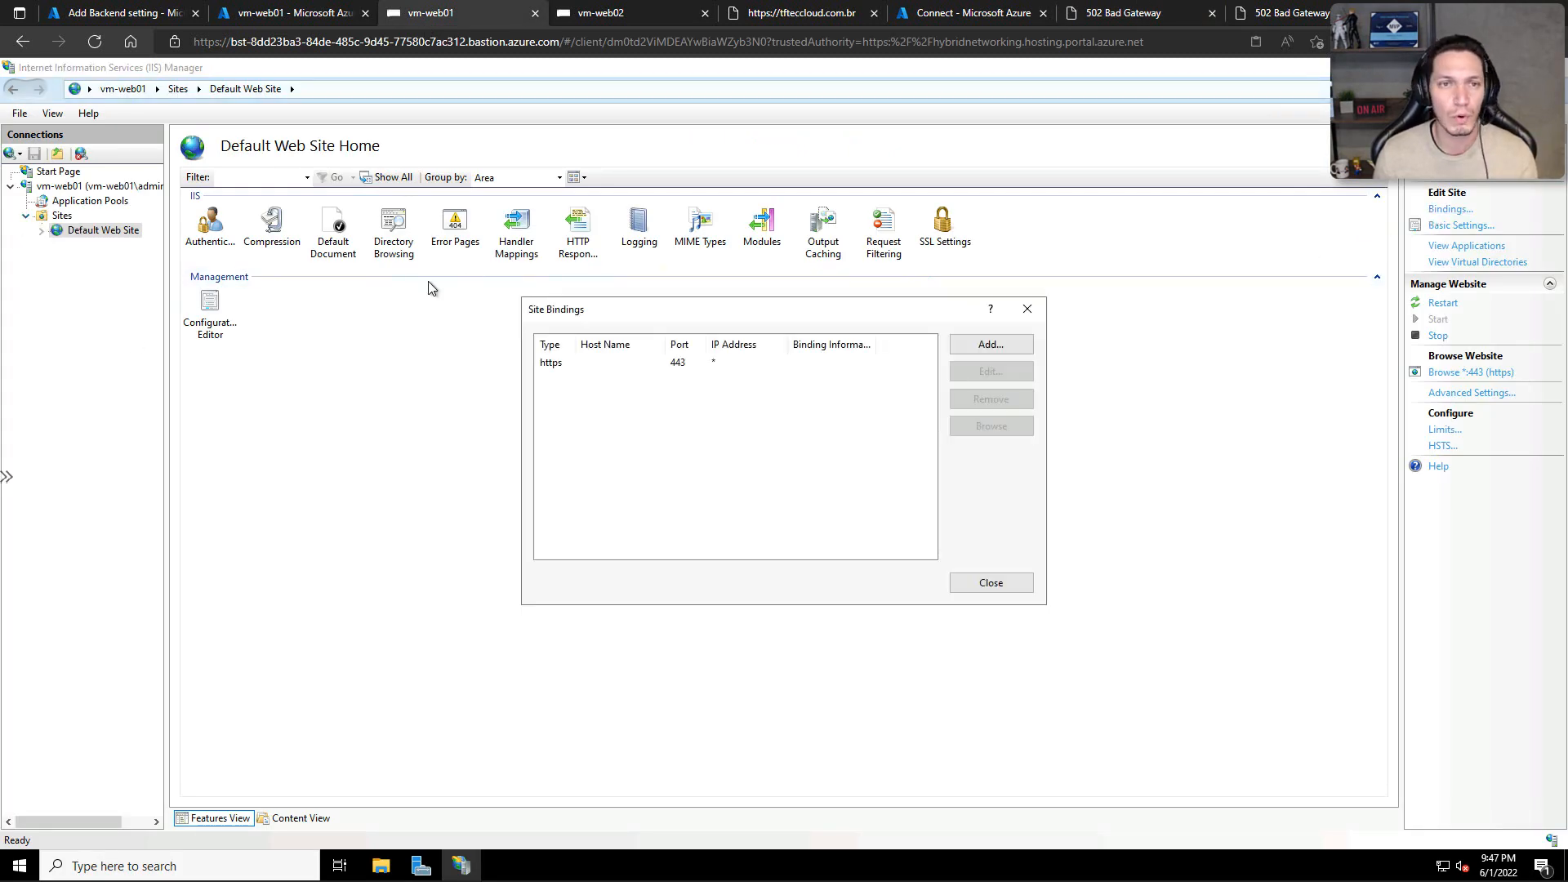
click(575, 370)
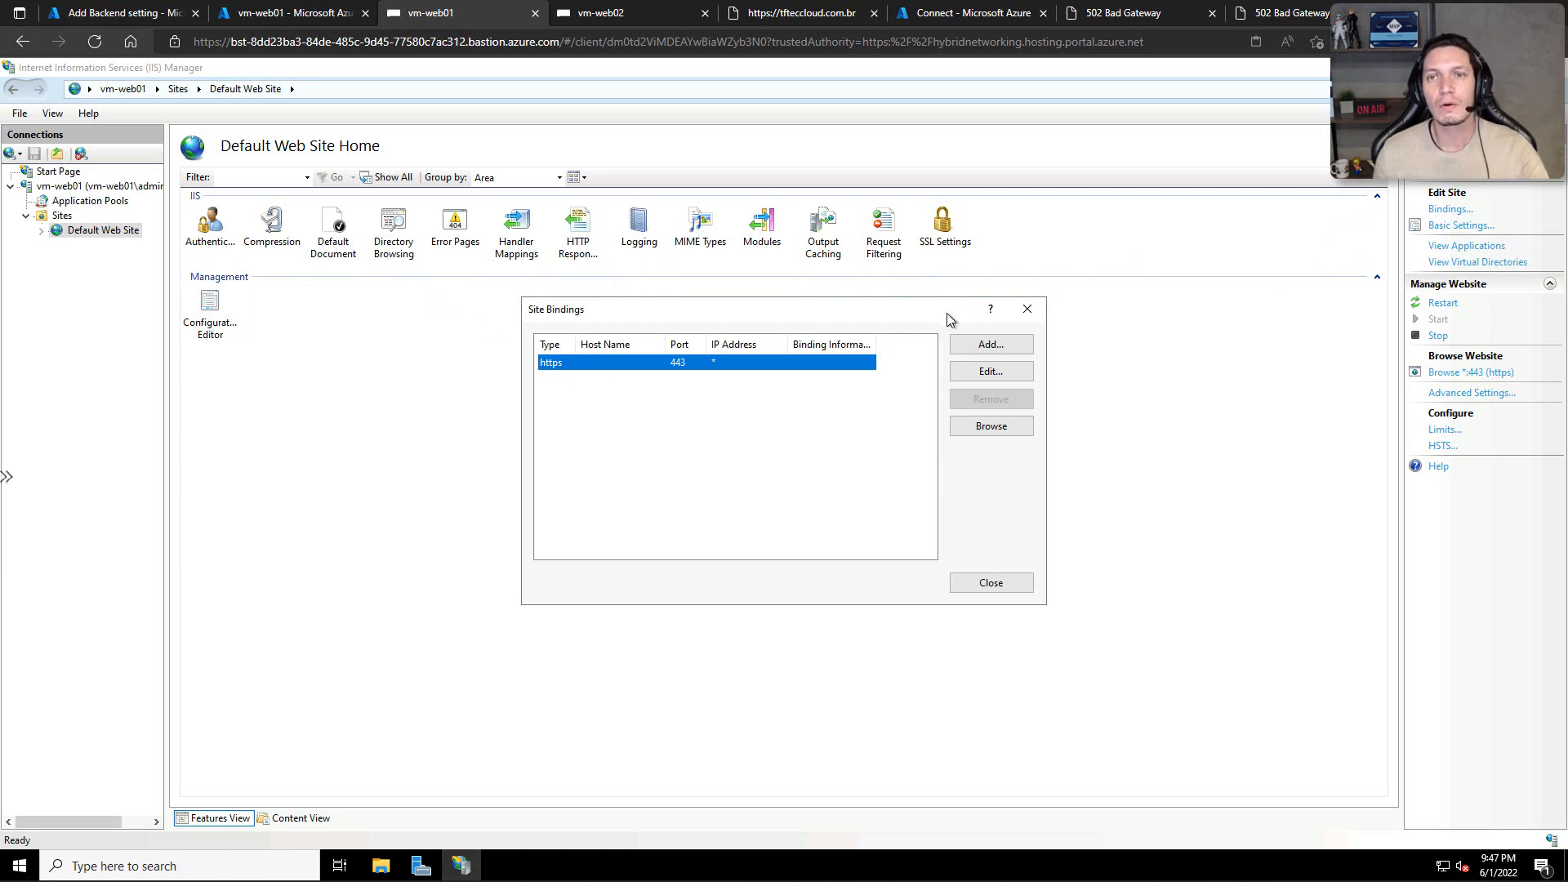
click(1028, 310)
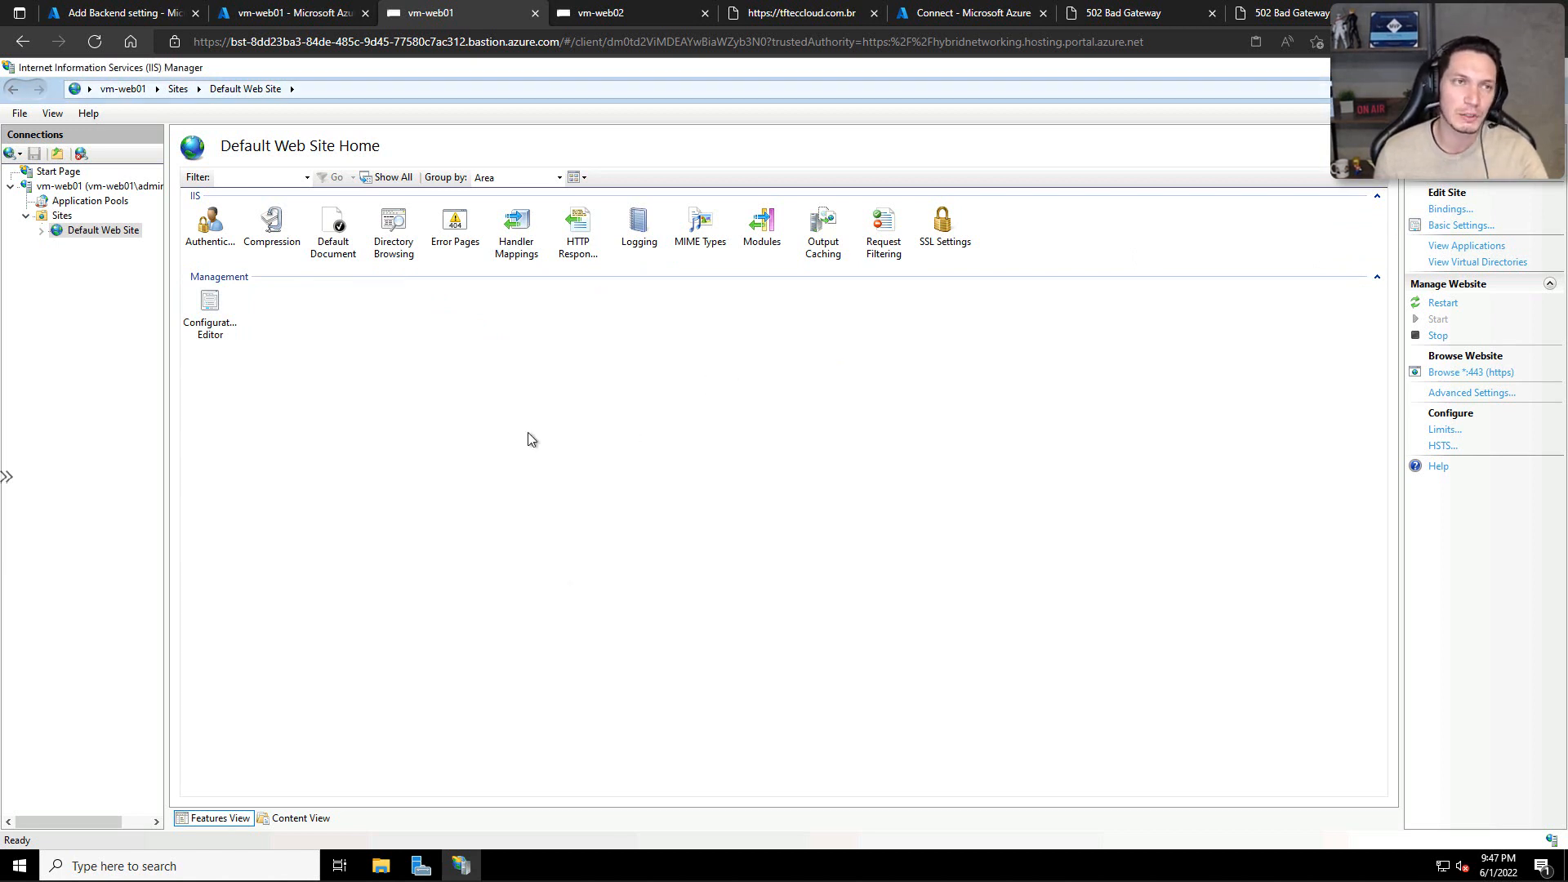
Step: Open Microsoft Edge on vm-web01 and complete its first-run setup without importing Google browsing data
click(22, 861)
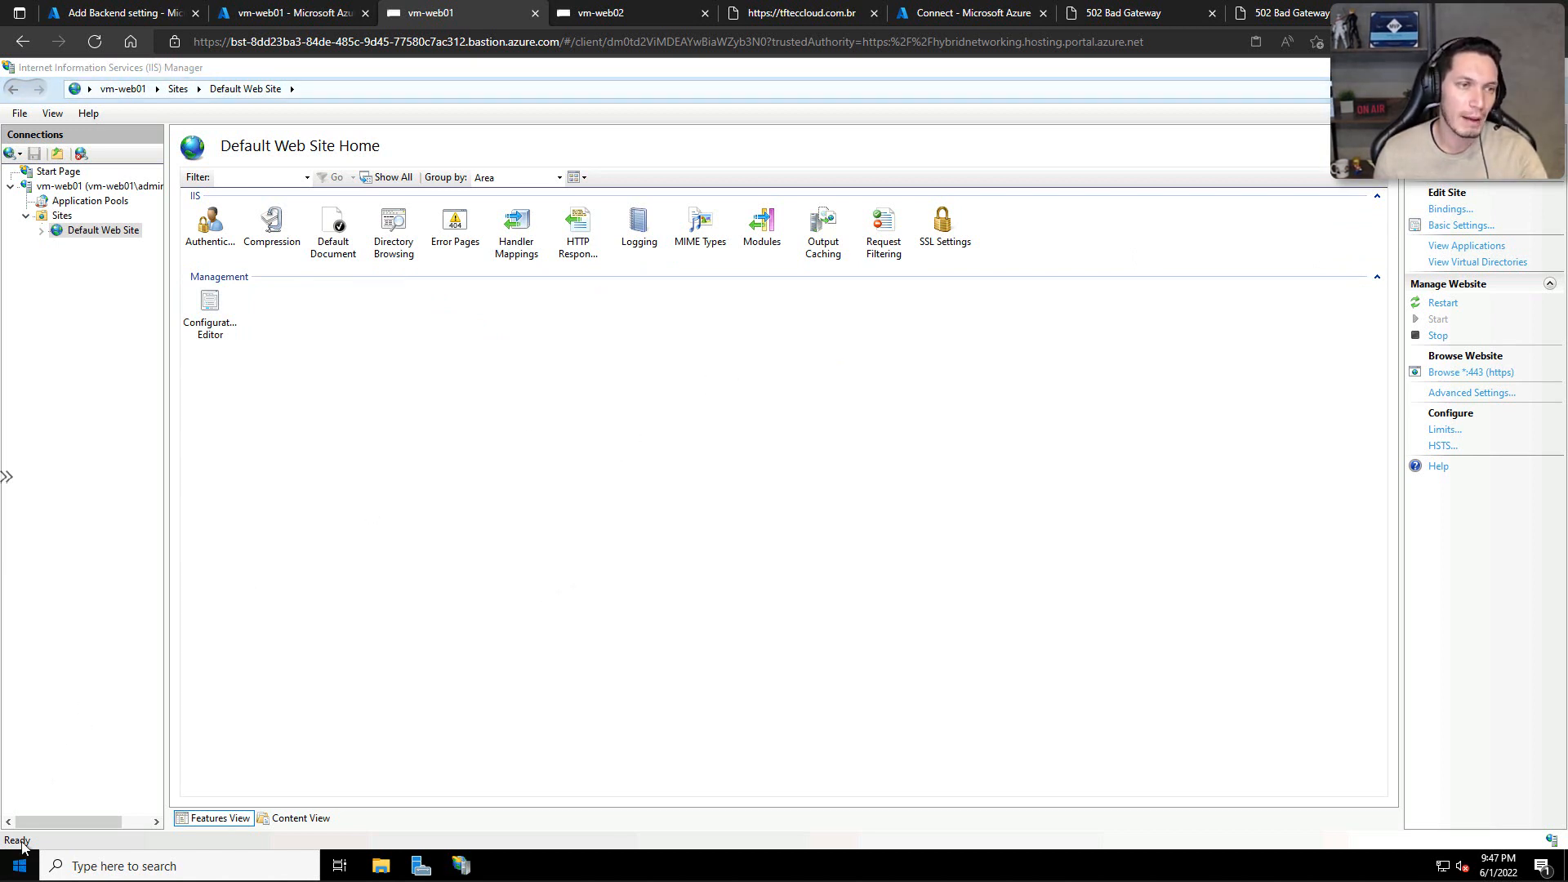
click(82, 377)
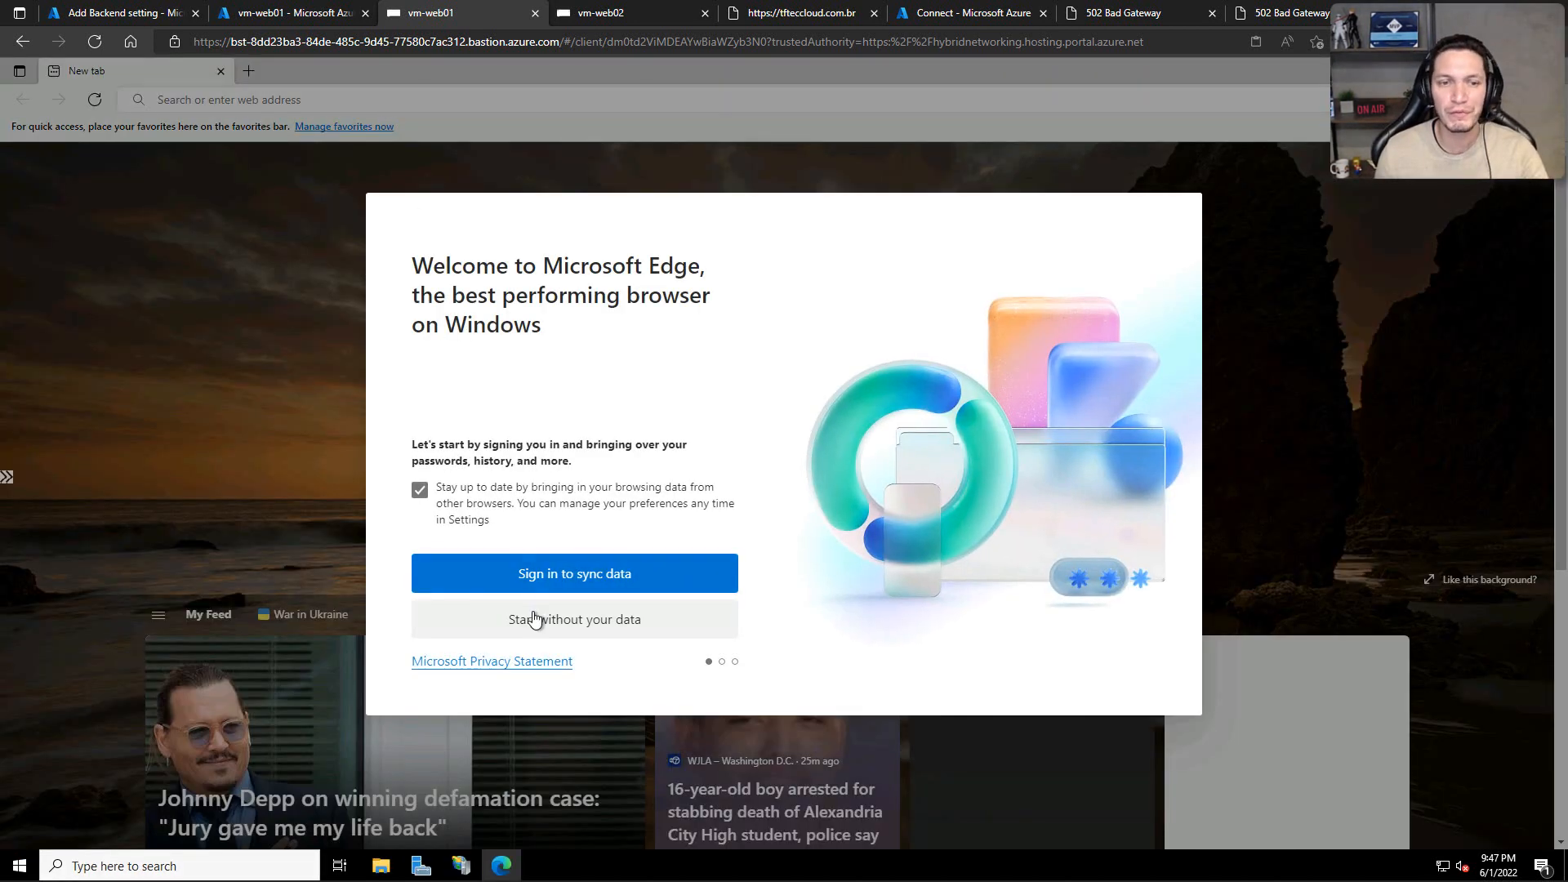
click(535, 619)
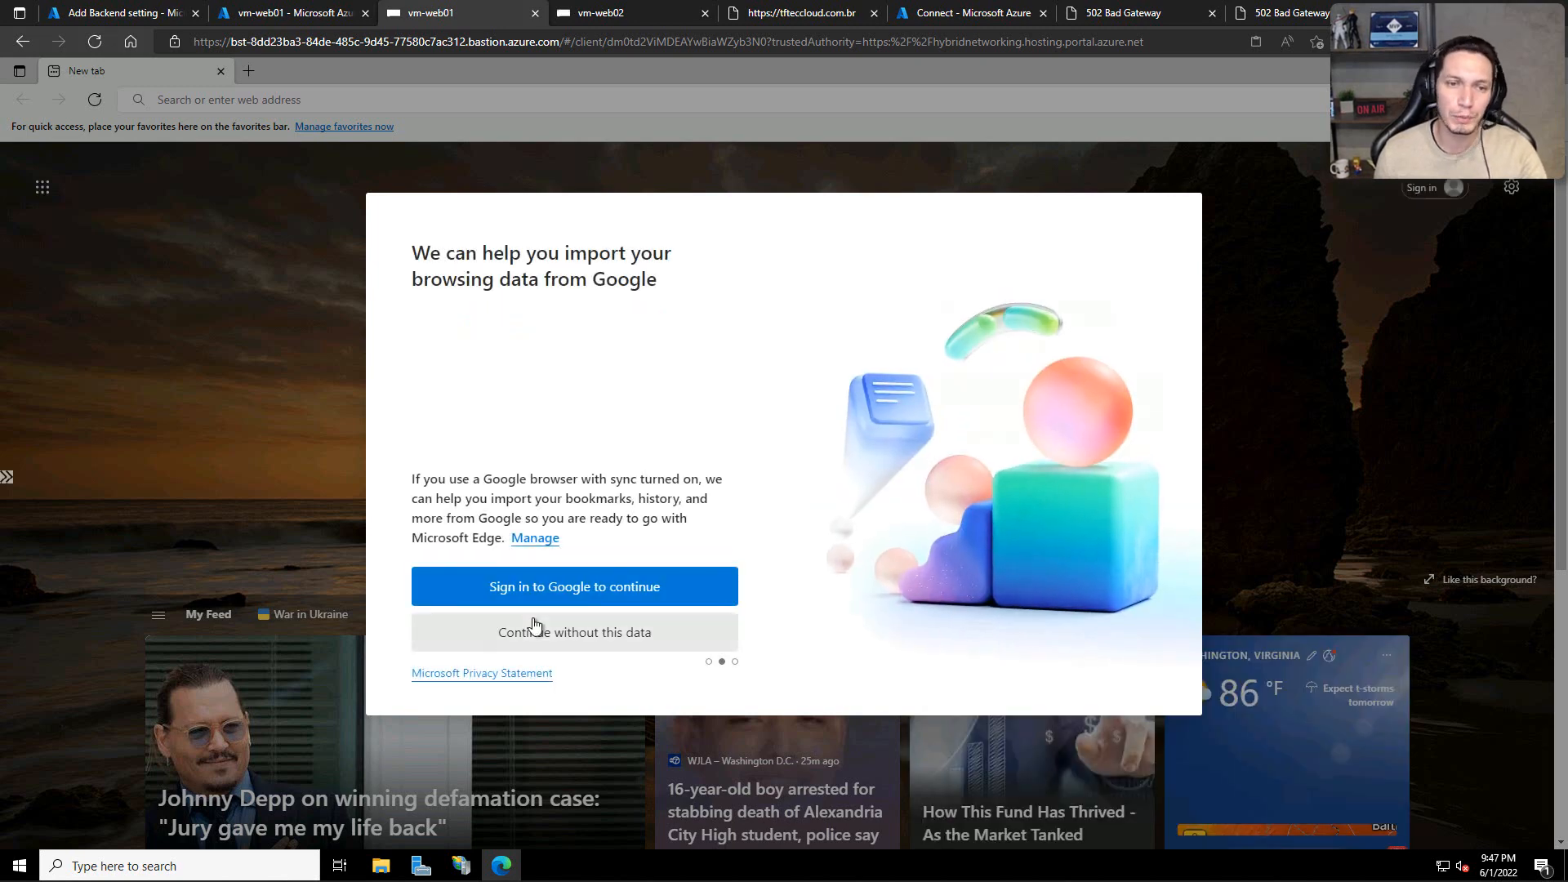
click(534, 629)
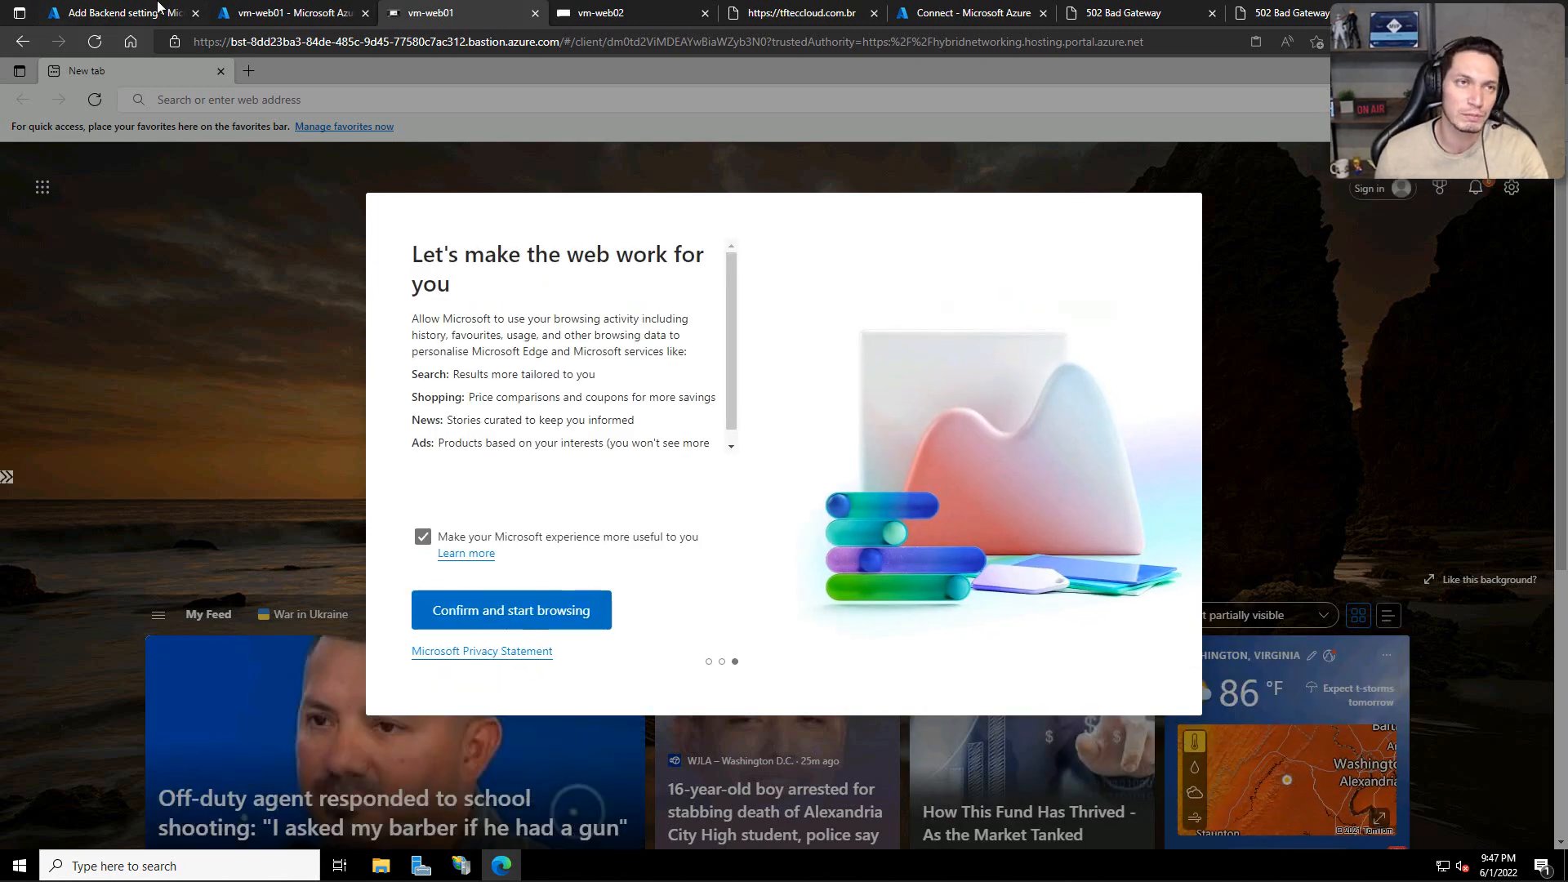
click(511, 611)
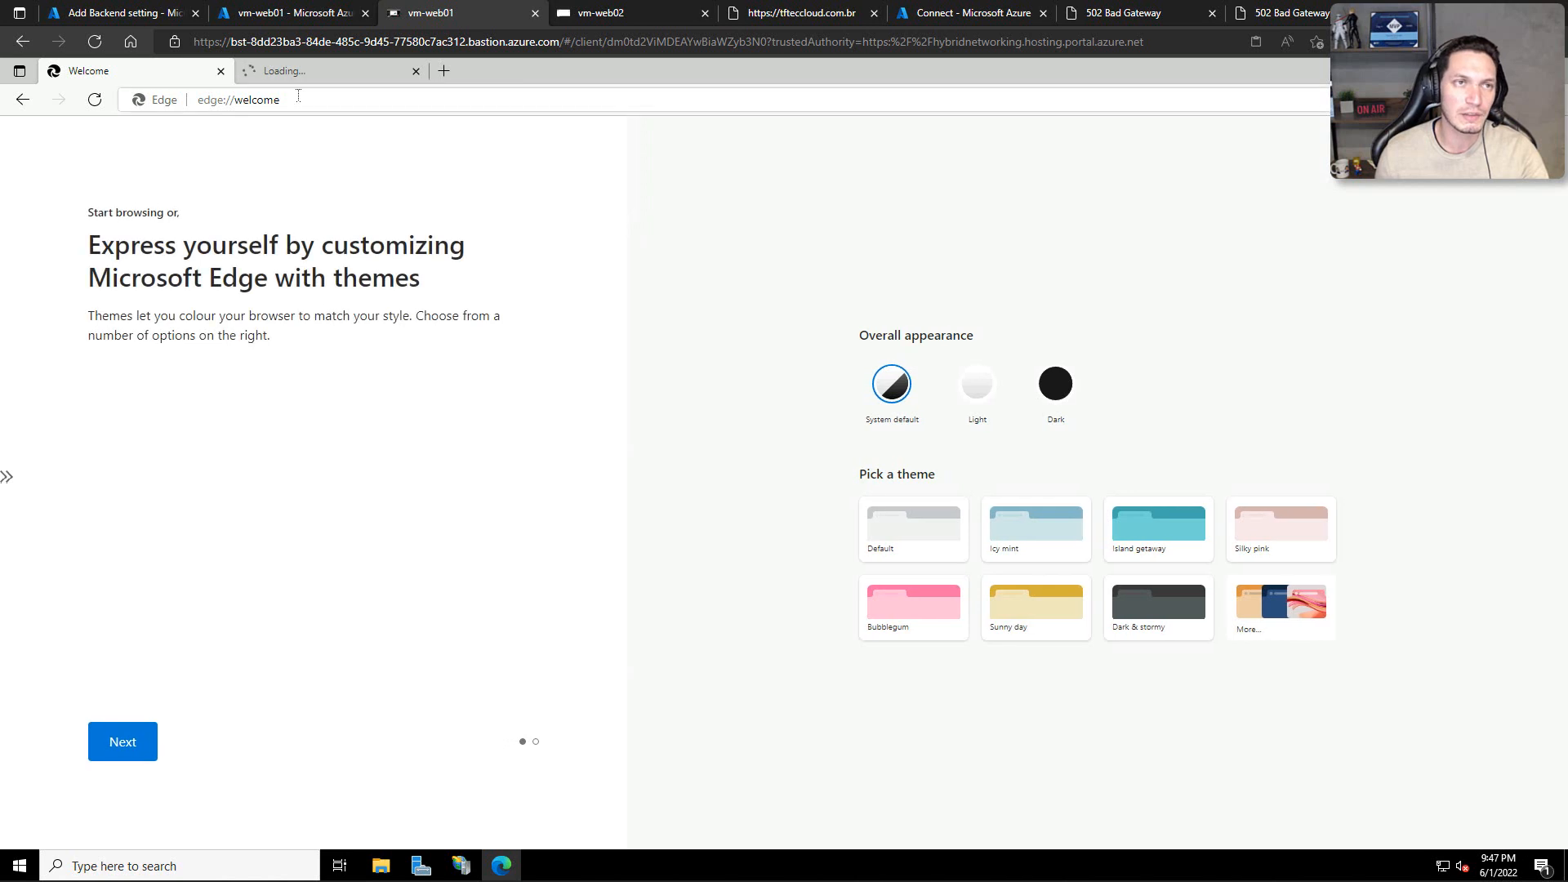
click(299, 95)
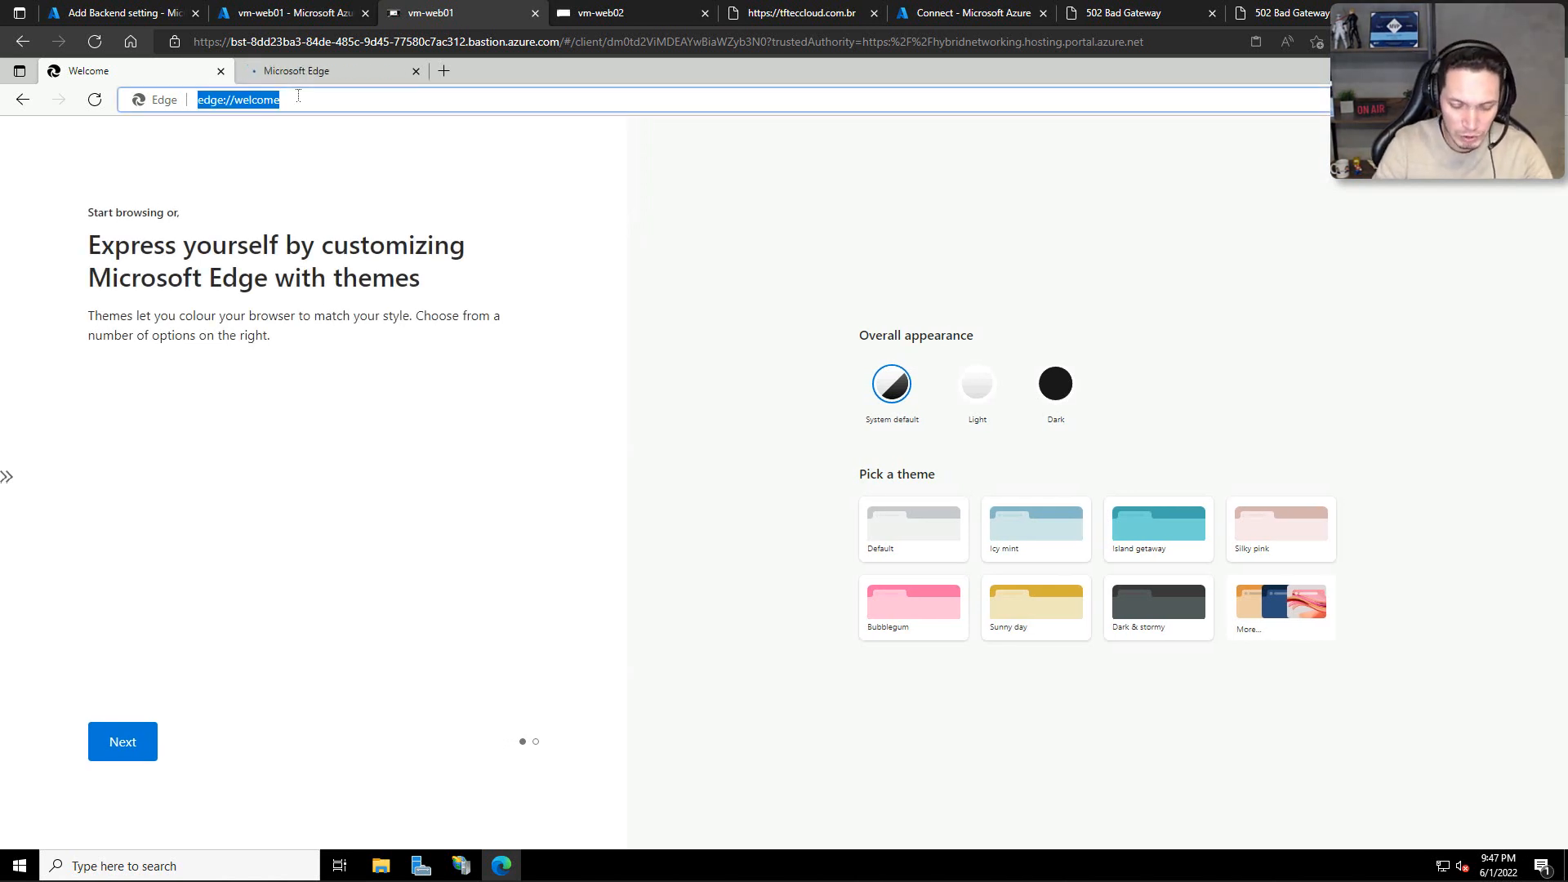
text(https)
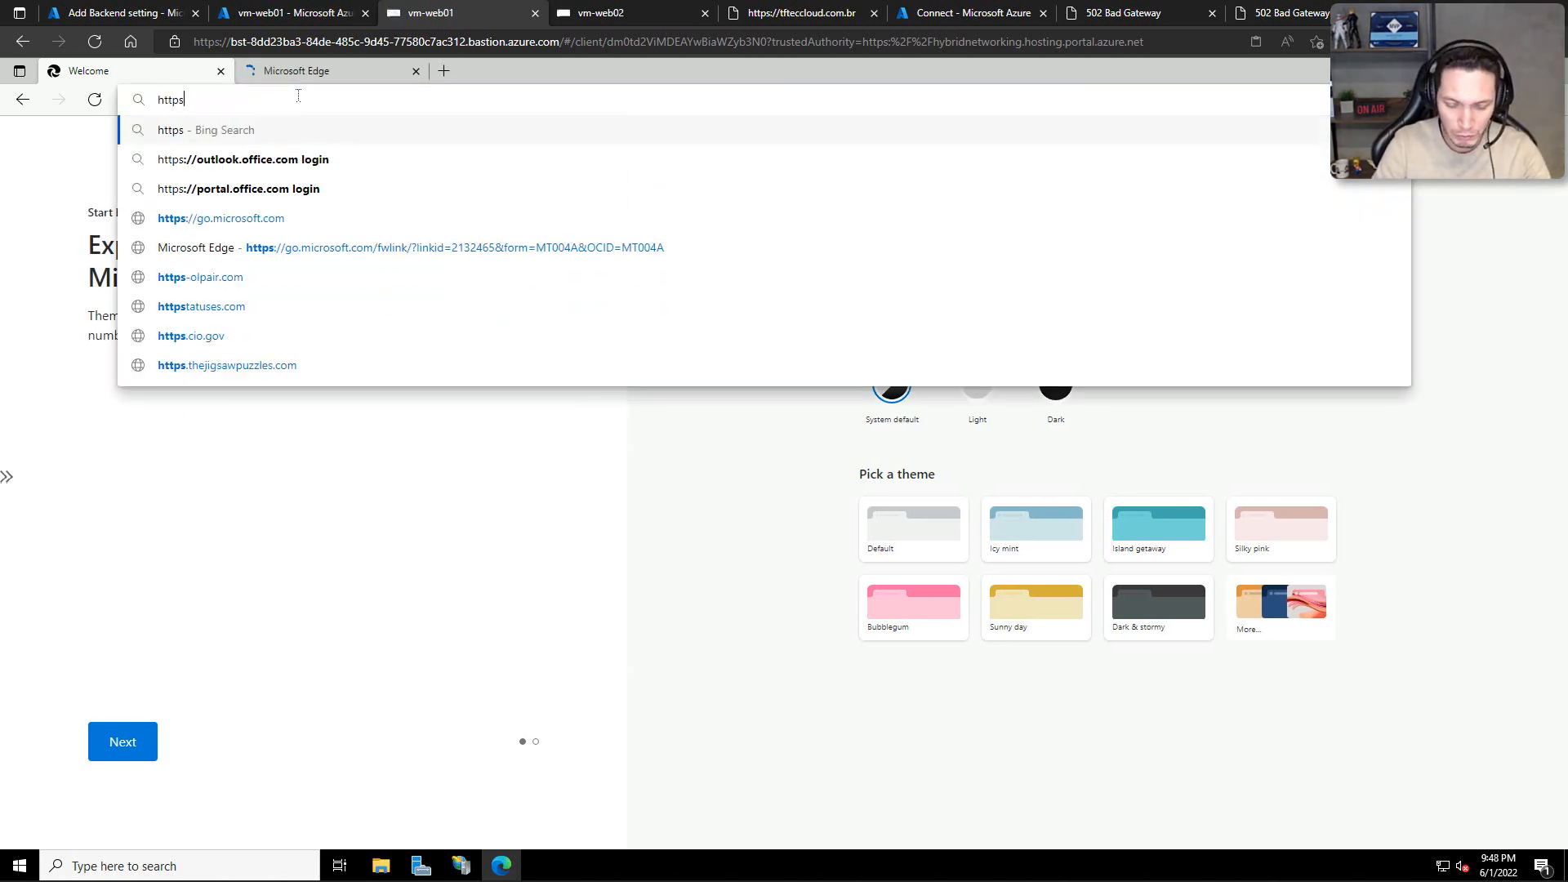
text(://localhost)
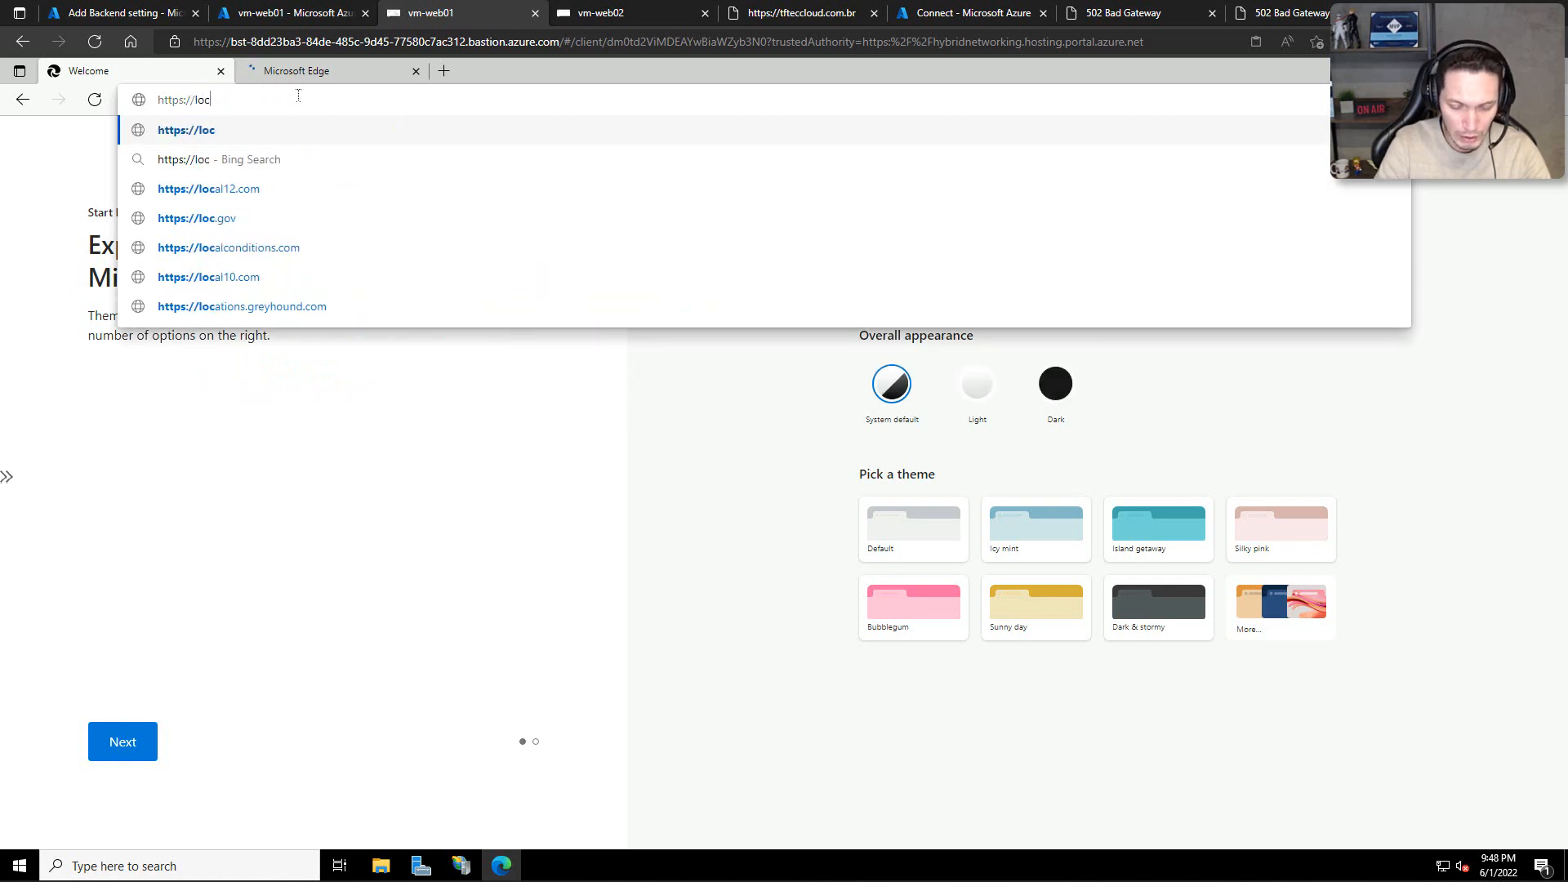
key(Return)
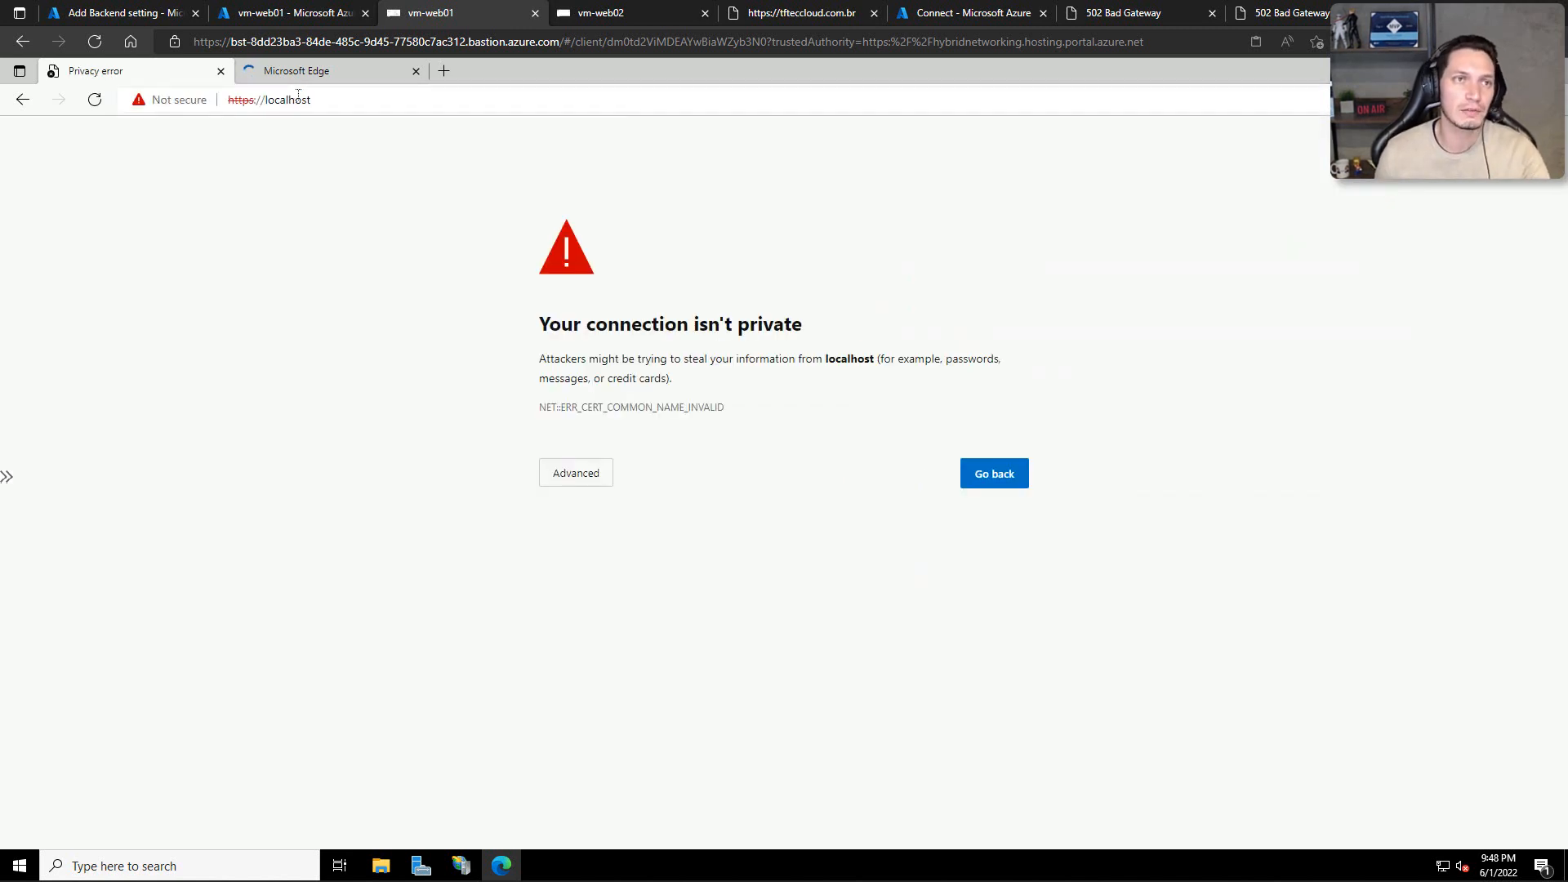
click(581, 471)
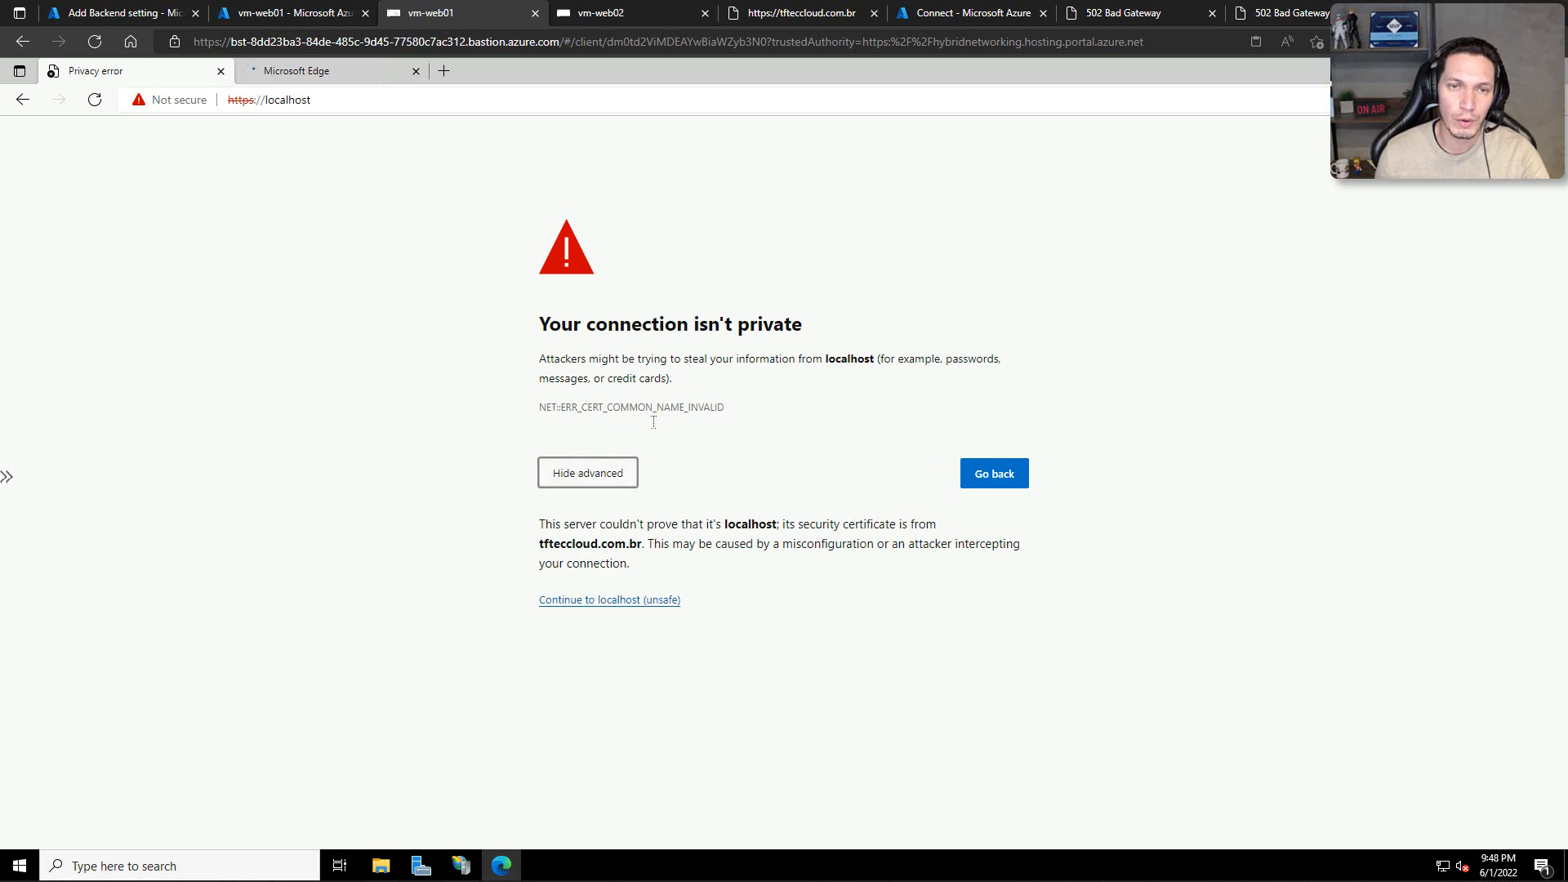
click(589, 600)
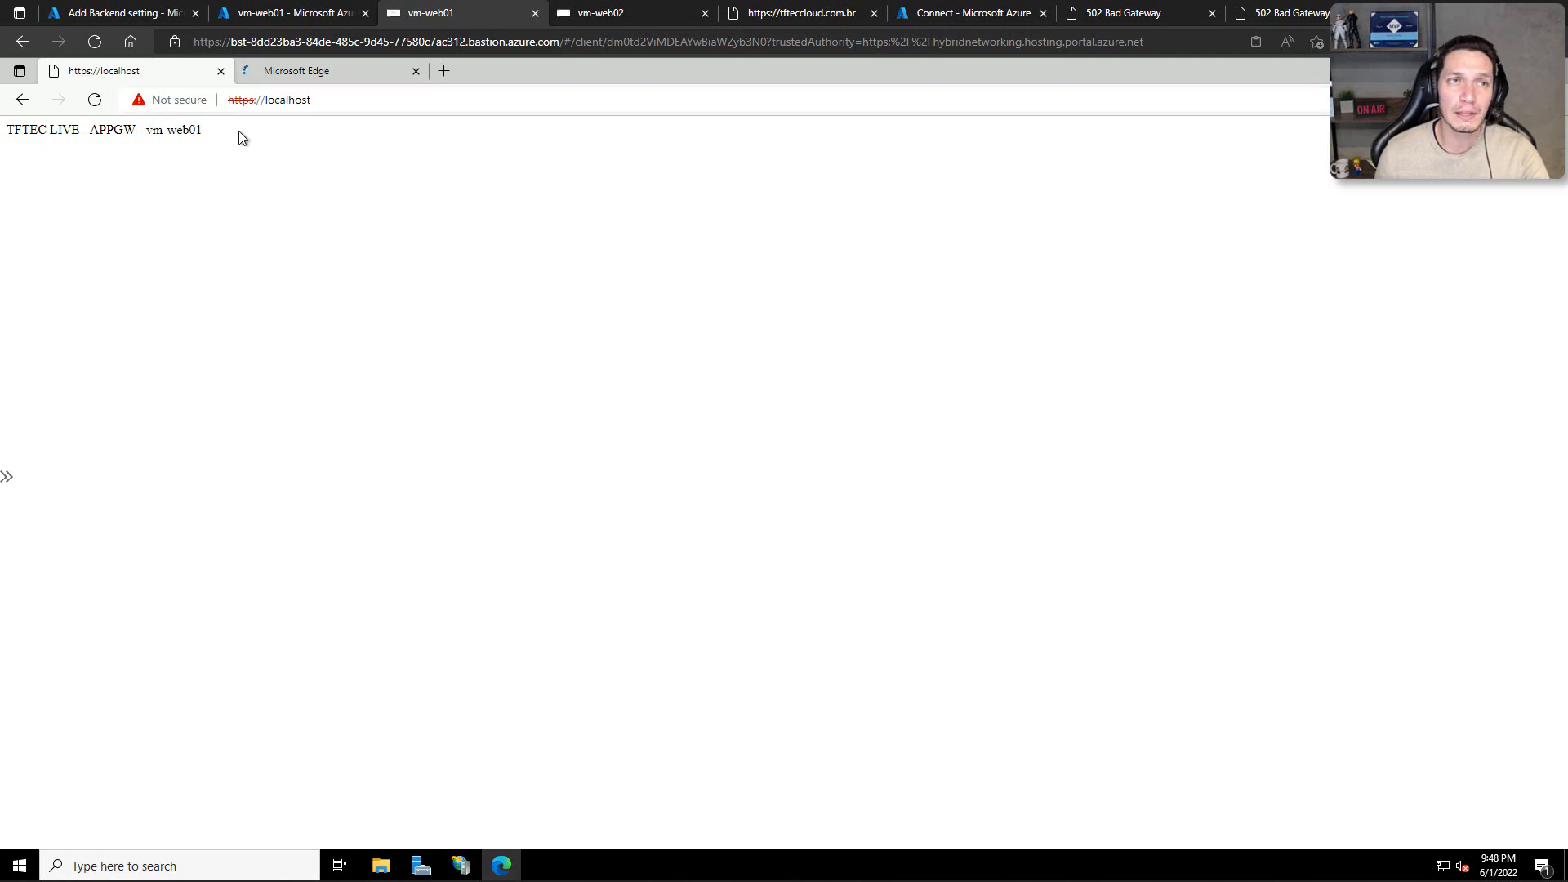
Step: View the certificate that the localhost site presents on vm-web01 to check its subject and issuer, and close it
click(190, 100)
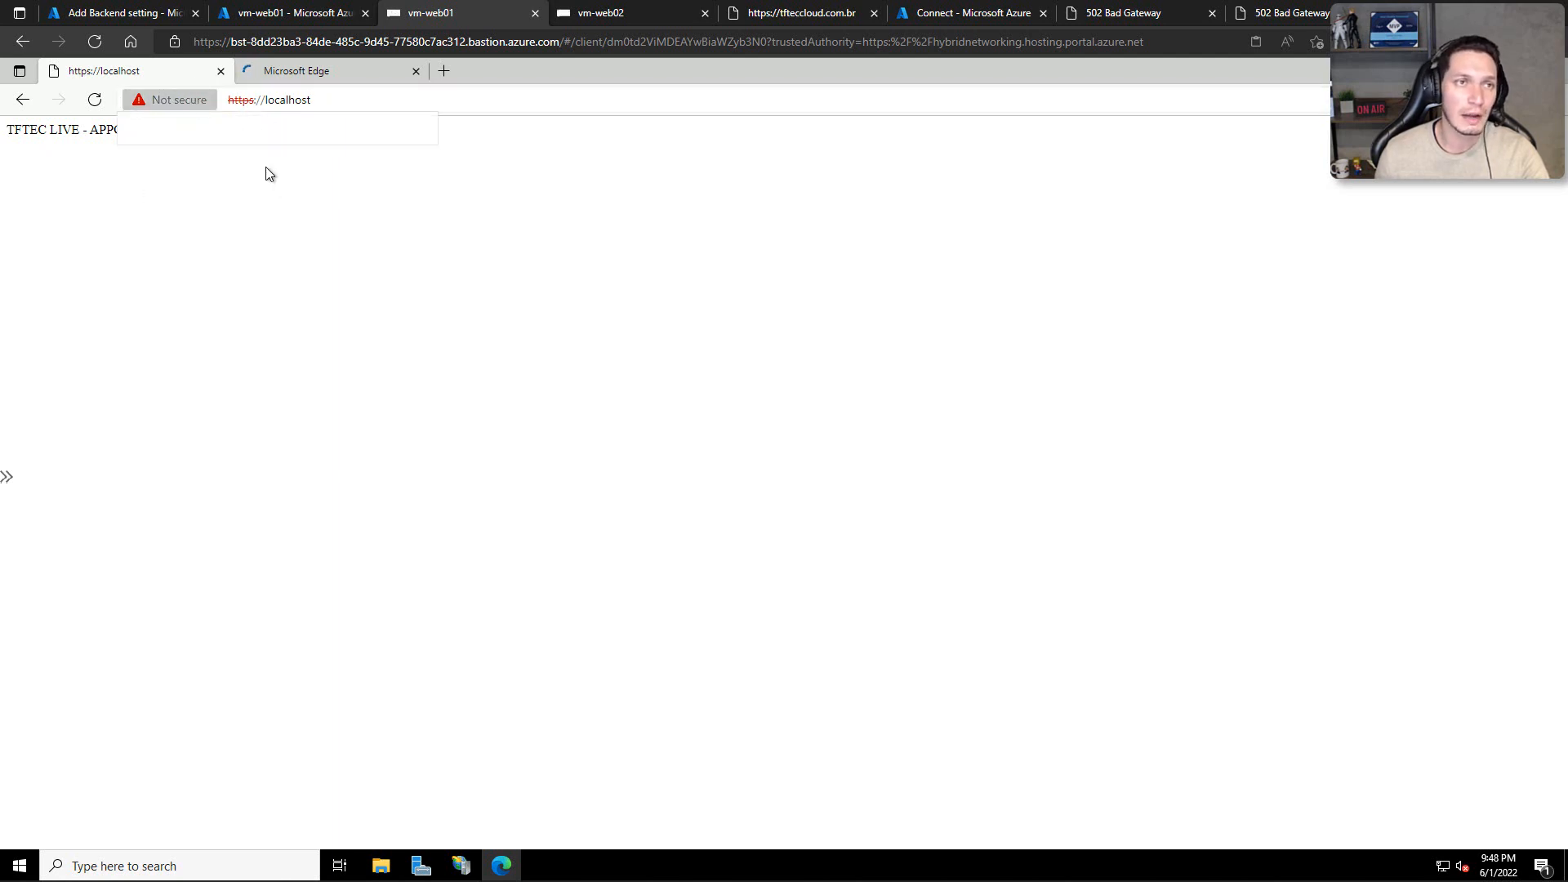
click(257, 170)
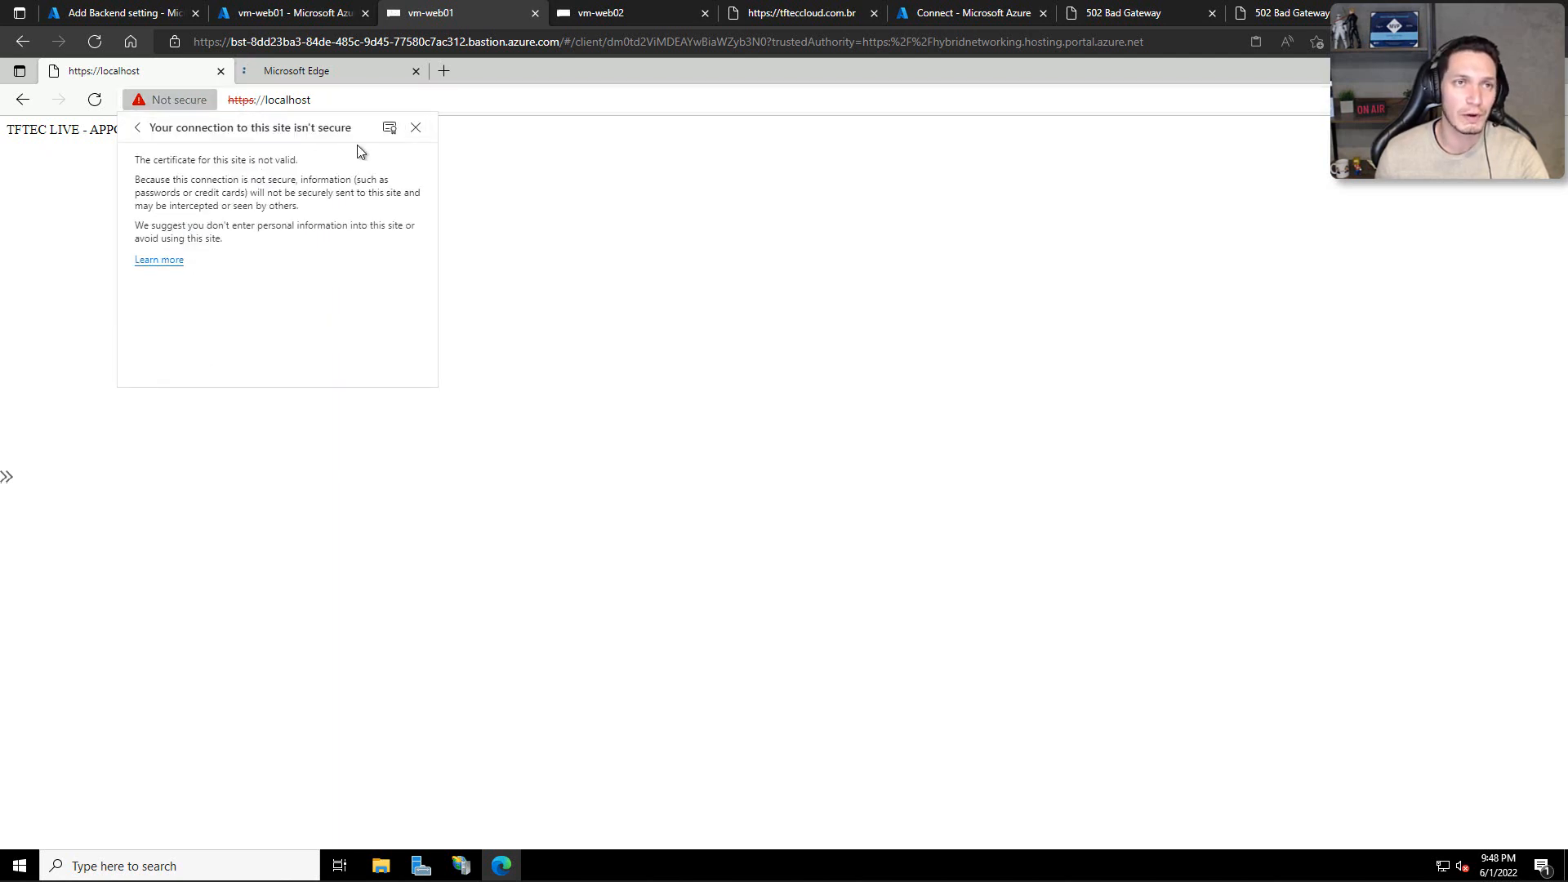
click(388, 129)
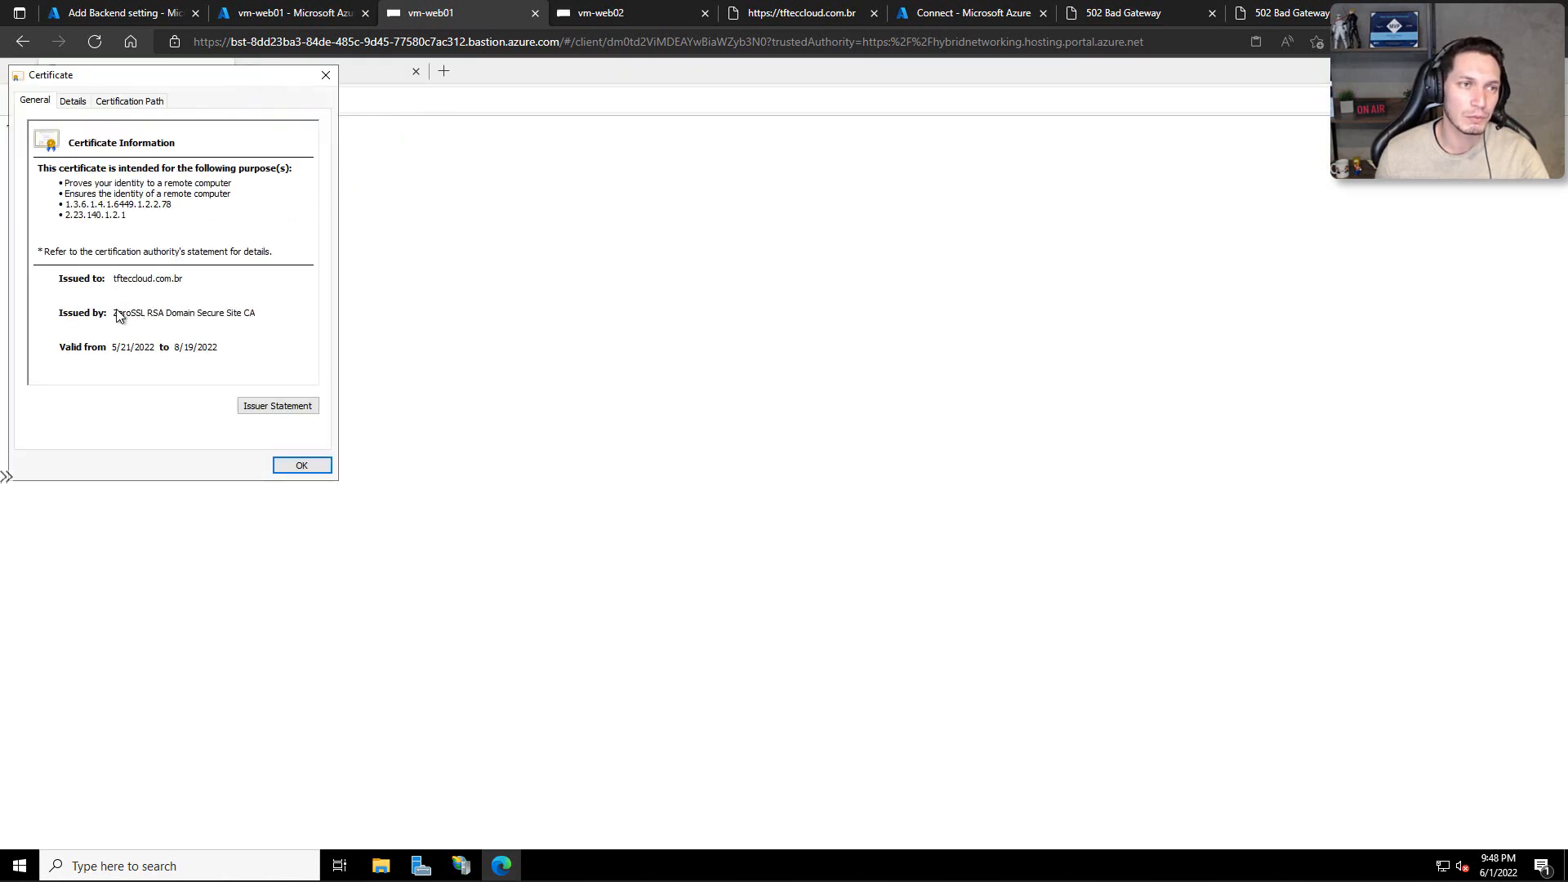
click(301, 466)
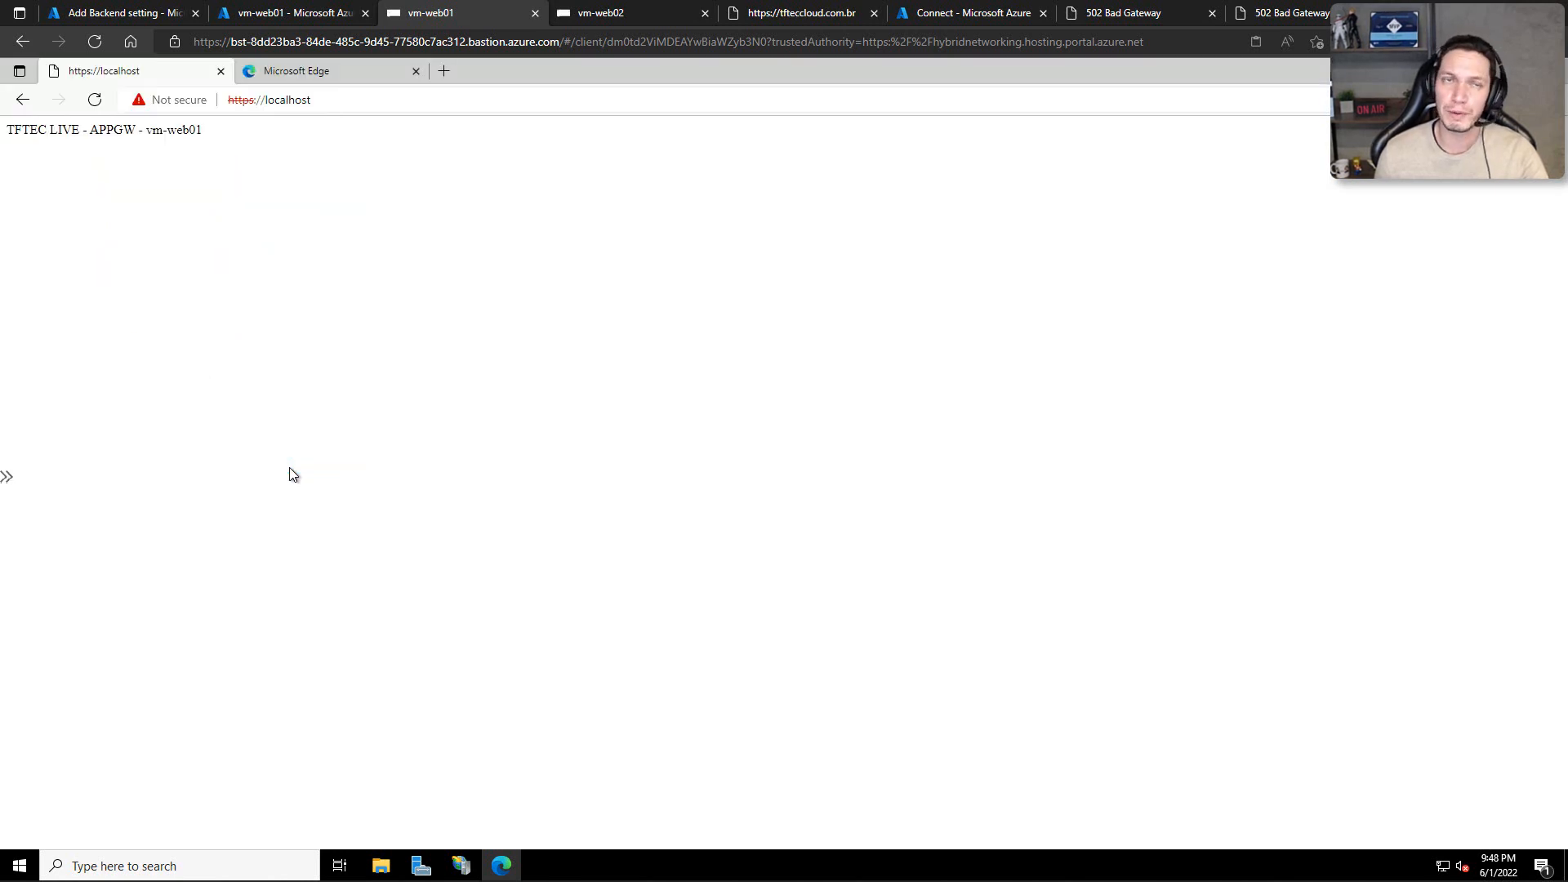
click(571, 13)
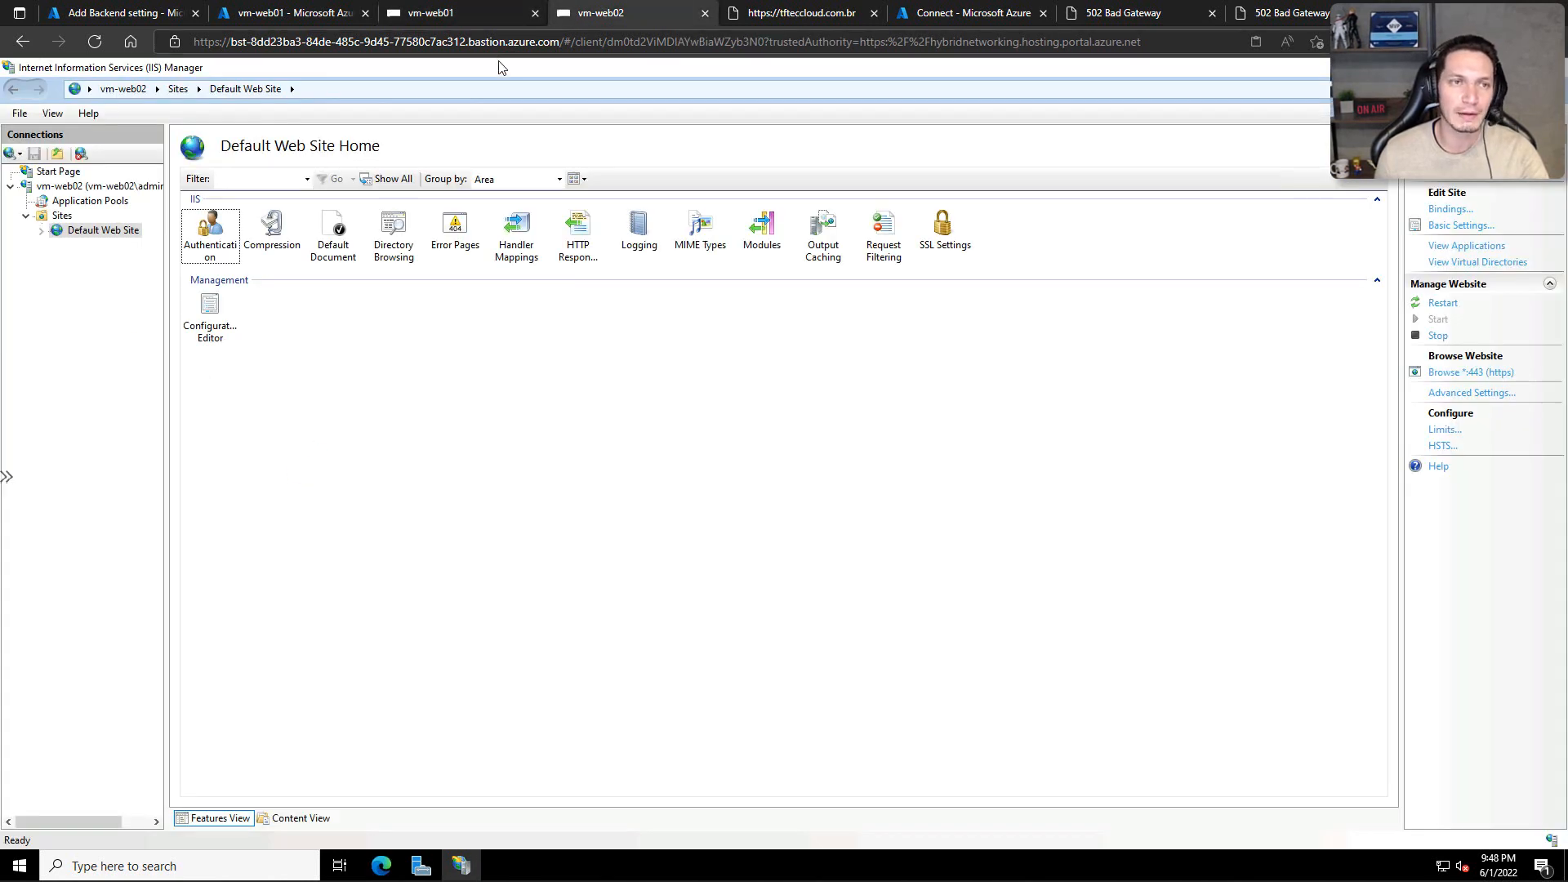
click(384, 865)
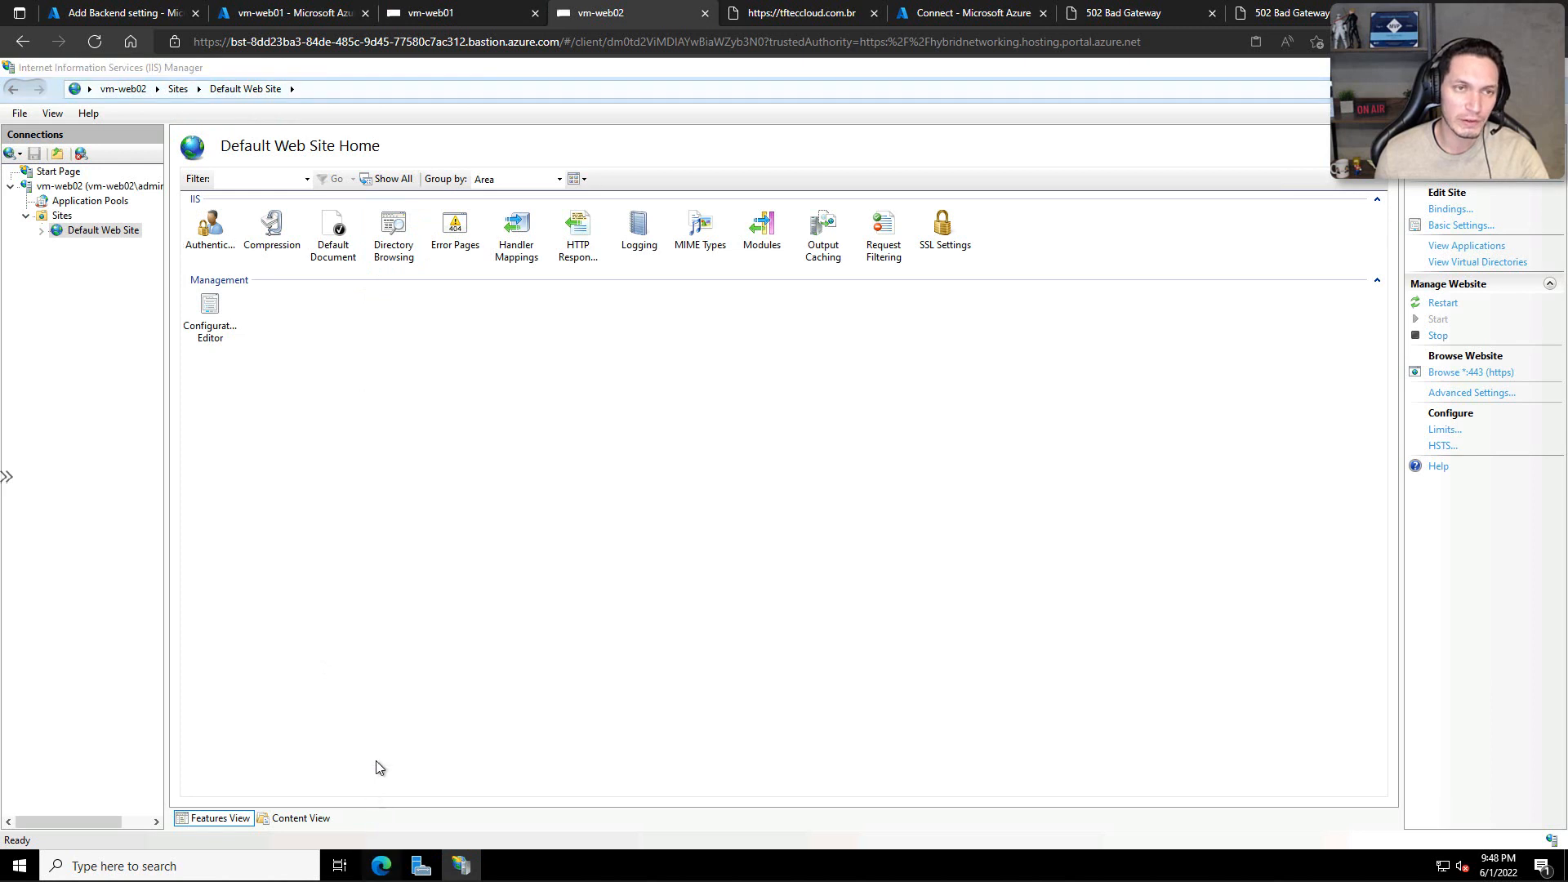
click(302, 105)
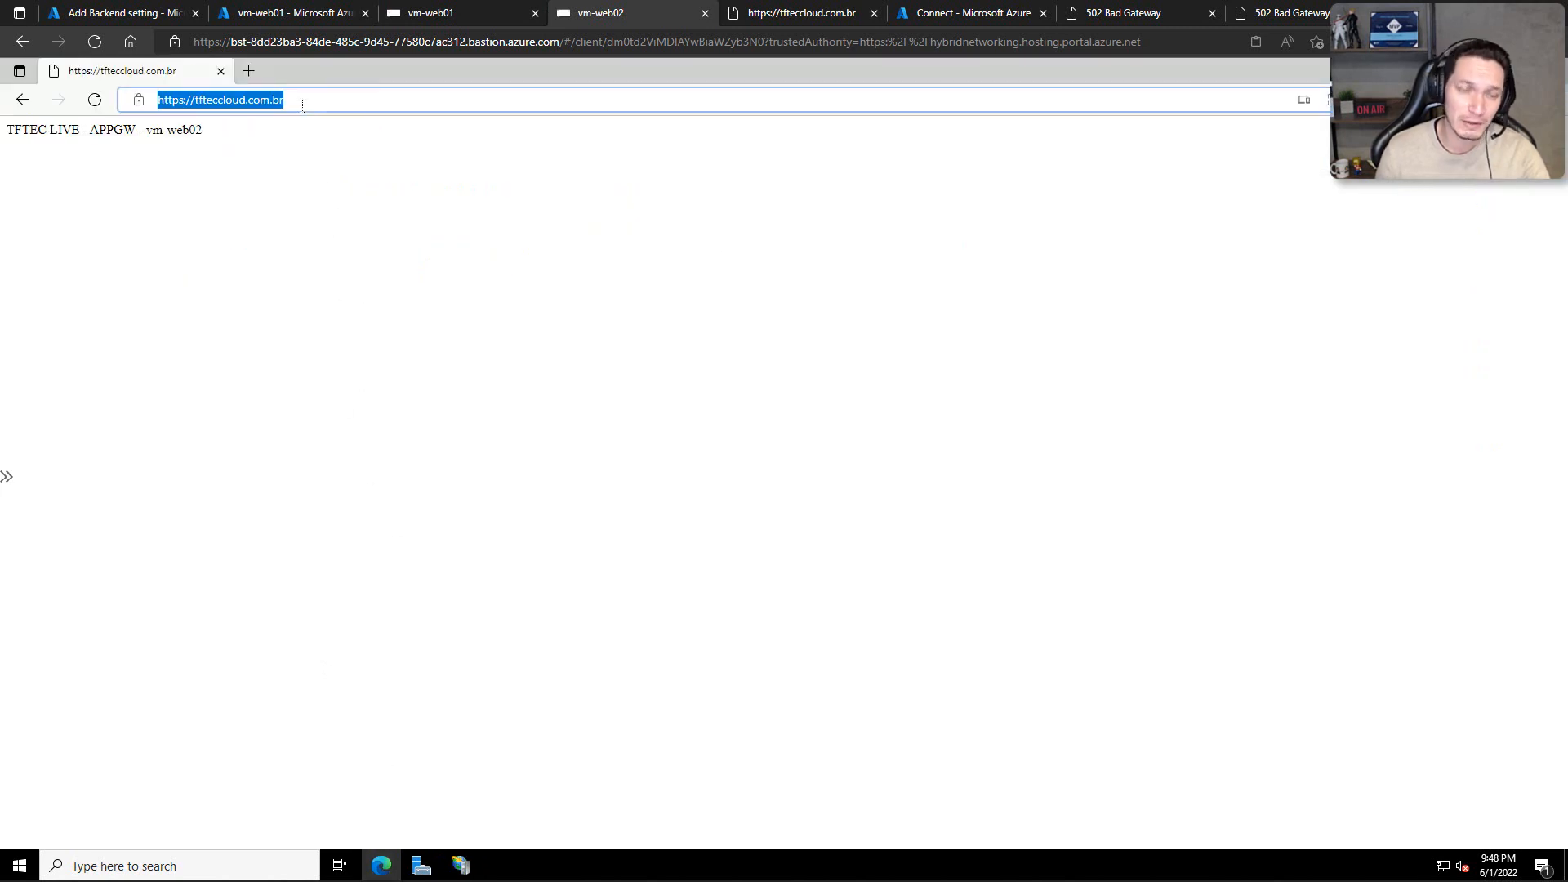
text(https)
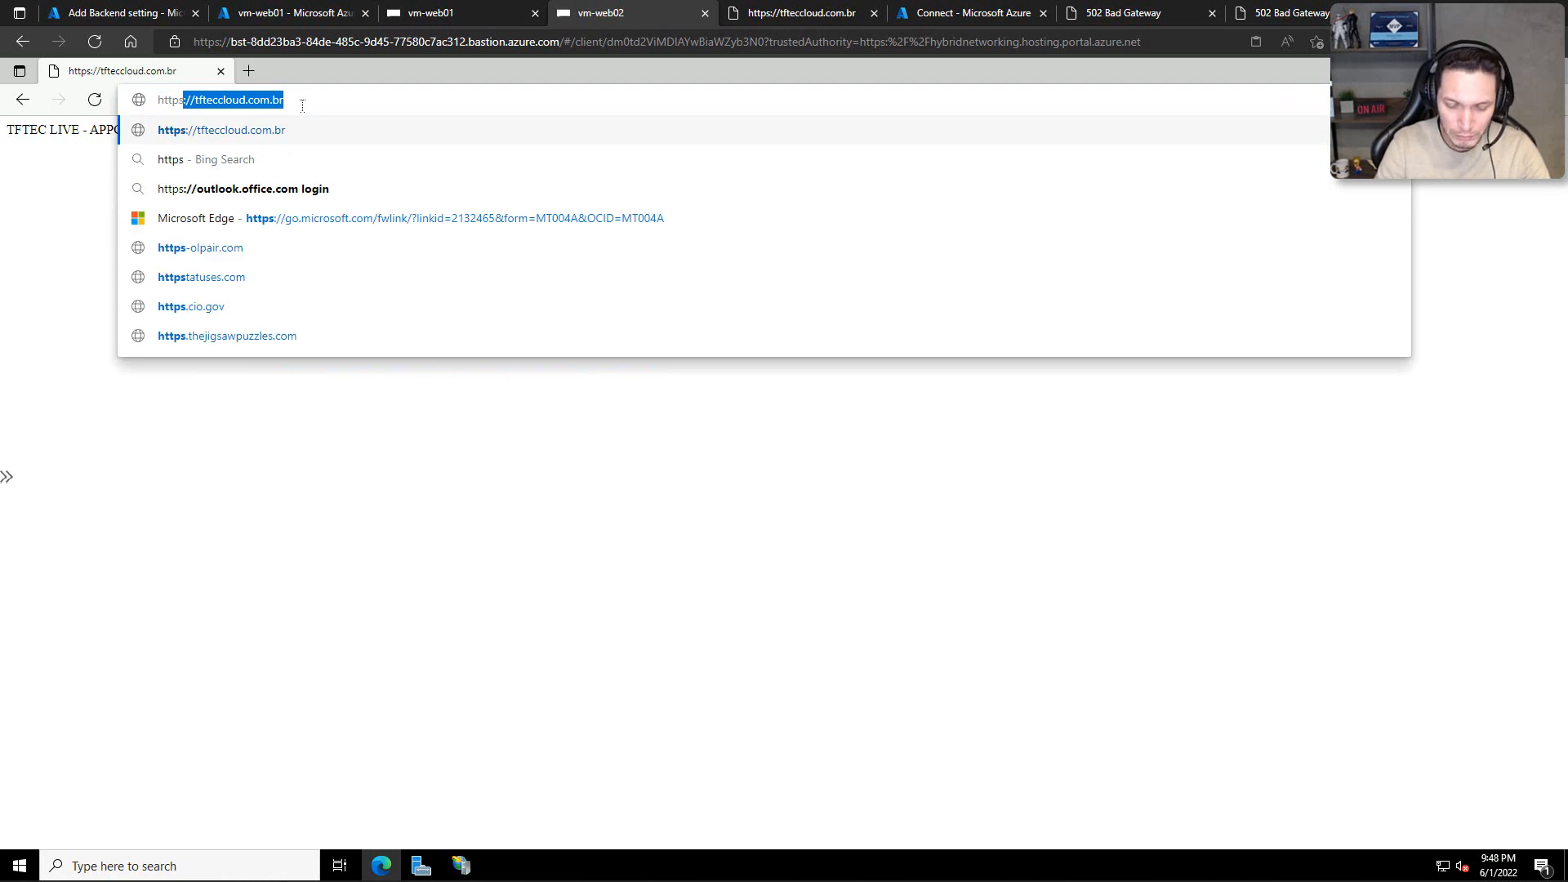
text(://)
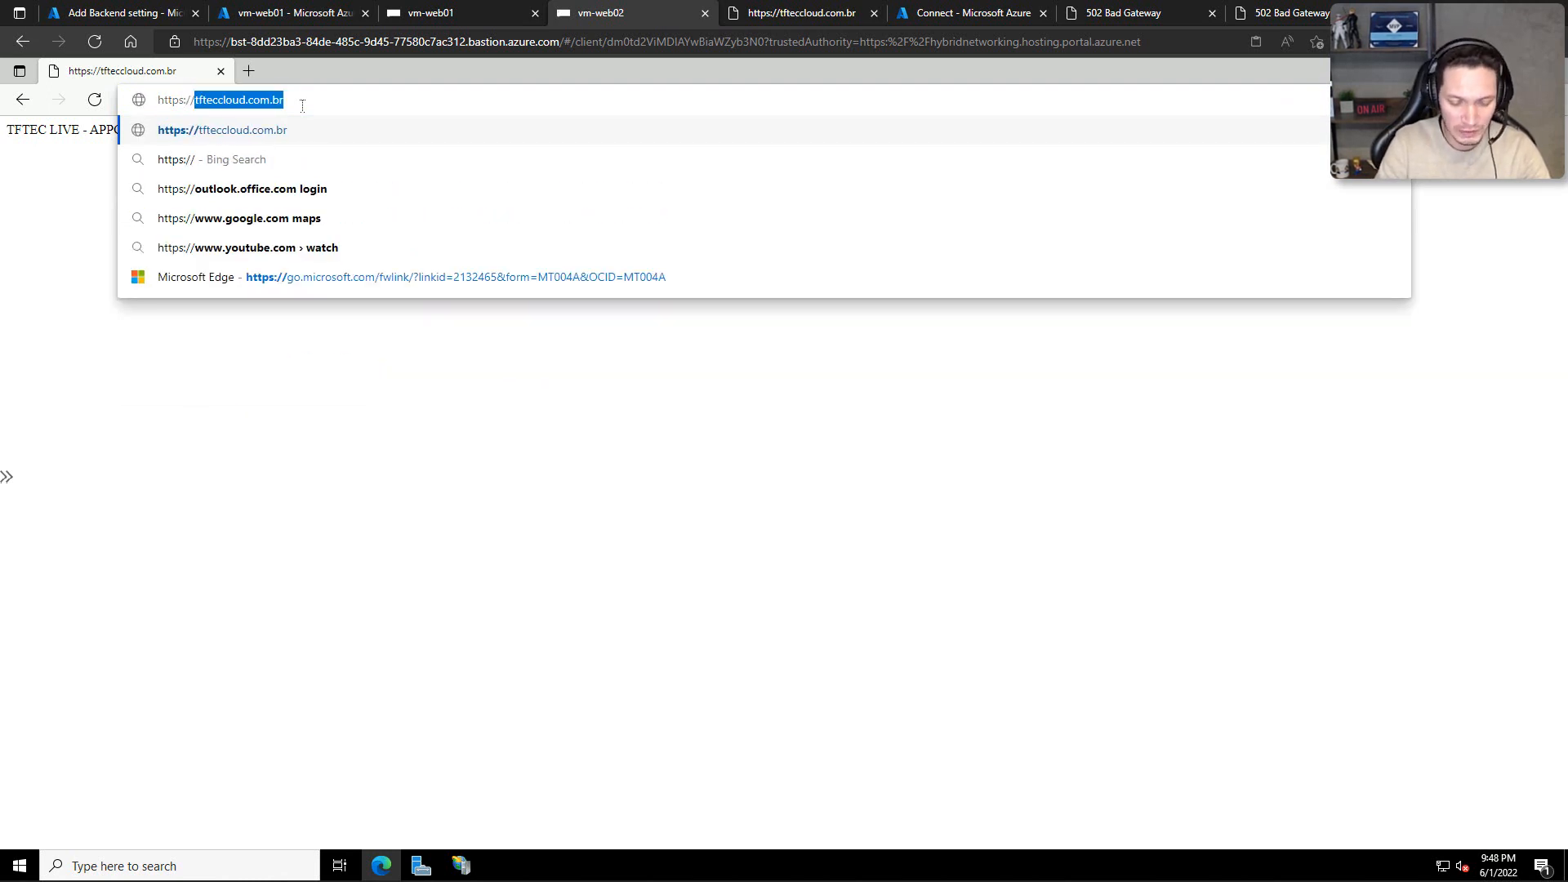
text(localhost)
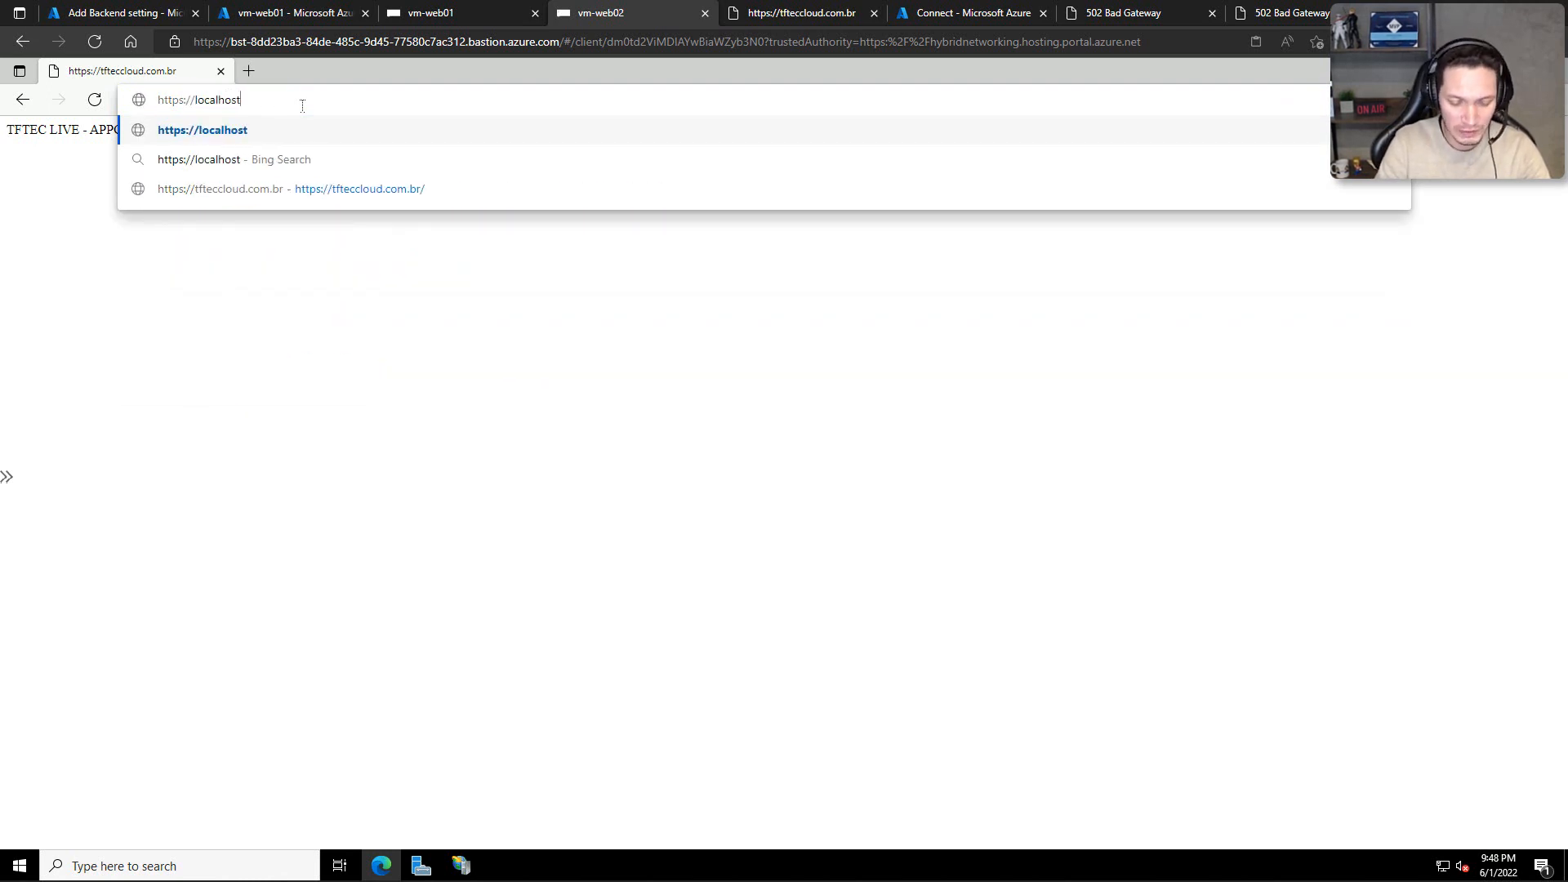
key(Return)
click(590, 475)
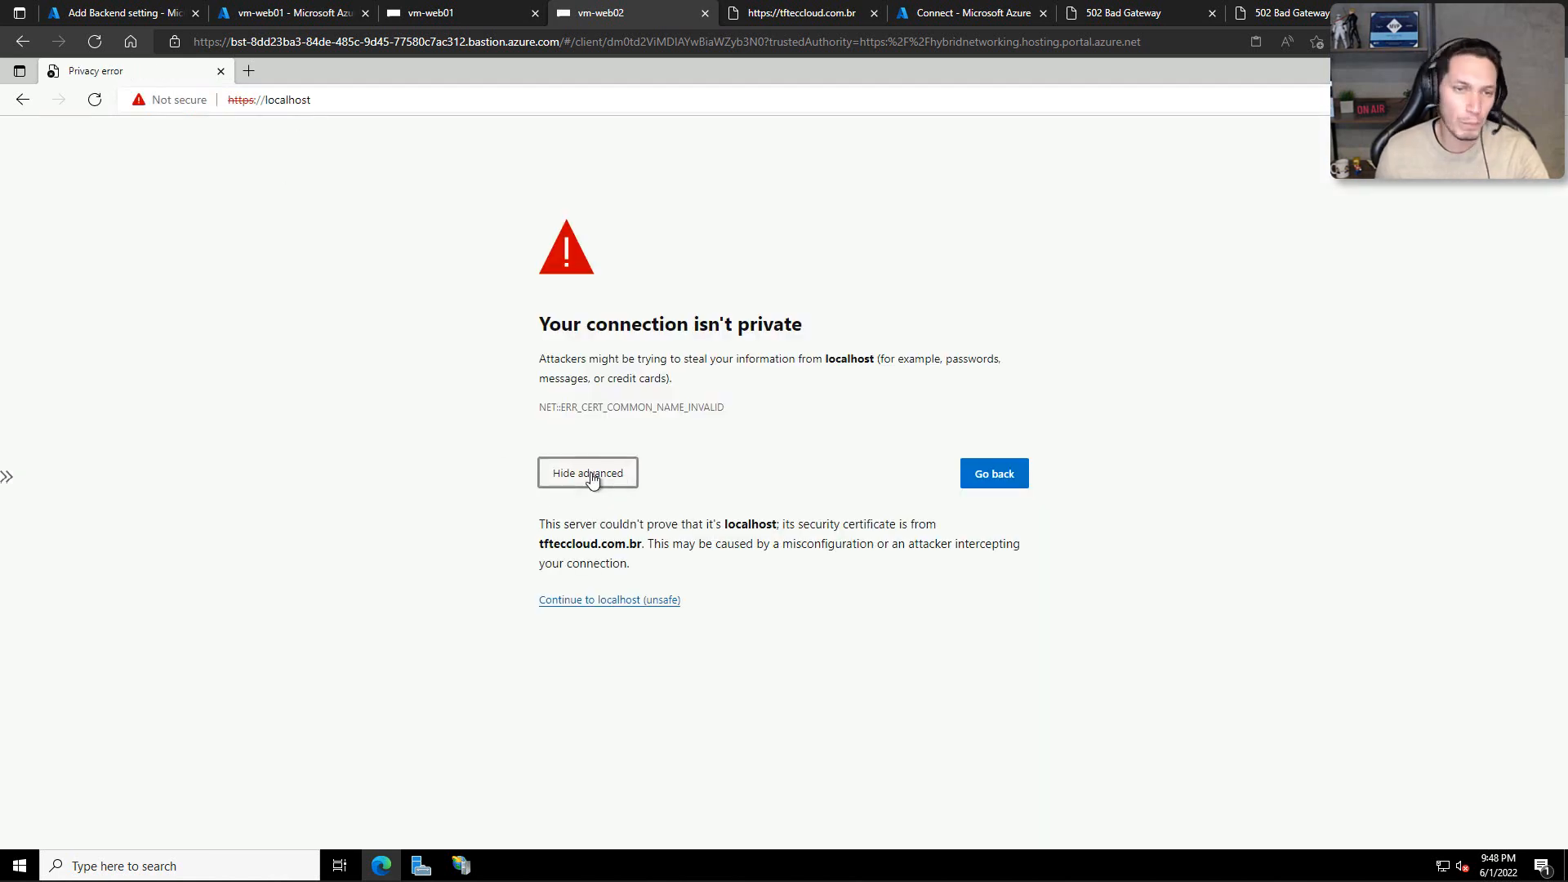
click(575, 600)
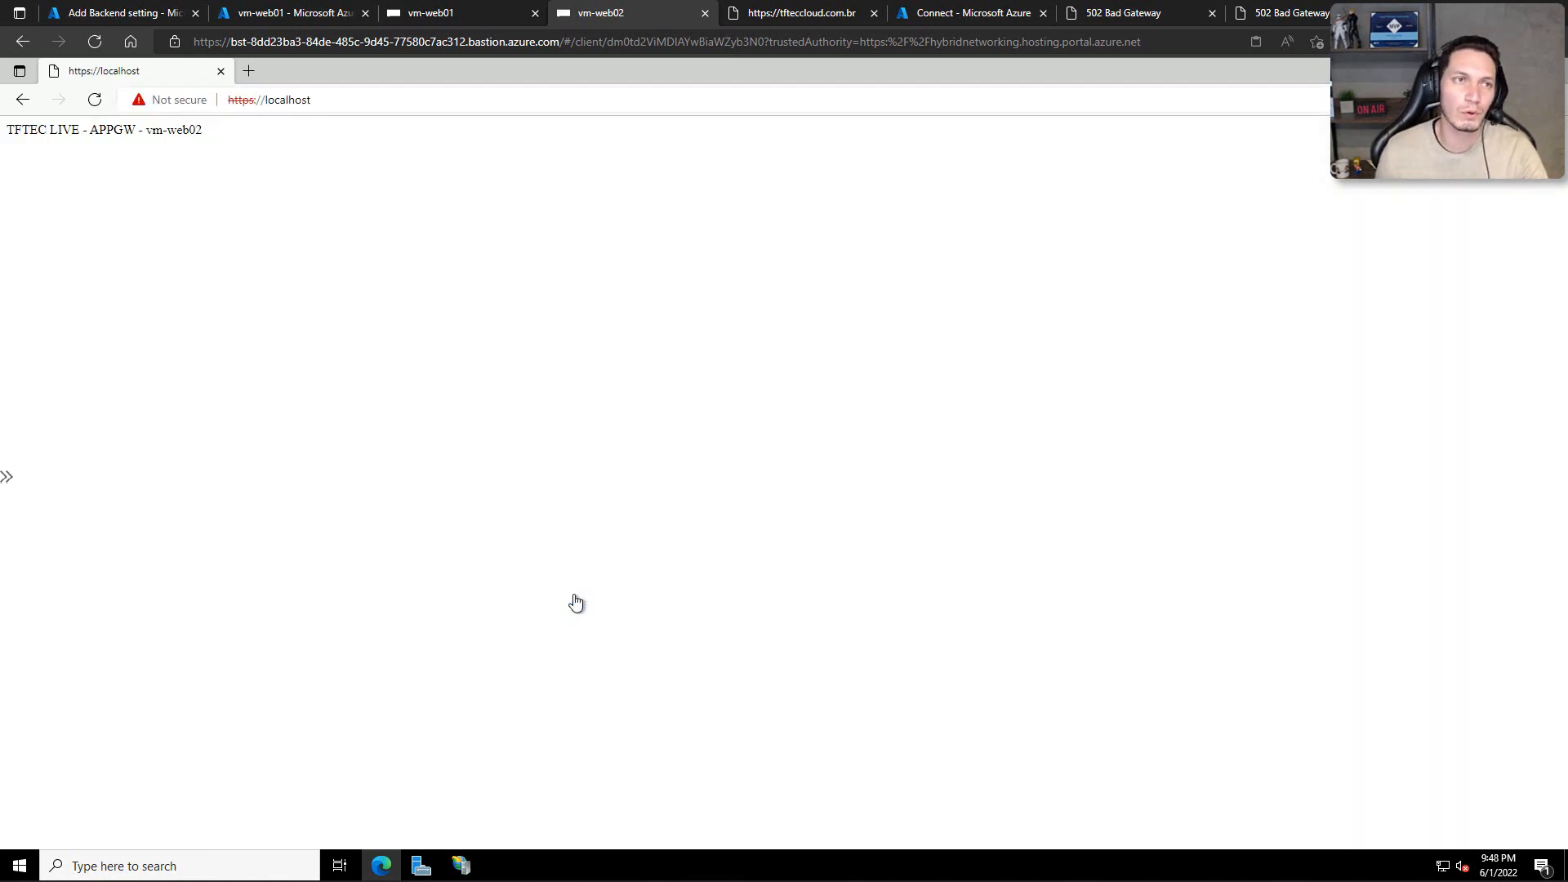
Step: View the certificate that the localhost site presents on vm-web02 to check its subject and issuer
click(155, 99)
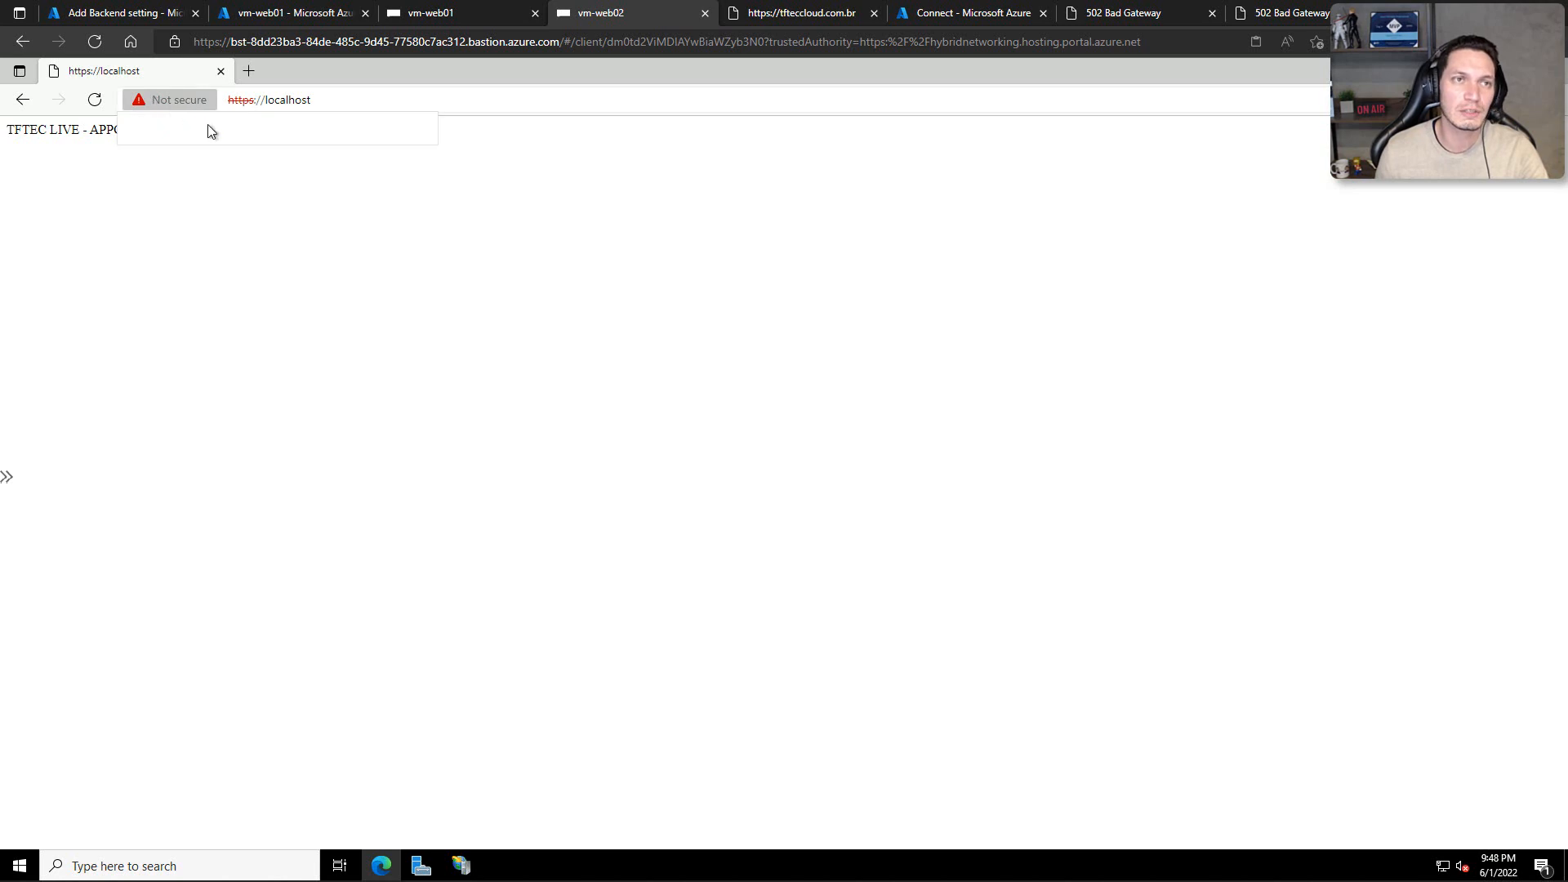
click(400, 178)
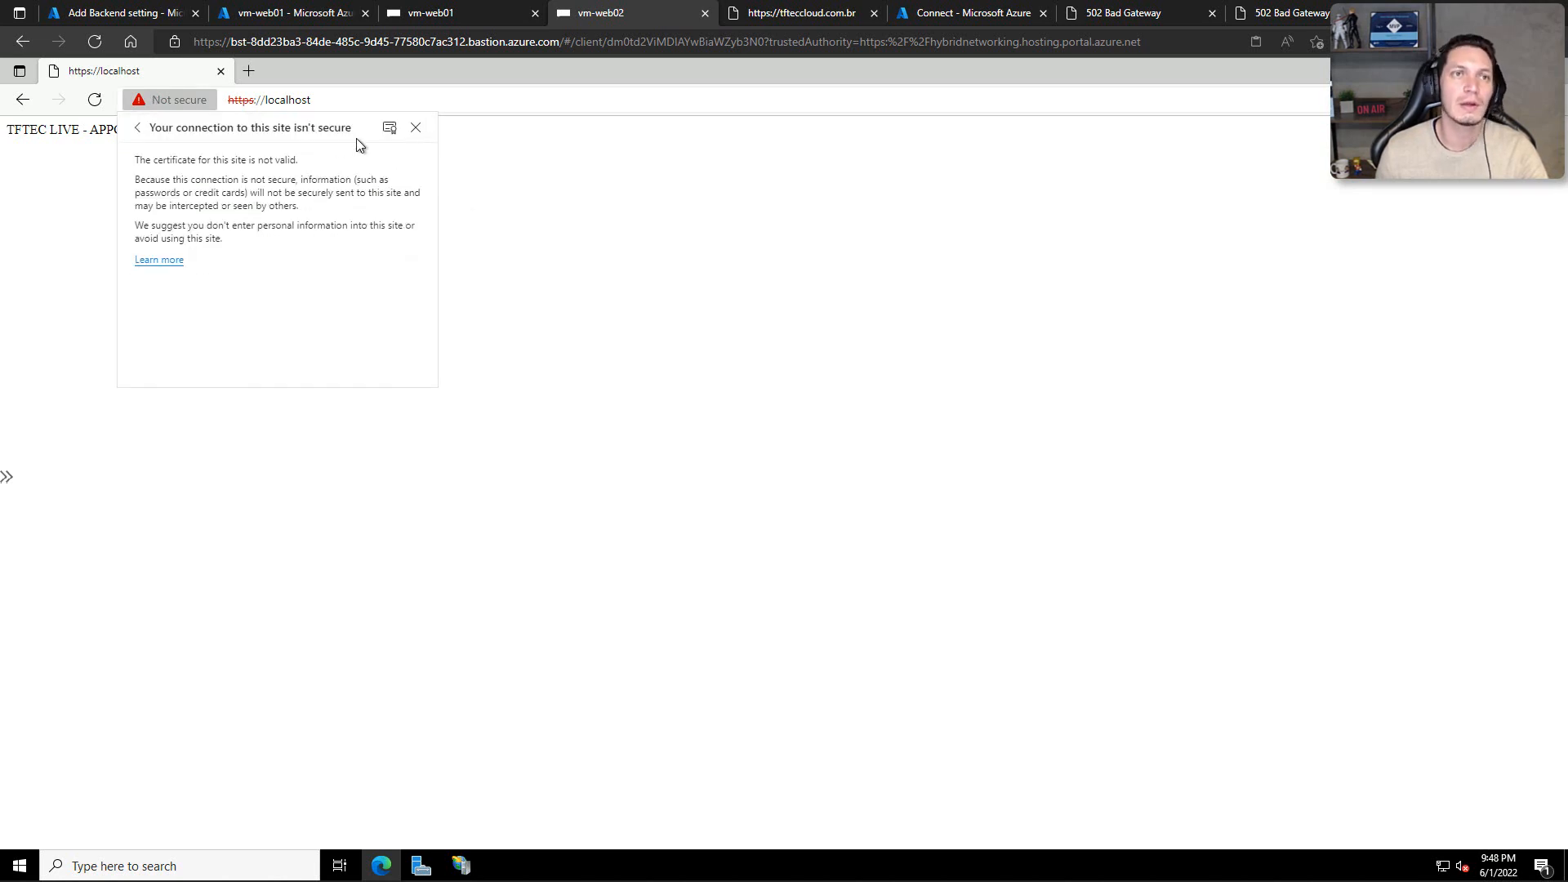
click(390, 127)
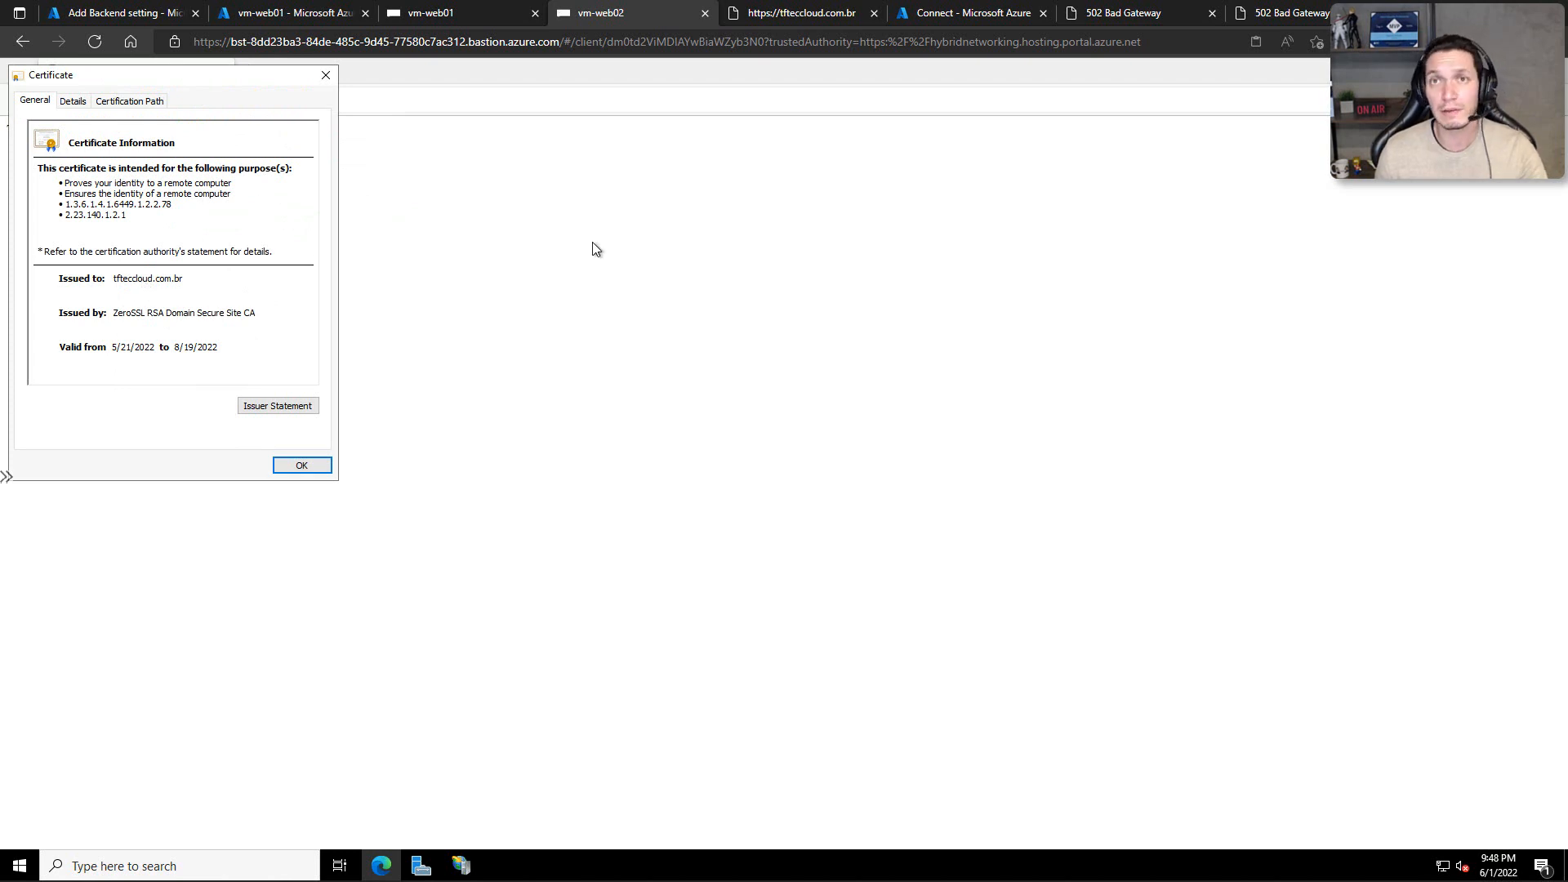
click(1098, 13)
key(F5)
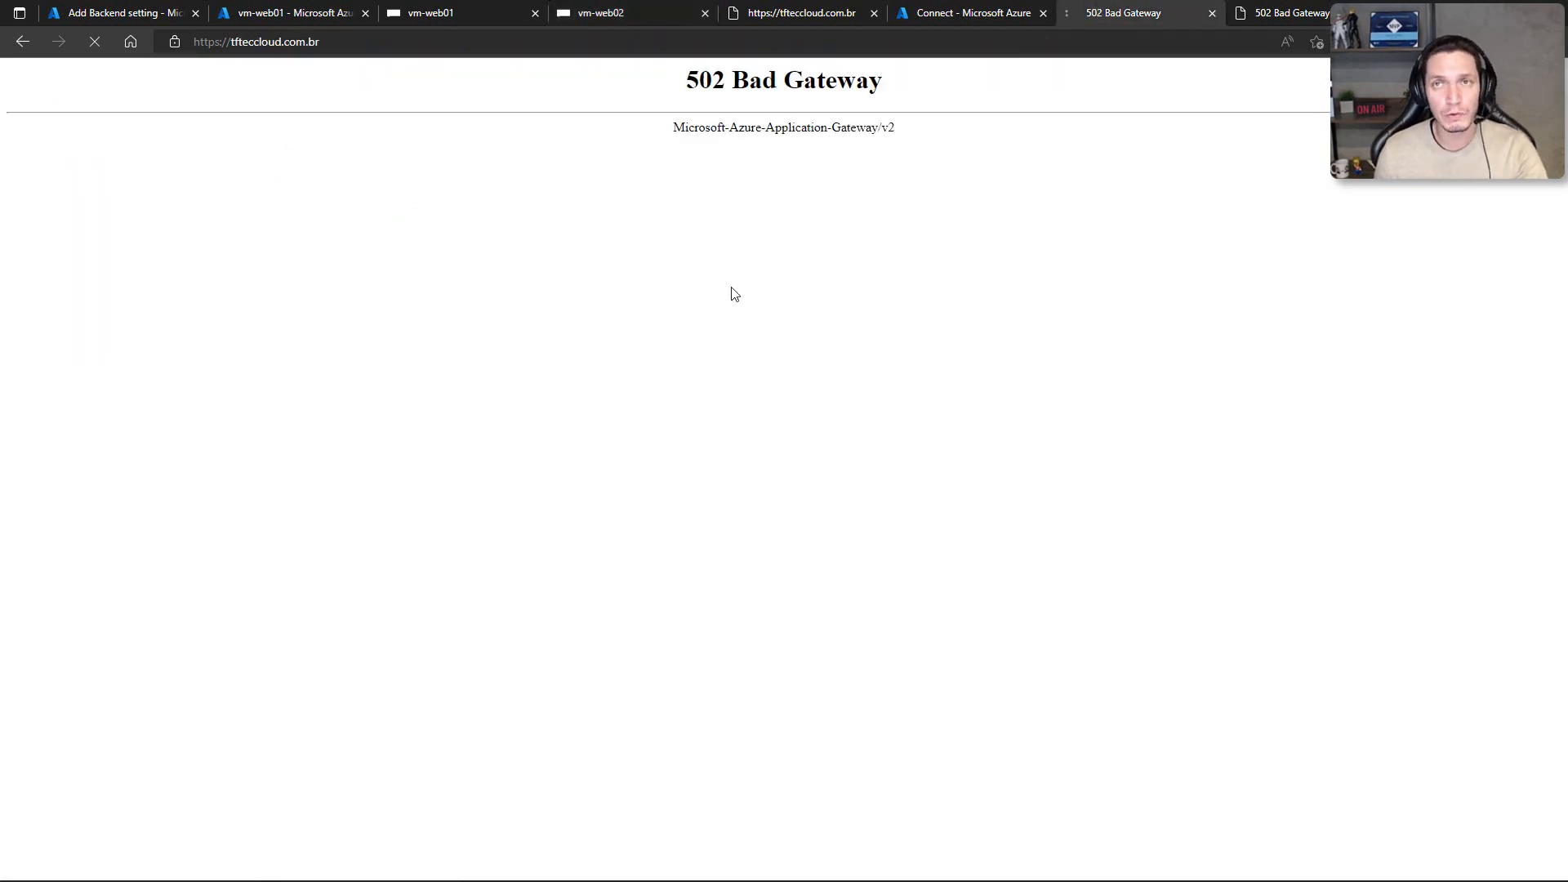
key(F5)
key(F5)
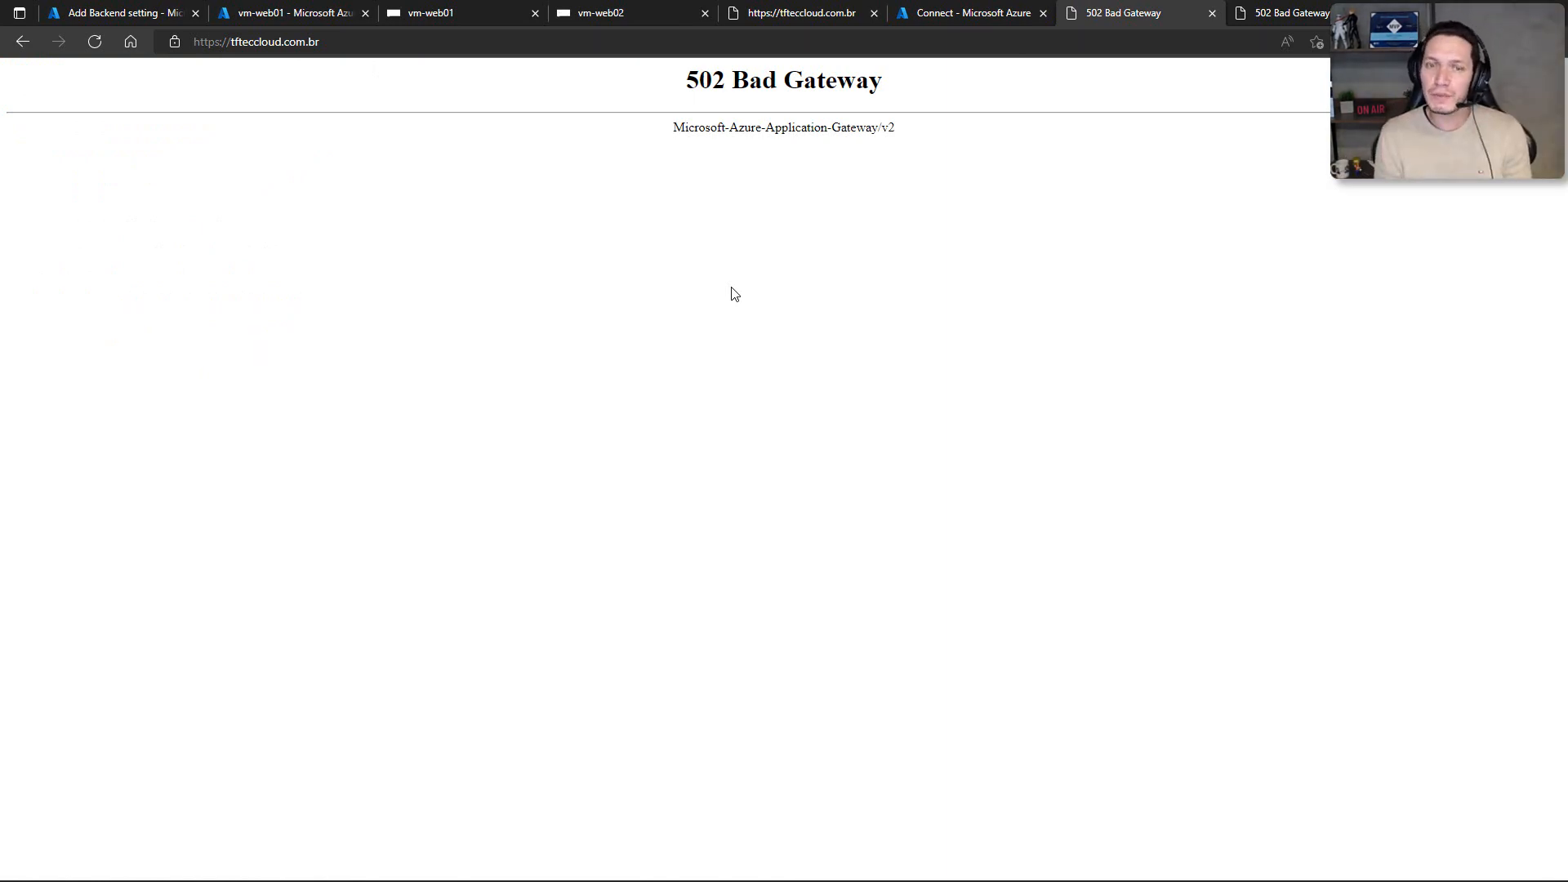
key(F5)
key(F5)
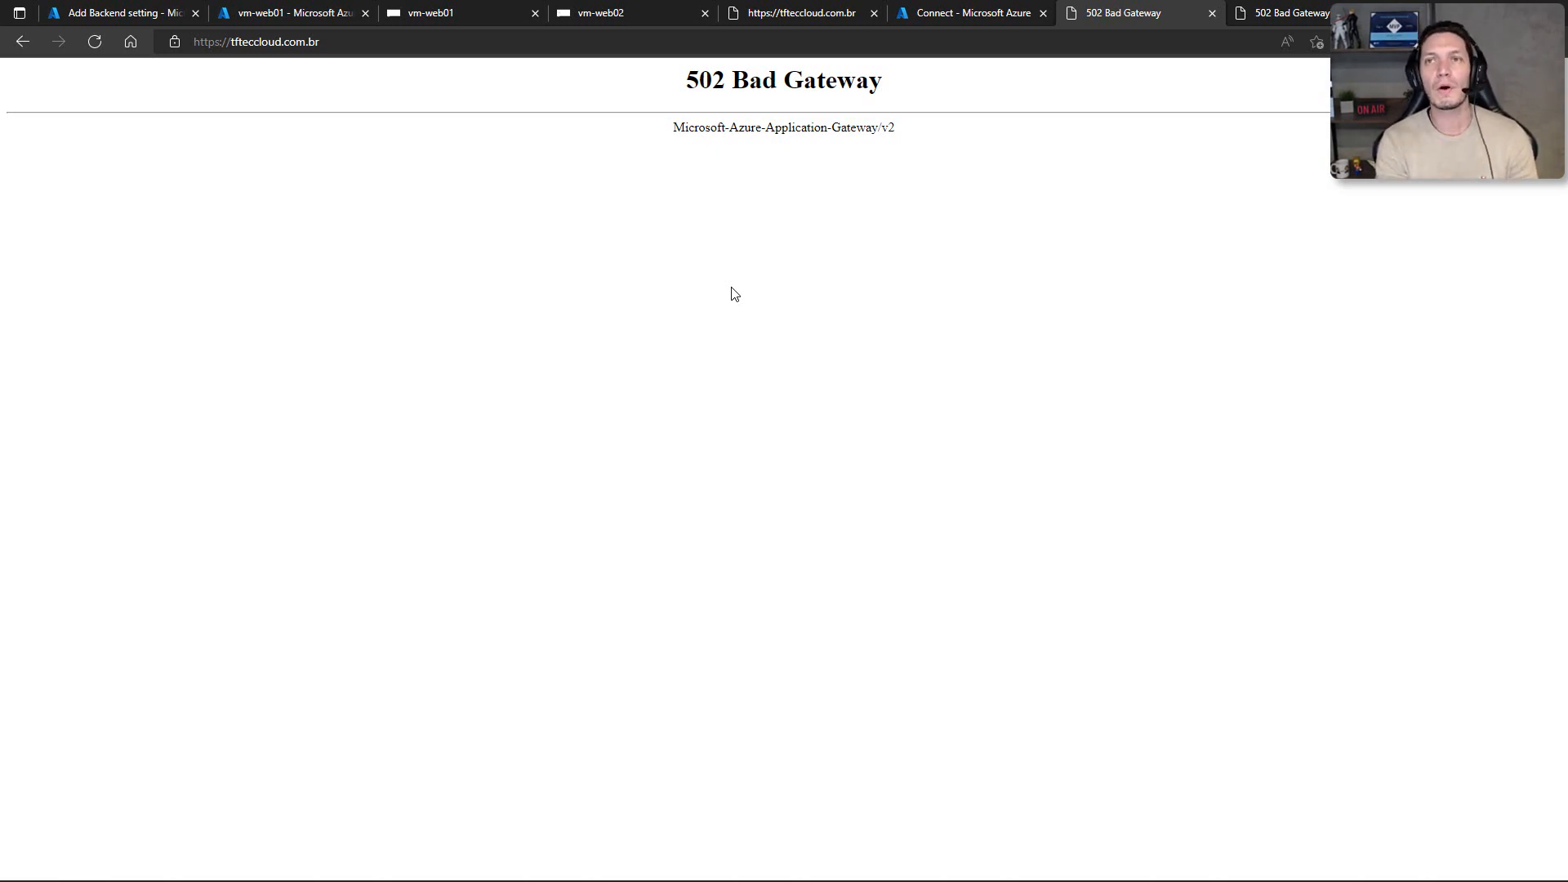
key(F5)
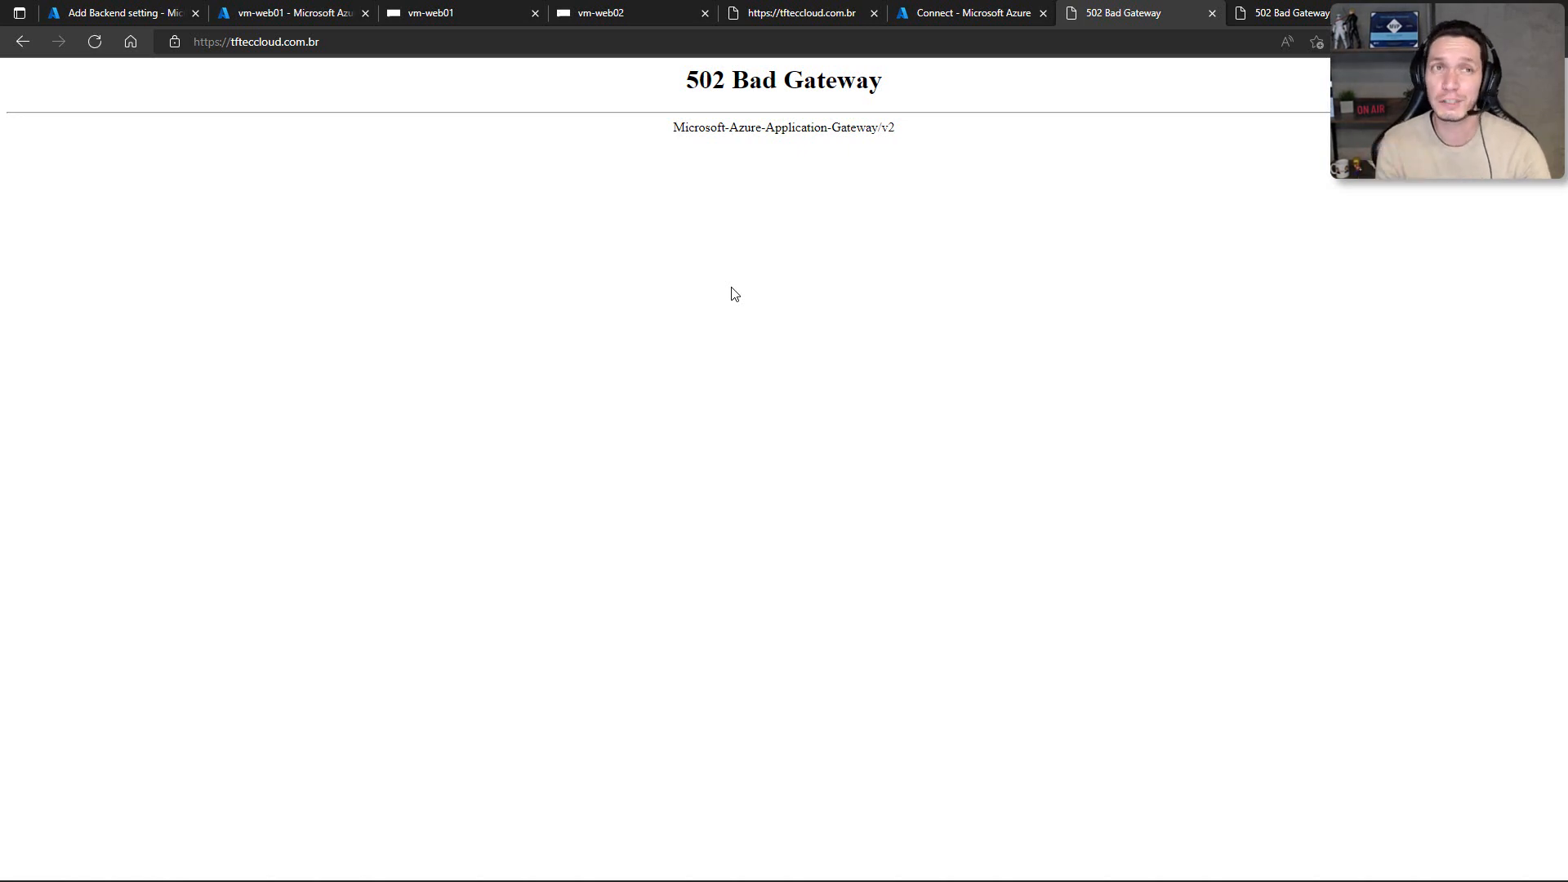
key(F5)
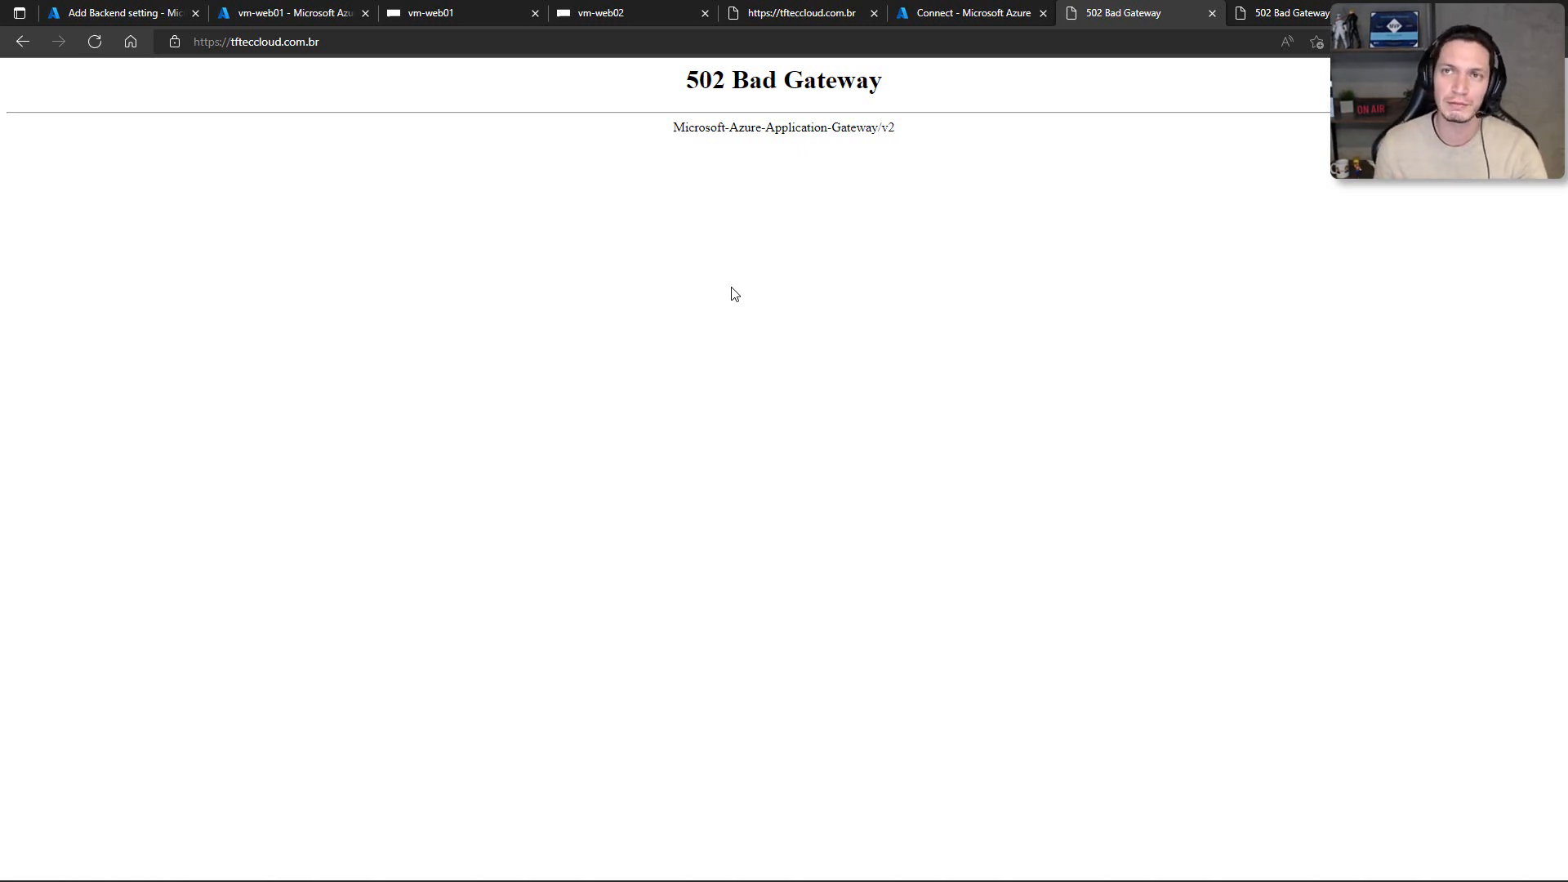
key(F5)
key(F5)
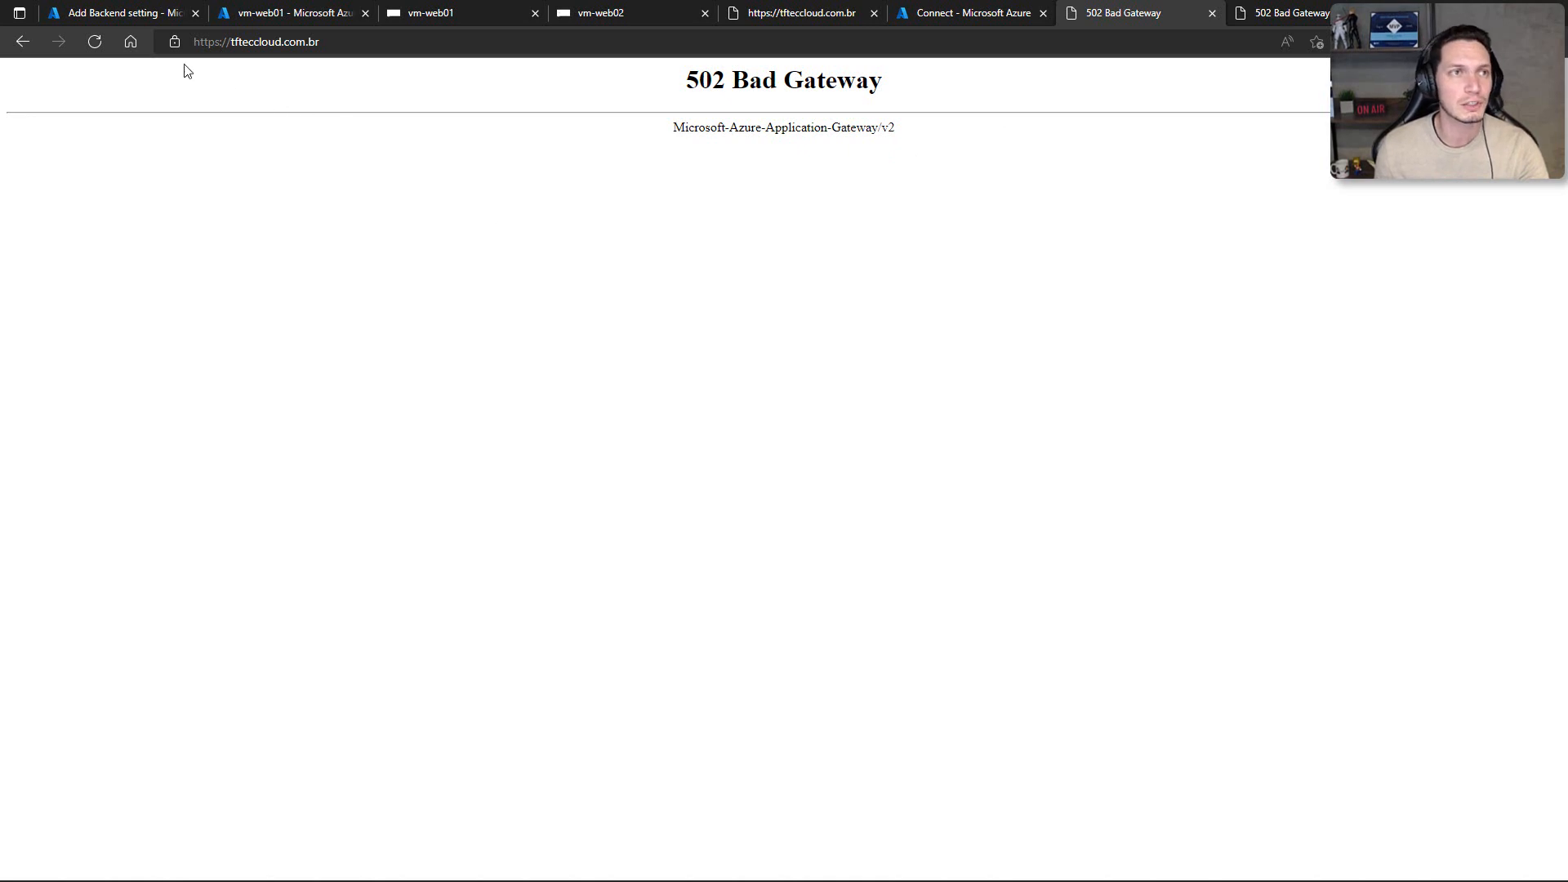
Step: Review the sts-http backend setting of appgw01 in the Azure portal, close it without changes, and return to the gateway's overview
click(129, 13)
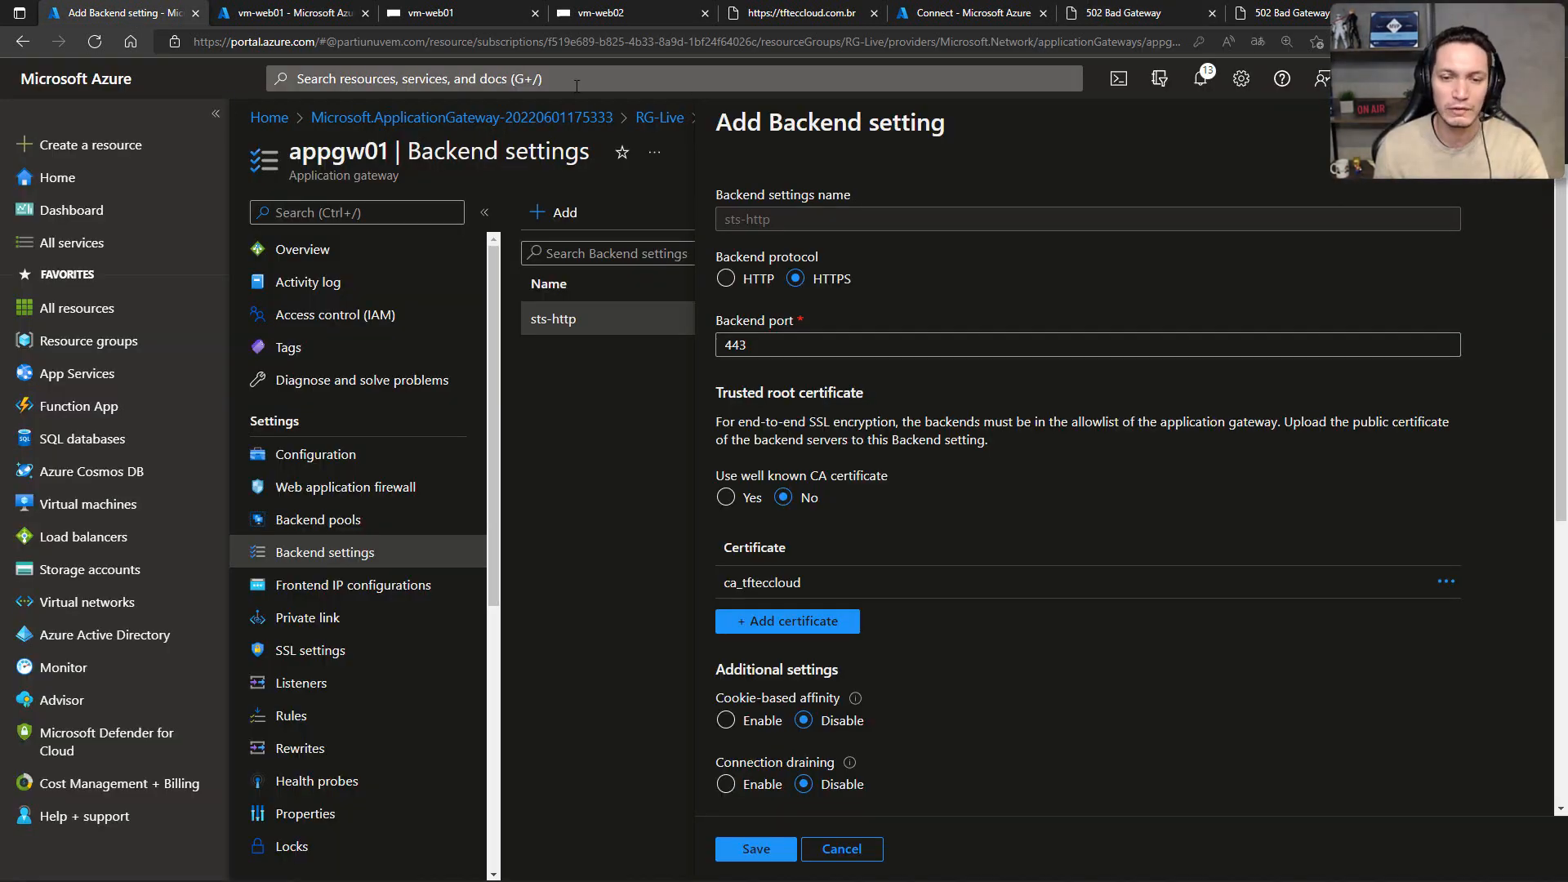
scroll(940, 310, down, 4)
scroll(1511, 183, up, 4)
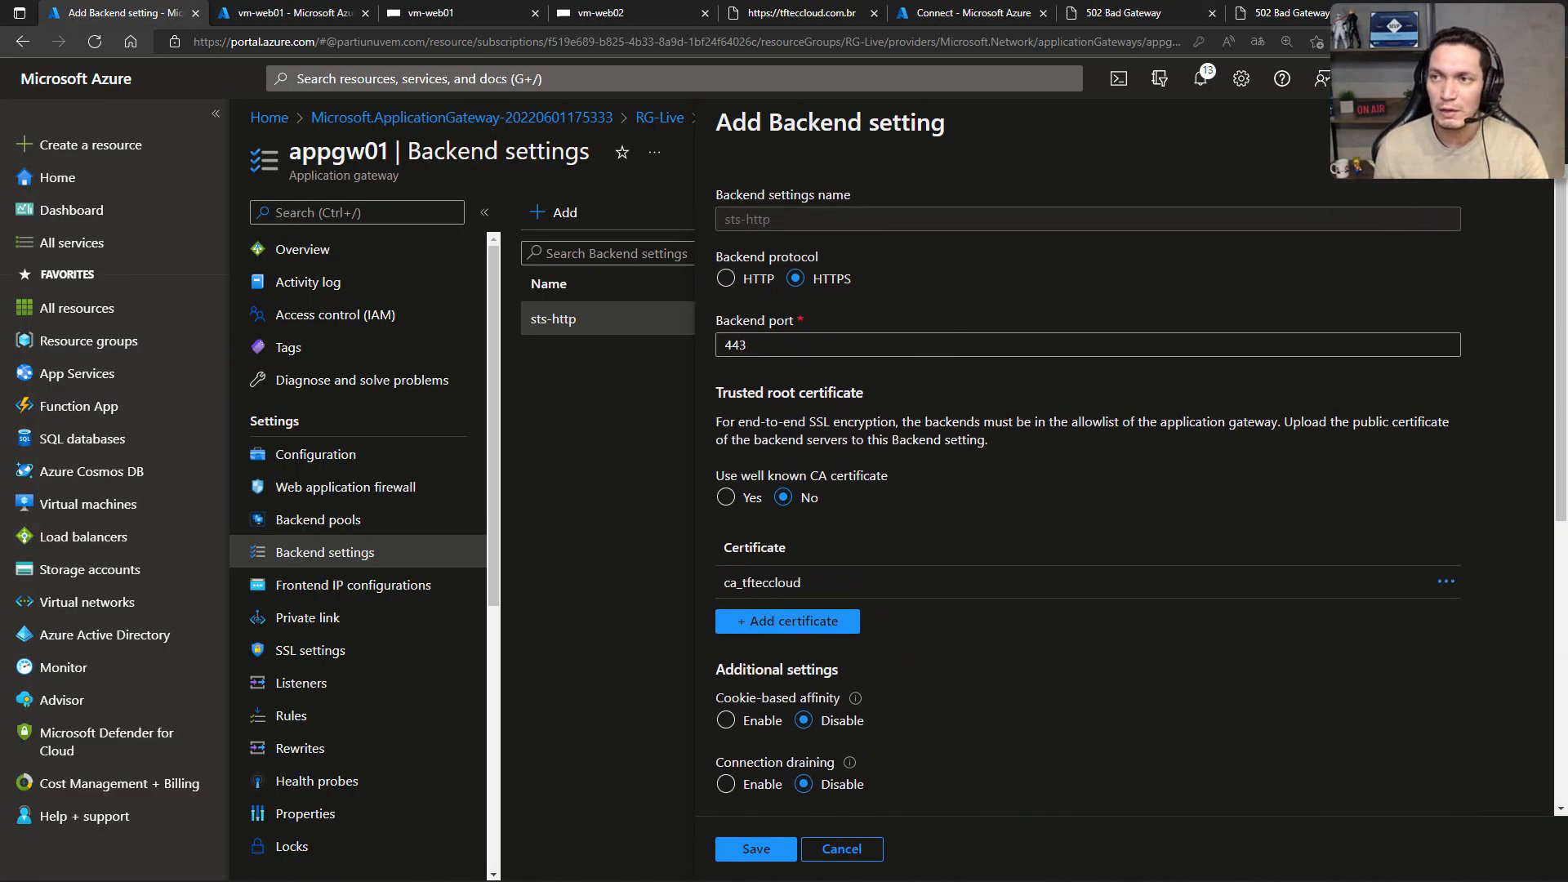
click(1541, 123)
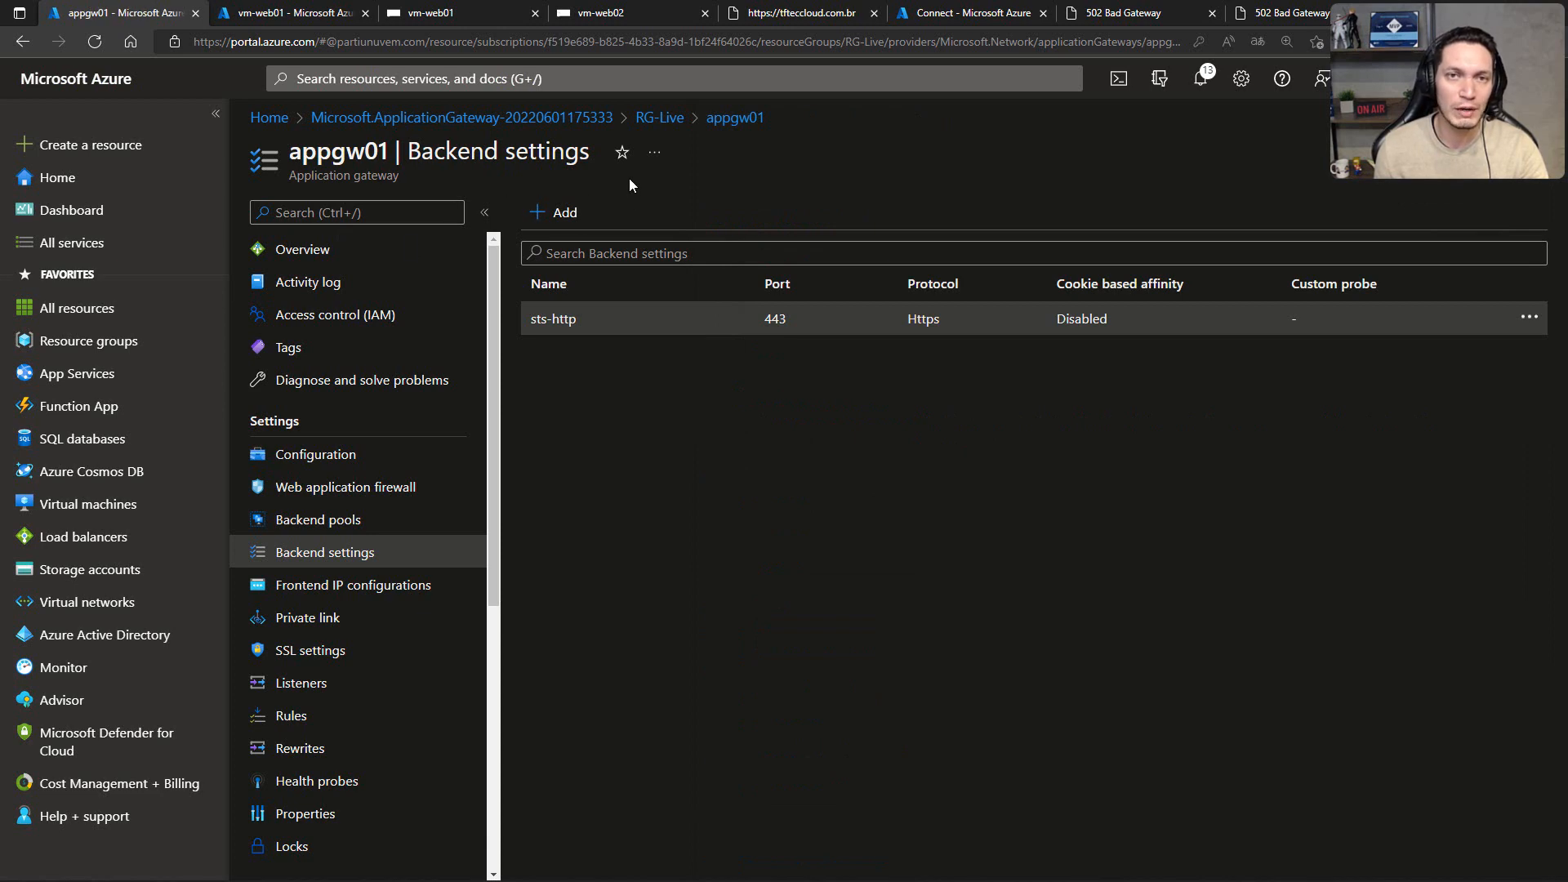
click(736, 117)
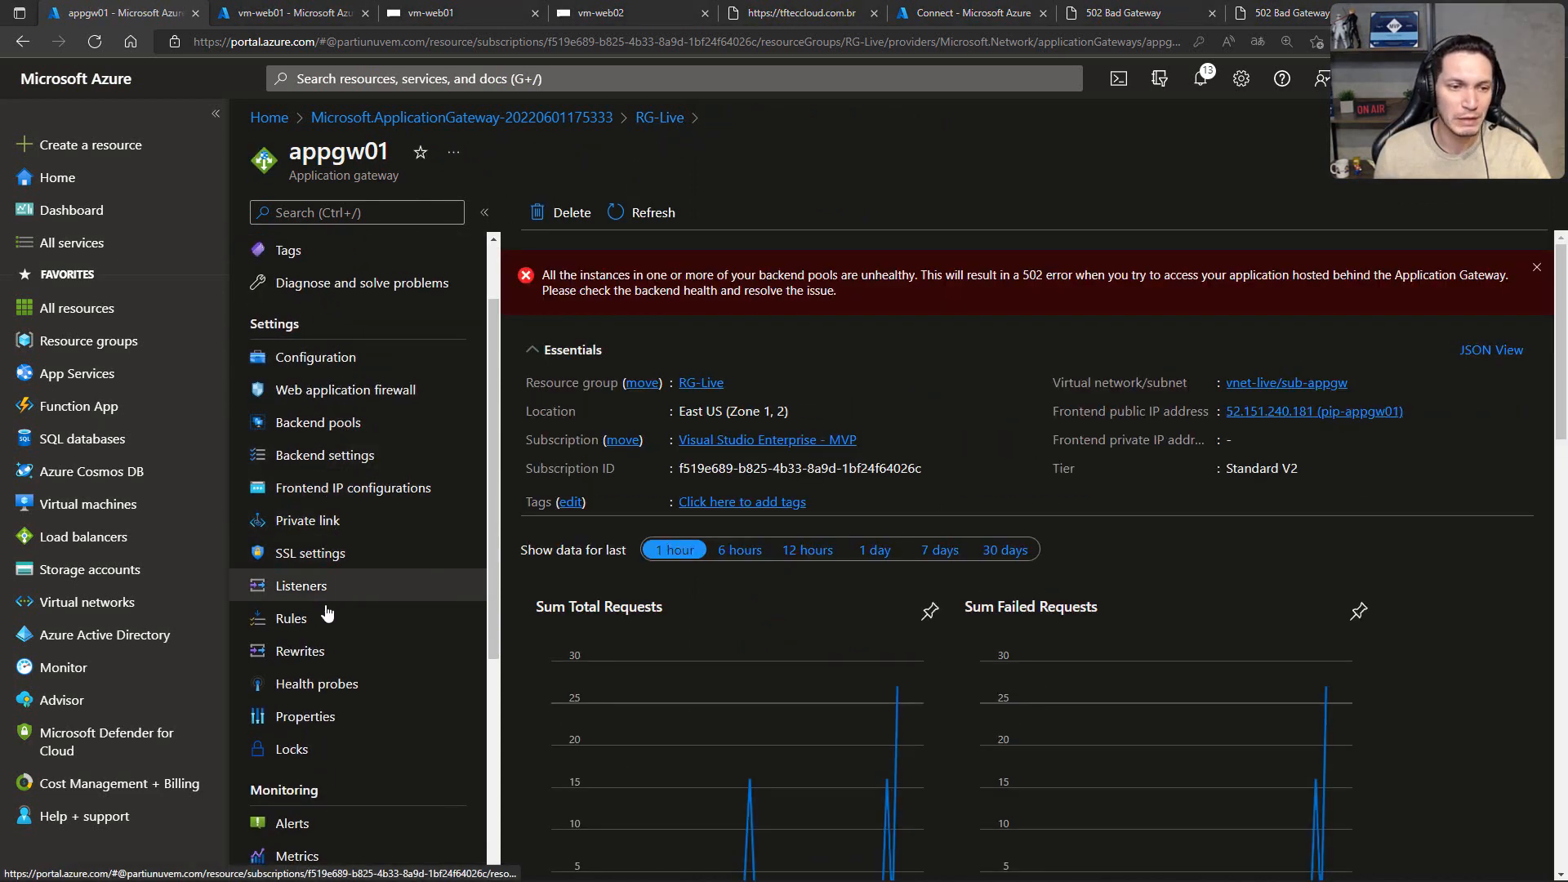
Step: Start a new health probe on appgw01 named probe-https, using the HTTPS protocol and the host tfteccloud.com.br
click(302, 693)
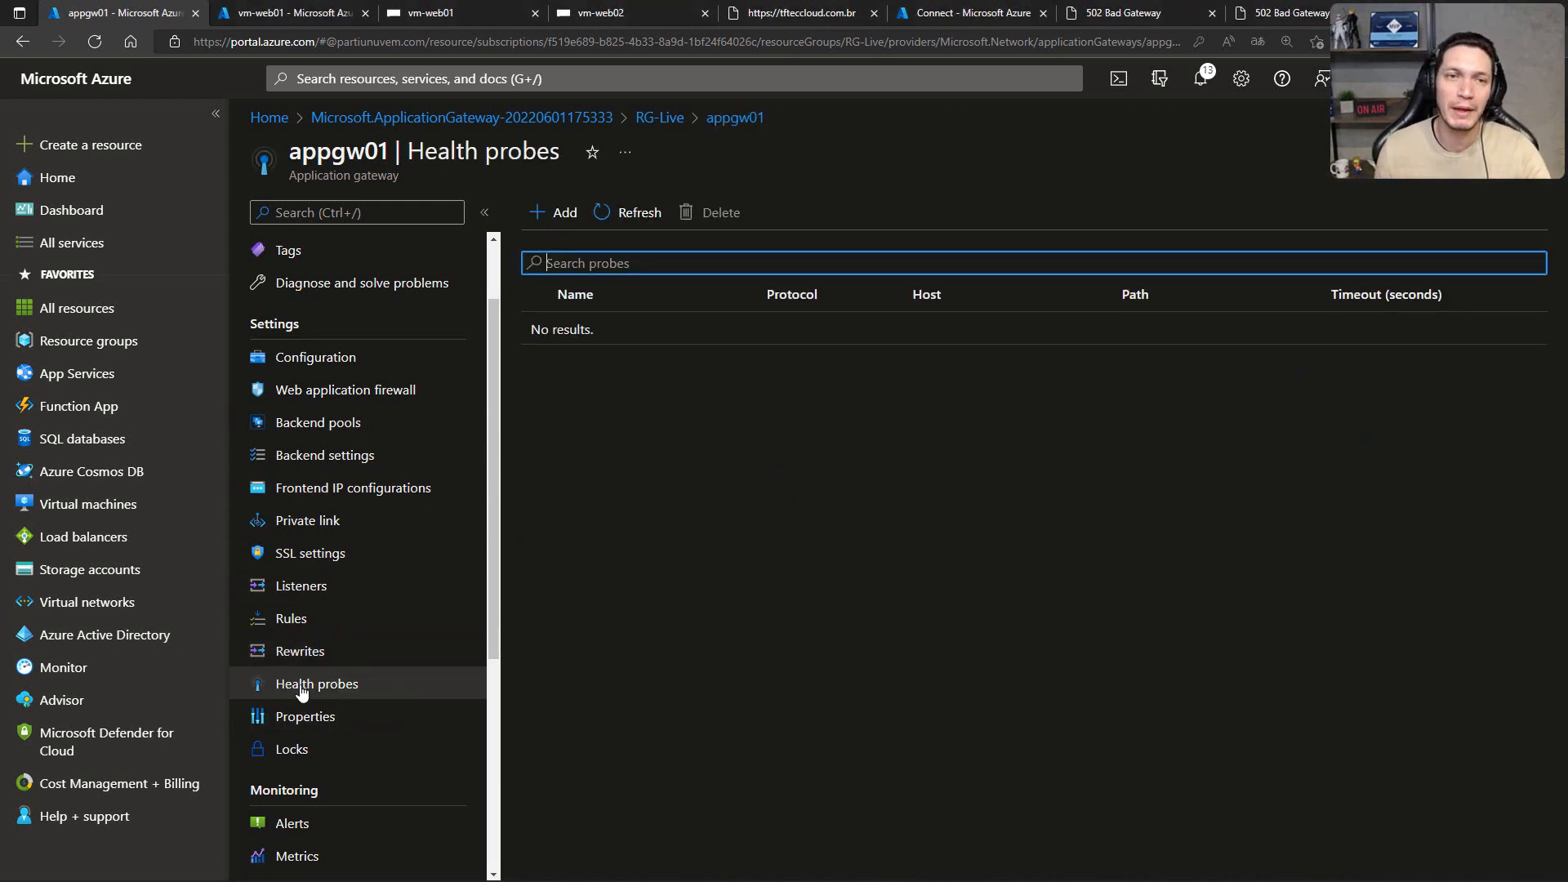
click(555, 214)
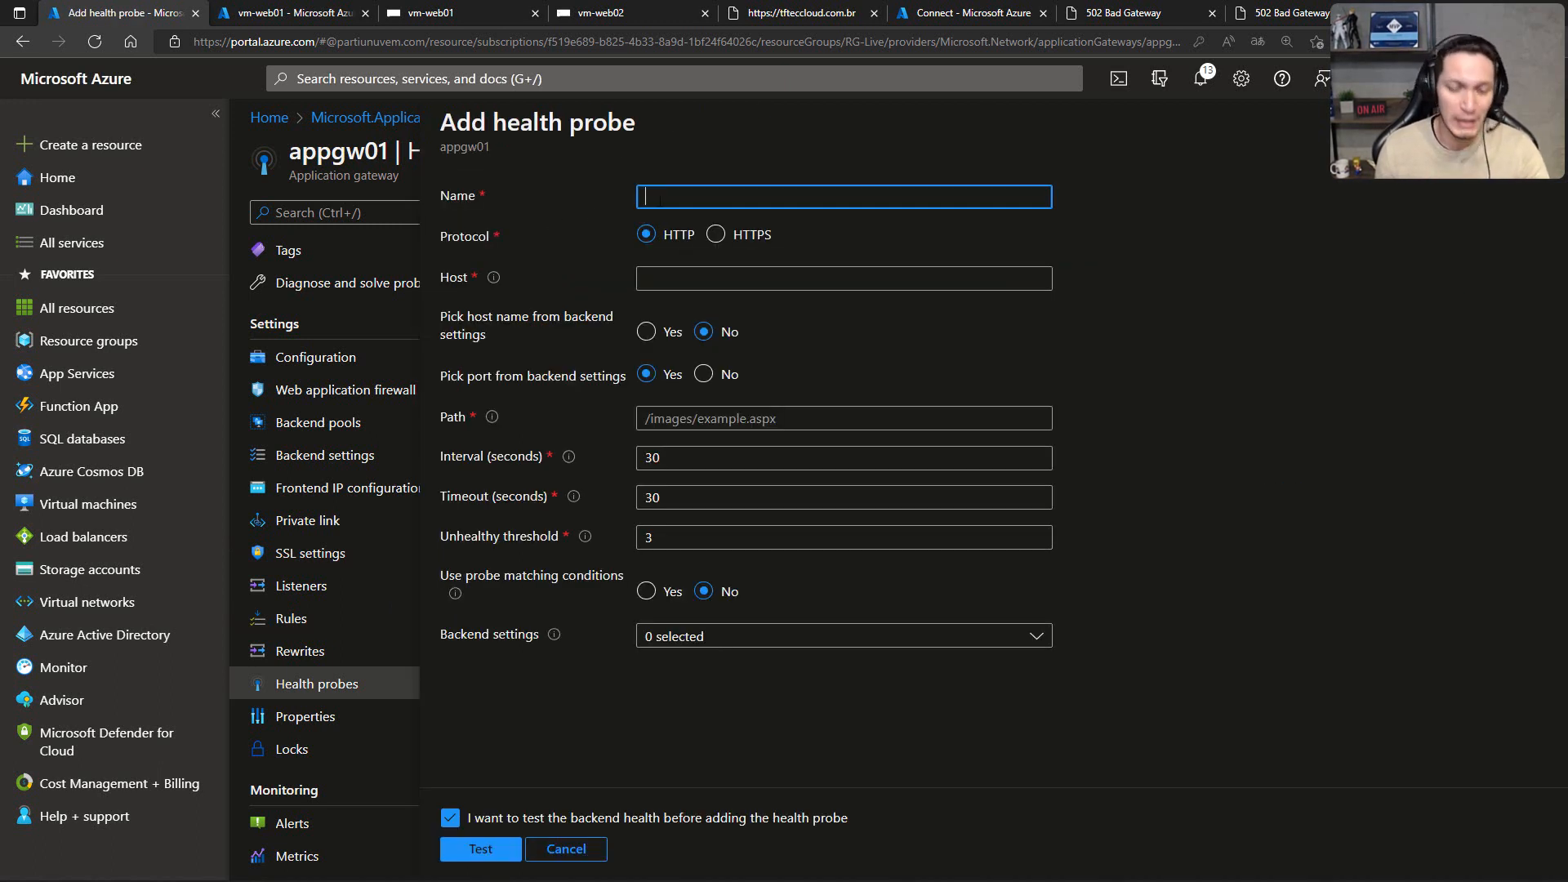
text(probe-https)
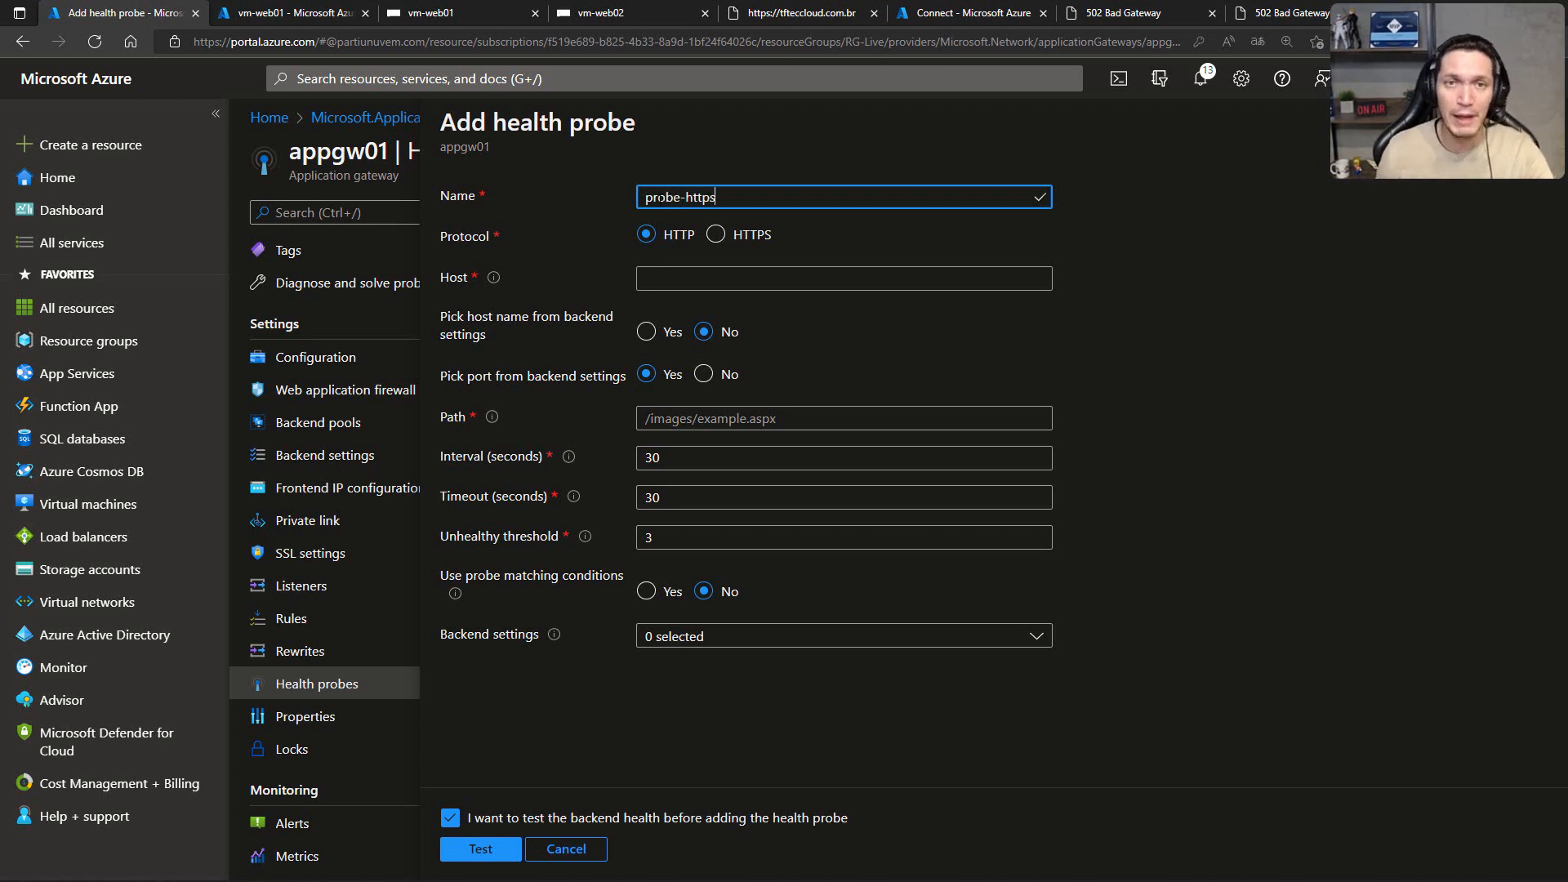
click(717, 233)
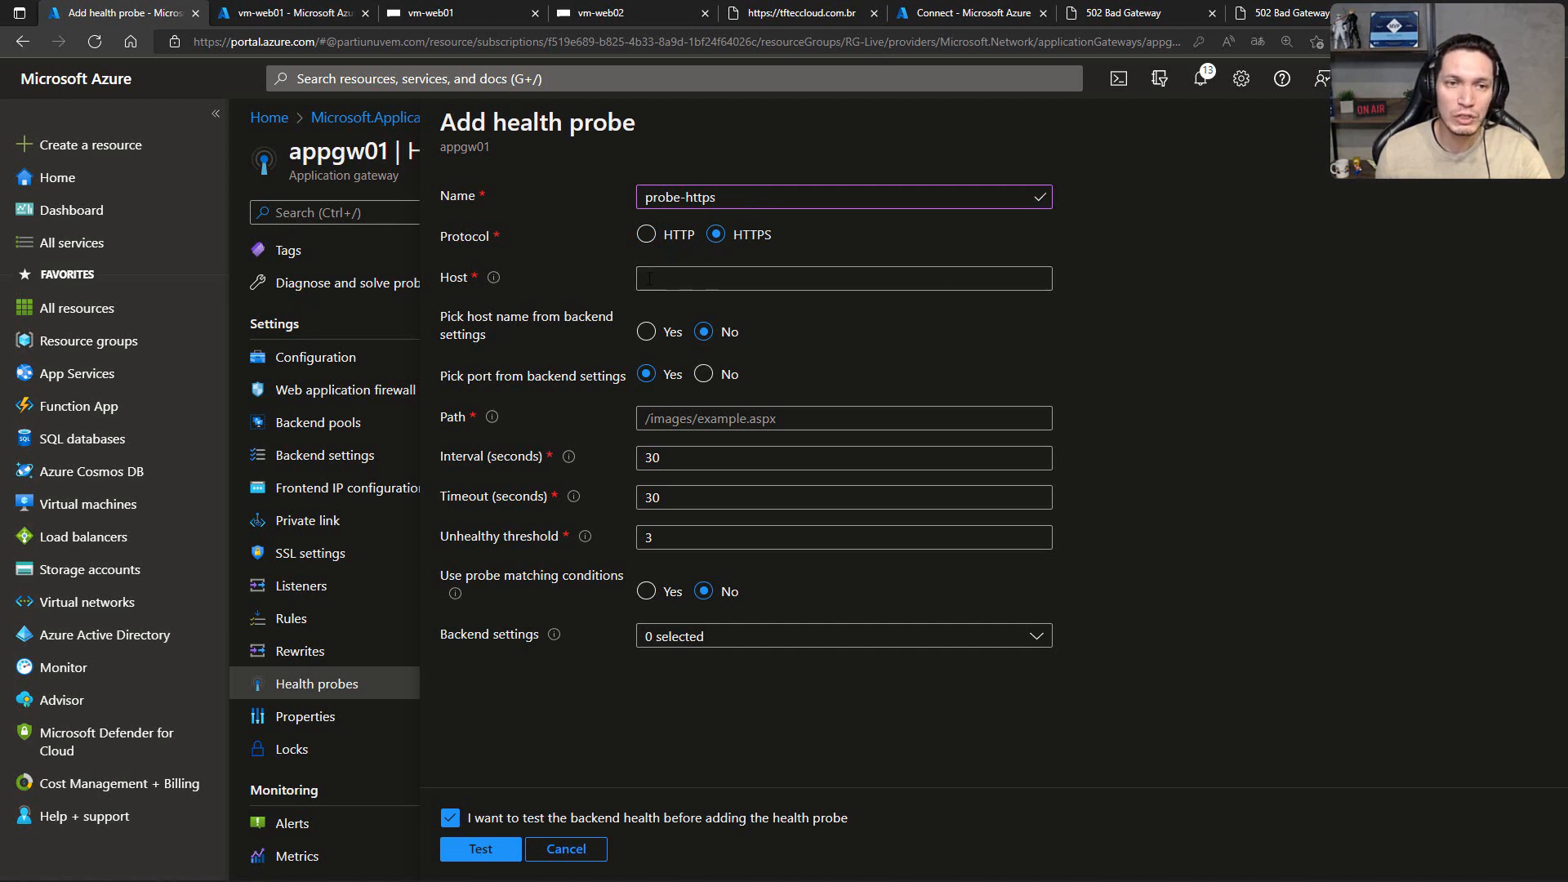
click(693, 279)
text(tftecc)
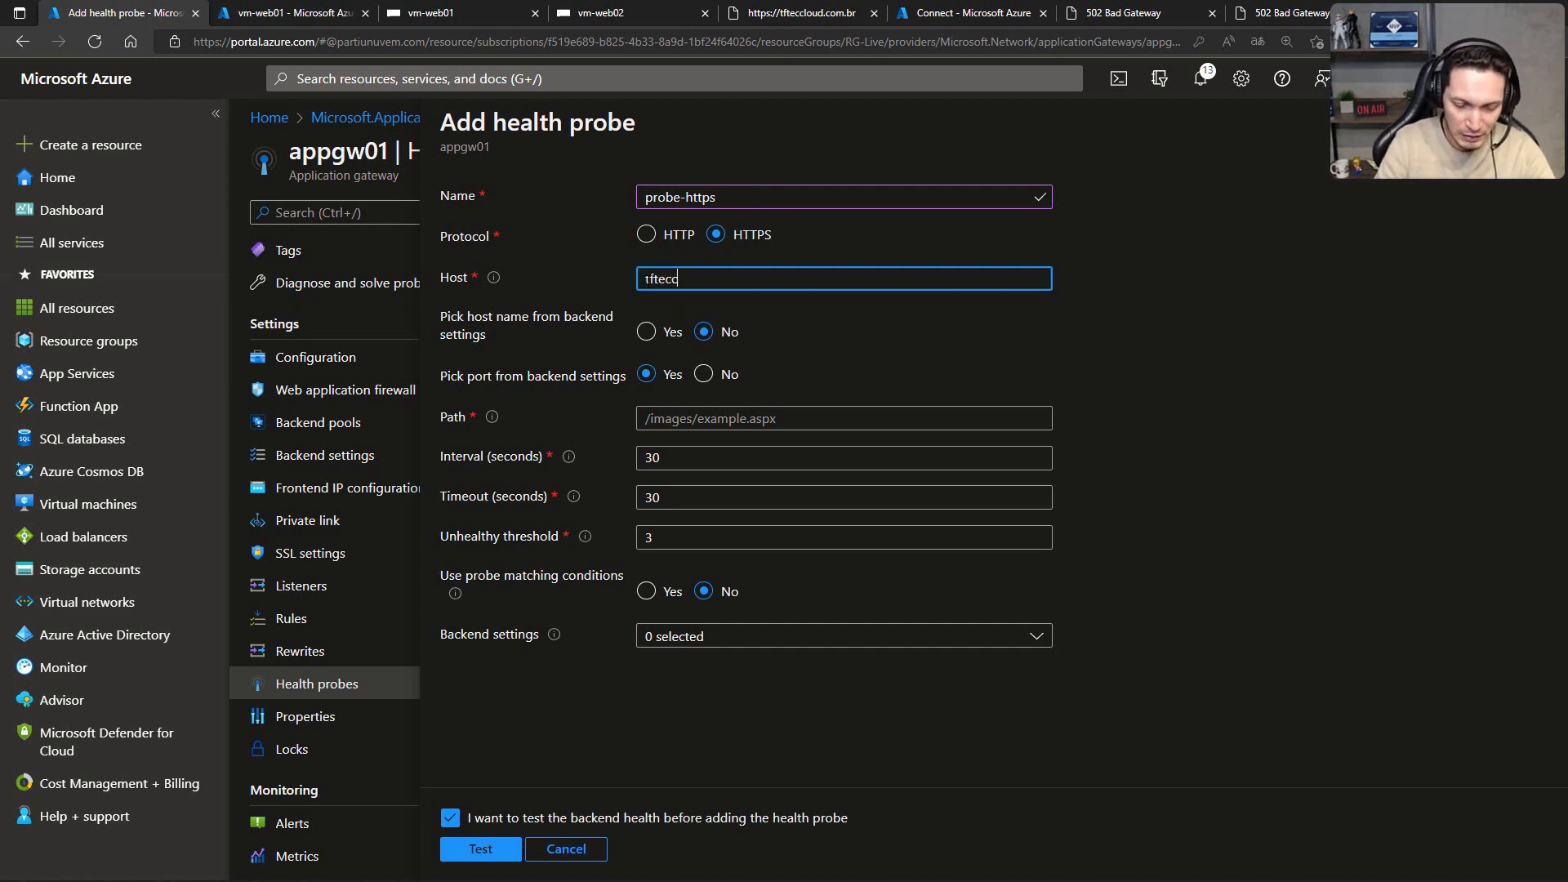
text(loud.com.br)
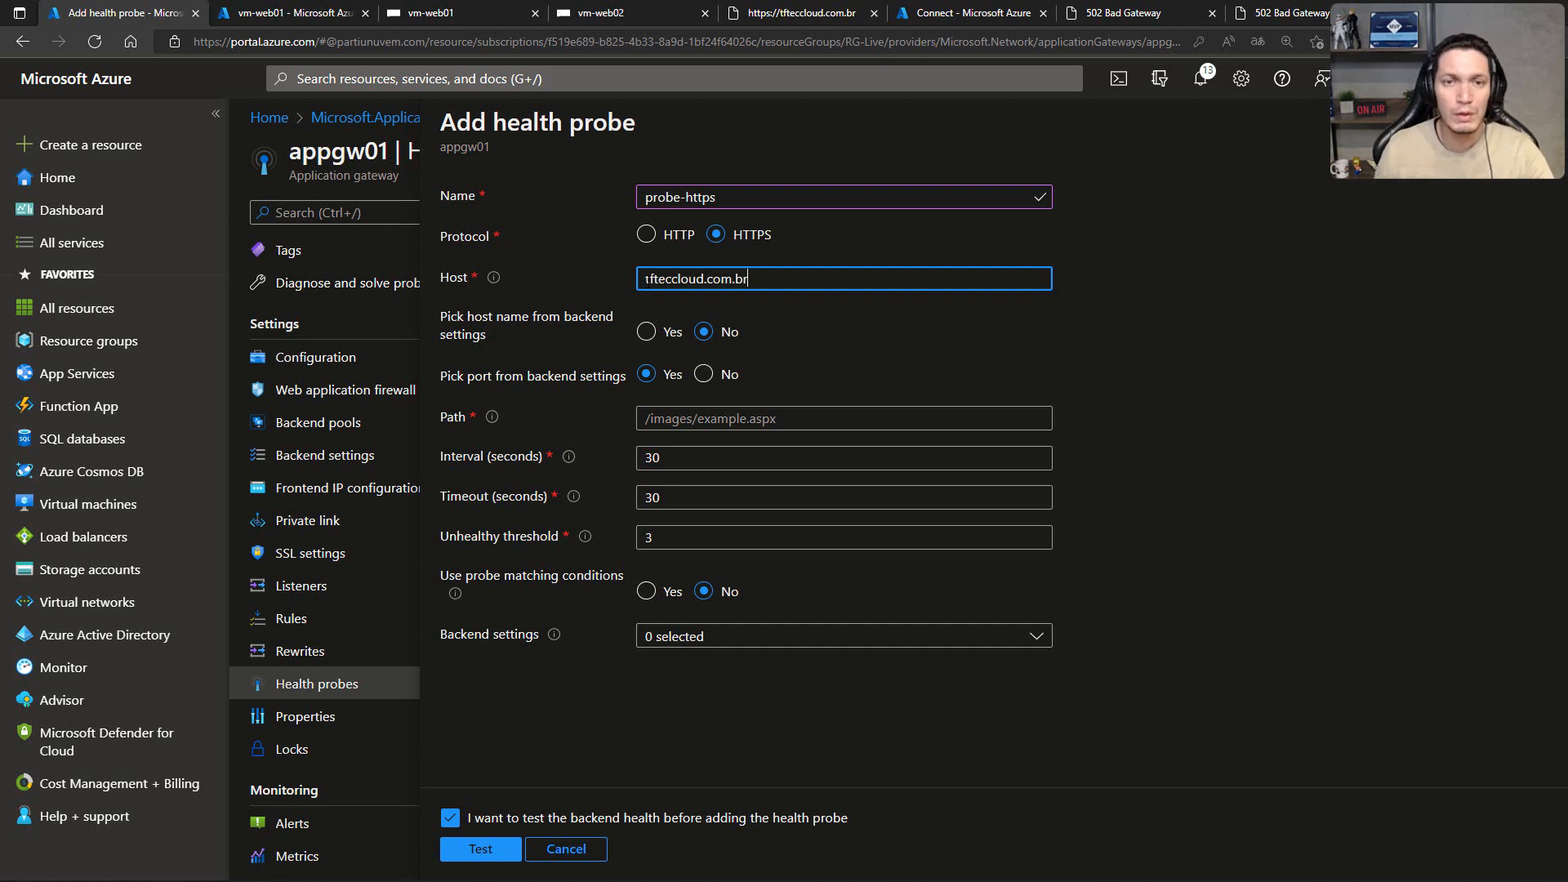
click(1223, 307)
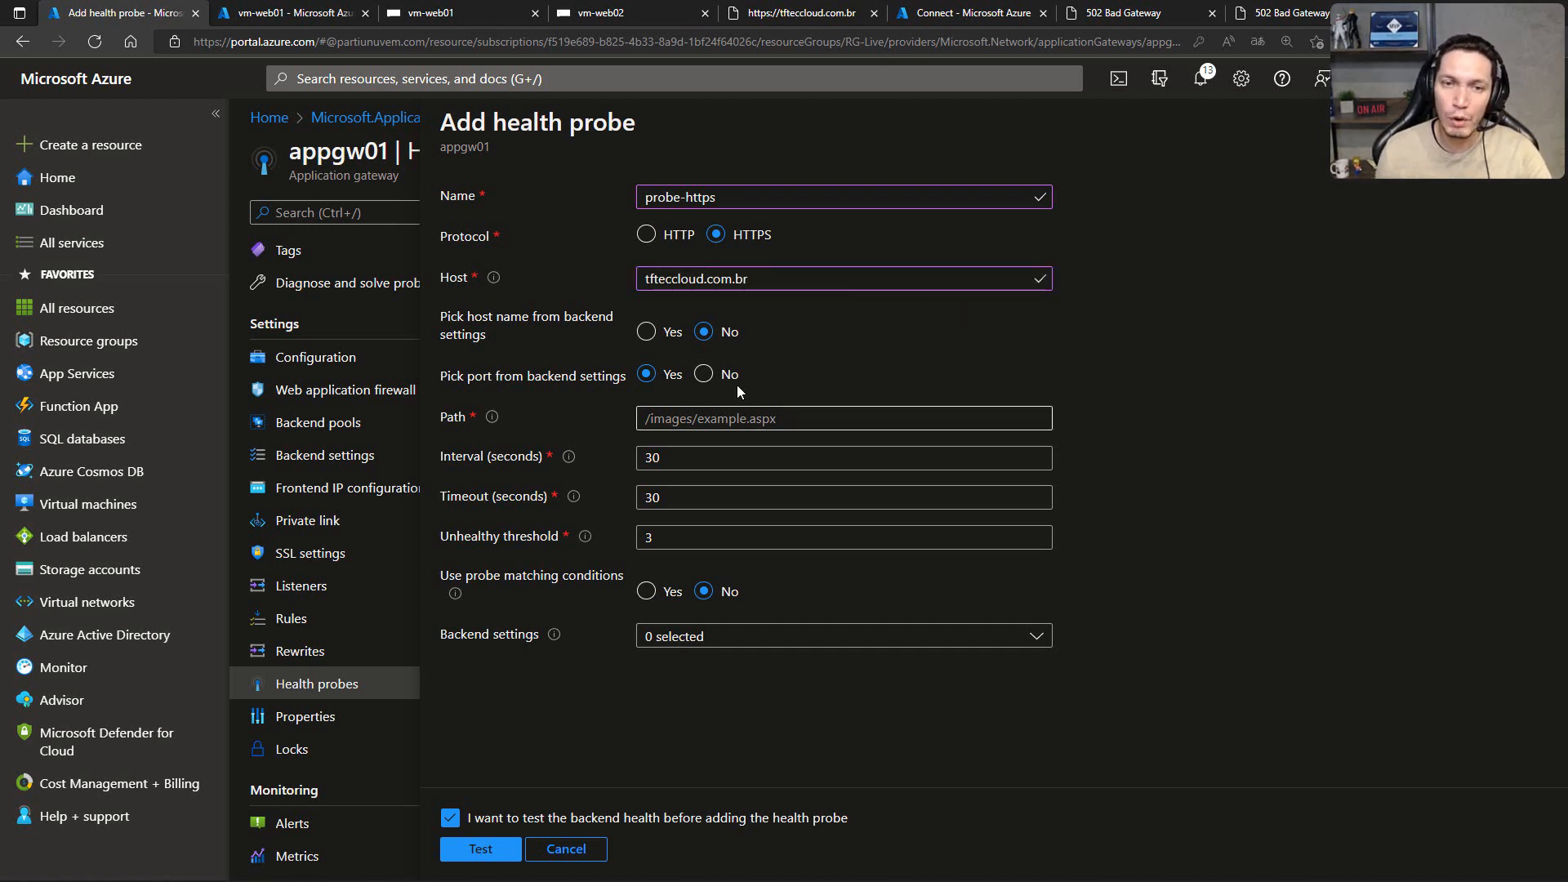
Step: Set the probe's path to /, keep the interval and timeout at 30 seconds, and associate it with the sts-http backend setting
click(678, 419)
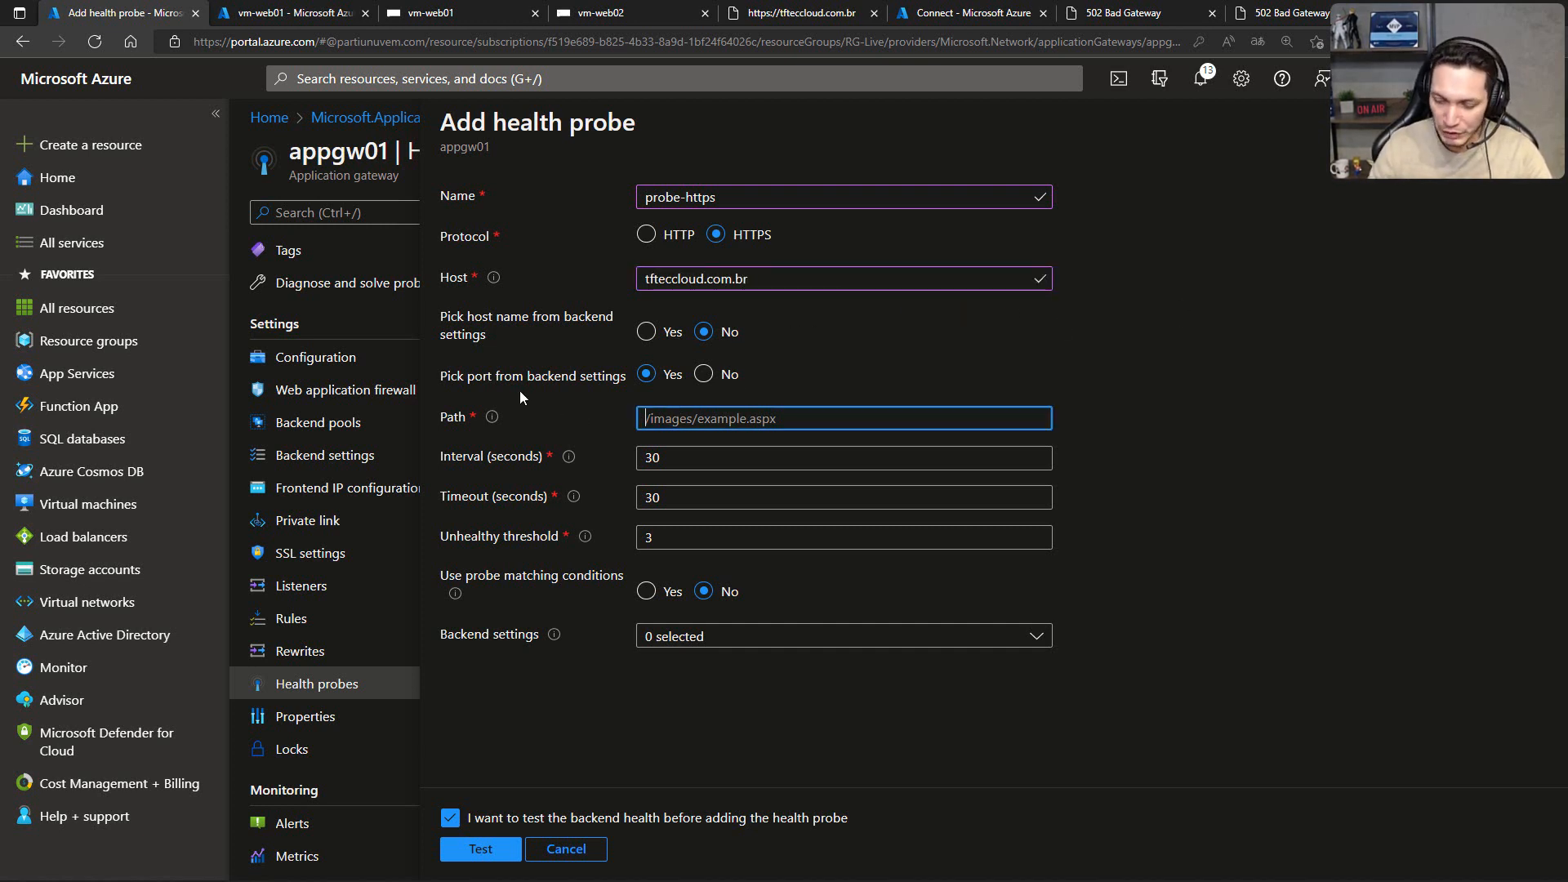
text(/)
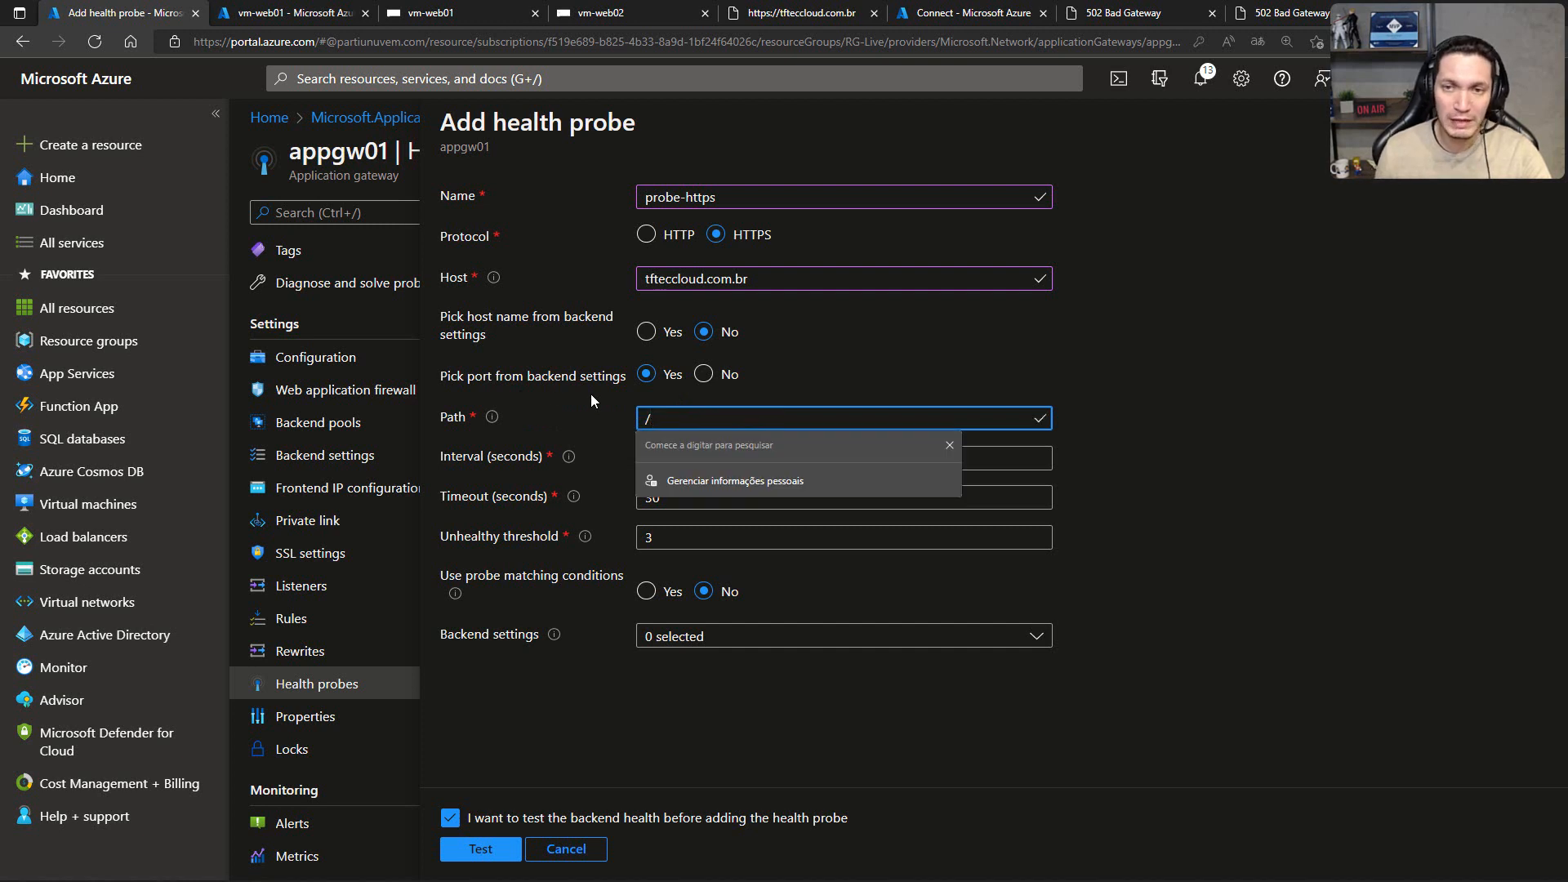
click(1440, 454)
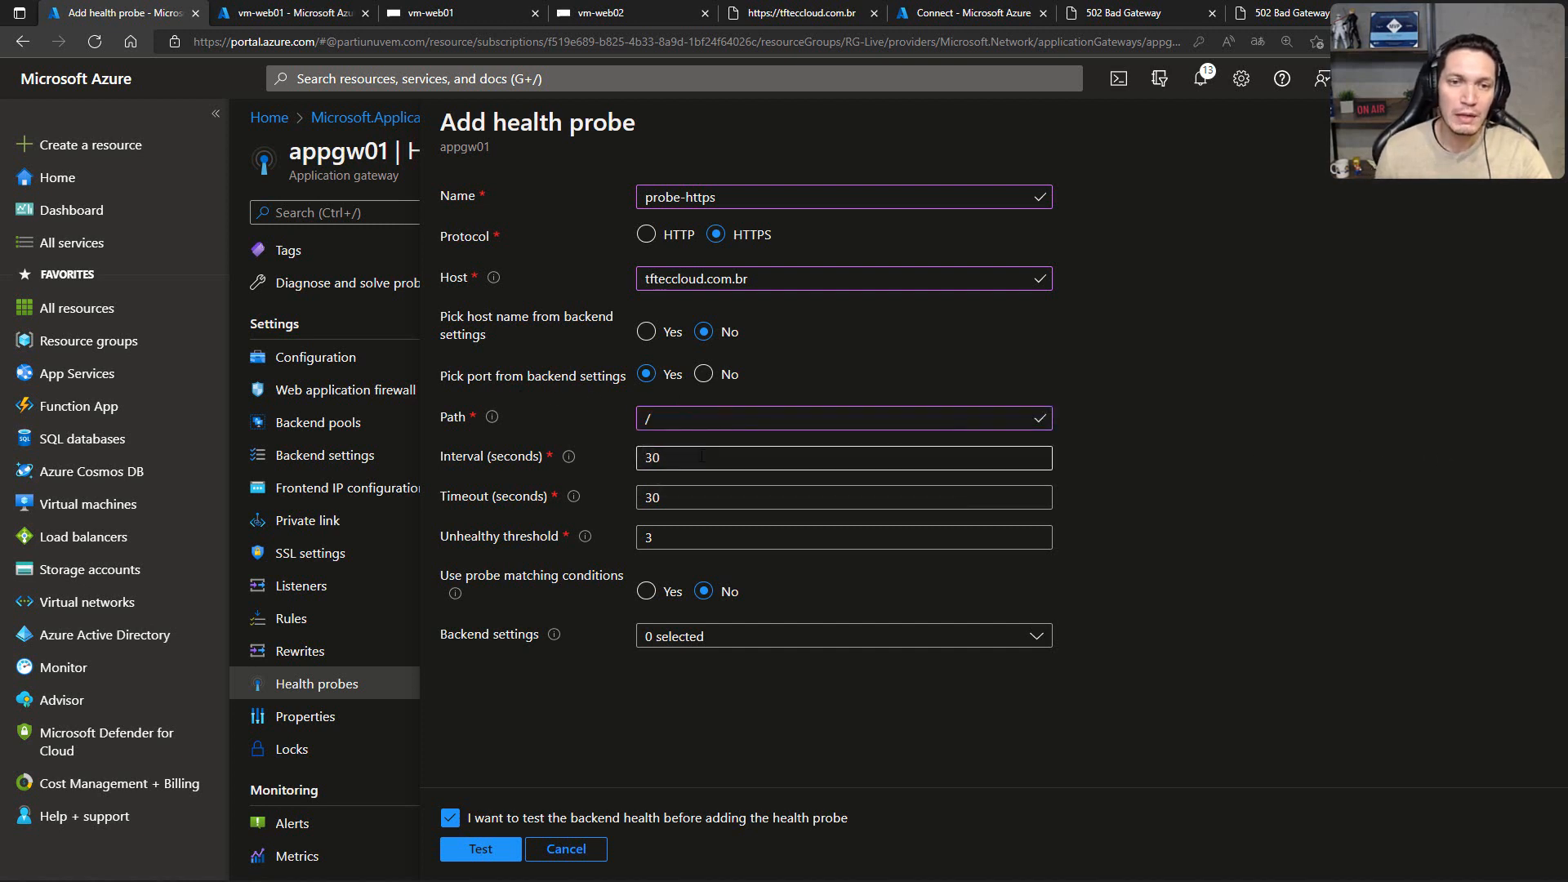
double_click(659, 457)
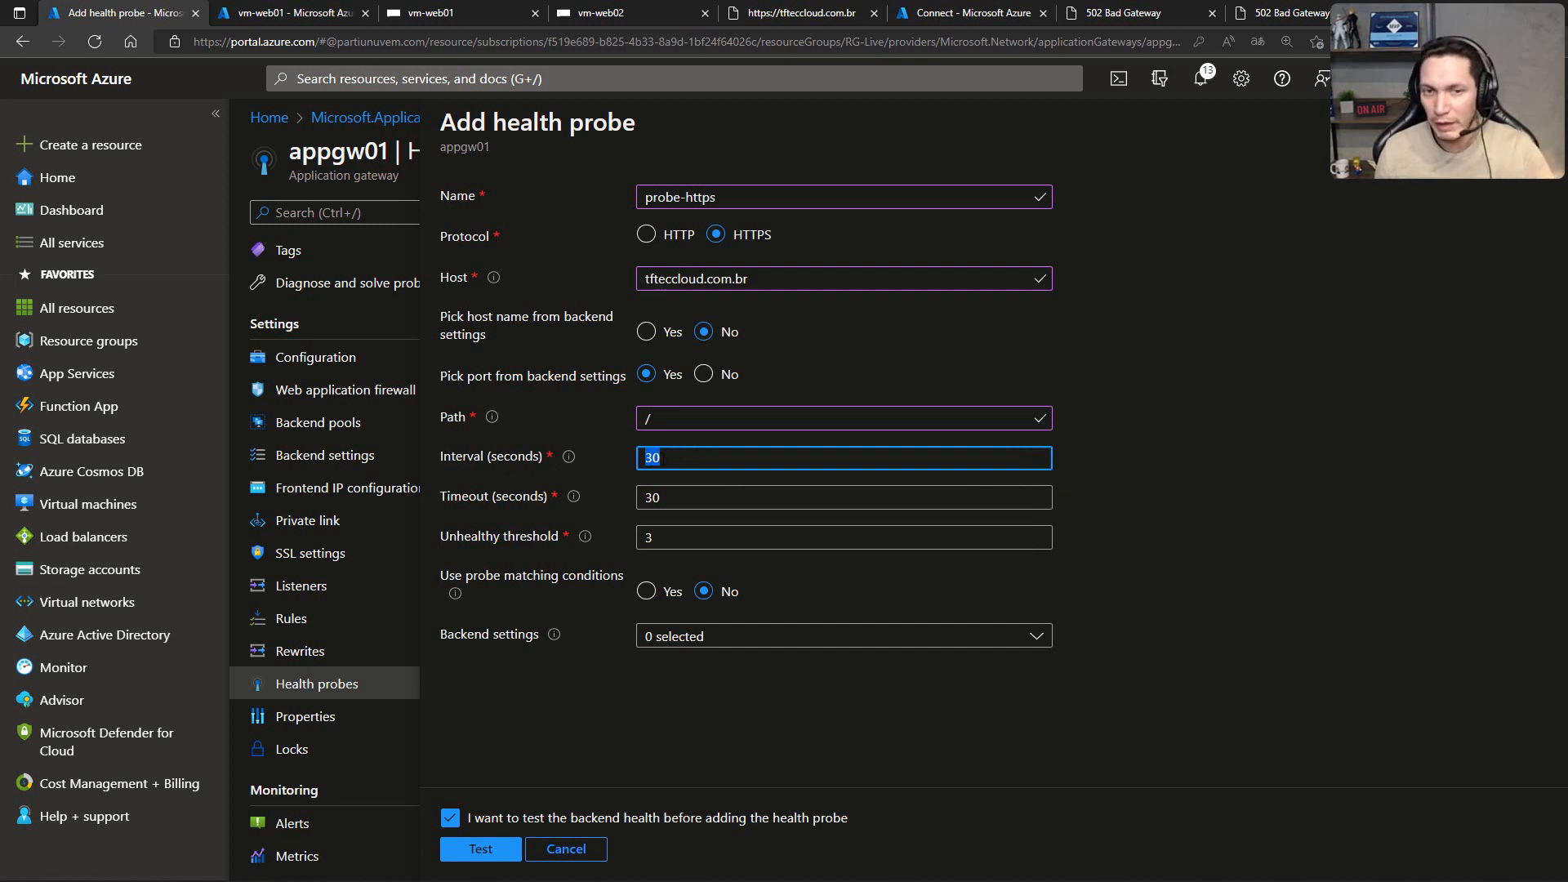
double_click(655, 497)
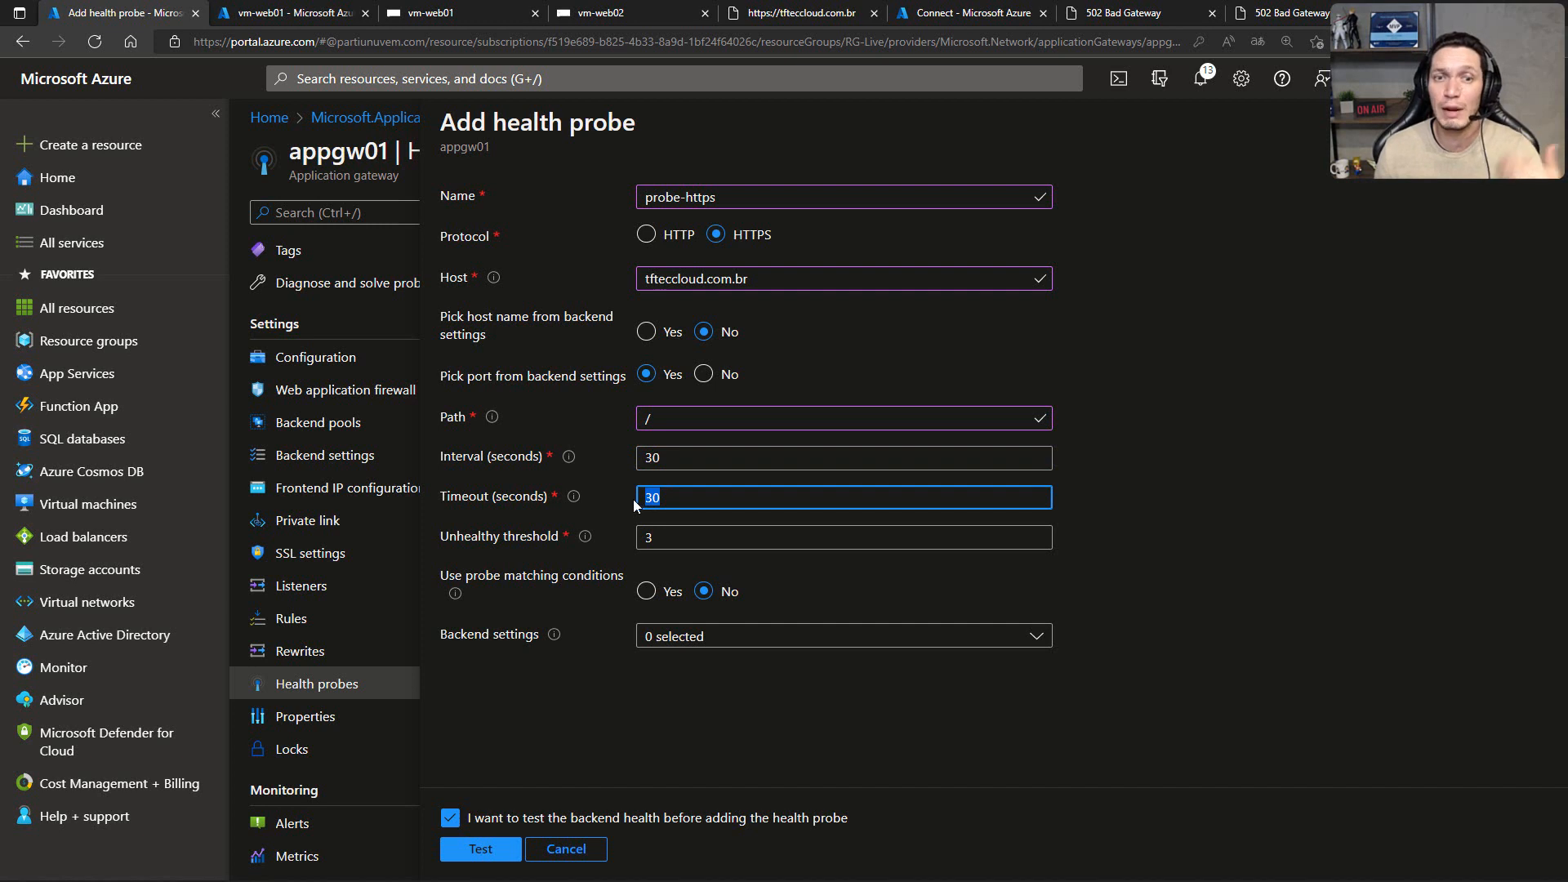
click(676, 500)
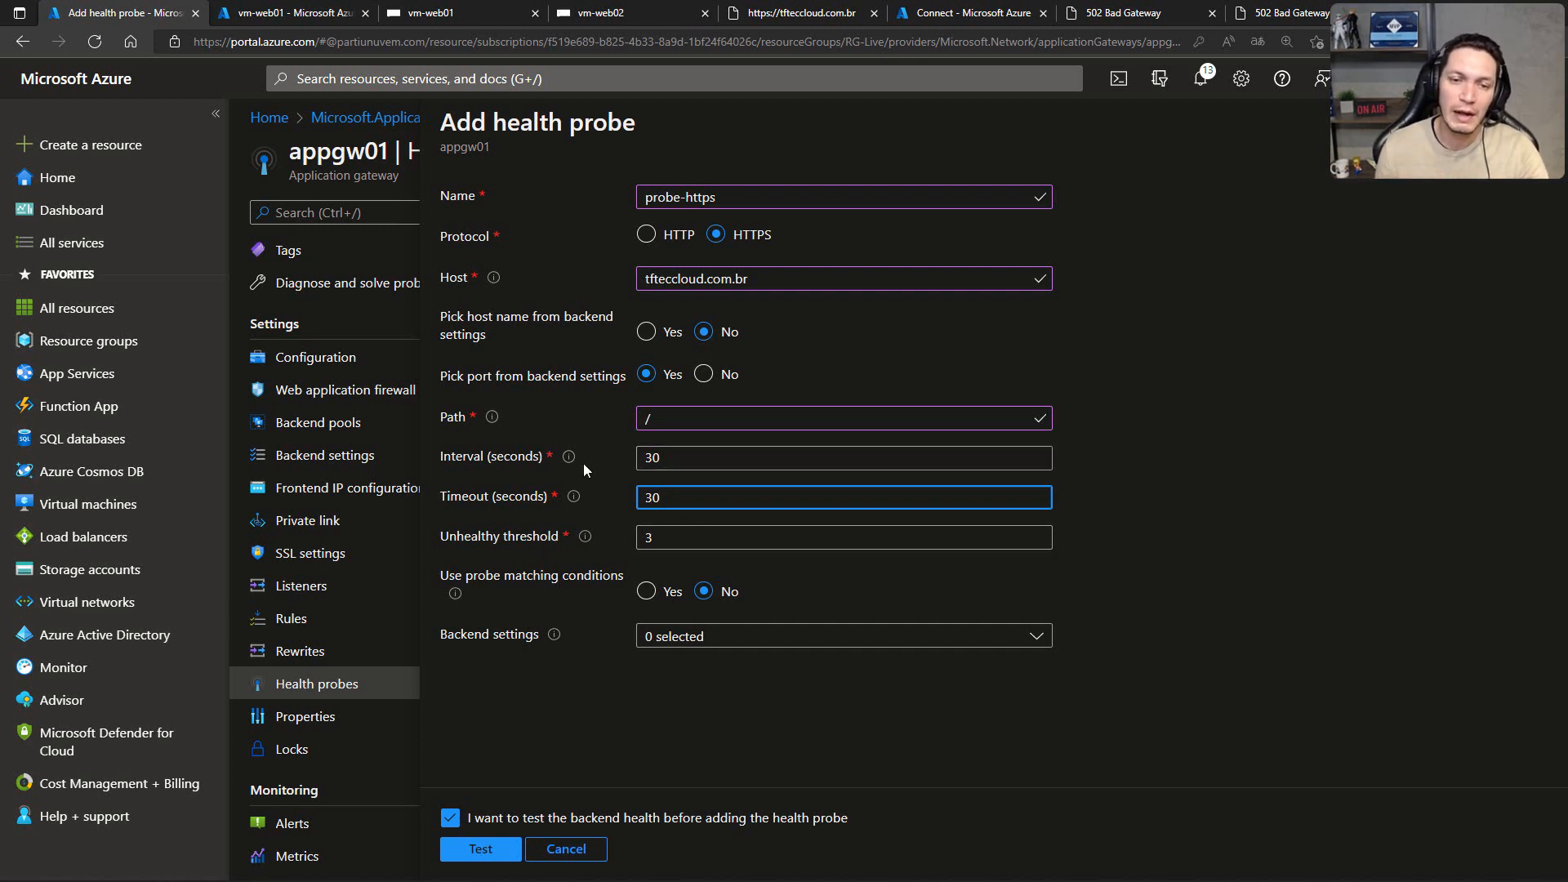
click(679, 639)
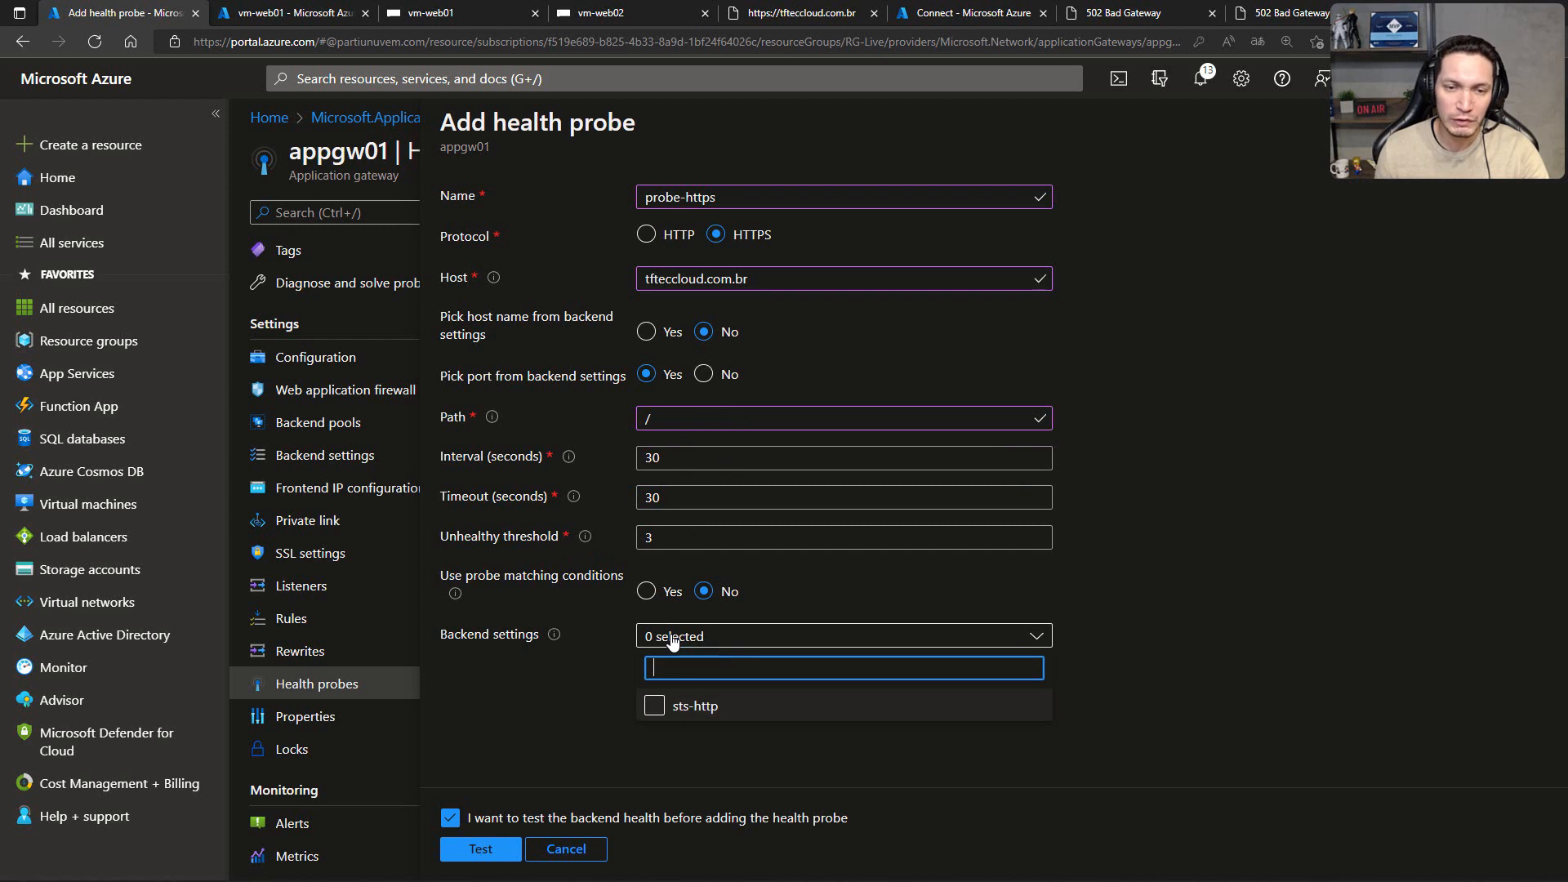
click(655, 706)
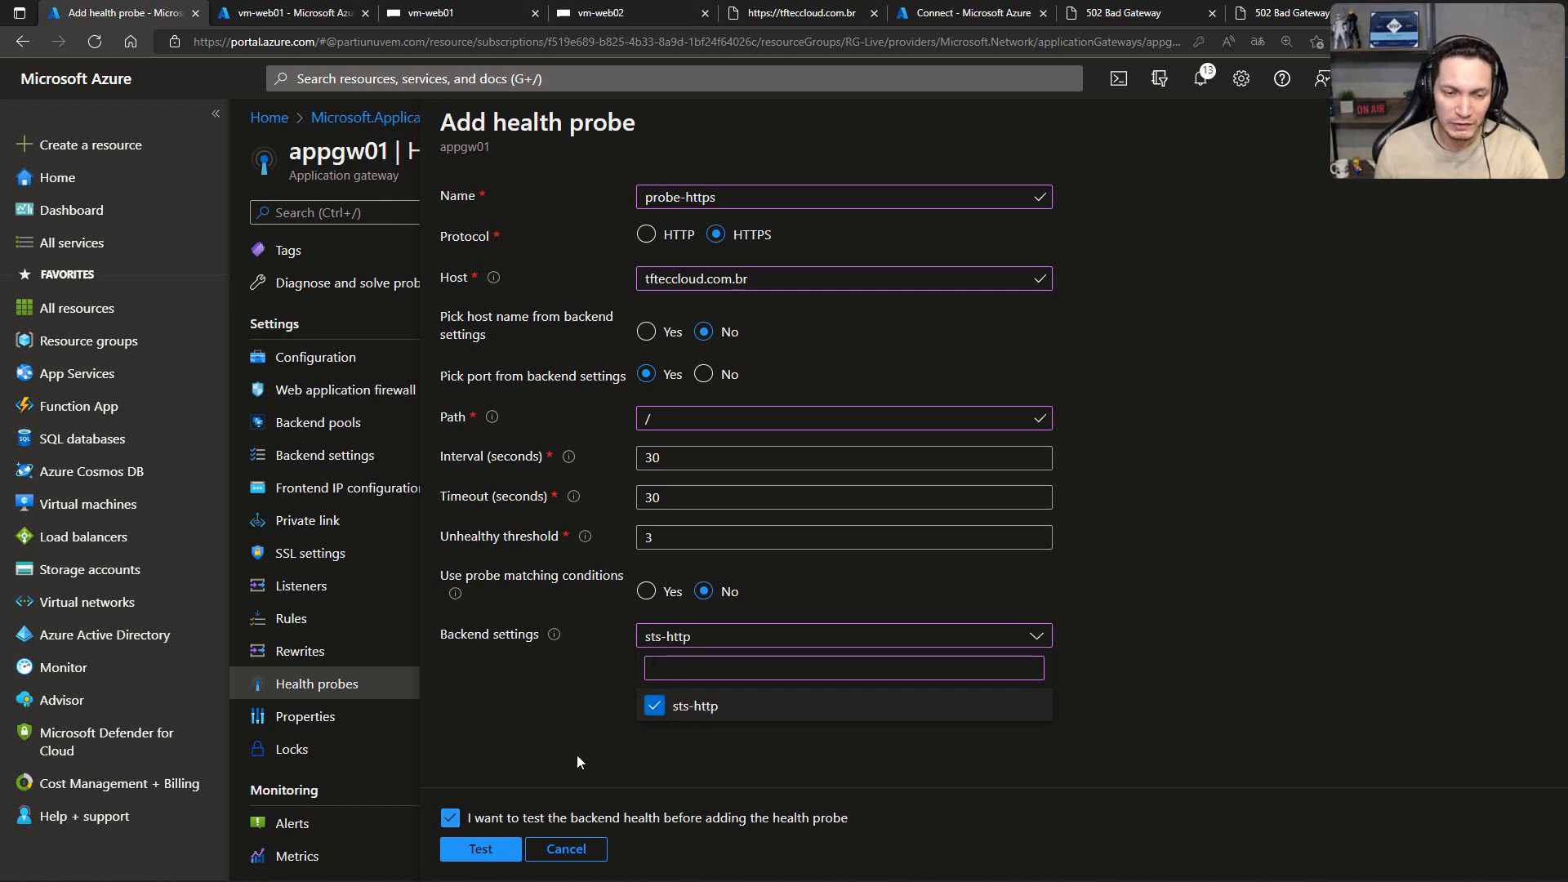
Step: Test backend health with the new probe, inspect the per-server results of pool-websrv, and add the probe to the gateway
click(484, 842)
click(484, 845)
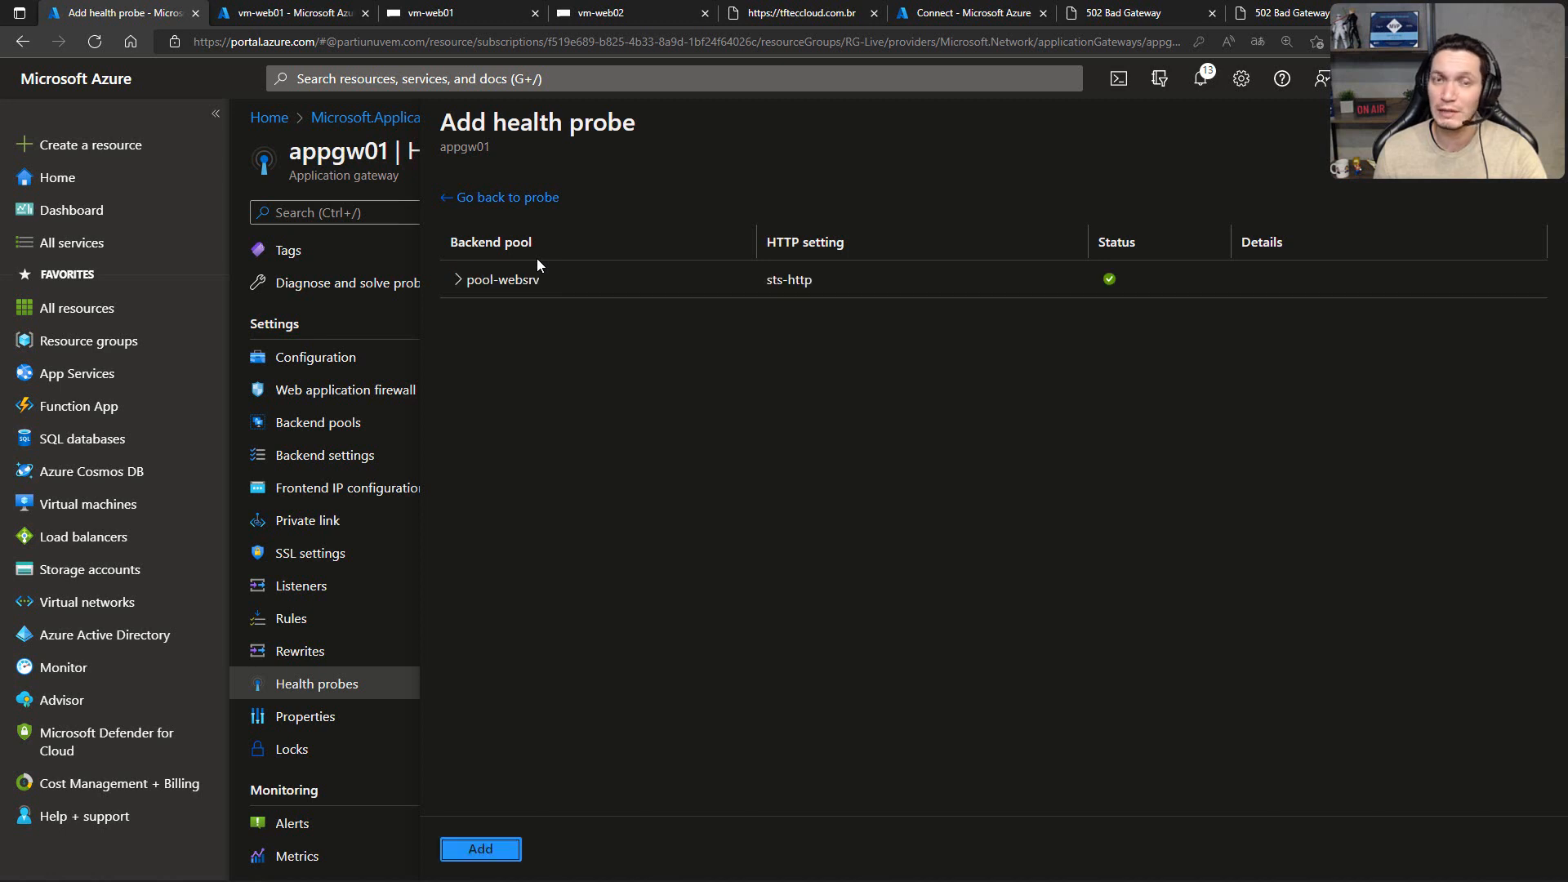
click(458, 280)
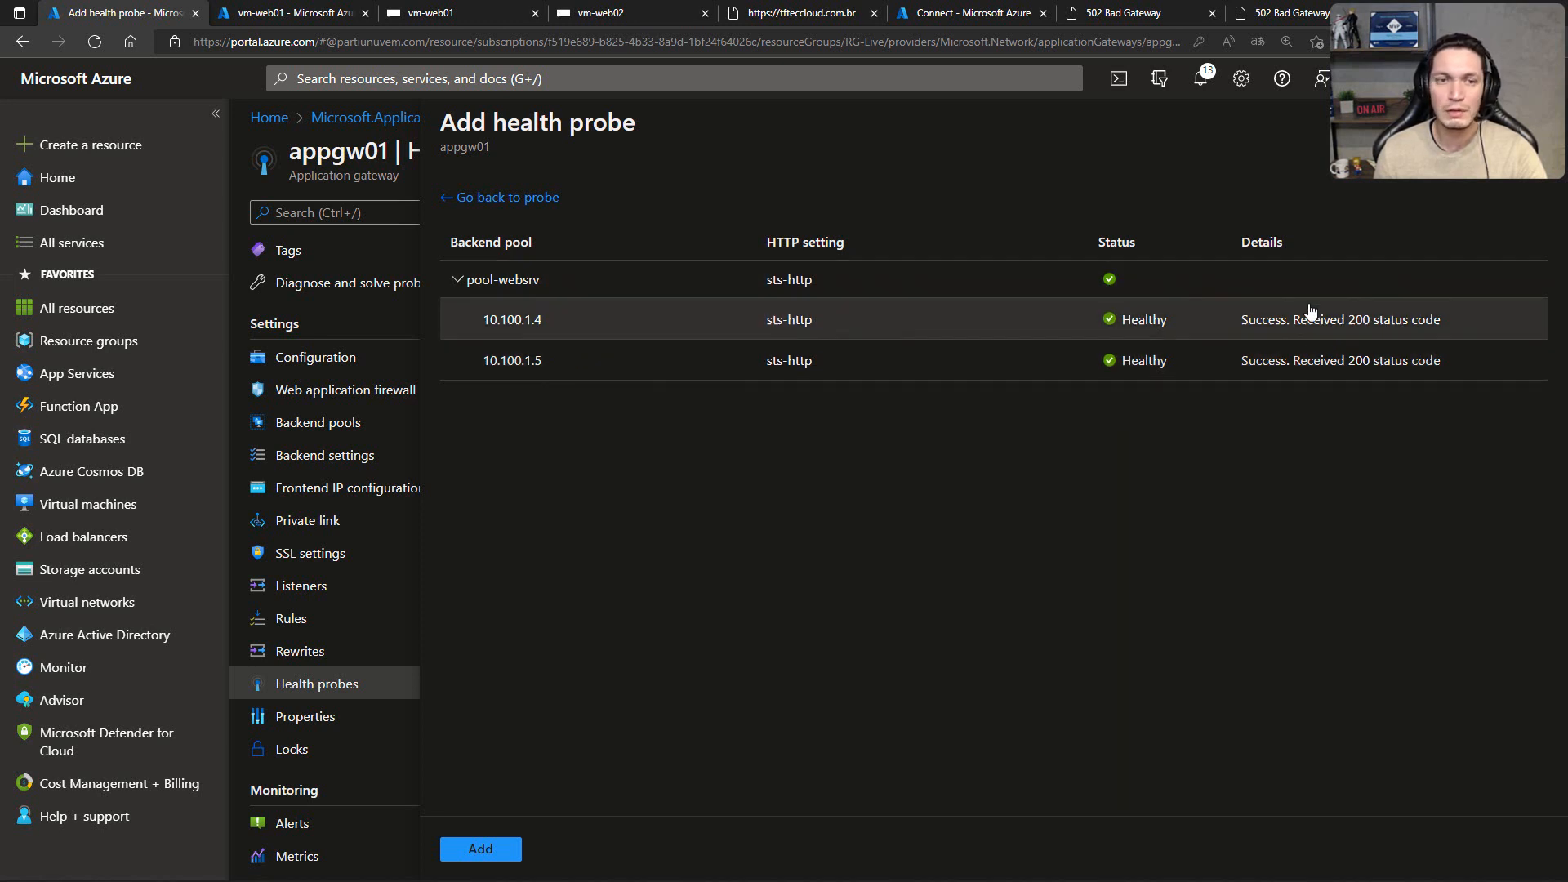
click(504, 852)
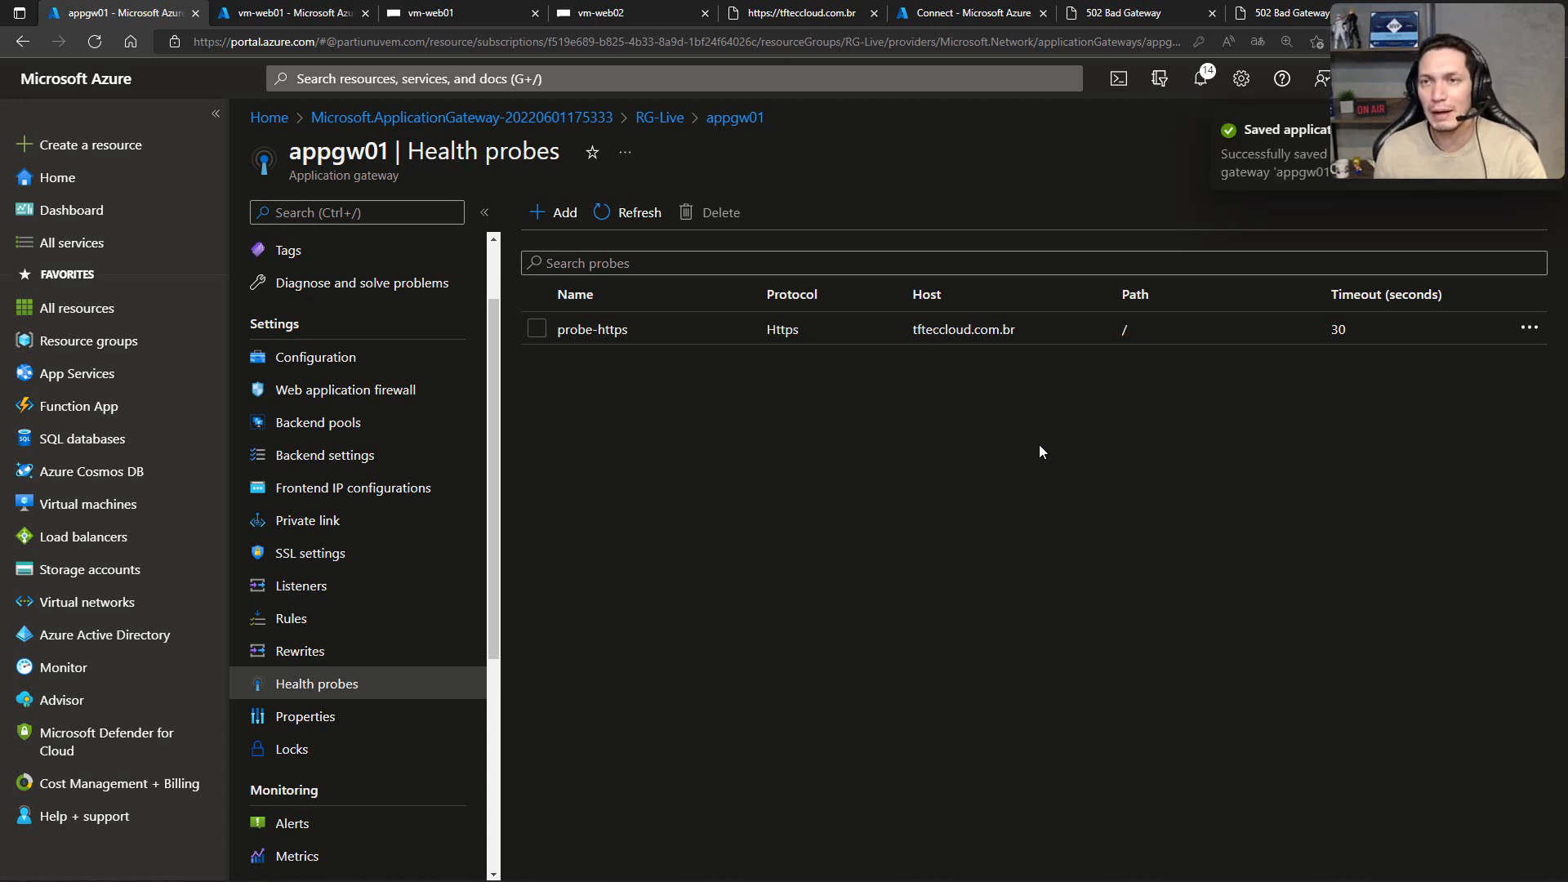
click(1119, 13)
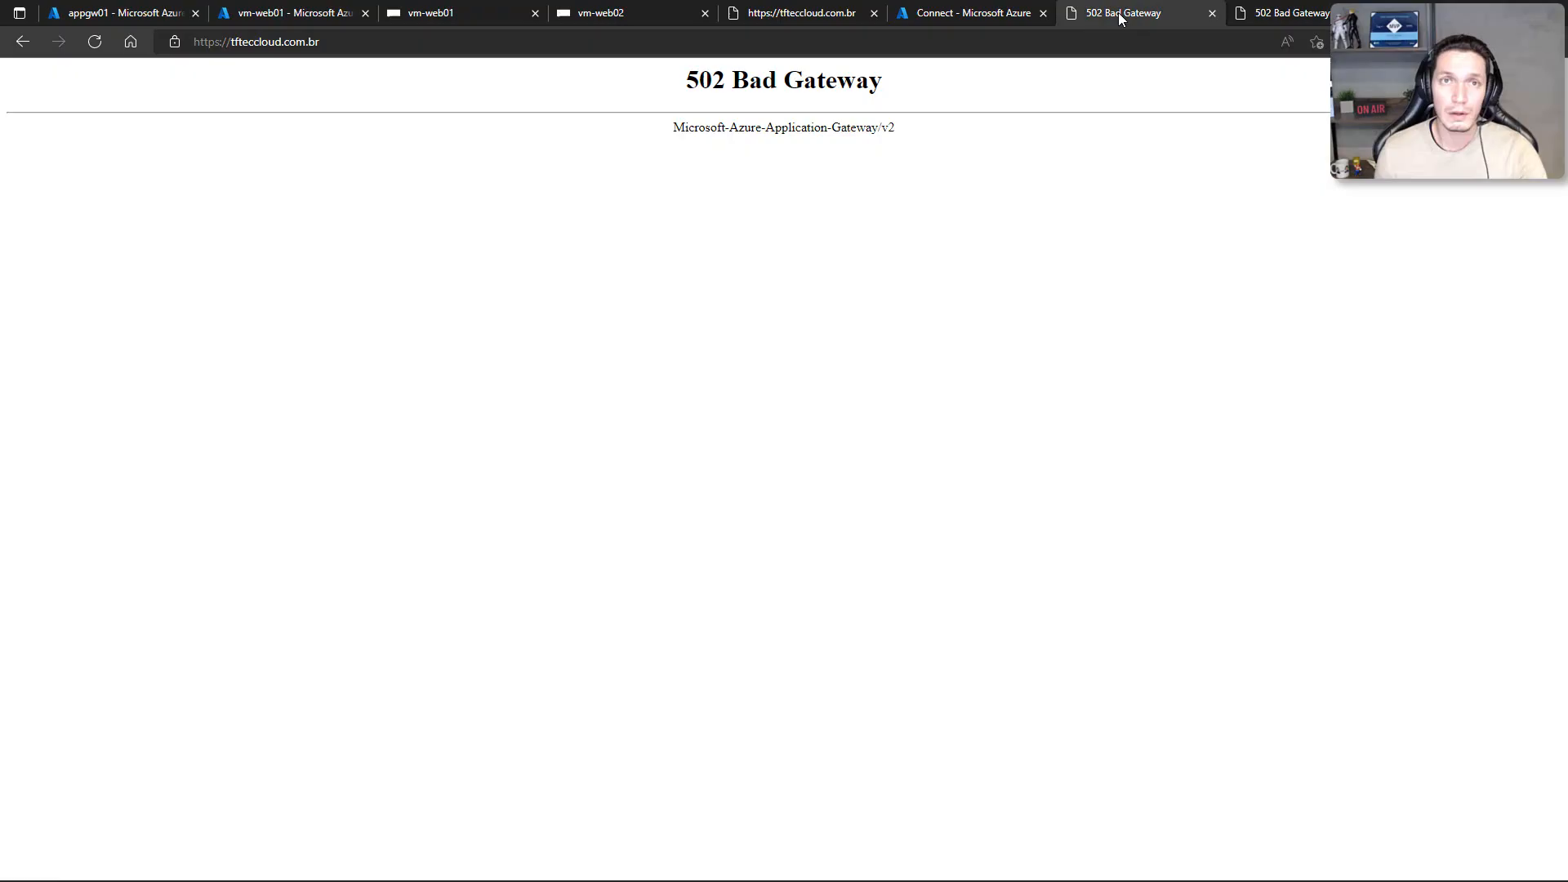
key(F5)
key(F5)
key(F5)
key(F5)
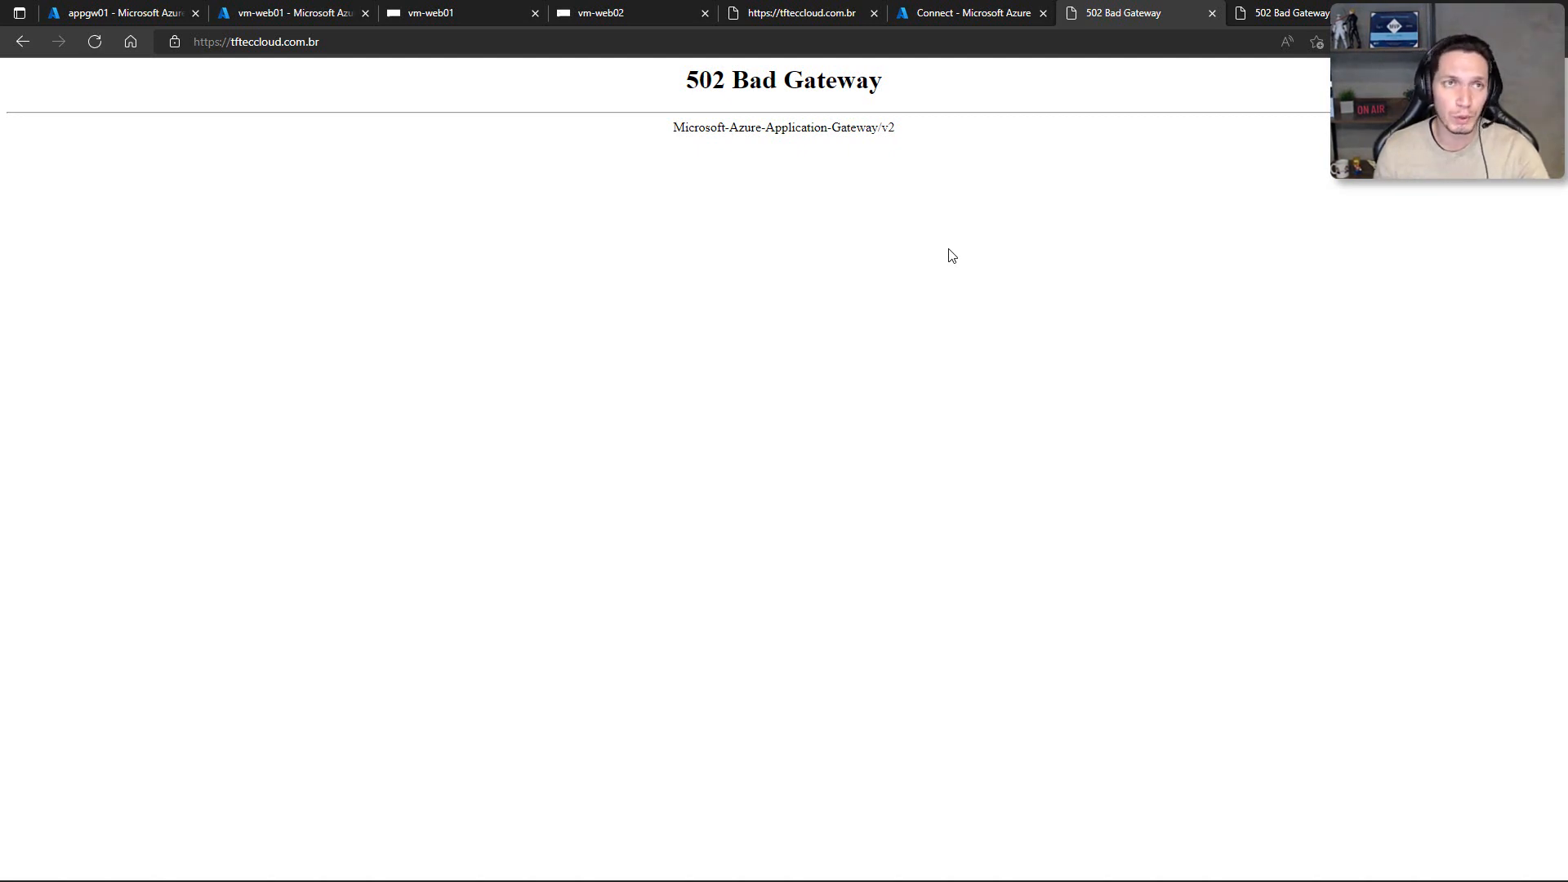
key(F5)
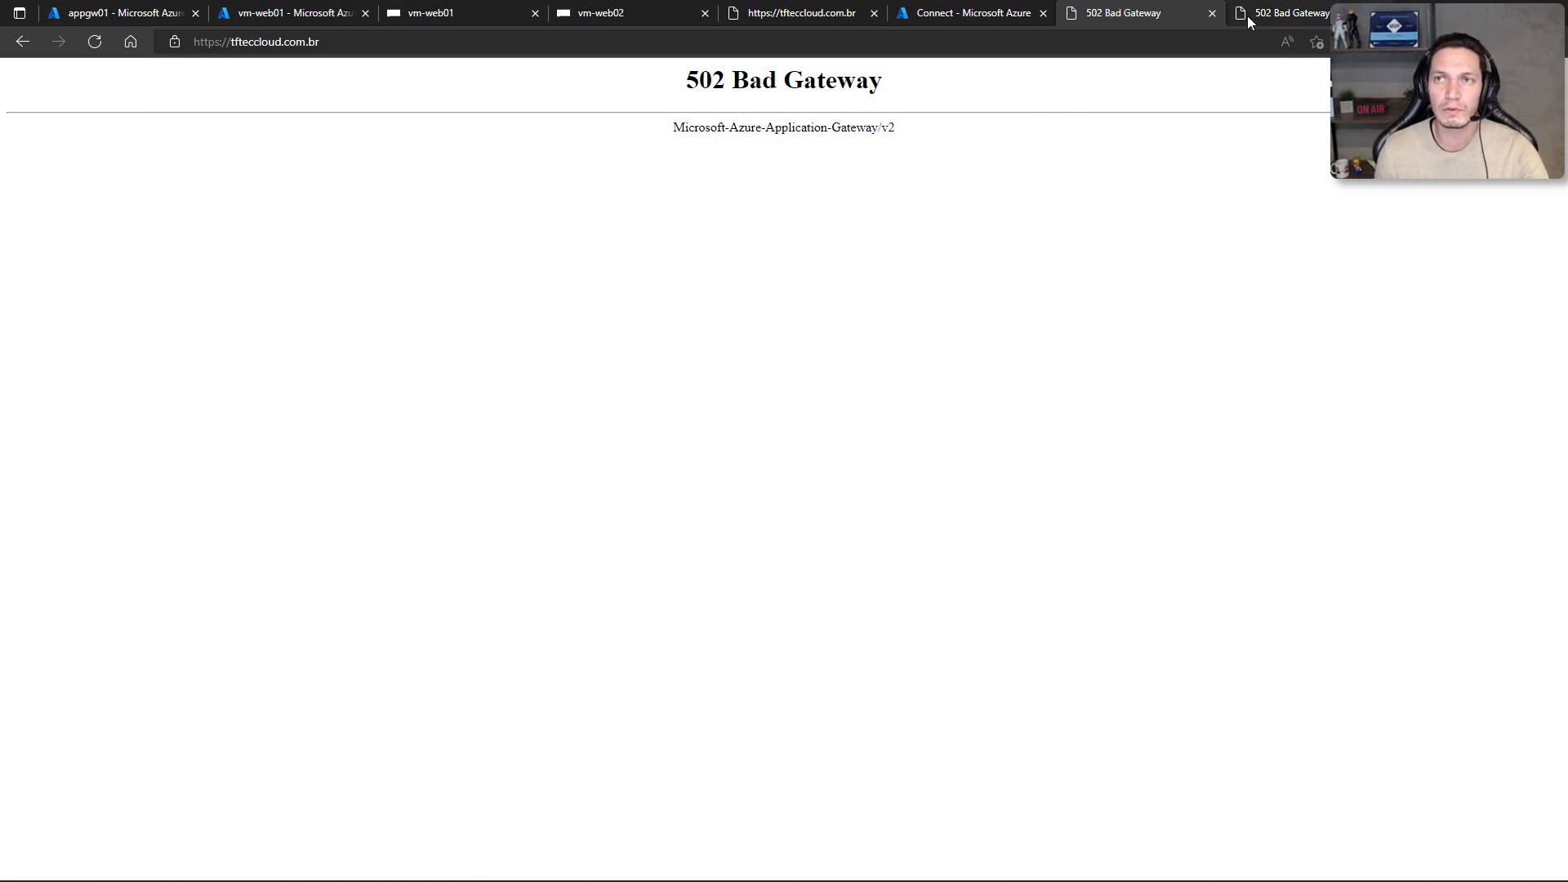
key(F5)
key(F5)
key(F5)
key(F5)
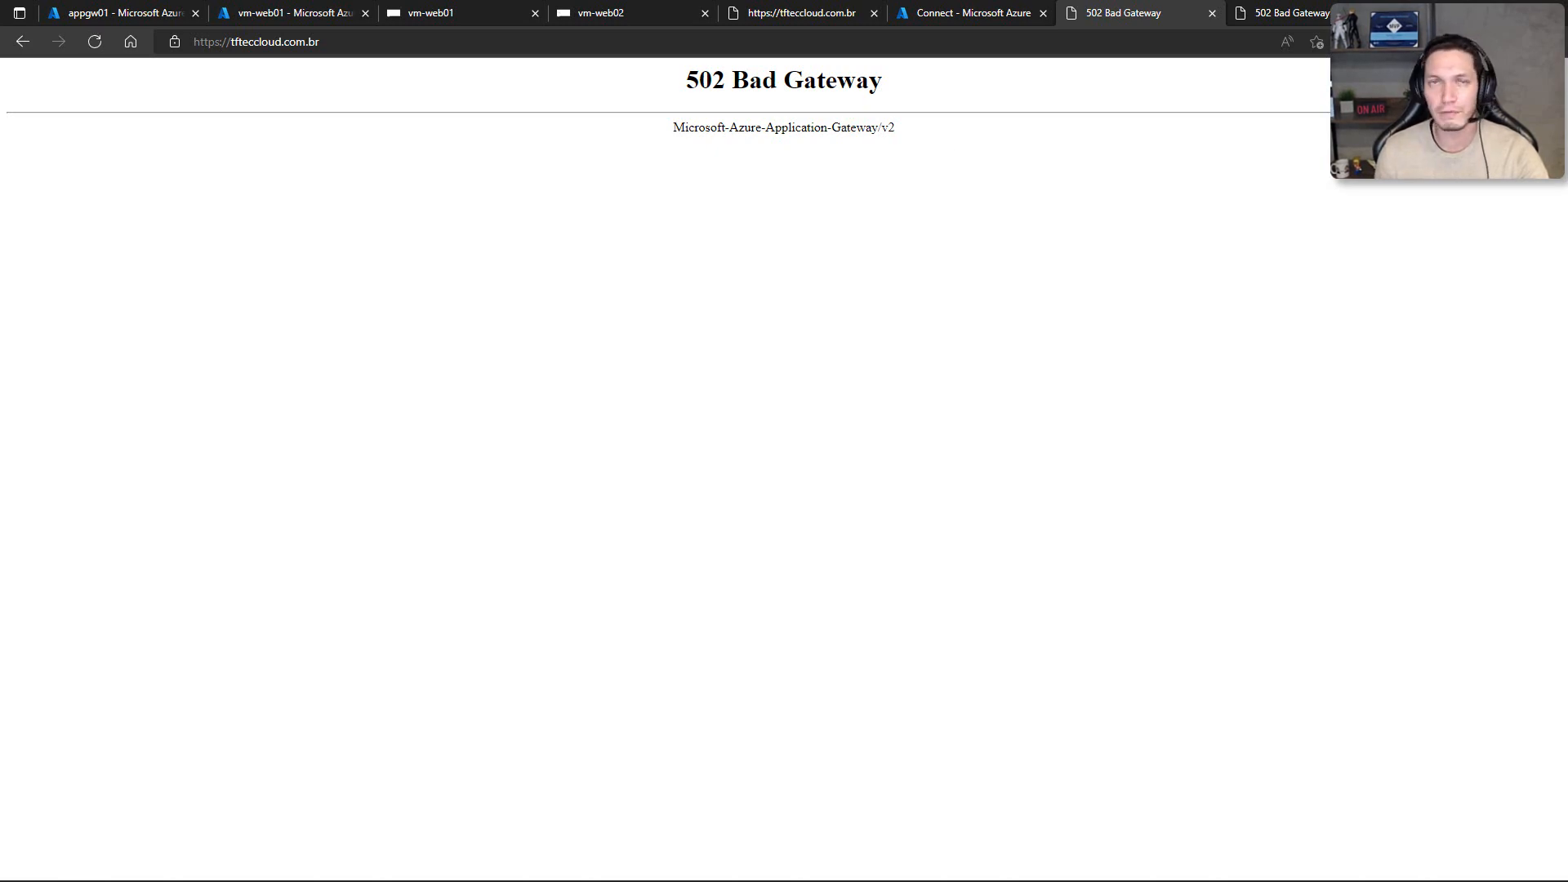
key(F5)
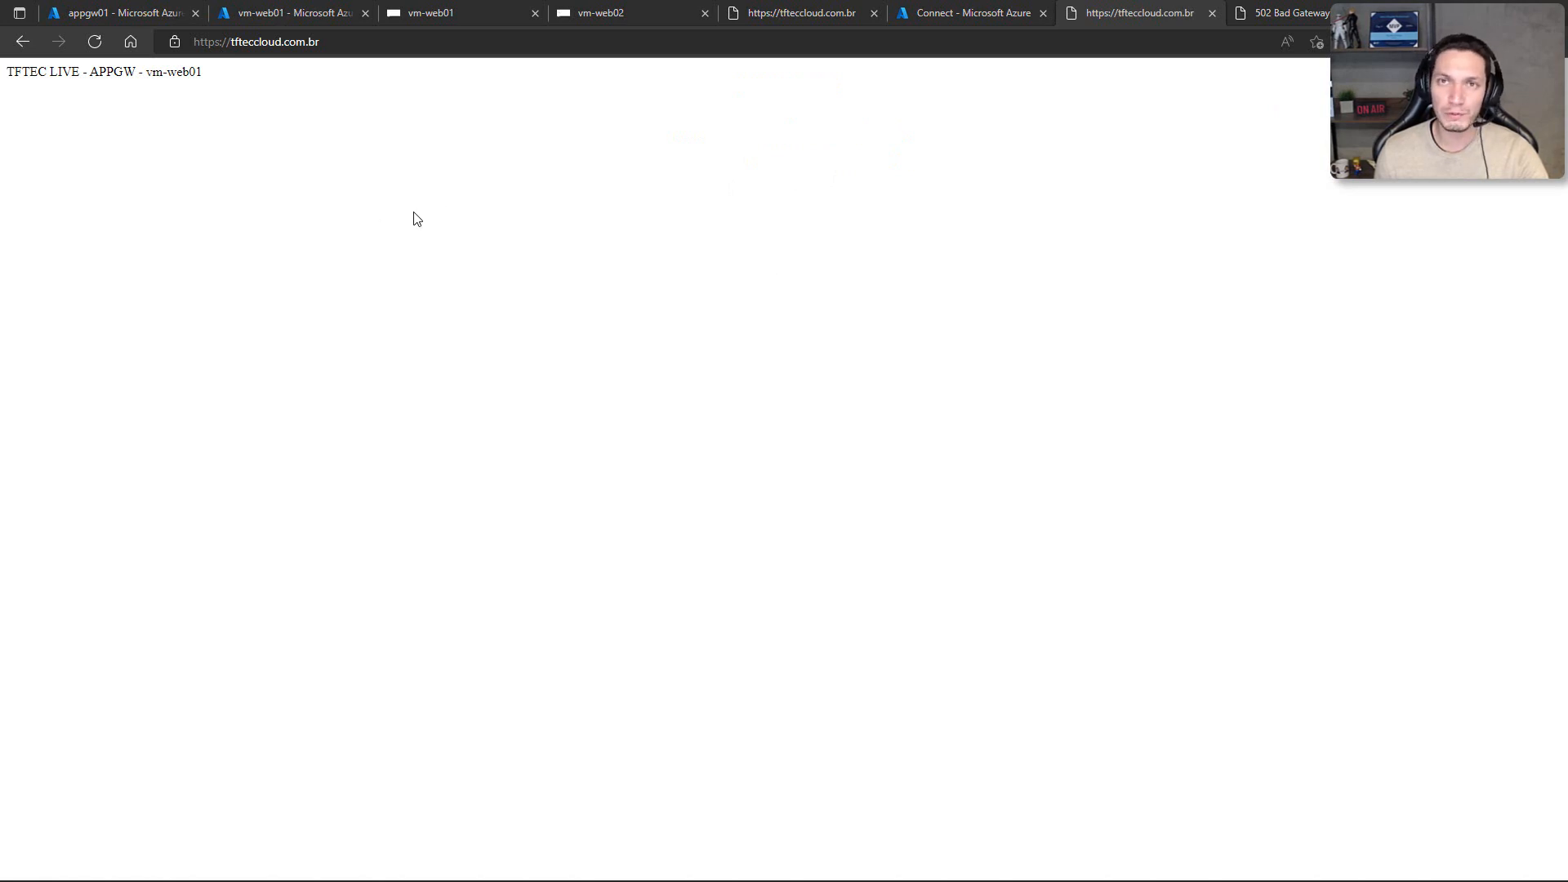
key(F5)
key(F5)
click(1232, 21)
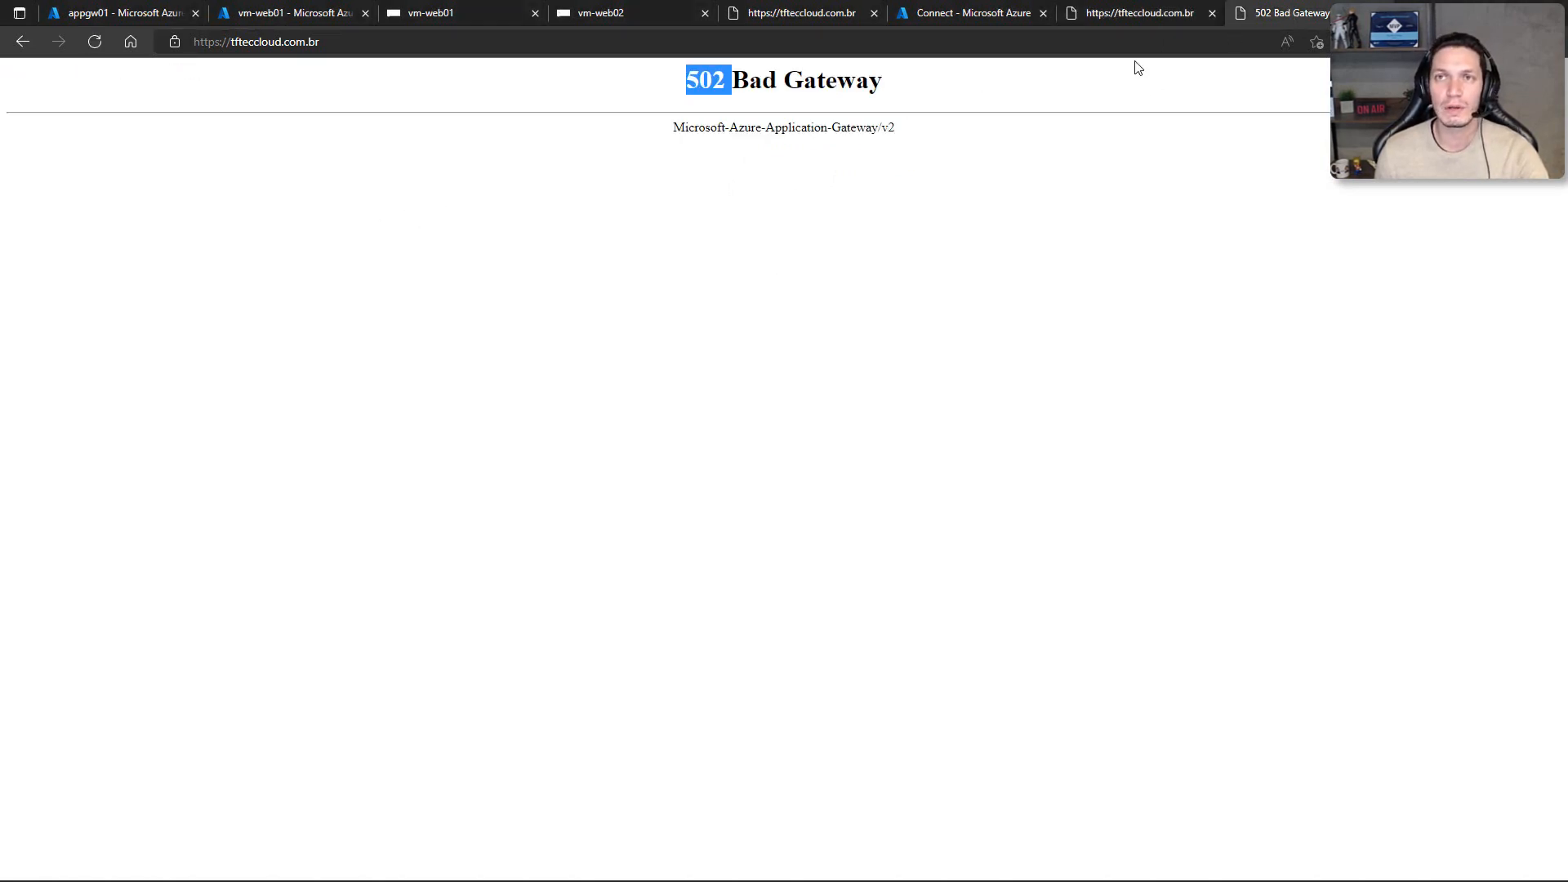
key(F5)
key(F5)
key(F5)
key(F5)
key(F5)
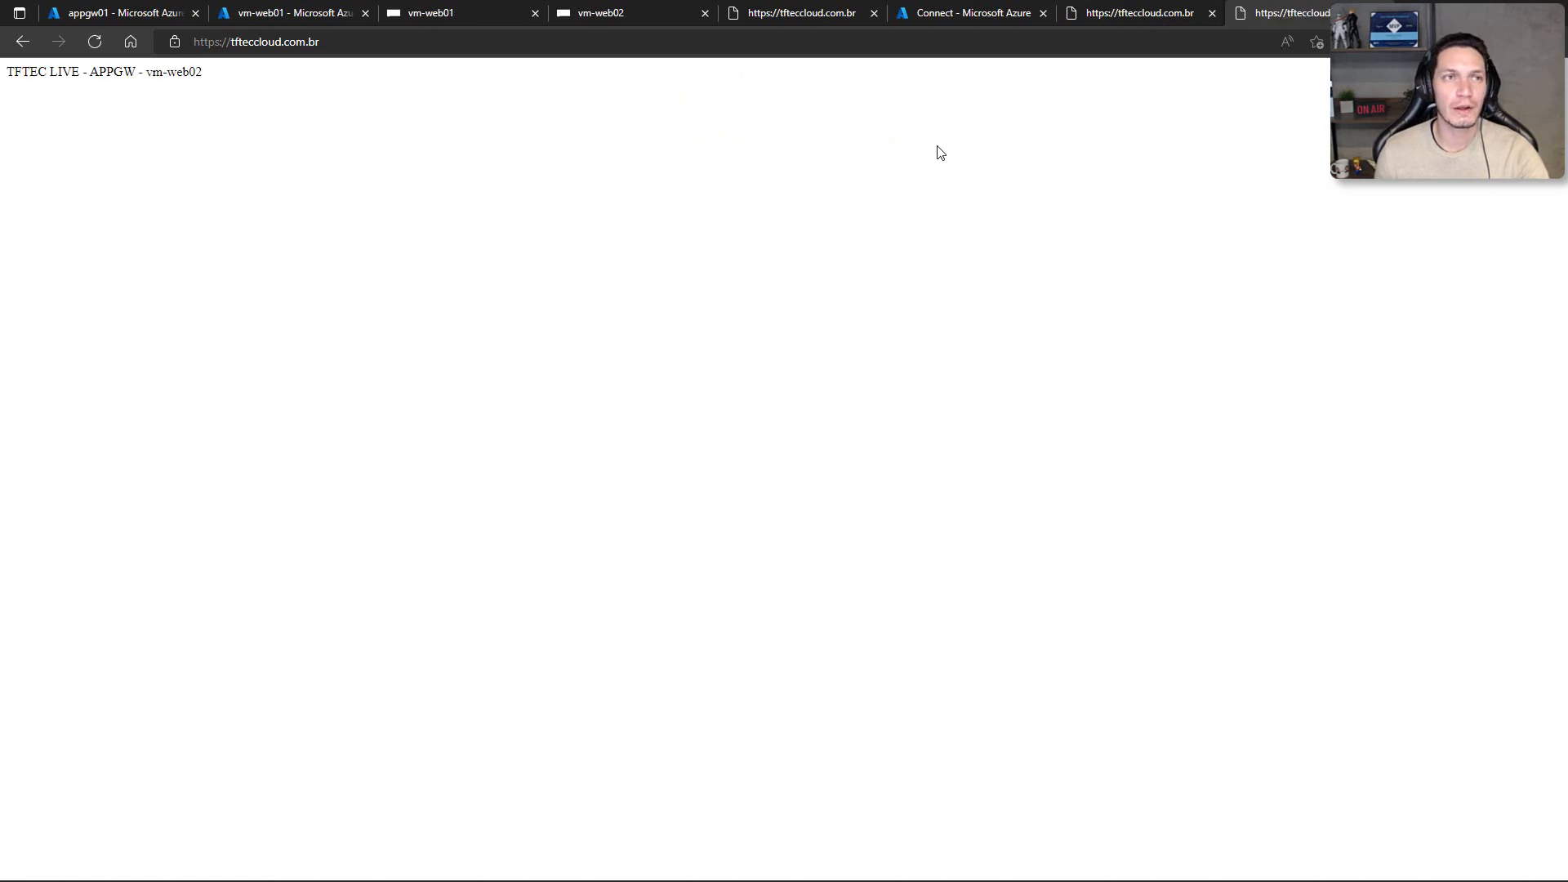
key(F5)
key(F5)
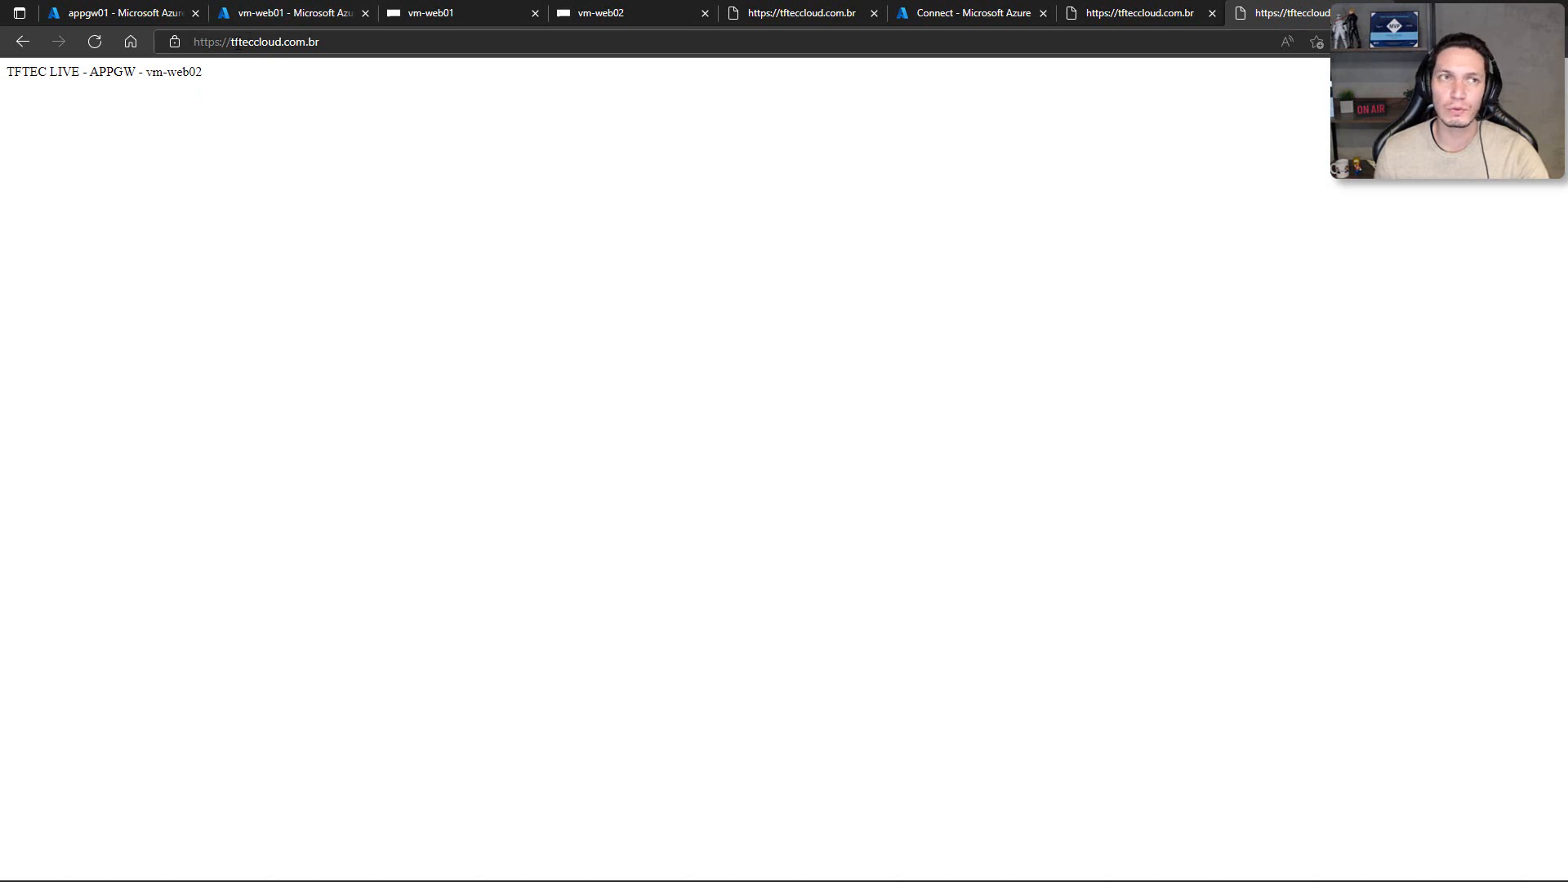
Step: Check the connection security details of tfteccloud.com.br and close them again
click(174, 42)
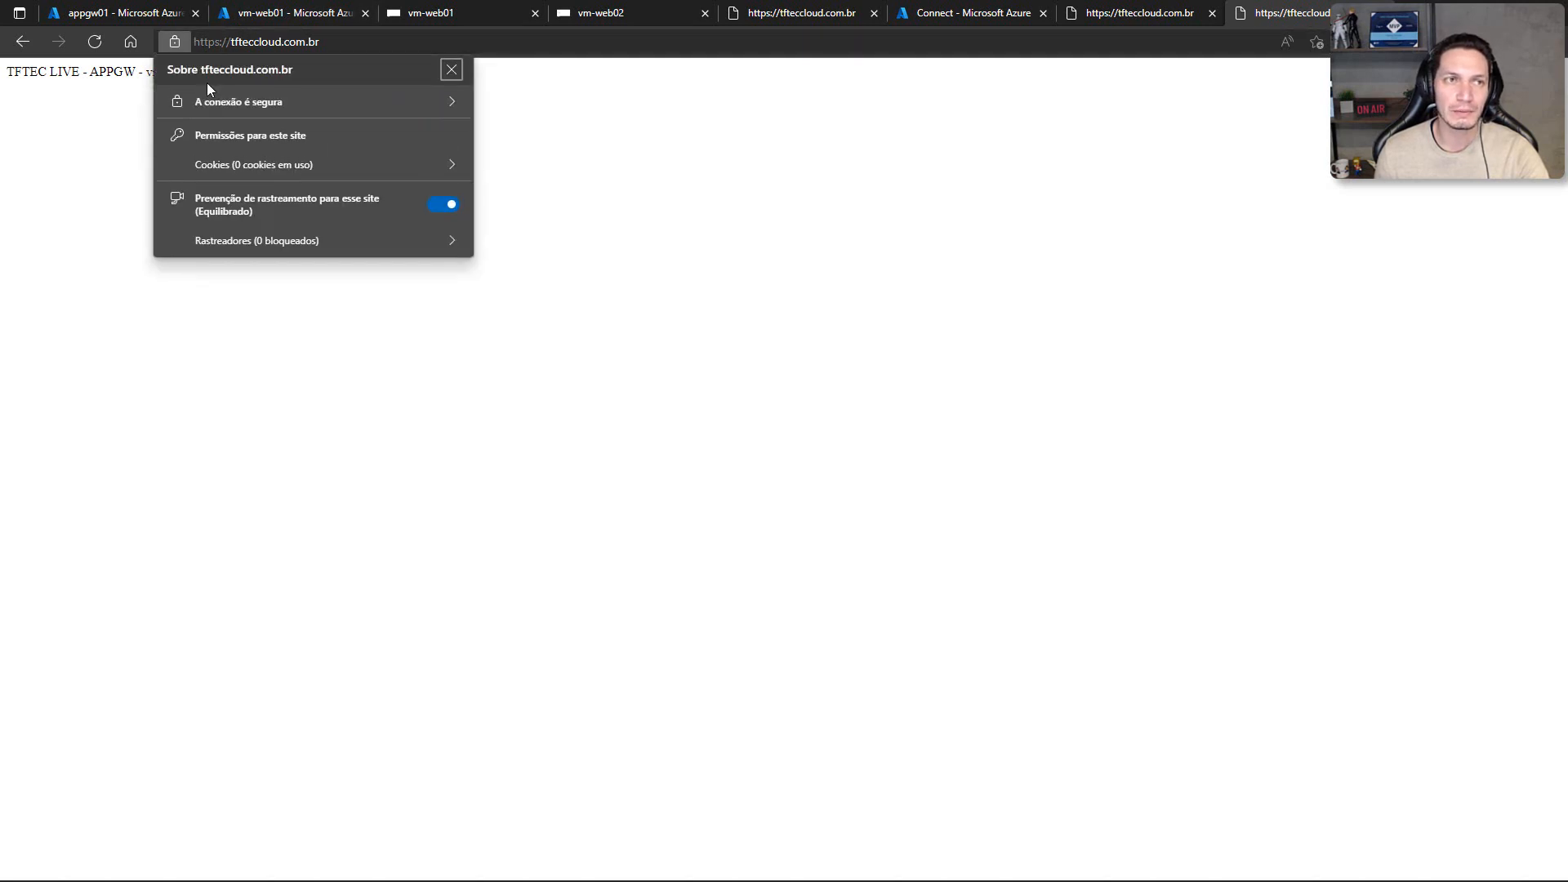
click(250, 104)
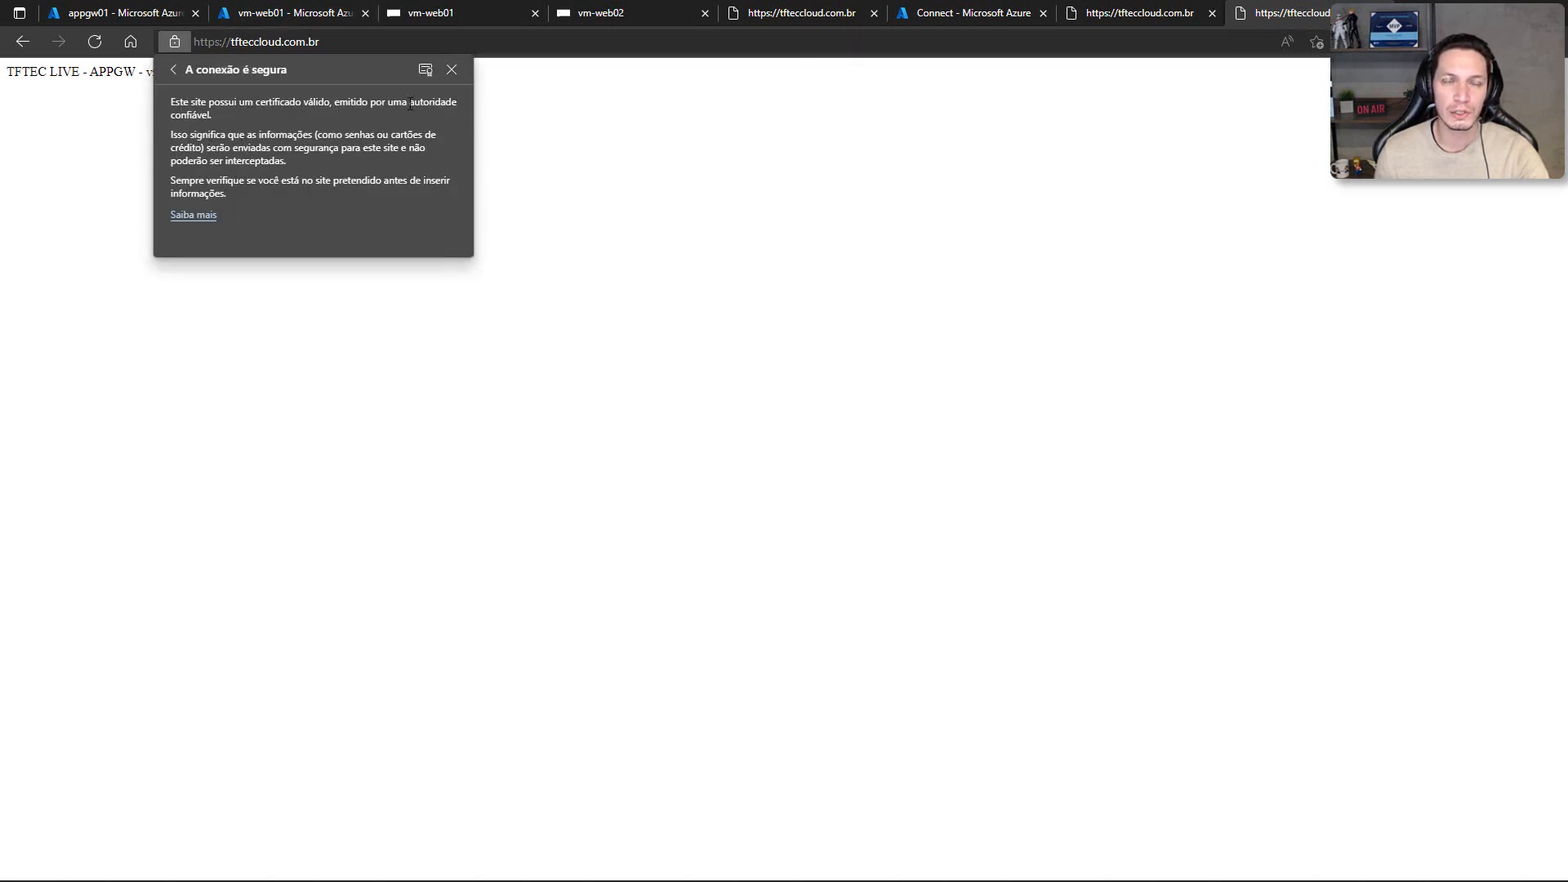
click(618, 165)
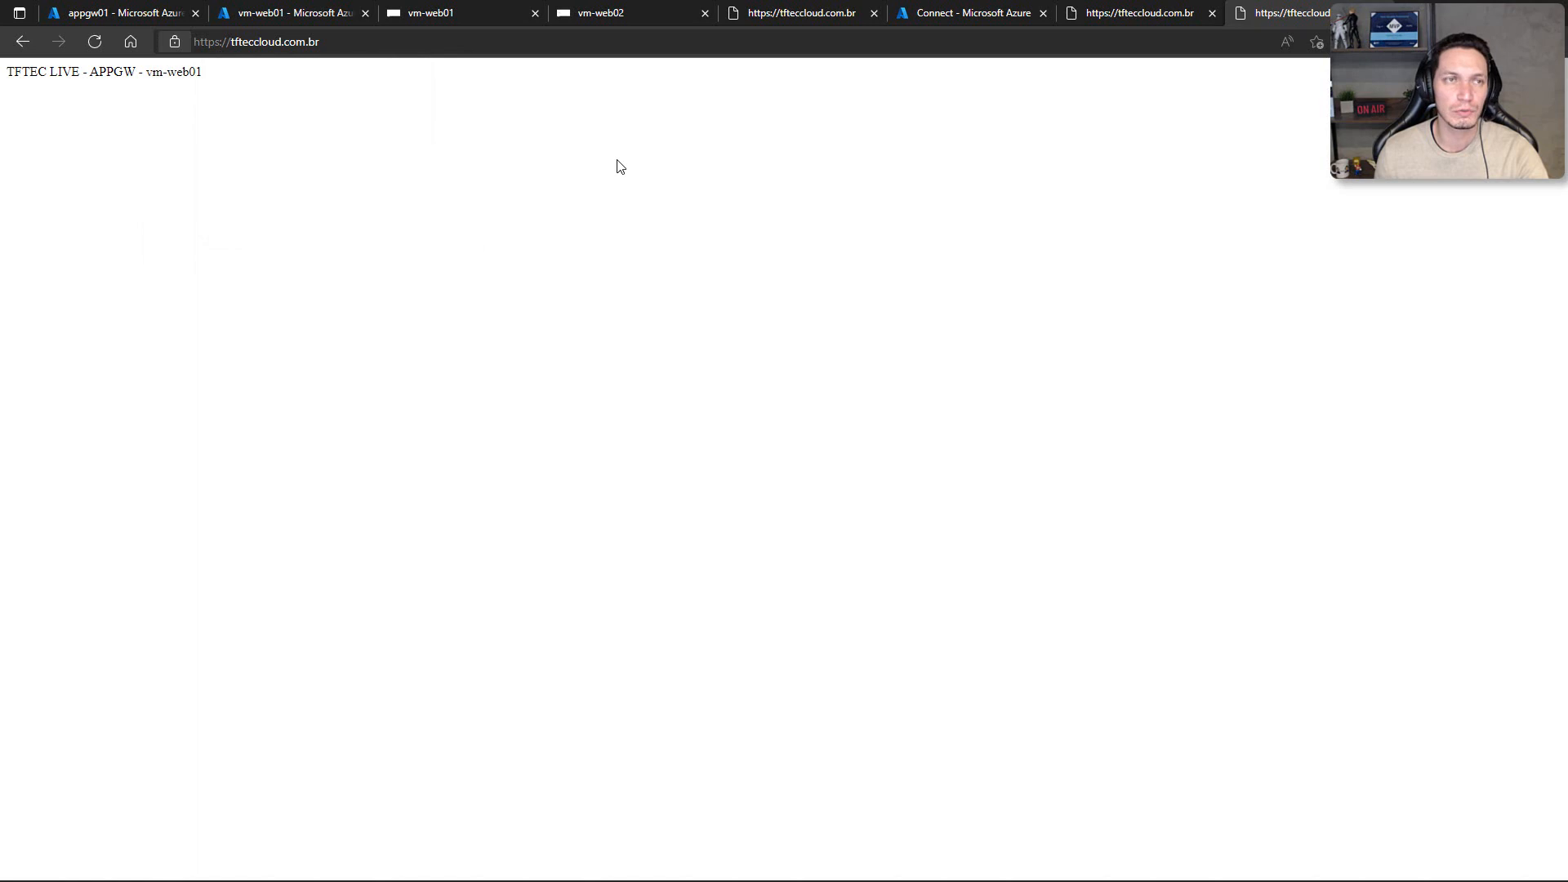
Step: Review the site bindings of the Default Web Site in IIS Manager on vm-web01
click(426, 13)
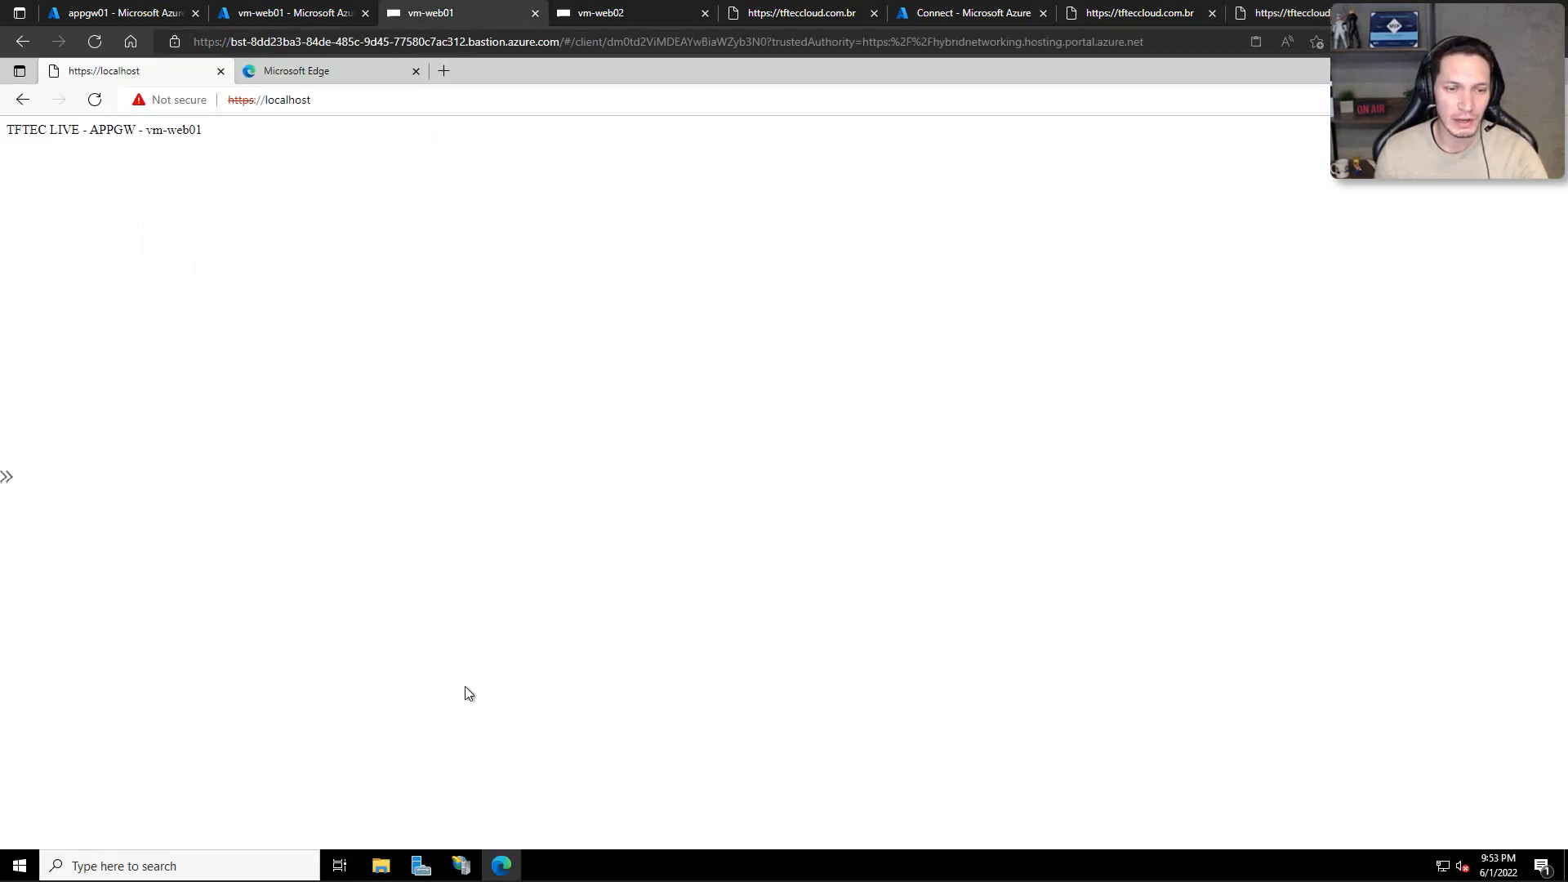
click(461, 865)
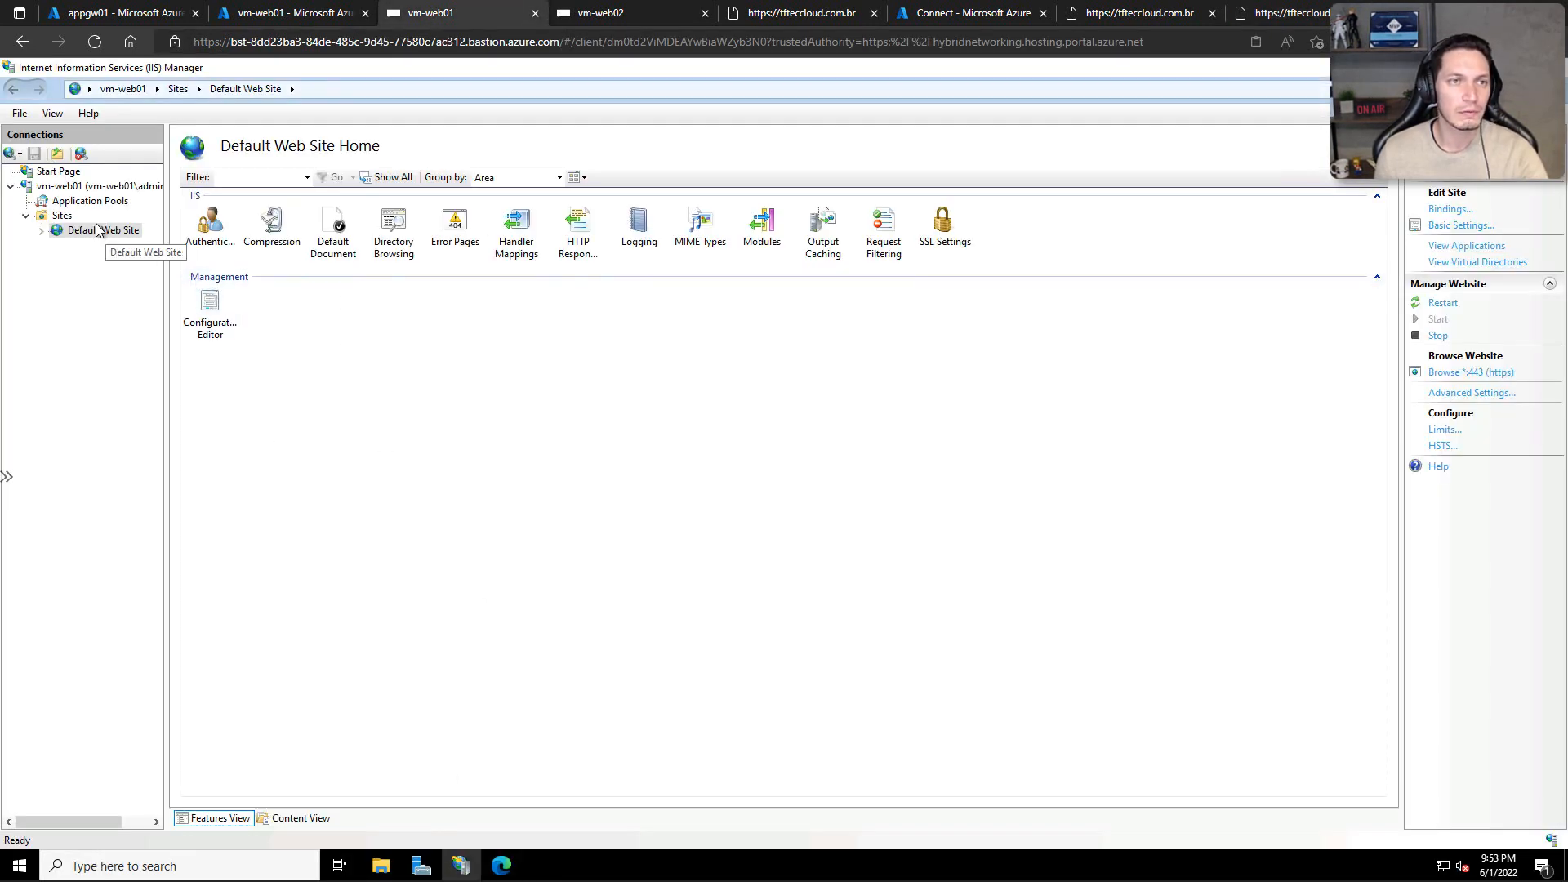
click(1451, 209)
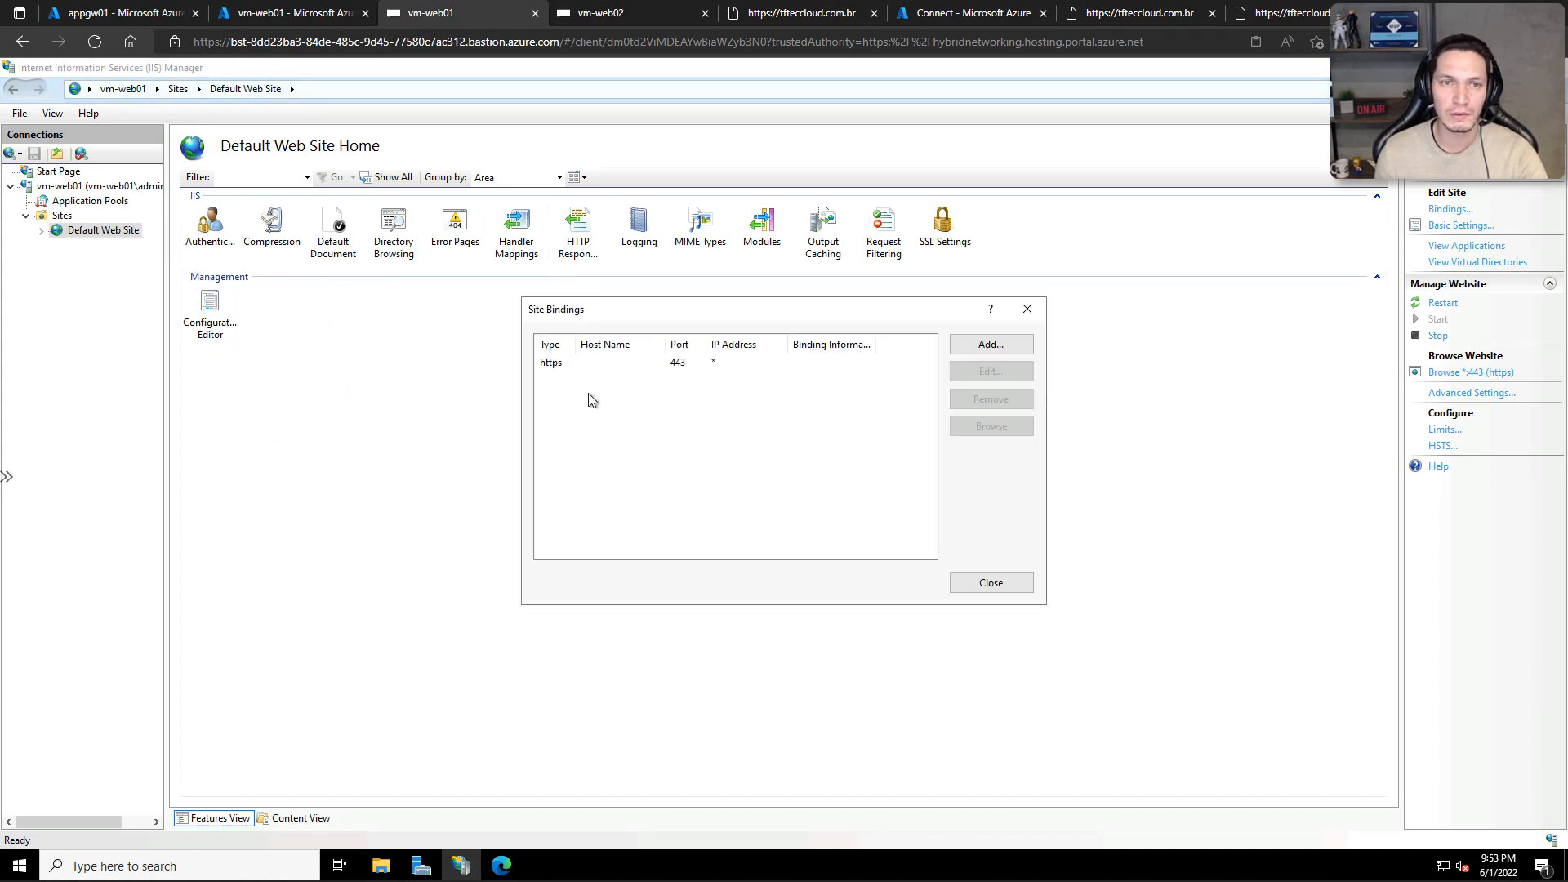
click(991, 582)
Step: Review the Default Web Site's bindings in IIS Manager on vm-web02
click(595, 13)
click(301, 465)
click(461, 866)
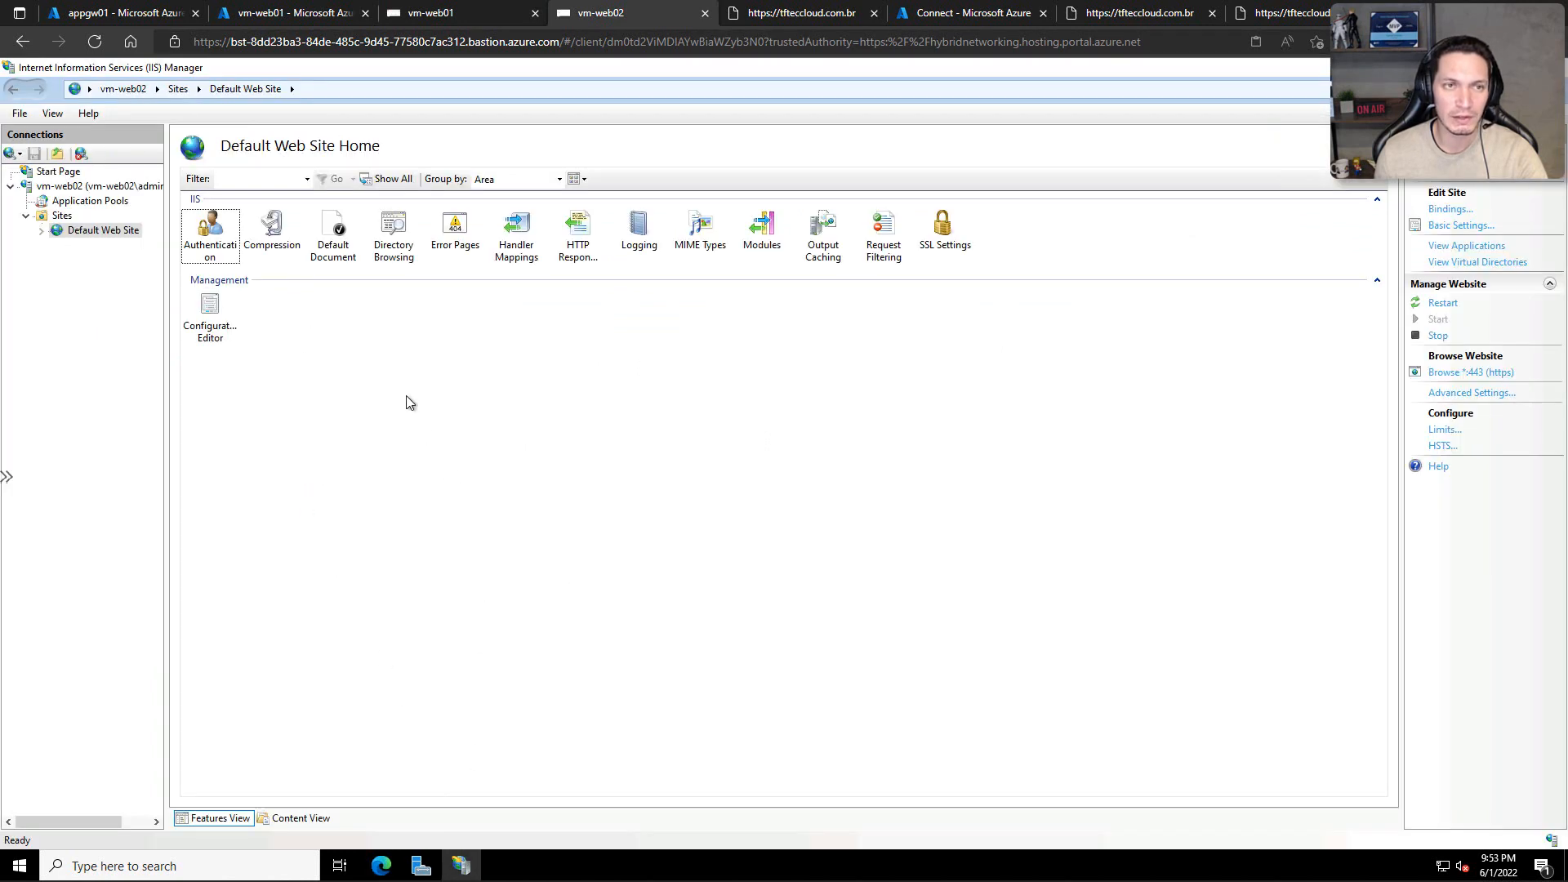
click(1462, 209)
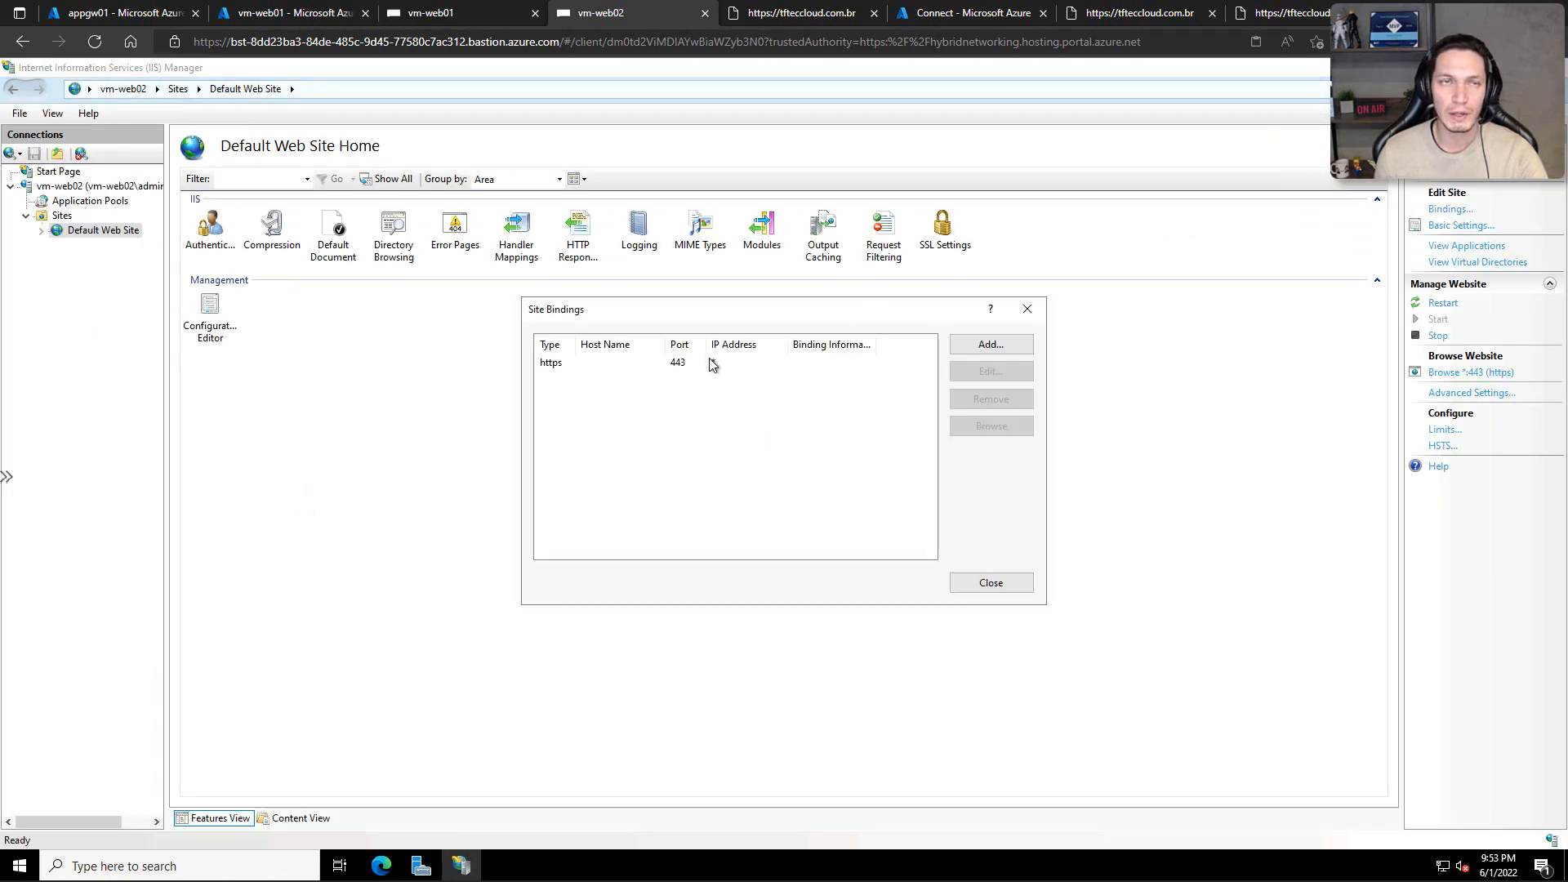
Step: Return to appgw01 in the Azure portal and review its health probes and the Rule-https routing rule, without changing them
click(135, 13)
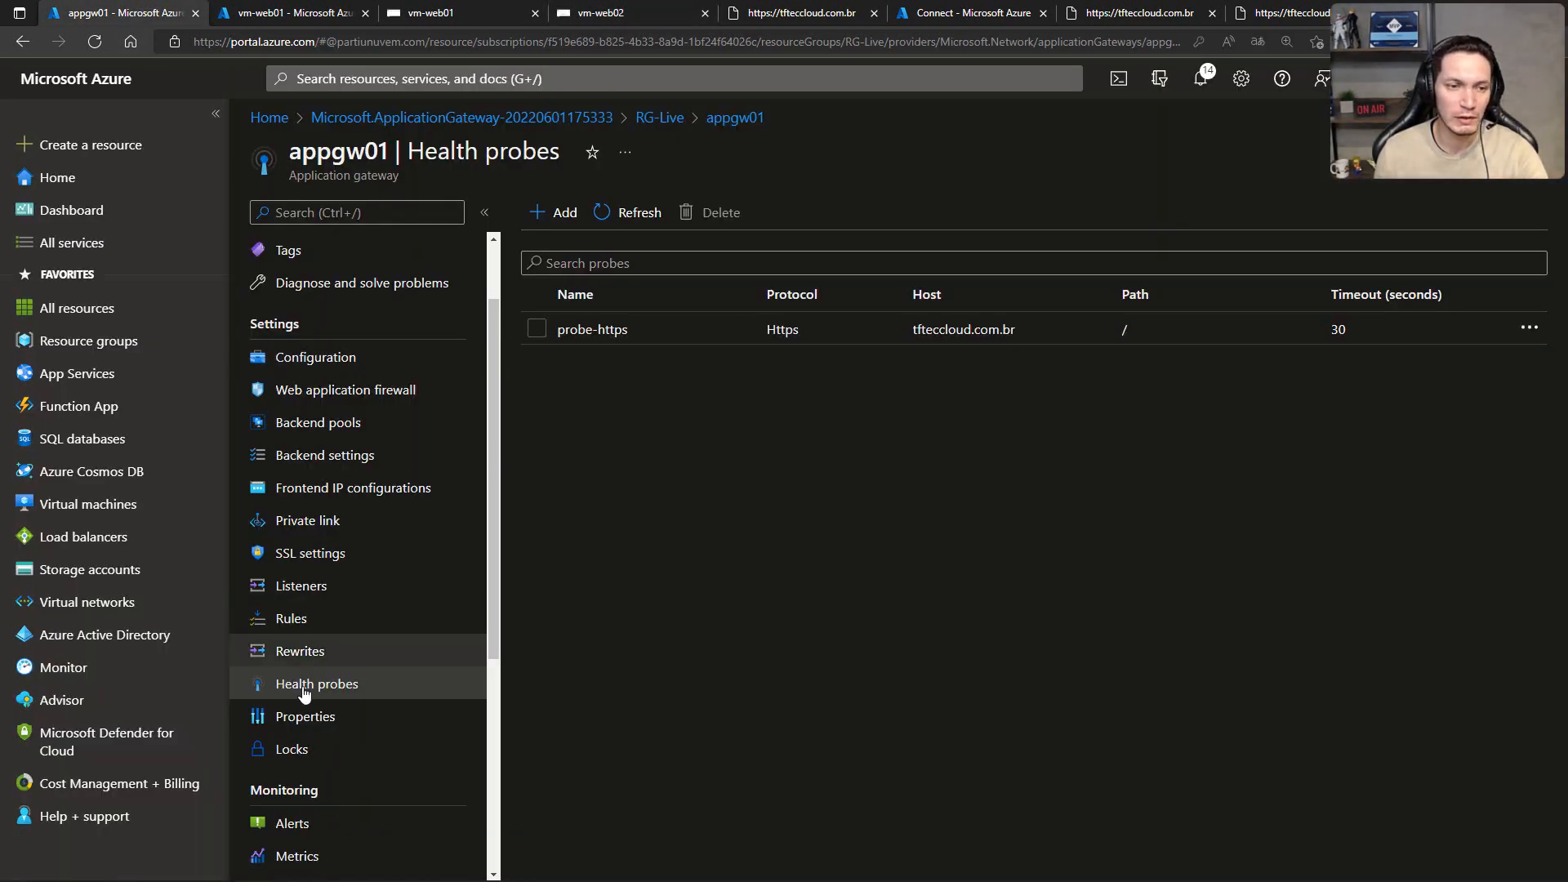
click(695, 328)
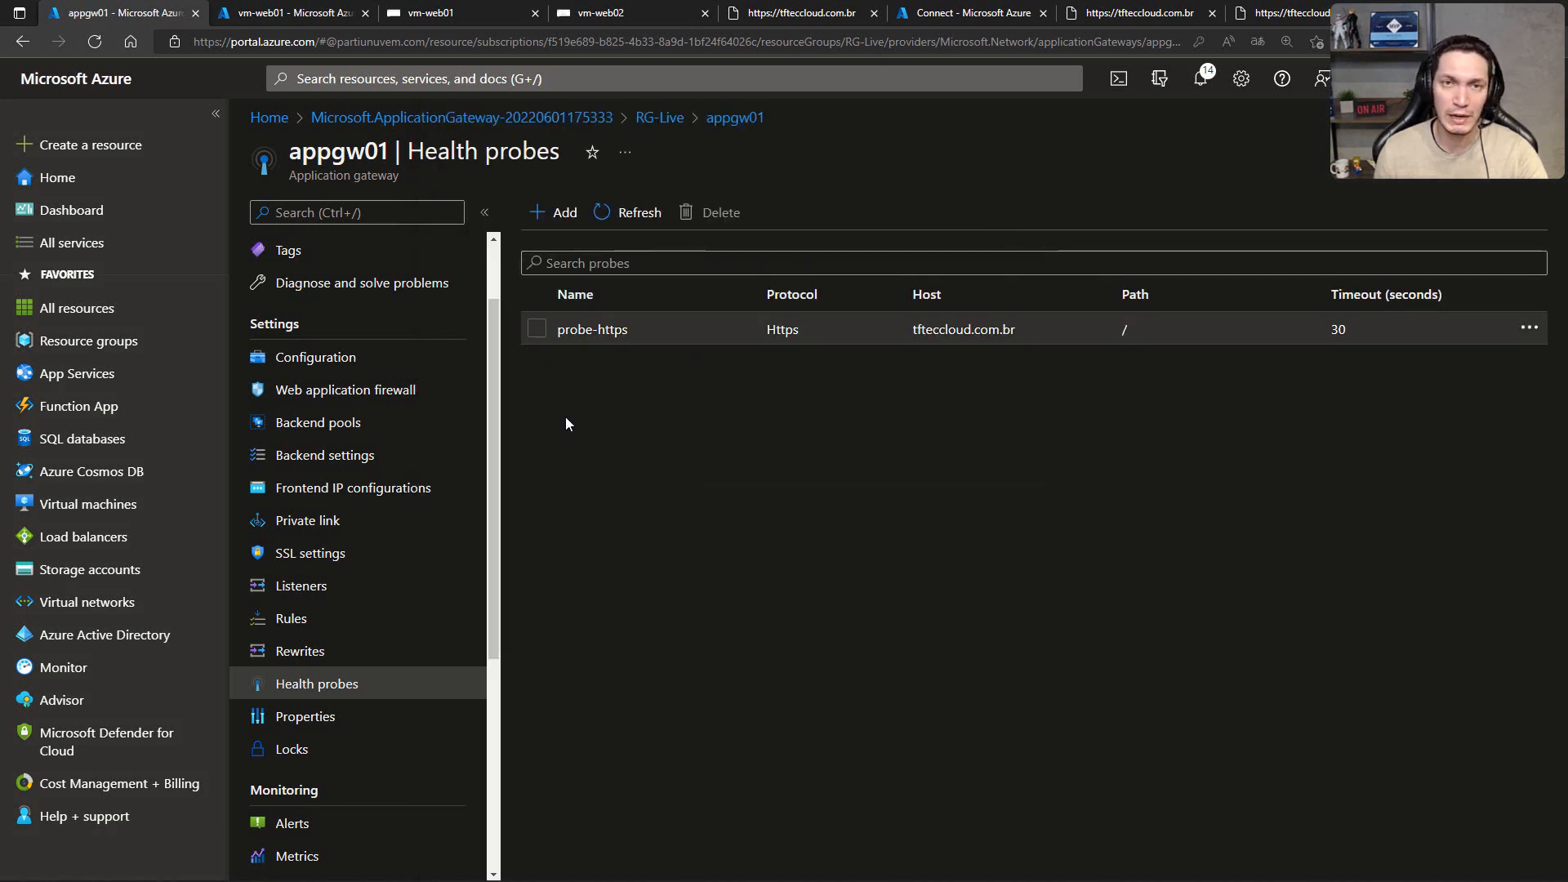
click(329, 618)
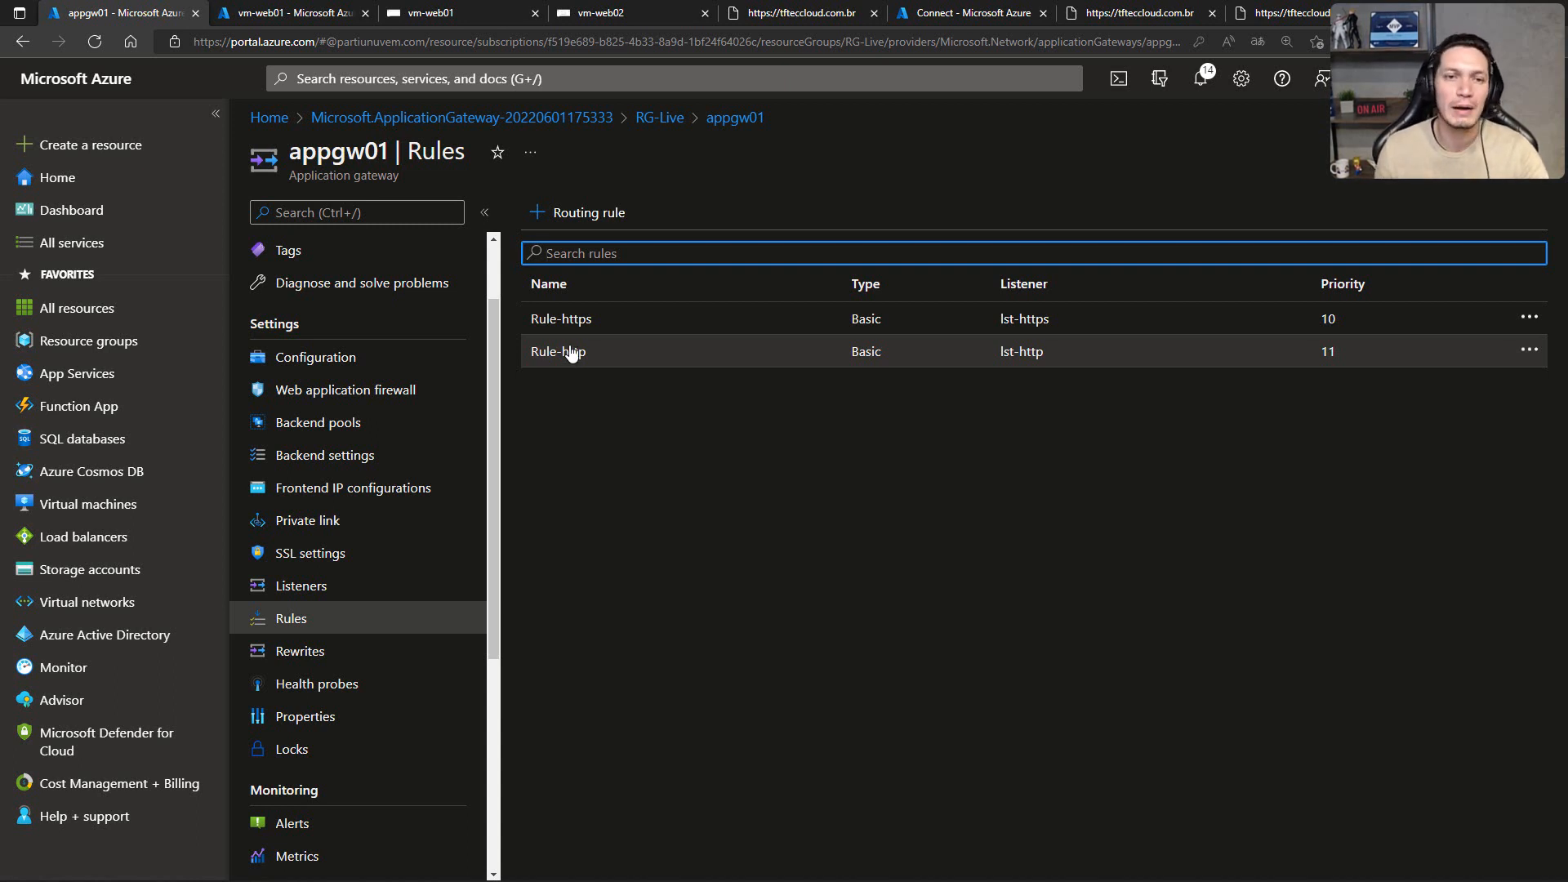
click(570, 326)
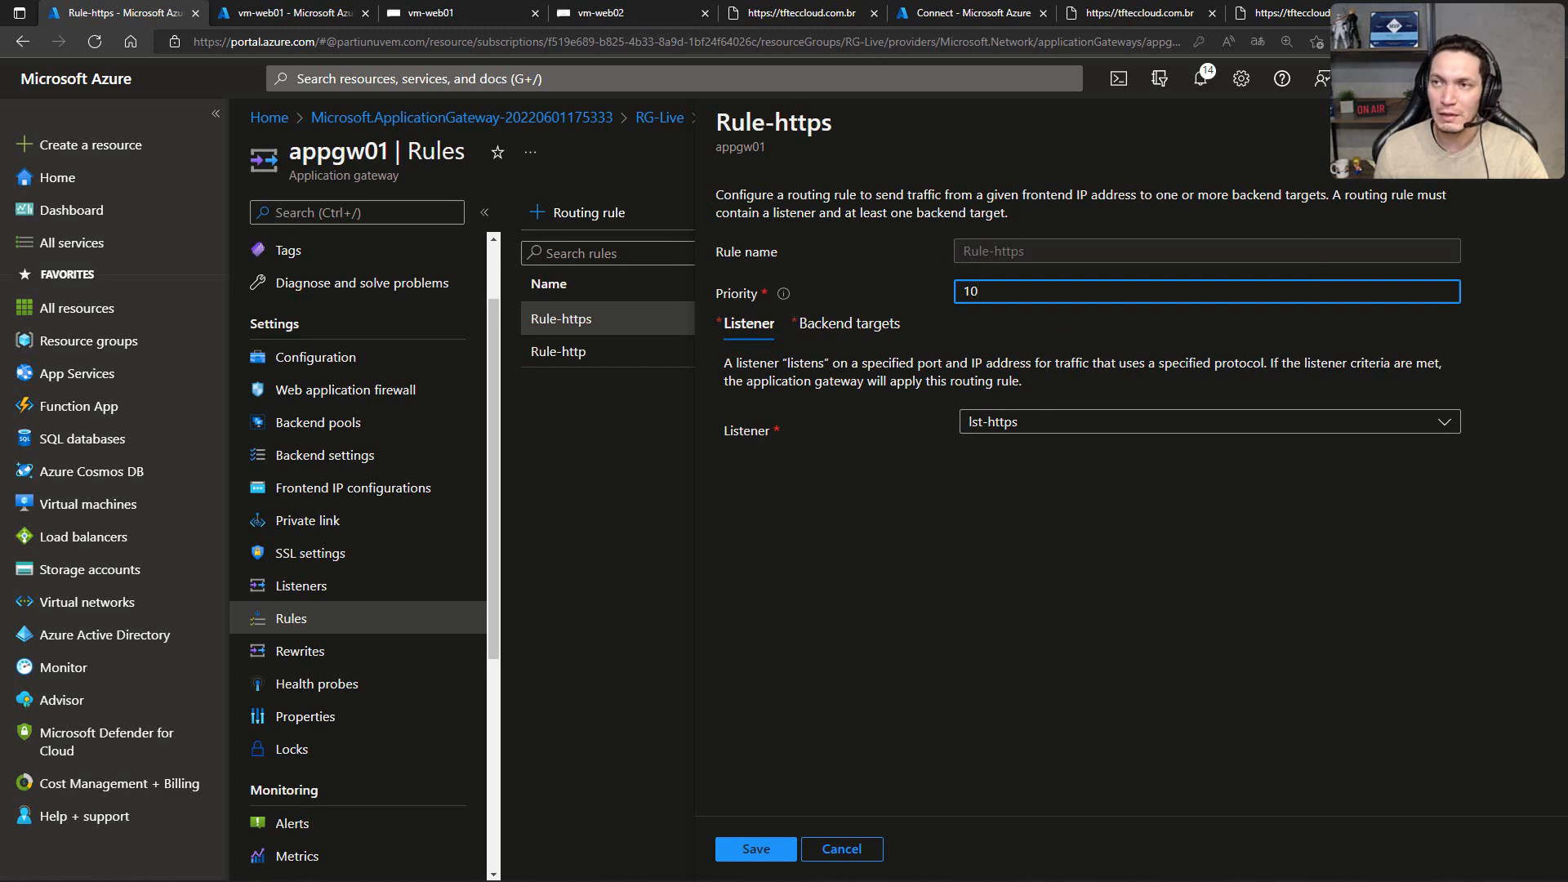
key(Escape)
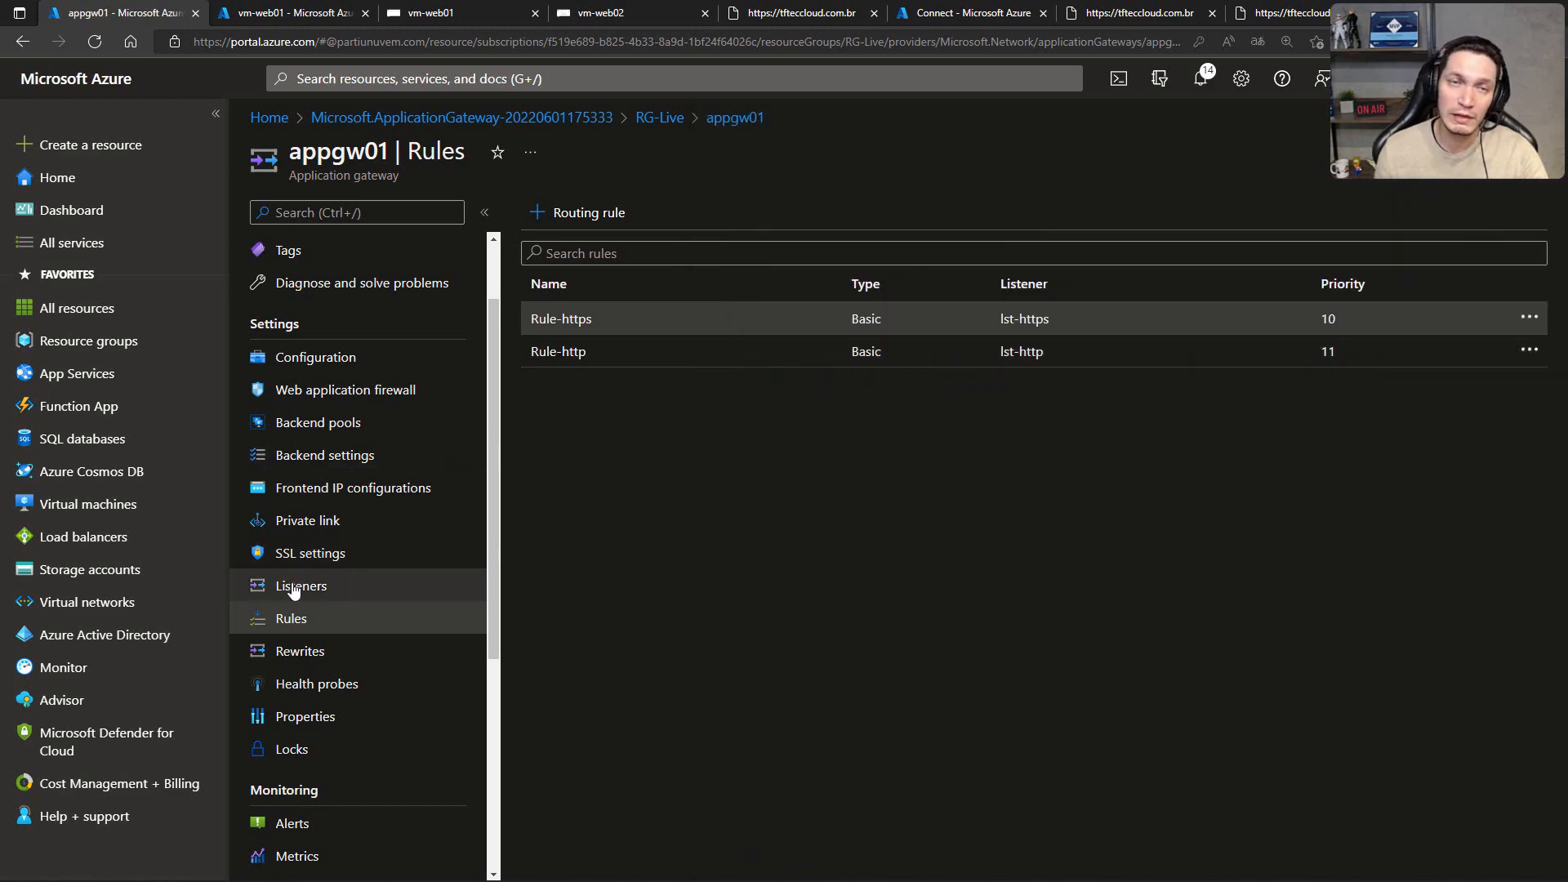
Step: Examine the lst-https listener's port, certificate and additional settings, and return to the gateway's listeners
click(296, 587)
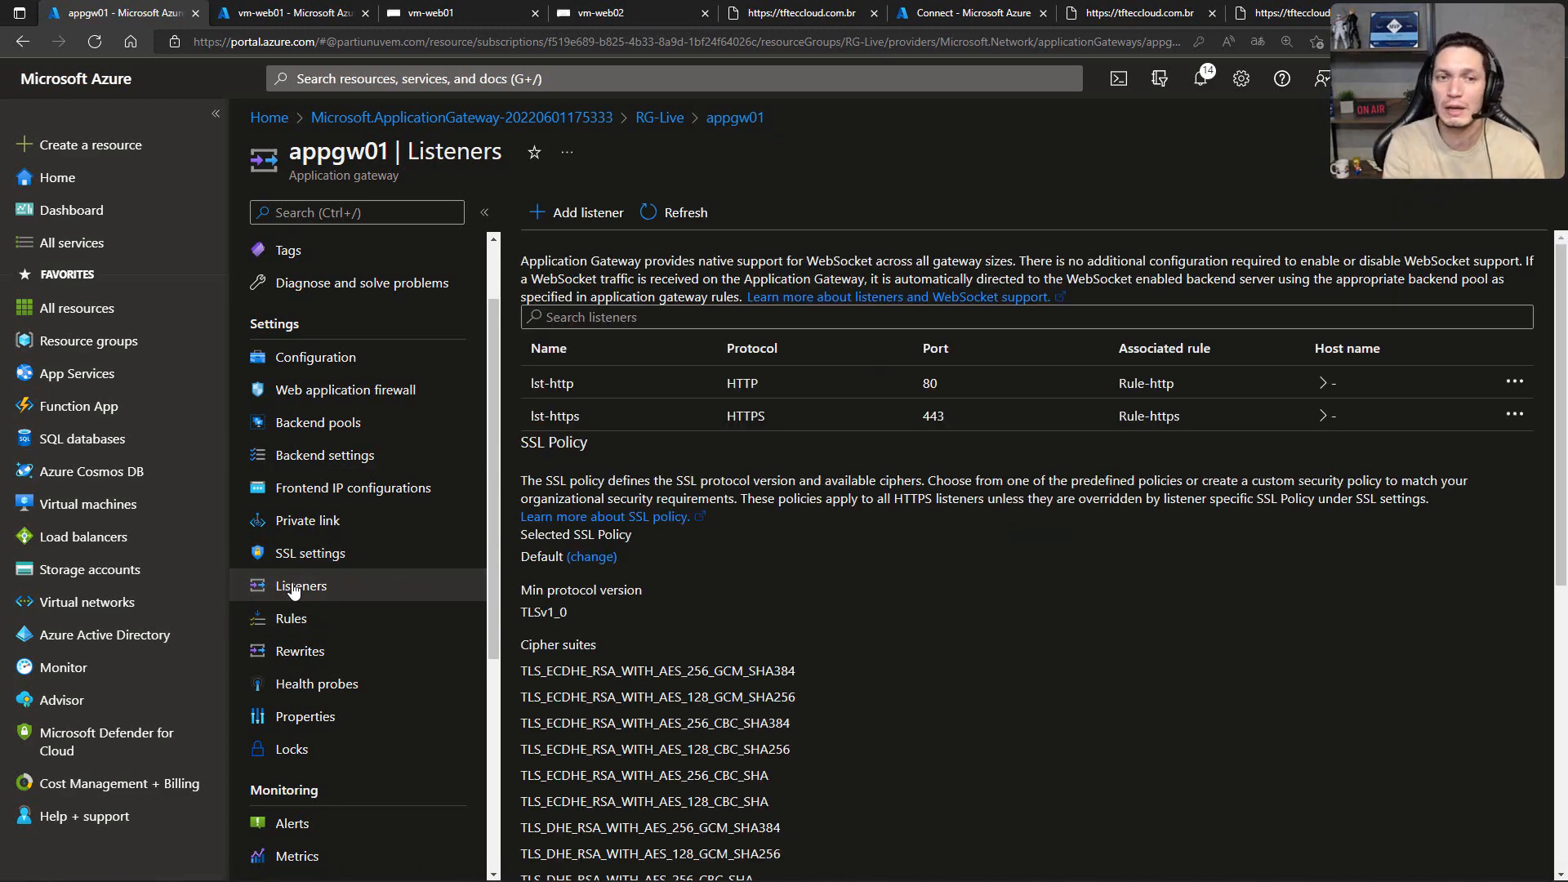
click(580, 416)
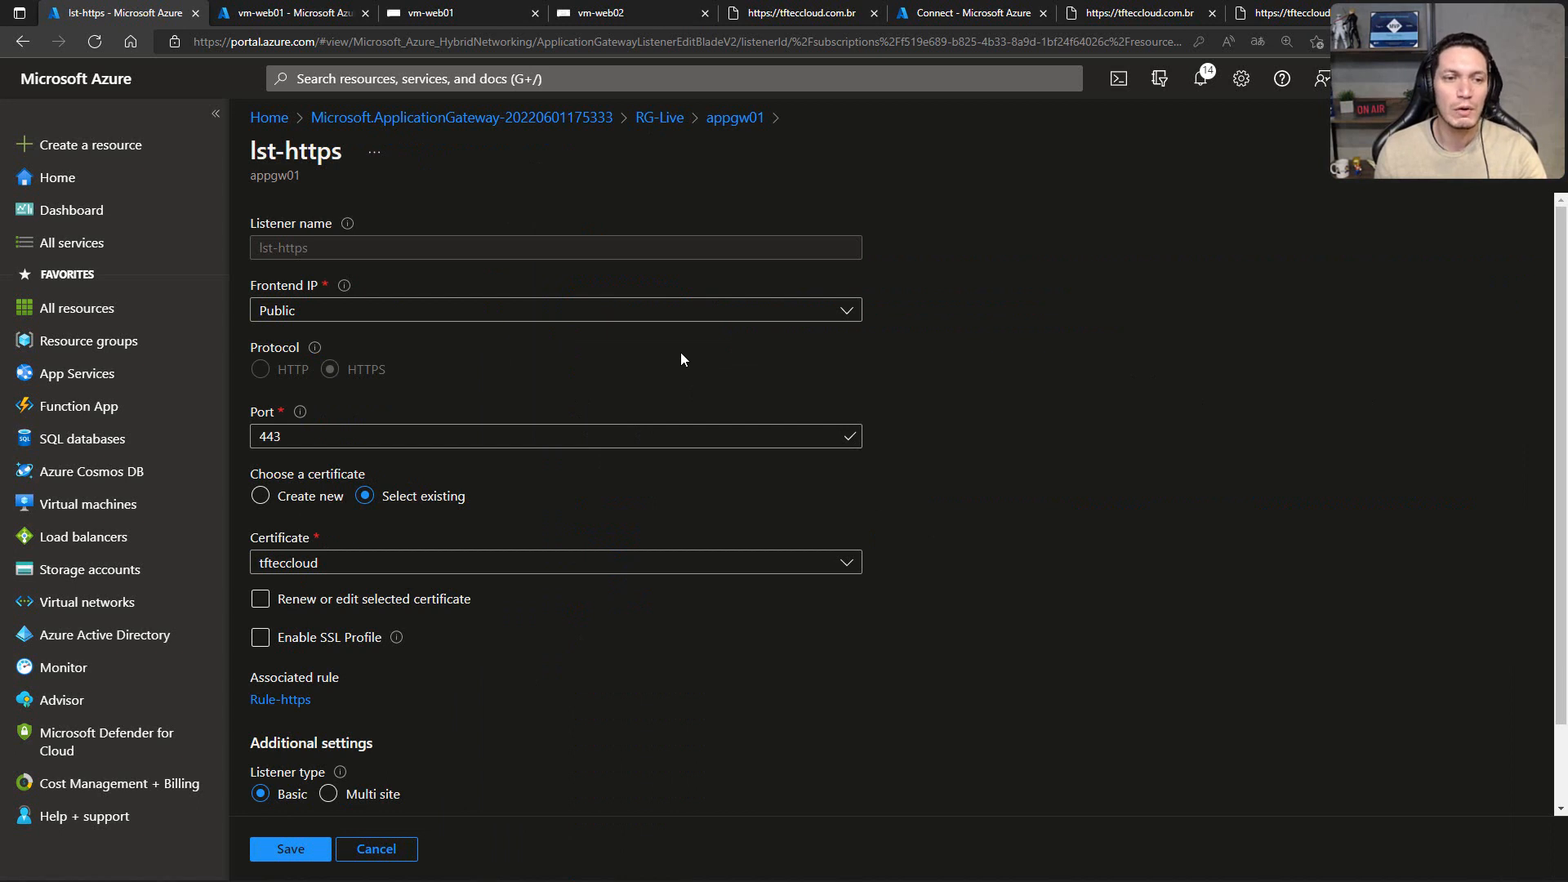
scroll(681, 353, down, 1)
click(259, 505)
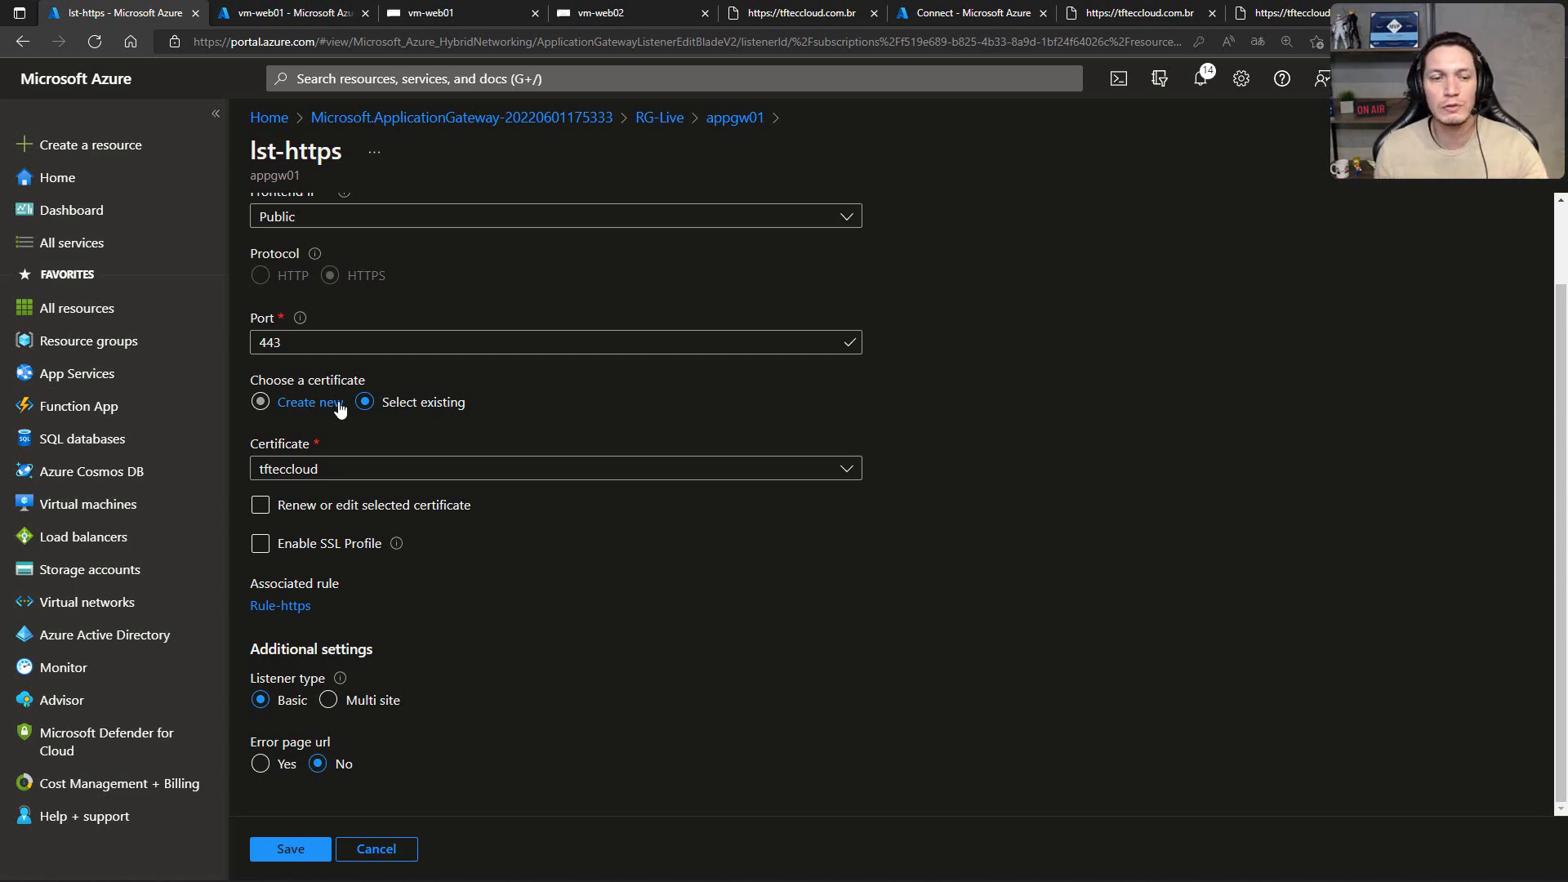
click(710, 121)
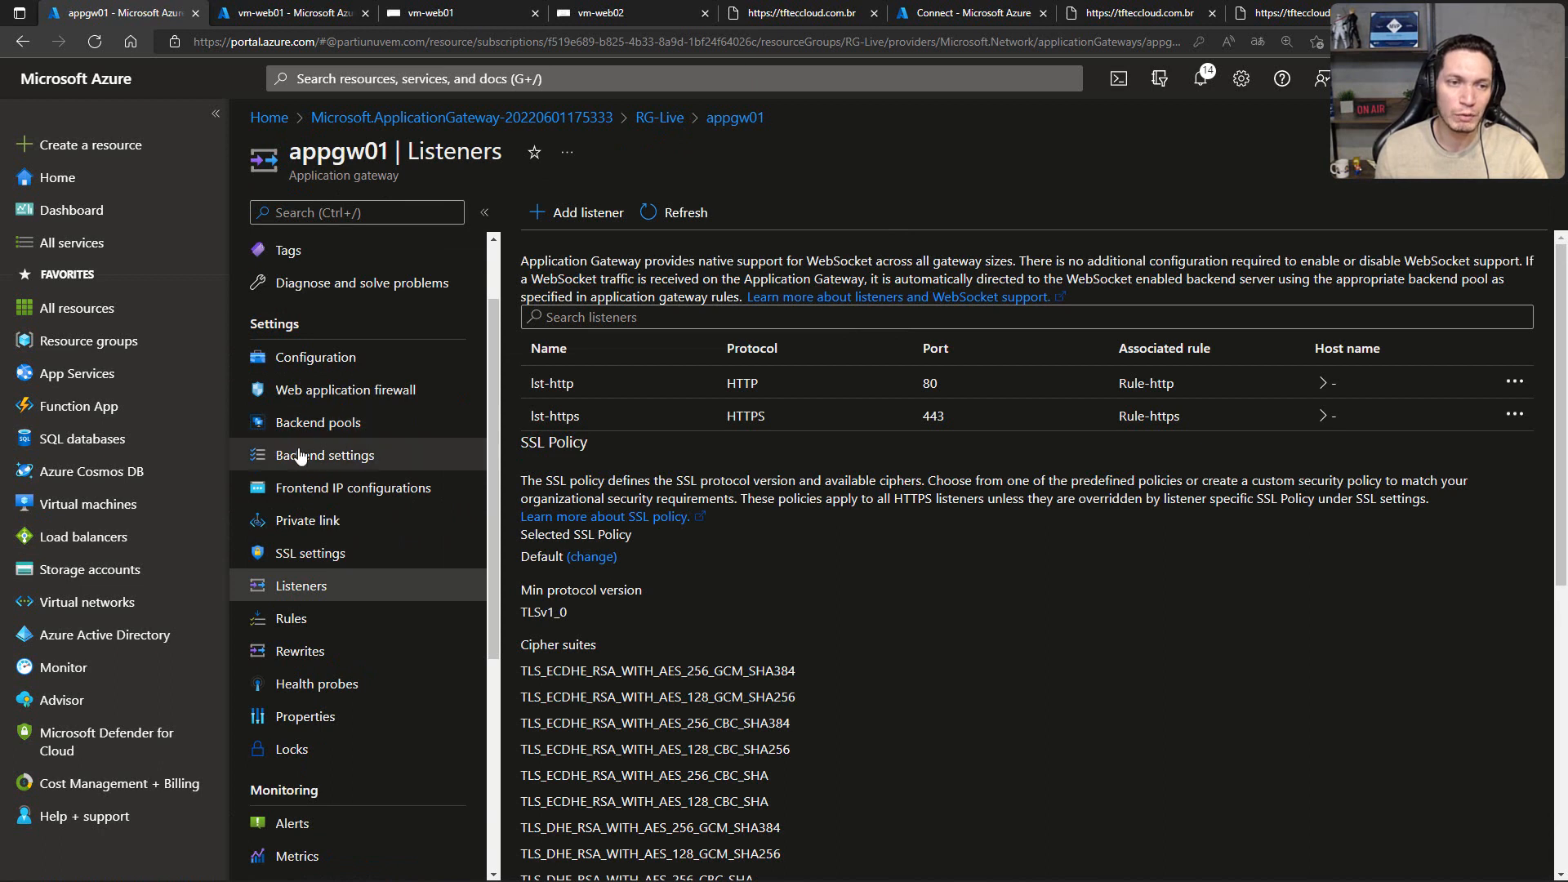
Step: Review the sts-http backend setting's protocol, trusted root certificate, host name and custom probe options, and leave without saving
click(327, 459)
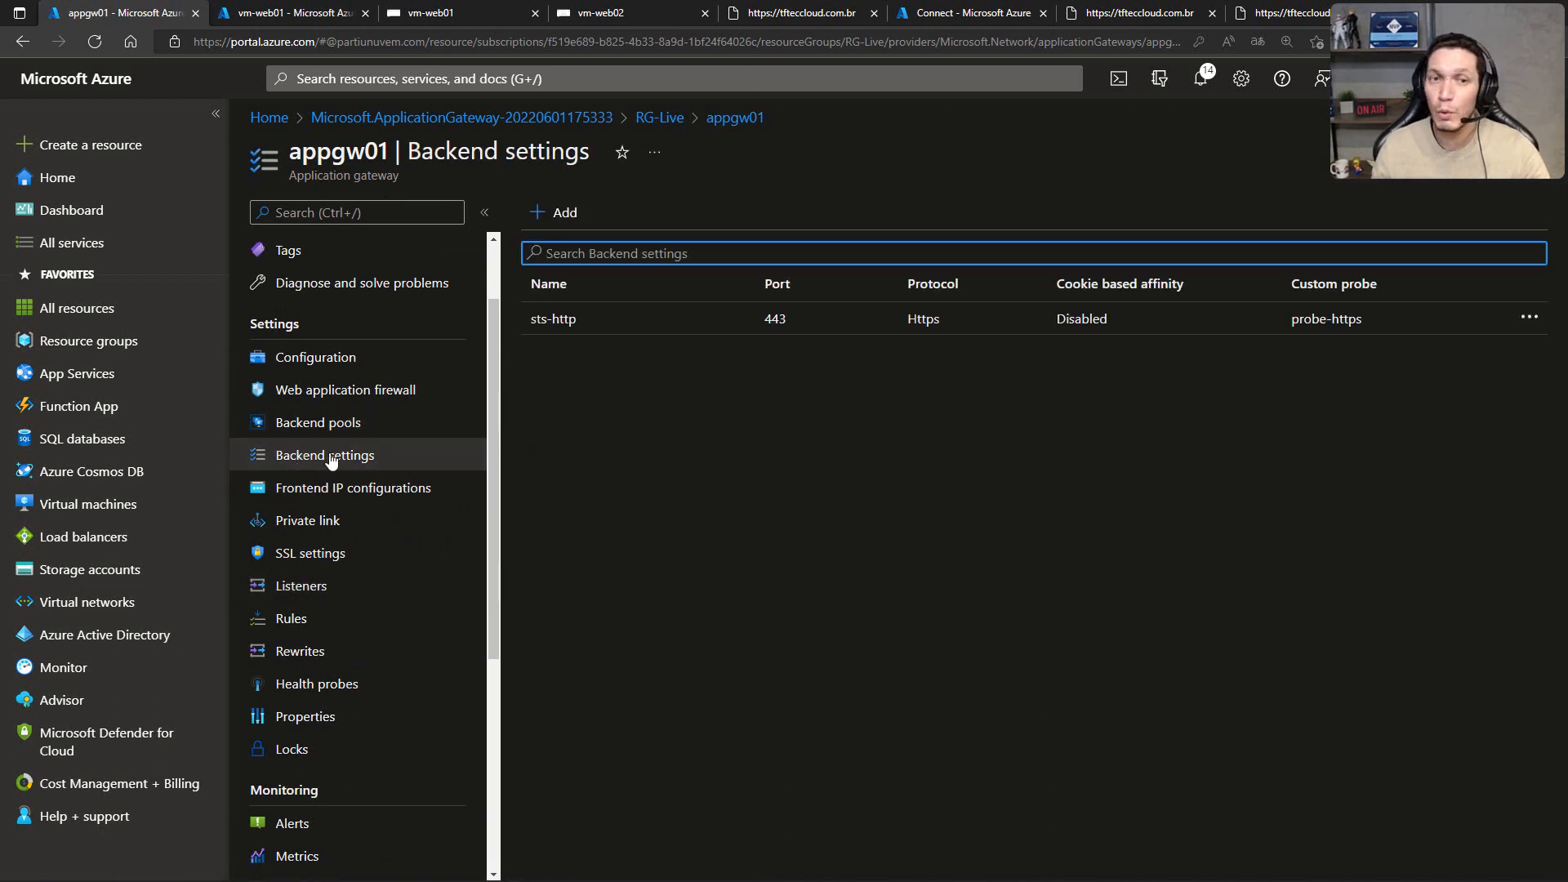
click(555, 321)
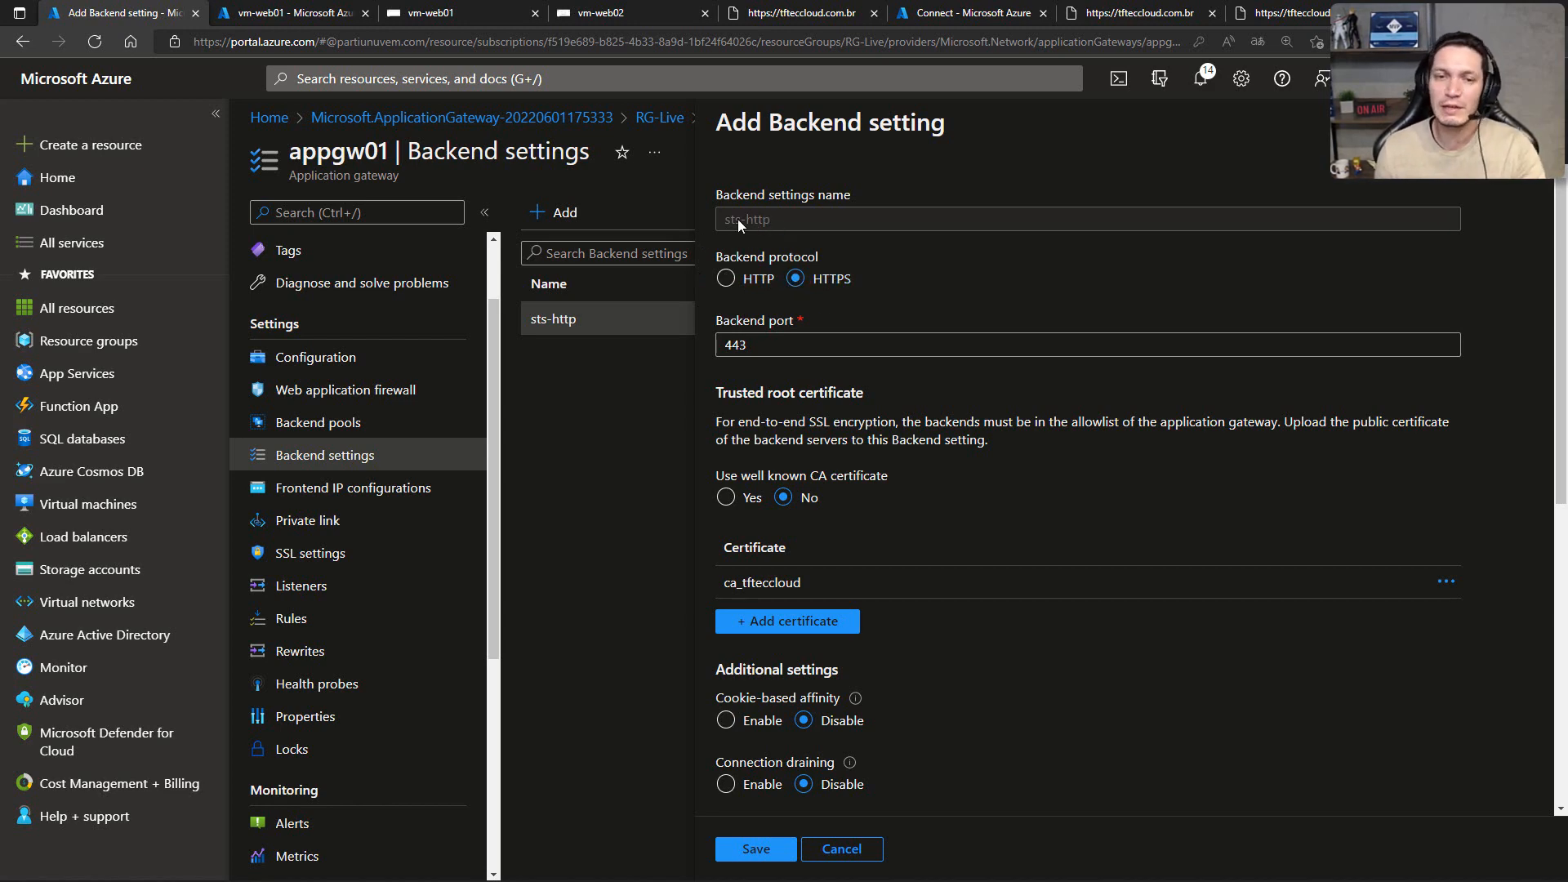
scroll(826, 314, down, 2)
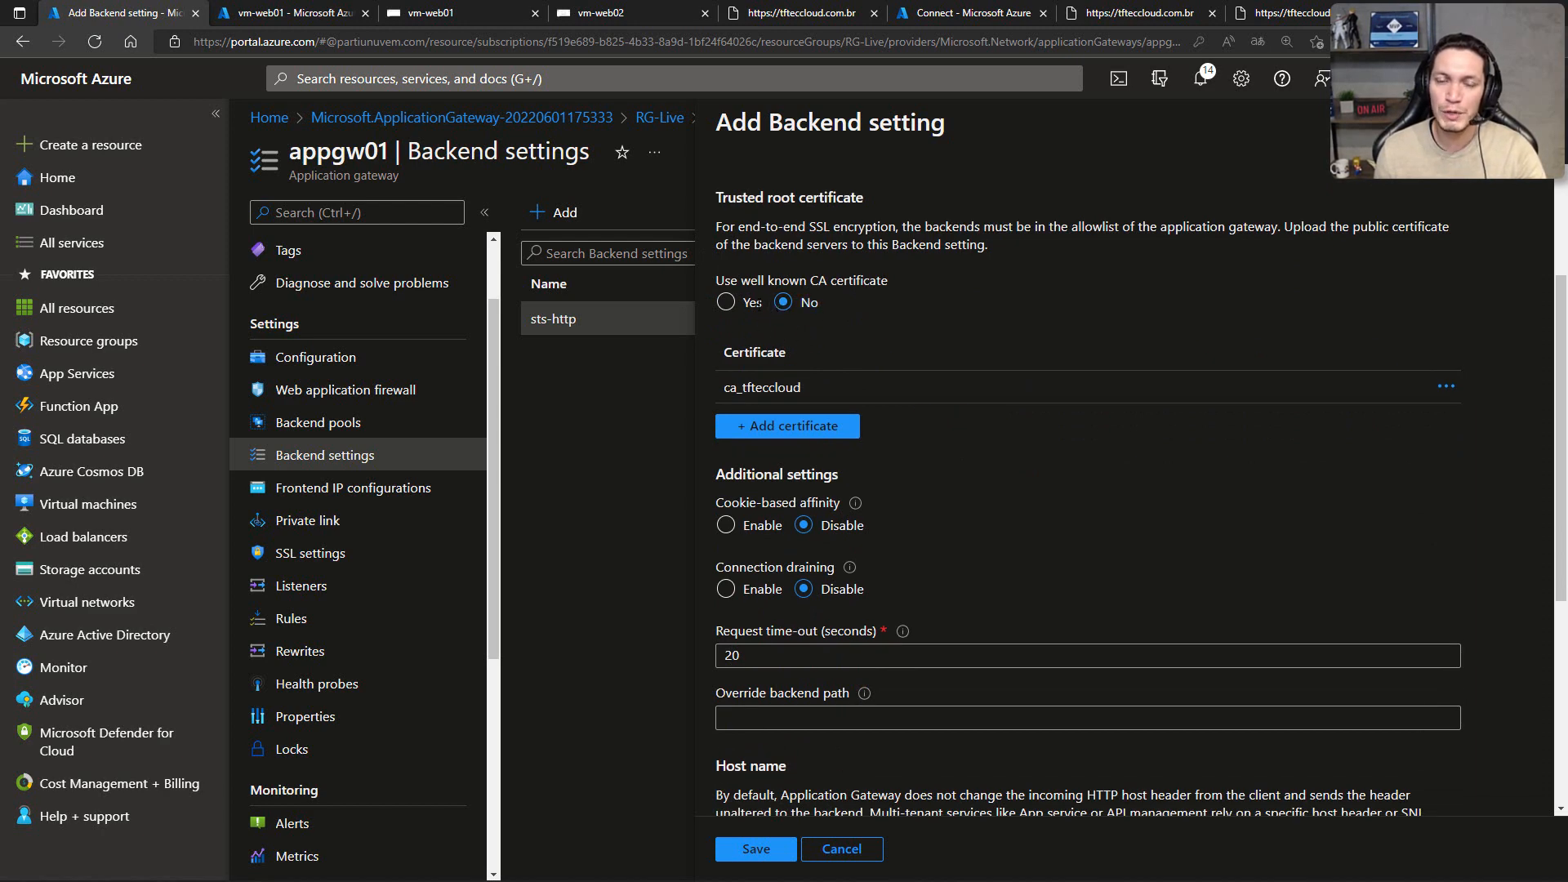
scroll(768, 400, down, 2)
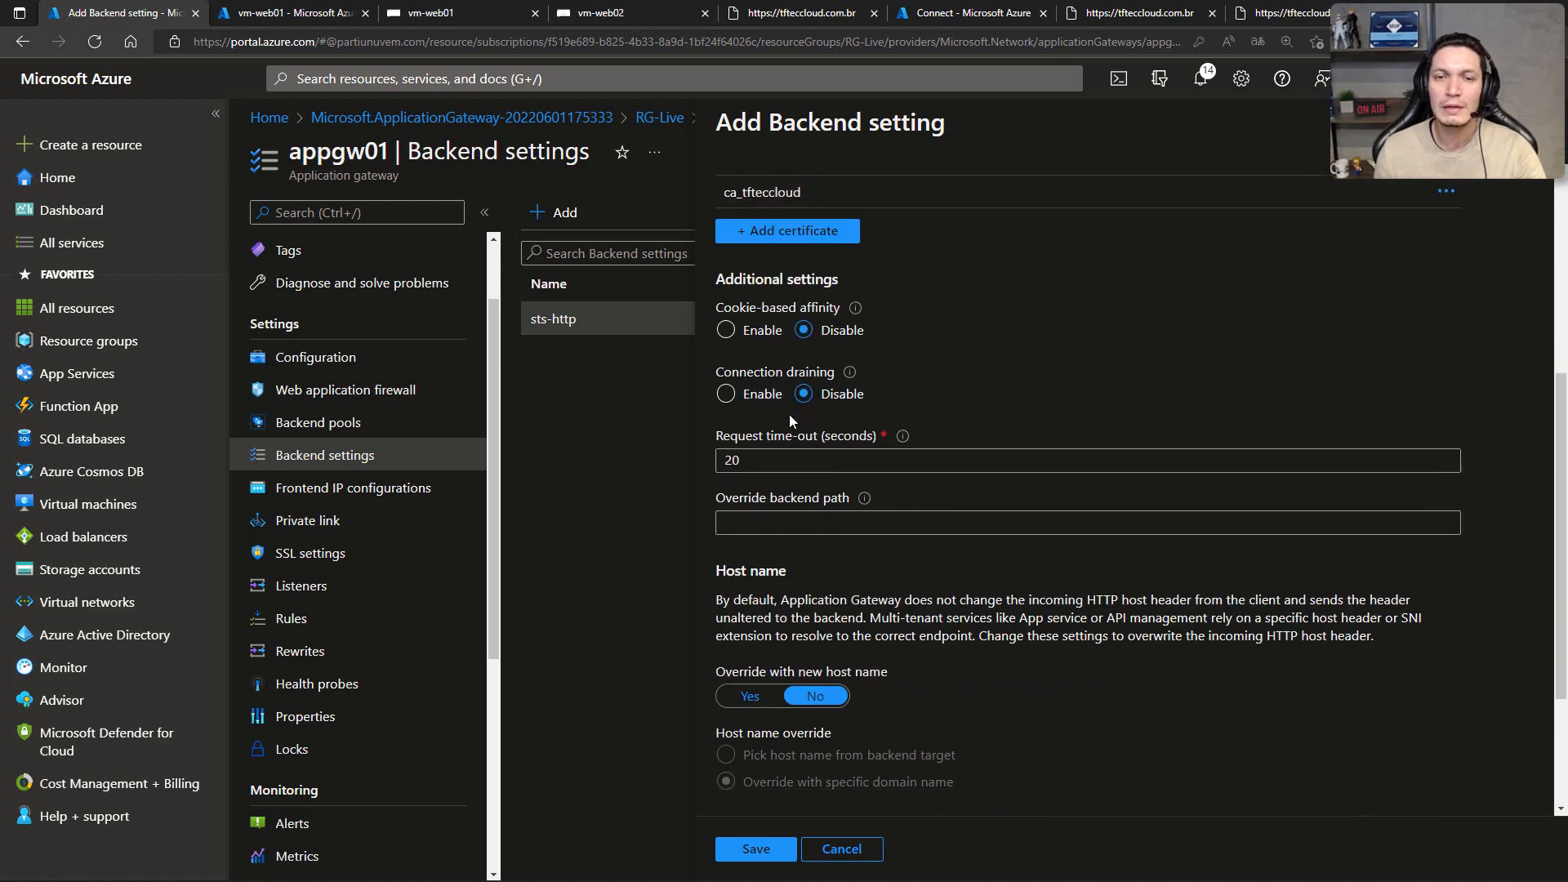
scroll(835, 346, down, 2)
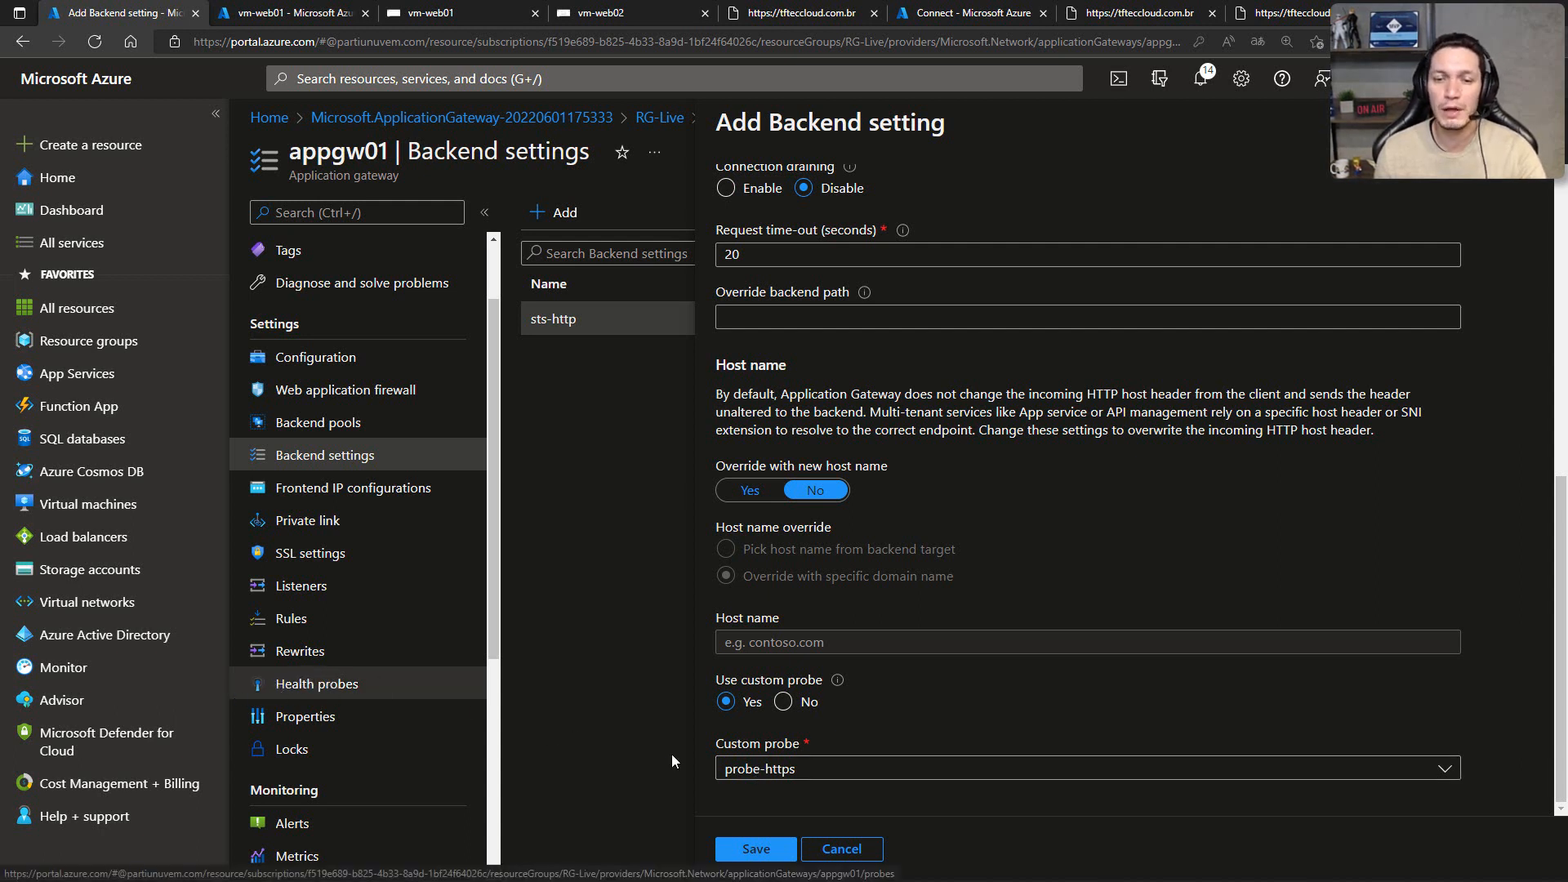
click(838, 850)
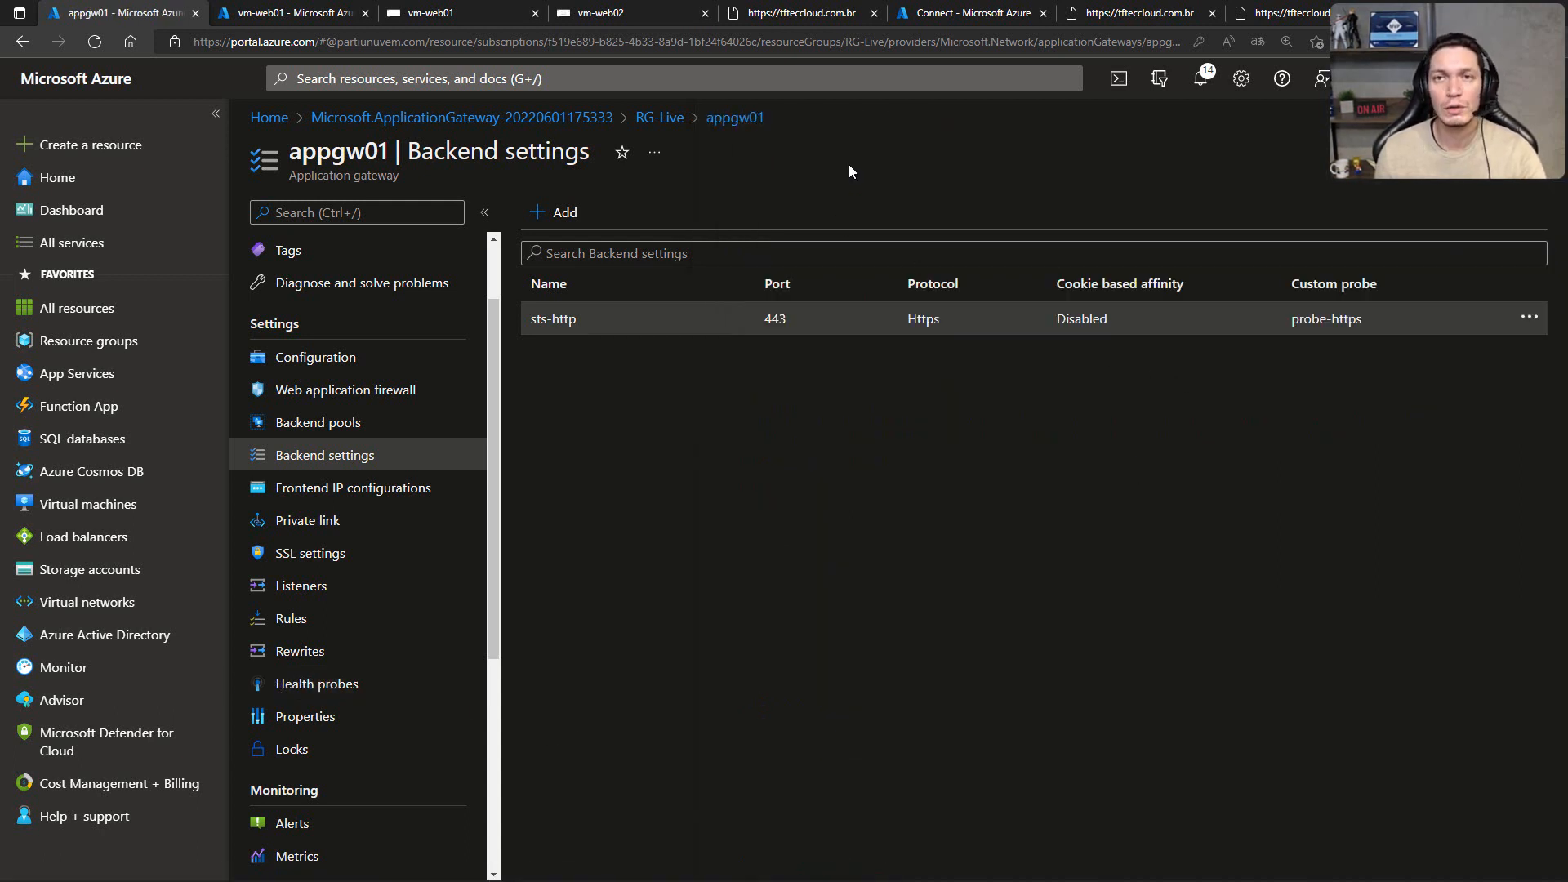
Step: Go back to the tfteccloud.com.br site and reload it to retest access through the gateway
click(1107, 12)
key(F5)
key(F5)
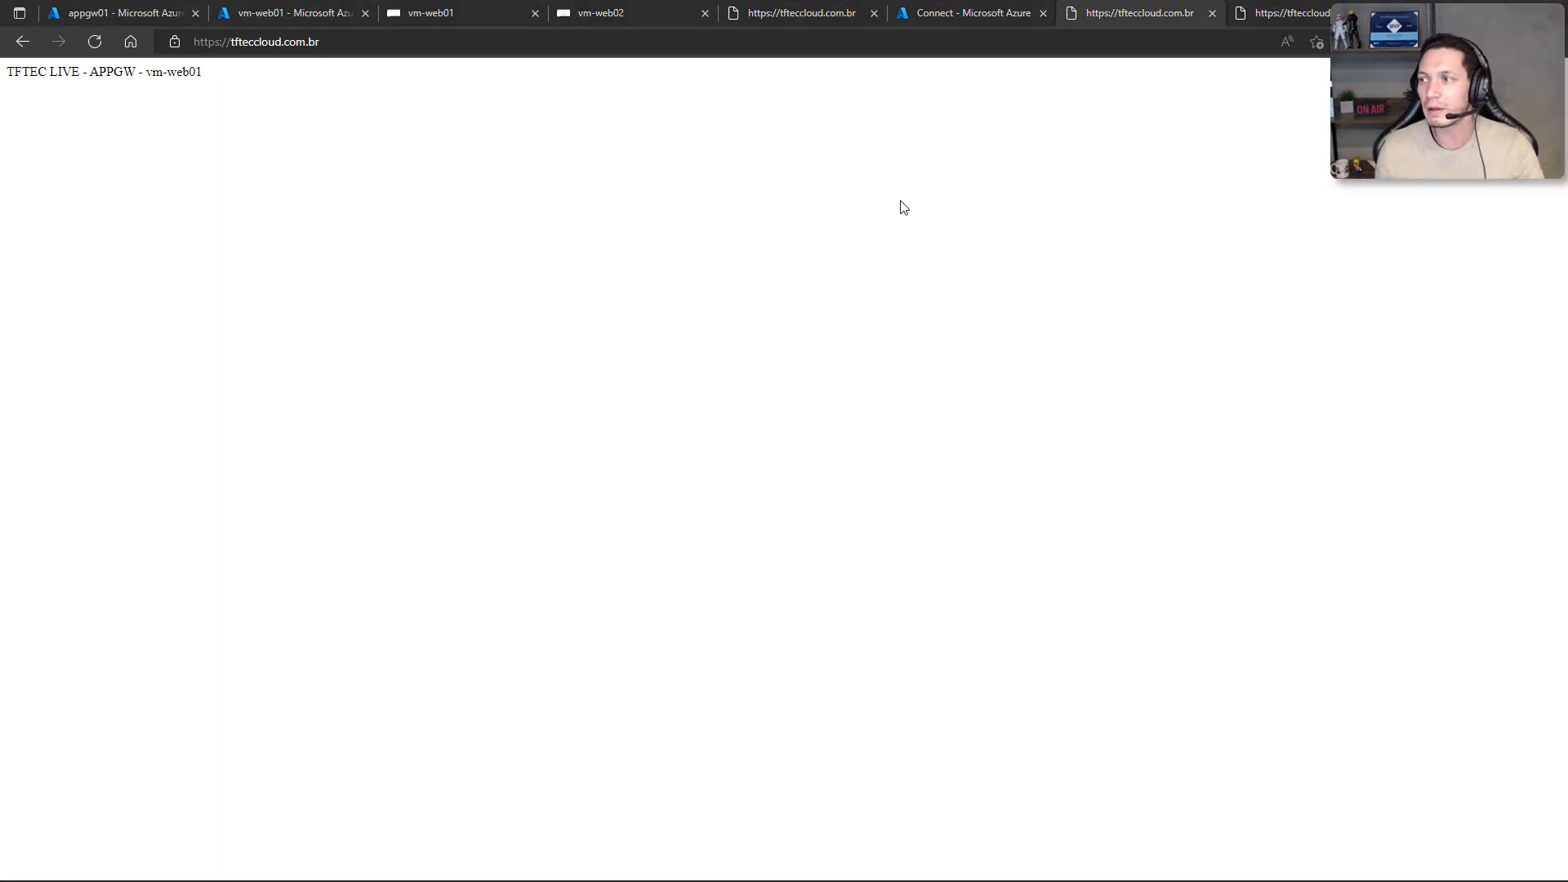
key(alt+Tab)
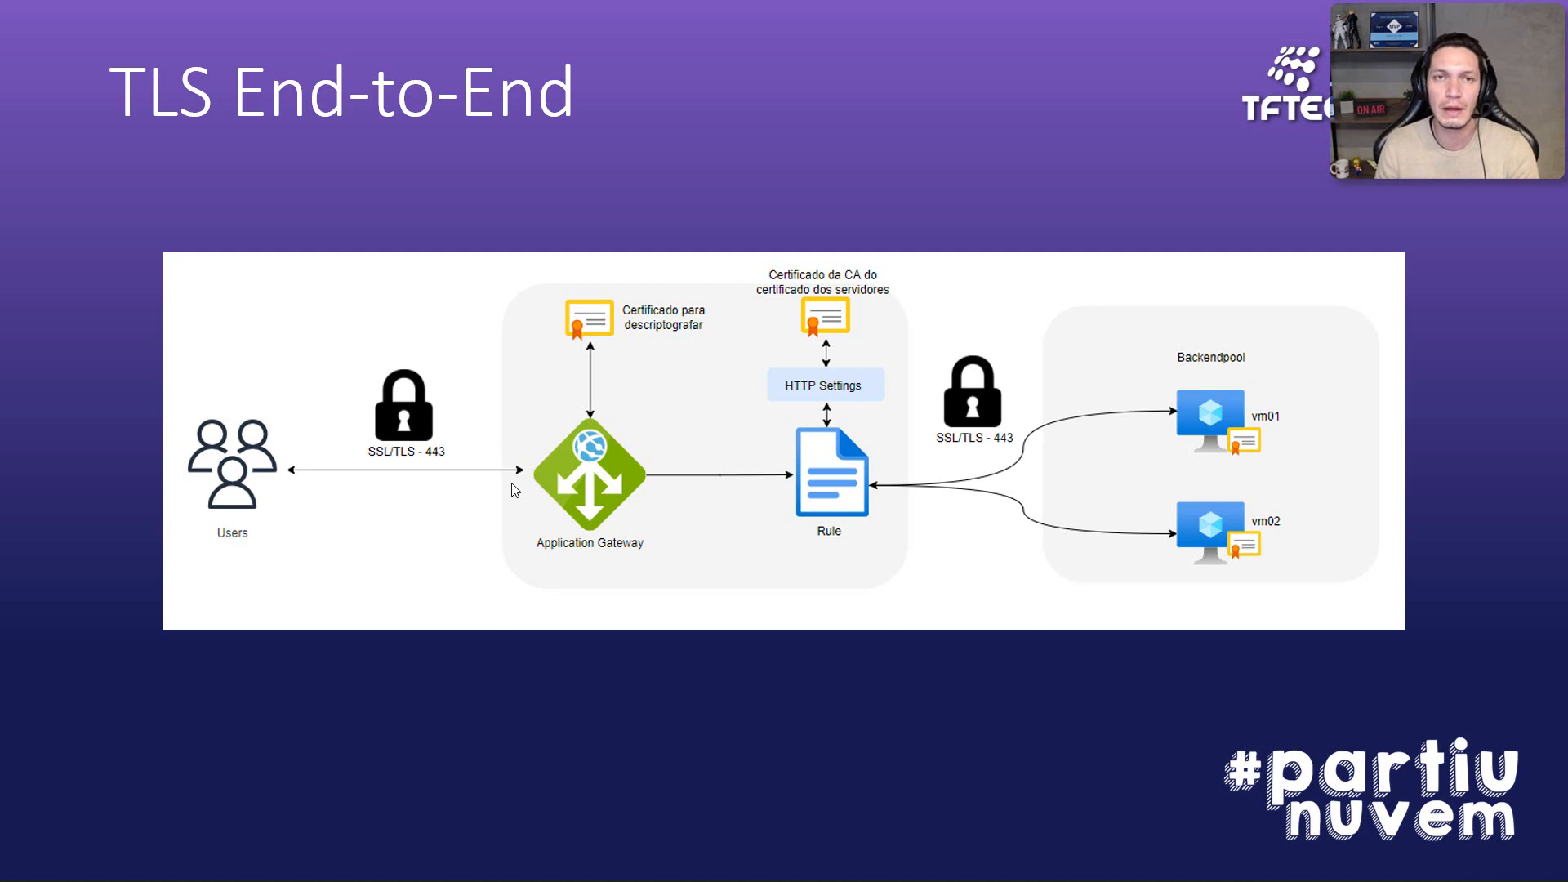
key(Right)
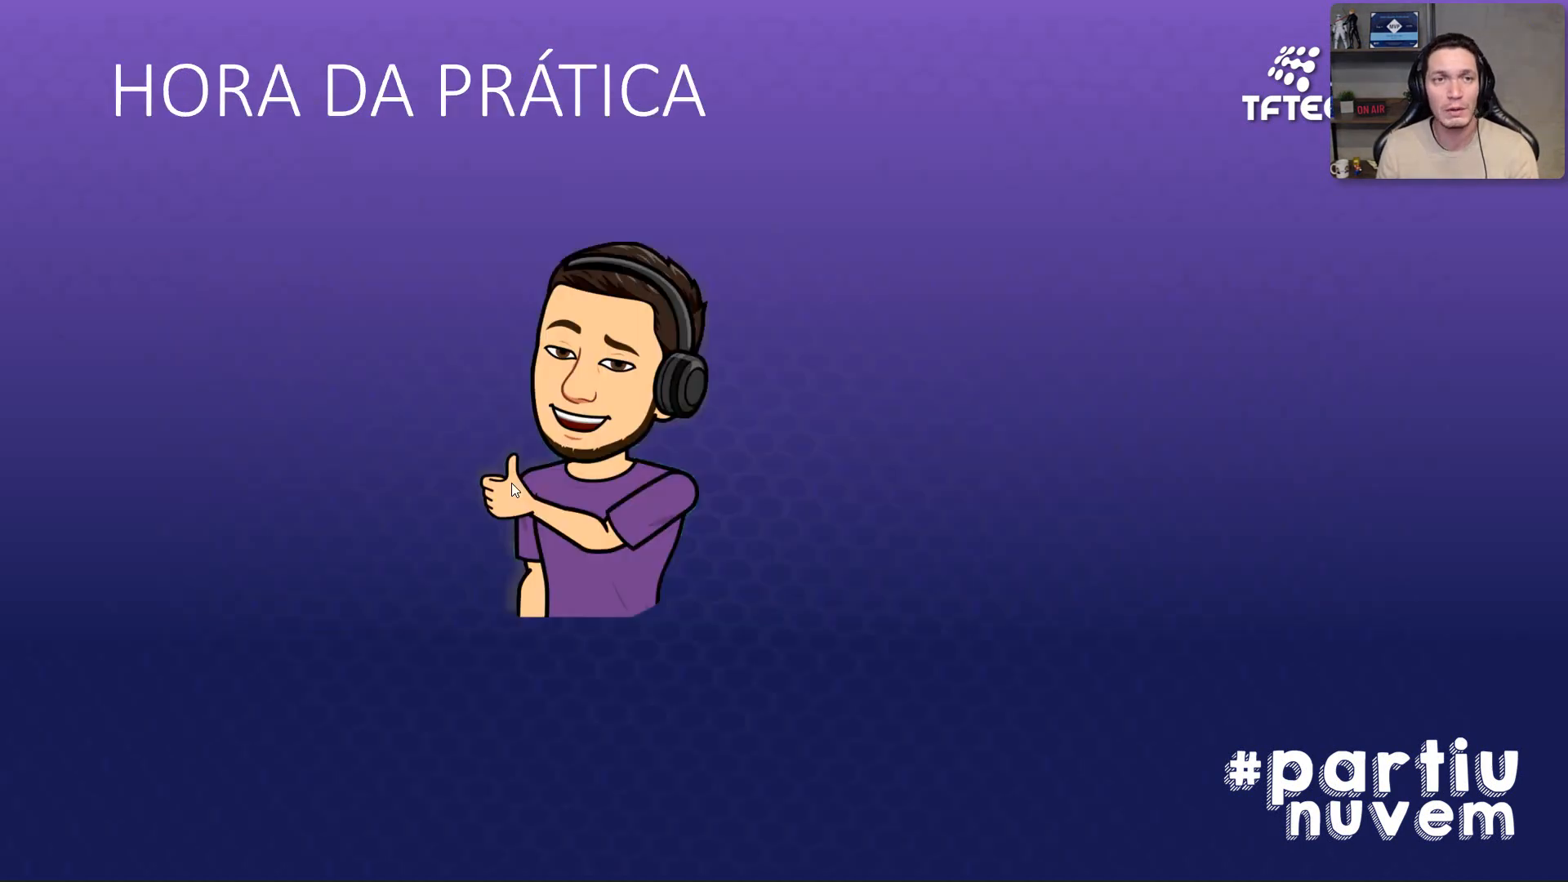